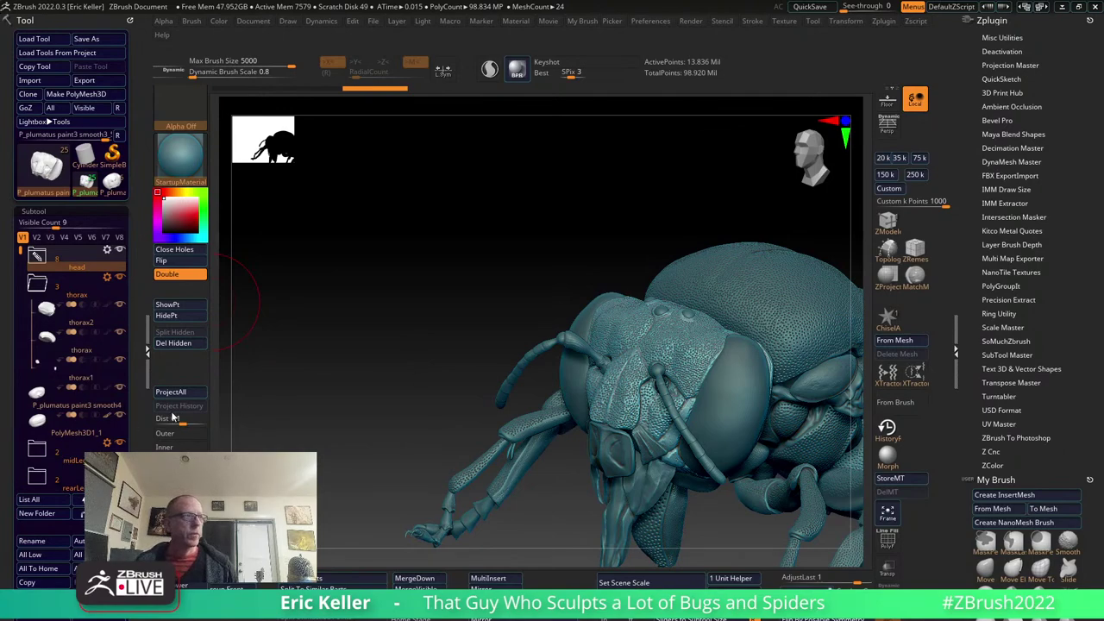
# Orbit the full insect to a lower front view of its head and legs.
pyautogui.moveTo(368, 351)
pyautogui.mouseDown()
pyautogui.moveTo(414, 431)
pyautogui.moveTo(596, 477)
pyautogui.mouseUp()
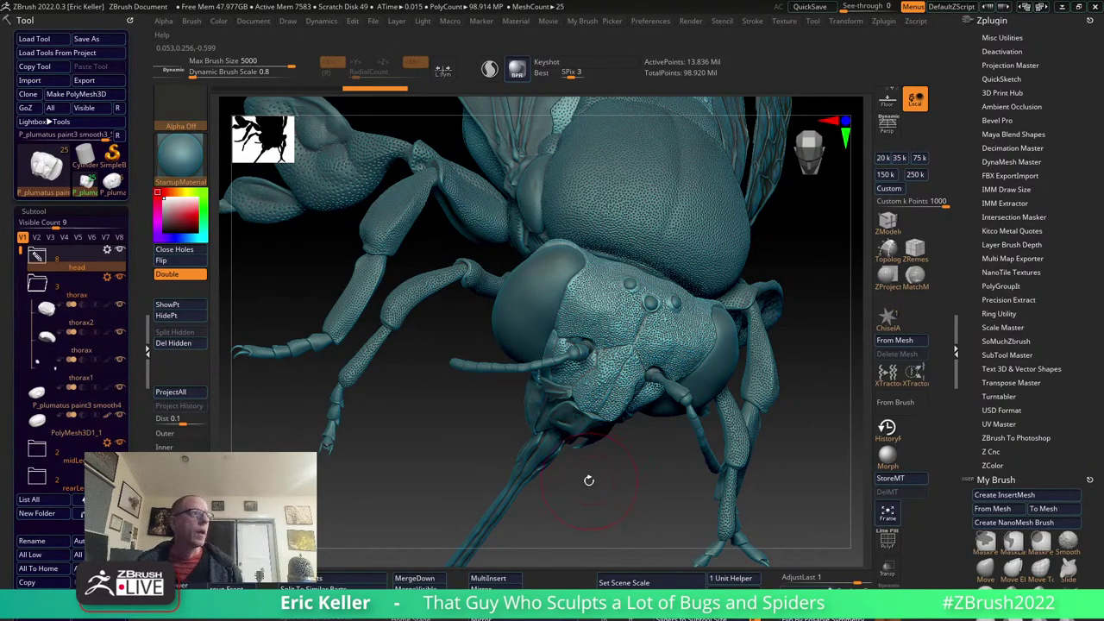
pyautogui.moveTo(580, 483); pyautogui.dragTo(506, 454)
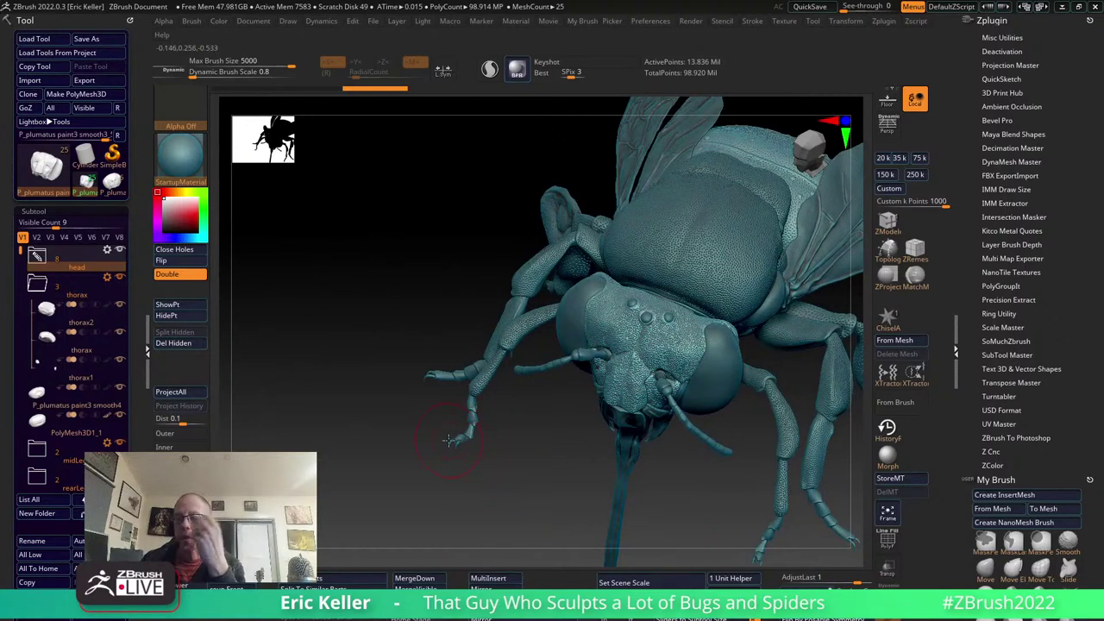
pyautogui.moveTo(480, 497); pyautogui.dragTo(264, 402)
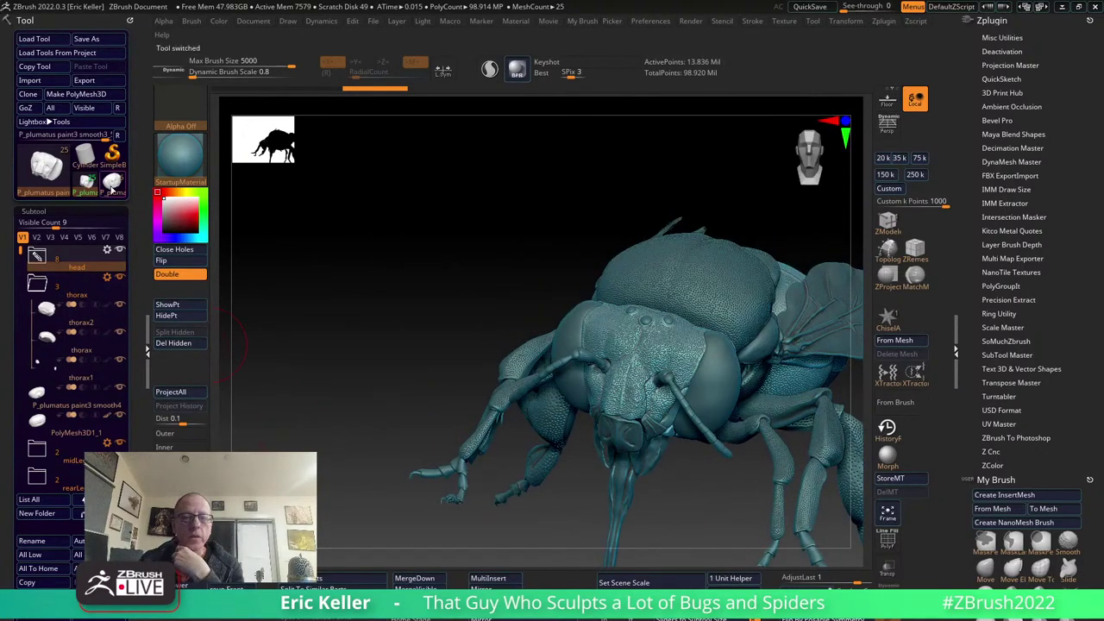
# Switch to the head-only P_plumatus tool and turn the head to inspect it.
pyautogui.click(112, 181)
pyautogui.moveTo(340, 382)
pyautogui.mouseDown()
pyautogui.moveTo(366, 416)
pyautogui.moveTo(432, 365)
pyautogui.moveTo(431, 389)
pyautogui.moveTo(414, 389)
pyautogui.mouseUp()
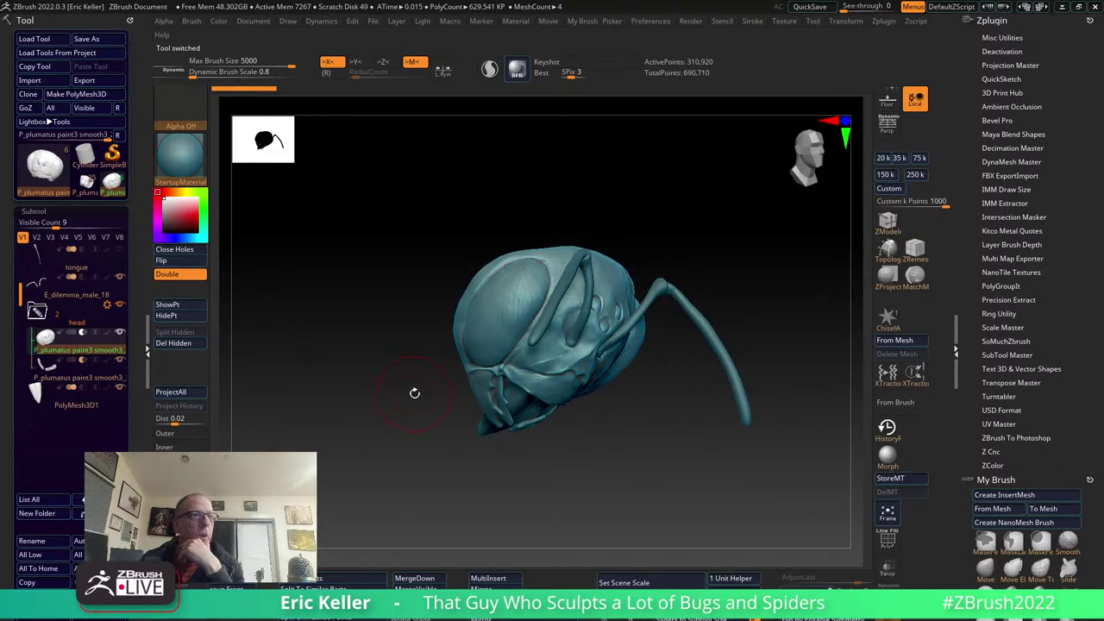
pyautogui.moveTo(551, 447); pyautogui.dragTo(555, 443)
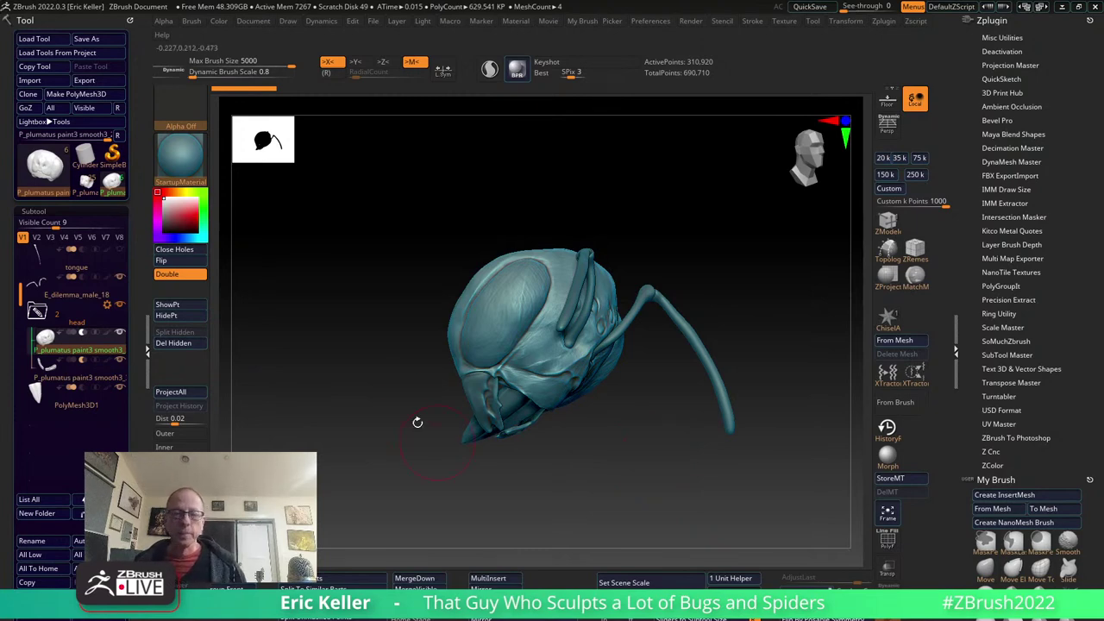
# Bring back the full bee tool, orbit to a front-left view, and zoom onto the head and legs.
pyautogui.click(112, 182)
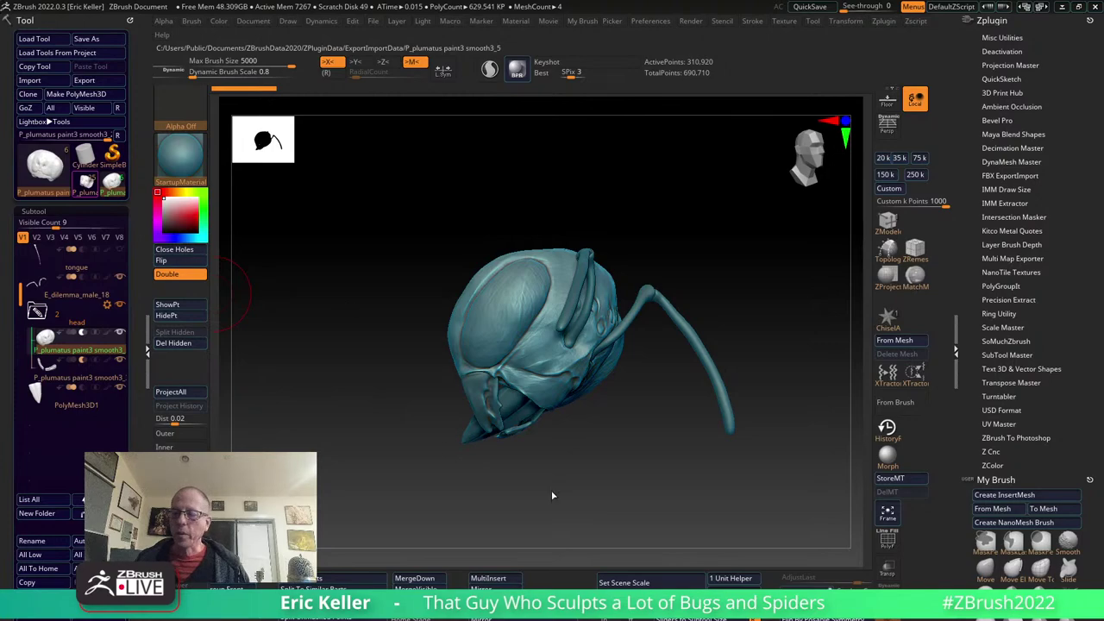
pyautogui.moveTo(705, 496)
pyautogui.mouseDown()
pyautogui.moveTo(555, 501)
pyautogui.moveTo(757, 487)
pyautogui.moveTo(719, 519)
pyautogui.moveTo(657, 505)
pyautogui.mouseUp()
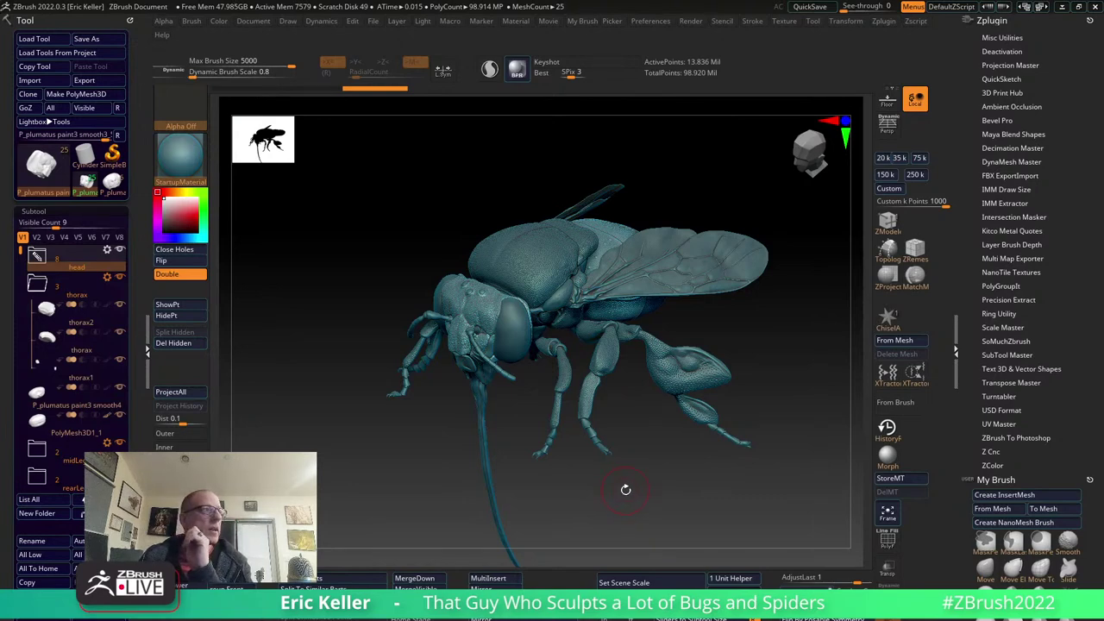
pyautogui.moveTo(656, 499)
pyautogui.mouseDown()
pyautogui.moveTo(720, 500)
pyautogui.moveTo(682, 499)
pyautogui.moveTo(680, 484)
pyautogui.mouseUp()
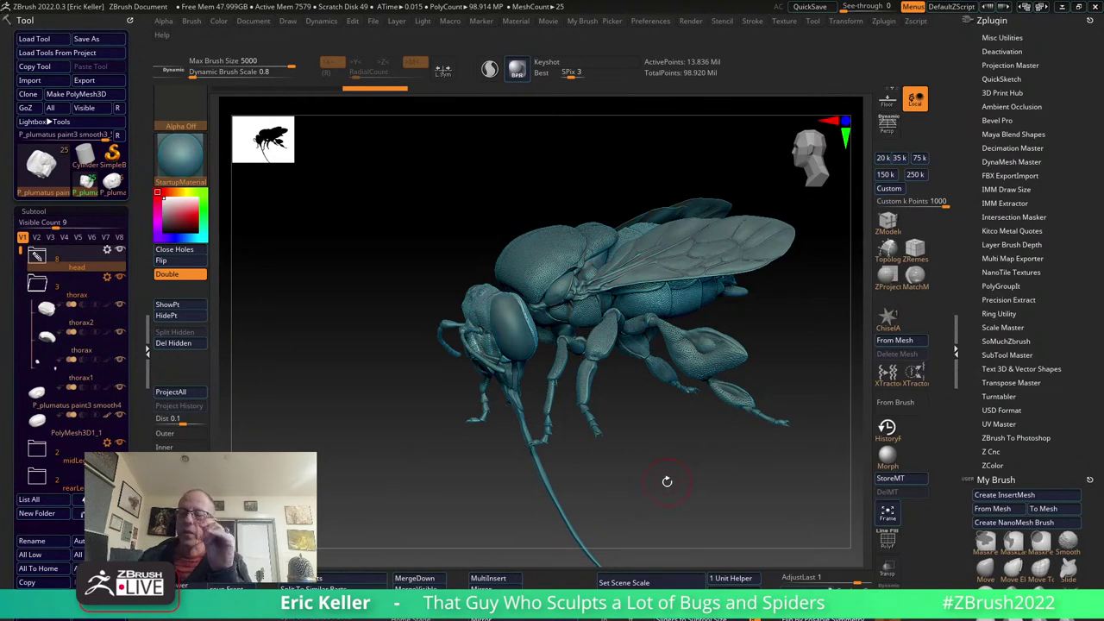
pyautogui.moveTo(659, 477); pyautogui.dragTo(690, 492)
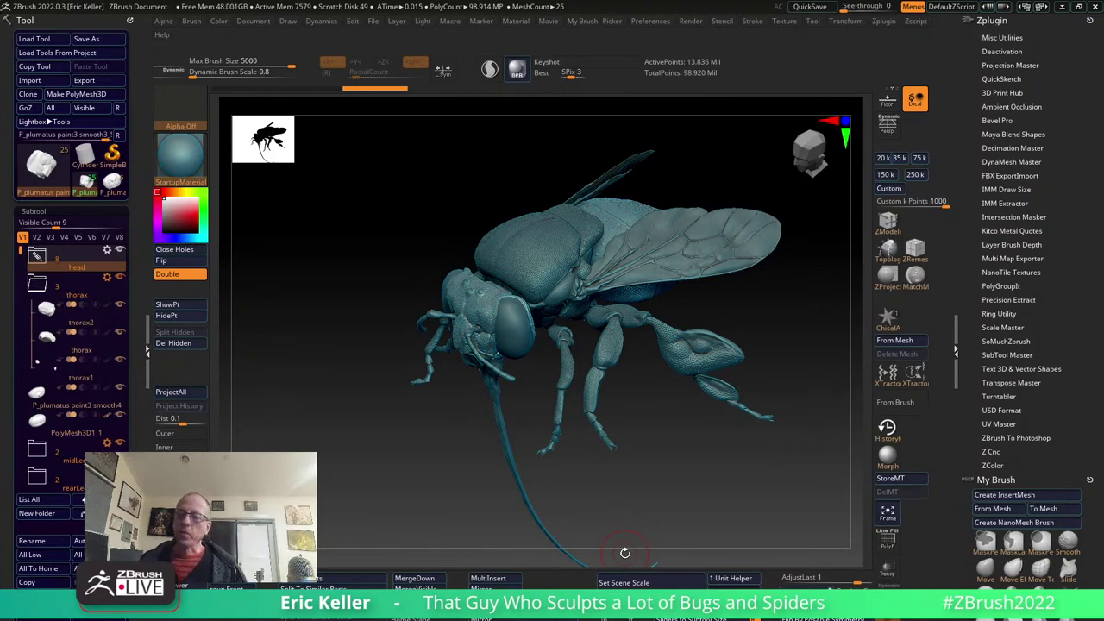
pyautogui.moveTo(664, 416)
pyautogui.keyDown('ctrl'); pyautogui.mouseDown(button='right')
pyautogui.moveTo(710, 448)
pyautogui.moveTo(575, 345)
pyautogui.moveTo(562, 387)
pyautogui.moveTo(526, 365)
pyautogui.mouseUp(button='right'); pyautogui.keyUp('ctrl')
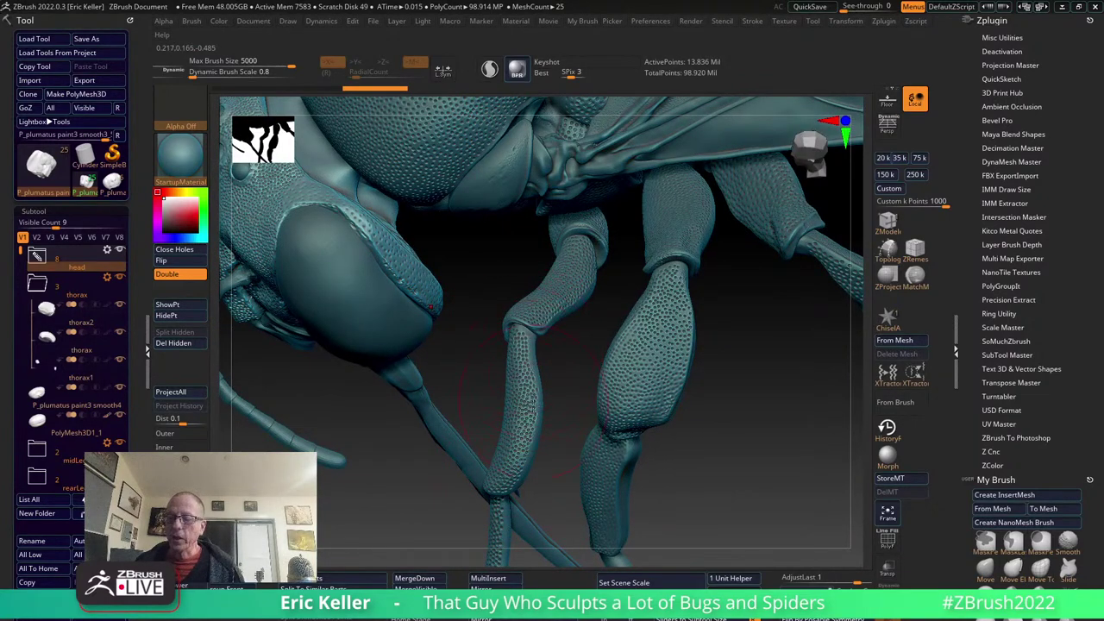
pyautogui.moveTo(709, 490); pyautogui.dragTo(729, 474, button='right')
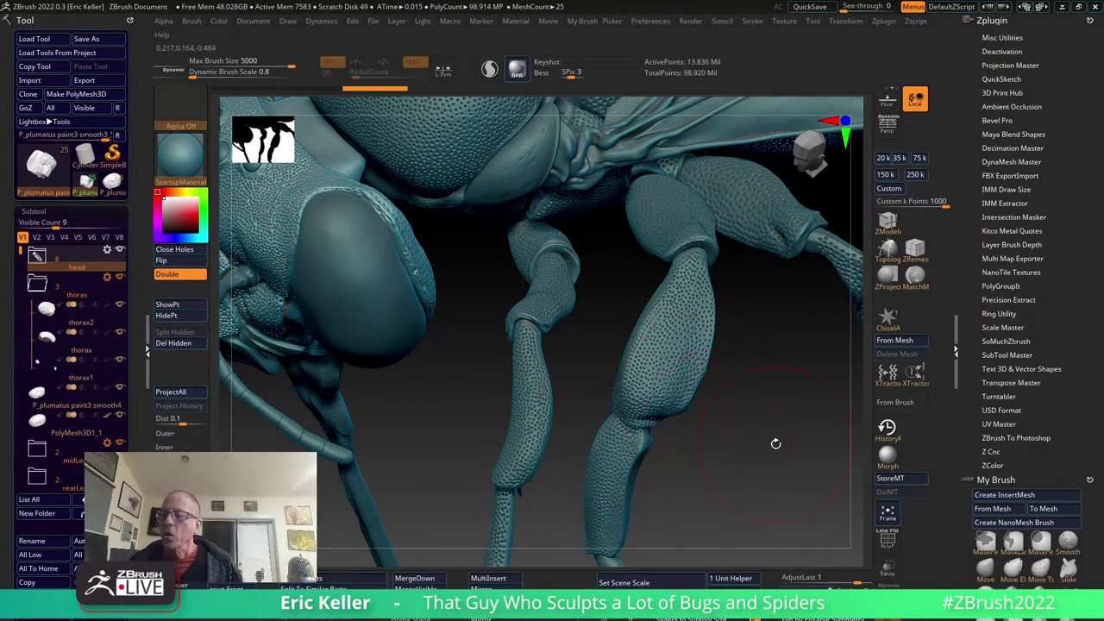
pyautogui.moveTo(709, 440)
pyautogui.mouseDown()
pyautogui.moveTo(556, 474)
pyautogui.moveTo(787, 379)
pyautogui.moveTo(475, 519)
pyautogui.mouseUp()
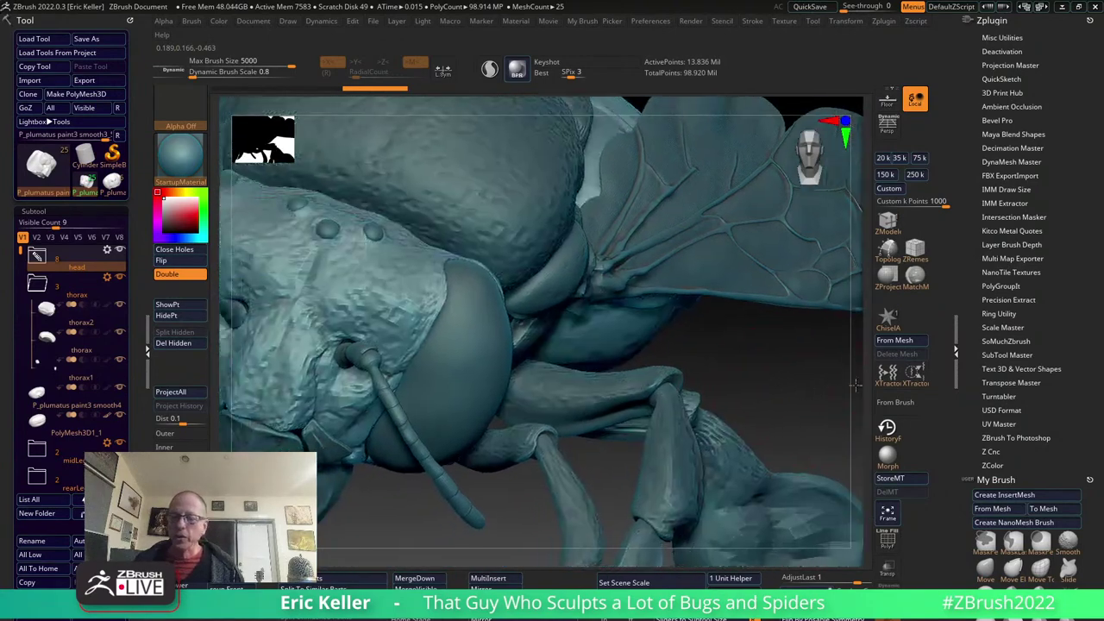
pyautogui.hotkey('shift', 'd')
pyautogui.press('d')
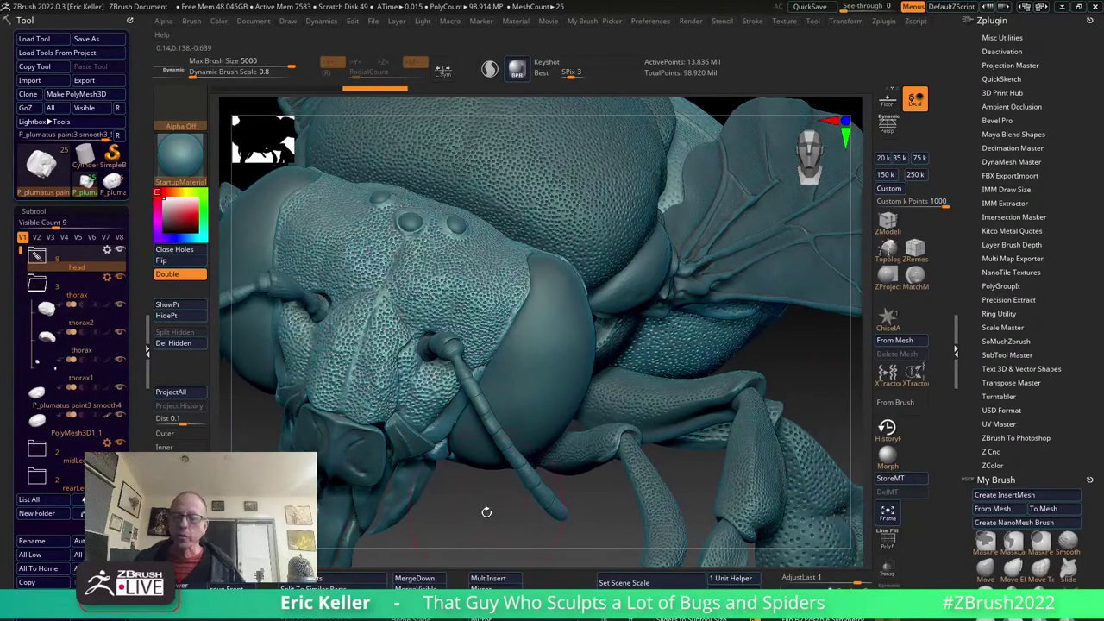
pyautogui.hotkey('shift', 'd')
pyautogui.moveTo(491, 526); pyautogui.dragTo(534, 507)
pyautogui.press('d')
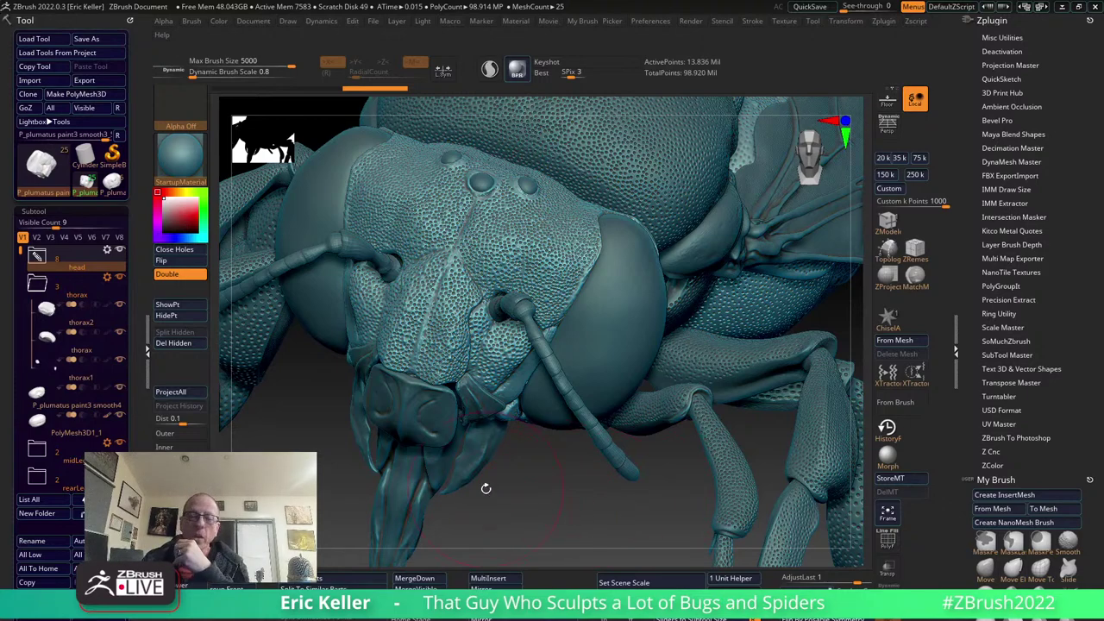
pyautogui.moveTo(299, 450); pyautogui.dragTo(402, 458)
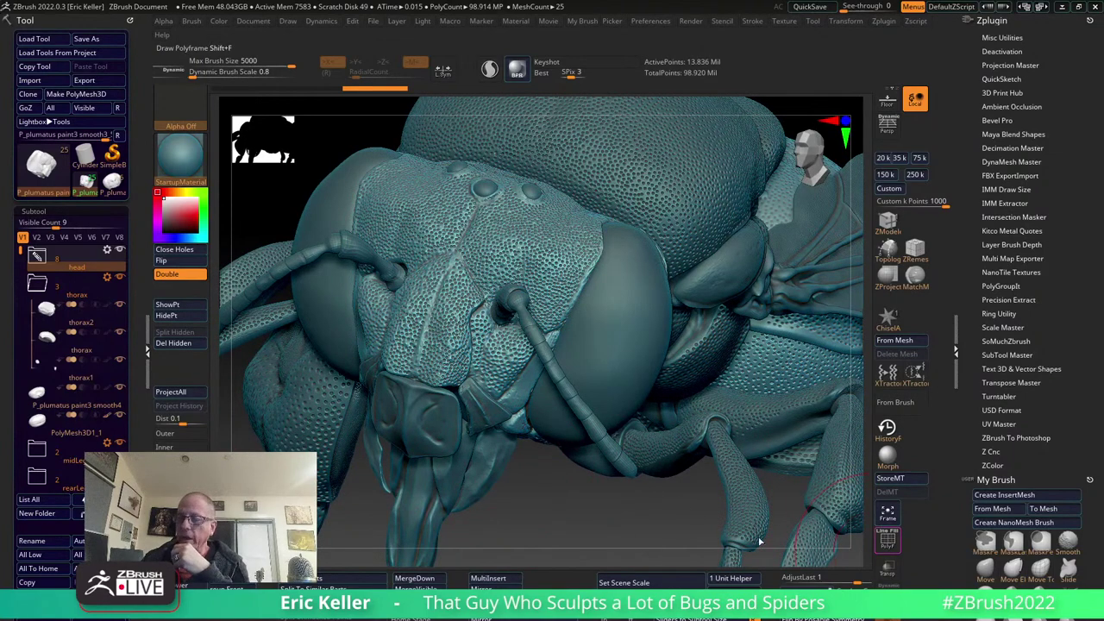
pyautogui.hotkey('shift', 'f')
pyautogui.hotkey('shift', 'f')
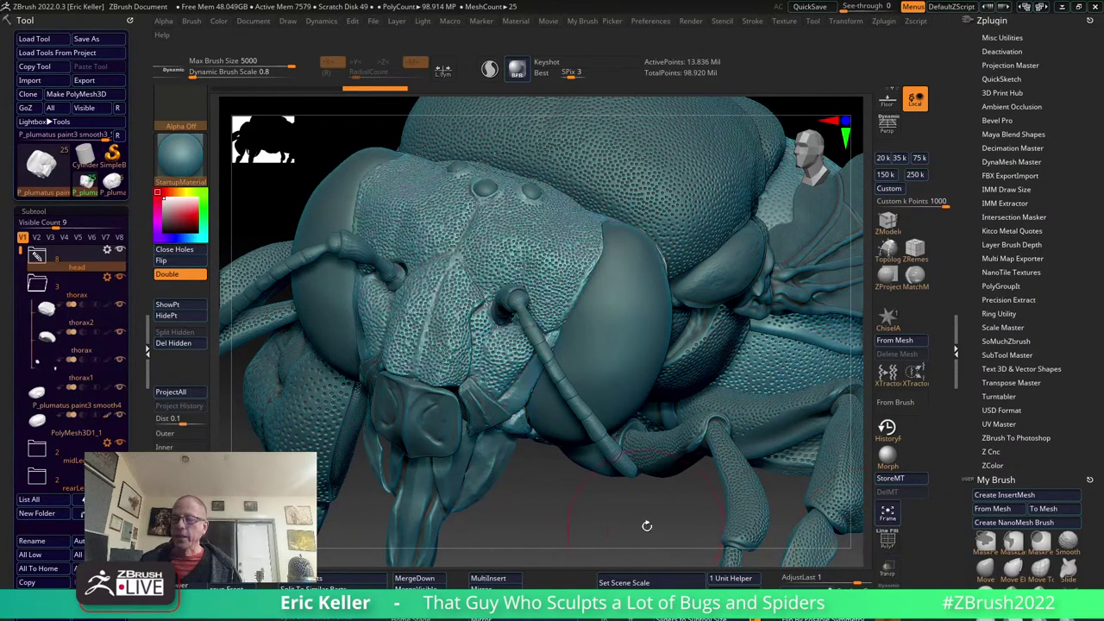
pyautogui.press('f')
pyautogui.moveTo(615, 432)
pyautogui.mouseDown()
pyautogui.moveTo(568, 529)
pyautogui.moveTo(785, 493)
pyautogui.moveTo(527, 482)
pyautogui.moveTo(540, 498)
pyautogui.moveTo(750, 458)
pyautogui.moveTo(709, 421)
pyautogui.moveTo(707, 315)
pyautogui.moveTo(764, 347)
pyautogui.mouseUp()
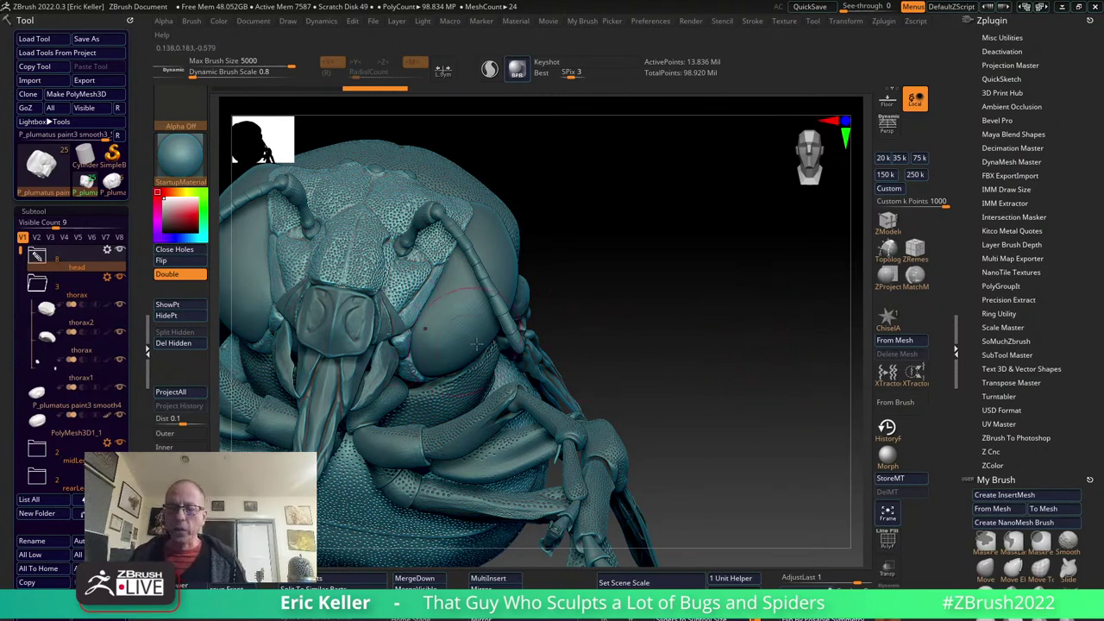
# Solo the head piece and display its polygroup wireframe with PolyF.
pyautogui.click(888, 588)
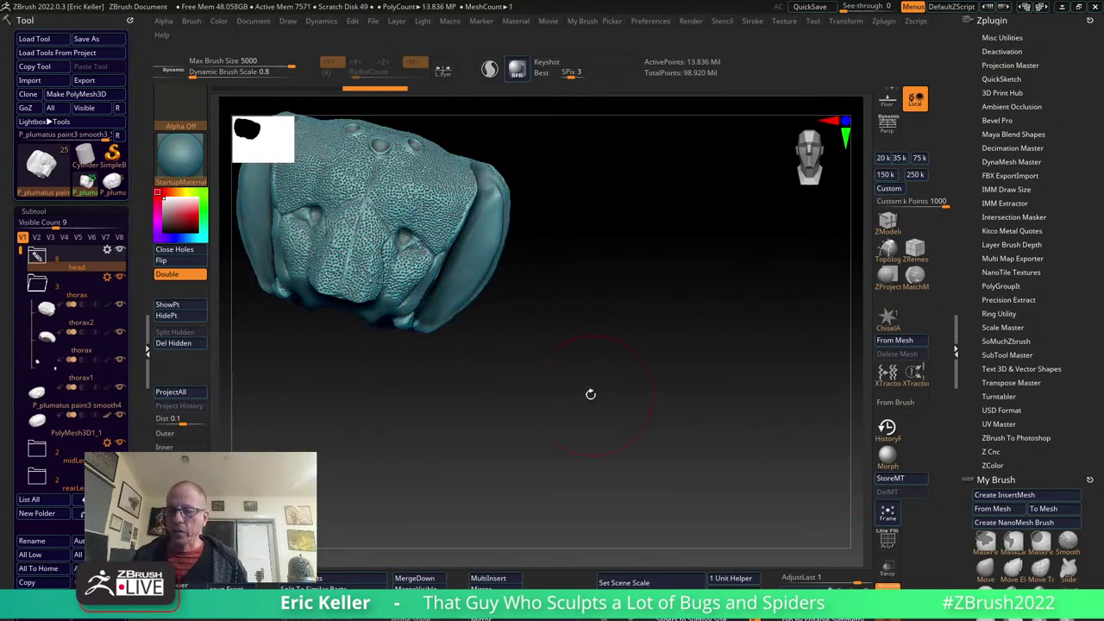
pyautogui.moveTo(592, 394)
pyautogui.mouseDown()
pyautogui.moveTo(688, 446)
pyautogui.moveTo(624, 490)
pyautogui.moveTo(780, 473)
pyautogui.mouseUp()
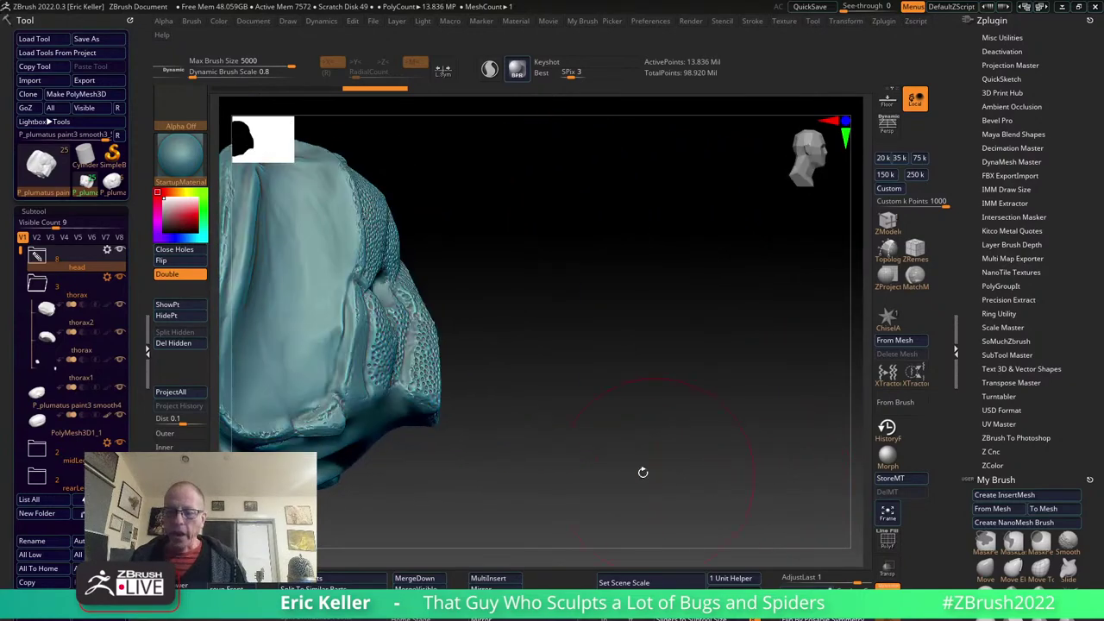
pyautogui.hotkey('shift', 'f')
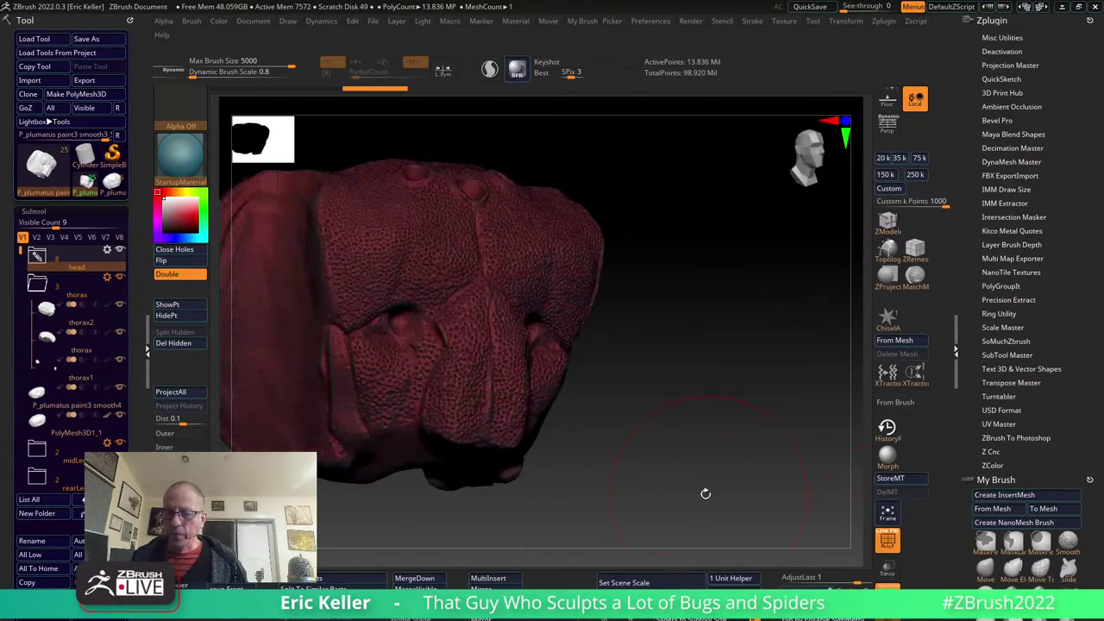
pyautogui.moveTo(780, 474); pyautogui.dragTo(585, 507)
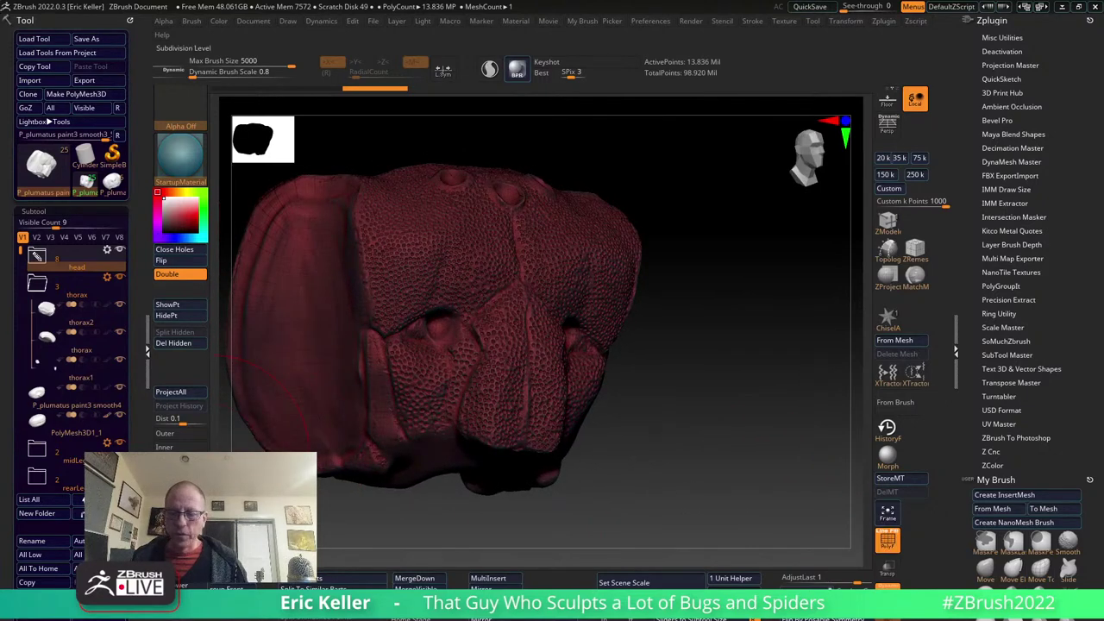
# Lower the head to its coarse 3,378-point base level and zoom onto the left eye.
pyautogui.hotkey('shift', 'd')
pyautogui.moveTo(713, 522); pyautogui.dragTo(697, 489)
pyautogui.press('s')
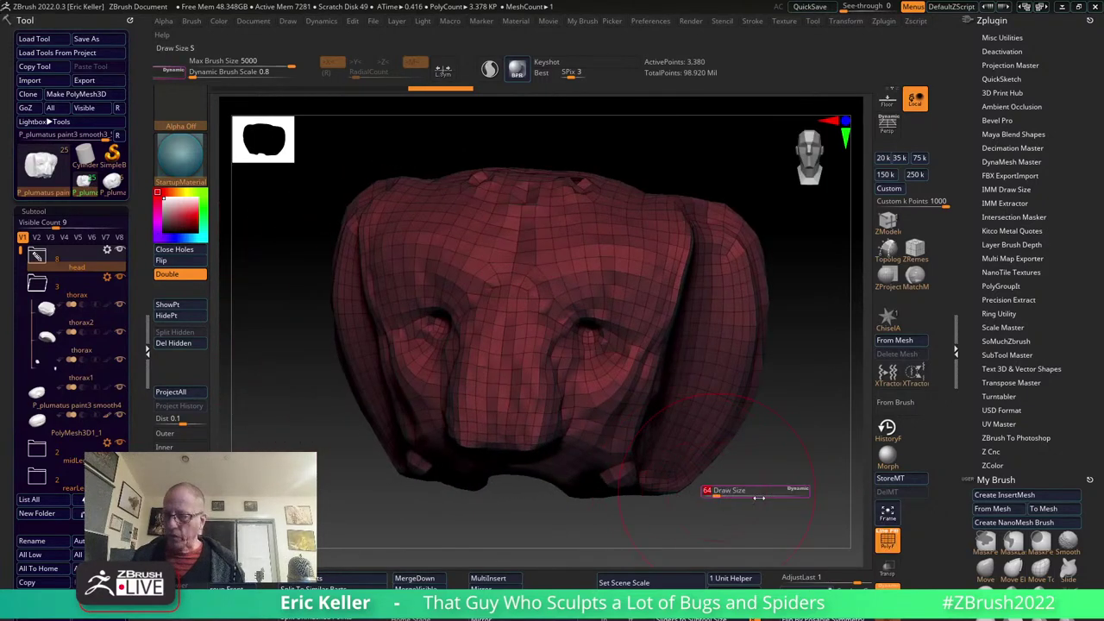
pyautogui.moveTo(782, 473)
pyautogui.mouseDown()
pyautogui.moveTo(734, 486)
pyautogui.moveTo(656, 449)
pyautogui.mouseUp()
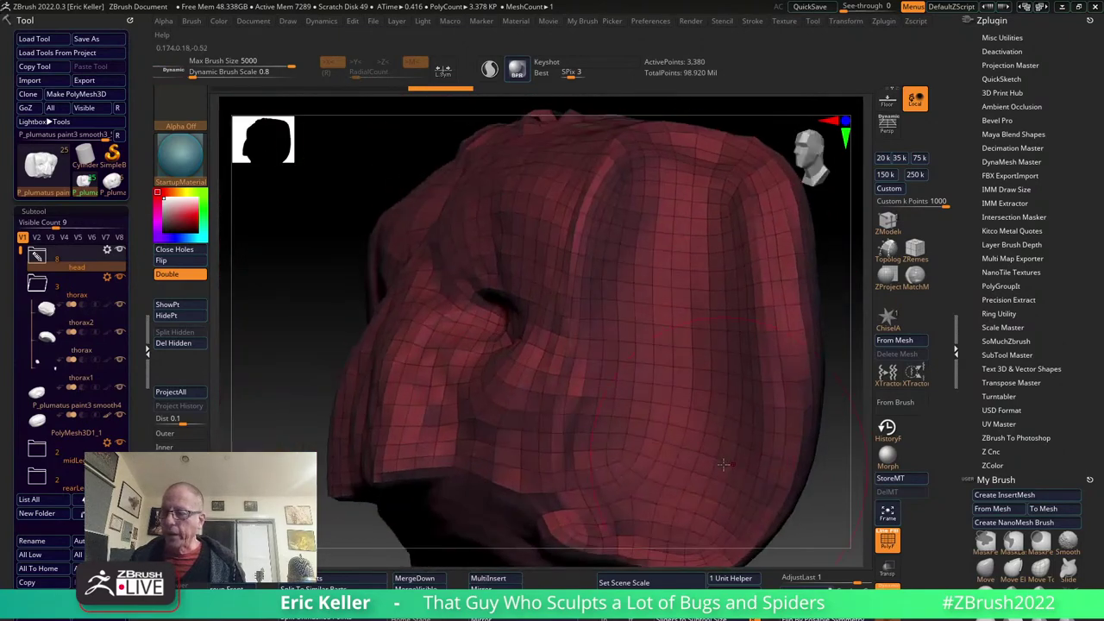
pyautogui.click(177, 160)
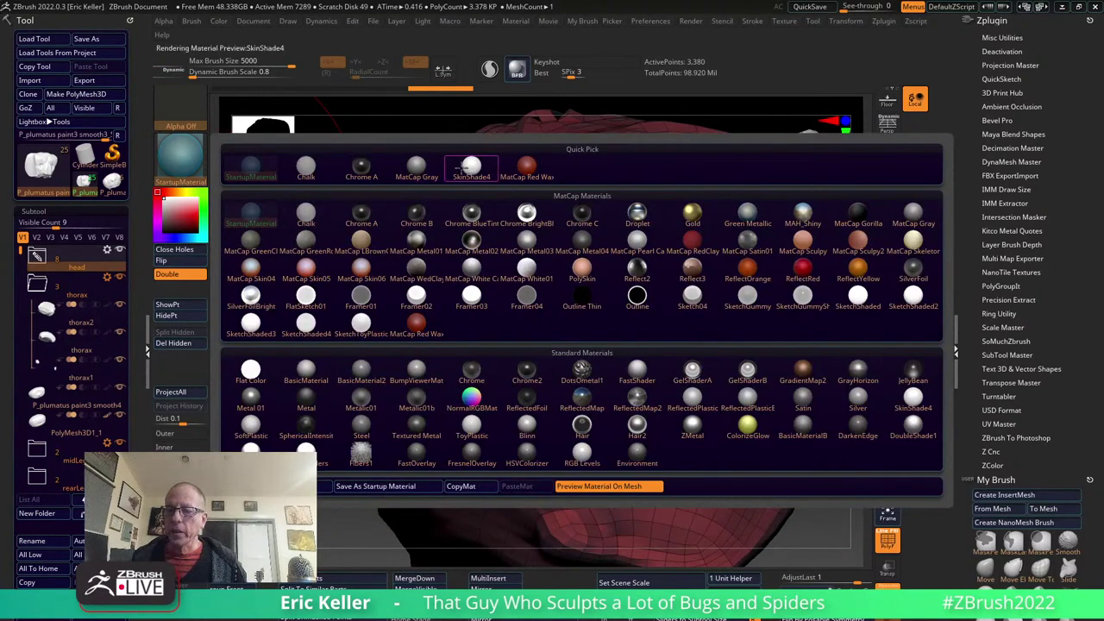
pyautogui.click(461, 168)
pyautogui.moveTo(316, 198)
pyautogui.mouseDown()
pyautogui.moveTo(344, 245)
pyautogui.moveTo(491, 191)
pyautogui.mouseUp()
pyautogui.moveTo(748, 372); pyautogui.dragTo(503, 452)
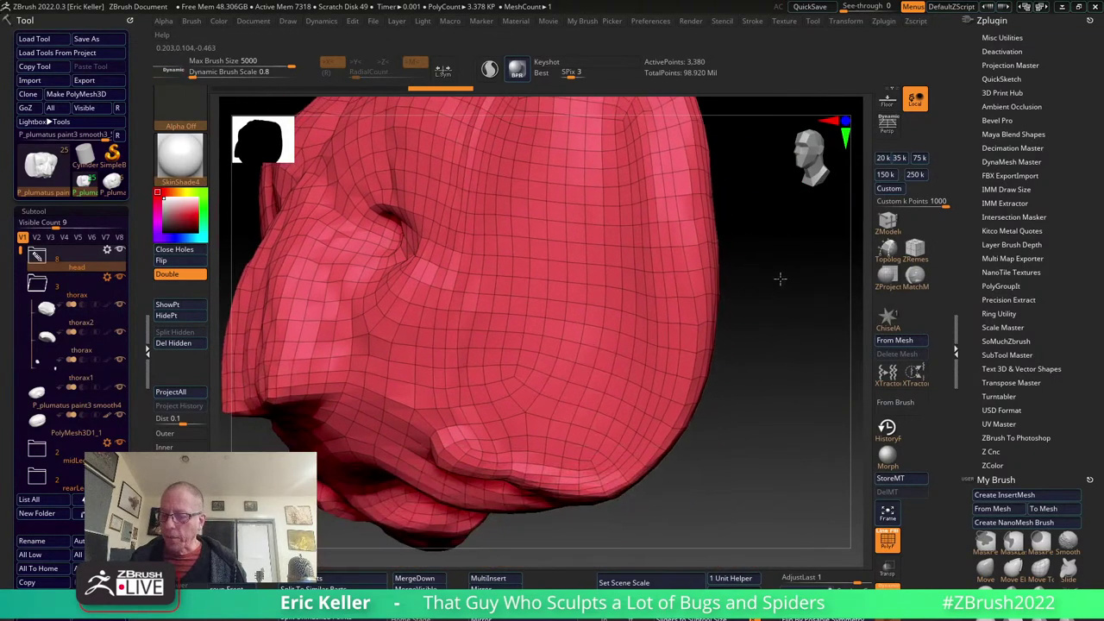
pyautogui.moveTo(763, 306); pyautogui.dragTo(727, 410)
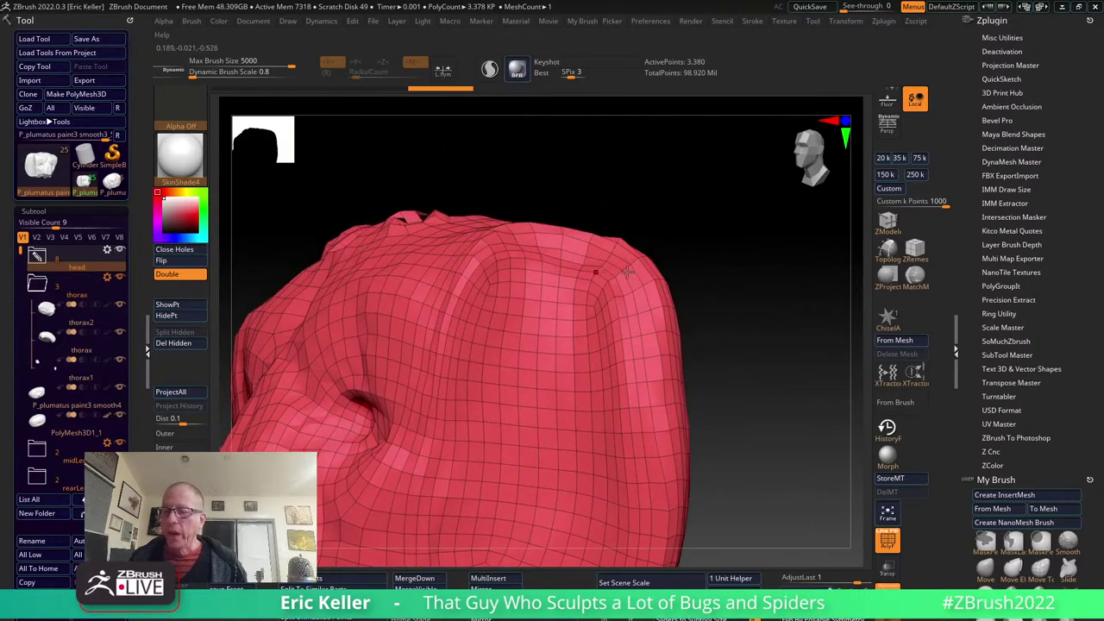
pyautogui.moveTo(627, 273)
pyautogui.mouseDown()
pyautogui.moveTo(727, 352)
pyautogui.moveTo(672, 550)
pyautogui.mouseUp()
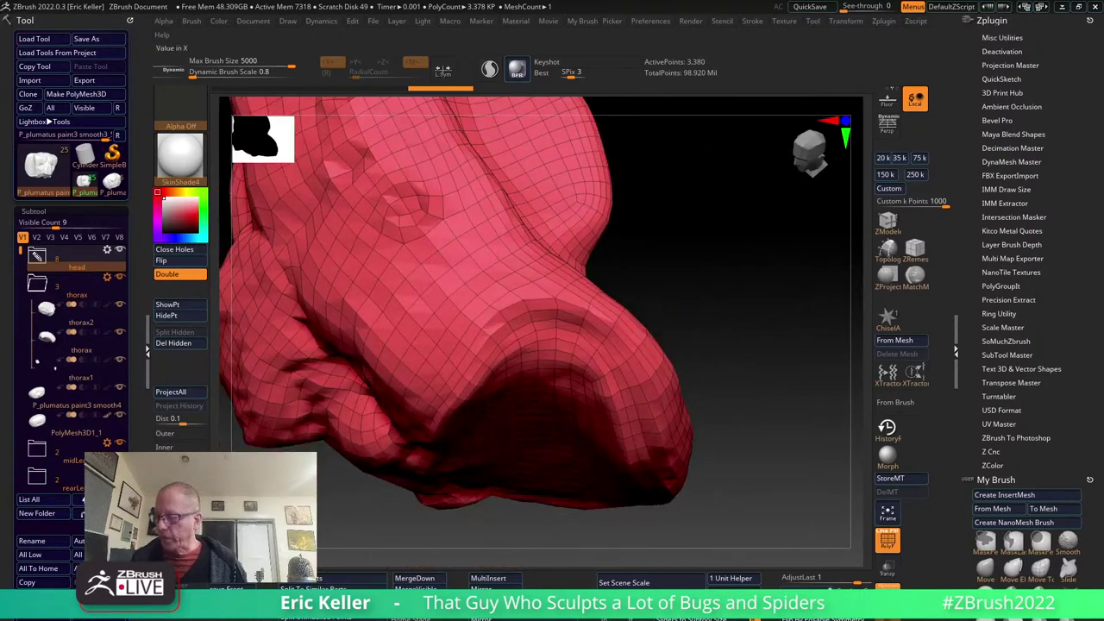
pyautogui.scroll(-2, 517, 580)
pyautogui.scroll(-2, 518, 579)
pyautogui.scroll(-1, 517, 580)
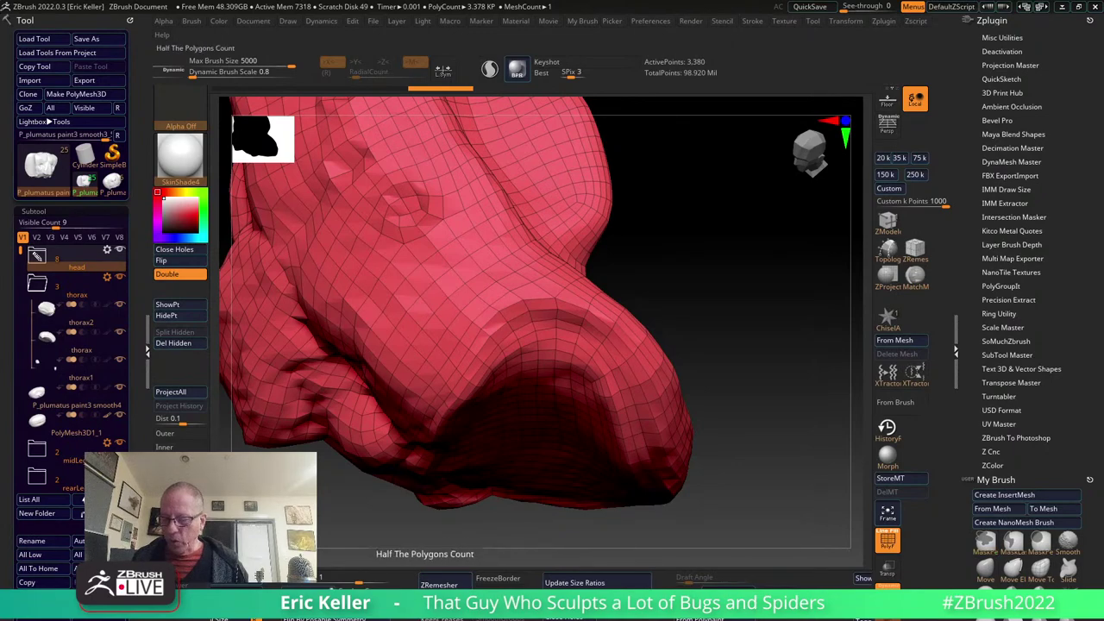
pyautogui.moveTo(736, 333)
pyautogui.mouseDown()
pyautogui.moveTo(788, 347)
pyautogui.moveTo(704, 382)
pyautogui.mouseUp()
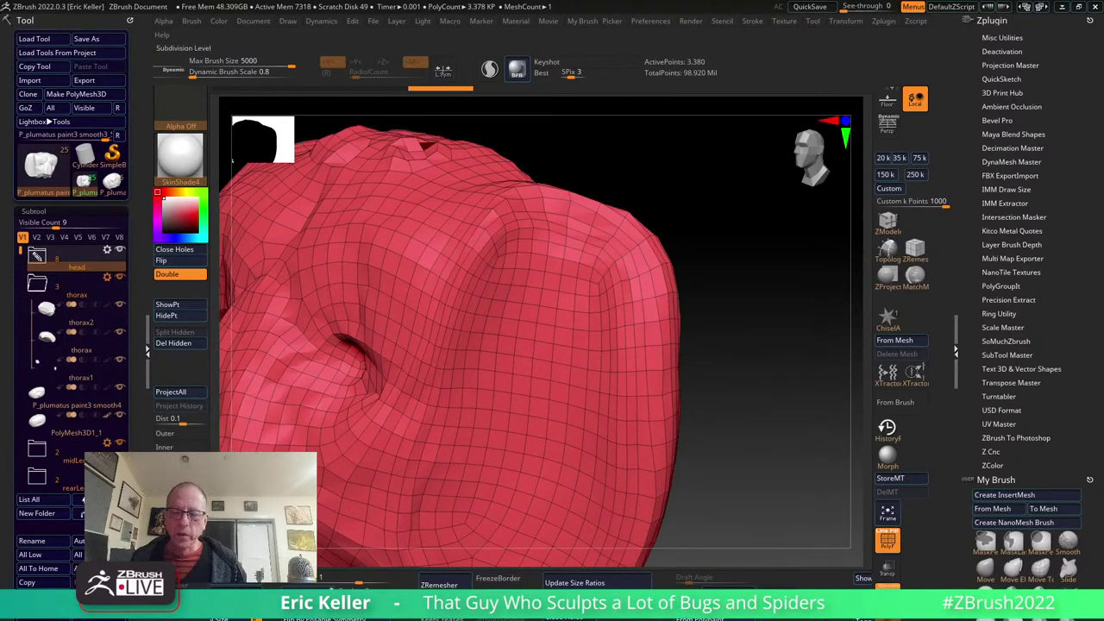
pyautogui.hotkey('shift', 'd')
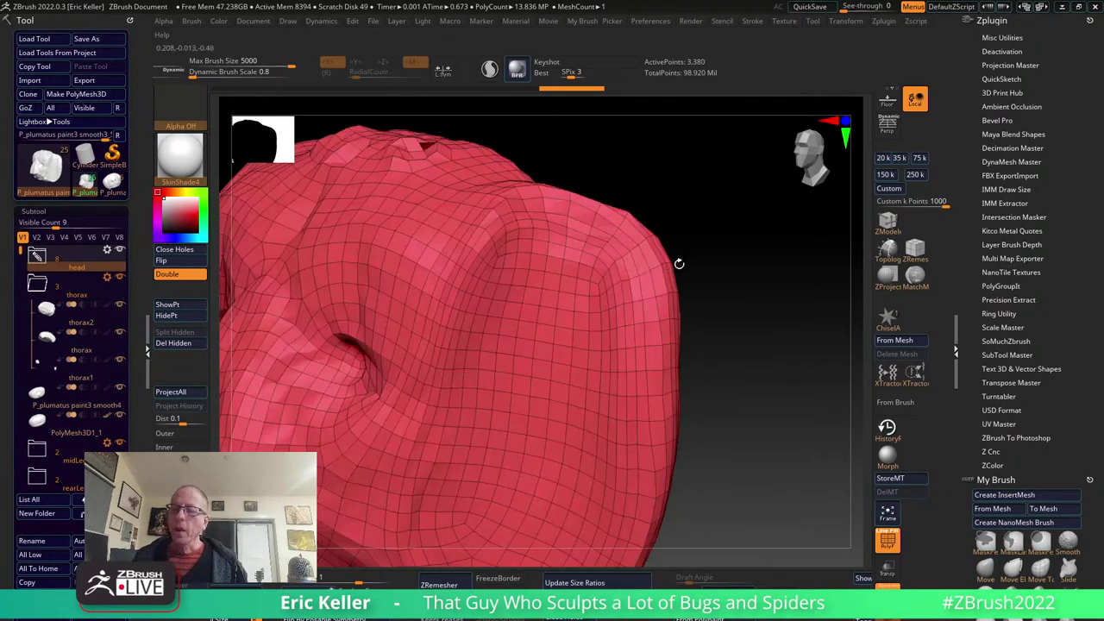
pyautogui.moveTo(832, 308); pyautogui.dragTo(815, 386)
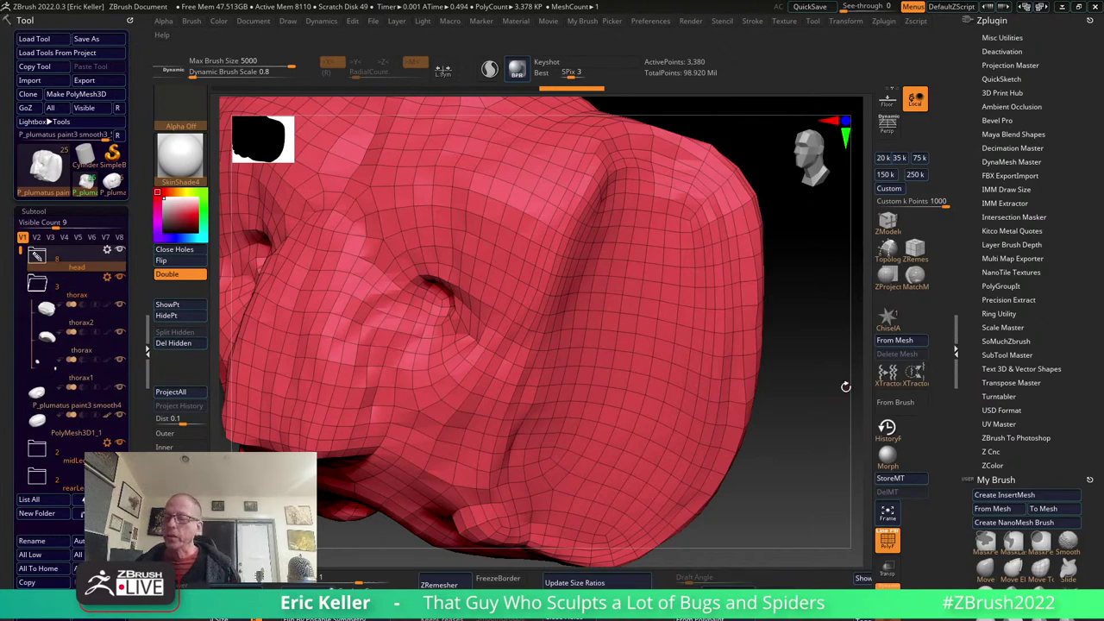
pyautogui.moveTo(845, 386); pyautogui.dragTo(710, 267)
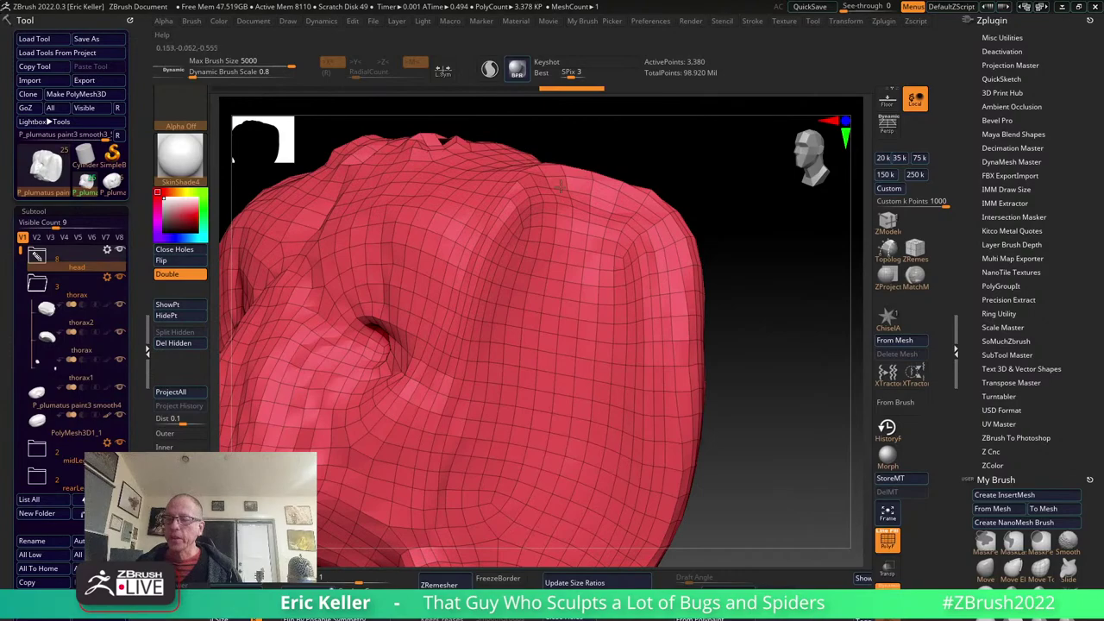
pyautogui.moveTo(738, 323); pyautogui.dragTo(725, 295)
pyautogui.moveTo(754, 340)
pyautogui.mouseDown()
pyautogui.moveTo(724, 366)
pyautogui.moveTo(791, 380)
pyautogui.moveTo(782, 410)
pyautogui.mouseUp()
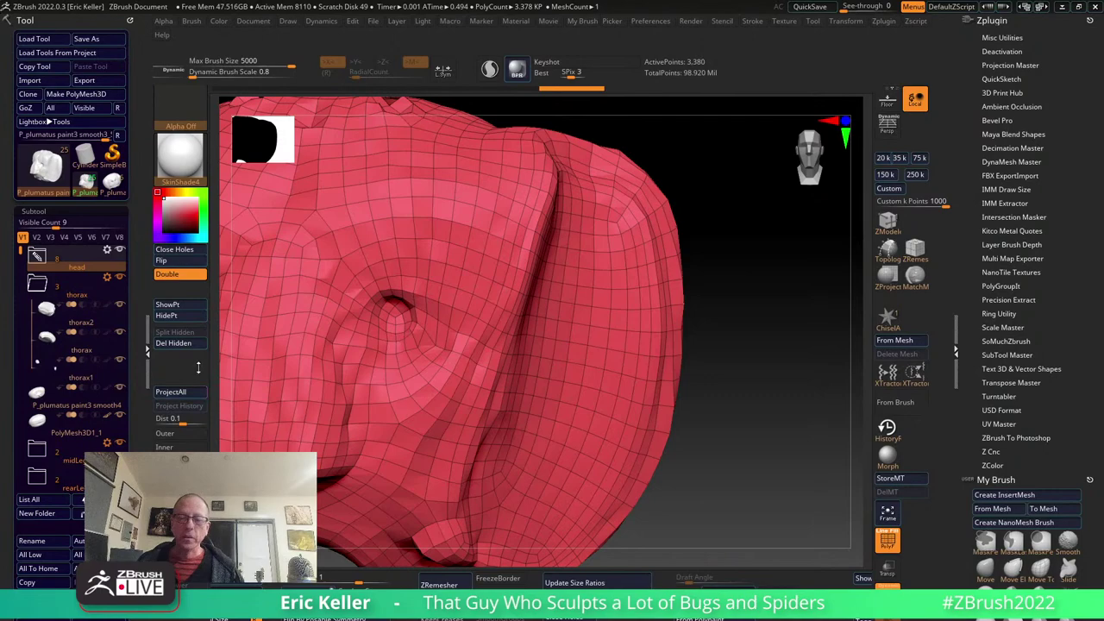
# Frame the coarse head mesh in view and switch to the SelectRect brush.
pyautogui.scroll(3, 197, 367)
pyautogui.scroll(2, 198, 367)
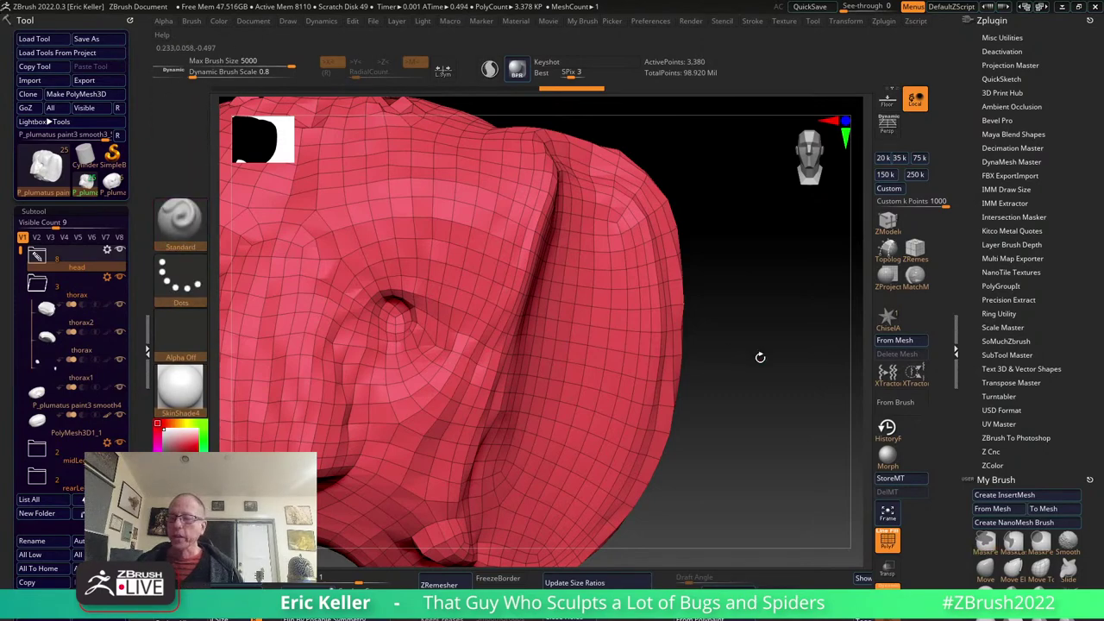
pyautogui.moveTo(759, 357)
pyautogui.mouseDown()
pyautogui.moveTo(781, 421)
pyautogui.moveTo(606, 239)
pyautogui.moveTo(596, 303)
pyautogui.moveTo(643, 350)
pyautogui.mouseUp()
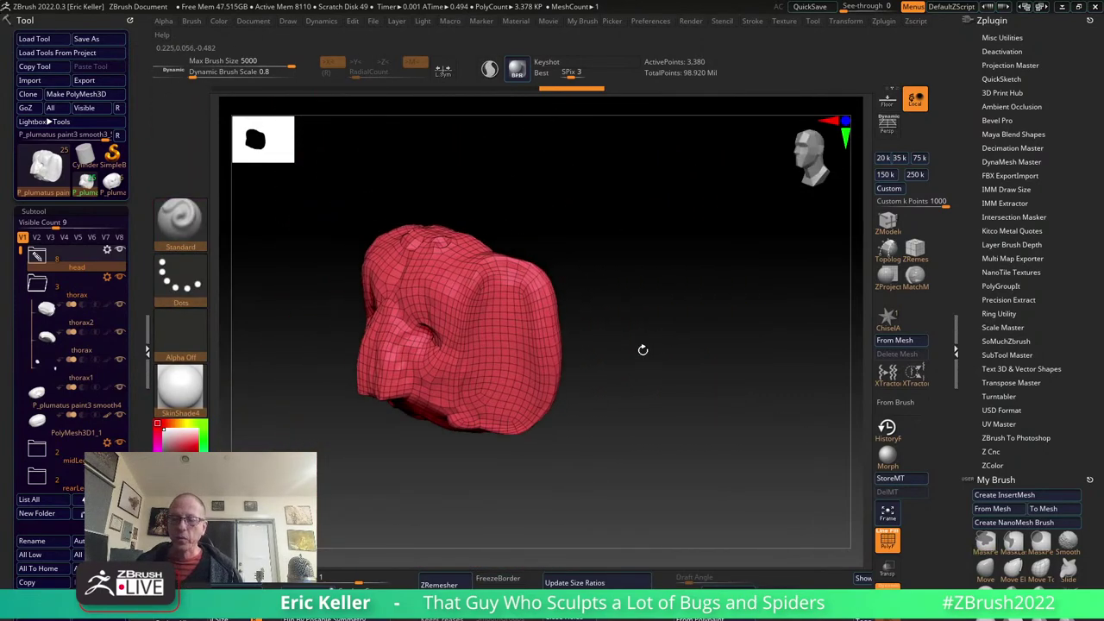
pyautogui.press('f')
pyautogui.hotkey('ctrl', 'shift')
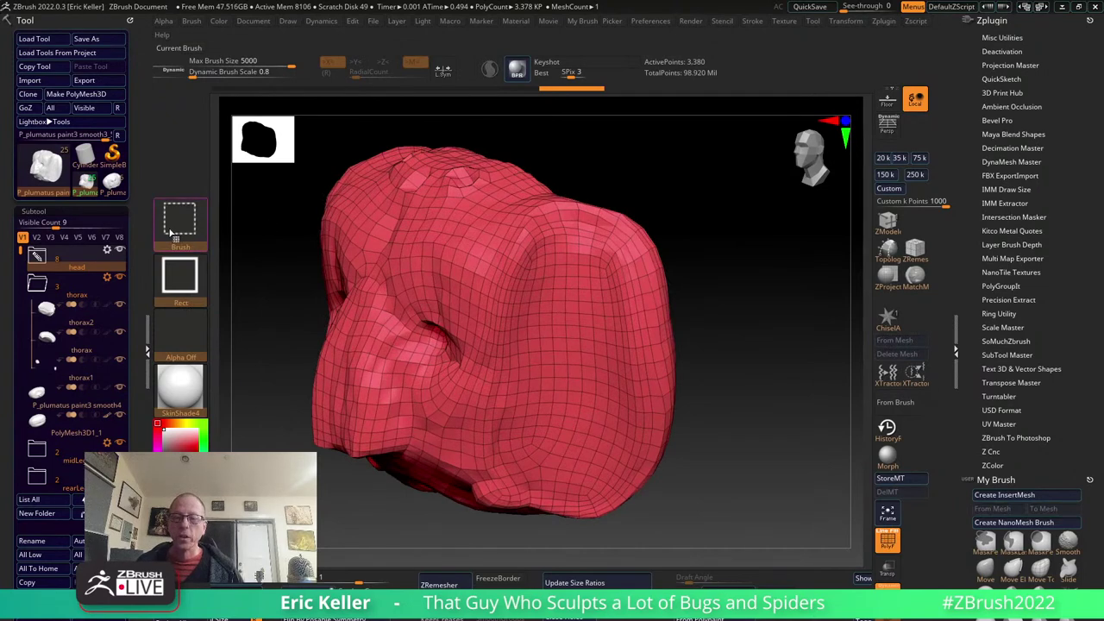
# Choose SelectLasso from the brush Quick Pick and orbit close to the twisted fold region.
pyautogui.click(179, 221)
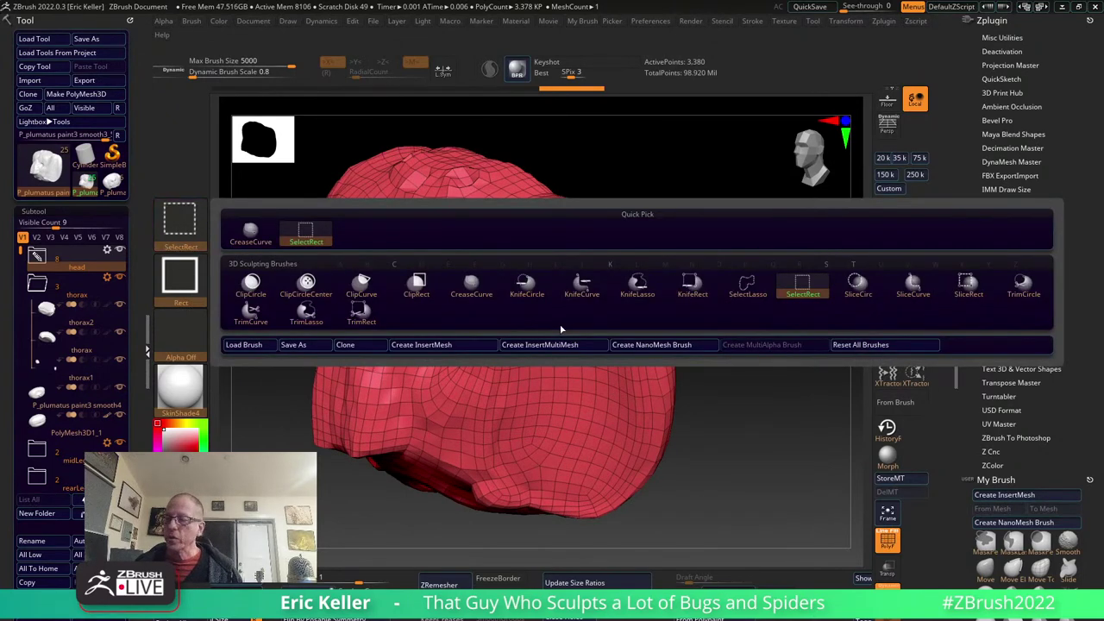
pyautogui.click(747, 293)
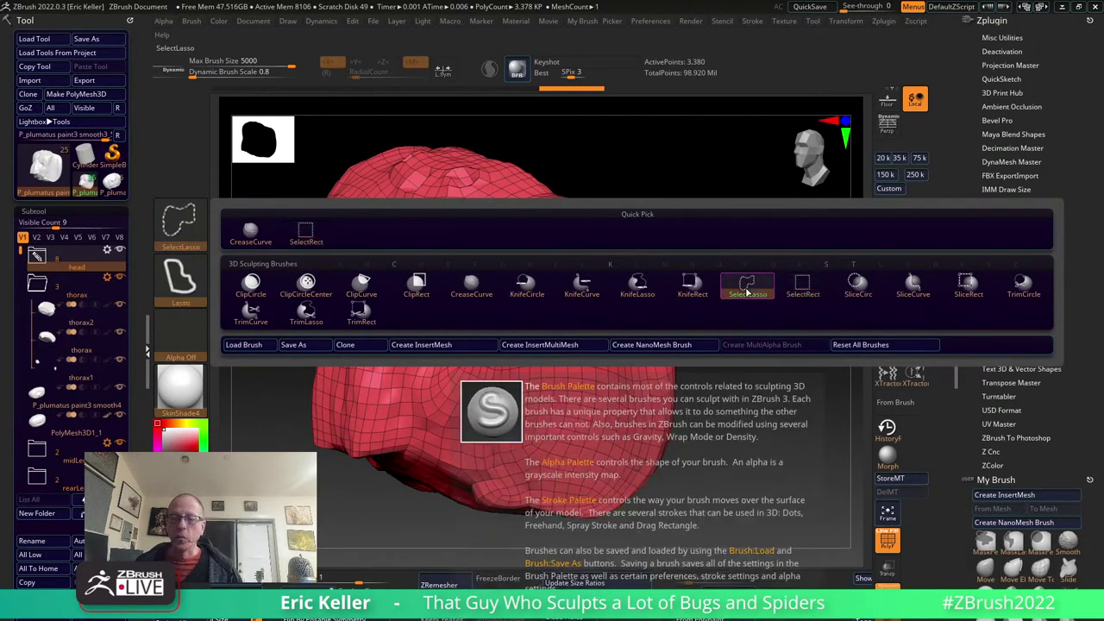
pyautogui.moveTo(771, 370)
pyautogui.mouseDown()
pyautogui.moveTo(758, 327)
pyautogui.moveTo(461, 227)
pyautogui.mouseUp()
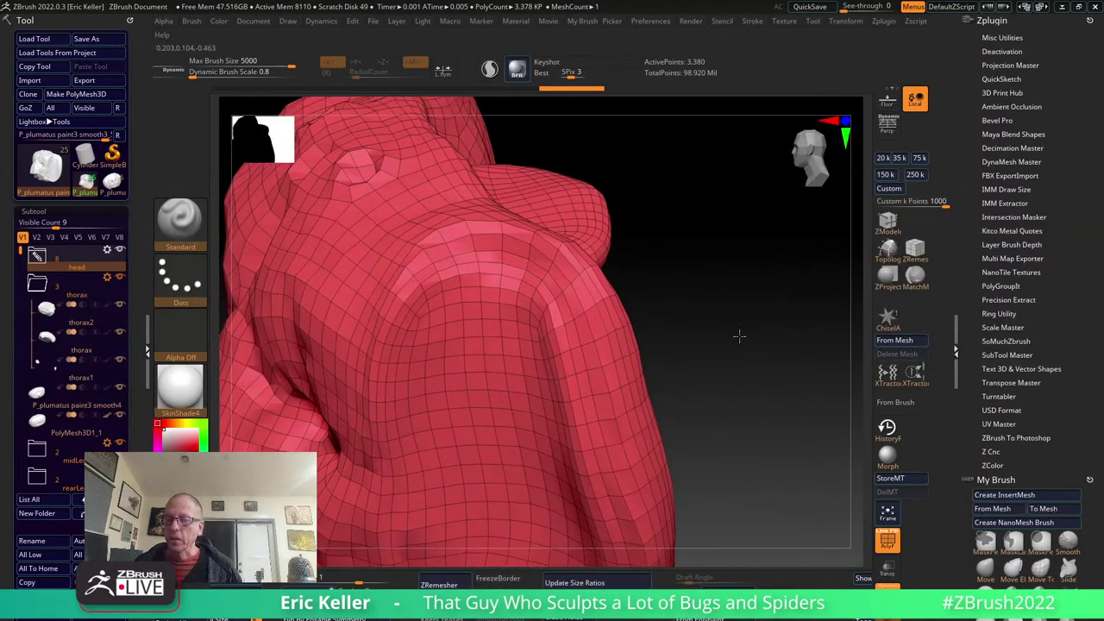
pyautogui.moveTo(759, 276); pyautogui.dragTo(734, 325)
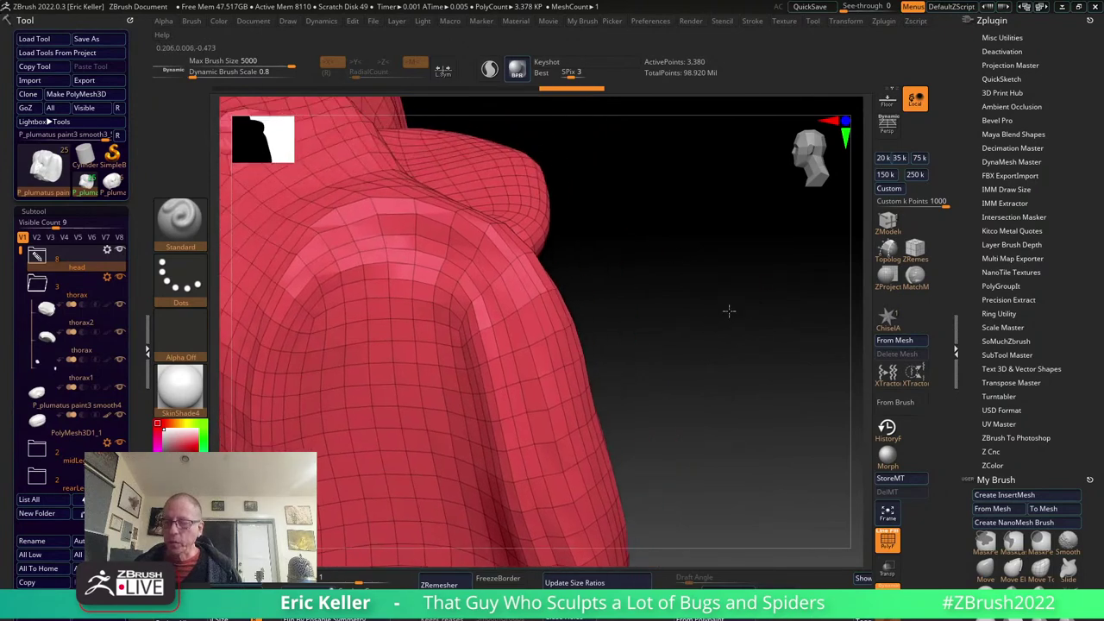
pyautogui.hotkey('ctrl', 'shift')
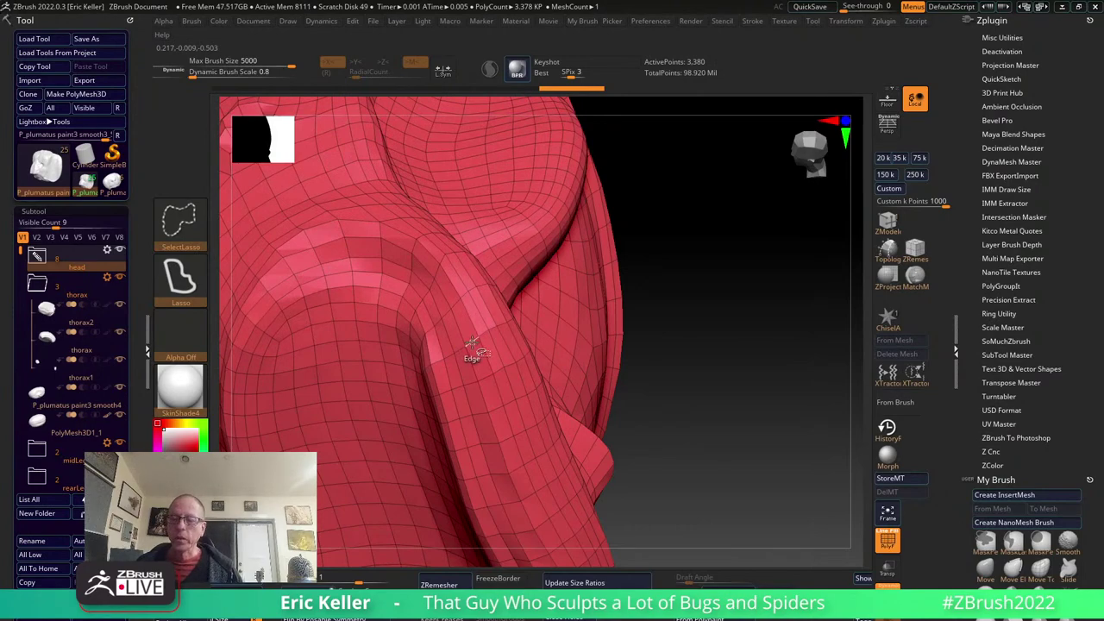
pyautogui.moveTo(673, 391)
pyautogui.mouseDown()
pyautogui.moveTo(730, 375)
pyautogui.moveTo(715, 345)
pyautogui.moveTo(730, 399)
pyautogui.mouseUp()
pyautogui.moveTo(729, 353)
pyautogui.mouseDown()
pyautogui.moveTo(778, 350)
pyautogui.moveTo(740, 374)
pyautogui.moveTo(767, 365)
pyautogui.moveTo(779, 331)
pyautogui.moveTo(782, 363)
pyautogui.moveTo(765, 363)
pyautogui.moveTo(722, 340)
pyautogui.moveTo(734, 349)
pyautogui.moveTo(727, 357)
pyautogui.moveTo(678, 291)
pyautogui.moveTo(628, 318)
pyautogui.mouseUp()
pyautogui.hotkey('ctrl', 'shift')
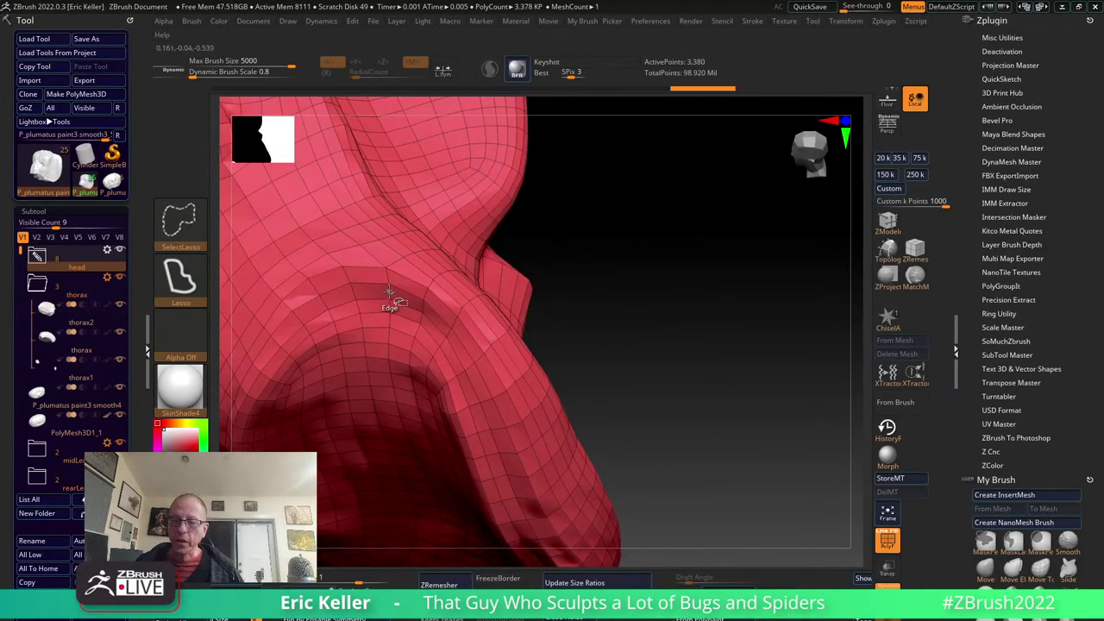
pyautogui.moveTo(595, 285)
pyautogui.mouseDown()
pyautogui.moveTo(675, 251)
pyautogui.moveTo(747, 308)
pyautogui.moveTo(747, 267)
pyautogui.mouseUp()
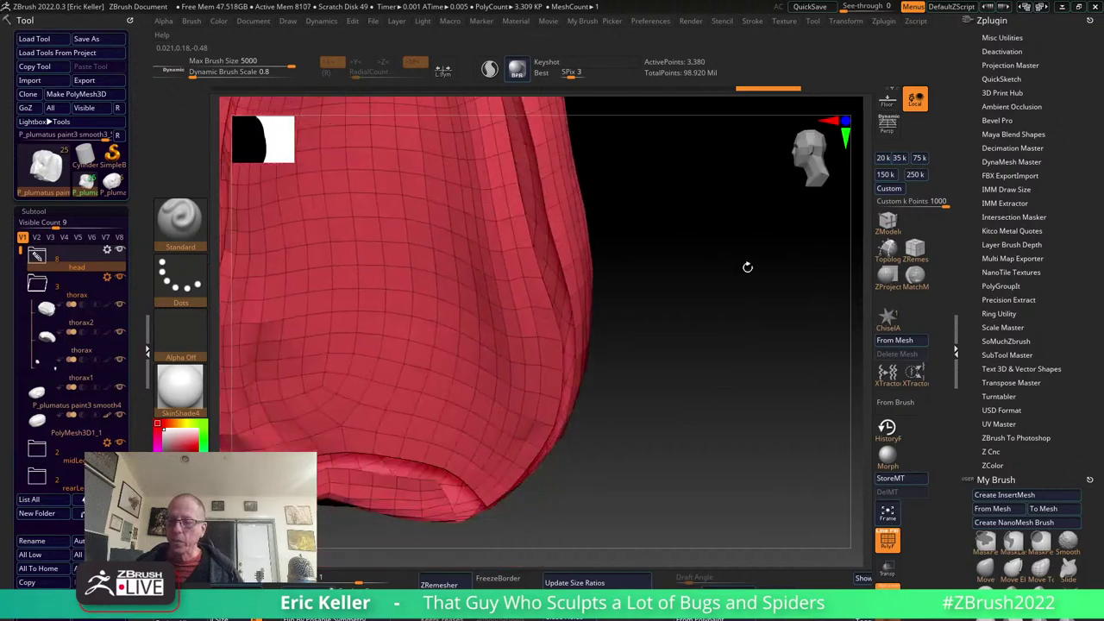
pyautogui.moveTo(733, 336)
pyautogui.mouseDown()
pyautogui.moveTo(779, 328)
pyautogui.moveTo(776, 370)
pyautogui.moveTo(749, 401)
pyautogui.moveTo(782, 370)
pyautogui.moveTo(767, 377)
pyautogui.moveTo(774, 355)
pyautogui.moveTo(746, 357)
pyautogui.moveTo(719, 443)
pyautogui.moveTo(637, 288)
pyautogui.mouseUp()
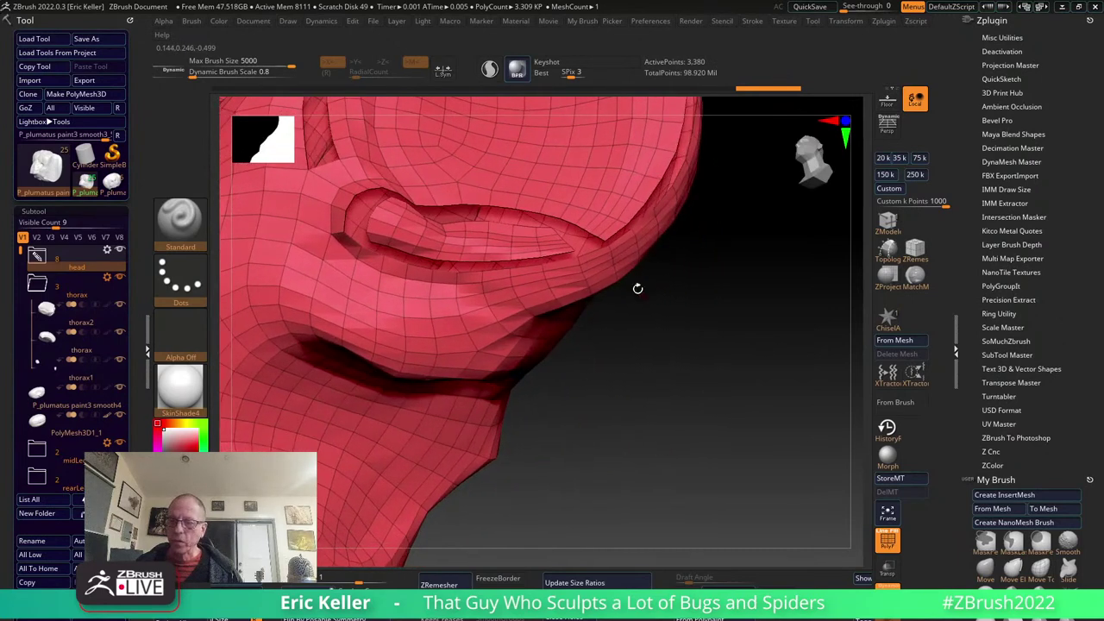
pyautogui.moveTo(744, 293); pyautogui.dragTo(704, 492)
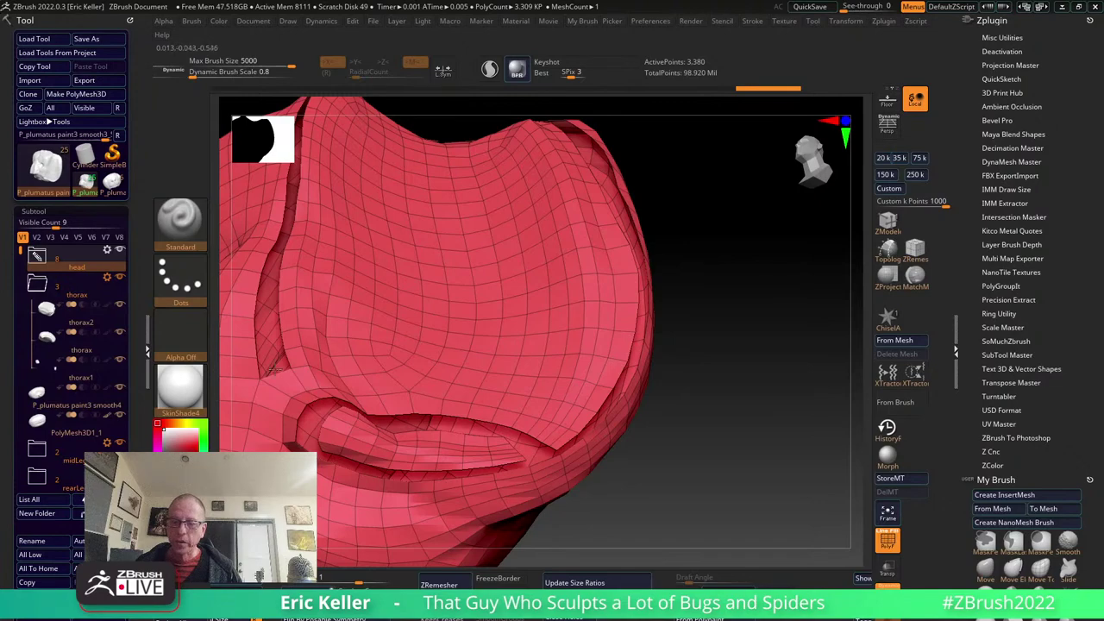
pyautogui.moveTo(694, 379)
pyautogui.mouseDown()
pyautogui.moveTo(728, 408)
pyautogui.moveTo(722, 432)
pyautogui.moveTo(784, 374)
pyautogui.moveTo(753, 397)
pyautogui.moveTo(609, 421)
pyautogui.mouseUp()
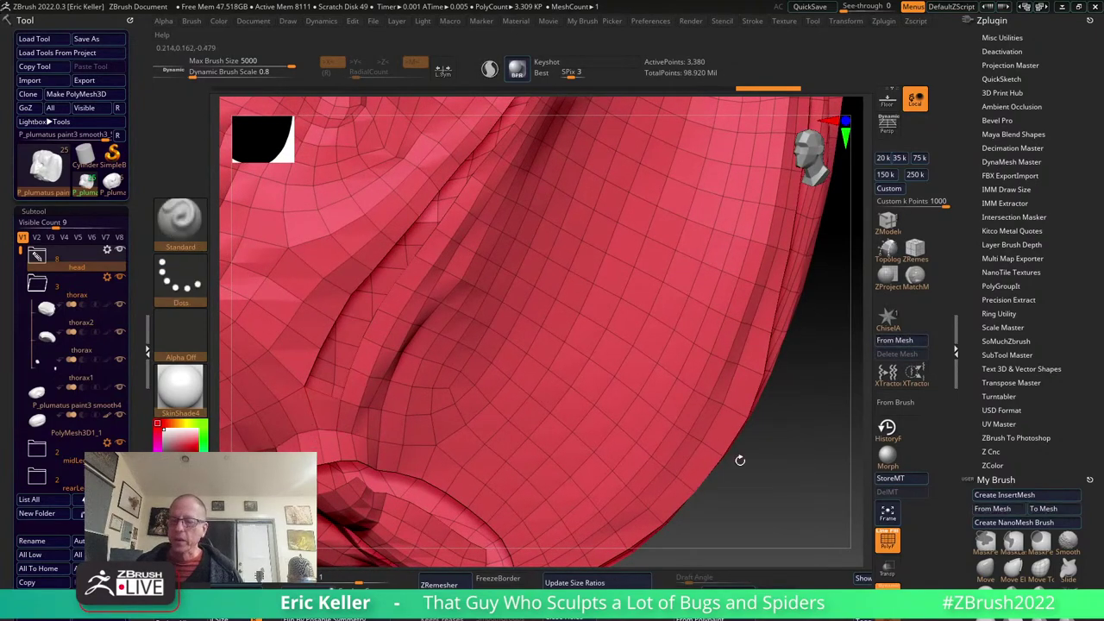
pyautogui.moveTo(809, 482); pyautogui.dragTo(676, 406)
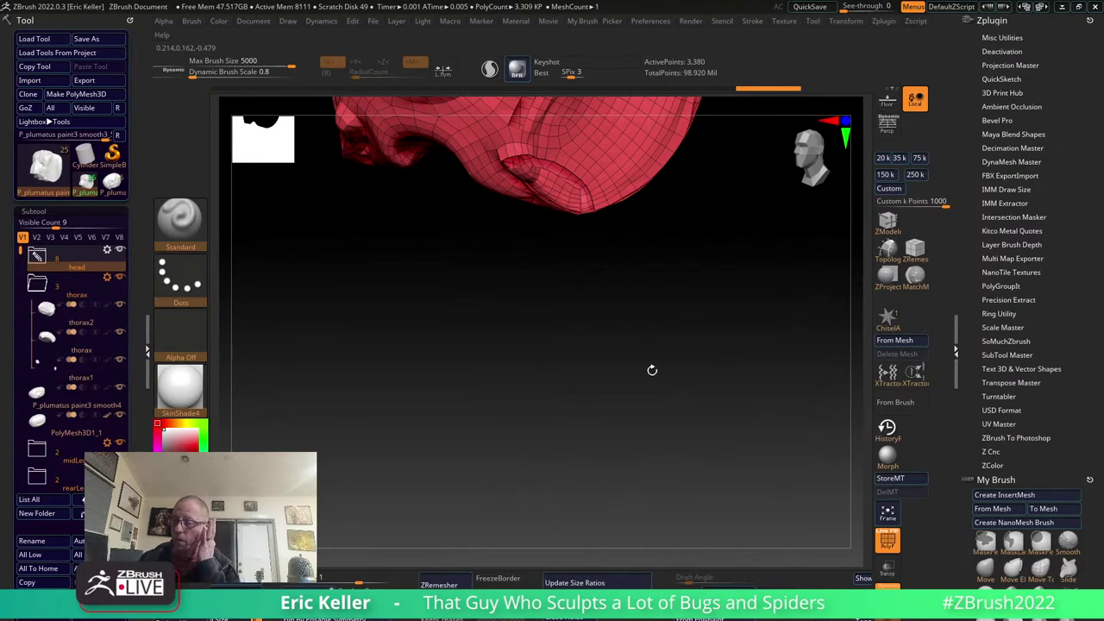
pyautogui.moveTo(352, 330)
pyautogui.mouseDown()
pyautogui.moveTo(399, 360)
pyautogui.moveTo(424, 468)
pyautogui.mouseUp()
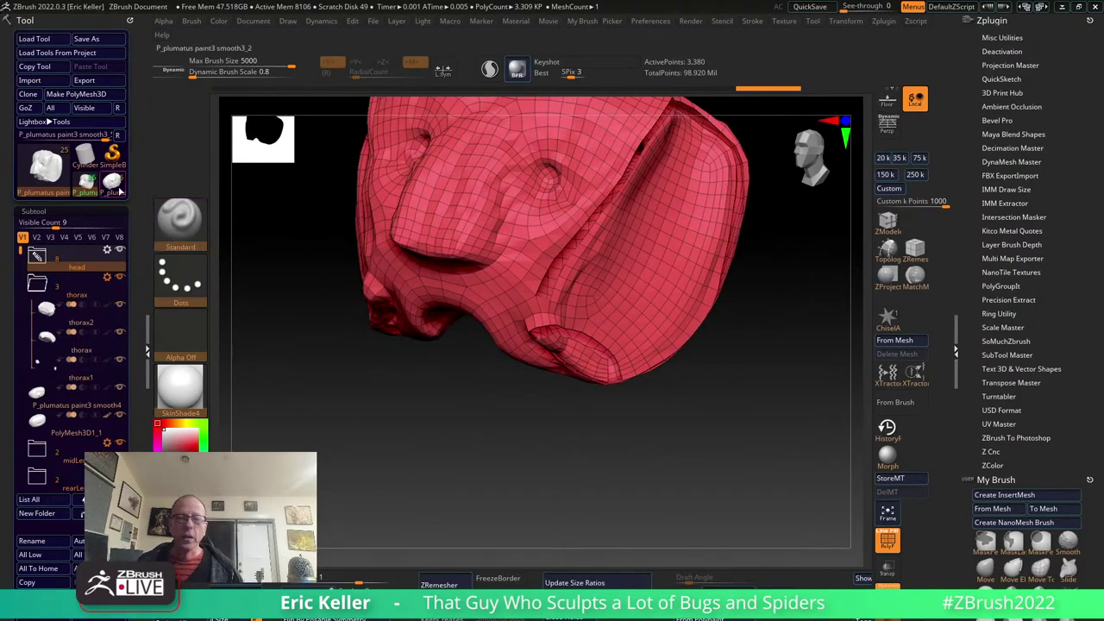
# Turn off the PolyF wireframe and orbit the plain textured head to view its top.
pyautogui.moveTo(444, 377); pyautogui.dragTo(871, 565)
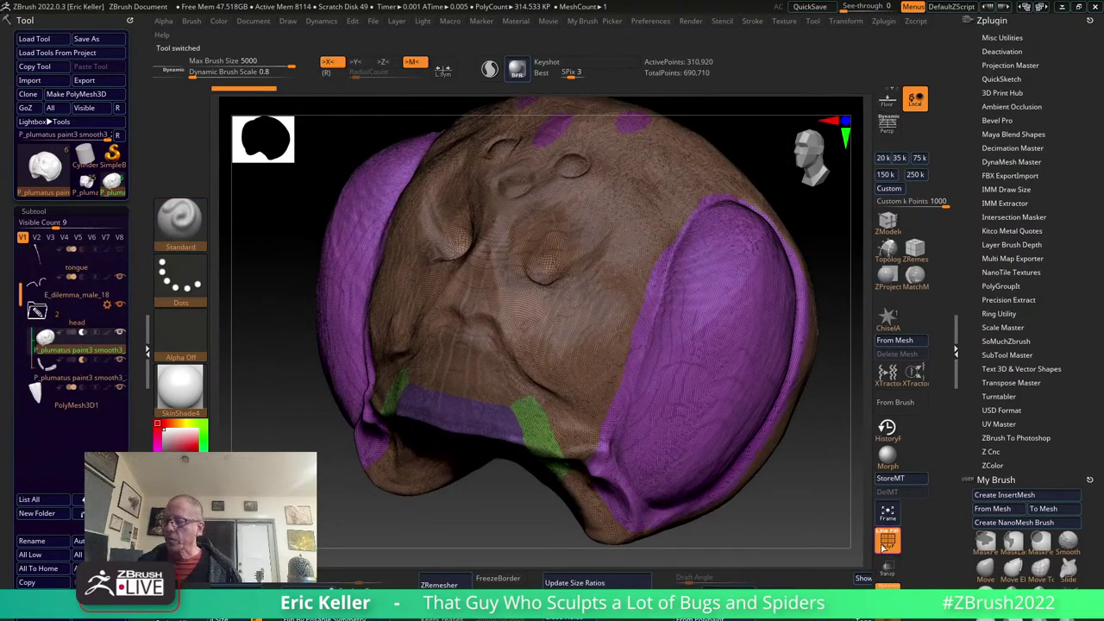
pyautogui.click(886, 542)
pyautogui.moveTo(802, 509)
pyautogui.mouseDown()
pyautogui.moveTo(759, 517)
pyautogui.moveTo(727, 501)
pyautogui.moveTo(488, 290)
pyautogui.mouseUp()
pyautogui.moveTo(775, 352); pyautogui.dragTo(796, 384)
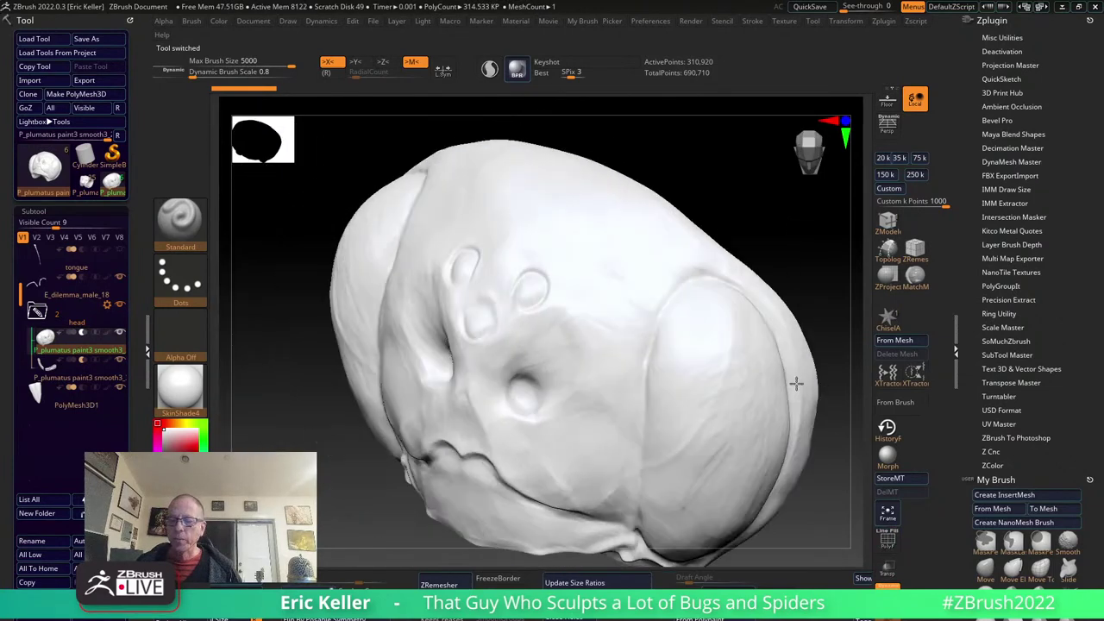
pyautogui.moveTo(278, 422)
pyautogui.mouseDown()
pyautogui.moveTo(291, 350)
pyautogui.moveTo(123, 387)
pyautogui.mouseUp()
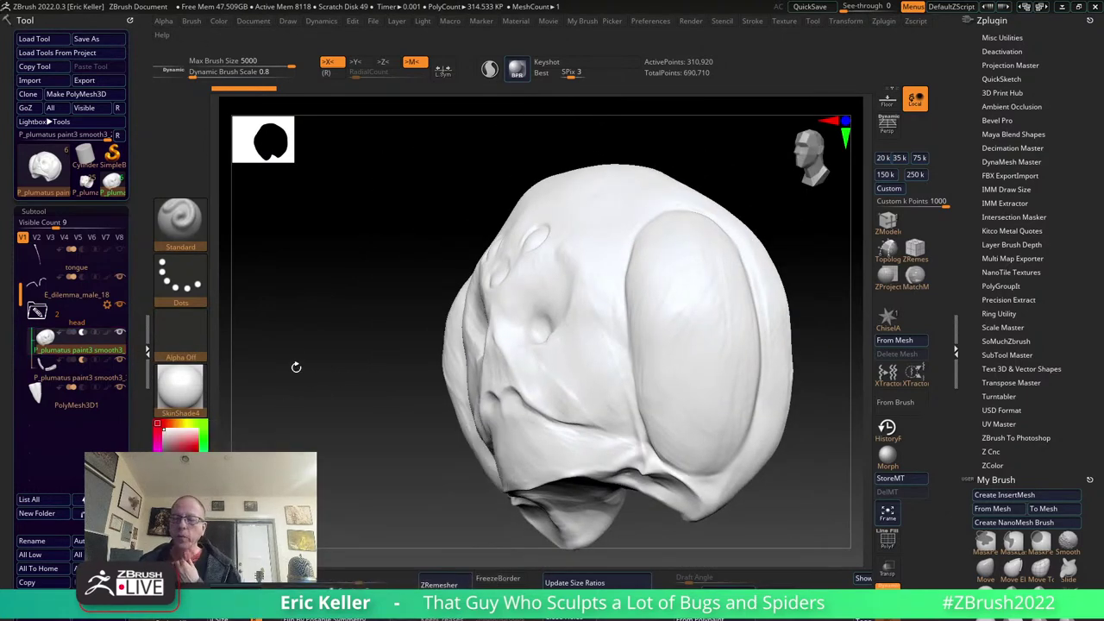
pyautogui.moveTo(382, 423)
pyautogui.mouseDown()
pyautogui.moveTo(379, 410)
pyautogui.moveTo(481, 316)
pyautogui.mouseUp()
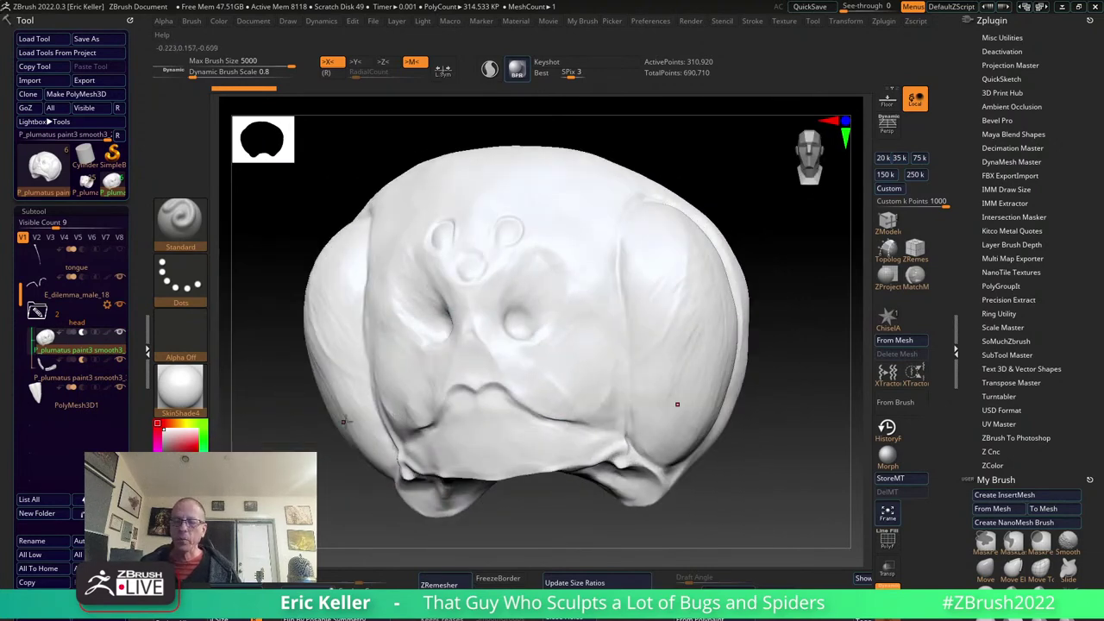
pyautogui.moveTo(309, 448); pyautogui.dragTo(379, 466)
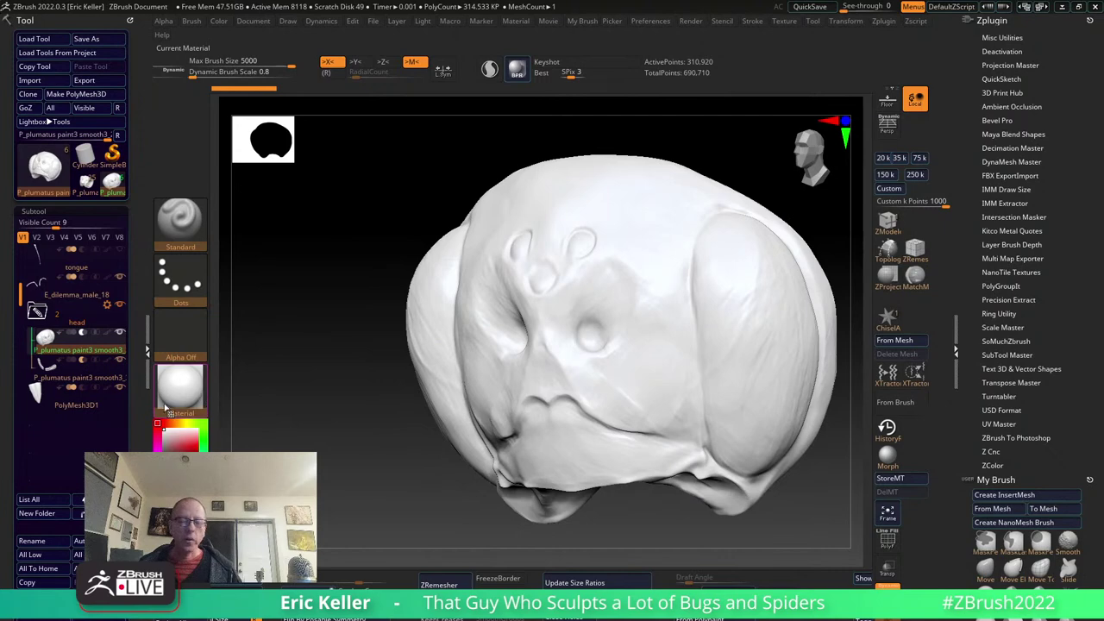
# Duplicate the head subtool as P_plumatus paint3 smooth3_4 and turn PolyF back on.
pyautogui.hotkey('ctrl', 'shift', 'd')
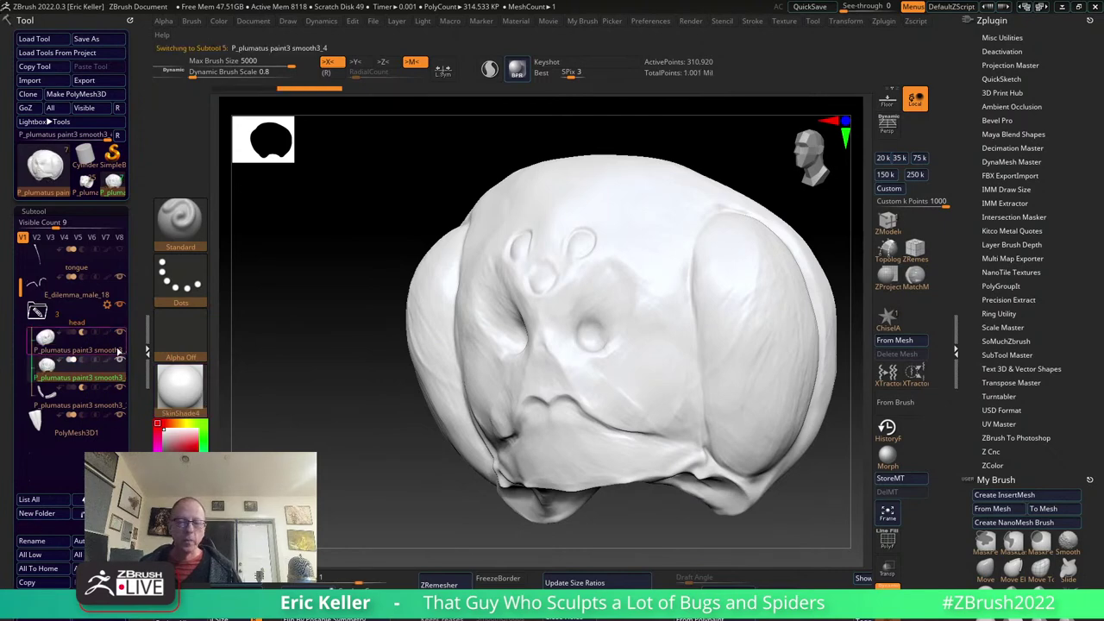
pyautogui.moveTo(268, 403); pyautogui.dragTo(743, 514)
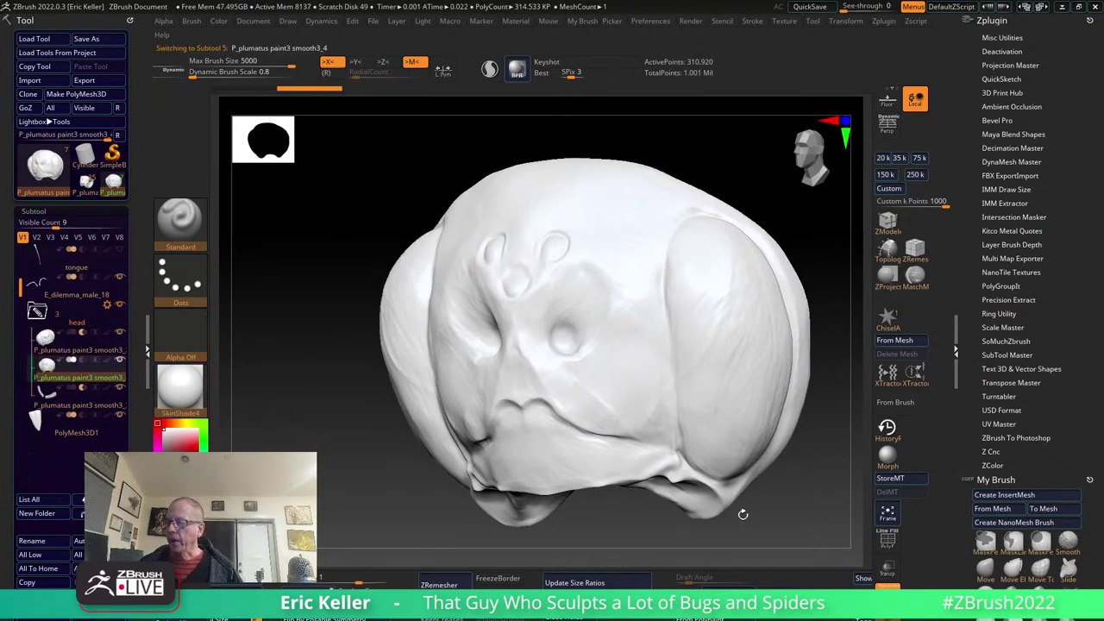
pyautogui.click(885, 539)
pyautogui.moveTo(830, 529)
pyautogui.mouseDown()
pyautogui.moveTo(791, 493)
pyautogui.moveTo(741, 512)
pyautogui.moveTo(734, 497)
pyautogui.moveTo(631, 546)
pyautogui.mouseUp()
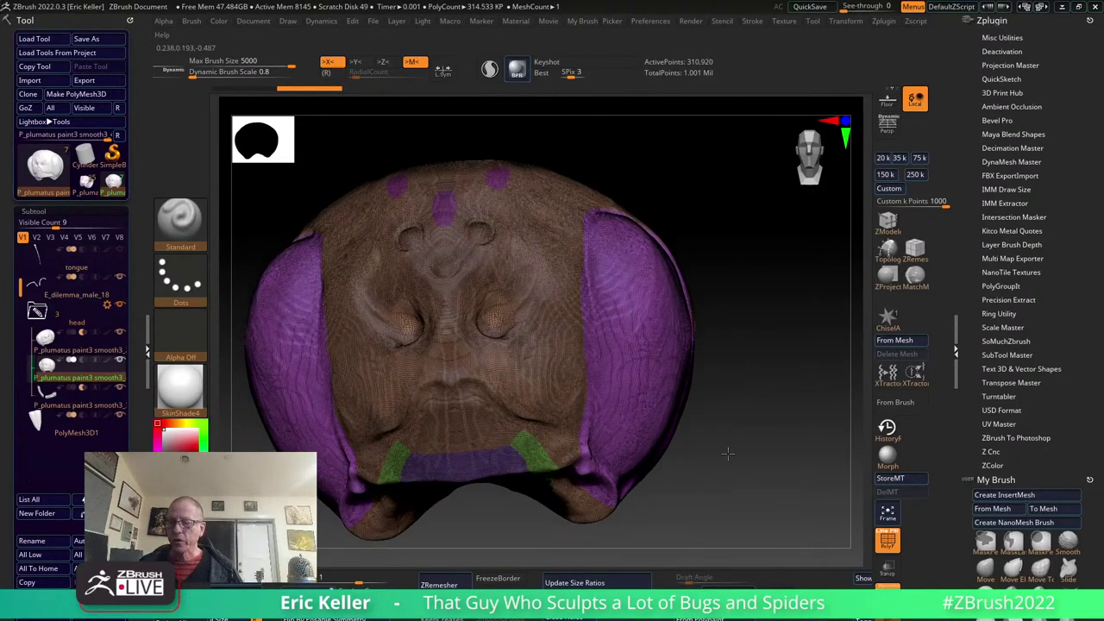
pyautogui.moveTo(509, 345); pyautogui.dragTo(534, 327)
pyautogui.moveTo(747, 463)
pyautogui.mouseDown()
pyautogui.moveTo(749, 483)
pyautogui.moveTo(620, 475)
pyautogui.mouseUp()
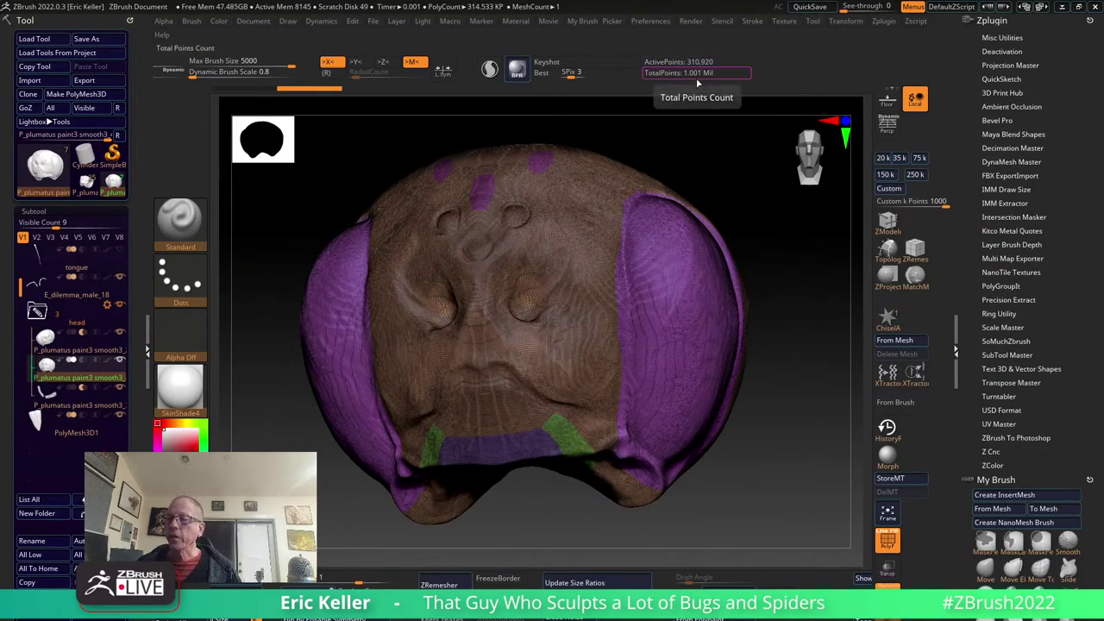
pyautogui.moveTo(823, 427); pyautogui.dragTo(725, 250)
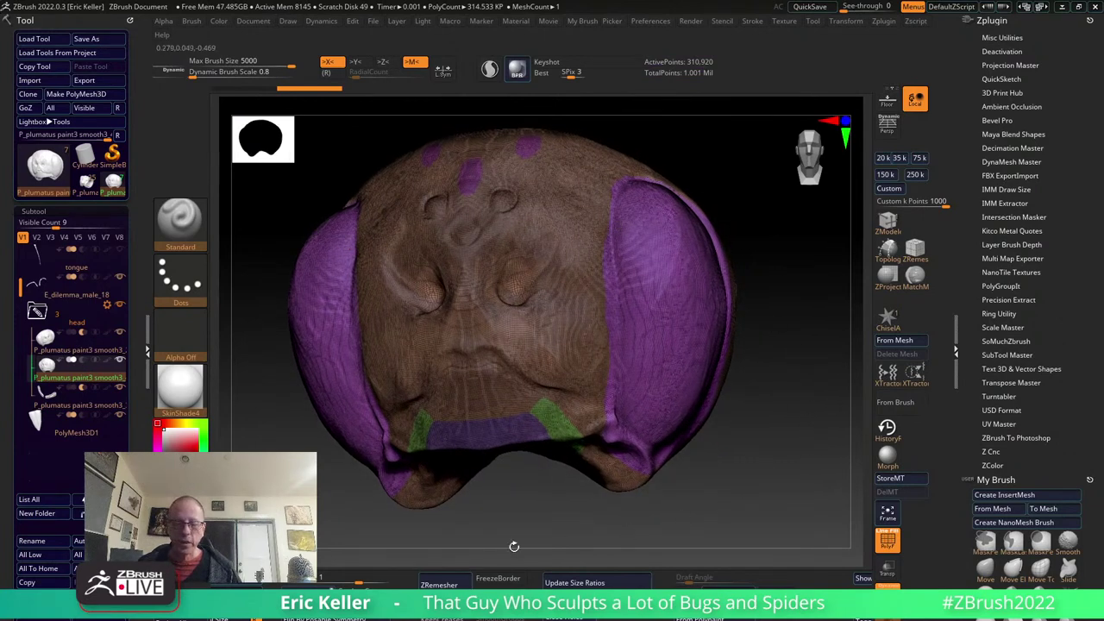
pyautogui.scroll(-3, 180, 345)
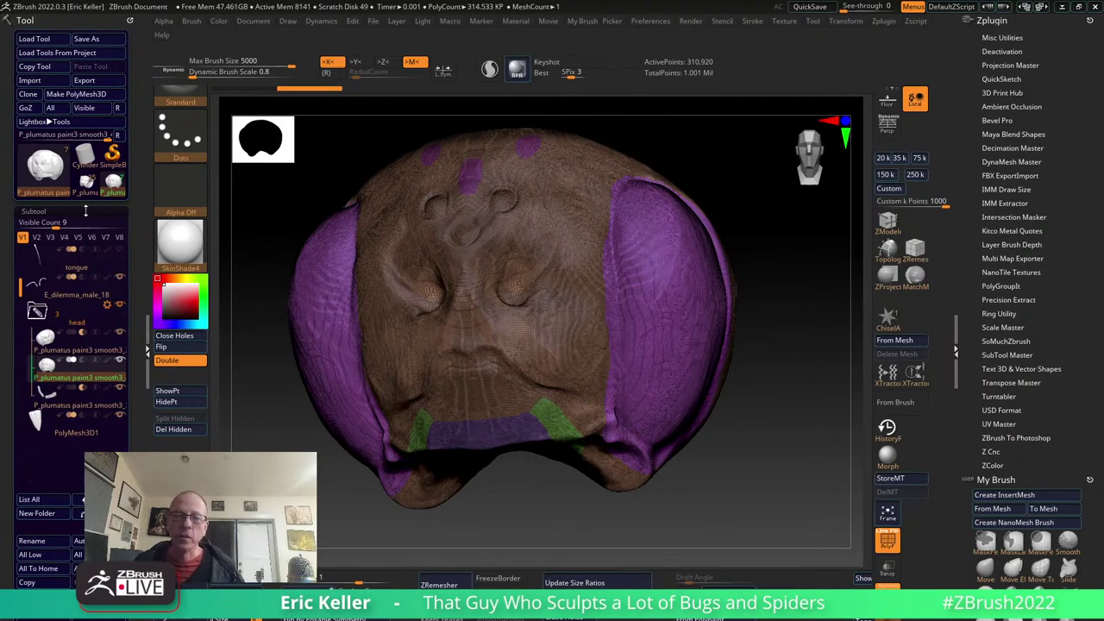
# Run ZRemesher from Tool > Geometry, cutting the head from 310,920 to 10,398 points.
pyautogui.scroll(-3, 86, 210)
pyautogui.scroll(-3, 95, 181)
pyautogui.scroll(-3, 112, 146)
pyautogui.scroll(-3, 140, 96)
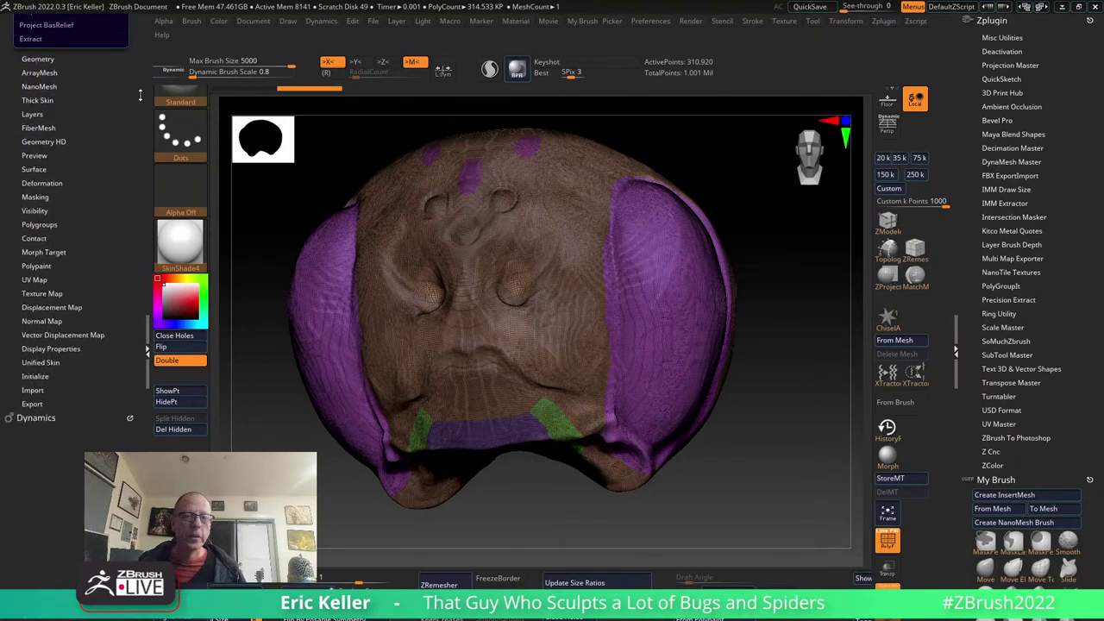
pyautogui.scroll(1, 140, 95)
pyautogui.click(38, 126)
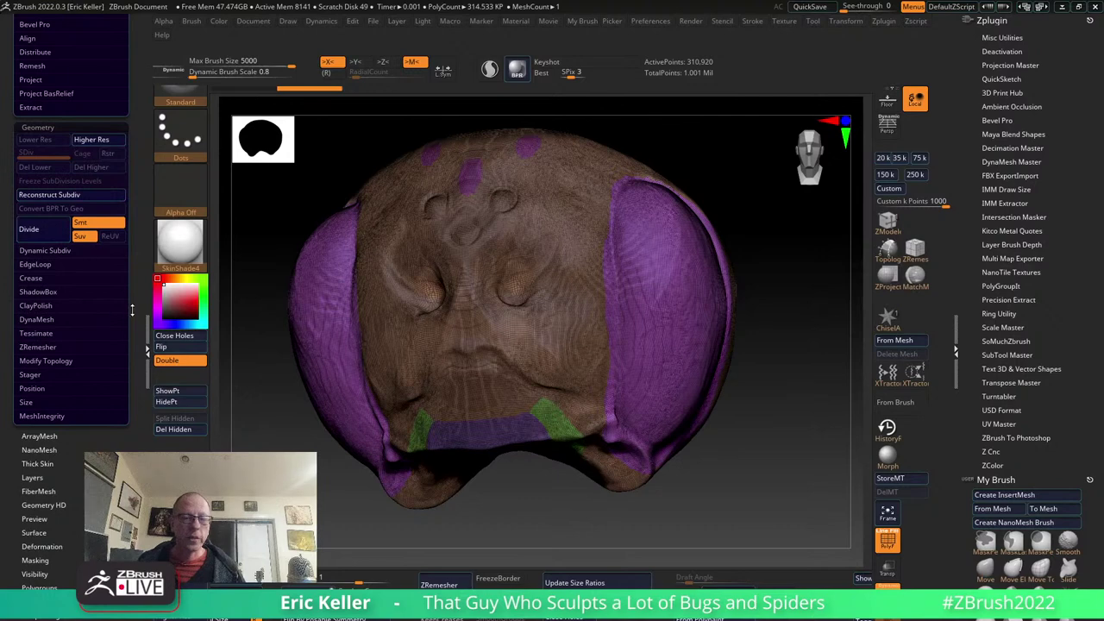
pyautogui.moveTo(132, 309); pyautogui.dragTo(144, 271)
pyautogui.click(34, 318)
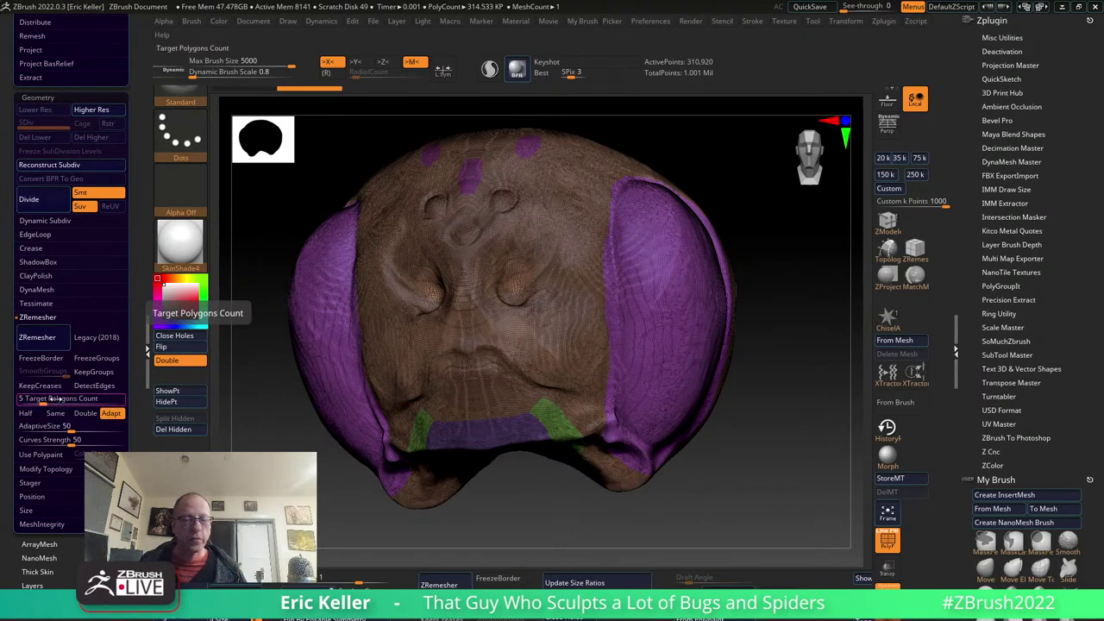
pyautogui.scroll(-2, 43, 345)
pyautogui.click(39, 291)
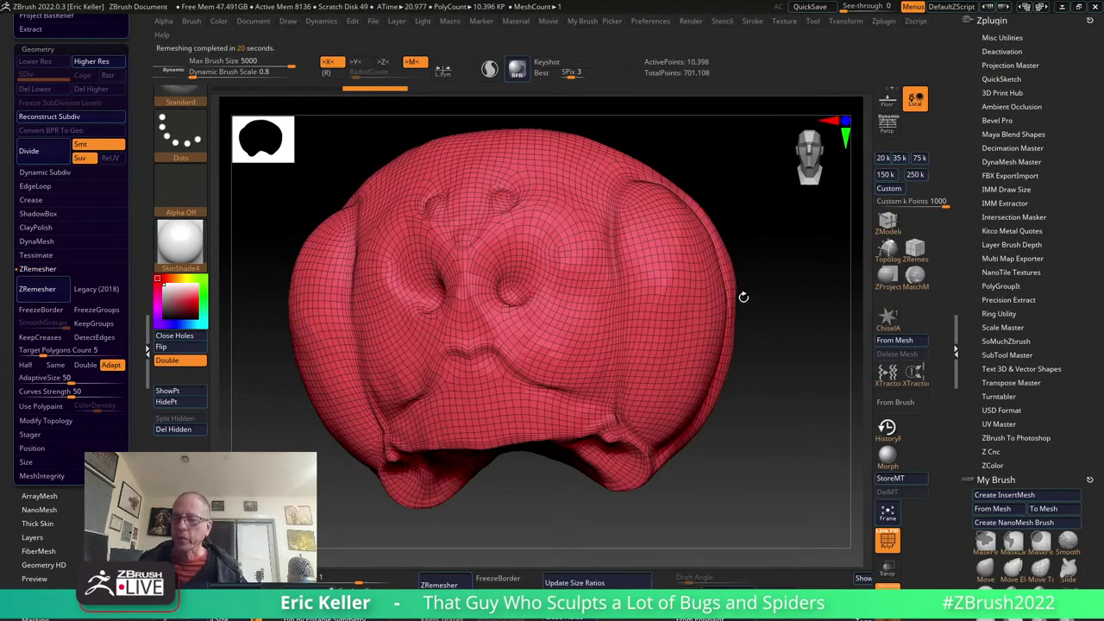
# Inspect the new topology, then turn off Adapt and enable Half in ZRemesher.
pyautogui.moveTo(743, 297); pyautogui.dragTo(772, 372)
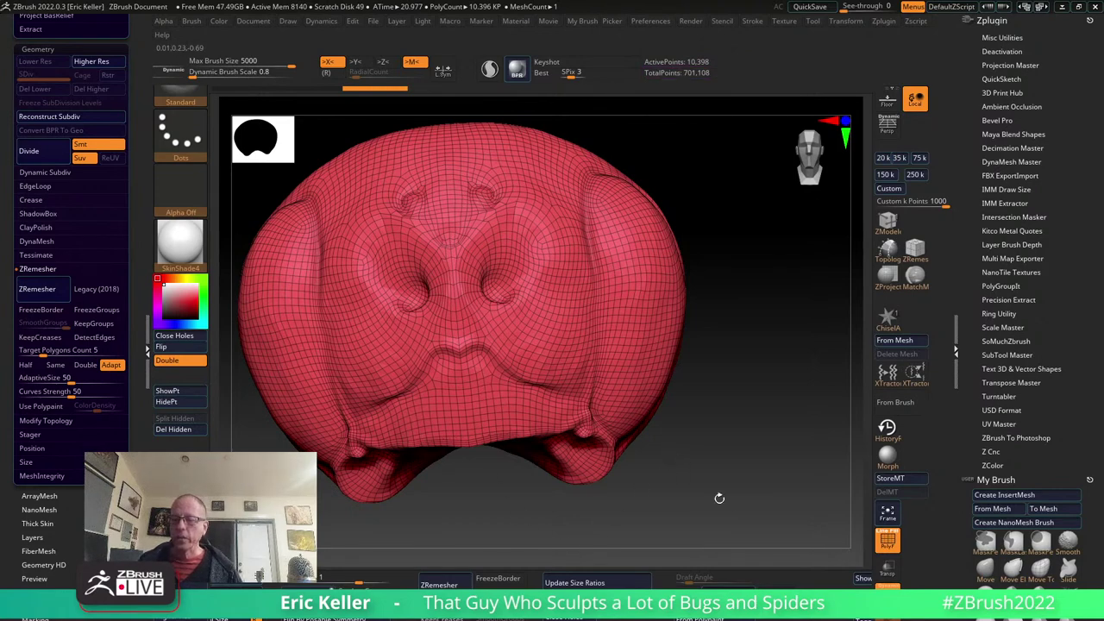
pyautogui.moveTo(730, 489); pyautogui.dragTo(657, 555)
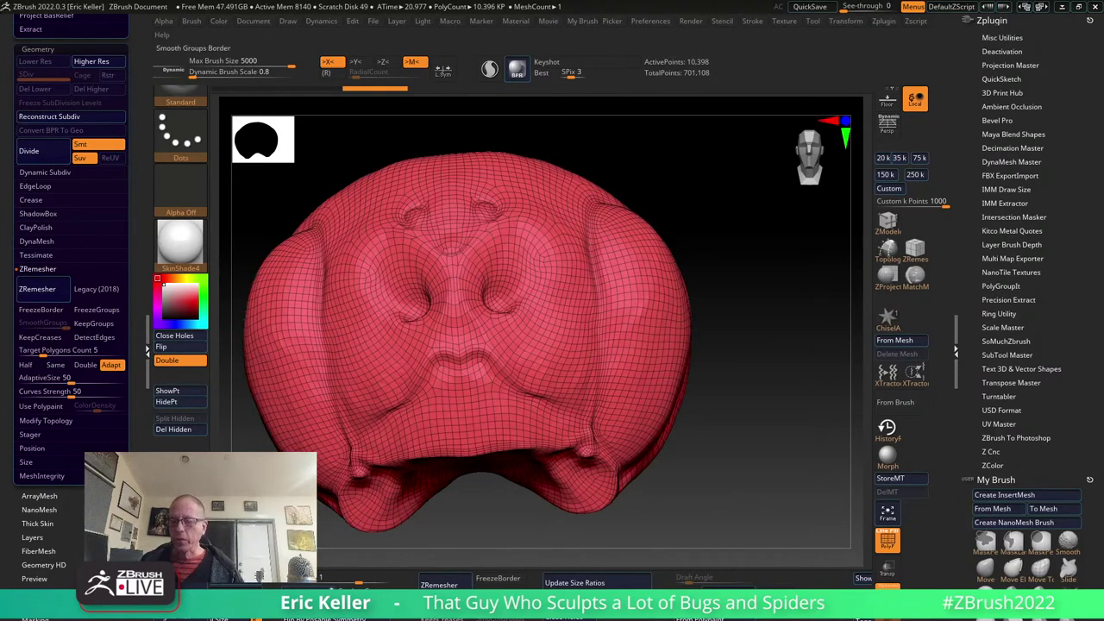
pyautogui.click(110, 365)
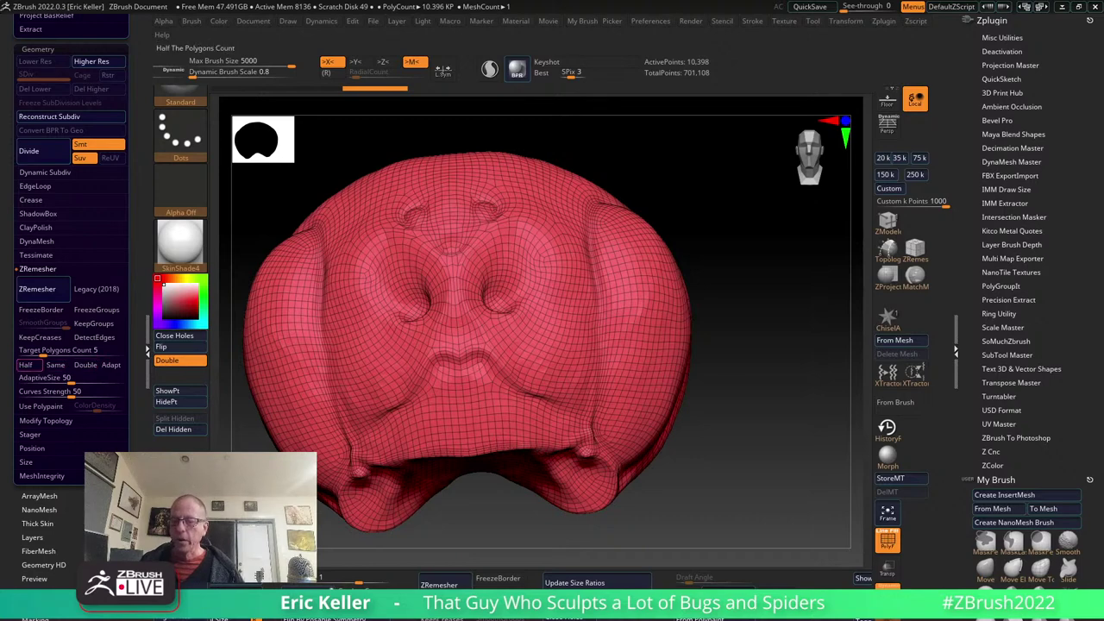
pyautogui.click(26, 365)
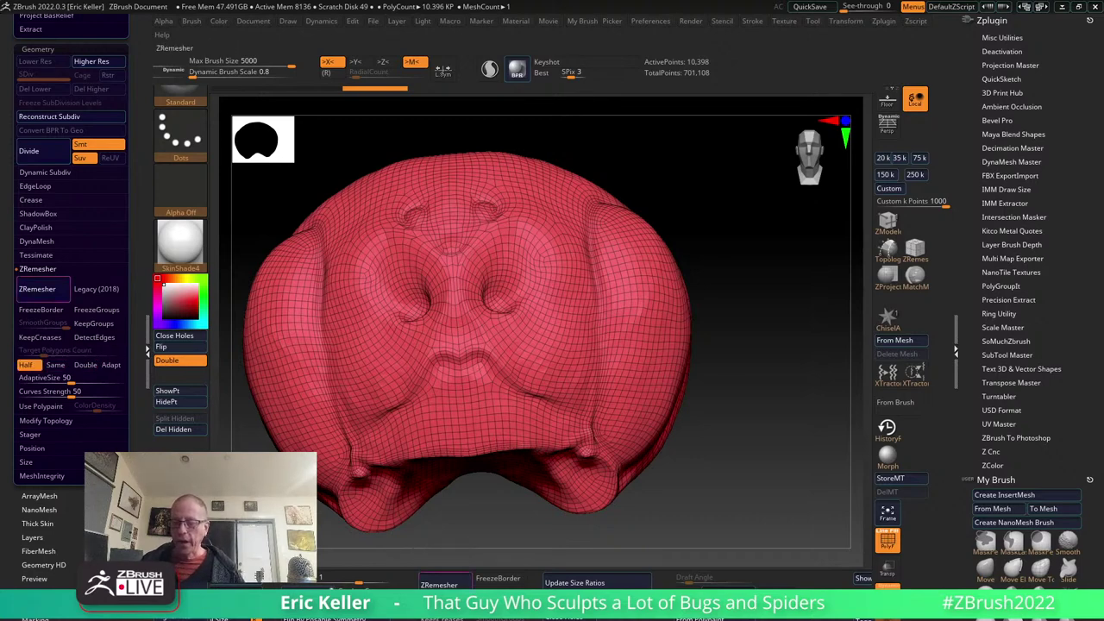
# Run ZRemesher twice at Half to get a coarse 956-point mesh.
pyautogui.click(37, 289)
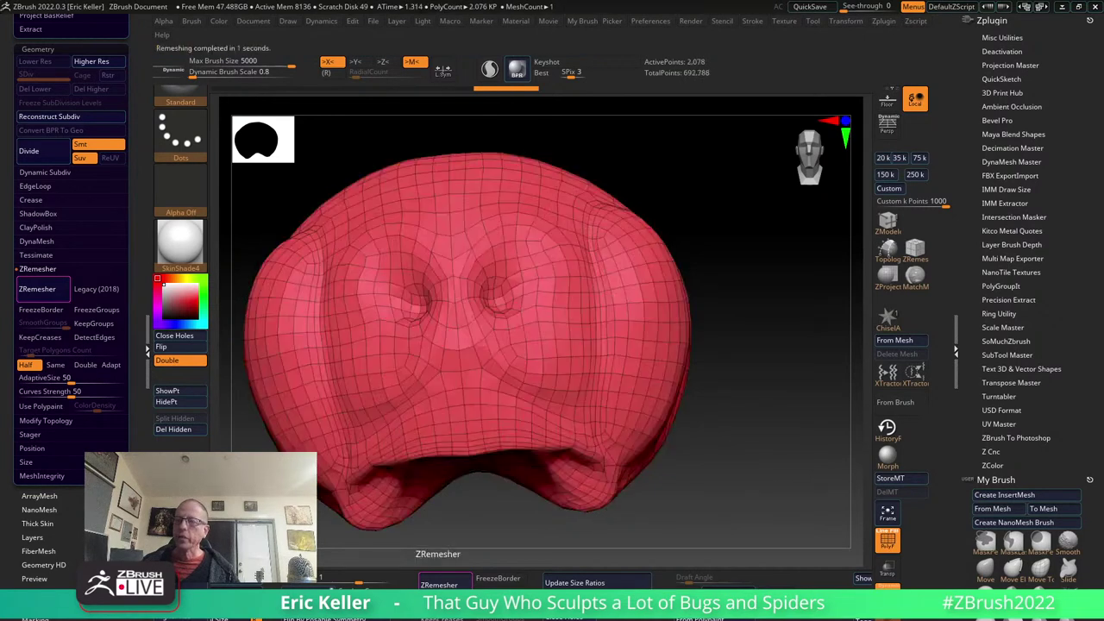
pyautogui.click(439, 585)
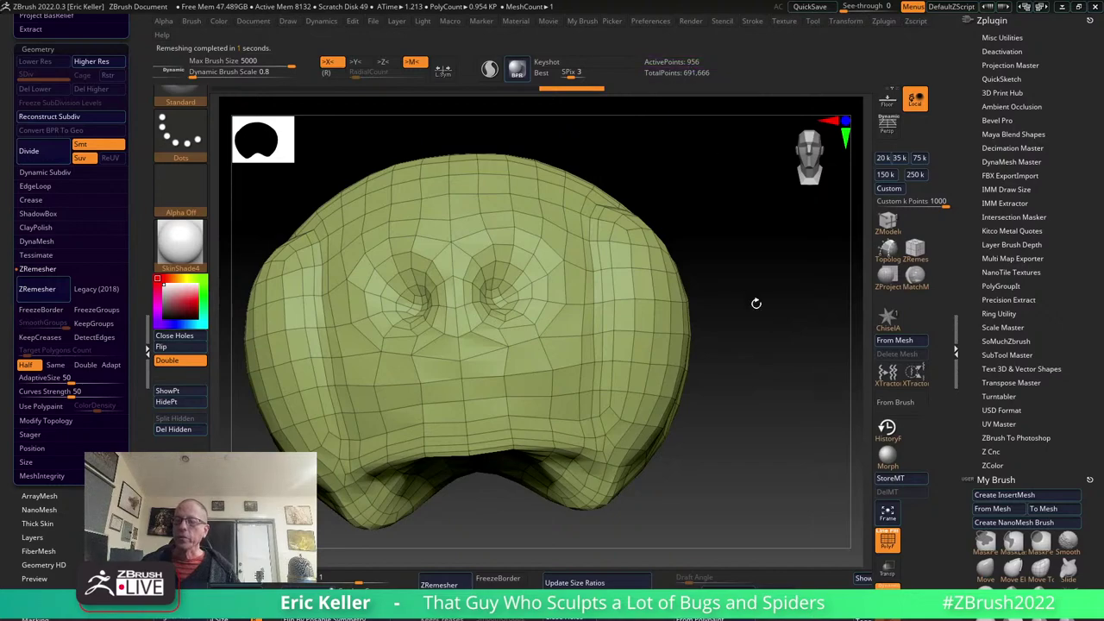
pyautogui.moveTo(757, 303)
pyautogui.mouseDown()
pyautogui.moveTo(716, 334)
pyautogui.moveTo(813, 391)
pyautogui.moveTo(663, 333)
pyautogui.mouseUp()
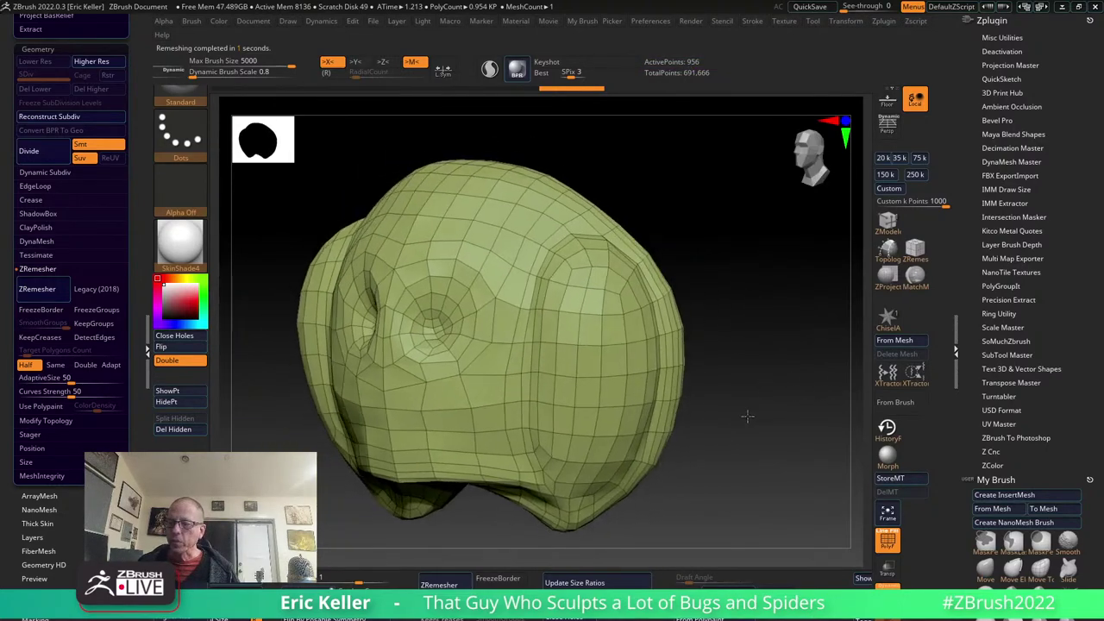
# Inspect the low-poly head from the front, top and side up close.
pyautogui.press('ctrl')
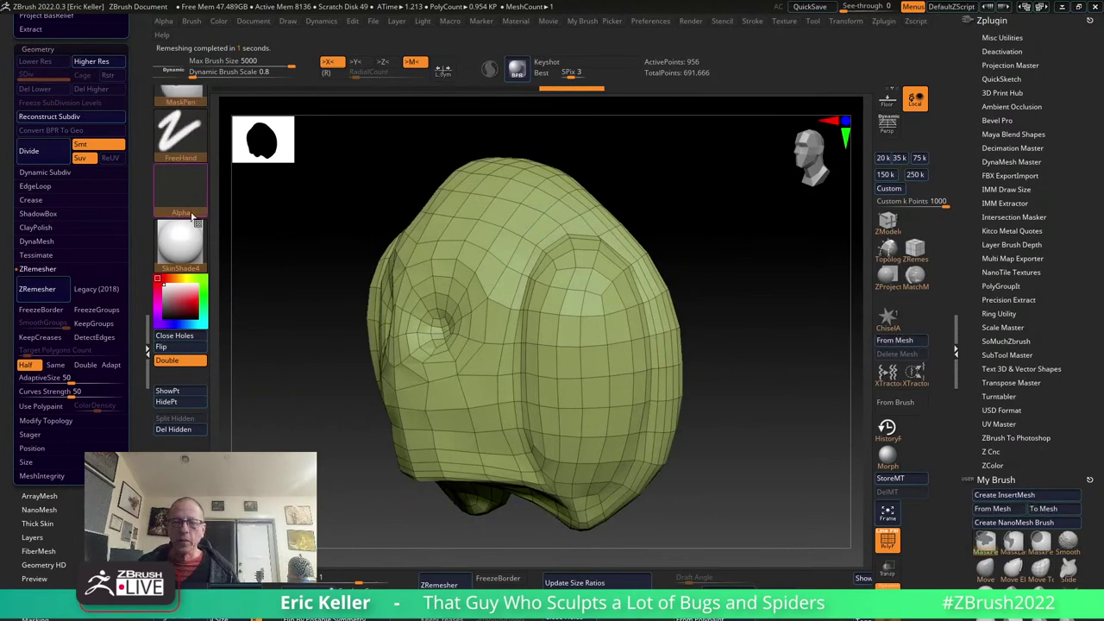
pyautogui.press('shift')
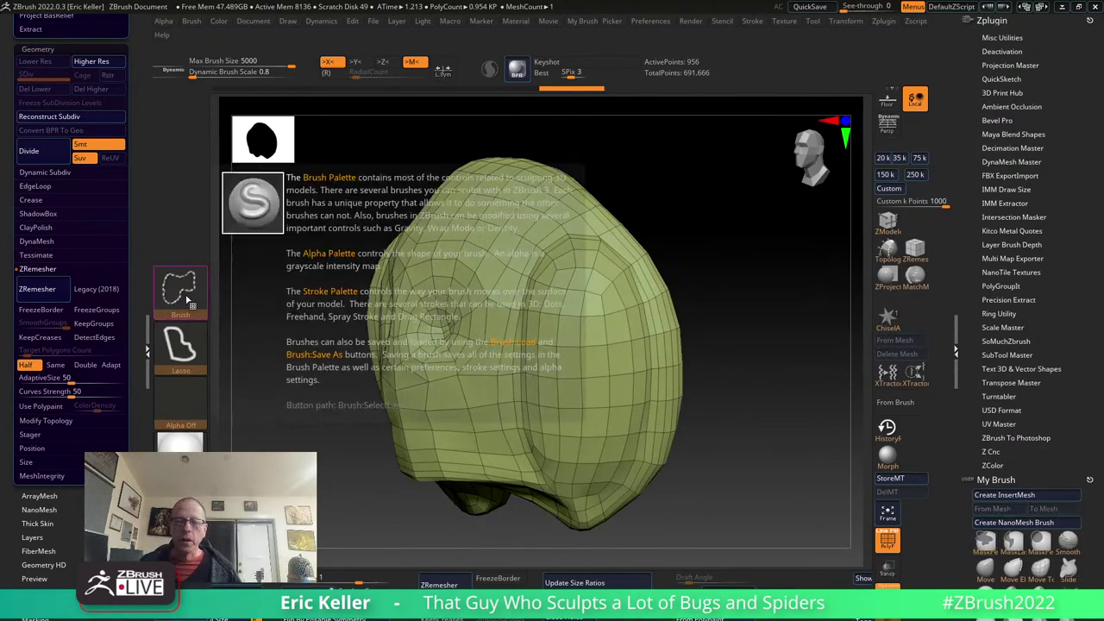
pyautogui.moveTo(758, 517)
pyautogui.keyDown('alt'); pyautogui.mouseDown()
pyautogui.moveTo(758, 121)
pyautogui.moveTo(750, 369)
pyautogui.moveTo(653, 326)
pyautogui.mouseUp(); pyautogui.keyUp('alt')
pyautogui.press('ctrl')
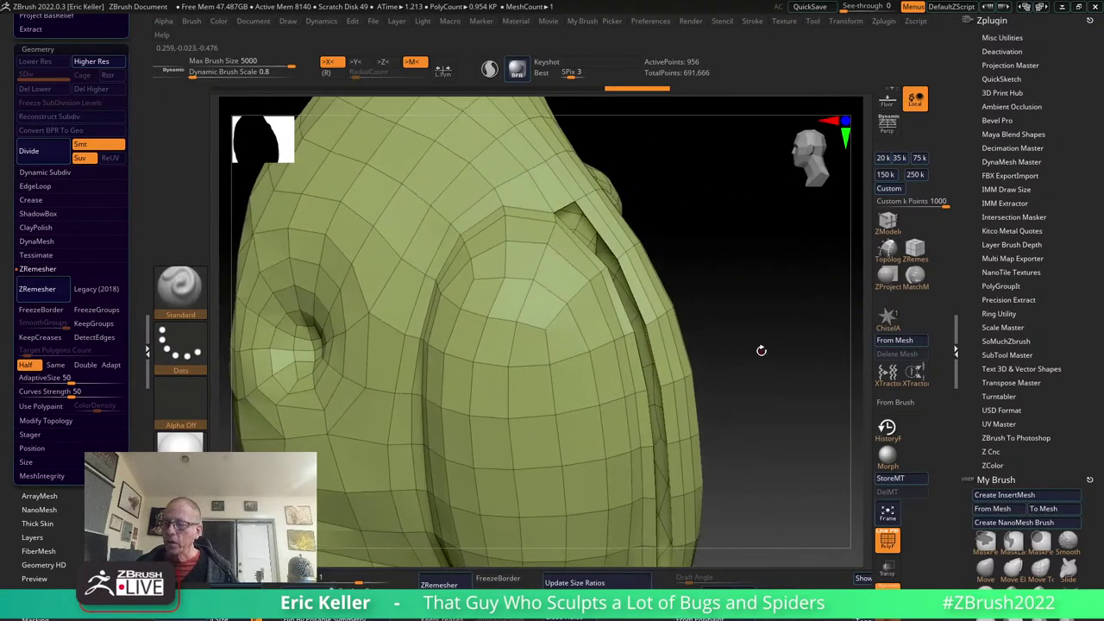
pyautogui.hotkey('ctrl', 'shift')
pyautogui.press('f')
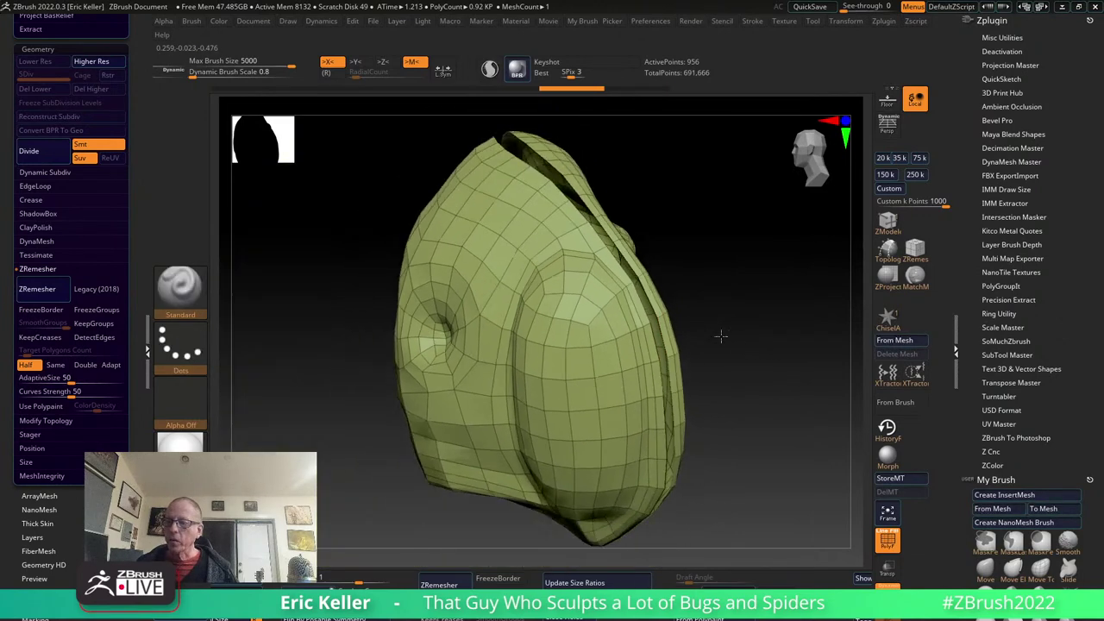
pyautogui.moveTo(720, 333)
pyautogui.mouseDown()
pyautogui.moveTo(755, 305)
pyautogui.moveTo(590, 241)
pyautogui.mouseUp()
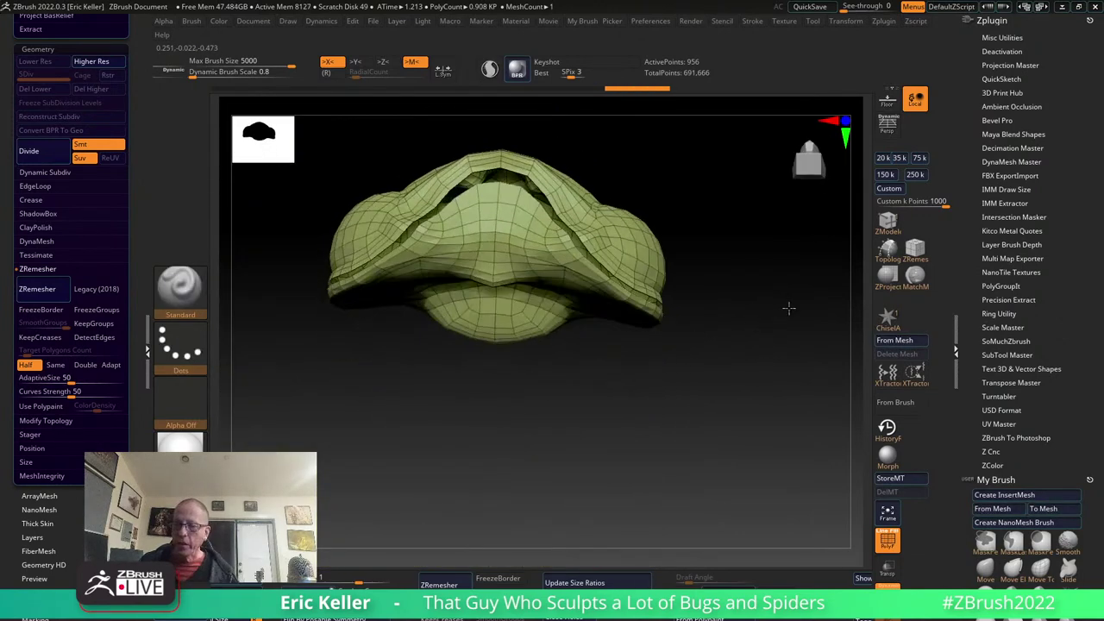
pyautogui.moveTo(767, 343)
pyautogui.mouseDown()
pyautogui.moveTo(745, 362)
pyautogui.moveTo(828, 337)
pyautogui.moveTo(715, 394)
pyautogui.moveTo(752, 404)
pyautogui.moveTo(729, 387)
pyautogui.moveTo(751, 382)
pyautogui.moveTo(742, 363)
pyautogui.moveTo(757, 340)
pyautogui.moveTo(751, 382)
pyautogui.moveTo(702, 461)
pyautogui.moveTo(658, 432)
pyautogui.mouseUp()
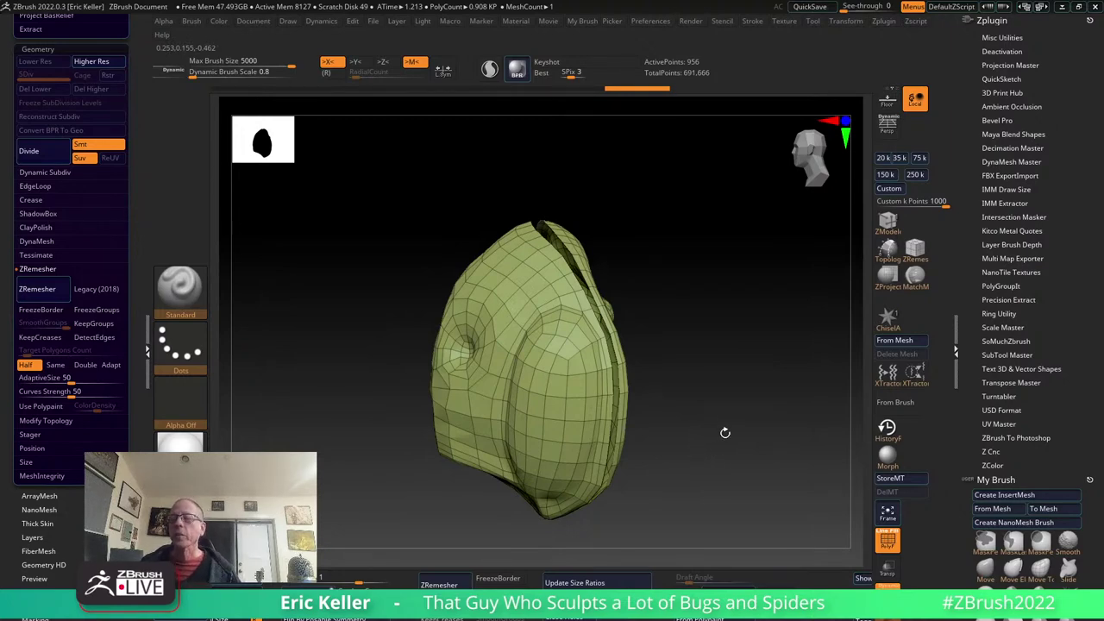
pyautogui.moveTo(724, 432)
pyautogui.mouseDown()
pyautogui.moveTo(708, 423)
pyautogui.moveTo(756, 377)
pyautogui.moveTo(736, 418)
pyautogui.moveTo(664, 433)
pyautogui.moveTo(677, 379)
pyautogui.moveTo(667, 350)
pyautogui.mouseUp()
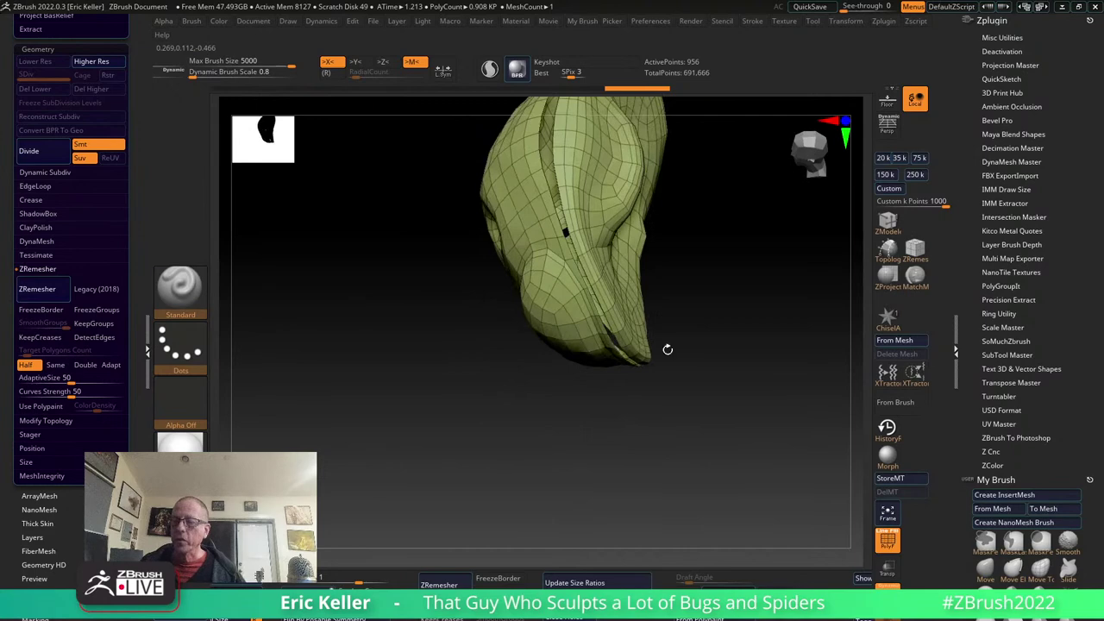
pyautogui.moveTo(726, 261)
pyautogui.mouseDown()
pyautogui.moveTo(638, 436)
pyautogui.moveTo(675, 375)
pyautogui.moveTo(617, 341)
pyautogui.moveTo(653, 368)
pyautogui.moveTo(618, 427)
pyautogui.mouseUp()
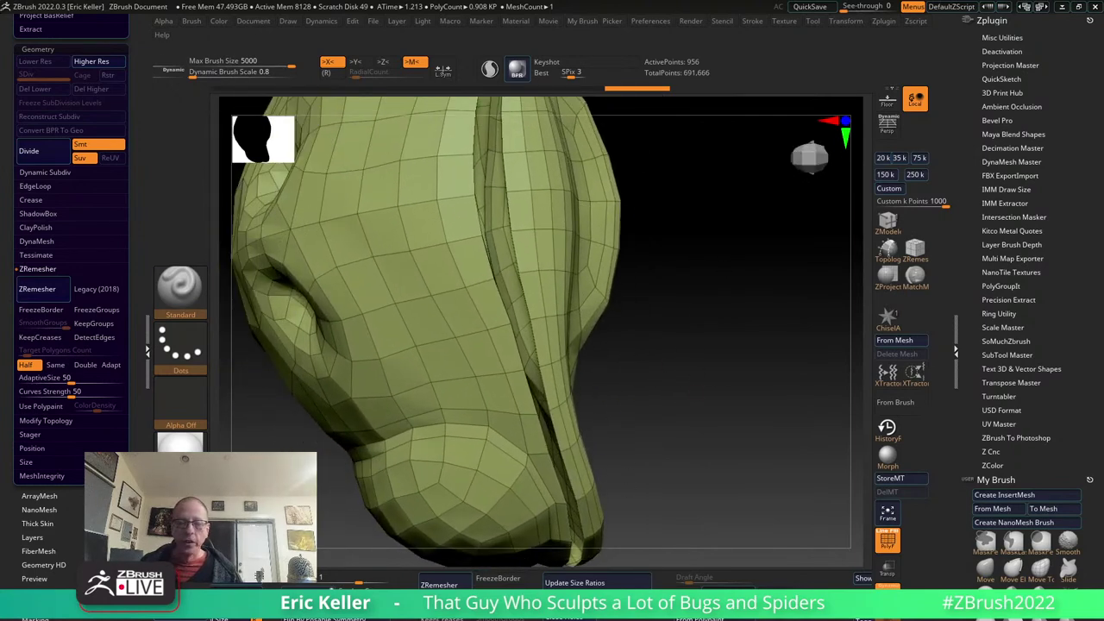
# Apply Auto Groups from Tool > Polygroups and rotate to view the new groups.
pyautogui.scroll(-5, 133, 416)
pyautogui.click(39, 287)
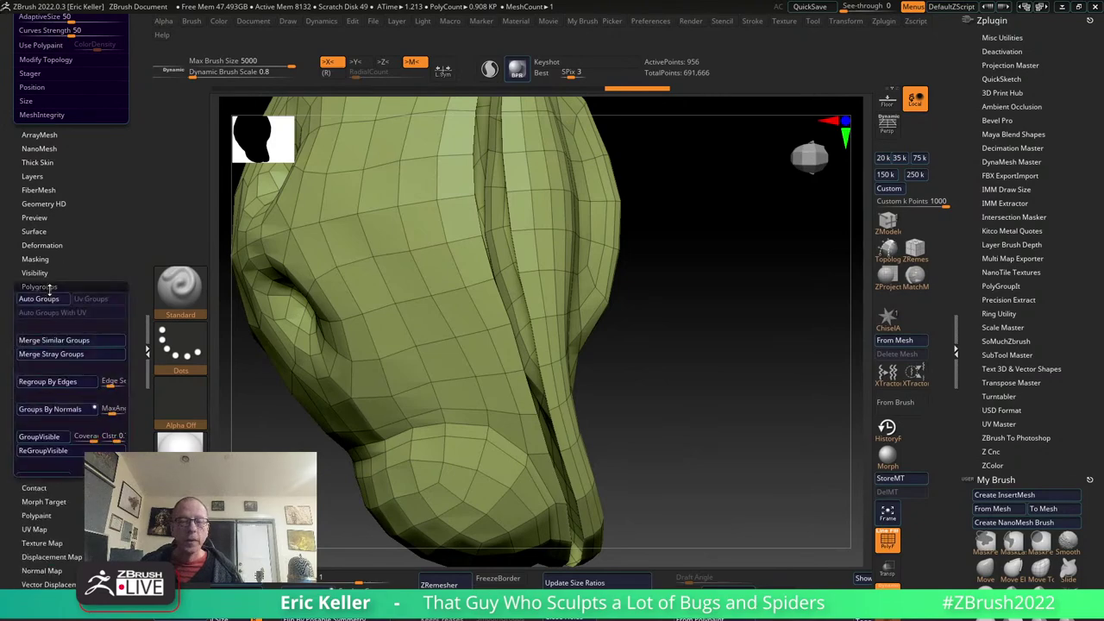
pyautogui.click(38, 298)
pyautogui.moveTo(664, 430)
pyautogui.mouseDown()
pyautogui.moveTo(546, 448)
pyautogui.moveTo(541, 261)
pyautogui.mouseUp()
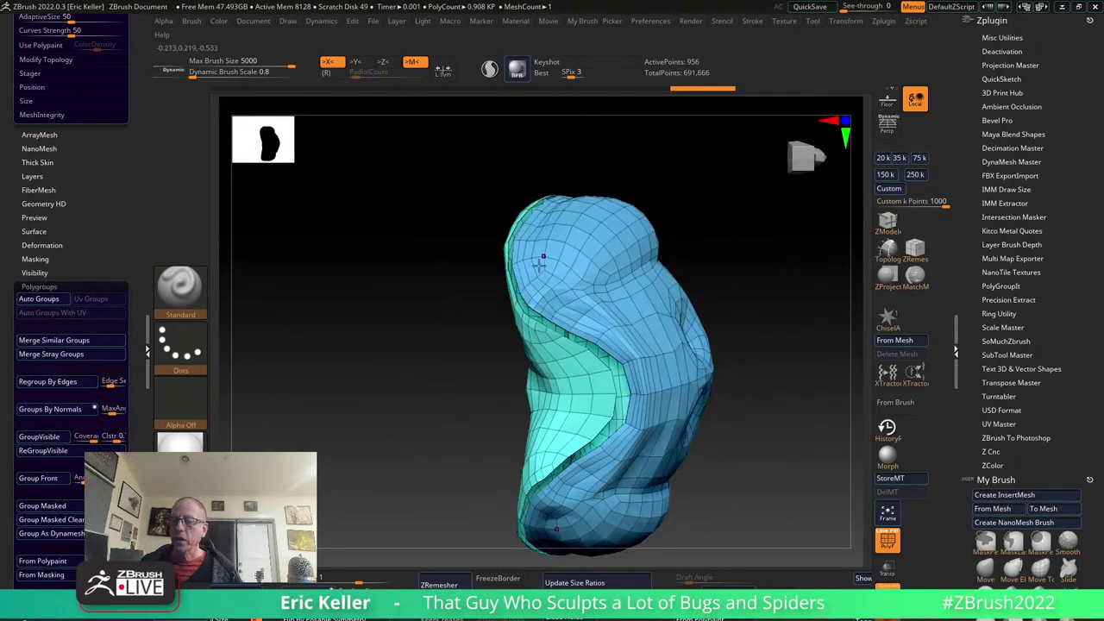
pyautogui.moveTo(763, 382); pyautogui.dragTo(789, 380)
pyautogui.moveTo(444, 257)
pyautogui.mouseDown()
pyautogui.moveTo(273, 331)
pyautogui.moveTo(566, 332)
pyautogui.mouseUp()
pyautogui.moveTo(606, 300); pyautogui.dragTo(596, 323)
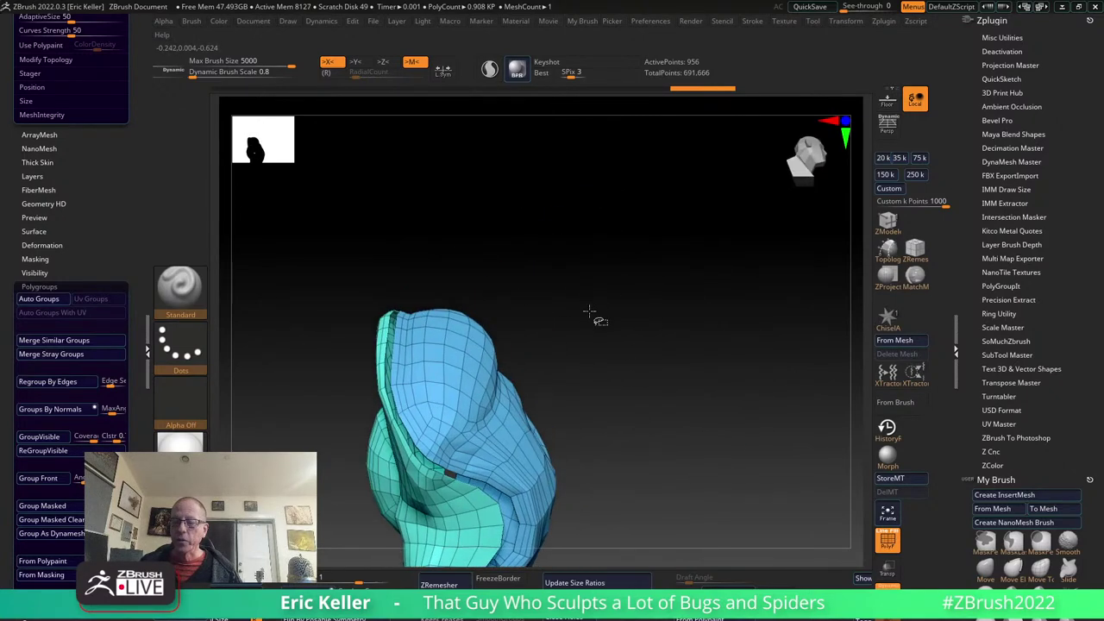
# Reveal all parts, then hide the cyan polygroup strip, leaving 554 points visible.
pyautogui.hotkey('ctrl', 'shift')
pyautogui.keyDown('ctrl'); pyautogui.keyDown('shift'); pyautogui.click(456, 223); pyautogui.keyUp('shift'); pyautogui.keyUp('ctrl')
pyautogui.moveTo(476, 236)
pyautogui.mouseDown()
pyautogui.moveTo(620, 362)
pyautogui.moveTo(584, 328)
pyautogui.moveTo(598, 336)
pyautogui.moveTo(680, 259)
pyautogui.moveTo(596, 325)
pyautogui.moveTo(641, 296)
pyautogui.moveTo(646, 315)
pyautogui.moveTo(536, 341)
pyautogui.mouseUp()
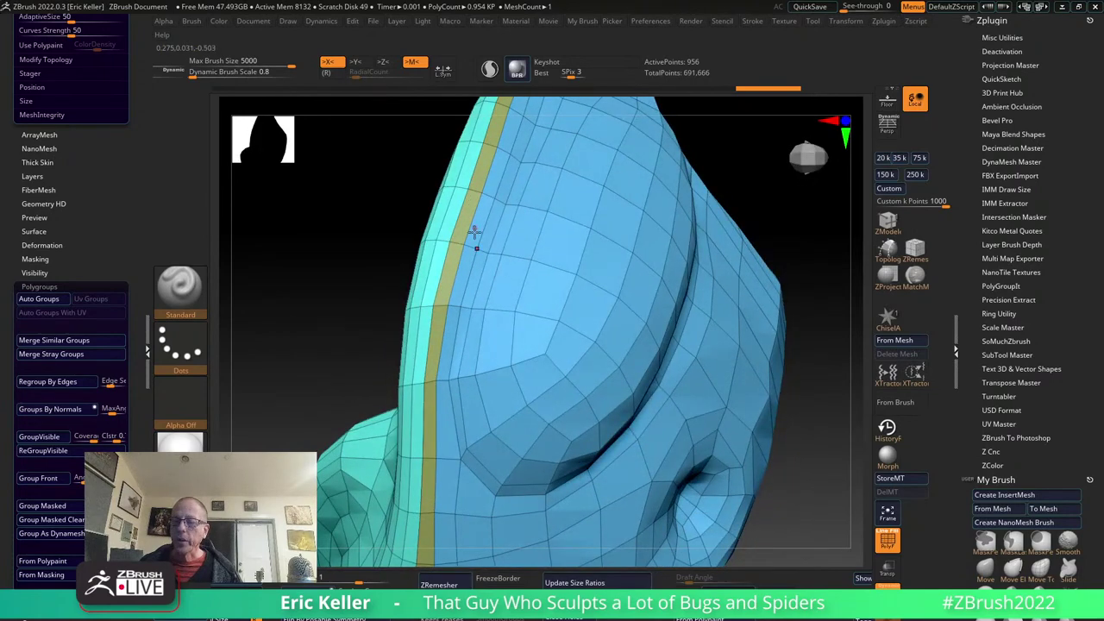
pyautogui.moveTo(736, 207)
pyautogui.mouseDown()
pyautogui.moveTo(715, 202)
pyautogui.moveTo(693, 237)
pyautogui.mouseUp()
pyautogui.moveTo(766, 422); pyautogui.dragTo(773, 386)
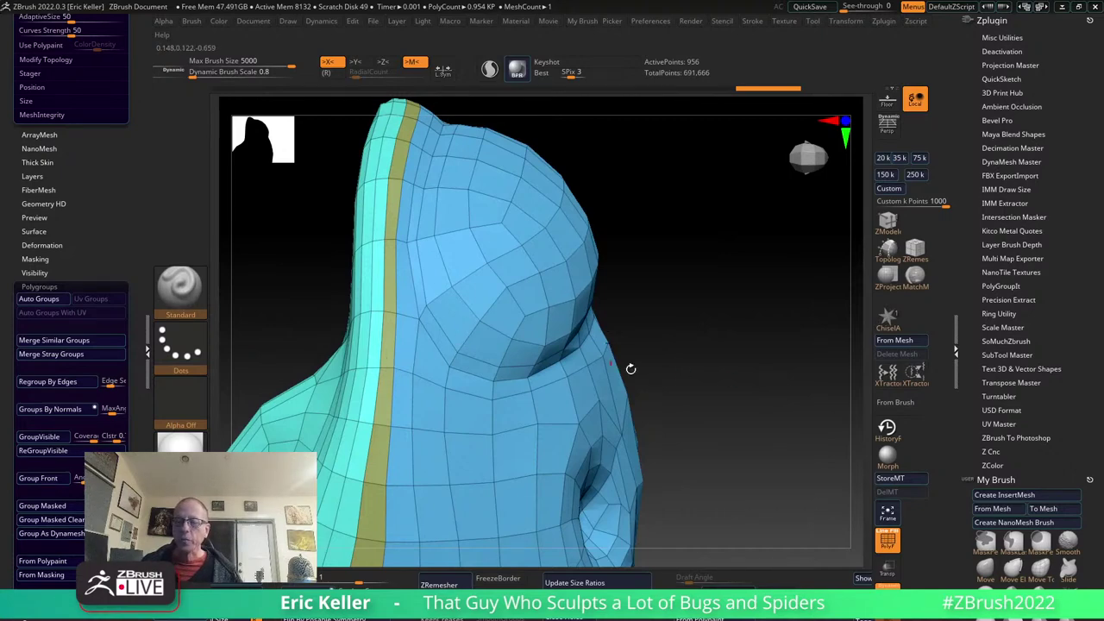
pyautogui.hotkey('ctrl', 'shift')
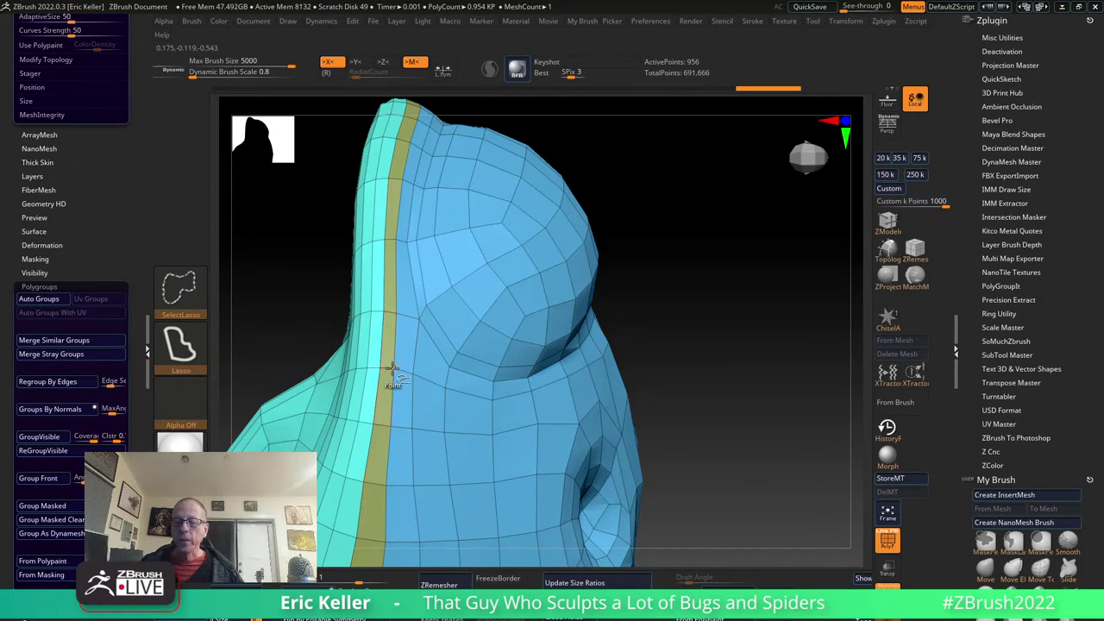
pyautogui.keyDown('ctrl'); pyautogui.keyDown('shift'); pyautogui.click(392, 371); pyautogui.keyUp('shift'); pyautogui.keyUp('ctrl')
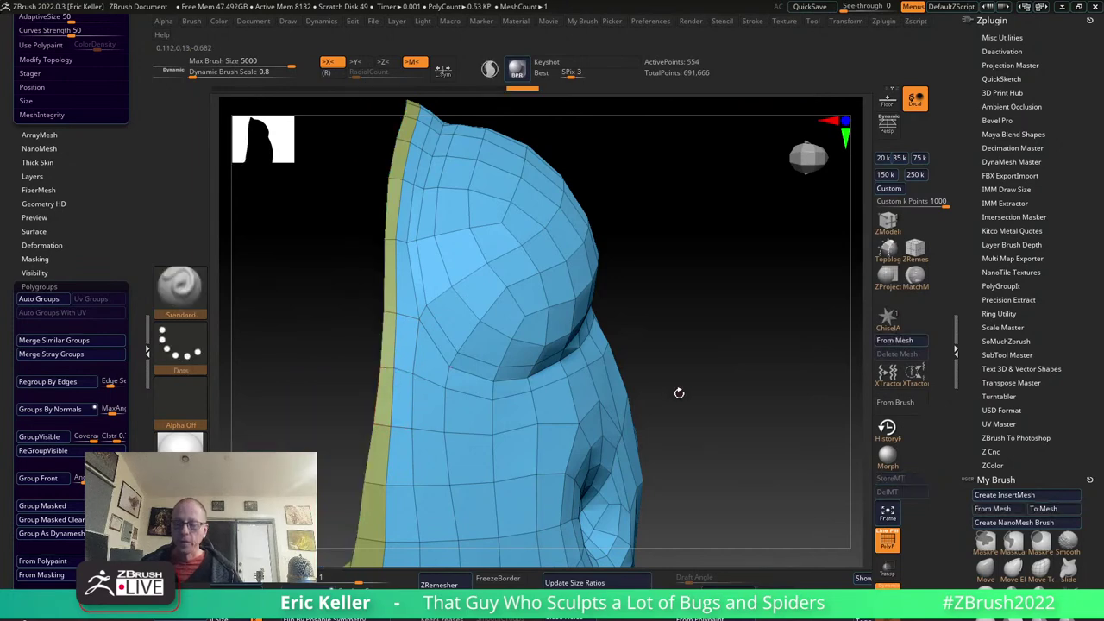
# Merge the visible polygroups into one with Ctrl+W and reveal the hidden cyan group.
pyautogui.hotkey('ctrl', 'w')
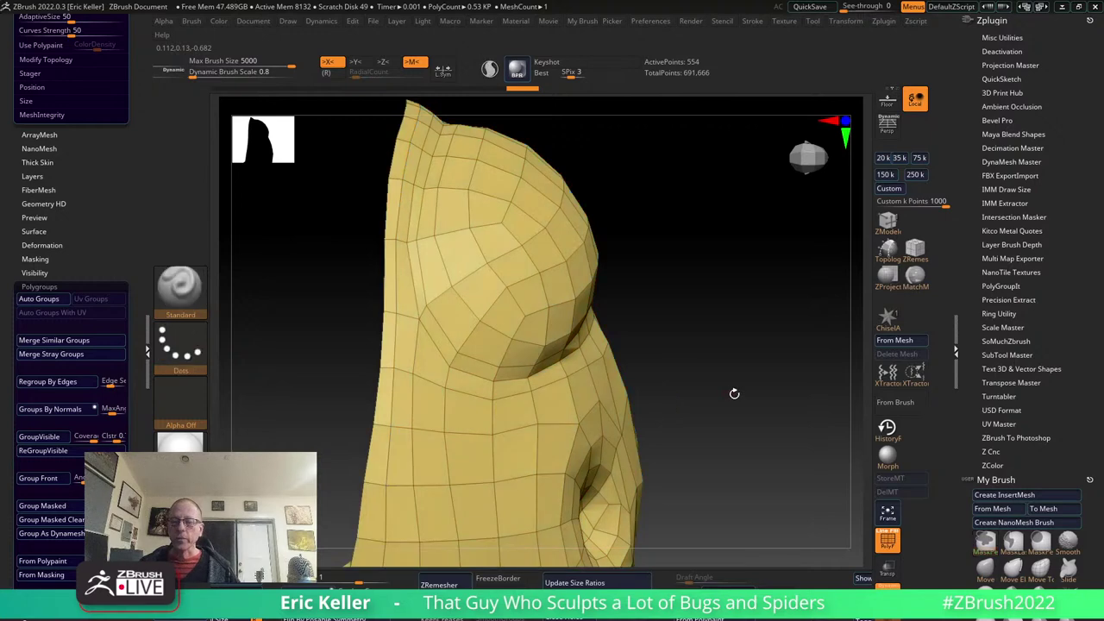
pyautogui.moveTo(730, 311)
pyautogui.mouseDown()
pyautogui.moveTo(710, 349)
pyautogui.moveTo(636, 351)
pyautogui.moveTo(635, 387)
pyautogui.moveTo(644, 374)
pyautogui.moveTo(632, 356)
pyautogui.mouseUp()
pyautogui.keyDown('ctrl'); pyautogui.keyDown('shift'); pyautogui.click(635, 351); pyautogui.keyUp('shift'); pyautogui.keyUp('ctrl')
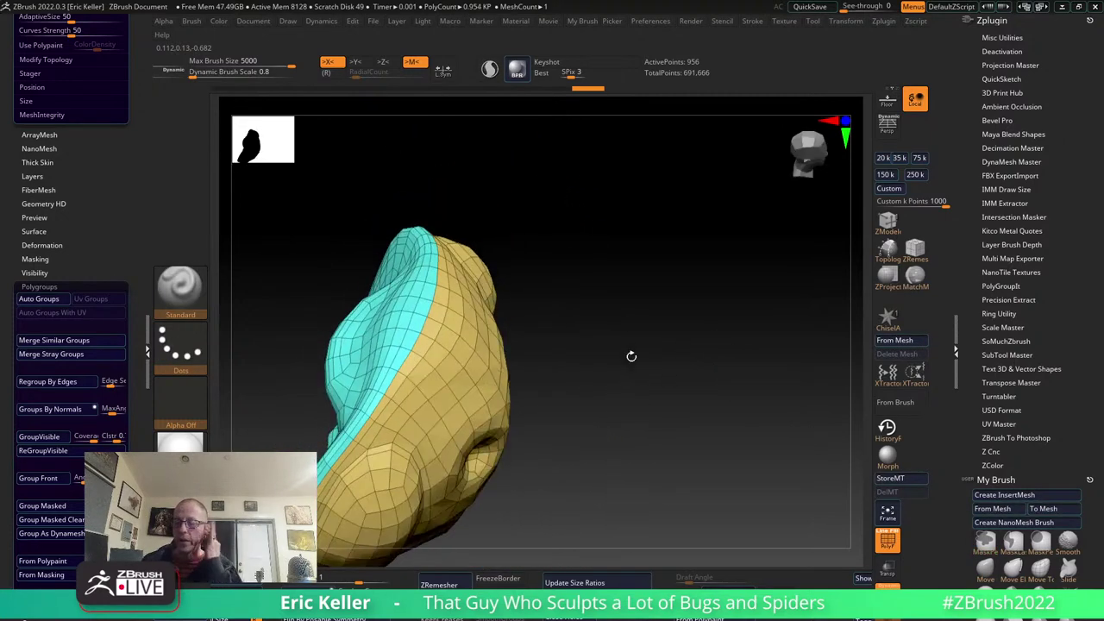
pyautogui.moveTo(632, 399)
pyautogui.mouseDown()
pyautogui.moveTo(623, 457)
pyautogui.moveTo(572, 468)
pyautogui.moveTo(693, 453)
pyautogui.moveTo(741, 431)
pyautogui.moveTo(741, 403)
pyautogui.moveTo(756, 422)
pyautogui.moveTo(772, 411)
pyautogui.moveTo(641, 402)
pyautogui.mouseUp()
# Hide polygon loops around the opening rim to inspect the cyan grooves, then restore them.
pyautogui.hotkey('ctrl', 'shift')
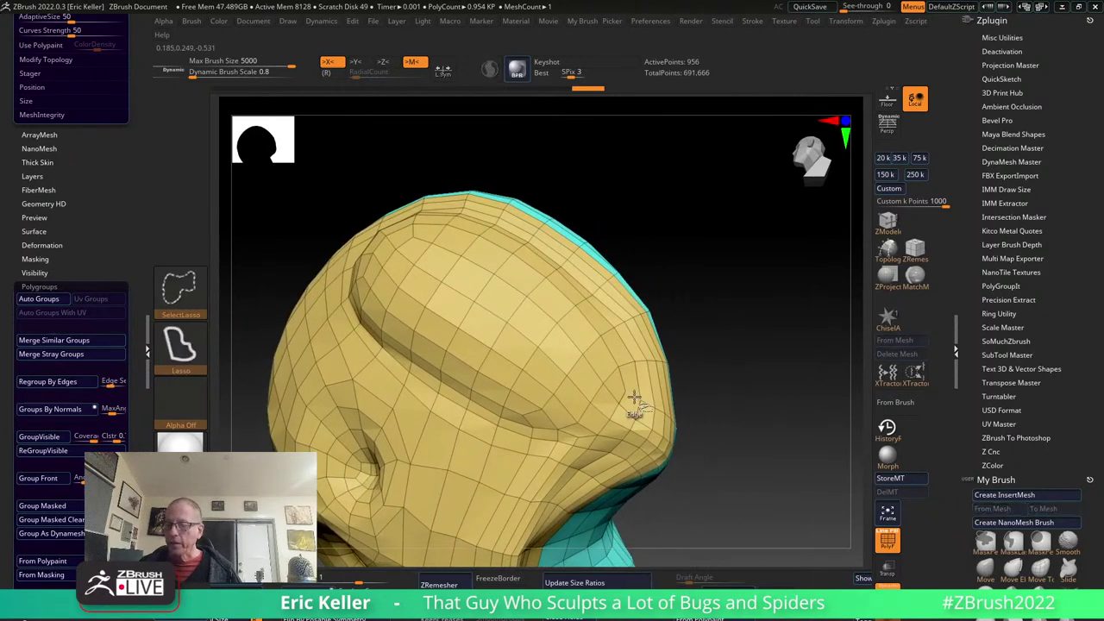
pyautogui.click(634, 396)
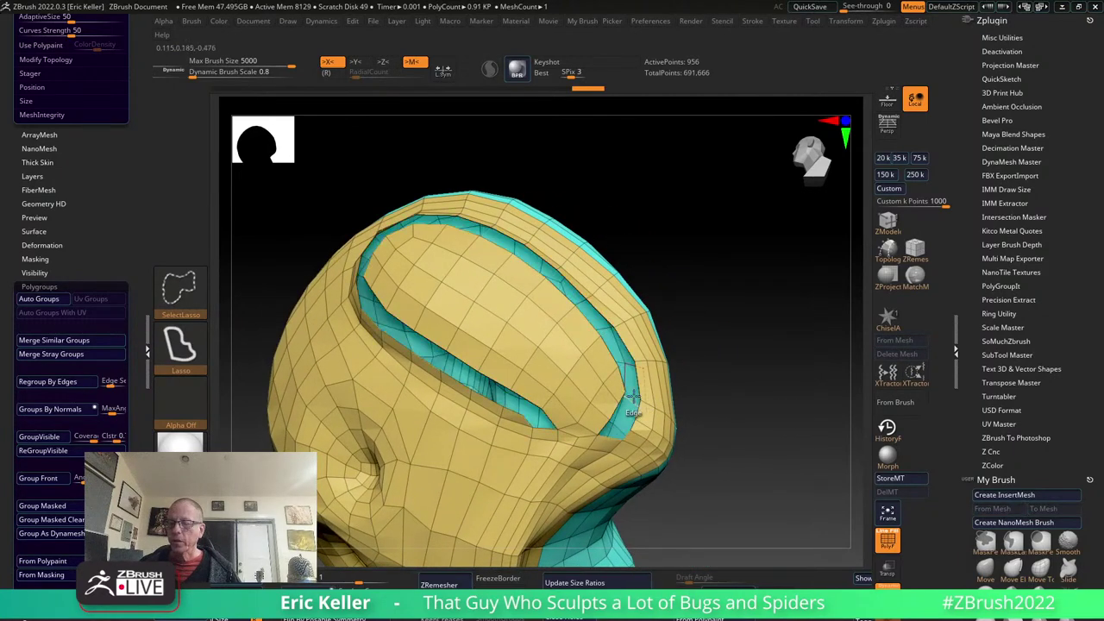
pyautogui.moveTo(728, 405)
pyautogui.mouseDown()
pyautogui.moveTo(742, 389)
pyautogui.moveTo(761, 415)
pyautogui.mouseUp()
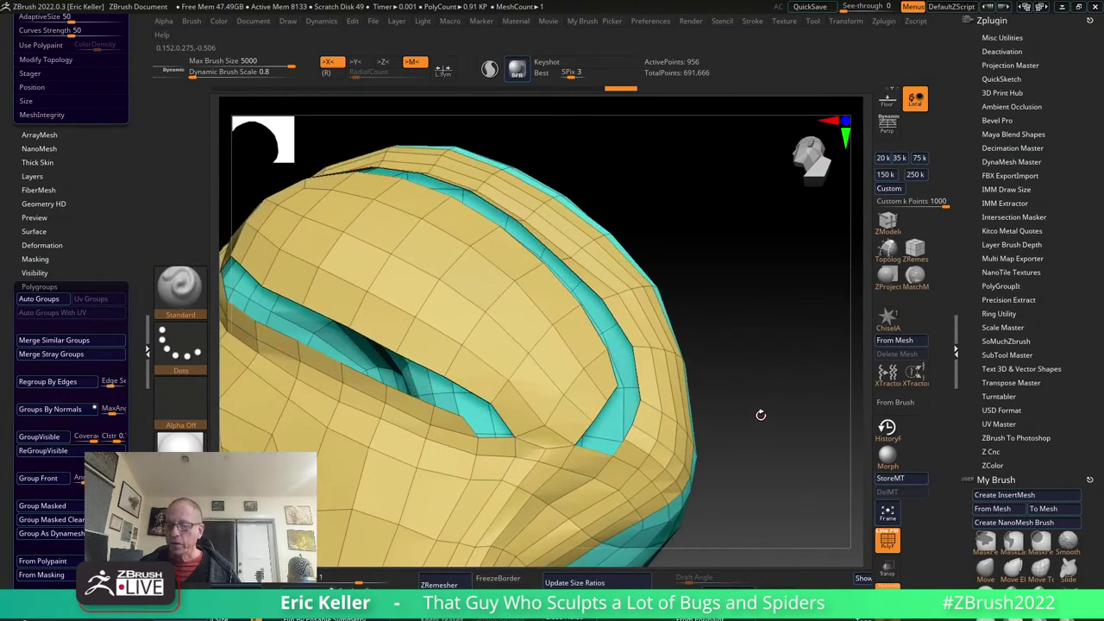
pyautogui.hotkey('ctrl', 'z')
pyautogui.hotkey('ctrl', 'z')
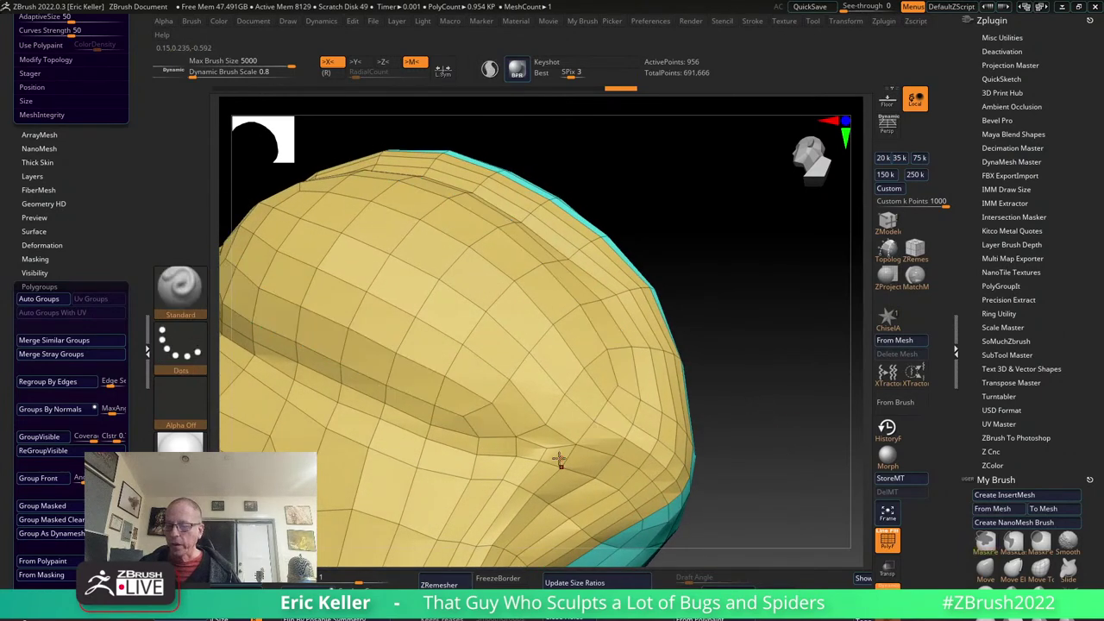
pyautogui.hotkey('ctrl', 'shift')
pyautogui.keyDown('ctrl'); pyautogui.keyDown('shift'); pyautogui.click(479, 444); pyautogui.keyUp('shift'); pyautogui.keyUp('ctrl')
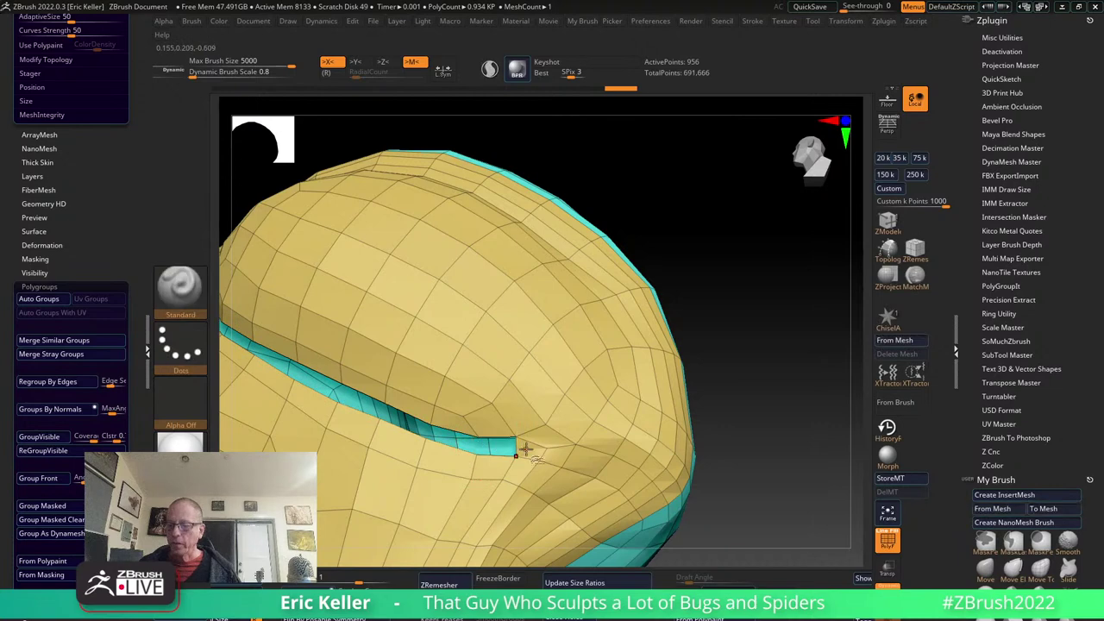
pyautogui.keyDown('ctrl'); pyautogui.keyDown('shift'); pyautogui.click(601, 444); pyautogui.keyUp('shift'); pyautogui.keyUp('ctrl')
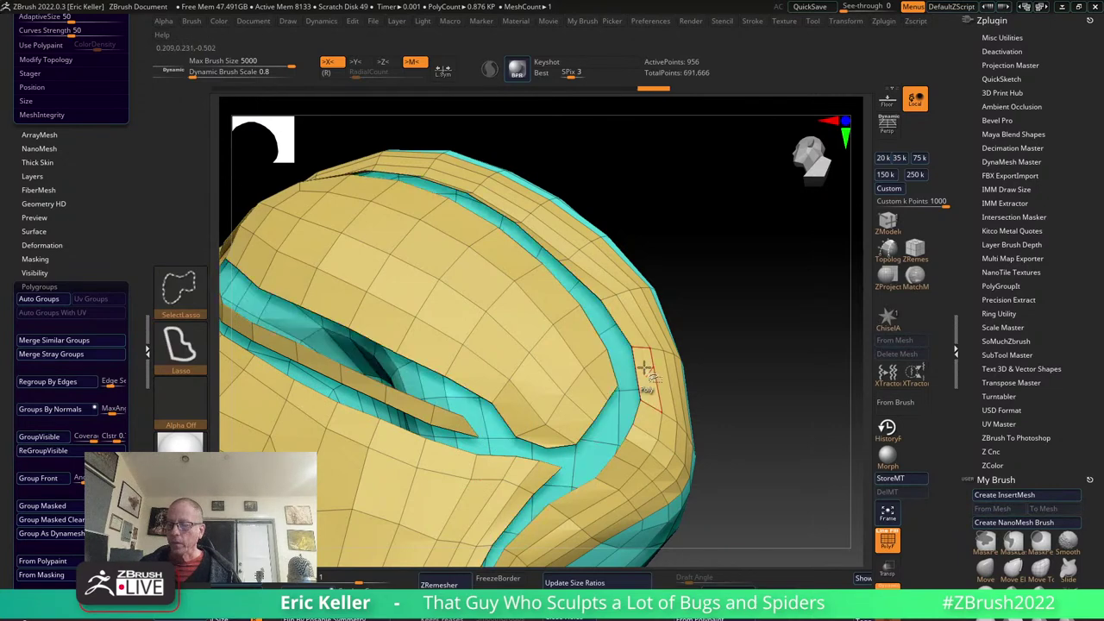
pyautogui.hotkey('ctrl', 'z')
pyautogui.keyDown('ctrl'); pyautogui.keyDown('shift'); pyautogui.click(725, 446); pyautogui.keyUp('shift'); pyautogui.keyUp('ctrl')
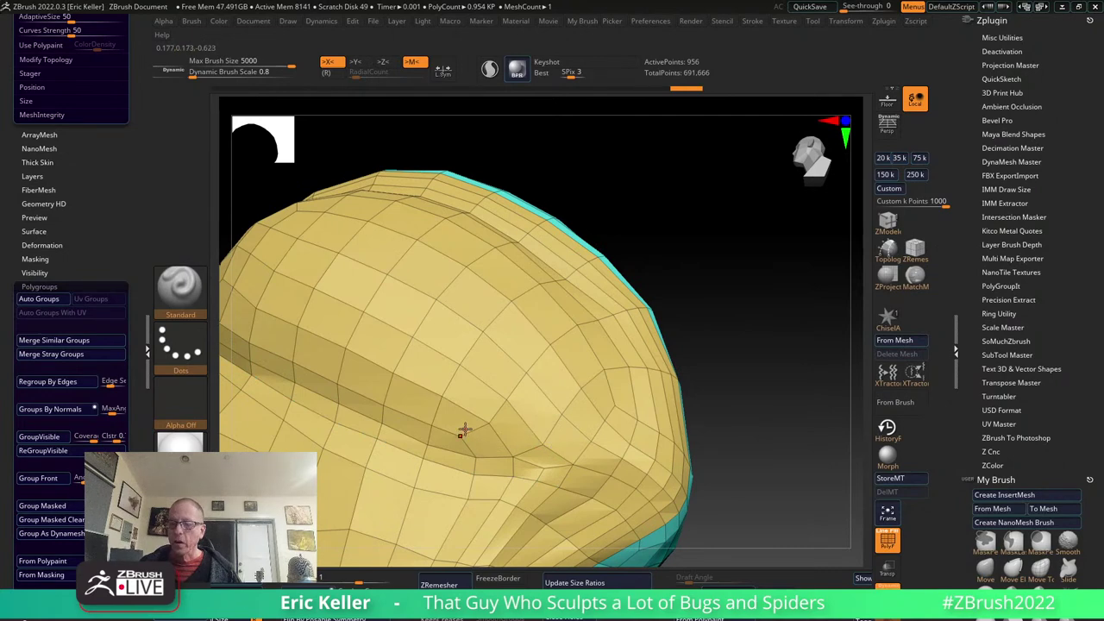
# Hide loops beside the groove, unhide all polygons, and orbit the head to a front view.
pyautogui.keyDown('ctrl'); pyautogui.keyDown('shift'); pyautogui.click(430, 436); pyautogui.keyUp('shift'); pyautogui.keyUp('ctrl')
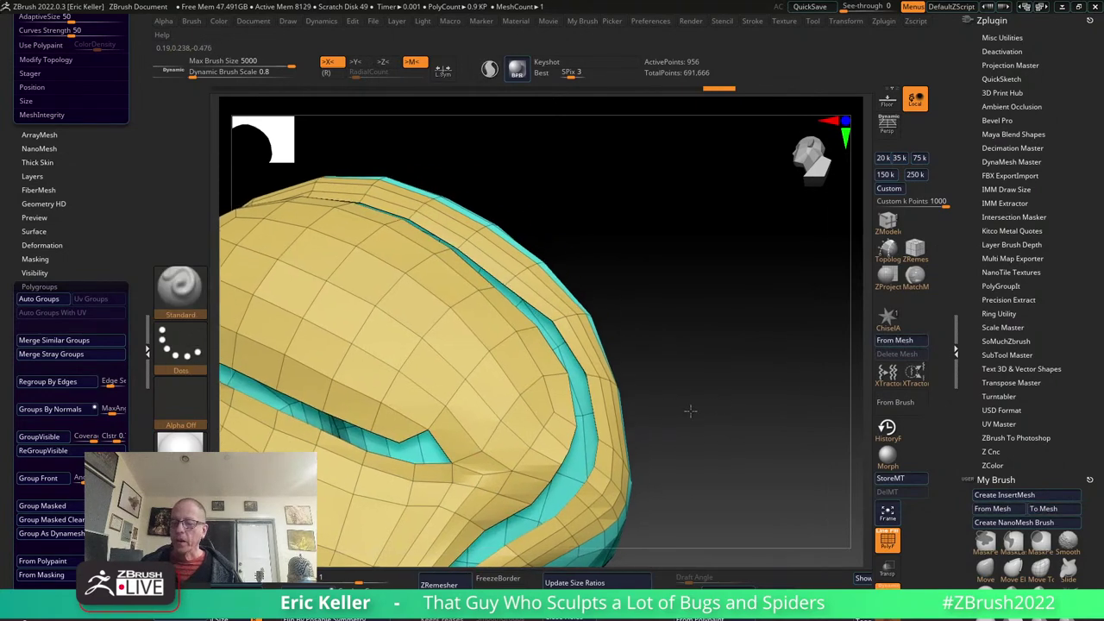
pyautogui.moveTo(690, 413)
pyautogui.mouseDown()
pyautogui.moveTo(718, 461)
pyautogui.moveTo(636, 428)
pyautogui.moveTo(690, 387)
pyautogui.moveTo(638, 388)
pyautogui.moveTo(589, 416)
pyautogui.moveTo(582, 406)
pyautogui.moveTo(628, 435)
pyautogui.moveTo(759, 443)
pyautogui.moveTo(557, 439)
pyautogui.moveTo(689, 464)
pyautogui.moveTo(660, 472)
pyautogui.mouseUp()
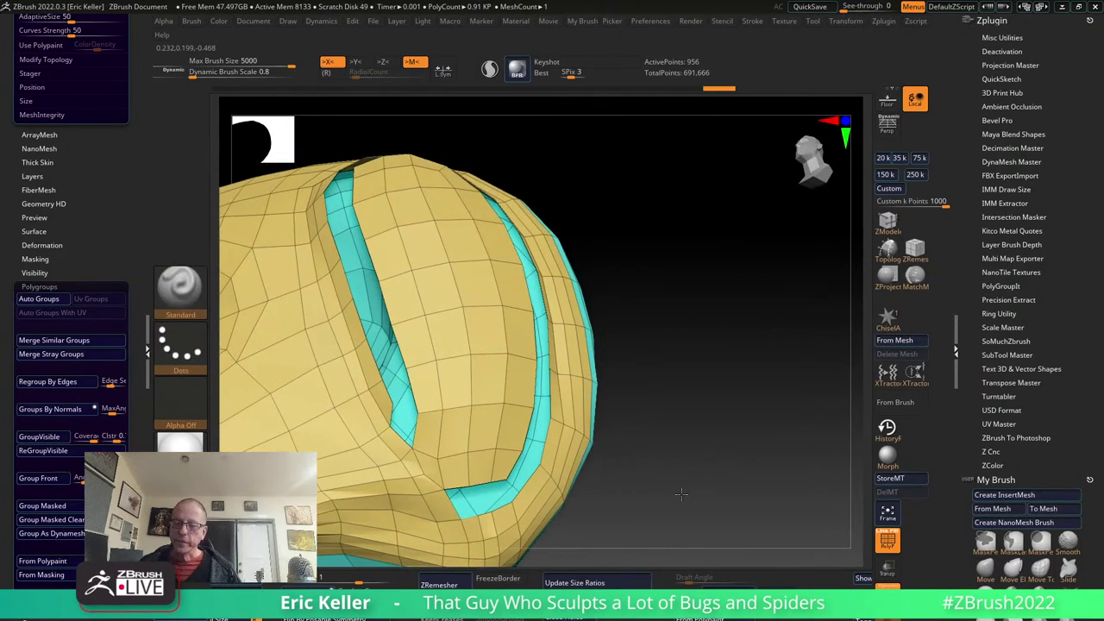
pyautogui.keyDown('ctrl'); pyautogui.keyDown('shift'); pyautogui.click(428, 455); pyautogui.keyUp('shift'); pyautogui.keyUp('ctrl')
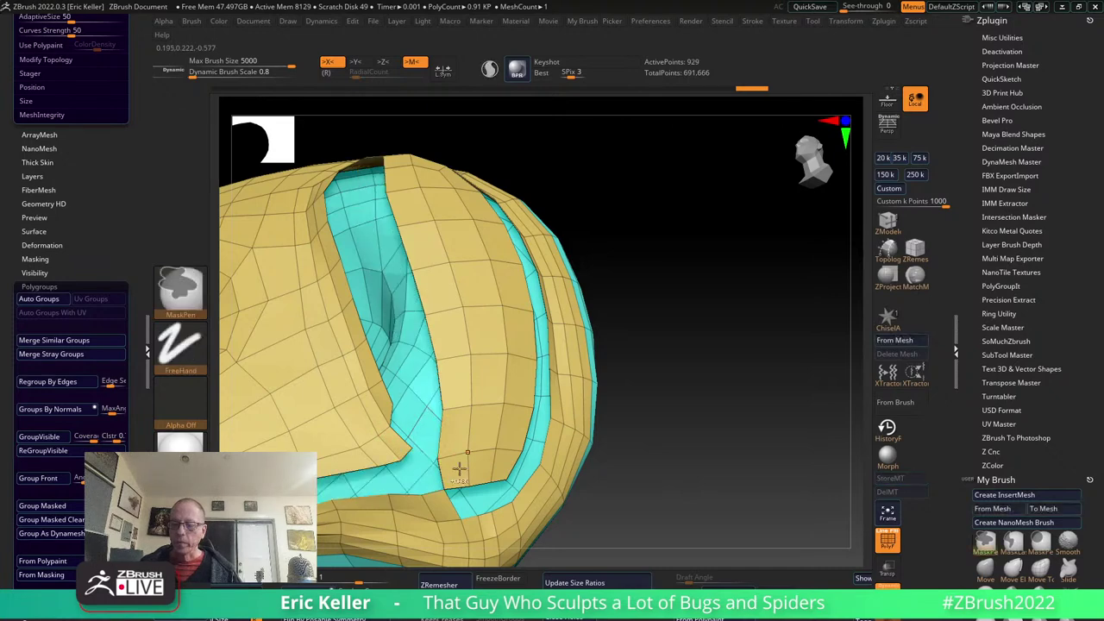
pyautogui.keyDown('ctrl'); pyautogui.keyDown('shift'); pyautogui.click(456, 468); pyautogui.keyUp('shift'); pyautogui.keyUp('ctrl')
pyautogui.keyDown('ctrl'); pyautogui.keyDown('shift'); pyautogui.click(515, 472); pyautogui.keyUp('shift'); pyautogui.keyUp('ctrl')
pyautogui.press('shift')
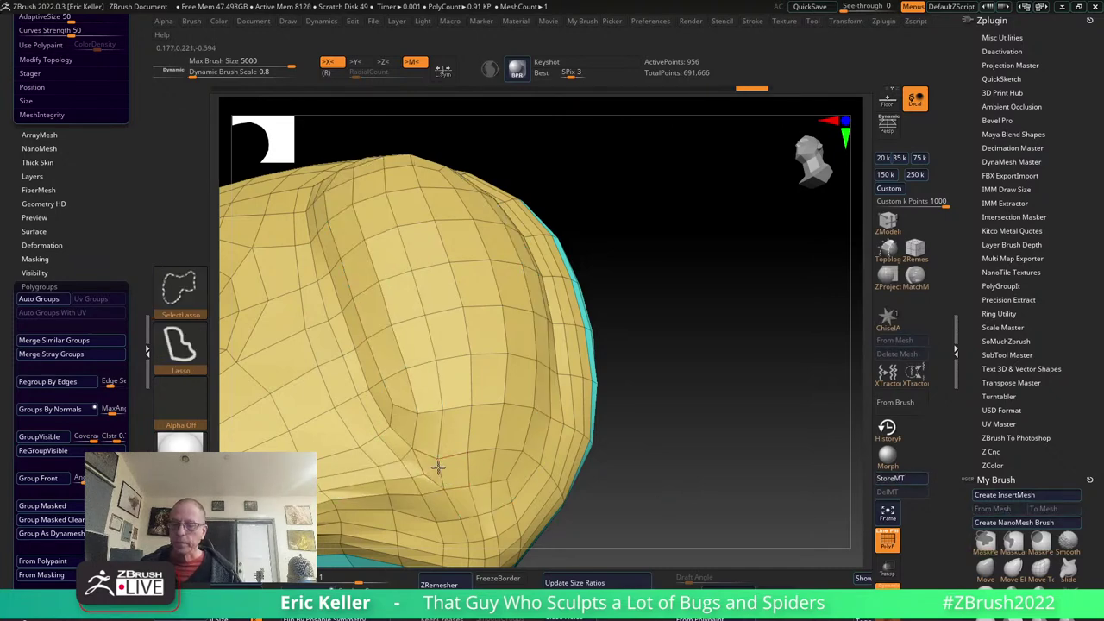
pyautogui.hotkey('ctrl', 'z')
pyautogui.hotkey('ctrl', 'shift', 'z')
pyautogui.moveTo(687, 471)
pyautogui.mouseDown()
pyautogui.moveTo(691, 489)
pyautogui.moveTo(640, 461)
pyautogui.moveTo(690, 468)
pyautogui.moveTo(681, 487)
pyautogui.mouseUp()
pyautogui.moveTo(641, 493); pyautogui.dragTo(621, 475)
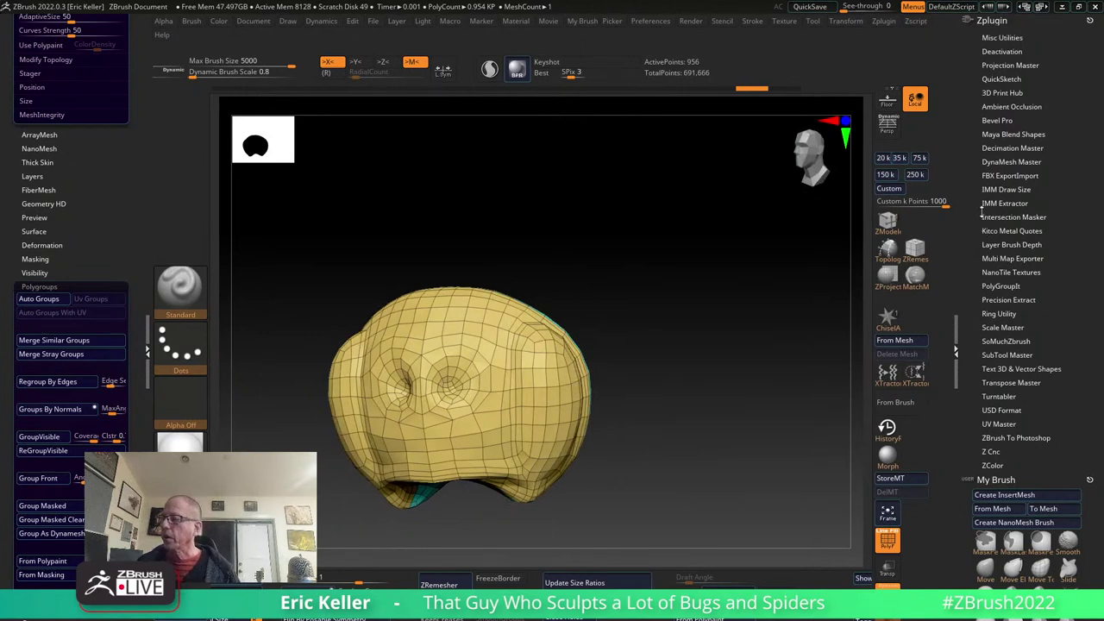
# Unwrap the head in UV Master with Polygroups on, then Flatten to show the two UV islands.
pyautogui.scroll(-1, 978, 302)
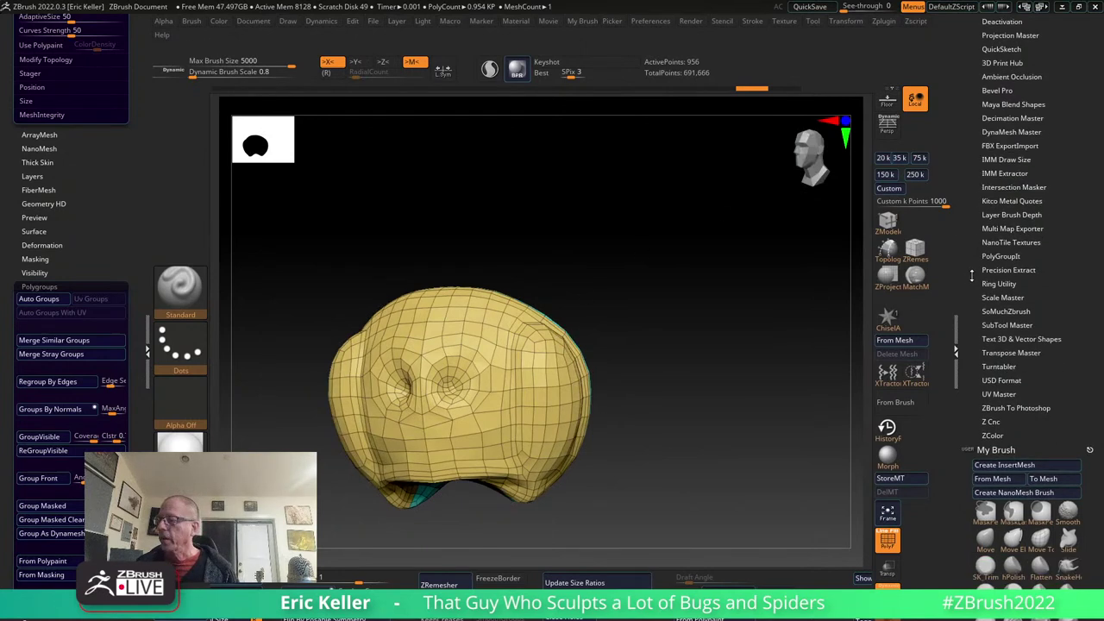
pyautogui.scroll(1, 968, 328)
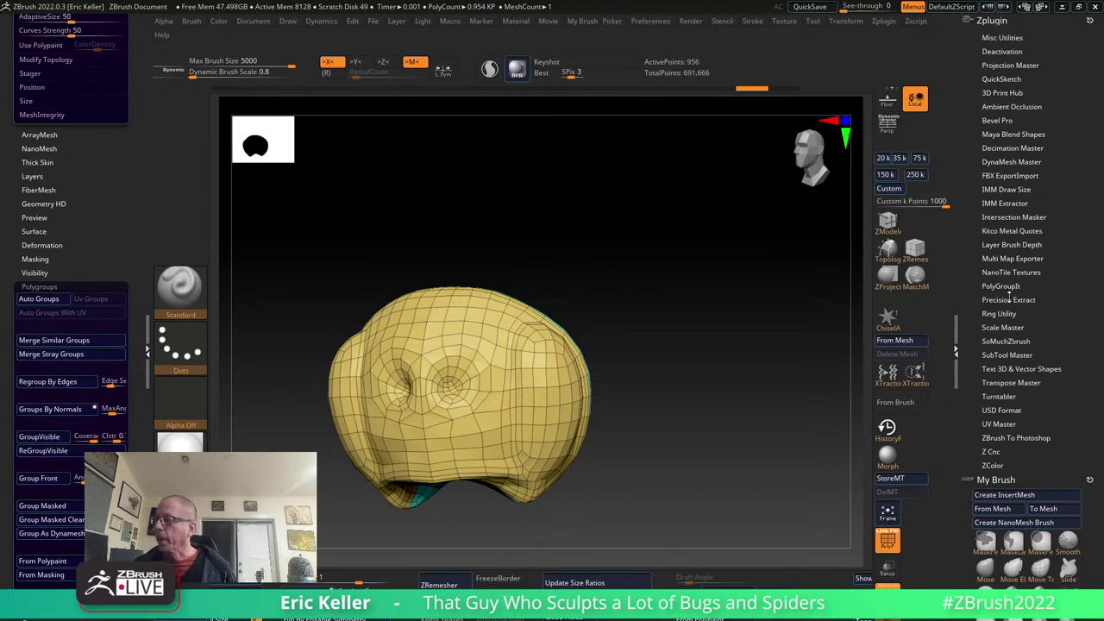
pyautogui.click(1001, 424)
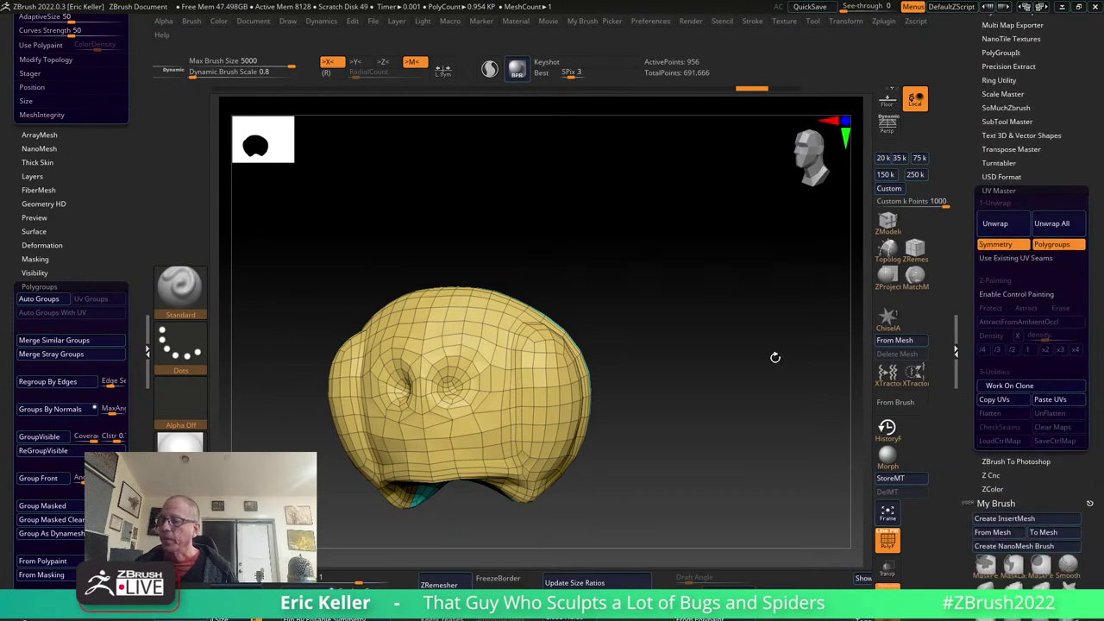
pyautogui.moveTo(776, 358)
pyautogui.mouseDown()
pyautogui.moveTo(730, 368)
pyautogui.moveTo(731, 345)
pyautogui.mouseUp()
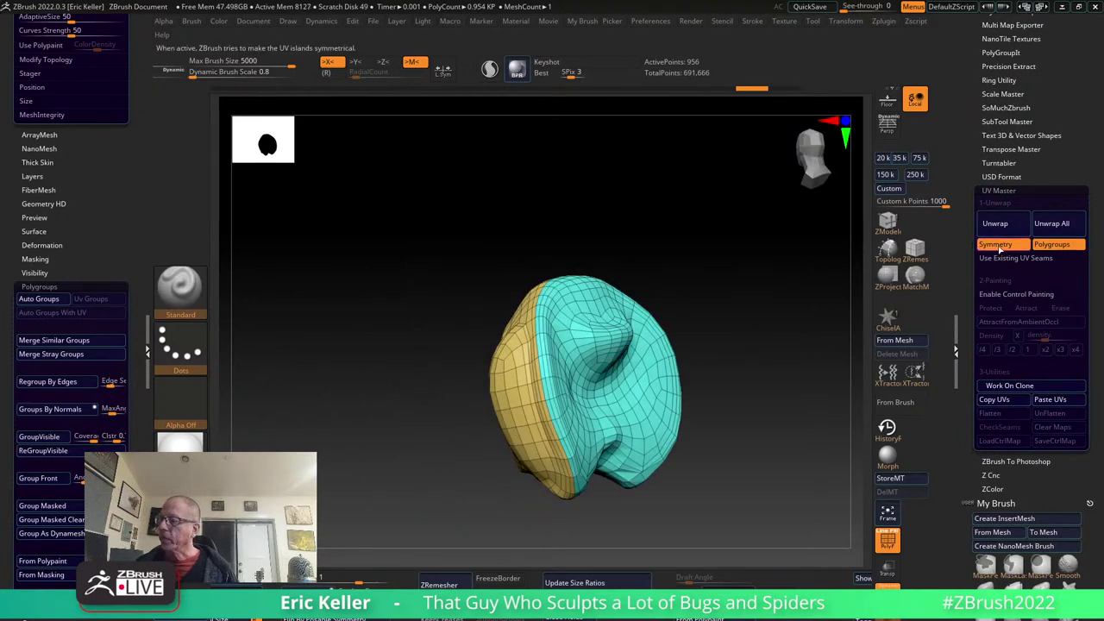
pyautogui.moveTo(750, 320)
pyautogui.mouseDown()
pyautogui.moveTo(725, 358)
pyautogui.moveTo(768, 331)
pyautogui.mouseUp()
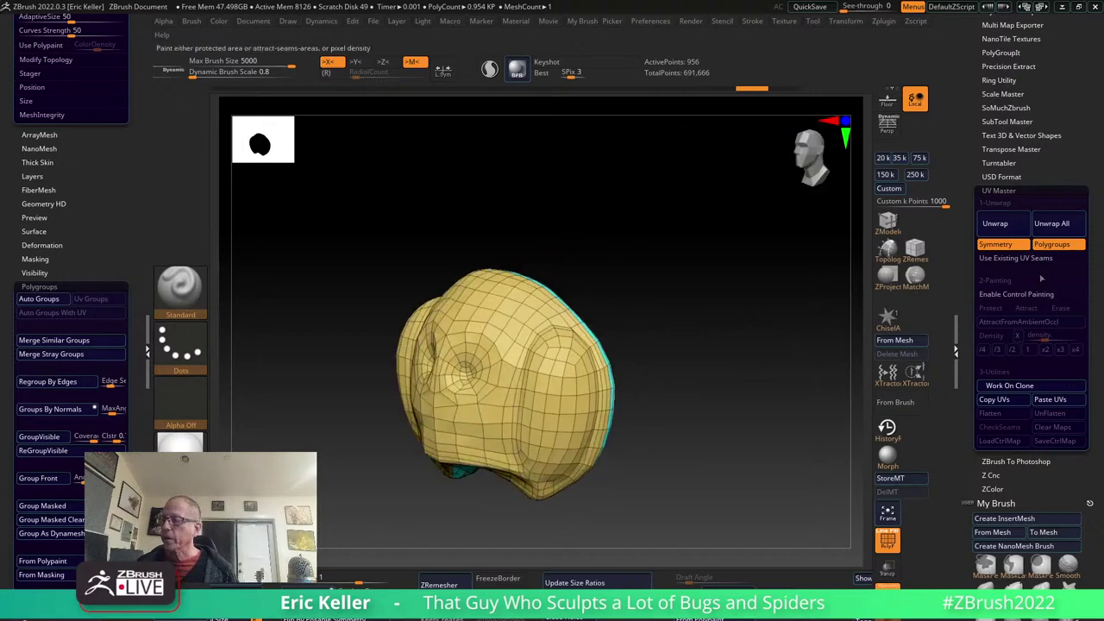
pyautogui.click(994, 231)
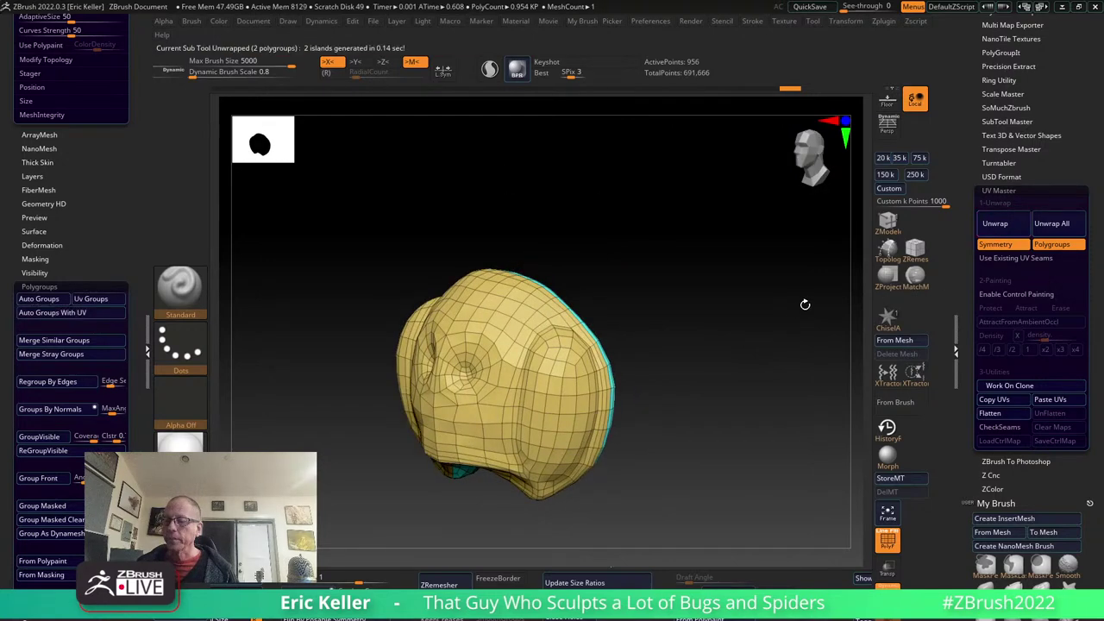
pyautogui.click(1014, 417)
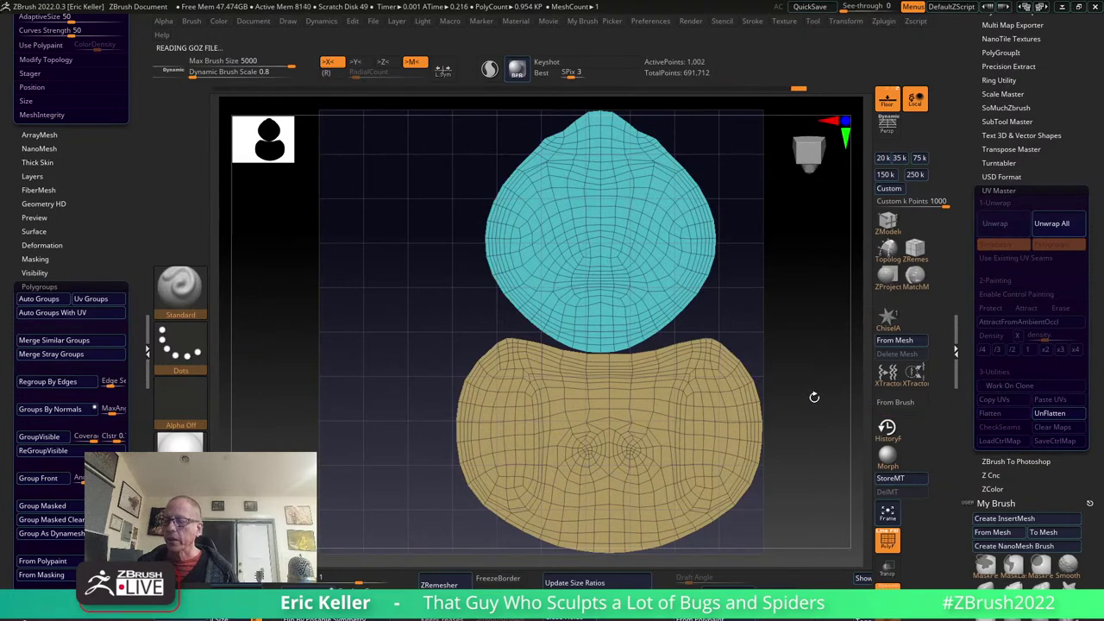
# UnFlatten the UV layout back to the 3D head and view it from the front with PolyF on.
pyautogui.click(1050, 413)
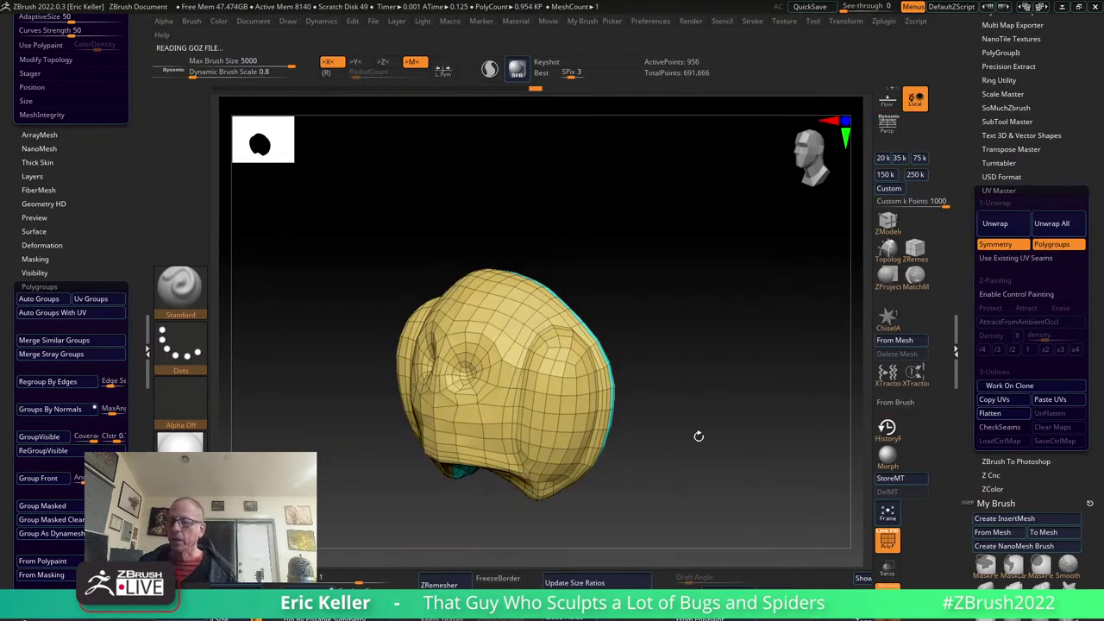
pyautogui.moveTo(698, 435)
pyautogui.mouseDown()
pyautogui.moveTo(759, 431)
pyautogui.moveTo(746, 451)
pyautogui.moveTo(794, 441)
pyautogui.moveTo(683, 449)
pyautogui.moveTo(737, 472)
pyautogui.moveTo(451, 510)
pyautogui.mouseUp()
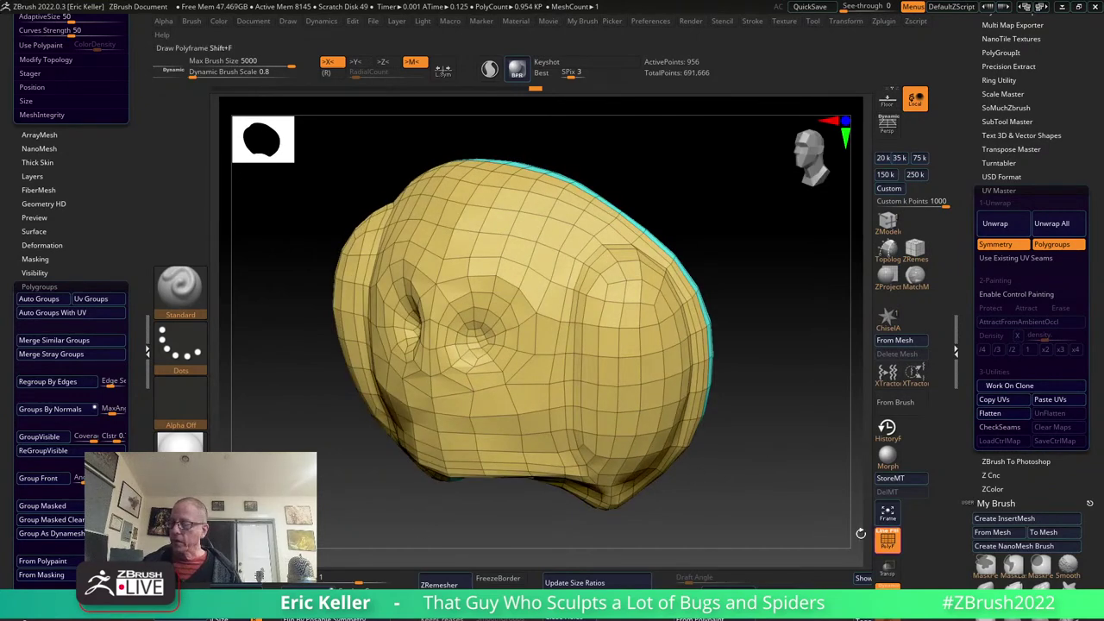
pyautogui.keyDown('shift'); pyautogui.moveTo(776, 483); pyautogui.dragTo(498, 304); pyautogui.keyUp('shift')
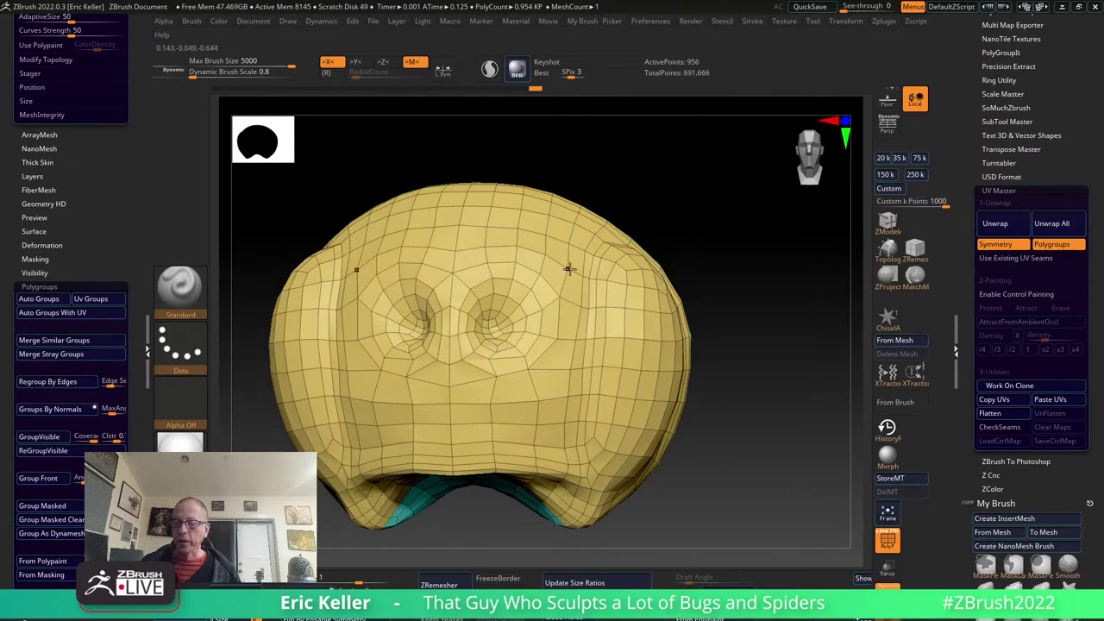
pyautogui.moveTo(776, 513); pyautogui.dragTo(698, 392)
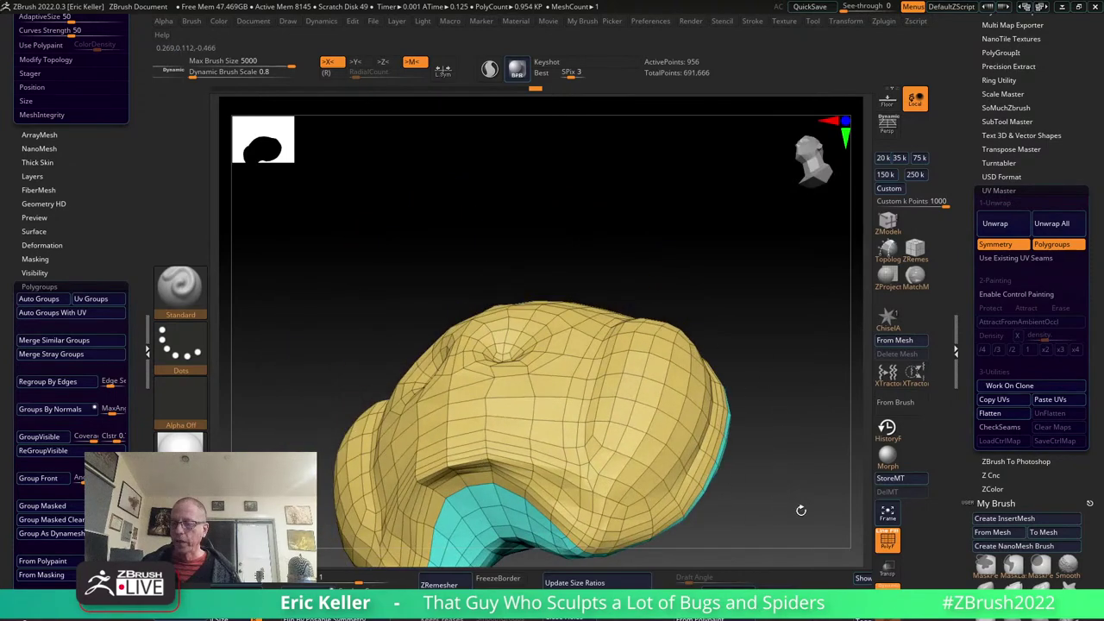
pyautogui.moveTo(800, 510)
pyautogui.mouseDown()
pyautogui.moveTo(784, 480)
pyautogui.moveTo(787, 507)
pyautogui.moveTo(828, 526)
pyautogui.mouseUp()
pyautogui.click(888, 539)
pyautogui.click(887, 539)
pyautogui.moveTo(552, 526); pyautogui.dragTo(472, 496)
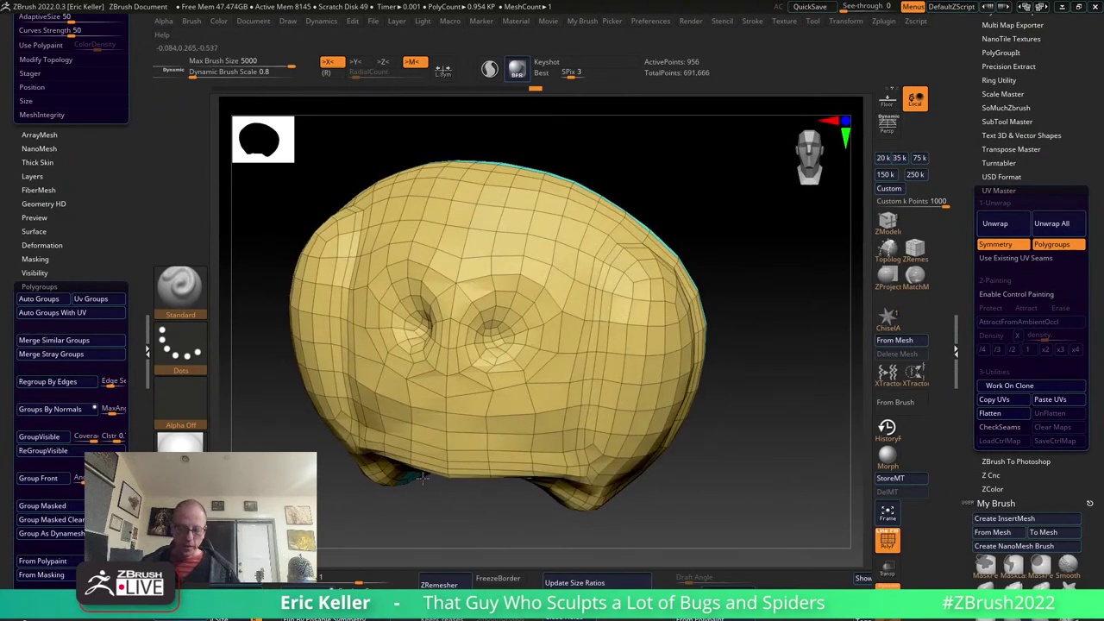
# Subdivide the head one level and compare the detailed and smooth head subtools.
pyautogui.hotkey('ctrl', 'd')
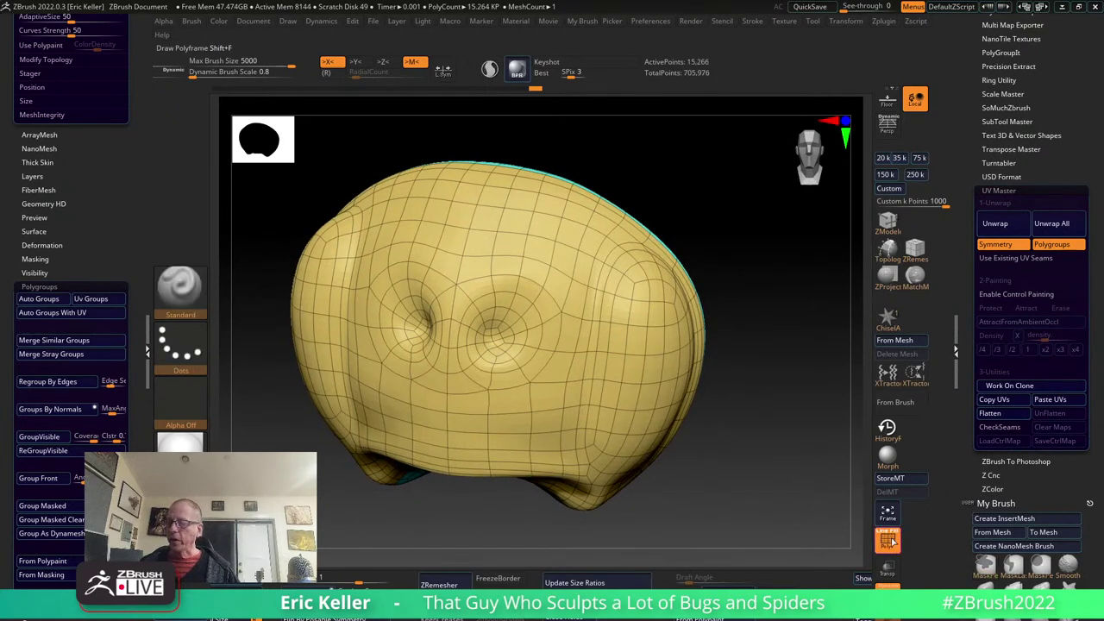
pyautogui.click(888, 539)
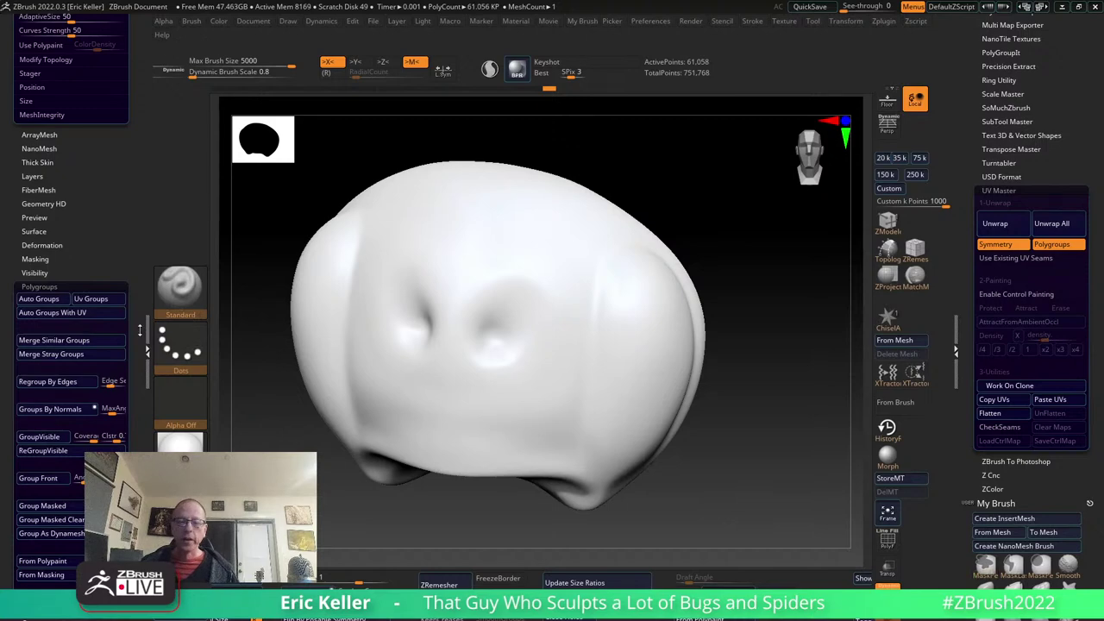
pyautogui.scroll(10, 69, 302)
pyautogui.scroll(5, 69, 302)
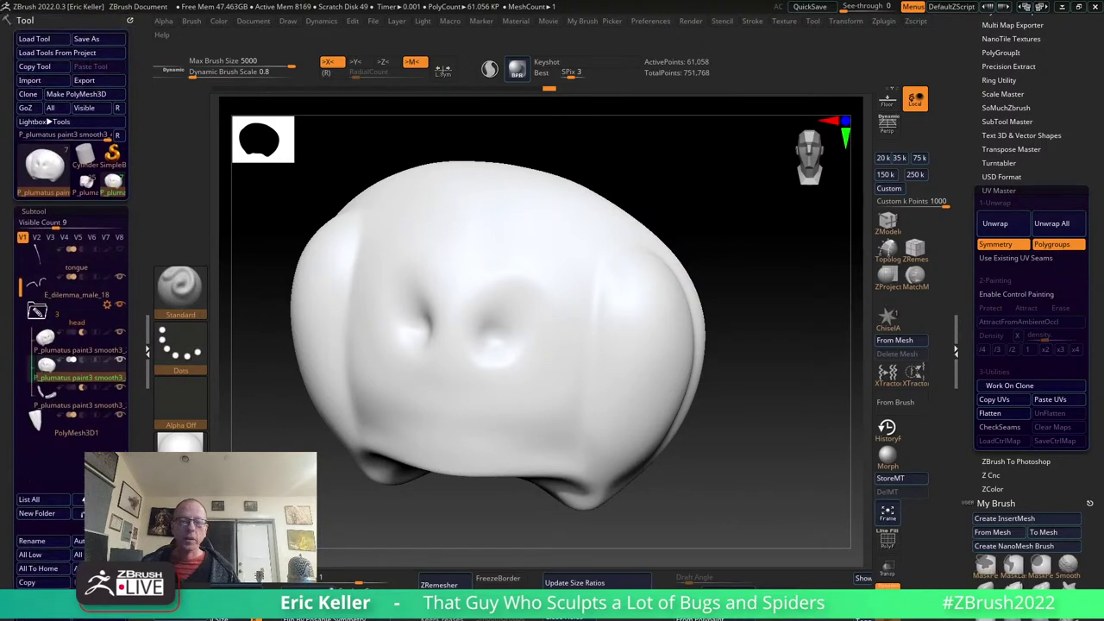
pyautogui.click(77, 350)
pyautogui.moveTo(231, 434); pyautogui.dragTo(400, 436)
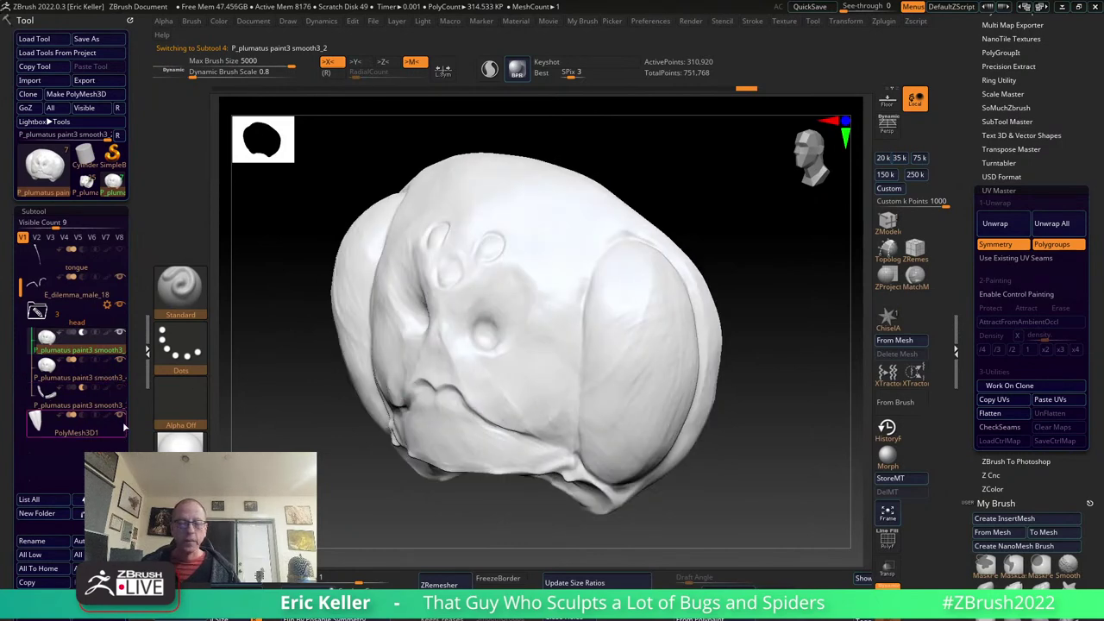
pyautogui.click(86, 377)
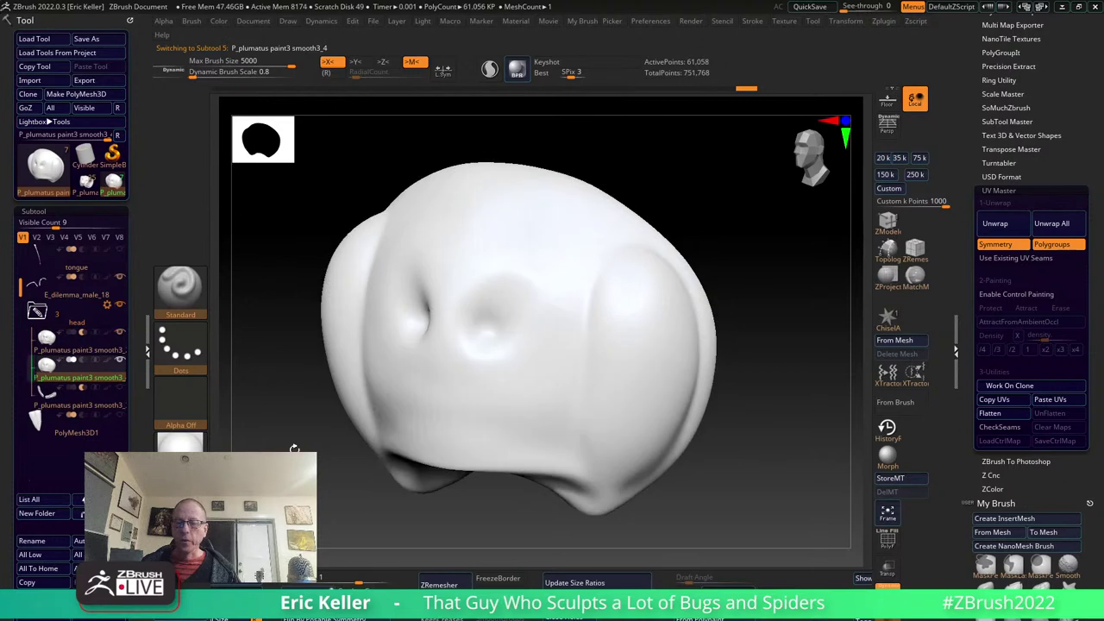
pyautogui.moveTo(294, 449); pyautogui.dragTo(300, 430)
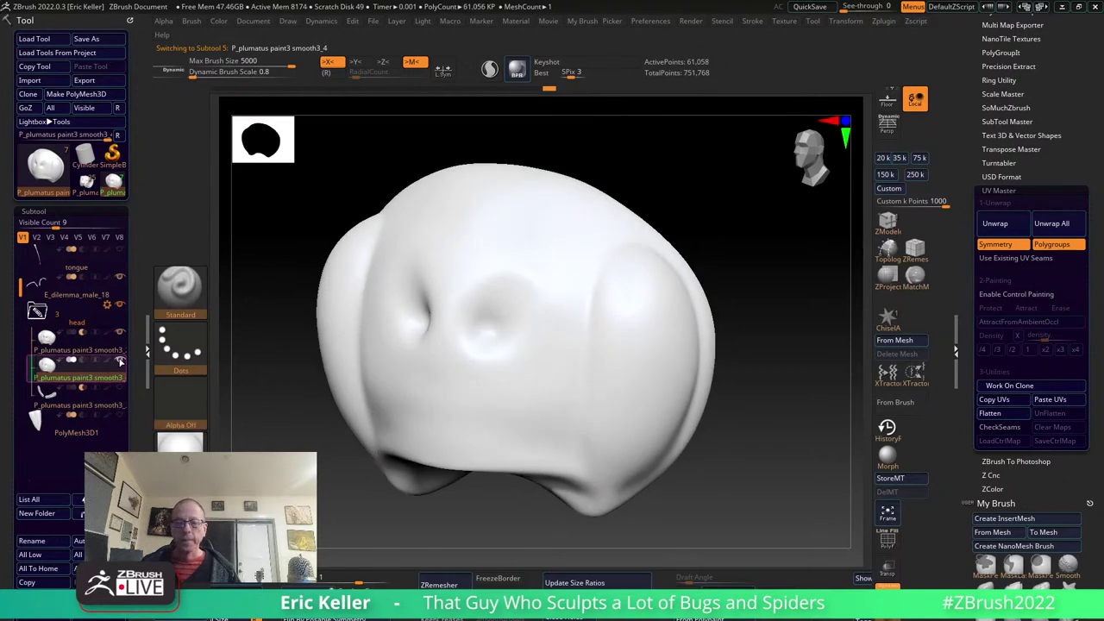
# Try a projection, undo it, and set the projection scan distance to 0.04.
pyautogui.press('ctrl')
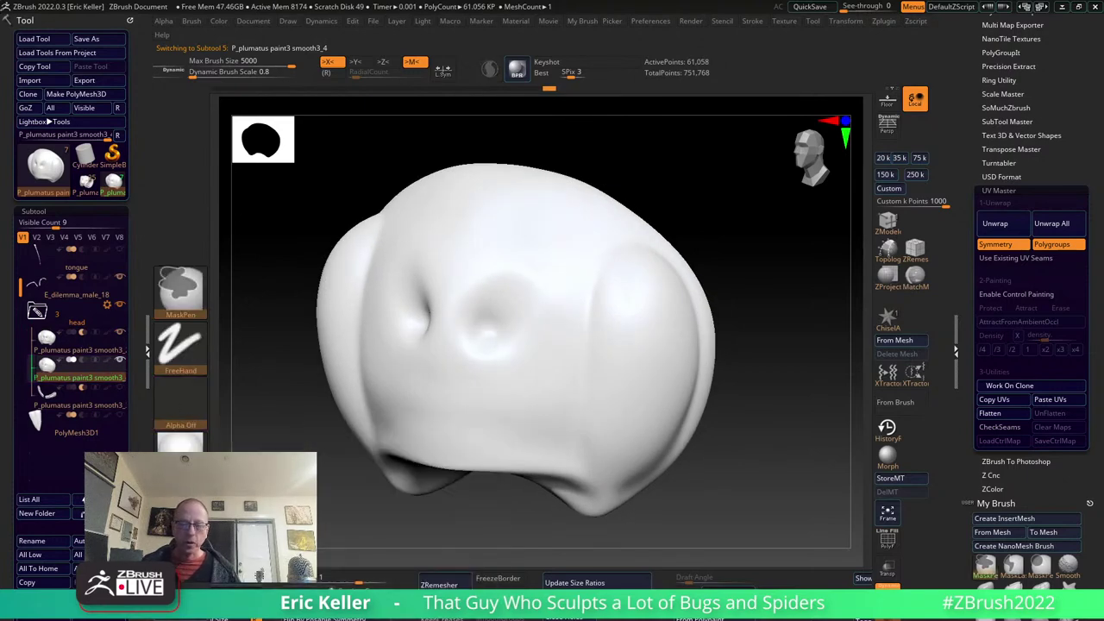
pyautogui.scroll(-2, 195, 395)
pyautogui.scroll(-2, 195, 396)
pyautogui.scroll(-1, 195, 395)
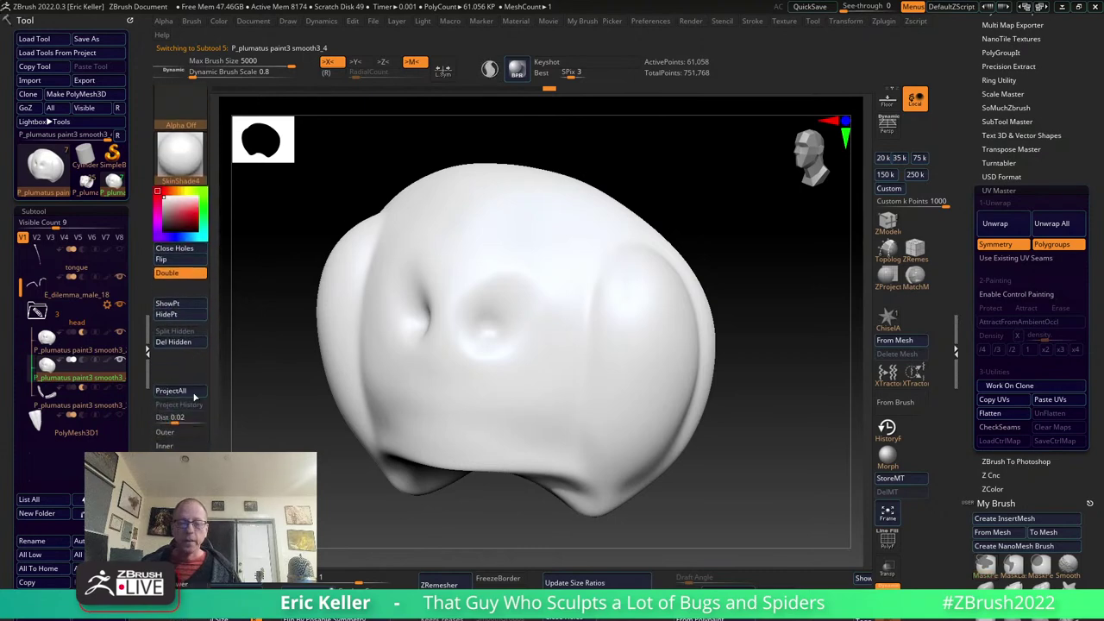
pyautogui.click(186, 393)
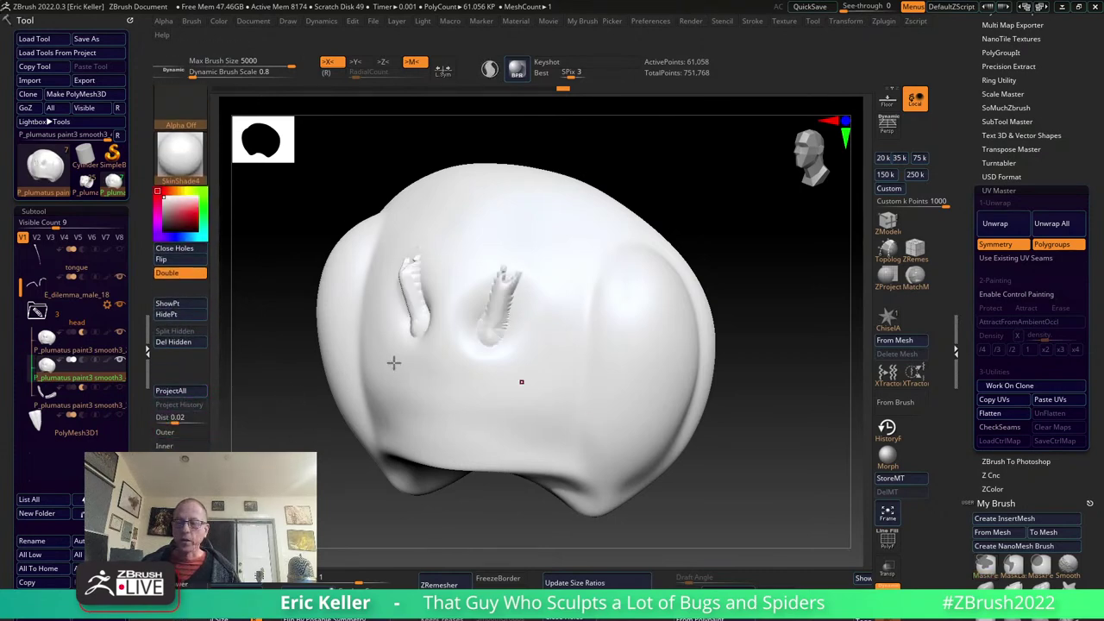
pyautogui.hotkey('ctrl', 'z')
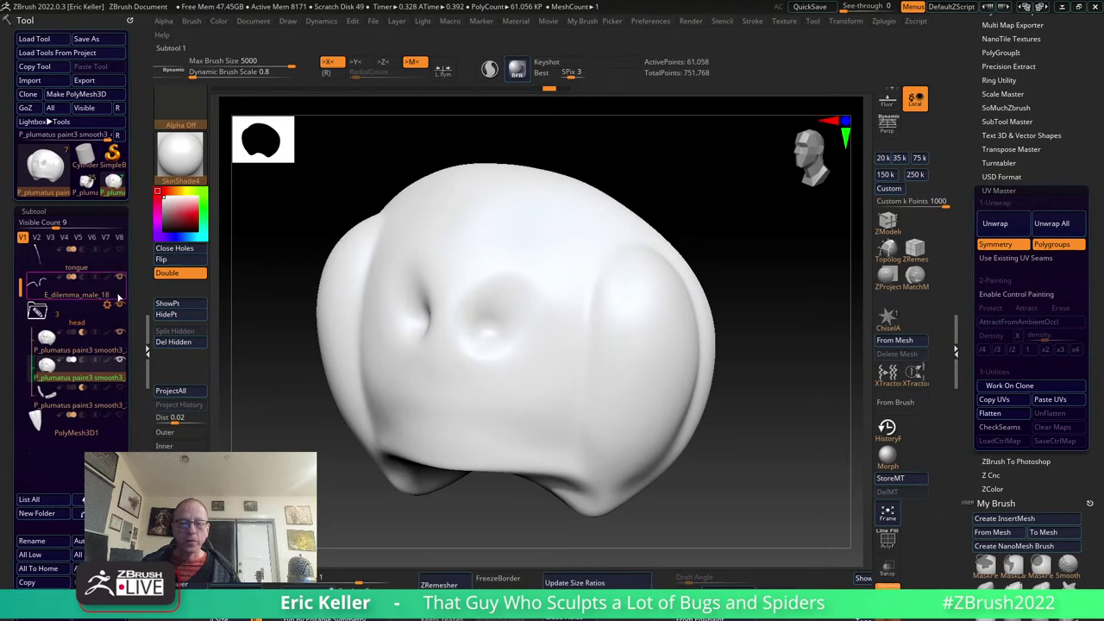
pyautogui.click(119, 358)
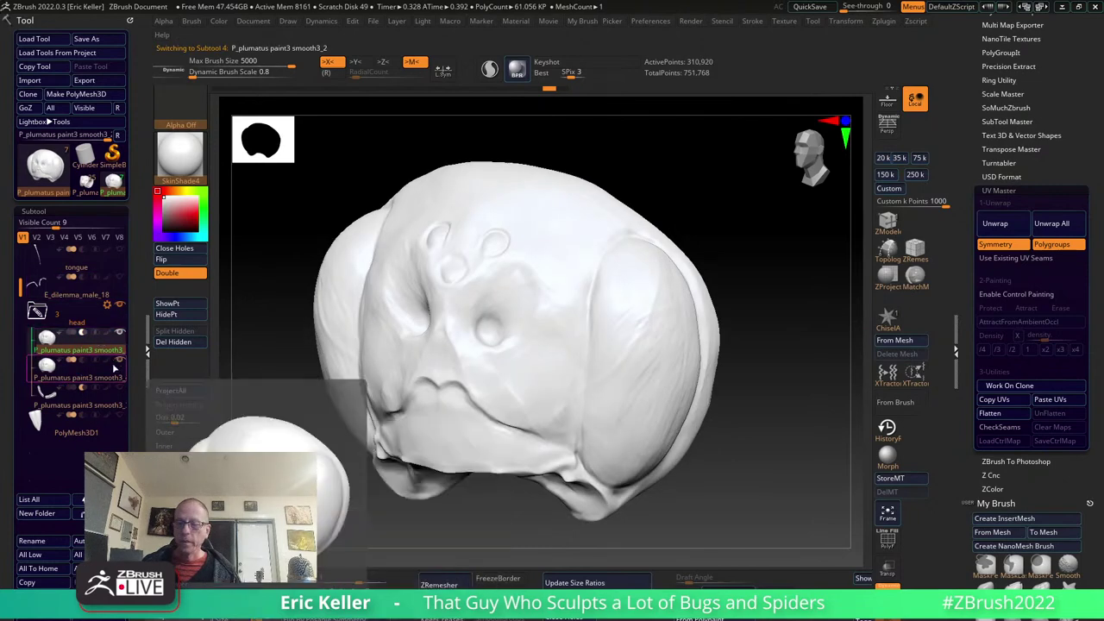
pyautogui.click(119, 359)
pyautogui.click(177, 418)
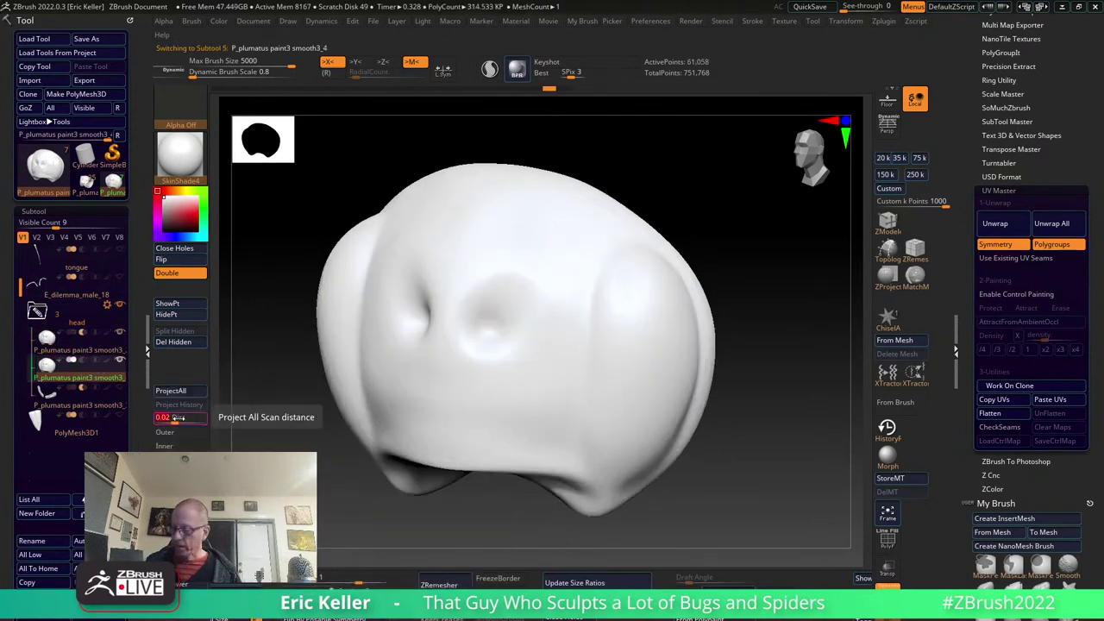
pyautogui.write('0.04')
pyautogui.press('Return')
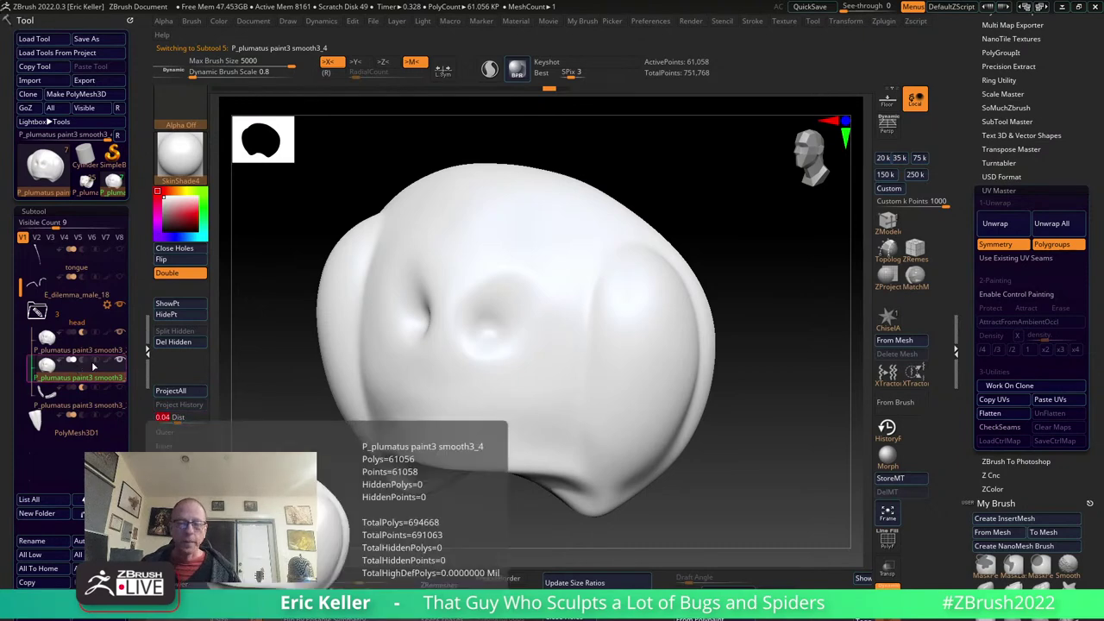
pyautogui.moveTo(375, 465); pyautogui.dragTo(351, 462)
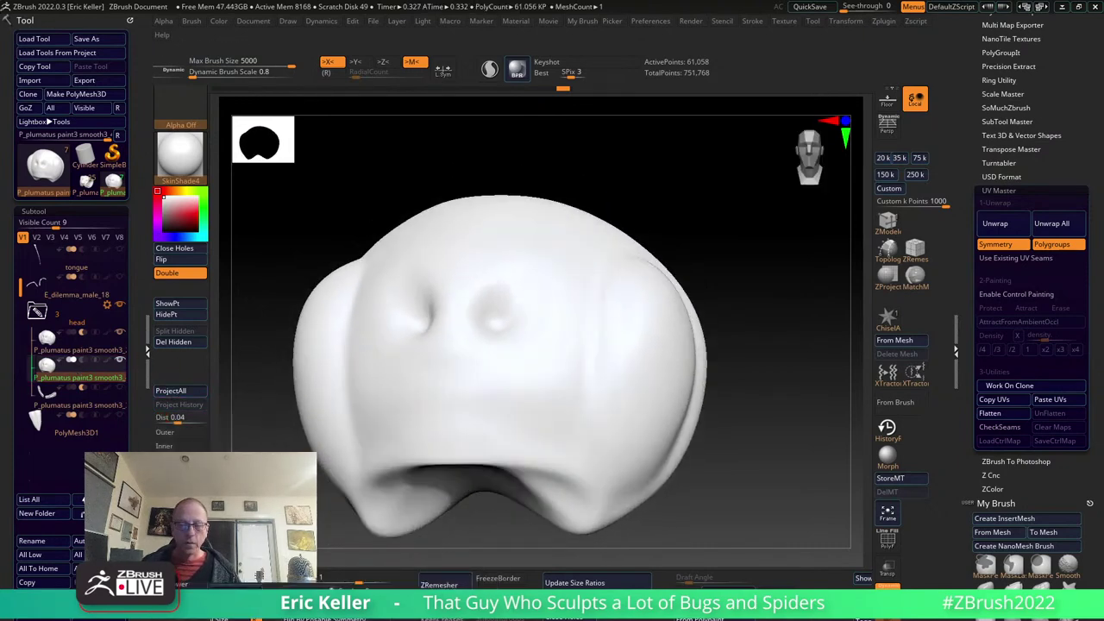
# Compare smooth3_2 against smooth3_4, then project the detailed sculpt's shape onto smooth3_4.
pyautogui.click(100, 352)
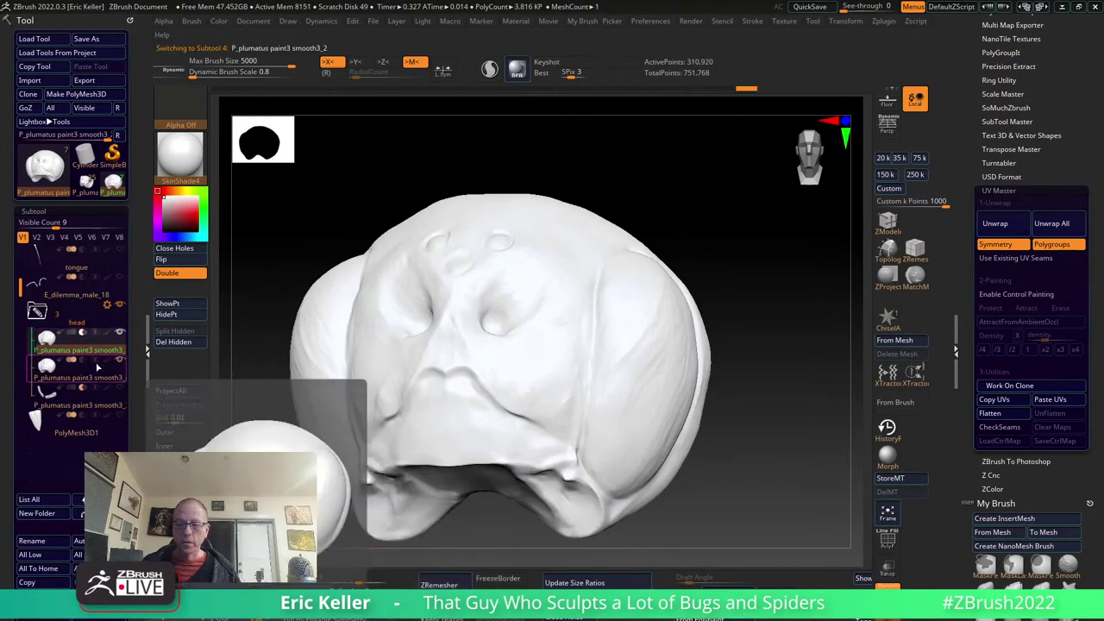
pyautogui.click(100, 375)
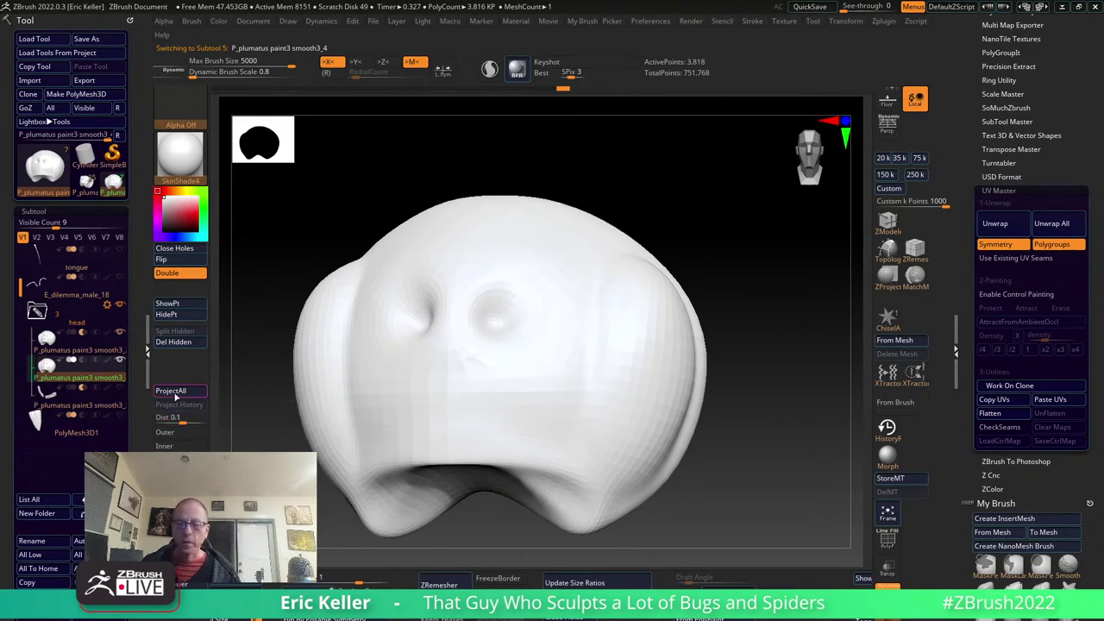
pyautogui.moveTo(727, 535)
pyautogui.mouseDown()
pyautogui.moveTo(715, 475)
pyautogui.moveTo(731, 446)
pyautogui.moveTo(696, 493)
pyautogui.moveTo(444, 401)
pyautogui.moveTo(656, 345)
pyautogui.moveTo(328, 402)
pyautogui.moveTo(389, 420)
pyautogui.moveTo(306, 438)
pyautogui.mouseUp()
pyautogui.moveTo(392, 491); pyautogui.dragTo(327, 440)
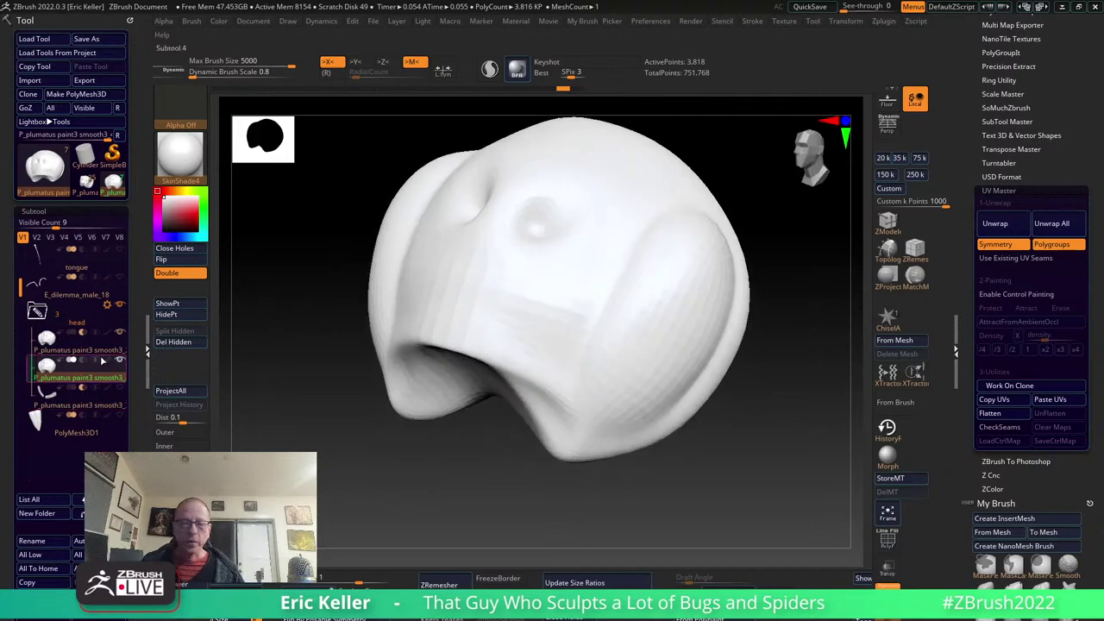
pyautogui.click(102, 360)
pyautogui.moveTo(278, 328); pyautogui.dragTo(281, 401)
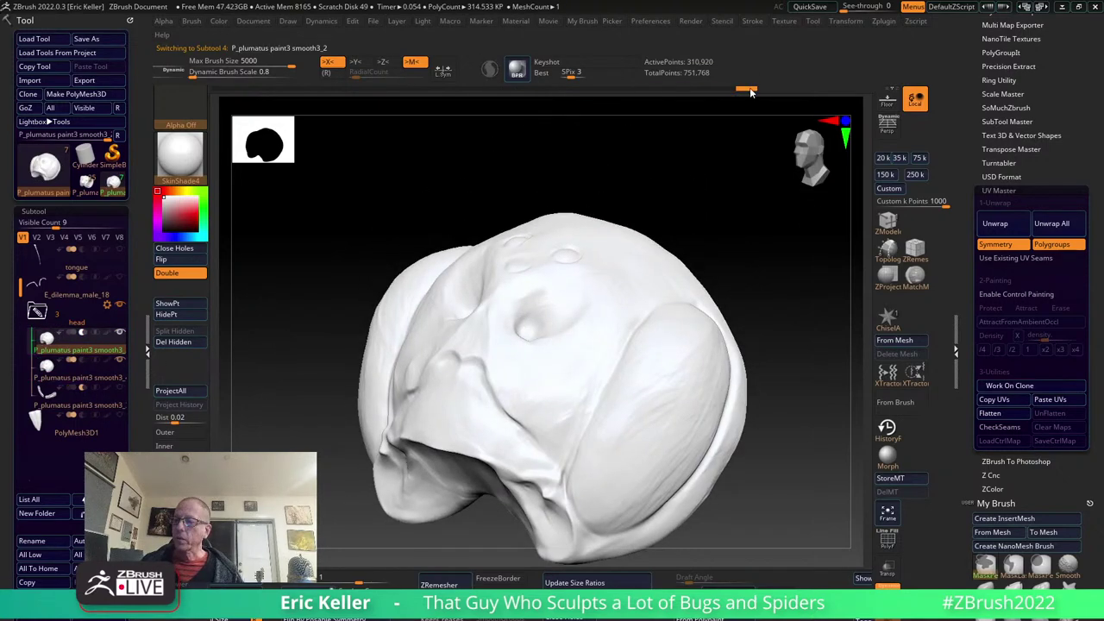
pyautogui.click(120, 378)
pyautogui.write('0.1')
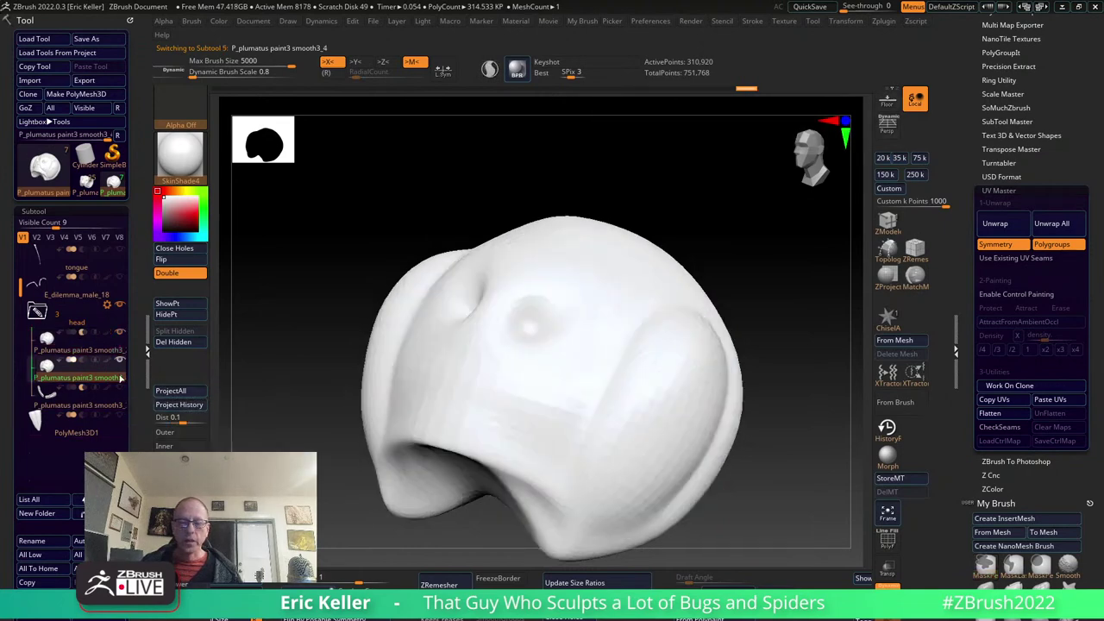
pyautogui.click(180, 405)
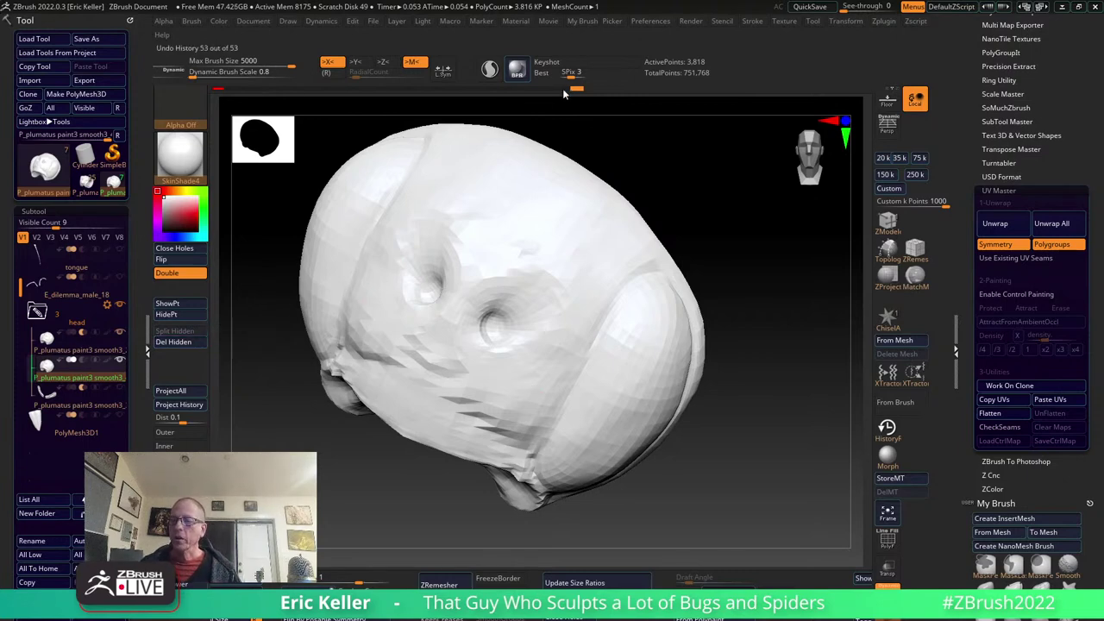
# Step smooth3_4 up a subdivision level with D and project the detailed forms onto it again.
pyautogui.moveTo(416, 94)
pyautogui.mouseDown()
pyautogui.moveTo(376, 88)
pyautogui.moveTo(511, 96)
pyautogui.mouseUp()
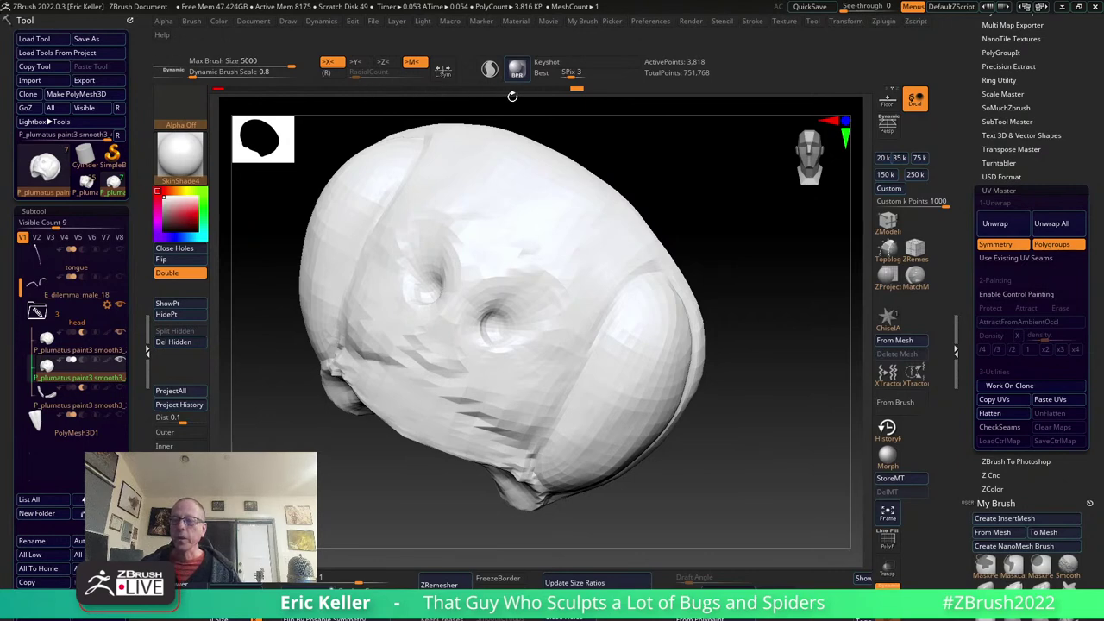
pyautogui.click(127, 349)
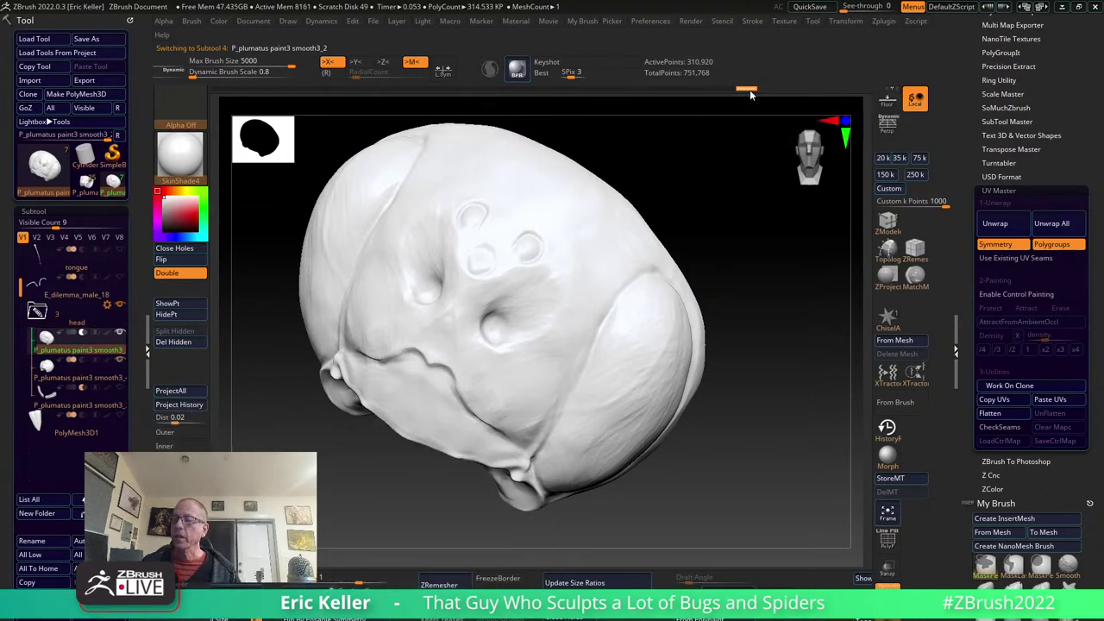
pyautogui.press('Down')
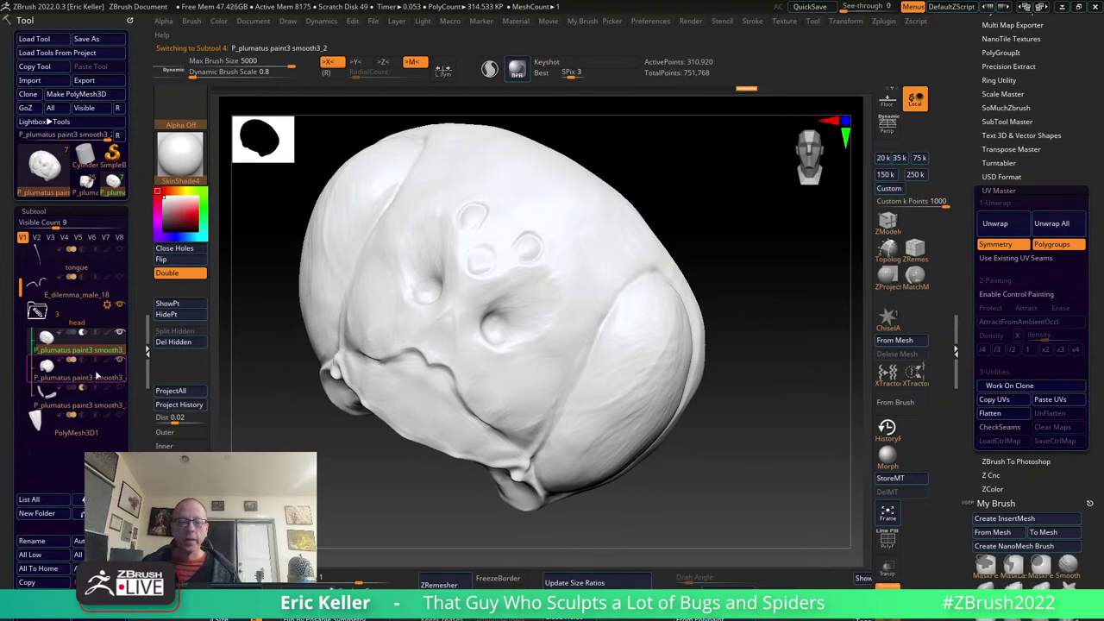
pyautogui.press('d')
pyautogui.press('d')
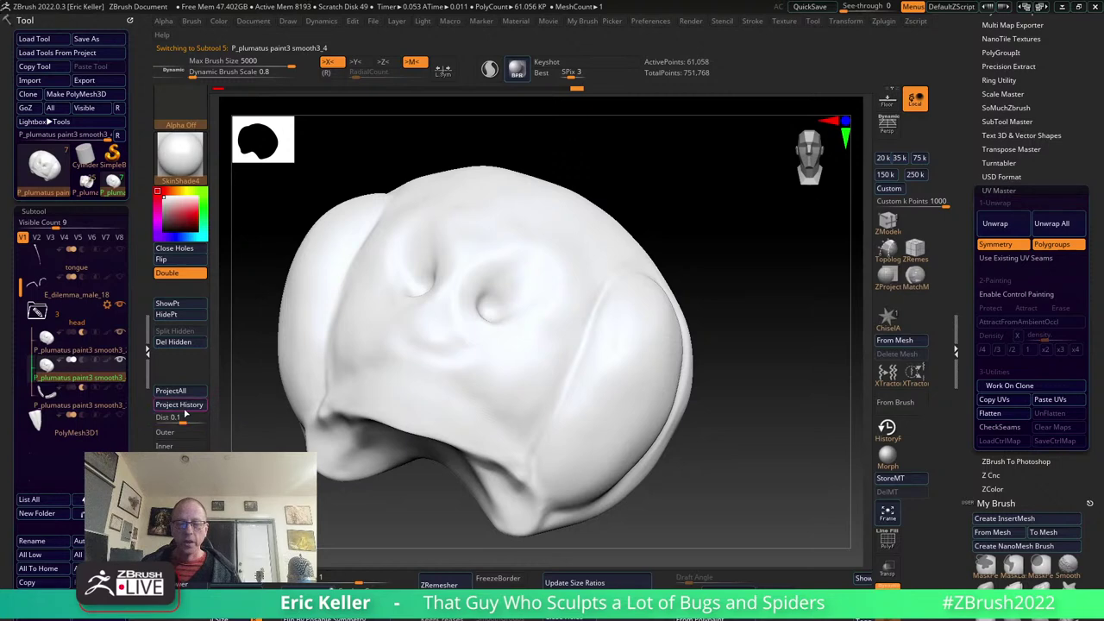
pyautogui.click(181, 406)
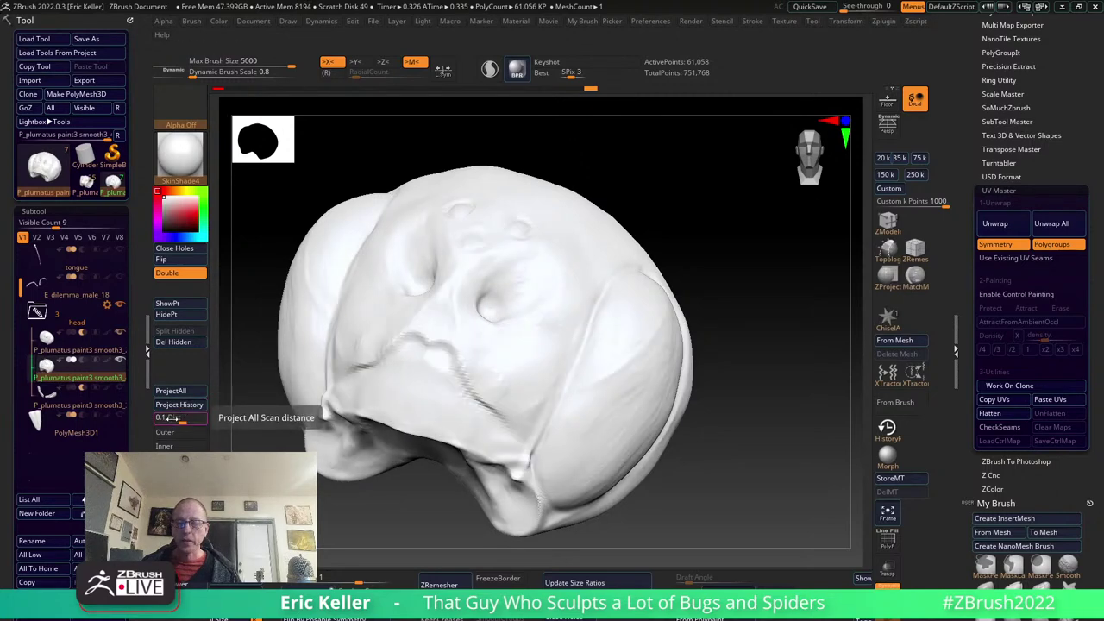
pyautogui.moveTo(429, 464)
pyautogui.mouseDown()
pyautogui.moveTo(512, 391)
pyautogui.moveTo(646, 316)
pyautogui.mouseUp()
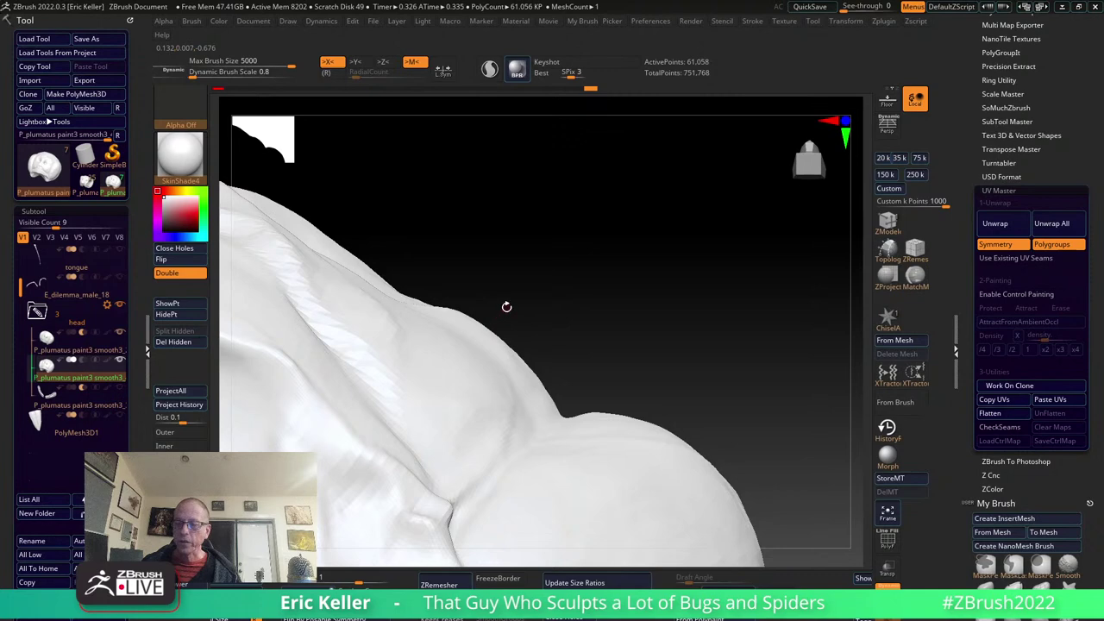
# Compare the projected 61,058-point head with the detailed sculpt, then turn on PolyF with Shift+F.
pyautogui.moveTo(506, 306)
pyautogui.mouseDown()
pyautogui.moveTo(691, 448)
pyautogui.moveTo(655, 414)
pyautogui.mouseUp()
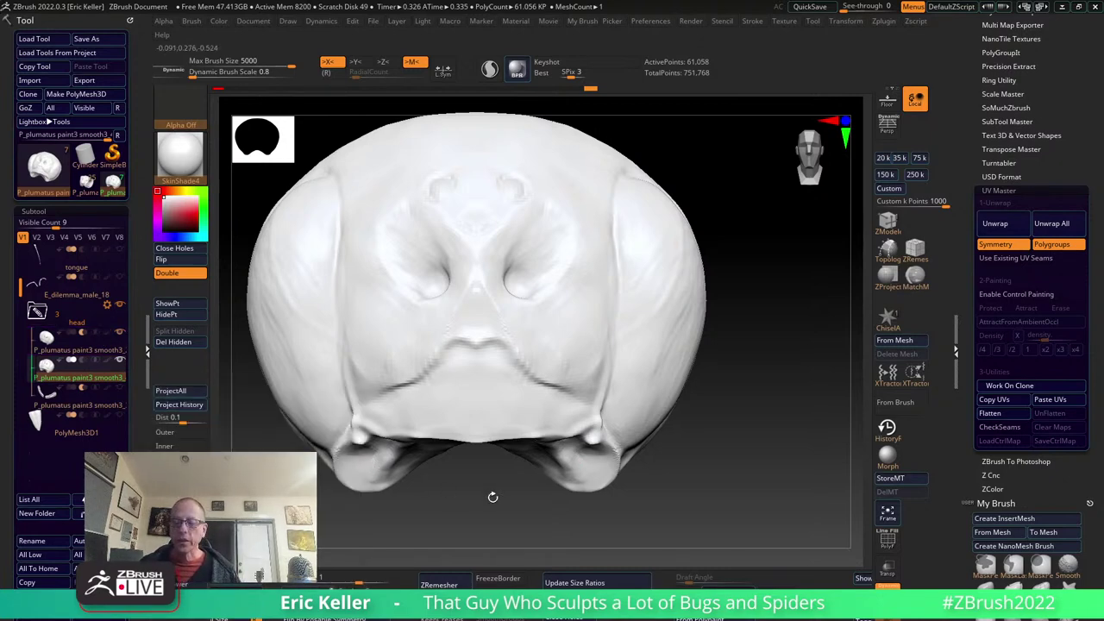
pyautogui.keyDown('alt'); pyautogui.moveTo(492, 497); pyautogui.dragTo(570, 488); pyautogui.keyUp('alt')
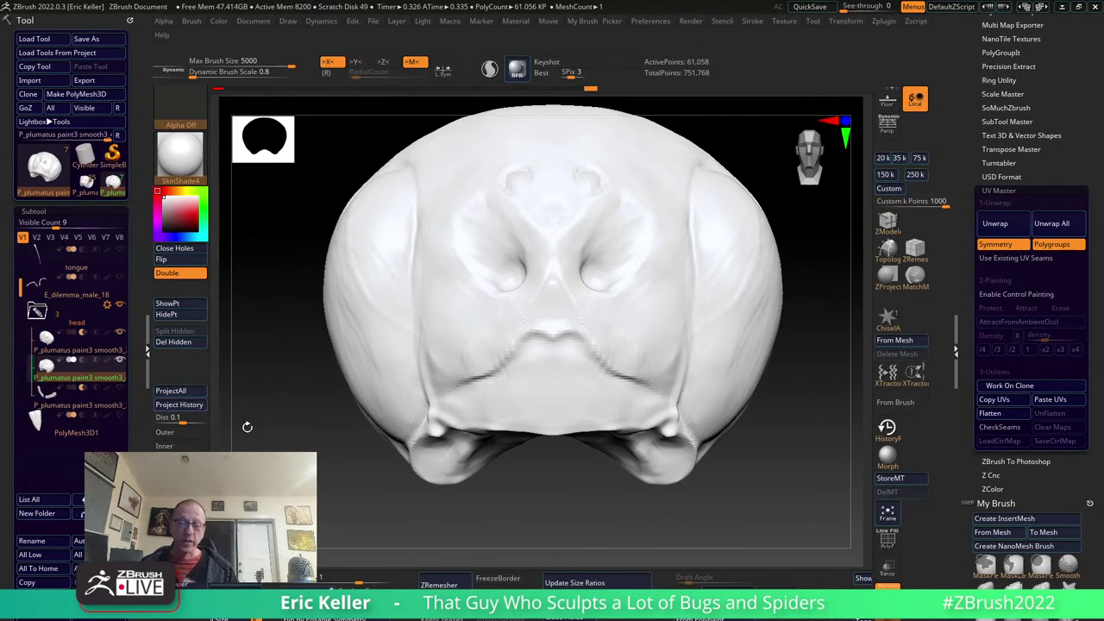
pyautogui.moveTo(277, 451); pyautogui.dragTo(325, 450)
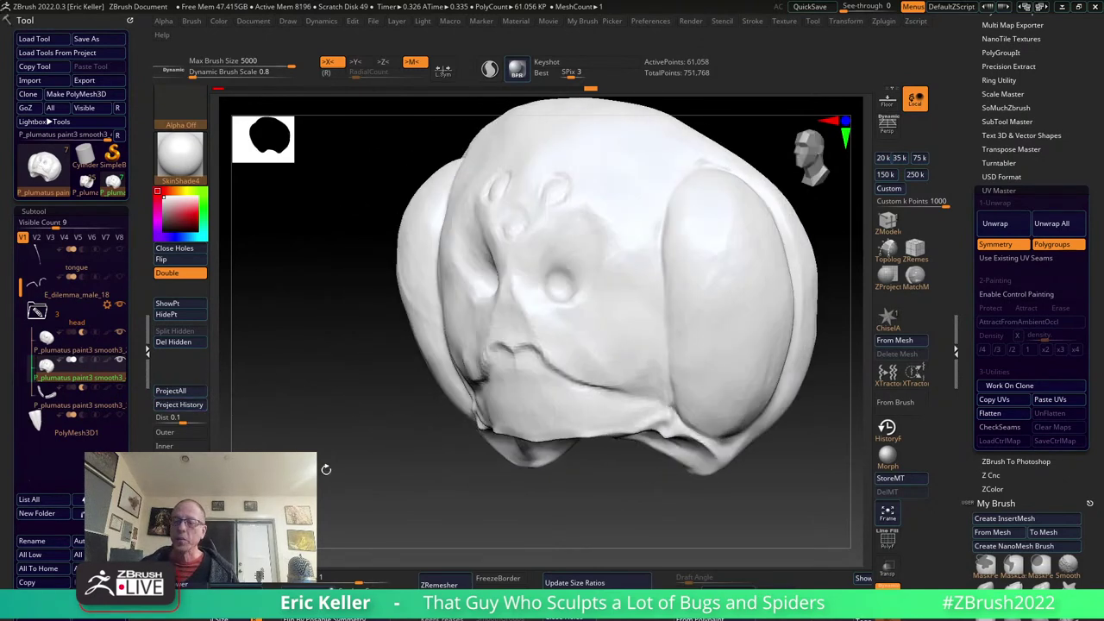
pyautogui.click(113, 343)
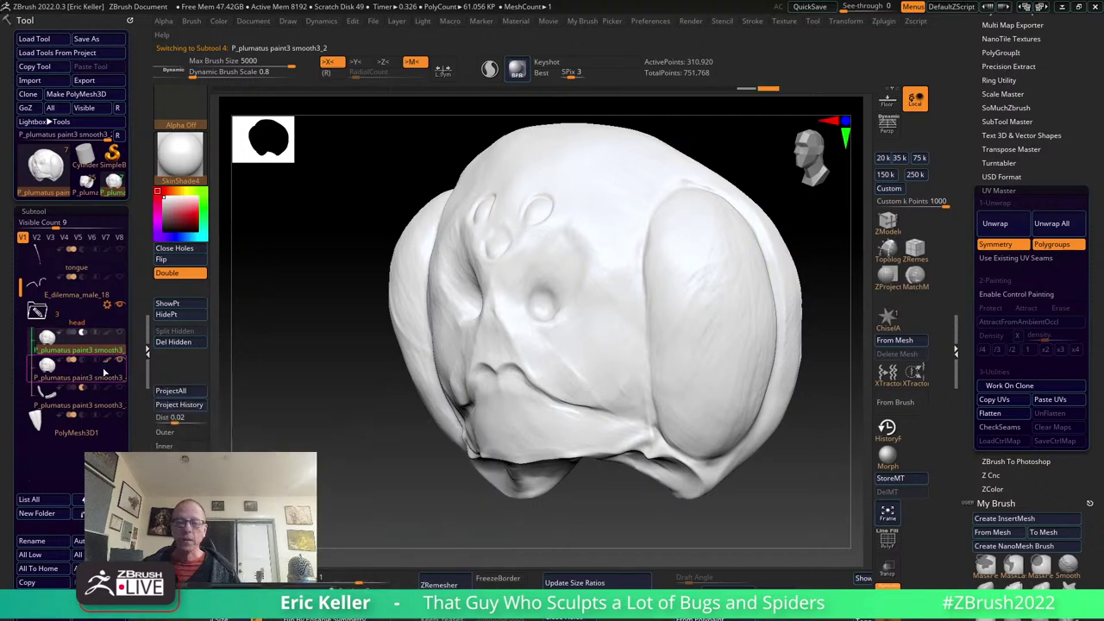
pyautogui.click(107, 374)
pyautogui.hotkey('shift', 'f')
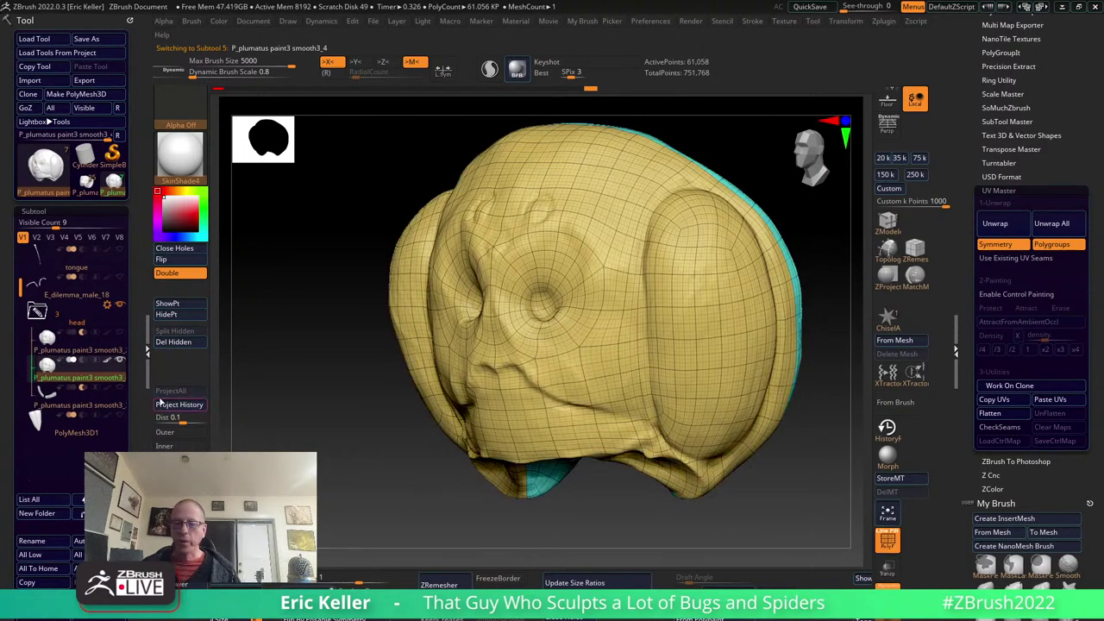
pyautogui.click(112, 350)
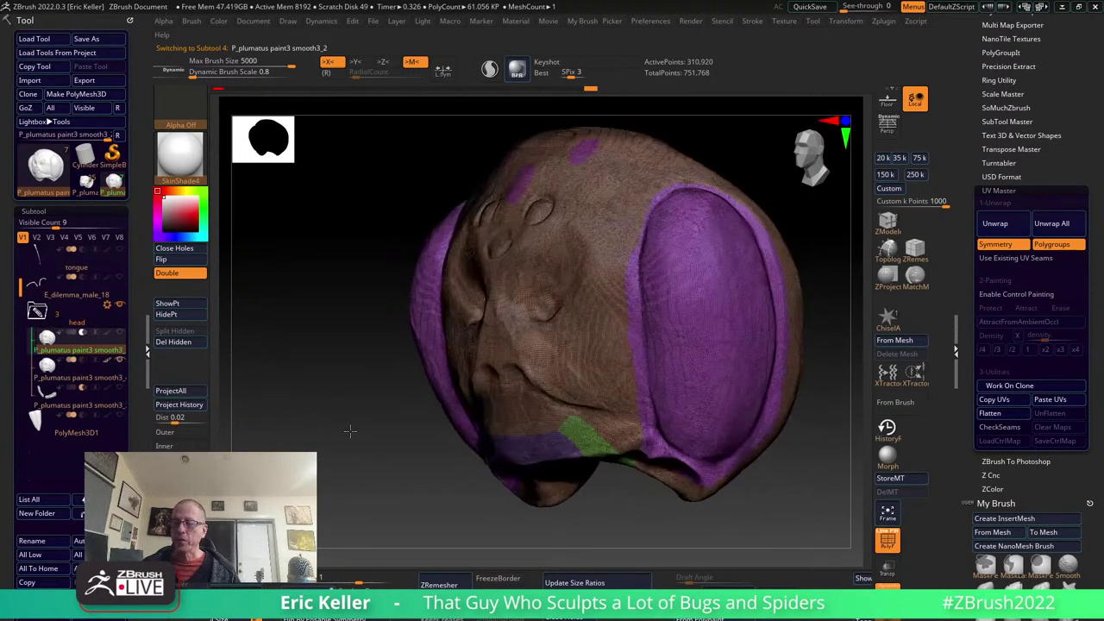
pyautogui.click(116, 376)
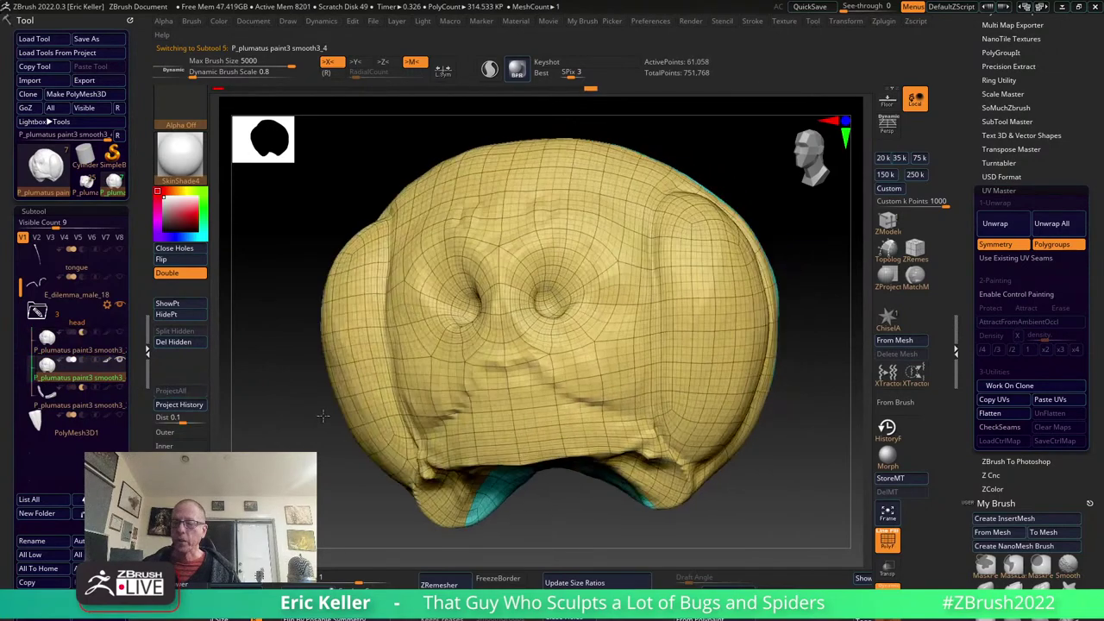
pyautogui.moveTo(324, 416); pyautogui.dragTo(473, 476)
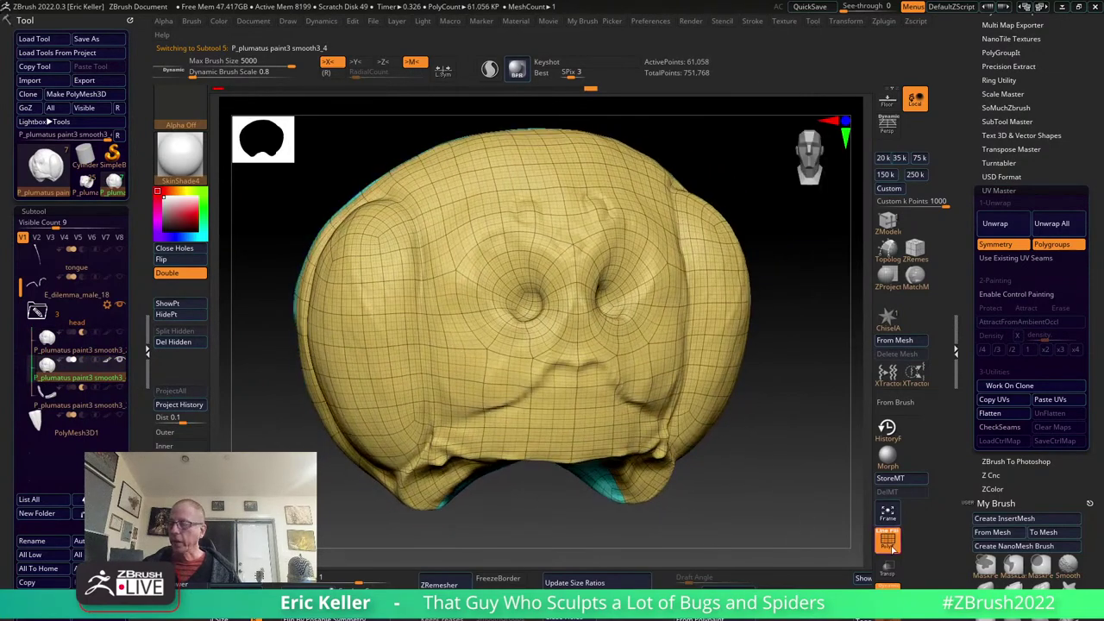
pyautogui.click(889, 540)
pyautogui.moveTo(792, 471); pyautogui.dragTo(782, 477)
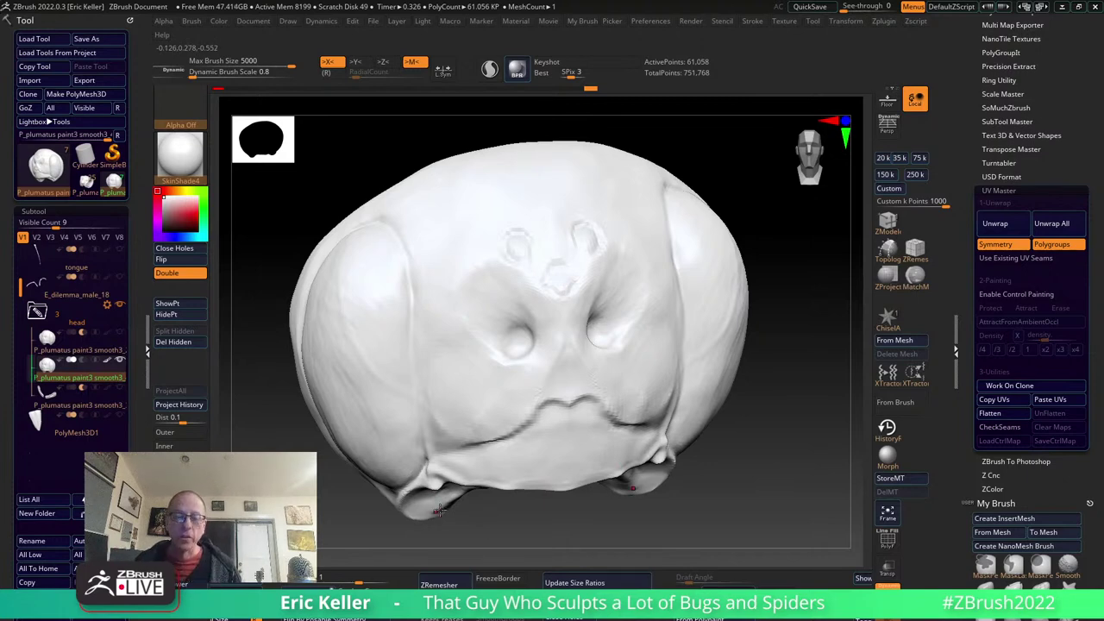
pyautogui.moveTo(800, 428); pyautogui.dragTo(769, 457)
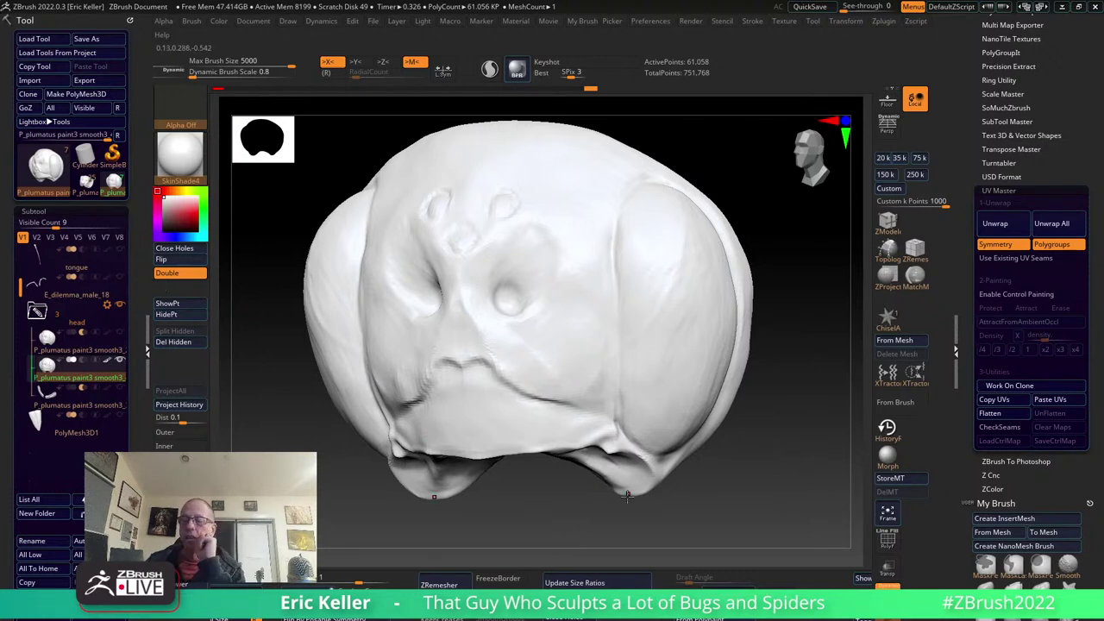
pyautogui.click(887, 539)
pyautogui.moveTo(786, 522); pyautogui.dragTo(789, 498)
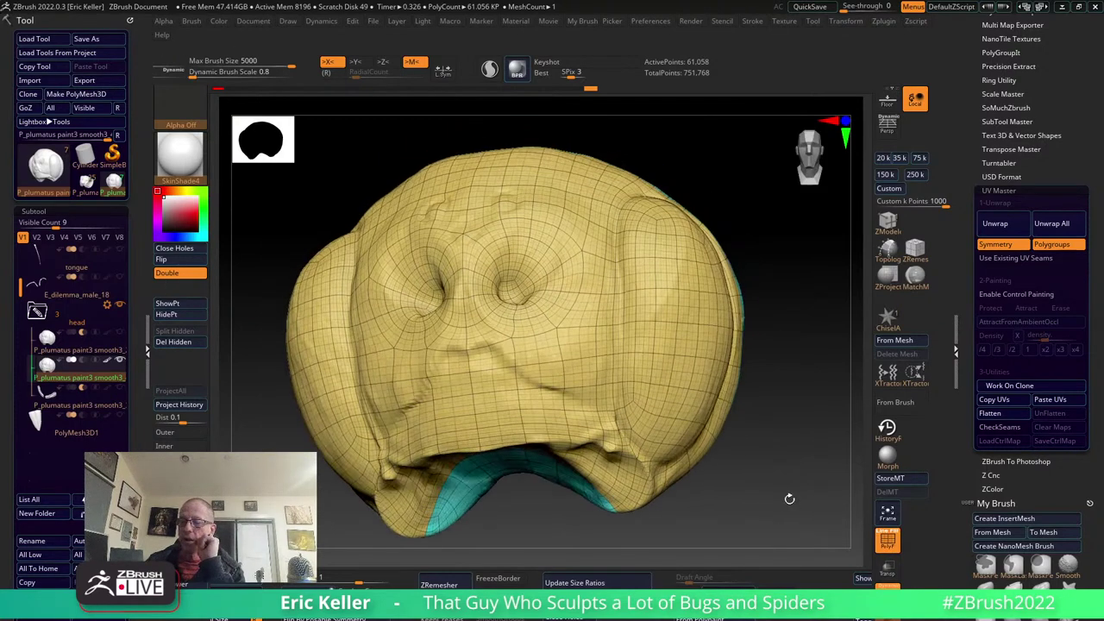
pyautogui.moveTo(774, 457)
pyautogui.mouseDown()
pyautogui.moveTo(509, 456)
pyautogui.moveTo(627, 297)
pyautogui.mouseUp()
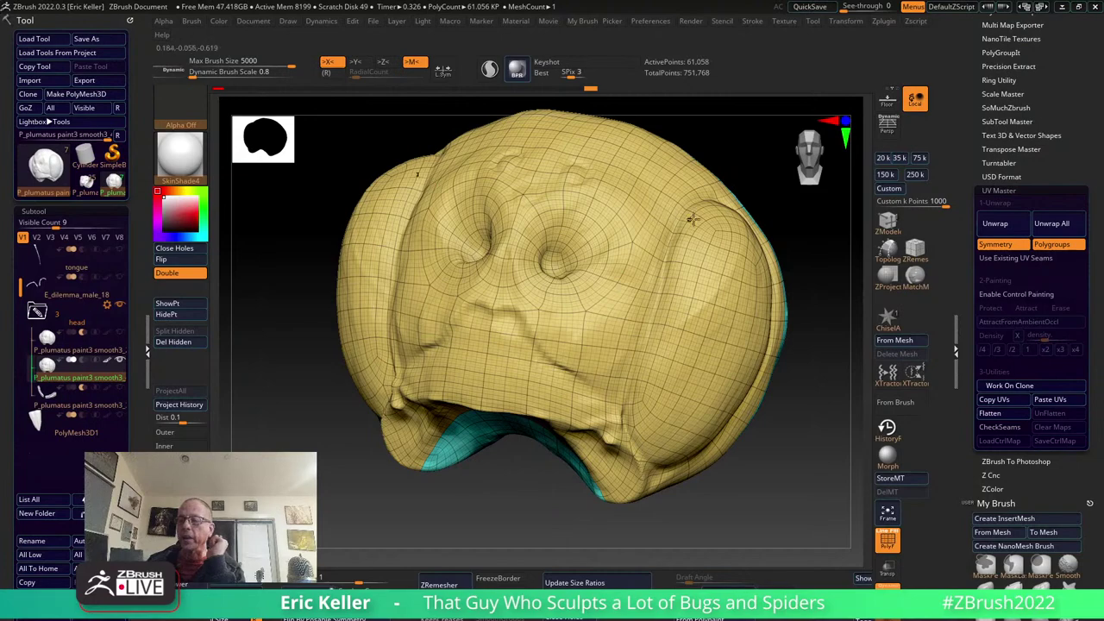
pyautogui.moveTo(664, 417); pyautogui.dragTo(426, 385)
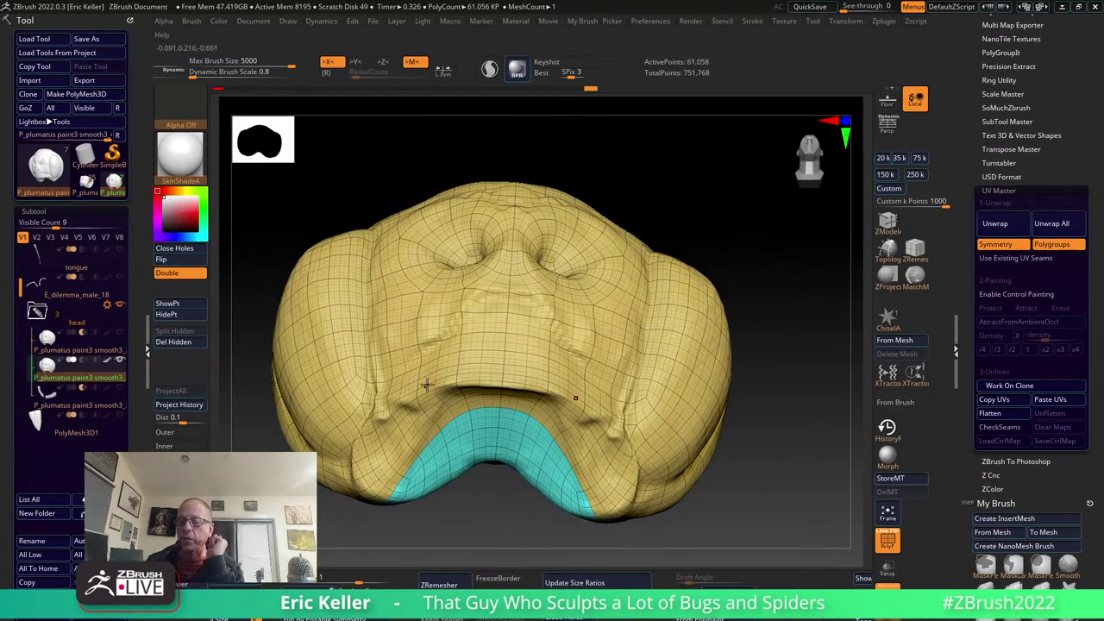
pyautogui.moveTo(681, 353); pyautogui.dragTo(662, 298)
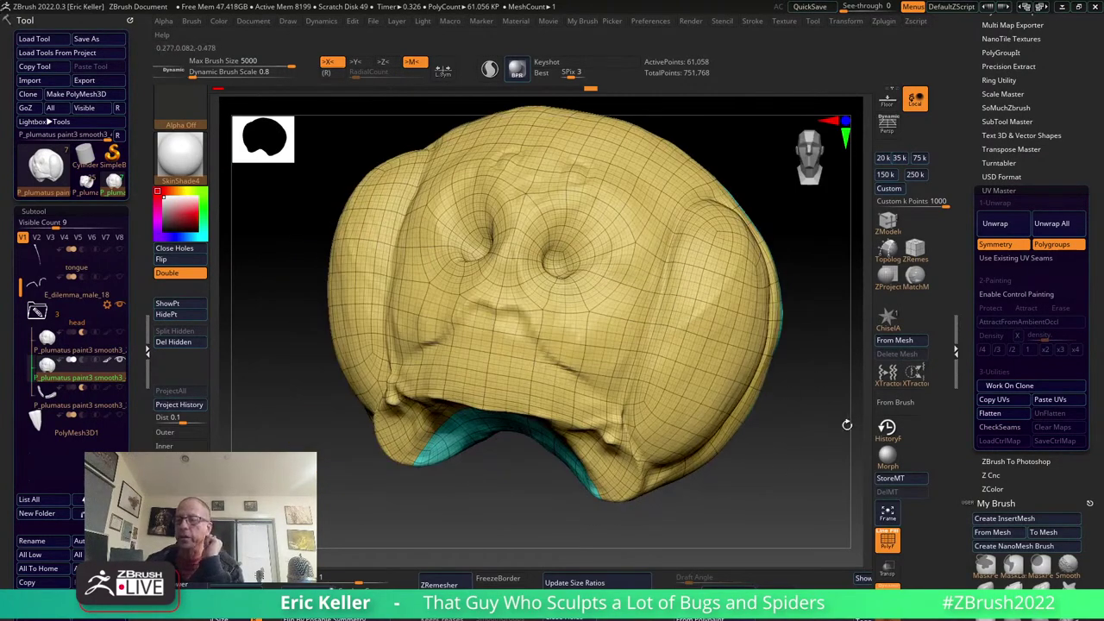
pyautogui.moveTo(846, 424); pyautogui.dragTo(687, 526)
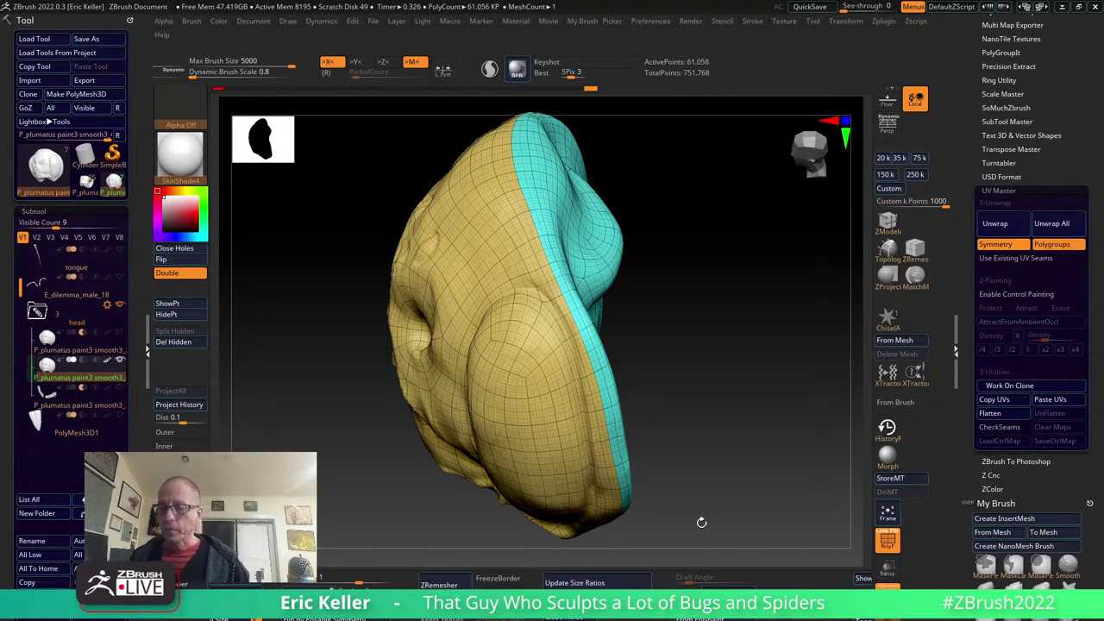
# Select the textured head subtool, turn PolyF off, and orbit to inspect the plain-shaded sculpt.
pyautogui.moveTo(743, 402)
pyautogui.mouseDown()
pyautogui.moveTo(729, 350)
pyautogui.moveTo(790, 382)
pyautogui.moveTo(755, 380)
pyautogui.mouseUp()
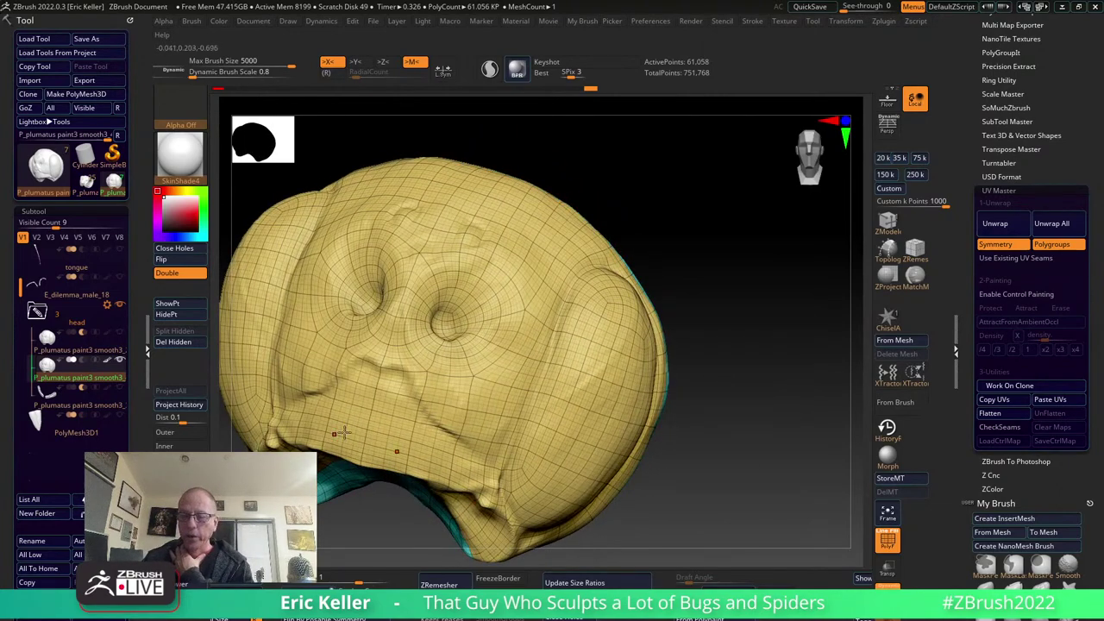
pyautogui.moveTo(724, 494); pyautogui.dragTo(638, 483)
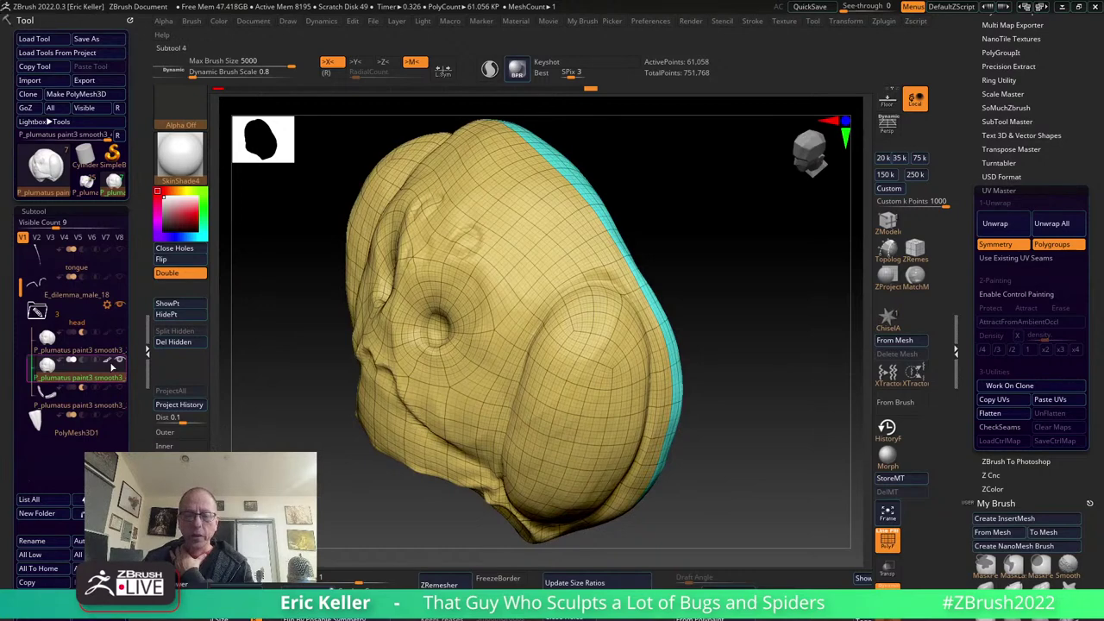
pyautogui.click(121, 361)
pyautogui.click(122, 362)
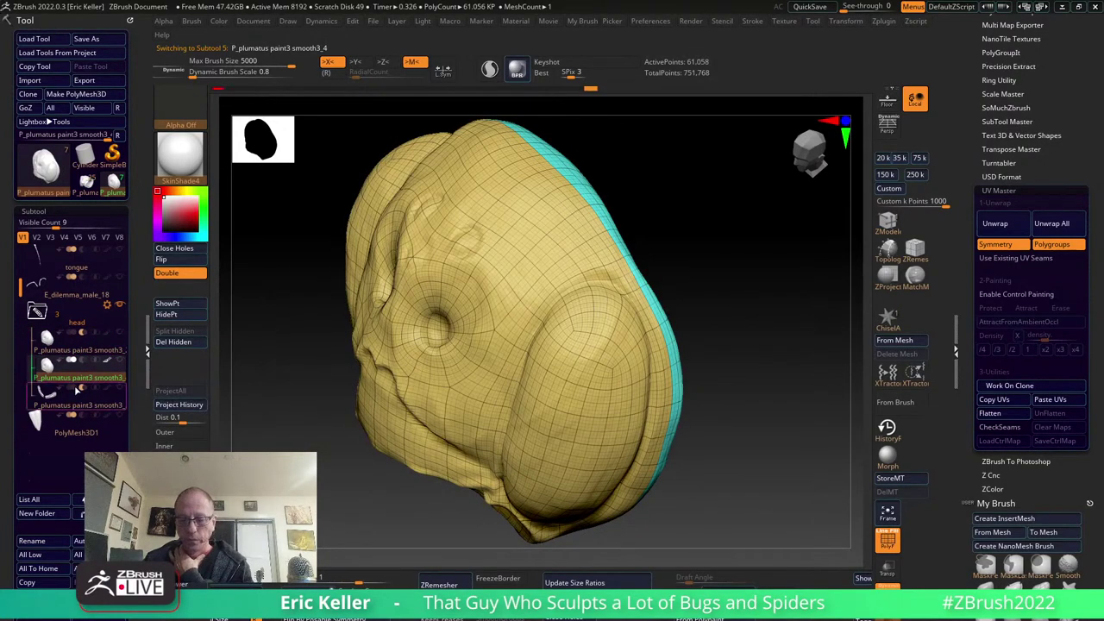
pyautogui.click(114, 347)
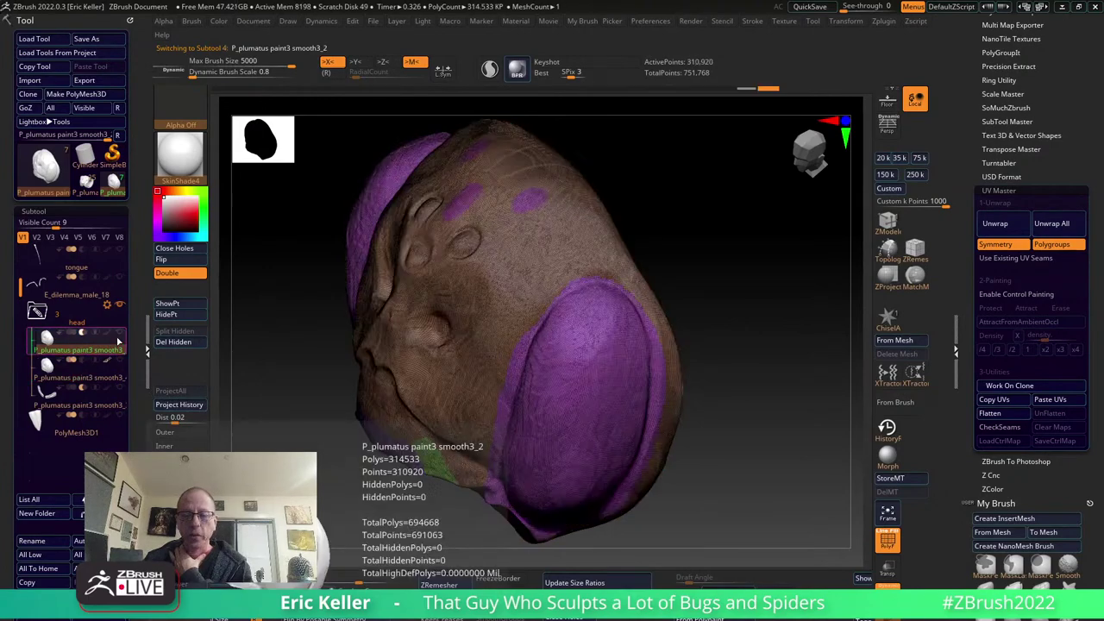
pyautogui.moveTo(274, 442)
pyautogui.mouseDown()
pyautogui.moveTo(504, 515)
pyautogui.moveTo(641, 392)
pyautogui.mouseUp()
pyautogui.click(888, 539)
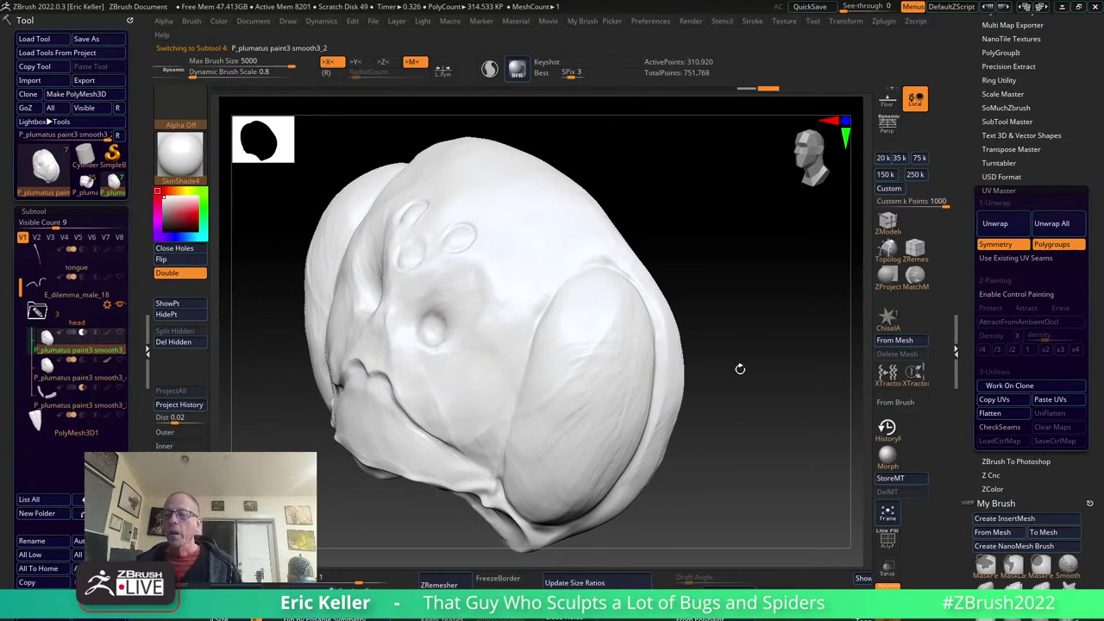
pyautogui.moveTo(739, 370)
pyautogui.mouseDown()
pyautogui.moveTo(741, 470)
pyautogui.moveTo(690, 457)
pyautogui.mouseUp()
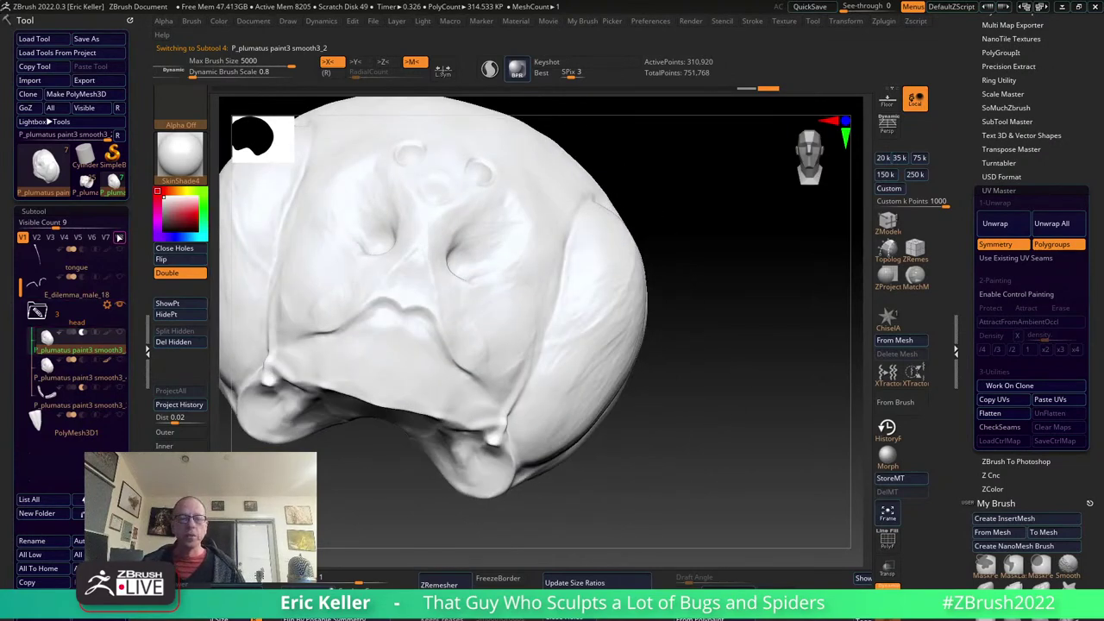
pyautogui.moveTo(624, 465); pyautogui.dragTo(609, 508)
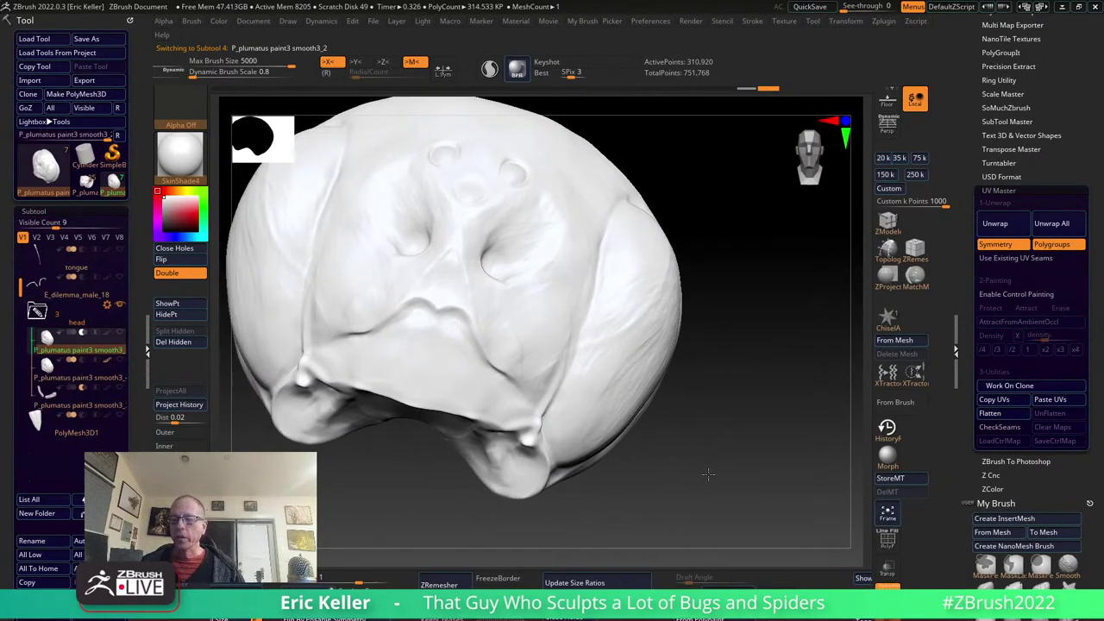
# Switch to the tool holding the low-poly head and display its polygroups and wireframe.
pyautogui.click(87, 183)
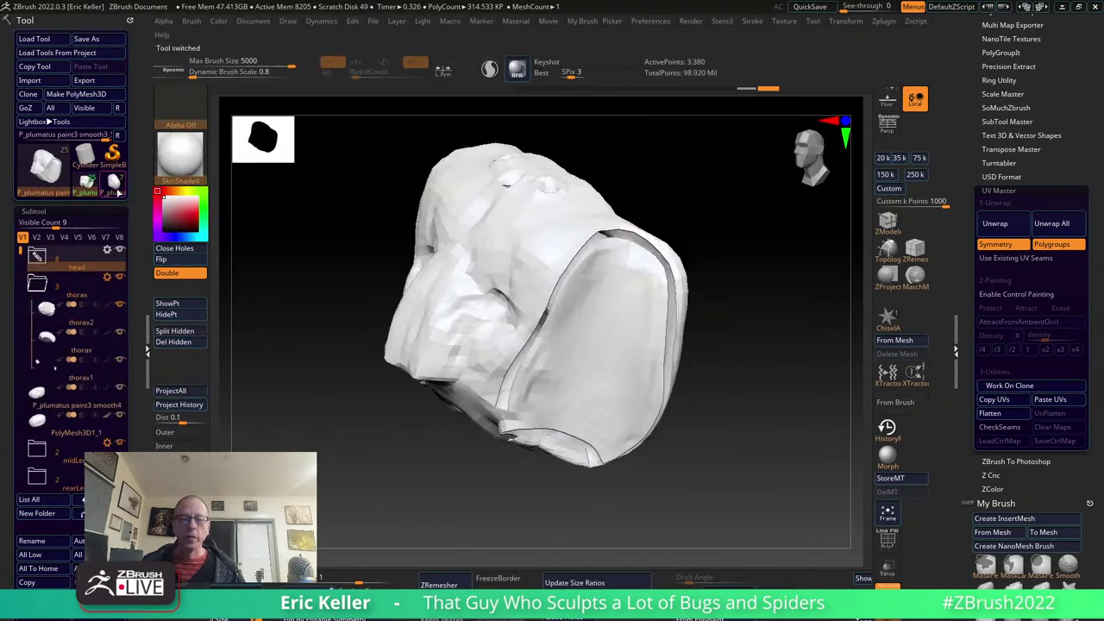
pyautogui.click(886, 545)
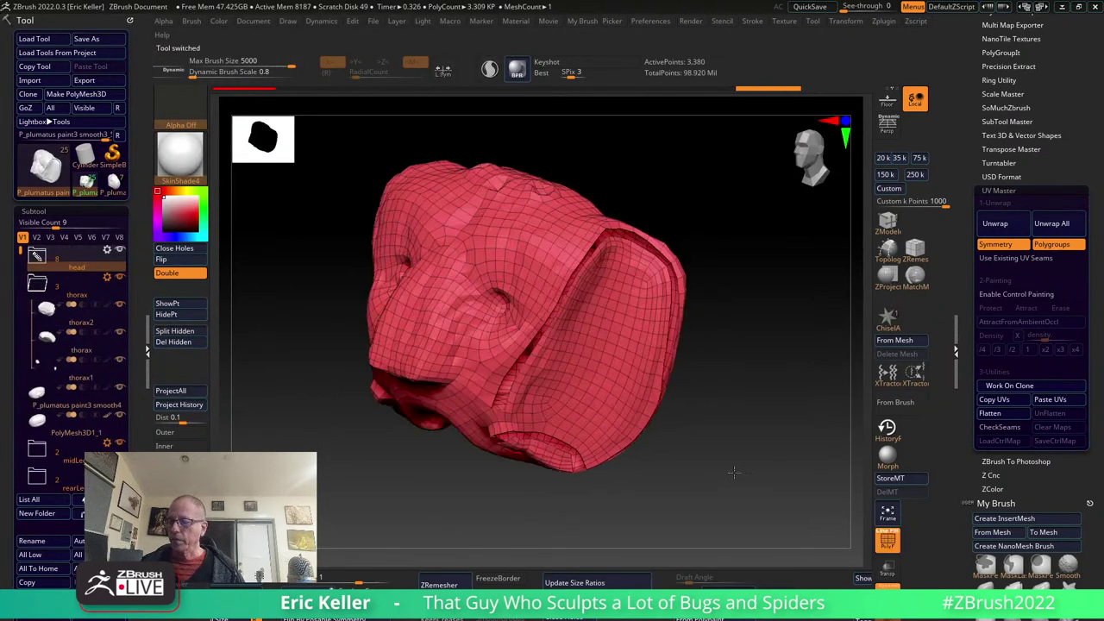
pyautogui.moveTo(739, 491); pyautogui.dragTo(803, 512)
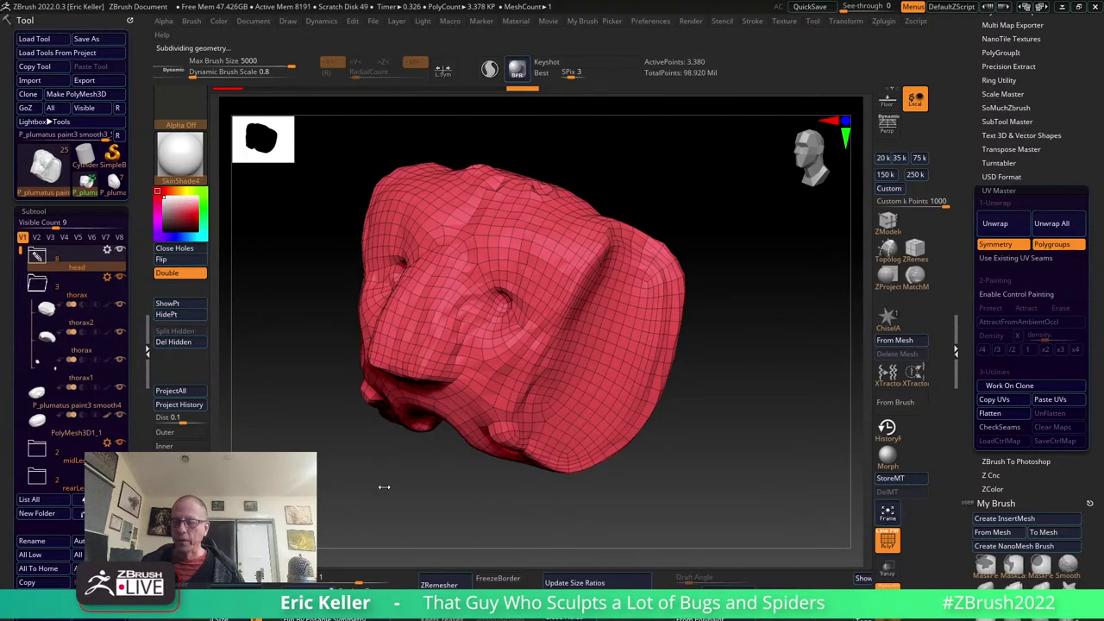
pyautogui.moveTo(429, 515); pyautogui.dragTo(352, 510)
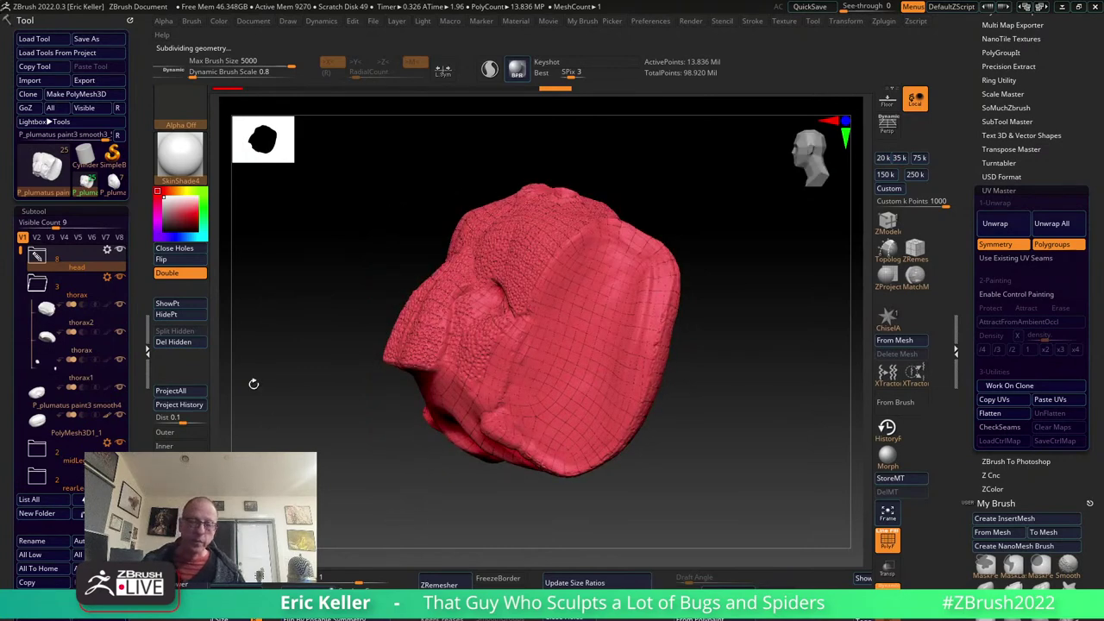
# Expand the head folder to list its subtools in the Subtool palette.
pyautogui.click(44, 259)
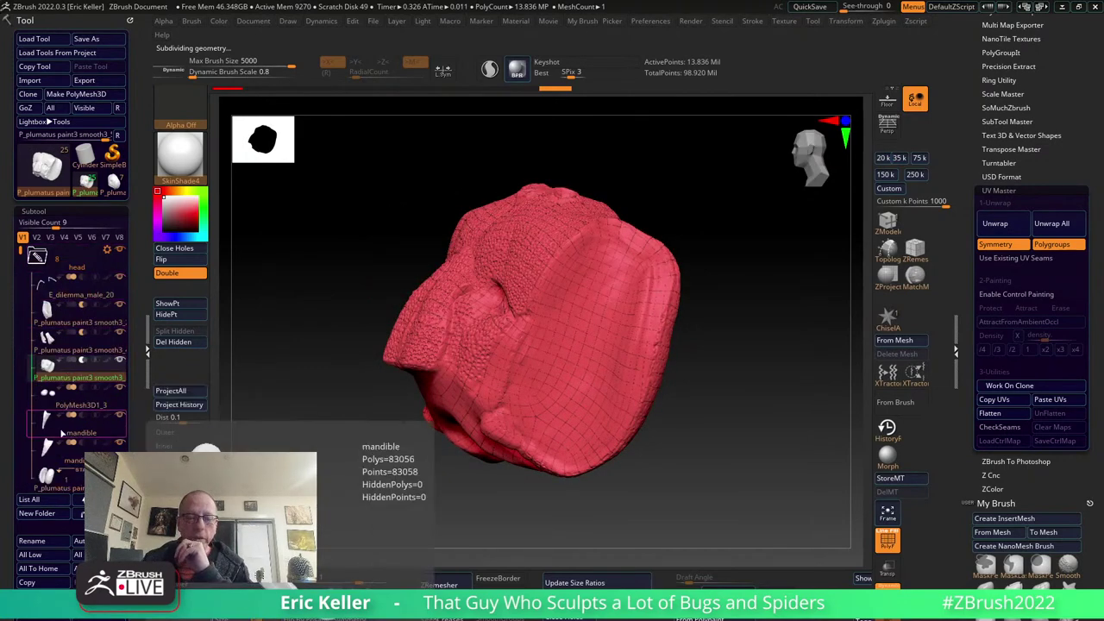
pyautogui.moveTo(80, 433)
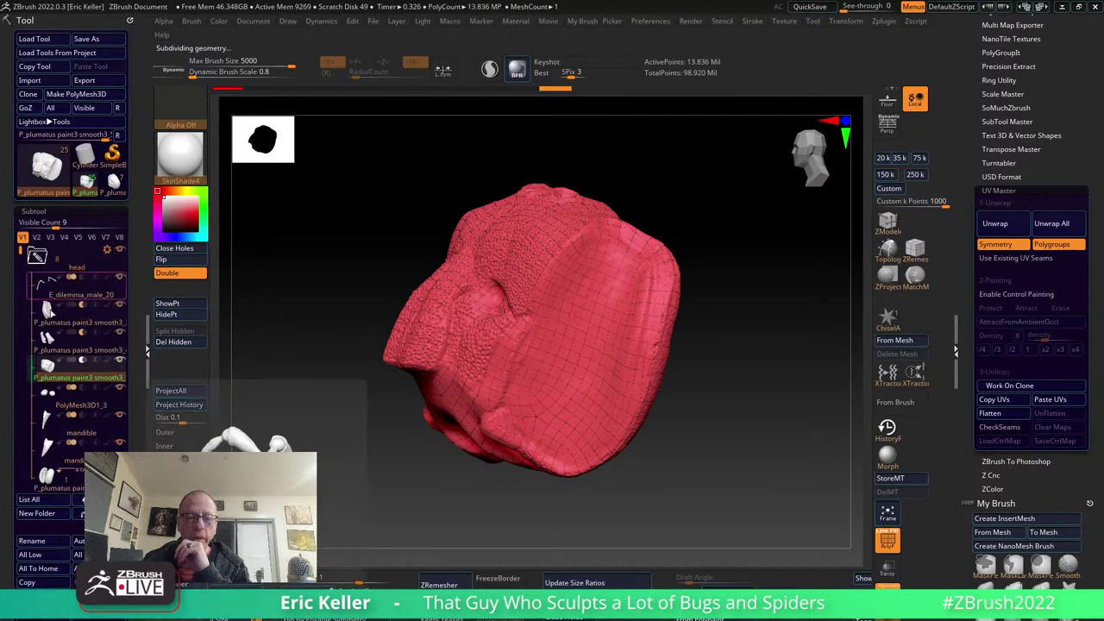
pyautogui.moveTo(19, 250); pyautogui.dragTo(20, 348)
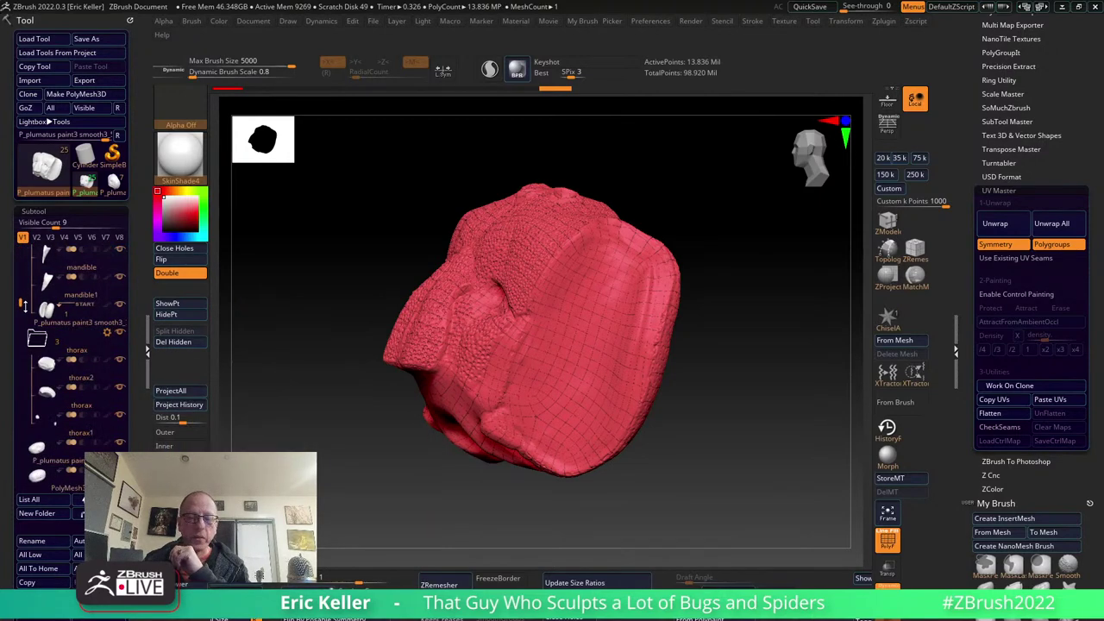
pyautogui.scroll(3, 39, 358)
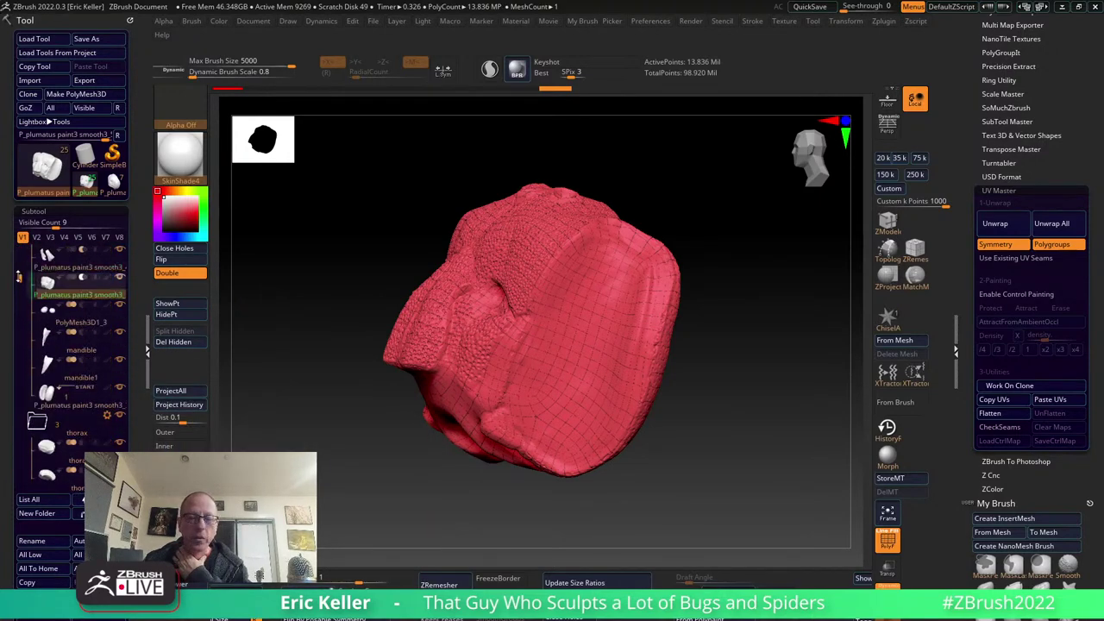
pyautogui.scroll(3, 47, 371)
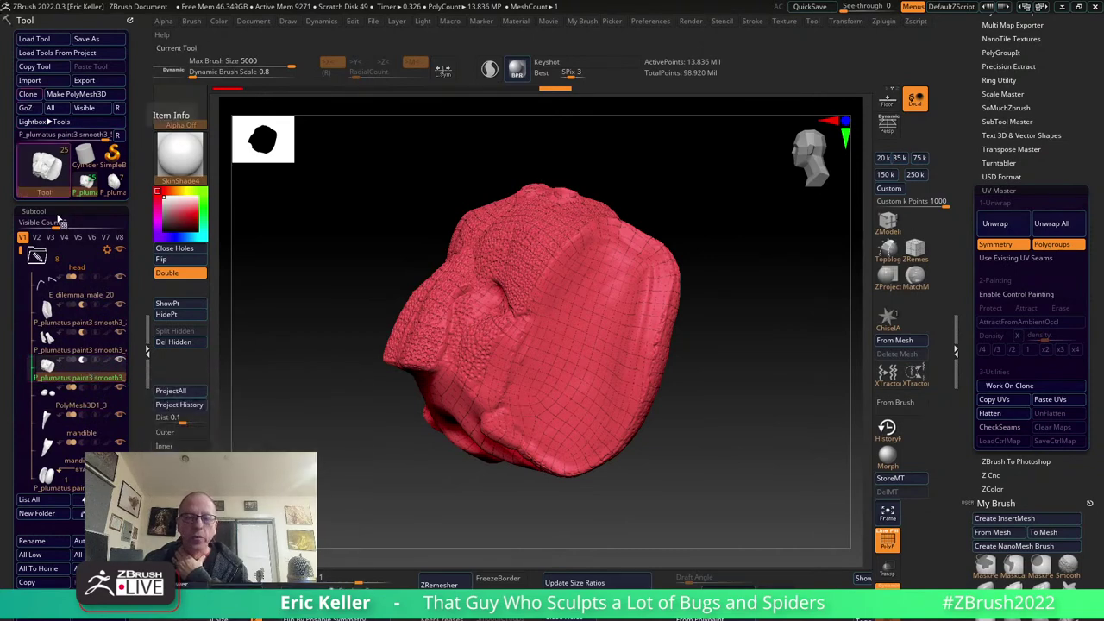
# Clone the head tool, select the clone, turn PolyF off, and frame the head from the front.
pyautogui.click(28, 93)
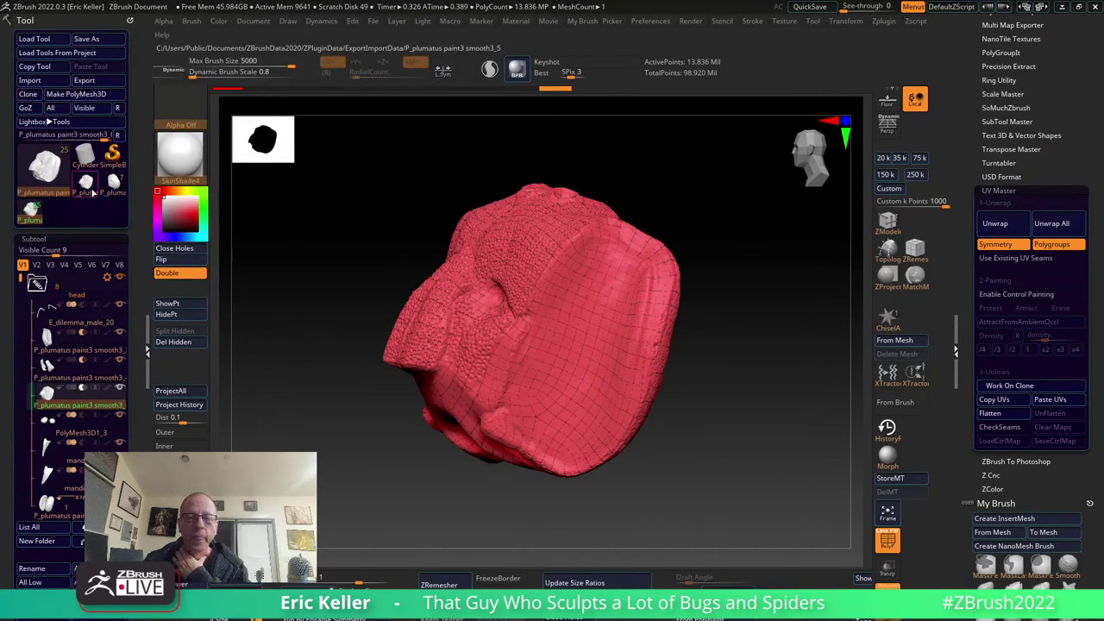
pyautogui.click(88, 185)
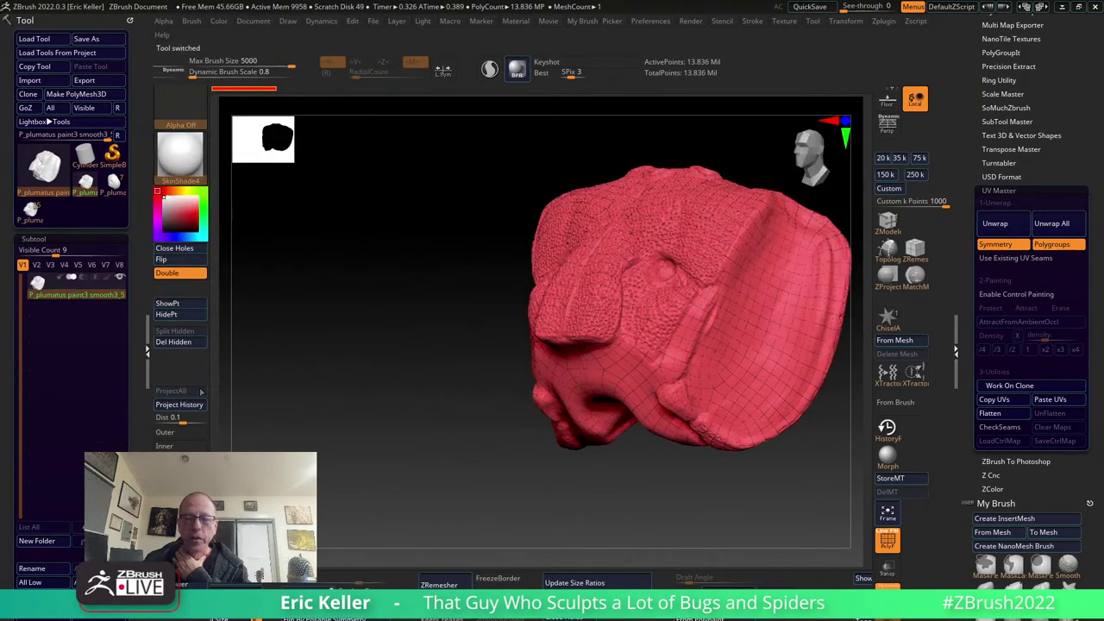
pyautogui.keyDown('alt'); pyautogui.moveTo(354, 371); pyautogui.dragTo(901, 509, button='right'); pyautogui.keyUp('alt')
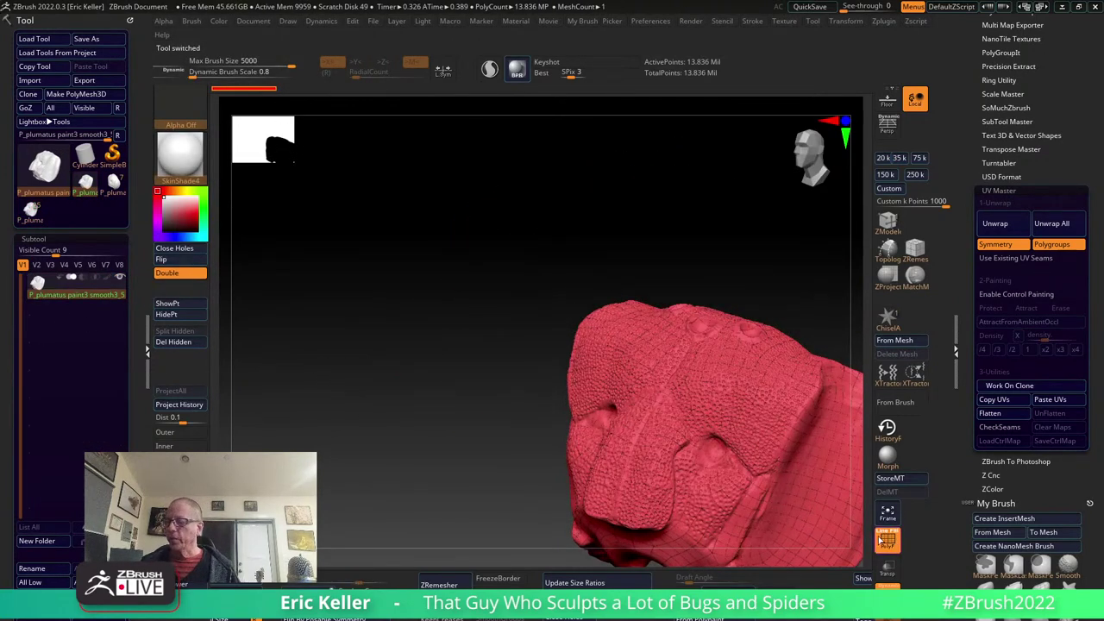
pyautogui.click(887, 539)
pyautogui.keyDown('shift'); pyautogui.moveTo(400, 419); pyautogui.dragTo(370, 384); pyautogui.keyUp('shift')
pyautogui.press('f')
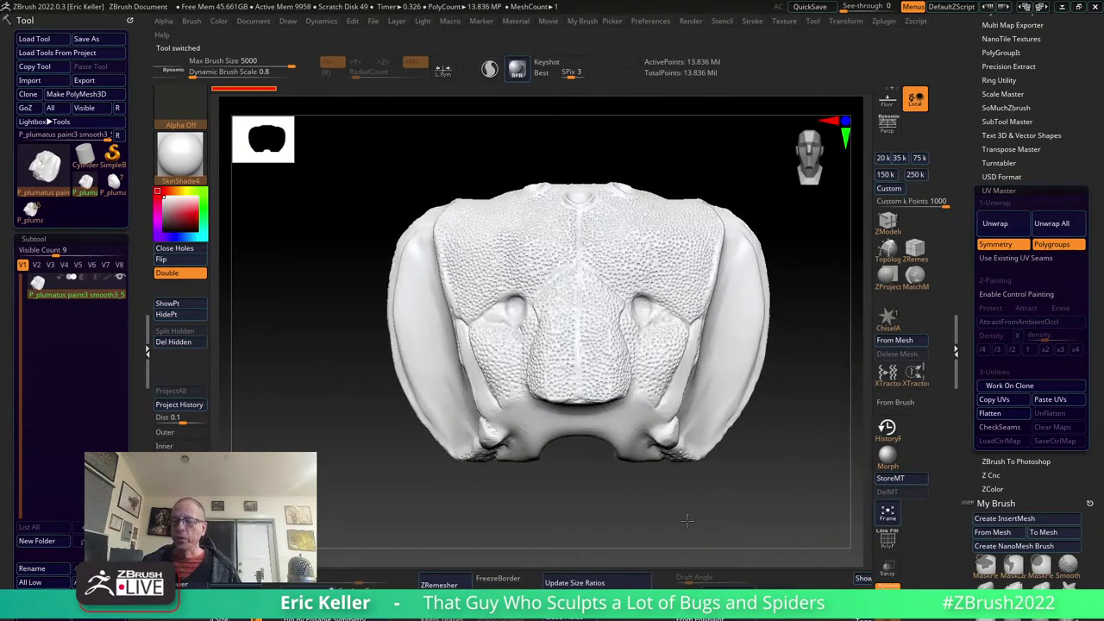
pyautogui.moveTo(686, 520); pyautogui.dragTo(293, 436)
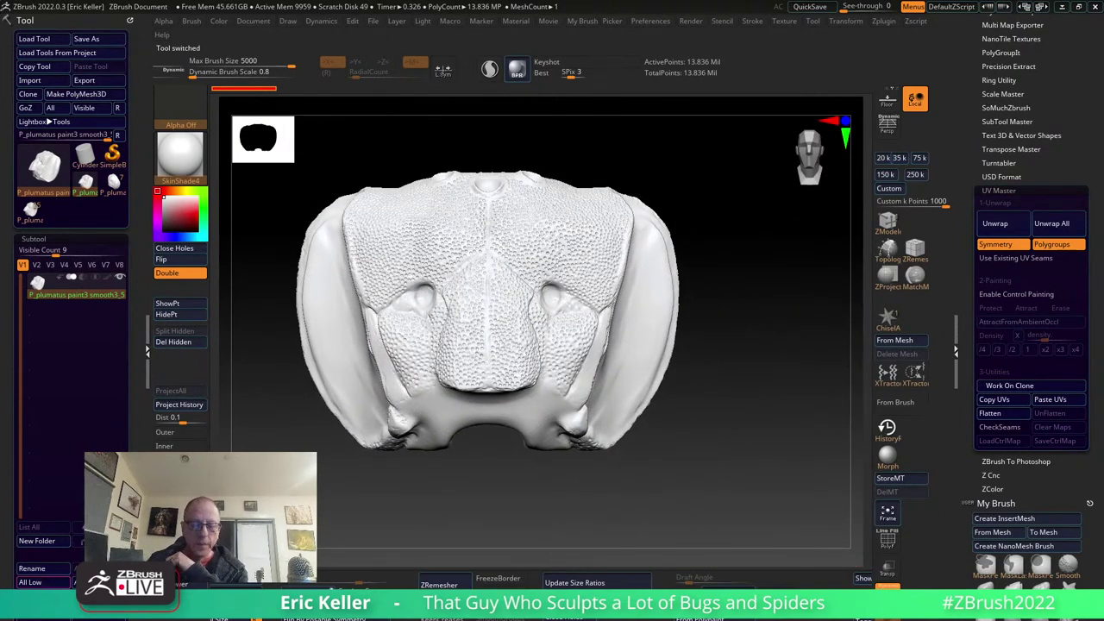
# Append a PolyMesh3D star subtool, frame it, and open the Move gizmo's primitive options.
pyautogui.press('t')
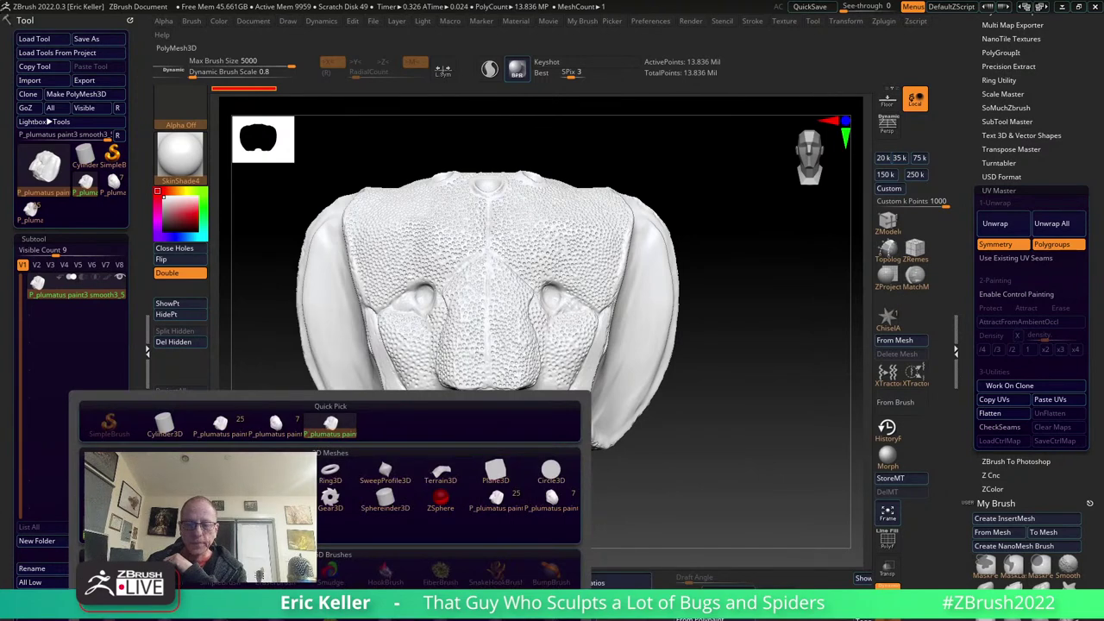
pyautogui.click(110, 480)
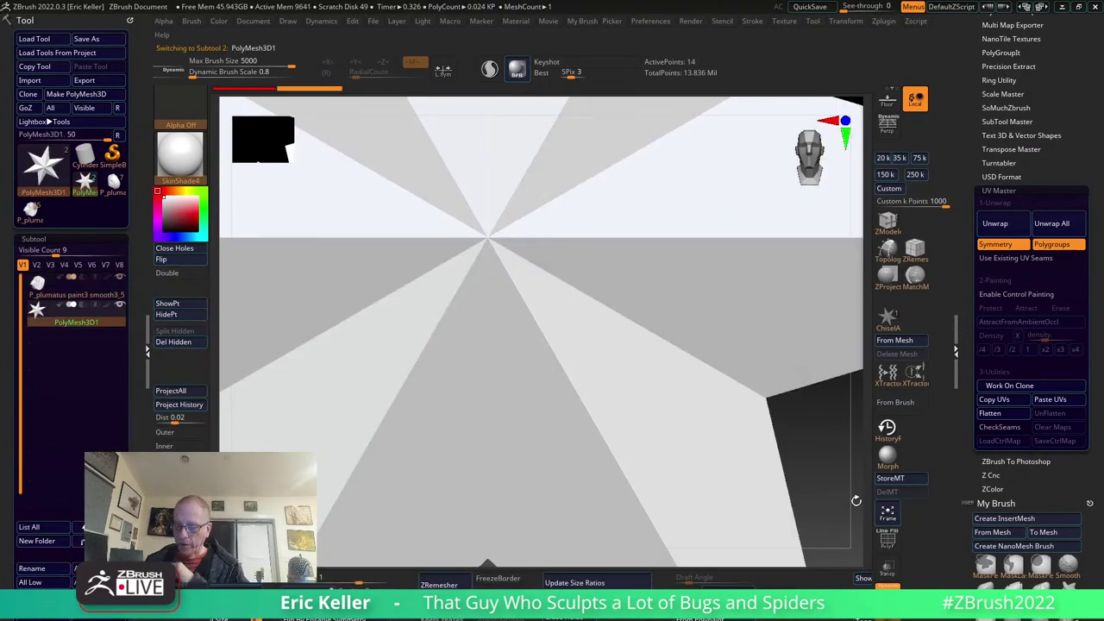
pyautogui.press('f')
pyautogui.moveTo(779, 483)
pyautogui.mouseDown()
pyautogui.moveTo(733, 498)
pyautogui.moveTo(762, 489)
pyautogui.moveTo(792, 440)
pyautogui.moveTo(763, 475)
pyautogui.mouseUp()
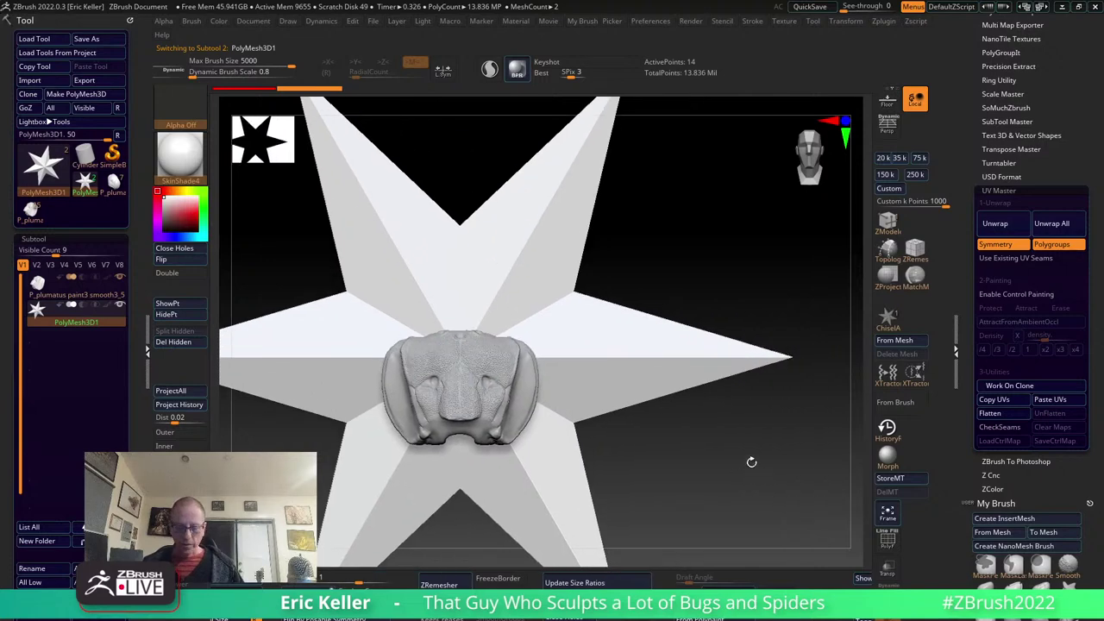
pyautogui.press('w')
pyautogui.keyDown('alt'); pyautogui.moveTo(754, 444); pyautogui.dragTo(545, 294); pyautogui.keyUp('alt')
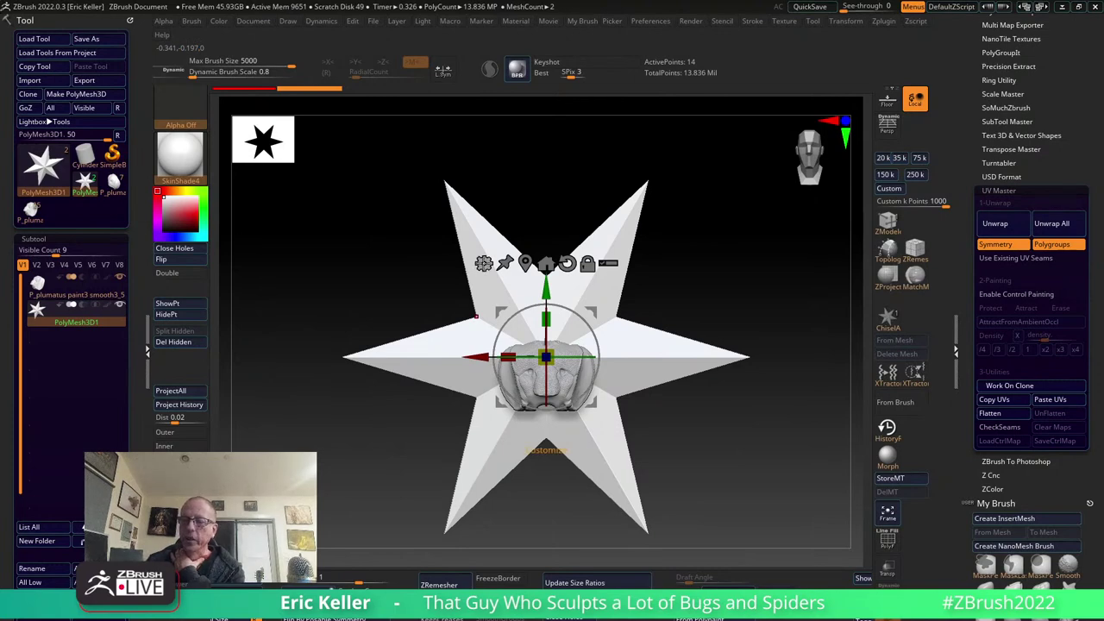
pyautogui.click(483, 262)
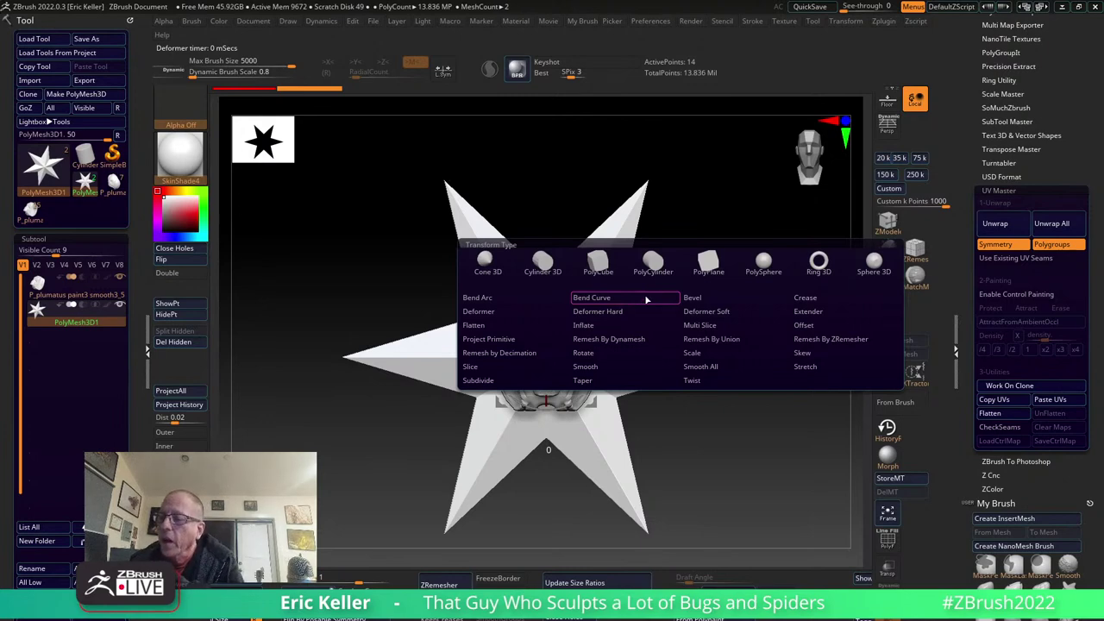
# Replace the star subtool with a PolyPlane, show PolyF wireframe, and reduce it to one quad.
pyautogui.click(709, 264)
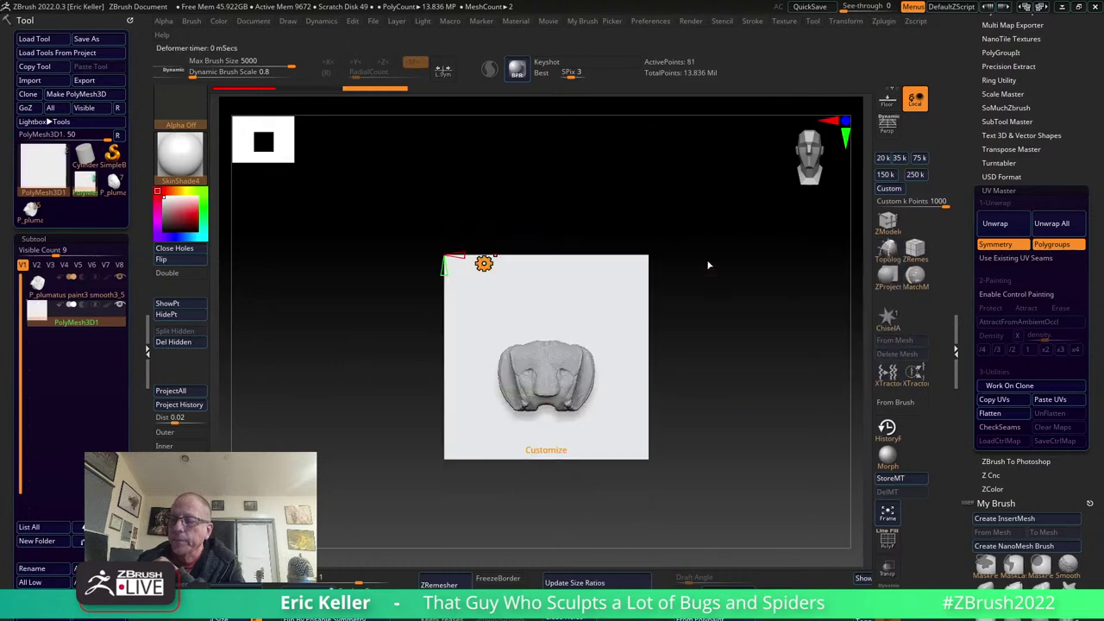
pyautogui.moveTo(820, 314); pyautogui.dragTo(886, 481)
pyautogui.click(889, 534)
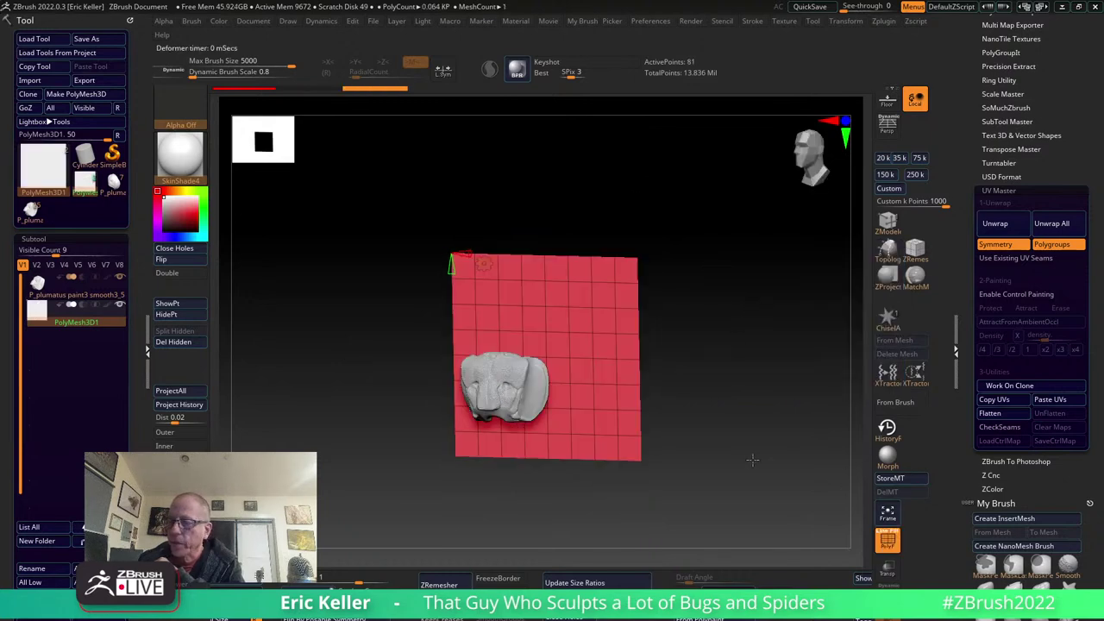
pyautogui.moveTo(819, 456); pyautogui.dragTo(679, 385)
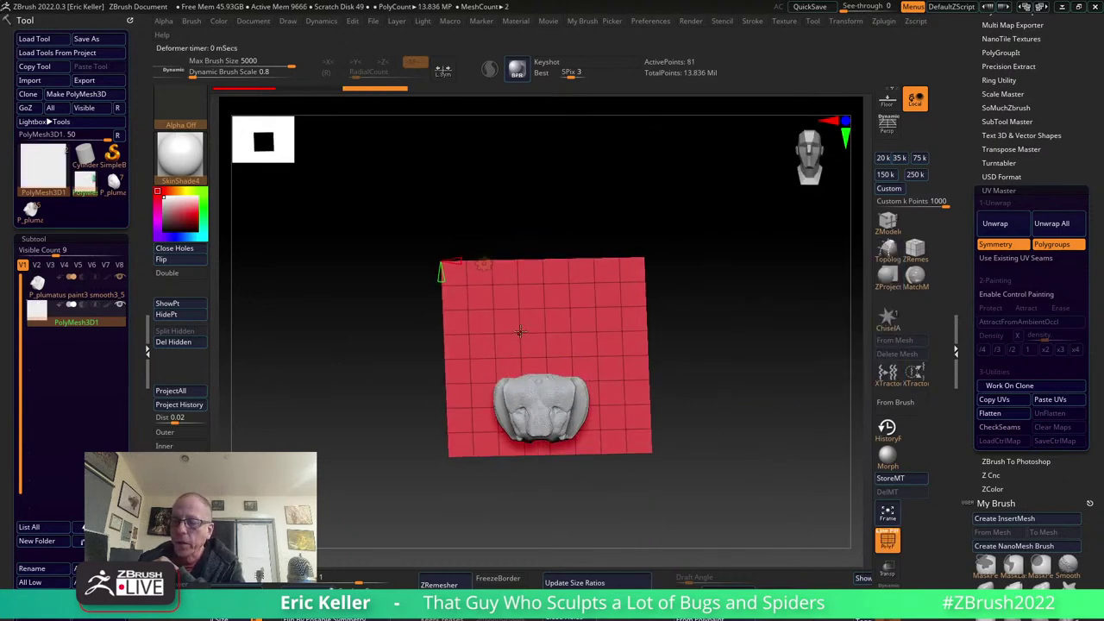
pyautogui.moveTo(459, 259)
pyautogui.mouseDown()
pyautogui.moveTo(444, 267)
pyautogui.moveTo(437, 248)
pyautogui.mouseUp()
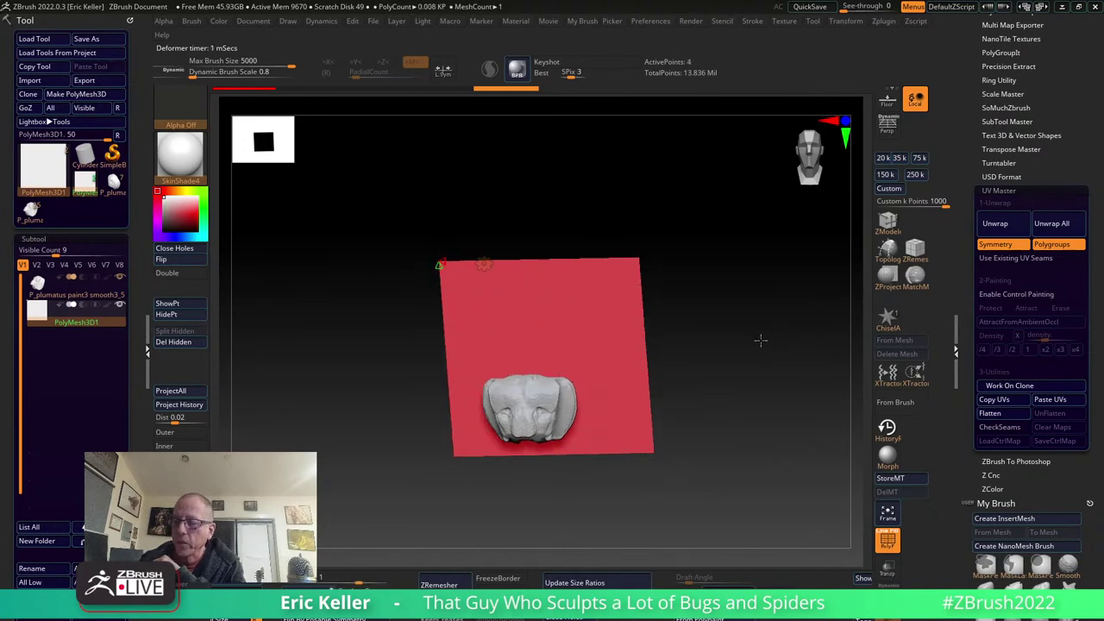
pyautogui.moveTo(828, 343)
pyautogui.mouseDown()
pyautogui.moveTo(719, 313)
pyautogui.moveTo(724, 397)
pyautogui.mouseUp()
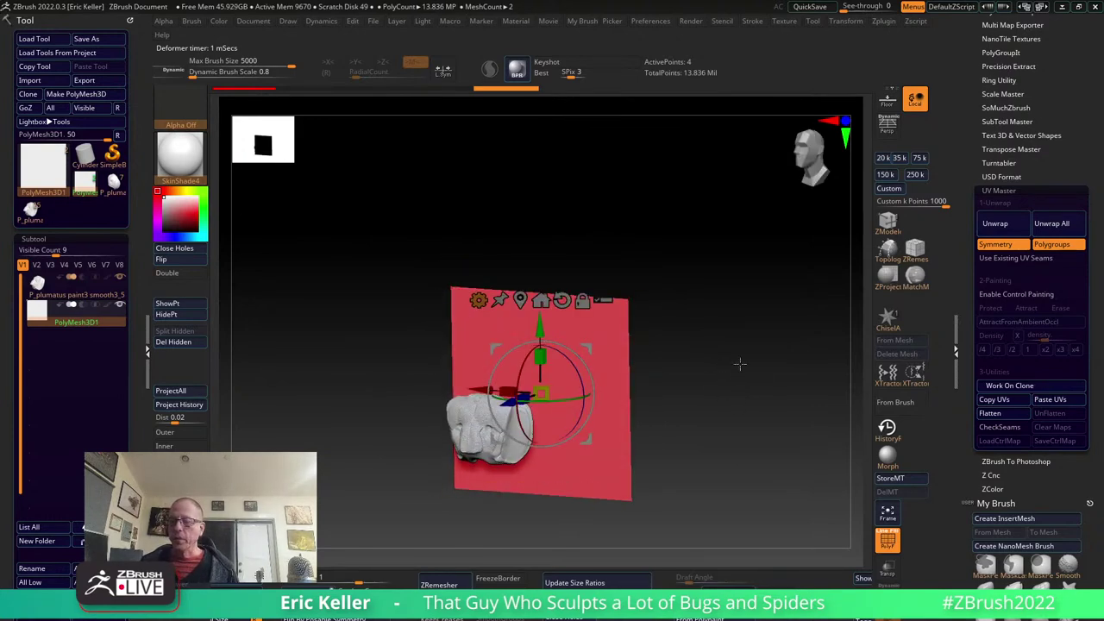
# Recentre the gizmo on the plane and move it toward the head's right side.
pyautogui.moveTo(653, 305)
pyautogui.mouseDown()
pyautogui.moveTo(559, 393)
pyautogui.moveTo(569, 393)
pyautogui.moveTo(400, 527)
pyautogui.mouseUp()
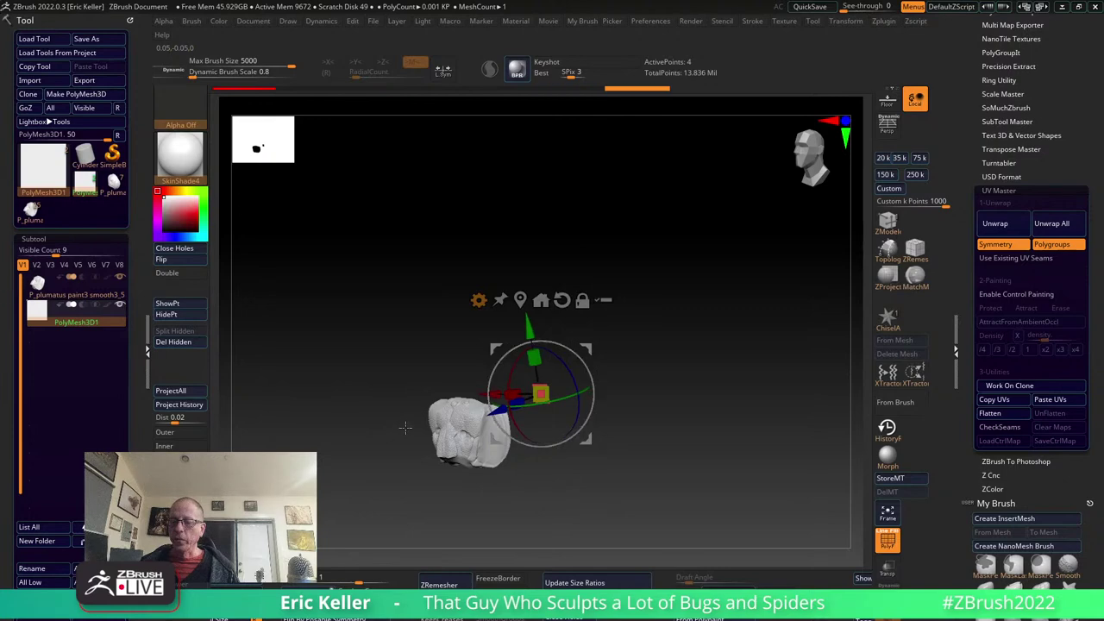
pyautogui.moveTo(479, 415); pyautogui.dragTo(537, 438)
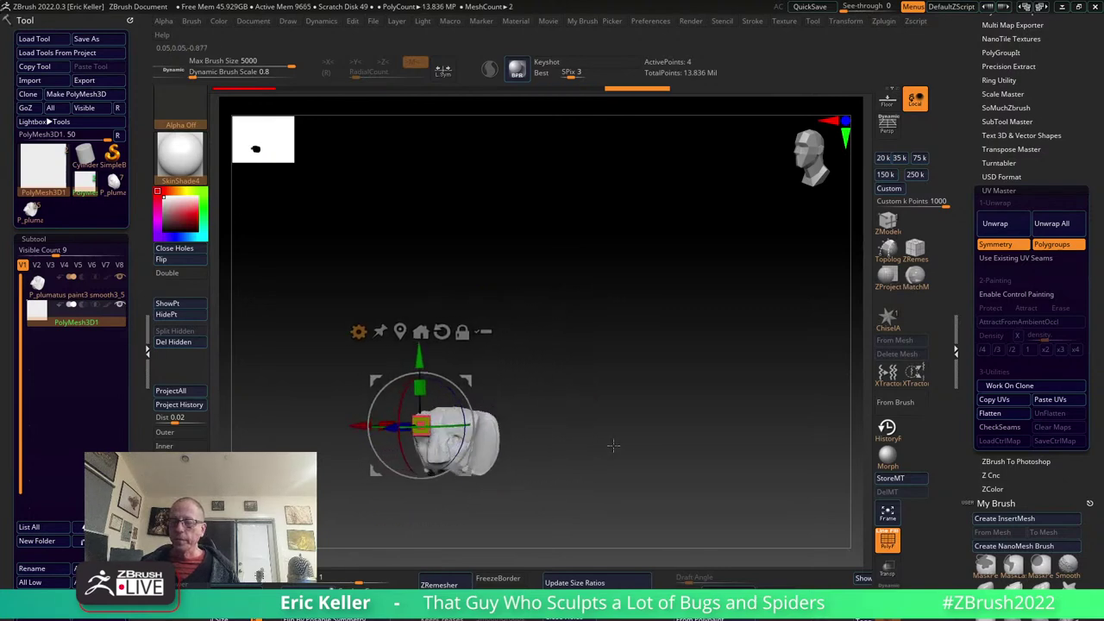
pyautogui.scroll(3, 427, 436)
pyautogui.scroll(3, 427, 435)
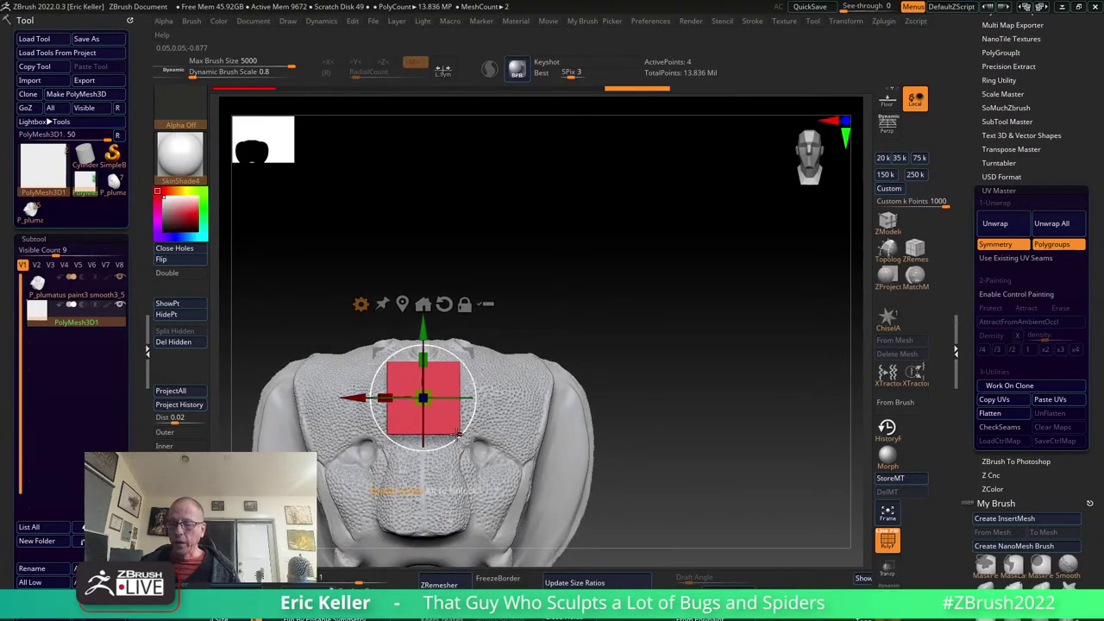
pyautogui.moveTo(423, 397); pyautogui.dragTo(556, 437)
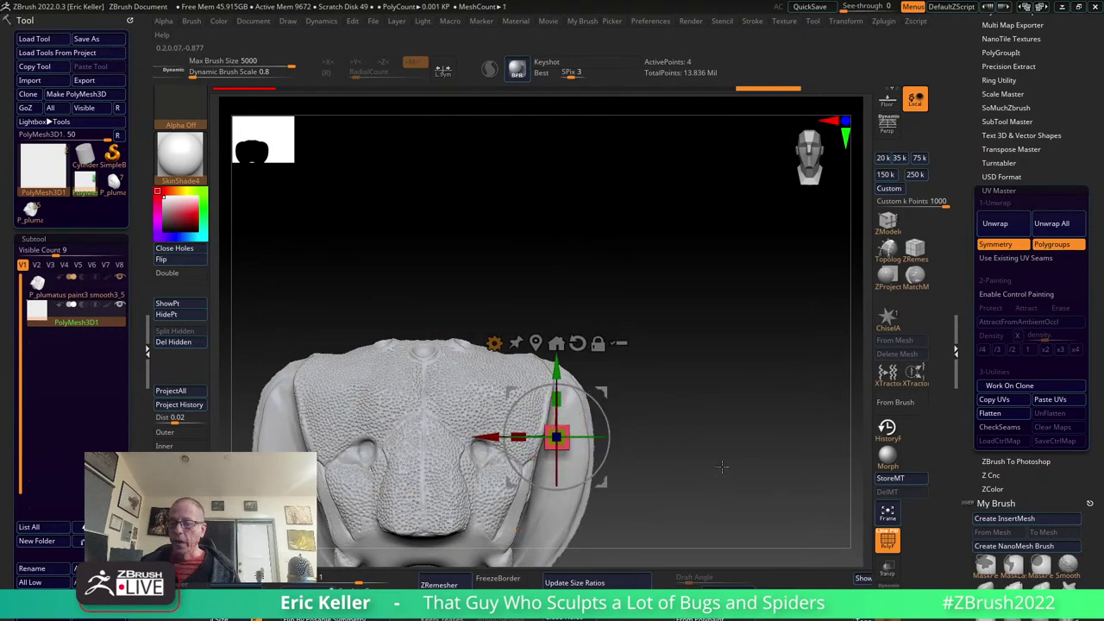
# Orbit around the wasp head and zoom in on the plane beside the opening's rim.
pyautogui.moveTo(531, 439); pyautogui.dragTo(609, 480)
pyautogui.moveTo(607, 535)
pyautogui.keyDown('alt'); pyautogui.mouseDown()
pyautogui.moveTo(530, 449)
pyautogui.moveTo(561, 342)
pyautogui.mouseUp(); pyautogui.keyUp('alt')
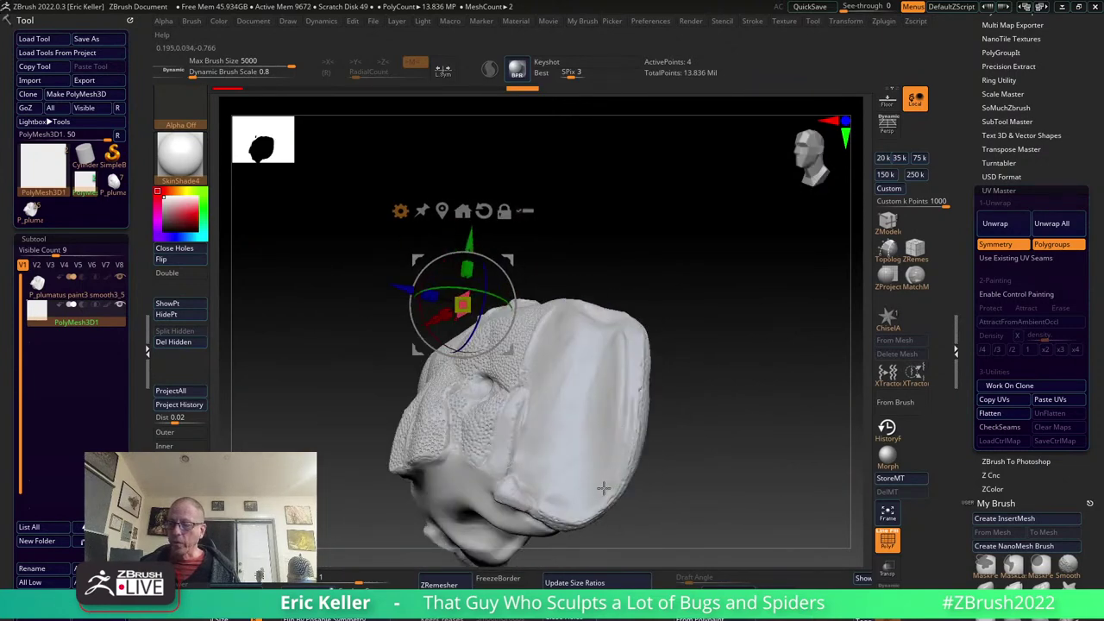
pyautogui.moveTo(680, 415); pyautogui.dragTo(455, 466)
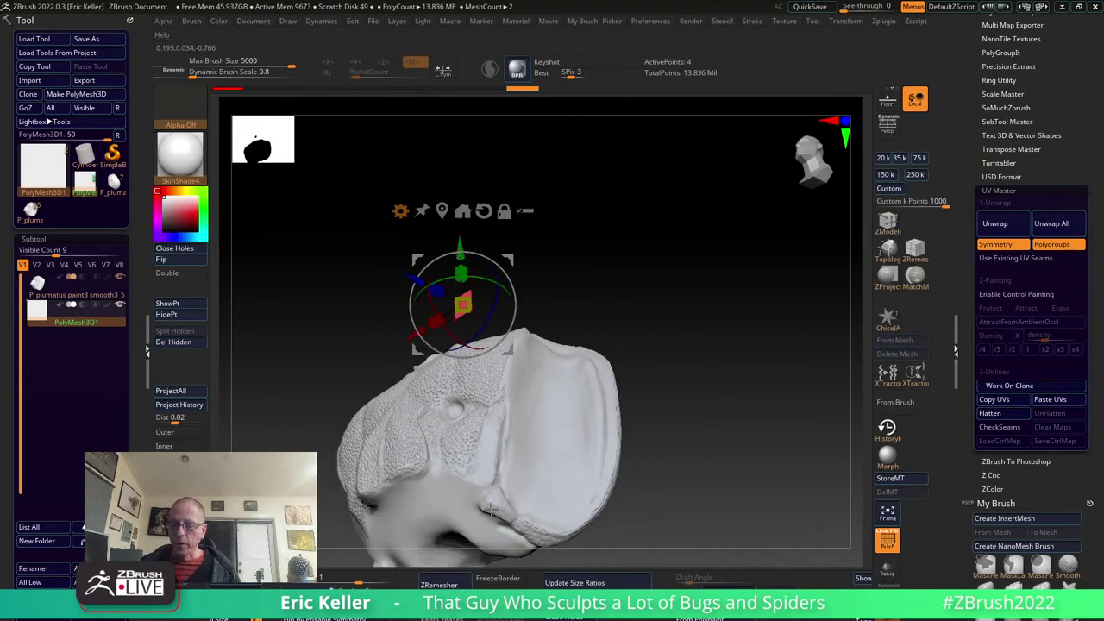
pyautogui.moveTo(491, 510); pyautogui.dragTo(362, 357)
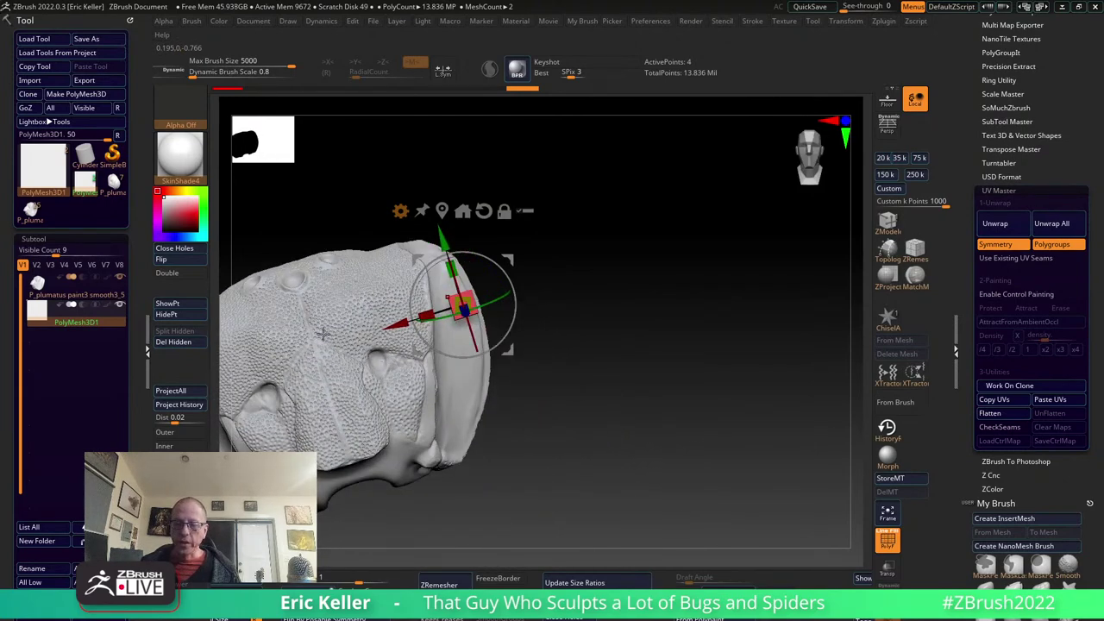
pyautogui.moveTo(623, 457); pyautogui.dragTo(518, 443)
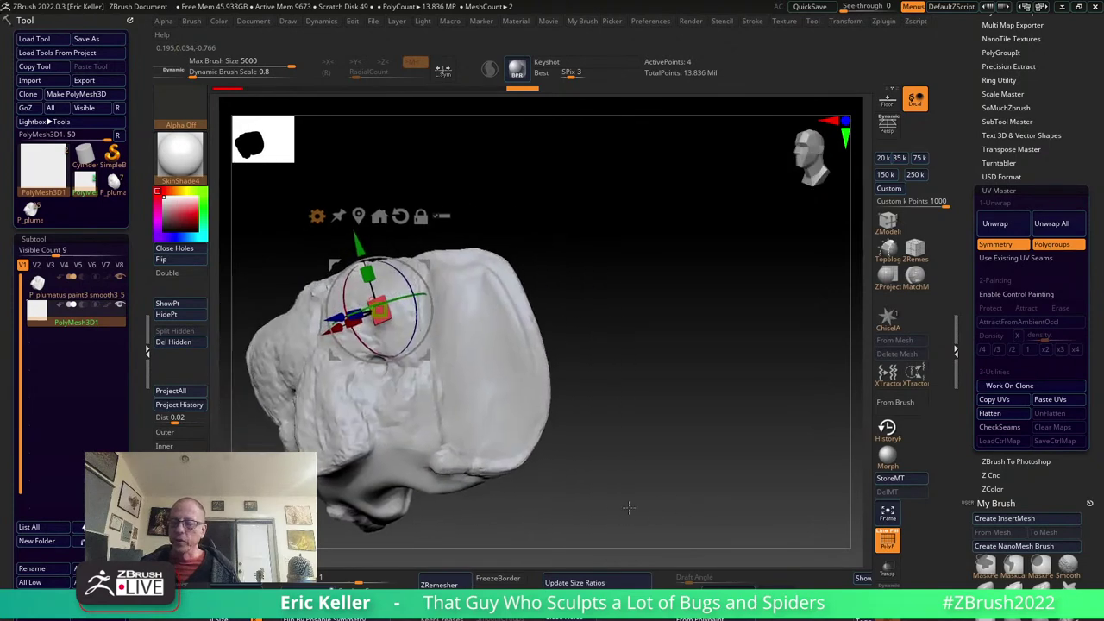
pyautogui.moveTo(424, 355)
pyautogui.mouseDown()
pyautogui.moveTo(570, 363)
pyautogui.moveTo(505, 374)
pyautogui.moveTo(520, 343)
pyautogui.mouseUp()
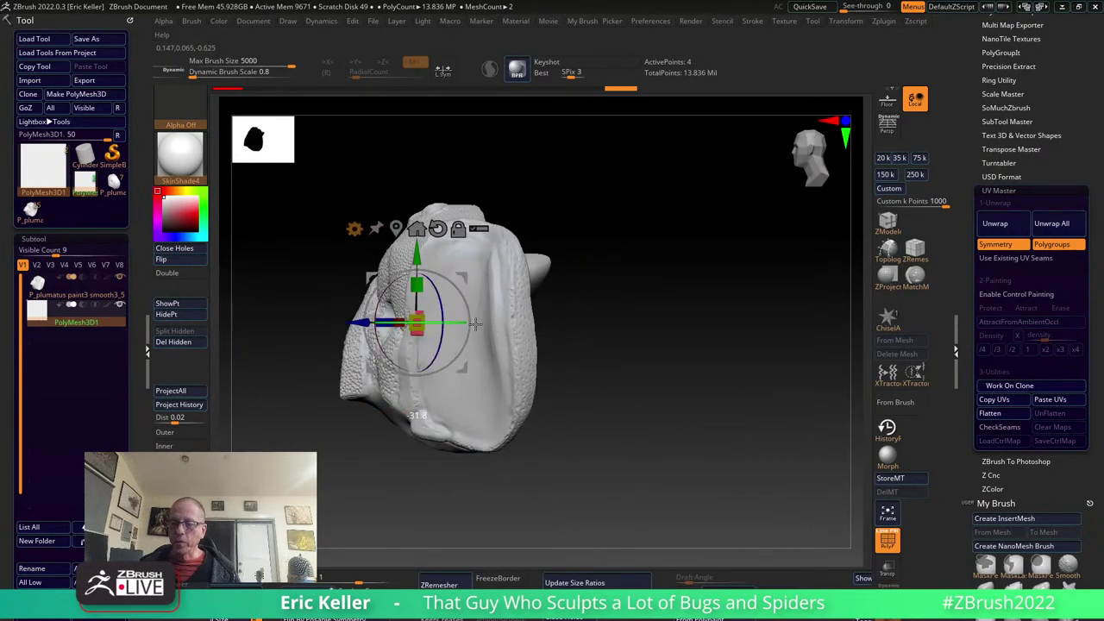
pyautogui.moveTo(417, 323); pyautogui.dragTo(418, 323)
pyautogui.moveTo(827, 299); pyautogui.dragTo(423, 416)
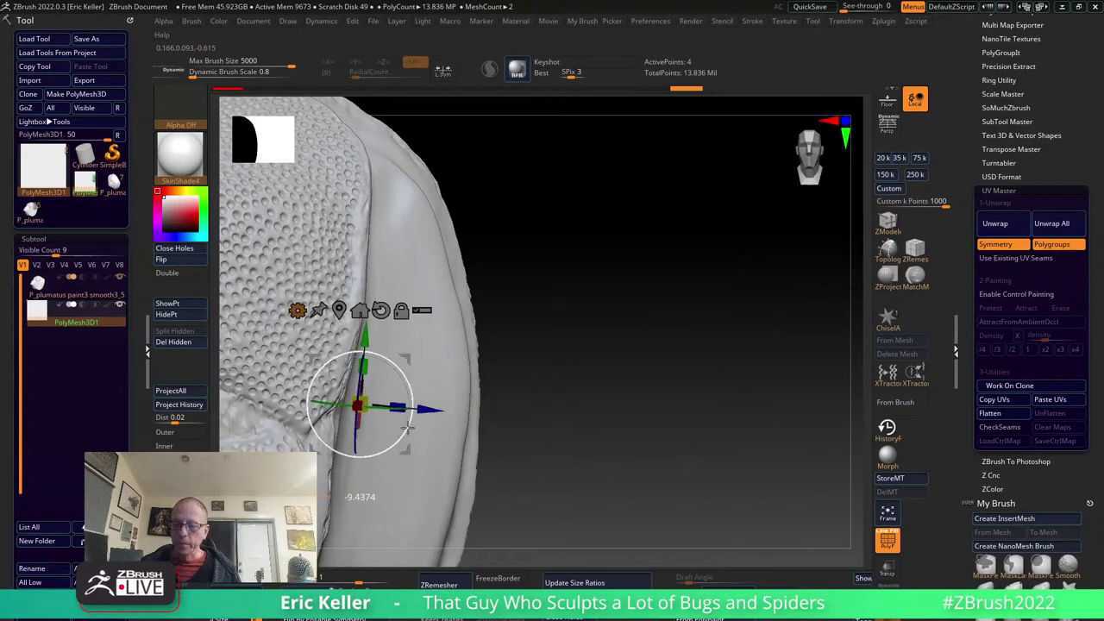
# Turn on Transp and nudge, scale and raise the red square so it lies on the rim.
pyautogui.moveTo(405, 416); pyautogui.dragTo(792, 420)
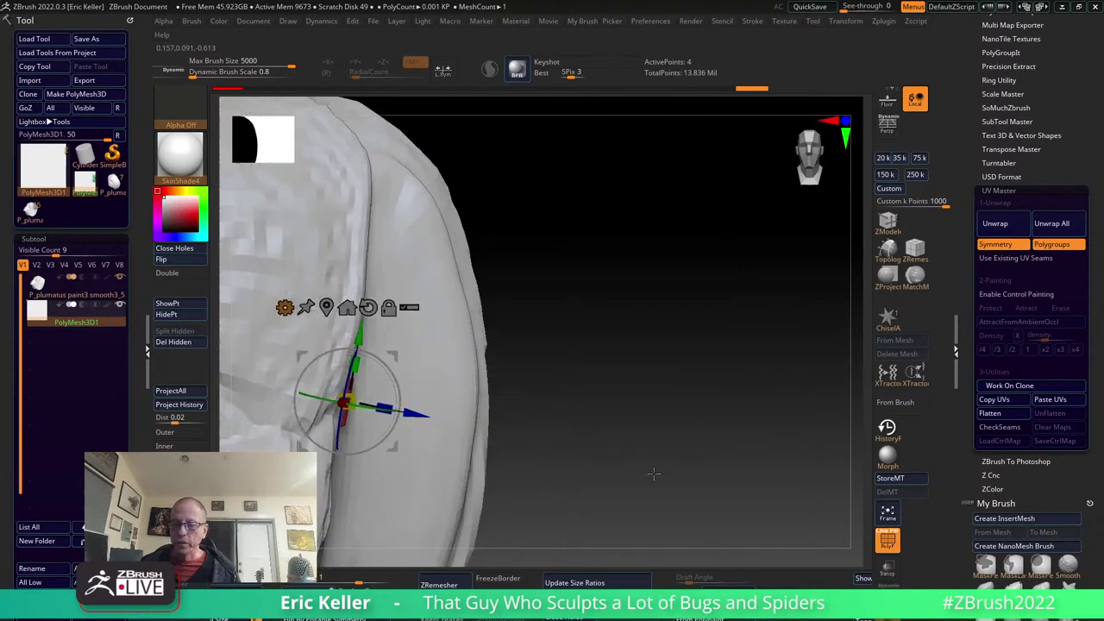
pyautogui.moveTo(801, 428); pyautogui.dragTo(875, 537, button='right')
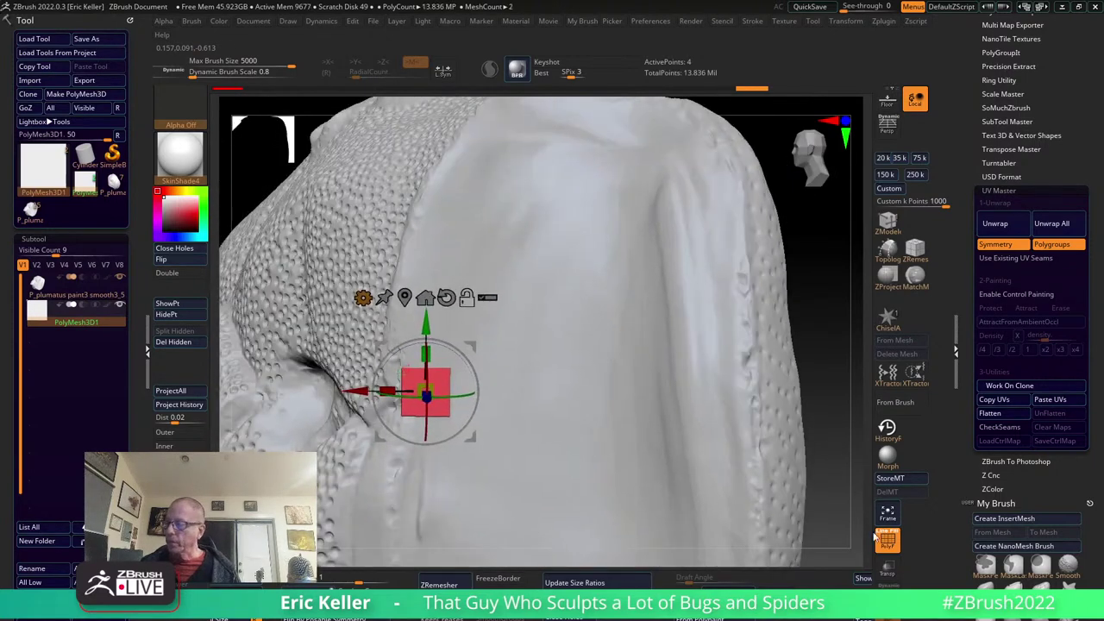
pyautogui.click(886, 567)
pyautogui.moveTo(656, 414); pyautogui.dragTo(587, 445, button='right')
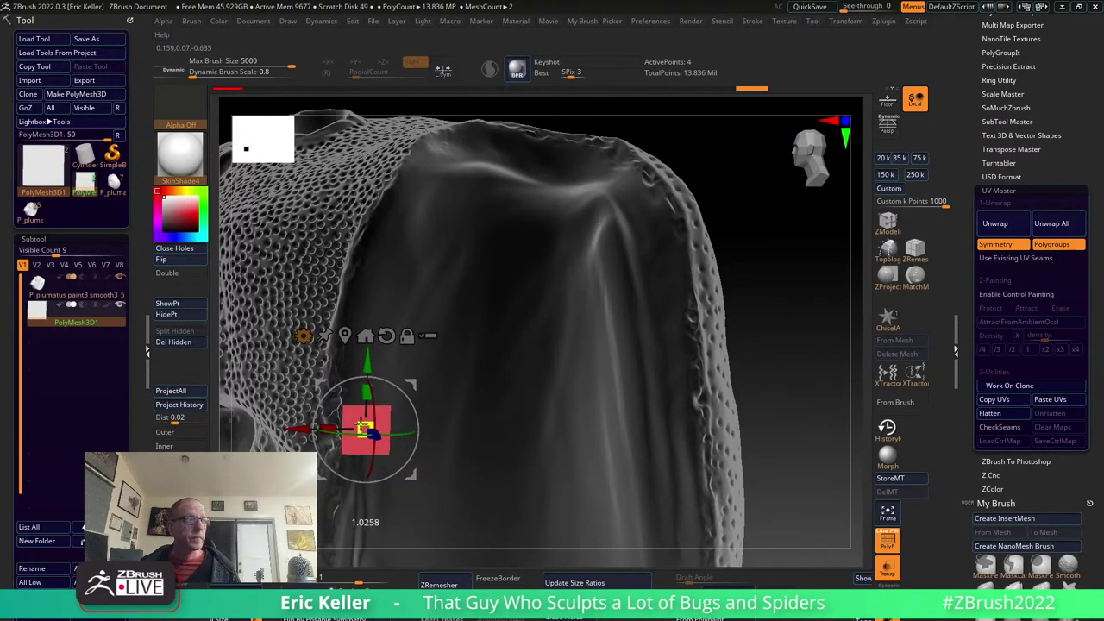
pyautogui.moveTo(412, 472); pyautogui.dragTo(413, 460)
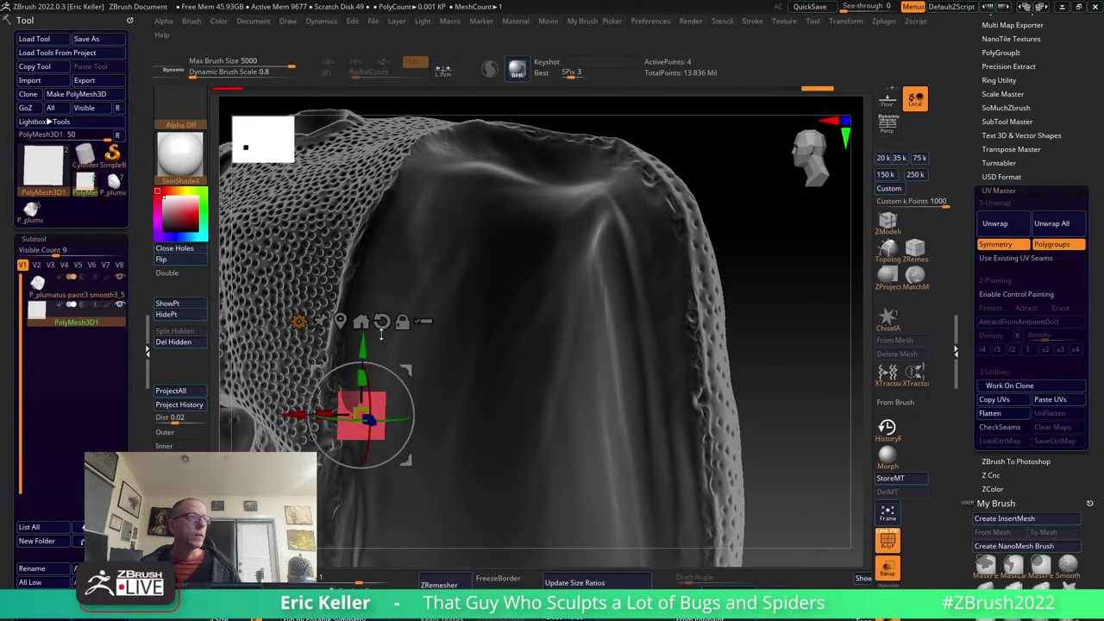
pyautogui.moveTo(731, 367)
pyautogui.mouseDown()
pyautogui.moveTo(754, 395)
pyautogui.moveTo(611, 455)
pyautogui.moveTo(771, 374)
pyautogui.moveTo(567, 391)
pyautogui.mouseUp()
pyautogui.moveTo(369, 326); pyautogui.dragTo(371, 287)
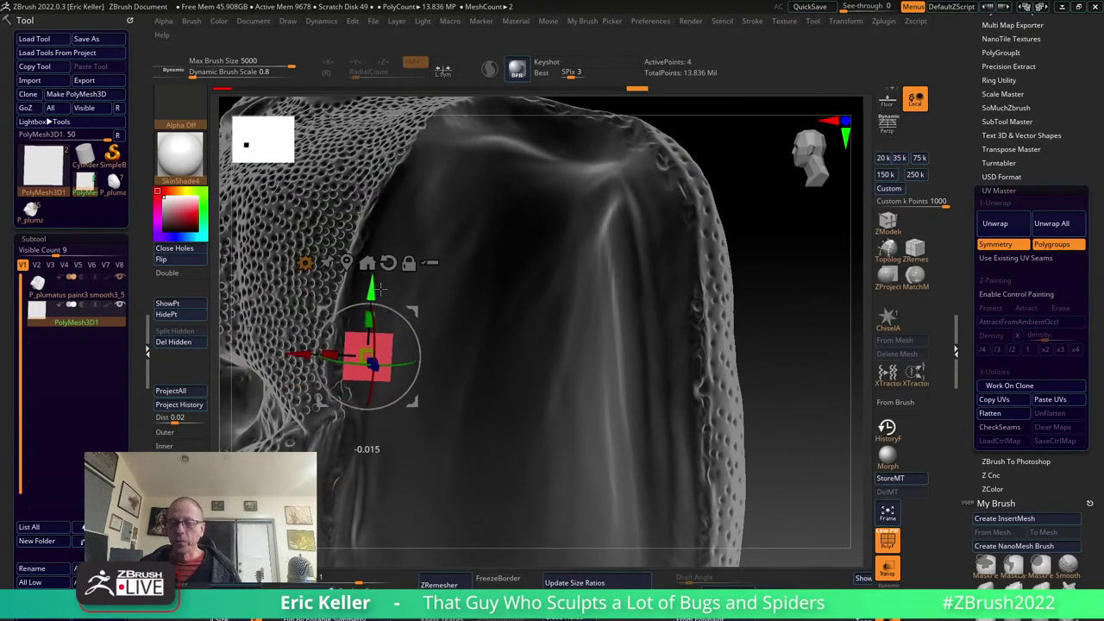
pyautogui.moveTo(776, 377)
pyautogui.mouseDown()
pyautogui.moveTo(754, 405)
pyautogui.moveTo(729, 404)
pyautogui.moveTo(765, 404)
pyautogui.moveTo(726, 409)
pyautogui.moveTo(811, 385)
pyautogui.moveTo(729, 391)
pyautogui.mouseUp()
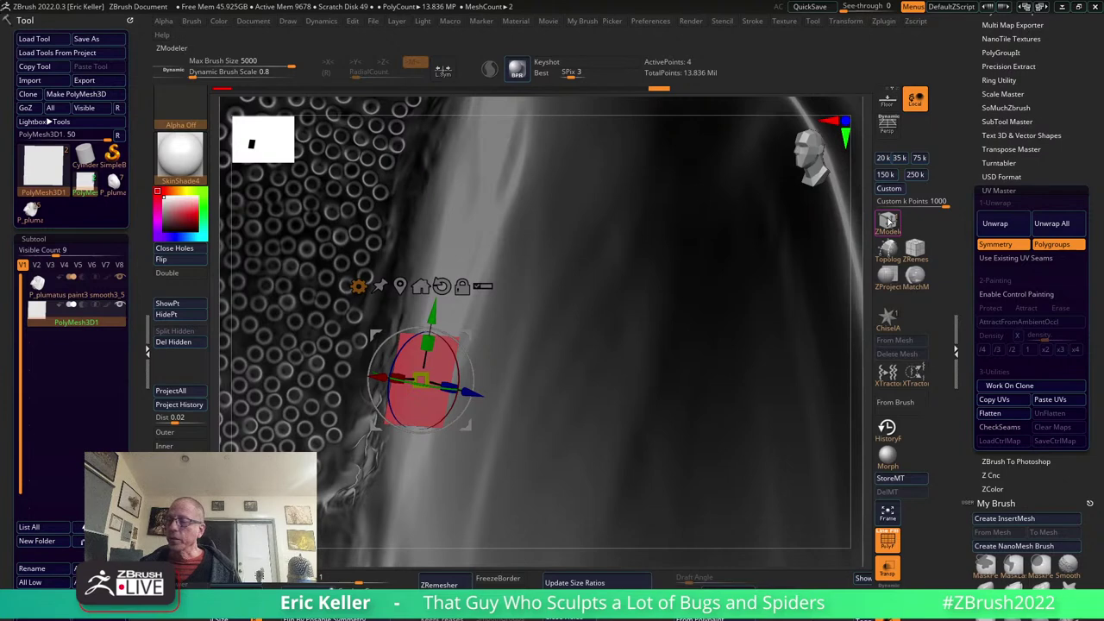
# Switch the red patch from the Gizmo to ZModeler Draw mode and bring up its Edge Actions.
pyautogui.click(888, 222)
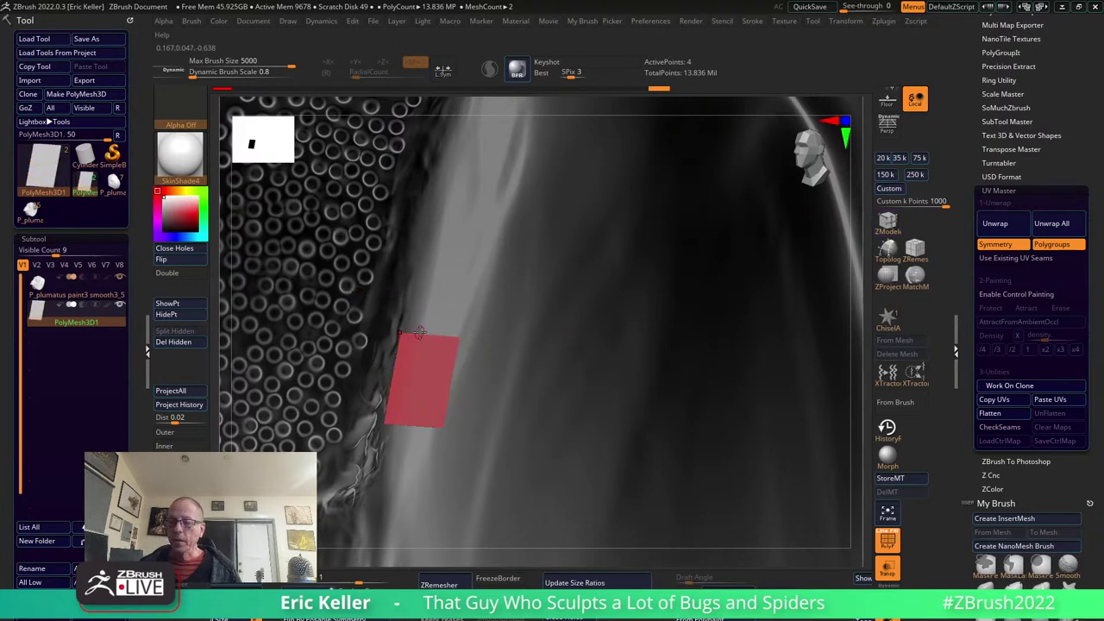
pyautogui.moveTo(596, 373); pyautogui.dragTo(499, 354)
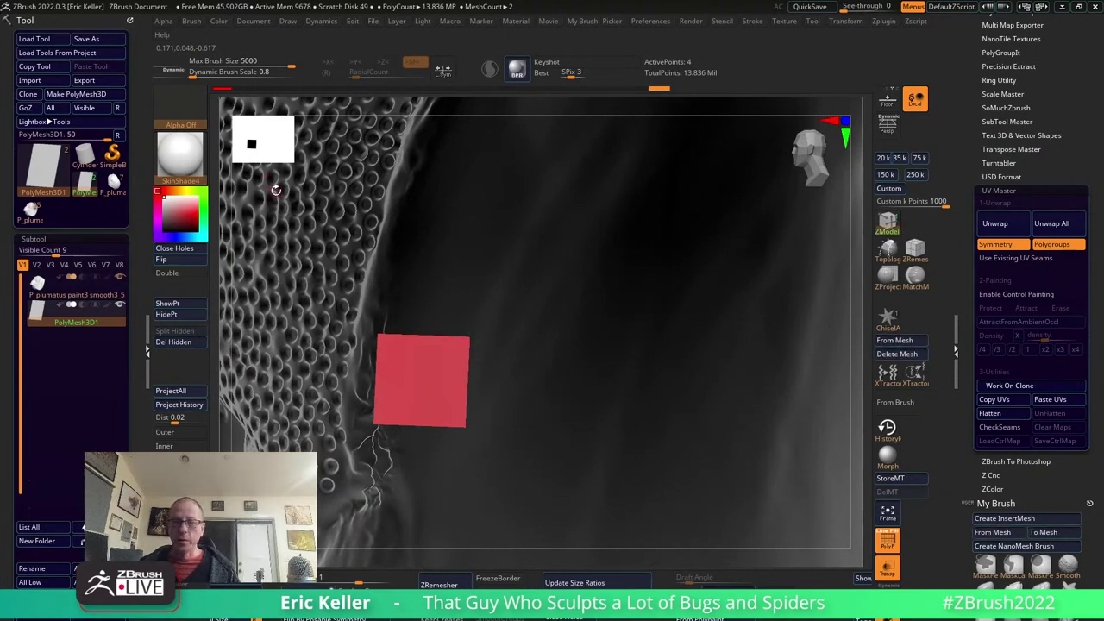
pyautogui.moveTo(760, 74); pyautogui.dragTo(944, 128)
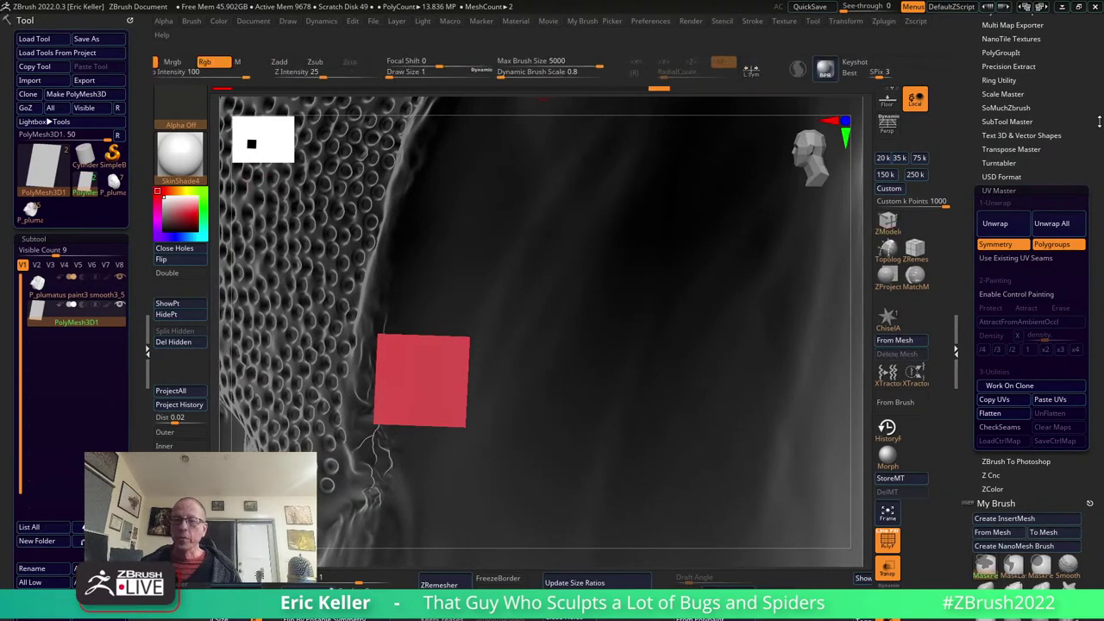
pyautogui.moveTo(166, 75); pyautogui.dragTo(351, 102)
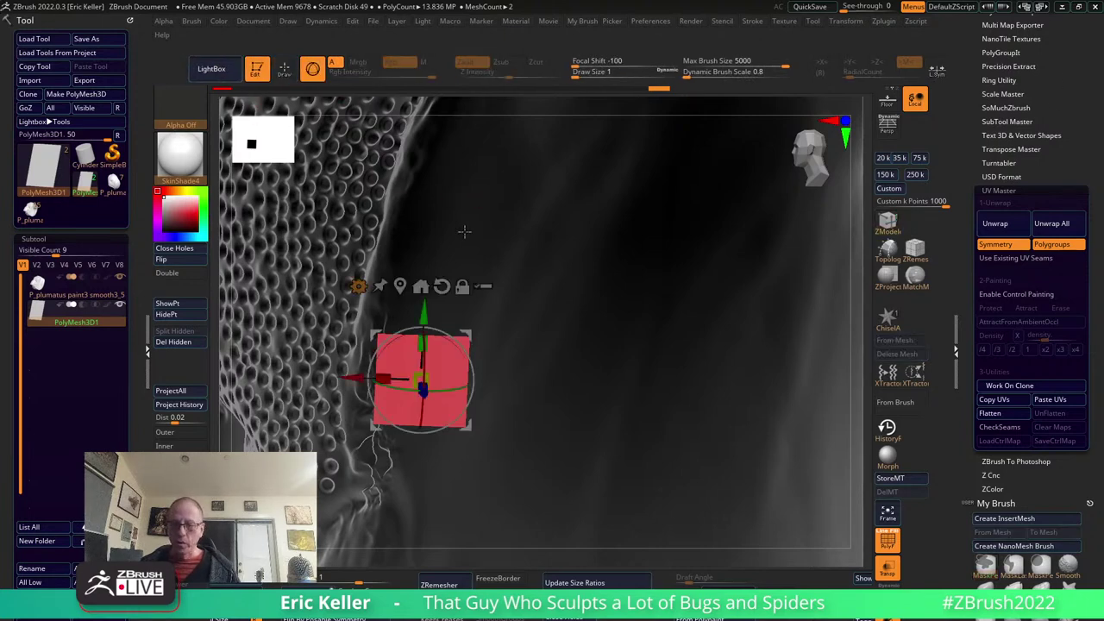
pyautogui.press('r')
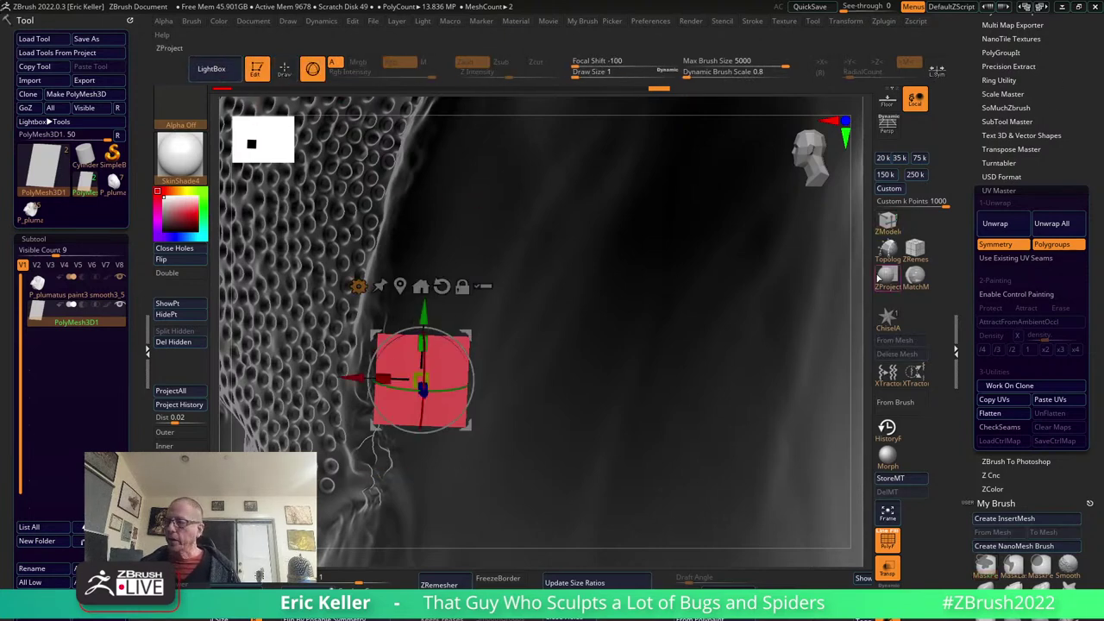
pyautogui.press('q')
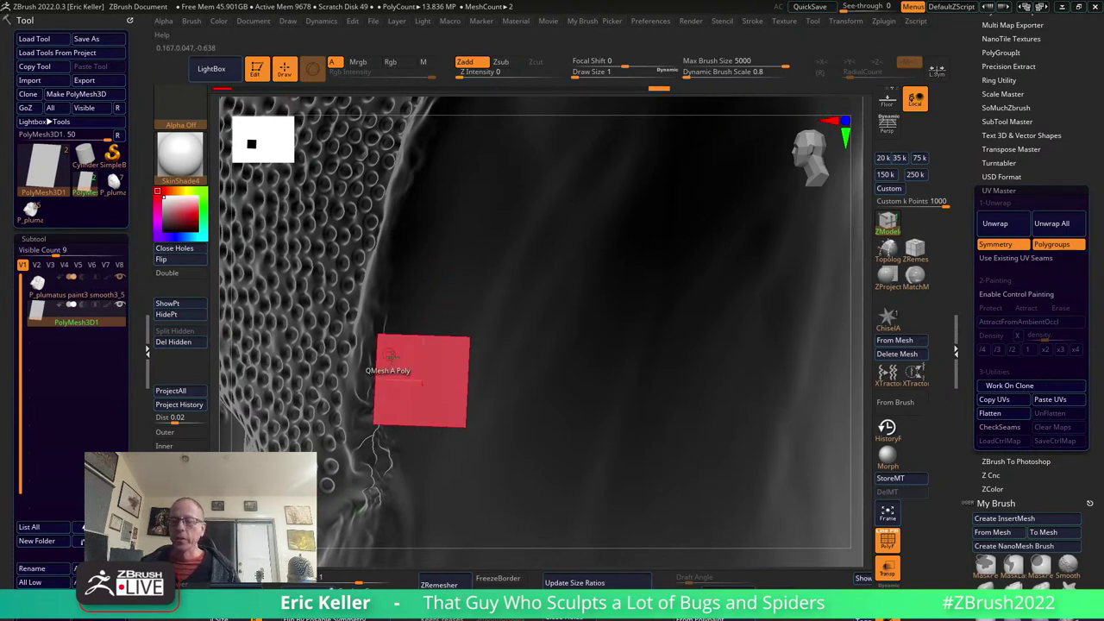
pyautogui.press('space')
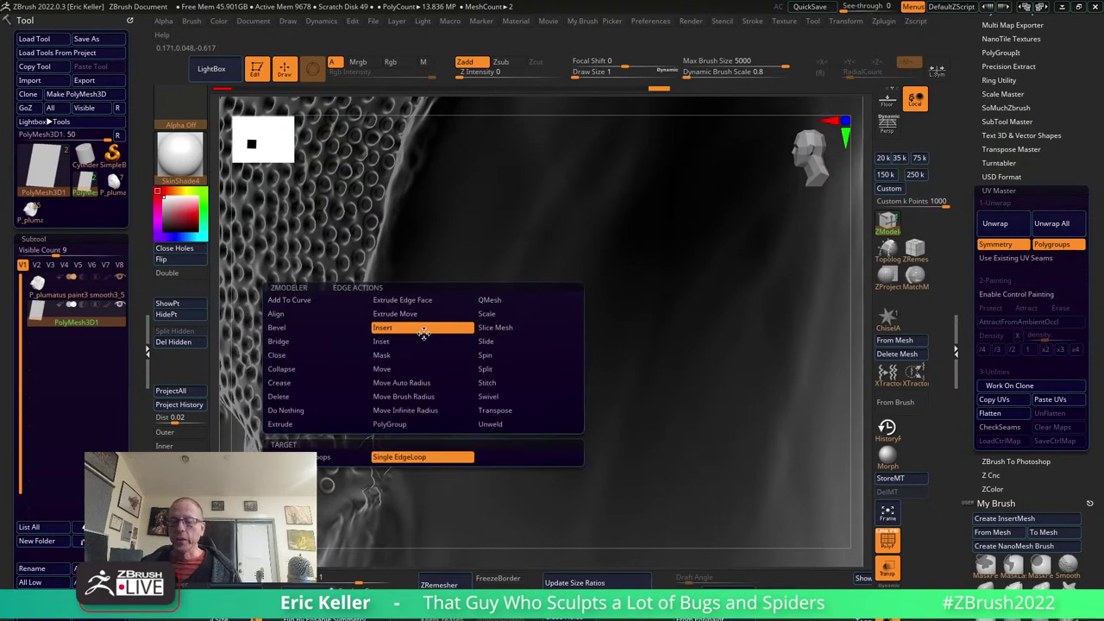
# Set the ZModeler edge action to Extrude with Snap To Surface and Planar Angle.
pyautogui.click(423, 334)
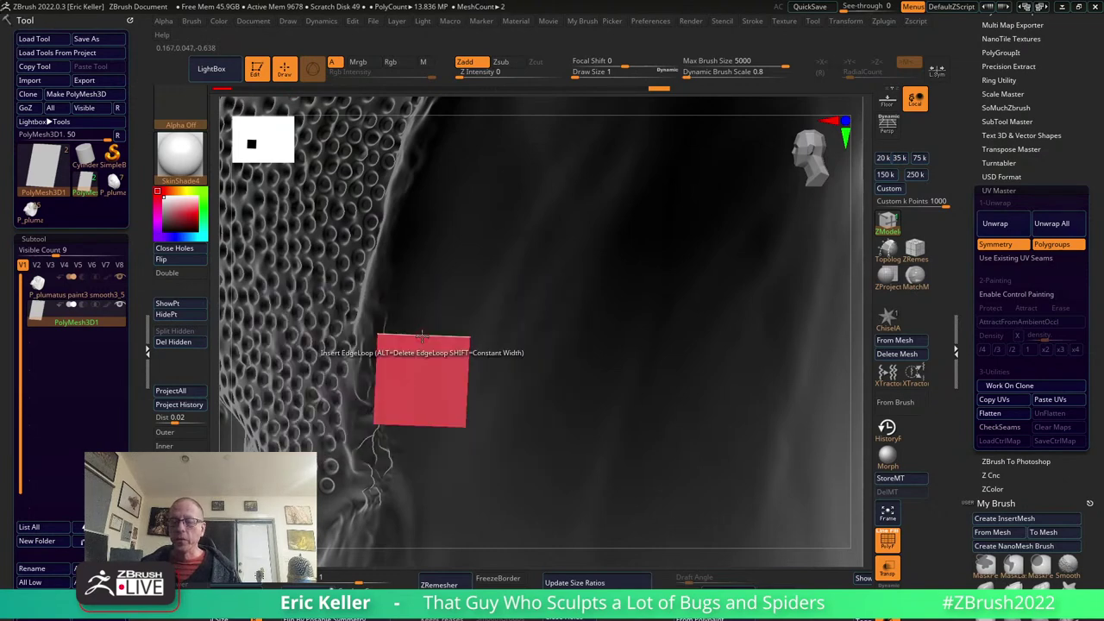
pyautogui.press('space')
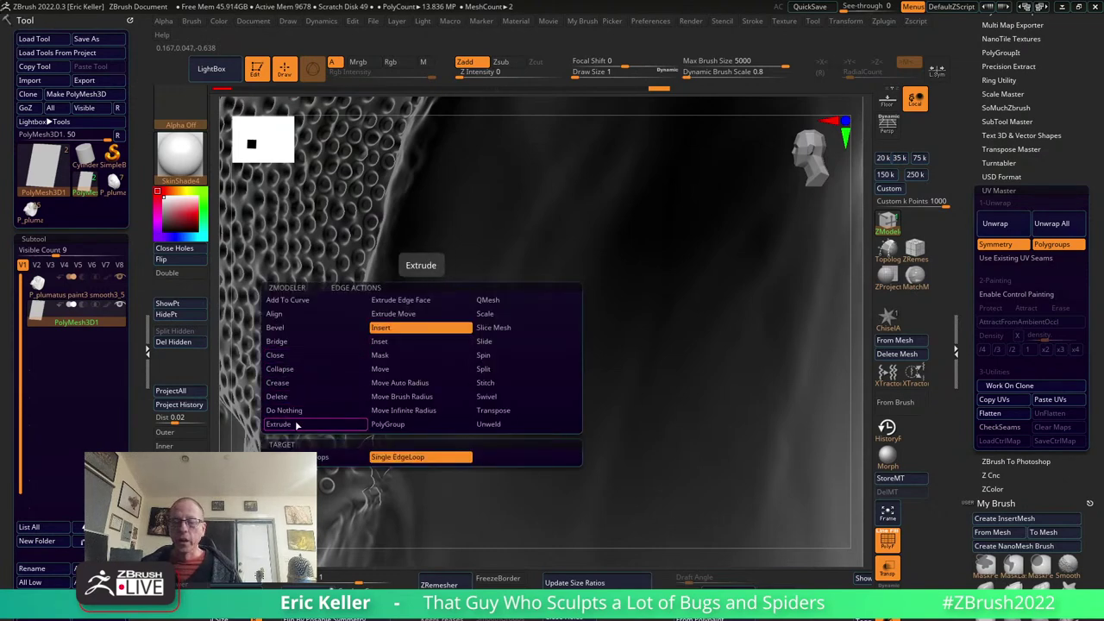
pyautogui.click(296, 427)
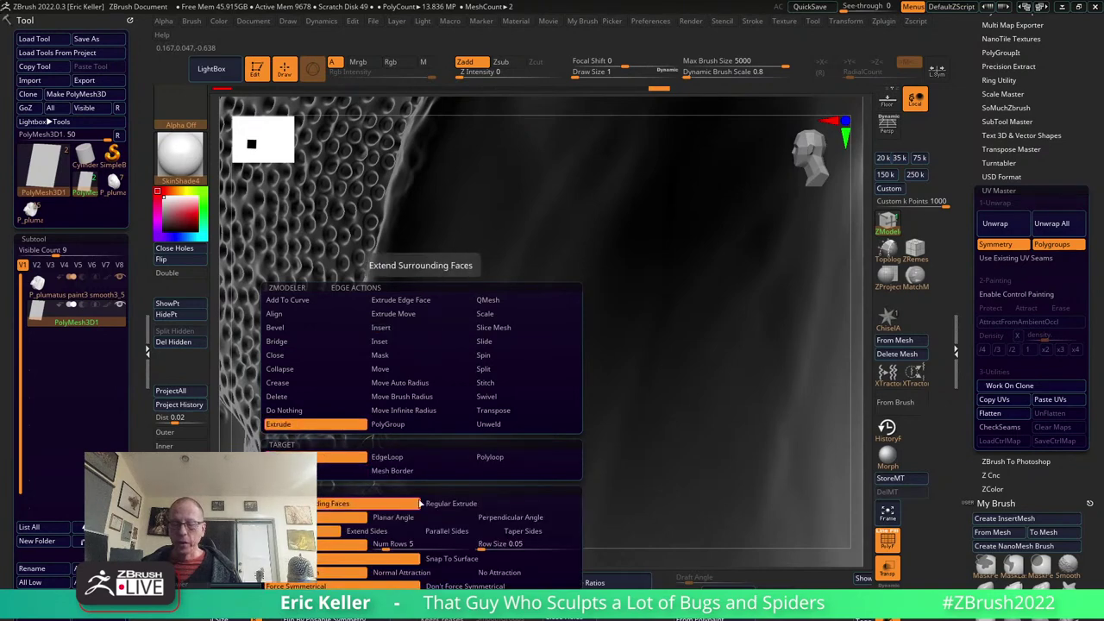
pyautogui.click(455, 562)
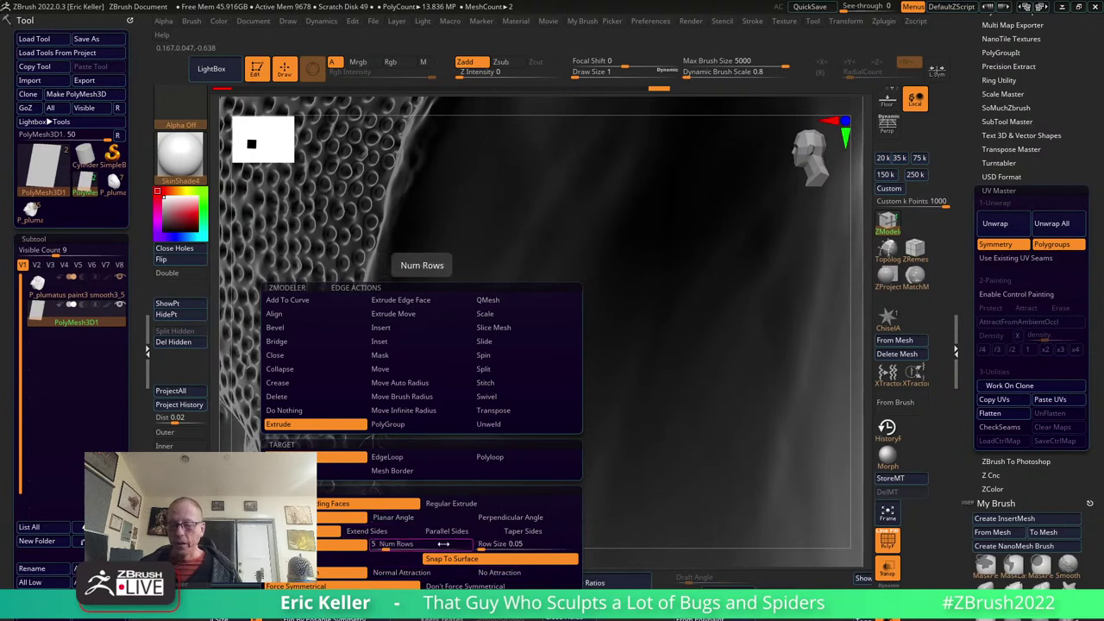
pyautogui.click(375, 517)
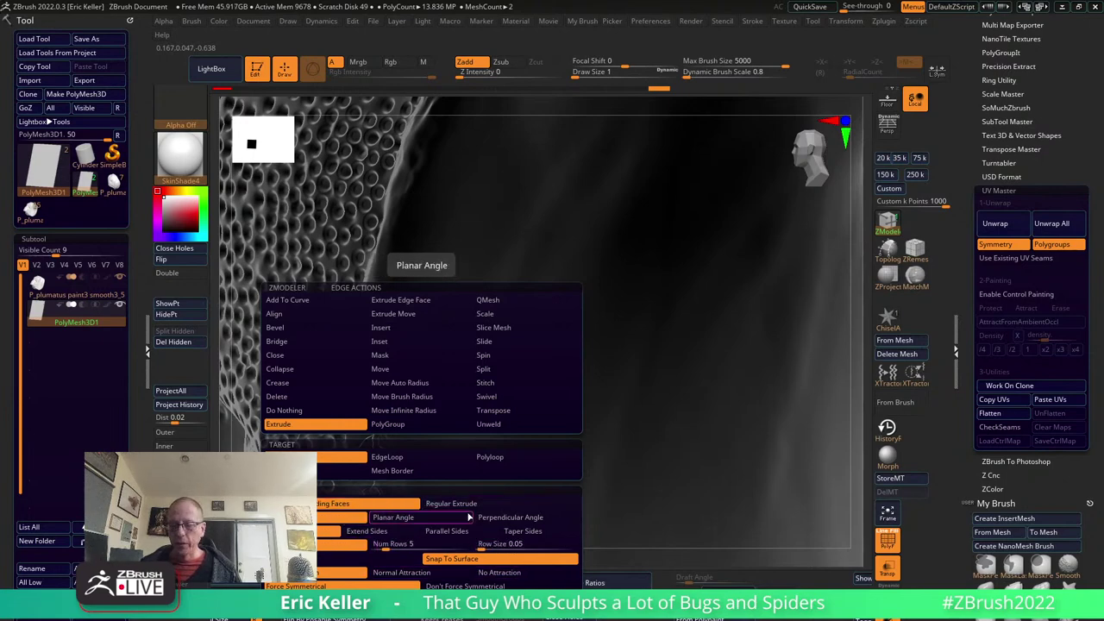
pyautogui.click(553, 305)
# Extrude the top edge twice to lengthen the red strip up the rim.
pyautogui.moveTo(526, 298)
pyautogui.mouseDown()
pyautogui.moveTo(562, 303)
pyautogui.moveTo(419, 320)
pyautogui.moveTo(444, 228)
pyautogui.mouseUp()
pyautogui.moveTo(444, 228); pyautogui.dragTo(549, 329, button='right')
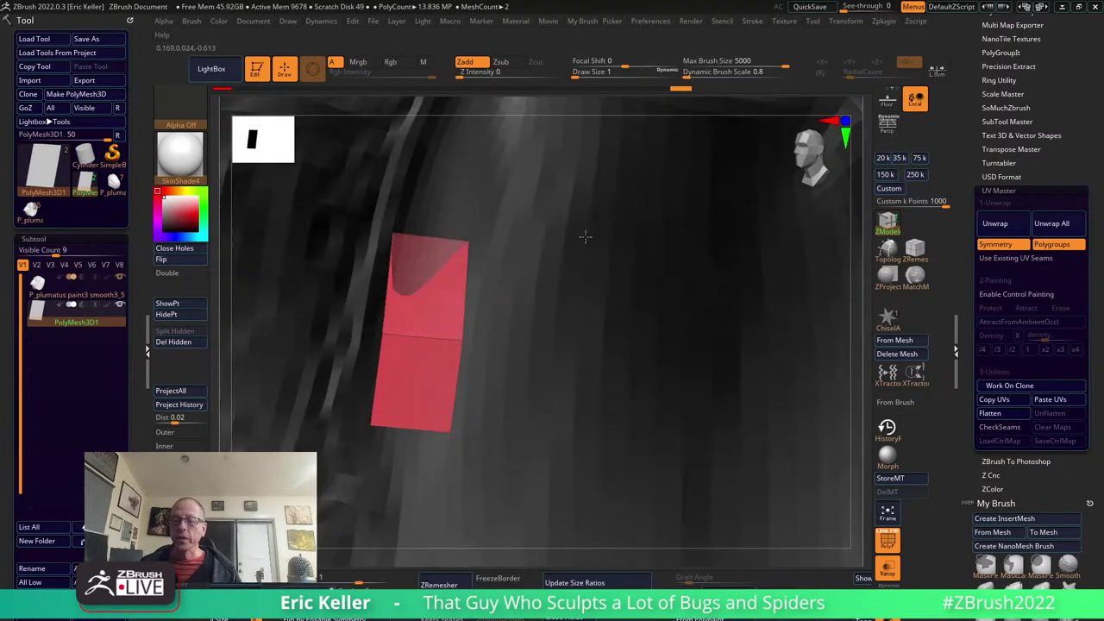
pyautogui.moveTo(431, 320); pyautogui.dragTo(592, 249)
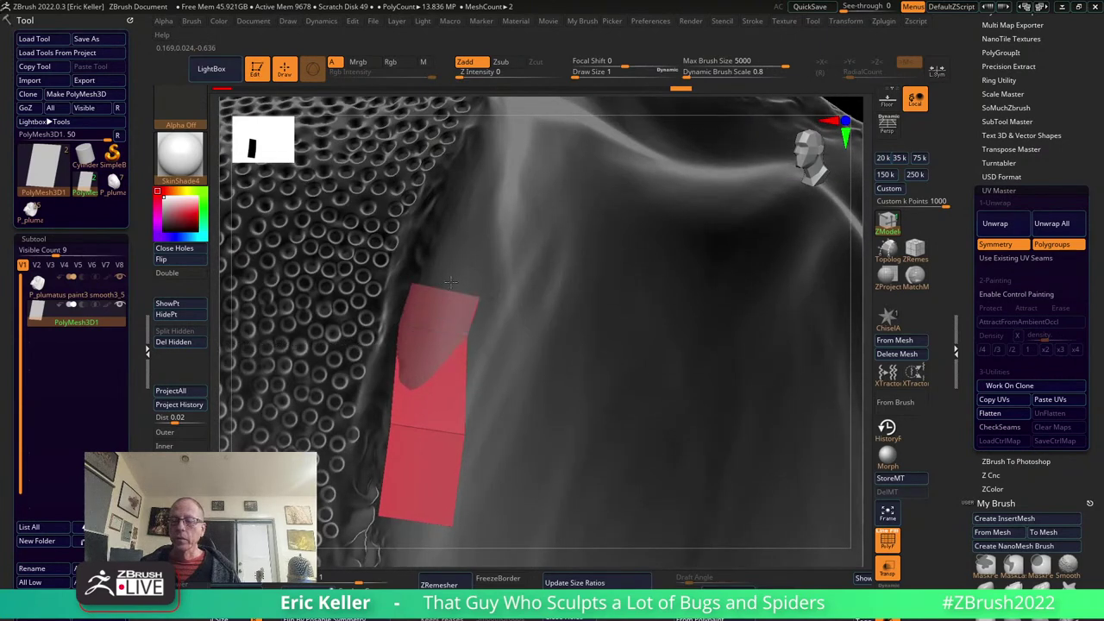
pyautogui.moveTo(593, 248)
pyautogui.mouseDown(button='right')
pyautogui.moveTo(569, 338)
pyautogui.moveTo(543, 301)
pyautogui.mouseUp(button='right')
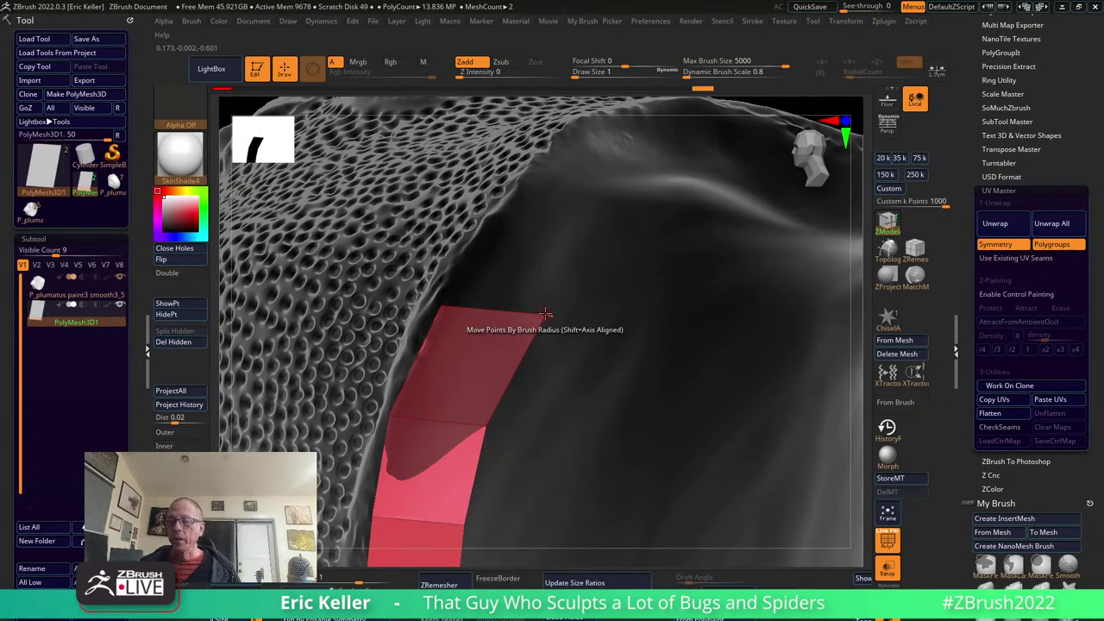
pyautogui.press('space')
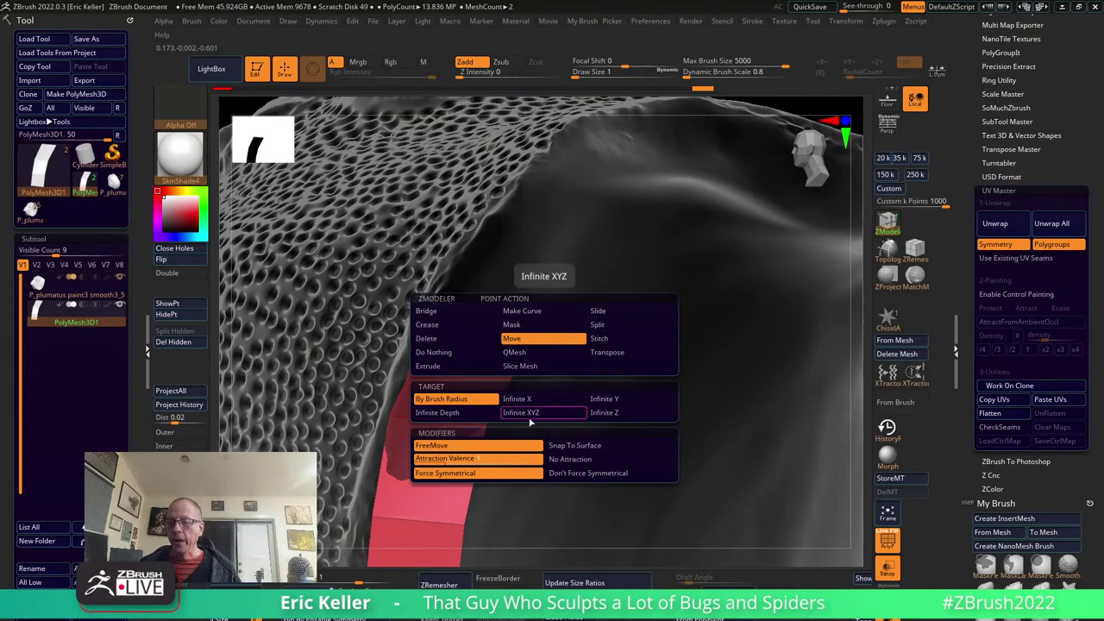
# Set the ZModeler point action to Move with an Infinite Depth target, then adjust draw size.
pyautogui.click(475, 419)
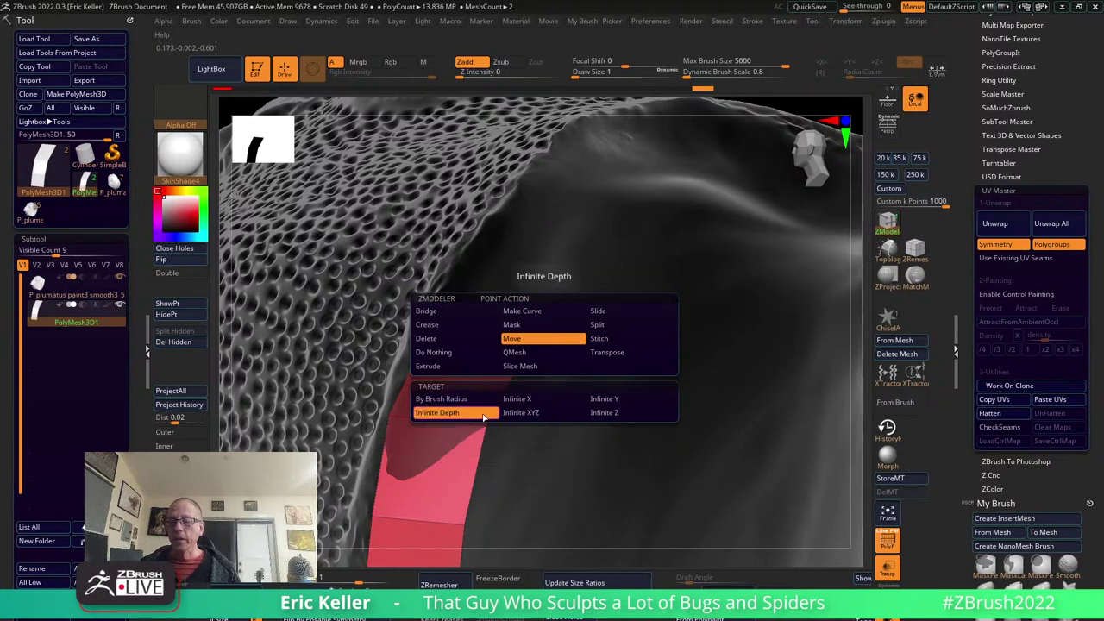
pyautogui.moveTo(587, 363); pyautogui.dragTo(552, 333, button='right')
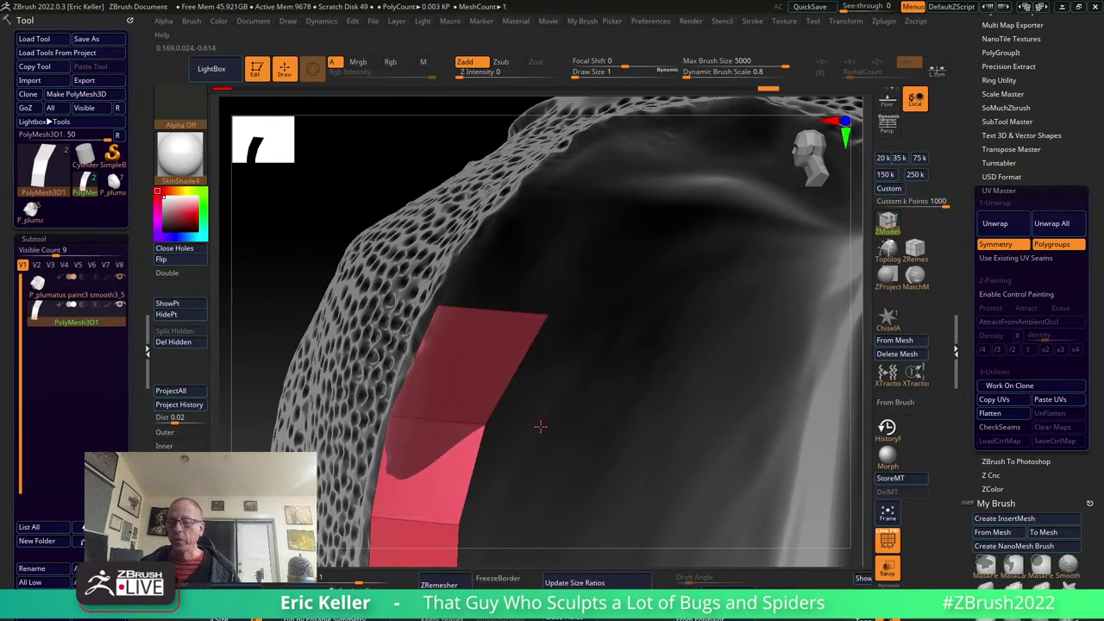
pyautogui.moveTo(540, 426)
pyautogui.mouseDown(button='right')
pyautogui.moveTo(486, 422)
pyautogui.moveTo(493, 434)
pyautogui.moveTo(605, 442)
pyautogui.mouseUp(button='right')
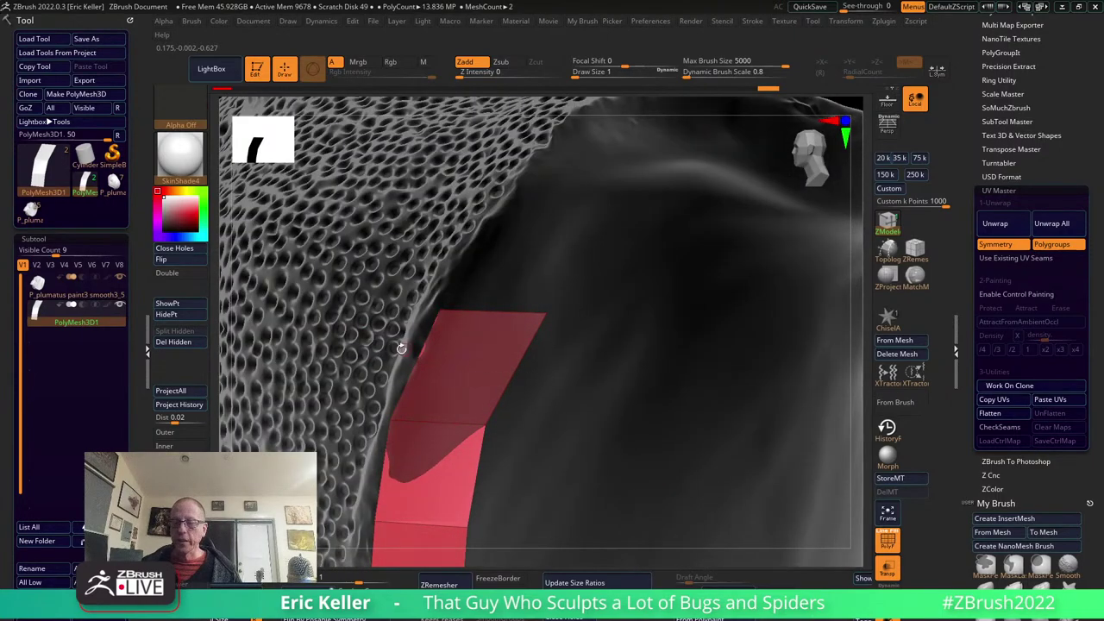
pyautogui.moveTo(401, 348)
pyautogui.mouseDown(button='right')
pyautogui.moveTo(584, 402)
pyautogui.moveTo(541, 331)
pyautogui.mouseUp(button='right')
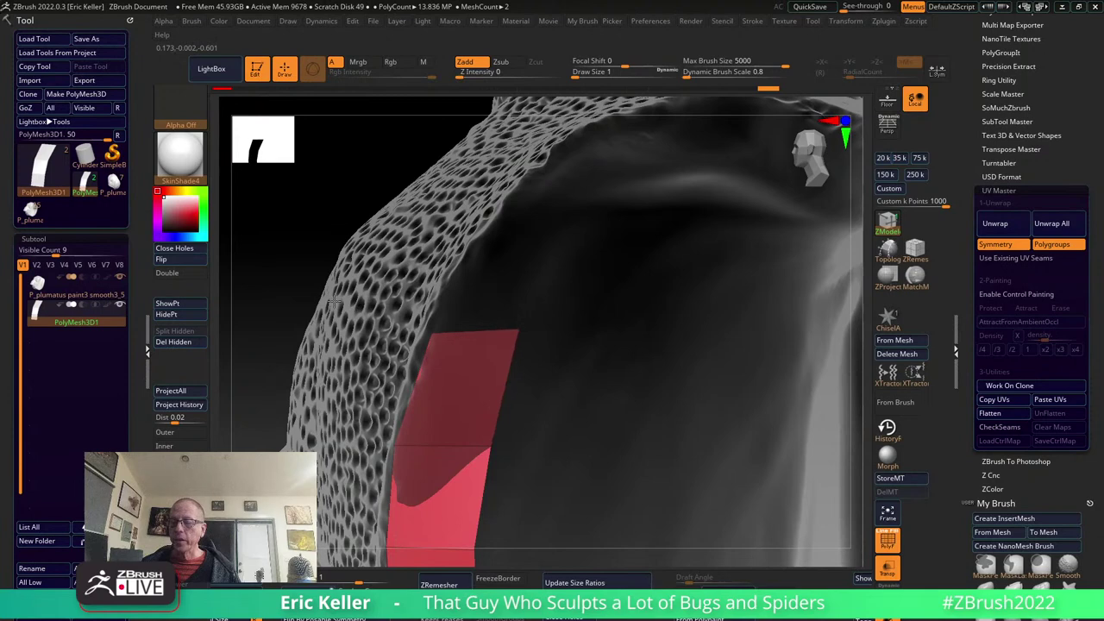
pyautogui.moveTo(574, 313); pyautogui.dragTo(537, 317)
pyautogui.rightClick(533, 334)
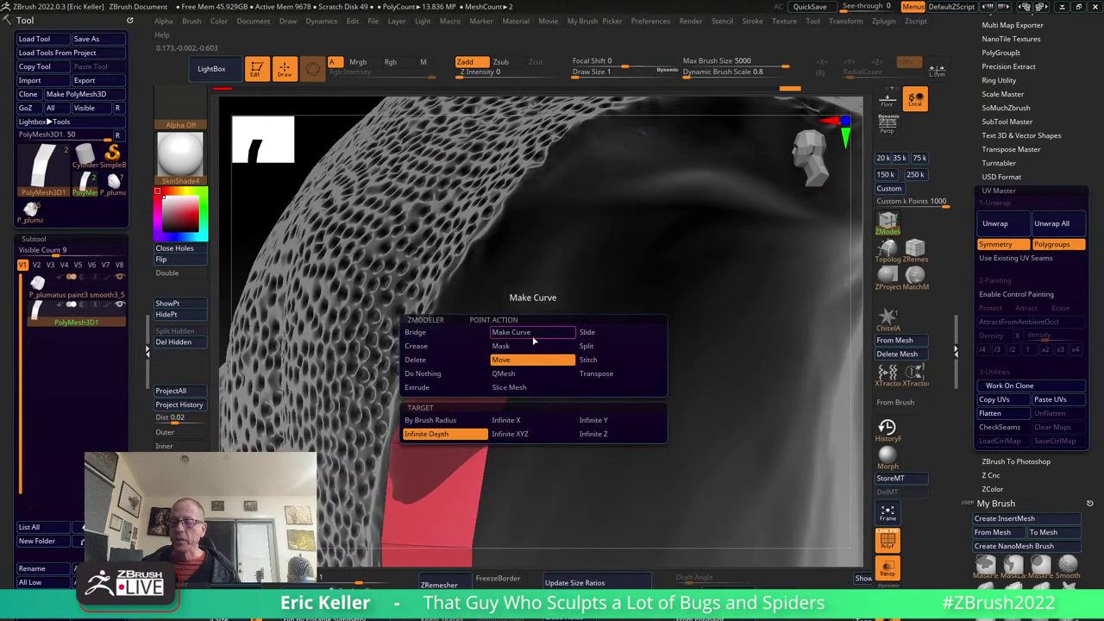
pyautogui.click(536, 331)
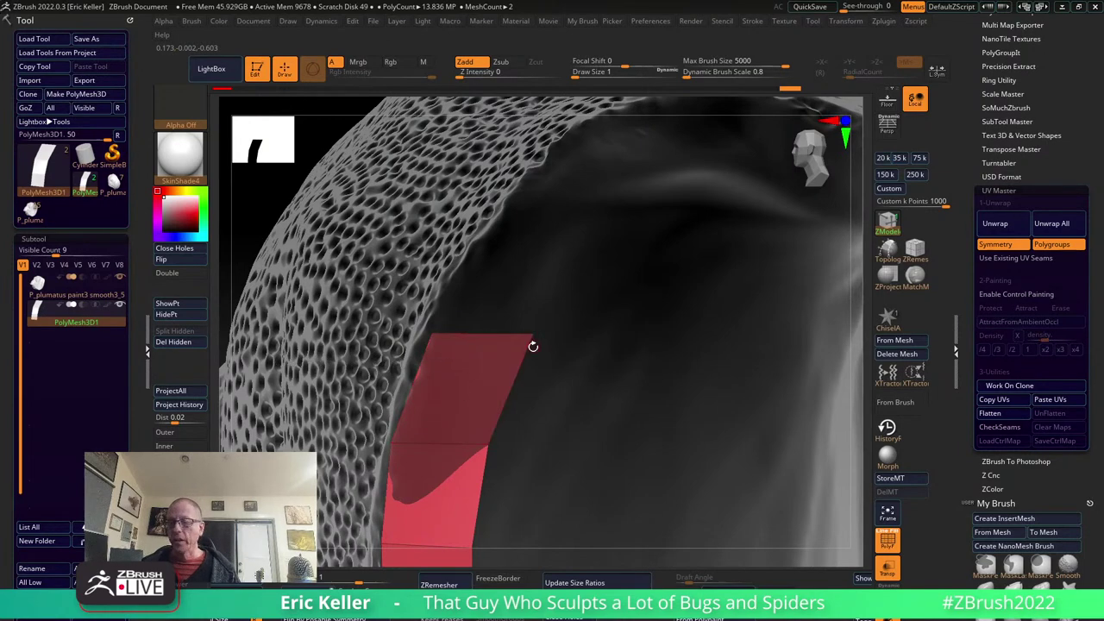
pyautogui.press('s')
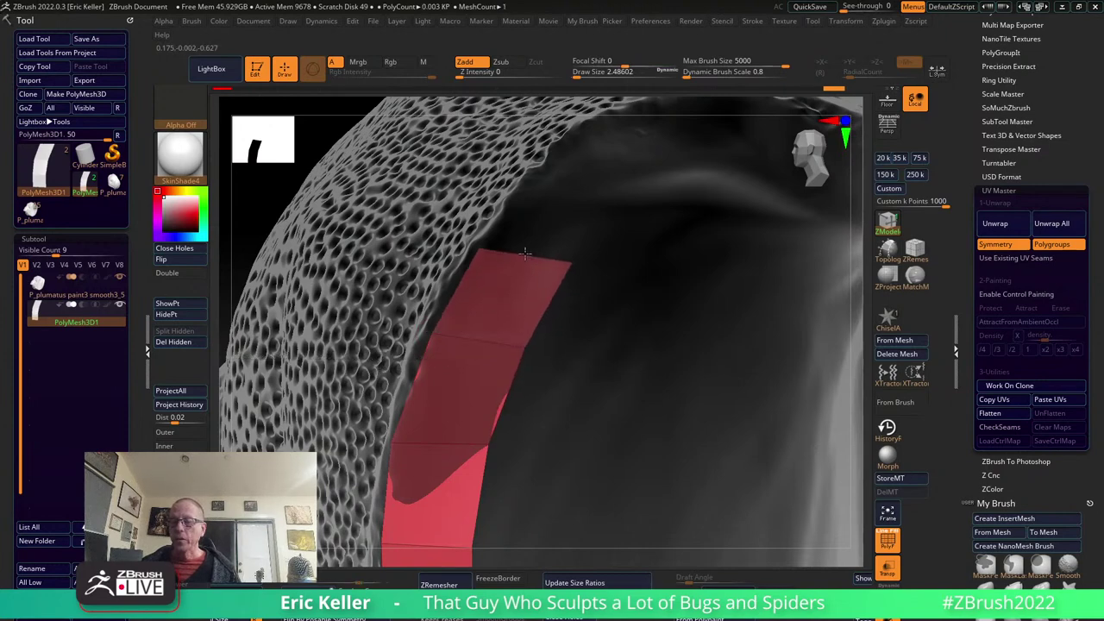
# Extrude the strip twice down the rim, reshape its bottom corner, and set Focal Shift to -94.
pyautogui.moveTo(633, 299)
pyautogui.keyDown('ctrl'); pyautogui.mouseDown(button='right')
pyautogui.moveTo(579, 422)
pyautogui.moveTo(524, 386)
pyautogui.mouseUp(button='right'); pyautogui.keyUp('ctrl')
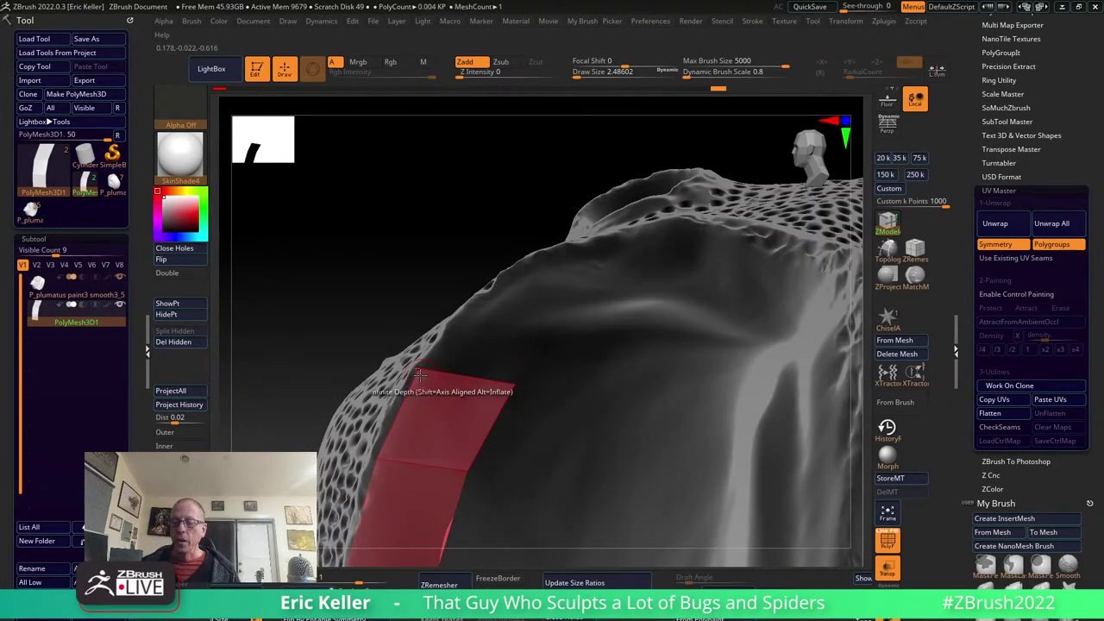
pyautogui.moveTo(557, 357)
pyautogui.mouseDown(button='right')
pyautogui.moveTo(532, 387)
pyautogui.moveTo(502, 362)
pyautogui.mouseUp(button='right')
pyautogui.moveTo(543, 423)
pyautogui.mouseDown(button='right')
pyautogui.moveTo(562, 326)
pyautogui.moveTo(543, 354)
pyautogui.moveTo(507, 365)
pyautogui.moveTo(512, 267)
pyautogui.mouseUp(button='right')
pyautogui.moveTo(447, 227); pyautogui.dragTo(459, 403)
pyautogui.moveTo(463, 416)
pyautogui.mouseDown(button='right')
pyautogui.moveTo(529, 348)
pyautogui.moveTo(455, 319)
pyautogui.mouseUp(button='right')
pyautogui.moveTo(455, 319)
pyautogui.mouseDown()
pyautogui.moveTo(483, 405)
pyautogui.moveTo(496, 412)
pyautogui.mouseUp()
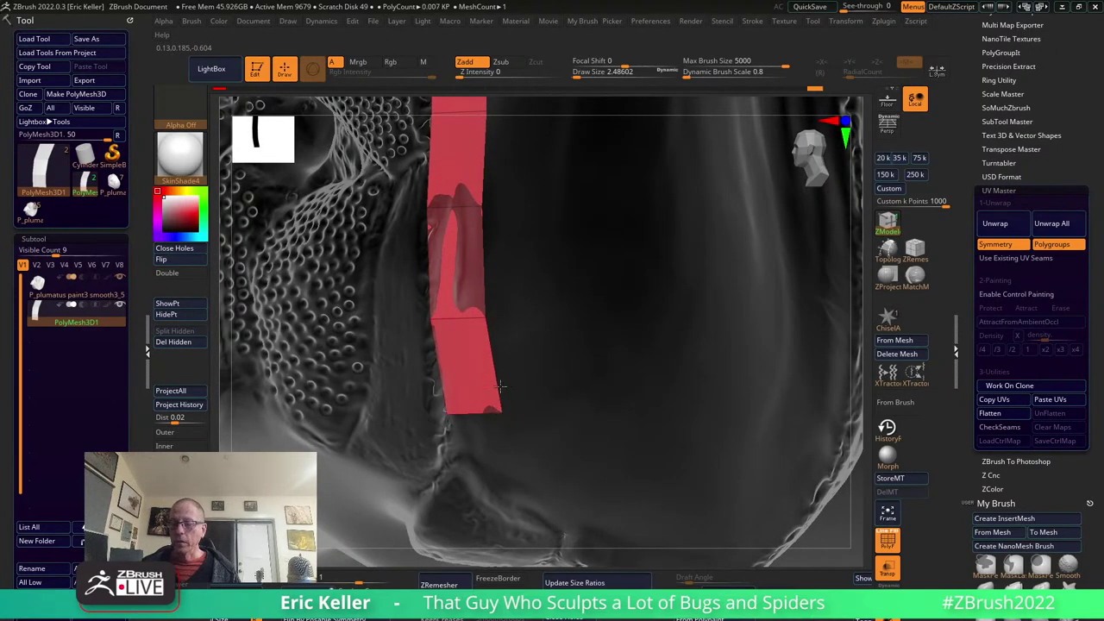
pyautogui.moveTo(499, 410); pyautogui.dragTo(502, 404)
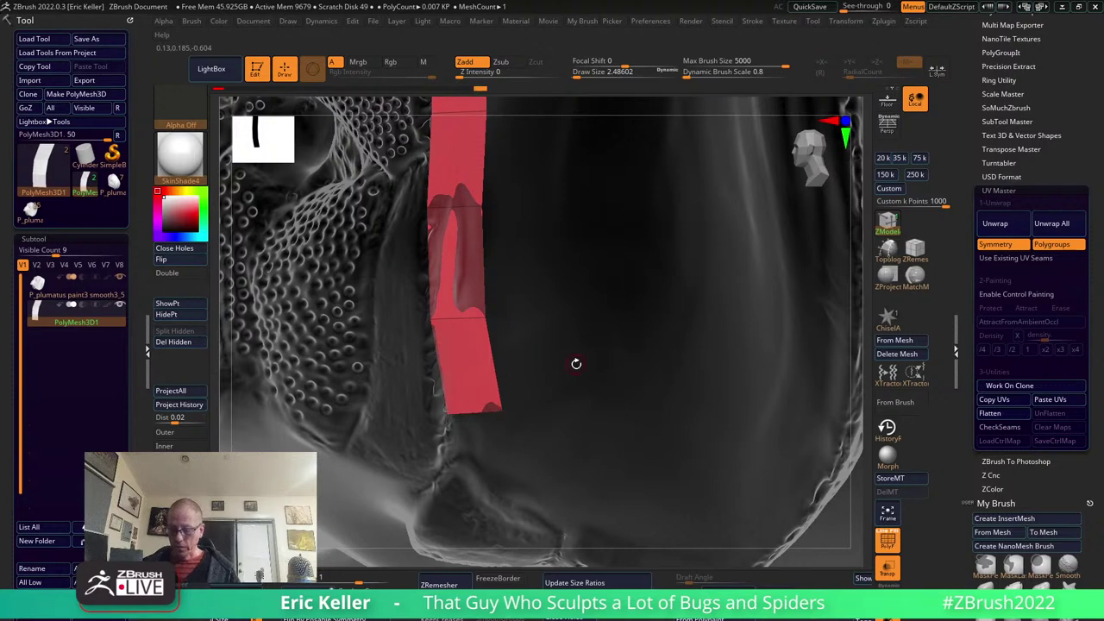
pyautogui.press('o')
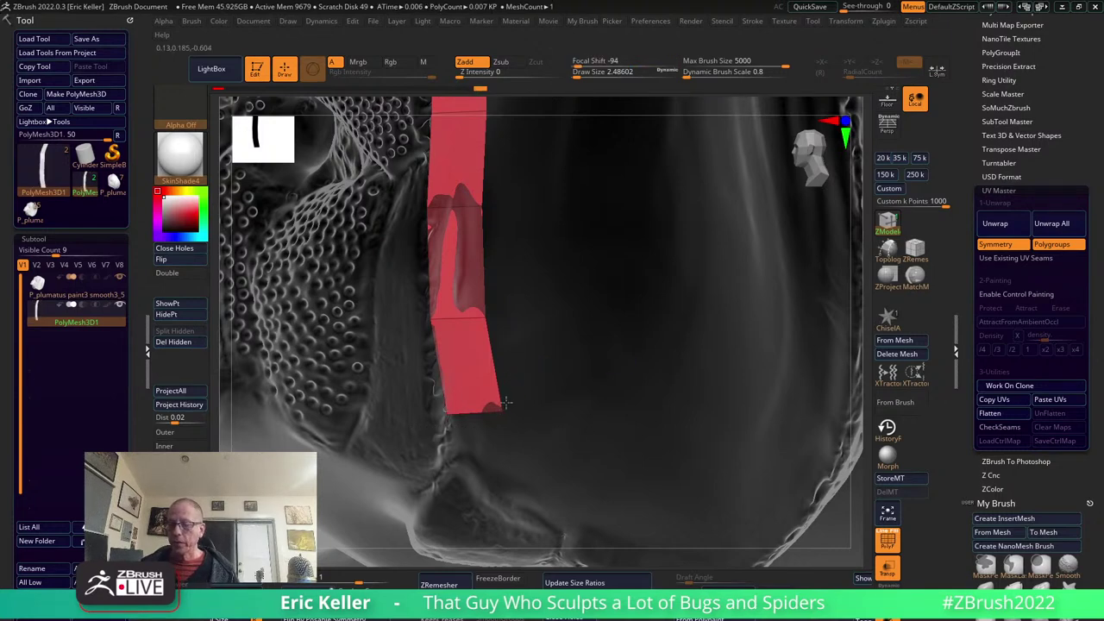
# Extend the strip along the rim's bottom, undoing a bad extrusion and fitting the corners to the rim.
pyautogui.press('s')
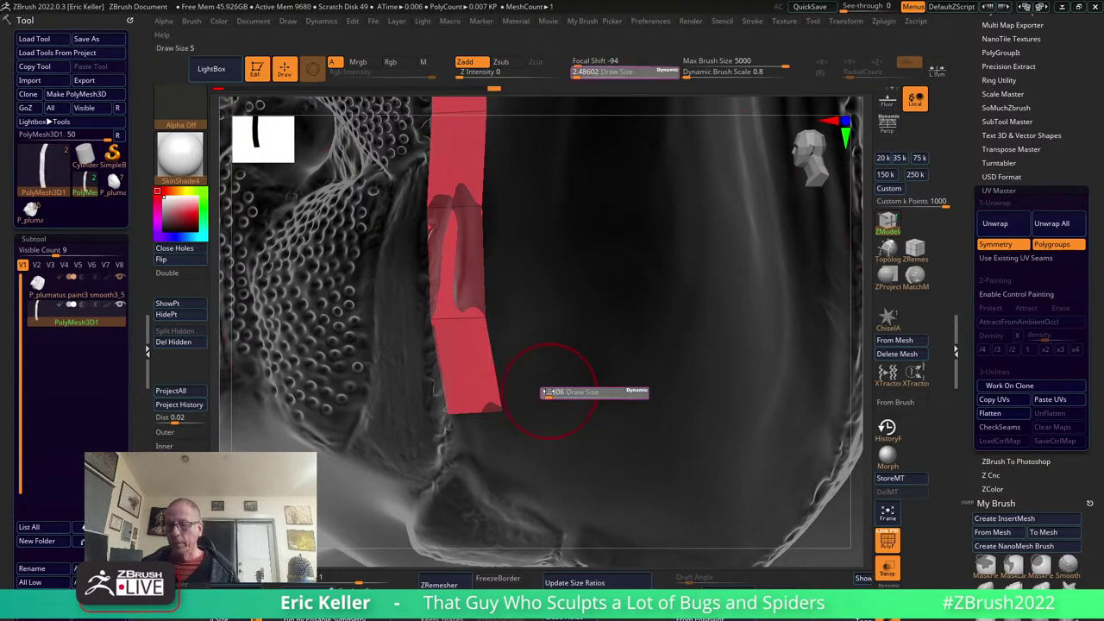
pyautogui.moveTo(493, 384)
pyautogui.mouseDown()
pyautogui.moveTo(507, 458)
pyautogui.moveTo(530, 427)
pyautogui.moveTo(552, 474)
pyautogui.moveTo(585, 505)
pyautogui.mouseUp()
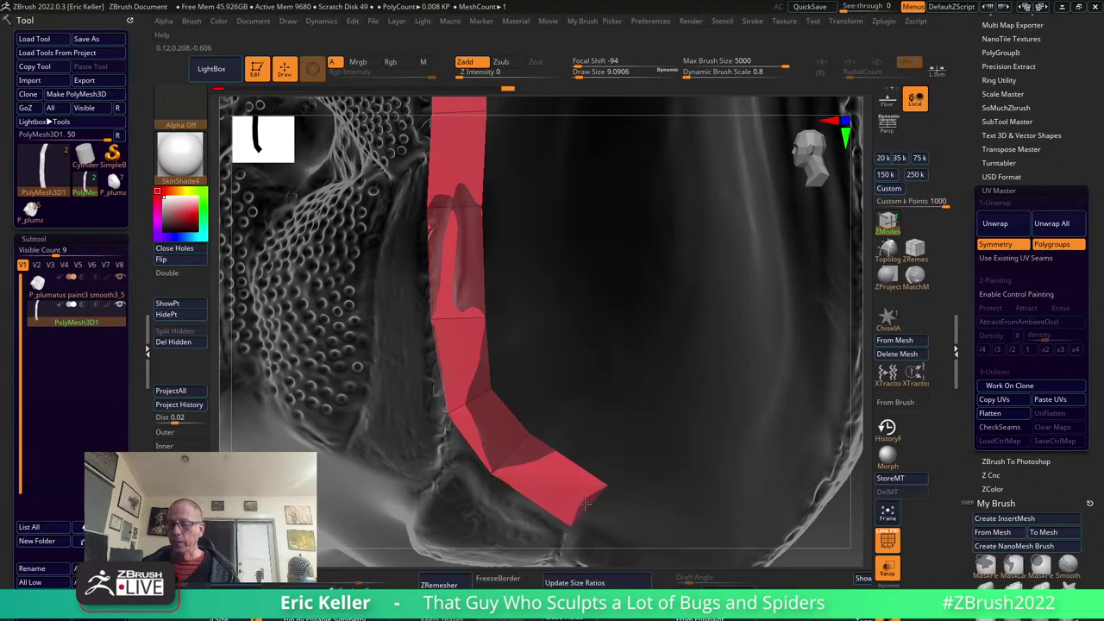
pyautogui.moveTo(740, 466)
pyautogui.mouseDown()
pyautogui.moveTo(572, 449)
pyautogui.moveTo(593, 471)
pyautogui.mouseUp()
pyautogui.hotkey('ctrl', 'z')
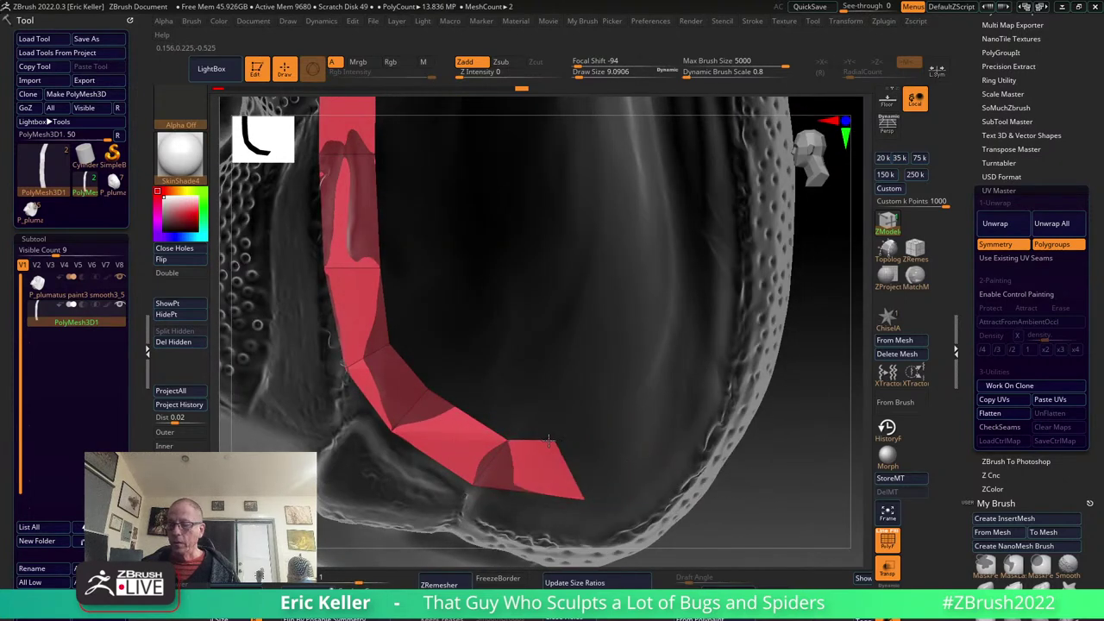
pyautogui.moveTo(584, 471); pyautogui.dragTo(672, 466)
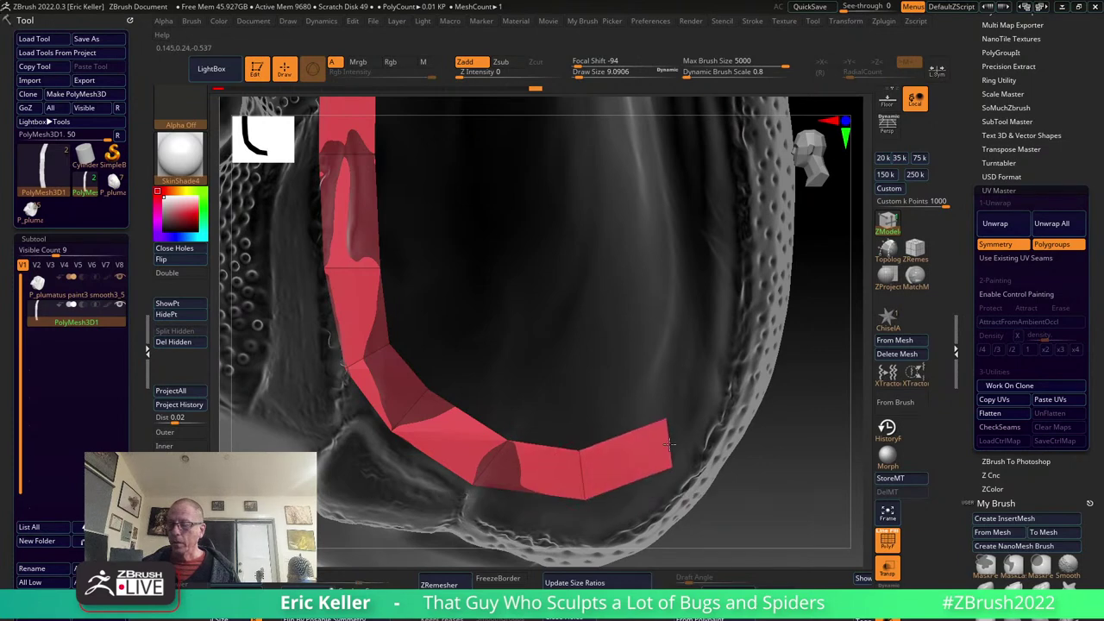
pyautogui.moveTo(483, 479); pyautogui.dragTo(478, 496)
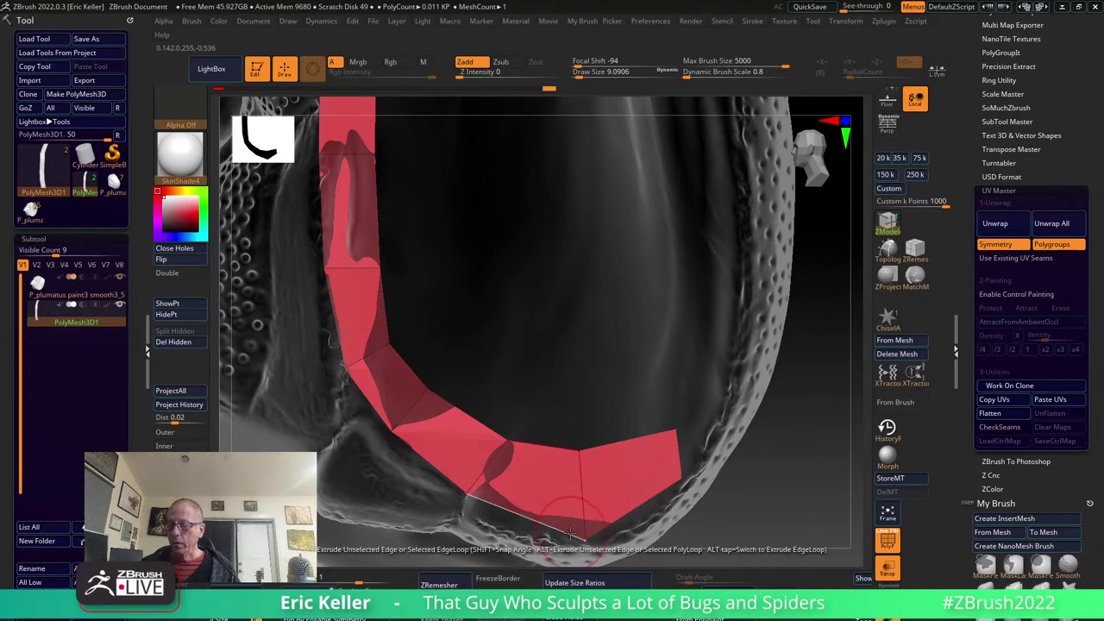
pyautogui.moveTo(585, 539); pyautogui.dragTo(586, 510)
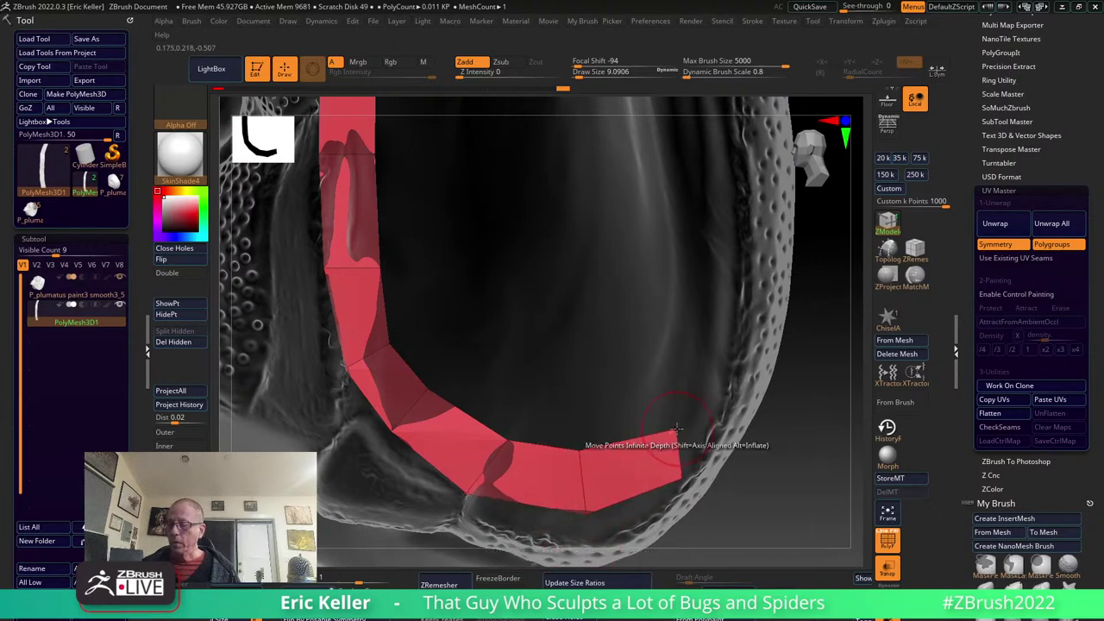
pyautogui.moveTo(678, 430); pyautogui.dragTo(639, 418)
# Extrude the strip up the far side of the rim and pull its top over the bend.
pyautogui.moveTo(687, 484)
pyautogui.mouseDown()
pyautogui.moveTo(719, 340)
pyautogui.moveTo(588, 413)
pyautogui.moveTo(594, 345)
pyautogui.mouseUp()
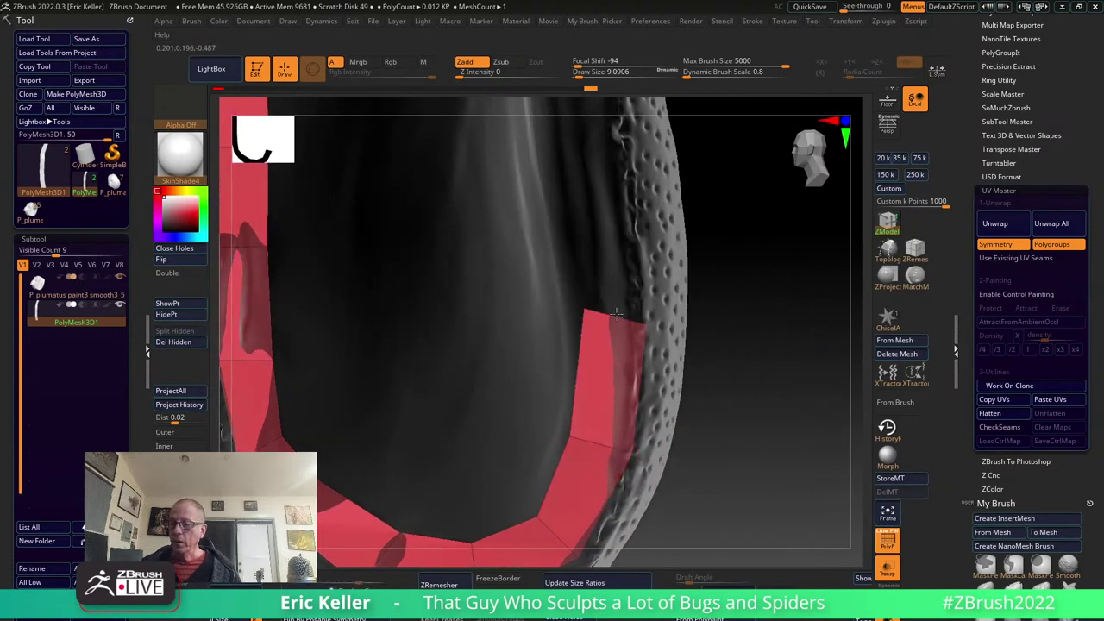
pyautogui.moveTo(749, 413)
pyautogui.mouseDown()
pyautogui.moveTo(573, 409)
pyautogui.moveTo(573, 293)
pyautogui.mouseUp()
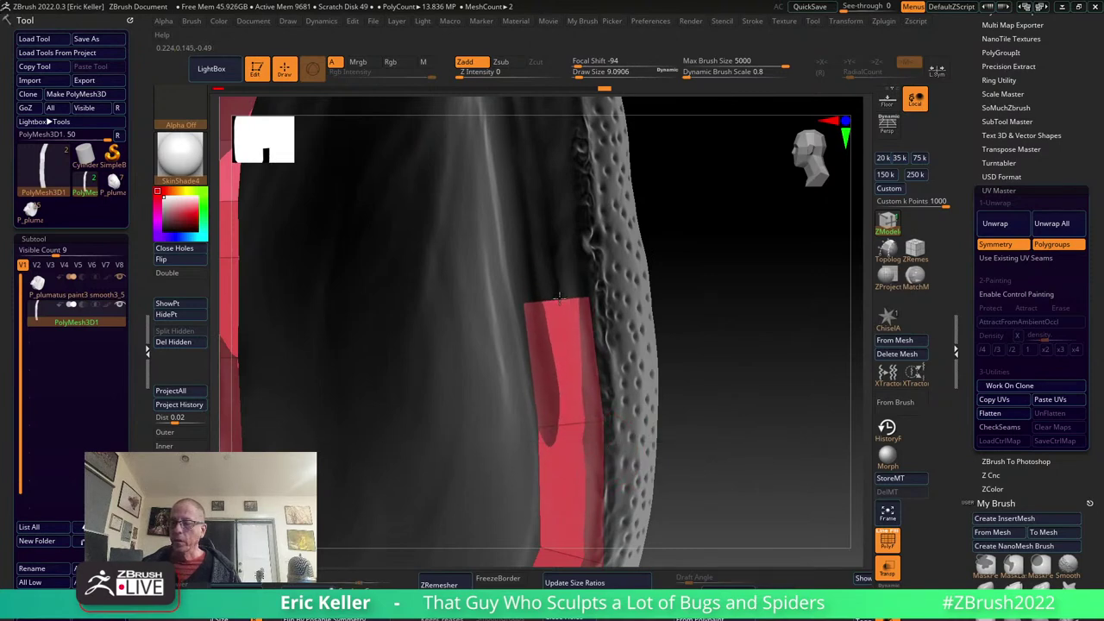
pyautogui.moveTo(715, 382)
pyautogui.mouseDown()
pyautogui.moveTo(581, 422)
pyautogui.moveTo(578, 322)
pyautogui.mouseUp()
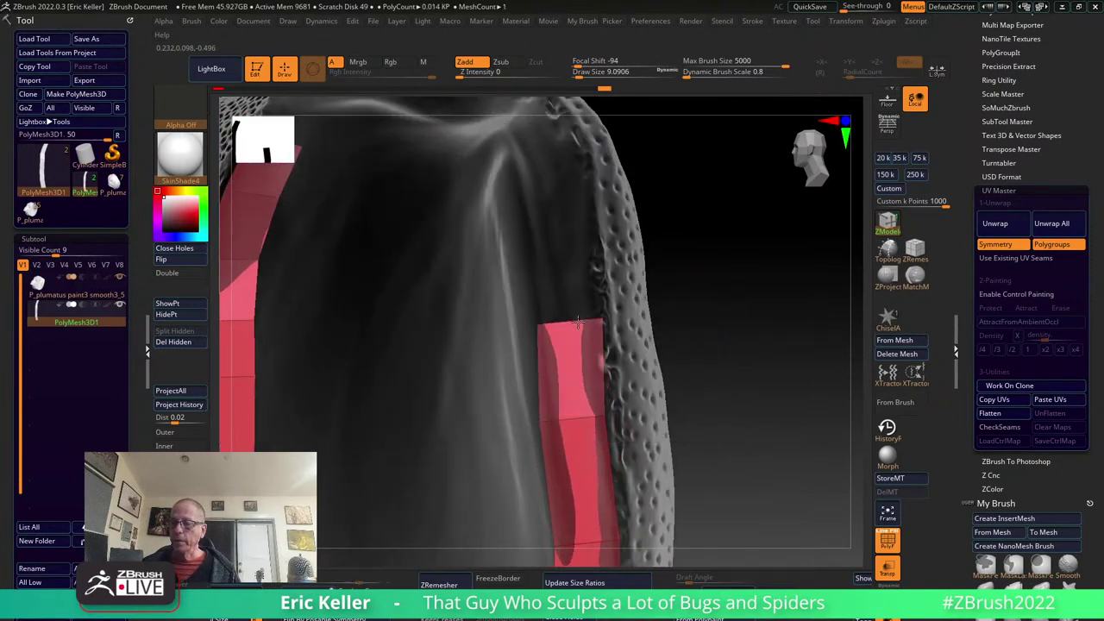
pyautogui.moveTo(716, 334)
pyautogui.mouseDown()
pyautogui.moveTo(587, 432)
pyautogui.moveTo(590, 293)
pyautogui.mouseUp()
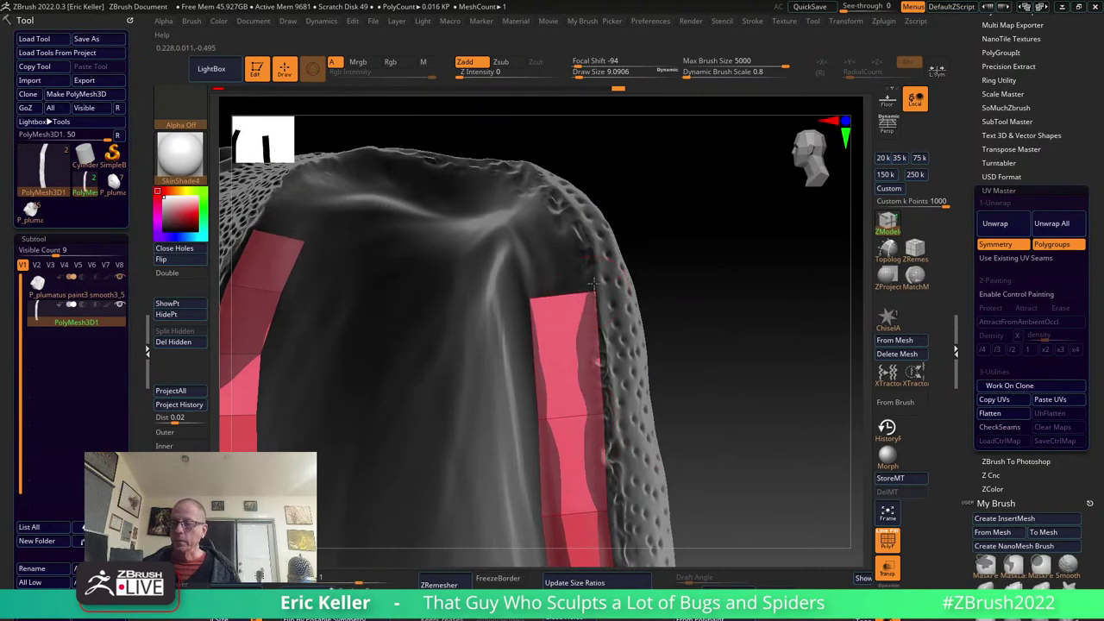
pyautogui.moveTo(686, 291)
pyautogui.mouseDown()
pyautogui.moveTo(680, 374)
pyautogui.moveTo(593, 360)
pyautogui.mouseUp()
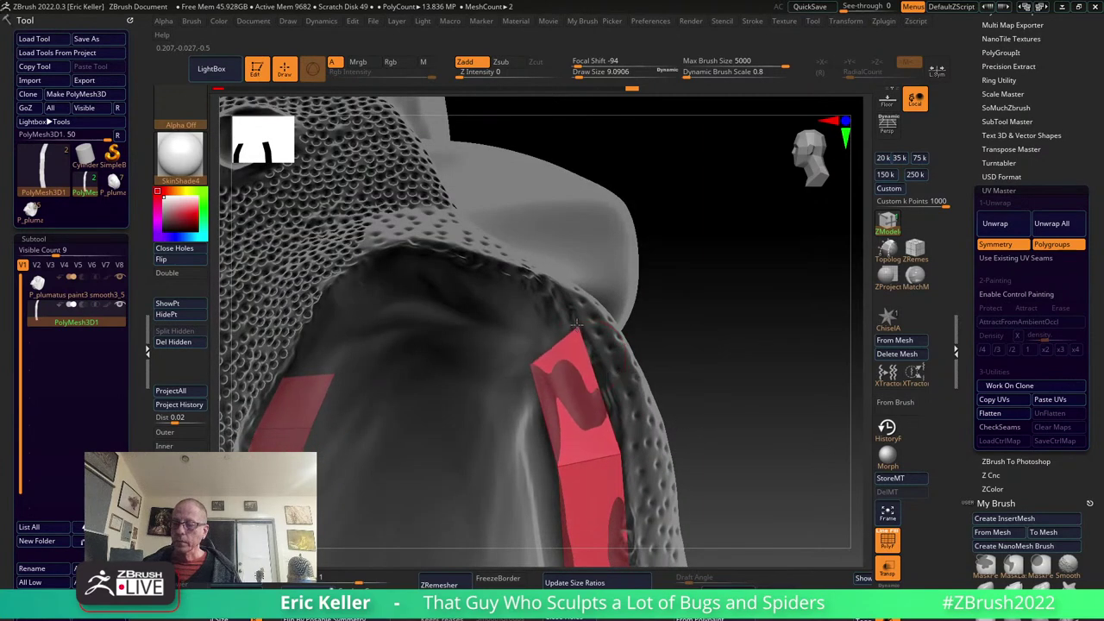
pyautogui.moveTo(588, 355); pyautogui.dragTo(528, 277)
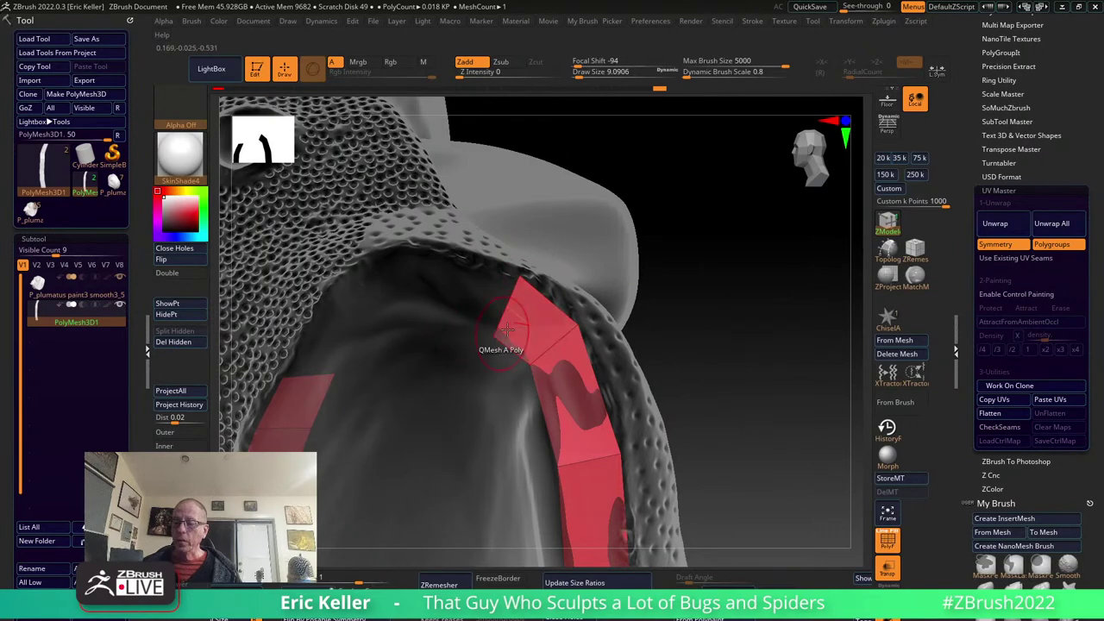
# Extrude faces leftward across the top of the rim toward the strip's start.
pyautogui.moveTo(481, 322); pyautogui.dragTo(600, 354, button='right')
pyautogui.moveTo(599, 354); pyautogui.dragTo(522, 343)
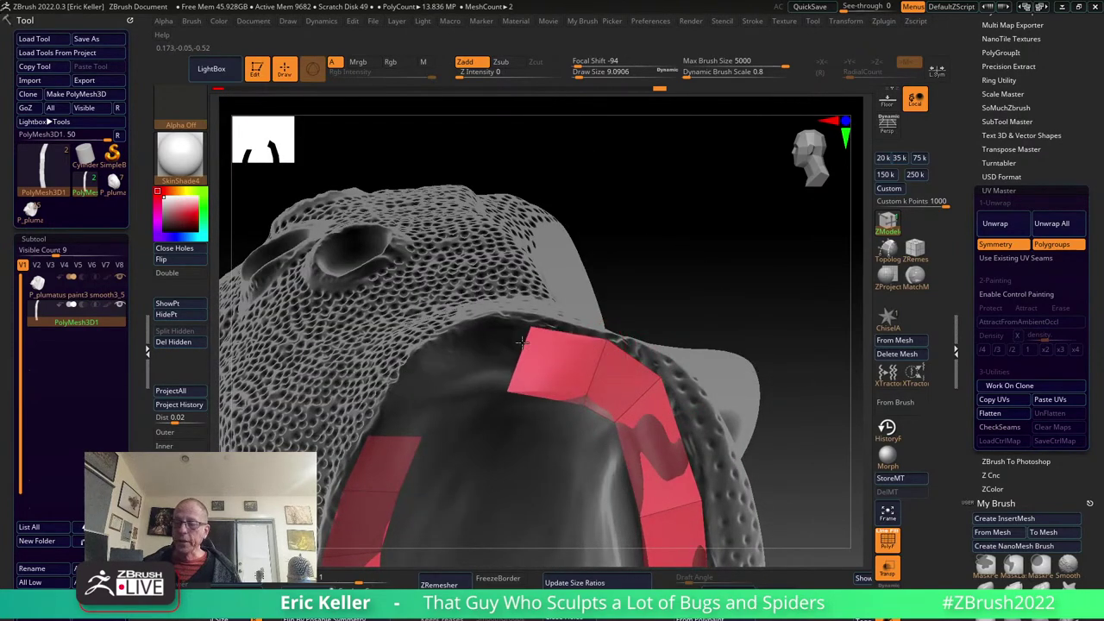
pyautogui.moveTo(655, 266); pyautogui.dragTo(507, 421, button='right')
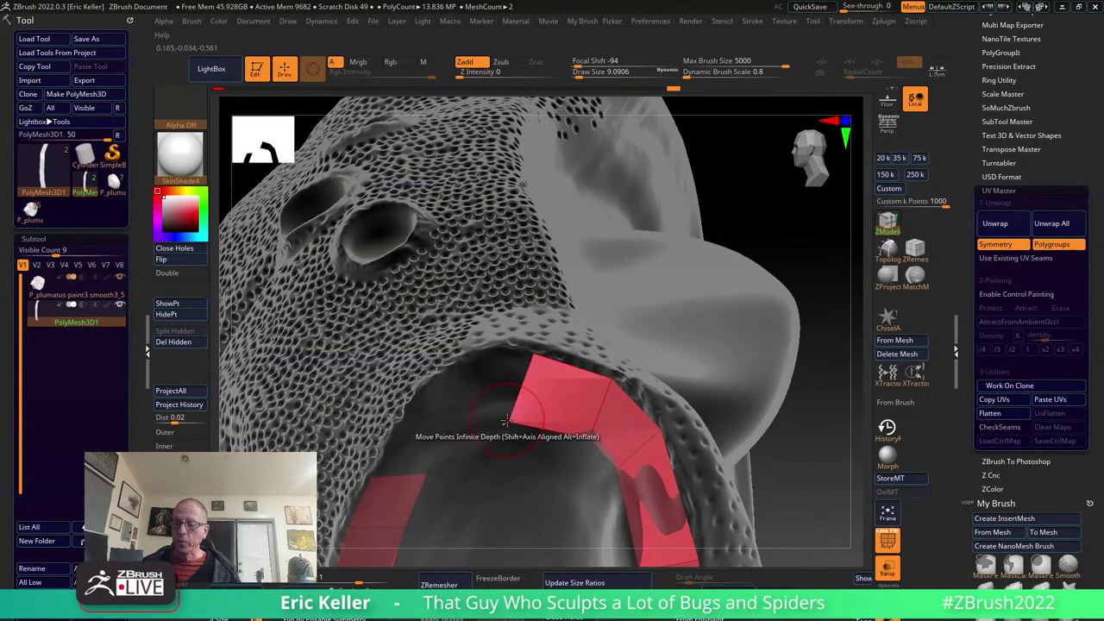
pyautogui.moveTo(539, 414); pyautogui.dragTo(473, 425)
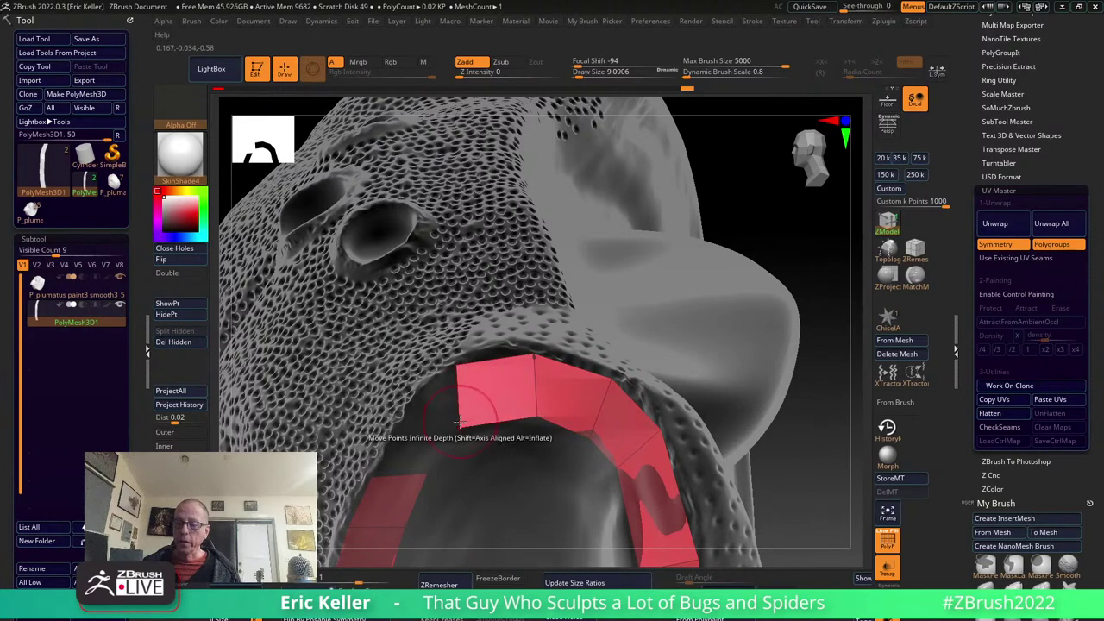
pyautogui.moveTo(474, 373); pyautogui.dragTo(423, 417)
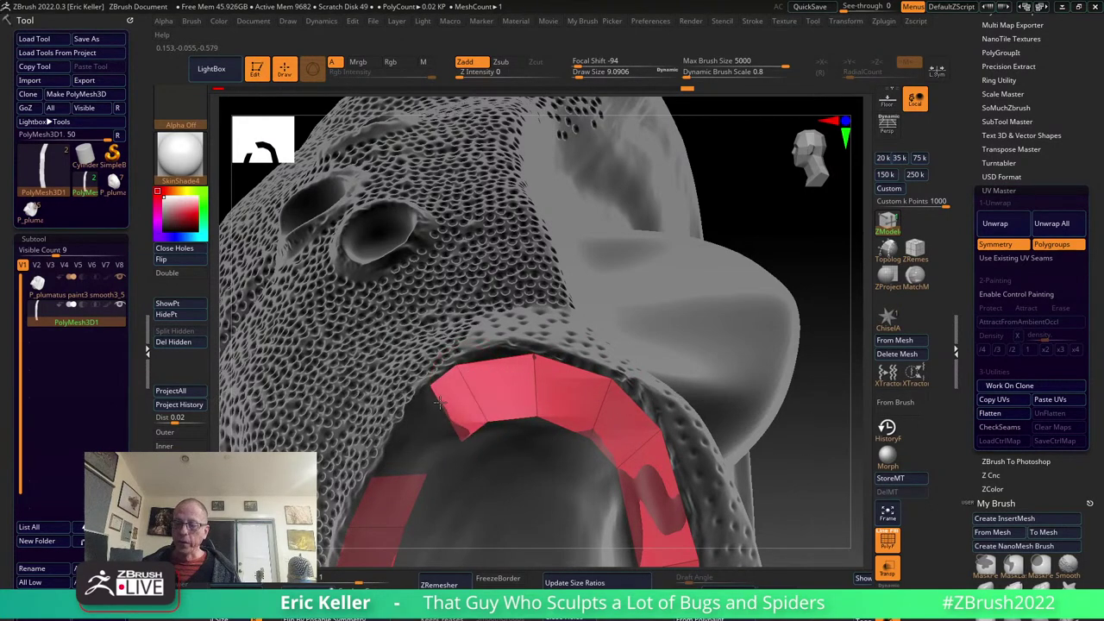
pyautogui.moveTo(823, 460); pyautogui.dragTo(357, 406)
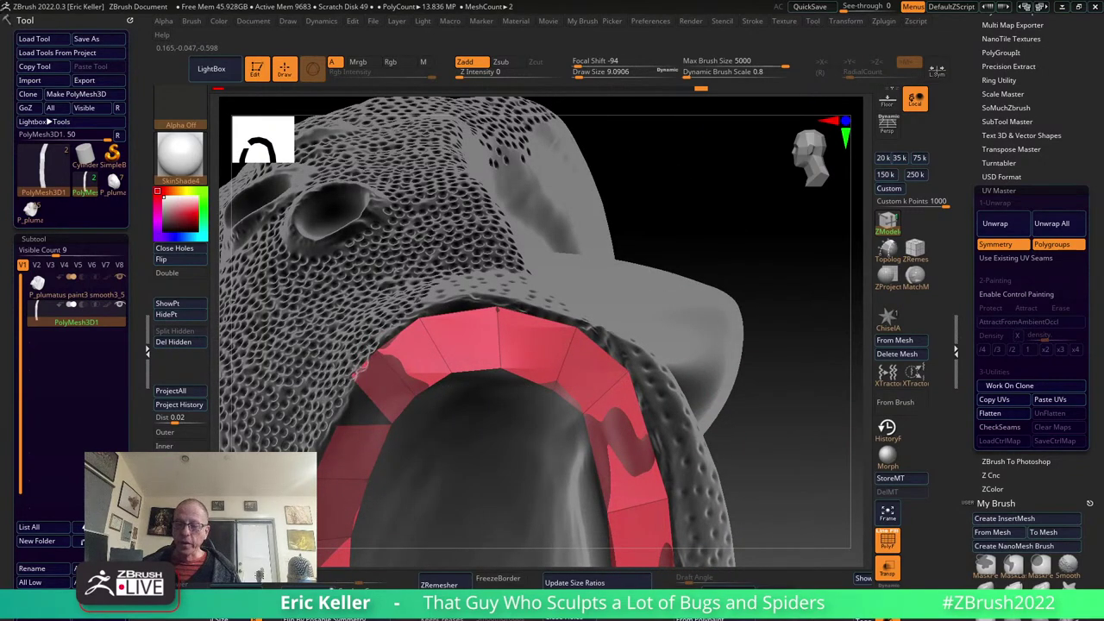
# Undo the last extruded face and close the gap with Bridge Two Edges.
pyautogui.hotkey('ctrl', 'z')
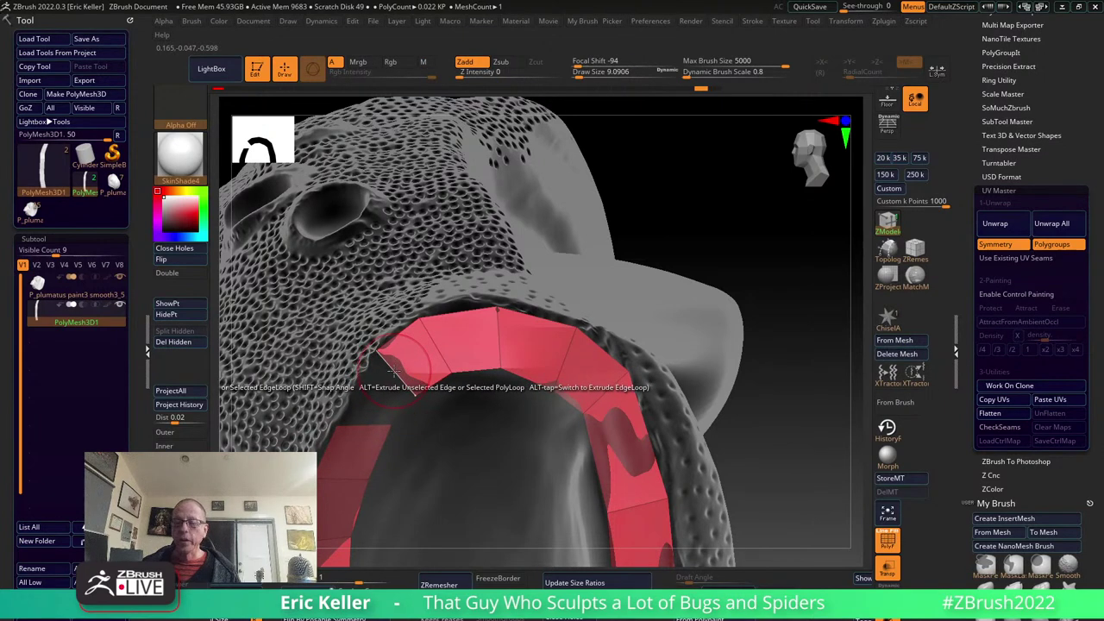
pyautogui.press('space')
pyautogui.click(267, 341)
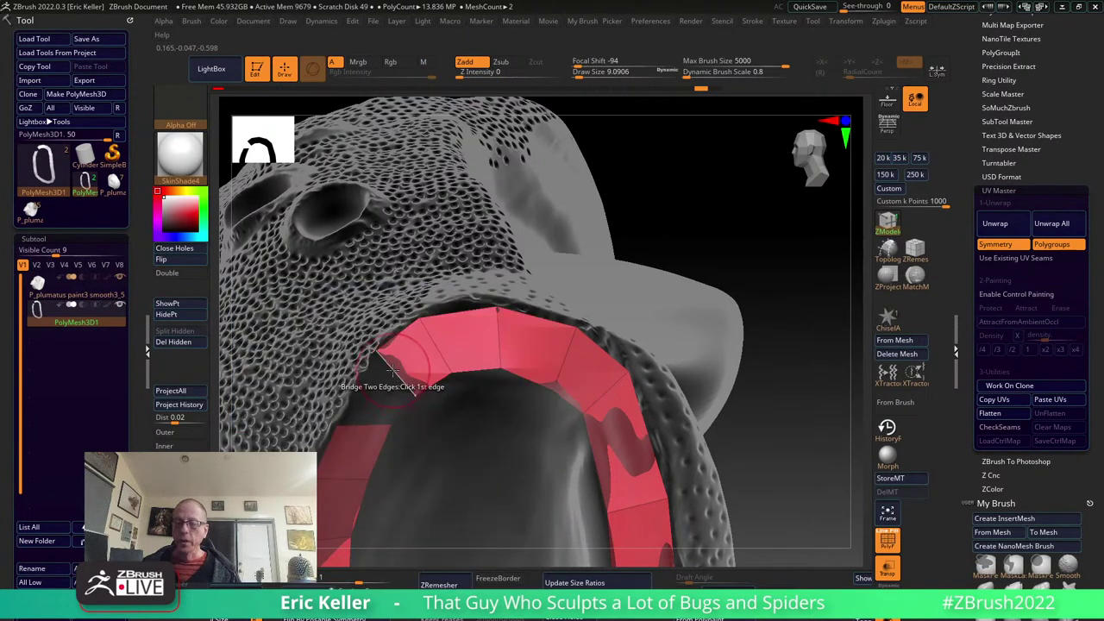
pyautogui.moveTo(362, 424)
pyautogui.mouseDown(button='right')
pyautogui.moveTo(512, 413)
pyautogui.moveTo(521, 369)
pyautogui.mouseUp(button='right')
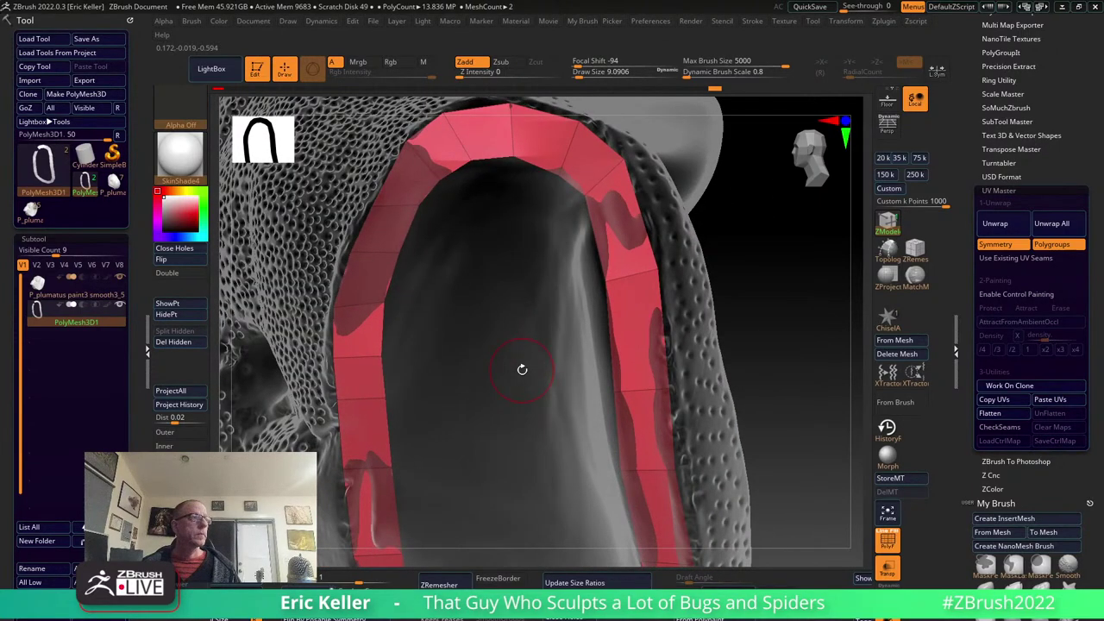
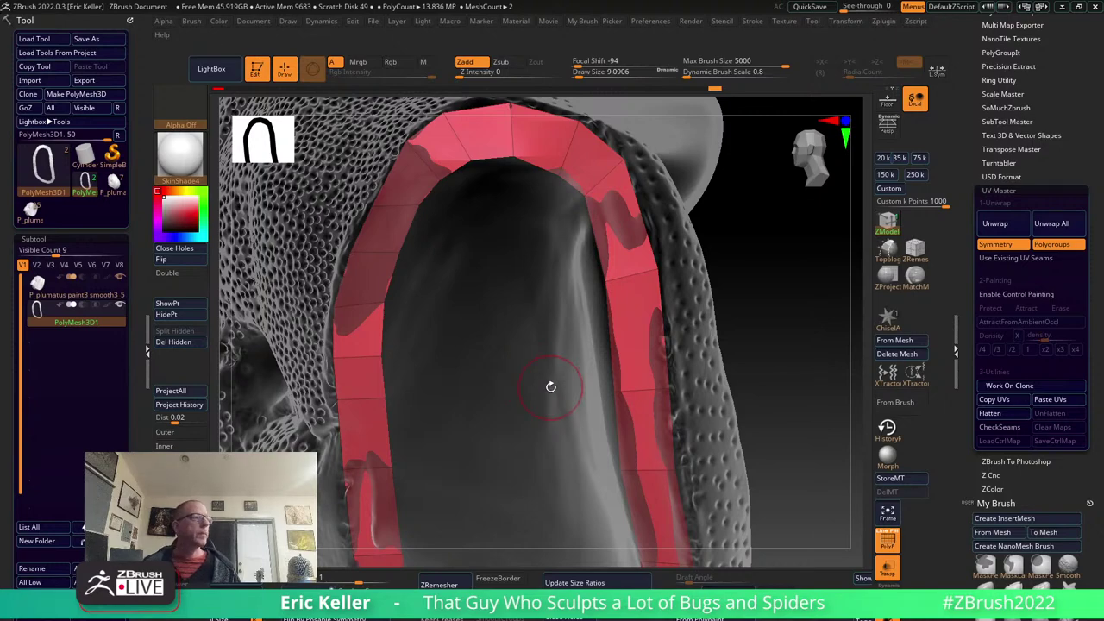
# Set the ZModeler edge action to Insert, then orbit around the red band to a front view.
pyautogui.moveTo(558, 416)
pyautogui.mouseDown(button='right')
pyautogui.moveTo(537, 394)
pyautogui.moveTo(547, 374)
pyautogui.moveTo(520, 359)
pyautogui.moveTo(526, 422)
pyautogui.mouseUp(button='right')
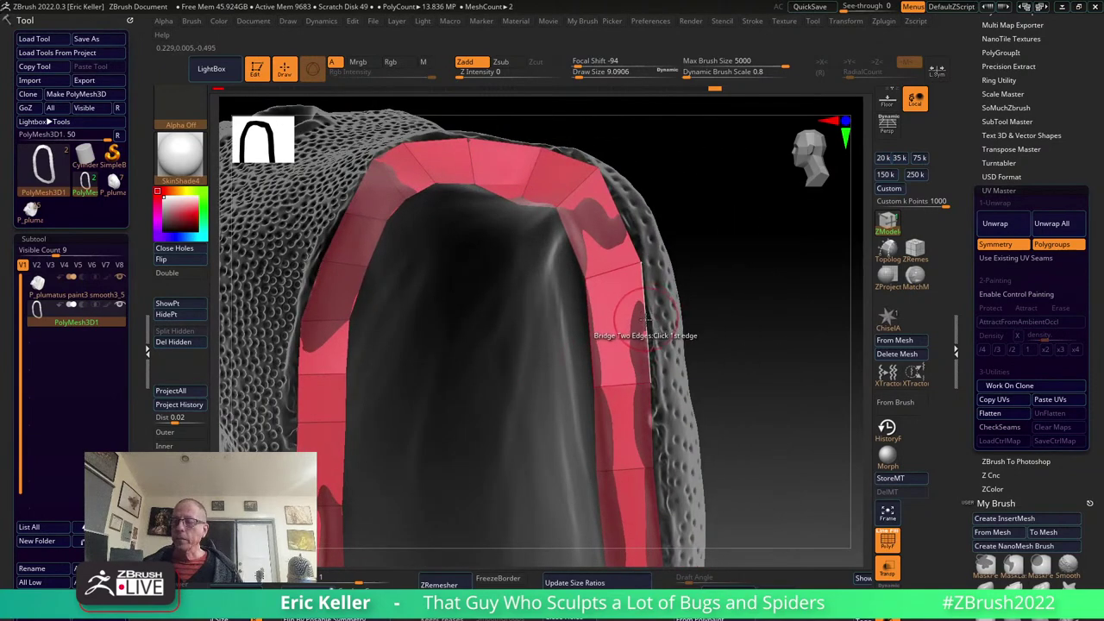
pyautogui.press('space')
pyautogui.click(621, 331)
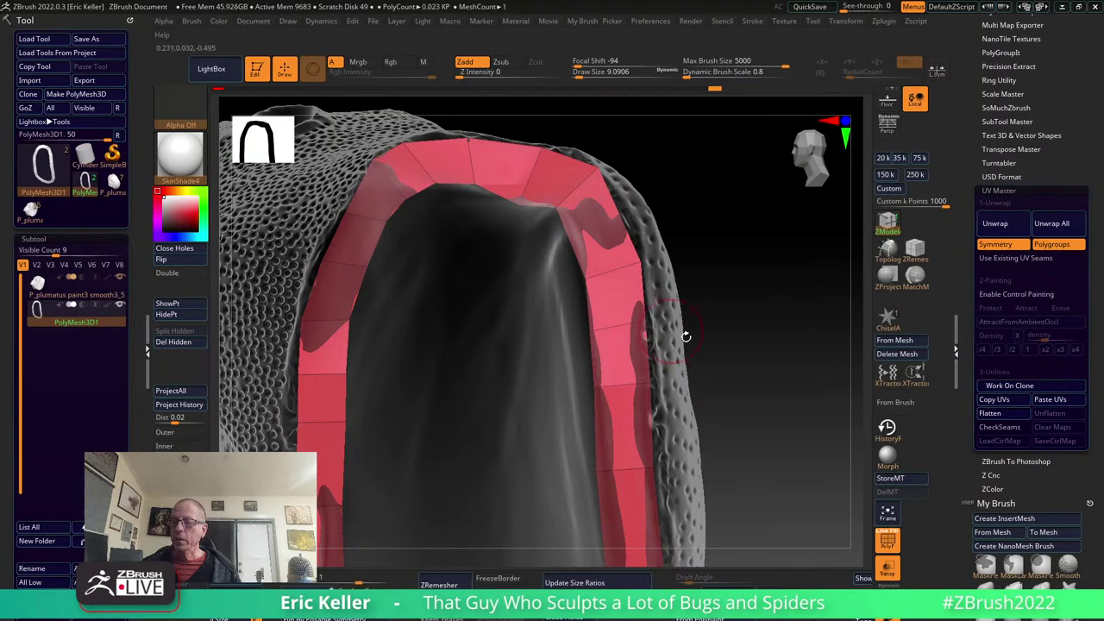
pyautogui.moveTo(686, 336)
pyautogui.mouseDown(button='right')
pyautogui.moveTo(739, 323)
pyautogui.moveTo(714, 363)
pyautogui.mouseUp(button='right')
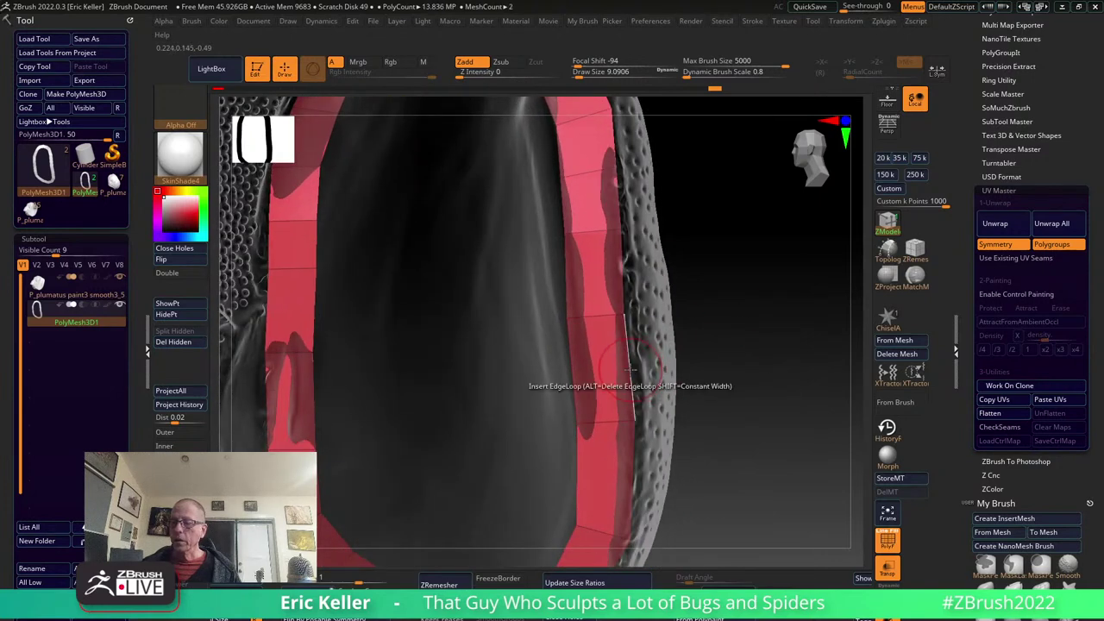
pyautogui.moveTo(689, 409); pyautogui.dragTo(631, 358, button='right')
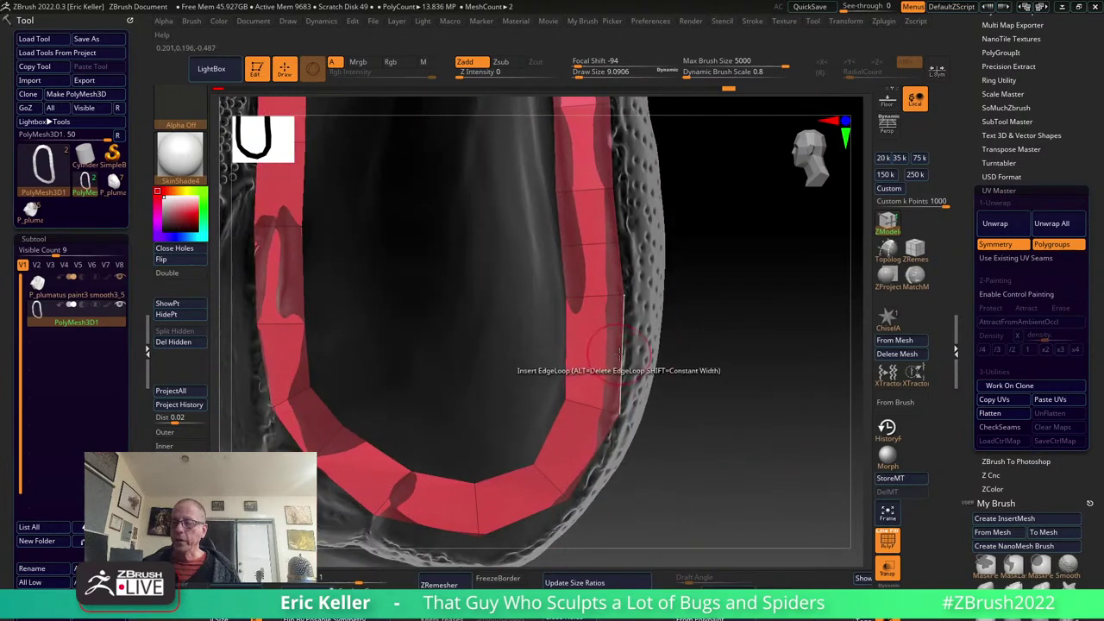
pyautogui.moveTo(721, 389); pyautogui.dragTo(678, 446, button='right')
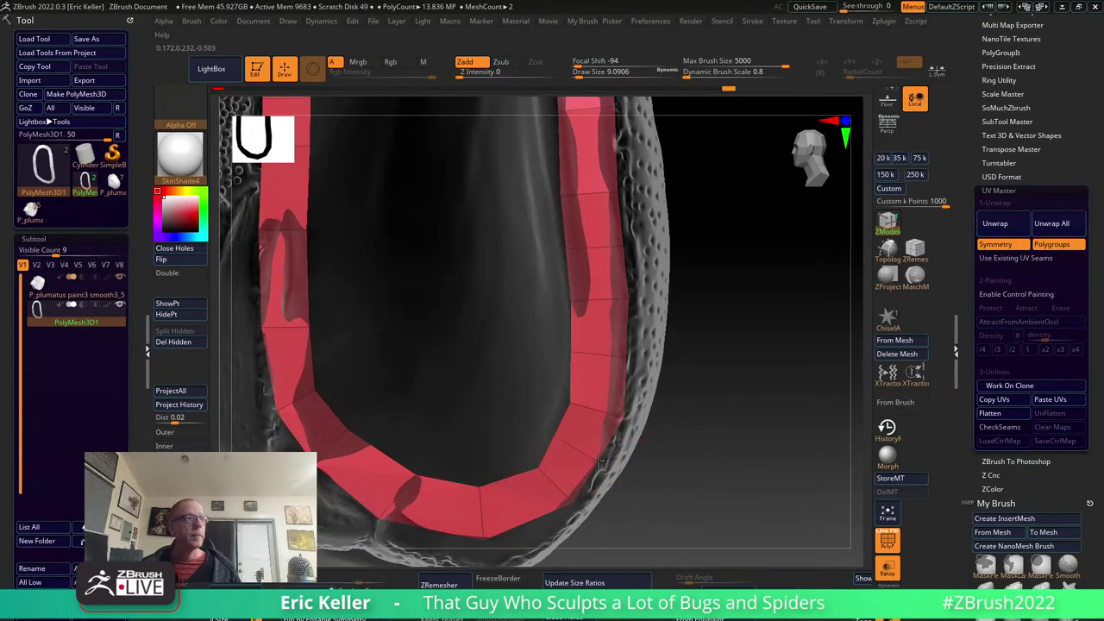
pyautogui.moveTo(725, 414)
pyautogui.mouseDown(button='right')
pyautogui.moveTo(732, 463)
pyautogui.moveTo(614, 349)
pyautogui.moveTo(815, 379)
pyautogui.mouseUp(button='right')
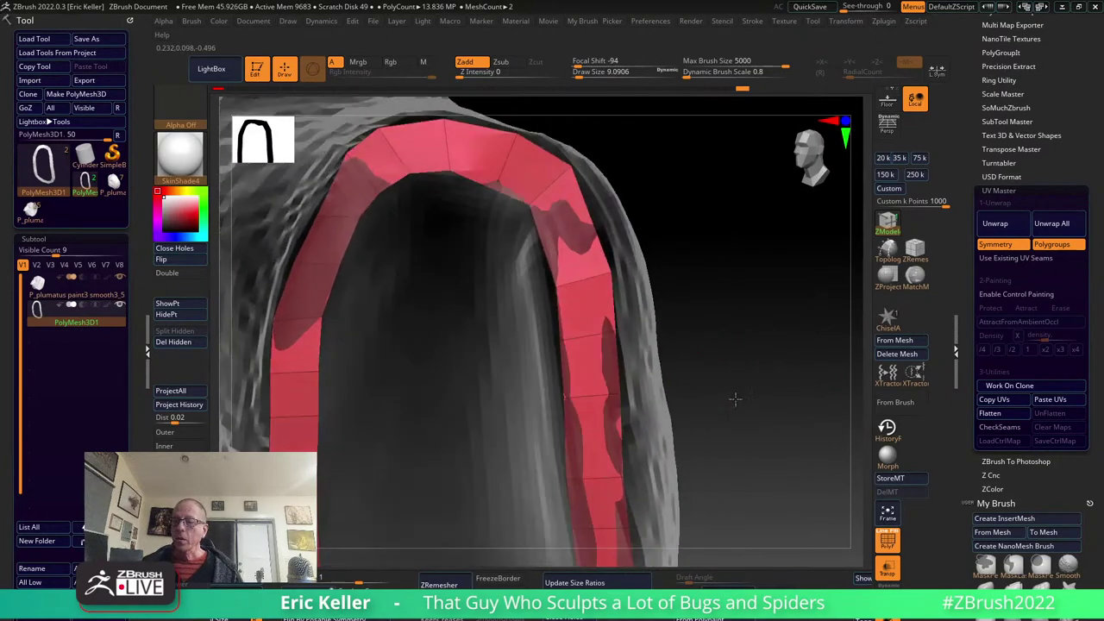
pyautogui.moveTo(740, 176)
pyautogui.mouseDown(button='right')
pyautogui.moveTo(641, 148)
pyautogui.moveTo(685, 298)
pyautogui.moveTo(790, 333)
pyautogui.moveTo(771, 273)
pyautogui.moveTo(752, 366)
pyautogui.moveTo(626, 359)
pyautogui.moveTo(733, 383)
pyautogui.moveTo(607, 259)
pyautogui.mouseUp(button='right')
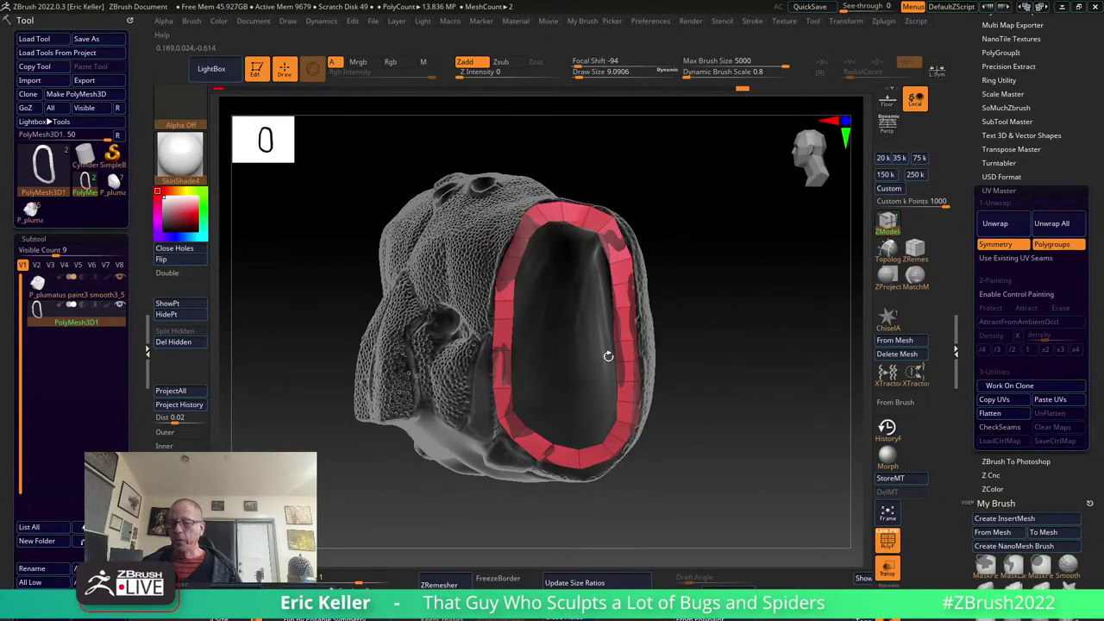
pyautogui.moveTo(608, 355)
pyautogui.mouseDown(button='right')
pyautogui.moveTo(728, 431)
pyautogui.moveTo(714, 447)
pyautogui.mouseUp(button='right')
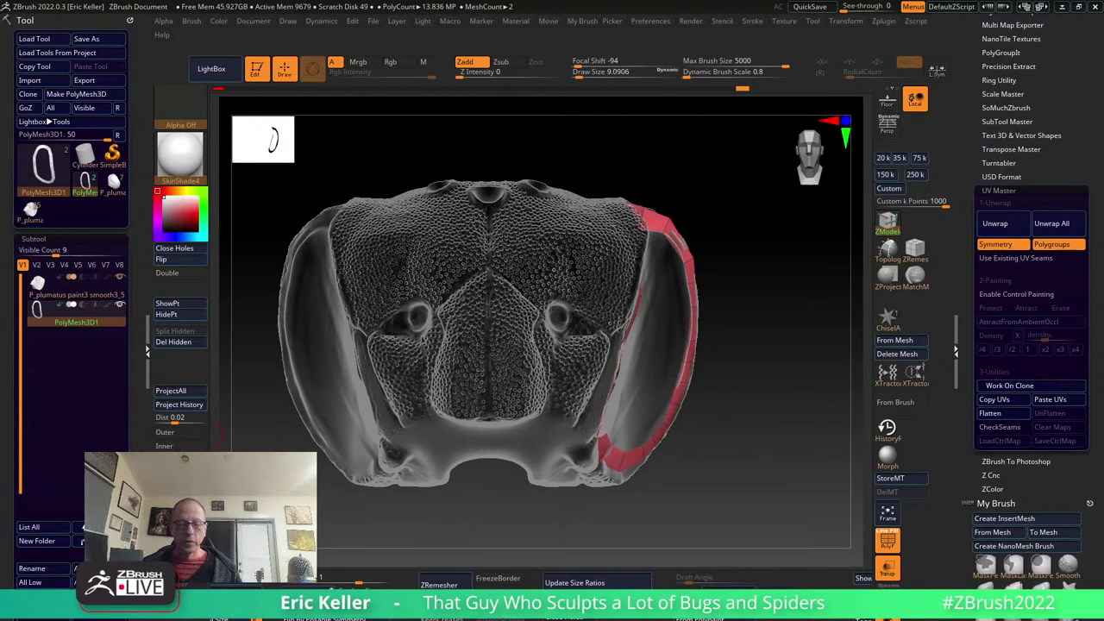
# Apply Modify Topology > Mirror And Weld to copy the red ring to the other socket, then check both sides.
pyautogui.scroll(-5, 142, 322)
pyautogui.scroll(-5, 142, 322)
pyautogui.scroll(-5, 142, 322)
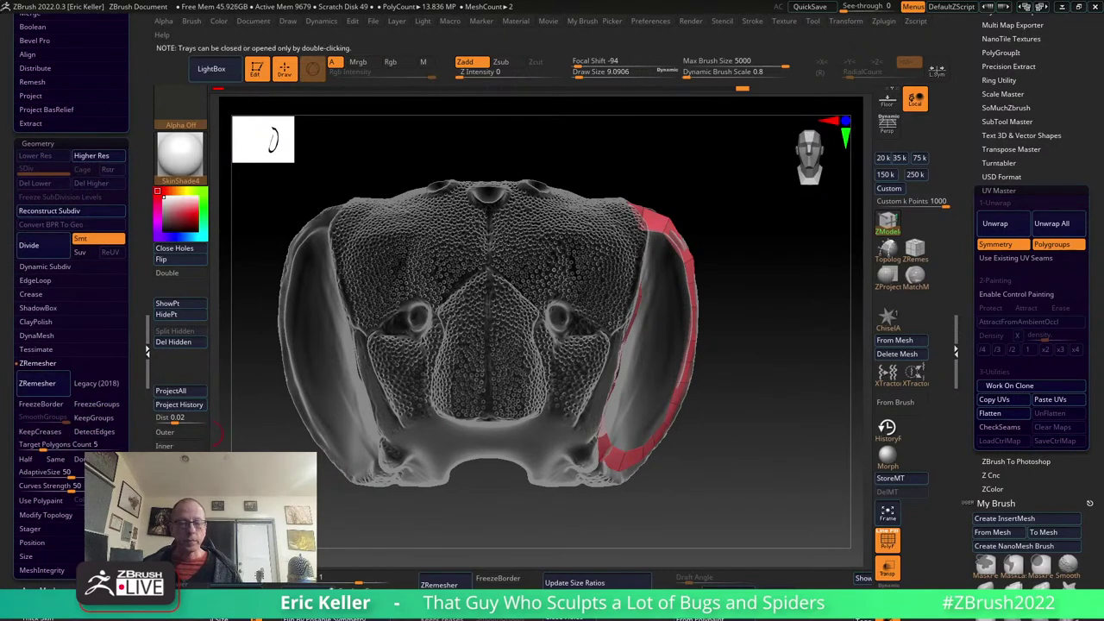
pyautogui.click(77, 516)
pyautogui.scroll(-3, 45, 333)
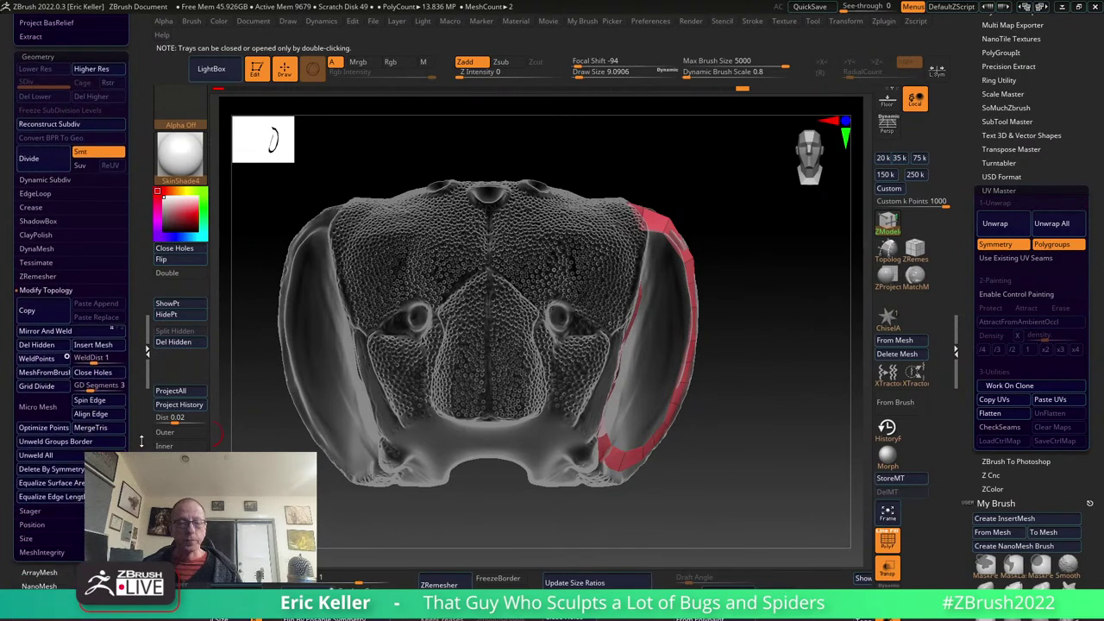
pyautogui.scroll(-2, 45, 333)
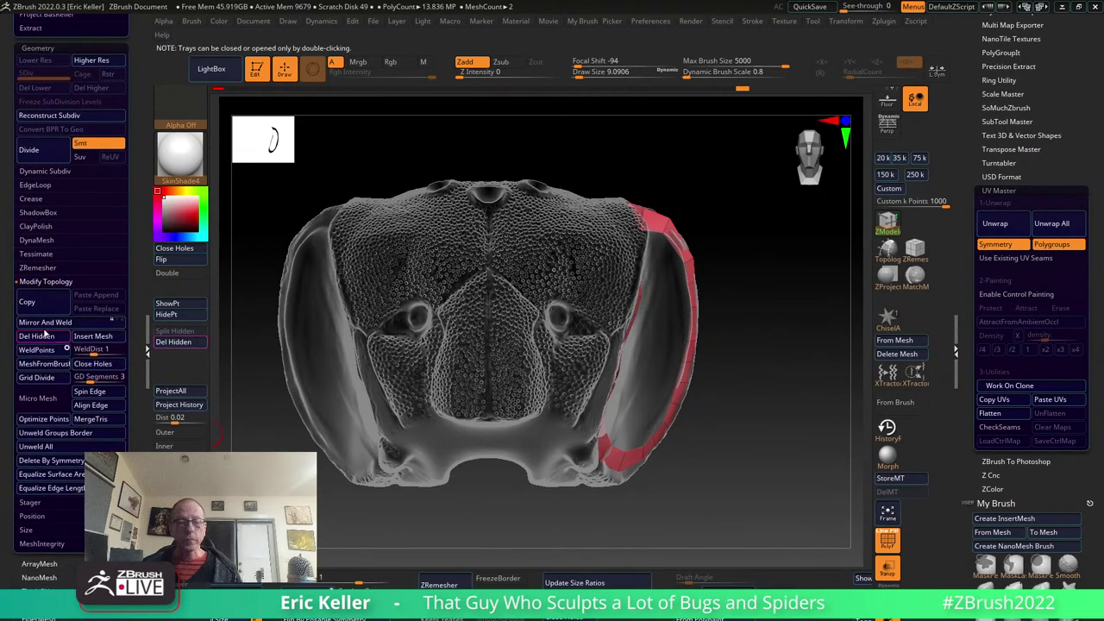
pyautogui.click(94, 325)
pyautogui.moveTo(259, 397); pyautogui.dragTo(544, 335)
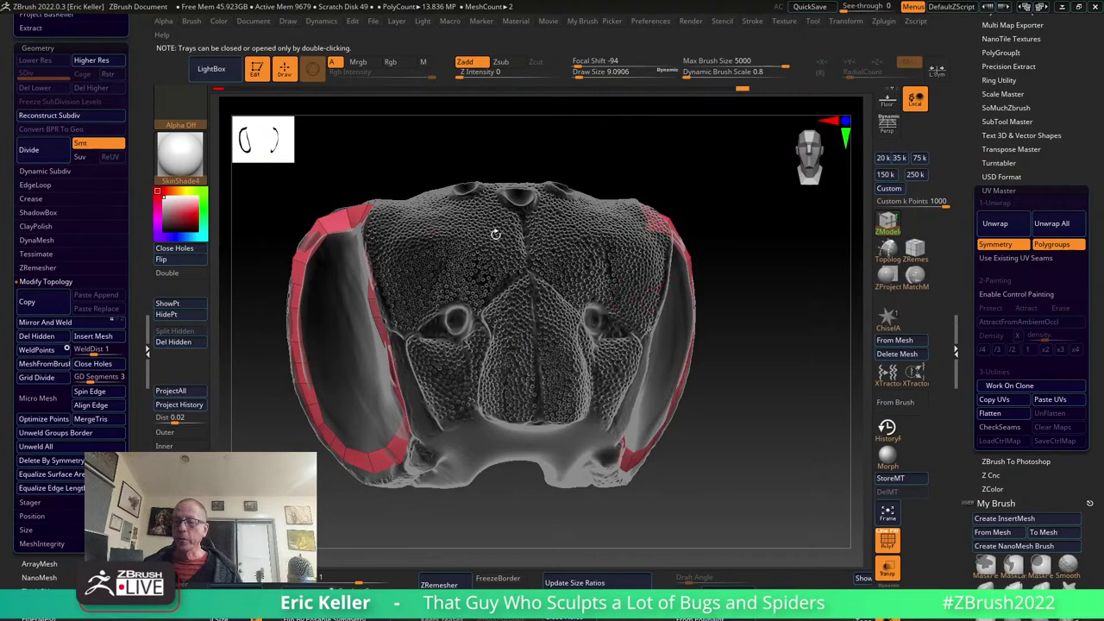
pyautogui.moveTo(695, 362); pyautogui.dragTo(494, 283)
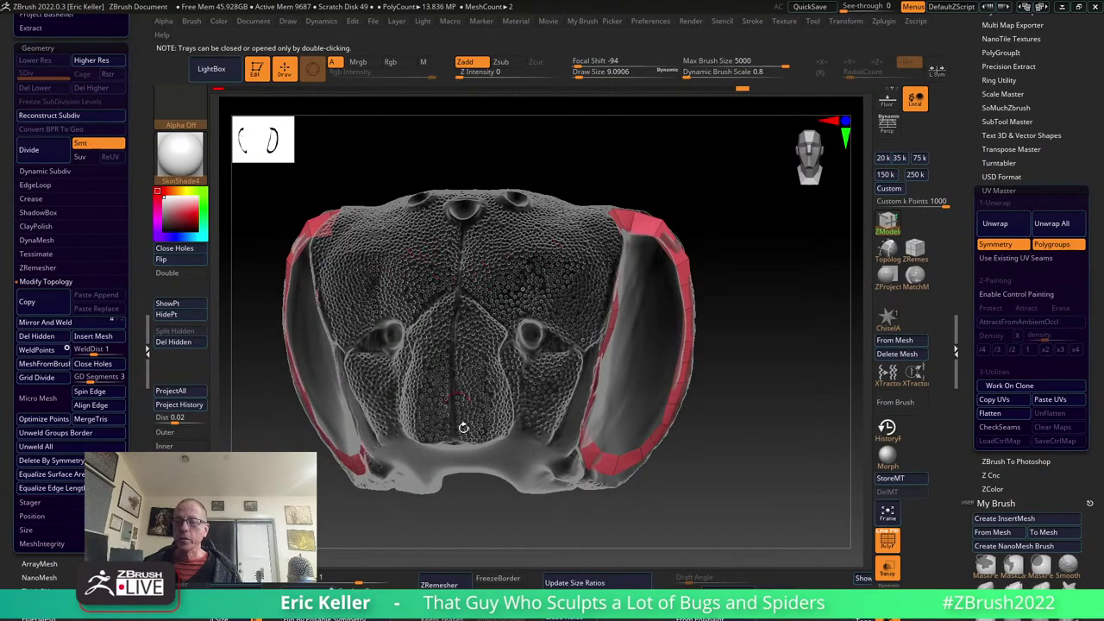
pyautogui.moveTo(464, 427); pyautogui.dragTo(609, 285)
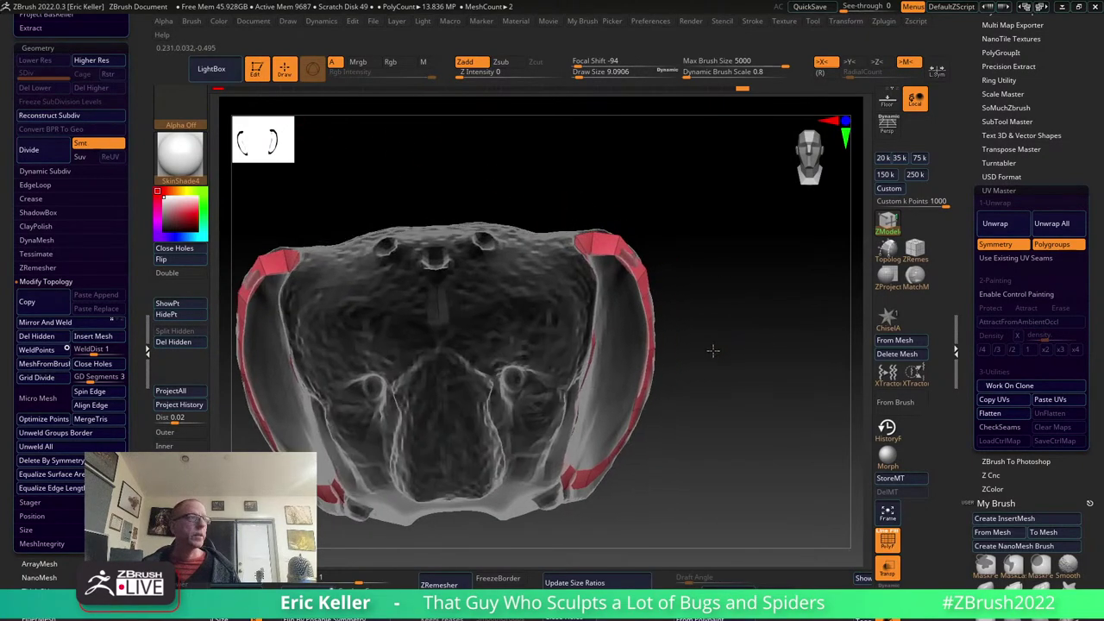
pyautogui.moveTo(755, 320)
pyautogui.mouseDown()
pyautogui.moveTo(707, 385)
pyautogui.moveTo(768, 394)
pyautogui.moveTo(702, 353)
pyautogui.moveTo(805, 338)
pyautogui.moveTo(757, 353)
pyautogui.moveTo(788, 330)
pyautogui.moveTo(771, 323)
pyautogui.moveTo(794, 293)
pyautogui.moveTo(766, 283)
pyautogui.moveTo(745, 321)
pyautogui.moveTo(805, 293)
pyautogui.moveTo(757, 326)
pyautogui.mouseUp()
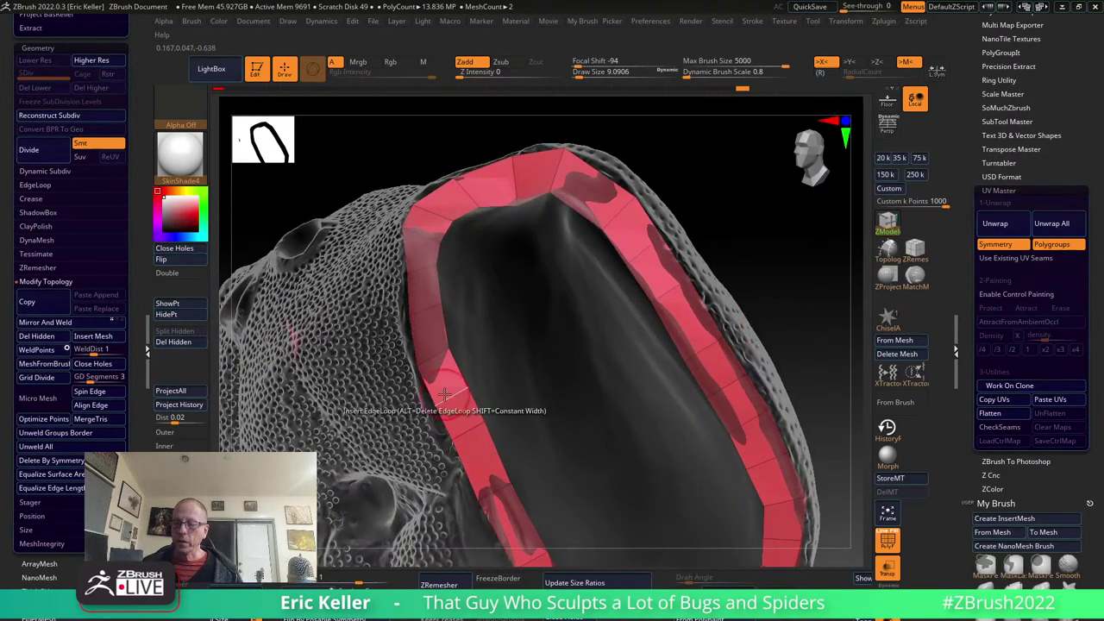
# Orbit around the red-rimmed eye opening to get a side view of the socket ring's inner edge.
pyautogui.moveTo(751, 237); pyautogui.dragTo(655, 327)
pyautogui.moveTo(750, 284)
pyautogui.mouseDown()
pyautogui.moveTo(740, 256)
pyautogui.moveTo(762, 298)
pyautogui.moveTo(736, 298)
pyautogui.mouseUp()
pyautogui.moveTo(604, 263); pyautogui.dragTo(660, 339)
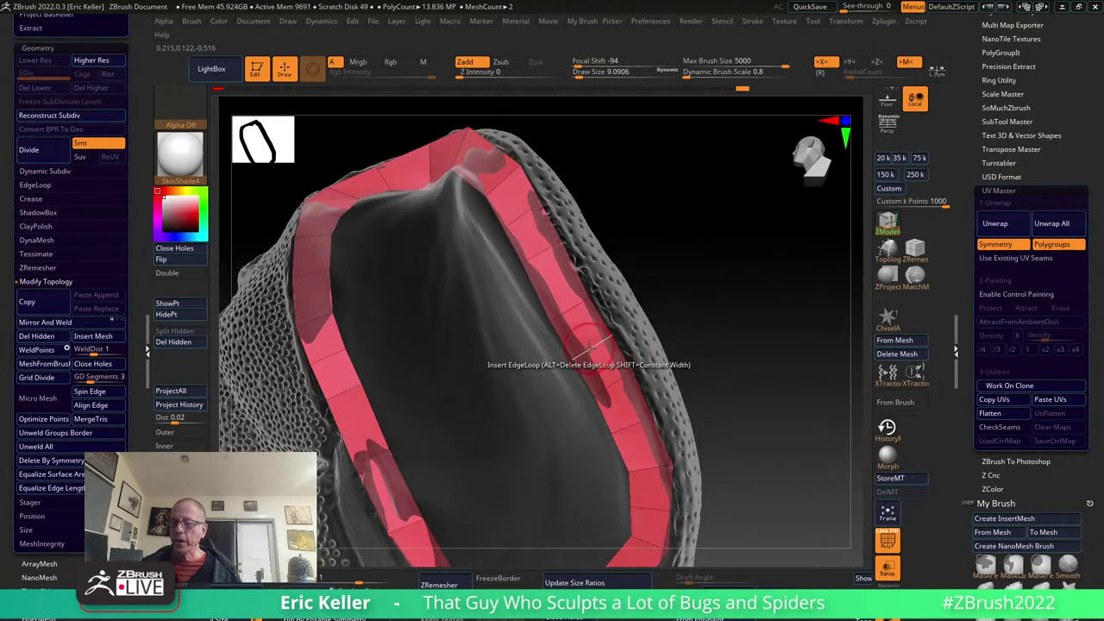
pyautogui.press('space')
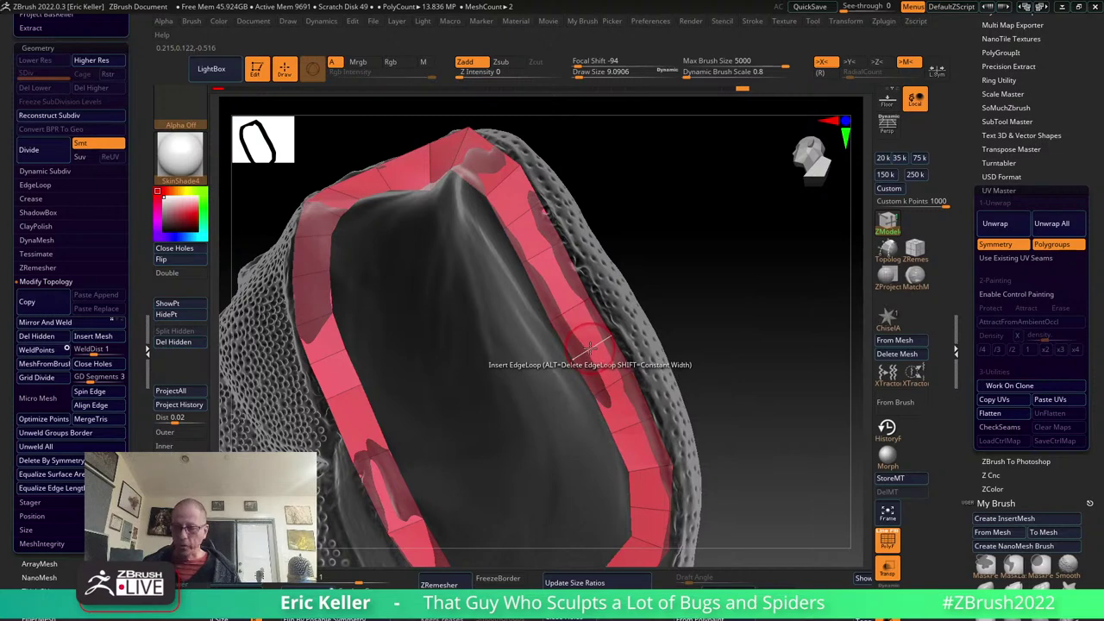
pyautogui.moveTo(696, 290)
pyautogui.mouseDown()
pyautogui.moveTo(699, 327)
pyautogui.moveTo(360, 333)
pyautogui.mouseUp()
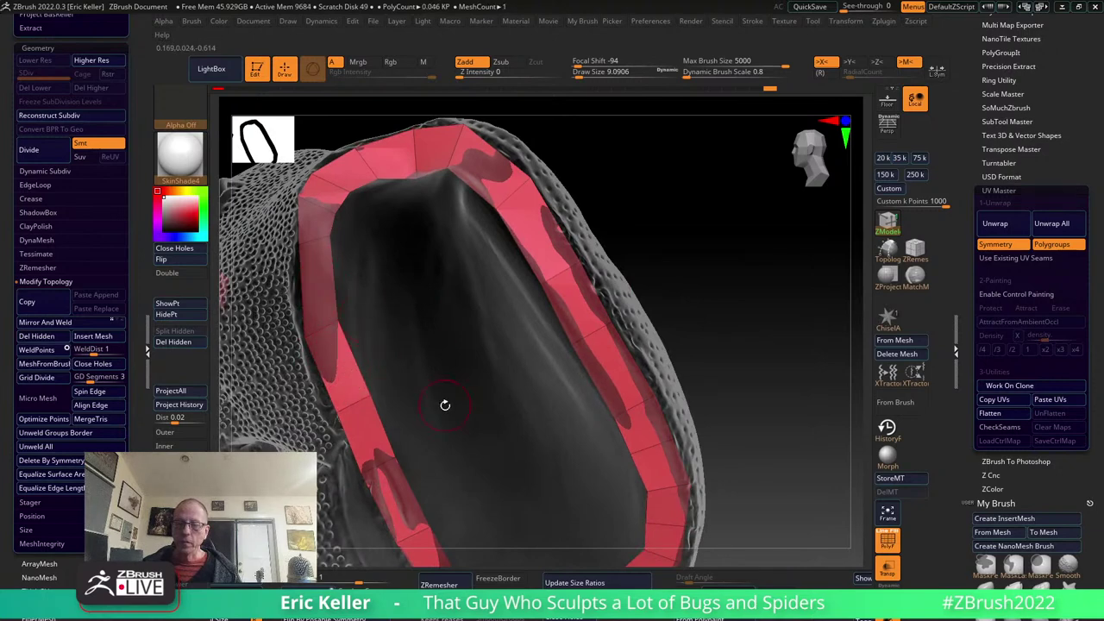
pyautogui.moveTo(444, 402); pyautogui.dragTo(528, 448)
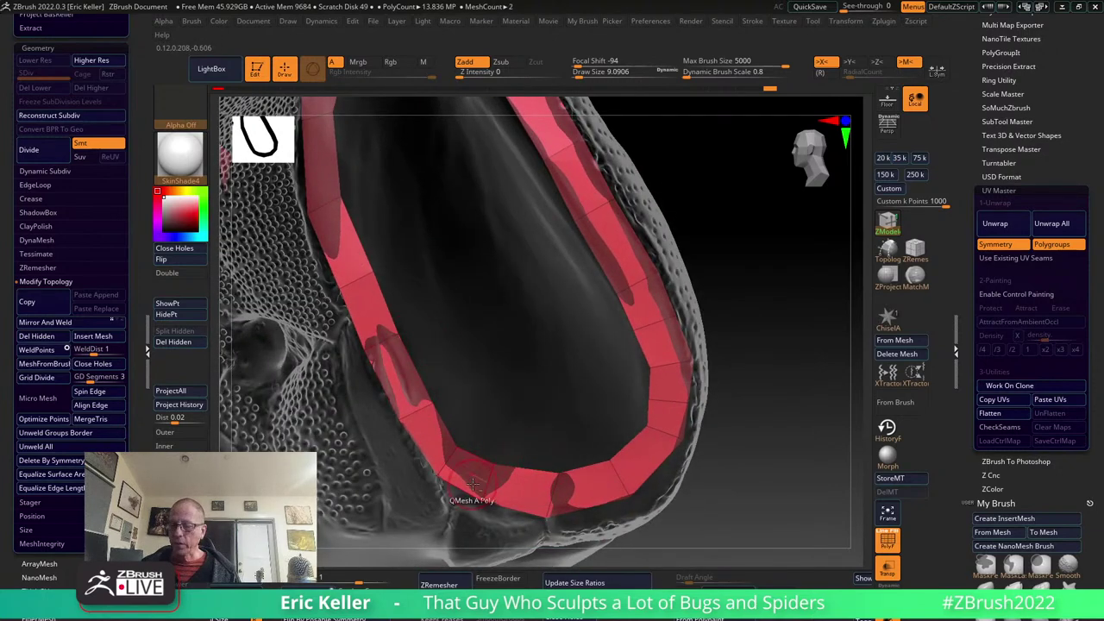
pyautogui.moveTo(517, 368); pyautogui.dragTo(613, 454)
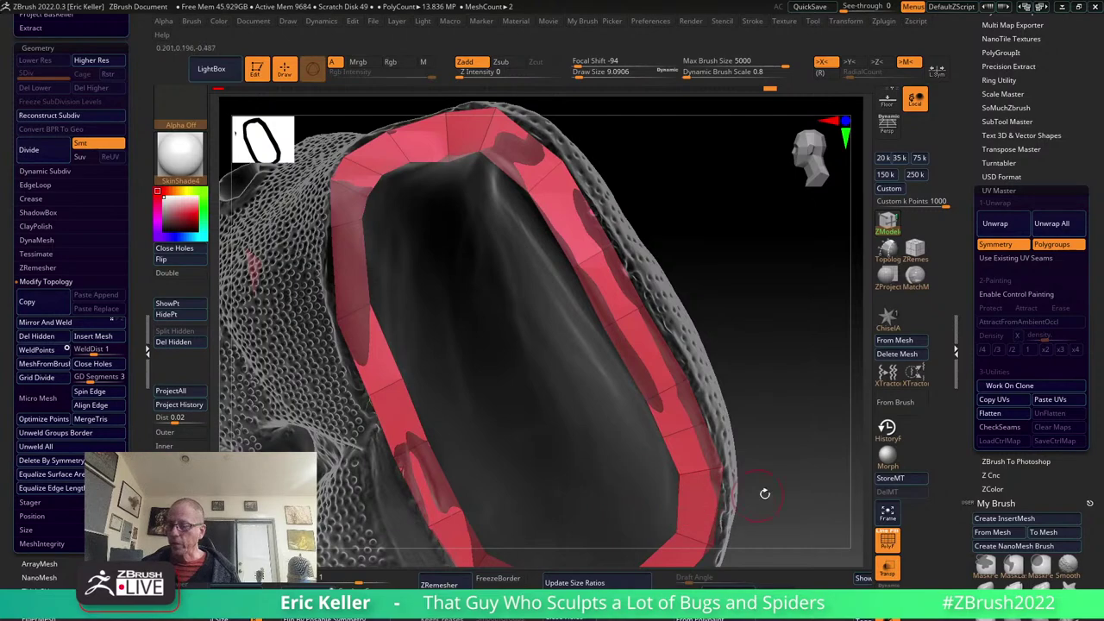
pyautogui.moveTo(764, 493)
pyautogui.mouseDown()
pyautogui.moveTo(764, 391)
pyautogui.moveTo(669, 307)
pyautogui.mouseUp()
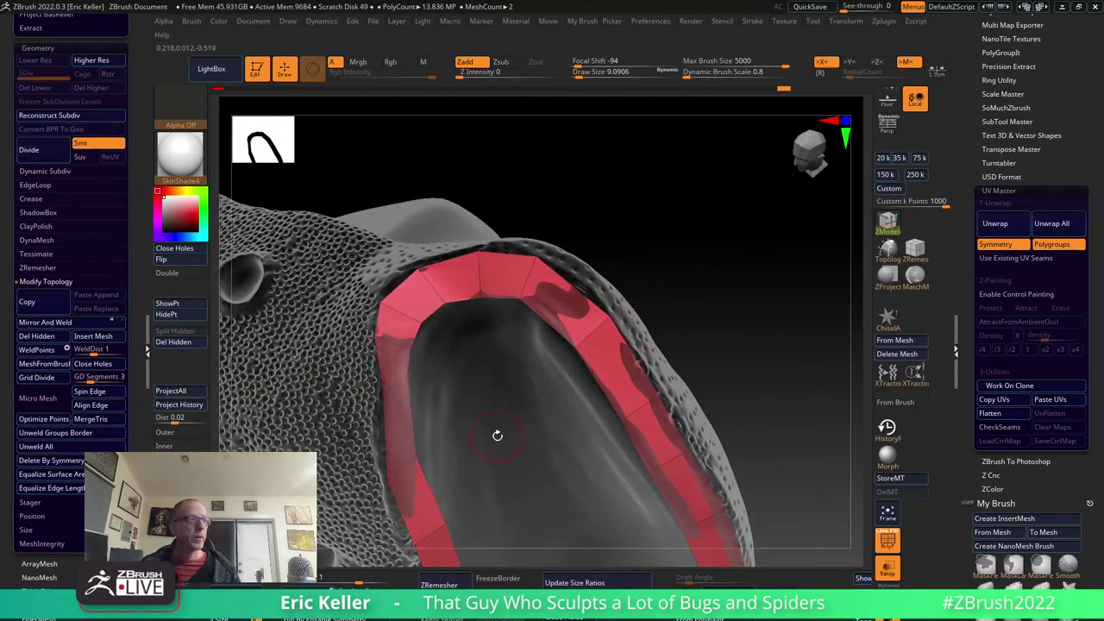
pyautogui.moveTo(497, 435)
pyautogui.mouseDown()
pyautogui.moveTo(570, 389)
pyautogui.moveTo(658, 387)
pyautogui.moveTo(674, 399)
pyautogui.moveTo(520, 389)
pyautogui.mouseUp()
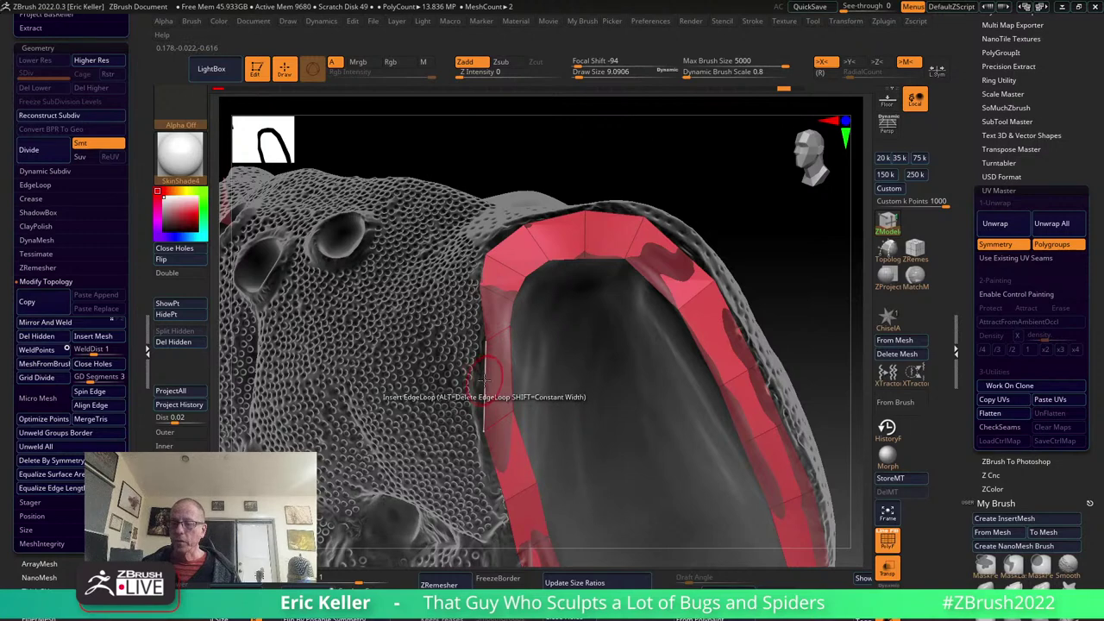
# Switch the edge action to Extrude and pull a square patch from the ring's inner edge onto the face.
pyautogui.press('space')
pyautogui.click(370, 420)
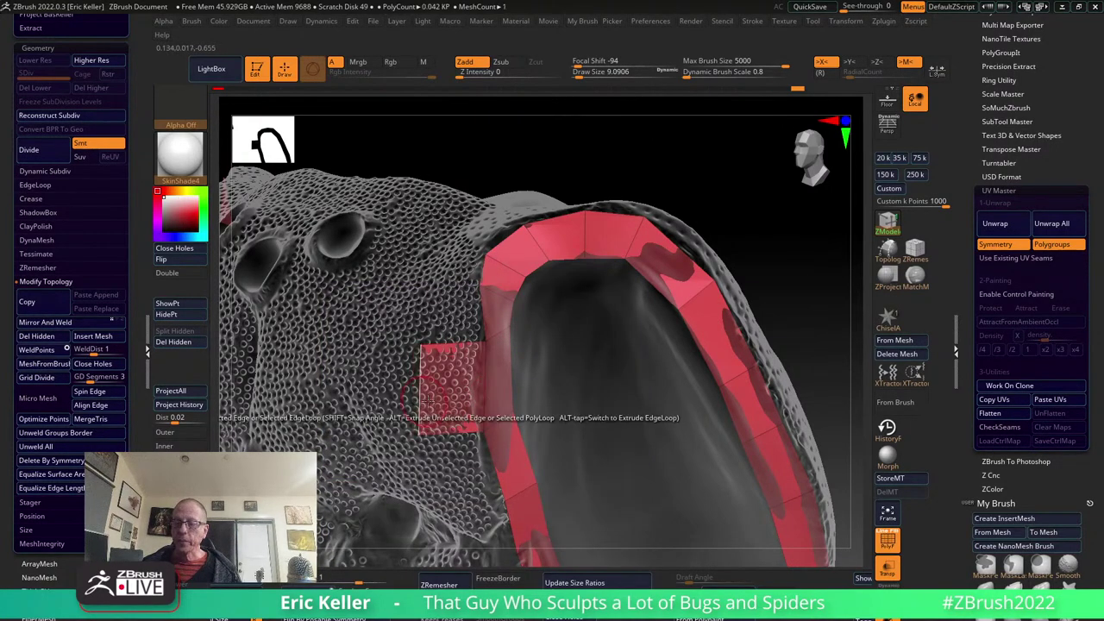
pyautogui.moveTo(596, 371)
pyautogui.mouseDown()
pyautogui.moveTo(583, 233)
pyautogui.moveTo(685, 254)
pyautogui.moveTo(641, 227)
pyautogui.moveTo(653, 283)
pyautogui.moveTo(514, 246)
pyautogui.mouseUp()
pyautogui.moveTo(641, 249)
pyautogui.mouseDown()
pyautogui.moveTo(840, 308)
pyautogui.moveTo(569, 220)
pyautogui.mouseUp()
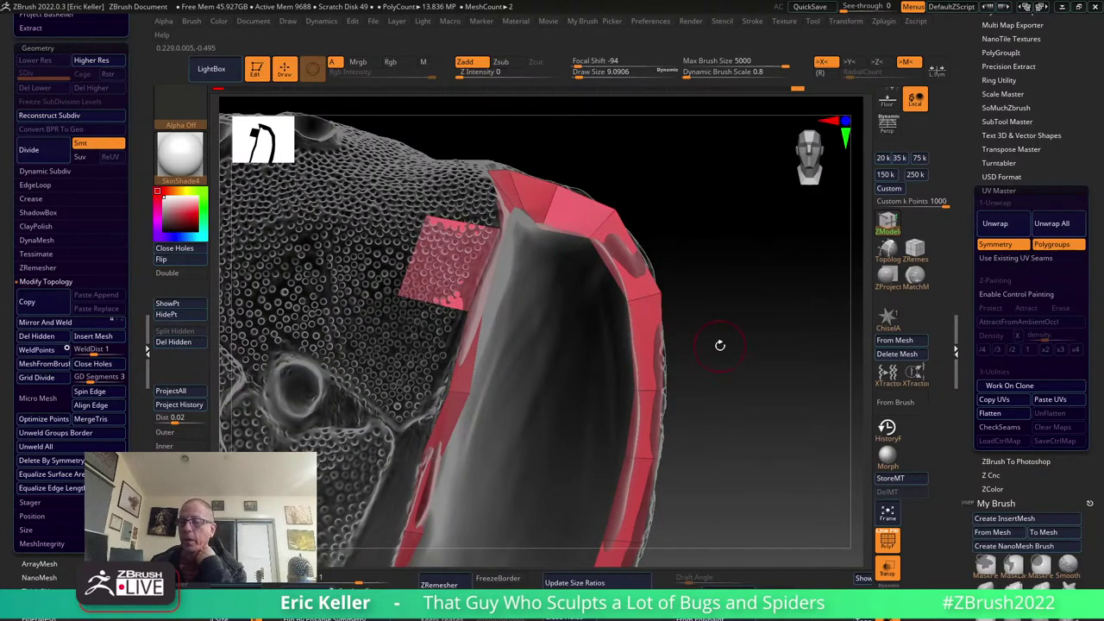
pyautogui.moveTo(720, 345)
pyautogui.mouseDown()
pyautogui.moveTo(751, 347)
pyautogui.moveTo(725, 319)
pyautogui.mouseUp()
pyautogui.moveTo(730, 360)
pyautogui.mouseDown()
pyautogui.moveTo(754, 389)
pyautogui.moveTo(270, 394)
pyautogui.mouseUp()
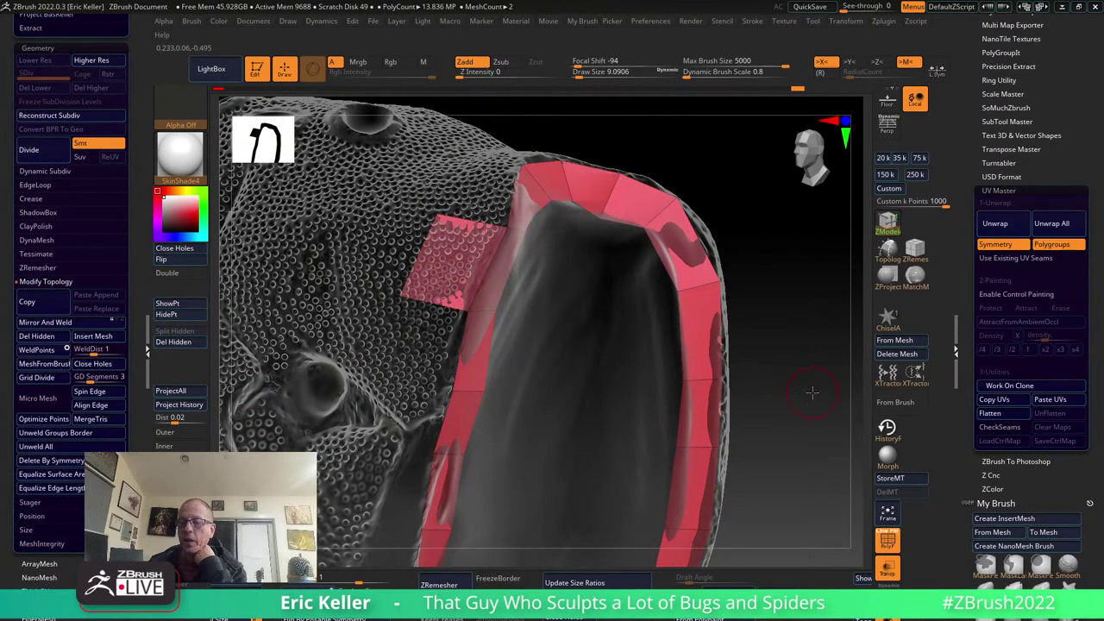
pyautogui.moveTo(811, 393); pyautogui.dragTo(184, 415)
# Collapse the Polygroups options in the Tool palette.
pyautogui.scroll(-5, 142, 426)
pyautogui.scroll(-5, 142, 426)
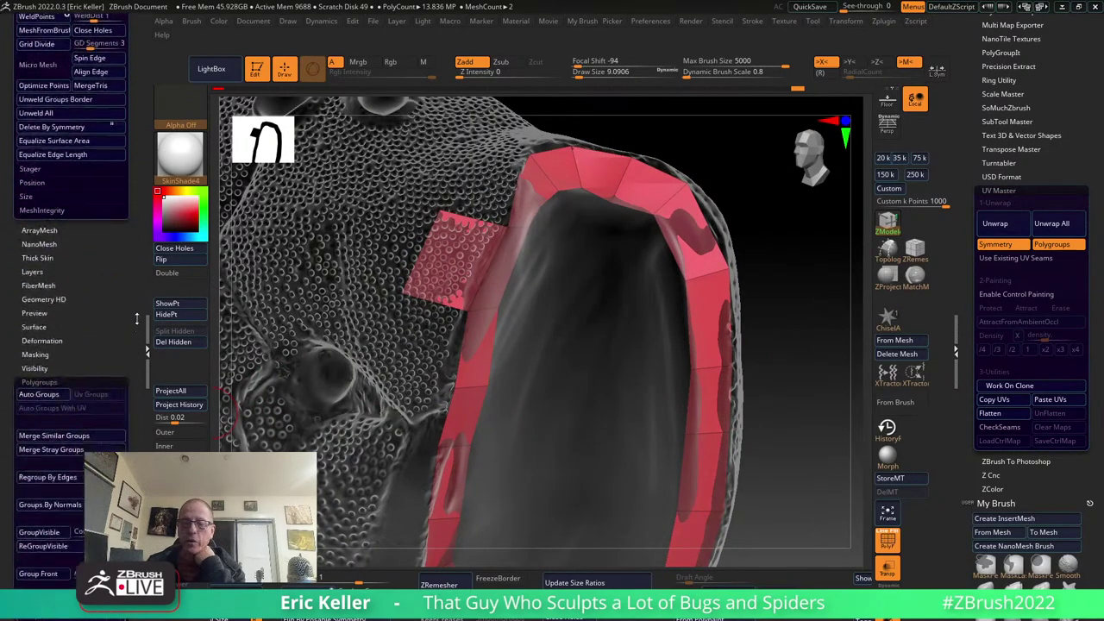
pyautogui.scroll(-3, 142, 426)
pyautogui.moveTo(801, 419); pyautogui.dragTo(635, 338)
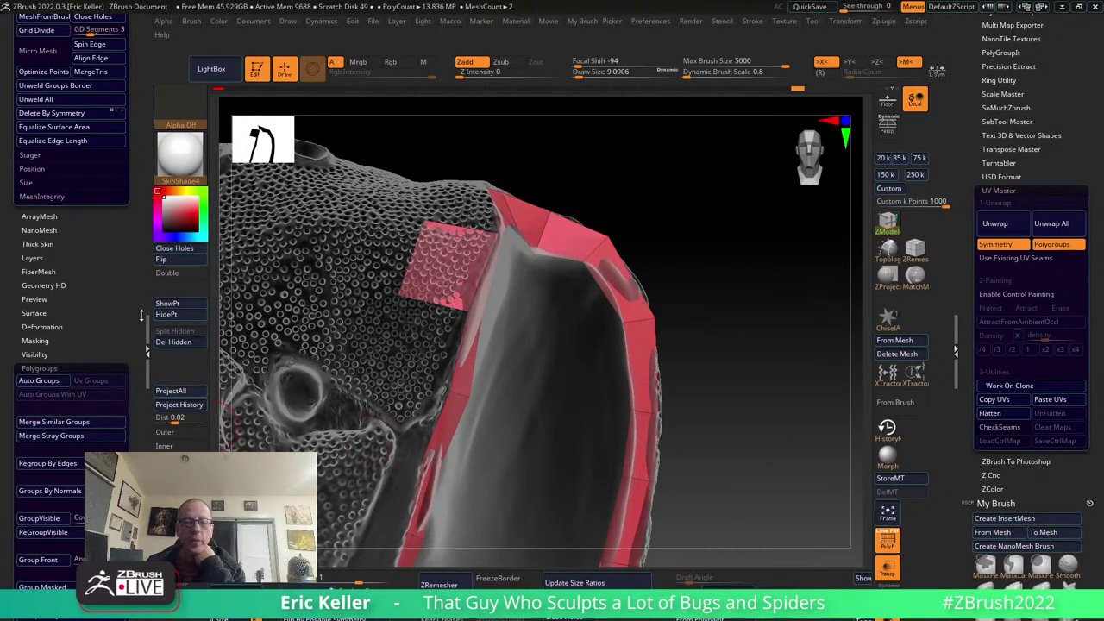
pyautogui.scroll(2, 142, 315)
pyautogui.click(86, 399)
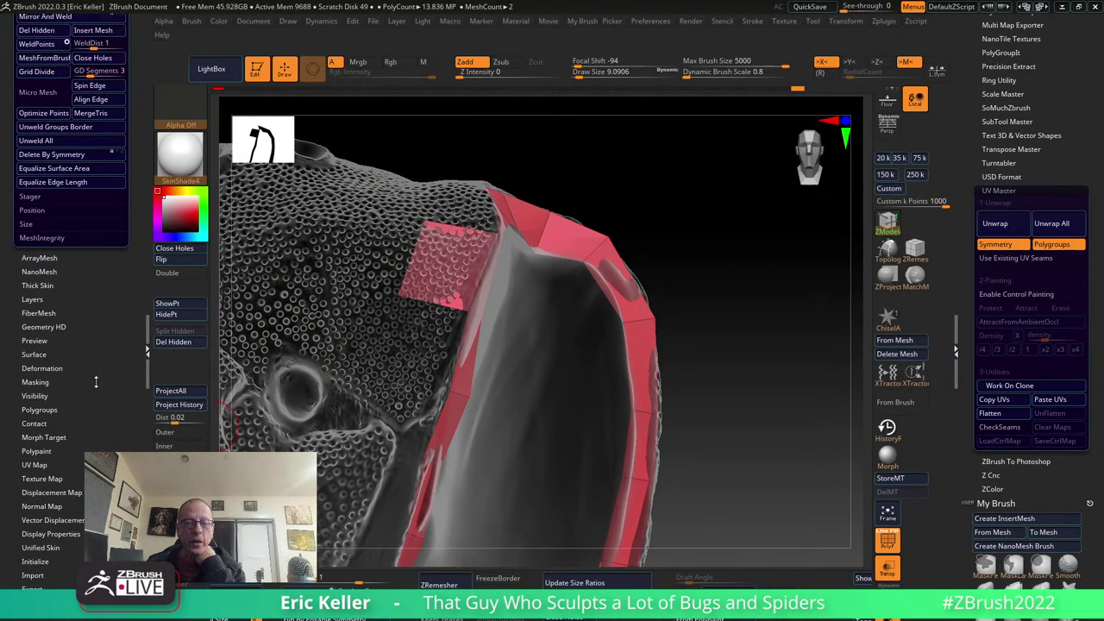
pyautogui.moveTo(92, 413); pyautogui.dragTo(86, 428)
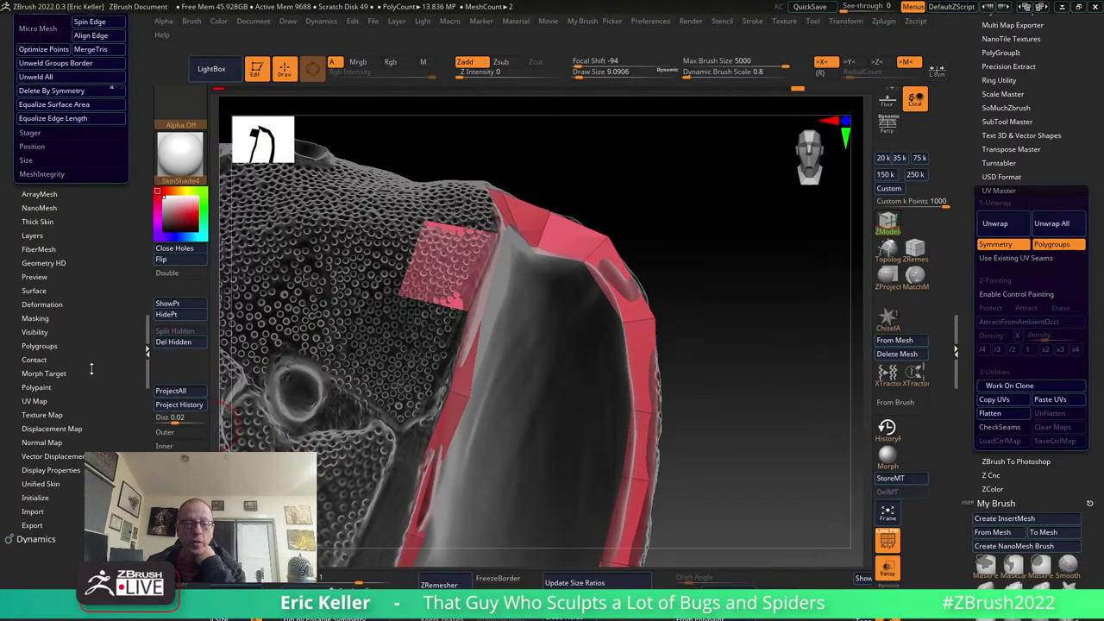
# Collapse the Subtool list and open the Geometry > Dynamic Subdiv settings.
pyautogui.scroll(3, 86, 429)
pyautogui.scroll(2, 85, 429)
pyautogui.scroll(2, 86, 429)
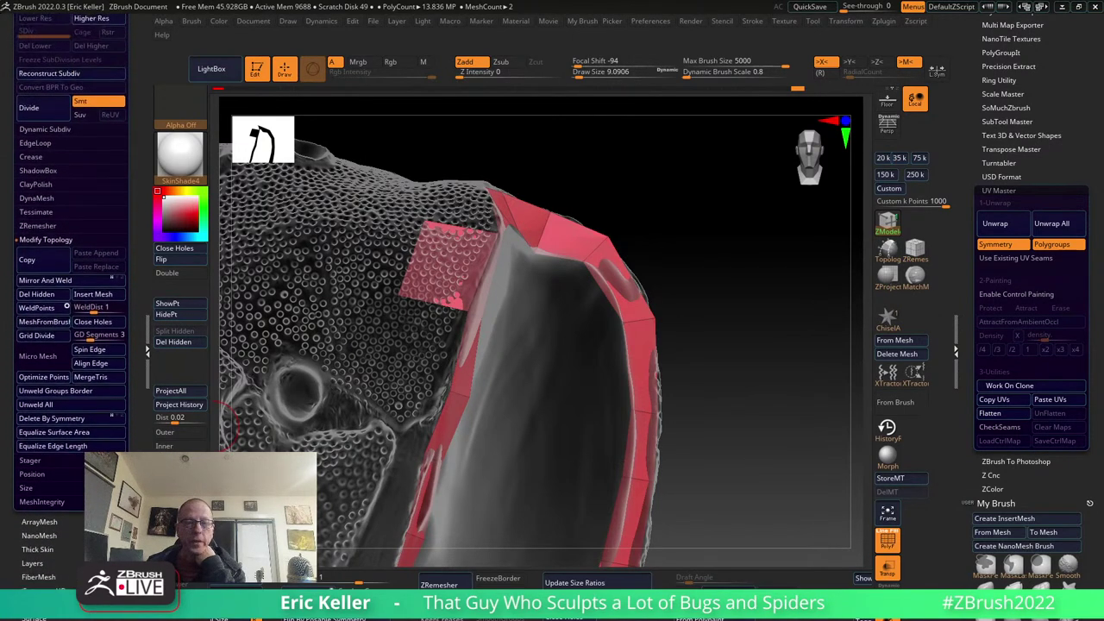
pyautogui.scroll(3, 85, 428)
pyautogui.scroll(1, 86, 429)
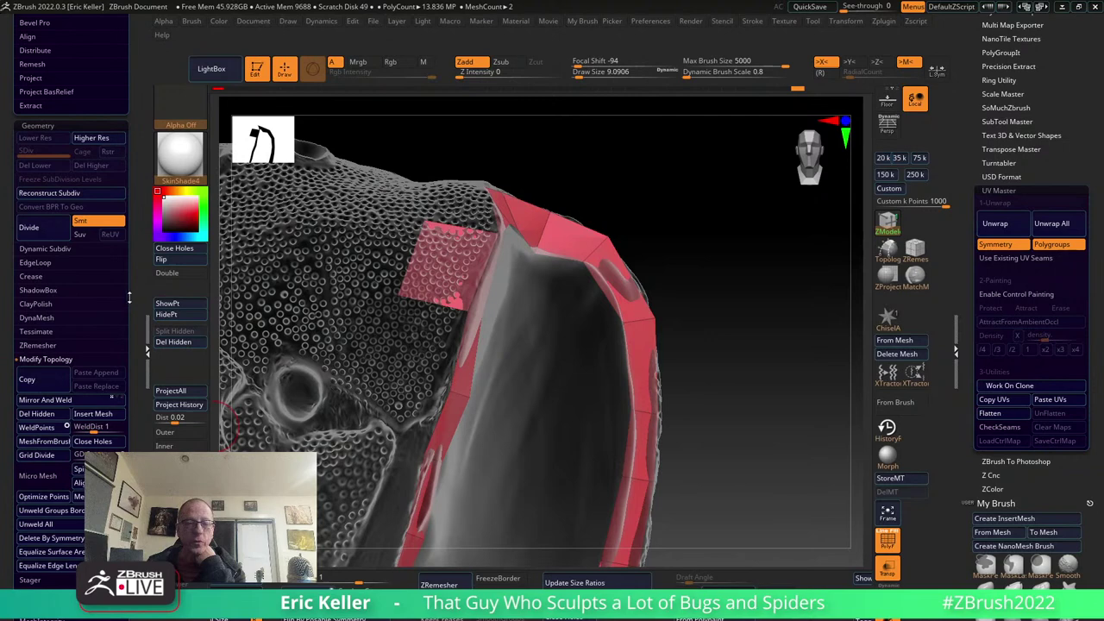
pyautogui.scroll(5, 129, 297)
pyautogui.scroll(5, 131, 407)
pyautogui.scroll(2, 92, 127)
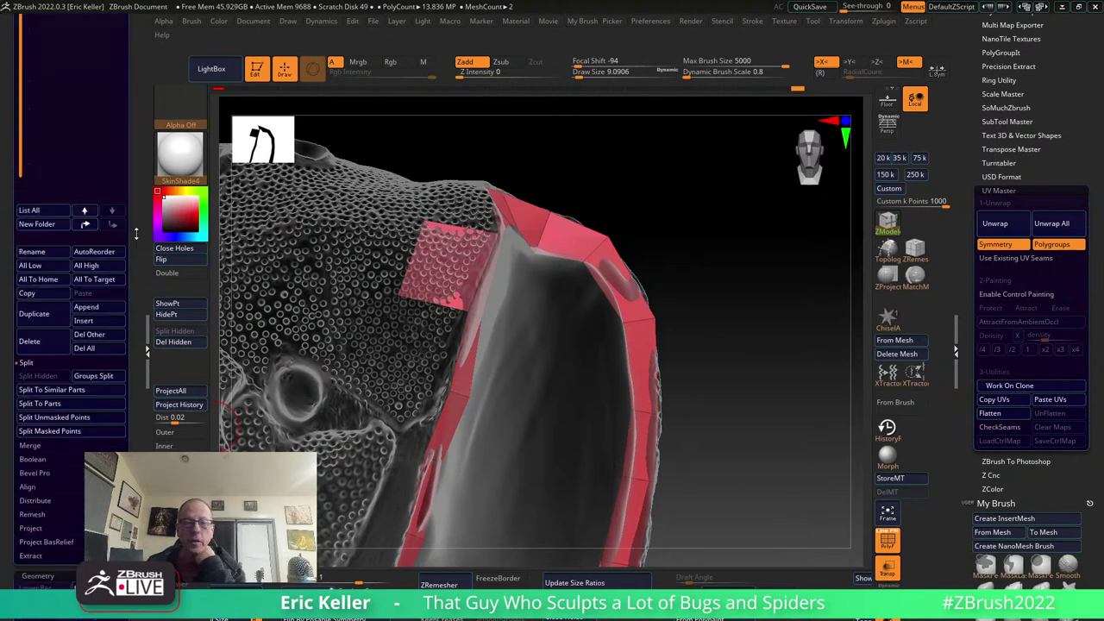
pyautogui.scroll(4, 92, 128)
pyautogui.click(39, 239)
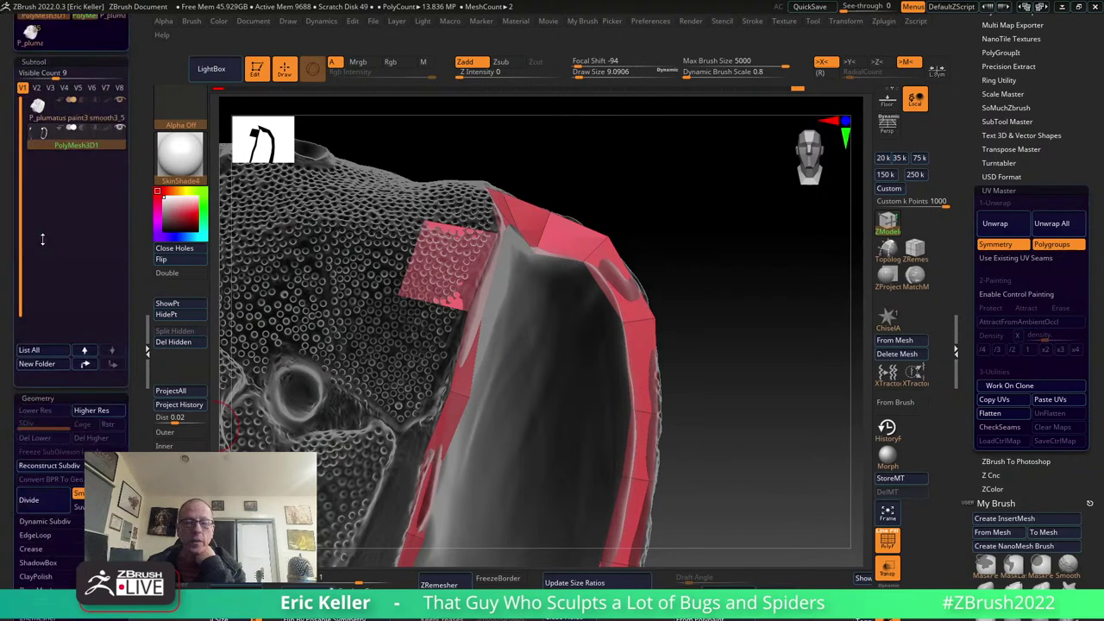
pyautogui.scroll(3, 136, 183)
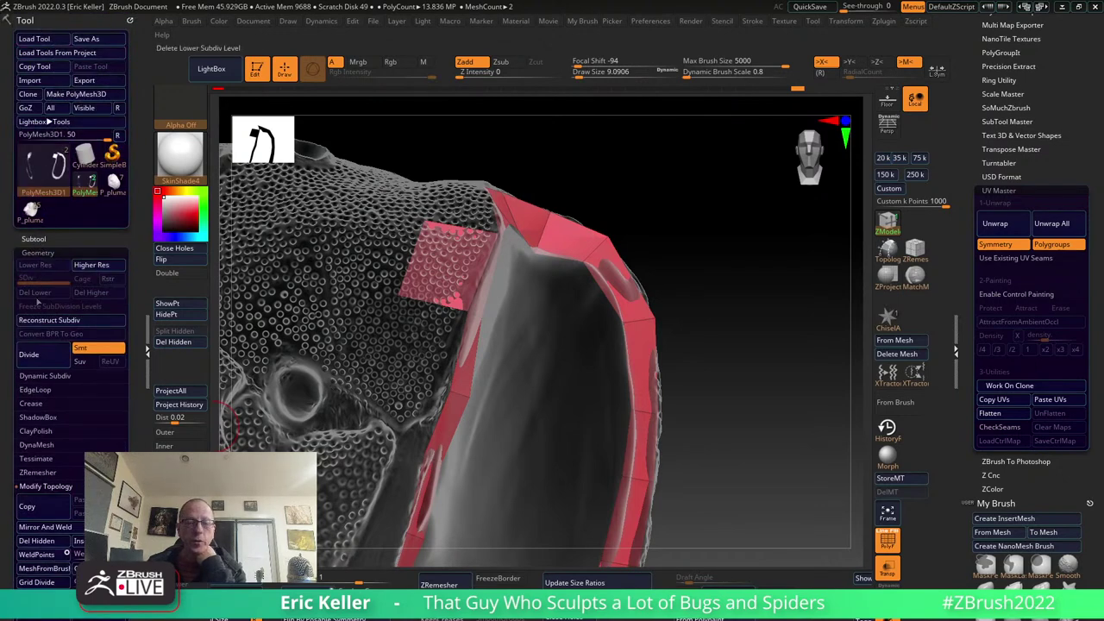
pyautogui.click(39, 379)
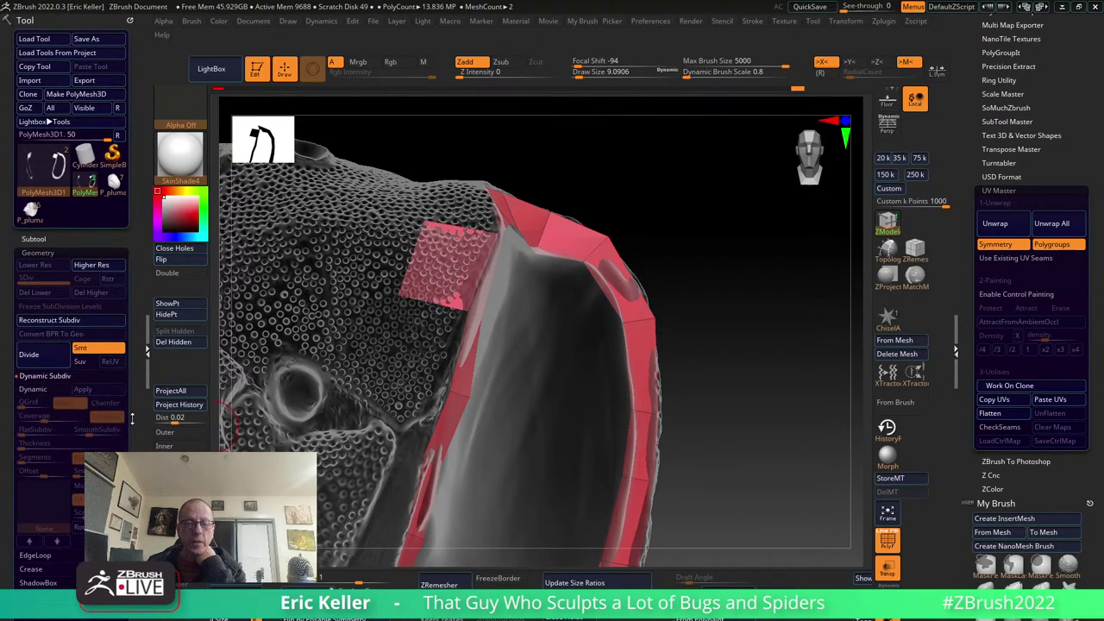
pyautogui.scroll(-1, 132, 418)
pyautogui.scroll(-1, 104, 388)
# Turn on Dynamic subdivision with SmoothSubdiv at 0 so the red strip stays faceted.
pyautogui.click(32, 343)
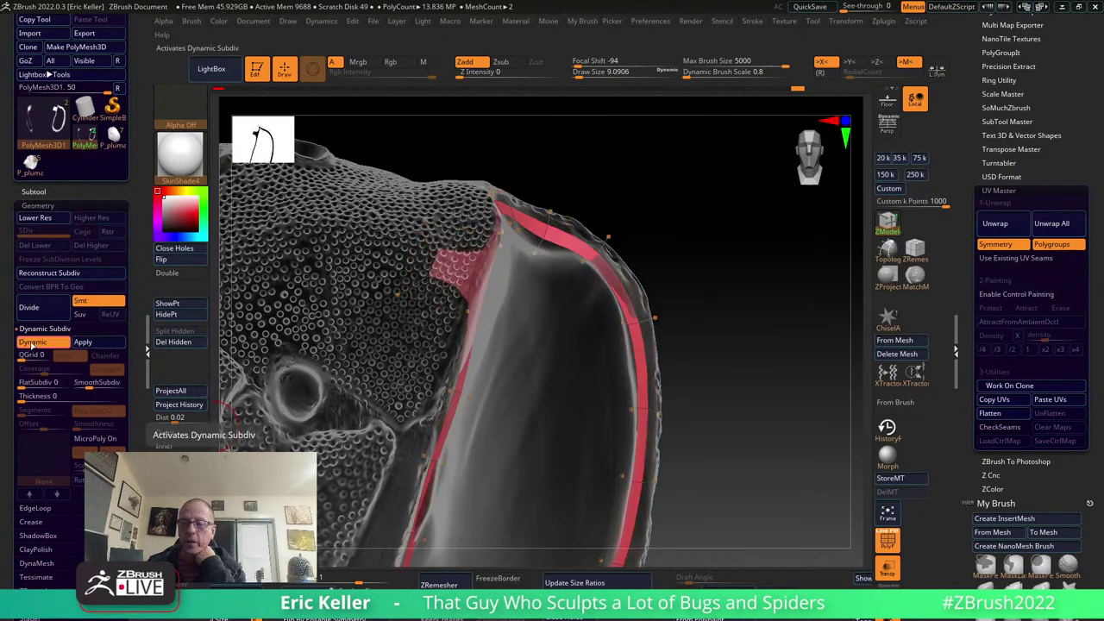
pyautogui.moveTo(769, 416); pyautogui.dragTo(635, 306)
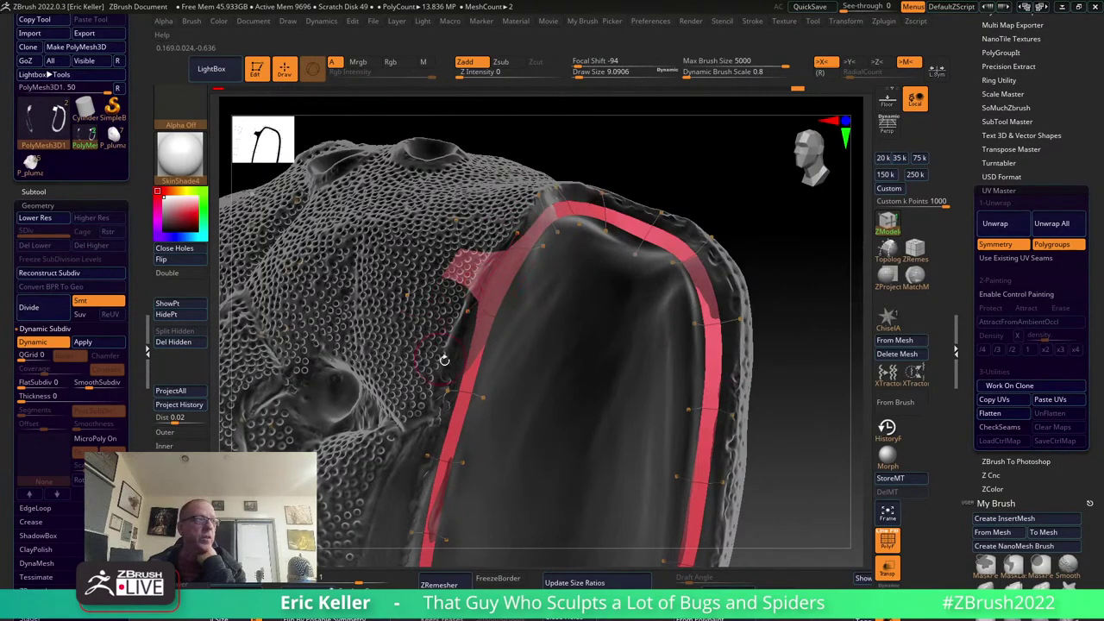
pyautogui.moveTo(793, 295); pyautogui.dragTo(422, 341)
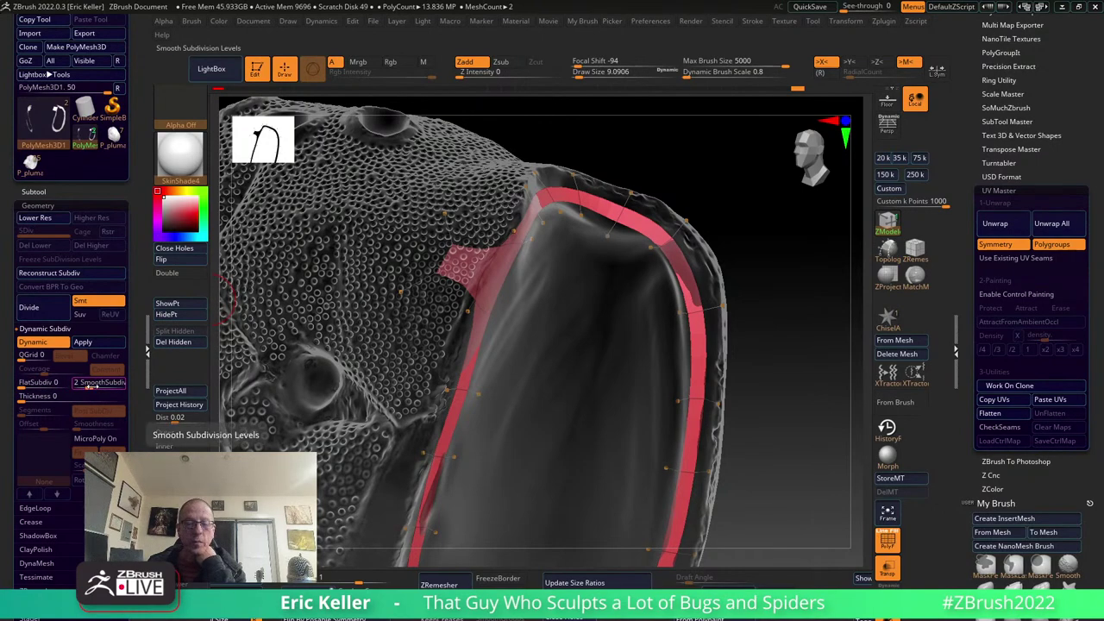
pyautogui.moveTo(93, 386); pyautogui.dragTo(72, 386)
pyautogui.moveTo(813, 413); pyautogui.dragTo(839, 429)
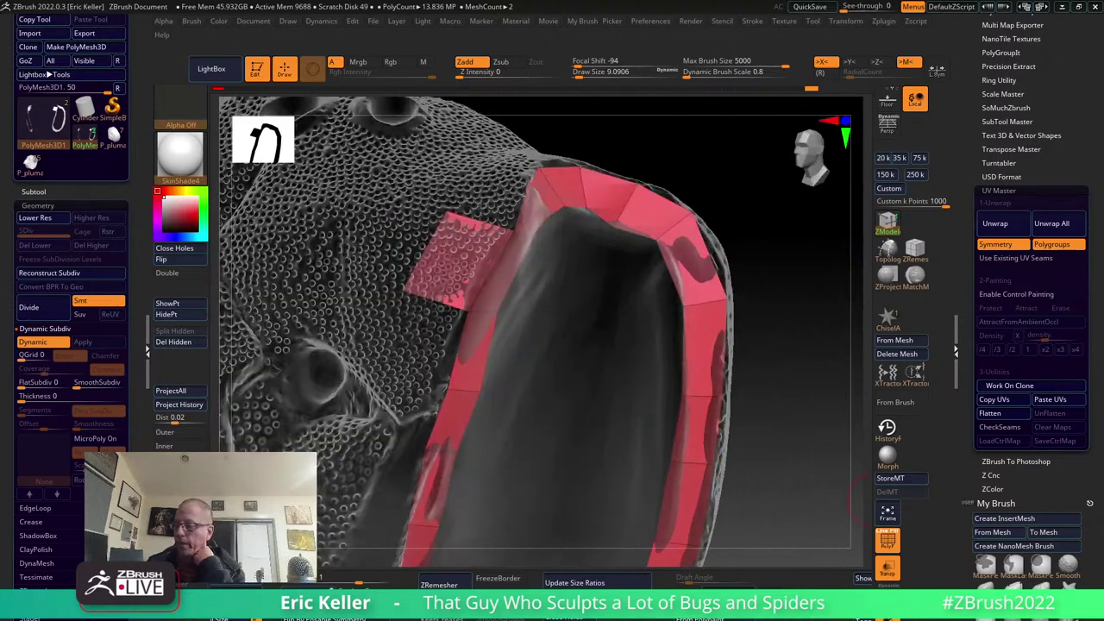
# Solo the red strip, enable Dynamic Thickness and set the Thickness to 0.00339.
pyautogui.click(887, 570)
pyautogui.moveTo(655, 388)
pyautogui.mouseDown()
pyautogui.moveTo(738, 494)
pyautogui.moveTo(313, 412)
pyautogui.mouseUp()
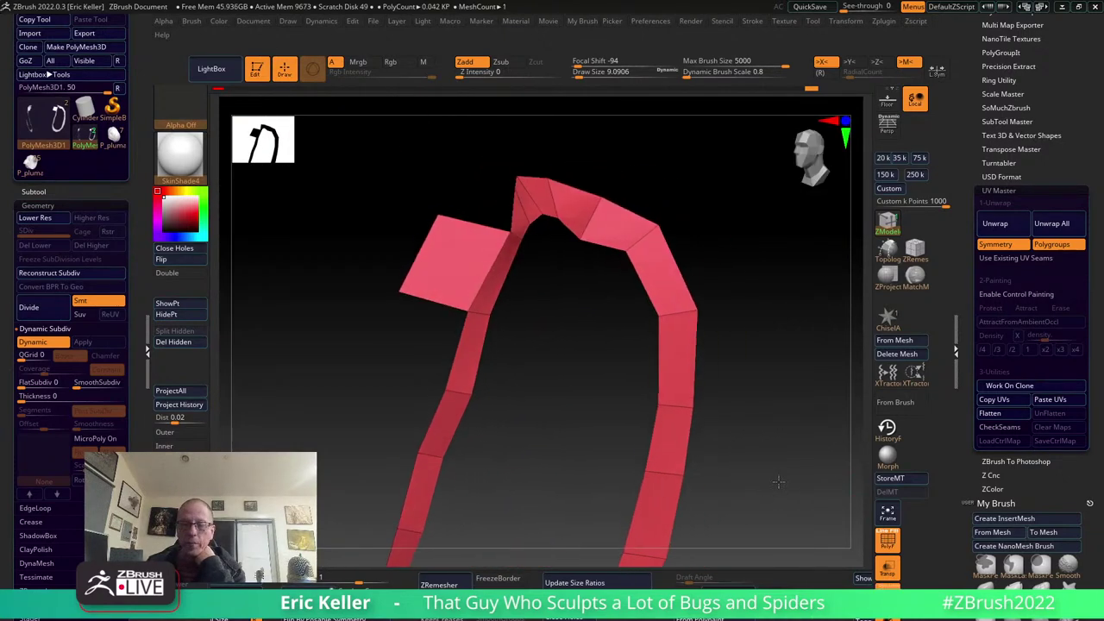
pyautogui.click(30, 396)
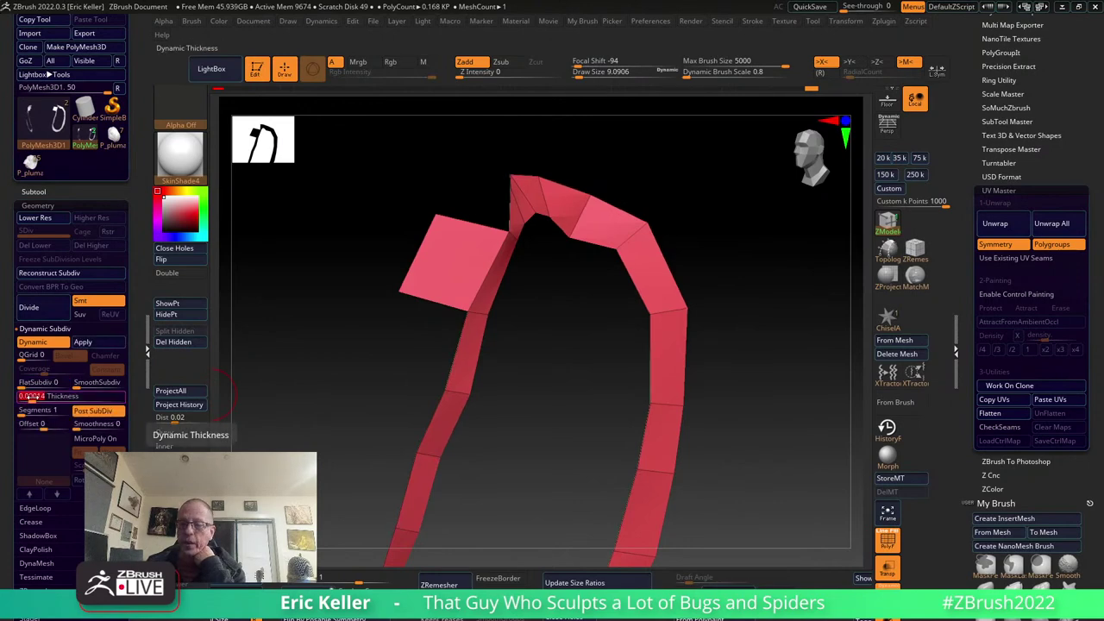
pyautogui.moveTo(406, 387); pyautogui.dragTo(259, 404)
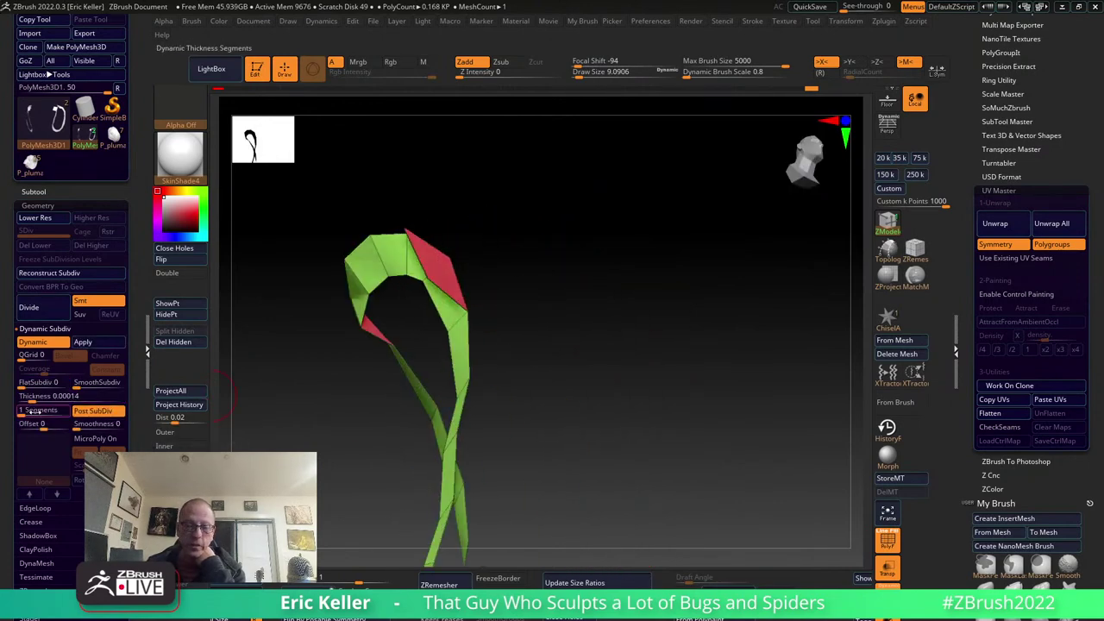
pyautogui.moveTo(39, 396); pyautogui.dragTo(103, 387)
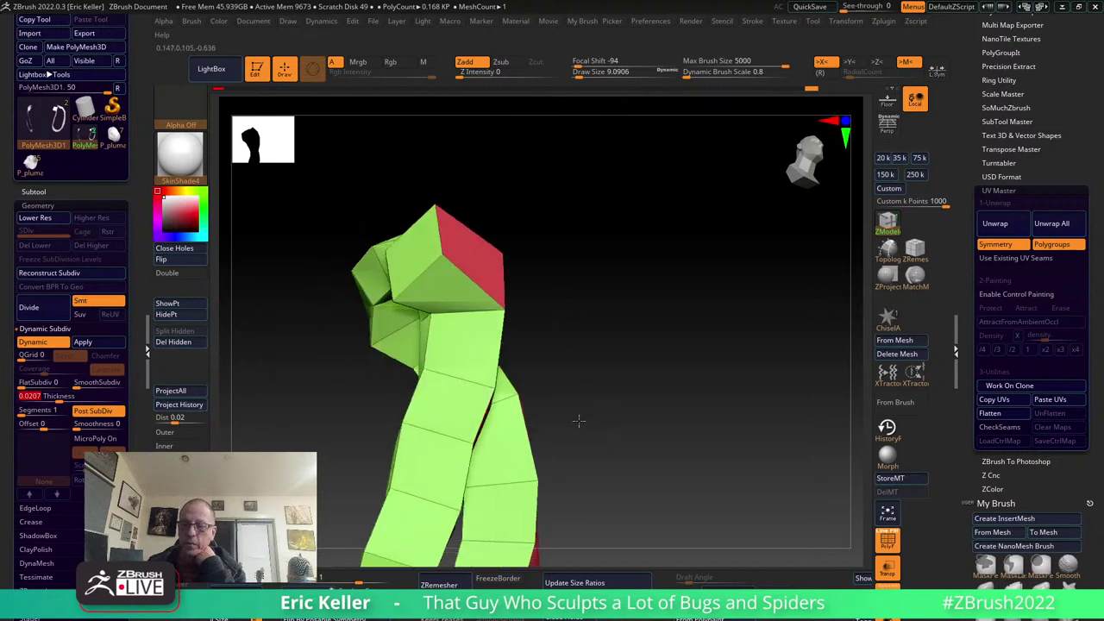
pyautogui.write('0.001')
pyautogui.press('Return')
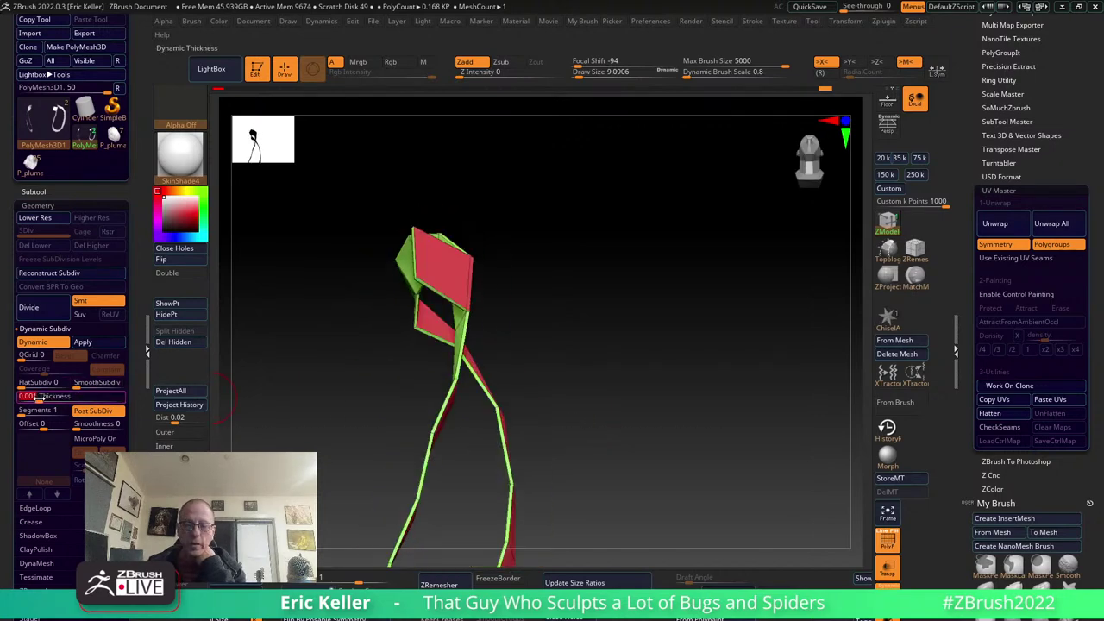
pyautogui.moveTo(599, 406); pyautogui.dragTo(455, 406)
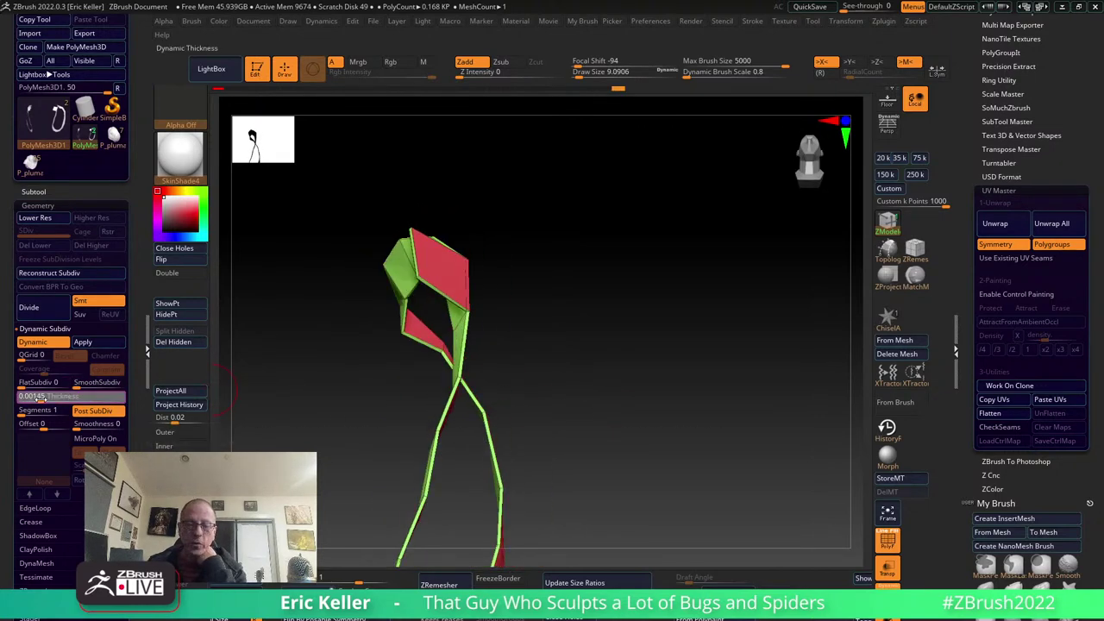
pyautogui.moveTo(36, 394); pyautogui.dragTo(47, 397)
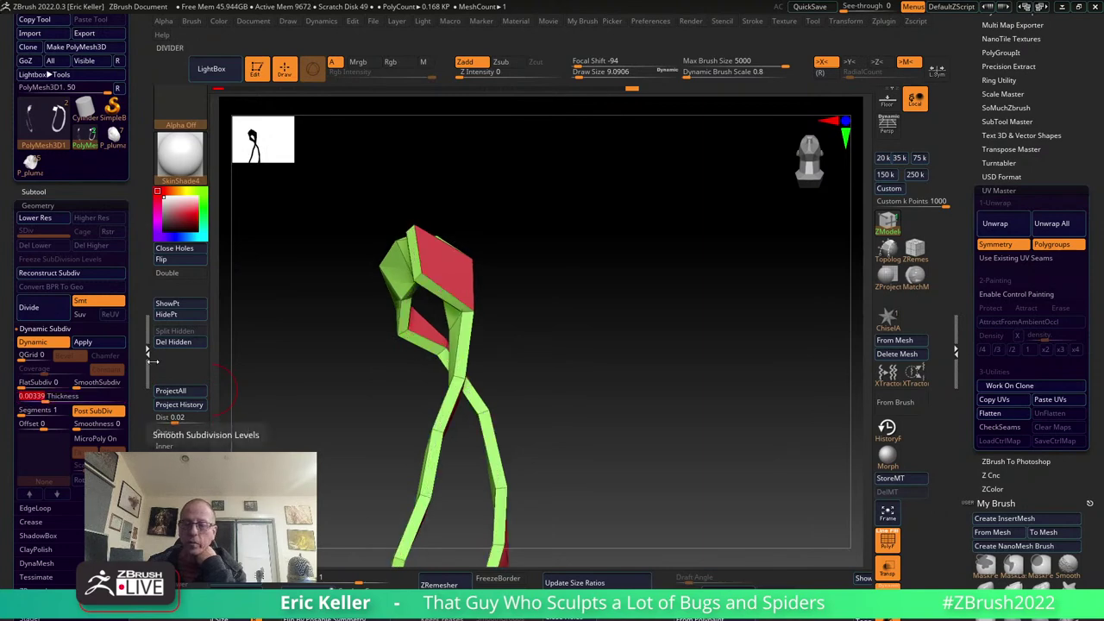
pyautogui.moveTo(518, 389)
pyautogui.mouseDown()
pyautogui.moveTo(612, 320)
pyautogui.moveTo(395, 276)
pyautogui.moveTo(541, 369)
pyautogui.moveTo(414, 276)
pyautogui.mouseUp()
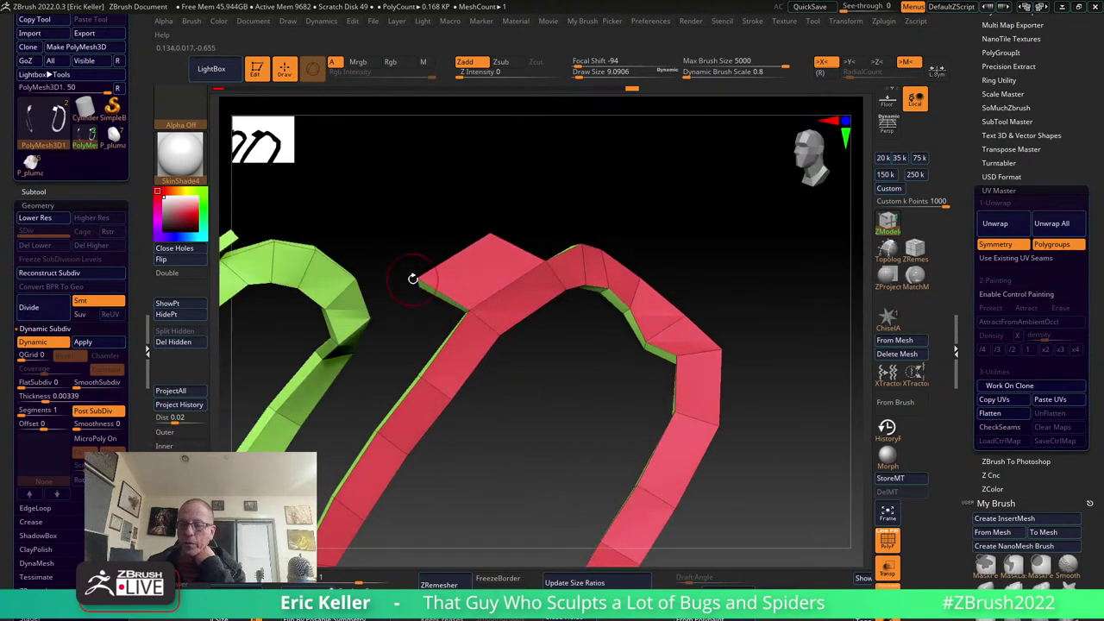
# Turn off Polyframe with Shift+F and switch Solo off to show the head around the band.
pyautogui.moveTo(532, 387)
pyautogui.mouseDown()
pyautogui.moveTo(552, 345)
pyautogui.moveTo(545, 408)
pyautogui.moveTo(599, 372)
pyautogui.moveTo(547, 320)
pyautogui.moveTo(550, 303)
pyautogui.moveTo(745, 470)
pyautogui.mouseUp()
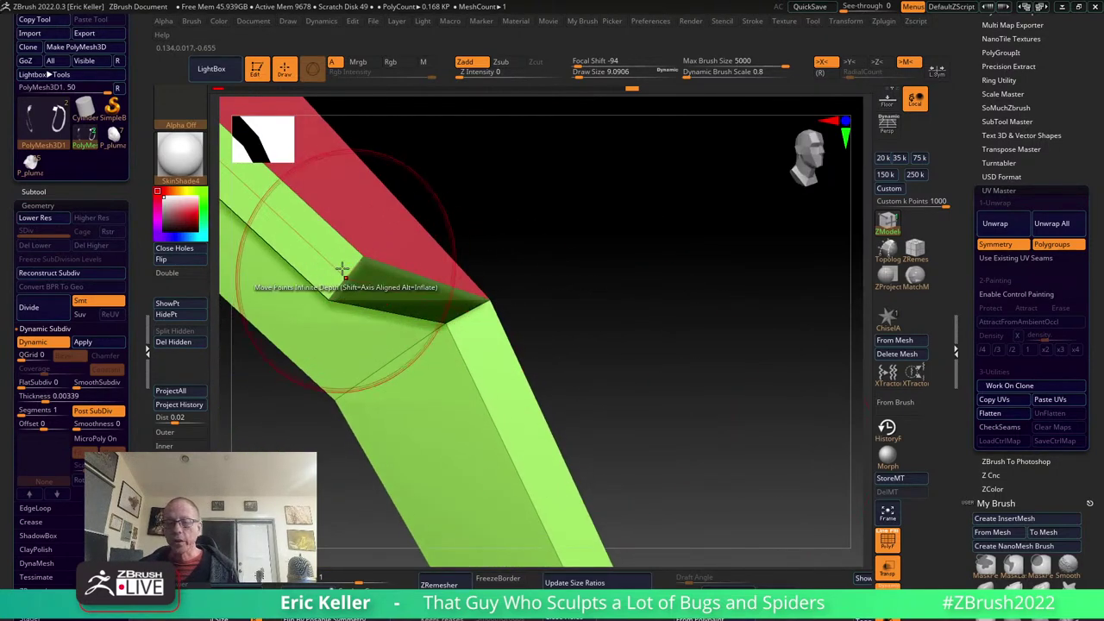
pyautogui.moveTo(353, 279); pyautogui.dragTo(362, 284)
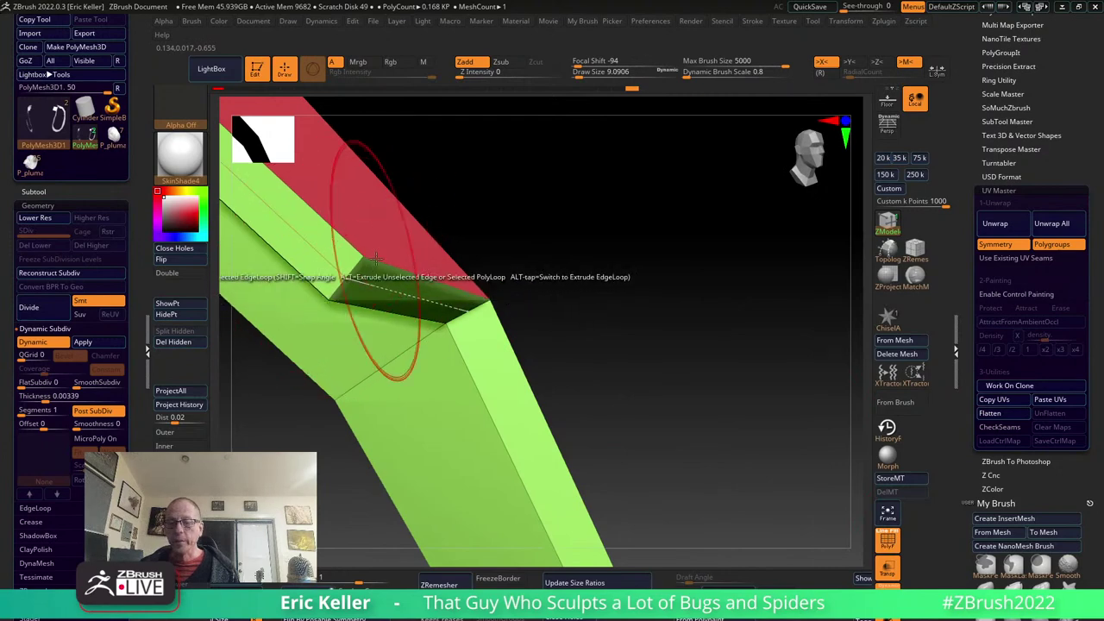
pyautogui.moveTo(635, 337)
pyautogui.mouseDown()
pyautogui.moveTo(509, 308)
pyautogui.moveTo(569, 284)
pyautogui.mouseUp()
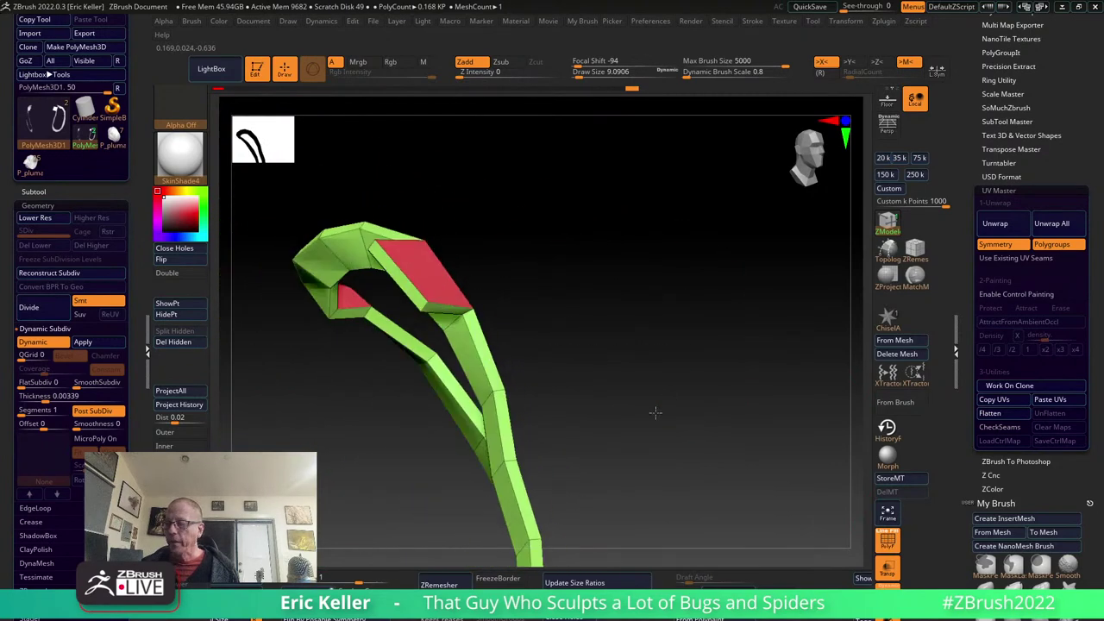
pyautogui.hotkey('shift', 'f')
pyautogui.moveTo(868, 524); pyautogui.dragTo(775, 440)
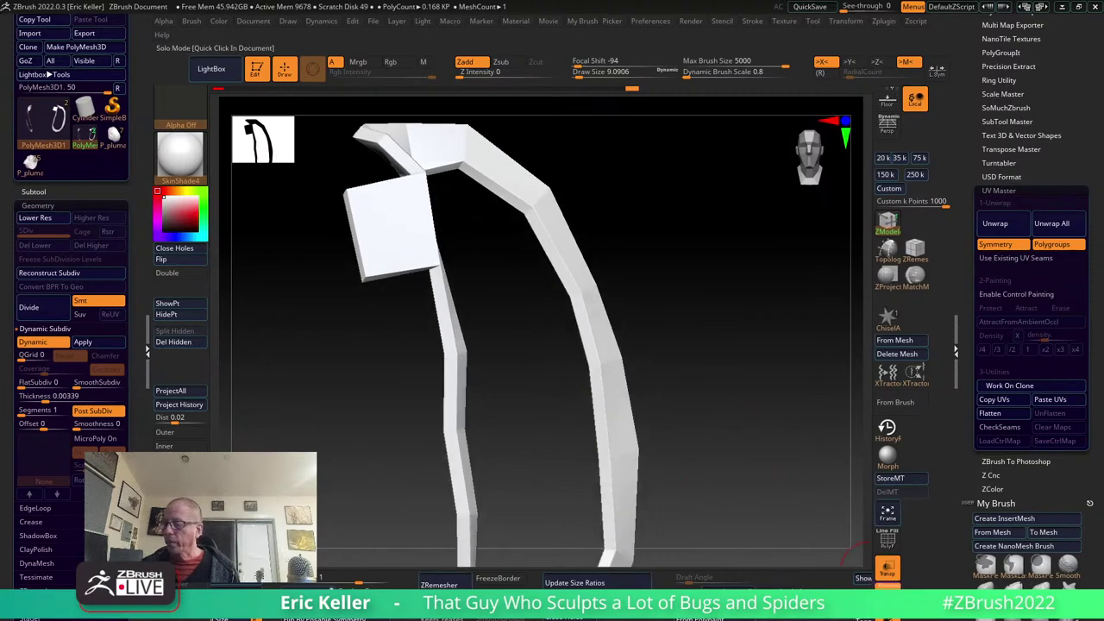
pyautogui.click(887, 567)
pyautogui.moveTo(515, 403)
pyautogui.mouseDown()
pyautogui.moveTo(496, 403)
pyautogui.moveTo(466, 326)
pyautogui.mouseUp()
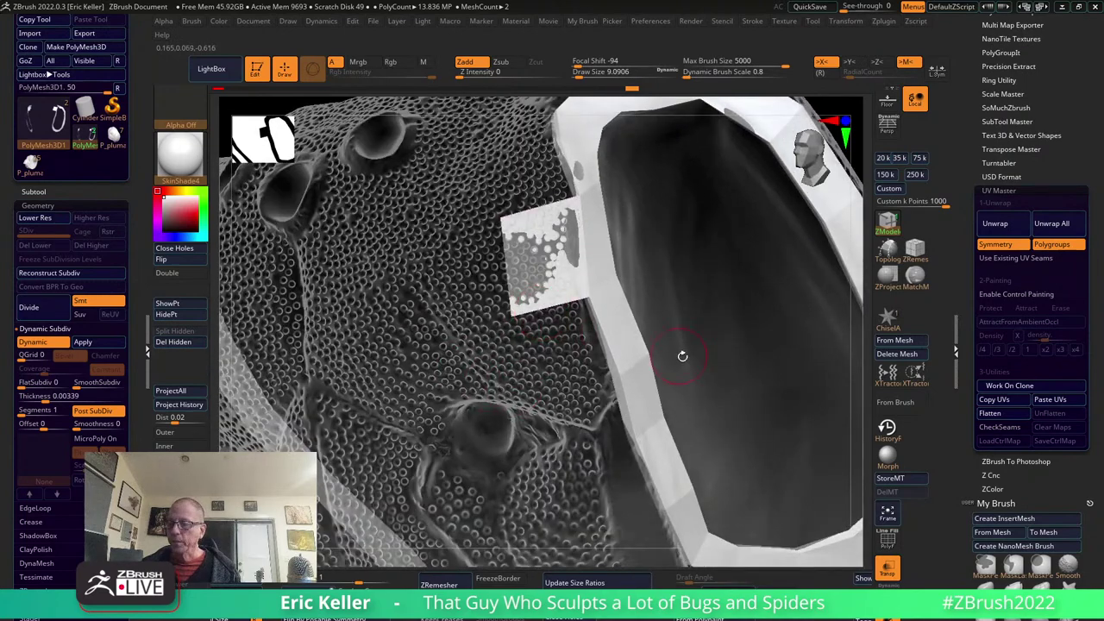
# Turn Polyframe back on, extrude the patch's edge downward twice, then undo the extensions.
pyautogui.click(889, 539)
pyautogui.moveTo(796, 451); pyautogui.dragTo(703, 352)
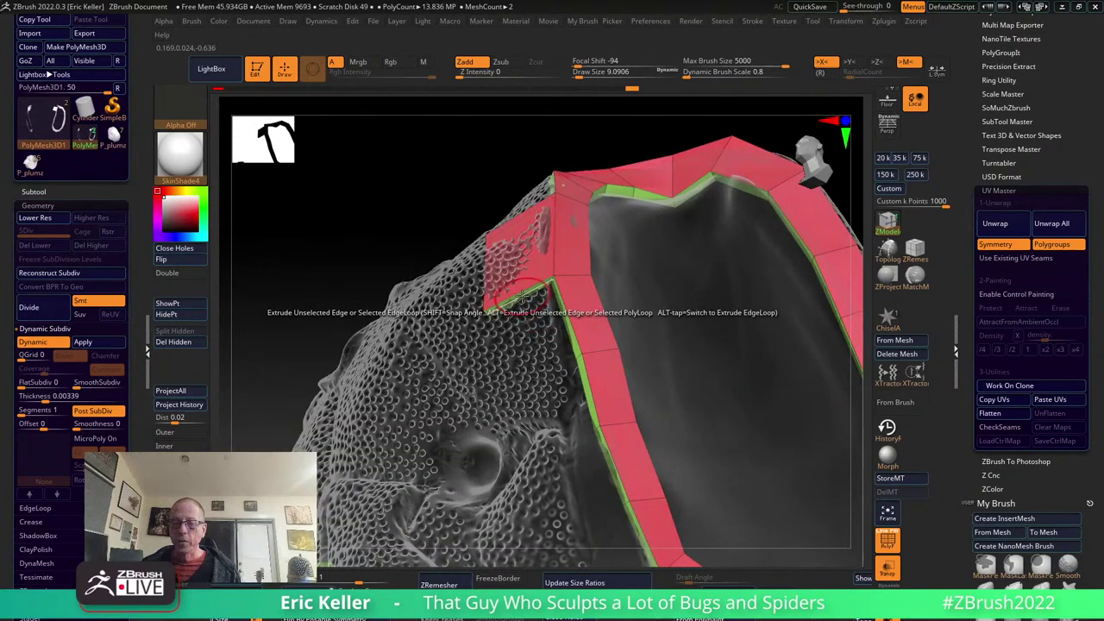
pyautogui.moveTo(522, 297); pyautogui.dragTo(535, 369)
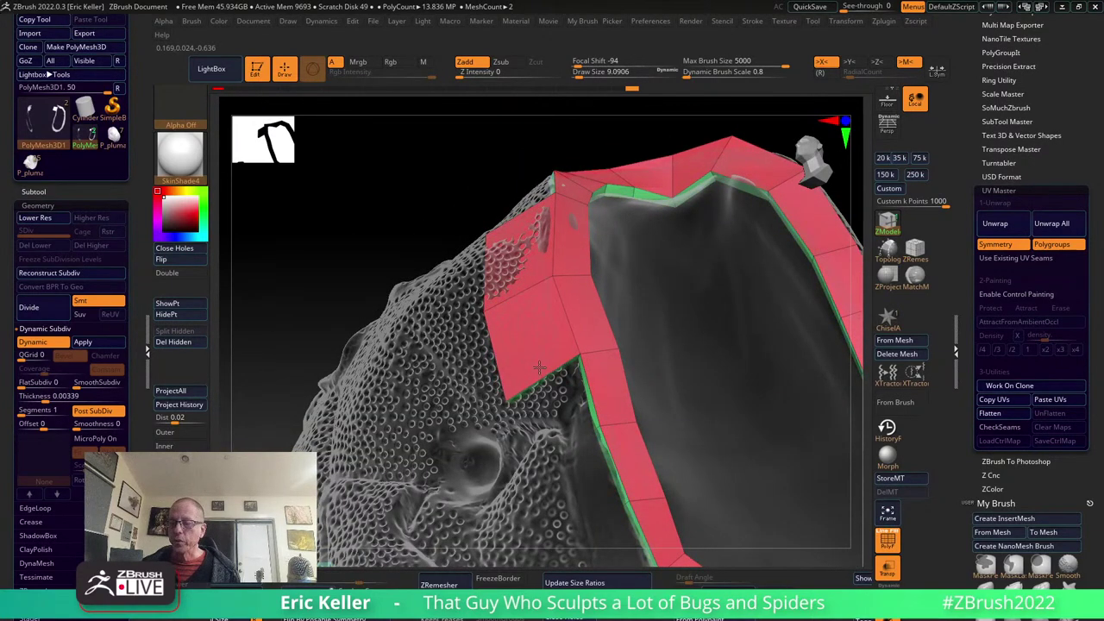
pyautogui.moveTo(713, 399); pyautogui.dragTo(513, 401, button='right')
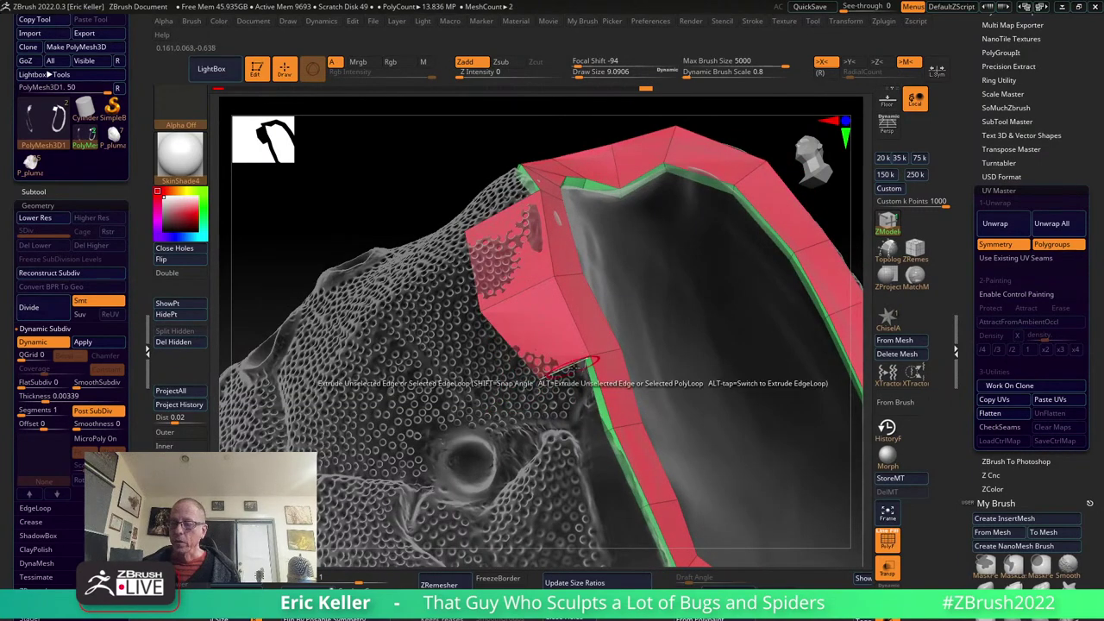
pyautogui.moveTo(537, 362); pyautogui.dragTo(592, 431)
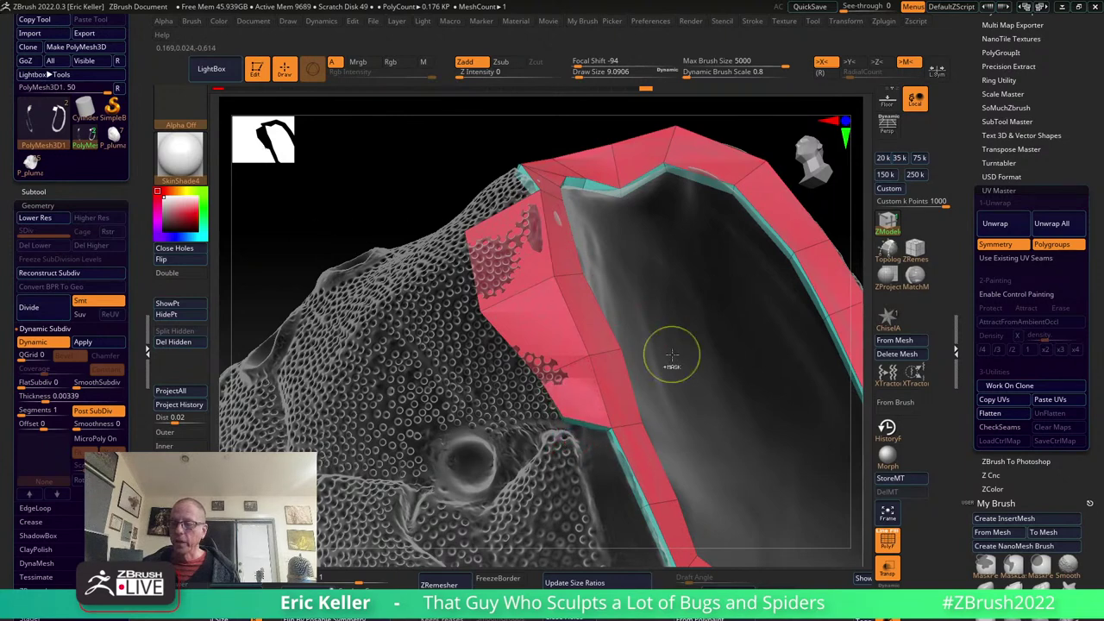
pyautogui.hotkey('ctrl', 'z')
pyautogui.hotkey('ctrl', 'z')
pyautogui.moveTo(697, 358)
pyautogui.mouseDown(button='right')
pyautogui.moveTo(713, 354)
pyautogui.moveTo(550, 323)
pyautogui.moveTo(682, 306)
pyautogui.moveTo(720, 374)
pyautogui.moveTo(716, 352)
pyautogui.mouseUp(button='right')
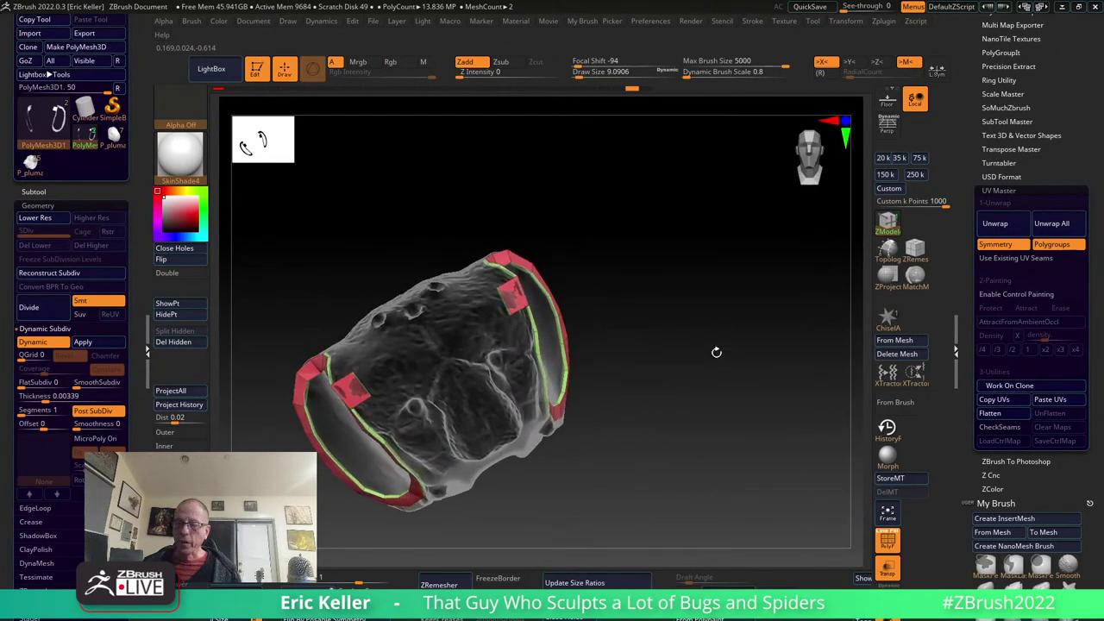
pyautogui.moveTo(520, 366)
pyautogui.mouseDown(button='right')
pyautogui.moveTo(623, 371)
pyautogui.moveTo(602, 423)
pyautogui.moveTo(638, 381)
pyautogui.moveTo(618, 387)
pyautogui.moveTo(759, 476)
pyautogui.moveTo(450, 299)
pyautogui.moveTo(481, 360)
pyautogui.moveTo(550, 369)
pyautogui.moveTo(513, 355)
pyautogui.mouseUp(button='right')
# Extrude a new quad from the red patch's lower edge and pull its corner down-left.
pyautogui.moveTo(616, 312); pyautogui.dragTo(560, 325, button='right')
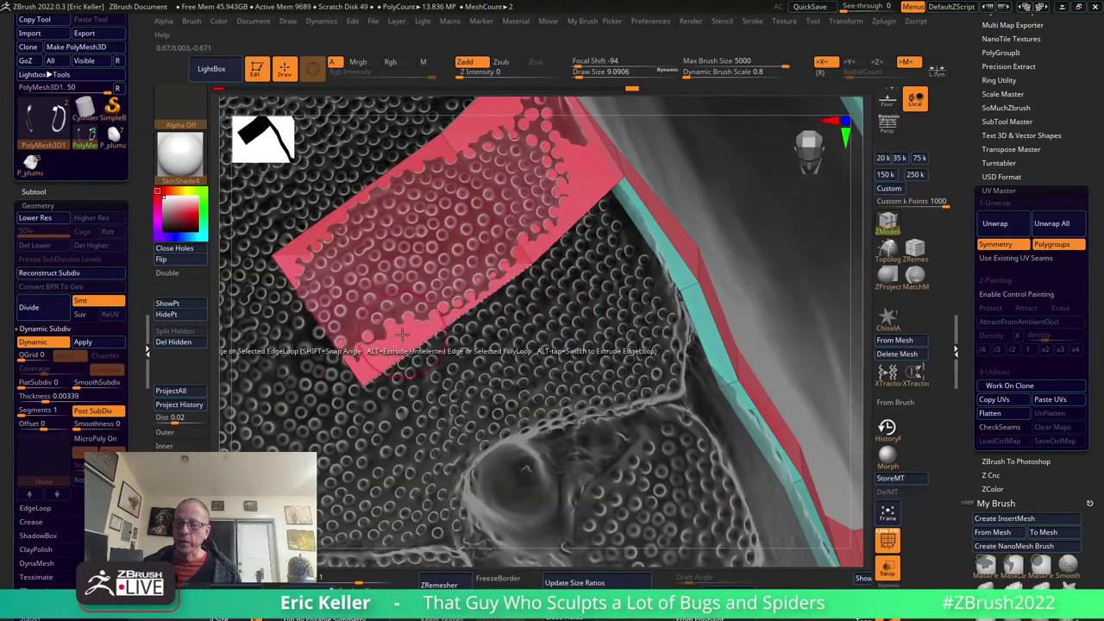
pyautogui.moveTo(339, 350); pyautogui.dragTo(465, 445)
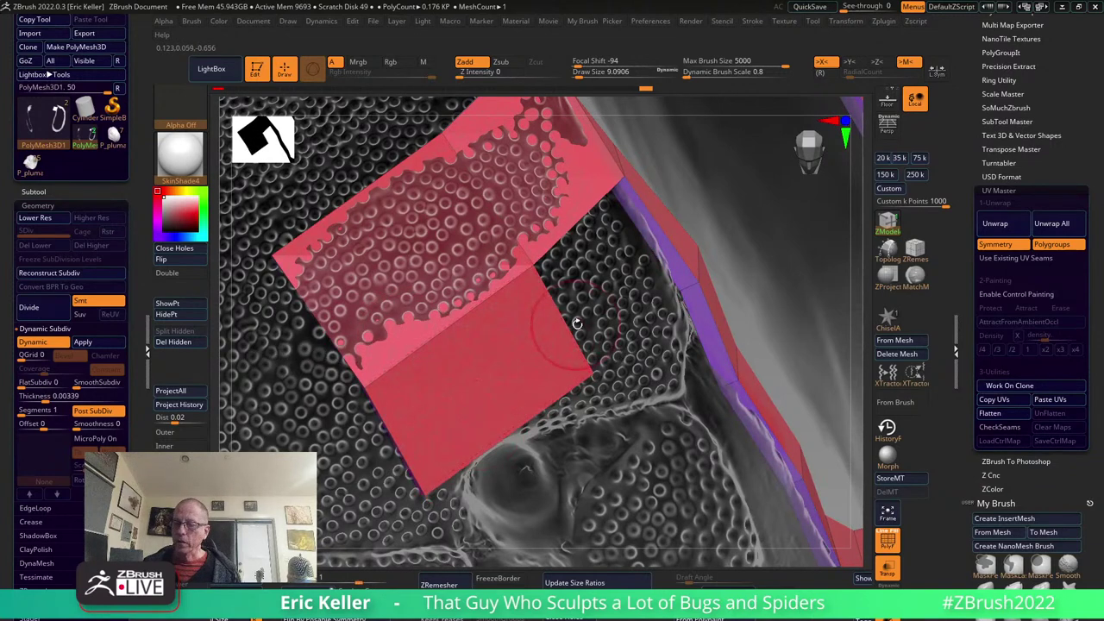
pyautogui.moveTo(594, 373); pyautogui.dragTo(438, 485)
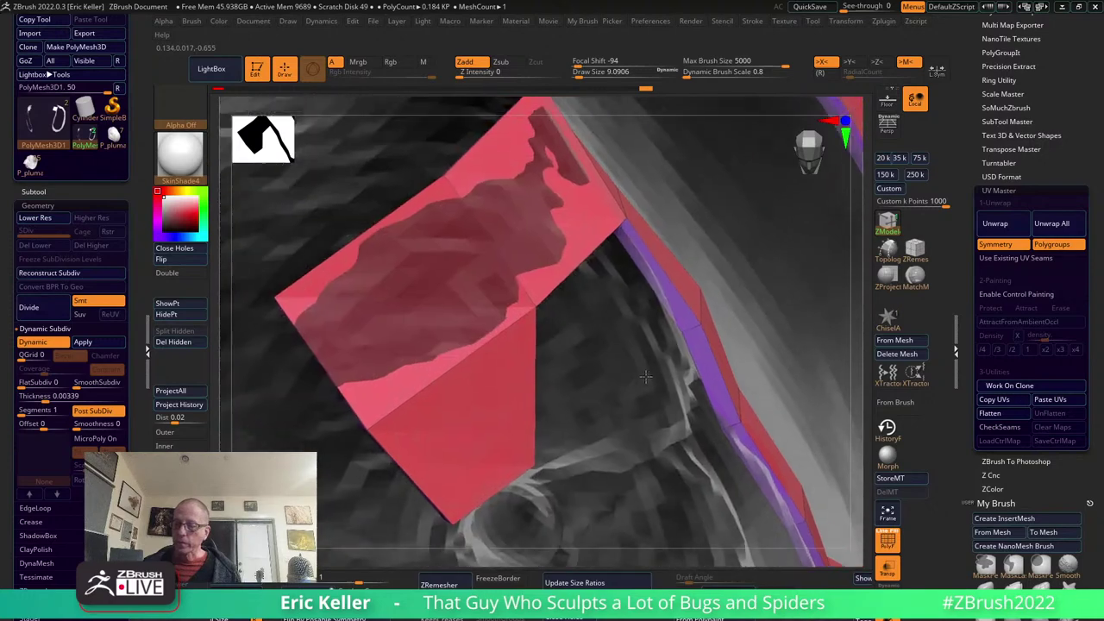
pyautogui.moveTo(580, 370); pyautogui.dragTo(601, 372, button='right')
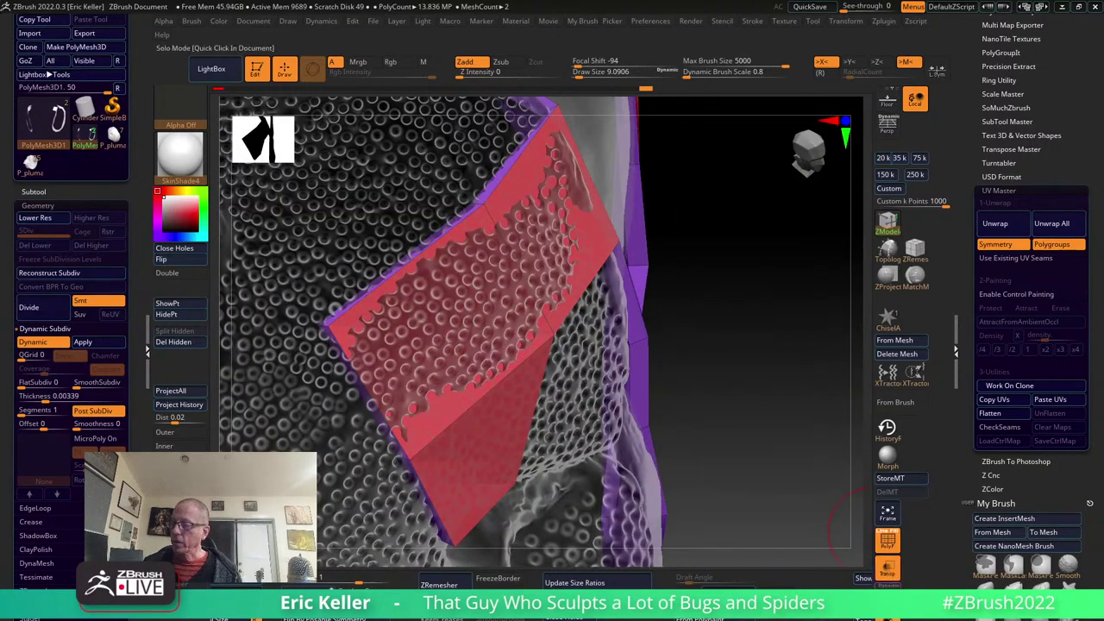
pyautogui.moveTo(840, 522); pyautogui.dragTo(489, 330, button='right')
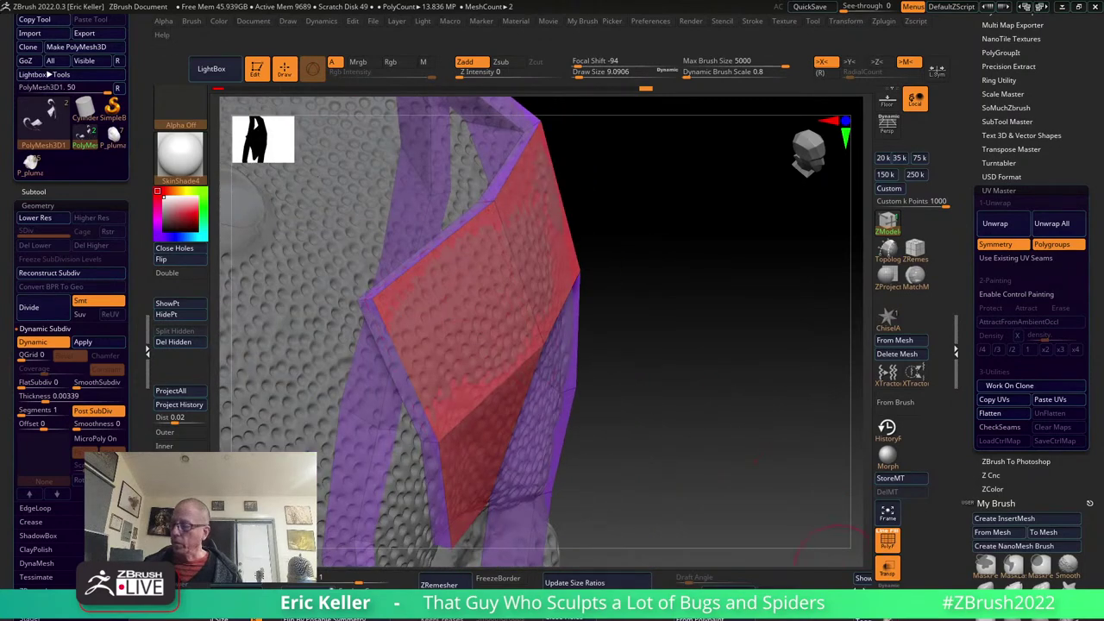
# Solo the strips and set the ZModeler polygon action to QMesh.
pyautogui.click(887, 539)
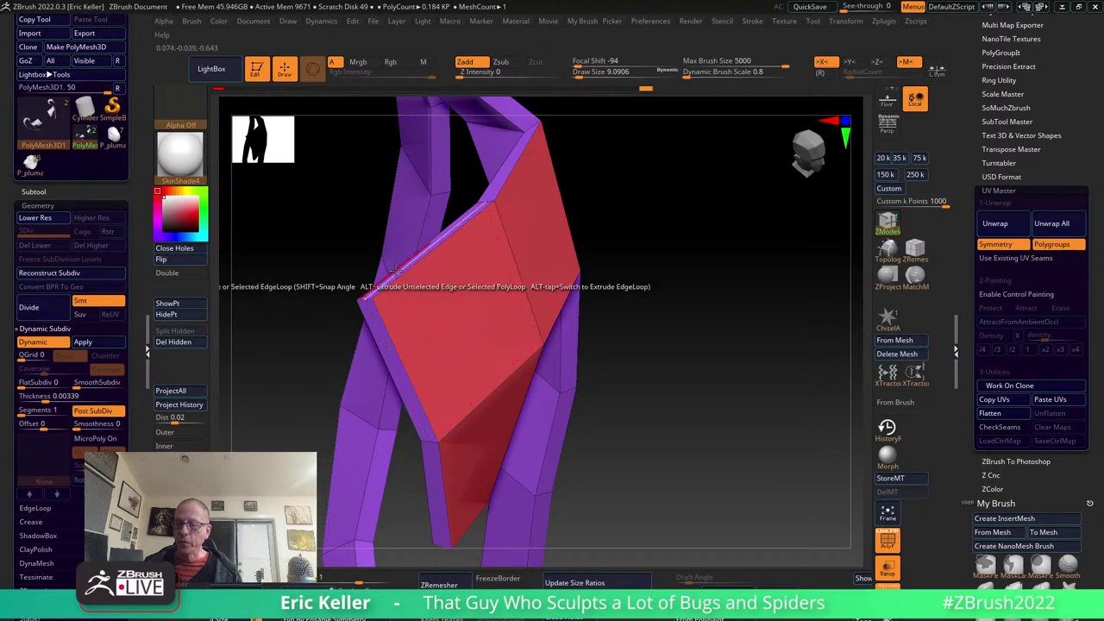
pyautogui.moveTo(439, 401)
pyautogui.mouseDown(button='right')
pyautogui.moveTo(674, 434)
pyautogui.moveTo(458, 362)
pyautogui.mouseUp(button='right')
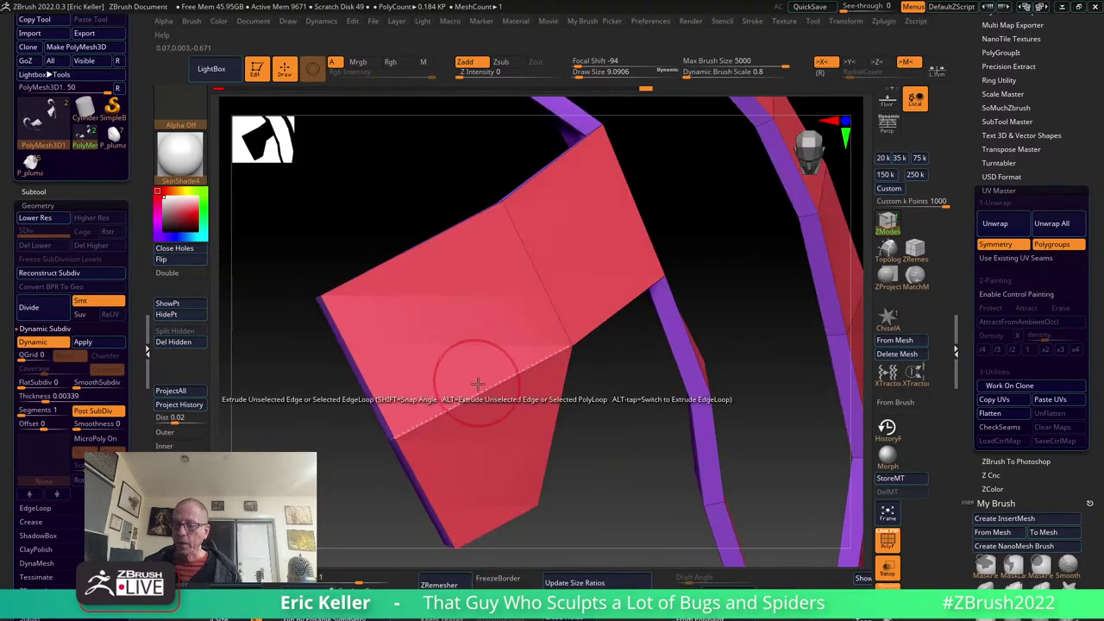
pyautogui.press('space')
pyautogui.click(483, 396)
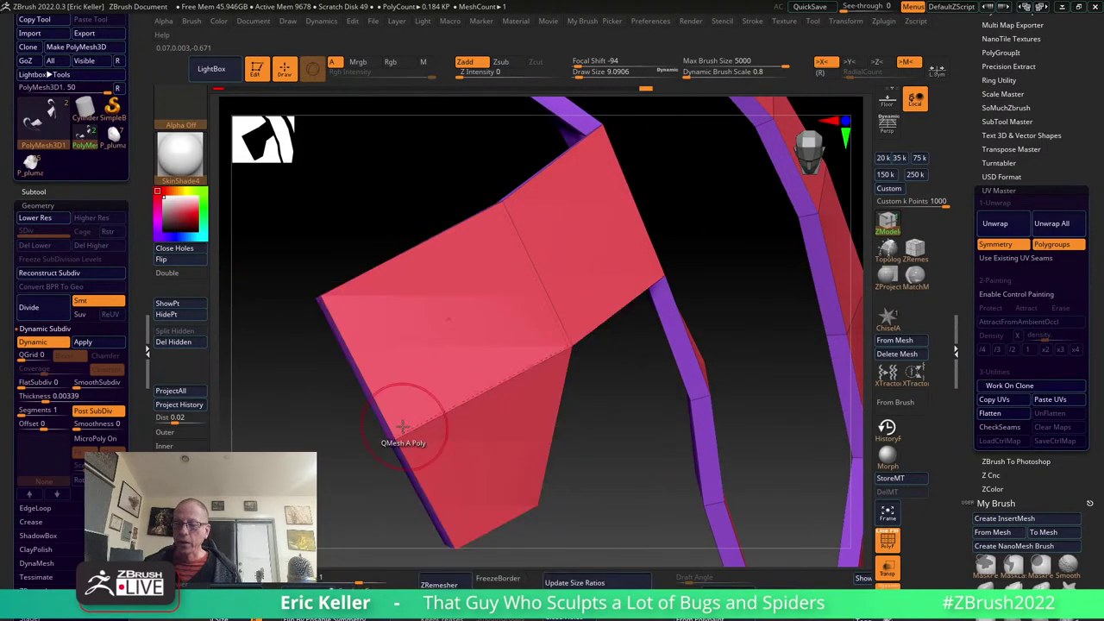
pyautogui.press('space')
pyautogui.click(382, 438)
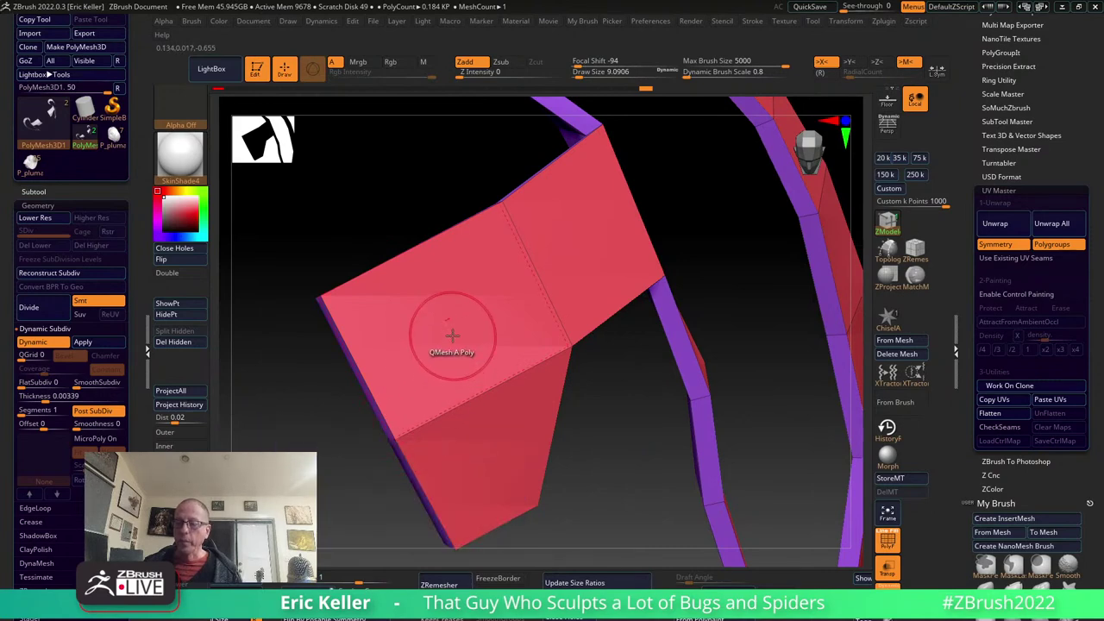
pyautogui.press('space')
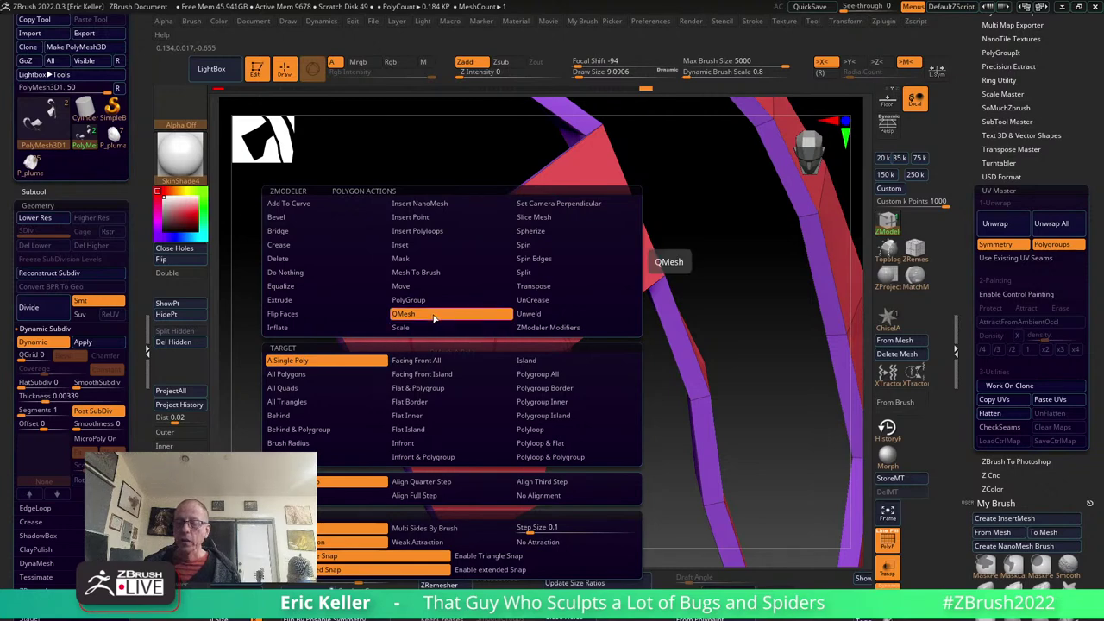
pyautogui.click(434, 318)
# QMesh-extrude the red polygon, then switch to Delete and remove two polygons from the patch.
pyautogui.moveTo(582, 419)
pyautogui.mouseDown()
pyautogui.moveTo(639, 396)
pyautogui.moveTo(605, 385)
pyautogui.mouseUp()
pyautogui.moveTo(560, 448)
pyautogui.mouseDown()
pyautogui.moveTo(582, 426)
pyautogui.moveTo(512, 366)
pyautogui.mouseUp()
pyautogui.moveTo(411, 321); pyautogui.dragTo(360, 349)
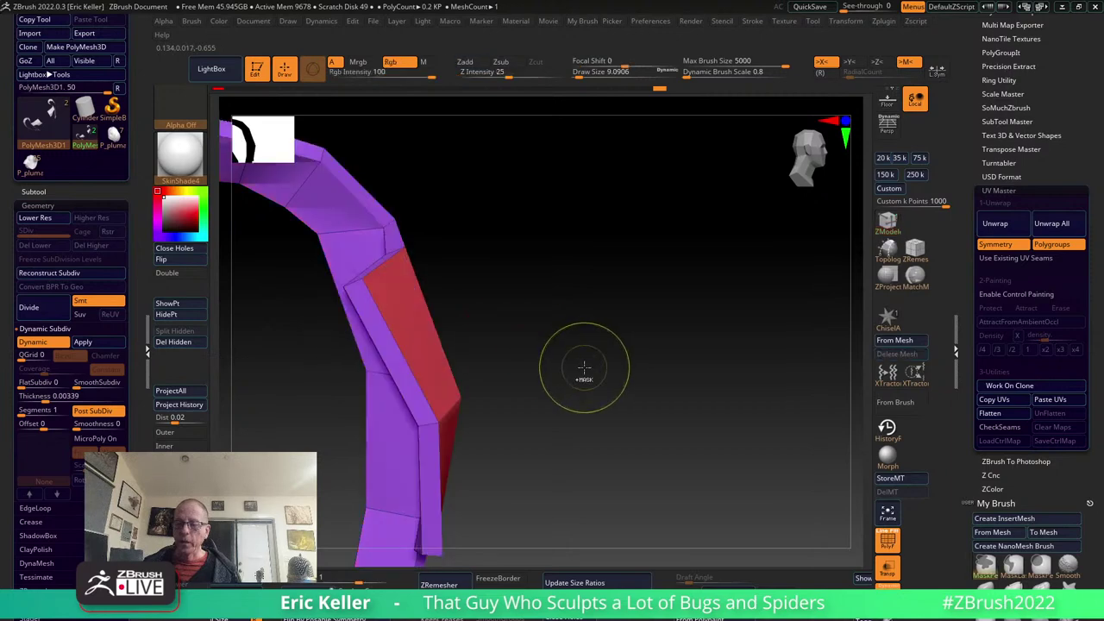
pyautogui.moveTo(581, 374)
pyautogui.mouseDown()
pyautogui.moveTo(604, 451)
pyautogui.moveTo(488, 370)
pyautogui.moveTo(526, 363)
pyautogui.moveTo(567, 419)
pyautogui.mouseUp()
pyautogui.moveTo(559, 464); pyautogui.dragTo(431, 301)
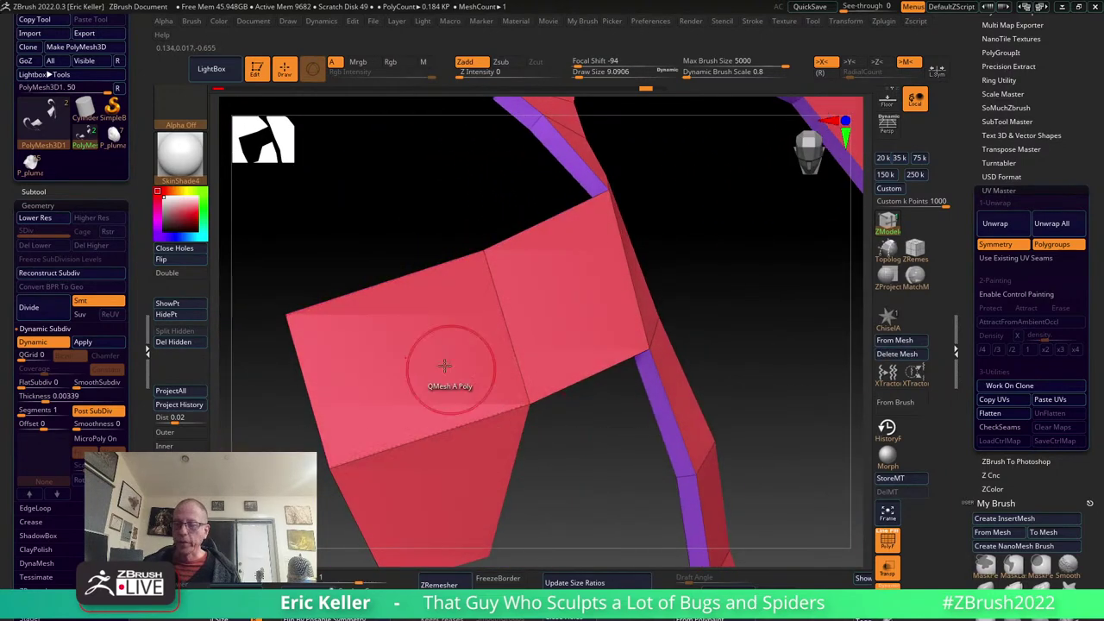
pyautogui.press('space')
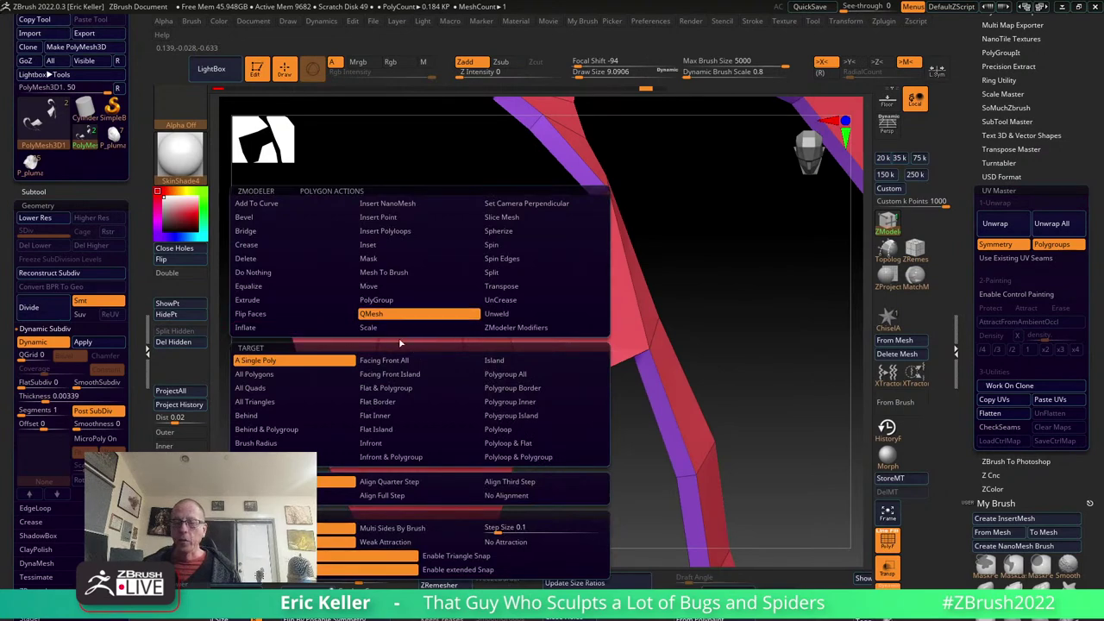
pyautogui.press('space')
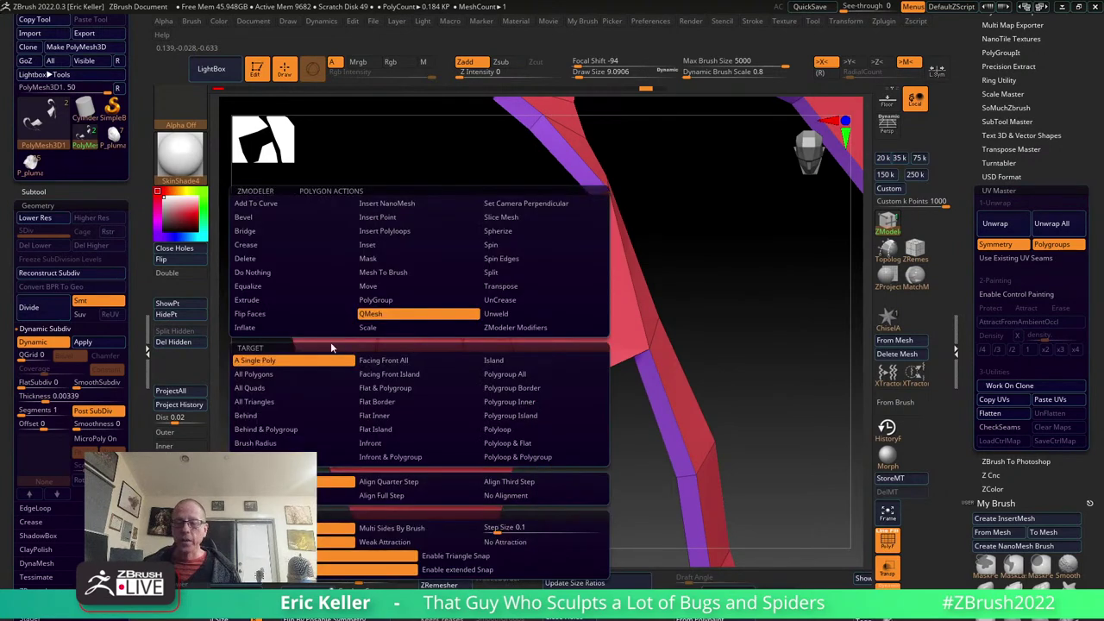
pyautogui.click(249, 259)
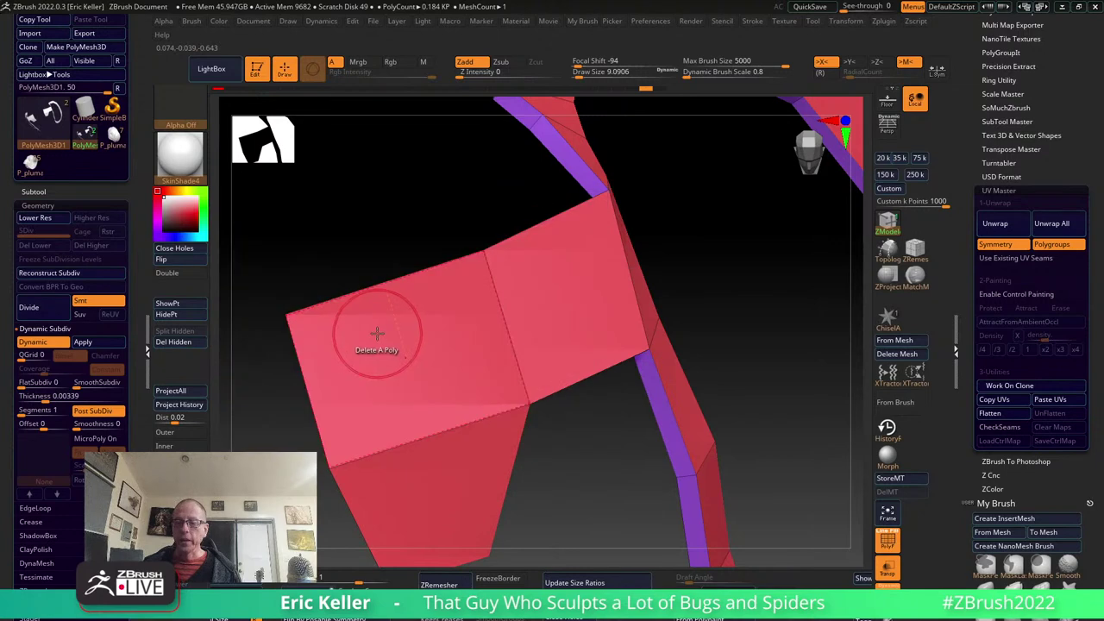
pyautogui.click(370, 333)
pyautogui.click(562, 333)
# Show the head again and drag the quad's top corners down over the eye socket.
pyautogui.moveTo(597, 443); pyautogui.dragTo(875, 524)
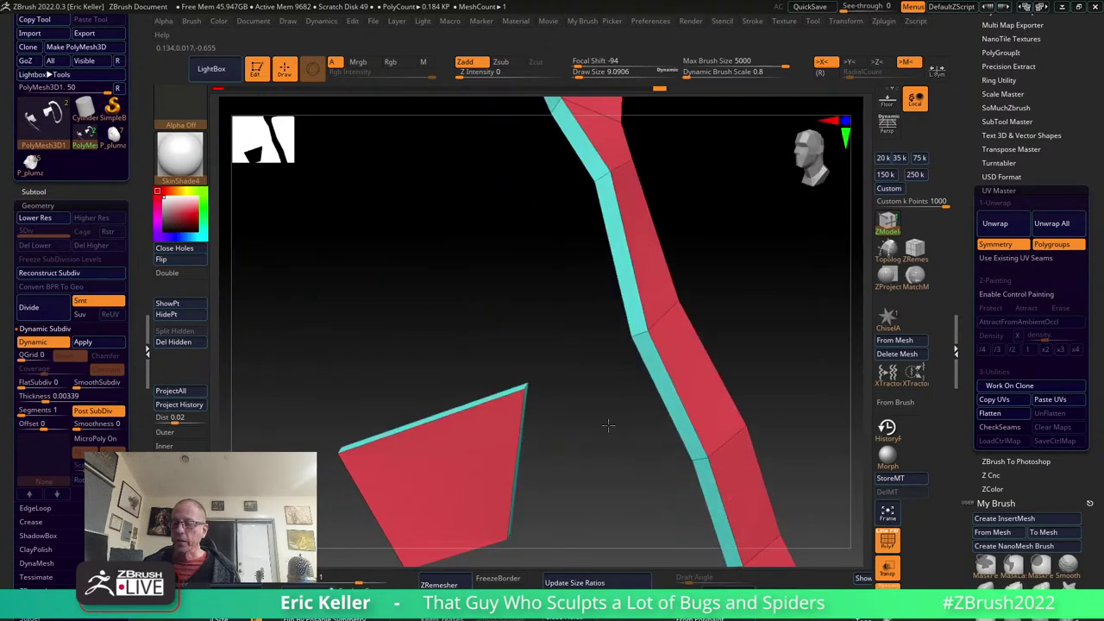
pyautogui.click(888, 539)
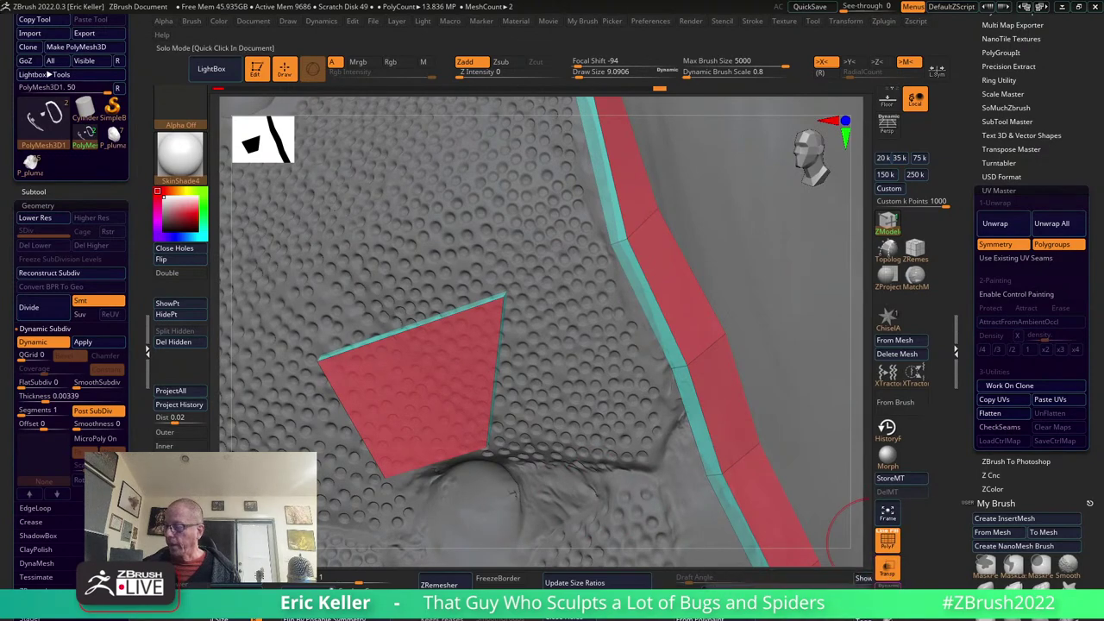
pyautogui.moveTo(655, 363); pyautogui.dragTo(617, 349)
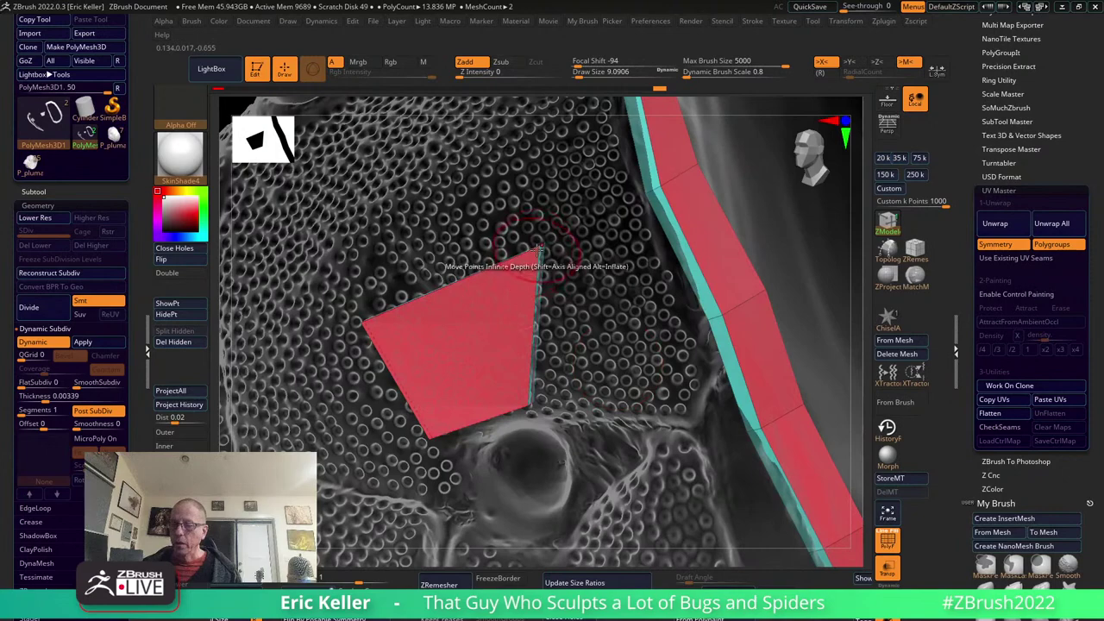
pyautogui.moveTo(537, 249); pyautogui.dragTo(538, 247)
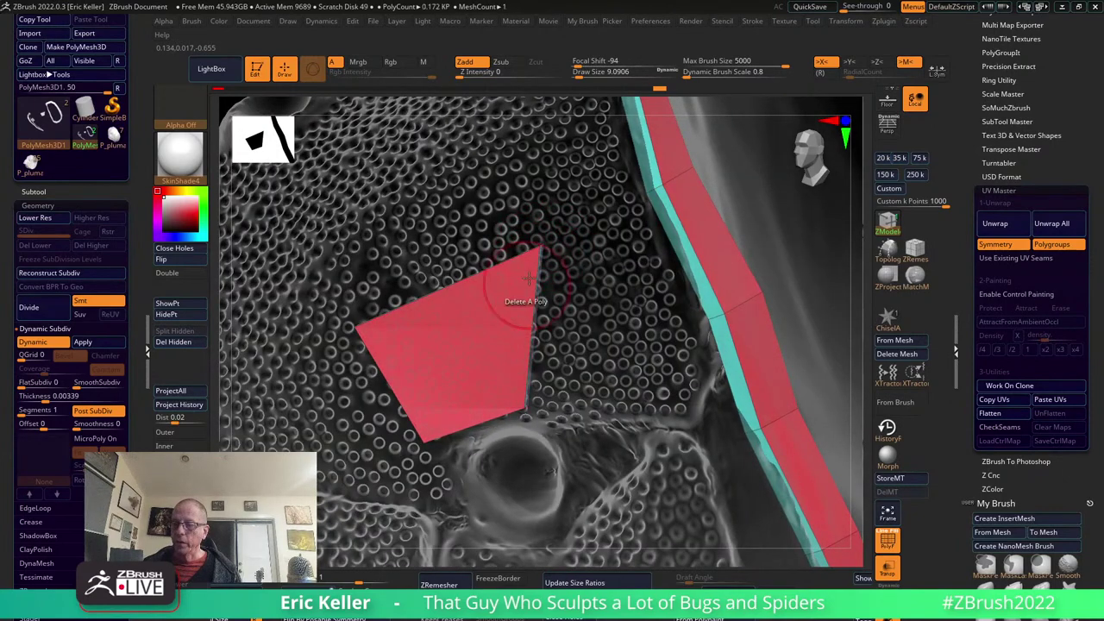
pyautogui.click(538, 248)
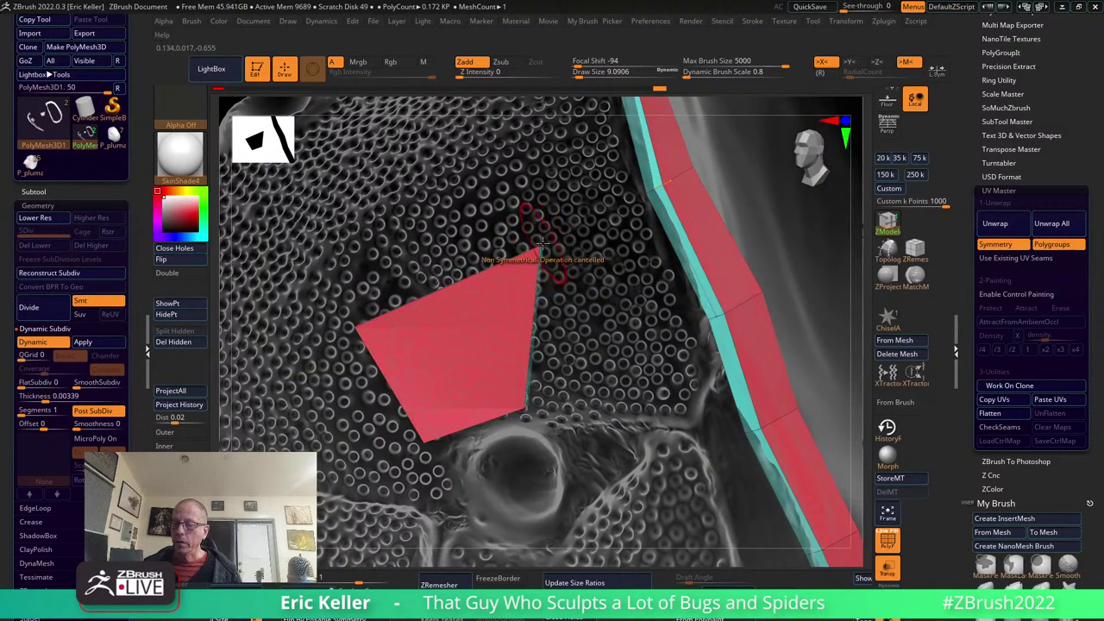
pyautogui.moveTo(538, 250); pyautogui.dragTo(528, 335)
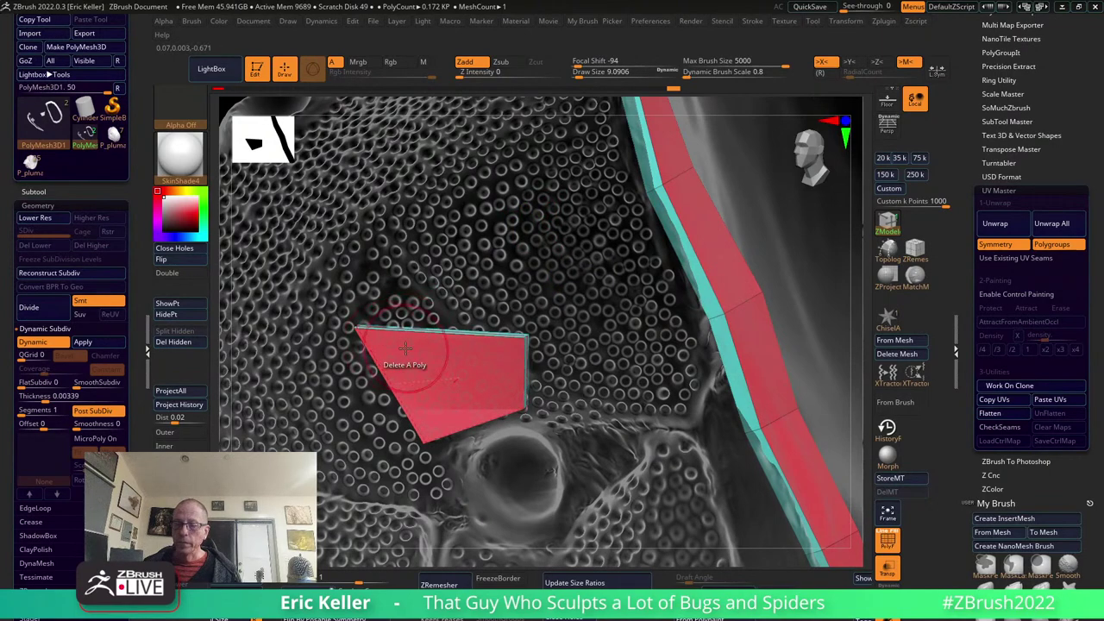
pyautogui.moveTo(354, 329); pyautogui.dragTo(394, 389)
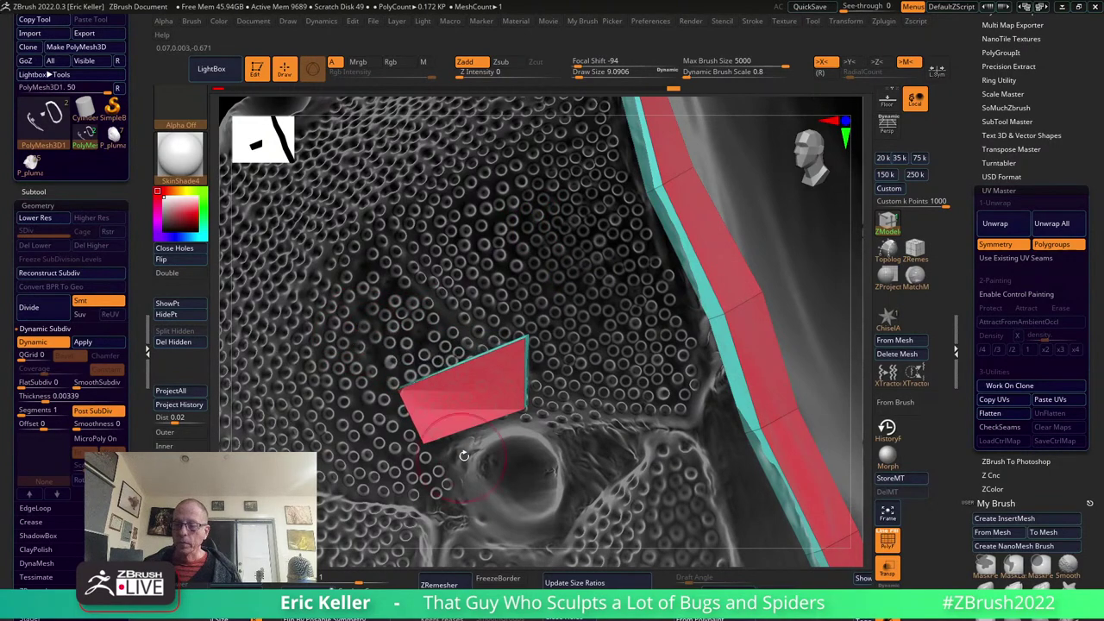
pyautogui.moveTo(394, 389)
pyautogui.mouseDown(button='right')
pyautogui.moveTo(369, 364)
pyautogui.moveTo(499, 457)
pyautogui.mouseUp(button='right')
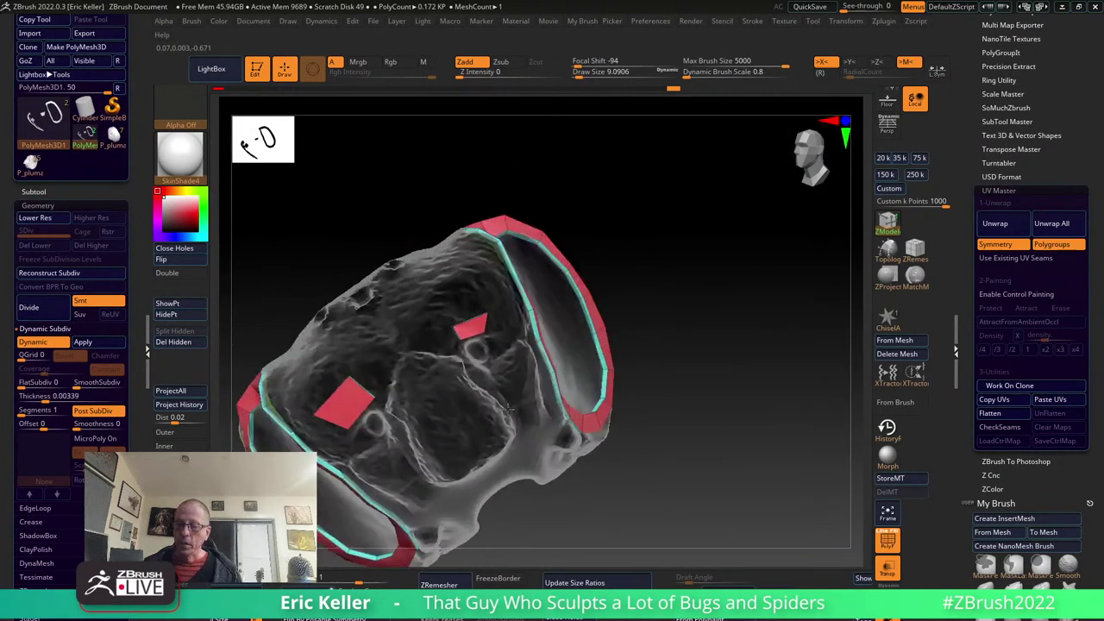
# Frame the head, hide Polyframe and Mirror And Weld the left patch onto the right side.
pyautogui.press('f')
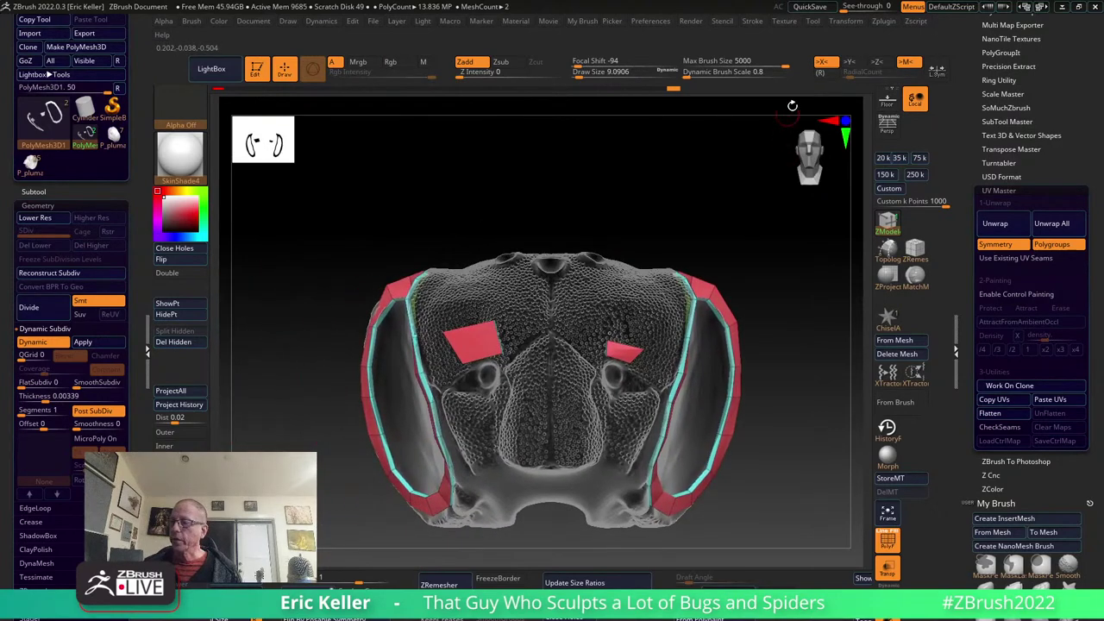
pyautogui.hotkey('shift', 'f')
pyautogui.hotkey('shift', 'f')
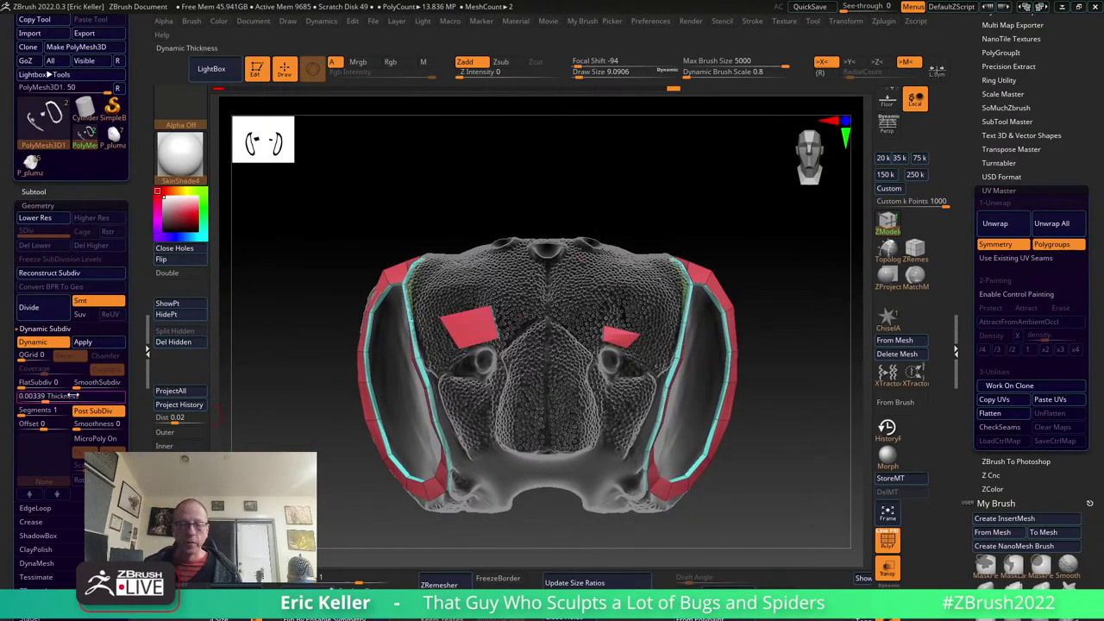
pyautogui.scroll(-5, 41, 386)
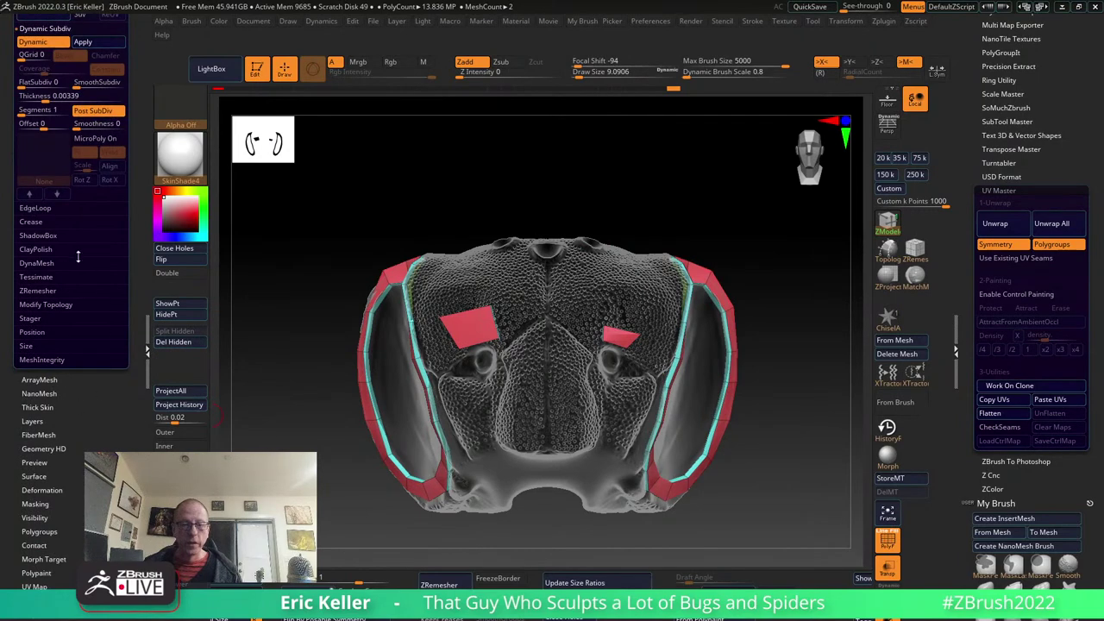
pyautogui.click(47, 304)
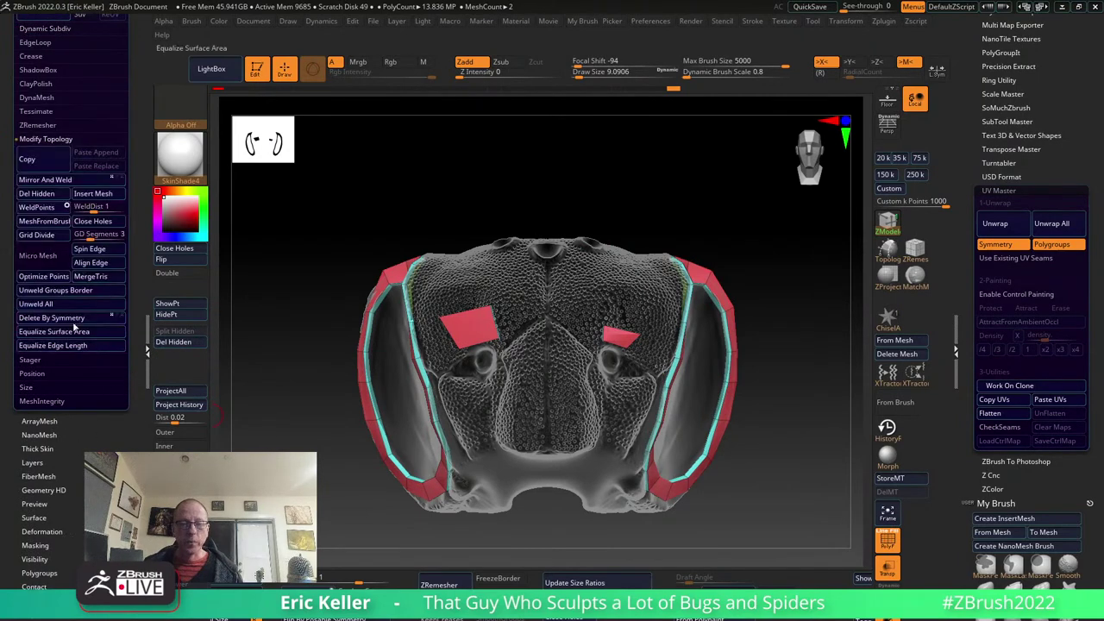
pyautogui.click(47, 180)
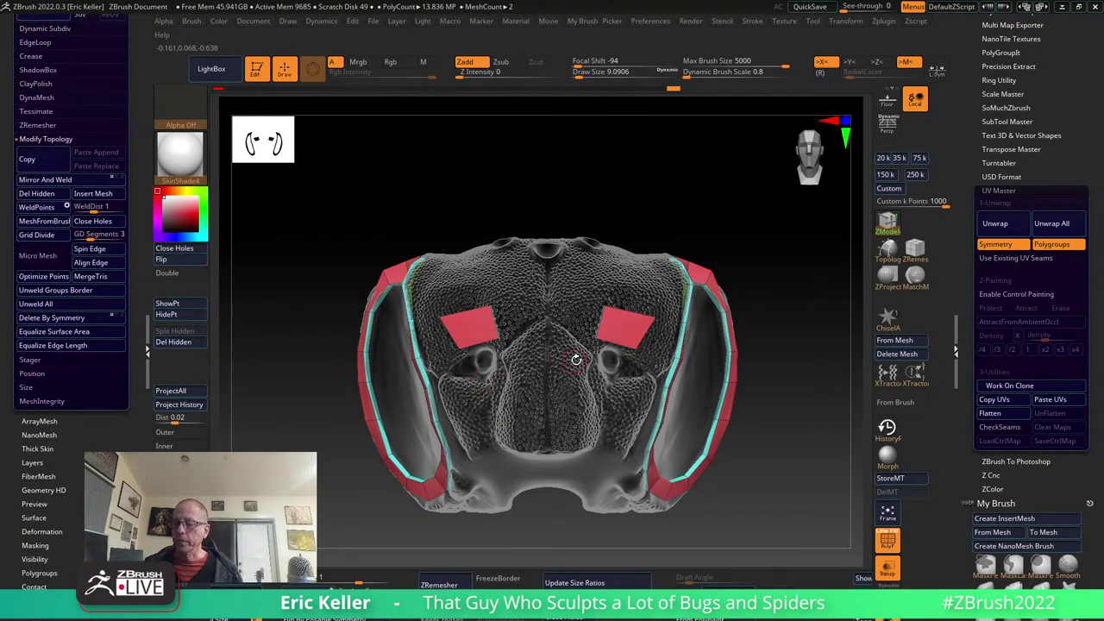
pyautogui.hotkey('ctrl', 'z')
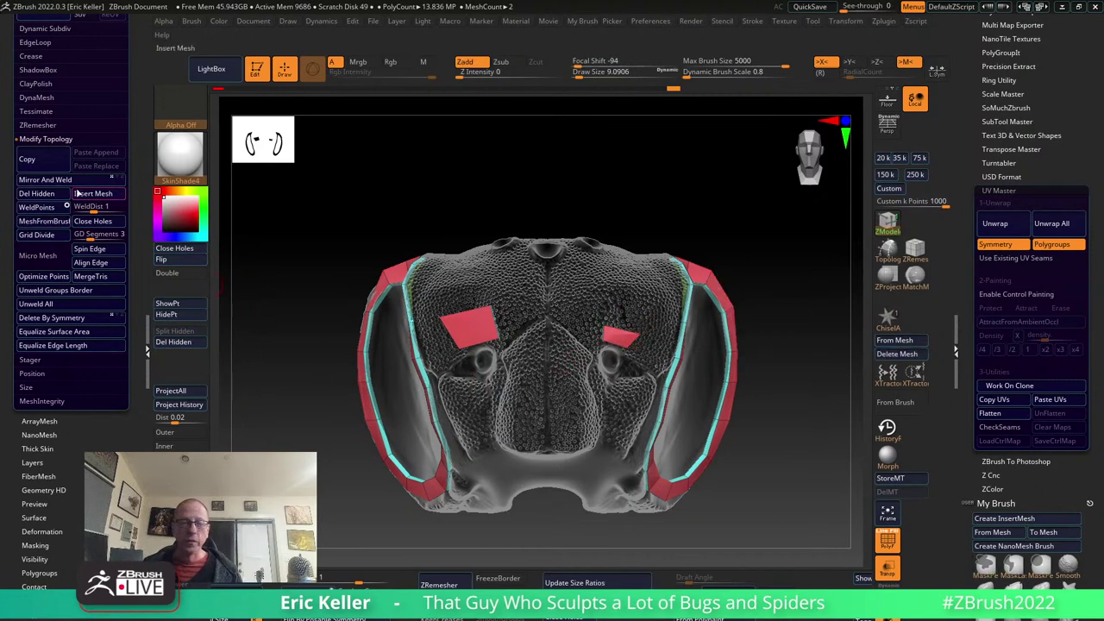
pyautogui.click(51, 179)
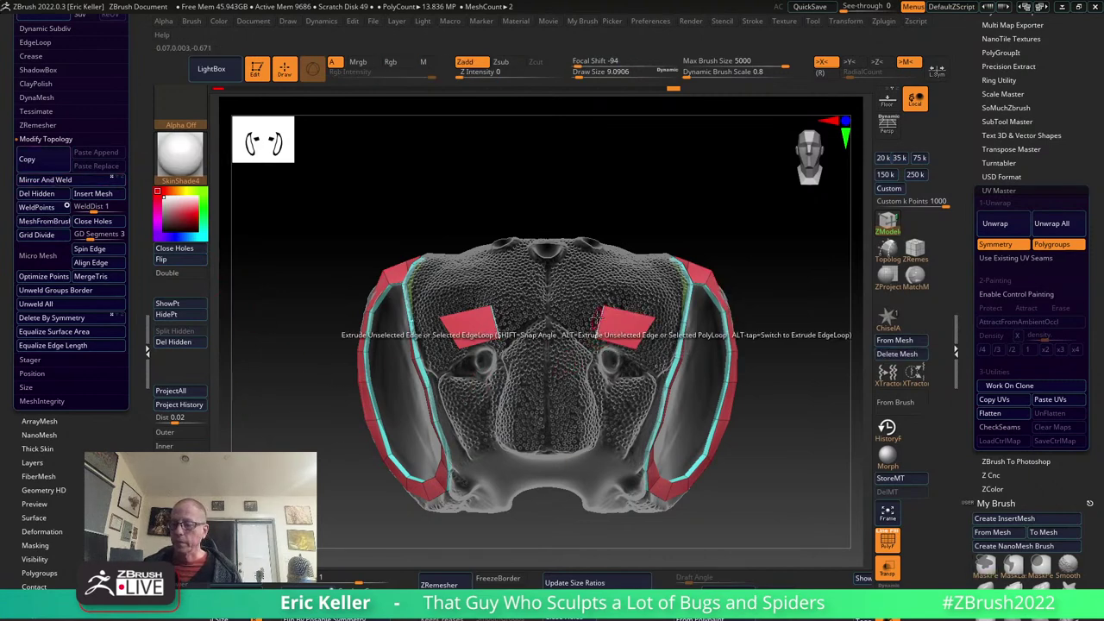
# Shear both patches thinner and delete the right polygon column of the patch above the socket.
pyautogui.moveTo(598, 317); pyautogui.dragTo(643, 326)
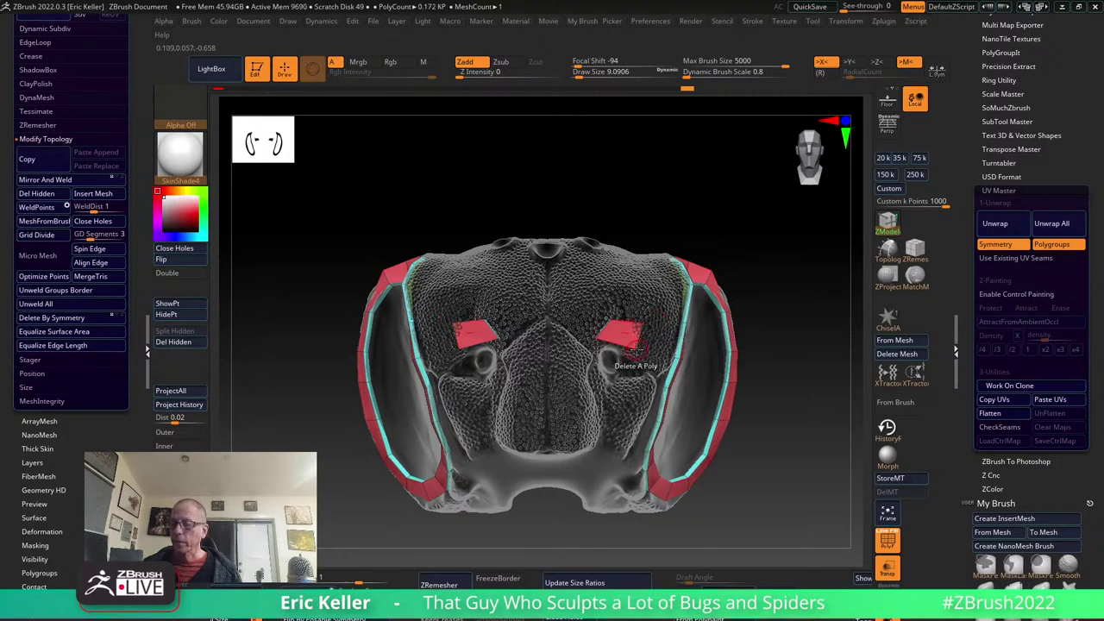
pyautogui.click(632, 346)
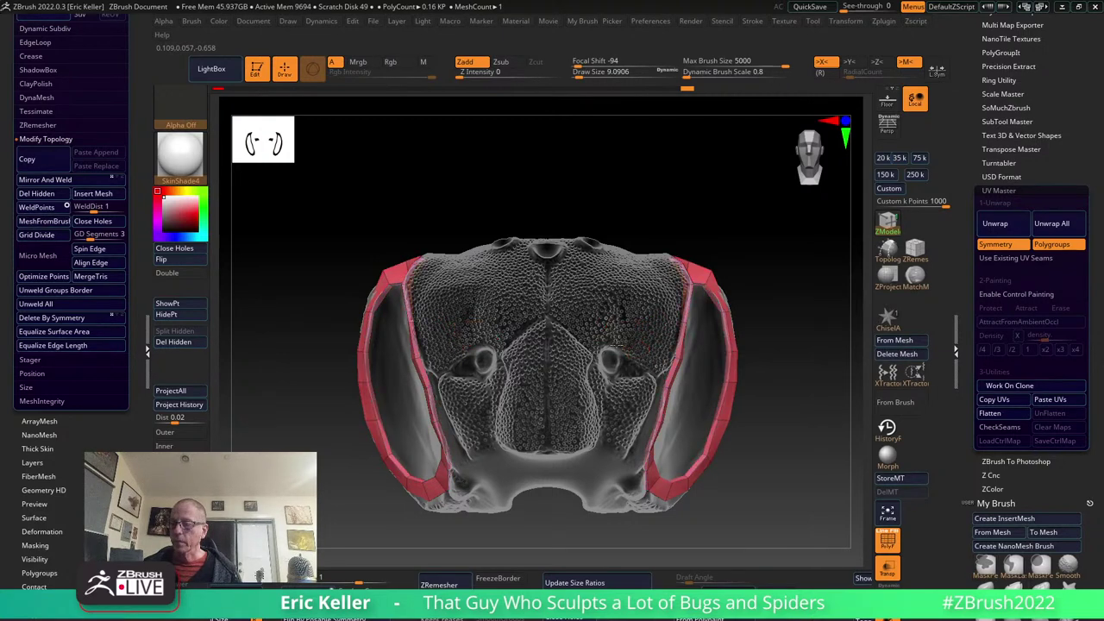
pyautogui.hotkey('ctrl', 'z')
pyautogui.keyDown('ctrl'); pyautogui.moveTo(618, 345); pyautogui.dragTo(587, 293, button='right'); pyautogui.keyUp('ctrl')
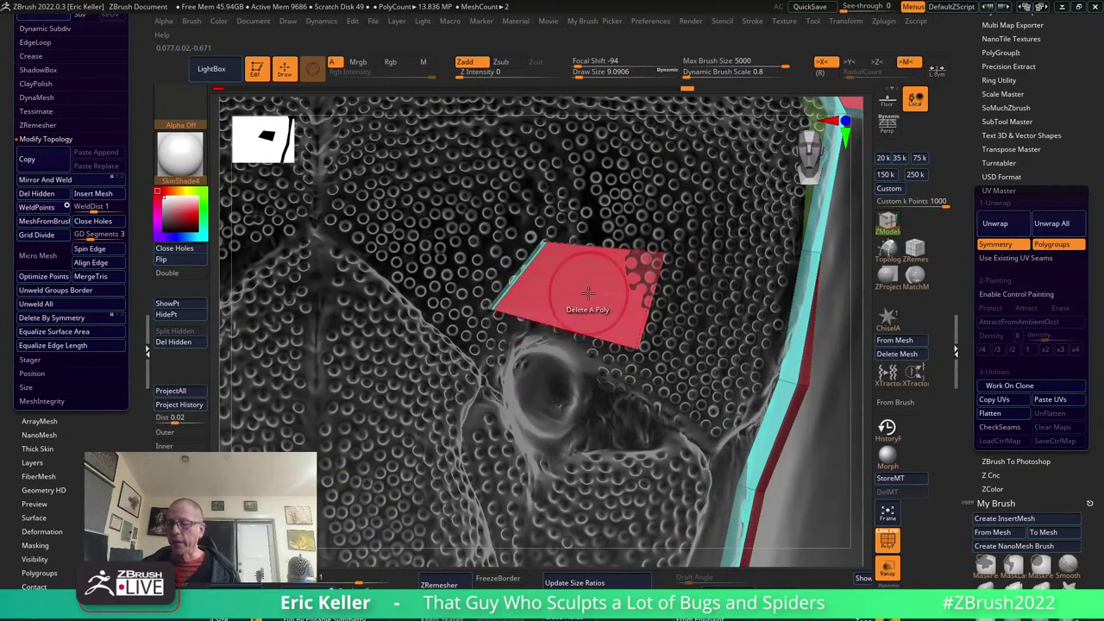
pyautogui.press('space')
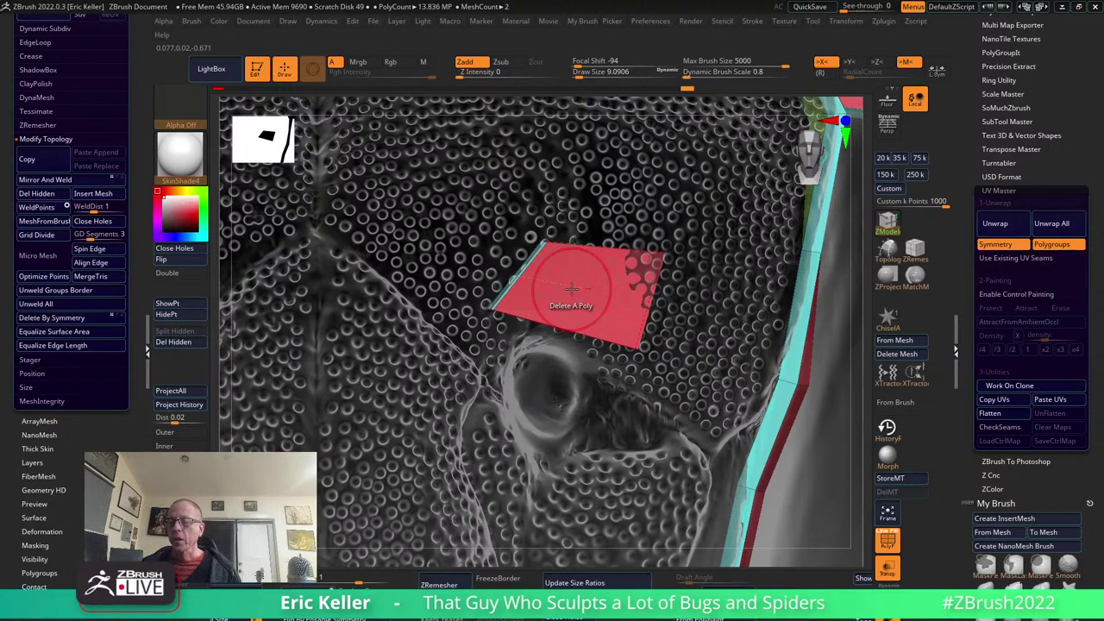
pyautogui.press('space')
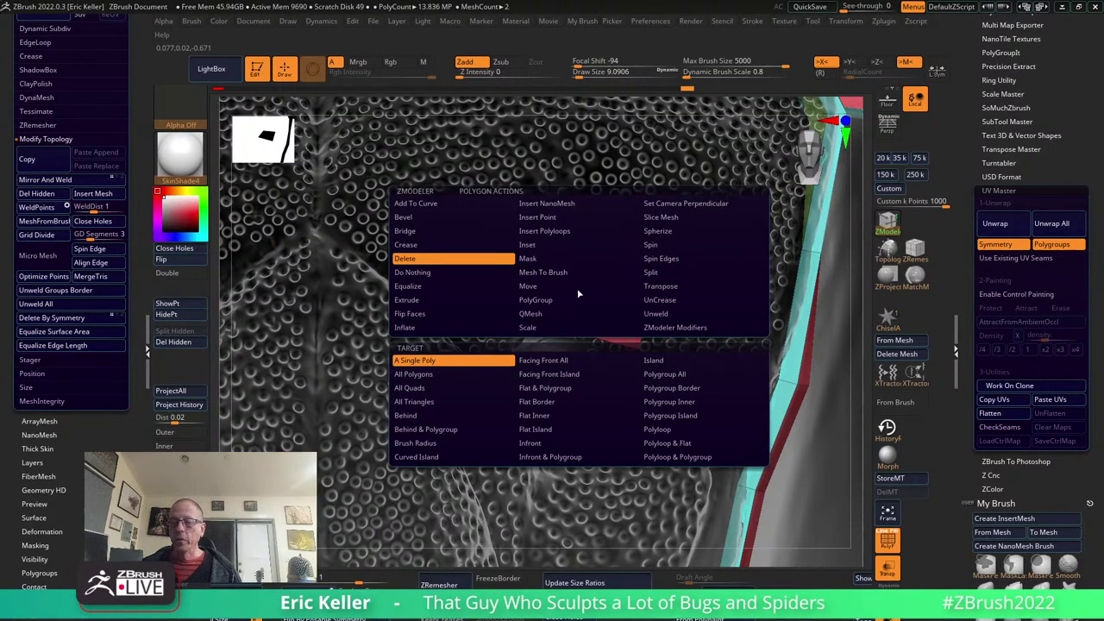
pyautogui.click(414, 275)
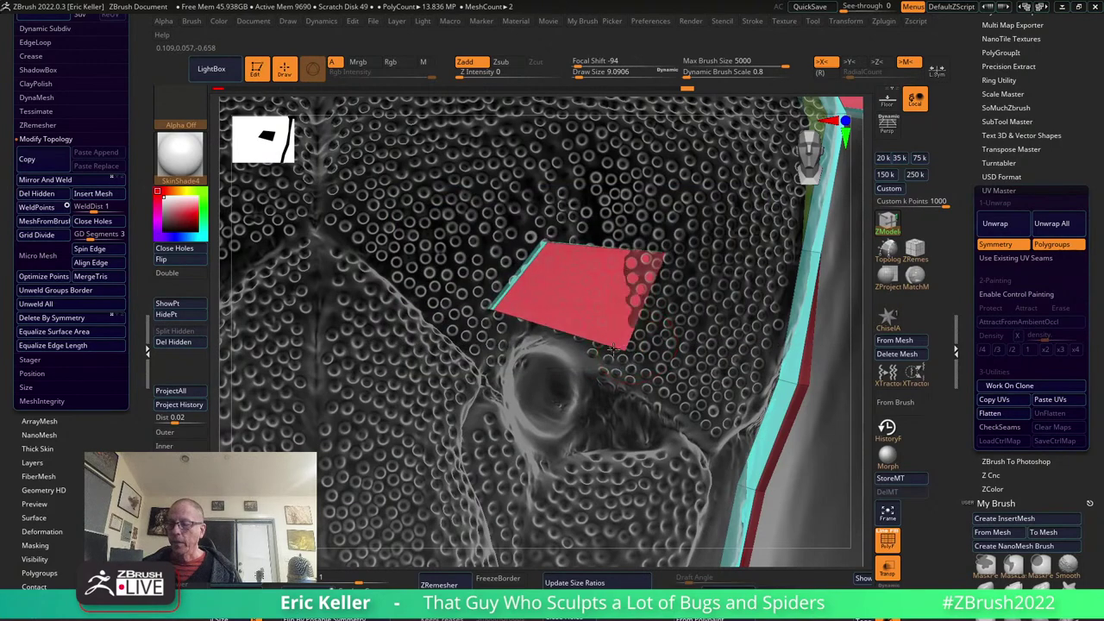
pyautogui.click(613, 349)
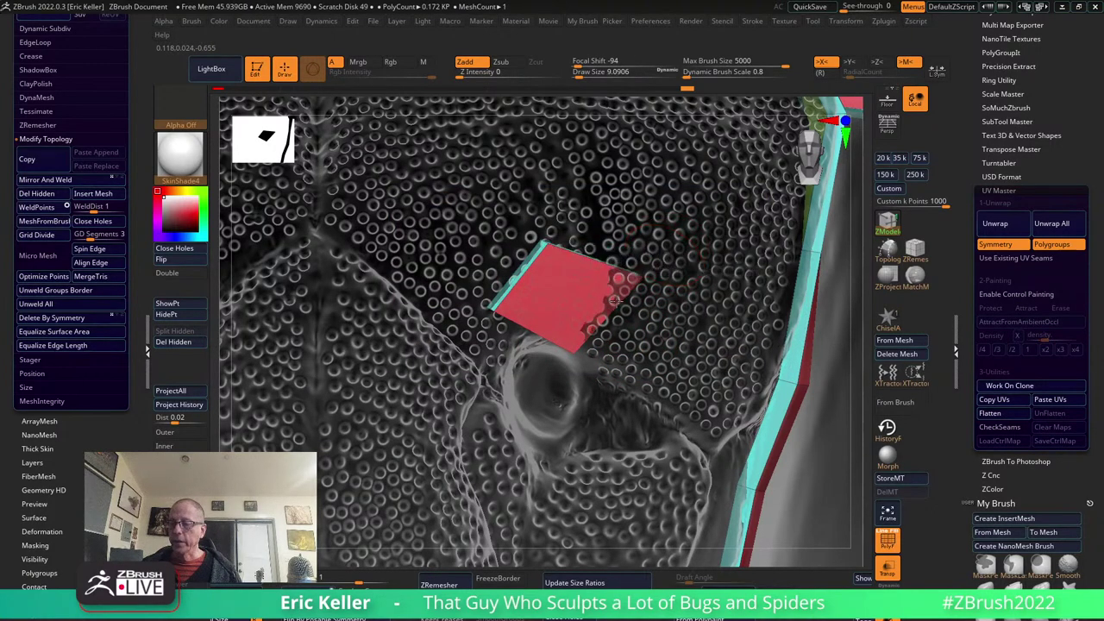
# Stretch the red patch down over the eye socket and merge points to flatten its lower panel.
pyautogui.moveTo(614, 300)
pyautogui.mouseDown()
pyautogui.moveTo(630, 369)
pyautogui.moveTo(603, 403)
pyautogui.mouseUp()
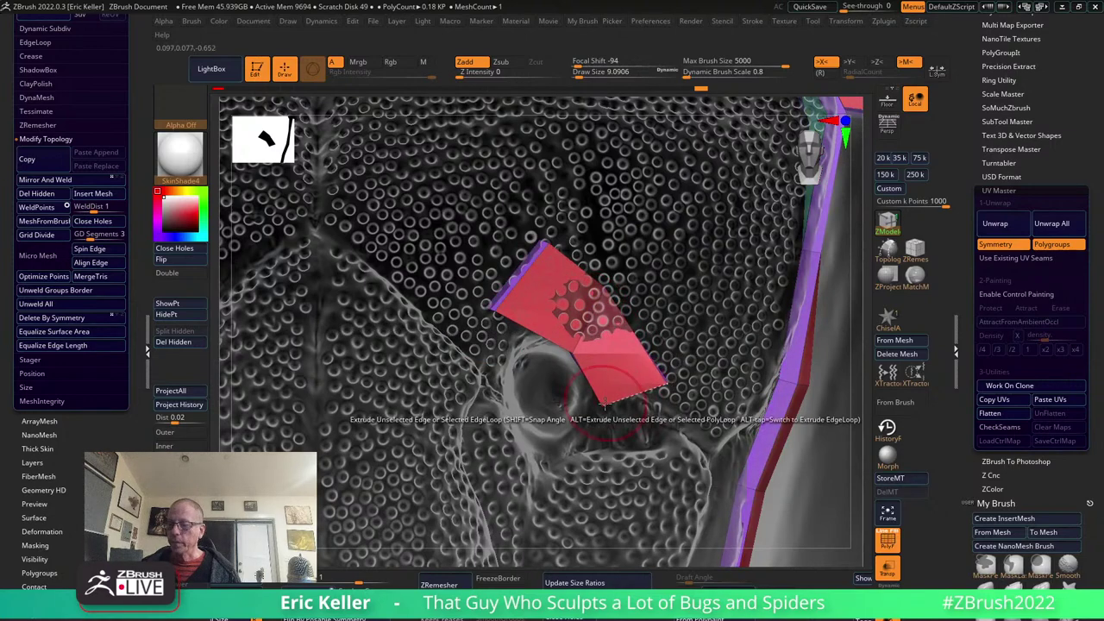
pyautogui.moveTo(573, 373); pyautogui.dragTo(632, 434)
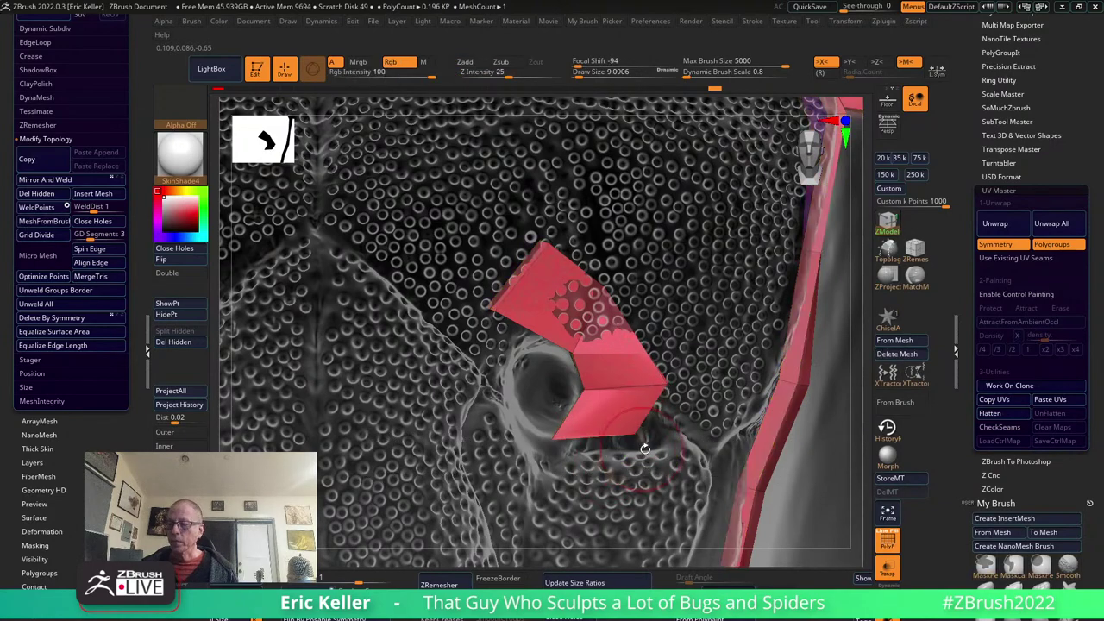
pyautogui.moveTo(604, 470); pyautogui.dragTo(634, 431, button='right')
pyautogui.moveTo(633, 429); pyautogui.dragTo(596, 440)
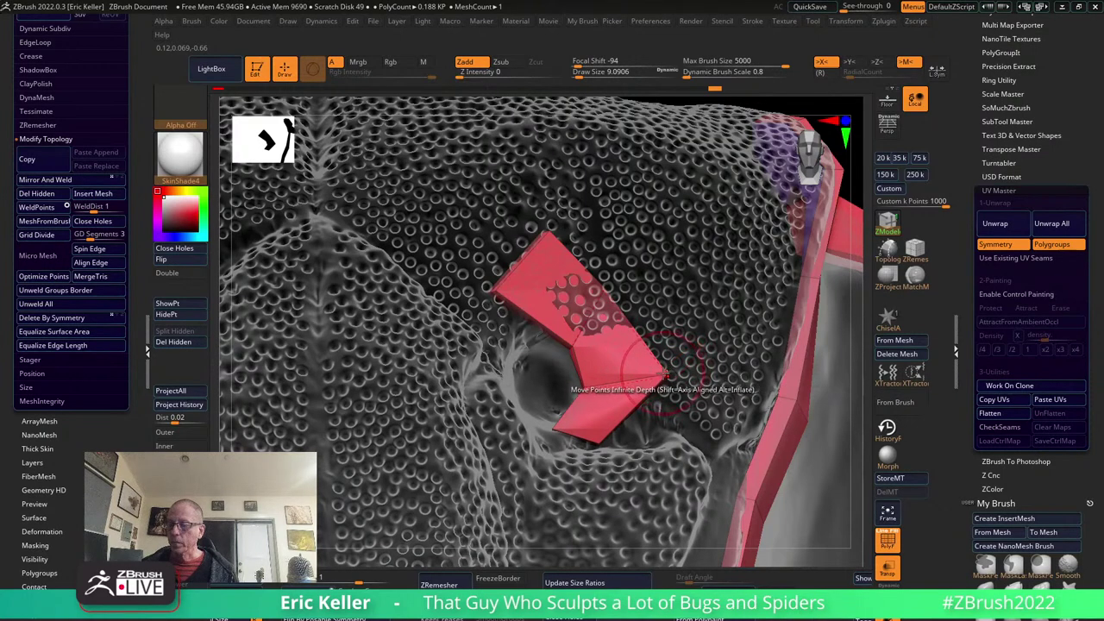
# Pull the patch's left edge toward the socket and lower its top points to flatten the top edge.
pyautogui.moveTo(636, 254); pyautogui.dragTo(522, 246, button='right')
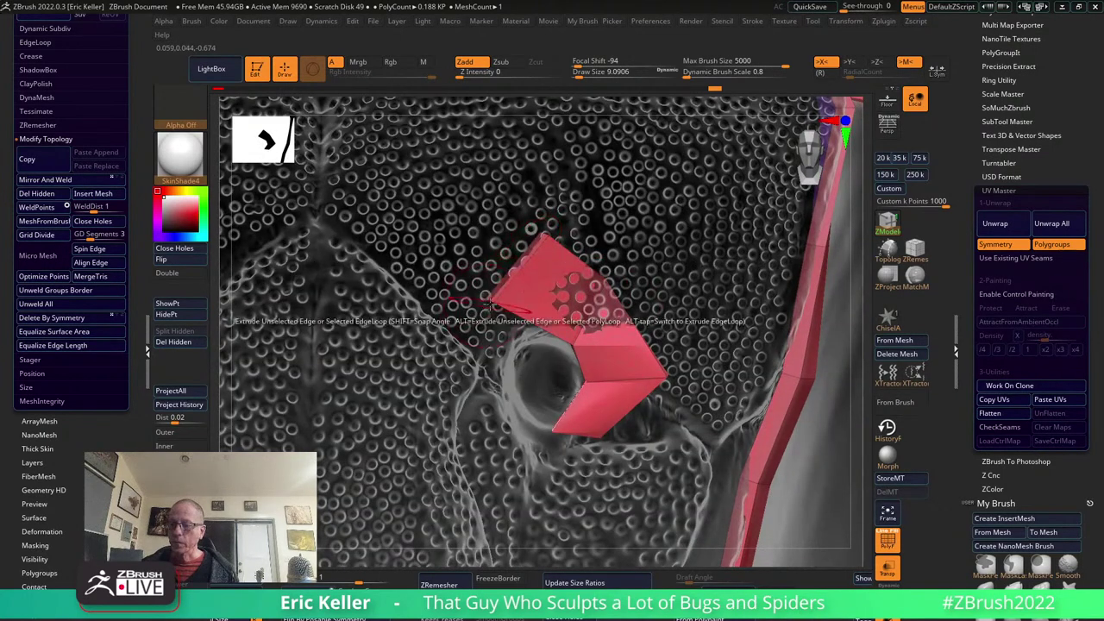
pyautogui.moveTo(490, 299); pyautogui.dragTo(540, 340)
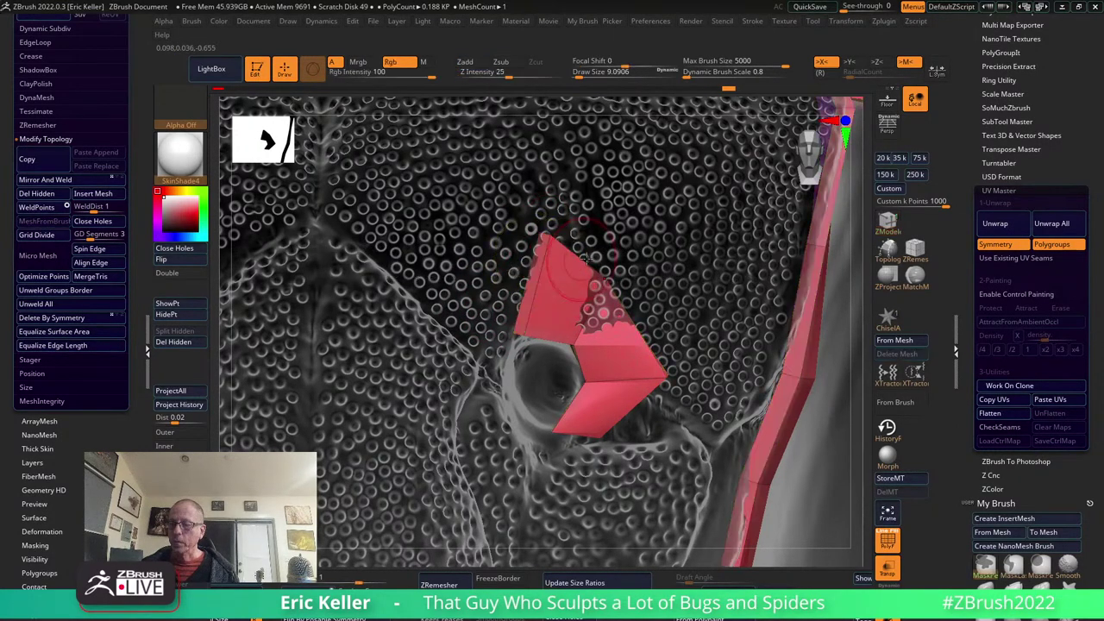
pyautogui.hotkey('ctrl', 'z')
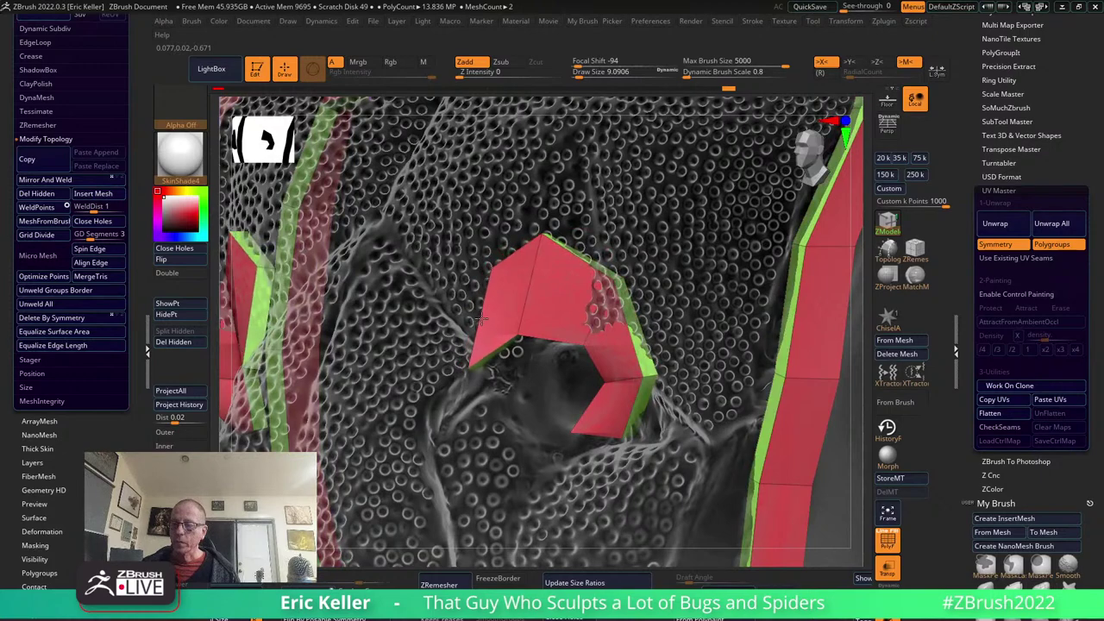
pyautogui.moveTo(480, 319); pyautogui.dragTo(527, 366)
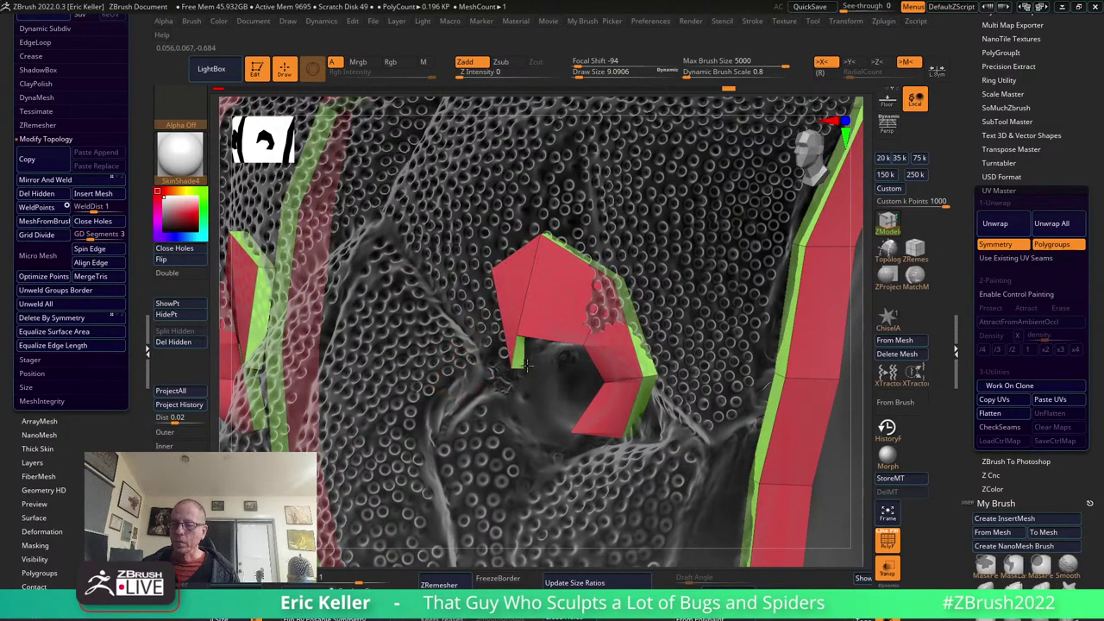
pyautogui.moveTo(483, 283)
pyautogui.mouseDown(button='right')
pyautogui.moveTo(489, 267)
pyautogui.moveTo(484, 289)
pyautogui.mouseUp(button='right')
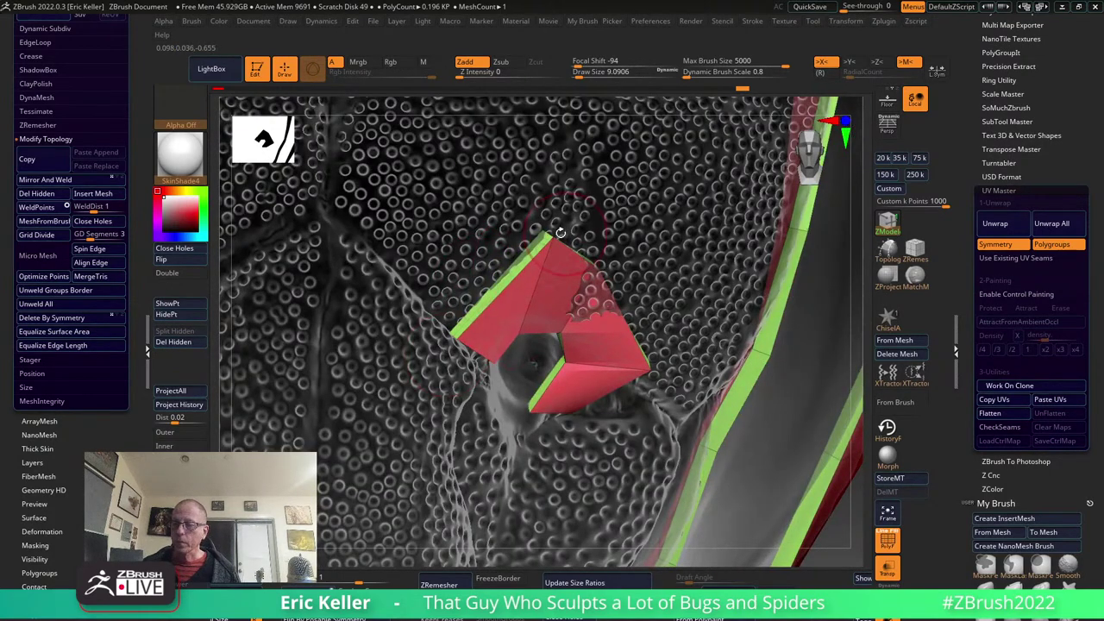
pyautogui.moveTo(548, 233); pyautogui.dragTo(516, 271)
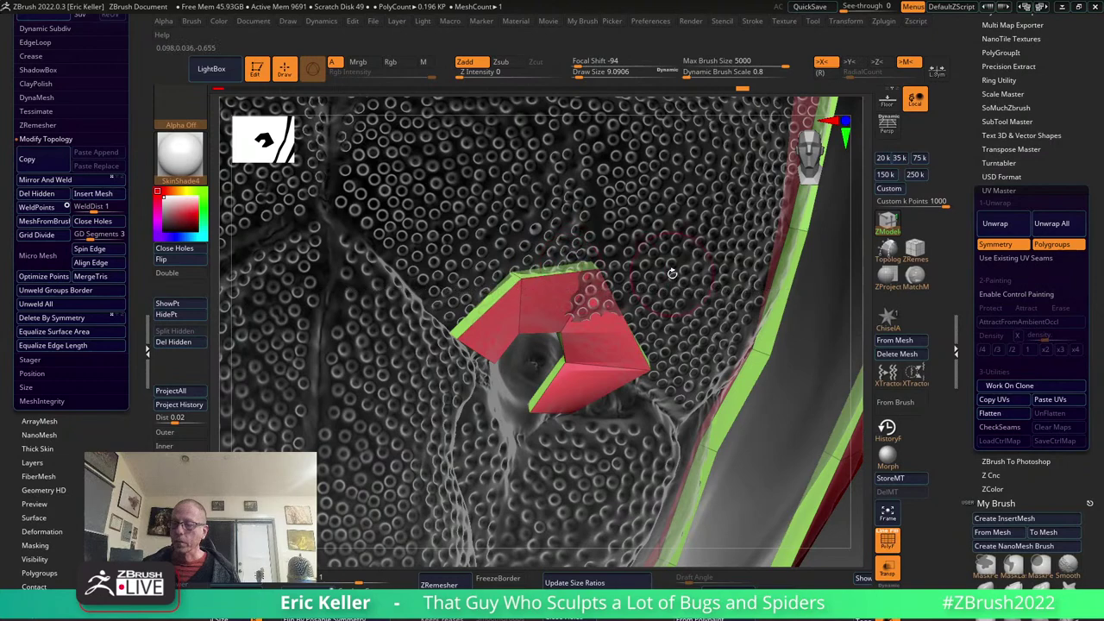
pyautogui.moveTo(672, 273); pyautogui.dragTo(625, 270, button='right')
pyautogui.moveTo(622, 270); pyautogui.dragTo(603, 302)
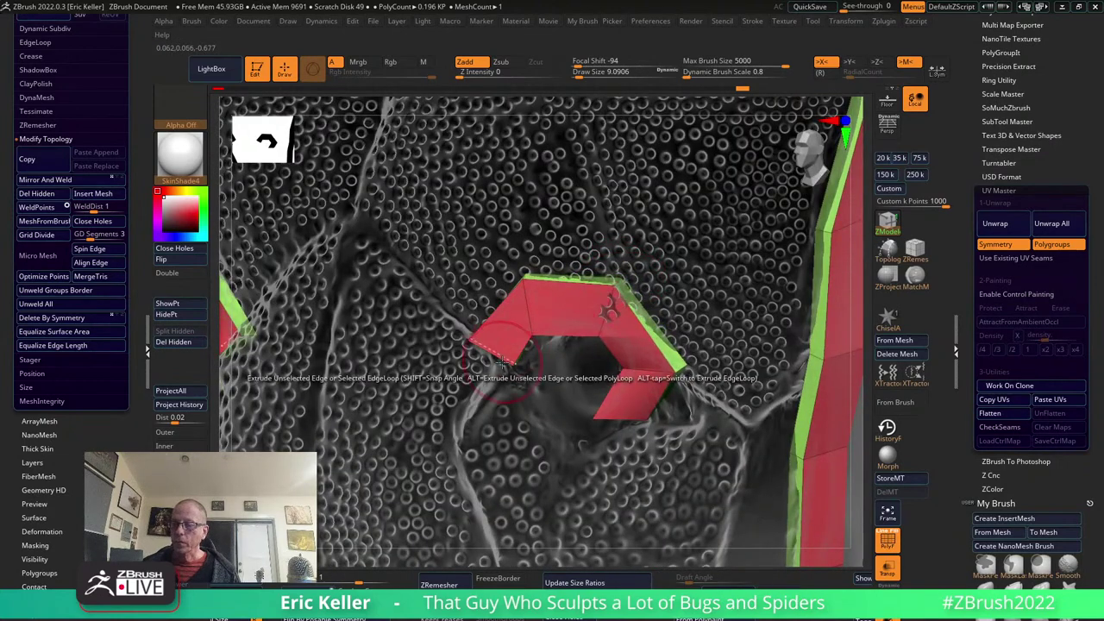
# Extrude a new strip from the lower-left edge and drag its corner down along the socket.
pyautogui.moveTo(498, 377); pyautogui.dragTo(496, 357, button='right')
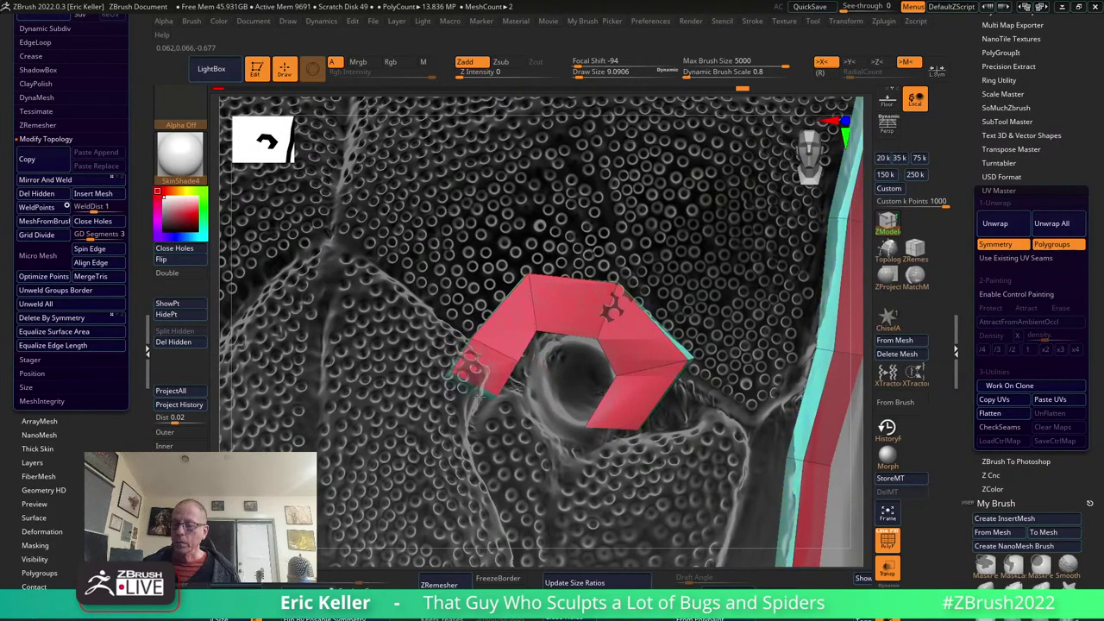
pyautogui.moveTo(499, 354)
pyautogui.mouseDown()
pyautogui.moveTo(506, 398)
pyautogui.moveTo(558, 454)
pyautogui.mouseUp()
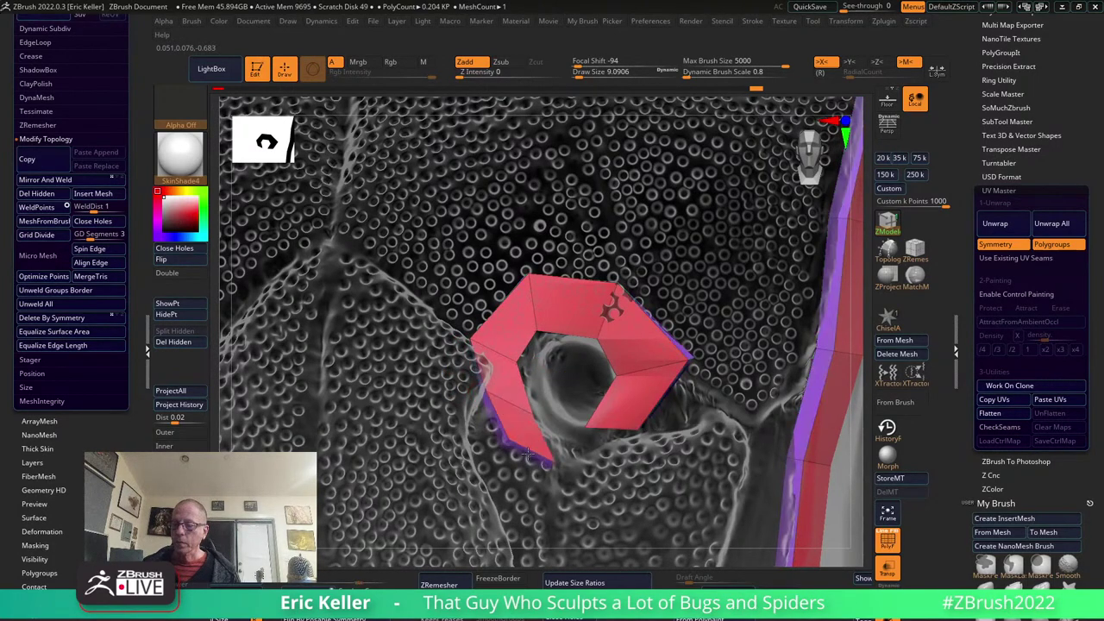
pyautogui.moveTo(554, 437); pyautogui.dragTo(550, 464, button='right')
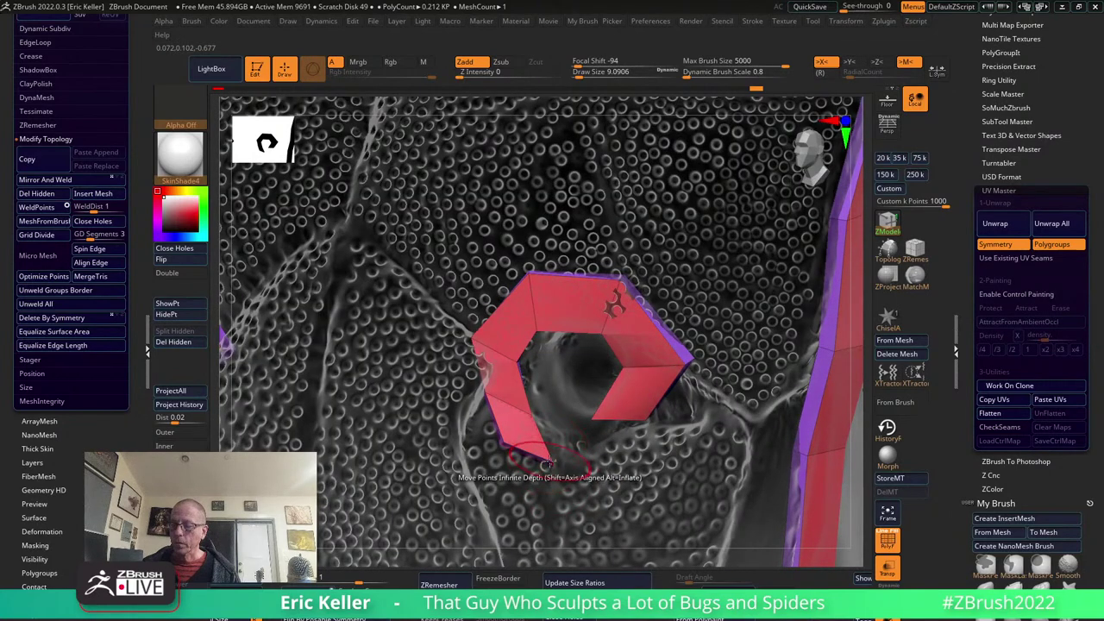
pyautogui.moveTo(503, 446); pyautogui.dragTo(535, 523)
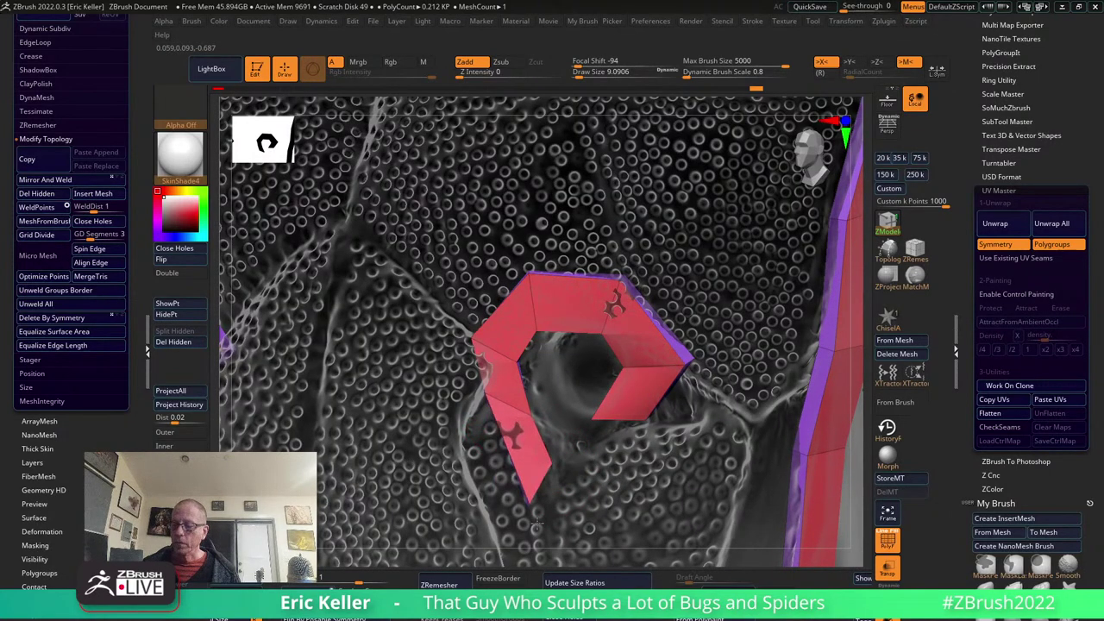
pyautogui.press('space')
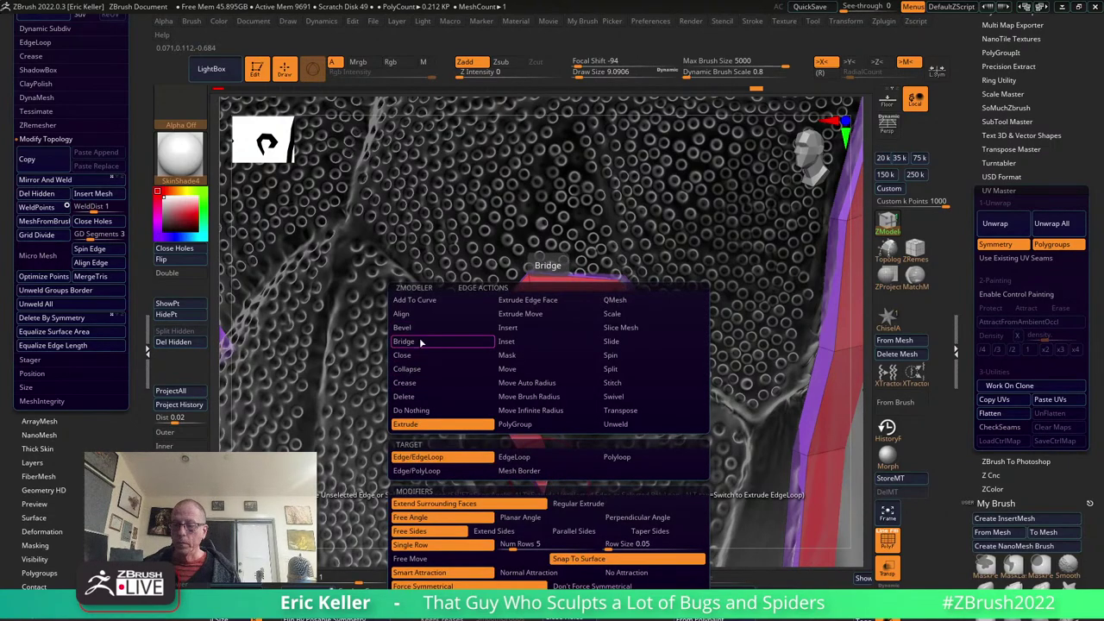
# Bridge the band's two open ends to close the ring around the socket hole.
pyautogui.click(420, 343)
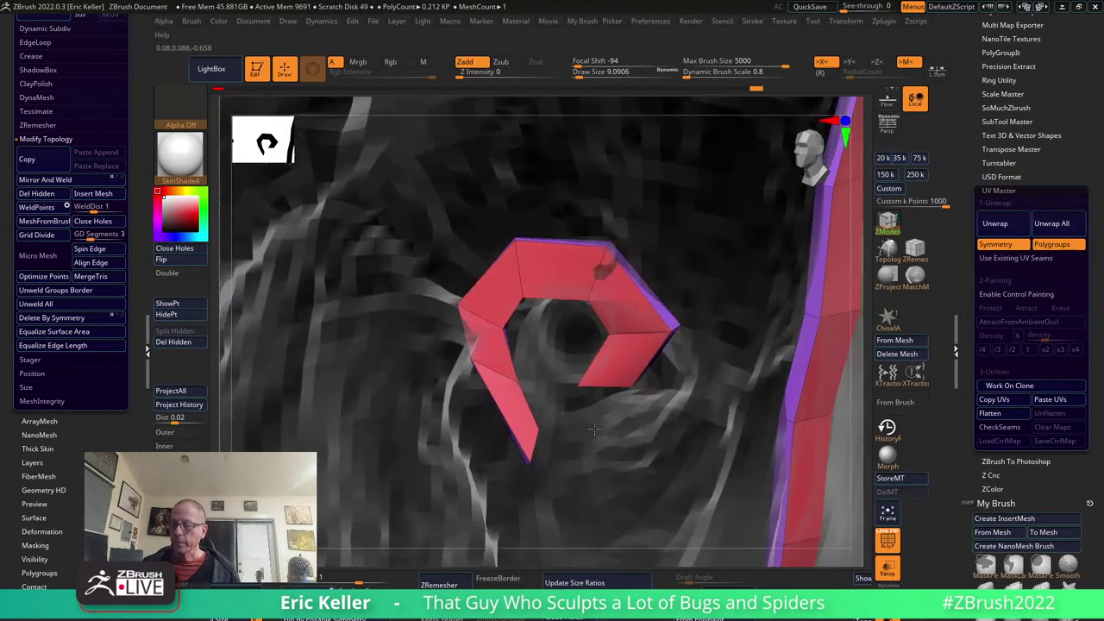
pyautogui.moveTo(617, 428)
pyautogui.mouseDown(button='right')
pyautogui.moveTo(601, 377)
pyautogui.moveTo(957, 547)
pyautogui.mouseUp(button='right')
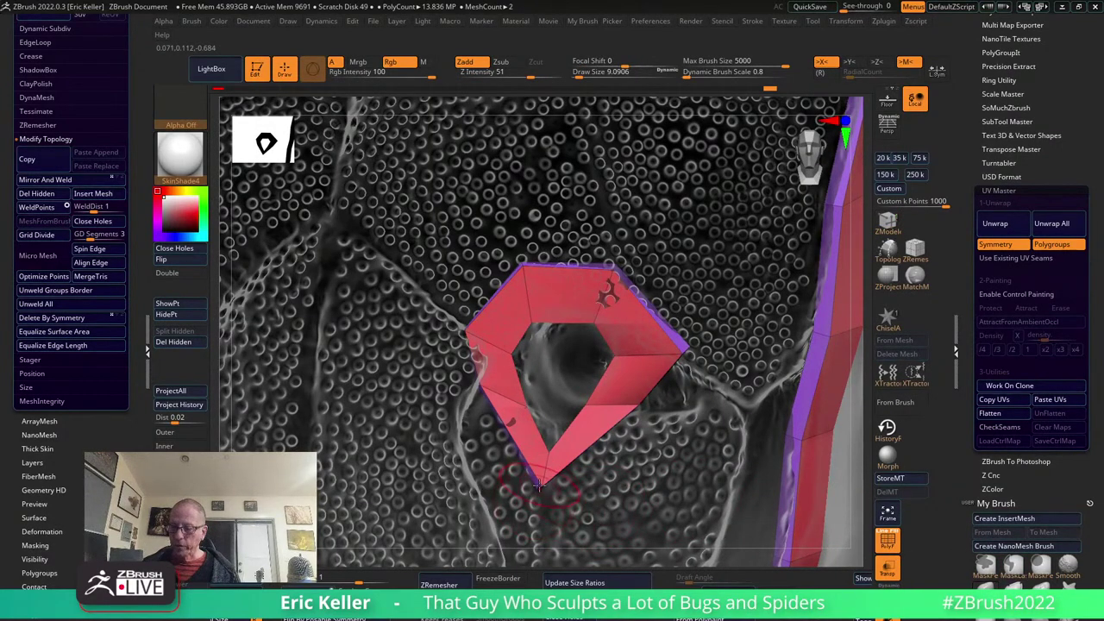
pyautogui.moveTo(537, 485); pyautogui.dragTo(539, 455)
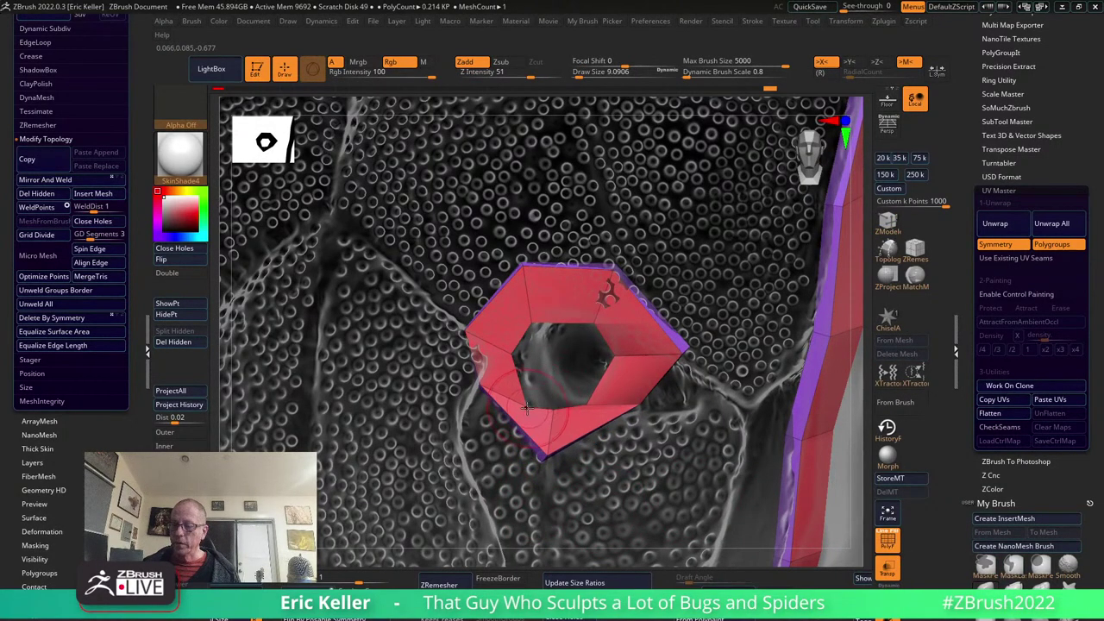
pyautogui.moveTo(526, 407); pyautogui.dragTo(542, 393)
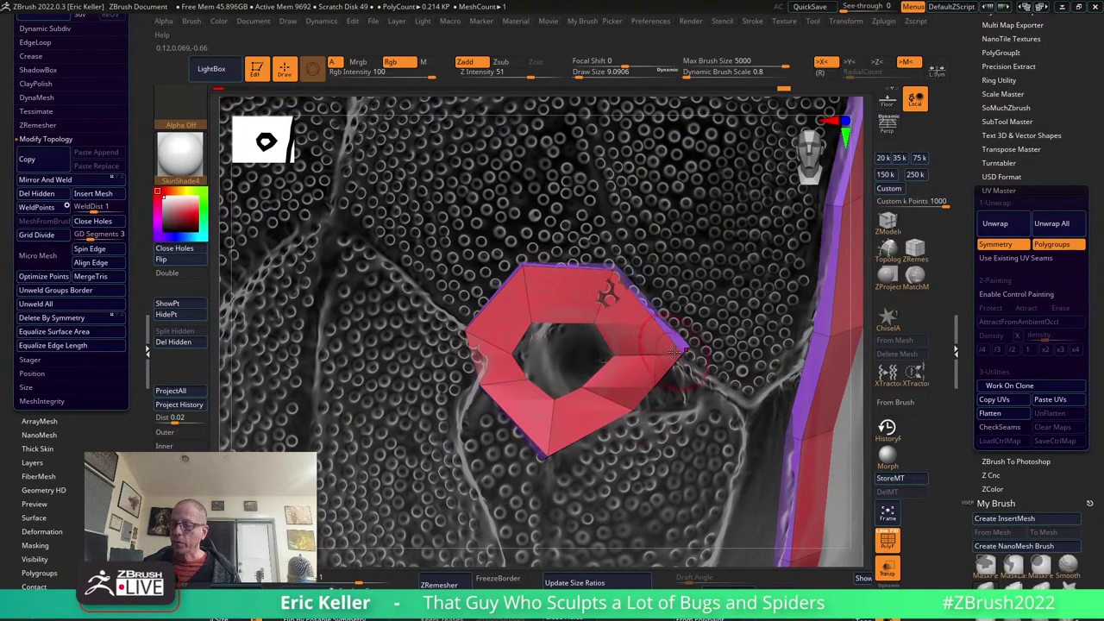
# Pull the ring's right, top-right, top-left and left points in onto the socket rim.
pyautogui.moveTo(684, 349); pyautogui.dragTo(660, 352)
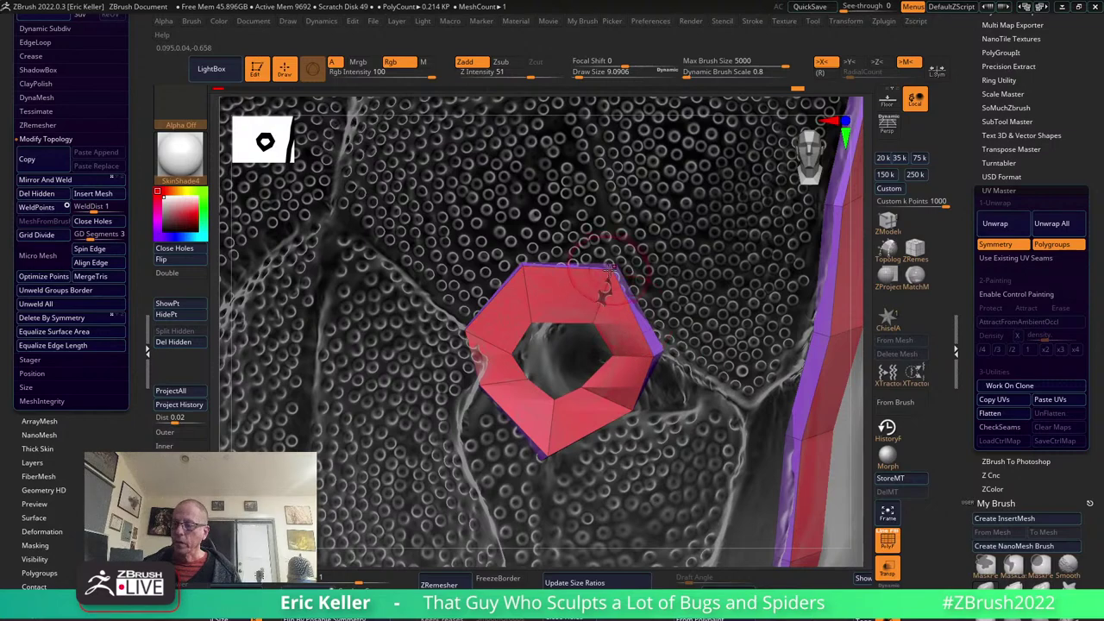
pyautogui.moveTo(609, 270); pyautogui.dragTo(602, 300)
pyautogui.moveTo(525, 268); pyautogui.dragTo(528, 287)
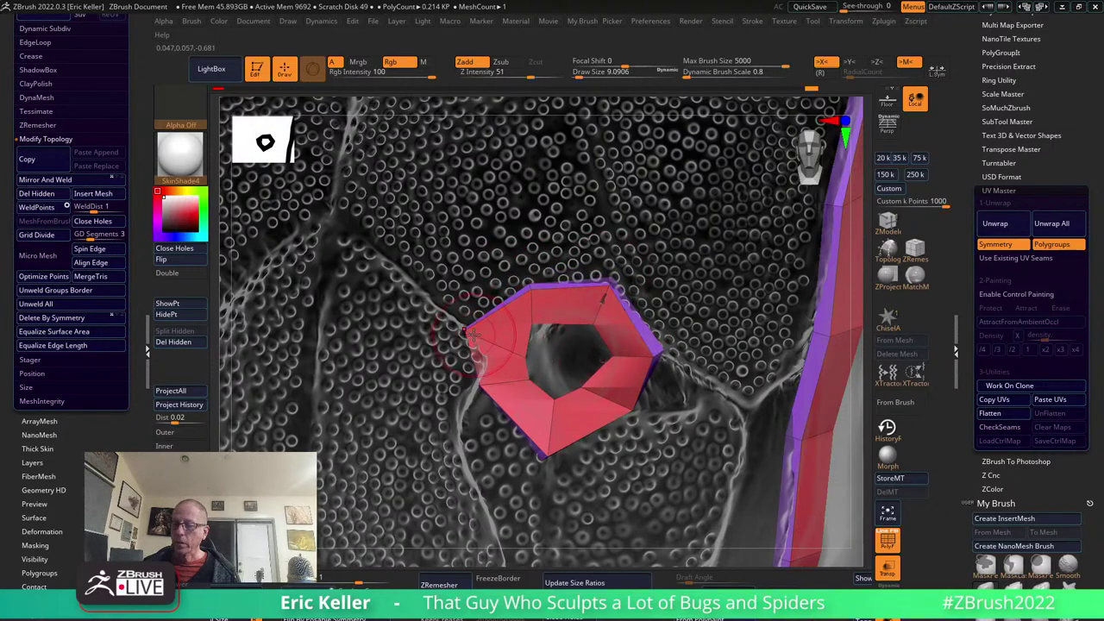
pyautogui.moveTo(467, 332); pyautogui.dragTo(485, 333)
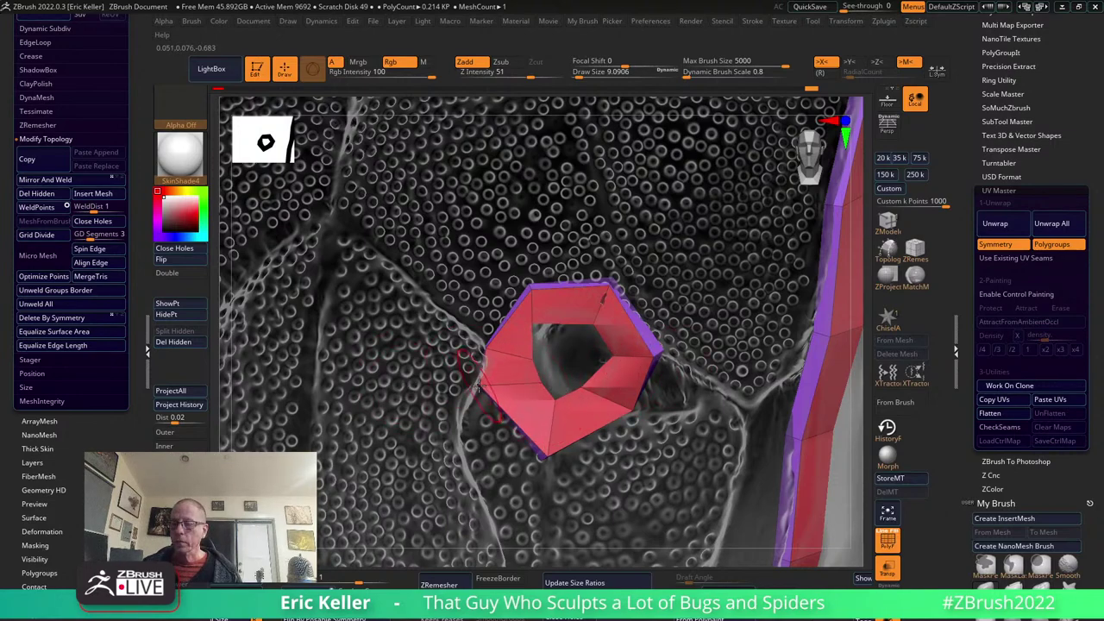
# Tighten each of the hexagonal ring's corner points inward around the small socket.
pyautogui.moveTo(523, 389)
pyautogui.mouseDown()
pyautogui.moveTo(545, 450)
pyautogui.moveTo(547, 436)
pyautogui.mouseUp()
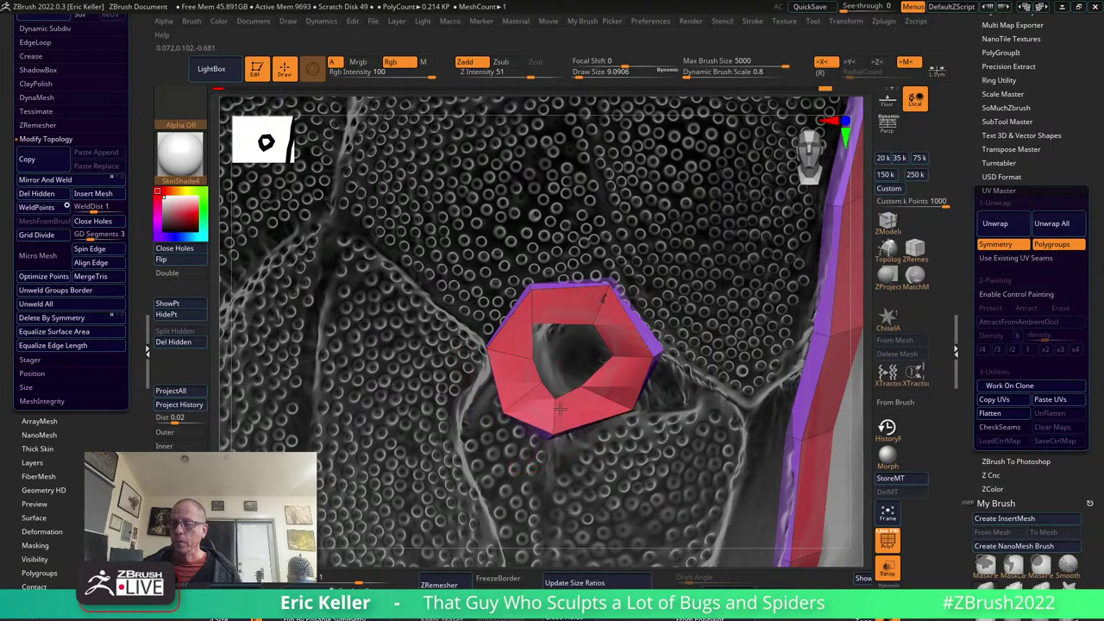
pyautogui.moveTo(590, 386); pyautogui.dragTo(644, 398)
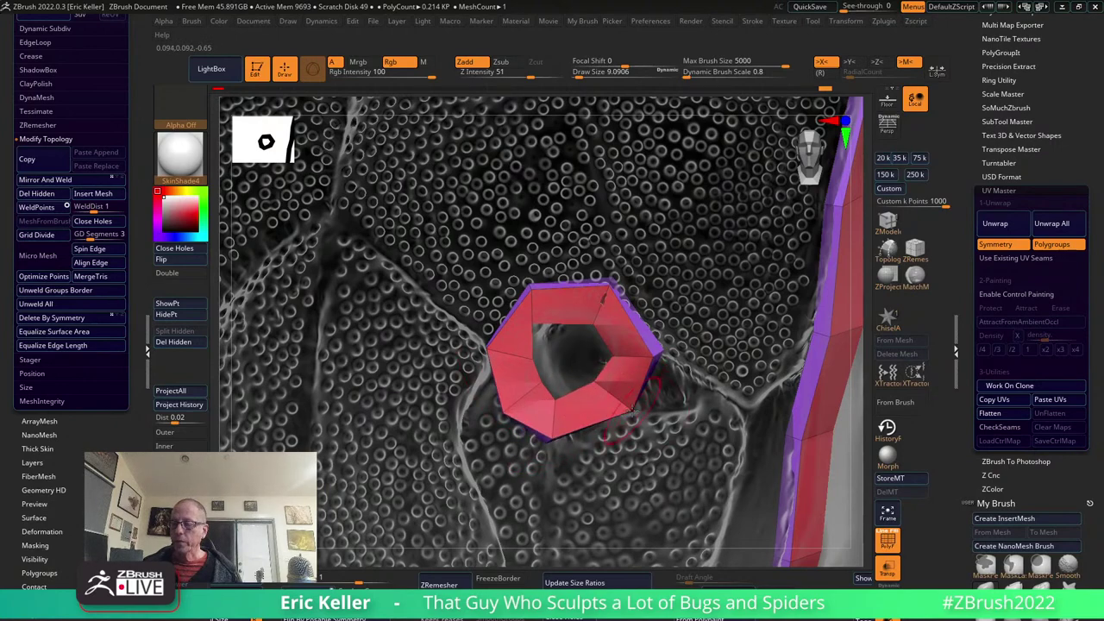
pyautogui.moveTo(633, 410); pyautogui.dragTo(682, 348, button='right')
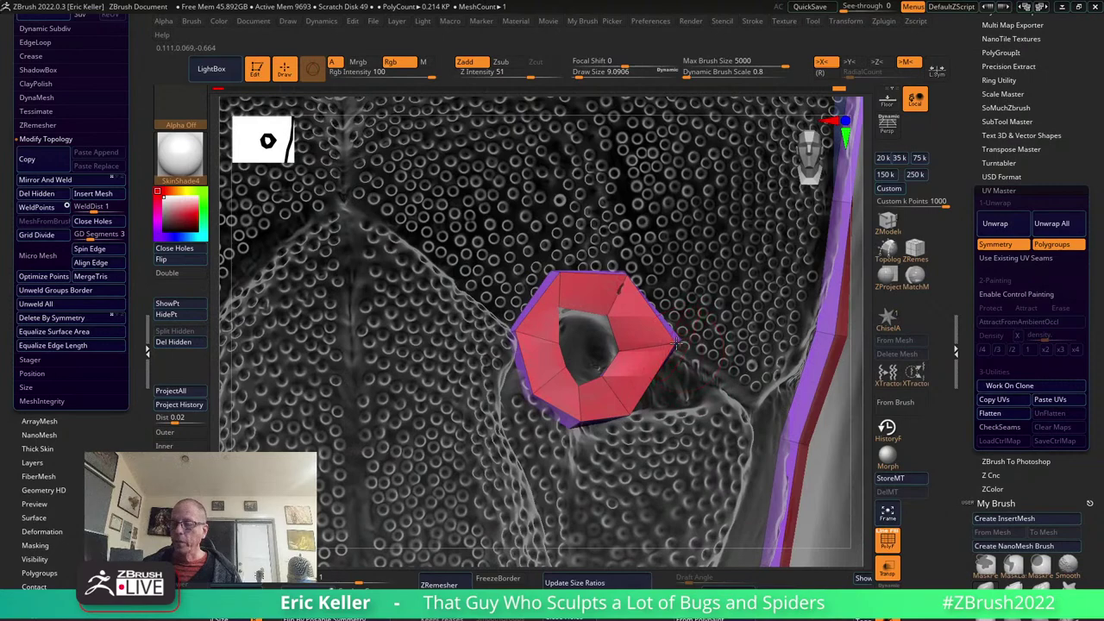
pyautogui.moveTo(677, 343); pyautogui.dragTo(666, 354)
pyautogui.moveTo(619, 276)
pyautogui.mouseDown()
pyautogui.moveTo(601, 327)
pyautogui.moveTo(575, 327)
pyautogui.mouseUp()
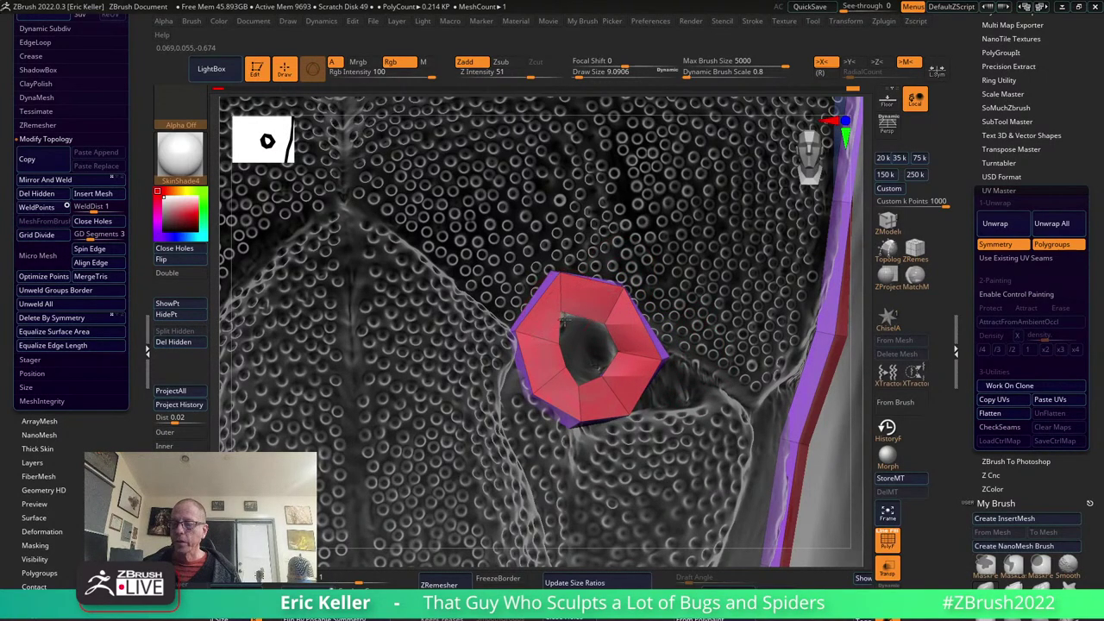
pyautogui.moveTo(559, 274); pyautogui.dragTo(562, 295)
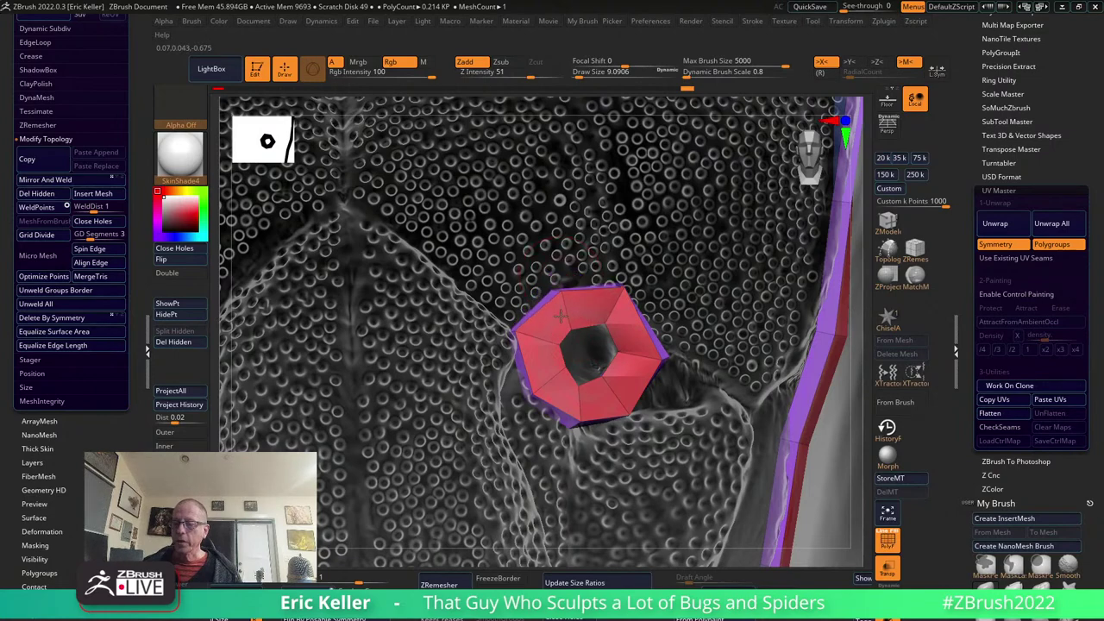
pyautogui.moveTo(507, 335); pyautogui.dragTo(514, 345)
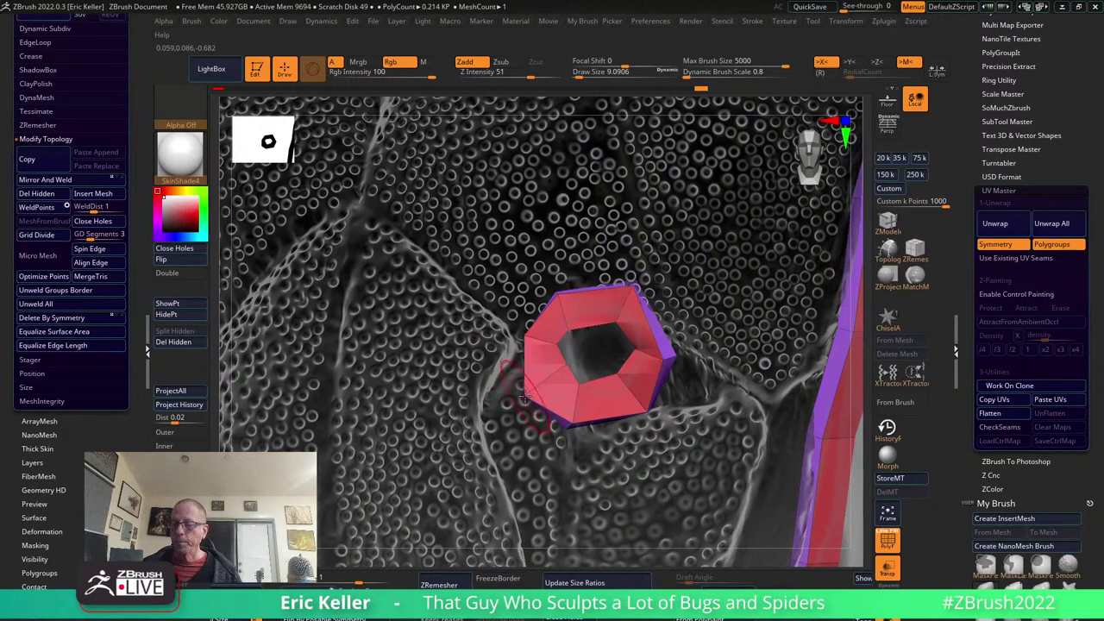
pyautogui.moveTo(523, 396); pyautogui.dragTo(545, 379)
pyautogui.moveTo(576, 419); pyautogui.dragTo(579, 407)
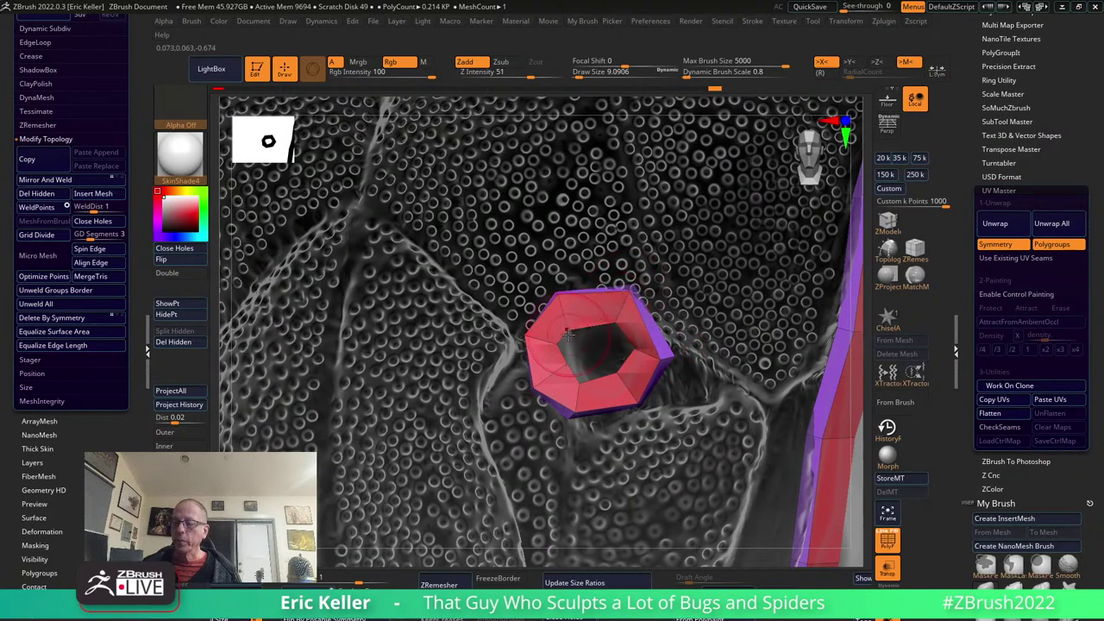
# Refine the ring's inner hole and edges, then frame the whole head in a front view.
pyautogui.moveTo(566, 332); pyautogui.dragTo(558, 325)
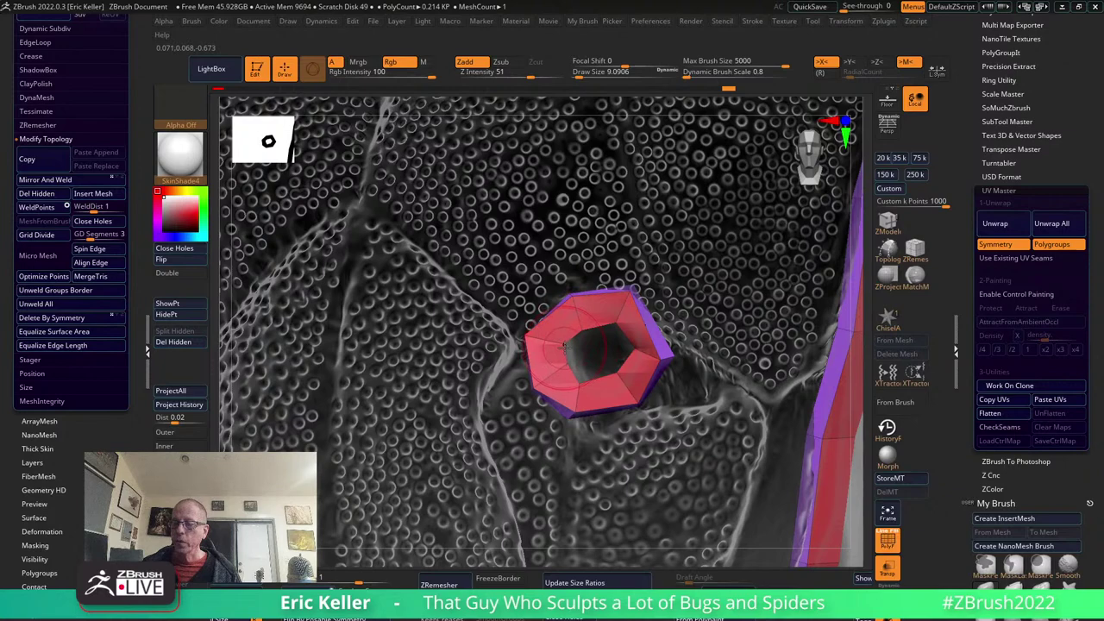
pyautogui.moveTo(565, 346)
pyautogui.mouseDown()
pyautogui.moveTo(535, 390)
pyautogui.moveTo(552, 377)
pyautogui.mouseUp()
pyautogui.moveTo(578, 420)
pyautogui.mouseDown()
pyautogui.moveTo(584, 401)
pyautogui.moveTo(640, 406)
pyautogui.mouseUp()
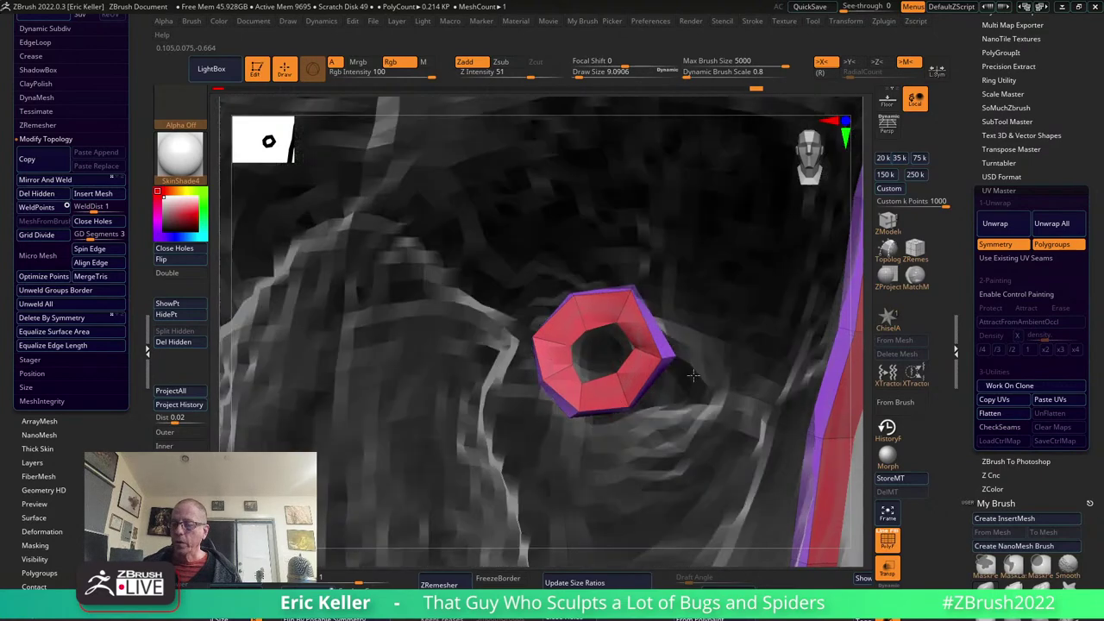
pyautogui.moveTo(643, 393); pyautogui.dragTo(677, 362, button='right')
pyautogui.moveTo(681, 358)
pyautogui.mouseDown()
pyautogui.moveTo(632, 367)
pyautogui.moveTo(665, 377)
pyautogui.mouseUp()
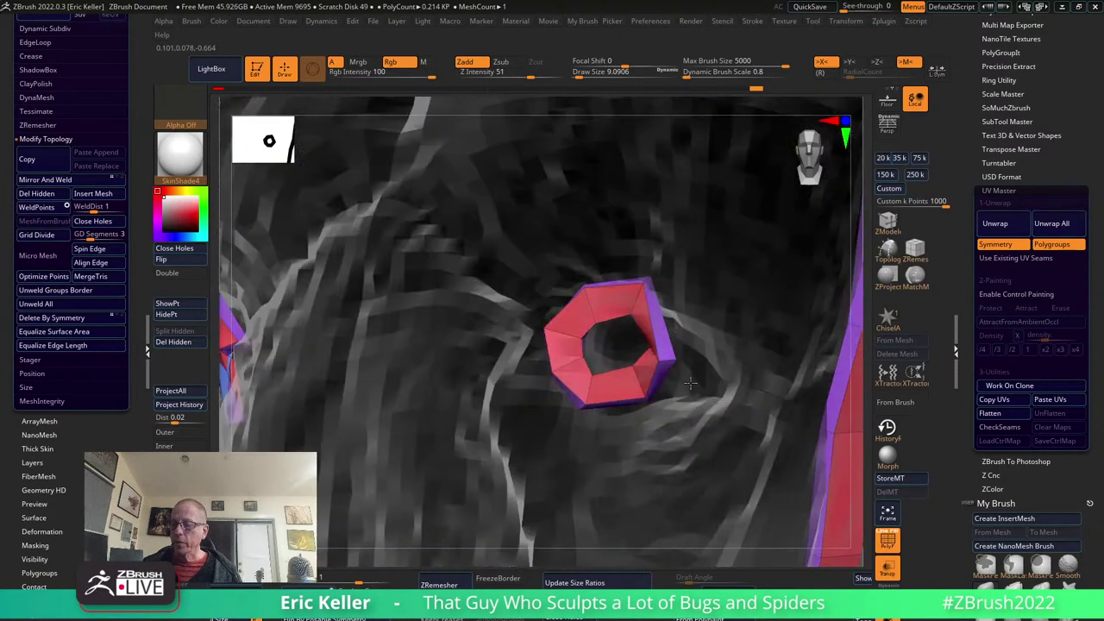
pyautogui.moveTo(658, 370); pyautogui.dragTo(681, 345, button='right')
pyautogui.moveTo(690, 302); pyautogui.dragTo(662, 357, button='right')
pyautogui.moveTo(662, 358)
pyautogui.mouseDown()
pyautogui.moveTo(678, 352)
pyautogui.moveTo(636, 366)
pyautogui.mouseUp()
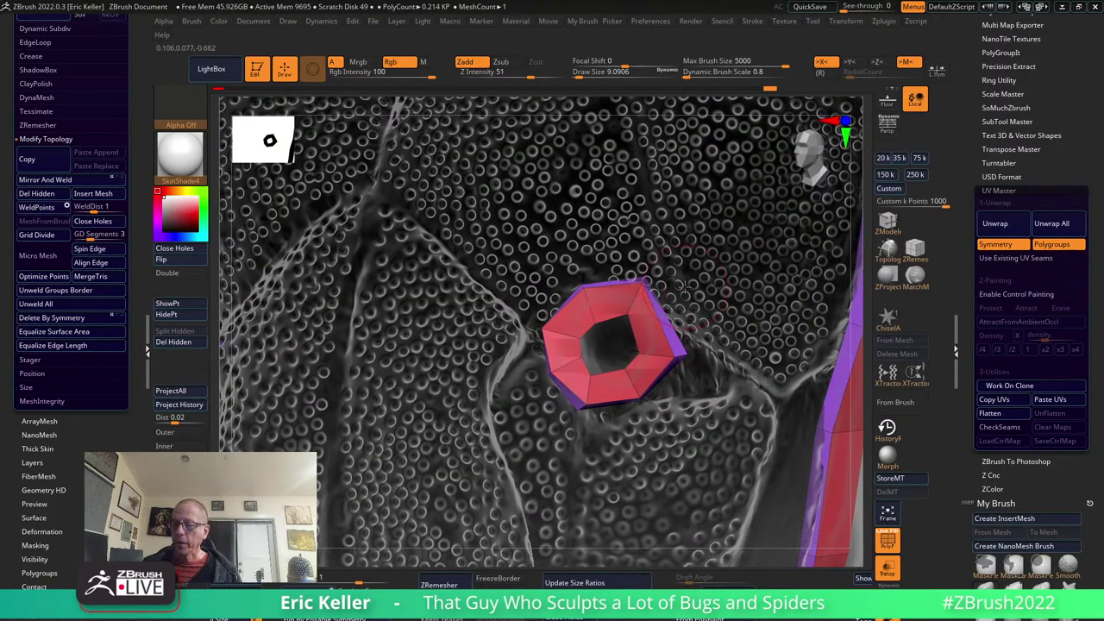
pyautogui.moveTo(624, 365)
pyautogui.mouseDown(button='right')
pyautogui.moveTo(640, 298)
pyautogui.moveTo(712, 299)
pyautogui.moveTo(629, 321)
pyautogui.mouseUp(button='right')
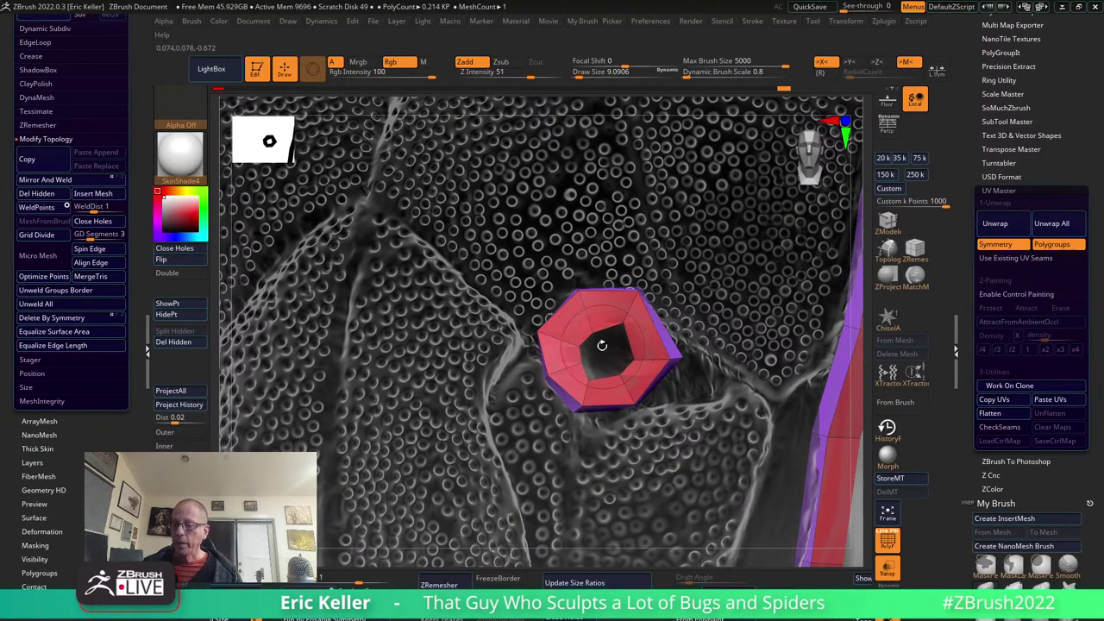
pyautogui.press('f')
pyautogui.moveTo(612, 348); pyautogui.dragTo(571, 372, button='right')
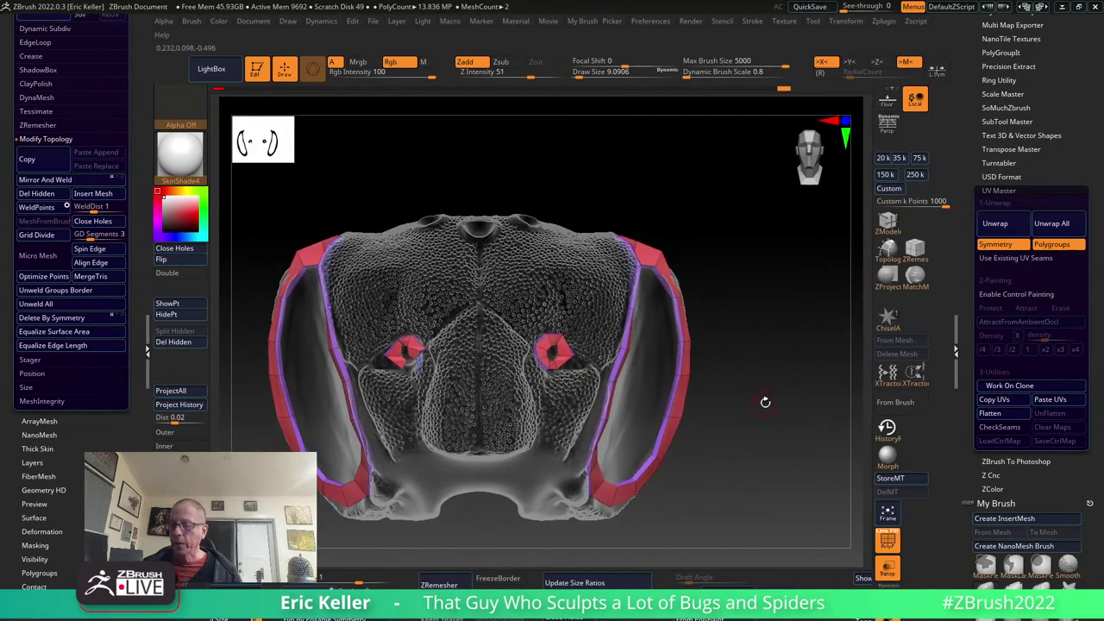
# Turn the head straight on, tilted slightly to show its top.
pyautogui.moveTo(818, 398); pyautogui.dragTo(541, 379, button='right')
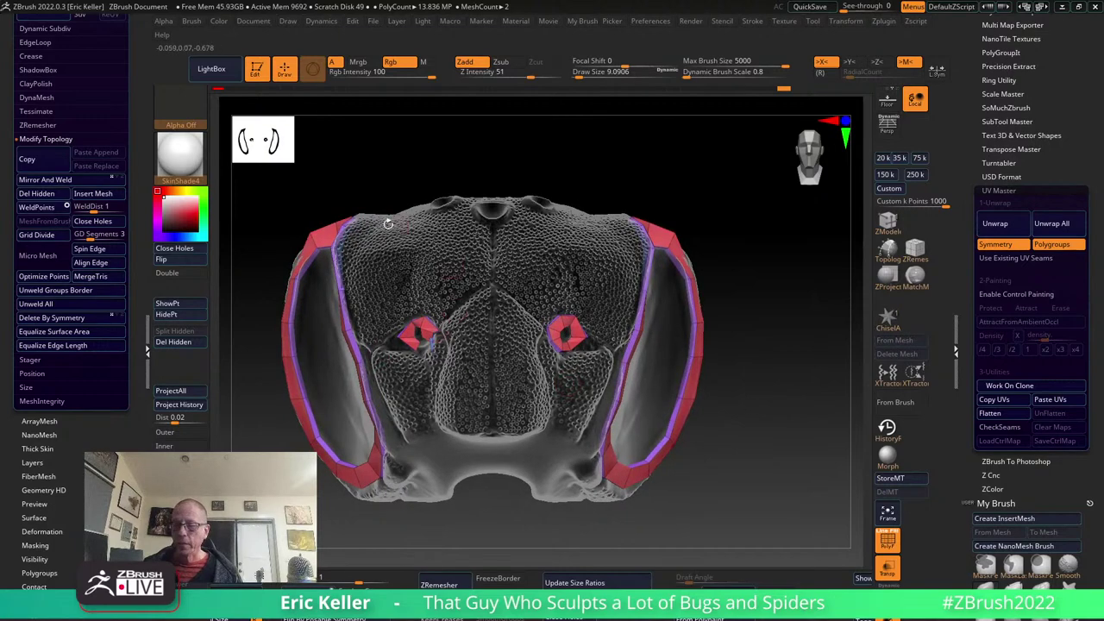
pyautogui.moveTo(395, 524); pyautogui.dragTo(399, 506, button='right')
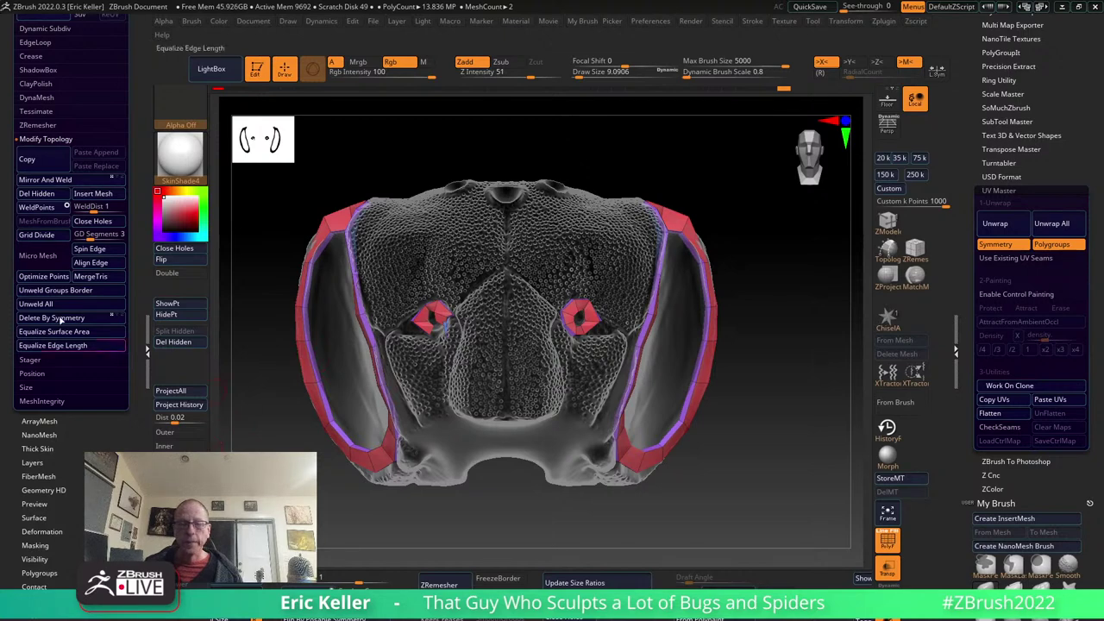
pyautogui.scroll(6, 136, 252)
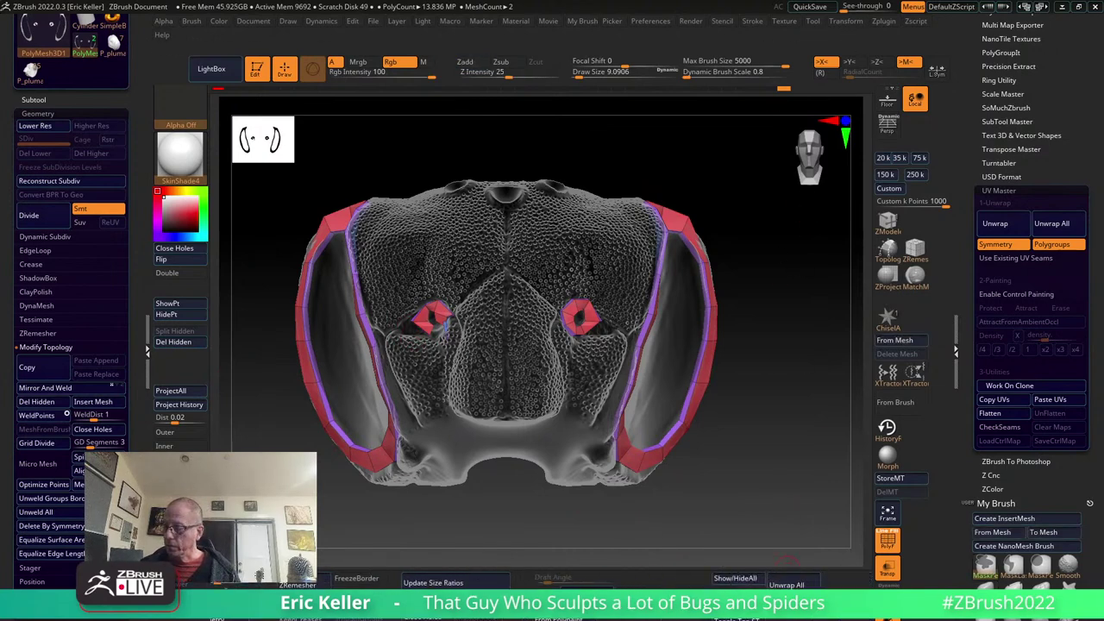
pyautogui.click(1037, 584)
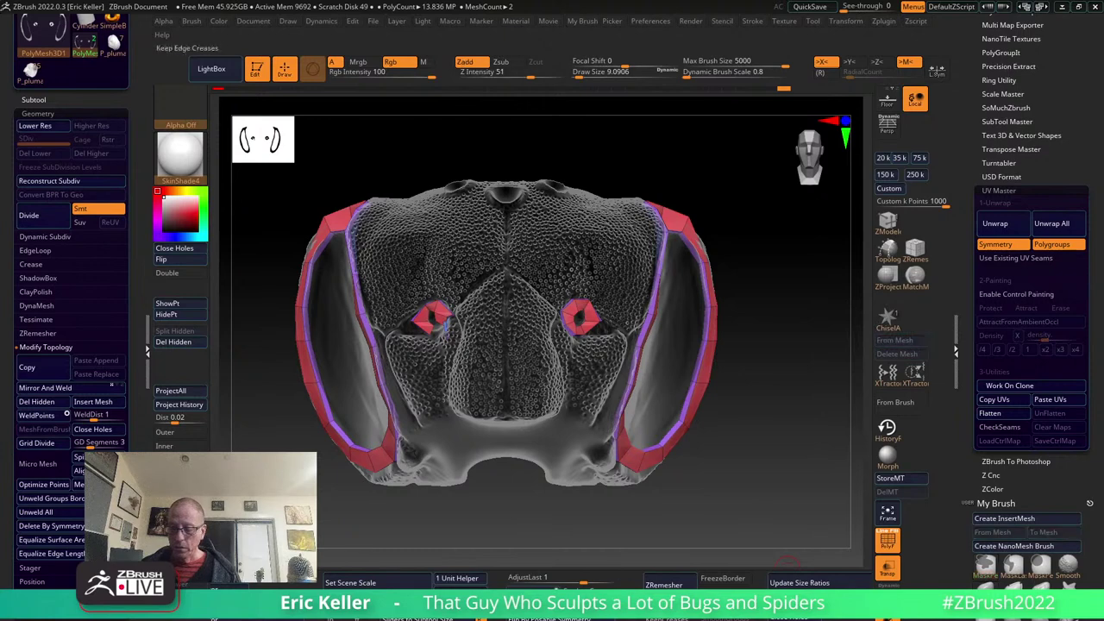
pyautogui.press('ctrl')
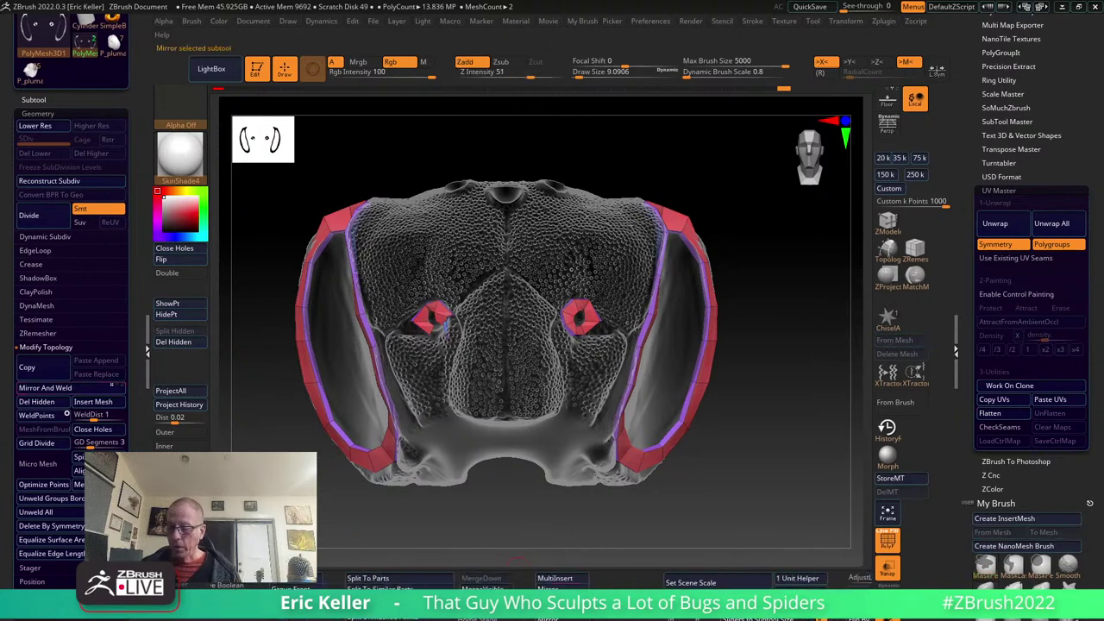
# Mirror the ring subtool across the X axis, appended as a new subtool.
pyautogui.click(546, 618)
pyautogui.click(547, 618)
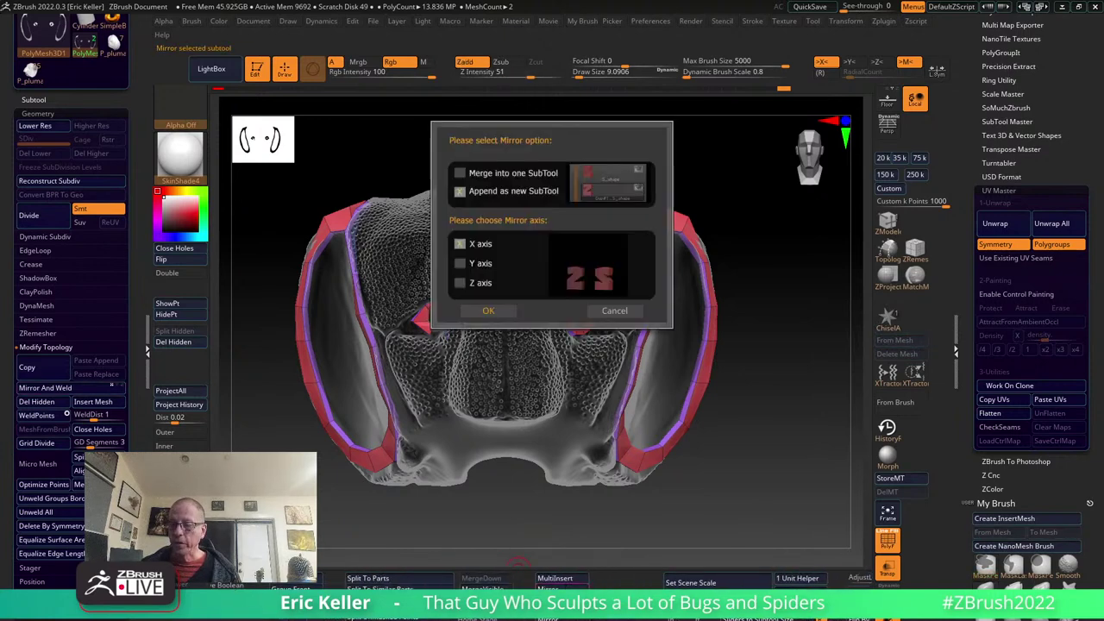
pyautogui.click(614, 310)
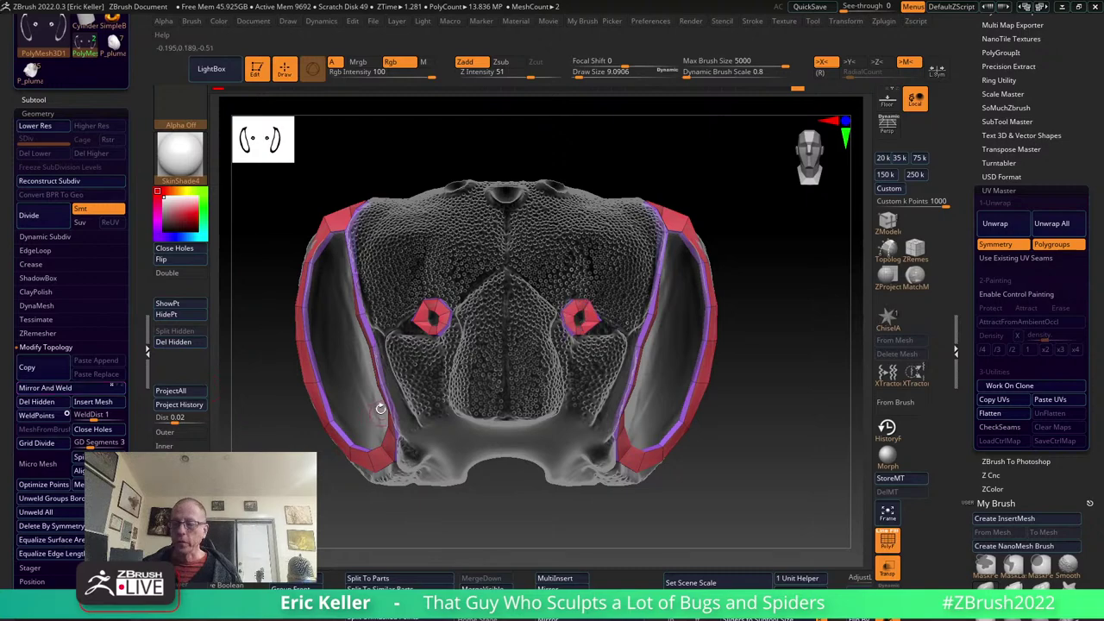
pyautogui.moveTo(533, 369)
pyautogui.keyDown('ctrl'); pyautogui.mouseDown(button='right')
pyautogui.moveTo(423, 405)
pyautogui.moveTo(485, 264)
pyautogui.mouseUp(button='right'); pyautogui.keyUp('ctrl')
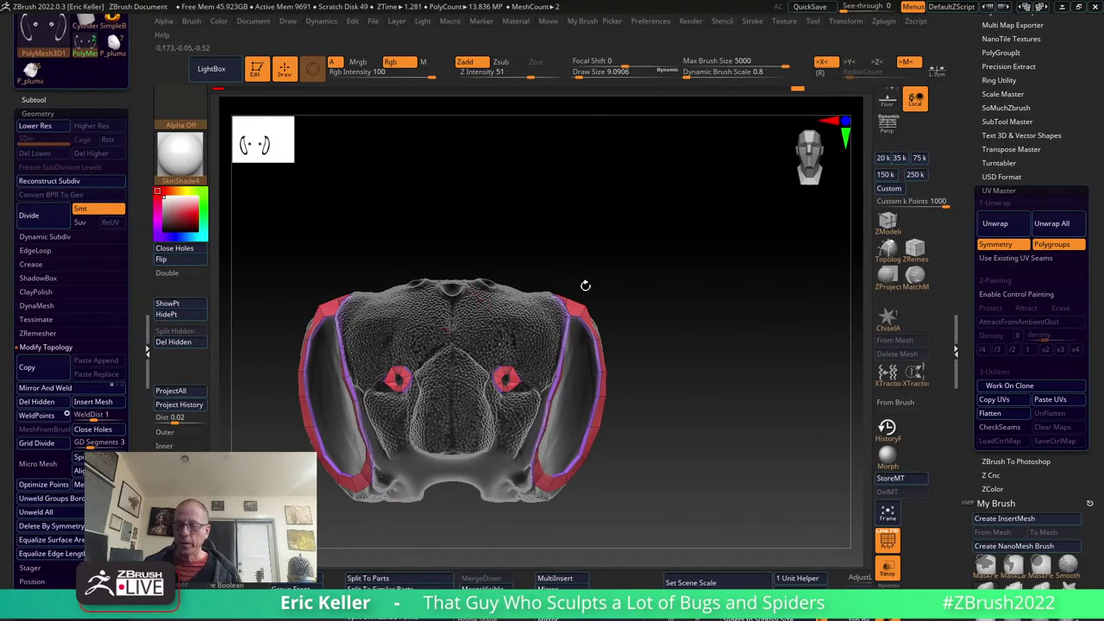
pyautogui.keyDown('ctrl'); pyautogui.moveTo(572, 247); pyautogui.dragTo(552, 341, button='right'); pyautogui.keyUp('ctrl')
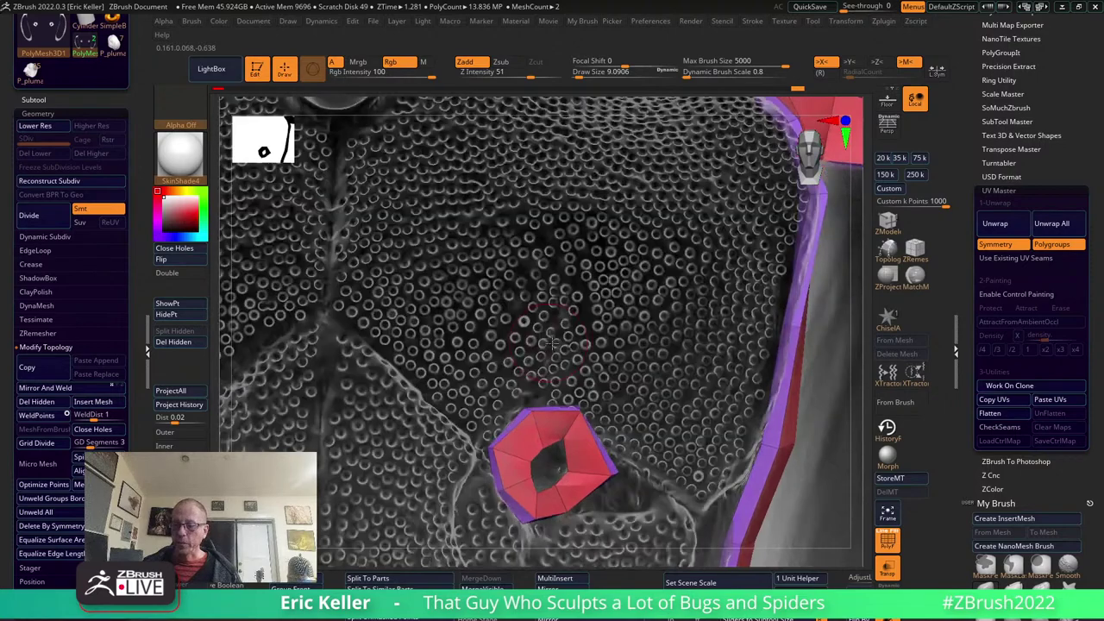
pyautogui.scroll(-5, 148, 348)
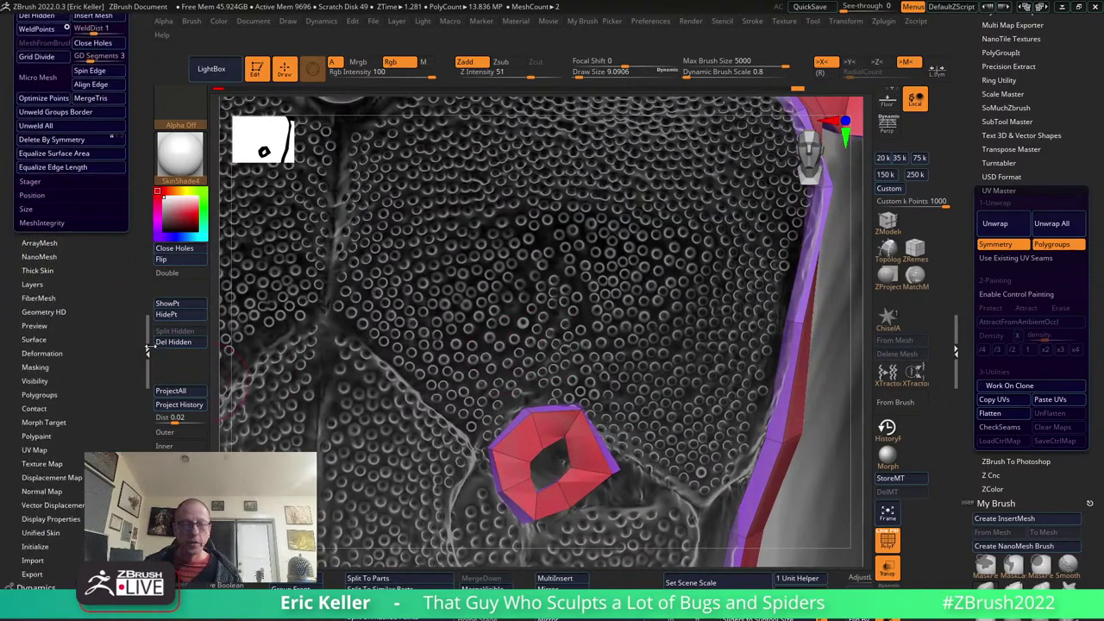
pyautogui.scroll(2, 82, 265)
pyautogui.scroll(2, 86, 293)
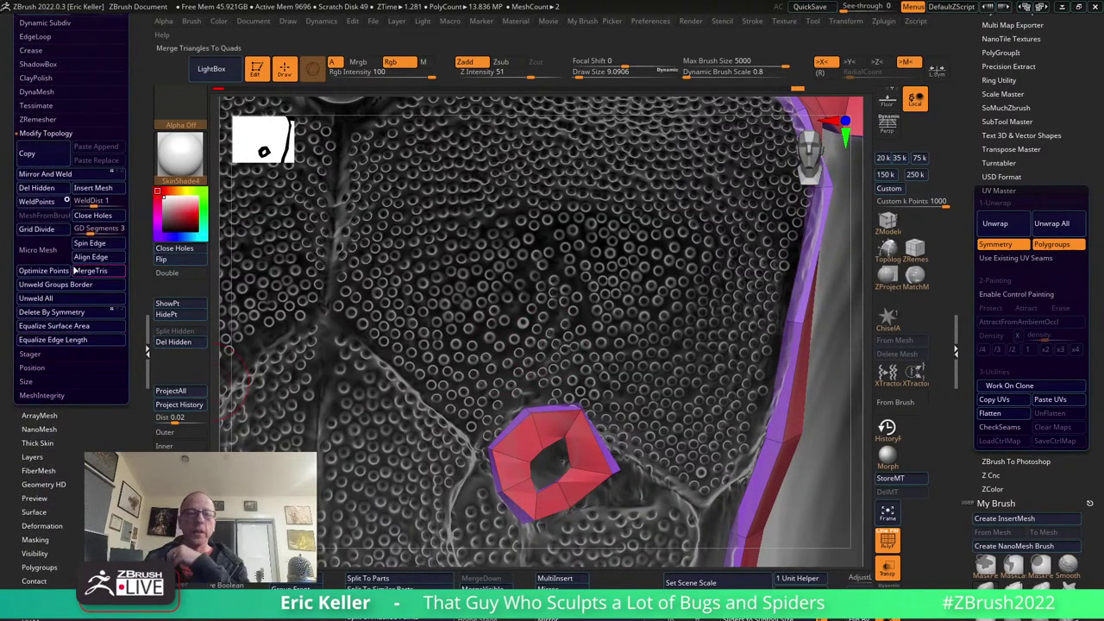
# Lower the Dynamic Subdiv thickness from 0.00134 to 0.00067 and fit both rings' edges to the sockets.
pyautogui.scroll(2, 52, 436)
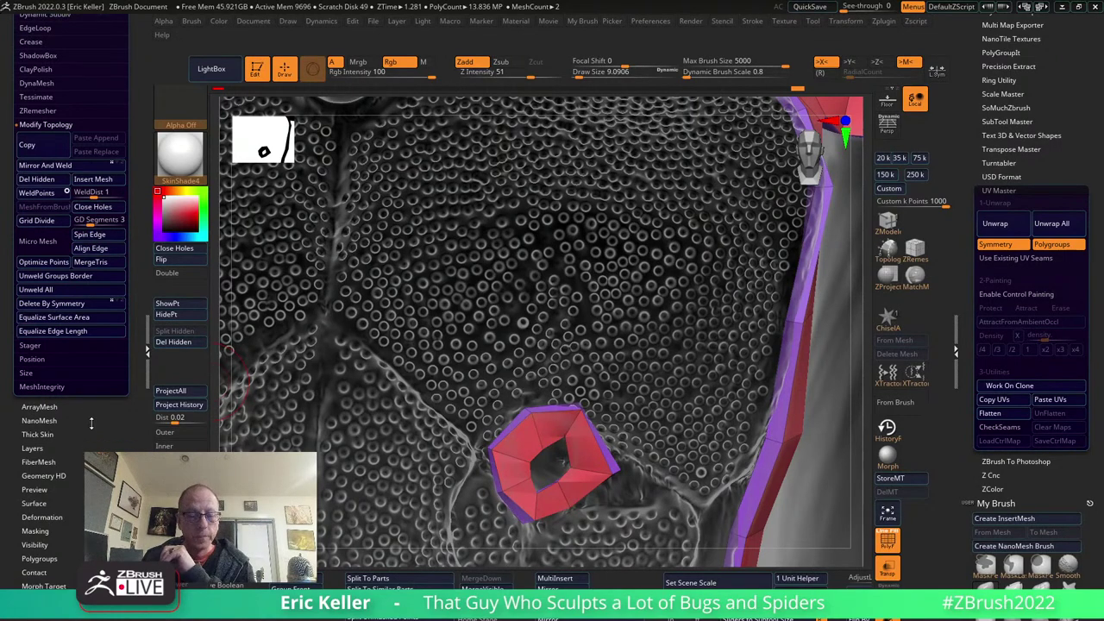
pyautogui.scroll(2, 64, 422)
pyautogui.scroll(2, 77, 410)
pyautogui.scroll(2, 87, 402)
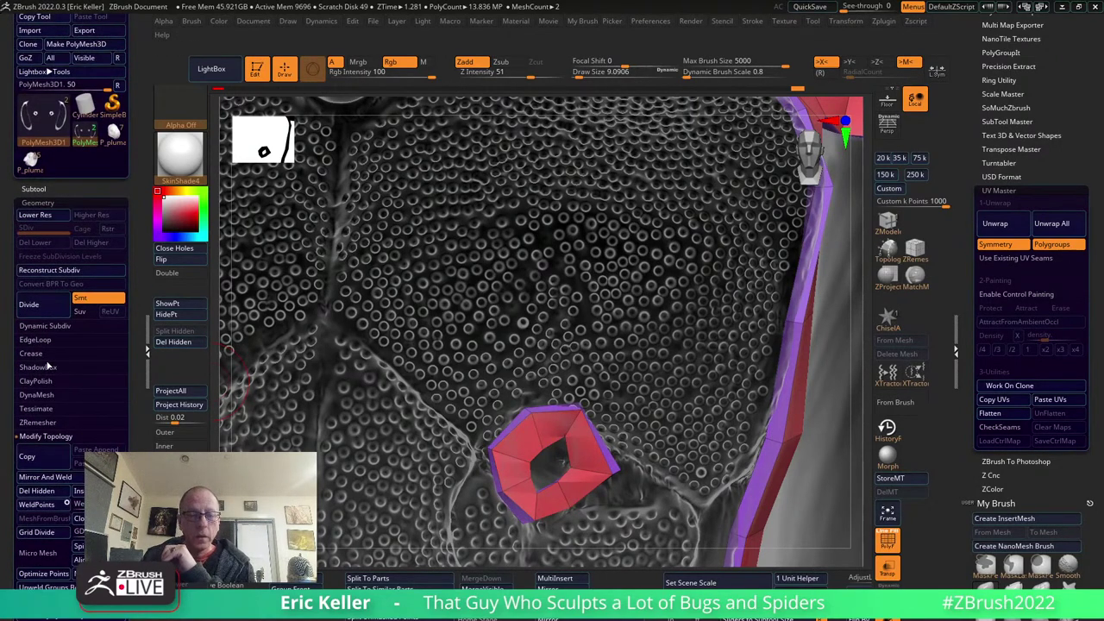
pyautogui.click(67, 326)
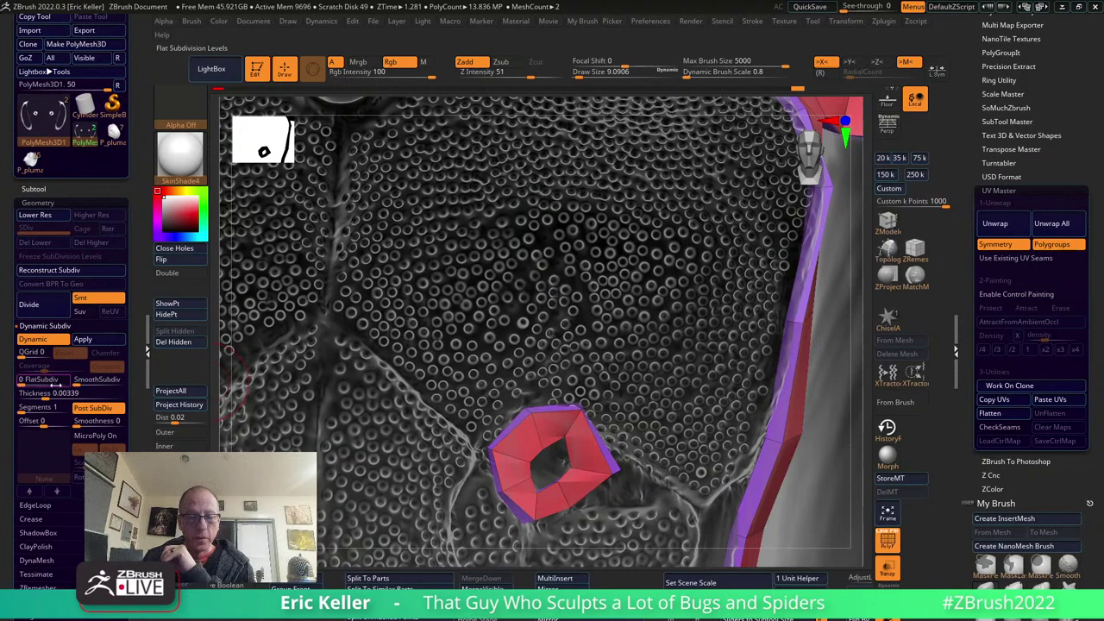
pyautogui.moveTo(61, 394); pyautogui.dragTo(28, 393)
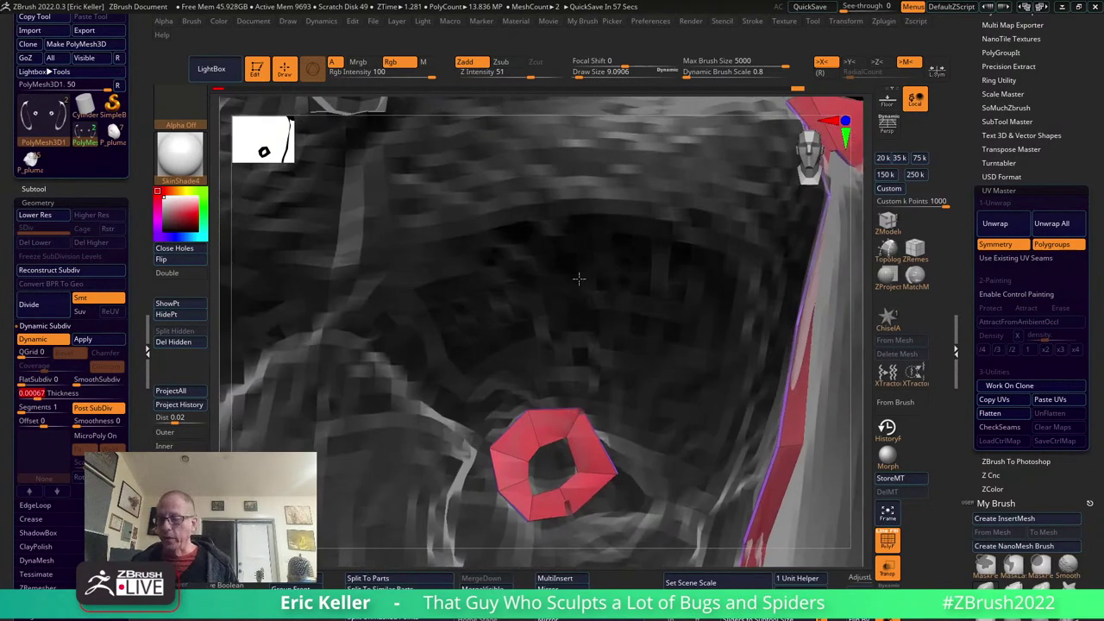
pyautogui.moveTo(578, 278)
pyautogui.mouseDown(button='right')
pyautogui.moveTo(537, 293)
pyautogui.moveTo(591, 284)
pyautogui.moveTo(580, 366)
pyautogui.mouseUp(button='right')
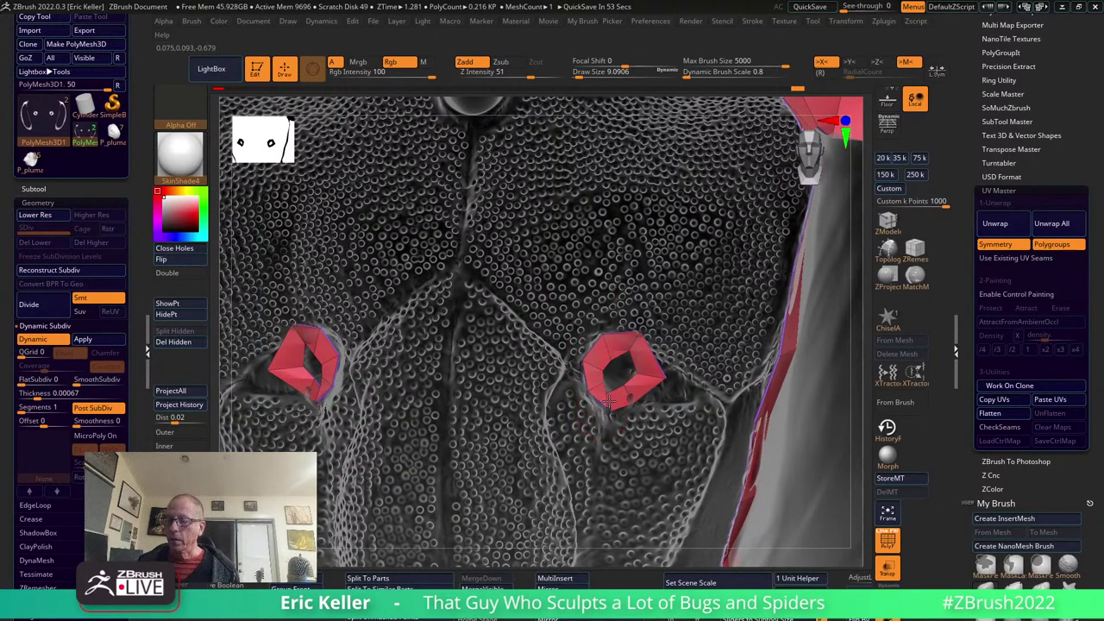
pyautogui.moveTo(665, 377); pyautogui.dragTo(632, 344)
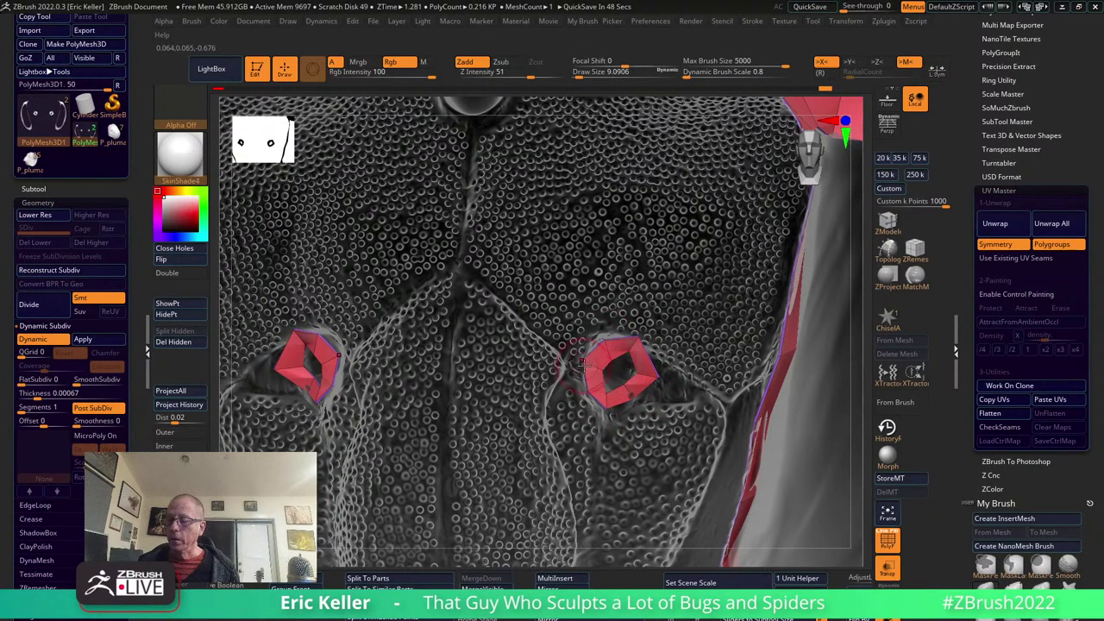
# Extrude a strip up-left from each ring's edge in direct polygon editing.
pyautogui.click(885, 224)
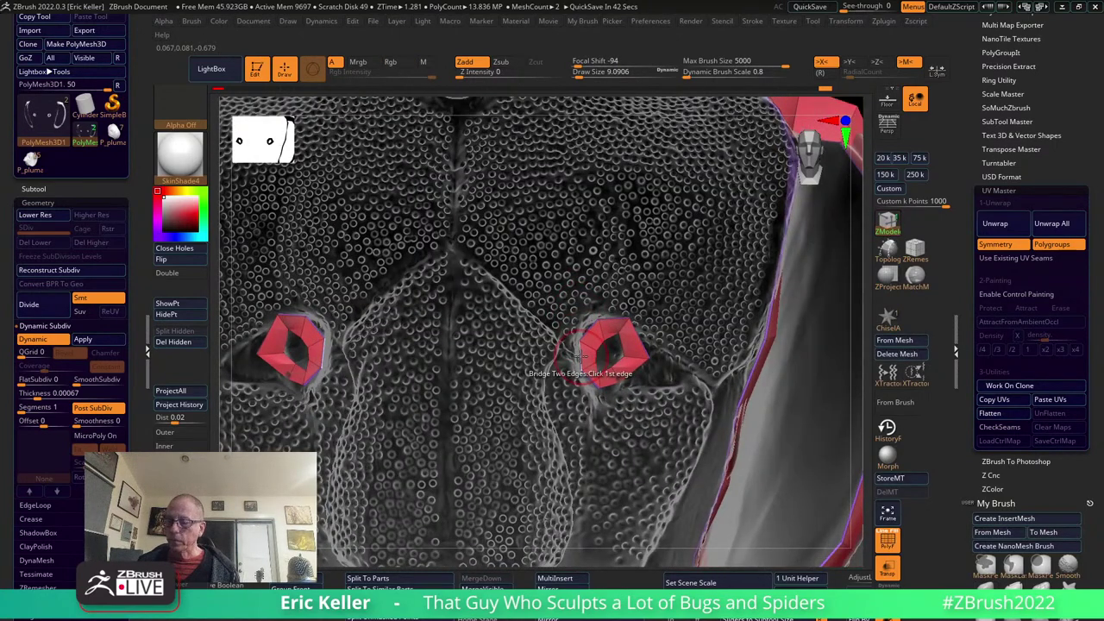
pyautogui.click(585, 340)
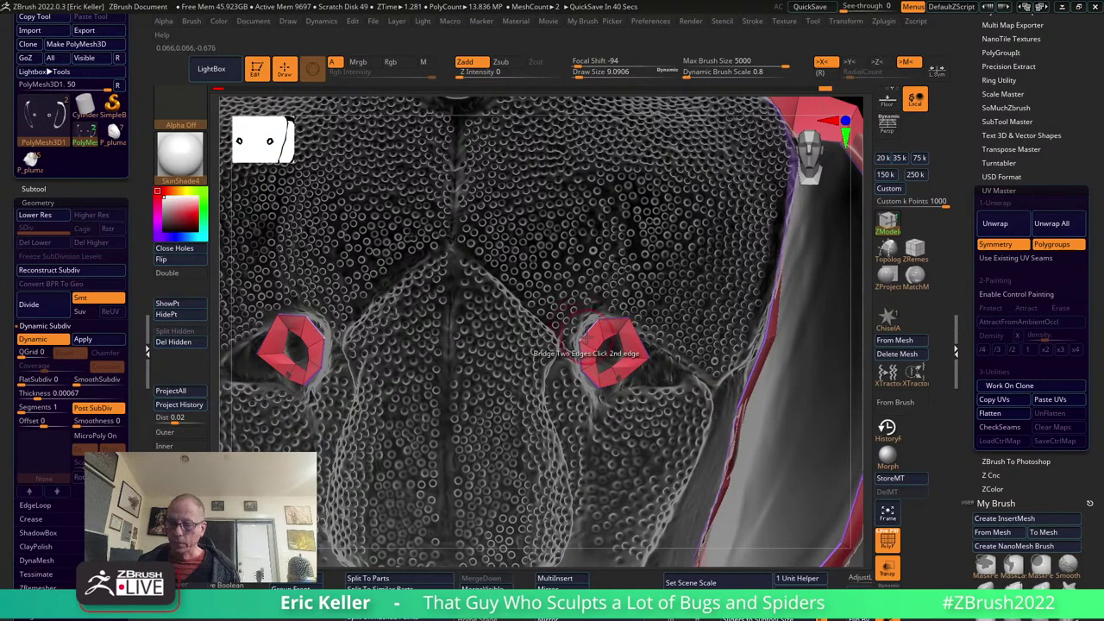
pyautogui.press('space')
pyautogui.click(587, 337)
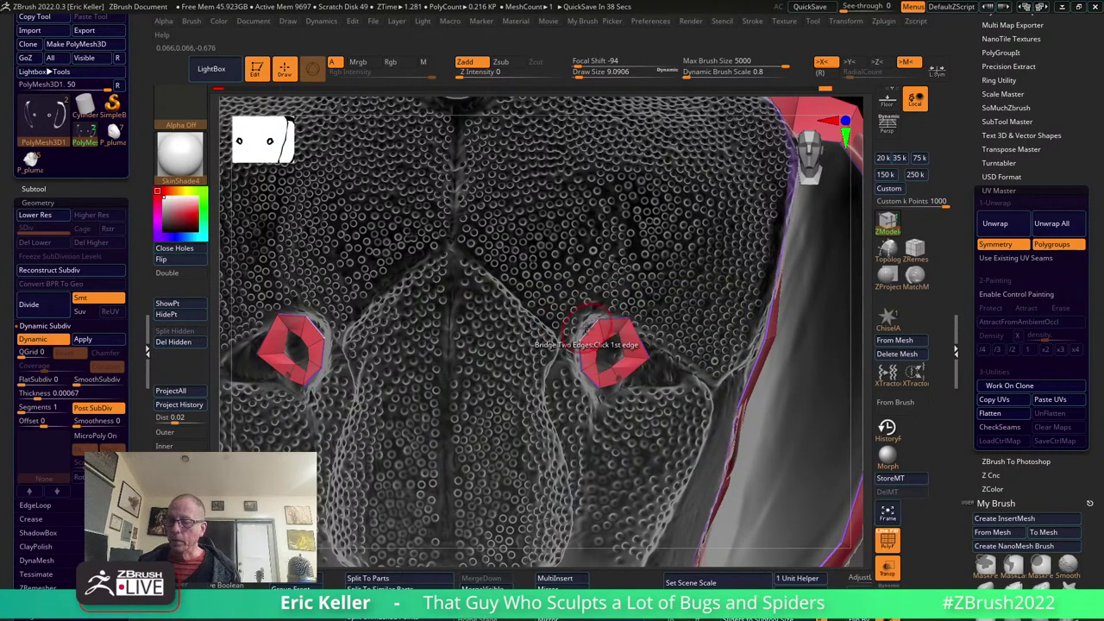
pyautogui.press('space')
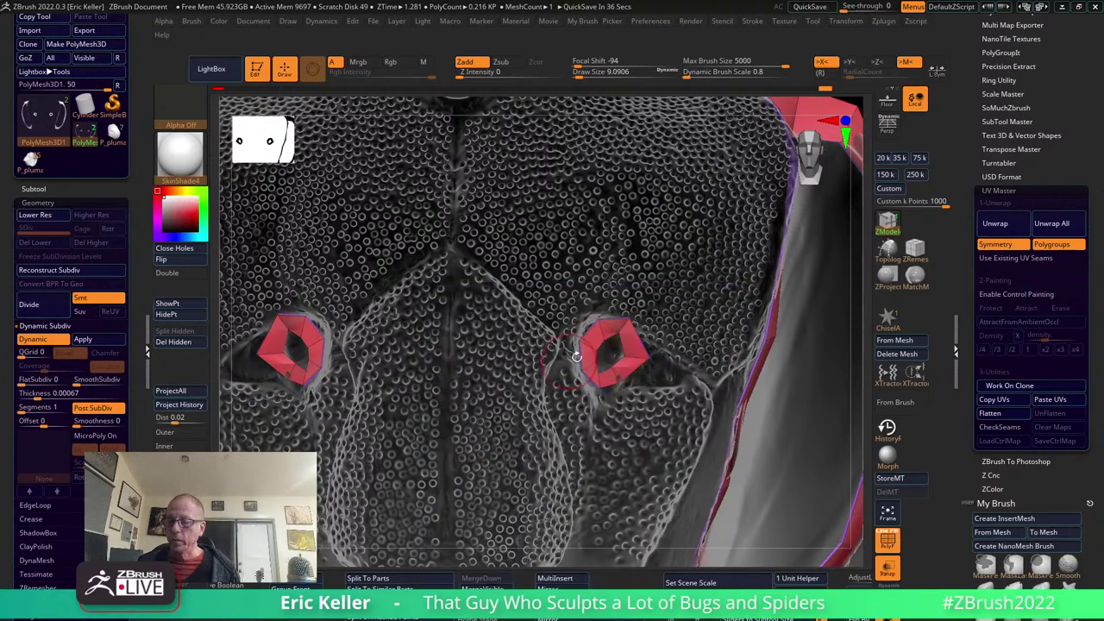
pyautogui.moveTo(576, 356); pyautogui.dragTo(541, 292)
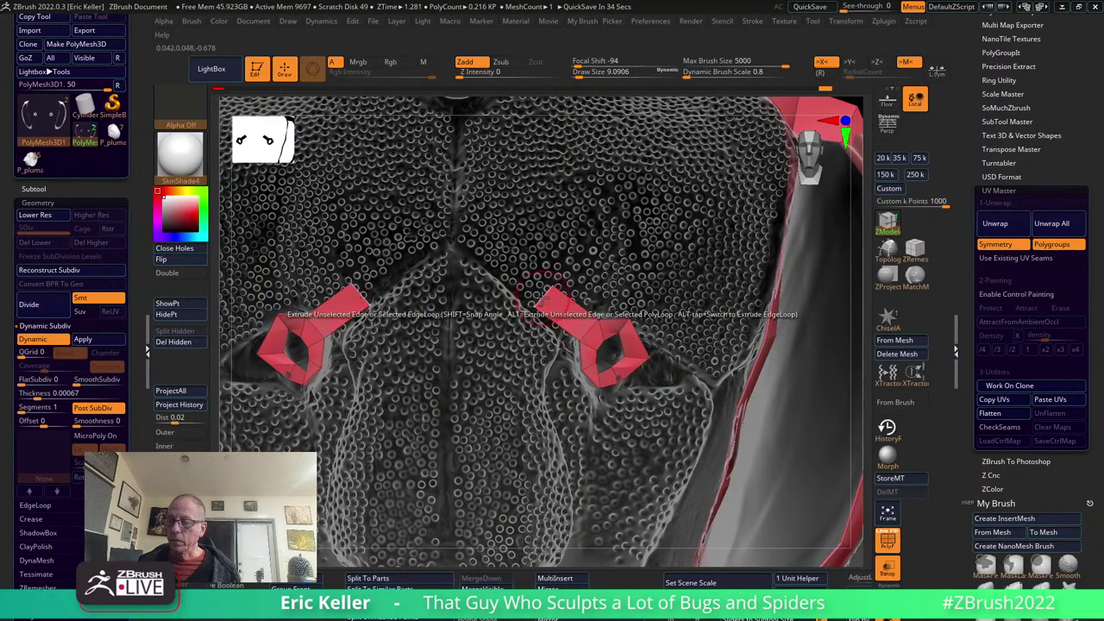
pyautogui.keyDown('ctrl'); pyautogui.moveTo(540, 292); pyautogui.dragTo(485, 248, button='right'); pyautogui.keyUp('ctrl')
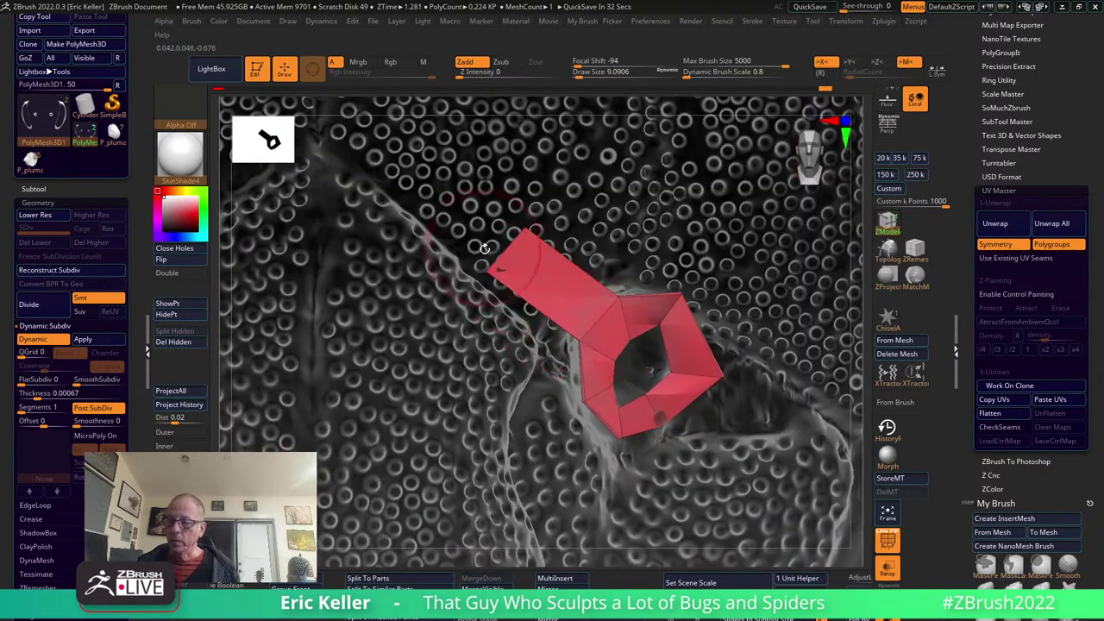
pyautogui.moveTo(484, 248); pyautogui.dragTo(380, 173)
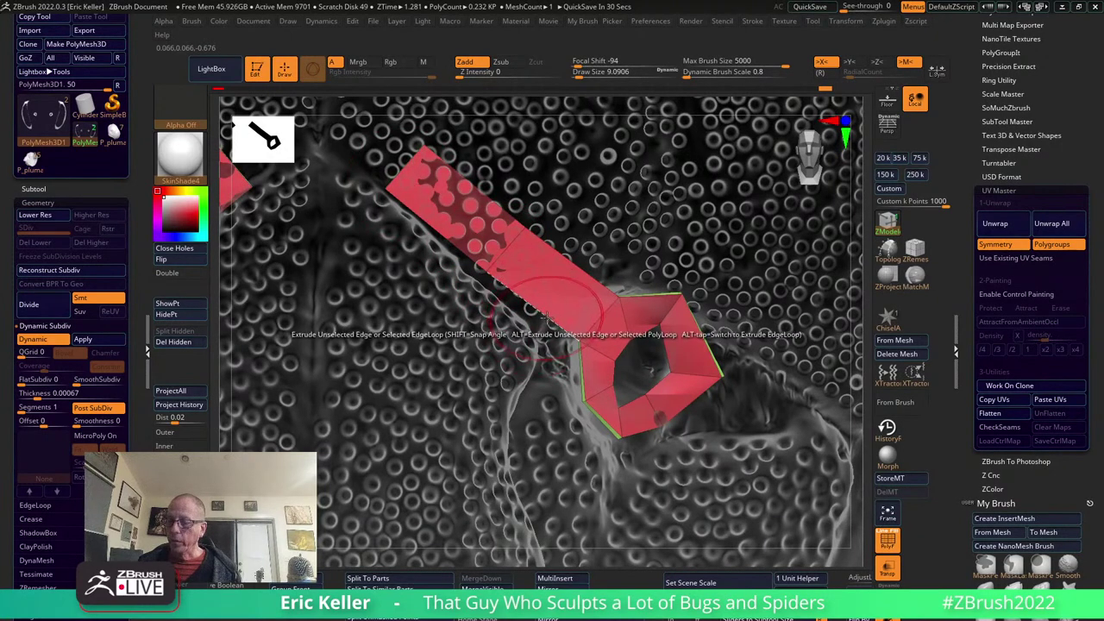
# Pull the strip's end polygon down-left with a polygon action.
pyautogui.press('space')
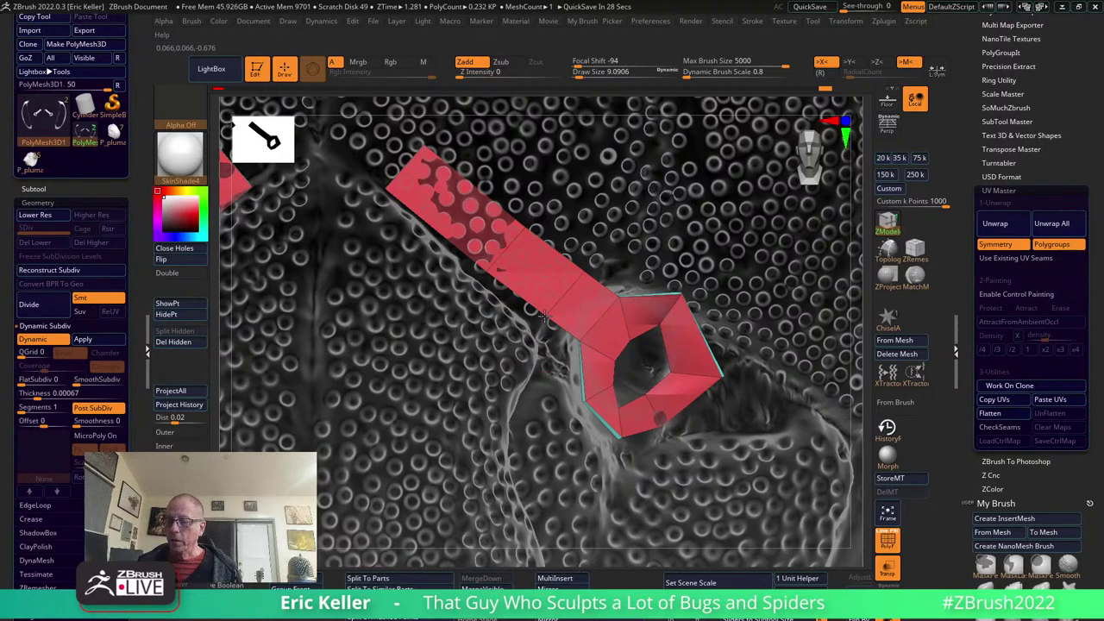
pyautogui.press('space')
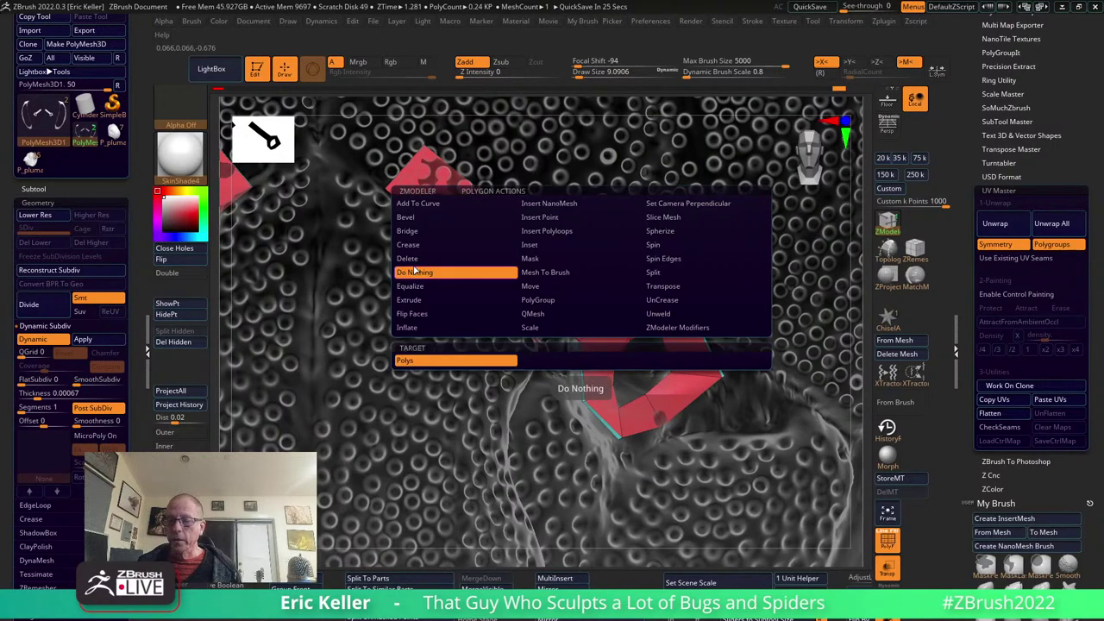
pyautogui.click(570, 316)
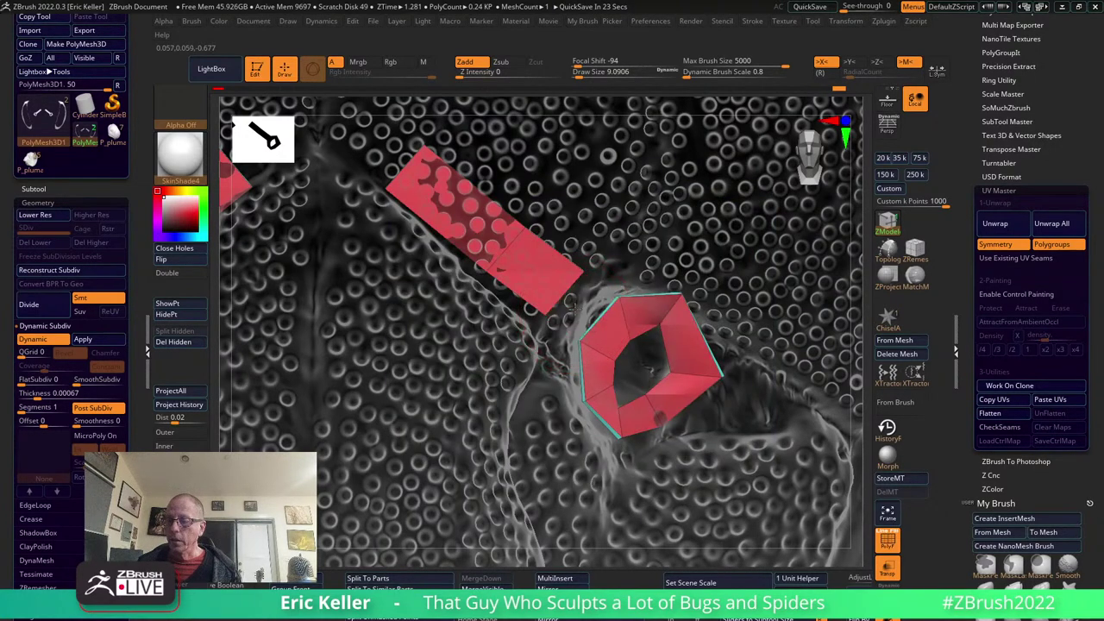
pyautogui.moveTo(569, 304)
pyautogui.mouseDown()
pyautogui.moveTo(515, 330)
pyautogui.moveTo(561, 317)
pyautogui.mouseUp()
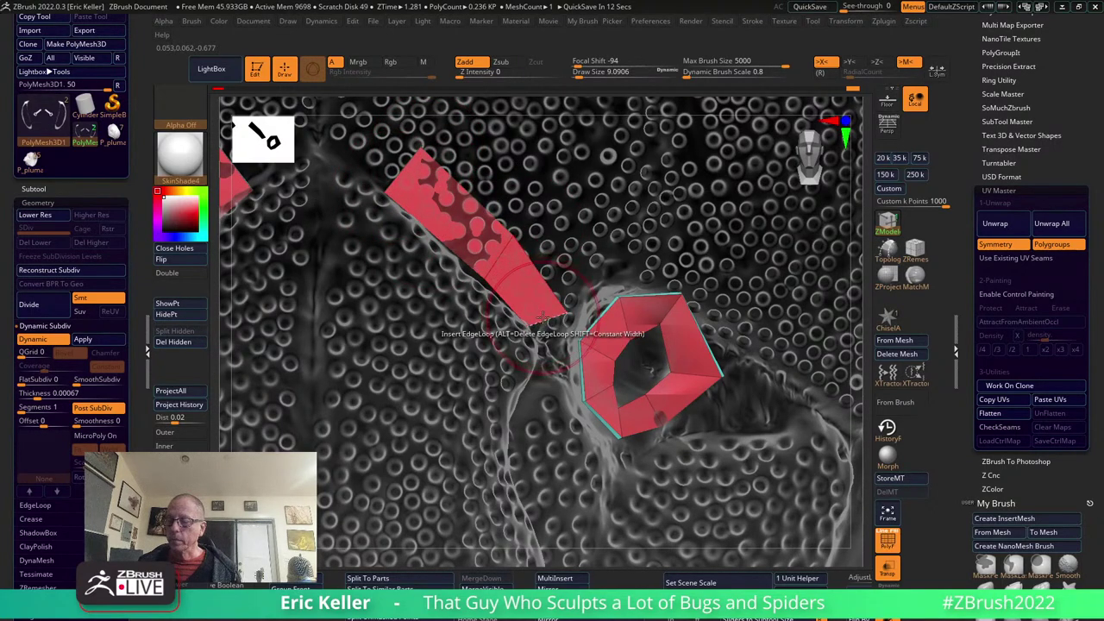
# Extrude the strip's end edge down beside the ring into a new segment.
pyautogui.press('space')
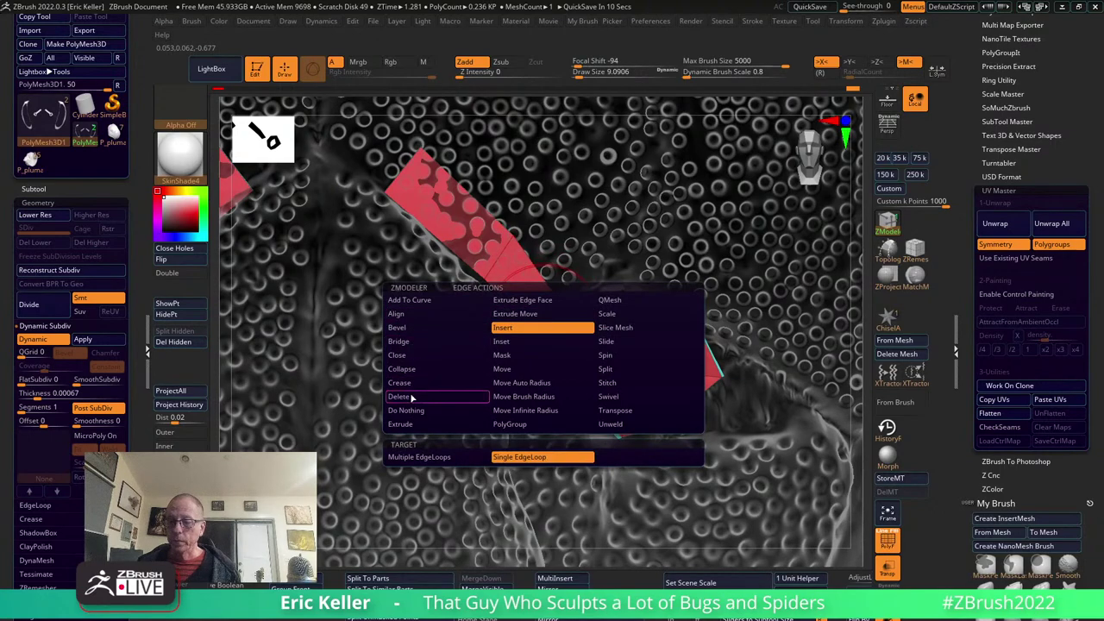
pyautogui.click(400, 424)
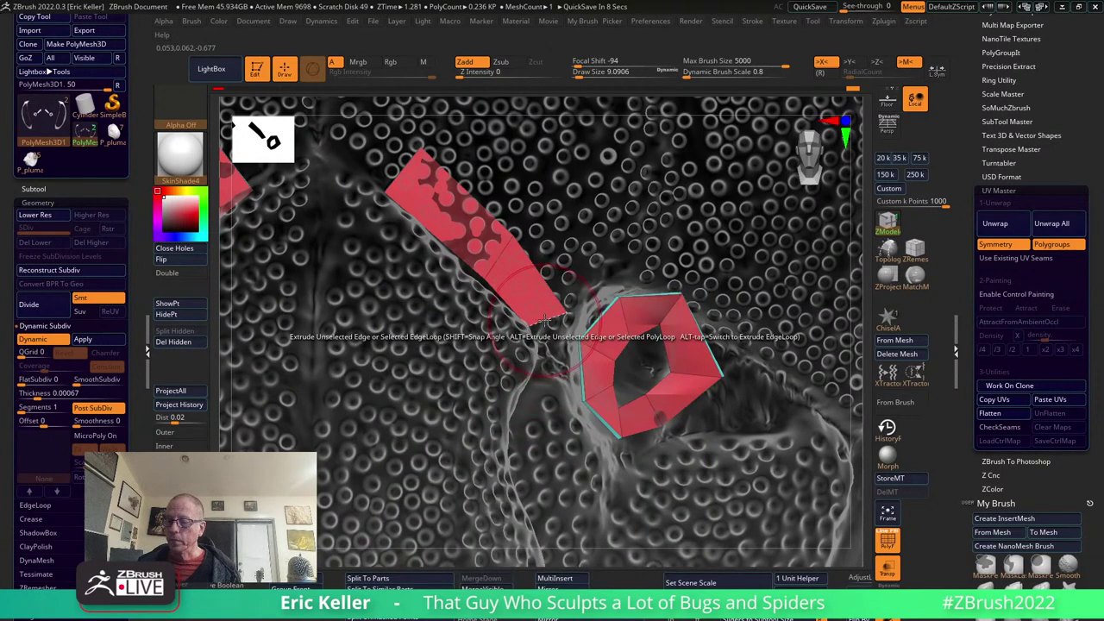
pyautogui.moveTo(545, 320); pyautogui.dragTo(521, 390)
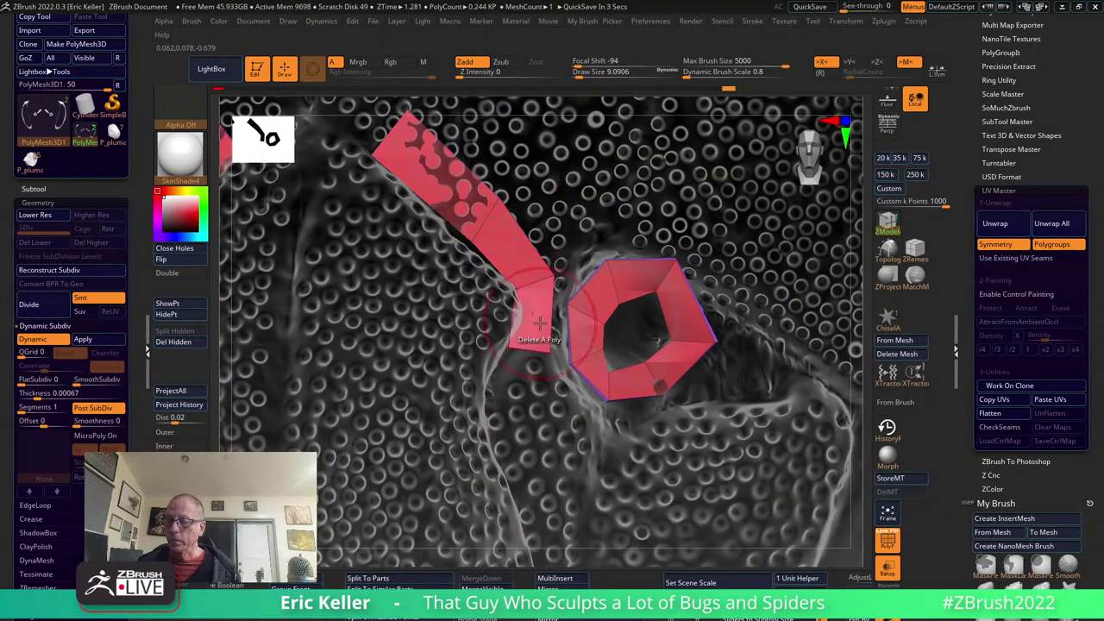
pyautogui.moveTo(528, 349); pyautogui.dragTo(510, 413)
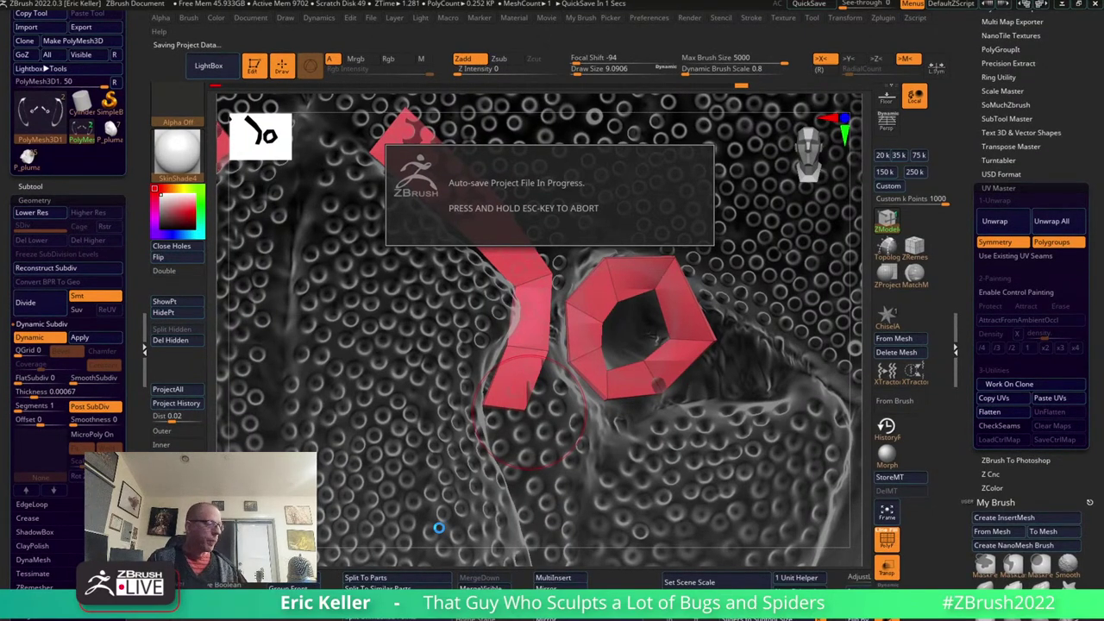
# Extend the ridge strip's bottom edge down to the mesh's lower edge.
pyautogui.moveTo(500, 391); pyautogui.dragTo(571, 376, button='right')
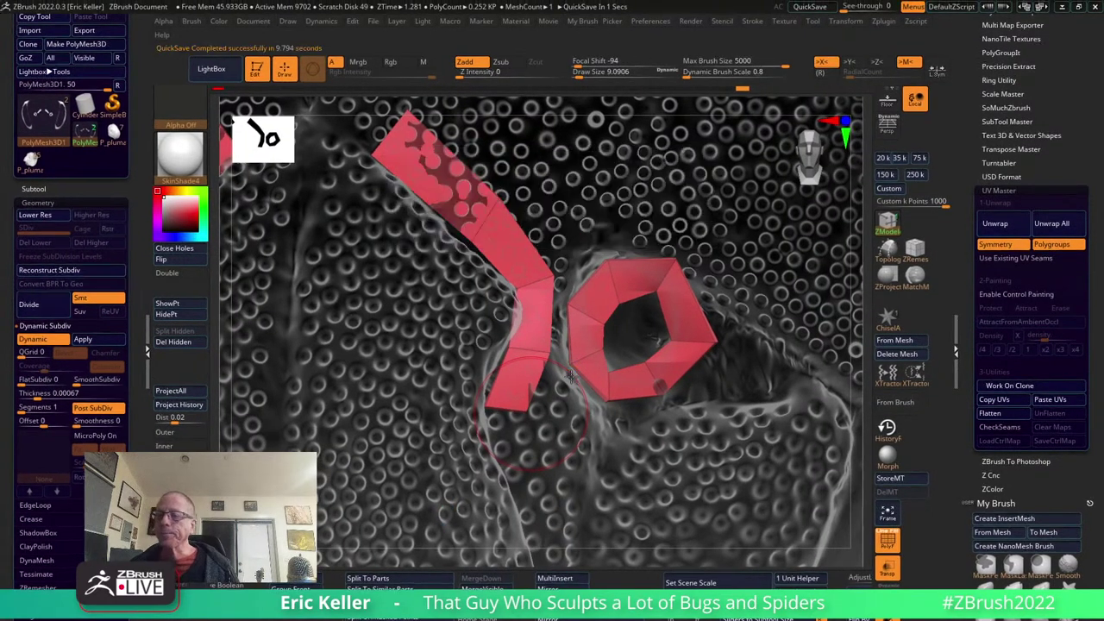
pyautogui.moveTo(587, 461); pyautogui.dragTo(515, 324, button='right')
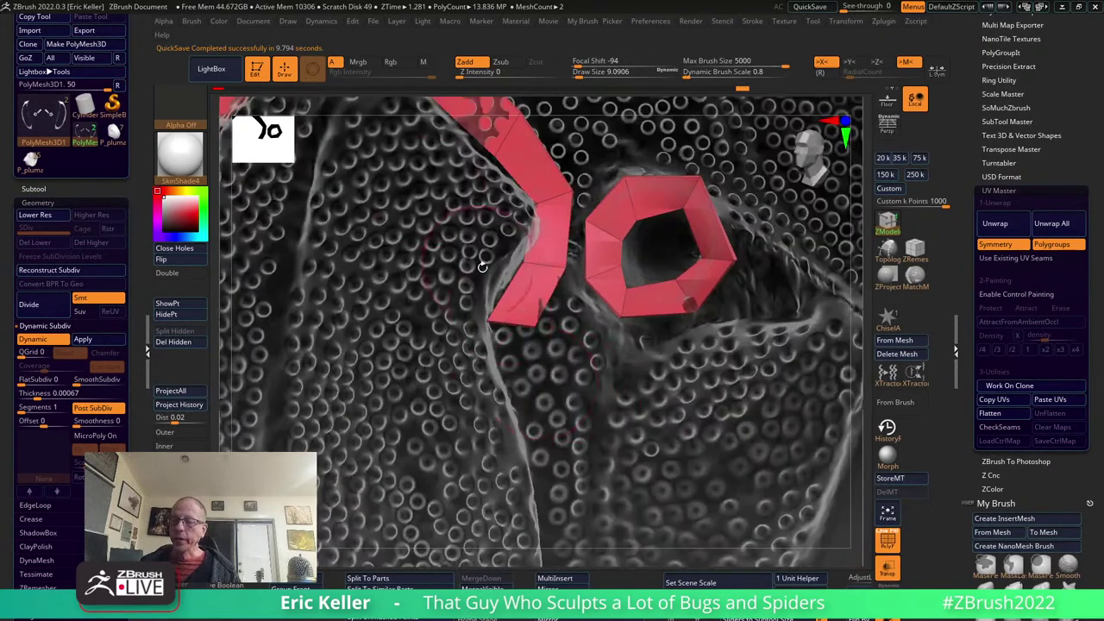
pyautogui.moveTo(515, 324); pyautogui.dragTo(518, 384)
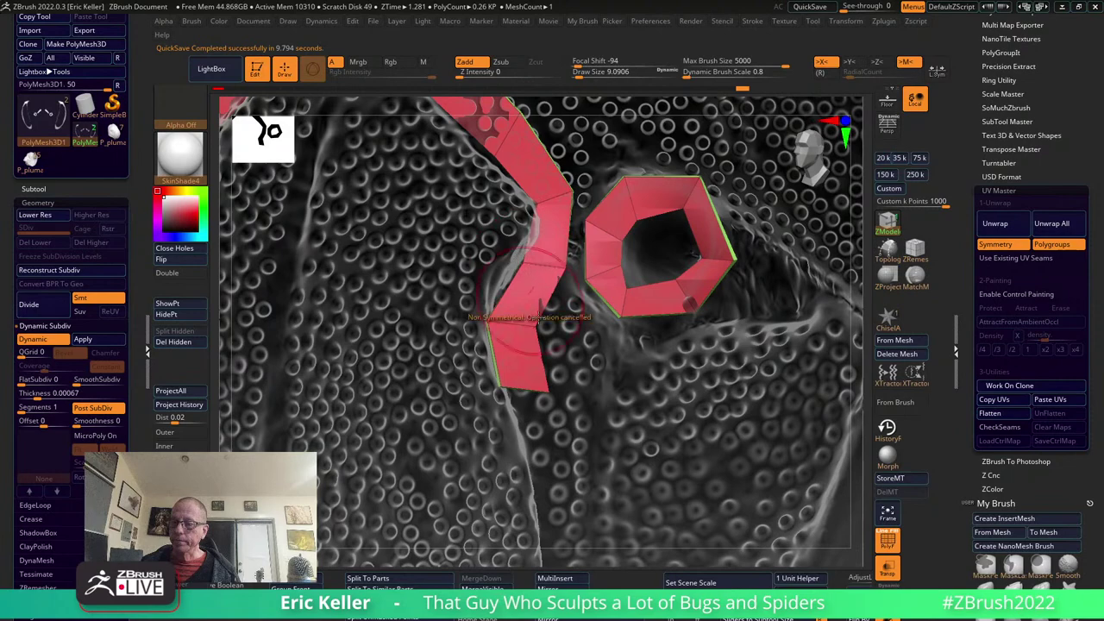
pyautogui.moveTo(539, 309); pyautogui.dragTo(551, 395, button='right')
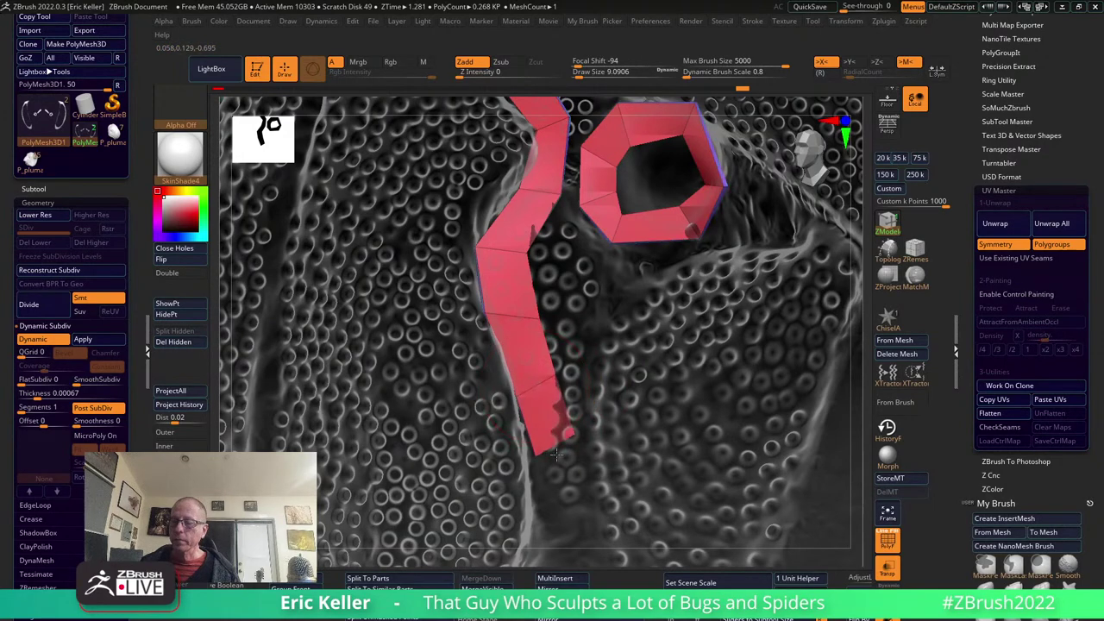
pyautogui.moveTo(535, 386)
pyautogui.mouseDown(button='right')
pyautogui.moveTo(634, 352)
pyautogui.moveTo(572, 417)
pyautogui.moveTo(563, 449)
pyautogui.mouseUp(button='right')
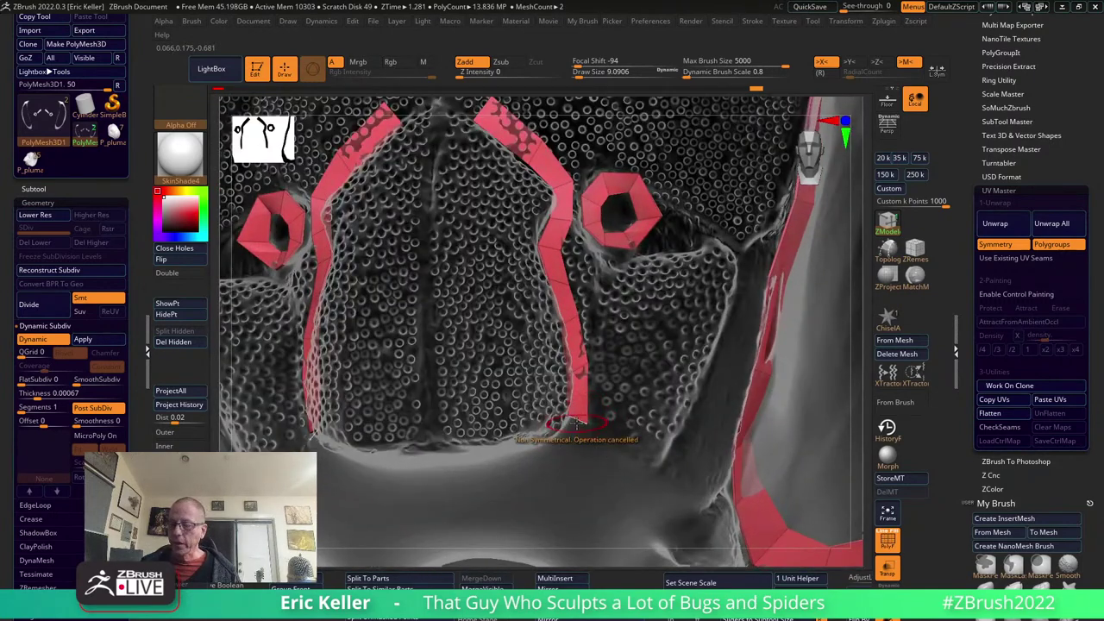
pyautogui.click(576, 422)
# Extrude both lower strip ends toward the central crease and delete the overlapping polygons there.
pyautogui.moveTo(534, 460); pyautogui.dragTo(536, 420, button='right')
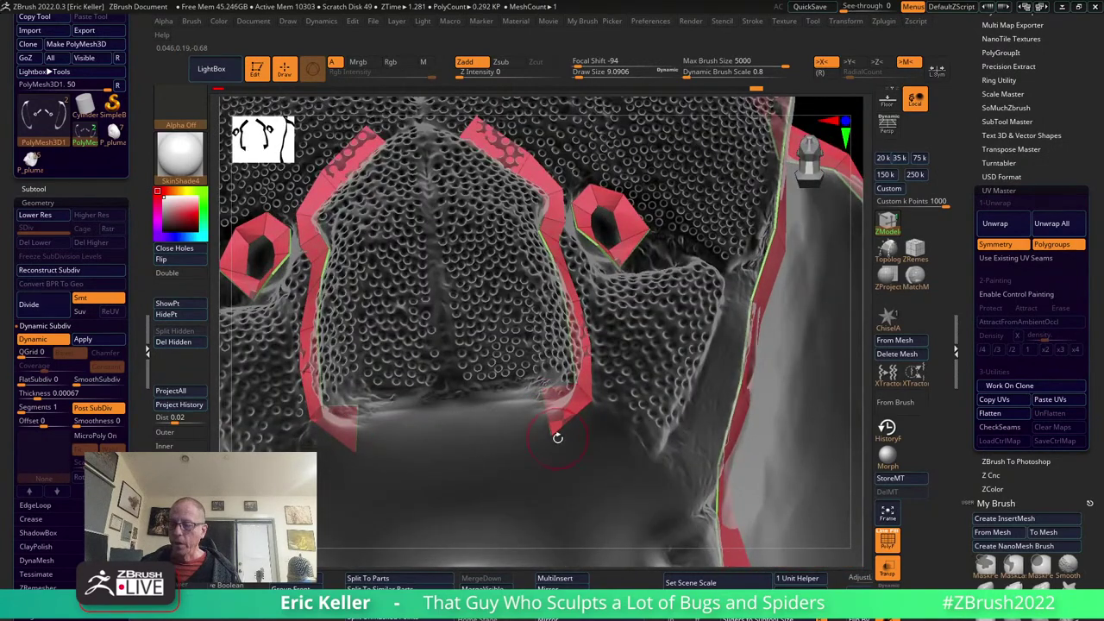
pyautogui.moveTo(555, 426); pyautogui.dragTo(489, 414)
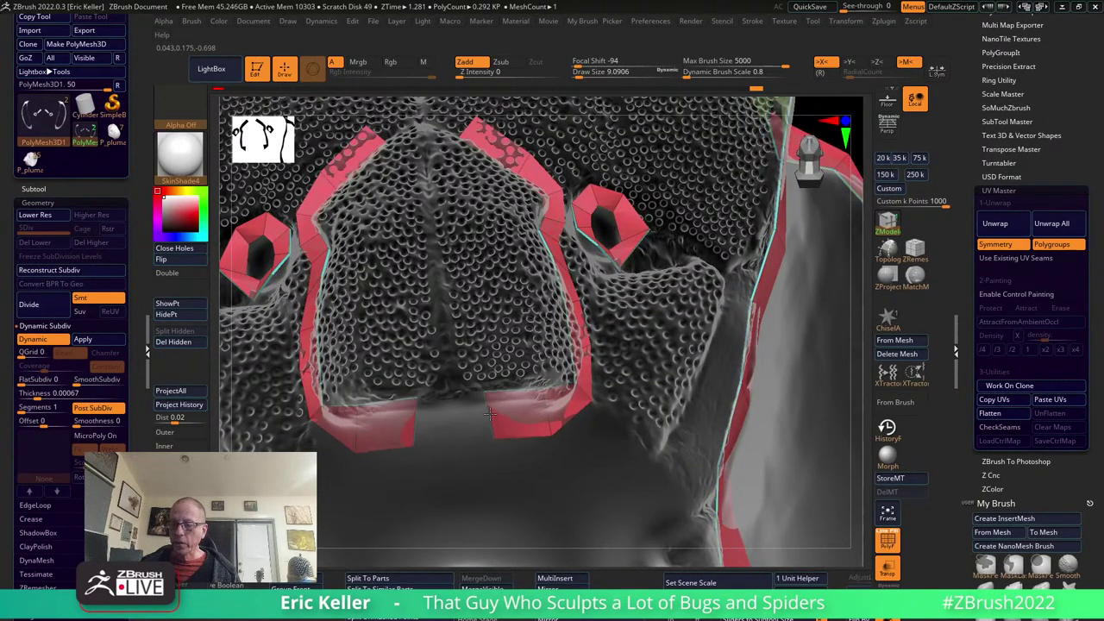
pyautogui.moveTo(559, 435)
pyautogui.mouseDown(button='right')
pyautogui.moveTo(550, 288)
pyautogui.moveTo(564, 307)
pyautogui.moveTo(524, 357)
pyautogui.mouseUp(button='right')
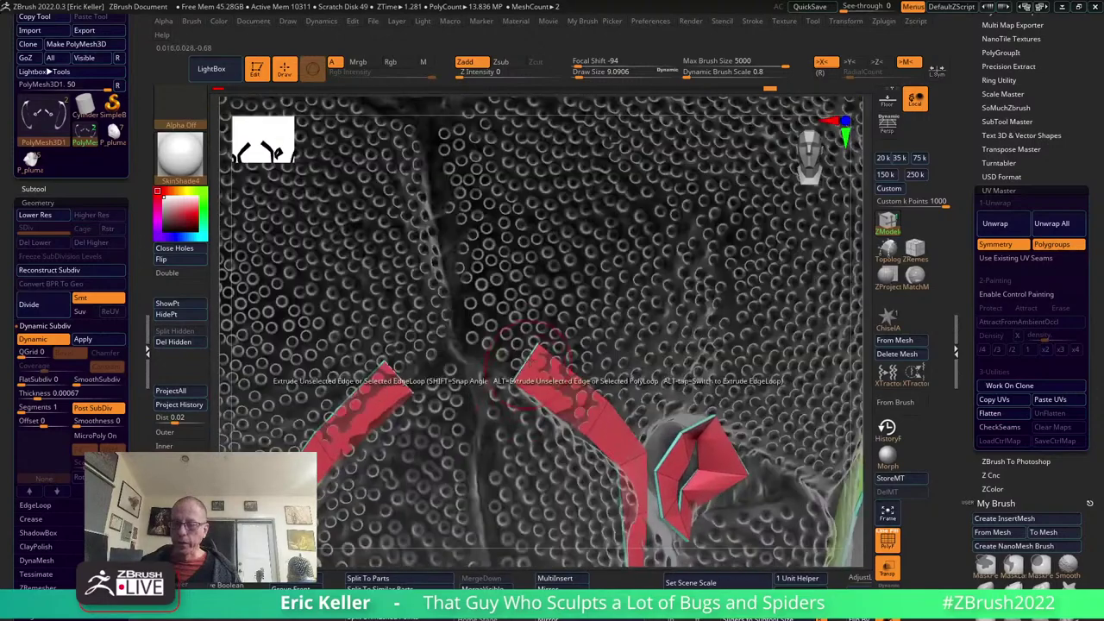
pyautogui.moveTo(525, 357); pyautogui.dragTo(486, 335)
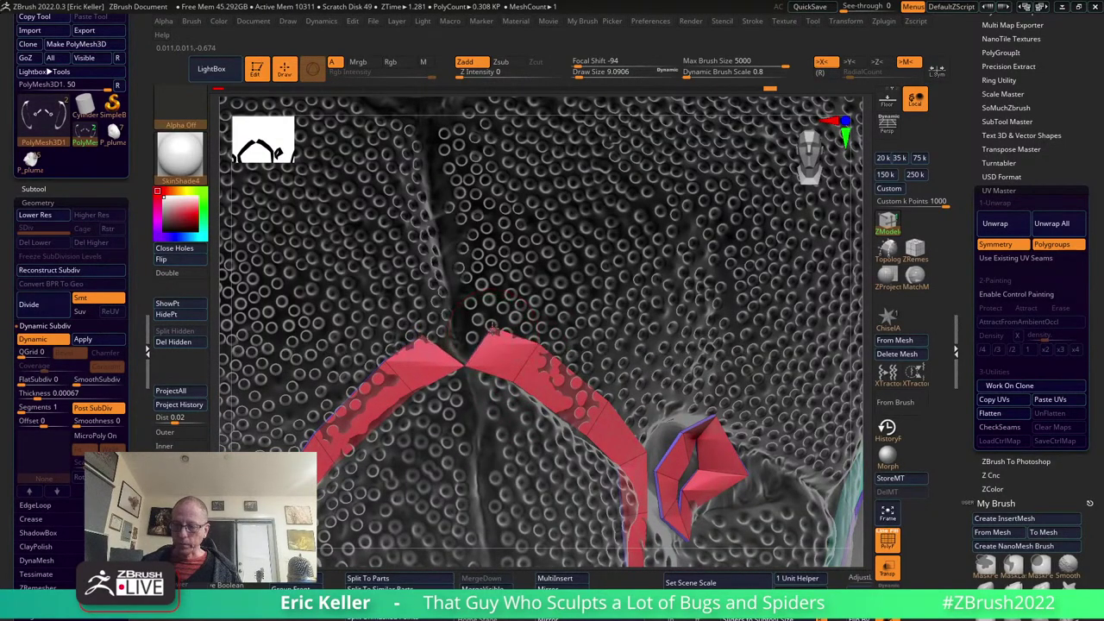
pyautogui.moveTo(481, 343); pyautogui.dragTo(446, 315)
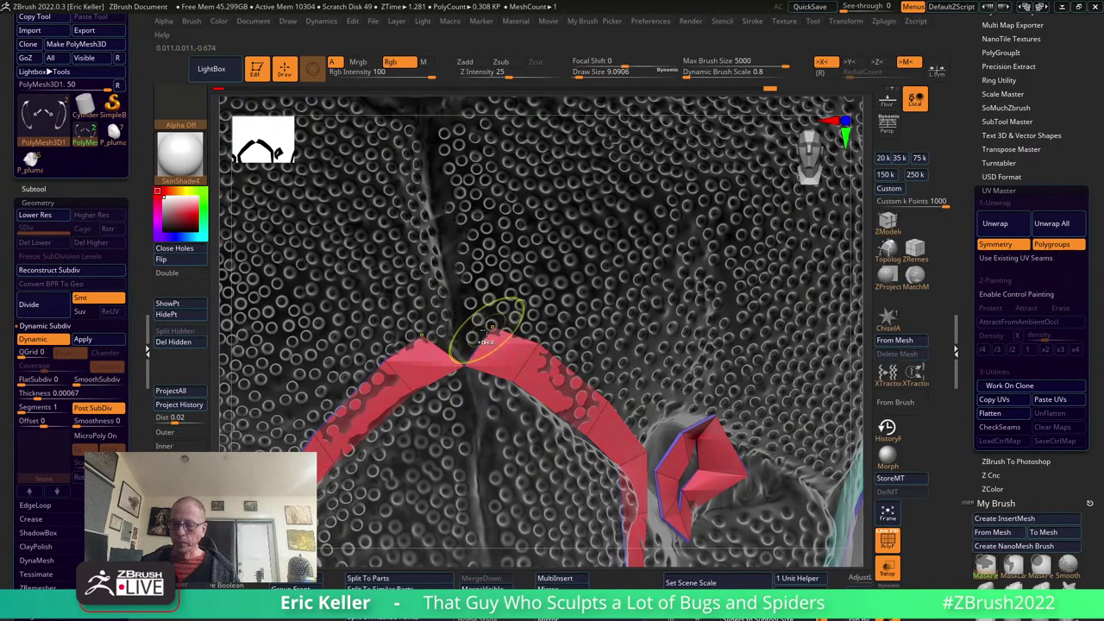
pyautogui.click(407, 346)
pyautogui.moveTo(496, 337); pyautogui.dragTo(502, 342)
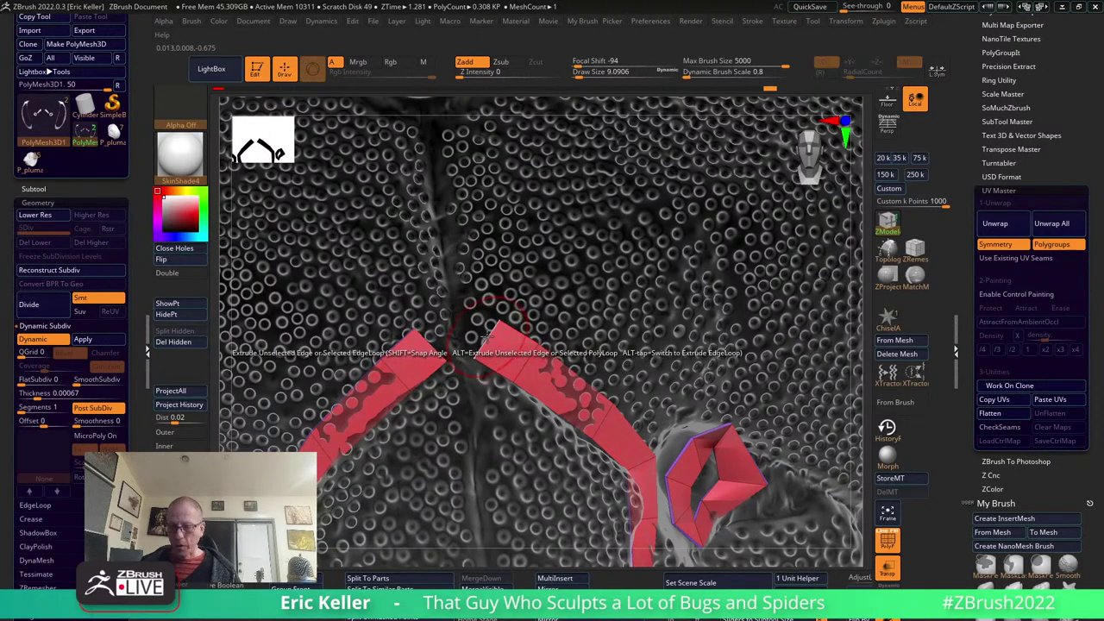
# Bridge the gap between the two ridge strips across the central crease.
pyautogui.press('space')
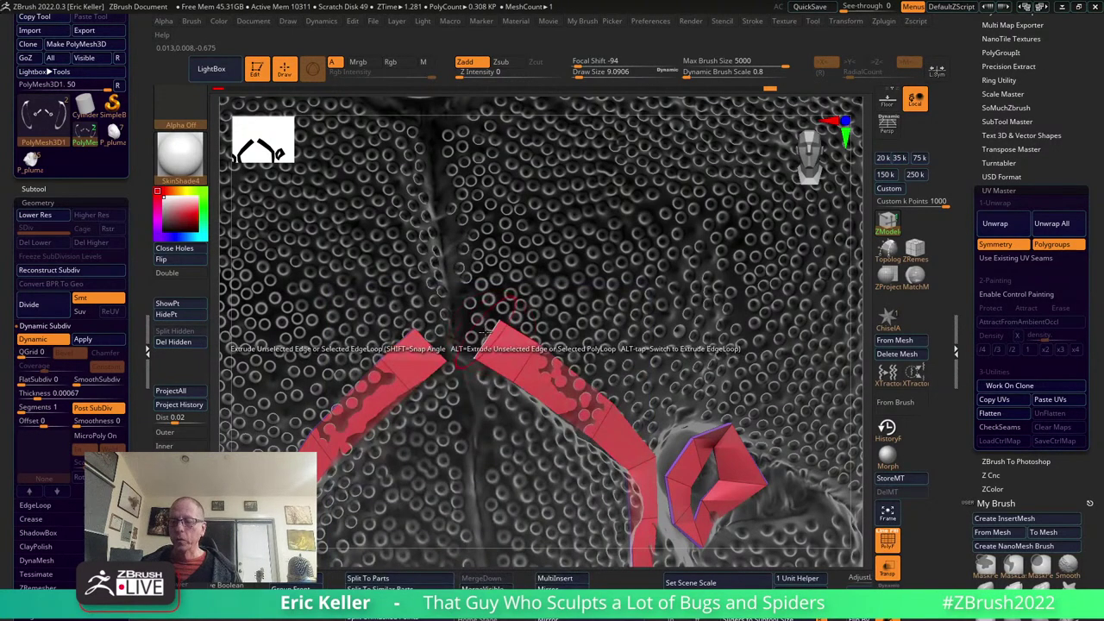
pyautogui.press('space')
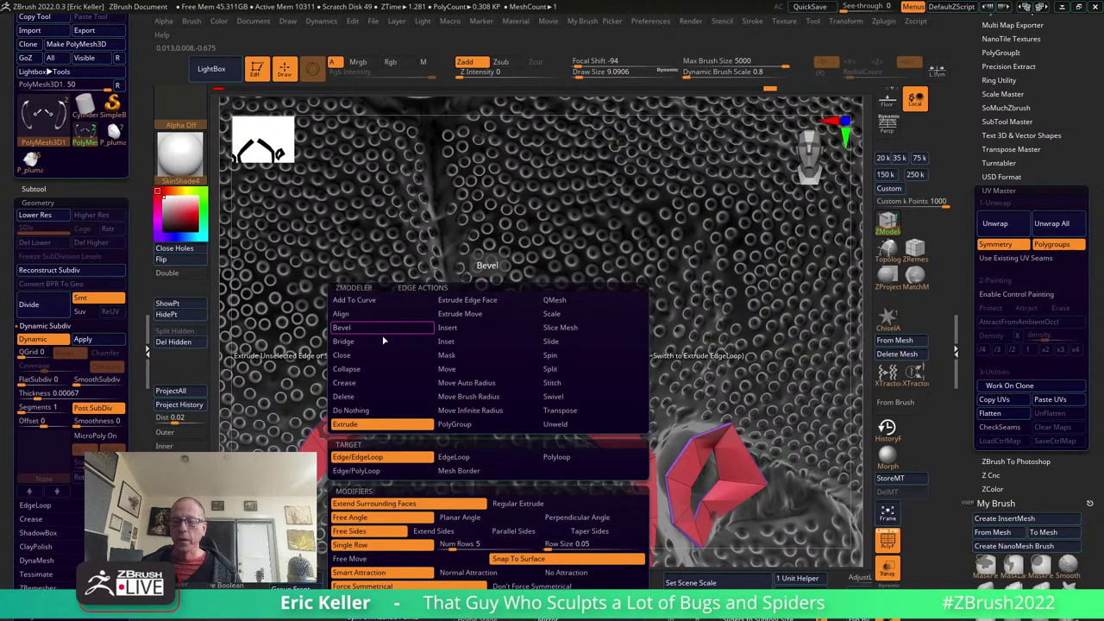
pyautogui.click(362, 342)
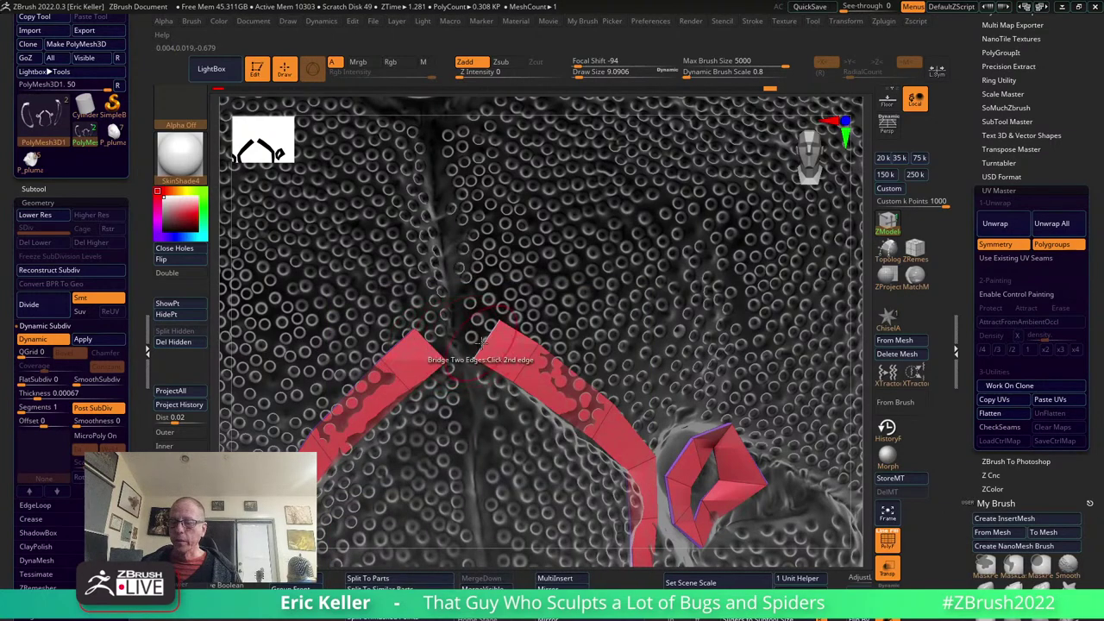
pyautogui.click(482, 341)
# Insert an edge loop through the bridging polygon using Multiple EdgeLoops at Specified Resolution.
pyautogui.press('space')
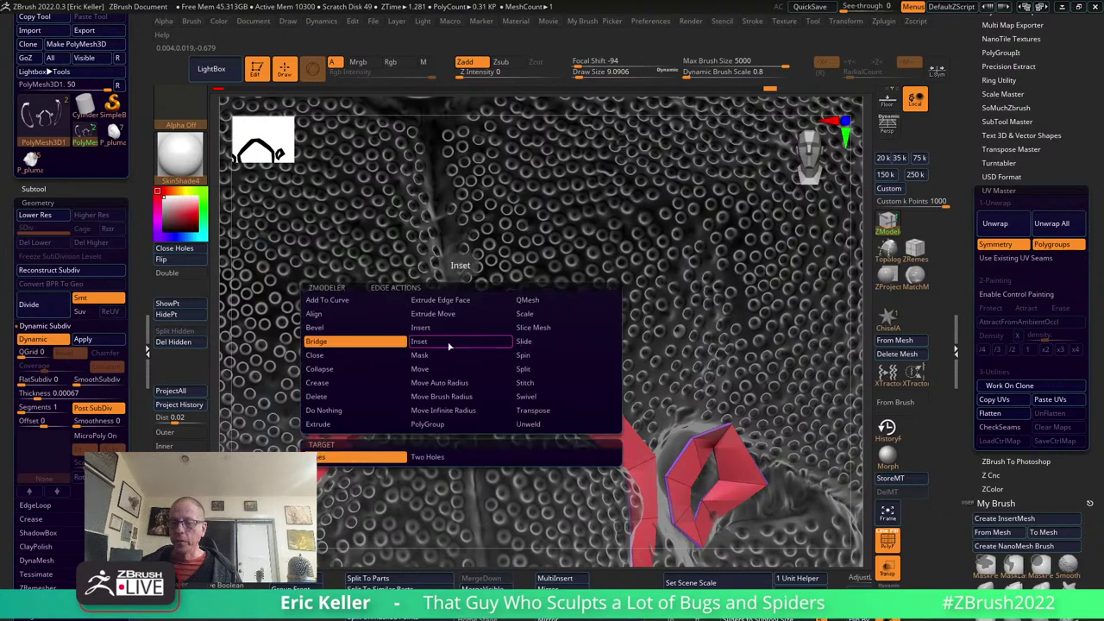
pyautogui.click(441, 331)
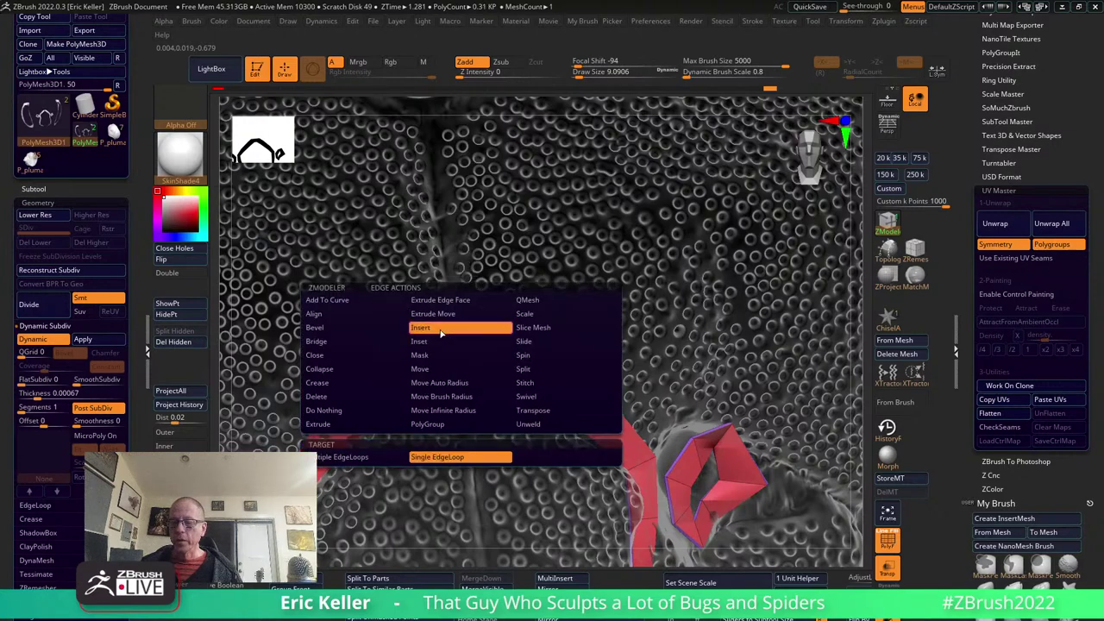
pyautogui.click(362, 457)
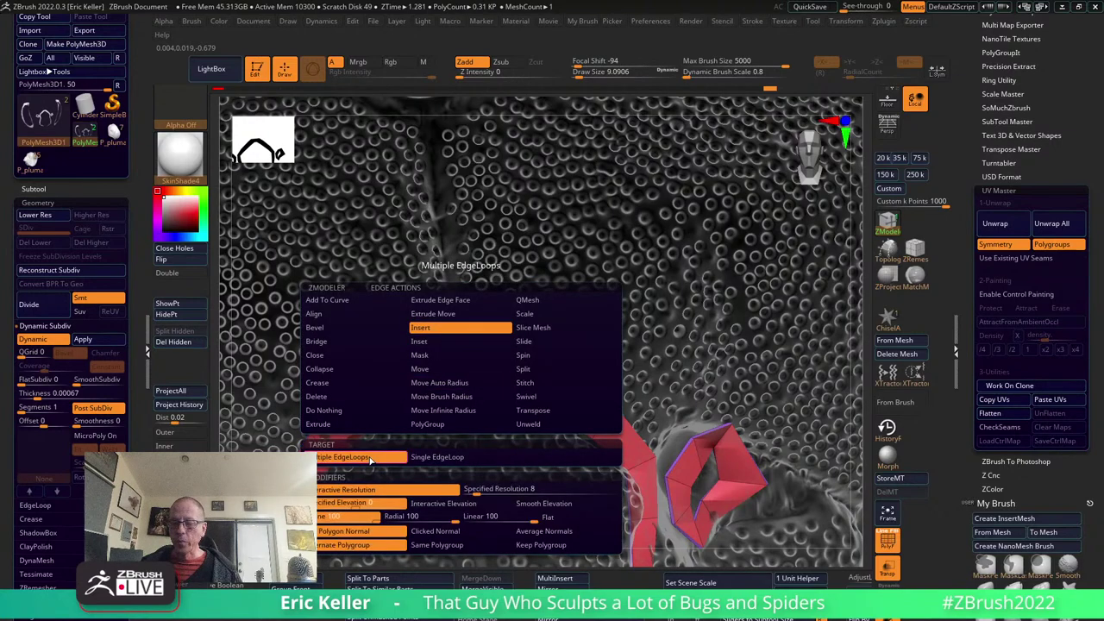
pyautogui.click(463, 490)
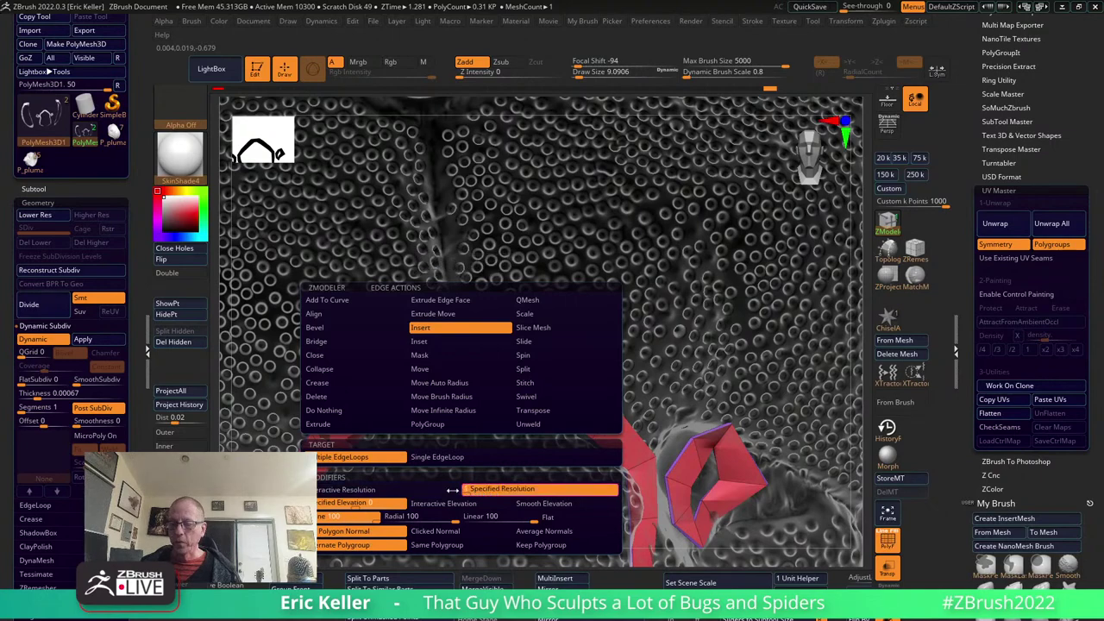
pyautogui.scroll(3, 456, 386)
pyautogui.scroll(-2, 450, 375)
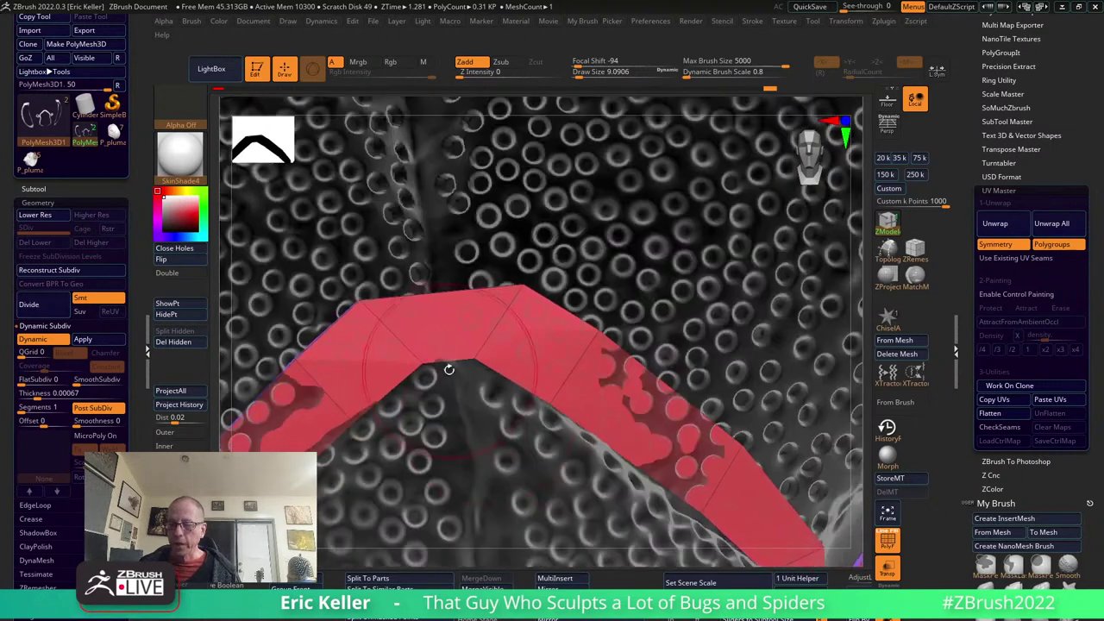
pyautogui.scroll(1, 451, 362)
pyautogui.click(451, 361)
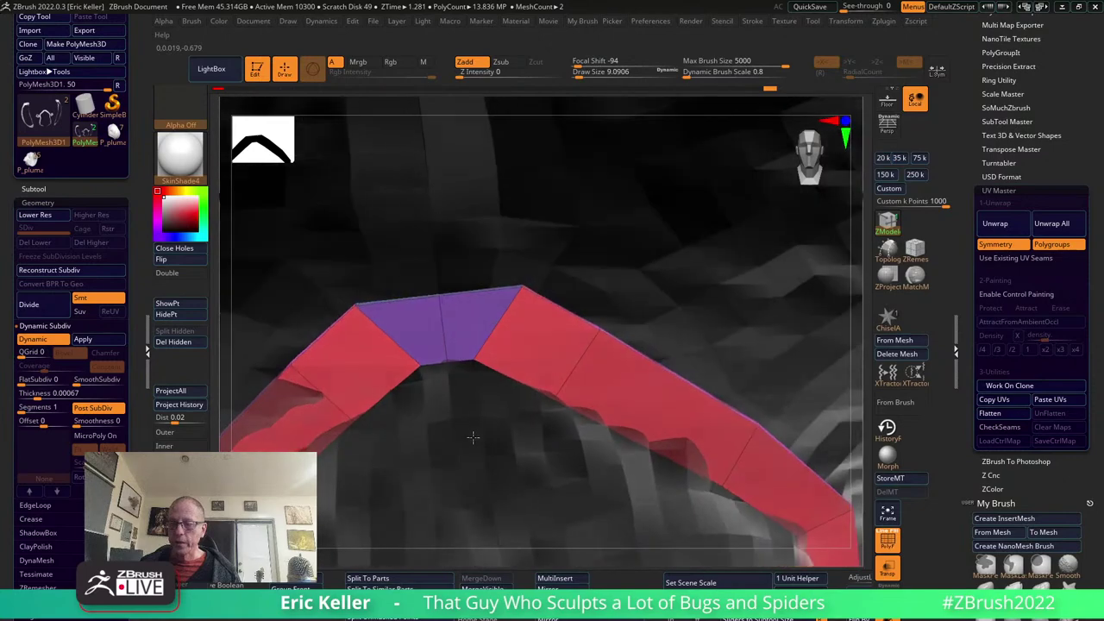
pyautogui.moveTo(469, 434); pyautogui.dragTo(399, 390, button='right')
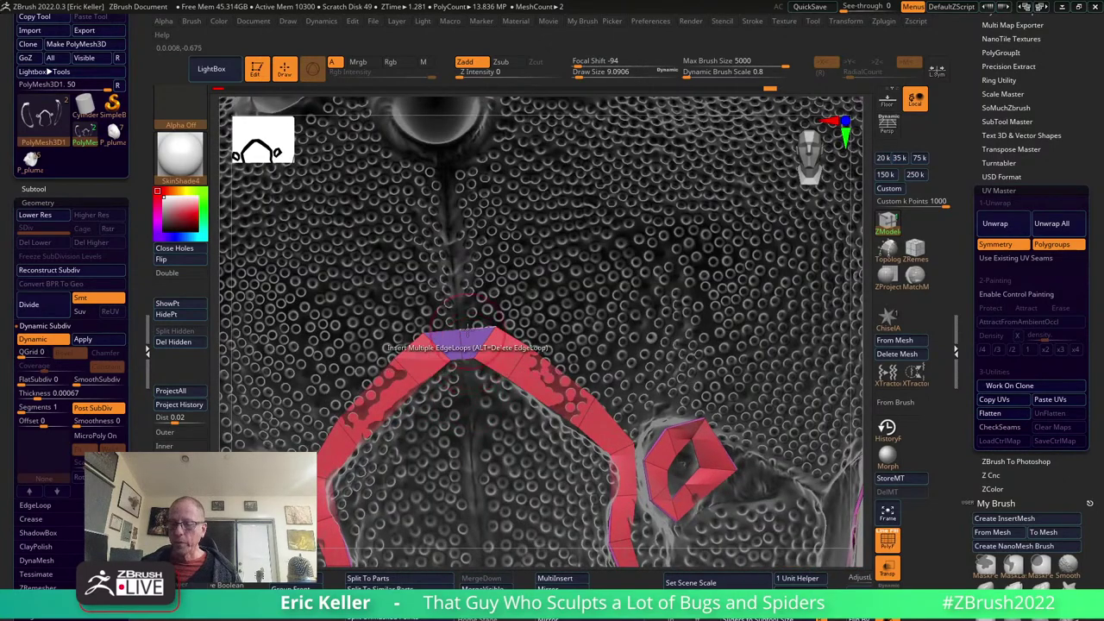
# From beneath the head, bridge the two lower strips across the midline.
pyautogui.moveTo(536, 466)
pyautogui.mouseDown(button='right')
pyautogui.moveTo(583, 468)
pyautogui.moveTo(576, 375)
pyautogui.moveTo(555, 325)
pyautogui.moveTo(564, 370)
pyautogui.mouseUp(button='right')
pyautogui.press('space')
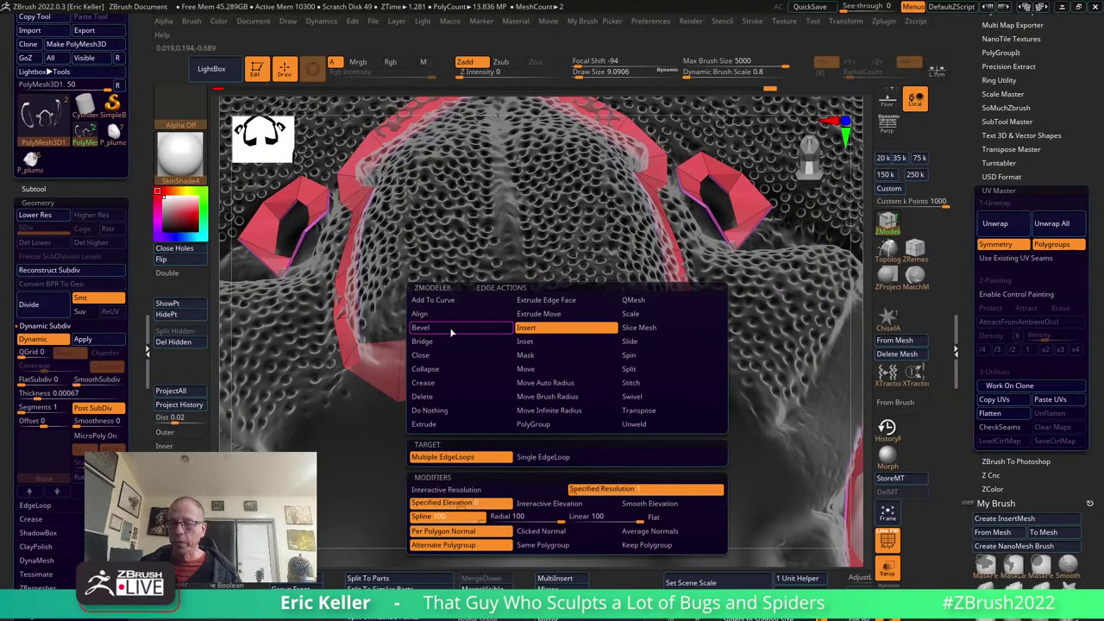
pyautogui.click(444, 337)
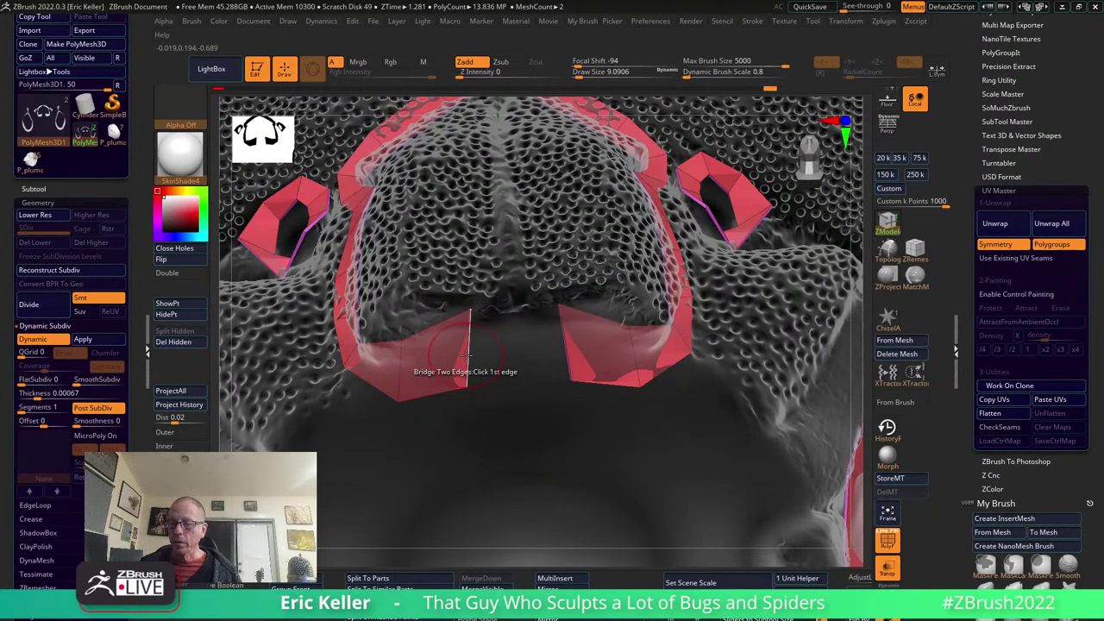
pyautogui.click(557, 352)
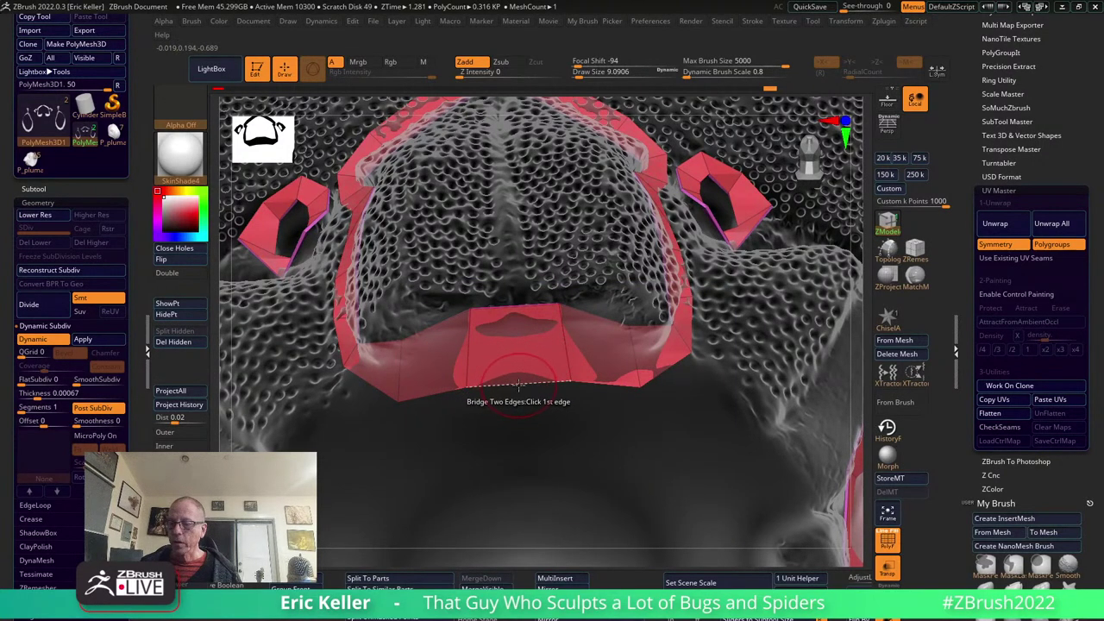
# Set the edge action back to Insert Multiple EdgeLoops and zoom in on the mouth region.
pyautogui.press('space')
pyautogui.click(506, 332)
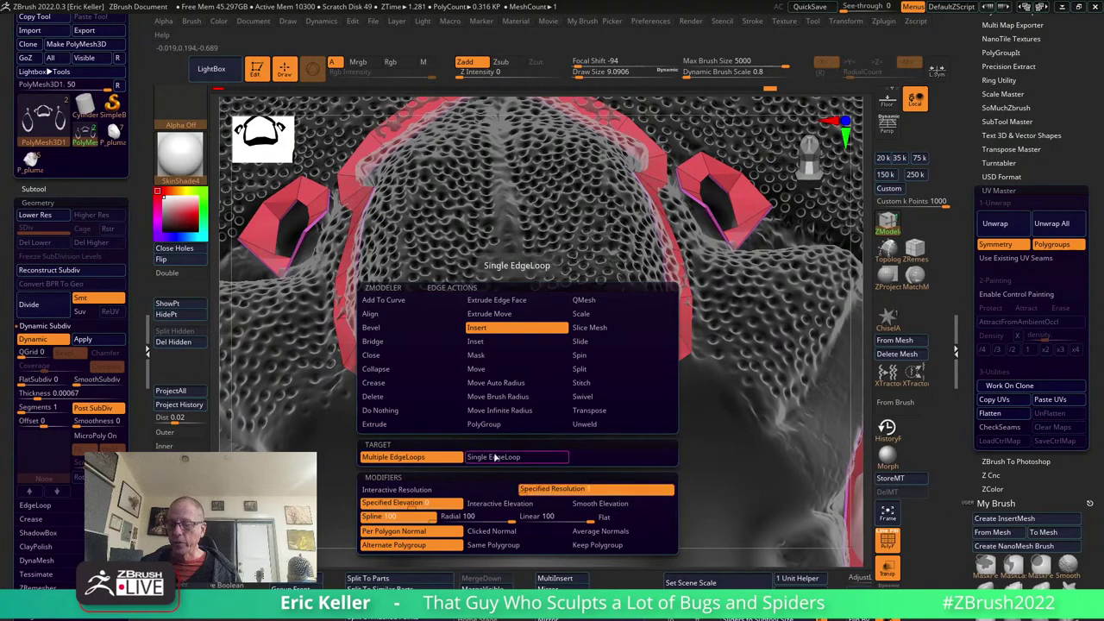
pyautogui.click(528, 489)
pyautogui.moveTo(519, 386)
pyautogui.mouseDown()
pyautogui.moveTo(582, 458)
pyautogui.moveTo(571, 493)
pyautogui.moveTo(786, 405)
pyautogui.moveTo(758, 315)
pyautogui.mouseUp()
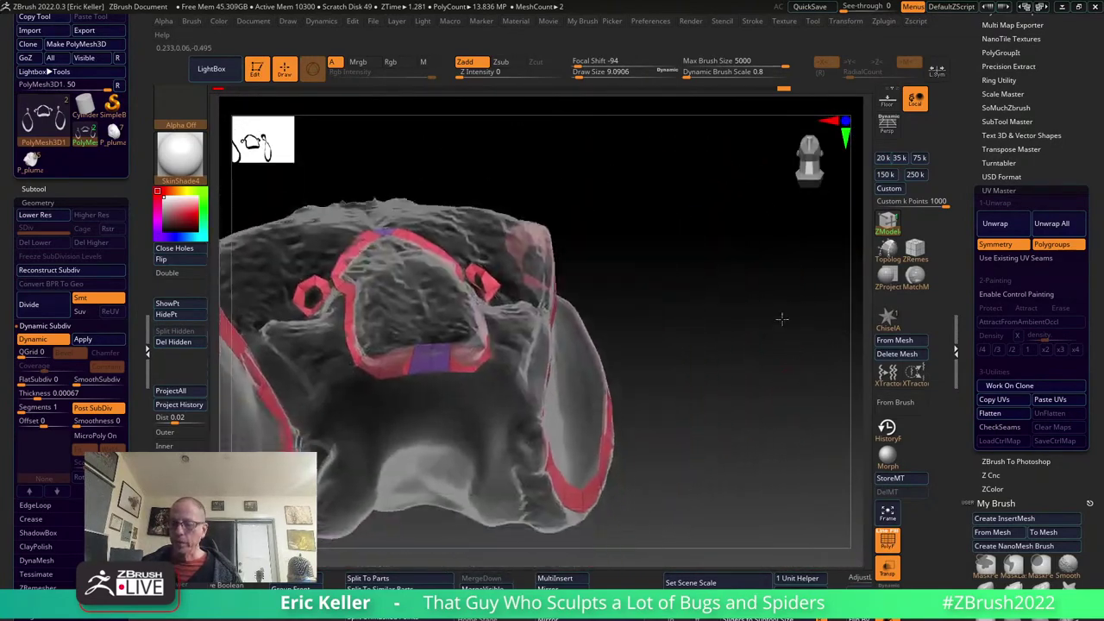
pyautogui.moveTo(673, 271)
pyautogui.mouseDown()
pyautogui.moveTo(860, 278)
pyautogui.moveTo(492, 388)
pyautogui.mouseUp()
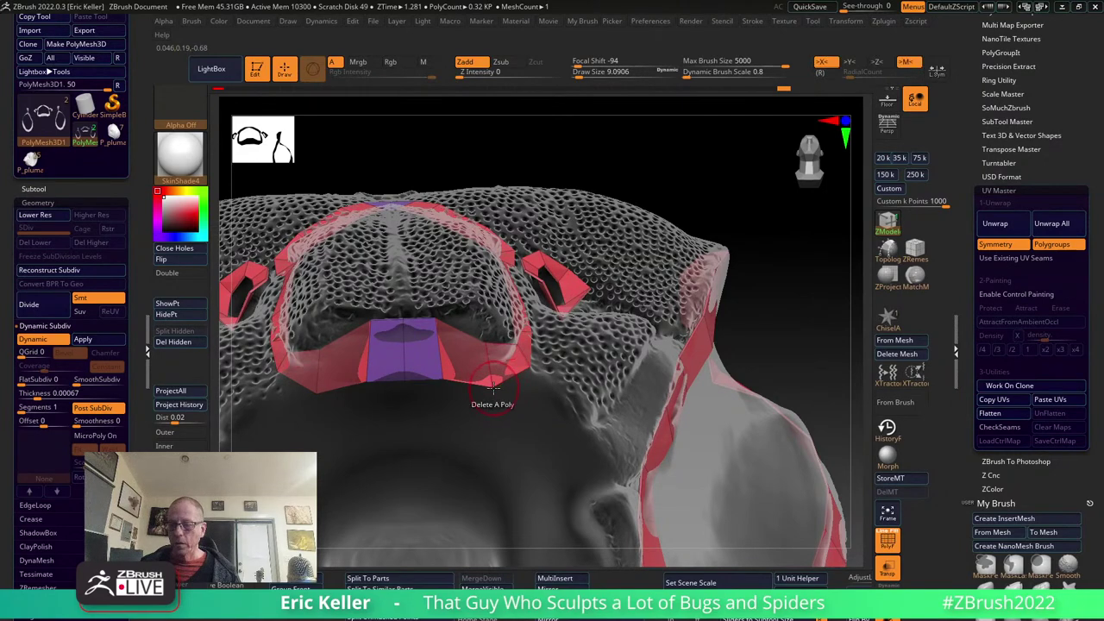
# Extrude the red edge strips downward into flaps and shift their points left to fit the ridge.
pyautogui.moveTo(490, 355); pyautogui.dragTo(488, 360)
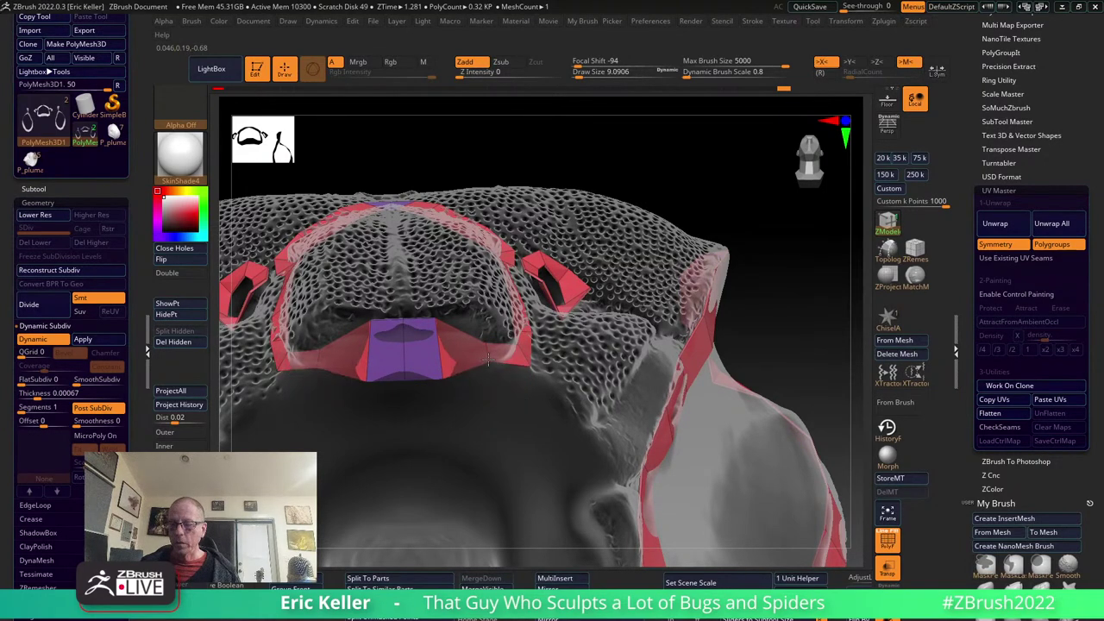
pyautogui.moveTo(488, 371); pyautogui.dragTo(545, 329, button='right')
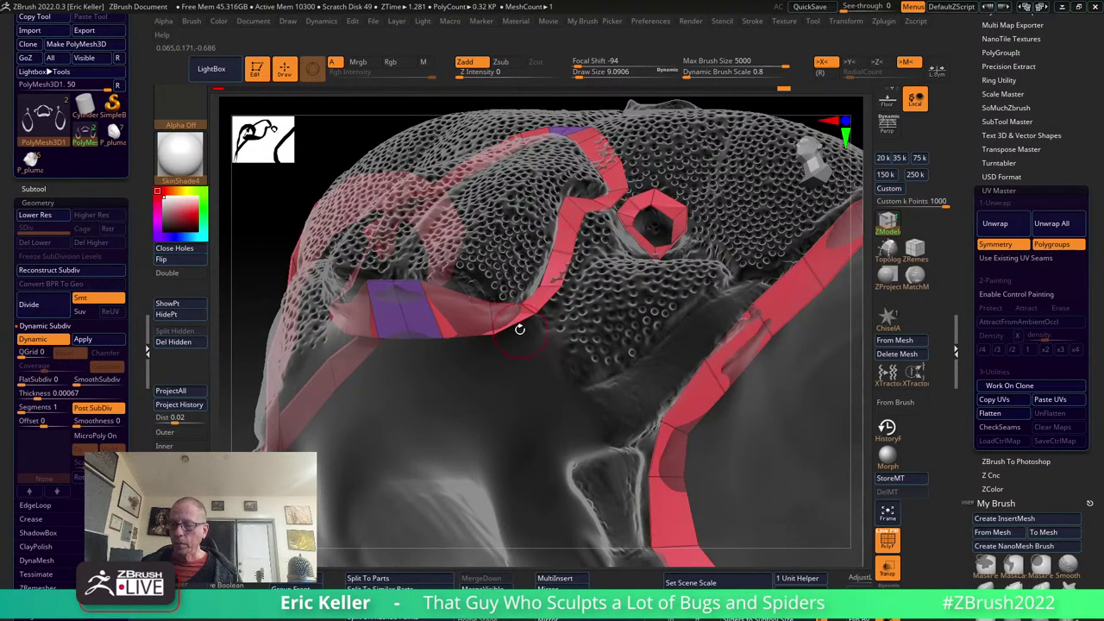
pyautogui.press('space')
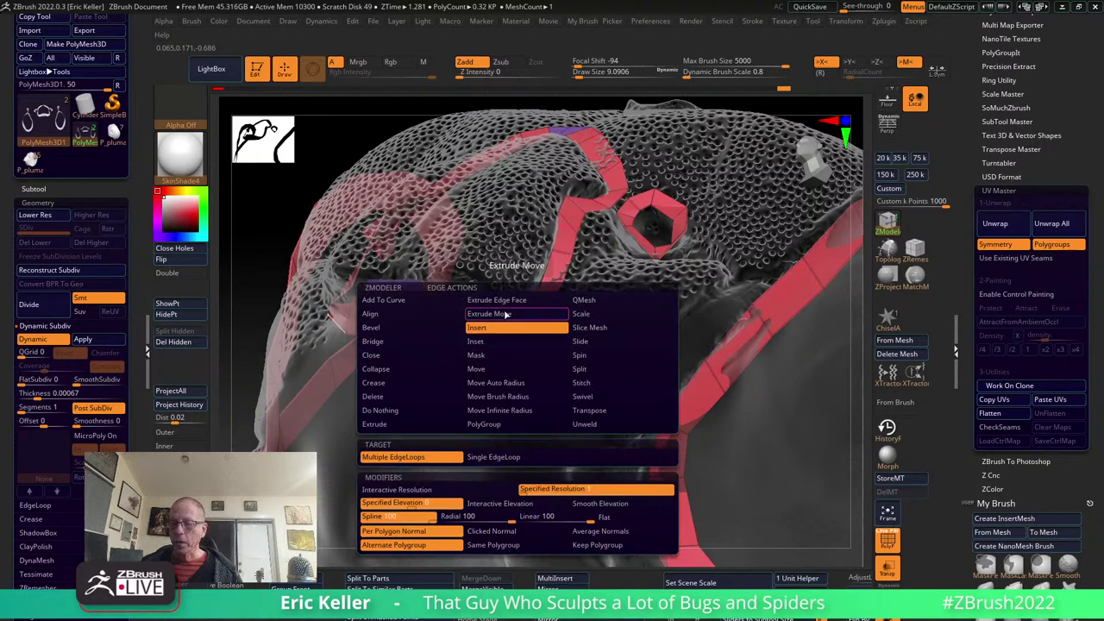
pyautogui.click(389, 429)
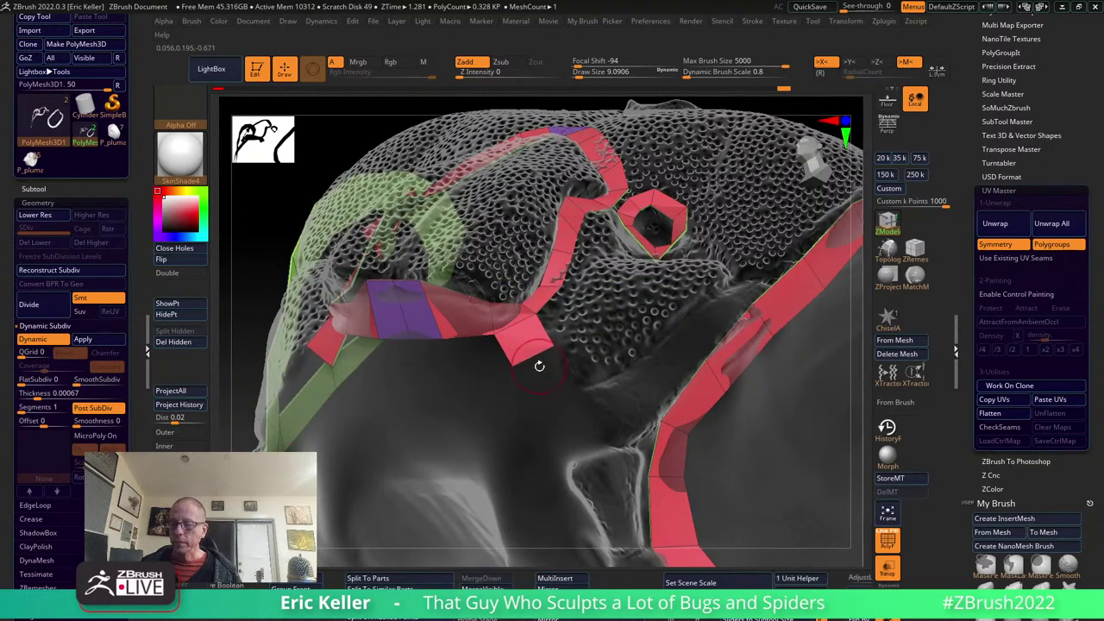
pyautogui.moveTo(539, 365)
pyautogui.mouseDown()
pyautogui.moveTo(548, 393)
pyautogui.moveTo(525, 339)
pyautogui.mouseUp()
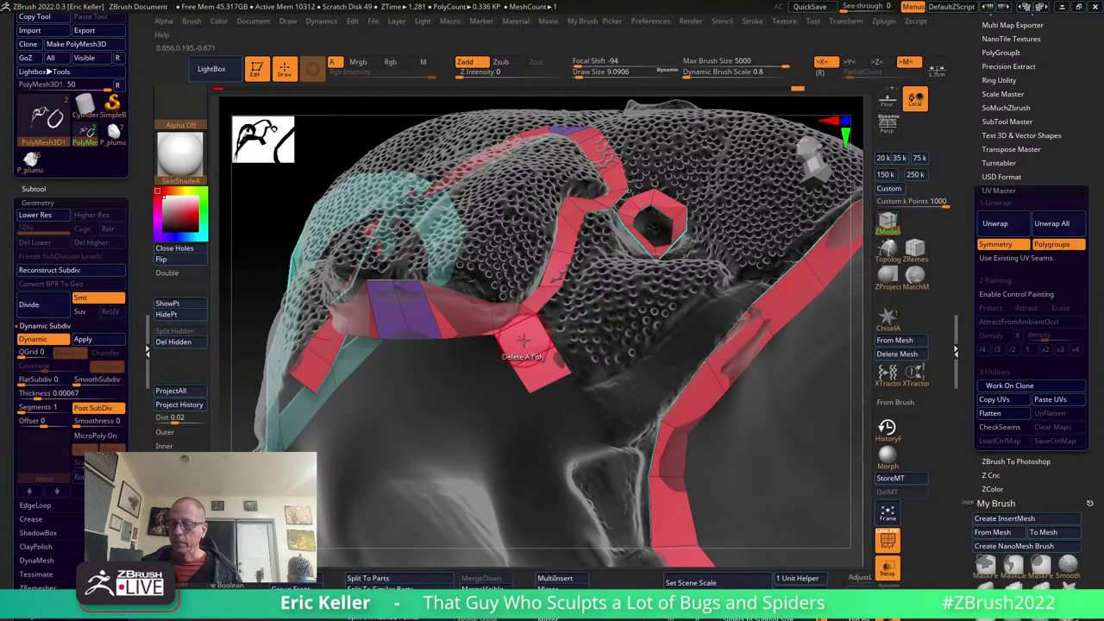
pyautogui.moveTo(510, 369)
pyautogui.mouseDown()
pyautogui.moveTo(549, 345)
pyautogui.moveTo(506, 362)
pyautogui.mouseUp()
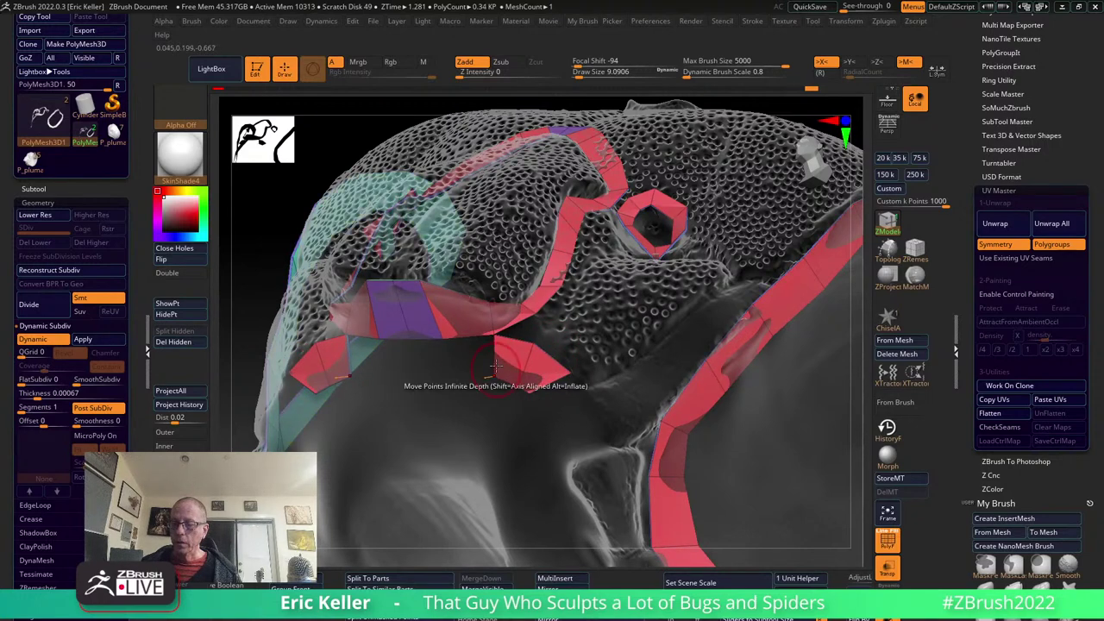
pyautogui.moveTo(493, 353); pyautogui.dragTo(450, 359)
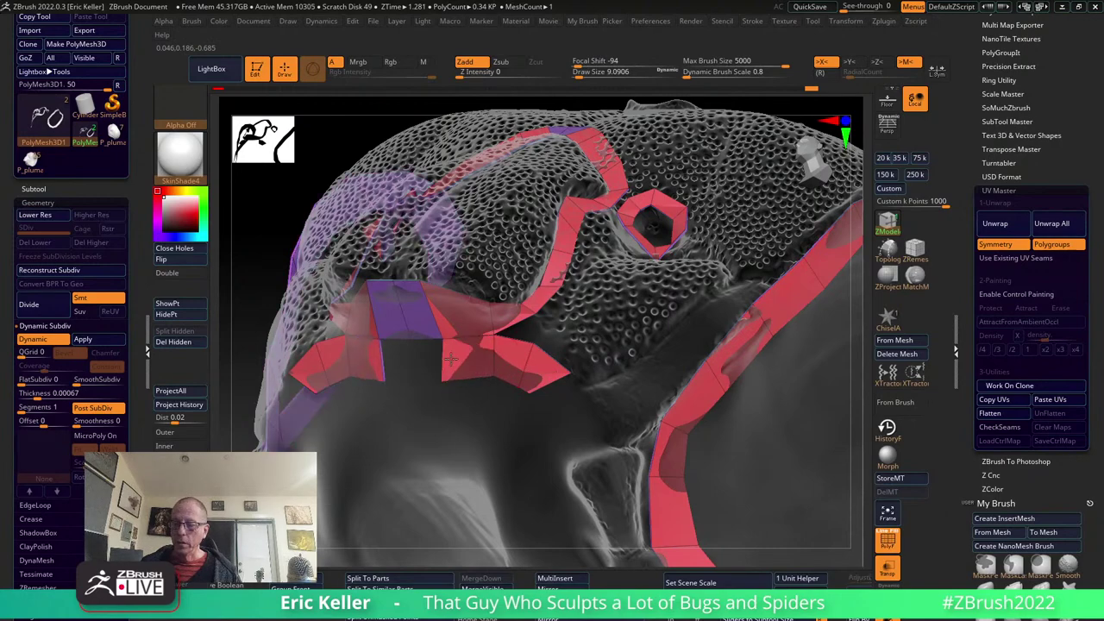
# Pull the flap tip down along the mouth edge, delete a stray polygon, and extend the bottom edge further.
pyautogui.moveTo(465, 399)
pyautogui.mouseDown(button='right')
pyautogui.moveTo(518, 436)
pyautogui.moveTo(518, 316)
pyautogui.mouseUp(button='right')
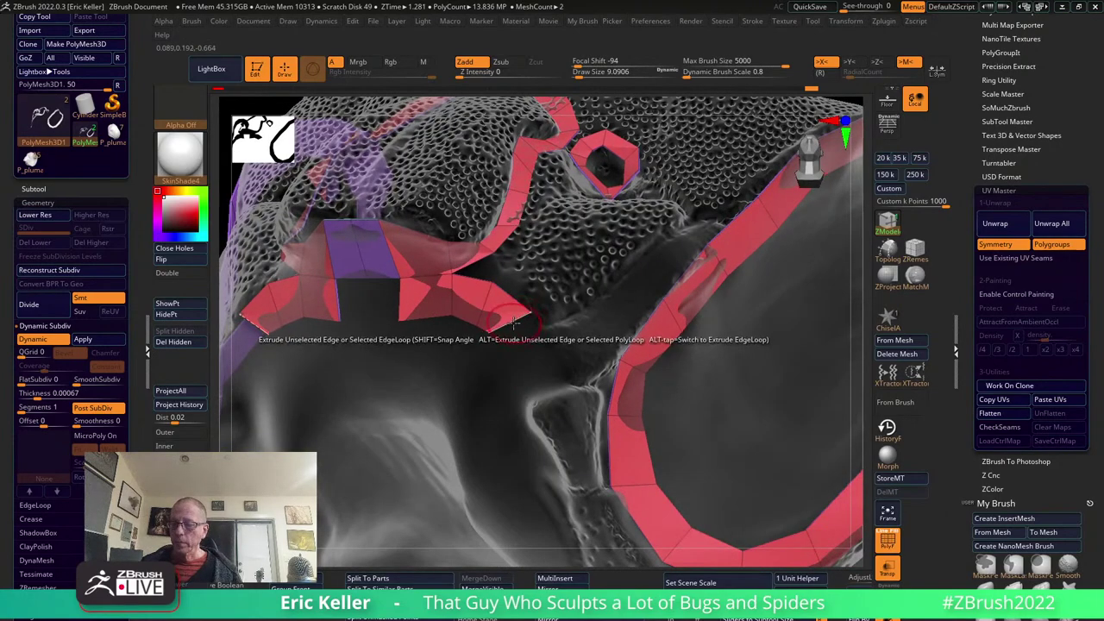
pyautogui.moveTo(534, 376); pyautogui.dragTo(543, 442)
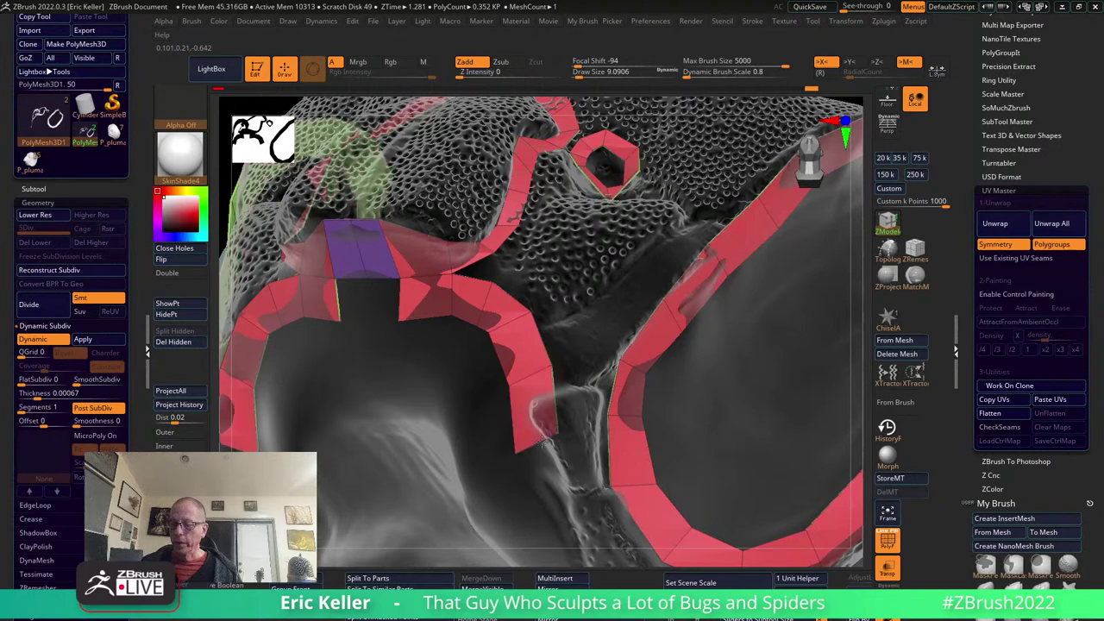
pyautogui.moveTo(577, 477); pyautogui.dragTo(554, 364, button='right')
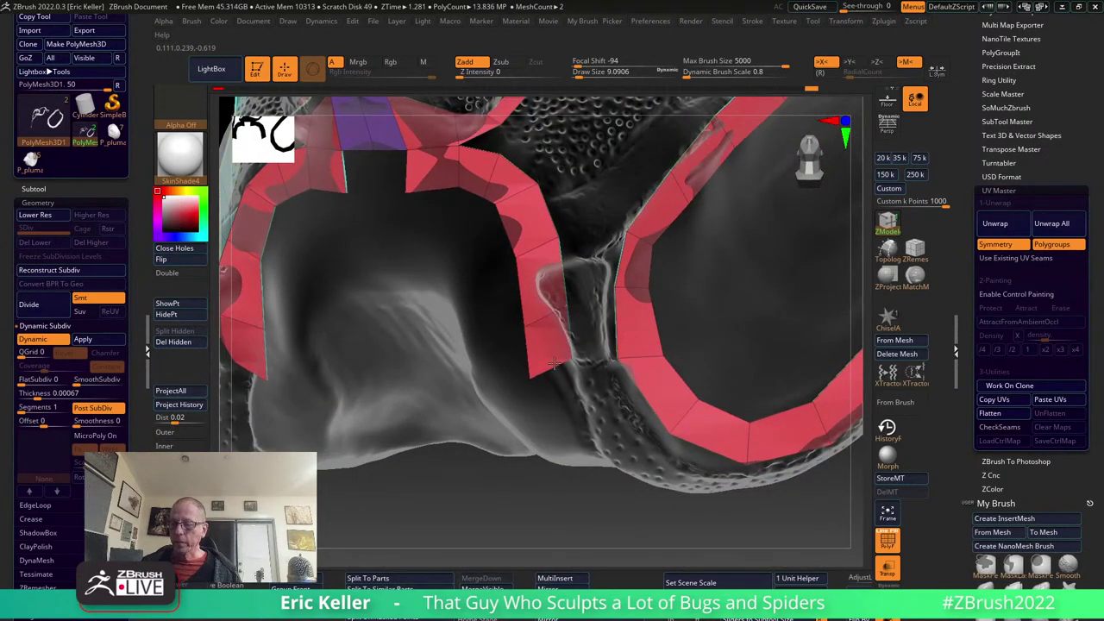
pyautogui.moveTo(577, 424); pyautogui.dragTo(516, 244, button='right')
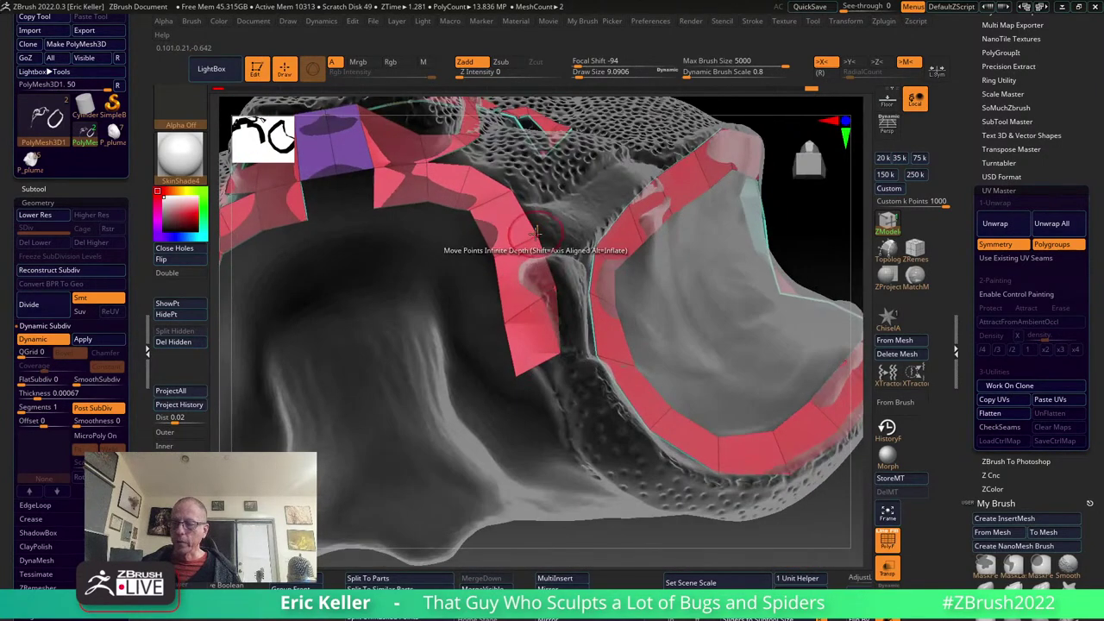
pyautogui.click(540, 282)
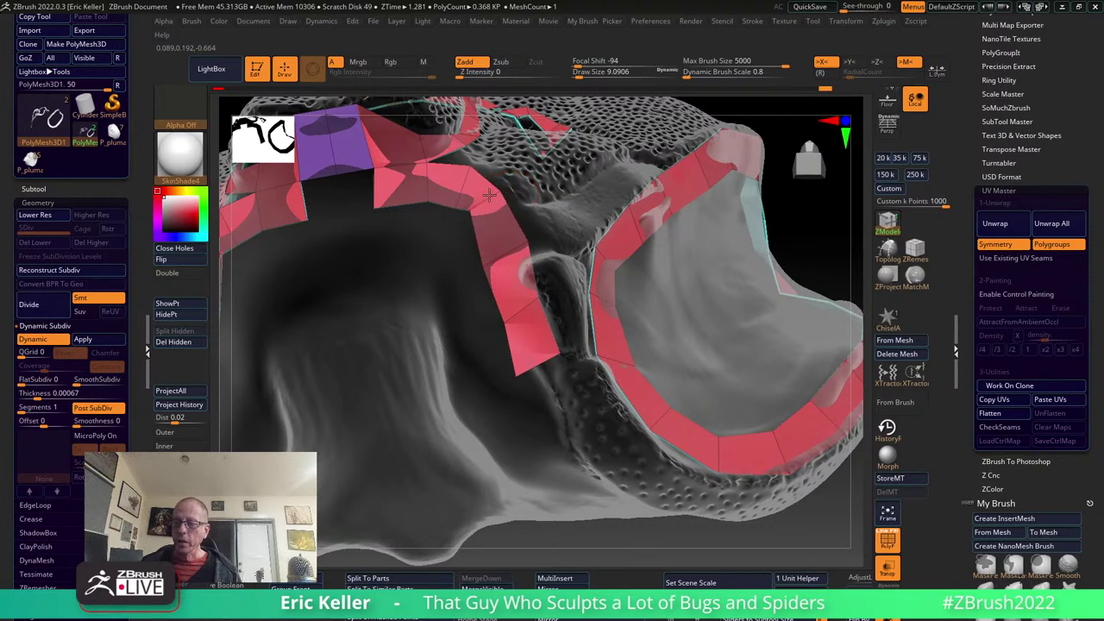
pyautogui.moveTo(543, 368); pyautogui.dragTo(536, 415)
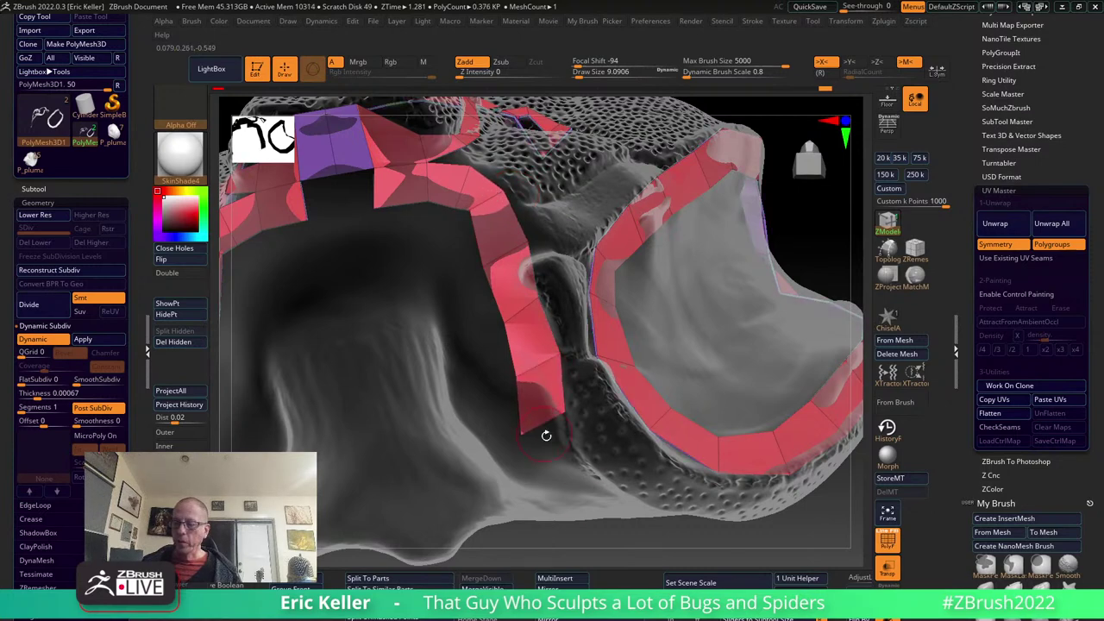
pyautogui.moveTo(546, 436); pyautogui.dragTo(549, 363, button='right')
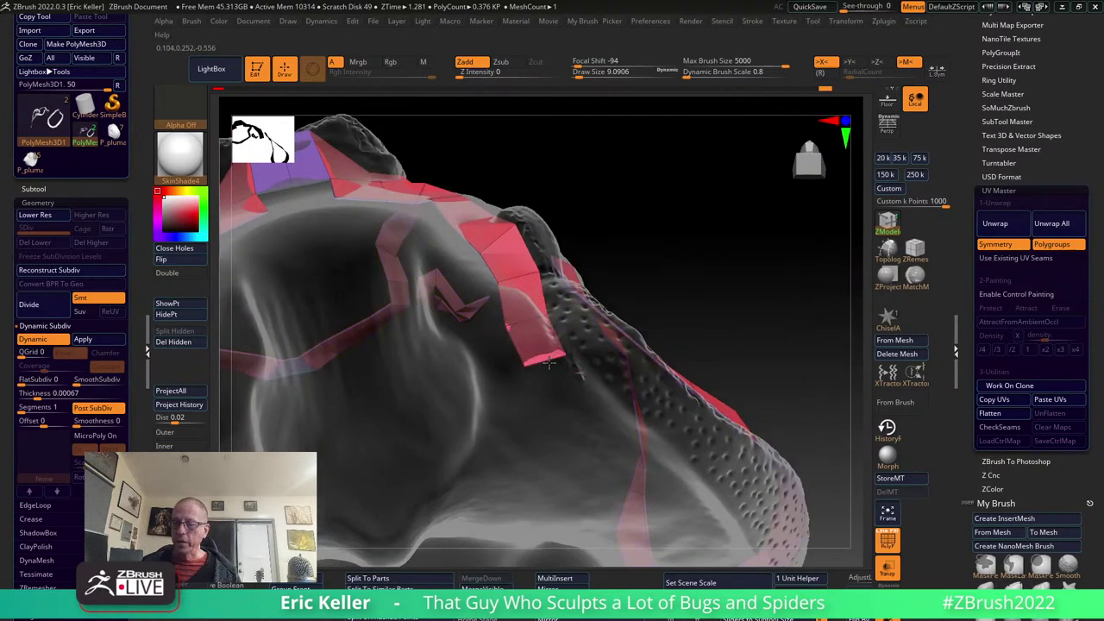
pyautogui.moveTo(615, 349); pyautogui.dragTo(718, 201, button='right')
pyautogui.click(573, 341)
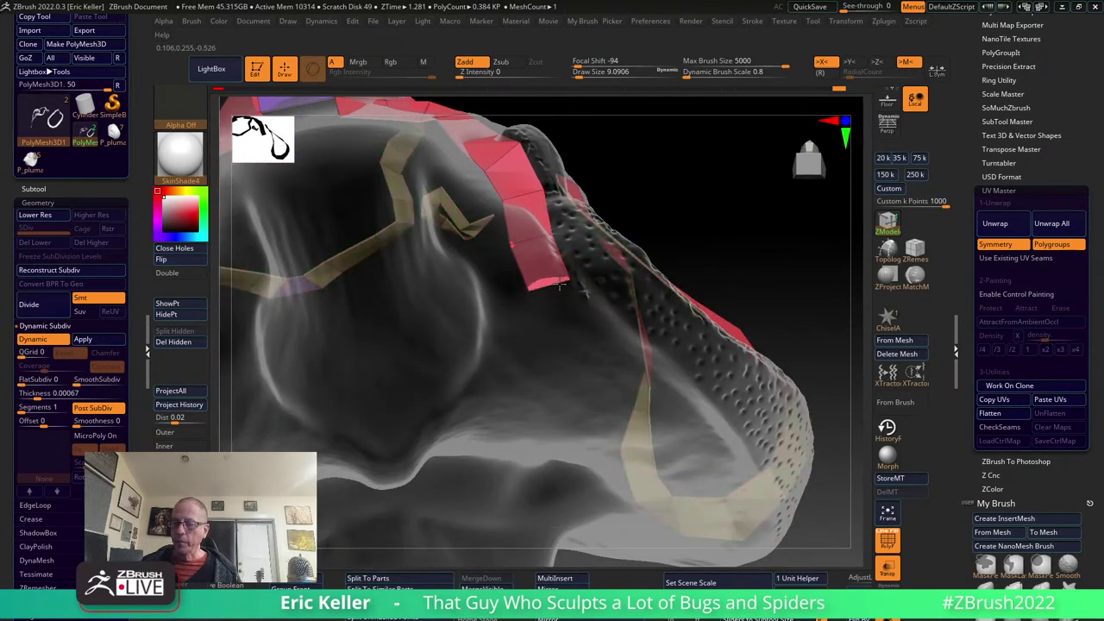
pyautogui.moveTo(576, 380); pyautogui.dragTo(559, 345, button='right')
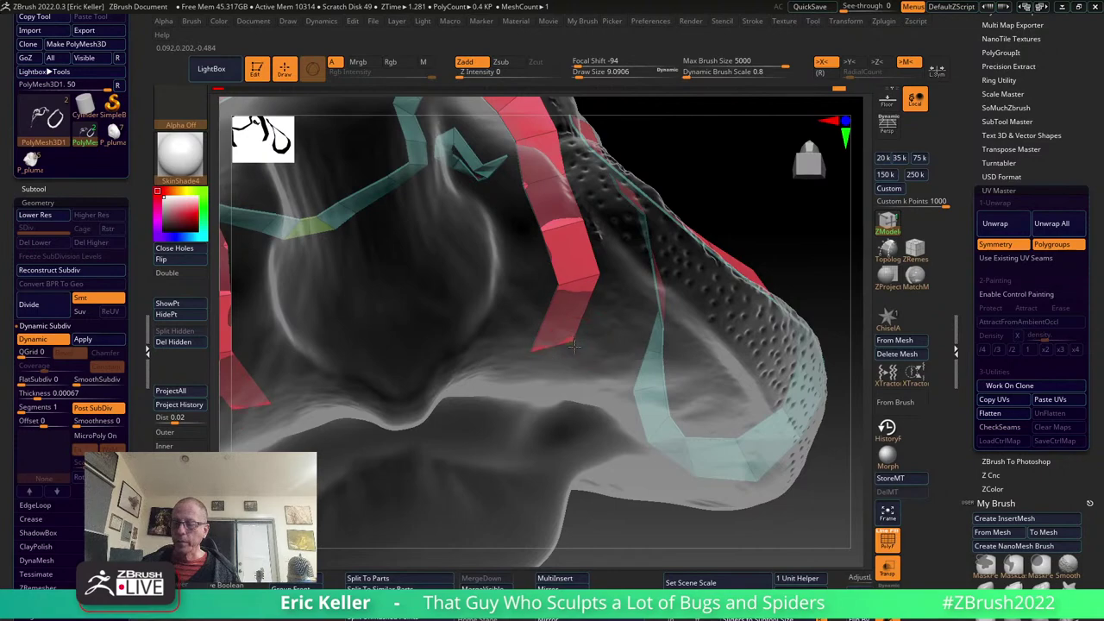
pyautogui.moveTo(574, 345); pyautogui.dragTo(622, 343, button='right')
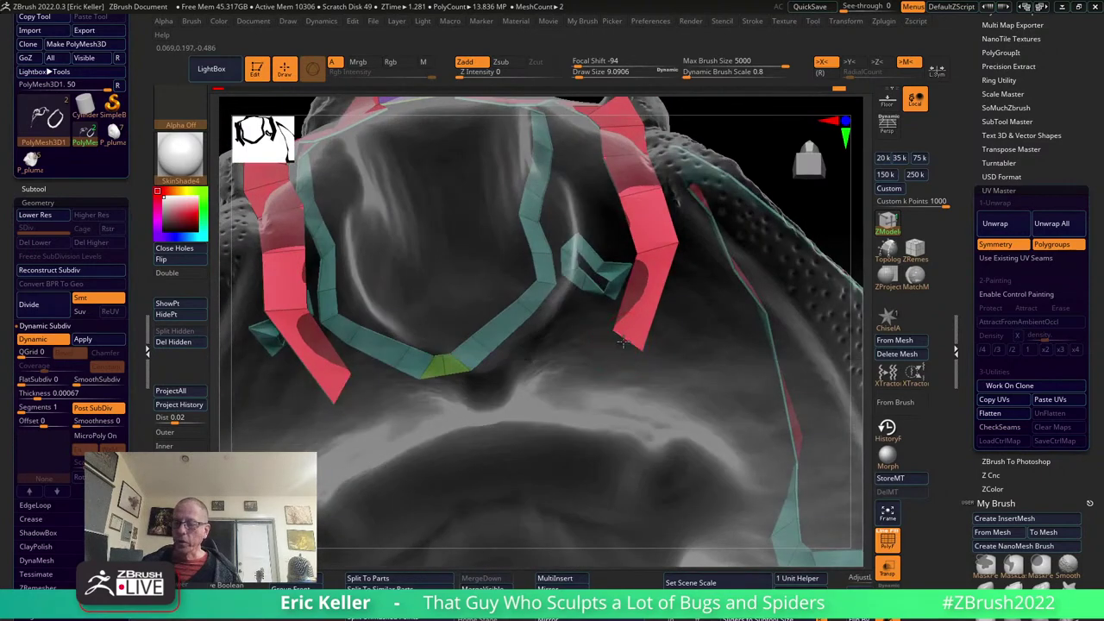
pyautogui.moveTo(552, 402)
pyautogui.mouseDown(button='right')
pyautogui.moveTo(509, 397)
pyautogui.moveTo(496, 384)
pyautogui.moveTo(575, 413)
pyautogui.moveTo(530, 400)
pyautogui.moveTo(648, 379)
pyautogui.moveTo(483, 397)
pyautogui.mouseUp(button='right')
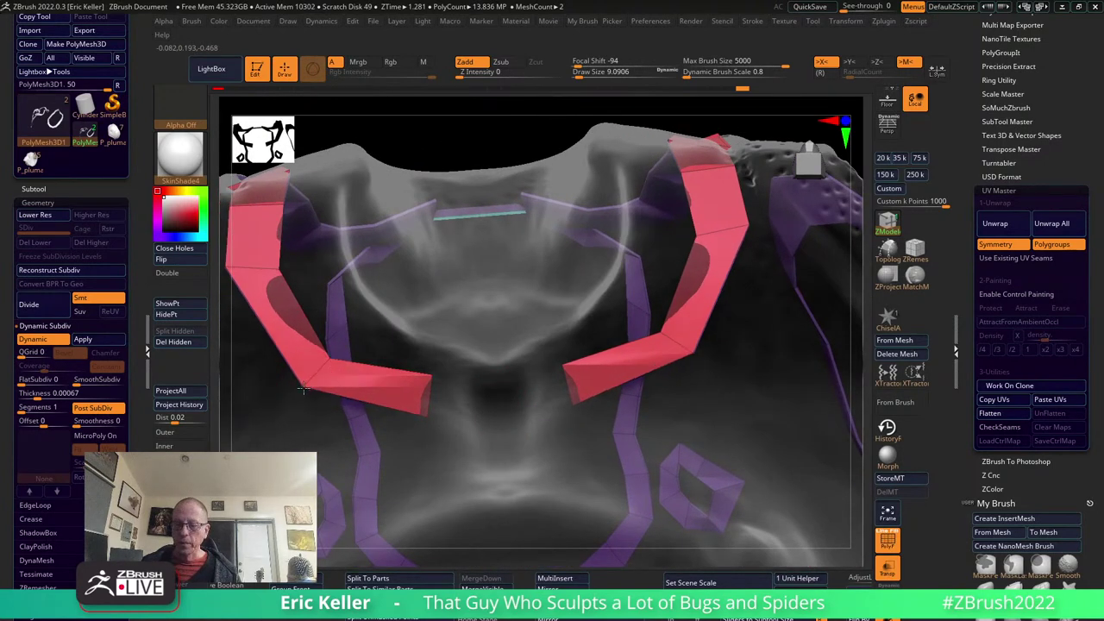
# Bridge the facing ends of the left and right red strips beneath the mouth into one U-shaped band.
pyautogui.moveTo(302, 390)
pyautogui.mouseDown(button='right')
pyautogui.moveTo(429, 431)
pyautogui.moveTo(451, 411)
pyautogui.mouseUp(button='right')
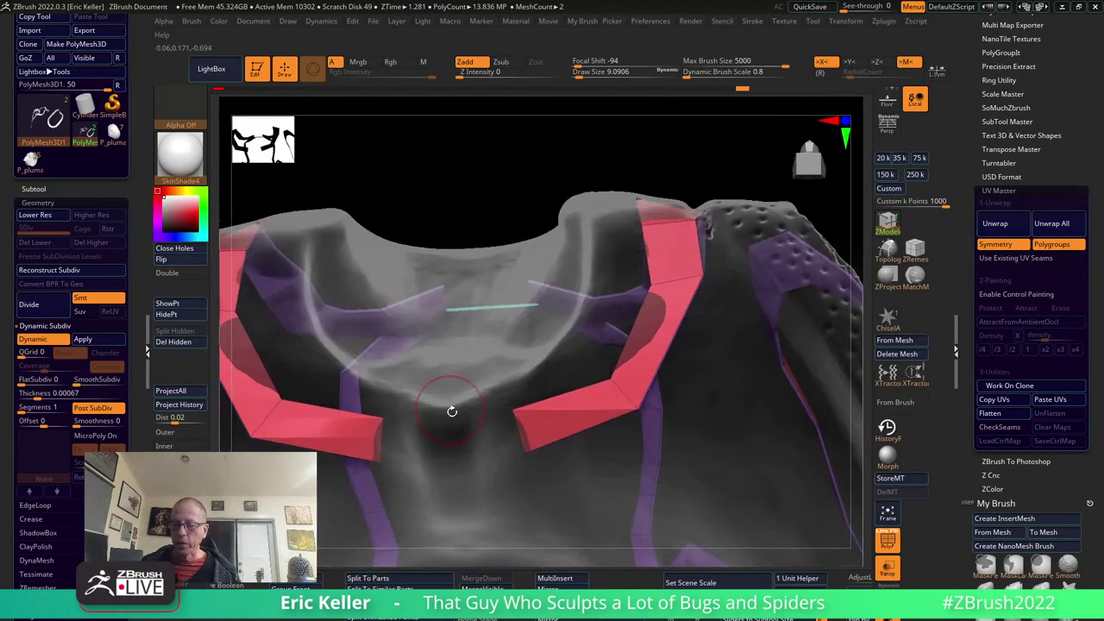
pyautogui.moveTo(466, 431)
pyautogui.mouseDown(button='right')
pyautogui.moveTo(457, 434)
pyautogui.moveTo(472, 416)
pyautogui.mouseUp(button='right')
pyautogui.press('space')
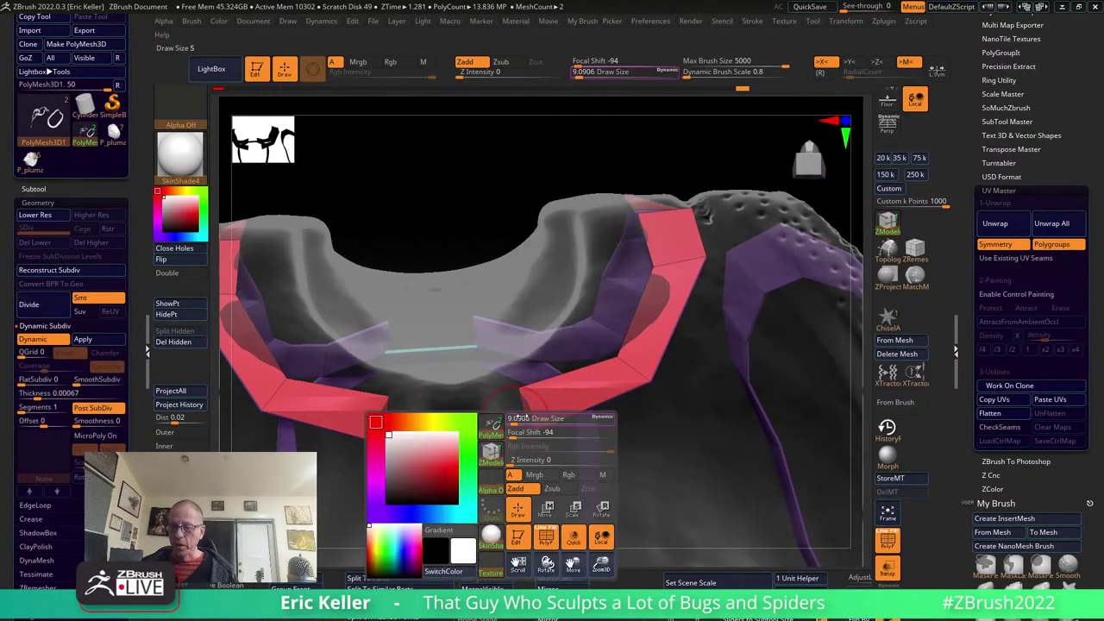
pyautogui.press('space')
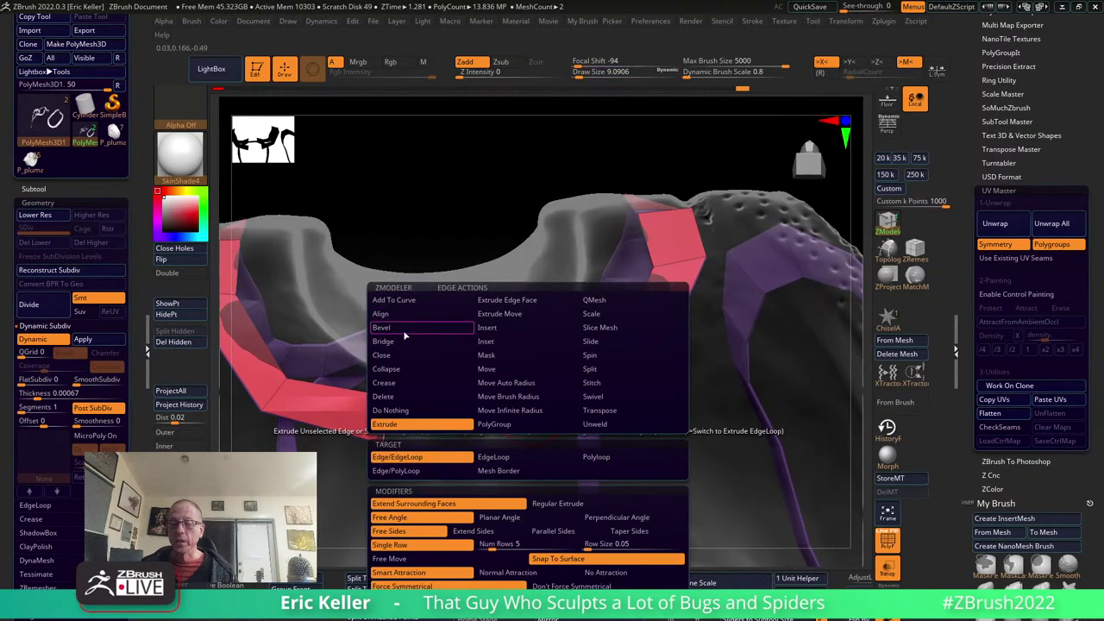
pyautogui.click(402, 342)
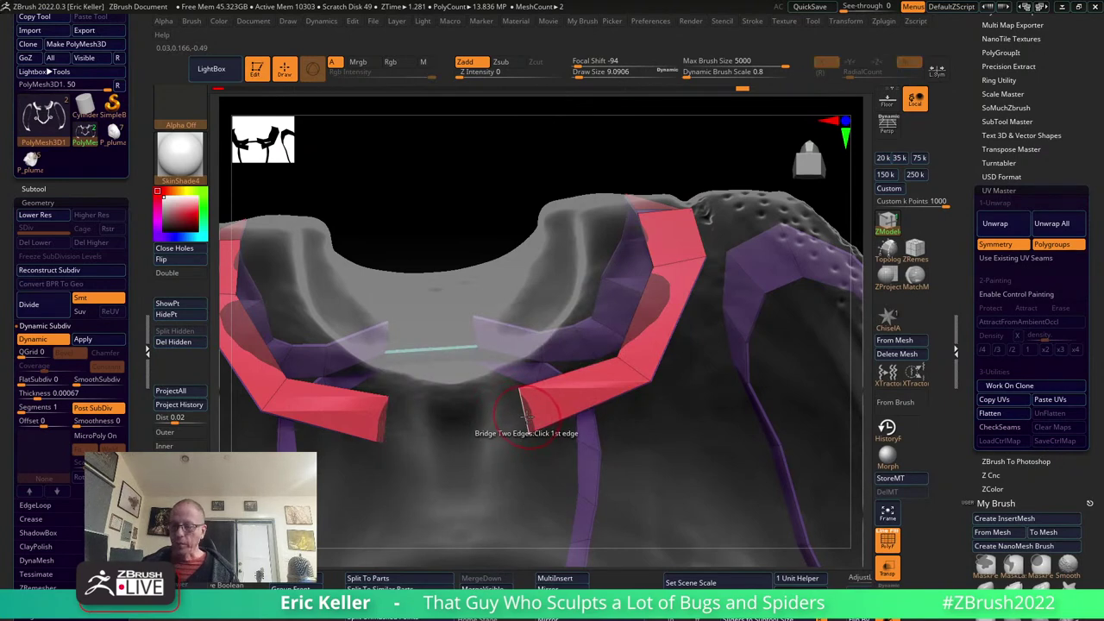
pyautogui.click(528, 410)
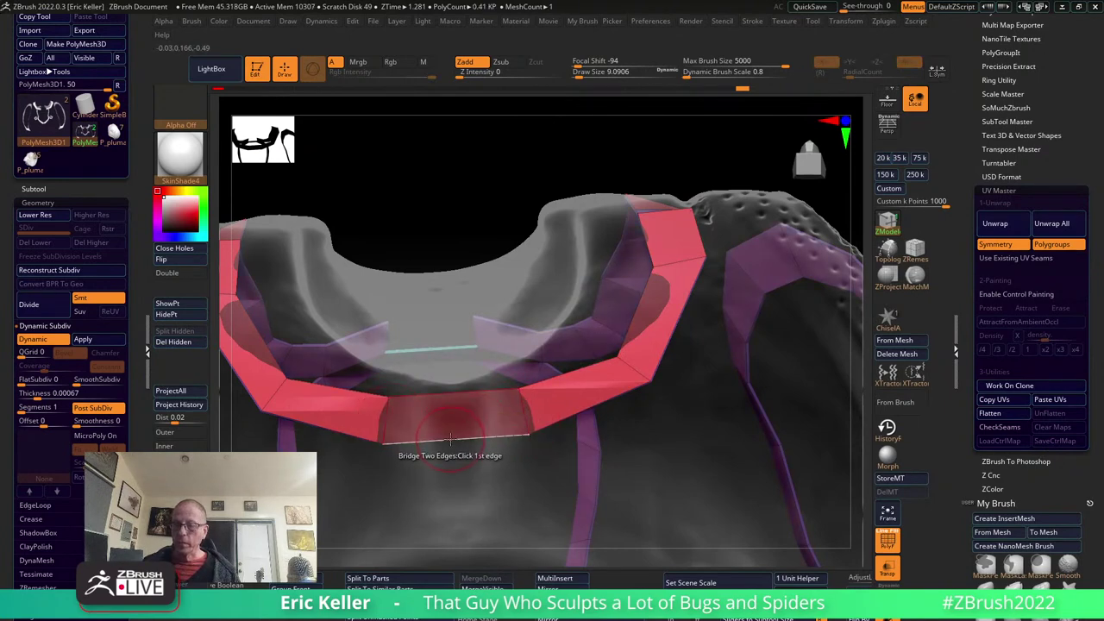
pyautogui.press('space')
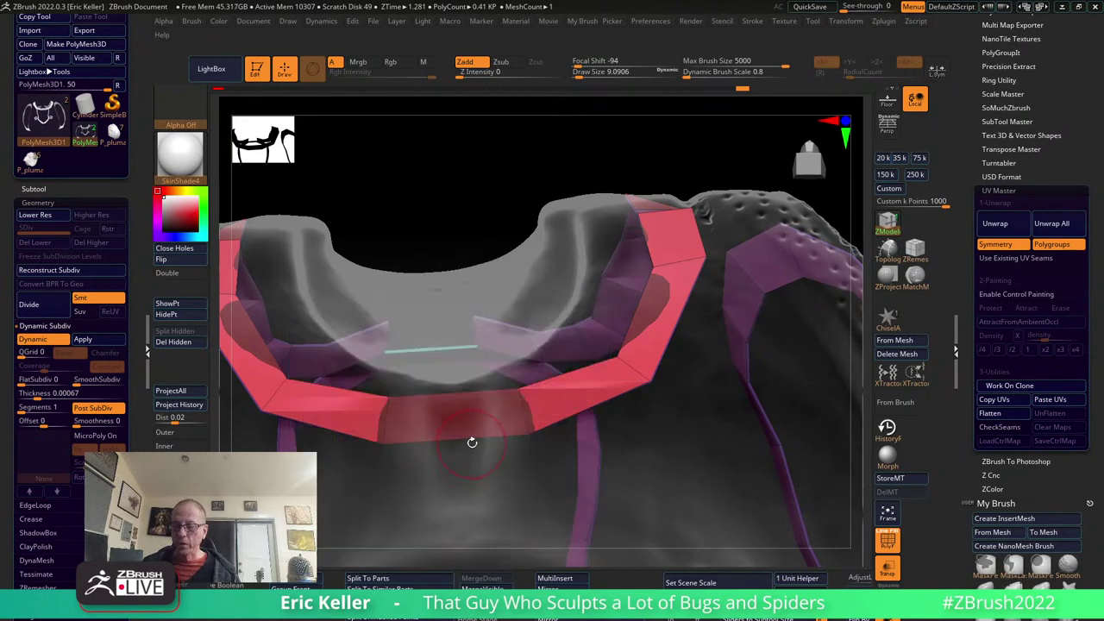
pyautogui.moveTo(474, 455)
pyautogui.mouseDown(button='right')
pyautogui.moveTo(510, 532)
pyautogui.moveTo(562, 450)
pyautogui.moveTo(569, 531)
pyautogui.moveTo(796, 322)
pyautogui.moveTo(759, 352)
pyautogui.moveTo(753, 462)
pyautogui.mouseUp(button='right')
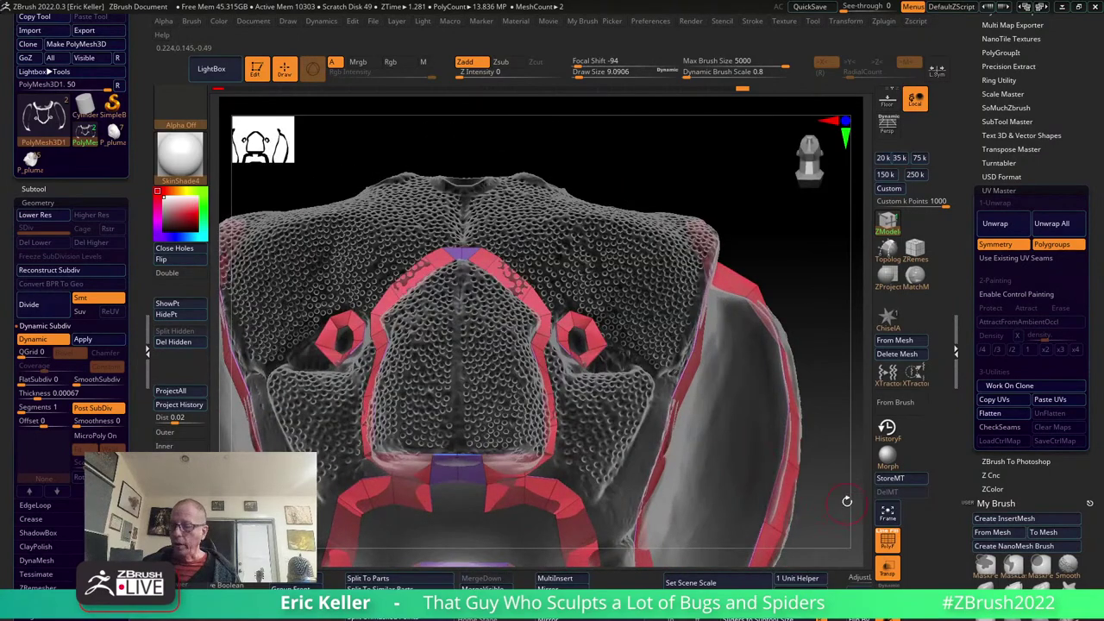
# Frame the whole insect head and expand the Subtool list showing the head scan and PolyMesh3D1.
pyautogui.moveTo(847, 500)
pyautogui.mouseDown(button='right')
pyautogui.moveTo(822, 427)
pyautogui.moveTo(799, 453)
pyautogui.mouseUp(button='right')
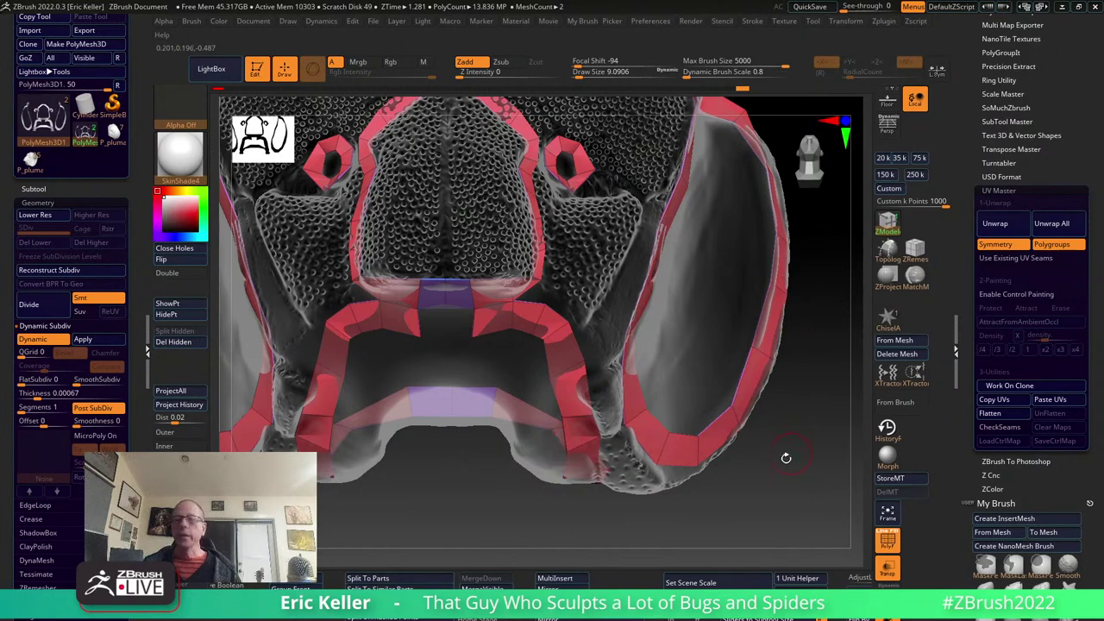
pyautogui.keyDown('ctrl'); pyautogui.moveTo(794, 448); pyautogui.dragTo(233, 367, button='right'); pyautogui.keyUp('ctrl')
pyautogui.scroll(2, 135, 241)
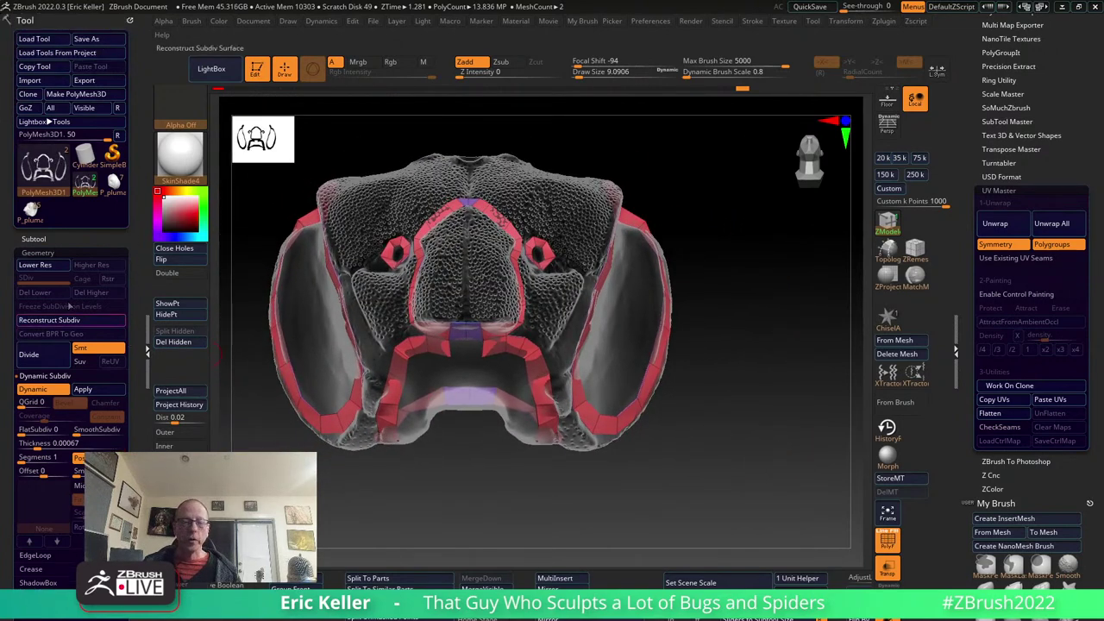
pyautogui.click(43, 238)
pyautogui.moveTo(128, 278); pyautogui.dragTo(121, 380)
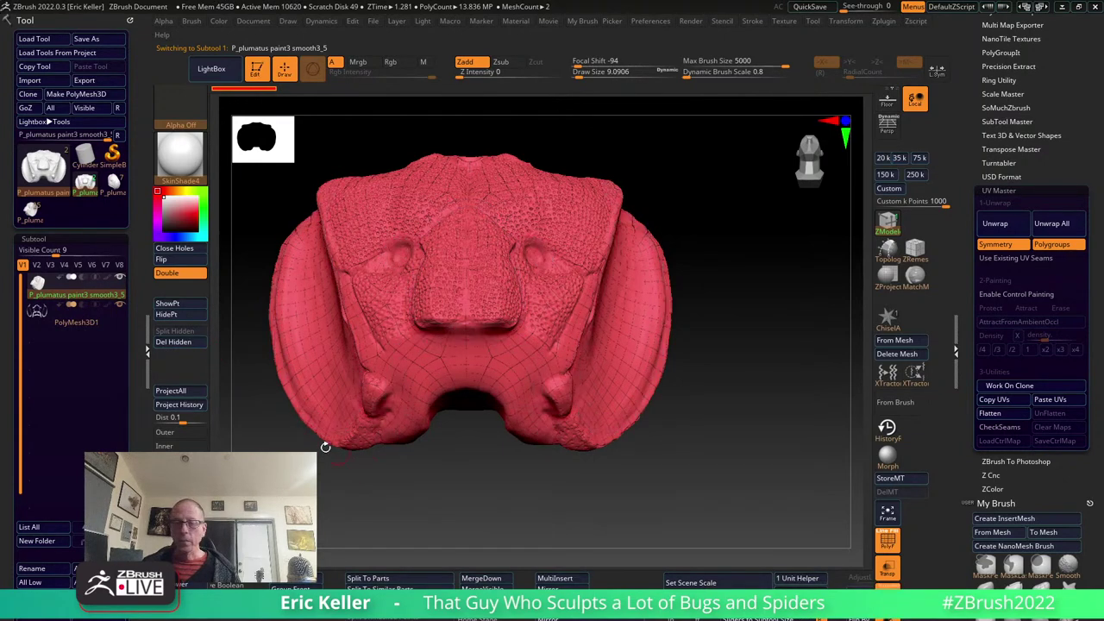
pyautogui.click(87, 321)
pyautogui.moveTo(676, 478); pyautogui.dragTo(642, 530)
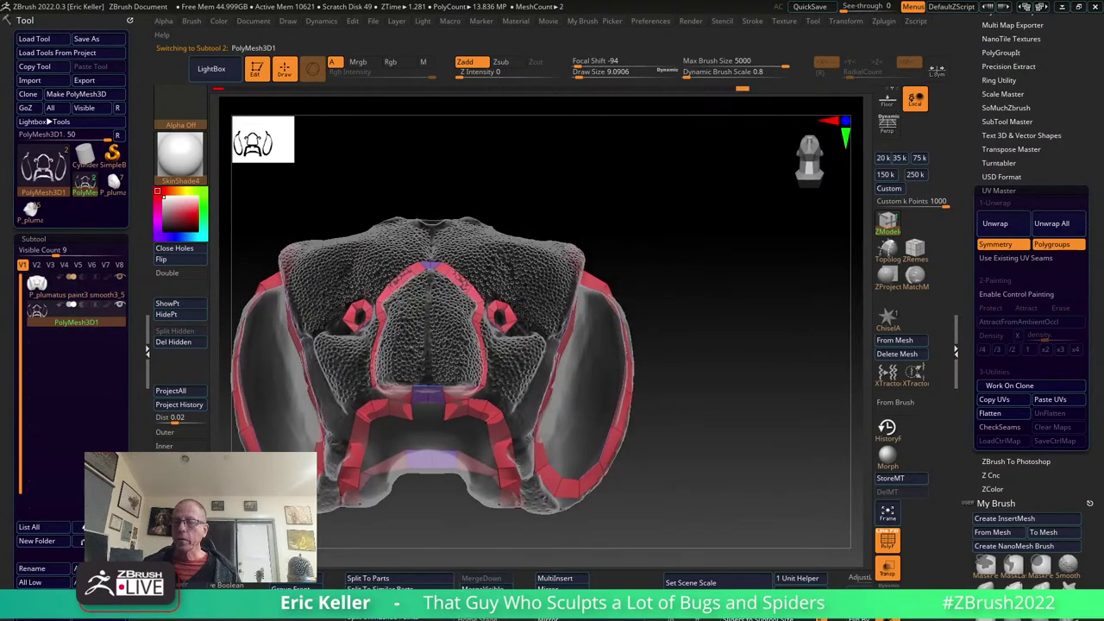
pyautogui.hotkey('ctrl', 'z')
pyautogui.hotkey('ctrl', 'z')
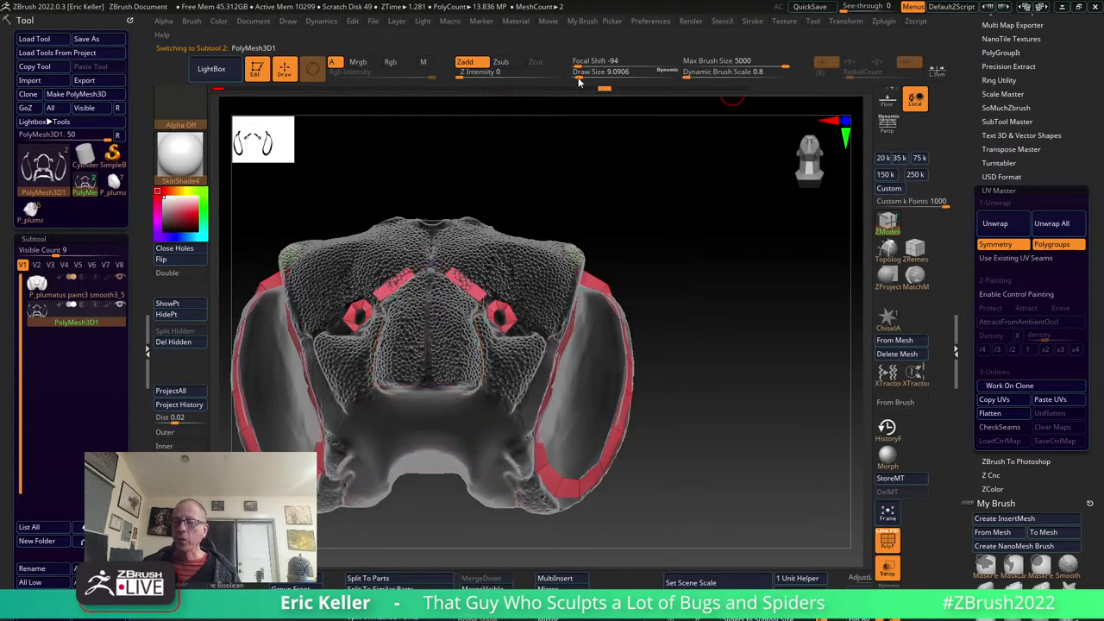
pyautogui.hotkey('ctrl', 'z')
pyautogui.hotkey('ctrl', 'z')
pyautogui.hotkey('ctrl', 'z')
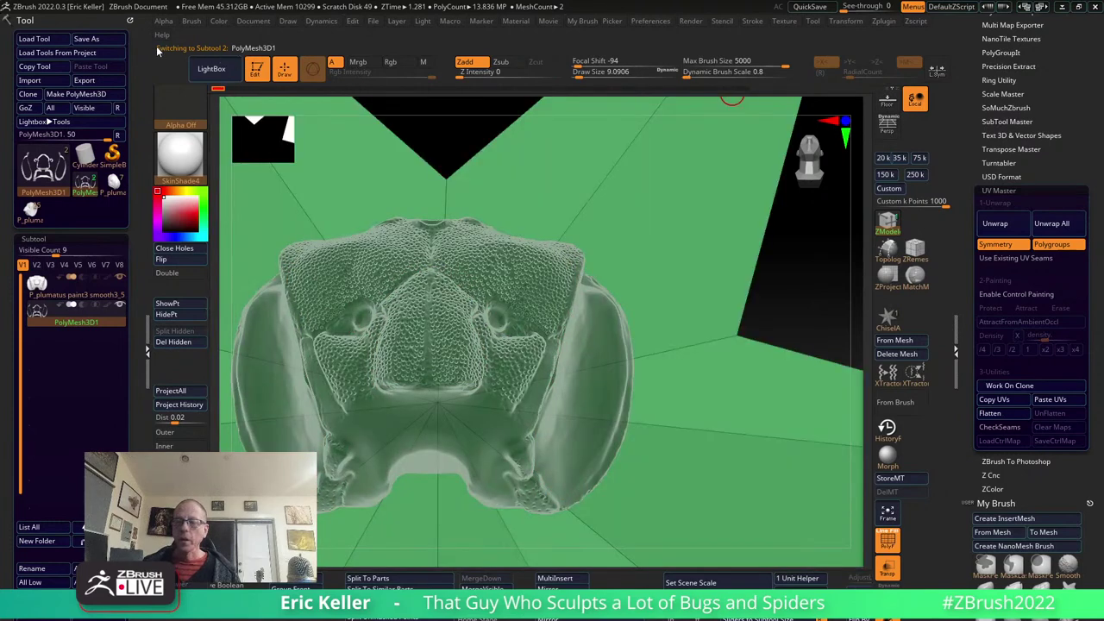
pyautogui.press('f')
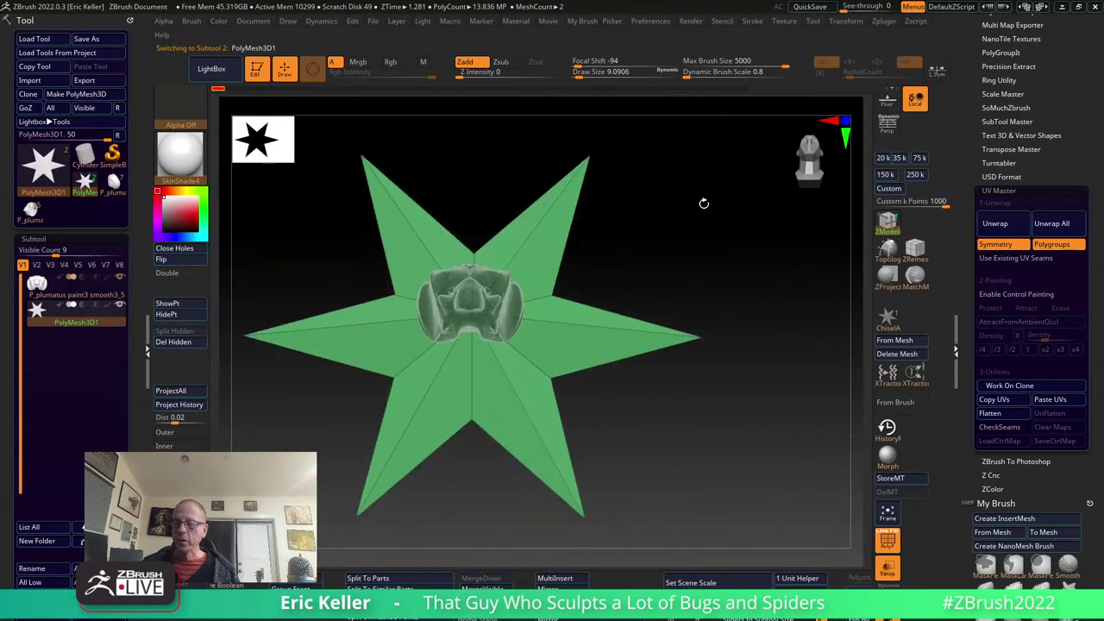
pyautogui.moveTo(703, 205); pyautogui.dragTo(609, 277)
pyautogui.moveTo(44, 191)
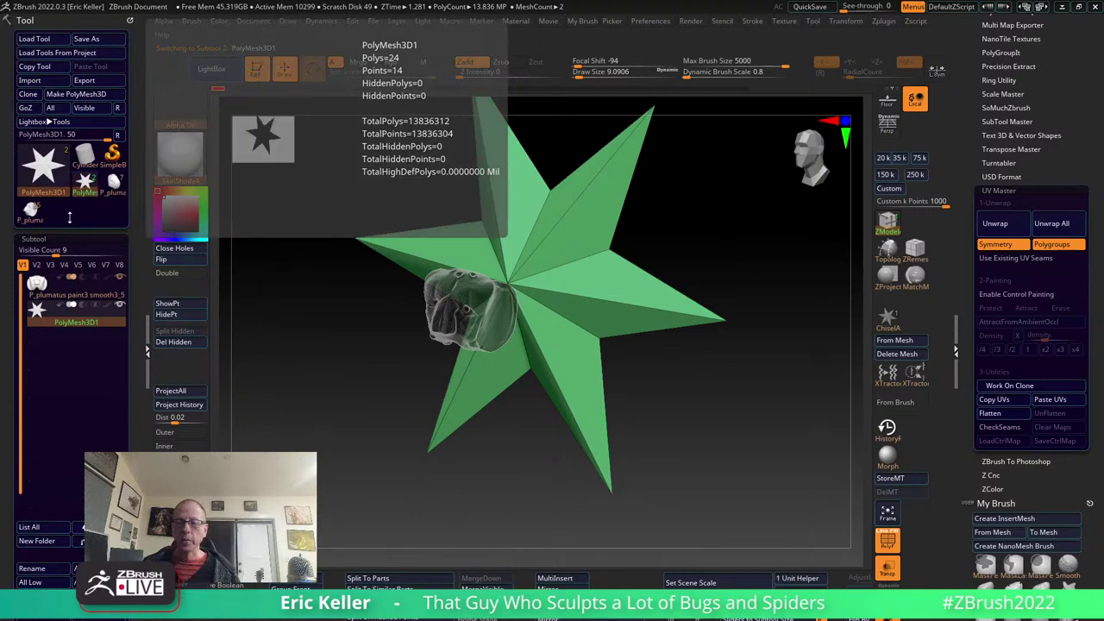
pyautogui.moveTo(279, 310); pyautogui.dragTo(271, 393)
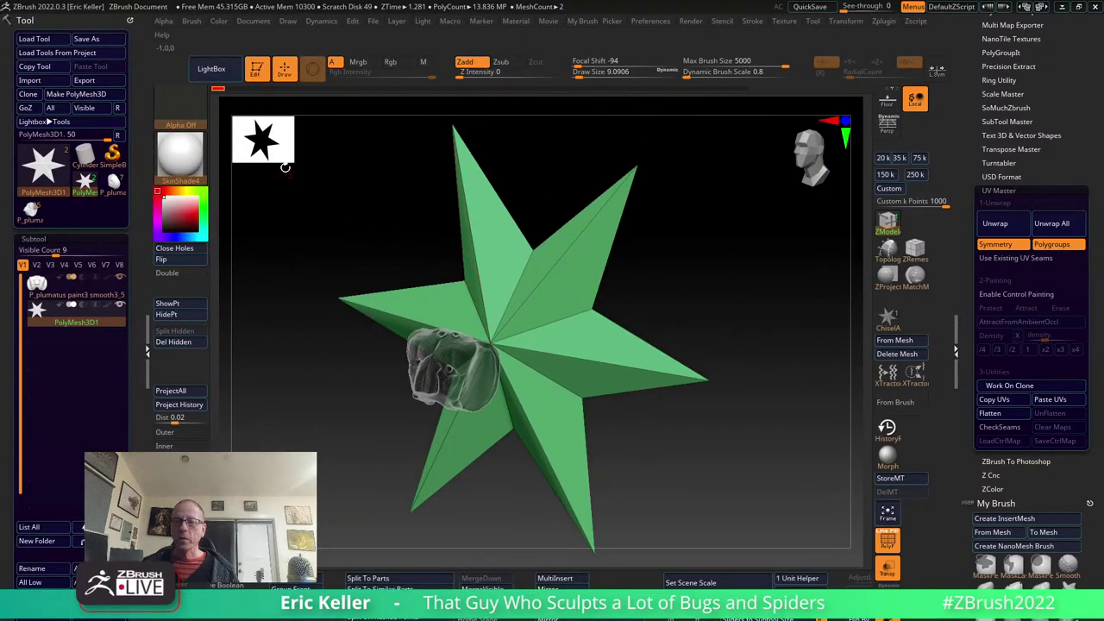
pyautogui.moveTo(209, 82); pyautogui.dragTo(229, 91)
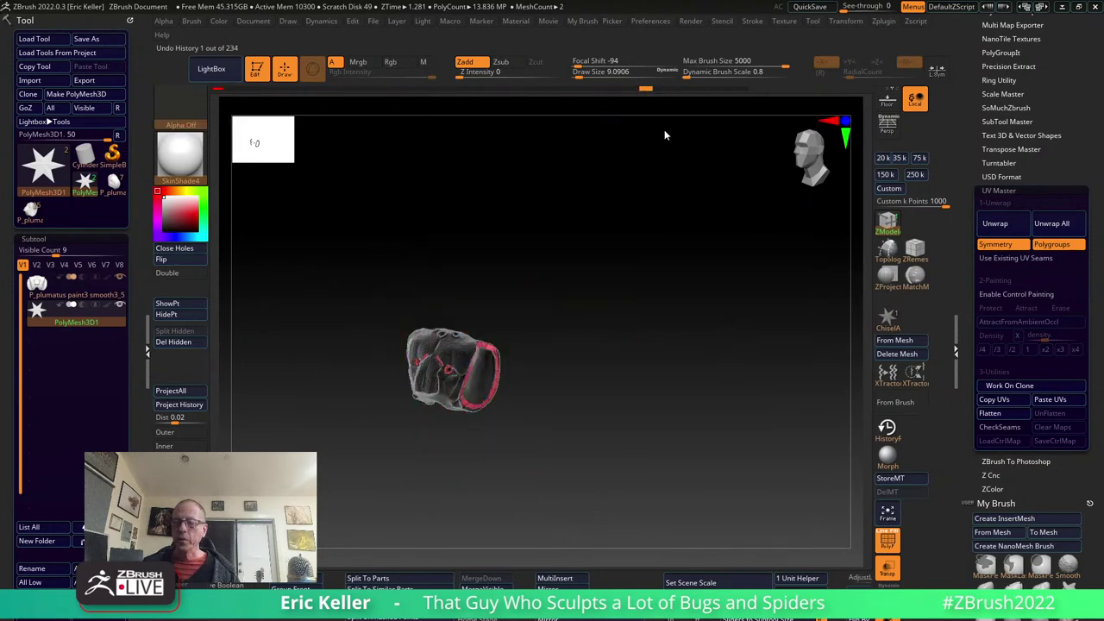
pyautogui.click(803, 141)
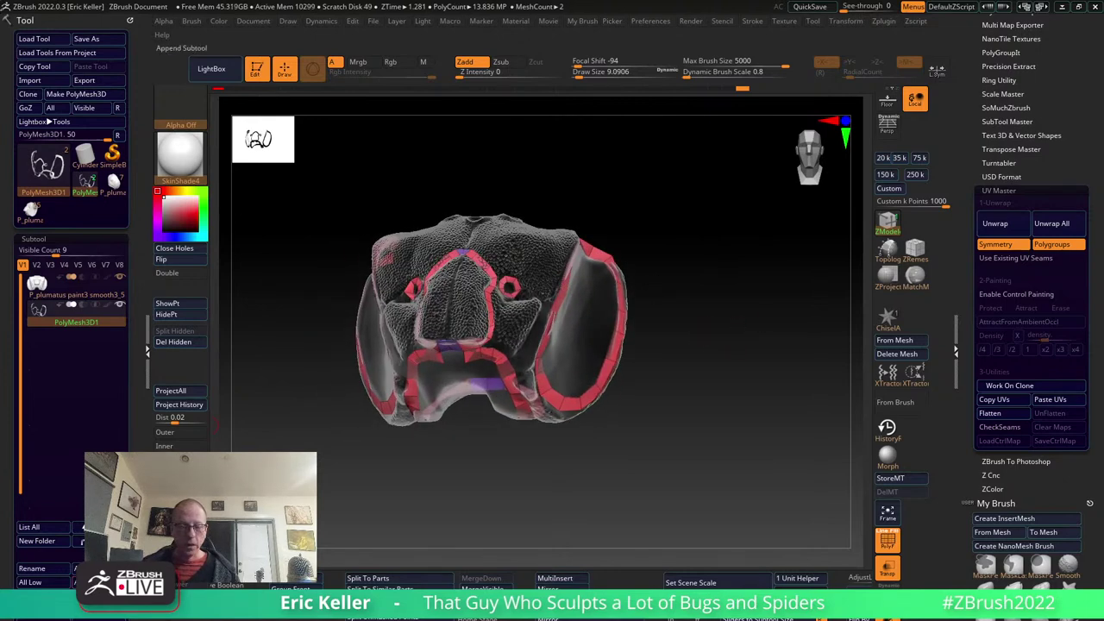
# Append a Star3D subtool and swap it to a flat PolyPlane using the gizmo's gear menu.
pyautogui.click(104, 552)
pyautogui.click(331, 423)
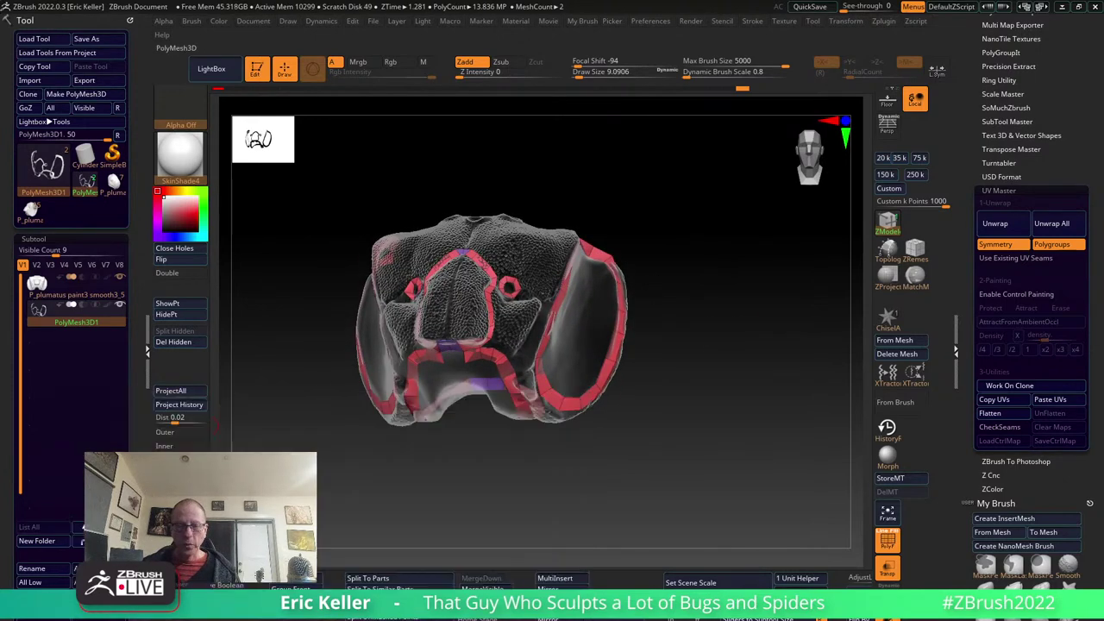
pyautogui.press('f')
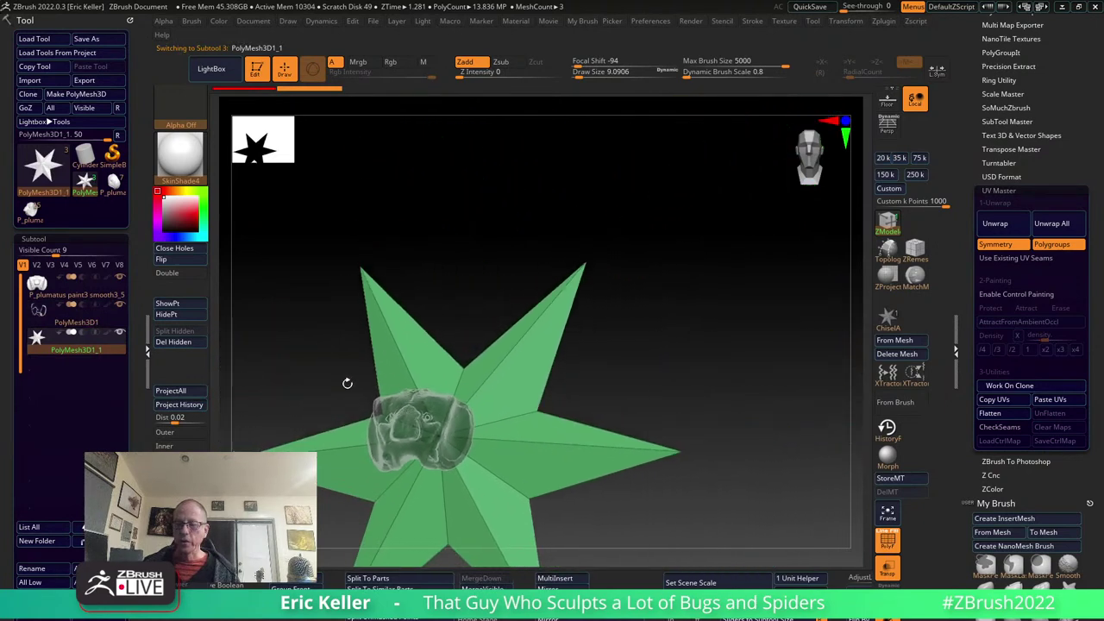
pyautogui.moveTo(377, 246)
pyautogui.mouseDown()
pyautogui.moveTo(722, 454)
pyautogui.moveTo(437, 315)
pyautogui.mouseUp()
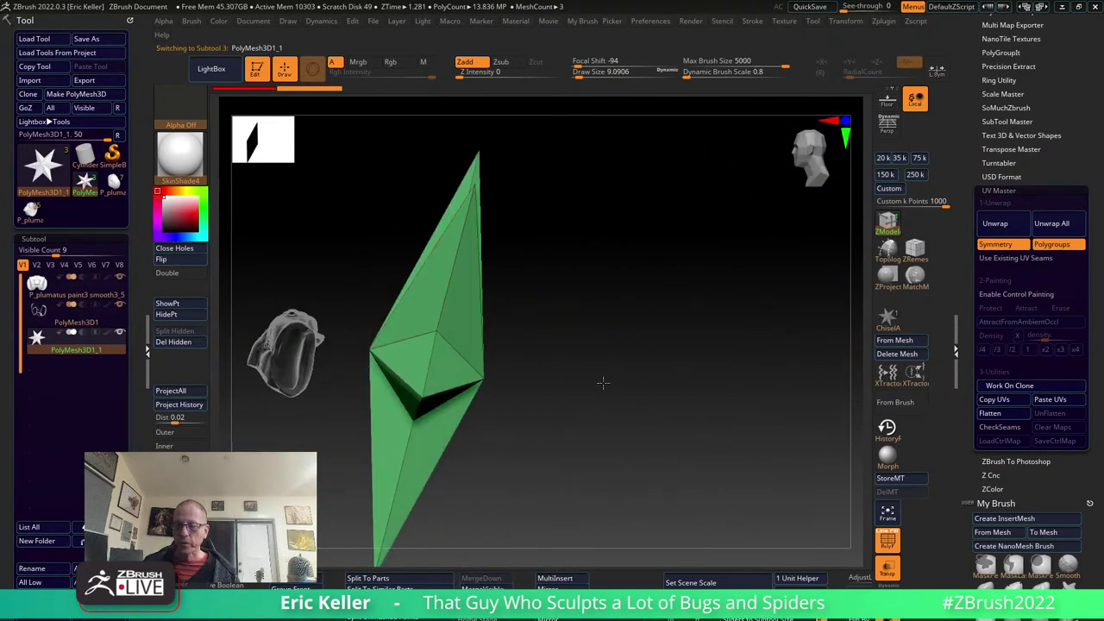
pyautogui.moveTo(670, 382)
pyautogui.mouseDown()
pyautogui.moveTo(739, 375)
pyautogui.moveTo(695, 333)
pyautogui.moveTo(717, 482)
pyautogui.moveTo(750, 440)
pyautogui.moveTo(729, 431)
pyautogui.mouseUp()
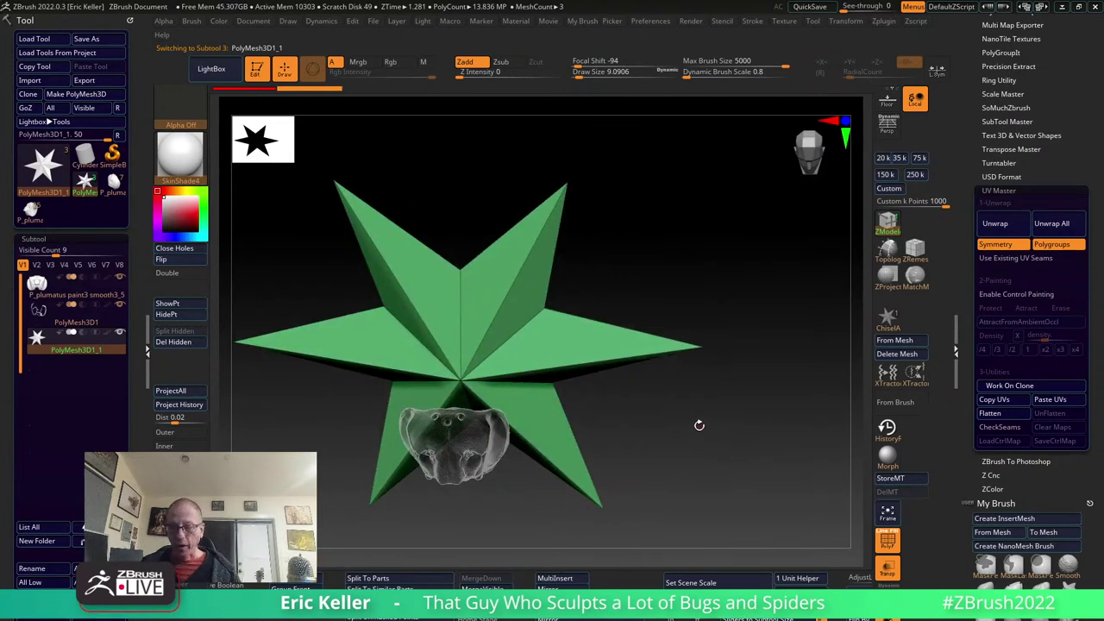
pyautogui.press('w')
pyautogui.click(405, 250)
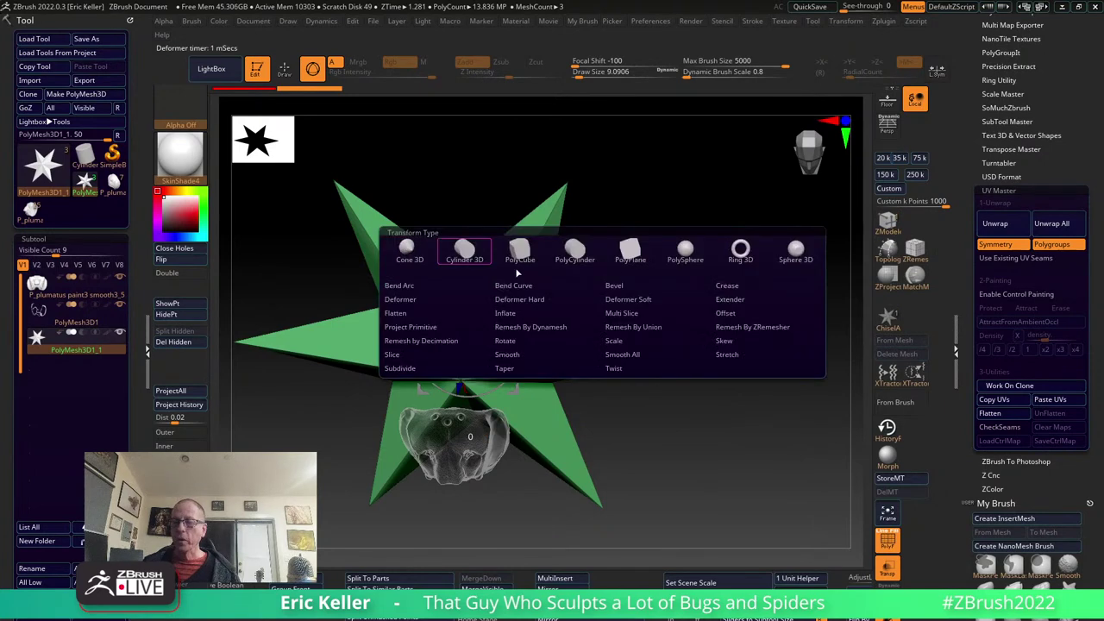
pyautogui.click(635, 252)
# Make PolyMesh3D1 the active subtool again and frame it over the head.
pyautogui.moveTo(678, 337)
pyautogui.mouseDown()
pyautogui.moveTo(665, 323)
pyautogui.moveTo(628, 345)
pyautogui.moveTo(732, 389)
pyautogui.moveTo(697, 387)
pyautogui.moveTo(640, 345)
pyautogui.moveTo(663, 385)
pyautogui.mouseUp()
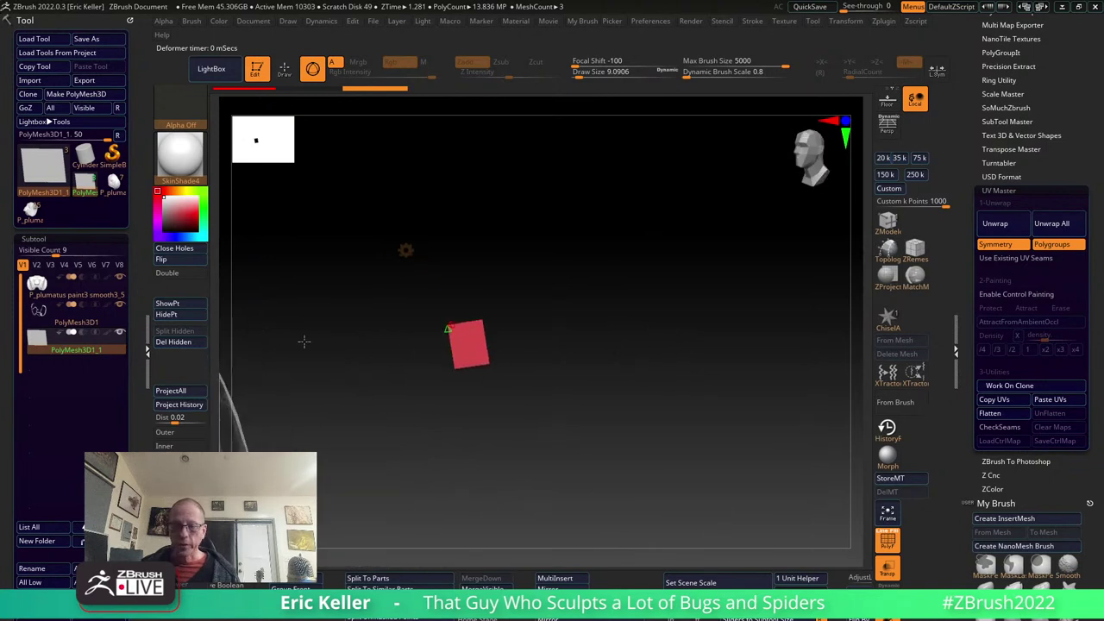
pyautogui.click(107, 321)
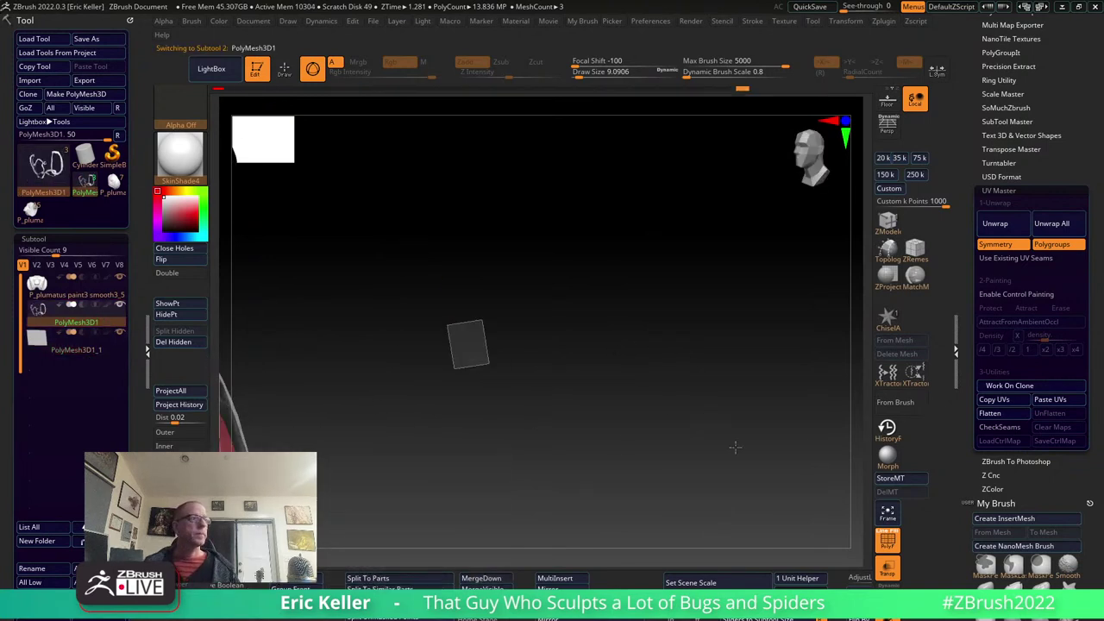
pyautogui.moveTo(734, 446); pyautogui.dragTo(748, 485)
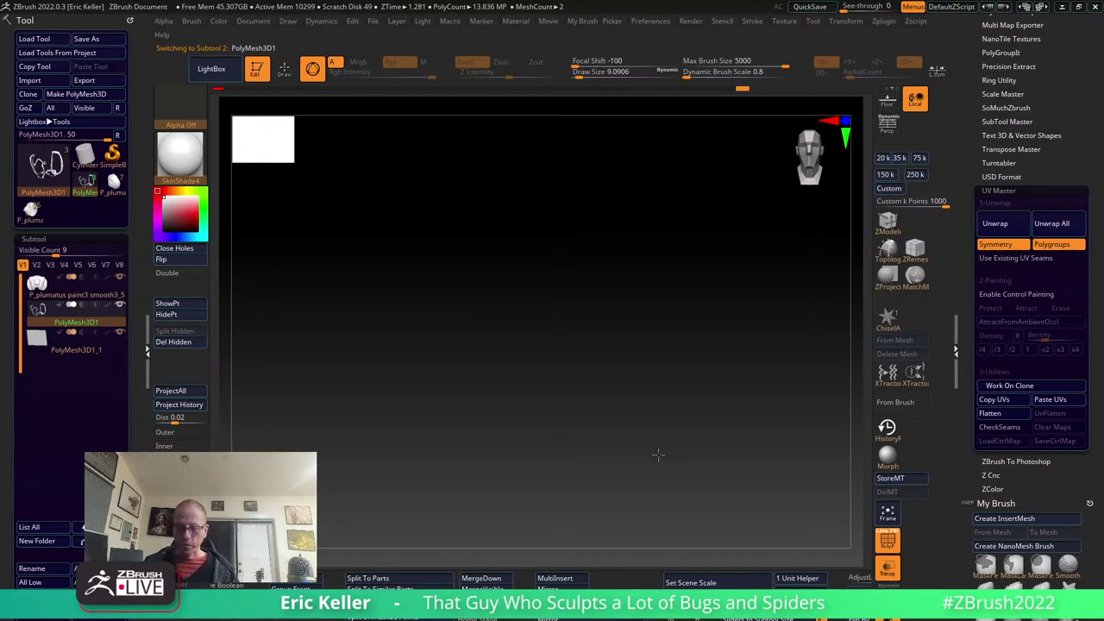
pyautogui.press('f')
pyautogui.keyDown('ctrl'); pyautogui.moveTo(835, 530); pyautogui.dragTo(753, 469, button='right'); pyautogui.keyUp('ctrl')
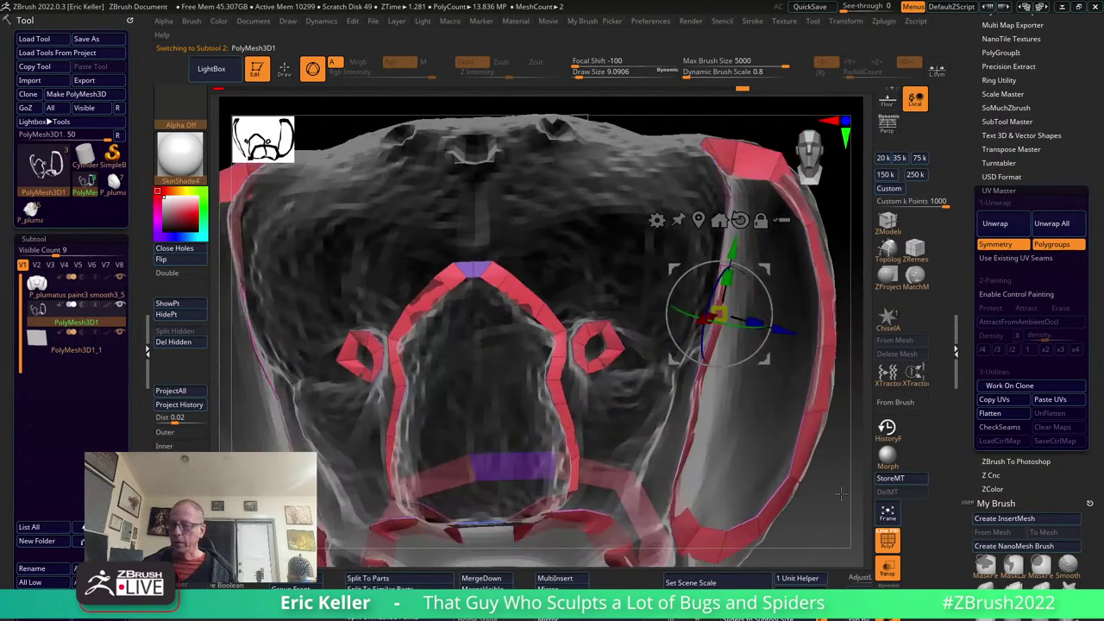
pyautogui.moveTo(753, 469); pyautogui.dragTo(447, 470)
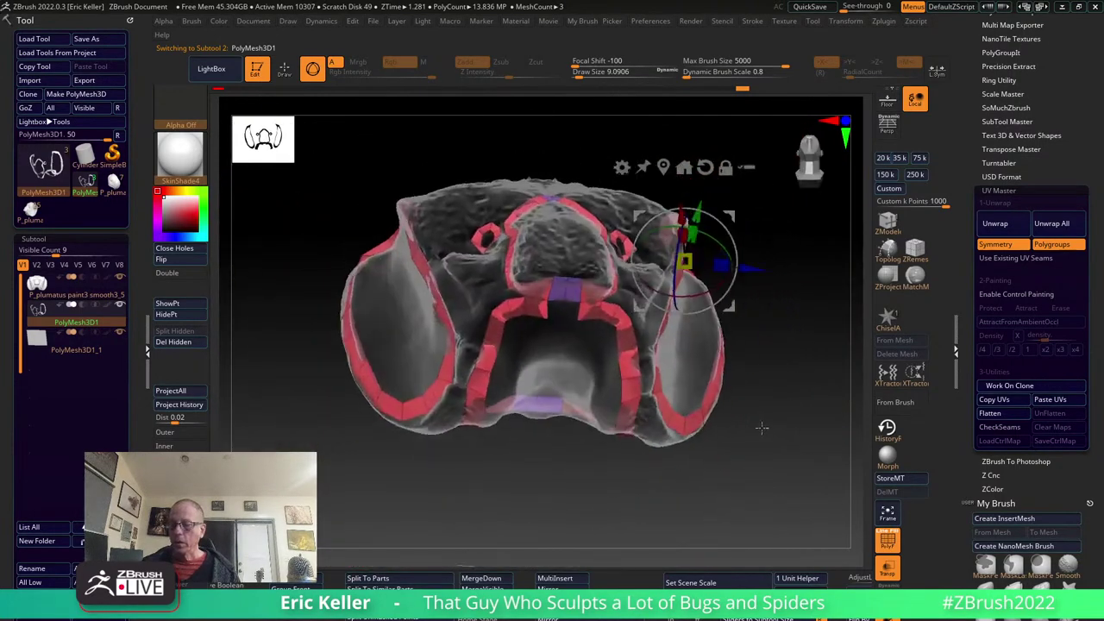
# Delete the lower purple face at the midline and extrude its edge downward.
pyautogui.moveTo(448, 471); pyautogui.dragTo(386, 381, button='right')
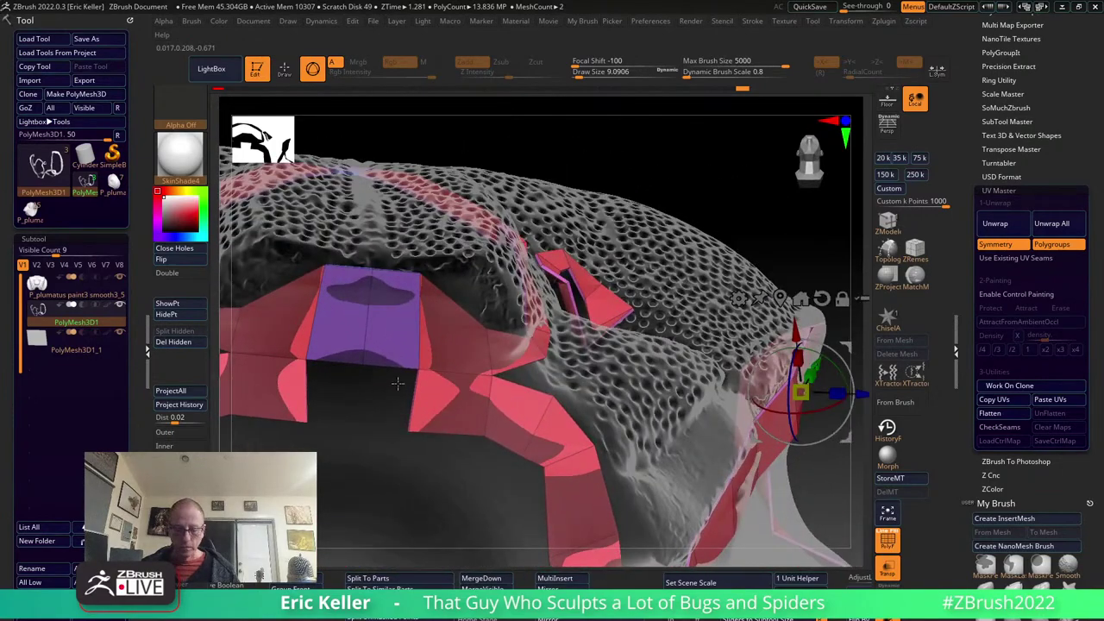
pyautogui.press('q')
pyautogui.press('space')
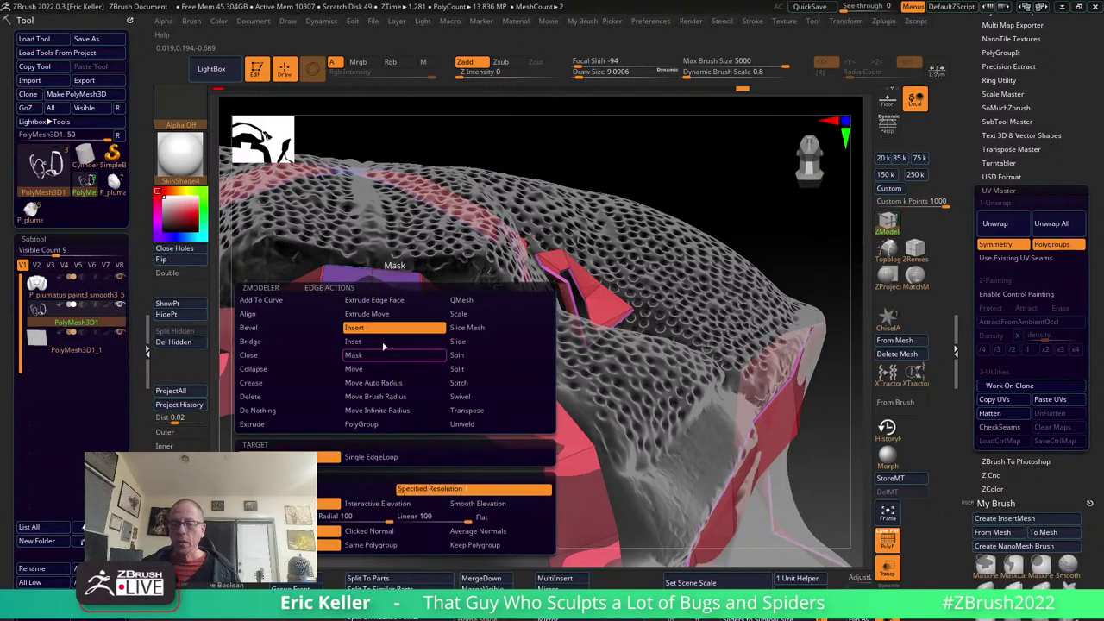
pyautogui.click(258, 424)
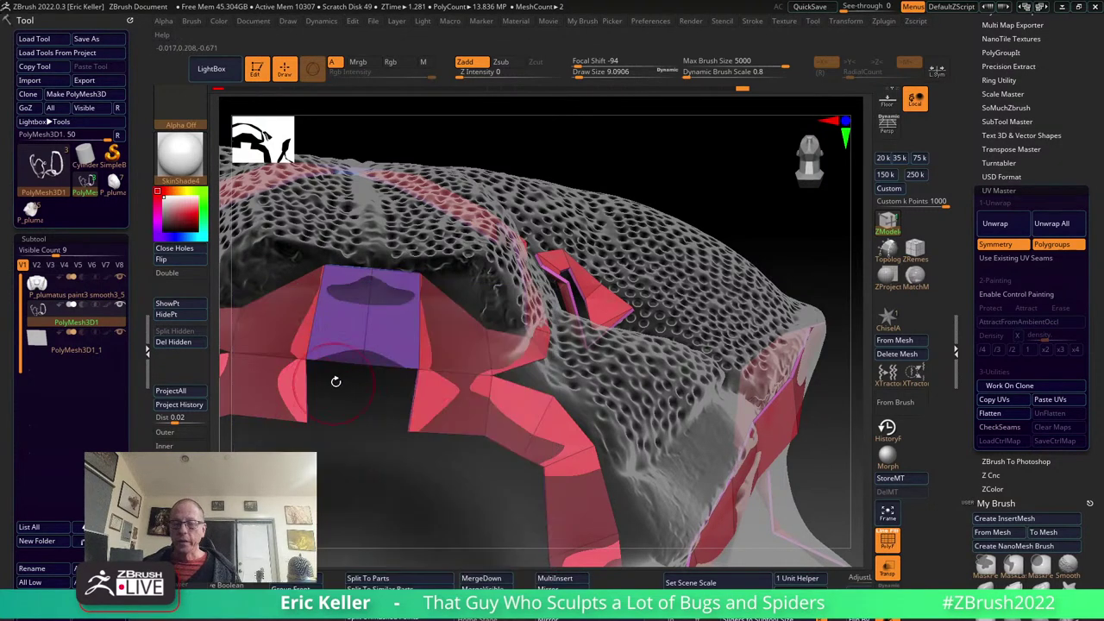
pyautogui.click(387, 427)
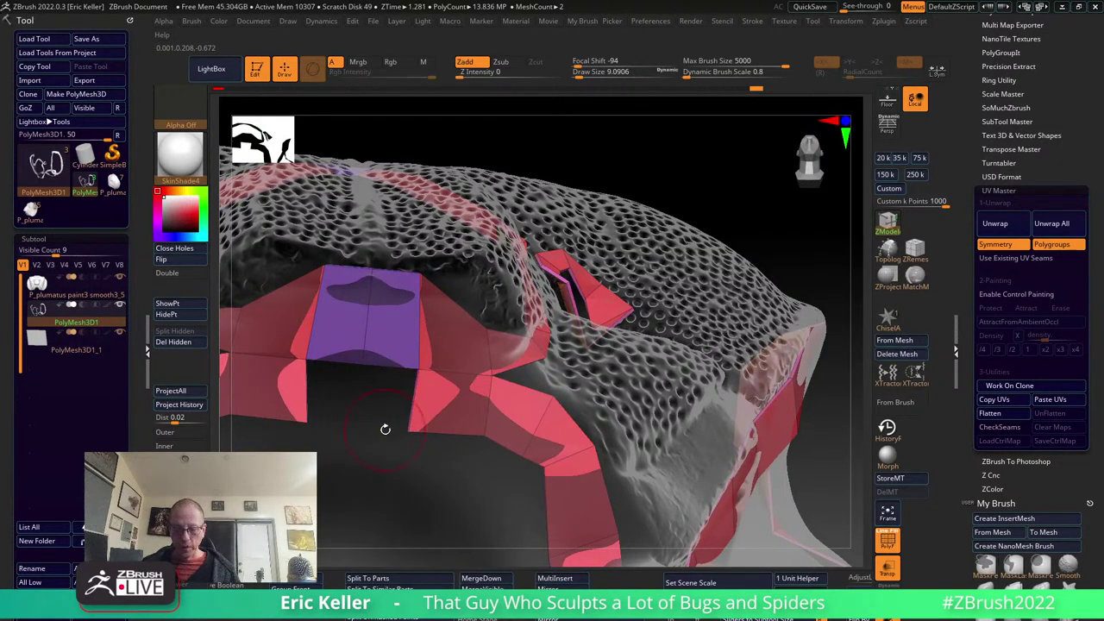
pyautogui.moveTo(385, 369); pyautogui.dragTo(382, 431)
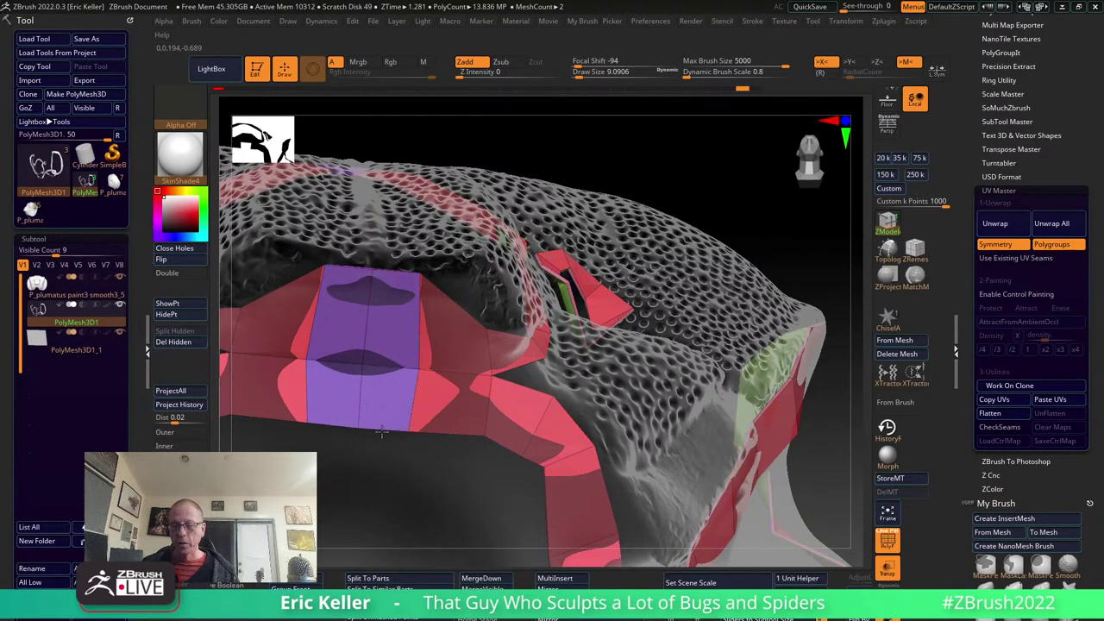
# Bring the three ocelli pits into close view and raise Draw Size to 2.49.
pyautogui.moveTo(401, 475)
pyautogui.mouseDown()
pyautogui.moveTo(472, 367)
pyautogui.moveTo(503, 382)
pyautogui.moveTo(508, 412)
pyautogui.moveTo(581, 426)
pyautogui.mouseUp()
pyautogui.moveTo(628, 394)
pyautogui.mouseDown()
pyautogui.moveTo(591, 382)
pyautogui.moveTo(569, 403)
pyautogui.mouseUp()
pyautogui.moveTo(632, 244)
pyautogui.mouseDown()
pyautogui.moveTo(572, 364)
pyautogui.moveTo(555, 353)
pyautogui.mouseUp()
pyautogui.moveTo(530, 312)
pyautogui.mouseDown()
pyautogui.moveTo(523, 305)
pyautogui.moveTo(493, 353)
pyautogui.moveTo(473, 353)
pyautogui.moveTo(599, 389)
pyautogui.moveTo(501, 434)
pyautogui.moveTo(569, 407)
pyautogui.moveTo(440, 487)
pyautogui.moveTo(514, 328)
pyautogui.mouseUp()
pyautogui.press('s')
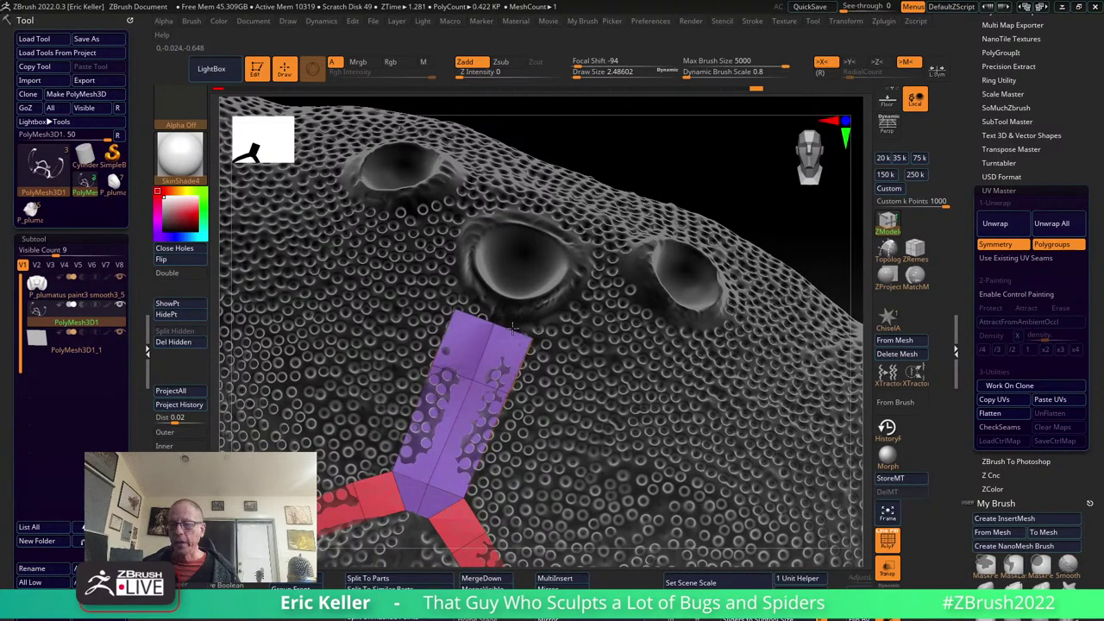
# Extrude the purple strip up to the central ocellus rim and move its points into a collar around it.
pyautogui.moveTo(593, 369)
pyautogui.mouseDown(button='right')
pyautogui.moveTo(522, 394)
pyautogui.moveTo(538, 402)
pyautogui.moveTo(532, 436)
pyautogui.moveTo(509, 435)
pyautogui.mouseUp(button='right')
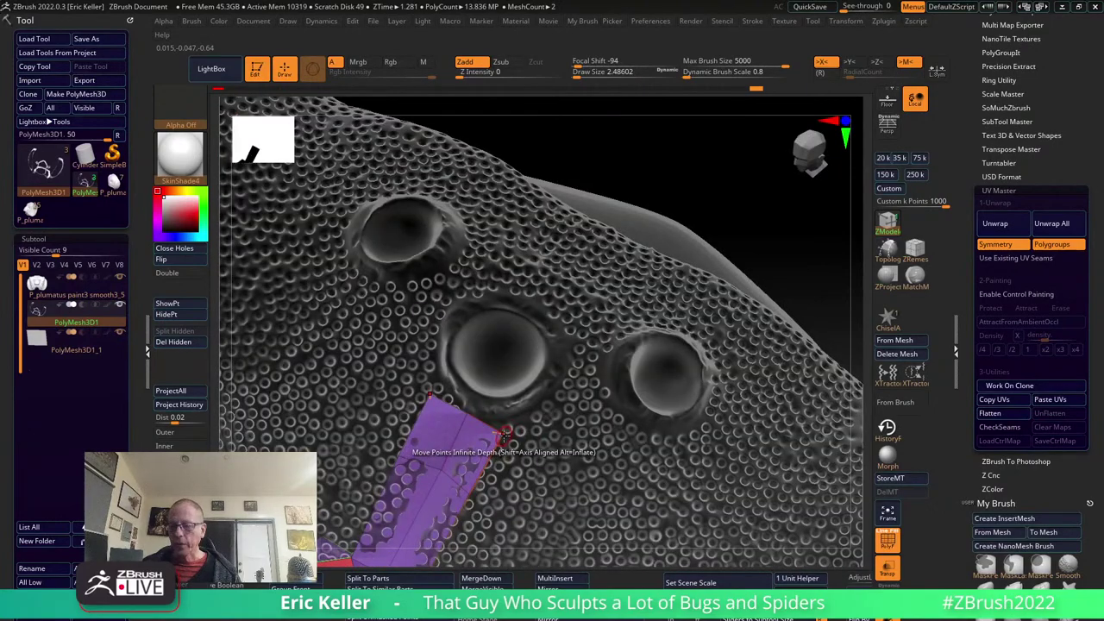
pyautogui.click(485, 429)
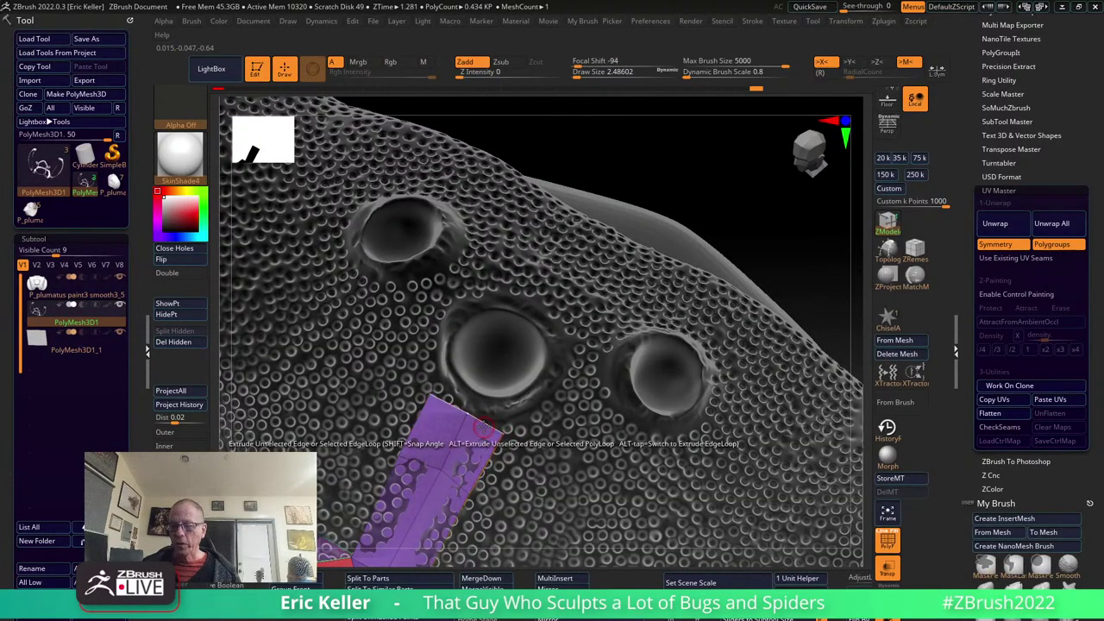
pyautogui.moveTo(540, 444); pyautogui.dragTo(540, 429, button='right')
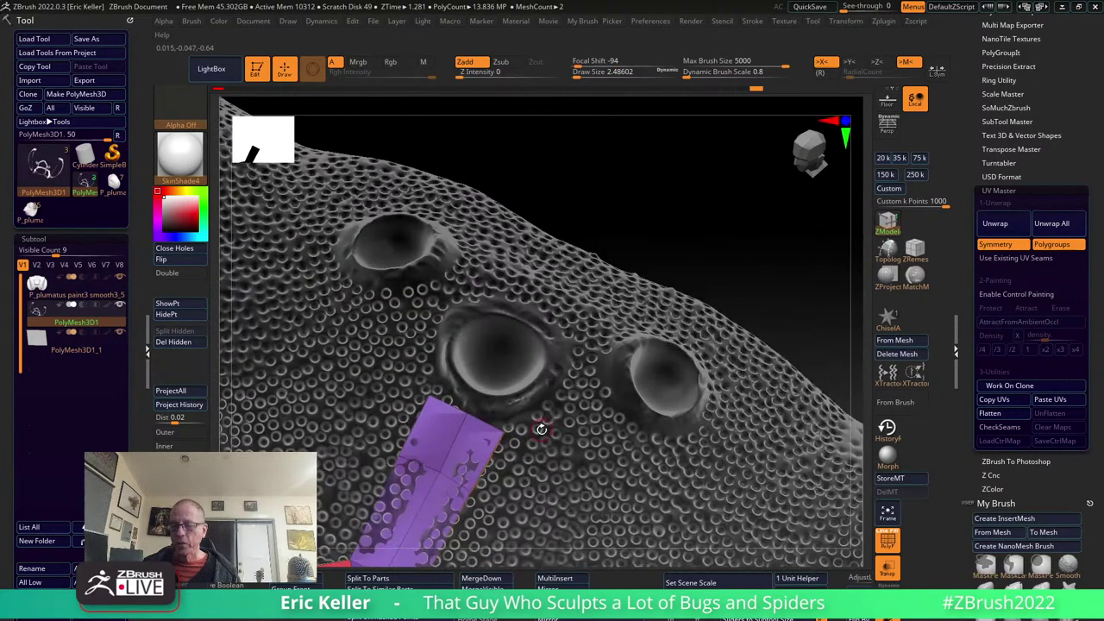
pyautogui.moveTo(492, 419); pyautogui.dragTo(502, 395)
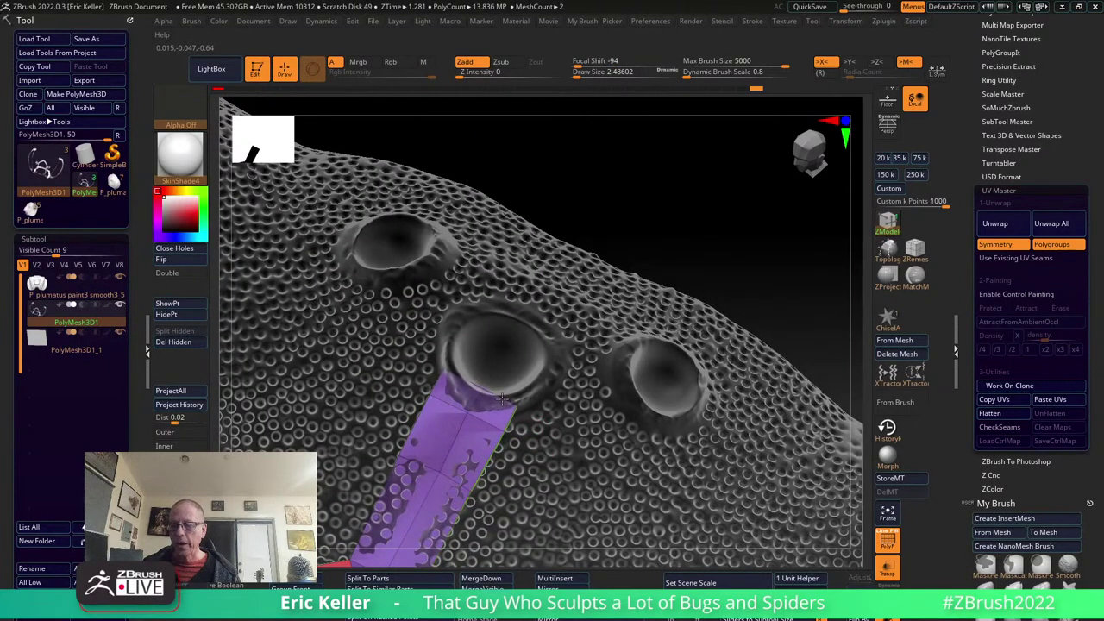
pyautogui.moveTo(546, 425); pyautogui.dragTo(467, 398, button='right')
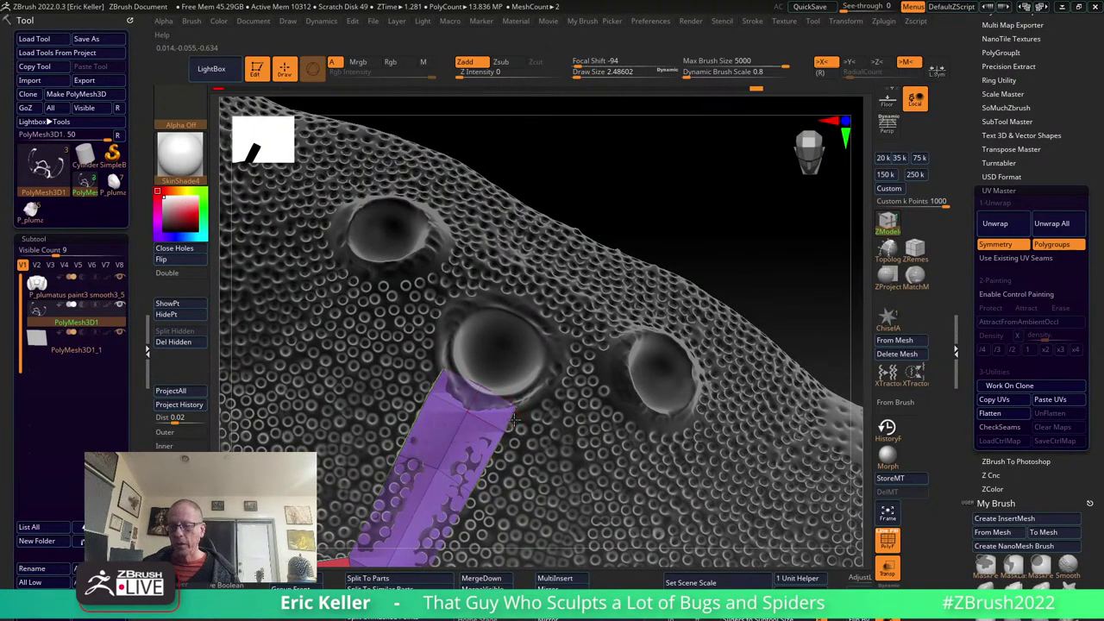
pyautogui.moveTo(539, 390); pyautogui.dragTo(540, 425)
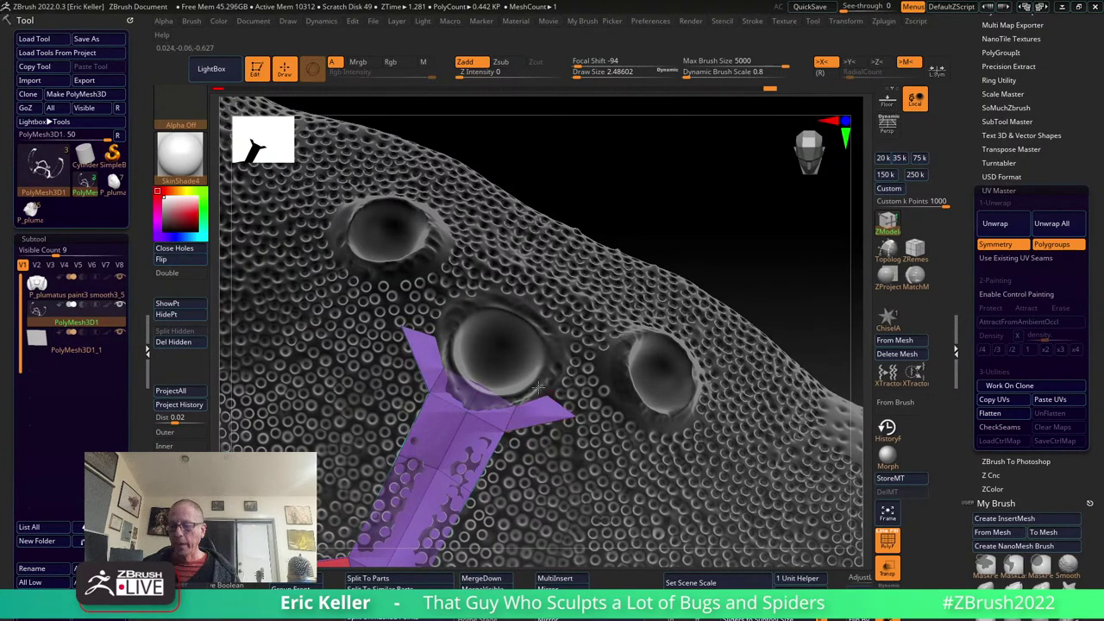
pyautogui.moveTo(517, 369); pyautogui.dragTo(566, 362)
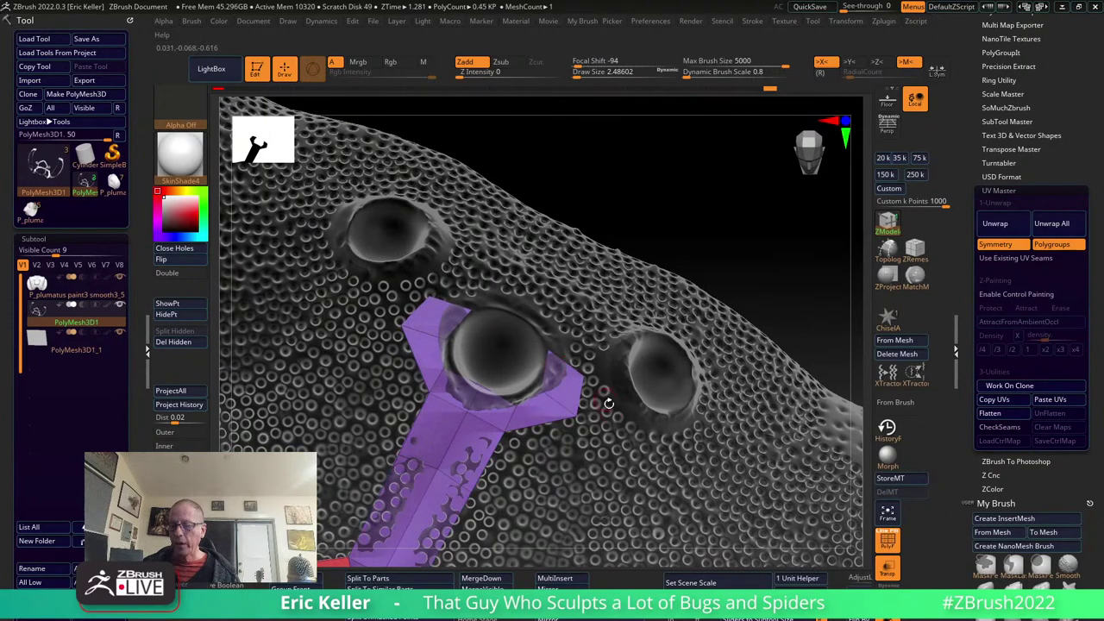
pyautogui.moveTo(608, 403); pyautogui.dragTo(584, 459, button='right')
# Give the cyan stem the purple polygroup with Polygroup All on PolyMesh3D1.
pyautogui.hotkey('shift', 'd')
pyautogui.keyDown('alt'); pyautogui.click(662, 527); pyautogui.keyUp('alt')
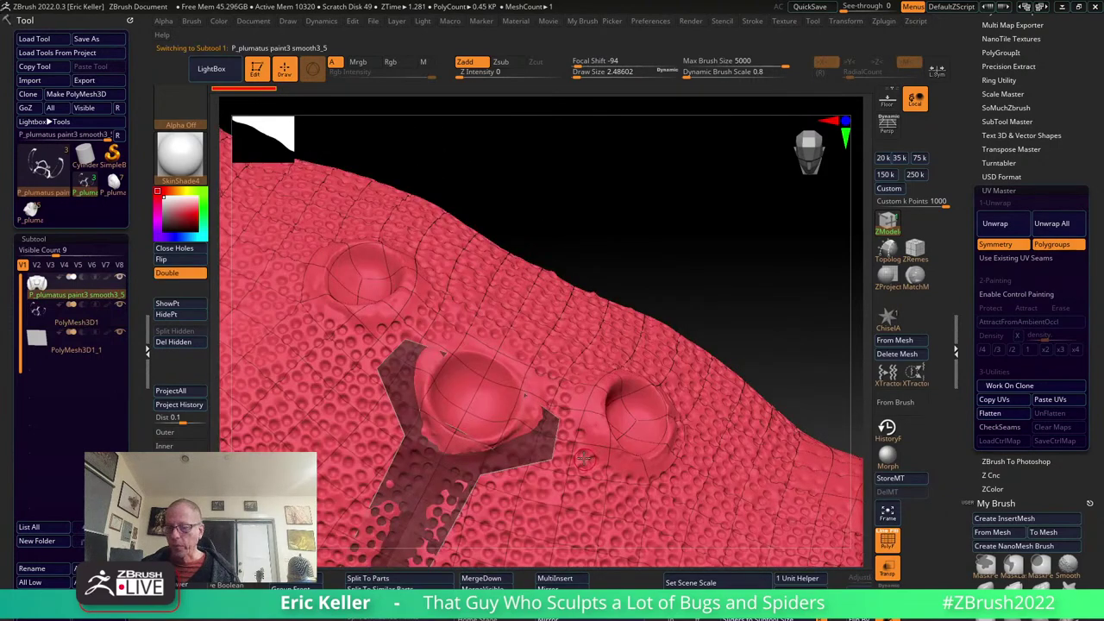
pyautogui.moveTo(663, 528); pyautogui.dragTo(173, 360, button='right')
pyautogui.click(90, 319)
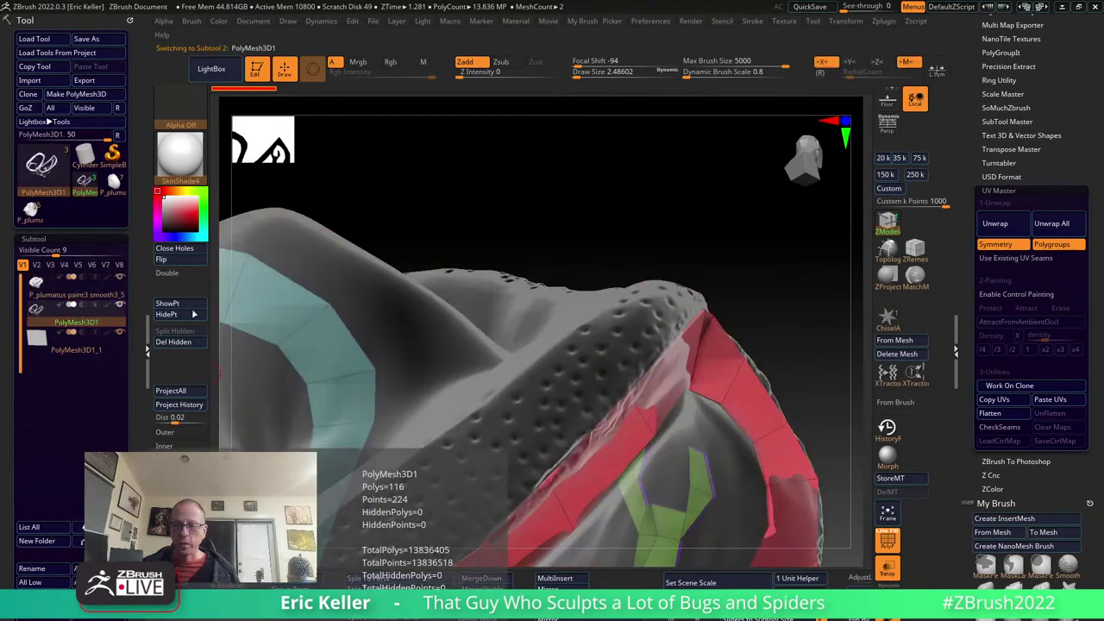
pyautogui.moveTo(450, 220)
pyautogui.mouseDown(button='right')
pyautogui.moveTo(552, 302)
pyautogui.moveTo(534, 301)
pyautogui.moveTo(353, 140)
pyautogui.moveTo(427, 365)
pyautogui.moveTo(483, 466)
pyautogui.moveTo(556, 471)
pyautogui.moveTo(565, 449)
pyautogui.moveTo(606, 558)
pyautogui.moveTo(638, 436)
pyautogui.moveTo(579, 455)
pyautogui.mouseUp(button='right')
pyautogui.press('d')
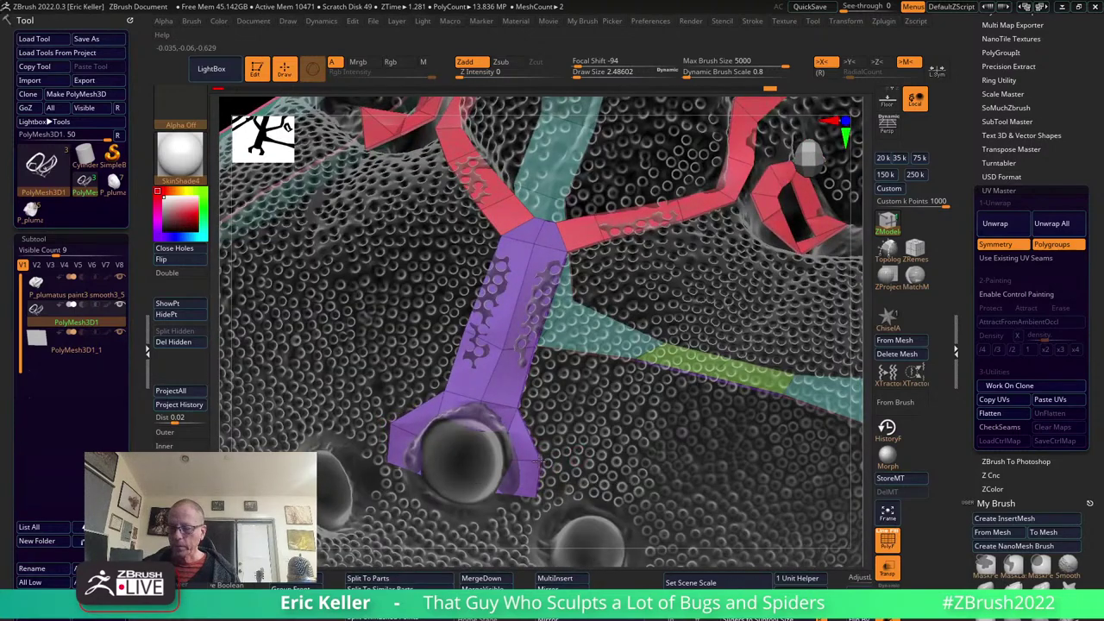
pyautogui.click(523, 498)
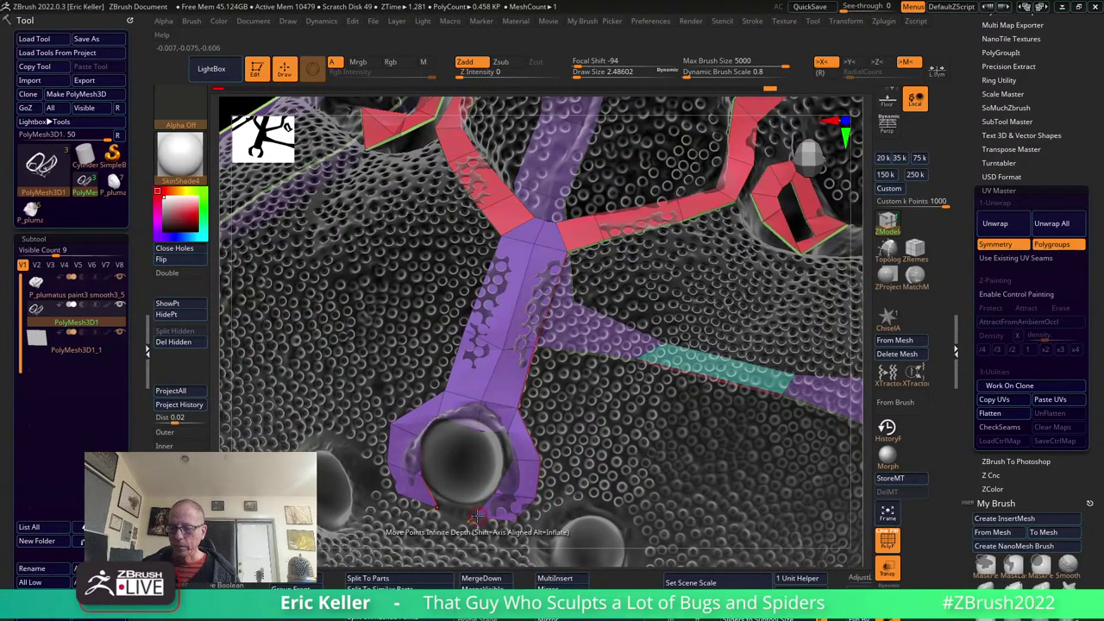
pyautogui.moveTo(476, 512); pyautogui.dragTo(517, 516, button='right')
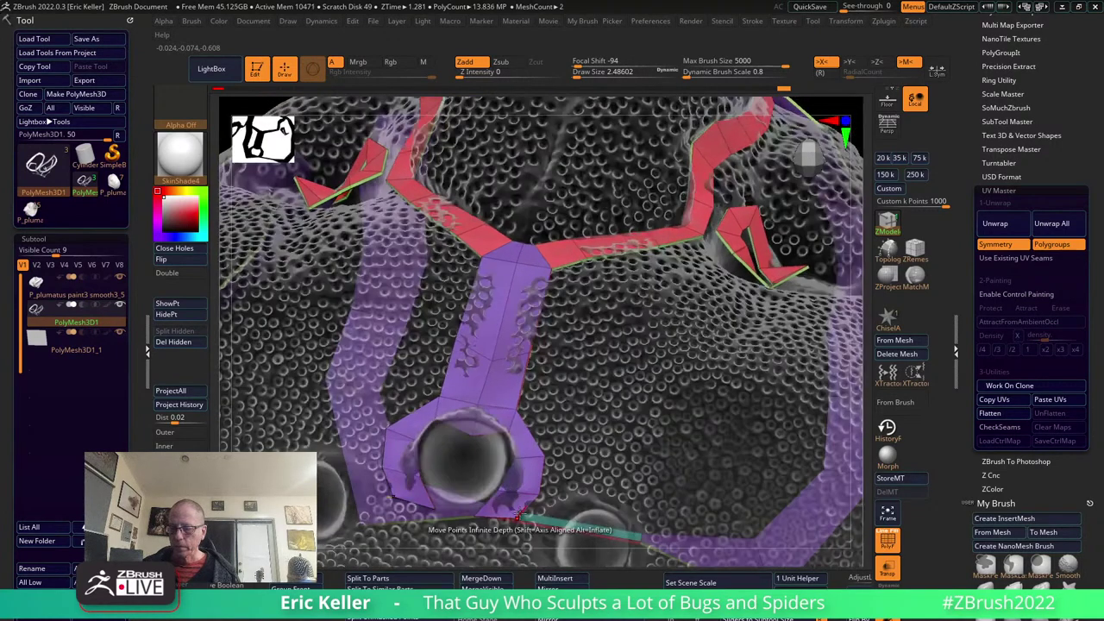
pyautogui.moveTo(475, 556)
pyautogui.mouseDown(button='right')
pyautogui.moveTo(562, 351)
pyautogui.moveTo(626, 320)
pyautogui.moveTo(584, 306)
pyautogui.moveTo(623, 383)
pyautogui.moveTo(578, 328)
pyautogui.moveTo(619, 369)
pyautogui.mouseUp(button='right')
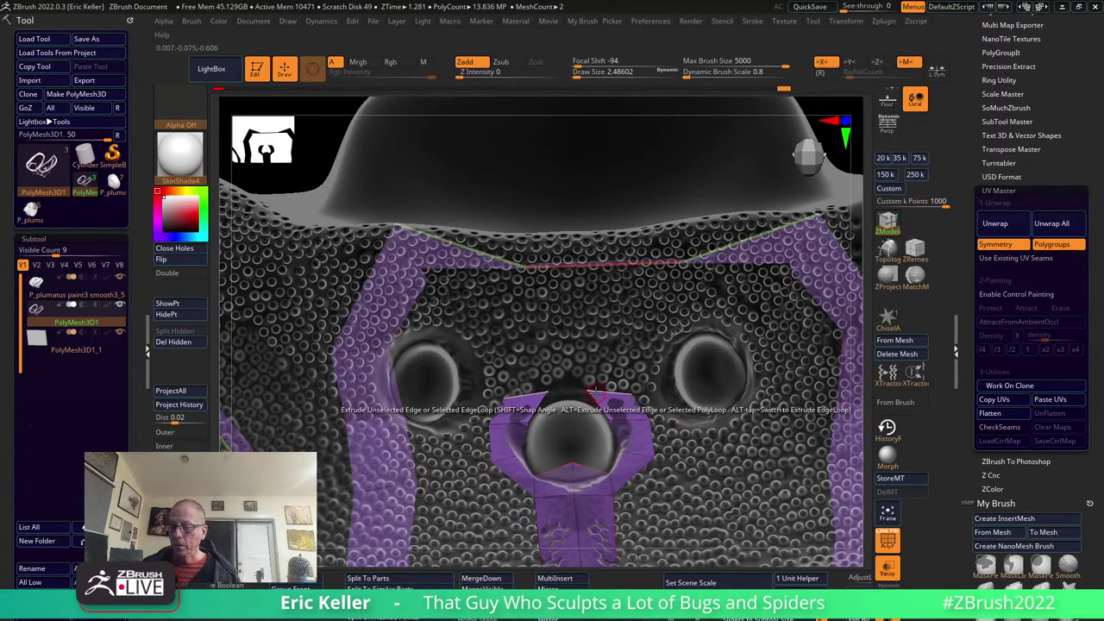
# Bridge the two purple arms above the central socket to close the ring.
pyautogui.moveTo(590, 378); pyautogui.dragTo(593, 383, button='right')
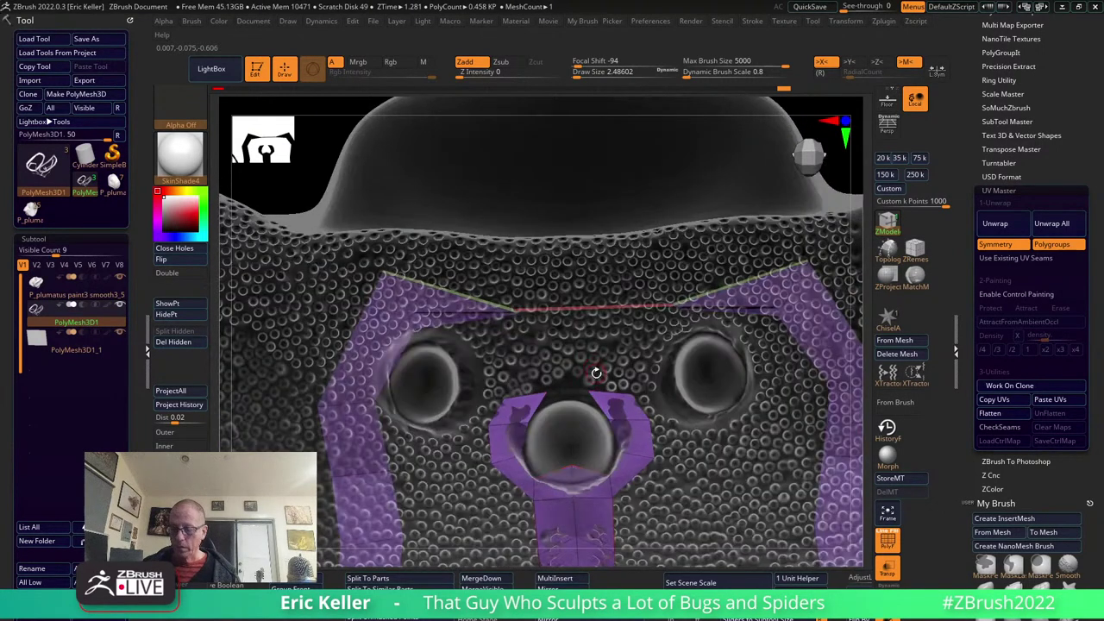
pyautogui.moveTo(587, 393); pyautogui.dragTo(620, 363)
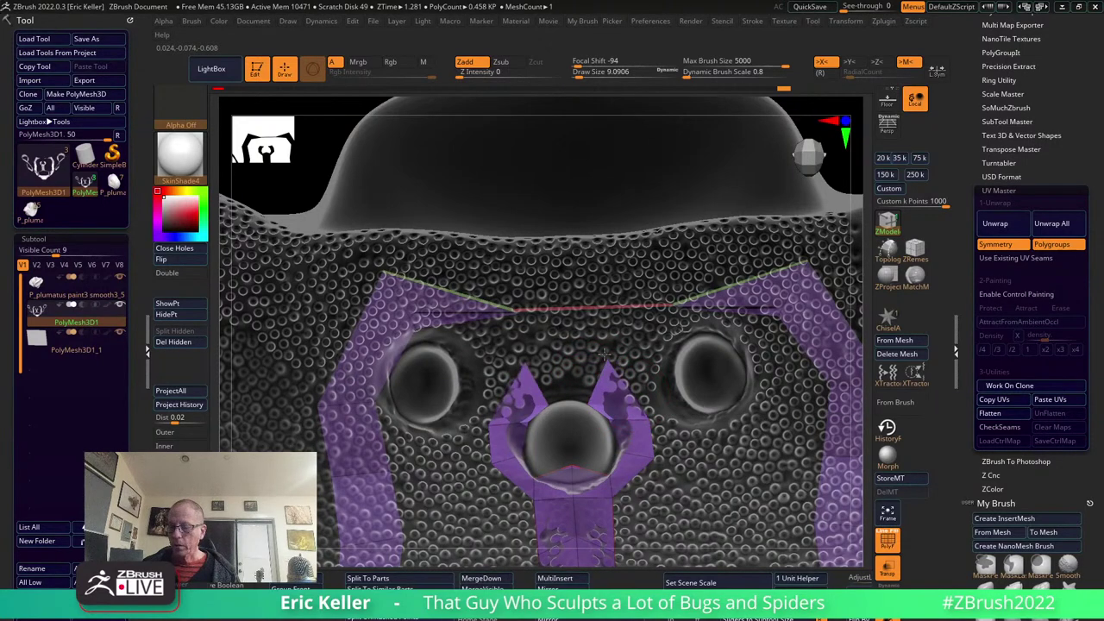
pyautogui.moveTo(587, 373); pyautogui.dragTo(576, 384, button='right')
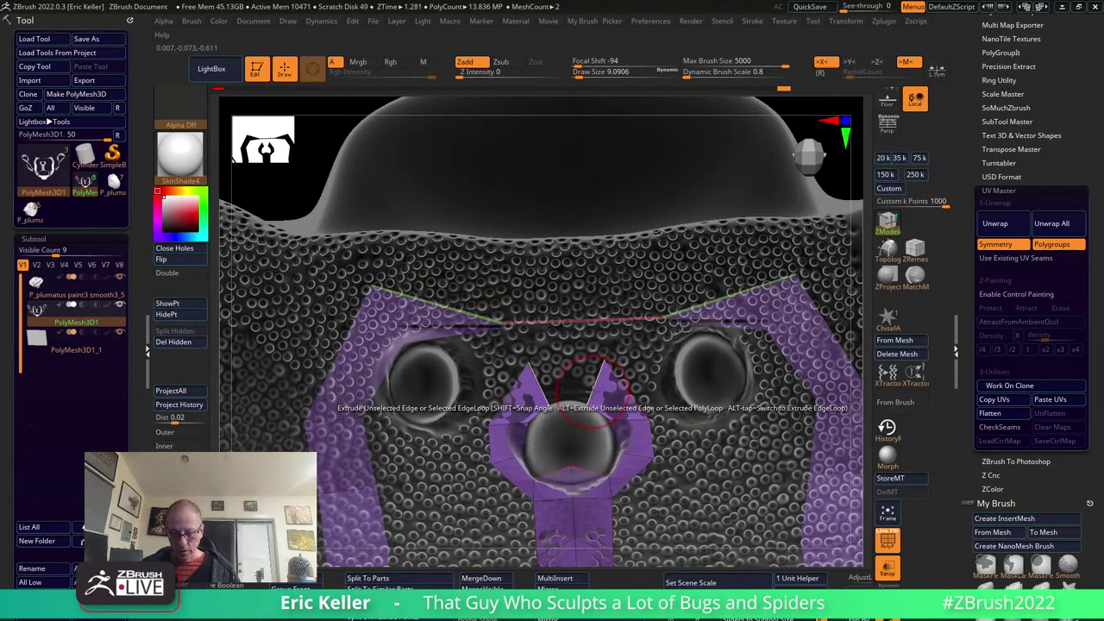
pyautogui.press('space')
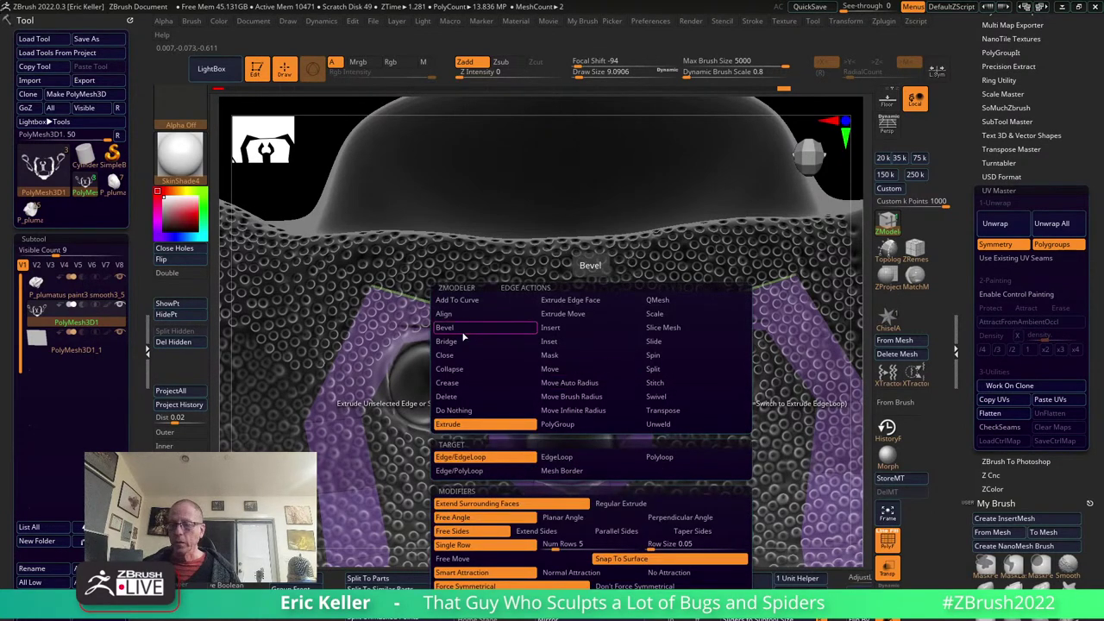
pyautogui.click(462, 328)
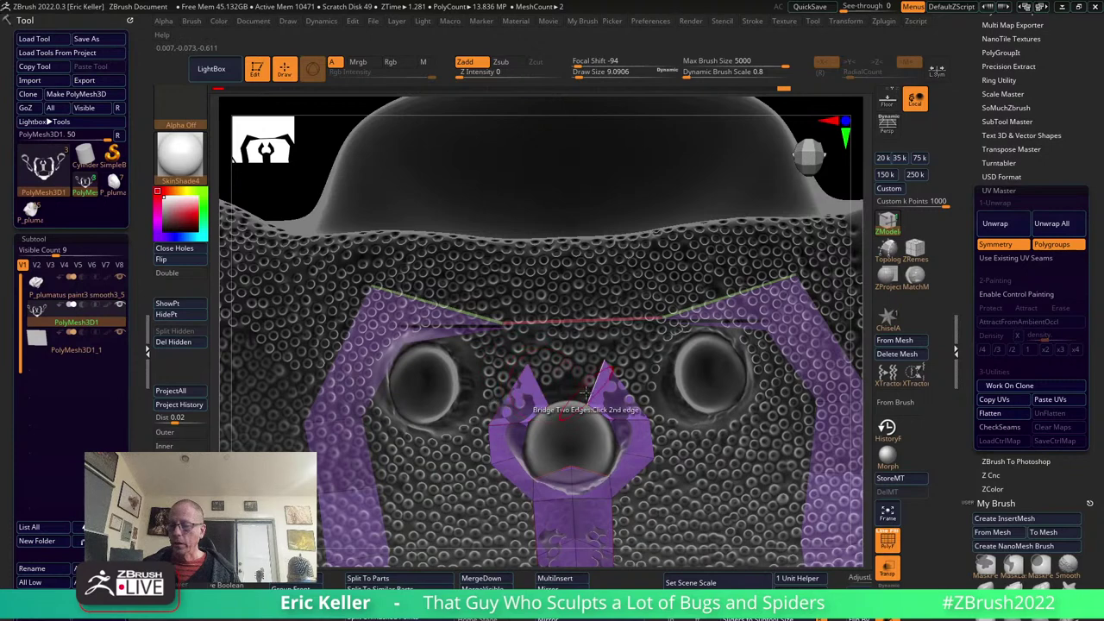
pyautogui.click(588, 393)
# Set the ZModeler edge action to Insert Multiple EdgeLoops and zoom in on the socket ring.
pyautogui.press('space')
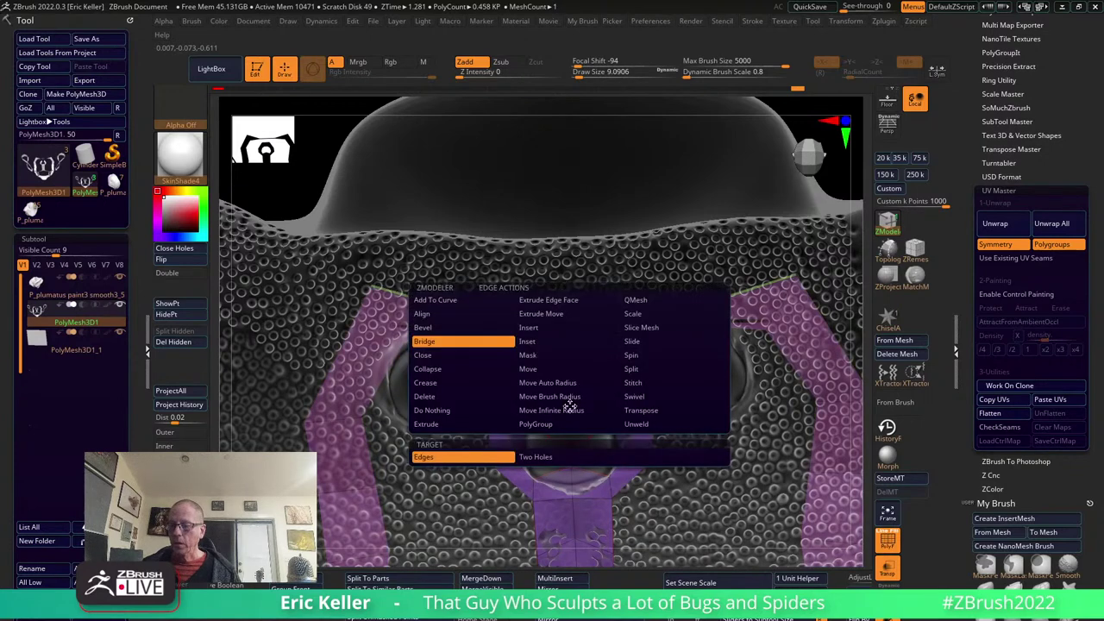
pyautogui.click(527, 327)
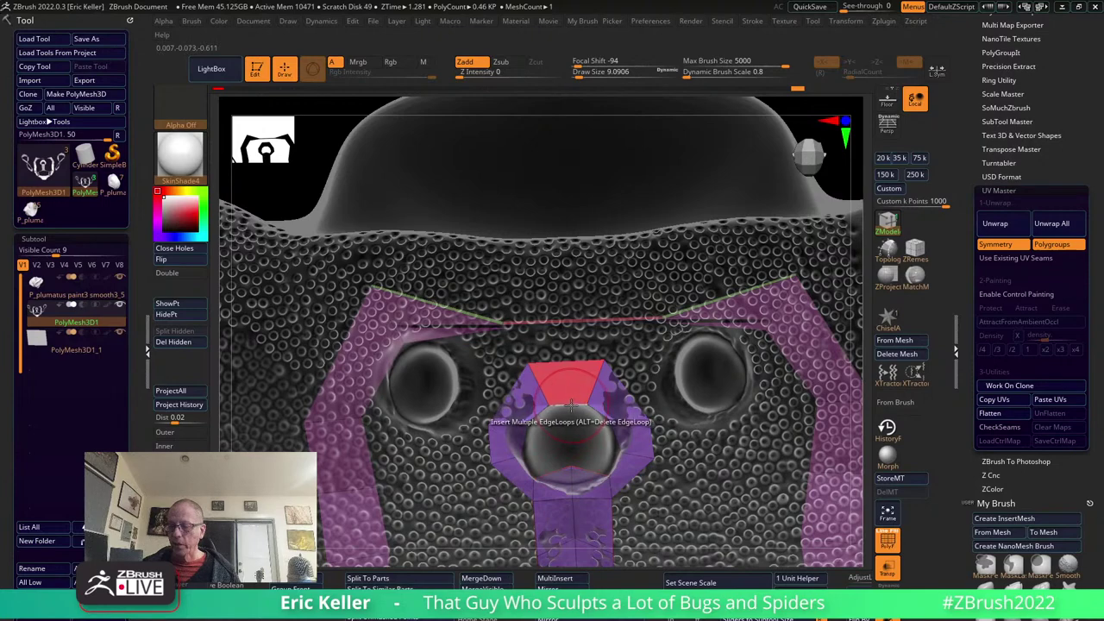
pyautogui.moveTo(571, 349); pyautogui.dragTo(552, 372, button='right')
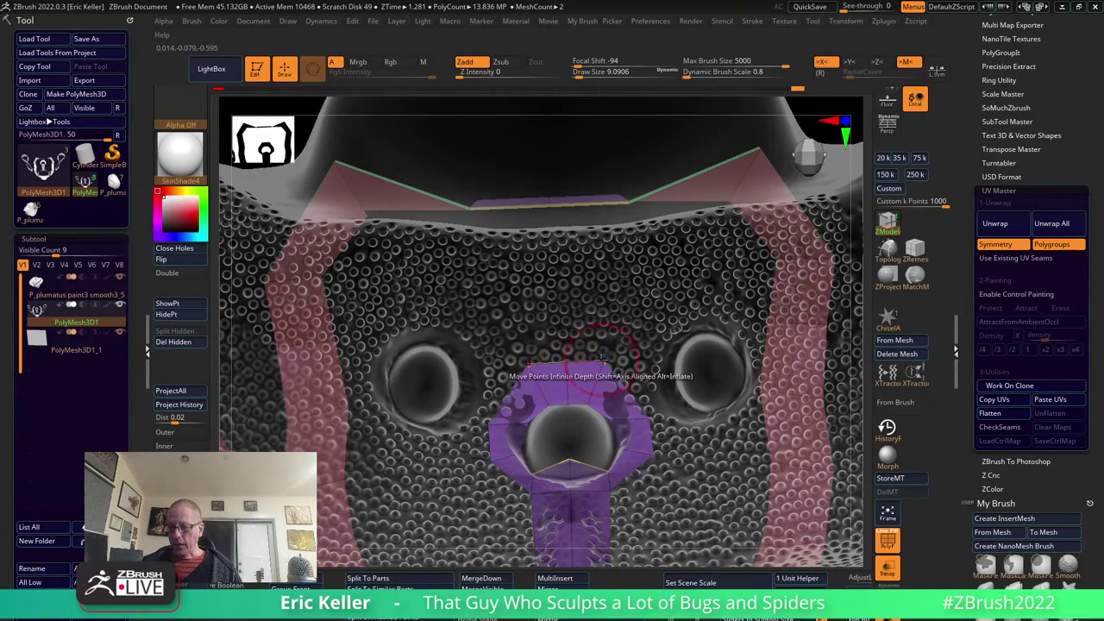
pyautogui.press('space')
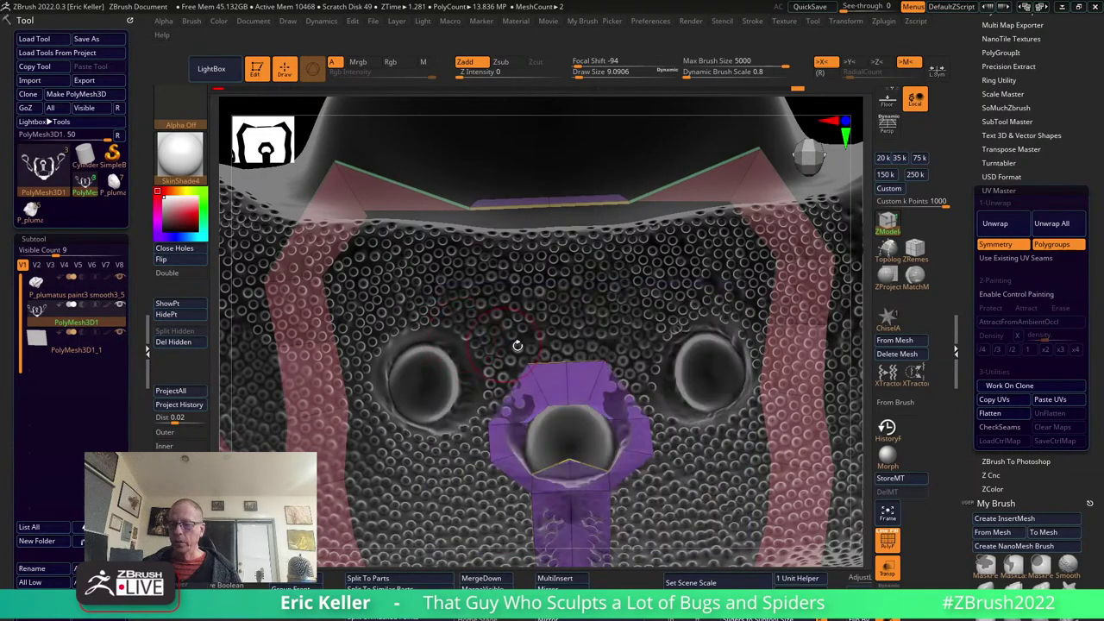
pyautogui.press('space')
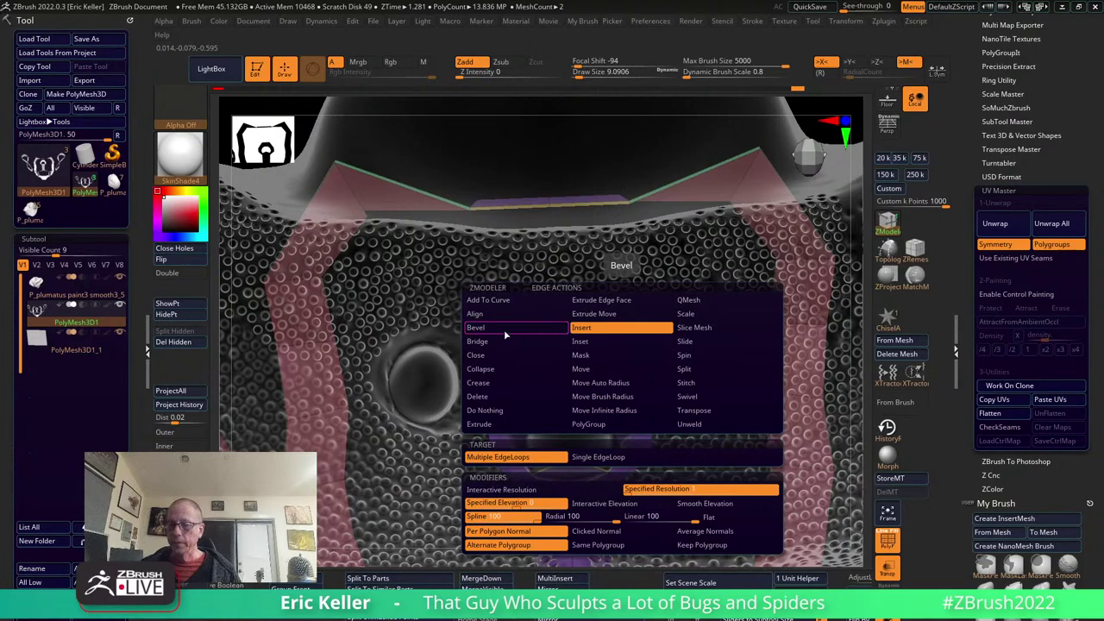
pyautogui.click(517, 427)
pyautogui.moveTo(506, 328)
pyautogui.mouseDown(button='right')
pyautogui.moveTo(666, 412)
pyautogui.moveTo(675, 374)
pyautogui.moveTo(602, 382)
pyautogui.moveTo(596, 406)
pyautogui.moveTo(828, 543)
pyautogui.mouseUp(button='right')
# Isolate the ring in Solo mode and insert a single edge loop into it.
pyautogui.hotkey('shift', 'alt', 's')
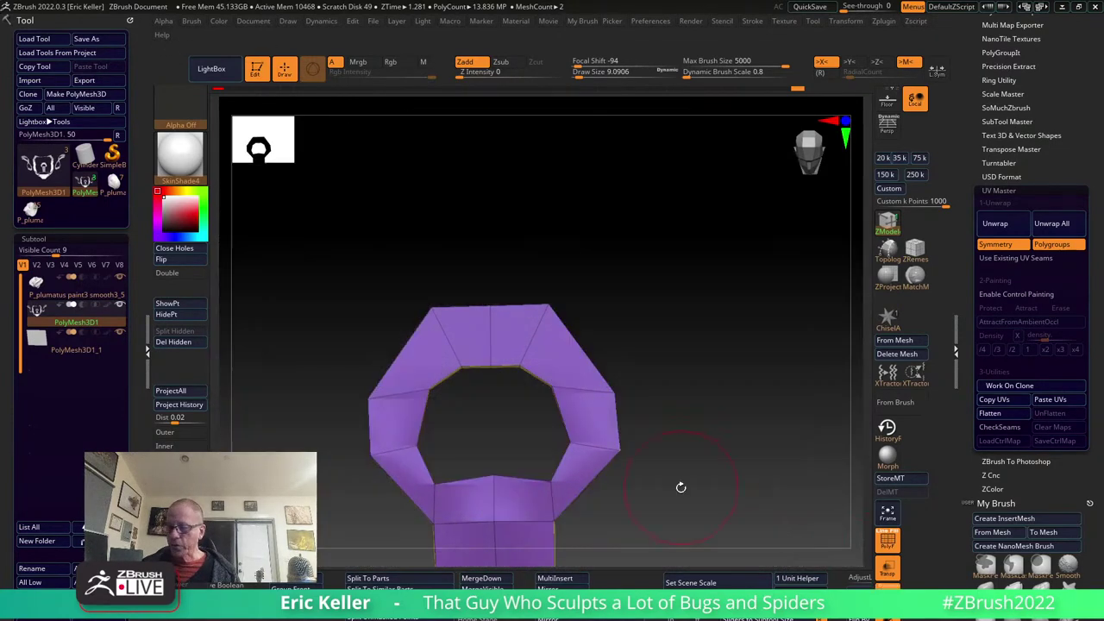
pyautogui.moveTo(728, 457); pyautogui.dragTo(615, 457, button='right')
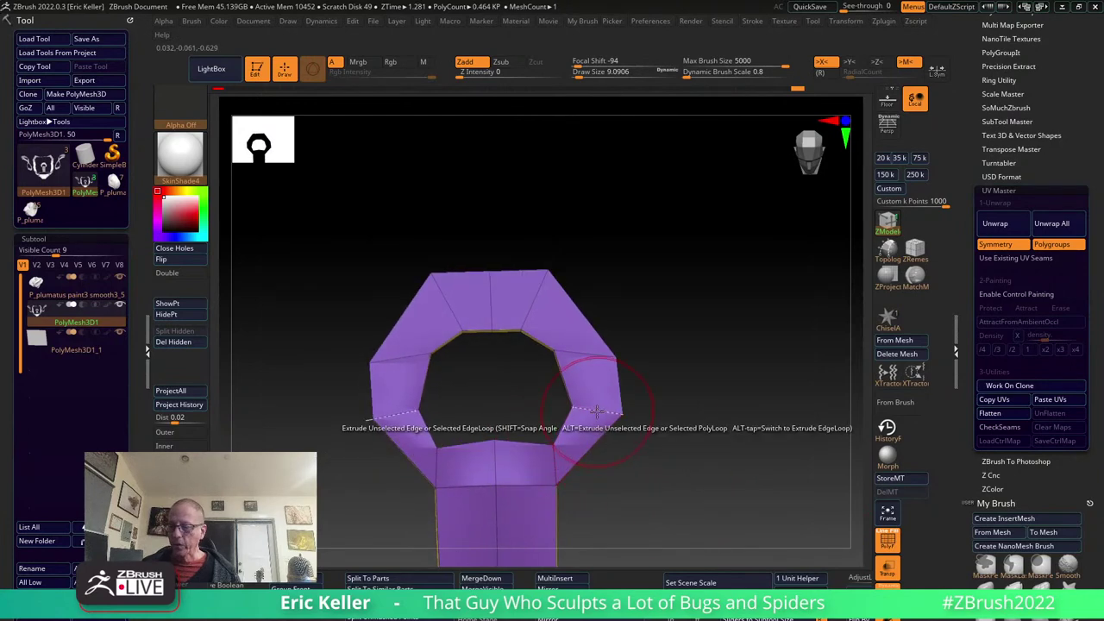
pyautogui.press('space')
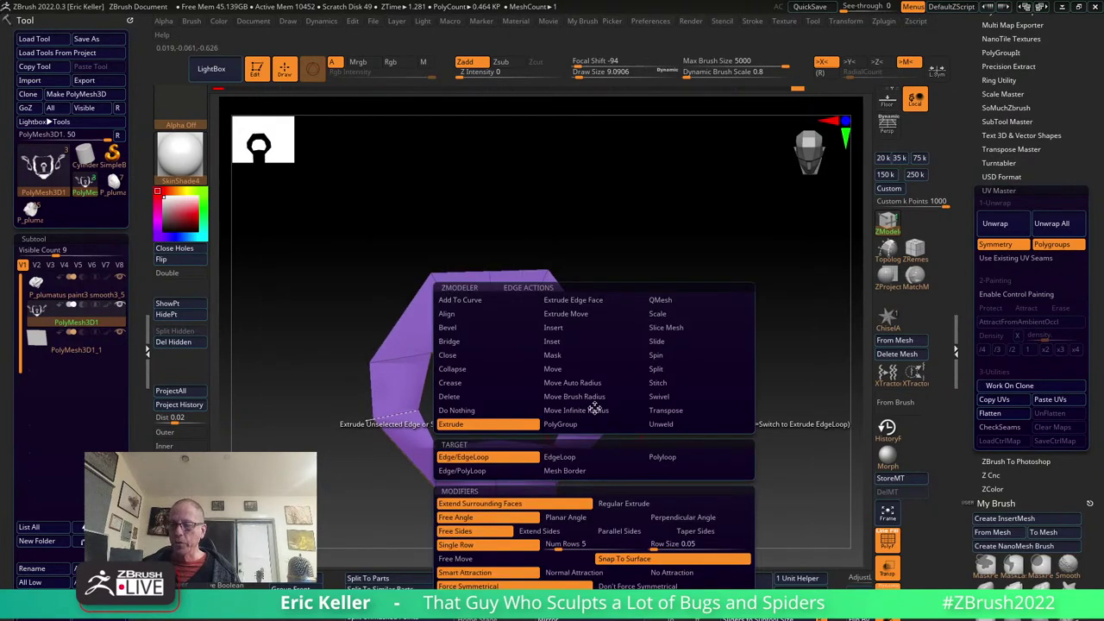
pyautogui.click(561, 329)
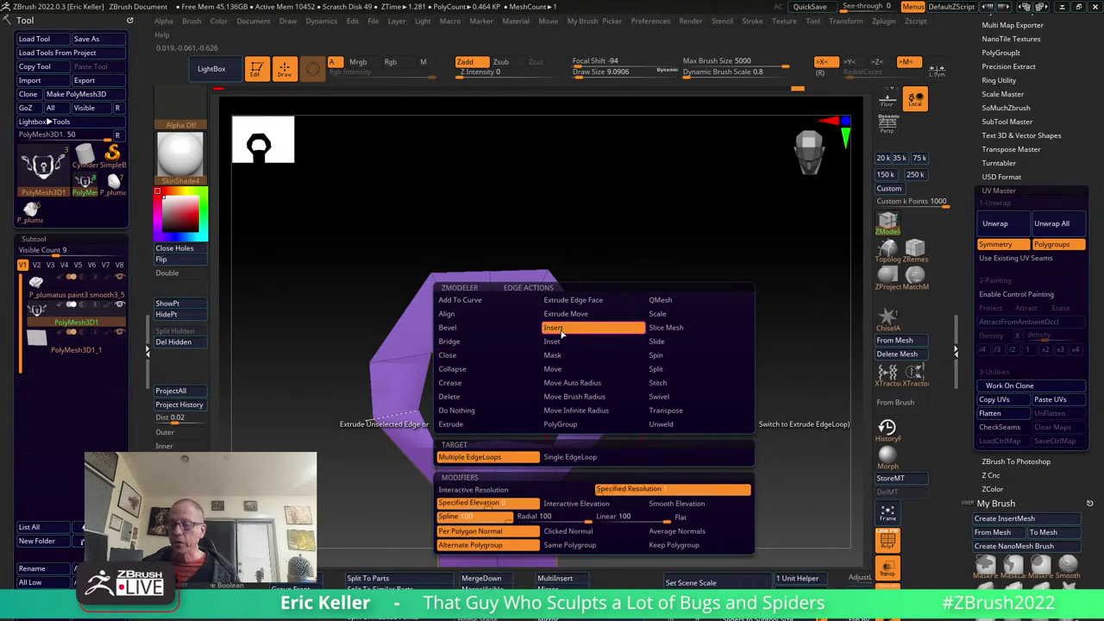
pyautogui.click(574, 458)
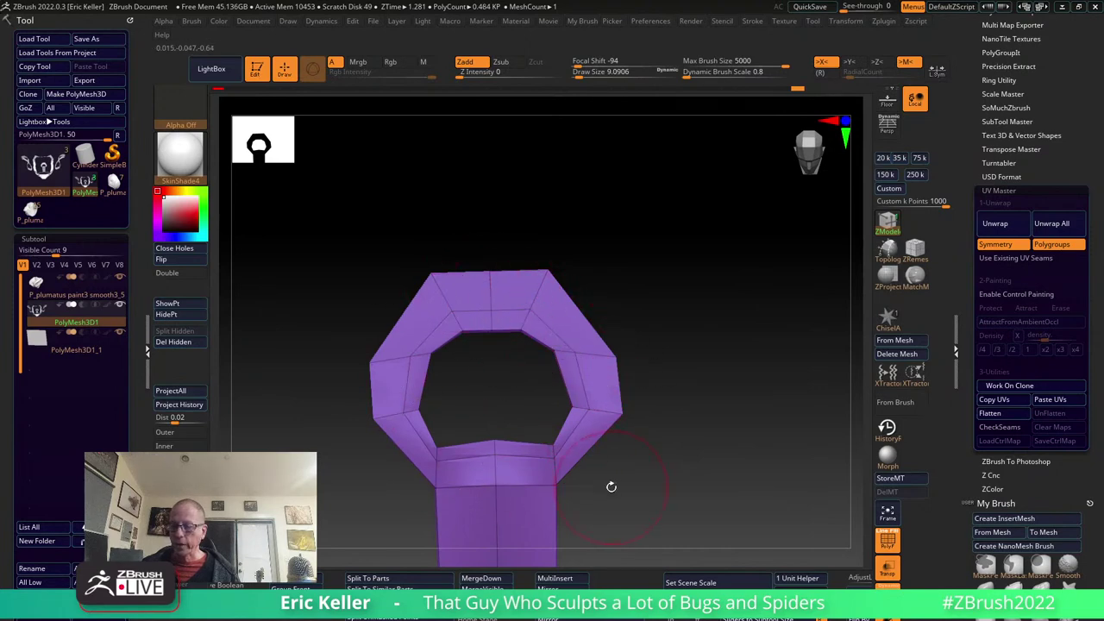
# Inspect the red and green bands with PolyF, then turn Solo off to show the head.
pyautogui.moveTo(611, 486); pyautogui.dragTo(689, 446)
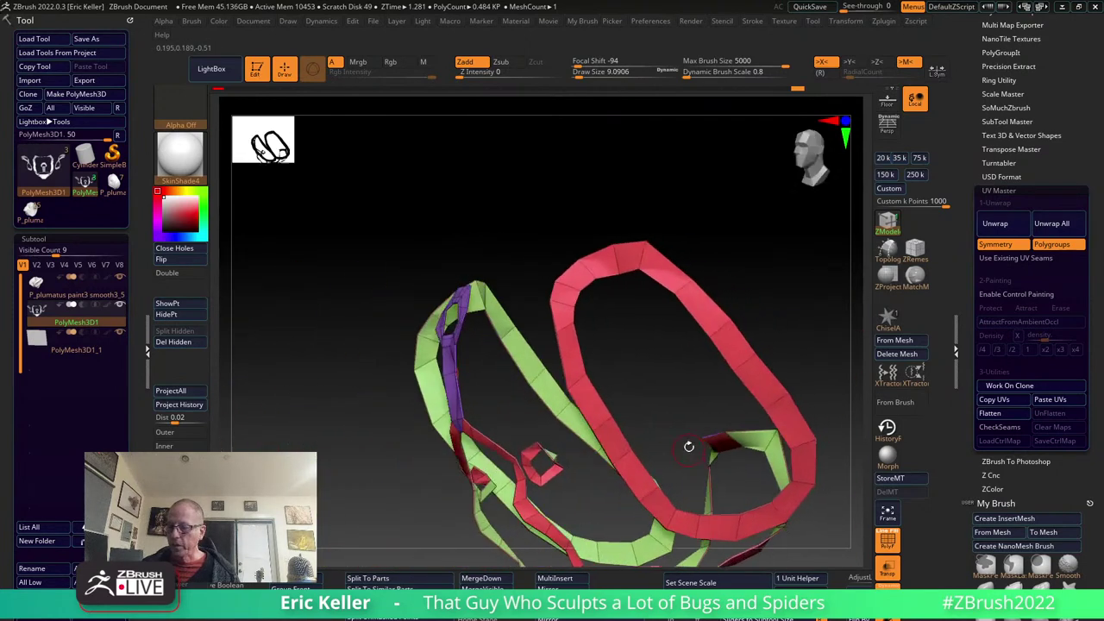
pyautogui.hotkey('shift', 'f')
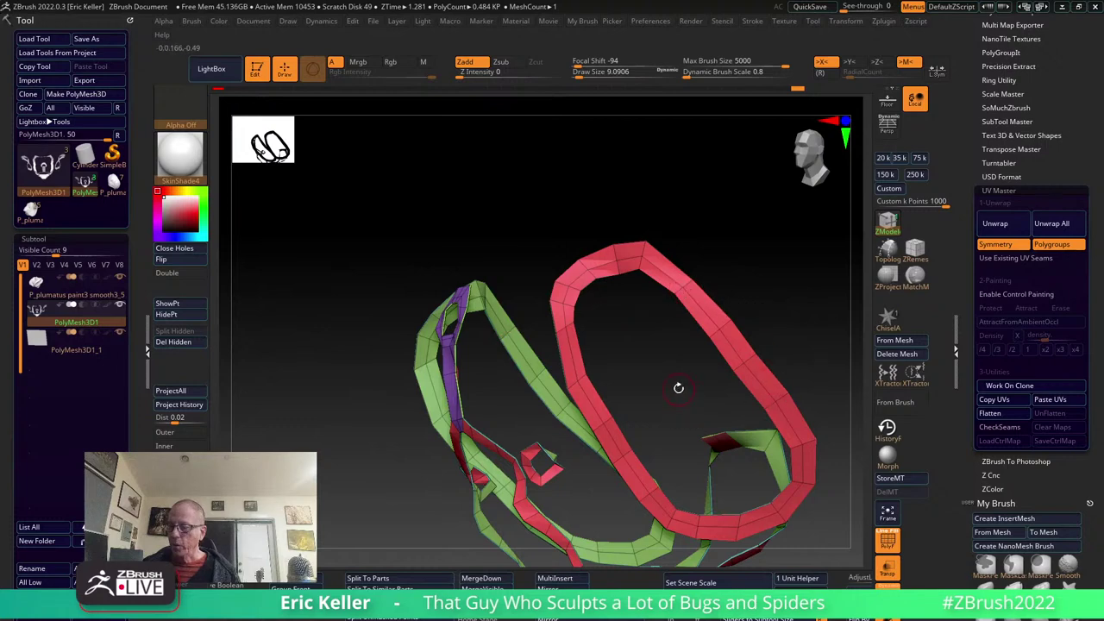
pyautogui.moveTo(678, 388); pyautogui.dragTo(571, 351)
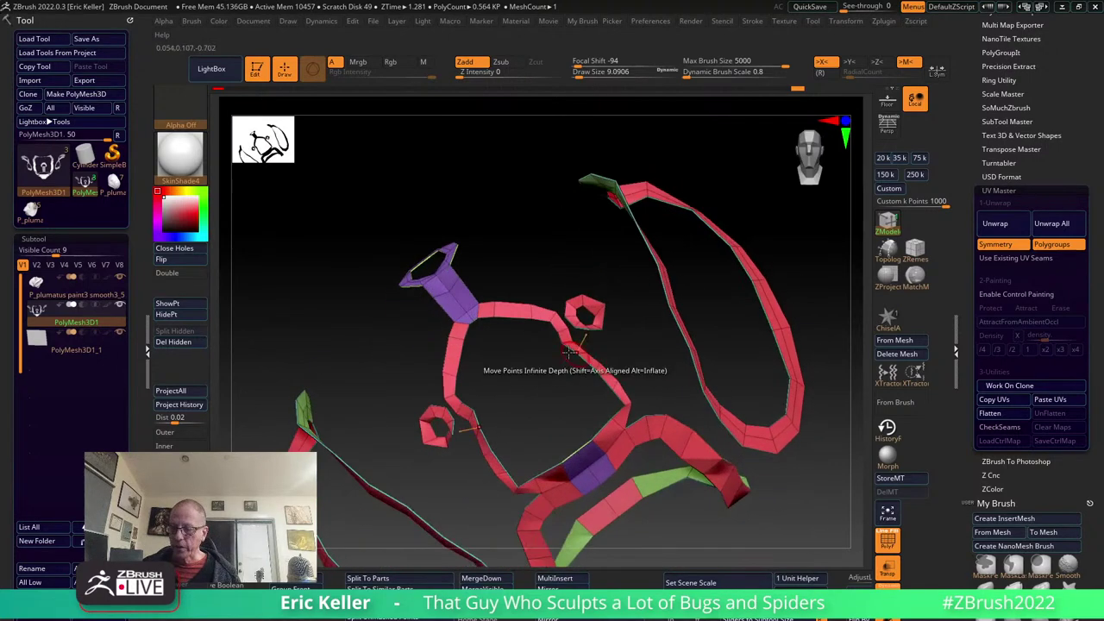
pyautogui.moveTo(510, 323)
pyautogui.mouseDown()
pyautogui.moveTo(505, 259)
pyautogui.moveTo(486, 249)
pyautogui.moveTo(552, 286)
pyautogui.moveTo(629, 354)
pyautogui.moveTo(592, 337)
pyautogui.moveTo(591, 357)
pyautogui.moveTo(633, 344)
pyautogui.moveTo(564, 362)
pyautogui.moveTo(614, 389)
pyautogui.mouseUp()
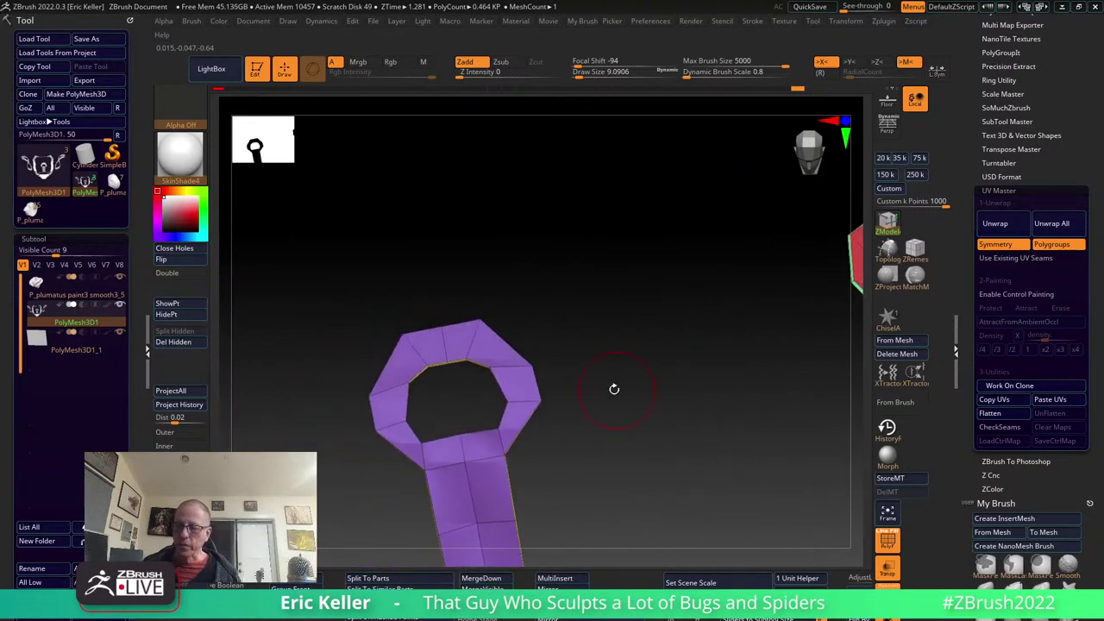
pyautogui.click(897, 547)
pyautogui.click(895, 547)
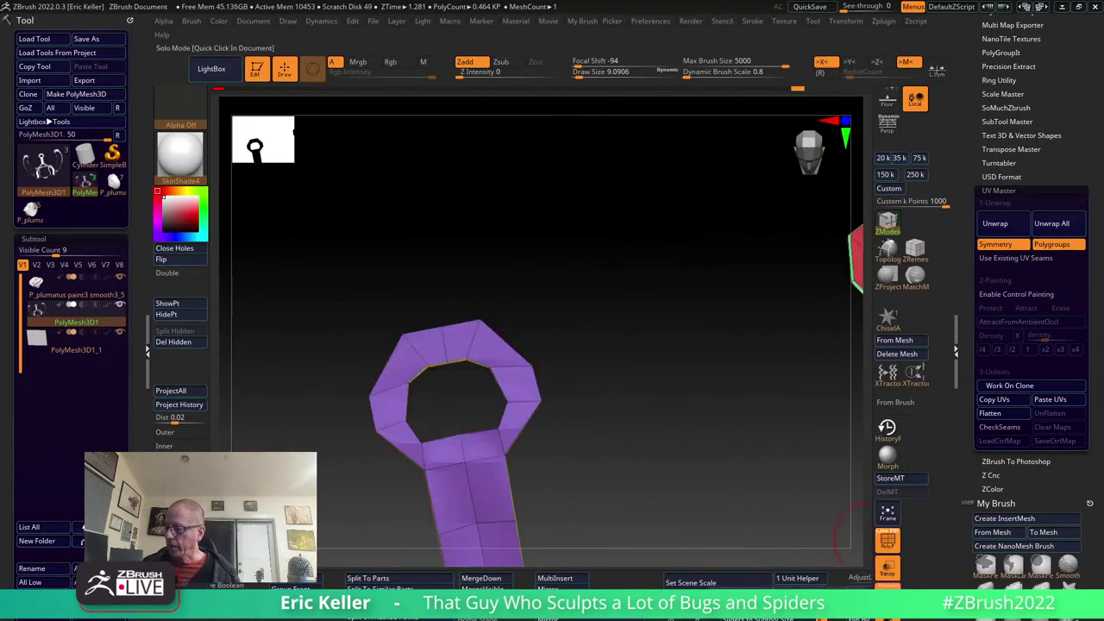
pyautogui.click(888, 567)
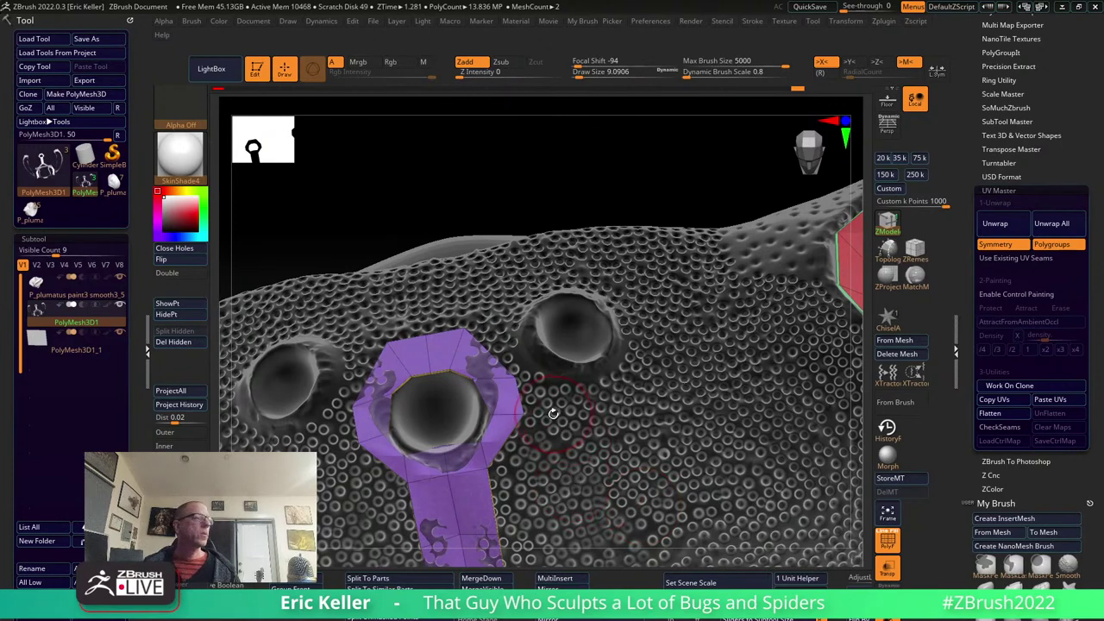
# Move the ring's inner rim points so they follow the middle ocellus pit's edge.
pyautogui.moveTo(581, 475); pyautogui.dragTo(473, 427, button='right')
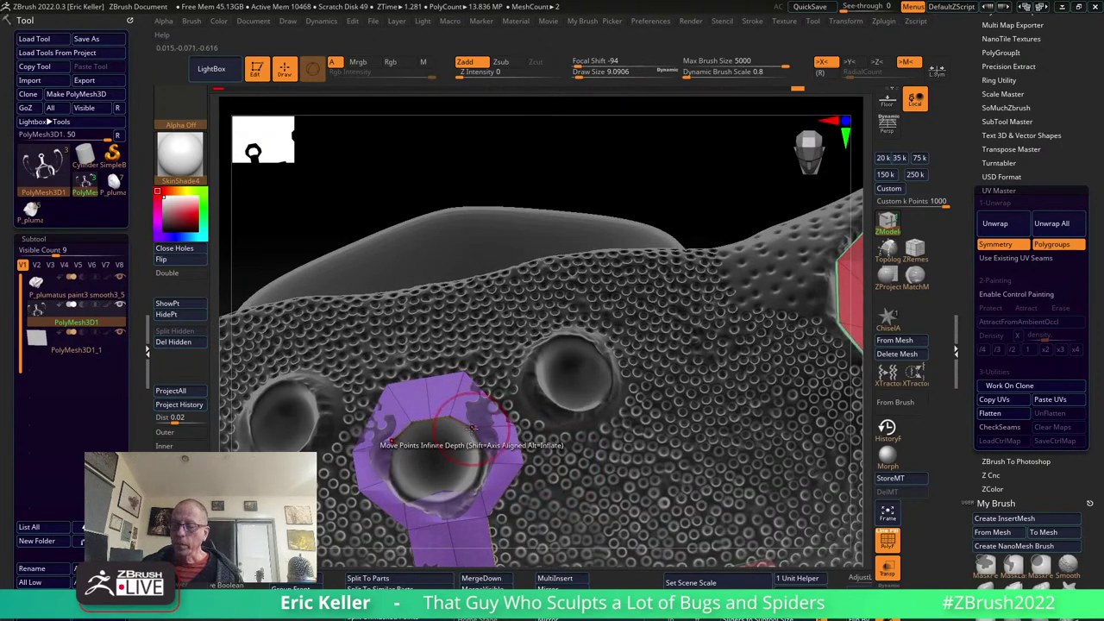
pyautogui.moveTo(473, 426); pyautogui.dragTo(473, 447)
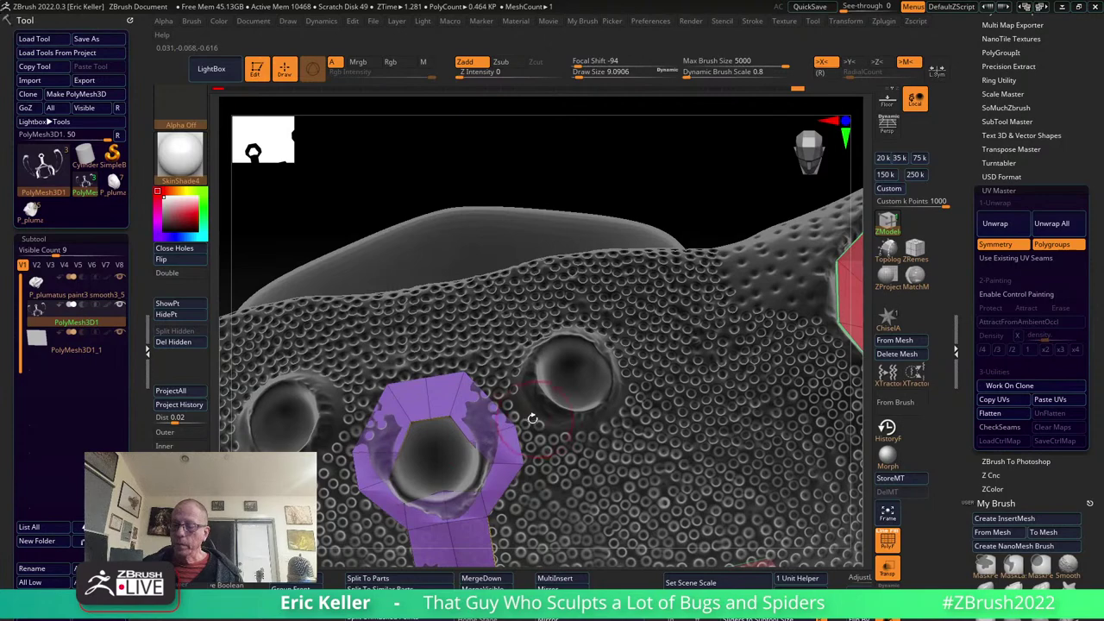
pyautogui.hotkey('ctrl', 'z')
pyautogui.moveTo(532, 418)
pyautogui.mouseDown(button='right')
pyautogui.moveTo(635, 458)
pyautogui.moveTo(469, 428)
pyautogui.mouseUp(button='right')
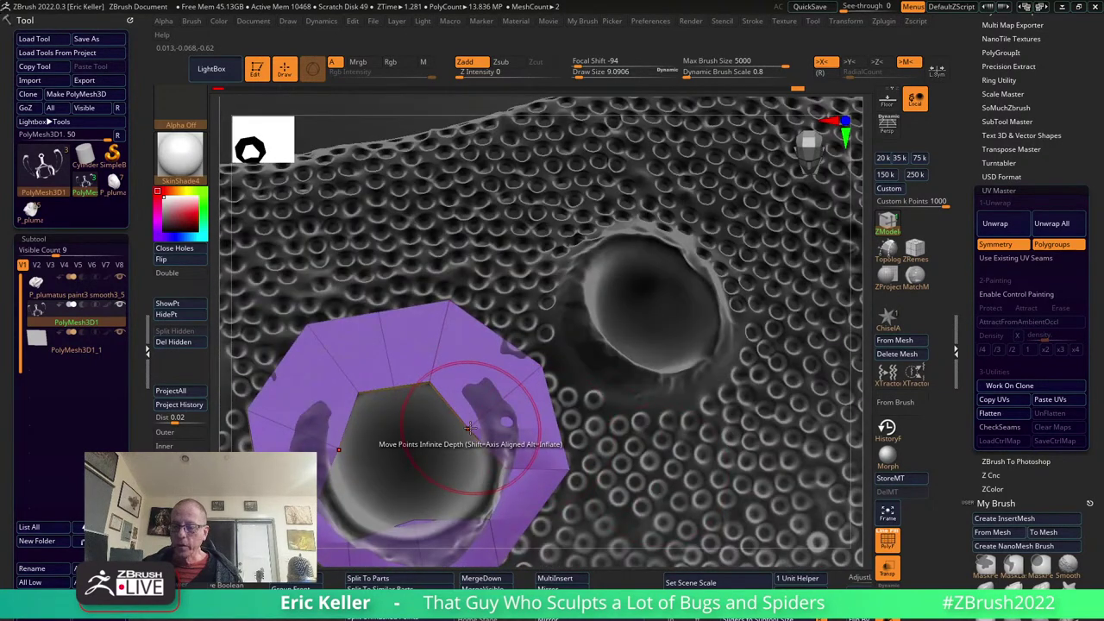
pyautogui.moveTo(469, 429); pyautogui.dragTo(485, 442)
pyautogui.moveTo(424, 381)
pyautogui.mouseDown()
pyautogui.moveTo(440, 362)
pyautogui.moveTo(395, 382)
pyautogui.mouseUp()
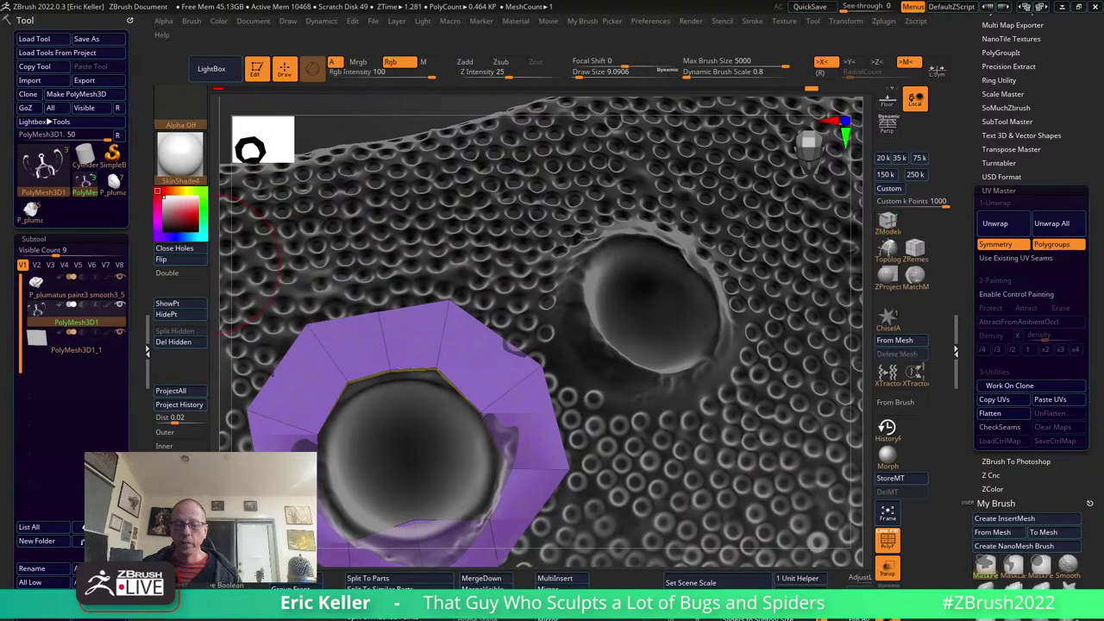
# Open the Brush palette filtered to brushes starting with T.
pyautogui.scroll(5, 181, 310)
pyautogui.click(177, 216)
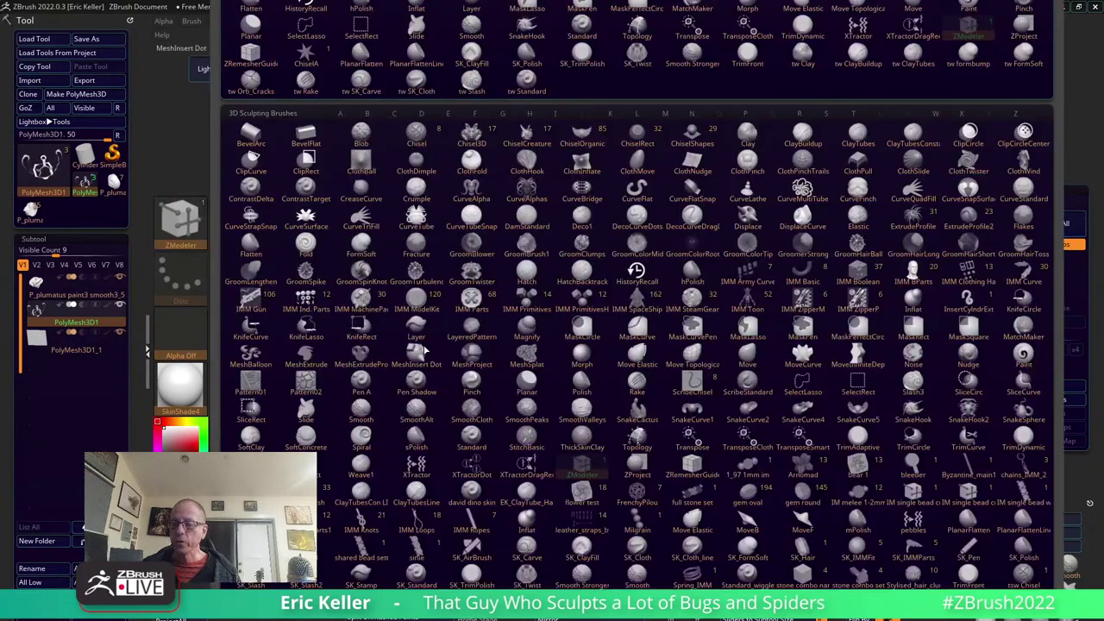
pyautogui.press('t')
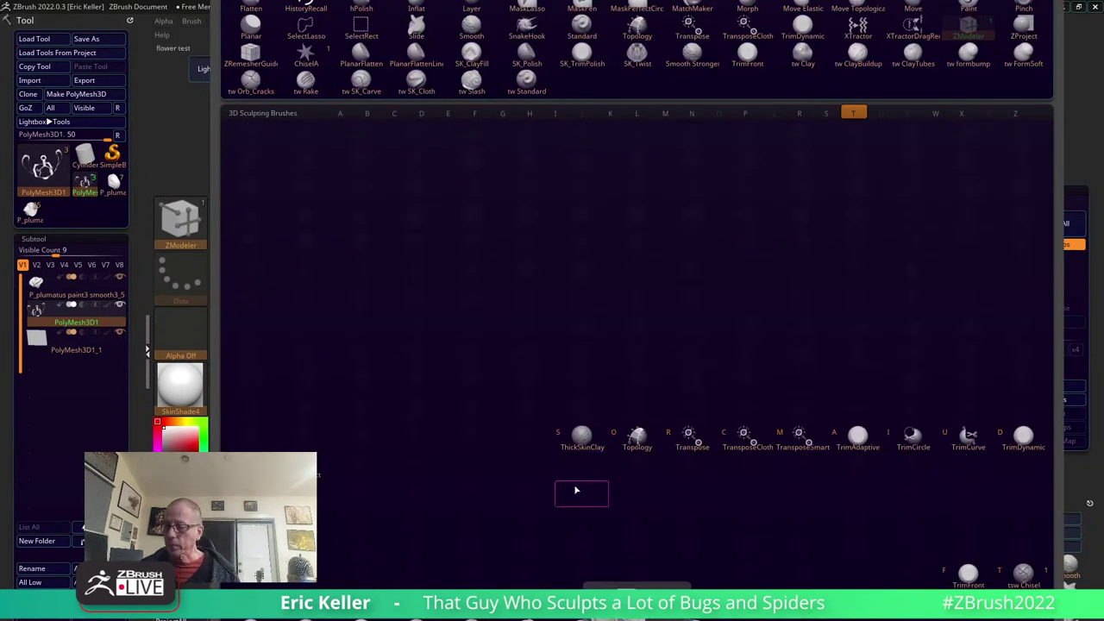
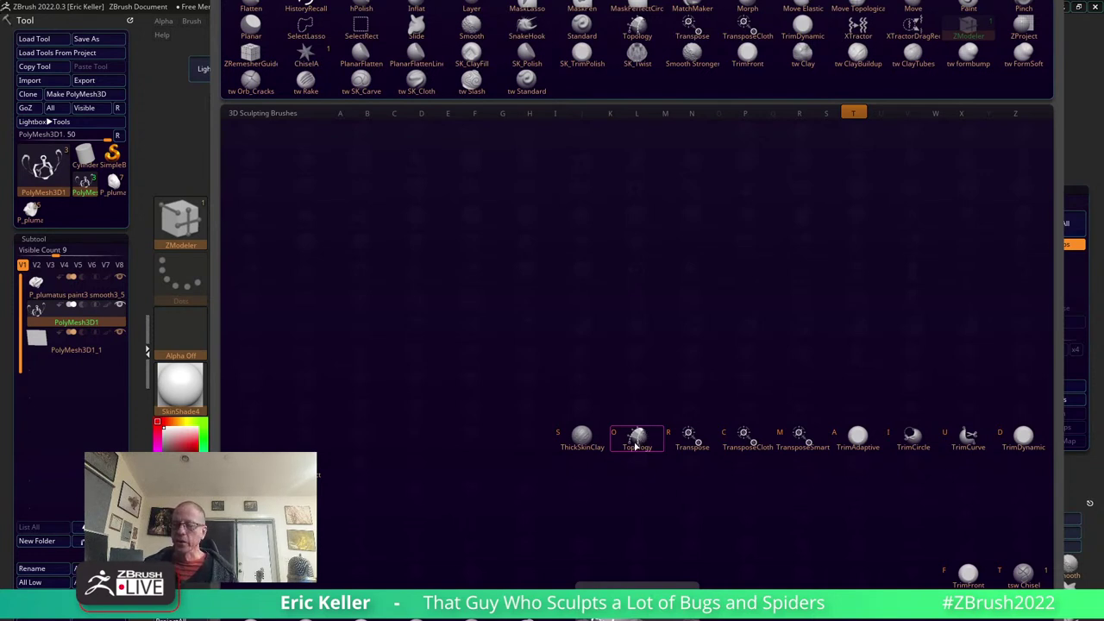
# Set Draw Size to 3.64 and load the P_plumatus painted sculpt as the working tool.
pyautogui.click(844, 471)
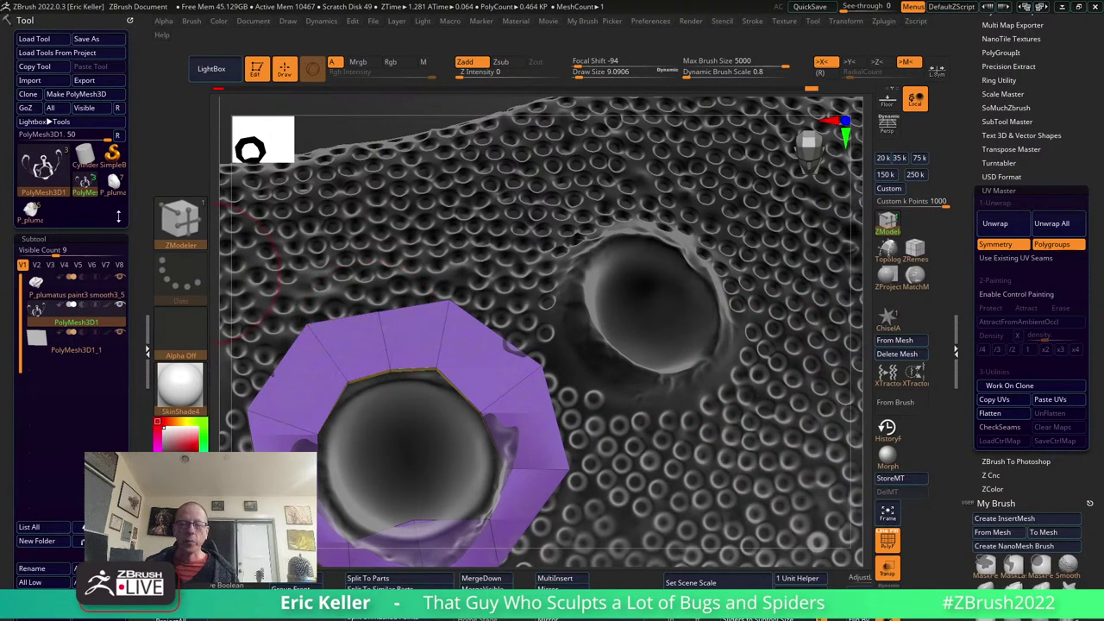
pyautogui.press('s')
pyautogui.click(409, 241)
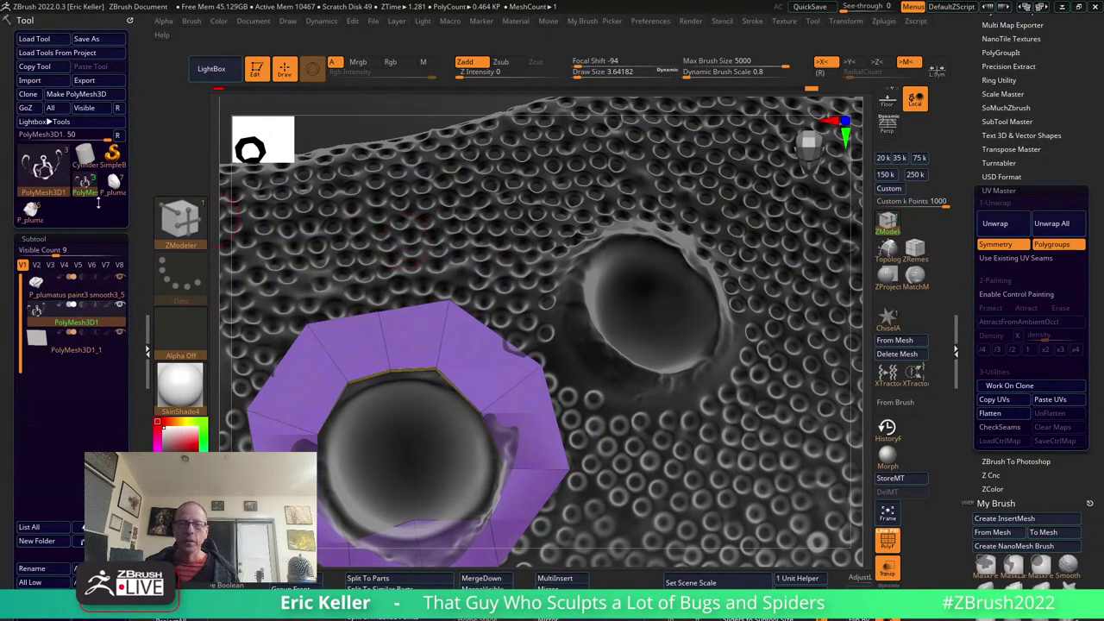
pyautogui.moveTo(388, 205); pyautogui.dragTo(444, 233, button='right')
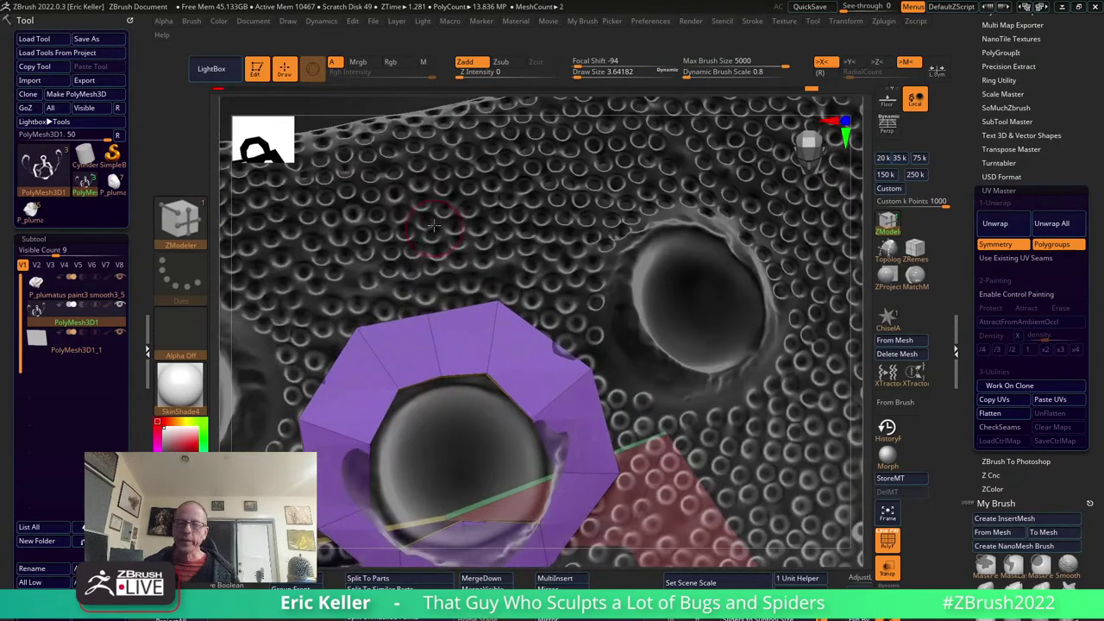
pyautogui.click(113, 182)
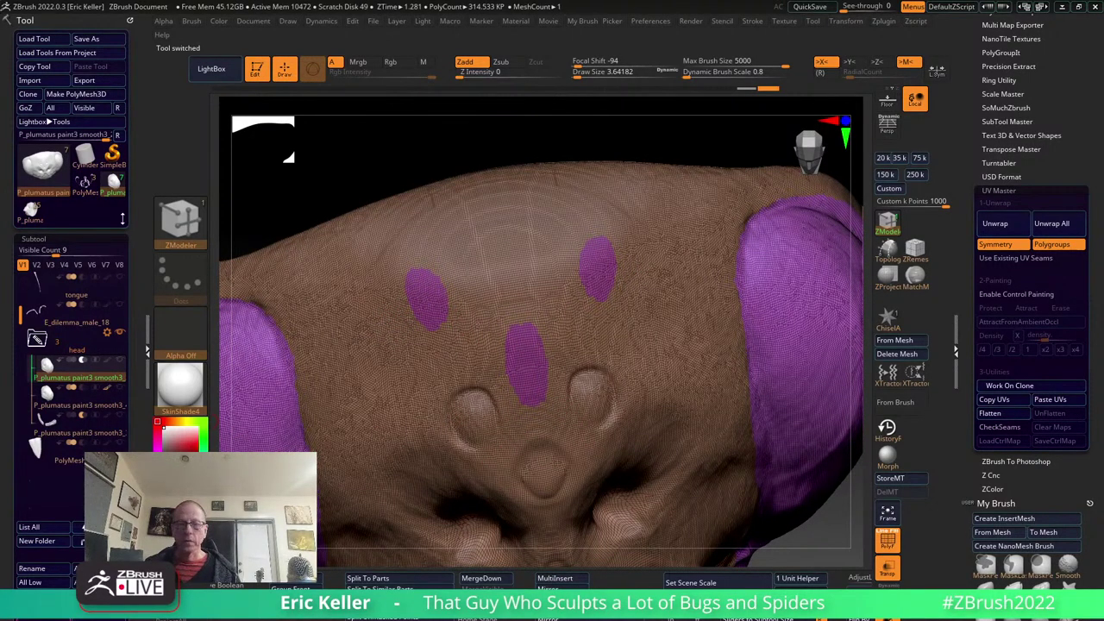
# Pick the Topology brush from the brush palette.
pyautogui.press('w')
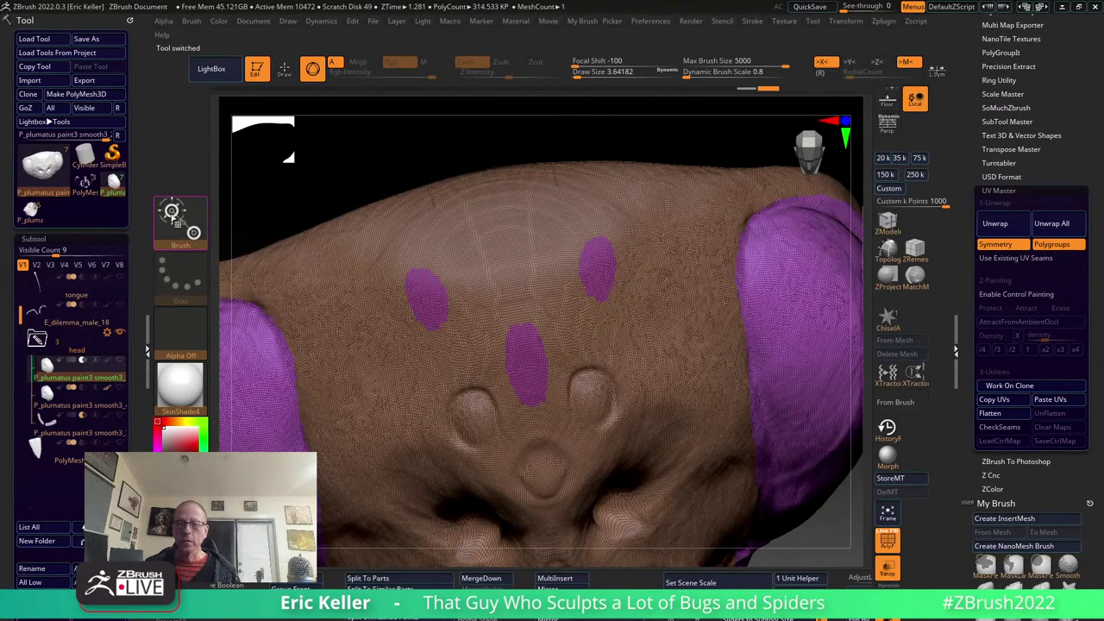
pyautogui.click(180, 221)
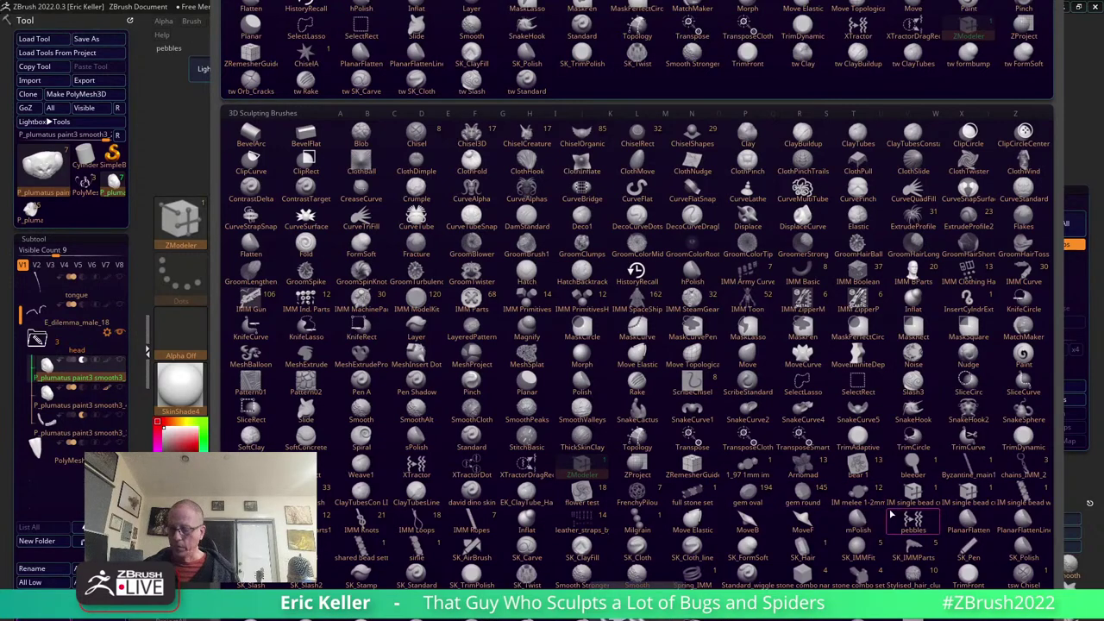
pyautogui.press('t')
pyautogui.click(636, 434)
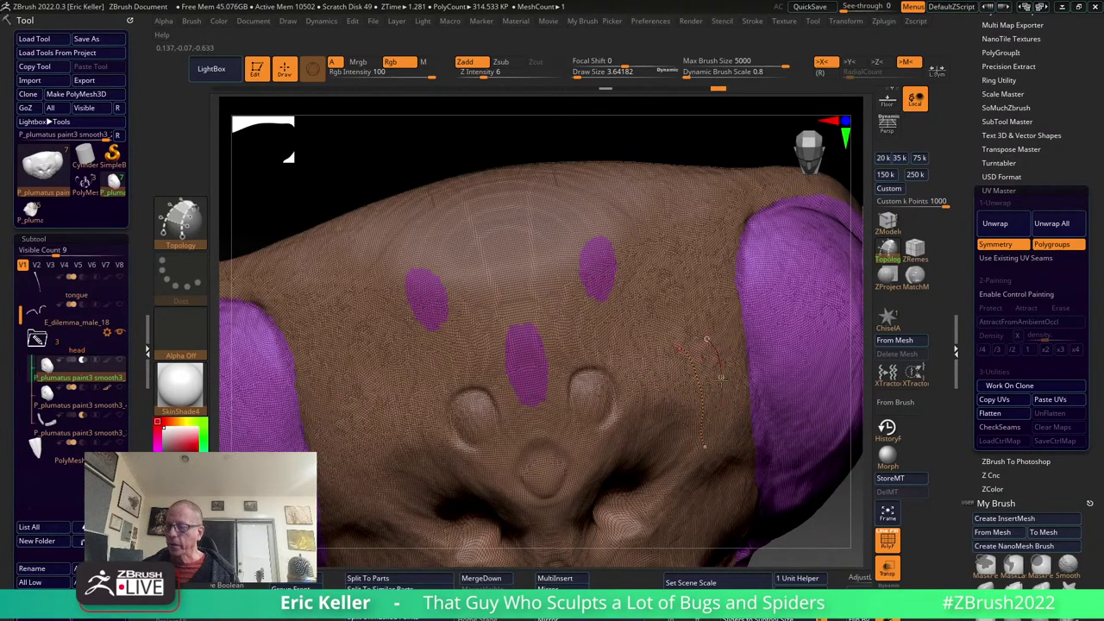
# Select the PolyMesh subtool and switch to the PolyMesh3D1 retopology mesh.
pyautogui.moveTo(841, 532); pyautogui.dragTo(750, 461)
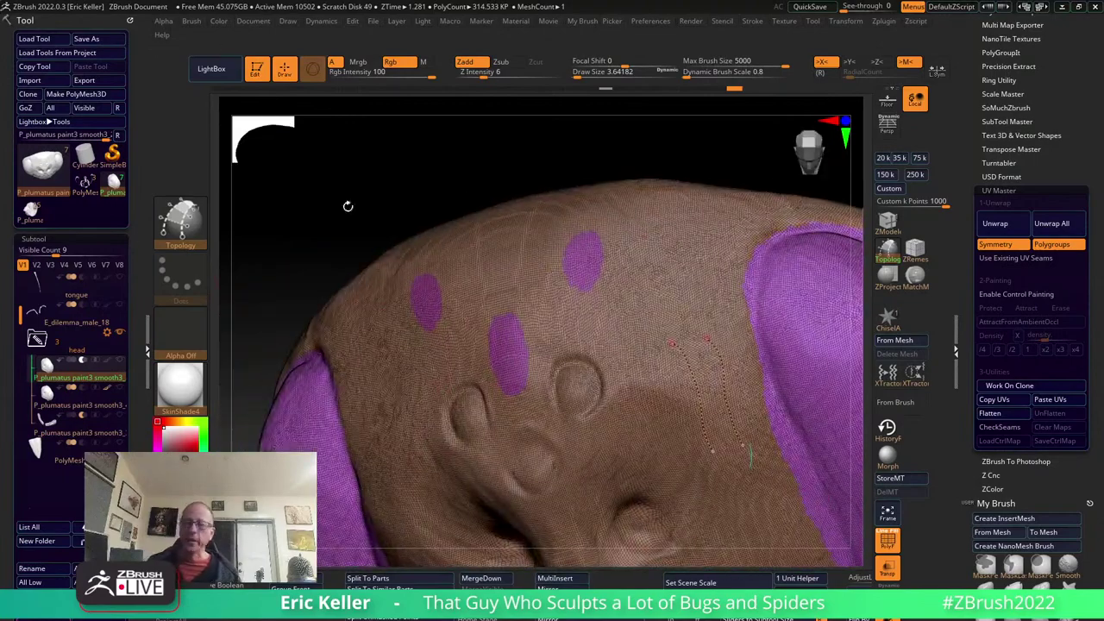
pyautogui.click(93, 446)
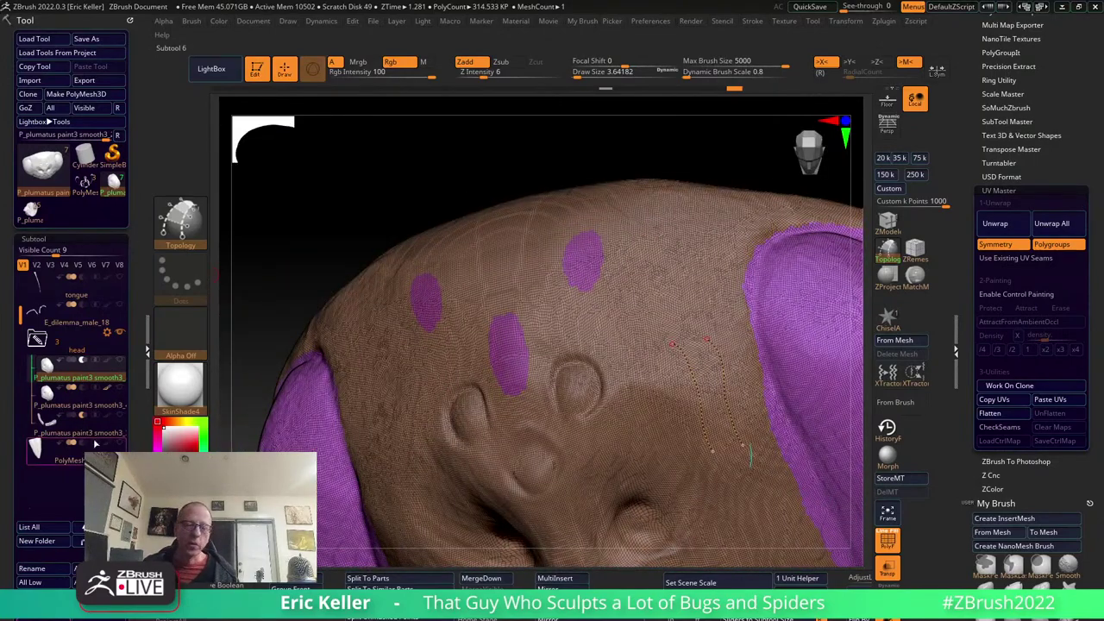
pyautogui.click(110, 191)
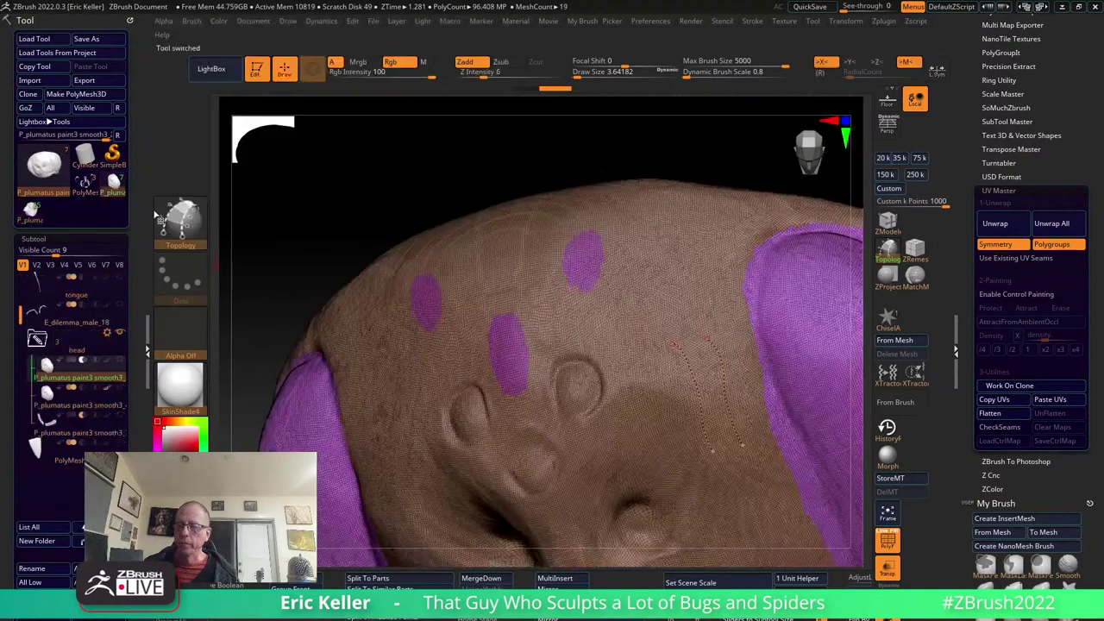
pyautogui.click(84, 182)
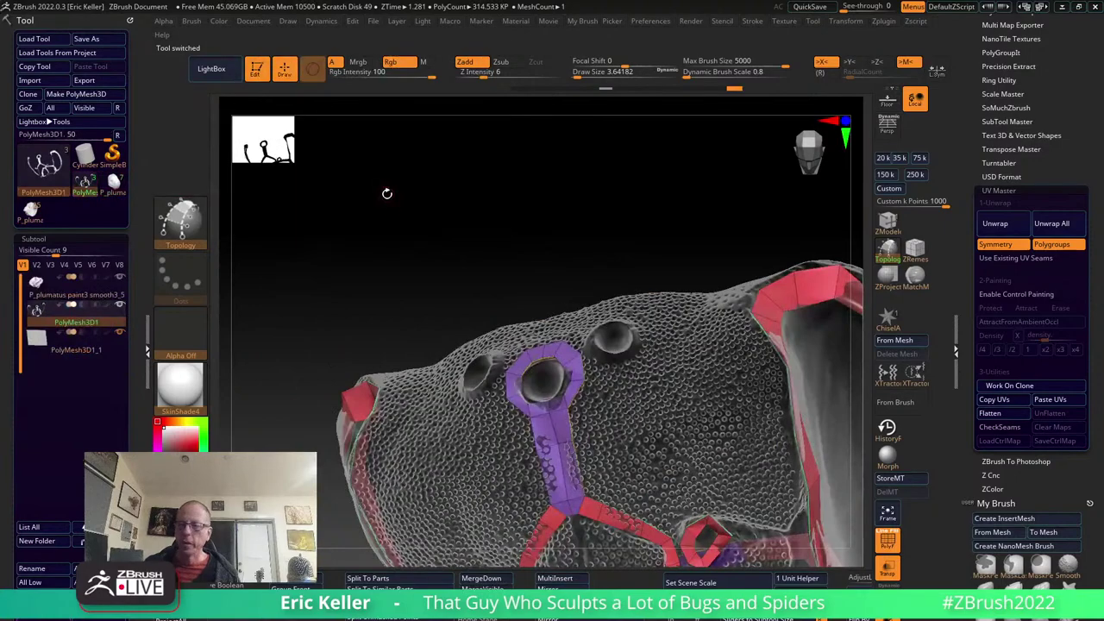
# Zoom in on the purple eye-socket ring and select the ZModeler brush.
pyautogui.moveTo(501, 239)
pyautogui.mouseDown()
pyautogui.moveTo(574, 247)
pyautogui.moveTo(564, 296)
pyautogui.mouseUp()
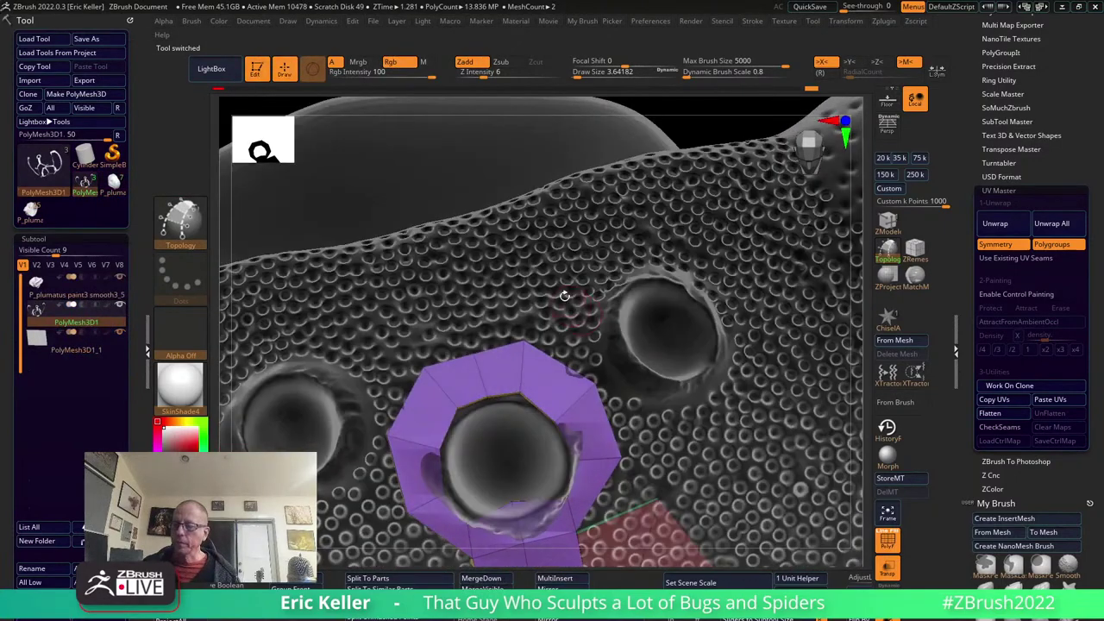
pyautogui.moveTo(564, 296); pyautogui.dragTo(532, 380, button='right')
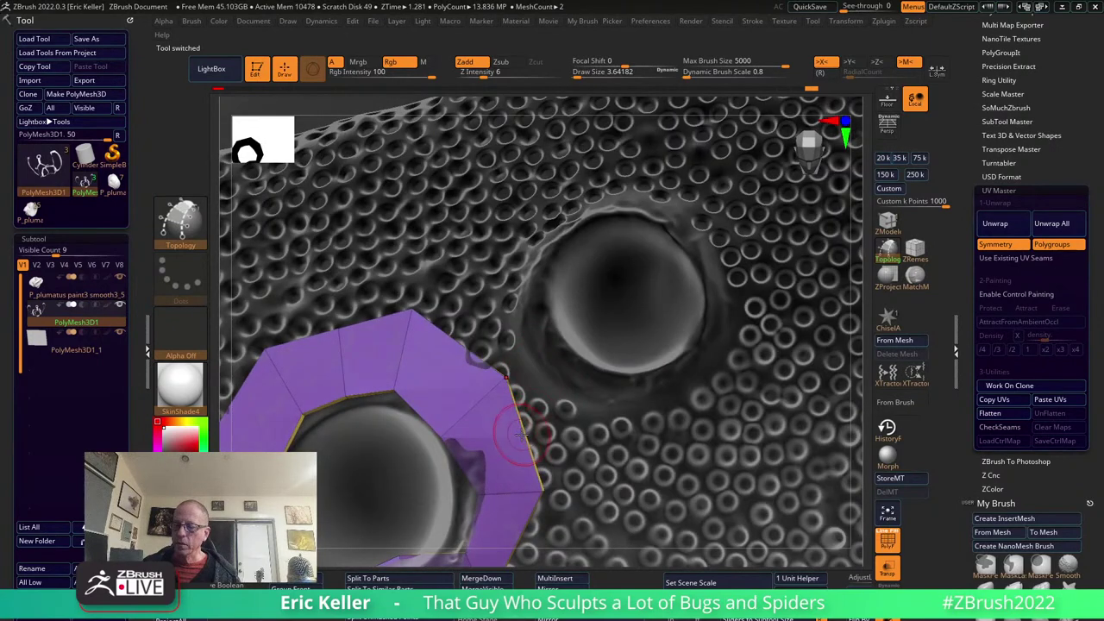
pyautogui.moveTo(520, 434); pyautogui.dragTo(610, 420, button='right')
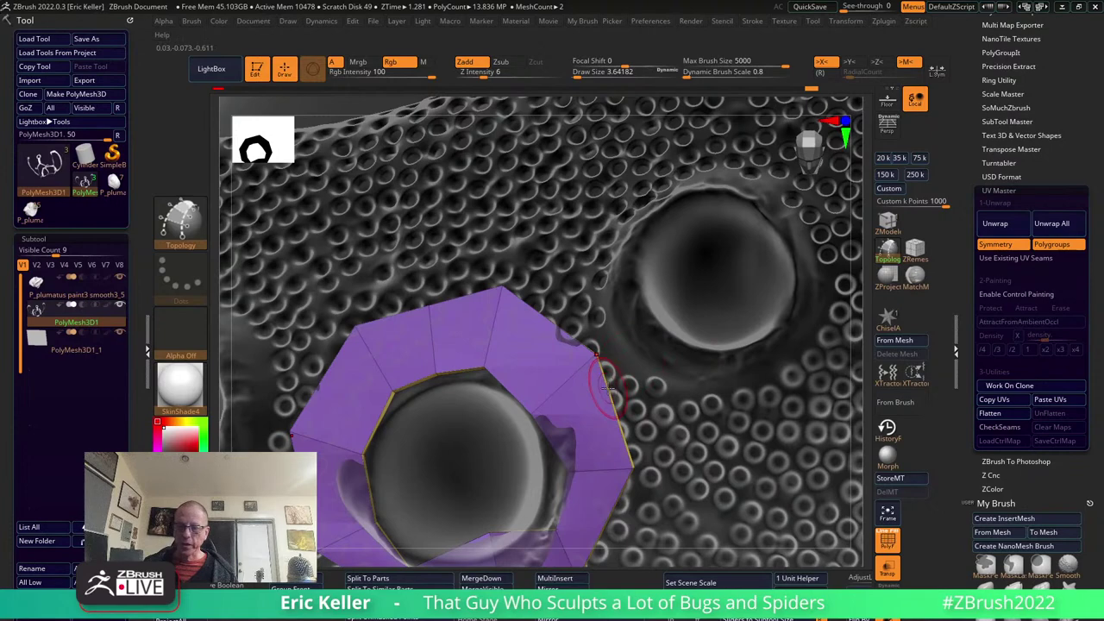
pyautogui.moveTo(644, 411); pyautogui.dragTo(632, 385, button='right')
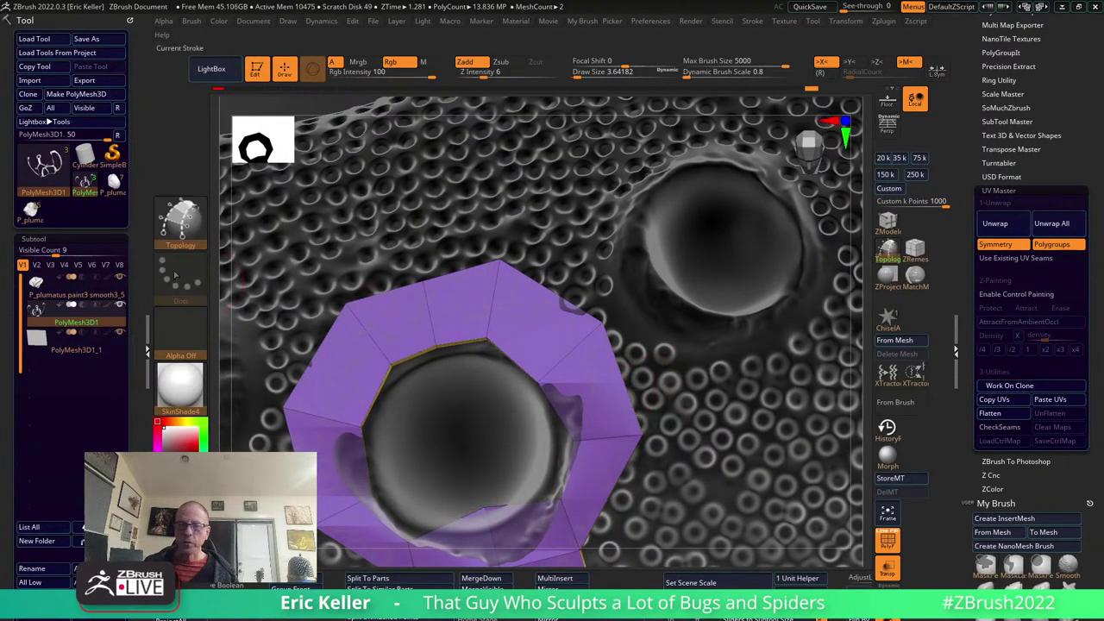
pyautogui.click(888, 221)
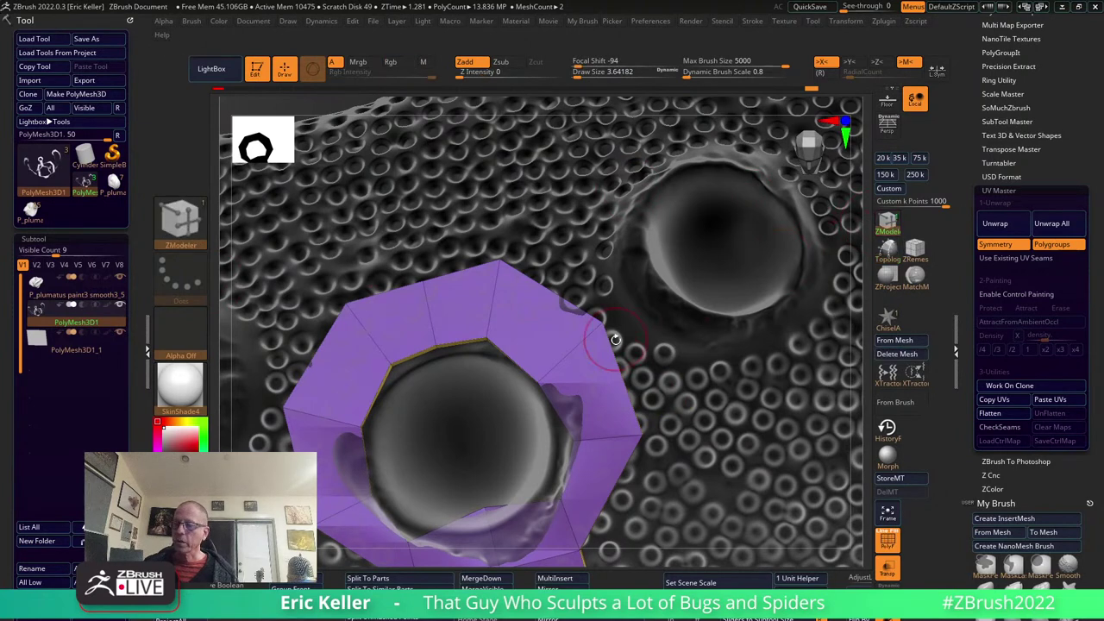
# Try ZModeler edge extrusions on the purple ring, undoing and deleting the trial strip.
pyautogui.press('space')
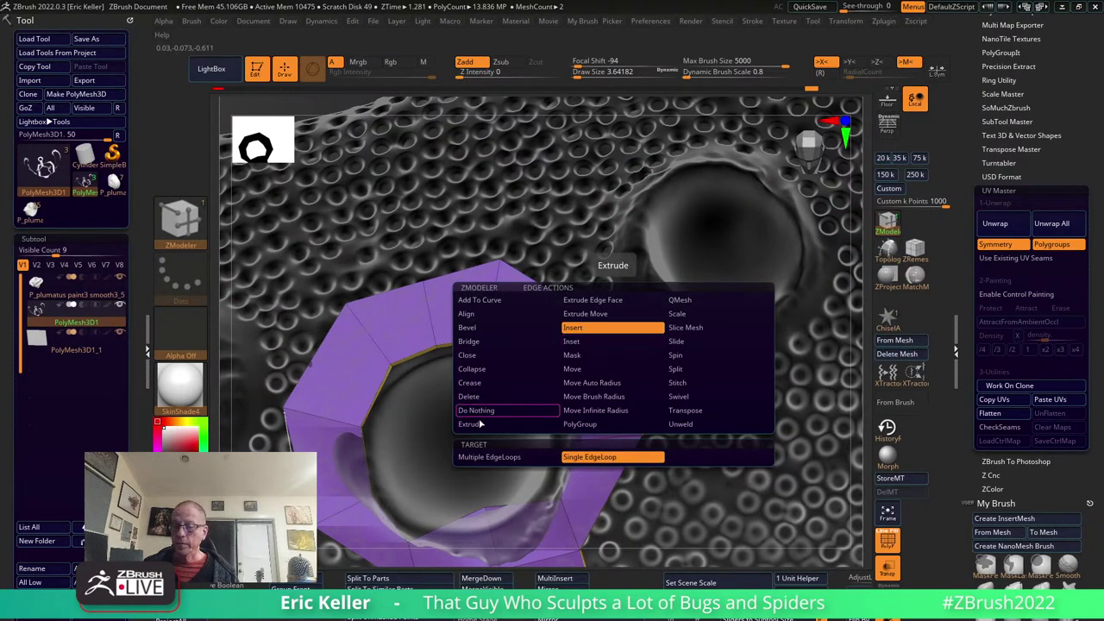
pyautogui.click(486, 428)
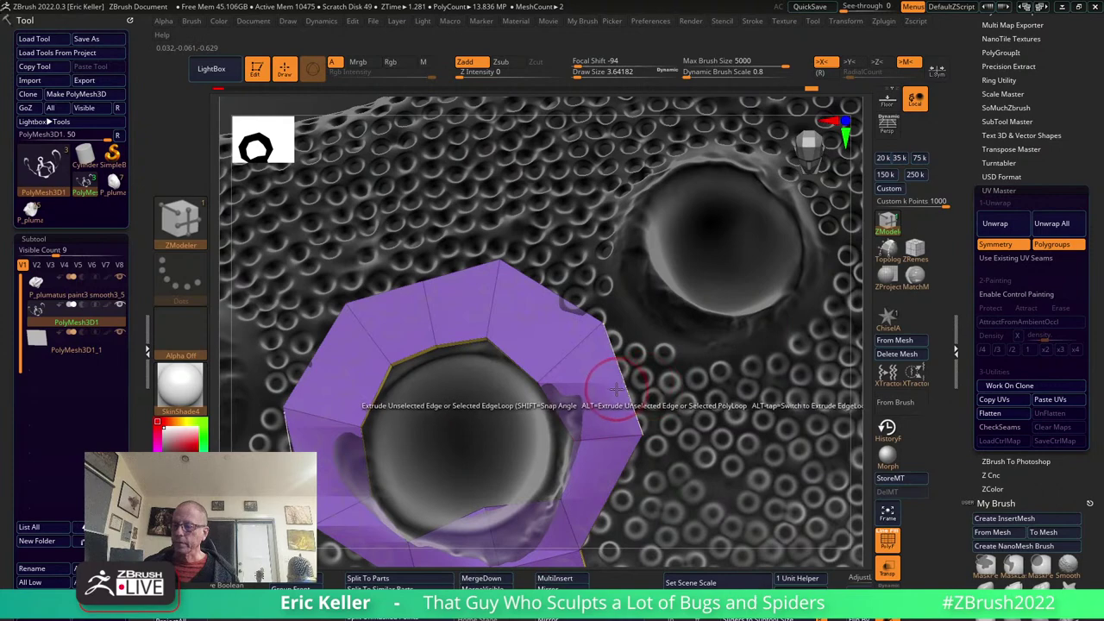
pyautogui.moveTo(642, 380); pyautogui.dragTo(642, 341)
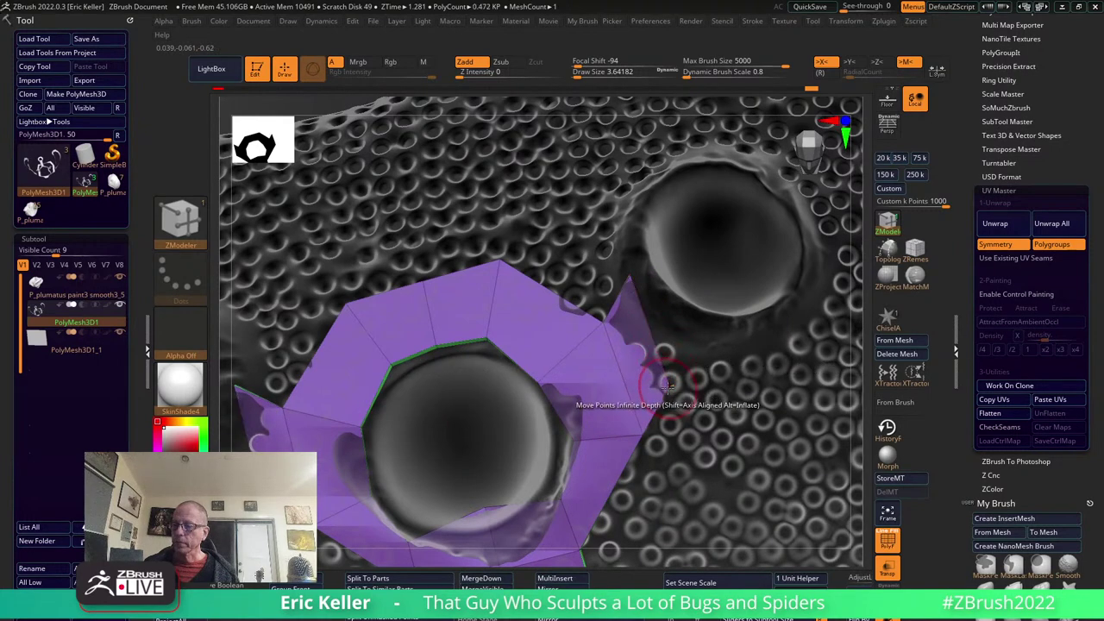
pyautogui.moveTo(715, 394); pyautogui.dragTo(641, 313, button='right')
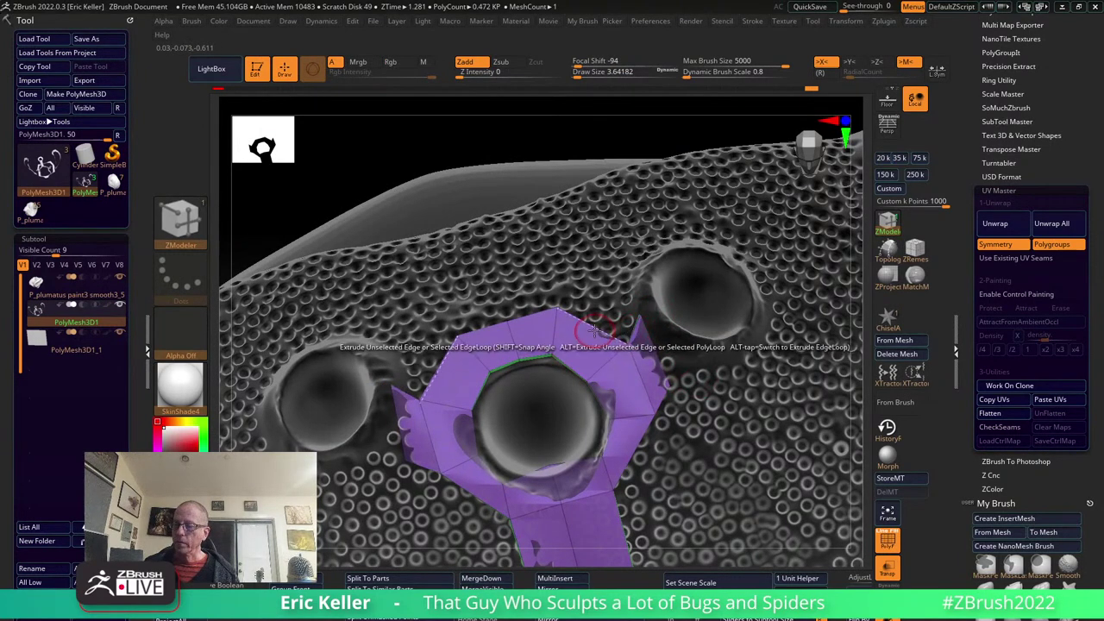
pyautogui.moveTo(608, 326); pyautogui.dragTo(603, 302)
pyautogui.hotkey('ctrl', 'z')
pyautogui.hotkey('ctrl', 'z')
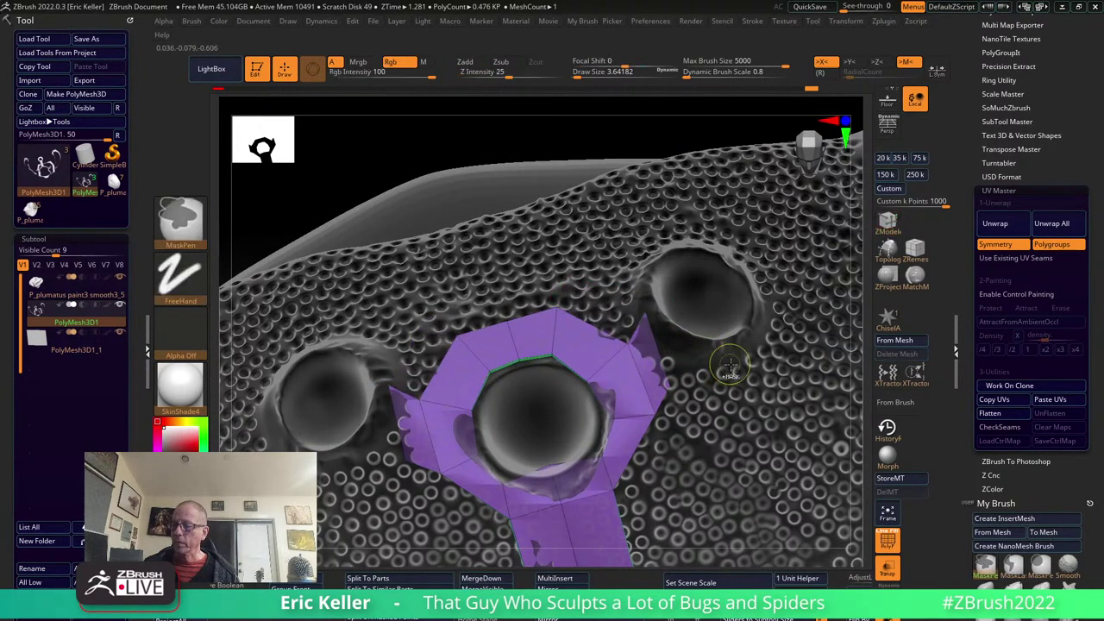
pyautogui.hotkey('ctrl', 'z')
pyautogui.moveTo(648, 373); pyautogui.dragTo(660, 348)
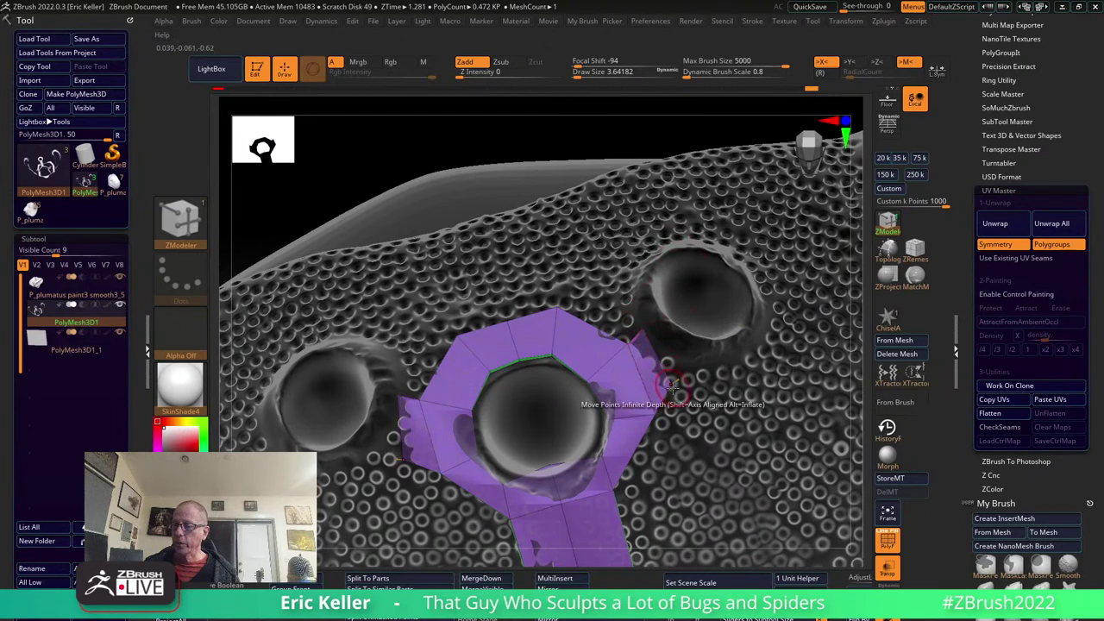
pyautogui.moveTo(664, 365); pyautogui.dragTo(665, 311)
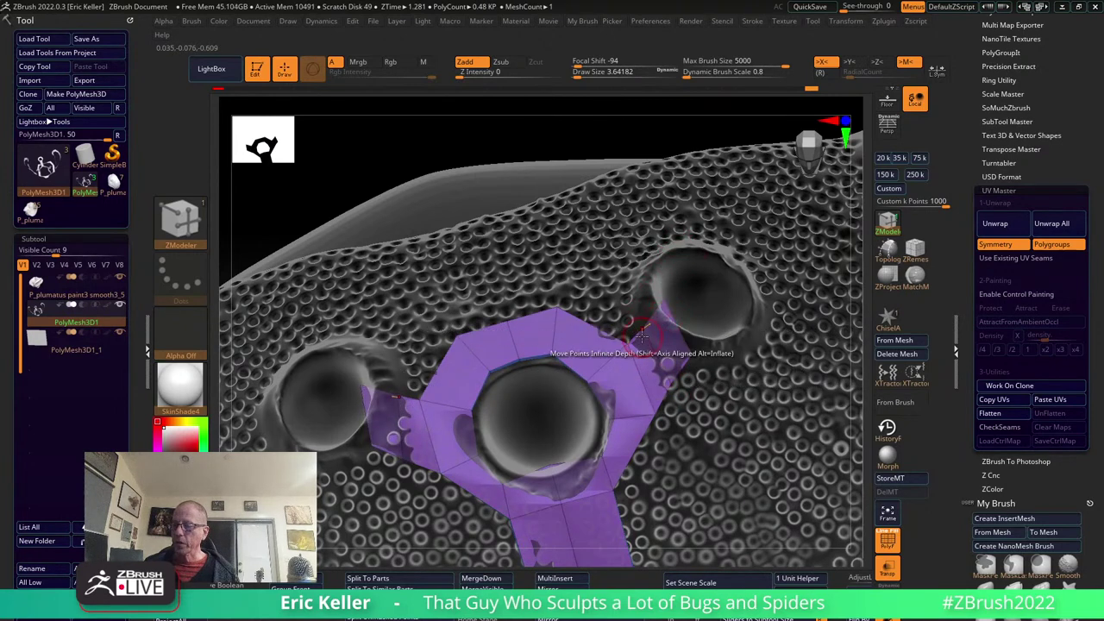
pyautogui.click(645, 361)
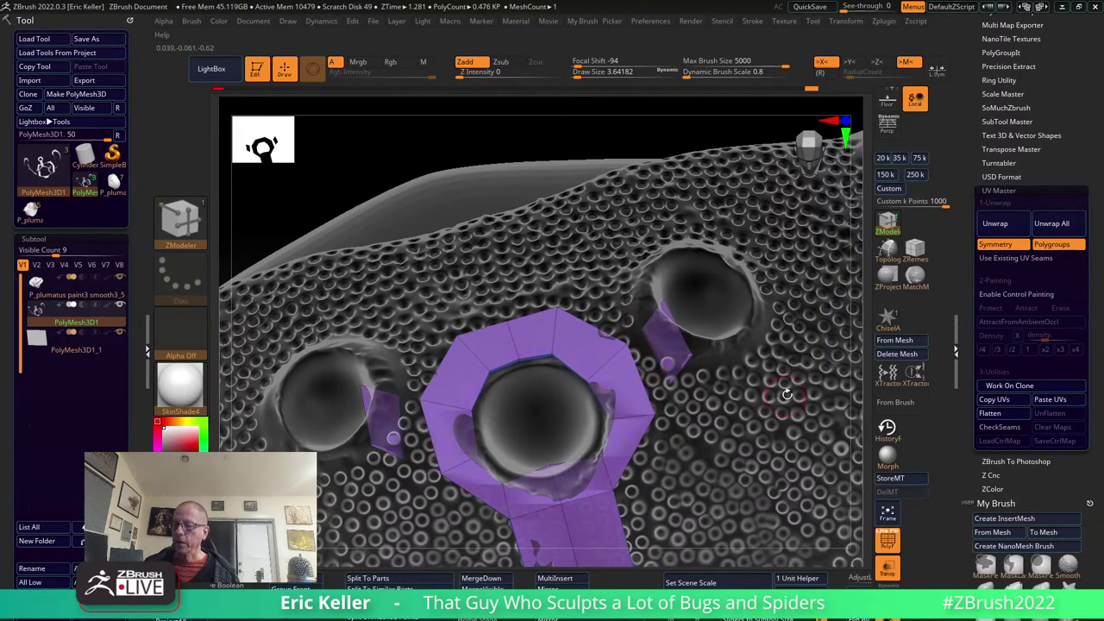
pyautogui.moveTo(645, 360); pyautogui.dragTo(666, 293, button='right')
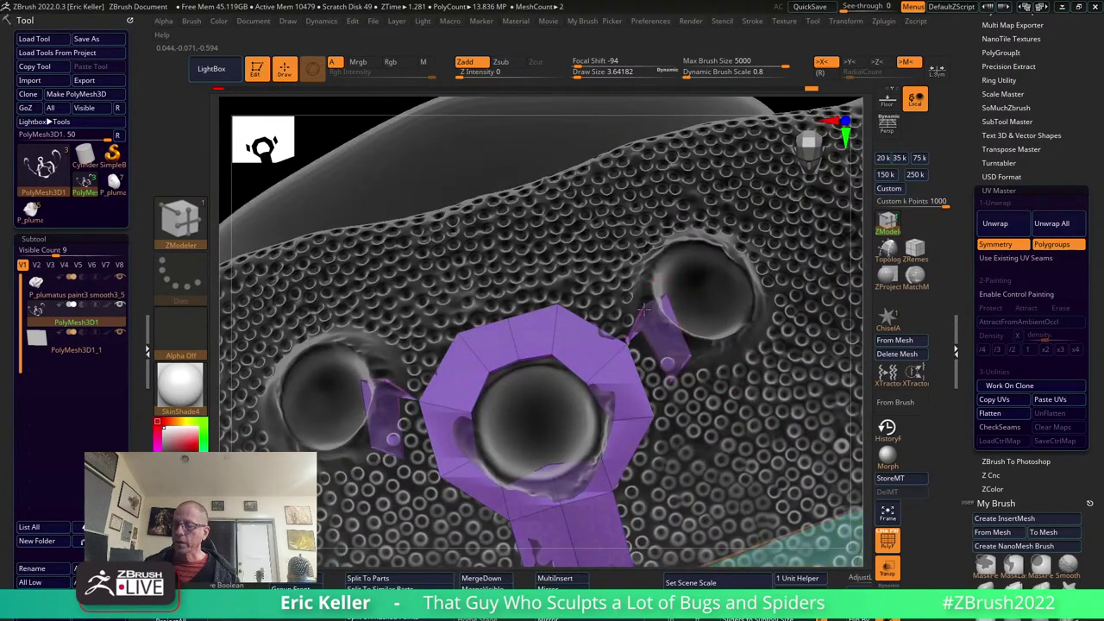
# Pull a square face over the neighbouring socket and fit its corners to the rim and guide line.
pyautogui.moveTo(690, 321)
pyautogui.mouseDown(button='right')
pyautogui.moveTo(744, 383)
pyautogui.moveTo(734, 291)
pyautogui.moveTo(677, 300)
pyautogui.moveTo(668, 328)
pyautogui.moveTo(722, 377)
pyautogui.mouseUp(button='right')
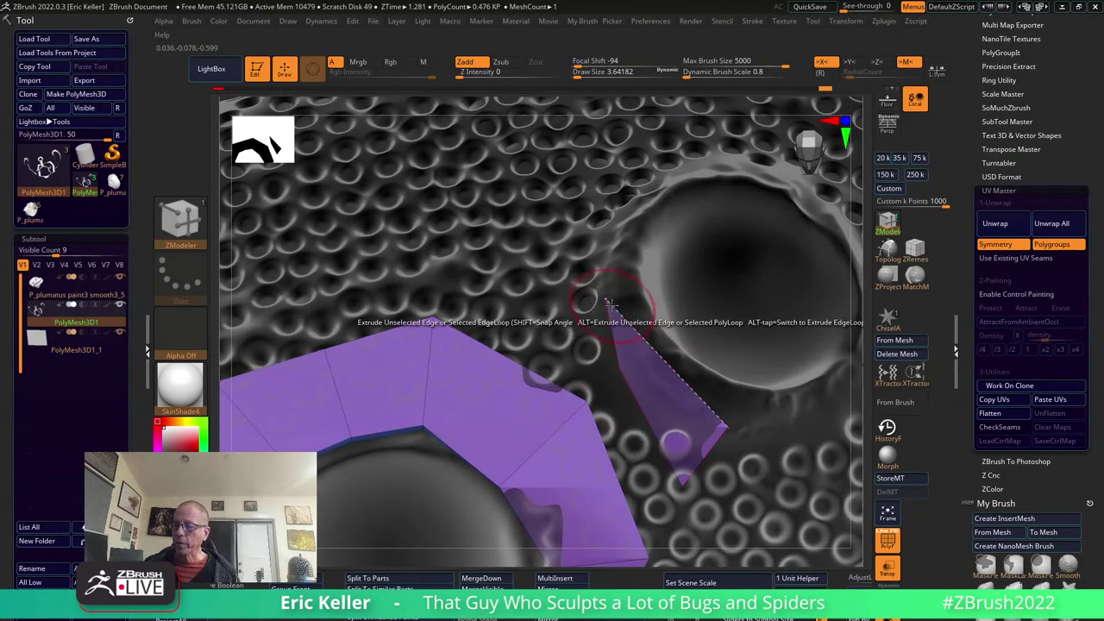
pyautogui.moveTo(760, 348)
pyautogui.mouseDown(button='right')
pyautogui.moveTo(758, 363)
pyautogui.moveTo(666, 391)
pyautogui.mouseUp(button='right')
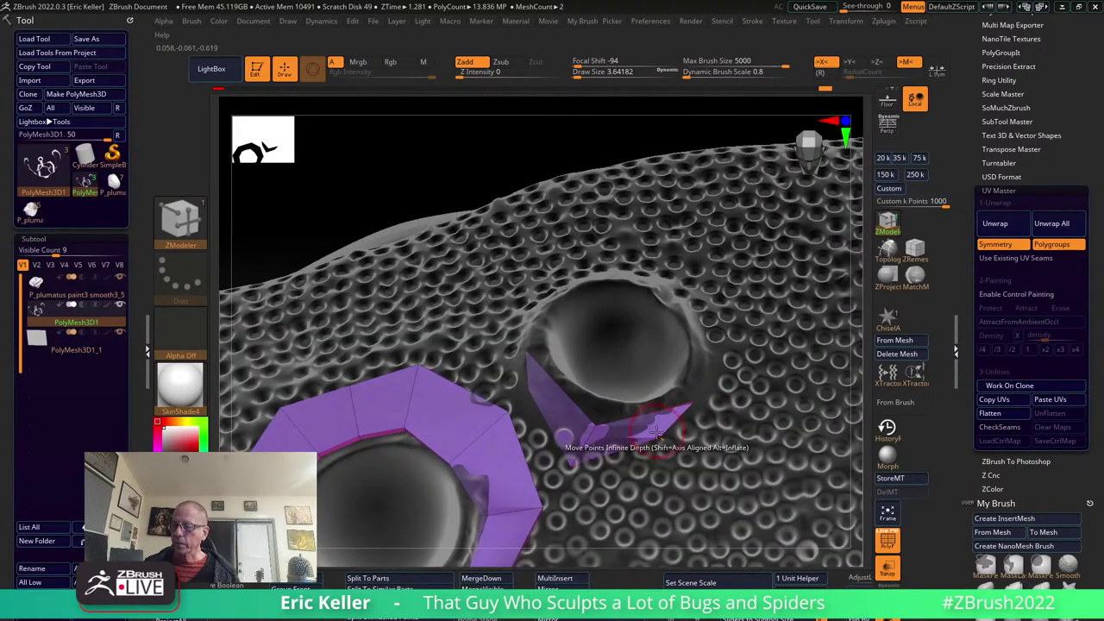
pyautogui.moveTo(709, 399); pyautogui.dragTo(729, 427, button='right')
pyautogui.press('ctrl')
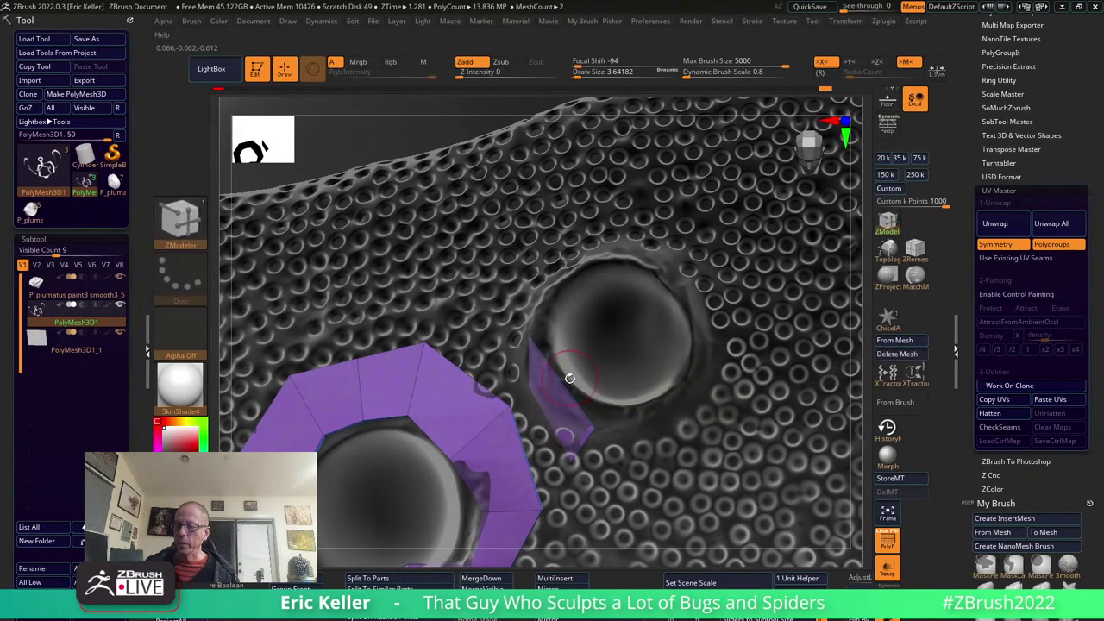
pyautogui.moveTo(561, 374); pyautogui.dragTo(647, 325)
pyautogui.moveTo(648, 326); pyautogui.dragTo(567, 400, button='right')
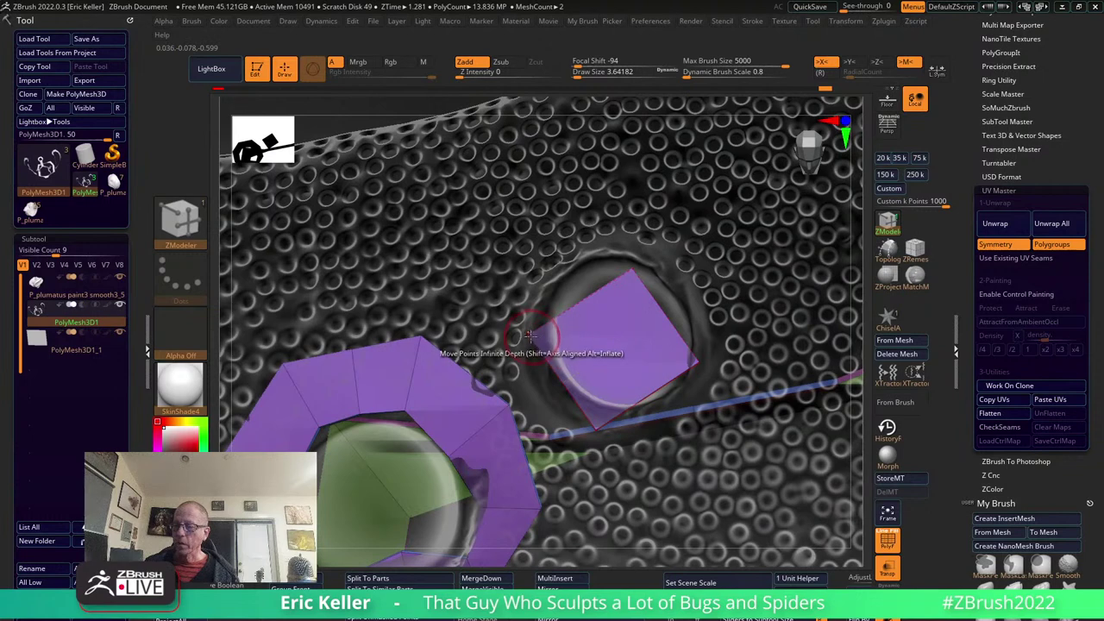
pyautogui.moveTo(532, 335); pyautogui.dragTo(570, 315)
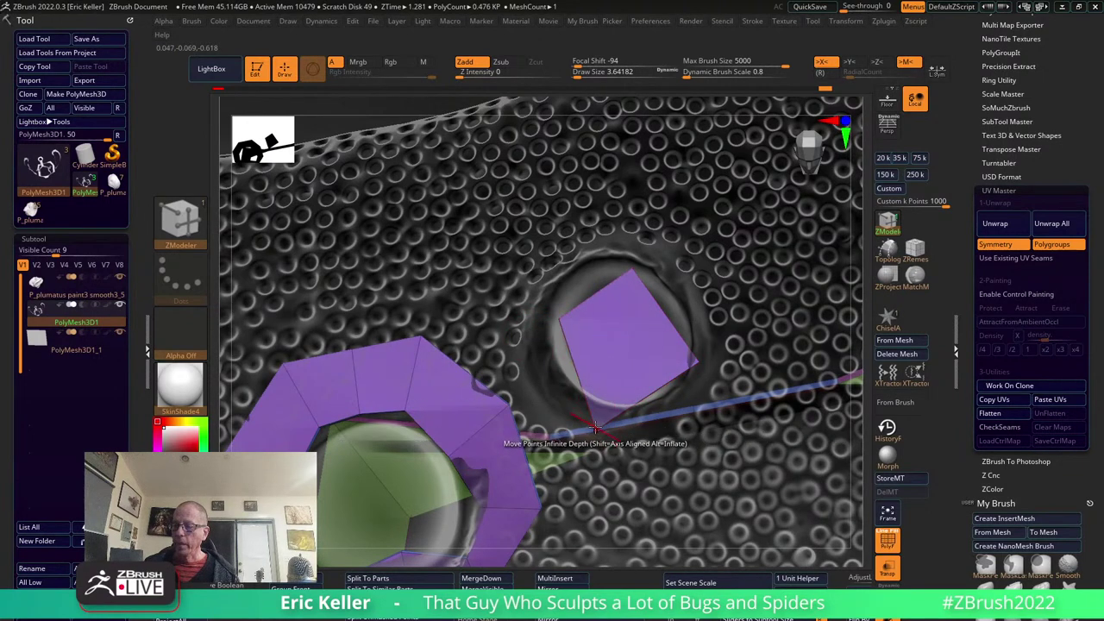
pyautogui.moveTo(595, 412); pyautogui.dragTo(596, 429)
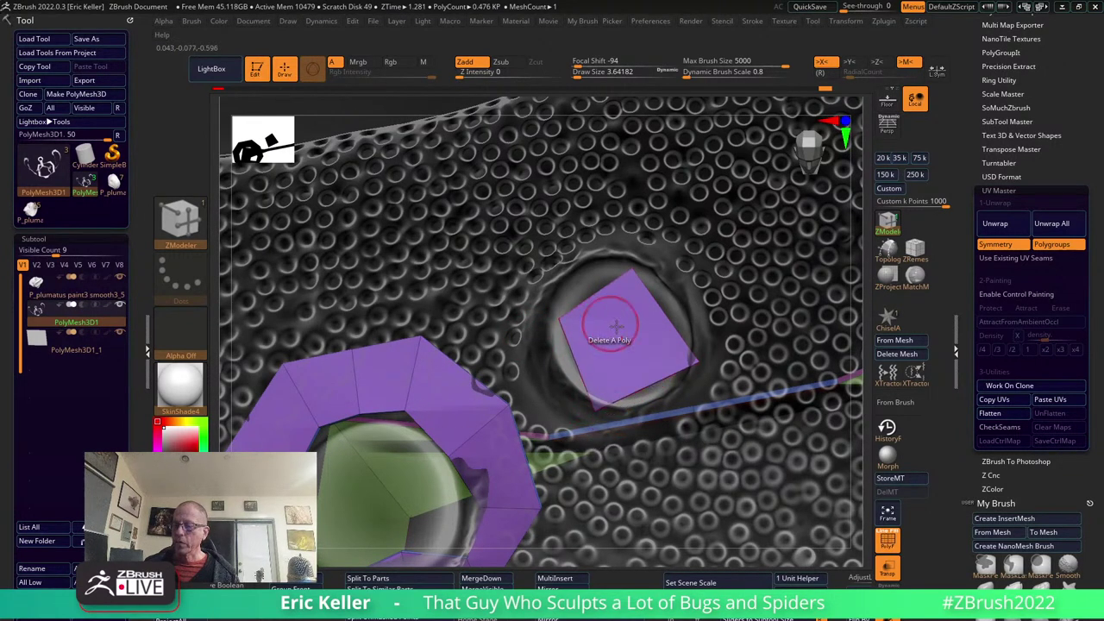
pyautogui.moveTo(687, 363); pyautogui.dragTo(696, 365)
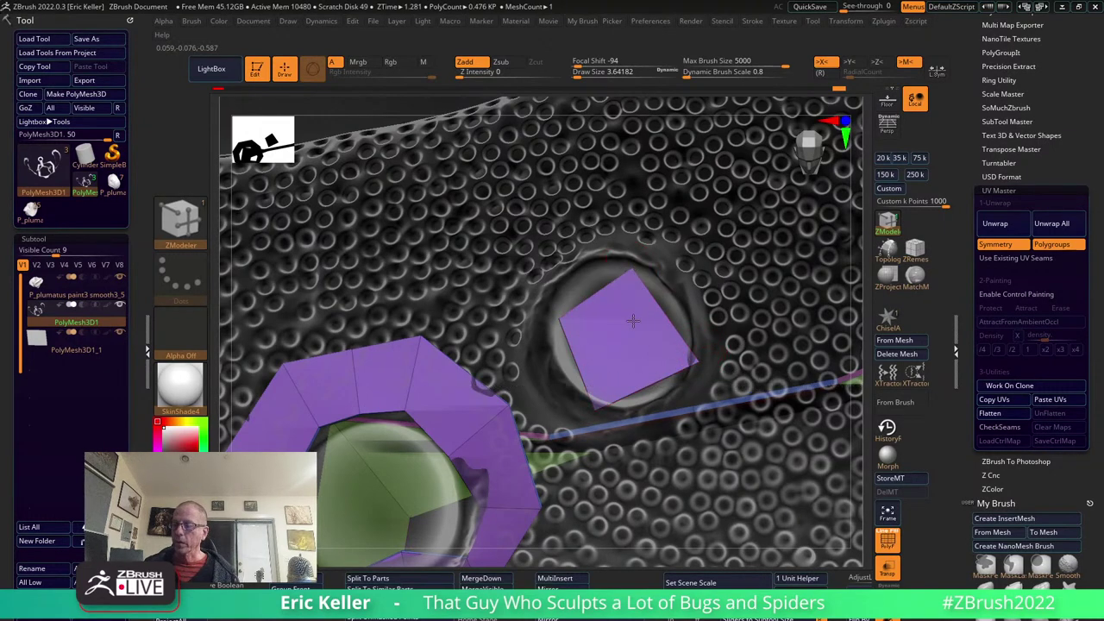
pyautogui.moveTo(632, 320); pyautogui.dragTo(695, 271, button='right')
# Raise the draw size to 14.37 and shift the square's points symmetrically.
pyautogui.press('s')
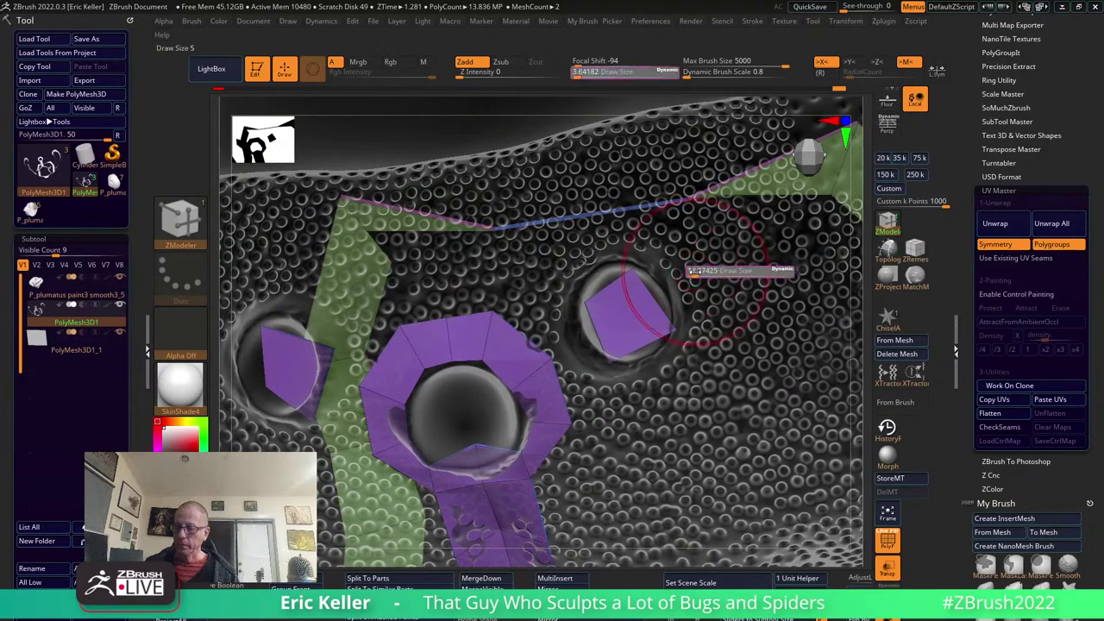
pyautogui.moveTo(695, 271); pyautogui.dragTo(706, 271)
pyautogui.moveTo(666, 325)
pyautogui.mouseDown()
pyautogui.moveTo(673, 332)
pyautogui.moveTo(623, 339)
pyautogui.mouseUp()
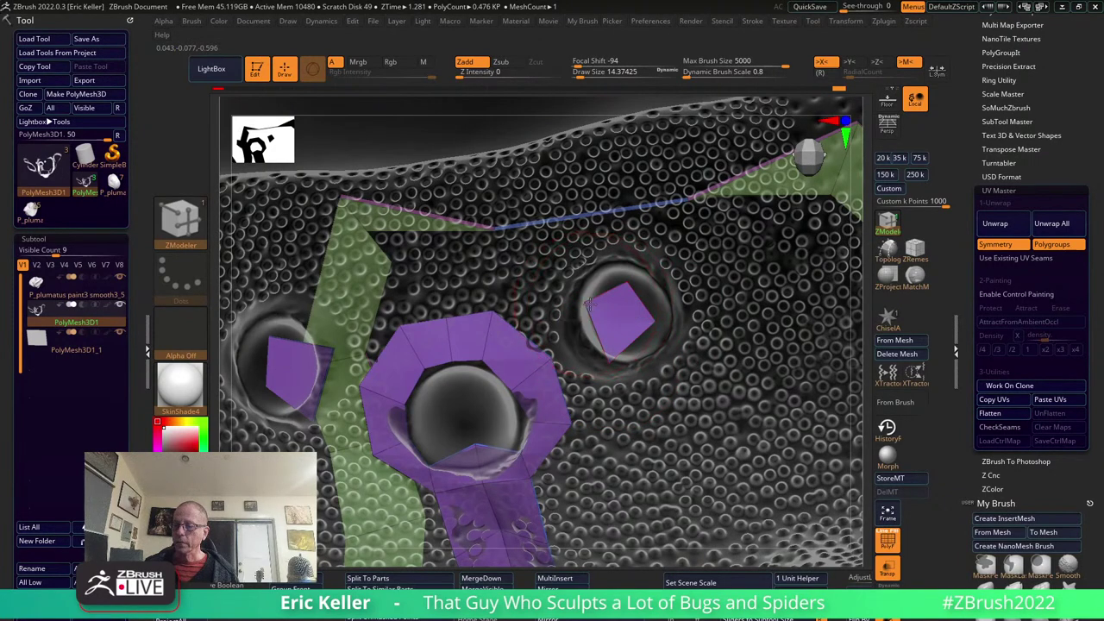
# Set Extrude to target PolyLoop and extrude both side squares into raised cubes.
pyautogui.press('space')
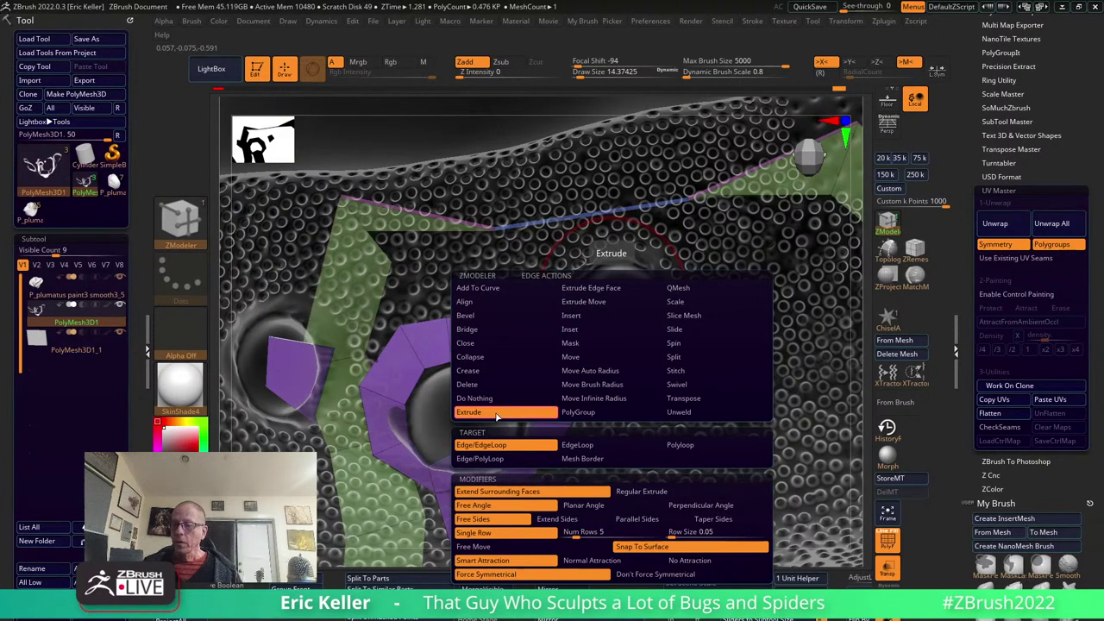
pyautogui.press('space')
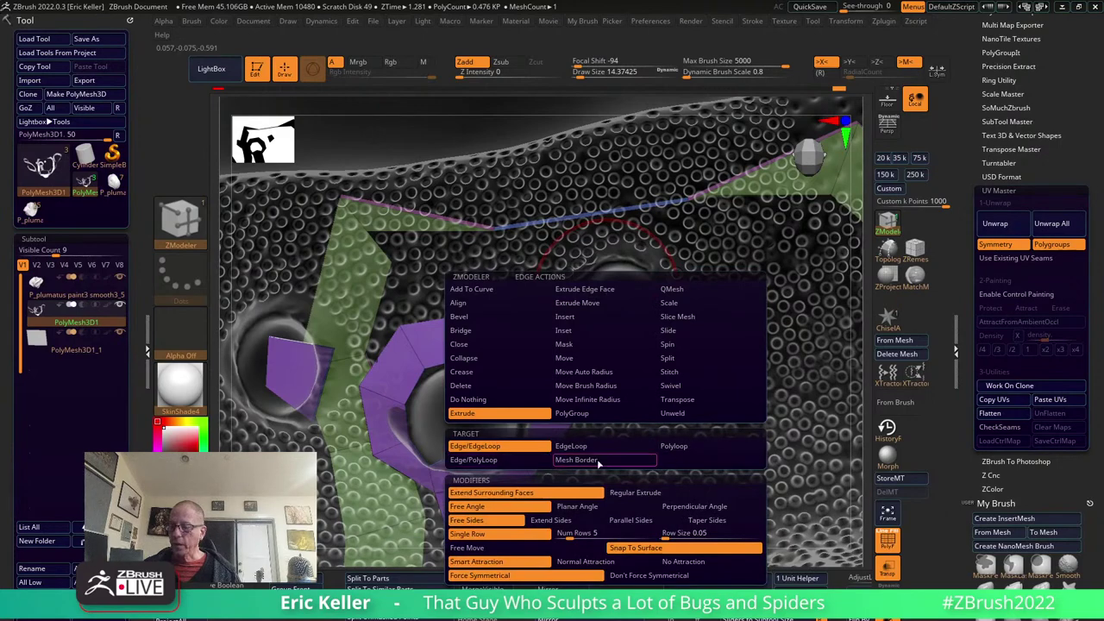
pyautogui.click(582, 460)
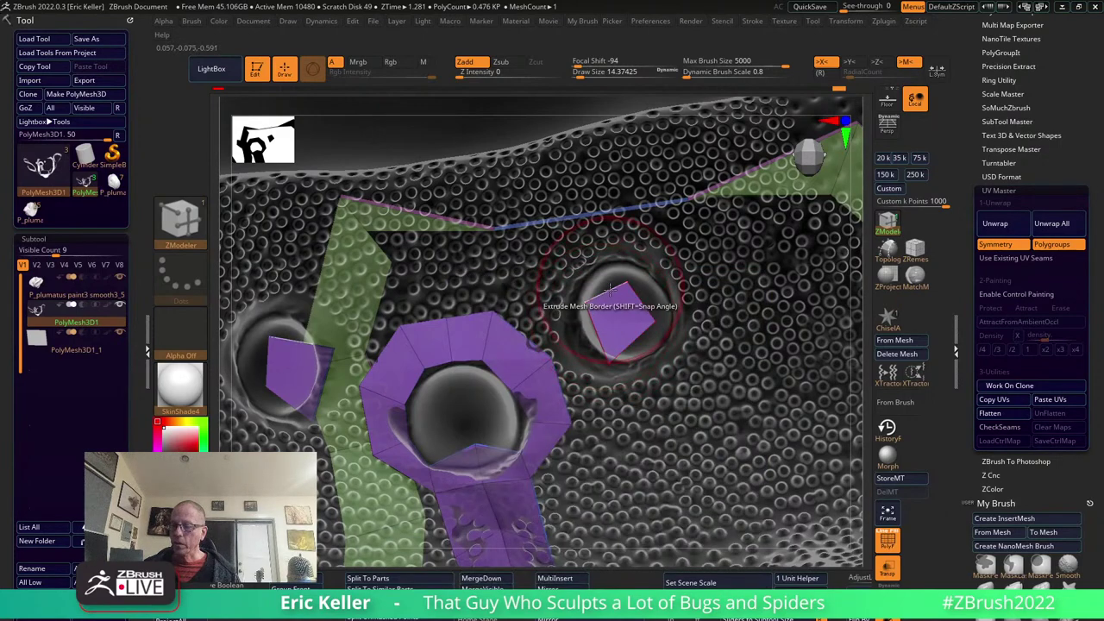
pyautogui.moveTo(604, 302)
pyautogui.mouseDown(button='right')
pyautogui.moveTo(594, 269)
pyautogui.moveTo(608, 308)
pyautogui.mouseUp(button='right')
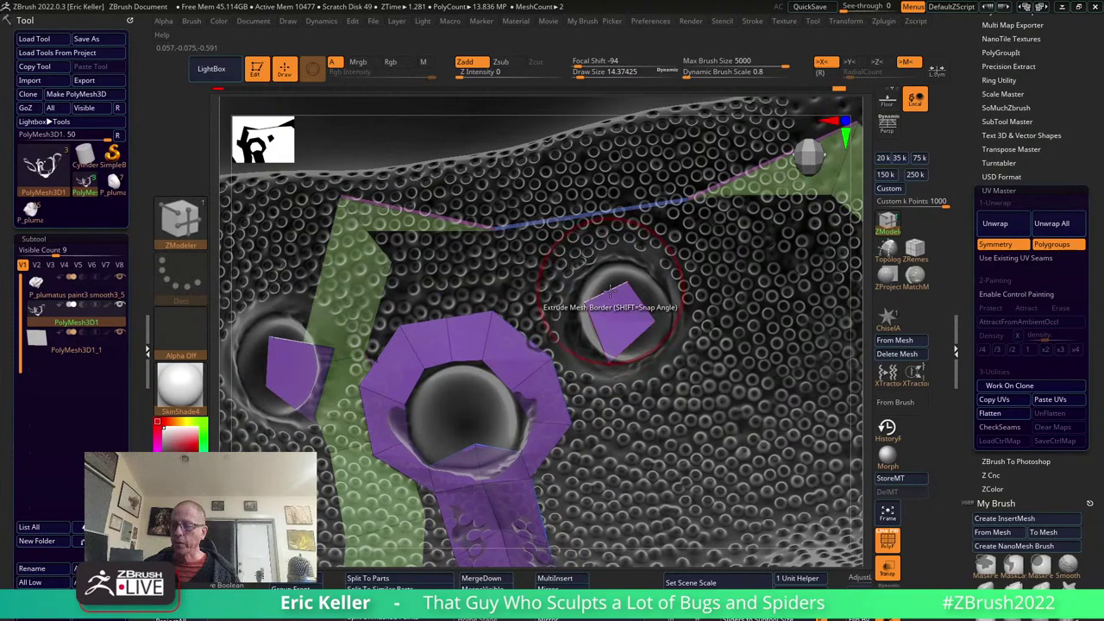
pyautogui.press('space')
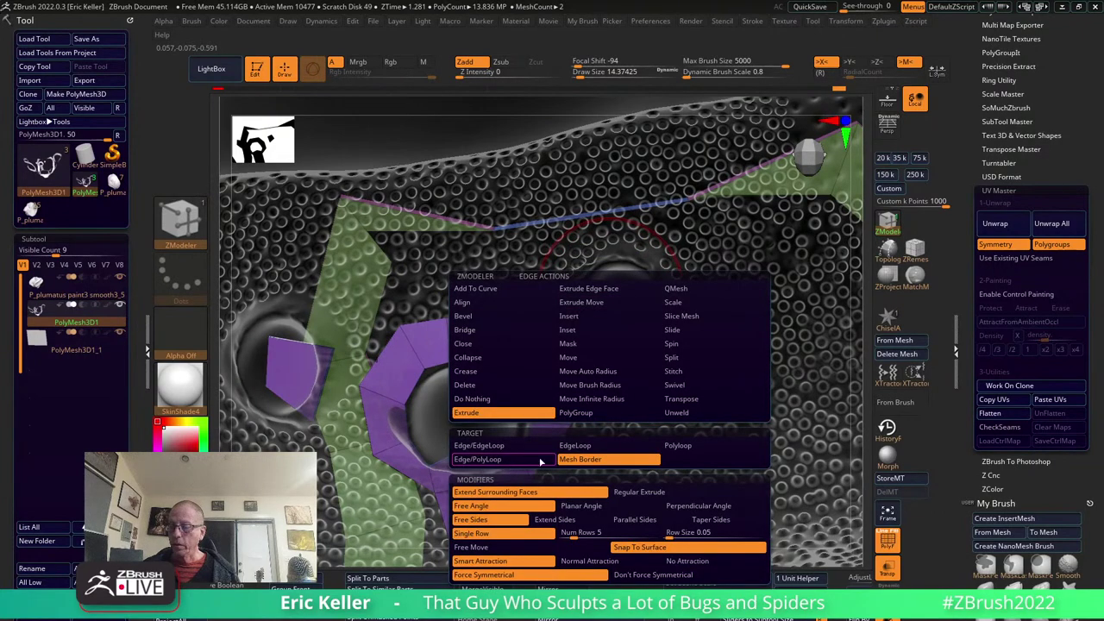
pyautogui.click(608, 452)
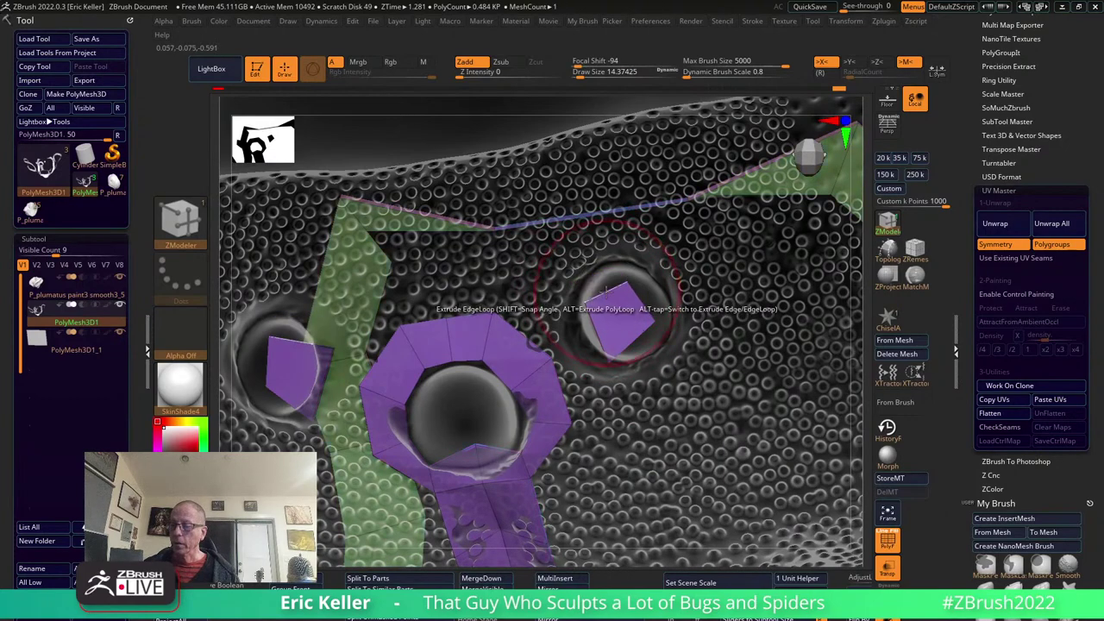
pyautogui.press('space')
pyautogui.click(682, 447)
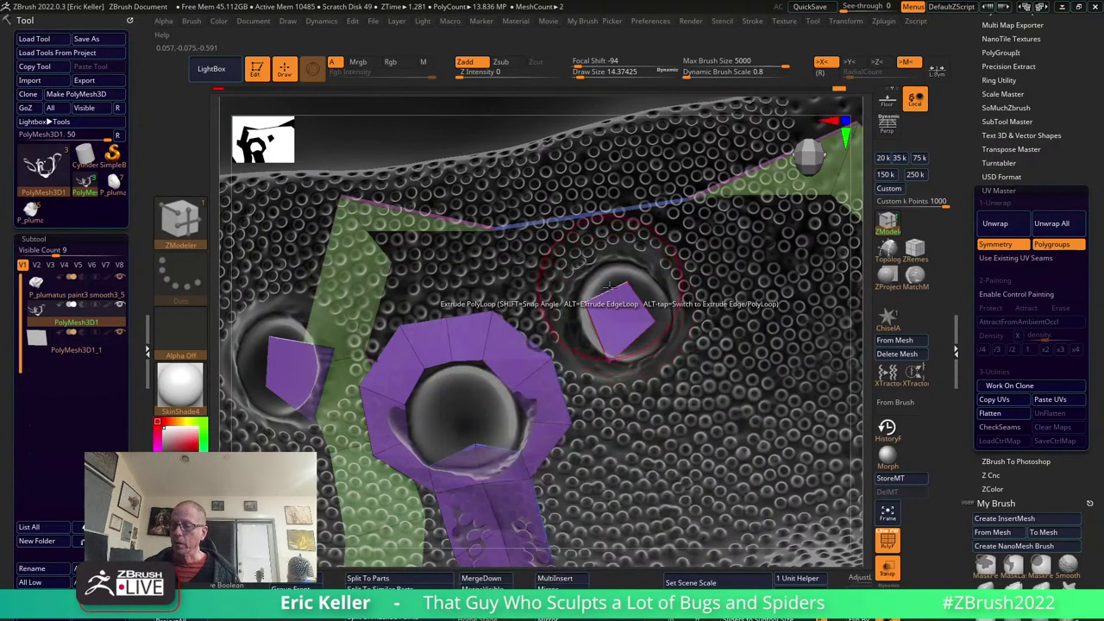
pyautogui.moveTo(608, 302); pyautogui.dragTo(585, 273)
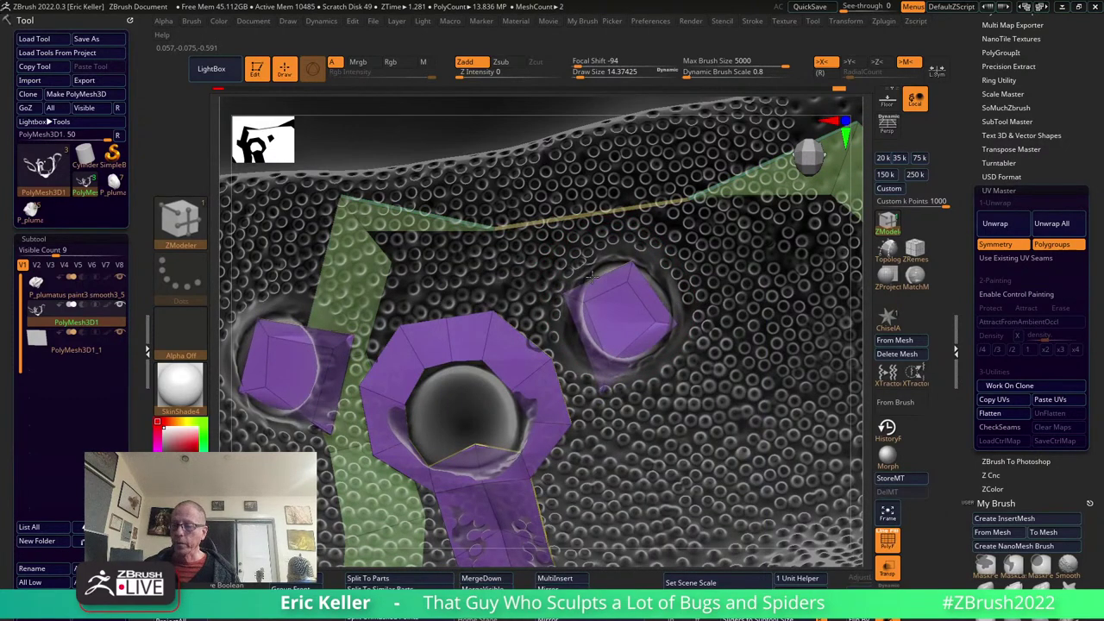
# Undo the cube extrusion and insert a single edge loop splitting the small square.
pyautogui.moveTo(584, 273); pyautogui.dragTo(587, 304, button='right')
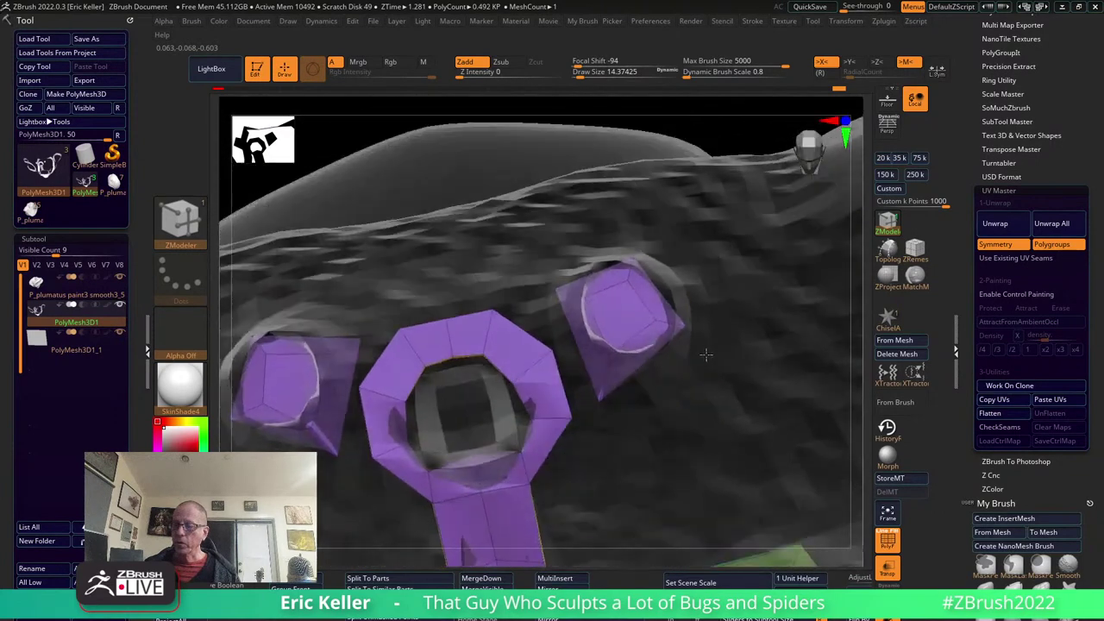
pyautogui.hotkey('ctrl', 'z')
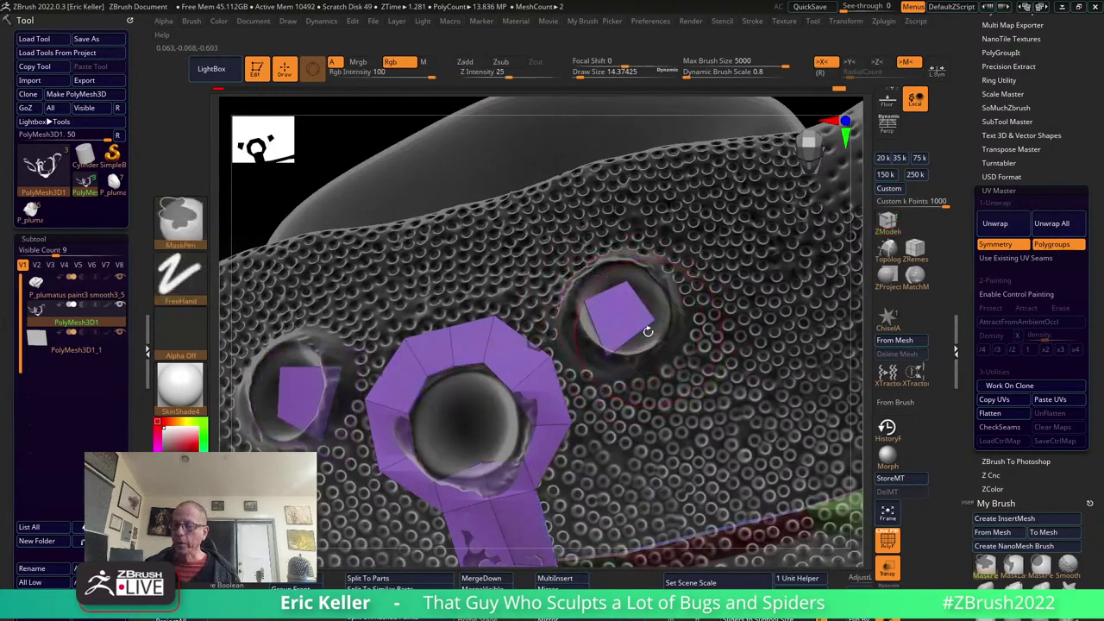
pyautogui.press('space')
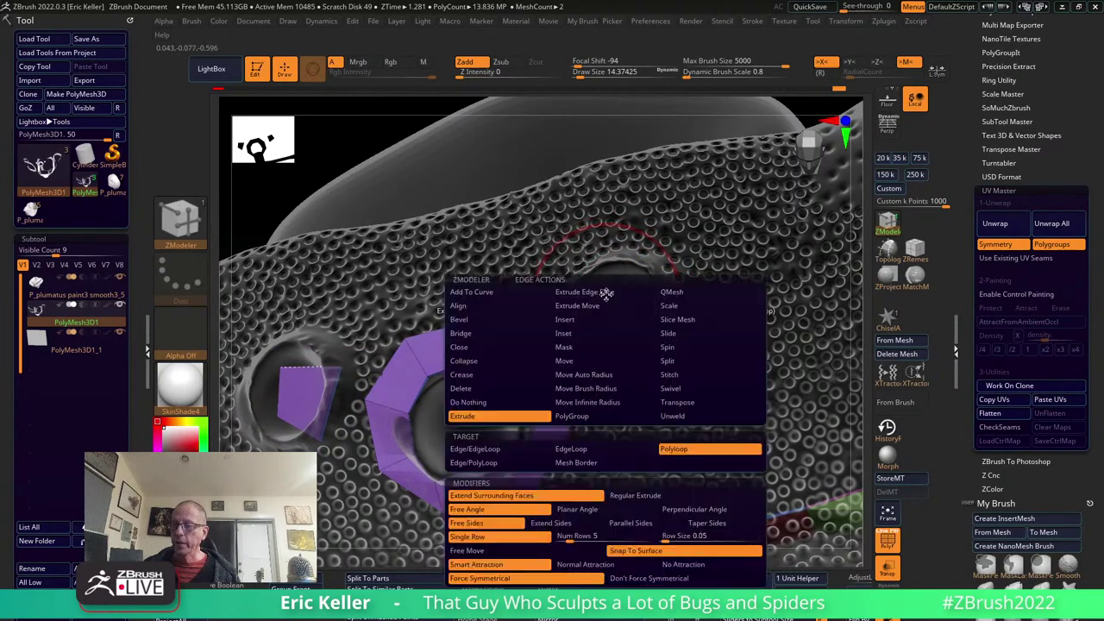
pyautogui.click(586, 319)
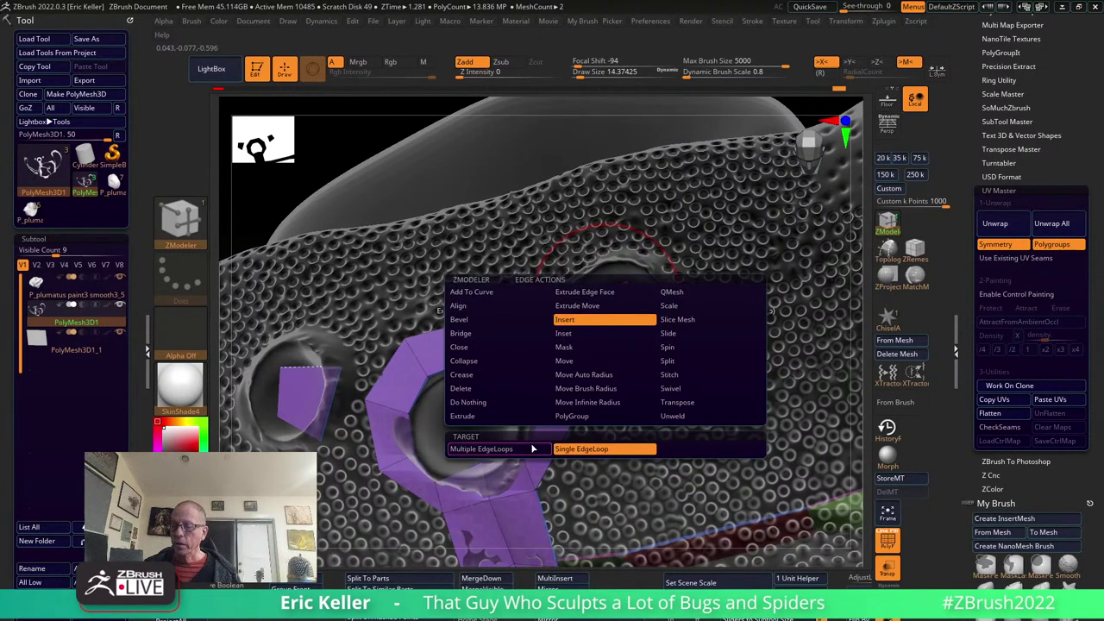
pyautogui.click(595, 448)
pyautogui.click(601, 292)
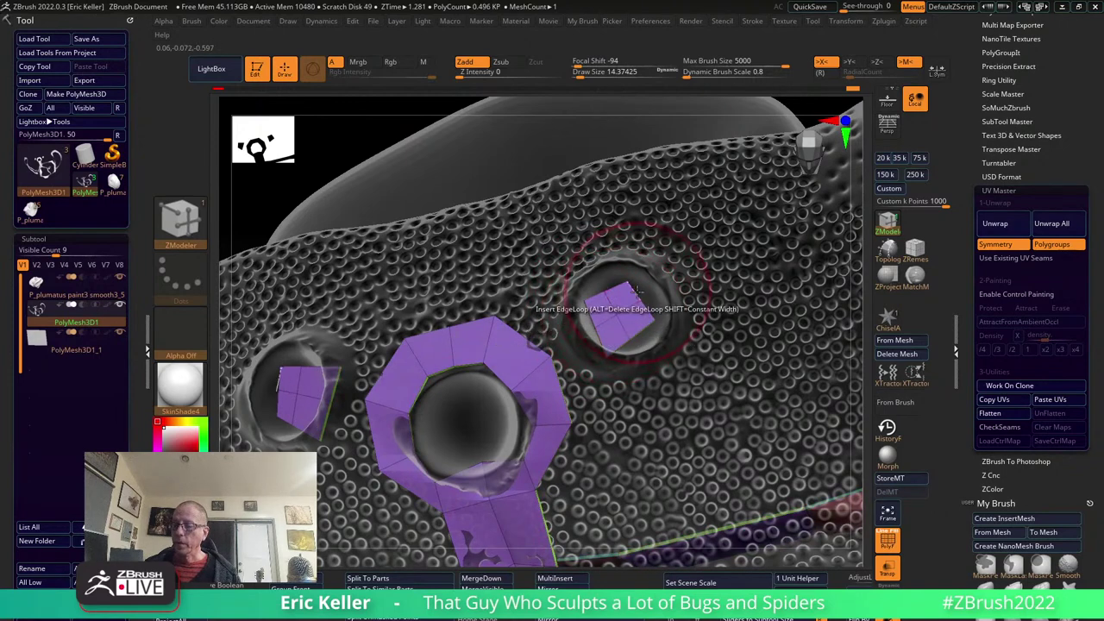
# Extrude the square polyloops outward over the holes and check the patches.
pyautogui.press('space')
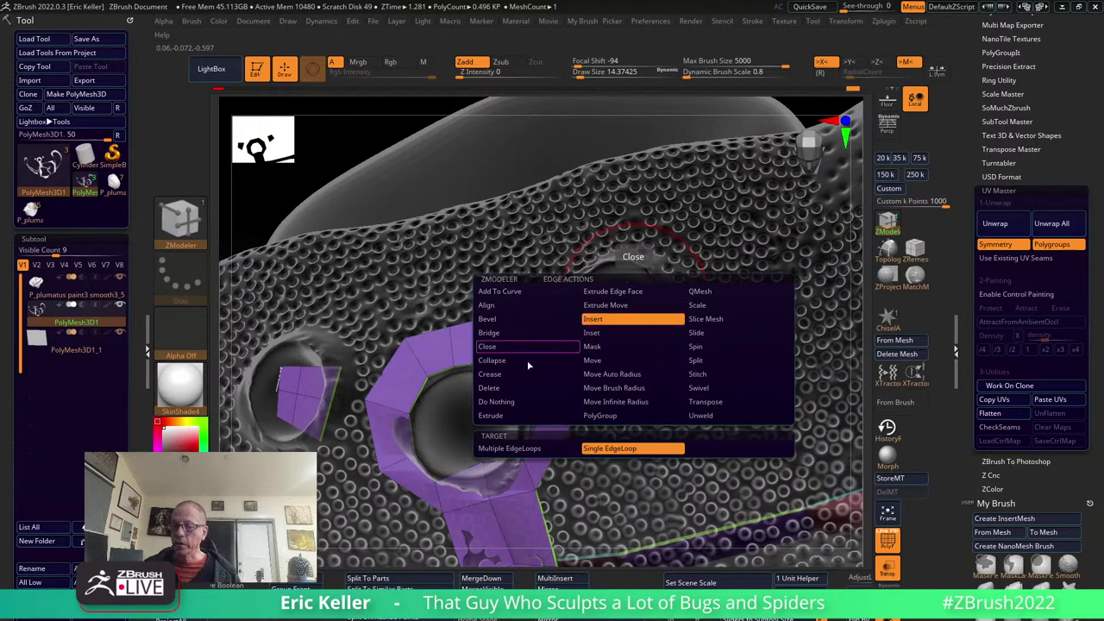
pyautogui.click(491, 415)
pyautogui.click(714, 450)
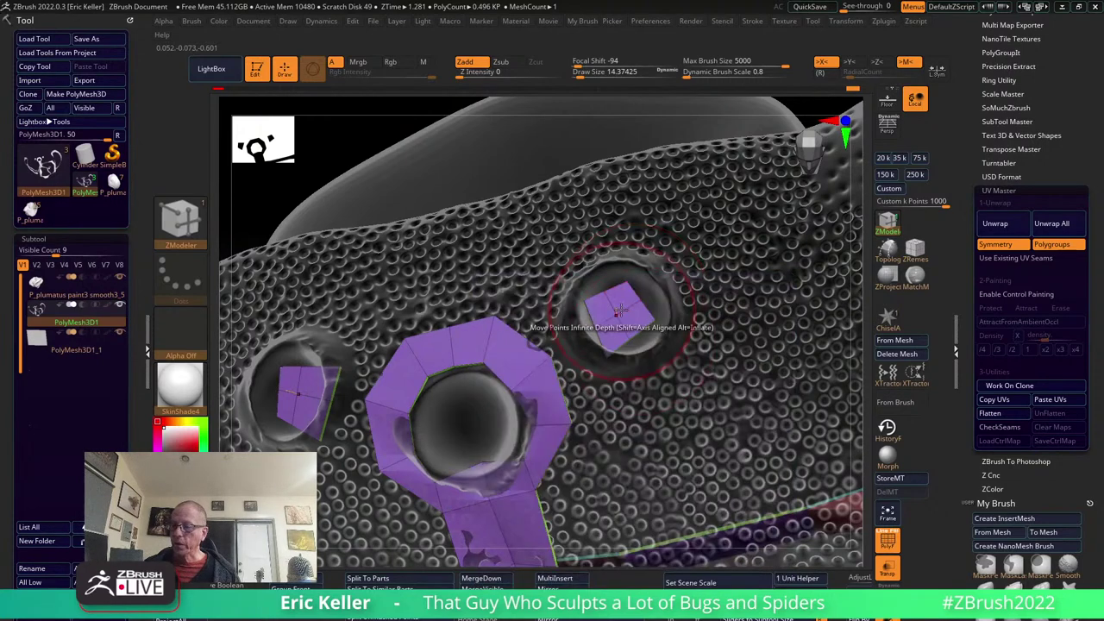
pyautogui.moveTo(636, 304); pyautogui.dragTo(647, 278)
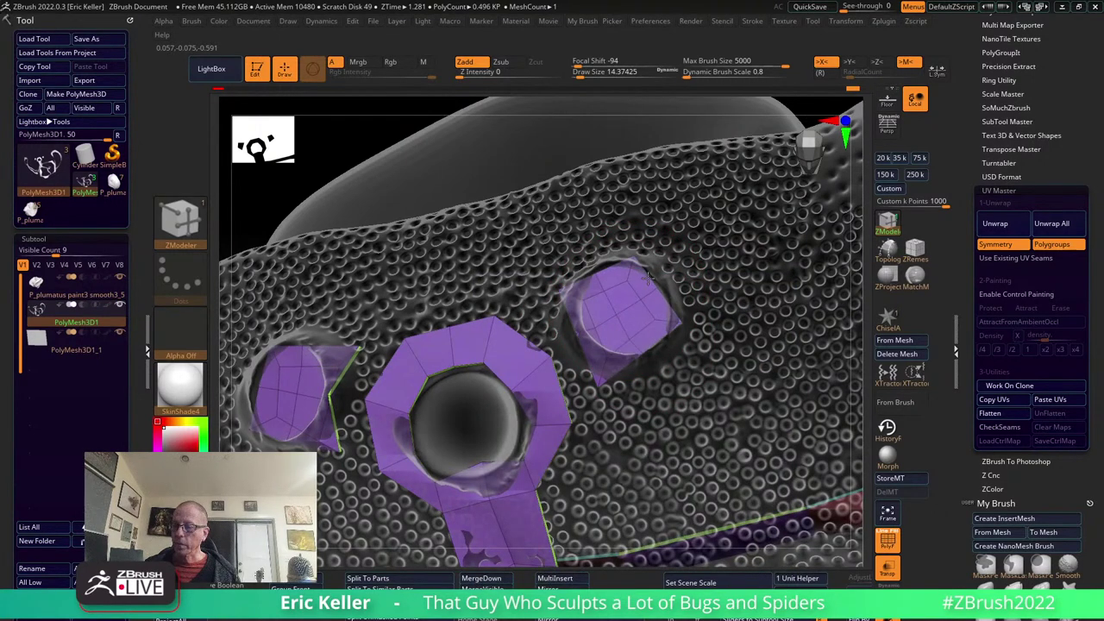
pyautogui.moveTo(647, 276); pyautogui.dragTo(713, 345, button='right')
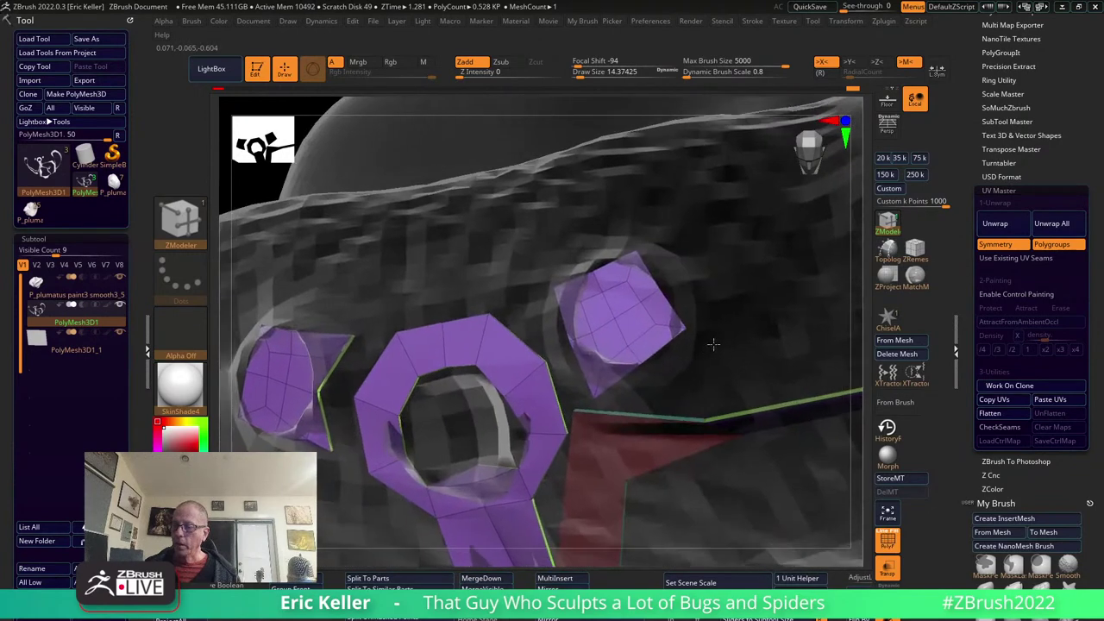
pyautogui.press('shift')
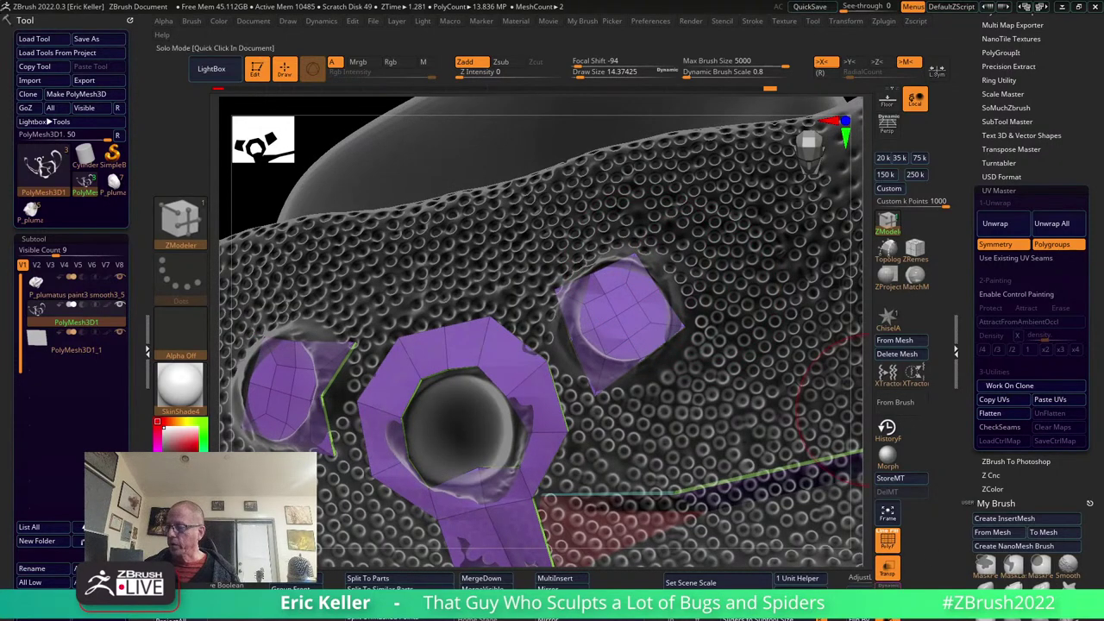
# Isolate the retopology mesh with Solo and smooth the side patches with symmetry.
pyautogui.click(888, 567)
pyautogui.moveTo(730, 389)
pyautogui.mouseDown()
pyautogui.moveTo(805, 337)
pyautogui.moveTo(636, 295)
pyautogui.mouseUp()
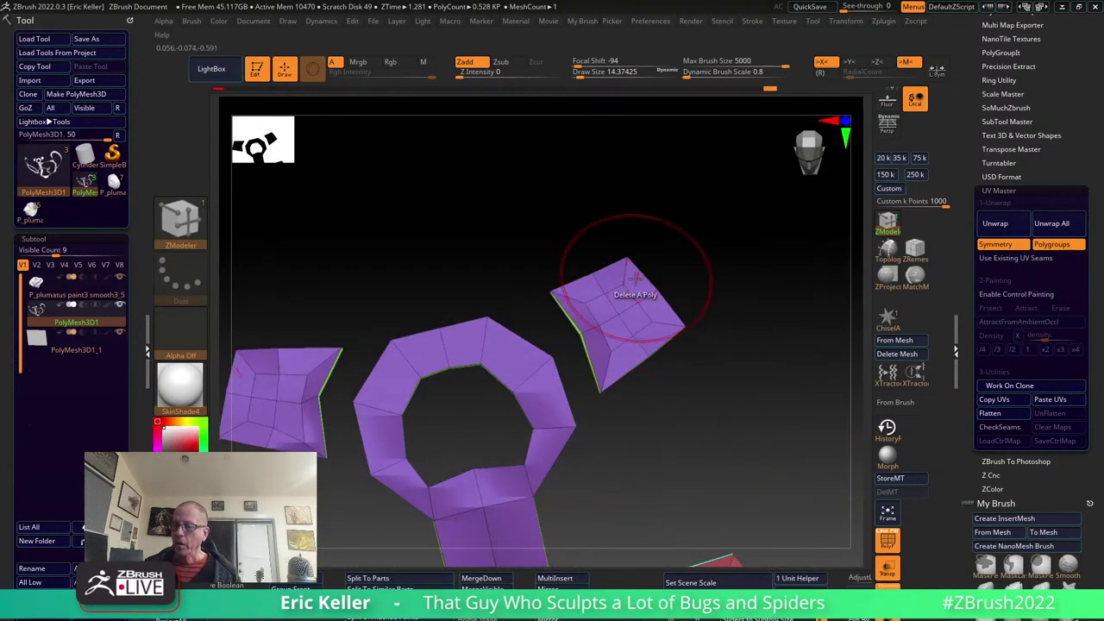
pyautogui.press('space')
pyautogui.press('shift')
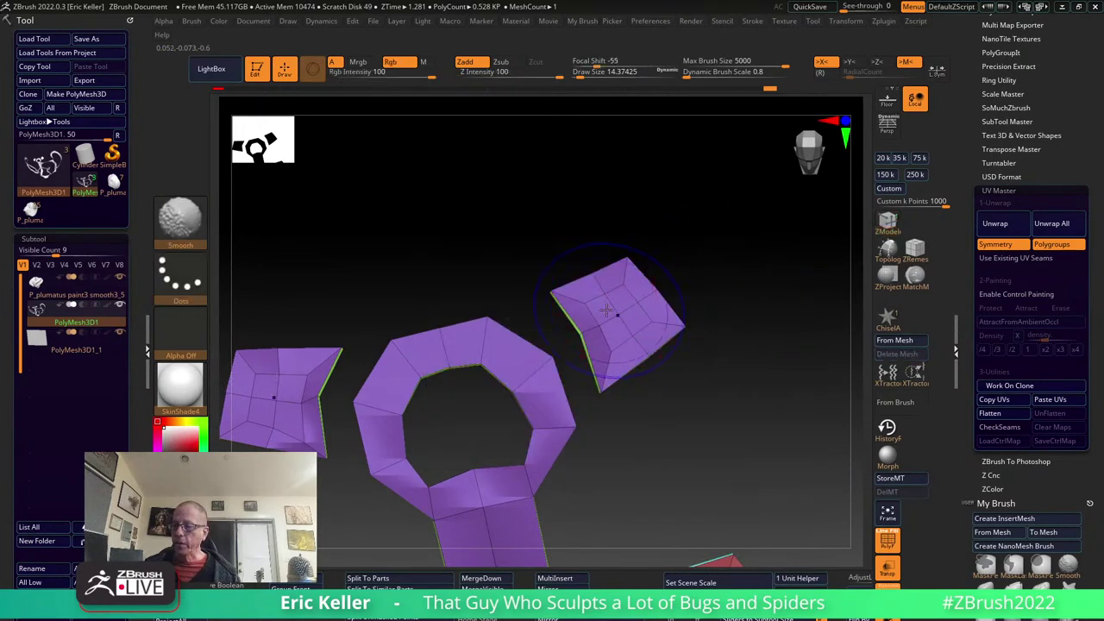
pyautogui.press('shift')
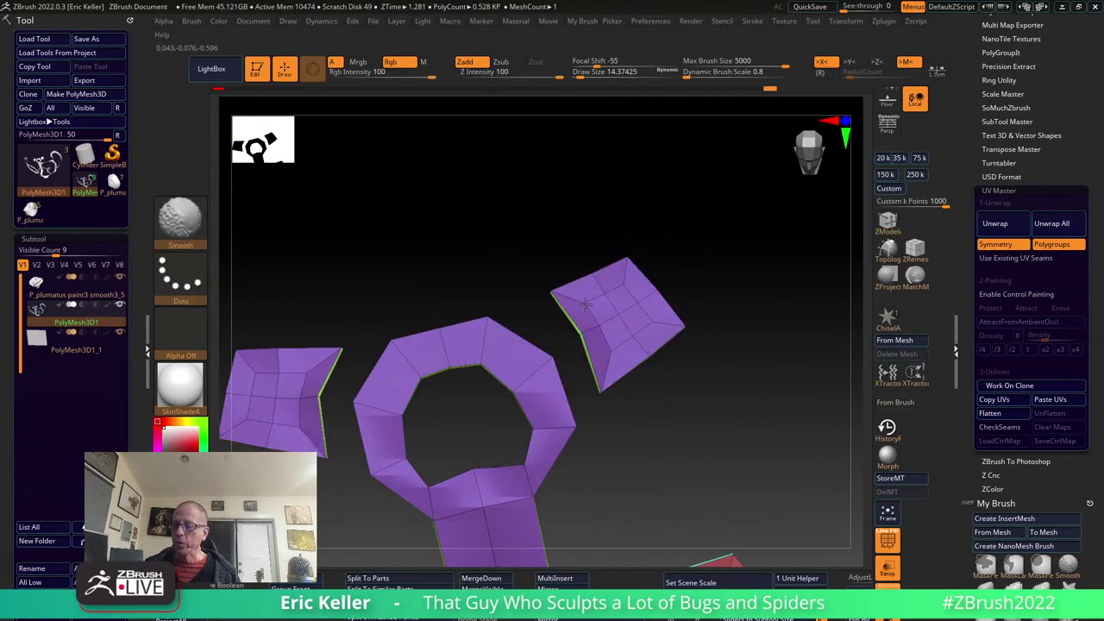
pyautogui.keyDown('shift'); pyautogui.moveTo(473, 411); pyautogui.dragTo(476, 475); pyautogui.keyUp('shift')
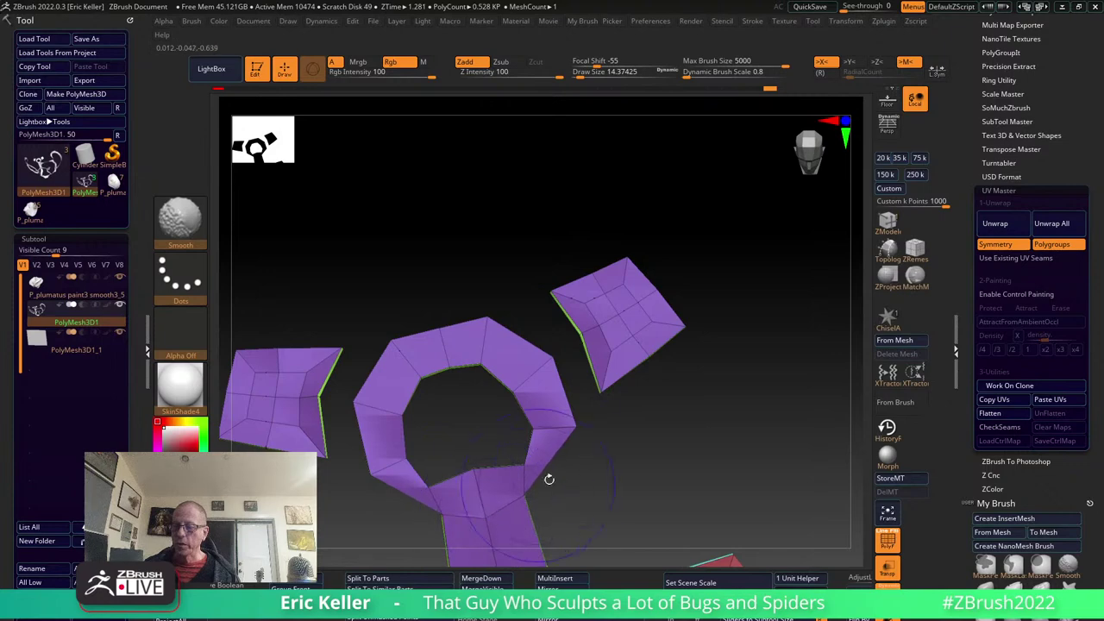
pyautogui.keyDown('shift'); pyautogui.moveTo(626, 251); pyautogui.dragTo(592, 321); pyautogui.keyUp('shift')
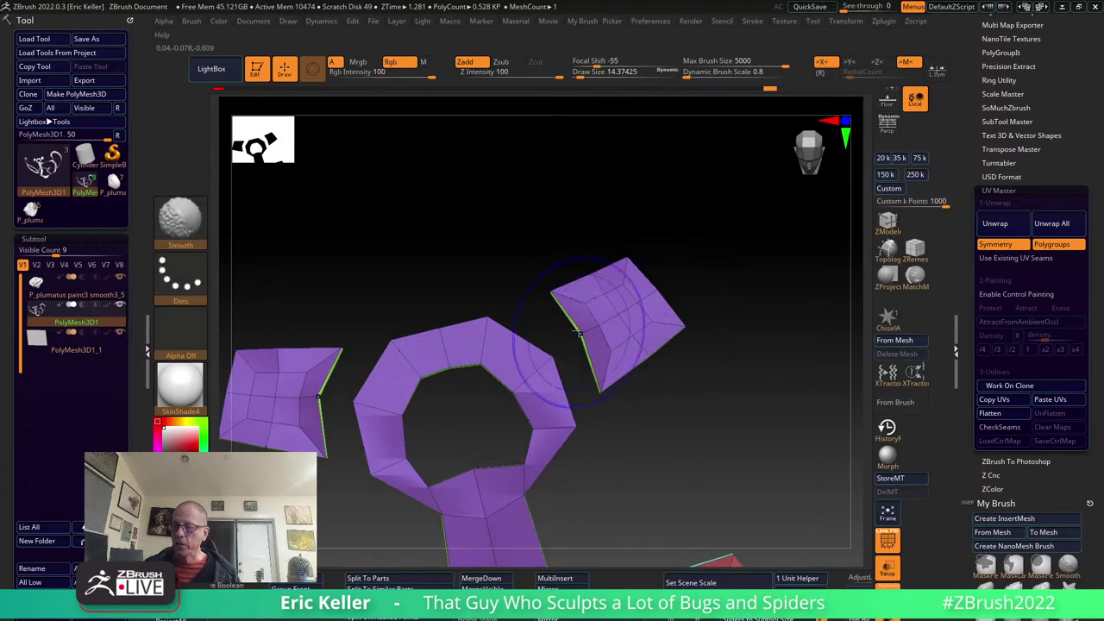
pyautogui.keyDown('shift'); pyautogui.moveTo(566, 280); pyautogui.dragTo(617, 285); pyautogui.keyUp('shift')
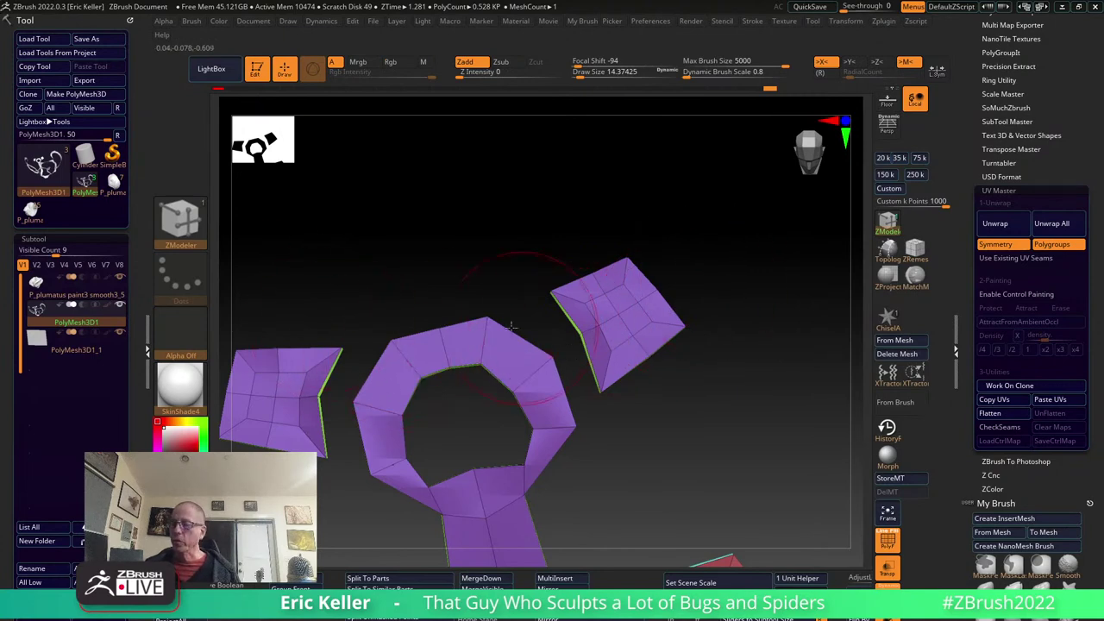
pyautogui.press('shift')
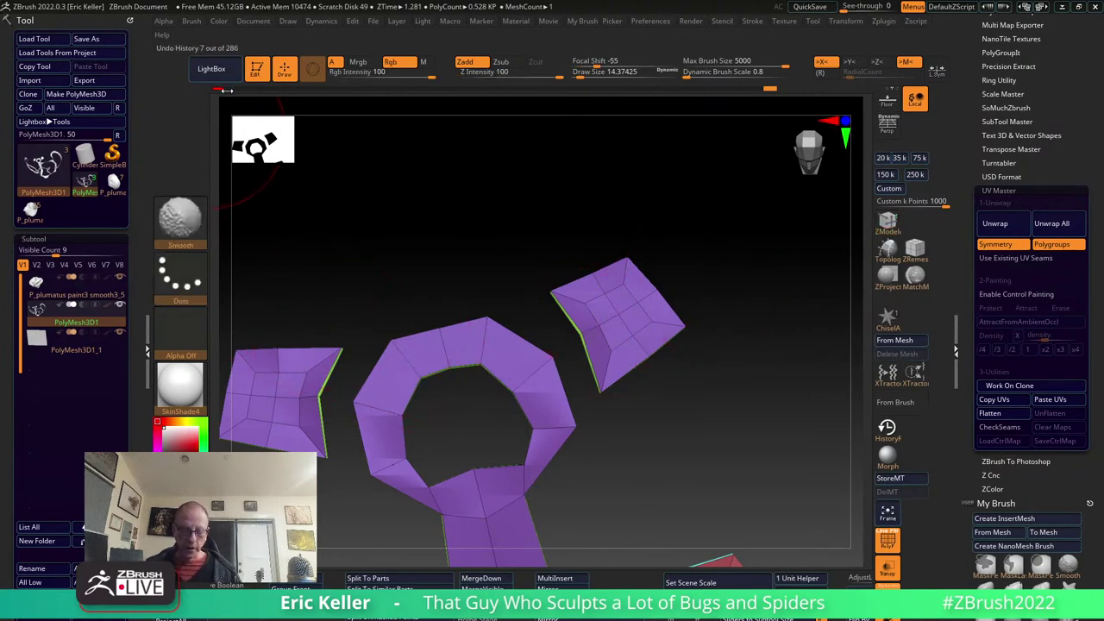
# Expand the smooth brush modifiers, turn to a front view, and switch back to ZModeler.
pyautogui.click(191, 21)
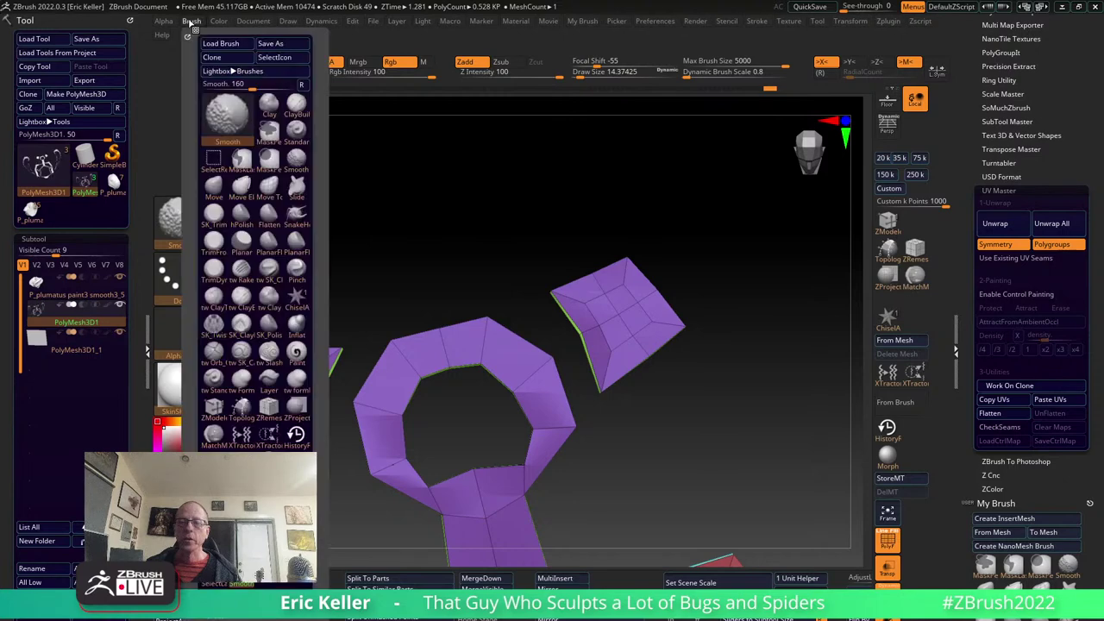
pyautogui.scroll(-10, 326, 325)
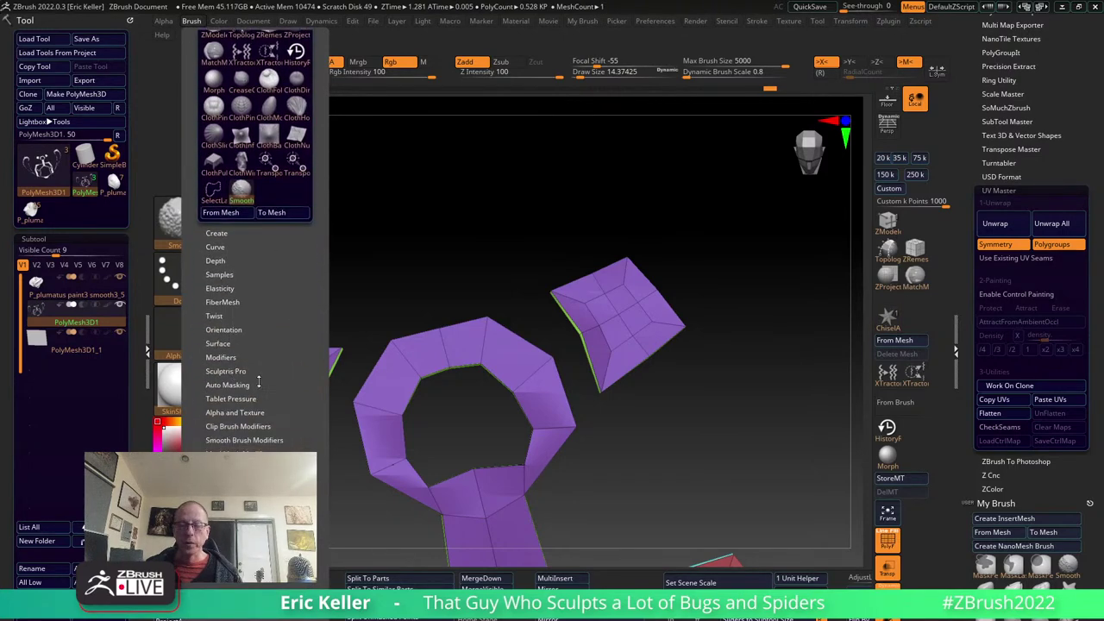
pyautogui.click(255, 440)
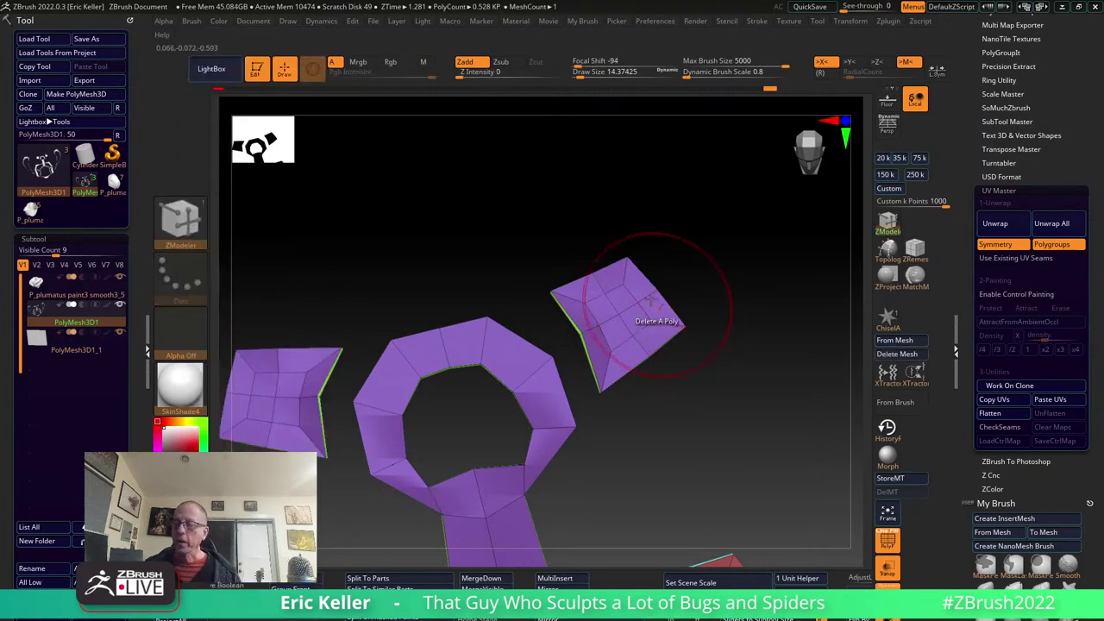
pyautogui.moveTo(759, 293)
pyautogui.mouseDown()
pyautogui.moveTo(636, 261)
pyautogui.moveTo(577, 307)
pyautogui.moveTo(604, 411)
pyautogui.moveTo(606, 360)
pyautogui.mouseUp()
pyautogui.press('b')
pyautogui.press('z')
pyautogui.press('m')
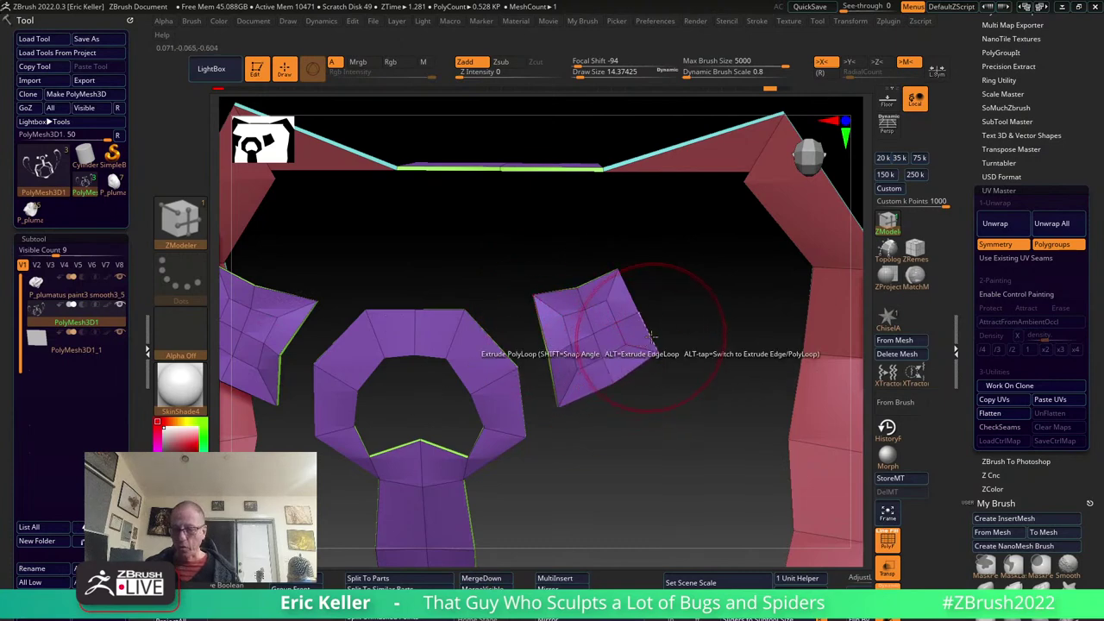
# Lower the smoothing Z Intensity and smooth the purple eye-socket patches.
pyautogui.press('shift')
pyautogui.click(494, 72)
pyautogui.write('12')
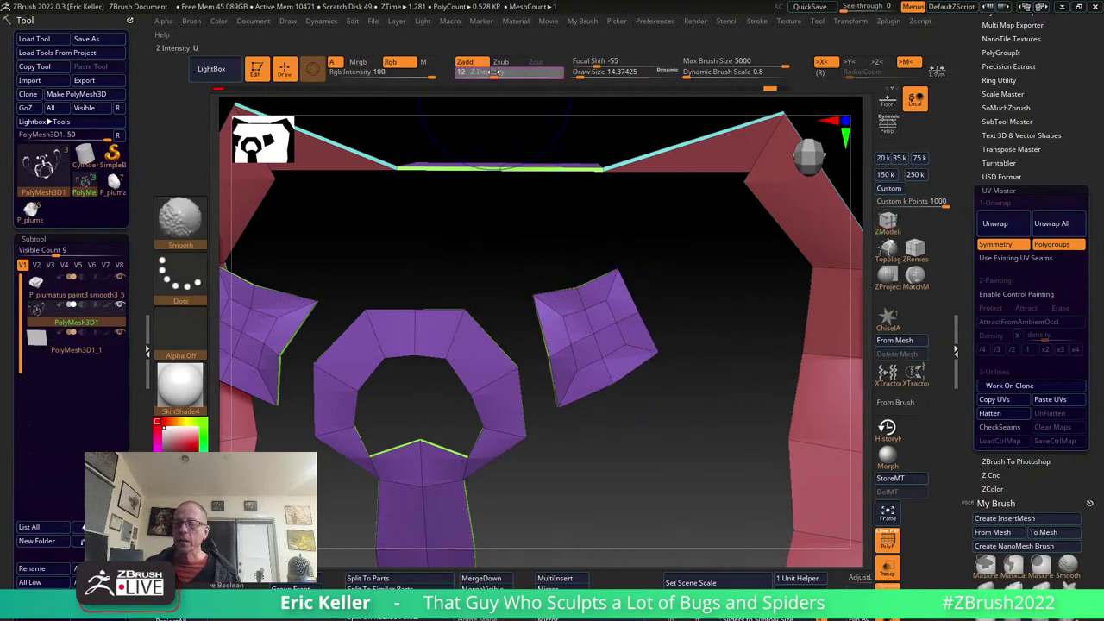
pyautogui.write('6')
pyautogui.press('Return')
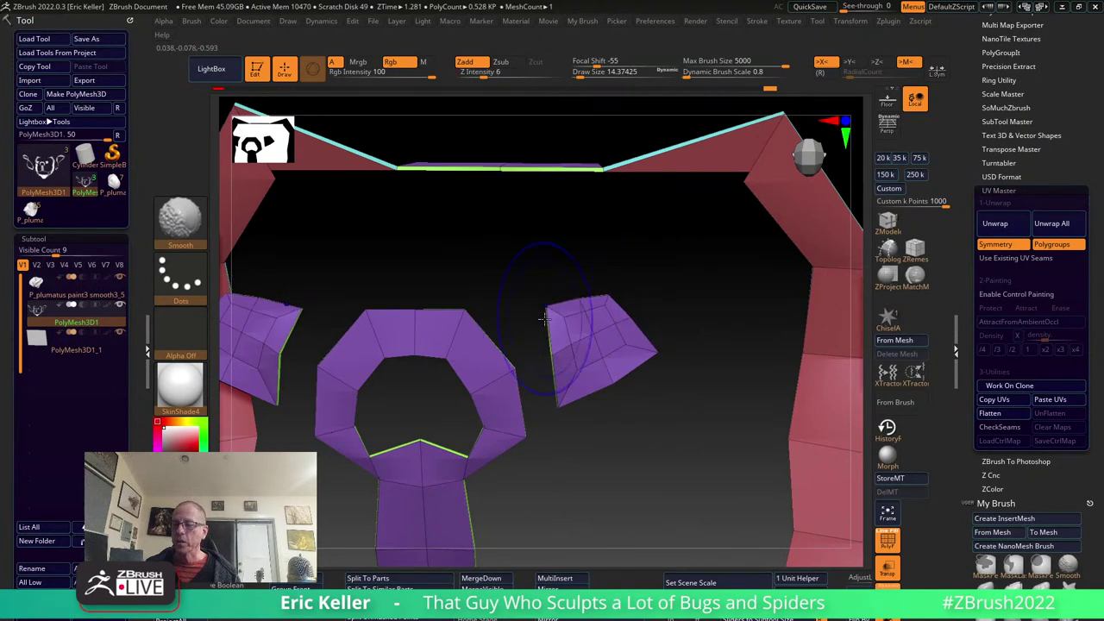
pyautogui.keyDown('shift'); pyautogui.moveTo(556, 393); pyautogui.dragTo(672, 396); pyautogui.keyUp('shift')
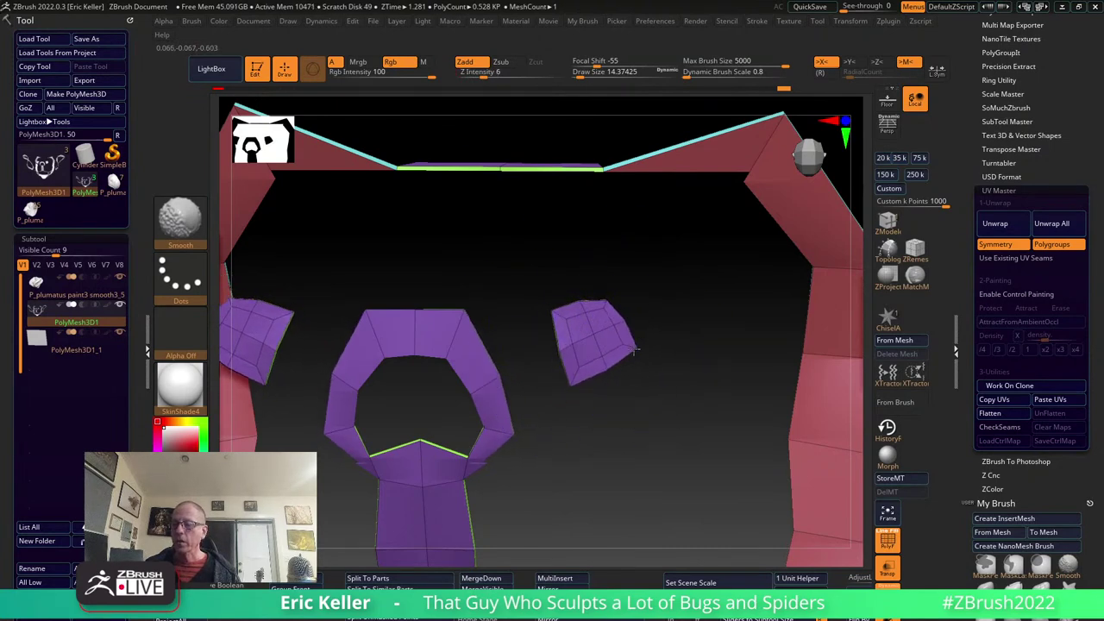
# Pull the cube top with Move at draw size 5.13, then show the full sculpt again.
pyautogui.press('s')
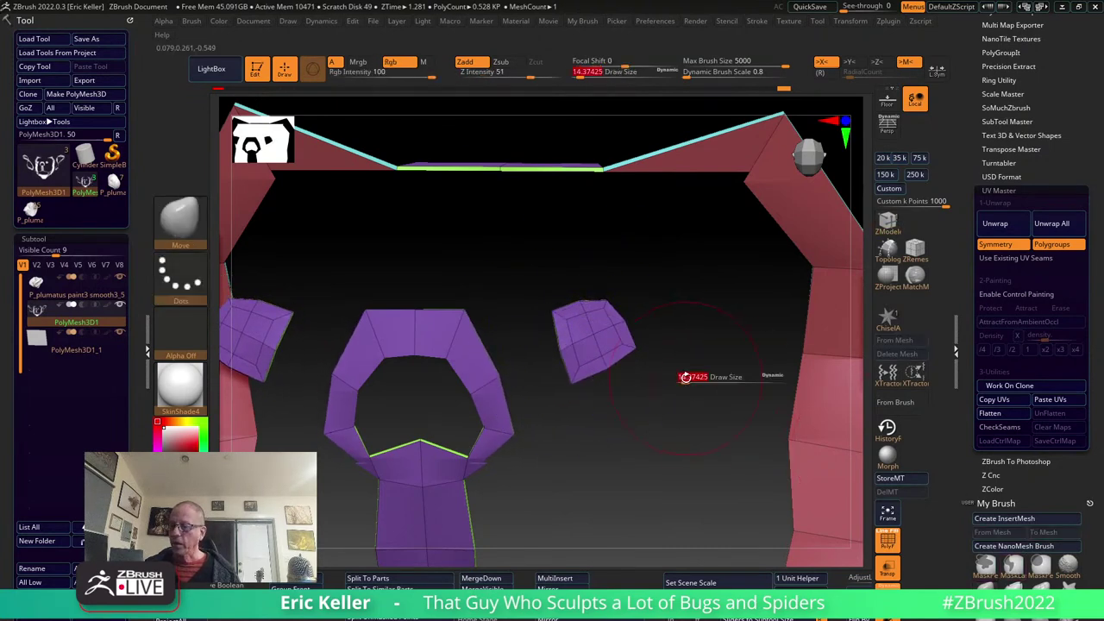
pyautogui.moveTo(636, 370); pyautogui.dragTo(579, 370)
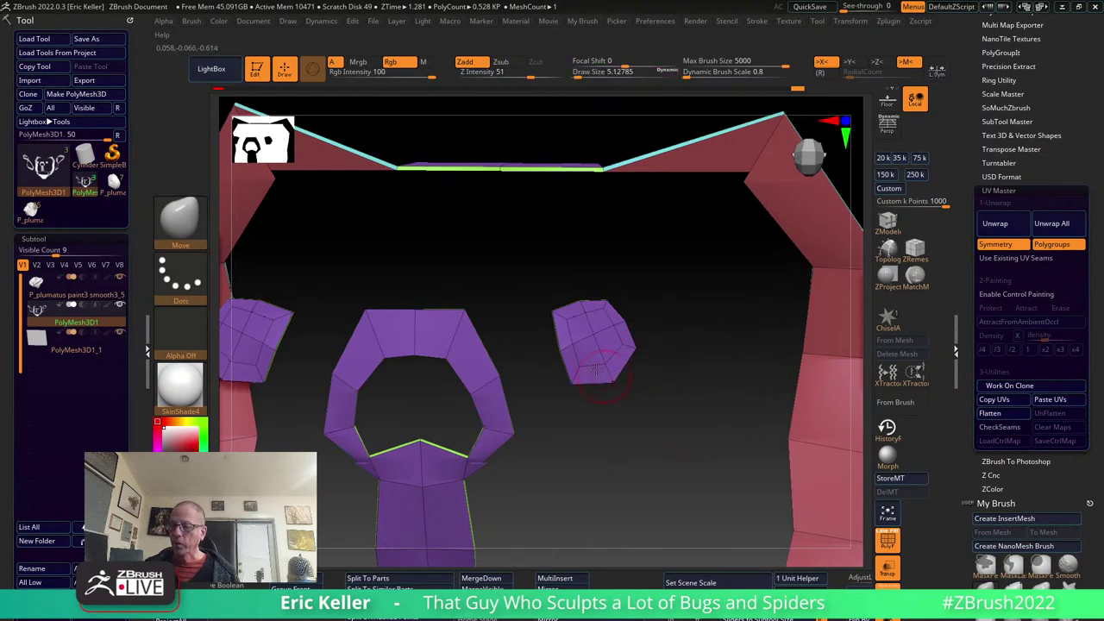
pyautogui.moveTo(584, 308)
pyautogui.mouseDown()
pyautogui.moveTo(585, 293)
pyautogui.moveTo(544, 313)
pyautogui.moveTo(560, 318)
pyautogui.mouseUp()
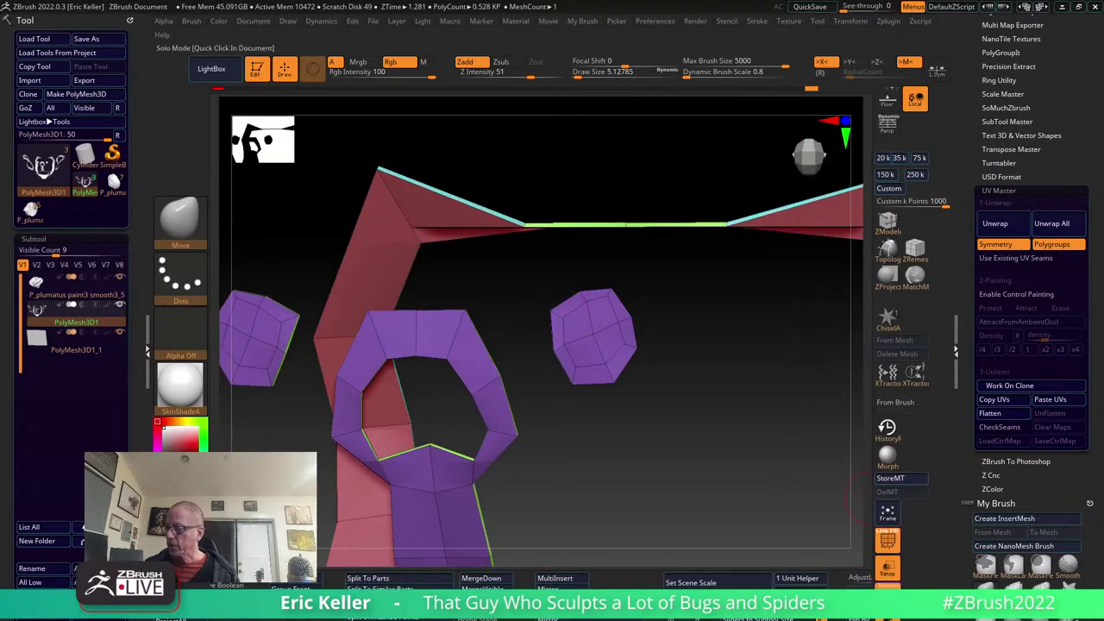
pyautogui.click(887, 569)
pyautogui.moveTo(656, 466); pyautogui.dragTo(690, 463)
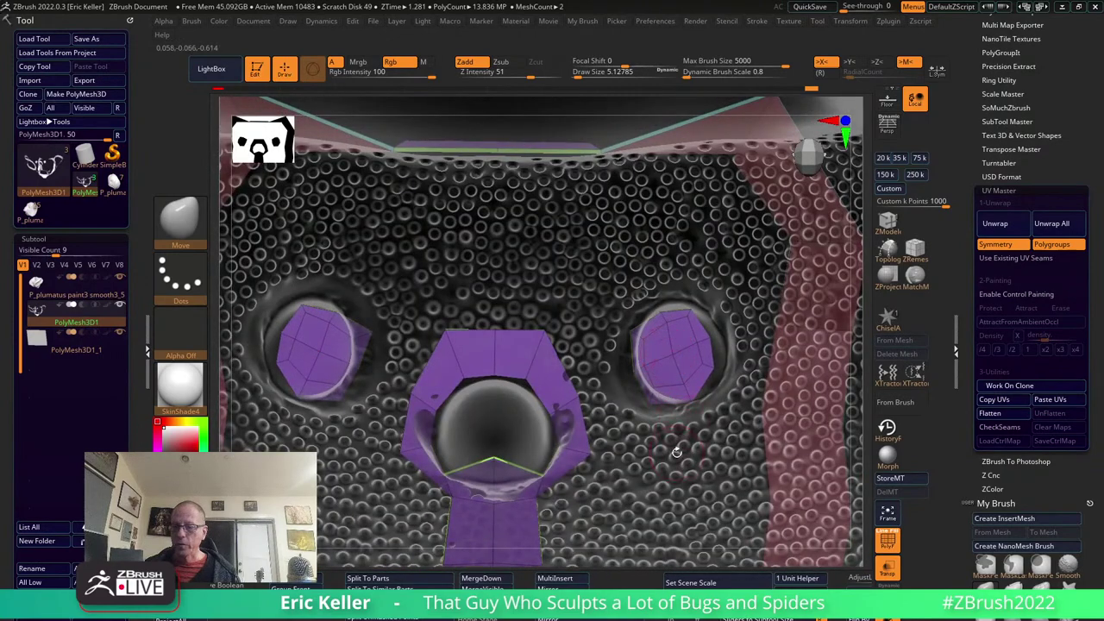
pyautogui.press('-')
pyautogui.press('-')
pyautogui.press('-')
pyautogui.press('-')
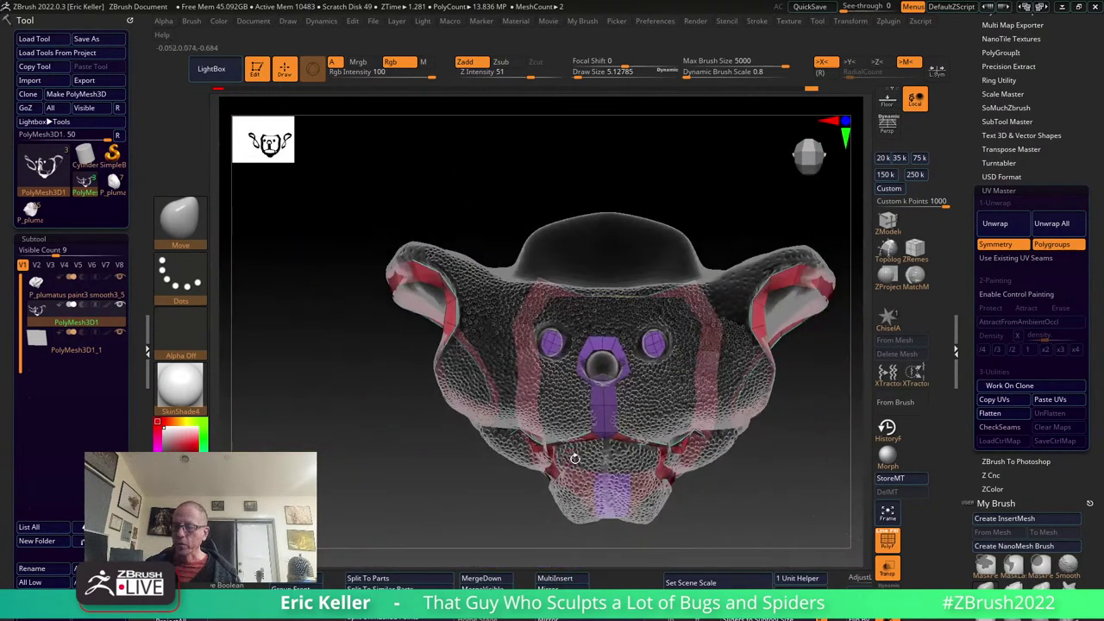
pyautogui.moveTo(811, 514)
pyautogui.mouseDown()
pyautogui.moveTo(803, 364)
pyautogui.moveTo(727, 452)
pyautogui.mouseUp()
pyautogui.click(659, 415)
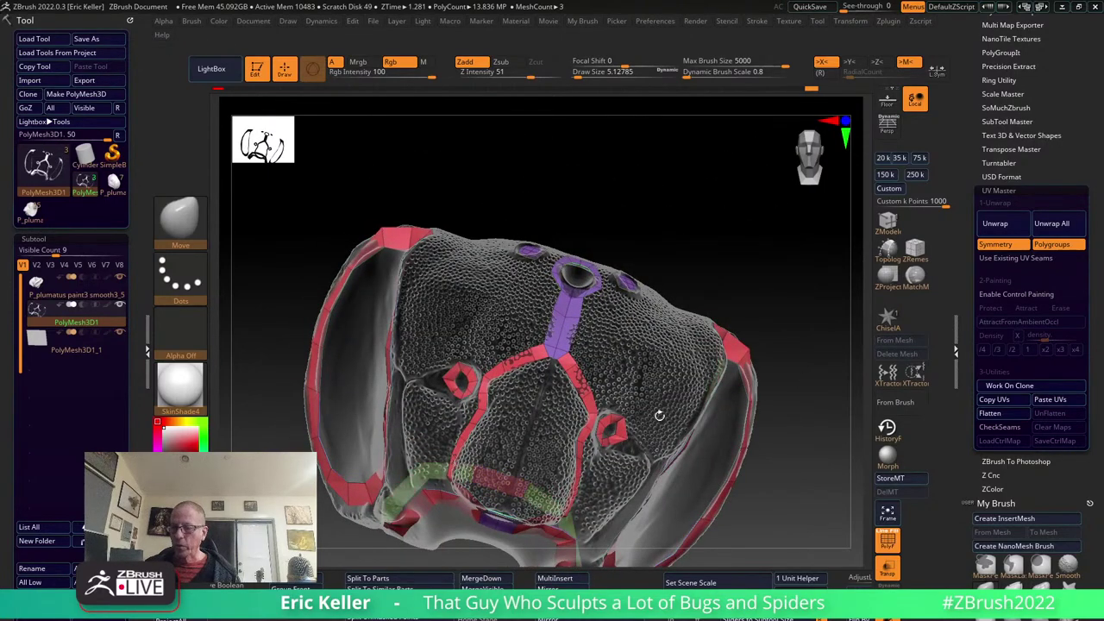
pyautogui.moveTo(689, 237)
pyautogui.mouseDown()
pyautogui.moveTo(695, 216)
pyautogui.moveTo(753, 279)
pyautogui.moveTo(737, 261)
pyautogui.moveTo(717, 399)
pyautogui.moveTo(651, 431)
pyautogui.moveTo(588, 323)
pyautogui.mouseUp()
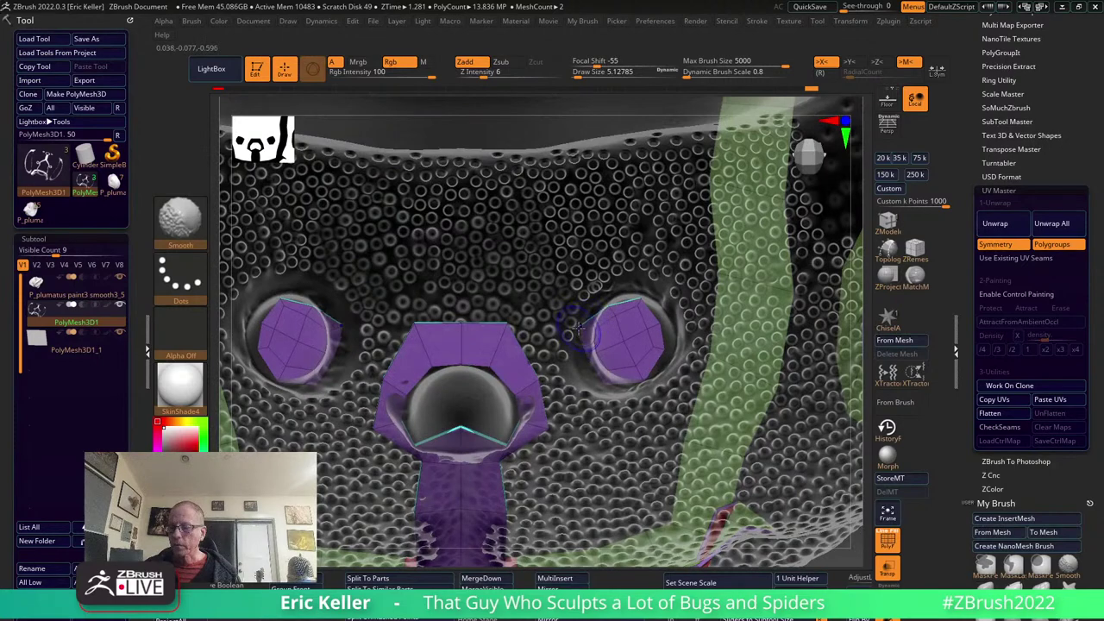
pyautogui.press('shift')
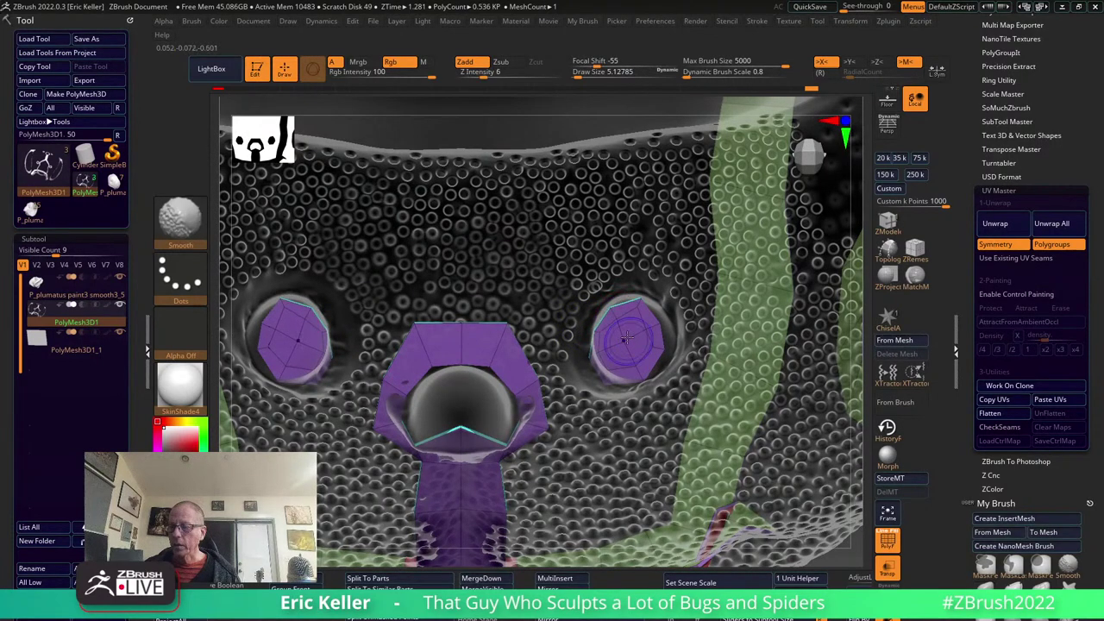
pyautogui.moveTo(618, 348)
pyautogui.mouseDown(button='right')
pyautogui.moveTo(751, 483)
pyautogui.moveTo(834, 393)
pyautogui.moveTo(688, 382)
pyautogui.moveTo(733, 369)
pyautogui.moveTo(670, 315)
pyautogui.moveTo(792, 343)
pyautogui.mouseUp(button='right')
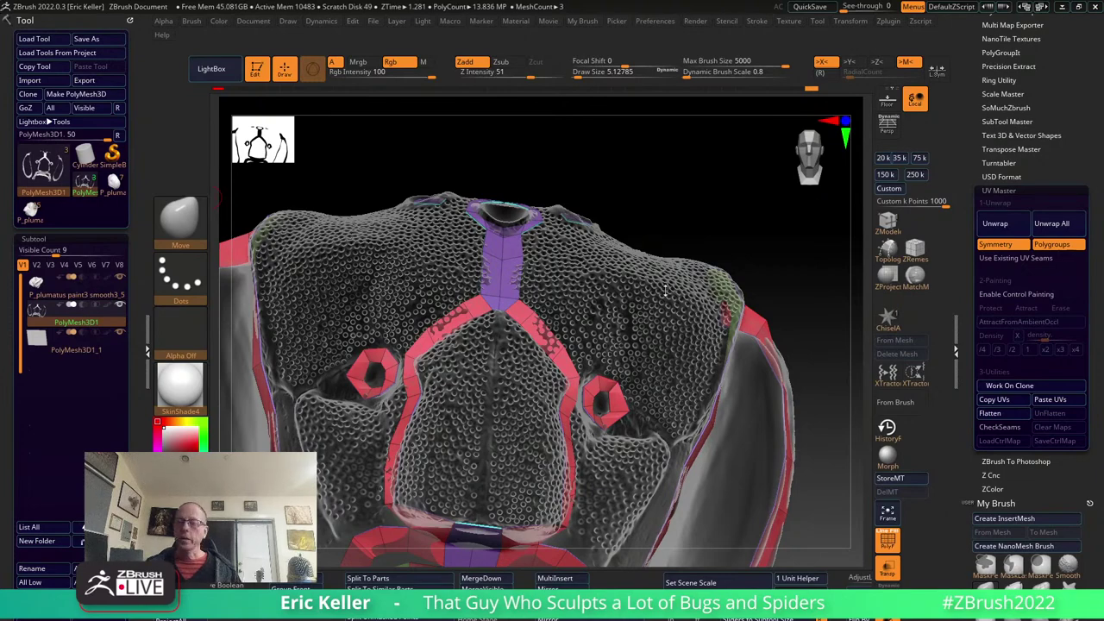
pyautogui.keyDown('ctrl'); pyautogui.moveTo(665, 291); pyautogui.dragTo(583, 210, button='right'); pyautogui.keyUp('ctrl')
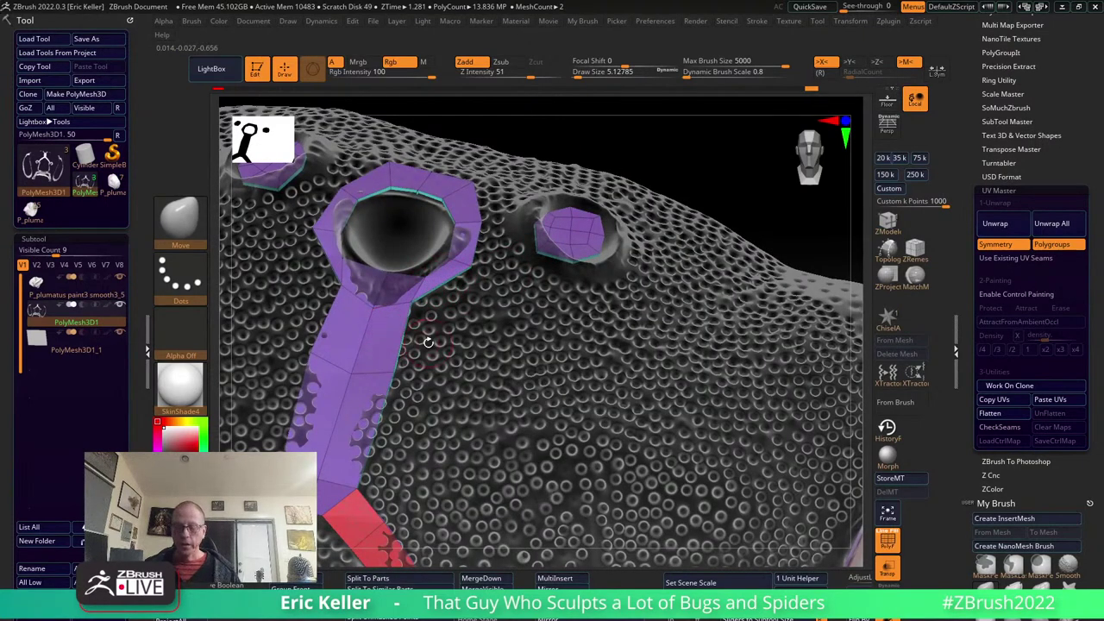
# Enable ZModeler Snap To Surface and extrude the purple strip down from the large socket.
pyautogui.rightClick(399, 332)
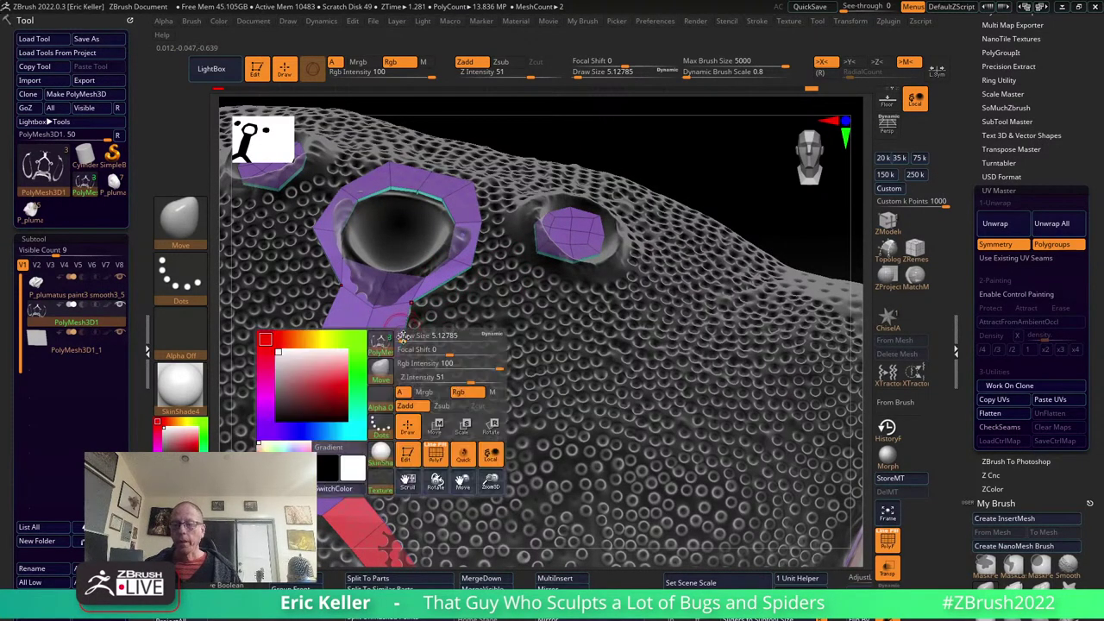
pyautogui.click(890, 223)
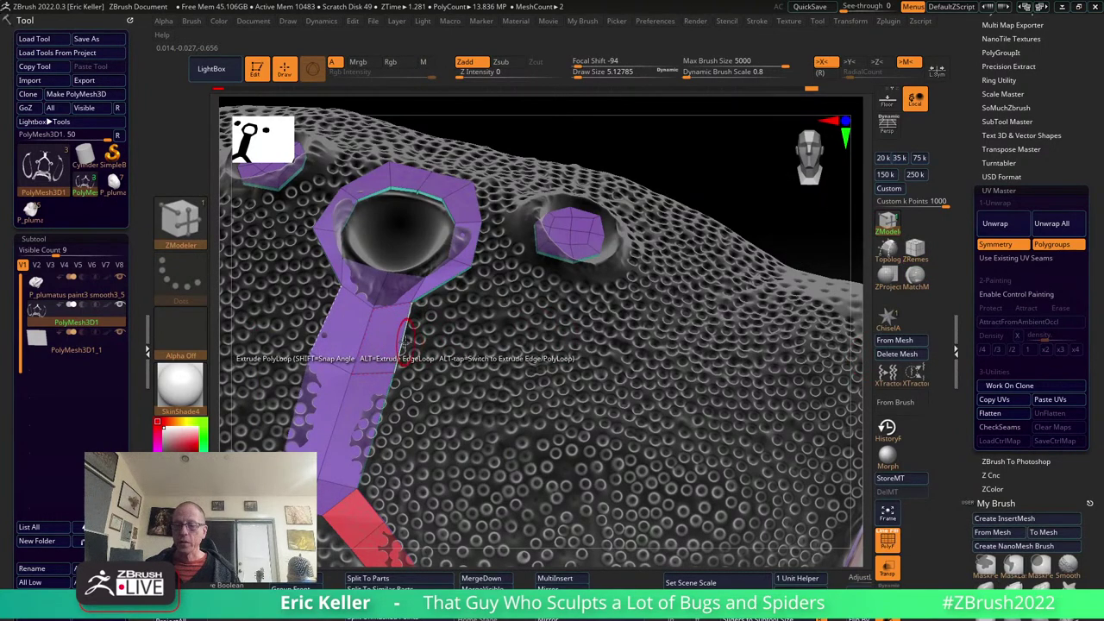
pyautogui.press('space')
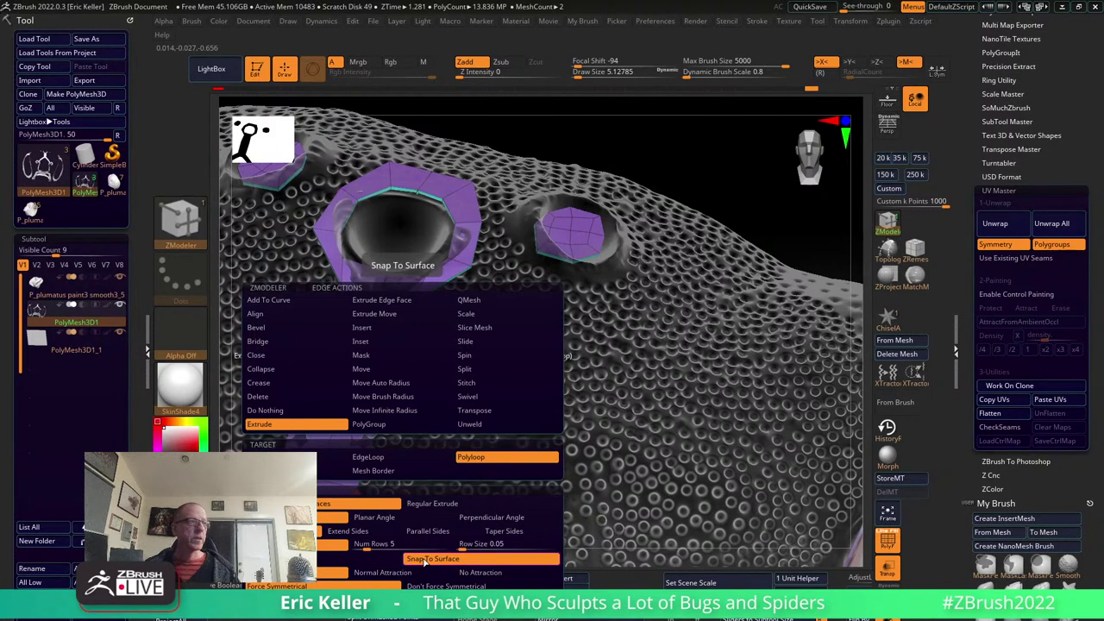
pyautogui.click(425, 559)
pyautogui.moveTo(401, 283); pyautogui.dragTo(274, 265)
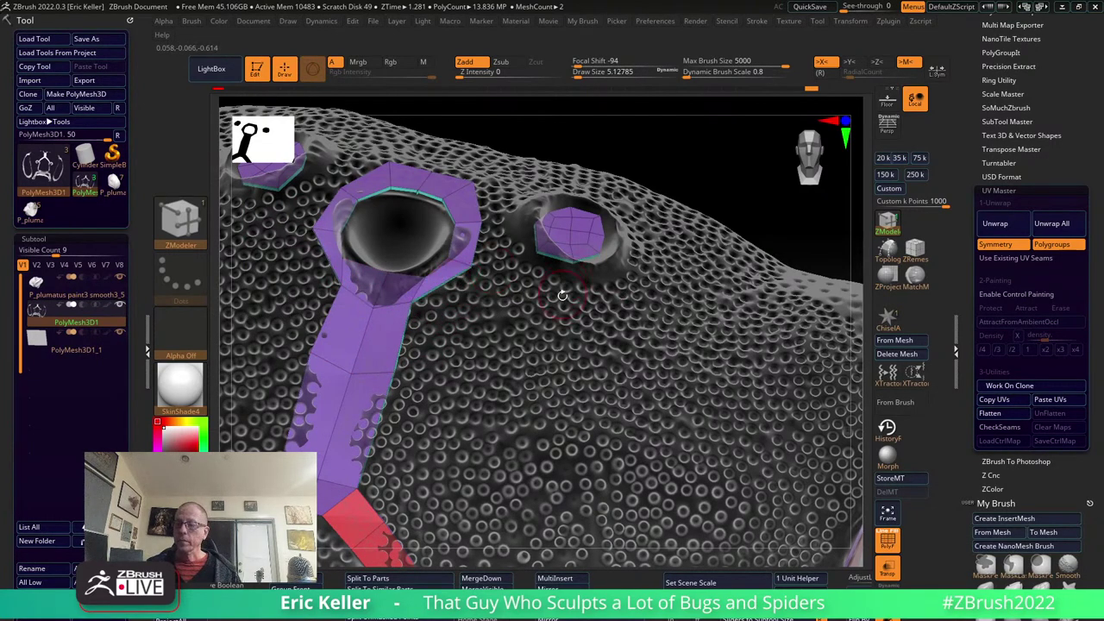
# Extrude a new loop around the small purple cap and pull it outward.
pyautogui.keyDown('ctrl'); pyautogui.moveTo(561, 296); pyautogui.dragTo(596, 345, button='right'); pyautogui.keyUp('ctrl')
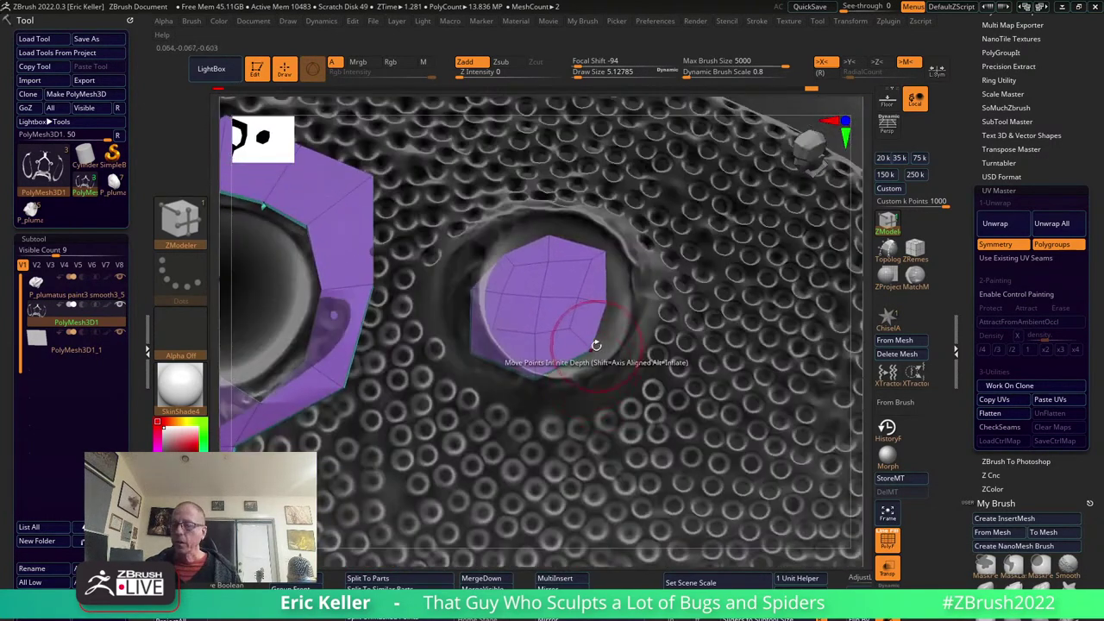
pyautogui.click(599, 297)
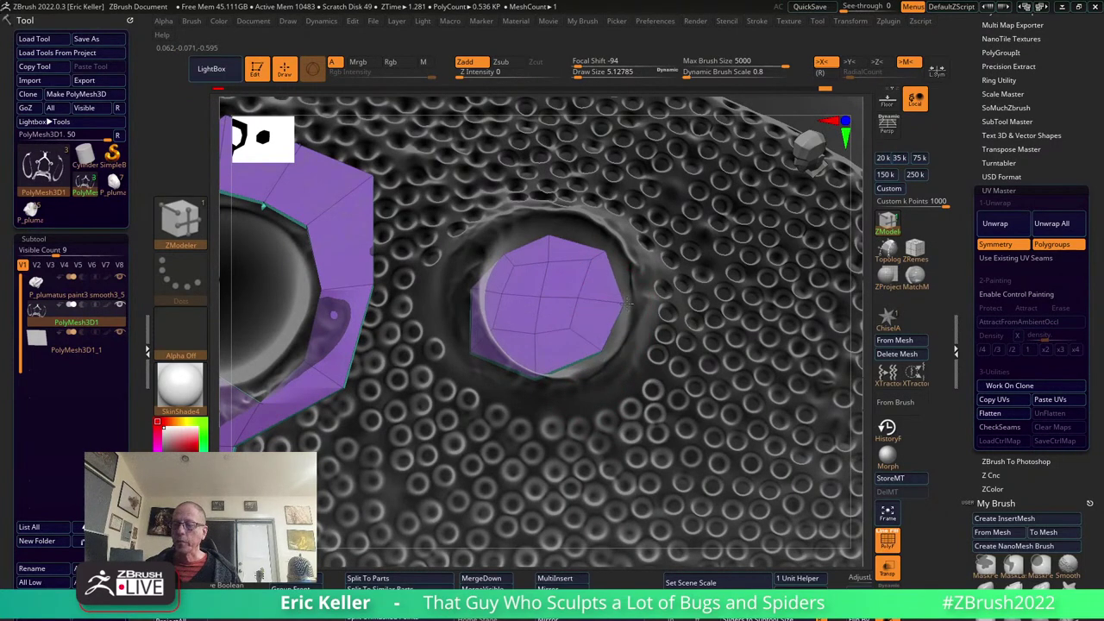
pyautogui.moveTo(614, 299); pyautogui.dragTo(620, 242)
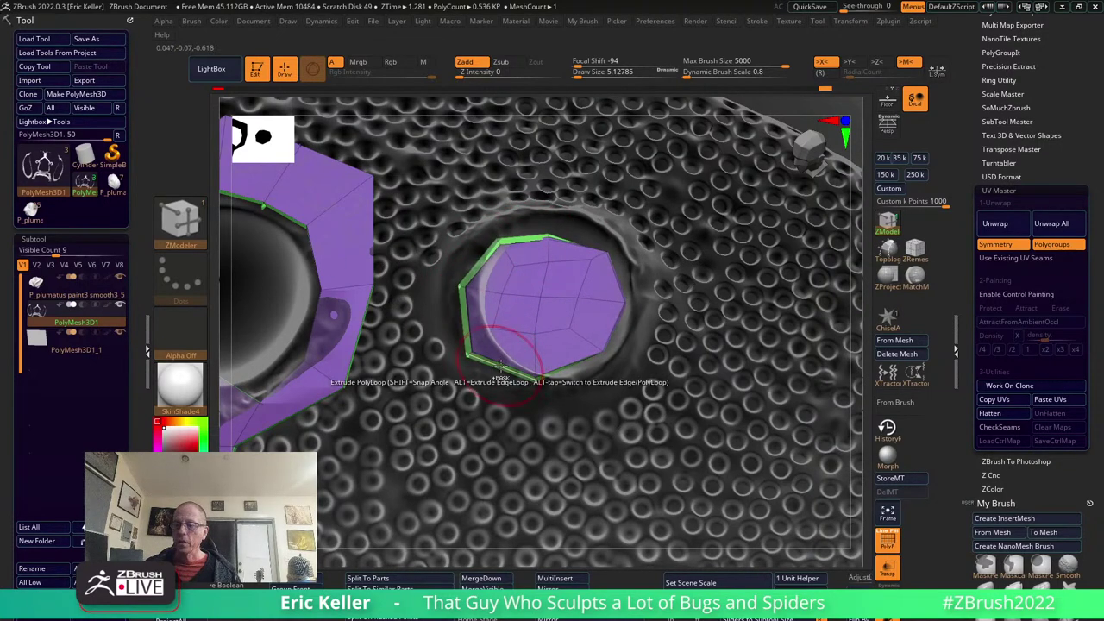
pyautogui.moveTo(474, 324); pyautogui.dragTo(591, 420)
pyautogui.moveTo(591, 420)
pyautogui.mouseDown(button='right')
pyautogui.moveTo(518, 397)
pyautogui.moveTo(509, 243)
pyautogui.moveTo(513, 312)
pyautogui.mouseUp(button='right')
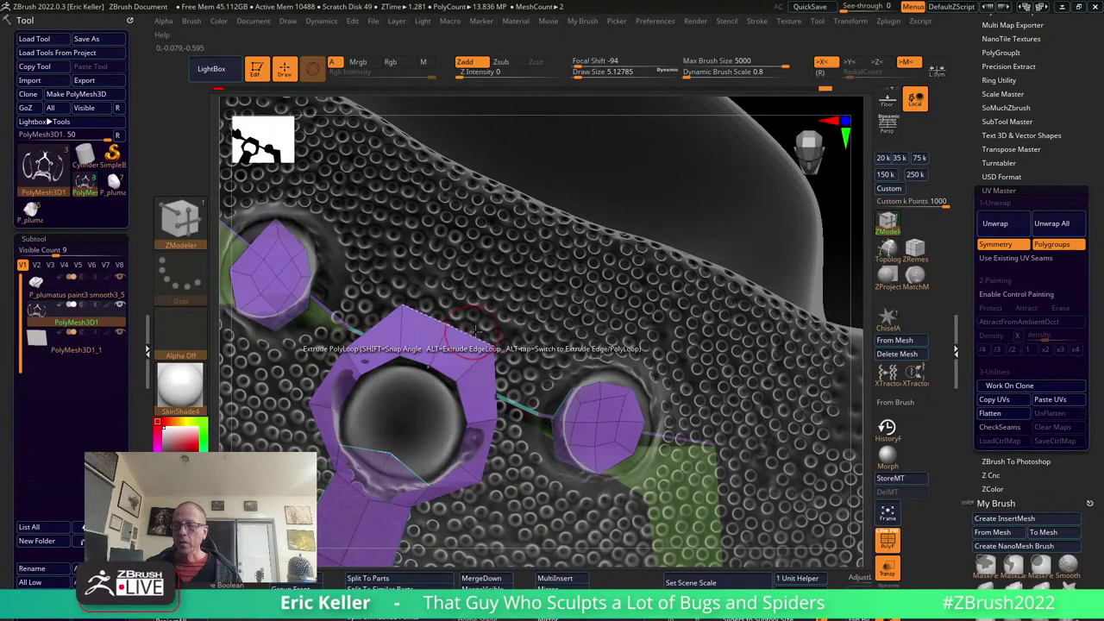
pyautogui.moveTo(552, 321); pyautogui.dragTo(595, 327, button='right')
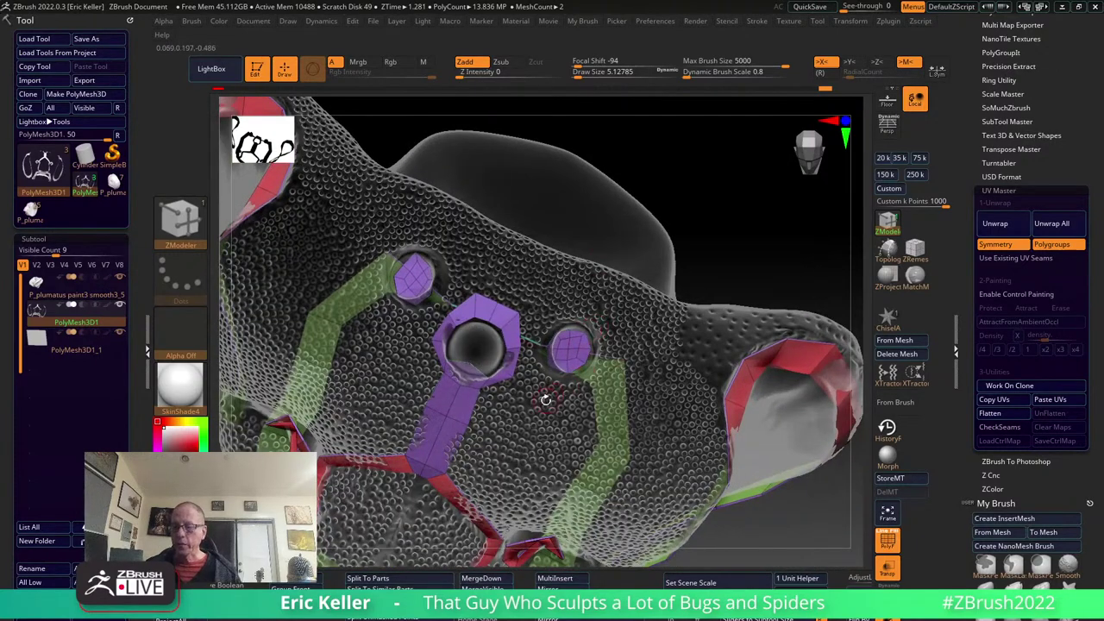
pyautogui.moveTo(546, 400)
pyautogui.mouseDown(button='right')
pyautogui.moveTo(735, 343)
pyautogui.moveTo(645, 226)
pyautogui.moveTo(473, 255)
pyautogui.mouseUp(button='right')
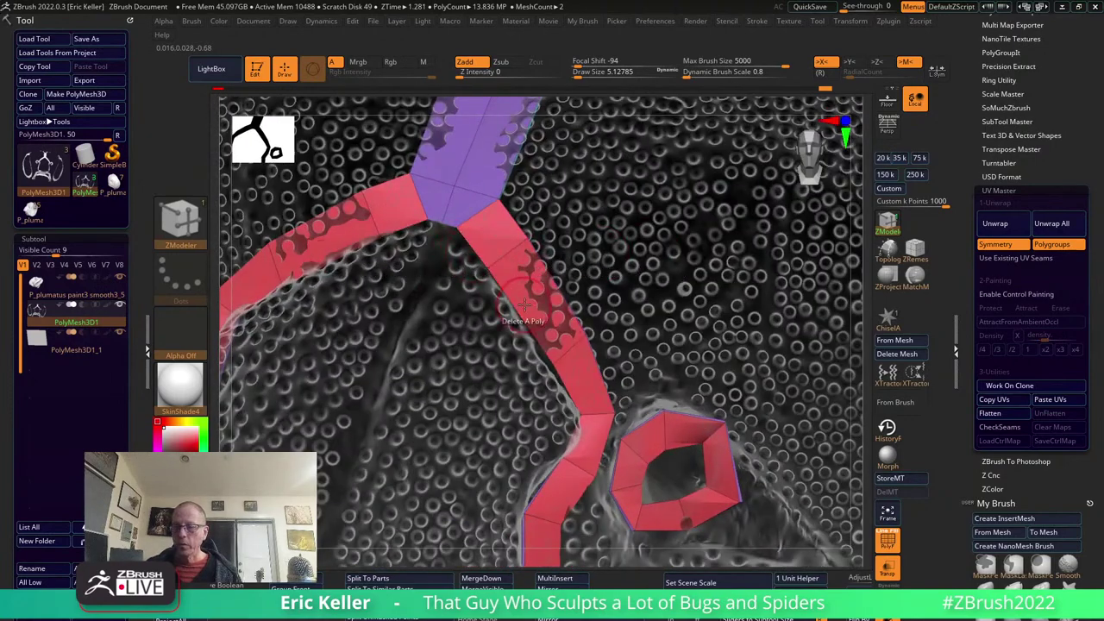
pyautogui.moveTo(669, 262)
pyautogui.mouseDown(button='right')
pyautogui.moveTo(503, 457)
pyautogui.moveTo(667, 326)
pyautogui.moveTo(623, 316)
pyautogui.moveTo(552, 379)
pyautogui.mouseUp(button='right')
# Switch extrusion to single edges and extrude new red faces off the strip edge.
pyautogui.press('space')
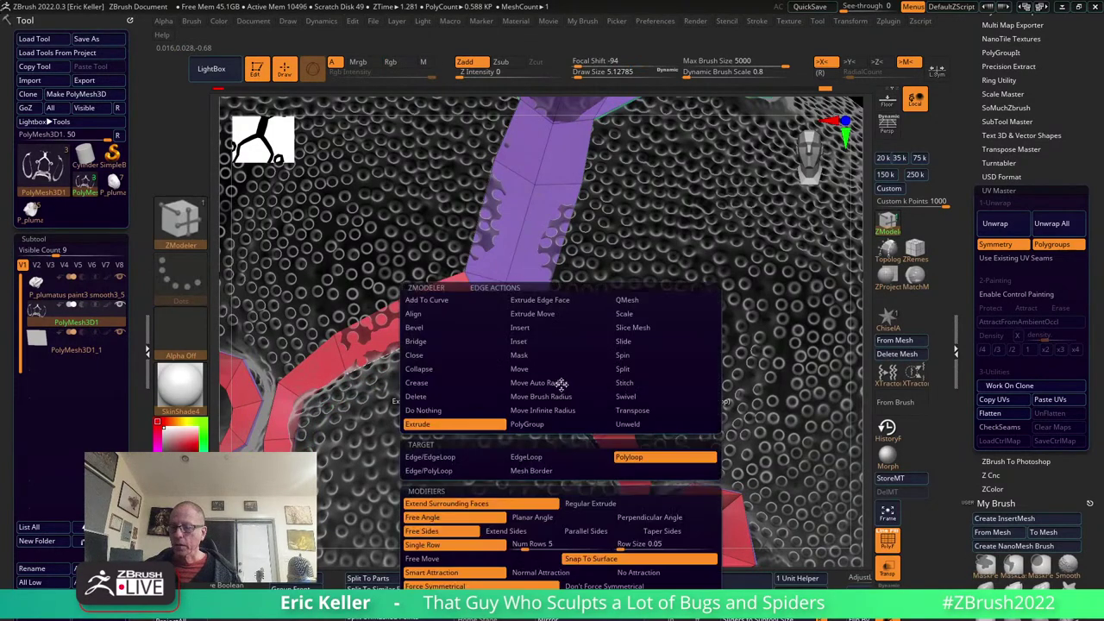
pyautogui.moveTo(565, 294)
pyautogui.mouseDown(button='right')
pyautogui.moveTo(759, 204)
pyautogui.moveTo(719, 197)
pyautogui.moveTo(739, 216)
pyautogui.moveTo(717, 247)
pyautogui.moveTo(690, 227)
pyautogui.moveTo(584, 255)
pyautogui.mouseUp(button='right')
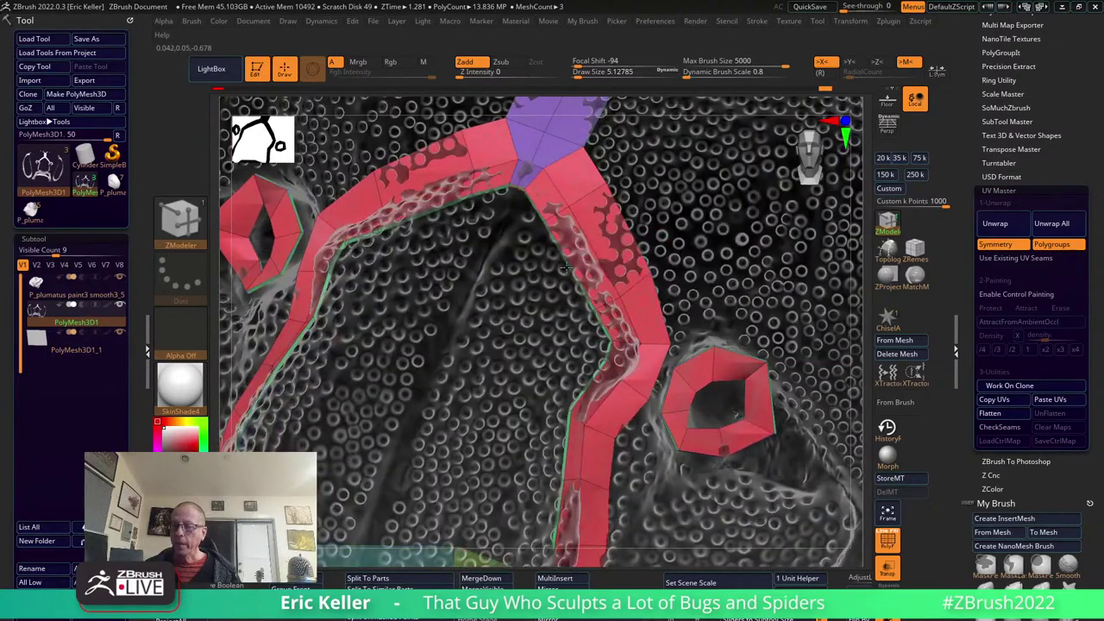
pyautogui.moveTo(662, 244)
pyautogui.mouseDown(button='right')
pyautogui.moveTo(646, 181)
pyautogui.moveTo(649, 202)
pyautogui.moveTo(380, 250)
pyautogui.moveTo(385, 177)
pyautogui.moveTo(497, 379)
pyautogui.moveTo(528, 250)
pyautogui.mouseUp(button='right')
pyautogui.press('space')
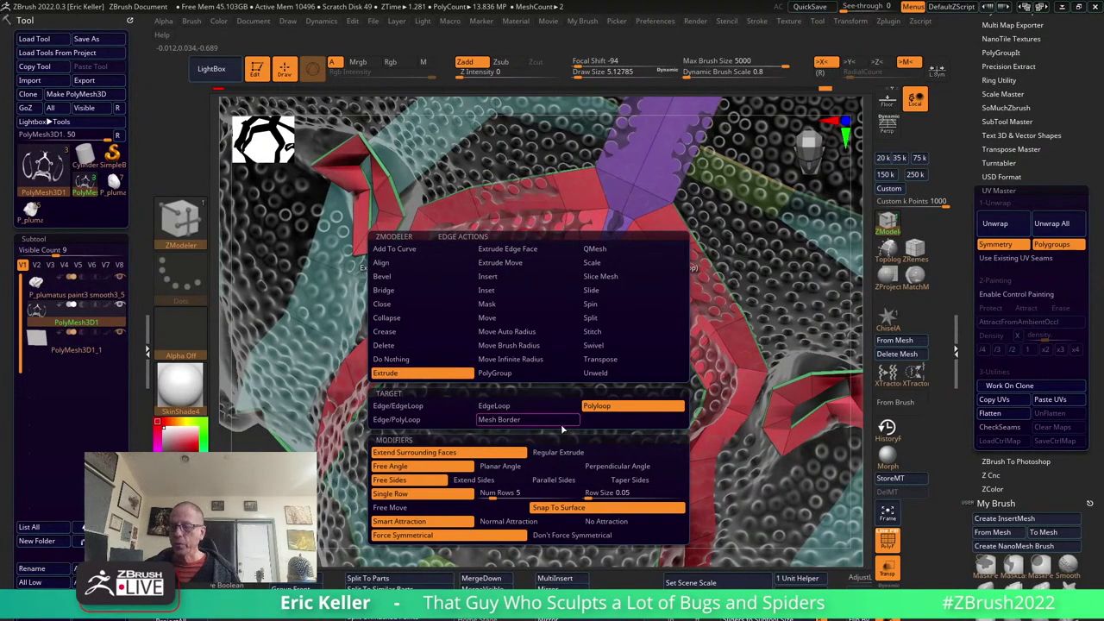
pyautogui.click(435, 408)
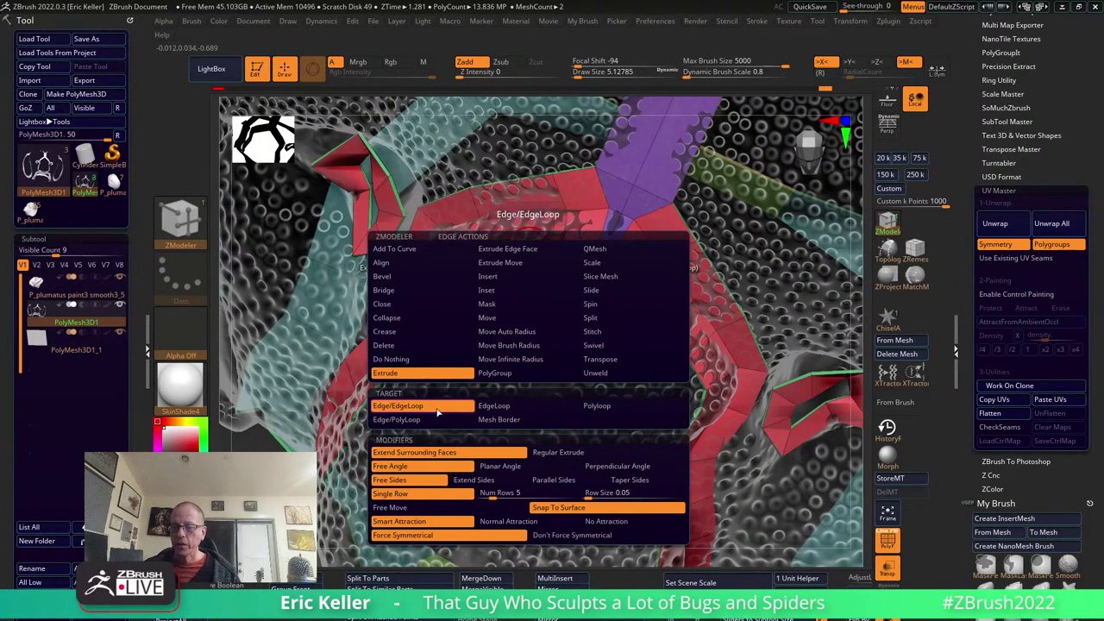
pyautogui.moveTo(447, 327); pyautogui.dragTo(455, 333, button='right')
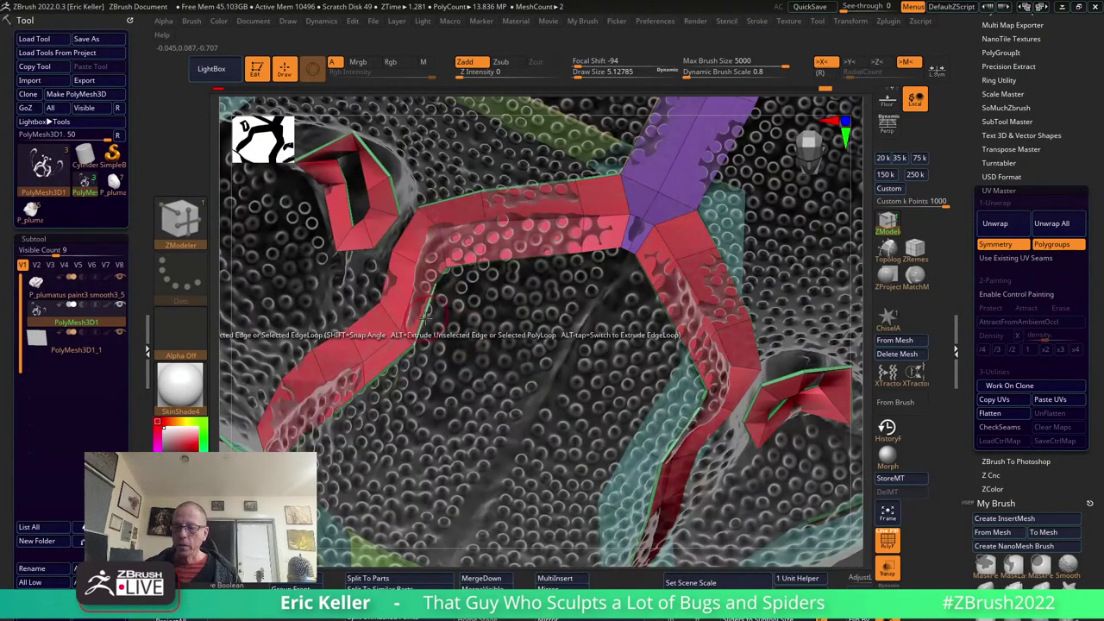
pyautogui.moveTo(450, 330); pyautogui.dragTo(481, 361)
# Extrude more polygons from the red mesh edge to extend it across the sculpt.
pyautogui.moveTo(457, 355)
pyautogui.mouseDown(button='right')
pyautogui.moveTo(476, 400)
pyautogui.moveTo(458, 440)
pyautogui.mouseUp(button='right')
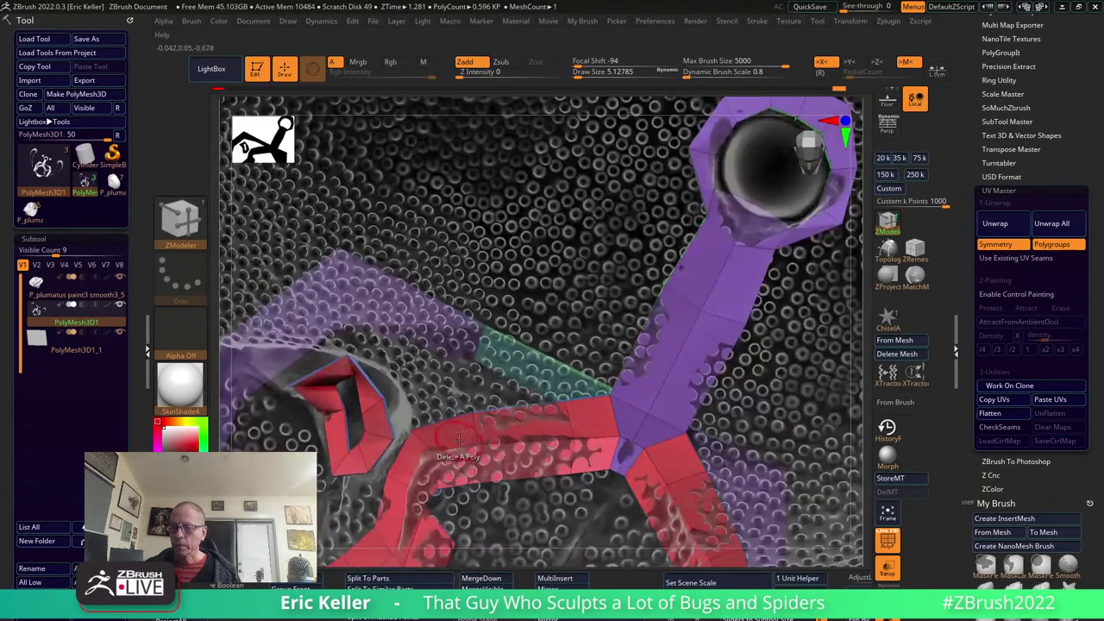
pyautogui.moveTo(520, 532); pyautogui.dragTo(473, 481, button='right')
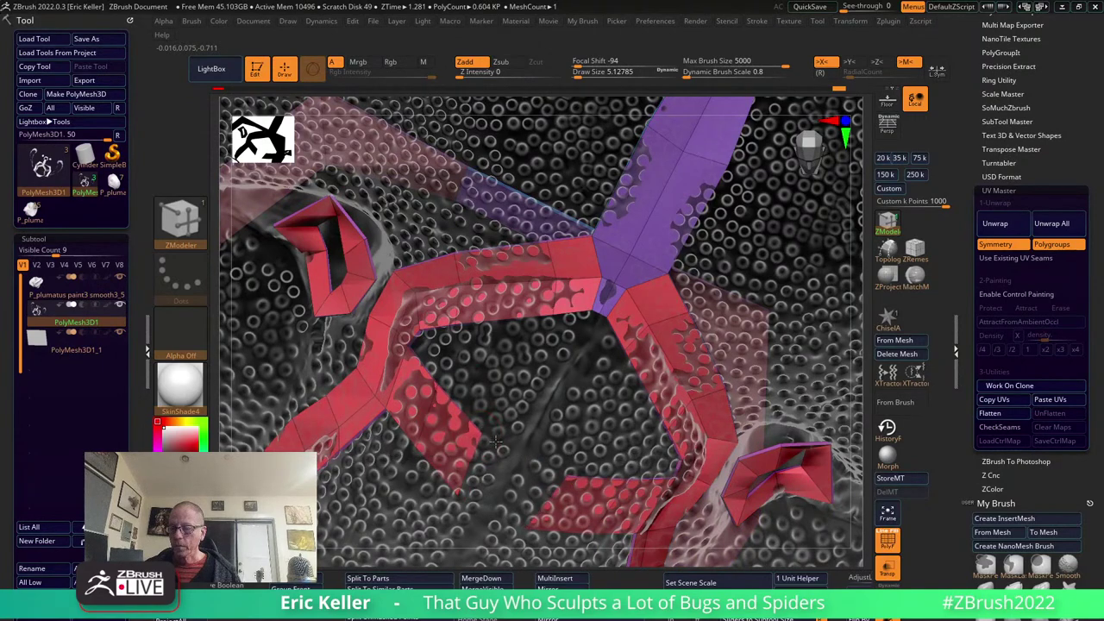
pyautogui.click(441, 348)
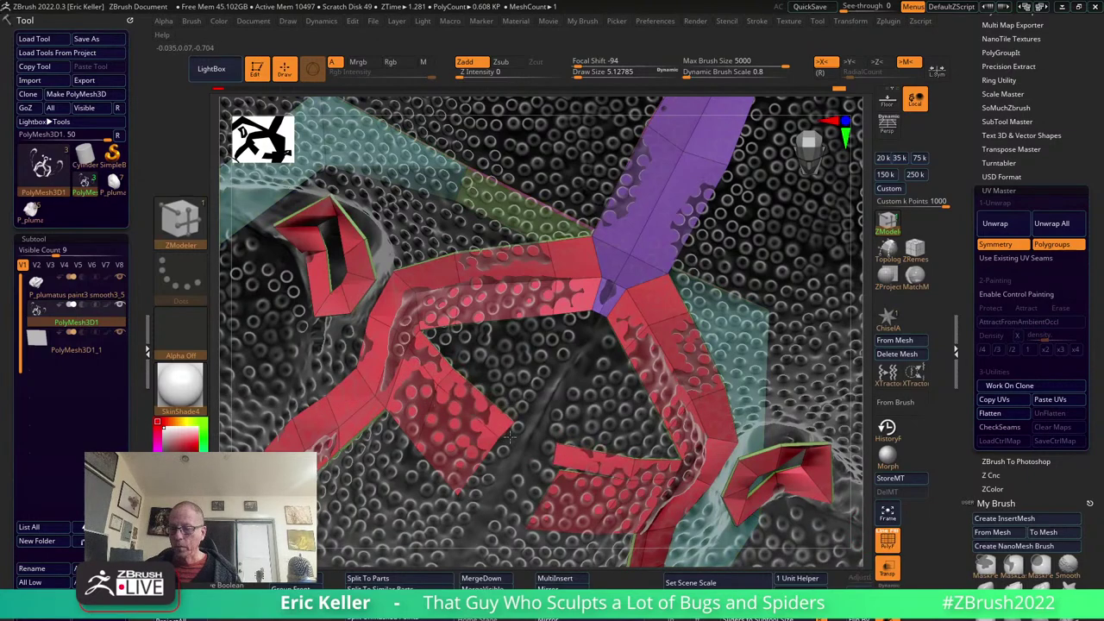
pyautogui.moveTo(510, 429)
pyautogui.mouseDown()
pyautogui.moveTo(523, 361)
pyautogui.moveTo(500, 321)
pyautogui.mouseUp()
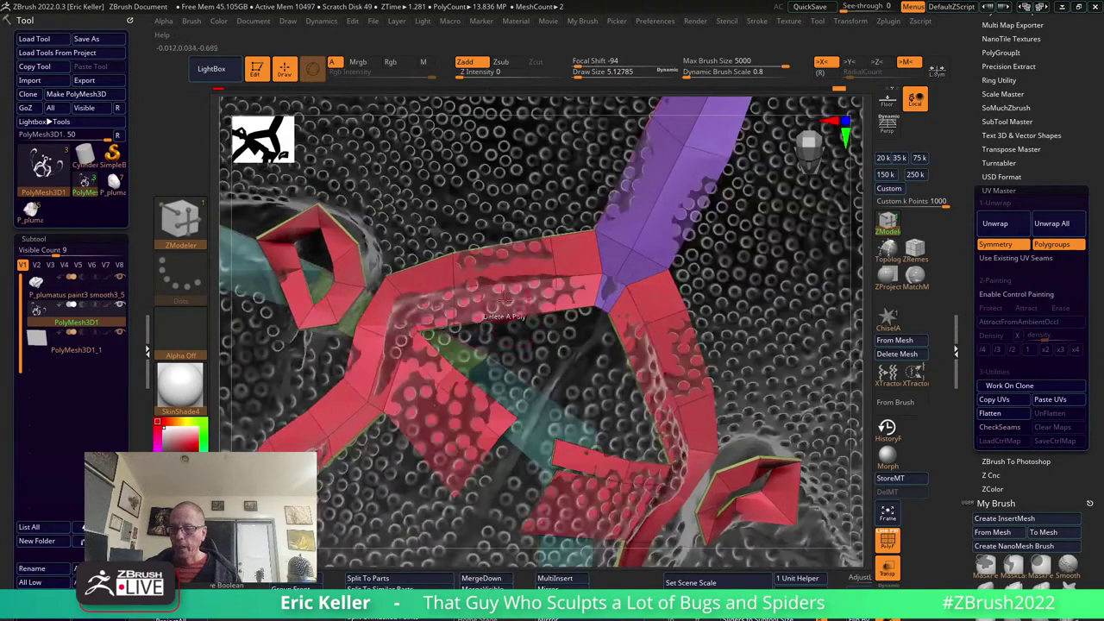
pyautogui.press('space')
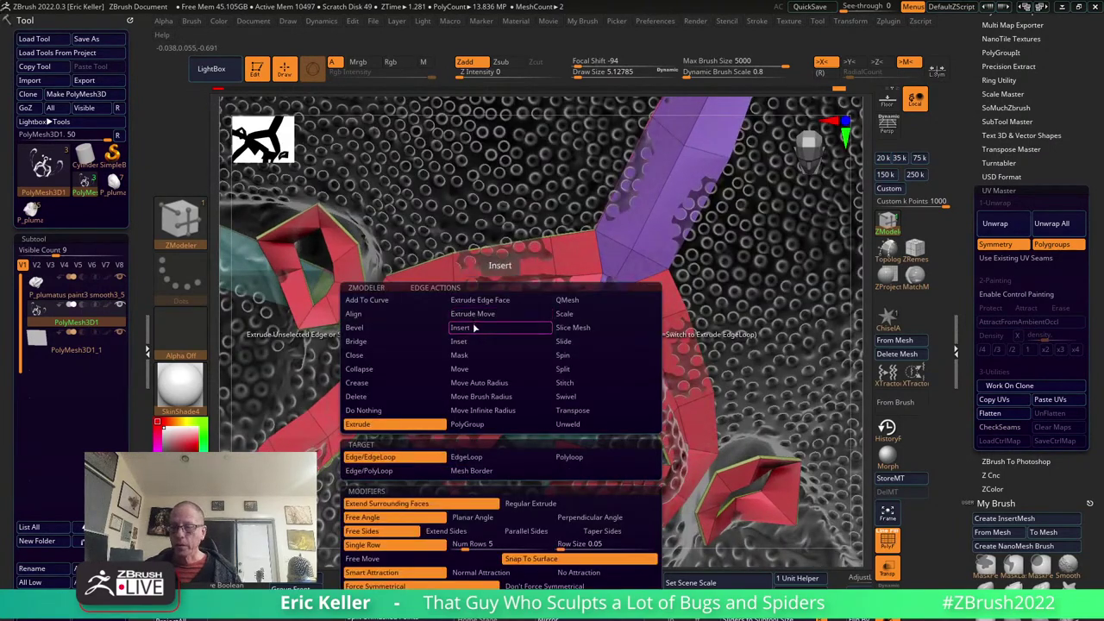
# Insert an edge loop across the red arm, then extrude a trial flap and undo it.
pyautogui.click(472, 328)
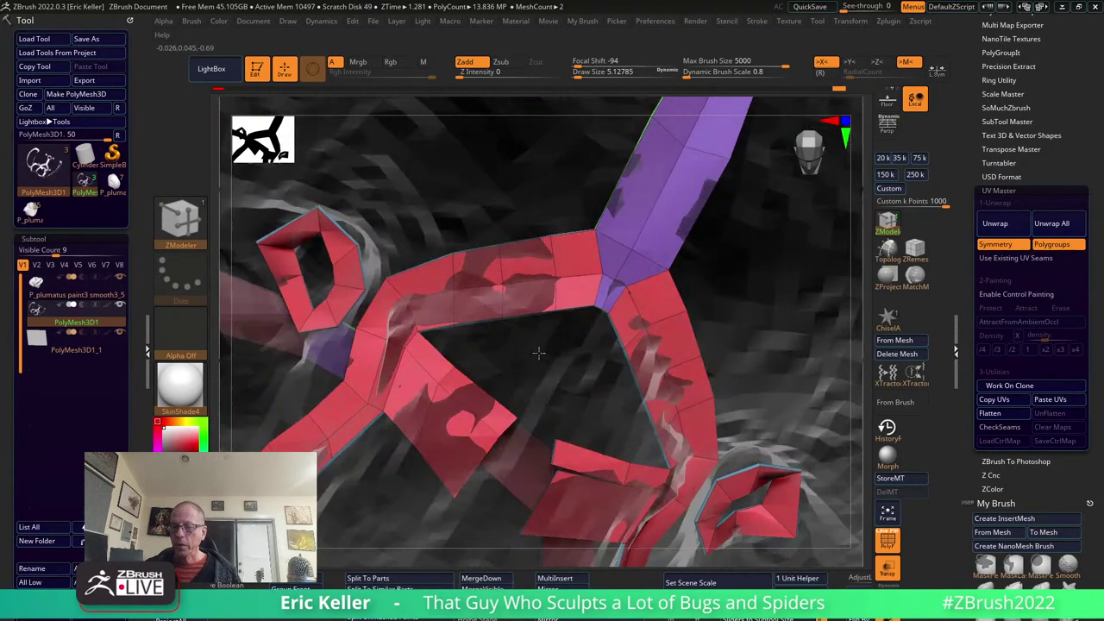
pyautogui.moveTo(538, 352)
pyautogui.mouseDown()
pyautogui.moveTo(555, 385)
pyautogui.moveTo(431, 375)
pyautogui.moveTo(446, 371)
pyautogui.mouseUp()
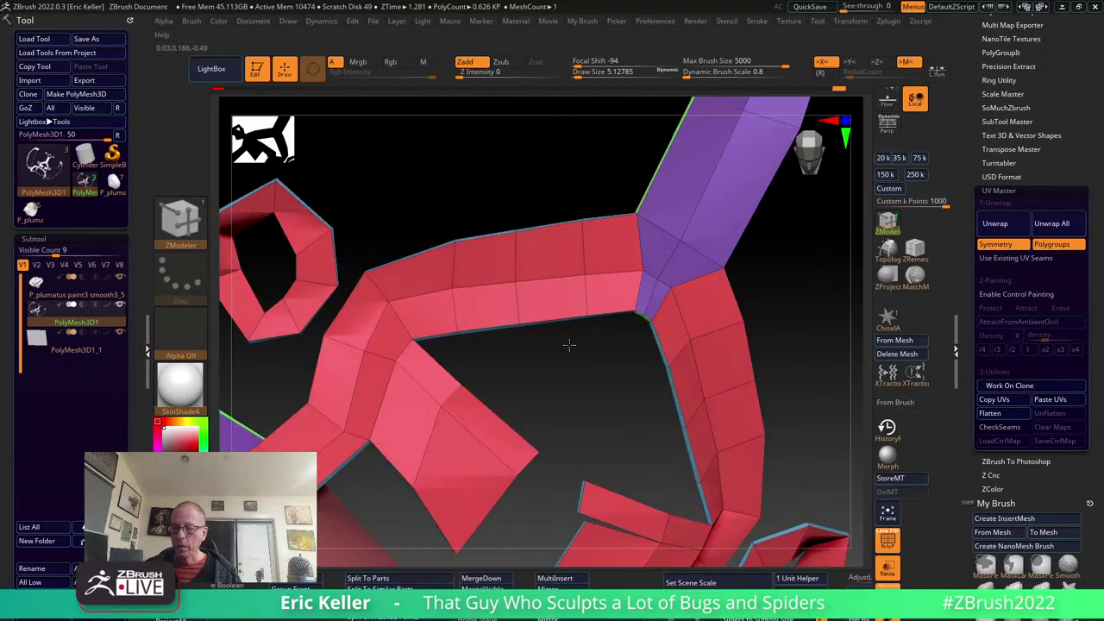
pyautogui.click(446, 371)
pyautogui.press('space')
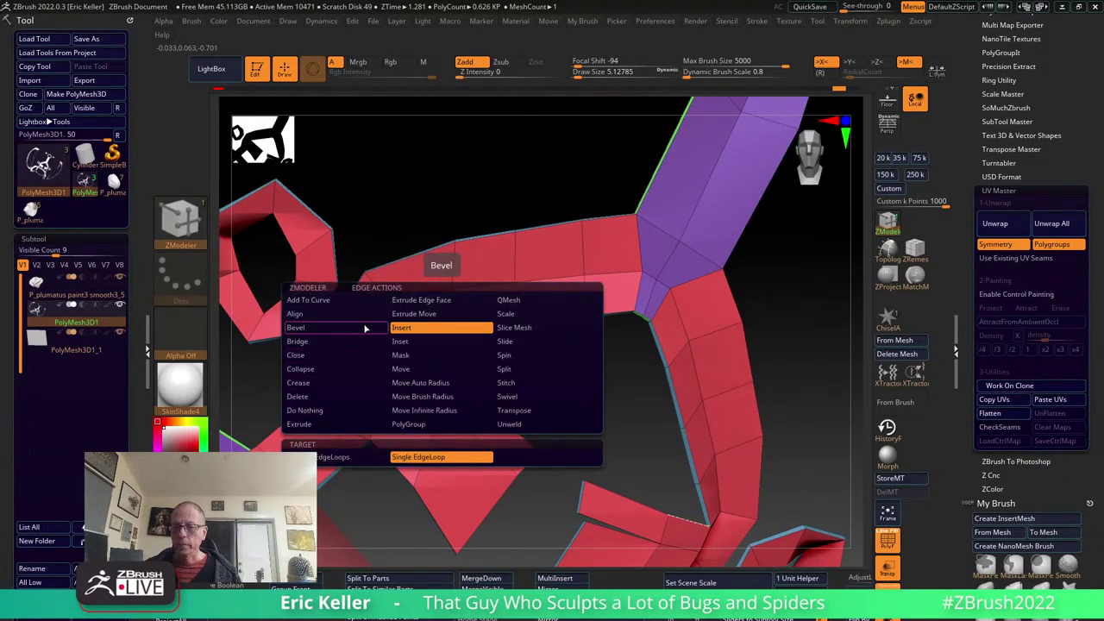
pyautogui.click(335, 424)
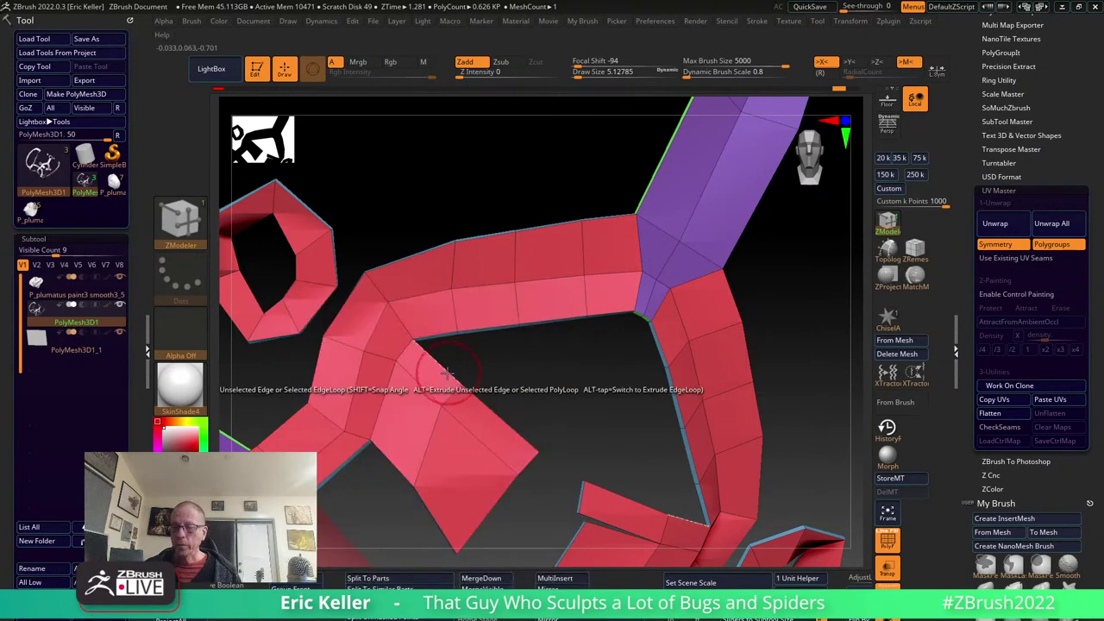
pyautogui.moveTo(457, 380)
pyautogui.mouseDown()
pyautogui.moveTo(496, 339)
pyautogui.moveTo(496, 369)
pyautogui.mouseUp()
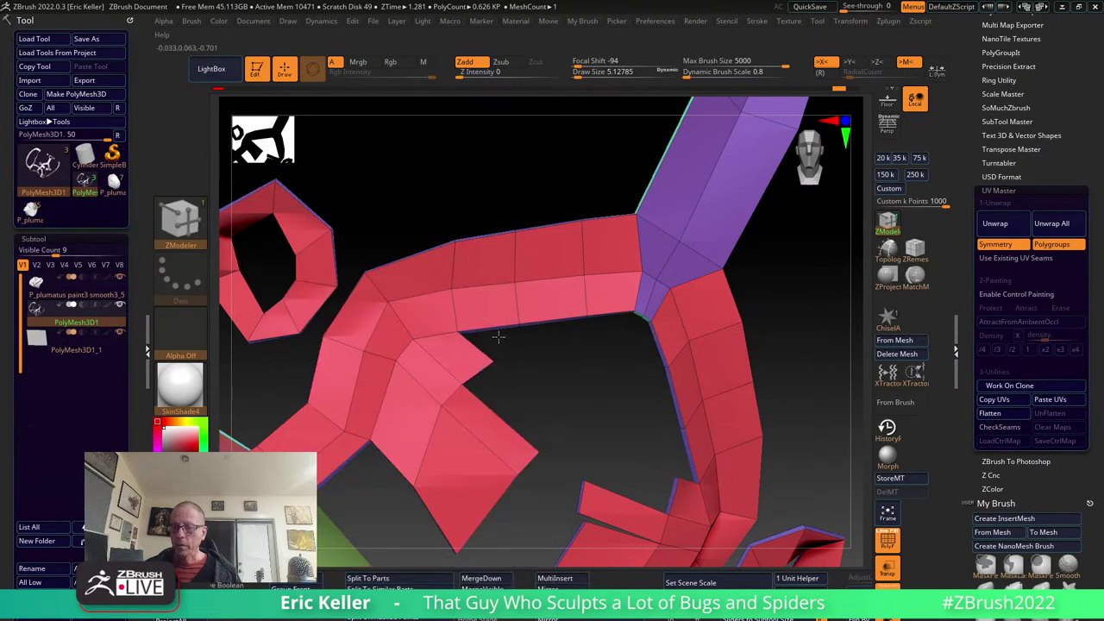
pyautogui.moveTo(507, 320); pyautogui.dragTo(511, 314)
pyautogui.moveTo(559, 385)
pyautogui.mouseDown()
pyautogui.moveTo(564, 372)
pyautogui.moveTo(522, 366)
pyautogui.moveTo(564, 349)
pyautogui.mouseUp()
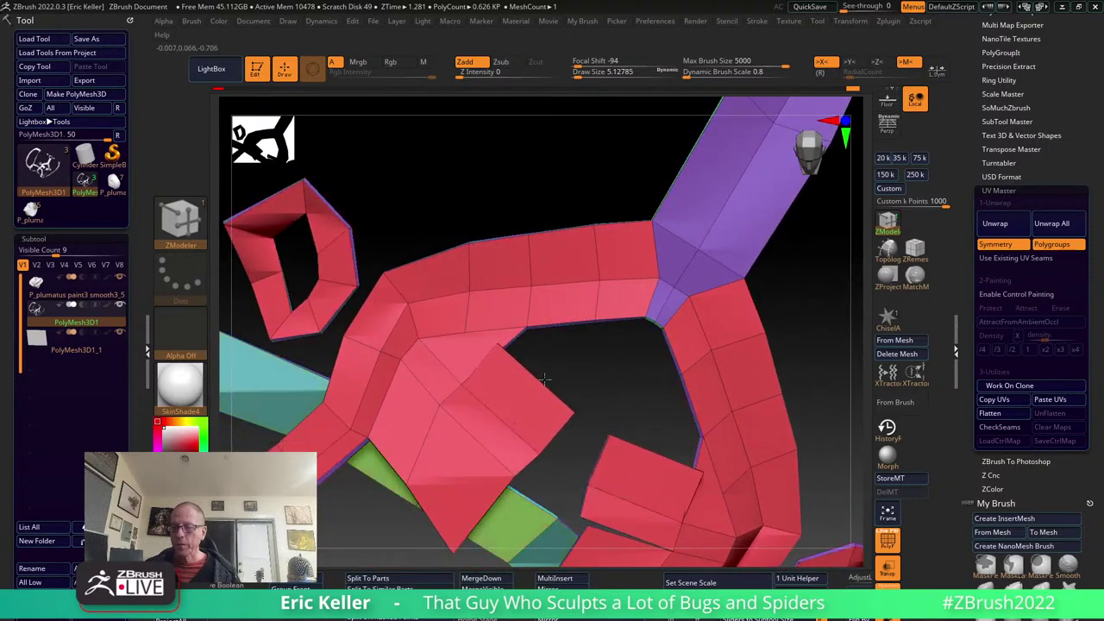
pyautogui.hotkey('ctrl', 'z')
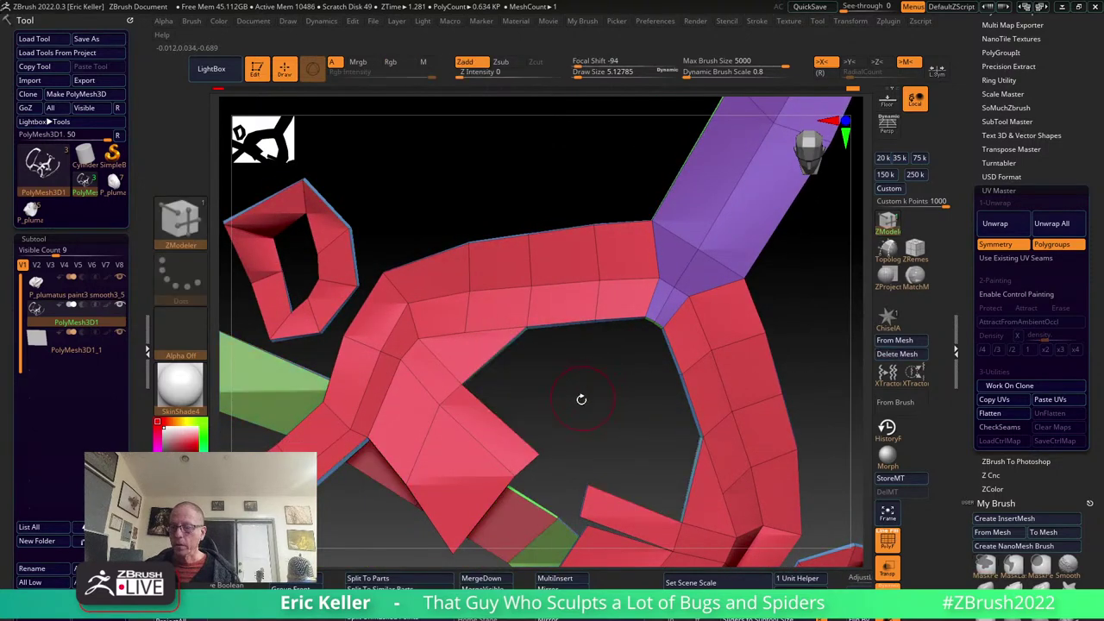
pyautogui.moveTo(579, 395)
pyautogui.mouseDown()
pyautogui.moveTo(513, 375)
pyautogui.moveTo(541, 369)
pyautogui.moveTo(509, 370)
pyautogui.mouseUp()
# Insert another edge loop through the red mesh and smooth out the resulting notch.
pyautogui.press('space')
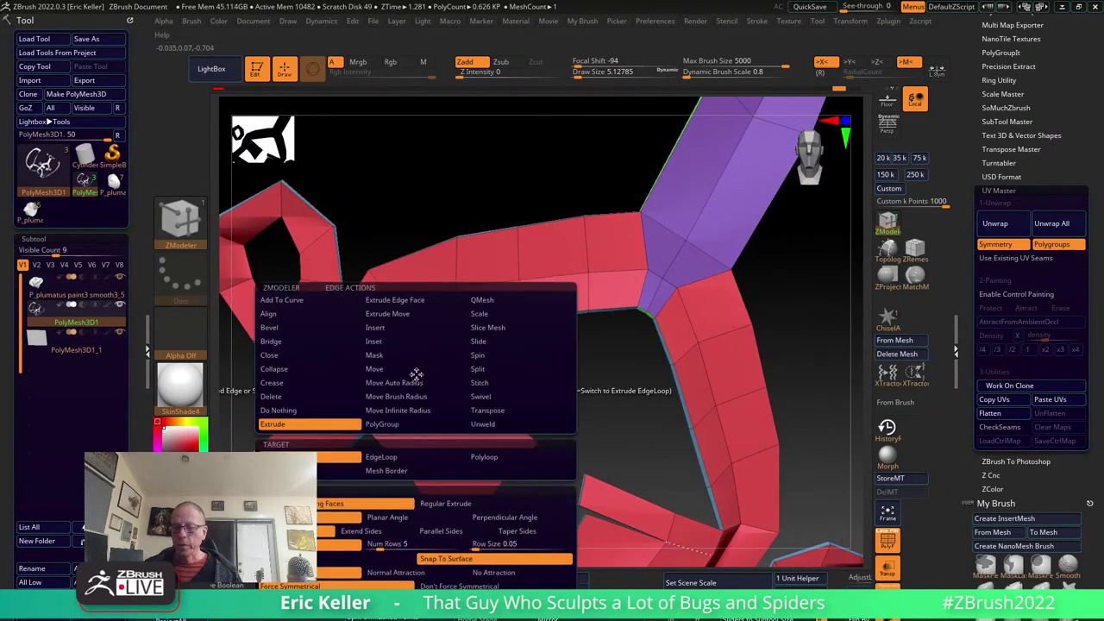
pyautogui.click(376, 327)
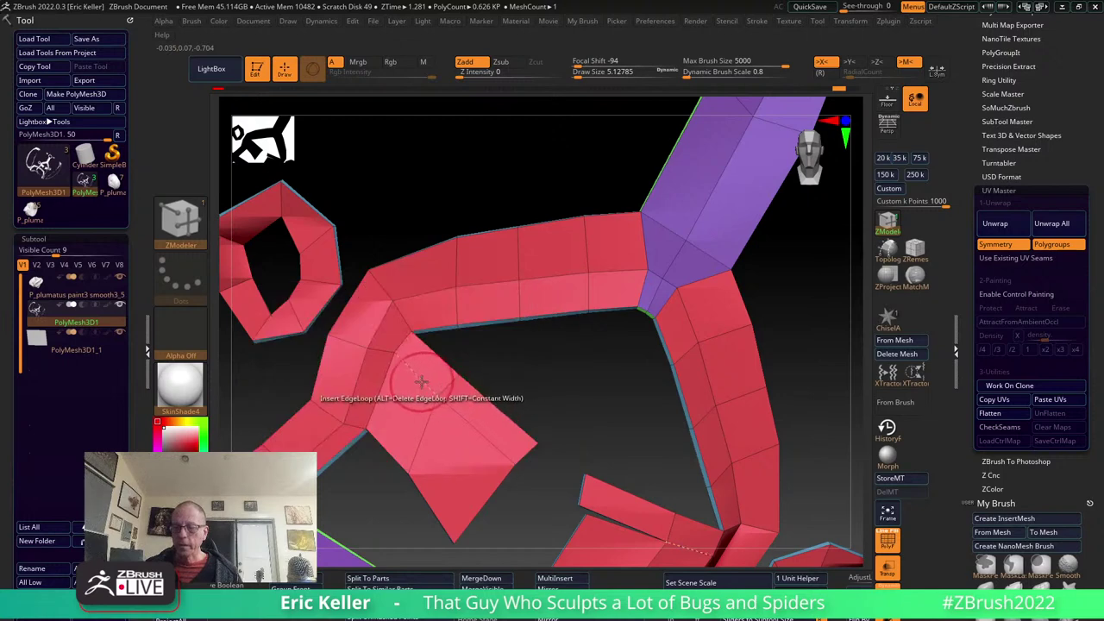
pyautogui.click(412, 377)
pyautogui.press('shift')
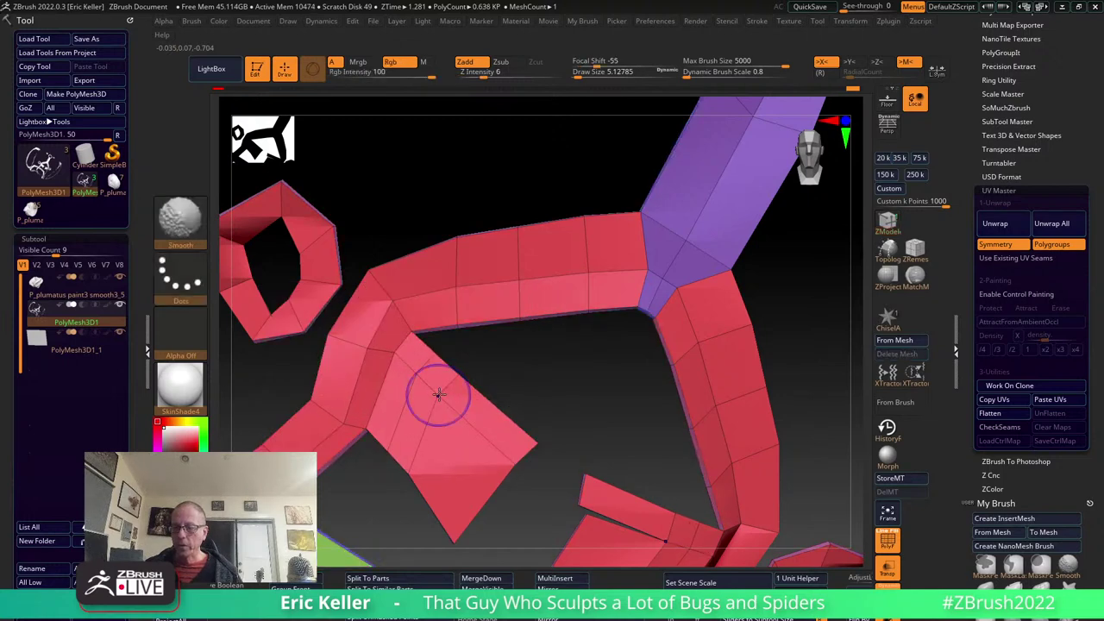
pyautogui.keyDown('shift'); pyautogui.click(420, 470); pyautogui.keyUp('shift')
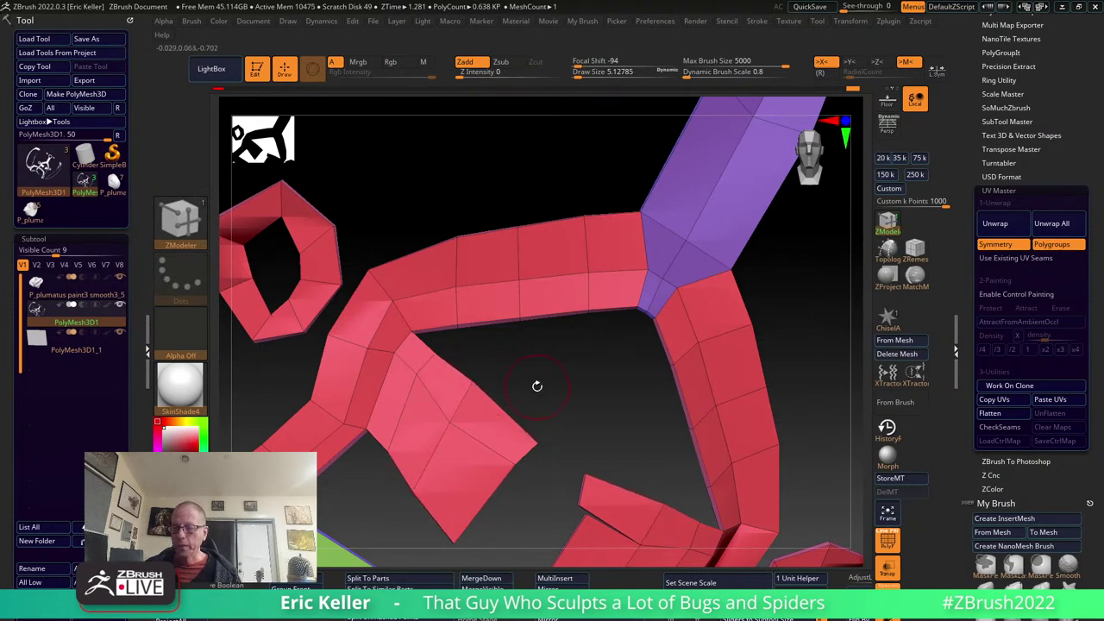
pyautogui.moveTo(537, 386)
pyautogui.mouseDown()
pyautogui.moveTo(516, 409)
pyautogui.moveTo(540, 305)
pyautogui.mouseUp()
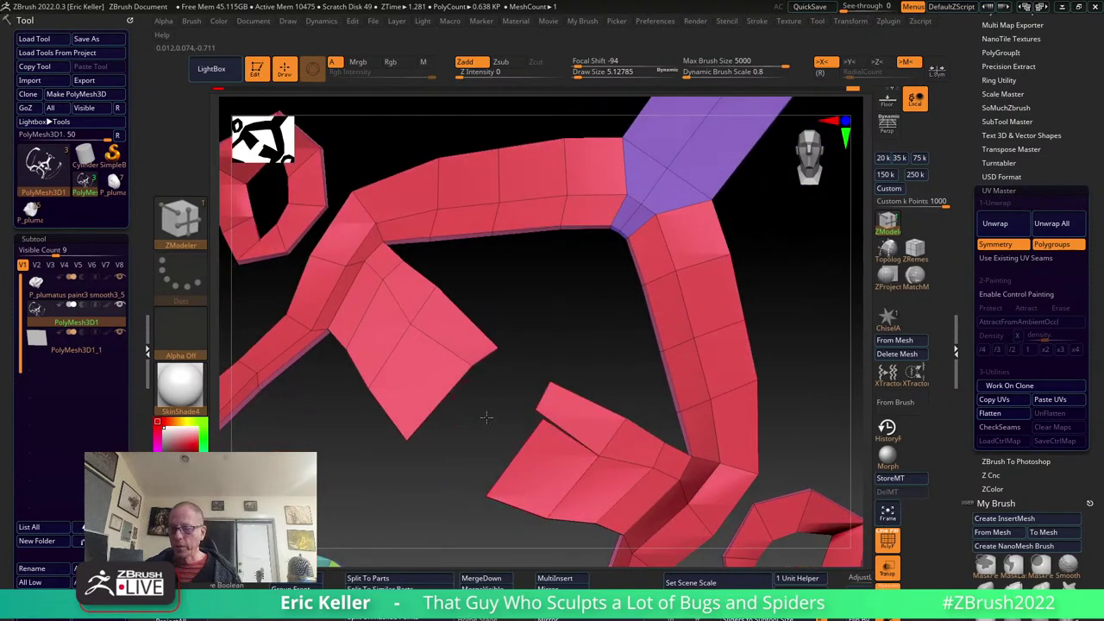
pyautogui.moveTo(500, 535); pyautogui.dragTo(492, 547)
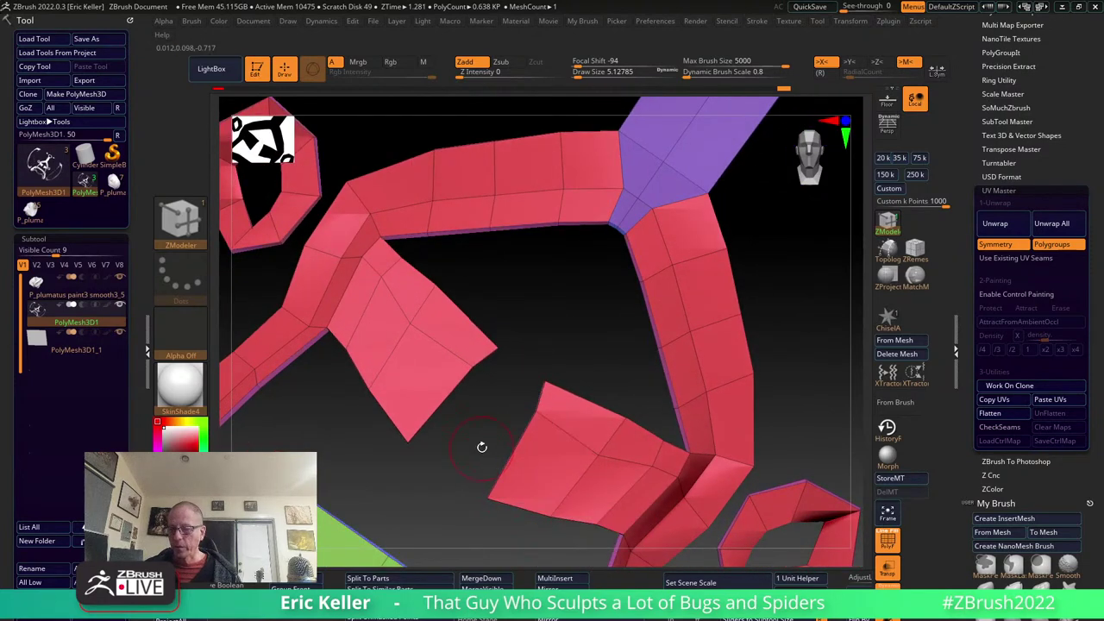
pyautogui.moveTo(483, 451)
pyautogui.mouseDown()
pyautogui.moveTo(521, 369)
pyautogui.moveTo(517, 385)
pyautogui.mouseUp()
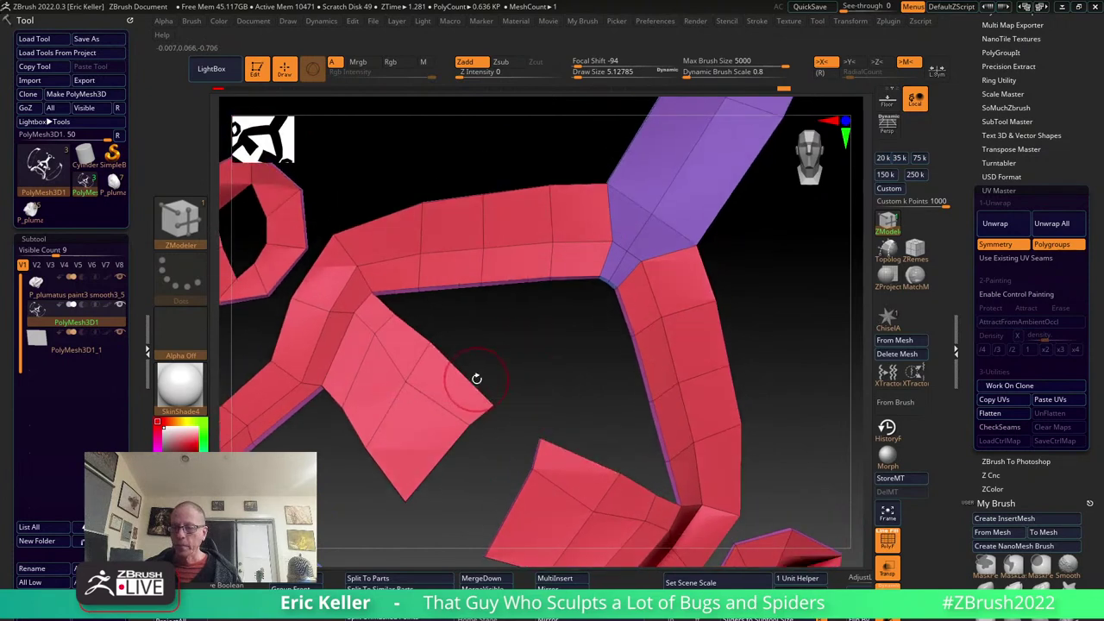
# Add an edge loop through the mesh piece, then extrude a flap and remove it.
pyautogui.click(407, 327)
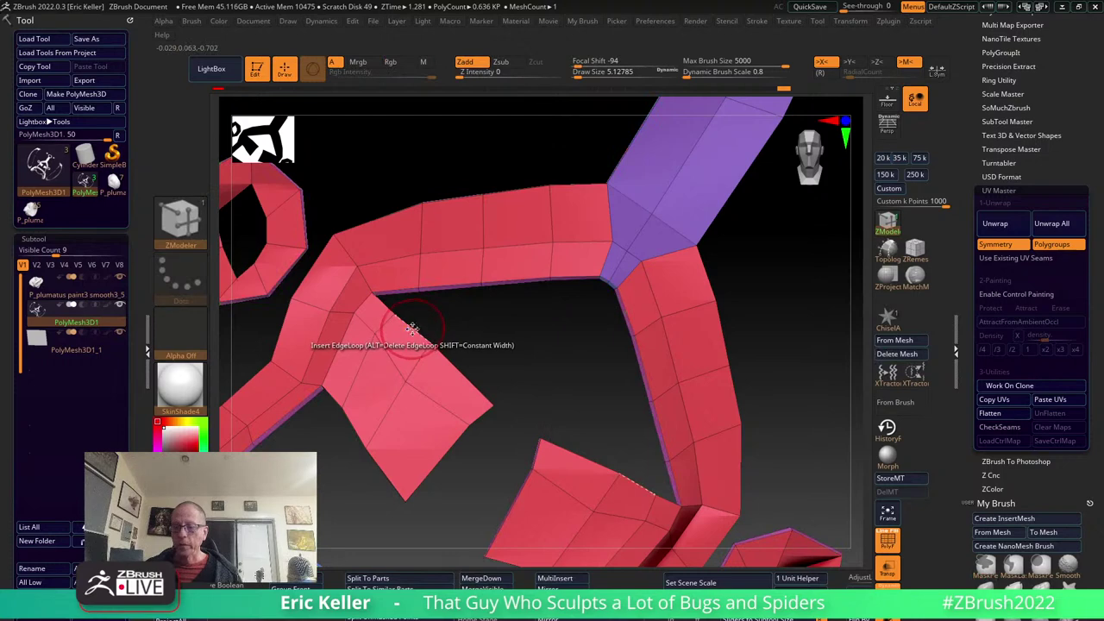
pyautogui.press('space')
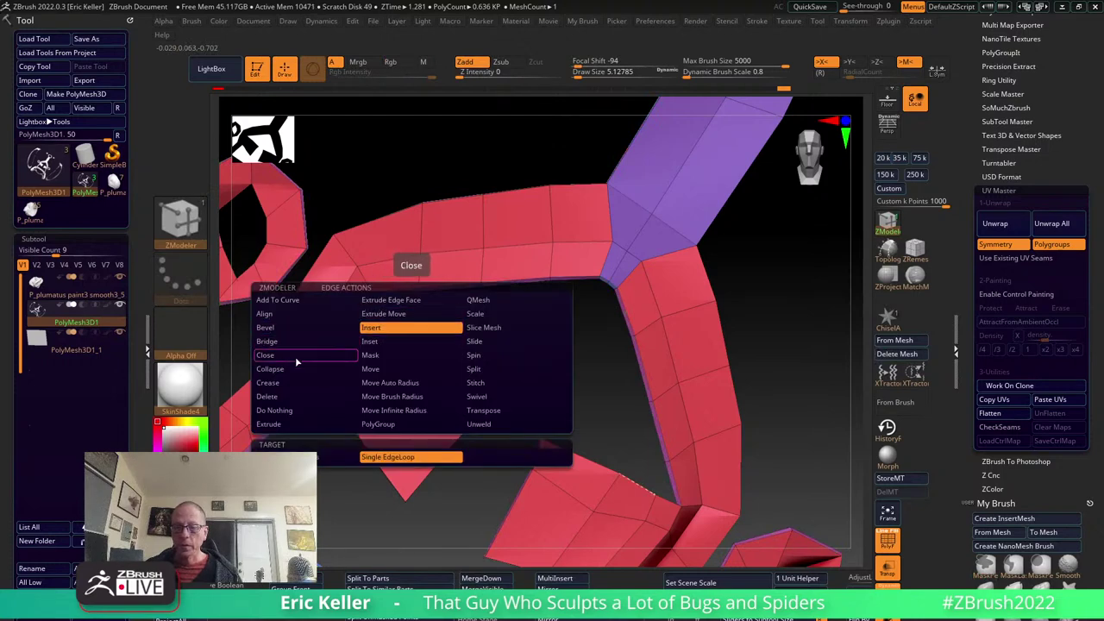
pyautogui.click(301, 426)
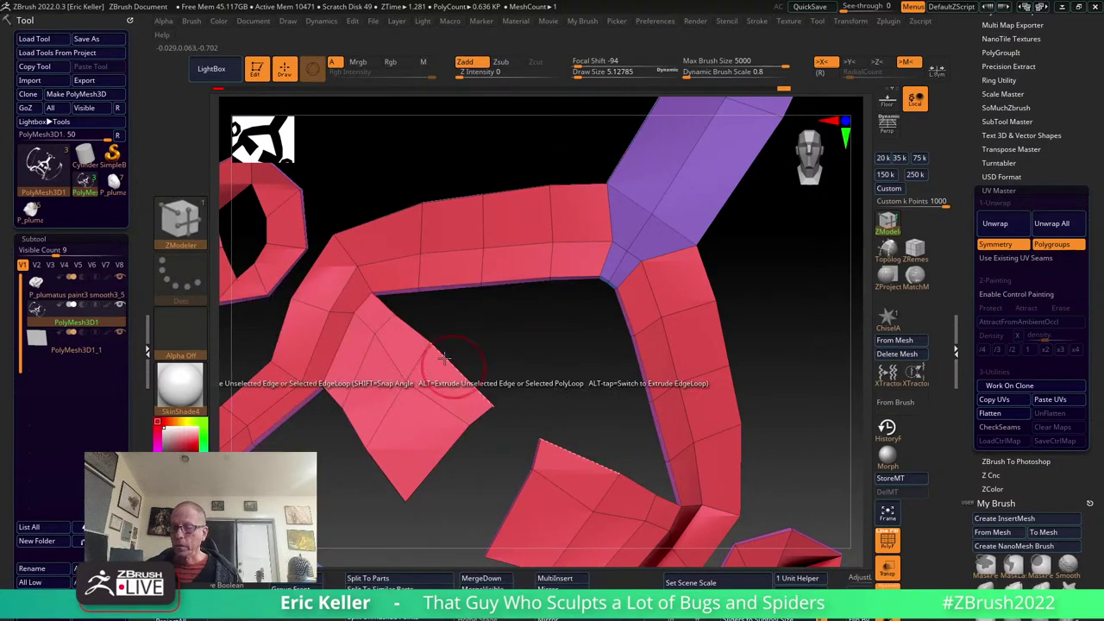
pyautogui.moveTo(417, 326)
pyautogui.mouseDown()
pyautogui.moveTo(447, 312)
pyautogui.moveTo(485, 327)
pyautogui.mouseUp()
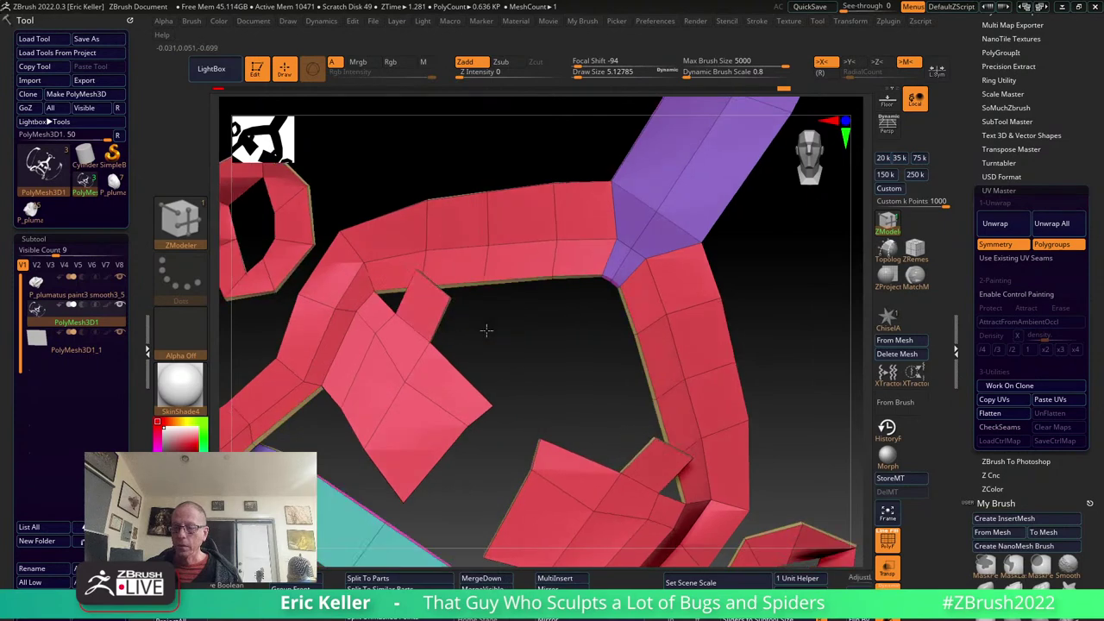
pyautogui.click(432, 345)
# Bridge the top bar to the lower-left piece with two new polygons.
pyautogui.moveTo(469, 490)
pyautogui.mouseDown()
pyautogui.moveTo(515, 375)
pyautogui.moveTo(414, 397)
pyautogui.mouseUp()
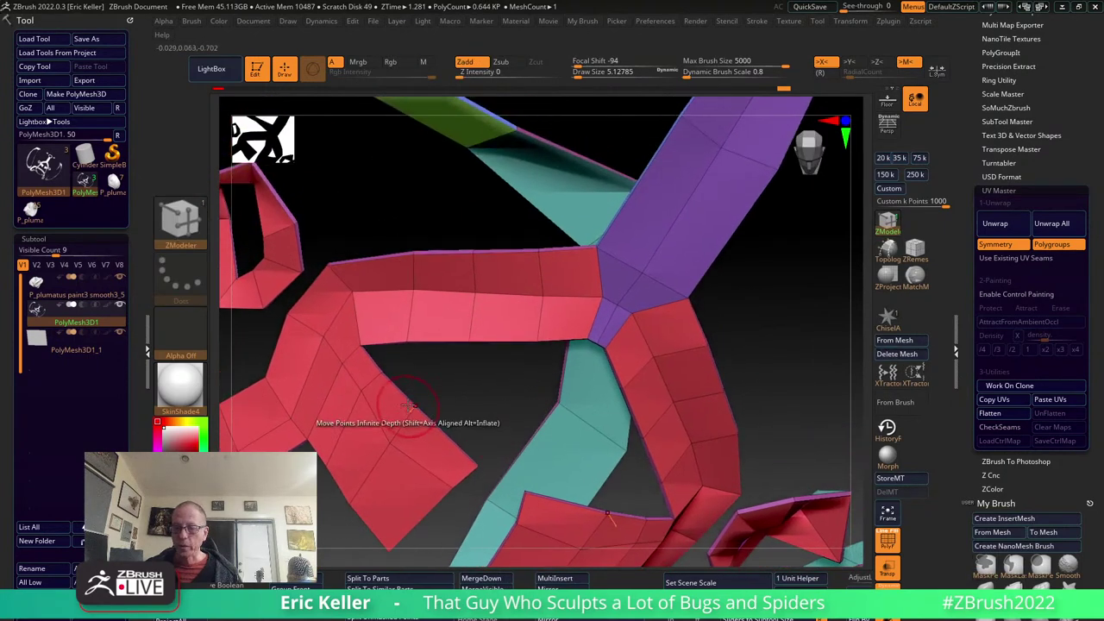
pyautogui.press('space')
pyautogui.click(272, 343)
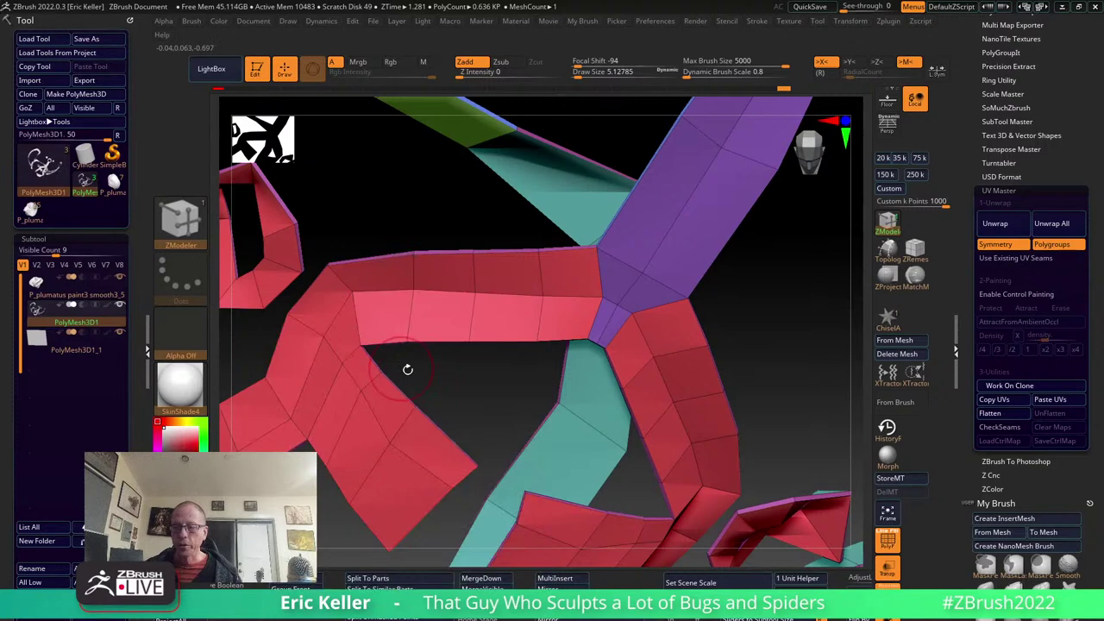
pyautogui.click(436, 345)
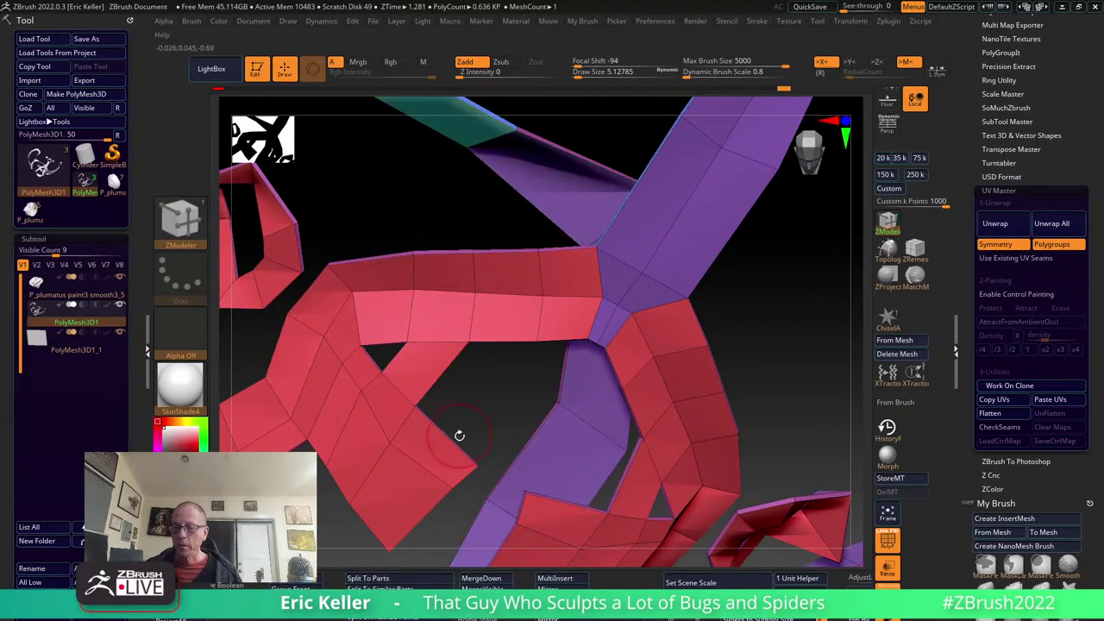
pyautogui.click(512, 343)
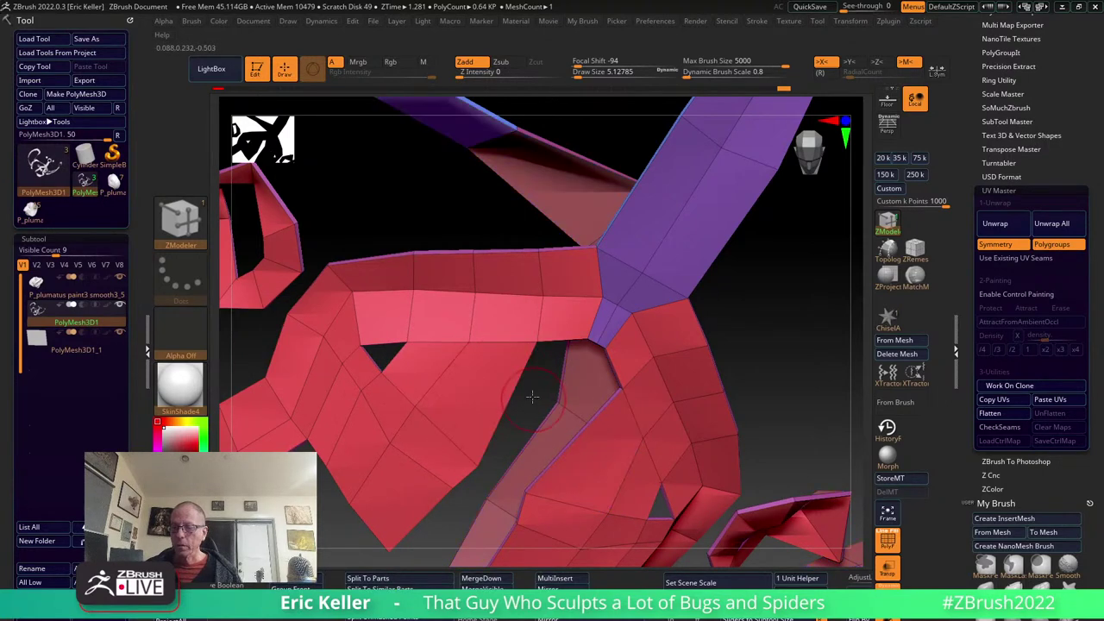
pyautogui.moveTo(532, 396); pyautogui.dragTo(518, 371, button='right')
pyautogui.press('space')
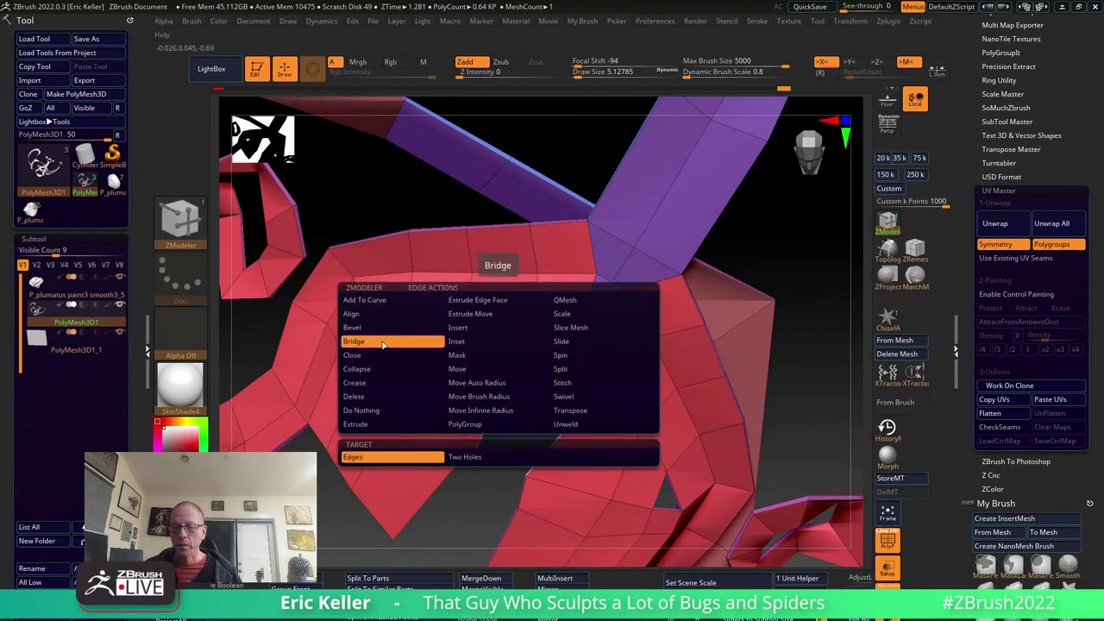
# Close the small red-mesh hole with Bridge polygons and Shift-smooth the vertices around it.
pyautogui.click(475, 331)
pyautogui.moveTo(493, 393); pyautogui.dragTo(427, 369, button='right')
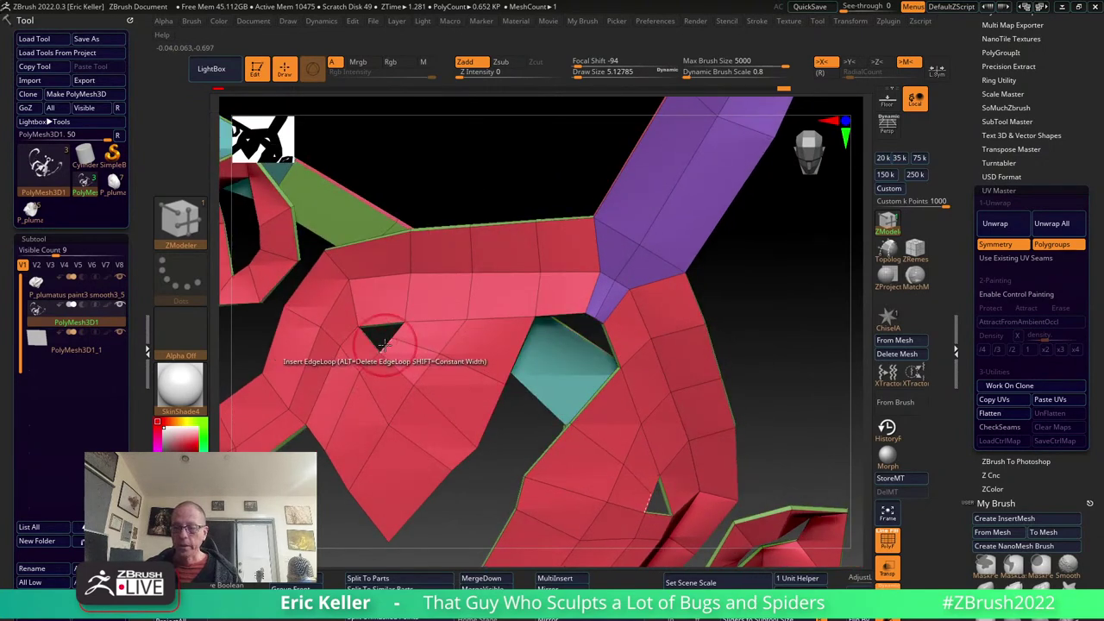
pyautogui.press('space')
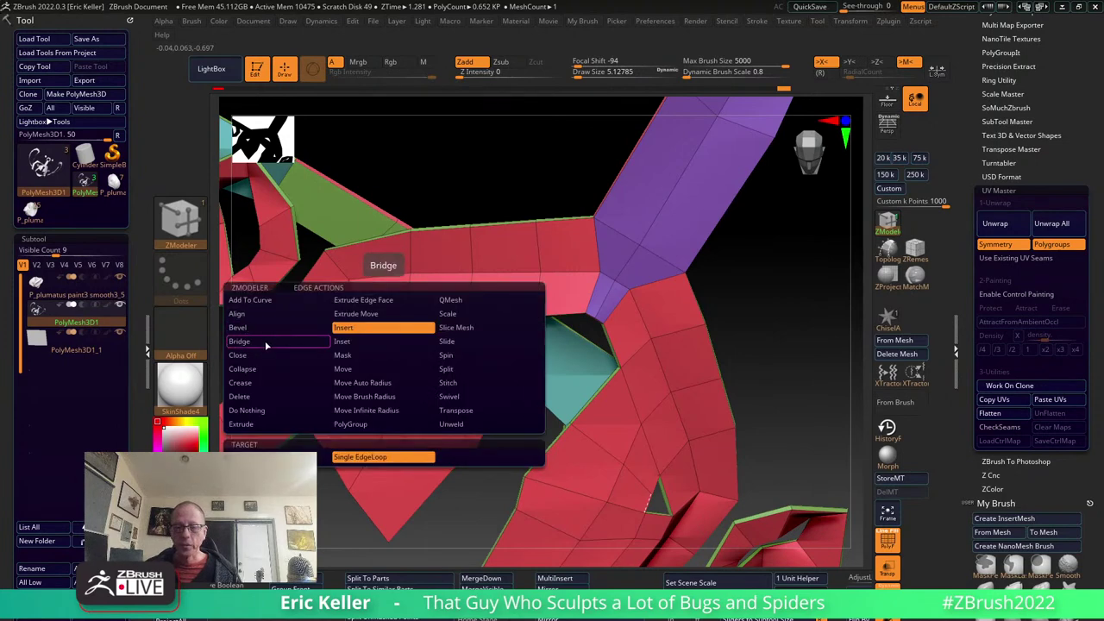
pyautogui.click(266, 342)
pyautogui.click(379, 326)
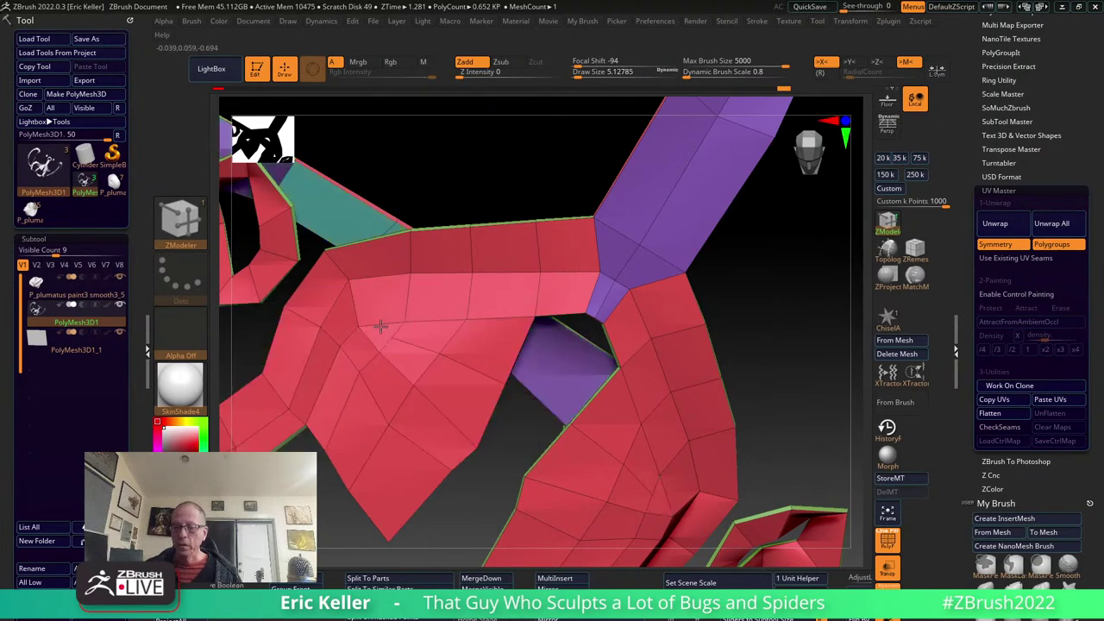
pyautogui.press('shift')
pyautogui.keyDown('shift'); pyautogui.moveTo(392, 339); pyautogui.dragTo(382, 361); pyautogui.keyUp('shift')
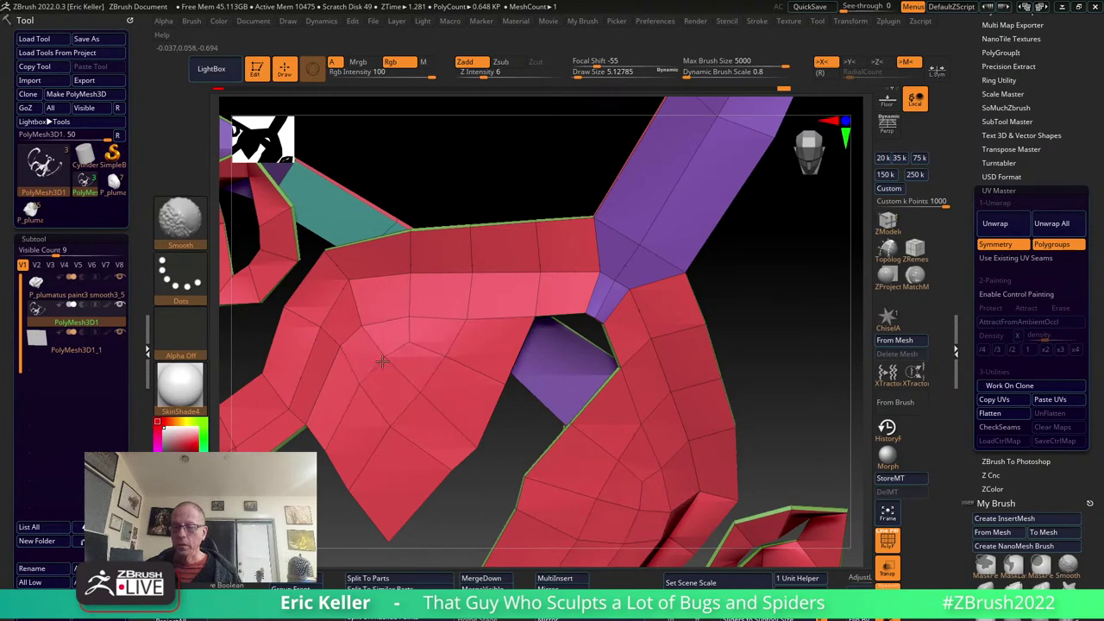
pyautogui.moveTo(473, 457); pyautogui.dragTo(697, 512)
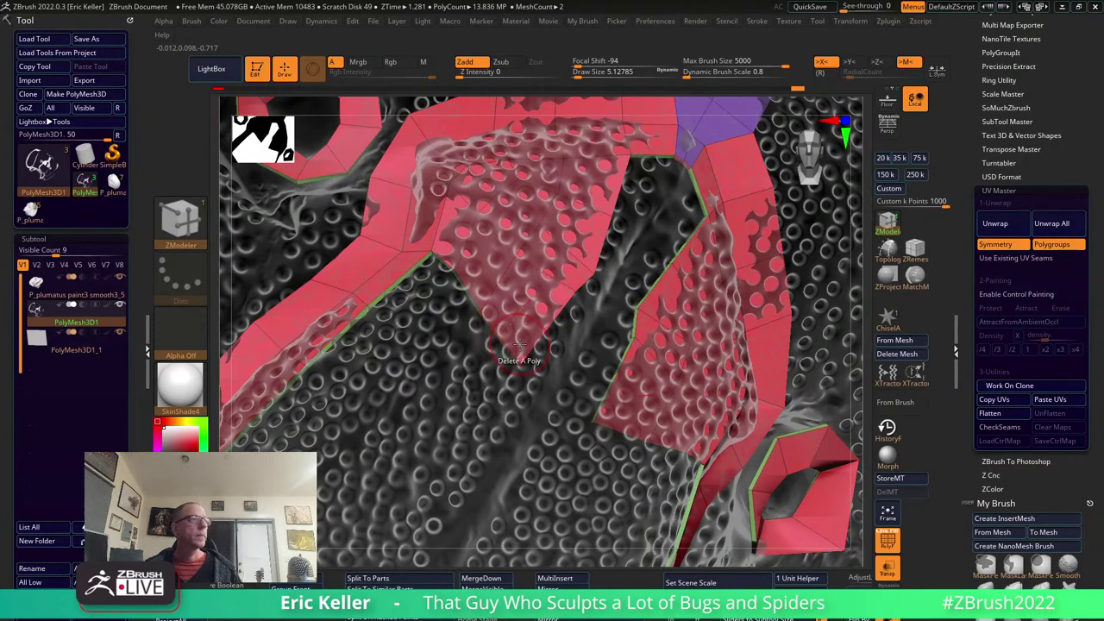
# From a front view, extrude the lower edges of the inner red strips down over the mouth area.
pyautogui.moveTo(536, 439); pyautogui.dragTo(631, 377, button='right')
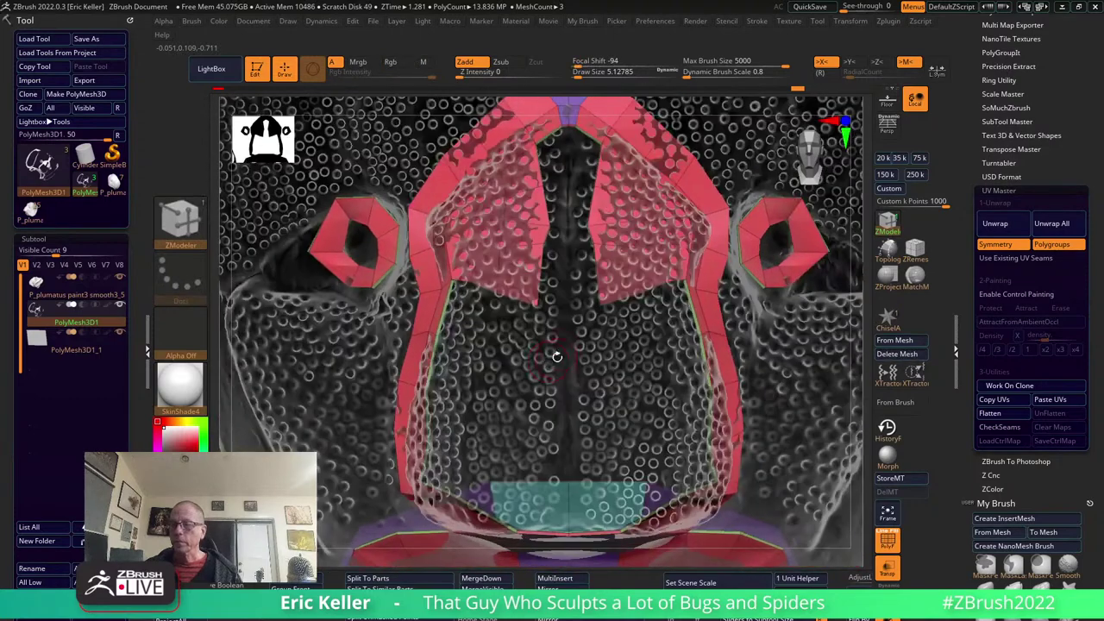
pyautogui.moveTo(630, 377); pyautogui.dragTo(616, 302, button='right')
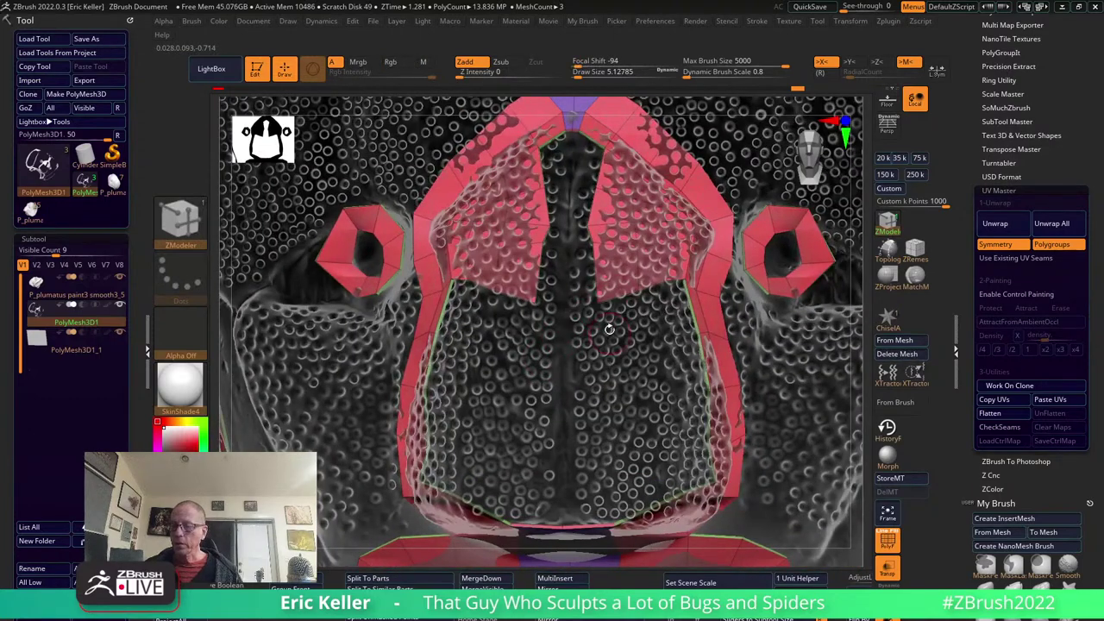
pyautogui.press('space')
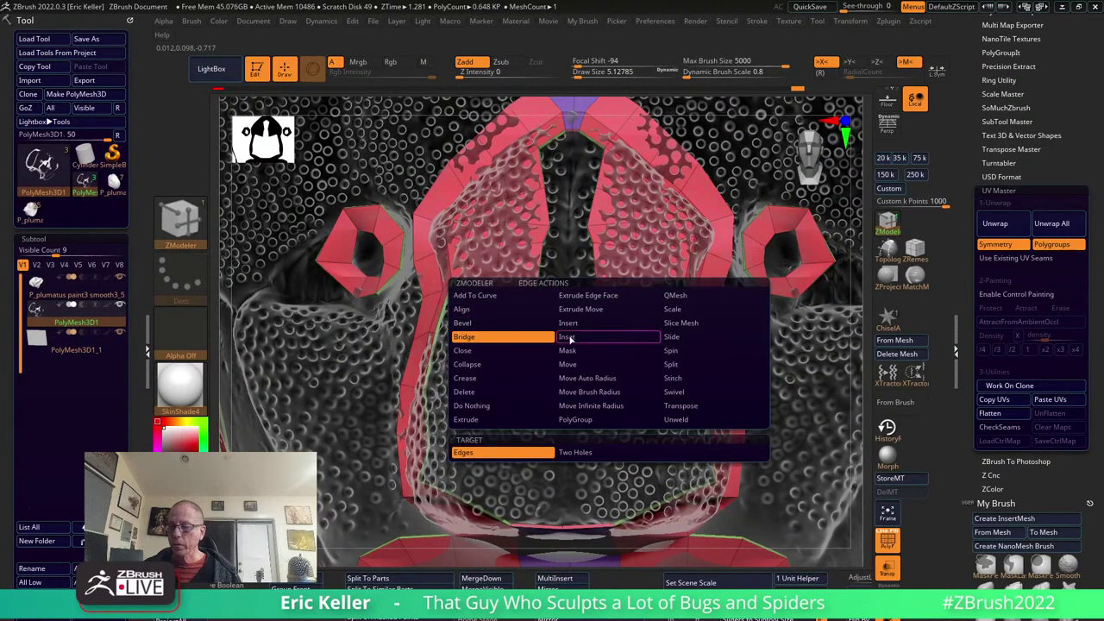
pyautogui.click(474, 416)
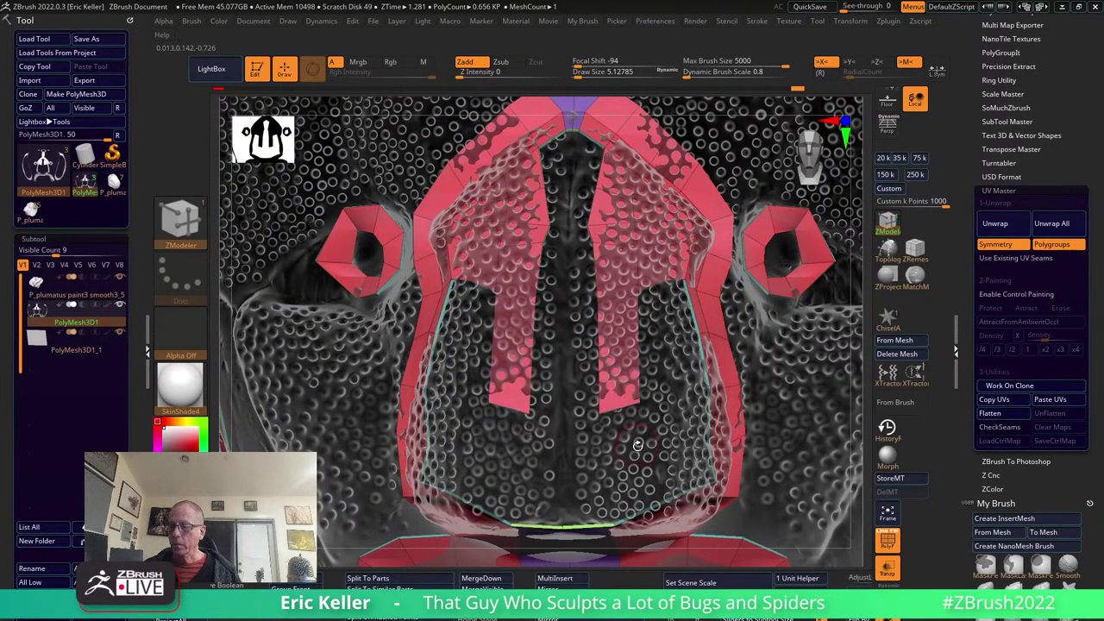
pyautogui.moveTo(616, 409)
pyautogui.mouseDown(button='right')
pyautogui.moveTo(618, 348)
pyautogui.moveTo(617, 410)
pyautogui.mouseUp(button='right')
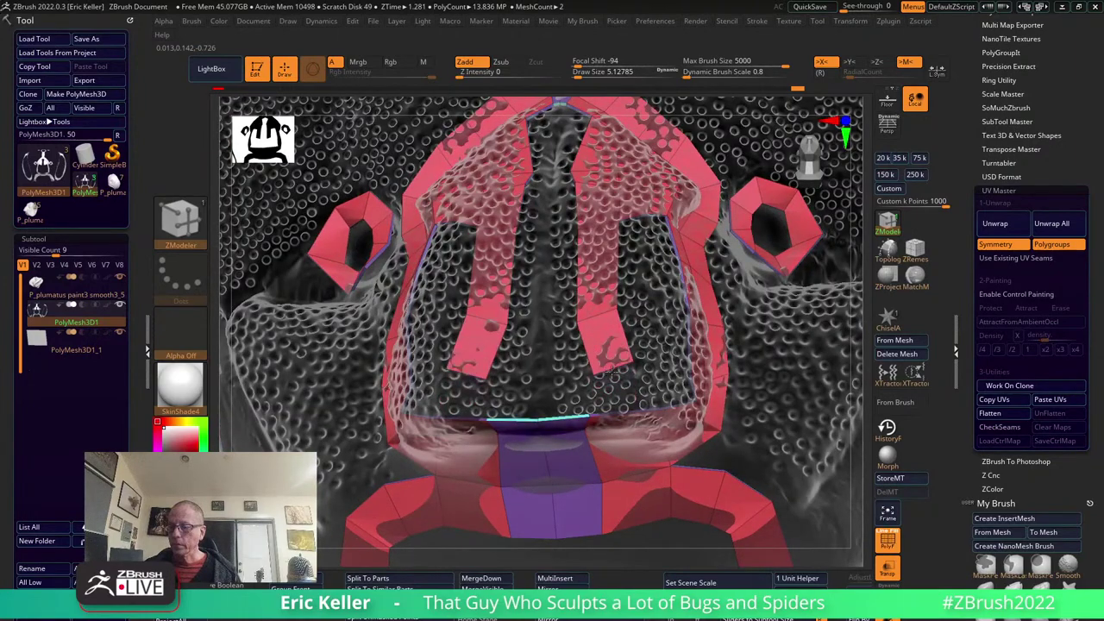
pyautogui.moveTo(617, 409); pyautogui.dragTo(657, 360)
pyautogui.moveTo(658, 361); pyautogui.dragTo(597, 315, button='right')
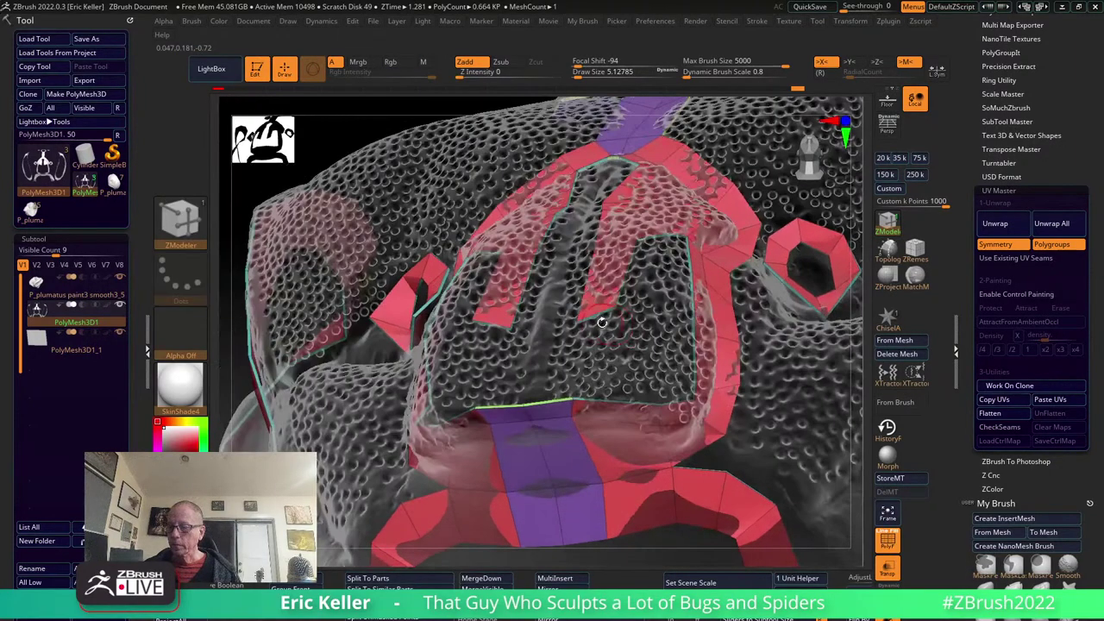
pyautogui.press('space')
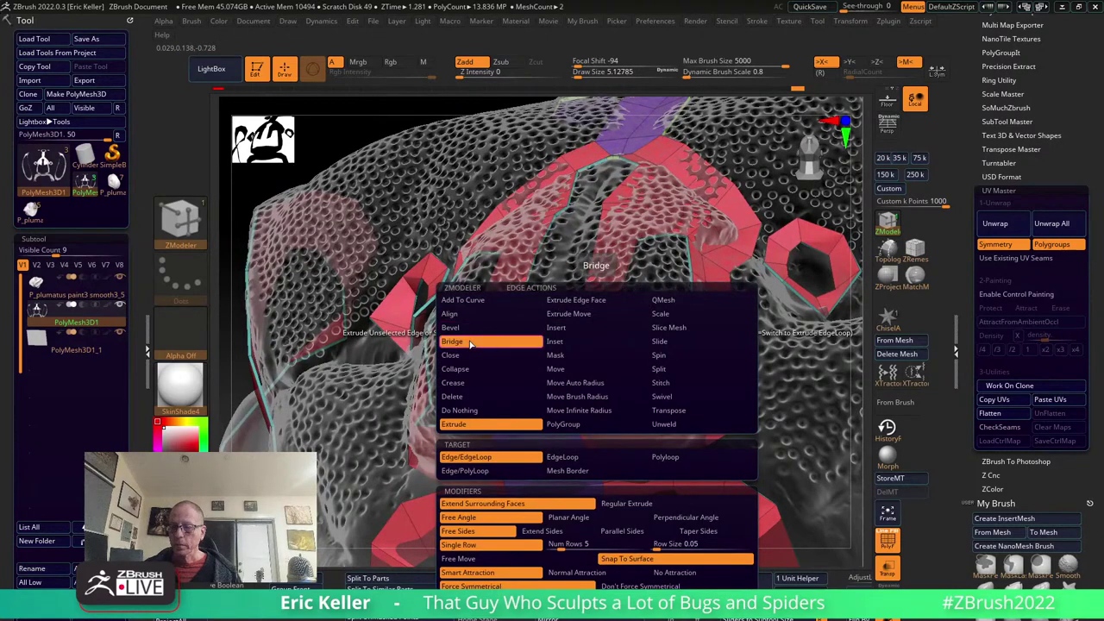
pyautogui.click(470, 341)
pyautogui.moveTo(470, 345); pyautogui.dragTo(594, 335, button='right')
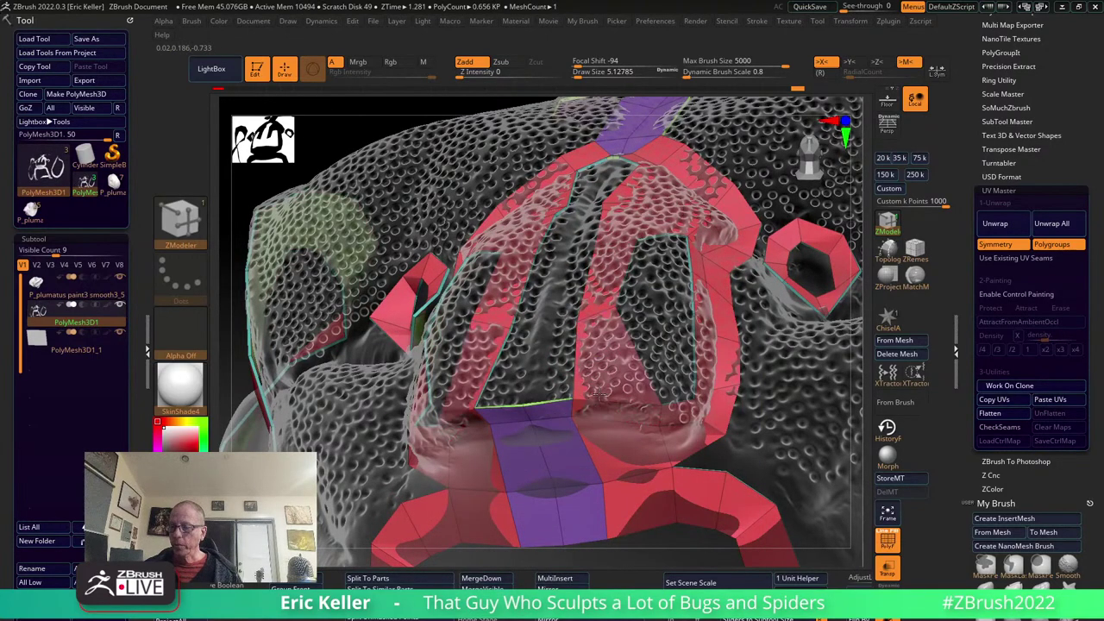
pyautogui.moveTo(664, 338)
pyautogui.mouseDown(button='right')
pyautogui.moveTo(655, 392)
pyautogui.moveTo(844, 426)
pyautogui.mouseUp(button='right')
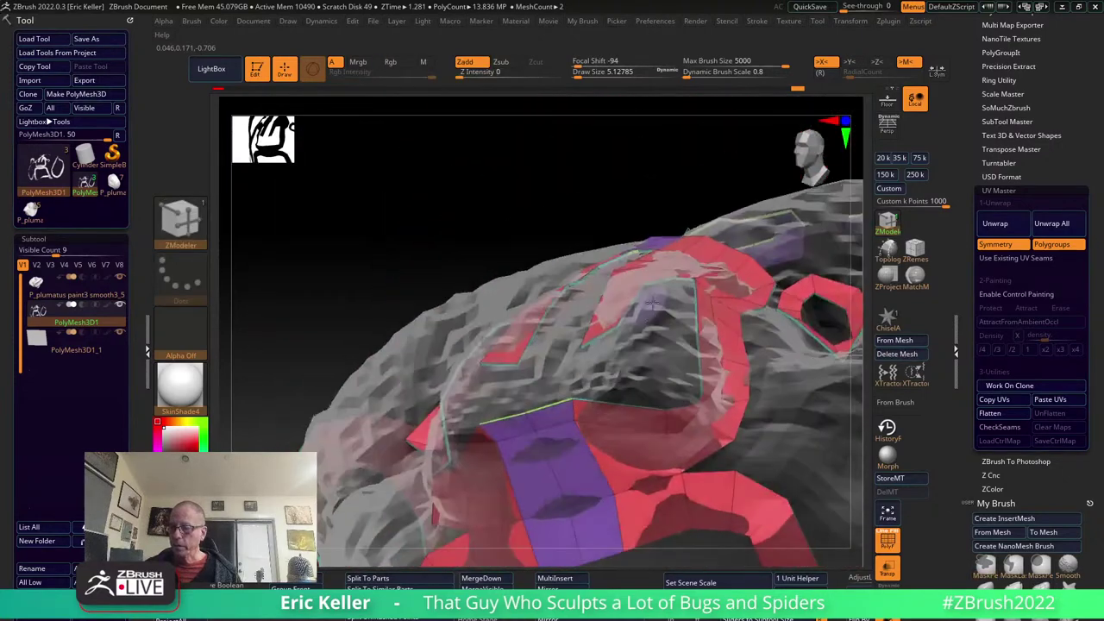
# Solo the retopology mesh and bridge the middle prong tips to the bottom rim.
pyautogui.click(634, 421)
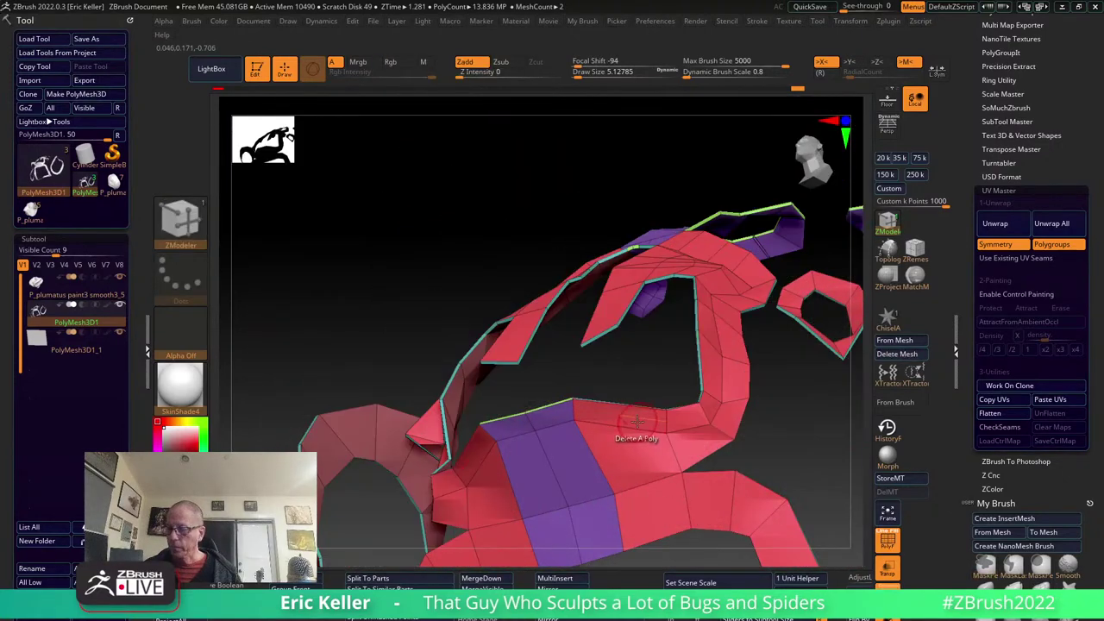
pyautogui.press('space')
pyautogui.click(591, 332)
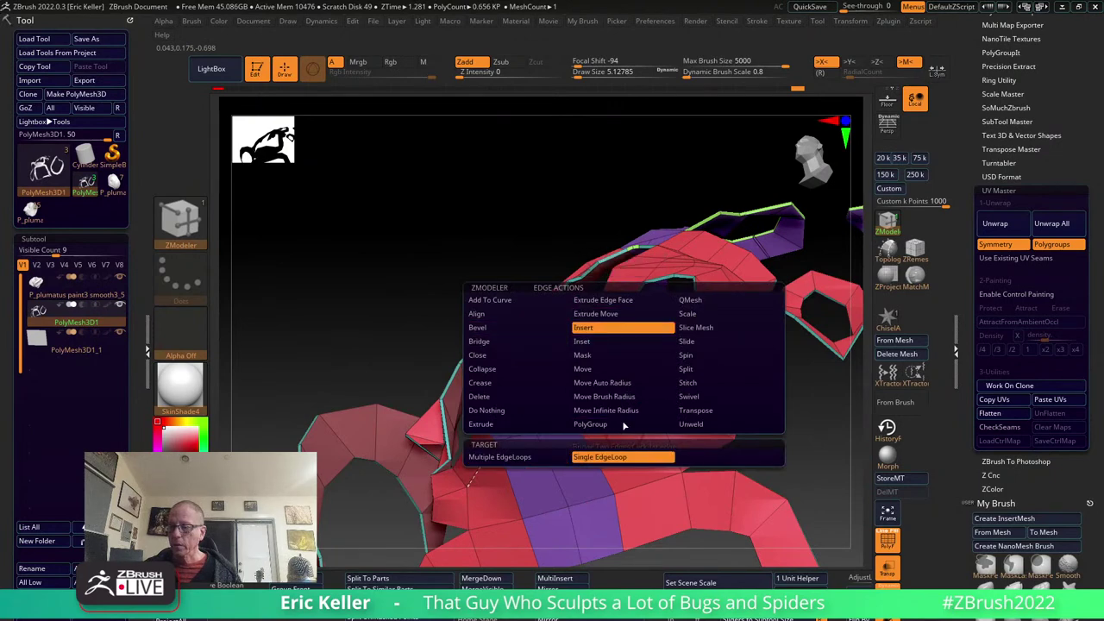
pyautogui.moveTo(624, 394)
pyautogui.mouseDown(button='right')
pyautogui.moveTo(635, 386)
pyautogui.moveTo(617, 393)
pyautogui.mouseUp(button='right')
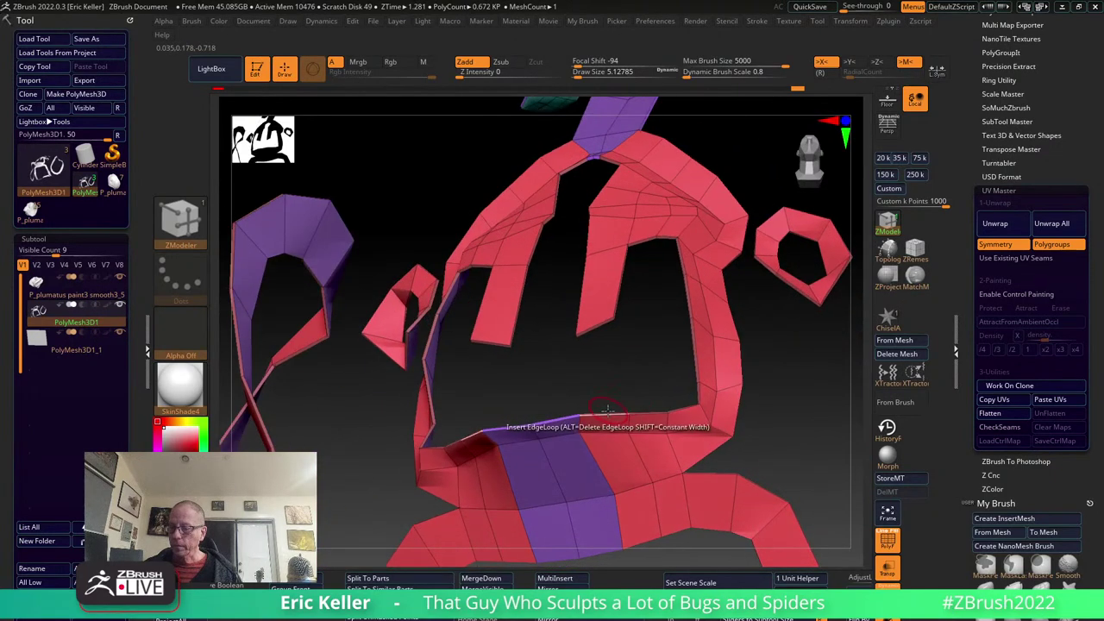
pyautogui.press('space')
pyautogui.click(474, 345)
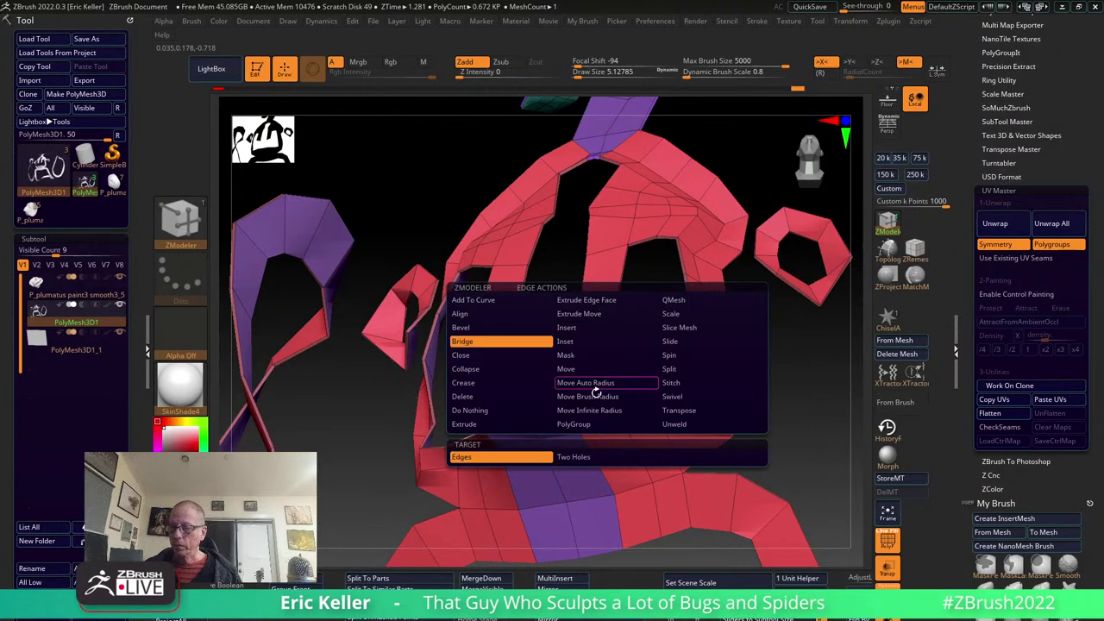
pyautogui.click(581, 341)
pyautogui.click(595, 419)
pyautogui.moveTo(636, 355)
pyautogui.mouseDown(button='right')
pyautogui.moveTo(659, 321)
pyautogui.moveTo(589, 371)
pyautogui.mouseUp(button='right')
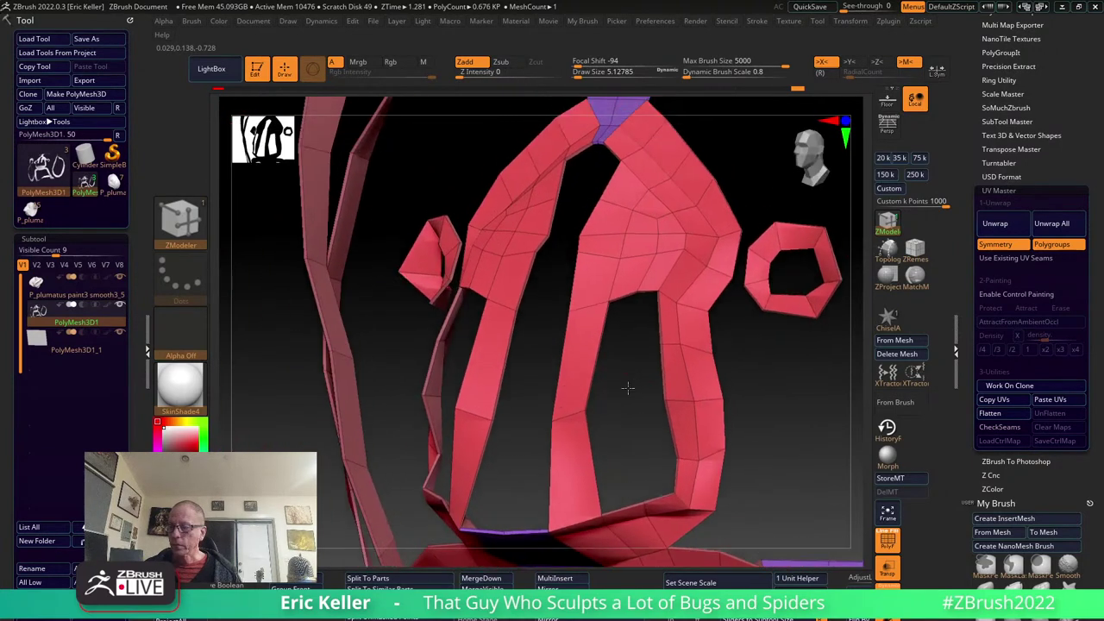
# Fill the gap between two strips at the front opening with a bridged polygon.
pyautogui.press('space')
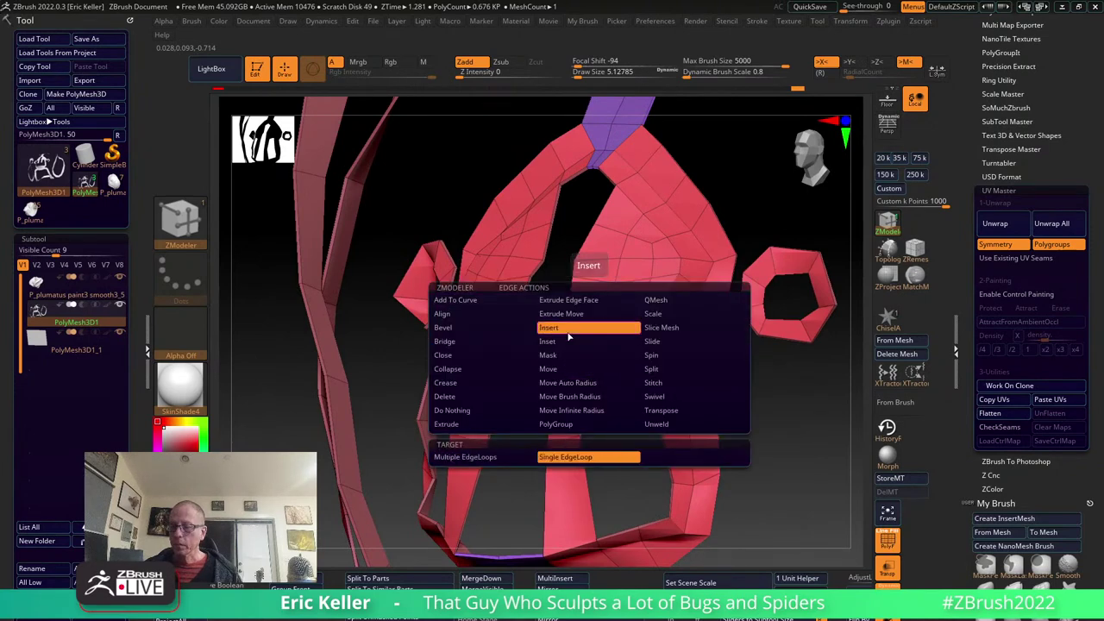
pyautogui.click(616, 452)
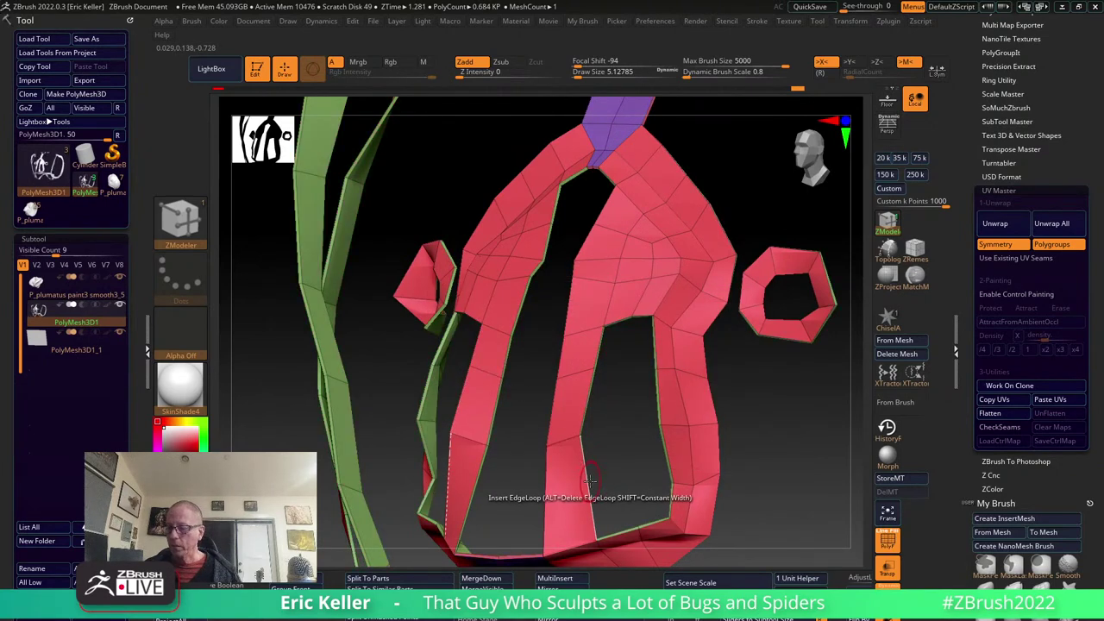
pyautogui.press('space')
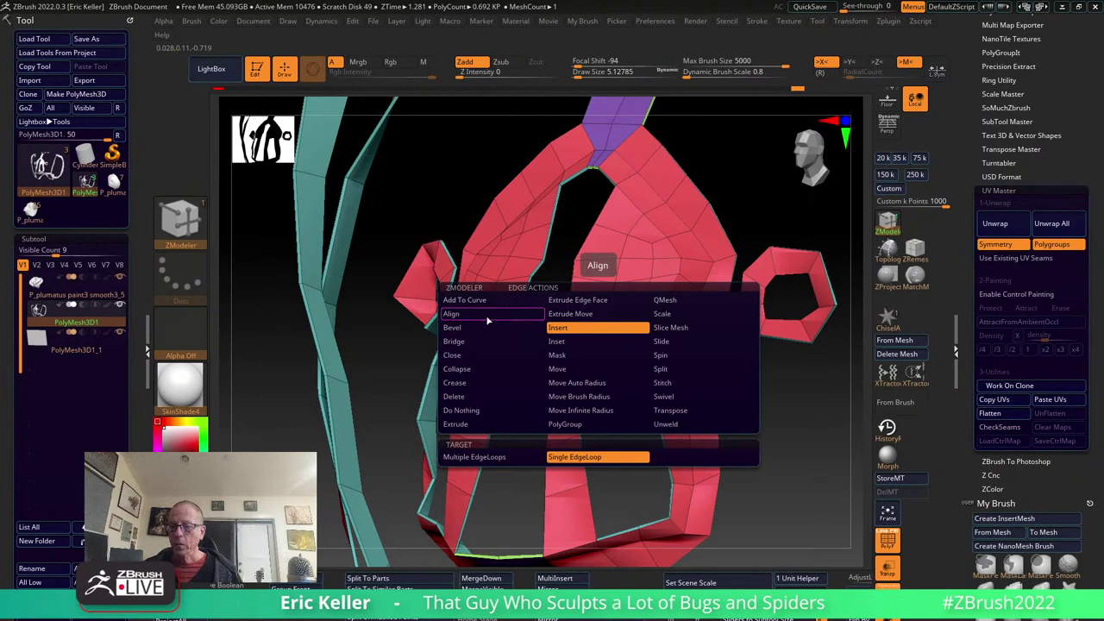
pyautogui.click(480, 343)
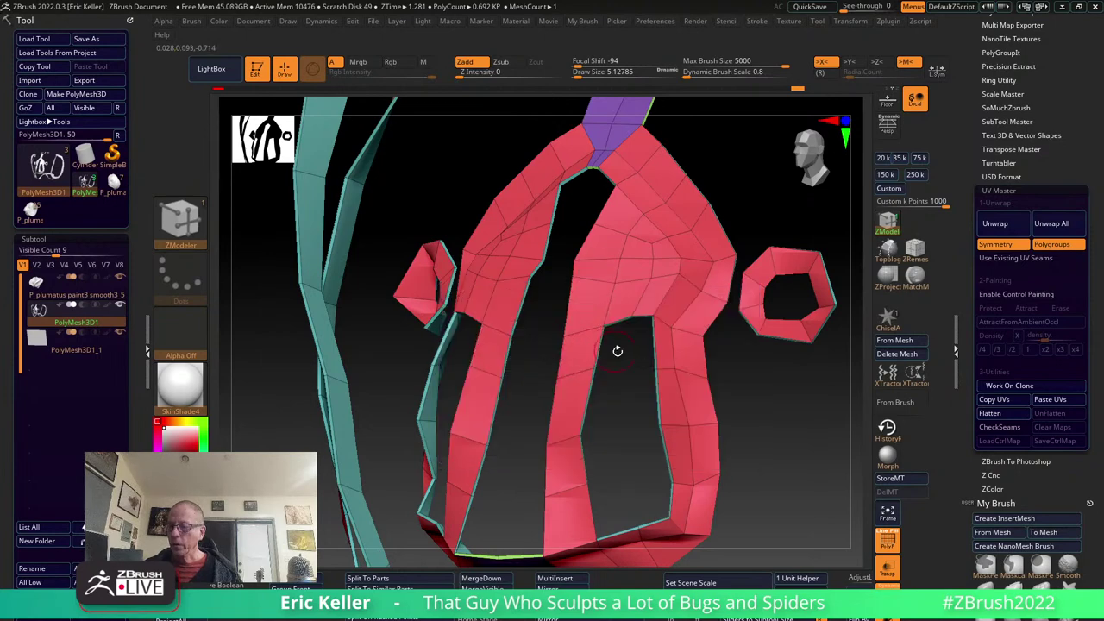
pyautogui.moveTo(631, 425); pyautogui.dragTo(623, 372)
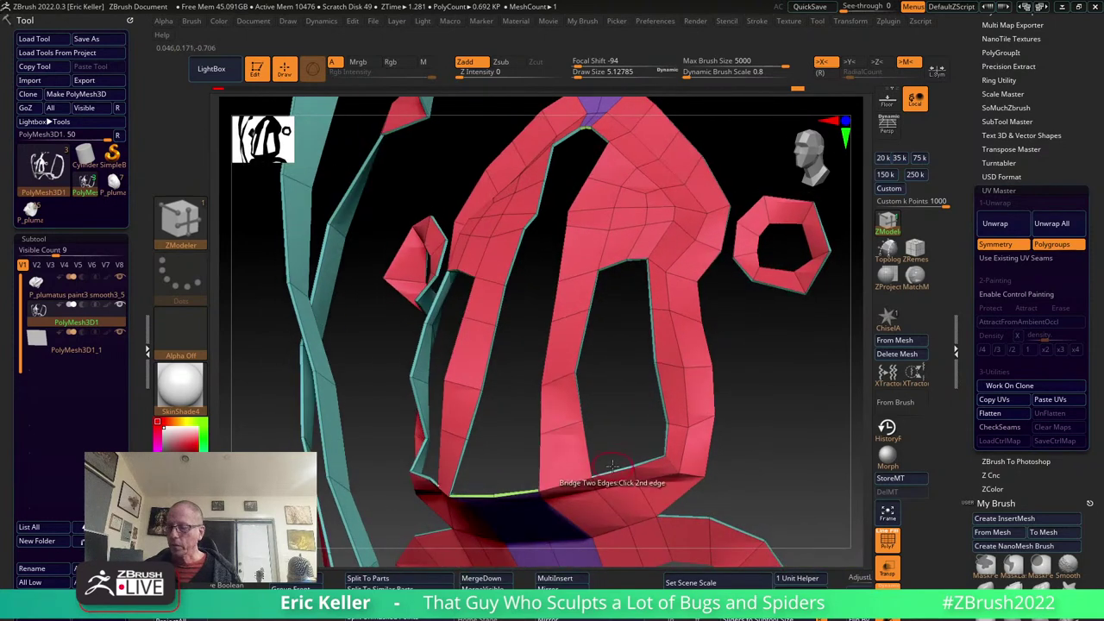
pyautogui.press('space')
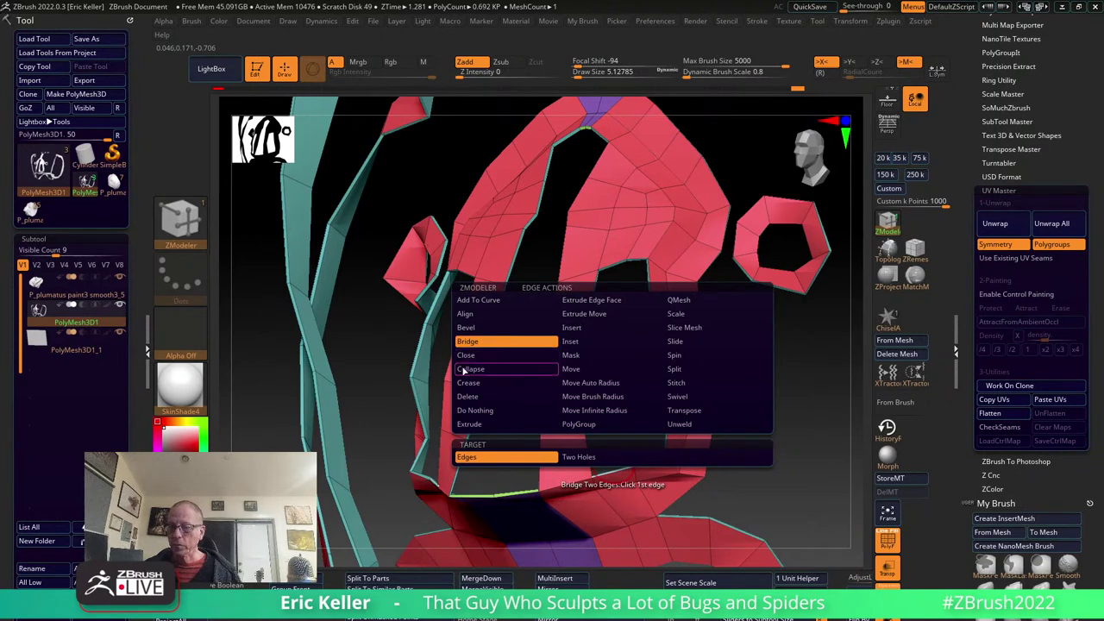
pyautogui.moveTo(627, 370); pyautogui.dragTo(561, 360)
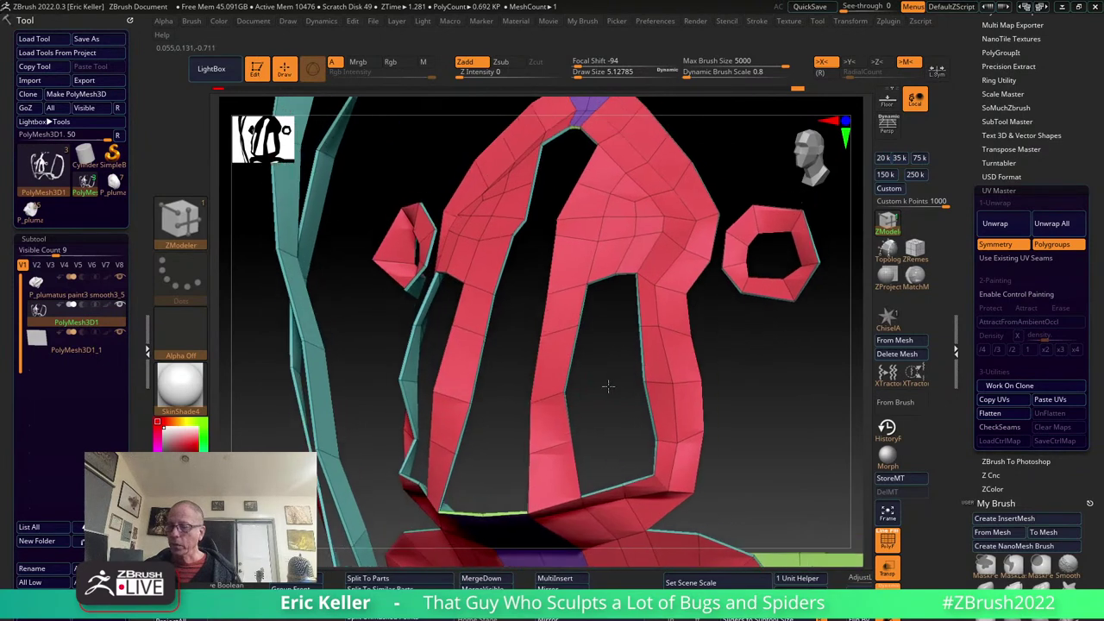
pyautogui.click(633, 355)
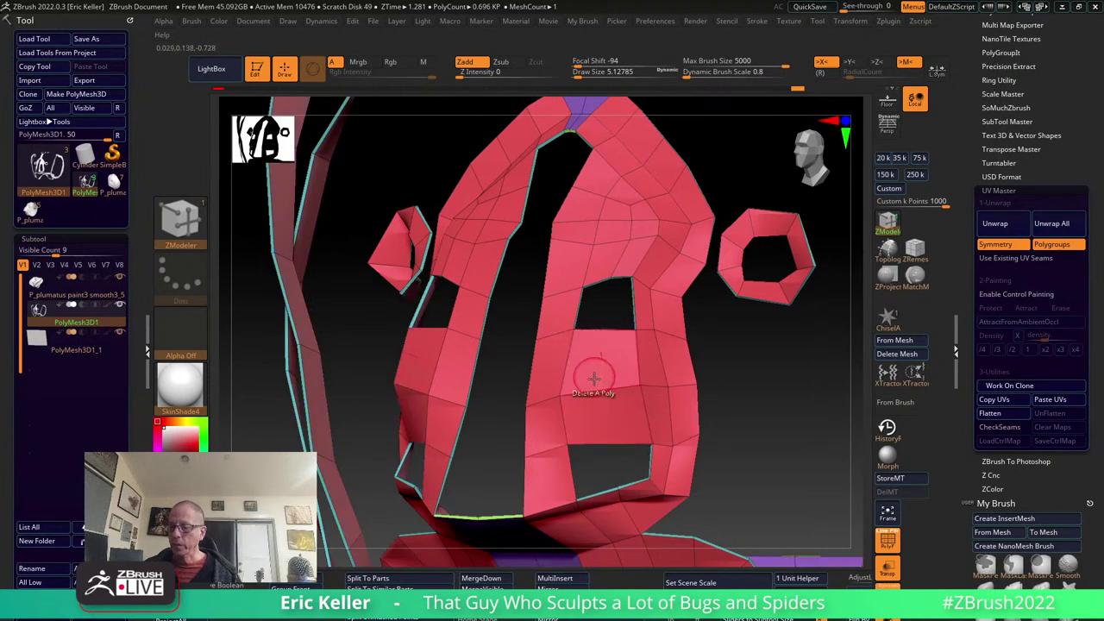
# Bridge across the upper hole to fill it, then inspect the result.
pyautogui.press('space')
pyautogui.click(574, 328)
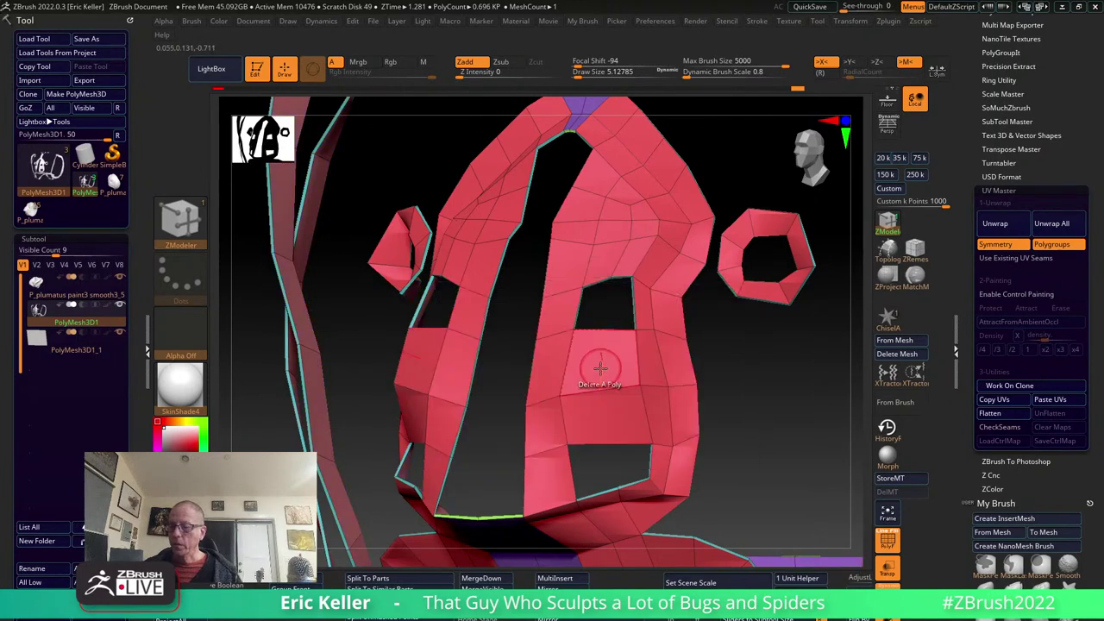
pyautogui.moveTo(585, 475); pyautogui.dragTo(591, 492, button='right')
pyautogui.press('space')
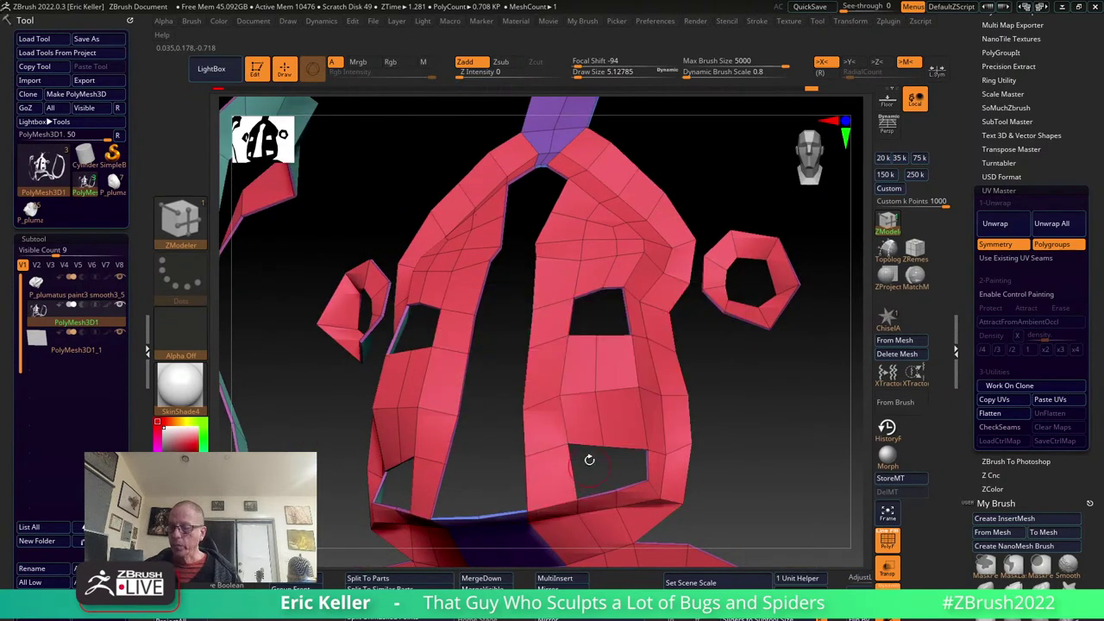
pyautogui.click(634, 452)
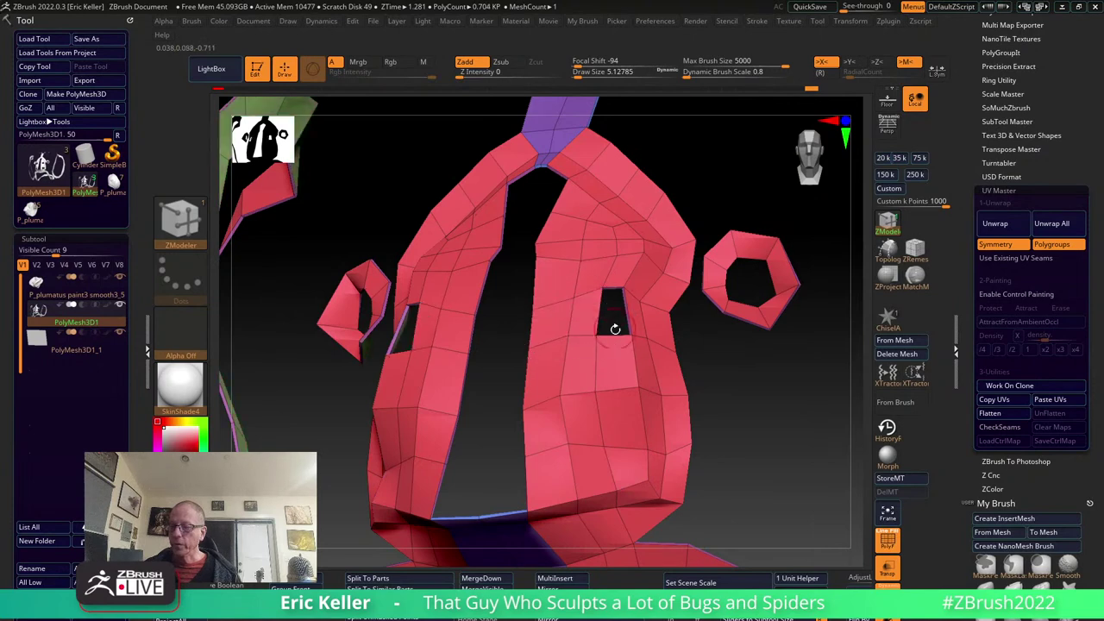
pyautogui.click(613, 289)
pyautogui.moveTo(770, 420)
pyautogui.mouseDown()
pyautogui.moveTo(682, 364)
pyautogui.moveTo(675, 302)
pyautogui.moveTo(493, 395)
pyautogui.mouseUp()
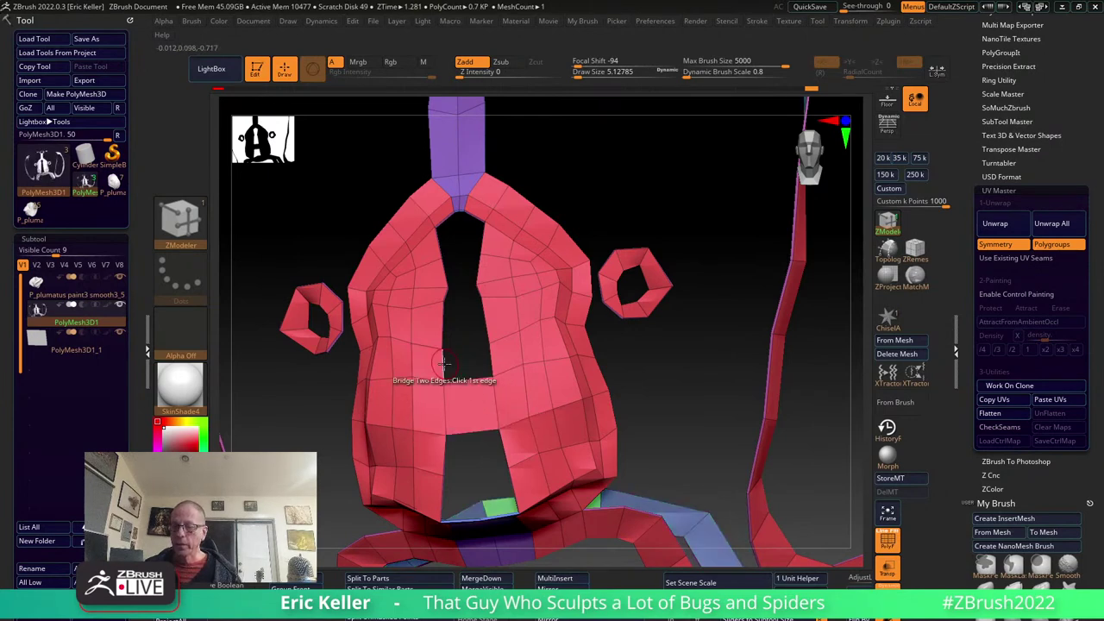
# Bridge the central hole closed in two passes, lower part then the rest.
pyautogui.click(487, 359)
pyautogui.click(479, 315)
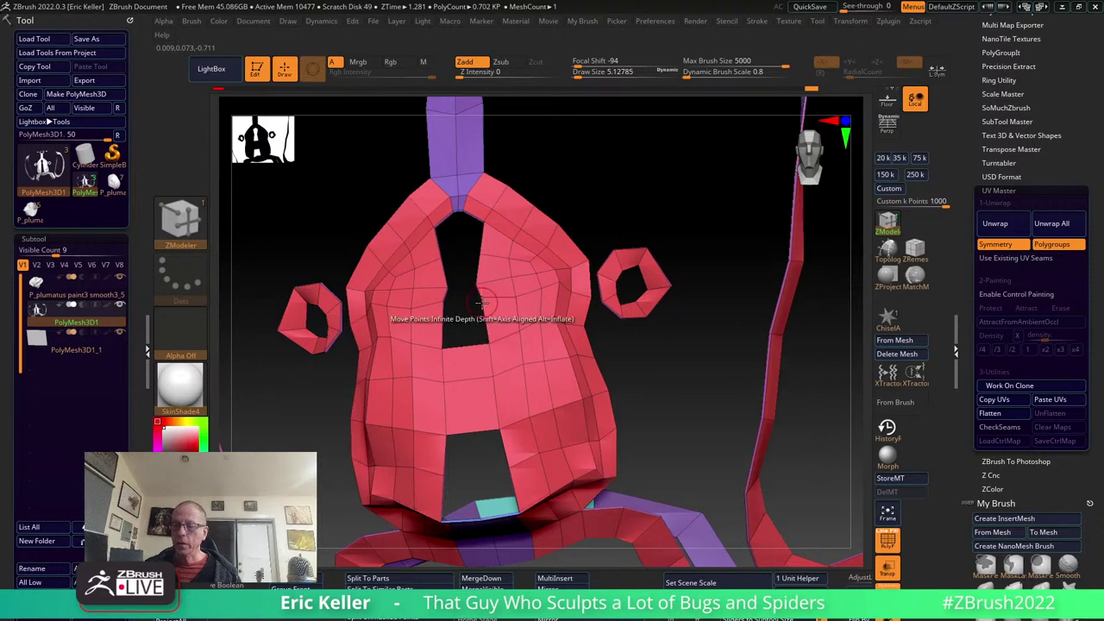
pyautogui.moveTo(592, 226); pyautogui.dragTo(584, 278)
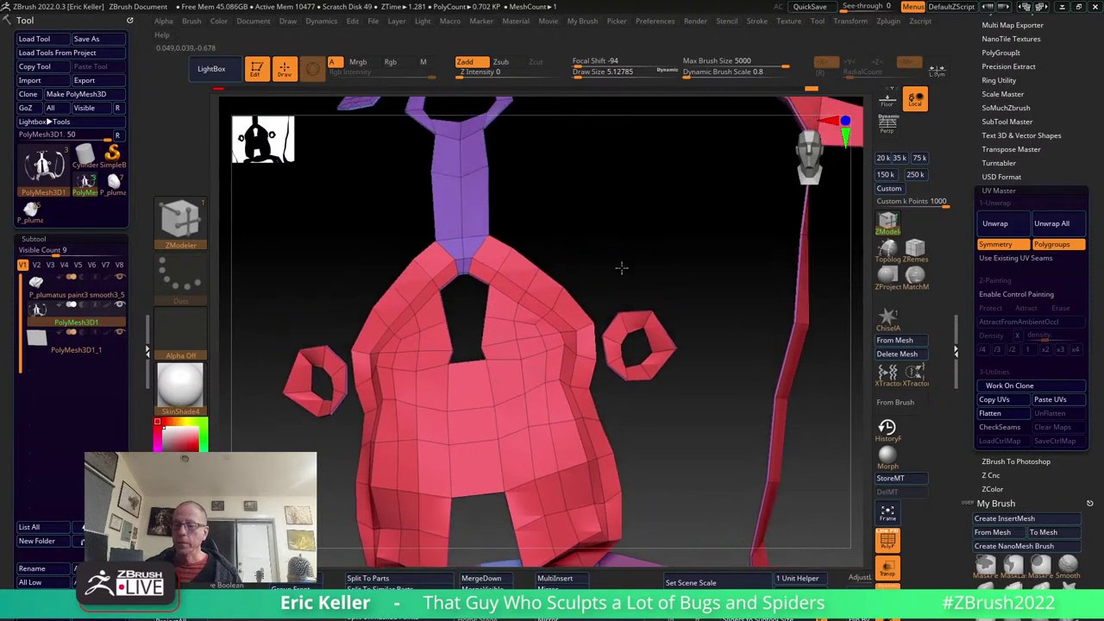
pyautogui.click(444, 341)
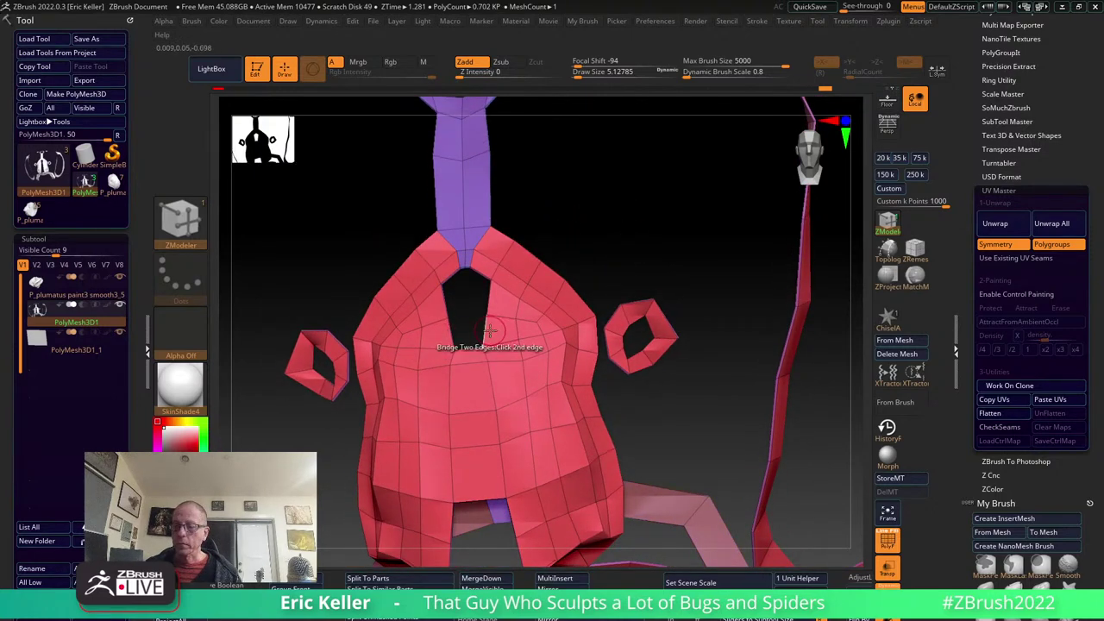
pyautogui.click(487, 336)
pyautogui.moveTo(549, 285)
pyautogui.mouseDown()
pyautogui.moveTo(434, 380)
pyautogui.moveTo(681, 383)
pyautogui.mouseUp()
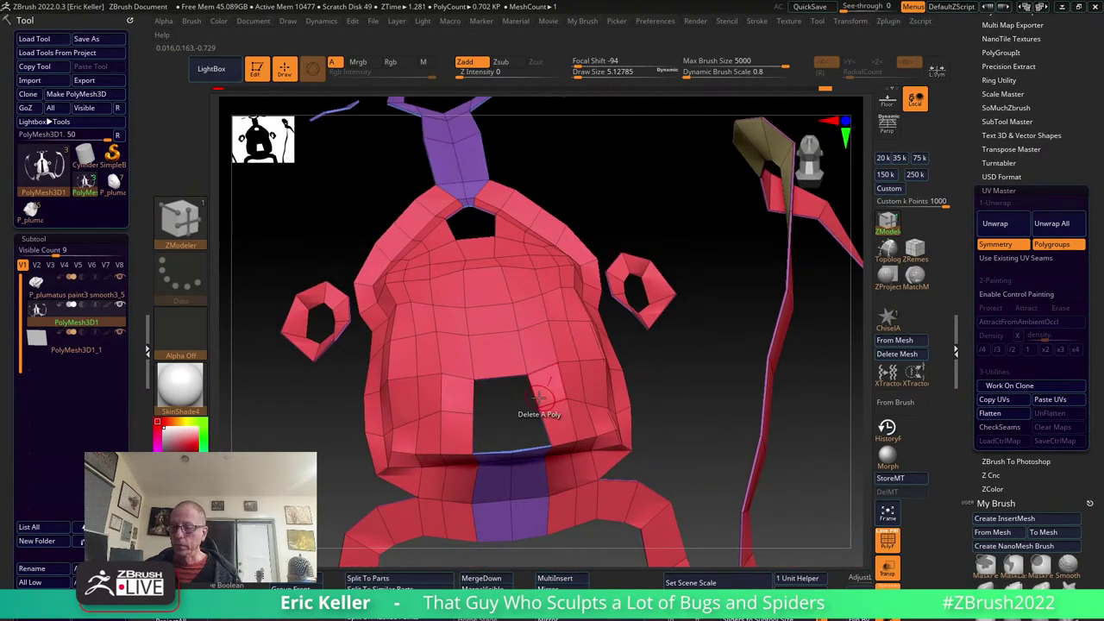
pyautogui.moveTo(496, 431); pyautogui.dragTo(506, 412)
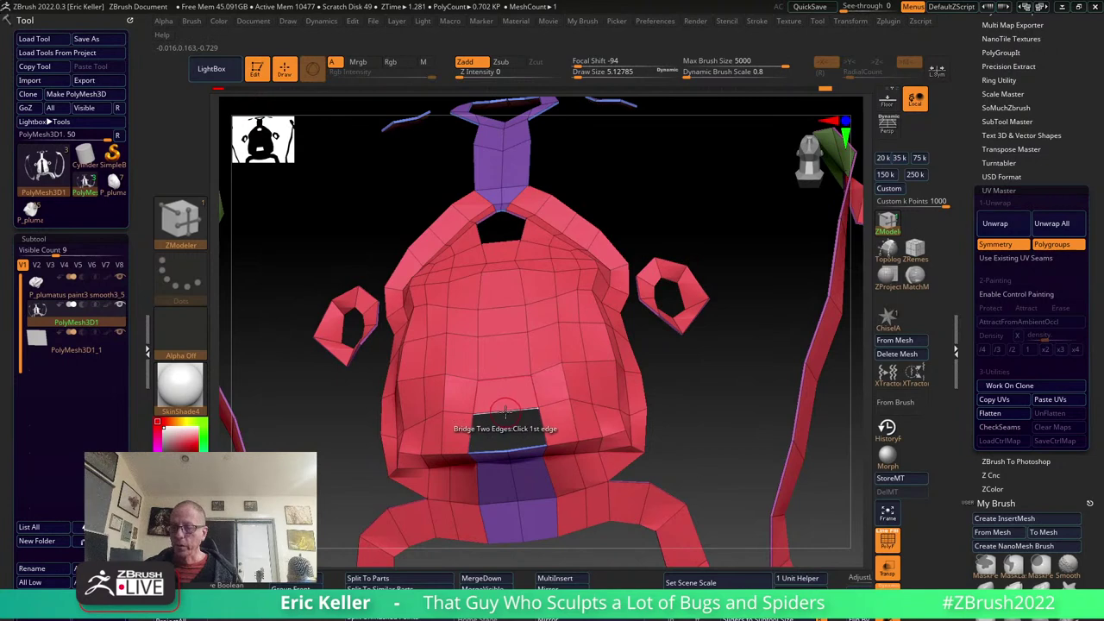
# Set the Insert edge action to Multiple EdgeLoops with Specified Resolution.
pyautogui.press('space')
pyautogui.click(481, 325)
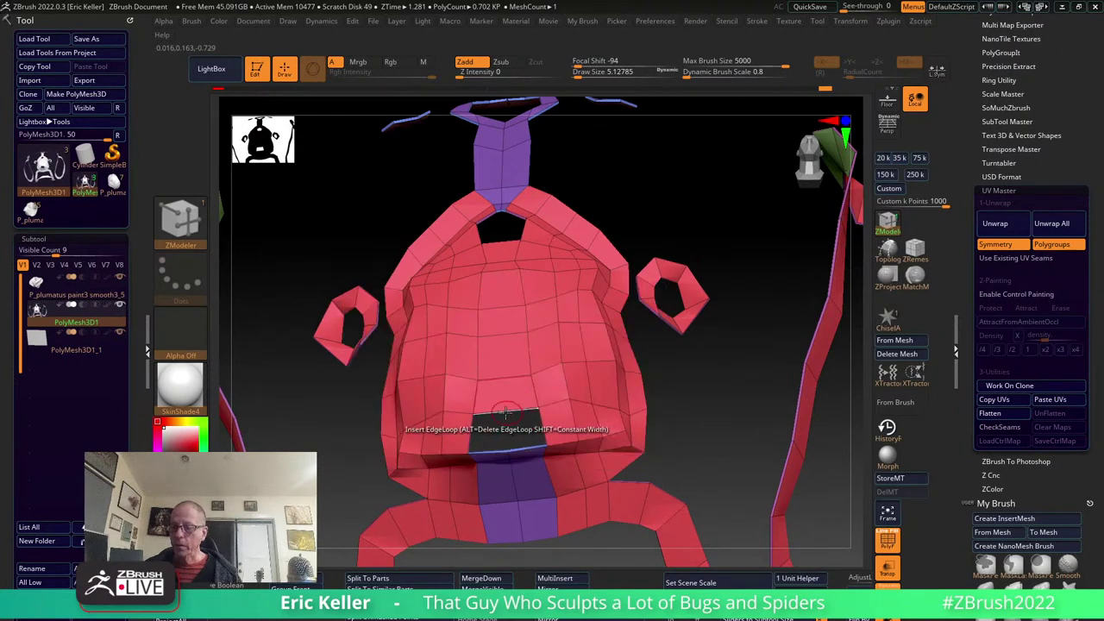
pyautogui.press('space')
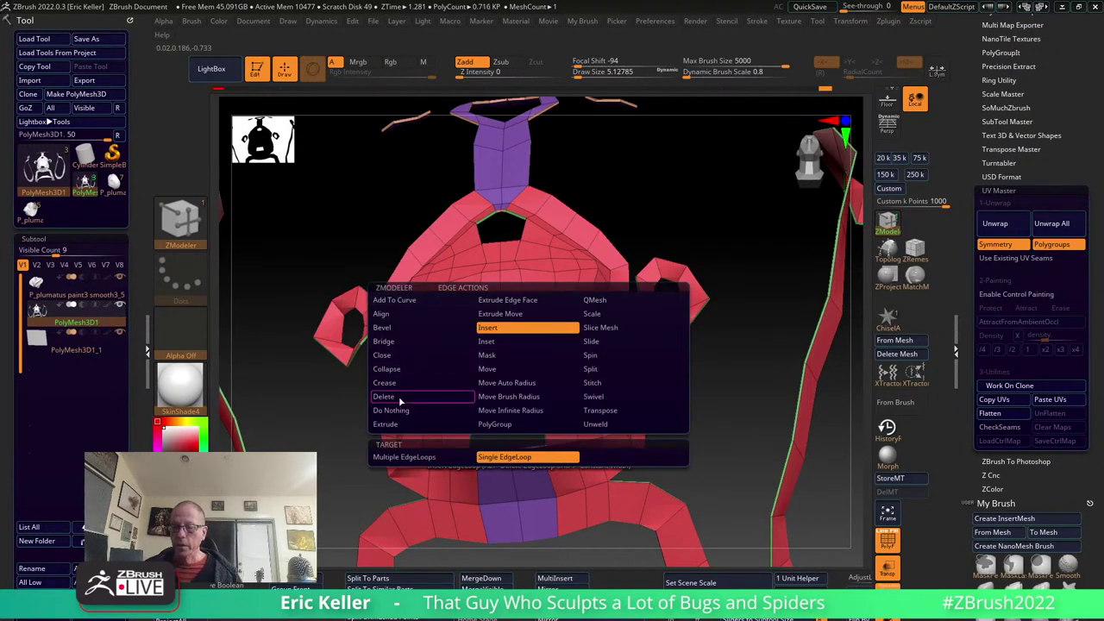
pyautogui.press('space')
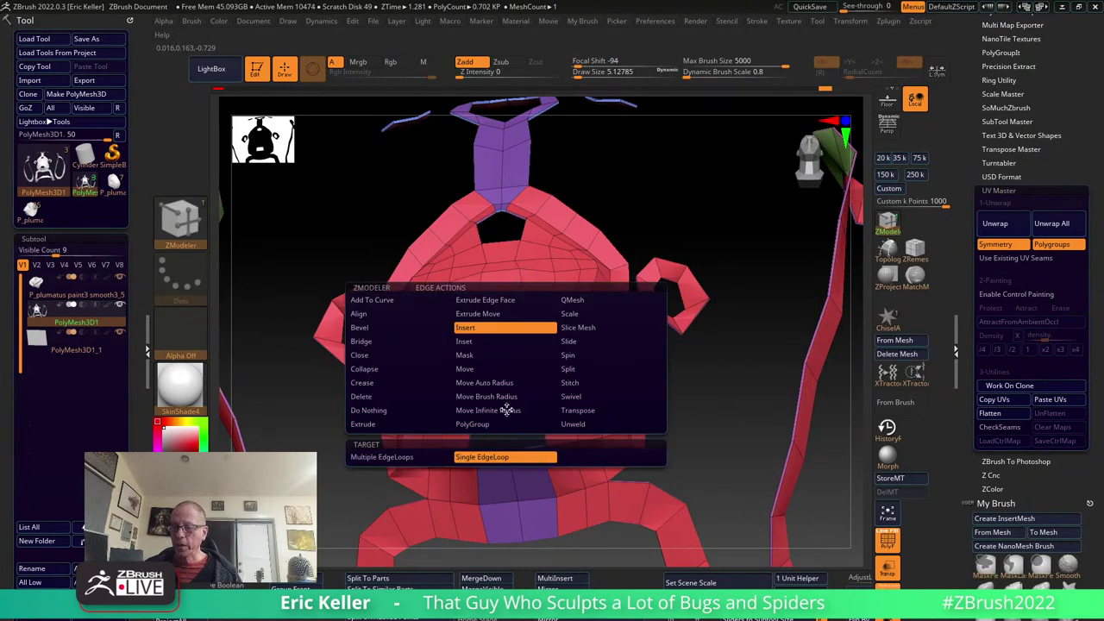
pyautogui.click(383, 457)
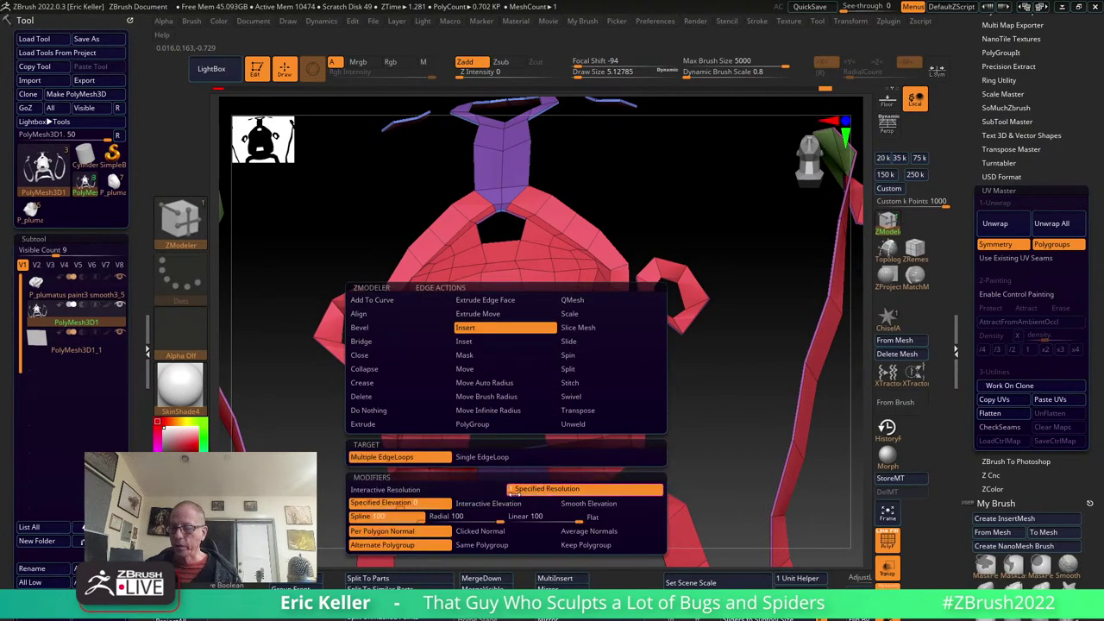
pyautogui.click(537, 489)
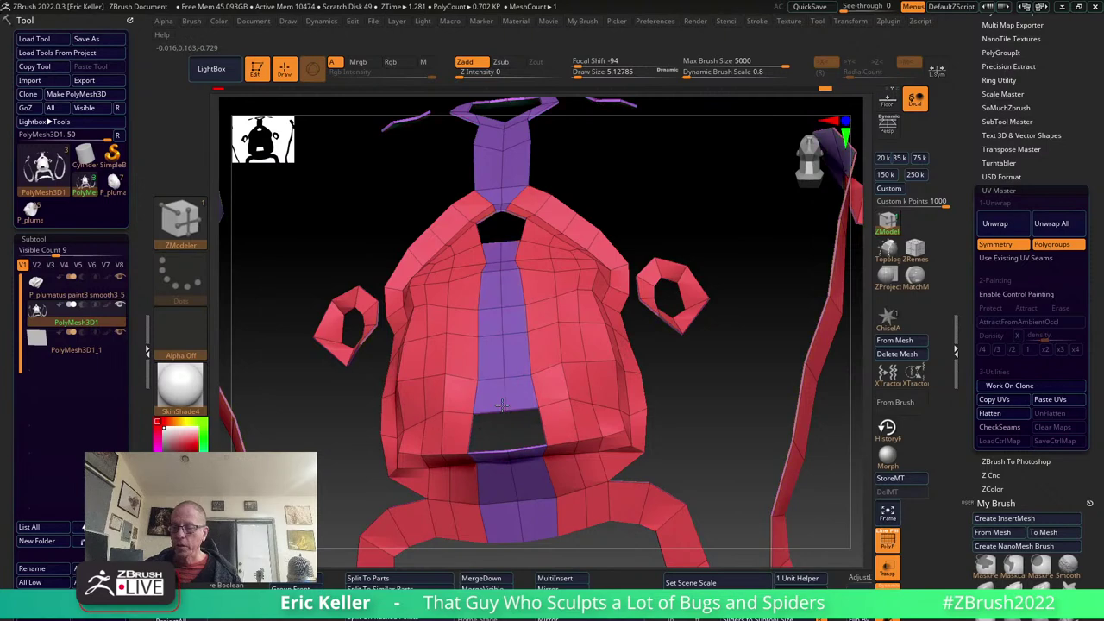
# Bridge across the split hole in the opening above the face.
pyautogui.press('space')
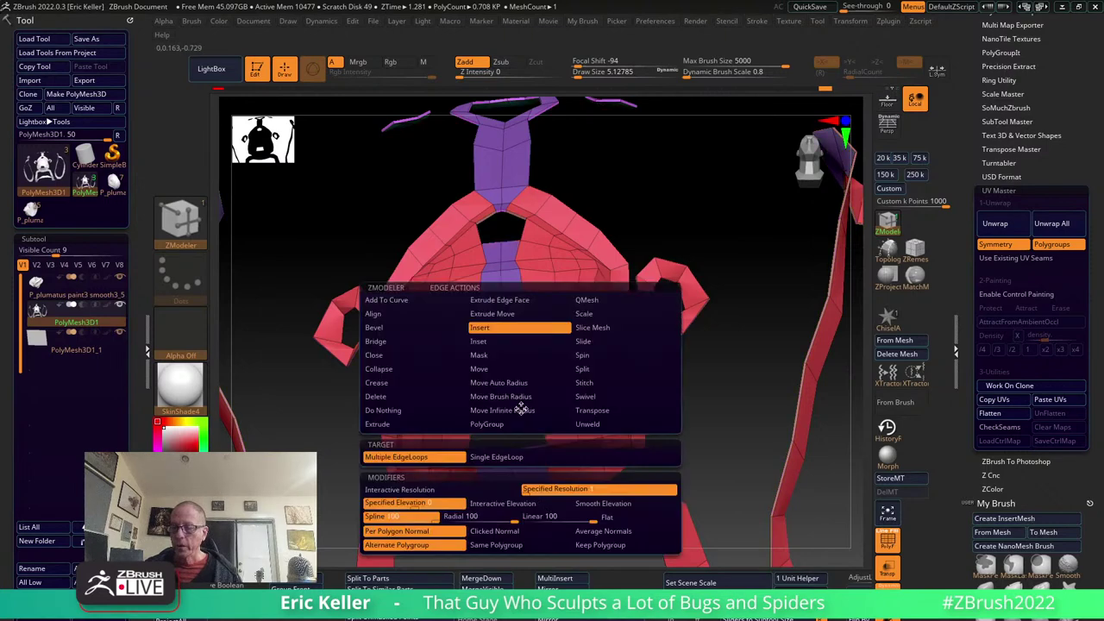
pyautogui.click(393, 343)
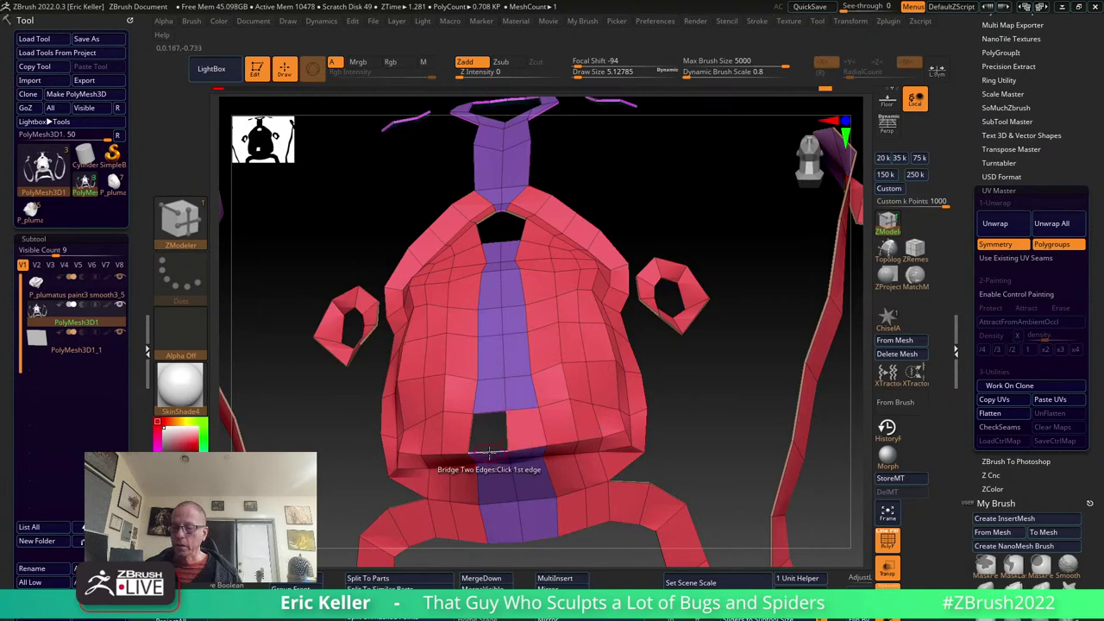
pyautogui.moveTo(700, 244)
pyautogui.mouseDown()
pyautogui.moveTo(725, 295)
pyautogui.moveTo(720, 541)
pyautogui.mouseUp()
pyautogui.moveTo(690, 308)
pyautogui.keyDown('alt'); pyautogui.mouseDown()
pyautogui.moveTo(718, 121)
pyautogui.moveTo(702, 286)
pyautogui.mouseUp(); pyautogui.keyUp('alt')
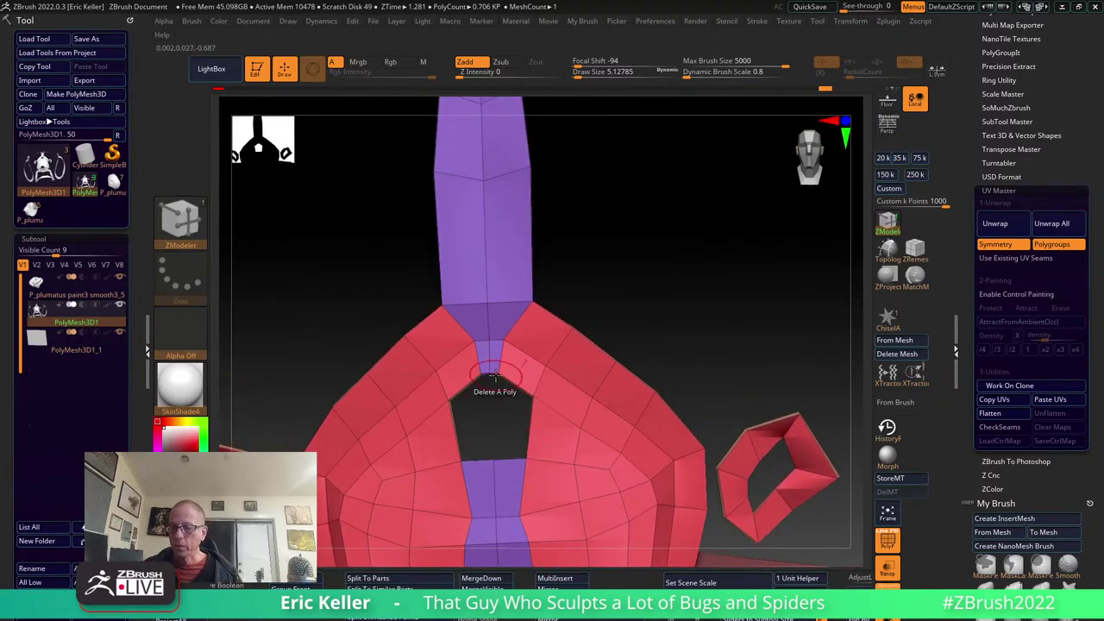
pyautogui.click(506, 446)
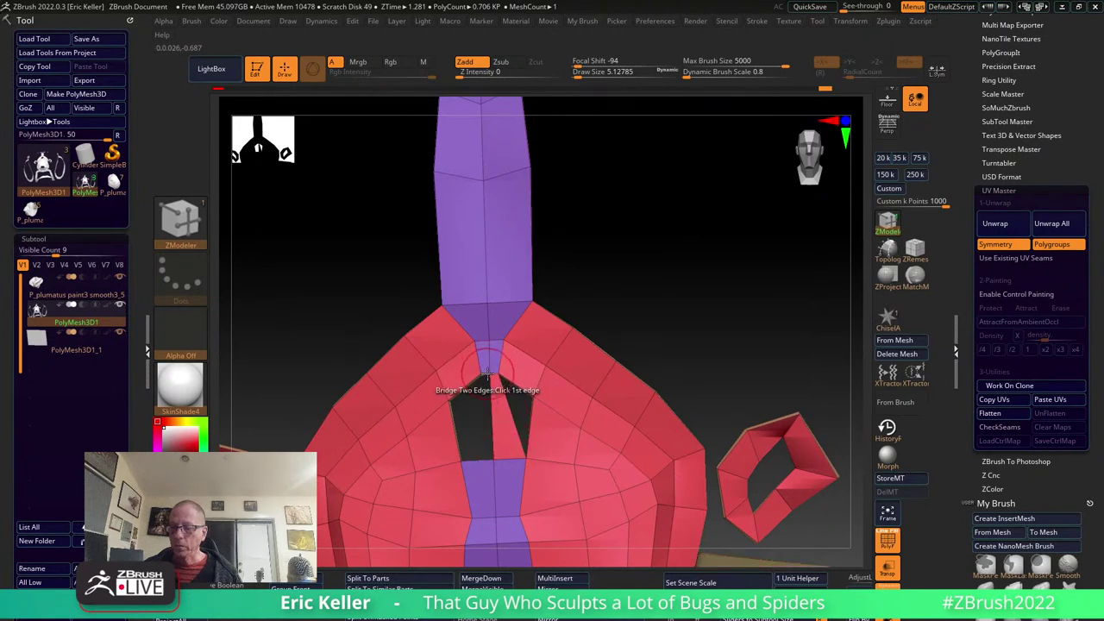
pyautogui.click(480, 466)
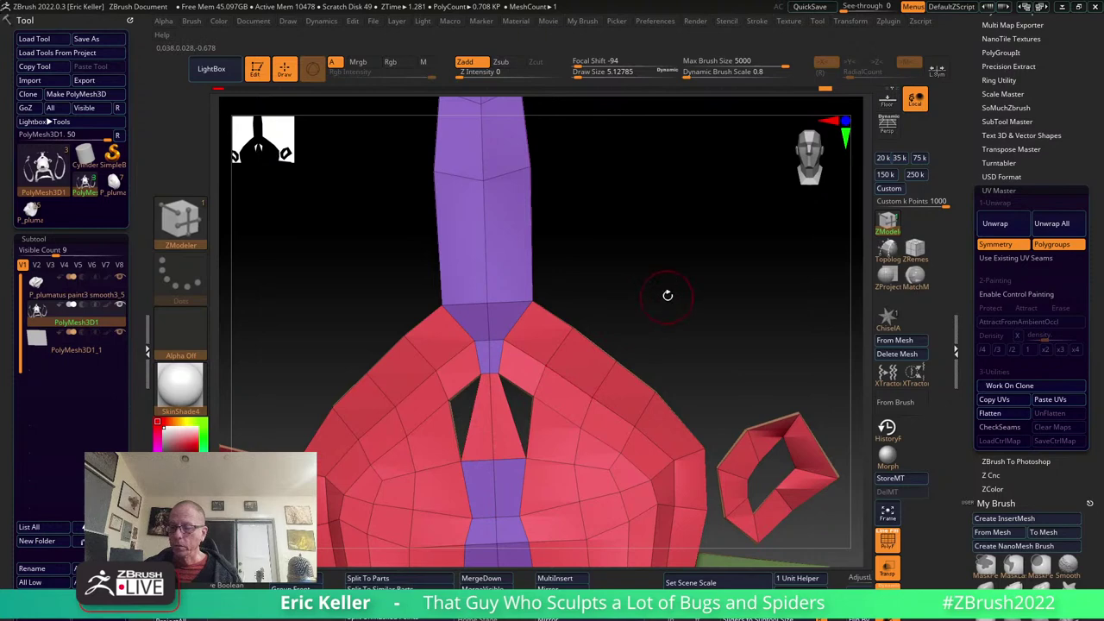
pyautogui.moveTo(665, 293)
pyautogui.mouseDown()
pyautogui.moveTo(643, 315)
pyautogui.moveTo(518, 363)
pyautogui.mouseUp()
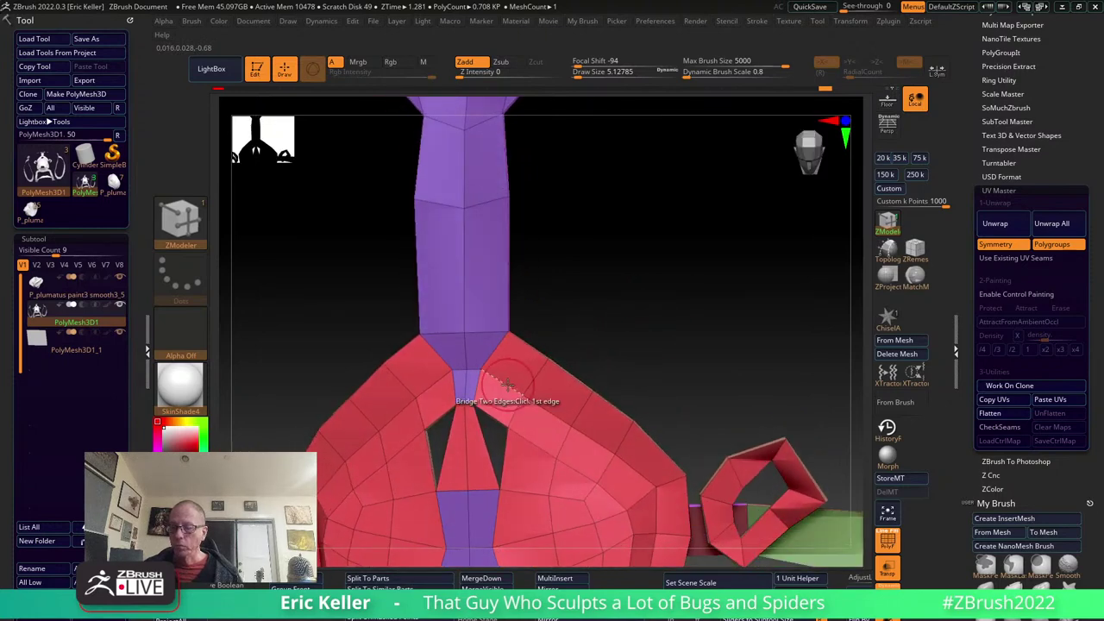
# Bridge the remaining hole in the head mesh closed.
pyautogui.press('space')
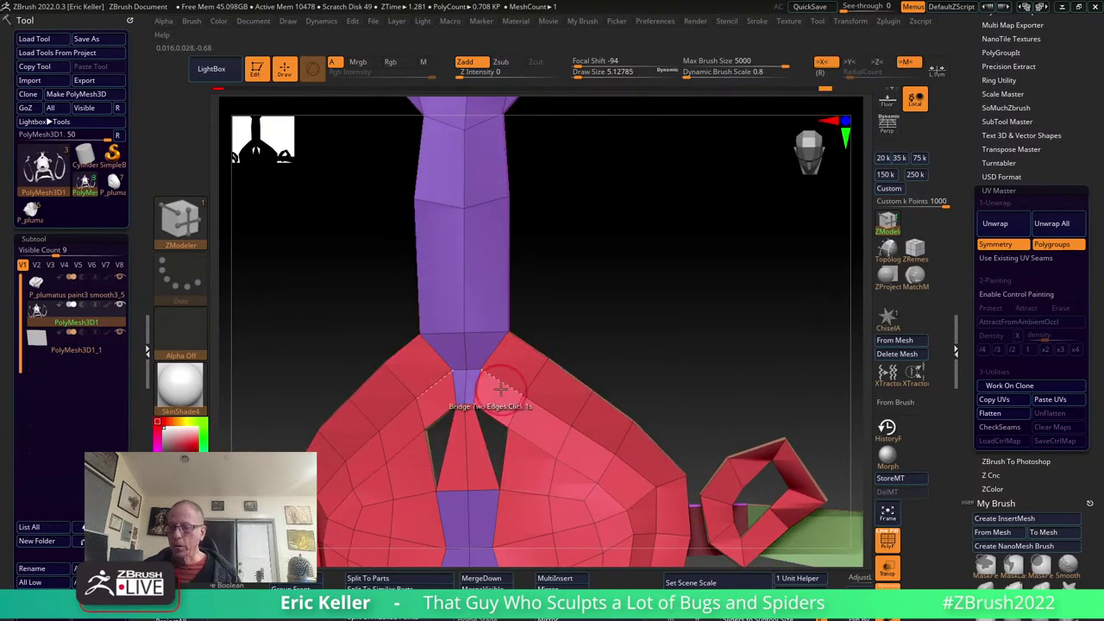
pyautogui.press('space')
pyautogui.click(481, 338)
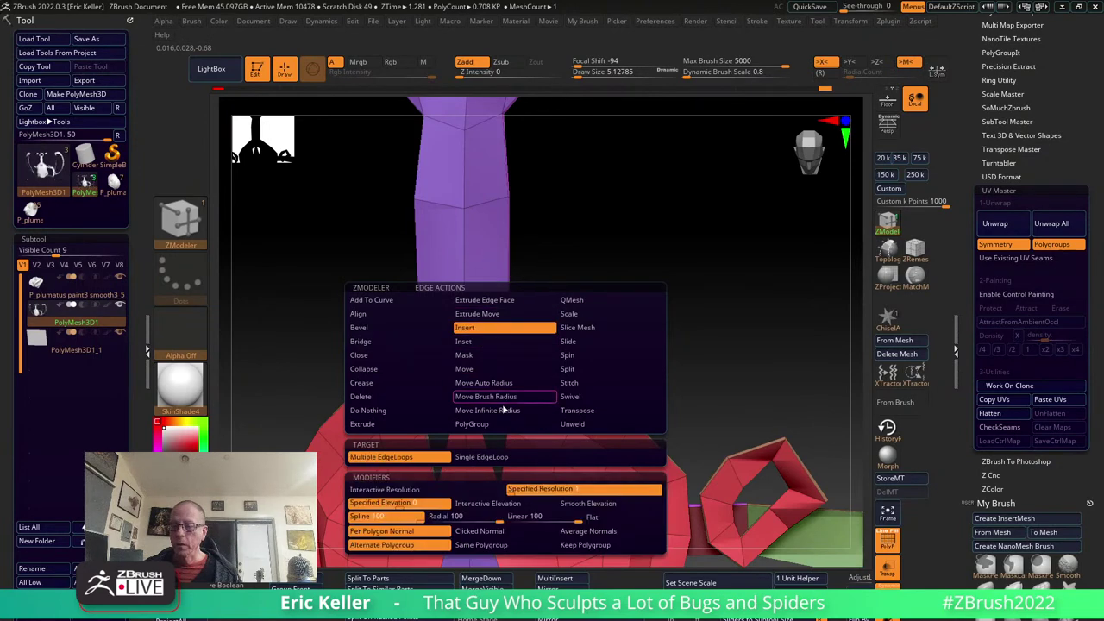
pyautogui.moveTo(650, 364); pyautogui.dragTo(636, 336)
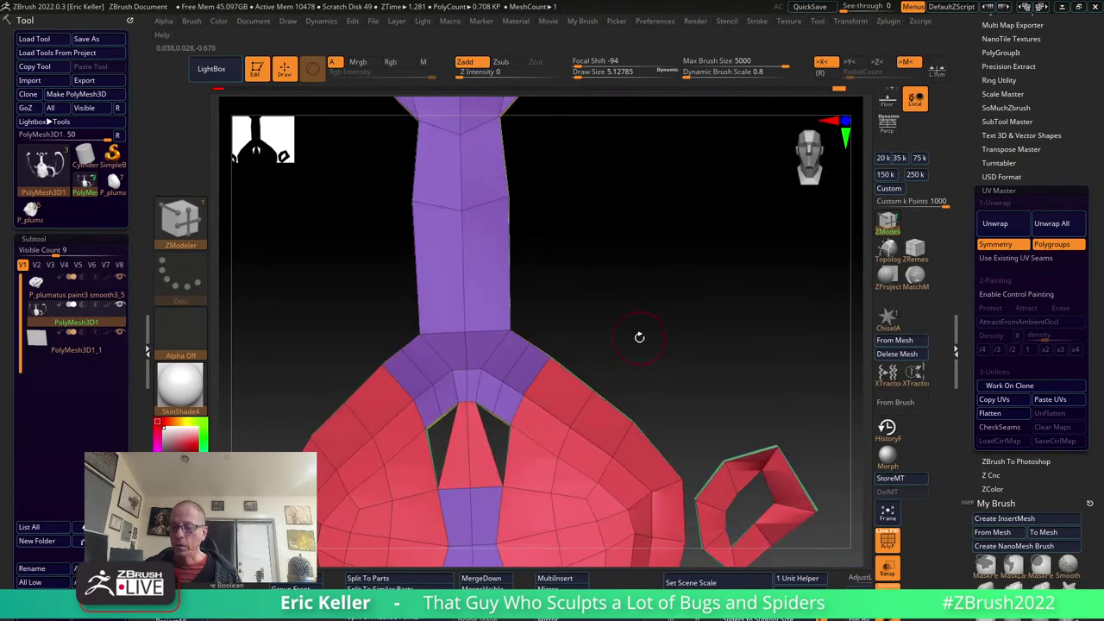
pyautogui.press('space')
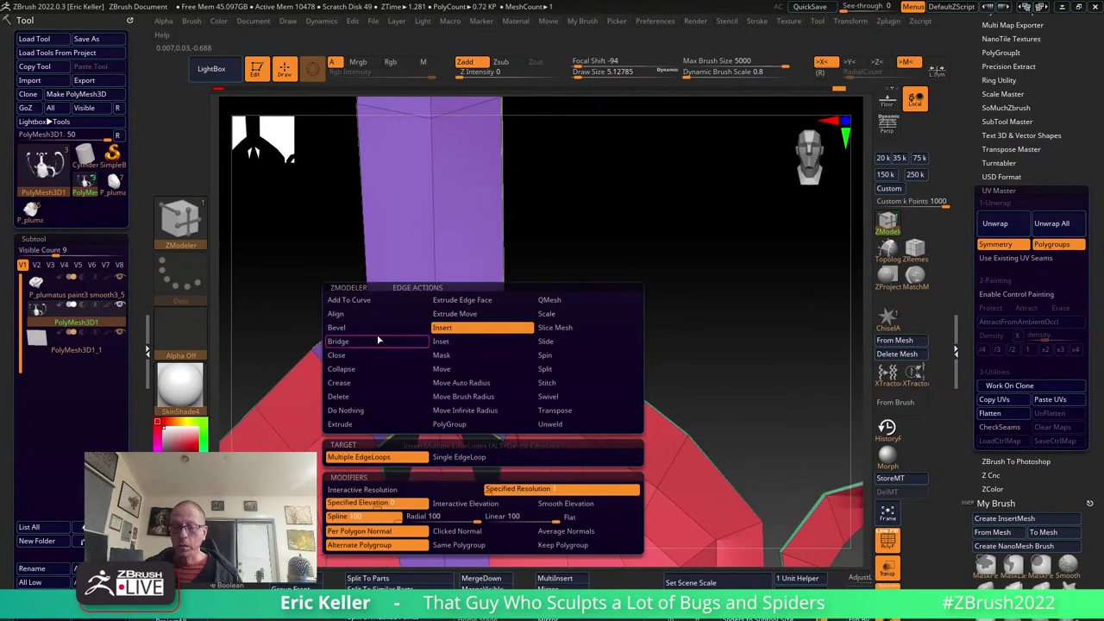
pyautogui.click(377, 341)
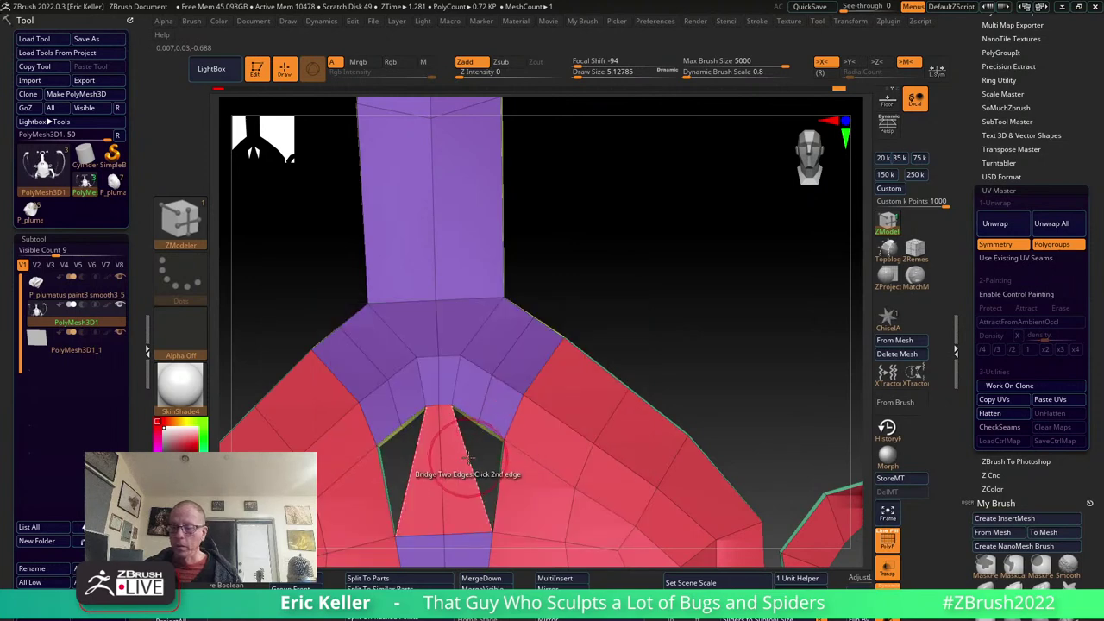
pyautogui.click(467, 454)
# Turn Solo off to view the retopology mesh over the whole head sculpt.
pyautogui.keyDown('shift'); pyautogui.moveTo(687, 353); pyautogui.dragTo(470, 414); pyautogui.keyUp('shift')
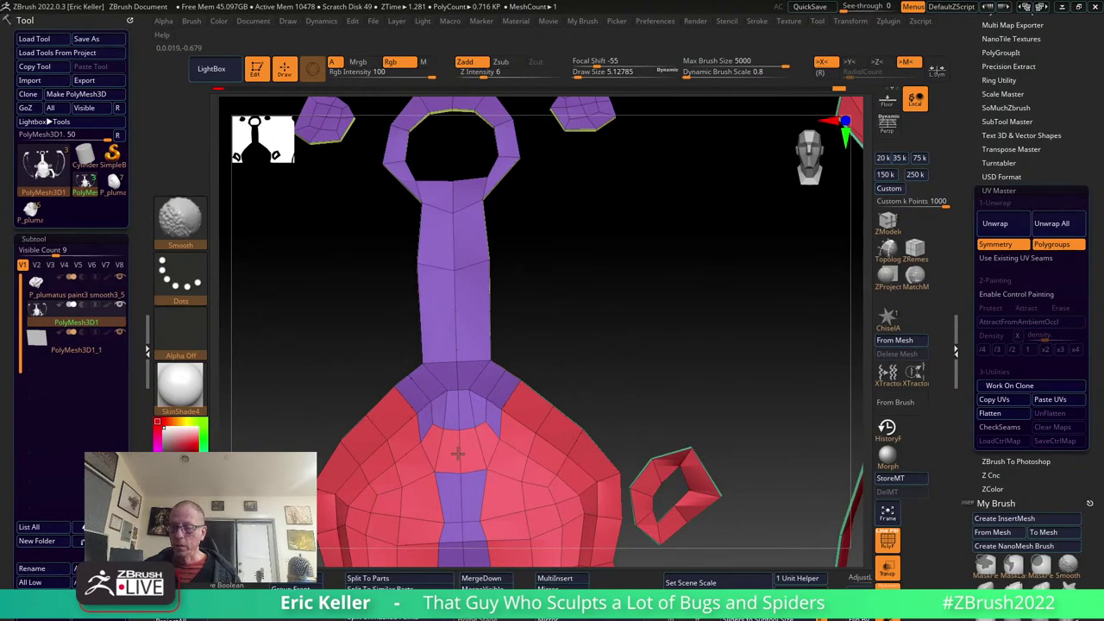
pyautogui.moveTo(552, 431); pyautogui.dragTo(717, 338)
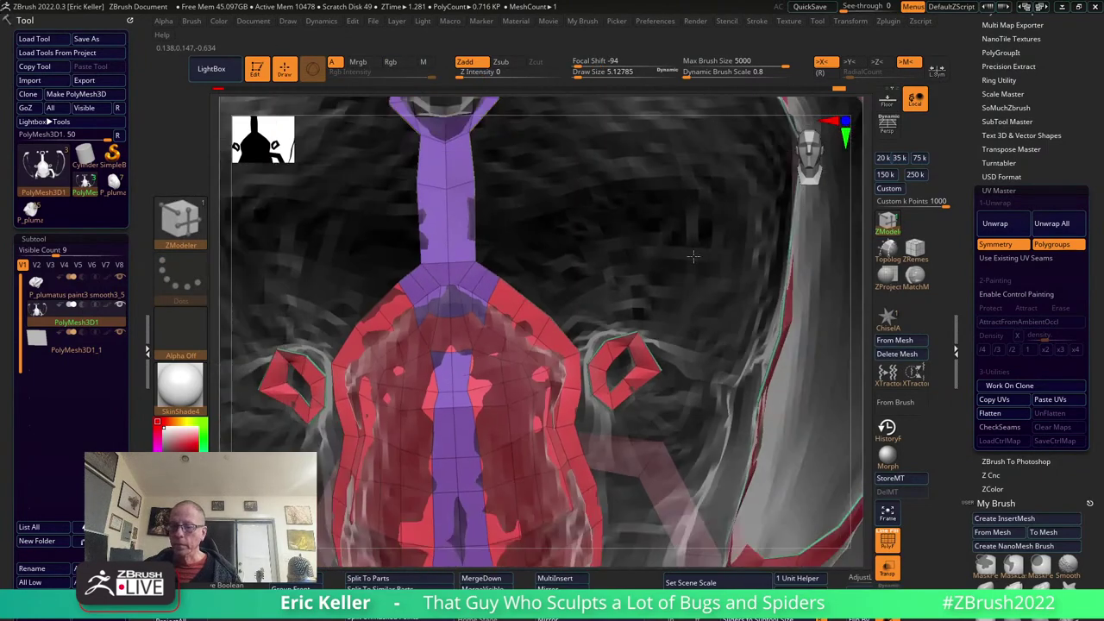
pyautogui.press('f')
pyautogui.moveTo(724, 276)
pyautogui.mouseDown()
pyautogui.moveTo(749, 355)
pyautogui.moveTo(780, 392)
pyautogui.moveTo(737, 455)
pyautogui.moveTo(763, 449)
pyautogui.mouseUp()
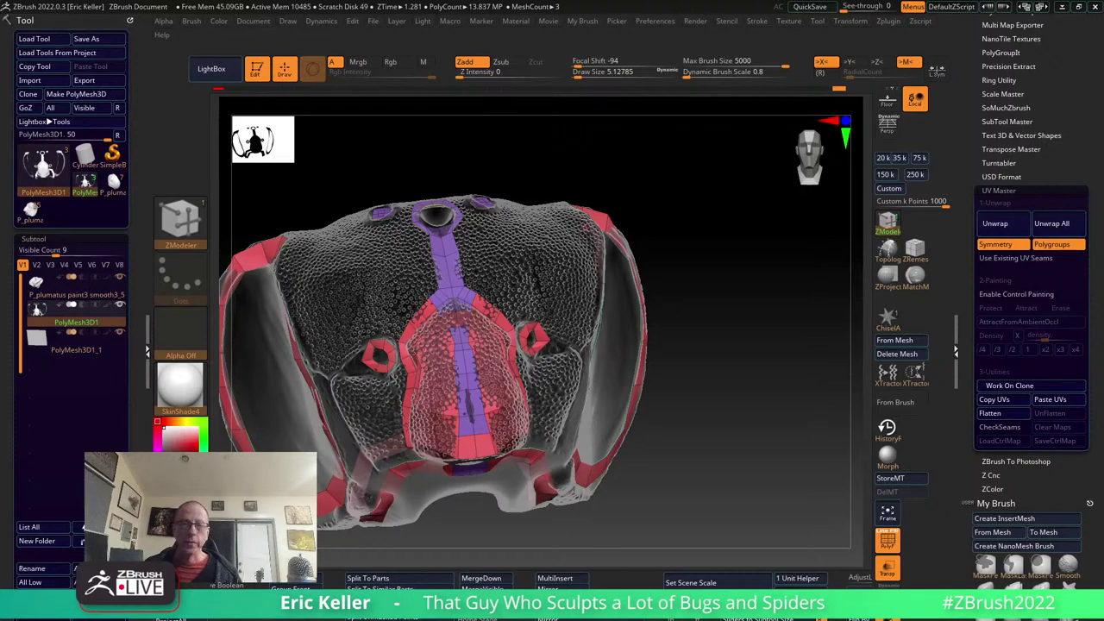
# Save the tool as headTopology in Apidae/Euglossa/Euglossa_dilemma/Euglossa-dilemma_ZBrush, then switch to Slack.
pyautogui.click(103, 39)
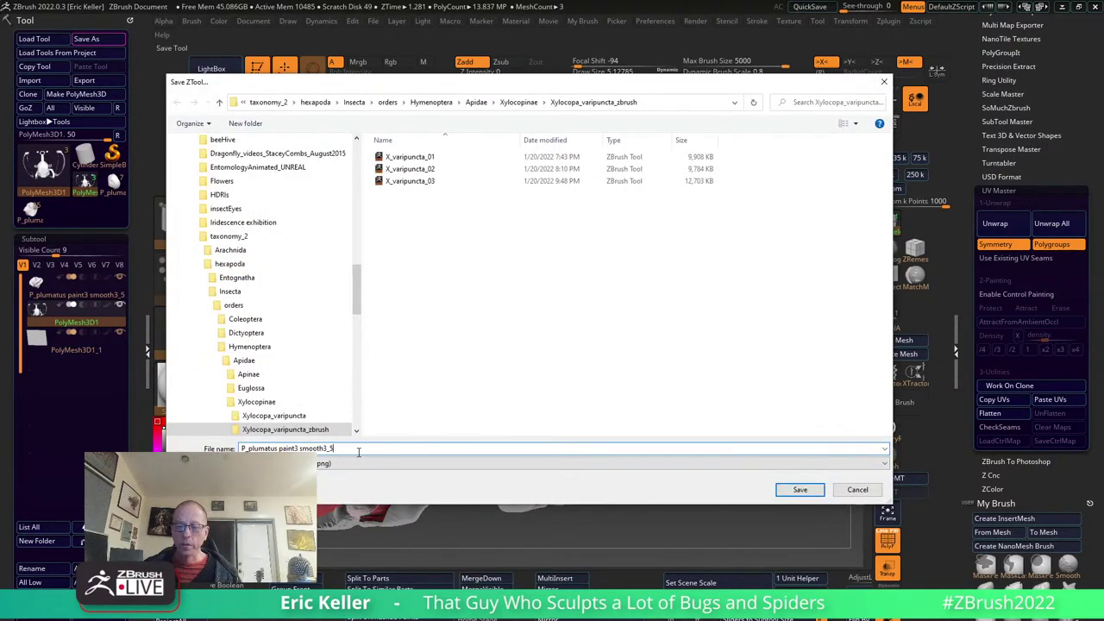
pyautogui.click(475, 104)
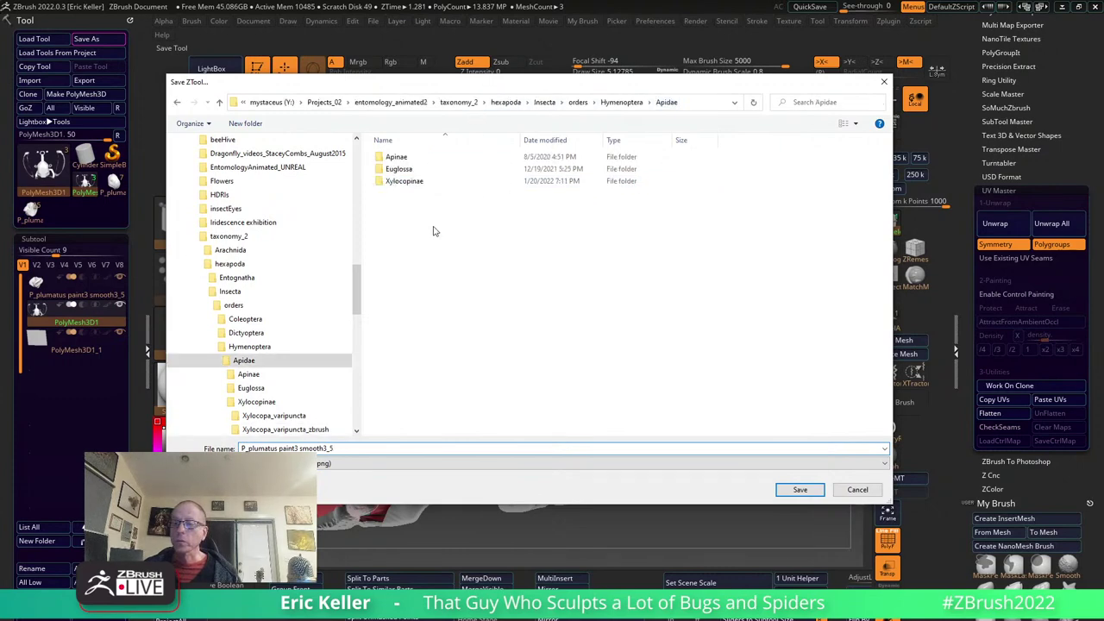
pyautogui.click(411, 170)
pyautogui.doubleClick(411, 170)
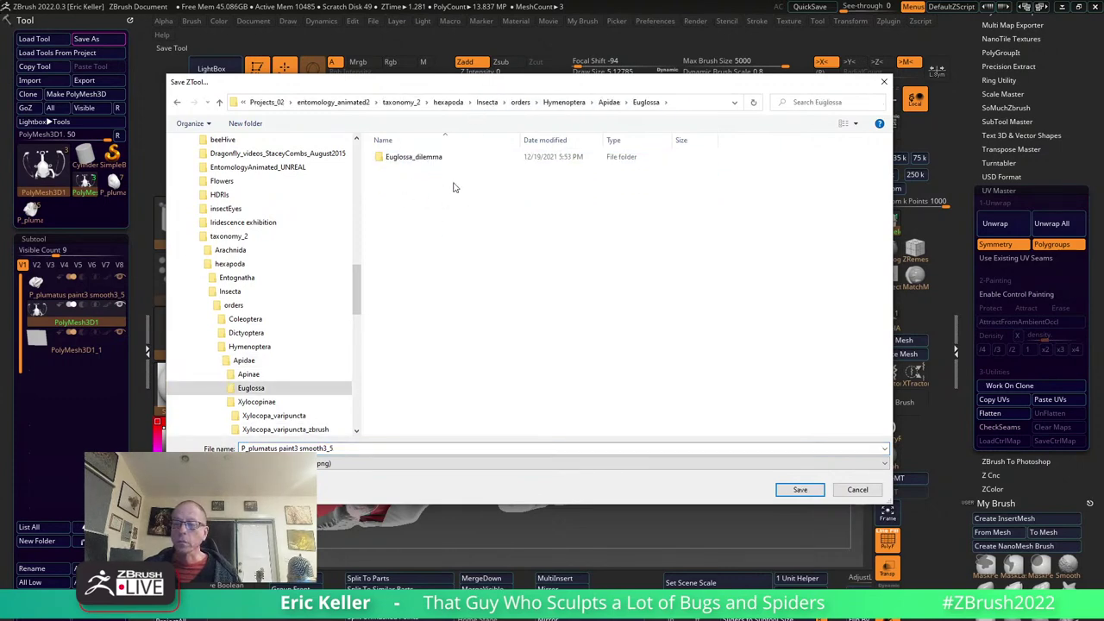
pyautogui.doubleClick(430, 158)
pyautogui.click(460, 170)
pyautogui.doubleClick(459, 170)
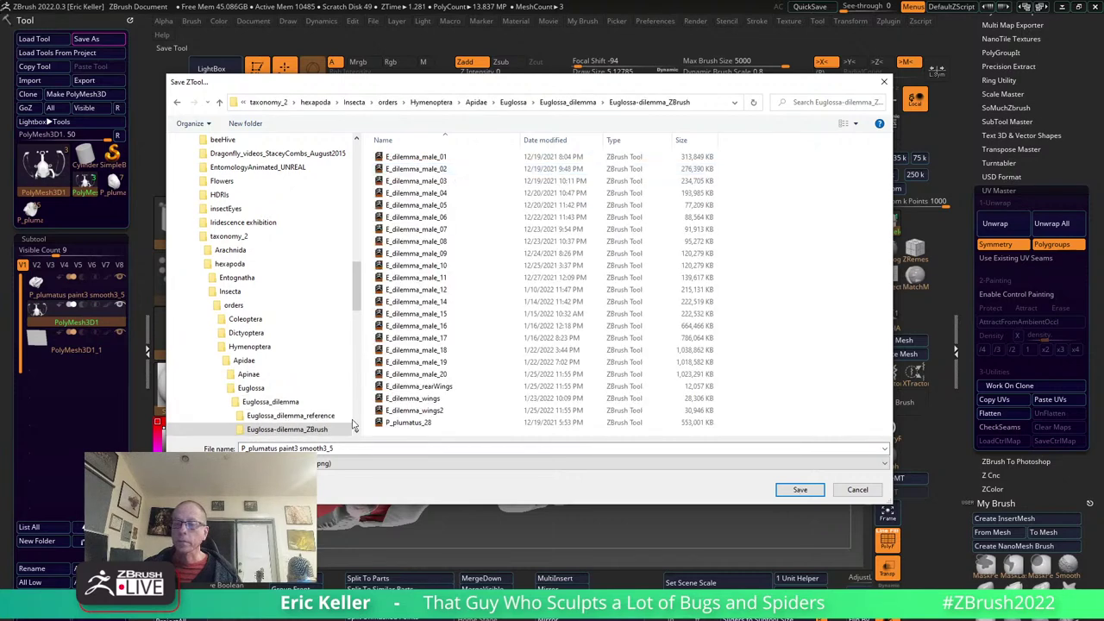
pyautogui.click(355, 448)
pyautogui.write('headTopology')
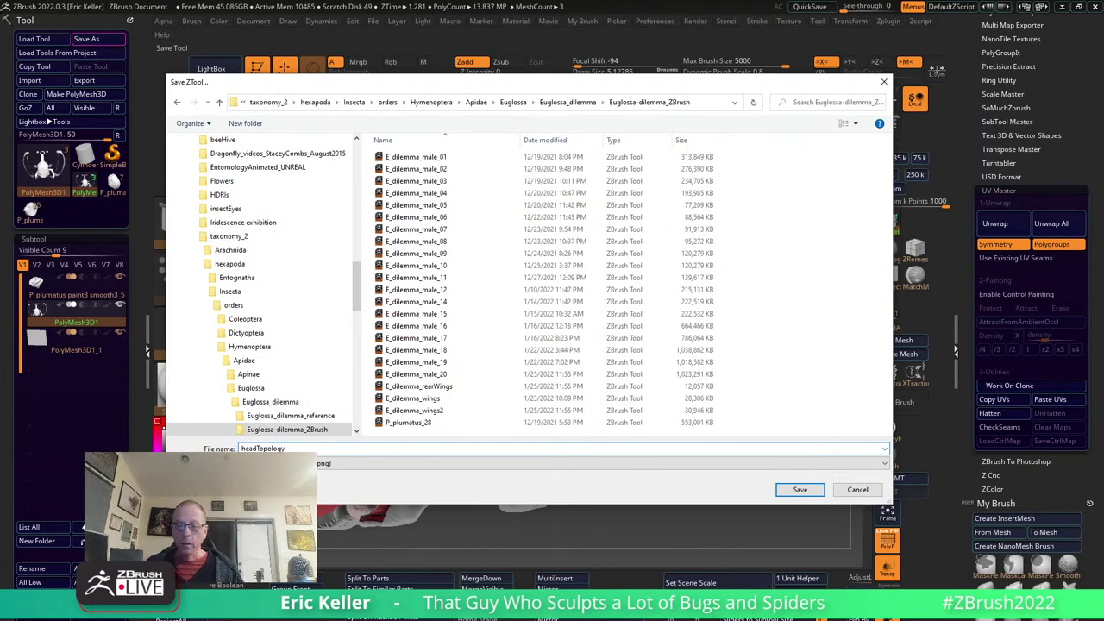
pyautogui.press('Return')
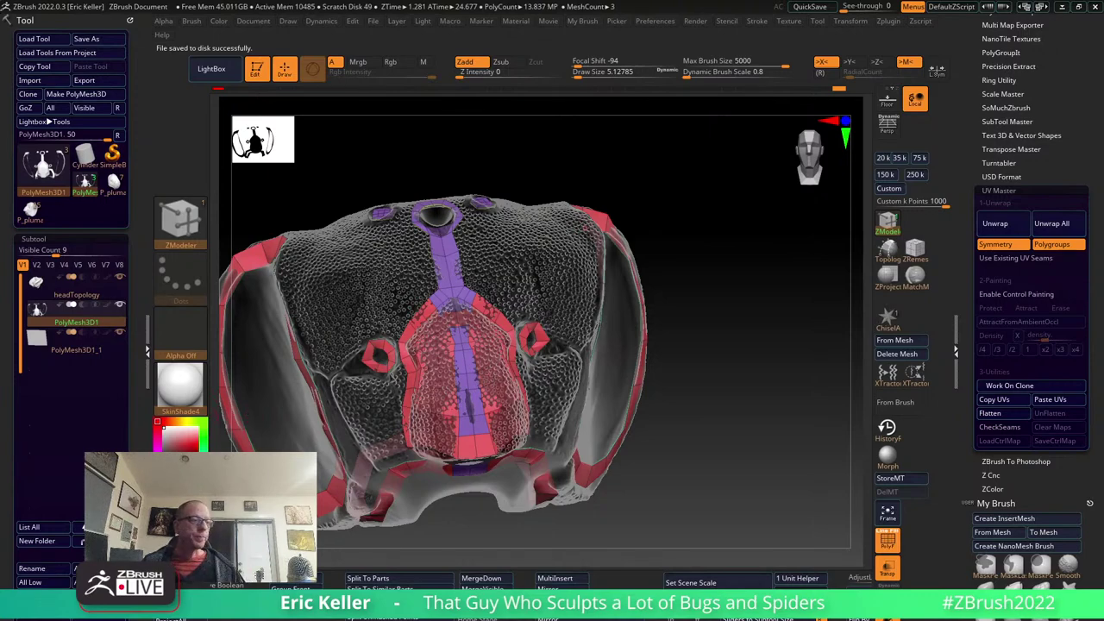
pyautogui.hotkey('alt', 'Tab')
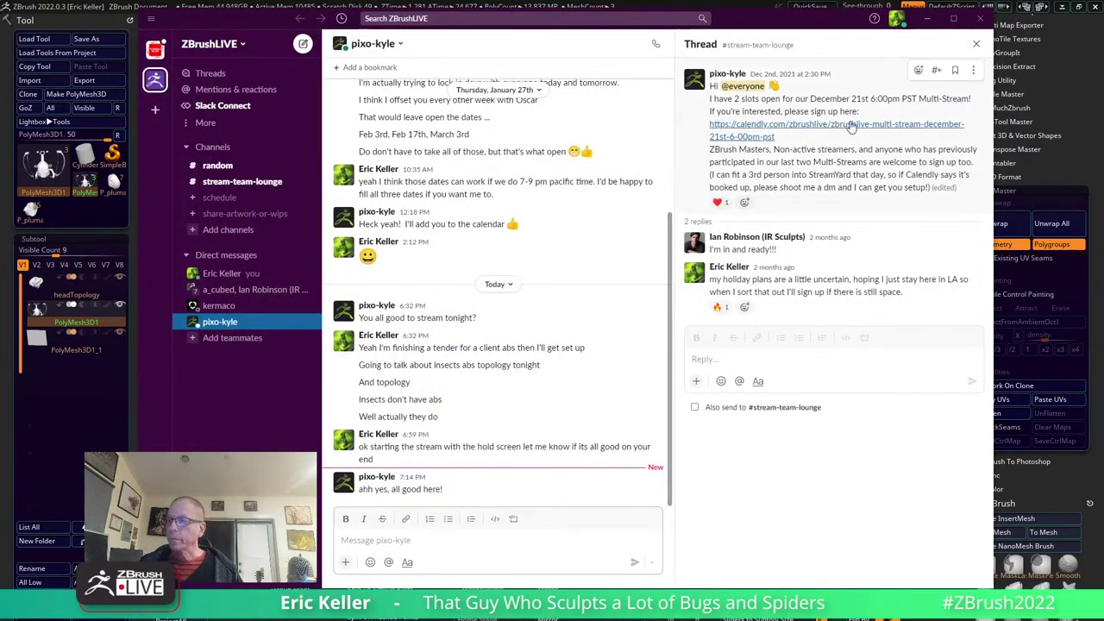
# Leave the Slack chat and return to the ZBrush window.
pyautogui.click(930, 19)
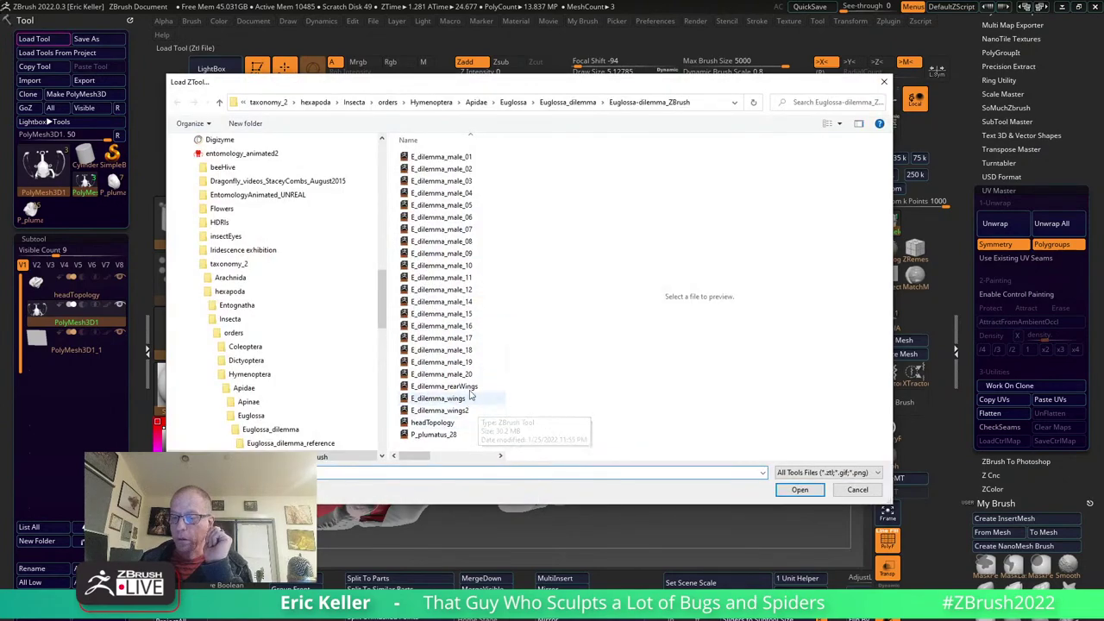
# Load the E_dilemma_wings2 tool and frame both wings in view.
pyautogui.click(465, 409)
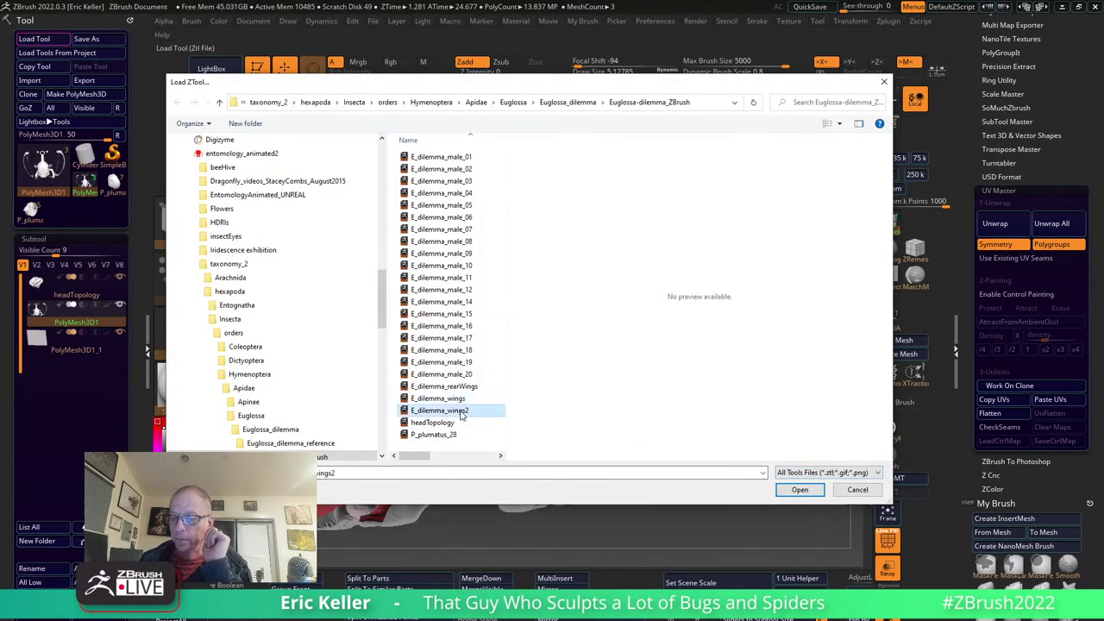
pyautogui.click(800, 490)
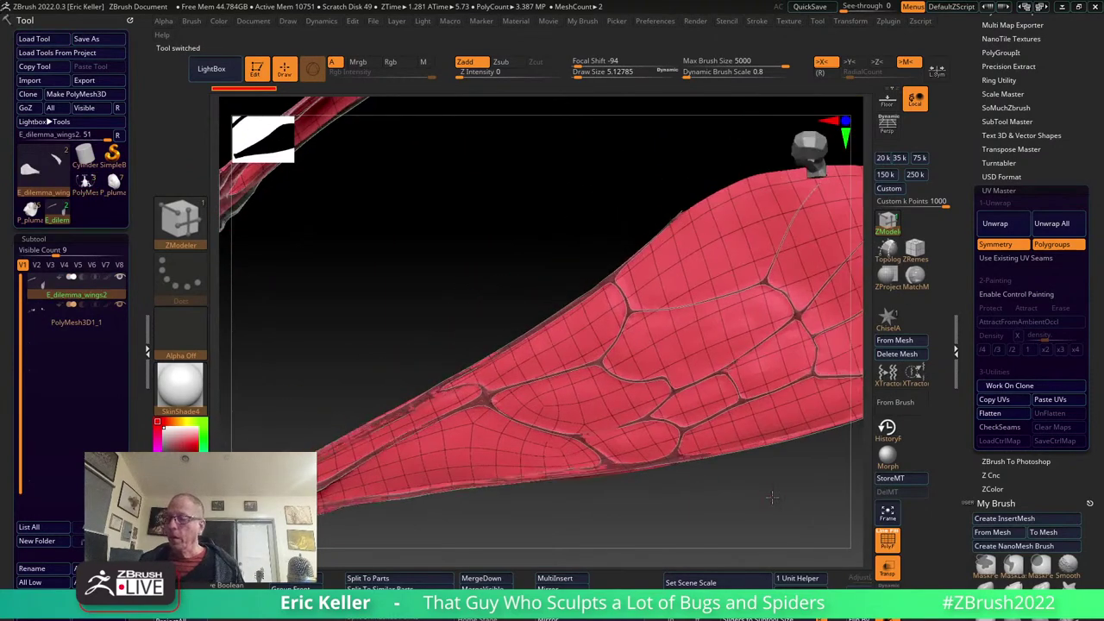
pyautogui.press('f')
pyautogui.moveTo(603, 480)
pyautogui.mouseDown()
pyautogui.moveTo(713, 483)
pyautogui.moveTo(669, 505)
pyautogui.moveTo(706, 492)
pyautogui.mouseUp()
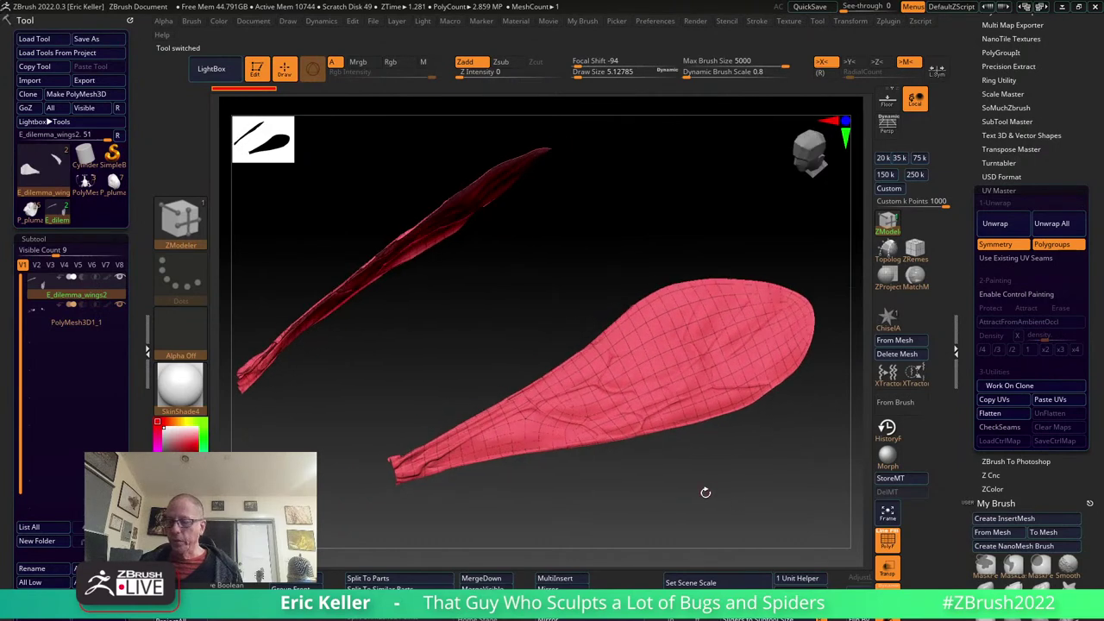
# Compare the vein subtool with PolyF off against the E_dilemma_wings2 membrane sculpt.
pyautogui.click(69, 323)
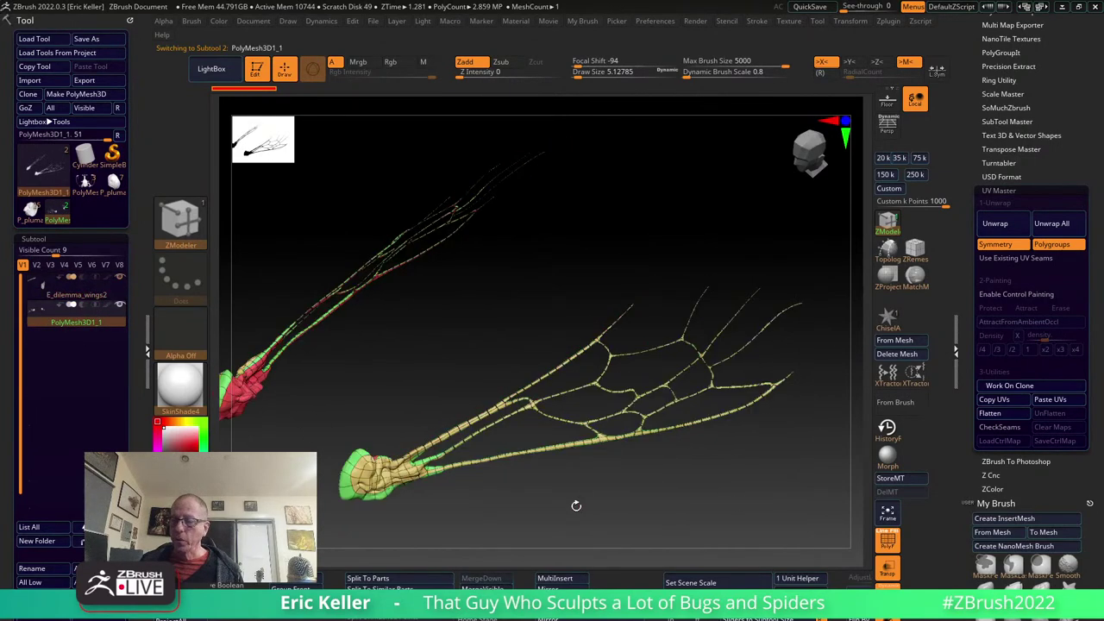
pyautogui.click(882, 542)
pyautogui.moveTo(655, 500); pyautogui.dragTo(628, 490)
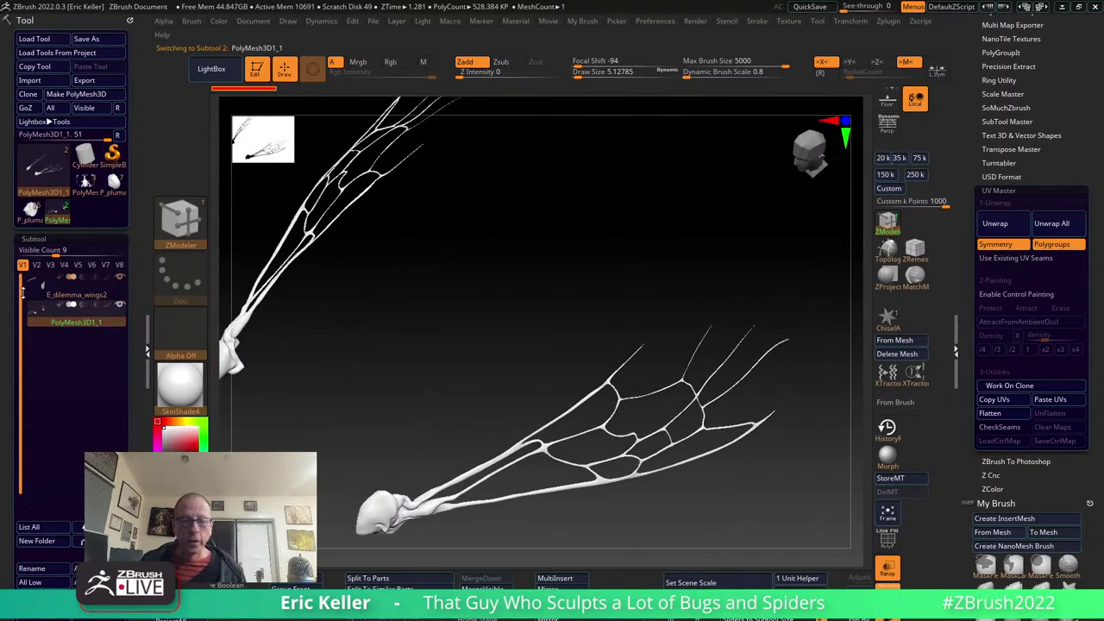
pyautogui.click(56, 295)
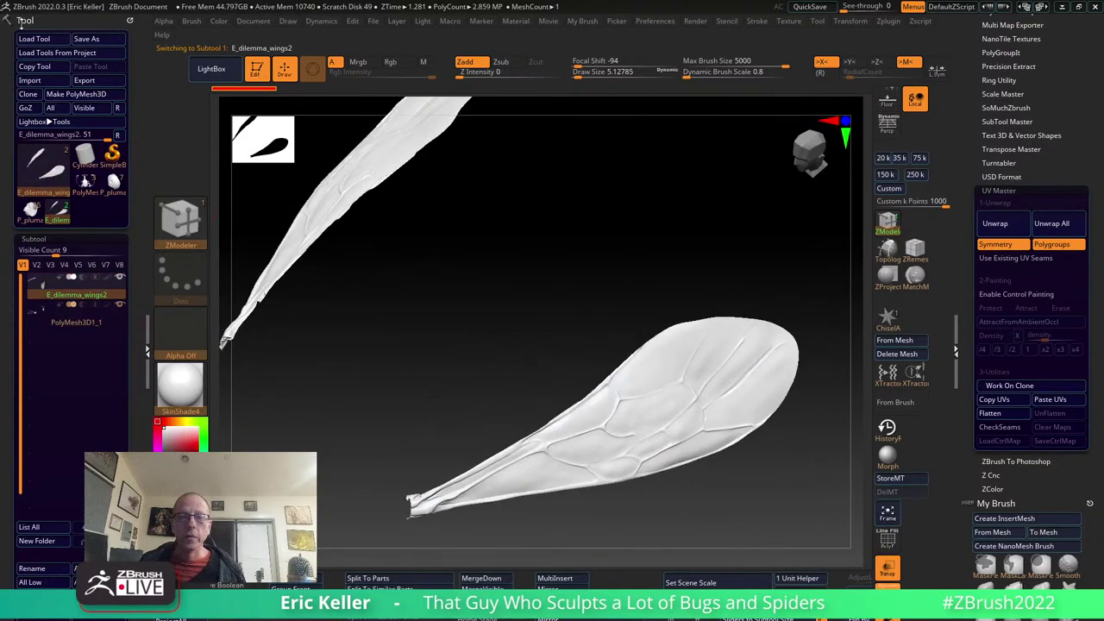
pyautogui.click(35, 39)
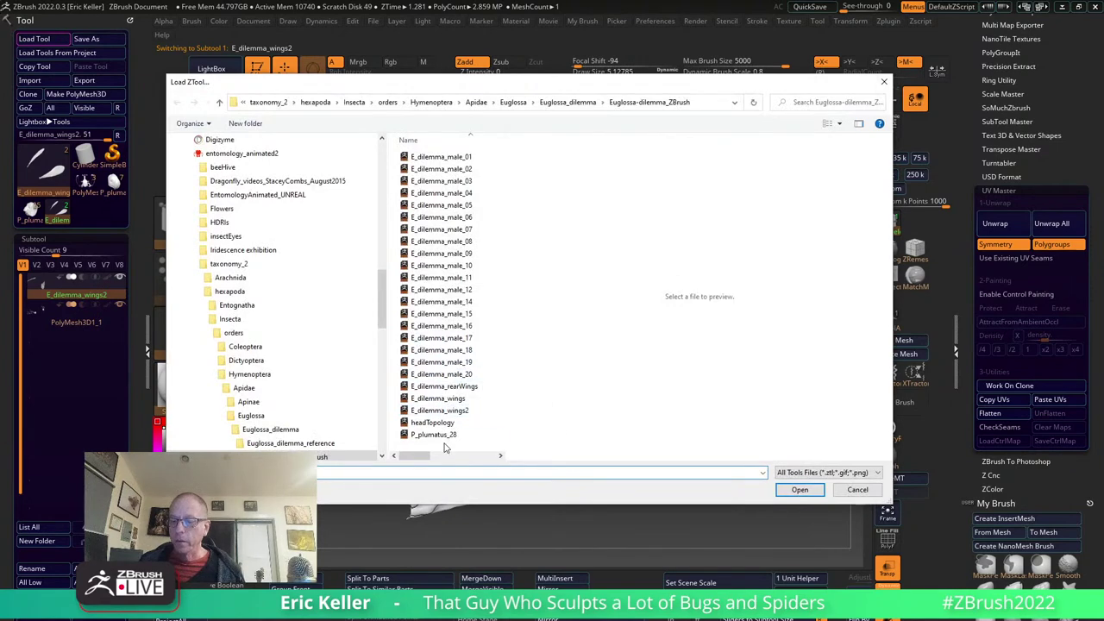
# Load the E_dilemma_wings tool and make E_dilemma_wings the active subtool.
pyautogui.click(438, 399)
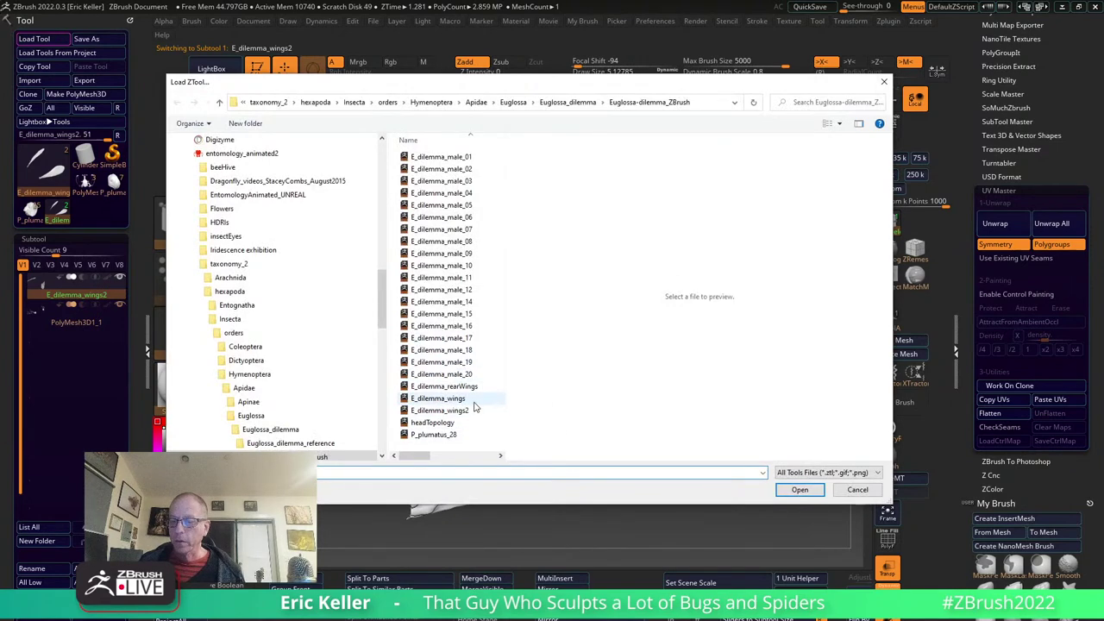
pyautogui.click(801, 490)
pyautogui.moveTo(468, 463); pyautogui.dragTo(374, 398)
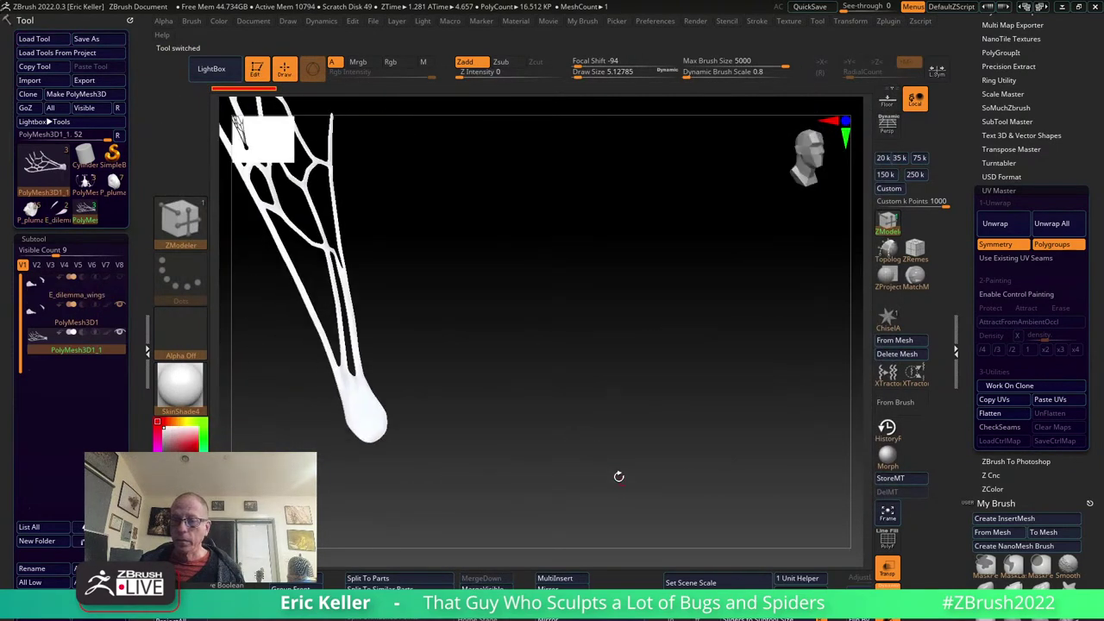
pyautogui.click(78, 295)
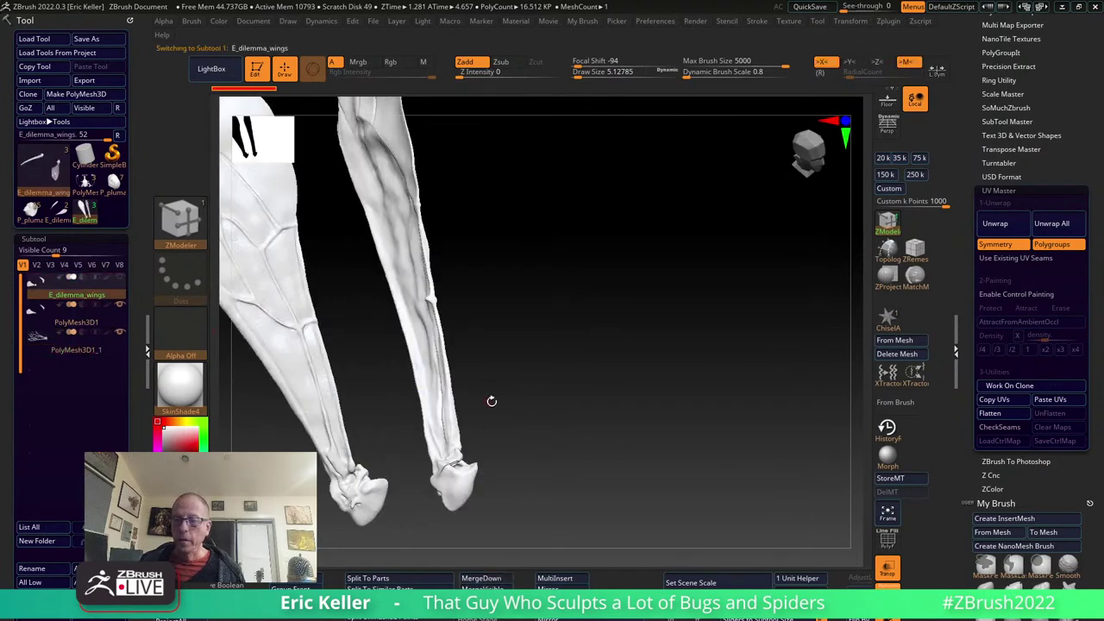
pyautogui.moveTo(492, 394)
pyautogui.mouseDown()
pyautogui.moveTo(644, 487)
pyautogui.moveTo(351, 395)
pyautogui.moveTo(536, 380)
pyautogui.moveTo(515, 440)
pyautogui.moveTo(523, 397)
pyautogui.moveTo(699, 420)
pyautogui.mouseUp()
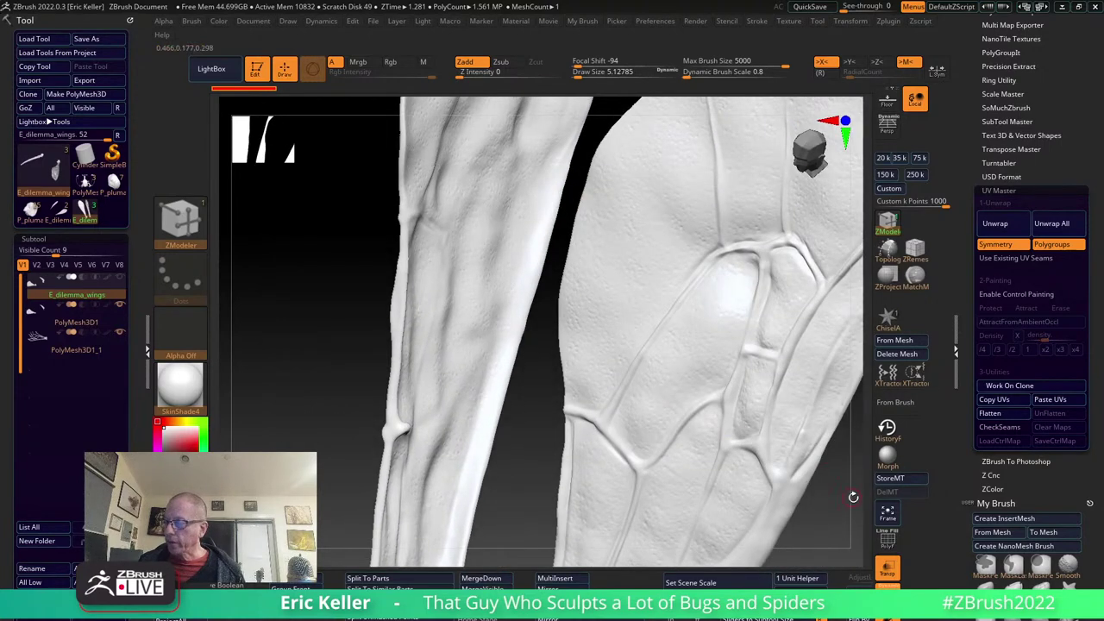
# Pick the Inflat brush at draw size 48.72, inflate a small bulge, and inspect the wing.
pyautogui.moveTo(854, 497); pyautogui.dragTo(867, 520)
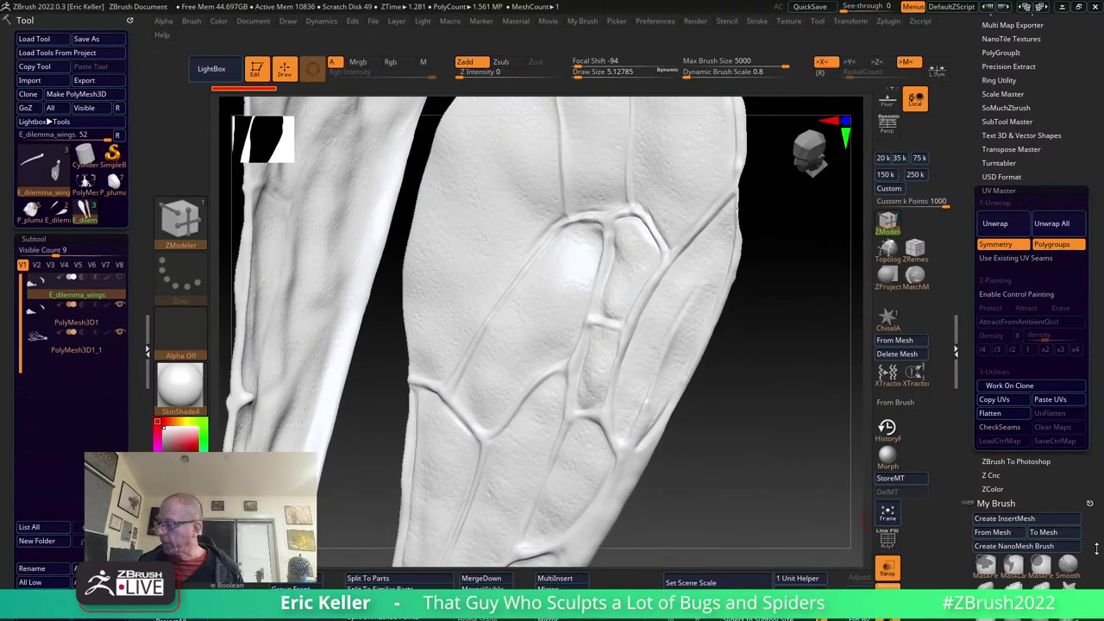
pyautogui.scroll(-10, 1096, 549)
pyautogui.click(1067, 354)
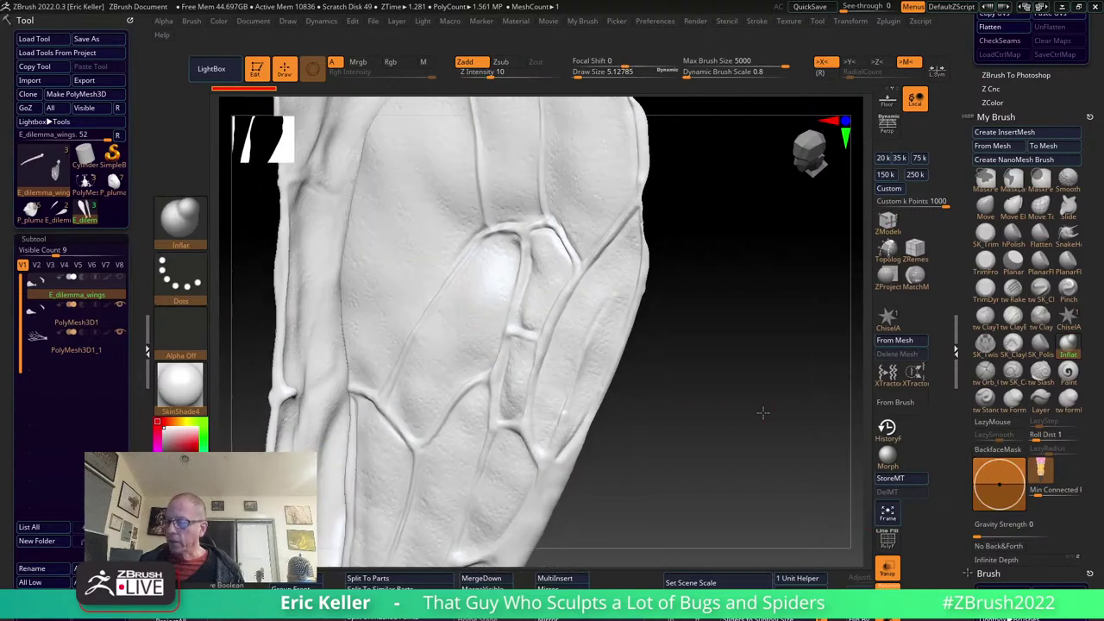
pyautogui.moveTo(763, 413)
pyautogui.mouseDown()
pyautogui.moveTo(695, 416)
pyautogui.moveTo(713, 412)
pyautogui.moveTo(583, 335)
pyautogui.moveTo(581, 316)
pyautogui.mouseUp()
pyautogui.press('s')
pyautogui.moveTo(678, 357)
pyautogui.mouseDown()
pyautogui.moveTo(661, 377)
pyautogui.moveTo(628, 376)
pyautogui.moveTo(572, 320)
pyautogui.moveTo(414, 375)
pyautogui.moveTo(677, 279)
pyautogui.moveTo(765, 352)
pyautogui.moveTo(744, 377)
pyautogui.moveTo(718, 352)
pyautogui.moveTo(668, 362)
pyautogui.moveTo(638, 389)
pyautogui.moveTo(656, 397)
pyautogui.moveTo(667, 396)
pyautogui.moveTo(488, 331)
pyautogui.mouseUp()
pyautogui.moveTo(655, 389)
pyautogui.mouseDown()
pyautogui.moveTo(680, 423)
pyautogui.moveTo(657, 424)
pyautogui.mouseUp()
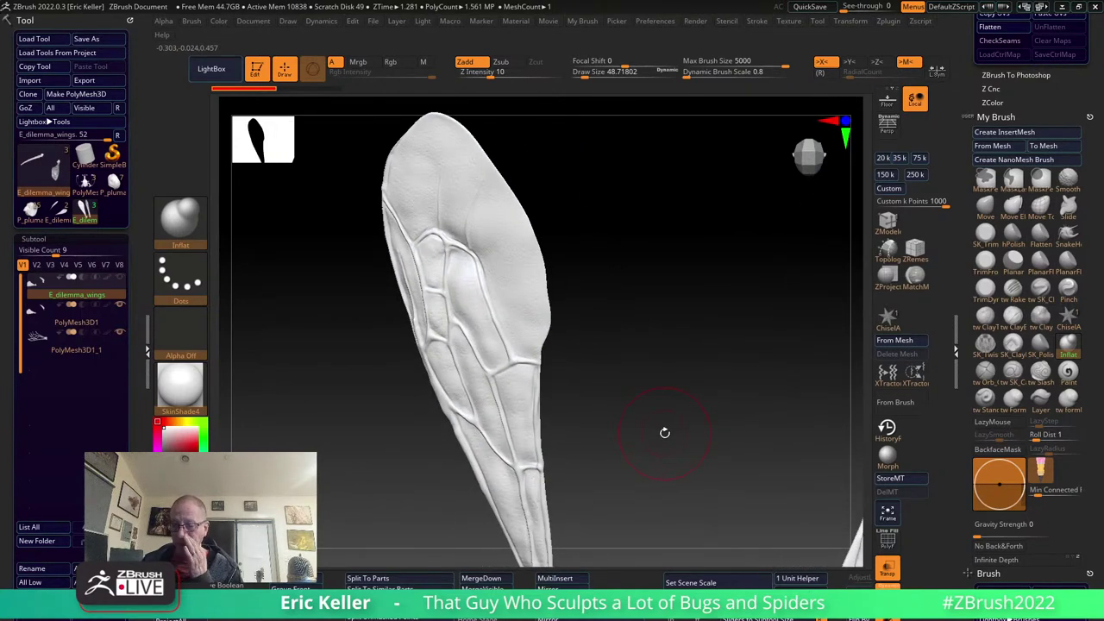
pyautogui.moveTo(556, 419)
pyautogui.mouseDown()
pyautogui.moveTo(598, 389)
pyautogui.moveTo(639, 382)
pyautogui.mouseUp()
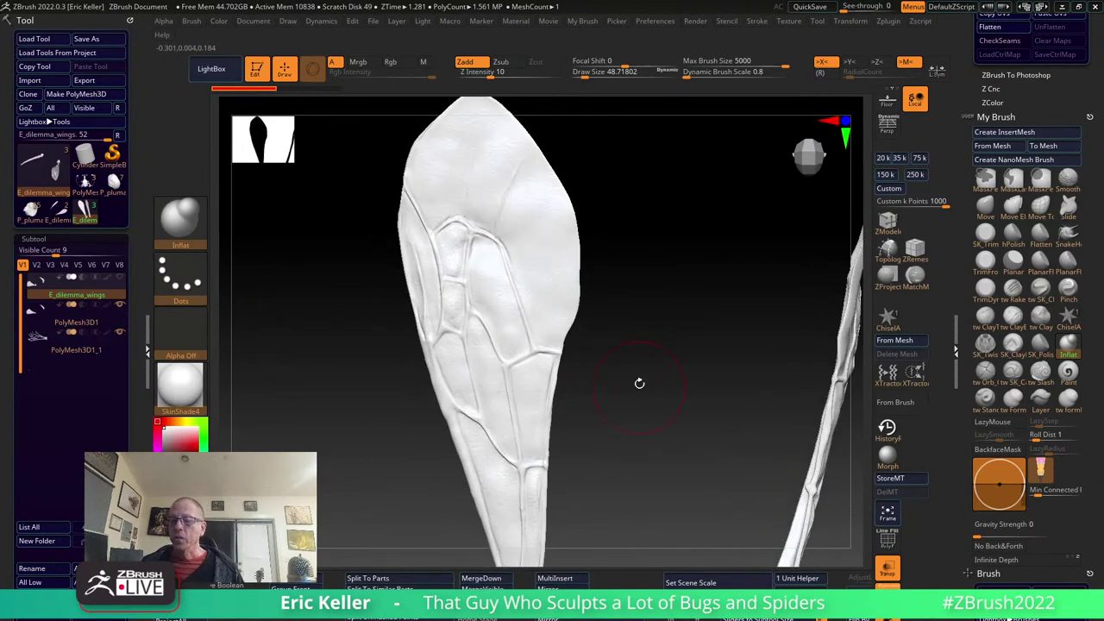
# Toggle the red wing's polygroup colouring on and off while orbiting around it.
pyautogui.click(888, 540)
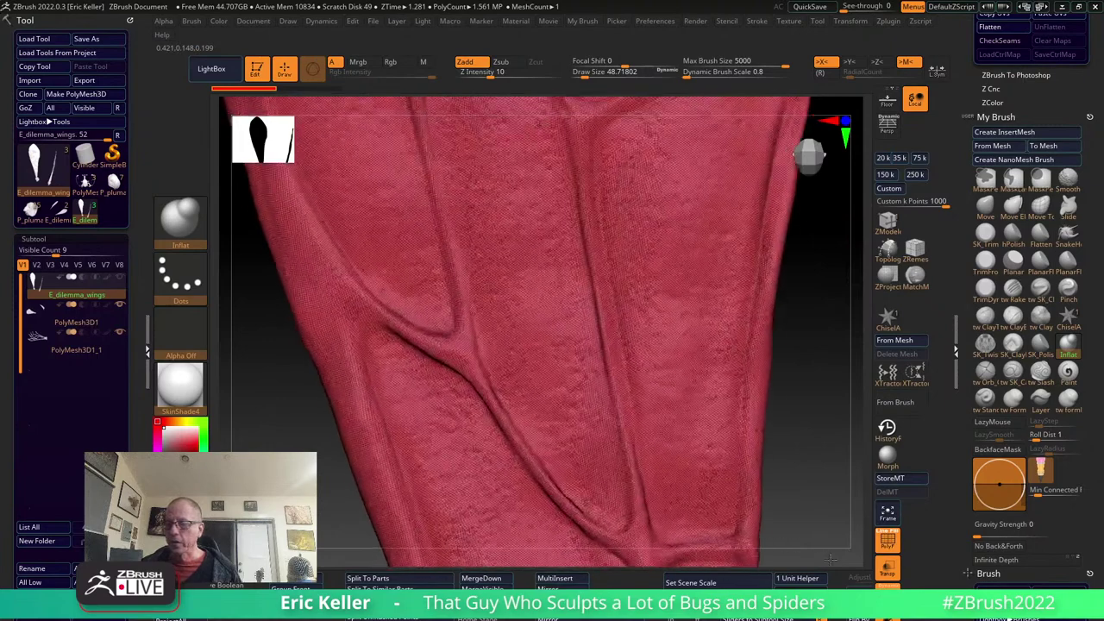
pyautogui.moveTo(831, 559); pyautogui.dragTo(585, 295)
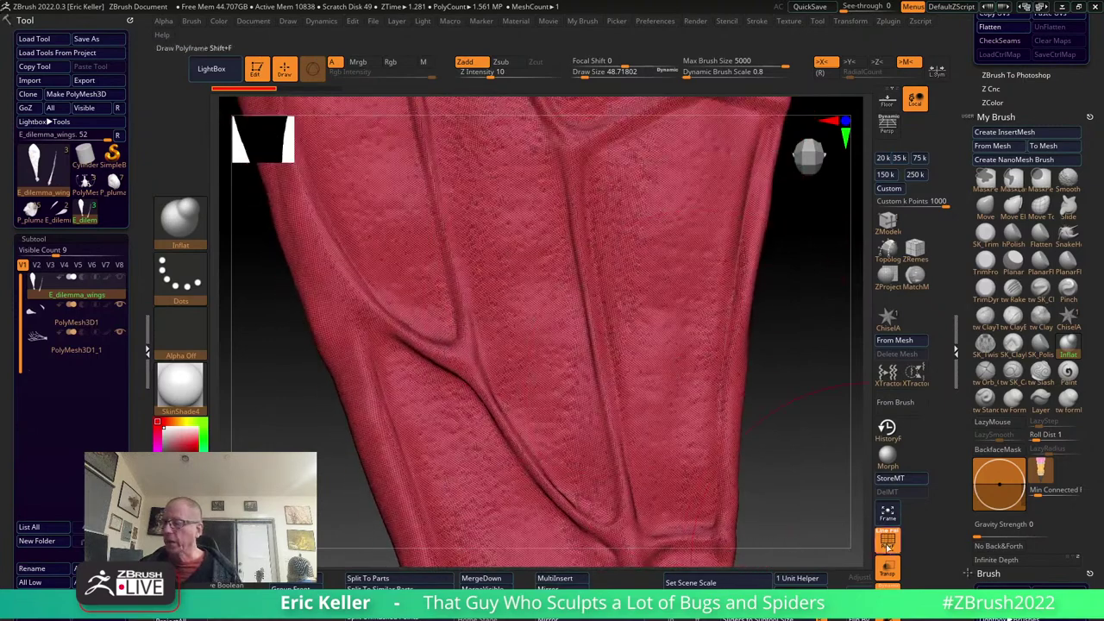
pyautogui.click(887, 542)
pyautogui.moveTo(690, 414); pyautogui.dragTo(528, 428)
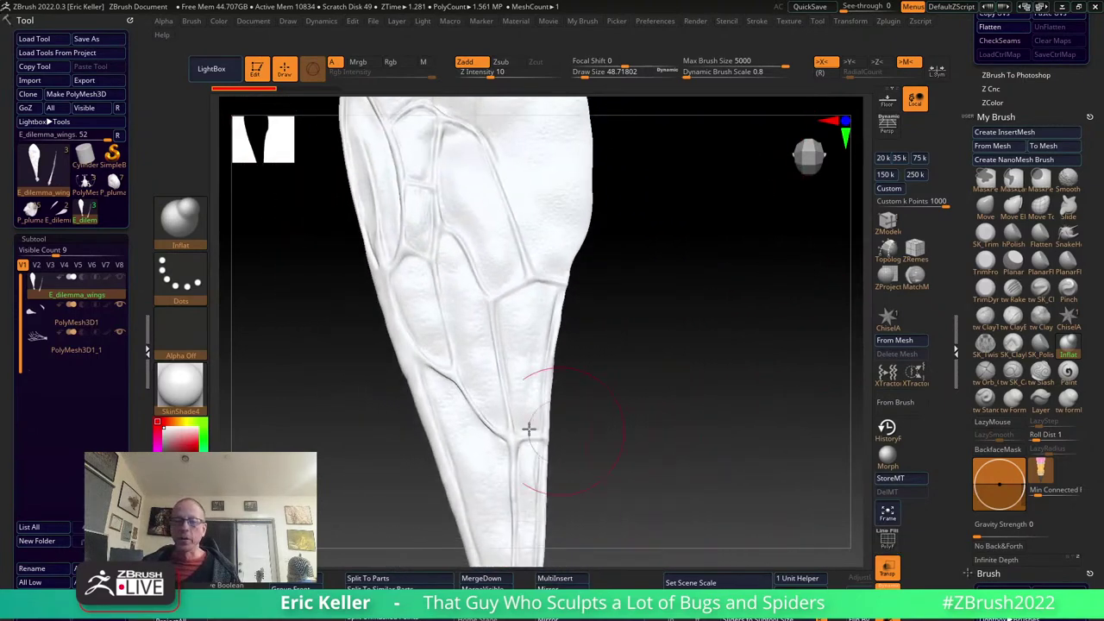
# Switch to PolyMesh3D1 with polygroups shown and drop to its lowest subdivision level.
pyautogui.click(77, 321)
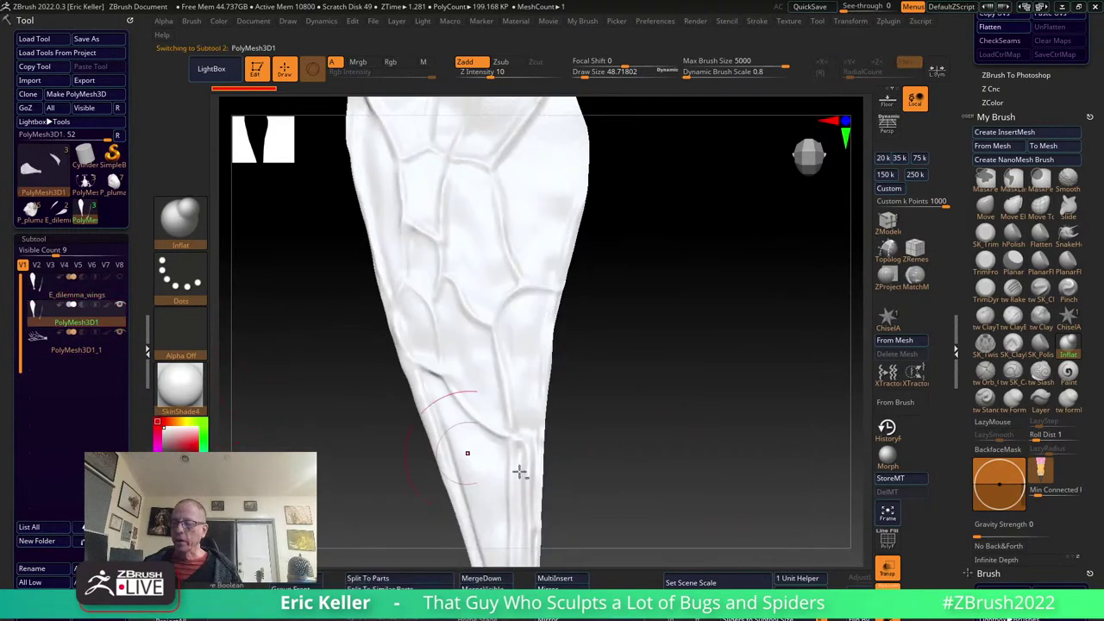
pyautogui.click(887, 541)
pyautogui.moveTo(690, 517); pyautogui.dragTo(641, 414)
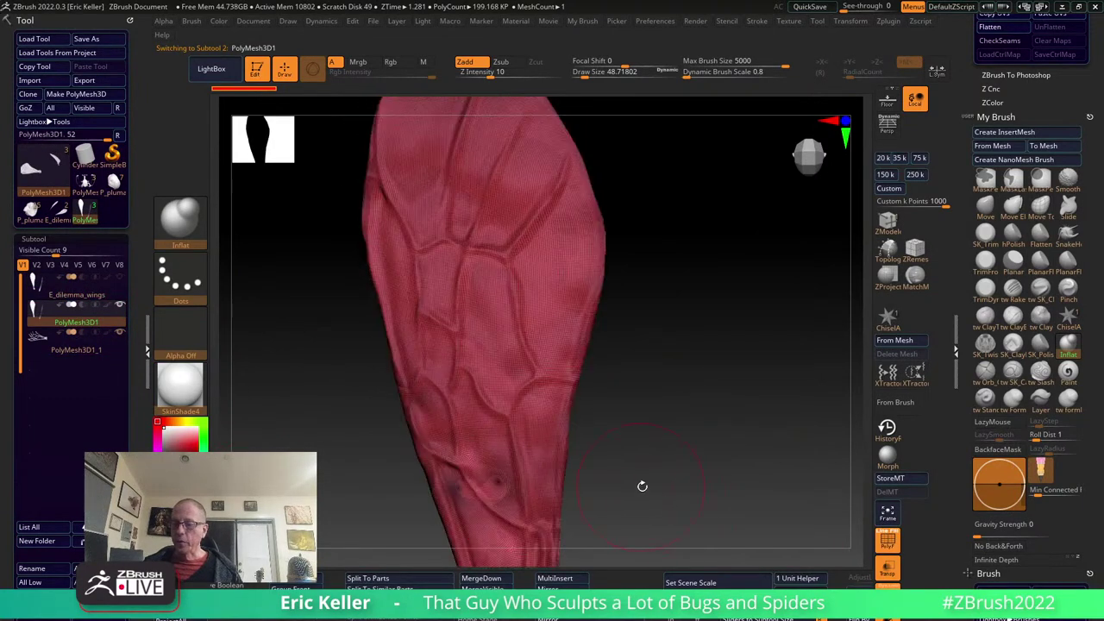
pyautogui.scroll(-3, 180, 345)
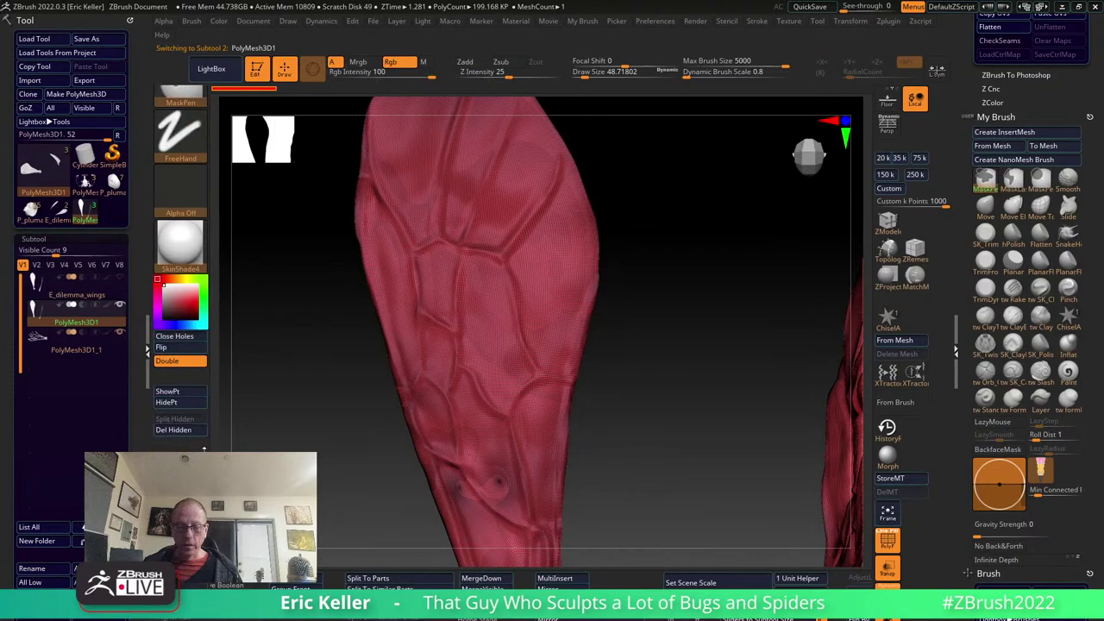
pyautogui.hotkey('shift', 'd')
pyautogui.hotkey('shift', 'd')
pyautogui.hotkey('shift', 'd')
# Orbit and zoom around the coarse low-poly red mesh pieces to inspect their tapering ends.
pyautogui.moveTo(414, 362)
pyautogui.mouseDown()
pyautogui.moveTo(378, 383)
pyautogui.moveTo(391, 502)
pyautogui.mouseUp()
pyautogui.moveTo(565, 372)
pyautogui.mouseDown()
pyautogui.moveTo(562, 274)
pyautogui.moveTo(530, 357)
pyautogui.mouseUp()
pyautogui.moveTo(466, 223)
pyautogui.keyDown('alt'); pyautogui.mouseDown()
pyautogui.moveTo(661, 320)
pyautogui.moveTo(534, 372)
pyautogui.mouseUp(); pyautogui.keyUp('alt')
pyautogui.moveTo(487, 218)
pyautogui.mouseDown()
pyautogui.moveTo(725, 281)
pyautogui.moveTo(376, 173)
pyautogui.mouseUp()
pyautogui.moveTo(293, 380); pyautogui.dragTo(414, 402)
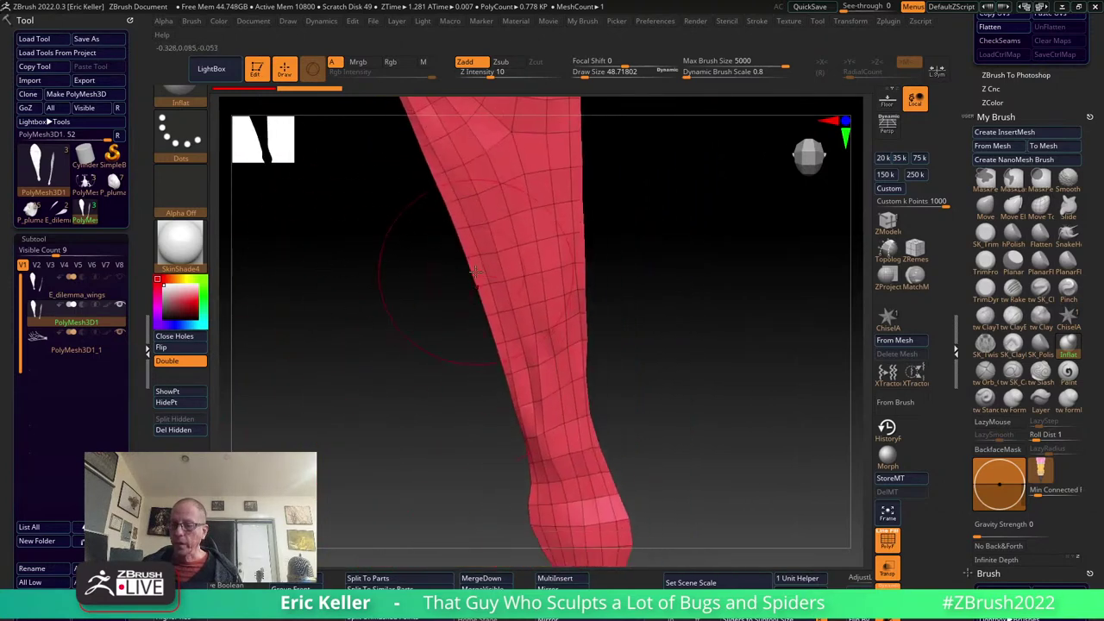
pyautogui.moveTo(507, 375)
pyautogui.mouseDown()
pyautogui.moveTo(641, 483)
pyautogui.moveTo(624, 381)
pyautogui.mouseUp()
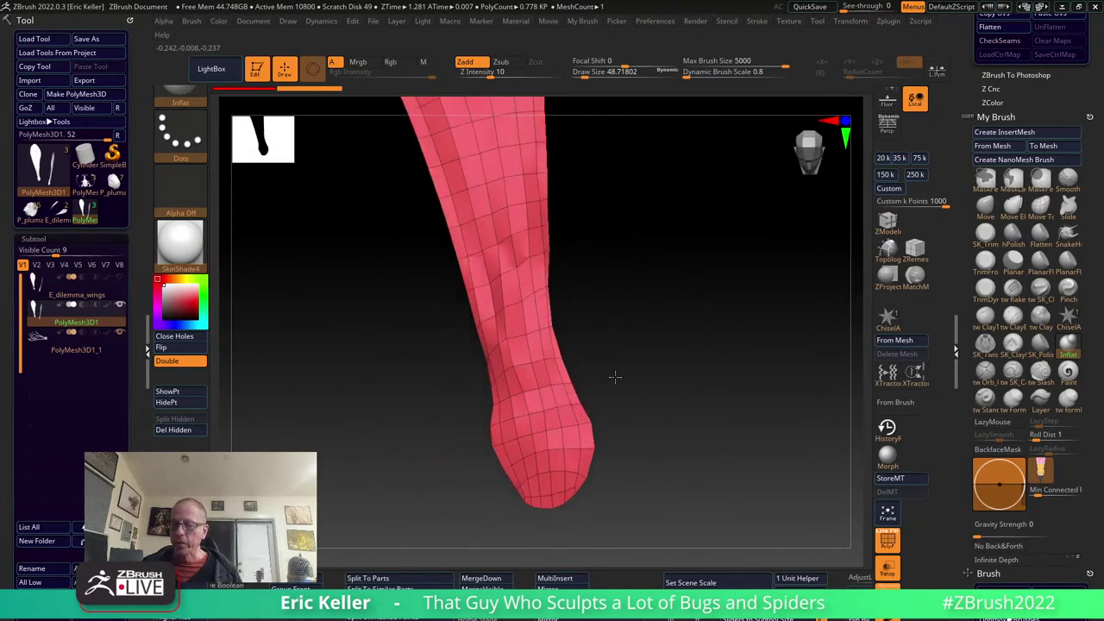
pyautogui.moveTo(526, 469)
pyautogui.mouseDown()
pyautogui.moveTo(562, 336)
pyautogui.moveTo(628, 402)
pyautogui.moveTo(626, 450)
pyautogui.moveTo(653, 435)
pyautogui.mouseUp()
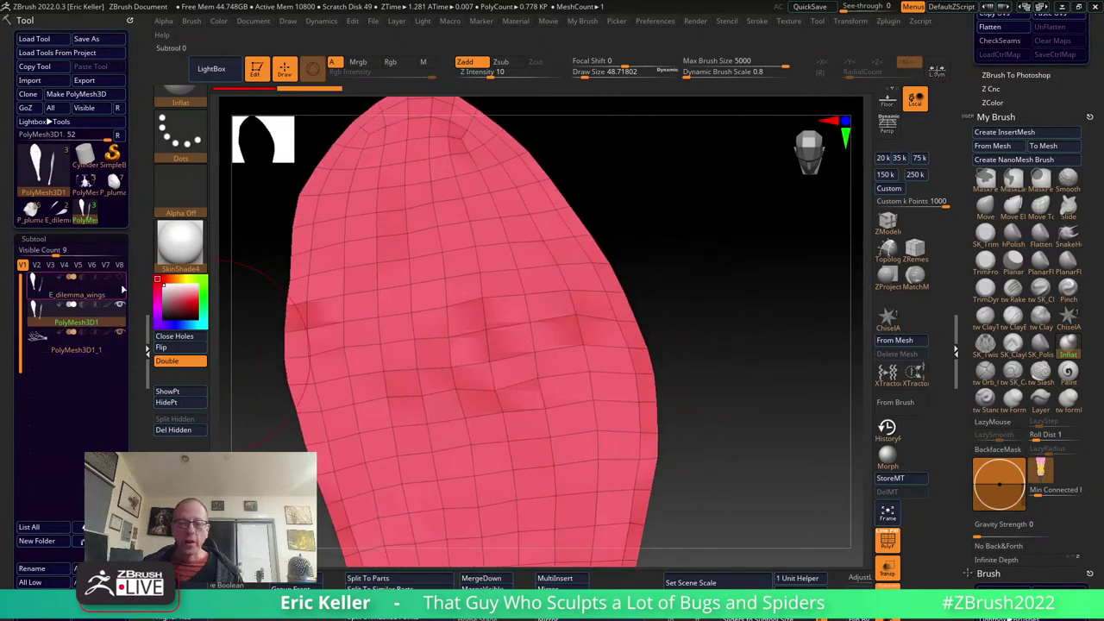
# Compare the E_dilemma_wings sculpt's vein cells against the PolyMesh3D1 low-poly meshes.
pyautogui.click(123, 290)
pyautogui.moveTo(742, 465); pyautogui.dragTo(585, 289)
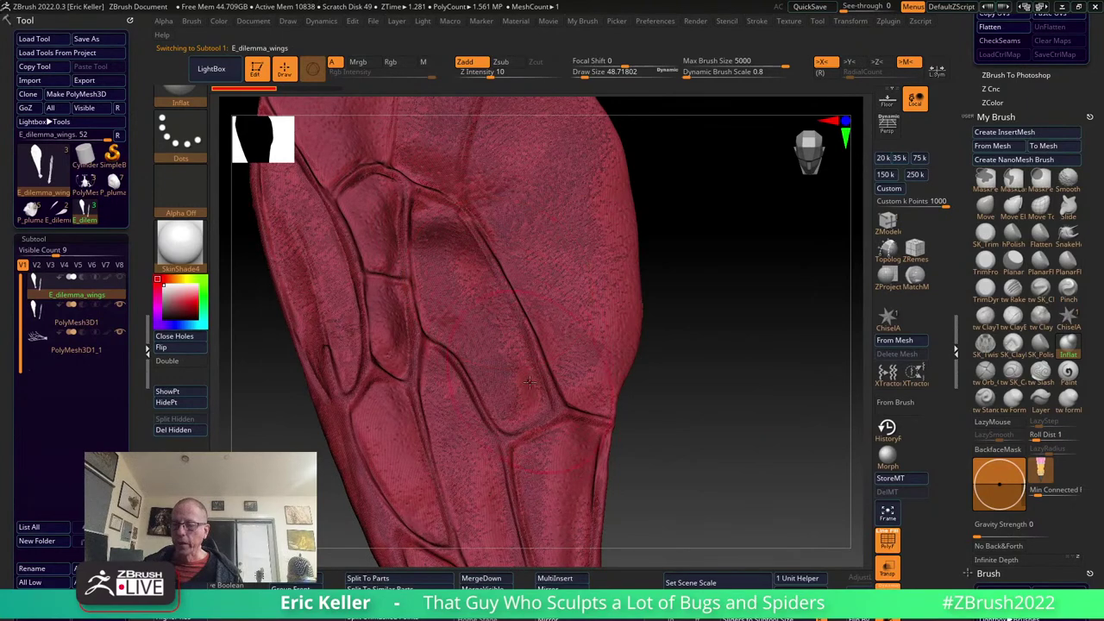
pyautogui.click(91, 321)
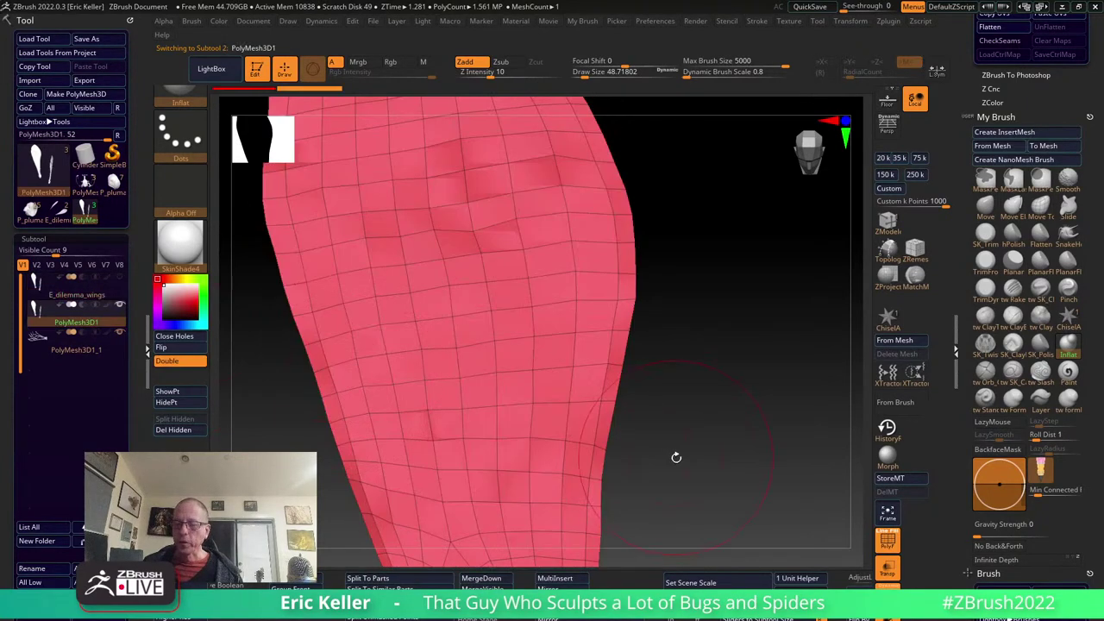
pyautogui.moveTo(675, 456)
pyautogui.mouseDown()
pyautogui.moveTo(631, 311)
pyautogui.moveTo(604, 306)
pyautogui.mouseUp()
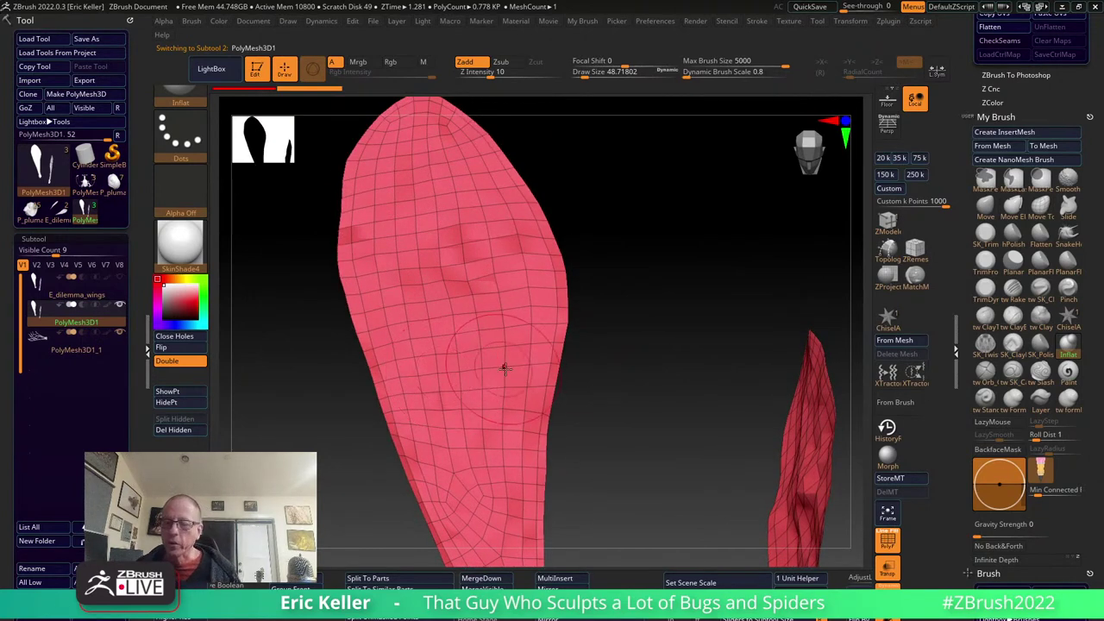
pyautogui.moveTo(506, 364)
pyautogui.mouseDown()
pyautogui.moveTo(678, 345)
pyautogui.moveTo(661, 388)
pyautogui.moveTo(657, 362)
pyautogui.mouseUp()
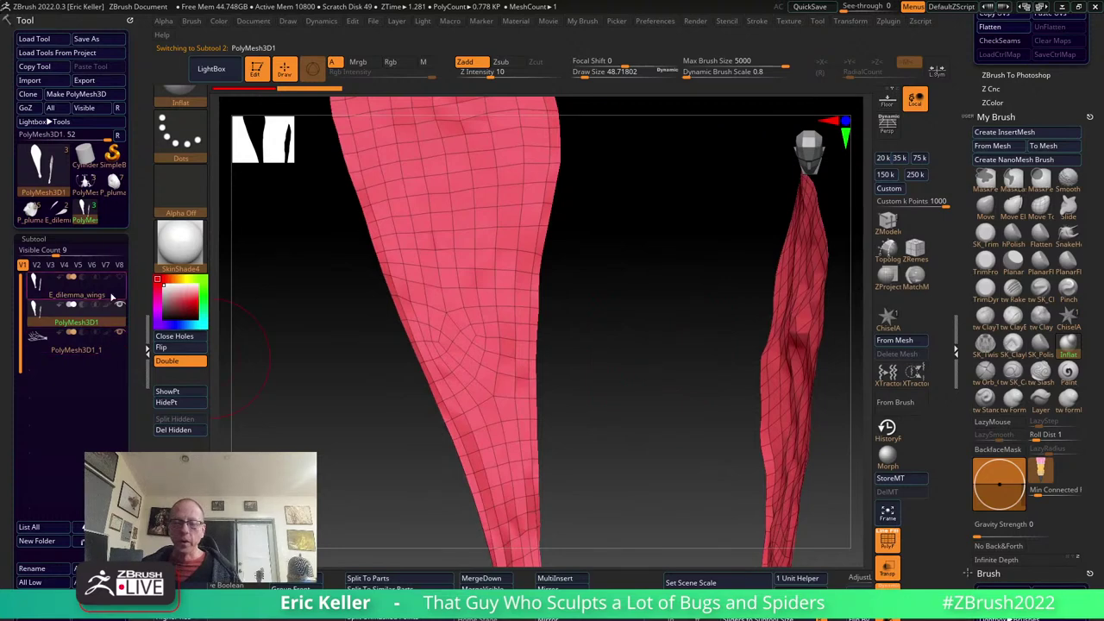
pyautogui.click(112, 296)
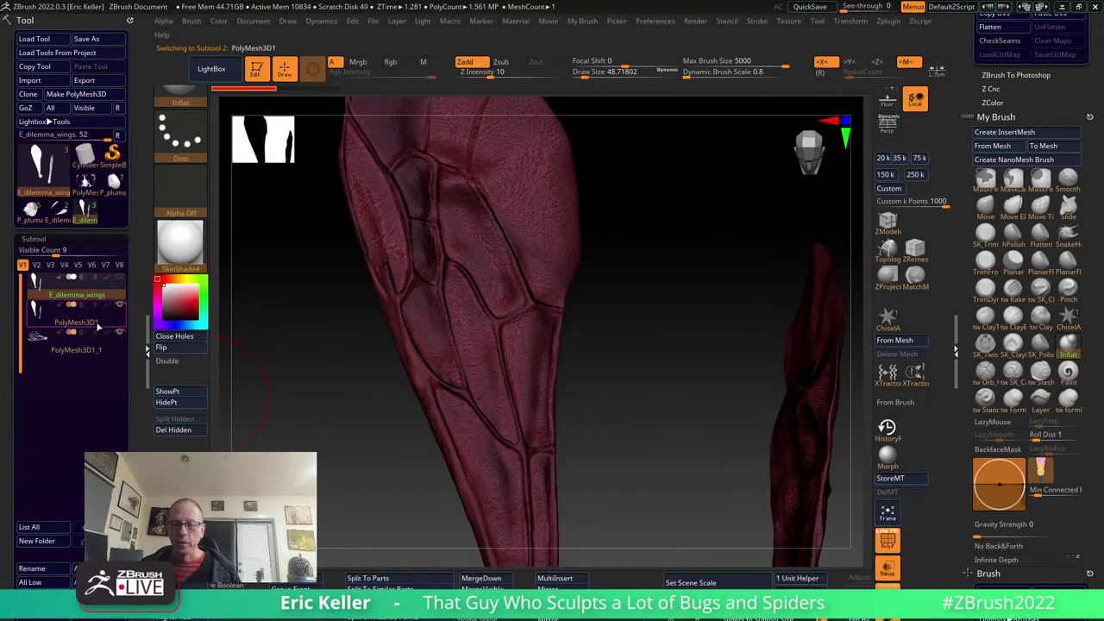
pyautogui.click(98, 326)
pyautogui.moveTo(305, 388); pyautogui.dragTo(323, 355)
pyautogui.moveTo(595, 362); pyautogui.dragTo(587, 426)
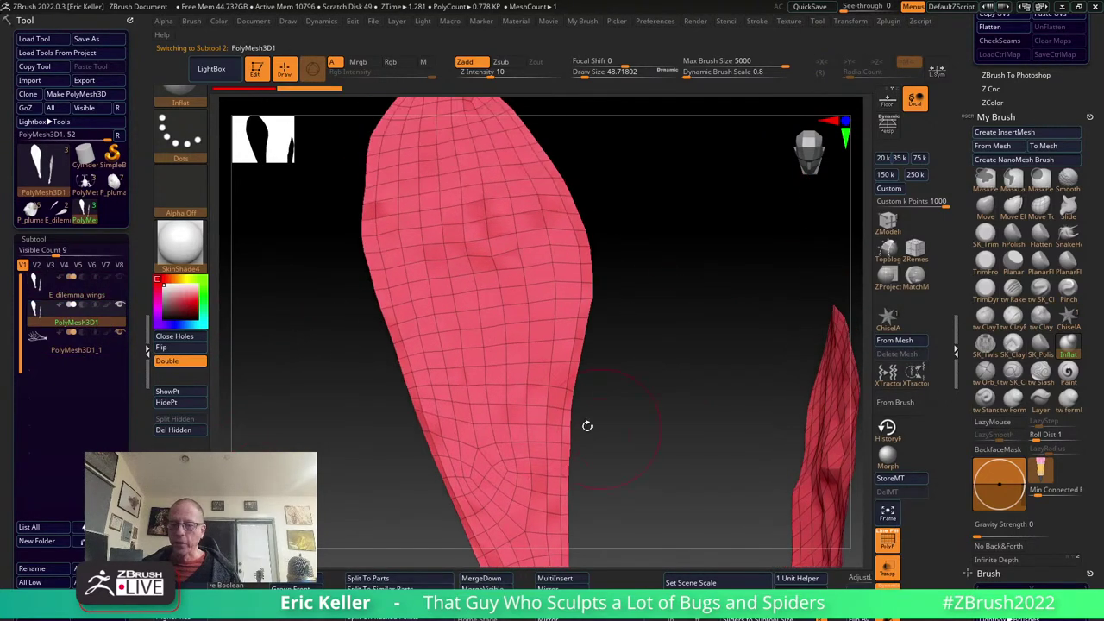
# Switch to the wing sculpt, reposition it, and inflate its surface along a stroke.
pyautogui.click(113, 297)
pyautogui.moveTo(293, 279); pyautogui.dragTo(337, 333)
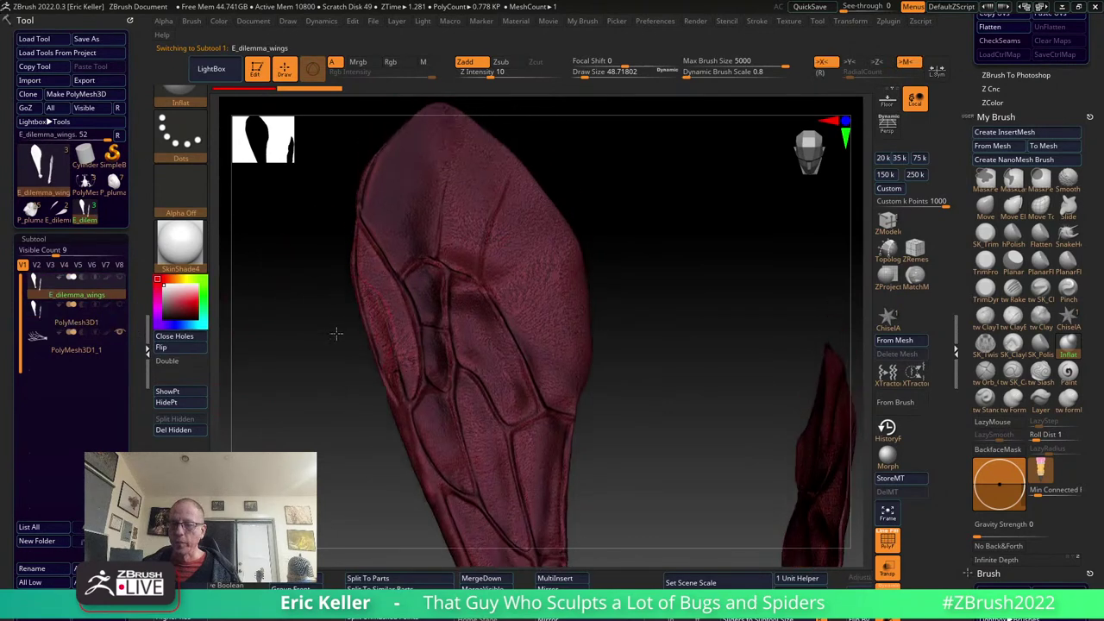
pyautogui.moveTo(490, 441); pyautogui.dragTo(569, 313)
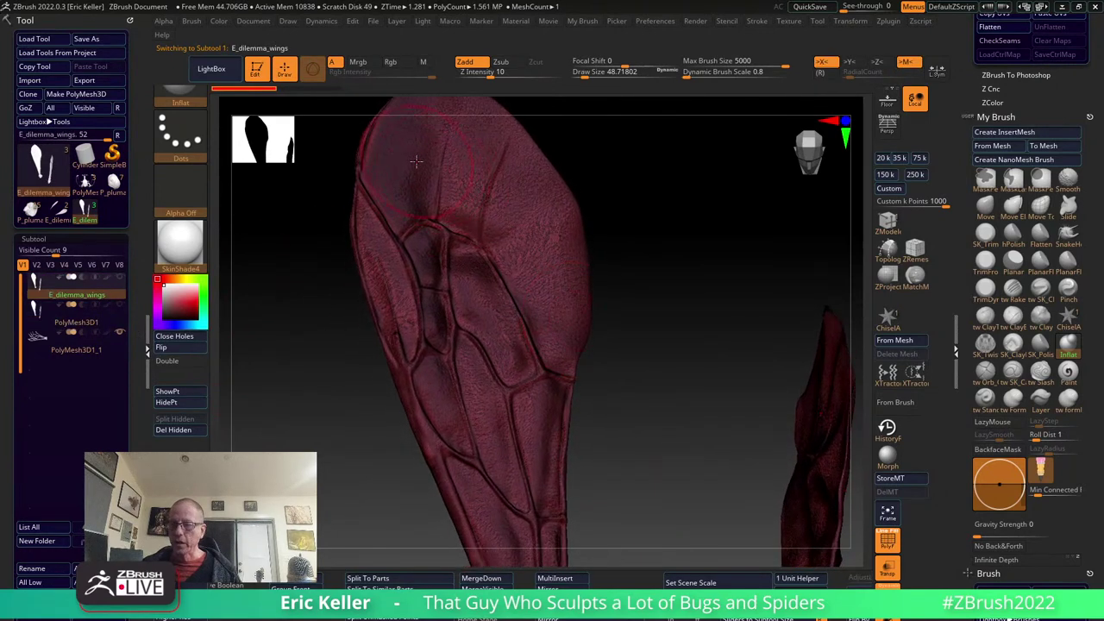
pyautogui.moveTo(415, 161); pyautogui.dragTo(407, 283)
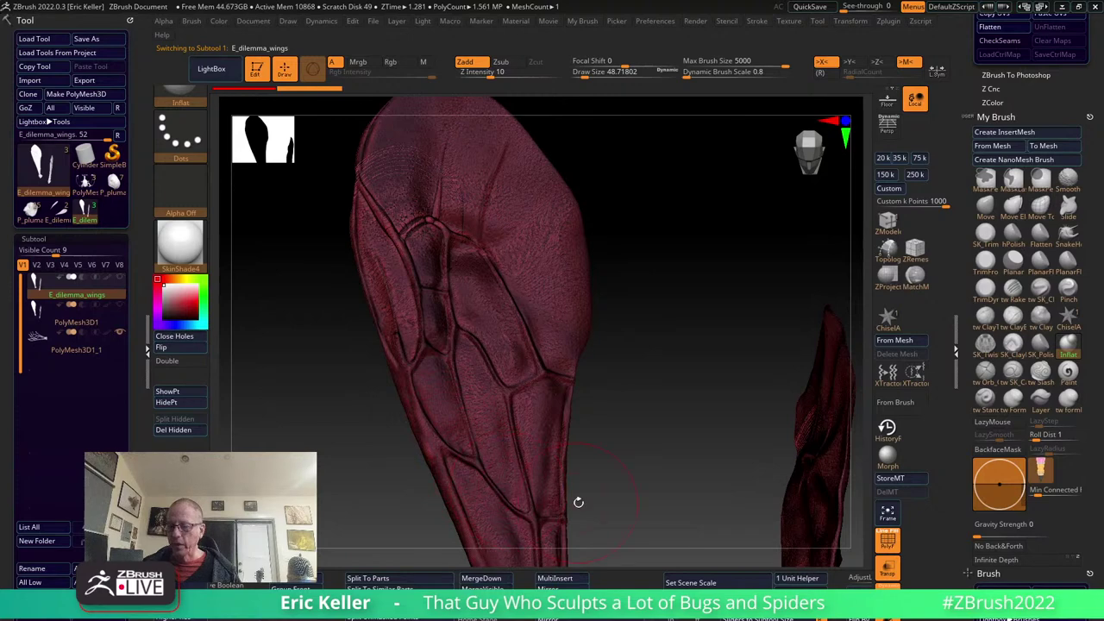
# Make the PolyMesh3D1_1 wing-vein mesh active and orbit to show its veins.
pyautogui.click(117, 326)
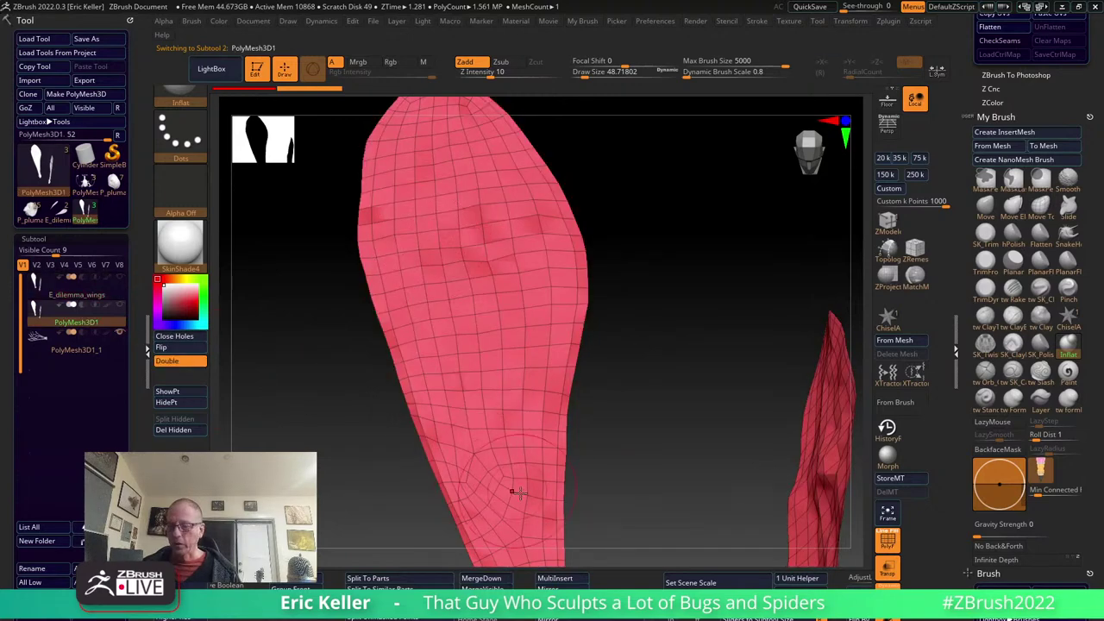
pyautogui.moveTo(623, 506); pyautogui.dragTo(429, 234)
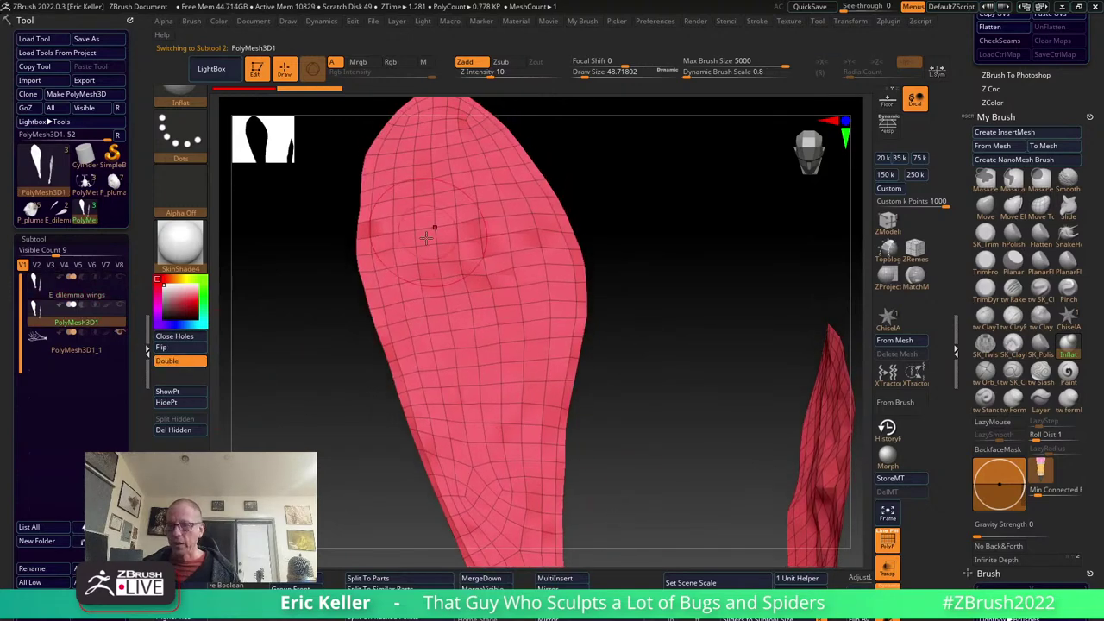
pyautogui.click(74, 347)
pyautogui.moveTo(288, 439)
pyautogui.mouseDown()
pyautogui.moveTo(352, 450)
pyautogui.moveTo(321, 450)
pyautogui.moveTo(361, 483)
pyautogui.mouseUp()
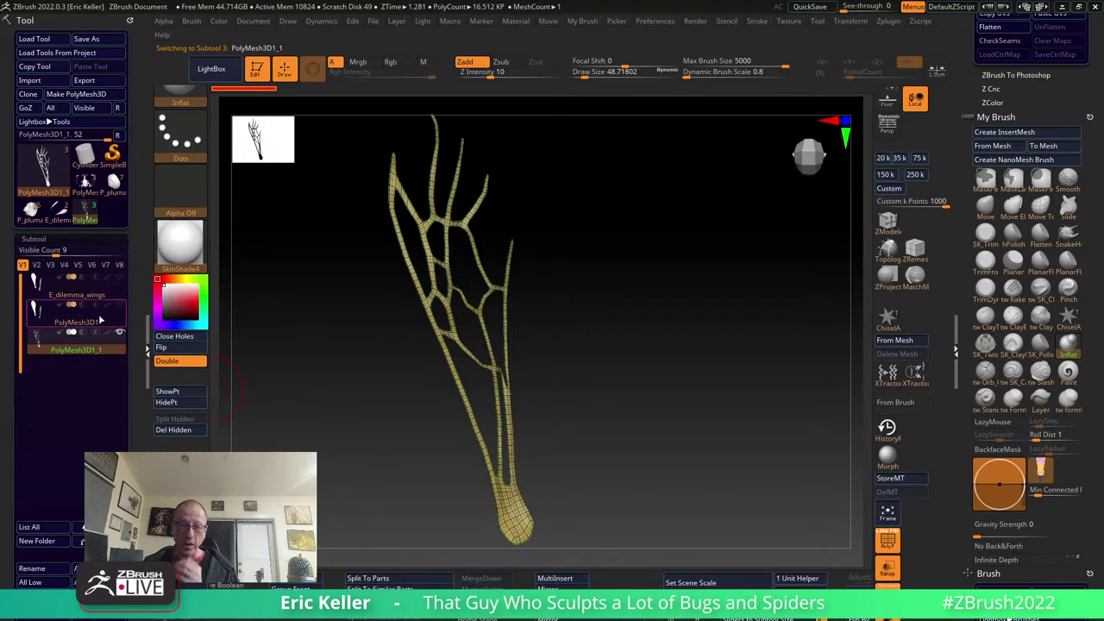
# Turn off Double-sided display on PolyMesh3D1 and solo the branched wing mesh.
pyautogui.click(98, 314)
pyautogui.moveTo(362, 414); pyautogui.dragTo(380, 403)
pyautogui.moveTo(496, 278); pyautogui.dragTo(362, 294)
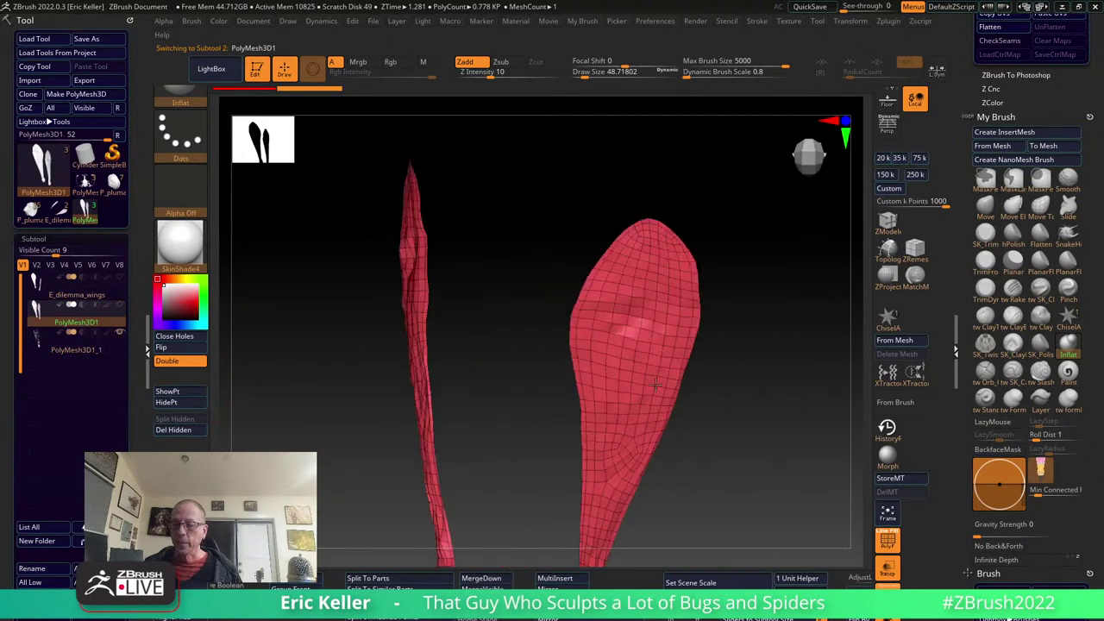
pyautogui.click(195, 369)
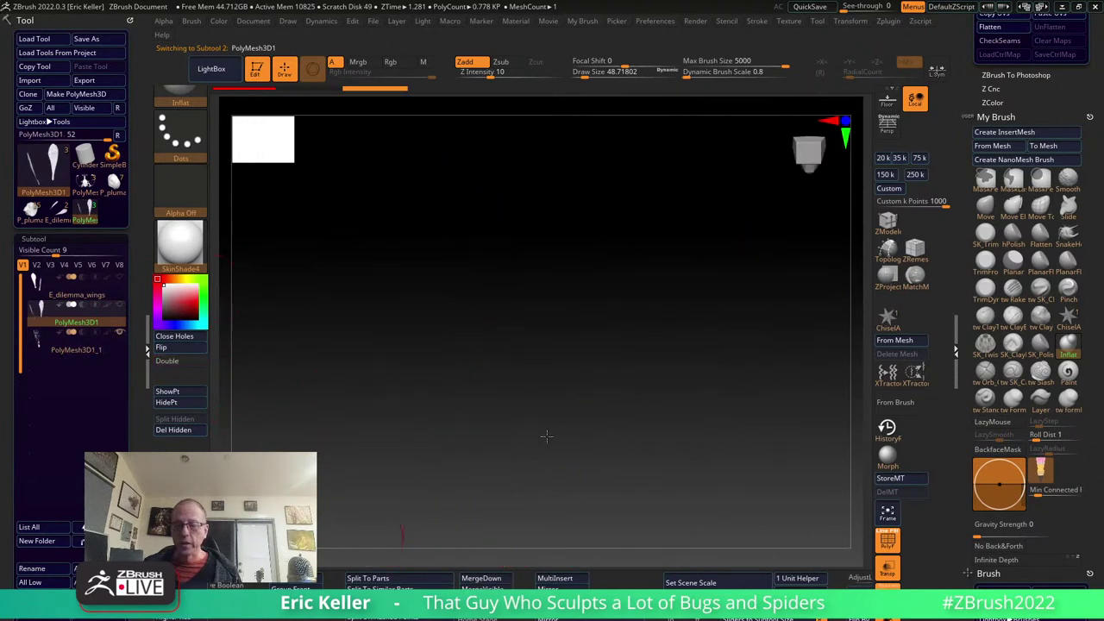
pyautogui.moveTo(376, 401)
pyautogui.mouseDown()
pyautogui.moveTo(411, 431)
pyautogui.moveTo(306, 410)
pyautogui.moveTo(341, 428)
pyautogui.moveTo(354, 338)
pyautogui.mouseUp()
pyautogui.hotkey('alt', 'Down')
pyautogui.moveTo(225, 395)
pyautogui.mouseDown()
pyautogui.moveTo(266, 365)
pyautogui.moveTo(270, 394)
pyautogui.mouseUp()
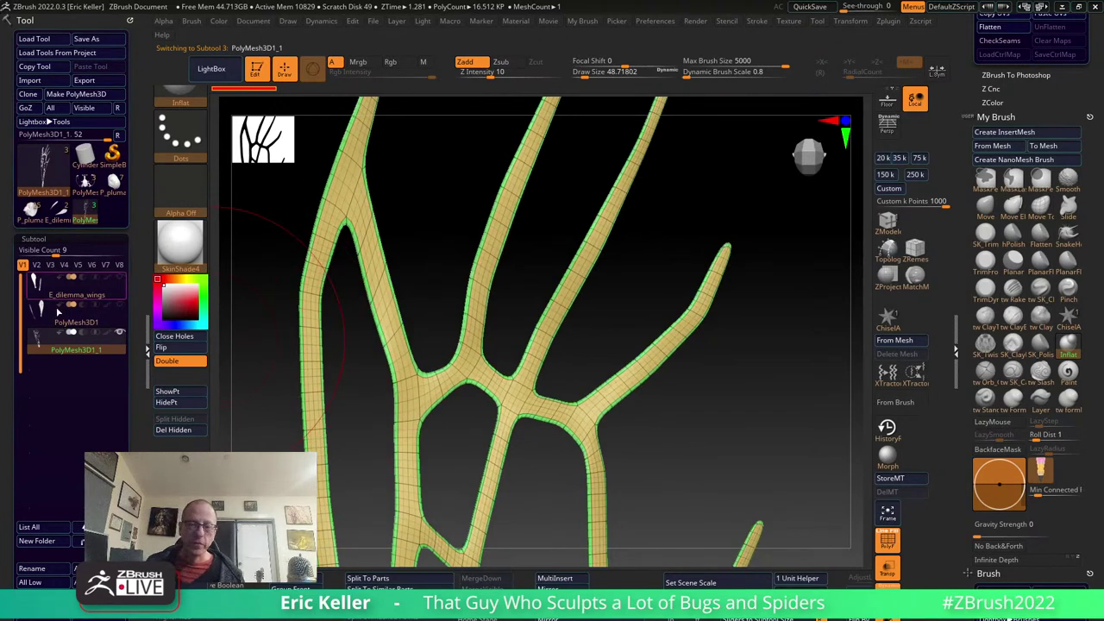
# Make PolyMesh3D1_1 active with the PolyF wireframe off and zoom in on the wings.
pyautogui.click(66, 219)
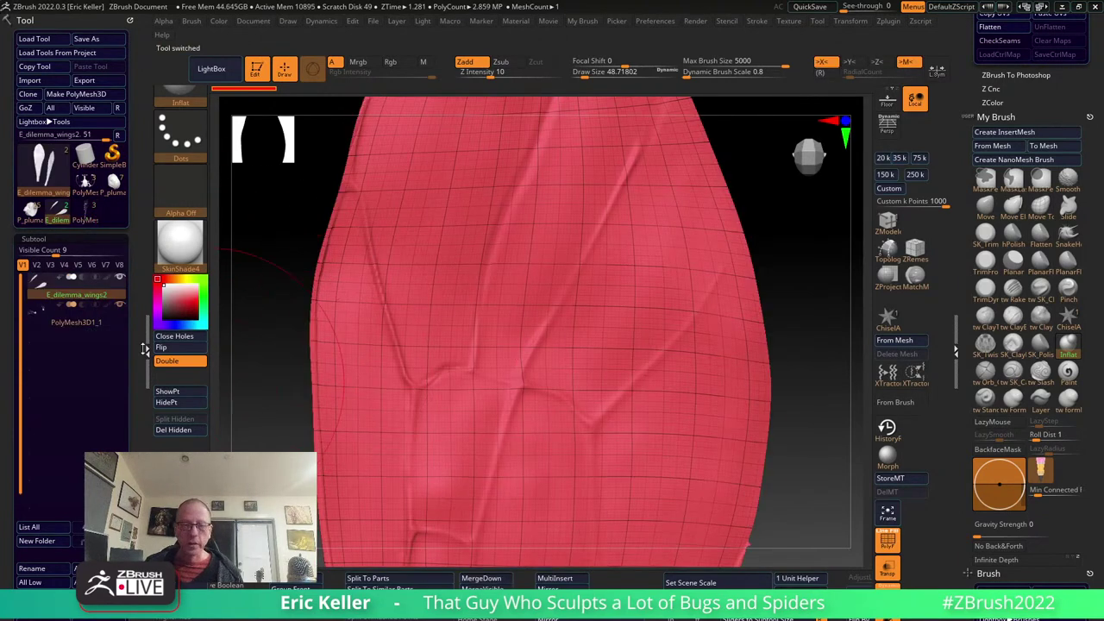
pyautogui.click(97, 322)
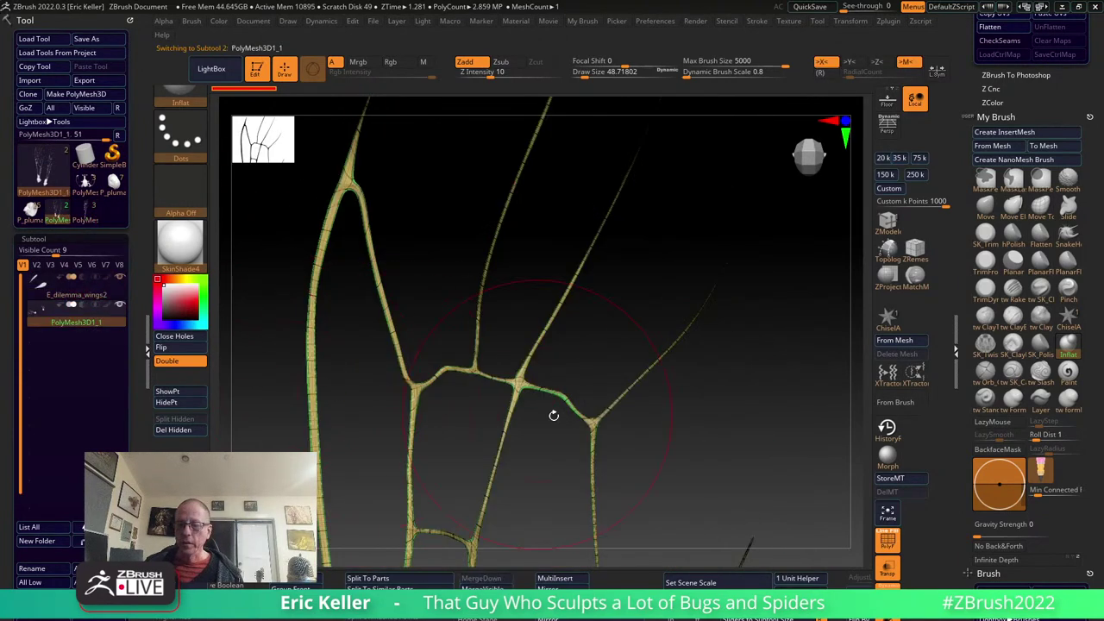
pyautogui.click(889, 541)
pyautogui.moveTo(739, 463)
pyautogui.mouseDown()
pyautogui.moveTo(759, 513)
pyautogui.moveTo(694, 500)
pyautogui.mouseUp()
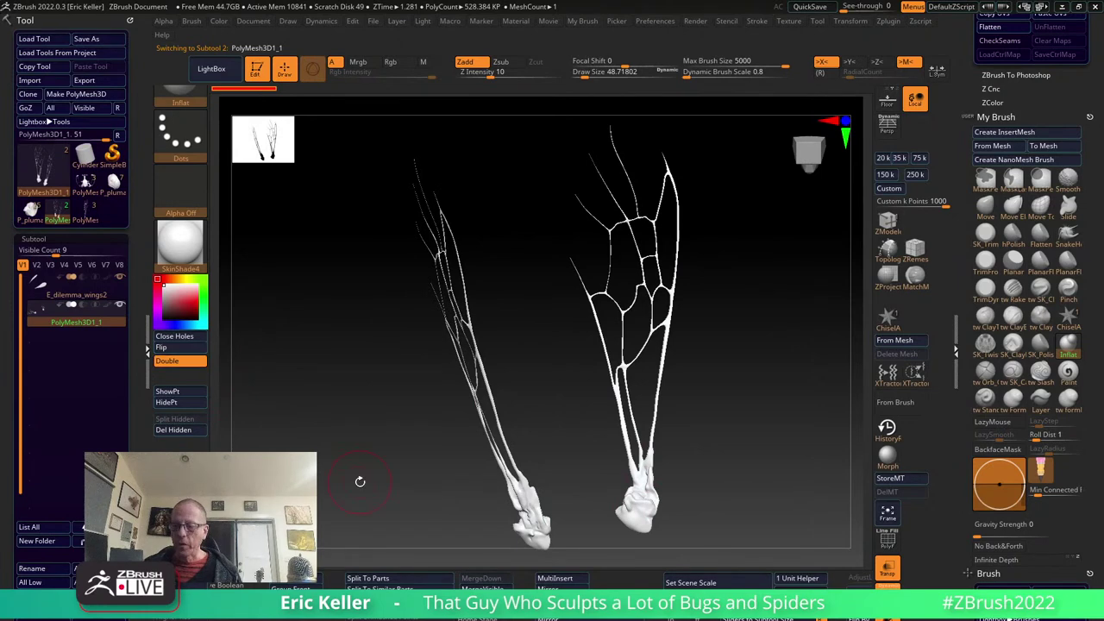
pyautogui.moveTo(359, 481)
pyautogui.mouseDown()
pyautogui.moveTo(505, 448)
pyautogui.moveTo(532, 360)
pyautogui.moveTo(585, 262)
pyautogui.mouseUp()
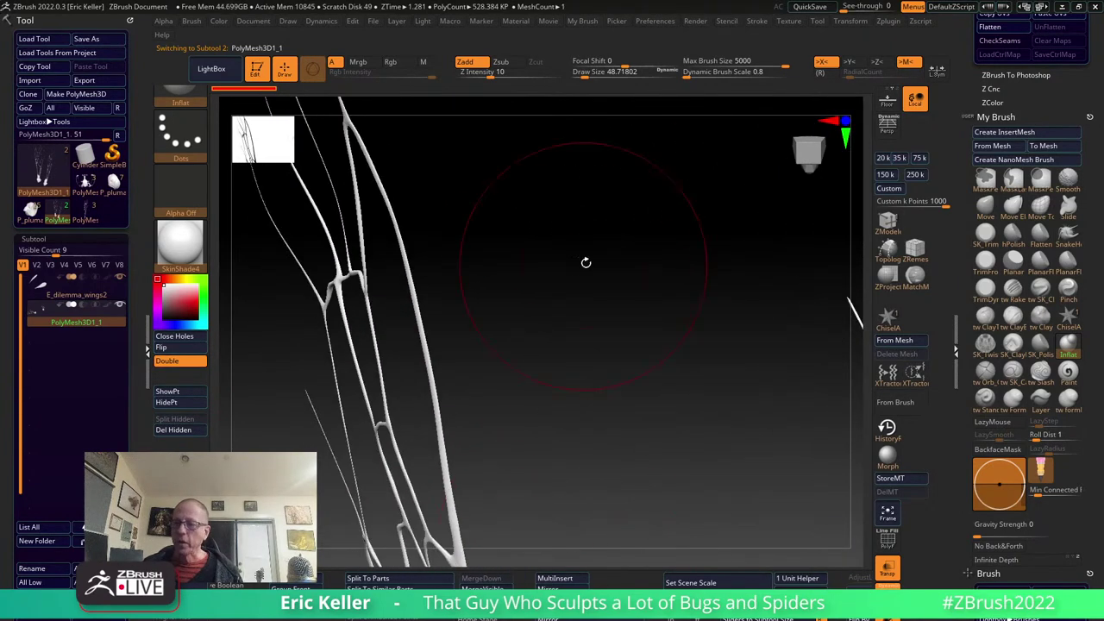
# Examine the wing veins from several angles, then switch to the P_plumatus head sculpt.
pyautogui.moveTo(673, 77); pyautogui.dragTo(795, 79)
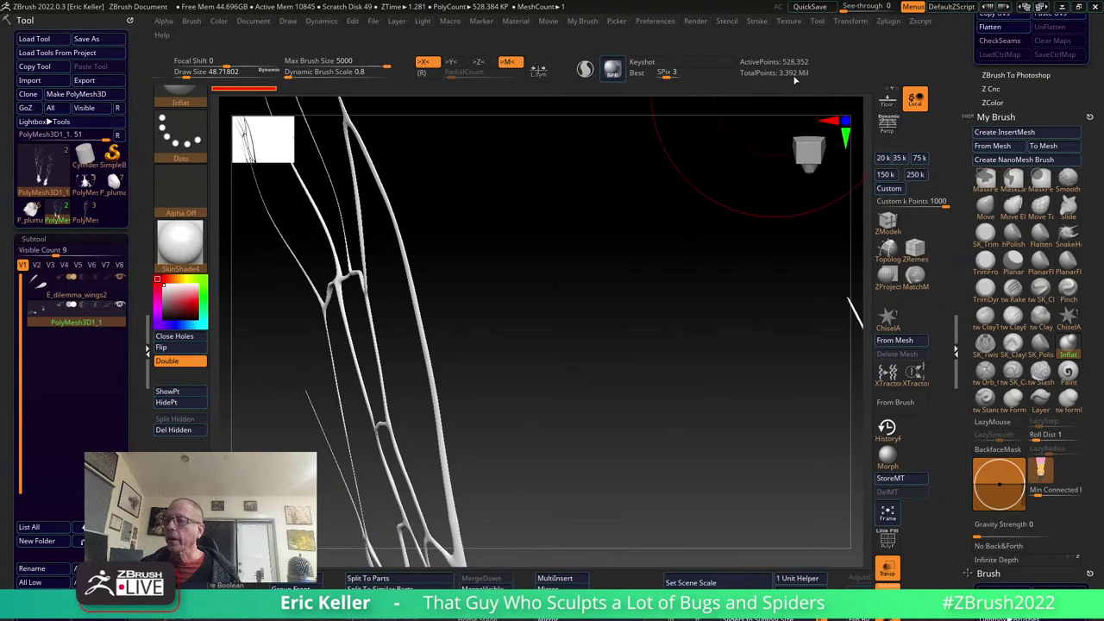
pyautogui.moveTo(604, 394)
pyautogui.mouseDown()
pyautogui.moveTo(641, 328)
pyautogui.moveTo(557, 386)
pyautogui.mouseUp()
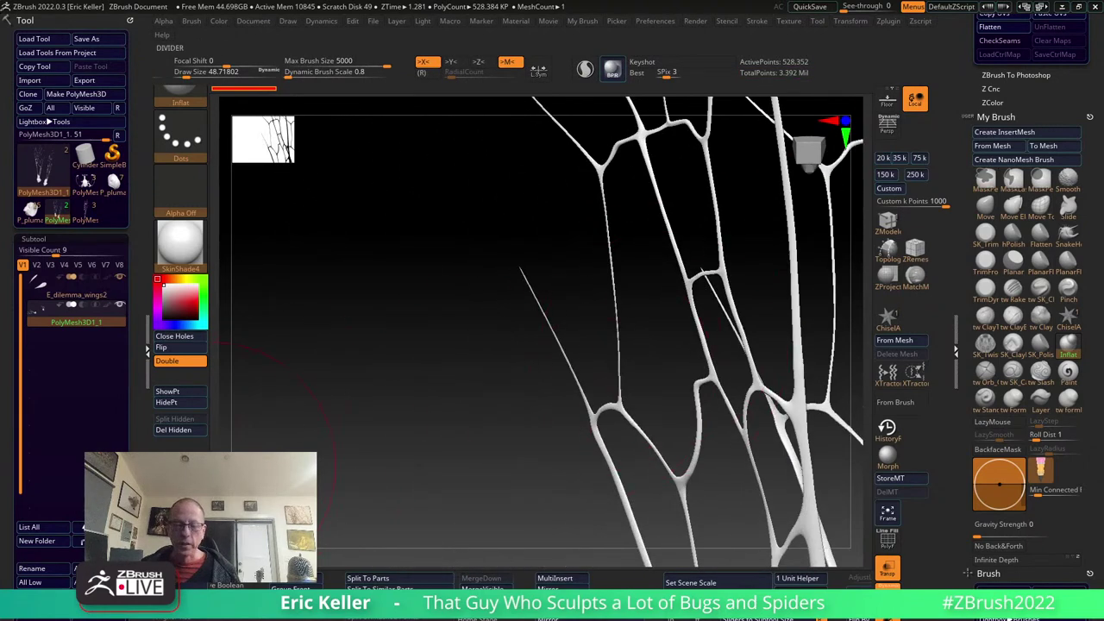
pyautogui.moveTo(278, 422)
pyautogui.mouseDown()
pyautogui.moveTo(434, 402)
pyautogui.moveTo(646, 345)
pyautogui.moveTo(554, 300)
pyautogui.moveTo(578, 337)
pyautogui.moveTo(561, 345)
pyautogui.moveTo(575, 399)
pyautogui.moveTo(858, 532)
pyautogui.mouseUp()
pyautogui.moveTo(603, 452)
pyautogui.mouseDown()
pyautogui.moveTo(508, 406)
pyautogui.moveTo(615, 403)
pyautogui.moveTo(547, 410)
pyautogui.moveTo(586, 399)
pyautogui.moveTo(503, 396)
pyautogui.moveTo(564, 387)
pyautogui.moveTo(525, 386)
pyautogui.mouseUp()
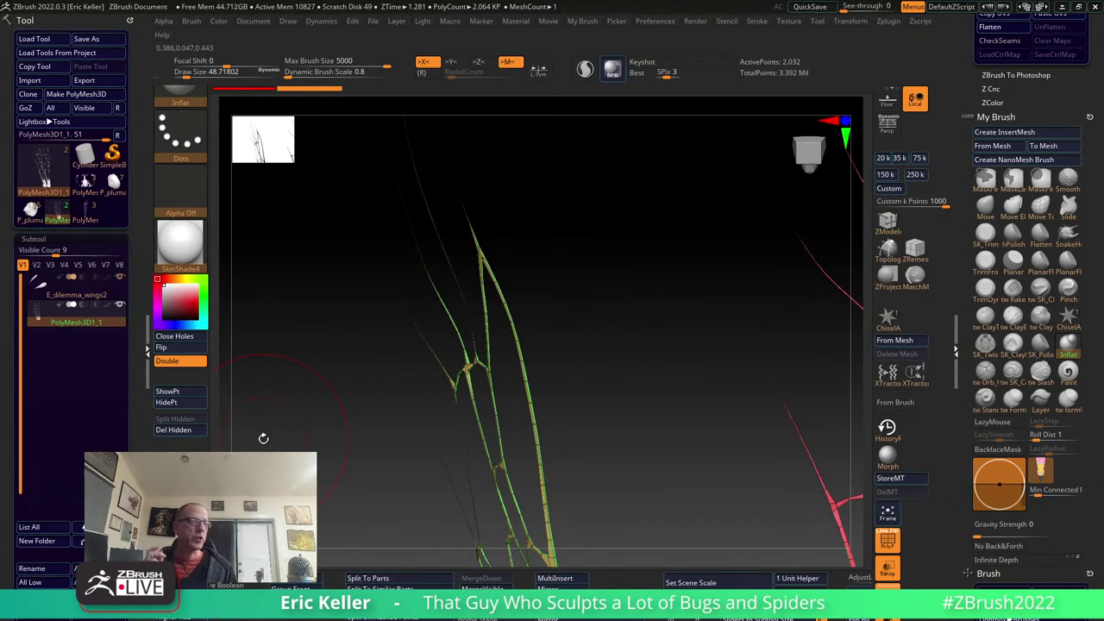
pyautogui.moveTo(564, 388)
pyautogui.mouseDown()
pyautogui.moveTo(589, 387)
pyautogui.moveTo(402, 392)
pyautogui.mouseUp()
pyautogui.moveTo(545, 363)
pyautogui.mouseDown()
pyautogui.moveTo(540, 374)
pyautogui.moveTo(563, 386)
pyautogui.moveTo(503, 342)
pyautogui.moveTo(596, 419)
pyautogui.moveTo(599, 480)
pyautogui.moveTo(581, 412)
pyautogui.moveTo(380, 394)
pyautogui.moveTo(458, 377)
pyautogui.moveTo(570, 446)
pyautogui.moveTo(591, 446)
pyautogui.moveTo(592, 429)
pyautogui.moveTo(525, 347)
pyautogui.mouseUp()
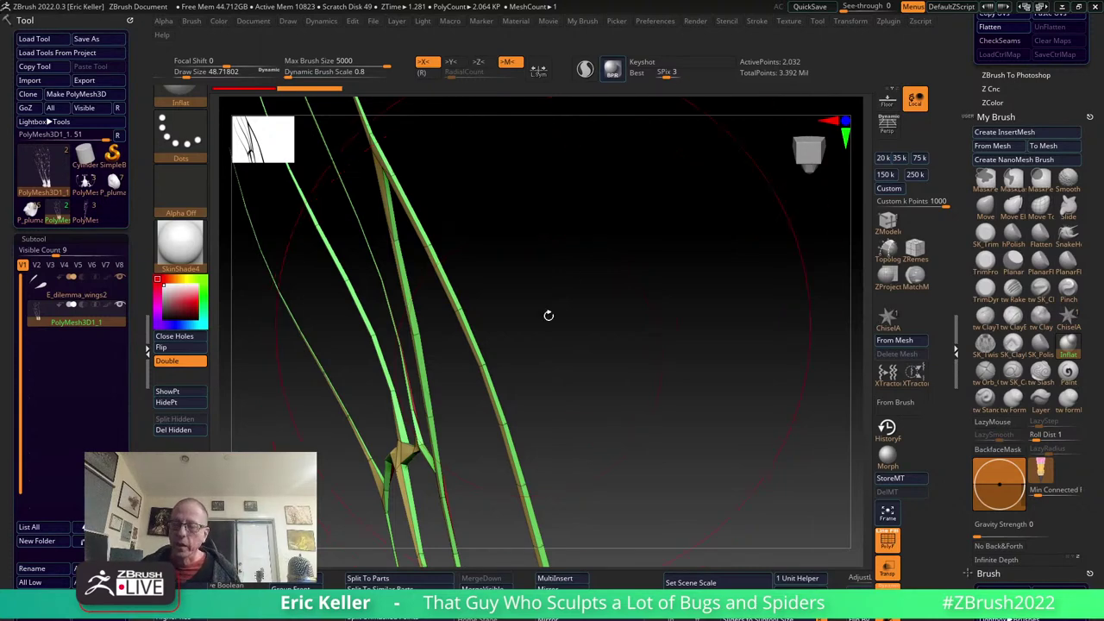
pyautogui.moveTo(577, 351)
pyautogui.mouseDown()
pyautogui.moveTo(560, 254)
pyautogui.moveTo(387, 316)
pyautogui.mouseUp()
pyautogui.moveTo(483, 345); pyautogui.dragTo(465, 390)
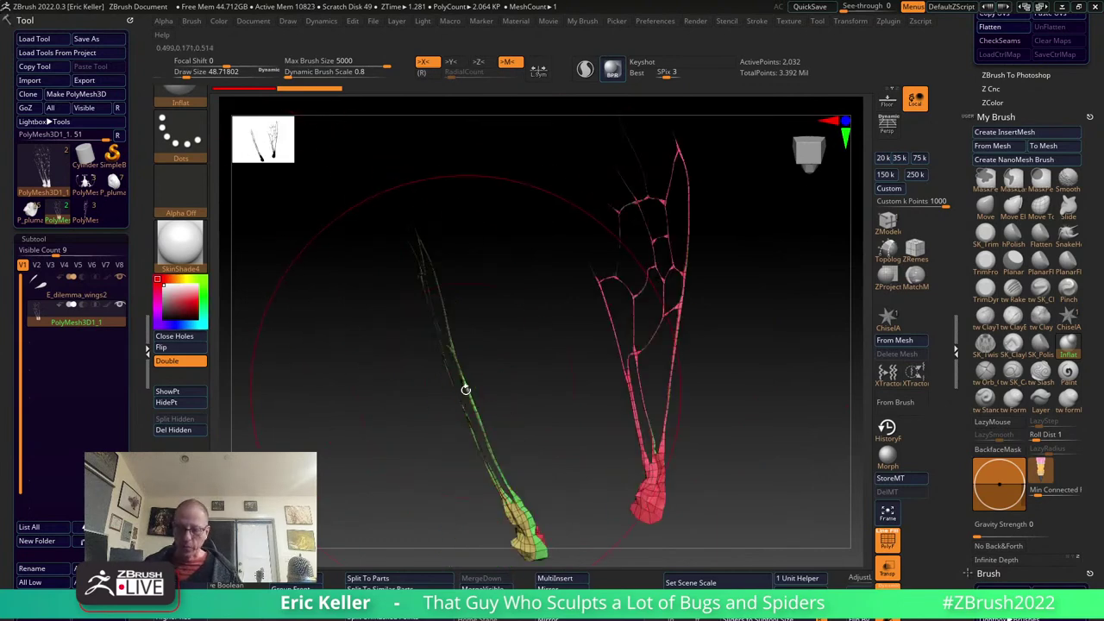
pyautogui.moveTo(545, 416)
pyautogui.mouseDown()
pyautogui.moveTo(572, 424)
pyautogui.moveTo(374, 422)
pyautogui.mouseUp()
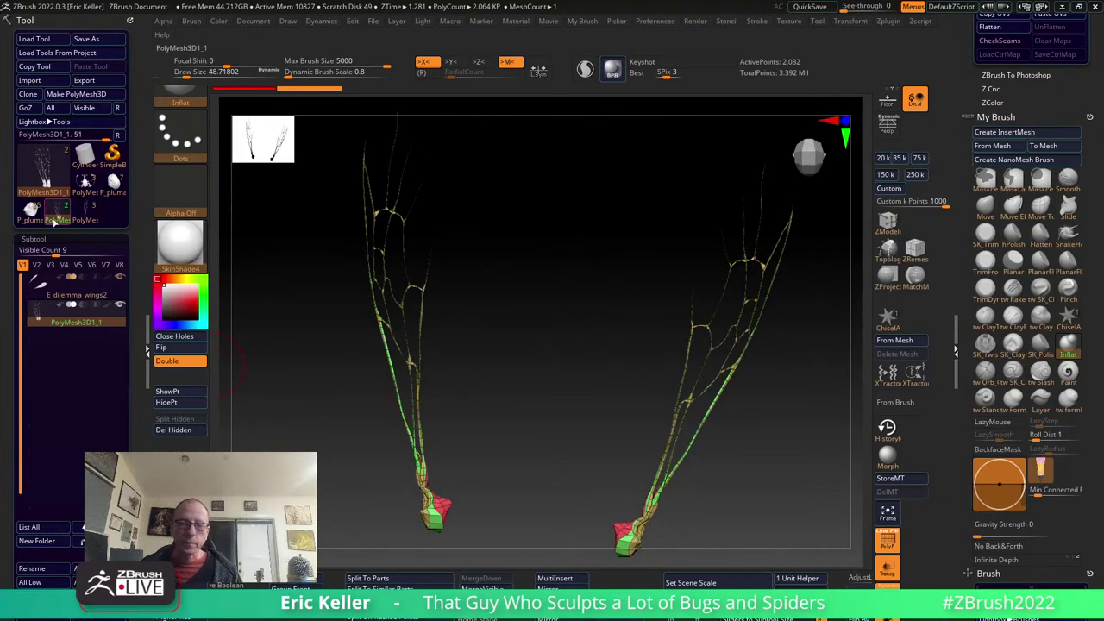
pyautogui.moveTo(31, 212)
pyautogui.click(200, 285)
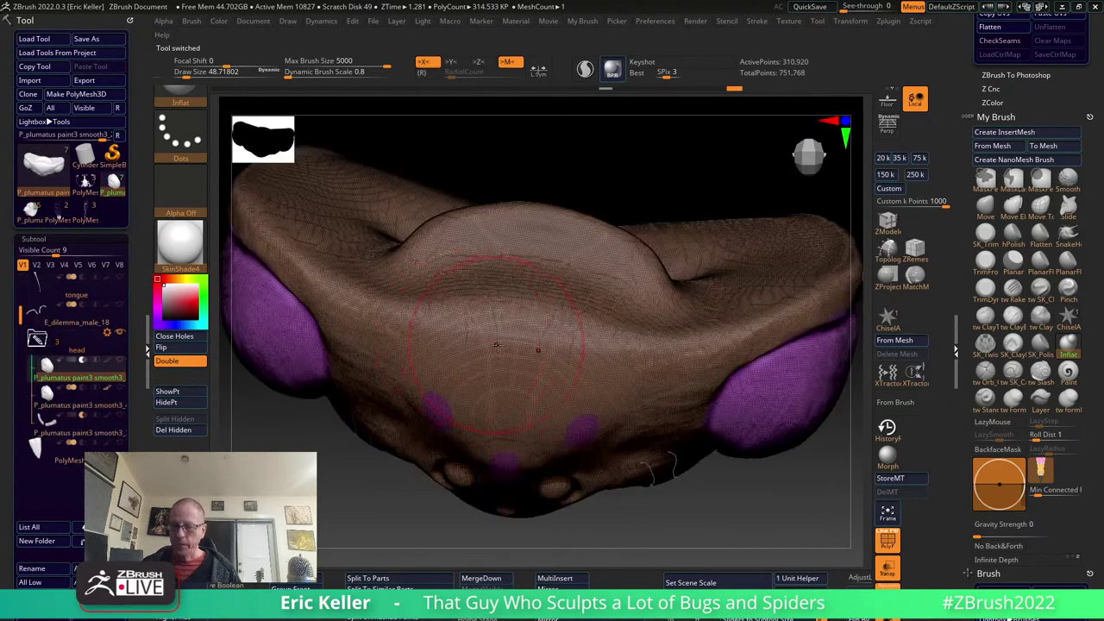
# Load the PolyMesh3D1 head topology, frame it, and zoom in over the headTopology sculpt.
pyautogui.moveTo(705, 454); pyautogui.dragTo(356, 353)
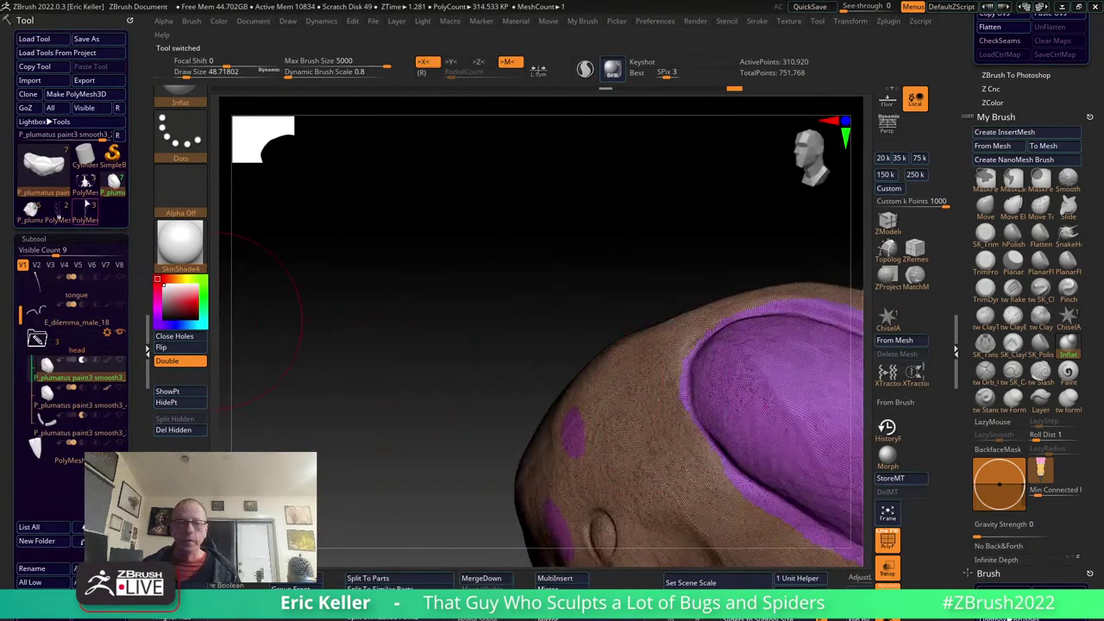
pyautogui.click(84, 181)
pyautogui.press('f')
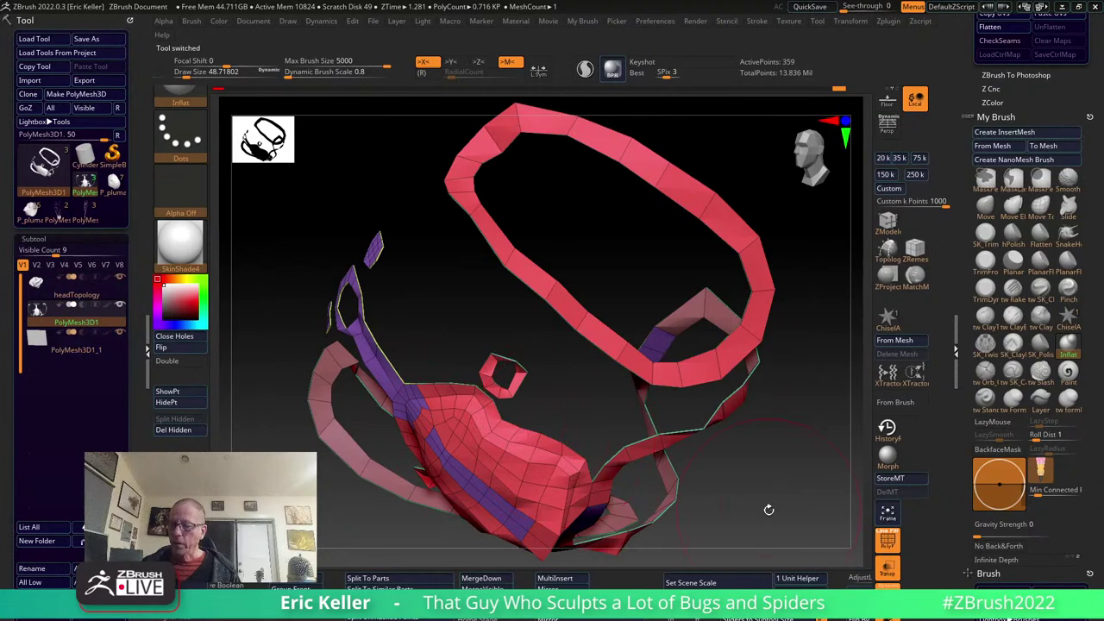
pyautogui.moveTo(768, 510)
pyautogui.mouseDown()
pyautogui.moveTo(693, 488)
pyautogui.moveTo(760, 426)
pyautogui.mouseUp()
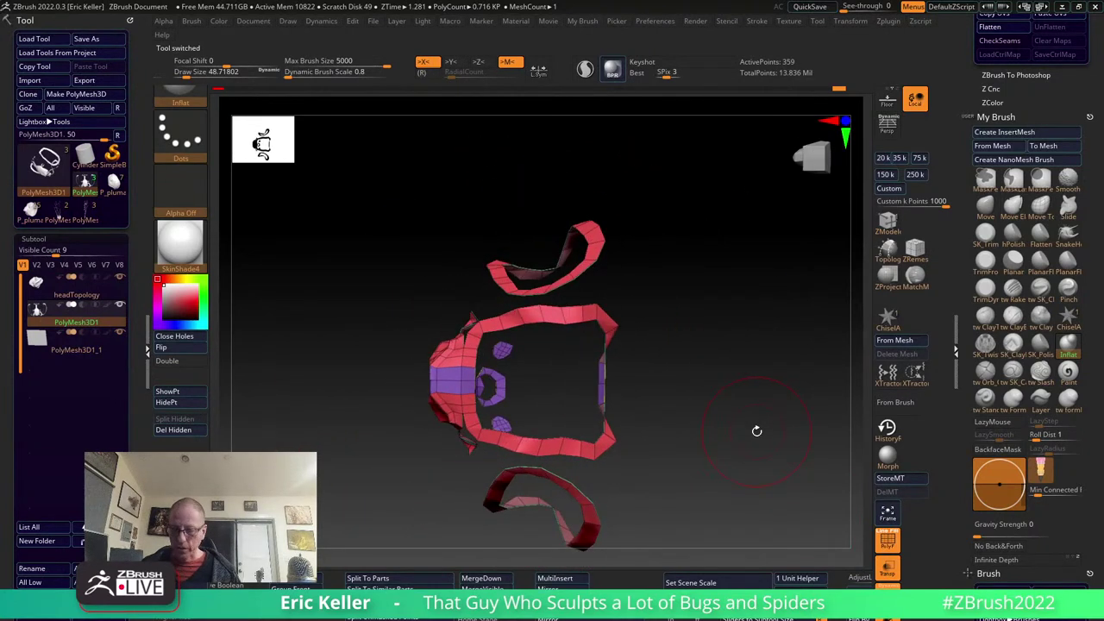
pyautogui.scroll(3, 757, 430)
pyautogui.scroll(2, 755, 435)
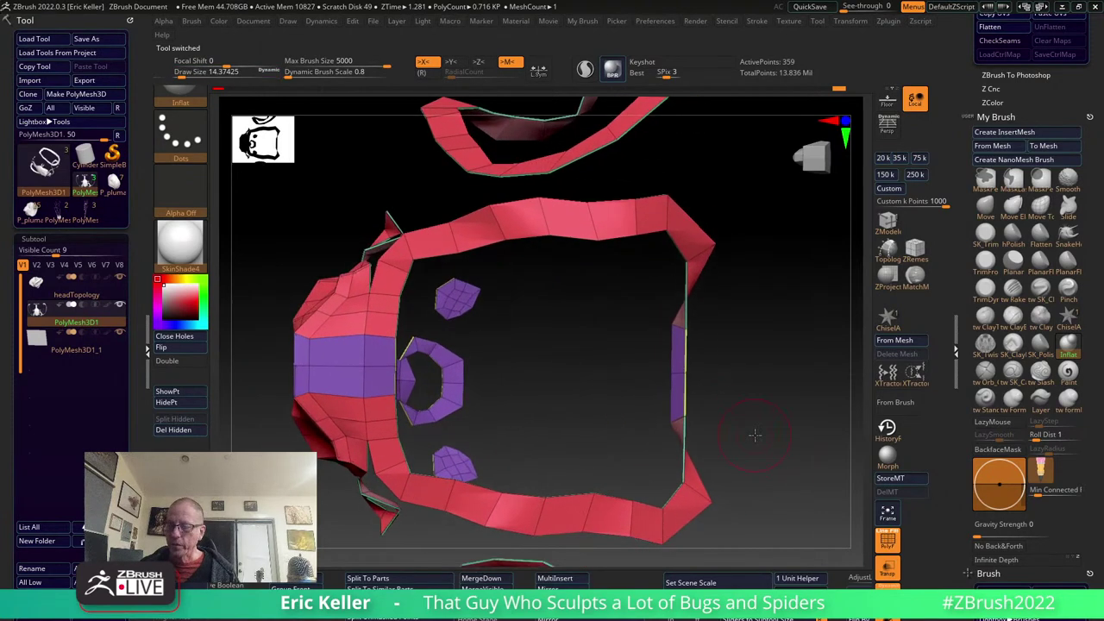
pyautogui.moveTo(755, 435)
pyautogui.mouseDown()
pyautogui.moveTo(788, 455)
pyautogui.moveTo(545, 267)
pyautogui.mouseUp()
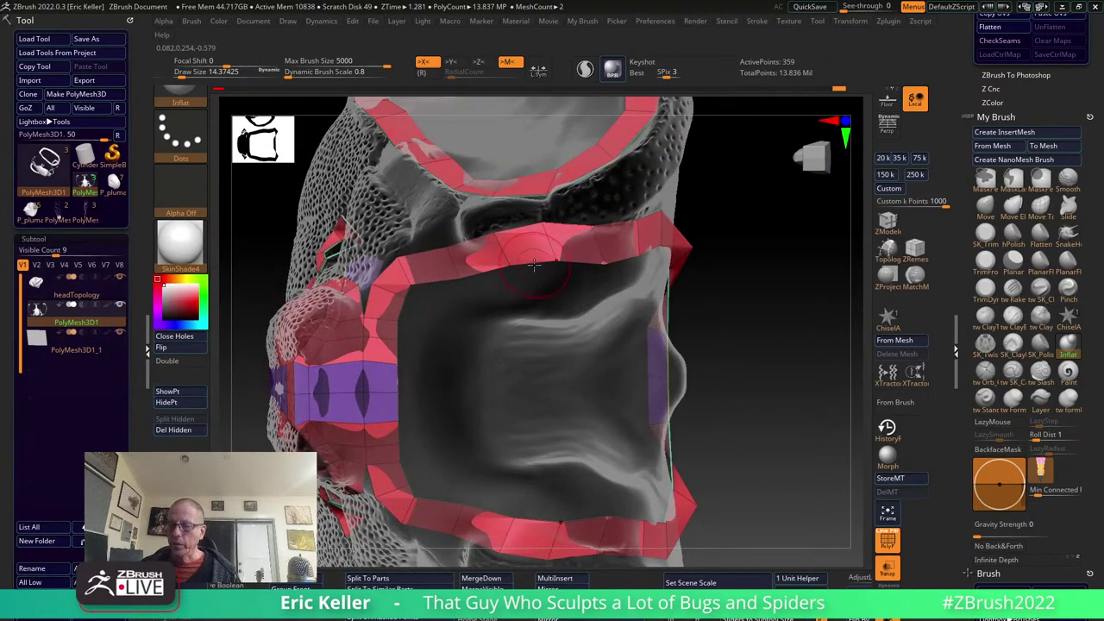
# Extrude a new quad from the red arch's inner edge using ZModeler Extrude with Polyloop target.
pyautogui.click(888, 222)
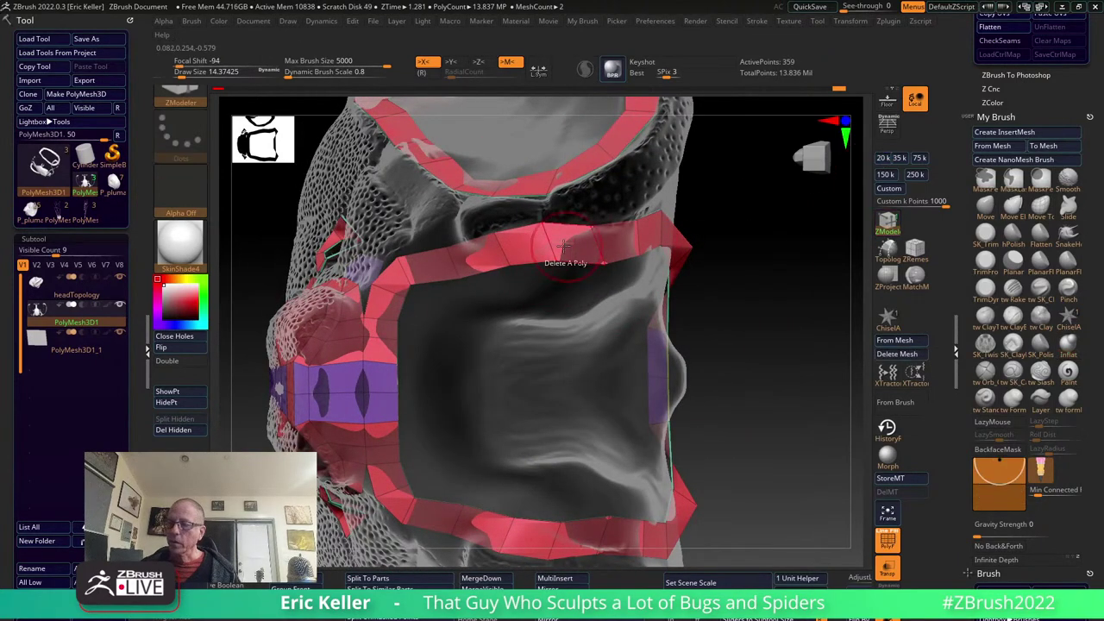
pyautogui.press('space')
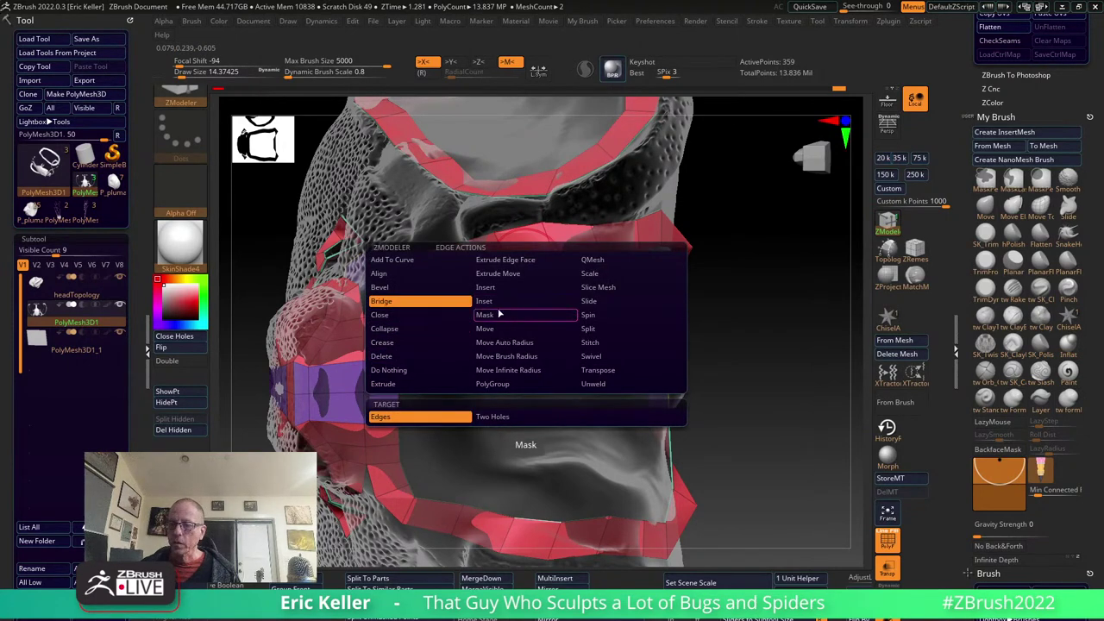
pyautogui.click(402, 384)
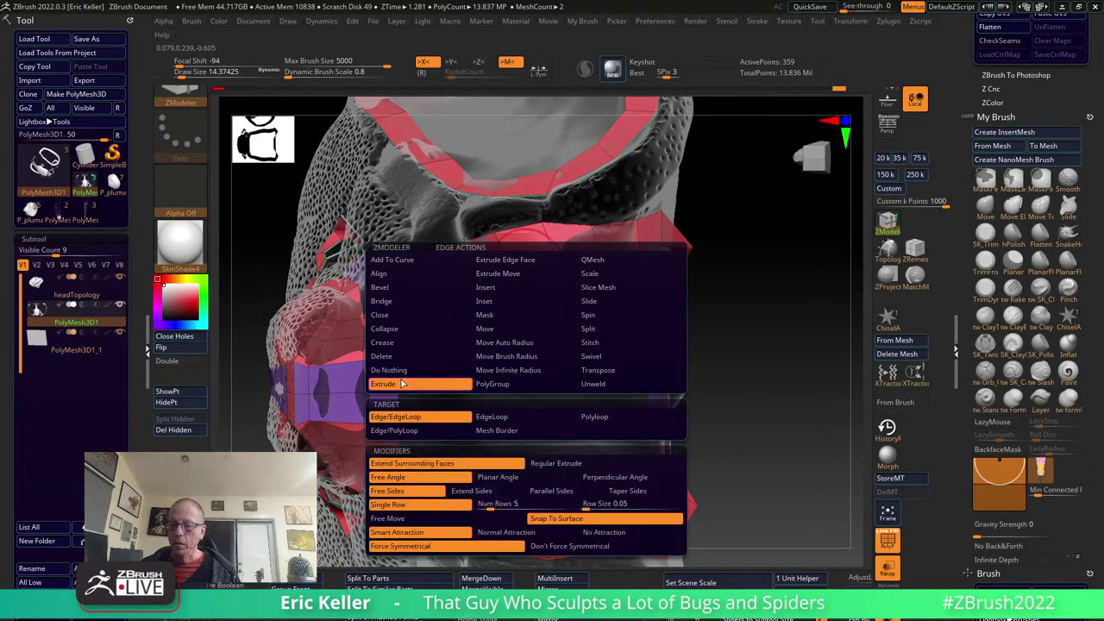
pyautogui.click(594, 417)
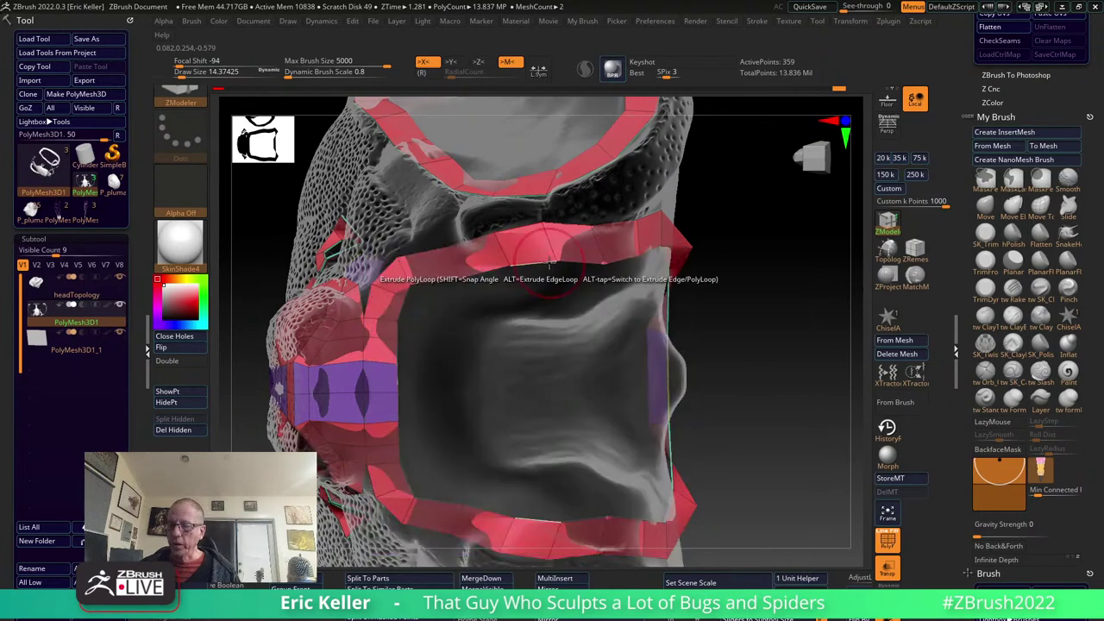
pyautogui.moveTo(536, 302); pyautogui.dragTo(536, 298)
pyautogui.moveTo(776, 259)
pyautogui.mouseDown()
pyautogui.moveTo(743, 374)
pyautogui.moveTo(661, 316)
pyautogui.moveTo(610, 377)
pyautogui.mouseUp()
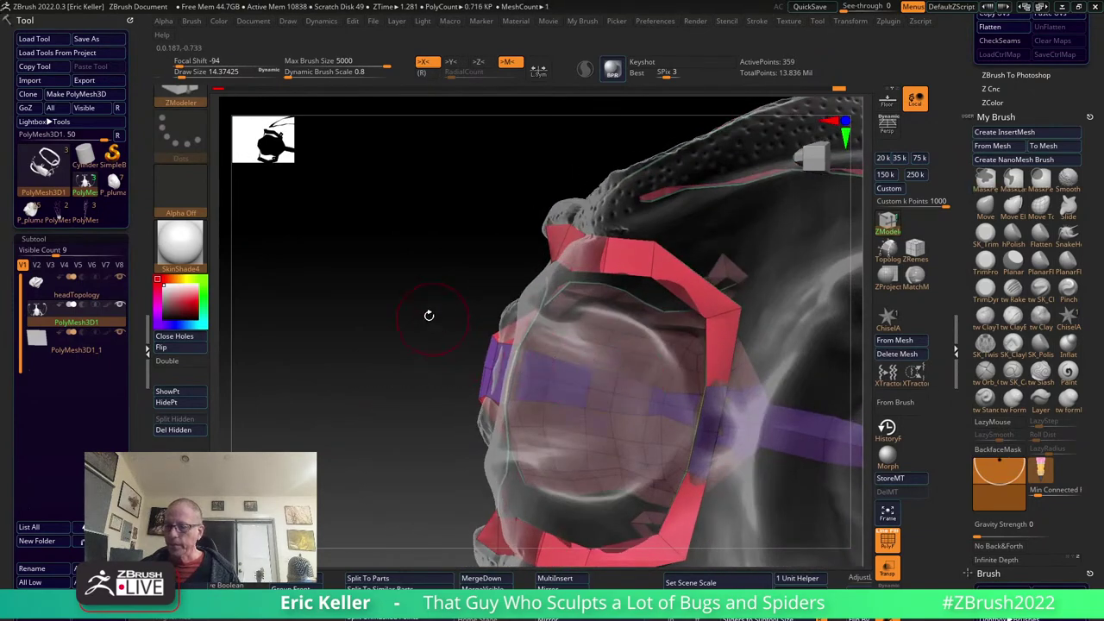
pyautogui.moveTo(428, 315)
pyautogui.mouseDown()
pyautogui.moveTo(377, 320)
pyautogui.moveTo(266, 242)
pyautogui.moveTo(613, 216)
pyautogui.mouseUp()
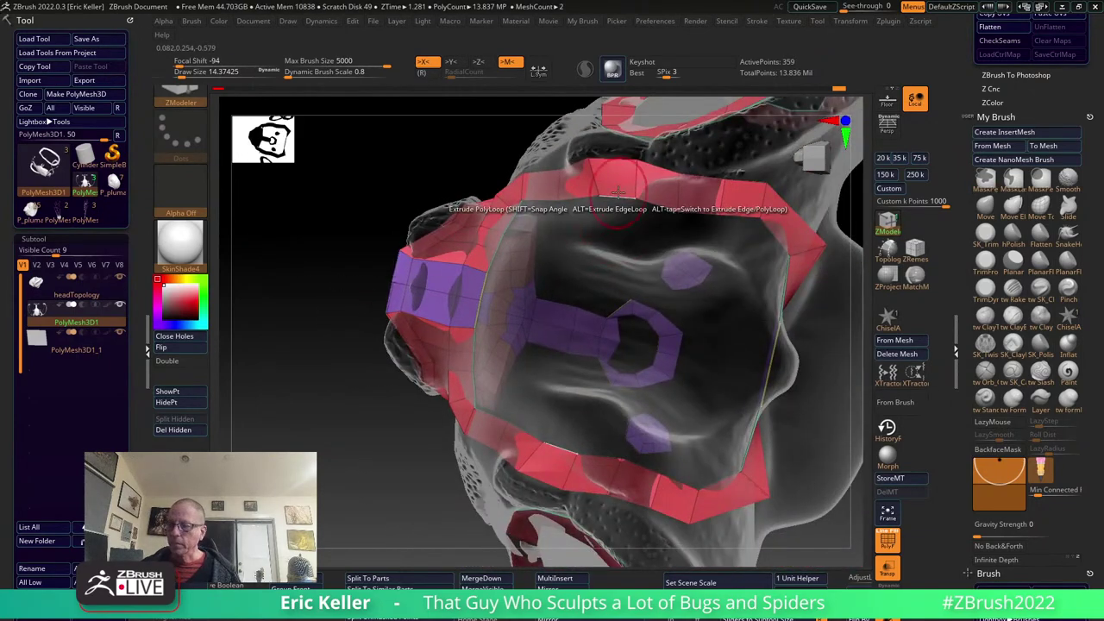
pyautogui.press('space')
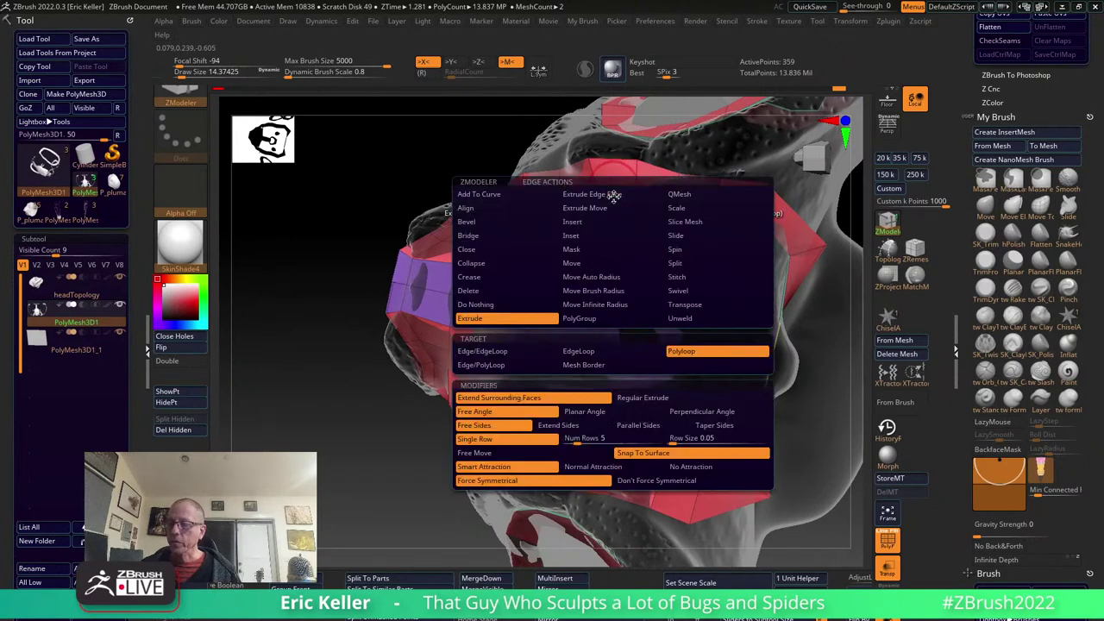
pyautogui.click(497, 352)
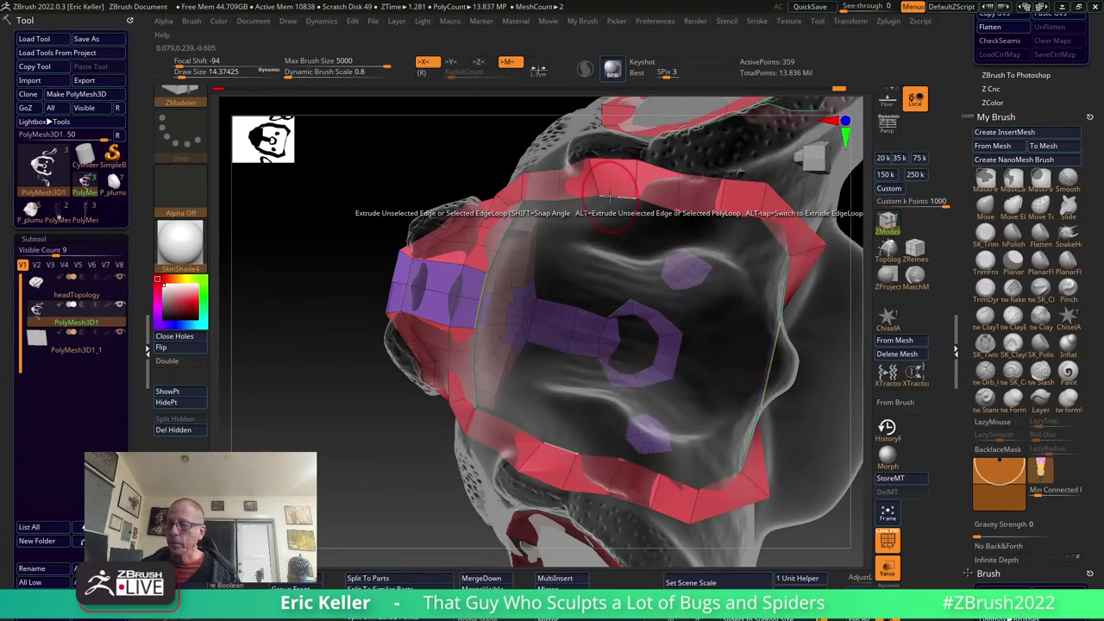
pyautogui.moveTo(602, 223); pyautogui.dragTo(590, 248)
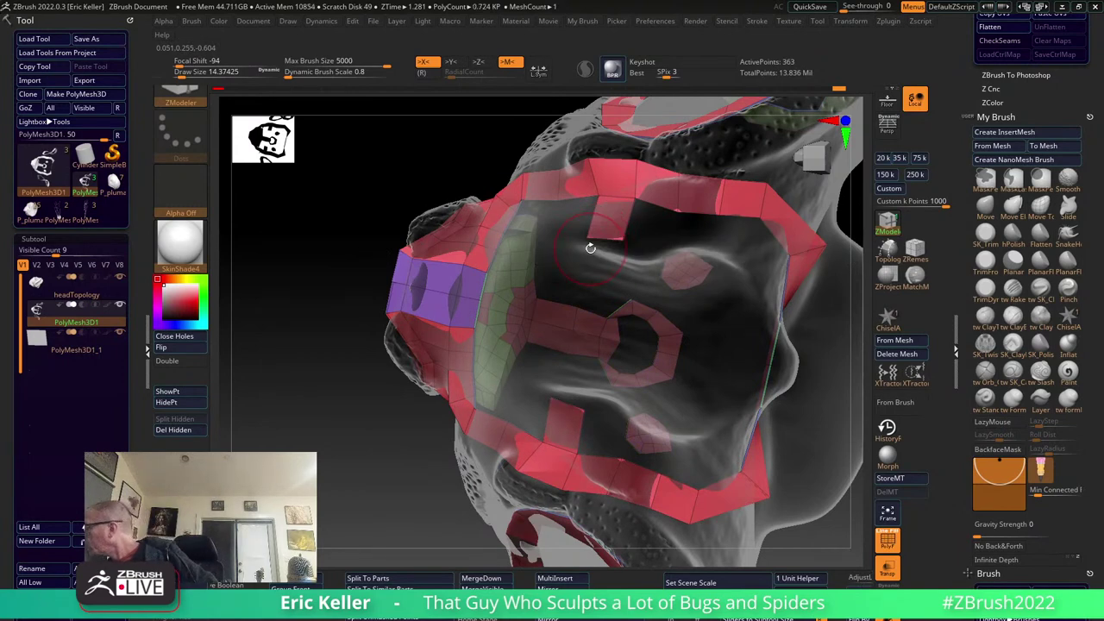
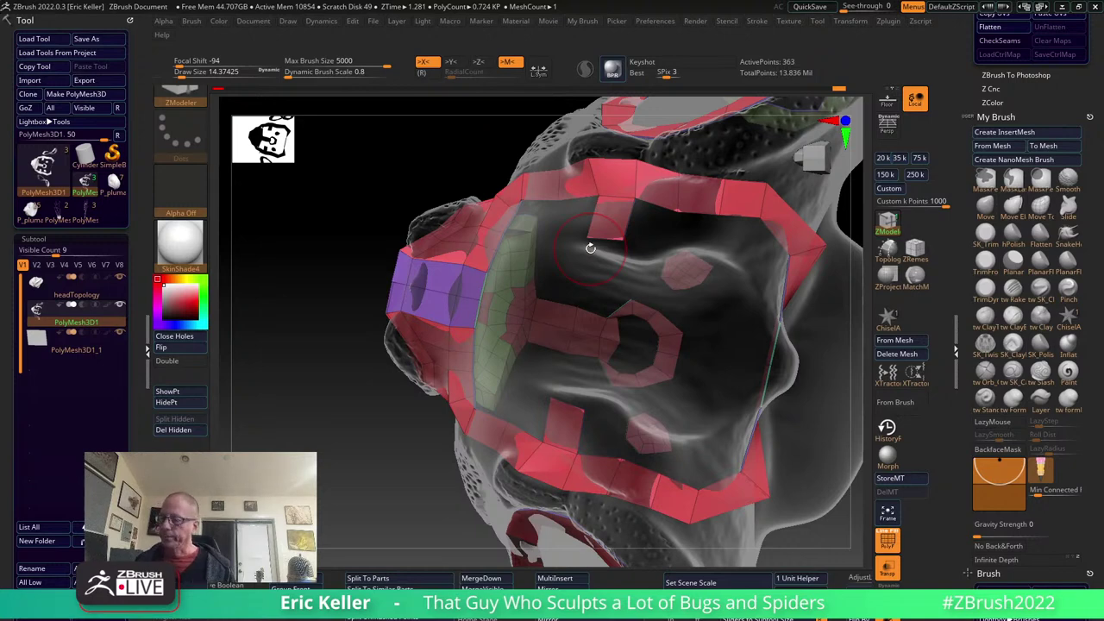
# Extrude three more polygons off the red strip's edges around the eye ring.
pyautogui.moveTo(589, 248)
pyautogui.mouseDown(button='middle')
pyautogui.moveTo(558, 204)
pyautogui.moveTo(502, 283)
pyautogui.moveTo(506, 255)
pyautogui.moveTo(574, 259)
pyautogui.moveTo(604, 238)
pyautogui.moveTo(593, 254)
pyautogui.mouseUp(button='middle')
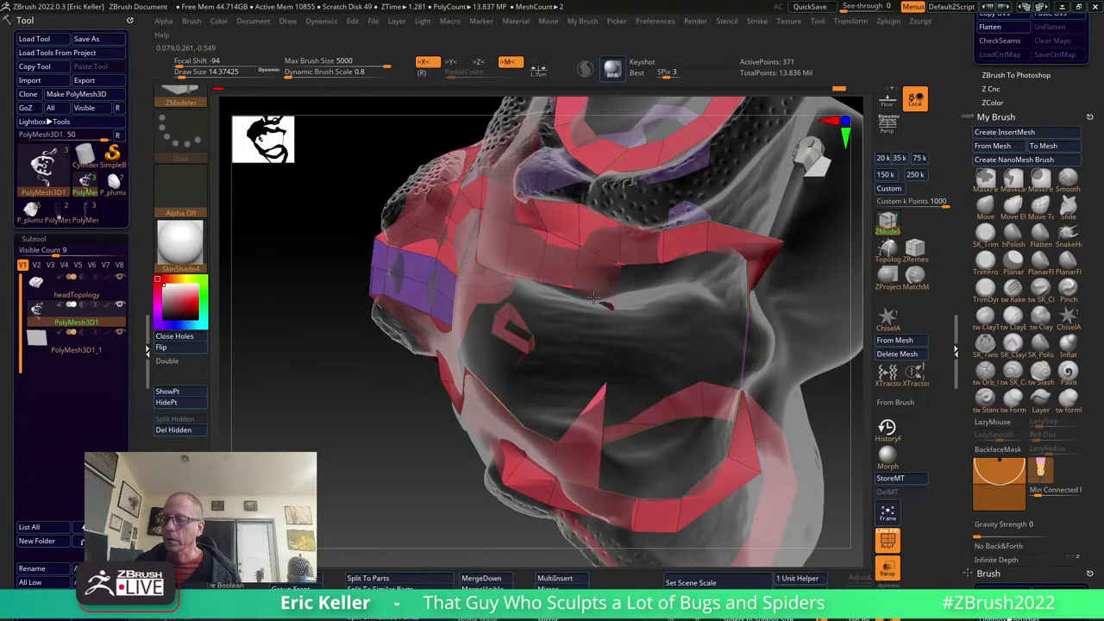
pyautogui.moveTo(594, 297); pyautogui.dragTo(612, 357, button='middle')
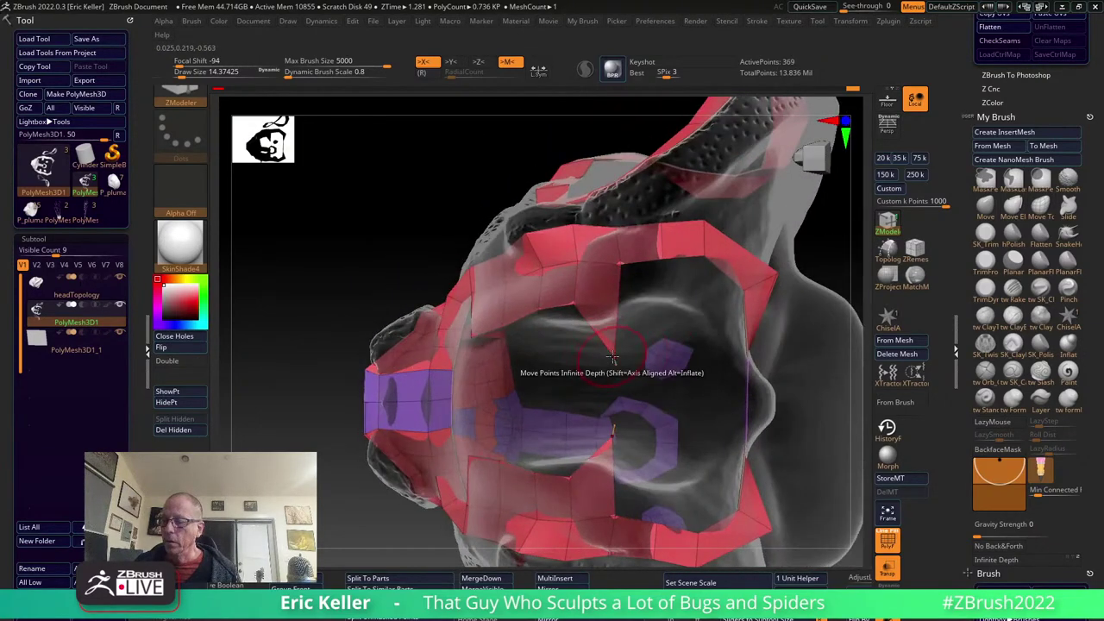
pyautogui.moveTo(614, 304)
pyautogui.mouseDown(button='middle')
pyautogui.moveTo(569, 328)
pyautogui.moveTo(647, 264)
pyautogui.mouseUp(button='middle')
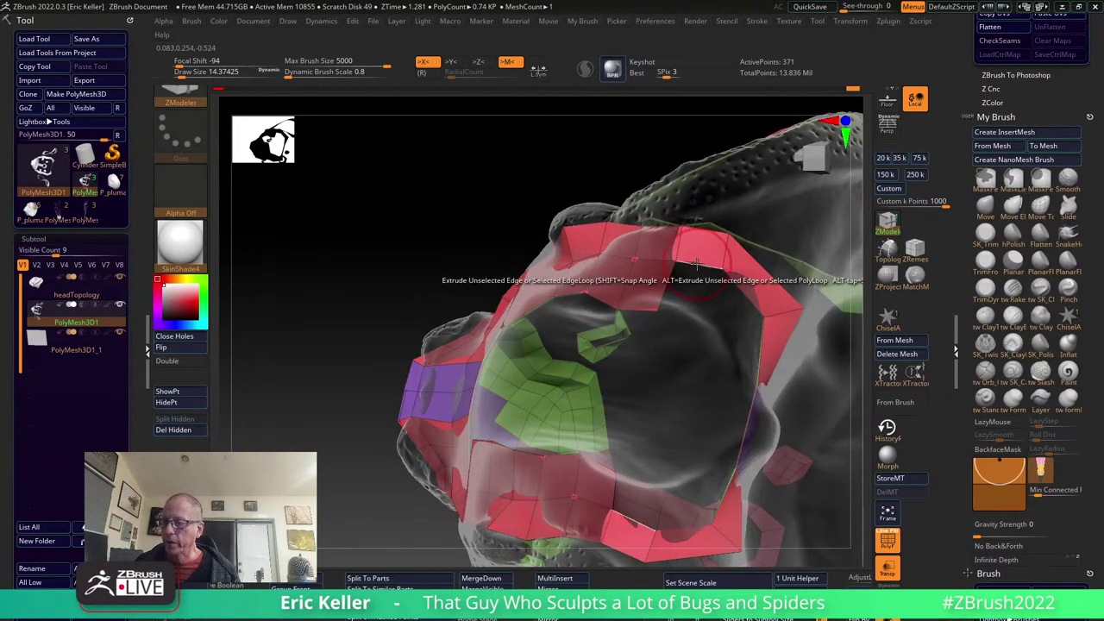
pyautogui.click(682, 308)
pyautogui.moveTo(694, 341)
pyautogui.mouseDown(button='middle')
pyautogui.moveTo(725, 343)
pyautogui.moveTo(708, 339)
pyautogui.moveTo(701, 376)
pyautogui.mouseUp(button='middle')
pyautogui.click(730, 345)
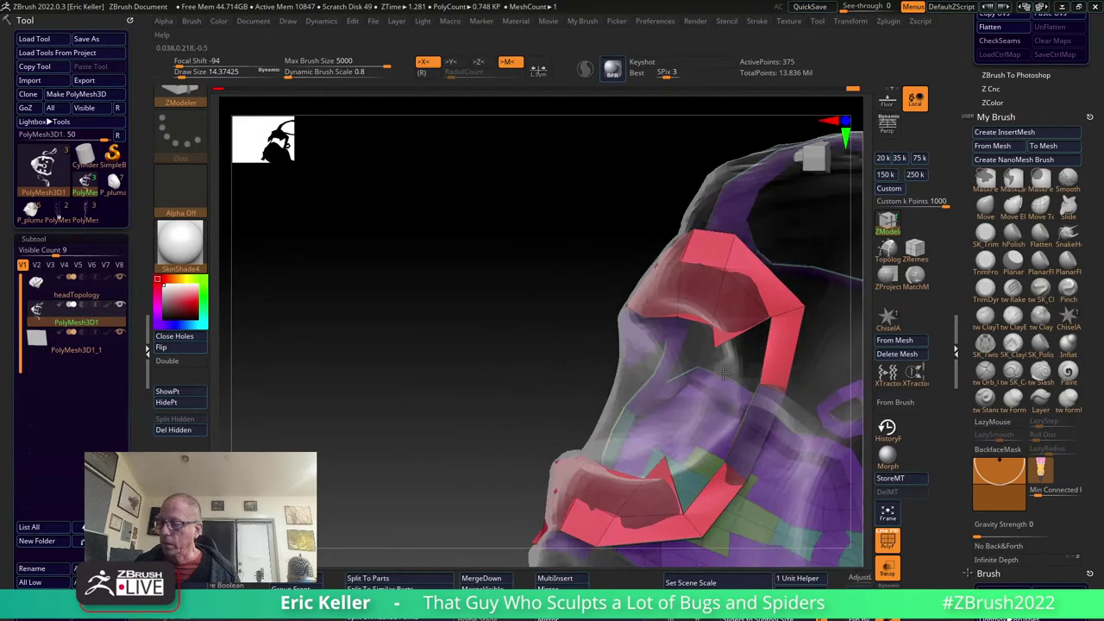
pyautogui.click(701, 377)
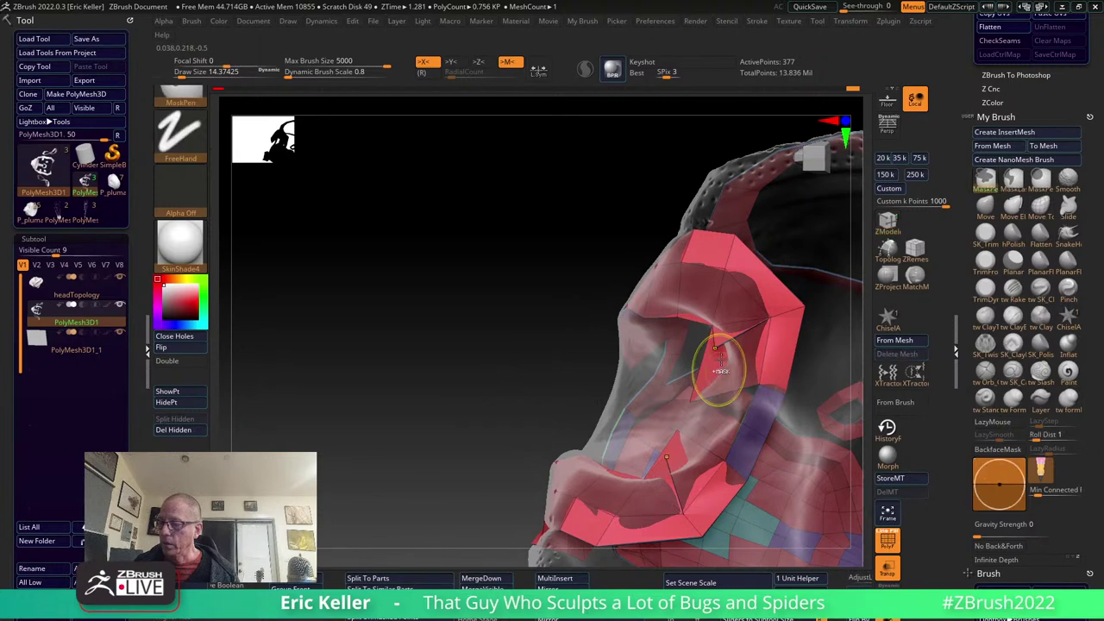
# Undo the last misplaced polygon and orbit around the eye ring to check it.
pyautogui.hotkey('ctrl', 'z')
pyautogui.moveTo(702, 353)
pyautogui.mouseDown(button='middle')
pyautogui.moveTo(534, 351)
pyautogui.moveTo(665, 299)
pyautogui.mouseUp(button='middle')
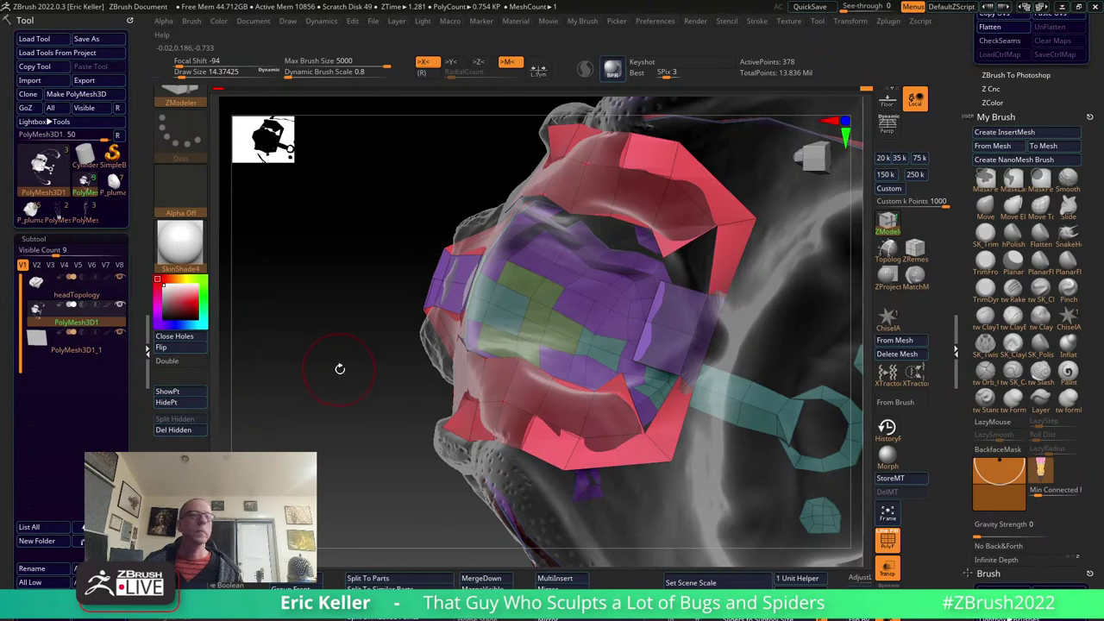
pyautogui.moveTo(340, 368); pyautogui.dragTo(366, 389, button='middle')
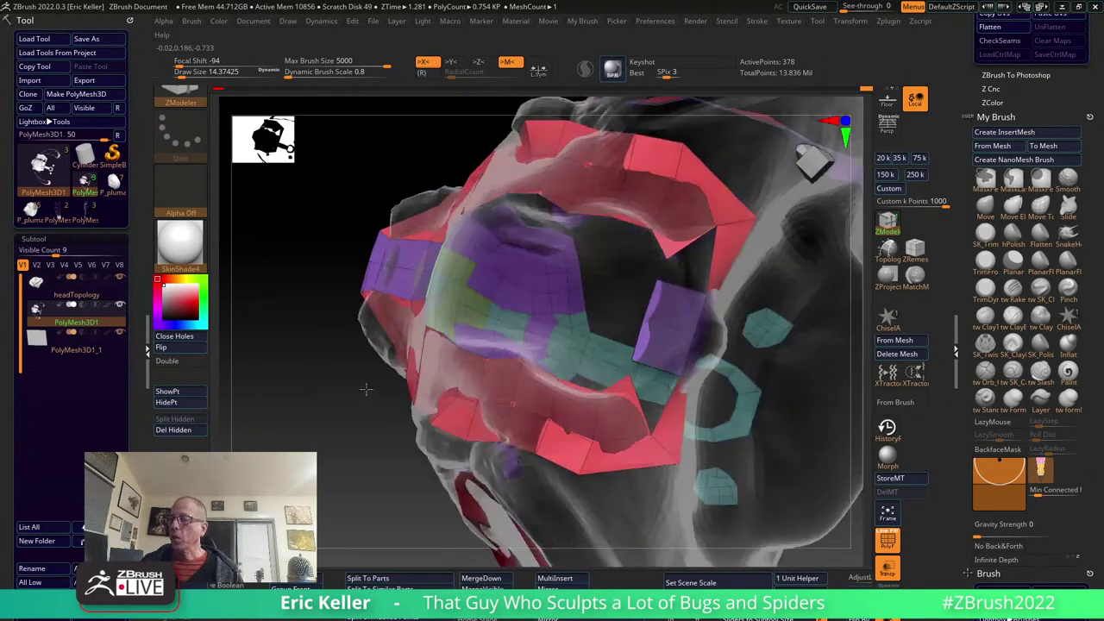
pyautogui.moveTo(365, 389); pyautogui.dragTo(456, 196)
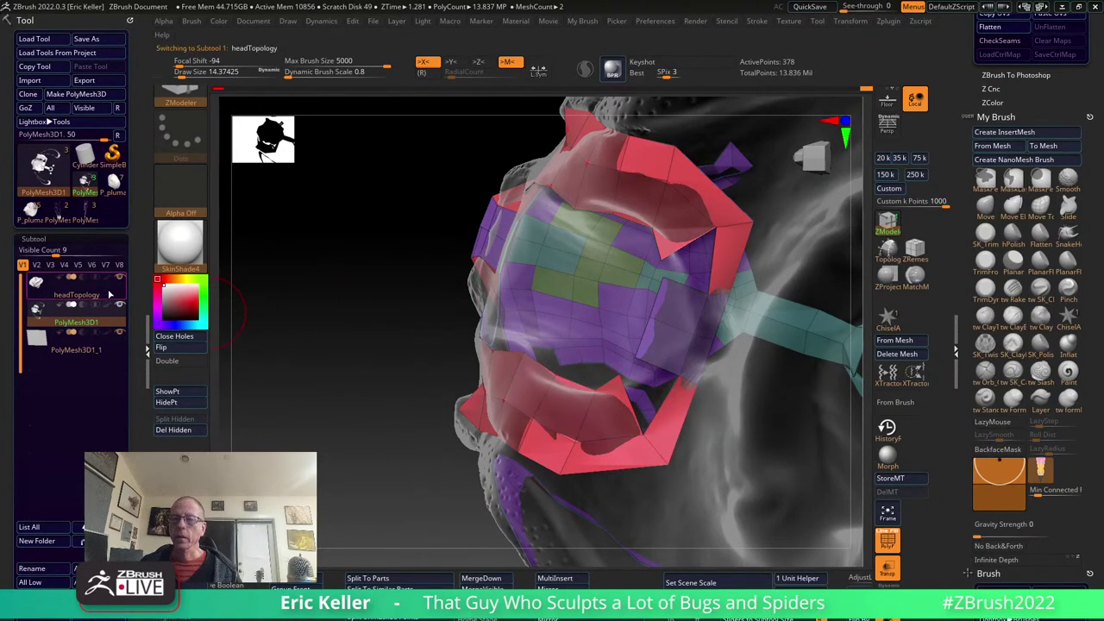
pyautogui.click(101, 320)
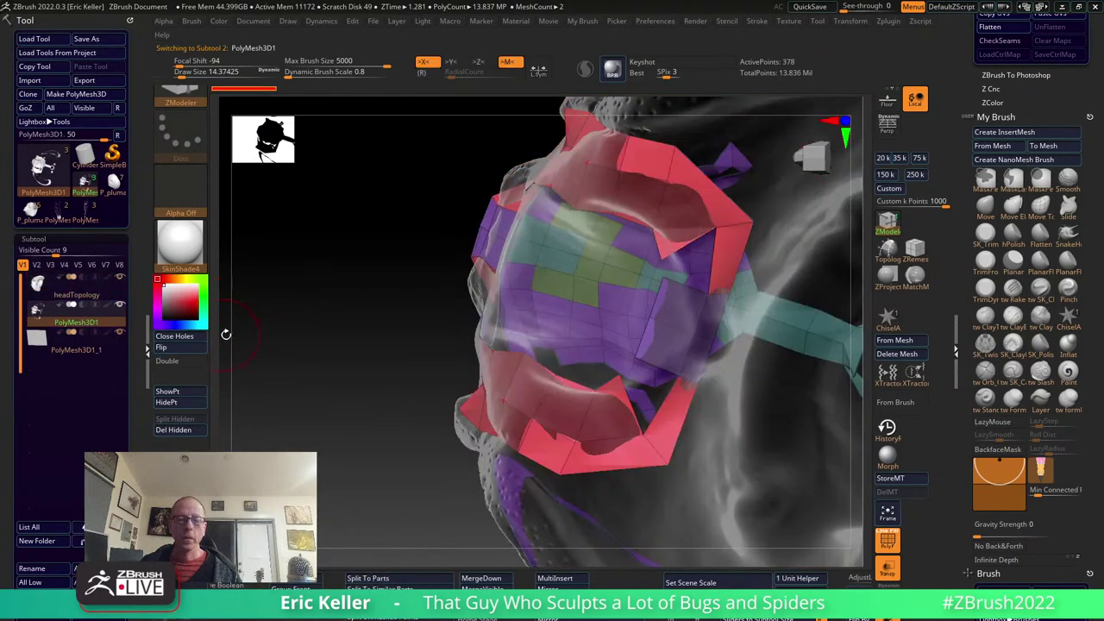
pyautogui.moveTo(312, 337); pyautogui.dragTo(318, 328)
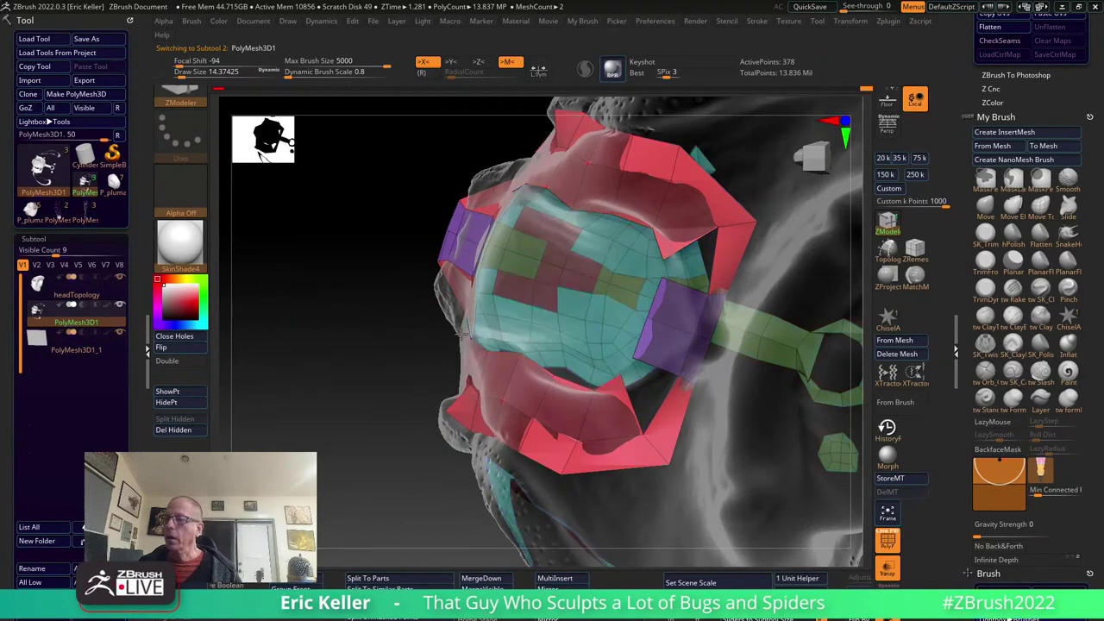
pyautogui.moveTo(436, 343)
pyautogui.mouseDown()
pyautogui.moveTo(382, 348)
pyautogui.moveTo(391, 326)
pyautogui.moveTo(358, 332)
pyautogui.mouseUp()
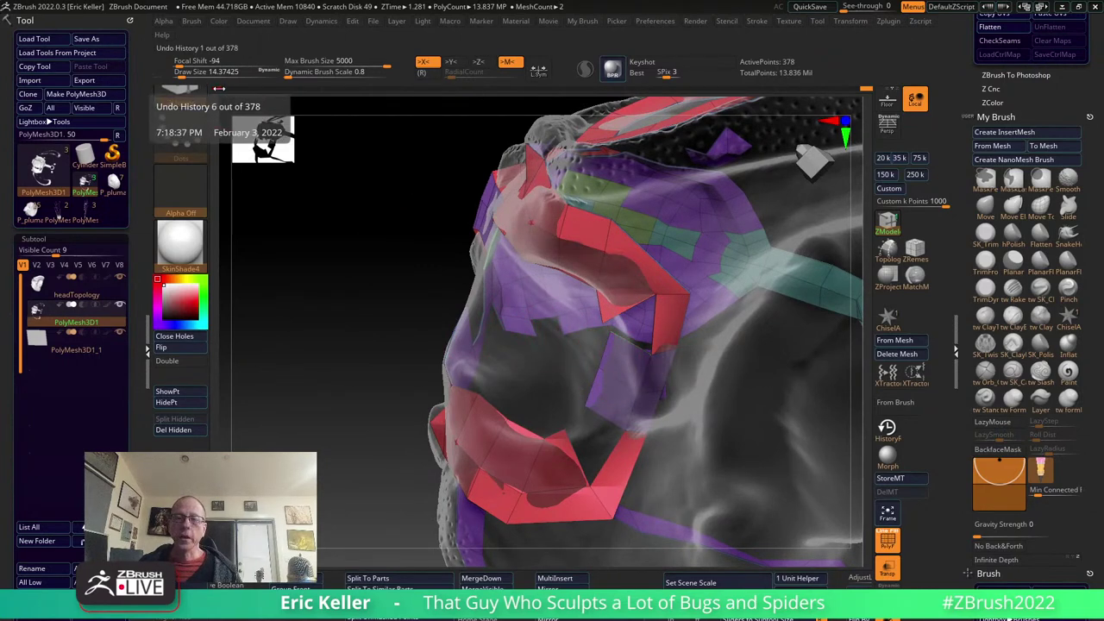
pyautogui.moveTo(219, 89)
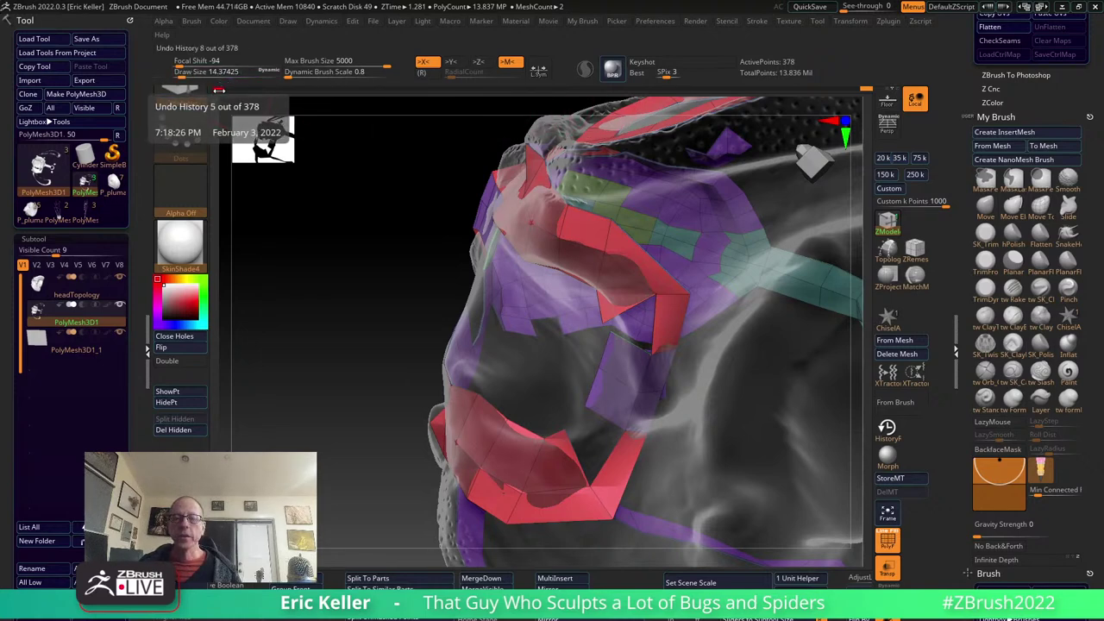
pyautogui.click(217, 87)
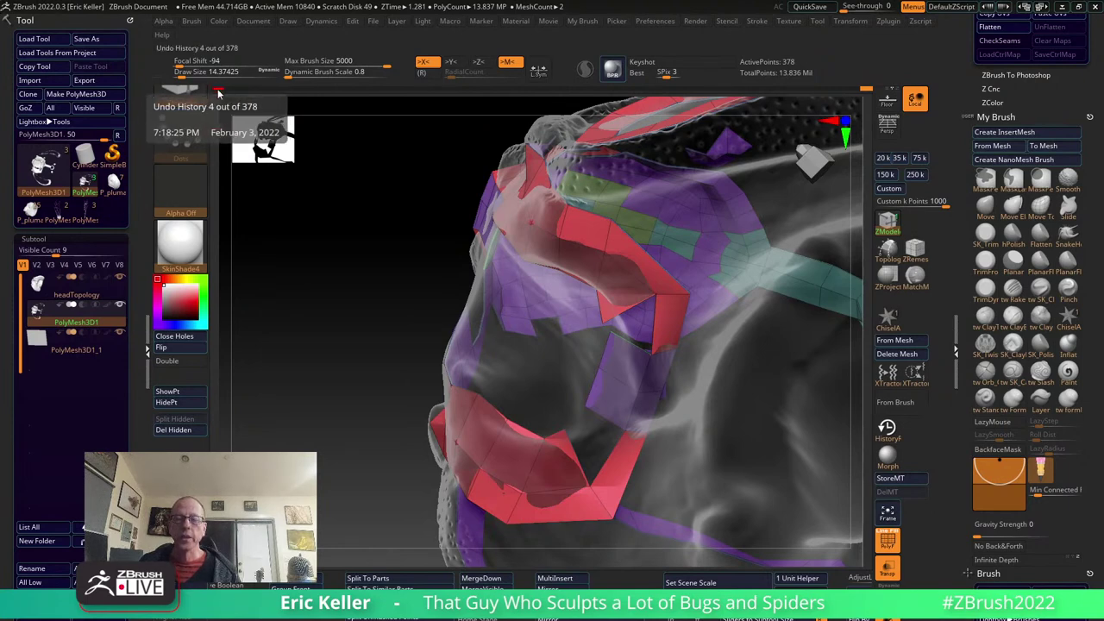
pyautogui.moveTo(351, 244); pyautogui.dragTo(355, 239)
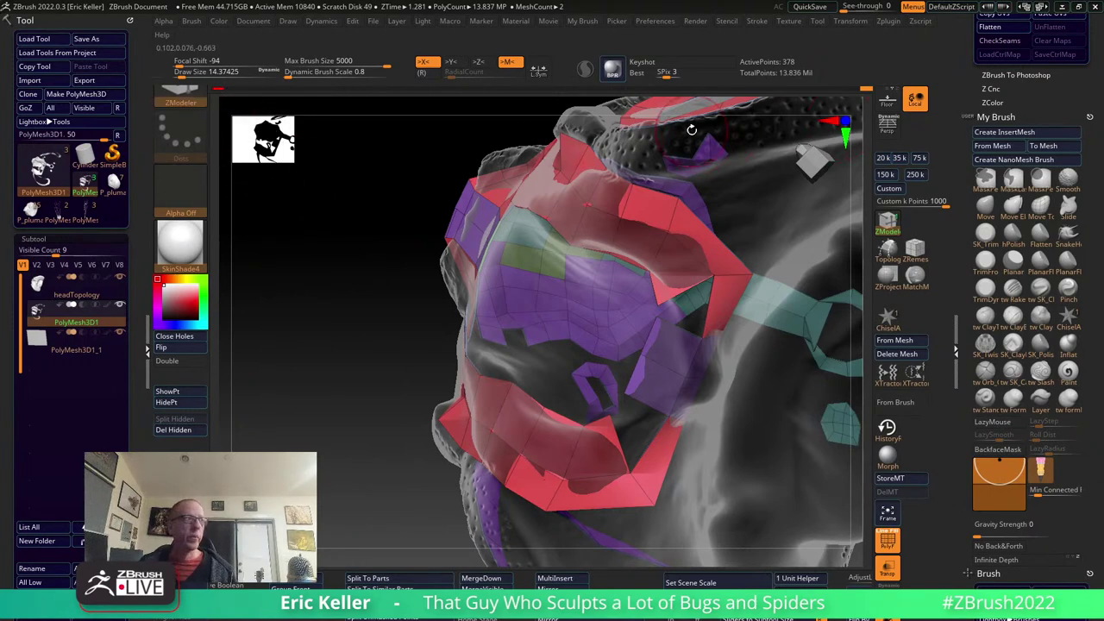
# Undo the stray polygon edit and lower the Draw Size to about 6.94.
pyautogui.press('ctrl')
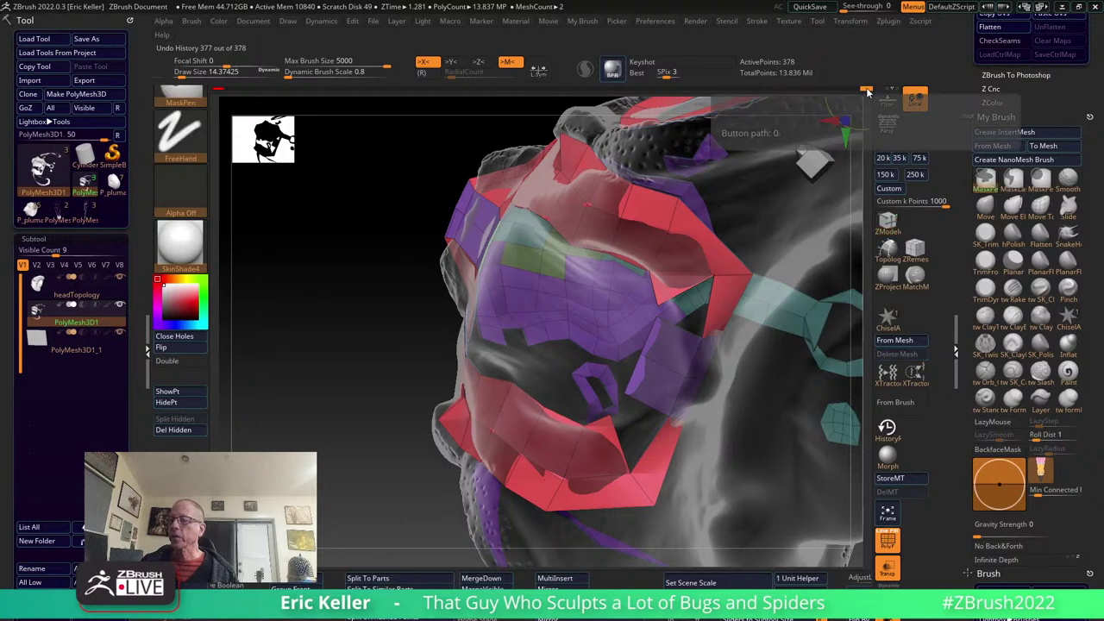
pyautogui.hotkey('ctrl', 'z')
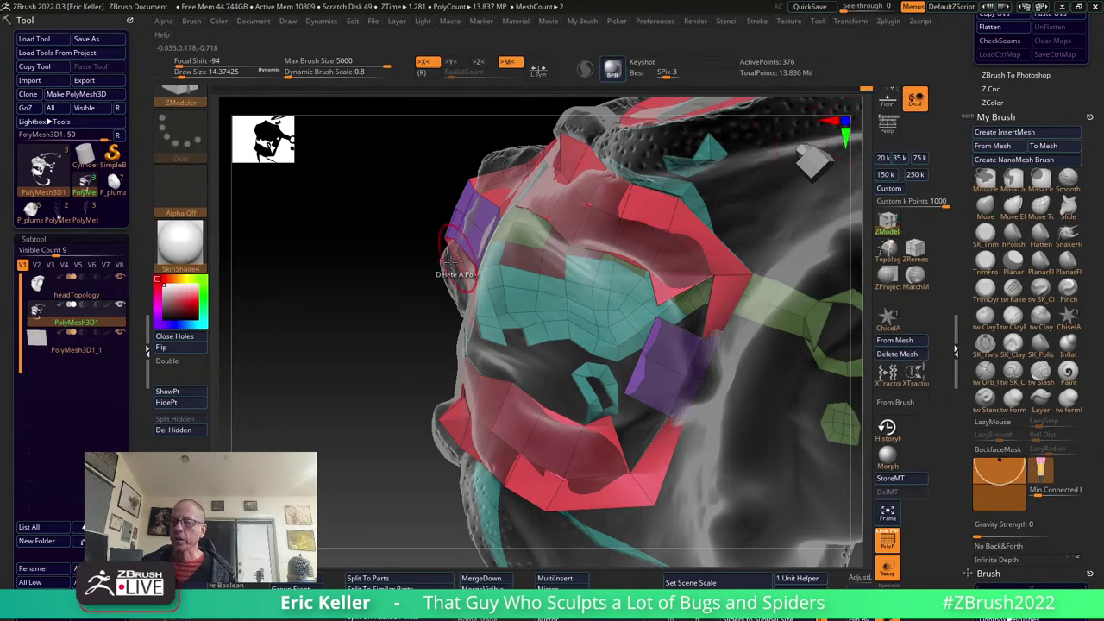
pyautogui.moveTo(429, 323)
pyautogui.mouseDown()
pyautogui.moveTo(369, 364)
pyautogui.moveTo(333, 328)
pyautogui.mouseUp()
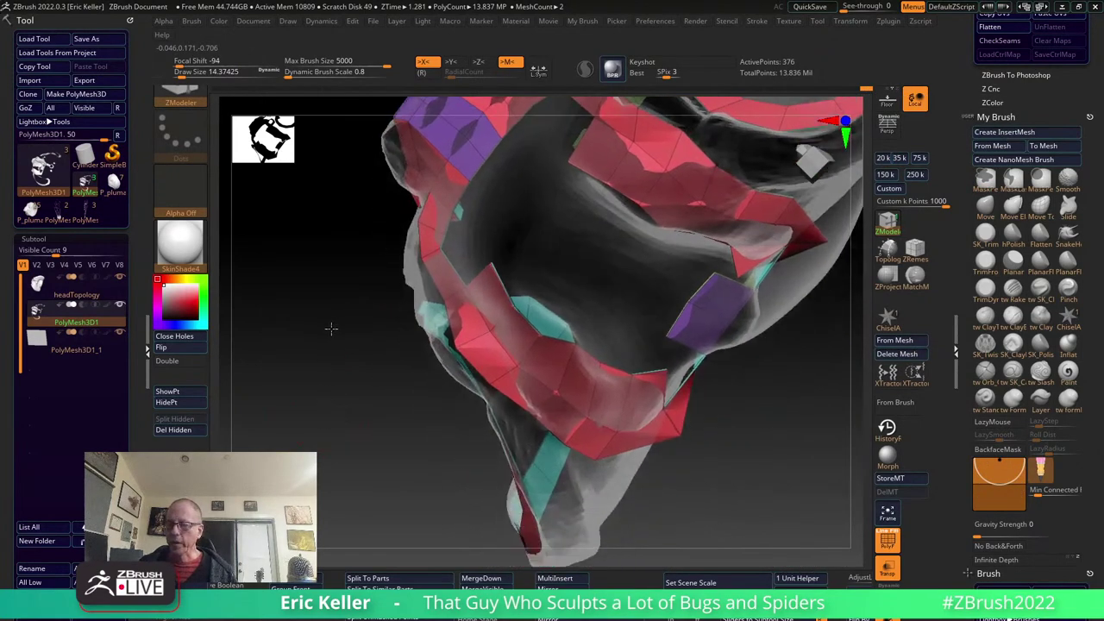
pyautogui.moveTo(804, 413)
pyautogui.mouseDown()
pyautogui.moveTo(702, 333)
pyautogui.moveTo(678, 419)
pyautogui.moveTo(701, 428)
pyautogui.moveTo(645, 429)
pyautogui.mouseUp()
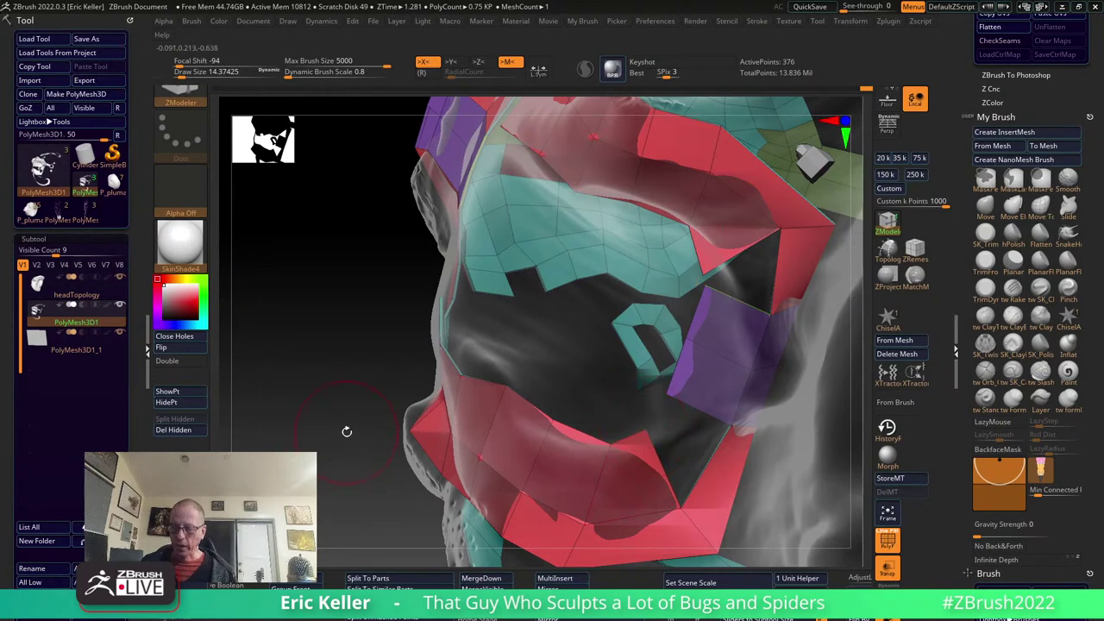
pyautogui.moveTo(645, 429)
pyautogui.mouseDown()
pyautogui.moveTo(316, 407)
pyautogui.moveTo(506, 438)
pyautogui.mouseUp()
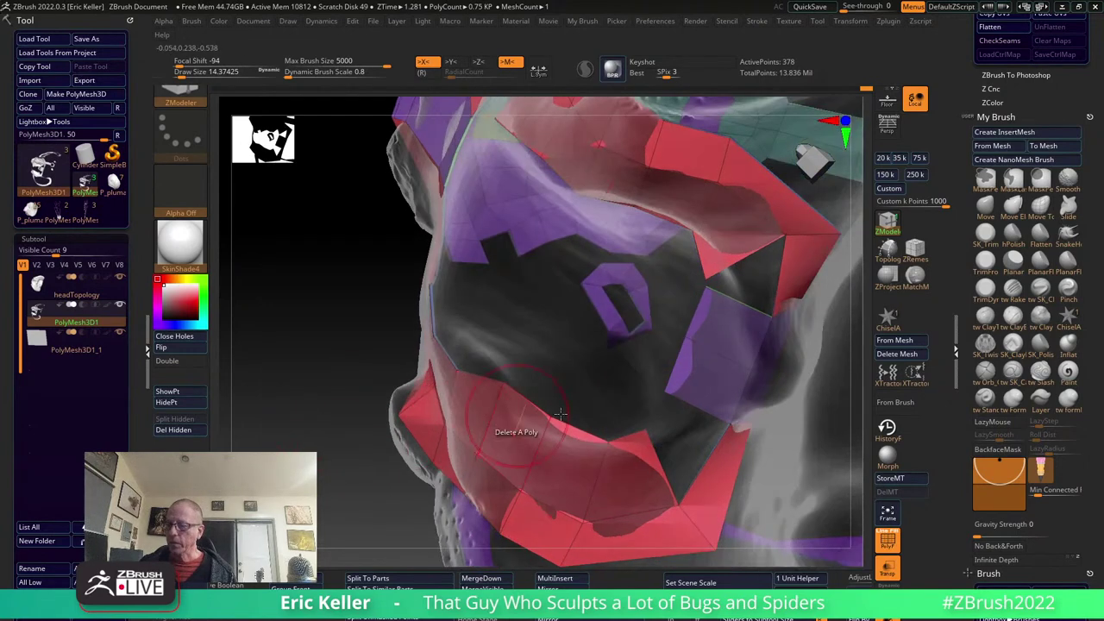
pyautogui.press('s')
pyautogui.moveTo(643, 404)
pyautogui.mouseDown()
pyautogui.moveTo(654, 426)
pyautogui.moveTo(626, 429)
pyautogui.mouseUp()
# Insert an edge loop across the red strip, then switch ZModeler to Delete A Poly.
pyautogui.moveTo(389, 448)
pyautogui.mouseDown()
pyautogui.moveTo(746, 369)
pyautogui.moveTo(697, 429)
pyautogui.moveTo(635, 357)
pyautogui.mouseUp()
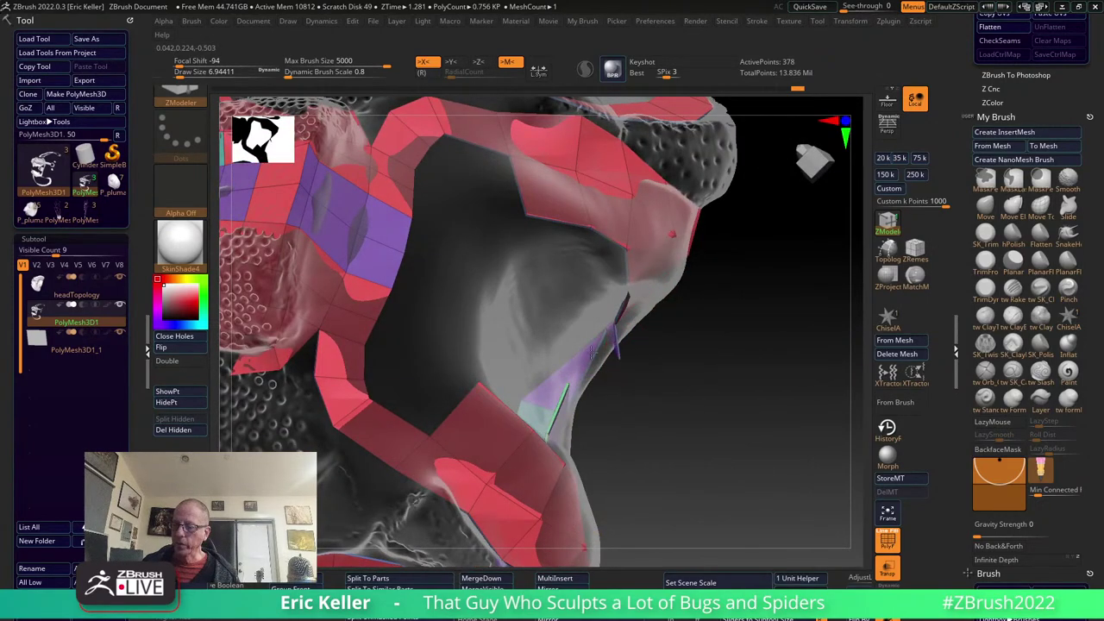
pyautogui.moveTo(714, 417)
pyautogui.mouseDown()
pyautogui.moveTo(320, 320)
pyautogui.moveTo(479, 388)
pyautogui.mouseUp()
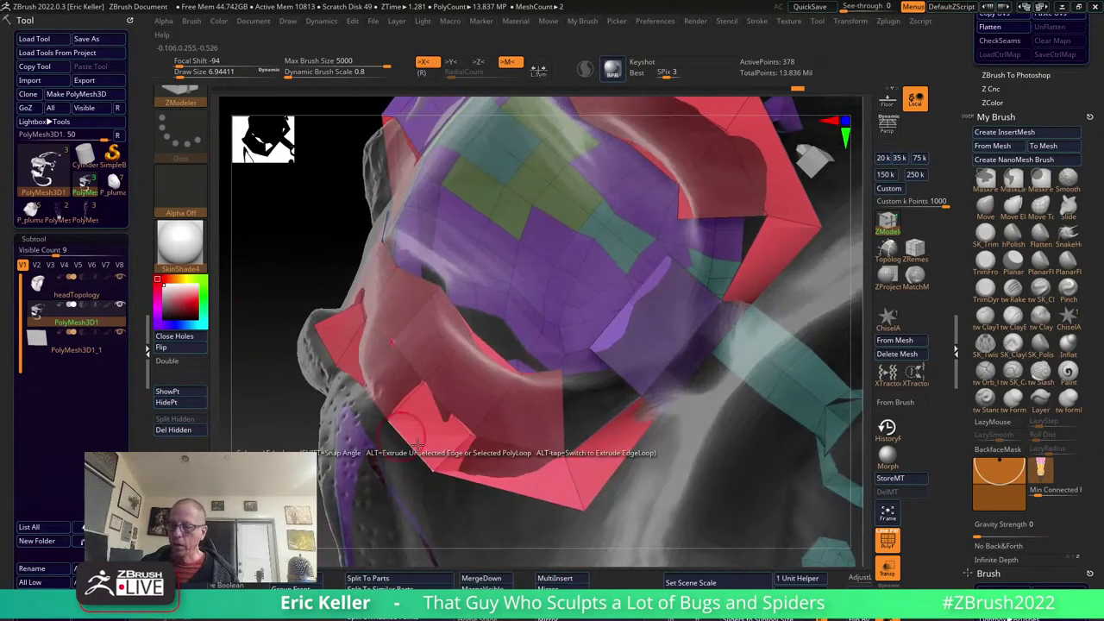
pyautogui.moveTo(598, 483)
pyautogui.mouseDown()
pyautogui.moveTo(592, 518)
pyautogui.moveTo(454, 443)
pyautogui.mouseUp()
pyautogui.click(455, 442)
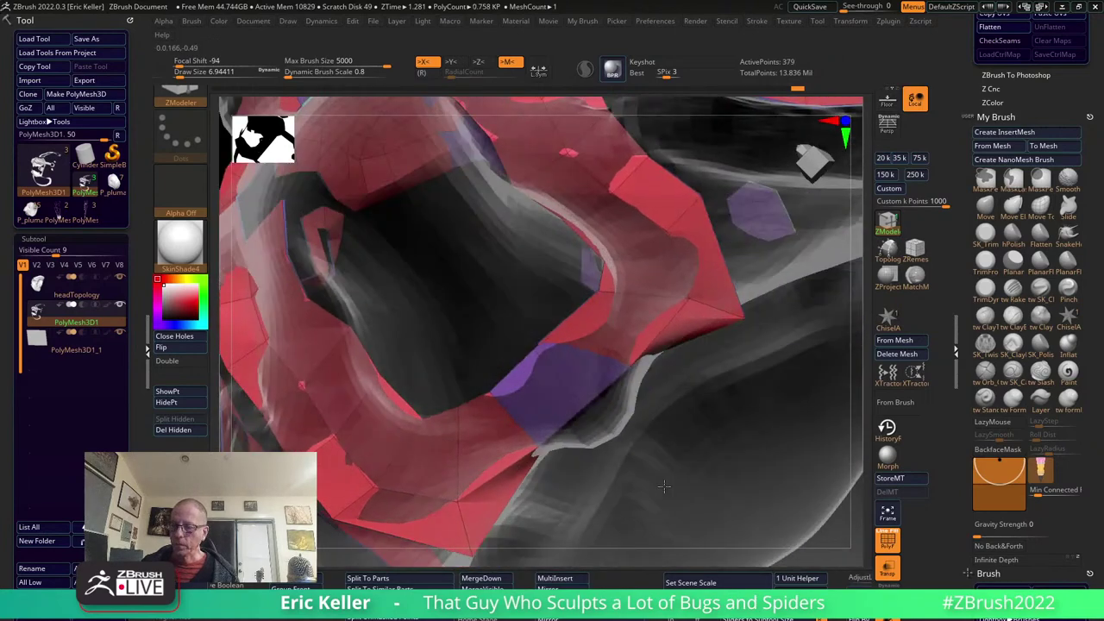
pyautogui.moveTo(524, 392)
pyautogui.mouseDown()
pyautogui.moveTo(674, 447)
pyautogui.moveTo(661, 461)
pyautogui.moveTo(658, 377)
pyautogui.moveTo(682, 462)
pyautogui.moveTo(405, 345)
pyautogui.mouseUp()
pyautogui.press('space')
pyautogui.click(341, 408)
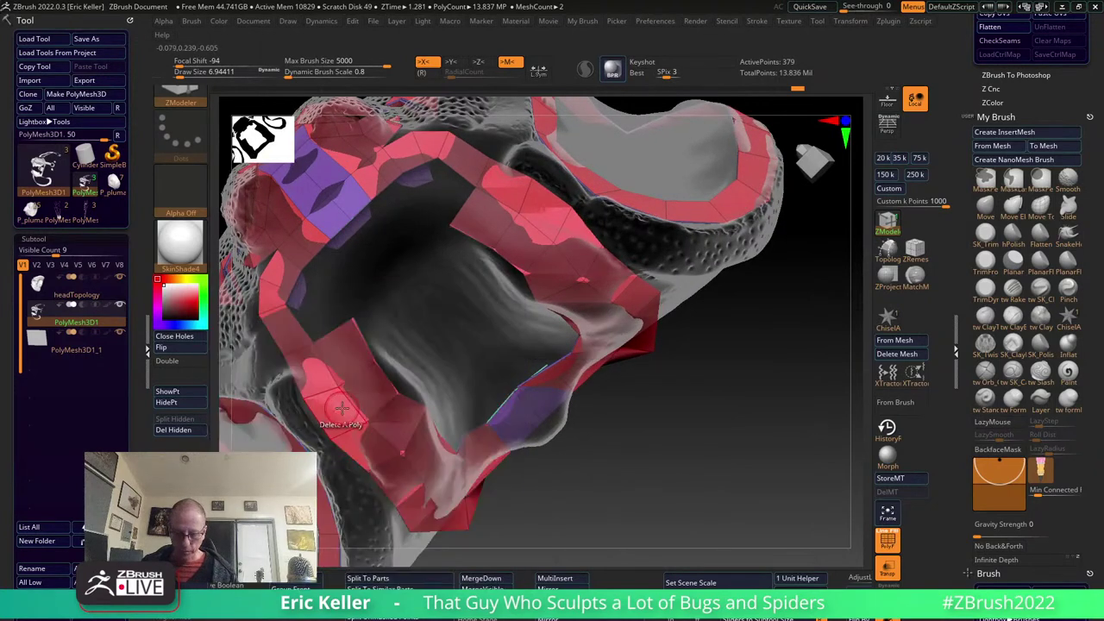
# Bridge two border edges to fill the teal hole in the ring with new polygons.
pyautogui.press('space')
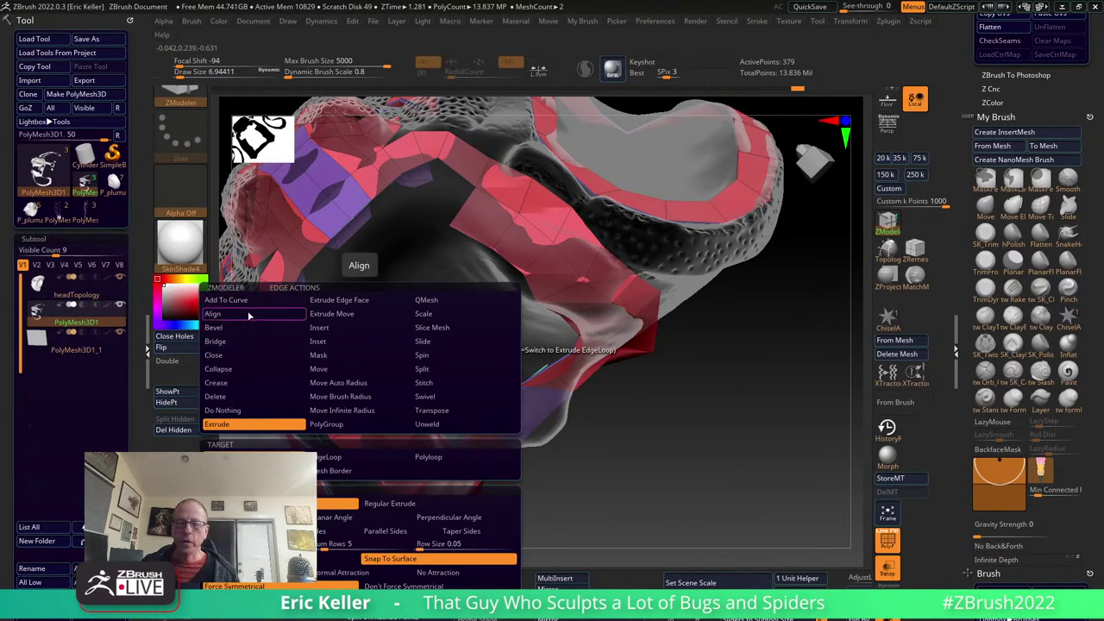
pyautogui.click(251, 342)
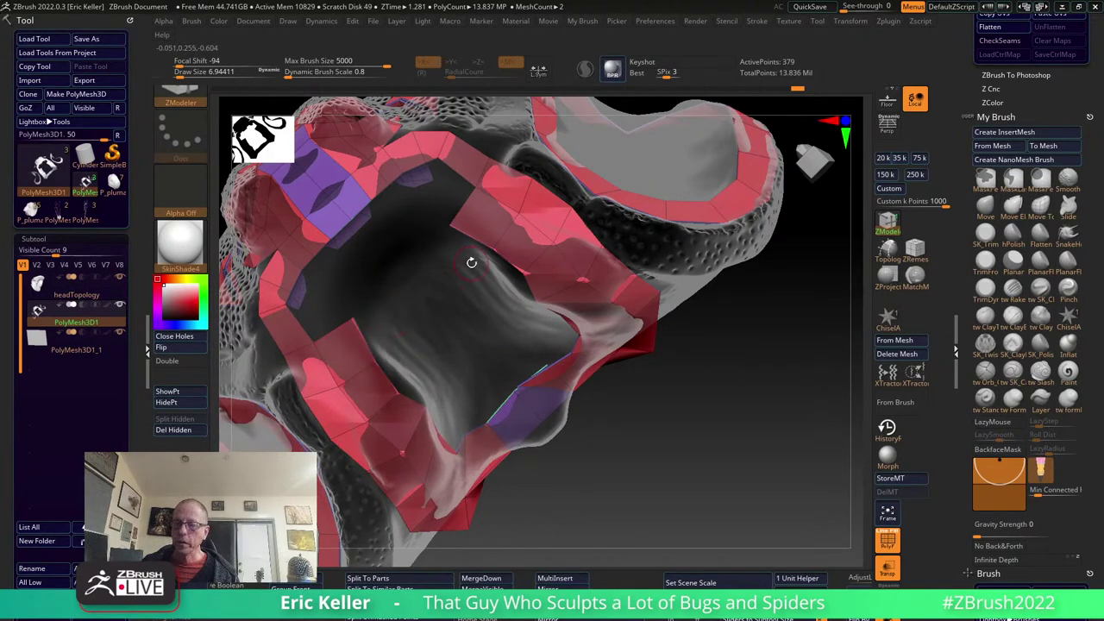
pyautogui.moveTo(471, 263); pyautogui.dragTo(388, 369)
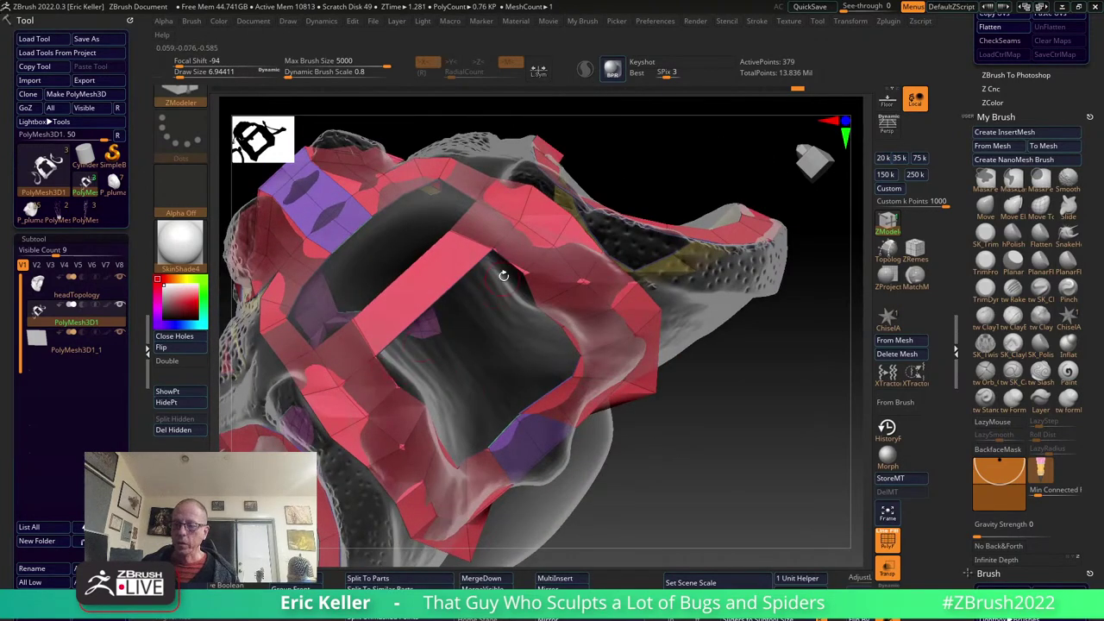
pyautogui.moveTo(564, 365); pyautogui.dragTo(414, 389)
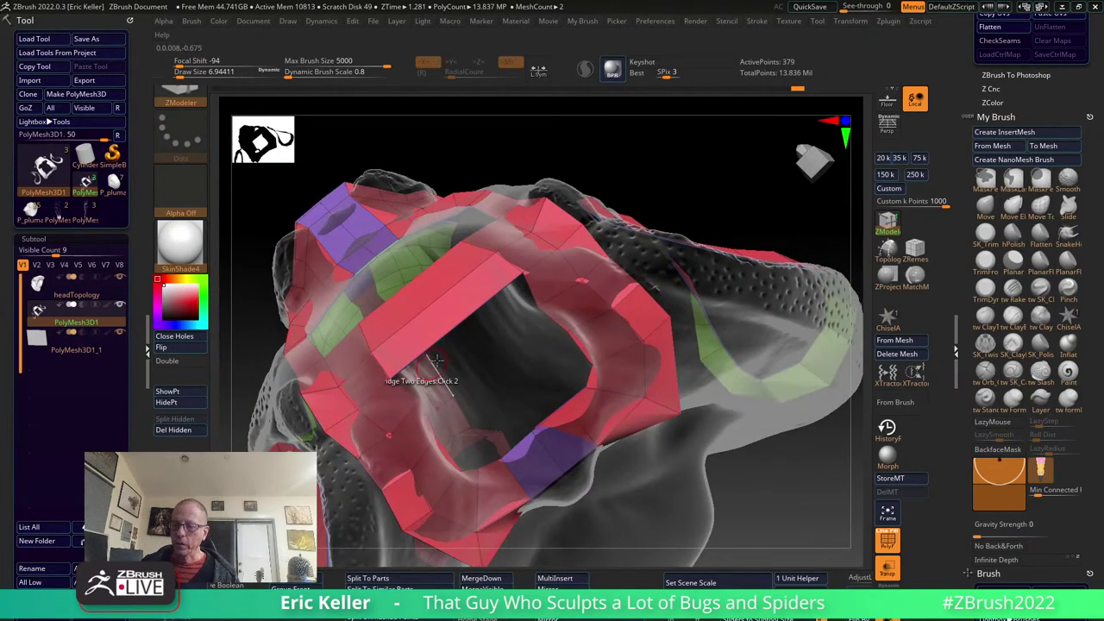
pyautogui.click(464, 388)
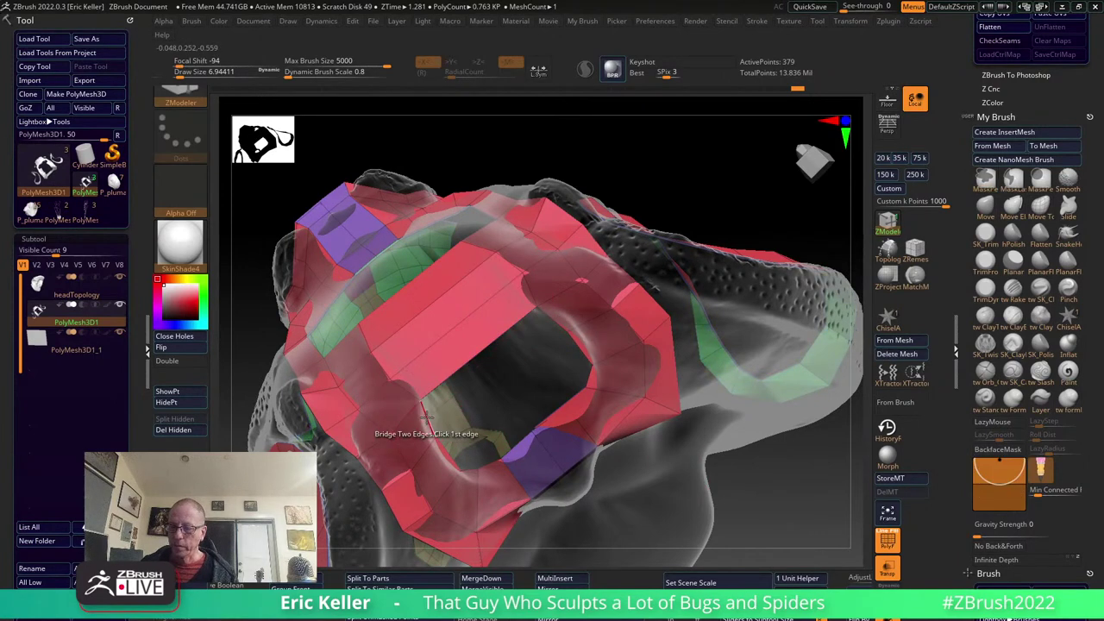
pyautogui.click(541, 313)
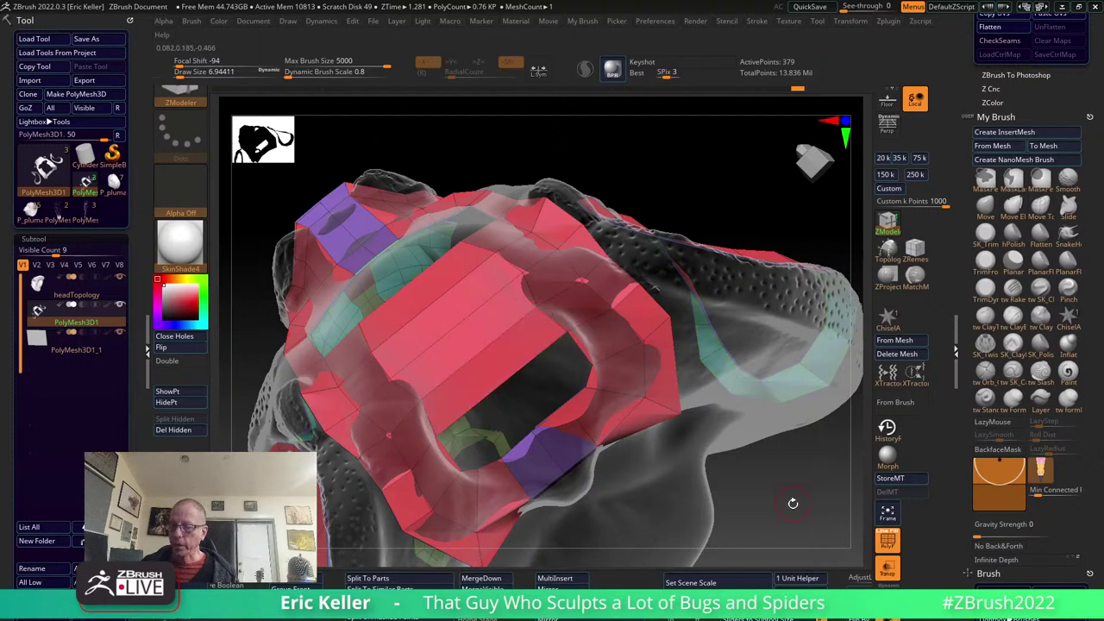
pyautogui.moveTo(541, 313); pyautogui.dragTo(440, 441)
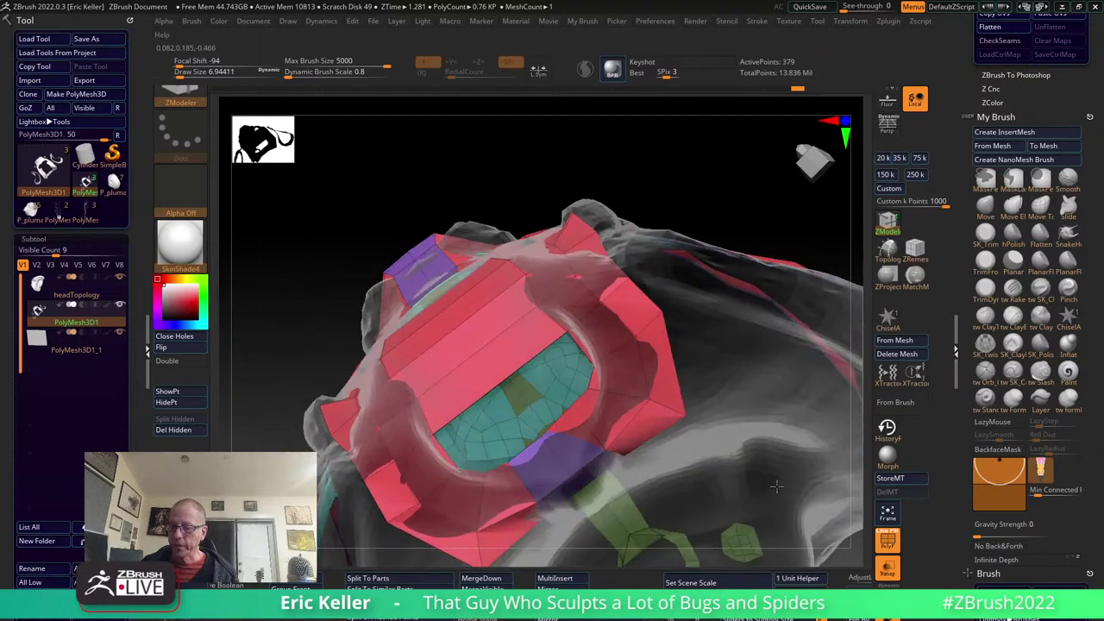
pyautogui.click(585, 346)
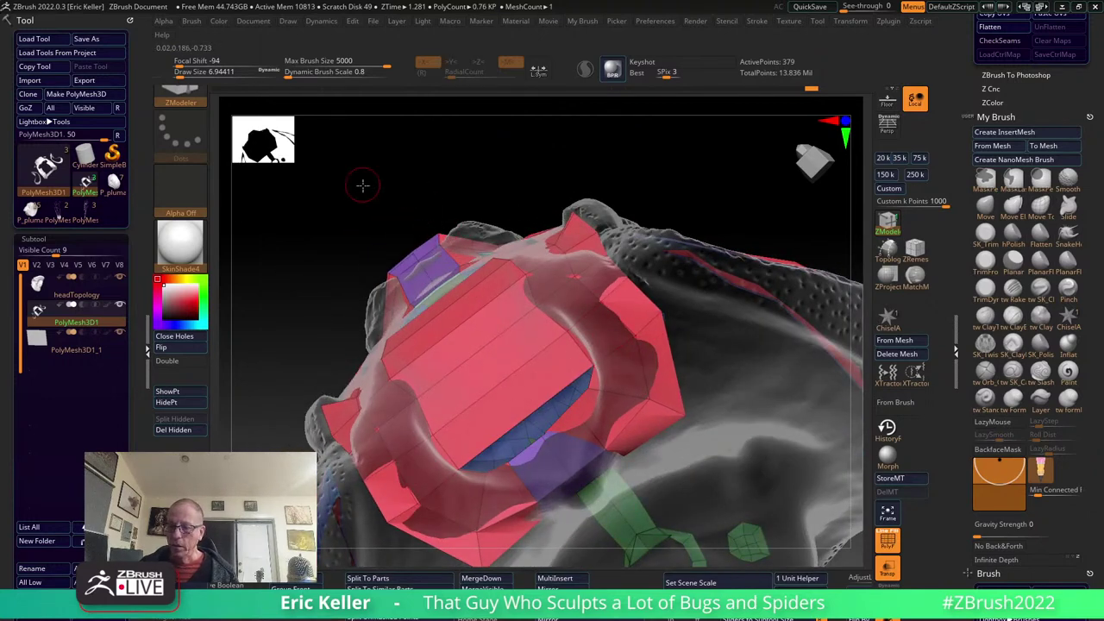
# Delete the two stray purple polygons from the red retopology mesh.
pyautogui.moveTo(362, 184); pyautogui.dragTo(377, 155)
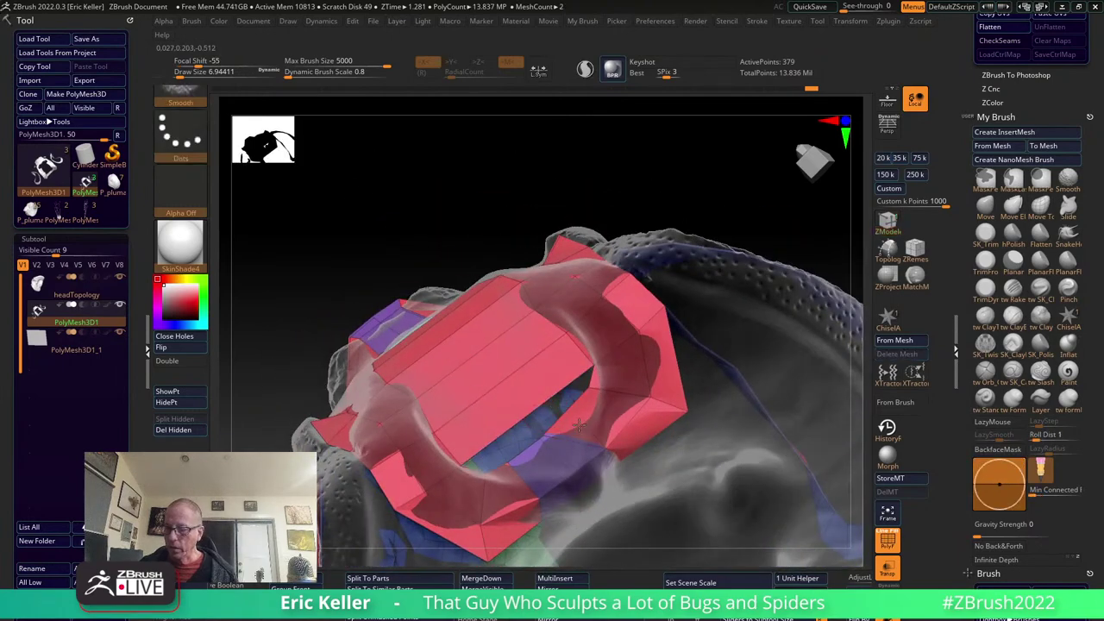
pyautogui.moveTo(739, 184)
pyautogui.mouseDown()
pyautogui.moveTo(815, 496)
pyautogui.moveTo(727, 399)
pyautogui.mouseUp()
pyautogui.moveTo(730, 492); pyautogui.dragTo(483, 371)
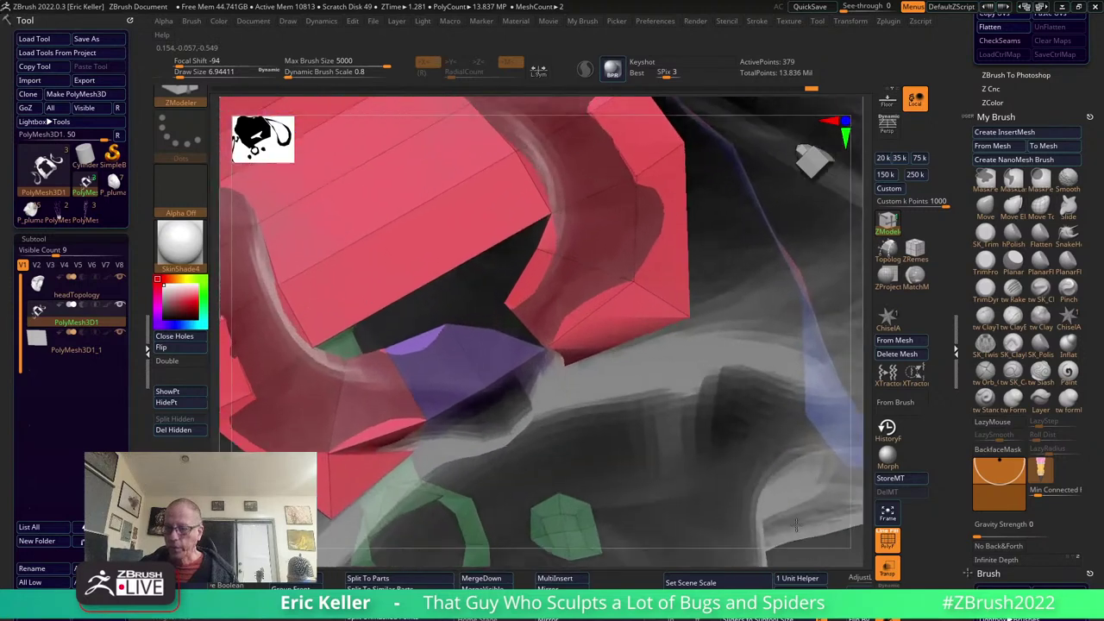
pyautogui.press('space')
pyautogui.click(486, 370)
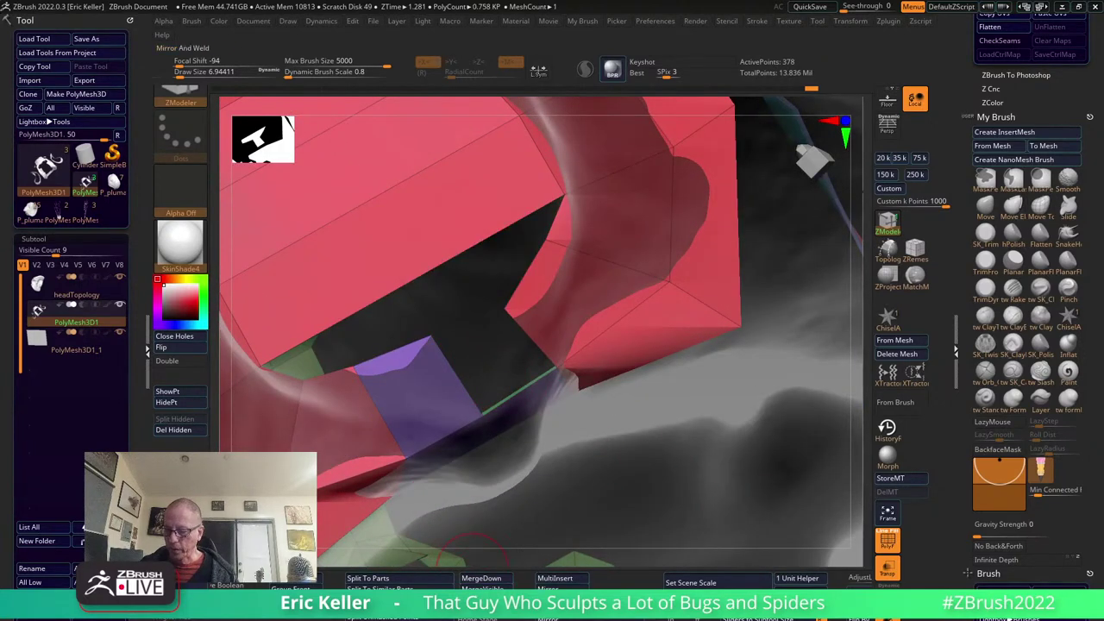
pyautogui.moveTo(472, 559); pyautogui.dragTo(489, 356)
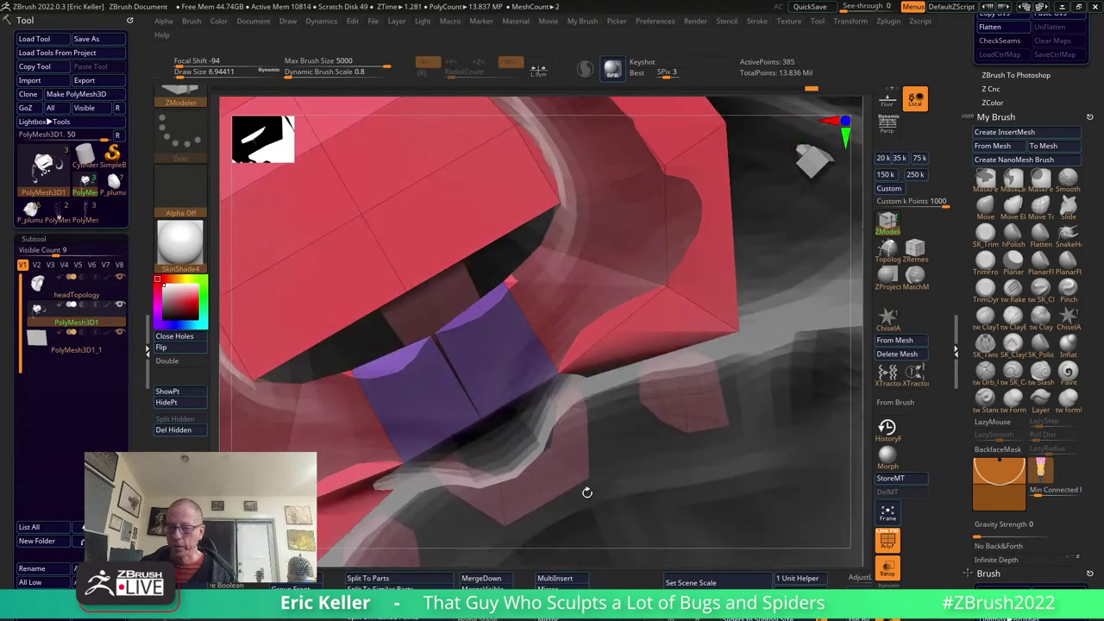
pyautogui.click(489, 356)
pyautogui.moveTo(687, 537)
pyautogui.mouseDown()
pyautogui.moveTo(674, 464)
pyautogui.moveTo(697, 510)
pyautogui.moveTo(570, 458)
pyautogui.moveTo(458, 373)
pyautogui.mouseUp()
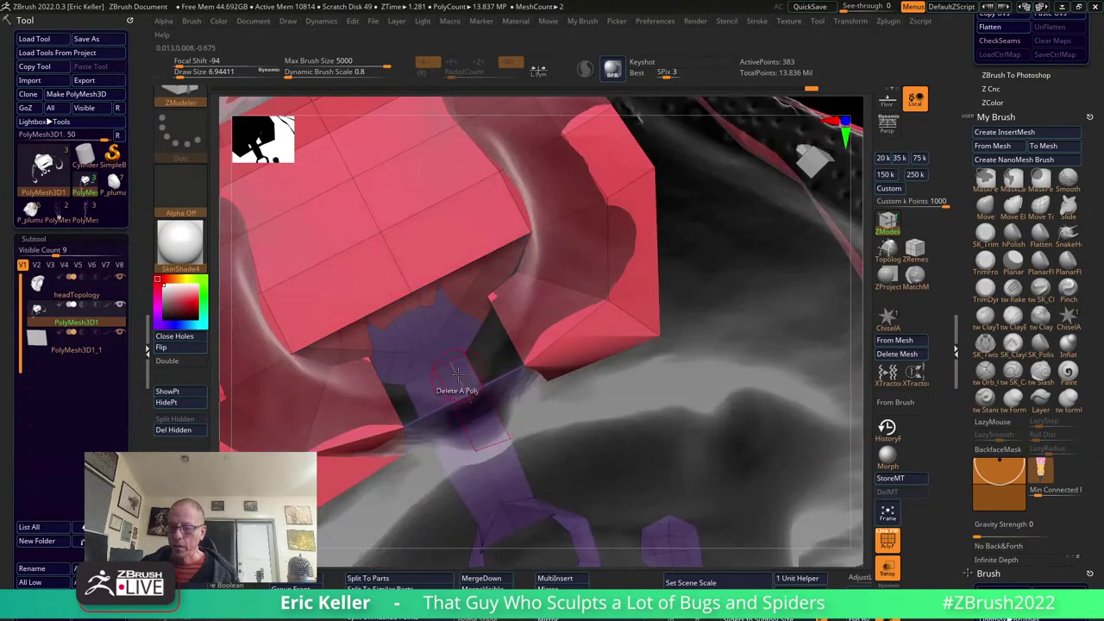
# Insert an edge loop across the top red block using Insert Single EdgeLoop.
pyautogui.moveTo(543, 415); pyautogui.dragTo(474, 254)
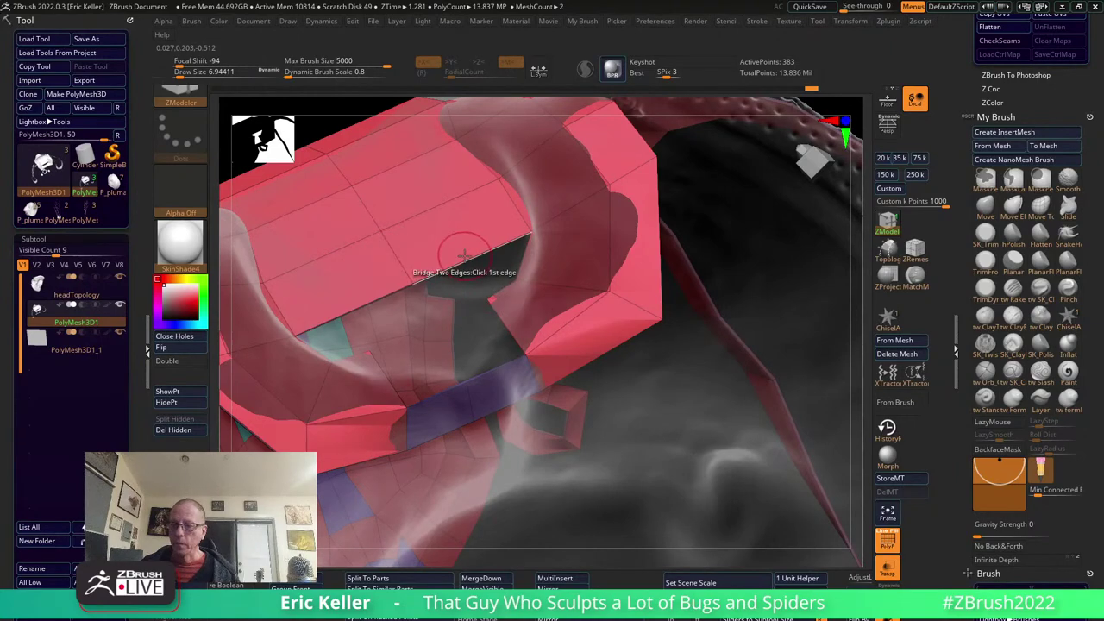
pyautogui.moveTo(597, 329)
pyautogui.mouseDown()
pyautogui.moveTo(710, 460)
pyautogui.moveTo(552, 379)
pyautogui.mouseUp()
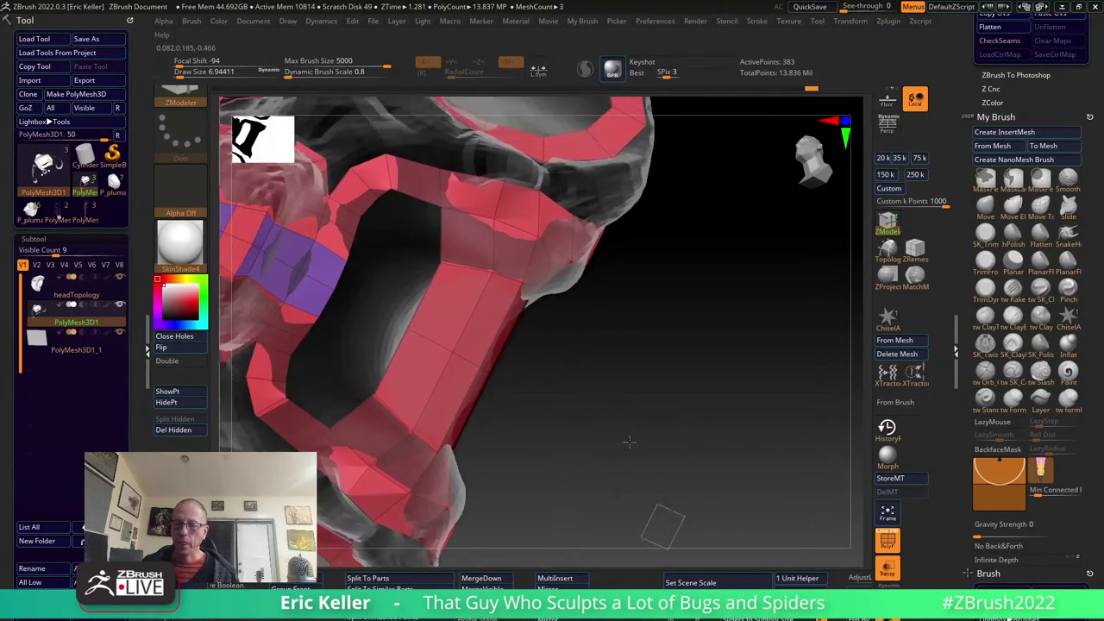
pyautogui.press('space')
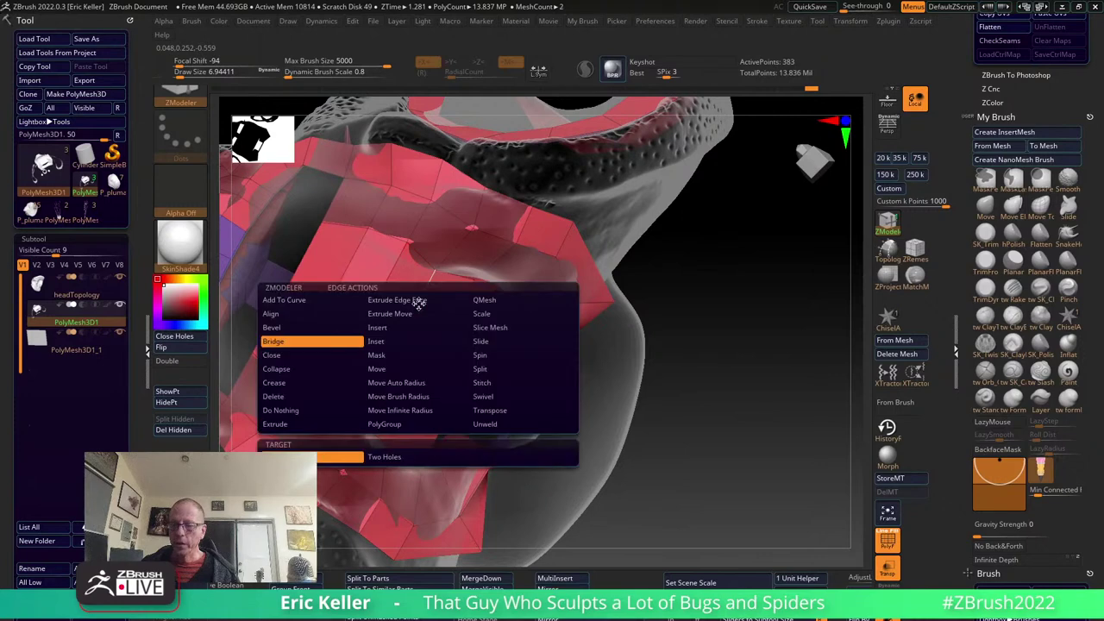
pyautogui.press('space')
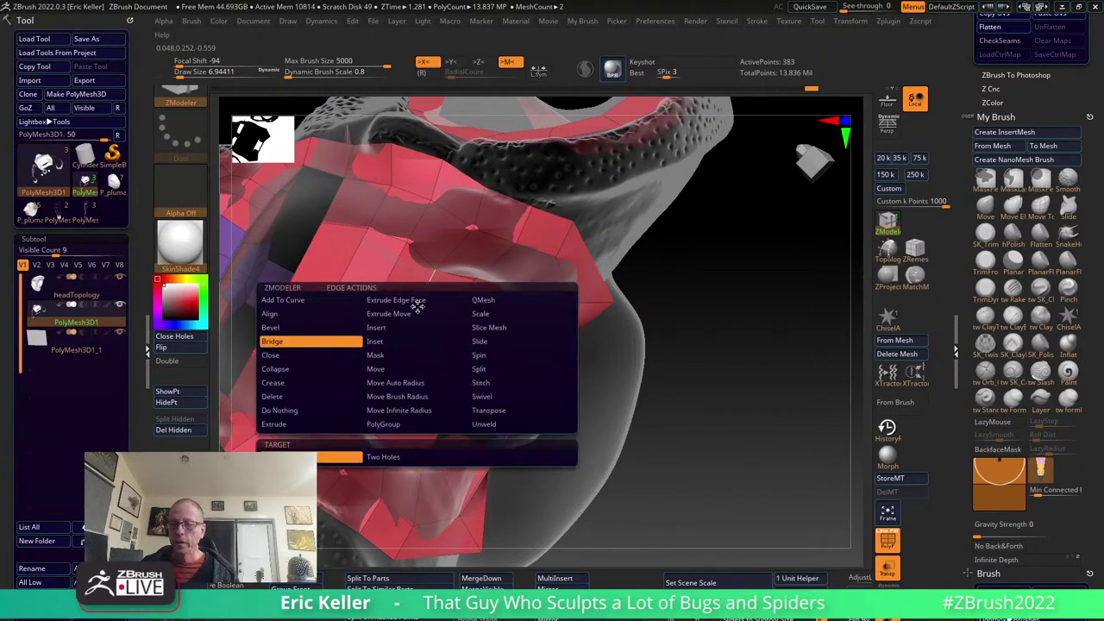
pyautogui.click(389, 332)
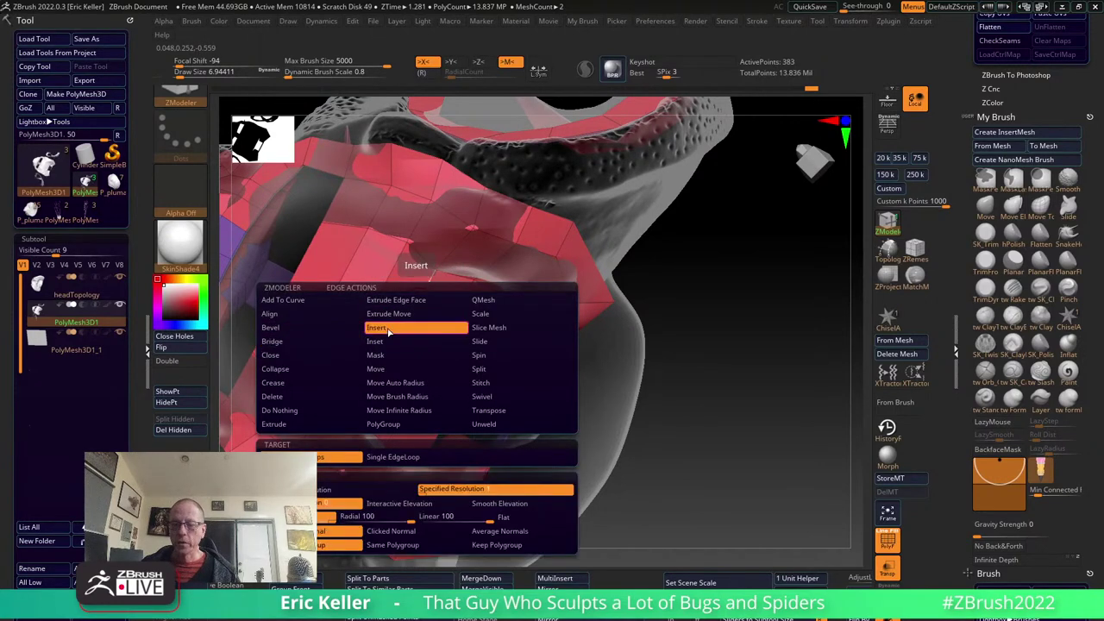
pyautogui.moveTo(465, 451); pyautogui.dragTo(414, 363)
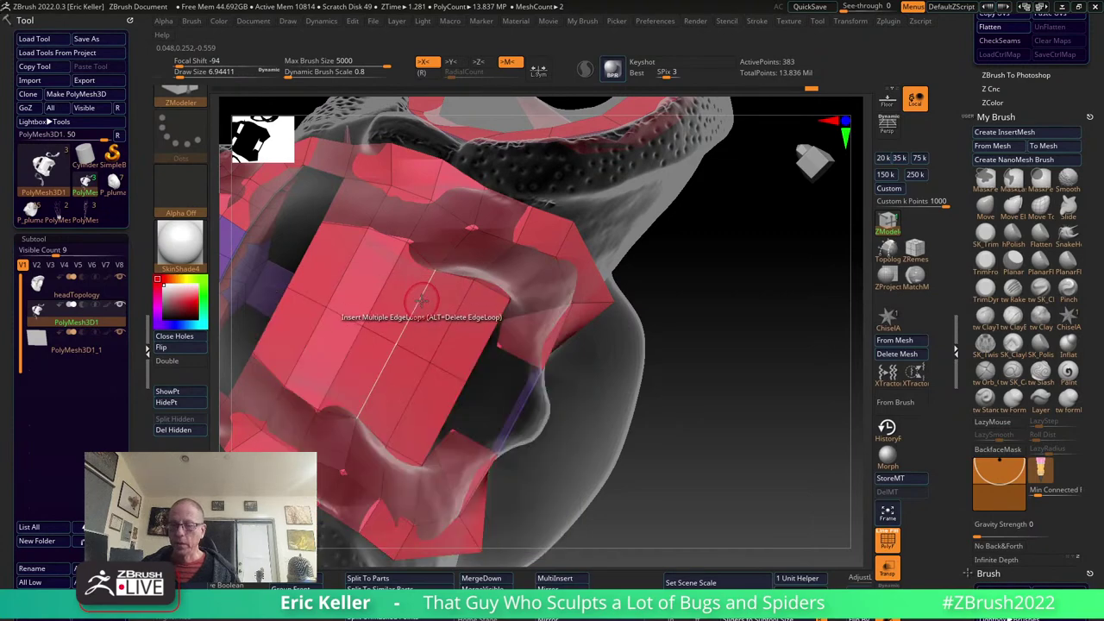
# Extrude a new strip of polygons from an open border edge of the mesh.
pyautogui.moveTo(603, 406)
pyautogui.mouseDown()
pyautogui.moveTo(629, 386)
pyautogui.moveTo(809, 463)
pyautogui.moveTo(518, 471)
pyautogui.mouseUp()
pyautogui.press('space')
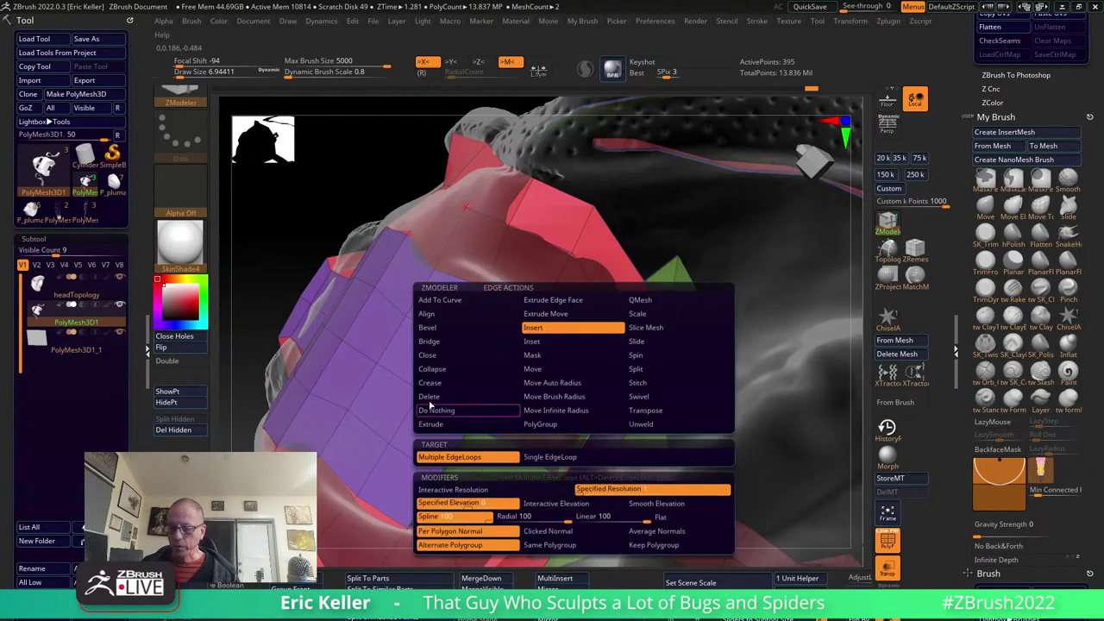
pyautogui.moveTo(466, 207)
pyautogui.mouseDown()
pyautogui.moveTo(754, 458)
pyautogui.moveTo(779, 414)
pyautogui.mouseUp()
pyautogui.moveTo(775, 400); pyautogui.dragTo(618, 408)
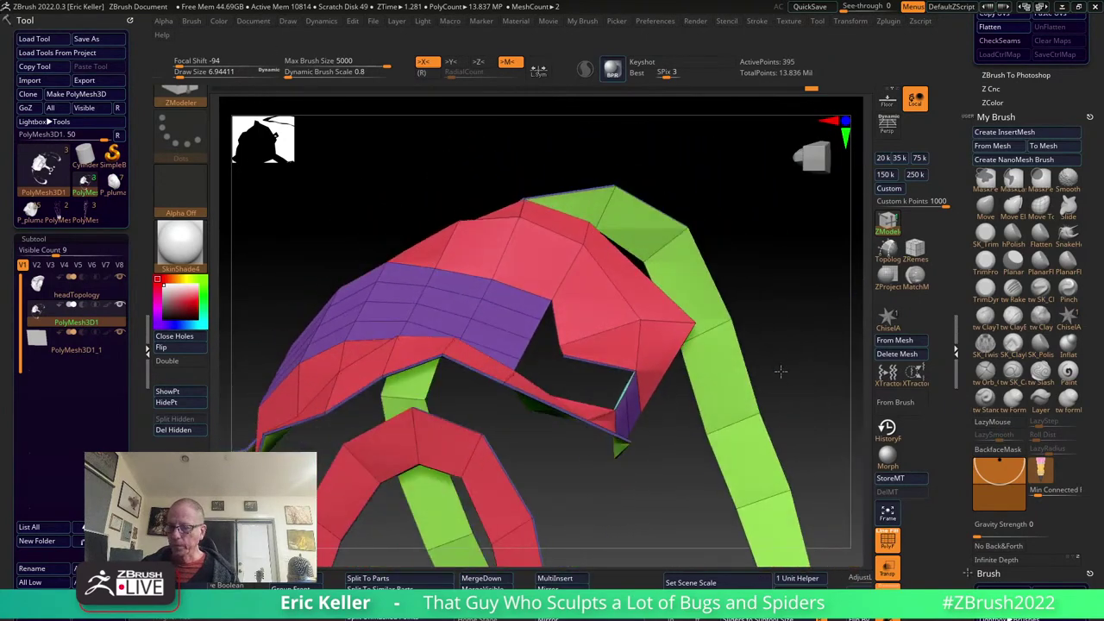
pyautogui.press('space')
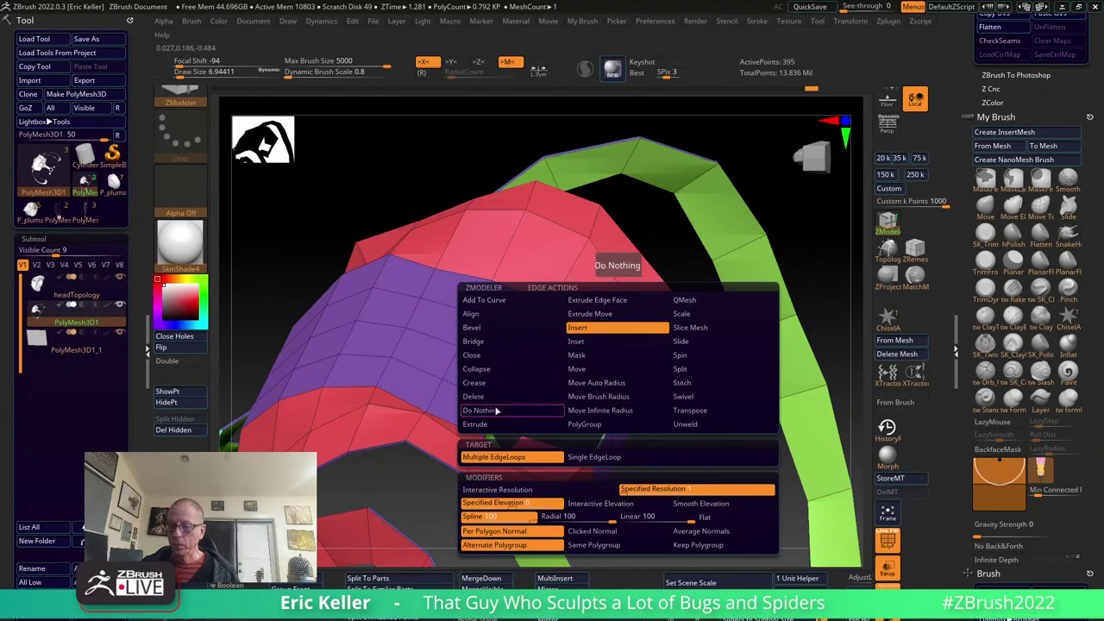
pyautogui.click(475, 424)
pyautogui.moveTo(658, 420)
pyautogui.mouseDown()
pyautogui.moveTo(675, 446)
pyautogui.moveTo(615, 421)
pyautogui.mouseUp()
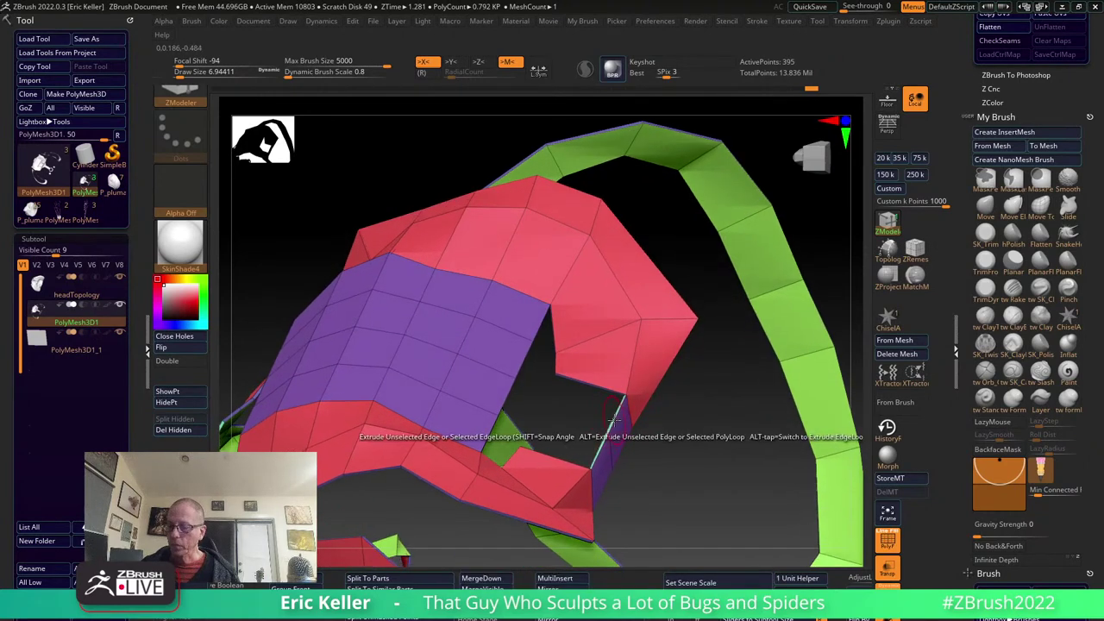
pyautogui.press('space')
pyautogui.click(615, 420)
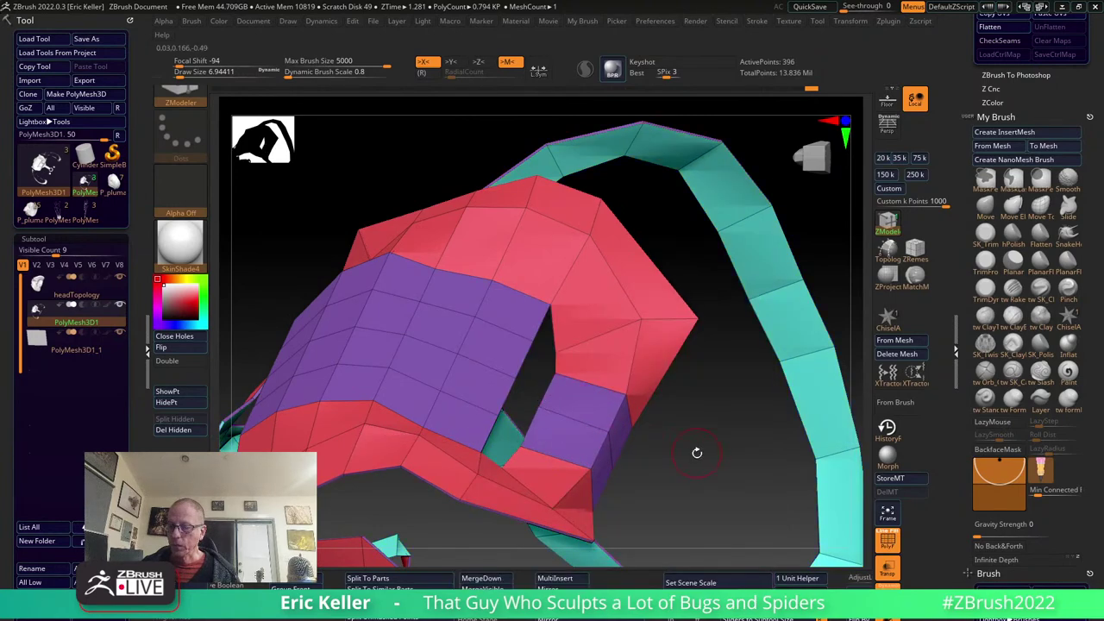
# Bridge the two edges of a hole to close it, reaching 396 points.
pyautogui.moveTo(697, 452); pyautogui.dragTo(569, 389)
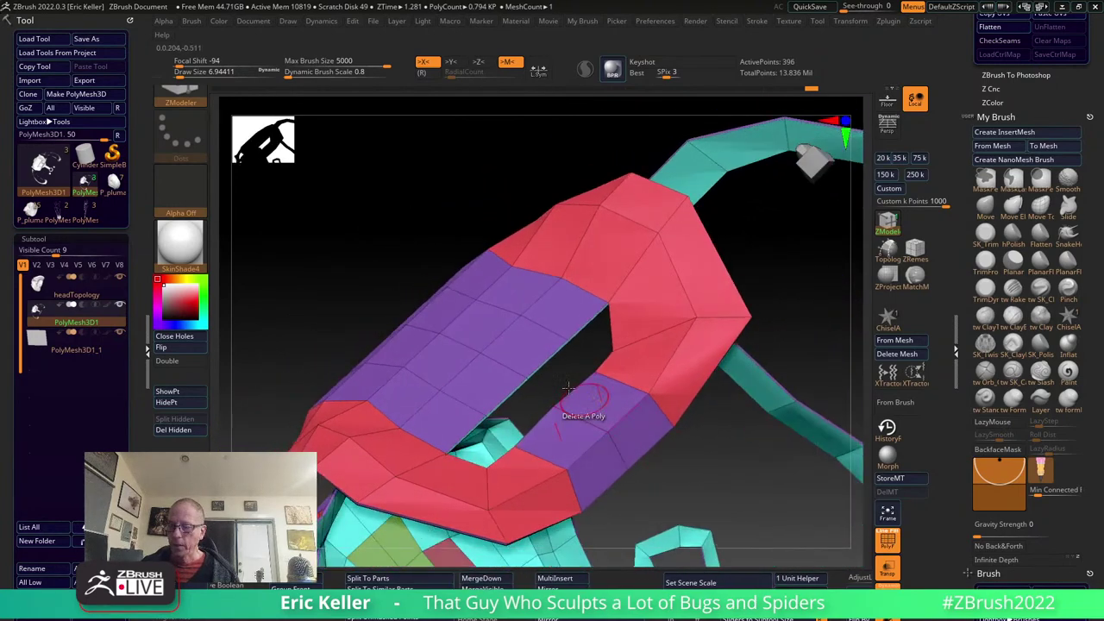
pyautogui.press('space')
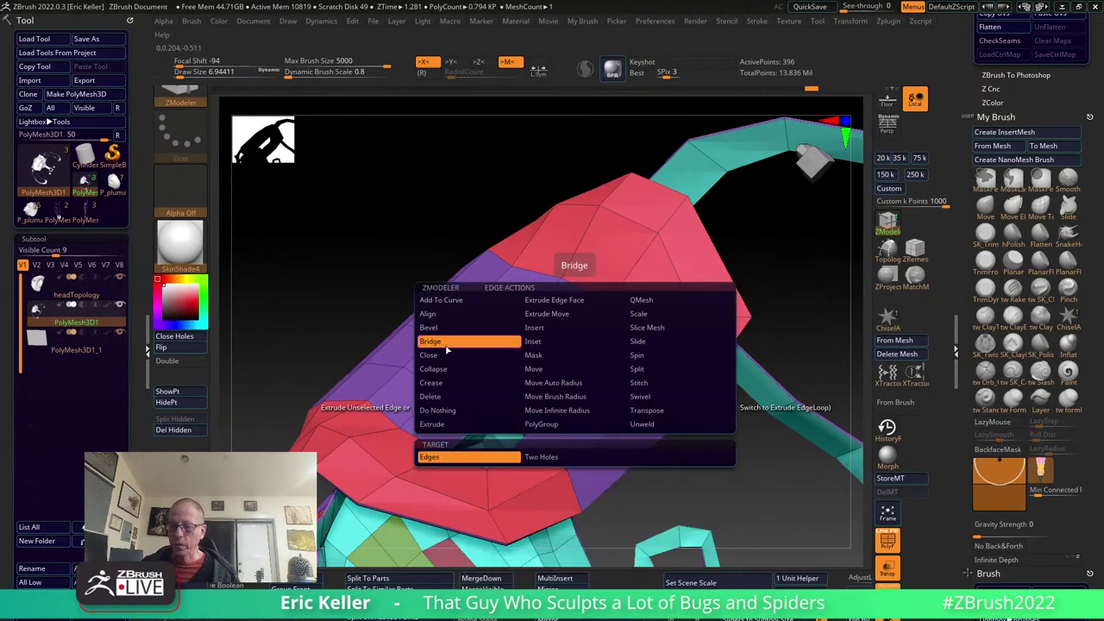
pyautogui.click(447, 348)
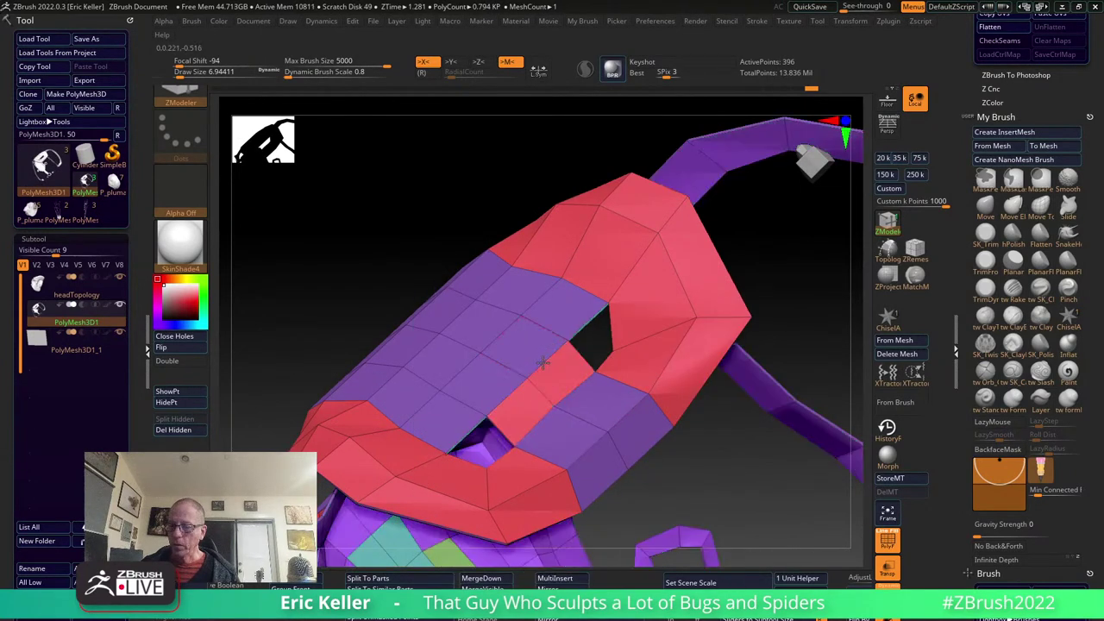
pyautogui.moveTo(534, 358); pyautogui.dragTo(601, 351)
pyautogui.click(601, 352)
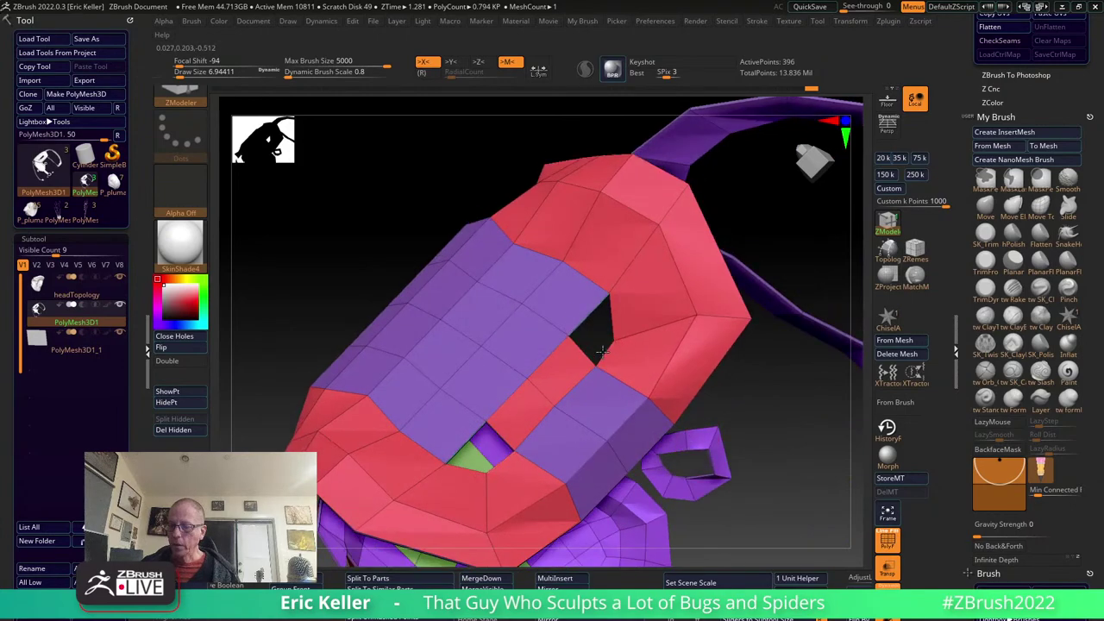
pyautogui.click(574, 312)
pyautogui.moveTo(757, 431)
pyautogui.mouseDown()
pyautogui.moveTo(746, 452)
pyautogui.moveTo(653, 432)
pyautogui.moveTo(697, 451)
pyautogui.moveTo(660, 451)
pyautogui.mouseUp()
# Bridge edge pairs across the three remaining gaps, joining the left purple piece to the centre band.
pyautogui.click(371, 443)
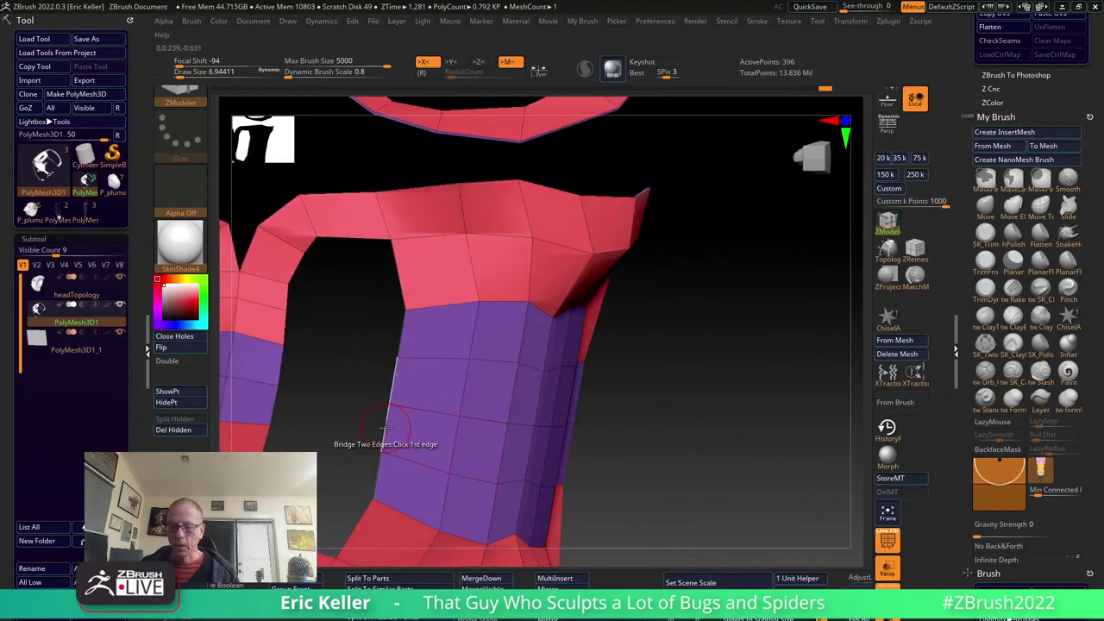
pyautogui.click(275, 402)
pyautogui.moveTo(676, 455); pyautogui.dragTo(451, 290)
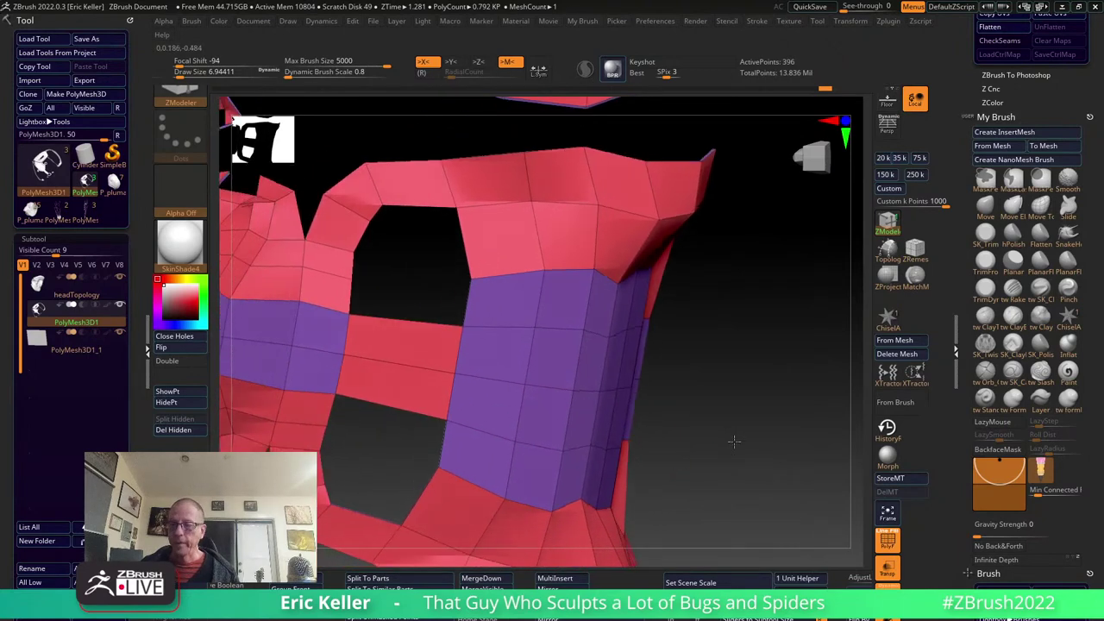
pyautogui.click(371, 304)
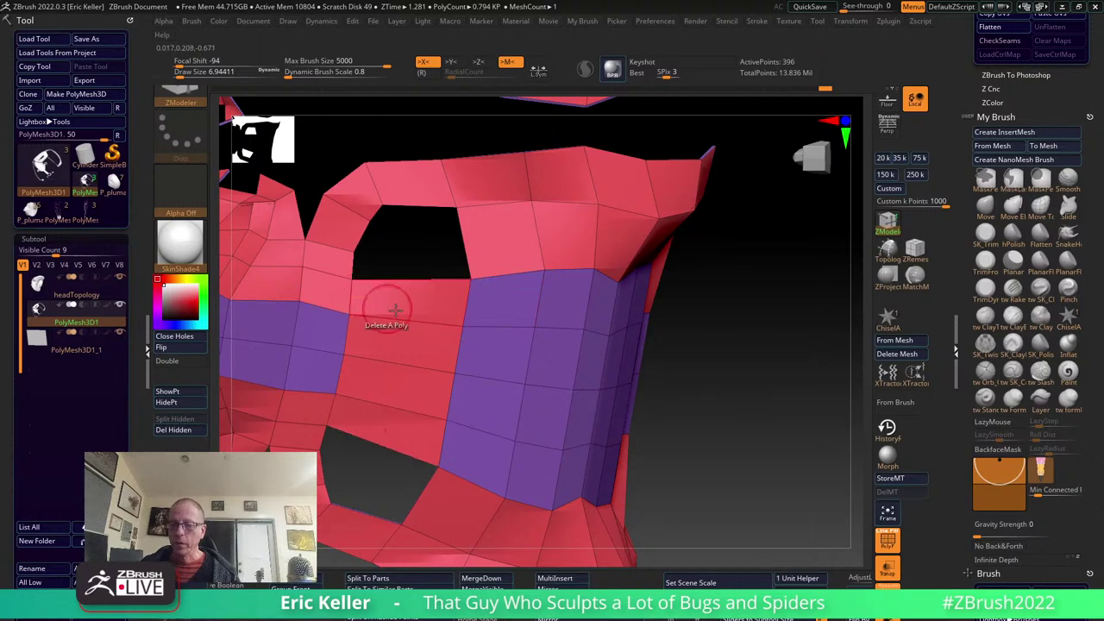
pyautogui.moveTo(733, 405)
pyautogui.mouseDown()
pyautogui.moveTo(759, 445)
pyautogui.moveTo(831, 422)
pyautogui.moveTo(776, 443)
pyautogui.moveTo(747, 434)
pyautogui.mouseUp()
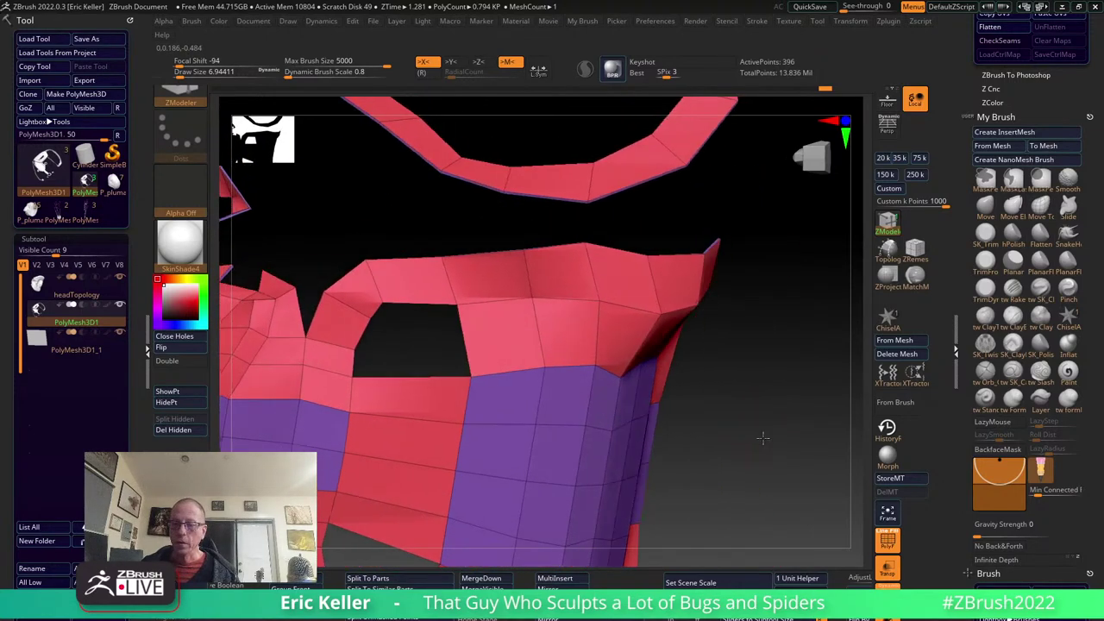
pyautogui.click(435, 377)
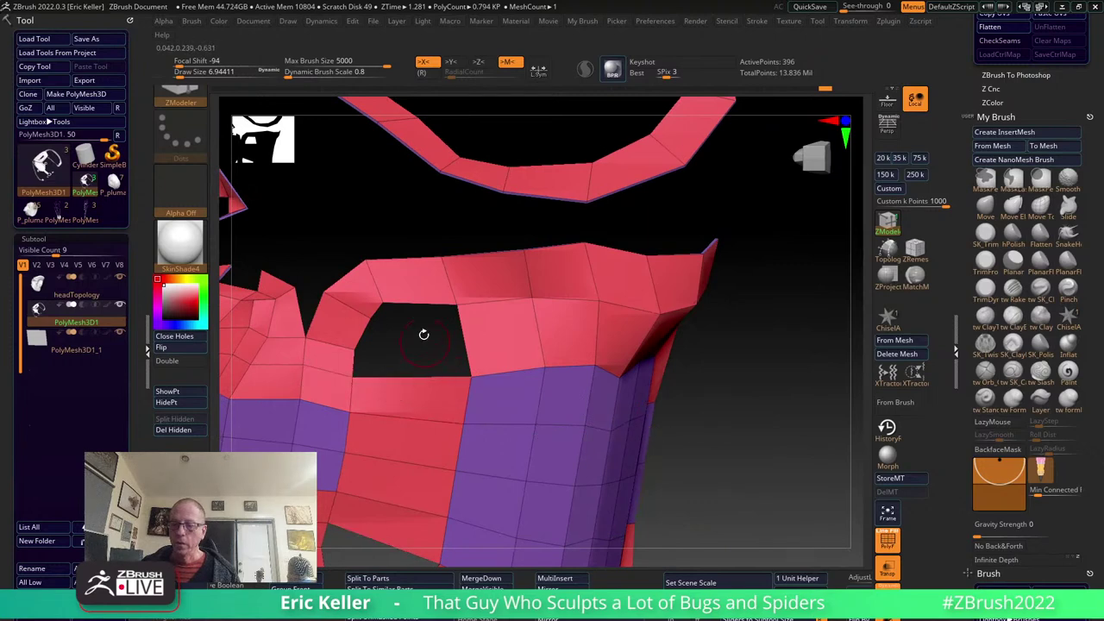
pyautogui.click(418, 304)
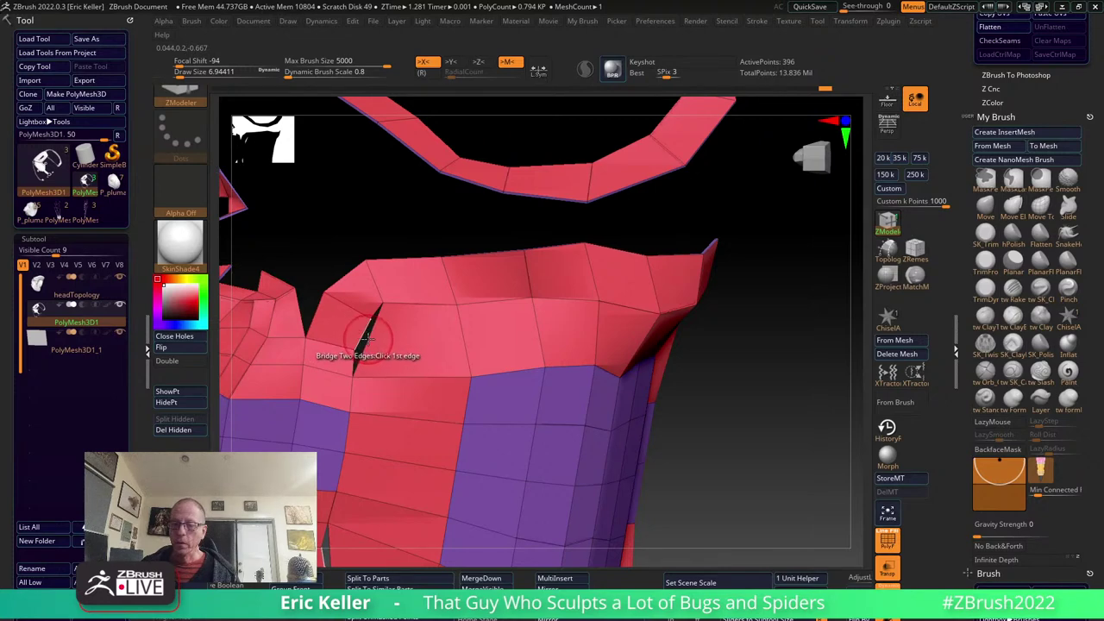
# Zoom out and orbit to view the whole retopology against the grey head sculpt.
pyautogui.moveTo(367, 338); pyautogui.dragTo(424, 351, button='right')
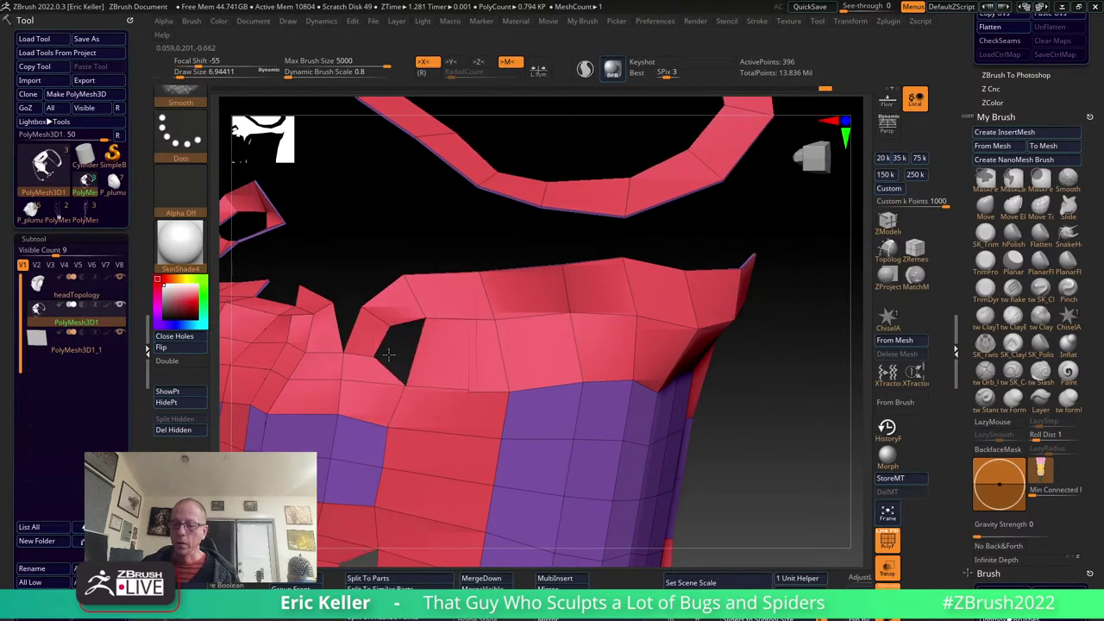
pyautogui.moveTo(608, 410)
pyautogui.mouseDown(button='right')
pyautogui.moveTo(660, 346)
pyautogui.moveTo(740, 502)
pyautogui.mouseUp(button='right')
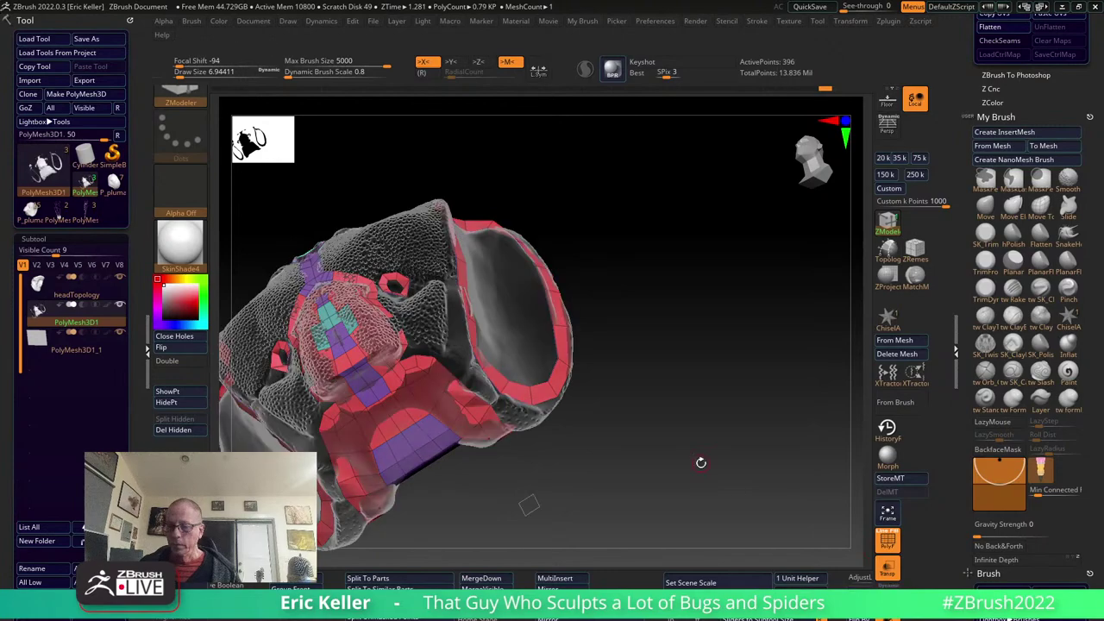
pyautogui.moveTo(702, 461)
pyautogui.mouseDown(button='right')
pyautogui.moveTo(732, 518)
pyautogui.moveTo(630, 365)
pyautogui.moveTo(598, 353)
pyautogui.moveTo(754, 528)
pyautogui.moveTo(803, 489)
pyautogui.moveTo(795, 413)
pyautogui.moveTo(781, 388)
pyautogui.mouseUp(button='right')
# Pick the MaskSquare masking brush and dismiss its note.
pyautogui.click(888, 222)
pyautogui.click(828, 302)
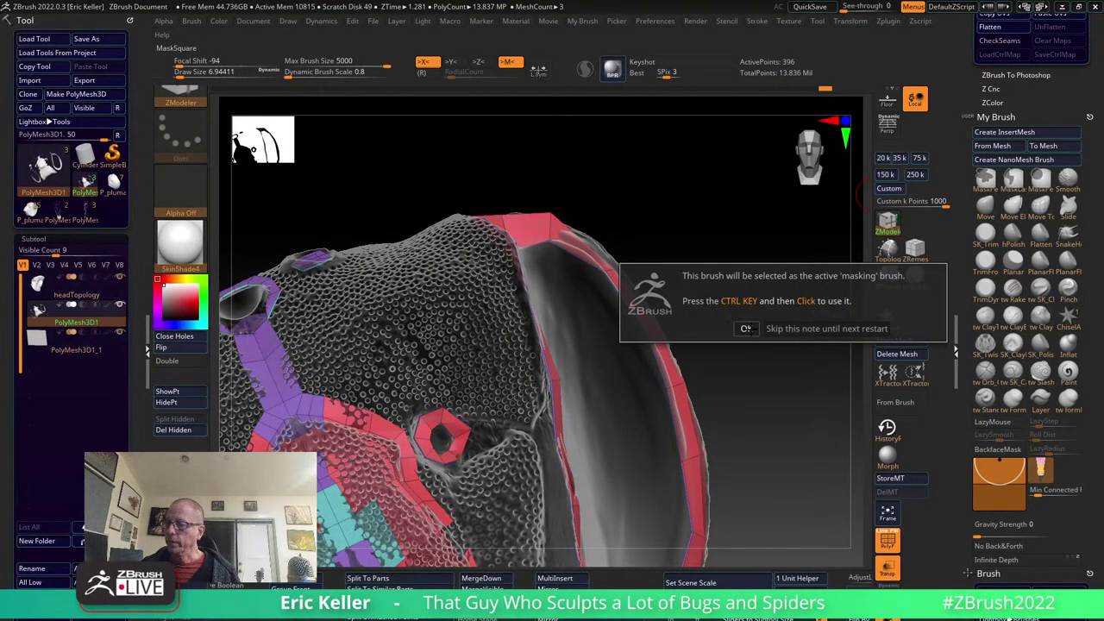
pyautogui.click(794, 325)
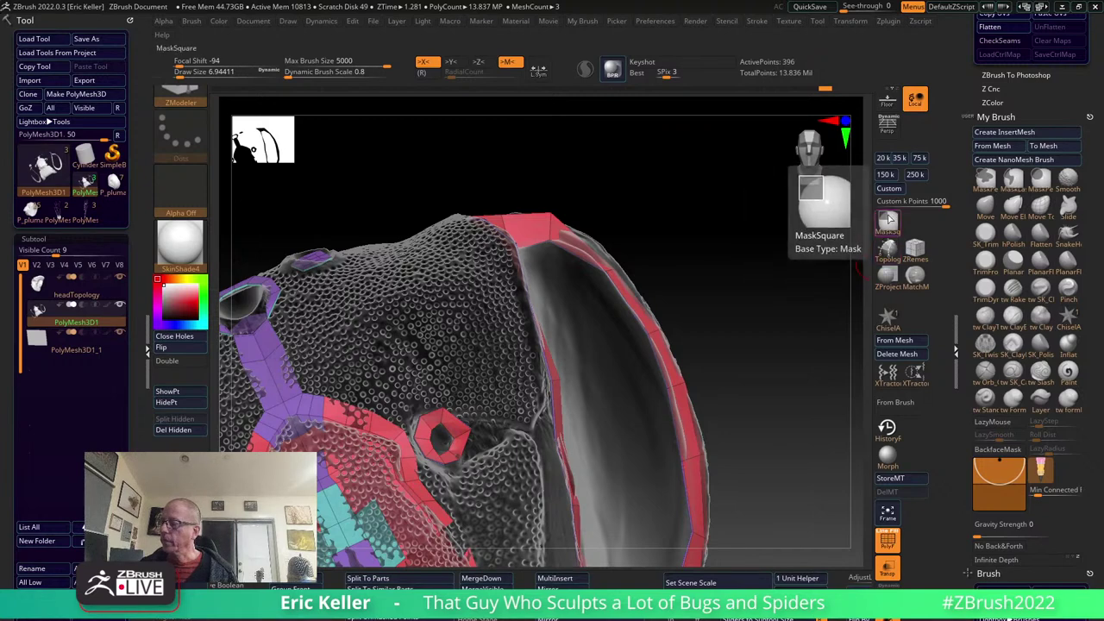
# Restore the custom UI from Preferences > Config.
pyautogui.click(889, 224)
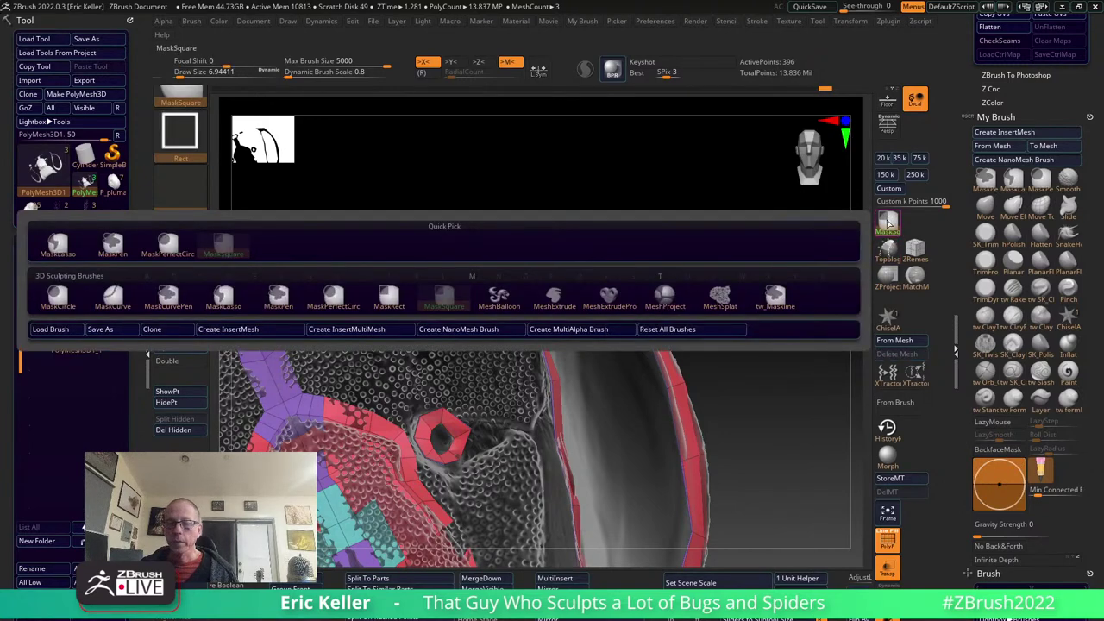
pyautogui.click(657, 20)
pyautogui.click(671, 65)
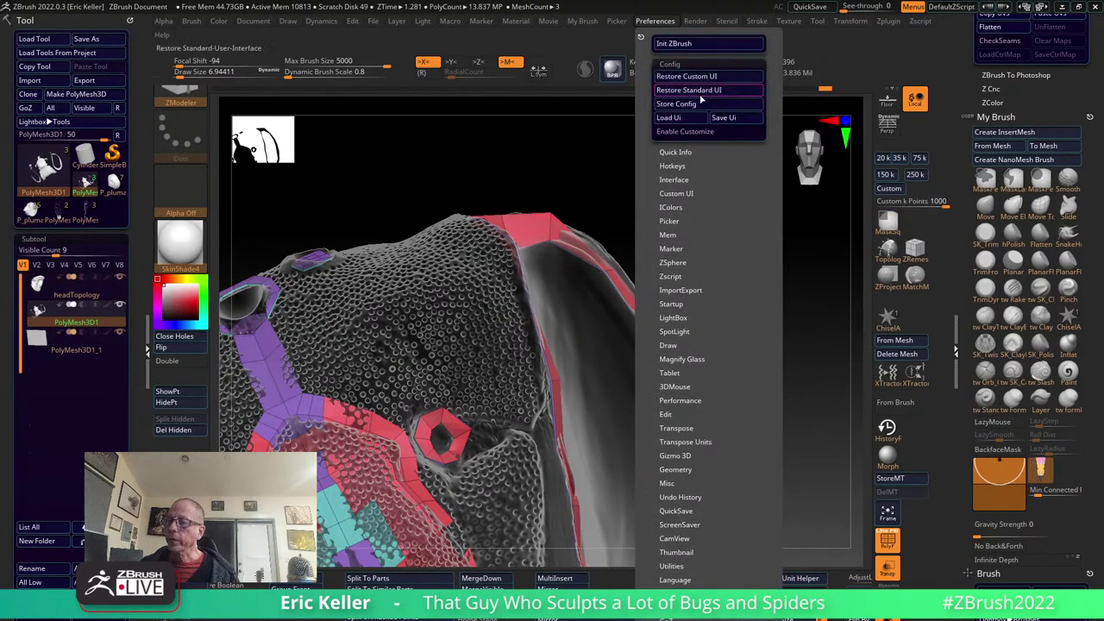
pyautogui.click(707, 78)
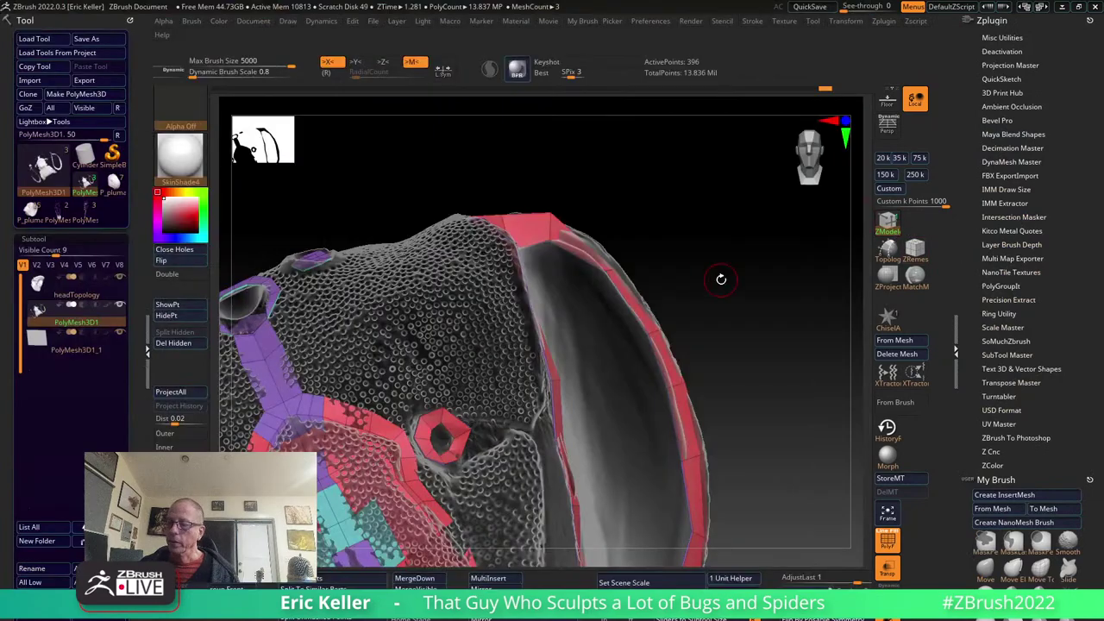
# Extrude a polygon up and right from the small ring edge, undoing the stray extrusions.
pyautogui.moveTo(721, 278)
pyautogui.mouseDown()
pyautogui.moveTo(831, 261)
pyautogui.moveTo(793, 253)
pyautogui.moveTo(813, 221)
pyautogui.moveTo(838, 237)
pyautogui.mouseUp()
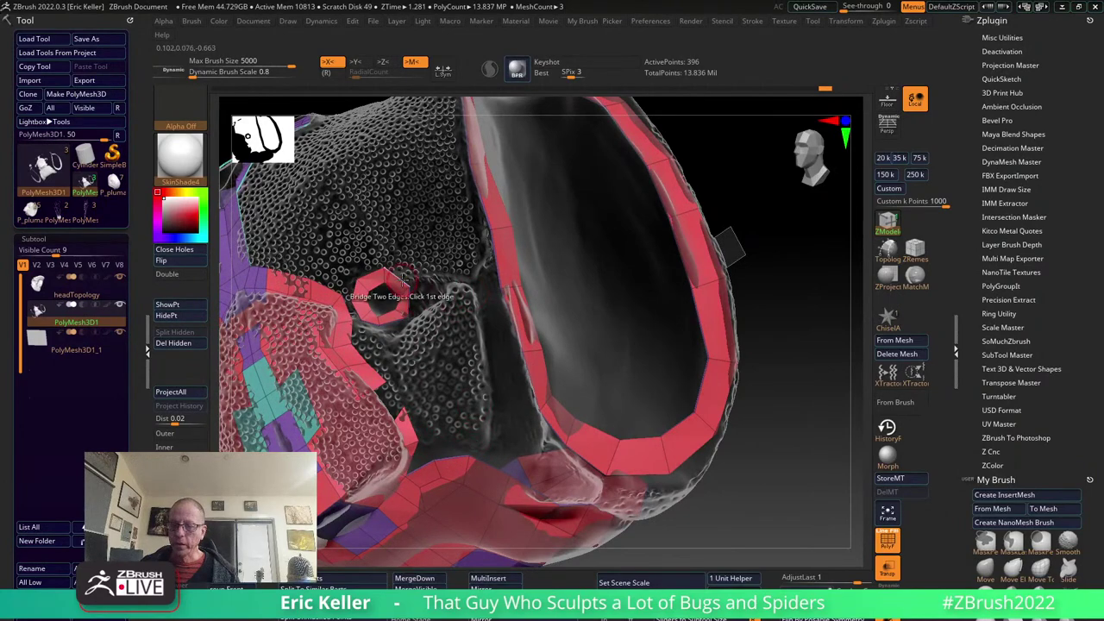
pyautogui.moveTo(771, 321); pyautogui.dragTo(767, 345)
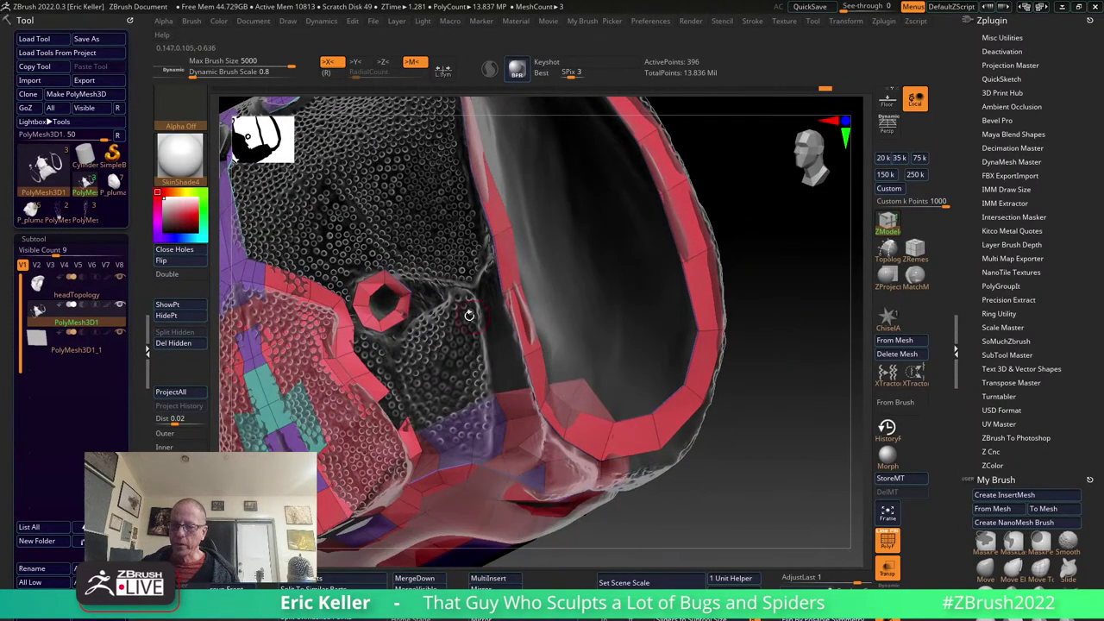
pyautogui.moveTo(829, 422)
pyautogui.mouseDown()
pyautogui.moveTo(831, 368)
pyautogui.moveTo(776, 333)
pyautogui.moveTo(464, 270)
pyautogui.mouseUp()
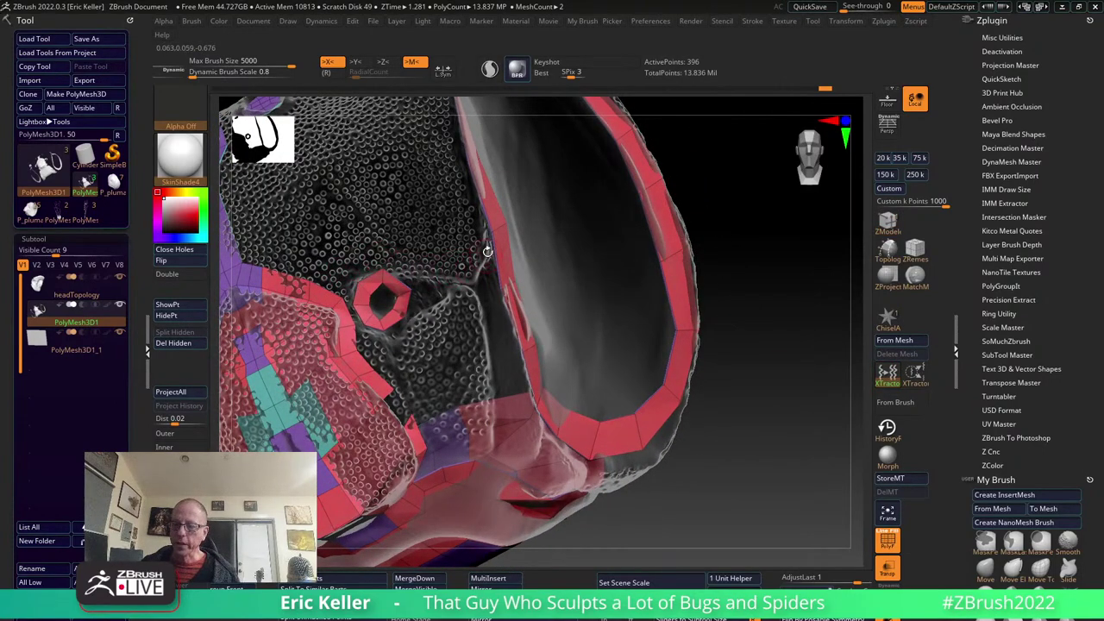
pyautogui.moveTo(794, 334)
pyautogui.mouseDown()
pyautogui.moveTo(751, 350)
pyautogui.moveTo(776, 333)
pyautogui.moveTo(657, 211)
pyautogui.moveTo(749, 286)
pyautogui.moveTo(486, 337)
pyautogui.mouseUp()
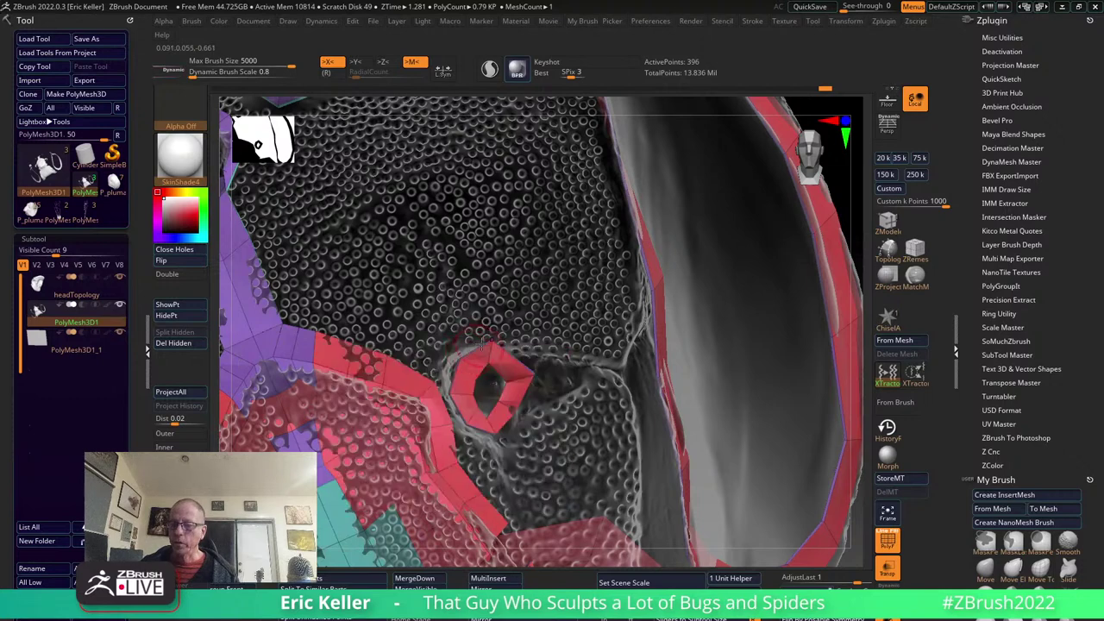
pyautogui.click(888, 223)
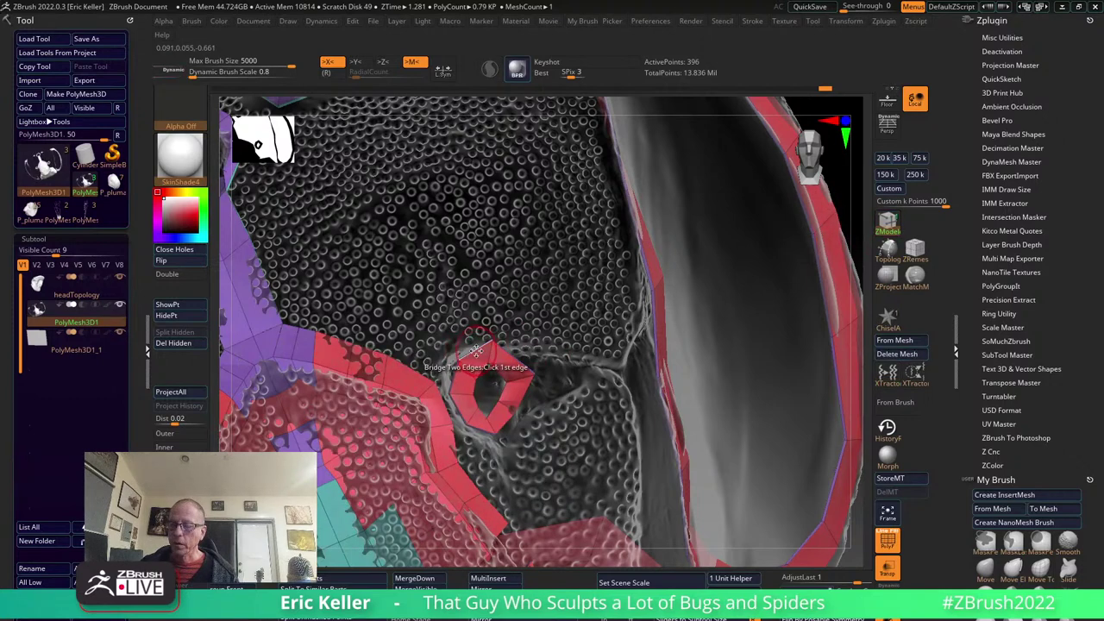
pyautogui.press('space')
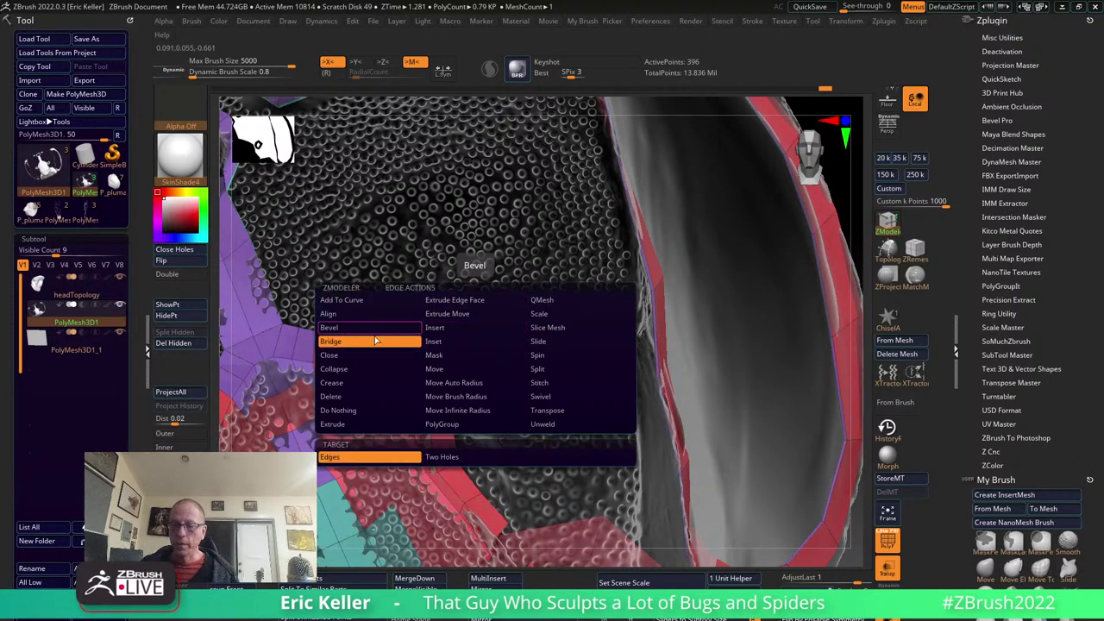
pyautogui.click(343, 424)
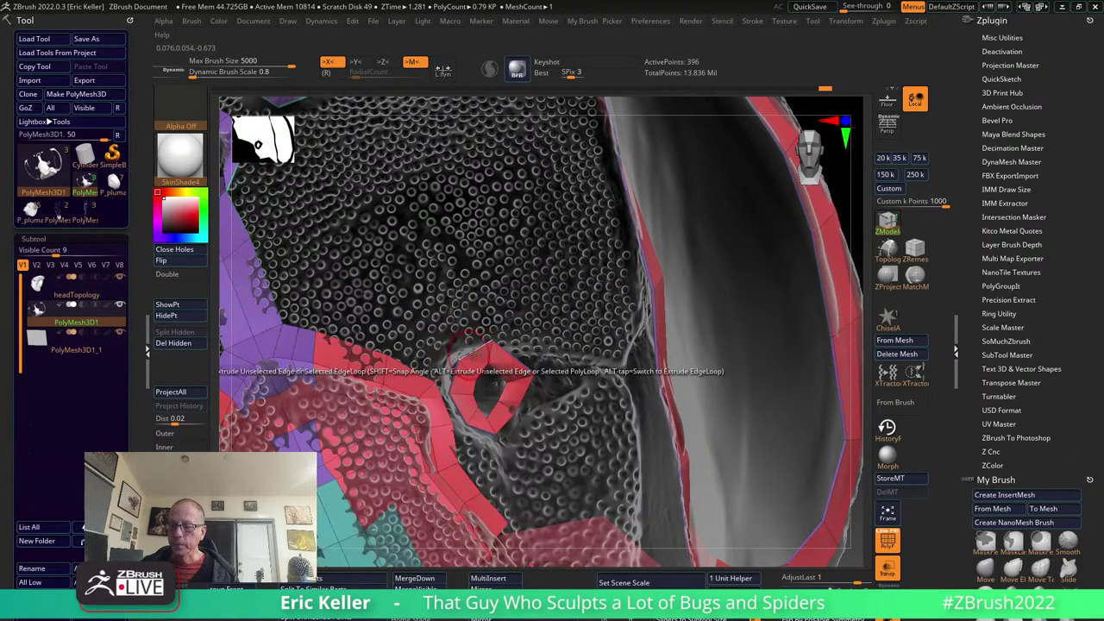
pyautogui.moveTo(474, 348); pyautogui.dragTo(515, 319)
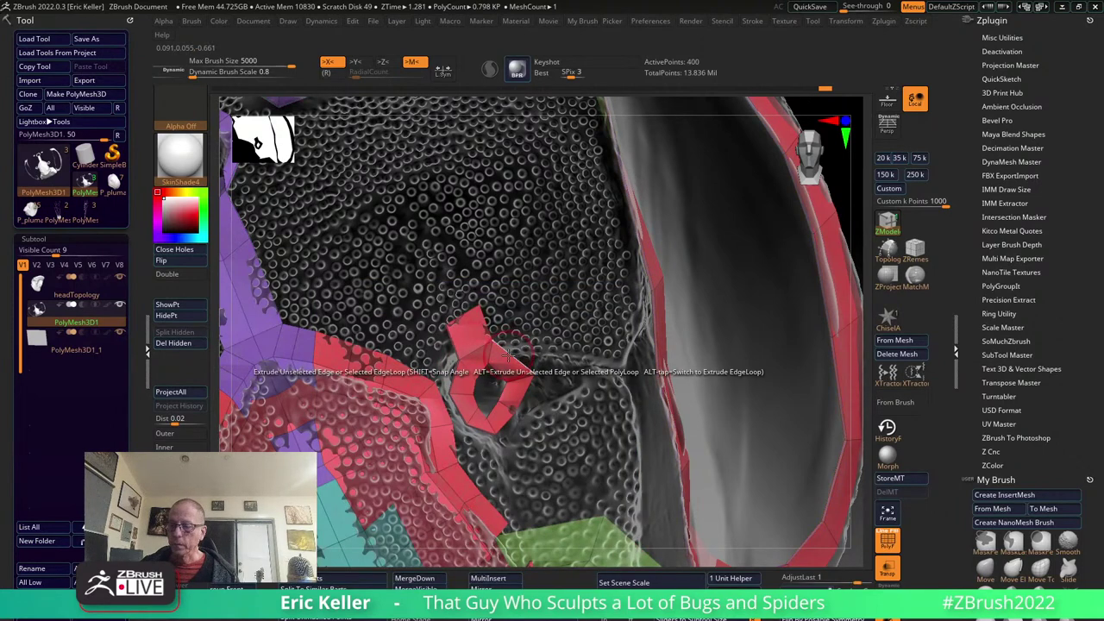
pyautogui.hotkey('ctrl', 'z')
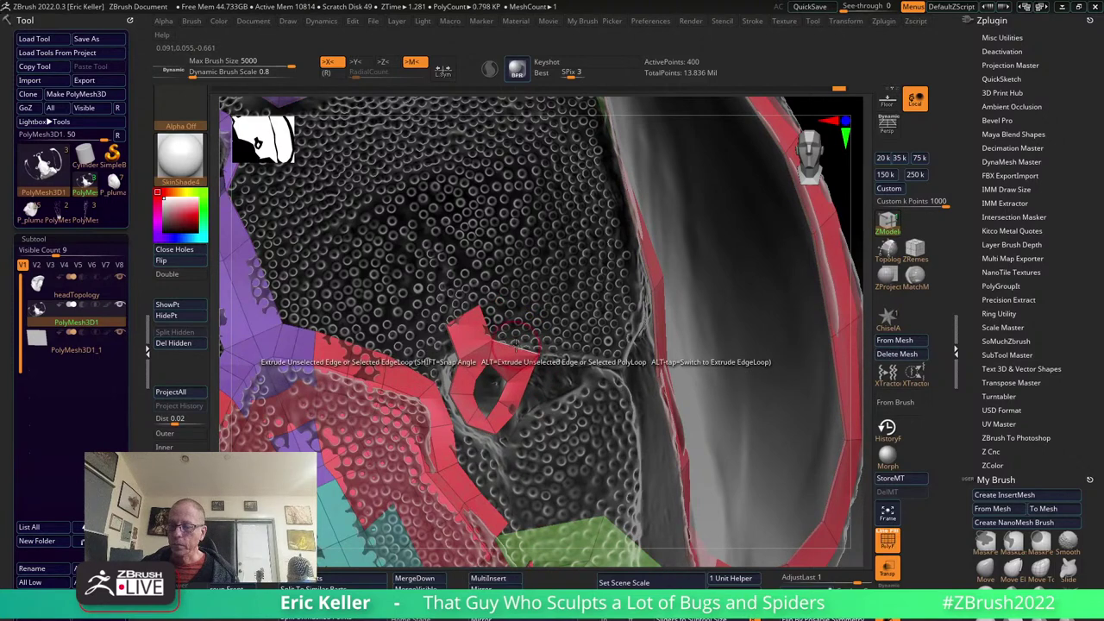
pyautogui.moveTo(513, 344)
pyautogui.mouseDown()
pyautogui.moveTo(526, 322)
pyautogui.moveTo(619, 343)
pyautogui.mouseUp()
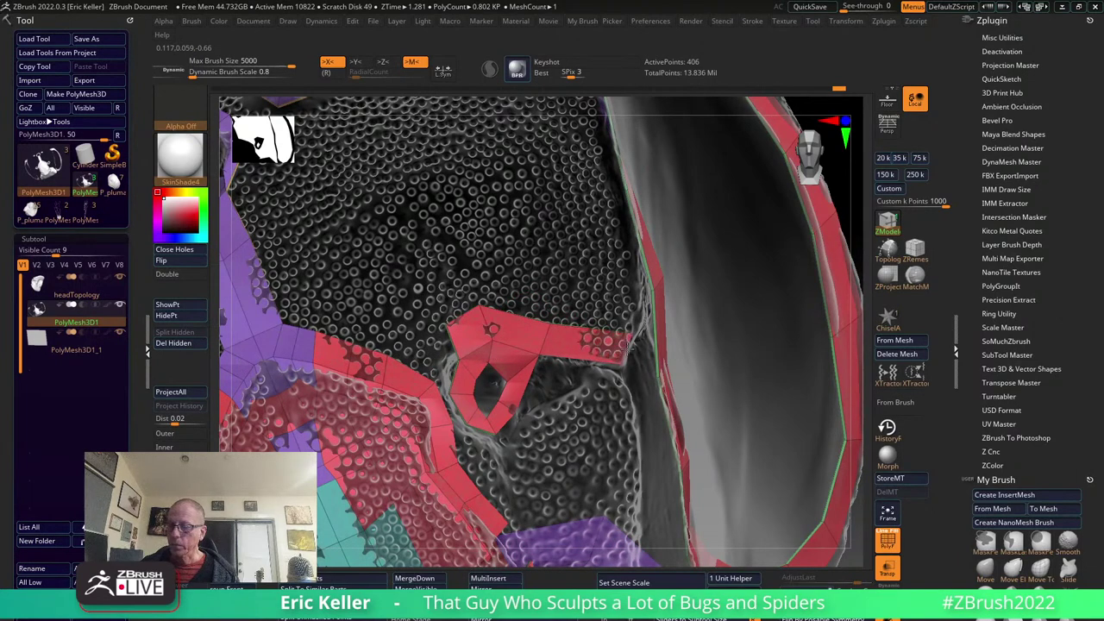
pyautogui.moveTo(461, 345); pyautogui.dragTo(414, 364)
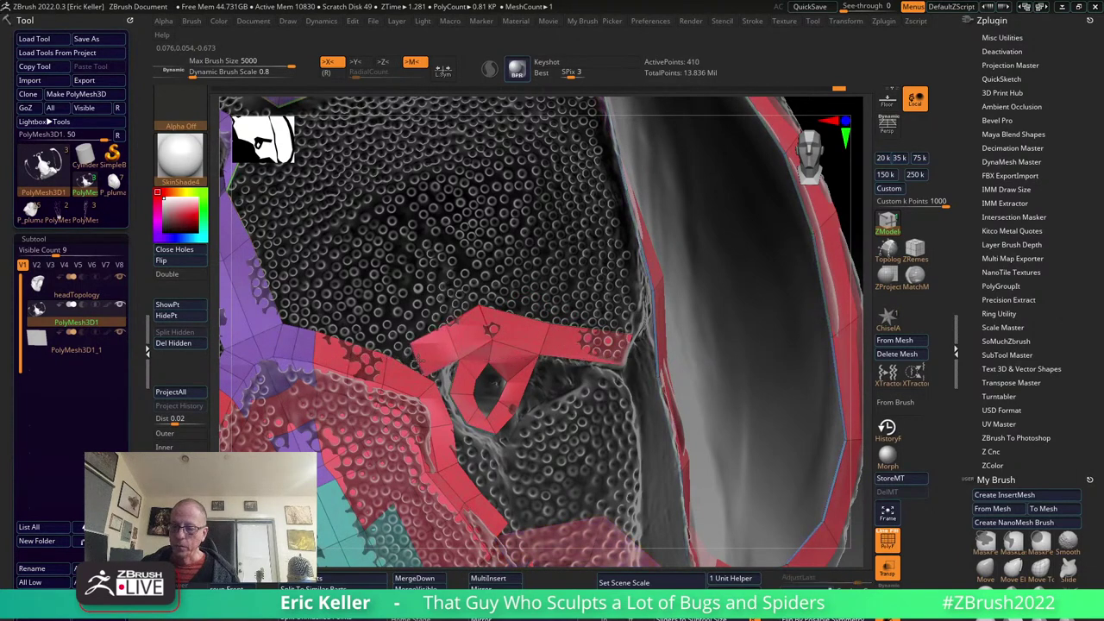
pyautogui.hotkey('ctrl', 'z')
# Bridge the left red strip to the ring, raising the mesh to 406 points.
pyautogui.press('space')
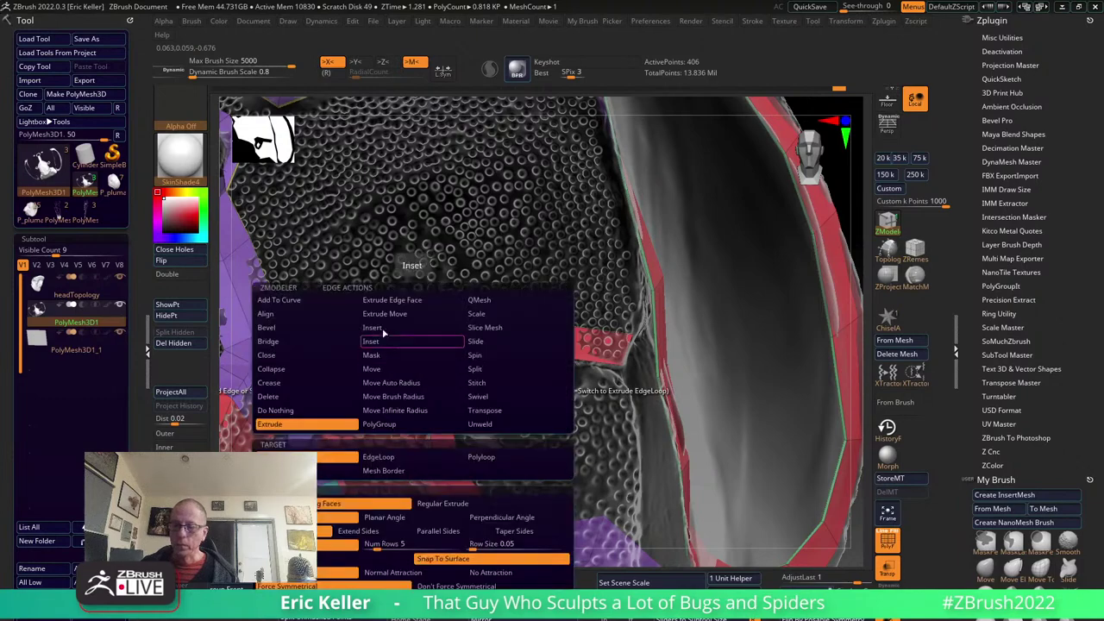
pyautogui.click(269, 341)
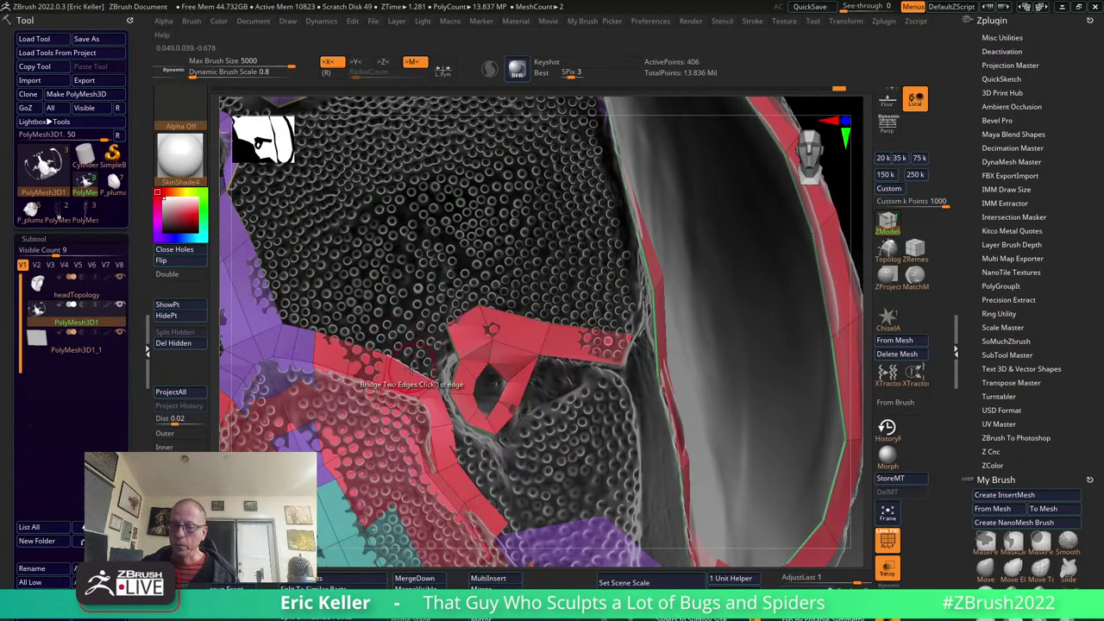
pyautogui.click(413, 360)
pyautogui.click(456, 349)
pyautogui.moveTo(594, 426)
pyautogui.mouseDown(button='right')
pyautogui.moveTo(486, 303)
pyautogui.moveTo(379, 354)
pyautogui.mouseUp(button='right')
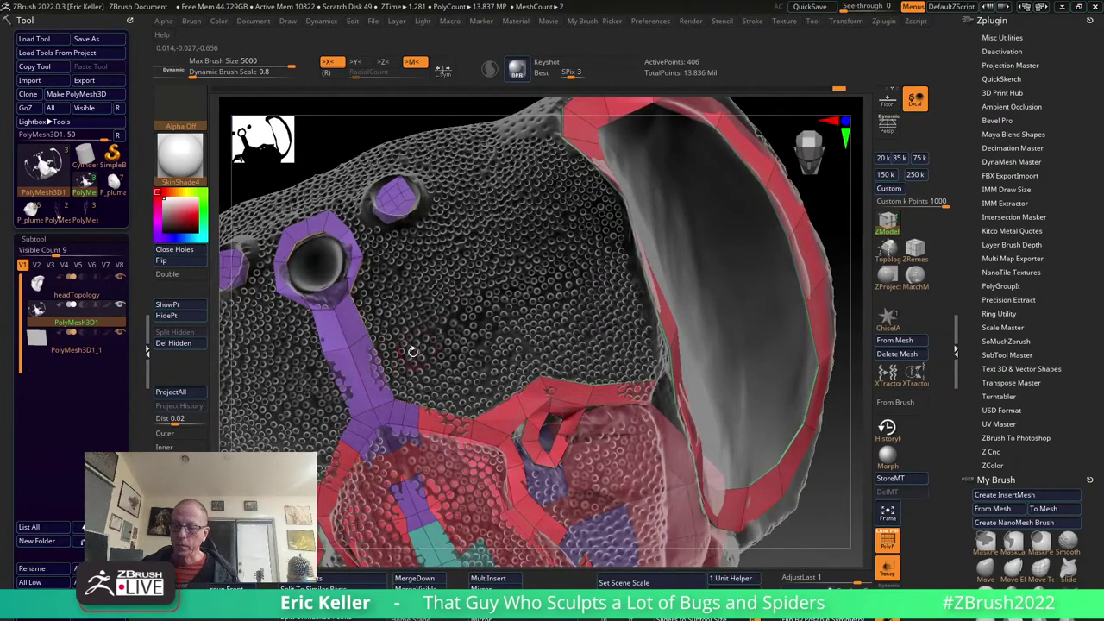
# Bridge the two openings with a purple band, then inspect it with Dynamic Subdiv and PolyF.
pyautogui.press('space')
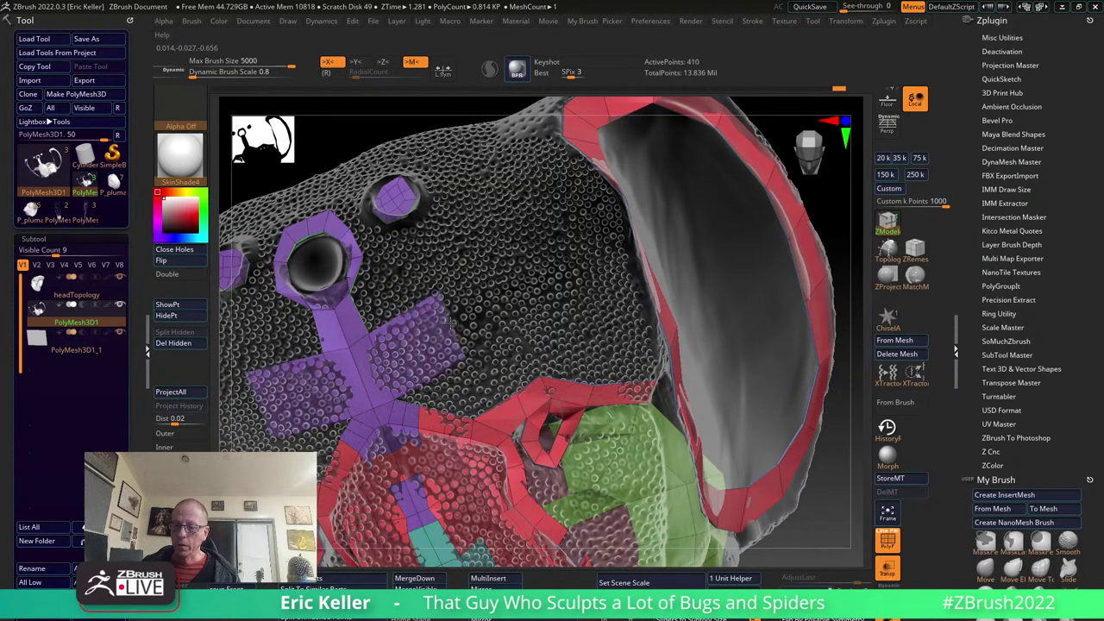
pyautogui.click(604, 483)
pyautogui.moveTo(483, 130)
pyautogui.mouseDown()
pyautogui.moveTo(501, 341)
pyautogui.moveTo(587, 293)
pyautogui.moveTo(780, 432)
pyautogui.mouseUp()
pyautogui.hotkey('shift', 'd')
pyautogui.press('d')
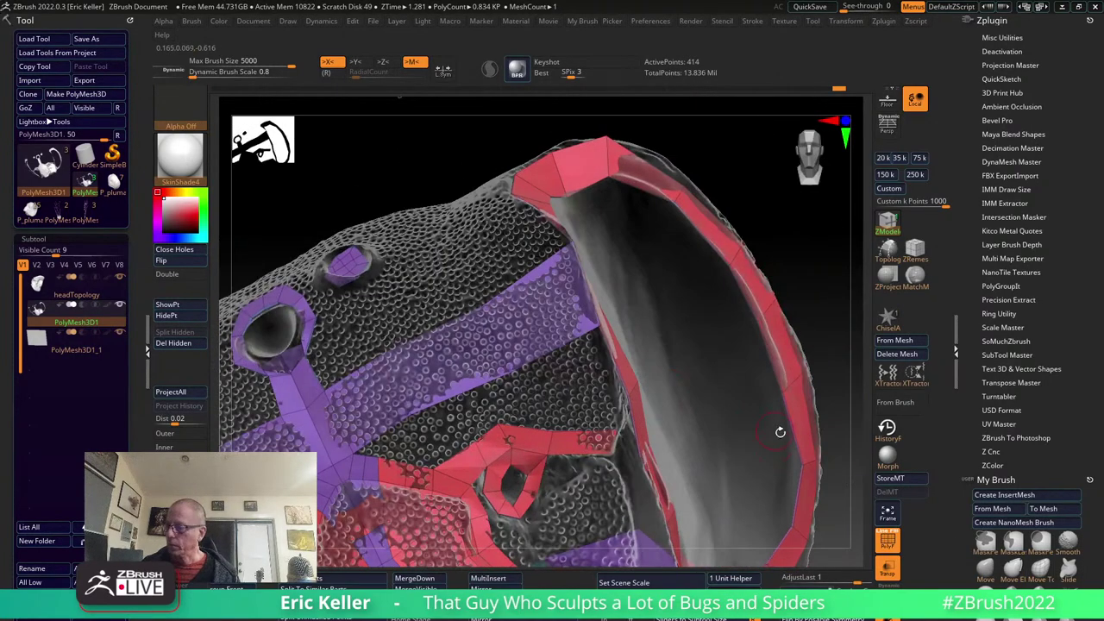
pyautogui.click(889, 543)
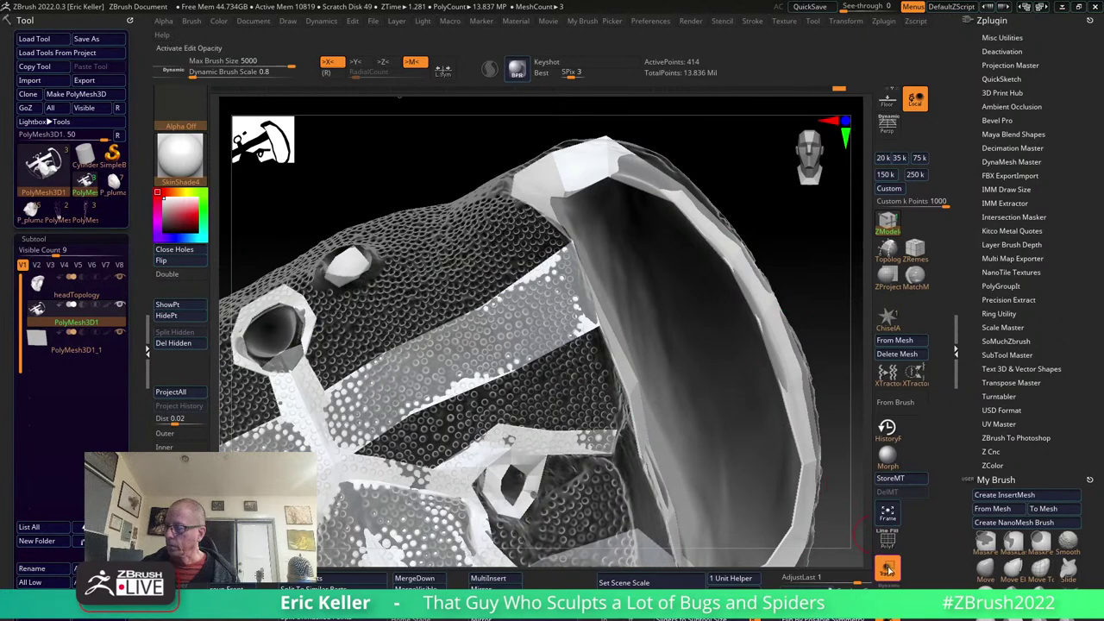
pyautogui.hotkey('shift', 'd')
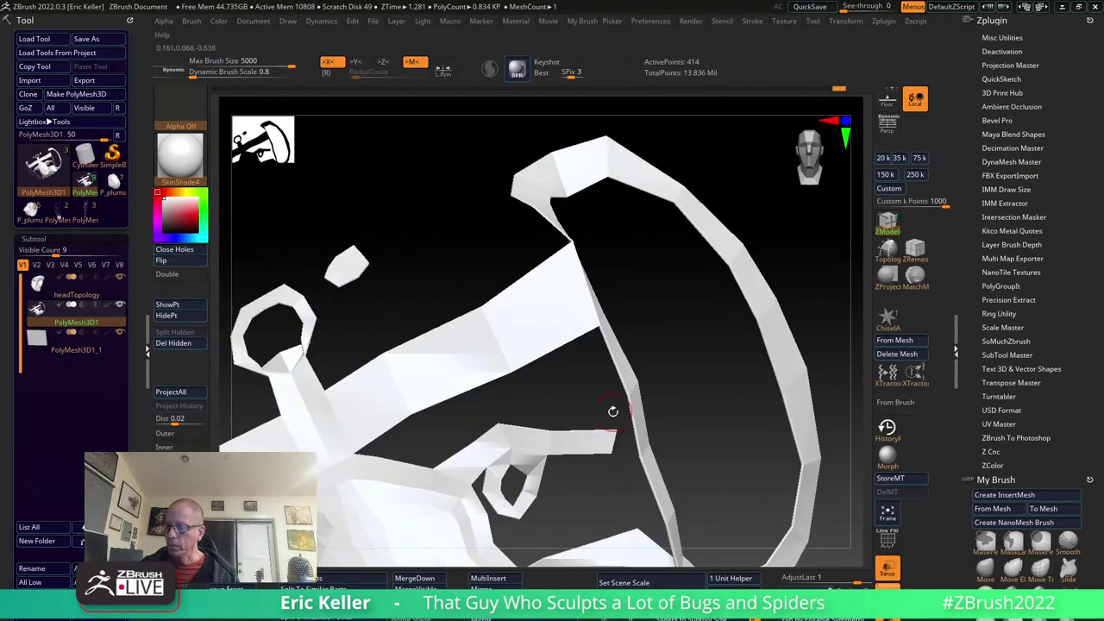
pyautogui.moveTo(573, 408); pyautogui.dragTo(614, 411)
pyautogui.click(888, 543)
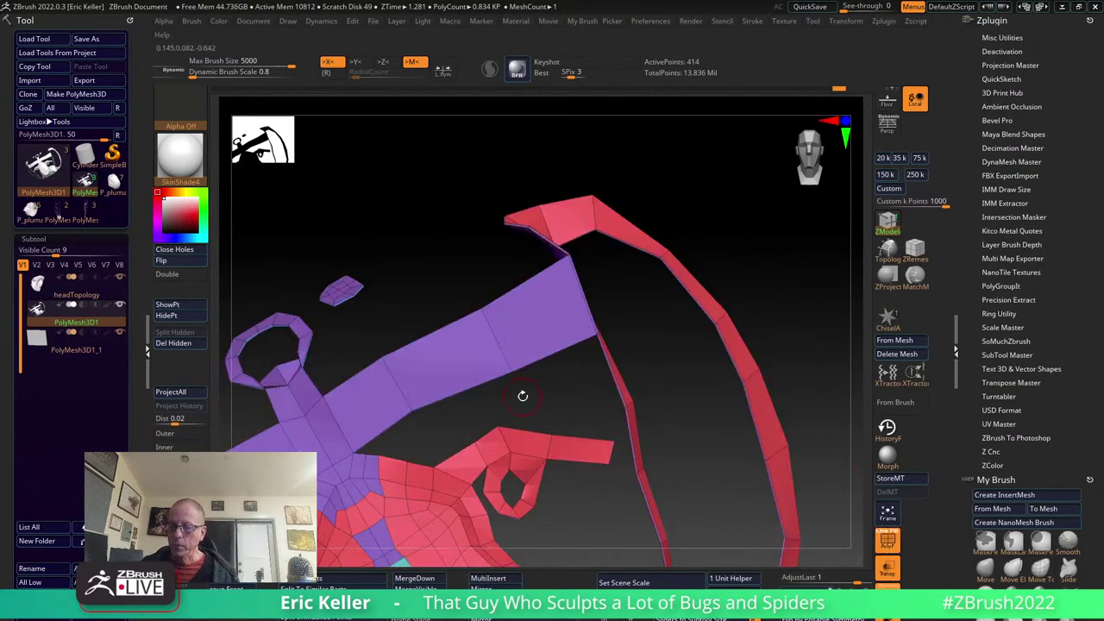
pyautogui.moveTo(523, 395); pyautogui.dragTo(546, 399)
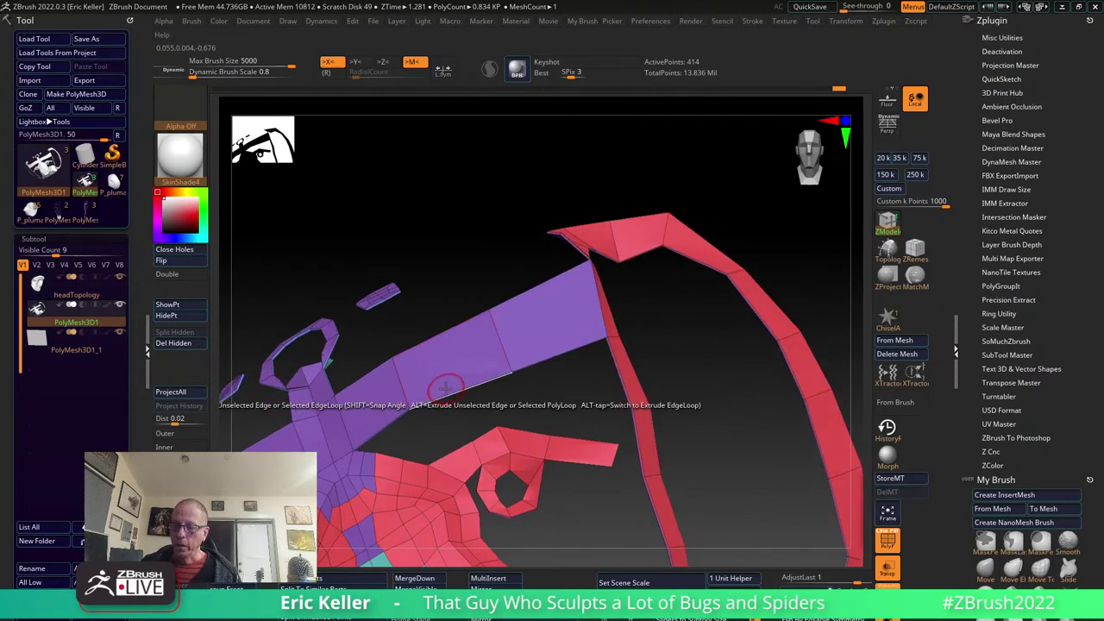
# Insert two edge loops across the purple band.
pyautogui.press('space')
pyautogui.click(416, 329)
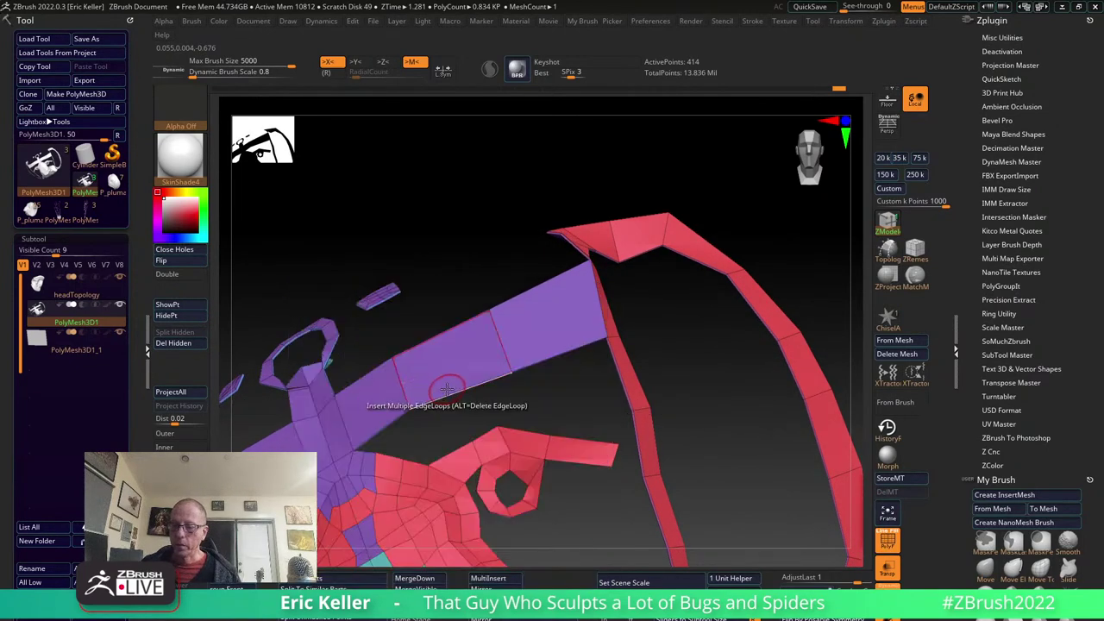
pyautogui.click(494, 377)
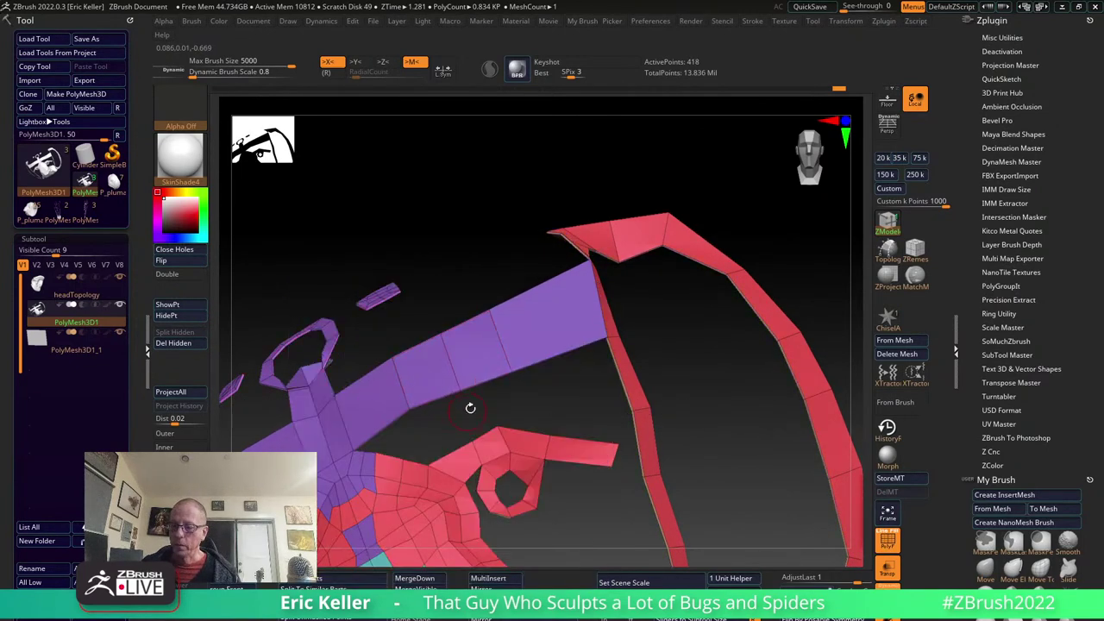
pyautogui.click(542, 367)
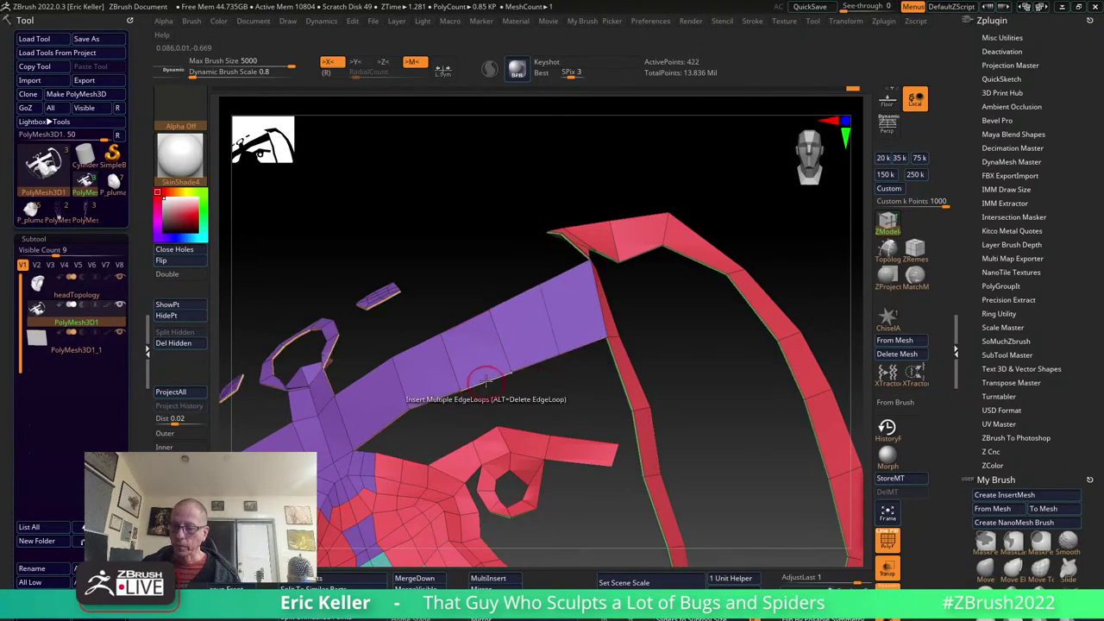
# Bridge the purple band to the red piece below, bringing the mesh to 422 points.
pyautogui.press('space')
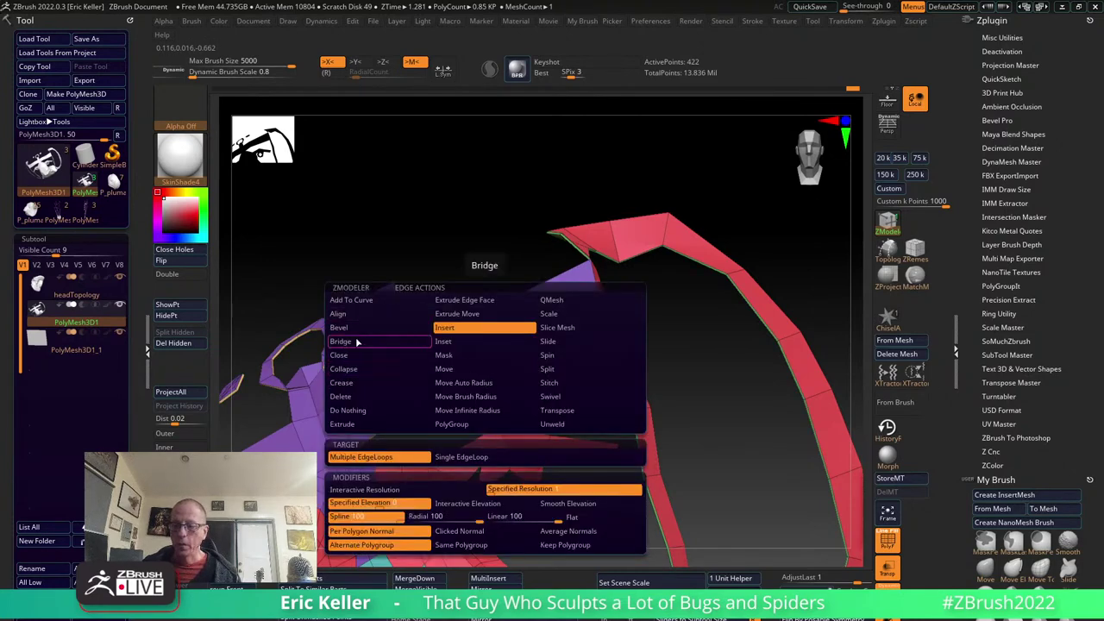
pyautogui.click(341, 340)
pyautogui.click(482, 433)
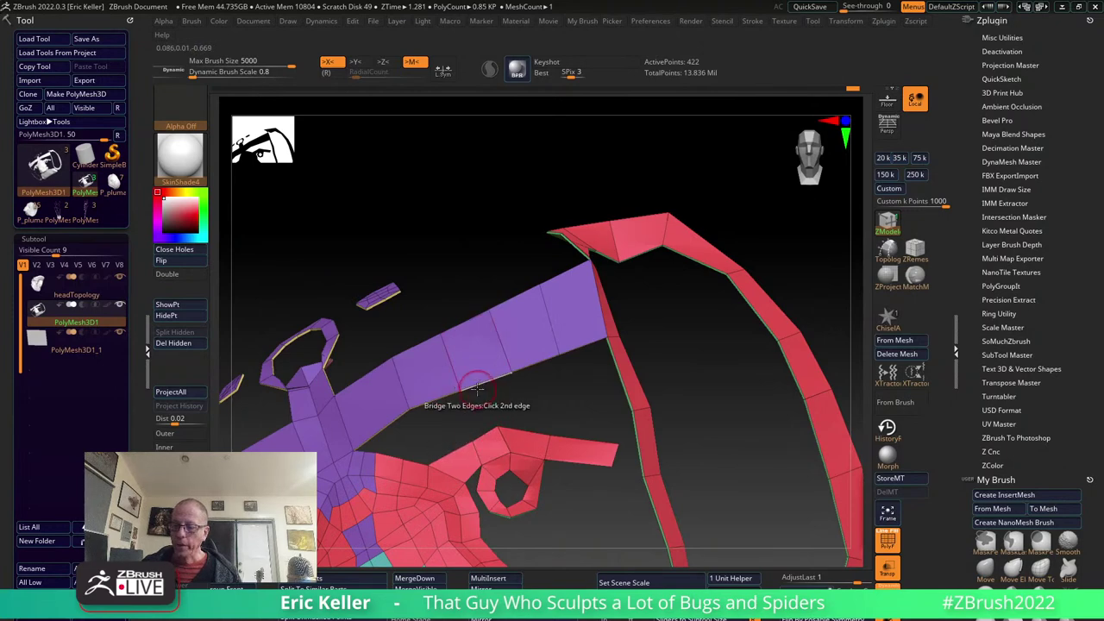
pyautogui.click(479, 394)
pyautogui.moveTo(517, 405)
pyautogui.mouseDown()
pyautogui.moveTo(537, 412)
pyautogui.moveTo(431, 369)
pyautogui.mouseUp()
pyautogui.click(532, 429)
pyautogui.click(538, 365)
pyautogui.moveTo(434, 434); pyautogui.dragTo(450, 438)
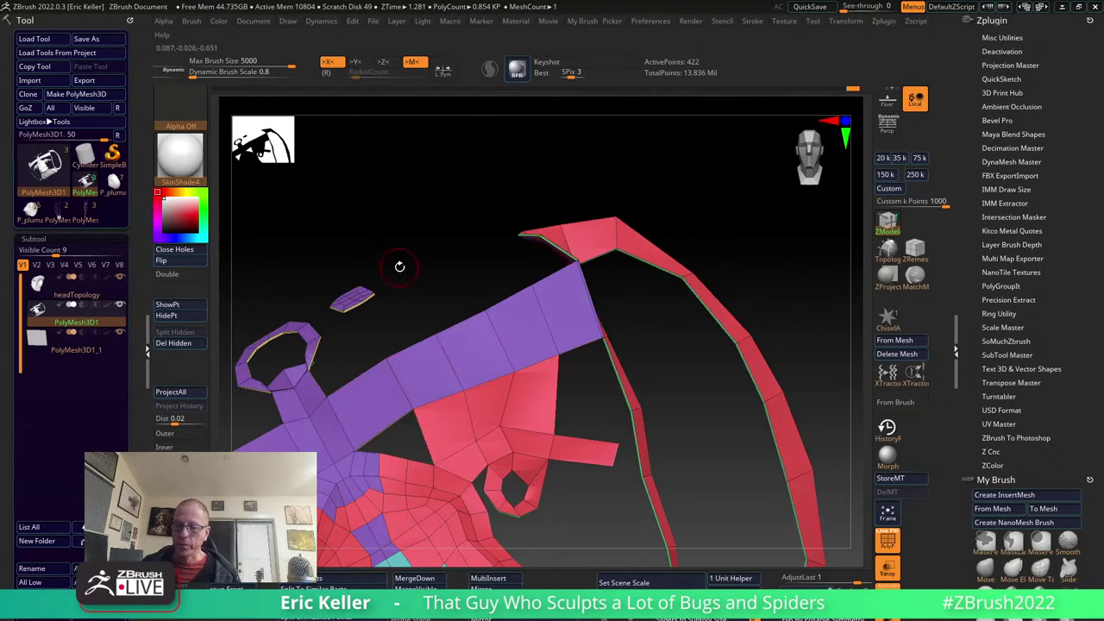
pyautogui.moveTo(402, 266)
pyautogui.mouseDown()
pyautogui.moveTo(504, 303)
pyautogui.moveTo(530, 296)
pyautogui.moveTo(480, 299)
pyautogui.moveTo(525, 396)
pyautogui.mouseUp()
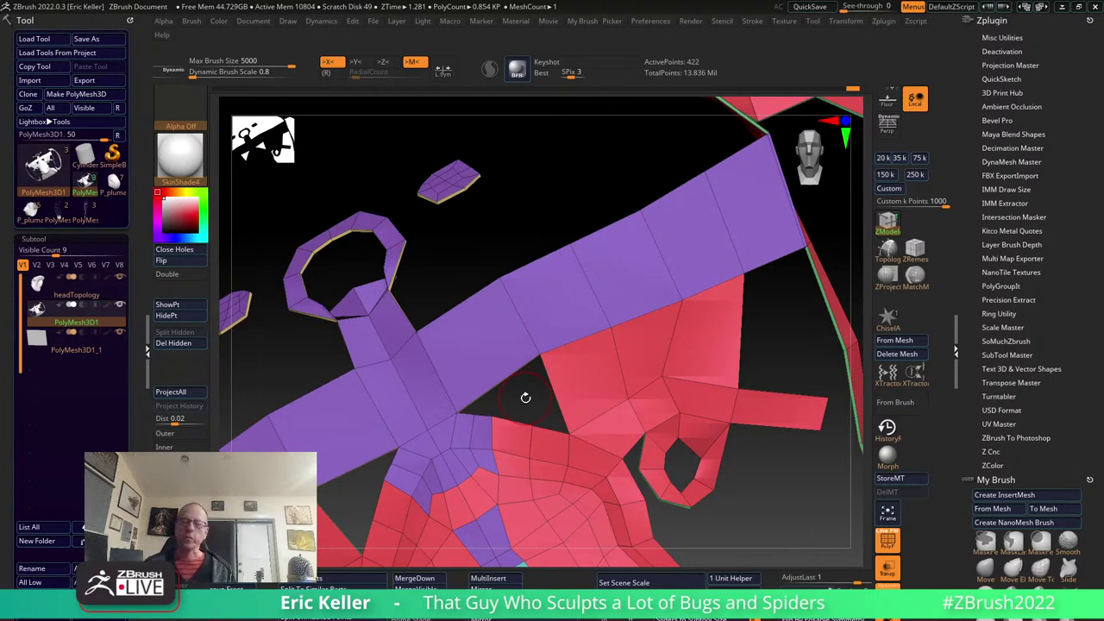
pyautogui.moveTo(502, 238); pyautogui.dragTo(450, 289)
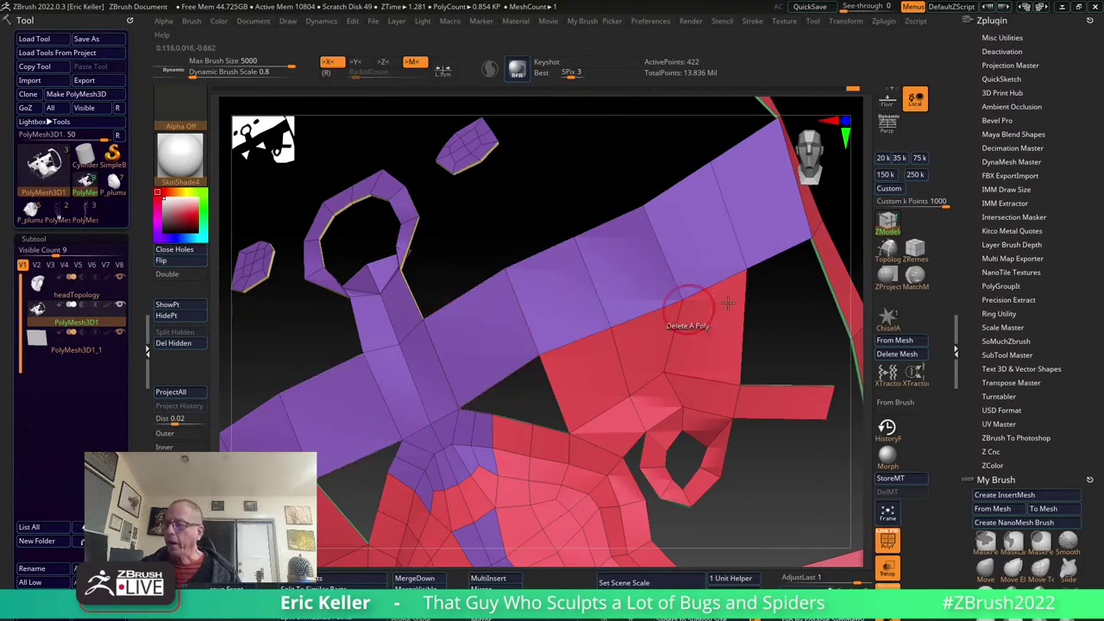
# Try inserting an edge loop across the purple faces beside the gap, then undo it.
pyautogui.click(889, 222)
pyautogui.moveTo(521, 398); pyautogui.dragTo(547, 388)
pyautogui.press('space')
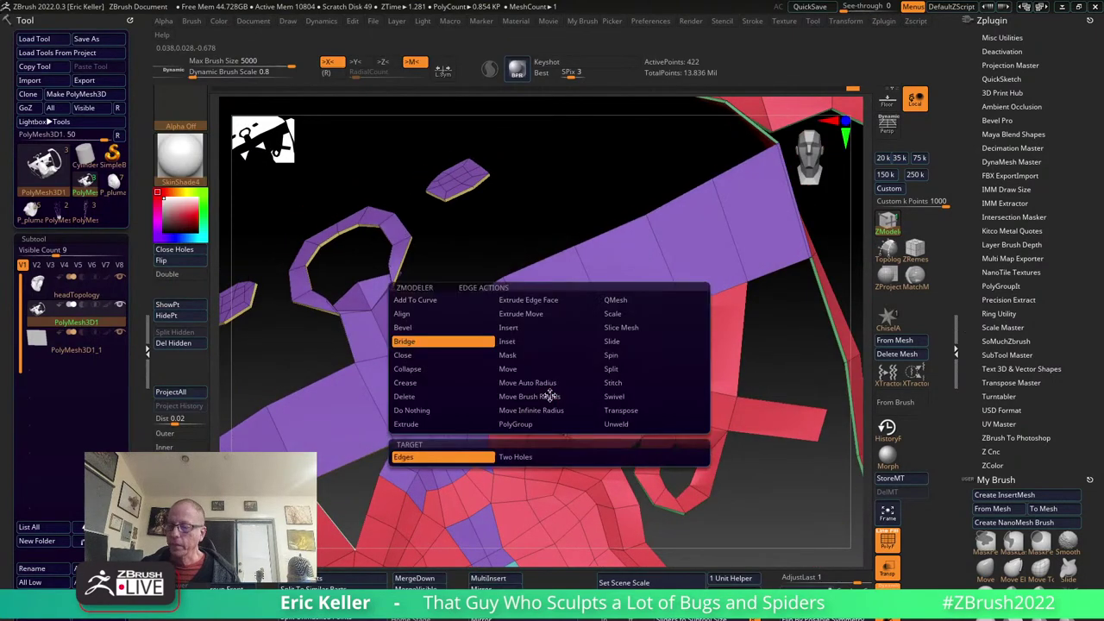
pyautogui.click(512, 328)
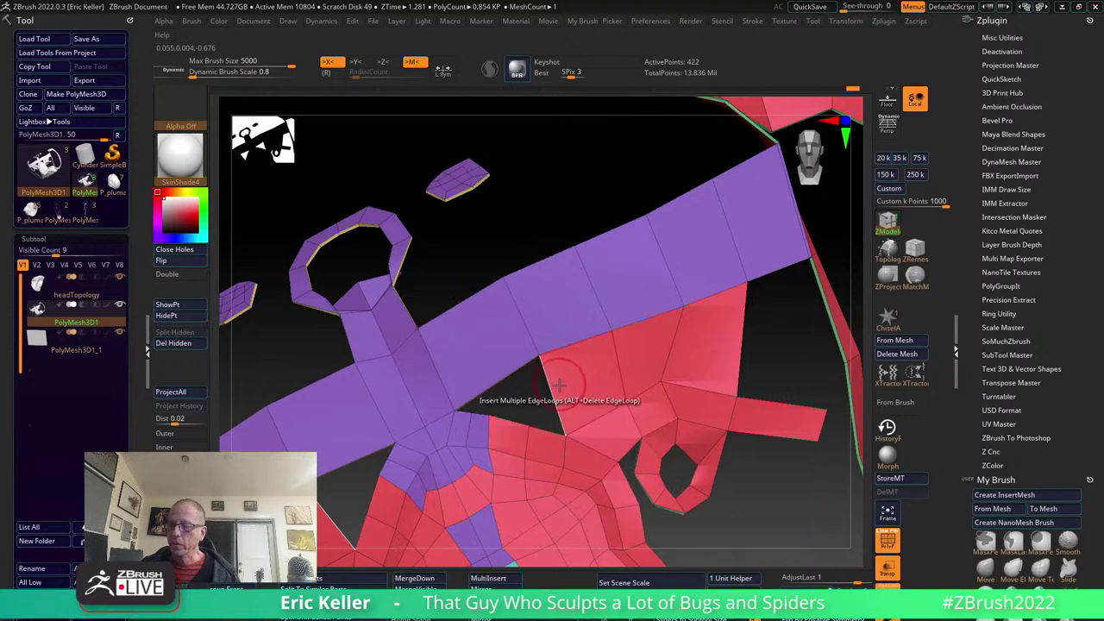
pyautogui.moveTo(513, 403); pyautogui.dragTo(547, 416)
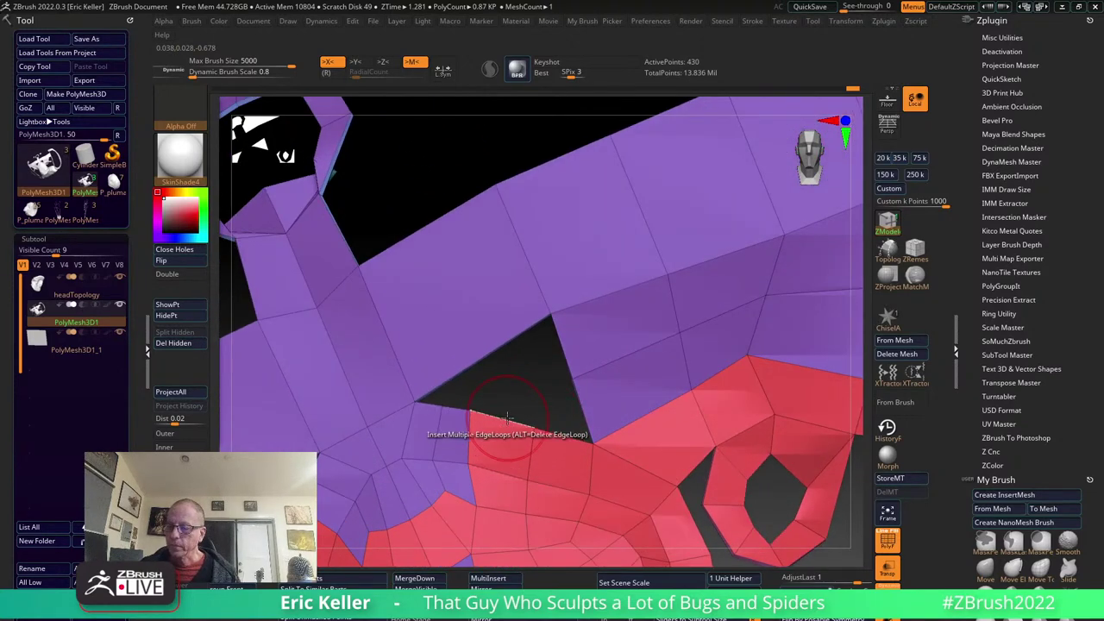
pyautogui.press('space')
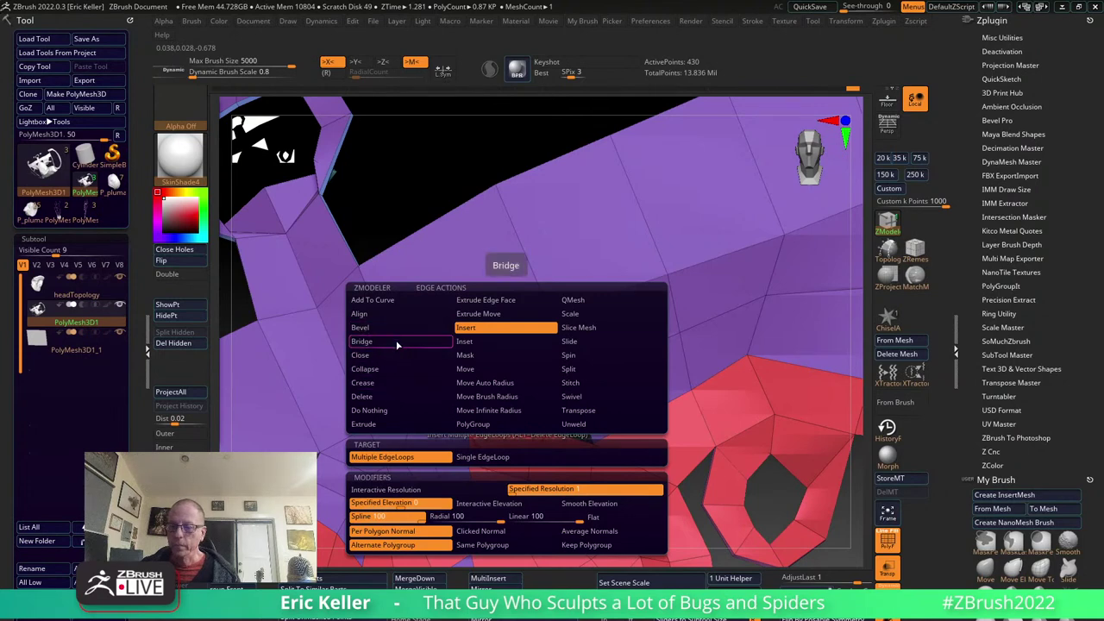
pyautogui.click(362, 342)
pyautogui.moveTo(537, 409)
pyautogui.mouseDown()
pyautogui.moveTo(523, 397)
pyautogui.moveTo(562, 425)
pyautogui.moveTo(547, 388)
pyautogui.moveTo(470, 406)
pyautogui.mouseUp()
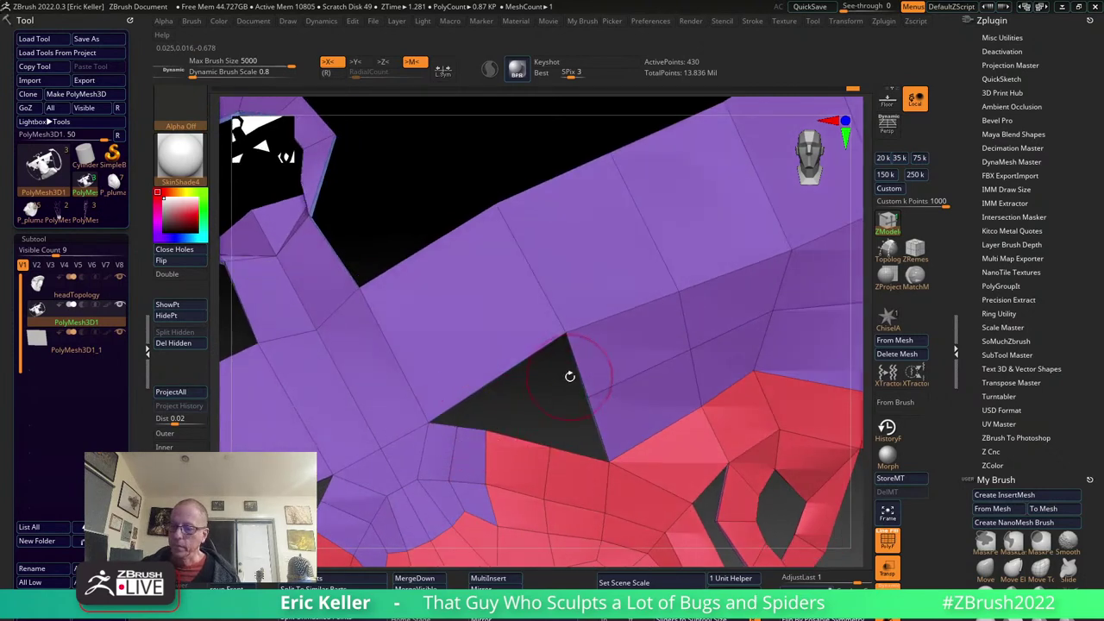
pyautogui.press('space')
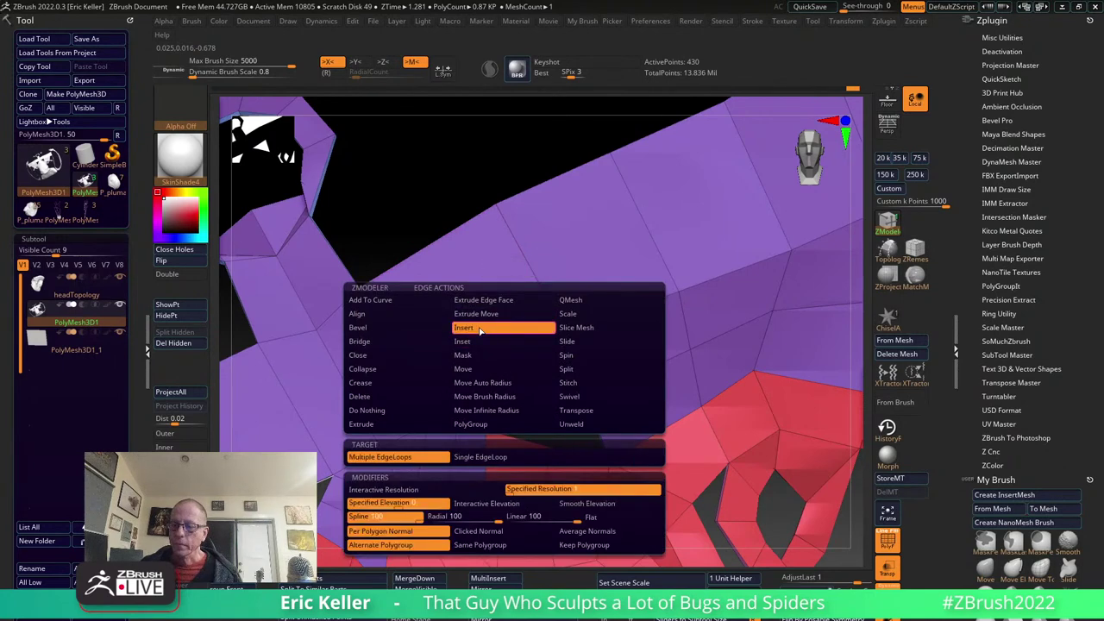
pyautogui.click(481, 330)
pyautogui.moveTo(522, 387); pyautogui.dragTo(506, 389)
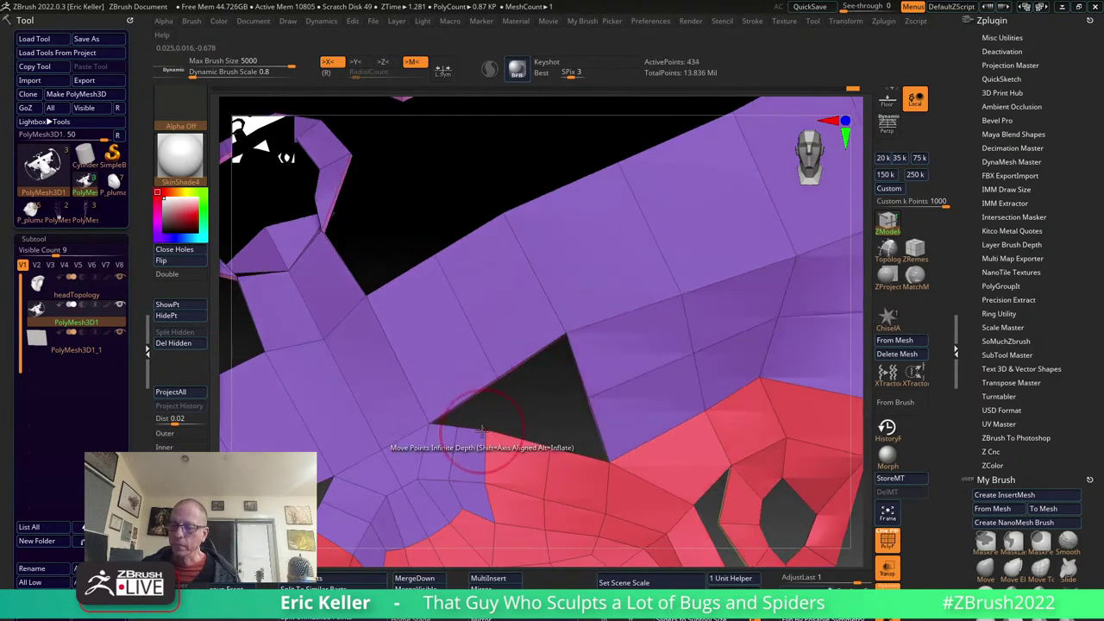
pyautogui.moveTo(480, 429); pyautogui.dragTo(457, 428)
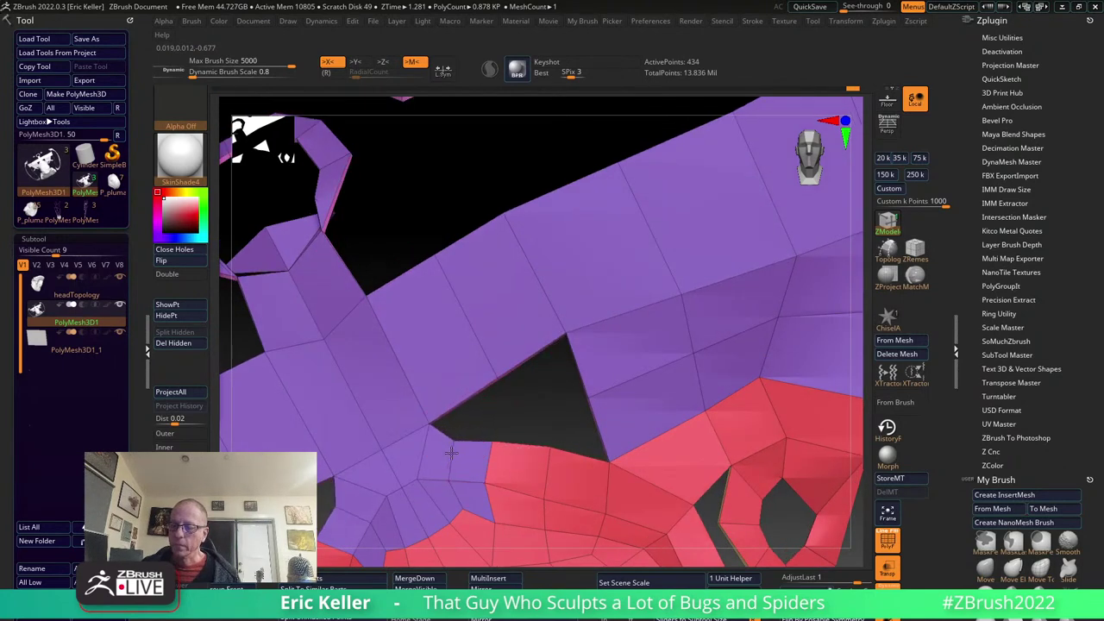
pyautogui.click(450, 452)
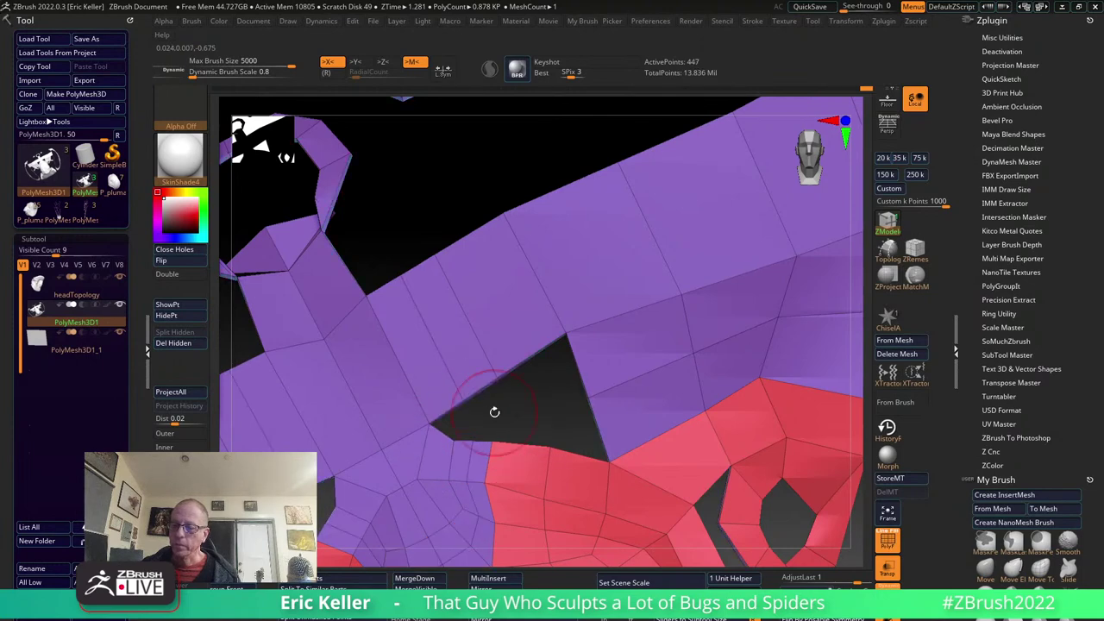
pyautogui.hotkey('ctrl', 'z')
# Bridge the two edges of the triangular gap between the purple and red faces.
pyautogui.press('space')
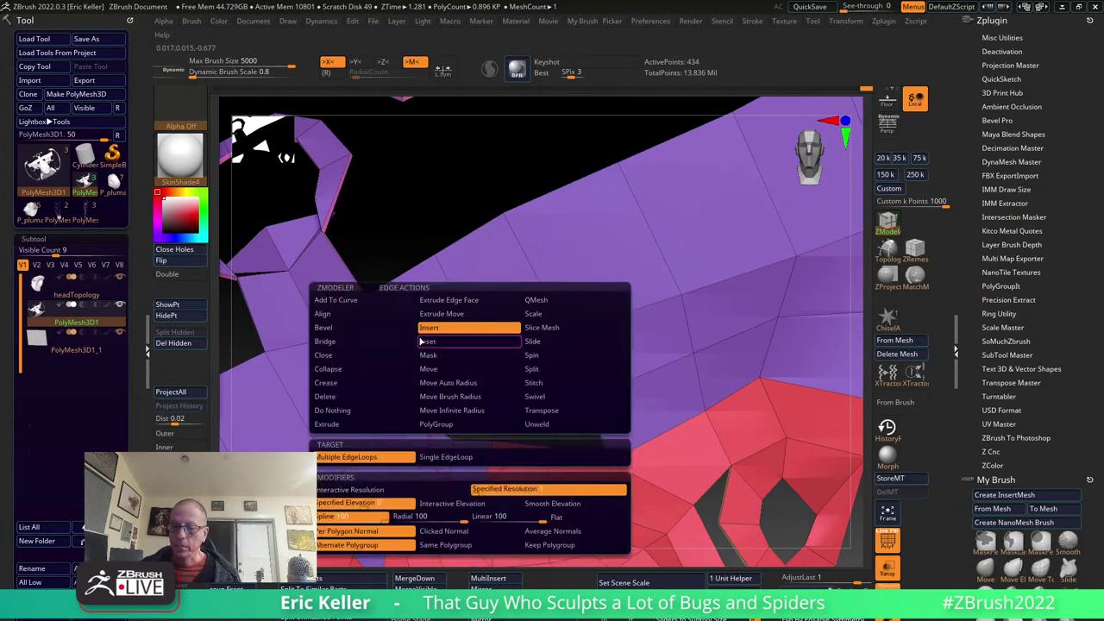
pyautogui.click(325, 341)
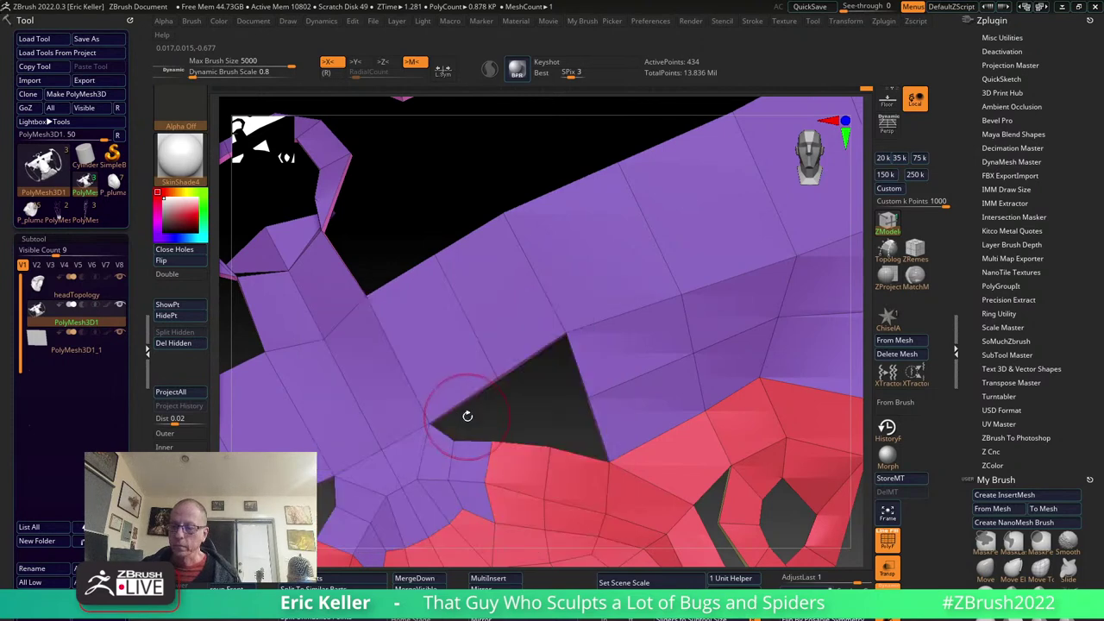
pyautogui.moveTo(575, 414); pyautogui.dragTo(524, 394)
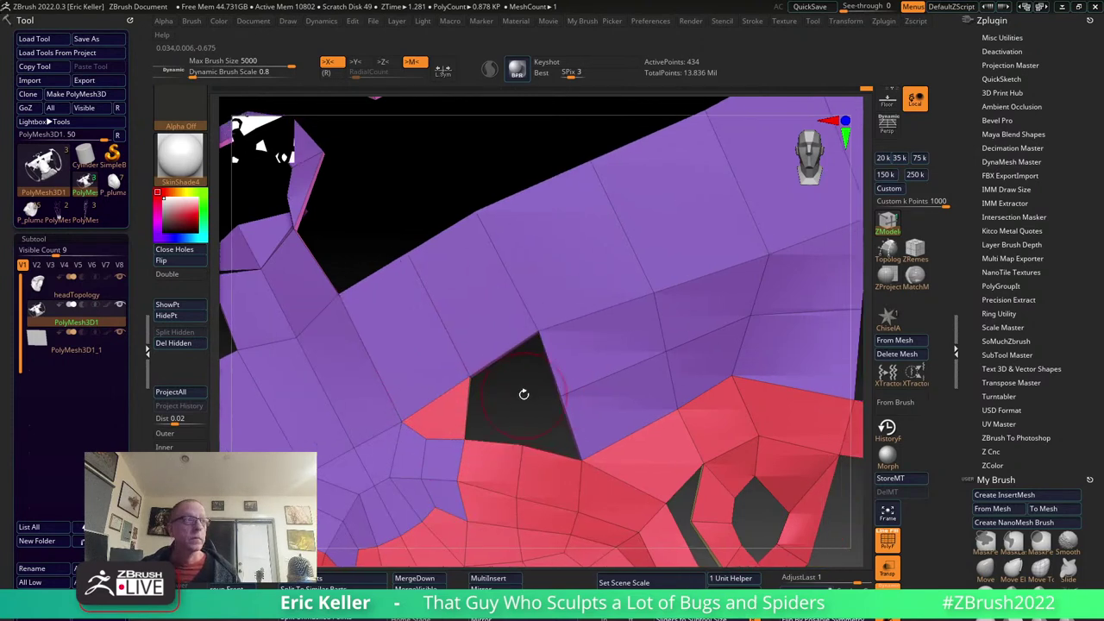
pyautogui.moveTo(523, 401); pyautogui.dragTo(518, 405, button='right')
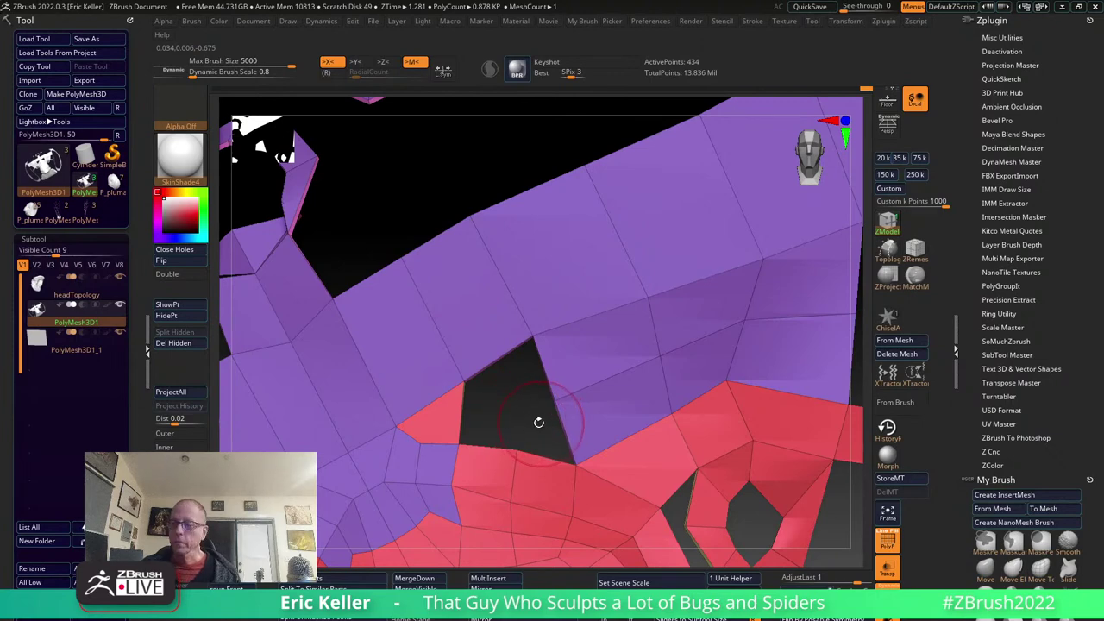
pyautogui.moveTo(538, 422)
pyautogui.mouseDown(button='right')
pyautogui.moveTo(500, 420)
pyautogui.moveTo(585, 377)
pyautogui.moveTo(747, 424)
pyautogui.mouseUp(button='right')
pyautogui.click(546, 430)
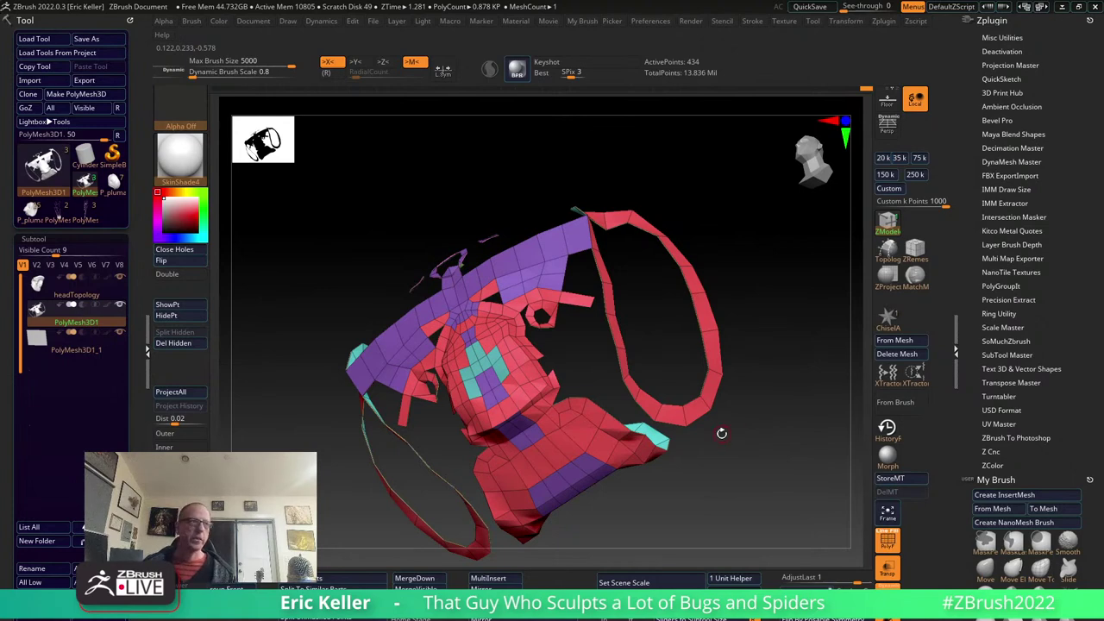
# Bridge the edges of the small hole above the red faces to fill it.
pyautogui.moveTo(567, 340); pyautogui.dragTo(489, 316, button='right')
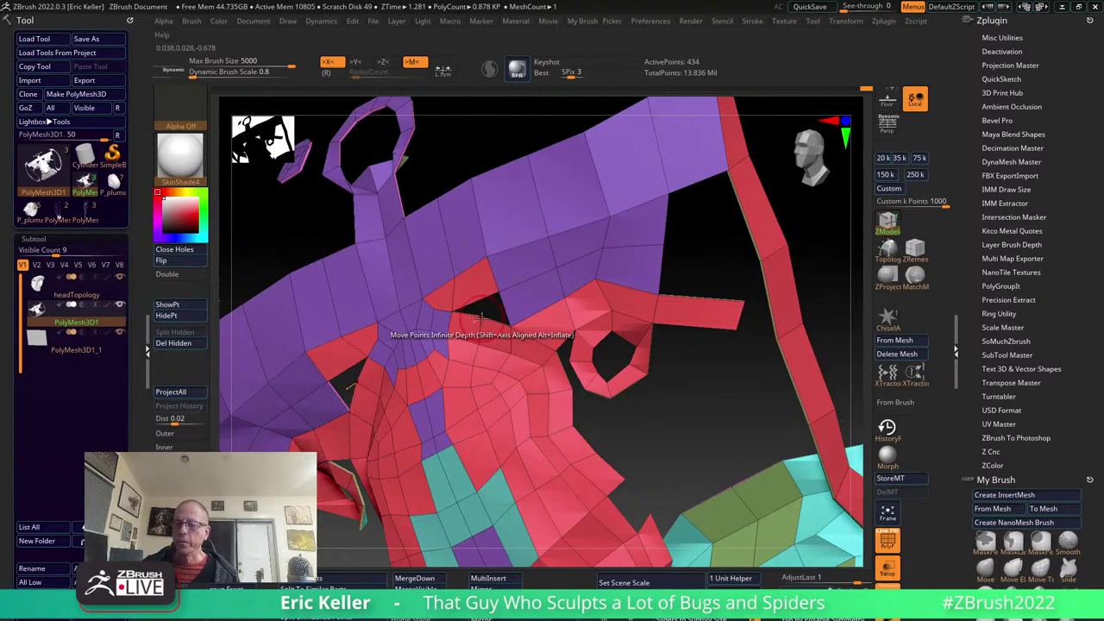
pyautogui.moveTo(474, 334); pyautogui.dragTo(562, 362, button='right')
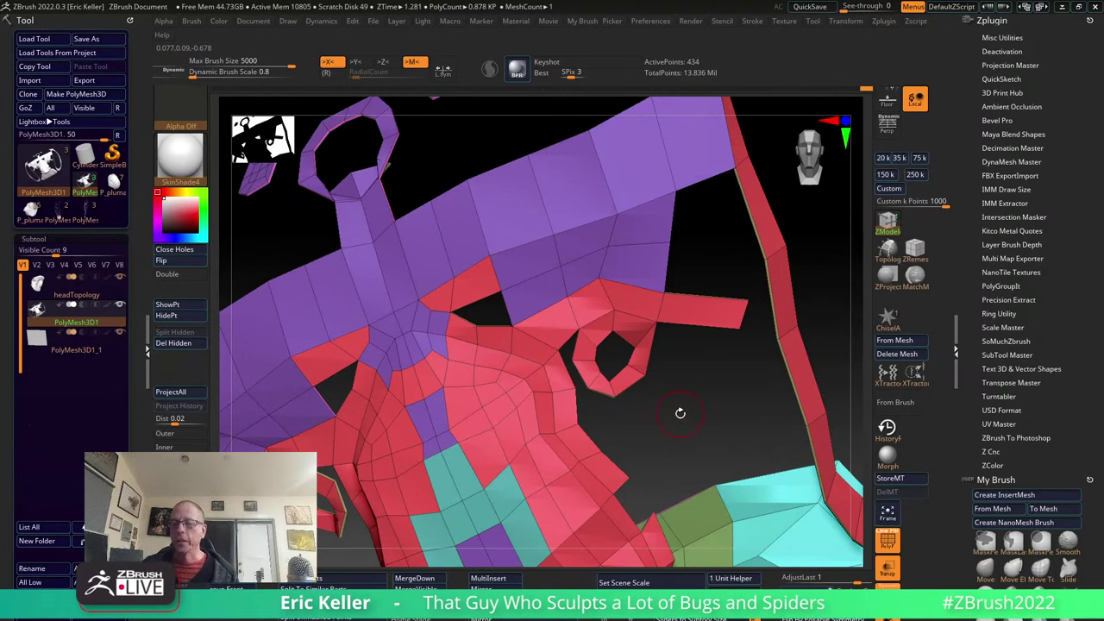
pyautogui.moveTo(679, 413); pyautogui.dragTo(592, 394, button='right')
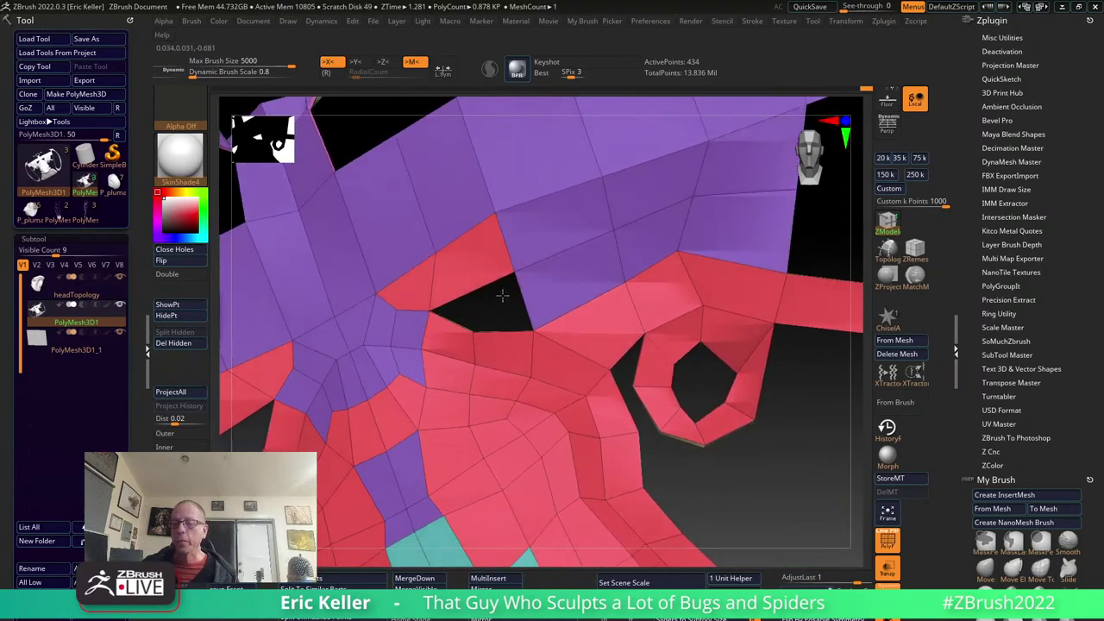
pyautogui.moveTo(502, 295); pyautogui.dragTo(506, 328, button='right')
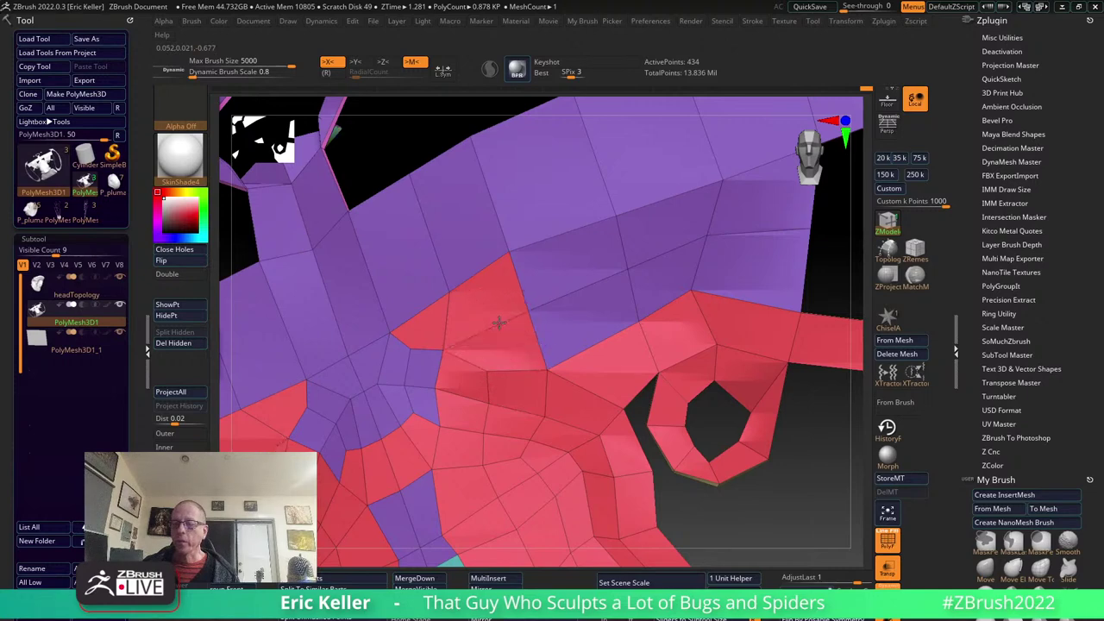
pyautogui.click(559, 304)
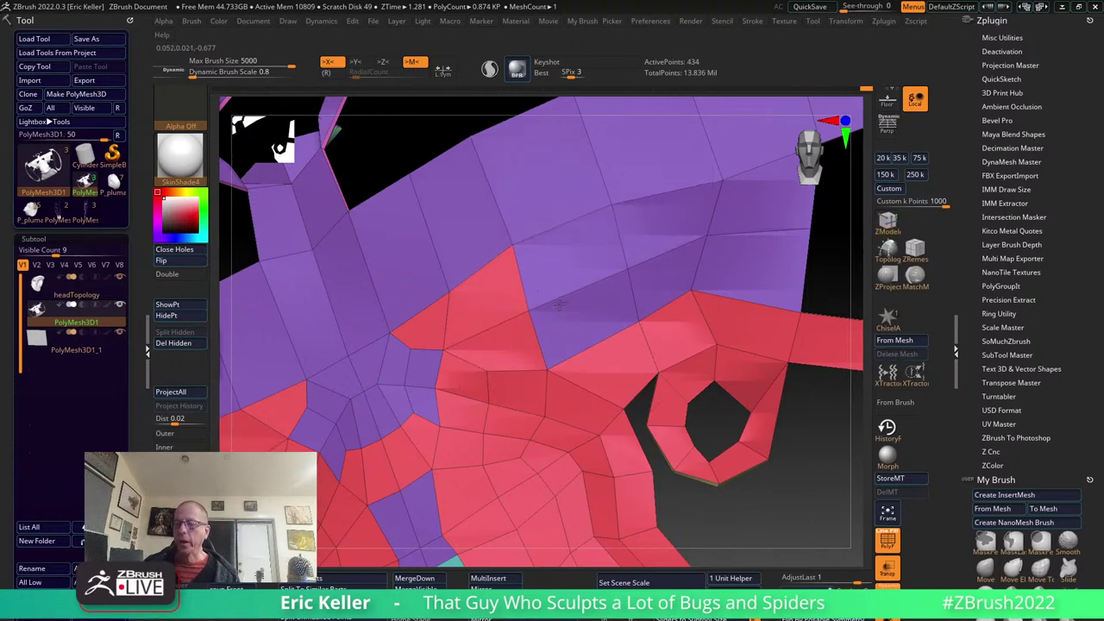
# Stitch the two notch vertices beside the red loop together with Point Action > Stitch.
pyautogui.moveTo(604, 379)
pyautogui.mouseDown(button='right')
pyautogui.moveTo(742, 442)
pyautogui.moveTo(665, 399)
pyautogui.moveTo(473, 431)
pyautogui.moveTo(710, 513)
pyautogui.moveTo(692, 471)
pyautogui.moveTo(663, 450)
pyautogui.mouseUp(button='right')
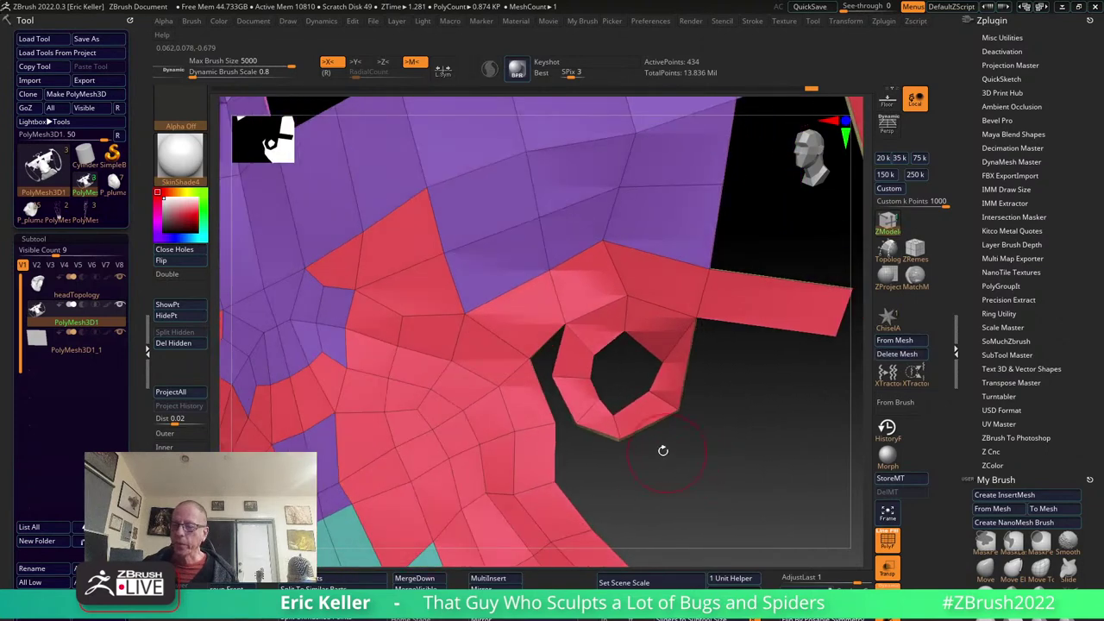
pyautogui.moveTo(607, 380)
pyautogui.mouseDown(button='right')
pyautogui.moveTo(626, 375)
pyautogui.moveTo(640, 541)
pyautogui.moveTo(601, 389)
pyautogui.mouseUp(button='right')
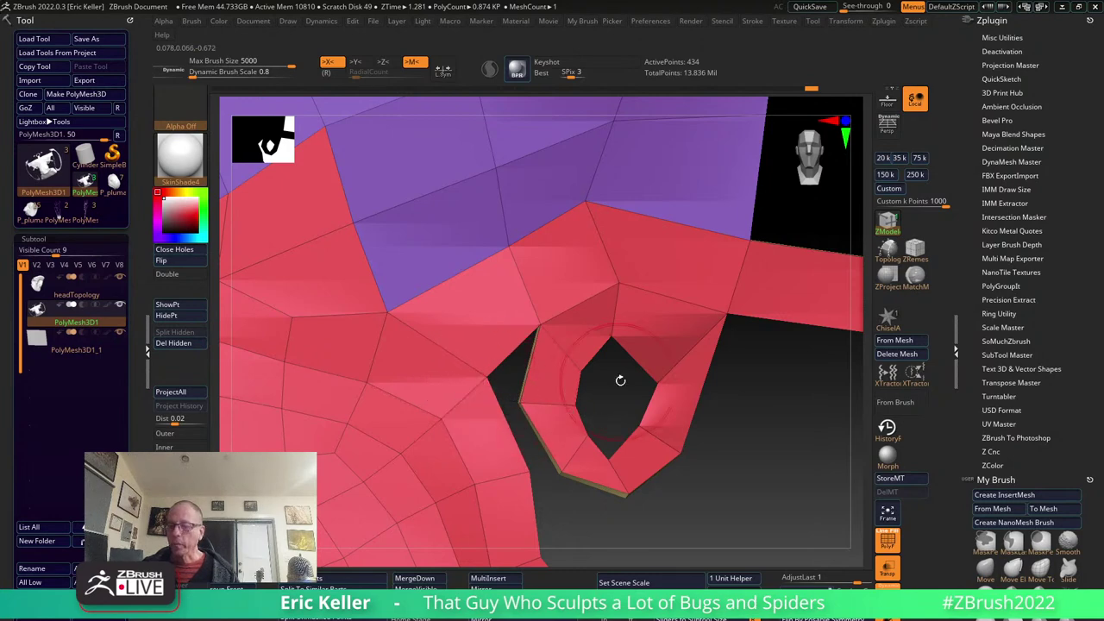
pyautogui.moveTo(620, 380); pyautogui.dragTo(629, 380)
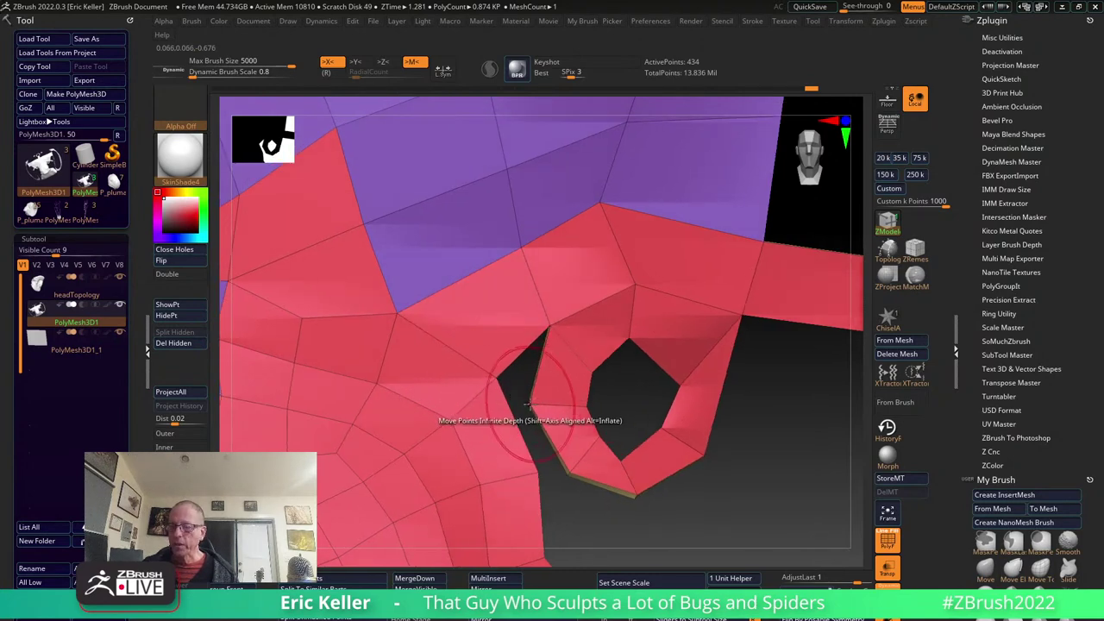
pyautogui.press('space')
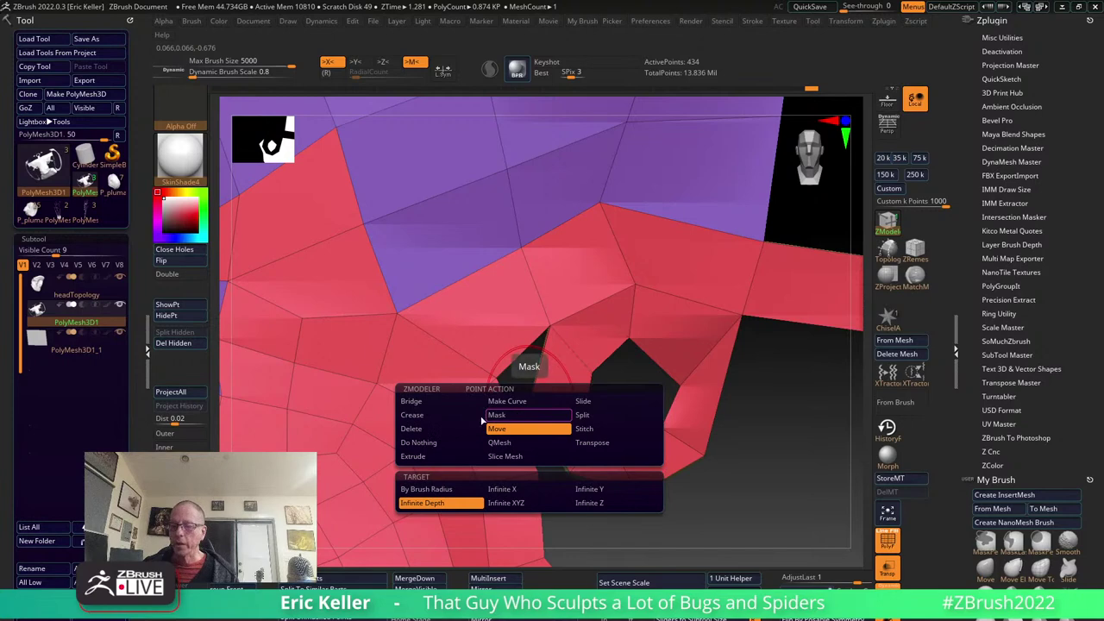
pyautogui.click(592, 430)
pyautogui.click(546, 336)
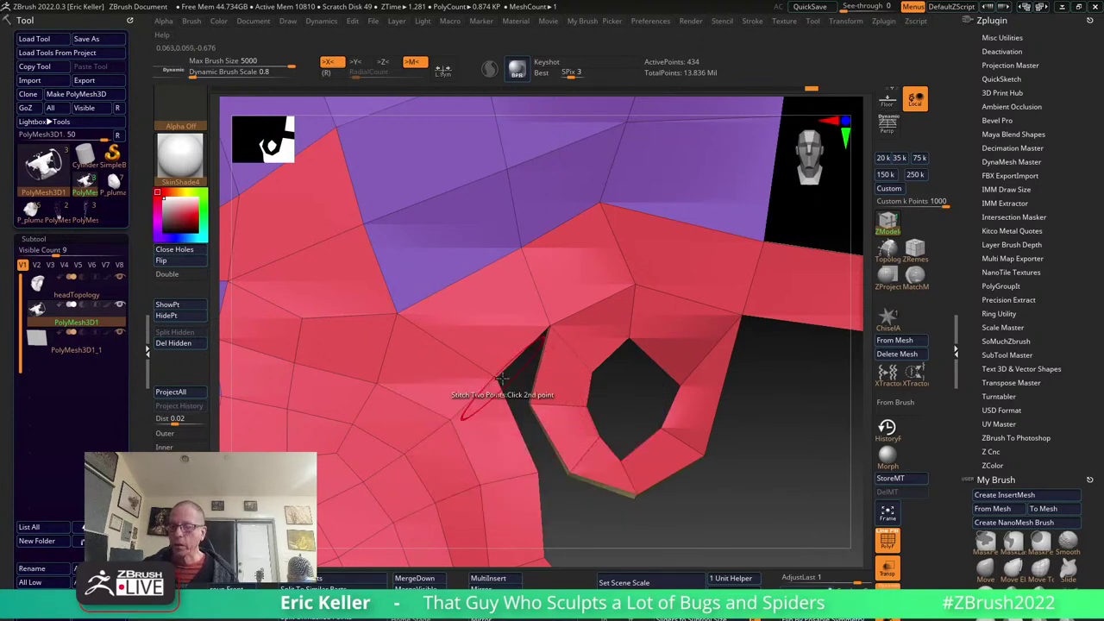
pyautogui.click(500, 378)
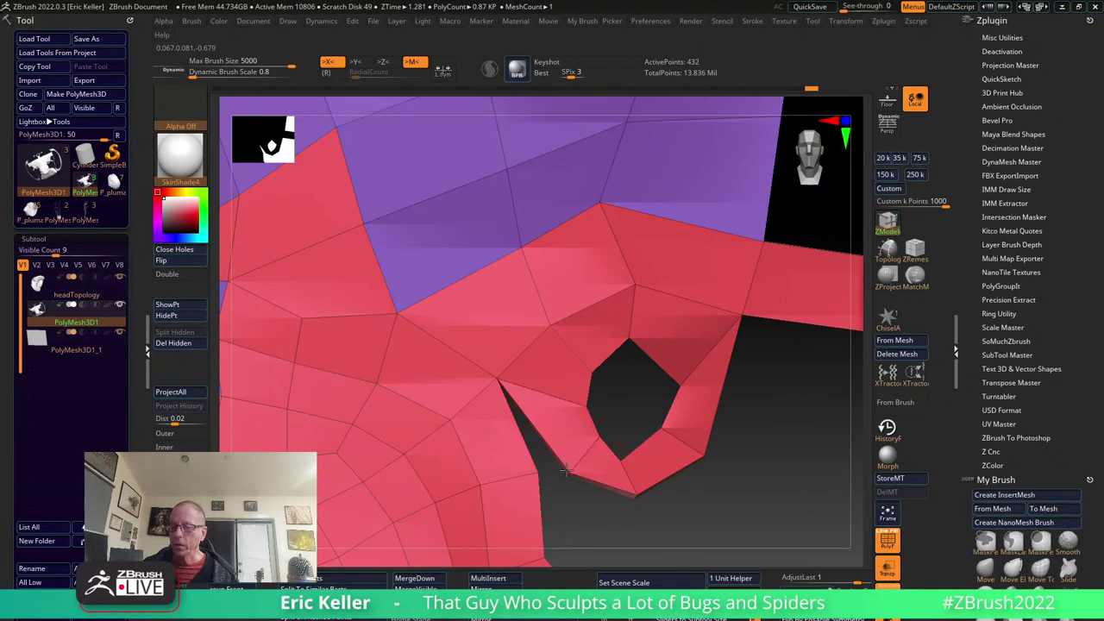
pyautogui.moveTo(660, 496)
pyautogui.mouseDown()
pyautogui.moveTo(632, 389)
pyautogui.moveTo(780, 507)
pyautogui.mouseUp()
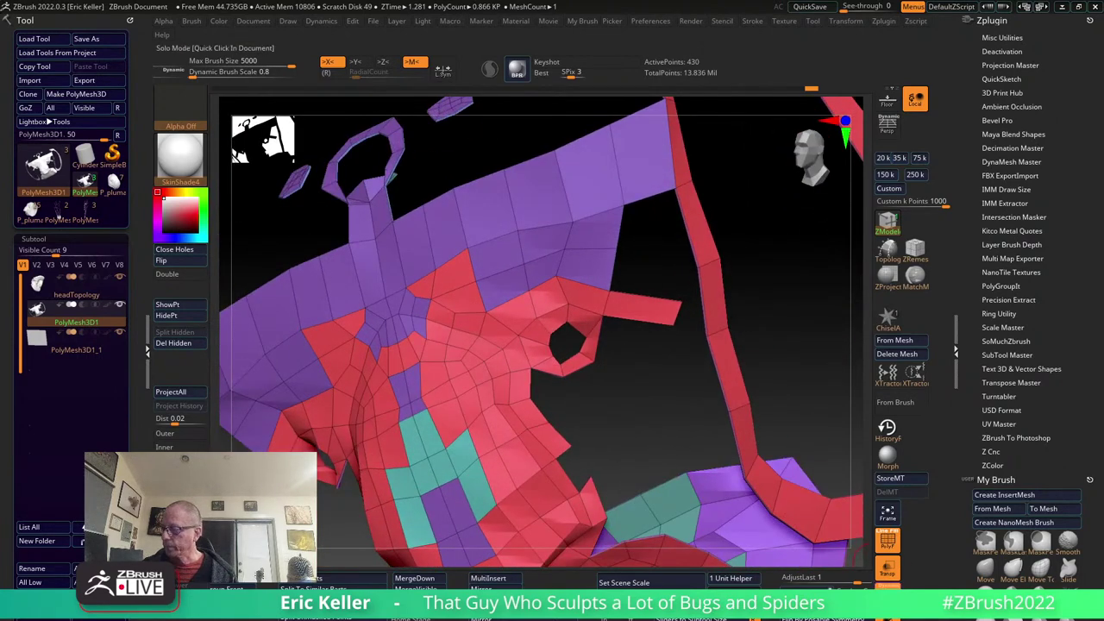
# Make the other subtools see-through, inspect the remaining gaps, and select the Collapse edge action.
pyautogui.moveTo(655, 491)
pyautogui.mouseDown()
pyautogui.moveTo(620, 415)
pyautogui.moveTo(445, 275)
pyautogui.mouseUp()
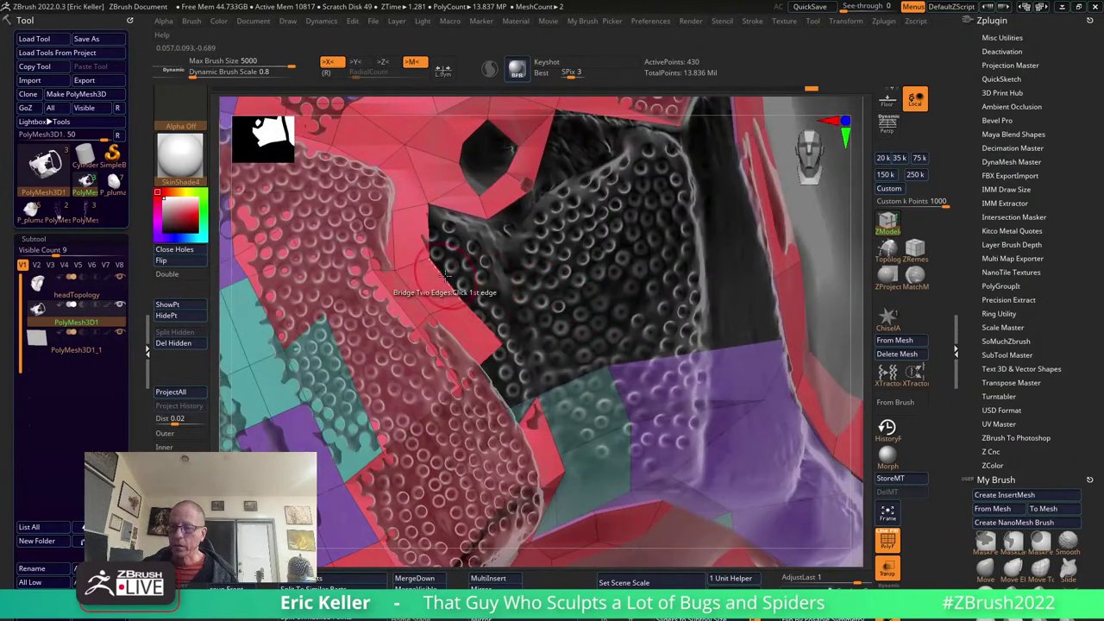
pyautogui.press('space')
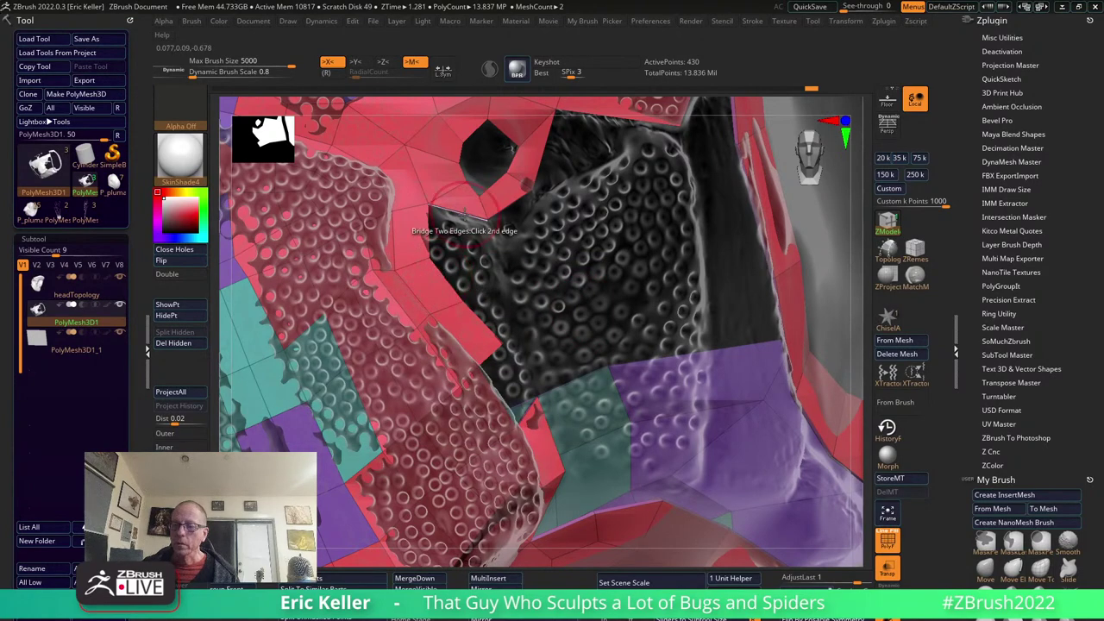
pyautogui.moveTo(466, 216)
pyautogui.mouseDown(button='right')
pyautogui.moveTo(528, 342)
pyautogui.moveTo(489, 348)
pyautogui.mouseUp(button='right')
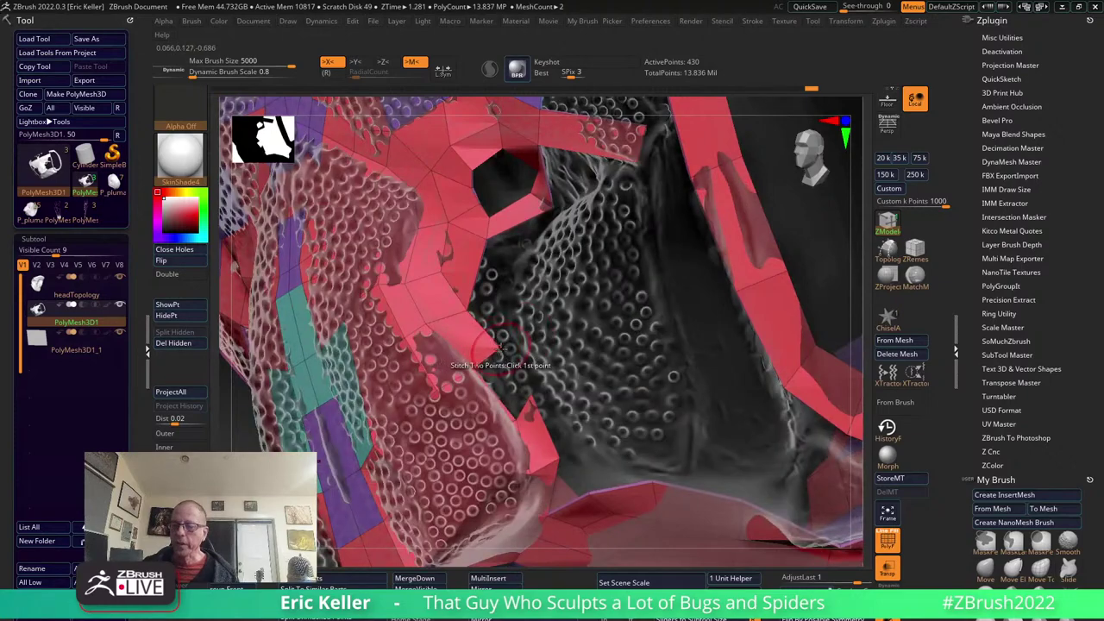
pyautogui.moveTo(559, 346); pyautogui.dragTo(487, 386, button='right')
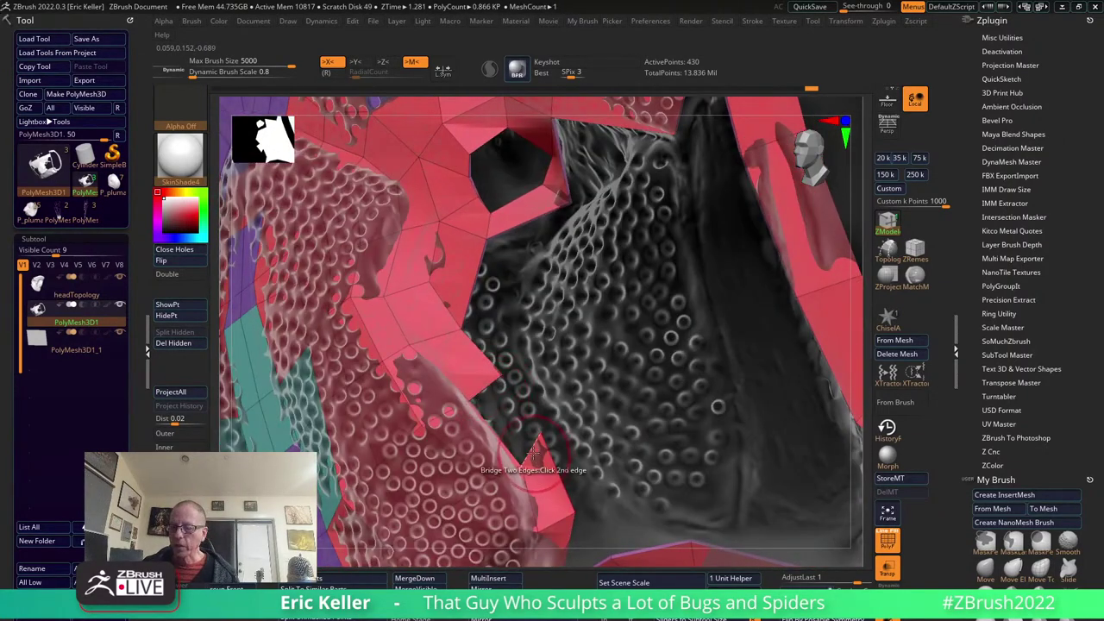
pyautogui.moveTo(605, 398); pyautogui.dragTo(510, 411, button='right')
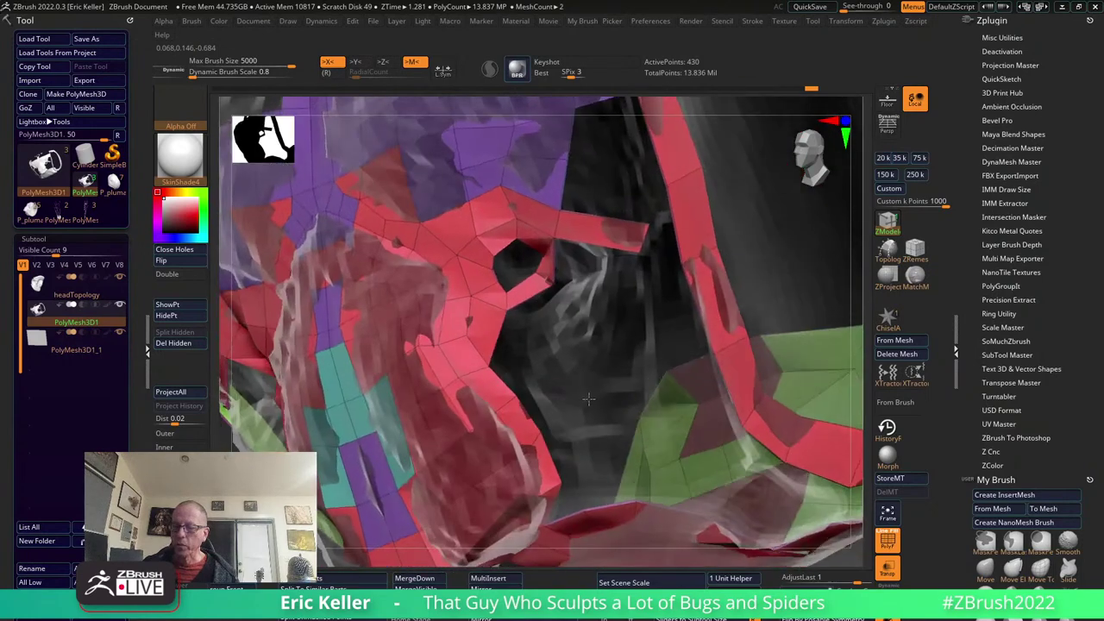
pyautogui.moveTo(543, 371)
pyautogui.mouseDown(button='right')
pyautogui.moveTo(557, 383)
pyautogui.moveTo(567, 344)
pyautogui.mouseUp(button='right')
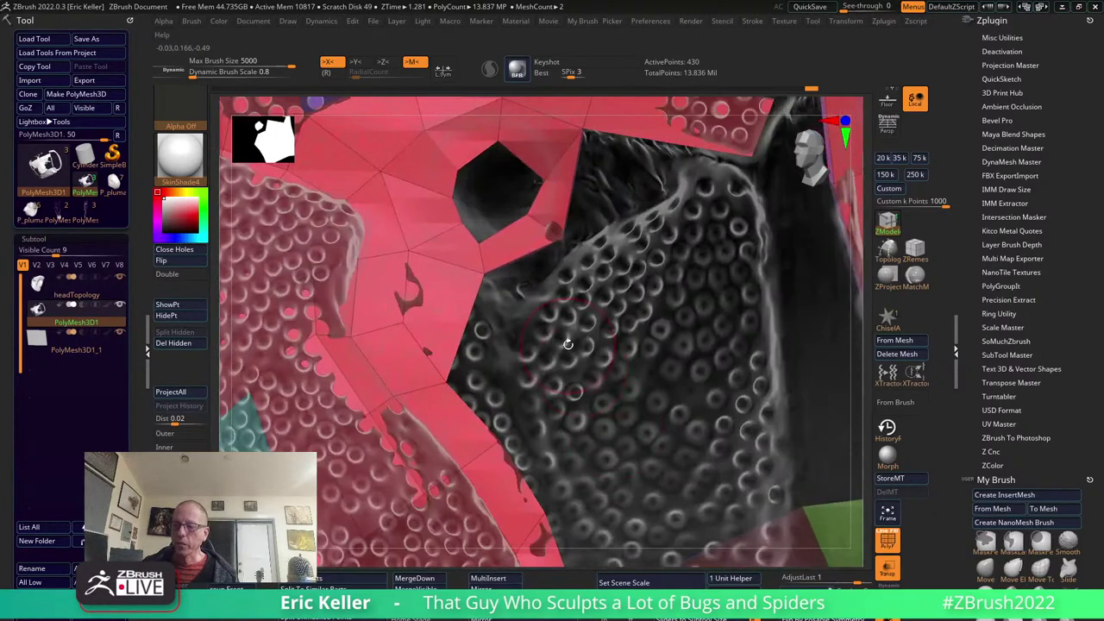
pyautogui.moveTo(480, 327)
pyautogui.mouseDown(button='right')
pyautogui.moveTo(496, 346)
pyautogui.moveTo(463, 405)
pyautogui.mouseUp(button='right')
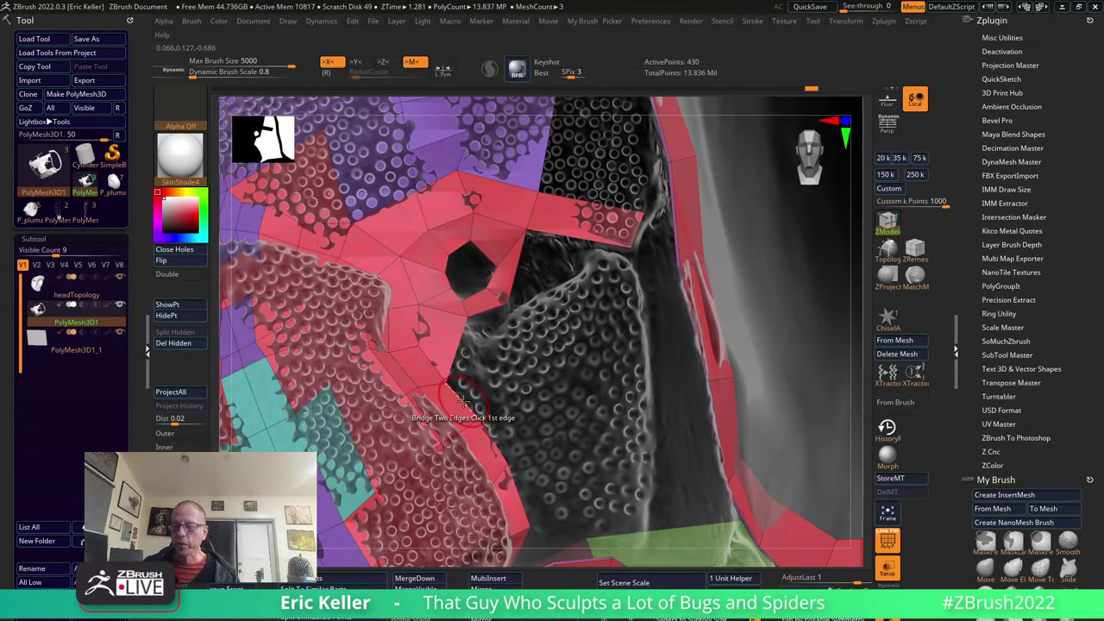
pyautogui.press('space')
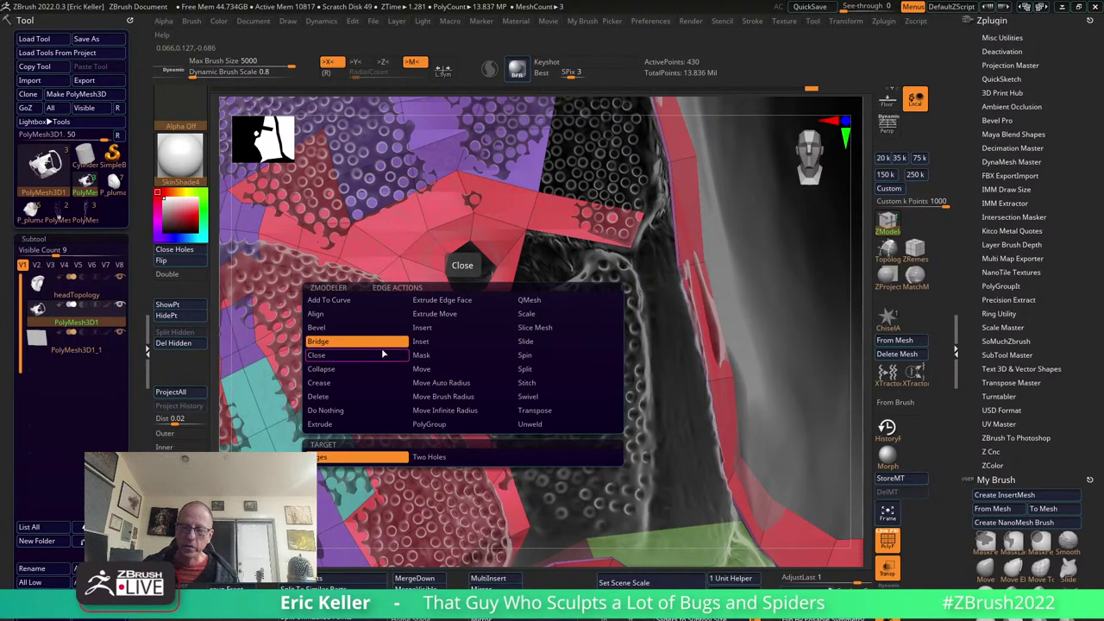
pyautogui.click(400, 369)
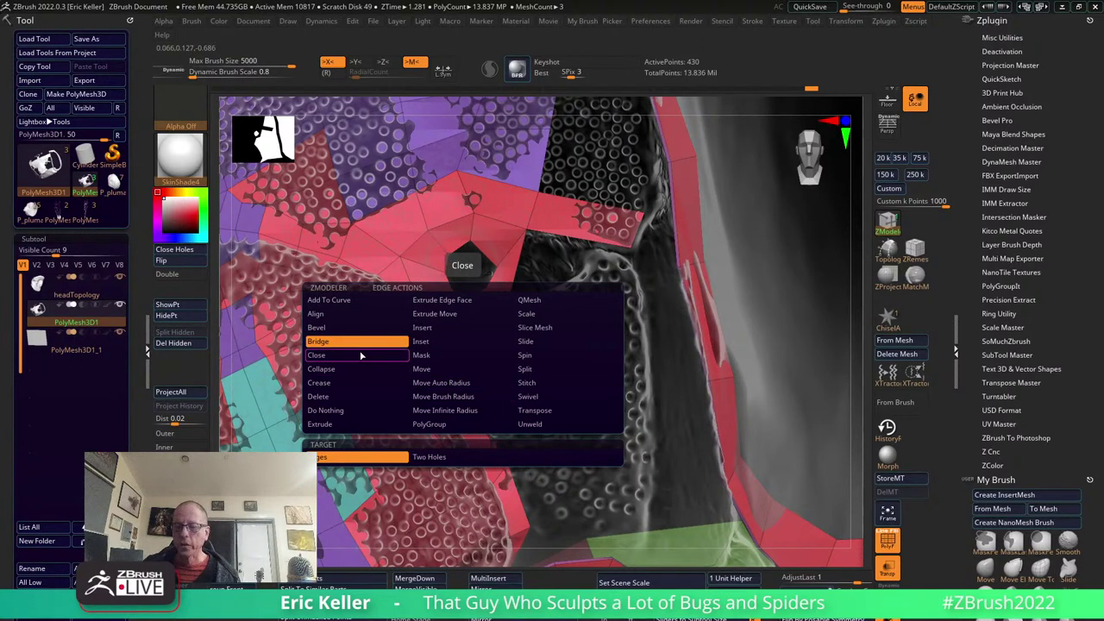
# Extrude an edge into a new strip of polygons beside the hexagonal hole.
pyautogui.moveTo(493, 375); pyautogui.dragTo(463, 402, button='right')
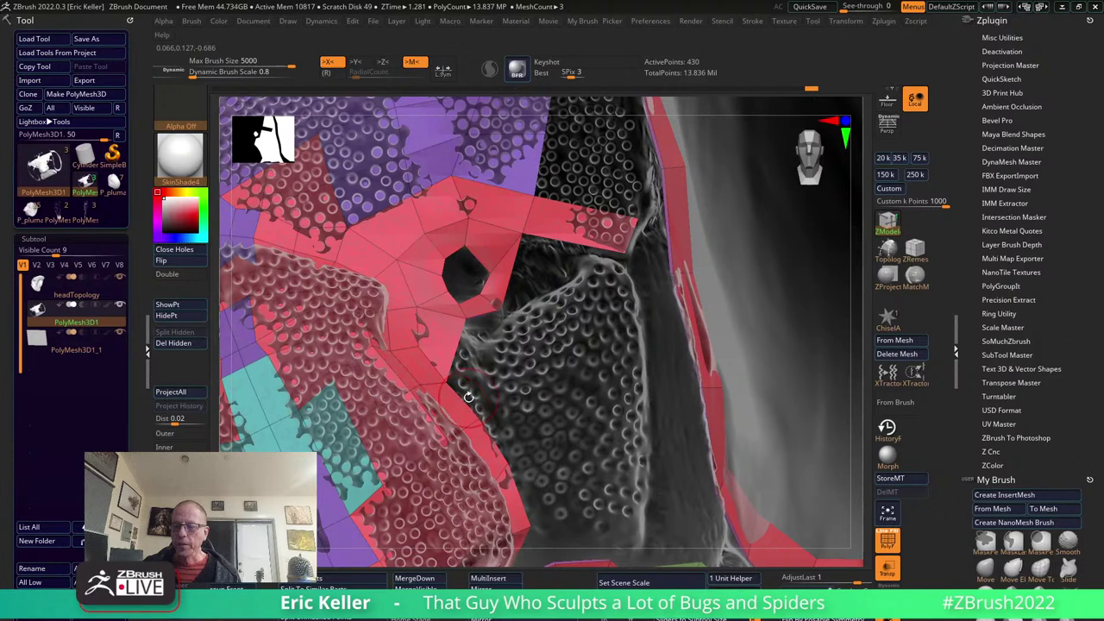
pyautogui.press('space')
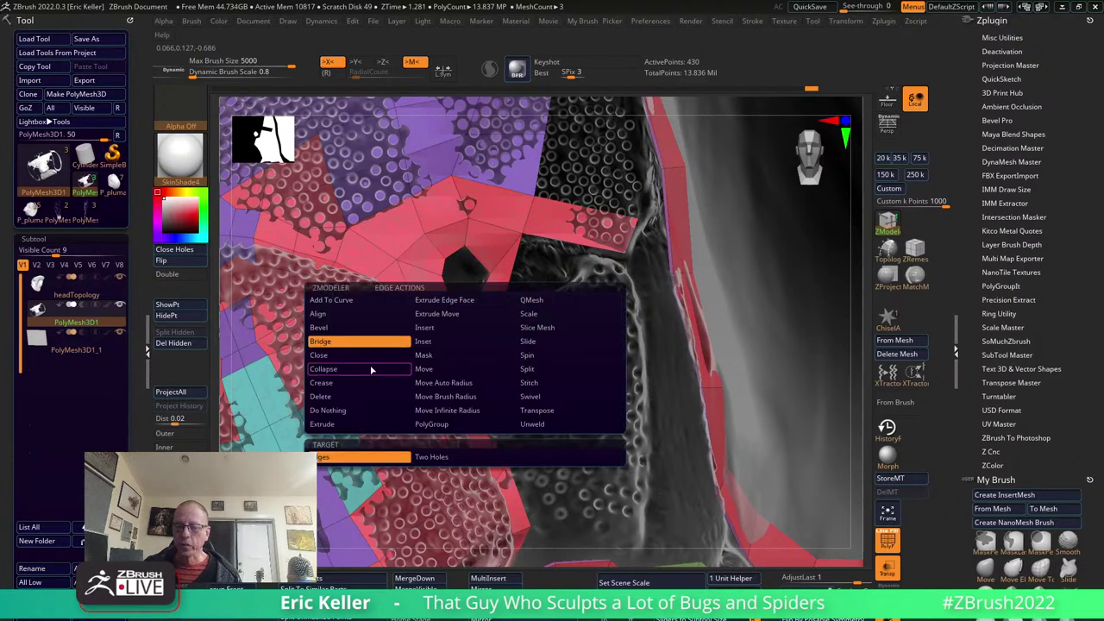
pyautogui.click(352, 430)
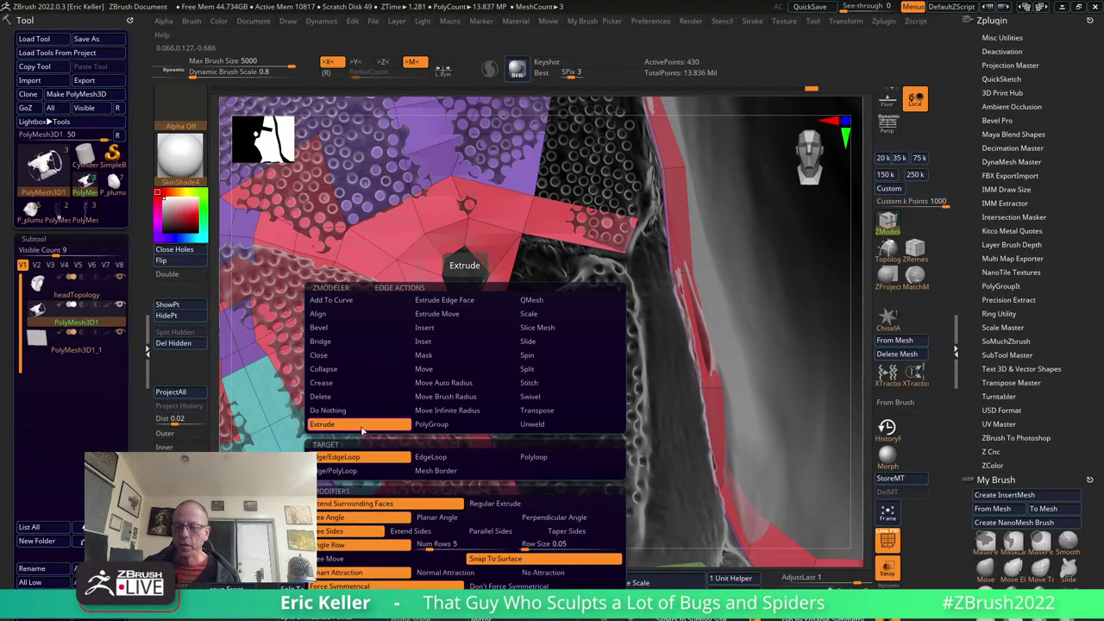
pyautogui.press('space')
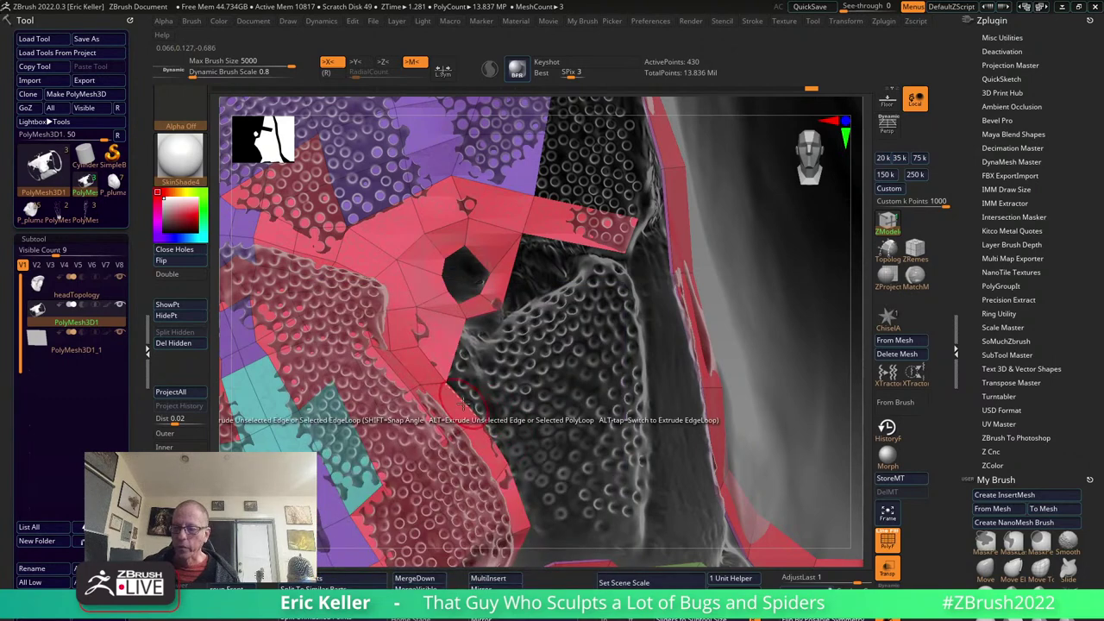
pyautogui.moveTo(463, 402); pyautogui.dragTo(485, 330)
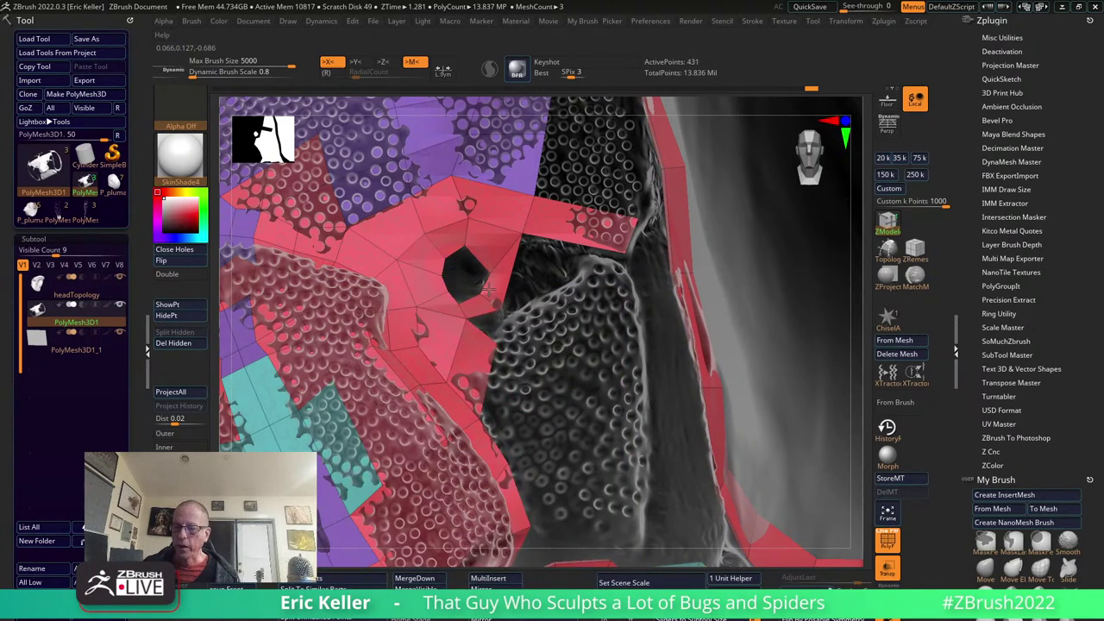
pyautogui.press('space')
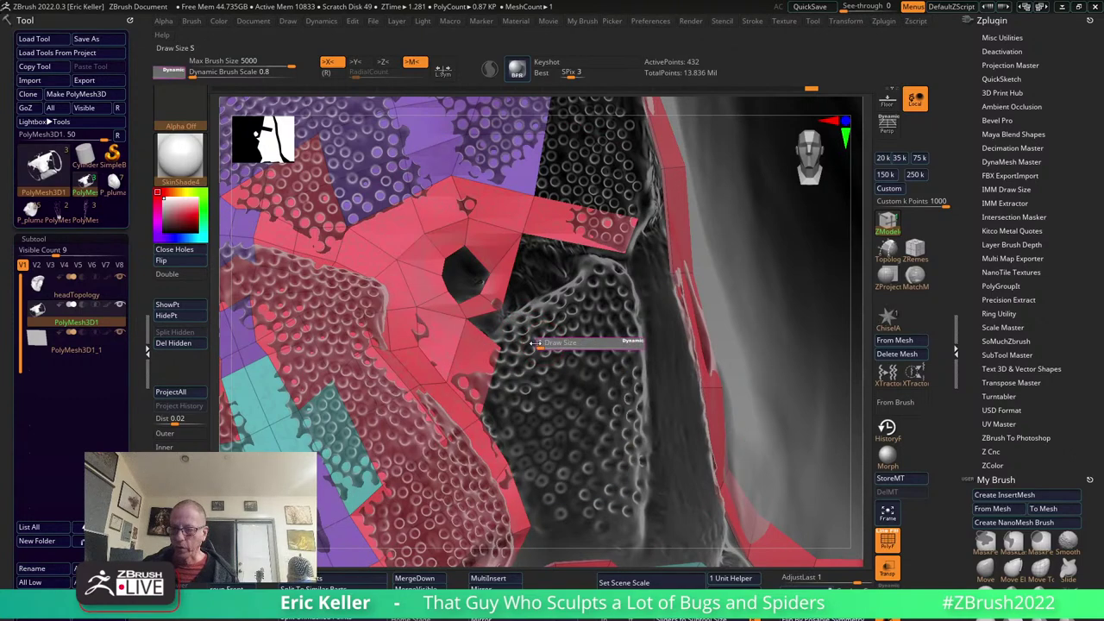
pyautogui.moveTo(542, 345); pyautogui.dragTo(539, 421, button='right')
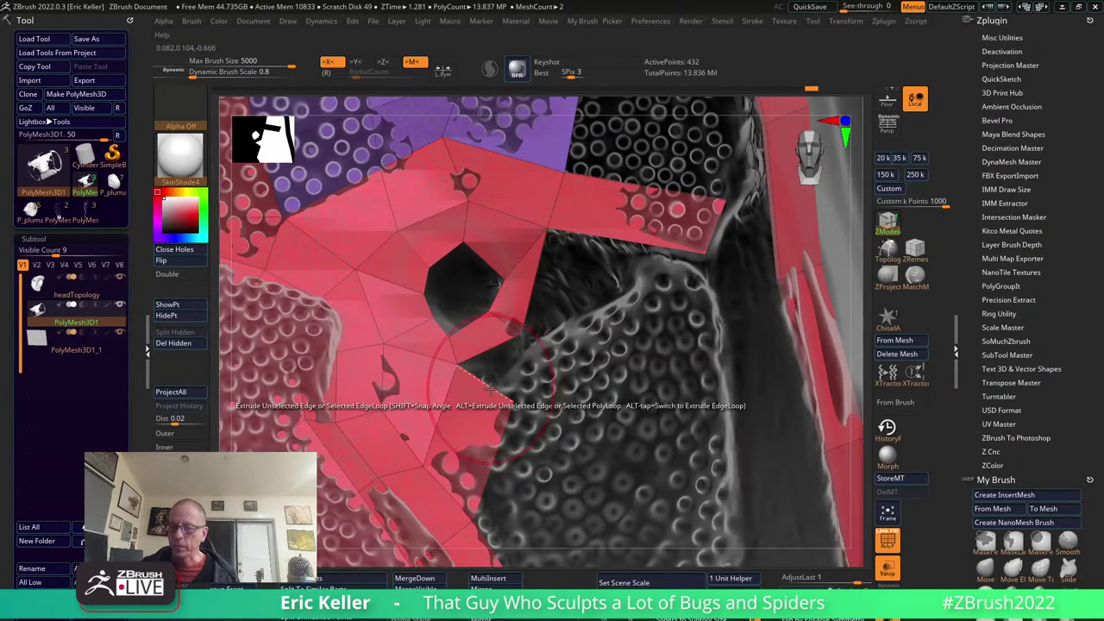
# Delete the stray polygon next to the hole.
pyautogui.press('space')
pyautogui.click(373, 356)
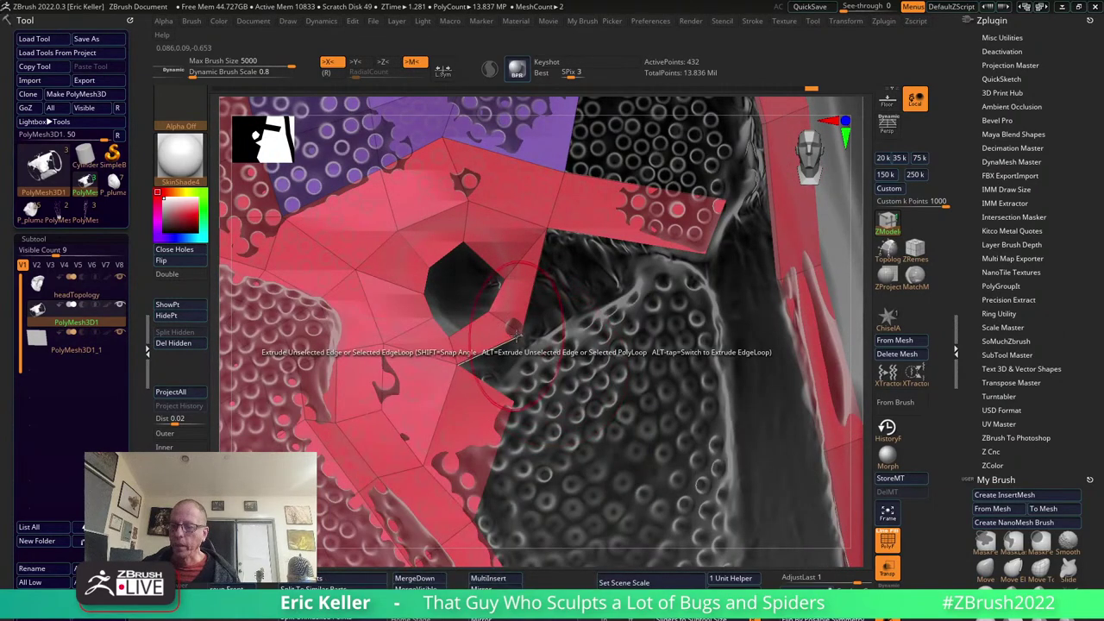
pyautogui.press('space')
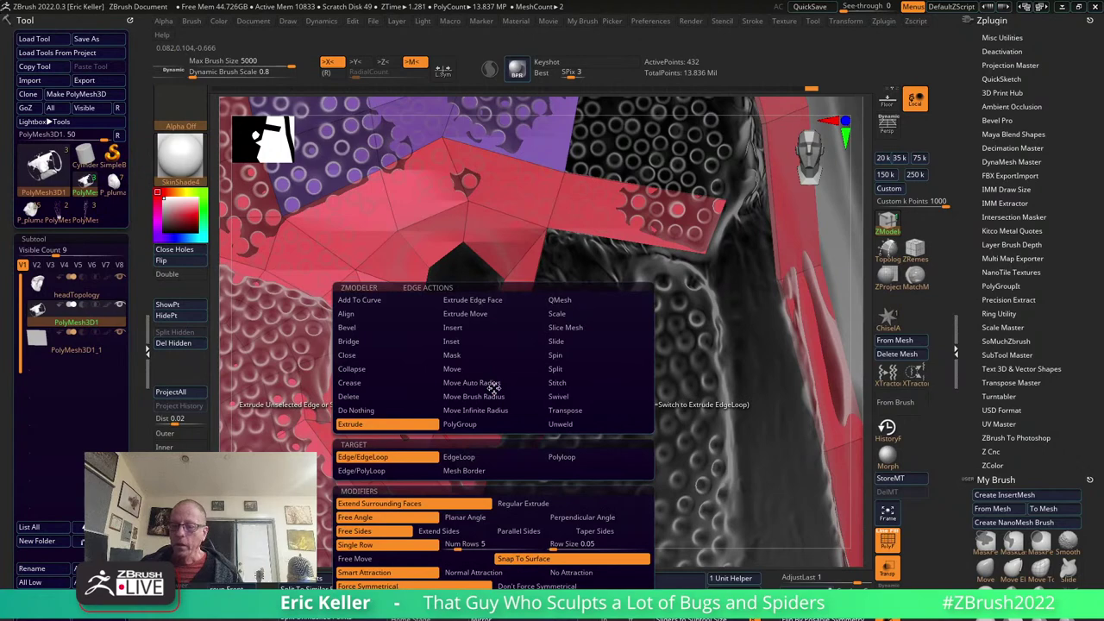
pyautogui.click(424, 341)
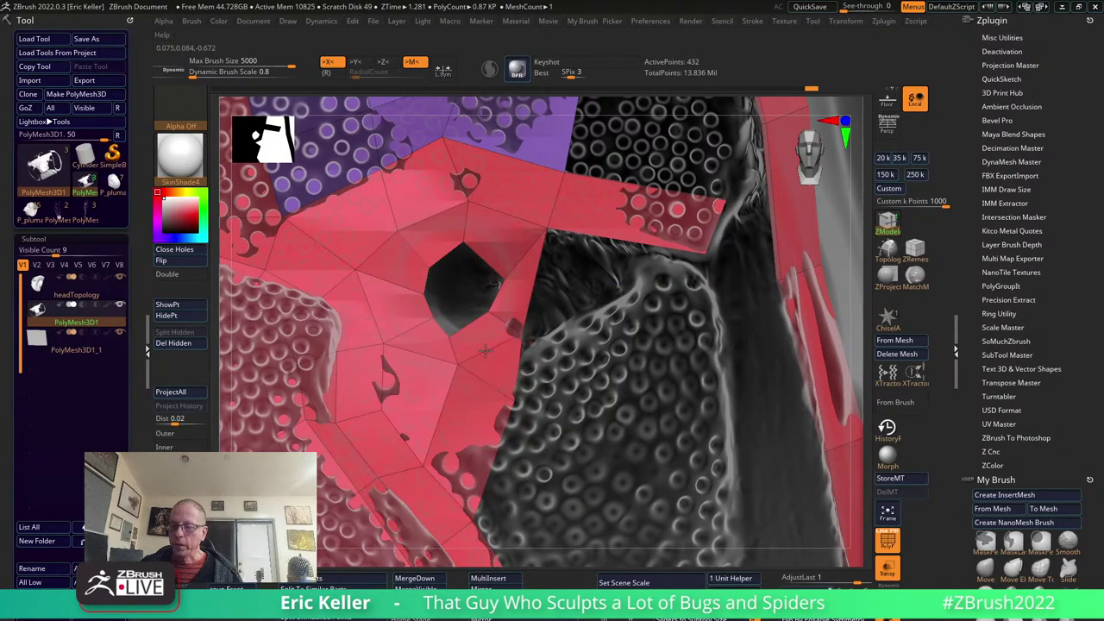
pyautogui.moveTo(577, 386); pyautogui.dragTo(472, 420, button='right')
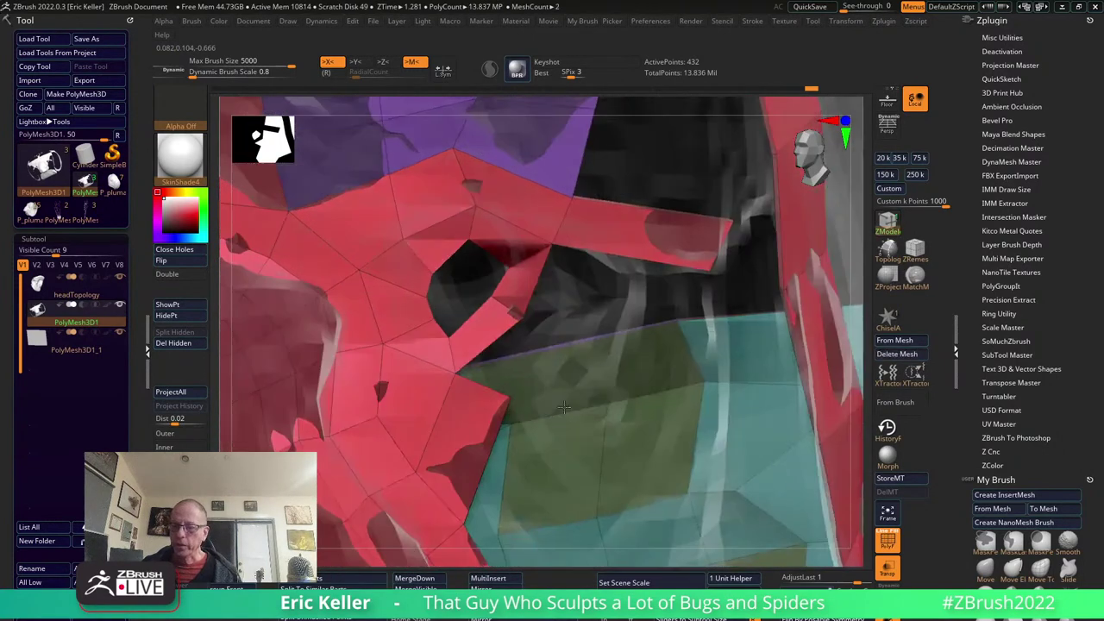
pyautogui.click(472, 420)
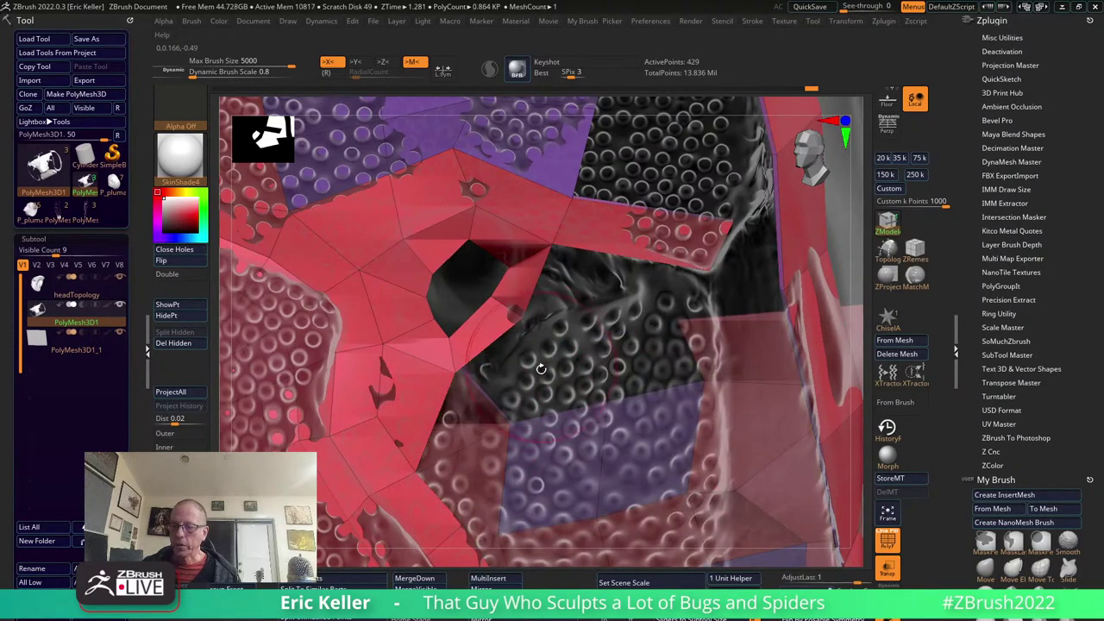
# Switch the edge action to Insert, then to Extrude, while orbiting toward the hole.
pyautogui.moveTo(578, 305); pyautogui.dragTo(581, 315, button='right')
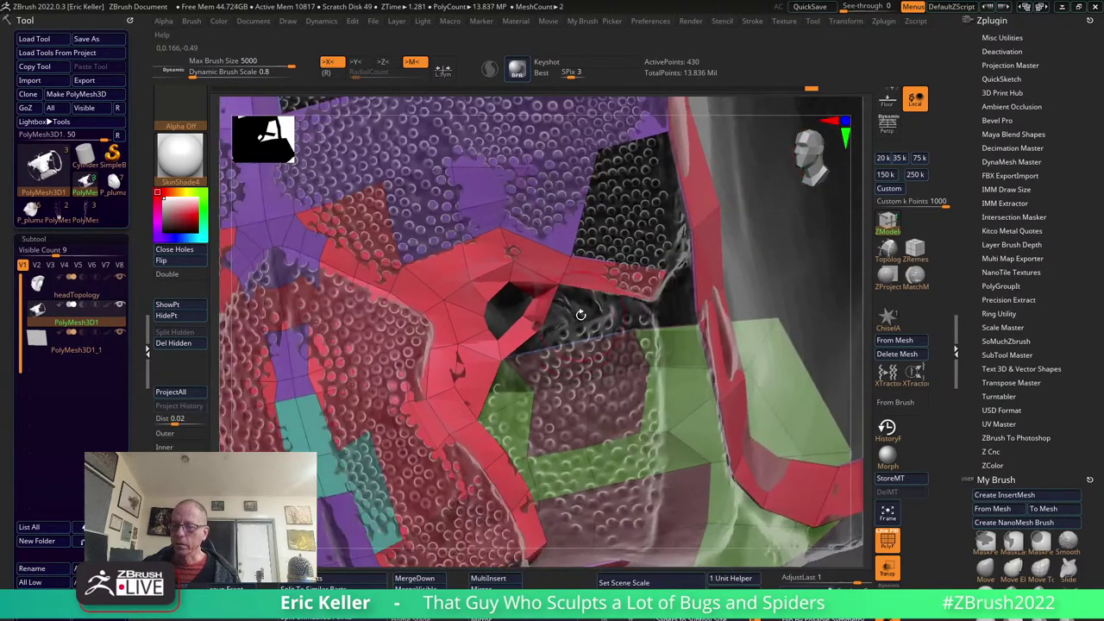
pyautogui.moveTo(619, 236)
pyautogui.mouseDown(button='right')
pyautogui.moveTo(529, 354)
pyautogui.moveTo(558, 334)
pyautogui.mouseUp(button='right')
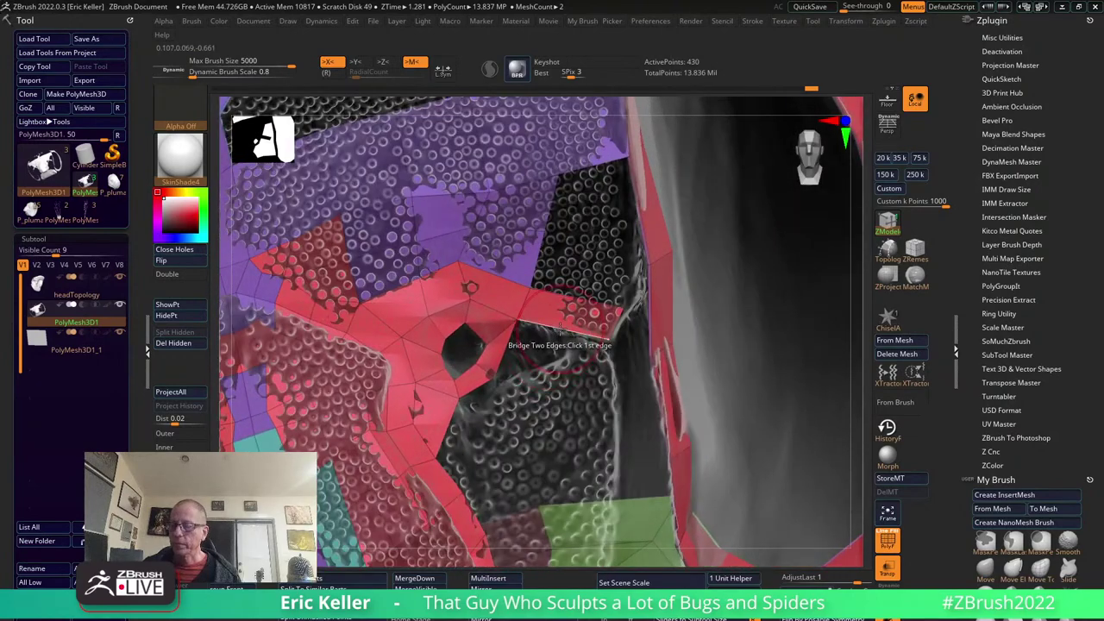
pyautogui.press('space')
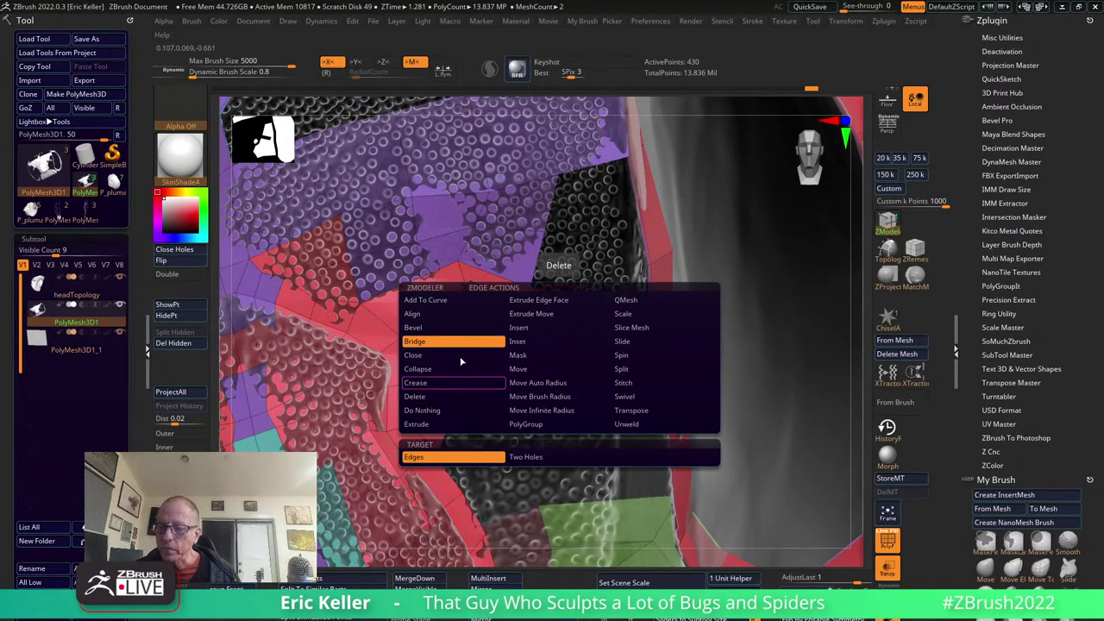
pyautogui.click(541, 331)
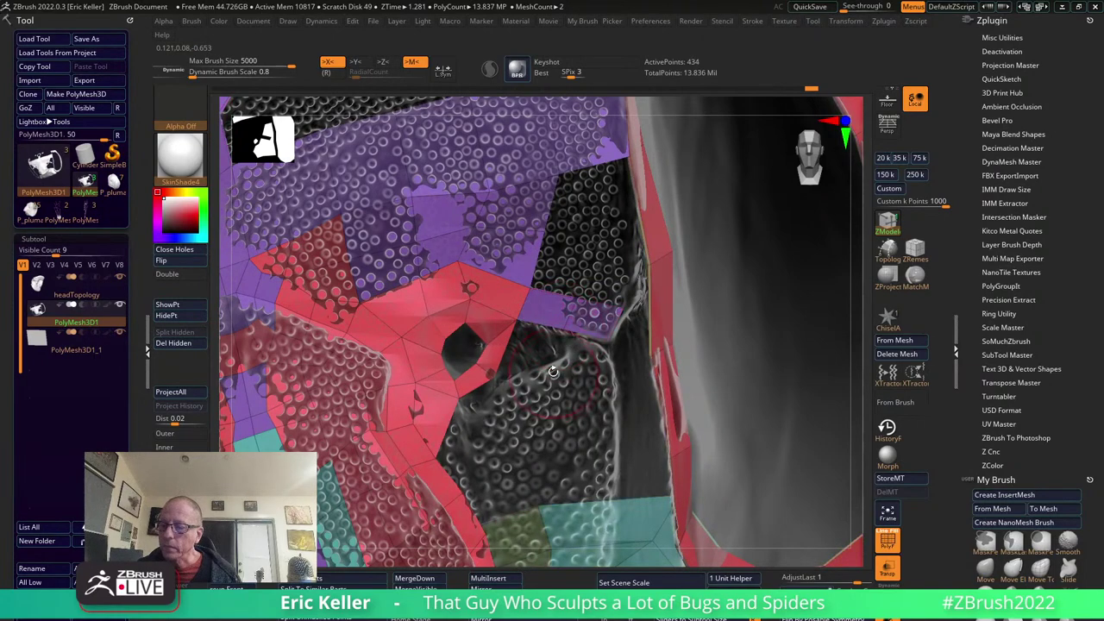
pyautogui.moveTo(565, 354); pyautogui.dragTo(556, 355, button='right')
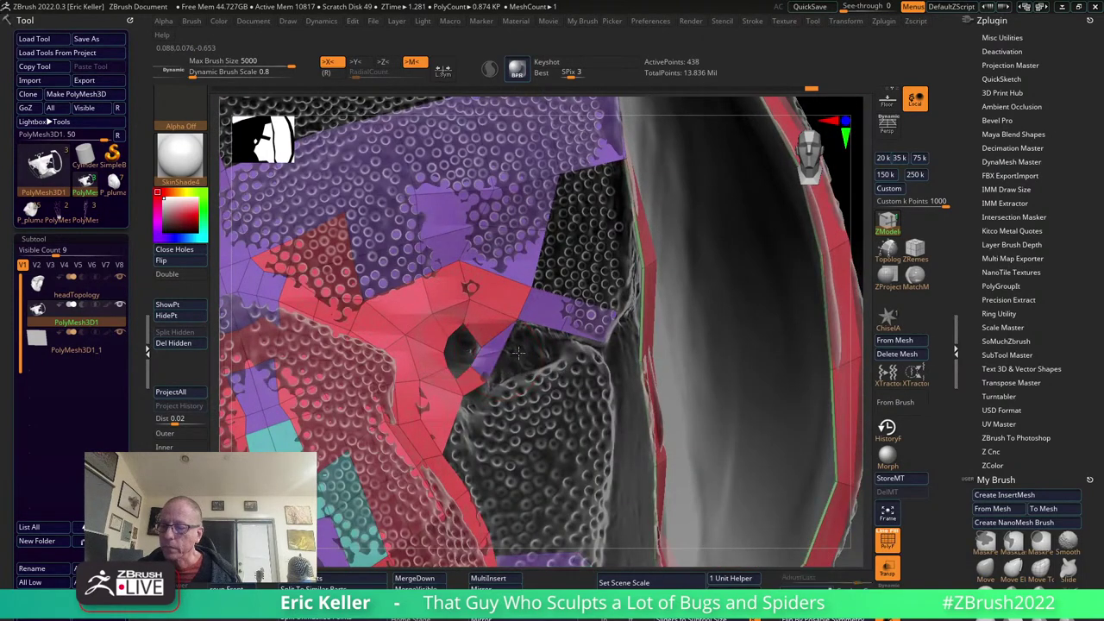
pyautogui.press('space')
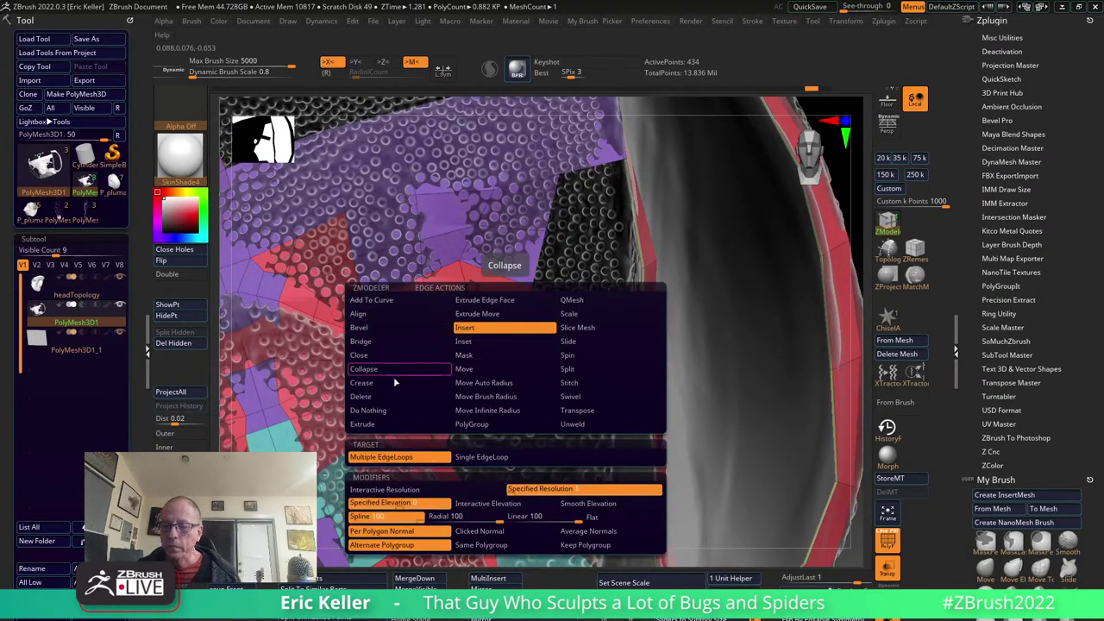
pyautogui.click(363, 424)
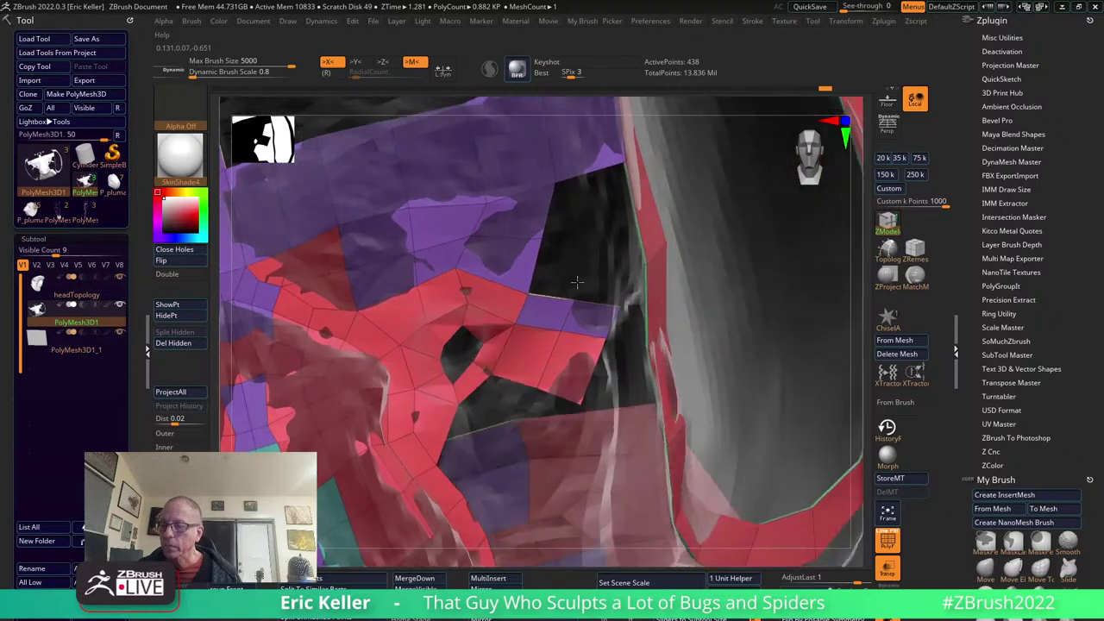
pyautogui.moveTo(587, 251); pyautogui.dragTo(472, 274, button='right')
# Insert a multiple-edge-loop cut across the purple and red faces of the abdomen mesh.
pyautogui.press('space')
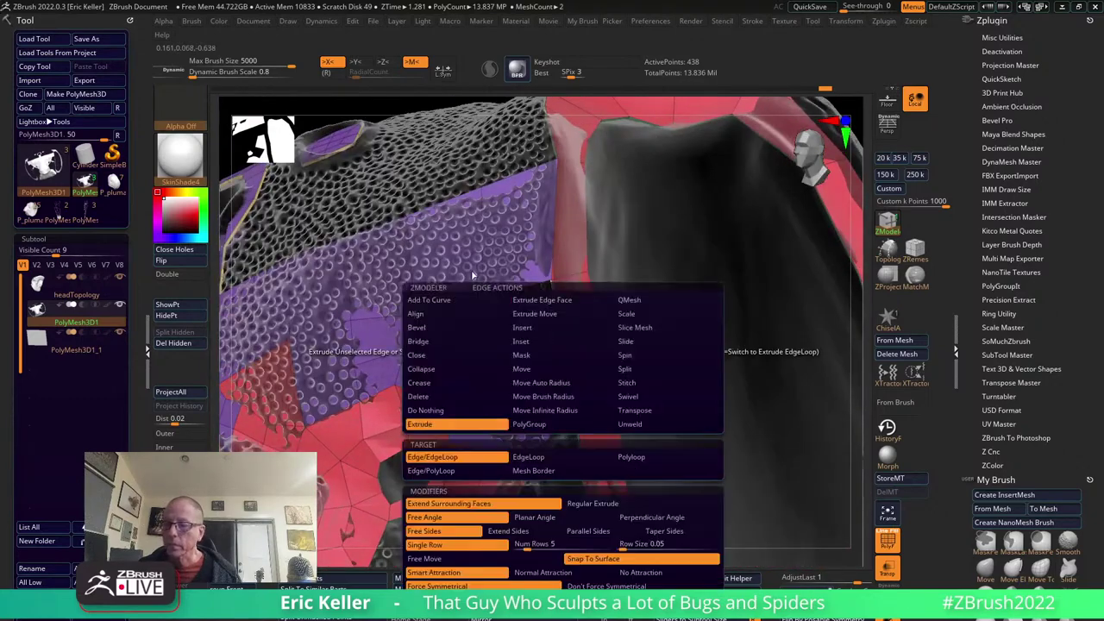
pyautogui.click(522, 329)
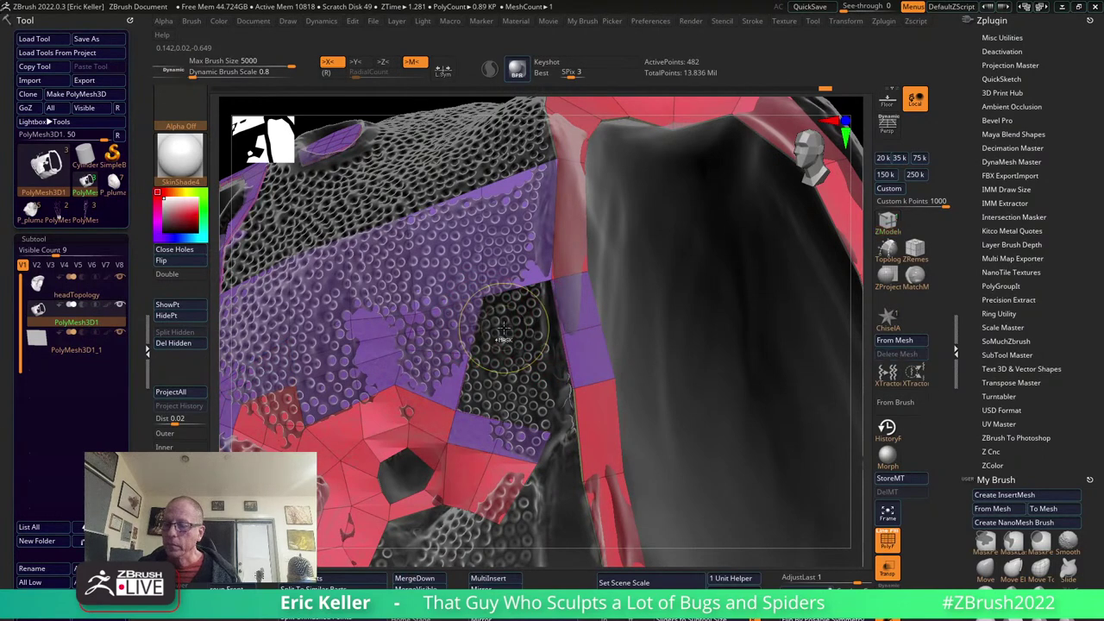
pyautogui.press('space')
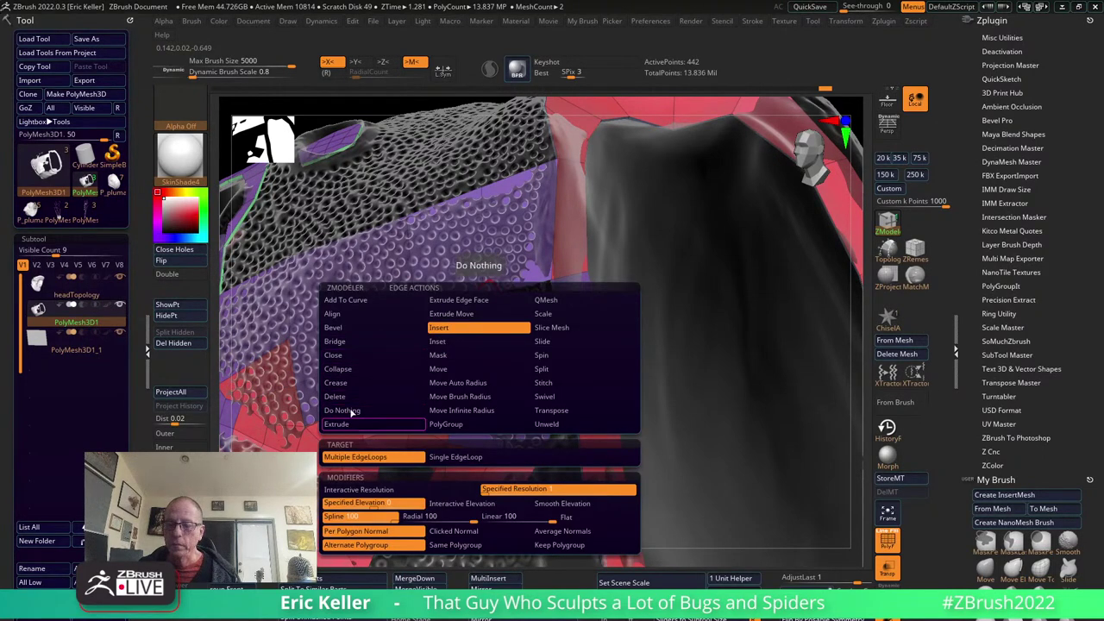
pyautogui.click(345, 341)
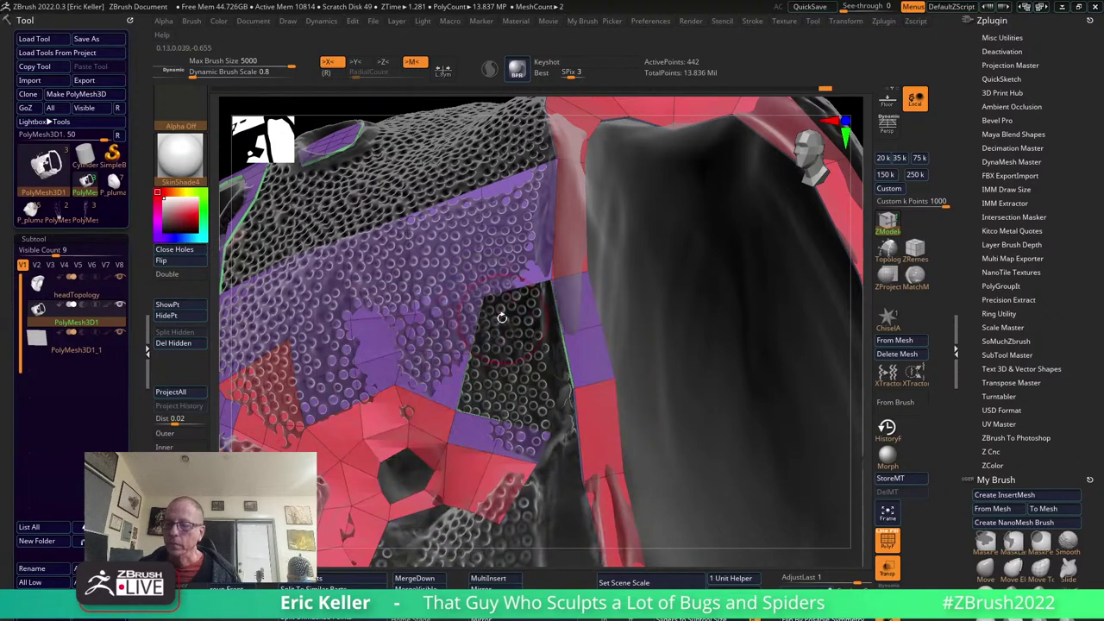
pyautogui.moveTo(527, 378)
pyautogui.mouseDown(button='right')
pyautogui.moveTo(528, 367)
pyautogui.moveTo(475, 354)
pyautogui.mouseUp(button='right')
pyautogui.press('space')
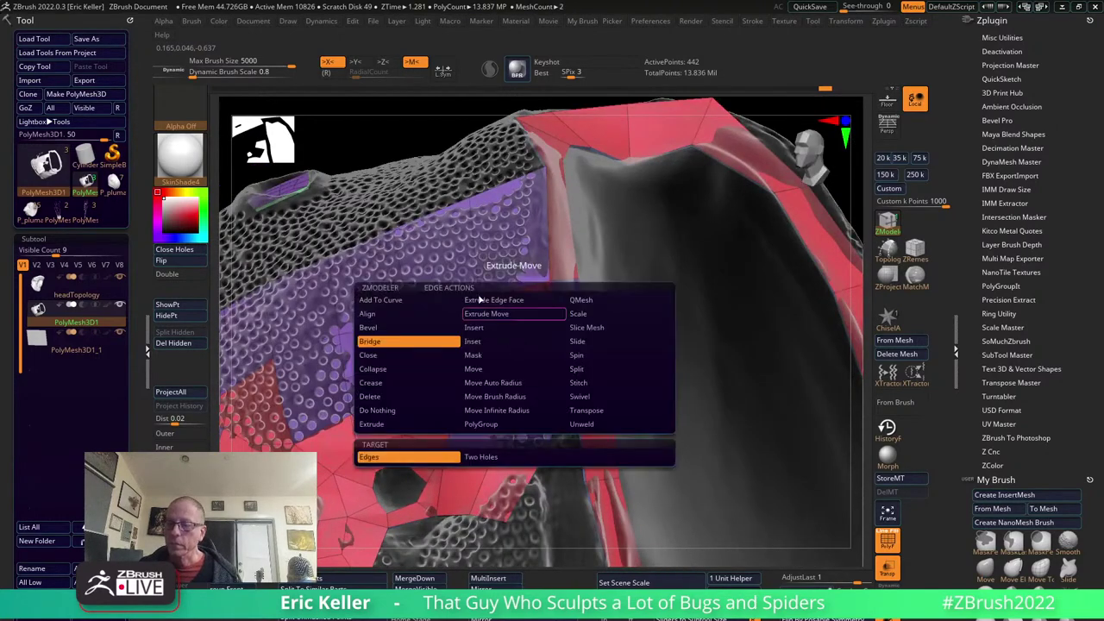
pyautogui.click(489, 332)
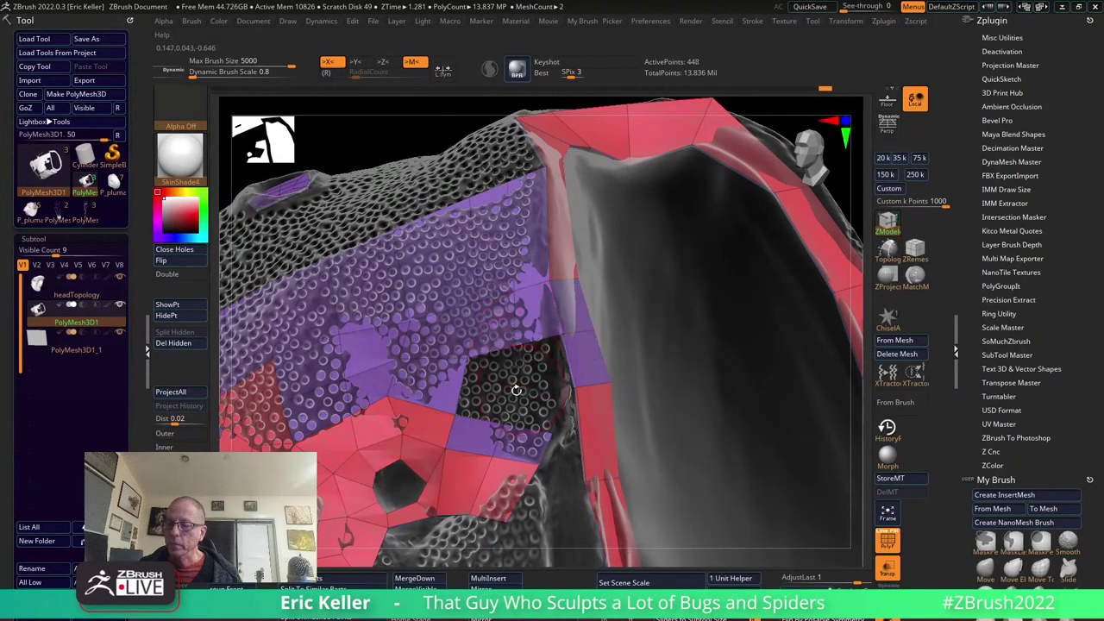
pyautogui.moveTo(518, 391)
pyautogui.mouseDown(button='right')
pyautogui.moveTo(511, 381)
pyautogui.moveTo(802, 486)
pyautogui.mouseUp(button='right')
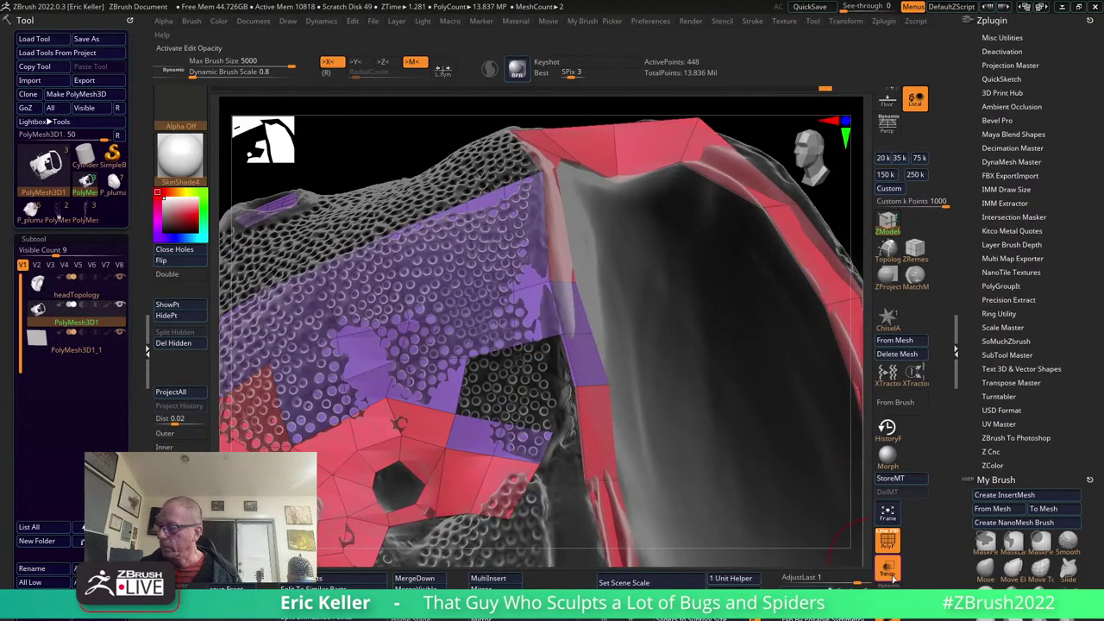
# Bridge the two edges of the gap beside the purple strip.
pyautogui.moveTo(603, 388); pyautogui.dragTo(462, 414, button='right')
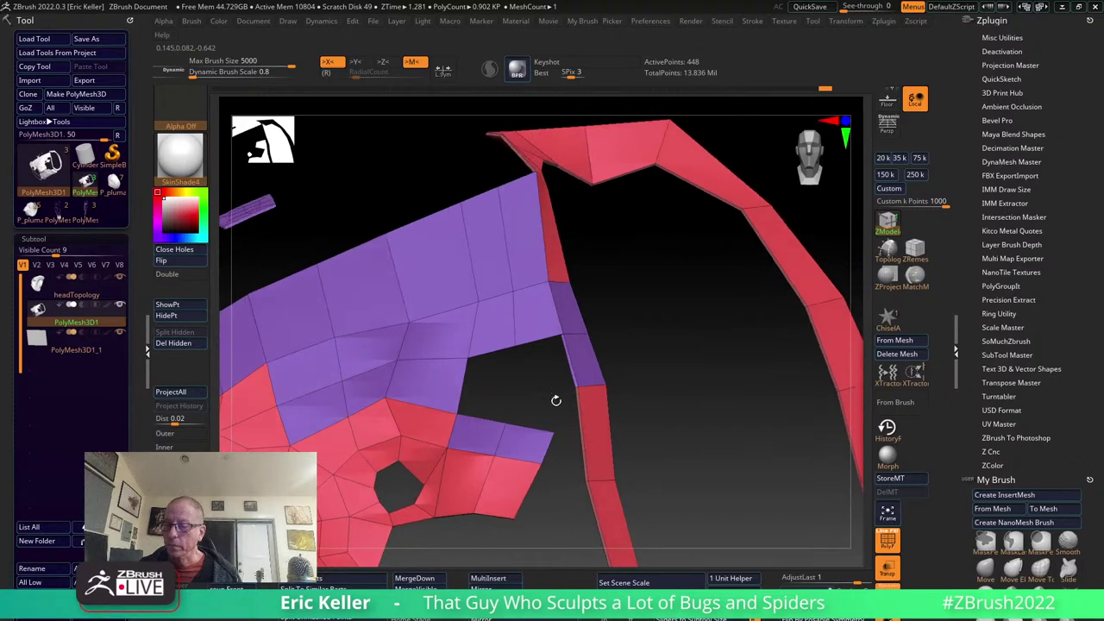
pyautogui.press('space')
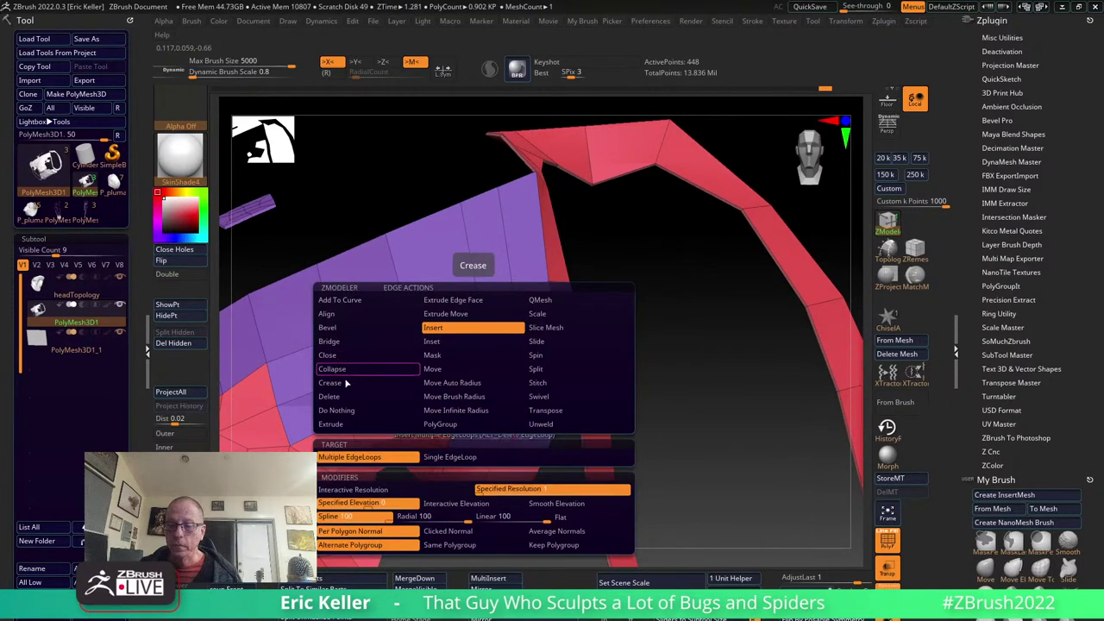
pyautogui.click(345, 342)
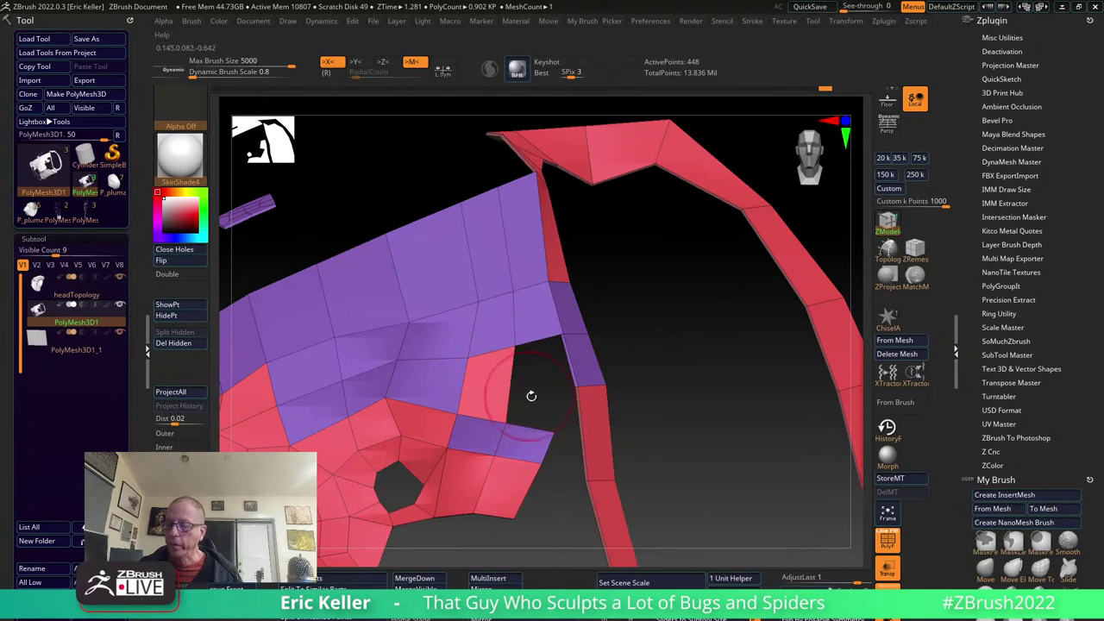
pyautogui.click(531, 395)
pyautogui.click(517, 365)
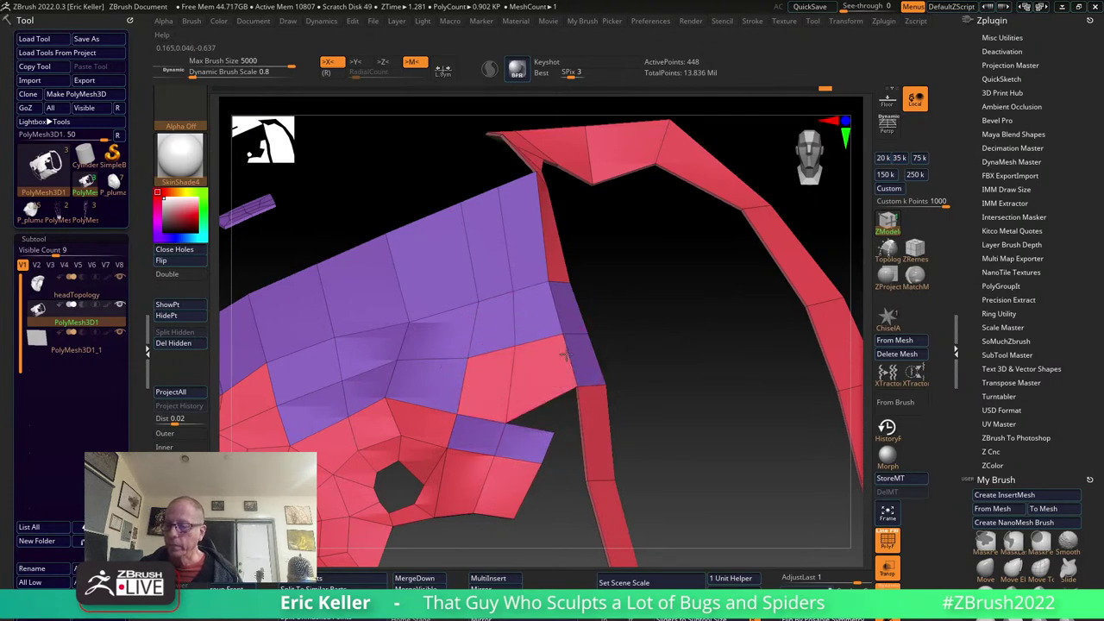
pyautogui.moveTo(567, 427); pyautogui.dragTo(533, 428)
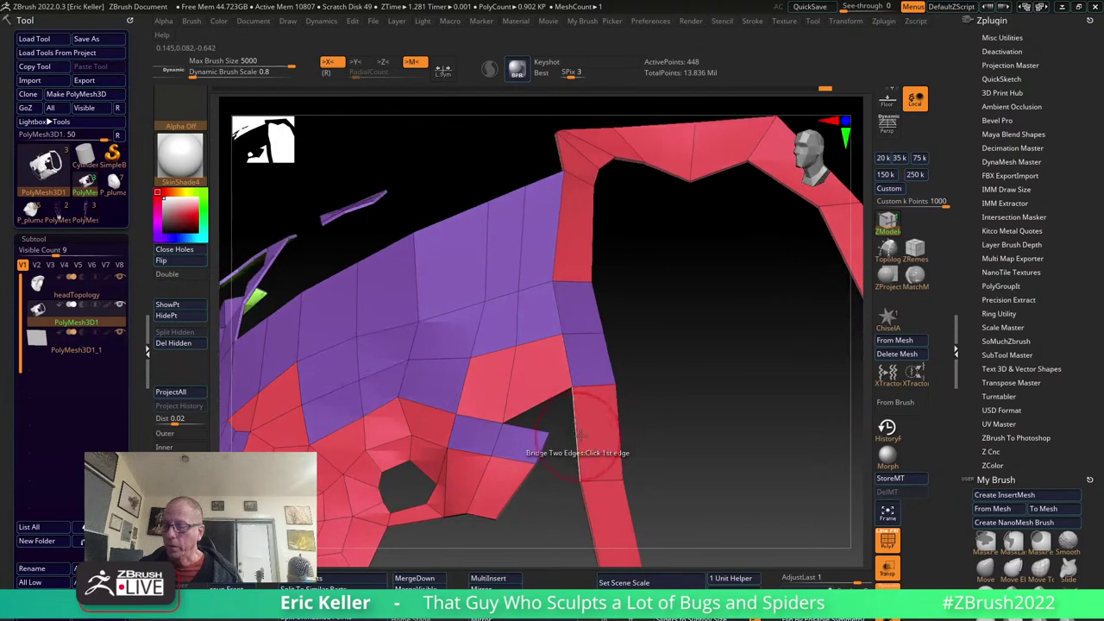
# Insert an extra edge loop across the mesh, then return to the Bridge action.
pyautogui.press('space')
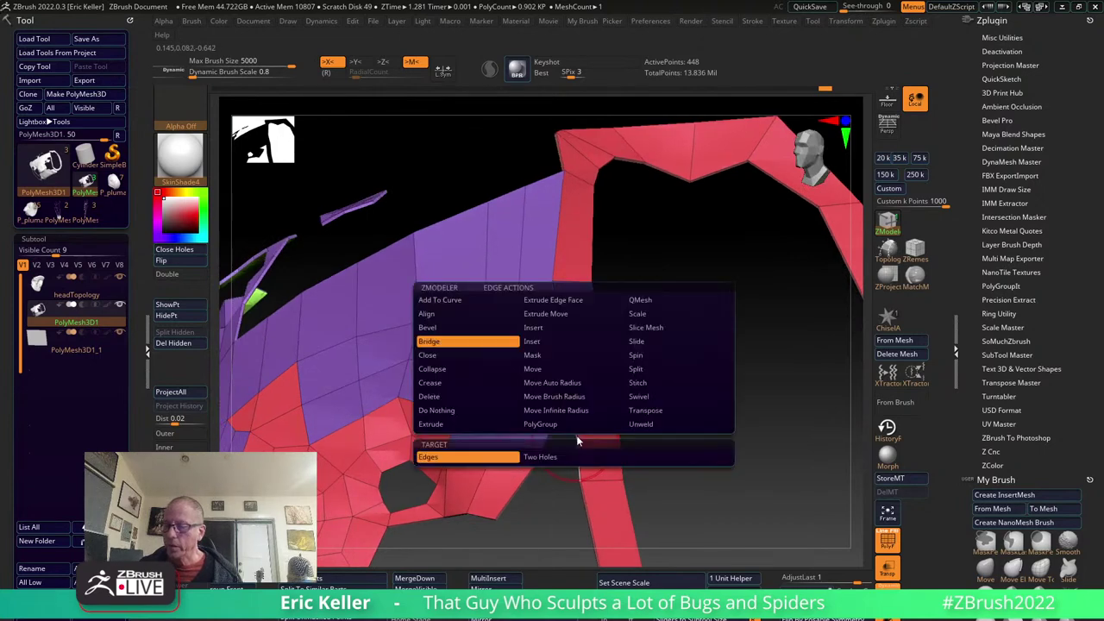
pyautogui.click(533, 331)
pyautogui.click(533, 428)
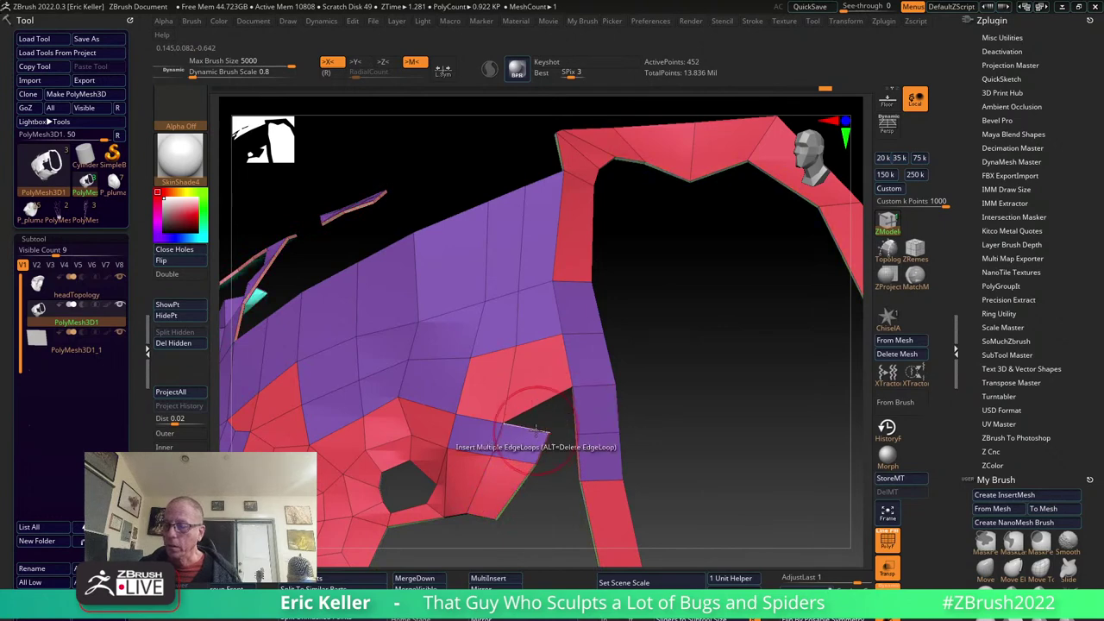
pyautogui.press('space')
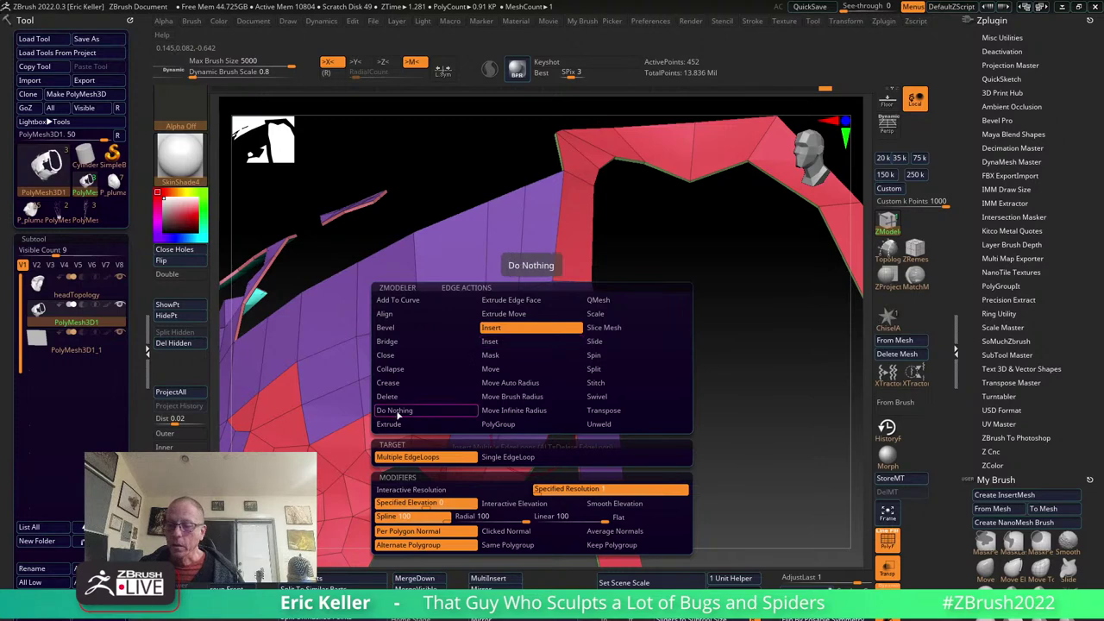
pyautogui.click(412, 342)
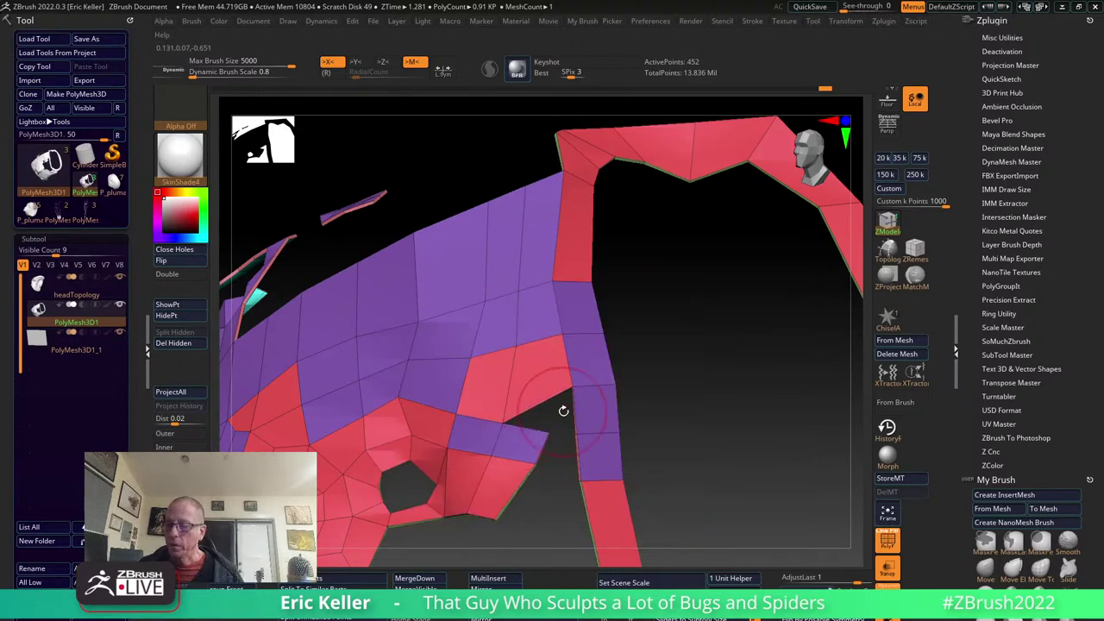
# Frame the mesh, turn it front-facing, and select the headTopology subtool.
pyautogui.press('f')
pyautogui.moveTo(703, 405)
pyautogui.mouseDown()
pyautogui.moveTo(713, 365)
pyautogui.moveTo(697, 348)
pyautogui.moveTo(715, 339)
pyautogui.moveTo(690, 431)
pyautogui.moveTo(802, 531)
pyautogui.mouseUp()
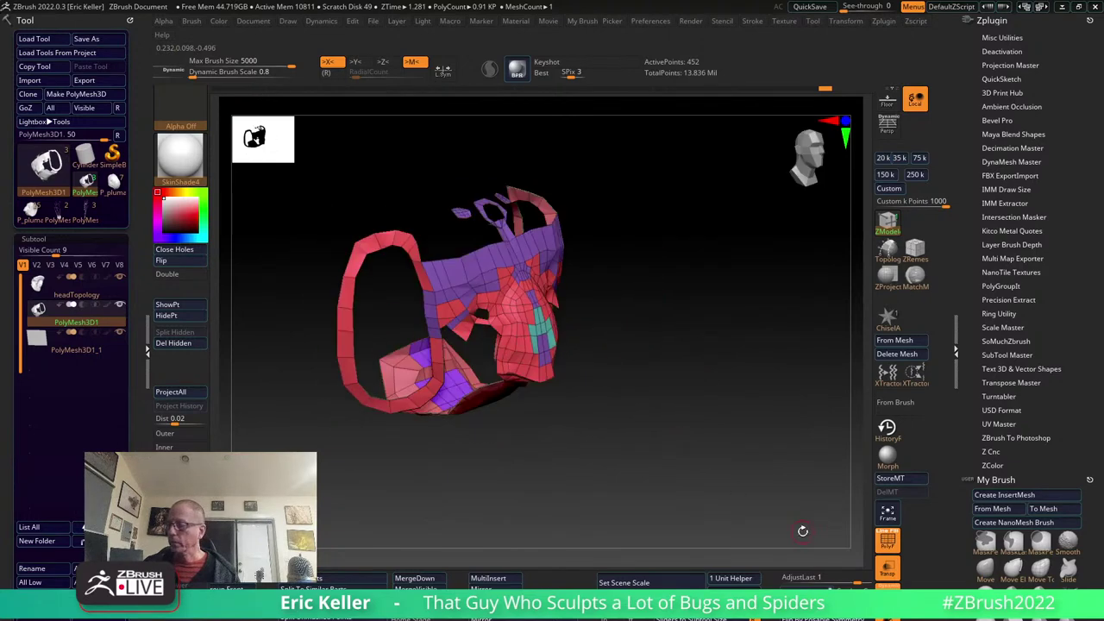
pyautogui.moveTo(703, 435)
pyautogui.mouseDown()
pyautogui.moveTo(693, 446)
pyautogui.moveTo(710, 505)
pyautogui.moveTo(726, 433)
pyautogui.moveTo(747, 449)
pyautogui.moveTo(707, 497)
pyautogui.moveTo(704, 328)
pyautogui.moveTo(588, 330)
pyautogui.moveTo(634, 311)
pyautogui.mouseUp()
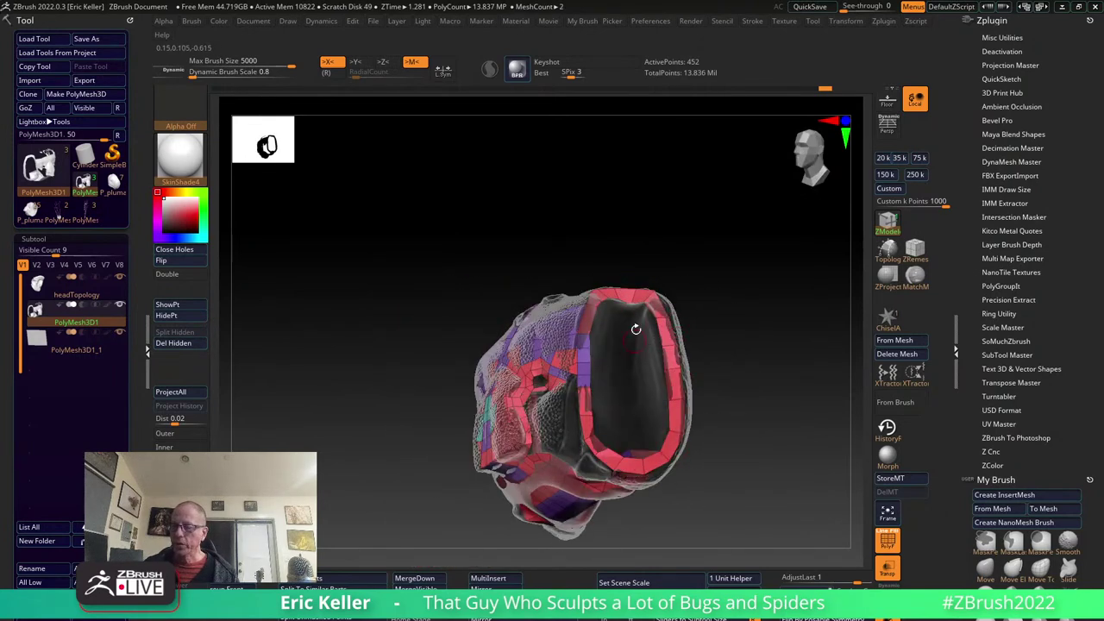
pyautogui.moveTo(672, 451)
pyautogui.mouseDown()
pyautogui.moveTo(821, 463)
pyautogui.moveTo(470, 380)
pyautogui.moveTo(530, 423)
pyautogui.mouseUp()
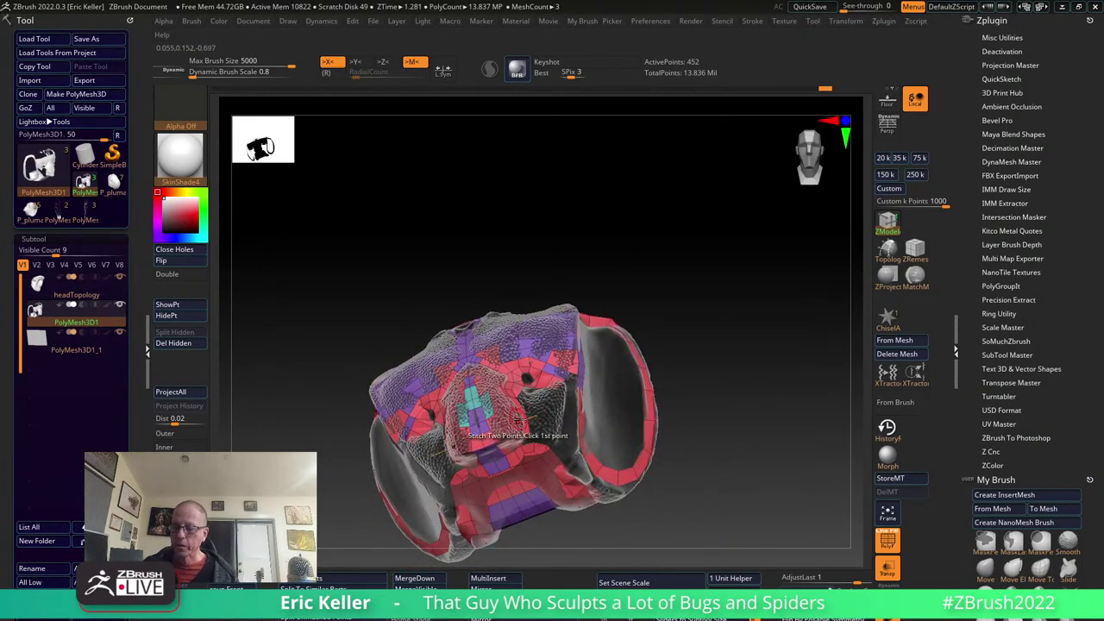
pyautogui.moveTo(693, 432)
pyautogui.mouseDown()
pyautogui.moveTo(699, 519)
pyautogui.moveTo(592, 239)
pyautogui.moveTo(595, 310)
pyautogui.moveTo(636, 308)
pyautogui.moveTo(492, 351)
pyautogui.mouseUp()
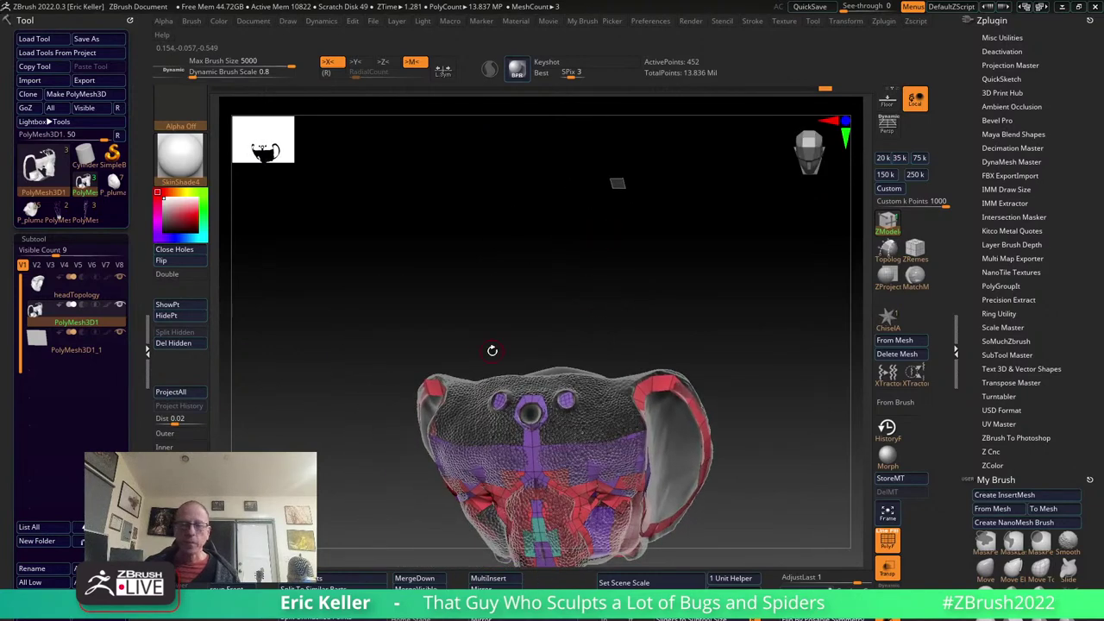
pyautogui.click(101, 295)
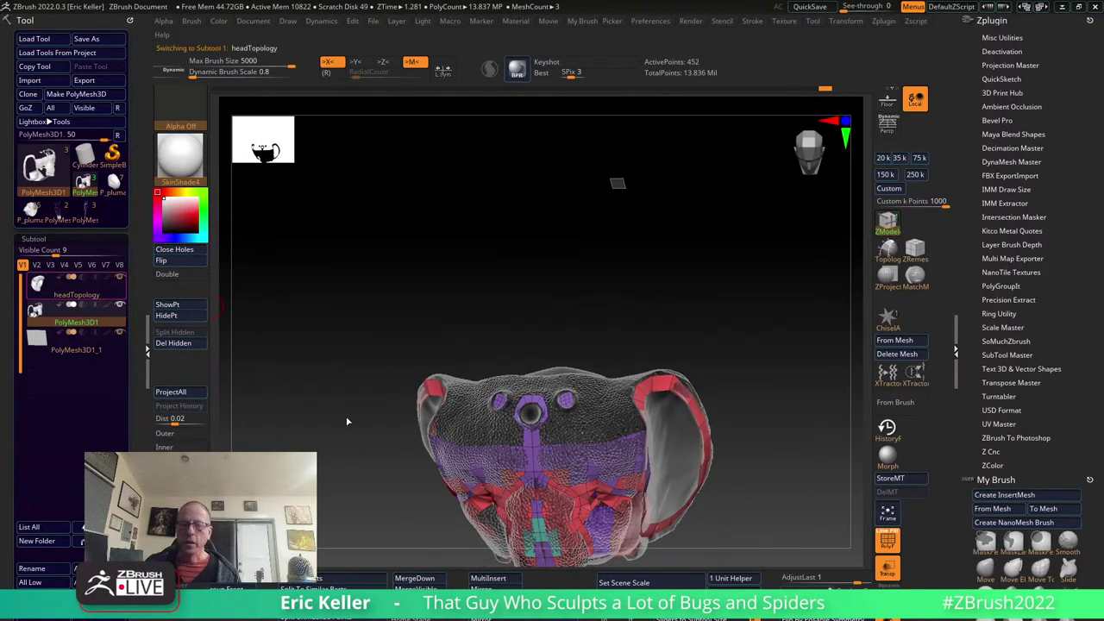
# Hide the PolyMesh3D1 retopology cage and view the 3,380-point headTopology1 copy.
pyautogui.click(120, 306)
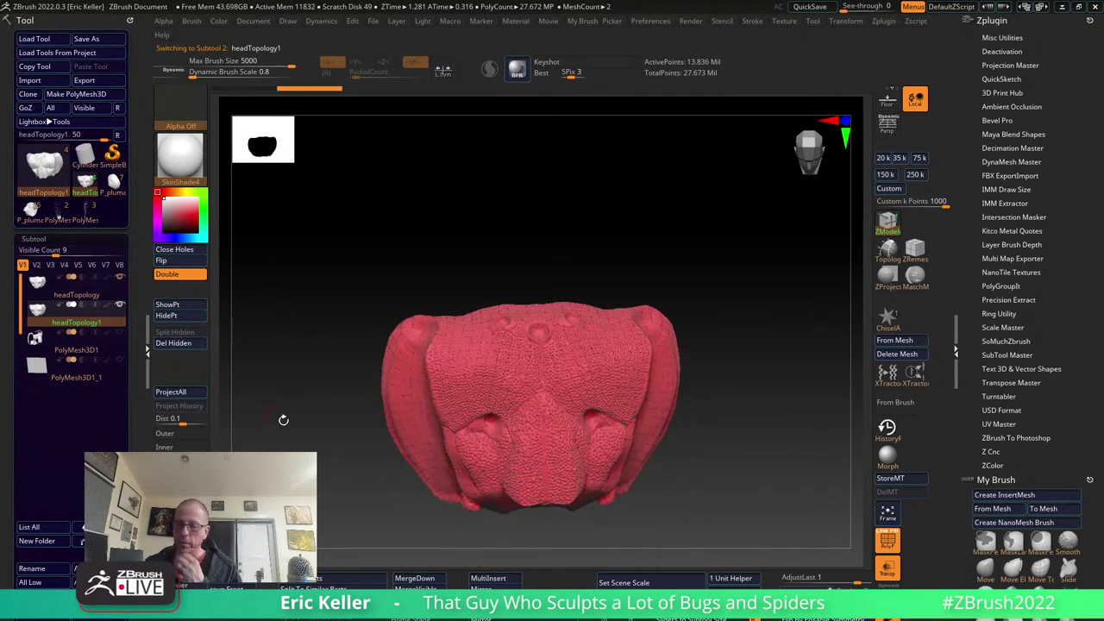
pyautogui.moveTo(766, 460); pyautogui.dragTo(715, 481)
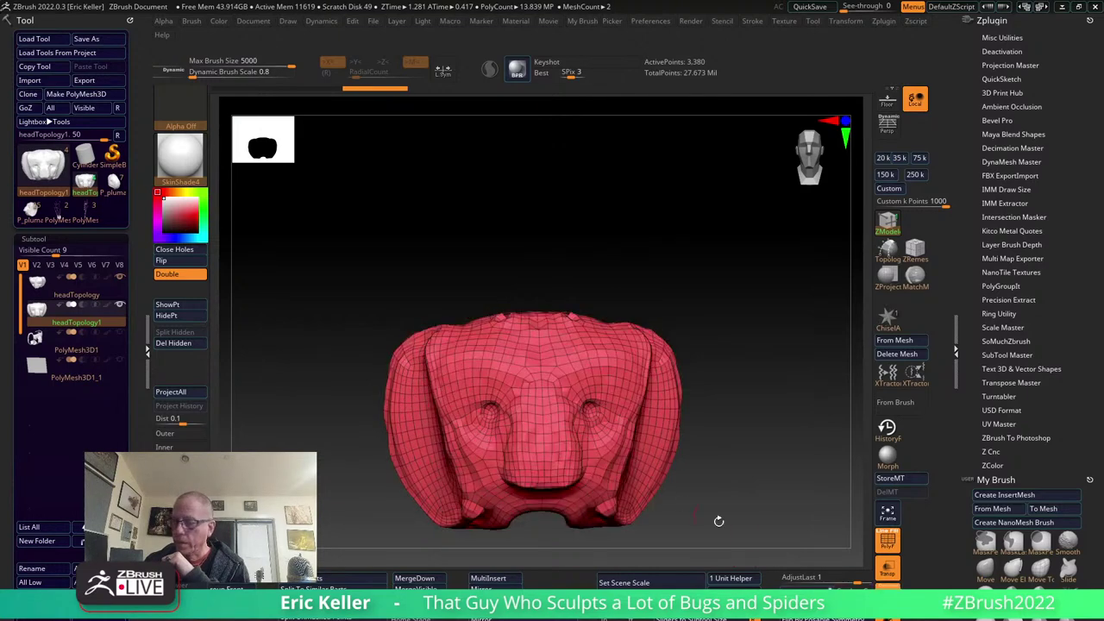
# Orbit and zoom around headTopology1 from three-quarter, front and side angles to inspect it.
pyautogui.moveTo(732, 559); pyautogui.dragTo(710, 543)
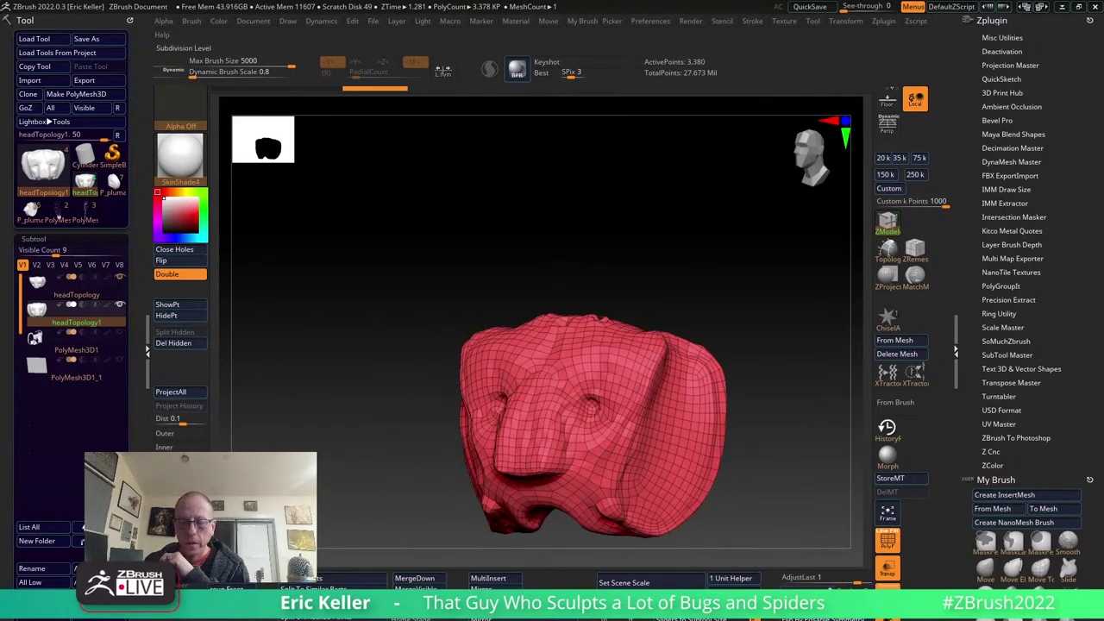
pyautogui.moveTo(709, 544); pyautogui.dragTo(741, 543)
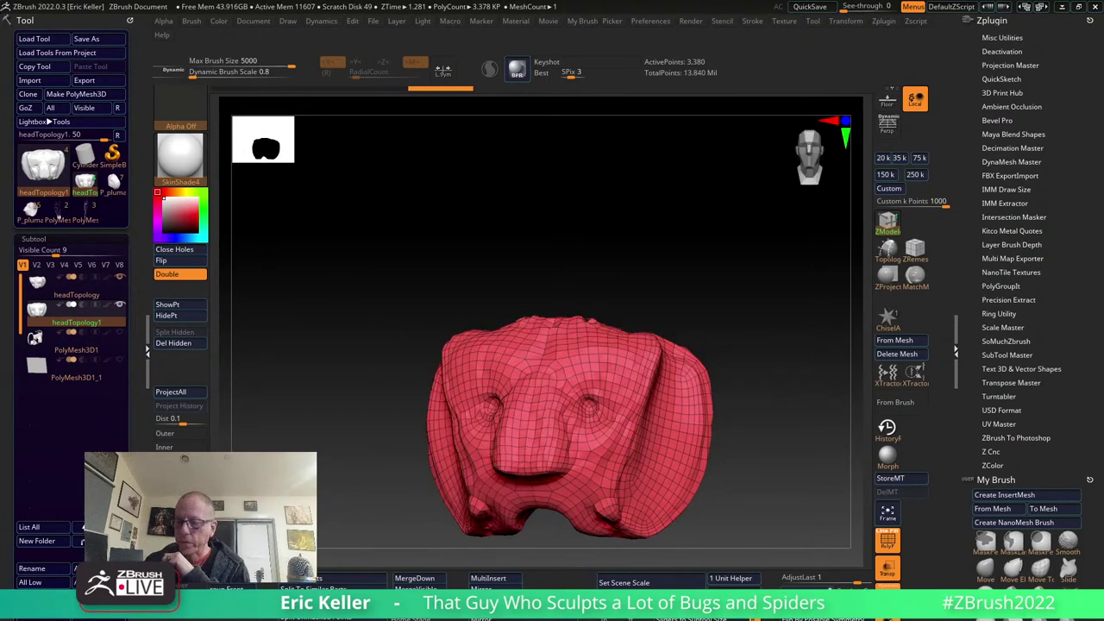
pyautogui.moveTo(335, 333)
pyautogui.mouseDown()
pyautogui.moveTo(410, 343)
pyautogui.moveTo(341, 302)
pyautogui.mouseUp()
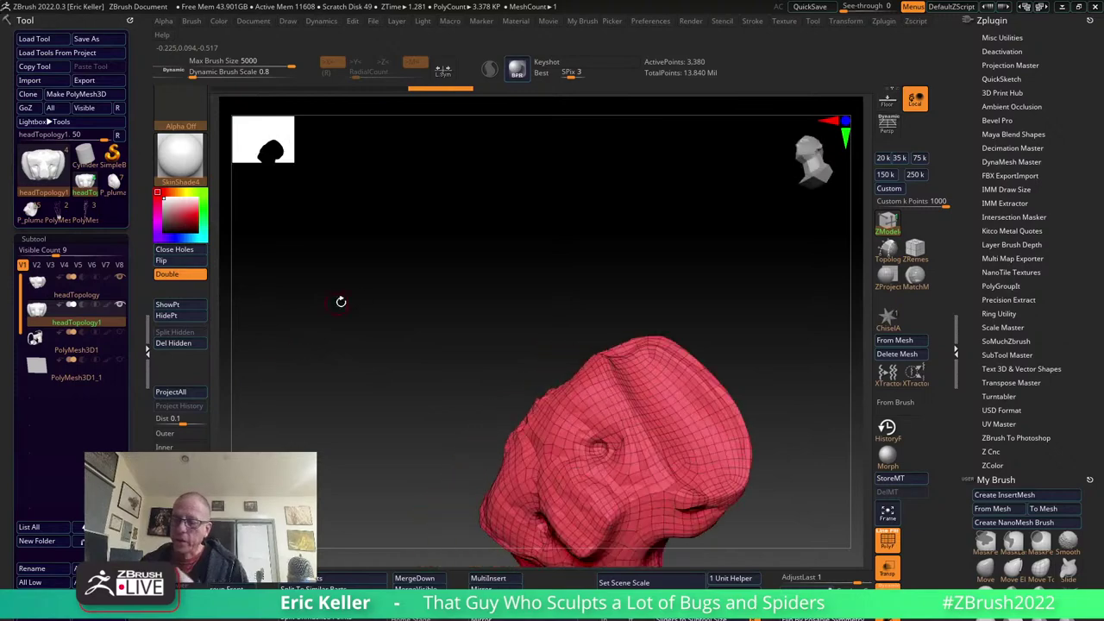
pyautogui.moveTo(496, 296)
pyautogui.mouseDown()
pyautogui.moveTo(464, 142)
pyautogui.moveTo(557, 288)
pyautogui.mouseUp()
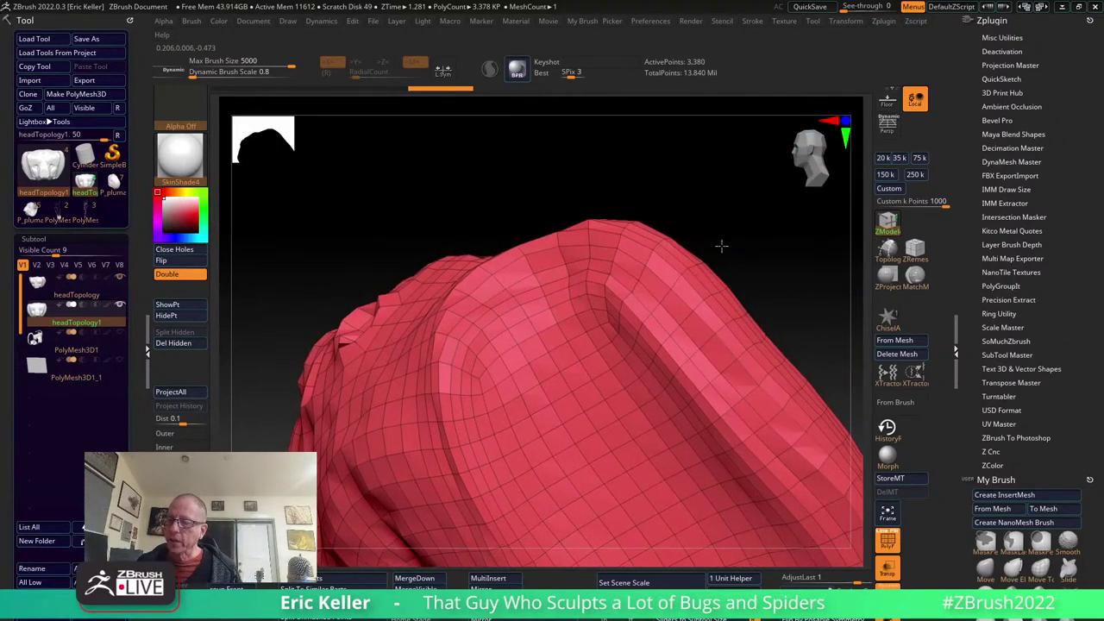
pyautogui.moveTo(720, 246)
pyautogui.mouseDown()
pyautogui.moveTo(692, 351)
pyautogui.moveTo(709, 397)
pyautogui.moveTo(737, 345)
pyautogui.moveTo(717, 298)
pyautogui.moveTo(739, 303)
pyautogui.moveTo(747, 408)
pyautogui.moveTo(716, 406)
pyautogui.mouseUp()
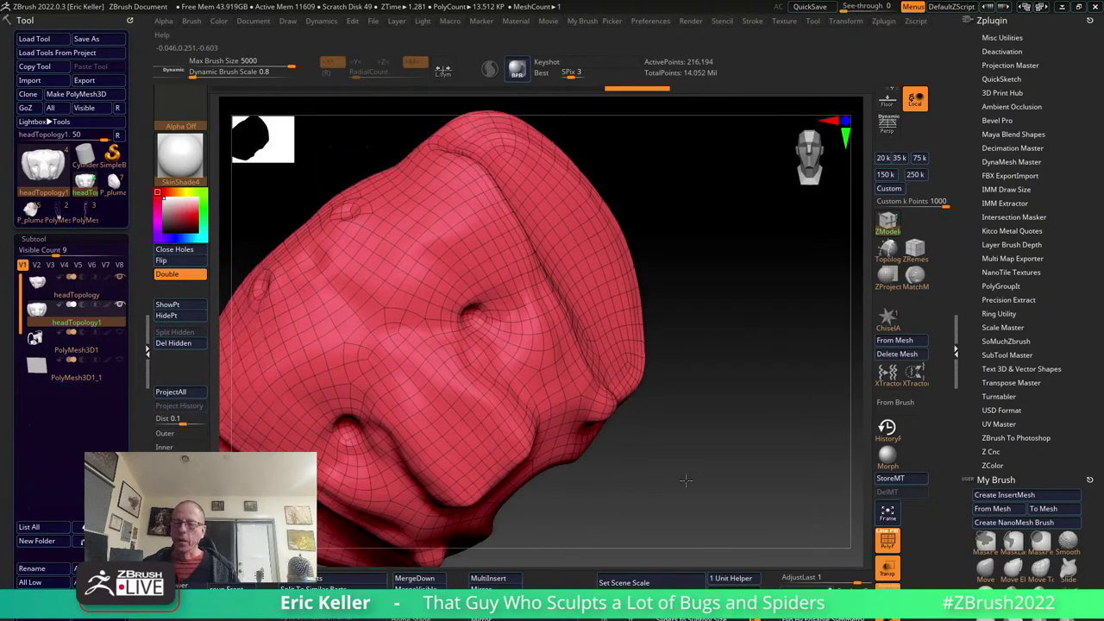
# Select headTopology, turn off PolyF, inspect the plain sculpt, then reselect headTopology1.
pyautogui.moveTo(685, 480); pyautogui.dragTo(704, 469)
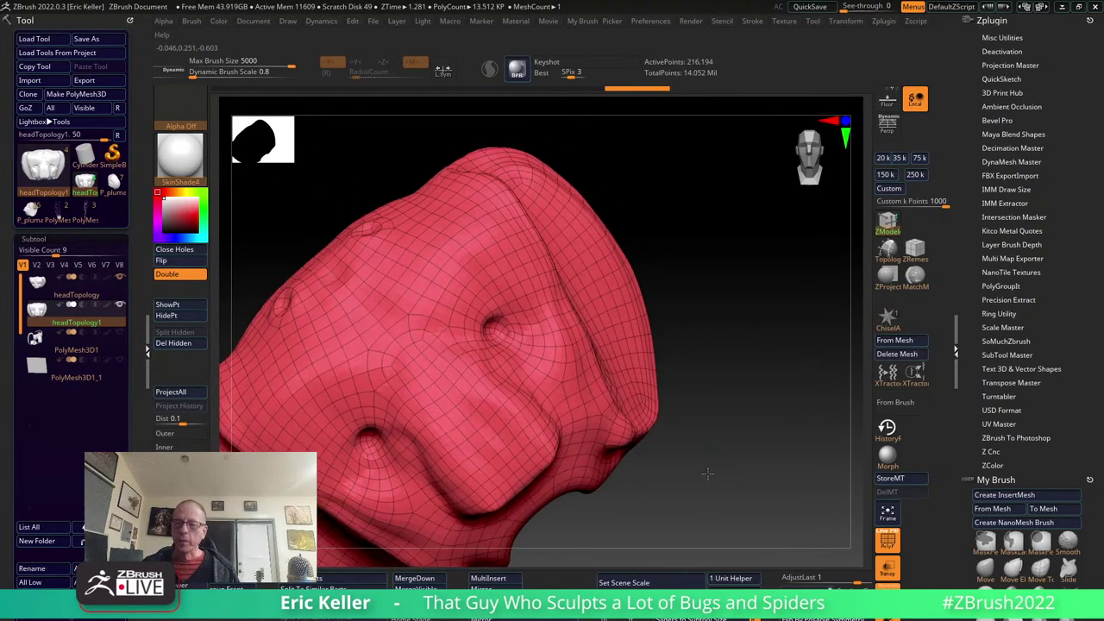
pyautogui.keyDown('alt'); pyautogui.click(605, 466); pyautogui.keyUp('alt')
pyautogui.moveTo(616, 414); pyautogui.dragTo(828, 529)
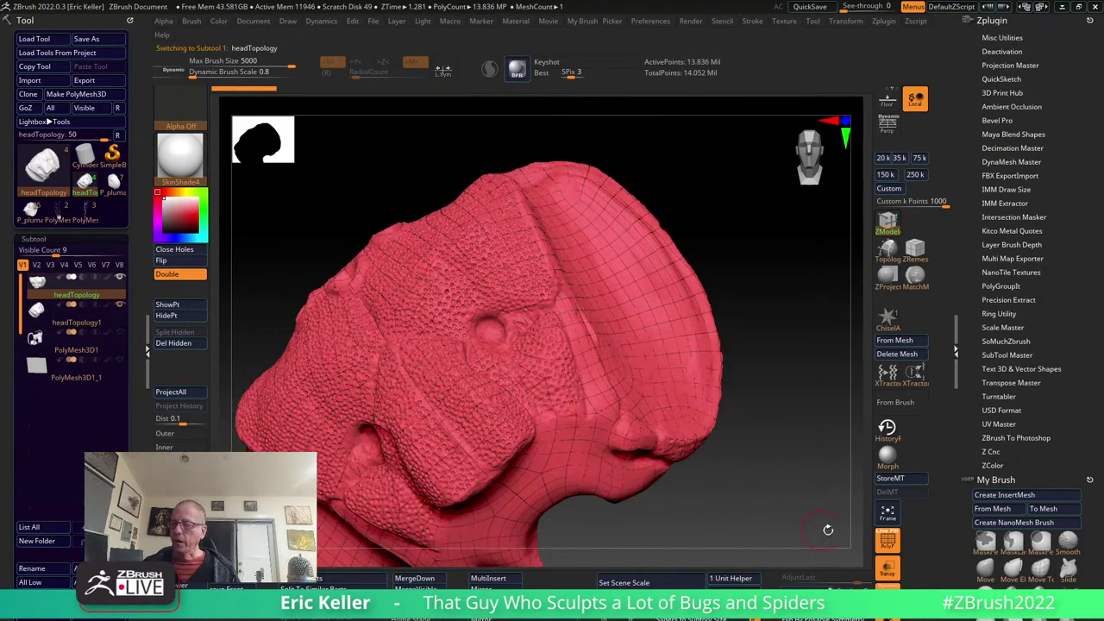
pyautogui.click(888, 540)
pyautogui.moveTo(759, 449); pyautogui.dragTo(448, 253)
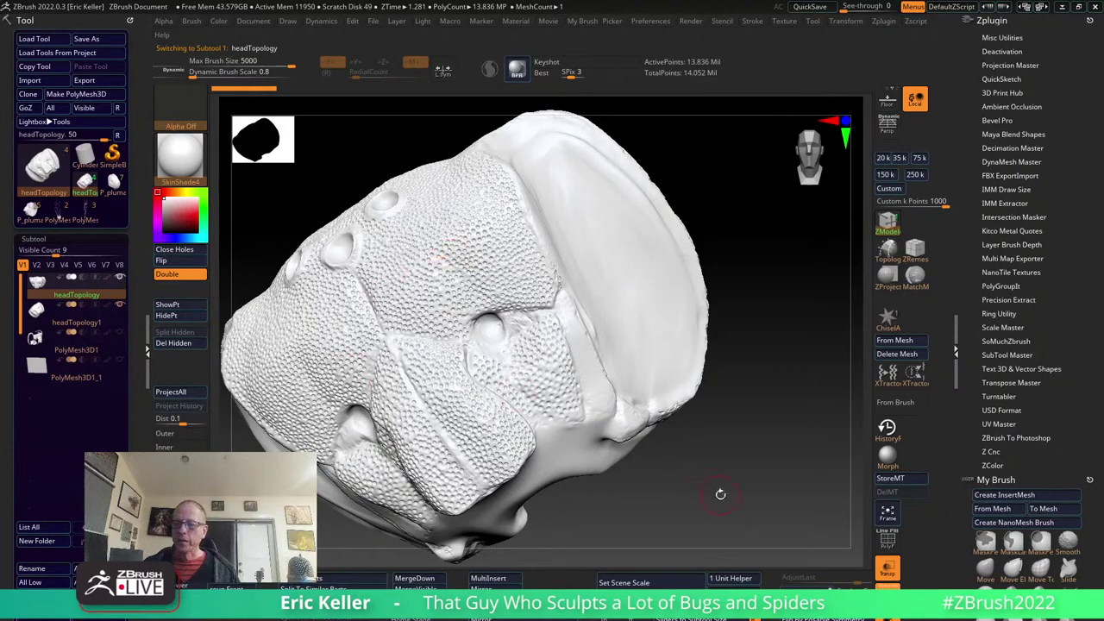
pyautogui.moveTo(720, 494); pyautogui.dragTo(643, 428)
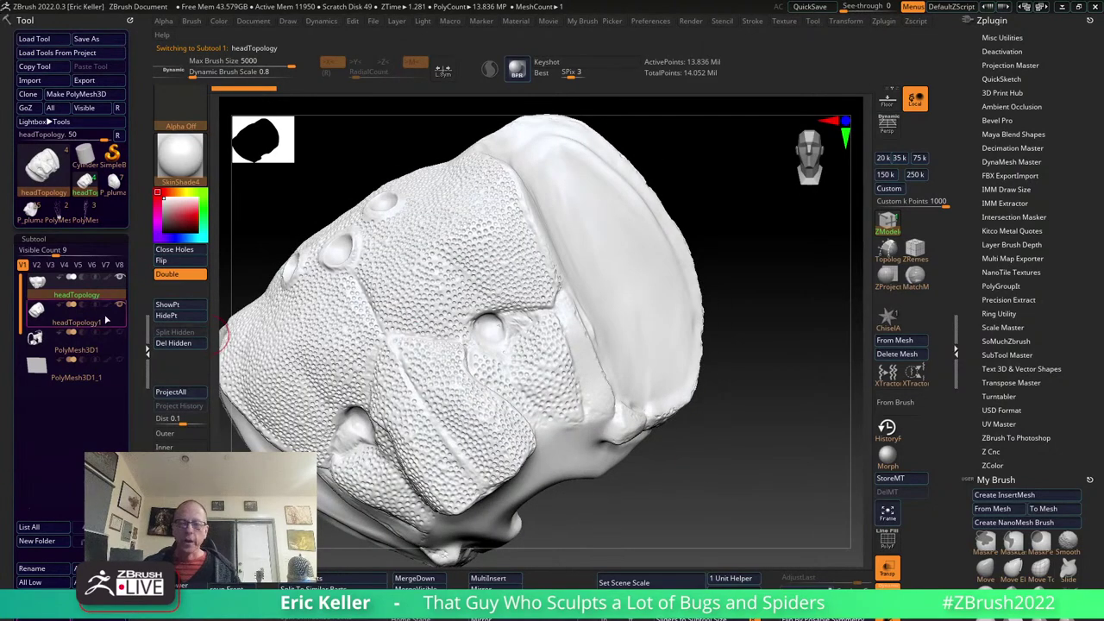
pyautogui.keyDown('alt'); pyautogui.click(380, 466); pyautogui.keyUp('alt')
pyautogui.write('0.04')
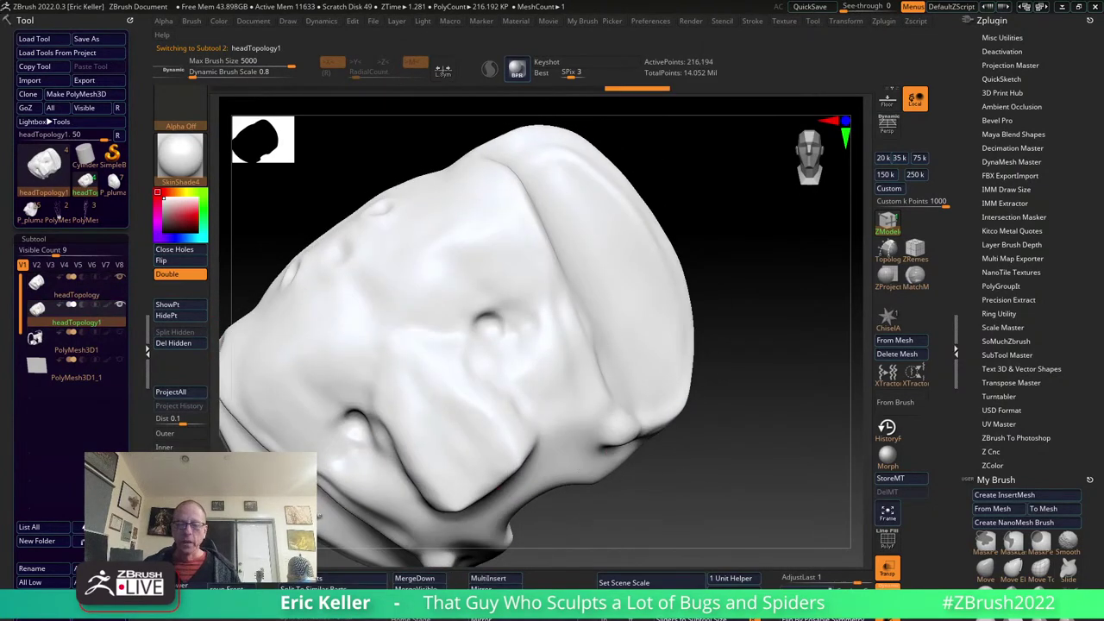
# Run ProjectAll at Dist 0.04 onto headTopology1, then step up a subdivision level to inspect.
pyautogui.click(188, 393)
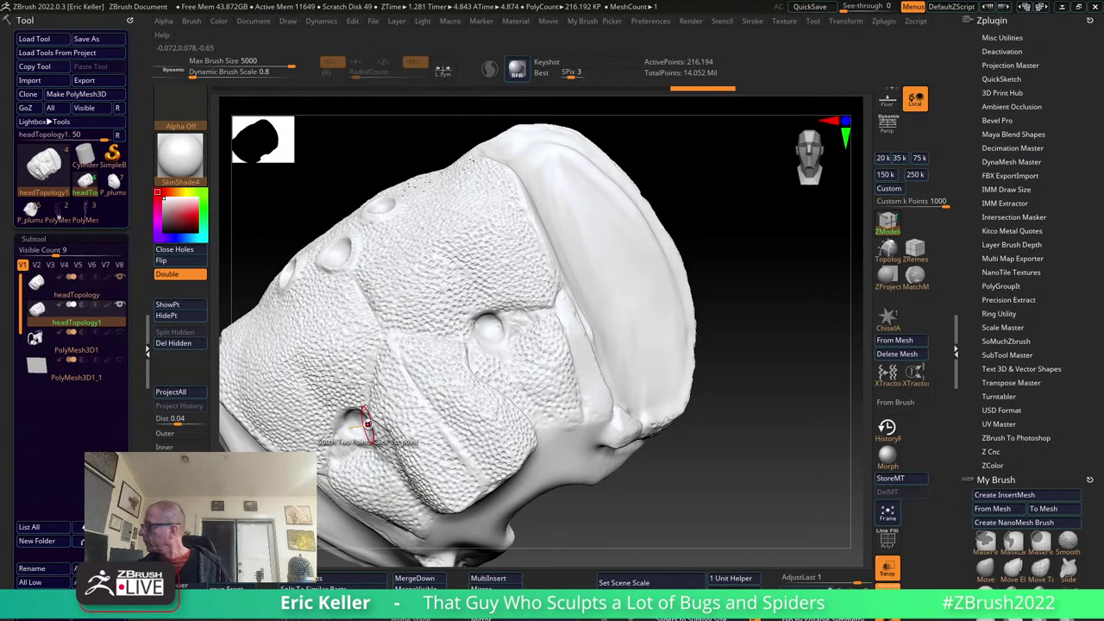
pyautogui.press('d')
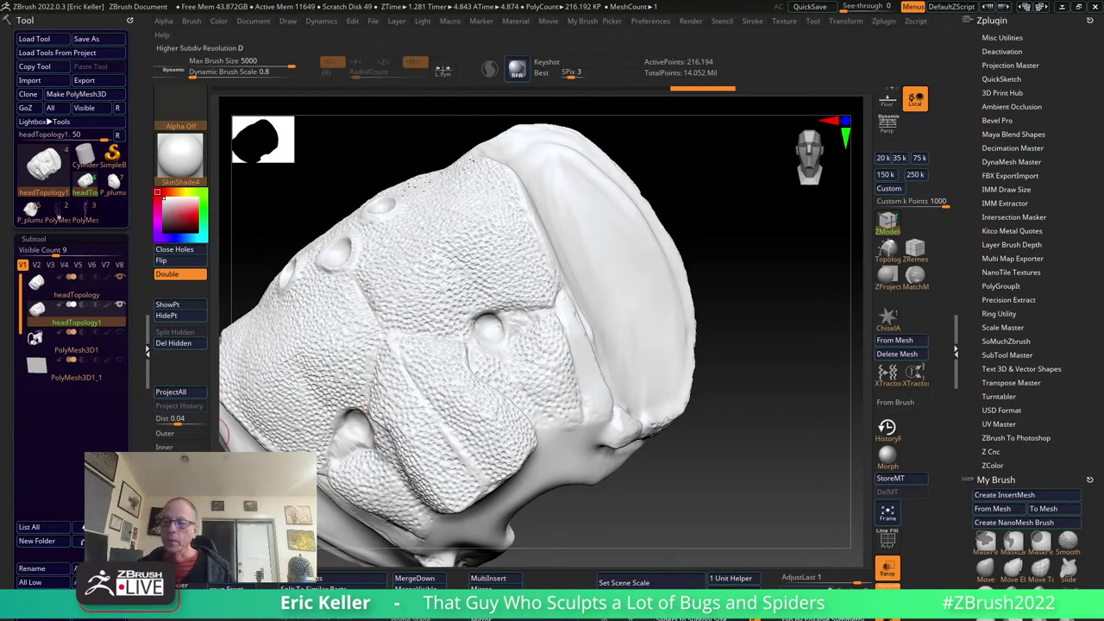
pyautogui.moveTo(723, 506)
pyautogui.mouseDown()
pyautogui.moveTo(766, 474)
pyautogui.moveTo(604, 431)
pyautogui.mouseUp()
pyautogui.scroll(4, 515, 388)
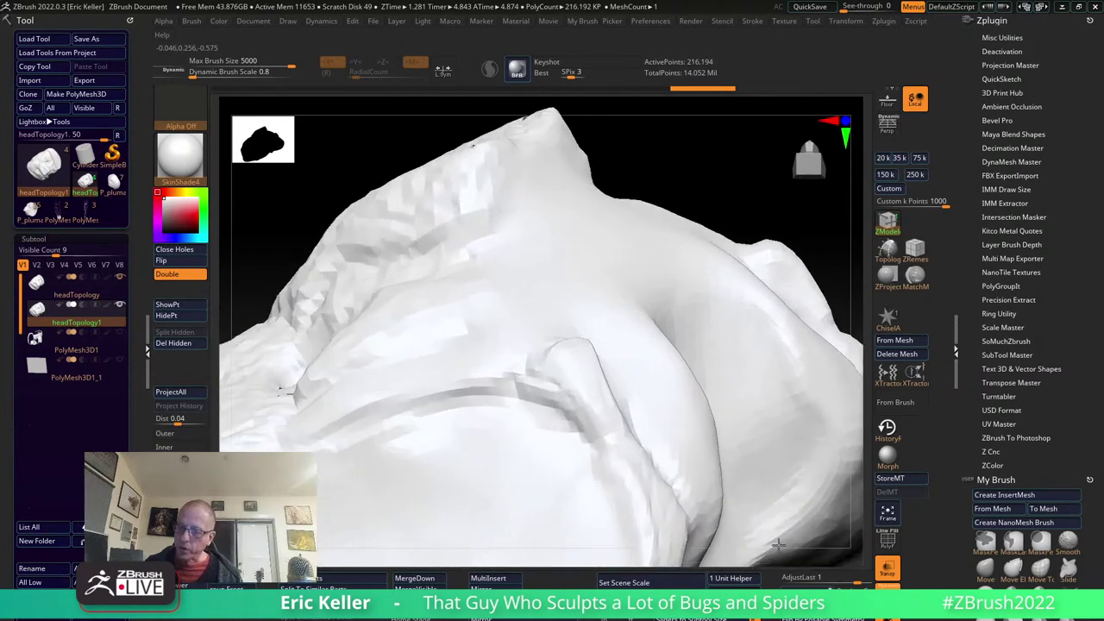
pyautogui.click(194, 154)
pyautogui.click(255, 167)
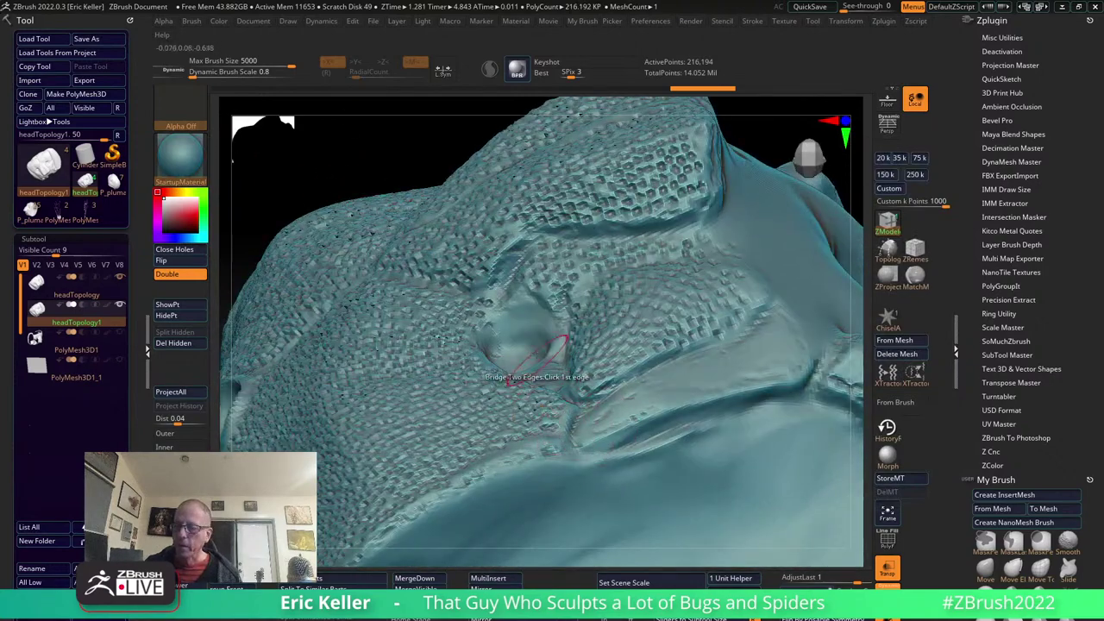
pyautogui.click(625, 513)
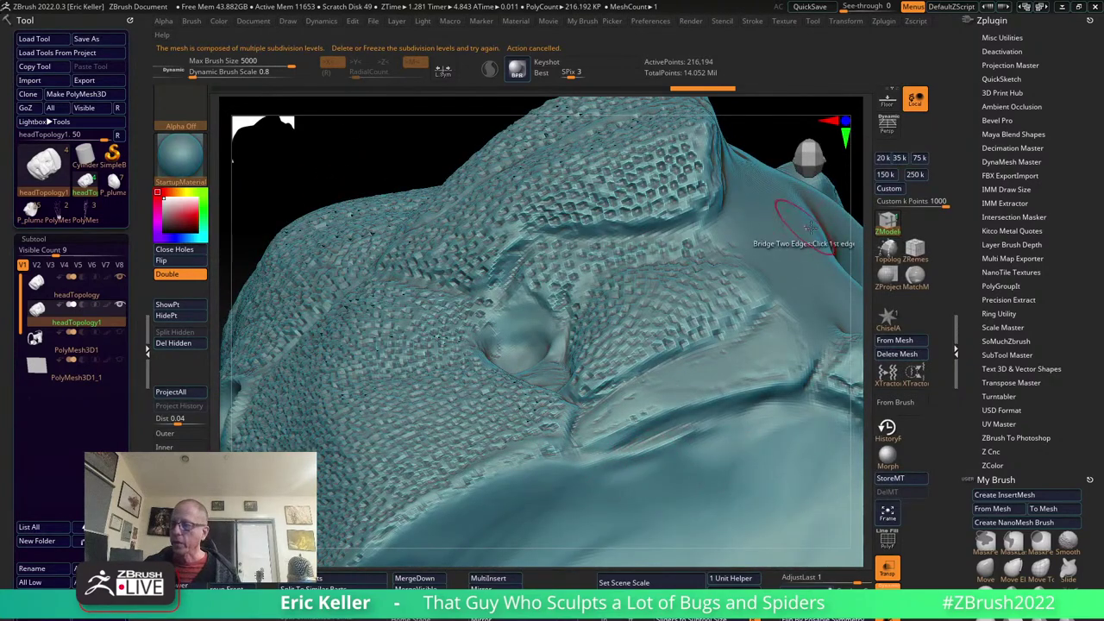
pyautogui.moveTo(759, 173)
pyautogui.mouseDown()
pyautogui.moveTo(699, 306)
pyautogui.moveTo(621, 178)
pyautogui.moveTo(658, 217)
pyautogui.moveTo(747, 390)
pyautogui.moveTo(713, 215)
pyautogui.moveTo(633, 182)
pyautogui.moveTo(577, 205)
pyautogui.mouseUp()
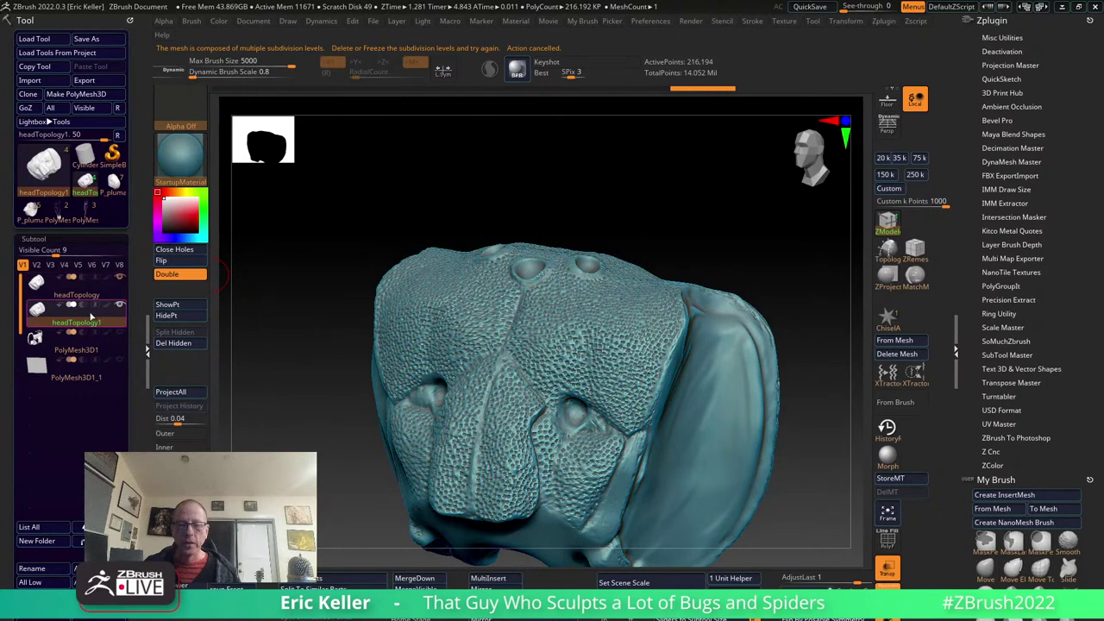
pyautogui.click(106, 293)
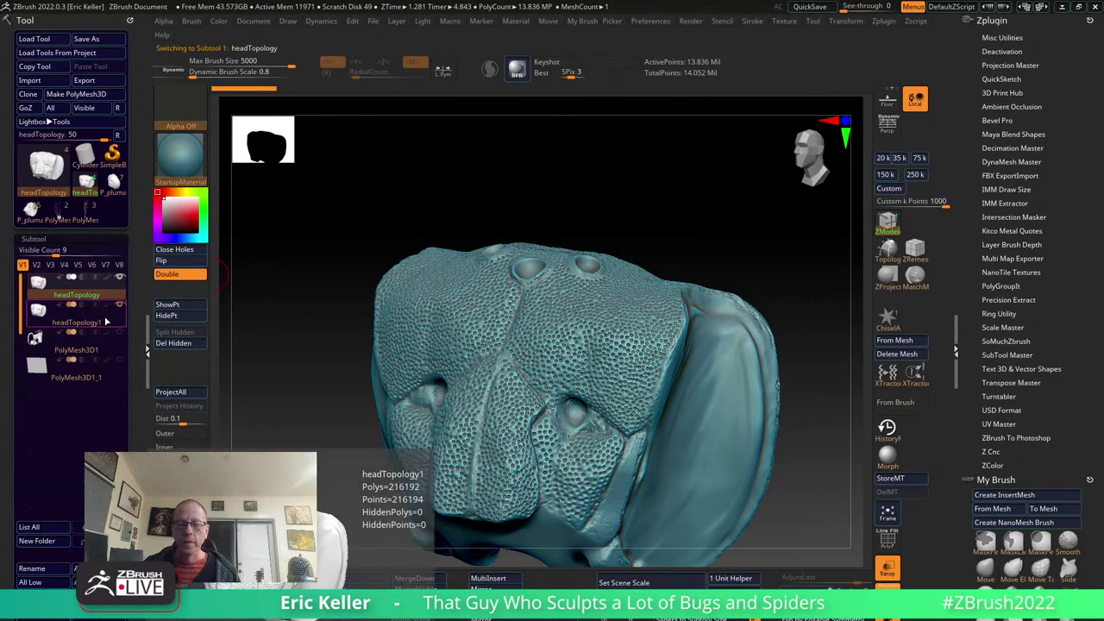
pyautogui.click(75, 322)
pyautogui.click(96, 295)
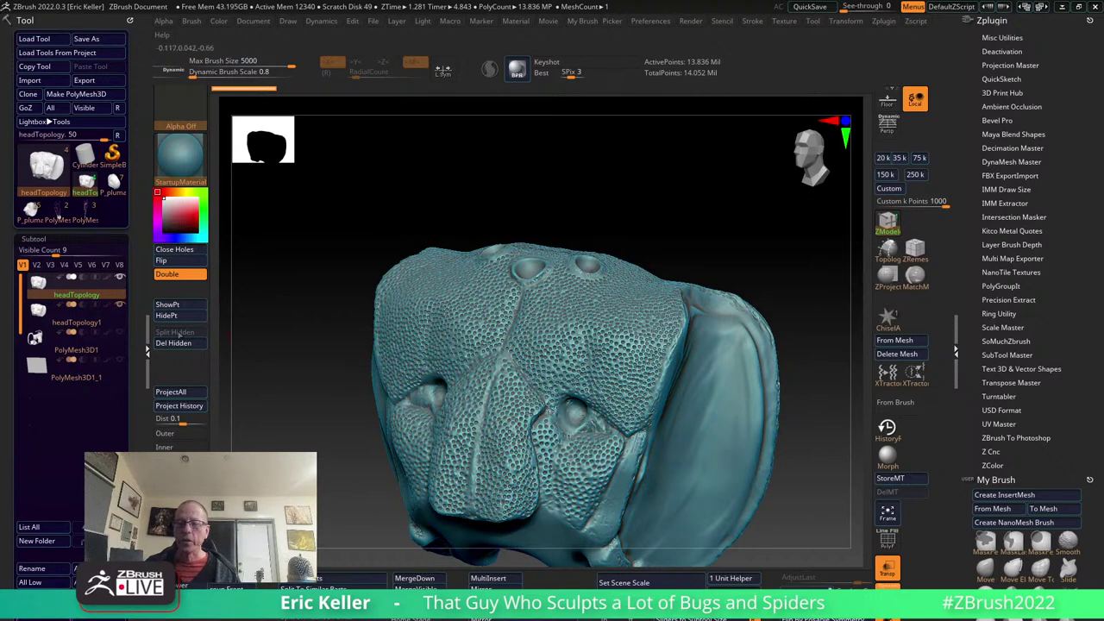
# Select headTopology1 in the Subtool palette.
pyautogui.click(103, 319)
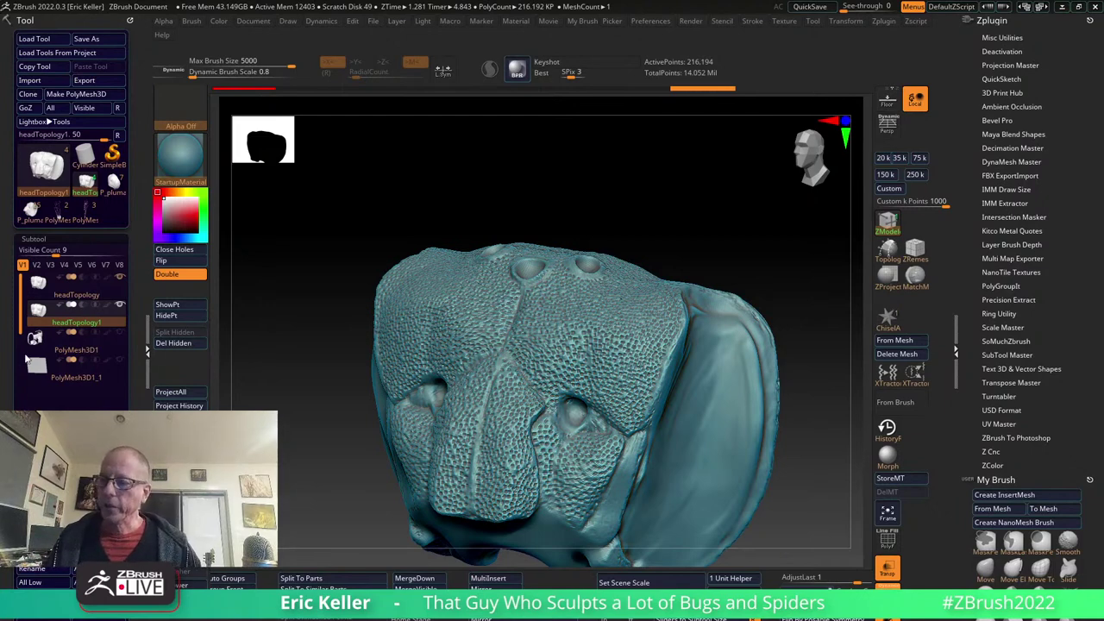
# Snap the view to front and load the full P_plumatus paint3 smooth3 bug model.
pyautogui.keyDown('shift'); pyautogui.moveTo(735, 281); pyautogui.dragTo(790, 264); pyautogui.keyUp('shift')
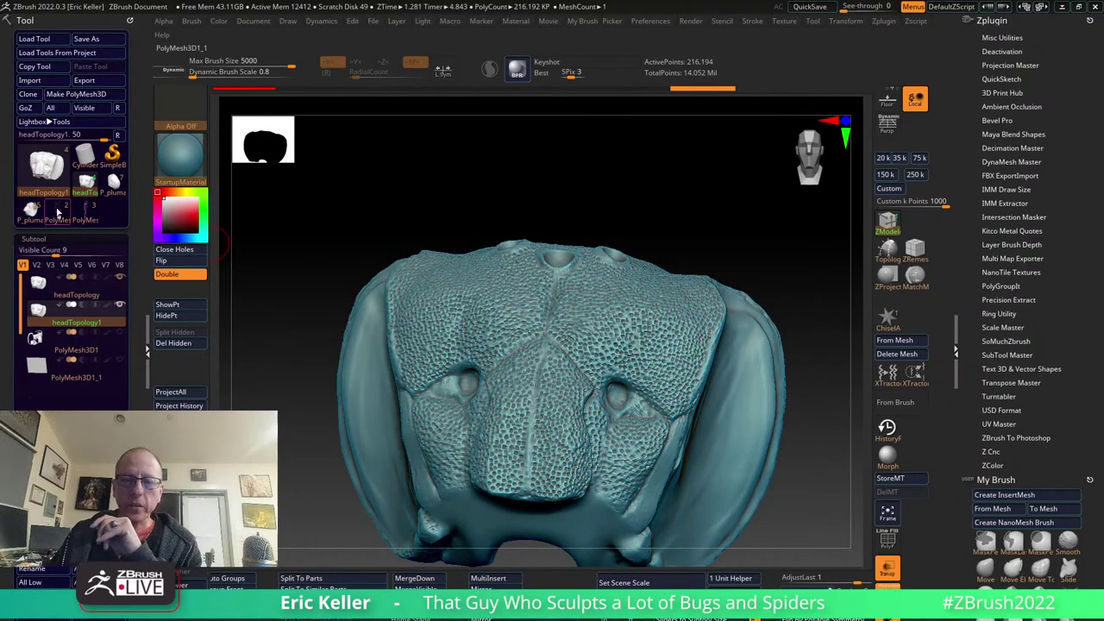
pyautogui.moveTo(31, 209)
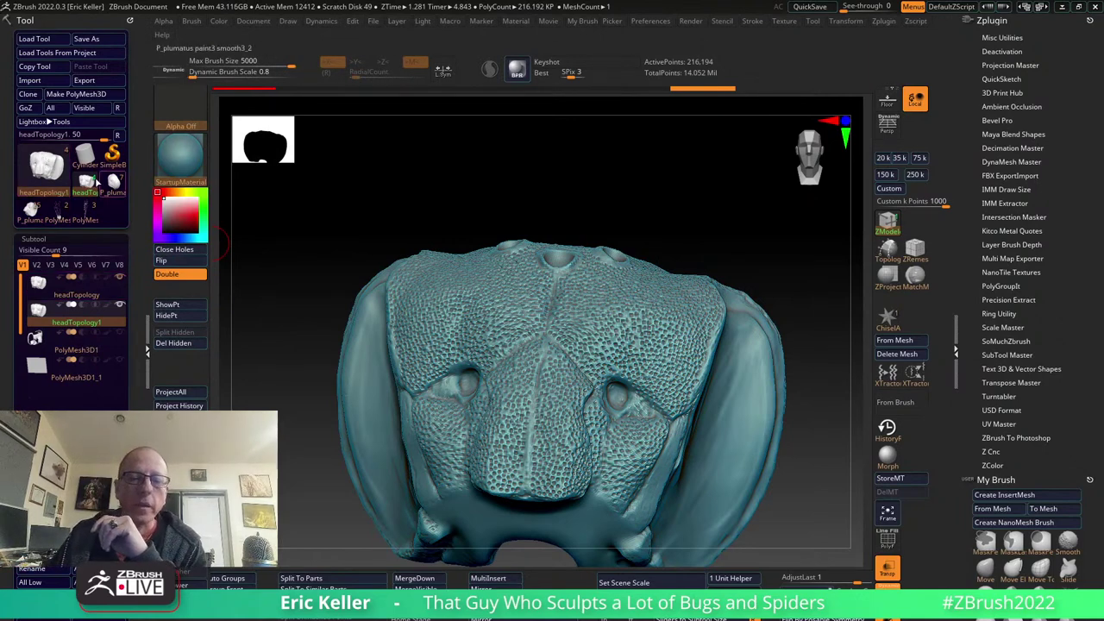
pyautogui.click(30, 209)
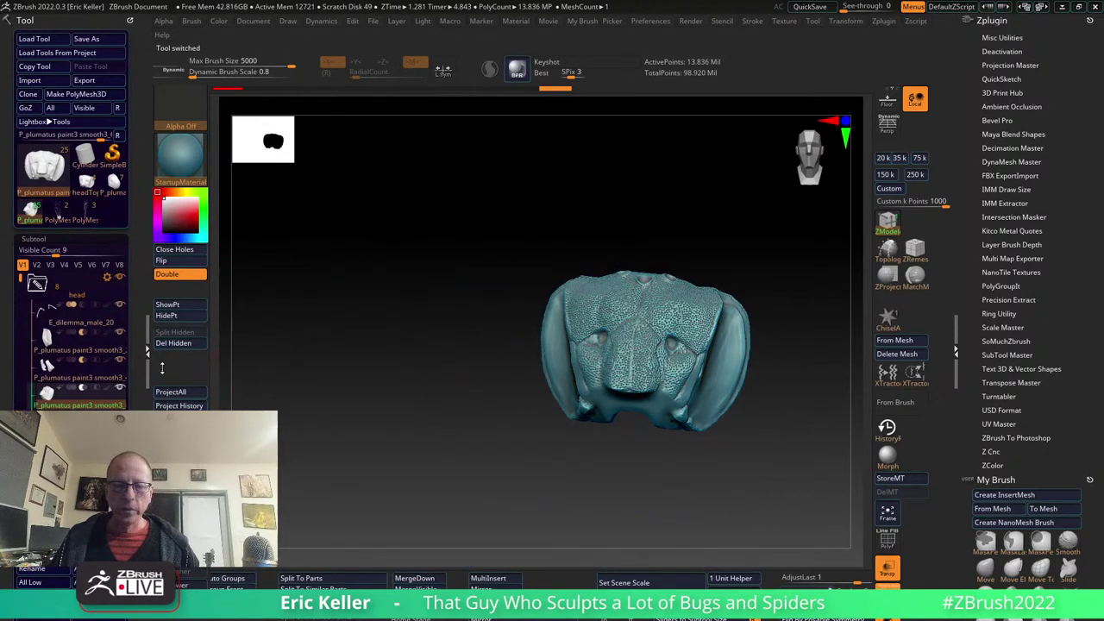
# Turn off Transp, solo the PolyMesh3D1_1 abdomen subtool to inspect it, then return to headTopology1.
pyautogui.moveTo(21, 285); pyautogui.dragTo(21, 307)
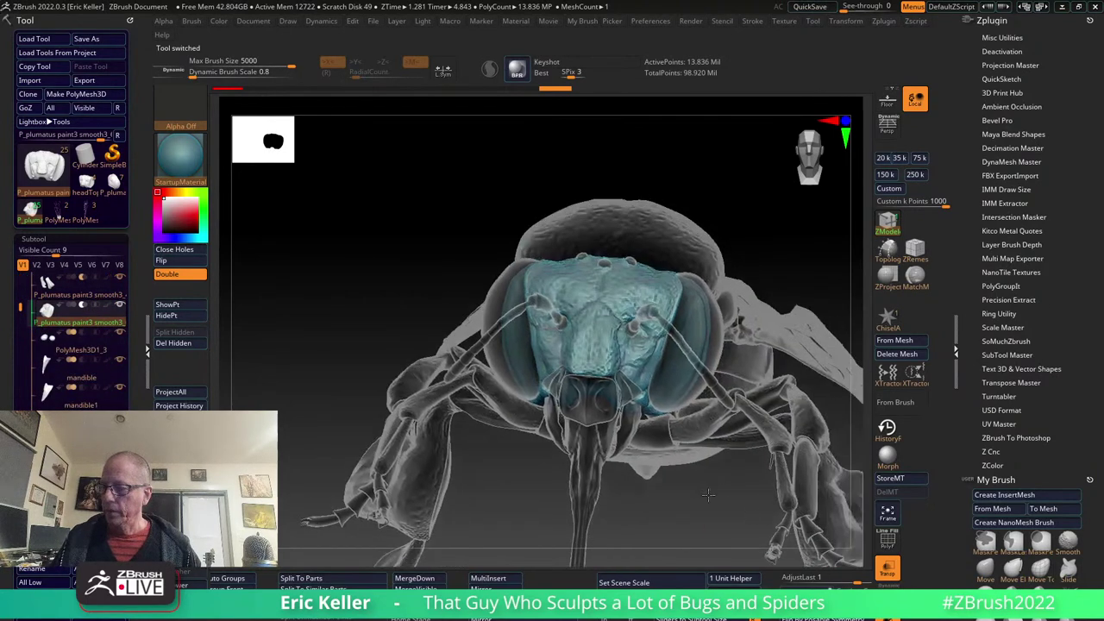
pyautogui.click(887, 569)
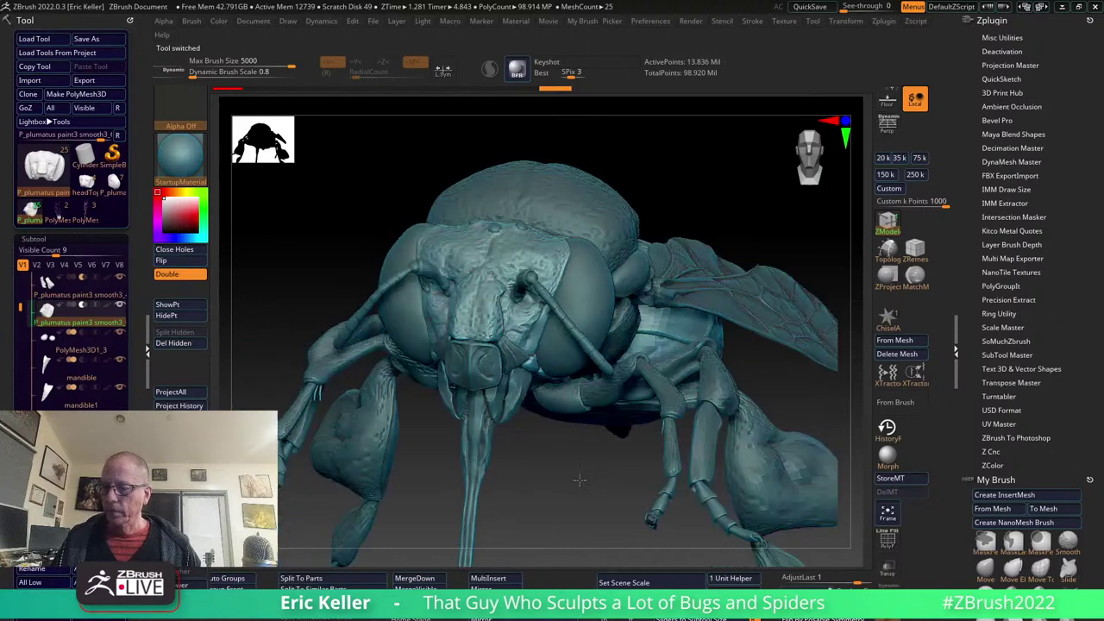
pyautogui.moveTo(604, 491)
pyautogui.mouseDown()
pyautogui.moveTo(733, 488)
pyautogui.moveTo(666, 485)
pyautogui.mouseUp()
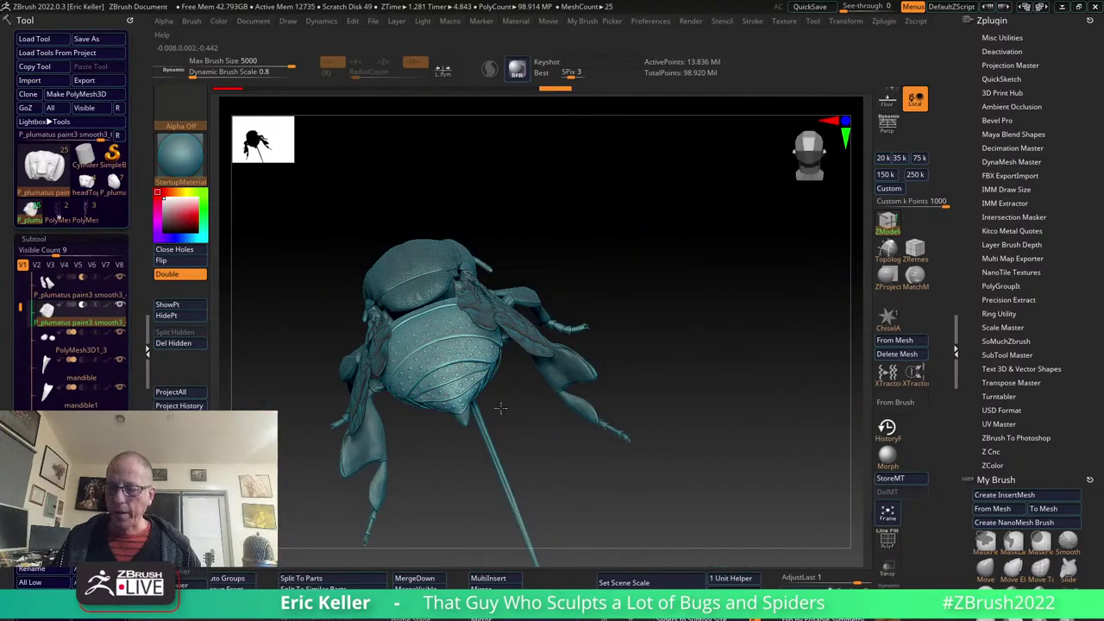
pyautogui.keyDown('alt'); pyautogui.click(525, 431); pyautogui.keyUp('alt')
pyautogui.moveTo(535, 436); pyautogui.dragTo(595, 414)
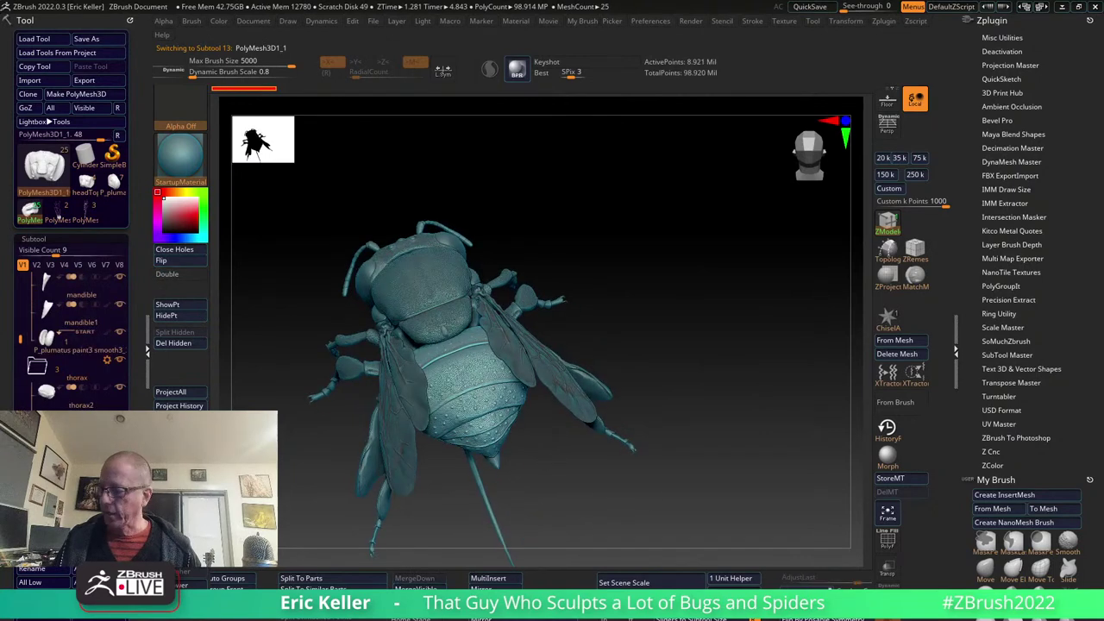
pyautogui.keyDown('ctrl'); pyautogui.keyDown('shift'); pyautogui.click(457, 379); pyautogui.keyUp('shift'); pyautogui.keyUp('ctrl')
pyautogui.moveTo(710, 446)
pyautogui.mouseDown()
pyautogui.moveTo(429, 218)
pyautogui.moveTo(759, 291)
pyautogui.moveTo(678, 319)
pyautogui.moveTo(641, 308)
pyautogui.moveTo(710, 352)
pyautogui.mouseUp()
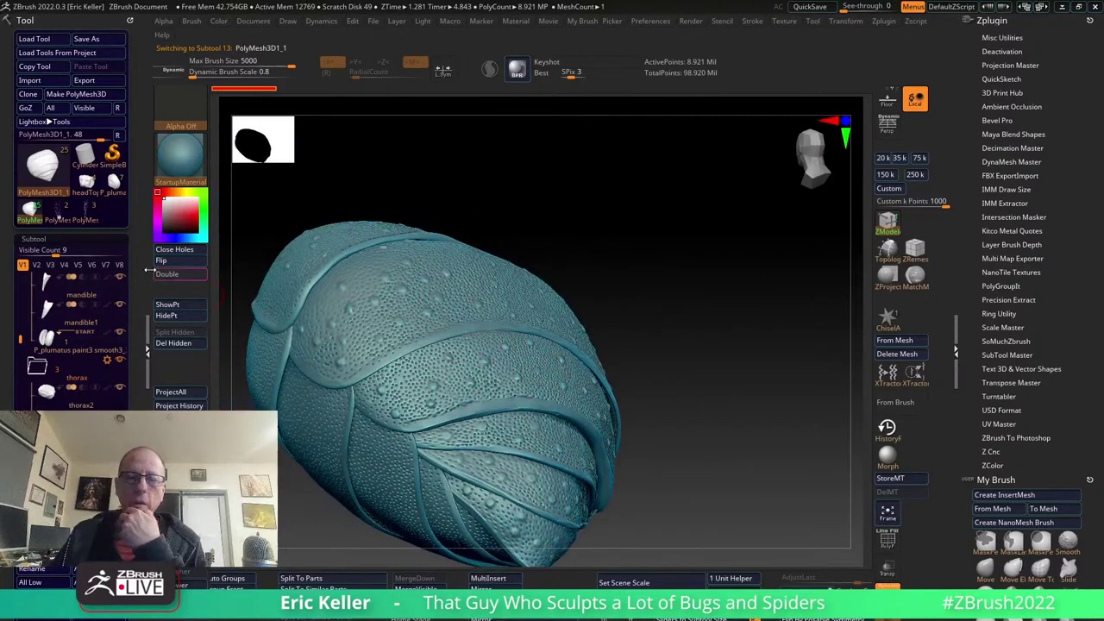
pyautogui.click(86, 181)
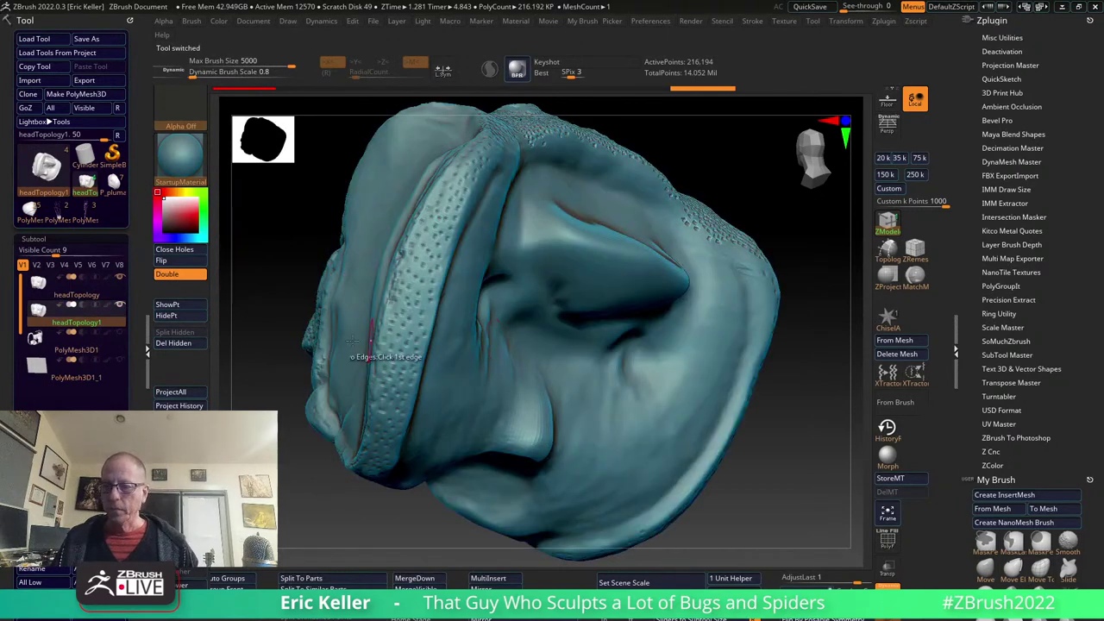
# Cycle through the wings, sculpted abdomen and head retopology meshes, then frame the P_plumatus paint3 smooth3 head.
pyautogui.click(60, 216)
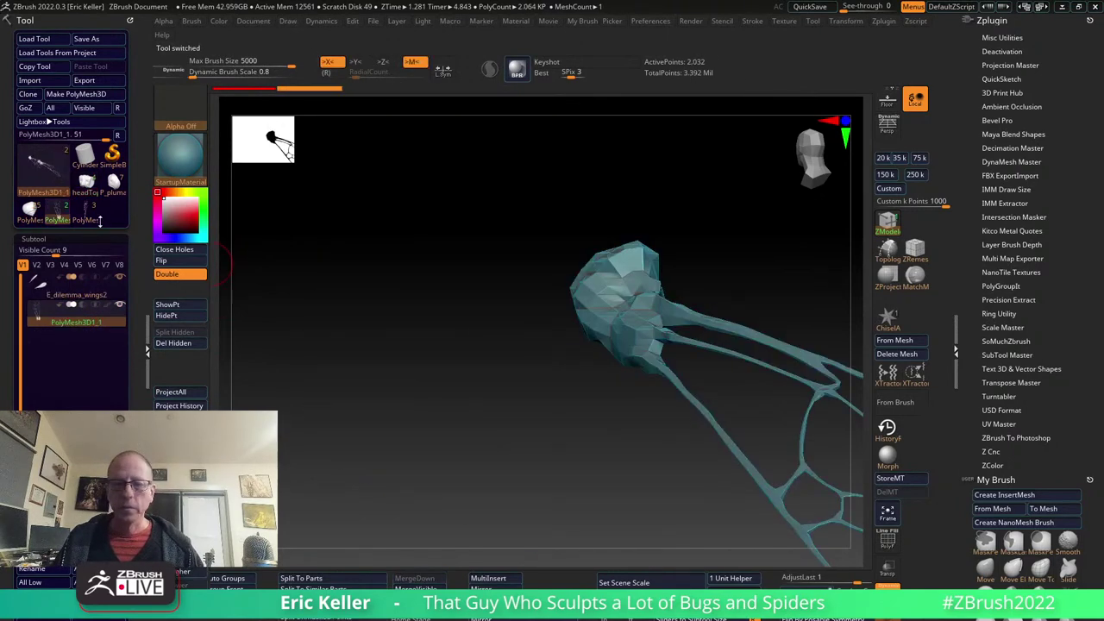
pyautogui.click(33, 215)
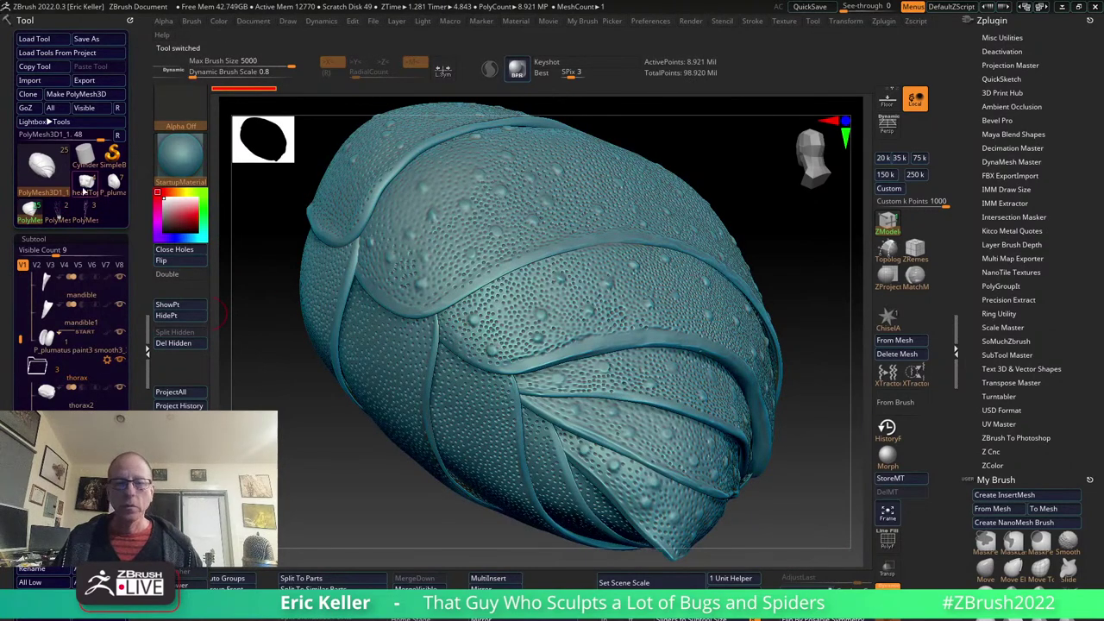
pyautogui.click(84, 183)
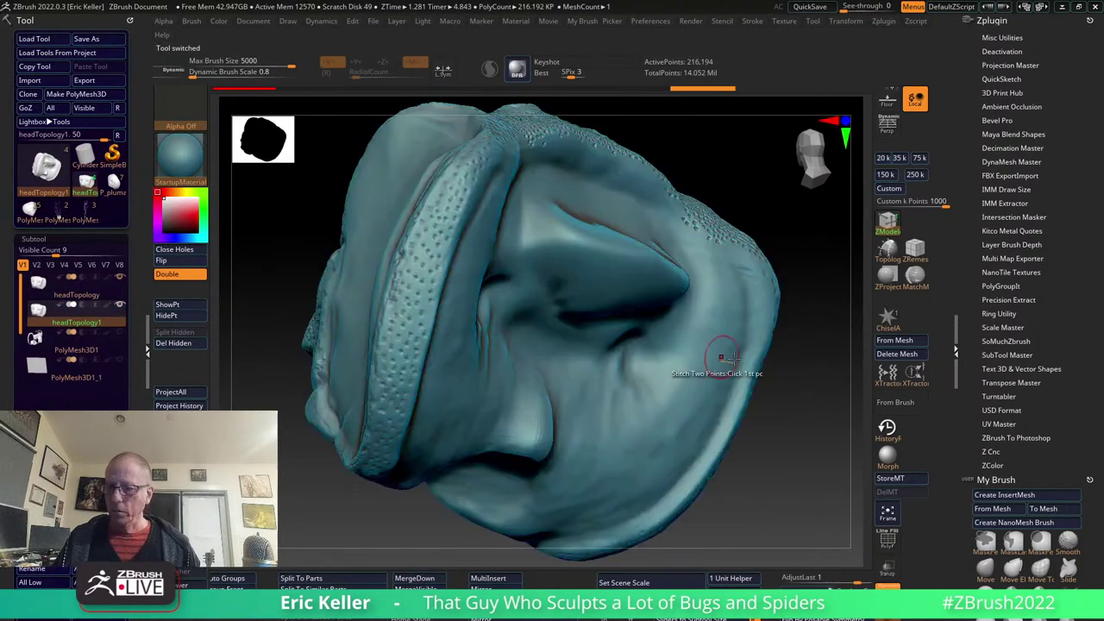
pyautogui.moveTo(721, 358); pyautogui.dragTo(376, 273, button='right')
pyautogui.click(114, 181)
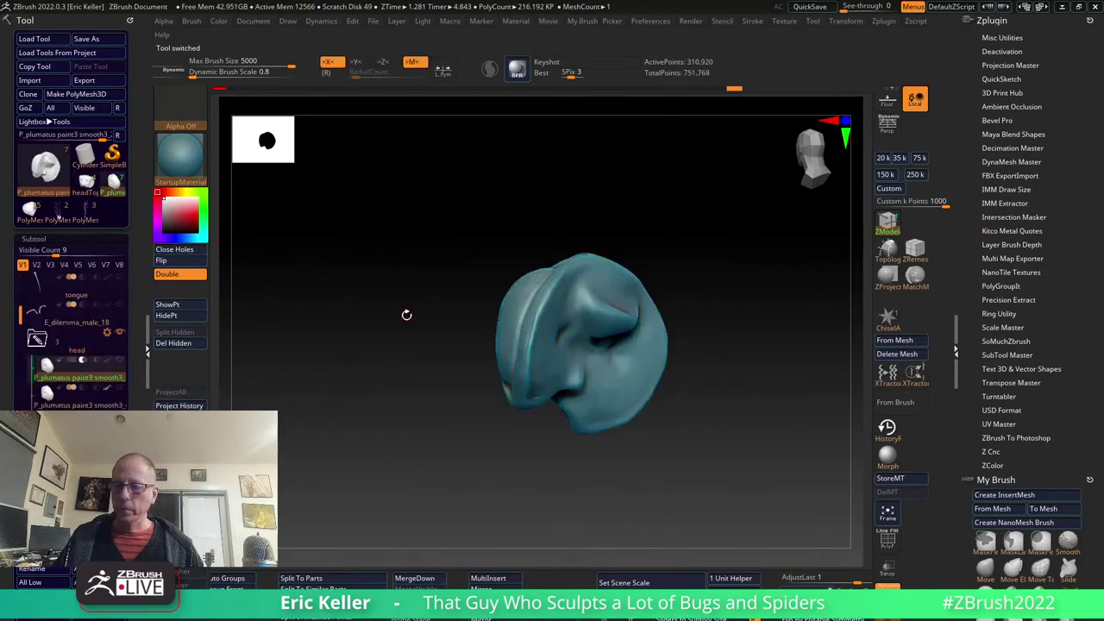
pyautogui.moveTo(407, 313)
pyautogui.mouseDown(button='right')
pyautogui.moveTo(326, 331)
pyautogui.moveTo(316, 384)
pyautogui.moveTo(320, 336)
pyautogui.mouseUp(button='right')
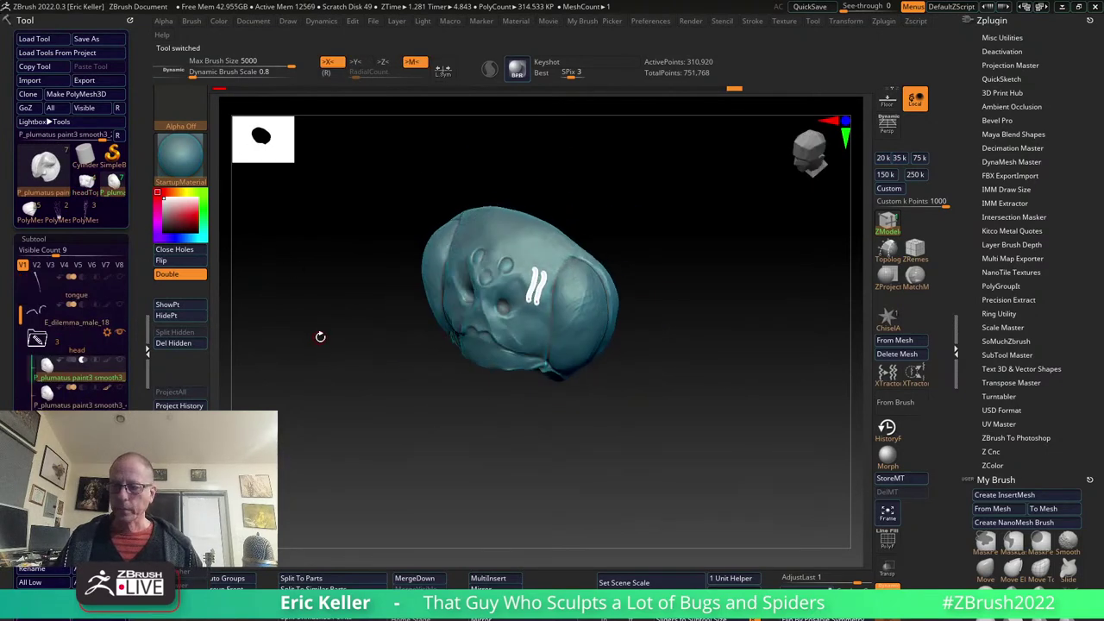
pyautogui.press('f')
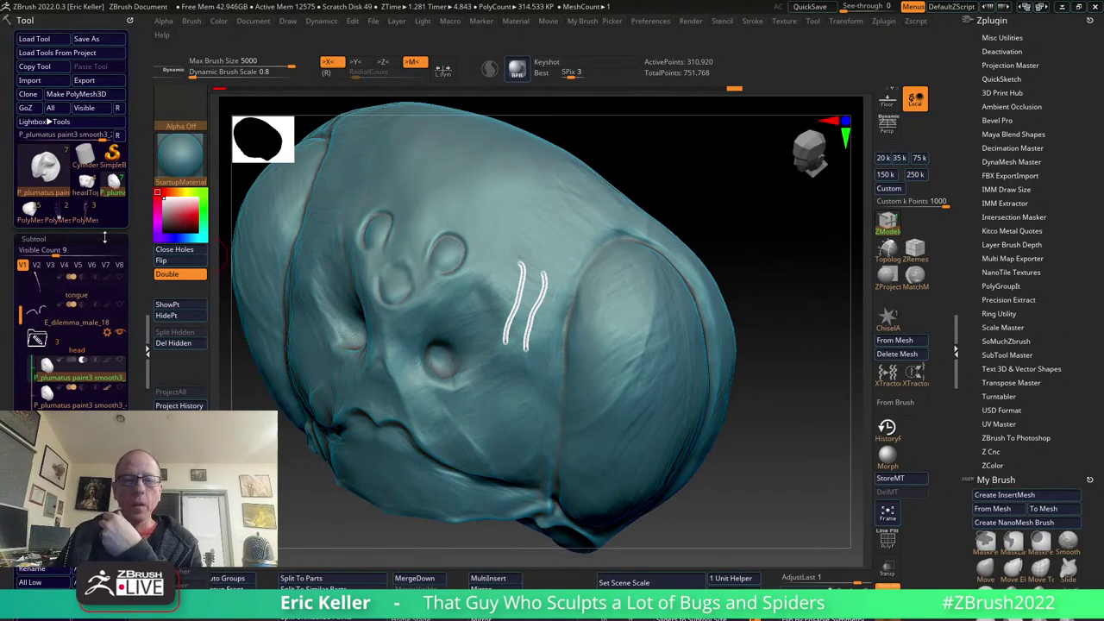
# Switch to the P_plumatus paint3 smooth4 retopologized abdomen and frame it in view.
pyautogui.click(30, 213)
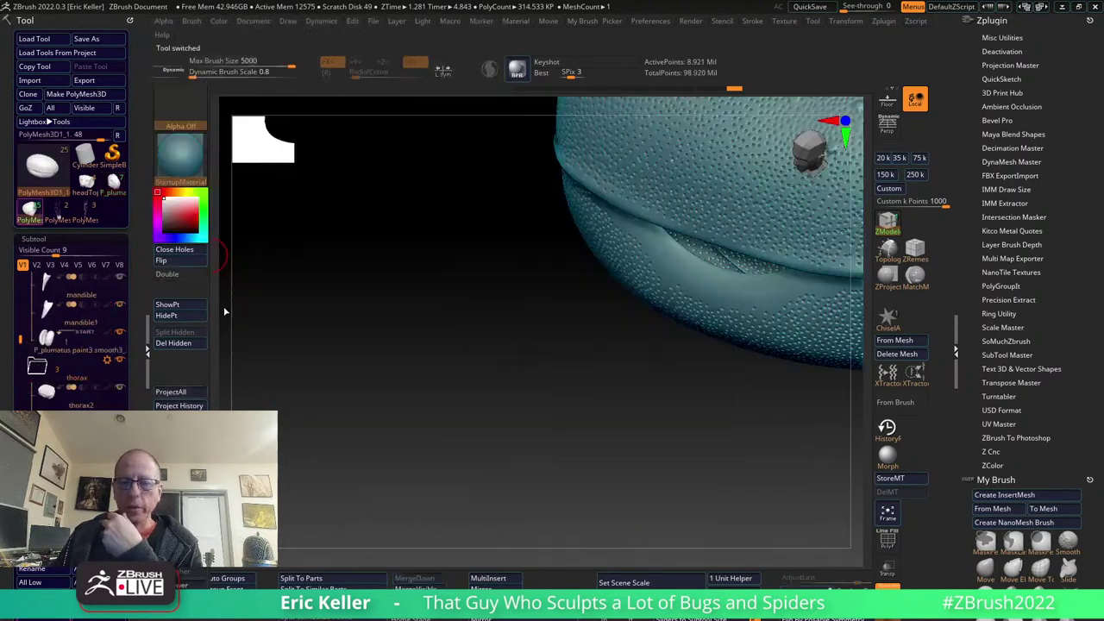
pyautogui.click(115, 182)
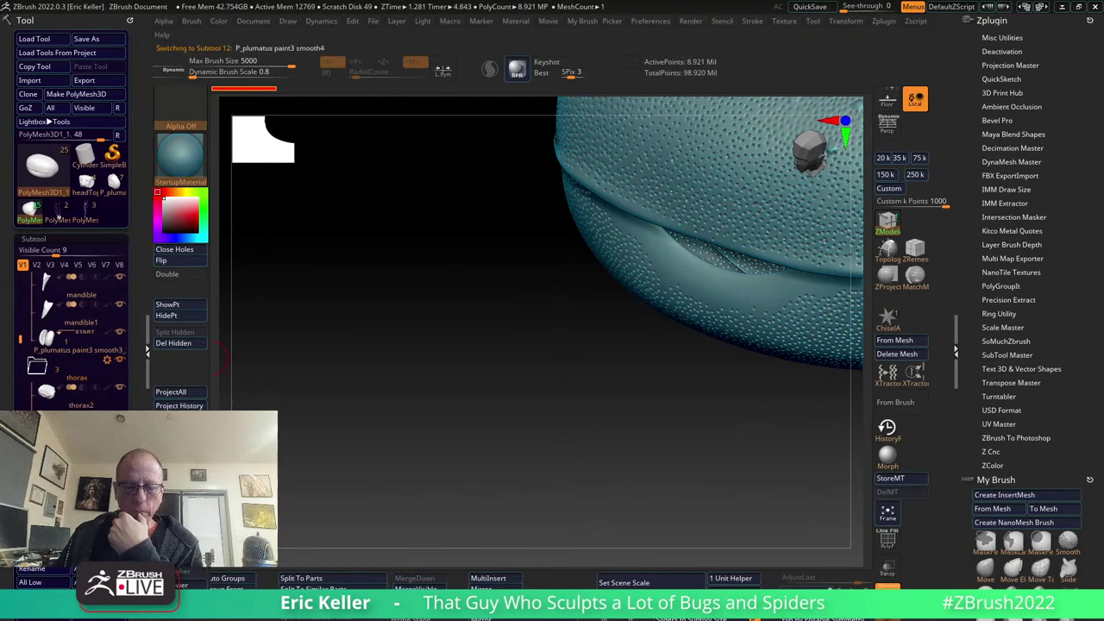
pyautogui.moveTo(409, 429); pyautogui.dragTo(444, 303)
pyautogui.moveTo(560, 334); pyautogui.dragTo(419, 308)
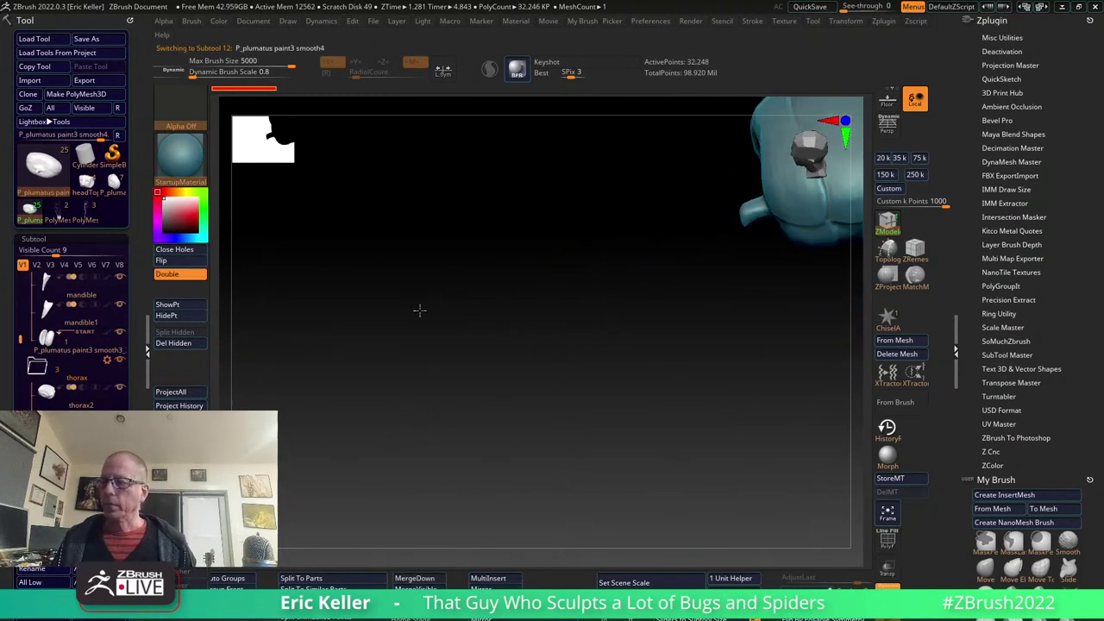
pyautogui.press('f')
pyautogui.moveTo(503, 417)
pyautogui.mouseDown()
pyautogui.moveTo(616, 382)
pyautogui.moveTo(769, 377)
pyautogui.mouseUp()
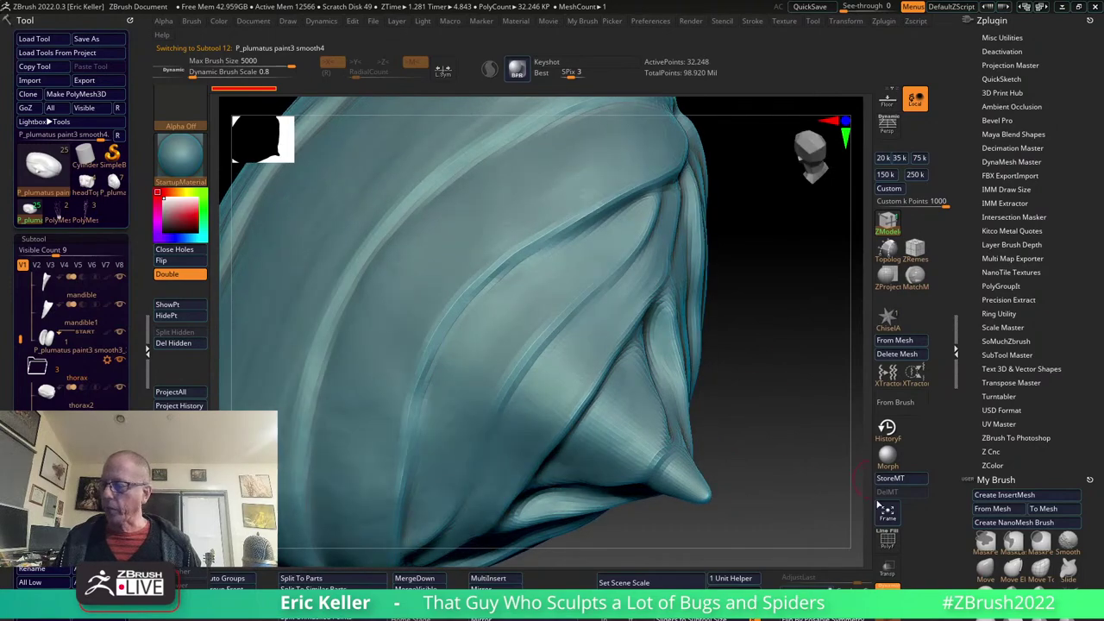
# Turn on Polyframe with Shift+F and inspect the abdomen's polygon wireframe.
pyautogui.hotkey('shift', 'f')
pyautogui.moveTo(517, 328); pyautogui.dragTo(609, 198)
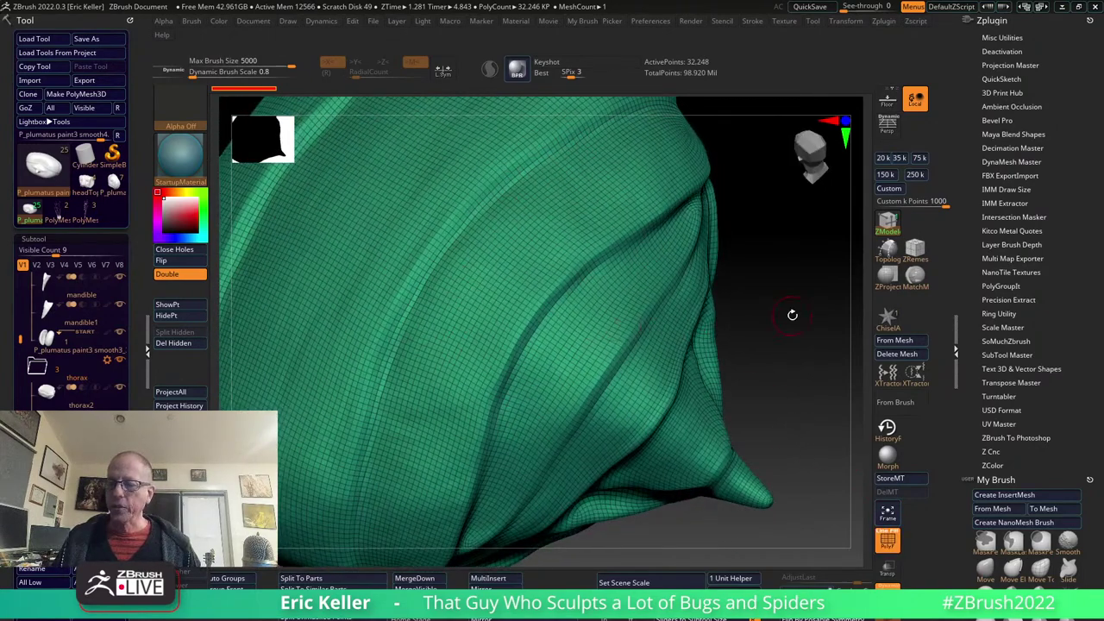
pyautogui.moveTo(791, 313)
pyautogui.mouseDown()
pyautogui.moveTo(825, 322)
pyautogui.moveTo(717, 377)
pyautogui.moveTo(738, 415)
pyautogui.moveTo(513, 252)
pyautogui.mouseUp()
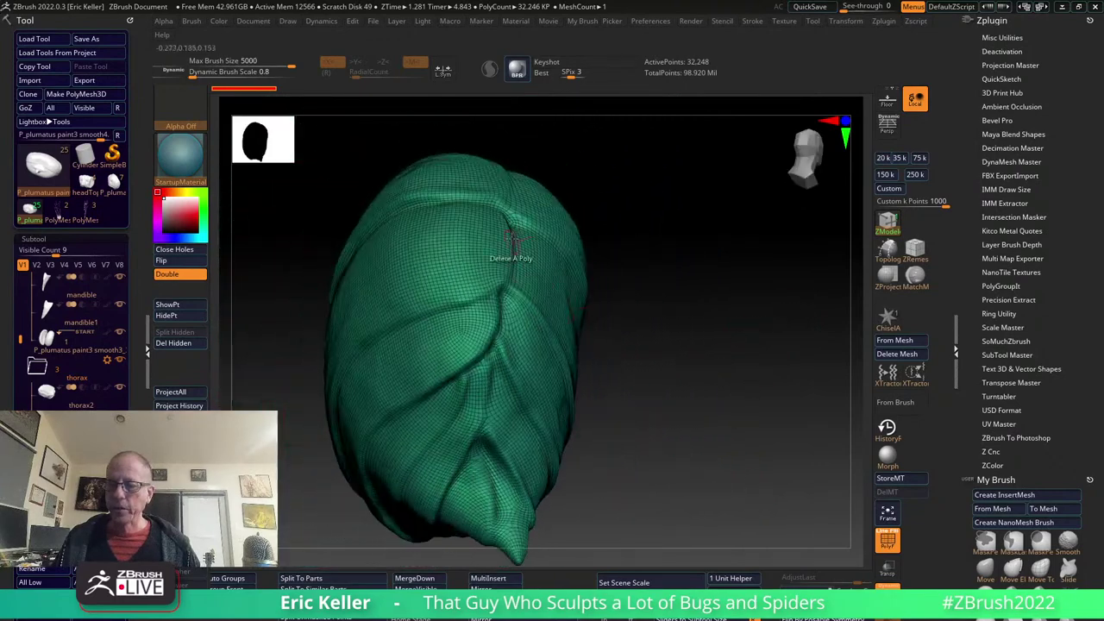
pyautogui.moveTo(645, 336); pyautogui.dragTo(545, 377)
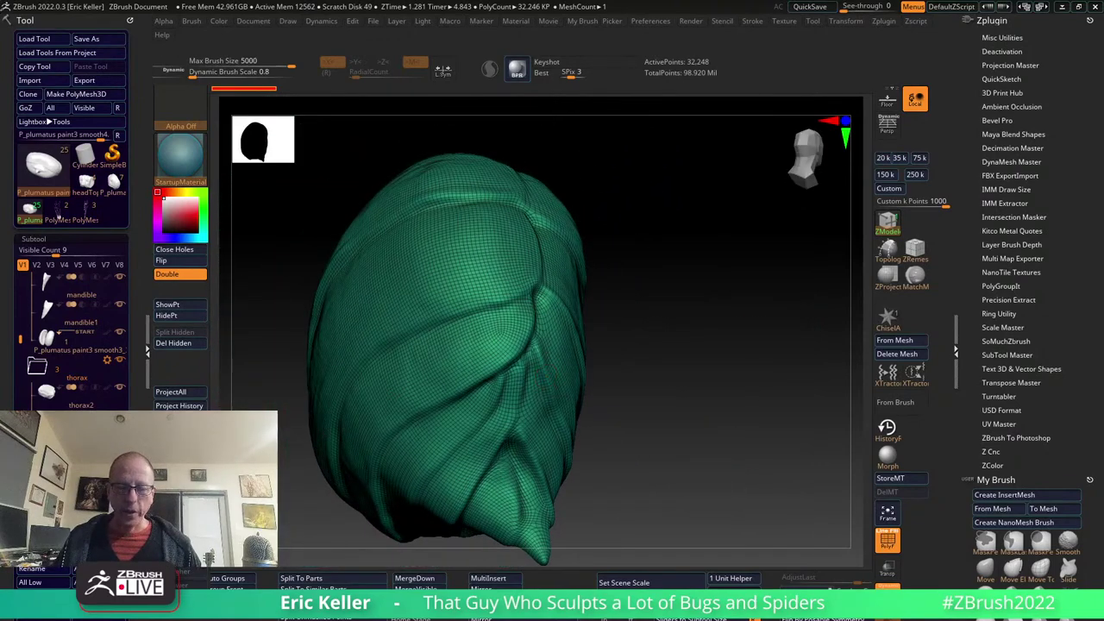
# Compare with the polygrouped sculpted abdomen, then return to the retopologized abdomen in side view.
pyautogui.keyDown('alt'); pyautogui.click(387, 464); pyautogui.keyUp('alt')
pyautogui.moveTo(656, 428)
pyautogui.mouseDown()
pyautogui.moveTo(726, 432)
pyautogui.moveTo(722, 389)
pyautogui.moveTo(745, 385)
pyautogui.moveTo(568, 332)
pyautogui.moveTo(473, 379)
pyautogui.moveTo(485, 386)
pyautogui.mouseUp()
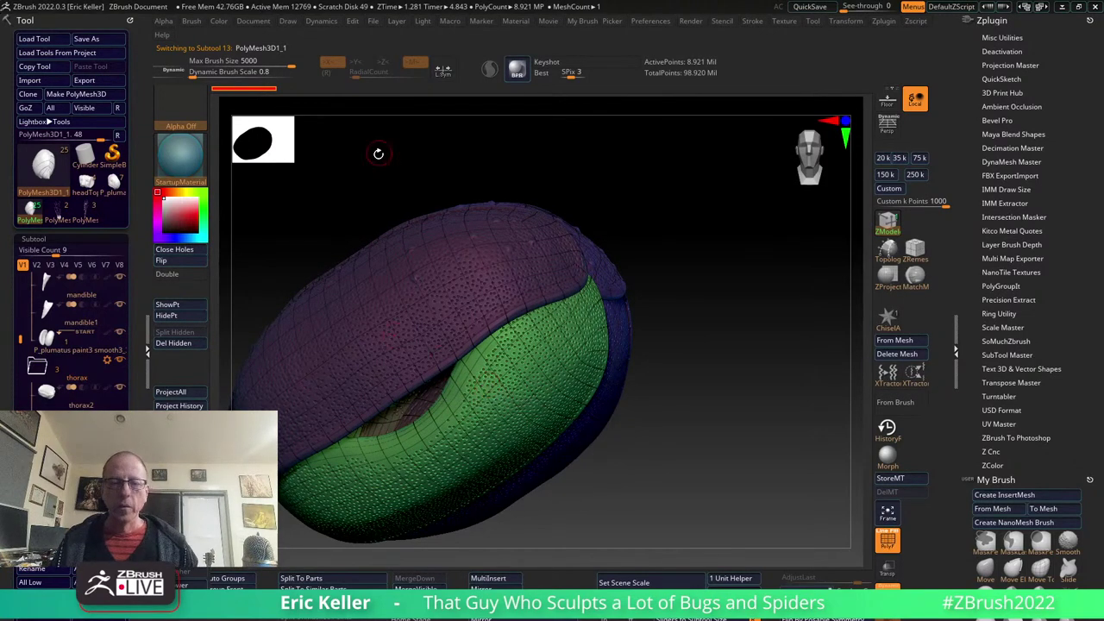
pyautogui.click(179, 406)
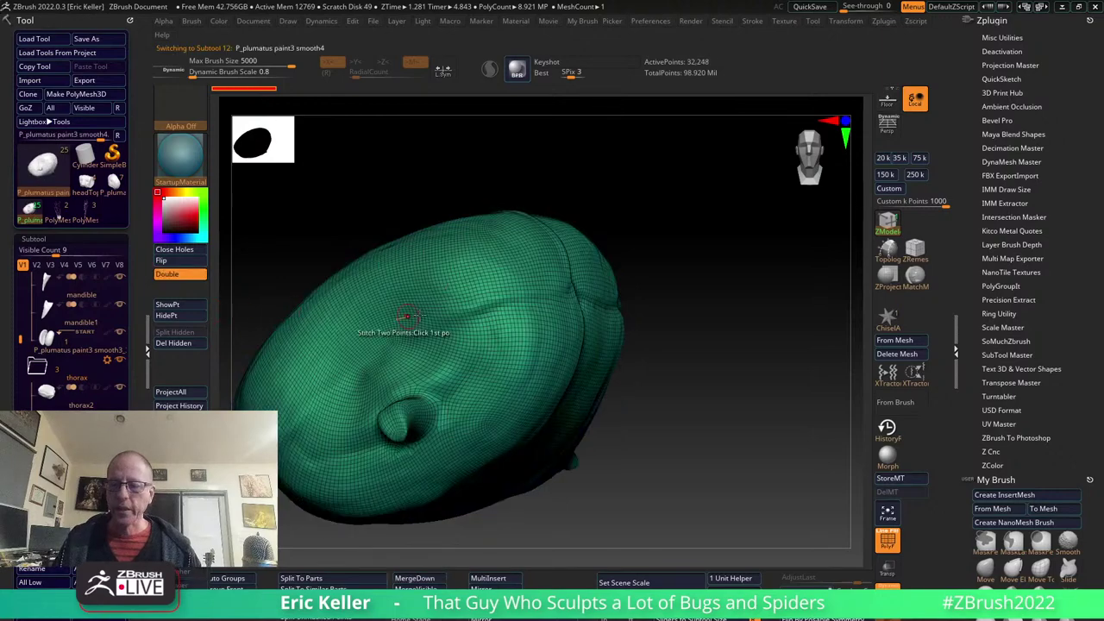
pyautogui.moveTo(459, 182)
pyautogui.mouseDown()
pyautogui.moveTo(310, 202)
pyautogui.moveTo(311, 217)
pyautogui.moveTo(134, 205)
pyautogui.mouseUp()
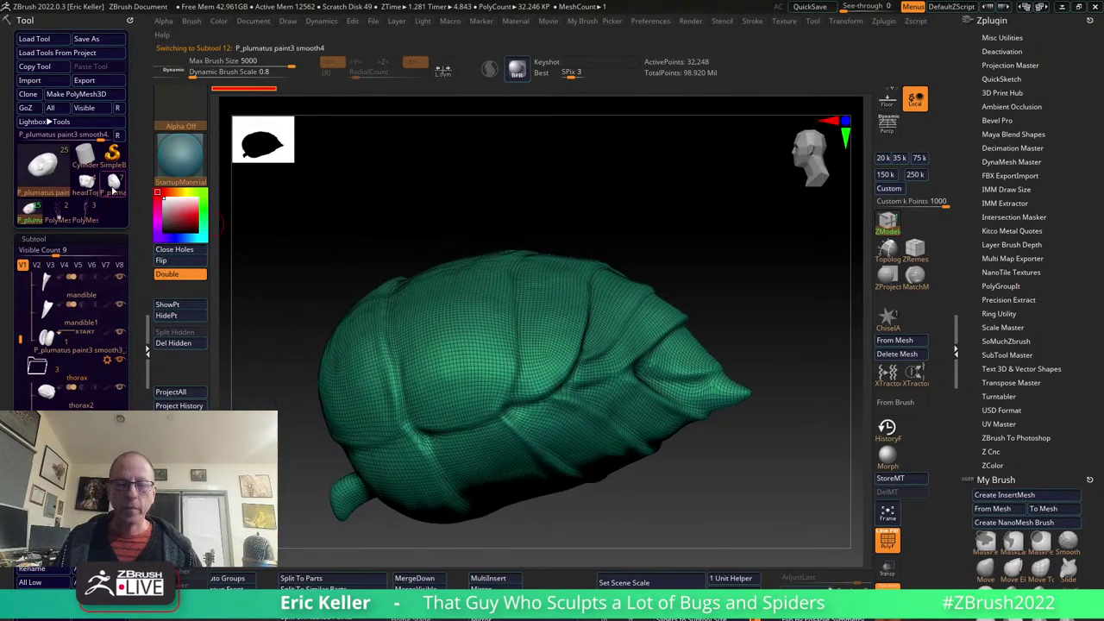
pyautogui.moveTo(86, 183)
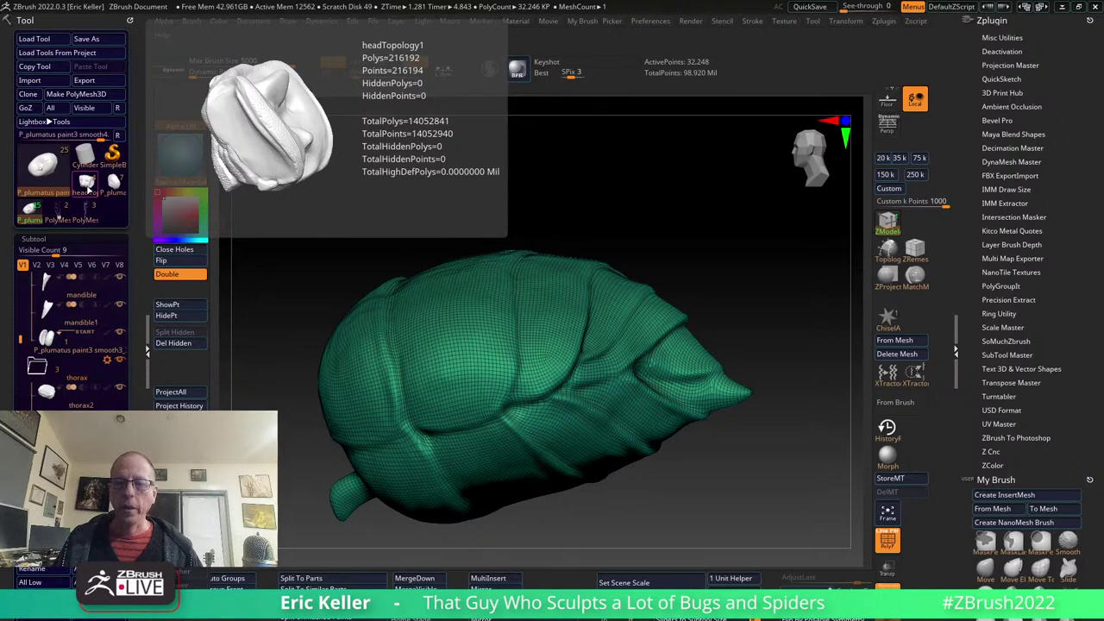
# Switch from headTopology1 to the sculpted P_plumatus bug head model.
pyautogui.click(86, 182)
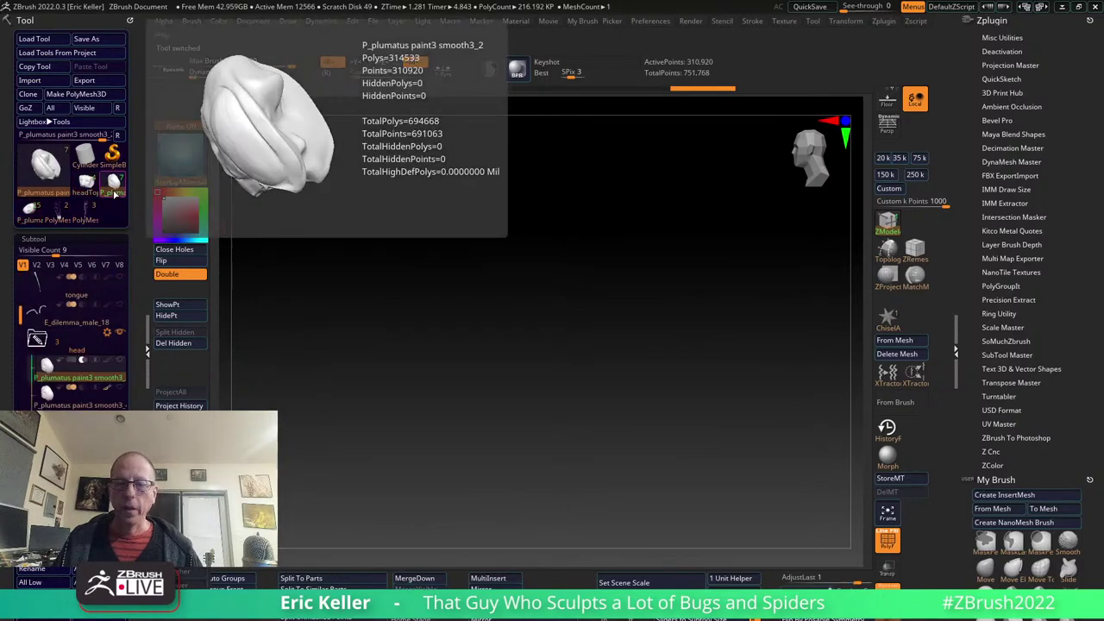
pyautogui.click(114, 185)
pyautogui.moveTo(297, 396); pyautogui.dragTo(320, 414)
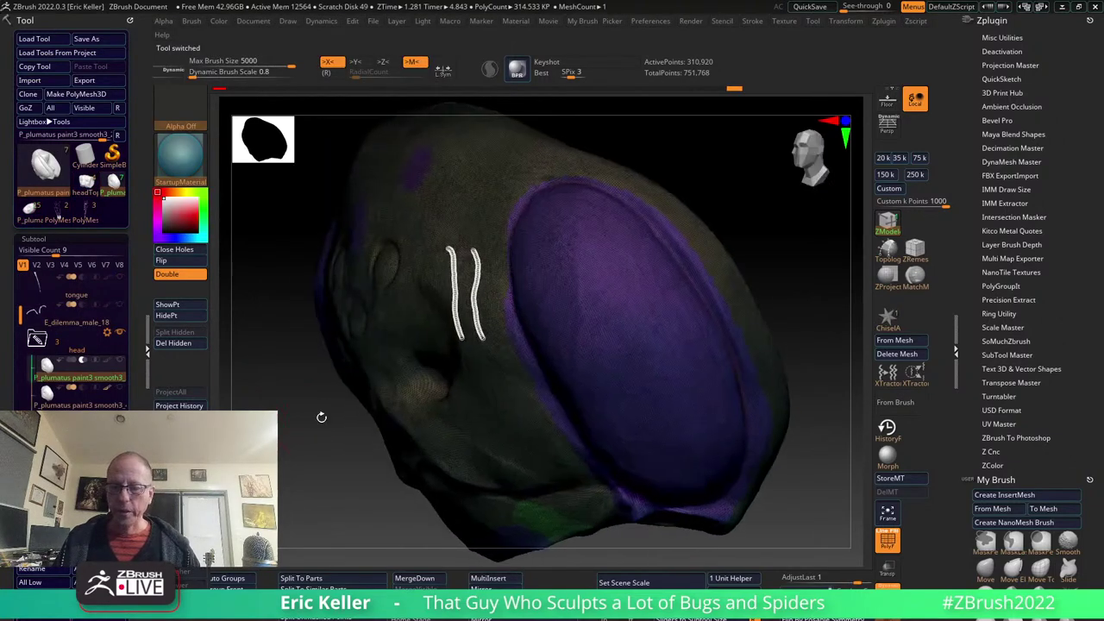
# Append the P_plumatus paint3 smooth4 abdomen as a subtool and frame both meshes together.
pyautogui.press('F1')
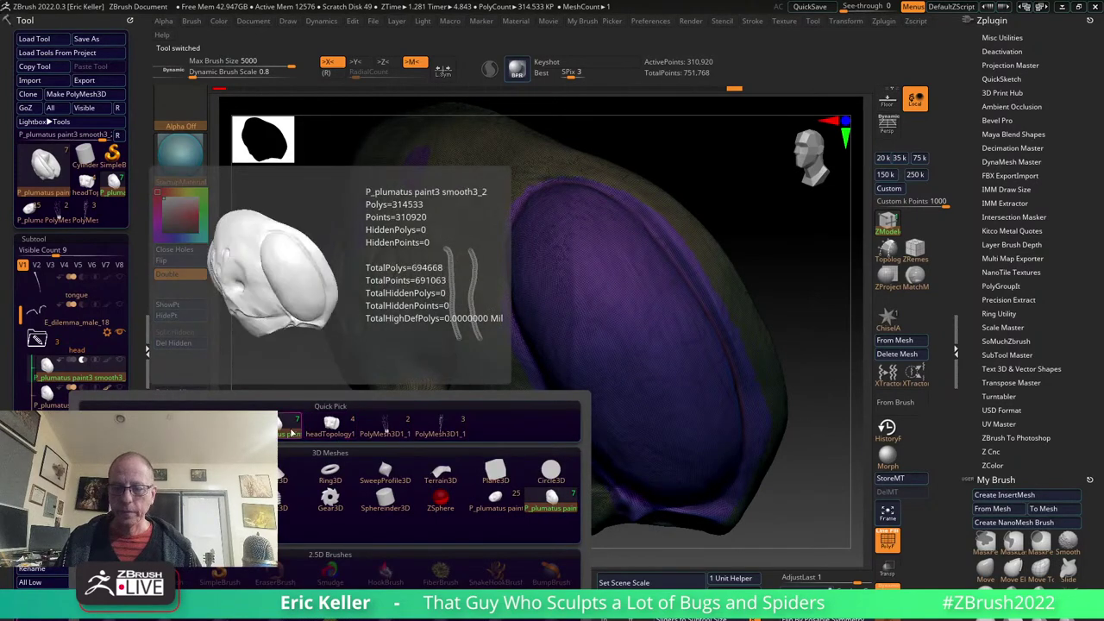
pyautogui.click(289, 425)
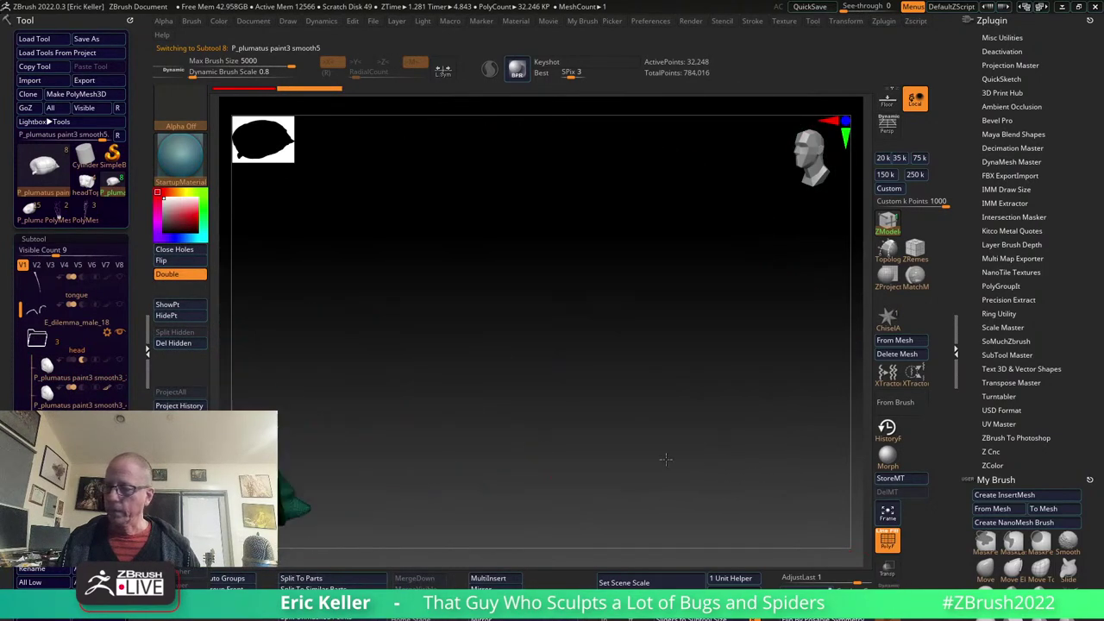
pyautogui.moveTo(712, 483); pyautogui.dragTo(736, 503)
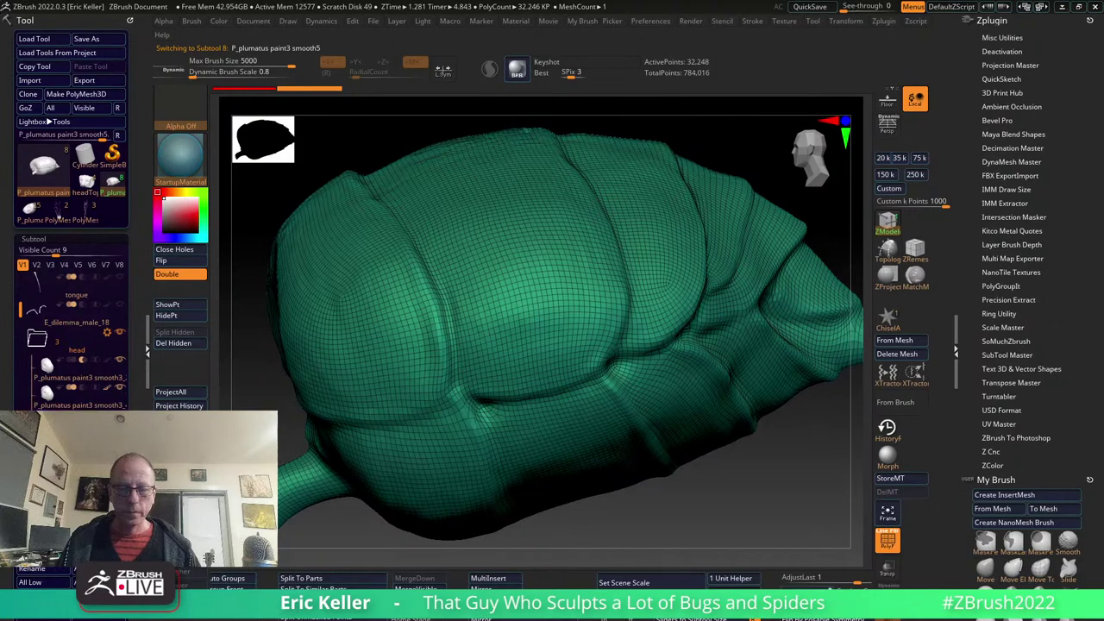
pyautogui.press('f')
pyautogui.moveTo(634, 525)
pyautogui.mouseDown()
pyautogui.moveTo(653, 477)
pyautogui.moveTo(622, 474)
pyautogui.mouseUp()
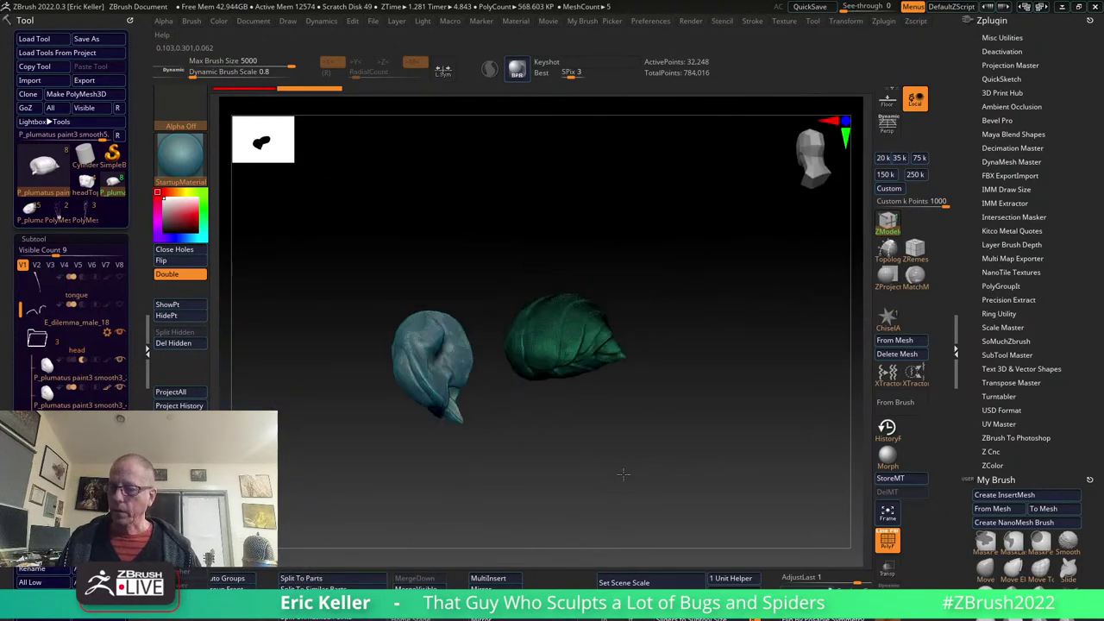
# Turn off Polyframe for plain teal meshes and bring up the PureRef bee reference board.
pyautogui.hotkey('shift', 'f')
pyautogui.keyDown('alt'); pyautogui.moveTo(564, 455); pyautogui.dragTo(658, 492); pyautogui.keyUp('alt')
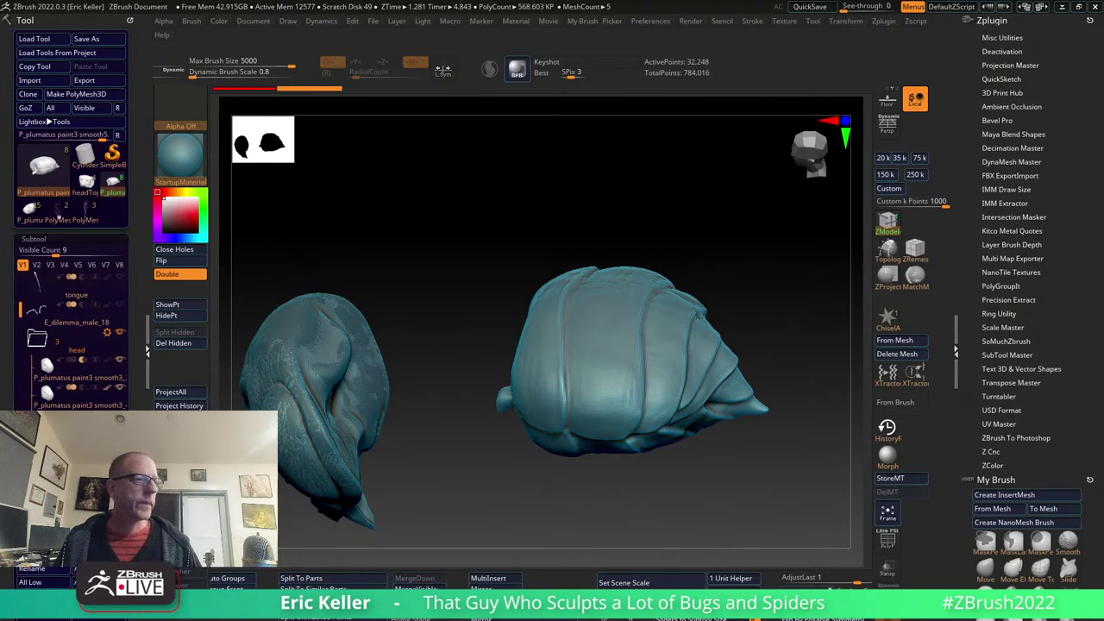
pyautogui.hotkey('alt', 'Tab')
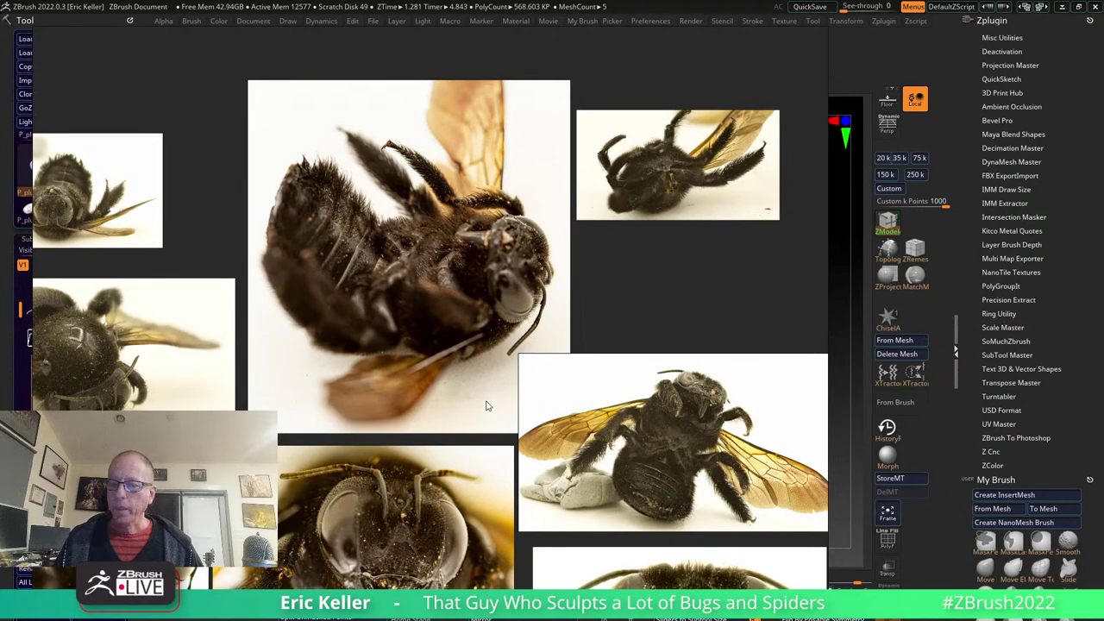
# Zoom and pan the PureRef board to inspect the carpenter-bee photos.
pyautogui.scroll(-3, 457, 401)
pyautogui.scroll(3, 619, 222)
pyautogui.scroll(2, 382, 254)
pyautogui.scroll(2, 397, 247)
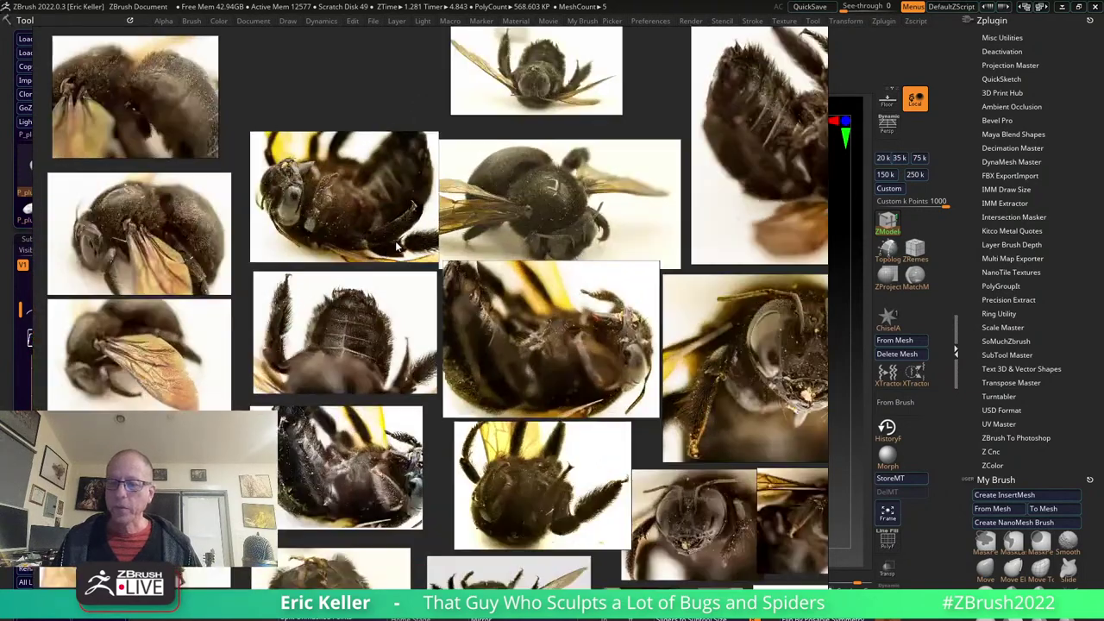
pyautogui.scroll(2, 397, 248)
pyautogui.scroll(1, 358, 239)
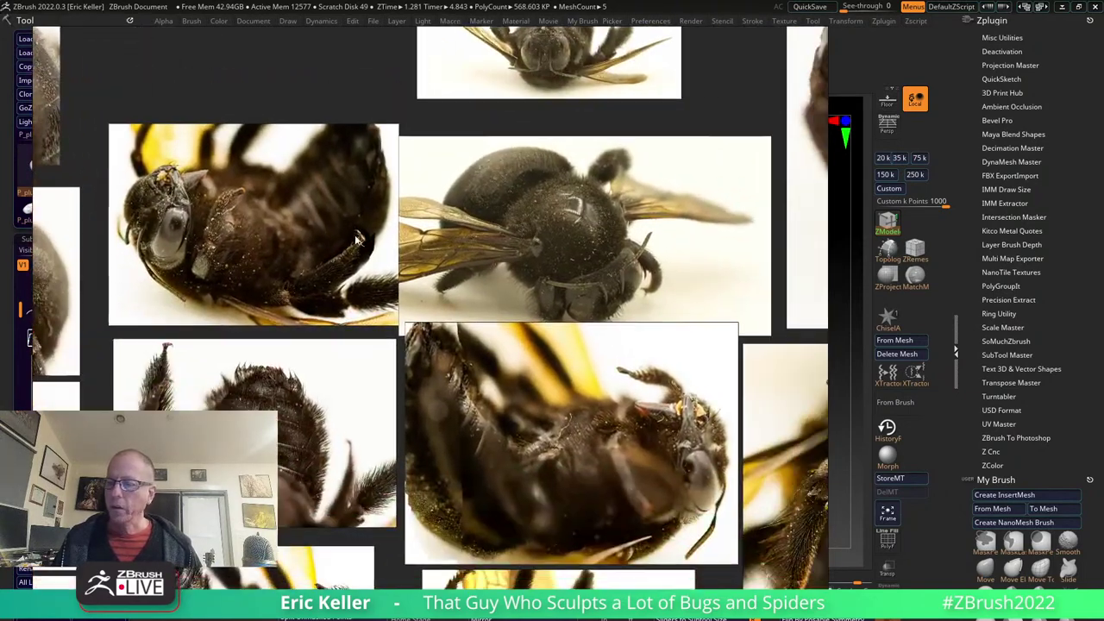
pyautogui.moveTo(358, 239); pyautogui.dragTo(569, 268, button='middle')
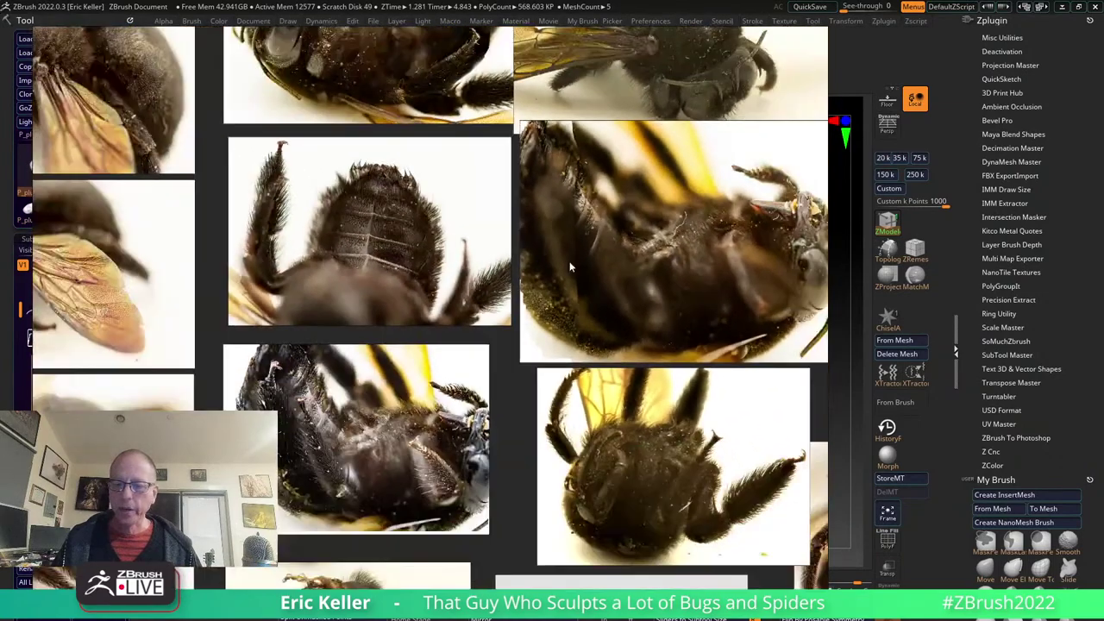
# Browse more photos, then shrink the PureRef window to a strip on the left.
pyautogui.scroll(2, 431, 276)
pyautogui.scroll(2, 438, 281)
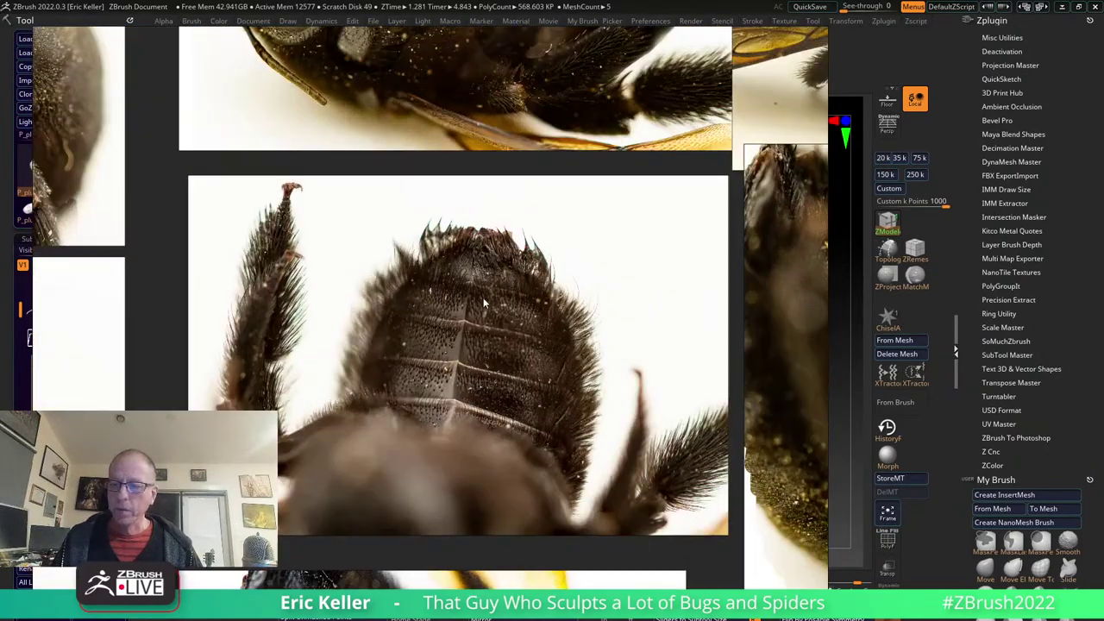
pyautogui.scroll(-5, 484, 304)
pyautogui.scroll(1, 552, 302)
pyautogui.scroll(1, 518, 298)
pyautogui.scroll(1, 496, 296)
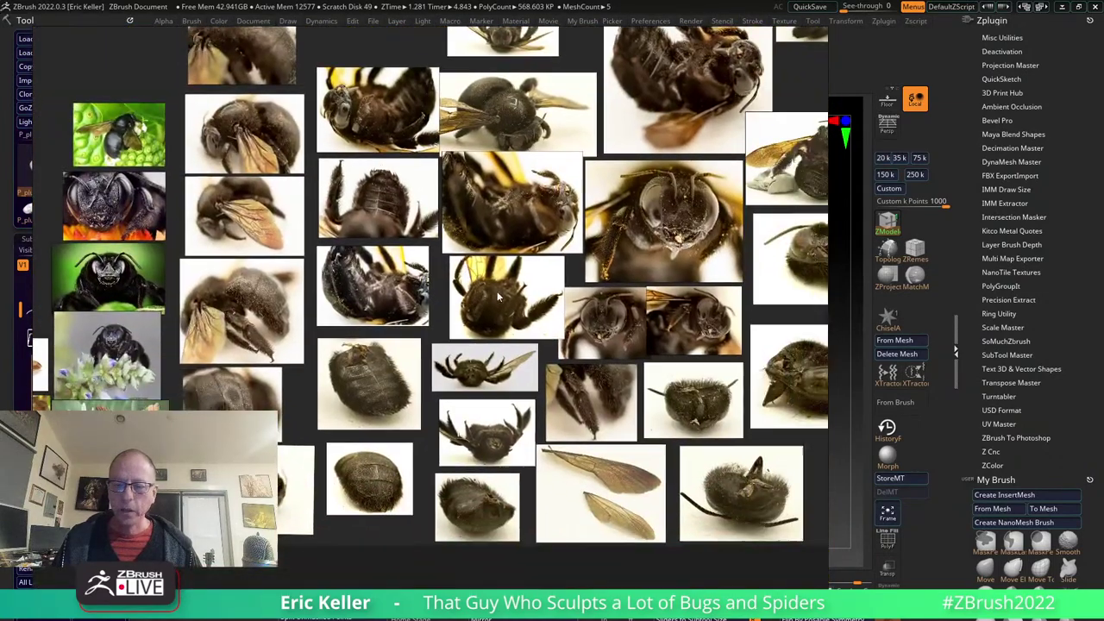
pyautogui.moveTo(497, 290); pyautogui.dragTo(539, 345, button='middle')
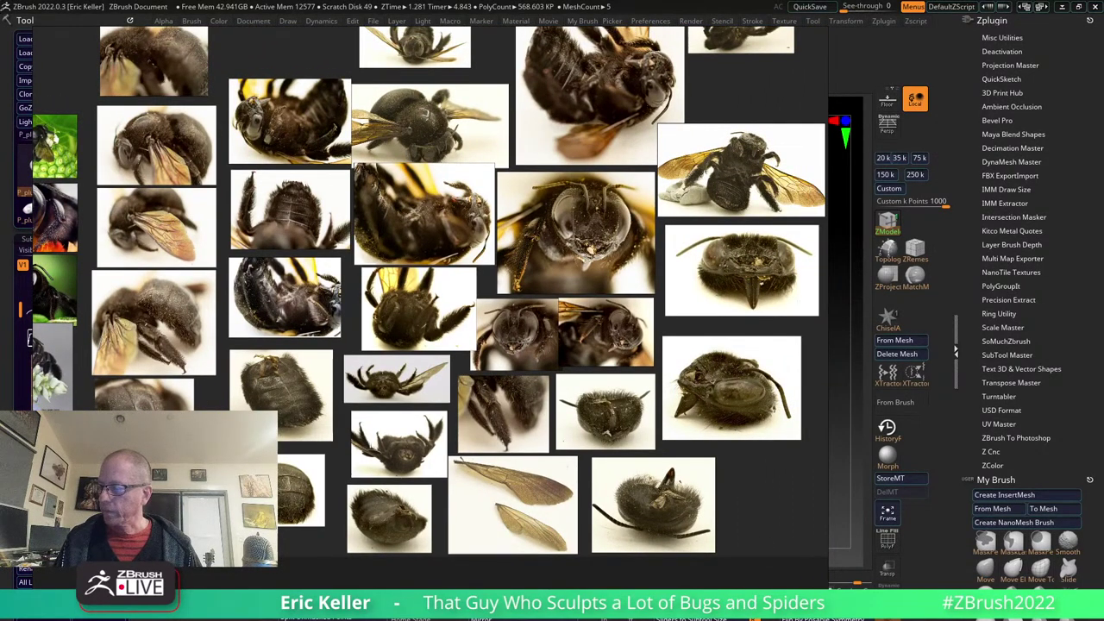
pyautogui.moveTo(828, 363); pyautogui.dragTo(205, 406)
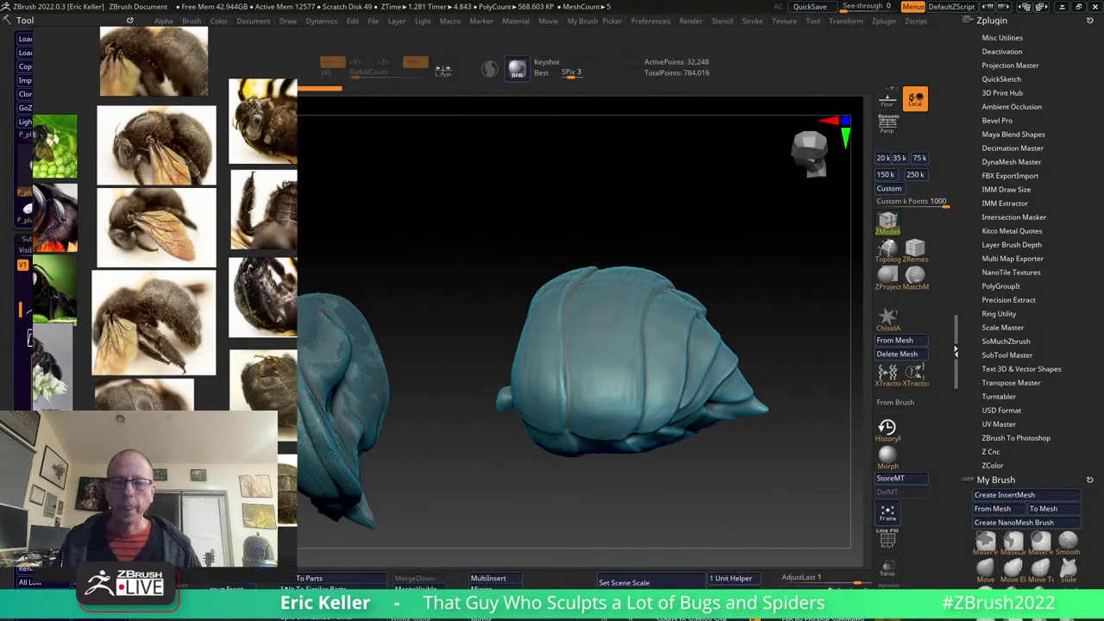
# Activate the Move gizmo with W, recentre it on the abdomen, and orbit to a front view.
pyautogui.scroll(-1, 173, 345)
pyautogui.scroll(-1, 172, 345)
pyautogui.scroll(-1, 173, 345)
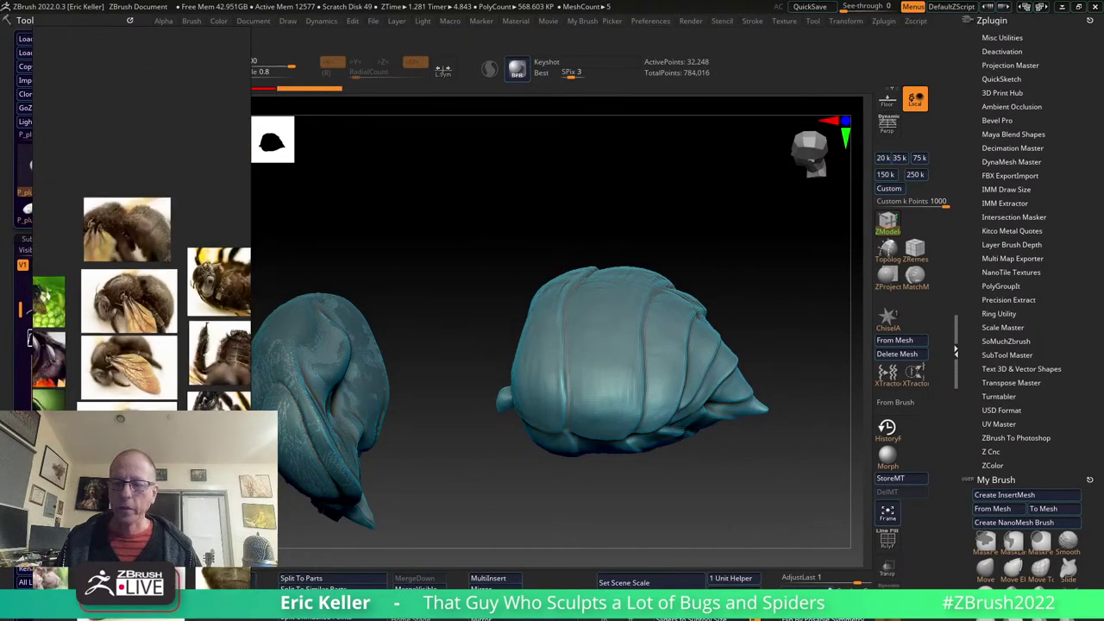
pyautogui.moveTo(414, 476)
pyautogui.mouseDown()
pyautogui.moveTo(498, 487)
pyautogui.moveTo(510, 465)
pyautogui.mouseUp()
pyautogui.press('w')
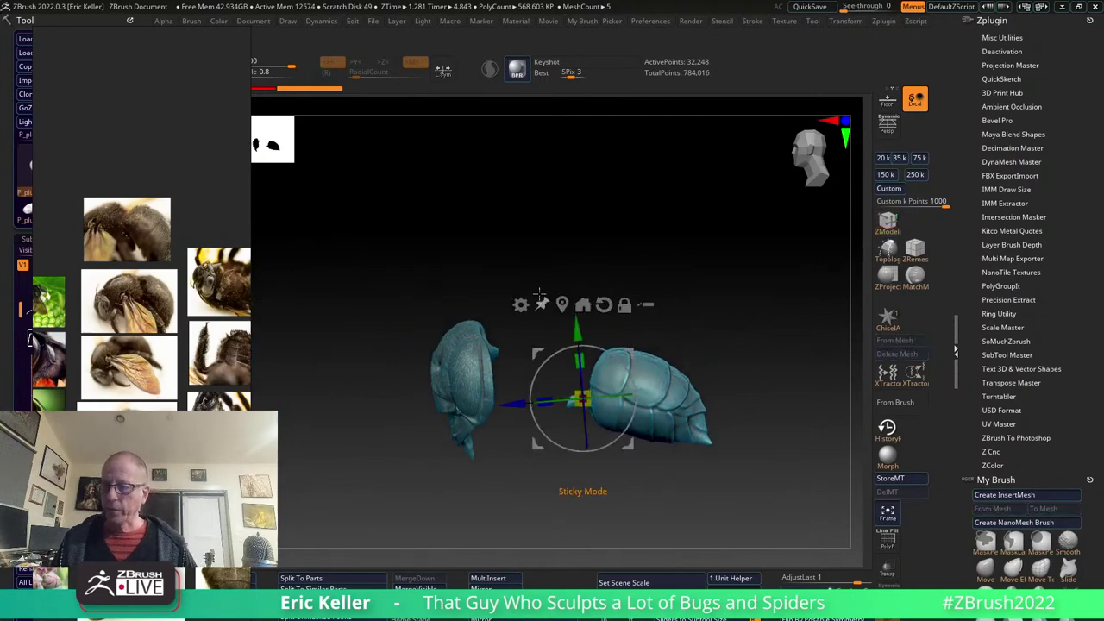
pyautogui.click(583, 305)
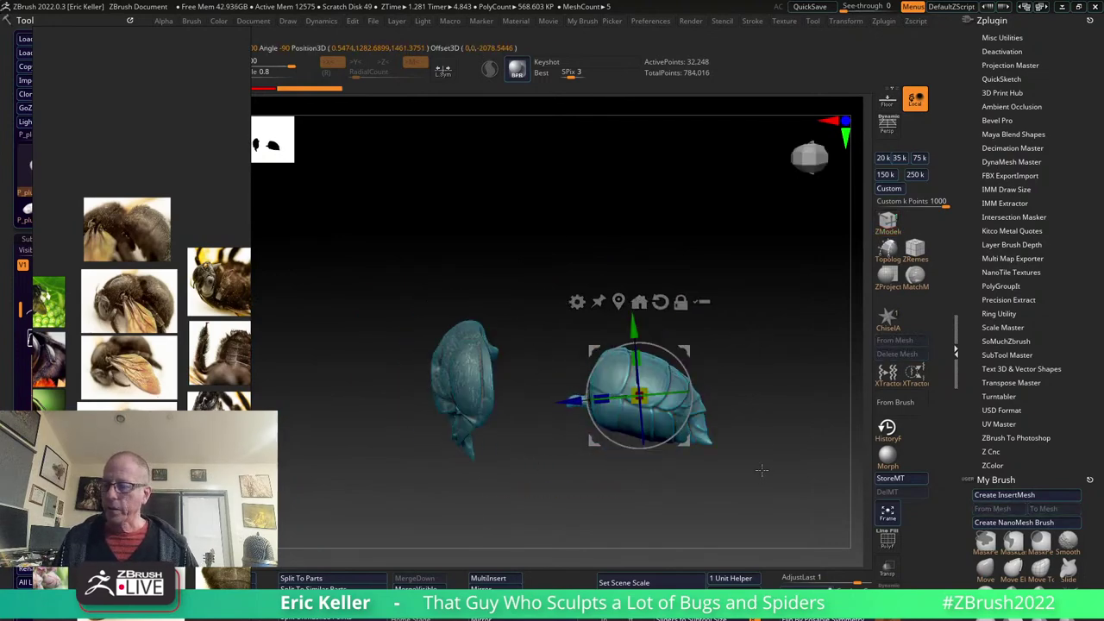
pyautogui.keyDown('shift'); pyautogui.moveTo(761, 470); pyautogui.dragTo(690, 432); pyautogui.keyUp('shift')
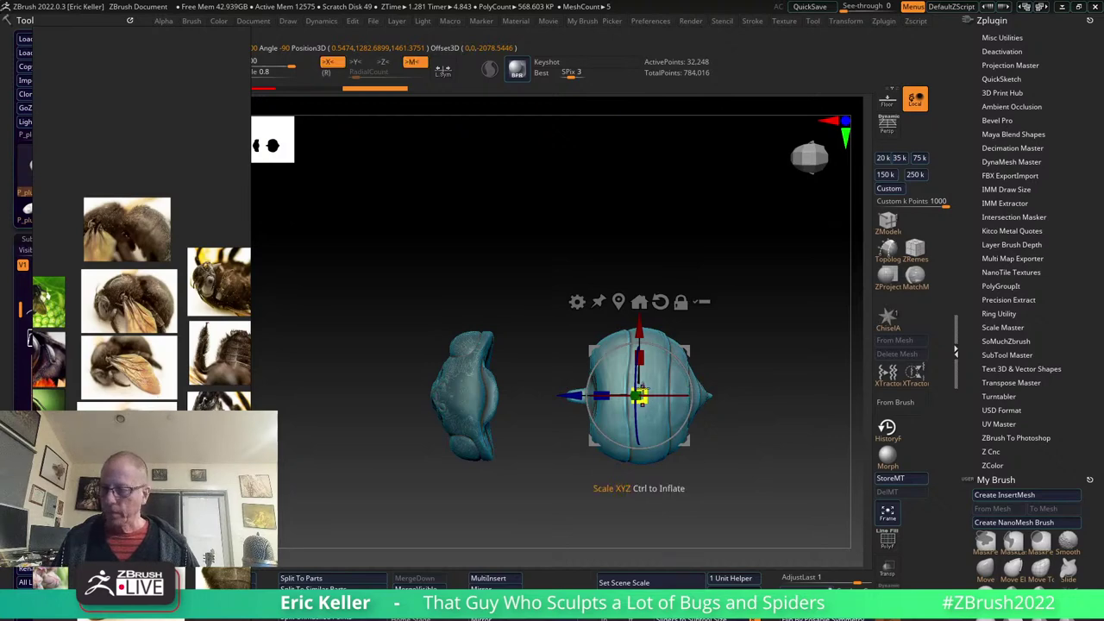
pyautogui.moveTo(778, 432)
pyautogui.mouseDown()
pyautogui.moveTo(656, 405)
pyautogui.moveTo(780, 342)
pyautogui.moveTo(426, 414)
pyautogui.mouseUp()
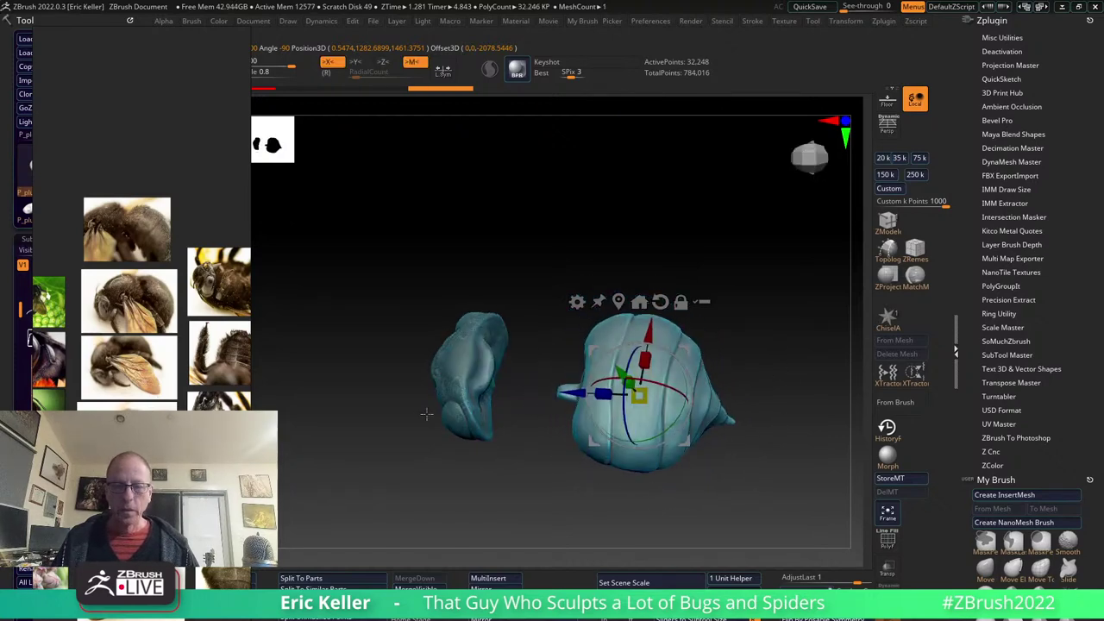
# Zoom the PureRef strip onto the carpenter-bee abdomen photo.
pyautogui.scroll(-3, 173, 371)
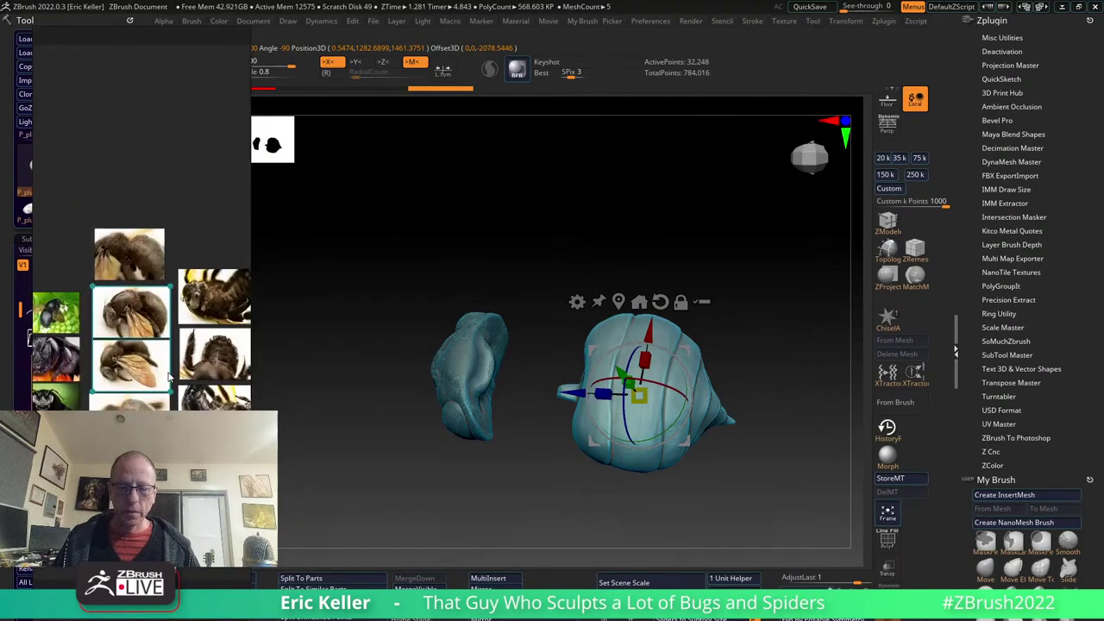
pyautogui.scroll(2, 211, 380)
pyautogui.scroll(2, 211, 380)
pyautogui.scroll(1, 211, 379)
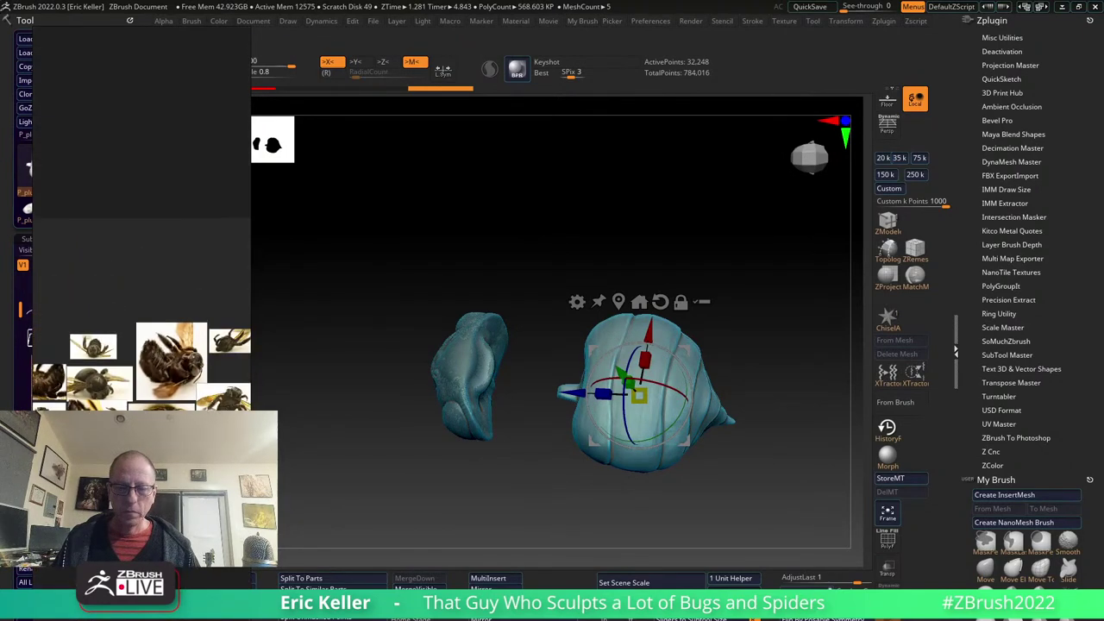
pyautogui.scroll(2, 211, 380)
pyautogui.scroll(-1, 173, 345)
pyautogui.scroll(-1, 160, 380)
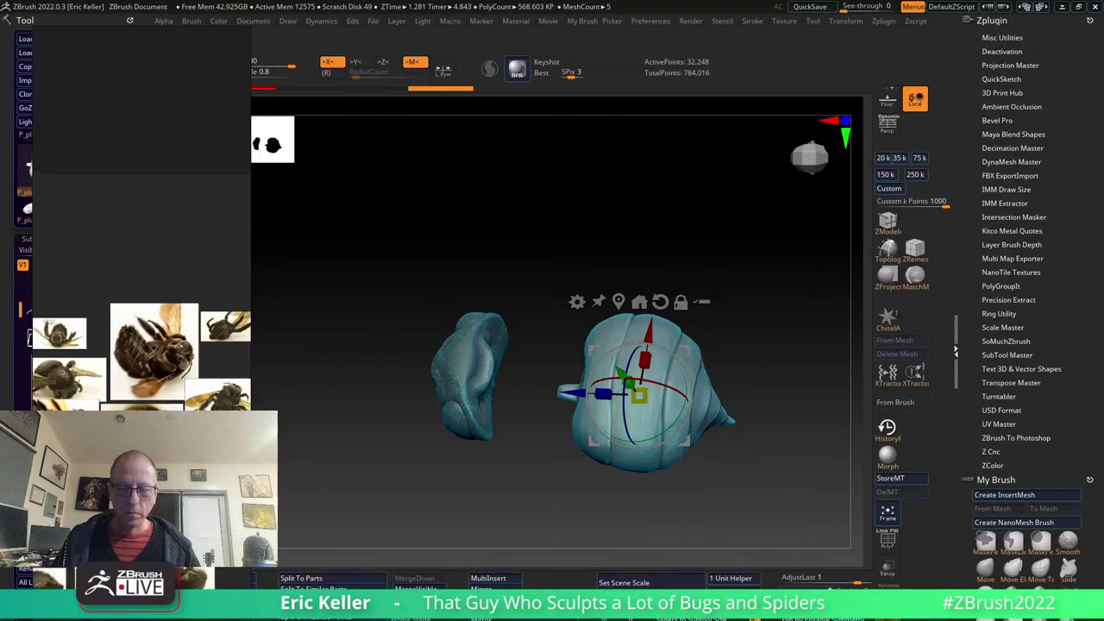
pyautogui.scroll(1, 160, 379)
pyautogui.scroll(-1, 160, 379)
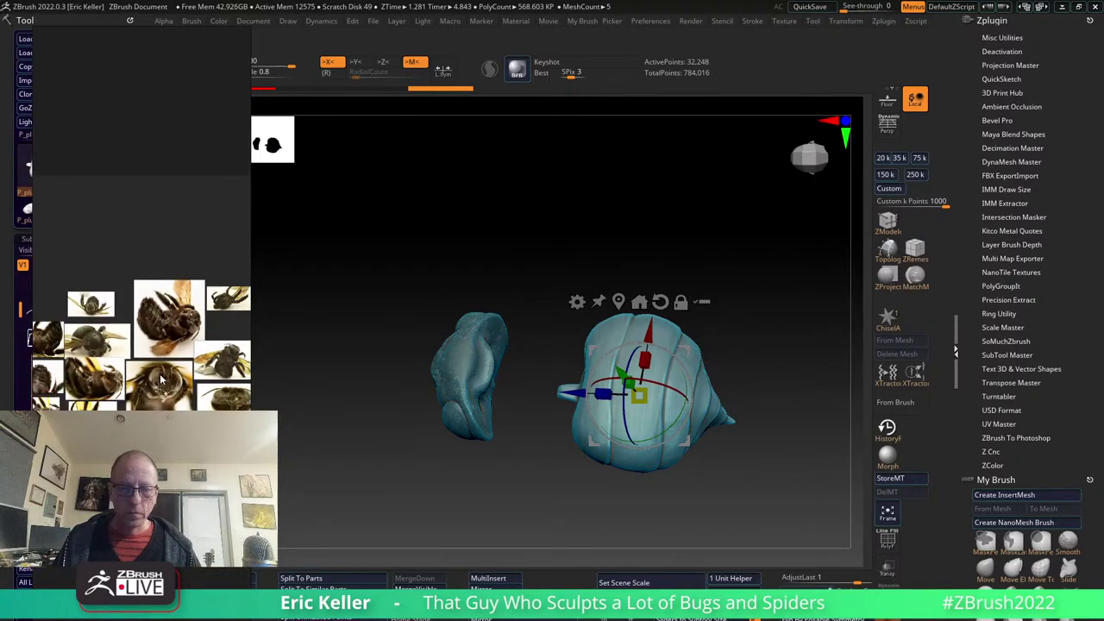
pyautogui.scroll(2, 172, 384)
pyautogui.scroll(3, 193, 393)
pyautogui.scroll(2, 193, 393)
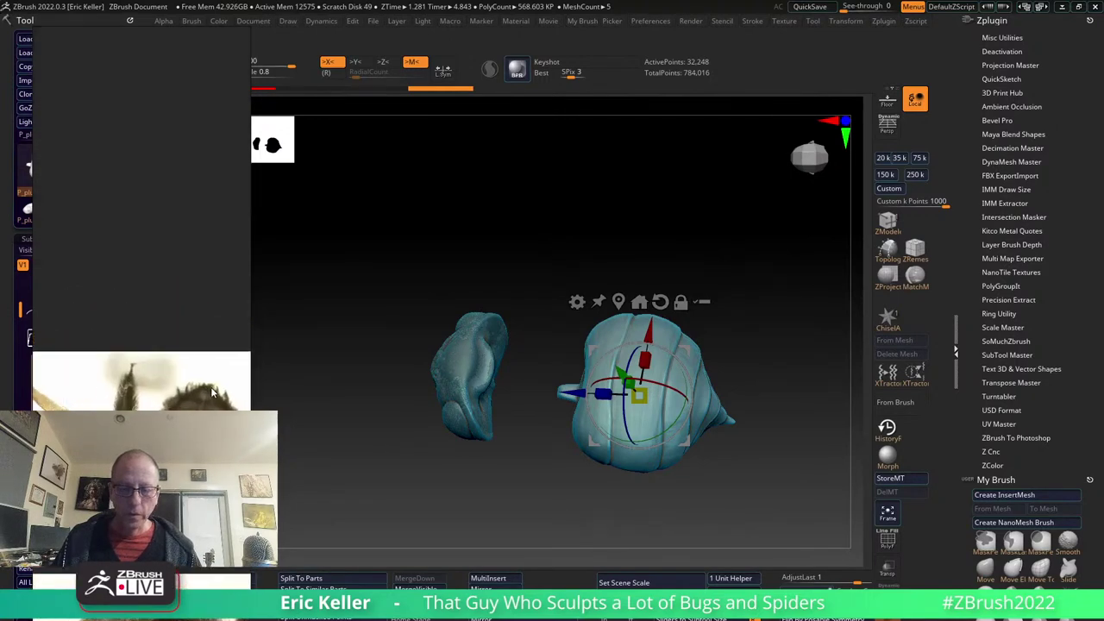
pyautogui.scroll(2, 211, 387)
pyautogui.scroll(1, 200, 394)
pyautogui.scroll(2, 193, 363)
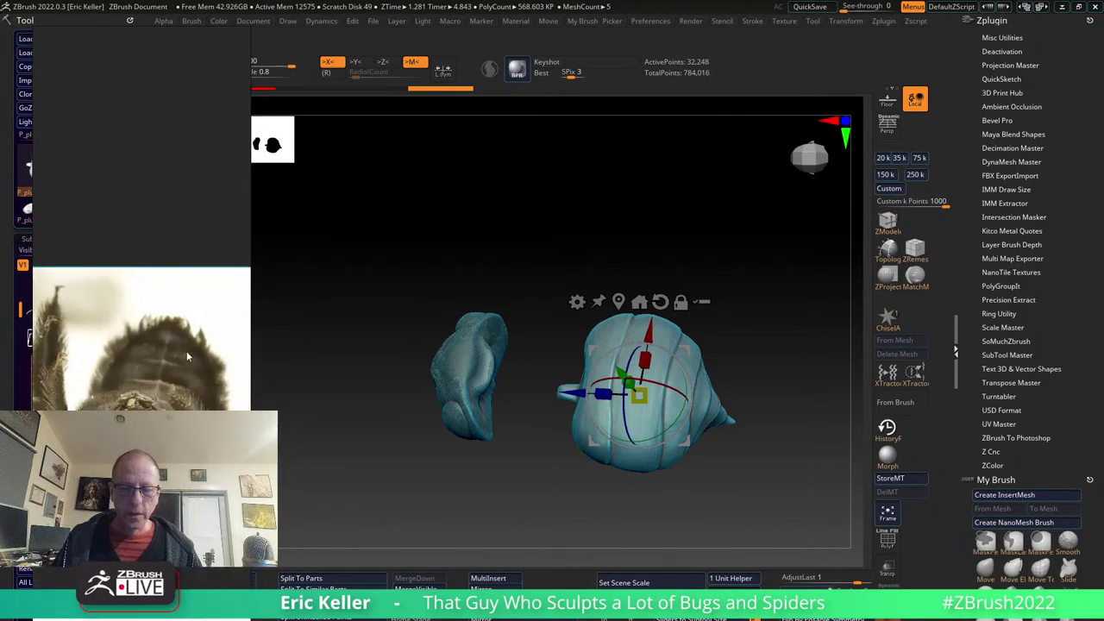
pyautogui.scroll(1, 186, 351)
# Orbit to face the abdomen, then gizmo-scale it wider along X and taller along Y.
pyautogui.moveTo(385, 446); pyautogui.dragTo(511, 401)
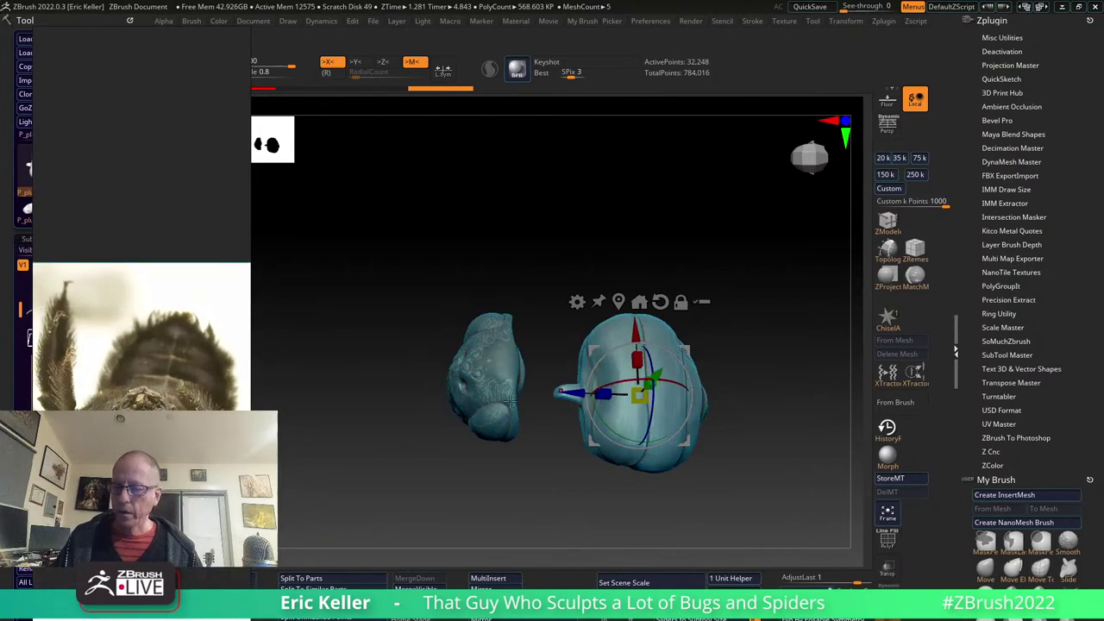
pyautogui.moveTo(442, 479)
pyautogui.mouseDown()
pyautogui.moveTo(653, 528)
pyautogui.moveTo(533, 407)
pyautogui.mouseUp()
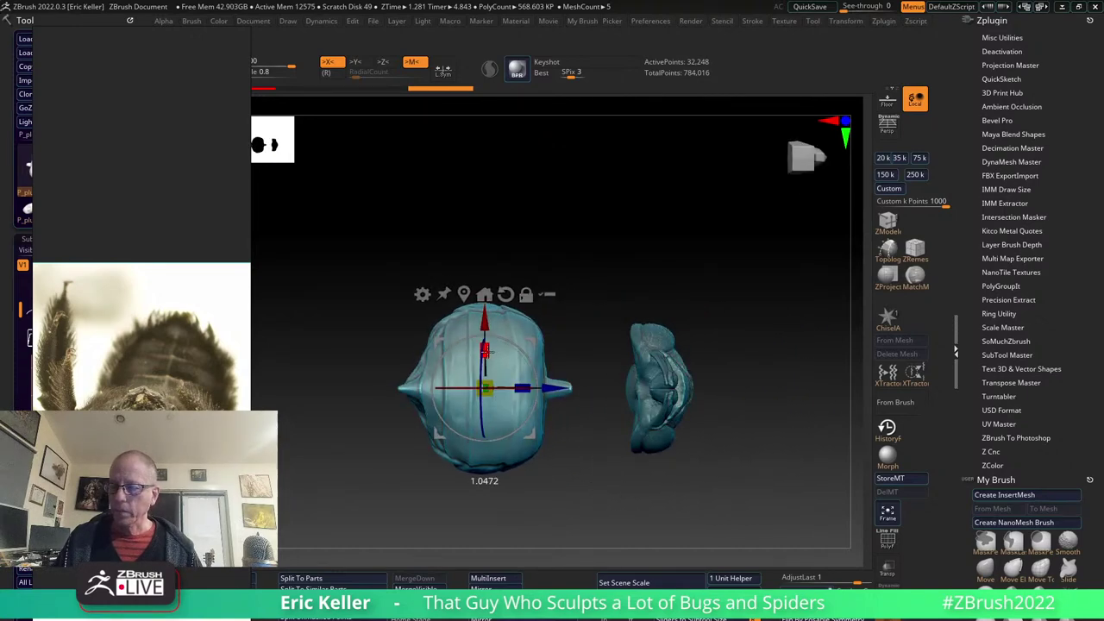
pyautogui.moveTo(521, 388)
pyautogui.mouseDown()
pyautogui.moveTo(545, 389)
pyautogui.moveTo(546, 407)
pyautogui.moveTo(527, 388)
pyautogui.mouseUp()
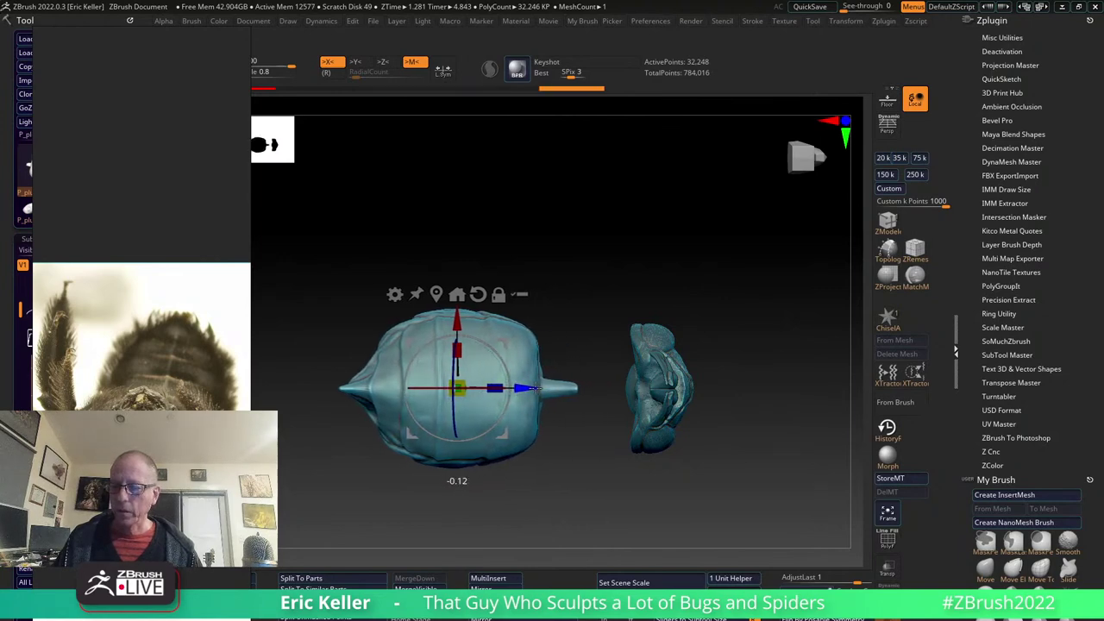
pyautogui.moveTo(449, 349); pyautogui.dragTo(418, 377)
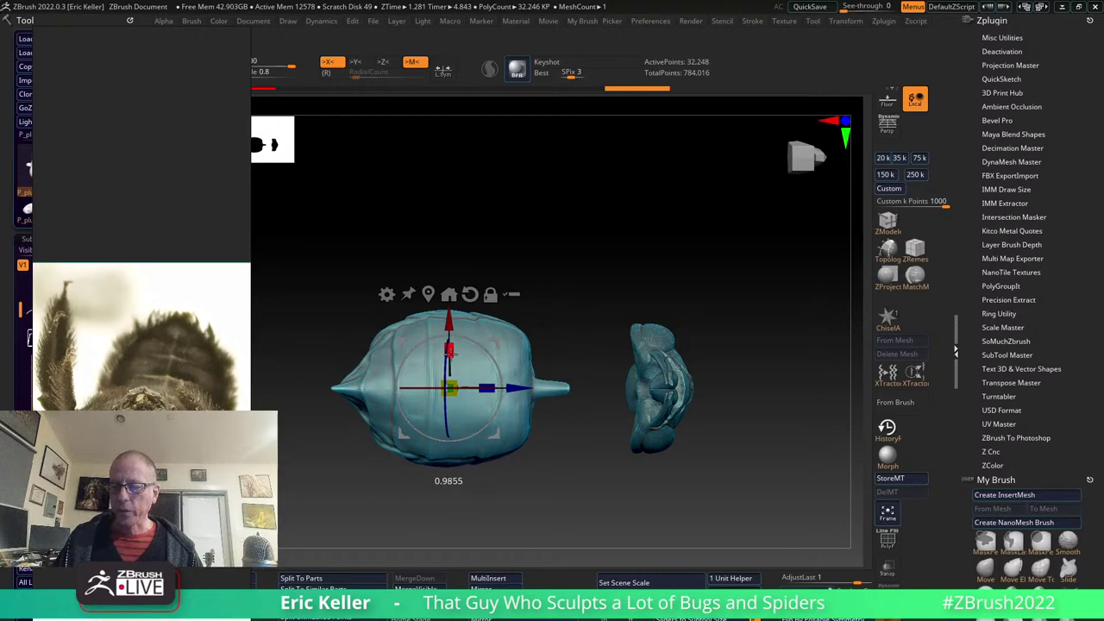
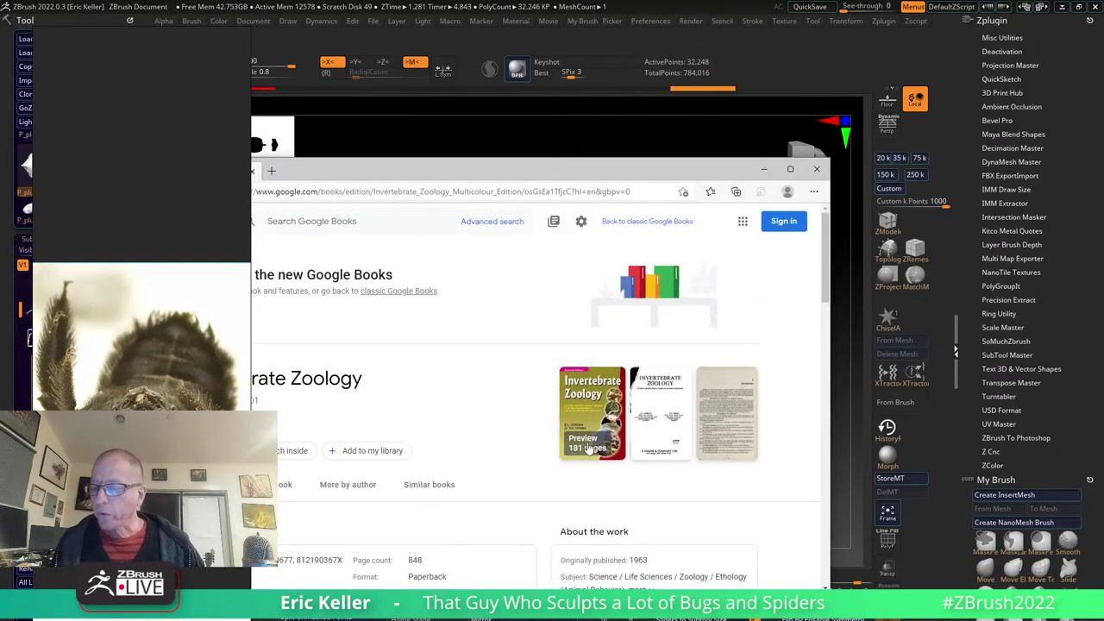
# Scroll through the Invertebrate Zoology page in Google Books, then minimize the browser to reveal ZBrush.
pyautogui.scroll(-5, 435, 444)
pyautogui.scroll(5, 362, 457)
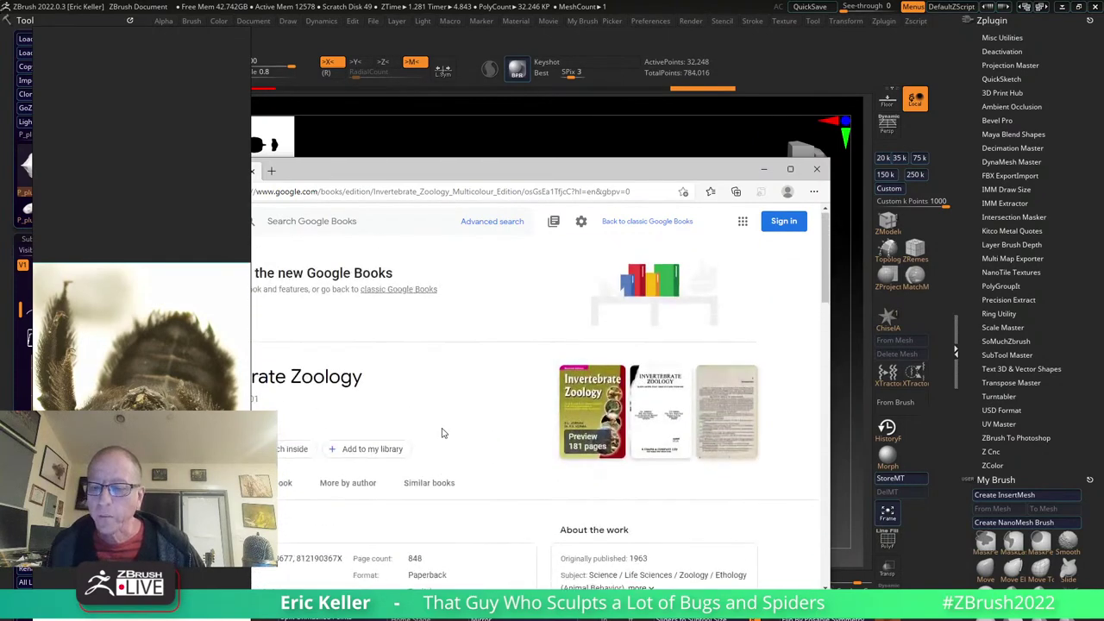
pyautogui.moveTo(479, 175); pyautogui.dragTo(634, 169)
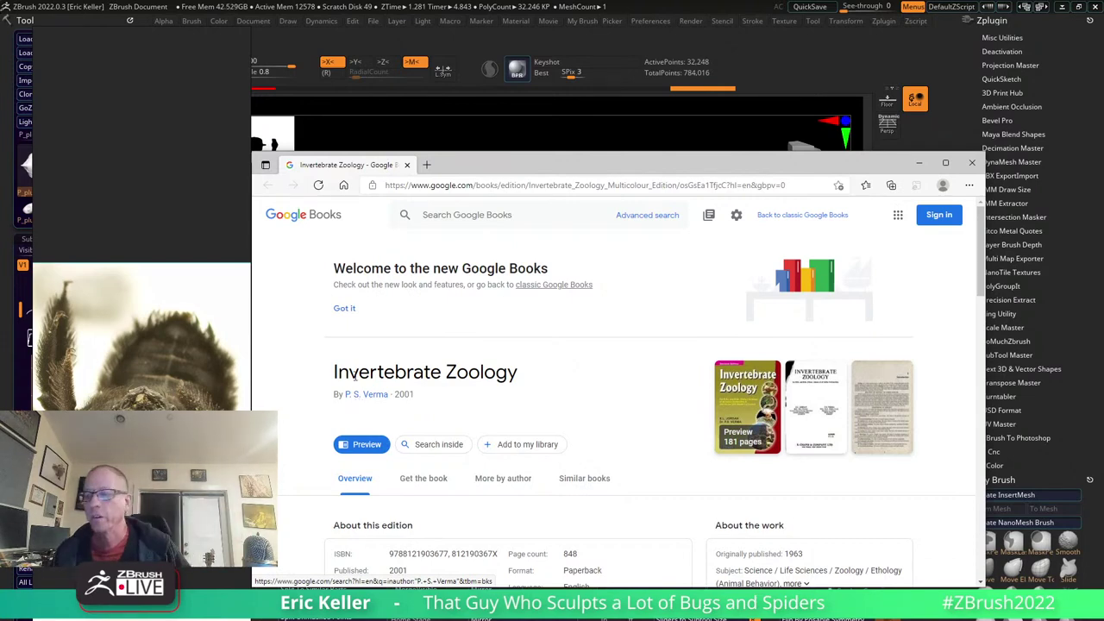
pyautogui.scroll(-5, 565, 373)
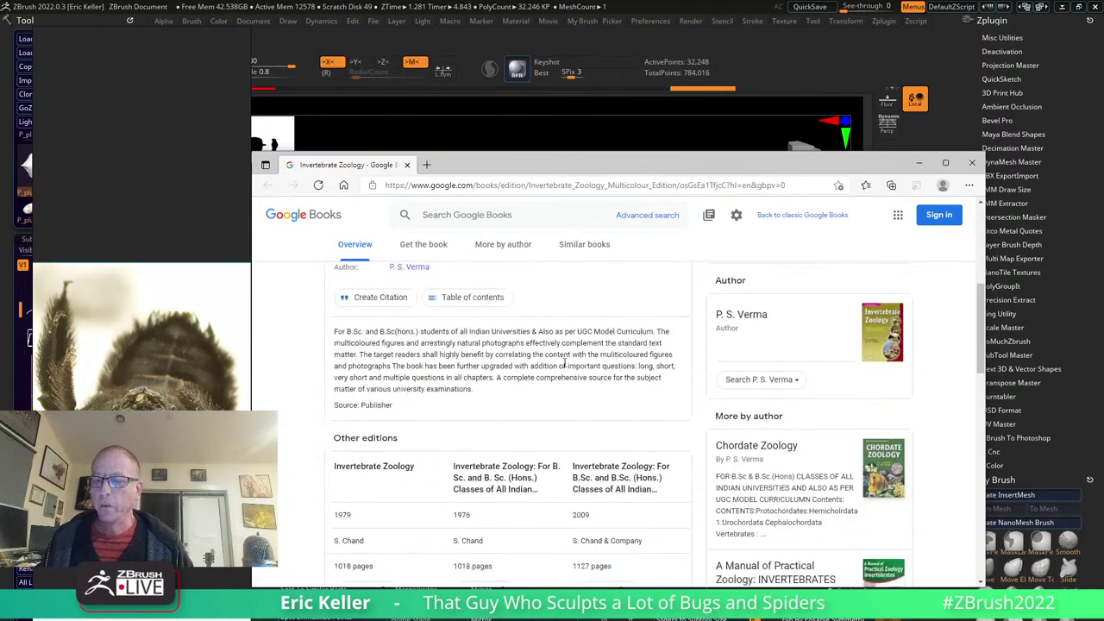
pyautogui.scroll(5, 578, 369)
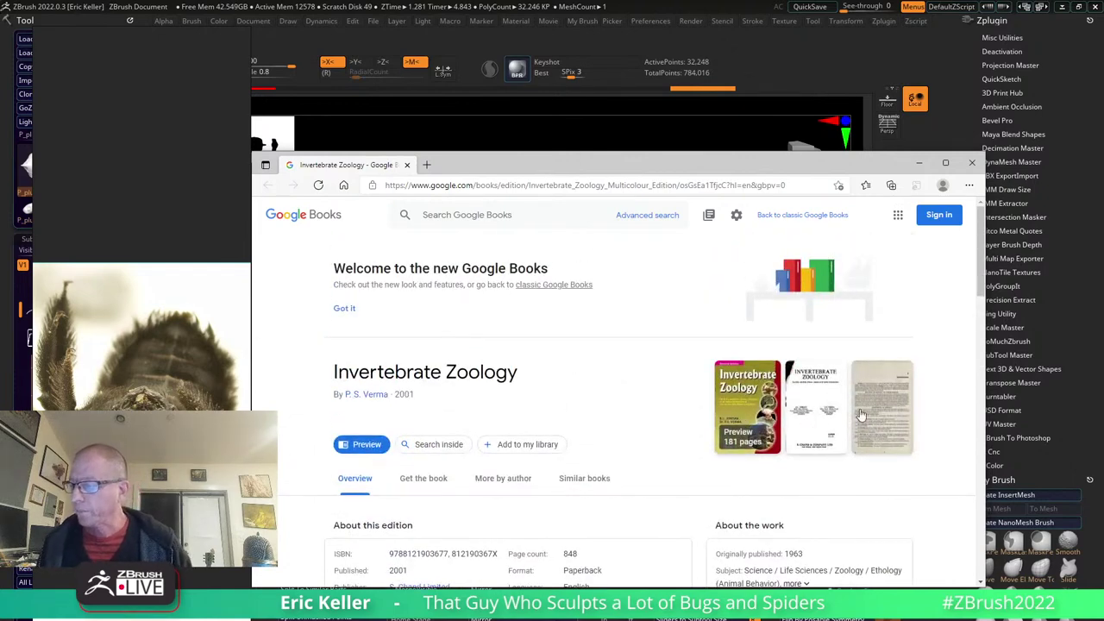
pyautogui.scroll(-1, 579, 463)
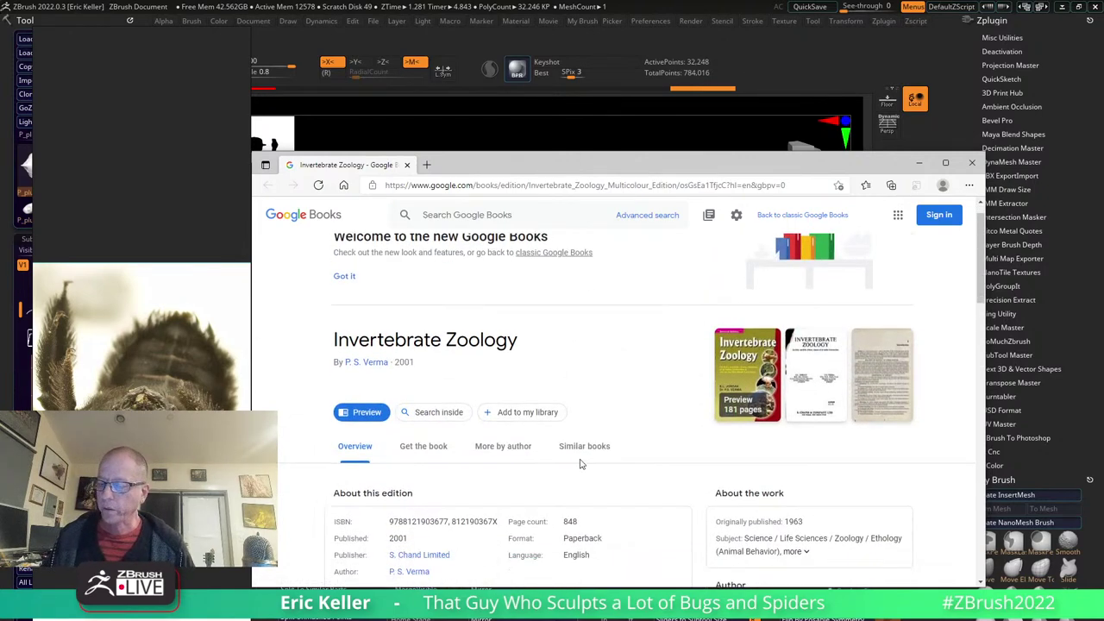
pyautogui.scroll(-4, 586, 457)
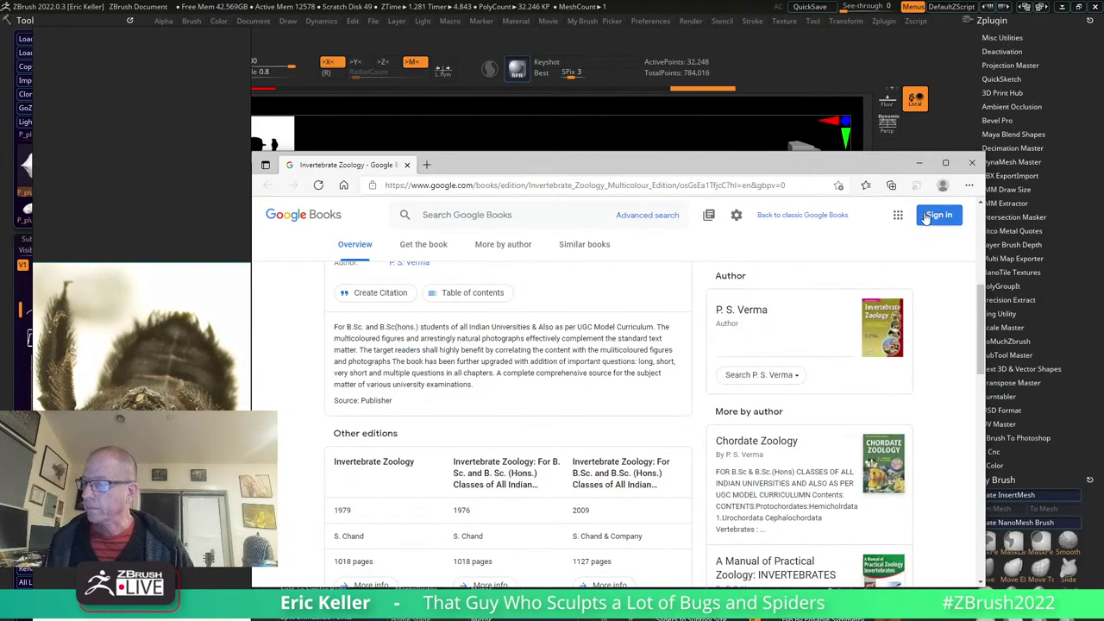
pyautogui.click(917, 164)
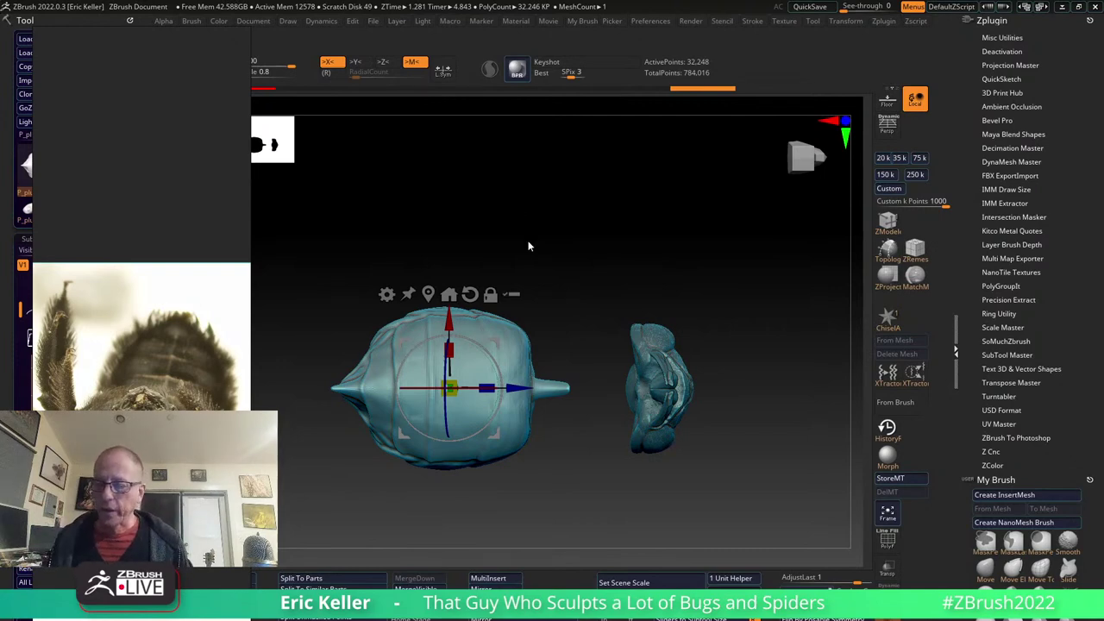
# Orbit to a top-down view and nudge the abdomen model left along the X axis.
pyautogui.moveTo(602, 269); pyautogui.dragTo(576, 435)
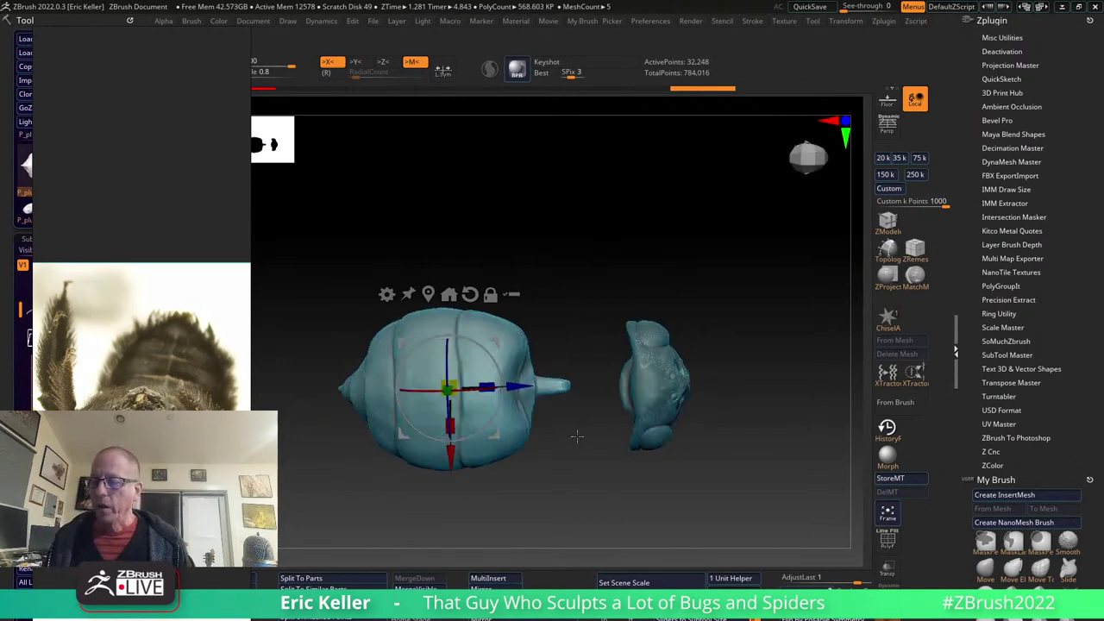
pyautogui.moveTo(528, 387); pyautogui.dragTo(498, 388)
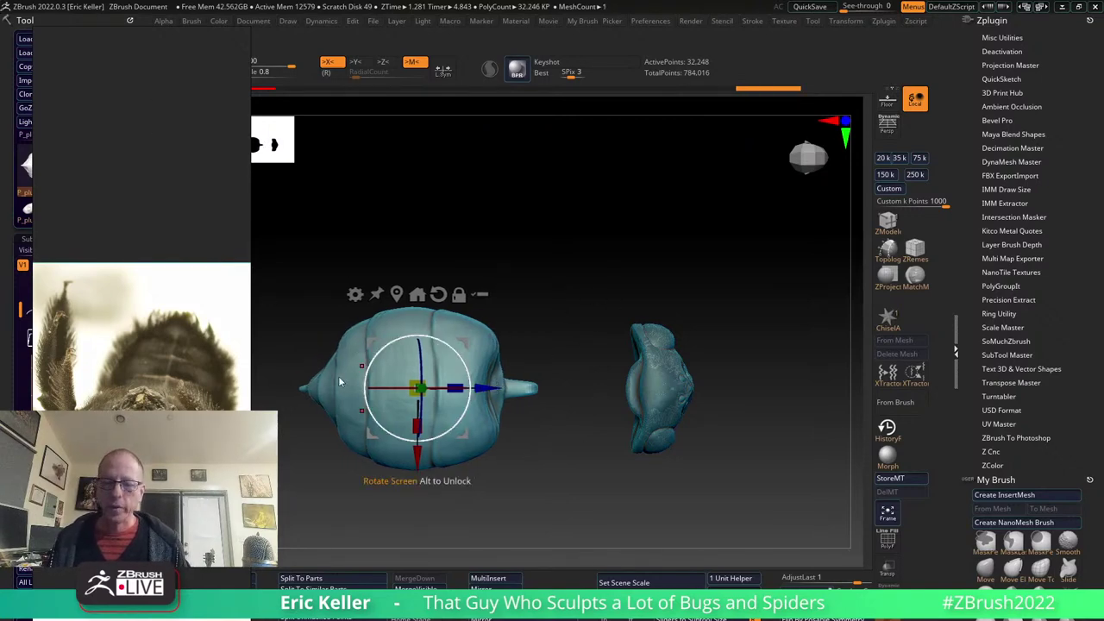
pyautogui.scroll(-3, 171, 350)
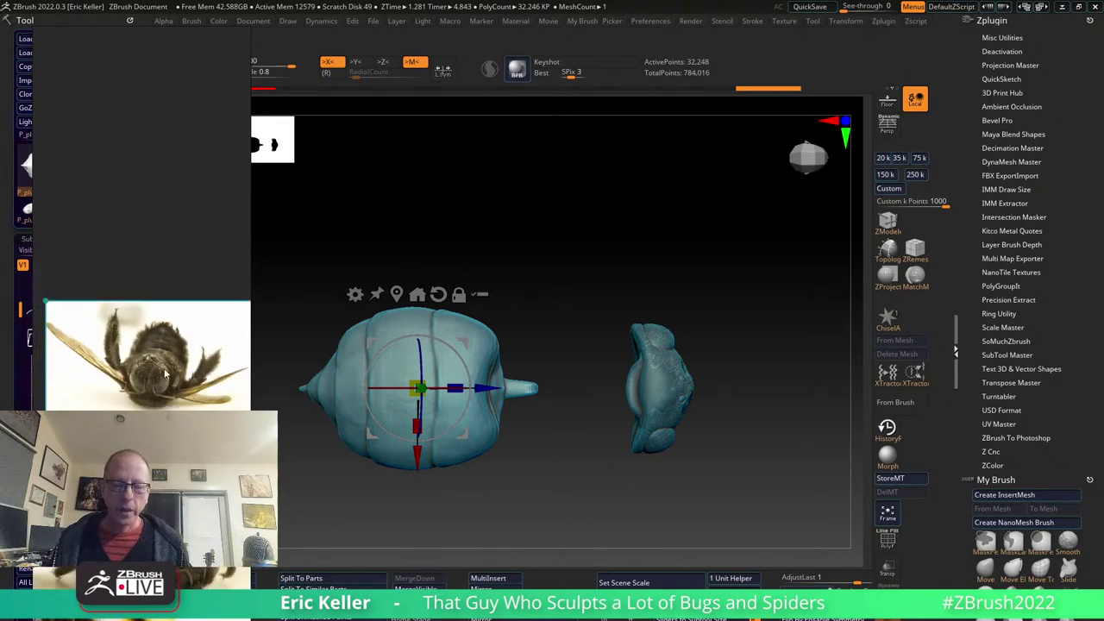
# Pan and zoom the PureRef board until the abdomen underside photo fills the space beside the sculpt.
pyautogui.moveTo(208, 273); pyautogui.dragTo(218, 312)
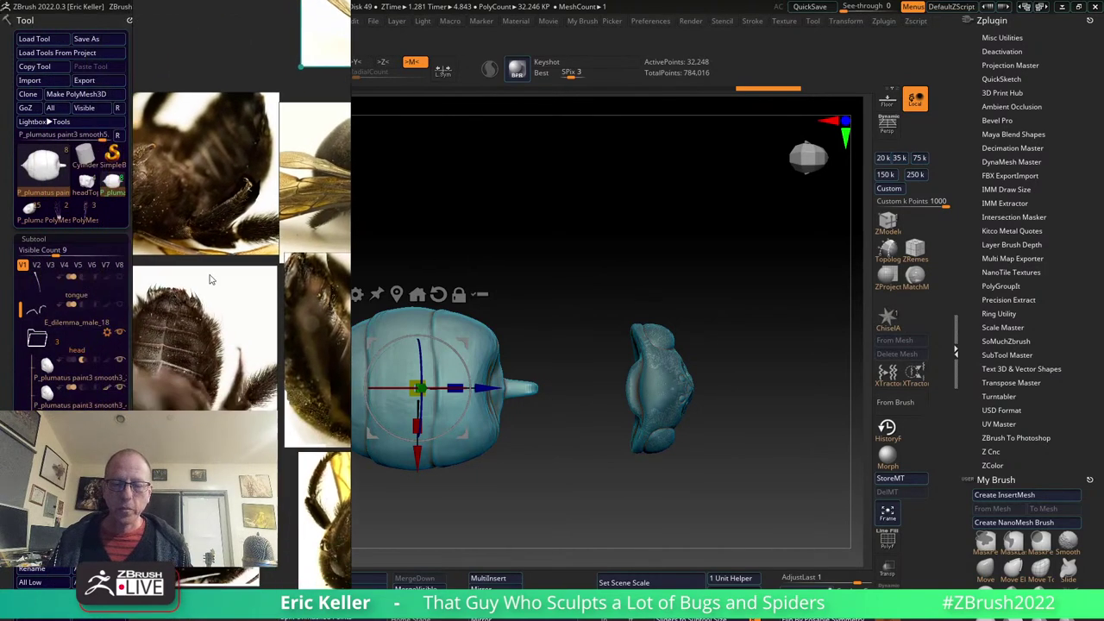
pyautogui.scroll(5, 259, 337)
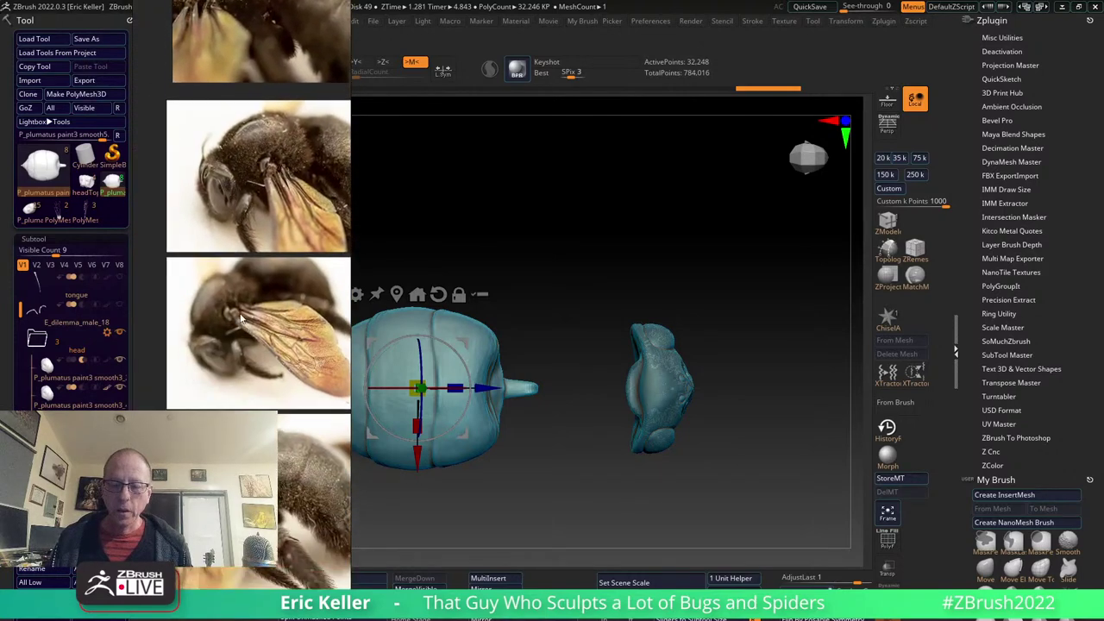
pyautogui.scroll(3, 242, 321)
pyautogui.scroll(2, 241, 321)
pyautogui.scroll(2, 244, 313)
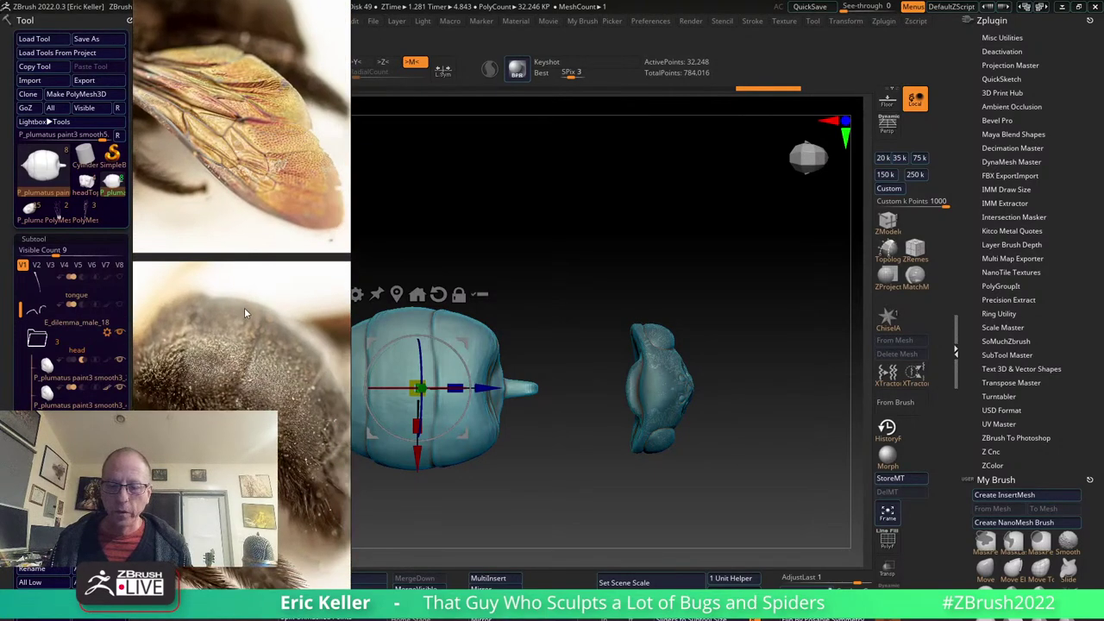
pyautogui.moveTo(345, 356); pyautogui.dragTo(603, 358)
pyautogui.scroll(2, 430, 375)
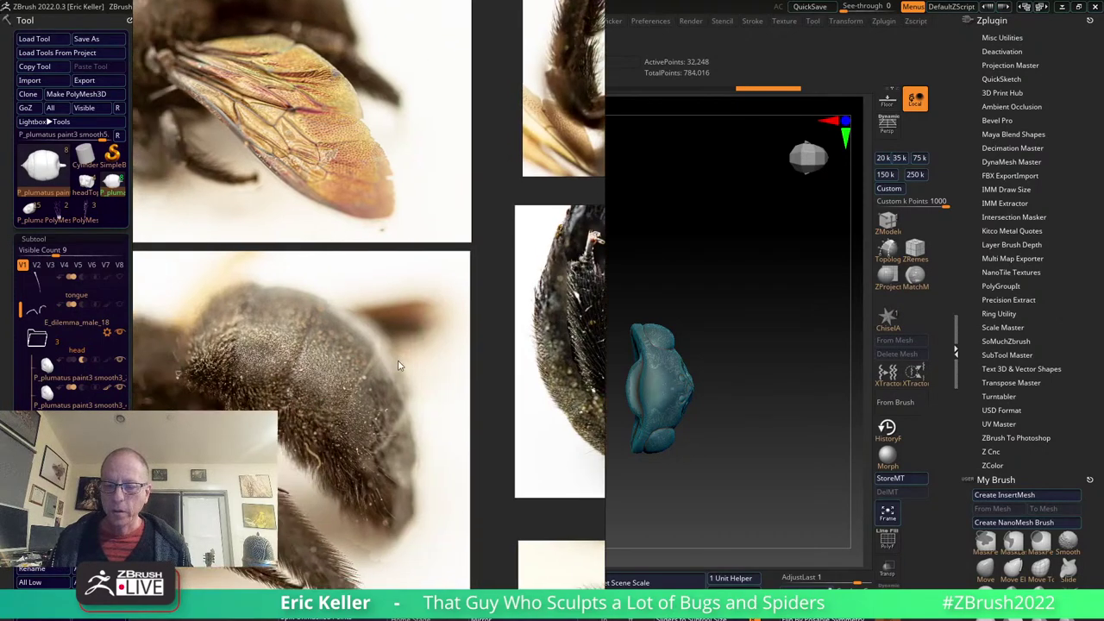
pyautogui.scroll(2, 429, 375)
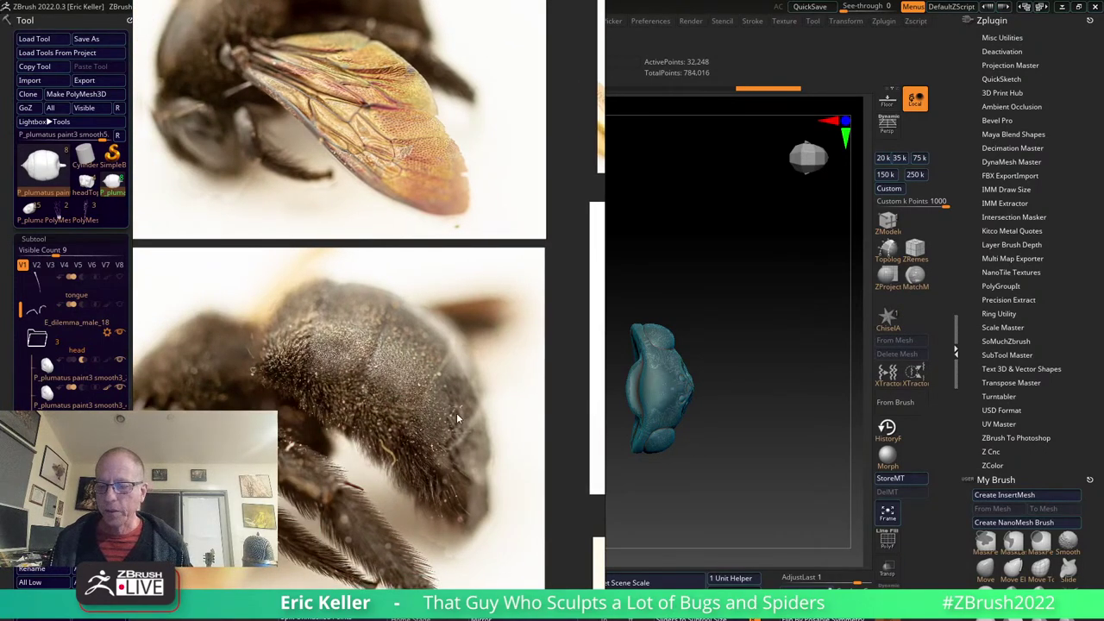
pyautogui.scroll(-3, 456, 413)
pyautogui.scroll(1, 475, 397)
pyautogui.scroll(1, 505, 381)
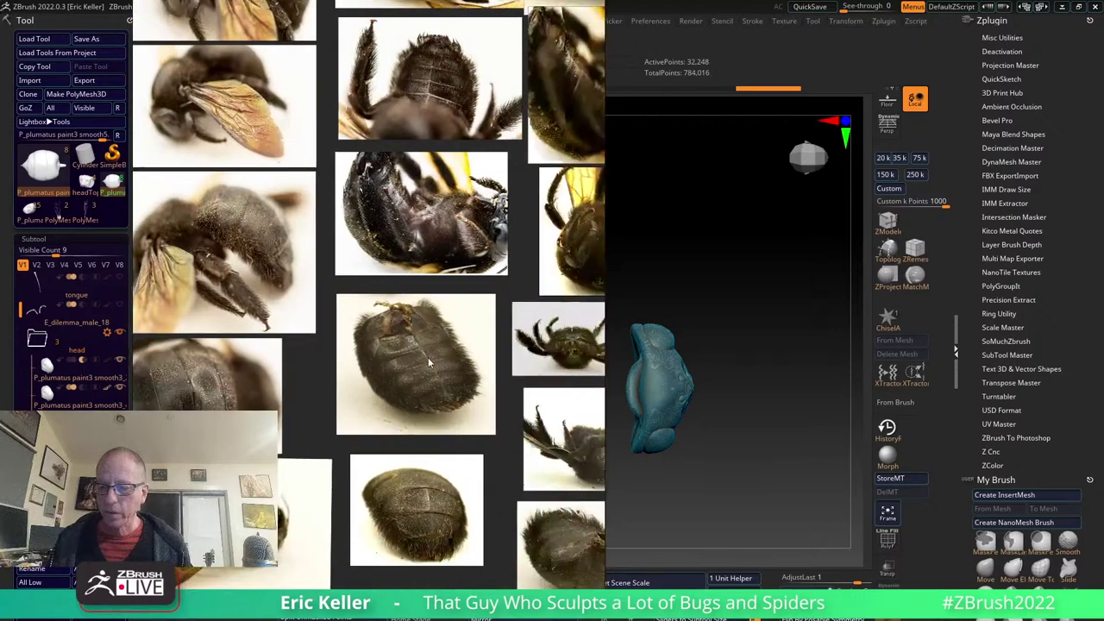
pyautogui.scroll(1, 428, 357)
pyautogui.scroll(1, 429, 353)
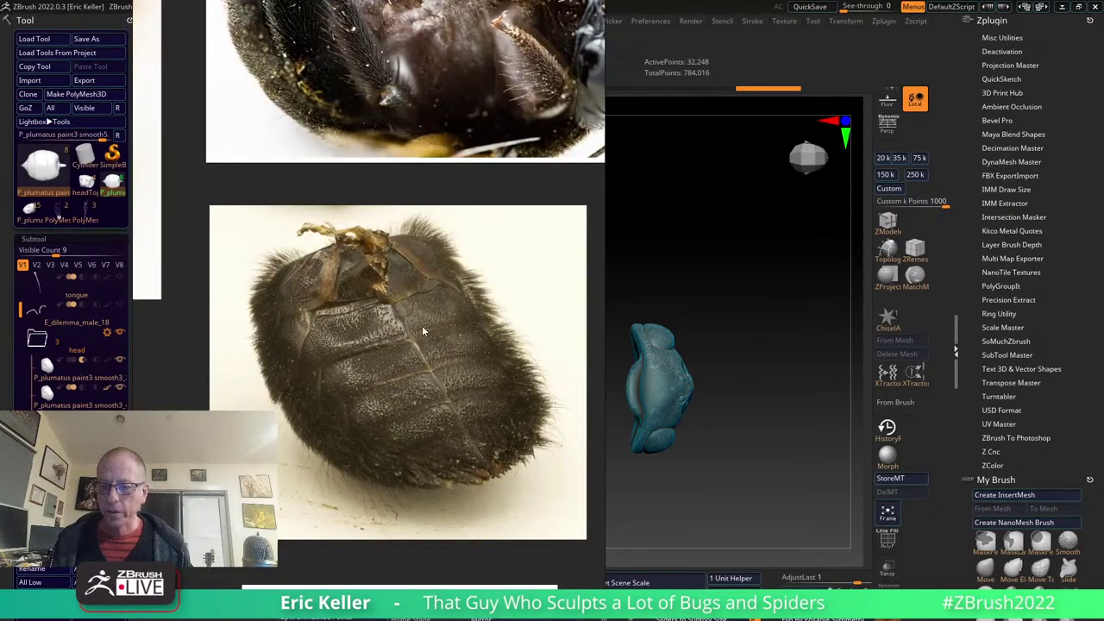
pyautogui.scroll(1, 421, 330)
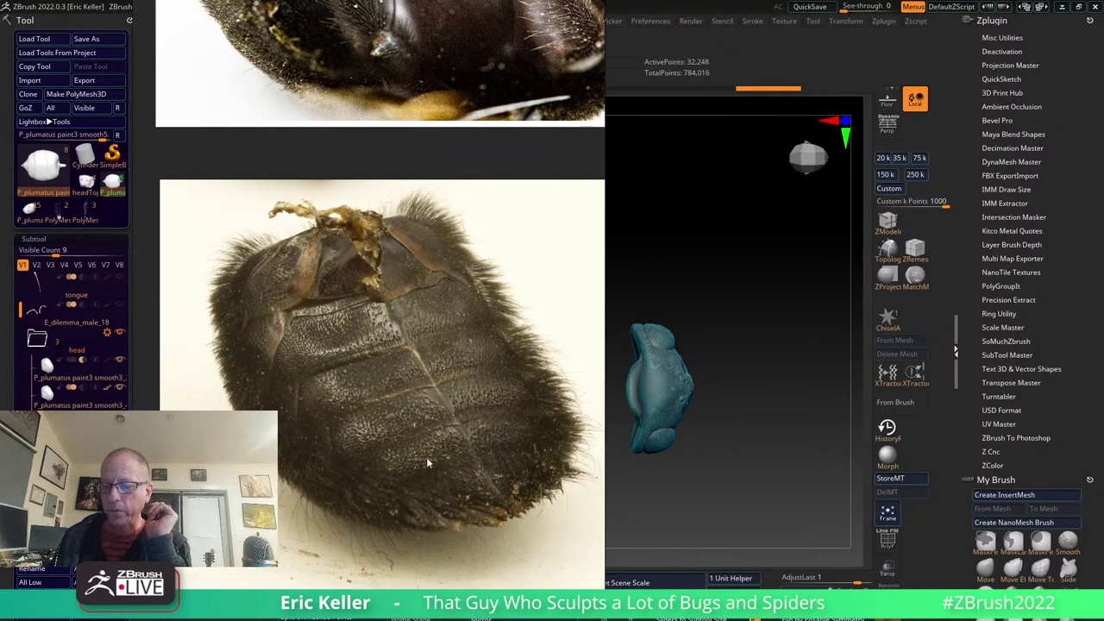
# Frame the model with F and orbit it, pointed end right, to match the photo.
pyautogui.moveTo(674, 464); pyautogui.dragTo(693, 467)
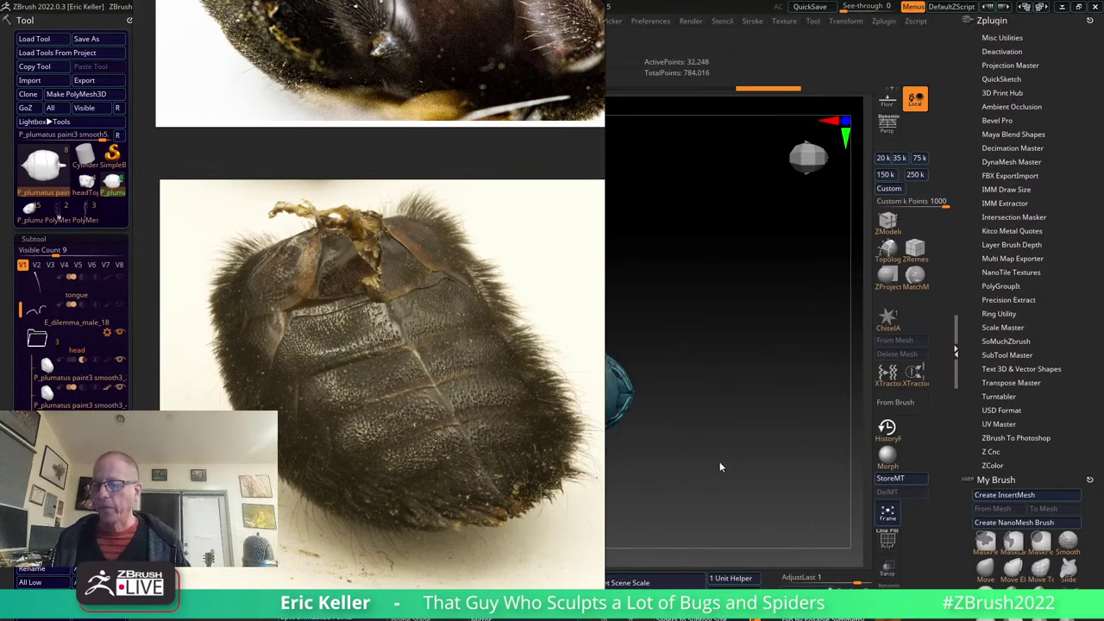
pyautogui.press('f')
pyautogui.moveTo(720, 462)
pyautogui.mouseDown()
pyautogui.moveTo(733, 496)
pyautogui.moveTo(702, 424)
pyautogui.mouseUp()
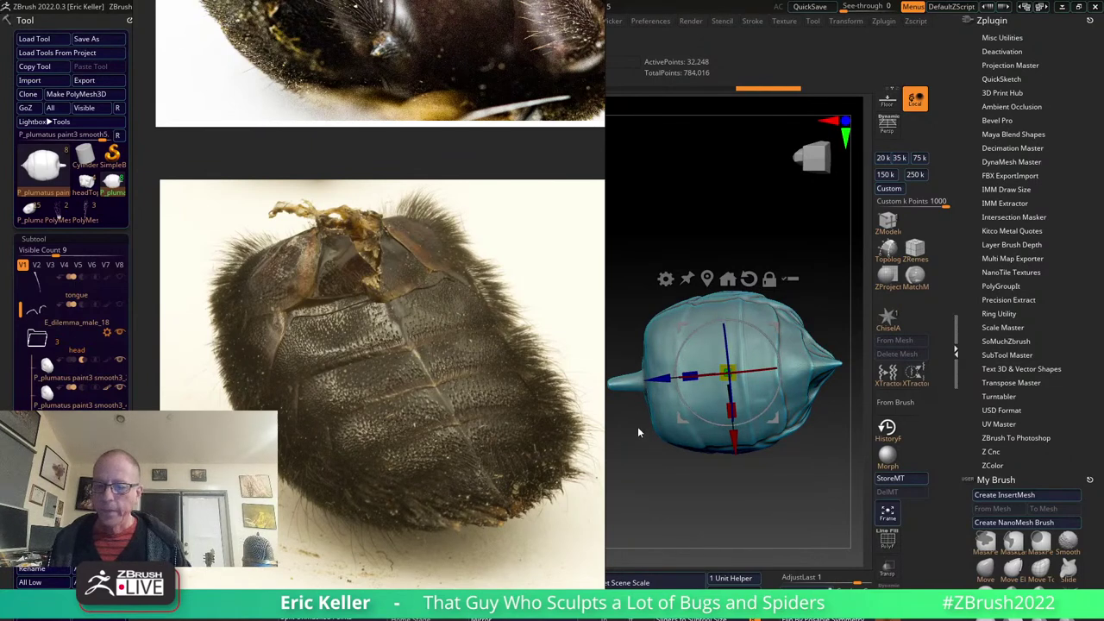
pyautogui.moveTo(637, 426)
pyautogui.mouseDown()
pyautogui.moveTo(680, 455)
pyautogui.moveTo(688, 484)
pyautogui.mouseUp()
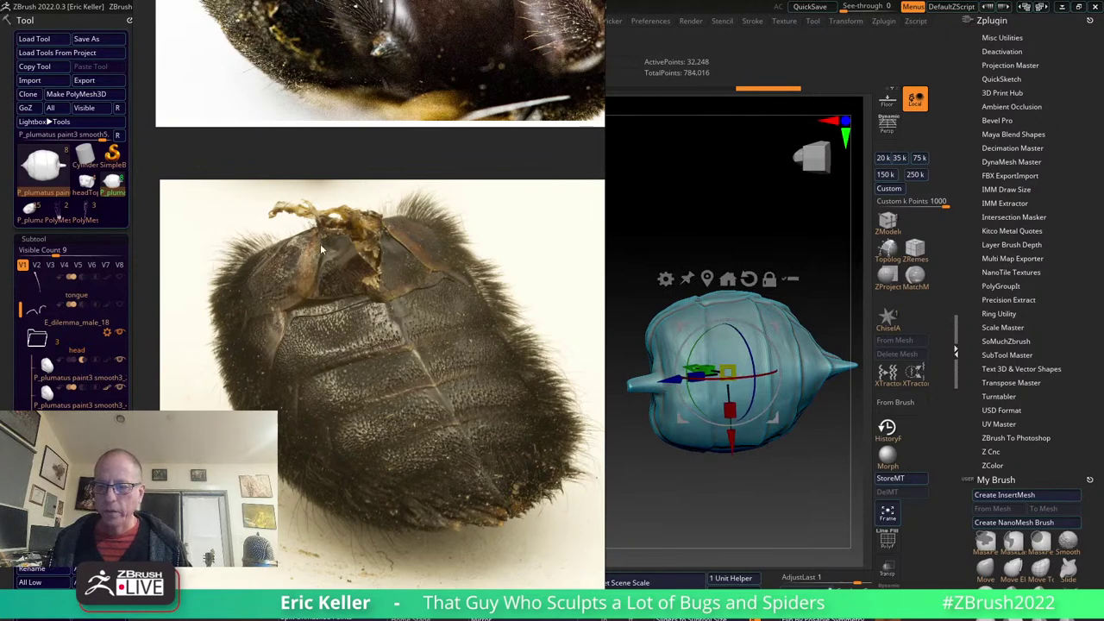
pyautogui.moveTo(614, 428); pyautogui.dragTo(687, 467)
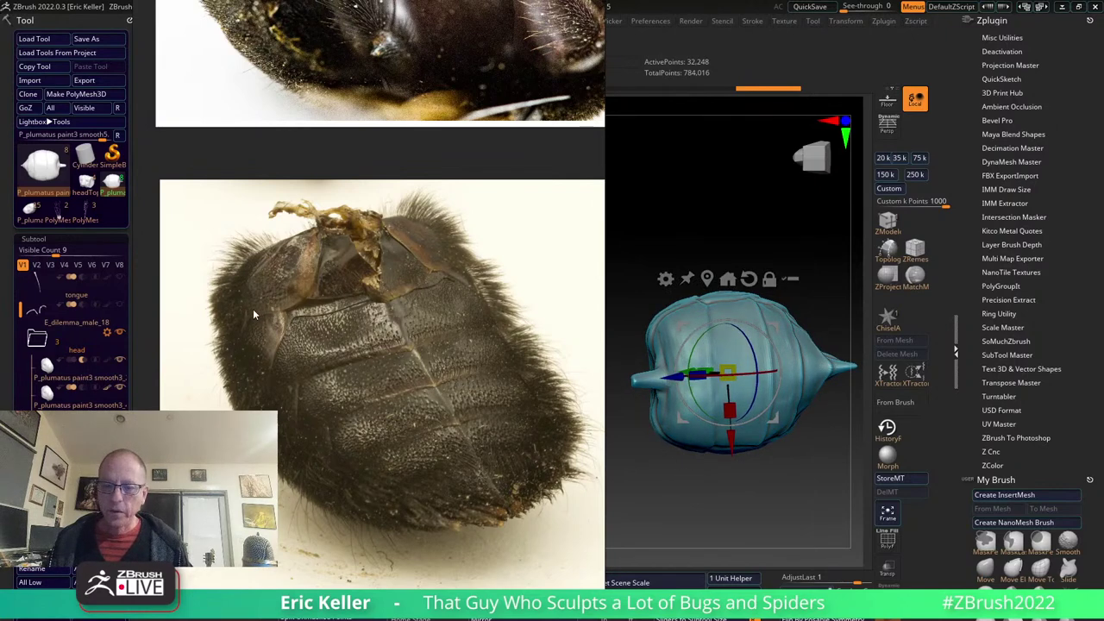
pyautogui.scroll(3, 340, 289)
pyautogui.scroll(2, 286, 276)
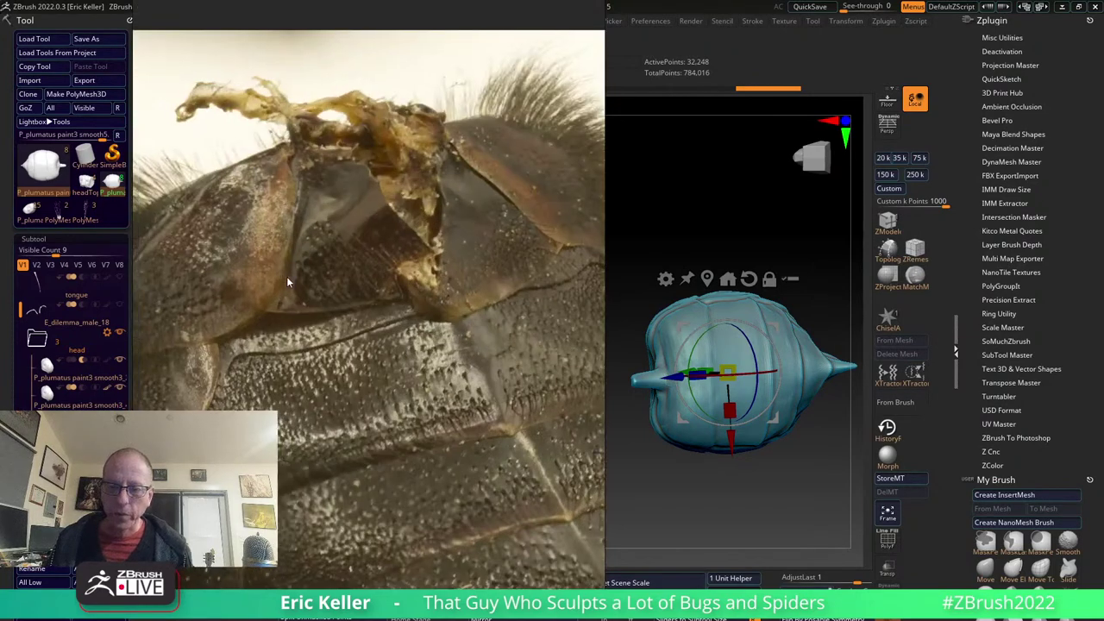
pyautogui.moveTo(286, 276); pyautogui.dragTo(434, 349)
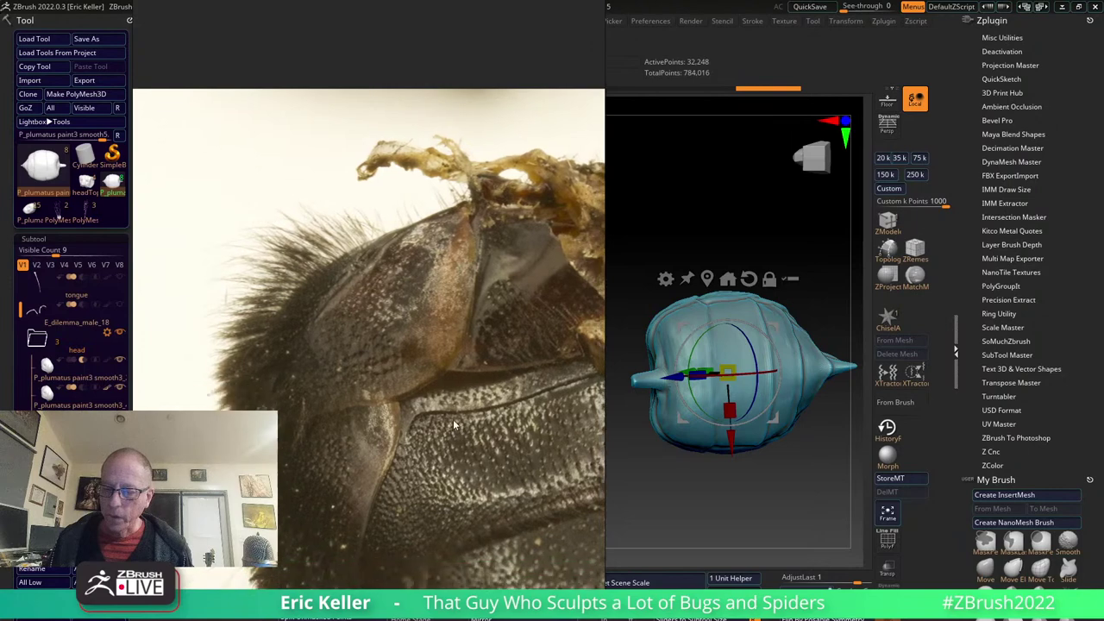
pyautogui.scroll(2, 453, 419)
pyautogui.scroll(2, 407, 281)
pyautogui.scroll(1, 407, 304)
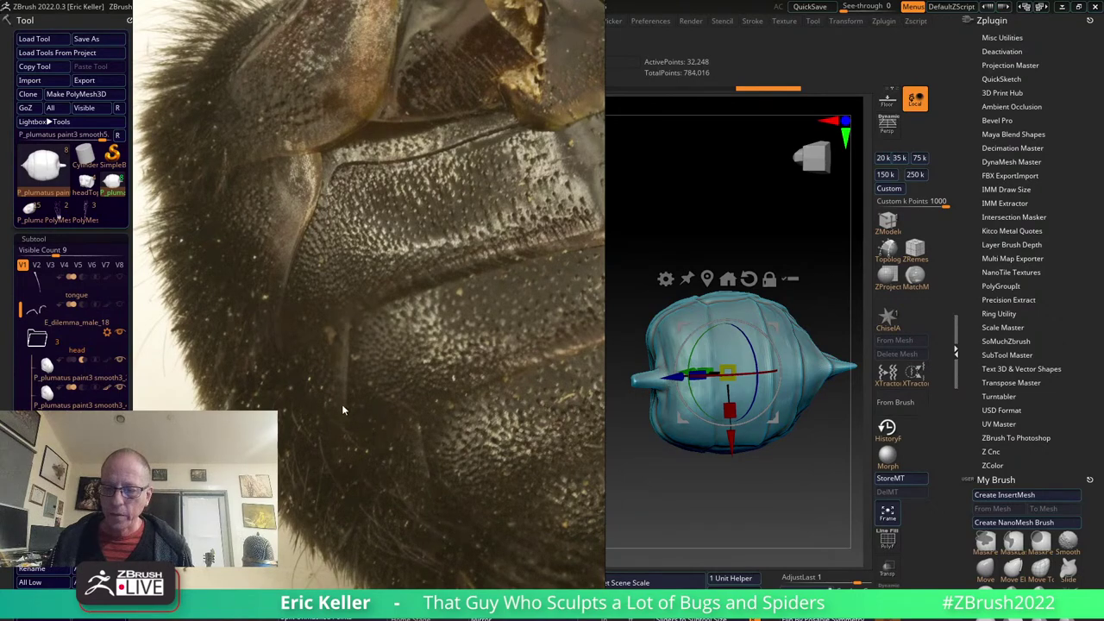
pyautogui.scroll(1, 376, 361)
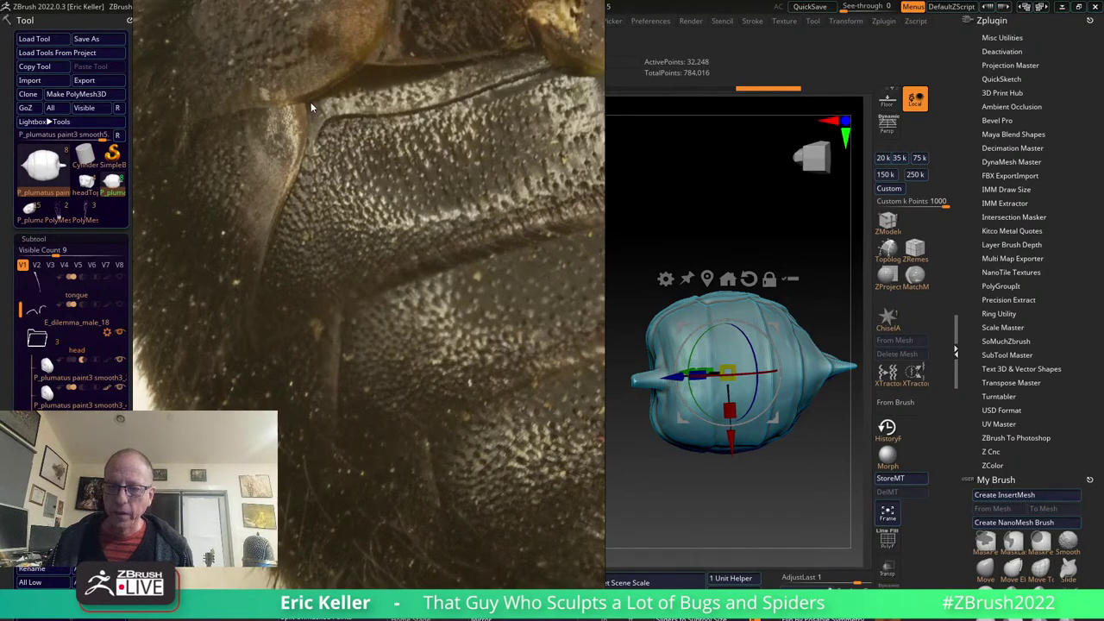
pyautogui.moveTo(435, 402); pyautogui.dragTo(323, 241, button='middle')
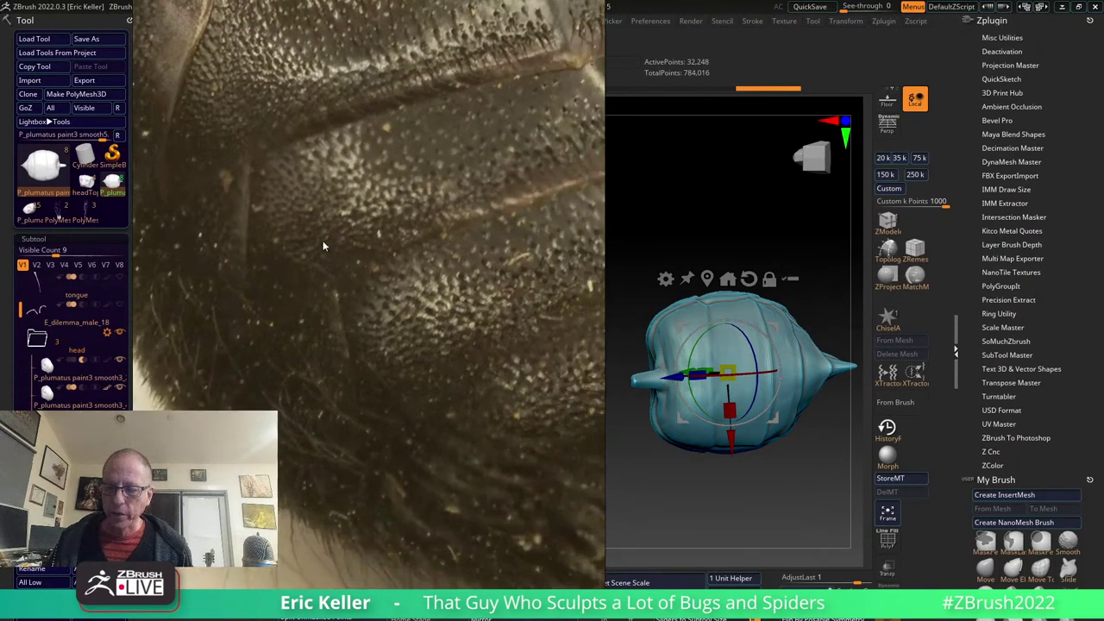
pyautogui.scroll(2, 417, 353)
pyautogui.scroll(-2, 417, 354)
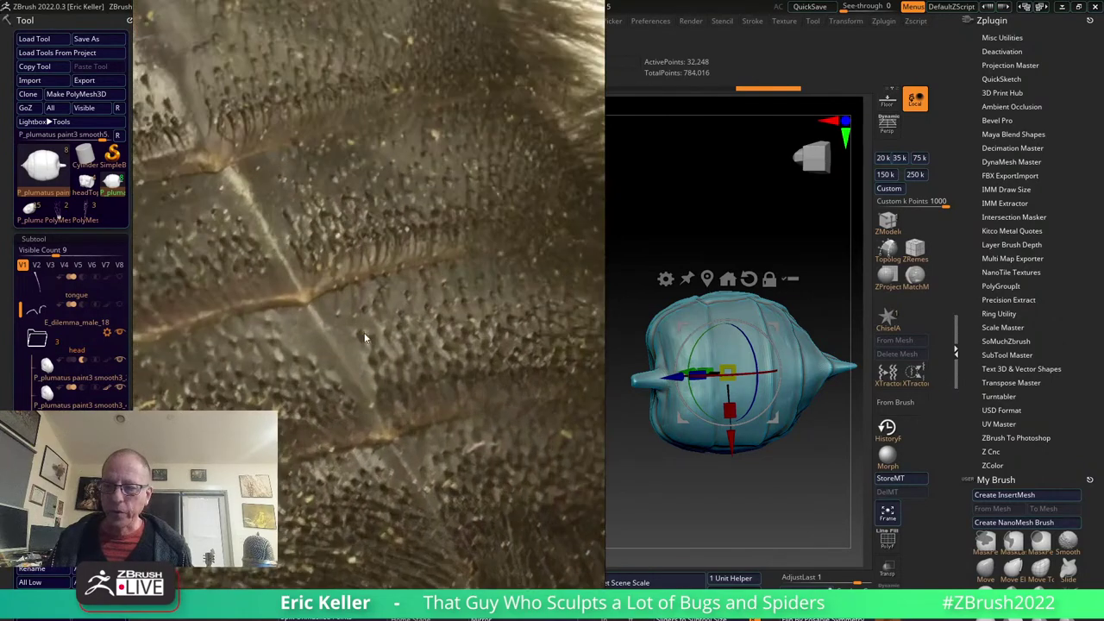
pyautogui.scroll(-2, 415, 380)
pyautogui.scroll(-2, 416, 364)
pyautogui.scroll(-2, 417, 364)
pyautogui.scroll(2, 401, 336)
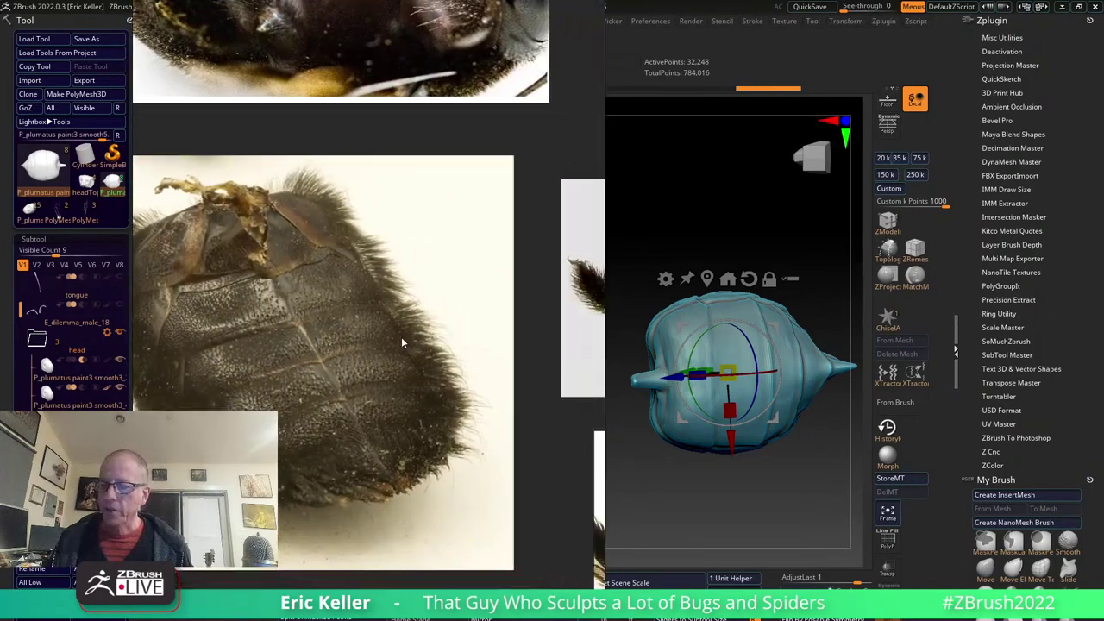
pyautogui.scroll(-2, 419, 368)
pyautogui.scroll(1, 411, 356)
pyautogui.moveTo(738, 495); pyautogui.dragTo(730, 478)
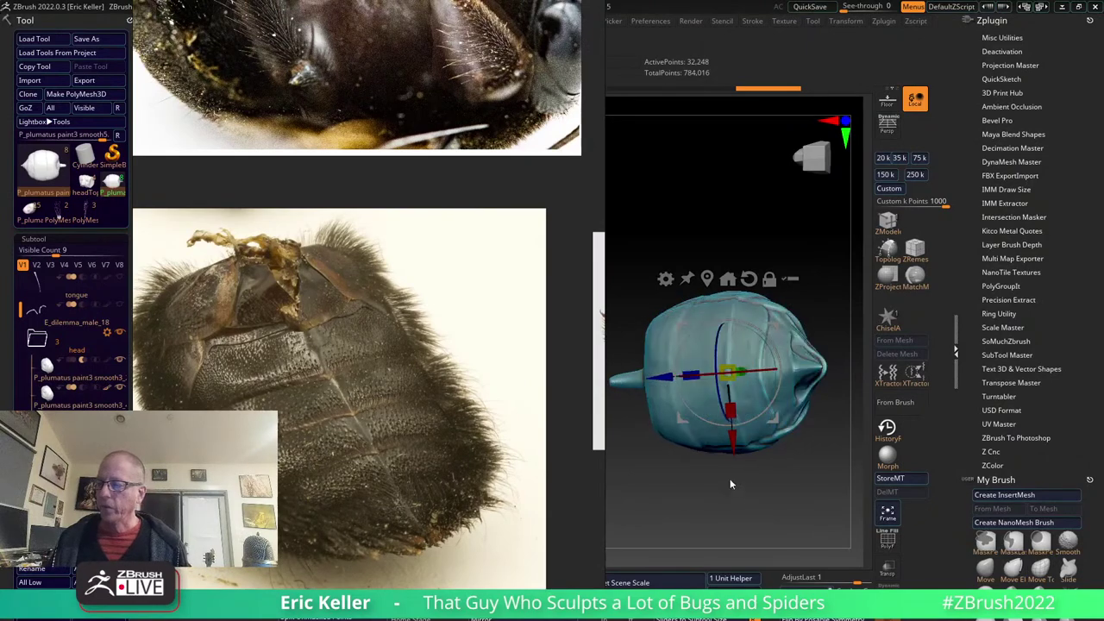
pyautogui.moveTo(548, 422); pyautogui.dragTo(434, 394)
pyautogui.scroll(-2, 432, 392)
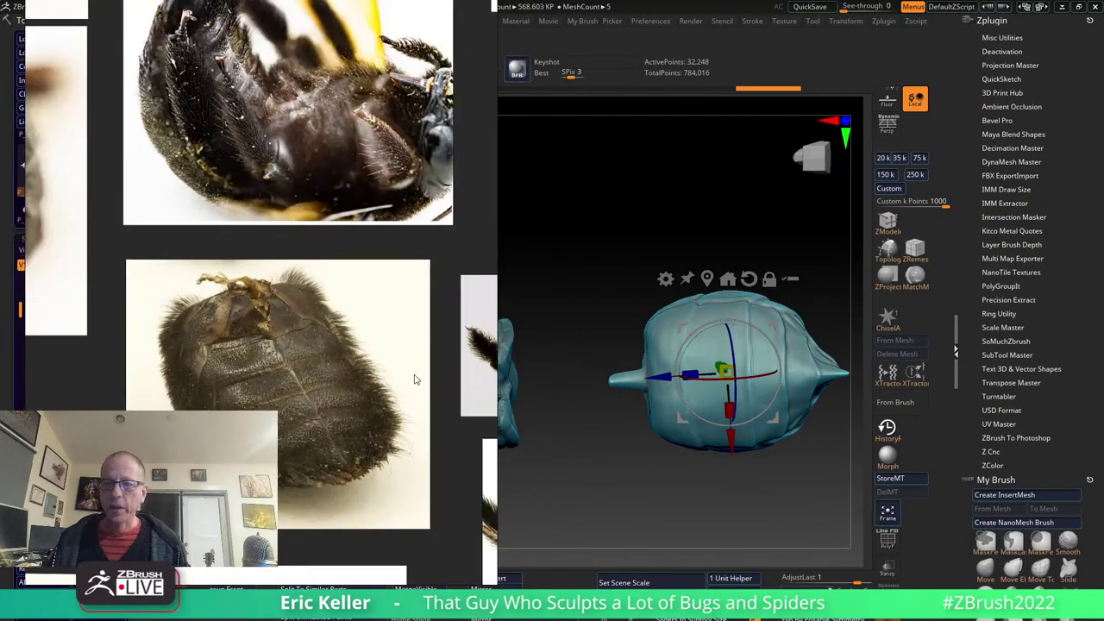
pyautogui.moveTo(414, 382)
pyautogui.mouseDown(button='middle')
pyautogui.moveTo(250, 392)
pyautogui.moveTo(376, 313)
pyautogui.mouseUp(button='middle')
pyautogui.scroll(2, 239, 385)
pyautogui.scroll(2, 296, 331)
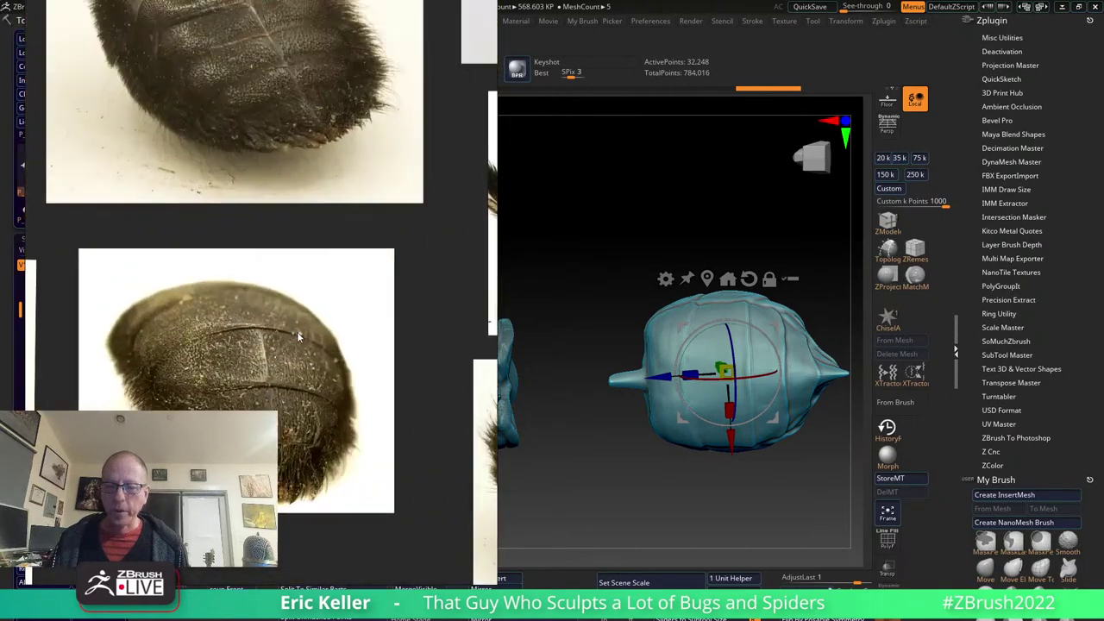
pyautogui.scroll(1, 301, 330)
pyautogui.scroll(1, 301, 330)
pyautogui.scroll(-2, 301, 329)
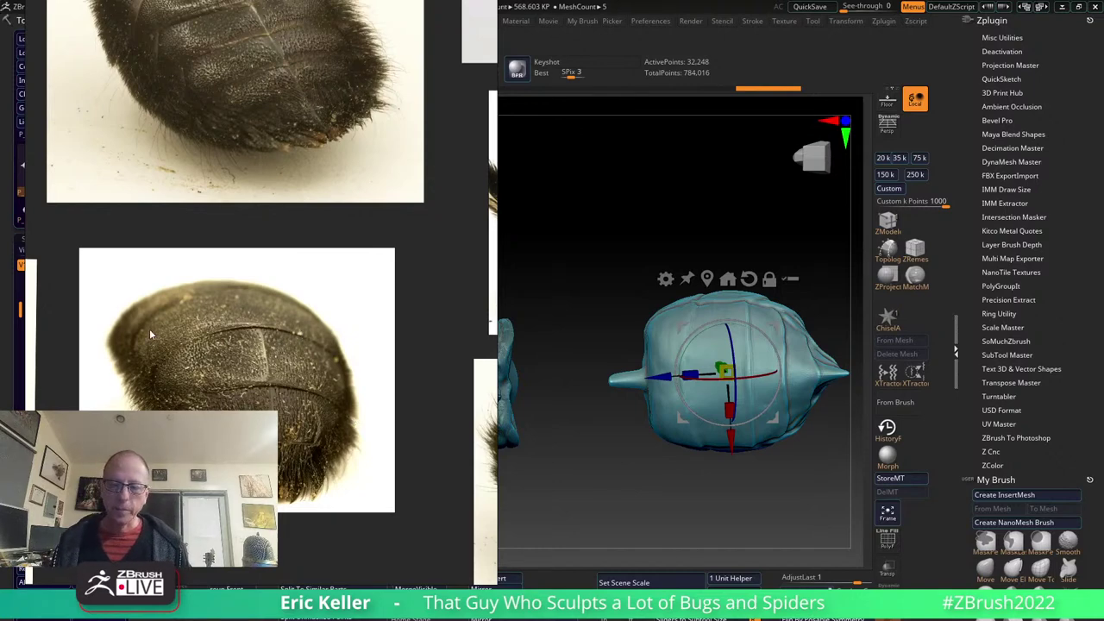
pyautogui.scroll(-2, 226, 290)
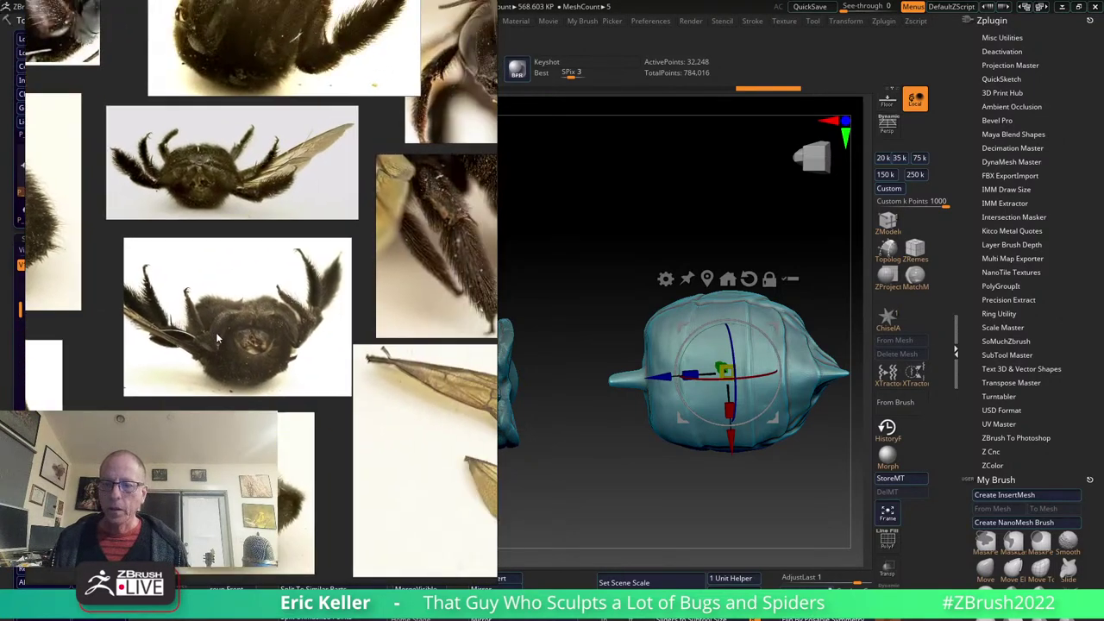
pyautogui.scroll(3, 340, 317)
pyautogui.scroll(-3, 340, 318)
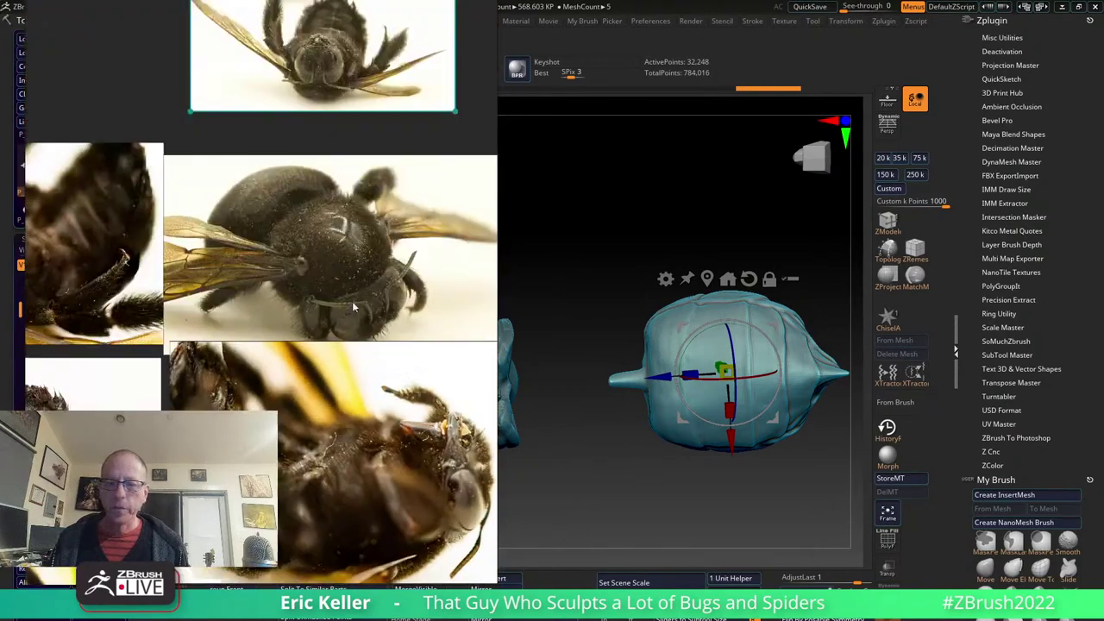
pyautogui.scroll(-2, 290, 337)
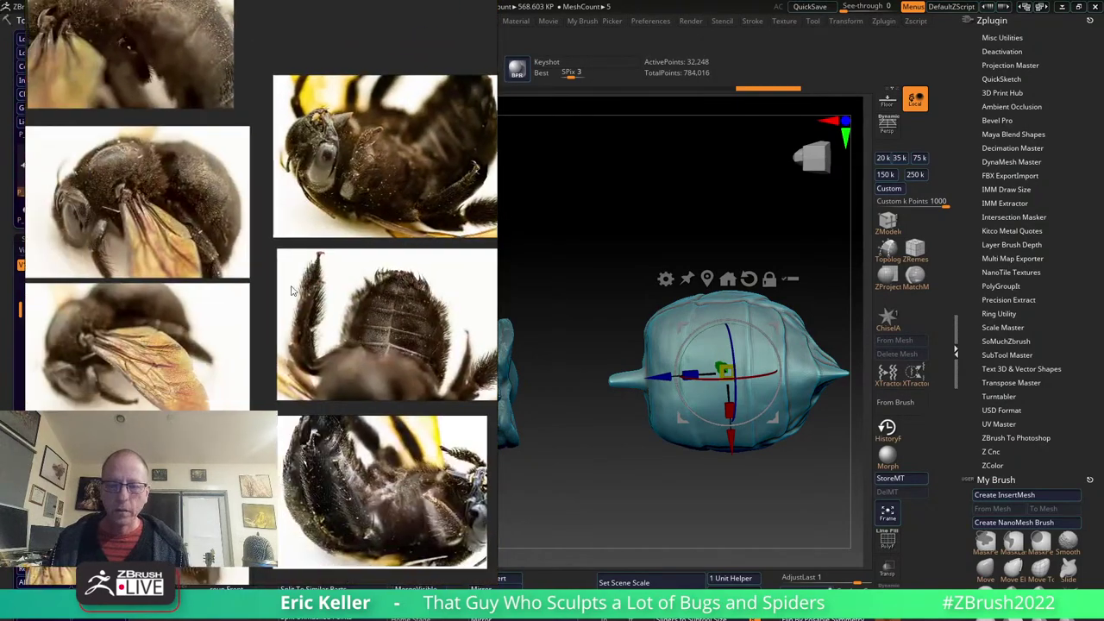
pyautogui.scroll(2, 302, 311)
pyautogui.scroll(-1, 308, 299)
pyautogui.scroll(1, 309, 299)
pyautogui.scroll(1, 297, 319)
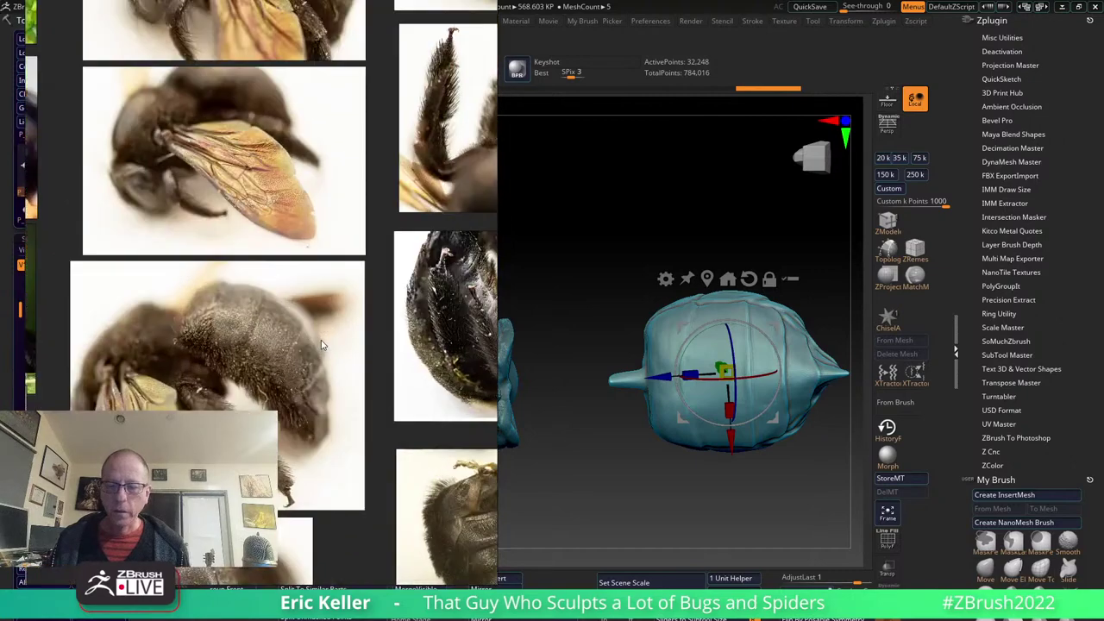
pyautogui.scroll(1, 285, 342)
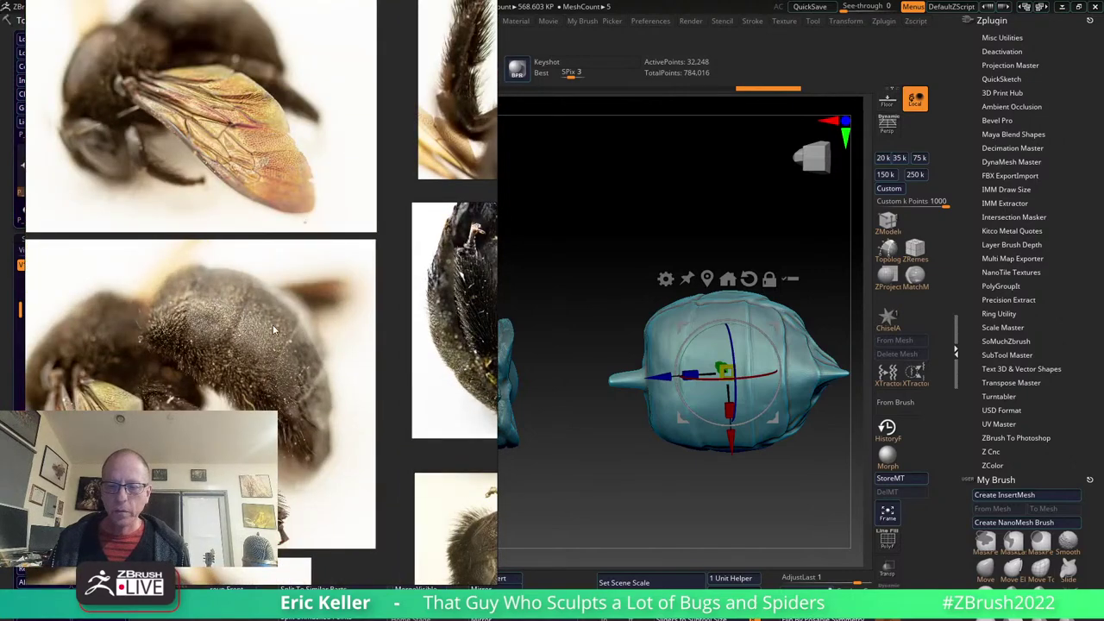
# Rotate to a side view and pull the abdomen's pointed tip further out with the Move brush.
pyautogui.moveTo(639, 458); pyautogui.dragTo(751, 345)
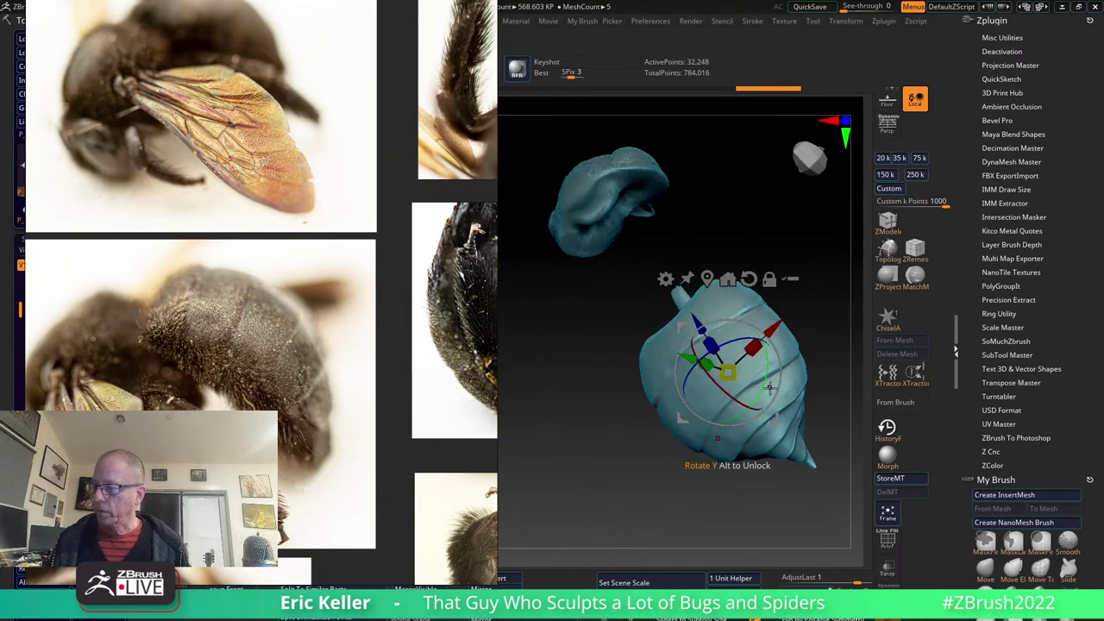
pyautogui.moveTo(800, 435)
pyautogui.keyDown('shift'); pyautogui.mouseDown()
pyautogui.moveTo(788, 411)
pyautogui.moveTo(633, 434)
pyautogui.mouseUp(); pyautogui.keyUp('shift')
pyautogui.click(986, 568)
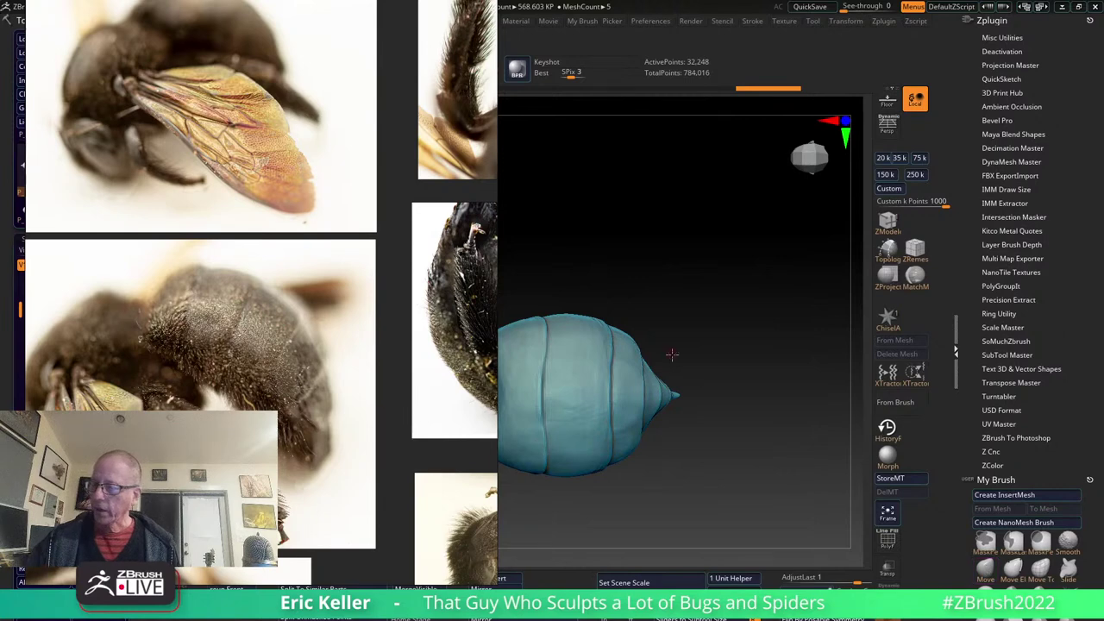
pyautogui.moveTo(673, 354)
pyautogui.mouseDown()
pyautogui.moveTo(656, 351)
pyautogui.moveTo(677, 380)
pyautogui.mouseUp()
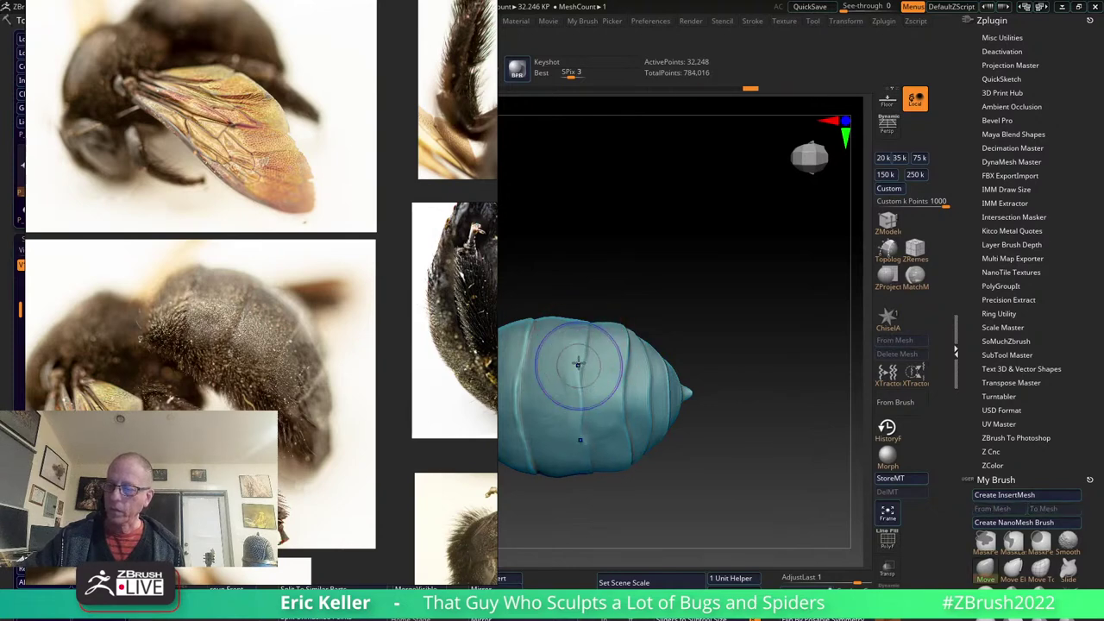
pyautogui.press('t')
pyautogui.press('t')
# Smooth the abdomen's surface and sculpt light strokes across it from several angles.
pyautogui.moveTo(713, 374); pyautogui.dragTo(721, 347)
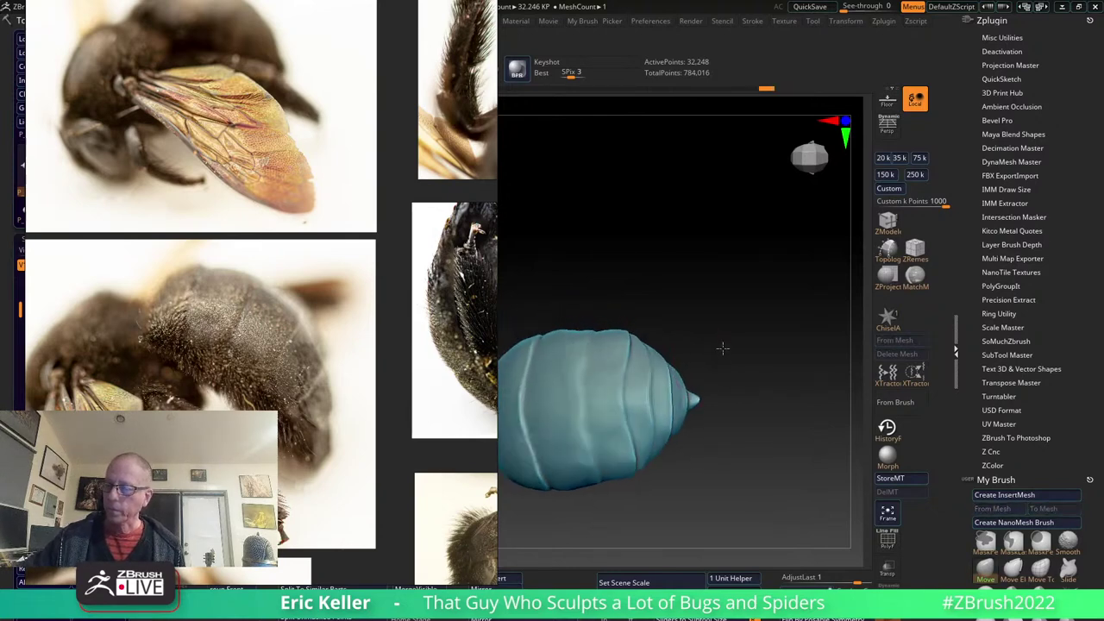
pyautogui.moveTo(656, 407)
pyautogui.mouseDown(button='right')
pyautogui.moveTo(675, 377)
pyautogui.moveTo(742, 332)
pyautogui.mouseUp(button='right')
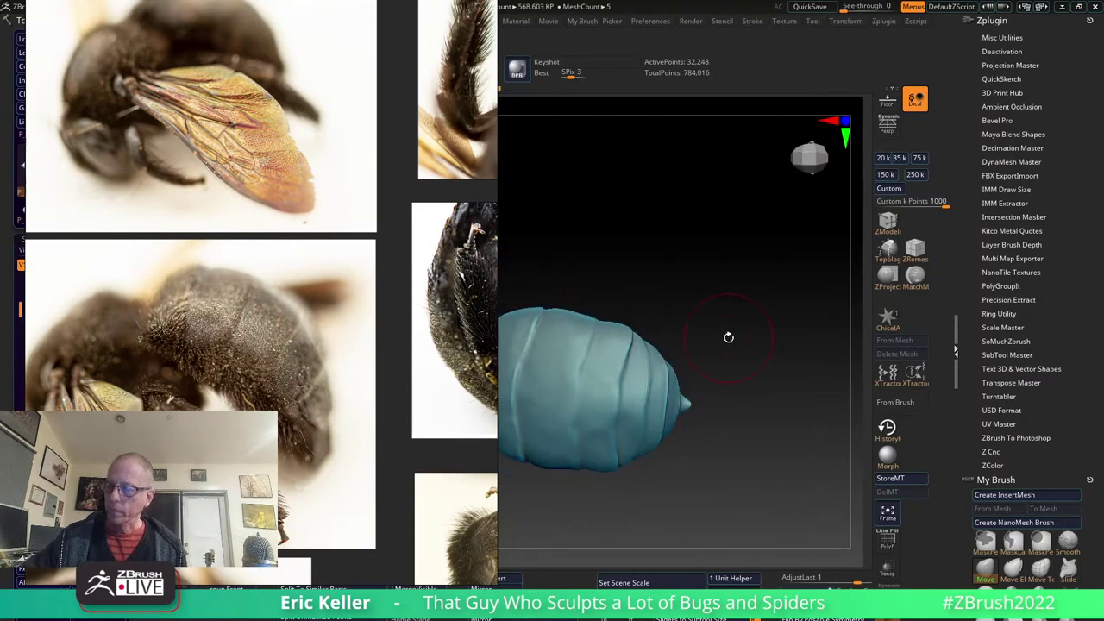
pyautogui.moveTo(653, 357); pyautogui.dragTo(608, 433)
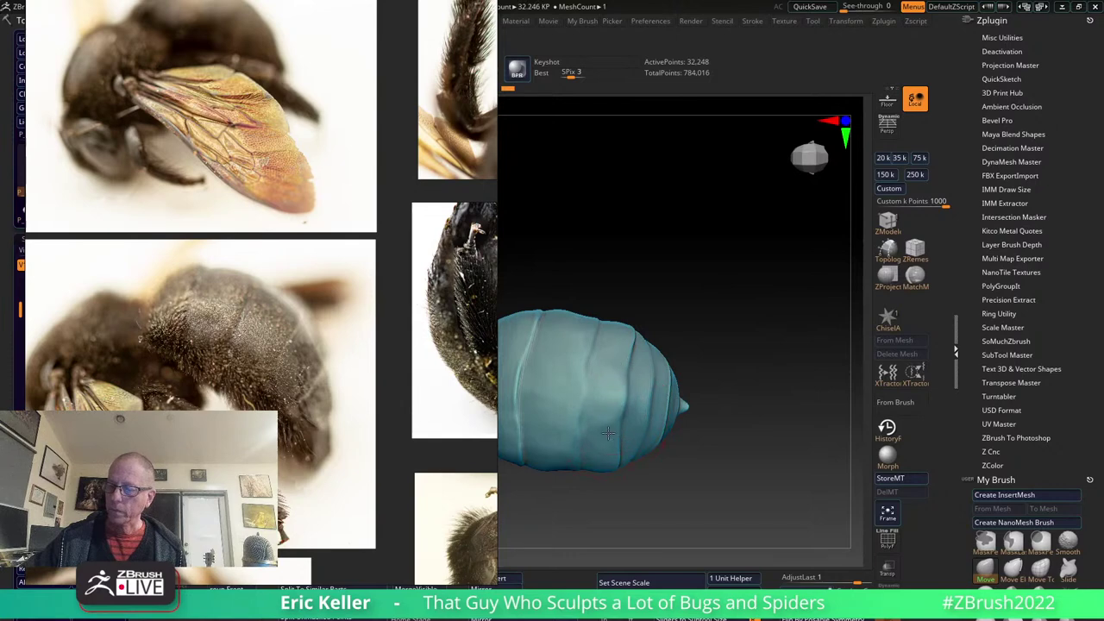
pyautogui.moveTo(664, 313); pyautogui.dragTo(730, 313)
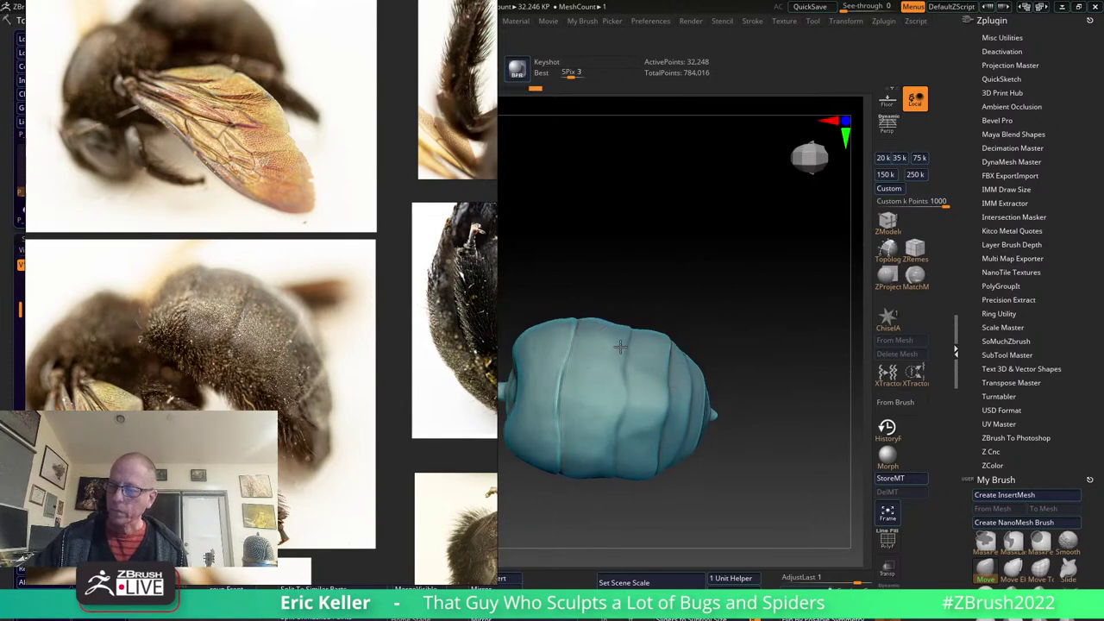
pyautogui.keyDown('shift'); pyautogui.moveTo(608, 384); pyautogui.dragTo(665, 380); pyautogui.keyUp('shift')
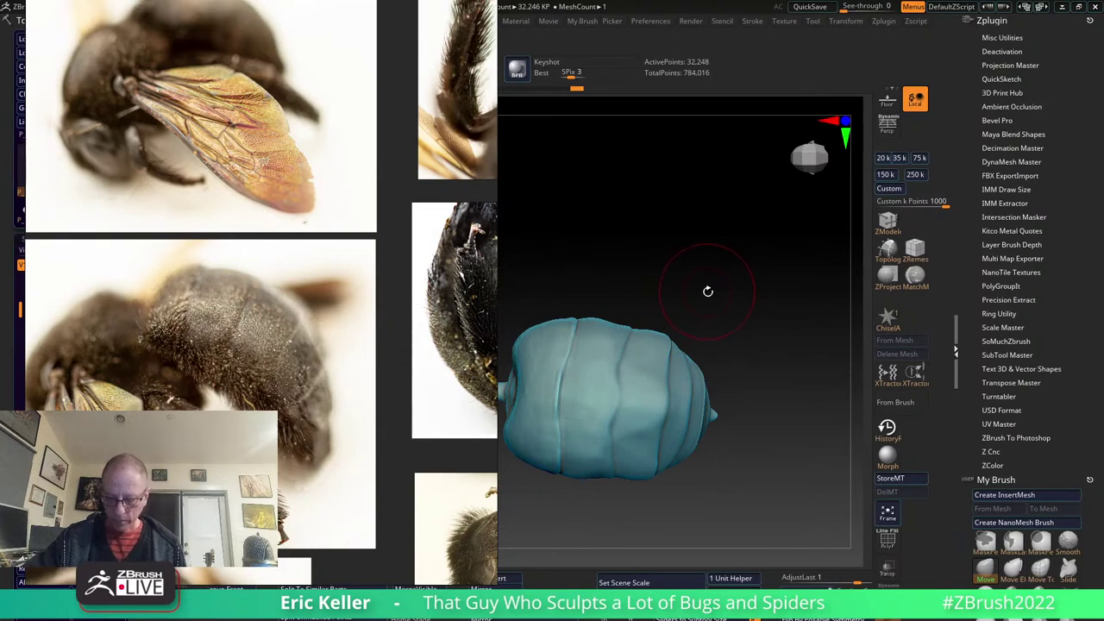
pyautogui.press('u')
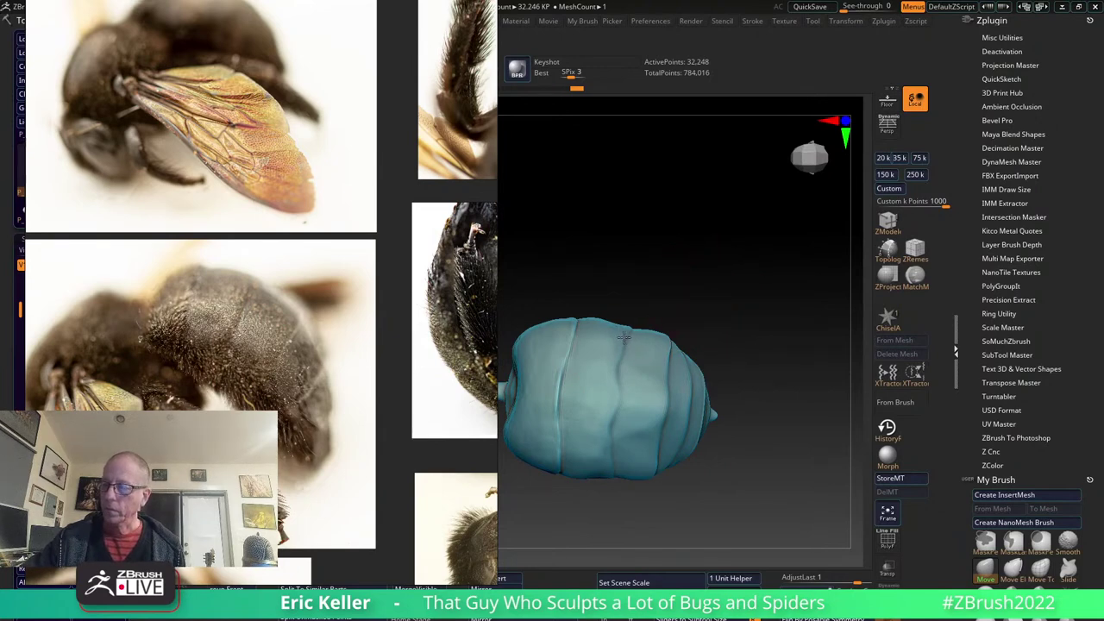
pyautogui.keyDown('shift'); pyautogui.moveTo(604, 326); pyautogui.dragTo(628, 342); pyautogui.keyUp('shift')
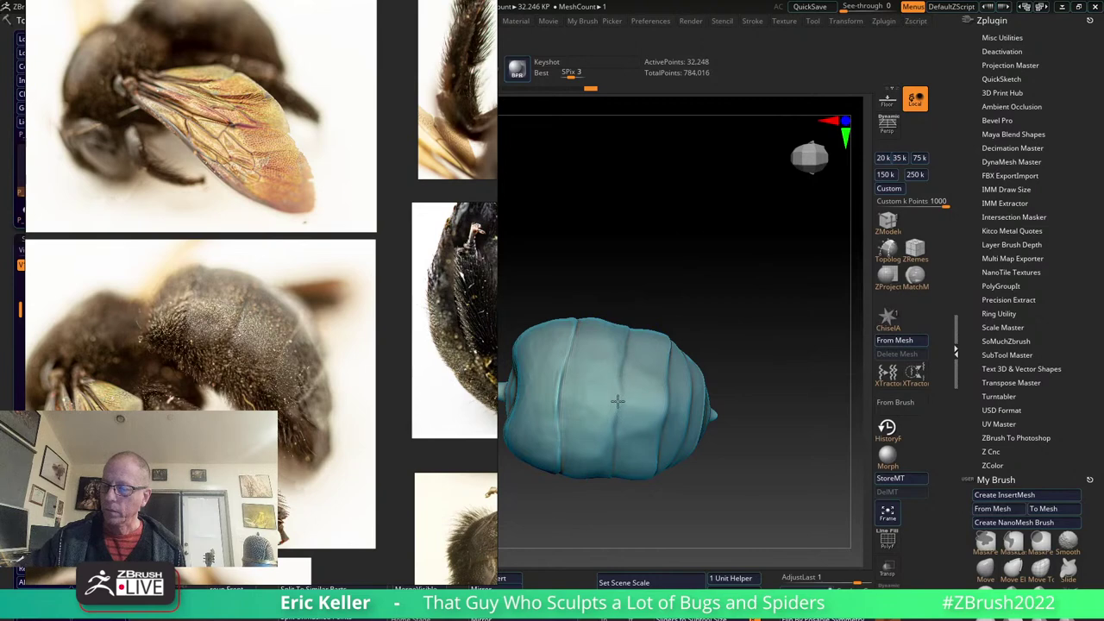
pyautogui.moveTo(626, 430)
pyautogui.mouseDown()
pyautogui.moveTo(683, 349)
pyautogui.moveTo(694, 363)
pyautogui.mouseUp()
# Lower the stroke strength to 14 and hide the PureRef reference window.
pyautogui.press('u')
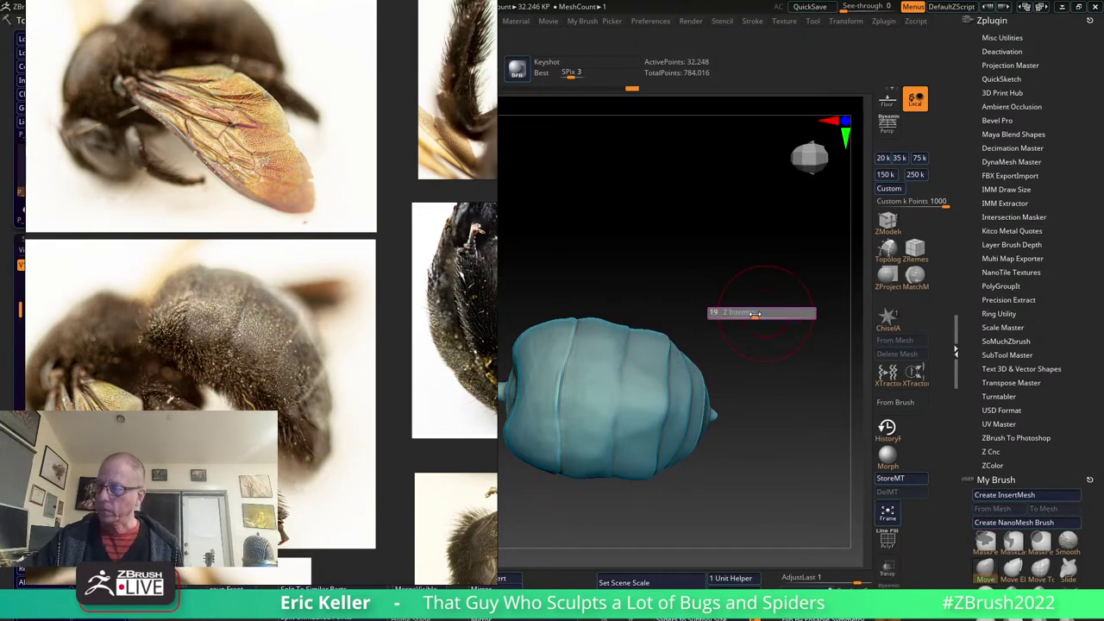
pyautogui.moveTo(748, 313); pyautogui.dragTo(743, 308)
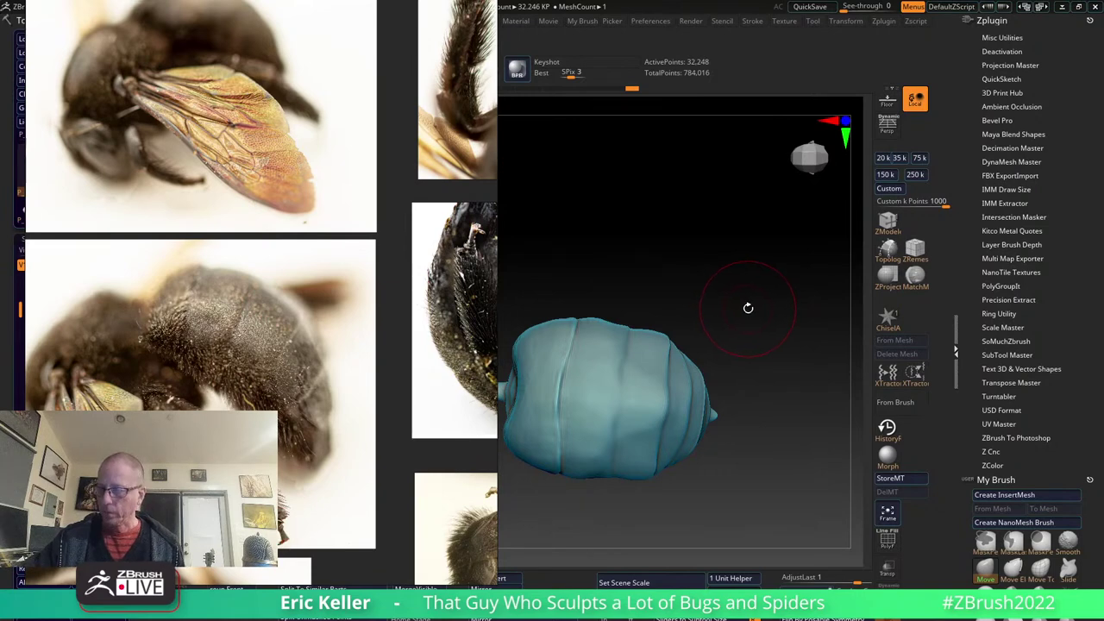
pyautogui.press('shift')
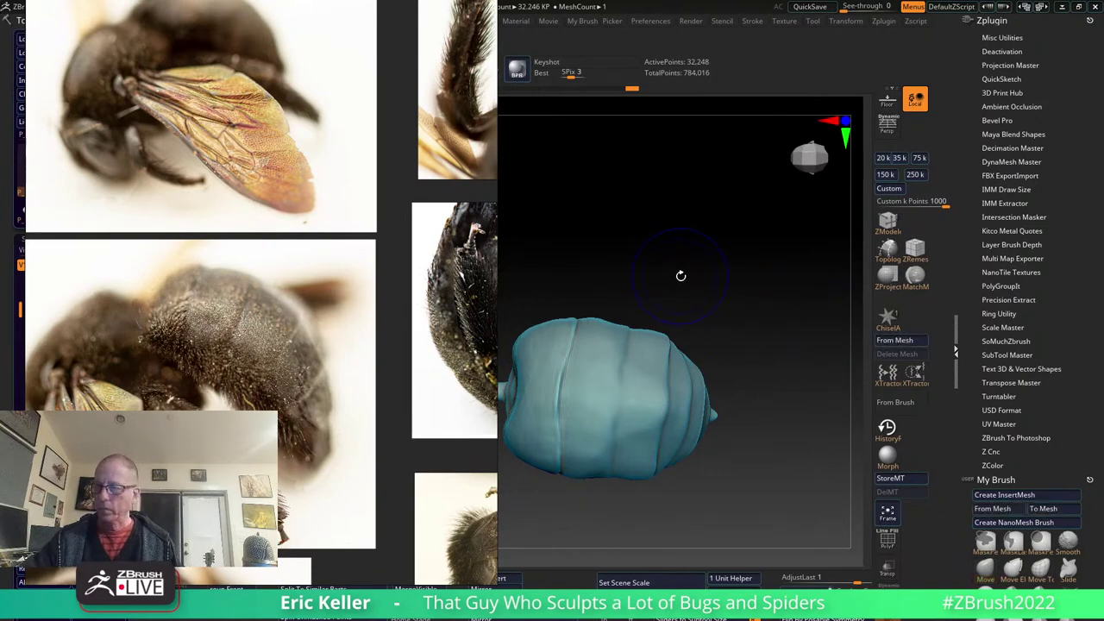
pyautogui.hotkey('alt', 'Tab')
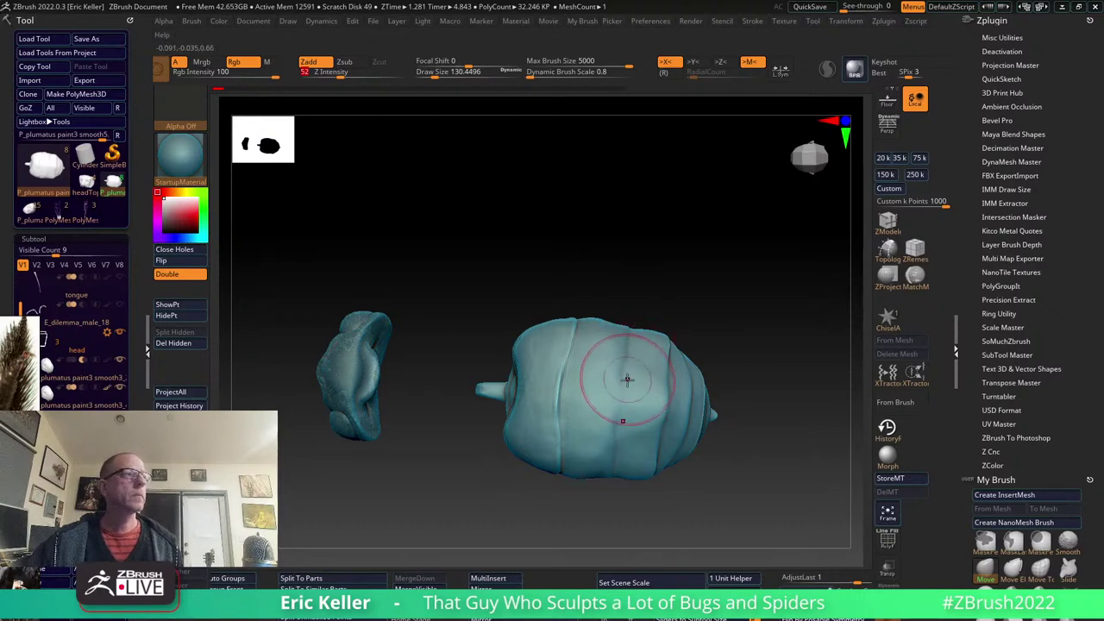
# Smooth away the ridge and left-side crease, flattening the abdomen's upper left silhouette.
pyautogui.moveTo(630, 393)
pyautogui.keyDown('shift'); pyautogui.mouseDown()
pyautogui.moveTo(629, 357)
pyautogui.moveTo(675, 369)
pyautogui.mouseUp(); pyautogui.keyUp('shift')
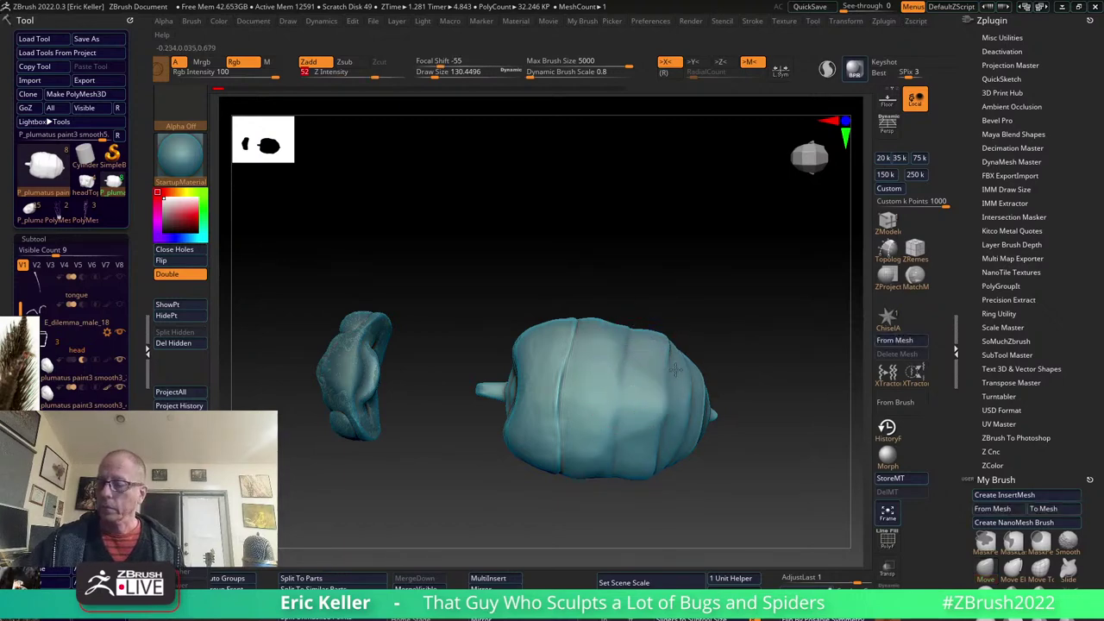
pyautogui.press('b')
pyautogui.press('m')
pyautogui.press('v')
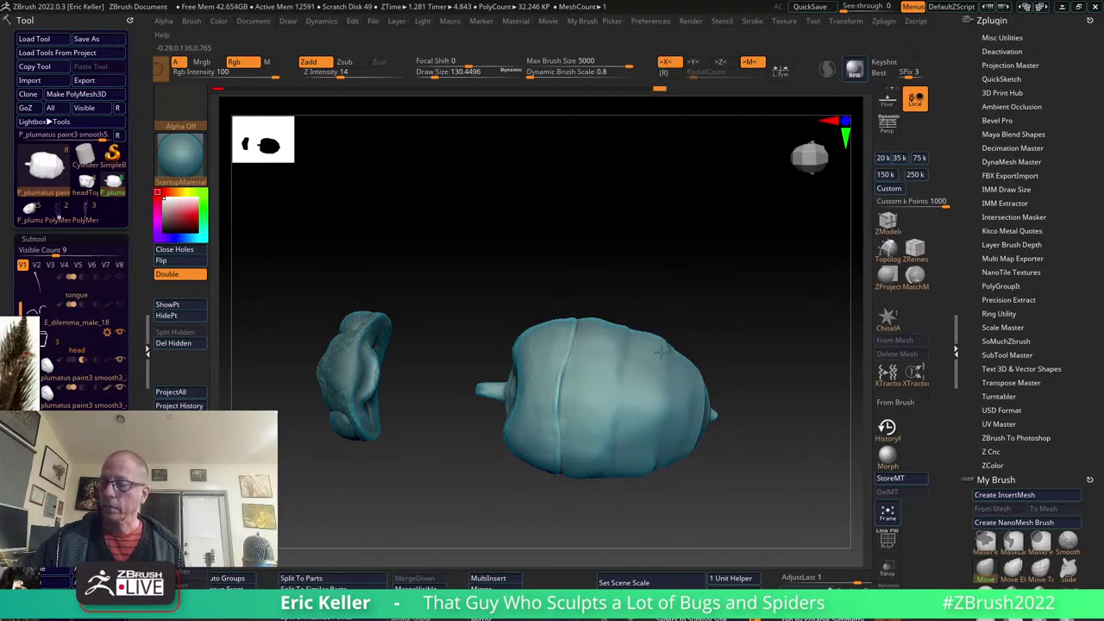
pyautogui.keyDown('shift'); pyautogui.moveTo(567, 333); pyautogui.dragTo(561, 380); pyautogui.keyUp('shift')
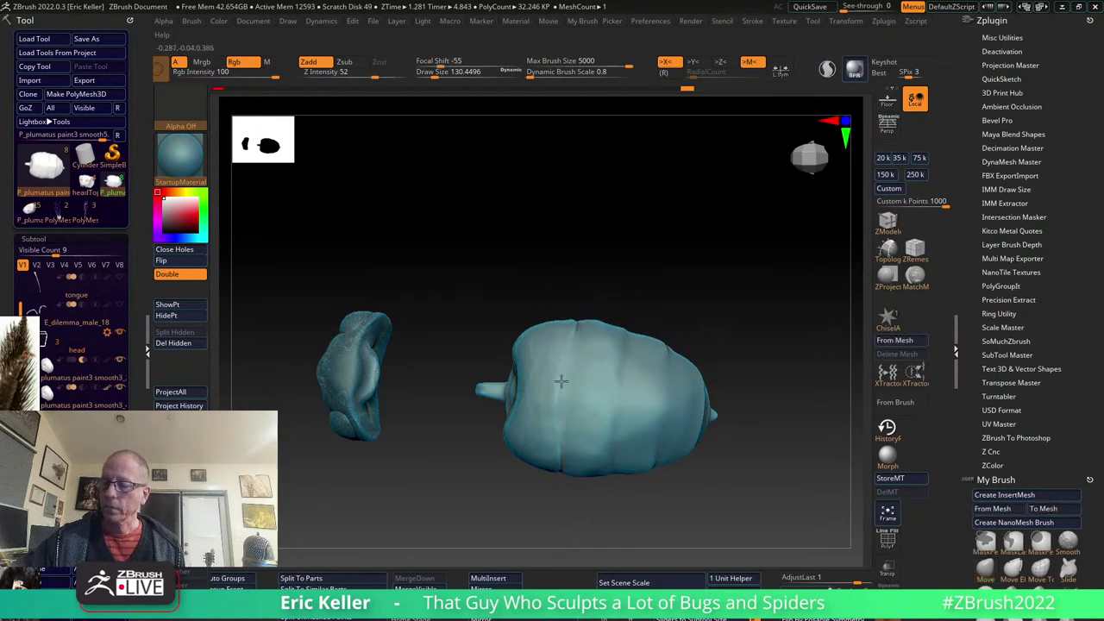
pyautogui.moveTo(593, 319); pyautogui.dragTo(592, 311)
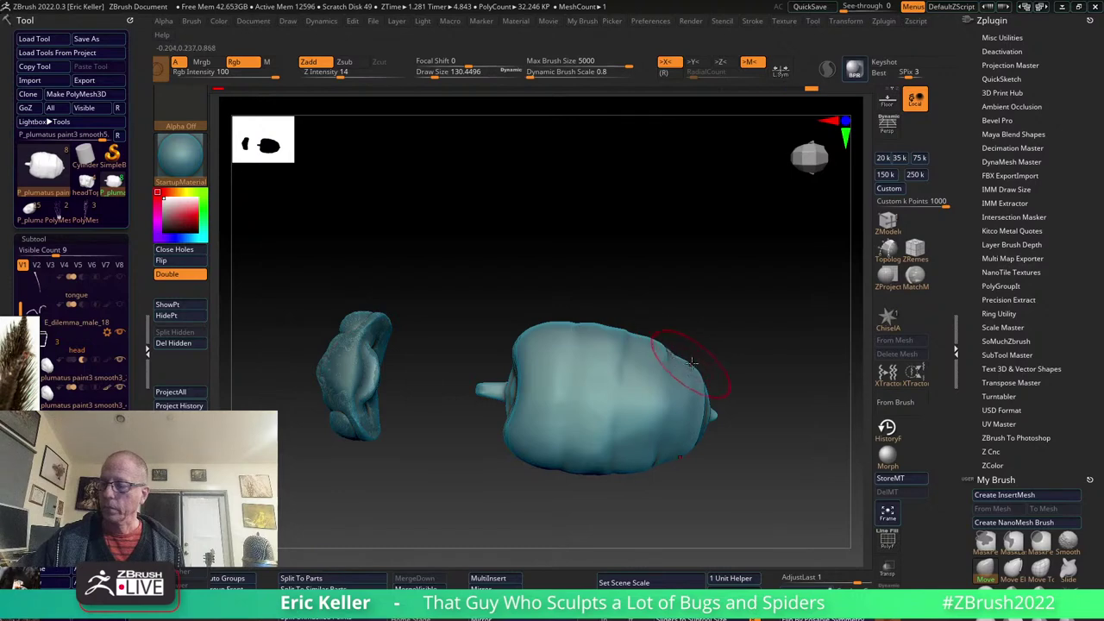
# Pull the lower abdomen outward with the Move brush, then return to the previous sculpting brush.
pyautogui.moveTo(709, 367)
pyautogui.mouseDown()
pyautogui.moveTo(743, 382)
pyautogui.moveTo(638, 345)
pyautogui.mouseUp()
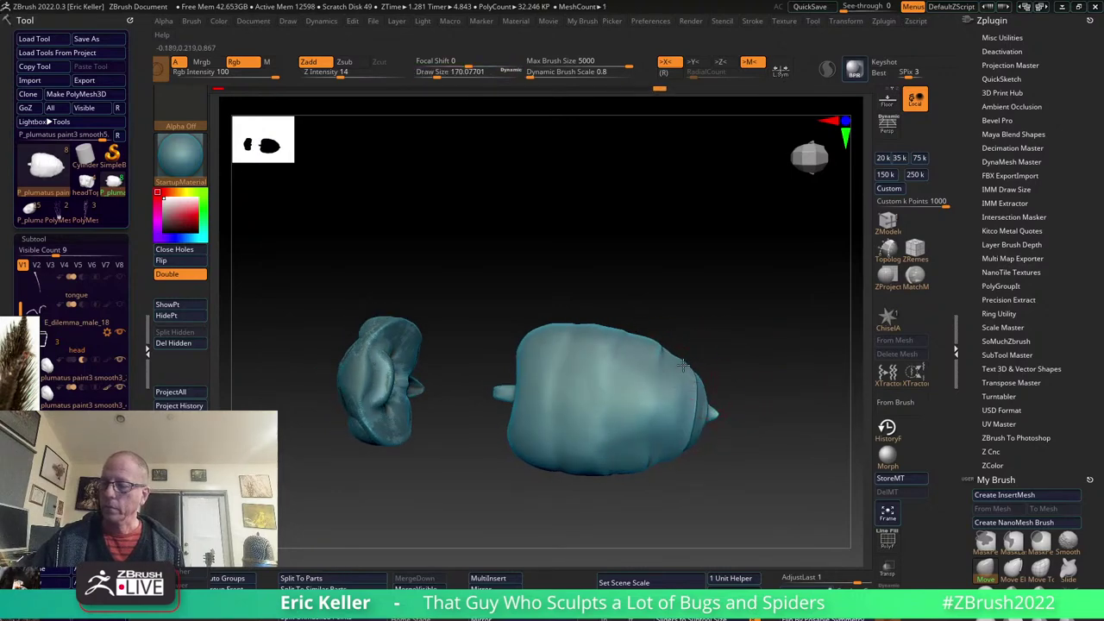
pyautogui.moveTo(759, 302); pyautogui.dragTo(727, 303)
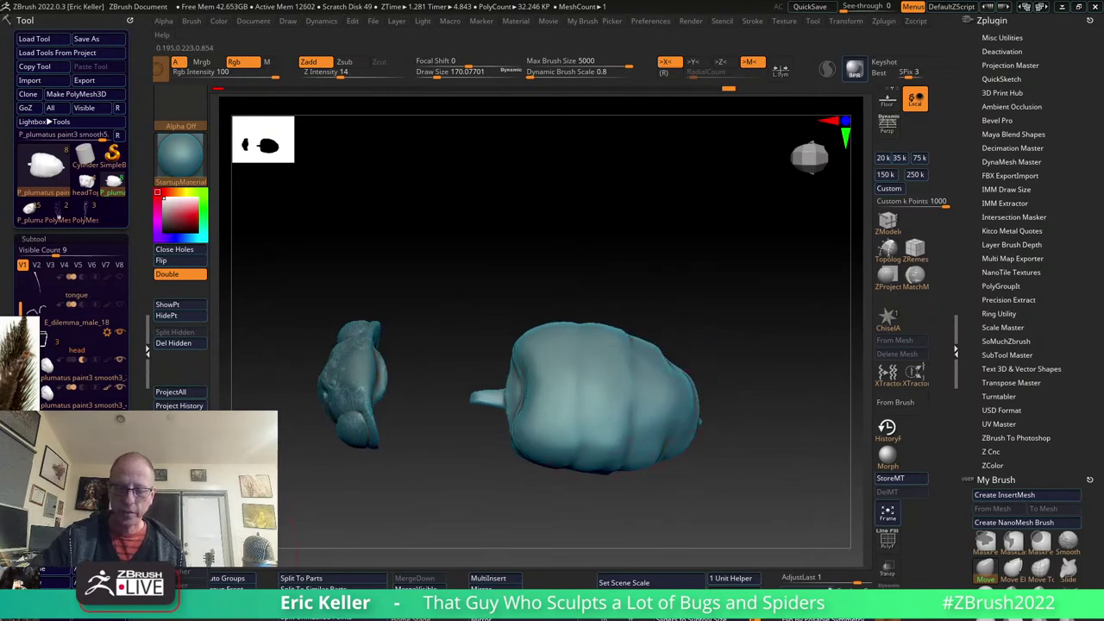
pyautogui.moveTo(698, 439)
pyautogui.mouseDown()
pyautogui.moveTo(671, 338)
pyautogui.moveTo(583, 341)
pyautogui.mouseUp()
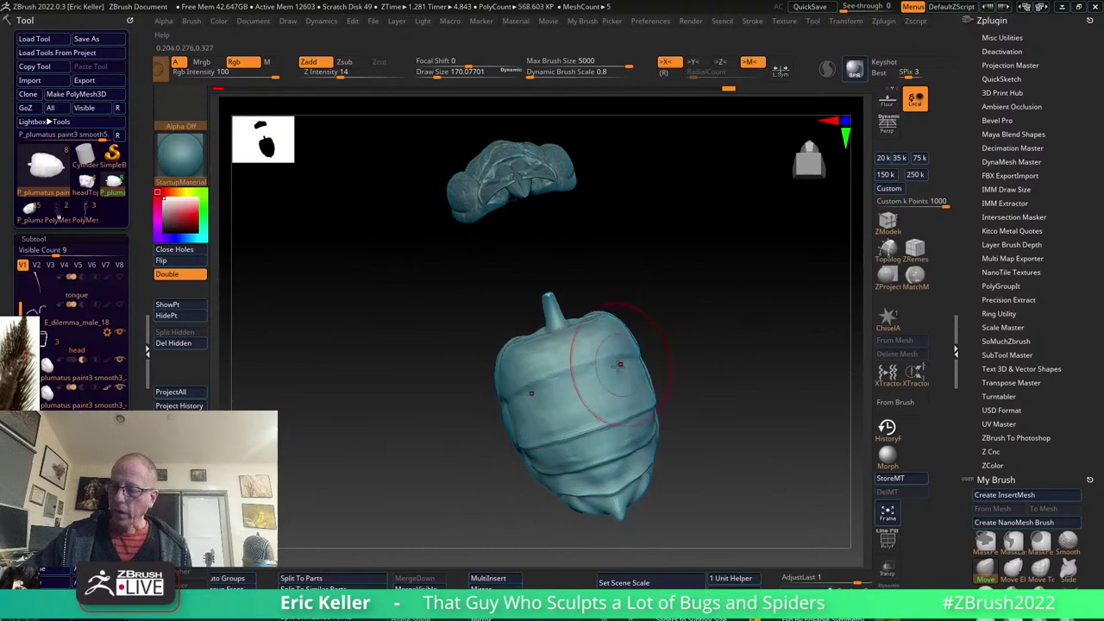
pyautogui.press('b')
pyautogui.press('m')
pyautogui.press('v')
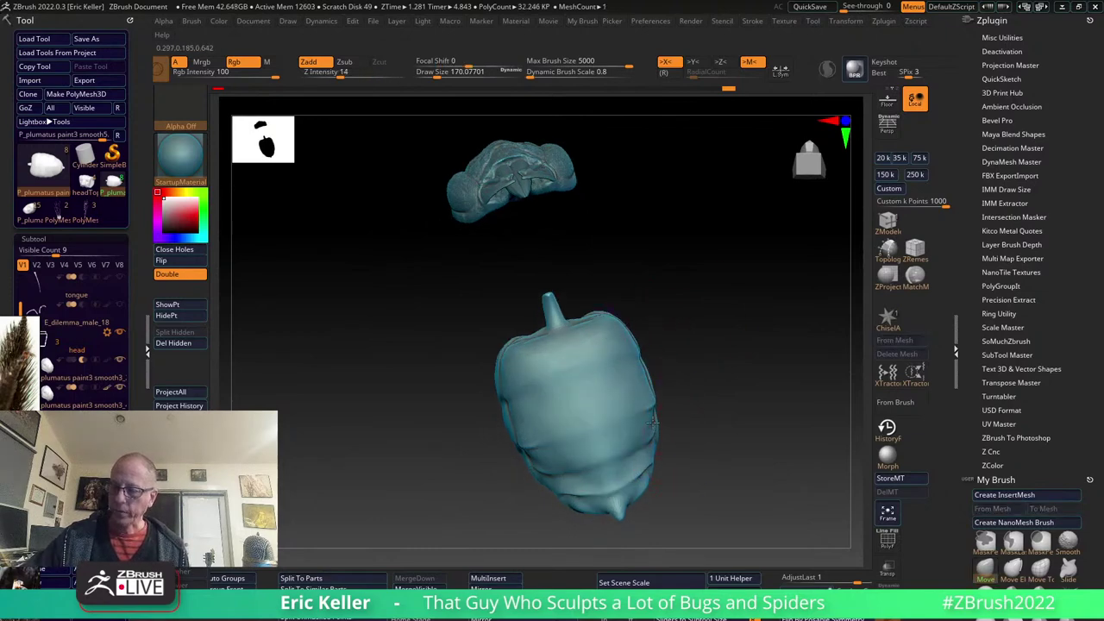
pyautogui.press('b')
pyautogui.press('s')
pyautogui.press('h')
pyautogui.press('b')
pyautogui.press('m')
pyautogui.press('v')
pyautogui.moveTo(638, 446)
pyautogui.mouseDown()
pyautogui.moveTo(656, 452)
pyautogui.moveTo(639, 467)
pyautogui.moveTo(604, 461)
pyautogui.mouseUp()
pyautogui.press('s')
pyautogui.press('shift')
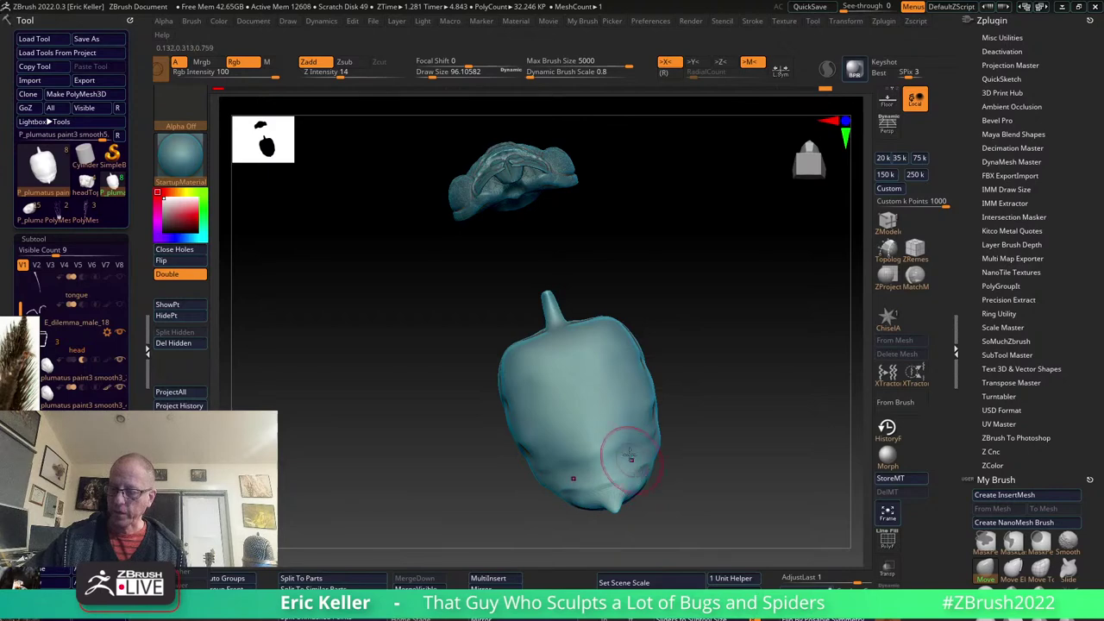
# Orbit around the abdomen, ending from above, to check its fuller underside.
pyautogui.moveTo(512, 449)
pyautogui.mouseDown()
pyautogui.moveTo(720, 389)
pyautogui.moveTo(597, 361)
pyautogui.mouseUp()
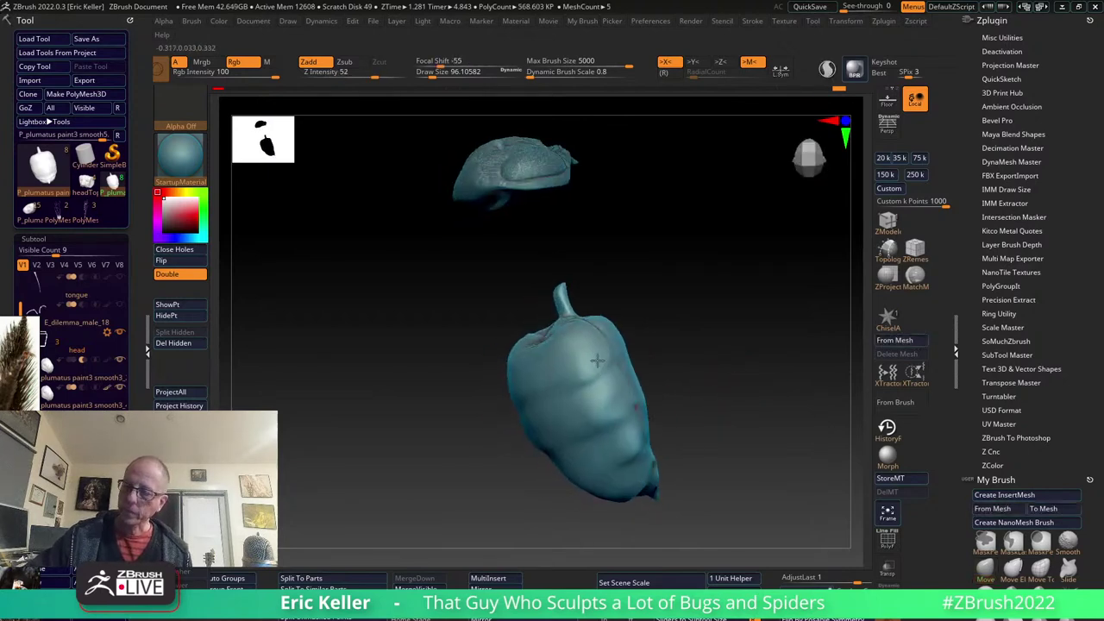
pyautogui.moveTo(665, 393); pyautogui.dragTo(667, 348)
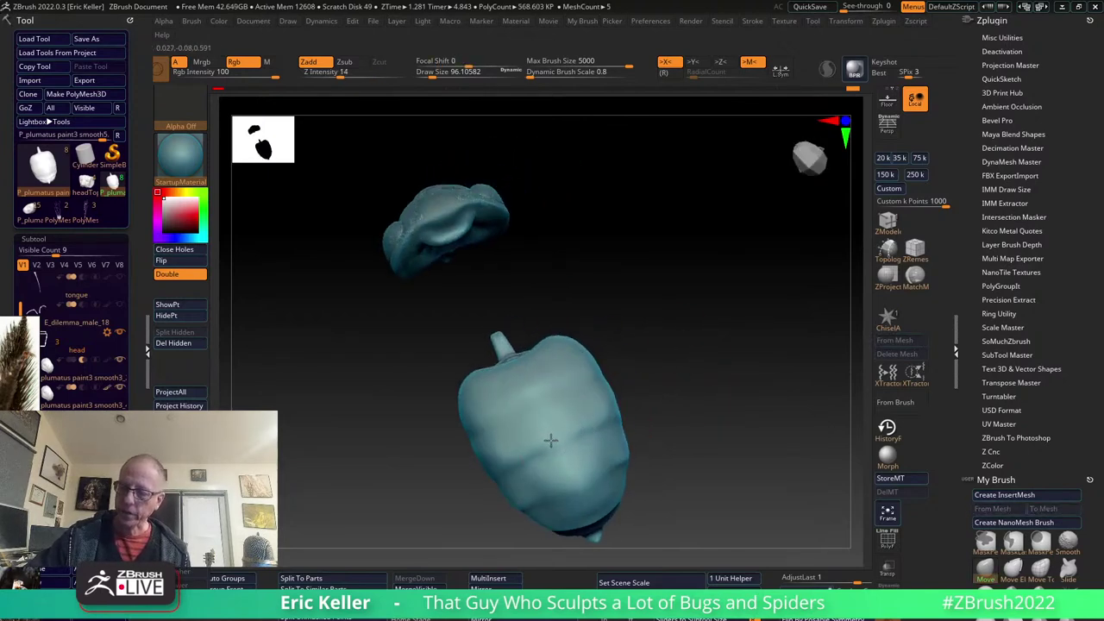
pyautogui.moveTo(653, 454)
pyautogui.mouseDown()
pyautogui.moveTo(621, 429)
pyautogui.moveTo(641, 426)
pyautogui.moveTo(606, 377)
pyautogui.moveTo(710, 456)
pyautogui.mouseUp()
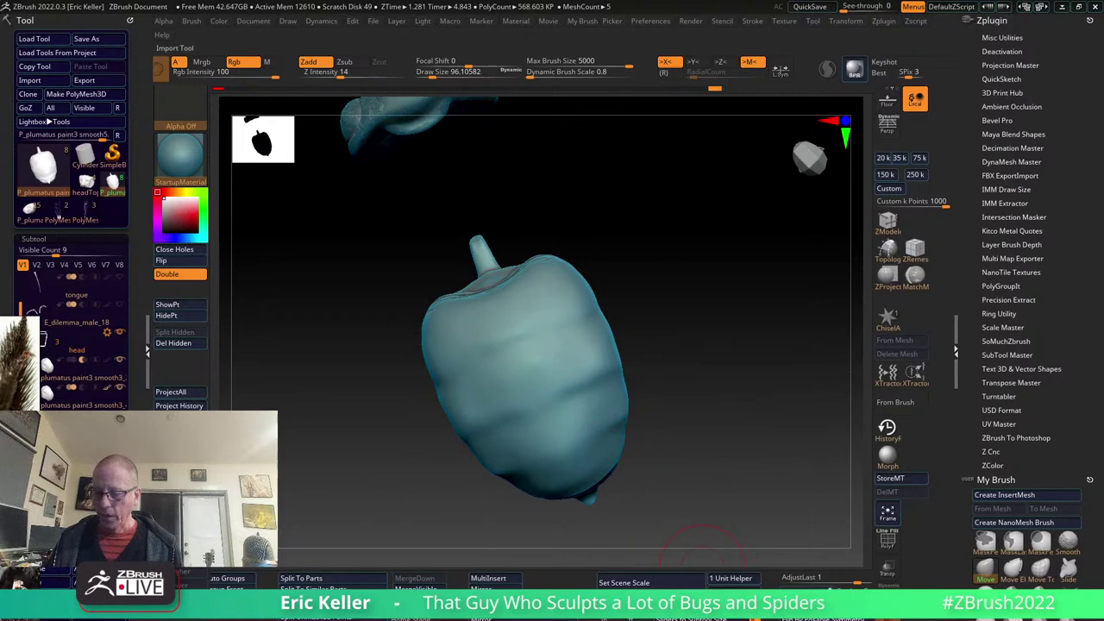
# Run ZRemesher three times on the abdomen, reducing it from 32,248 to 1,513 active points.
pyautogui.hscroll(5, 552, 580)
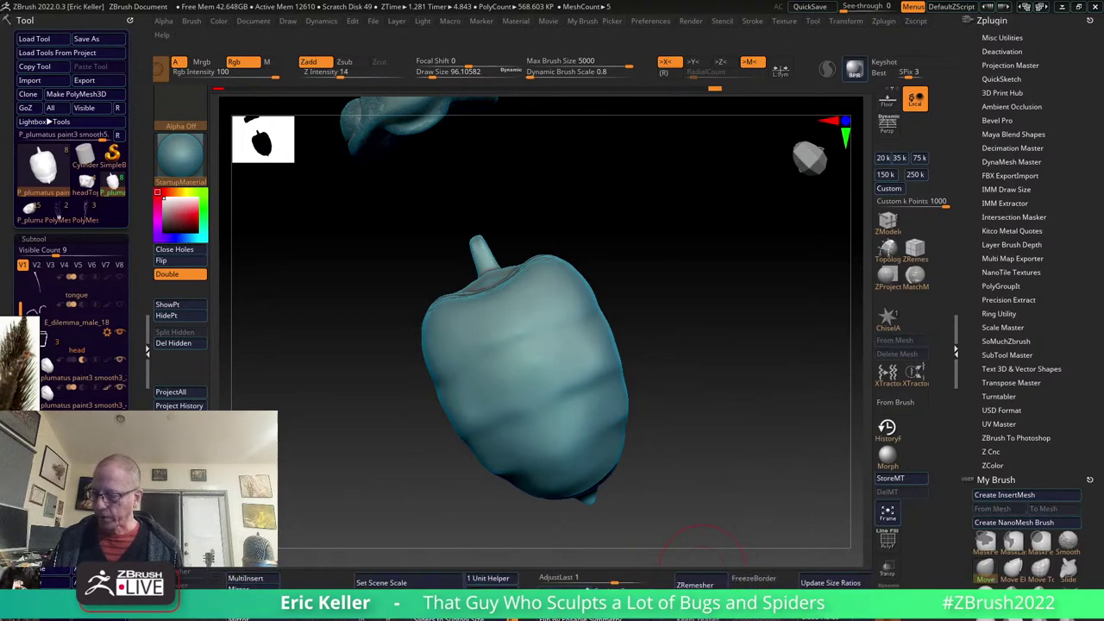
pyautogui.hscroll(8, 638, 72)
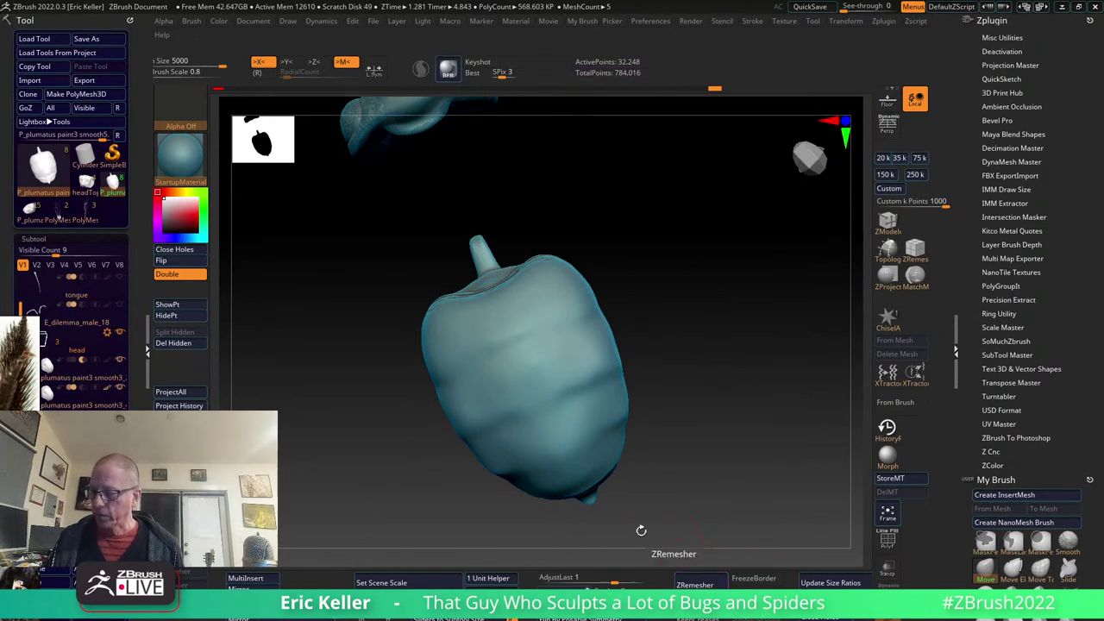
pyautogui.click(690, 585)
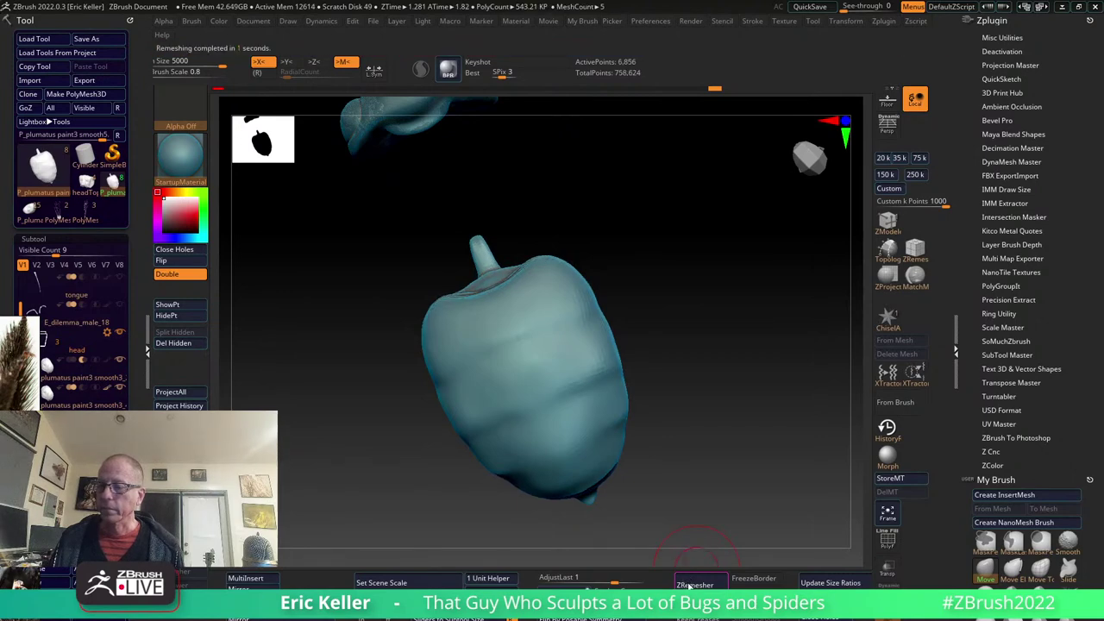
pyautogui.click(690, 586)
pyautogui.click(689, 586)
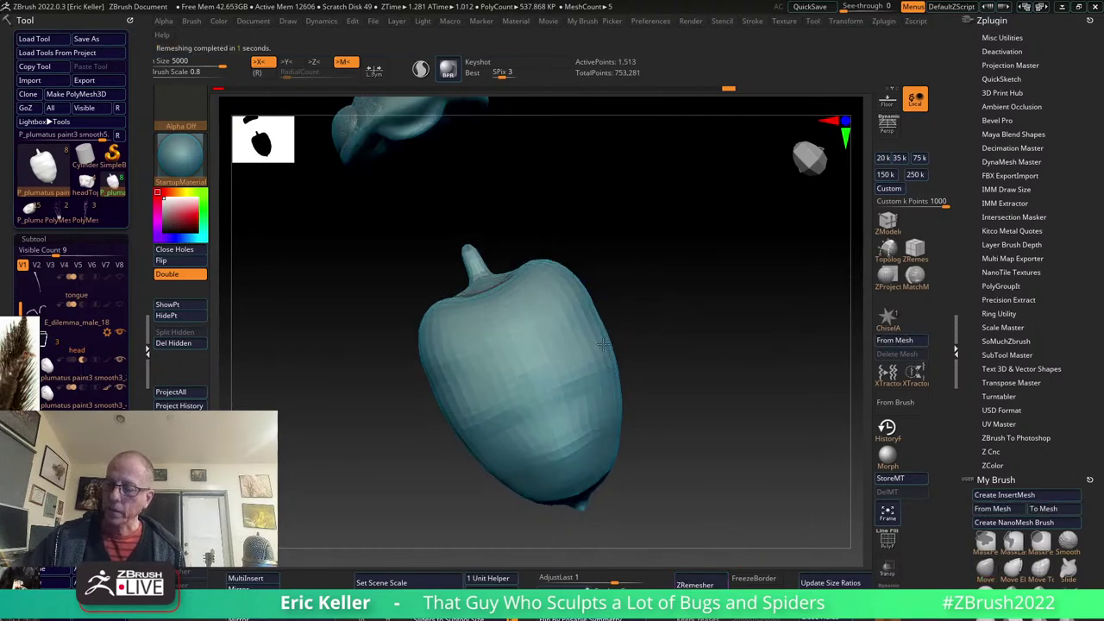
# From a front view, shorten the abdomen's tip and push its lower right side outward with Move.
pyautogui.moveTo(596, 469)
pyautogui.mouseDown()
pyautogui.moveTo(712, 357)
pyautogui.moveTo(557, 322)
pyautogui.mouseUp()
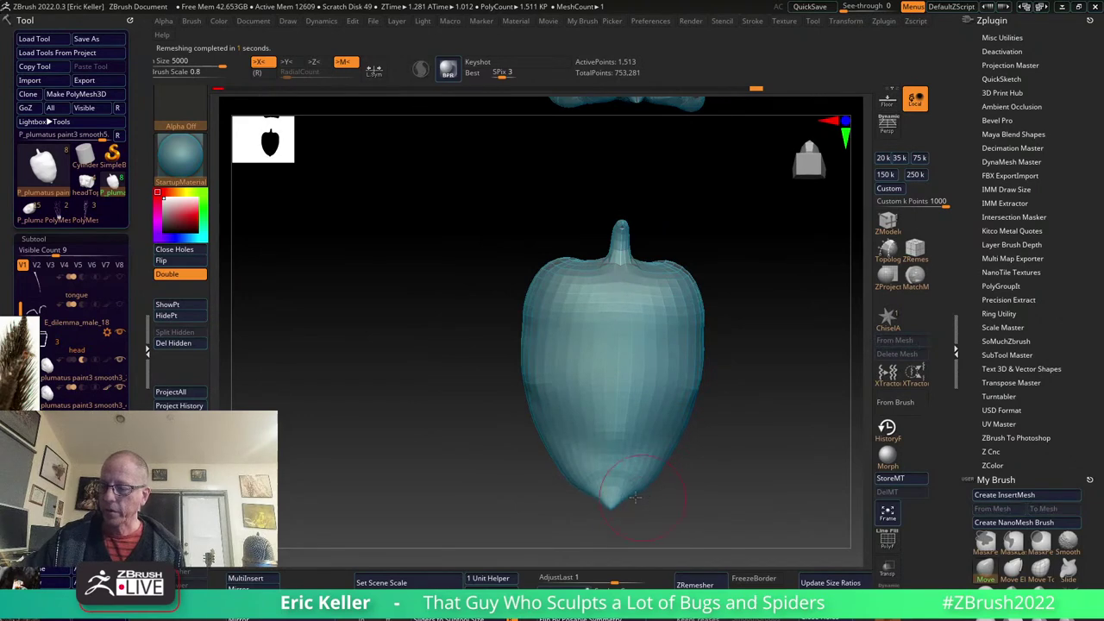
pyautogui.moveTo(593, 486); pyautogui.dragTo(630, 483)
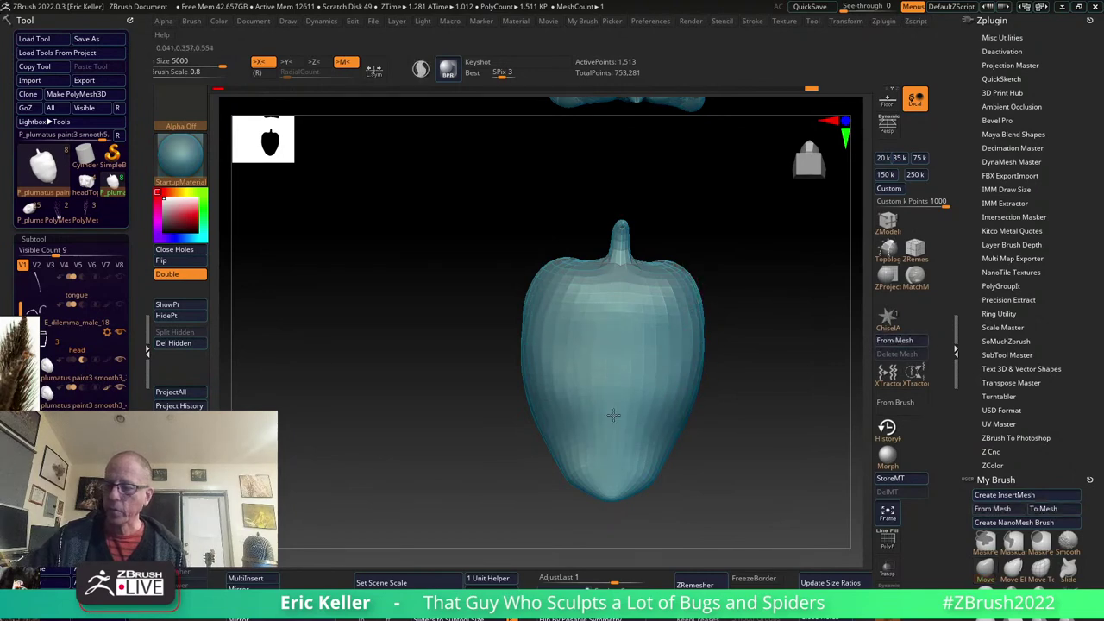
pyautogui.press('b')
pyautogui.press('m')
pyautogui.press('v')
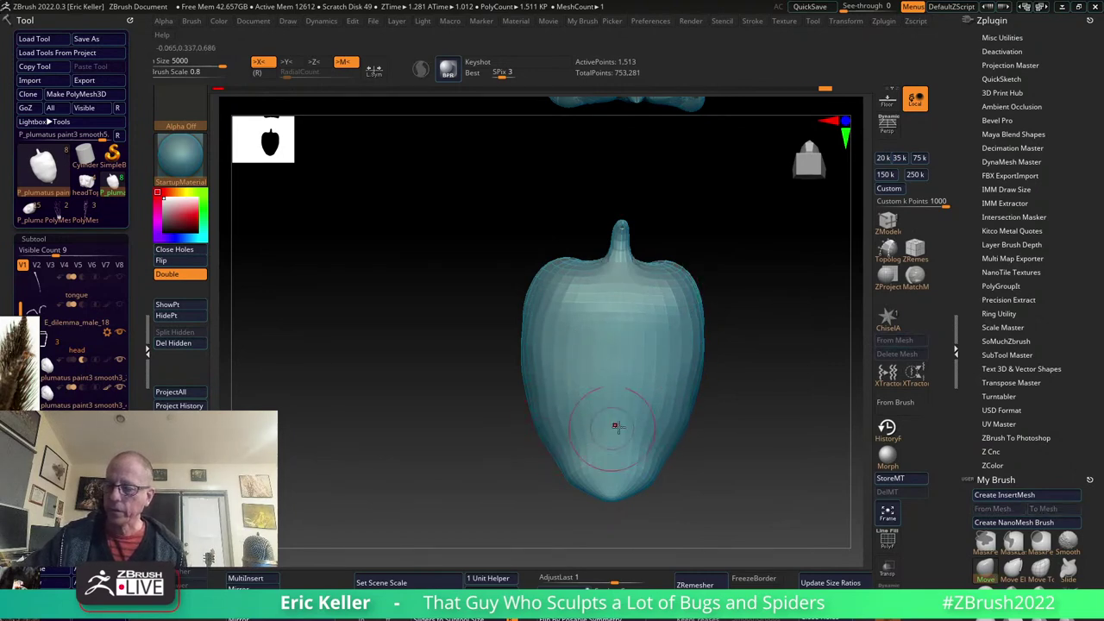
pyautogui.moveTo(663, 474); pyautogui.dragTo(692, 425)
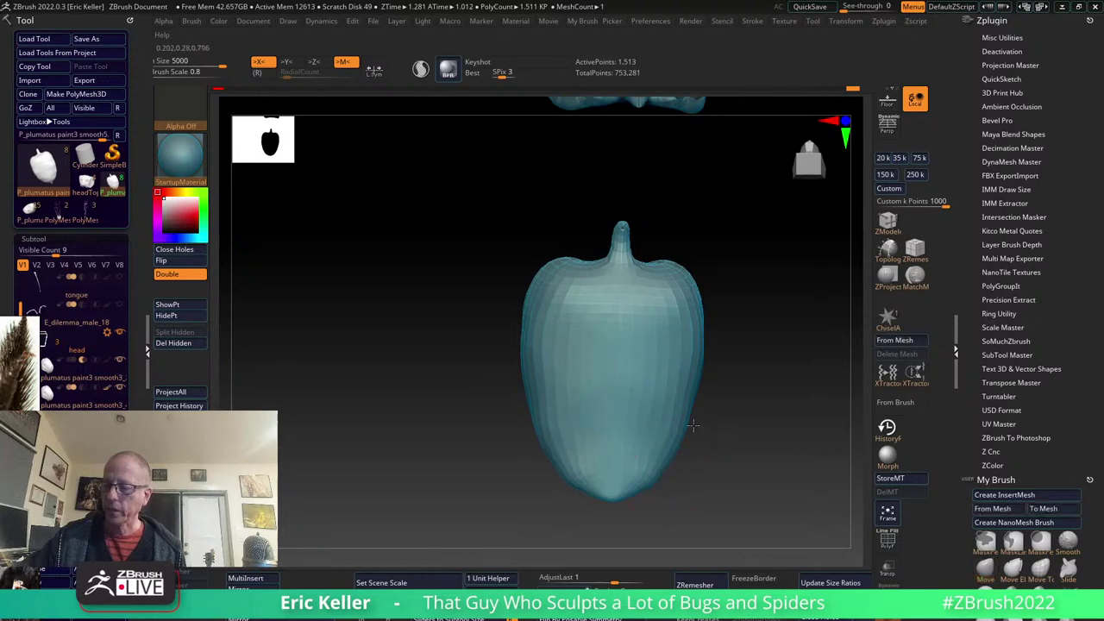
# Orbit the low-poly abdomen through side, head-on and underside views to check its silhouette.
pyautogui.moveTo(705, 496); pyautogui.dragTo(698, 406)
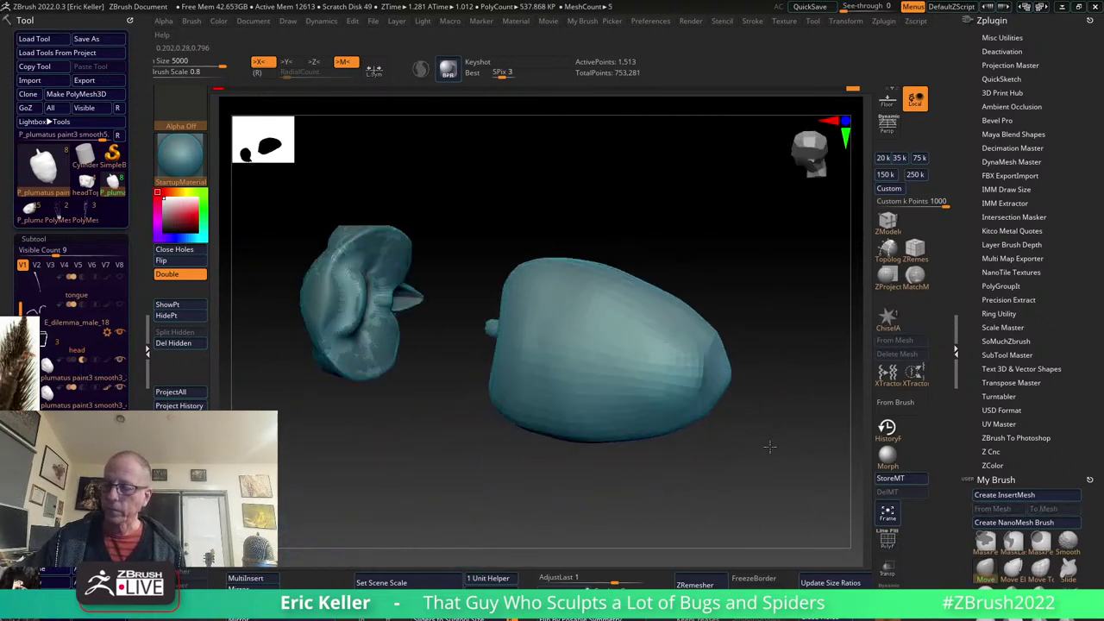
pyautogui.moveTo(706, 279); pyautogui.dragTo(690, 313)
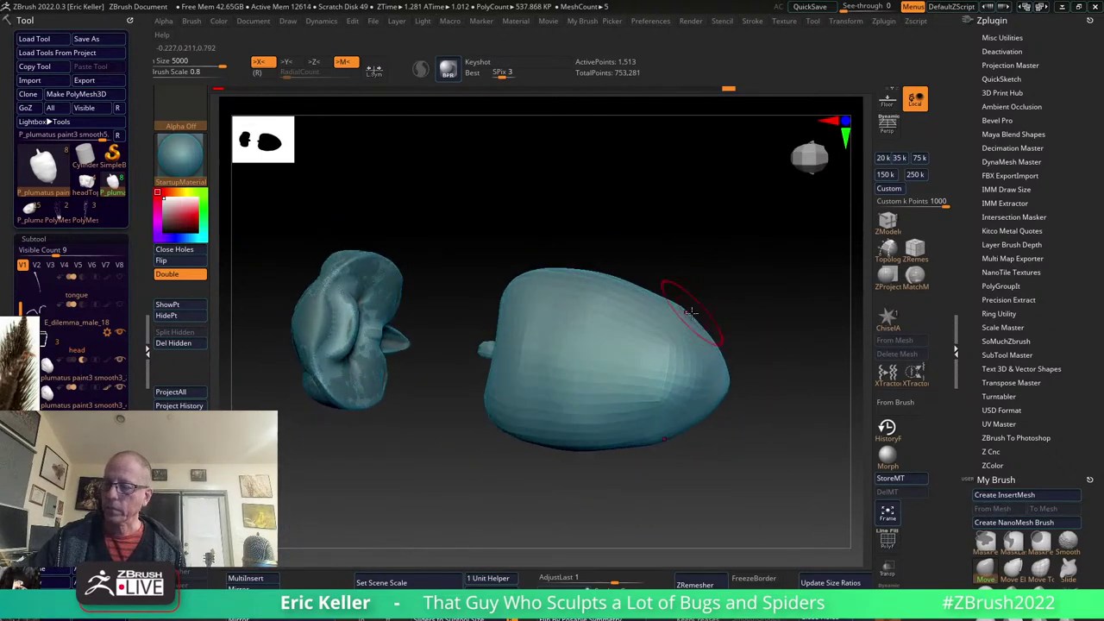
pyautogui.moveTo(604, 271)
pyautogui.mouseDown()
pyautogui.moveTo(624, 222)
pyautogui.moveTo(567, 233)
pyautogui.moveTo(540, 215)
pyautogui.moveTo(616, 234)
pyautogui.mouseUp()
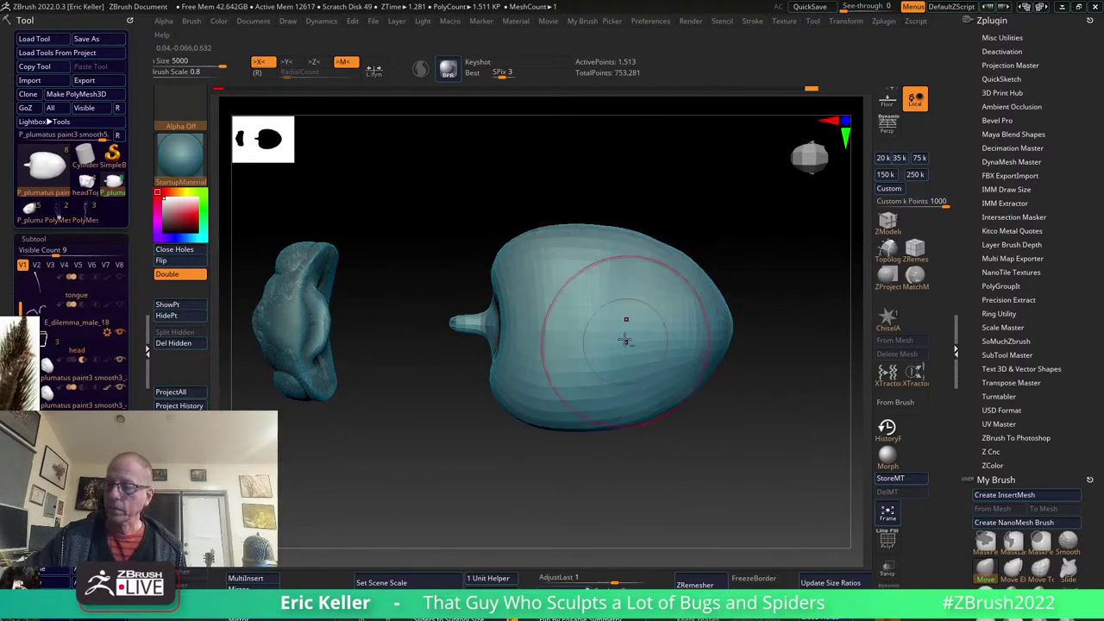
pyautogui.moveTo(628, 326)
pyautogui.mouseDown()
pyautogui.moveTo(622, 352)
pyautogui.moveTo(505, 414)
pyautogui.mouseUp()
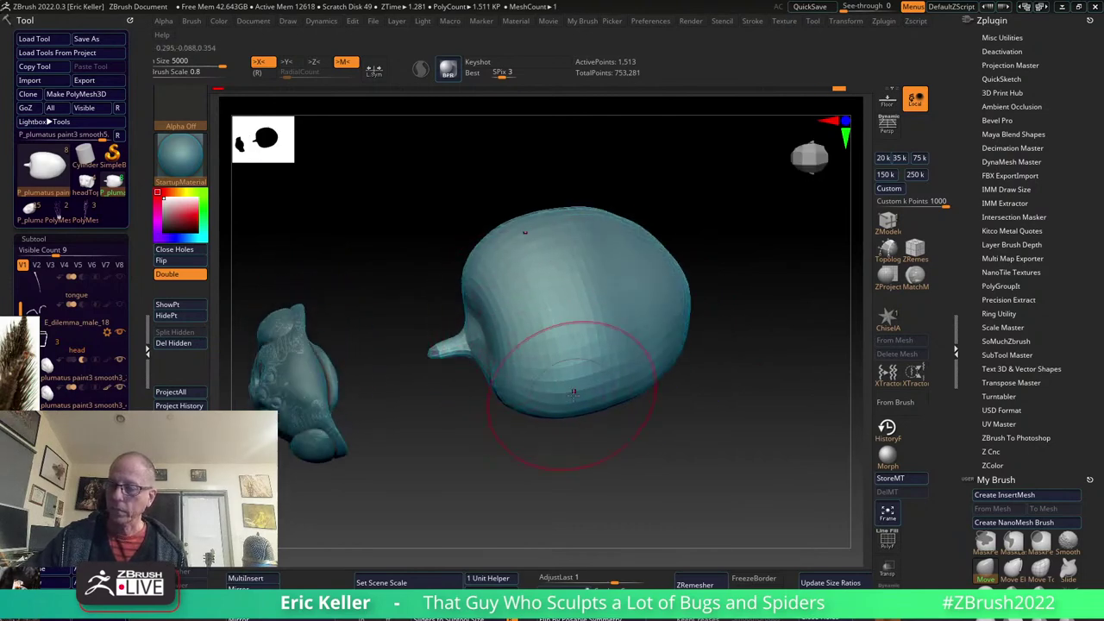
pyautogui.moveTo(660, 382)
pyautogui.mouseDown()
pyautogui.moveTo(667, 389)
pyautogui.moveTo(707, 285)
pyautogui.mouseUp()
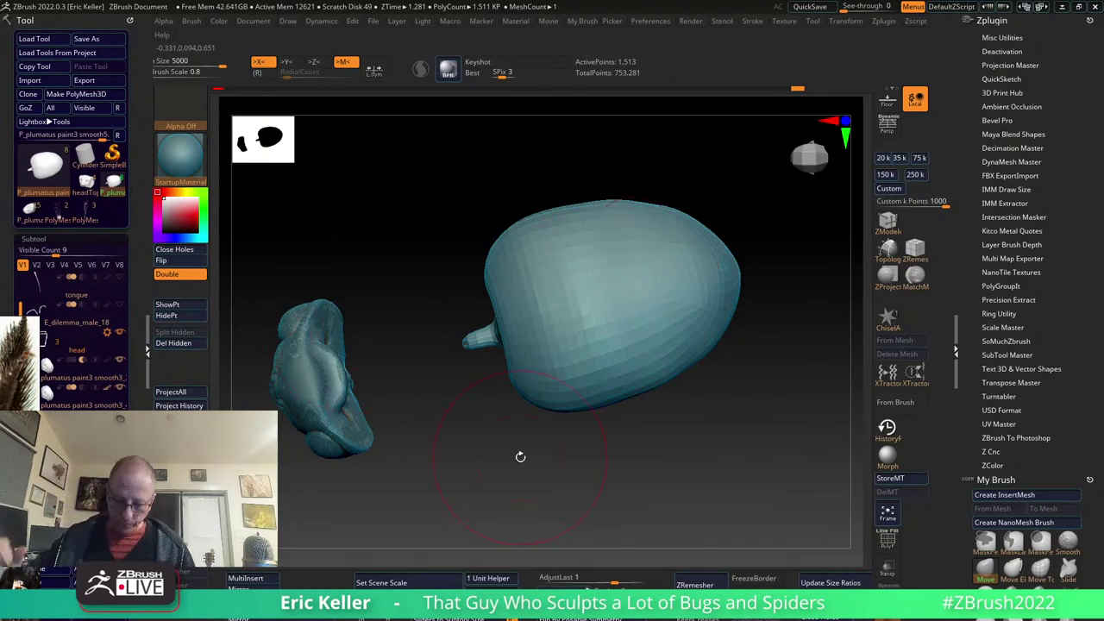
# Subdivide the abdomen with Ctrl+D into a smoother 24,178-point mesh.
pyautogui.hotkey('ctrl', 'd')
pyautogui.hotkey('ctrl', 'd')
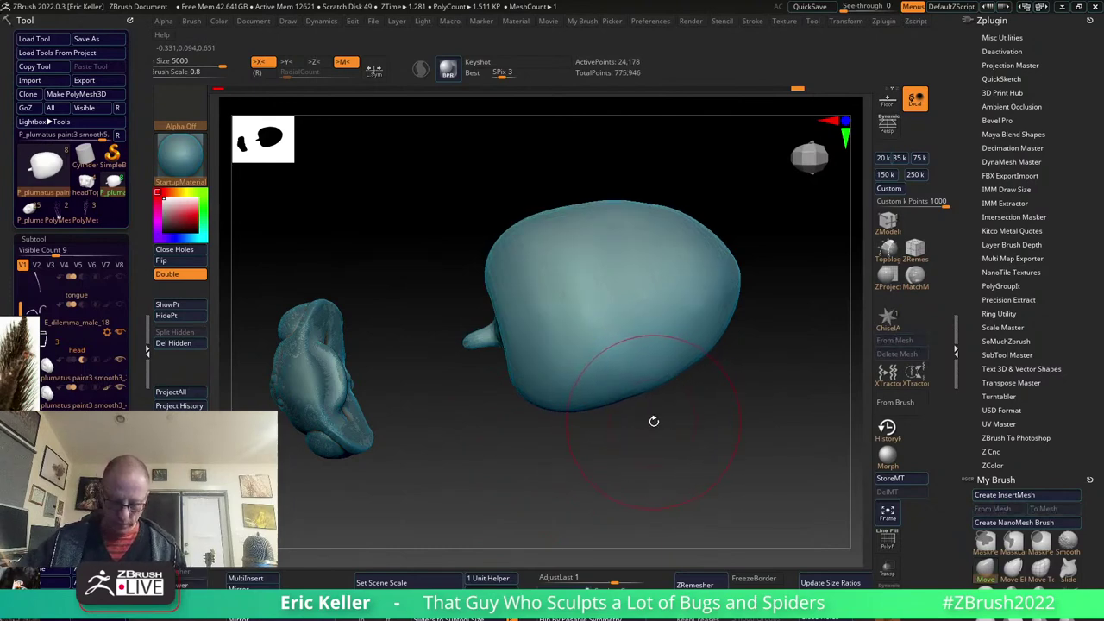
pyautogui.keyDown('alt'); pyautogui.moveTo(636, 333); pyautogui.dragTo(615, 394); pyautogui.keyUp('alt')
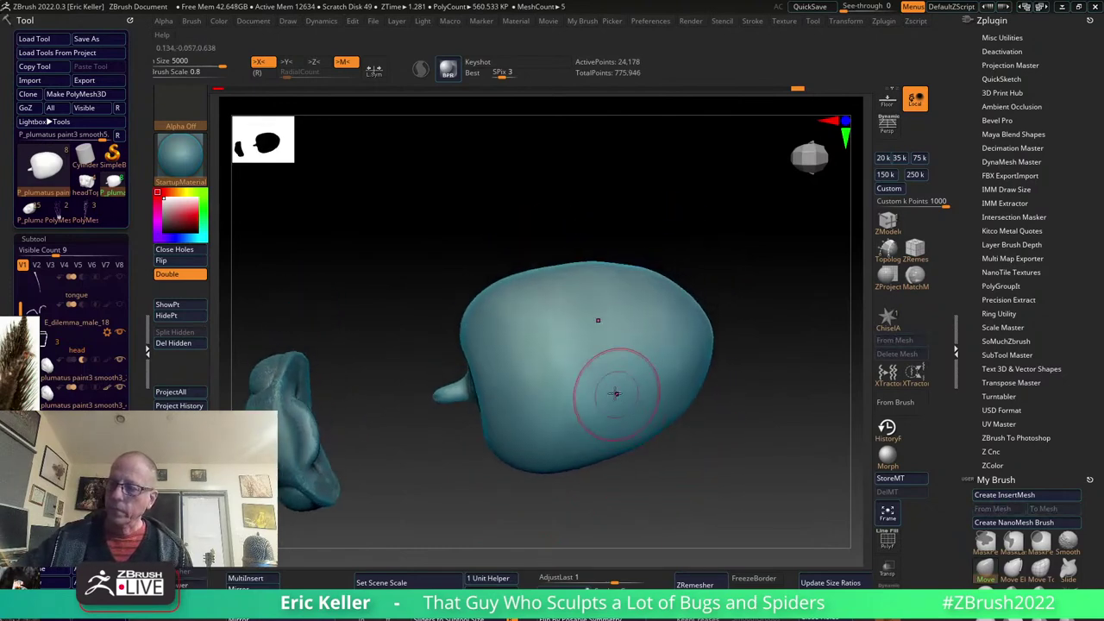
pyautogui.moveTo(604, 352); pyautogui.dragTo(750, 431)
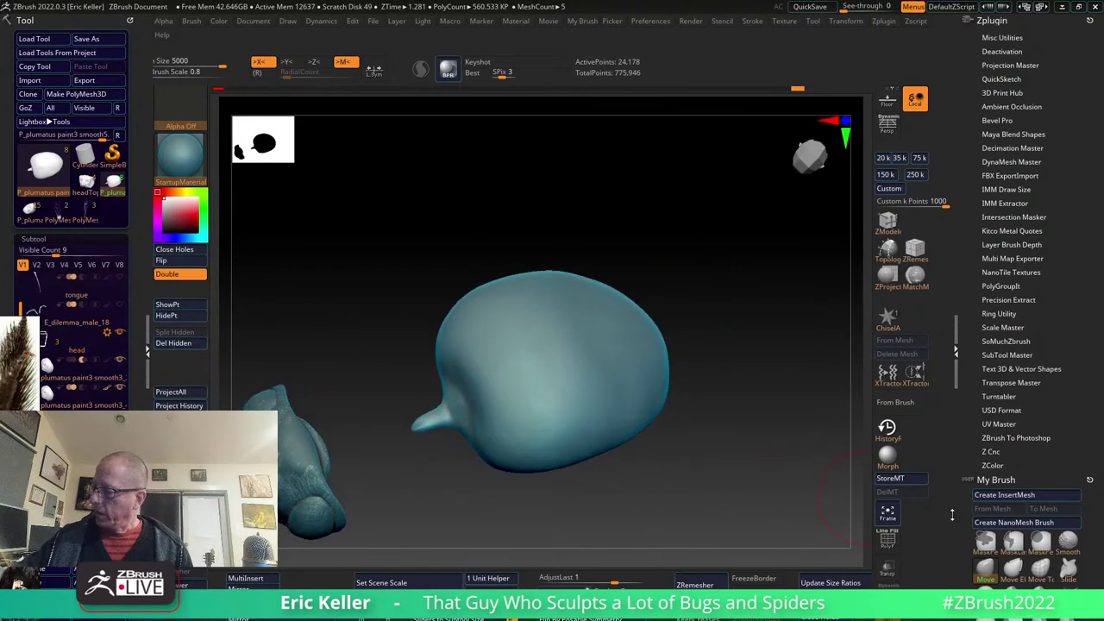
# Select the tw_SK_C brush from My Brush and bring the PureRef bee photos back beside the model.
pyautogui.click(957, 422)
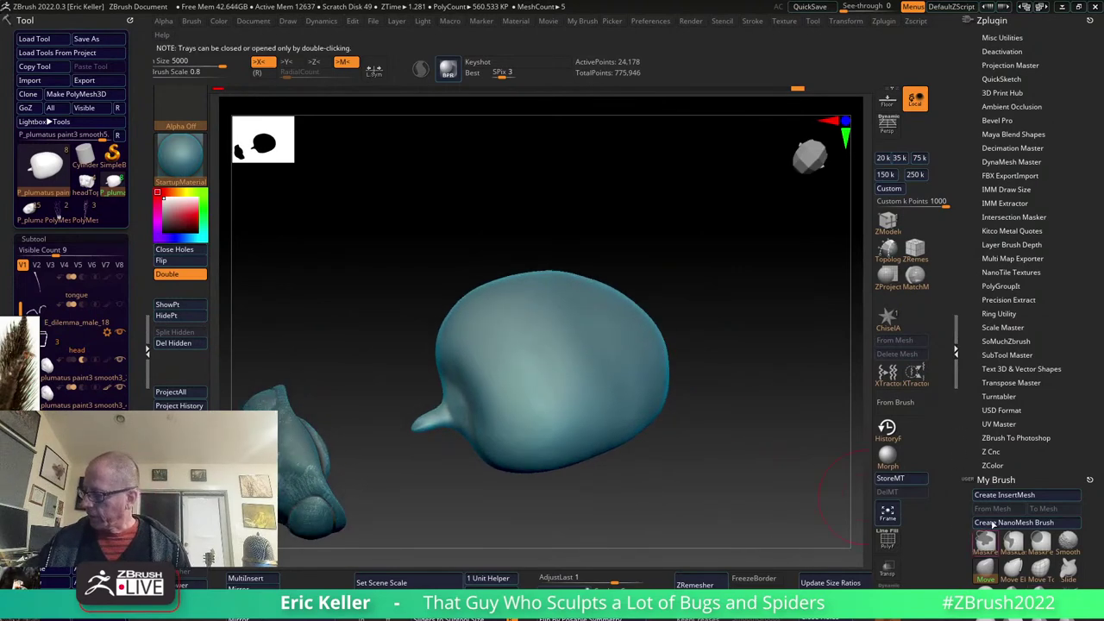
pyautogui.moveTo(994, 523)
pyautogui.mouseDown()
pyautogui.moveTo(1094, 213)
pyautogui.moveTo(1094, 372)
pyautogui.mouseUp()
pyautogui.click(1040, 257)
pyautogui.press('s')
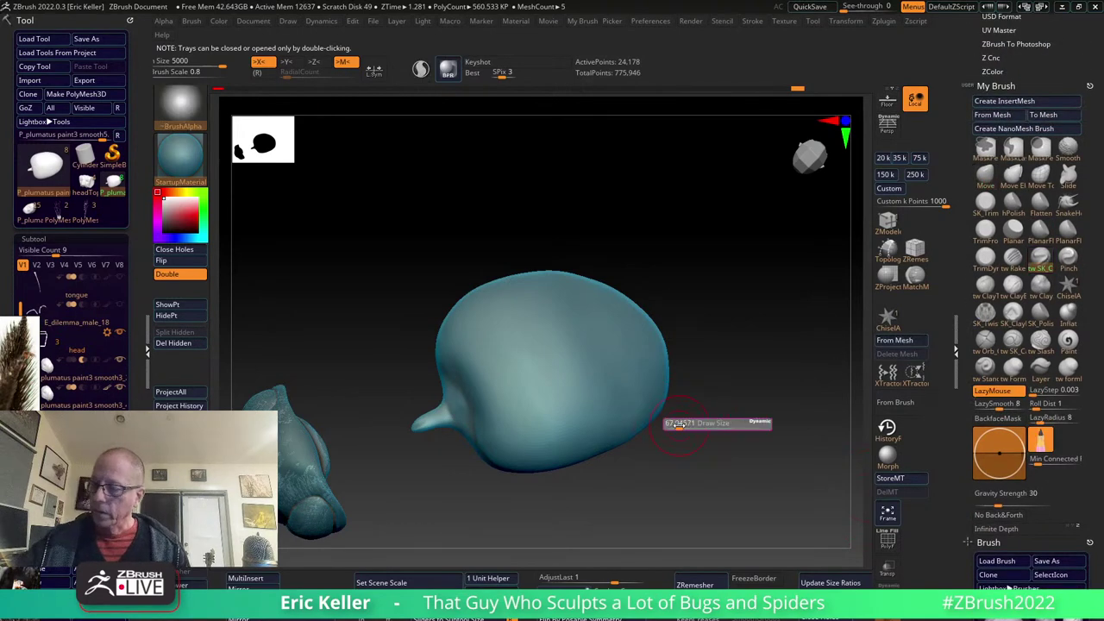
pyautogui.moveTo(677, 423)
pyautogui.mouseDown()
pyautogui.moveTo(734, 463)
pyautogui.moveTo(490, 301)
pyautogui.mouseUp()
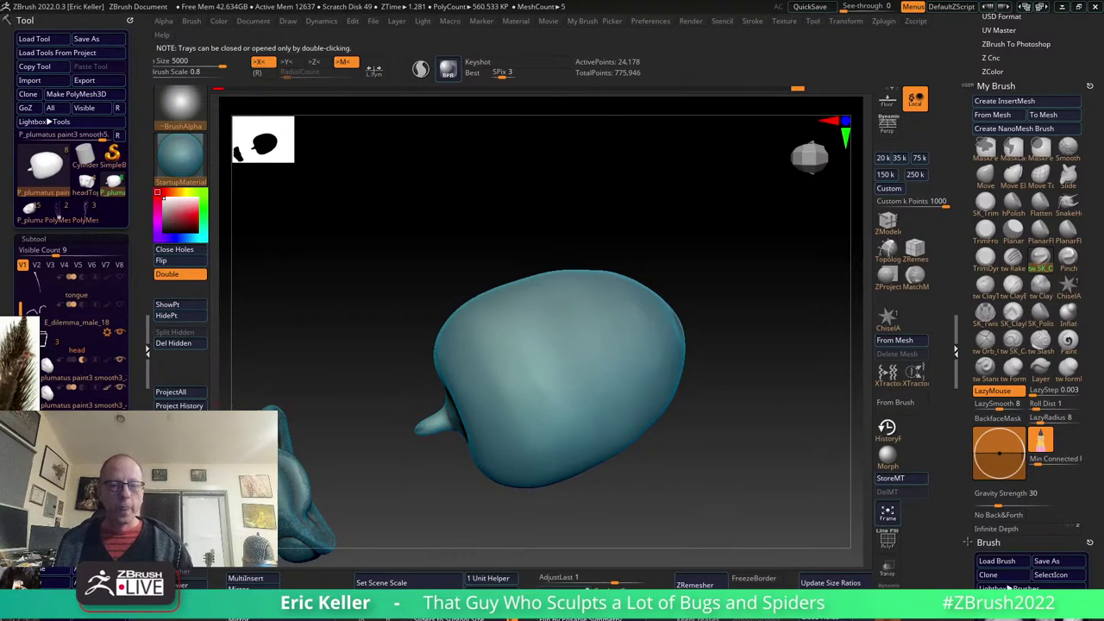
pyautogui.hotkey('alt', 'Tab')
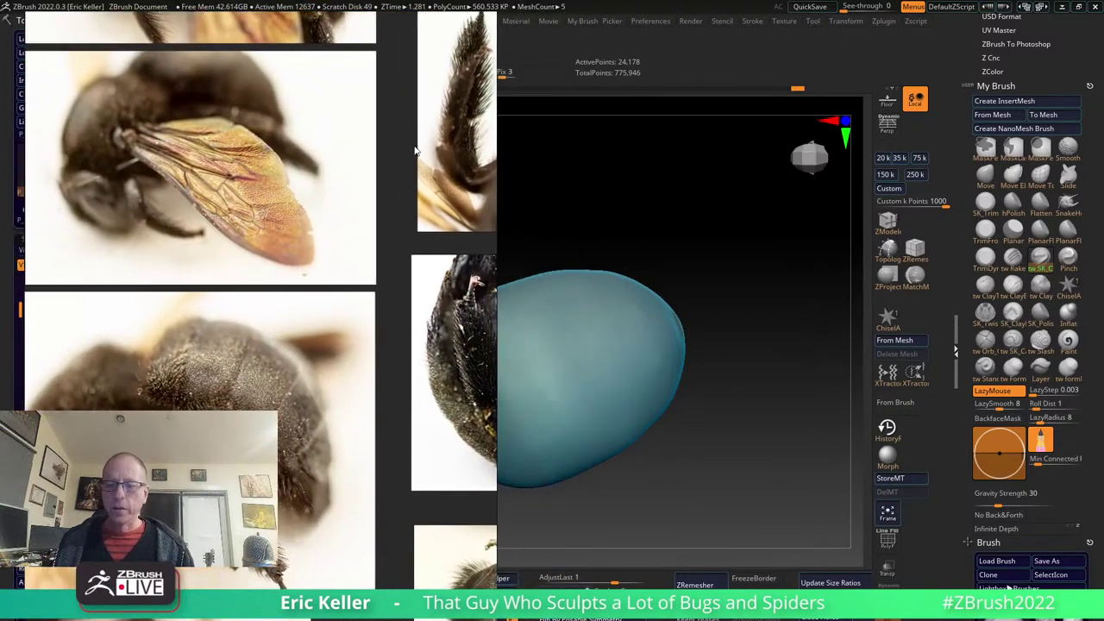
pyautogui.moveTo(626, 472); pyautogui.dragTo(799, 464)
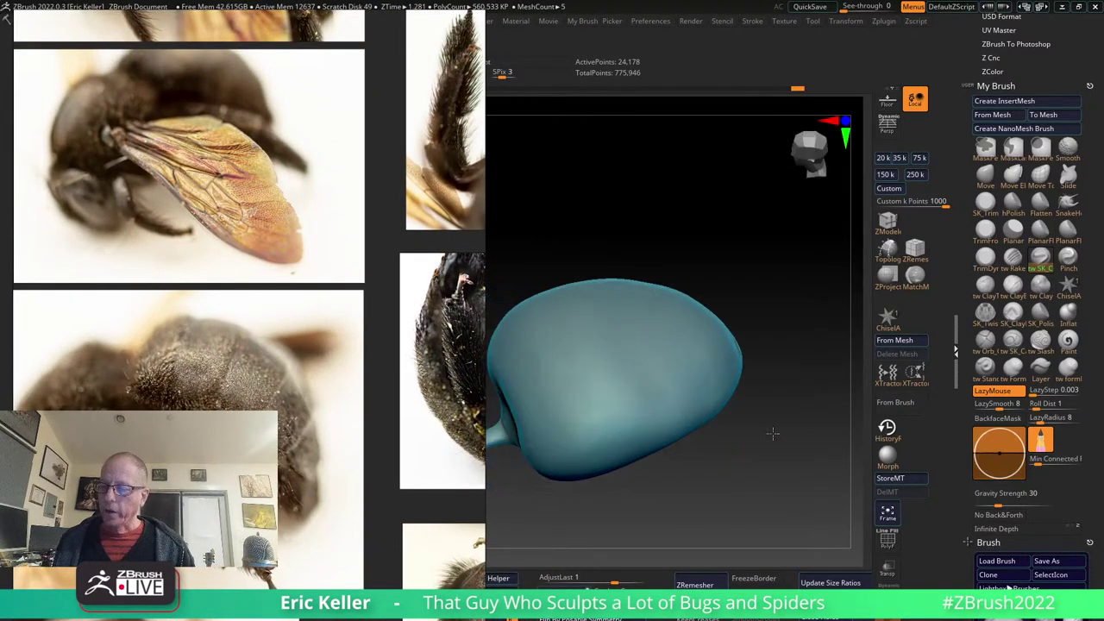
# Frame the abdomen and orbit it through several angles to match the reference photo.
pyautogui.moveTo(646, 236)
pyautogui.mouseDown()
pyautogui.moveTo(608, 280)
pyautogui.moveTo(662, 417)
pyautogui.mouseUp()
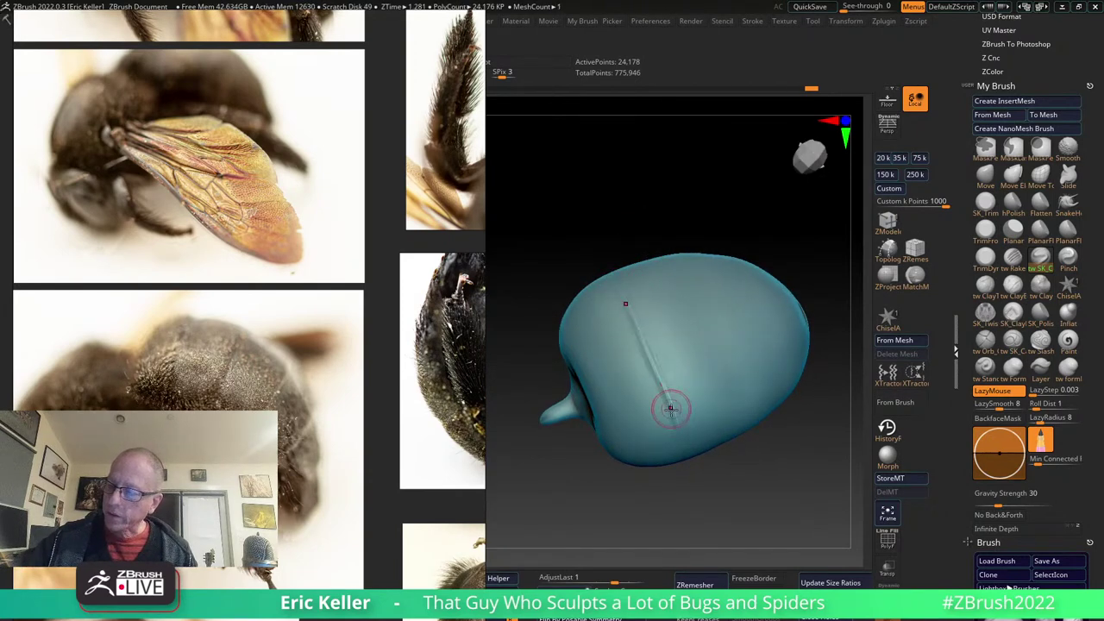
pyautogui.press('f')
pyautogui.moveTo(623, 247)
pyautogui.mouseDown()
pyautogui.moveTo(636, 291)
pyautogui.moveTo(707, 229)
pyautogui.moveTo(726, 193)
pyautogui.moveTo(665, 316)
pyautogui.moveTo(722, 256)
pyautogui.moveTo(663, 348)
pyautogui.moveTo(652, 332)
pyautogui.moveTo(669, 290)
pyautogui.mouseUp()
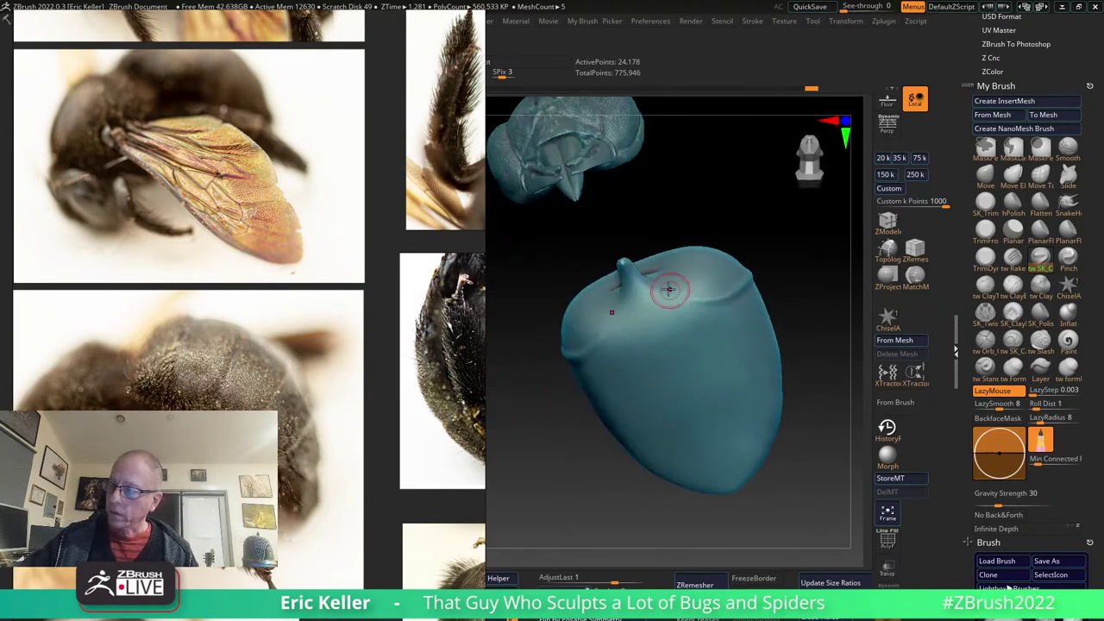
pyautogui.moveTo(774, 254)
pyautogui.mouseDown()
pyautogui.moveTo(747, 197)
pyautogui.moveTo(707, 365)
pyautogui.moveTo(621, 468)
pyautogui.moveTo(656, 298)
pyautogui.moveTo(667, 460)
pyautogui.mouseUp()
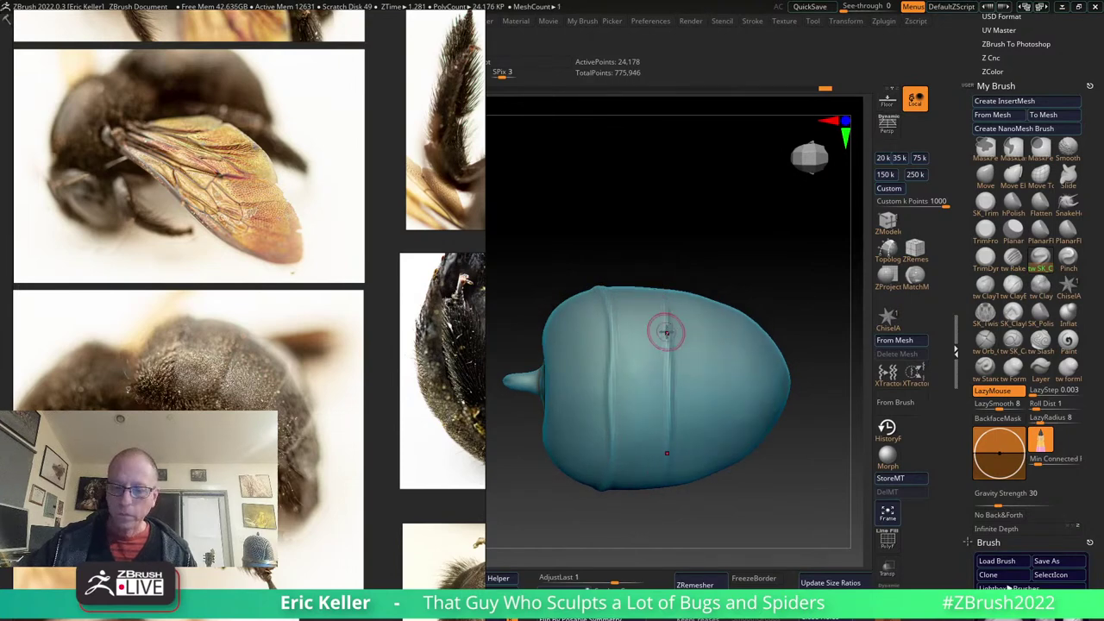
pyautogui.moveTo(647, 283); pyautogui.dragTo(665, 256)
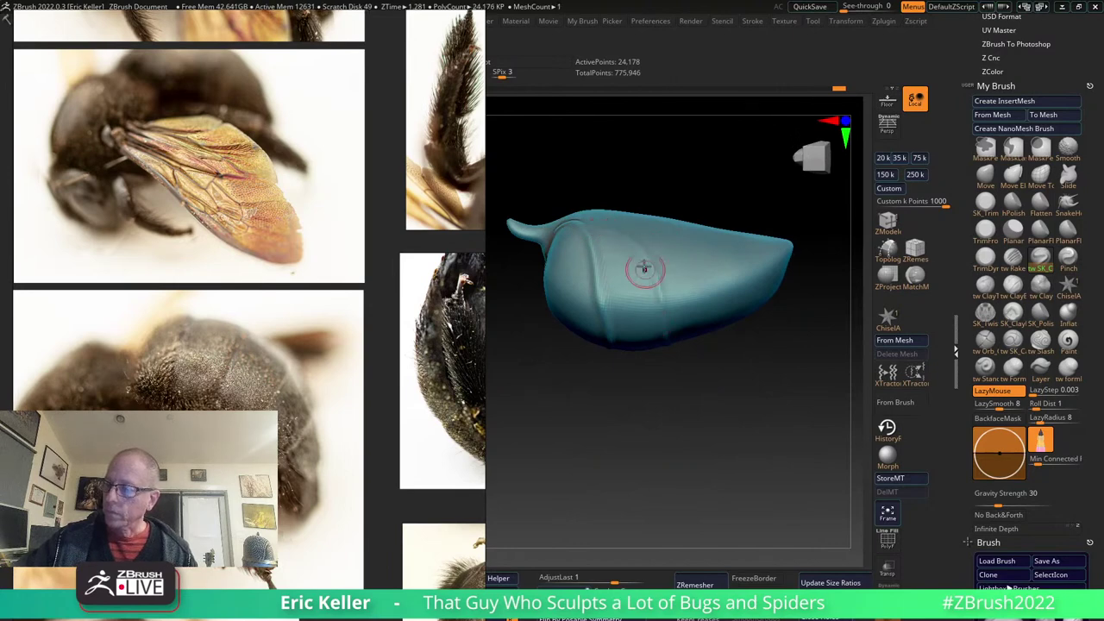
pyautogui.moveTo(676, 432); pyautogui.dragTo(688, 268)
pyautogui.moveTo(664, 430); pyautogui.dragTo(614, 405)
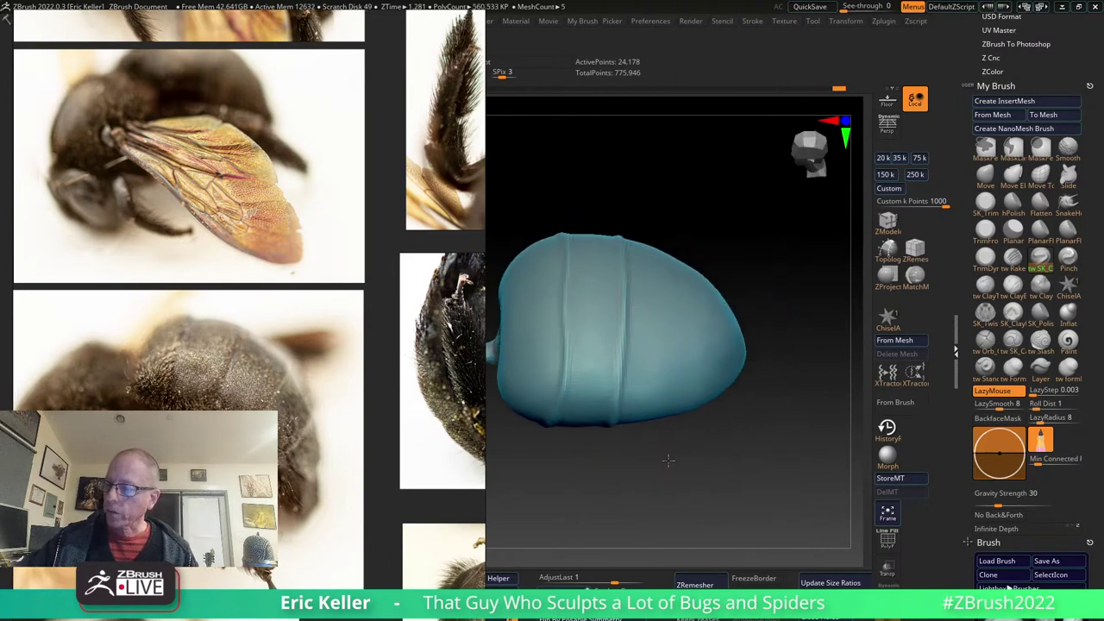
pyautogui.moveTo(662, 468); pyautogui.dragTo(611, 291)
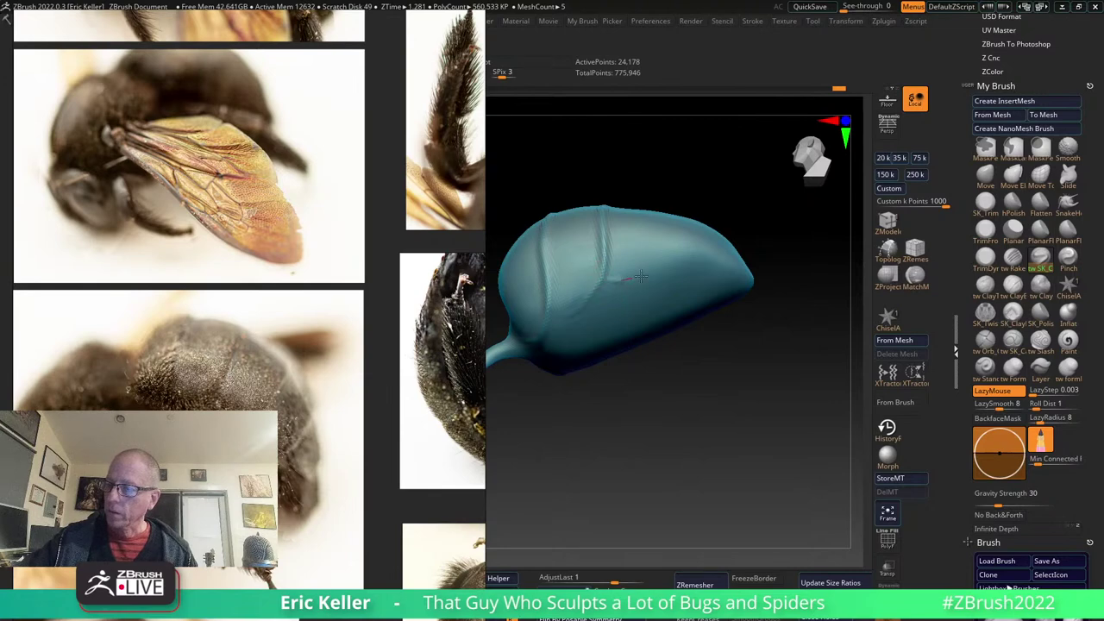
pyautogui.moveTo(643, 388); pyautogui.dragTo(646, 288)
pyautogui.moveTo(653, 327); pyautogui.dragTo(599, 276)
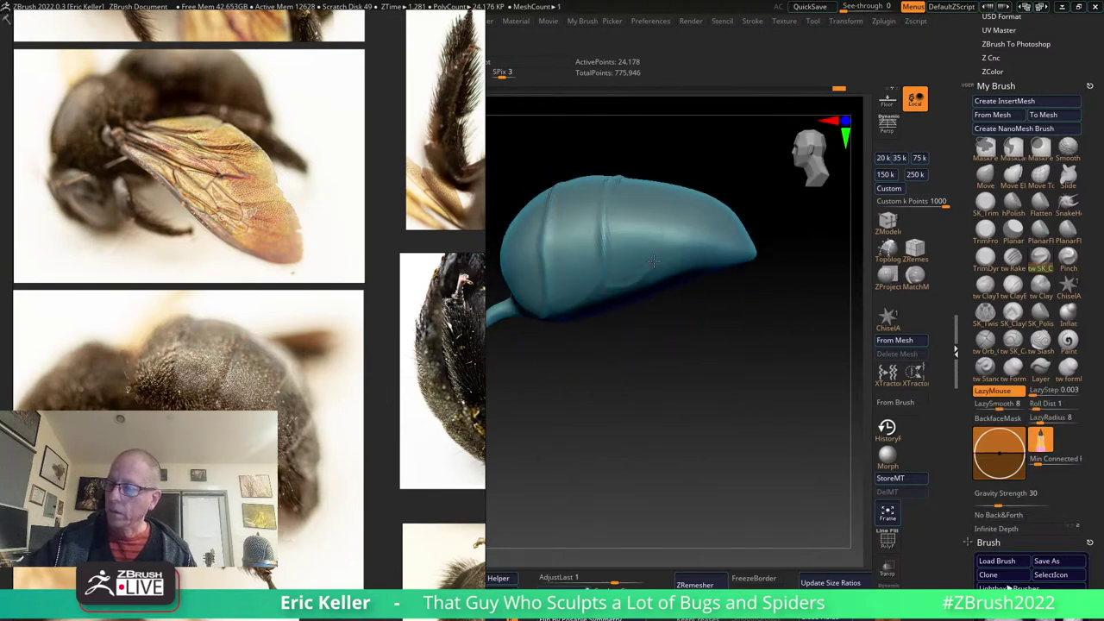
pyautogui.moveTo(705, 154); pyautogui.dragTo(677, 302)
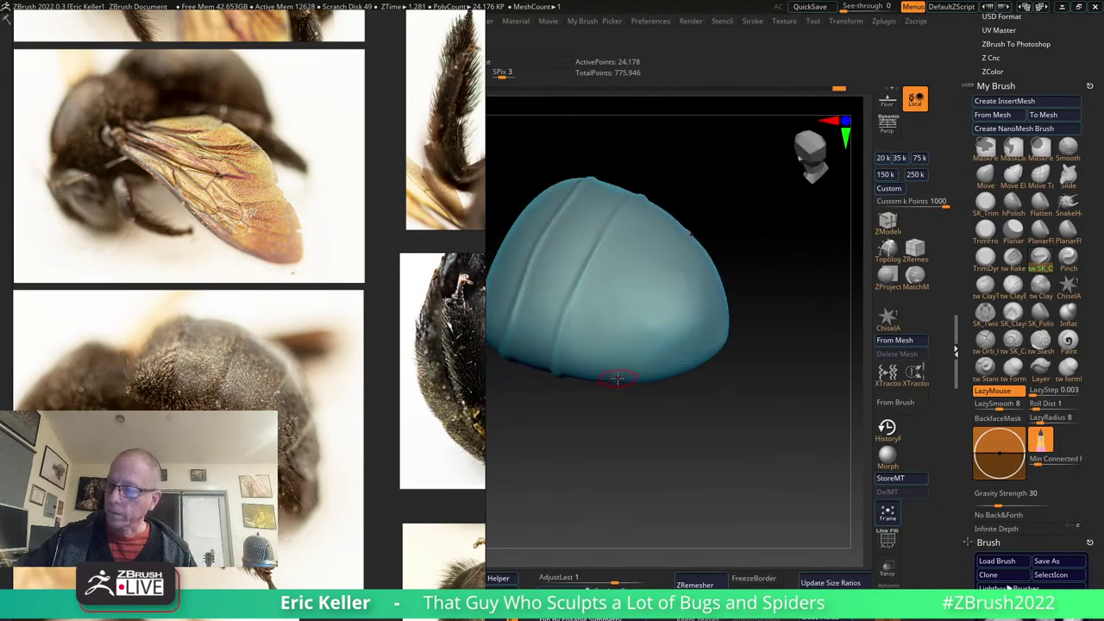
# Carve a new tergite groove line across the abdomen and orbit to inspect it.
pyautogui.moveTo(622, 323); pyautogui.dragTo(681, 222)
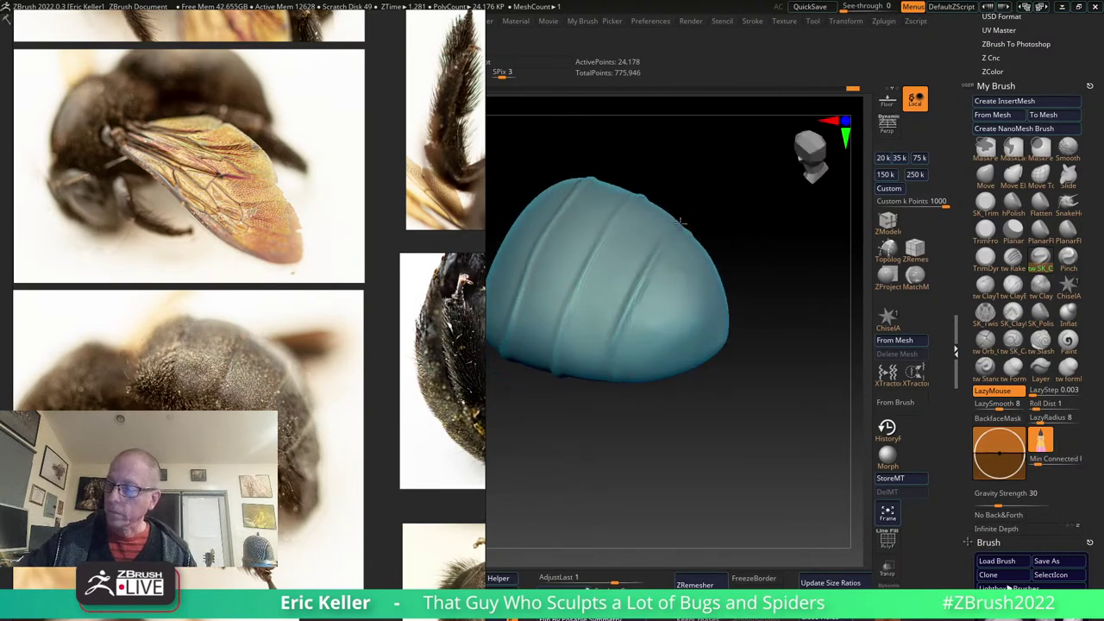
pyautogui.moveTo(623, 461); pyautogui.dragTo(633, 304)
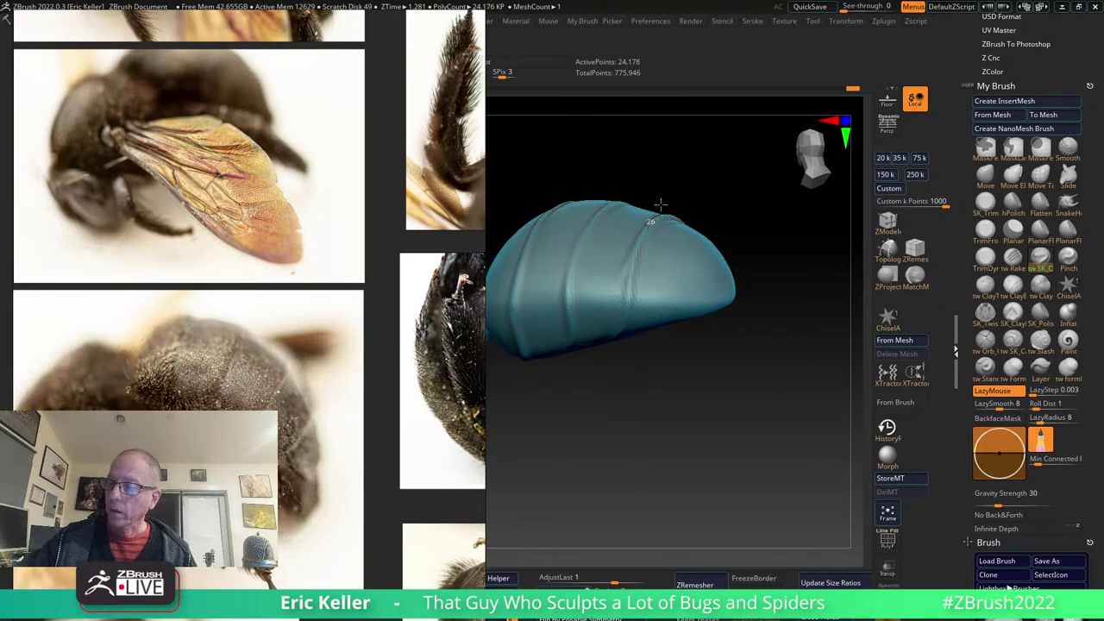
pyautogui.moveTo(697, 192)
pyautogui.mouseDown()
pyautogui.moveTo(749, 274)
pyautogui.moveTo(665, 322)
pyautogui.mouseUp()
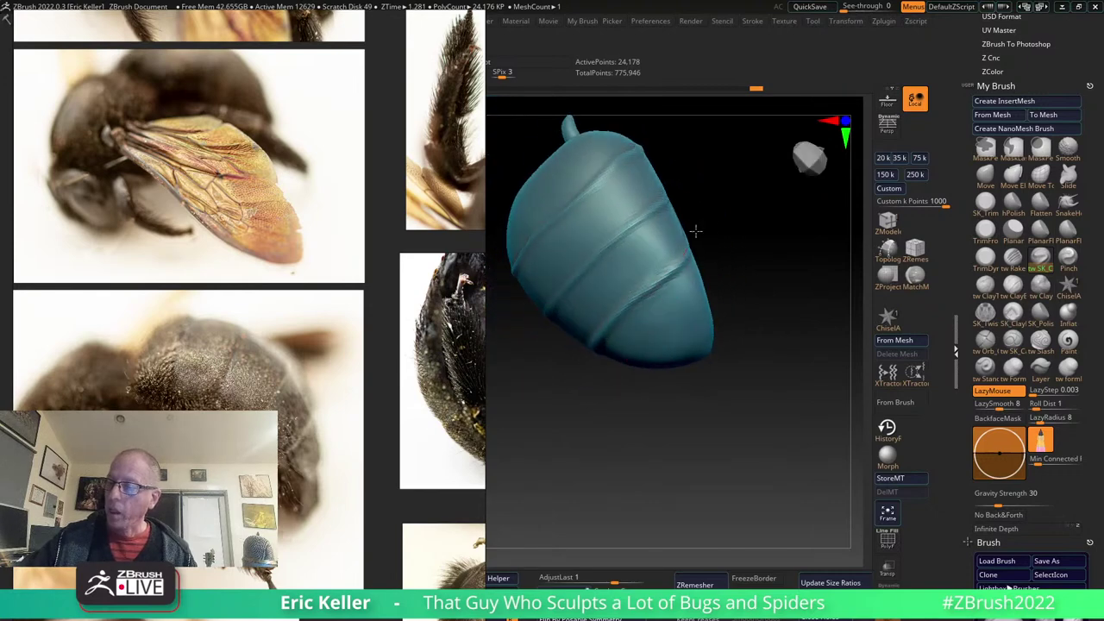
pyautogui.moveTo(696, 231); pyautogui.dragTo(674, 282)
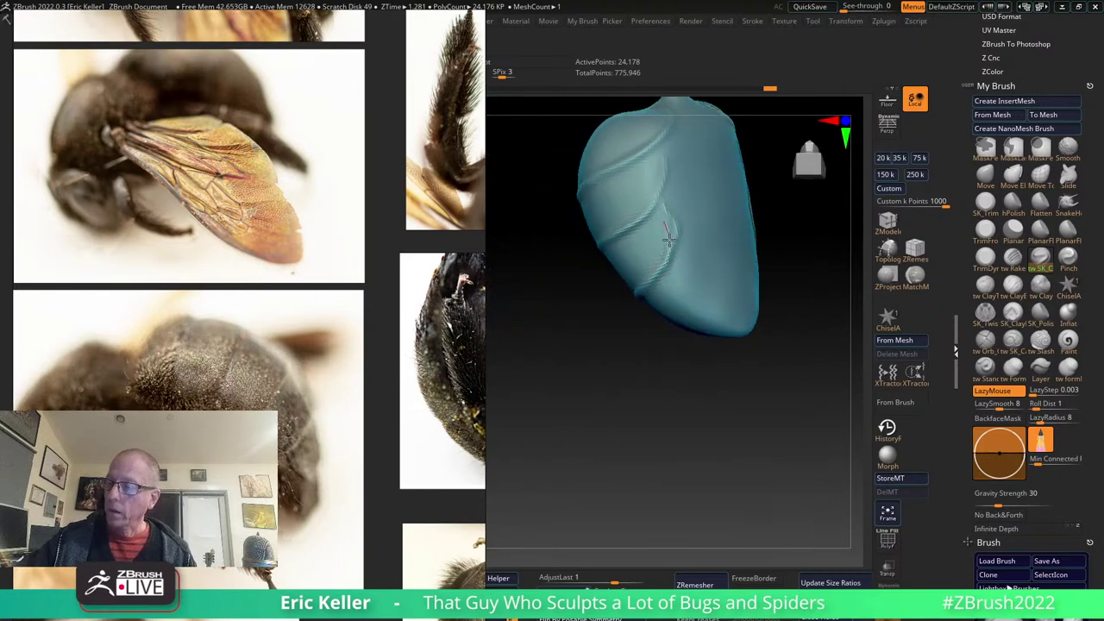
pyautogui.moveTo(668, 238)
pyautogui.mouseDown()
pyautogui.moveTo(659, 339)
pyautogui.moveTo(756, 221)
pyautogui.mouseUp()
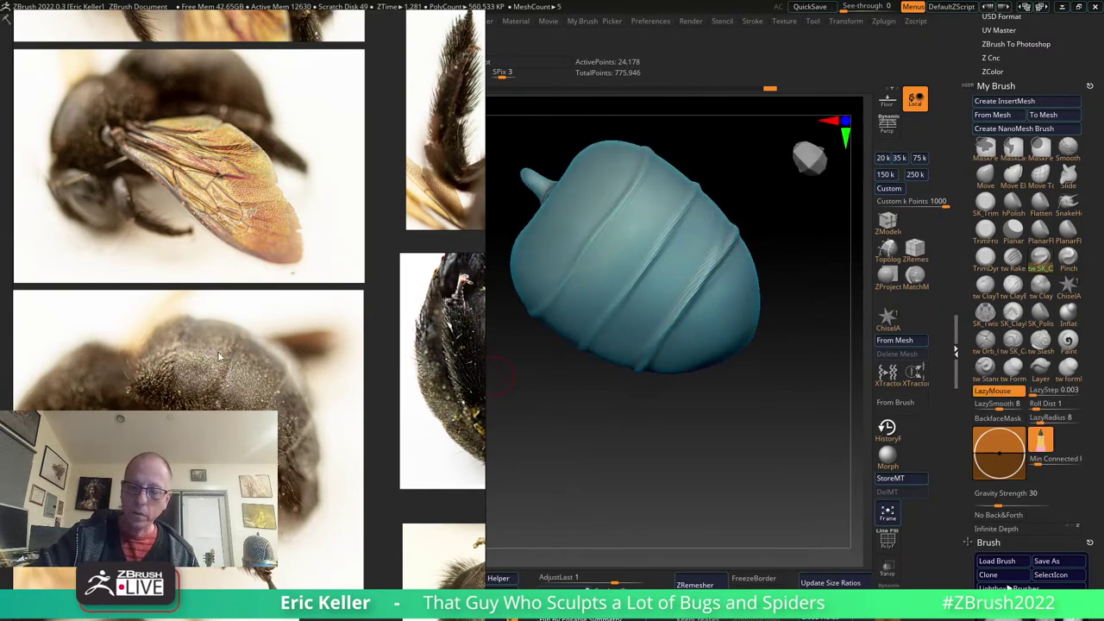
# Carve a diagonal groove across the abdomen and deepen another running up it, checking from several angles.
pyautogui.moveTo(641, 391); pyautogui.dragTo(634, 371)
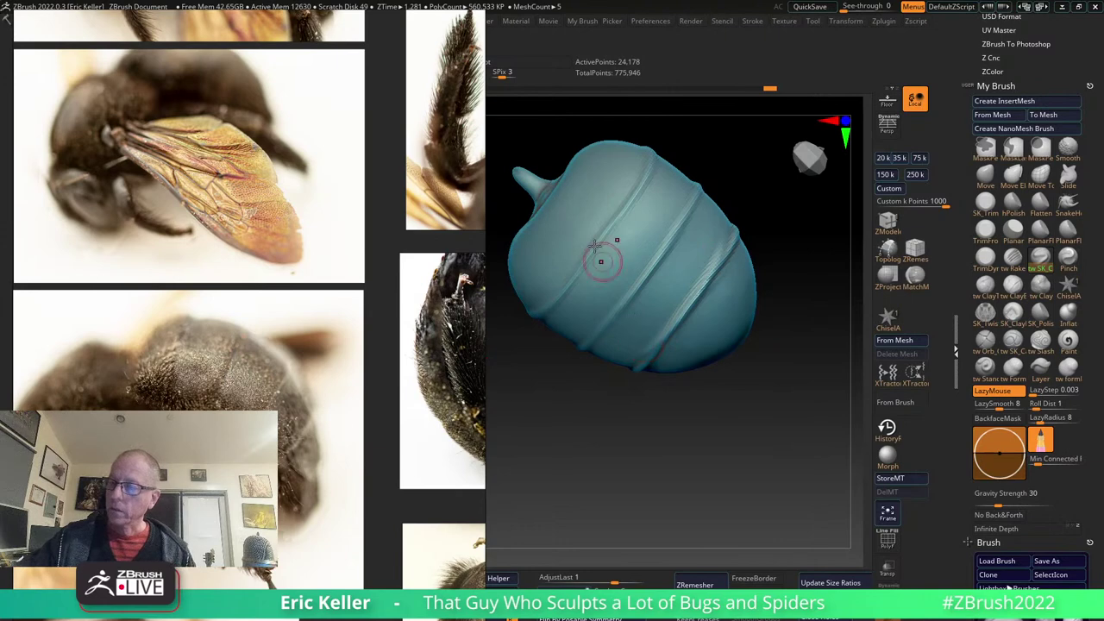
pyautogui.moveTo(728, 420); pyautogui.dragTo(722, 247)
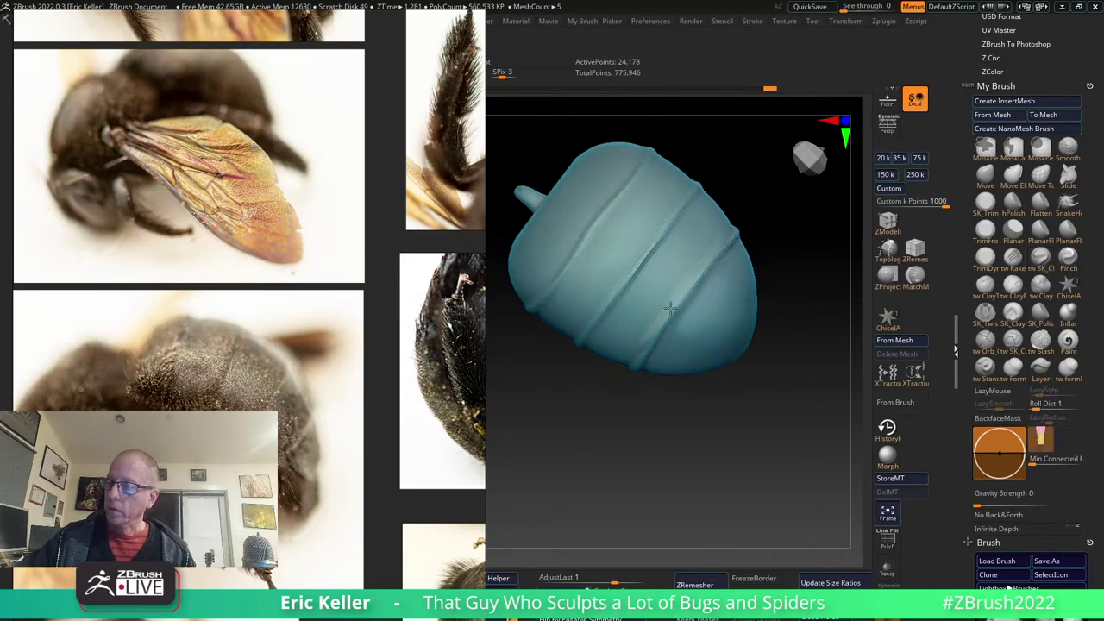
pyautogui.press('shift')
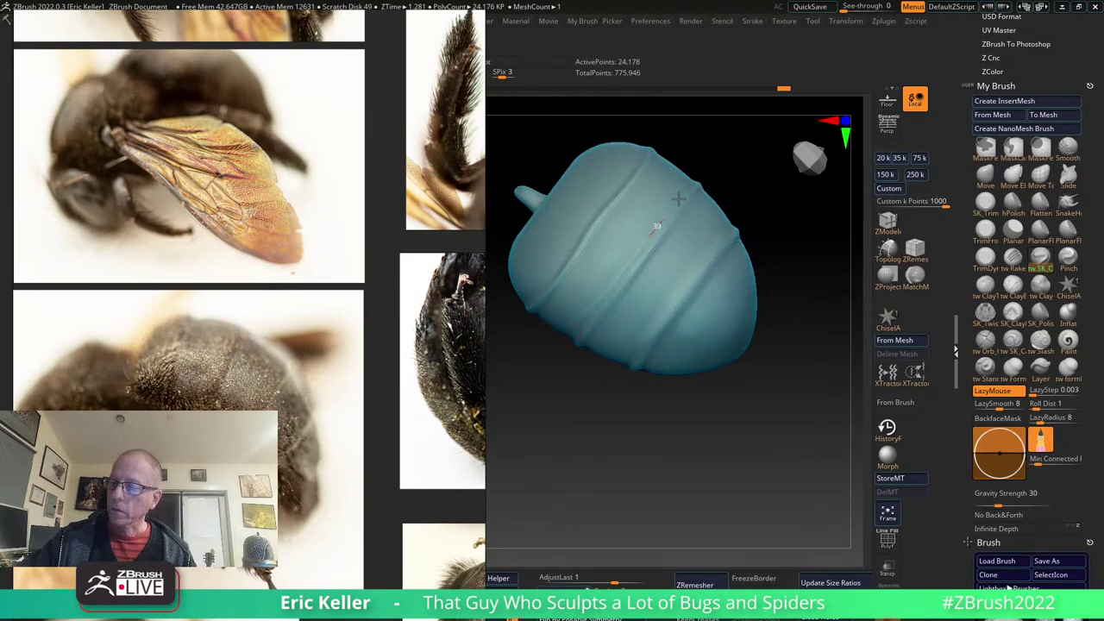
pyautogui.moveTo(634, 256); pyautogui.dragTo(677, 203)
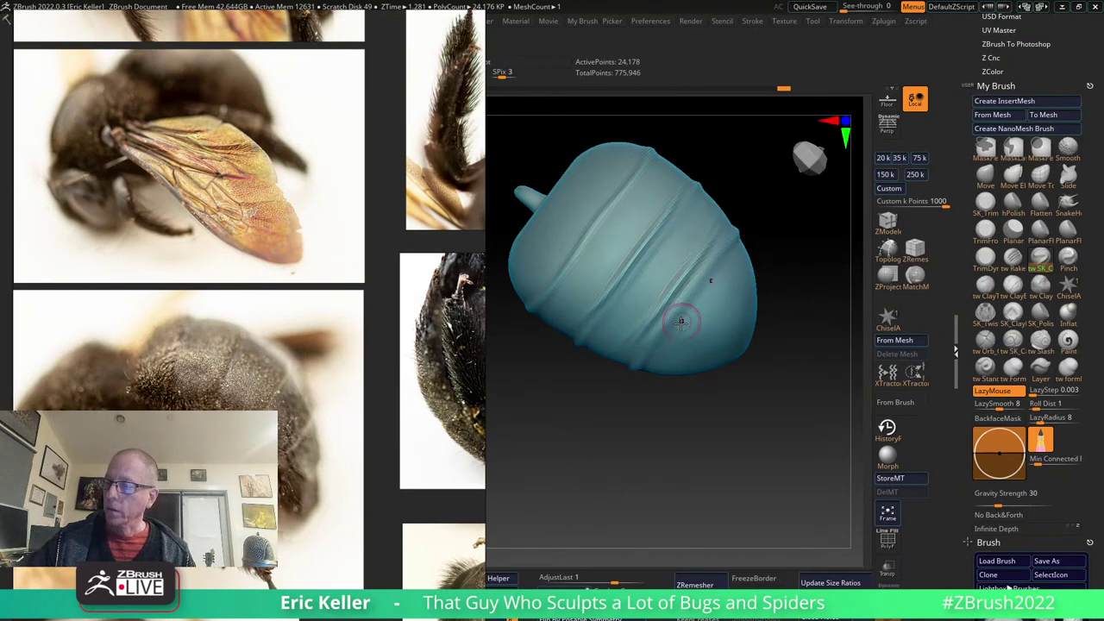
pyautogui.moveTo(748, 276)
pyautogui.mouseDown()
pyautogui.moveTo(774, 283)
pyautogui.moveTo(775, 307)
pyautogui.moveTo(741, 353)
pyautogui.moveTo(746, 329)
pyautogui.mouseUp()
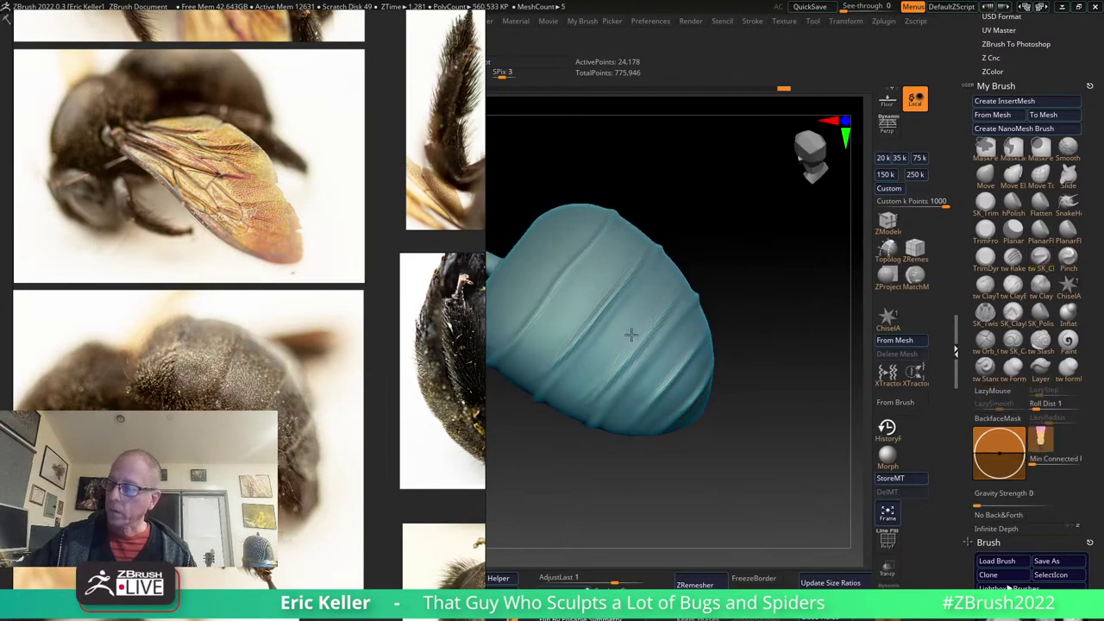
pyautogui.moveTo(607, 392)
pyautogui.mouseDown()
pyautogui.moveTo(694, 291)
pyautogui.moveTo(714, 350)
pyautogui.moveTo(596, 413)
pyautogui.mouseUp()
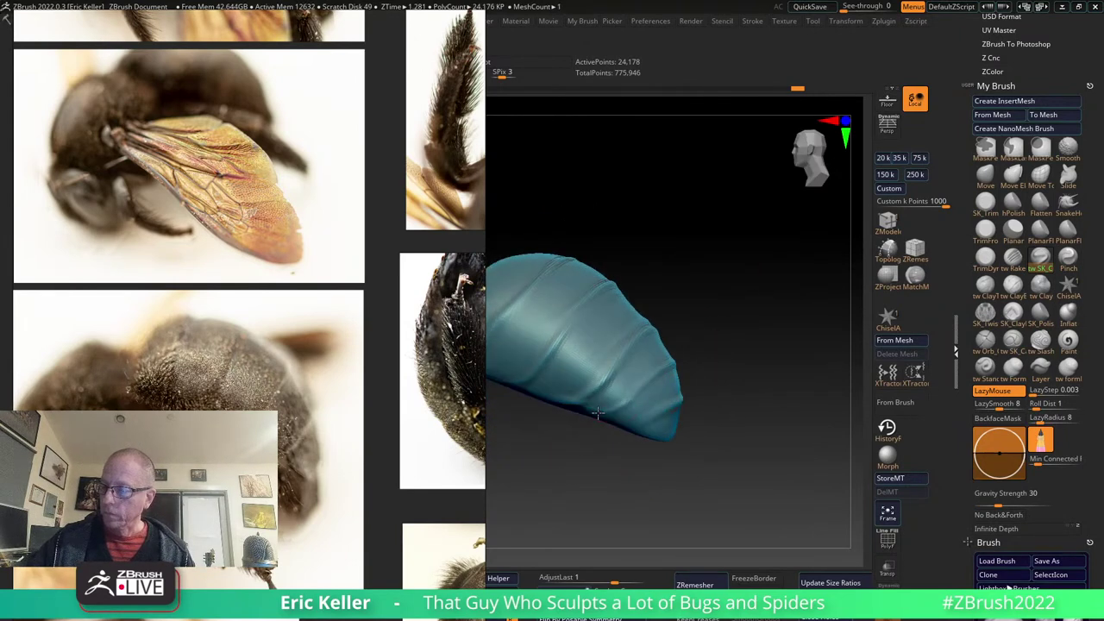
pyautogui.moveTo(716, 340); pyautogui.dragTo(709, 341)
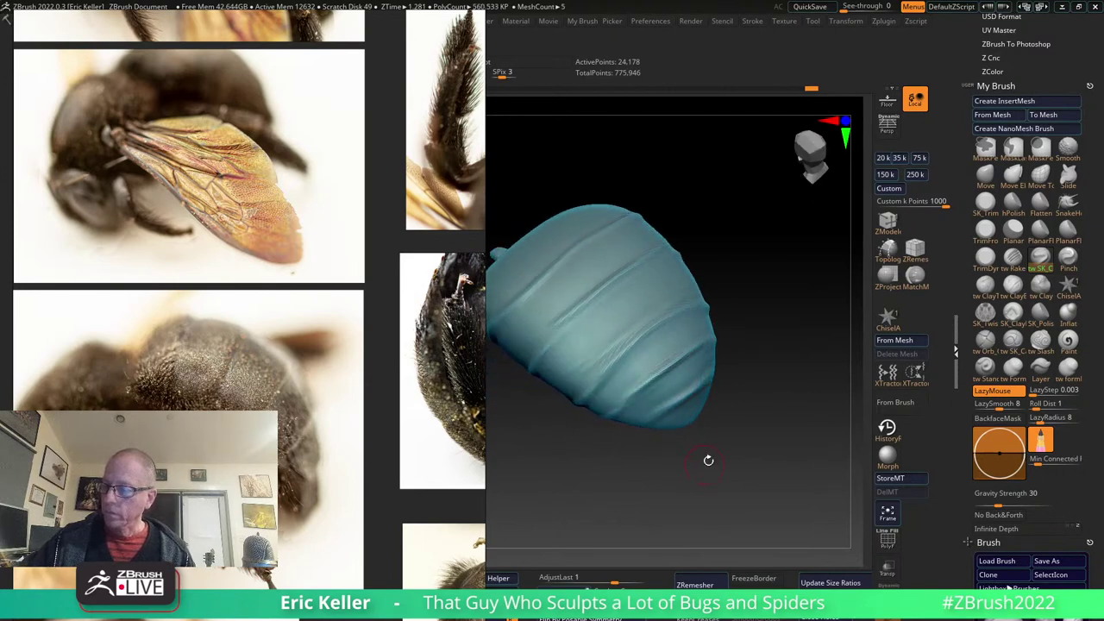
pyautogui.moveTo(709, 461)
pyautogui.mouseDown()
pyautogui.moveTo(748, 364)
pyautogui.moveTo(691, 376)
pyautogui.mouseUp()
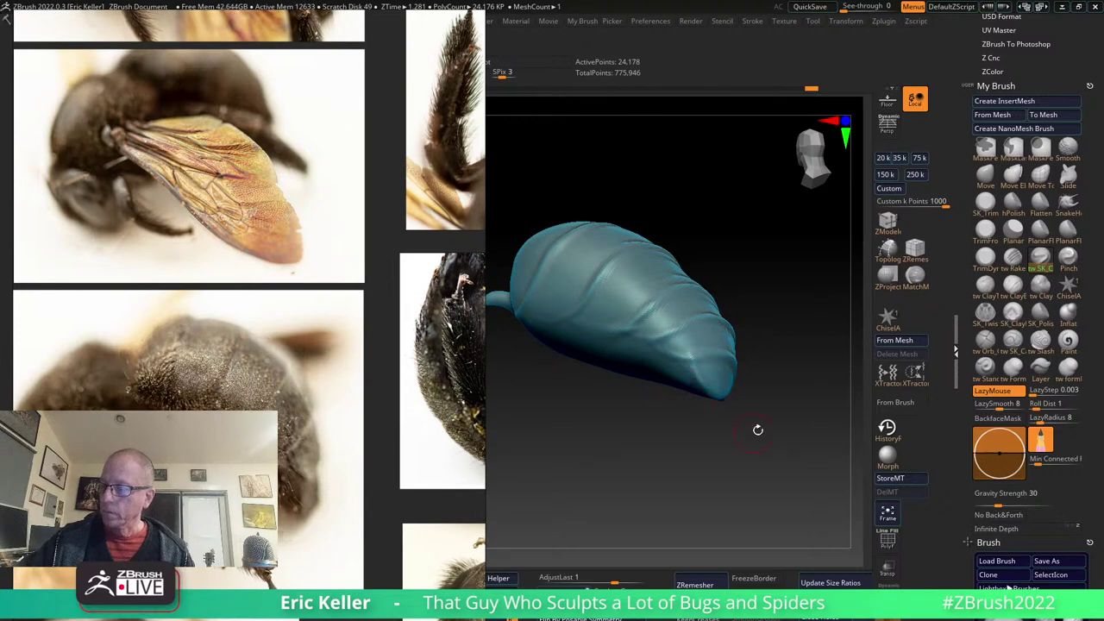
pyautogui.moveTo(757, 429)
pyautogui.mouseDown()
pyautogui.moveTo(776, 405)
pyautogui.moveTo(854, 423)
pyautogui.mouseUp()
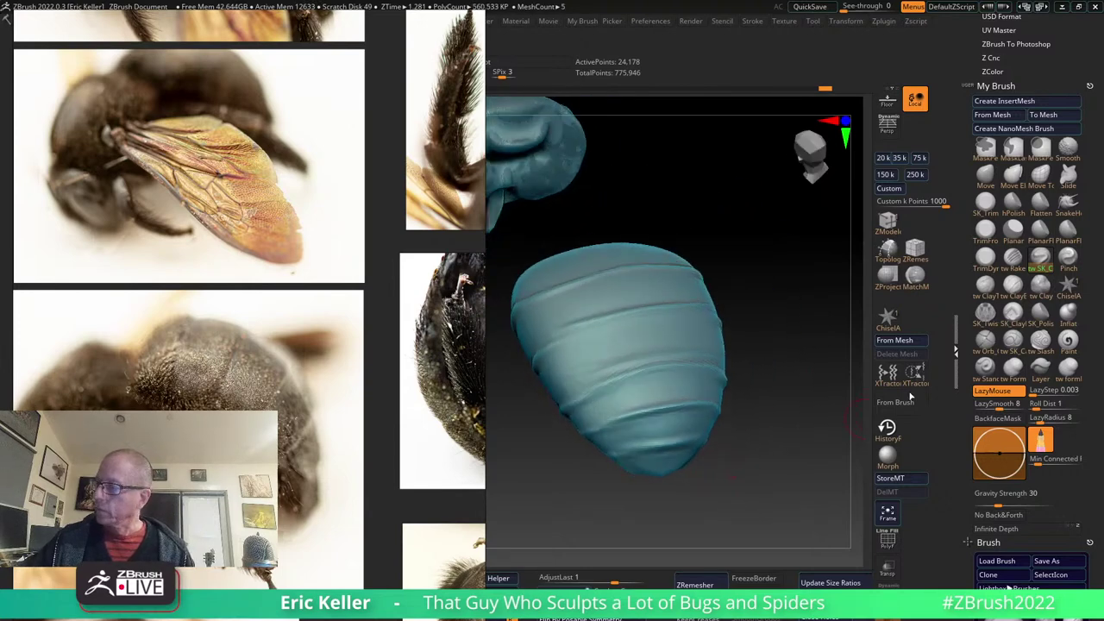
# Switch to the backface-masking clay brush and isolate the abdomen with Alt+S.
pyautogui.click(985, 283)
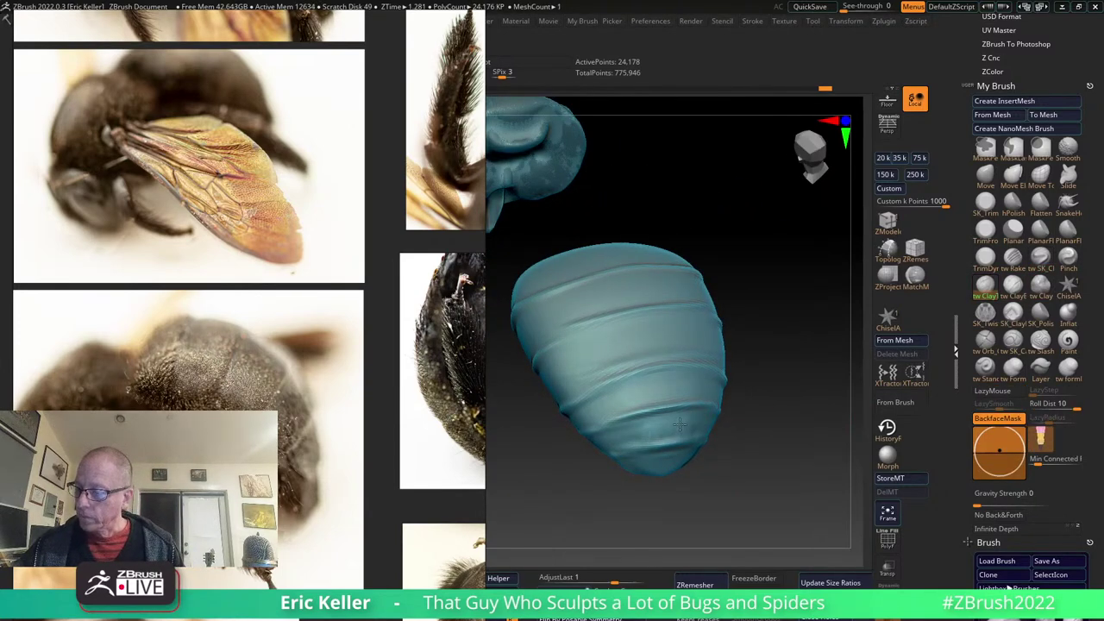
pyautogui.keyDown('shift'); pyautogui.moveTo(736, 438); pyautogui.dragTo(713, 419); pyautogui.keyUp('shift')
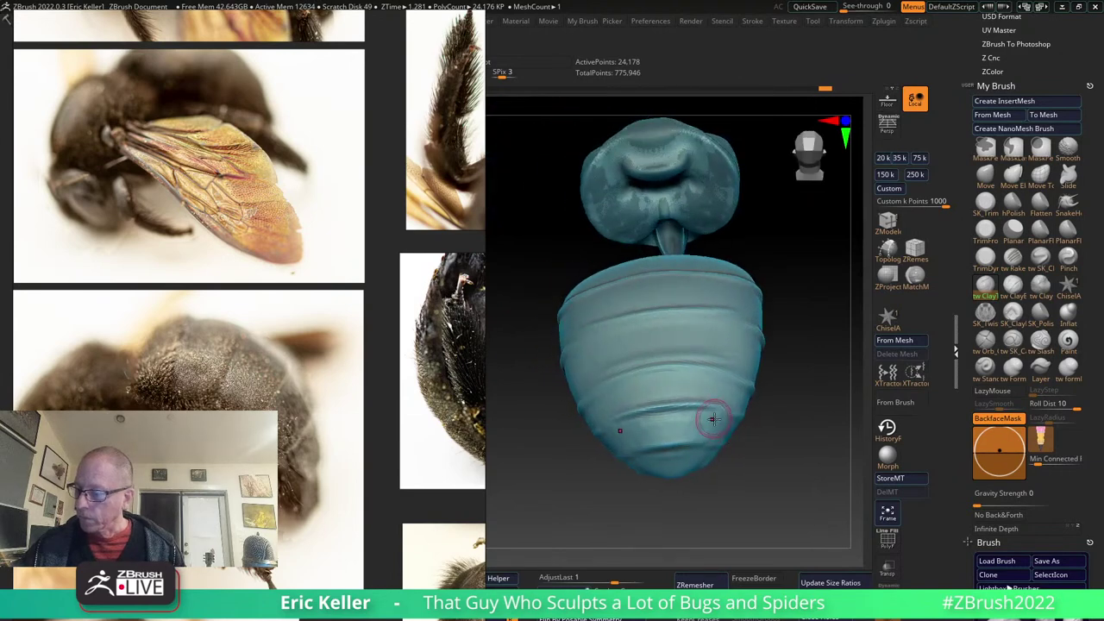
pyautogui.moveTo(673, 423)
pyautogui.mouseDown(button='right')
pyautogui.moveTo(693, 450)
pyautogui.moveTo(737, 419)
pyautogui.mouseUp(button='right')
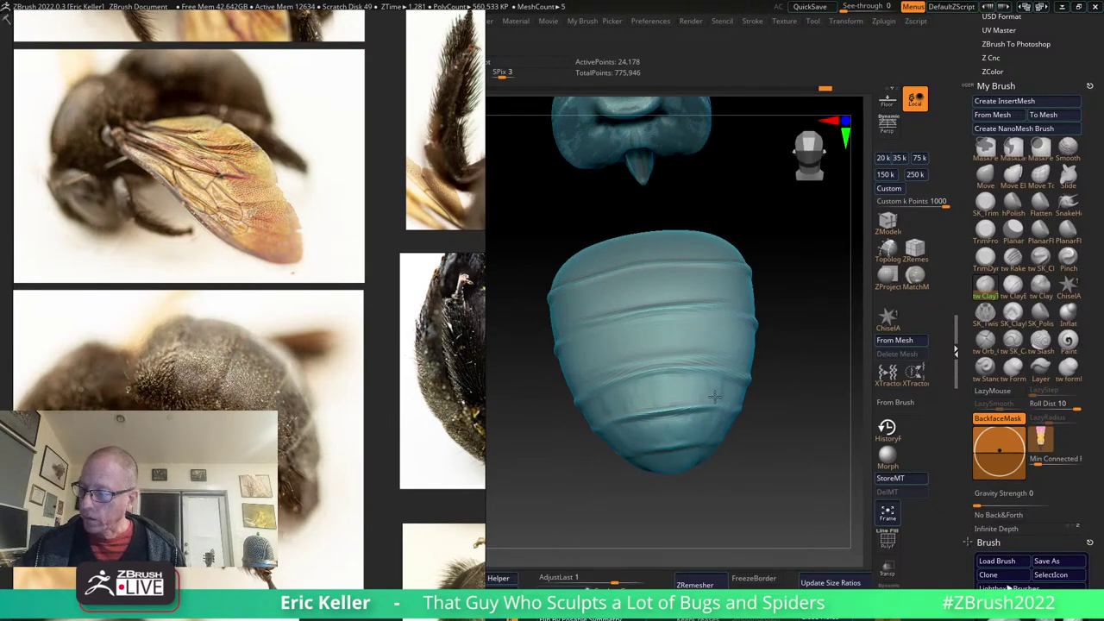
pyautogui.hotkey('alt', 's')
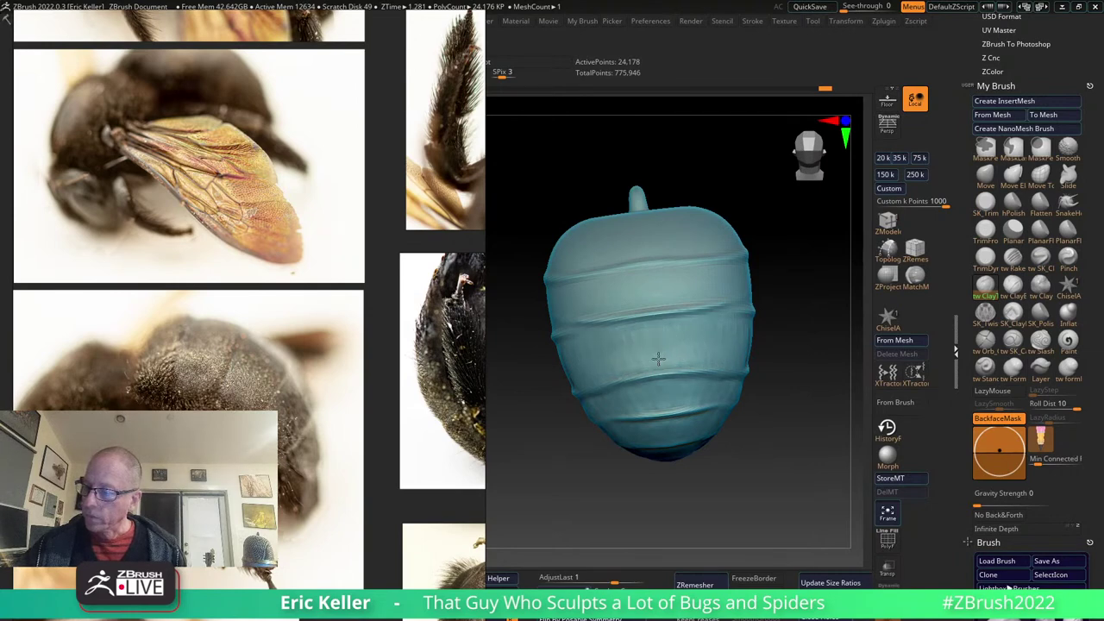
# Zoom in on the abdomen's side and sculpt a small dent on its middle band.
pyautogui.moveTo(737, 337); pyautogui.dragTo(782, 339, button='right')
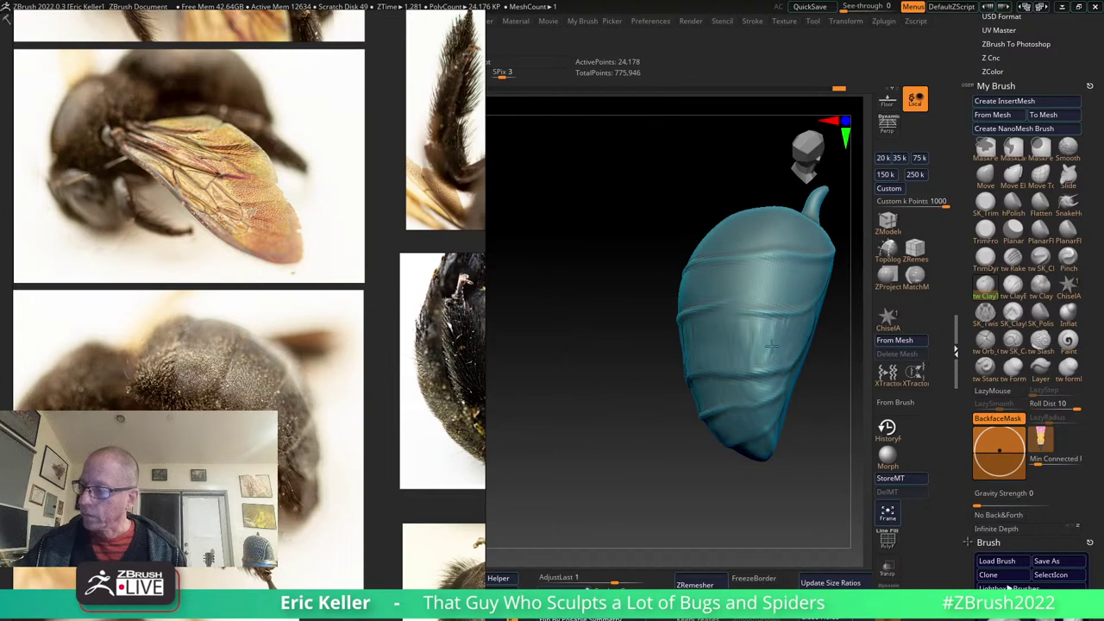
pyautogui.moveTo(705, 339); pyautogui.dragTo(690, 357, button='right')
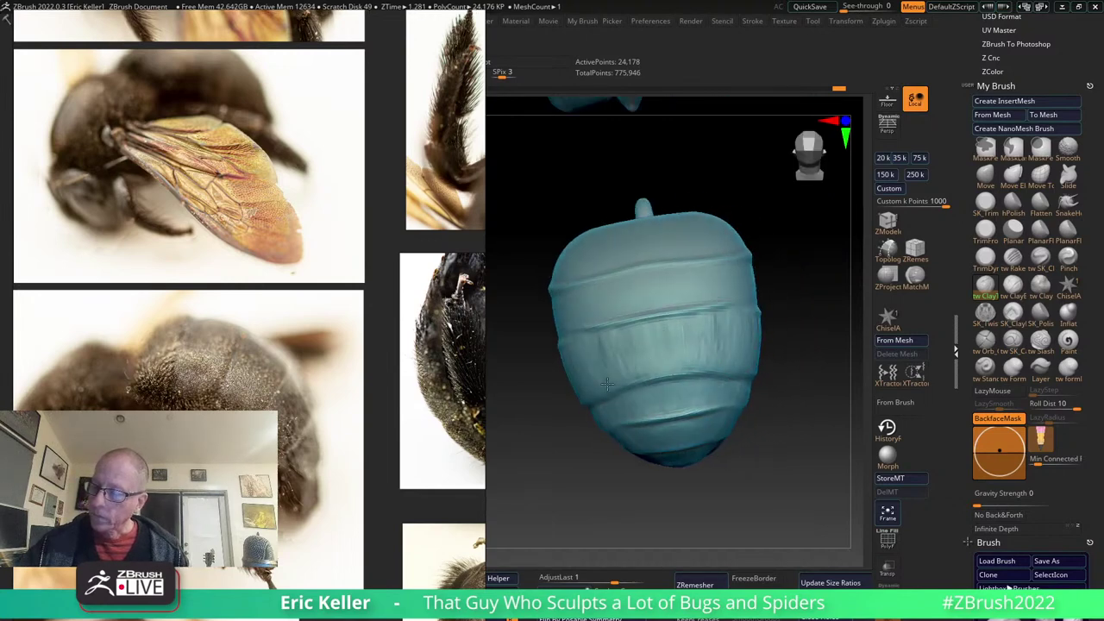
pyautogui.moveTo(607, 384)
pyautogui.keyDown('alt'); pyautogui.mouseDown(button='right')
pyautogui.moveTo(604, 448)
pyautogui.moveTo(580, 362)
pyautogui.mouseUp(button='right'); pyautogui.keyUp('alt')
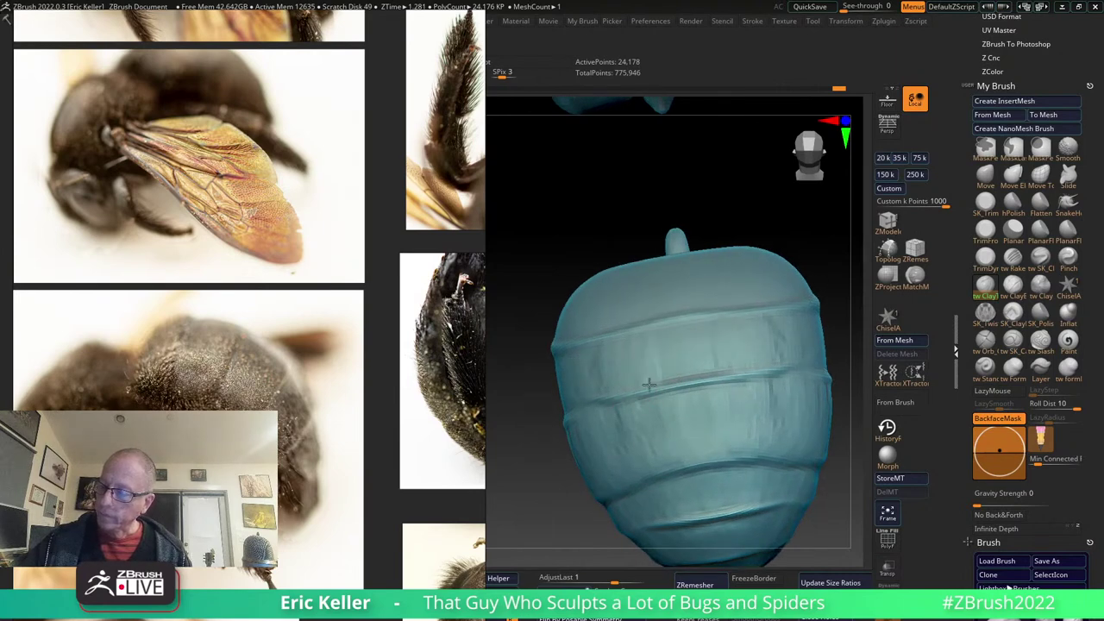
pyautogui.moveTo(792, 332); pyautogui.dragTo(694, 380, button='right')
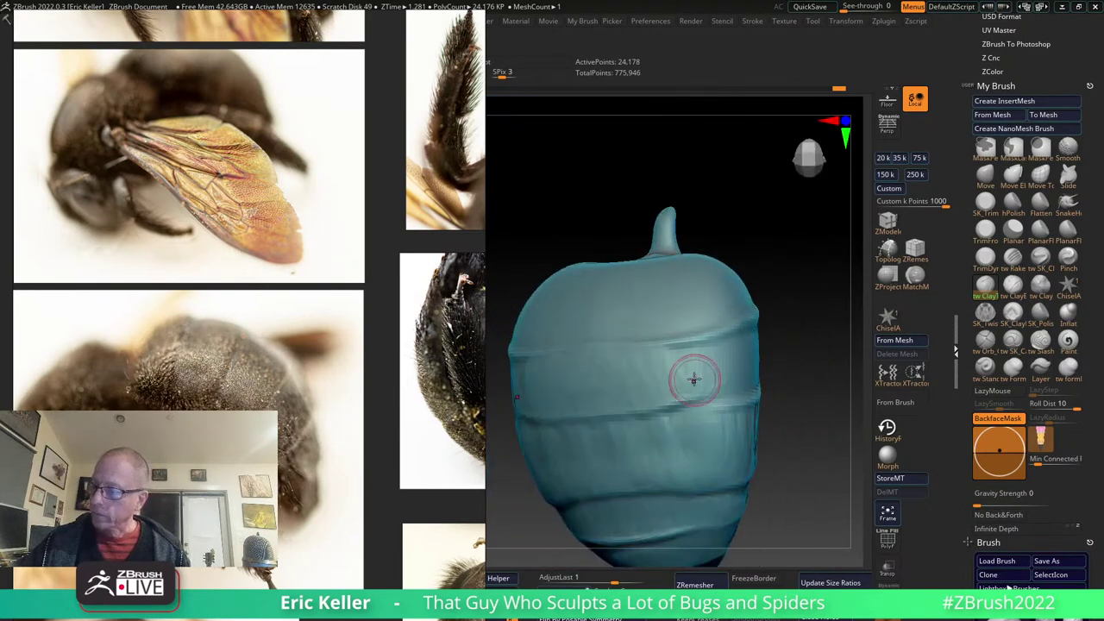
pyautogui.moveTo(694, 379); pyautogui.dragTo(700, 368)
pyautogui.moveTo(783, 359)
pyautogui.mouseDown(button='right')
pyautogui.moveTo(752, 380)
pyautogui.moveTo(779, 370)
pyautogui.moveTo(695, 379)
pyautogui.moveTo(701, 354)
pyautogui.moveTo(828, 345)
pyautogui.mouseUp(button='right')
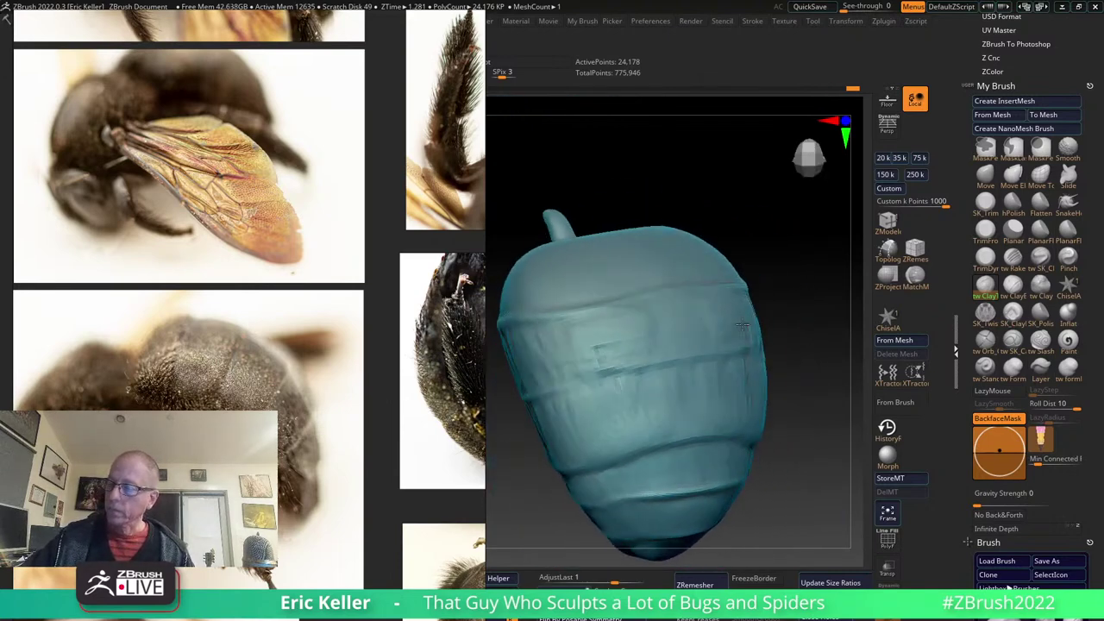
pyautogui.click(1042, 261)
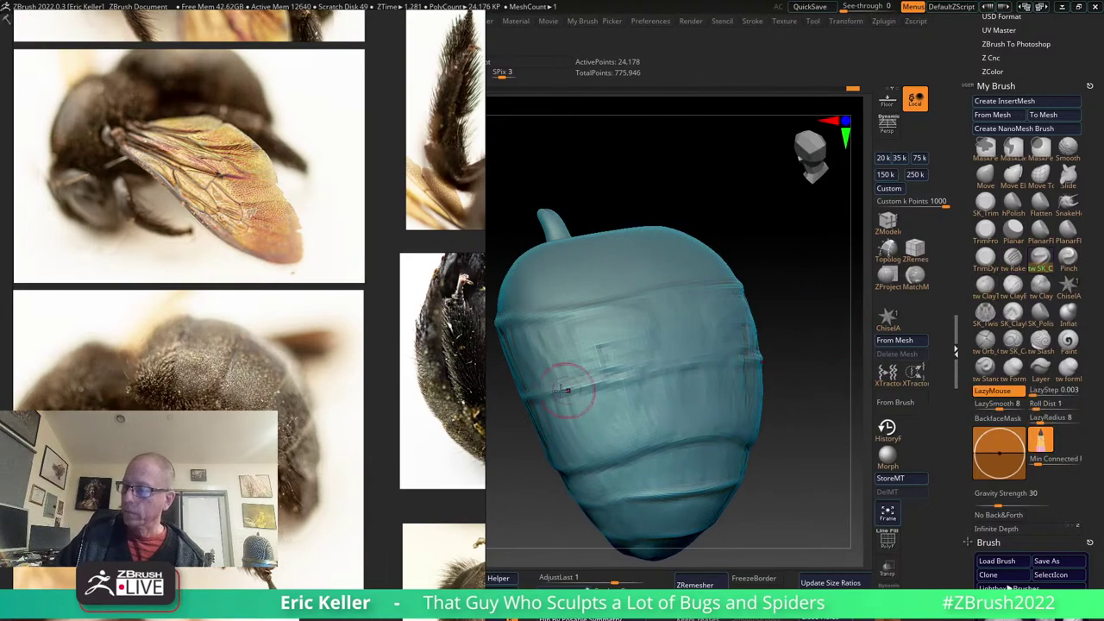
# Extend the groove with a stroke along the abdomen's segment band.
pyautogui.moveTo(646, 377); pyautogui.dragTo(645, 377)
pyautogui.moveTo(645, 377)
pyautogui.mouseDown(button='right')
pyautogui.moveTo(790, 355)
pyautogui.moveTo(713, 370)
pyautogui.mouseUp(button='right')
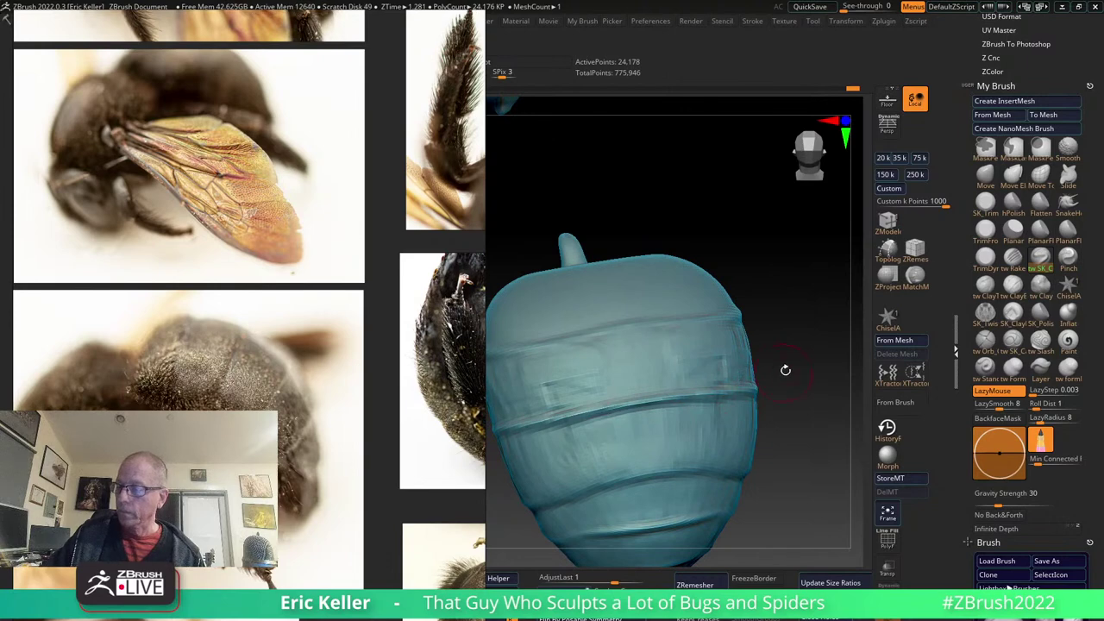
pyautogui.moveTo(784, 370); pyautogui.dragTo(788, 365, button='right')
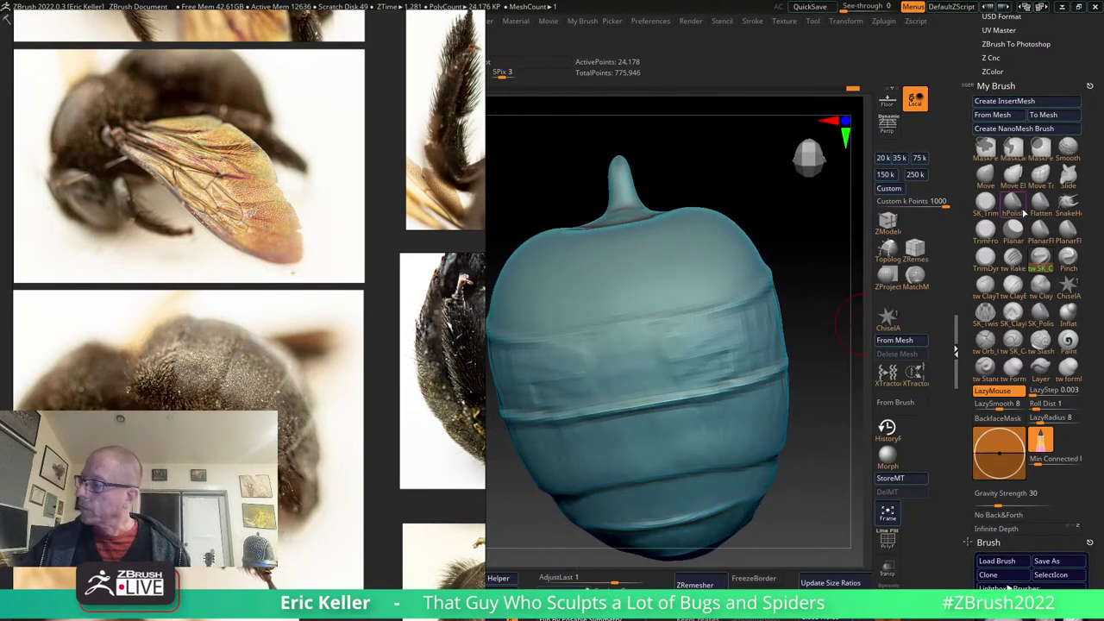
# Switch to the clay brush and check the abdomen bands from above, the side and the front.
pyautogui.click(985, 285)
pyautogui.moveTo(754, 312)
pyautogui.mouseDown(button='right')
pyautogui.moveTo(734, 279)
pyautogui.moveTo(680, 276)
pyautogui.mouseUp(button='right')
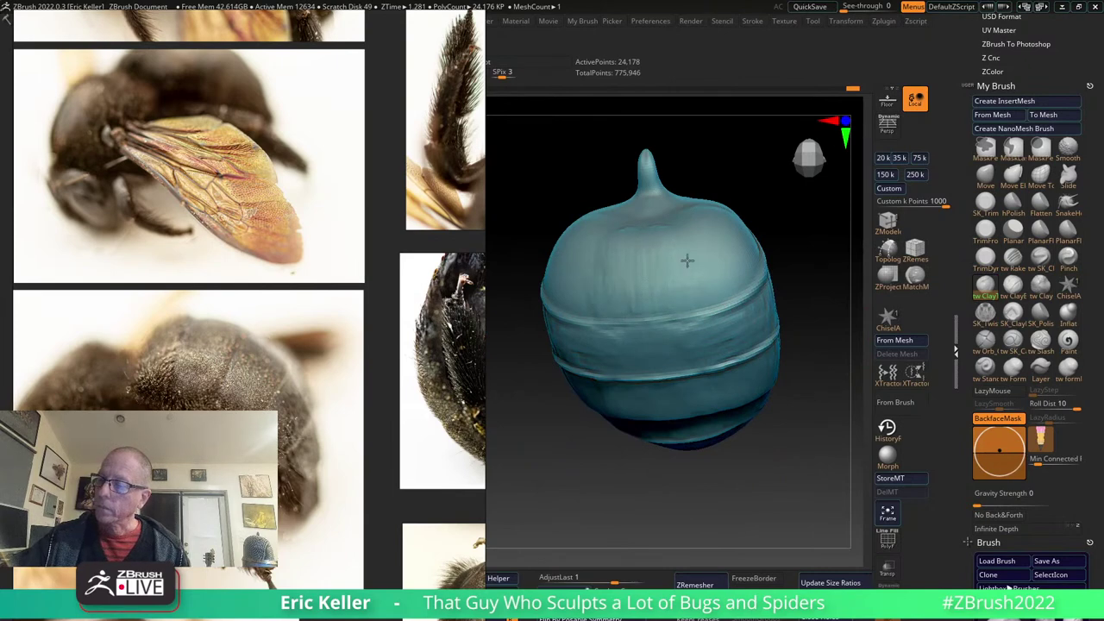
pyautogui.moveTo(806, 235)
pyautogui.mouseDown(button='right')
pyautogui.moveTo(656, 327)
pyautogui.moveTo(734, 271)
pyautogui.mouseUp(button='right')
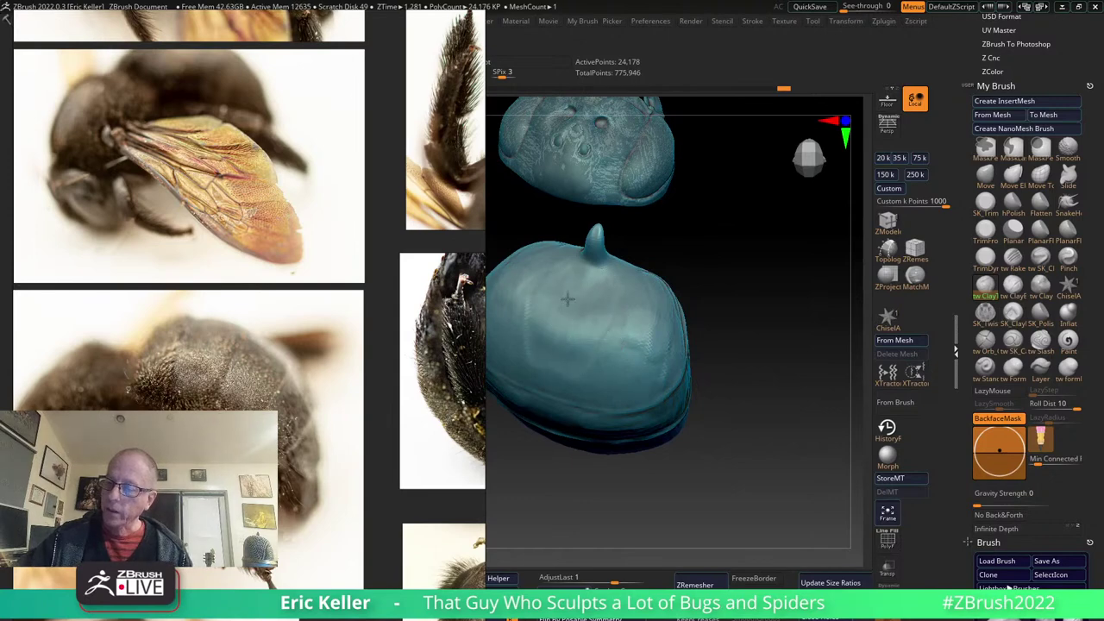
pyautogui.moveTo(564, 301); pyautogui.dragTo(665, 316, button='right')
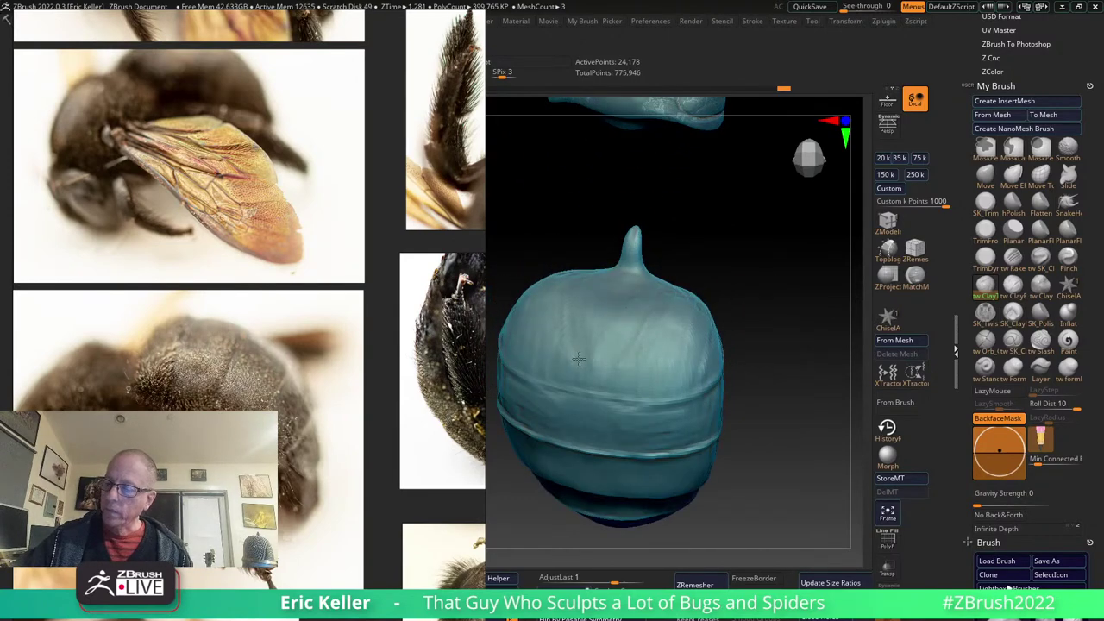
pyautogui.moveTo(578, 357); pyautogui.dragTo(762, 284, button='right')
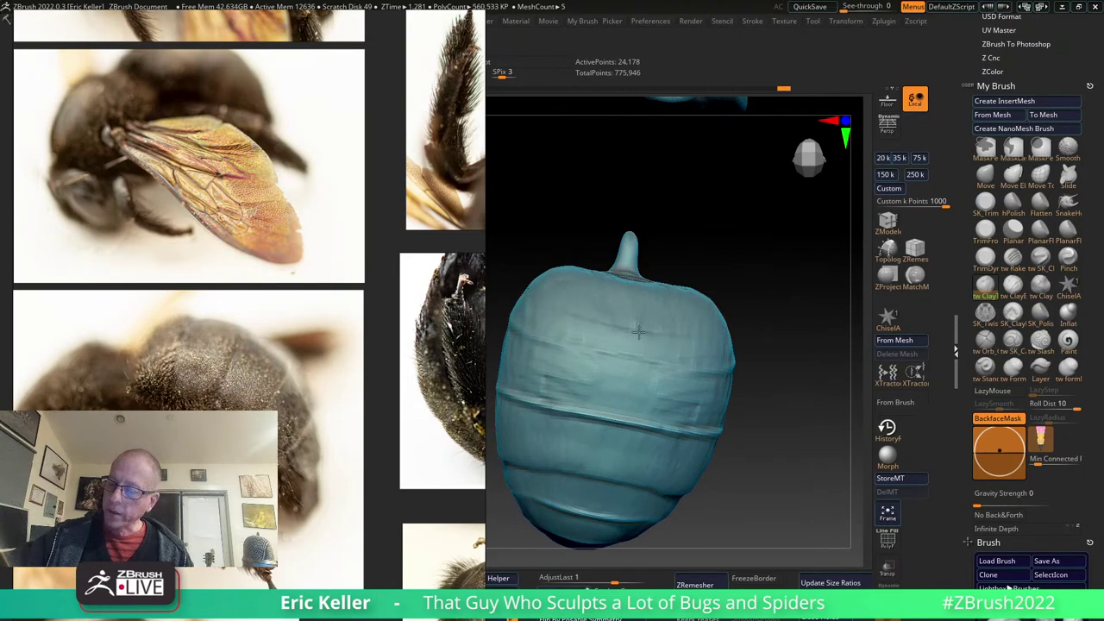
pyautogui.moveTo(631, 316); pyautogui.dragTo(586, 394, button='right')
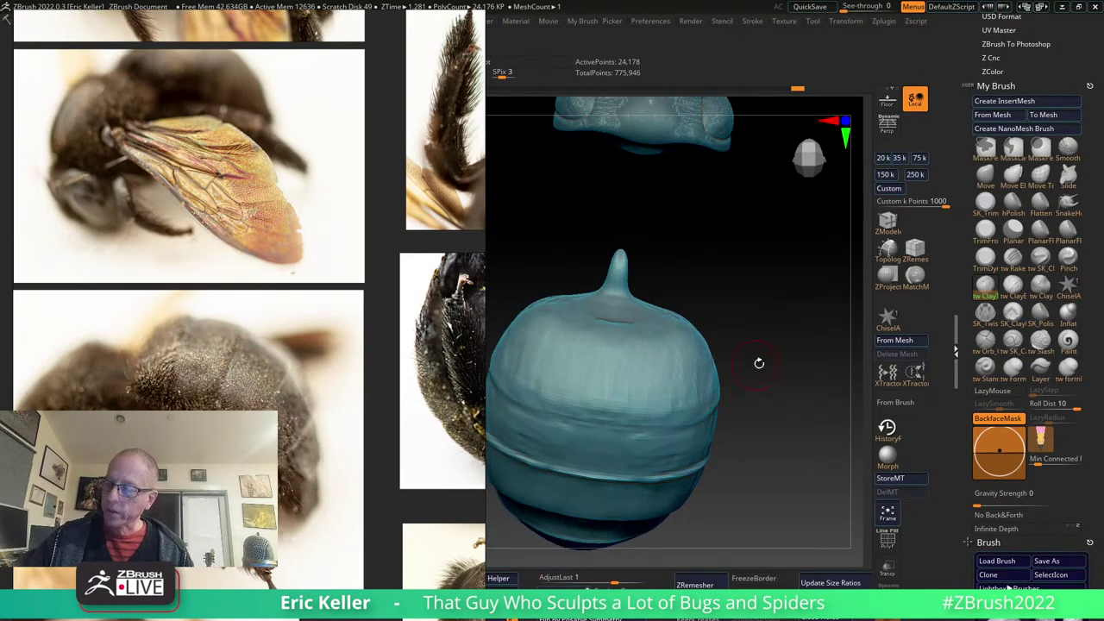
pyautogui.moveTo(756, 362); pyautogui.dragTo(695, 343, button='right')
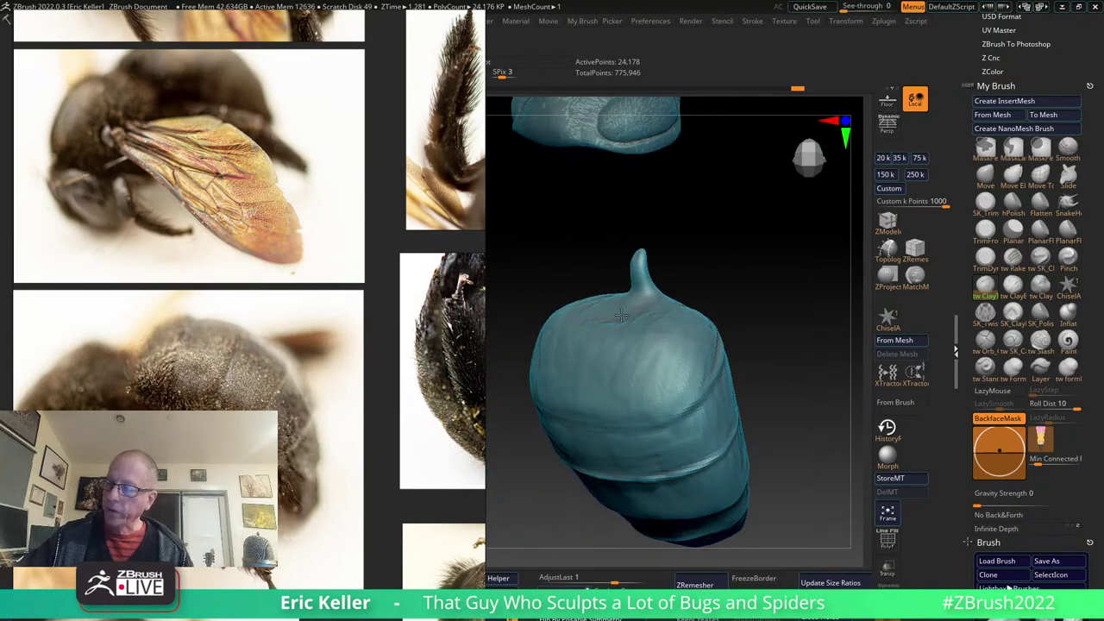
pyautogui.moveTo(747, 336)
pyautogui.mouseDown(button='right')
pyautogui.moveTo(716, 362)
pyautogui.moveTo(708, 336)
pyautogui.mouseUp(button='right')
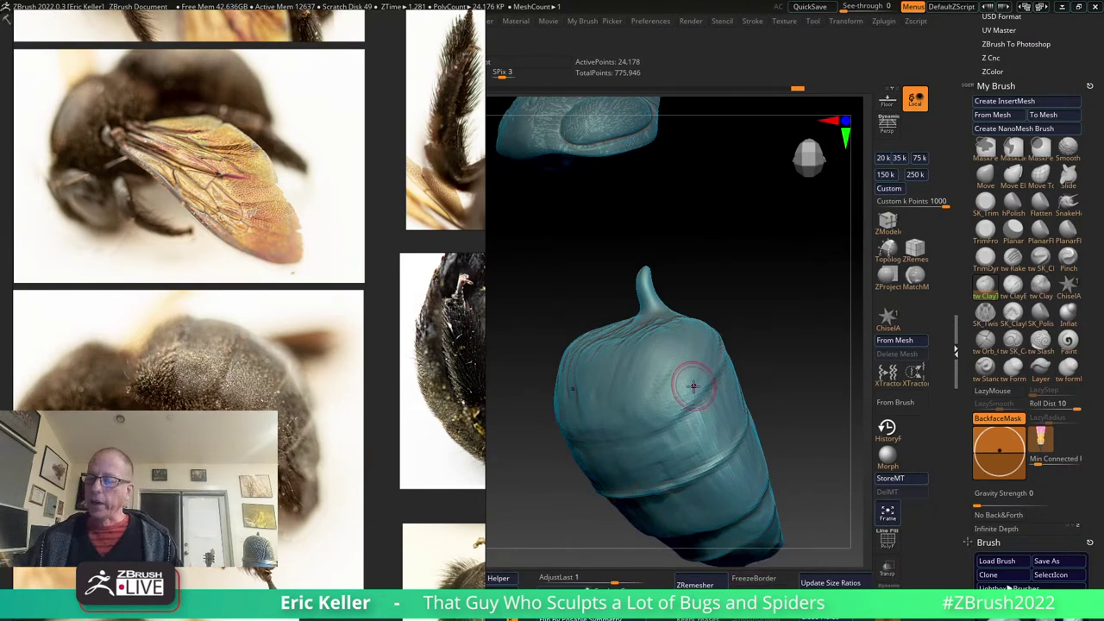
pyautogui.moveTo(682, 238)
pyautogui.mouseDown(button='right')
pyautogui.moveTo(682, 394)
pyautogui.moveTo(702, 354)
pyautogui.mouseUp(button='right')
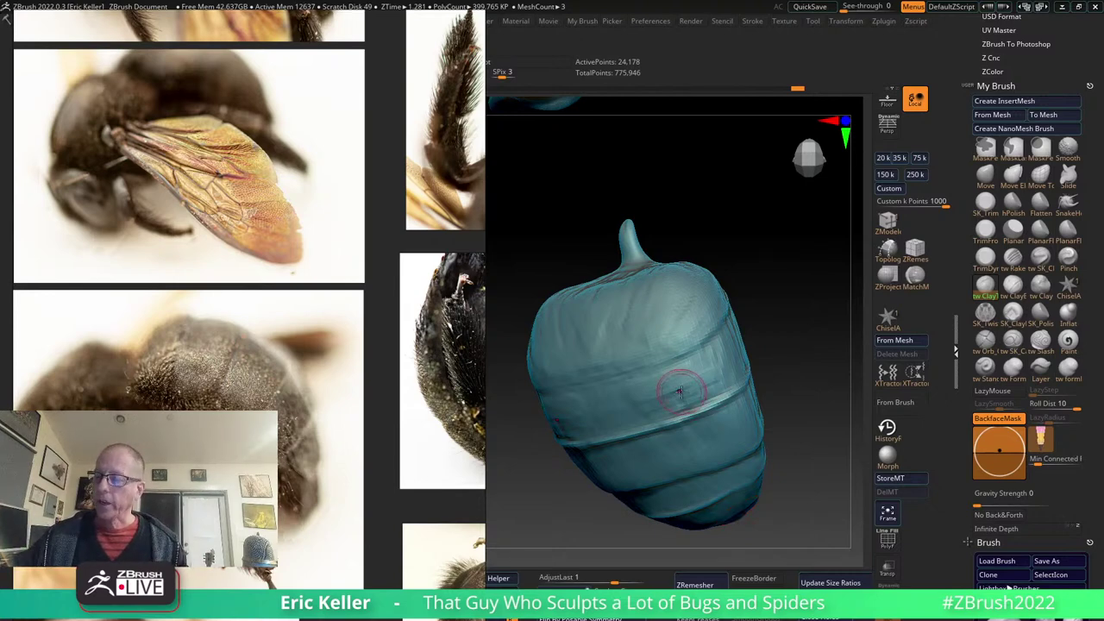
pyautogui.moveTo(665, 389); pyautogui.dragTo(679, 403, button='right')
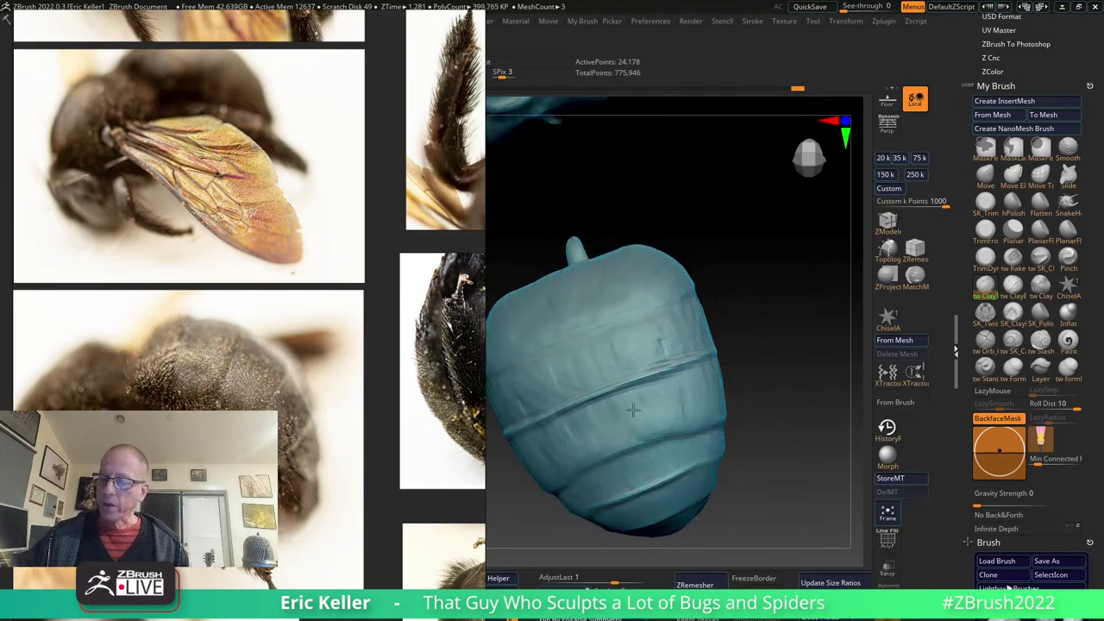
pyautogui.moveTo(626, 458)
pyautogui.mouseDown(button='right')
pyautogui.moveTo(659, 394)
pyautogui.moveTo(703, 389)
pyautogui.moveTo(652, 449)
pyautogui.mouseUp(button='right')
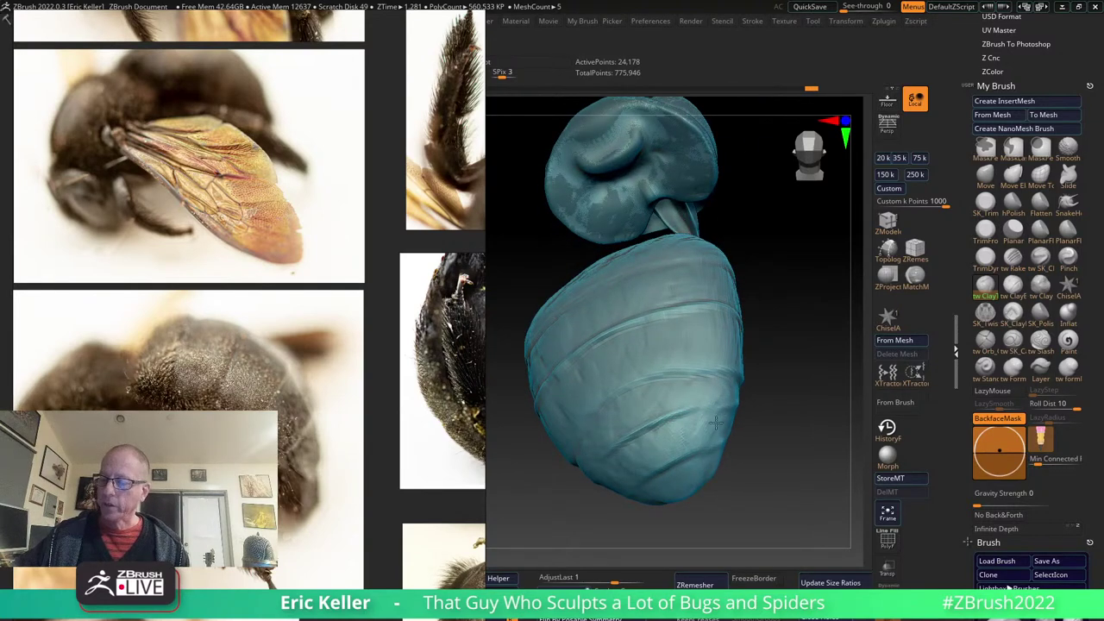
pyautogui.moveTo(716, 422)
pyautogui.mouseDown(button='right')
pyautogui.moveTo(764, 453)
pyautogui.moveTo(729, 444)
pyautogui.moveTo(692, 369)
pyautogui.mouseUp(button='right')
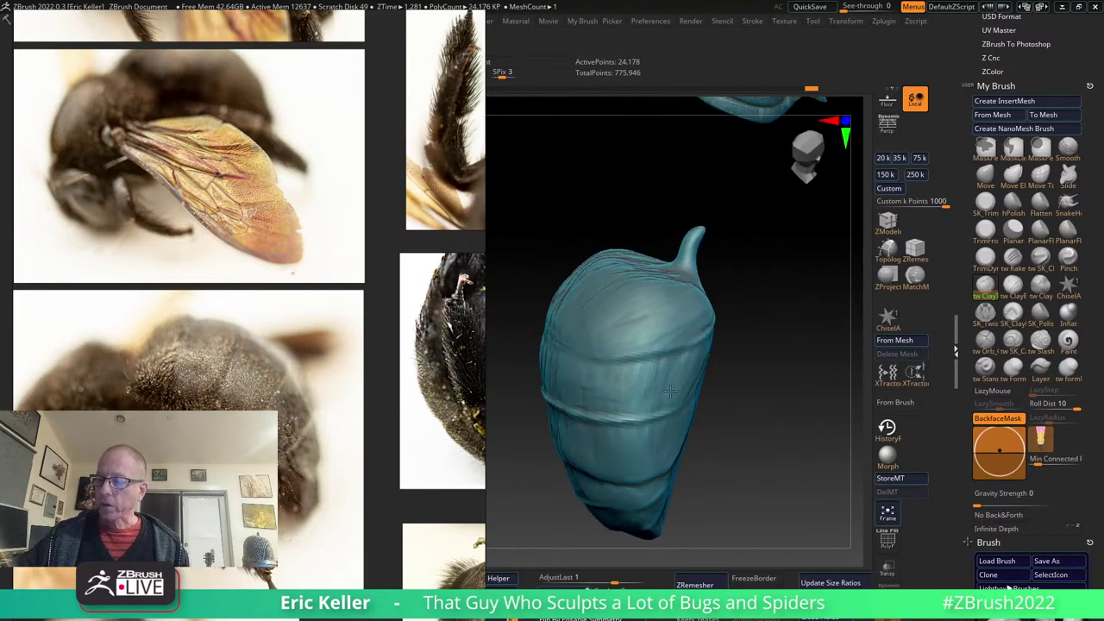
pyautogui.moveTo(630, 393); pyautogui.dragTo(596, 295, button='right')
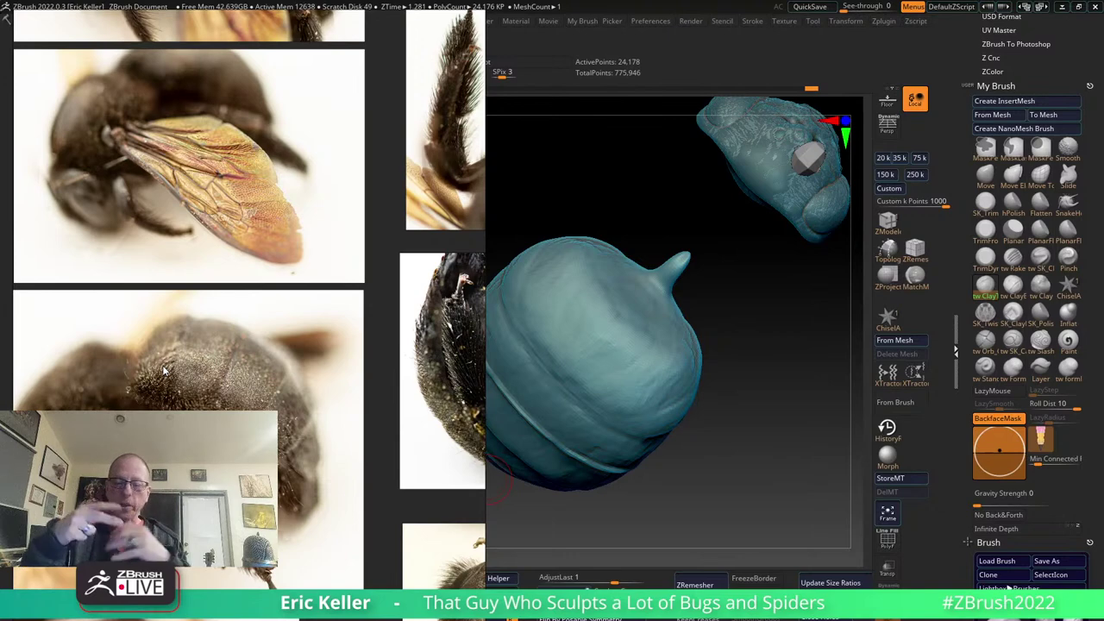
# Rotate the bee body and head to compare the abdomen grooves with the reference photos.
pyautogui.moveTo(776, 379); pyautogui.dragTo(709, 354)
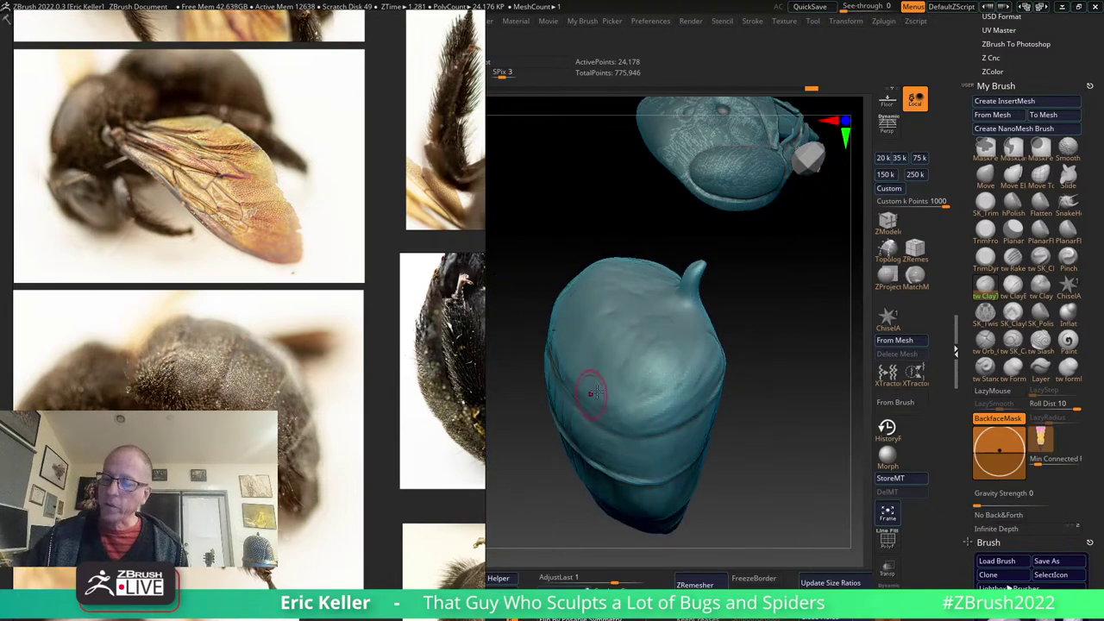
pyautogui.moveTo(594, 386)
pyautogui.mouseDown()
pyautogui.moveTo(602, 335)
pyautogui.moveTo(579, 384)
pyautogui.mouseUp()
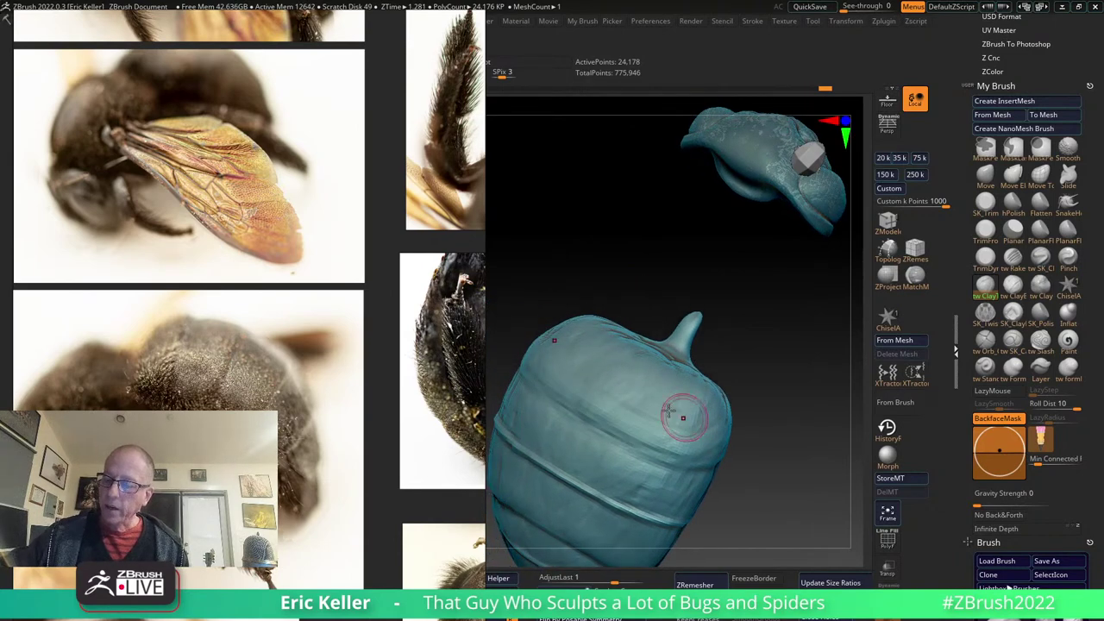
pyautogui.moveTo(647, 375)
pyautogui.mouseDown()
pyautogui.moveTo(738, 414)
pyautogui.moveTo(715, 333)
pyautogui.moveTo(662, 363)
pyautogui.mouseUp()
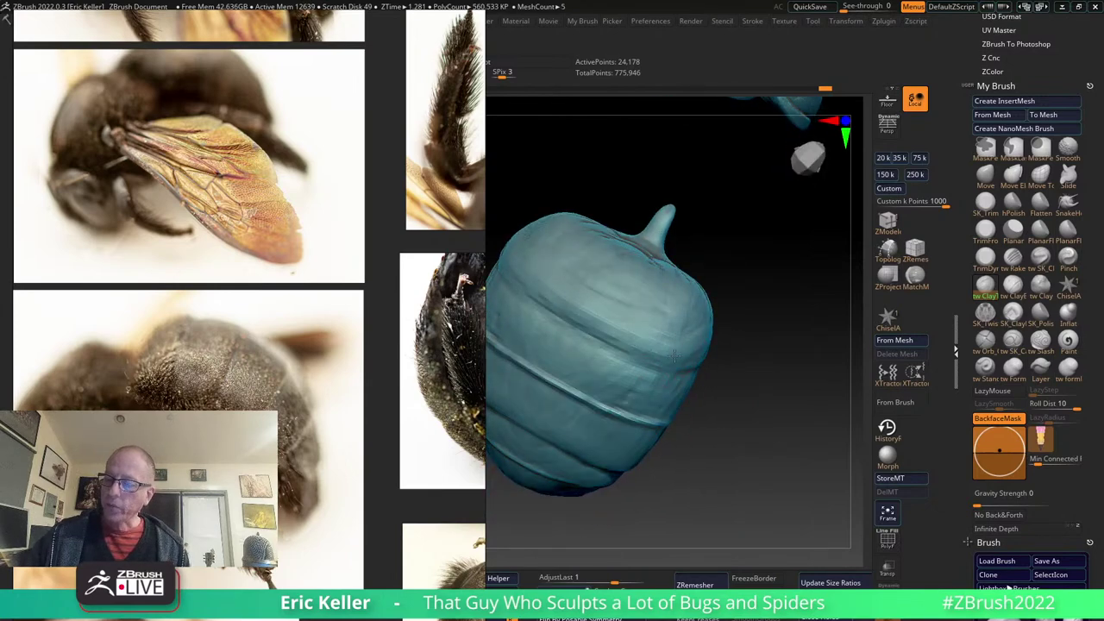
pyautogui.moveTo(601, 267); pyautogui.dragTo(596, 273)
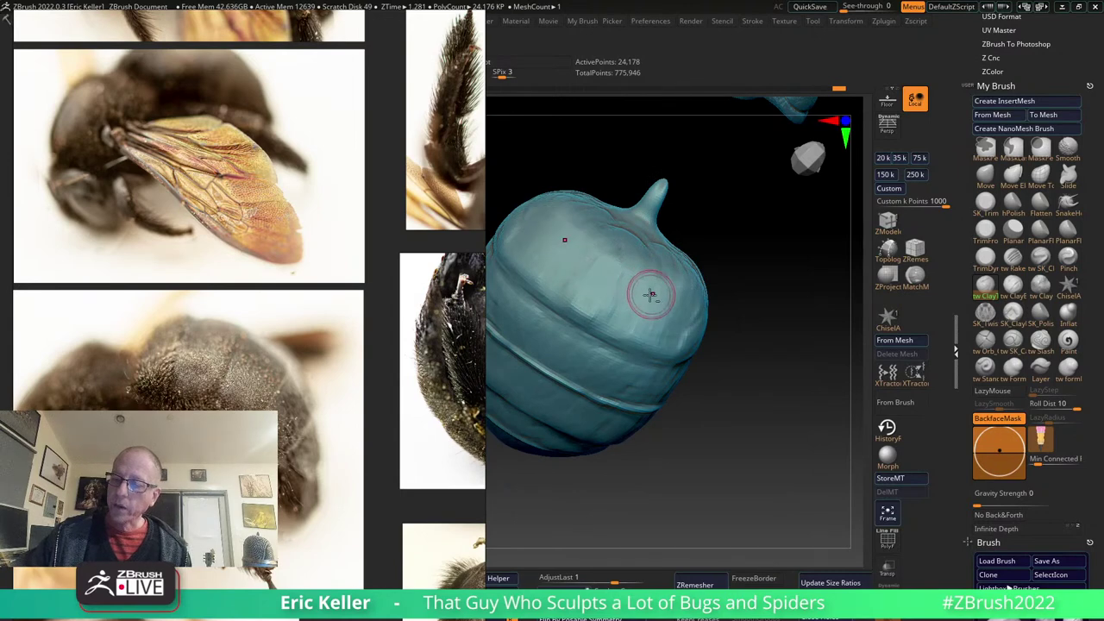
pyautogui.moveTo(648, 291); pyautogui.dragTo(550, 341)
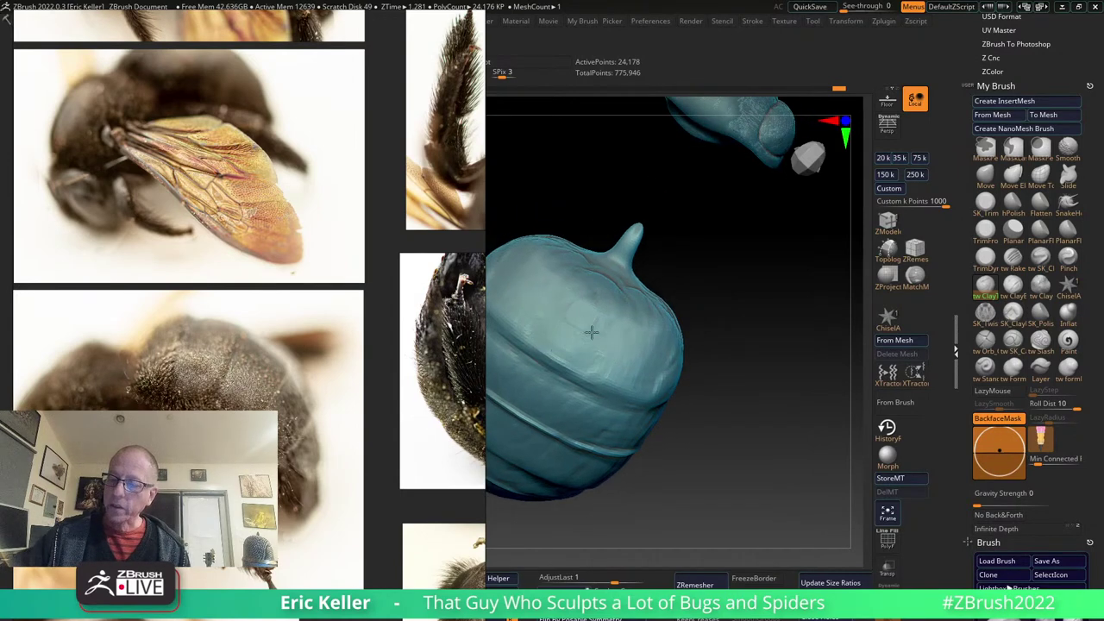
pyautogui.moveTo(675, 350)
pyautogui.mouseDown()
pyautogui.moveTo(664, 355)
pyautogui.moveTo(703, 355)
pyautogui.moveTo(654, 392)
pyautogui.mouseUp()
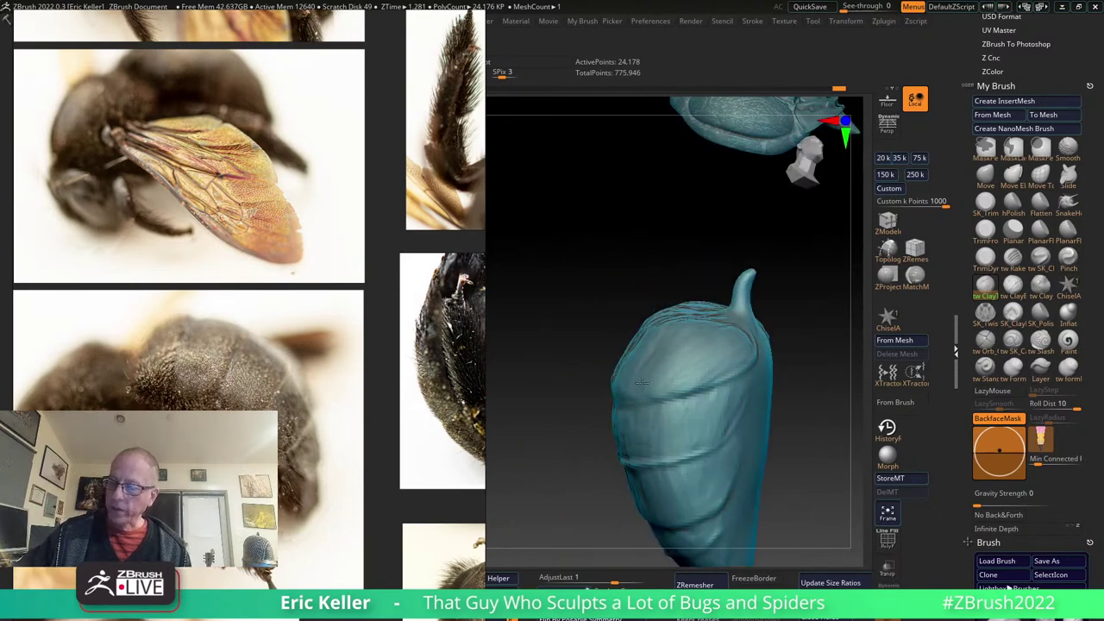
pyautogui.moveTo(641, 383)
pyautogui.mouseDown(button='right')
pyautogui.moveTo(690, 382)
pyautogui.moveTo(635, 345)
pyautogui.moveTo(605, 363)
pyautogui.mouseUp(button='right')
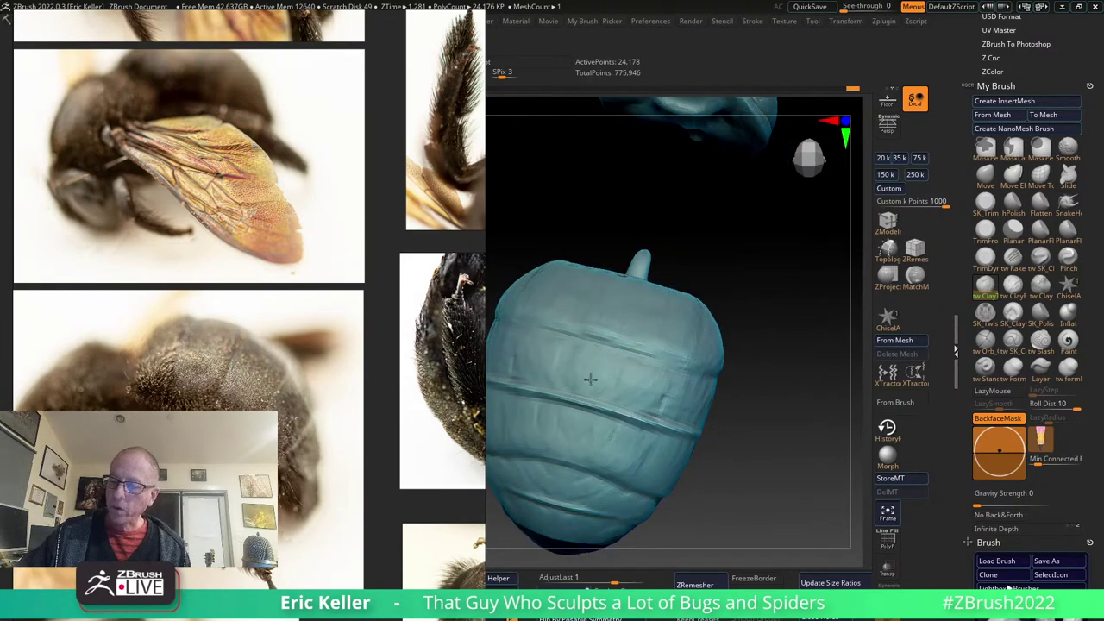
pyautogui.moveTo(686, 384)
pyautogui.mouseDown(button='right')
pyautogui.moveTo(747, 389)
pyautogui.moveTo(716, 352)
pyautogui.moveTo(757, 354)
pyautogui.moveTo(668, 354)
pyautogui.mouseUp(button='right')
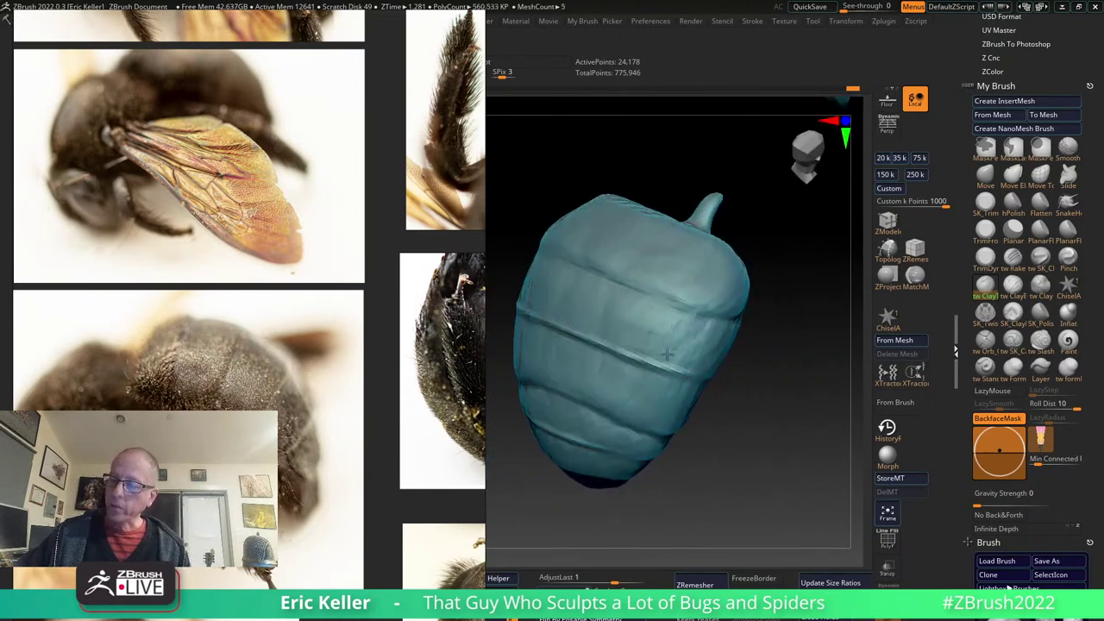
pyautogui.moveTo(592, 370)
pyautogui.mouseDown(button='right')
pyautogui.moveTo(633, 328)
pyautogui.moveTo(655, 332)
pyautogui.mouseUp(button='right')
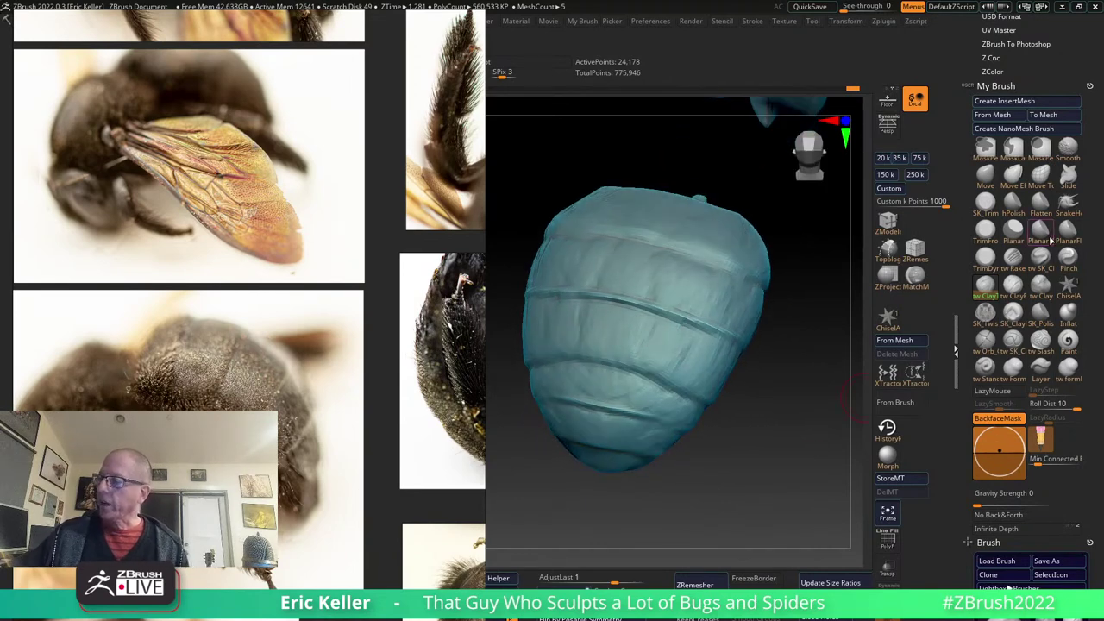
pyautogui.moveTo(849, 304); pyautogui.dragTo(596, 371, button='right')
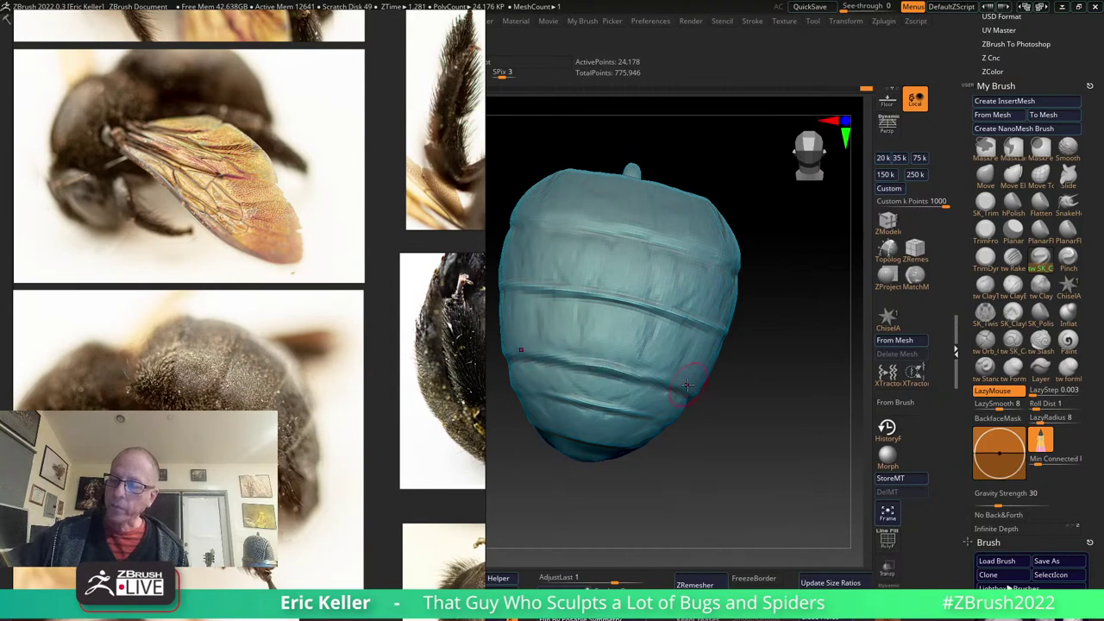
# Try two trial strokes on the abdomen, undo them, and return to the clay brush.
pyautogui.moveTo(722, 401); pyautogui.dragTo(719, 382)
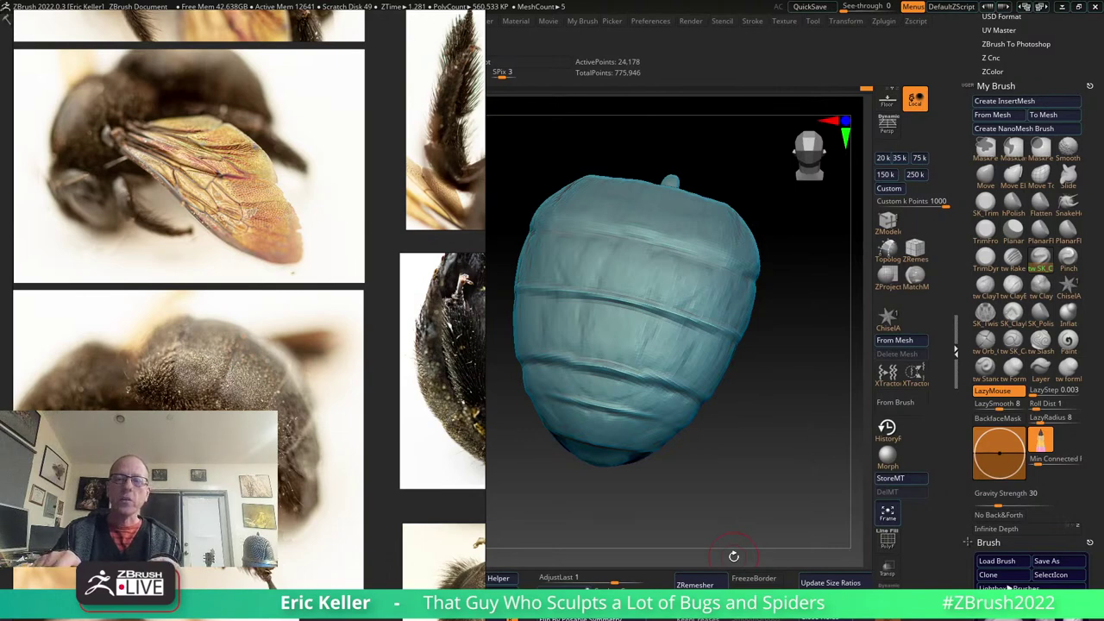
pyautogui.moveTo(648, 340); pyautogui.dragTo(657, 349)
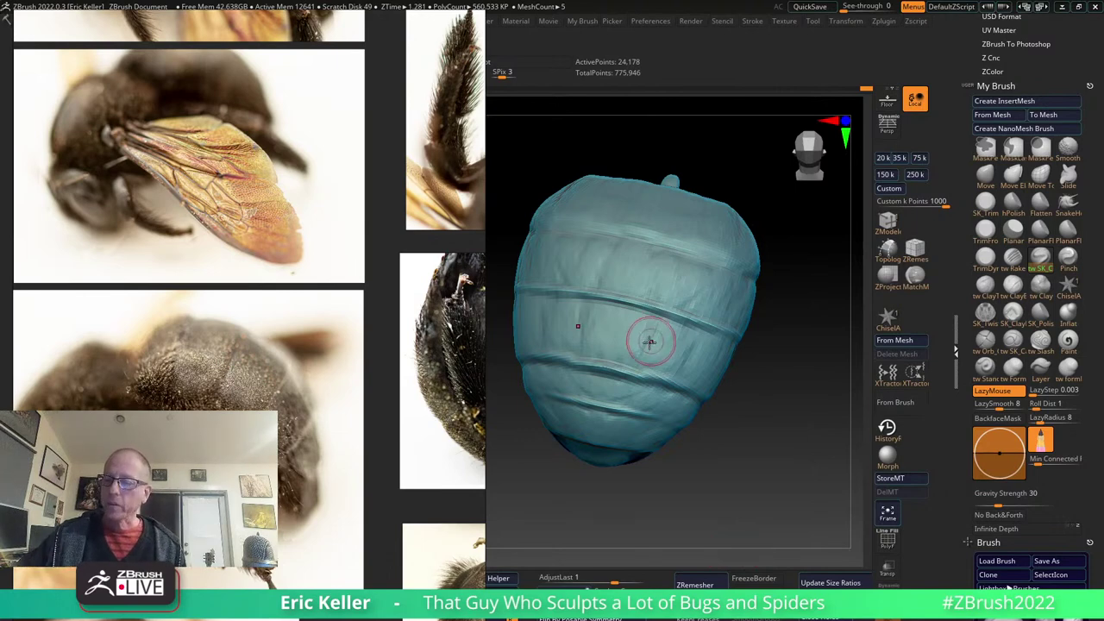
pyautogui.moveTo(578, 326); pyautogui.dragTo(587, 336)
pyautogui.hotkey('ctrl', 'z')
pyautogui.hotkey('ctrl', 'z')
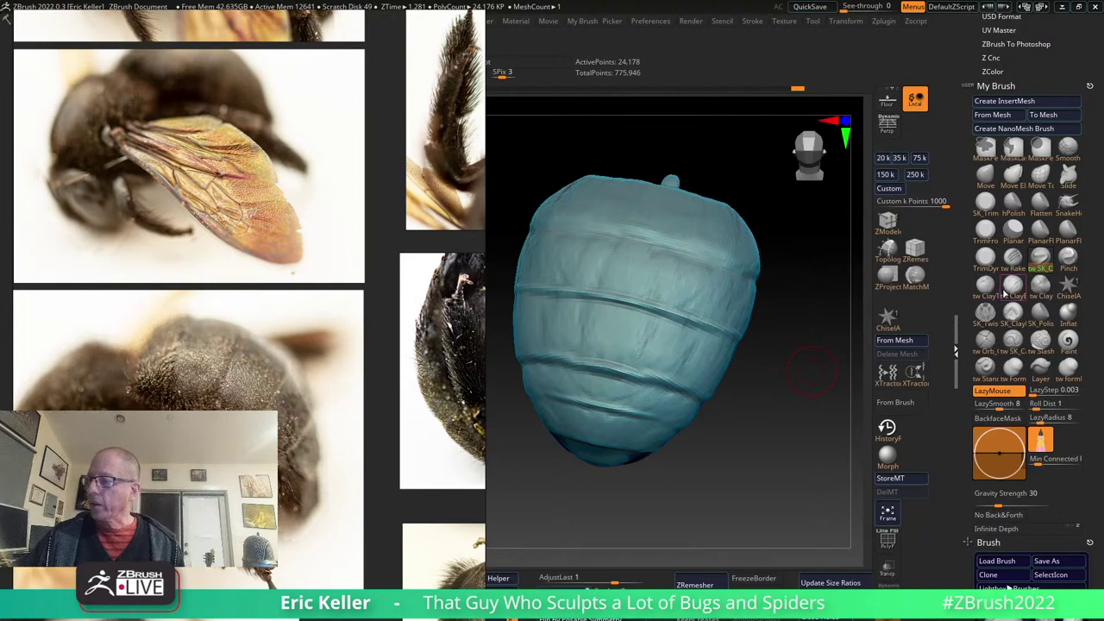
pyautogui.click(985, 285)
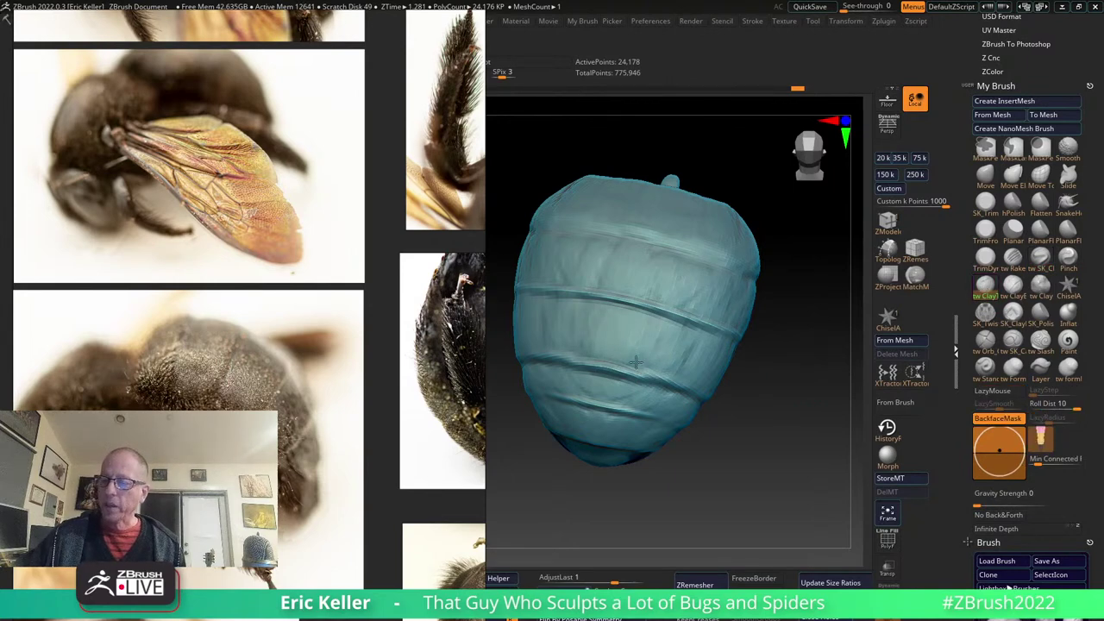
pyautogui.moveTo(702, 362)
pyautogui.mouseDown(button='right')
pyautogui.moveTo(714, 366)
pyautogui.moveTo(690, 365)
pyautogui.mouseUp(button='right')
pyautogui.moveTo(611, 380); pyautogui.dragTo(609, 391, button='right')
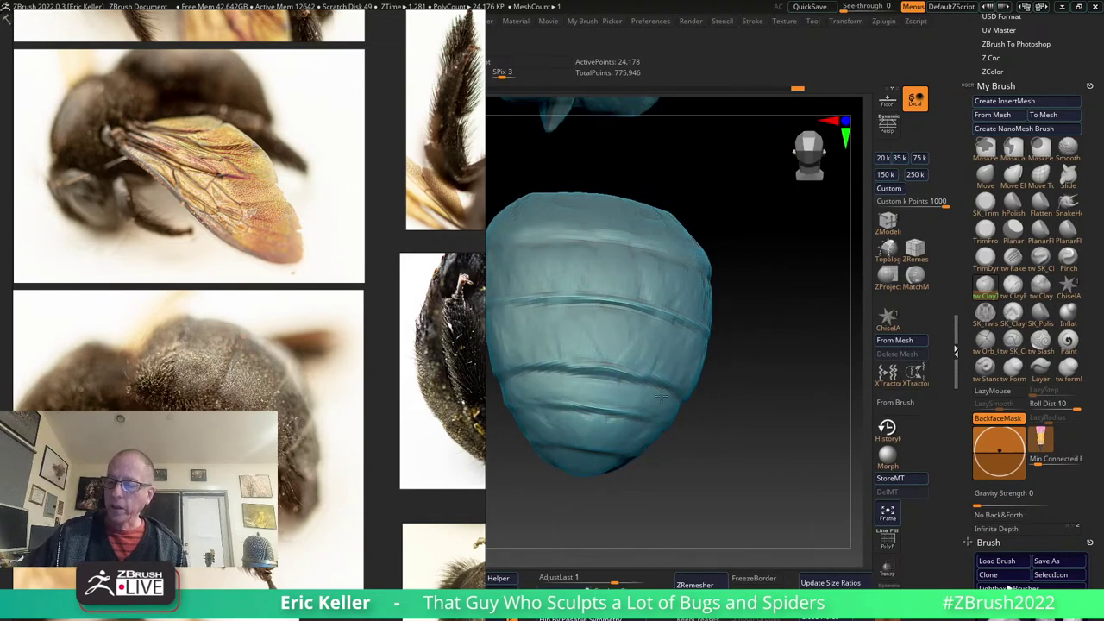
pyautogui.moveTo(664, 424)
pyautogui.mouseDown(button='right')
pyautogui.moveTo(644, 390)
pyautogui.moveTo(638, 414)
pyautogui.mouseUp(button='right')
# With the groove-carving brush, stroke subtly along a side groove and examine the result.
pyautogui.click(1040, 256)
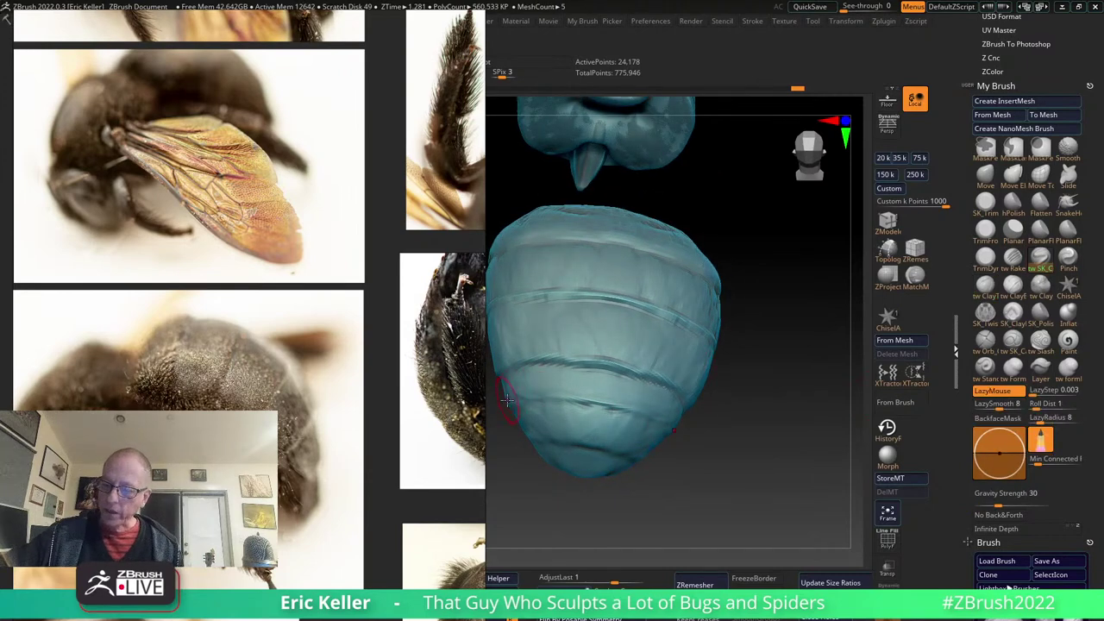
pyautogui.moveTo(696, 437); pyautogui.dragTo(627, 427, button='right')
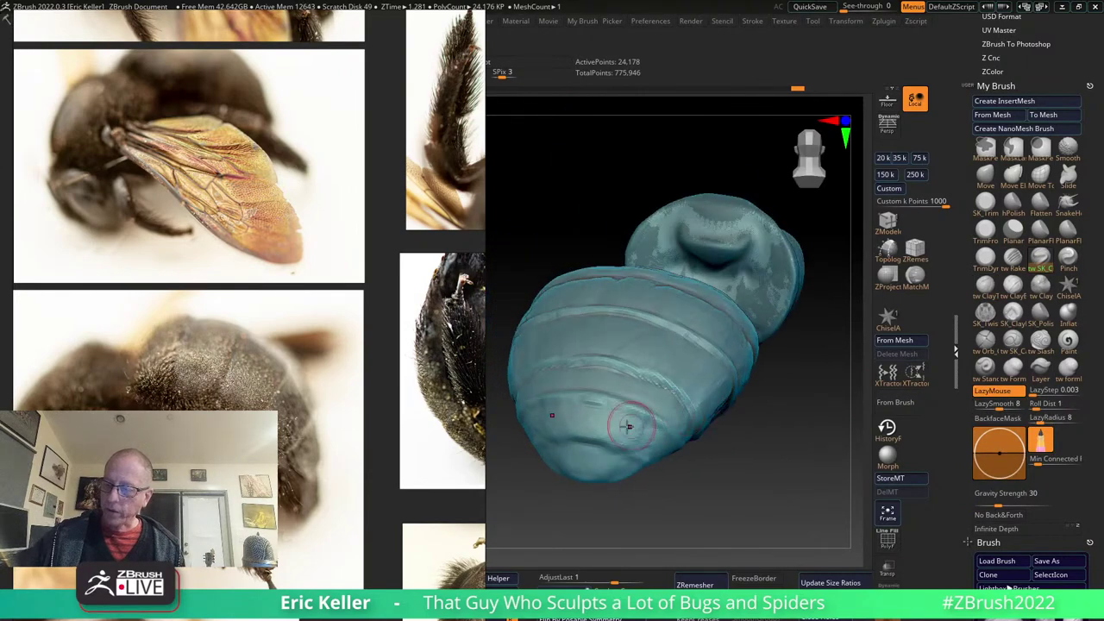
pyautogui.moveTo(685, 481)
pyautogui.mouseDown(button='right')
pyautogui.moveTo(706, 476)
pyautogui.moveTo(681, 451)
pyautogui.mouseUp(button='right')
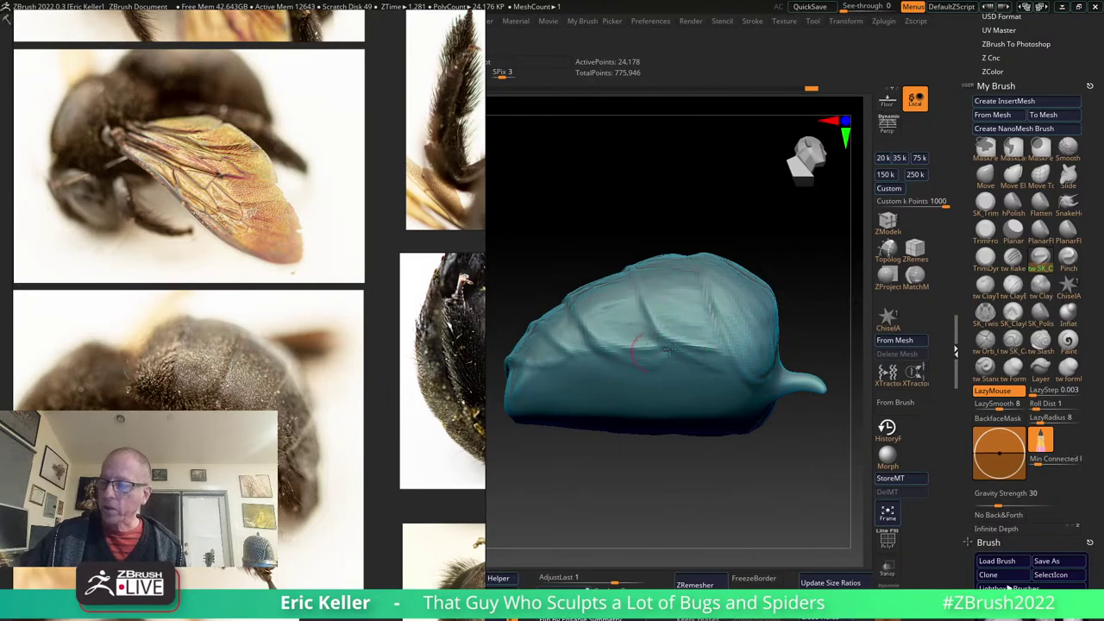
pyautogui.moveTo(668, 349); pyautogui.dragTo(711, 293, button='right')
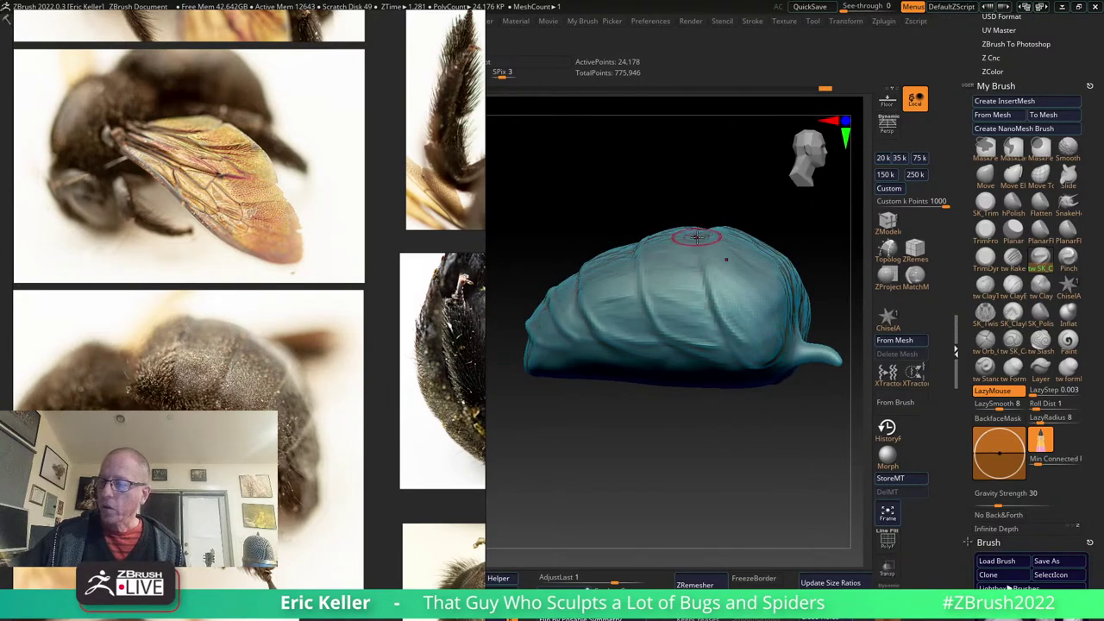
pyautogui.moveTo(729, 382)
pyautogui.mouseDown(button='right')
pyautogui.moveTo(735, 334)
pyautogui.moveTo(691, 348)
pyautogui.mouseUp(button='right')
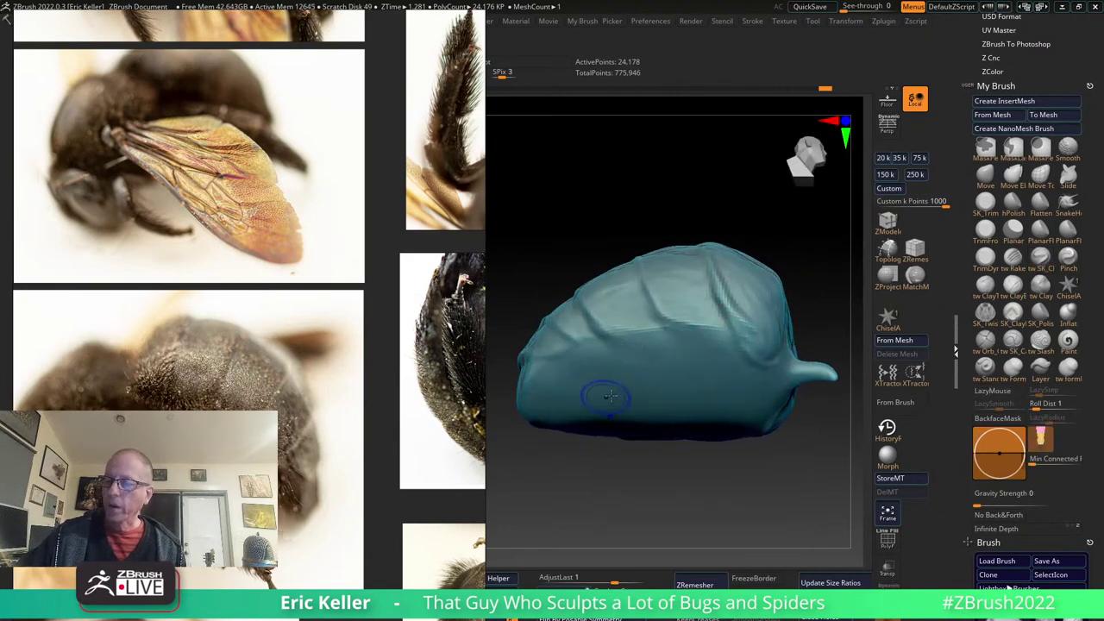
pyautogui.moveTo(603, 395)
pyautogui.mouseDown(button='right')
pyautogui.moveTo(641, 419)
pyautogui.moveTo(514, 294)
pyautogui.mouseUp(button='right')
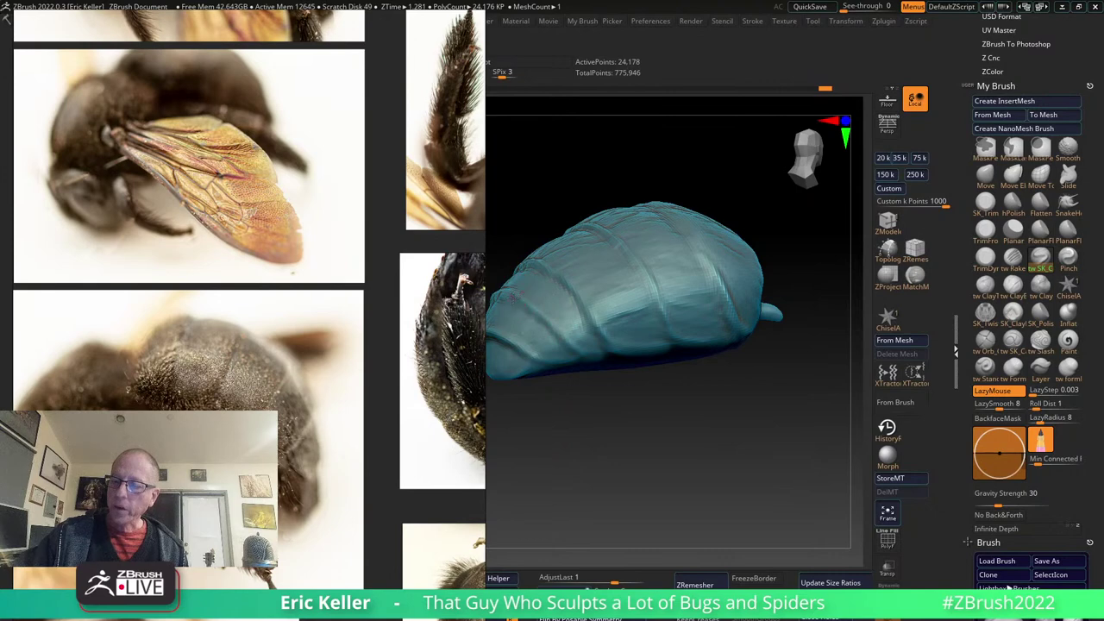
pyautogui.moveTo(514, 297); pyautogui.dragTo(552, 338)
pyautogui.moveTo(572, 345)
pyautogui.mouseDown(button='right')
pyautogui.moveTo(591, 357)
pyautogui.moveTo(545, 310)
pyautogui.mouseUp(button='right')
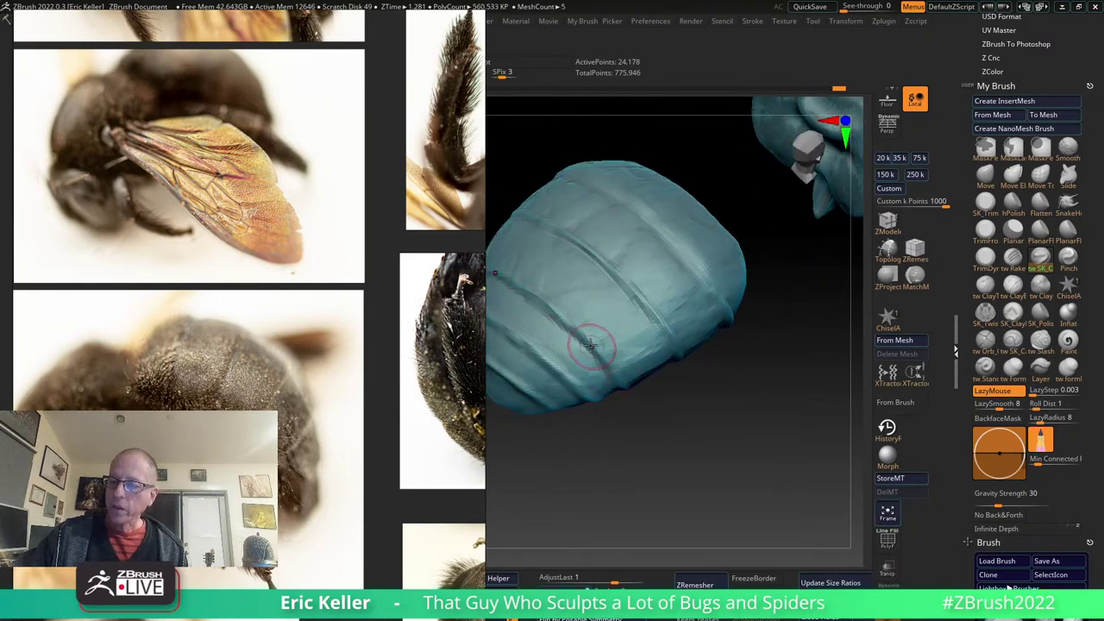
pyautogui.moveTo(595, 349); pyautogui.dragTo(747, 432, button='right')
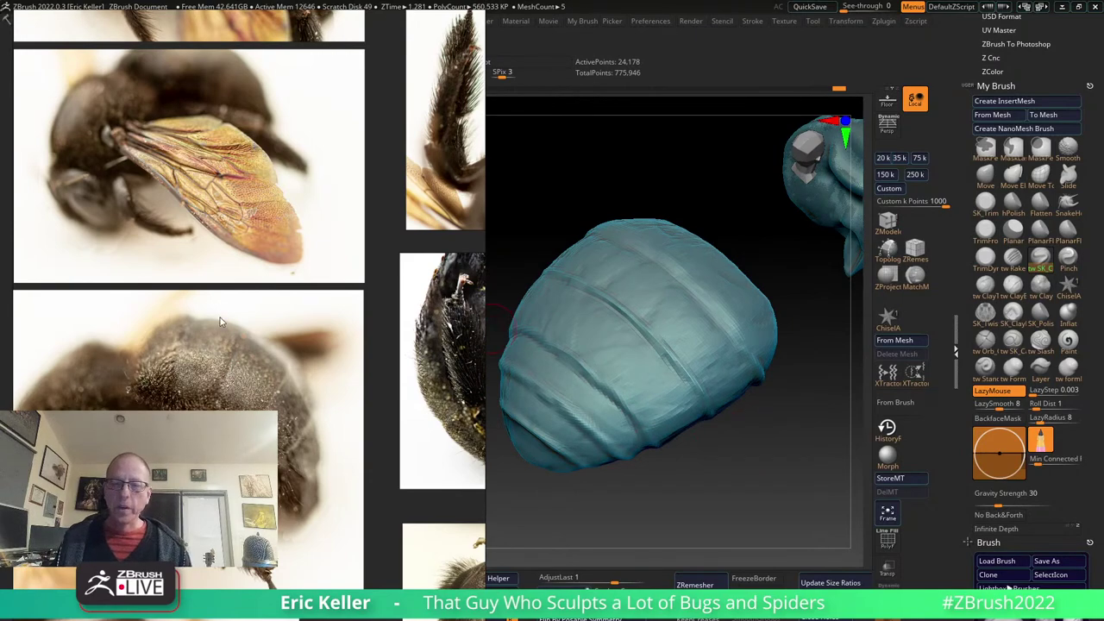
# Zoom through the PureRef bee photos until the underside segment-plate close-up fills the panel.
pyautogui.scroll(2, 239, 370)
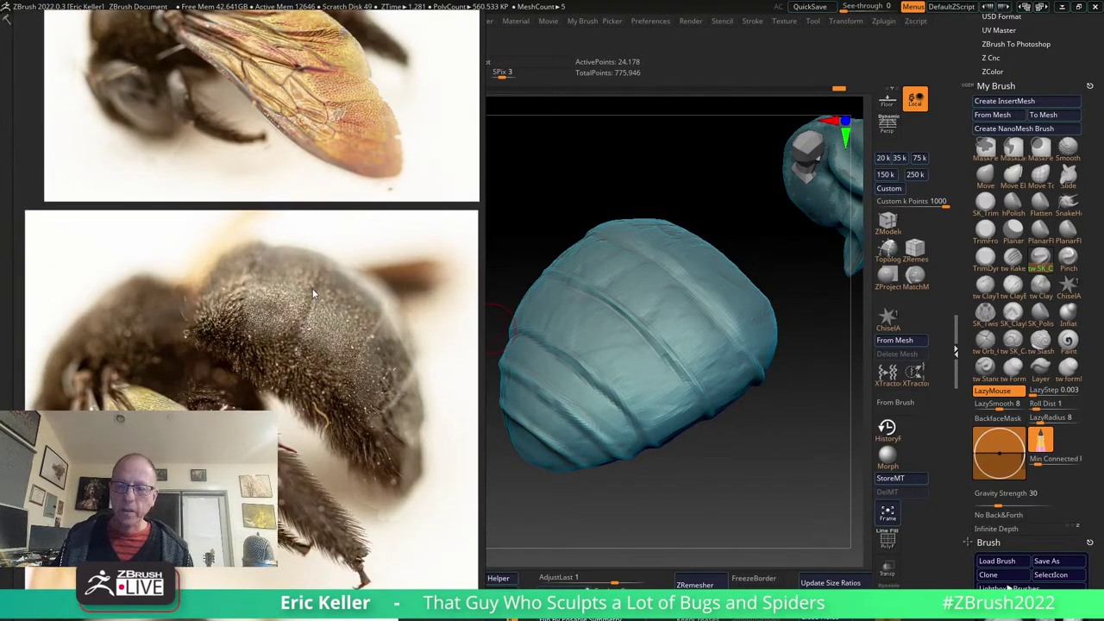
pyautogui.scroll(-3, 344, 313)
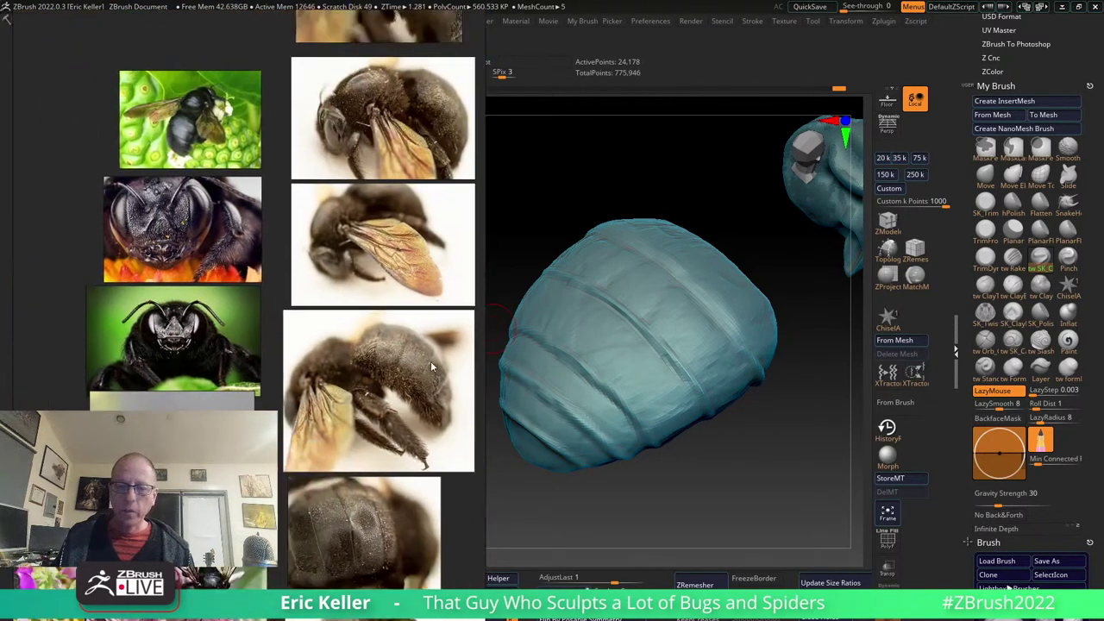
pyautogui.scroll(2, 238, 287)
pyautogui.scroll(2, 249, 285)
pyautogui.scroll(2, 347, 316)
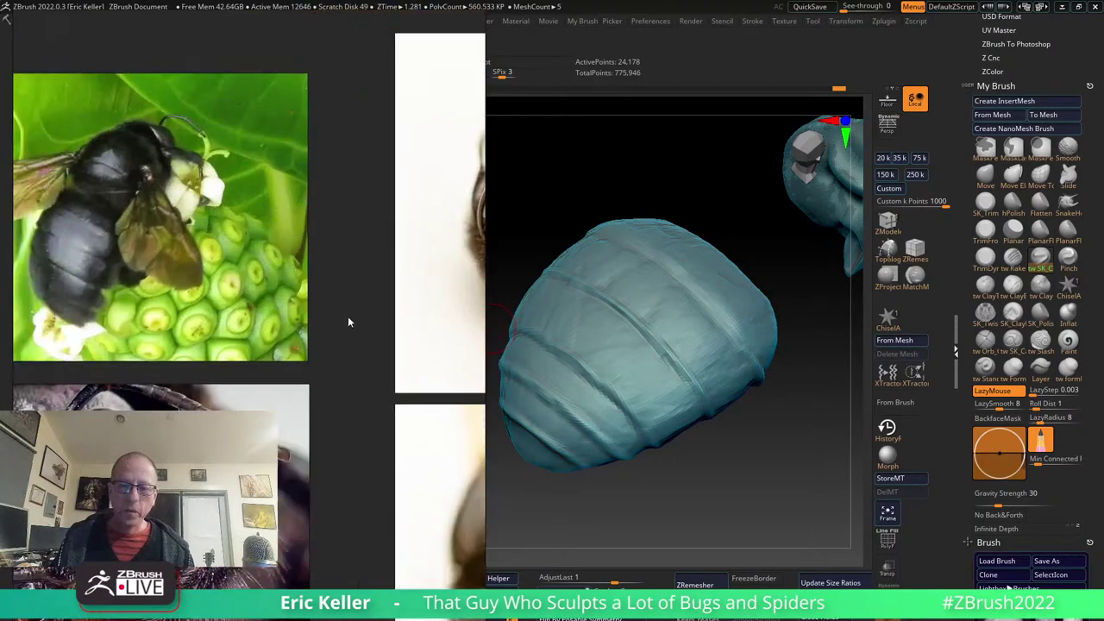
pyautogui.scroll(2, 285, 300)
pyautogui.scroll(2, 293, 306)
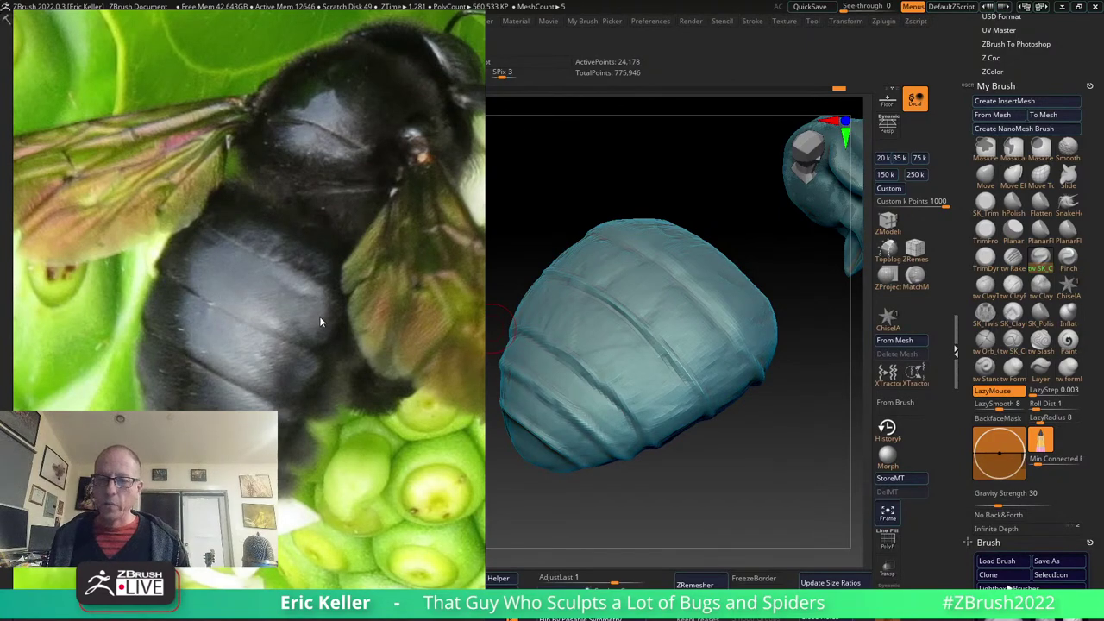
pyautogui.scroll(-3, 319, 316)
pyautogui.scroll(2, 364, 278)
pyautogui.scroll(3, 309, 293)
pyautogui.scroll(-2, 224, 292)
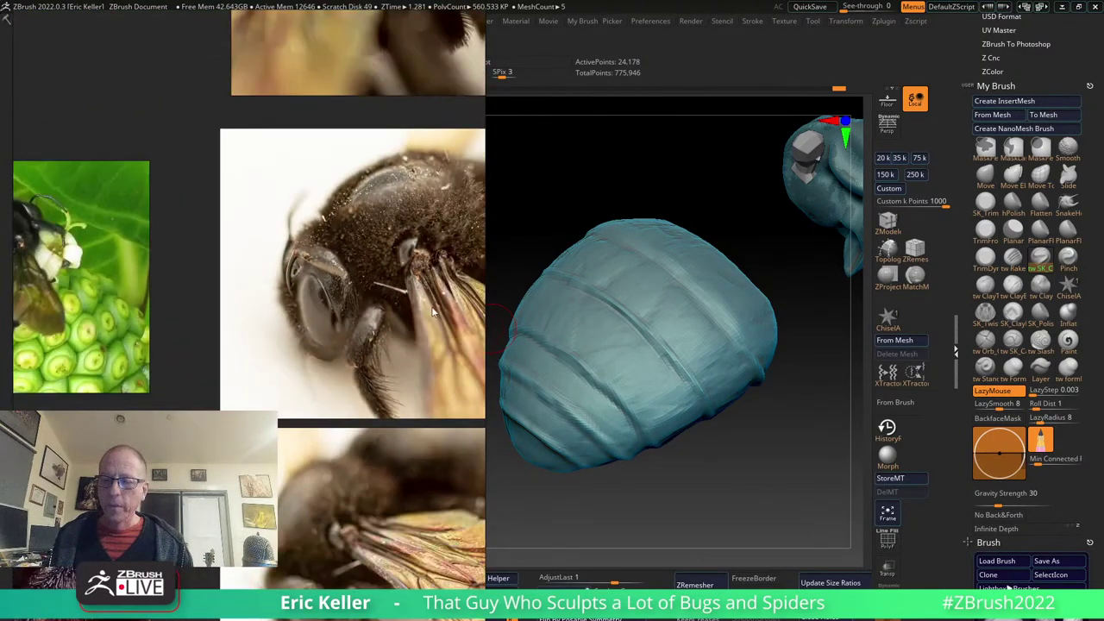
pyautogui.scroll(-2, 267, 296)
pyautogui.scroll(2, 267, 296)
pyautogui.scroll(2, 138, 354)
pyautogui.scroll(1, 138, 354)
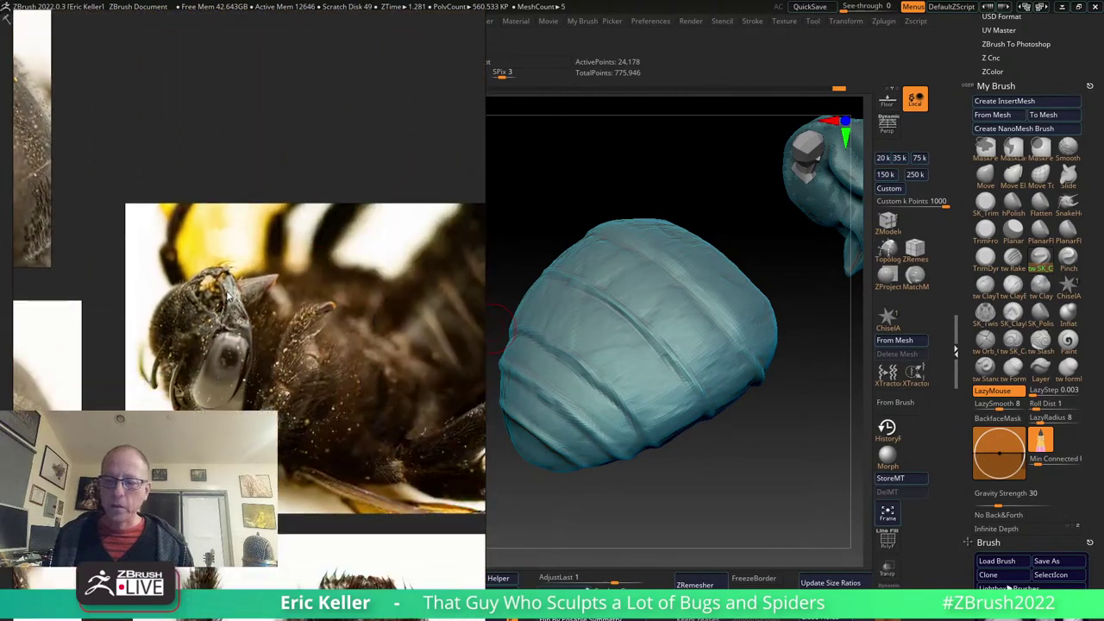
pyautogui.scroll(2, 215, 328)
pyautogui.scroll(-2, 259, 293)
pyautogui.scroll(3, 270, 273)
pyautogui.scroll(2, 270, 272)
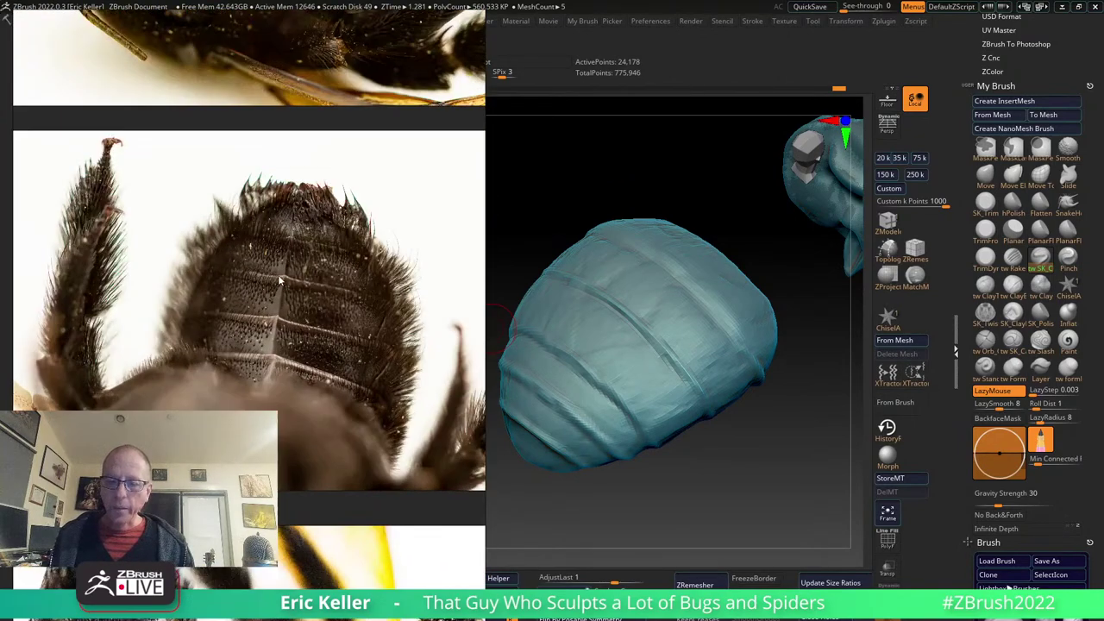
pyautogui.scroll(1, 278, 274)
# Use a resized Move brush to pull the abdomen's upper-left front edge outward.
pyautogui.moveTo(804, 482); pyautogui.dragTo(752, 359)
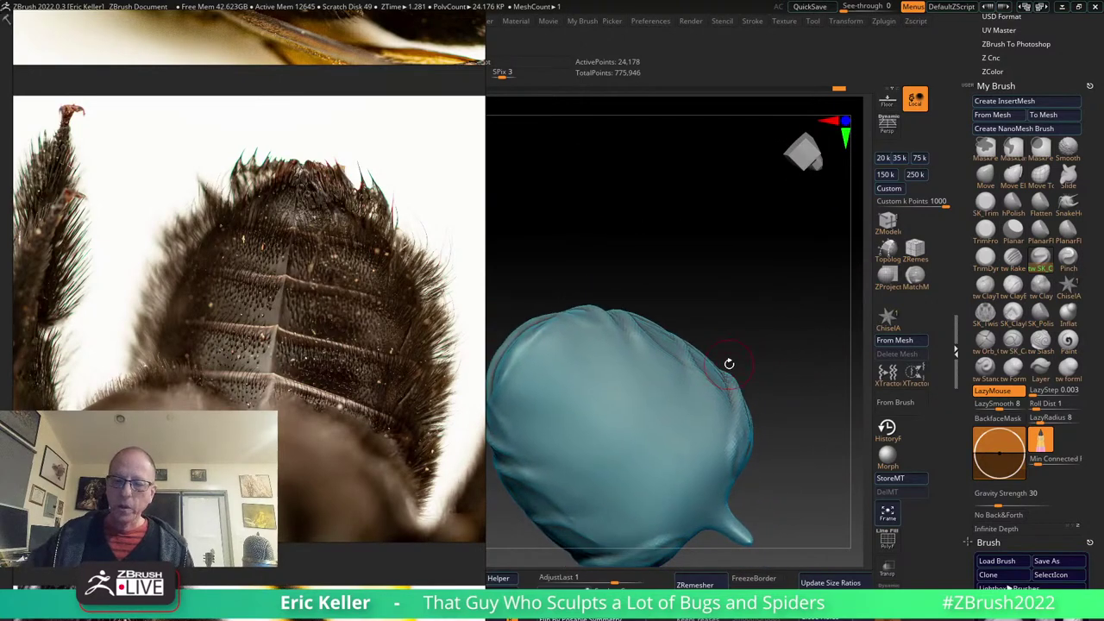
pyautogui.moveTo(690, 286)
pyautogui.mouseDown()
pyautogui.moveTo(677, 261)
pyautogui.moveTo(741, 336)
pyautogui.mouseUp()
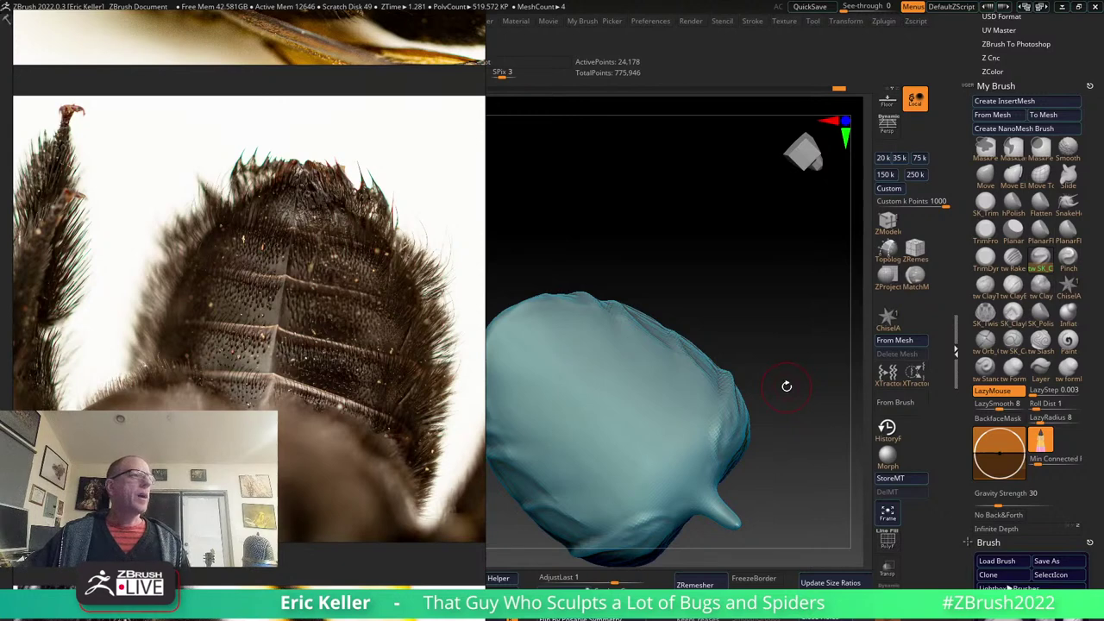
pyautogui.moveTo(592, 320)
pyautogui.mouseDown(button='right')
pyautogui.moveTo(671, 352)
pyautogui.moveTo(673, 370)
pyautogui.moveTo(586, 361)
pyautogui.mouseUp(button='right')
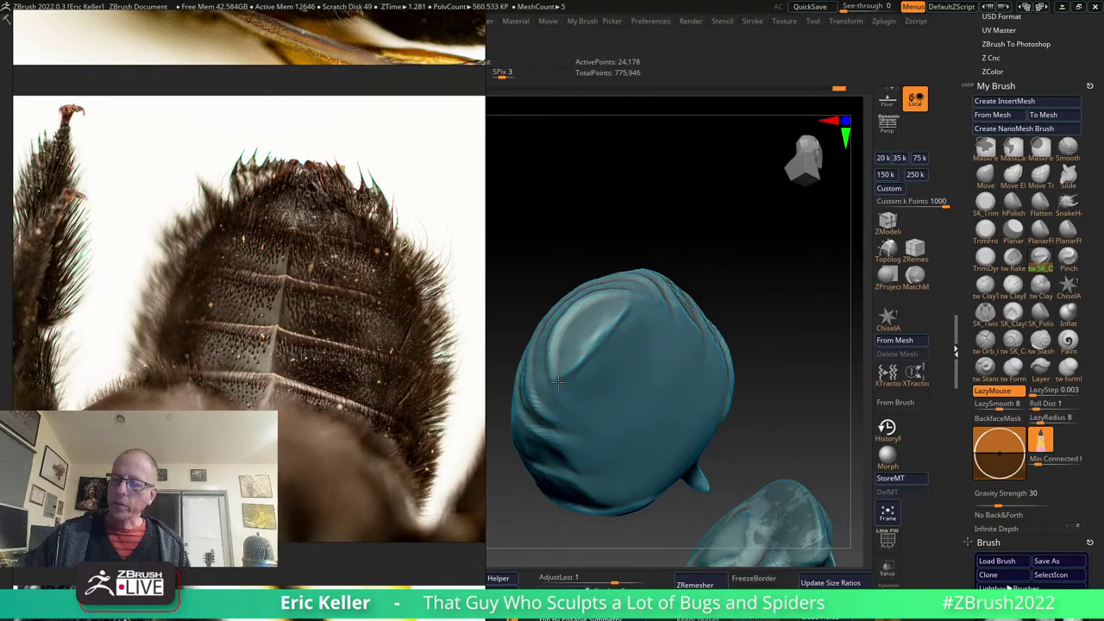
pyautogui.moveTo(623, 317)
pyautogui.mouseDown(button='right')
pyautogui.moveTo(656, 337)
pyautogui.moveTo(604, 291)
pyautogui.mouseUp(button='right')
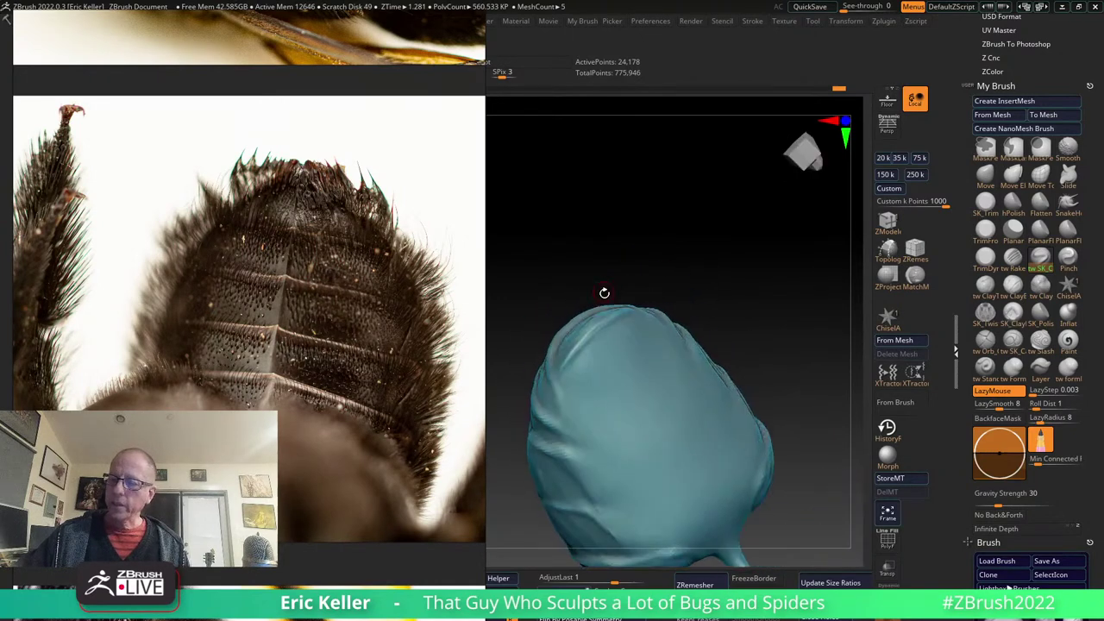
pyautogui.click(985, 172)
pyautogui.press('s')
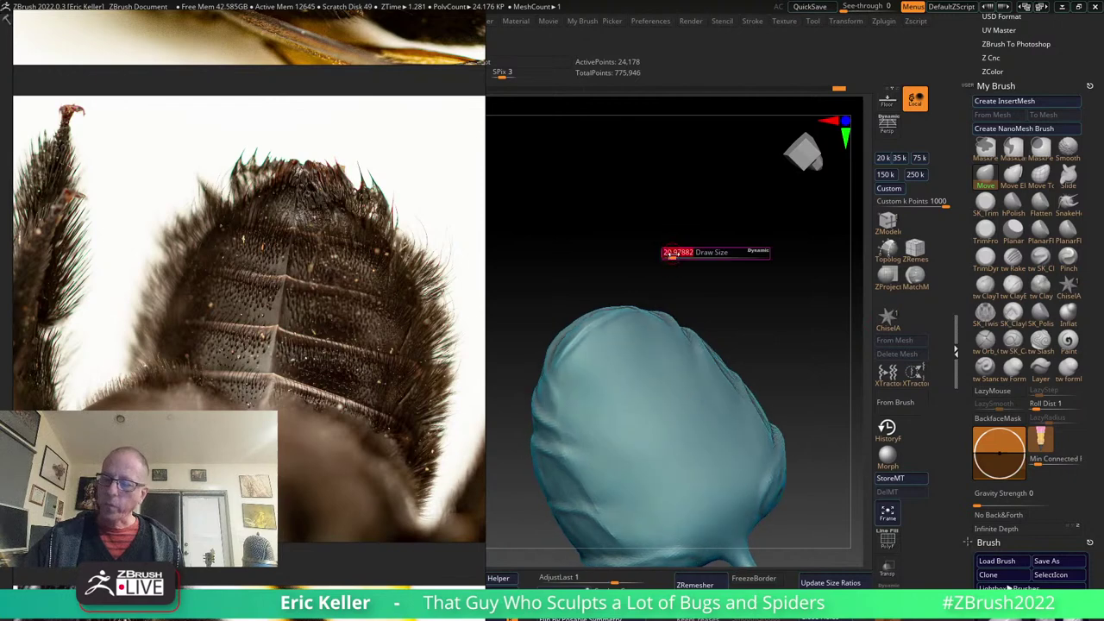
pyautogui.moveTo(675, 253); pyautogui.dragTo(641, 284, button='right')
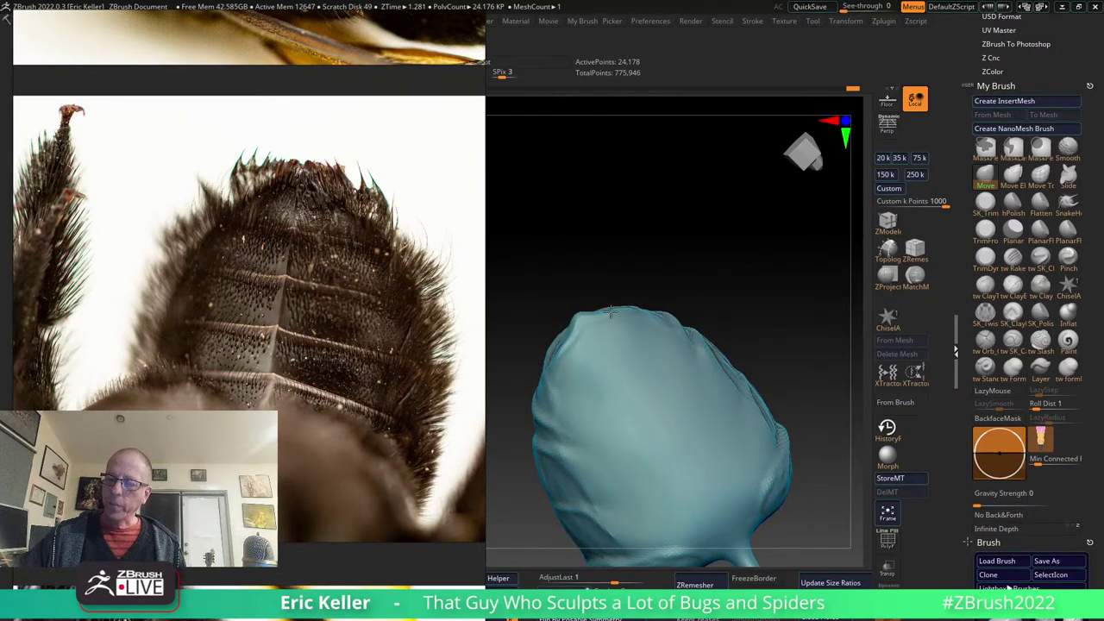
pyautogui.moveTo(588, 314)
pyautogui.mouseDown()
pyautogui.moveTo(646, 356)
pyautogui.moveTo(652, 423)
pyautogui.moveTo(688, 382)
pyautogui.moveTo(681, 394)
pyautogui.moveTo(715, 394)
pyautogui.moveTo(701, 407)
pyautogui.mouseUp()
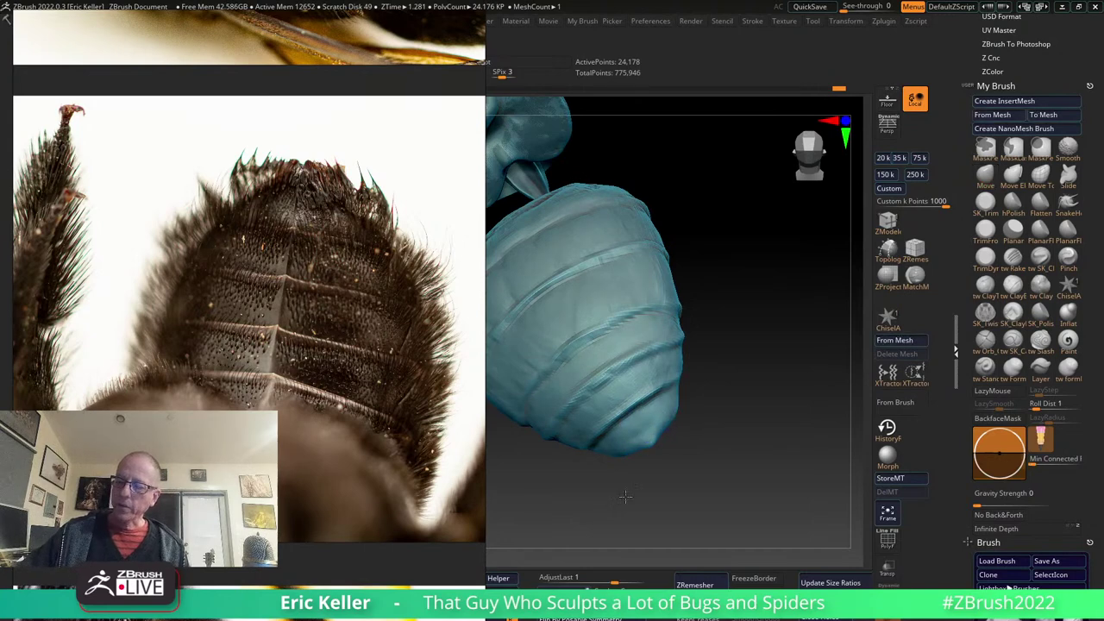
# Carve along one side segment groove with the groove-carving brush.
pyautogui.moveTo(640, 427); pyautogui.dragTo(660, 352)
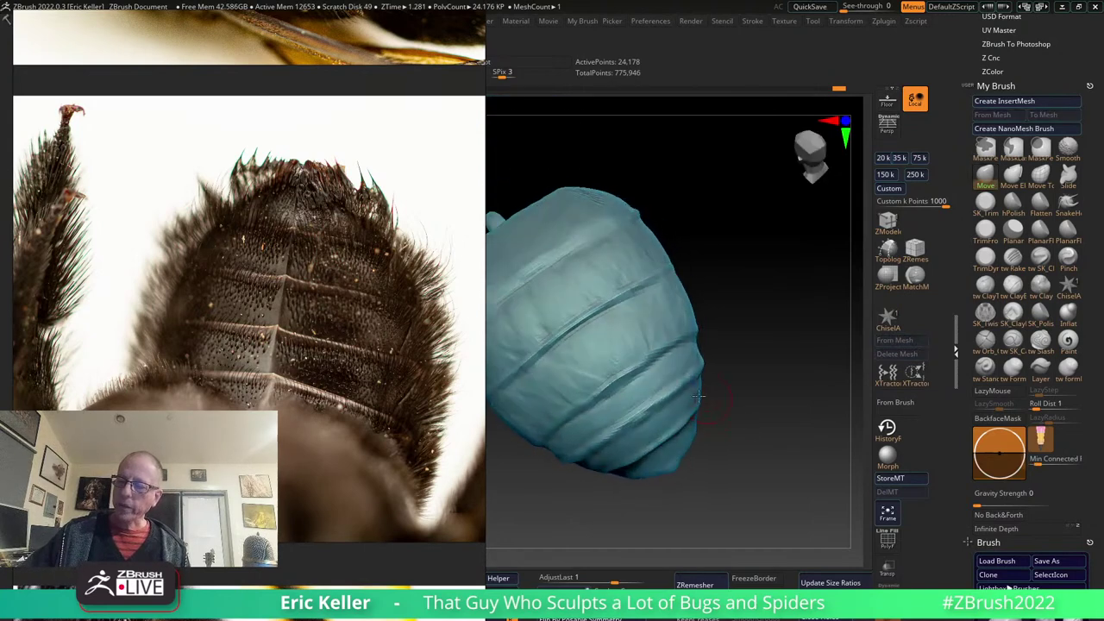
pyautogui.click(1040, 256)
pyautogui.moveTo(574, 409); pyautogui.dragTo(612, 369)
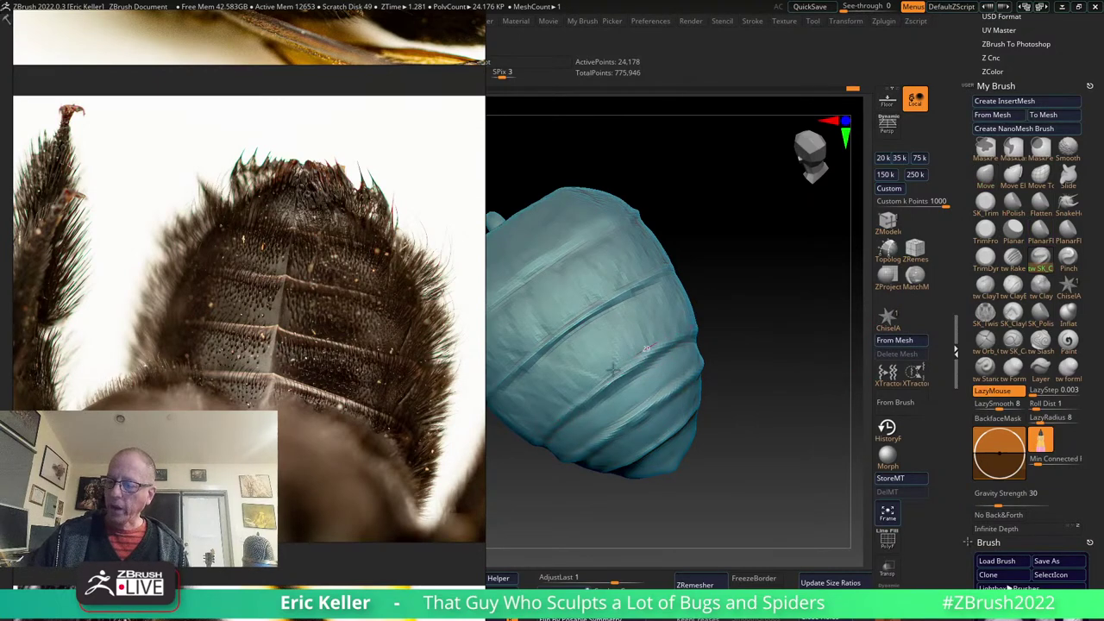
pyautogui.moveTo(693, 393); pyautogui.dragTo(594, 437, button='right')
pyautogui.moveTo(763, 345); pyautogui.dragTo(908, 312, button='right')
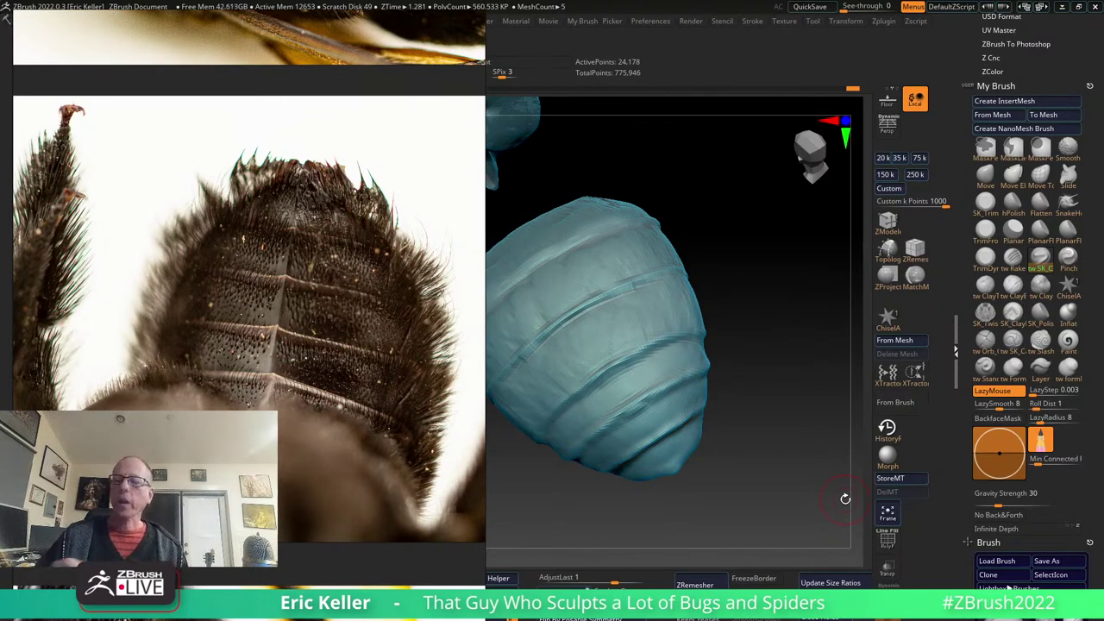
# Line up and deepen another side groove, then check the abdomen's upper end.
pyautogui.moveTo(724, 377); pyautogui.dragTo(747, 389)
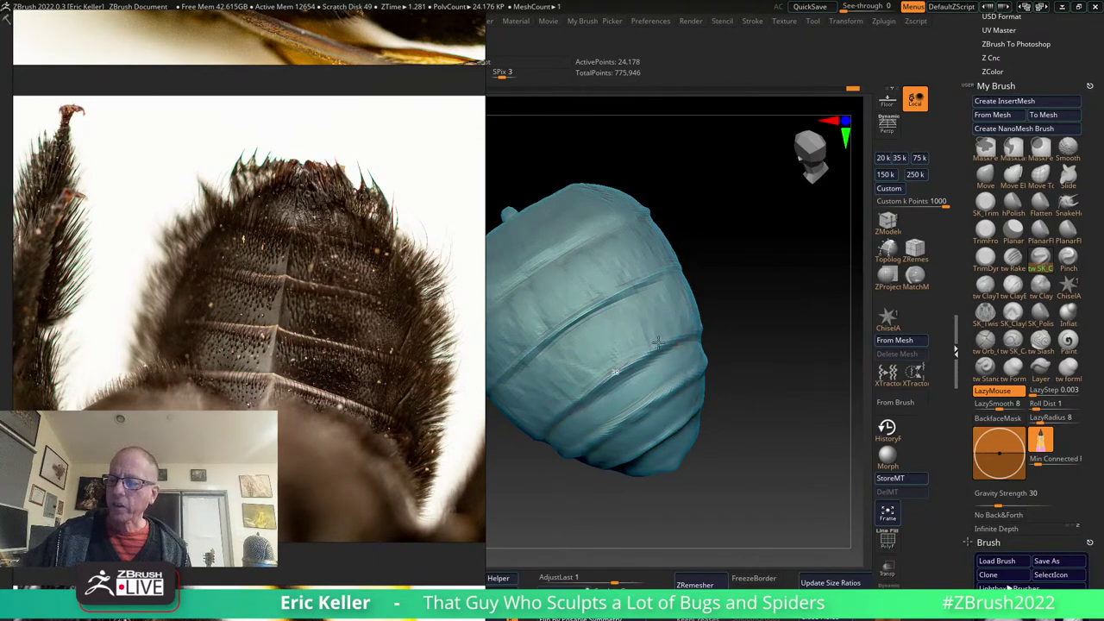
pyautogui.moveTo(659, 342); pyautogui.dragTo(649, 351, button='right')
pyautogui.moveTo(649, 351); pyautogui.dragTo(617, 372)
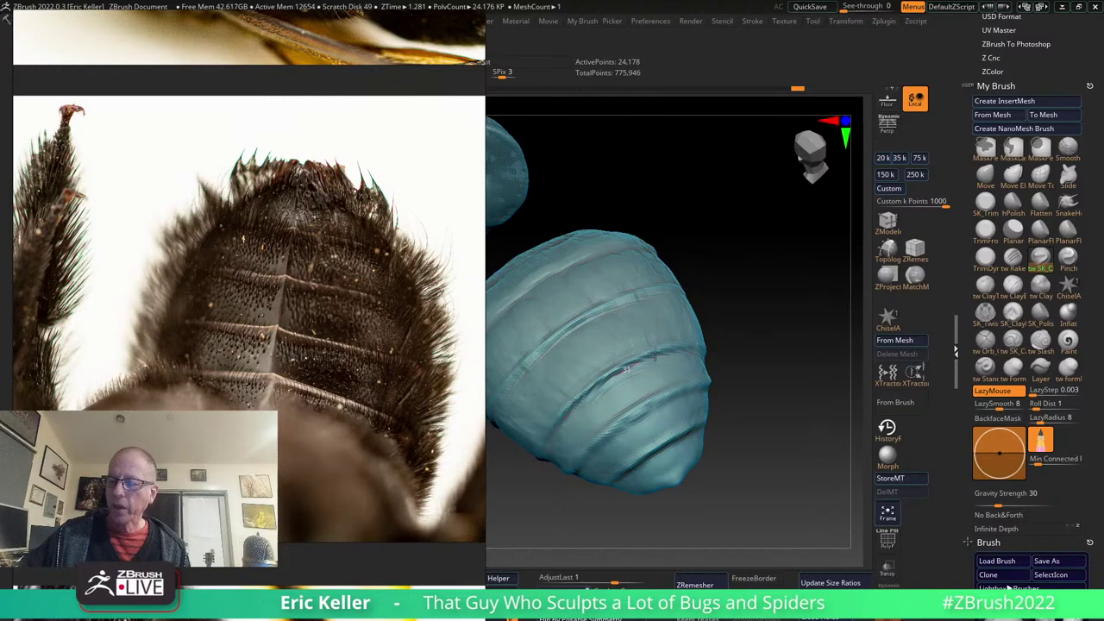
pyautogui.moveTo(729, 365); pyautogui.dragTo(694, 379)
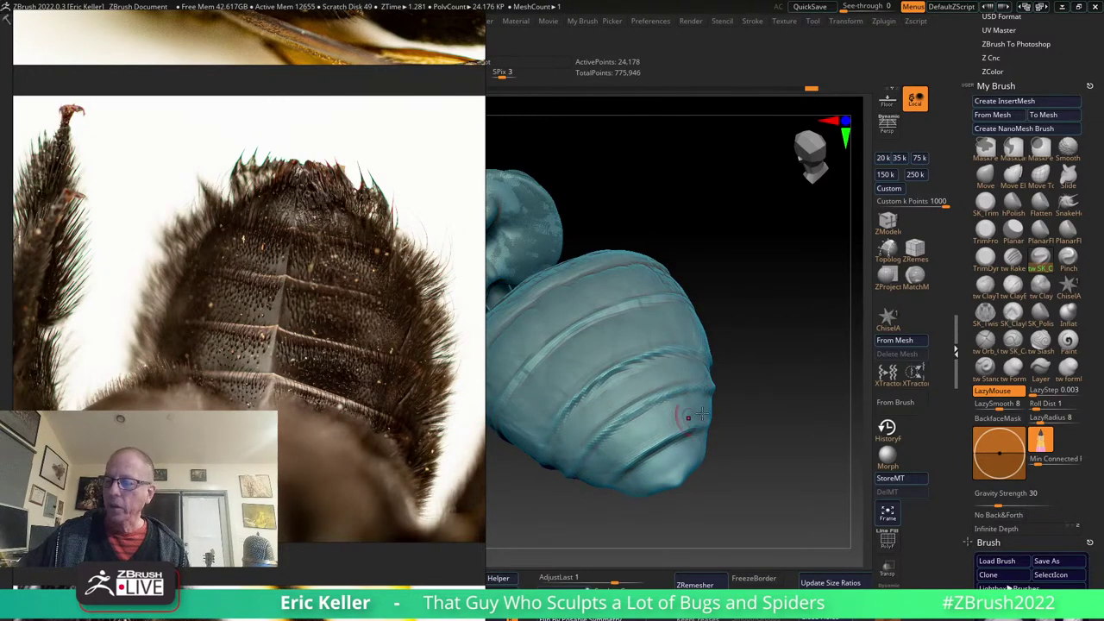
pyautogui.moveTo(700, 415); pyautogui.dragTo(1001, 306, button='right')
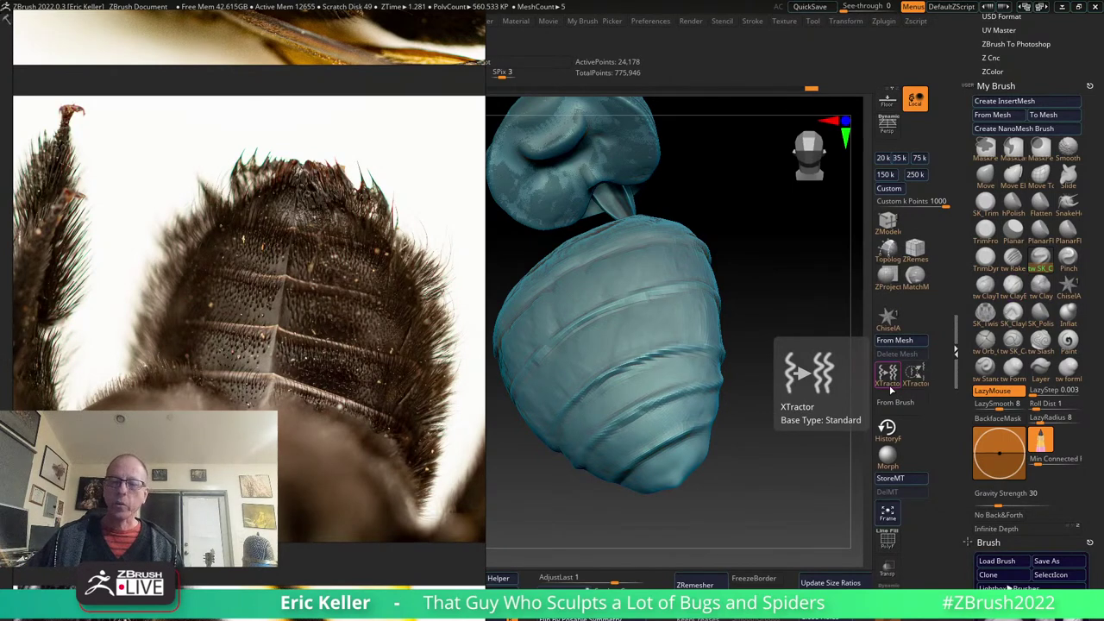
pyautogui.click(1018, 288)
pyautogui.keyDown('ctrl'); pyautogui.keyDown('shift'); pyautogui.click(682, 348); pyautogui.keyUp('shift'); pyautogui.keyUp('ctrl')
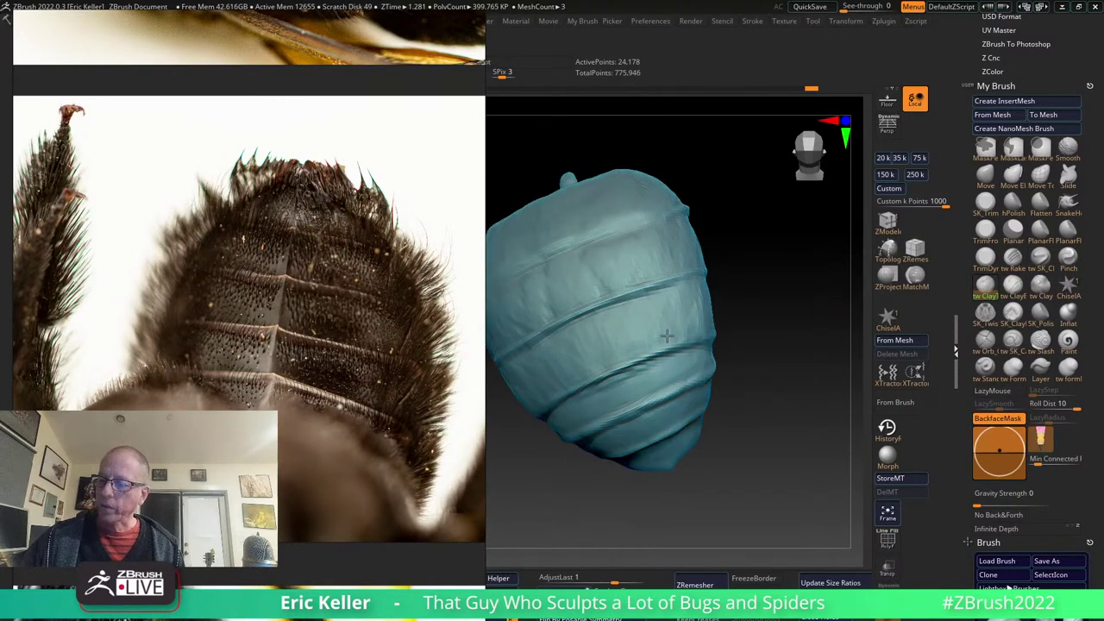
pyautogui.hotkey('ctrl', 'z')
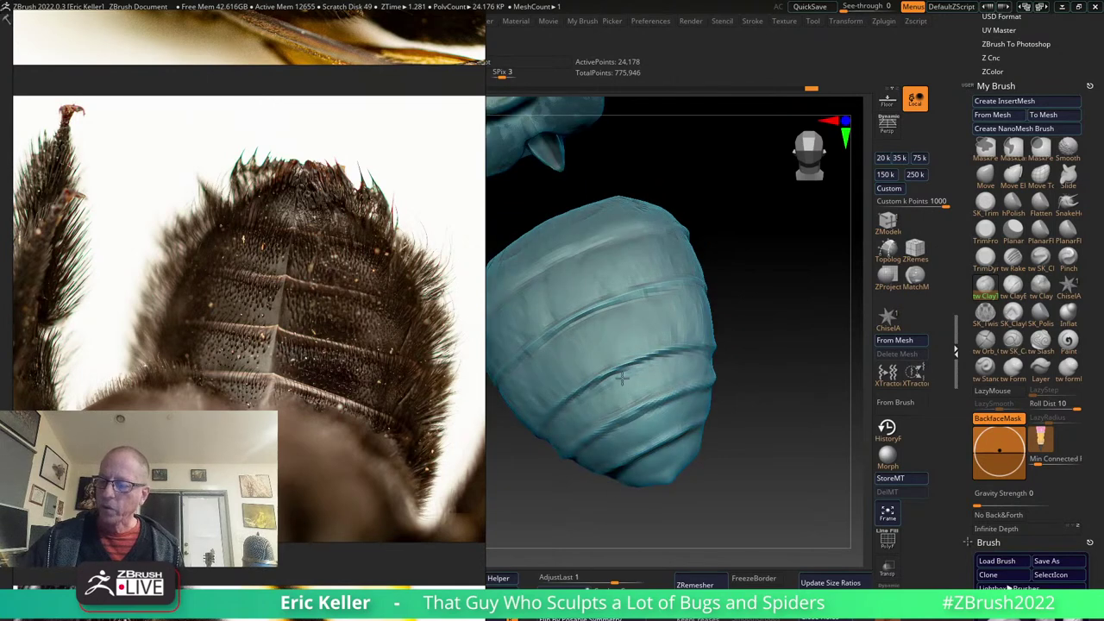
pyautogui.moveTo(752, 373); pyautogui.dragTo(701, 371)
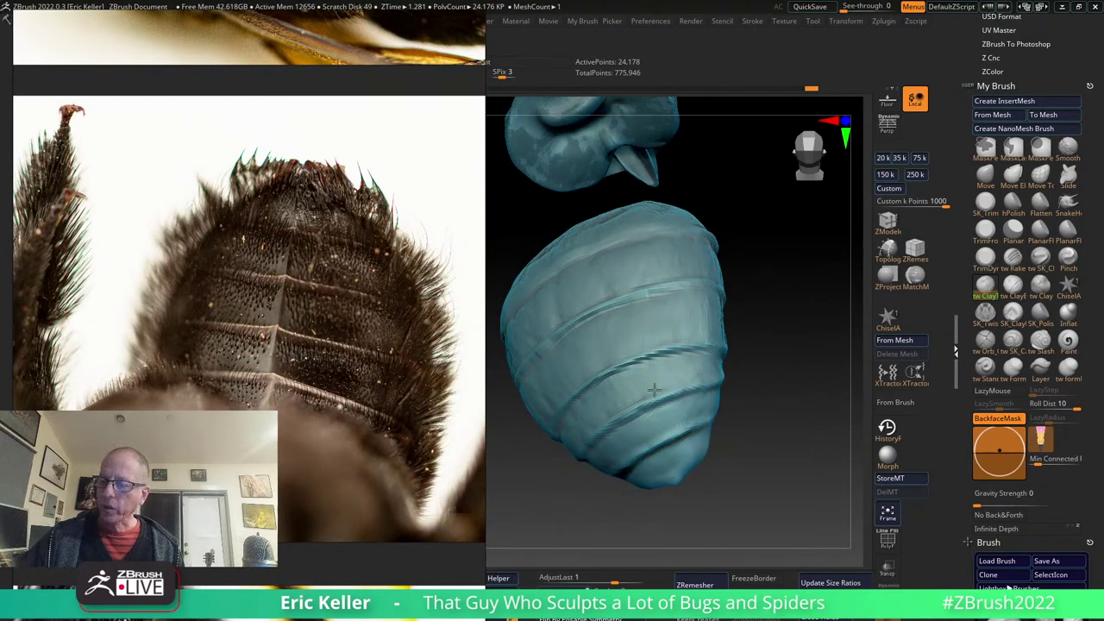
pyautogui.moveTo(646, 419)
pyautogui.mouseDown(button='right')
pyautogui.moveTo(641, 429)
pyautogui.moveTo(739, 414)
pyautogui.moveTo(702, 362)
pyautogui.mouseUp(button='right')
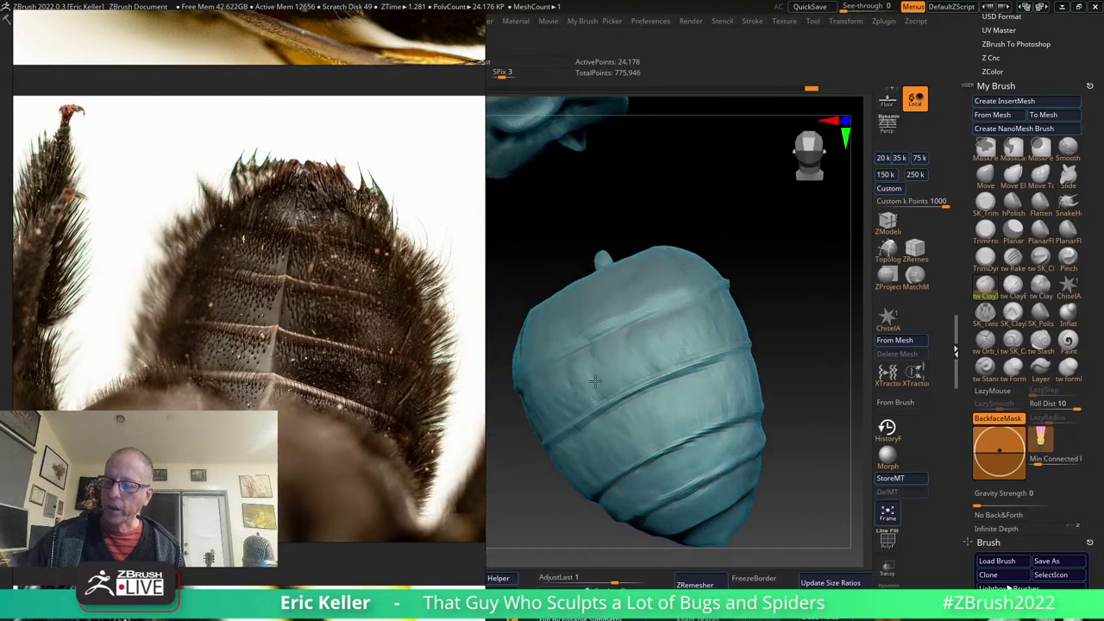
pyautogui.moveTo(595, 380); pyautogui.dragTo(616, 363, button='right')
pyautogui.moveTo(621, 294)
pyautogui.mouseDown(button='right')
pyautogui.moveTo(636, 323)
pyautogui.moveTo(647, 290)
pyautogui.moveTo(632, 322)
pyautogui.mouseUp(button='right')
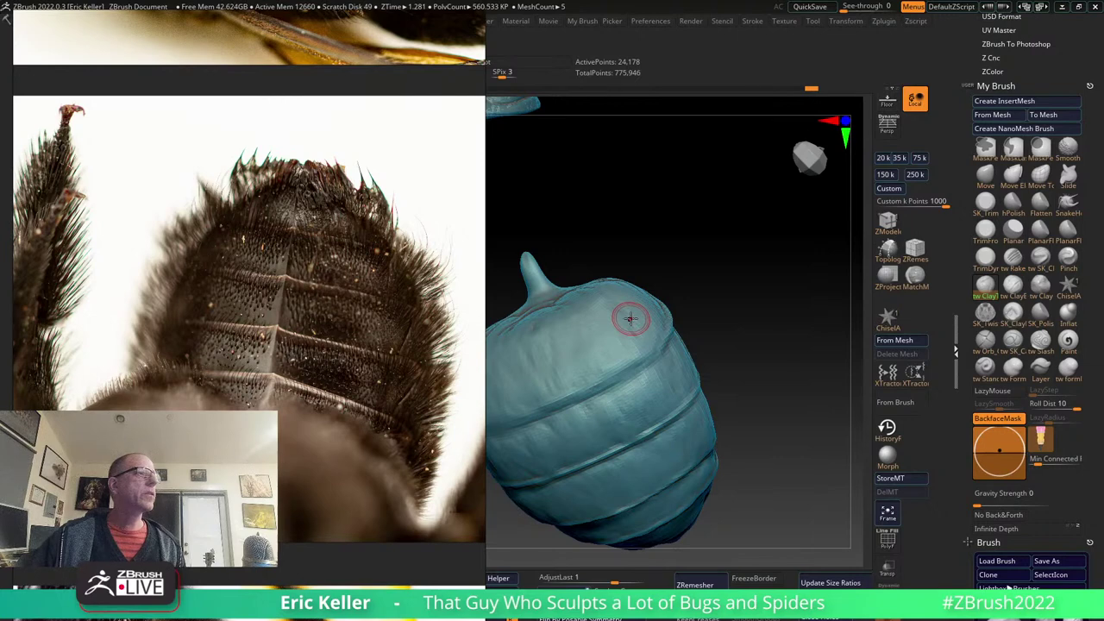
pyautogui.moveTo(630, 319)
pyautogui.mouseDown(button='right')
pyautogui.moveTo(651, 334)
pyautogui.moveTo(636, 352)
pyautogui.mouseUp(button='right')
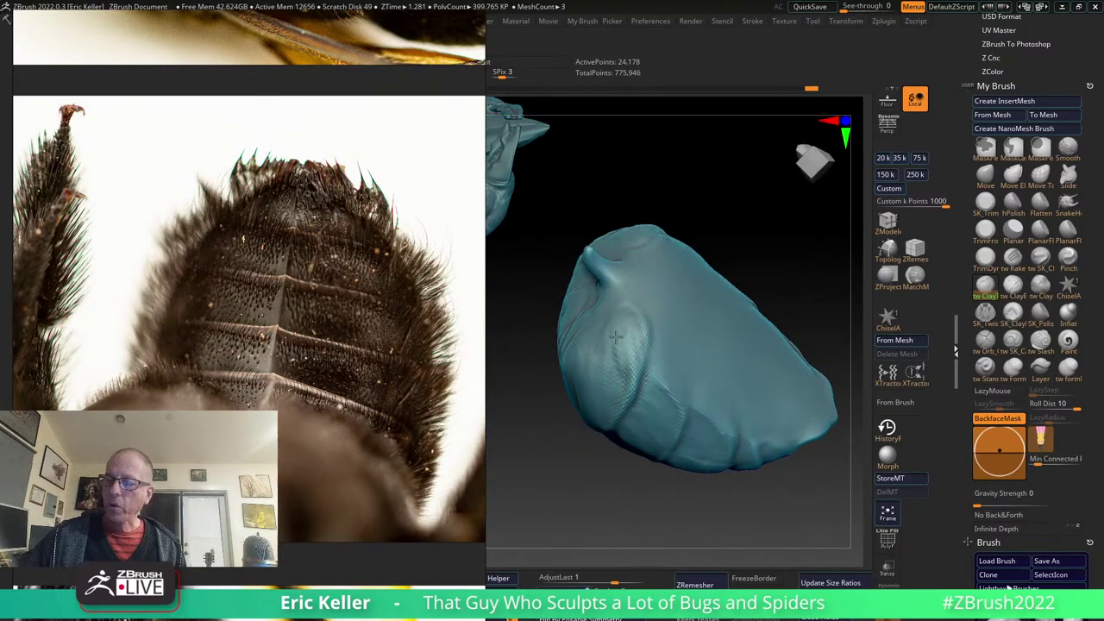
pyautogui.moveTo(597, 388); pyautogui.dragTo(626, 319, button='right')
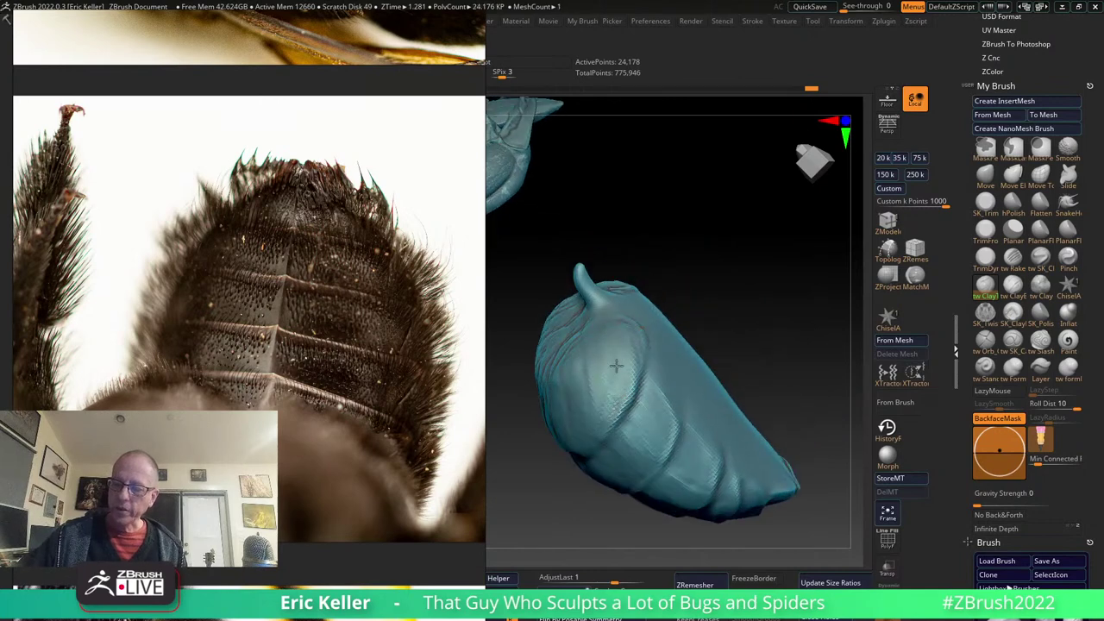
pyautogui.moveTo(616, 366); pyautogui.dragTo(633, 321, button='right')
pyautogui.moveTo(598, 392); pyautogui.dragTo(610, 334, button='right')
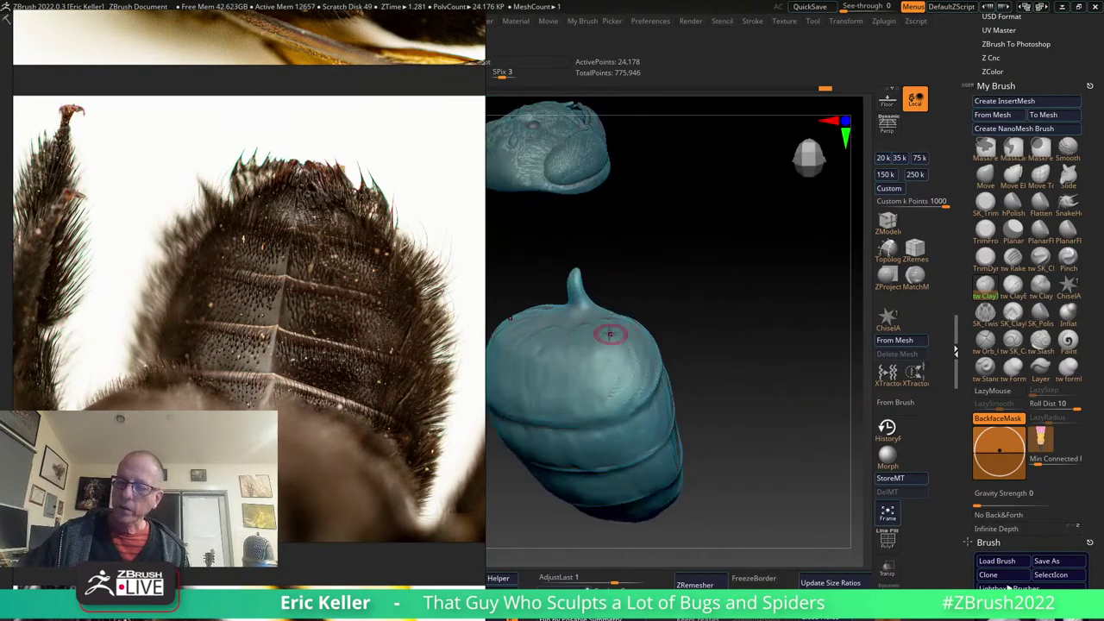
pyautogui.moveTo(539, 393)
pyautogui.mouseDown(button='right')
pyautogui.moveTo(552, 404)
pyautogui.moveTo(568, 386)
pyautogui.mouseUp(button='right')
pyautogui.moveTo(592, 422)
pyautogui.mouseDown(button='right')
pyautogui.moveTo(644, 384)
pyautogui.moveTo(733, 351)
pyautogui.moveTo(686, 380)
pyautogui.moveTo(650, 348)
pyautogui.moveTo(681, 387)
pyautogui.mouseUp(button='right')
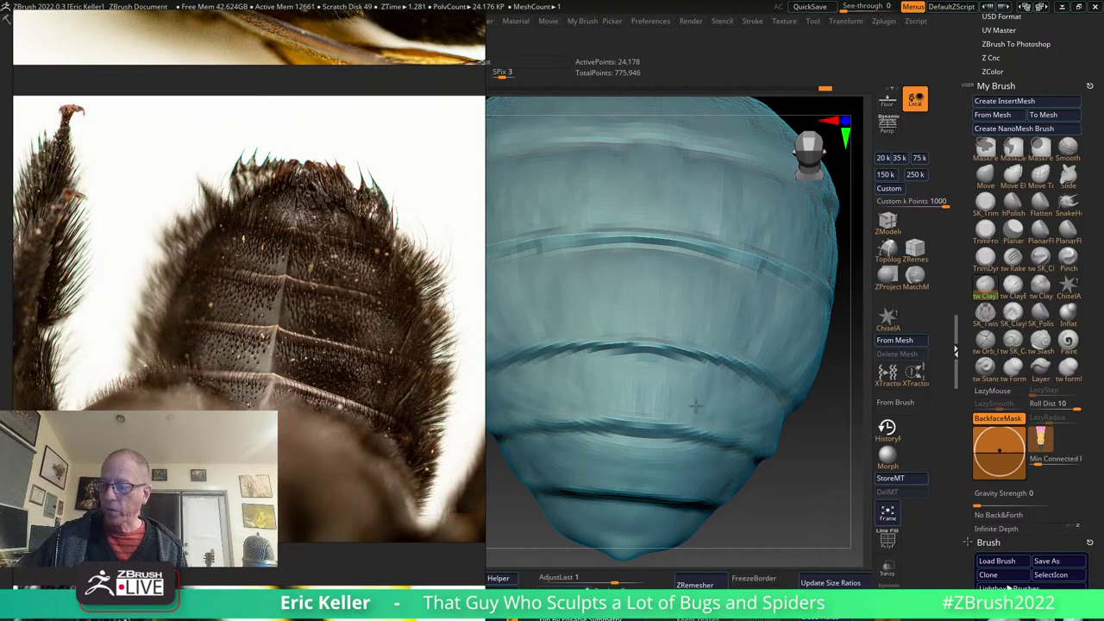
pyautogui.moveTo(756, 449); pyautogui.dragTo(673, 370, button='right')
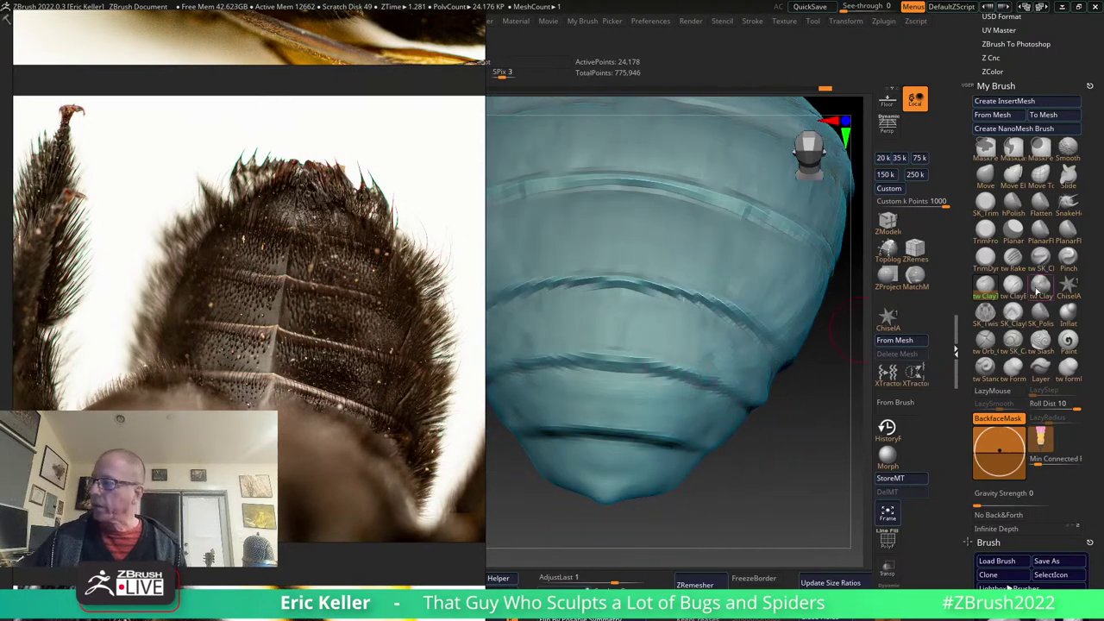
# Deepen the existing abdomen crease with the smoothed groove brush.
pyautogui.click(1041, 257)
pyautogui.moveTo(512, 377); pyautogui.dragTo(715, 392)
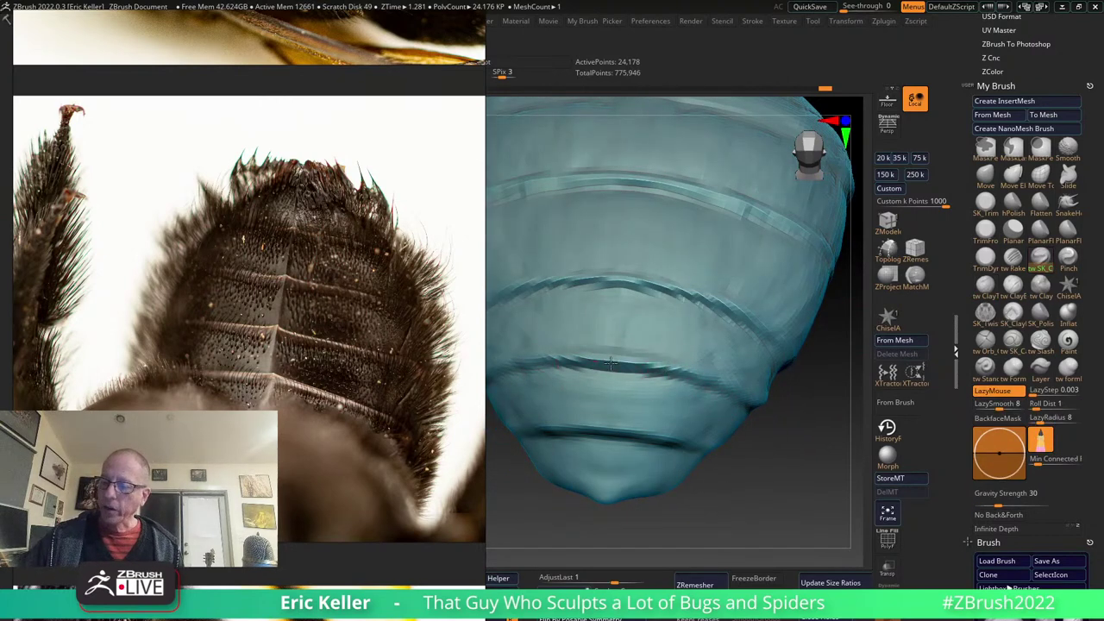
pyautogui.moveTo(716, 392); pyautogui.dragTo(532, 364, button='right')
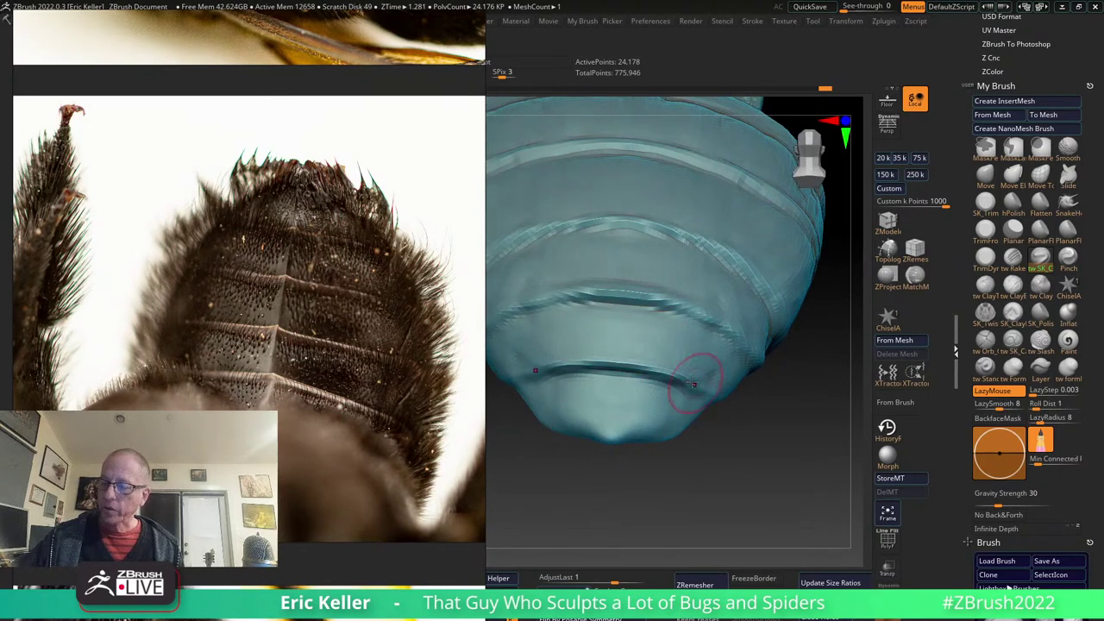
pyautogui.moveTo(773, 426)
pyautogui.mouseDown(button='right')
pyautogui.moveTo(783, 340)
pyautogui.moveTo(676, 339)
pyautogui.moveTo(621, 453)
pyautogui.moveTo(557, 310)
pyautogui.moveTo(596, 345)
pyautogui.moveTo(630, 446)
pyautogui.moveTo(587, 364)
pyautogui.moveTo(623, 220)
pyautogui.mouseUp(button='right')
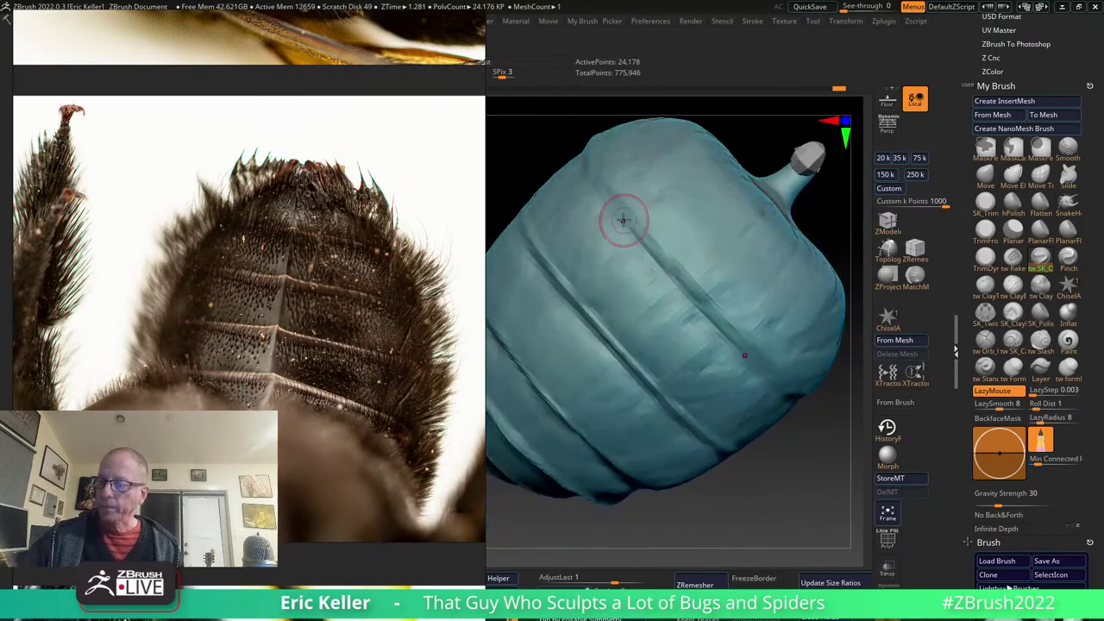
pyautogui.moveTo(759, 363)
pyautogui.mouseDown(button='right')
pyautogui.moveTo(653, 371)
pyautogui.moveTo(660, 341)
pyautogui.moveTo(742, 353)
pyautogui.moveTo(702, 296)
pyautogui.moveTo(633, 326)
pyautogui.moveTo(664, 349)
pyautogui.moveTo(693, 319)
pyautogui.moveTo(678, 316)
pyautogui.mouseUp(button='right')
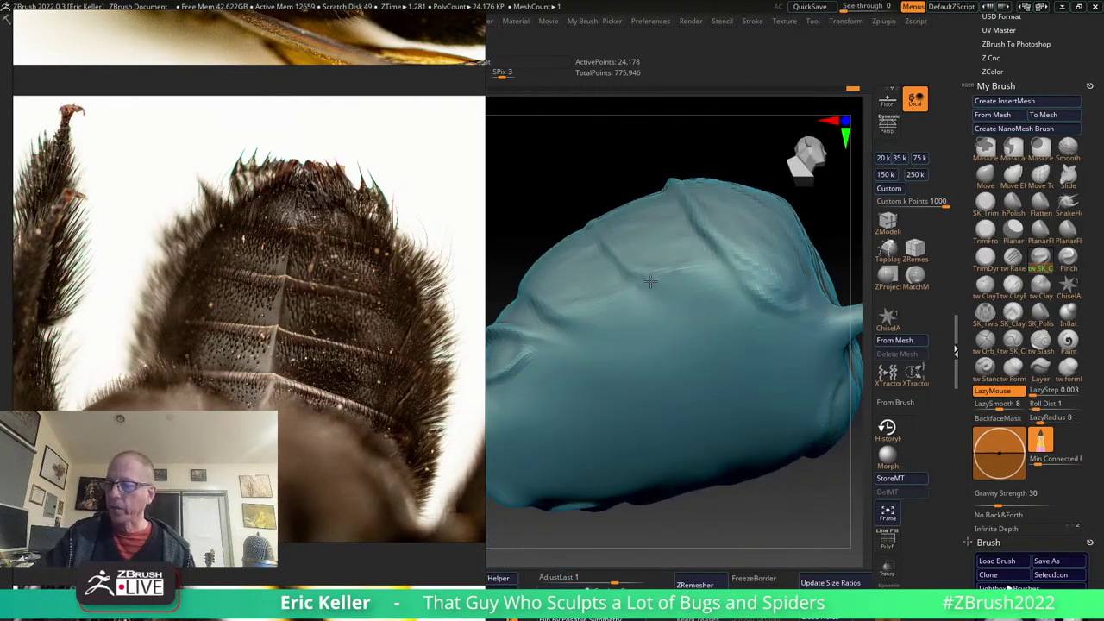
# Carve a new groove across the upper abdomen and view it from several angles.
pyautogui.moveTo(721, 276); pyautogui.dragTo(603, 304)
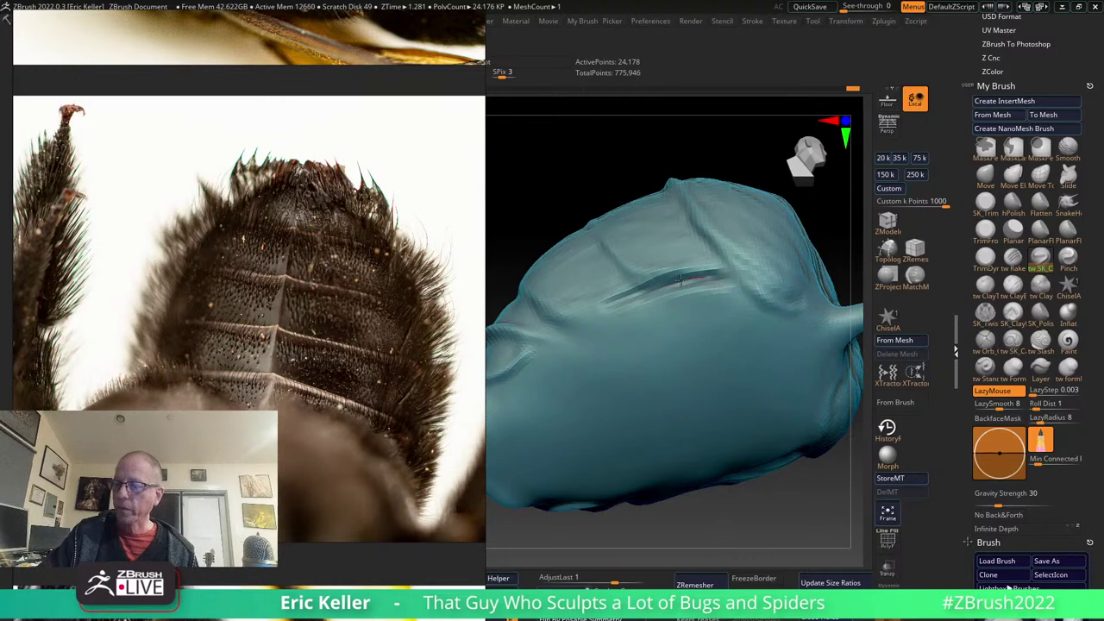
pyautogui.moveTo(525, 355)
pyautogui.mouseDown(button='right')
pyautogui.moveTo(595, 328)
pyautogui.moveTo(670, 263)
pyautogui.moveTo(621, 352)
pyautogui.mouseUp(button='right')
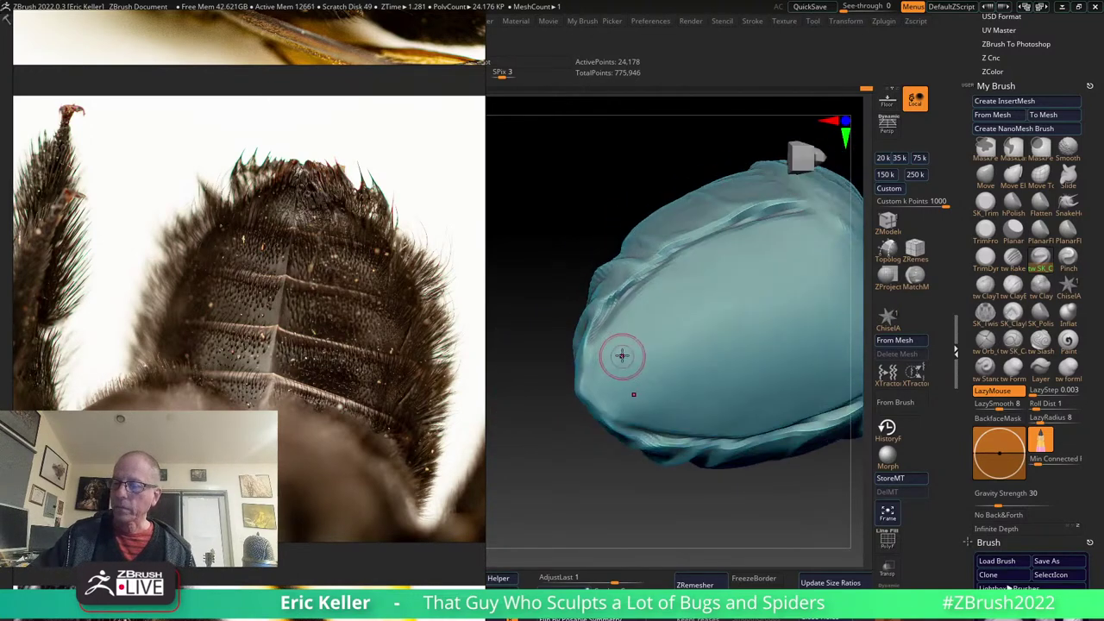
pyautogui.moveTo(654, 284)
pyautogui.mouseDown(button='right')
pyautogui.moveTo(681, 293)
pyautogui.moveTo(707, 340)
pyautogui.mouseUp(button='right')
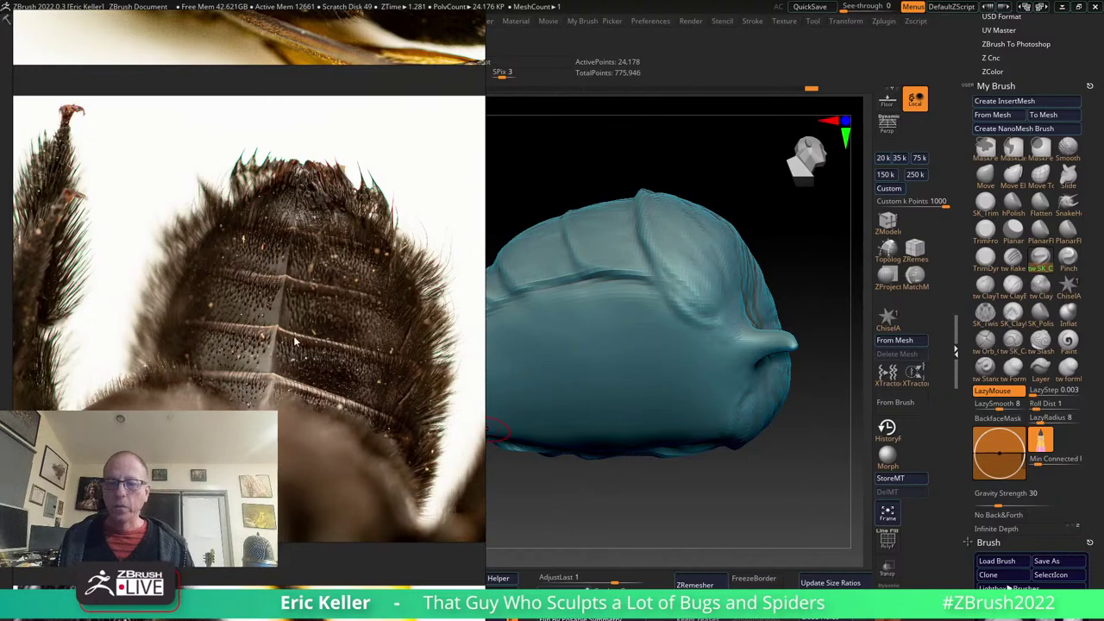
pyautogui.moveTo(604, 365)
pyautogui.mouseDown(button='right')
pyautogui.moveTo(786, 417)
pyautogui.moveTo(715, 463)
pyautogui.mouseUp(button='right')
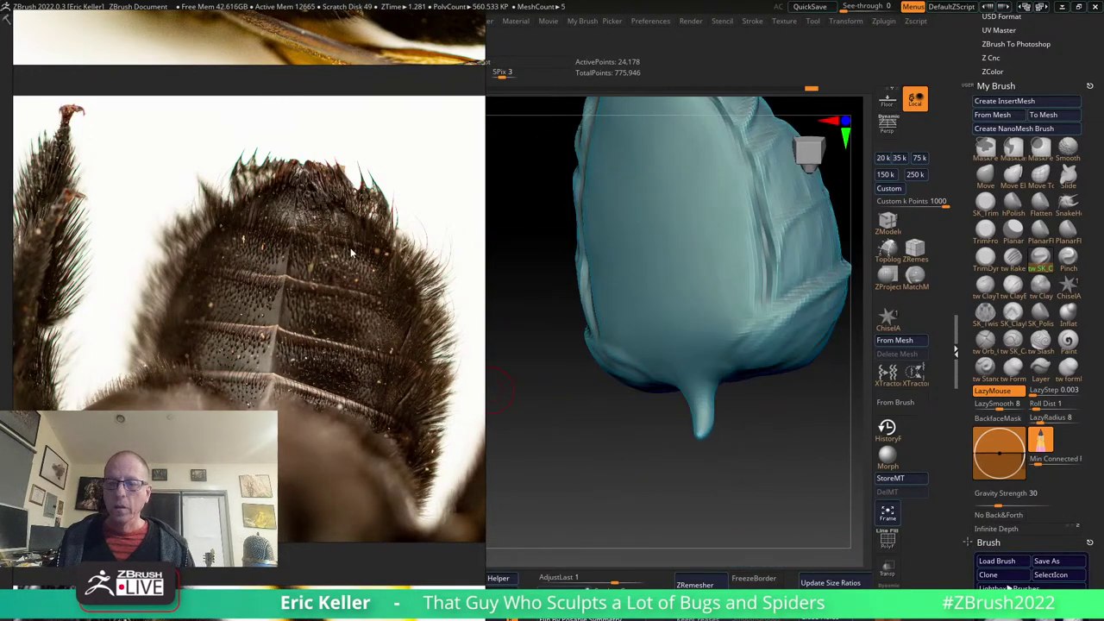
pyautogui.scroll(2, 351, 252)
pyautogui.scroll(3, 351, 252)
pyautogui.moveTo(541, 292)
pyautogui.mouseDown(button='right')
pyautogui.moveTo(552, 308)
pyautogui.moveTo(551, 199)
pyautogui.mouseUp(button='right')
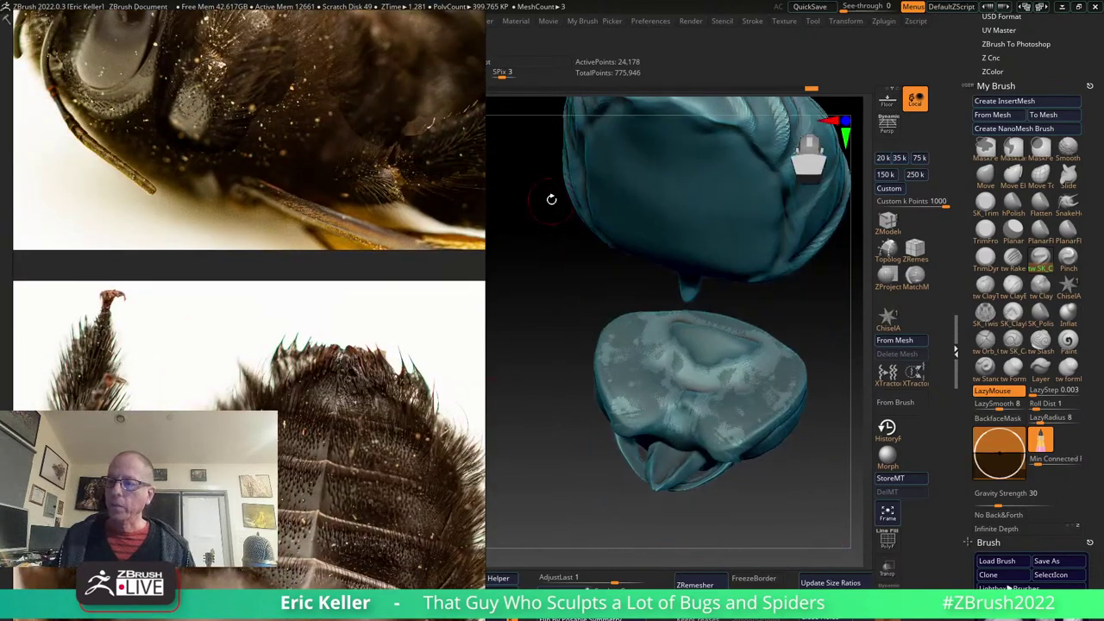
# From a close top-down view, carve a curved crease across the abdomen's upper end.
pyautogui.moveTo(559, 435); pyautogui.dragTo(557, 167, button='right')
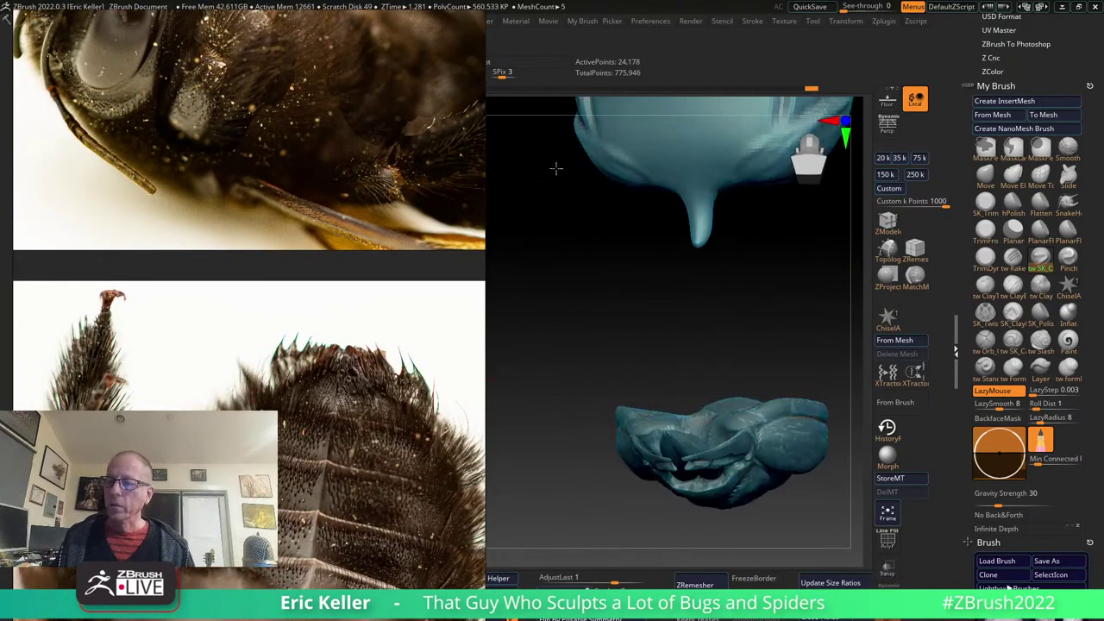
pyautogui.moveTo(547, 261); pyautogui.dragTo(592, 291, button='right')
pyautogui.scroll(2, 658, 285)
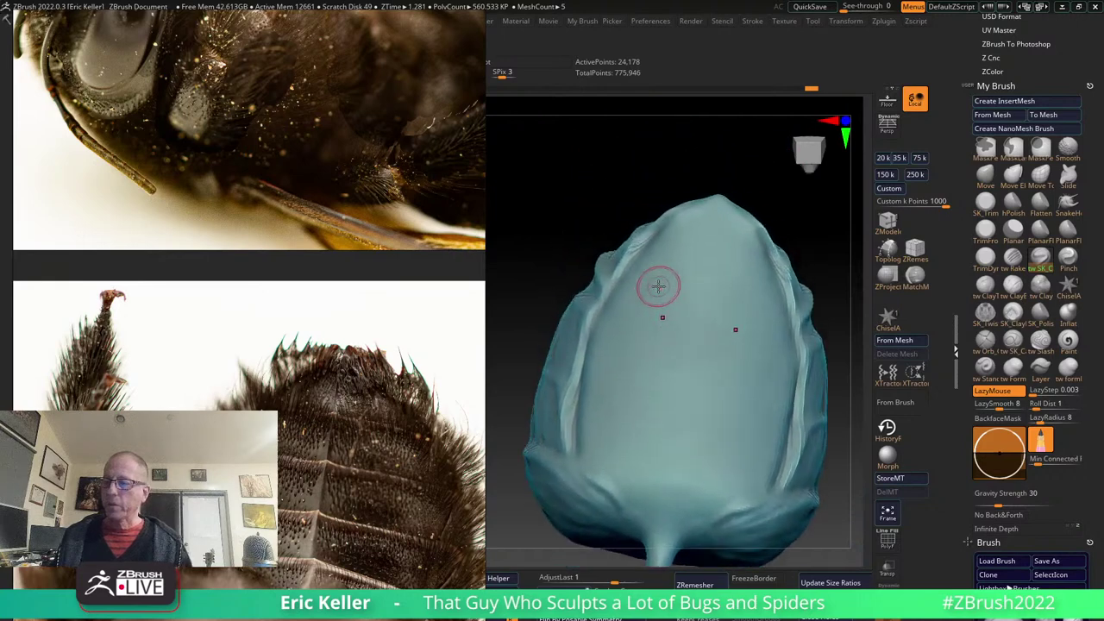
pyautogui.scroll(2, 658, 286)
pyautogui.moveTo(658, 285)
pyautogui.mouseDown(button='right')
pyautogui.moveTo(776, 259)
pyautogui.moveTo(751, 276)
pyautogui.moveTo(737, 315)
pyautogui.moveTo(761, 287)
pyautogui.moveTo(688, 345)
pyautogui.mouseUp(button='right')
pyautogui.moveTo(592, 389)
pyautogui.mouseDown(button='right')
pyautogui.moveTo(599, 380)
pyautogui.moveTo(564, 386)
pyautogui.mouseUp(button='right')
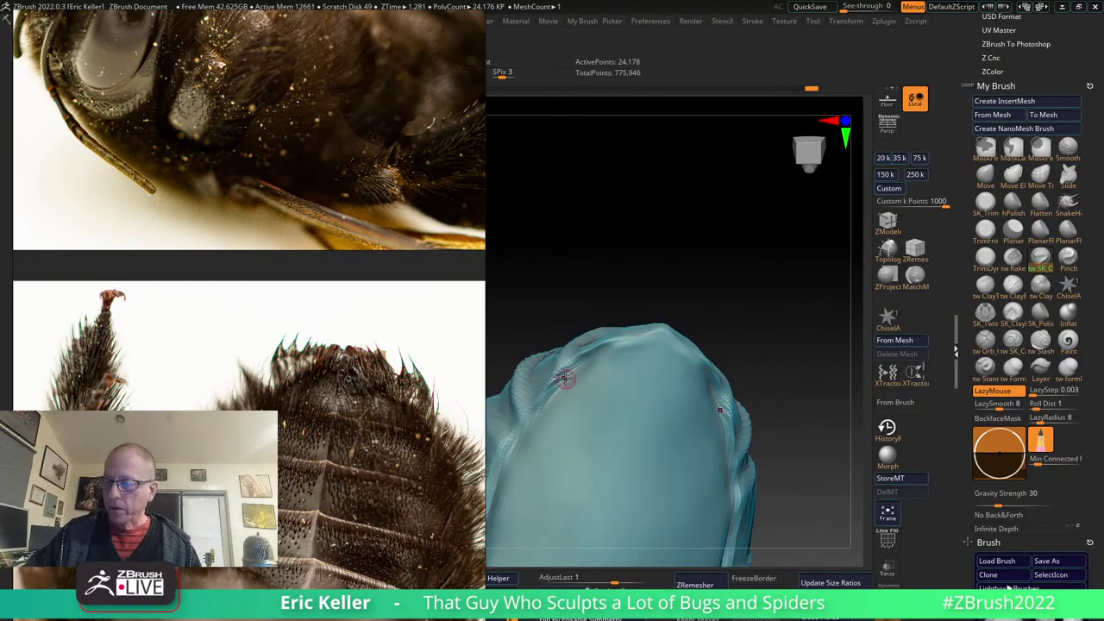
pyautogui.moveTo(573, 388); pyautogui.dragTo(649, 391)
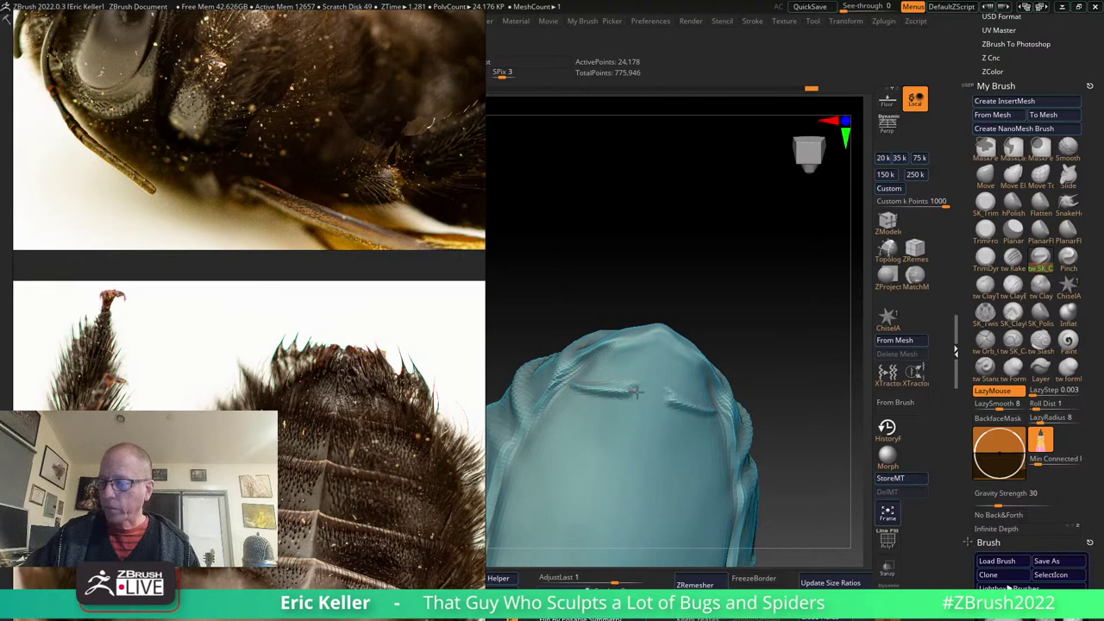
pyautogui.moveTo(733, 396)
pyautogui.mouseDown(button='right')
pyautogui.moveTo(690, 373)
pyautogui.moveTo(609, 229)
pyautogui.mouseUp(button='right')
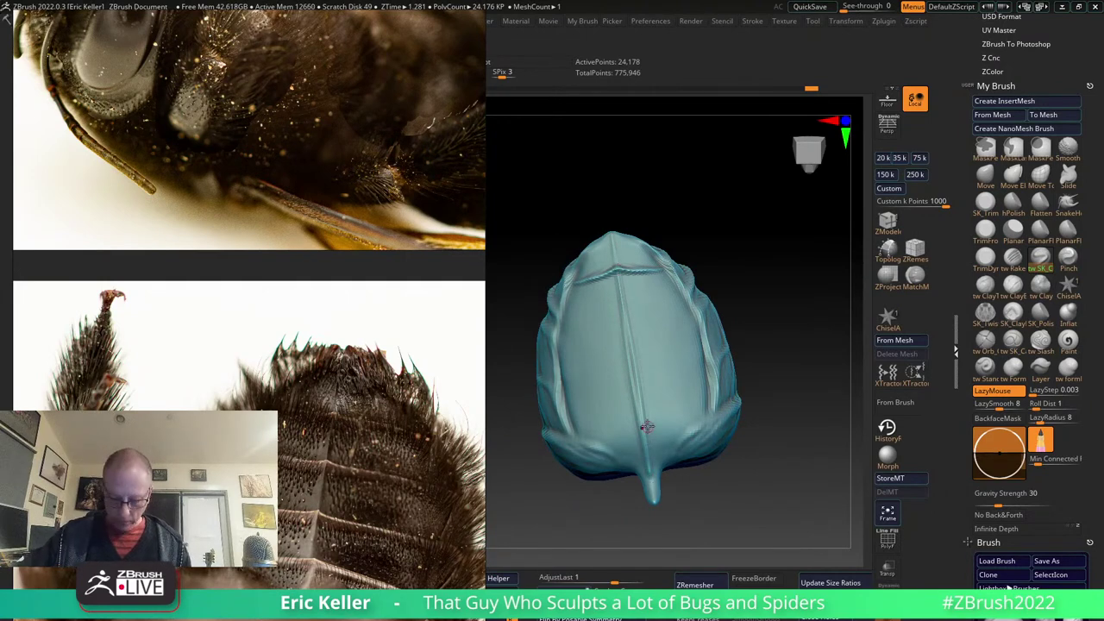
# Carve a lower cross groove and a central groove running down to the abdomen tip.
pyautogui.moveTo(641, 422); pyautogui.dragTo(742, 423)
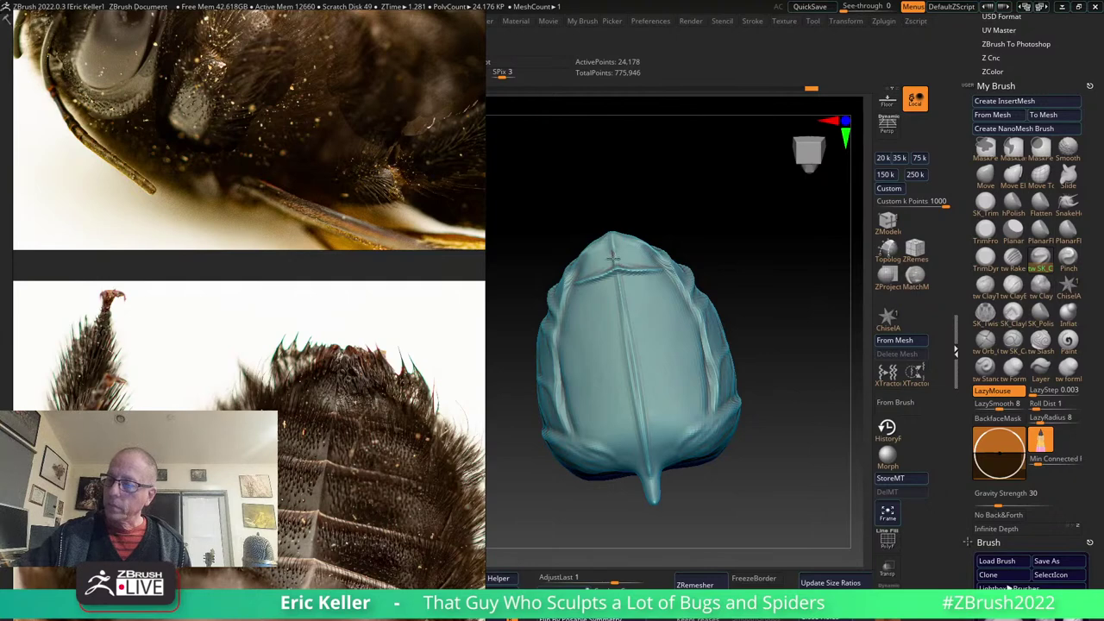
pyautogui.moveTo(626, 326); pyautogui.dragTo(649, 444)
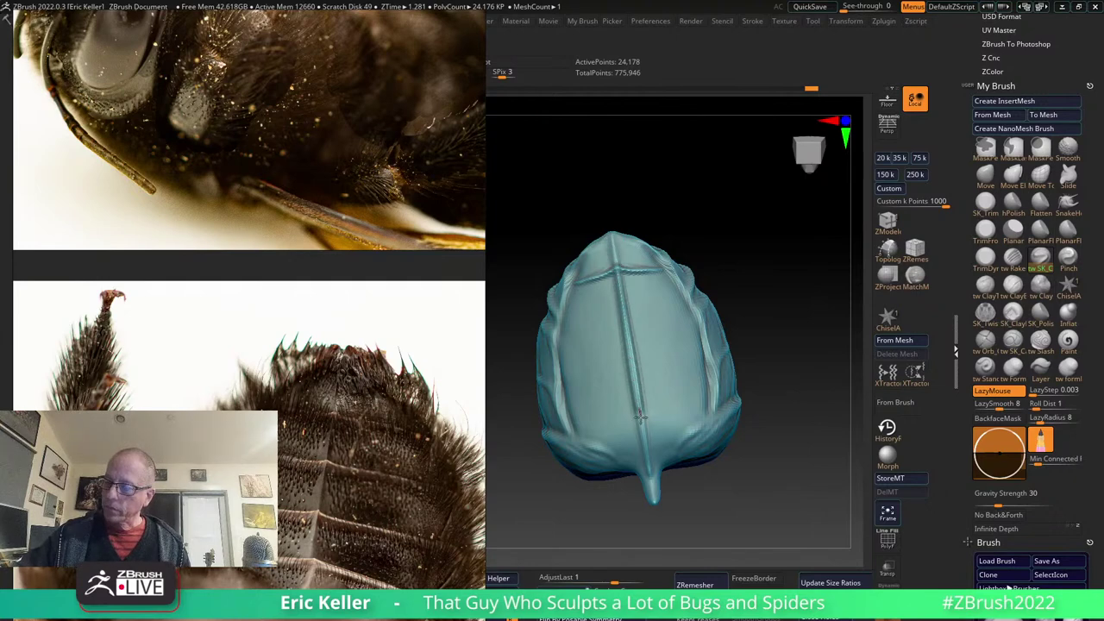
pyautogui.moveTo(649, 444)
pyautogui.mouseDown(button='right')
pyautogui.moveTo(597, 369)
pyautogui.moveTo(595, 276)
pyautogui.moveTo(560, 327)
pyautogui.mouseUp(button='right')
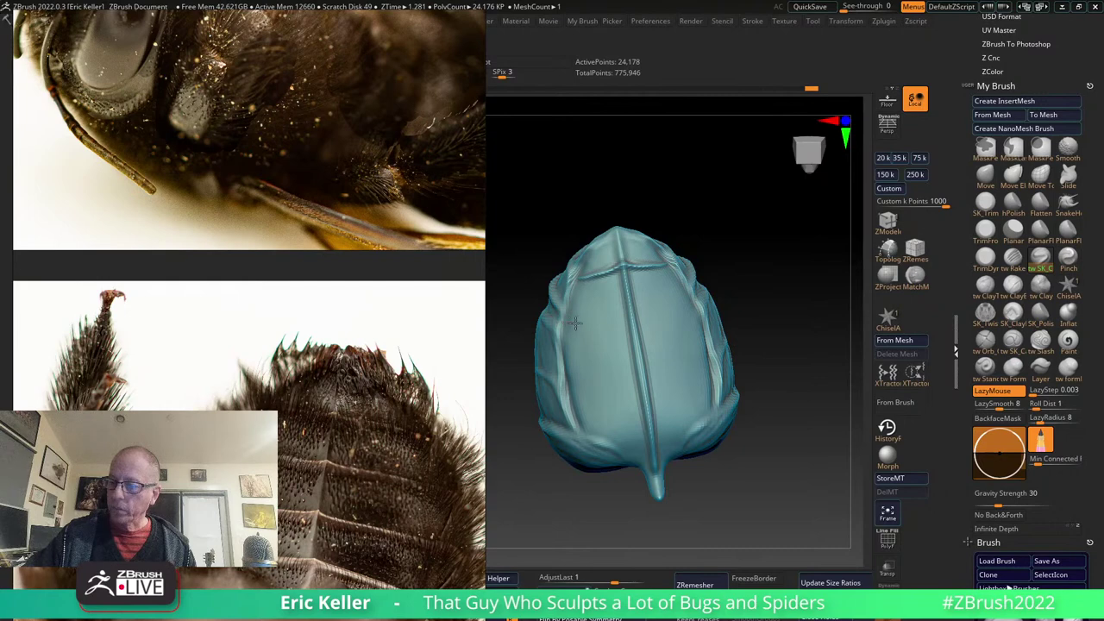
# Carve three horizontal grooves across the upper and mid abdomen, and deepen the lower one.
pyautogui.moveTo(677, 309); pyautogui.dragTo(562, 325)
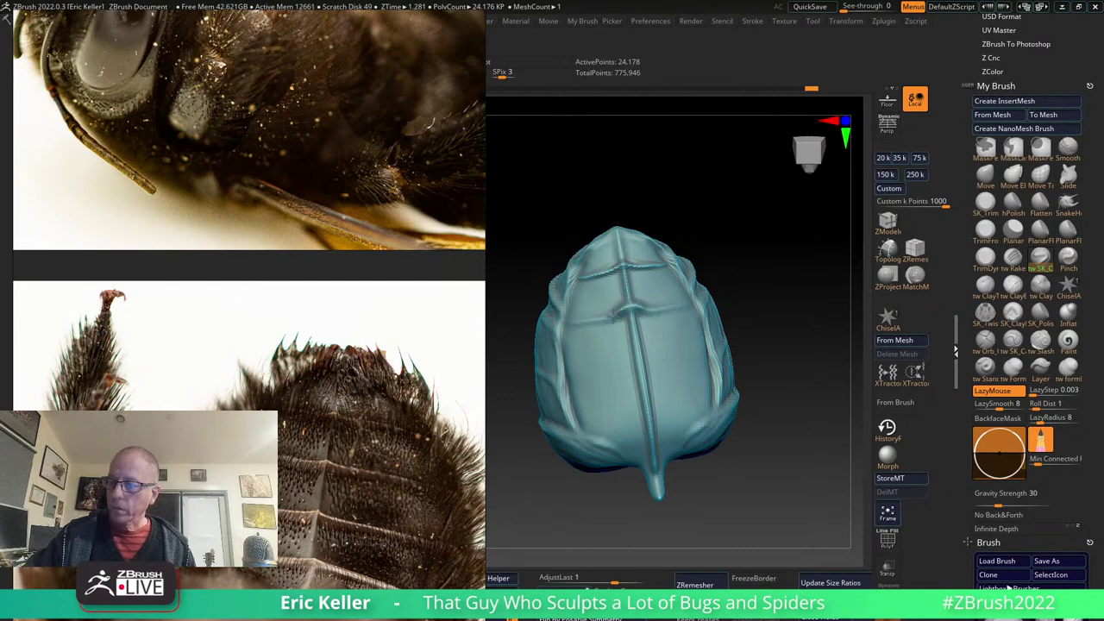
pyautogui.moveTo(703, 352)
pyautogui.mouseDown()
pyautogui.moveTo(565, 371)
pyautogui.moveTo(586, 376)
pyautogui.mouseUp()
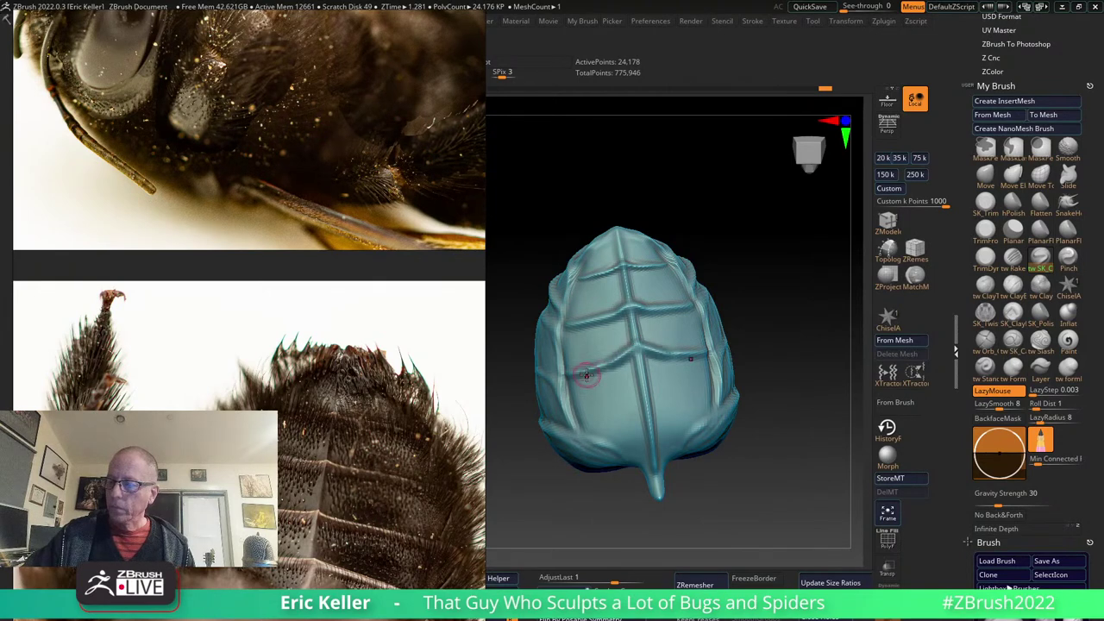
pyautogui.moveTo(630, 347); pyautogui.dragTo(595, 390, button='right')
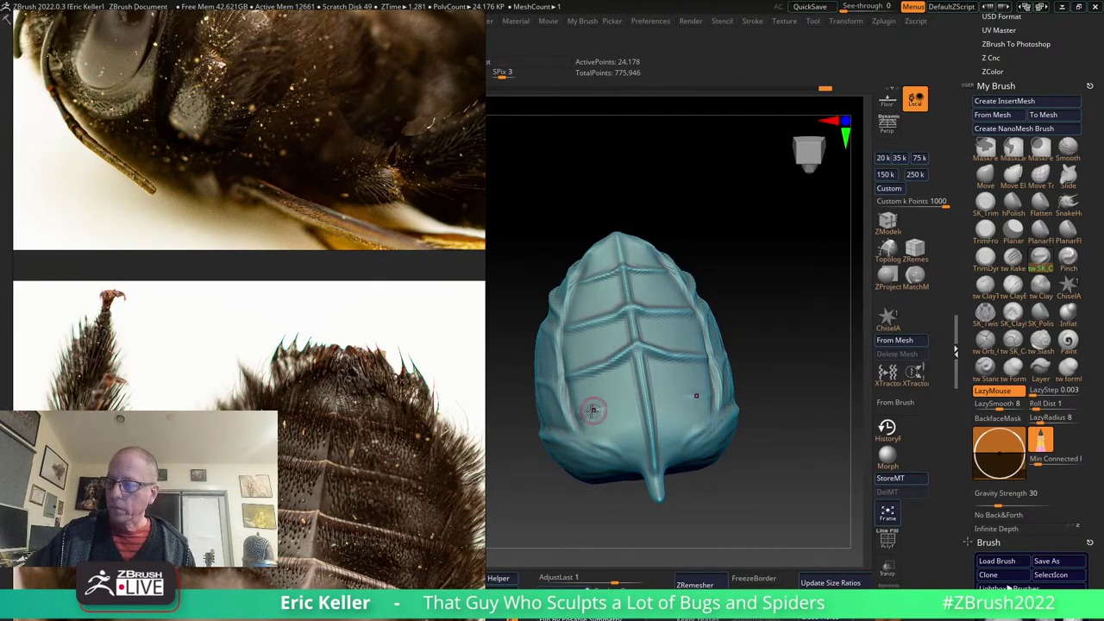
pyautogui.moveTo(590, 414); pyautogui.dragTo(649, 382)
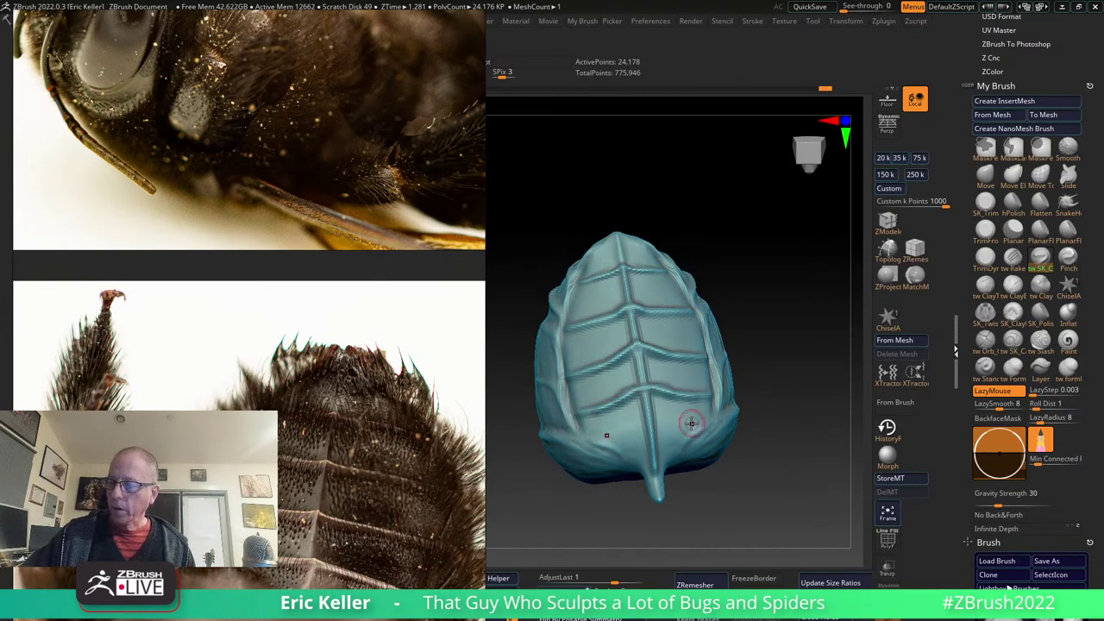
pyautogui.moveTo(690, 419); pyautogui.dragTo(651, 420)
pyautogui.moveTo(679, 362)
pyautogui.keyDown('ctrl'); pyautogui.mouseDown(button='right')
pyautogui.moveTo(660, 387)
pyautogui.moveTo(597, 333)
pyautogui.moveTo(565, 341)
pyautogui.mouseUp(button='right'); pyautogui.keyUp('ctrl')
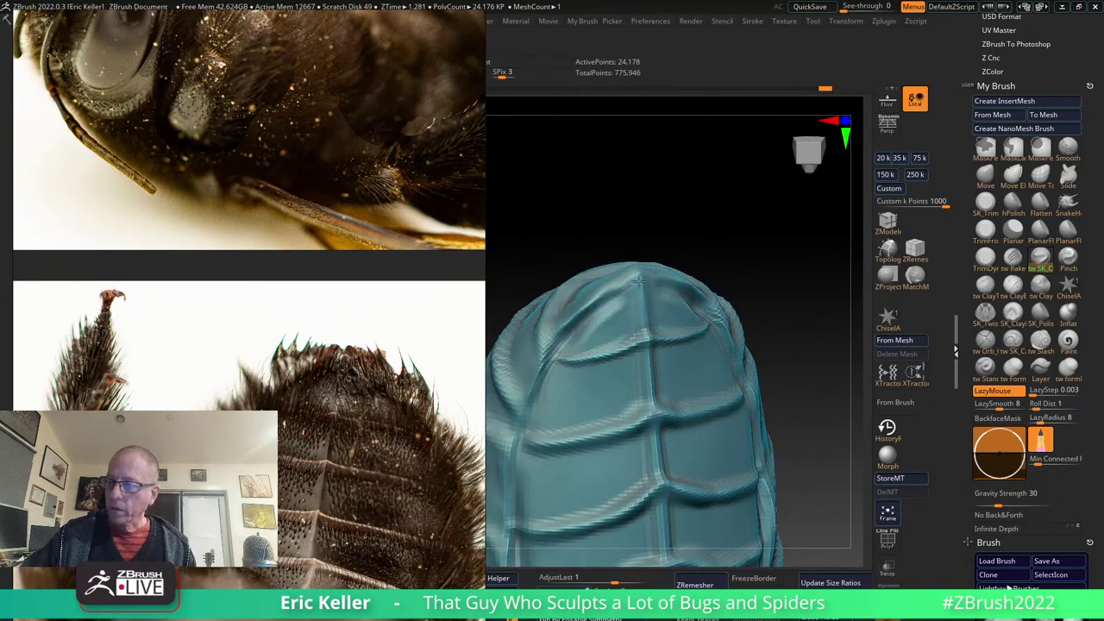
pyautogui.moveTo(632, 276)
pyautogui.mouseDown(button='right')
pyautogui.moveTo(595, 283)
pyautogui.moveTo(658, 273)
pyautogui.mouseUp(button='right')
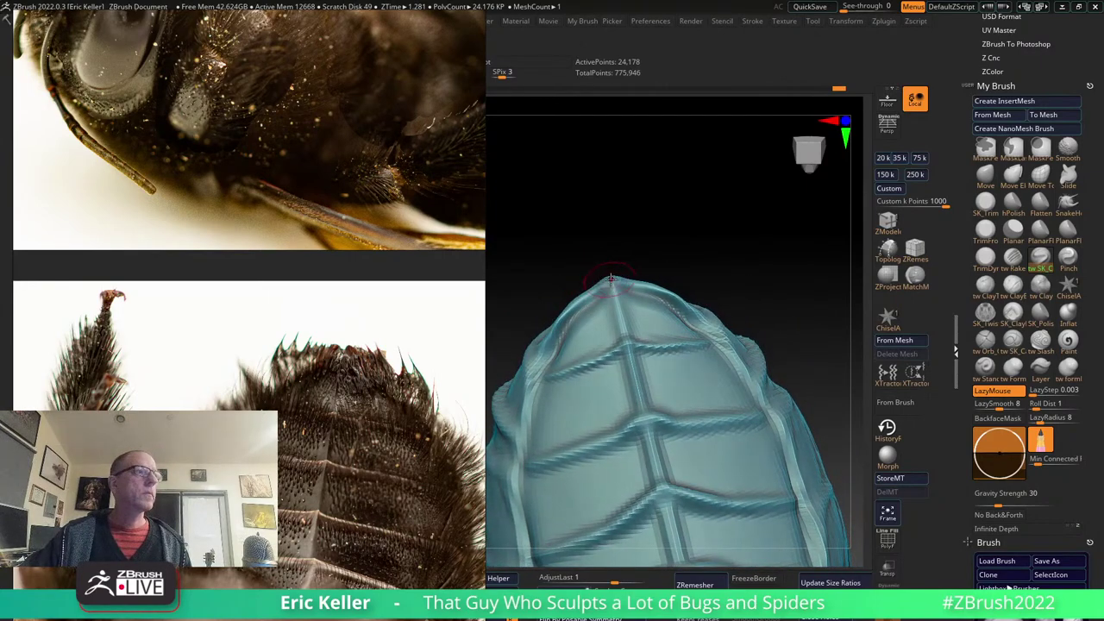
# Pull the top of the abdomen toward the lower right with the Move brush.
pyautogui.click(985, 173)
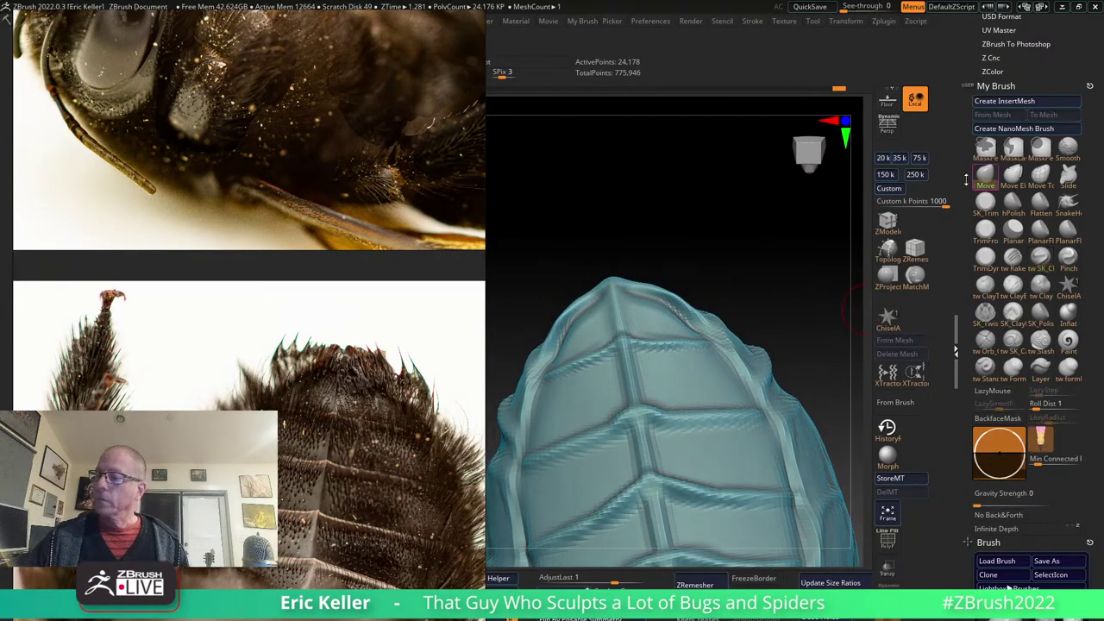
pyautogui.press('s')
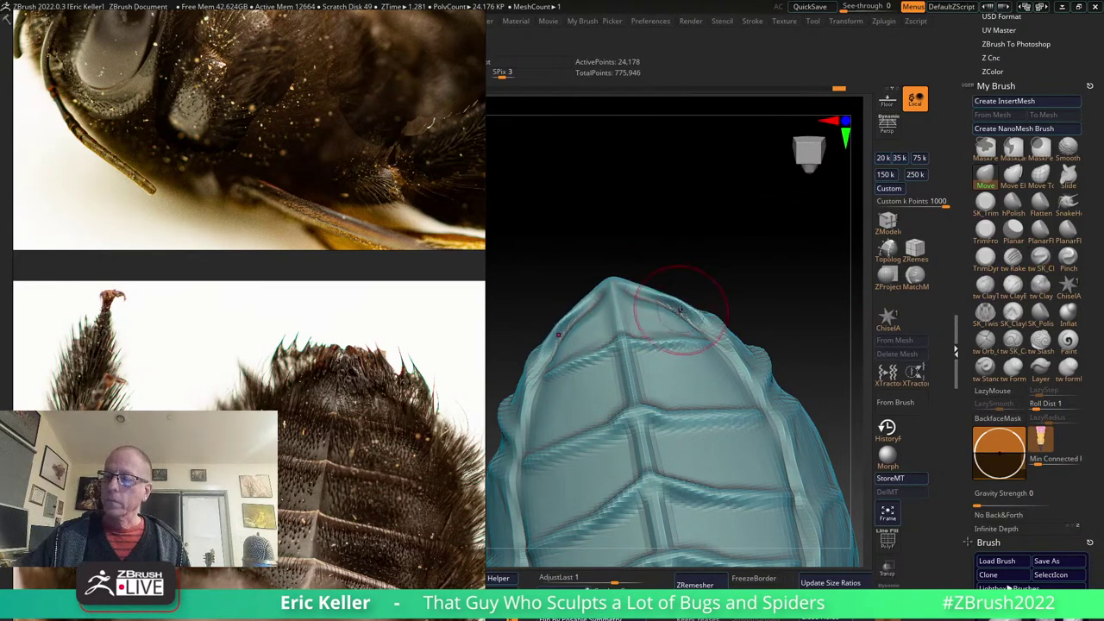
pyautogui.moveTo(678, 311)
pyautogui.mouseDown()
pyautogui.moveTo(709, 363)
pyautogui.moveTo(678, 389)
pyautogui.moveTo(722, 320)
pyautogui.mouseUp()
pyautogui.moveTo(715, 345)
pyautogui.mouseDown(button='right')
pyautogui.moveTo(690, 304)
pyautogui.moveTo(645, 347)
pyautogui.mouseUp(button='right')
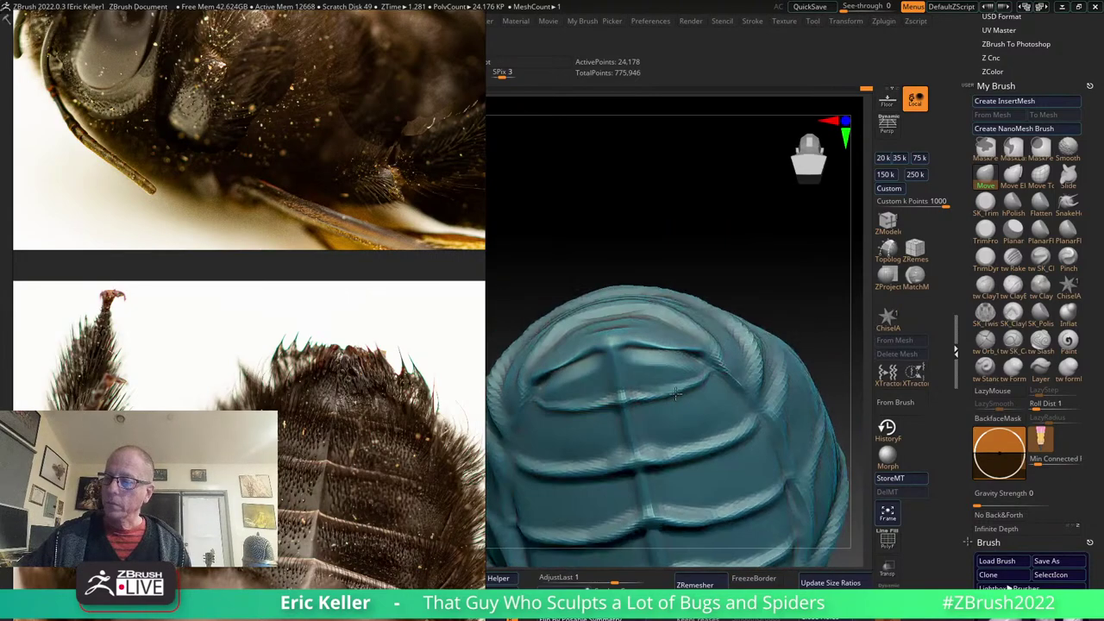
# Carve a groove near the top of the abdomen dome.
pyautogui.press('s')
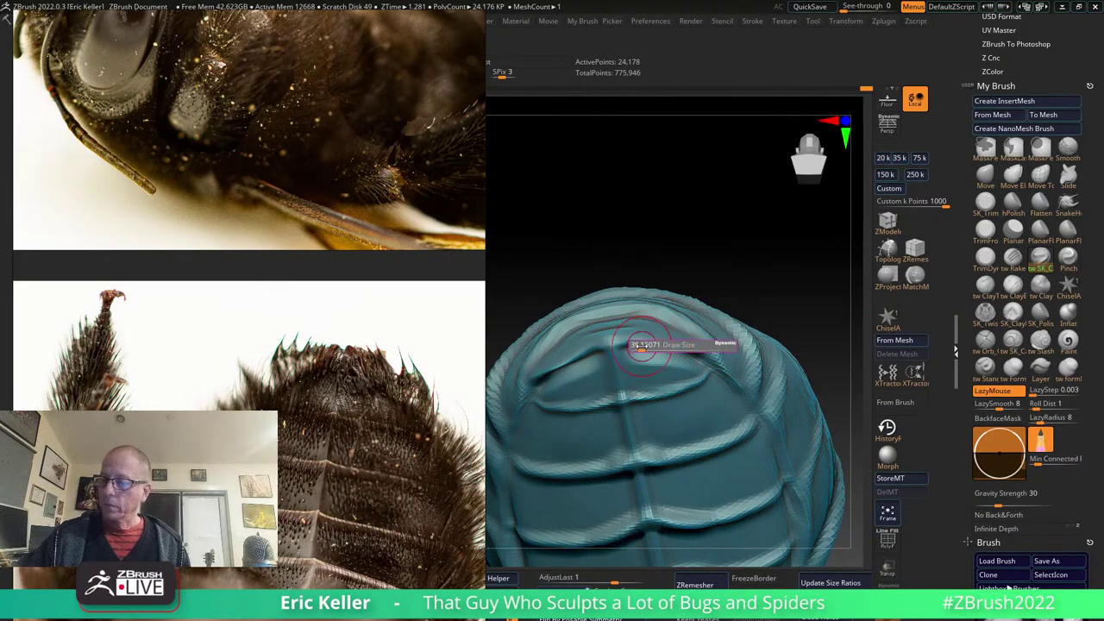
pyautogui.moveTo(645, 346); pyautogui.dragTo(608, 368, button='right')
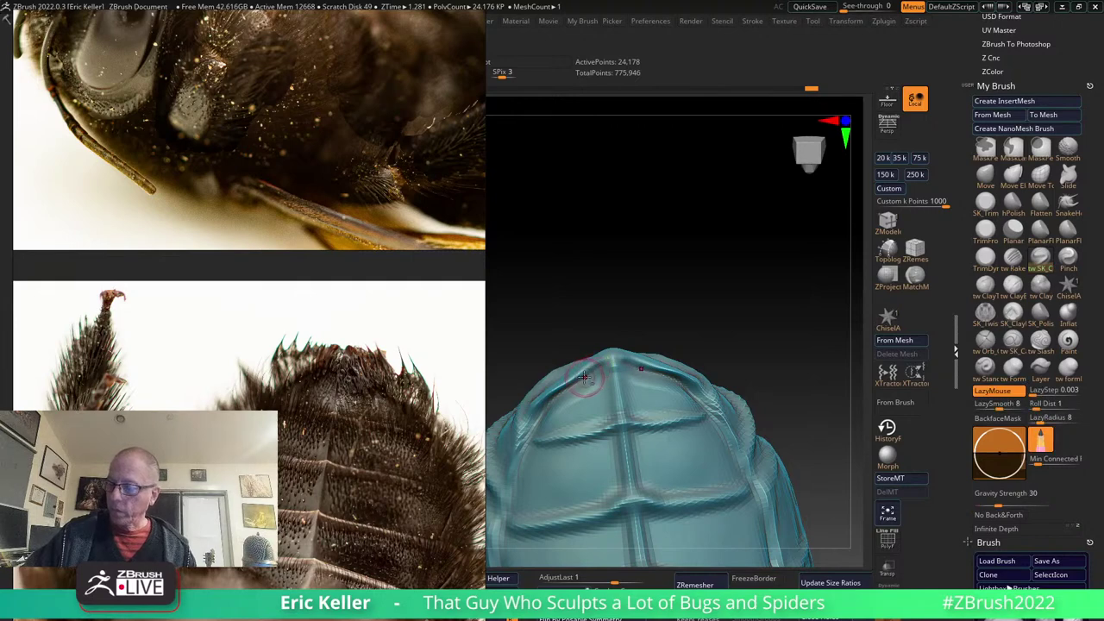
pyautogui.moveTo(593, 380); pyautogui.dragTo(617, 363)
pyautogui.moveTo(596, 369)
pyautogui.mouseDown(button='right')
pyautogui.moveTo(583, 370)
pyautogui.moveTo(595, 375)
pyautogui.mouseUp(button='right')
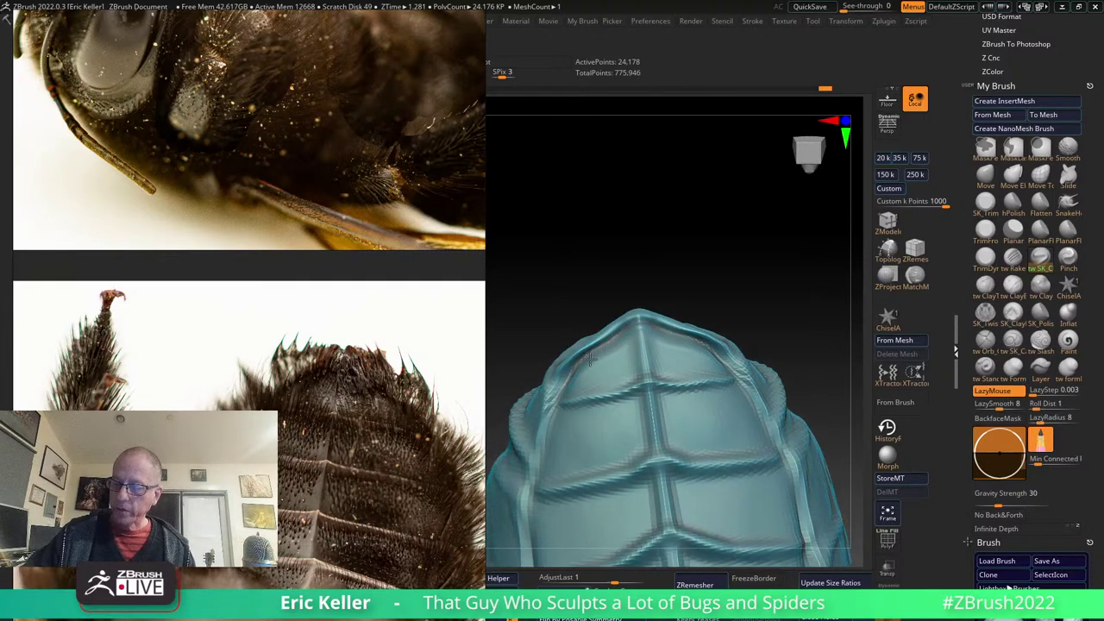
# Select ClayTubes with BackfaceMask and orbit the shell to inspect its top ridges.
pyautogui.click(985, 286)
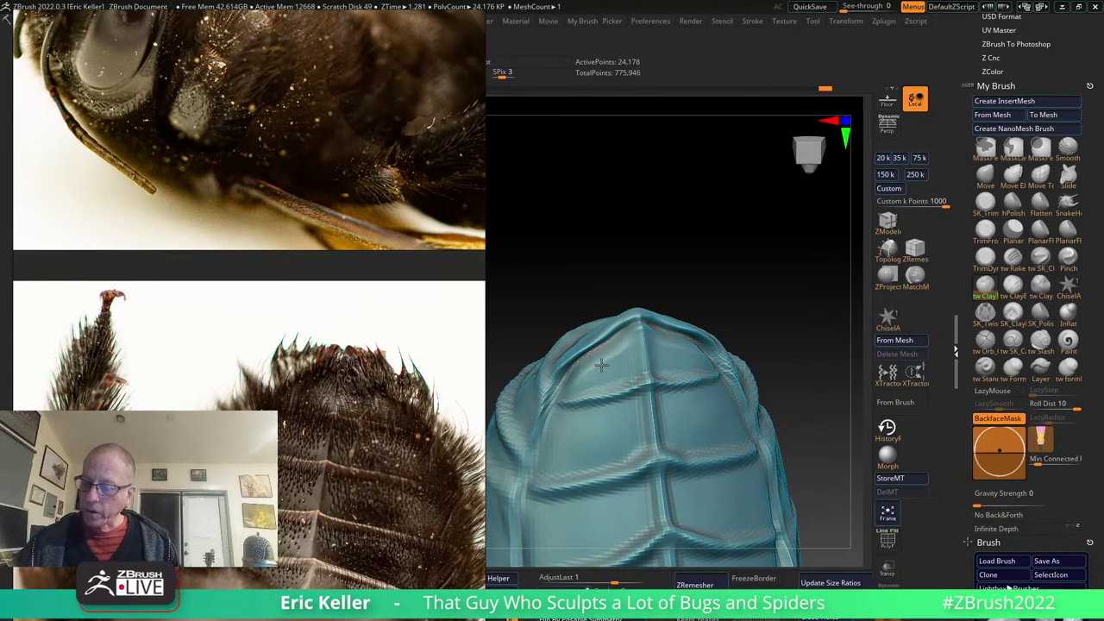
pyautogui.press('s')
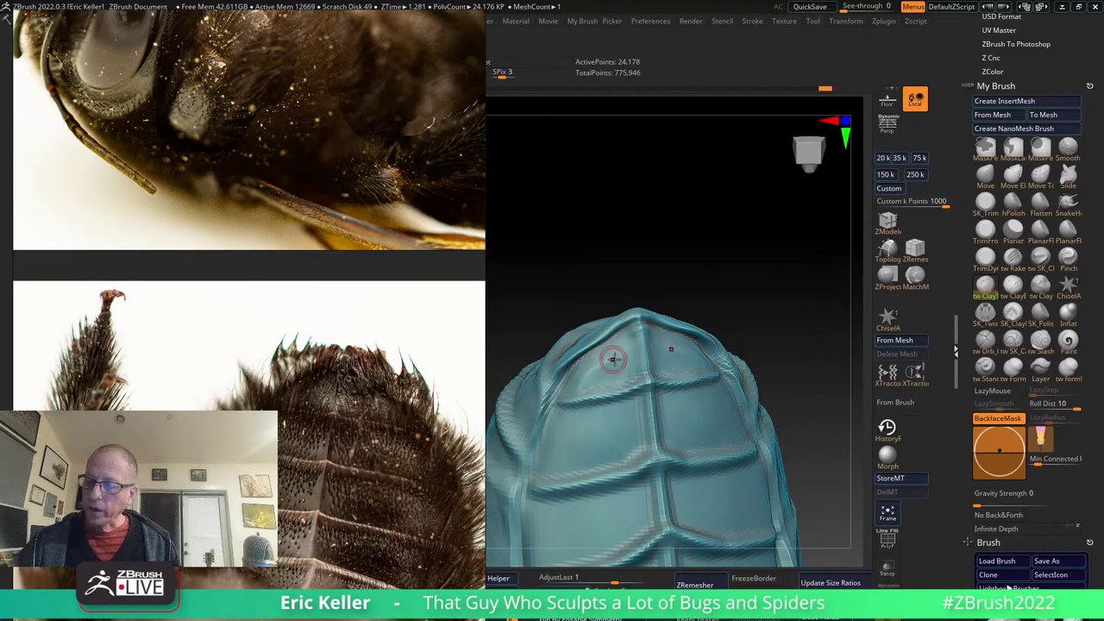
pyautogui.moveTo(604, 352); pyautogui.dragTo(641, 331, button='right')
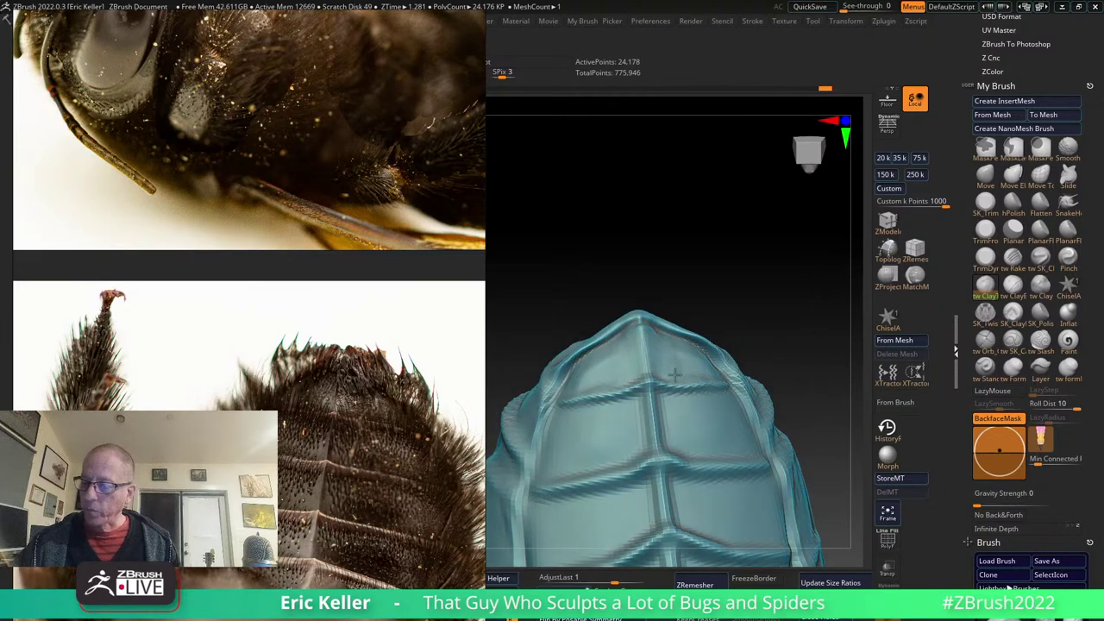
pyautogui.moveTo(714, 371); pyautogui.dragTo(709, 353, button='right')
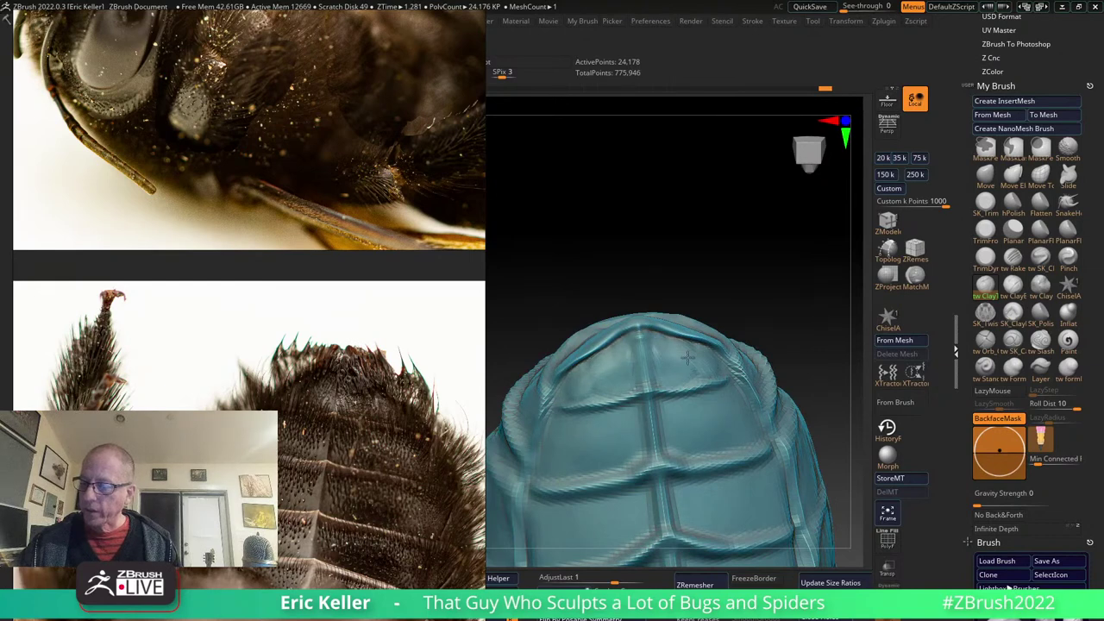
pyautogui.moveTo(723, 376)
pyautogui.mouseDown(button='right')
pyautogui.moveTo(670, 409)
pyautogui.moveTo(660, 388)
pyautogui.mouseUp(button='right')
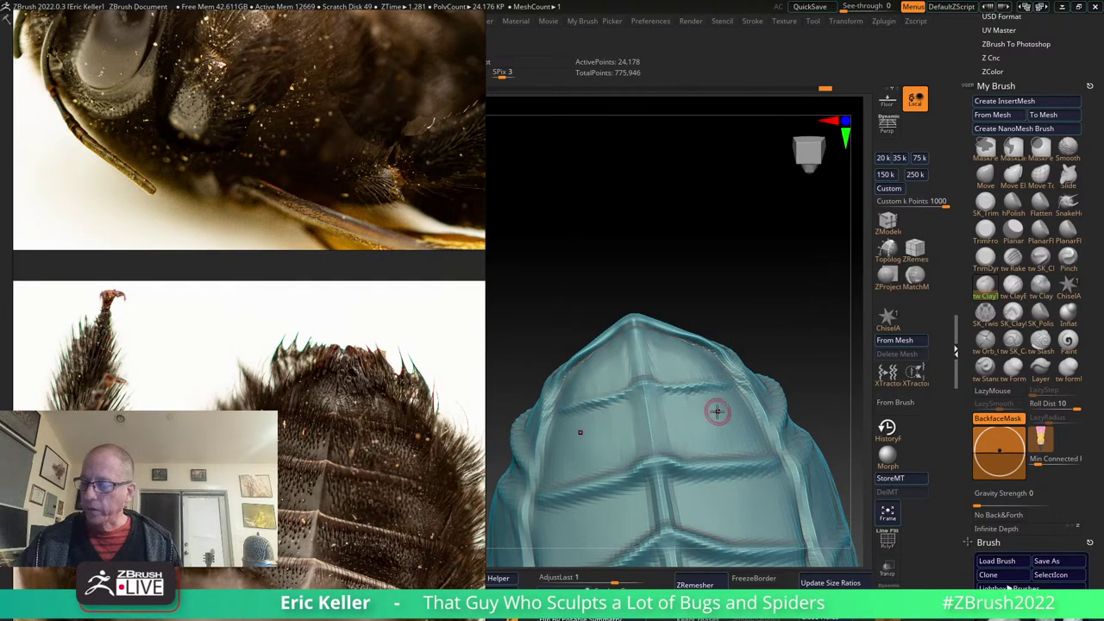
pyautogui.moveTo(717, 412); pyautogui.dragTo(733, 396, button='right')
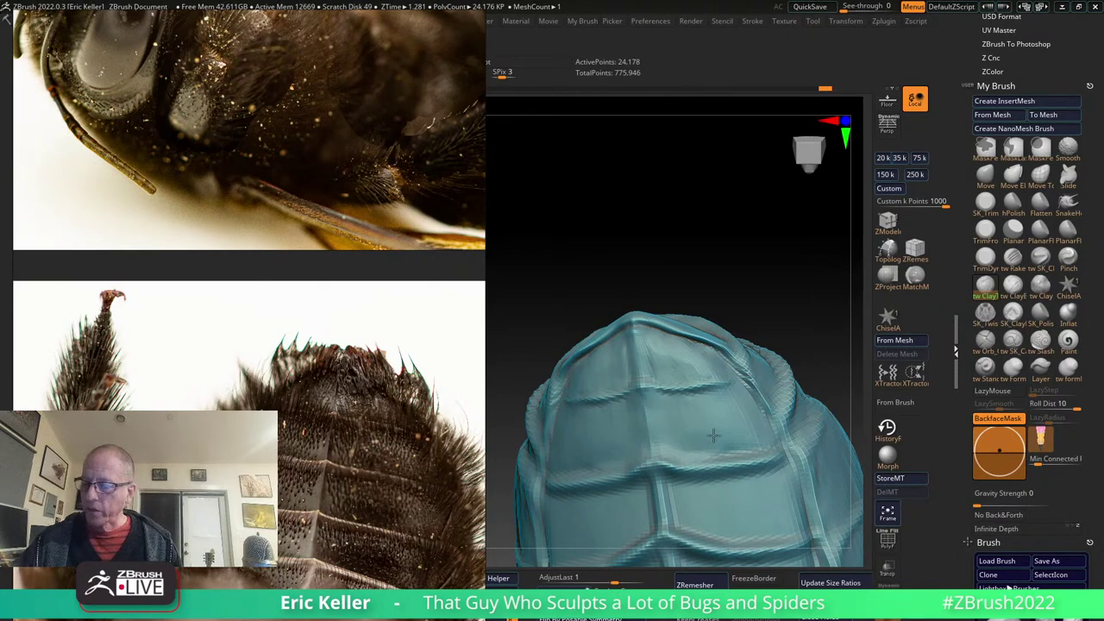
pyautogui.moveTo(752, 443); pyautogui.dragTo(659, 401, button='right')
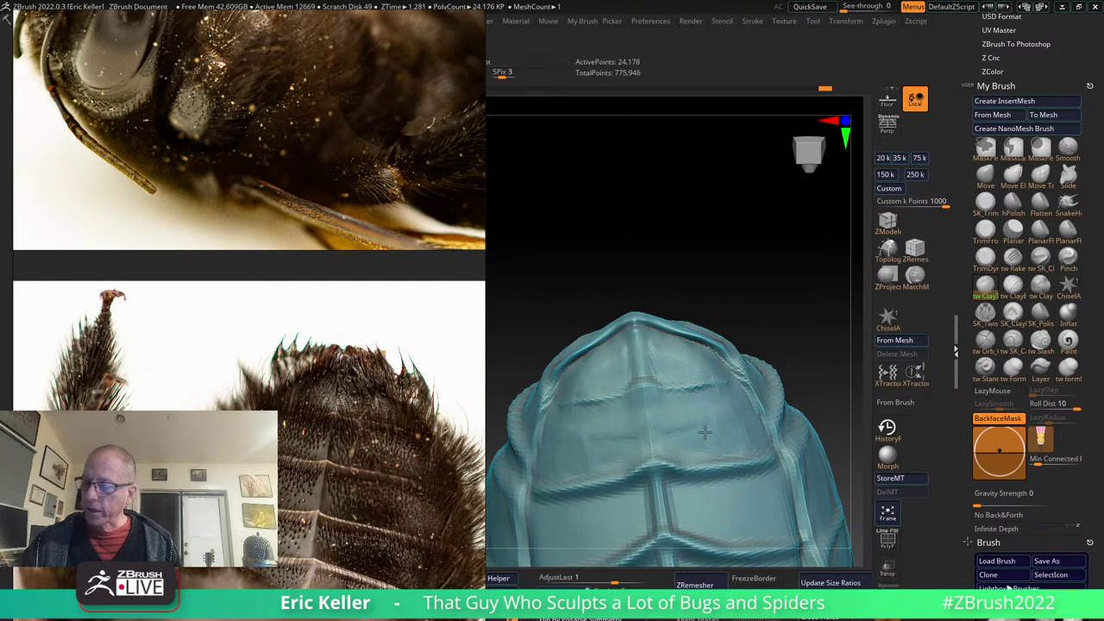
pyautogui.moveTo(670, 448); pyautogui.dragTo(657, 402, button='right')
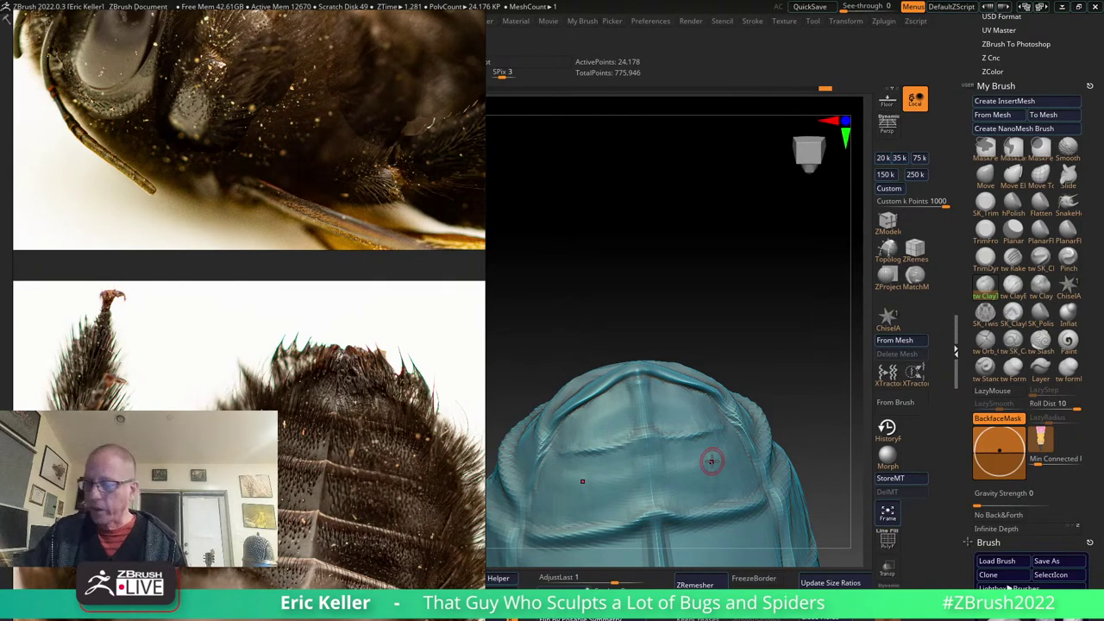
pyautogui.moveTo(639, 387)
pyautogui.mouseDown(button='right')
pyautogui.moveTo(622, 399)
pyautogui.moveTo(619, 373)
pyautogui.mouseUp(button='right')
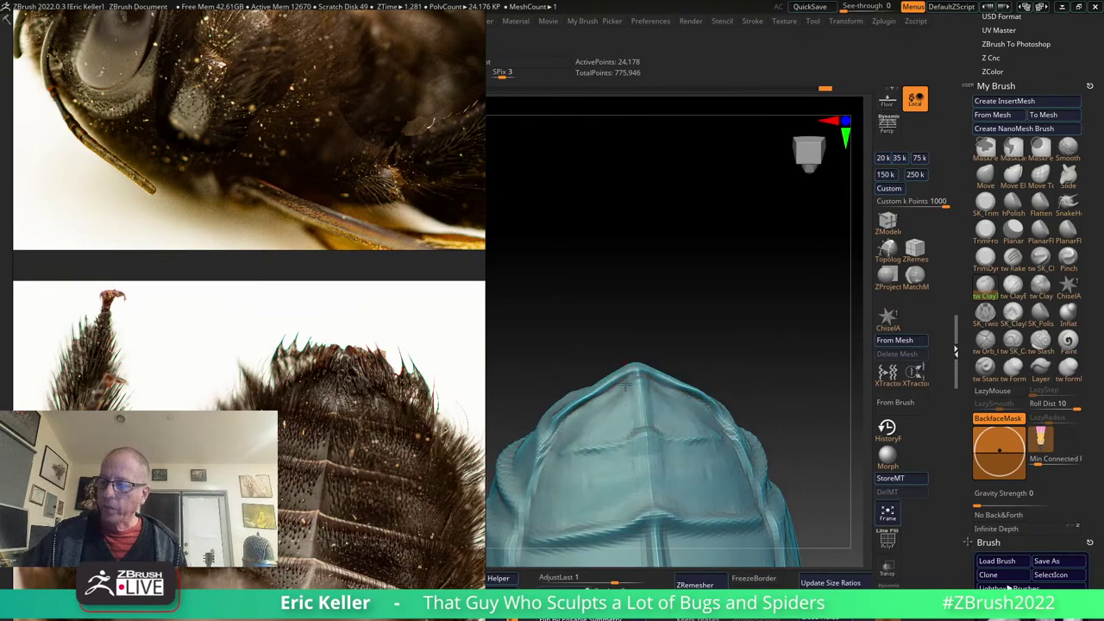
# Build up the surface on both sides of the central ridge.
pyautogui.moveTo(576, 420)
pyautogui.mouseDown(button='right')
pyautogui.moveTo(646, 377)
pyautogui.moveTo(649, 395)
pyautogui.mouseUp(button='right')
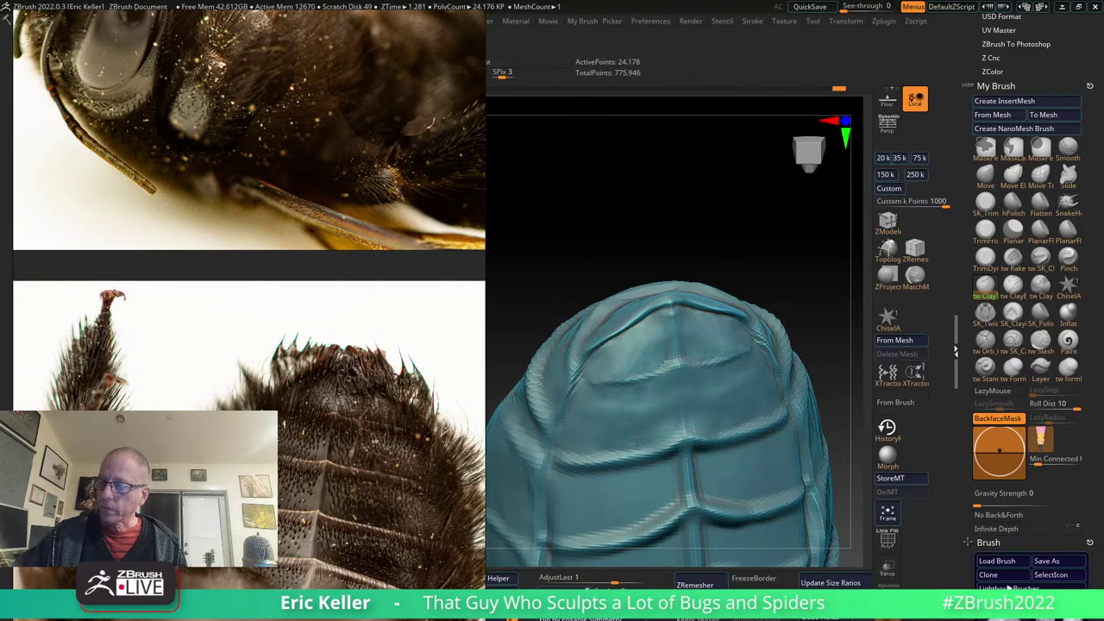
pyautogui.moveTo(576, 390)
pyautogui.mouseDown(button='right')
pyautogui.moveTo(621, 388)
pyautogui.moveTo(653, 353)
pyautogui.moveTo(665, 377)
pyautogui.mouseUp(button='right')
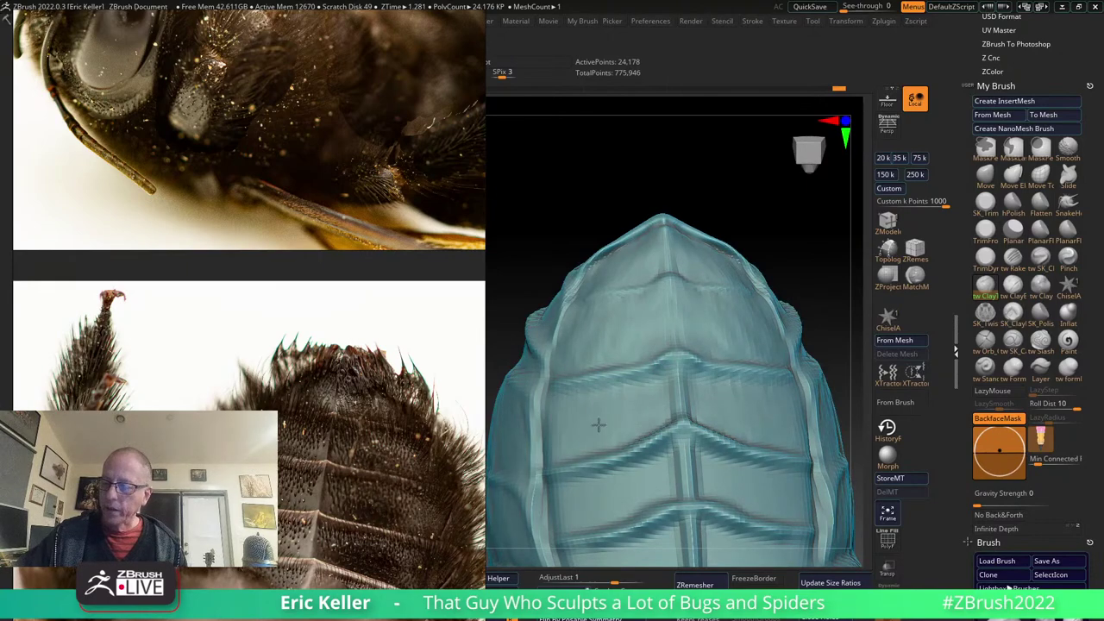
pyautogui.moveTo(669, 361); pyautogui.dragTo(645, 308, button='right')
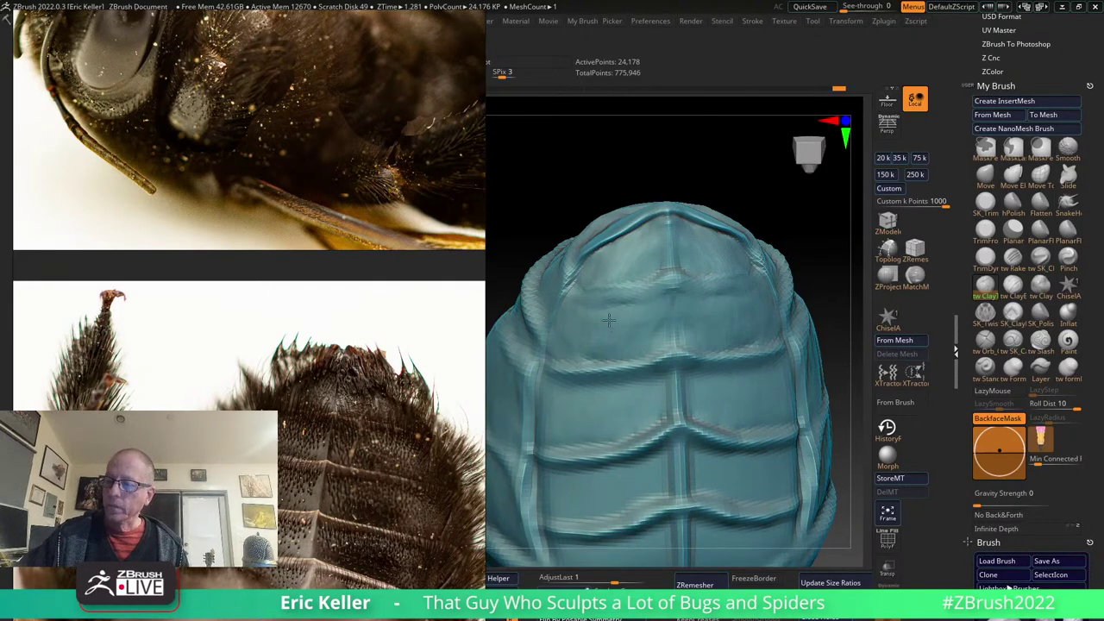
pyautogui.moveTo(556, 356)
pyautogui.mouseDown(button='right')
pyautogui.moveTo(648, 369)
pyautogui.moveTo(645, 317)
pyautogui.mouseUp(button='right')
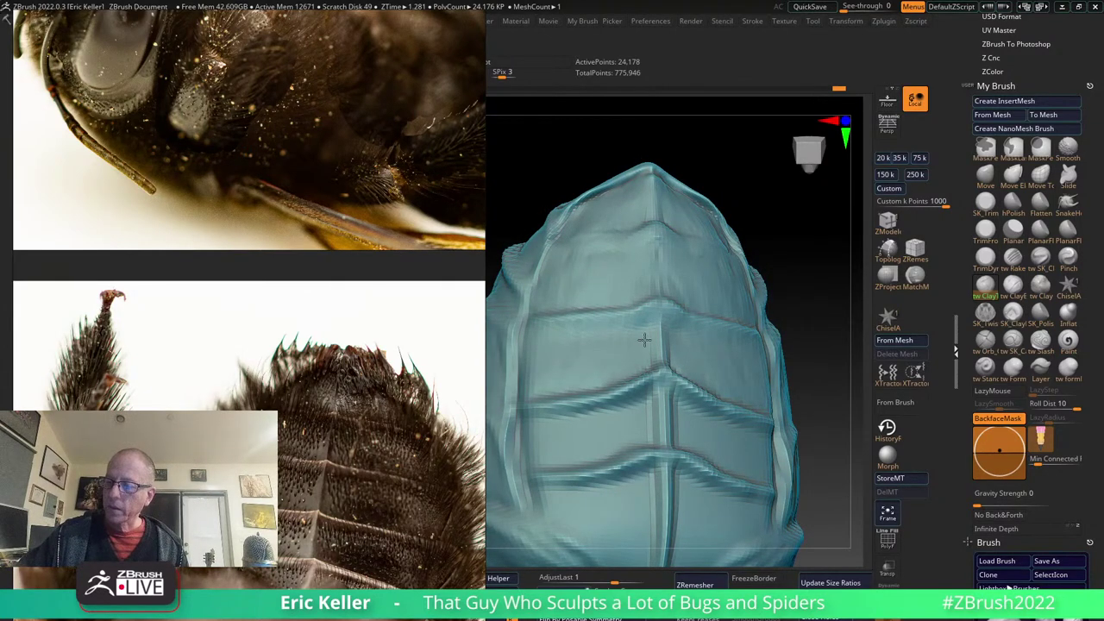
pyautogui.moveTo(644, 340)
pyautogui.mouseDown(button='right')
pyautogui.moveTo(697, 395)
pyautogui.moveTo(645, 339)
pyautogui.mouseUp(button='right')
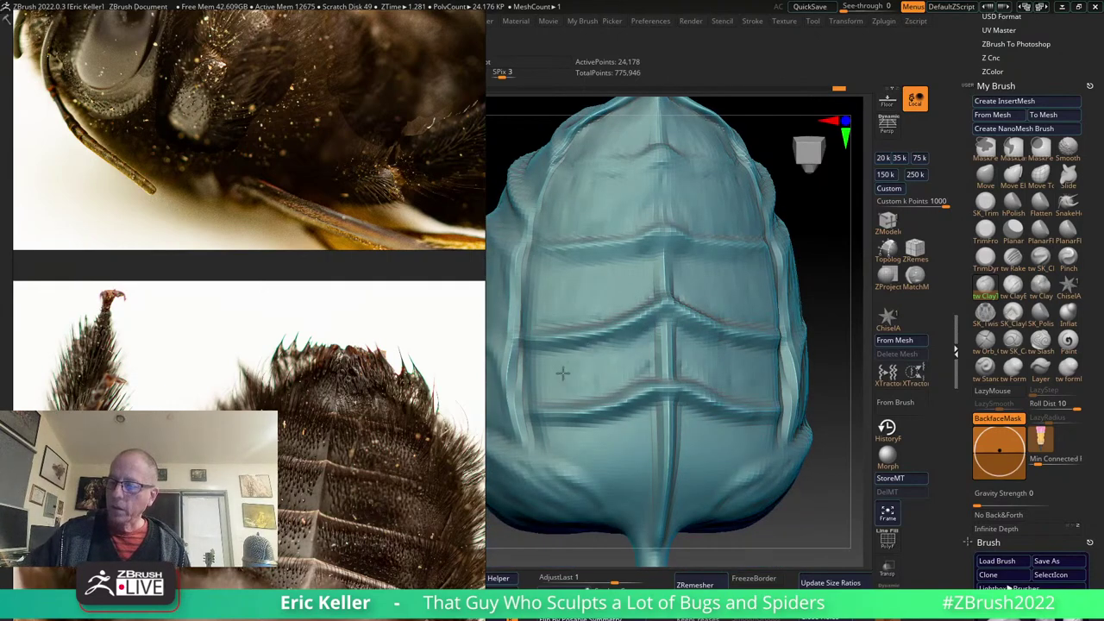
pyautogui.keyDown('alt'); pyautogui.moveTo(618, 334); pyautogui.dragTo(648, 340, button='right'); pyautogui.keyUp('alt')
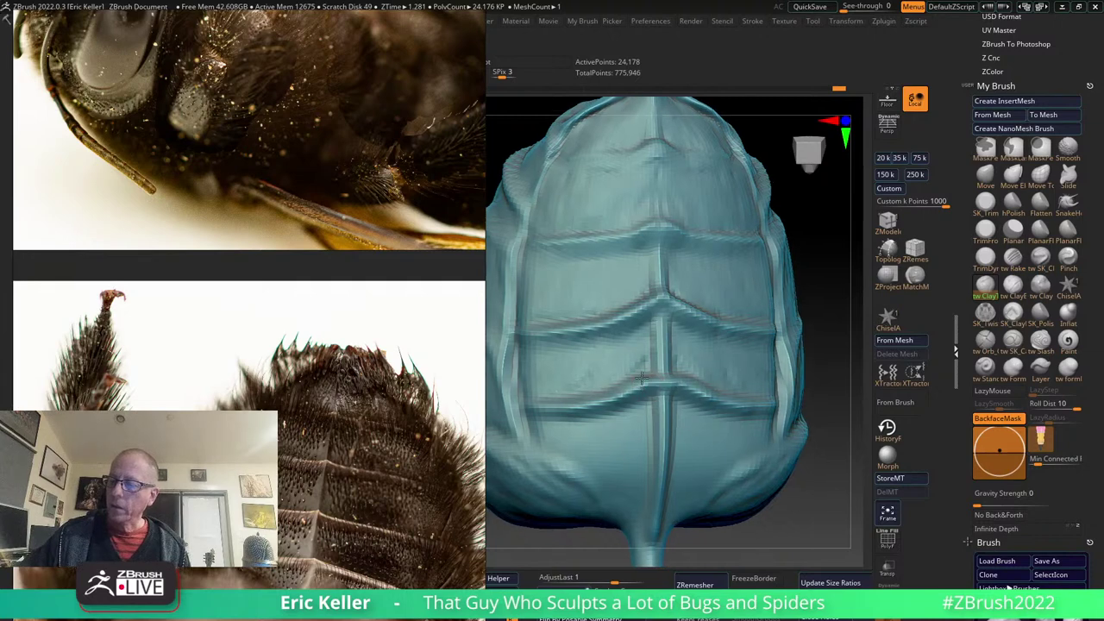
pyautogui.moveTo(648, 351)
pyautogui.mouseDown()
pyautogui.moveTo(621, 382)
pyautogui.moveTo(590, 371)
pyautogui.mouseUp()
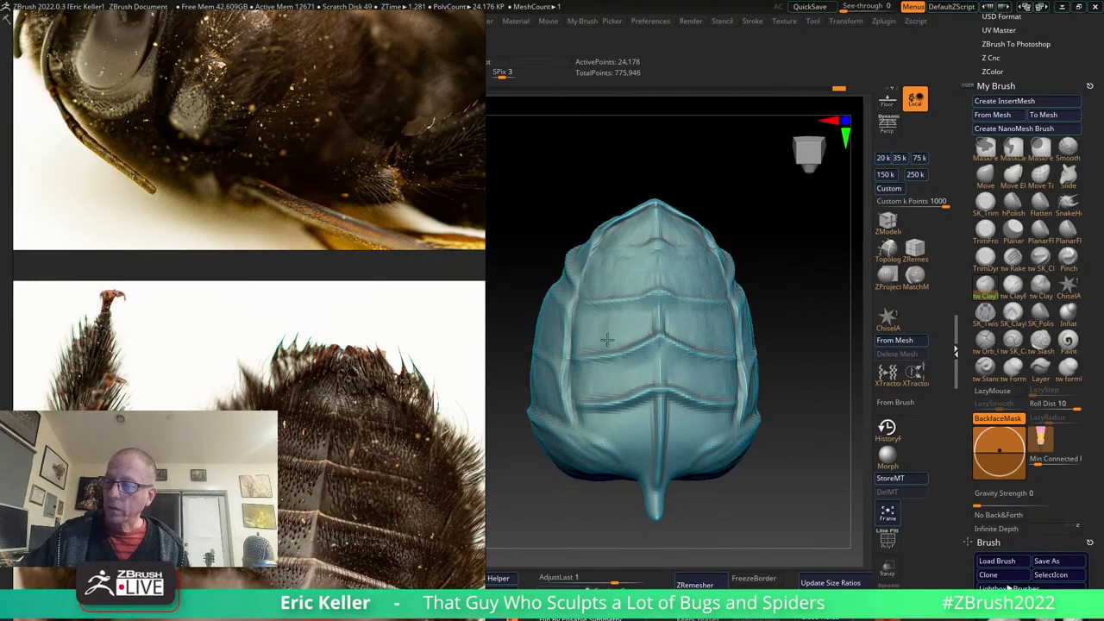
pyautogui.moveTo(608, 341); pyautogui.dragTo(620, 351, button='right')
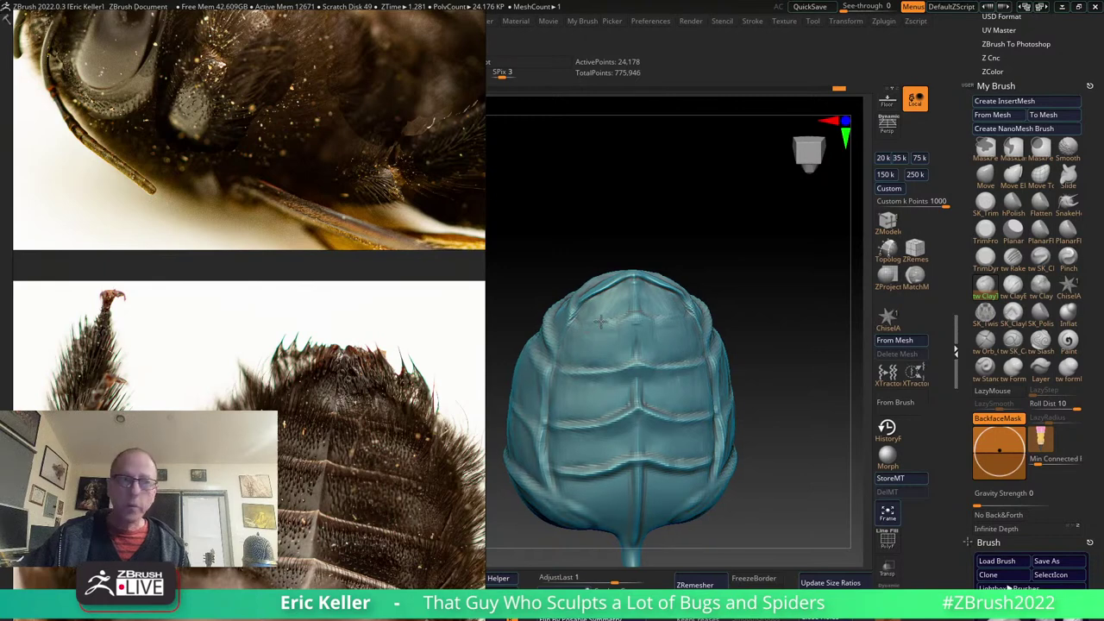
pyautogui.moveTo(604, 316); pyautogui.dragTo(669, 302, button='right')
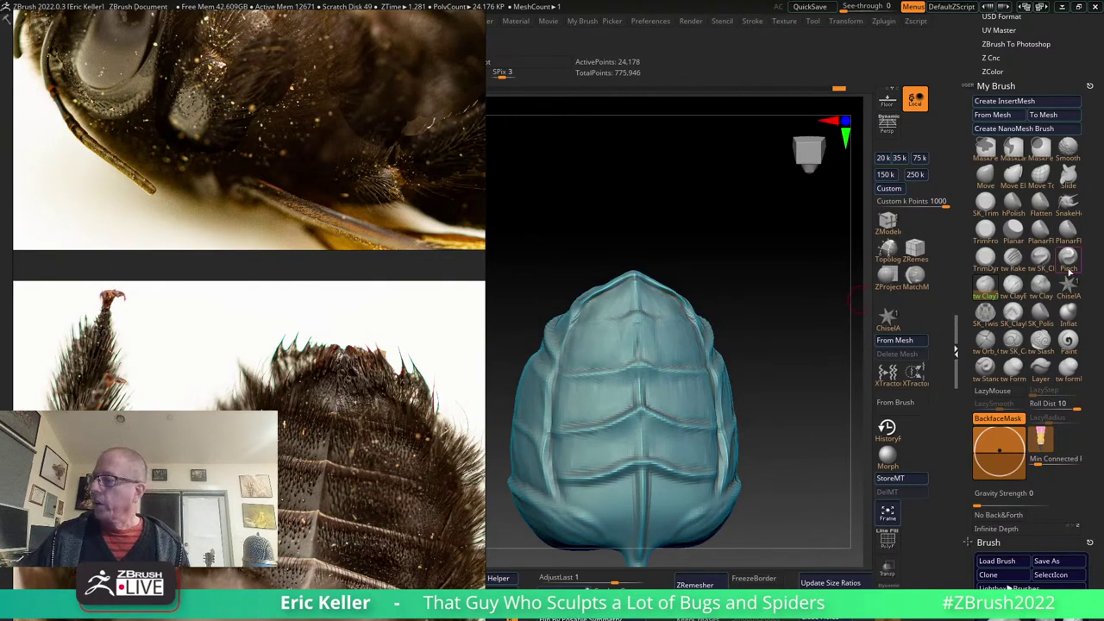
# Carve four sharp grooves along the top segment ridges with the slash brush.
pyautogui.click(1040, 257)
pyautogui.moveTo(595, 311); pyautogui.dragTo(574, 332, button='right')
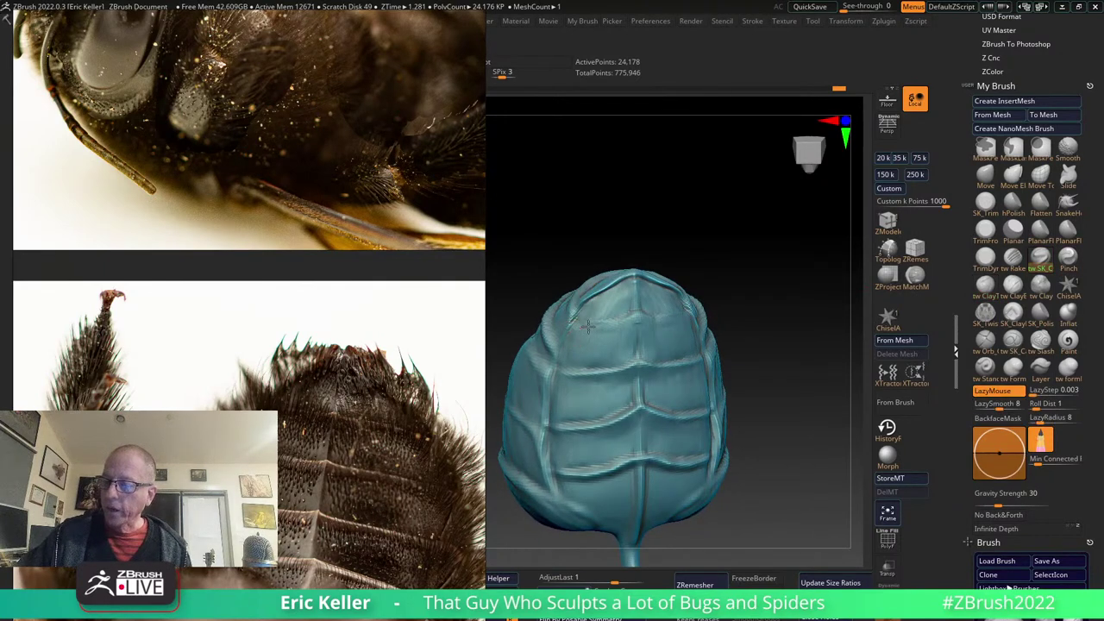
pyautogui.moveTo(588, 327); pyautogui.dragTo(574, 328)
pyautogui.moveTo(661, 308); pyautogui.dragTo(609, 312)
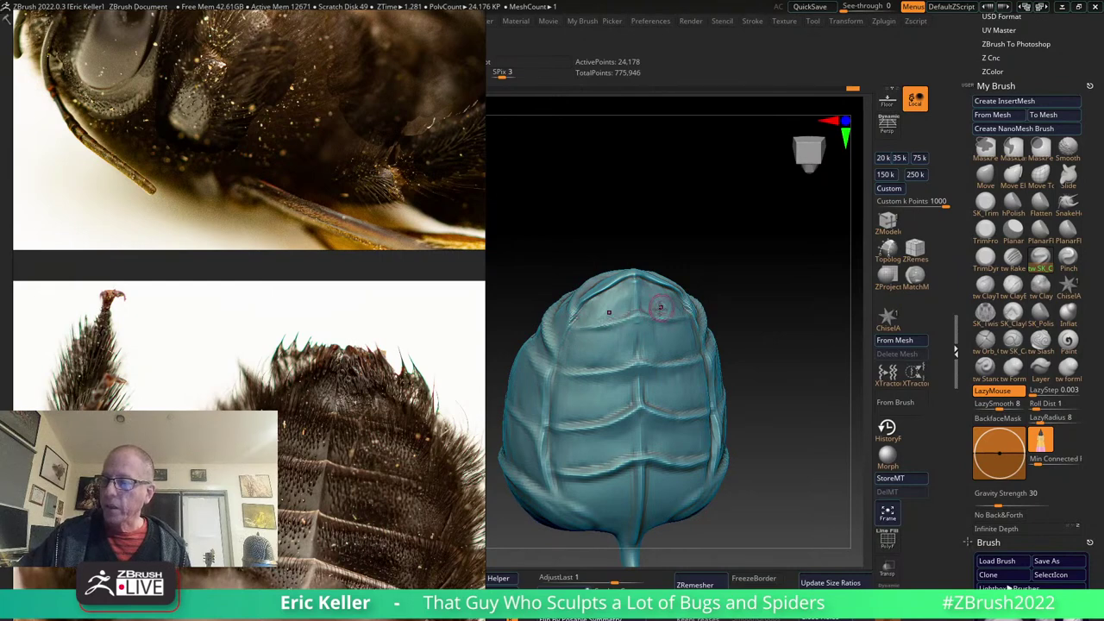
pyautogui.moveTo(676, 318); pyautogui.dragTo(593, 324)
# Orbit the abdomen to check the new grooves from several angles.
pyautogui.moveTo(771, 326); pyautogui.dragTo(771, 307)
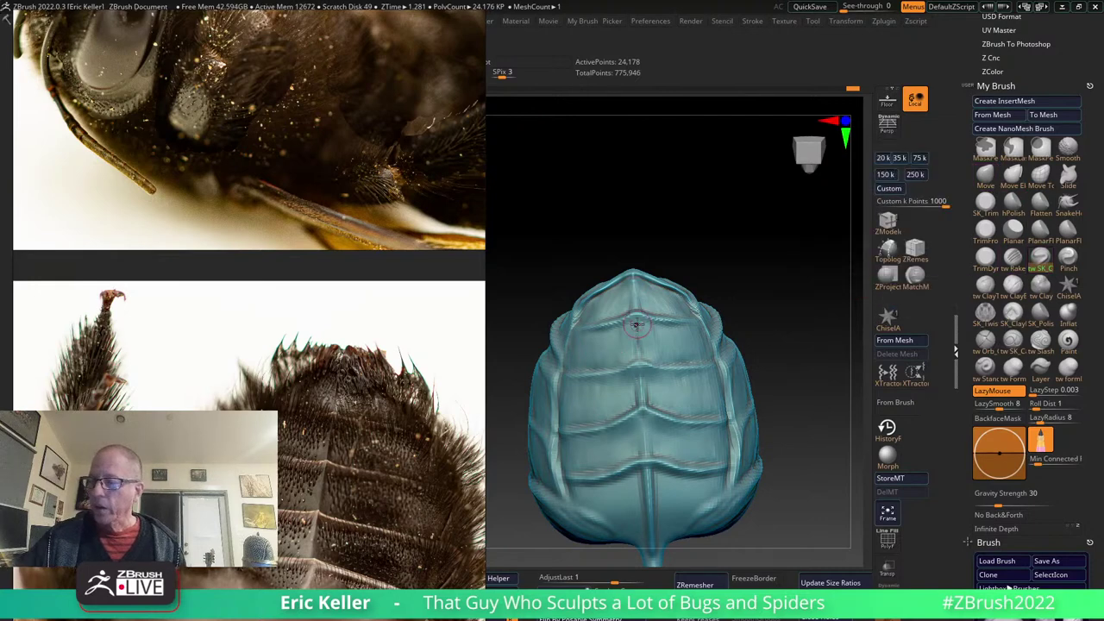
pyautogui.moveTo(599, 407)
pyautogui.mouseDown(button='right')
pyautogui.moveTo(639, 443)
pyautogui.moveTo(574, 380)
pyautogui.mouseUp(button='right')
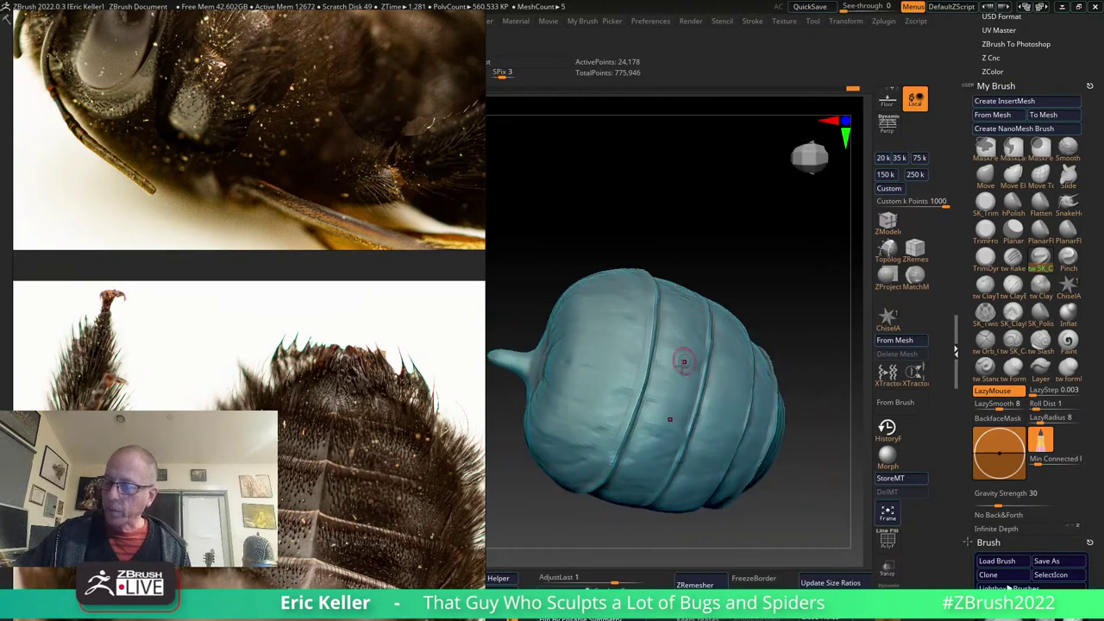
pyautogui.moveTo(670, 427); pyautogui.dragTo(666, 383, button='right')
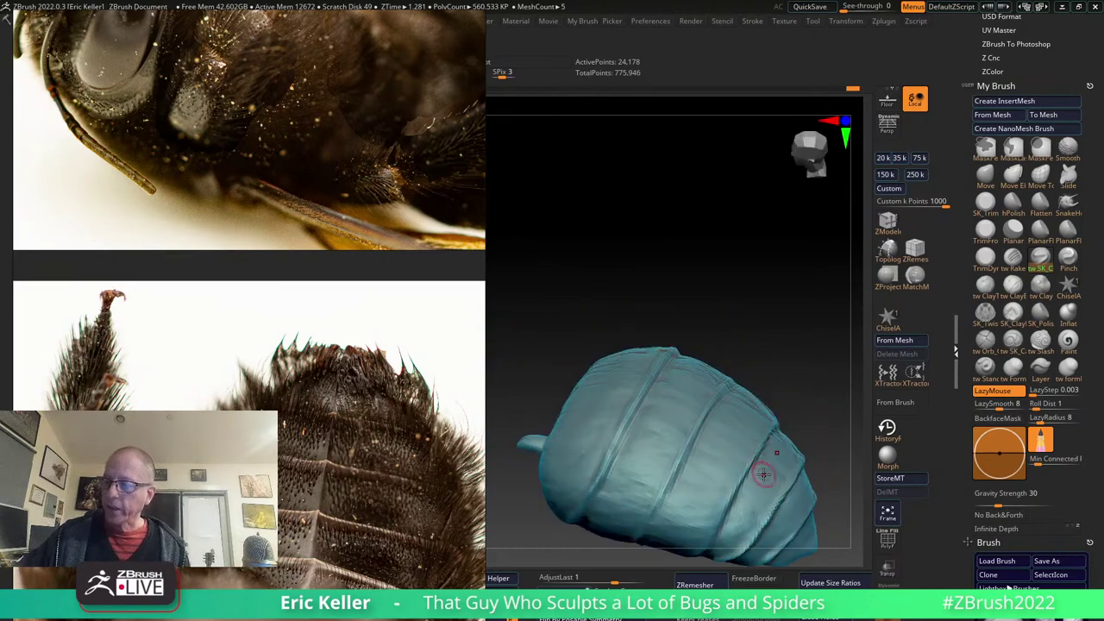
pyautogui.moveTo(763, 474)
pyautogui.mouseDown(button='right')
pyautogui.moveTo(714, 318)
pyautogui.moveTo(739, 394)
pyautogui.moveTo(720, 428)
pyautogui.moveTo(658, 406)
pyautogui.moveTo(598, 434)
pyautogui.moveTo(608, 221)
pyautogui.mouseUp(button='right')
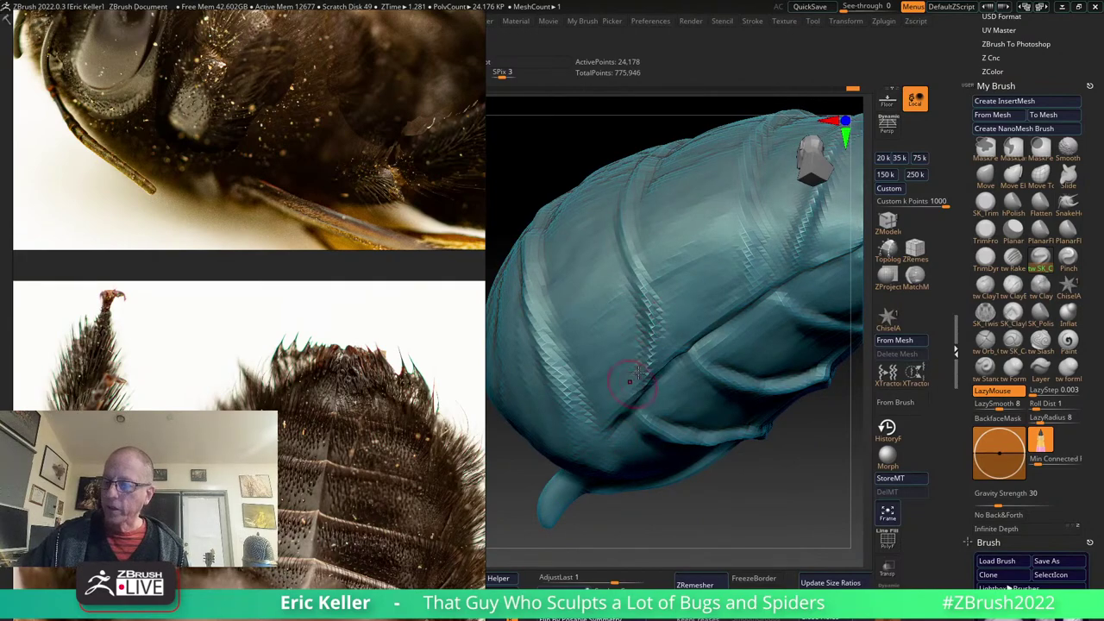
pyautogui.moveTo(634, 376)
pyautogui.mouseDown(button='right')
pyautogui.moveTo(591, 529)
pyautogui.moveTo(621, 455)
pyautogui.mouseUp(button='right')
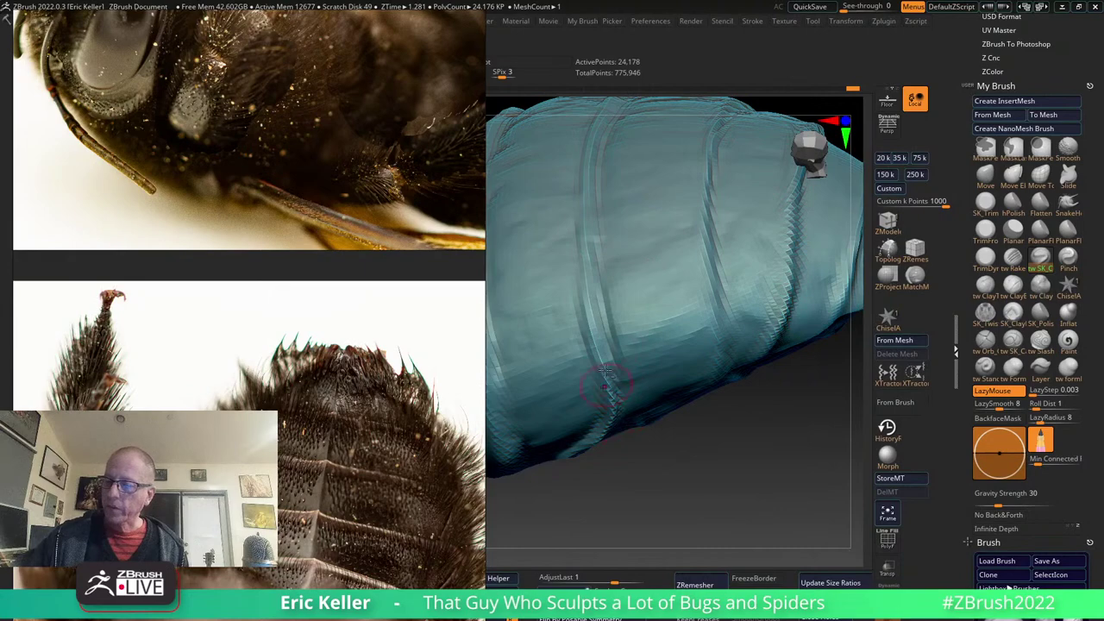
pyautogui.moveTo(629, 507); pyautogui.dragTo(630, 405, button='right')
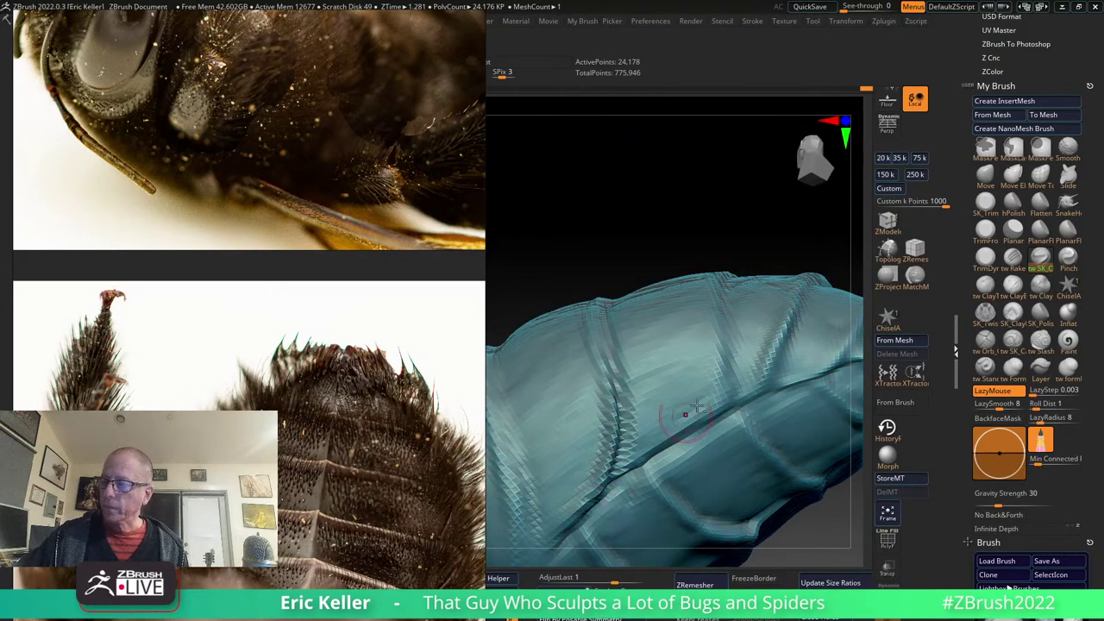
pyautogui.moveTo(608, 497)
pyautogui.mouseDown(button='right')
pyautogui.moveTo(662, 362)
pyautogui.moveTo(642, 483)
pyautogui.mouseUp(button='right')
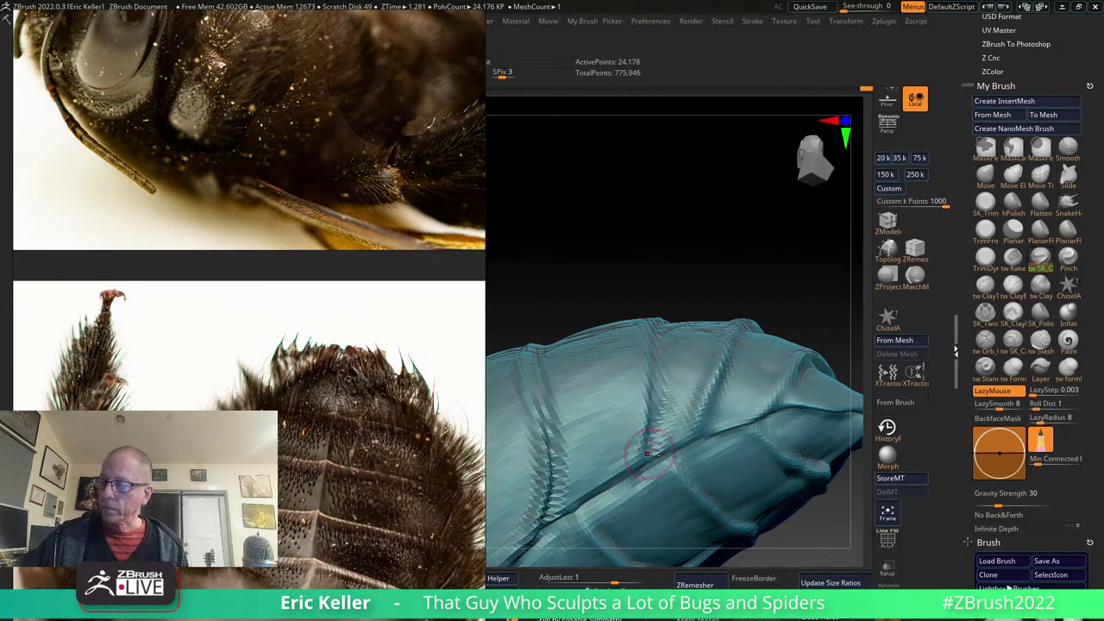
pyautogui.moveTo(658, 321); pyautogui.dragTo(693, 328, button='right')
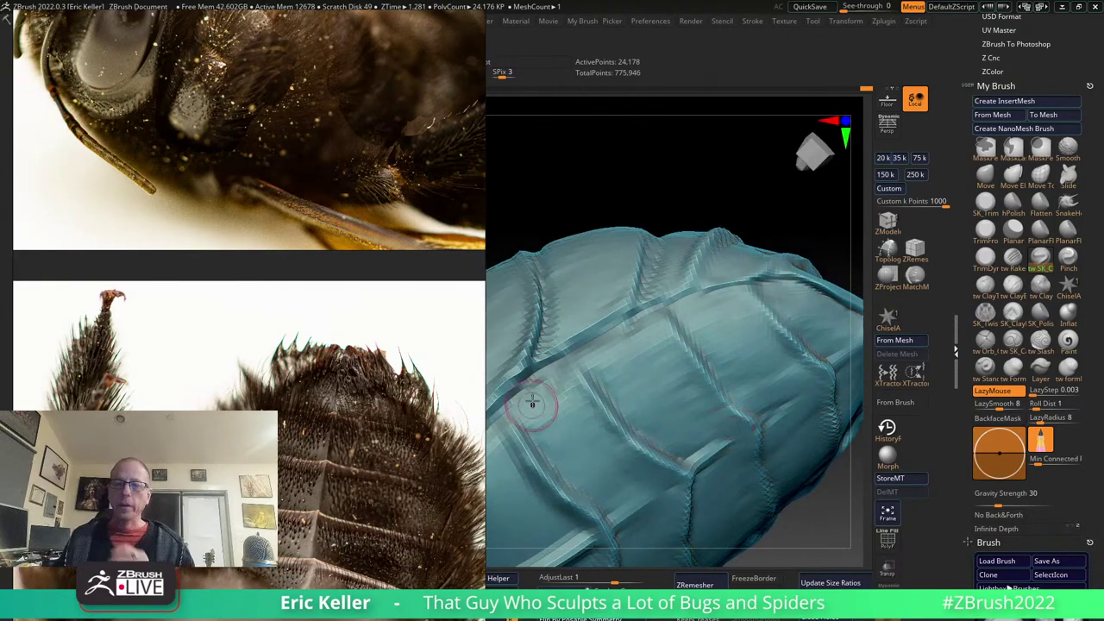
# Zoom the reference board in on the abdomen photo.
pyautogui.scroll(-3, 247, 395)
pyautogui.scroll(-2, 291, 384)
pyautogui.scroll(2, 320, 362)
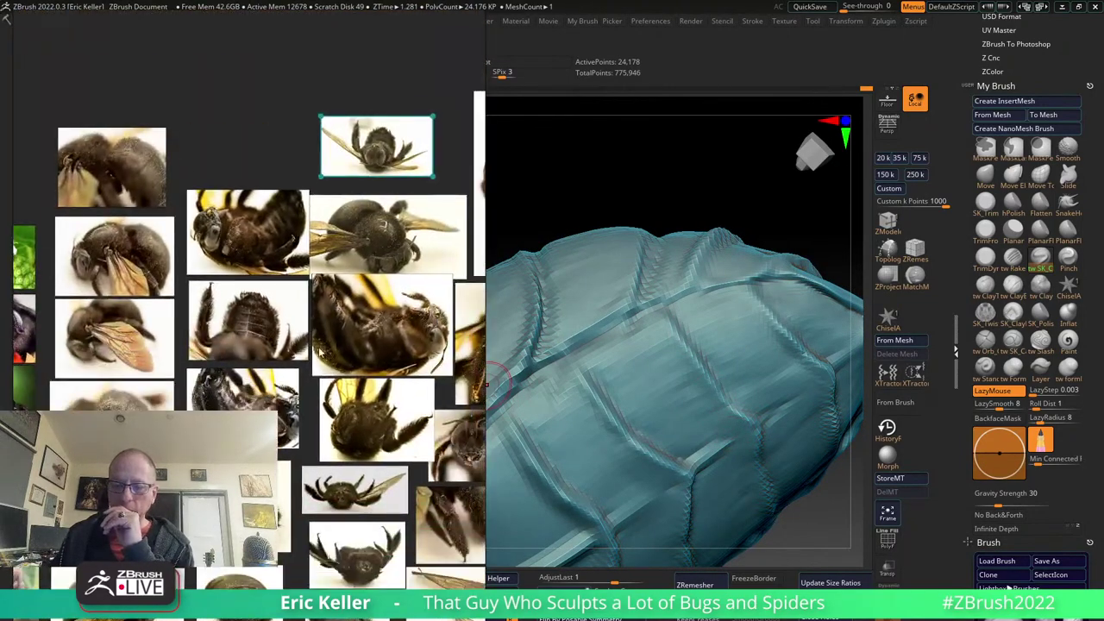
pyautogui.scroll(2, 399, 263)
pyautogui.scroll(2, 315, 368)
pyautogui.scroll(3, 353, 382)
pyautogui.scroll(1, 357, 380)
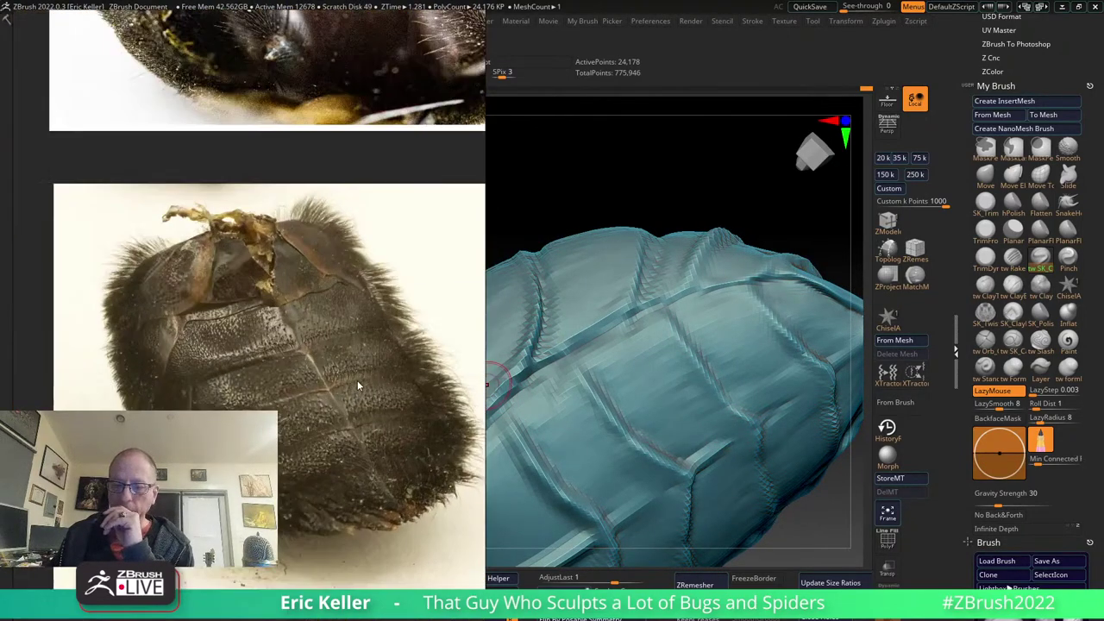
# Carve a groove along the underside plate's ridge and orbit to inspect it.
pyautogui.moveTo(586, 371)
pyautogui.mouseDown(button='right')
pyautogui.moveTo(658, 342)
pyautogui.moveTo(635, 414)
pyautogui.moveTo(621, 397)
pyautogui.moveTo(685, 278)
pyautogui.mouseUp(button='right')
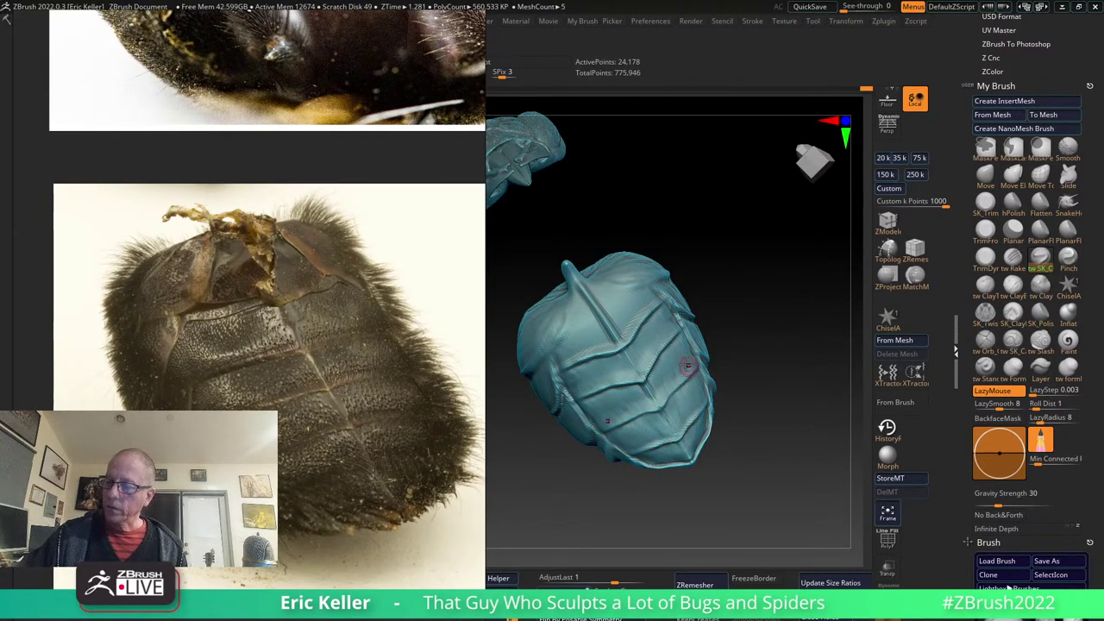
pyautogui.moveTo(670, 323)
pyautogui.mouseDown(button='right')
pyautogui.moveTo(594, 316)
pyautogui.moveTo(619, 400)
pyautogui.moveTo(597, 352)
pyautogui.mouseUp(button='right')
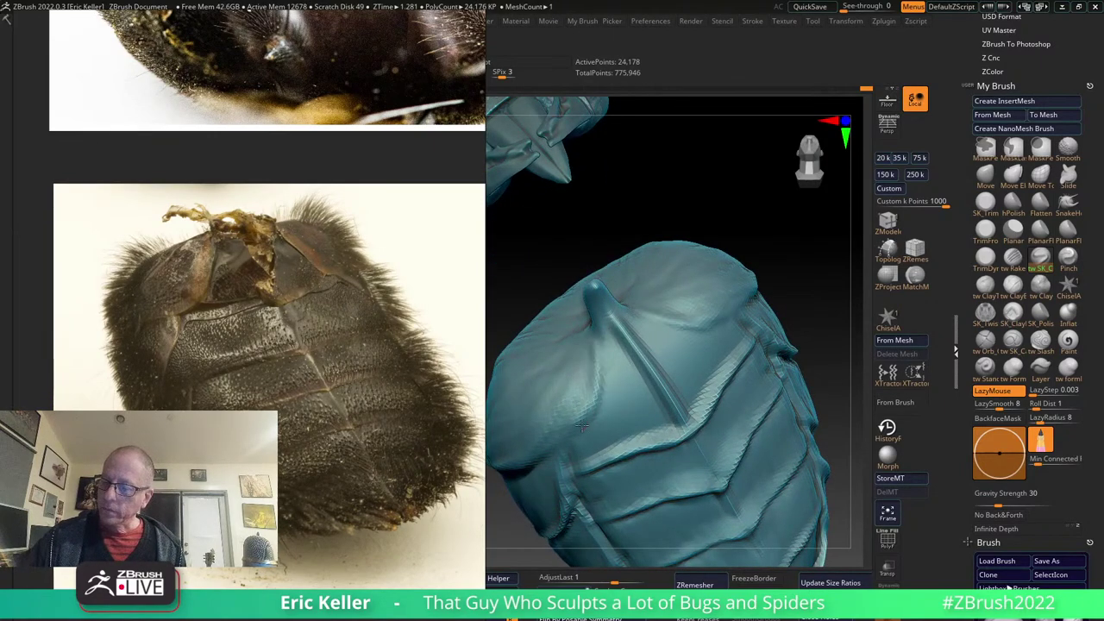
pyautogui.moveTo(547, 454); pyautogui.dragTo(559, 431, button='right')
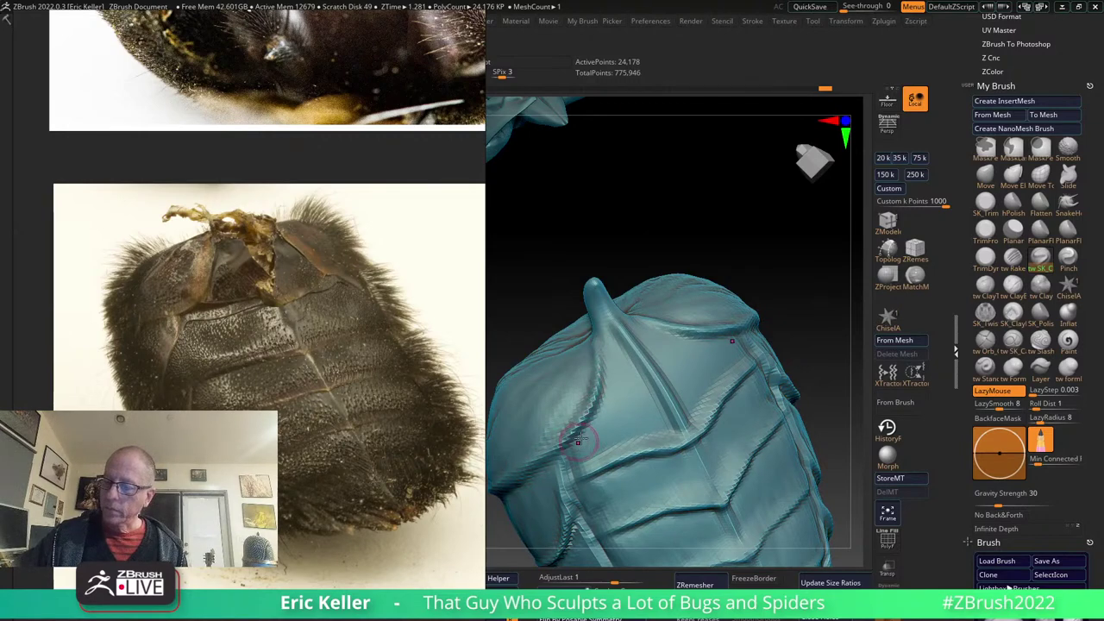
pyautogui.moveTo(698, 329)
pyautogui.mouseDown()
pyautogui.moveTo(595, 349)
pyautogui.moveTo(586, 436)
pyautogui.mouseUp()
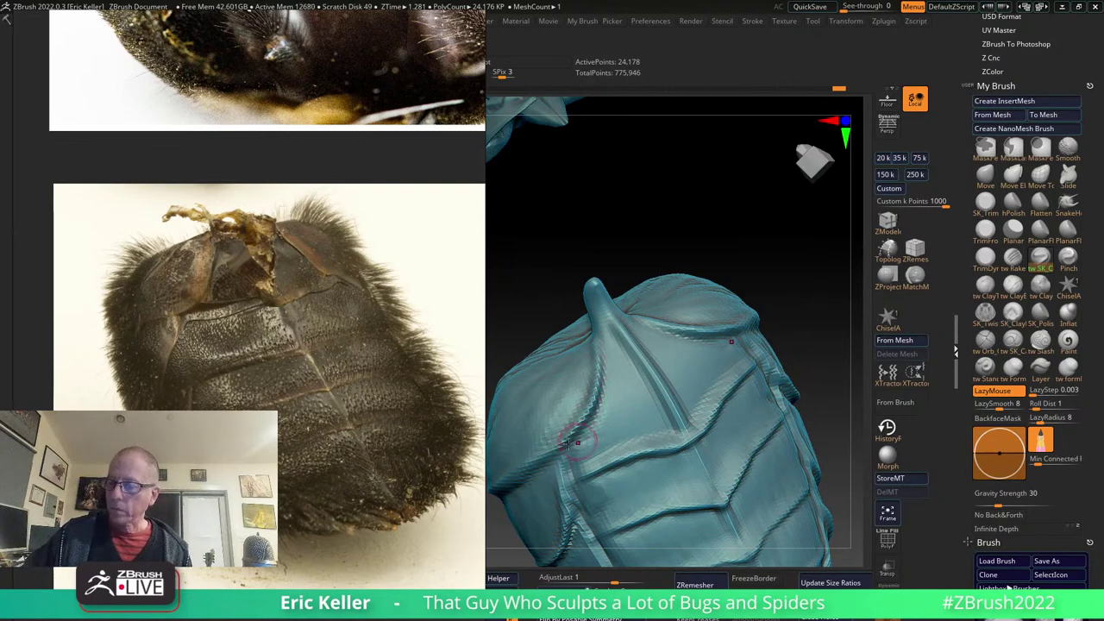
pyautogui.moveTo(597, 429)
pyautogui.mouseDown(button='right')
pyautogui.moveTo(624, 423)
pyautogui.moveTo(537, 411)
pyautogui.mouseUp(button='right')
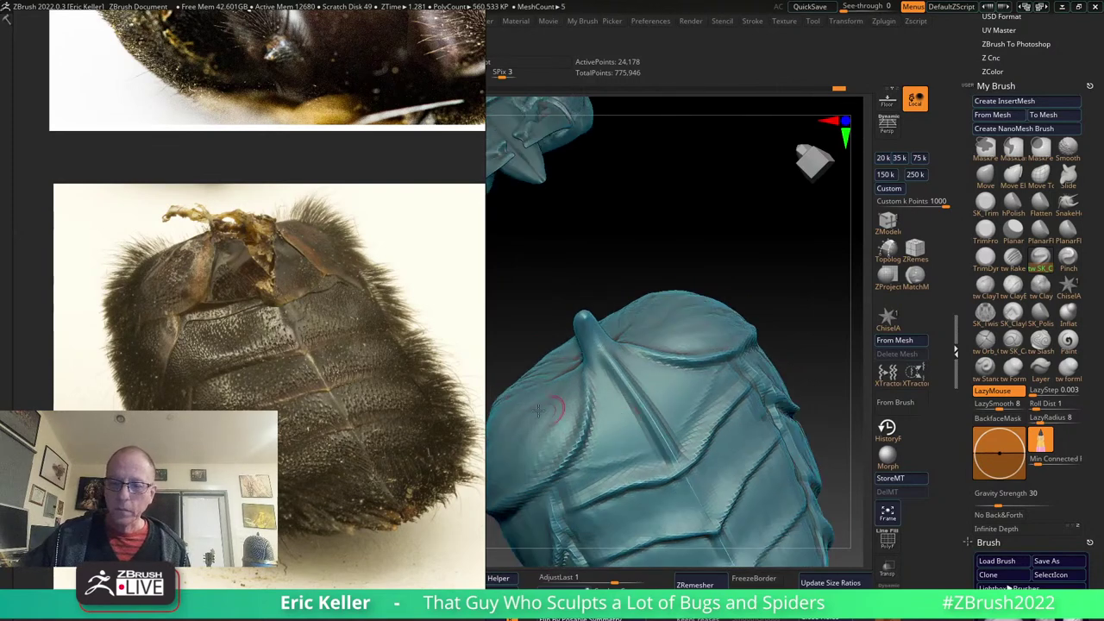
pyautogui.moveTo(608, 394)
pyautogui.mouseDown(button='right')
pyautogui.moveTo(647, 345)
pyautogui.moveTo(611, 399)
pyautogui.moveTo(591, 394)
pyautogui.mouseUp(button='right')
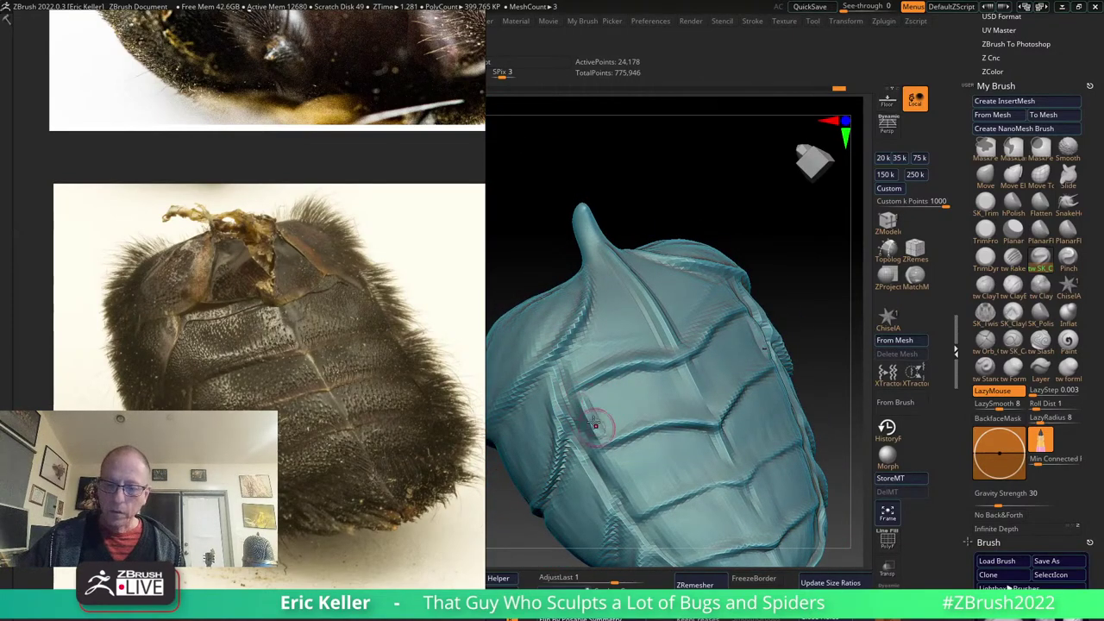
pyautogui.moveTo(583, 401)
pyautogui.mouseDown(button='right')
pyautogui.moveTo(784, 425)
pyautogui.moveTo(776, 382)
pyautogui.mouseUp(button='right')
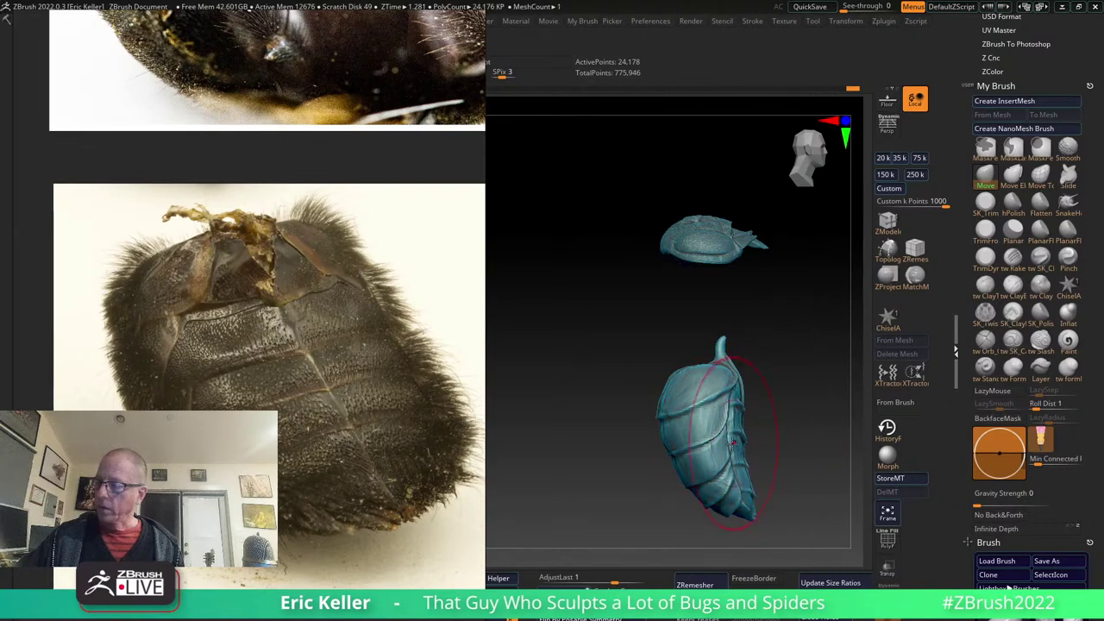
pyautogui.moveTo(727, 450); pyautogui.dragTo(682, 465, button='right')
pyautogui.moveTo(779, 462); pyautogui.dragTo(740, 458, button='right')
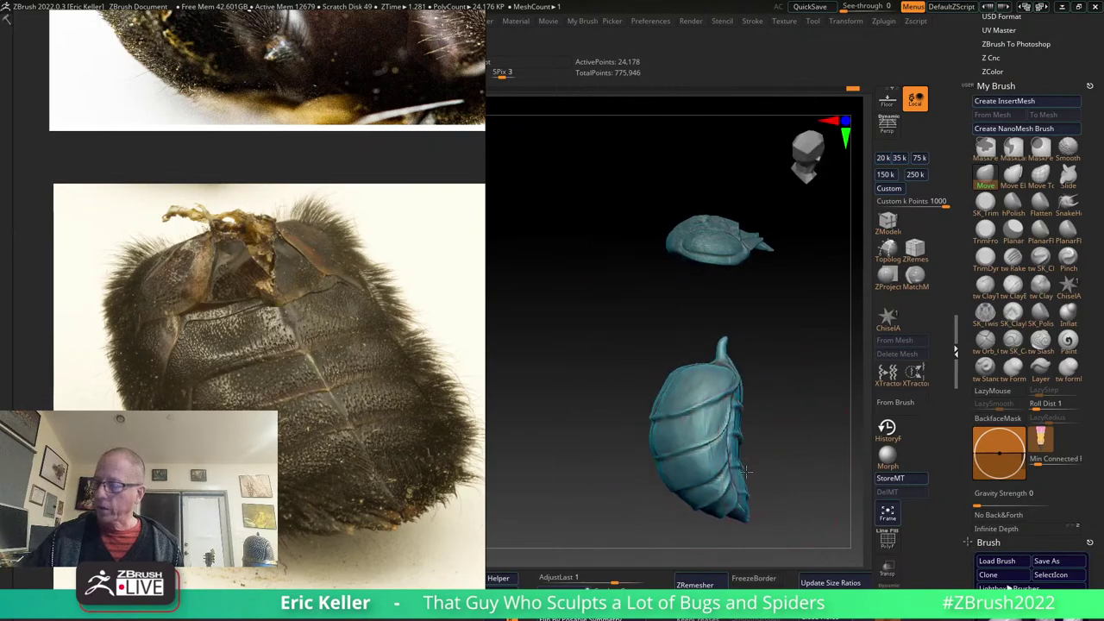
# Hide the reference window and save the sculpt as a new ZTool with version number 4.
pyautogui.hotkey('alt', 'Tab')
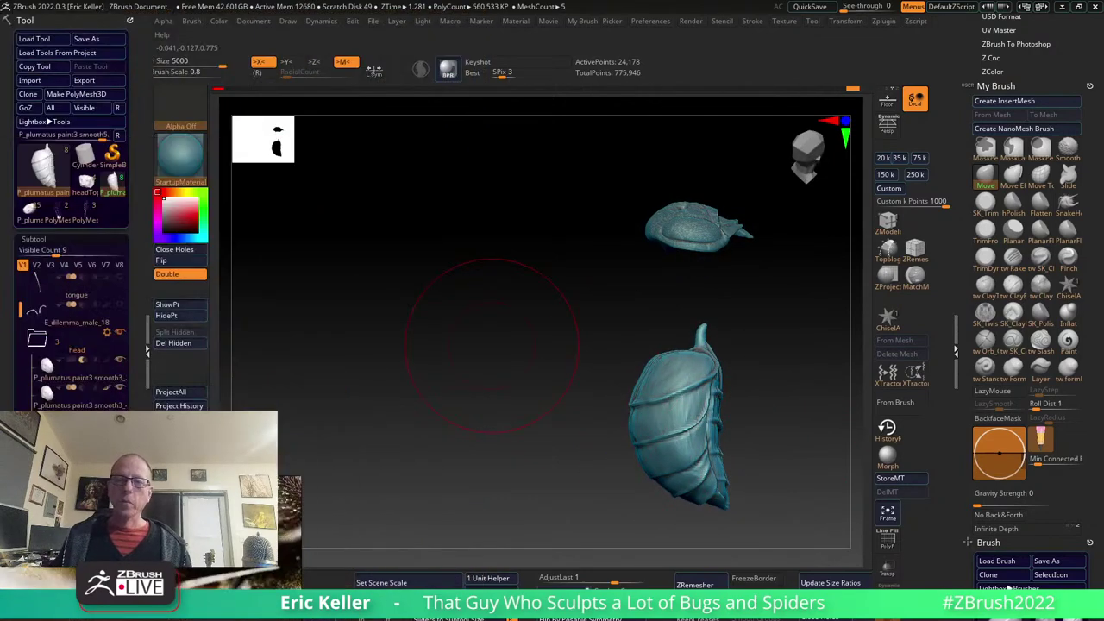
pyautogui.click(100, 42)
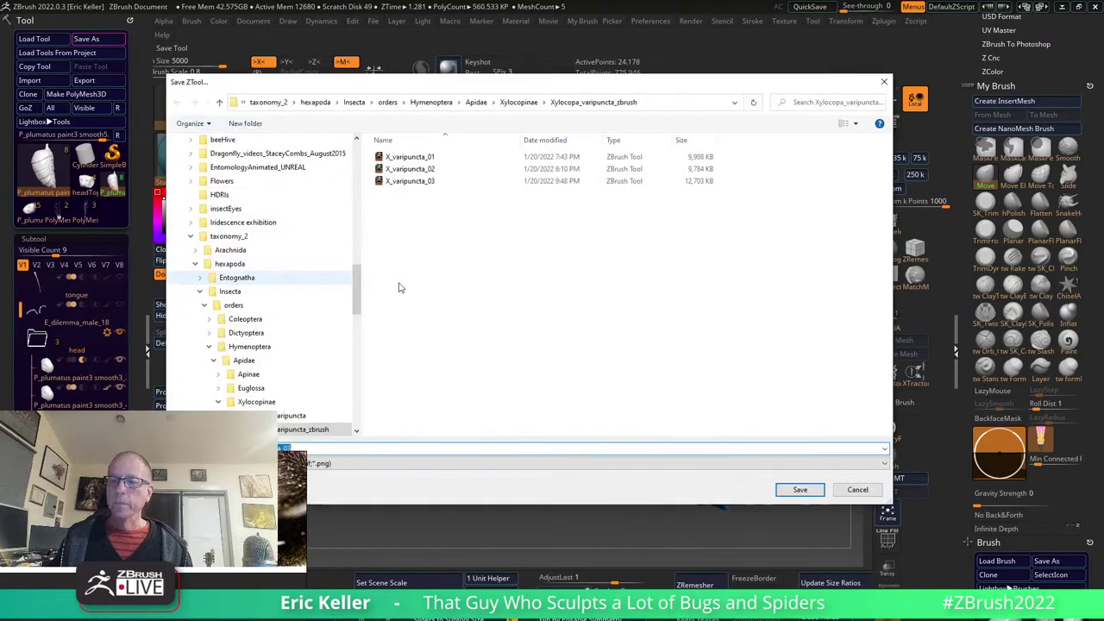
pyautogui.click(289, 446)
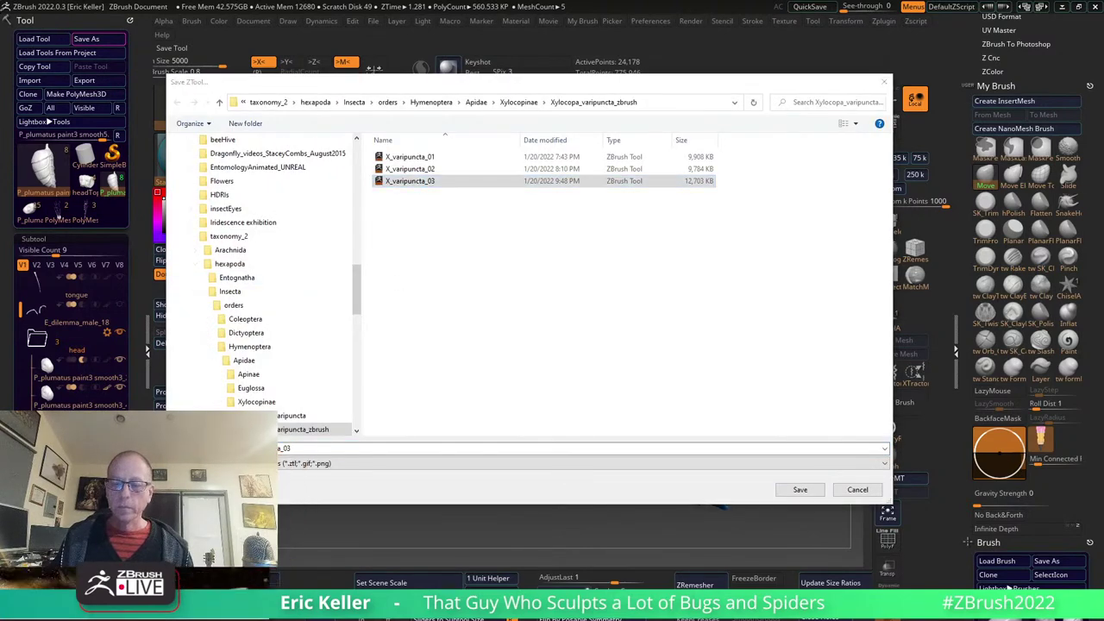
pyautogui.doubleClick(289, 446)
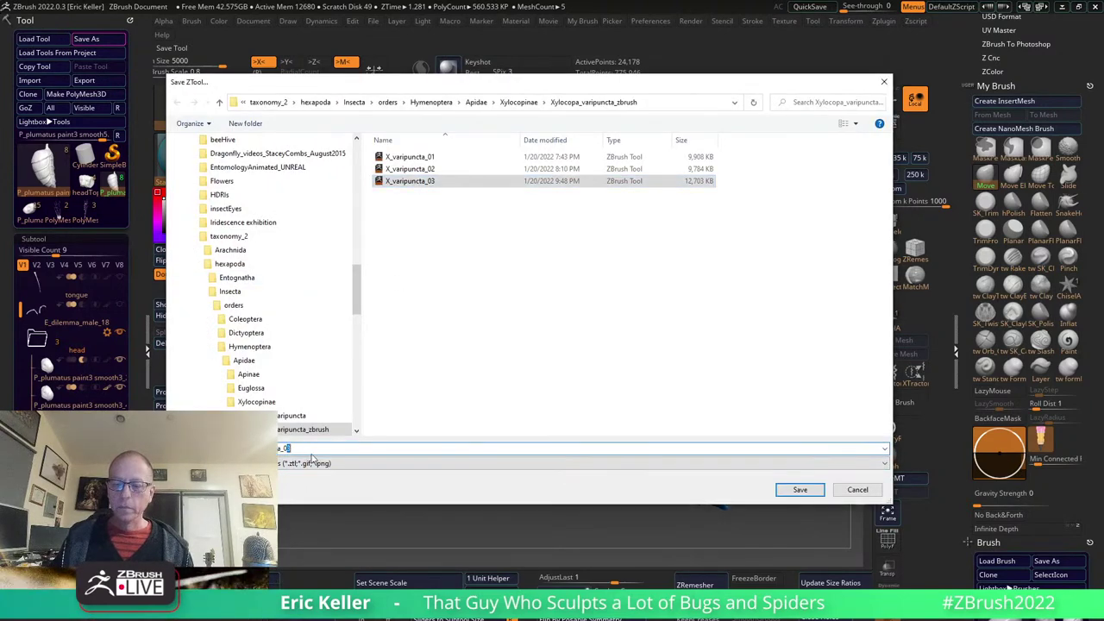
pyautogui.write('4')
pyautogui.press('Return')
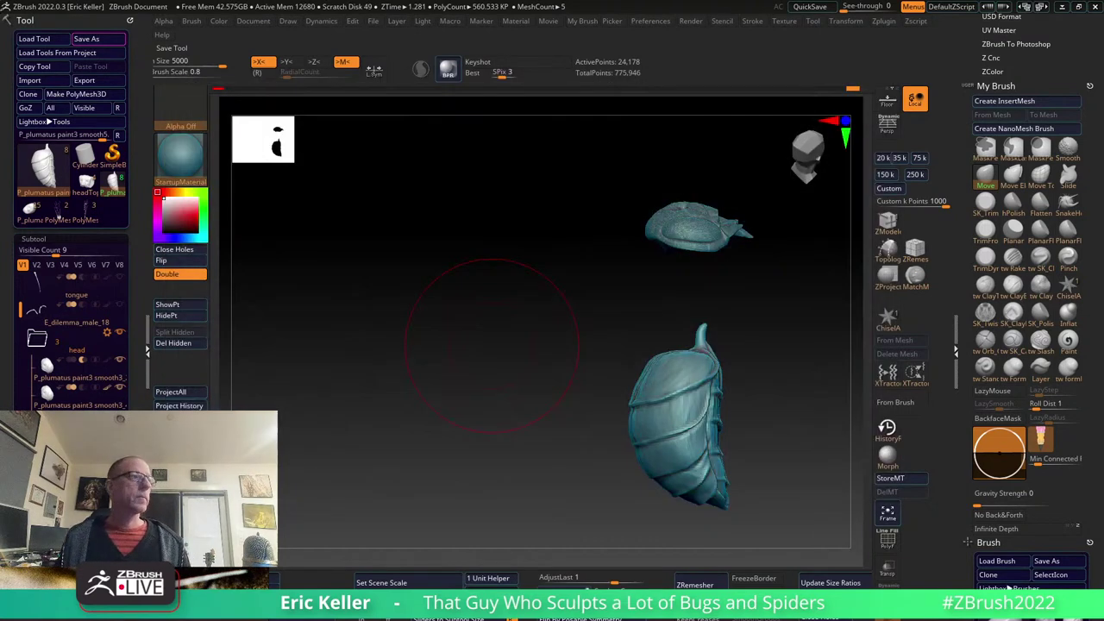
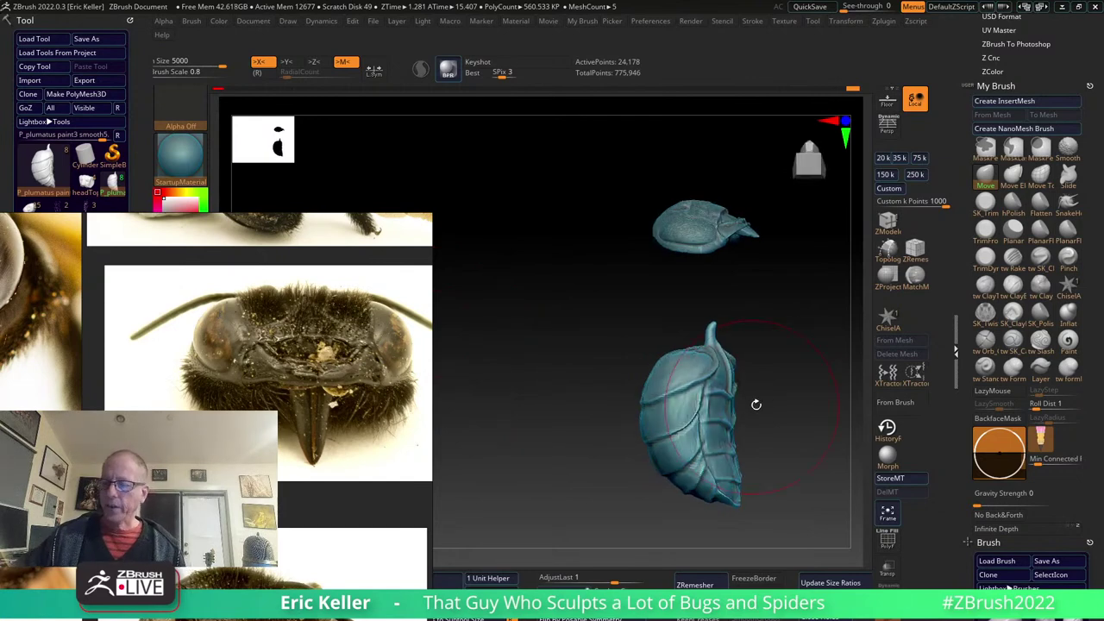
# Select the tw_Clay brush and turn the abdomen so the tergite plate edges face the view.
pyautogui.moveTo(754, 402)
pyautogui.mouseDown()
pyautogui.moveTo(767, 384)
pyautogui.moveTo(646, 460)
pyautogui.moveTo(565, 420)
pyautogui.mouseUp()
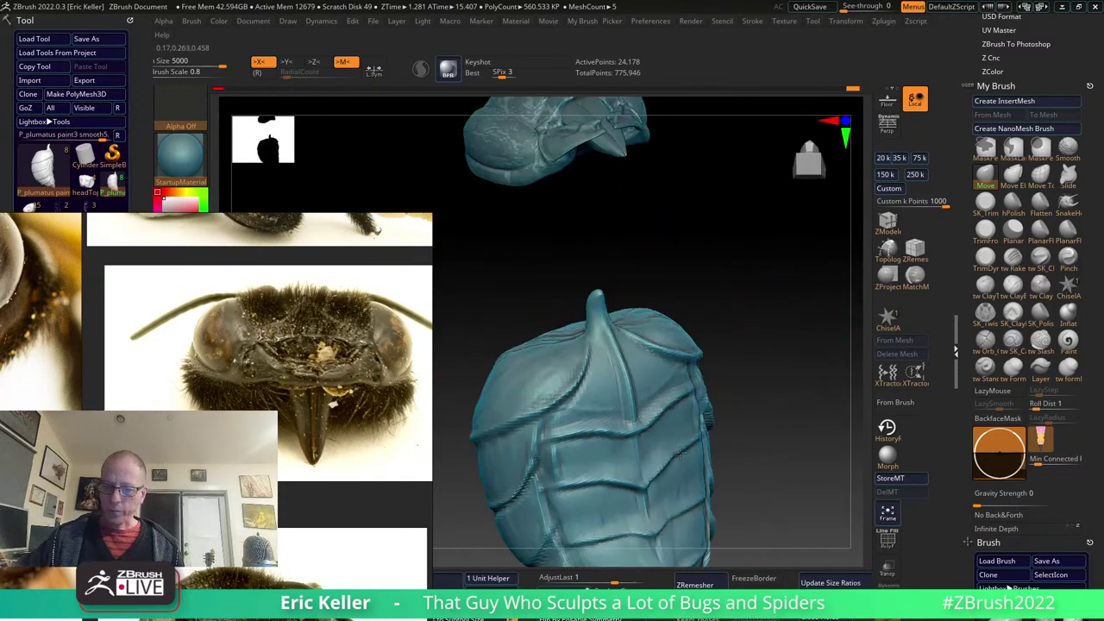
pyautogui.scroll(-2, 317, 381)
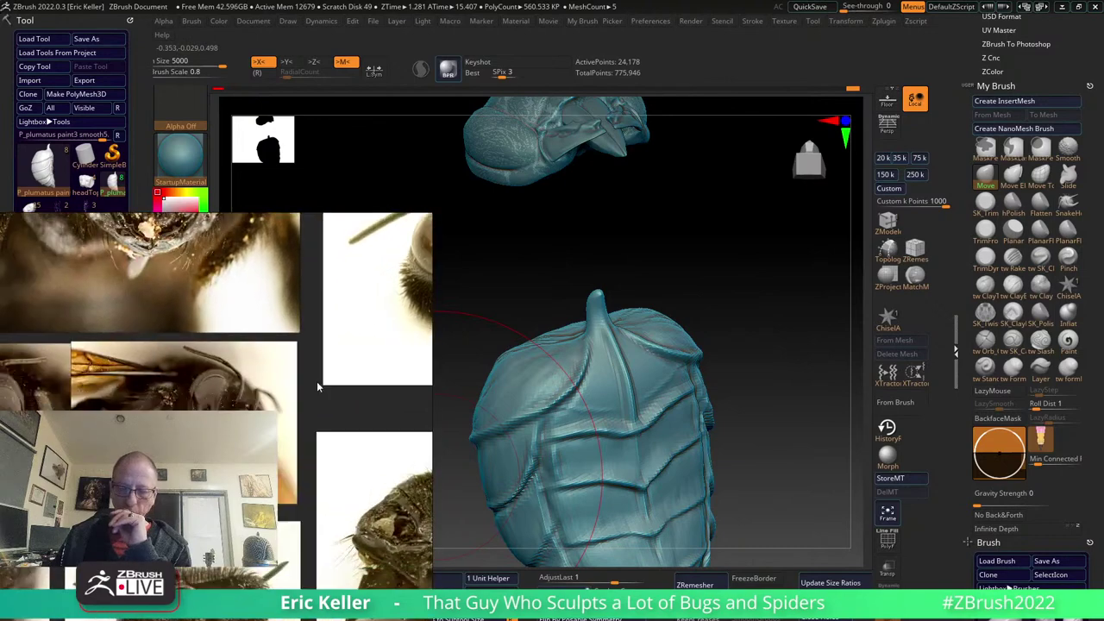
pyautogui.scroll(-2, 317, 381)
pyautogui.scroll(-2, 345, 405)
pyautogui.scroll(-2, 373, 433)
pyautogui.scroll(2, 374, 433)
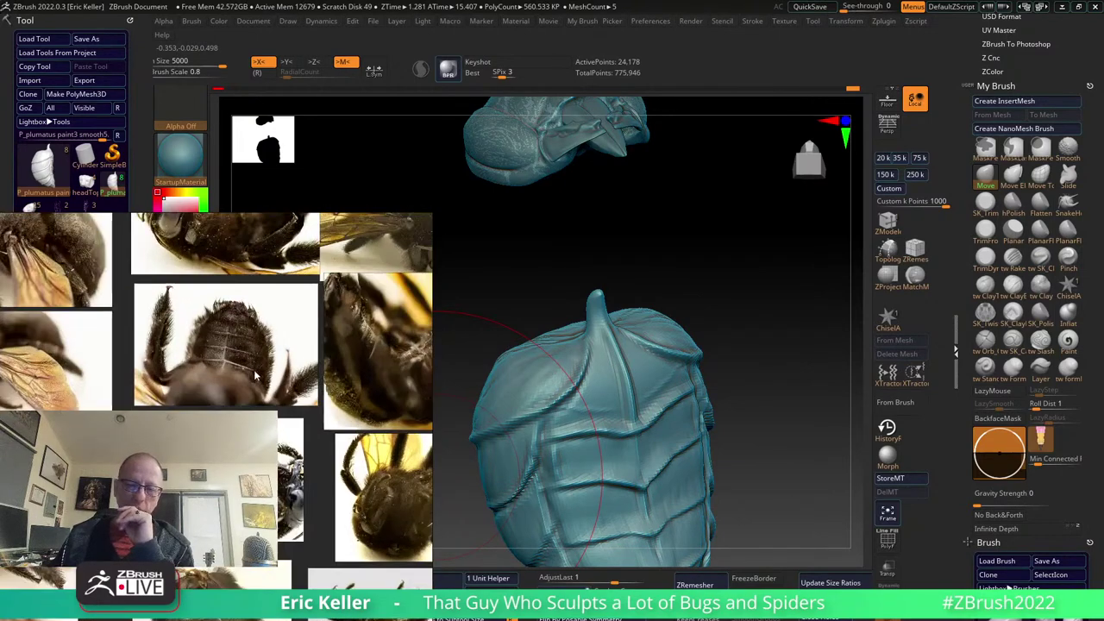
pyautogui.scroll(2, 374, 433)
pyautogui.scroll(2, 374, 433)
pyautogui.scroll(1, 374, 433)
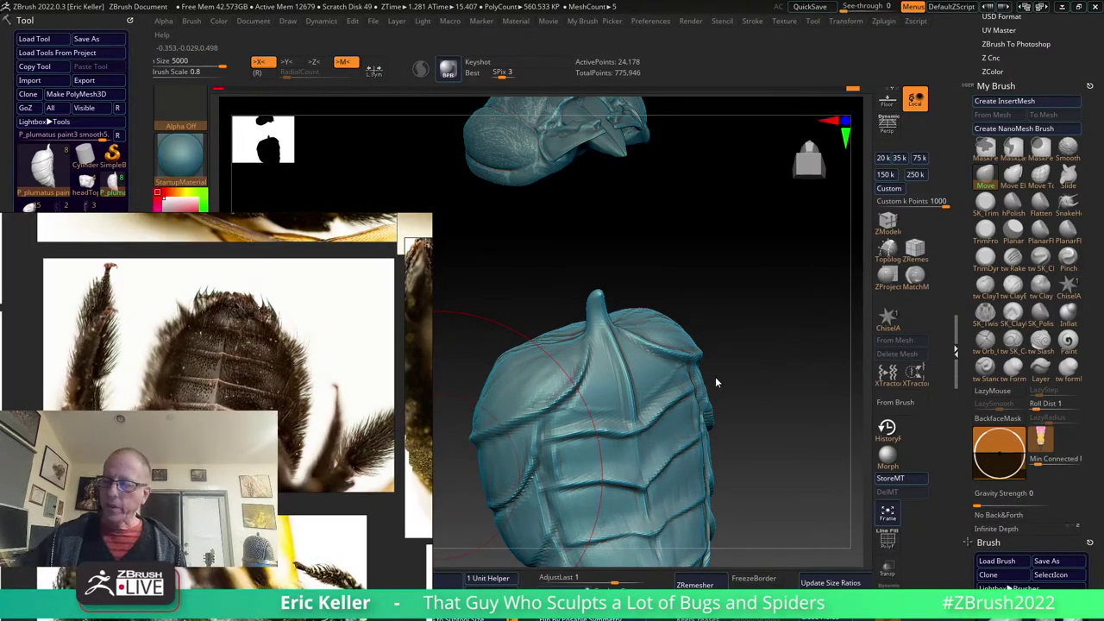
pyautogui.moveTo(715, 376)
pyautogui.mouseDown()
pyautogui.moveTo(738, 367)
pyautogui.moveTo(810, 469)
pyautogui.moveTo(766, 470)
pyautogui.moveTo(709, 361)
pyautogui.mouseUp()
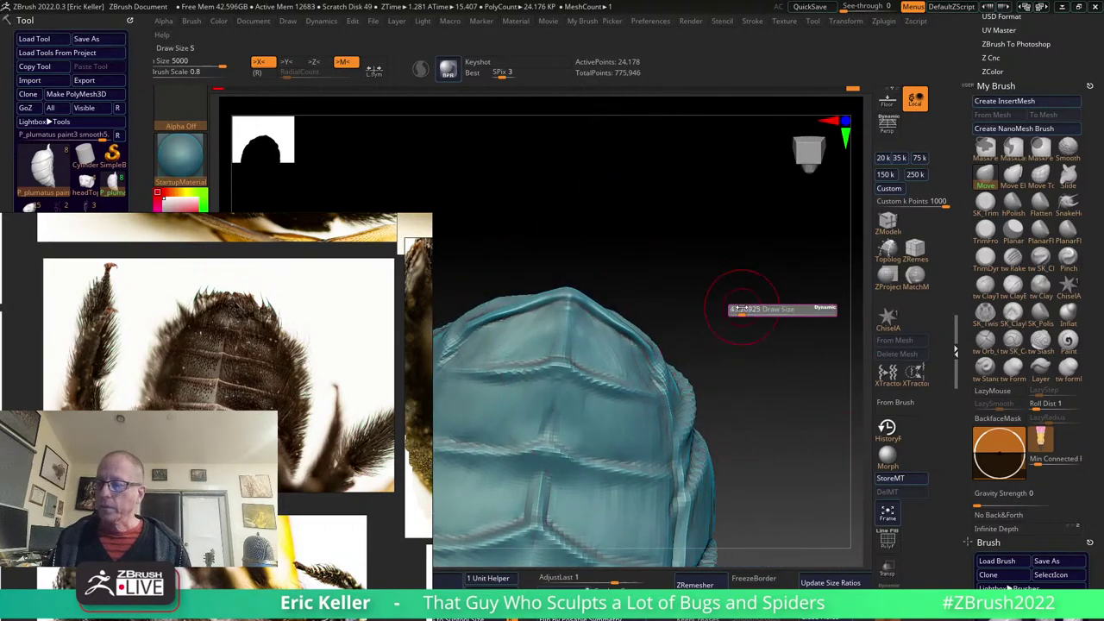
pyautogui.moveTo(721, 305)
pyautogui.mouseDown()
pyautogui.moveTo(629, 261)
pyautogui.moveTo(635, 278)
pyautogui.moveTo(615, 247)
pyautogui.mouseUp()
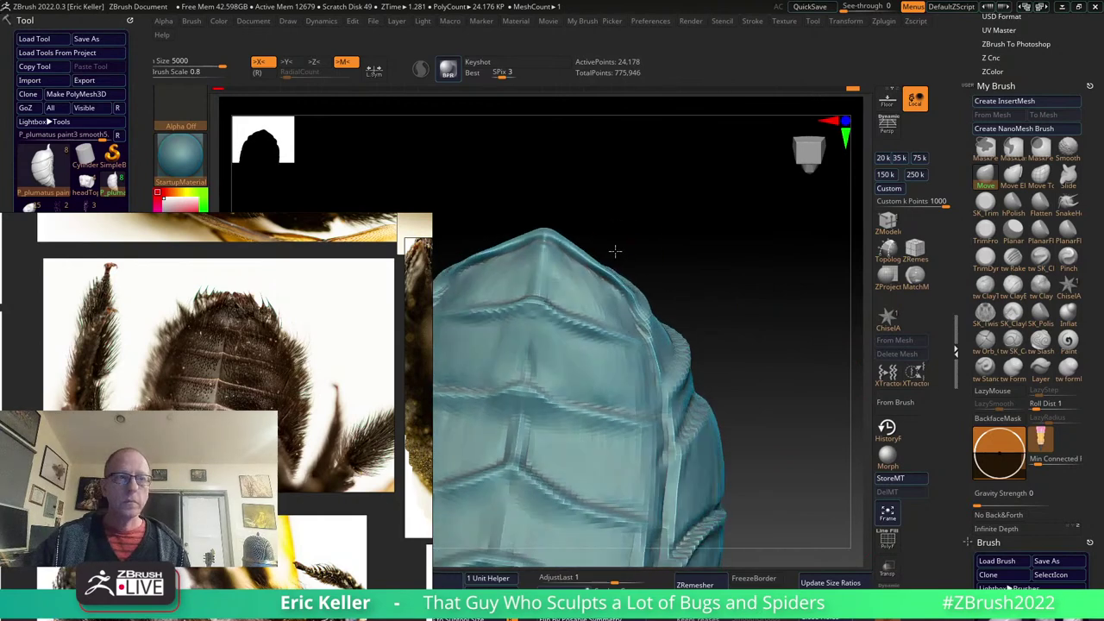
pyautogui.click(985, 285)
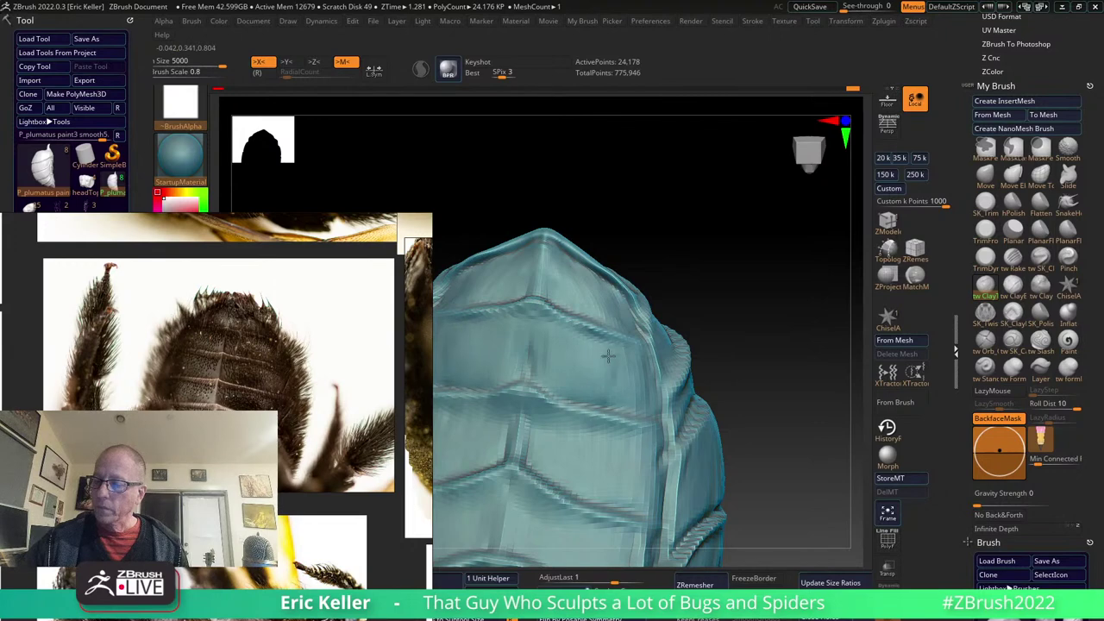
pyautogui.moveTo(611, 308)
pyautogui.mouseDown()
pyautogui.moveTo(702, 357)
pyautogui.moveTo(715, 340)
pyautogui.moveTo(789, 371)
pyautogui.moveTo(710, 394)
pyautogui.moveTo(684, 360)
pyautogui.moveTo(702, 382)
pyautogui.mouseUp()
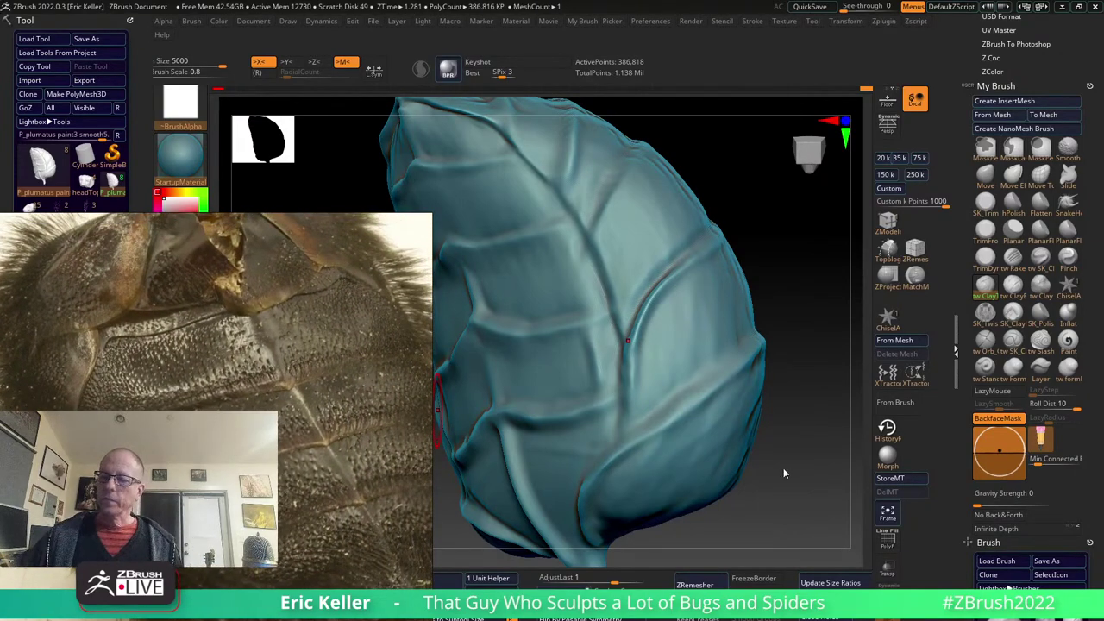
# Shrink the brush Draw Size to a tiny setting.
pyautogui.moveTo(783, 467)
pyautogui.mouseDown()
pyautogui.moveTo(787, 372)
pyautogui.moveTo(687, 499)
pyautogui.moveTo(757, 347)
pyautogui.mouseUp()
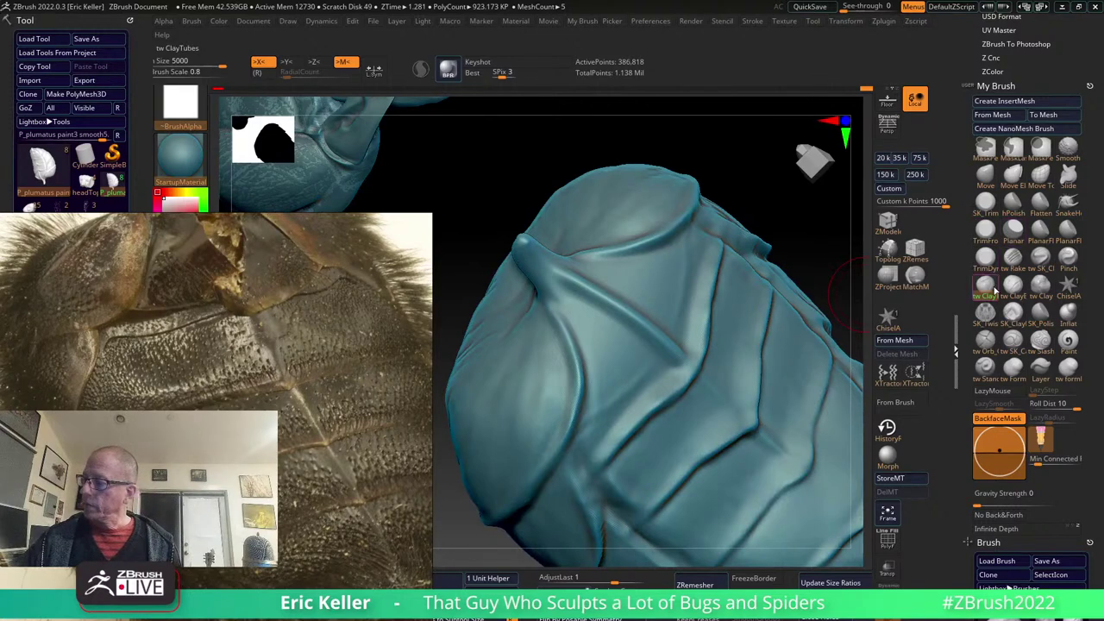
pyautogui.press('s')
pyautogui.moveTo(541, 362); pyautogui.dragTo(562, 415)
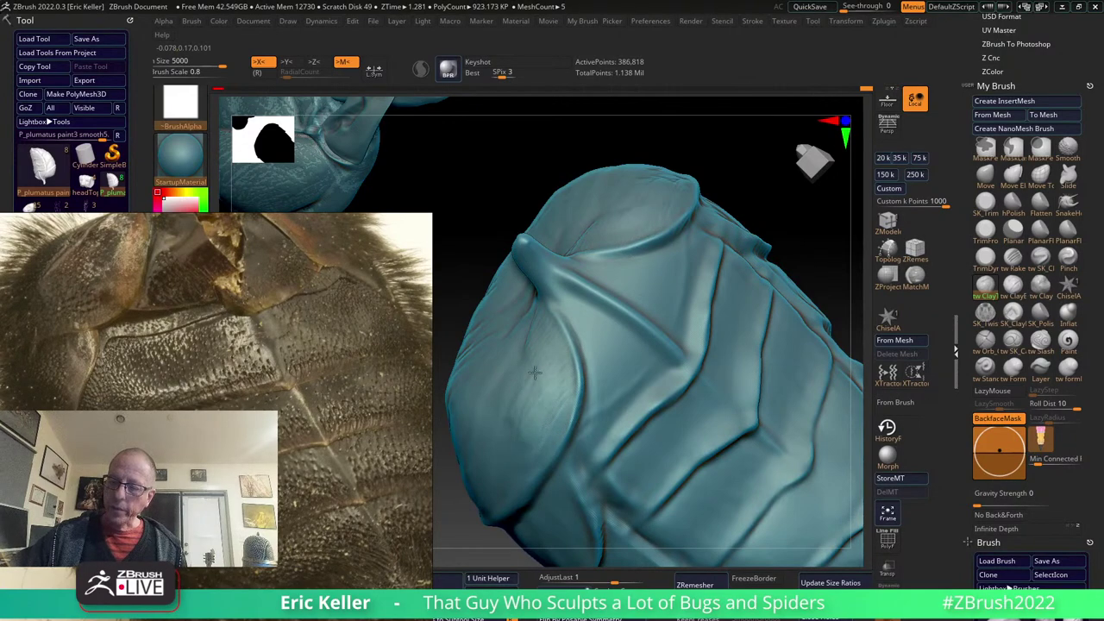
# Sculpt thin creases across the leaf-shaped plate and sharpen the one running down it.
pyautogui.moveTo(596, 388)
pyautogui.mouseDown(button='right')
pyautogui.moveTo(619, 373)
pyautogui.moveTo(608, 358)
pyautogui.mouseUp(button='right')
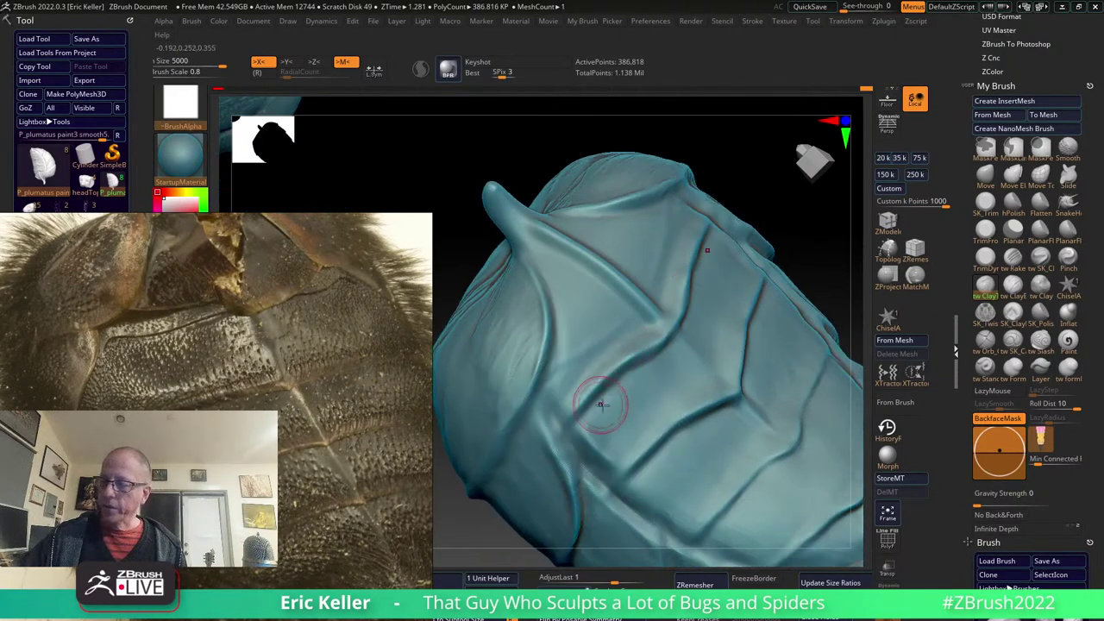
pyautogui.moveTo(595, 405); pyautogui.dragTo(557, 385, button='right')
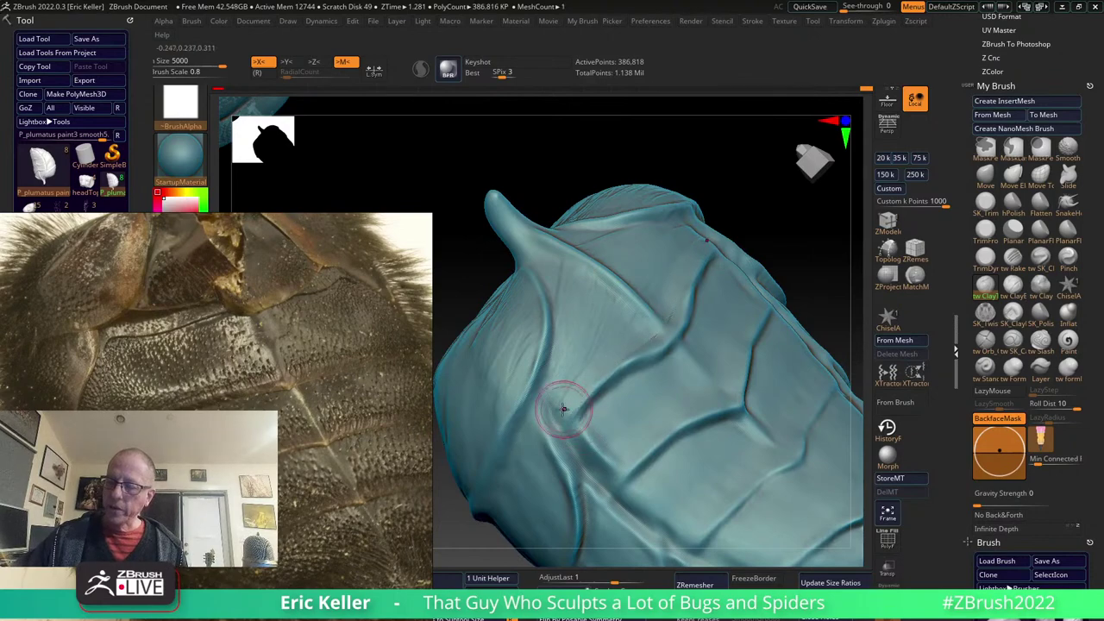
pyautogui.moveTo(556, 384); pyautogui.dragTo(561, 347, button='right')
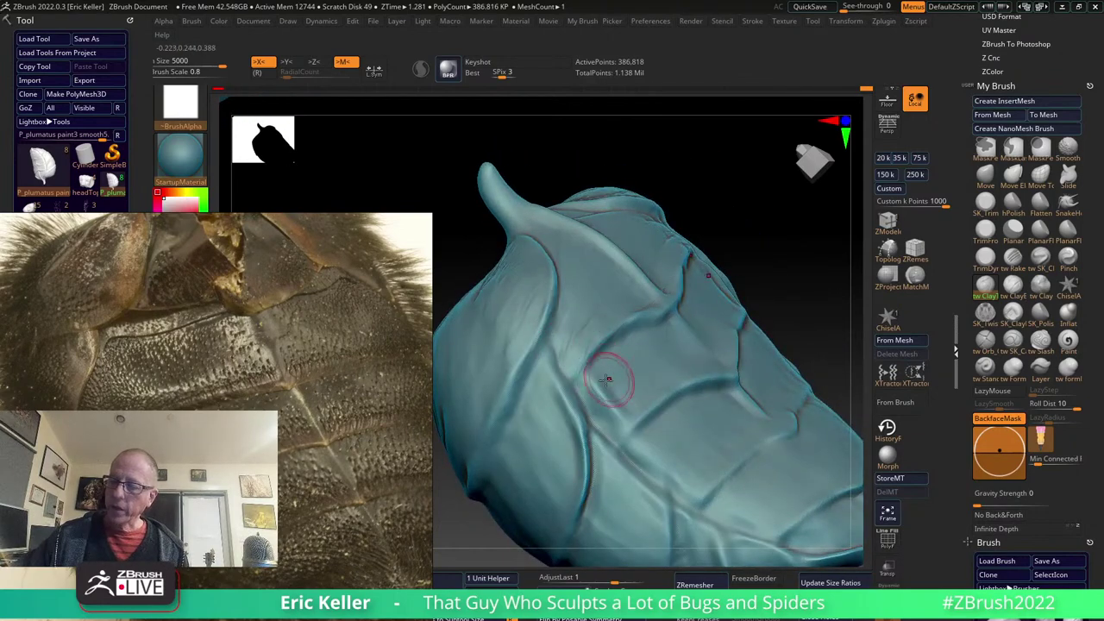
pyautogui.moveTo(604, 369); pyautogui.dragTo(610, 421)
pyautogui.moveTo(611, 421); pyautogui.dragTo(648, 400, button='right')
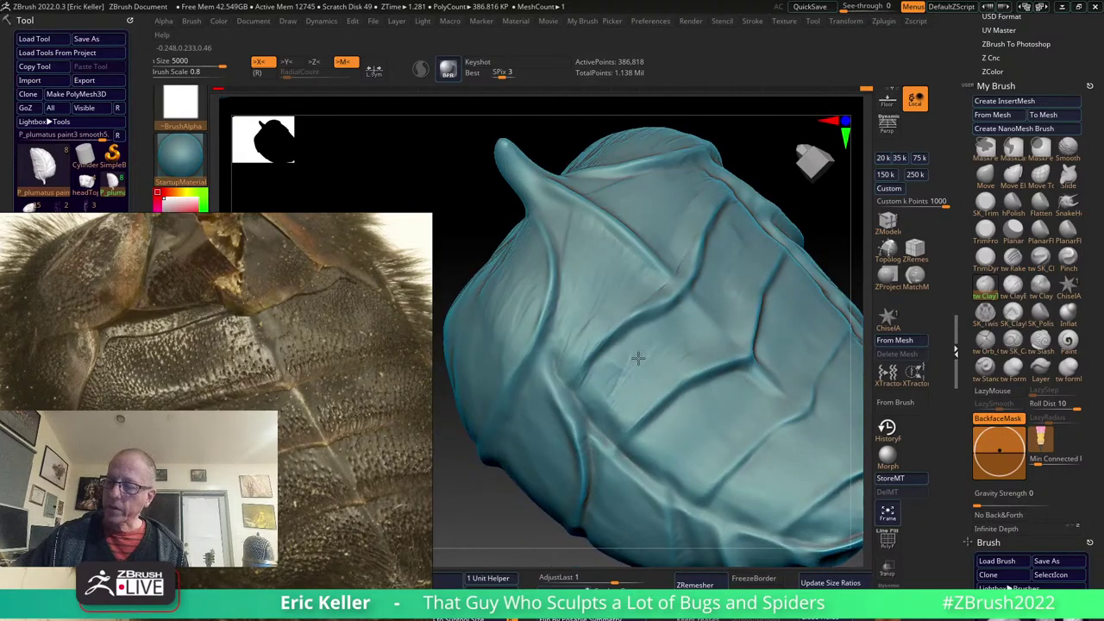
pyautogui.moveTo(673, 360); pyautogui.dragTo(615, 356)
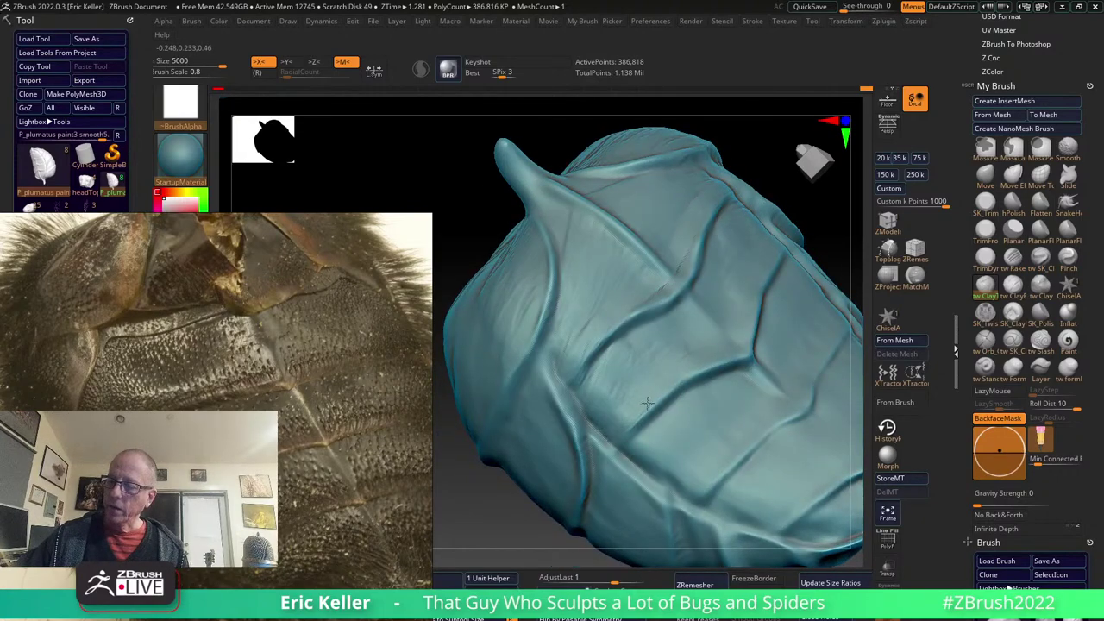
pyautogui.moveTo(648, 403)
pyautogui.mouseDown(button='right')
pyautogui.moveTo(644, 382)
pyautogui.moveTo(566, 357)
pyautogui.mouseUp(button='right')
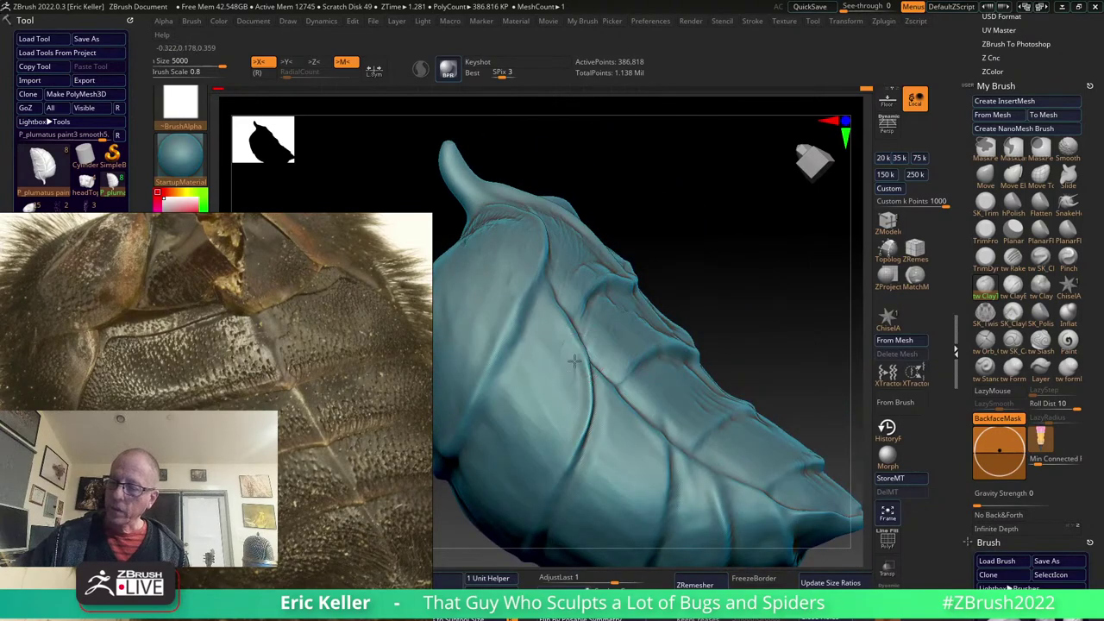
pyautogui.moveTo(573, 362); pyautogui.dragTo(581, 396)
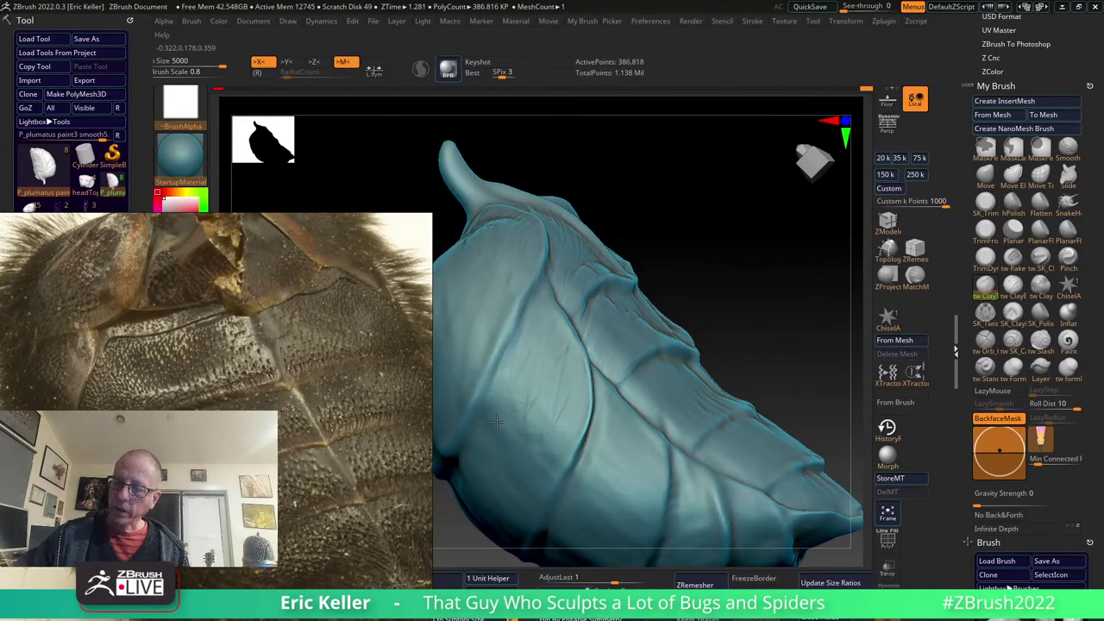
pyautogui.moveTo(518, 327); pyautogui.dragTo(681, 347, button='right')
# With the LazyMouse tw_SK_C brush, carve grooves along the upper crease and up the plate.
pyautogui.click(1041, 255)
pyautogui.moveTo(537, 369); pyautogui.dragTo(626, 376)
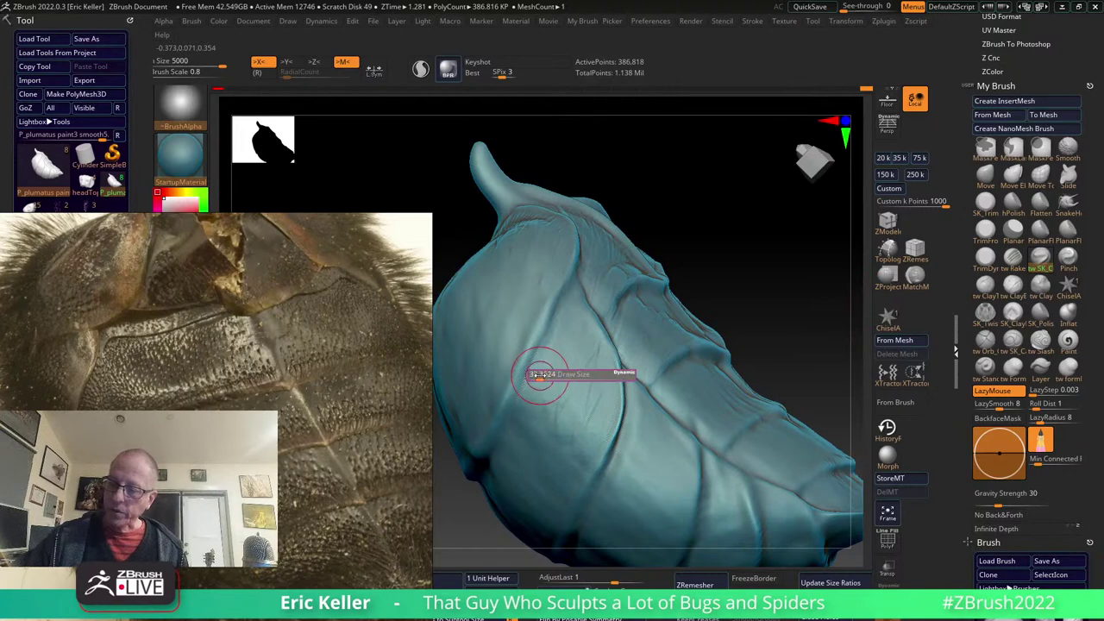
pyautogui.moveTo(576, 263)
pyautogui.mouseDown()
pyautogui.moveTo(503, 426)
pyautogui.moveTo(571, 282)
pyautogui.mouseUp()
pyautogui.moveTo(571, 282); pyautogui.dragTo(500, 408, button='right')
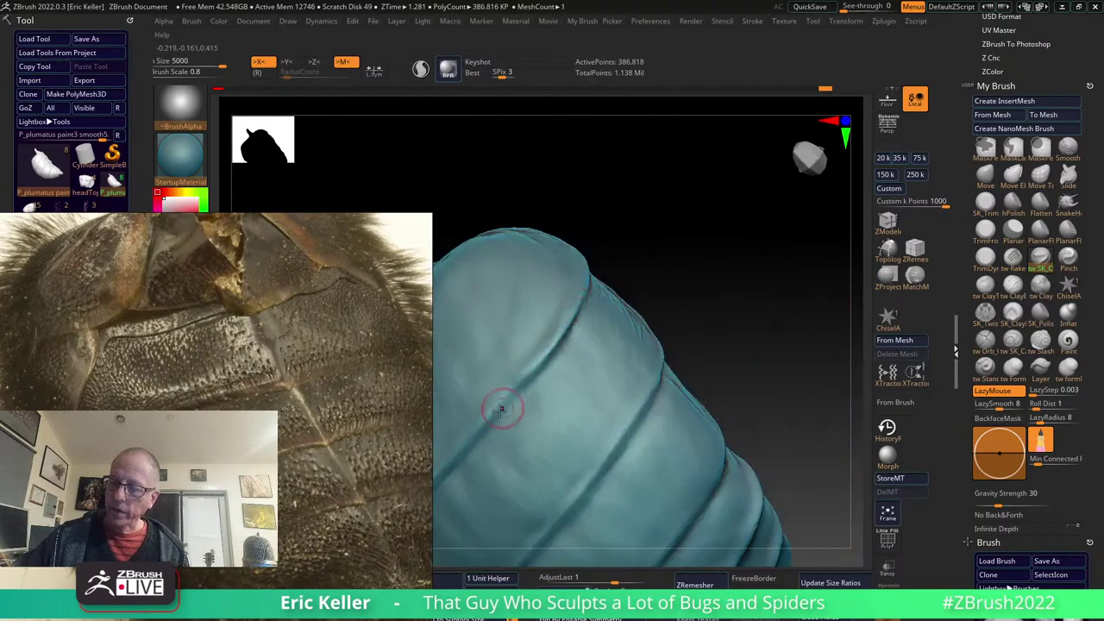
pyautogui.moveTo(584, 309); pyautogui.dragTo(576, 276, button='right')
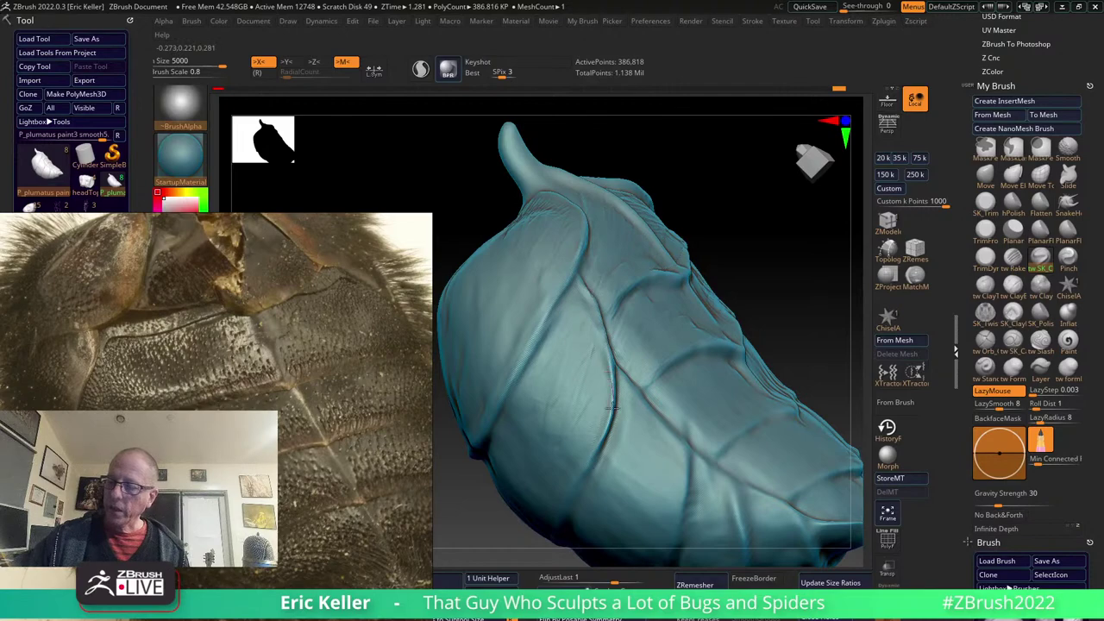
# Deepen the groove along the central vein and check the neighbouring creases from several angles.
pyautogui.moveTo(609, 444)
pyautogui.mouseDown(button='right')
pyautogui.moveTo(648, 365)
pyautogui.moveTo(579, 291)
pyautogui.moveTo(586, 350)
pyautogui.moveTo(635, 446)
pyautogui.moveTo(593, 354)
pyautogui.moveTo(596, 383)
pyautogui.mouseUp(button='right')
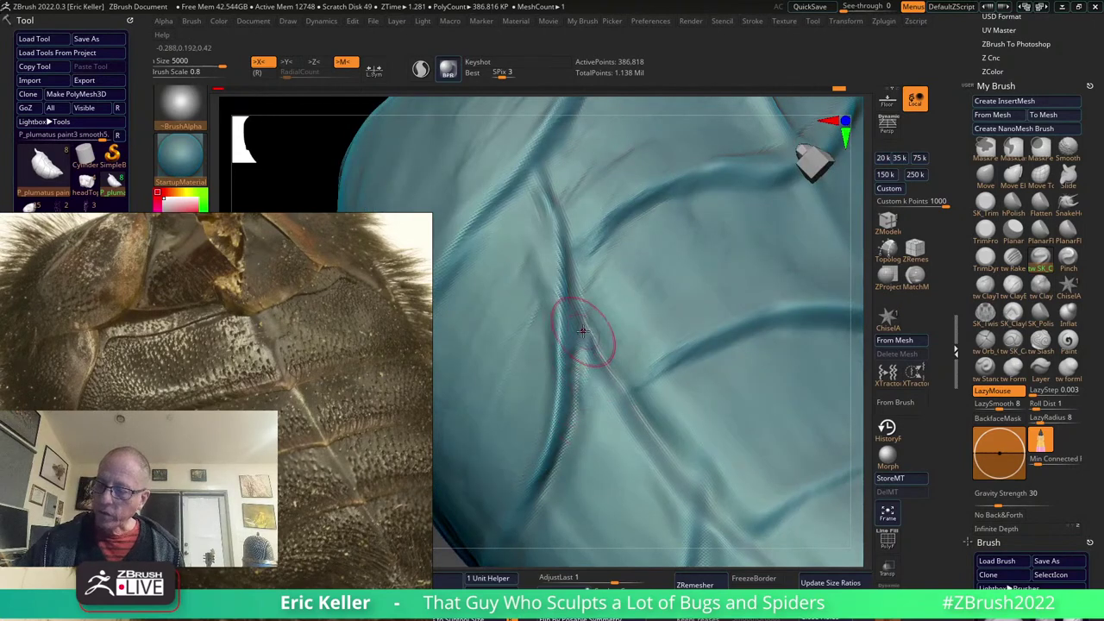
pyautogui.moveTo(579, 372); pyautogui.dragTo(567, 295)
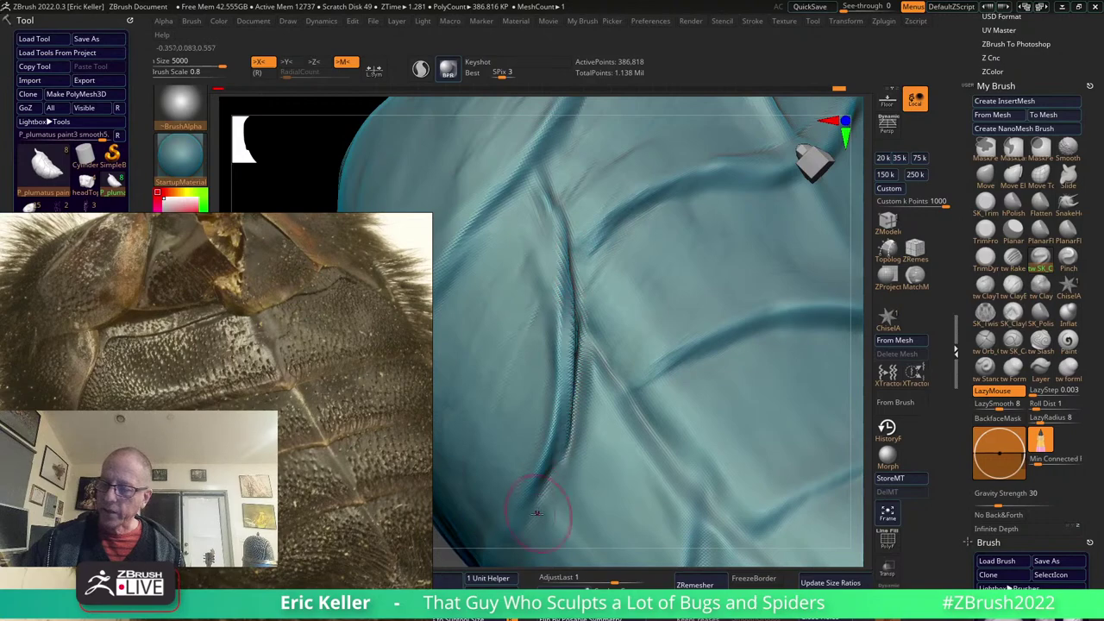
pyautogui.moveTo(569, 272); pyautogui.dragTo(572, 338, button='right')
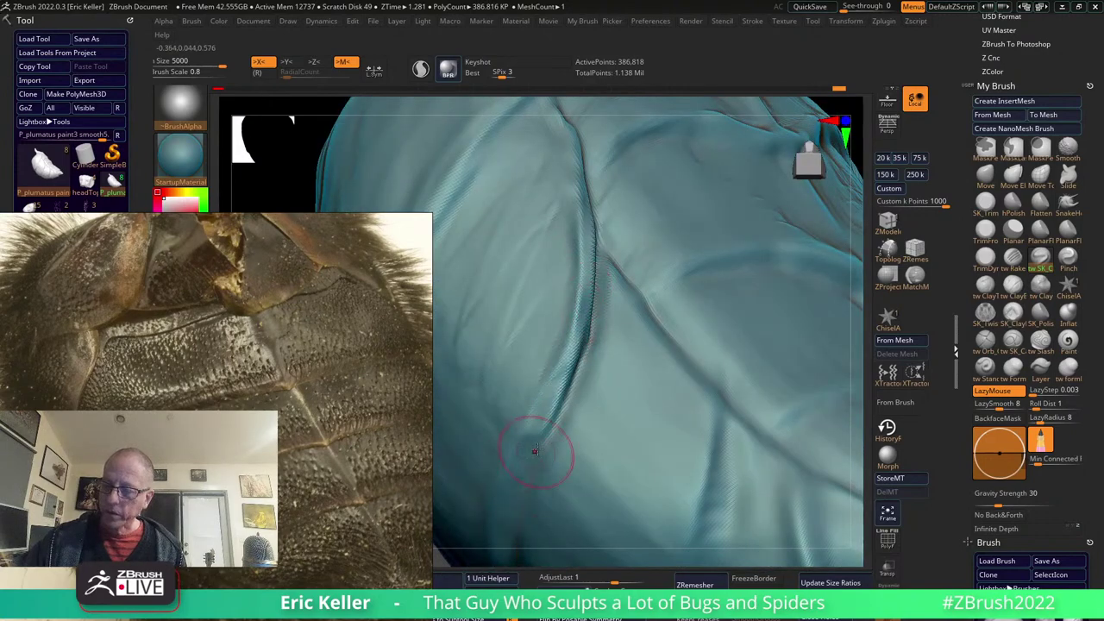
pyautogui.moveTo(474, 448); pyautogui.dragTo(546, 381, button='right')
pyautogui.moveTo(533, 423)
pyautogui.mouseDown(button='right')
pyautogui.moveTo(567, 394)
pyautogui.moveTo(571, 327)
pyautogui.mouseUp(button='right')
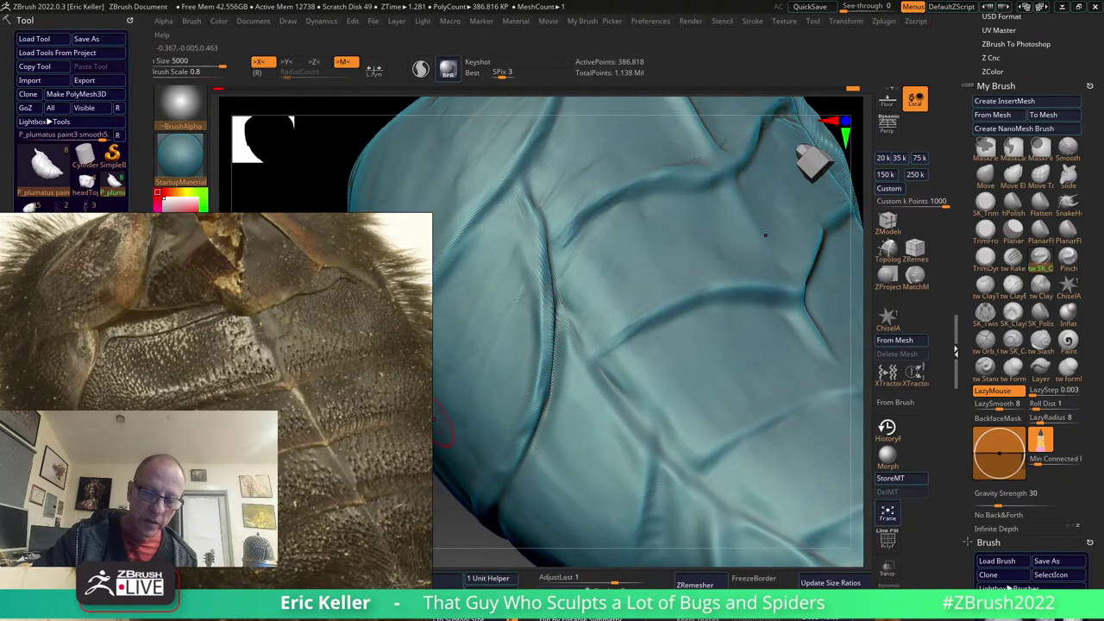
pyautogui.moveTo(599, 291); pyautogui.dragTo(542, 420, button='right')
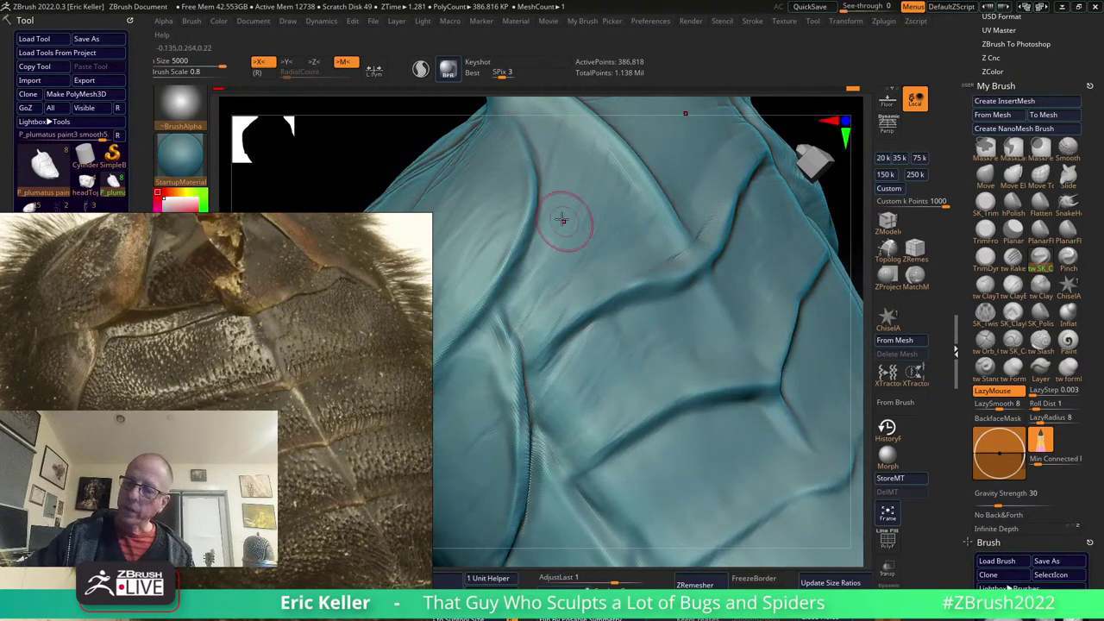
pyautogui.moveTo(562, 216); pyautogui.dragTo(469, 313, button='right')
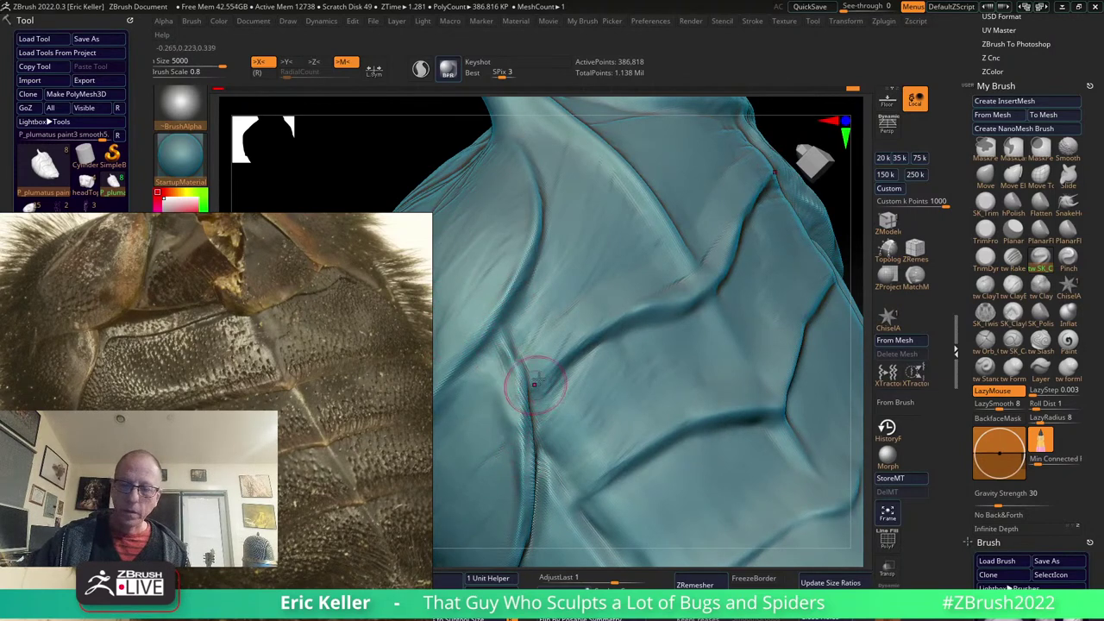
pyautogui.moveTo(552, 397)
pyautogui.mouseDown(button='right')
pyautogui.moveTo(585, 351)
pyautogui.moveTo(493, 365)
pyautogui.moveTo(518, 406)
pyautogui.mouseUp(button='right')
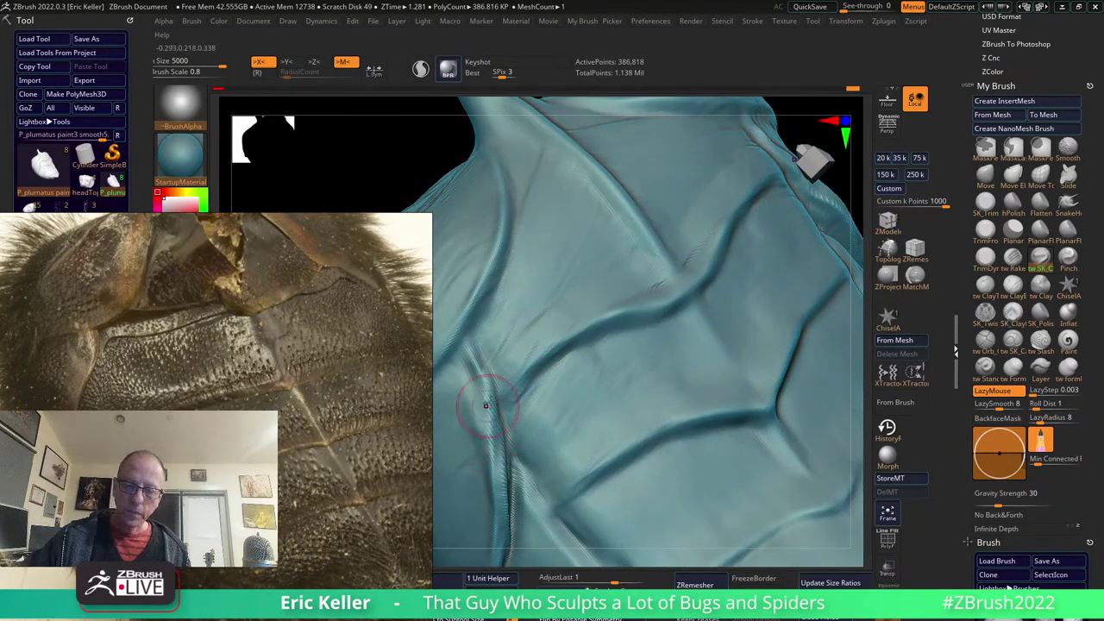
# Carve a crease up-right across the plate and extend its ridge further down.
pyautogui.moveTo(531, 406); pyautogui.dragTo(634, 321)
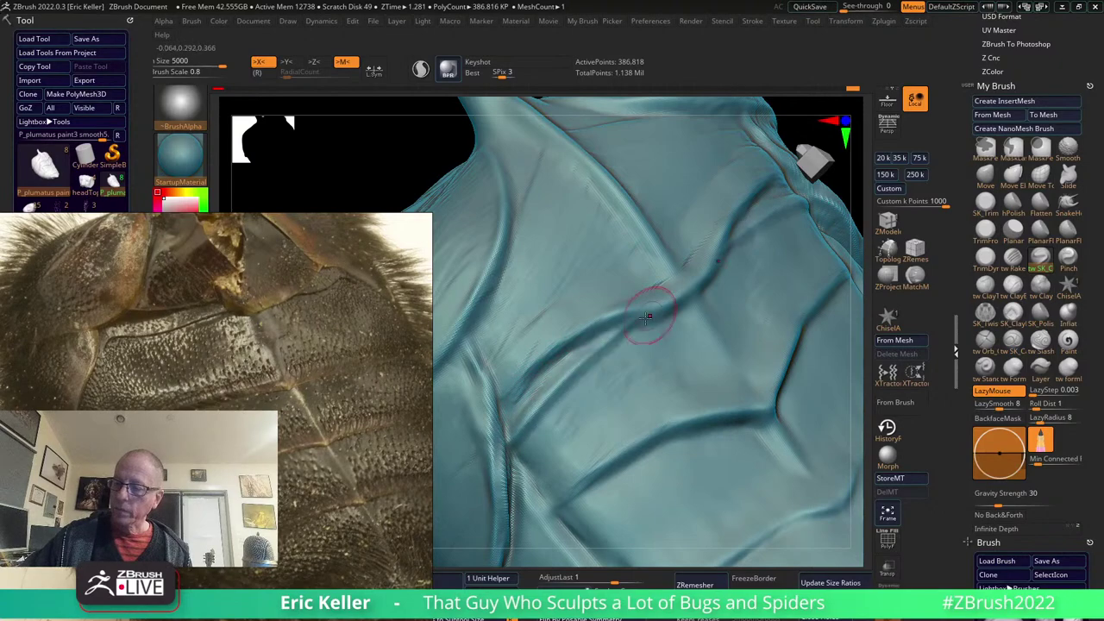
pyautogui.press('shift')
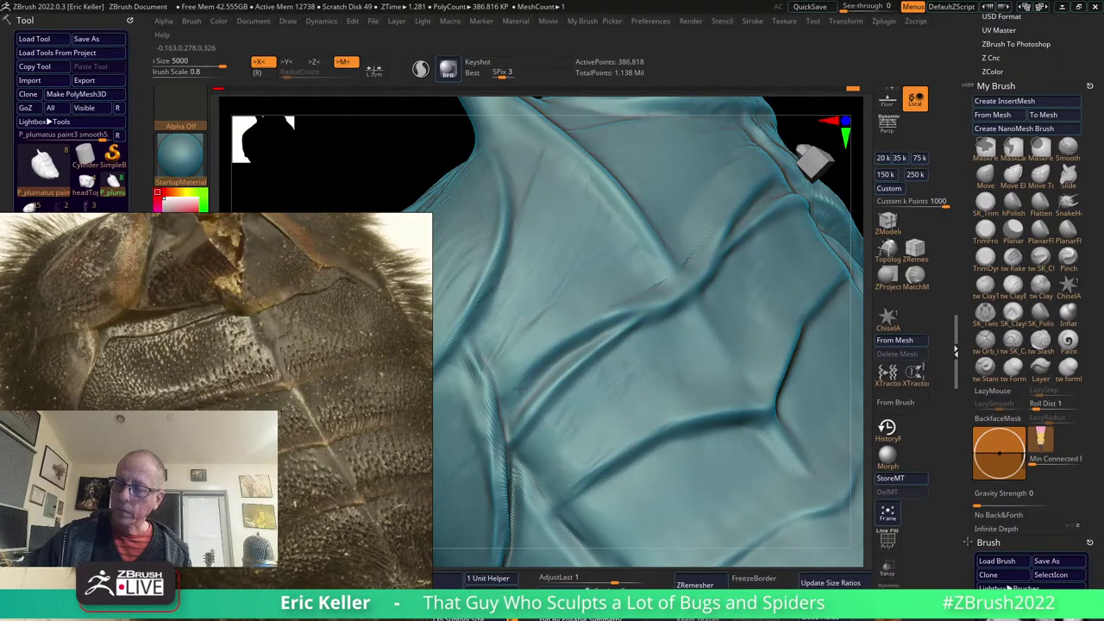
pyautogui.moveTo(517, 392)
pyautogui.mouseDown(button='right')
pyautogui.moveTo(451, 394)
pyautogui.moveTo(561, 380)
pyautogui.mouseUp(button='right')
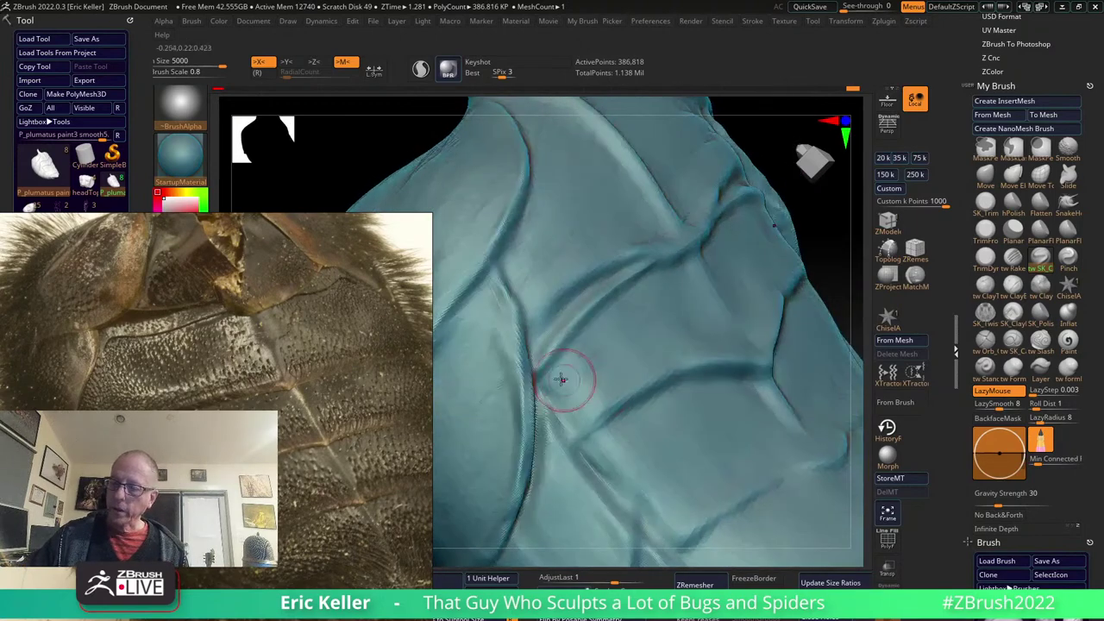
pyautogui.moveTo(468, 296); pyautogui.dragTo(505, 389)
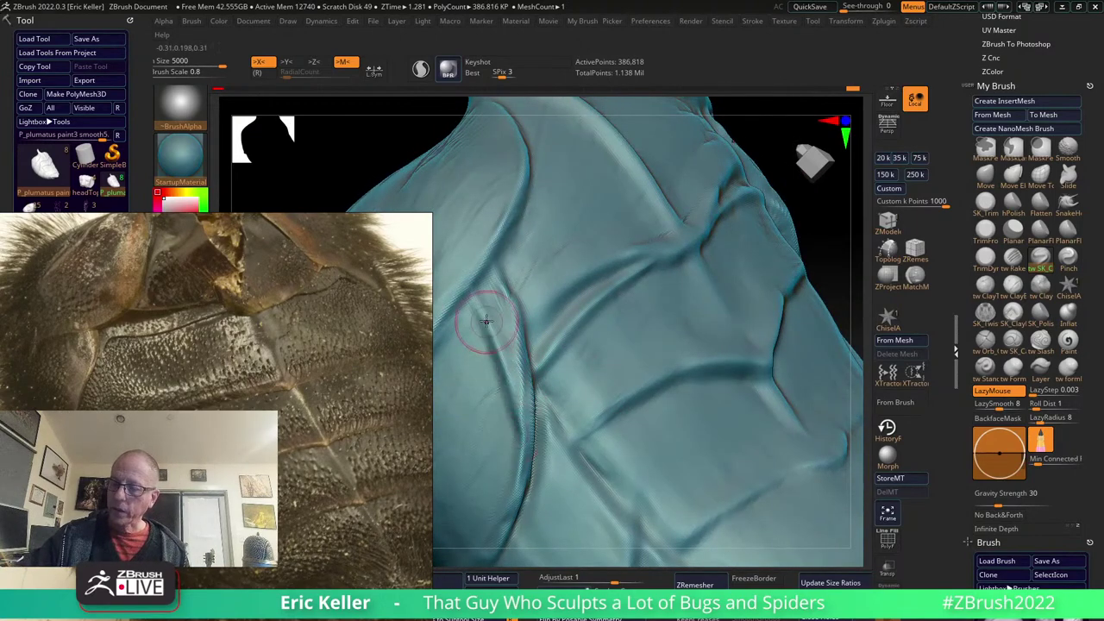
pyautogui.moveTo(485, 321); pyautogui.dragTo(528, 500)
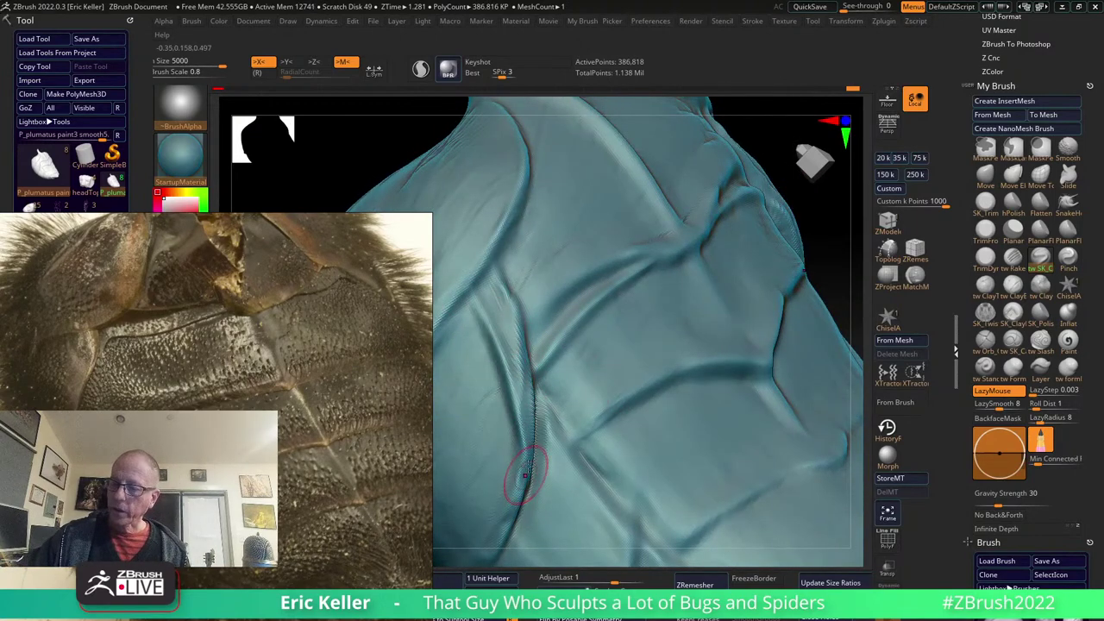
# Undo a stray stroke near the silhouette and recarve the crease at a medium subdivision level.
pyautogui.click(1009, 285)
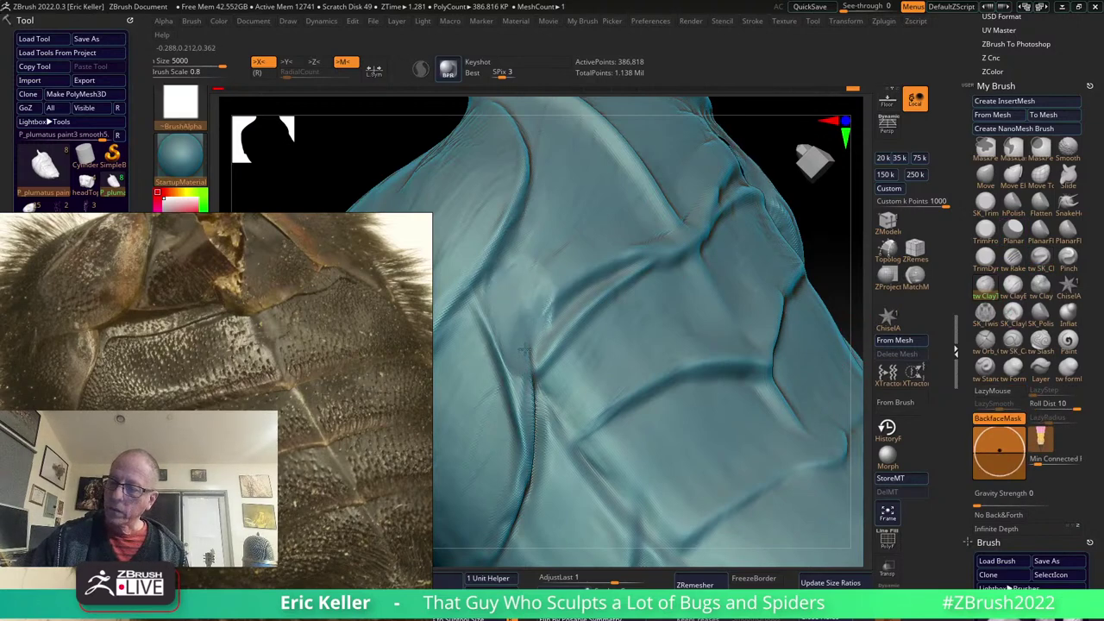
pyautogui.hotkey('ctrl', 'z')
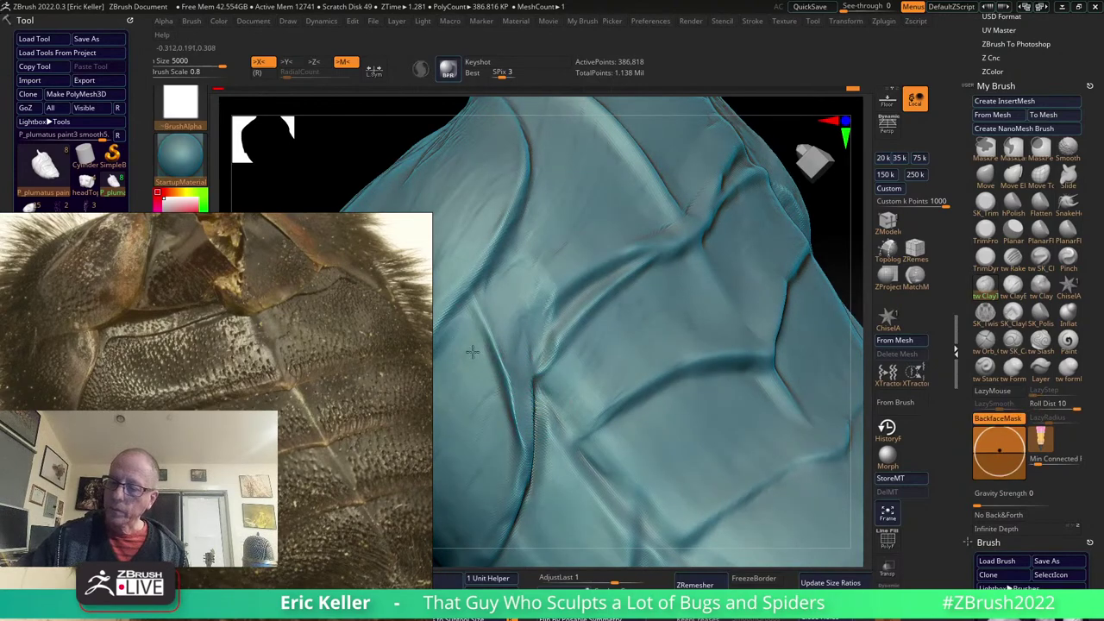
pyautogui.moveTo(471, 351); pyautogui.dragTo(511, 509)
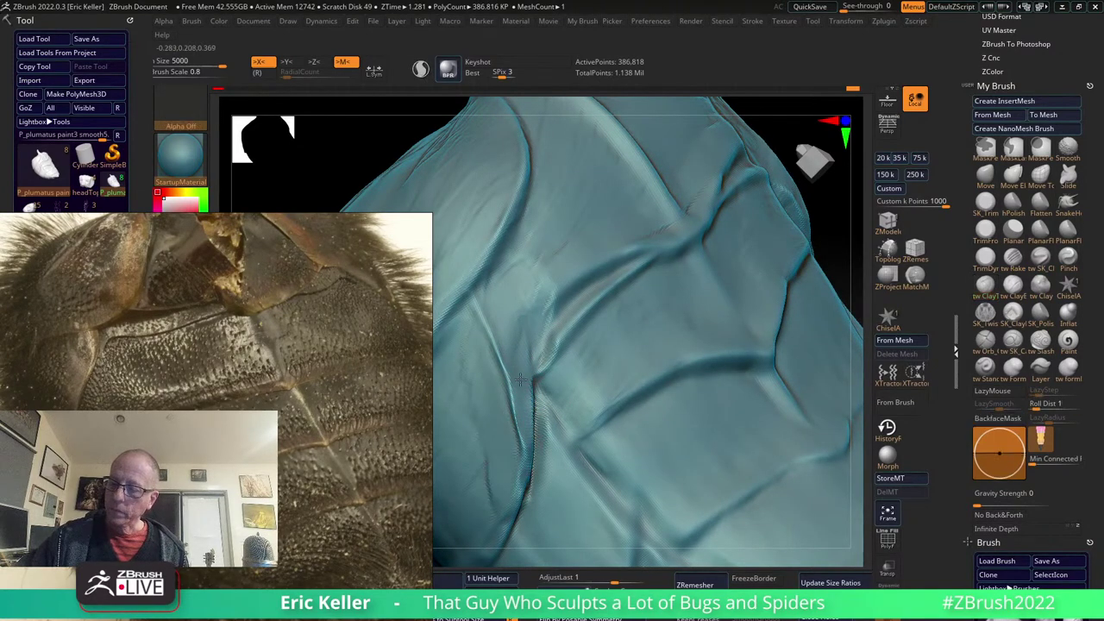
pyautogui.hotkey('shift', 'd')
pyautogui.hotkey('shift', 'd')
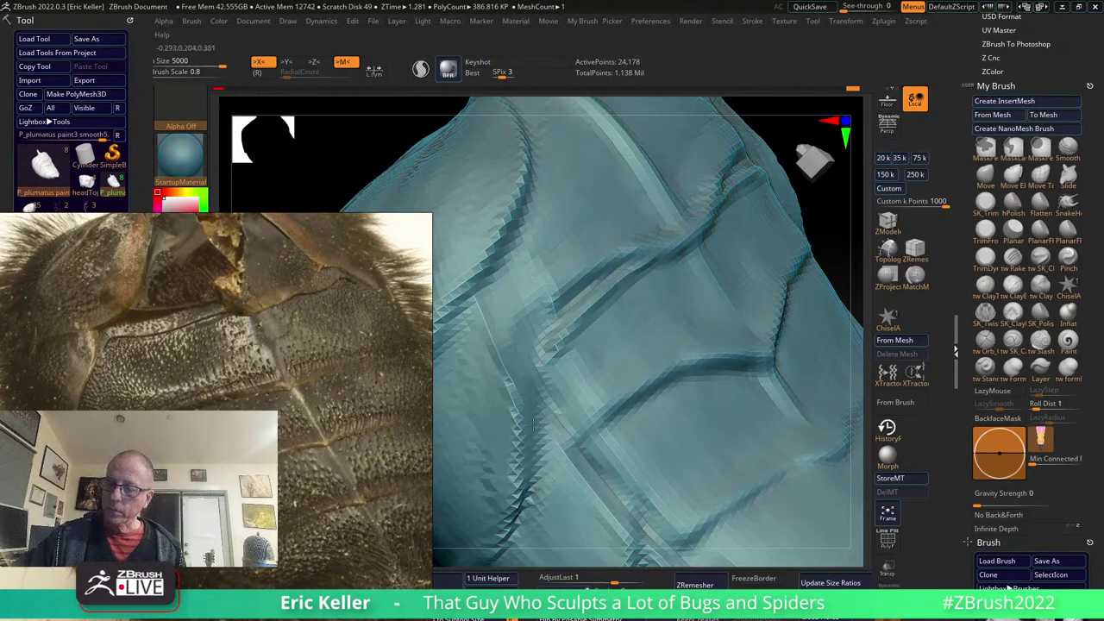
pyautogui.press('d')
pyautogui.moveTo(517, 468); pyautogui.dragTo(529, 296)
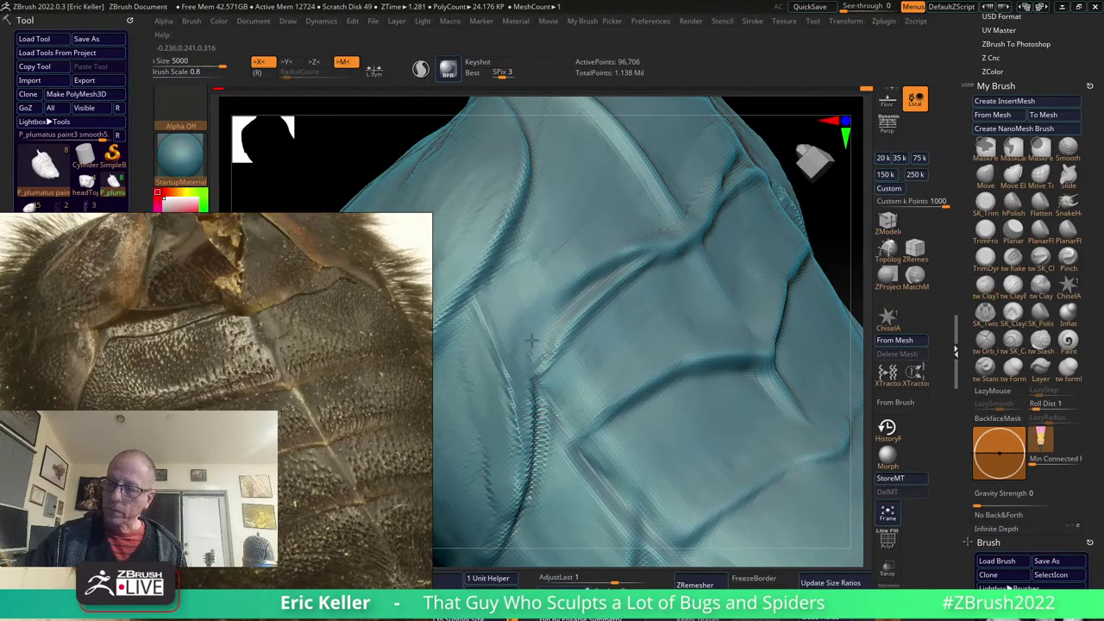
# Flatten the mid-plate crease area with BPL, then deepen and soften the up-right crease.
pyautogui.press('b')
pyautogui.press('p')
pyautogui.press('l')
pyautogui.moveTo(518, 427); pyautogui.dragTo(560, 349)
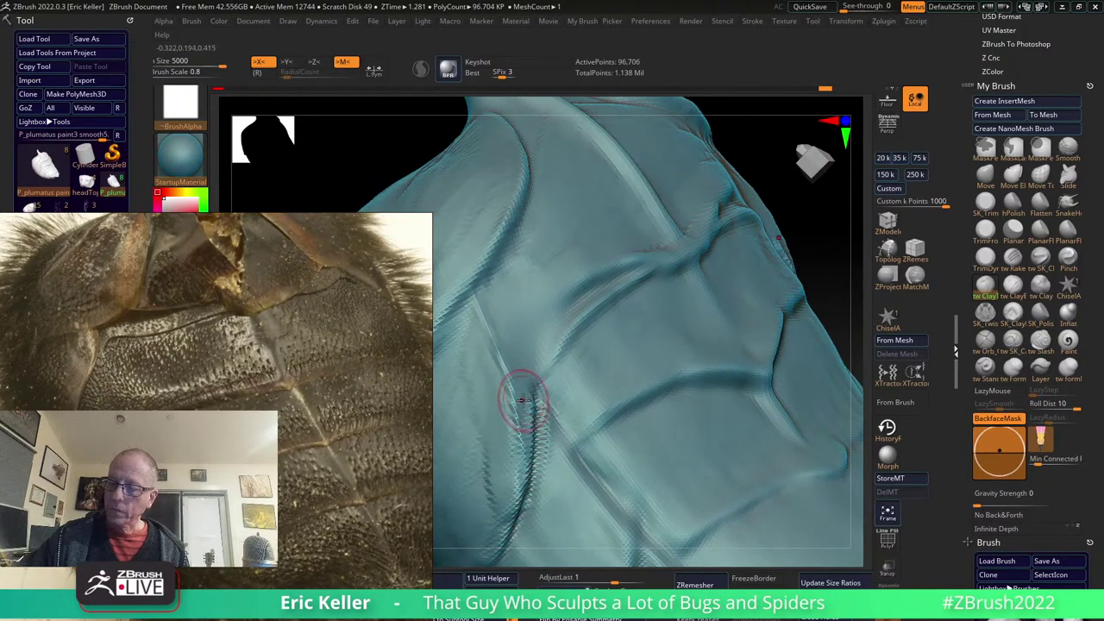
pyautogui.click(1041, 258)
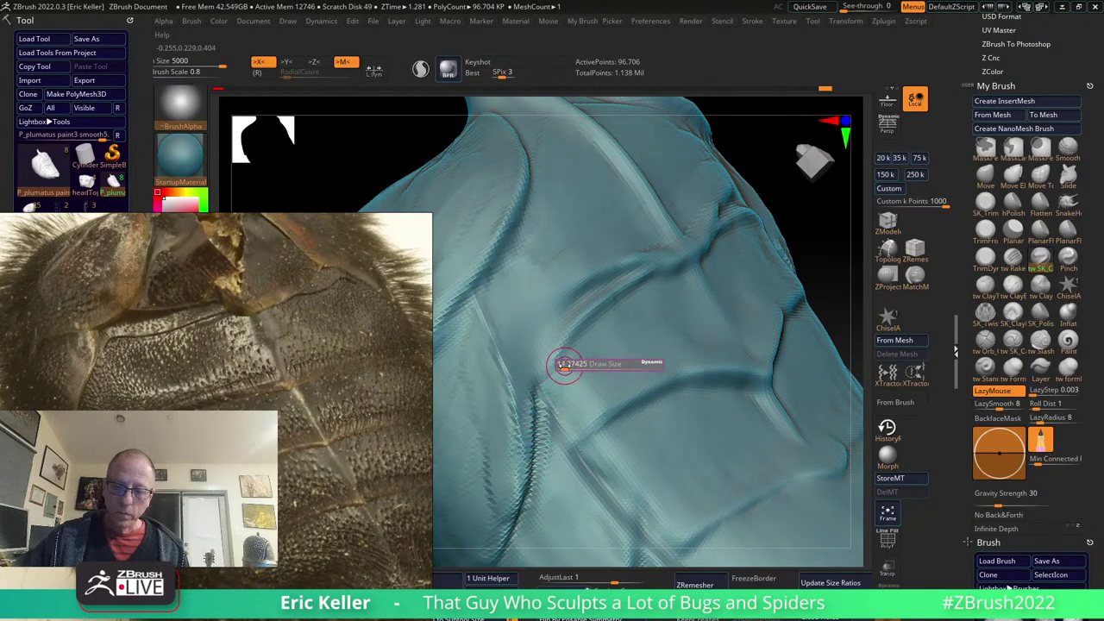
pyautogui.moveTo(517, 414); pyautogui.dragTo(663, 256)
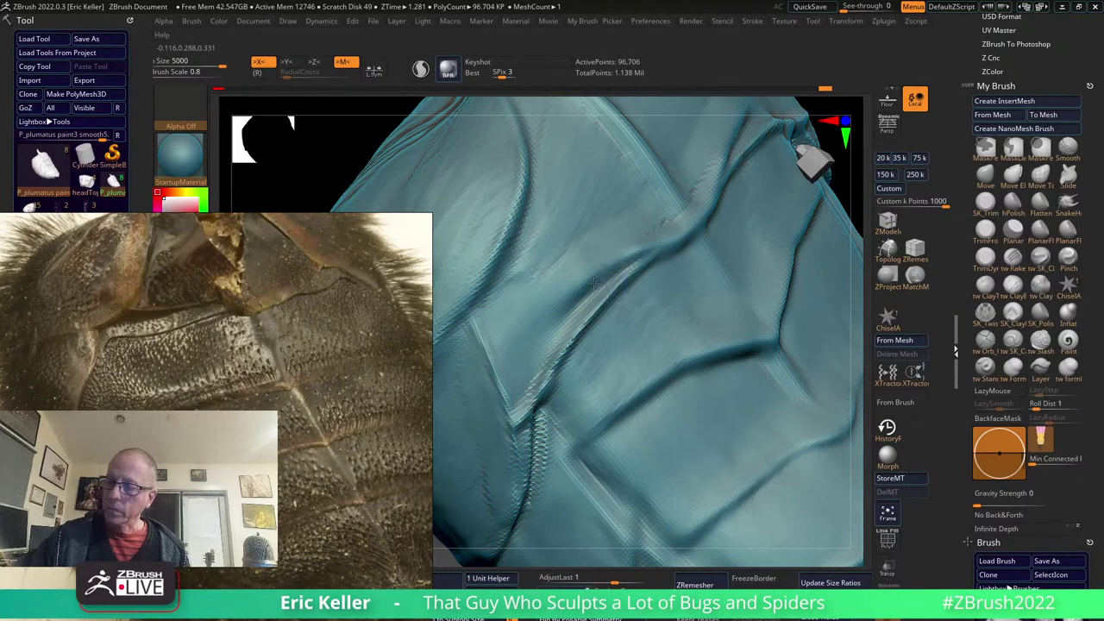
pyautogui.moveTo(485, 317); pyautogui.dragTo(502, 405)
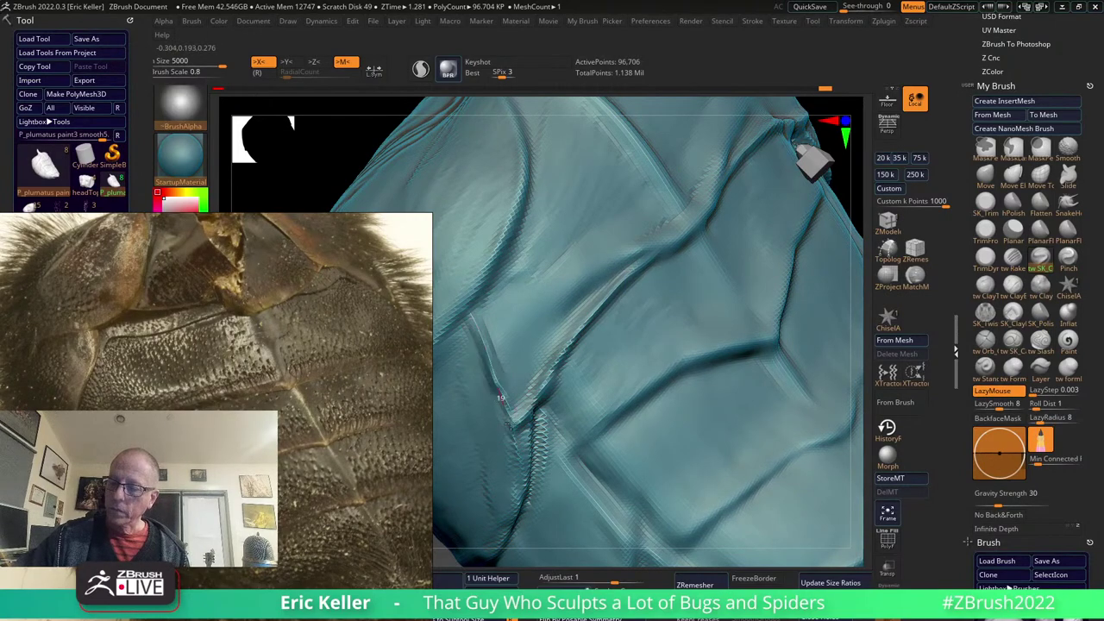
pyautogui.press('d')
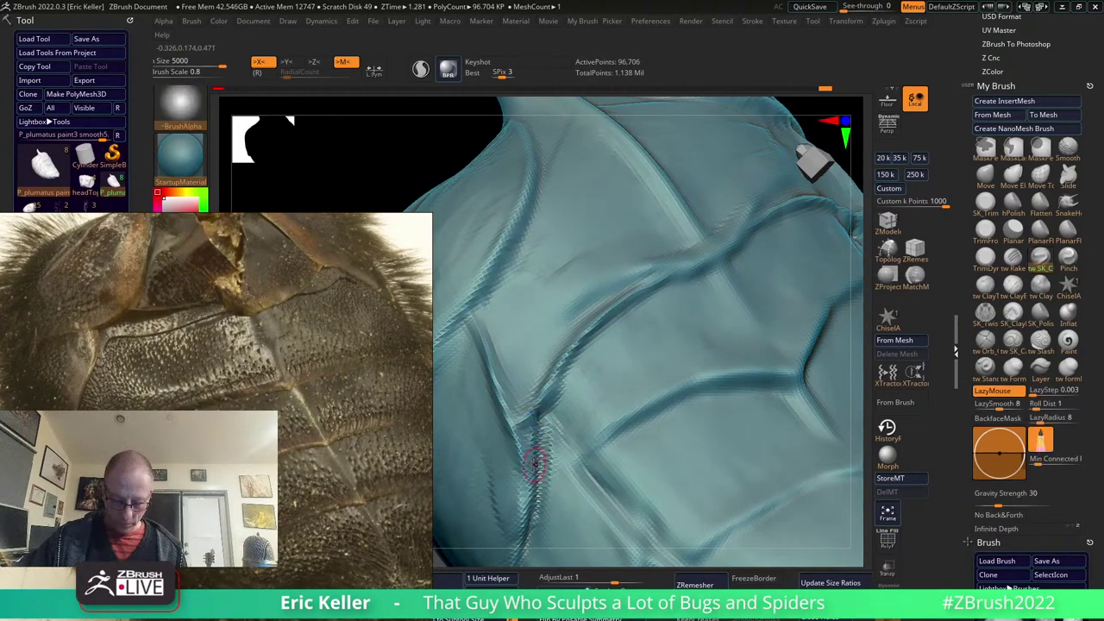
pyautogui.keyDown('shift'); pyautogui.moveTo(538, 438); pyautogui.dragTo(535, 442); pyautogui.keyUp('shift')
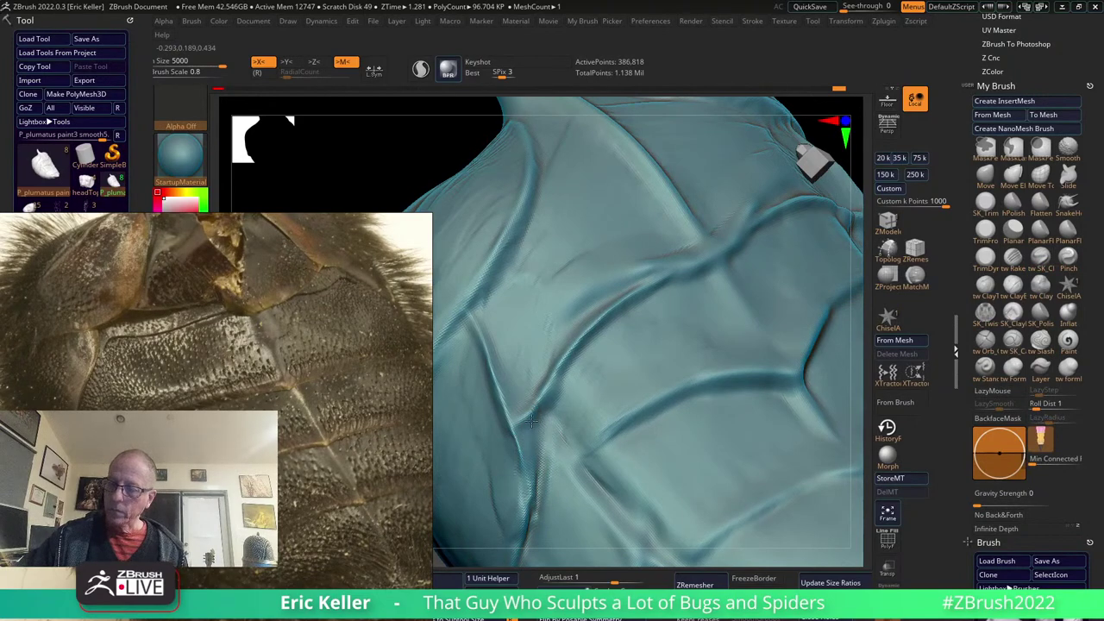
# Build up clay along the plate surface with the tw Clay brush.
pyautogui.moveTo(616, 295); pyautogui.dragTo(731, 217, button='right')
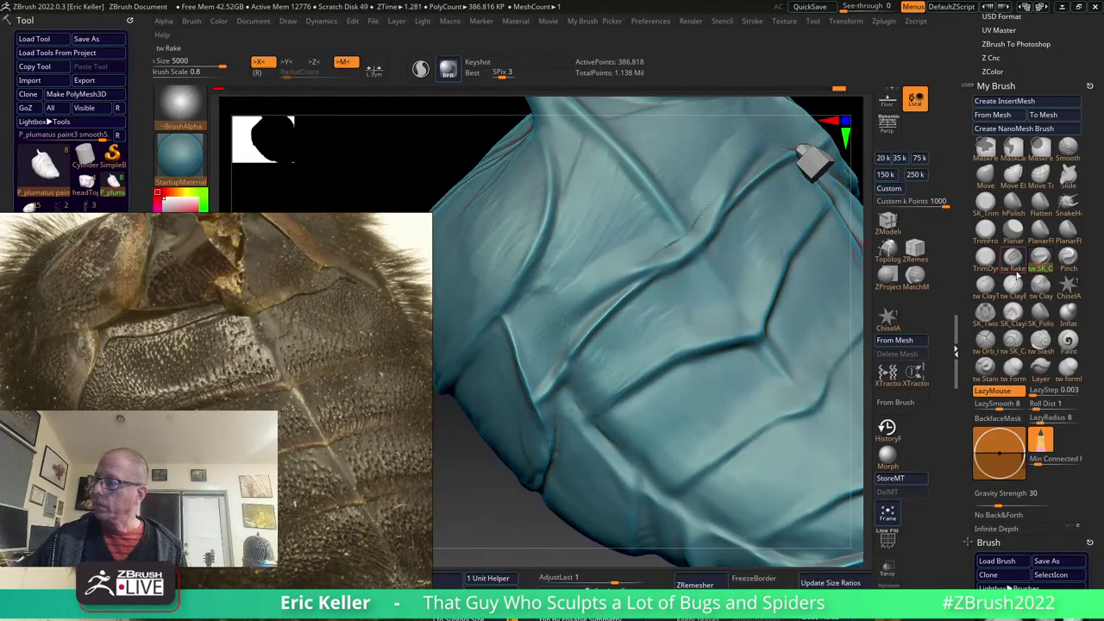
pyautogui.click(985, 285)
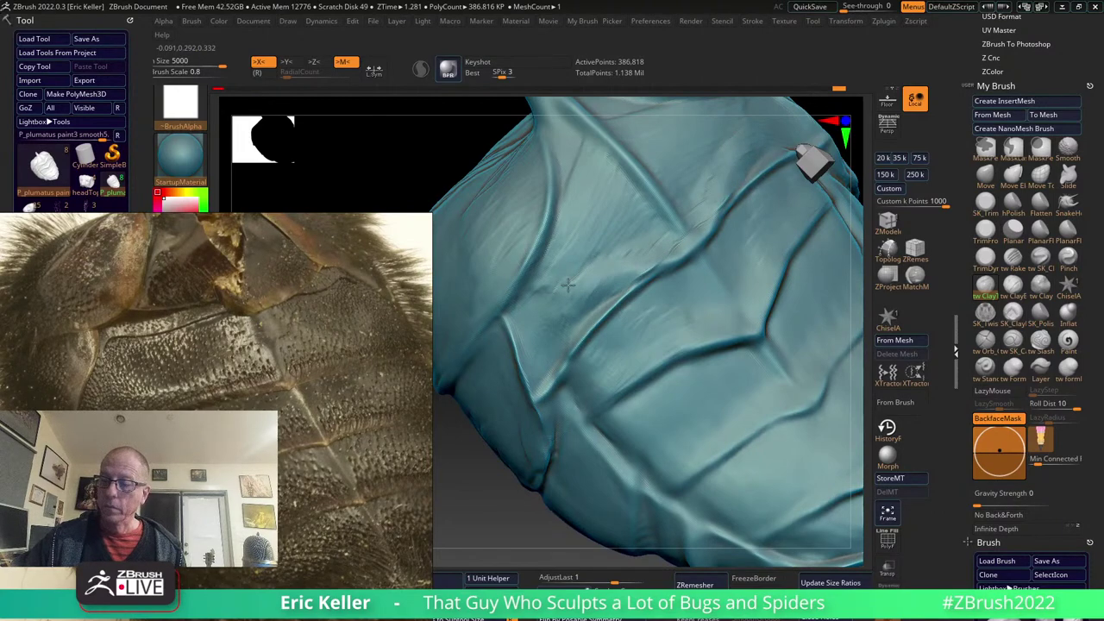
pyautogui.moveTo(530, 312); pyautogui.dragTo(524, 313, button='right')
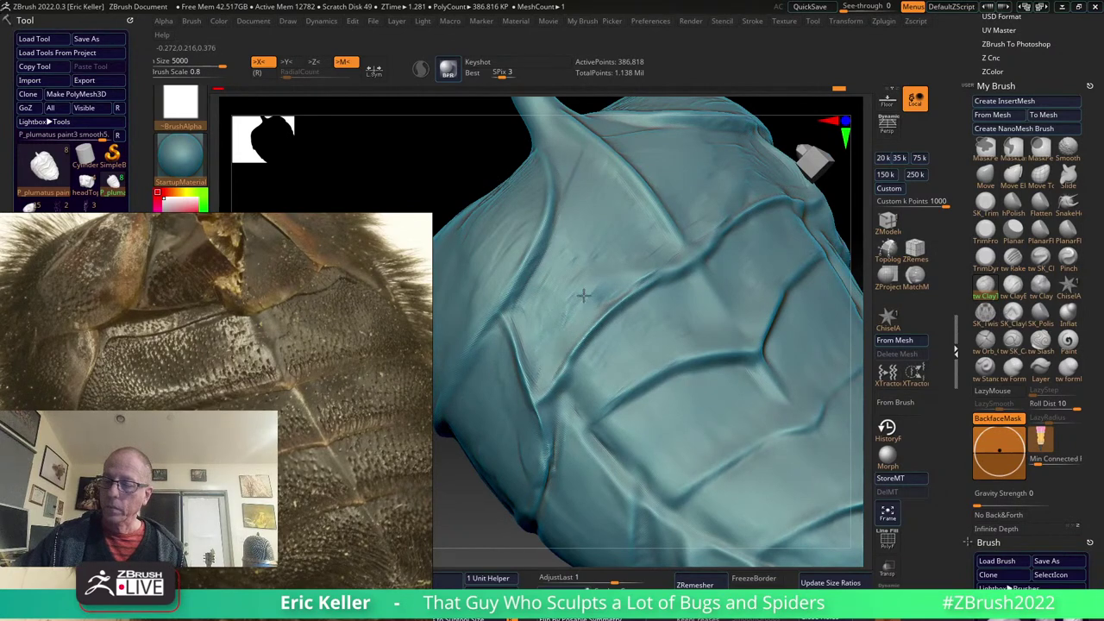
pyautogui.moveTo(551, 273); pyautogui.dragTo(519, 309)
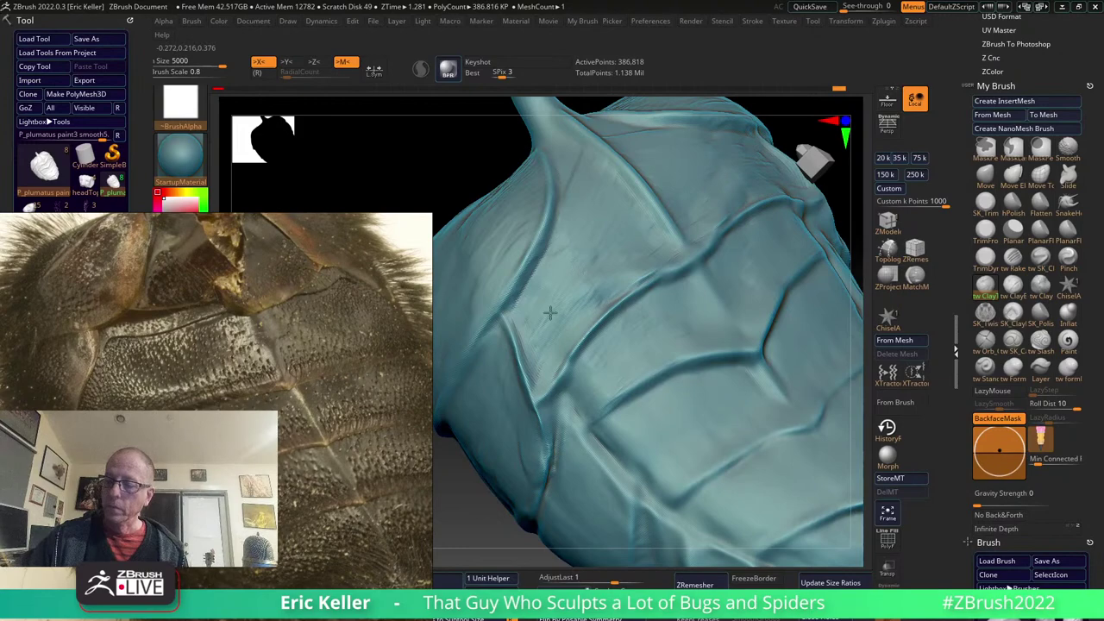
pyautogui.moveTo(589, 331); pyautogui.dragTo(577, 355, button='right')
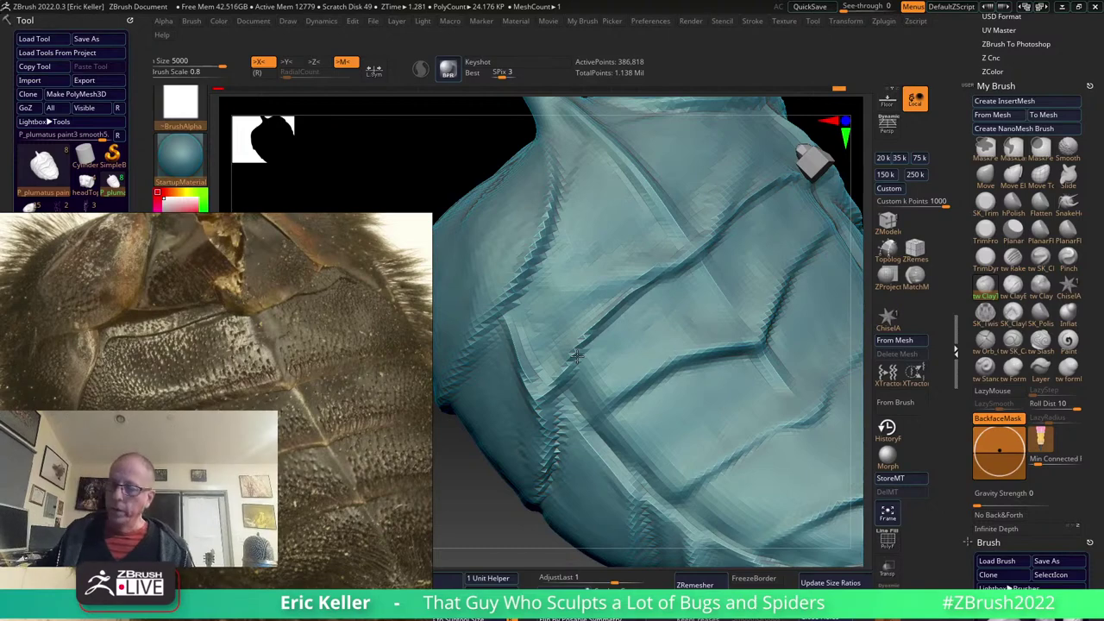
pyautogui.hotkey('shift', 'd')
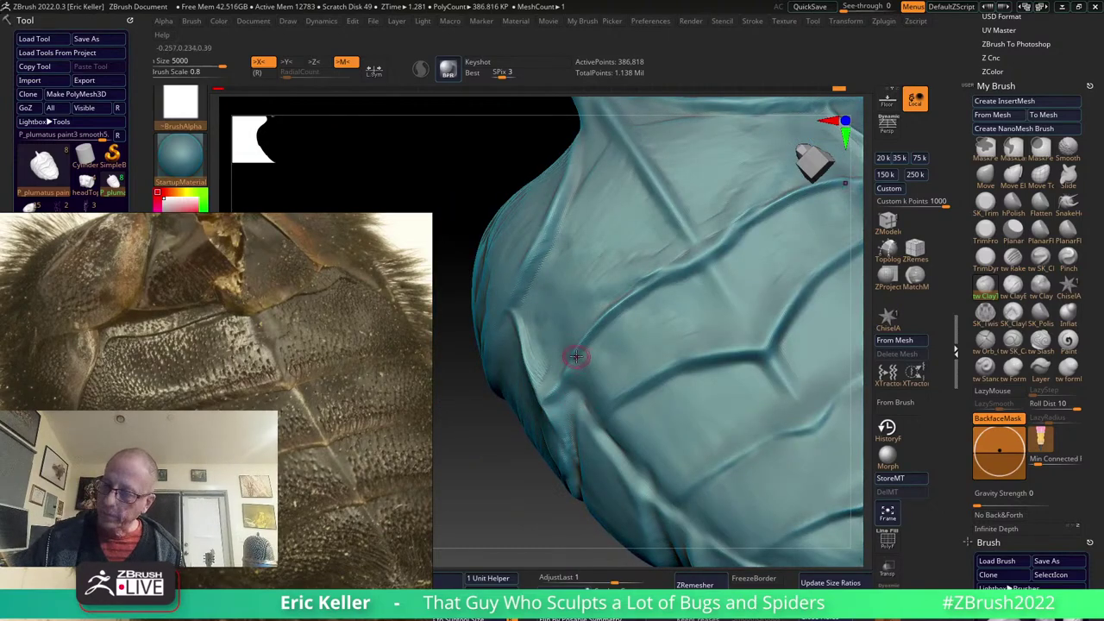
pyautogui.moveTo(595, 362)
pyautogui.mouseDown(button='right')
pyautogui.moveTo(547, 377)
pyautogui.moveTo(514, 316)
pyautogui.mouseUp(button='right')
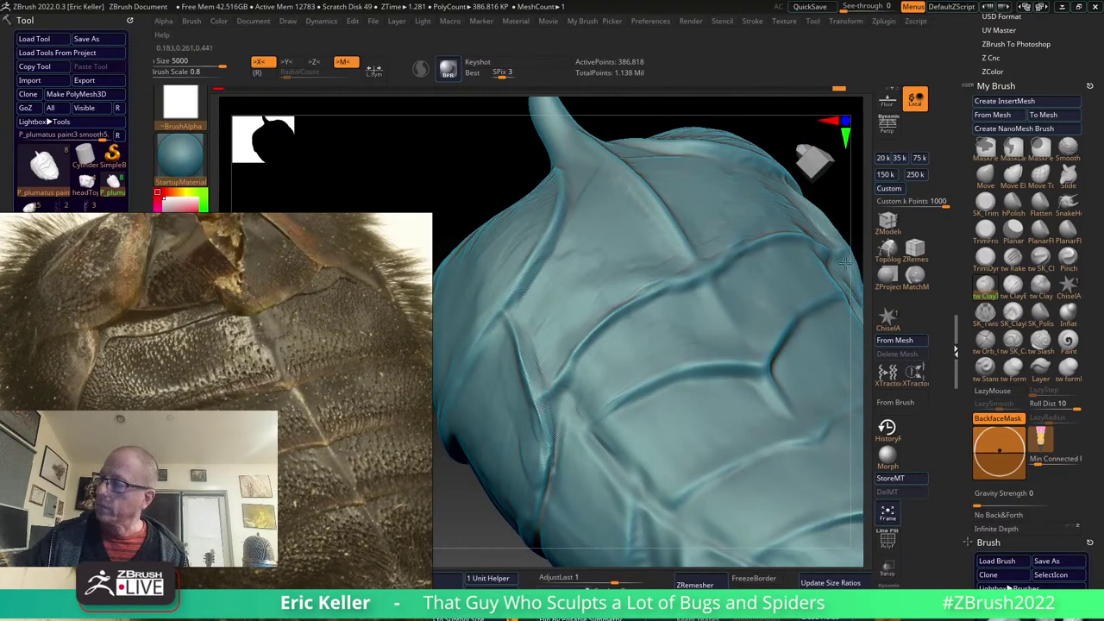
# Sharpen the groove down the plate and carve a new groove toward its right edge.
pyautogui.click(1040, 256)
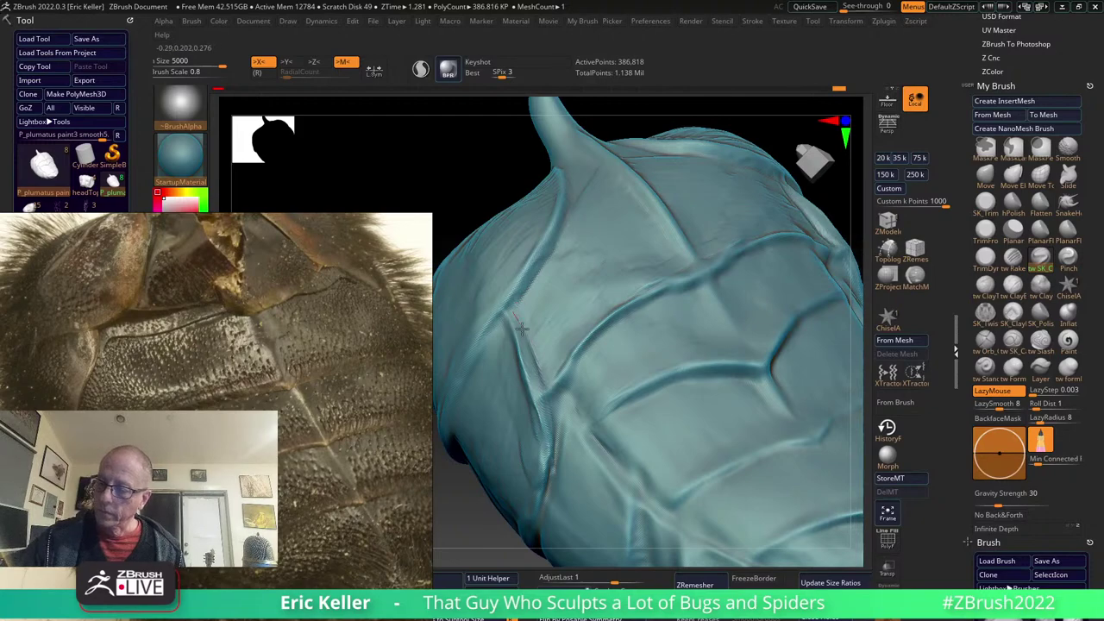
pyautogui.moveTo(521, 328); pyautogui.dragTo(557, 465)
pyautogui.moveTo(528, 338); pyautogui.dragTo(545, 393)
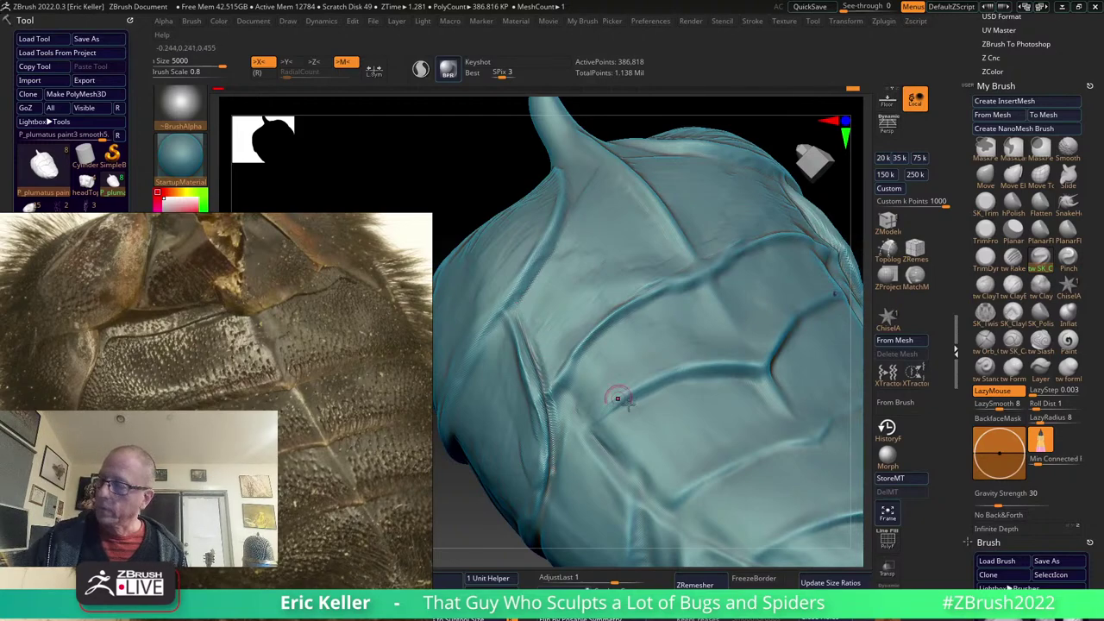
pyautogui.click(1013, 289)
pyautogui.moveTo(591, 384); pyautogui.dragTo(550, 377, button='right')
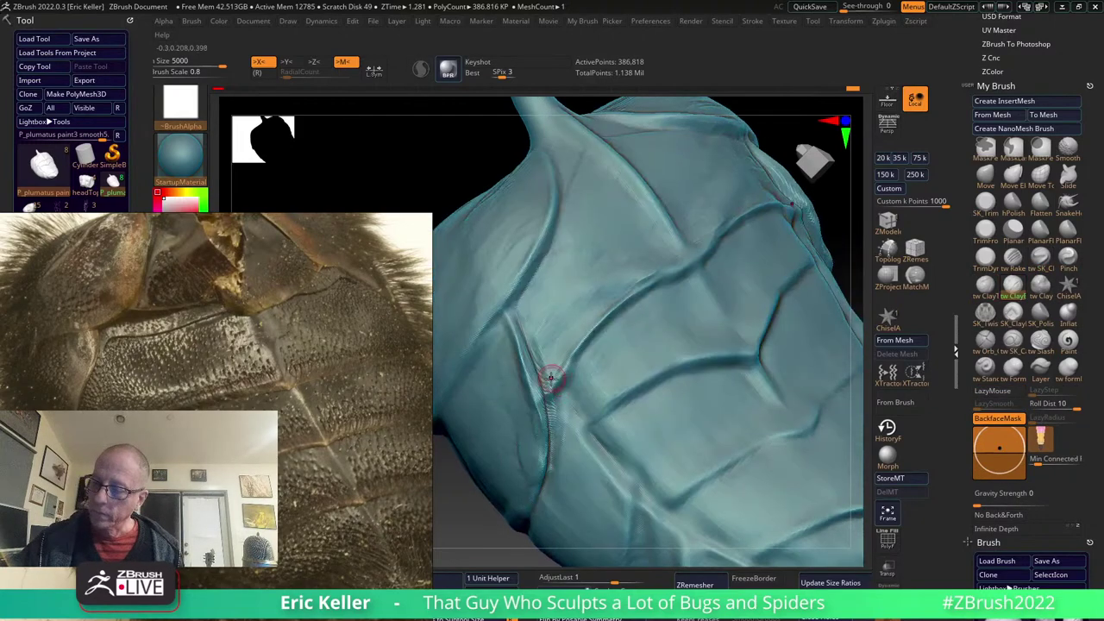
pyautogui.press('c')
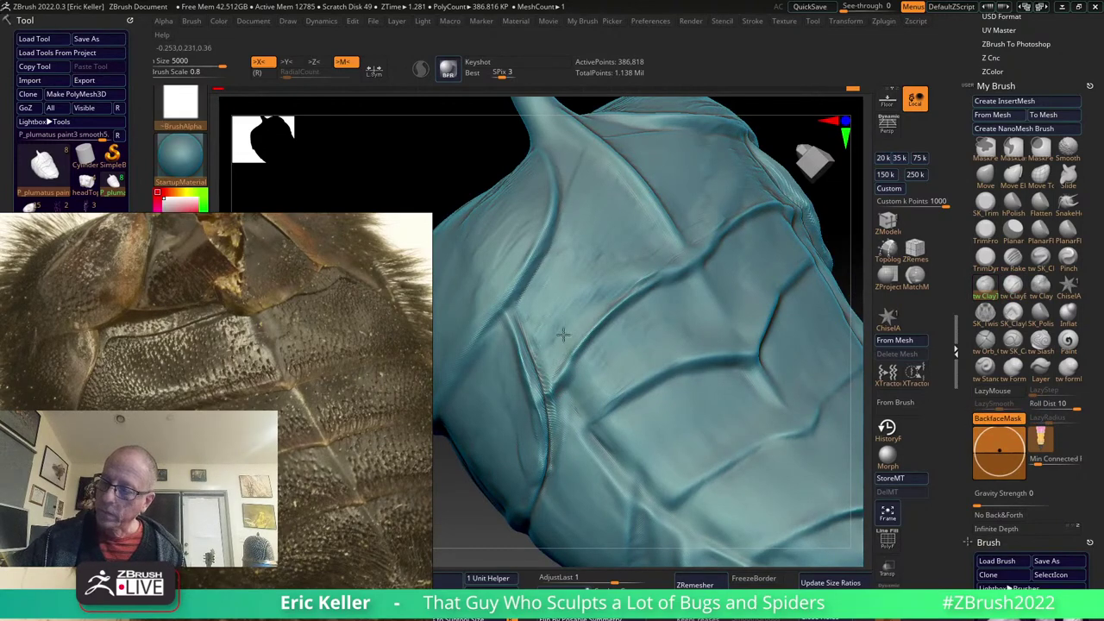
pyautogui.moveTo(612, 371); pyautogui.dragTo(561, 382, button='right')
pyautogui.click(1040, 258)
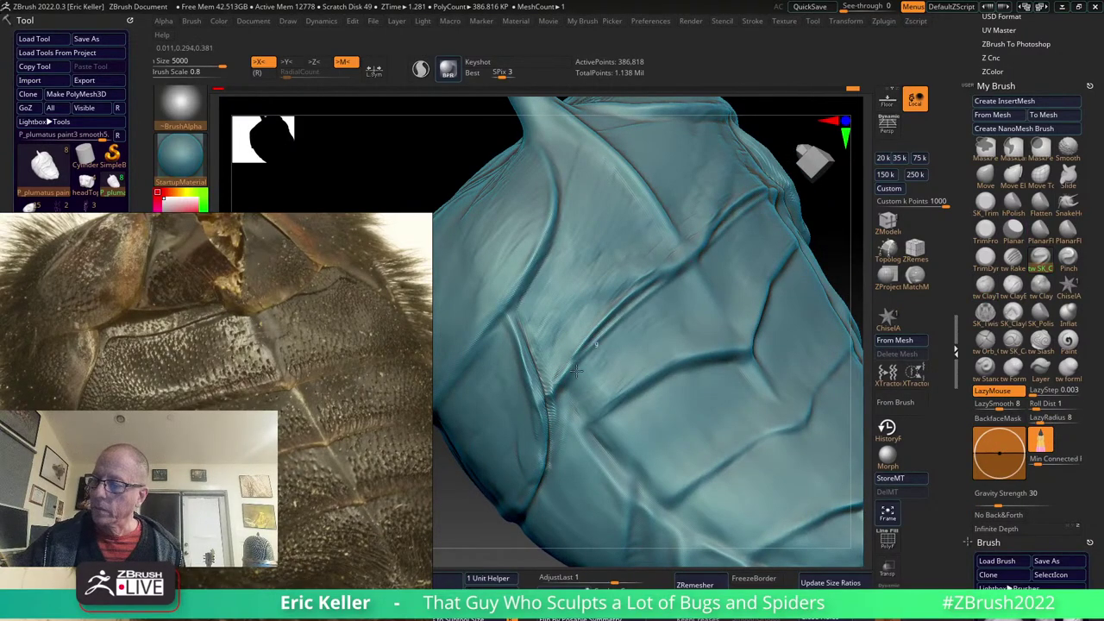
pyautogui.moveTo(575, 371); pyautogui.dragTo(663, 278)
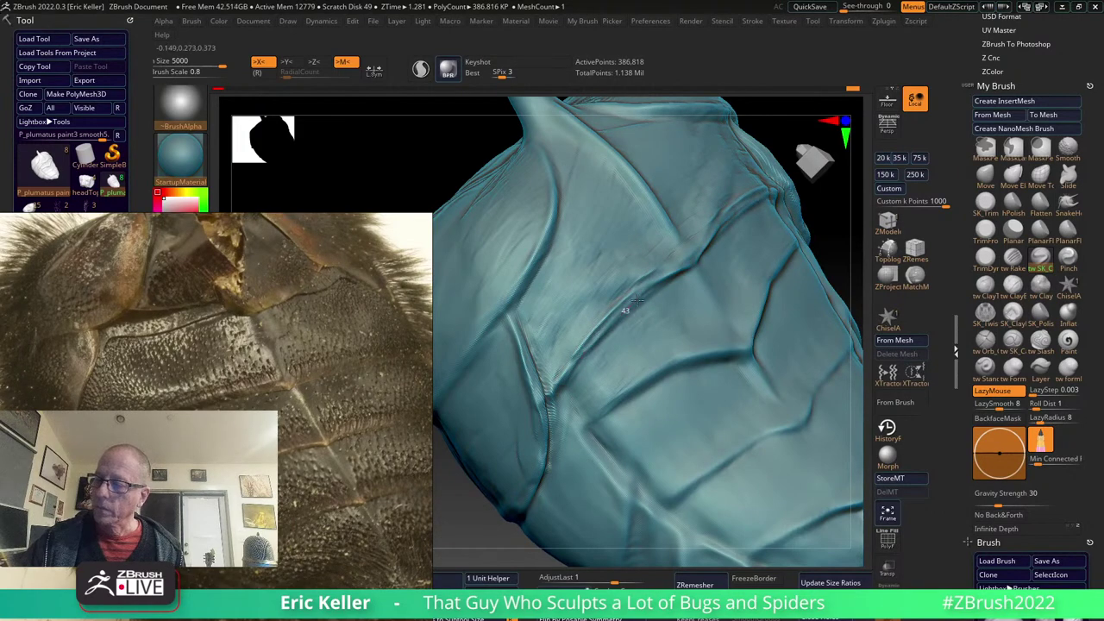
pyautogui.moveTo(558, 394); pyautogui.dragTo(536, 279, button='right')
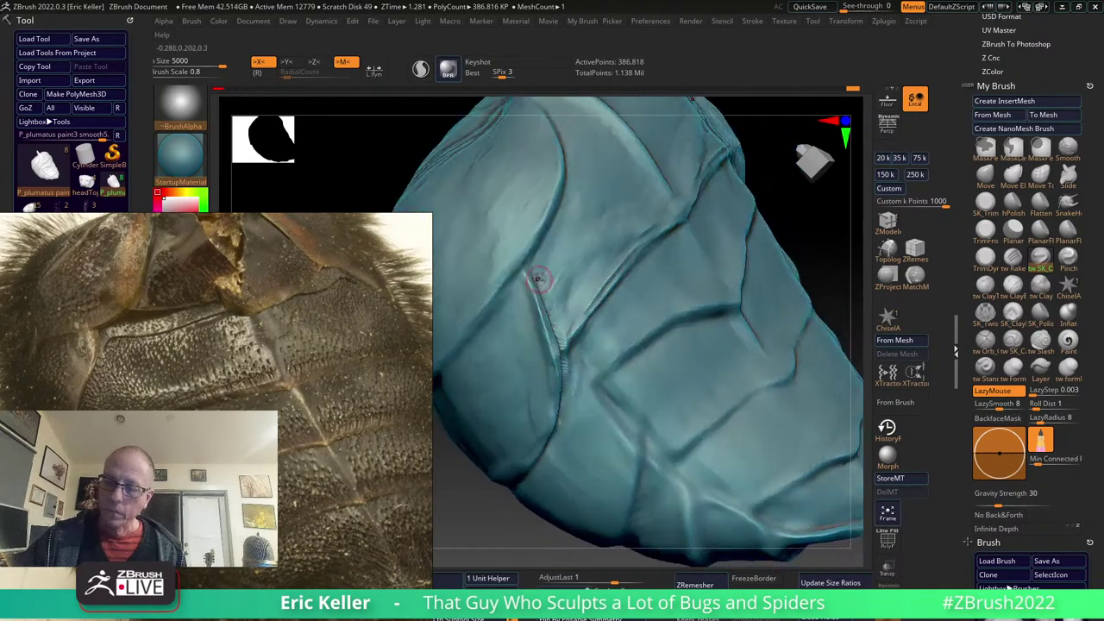
pyautogui.moveTo(569, 393)
pyautogui.mouseDown(button='right')
pyautogui.moveTo(561, 347)
pyautogui.moveTo(574, 314)
pyautogui.moveTo(566, 354)
pyautogui.moveTo(534, 388)
pyautogui.mouseUp(button='right')
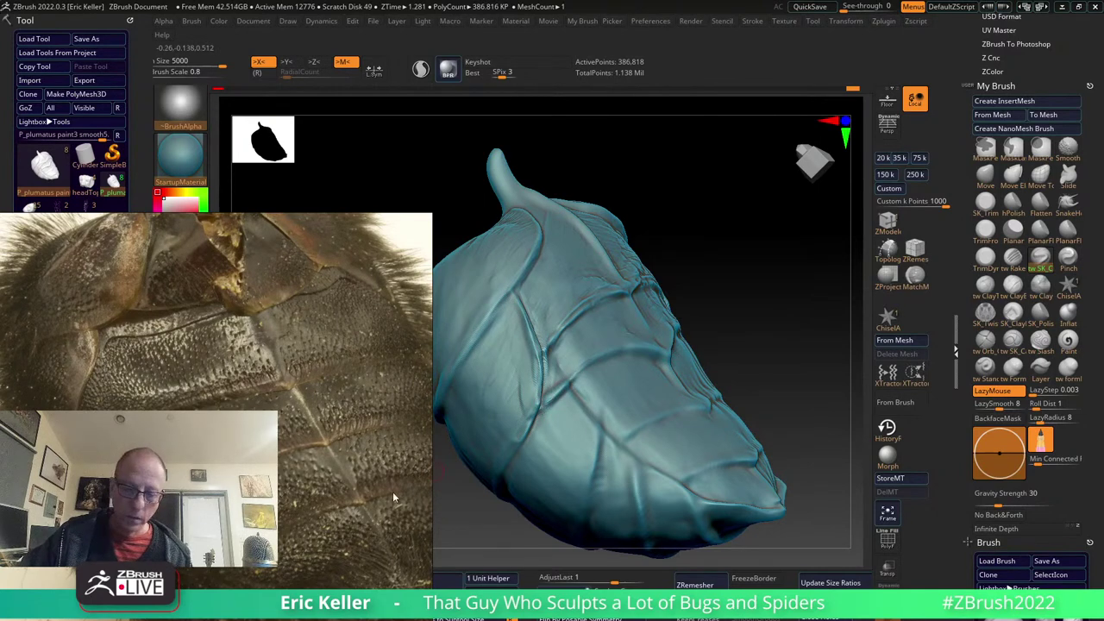
# Review the abdomen, drop one subdivision level and reselect the clay brush.
pyautogui.moveTo(559, 350)
pyautogui.mouseDown(button='right')
pyautogui.moveTo(561, 364)
pyautogui.moveTo(518, 354)
pyautogui.mouseUp(button='right')
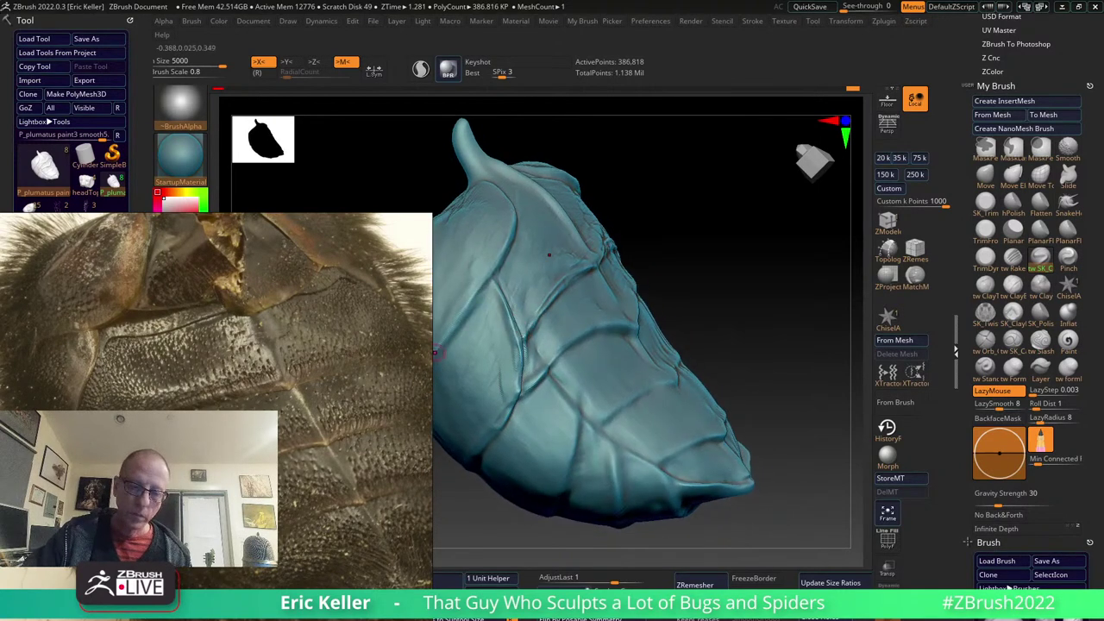
pyautogui.moveTo(435, 353); pyautogui.dragTo(531, 411, button='right')
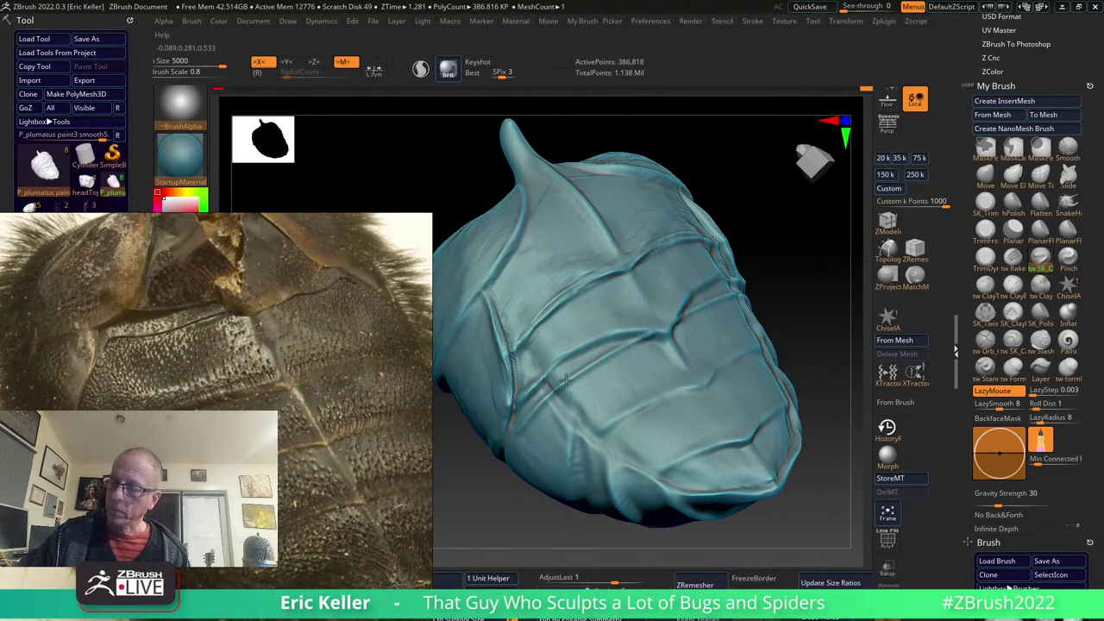
pyautogui.press('b')
pyautogui.press('m')
pyautogui.press('v')
pyautogui.hotkey('shift', 'd')
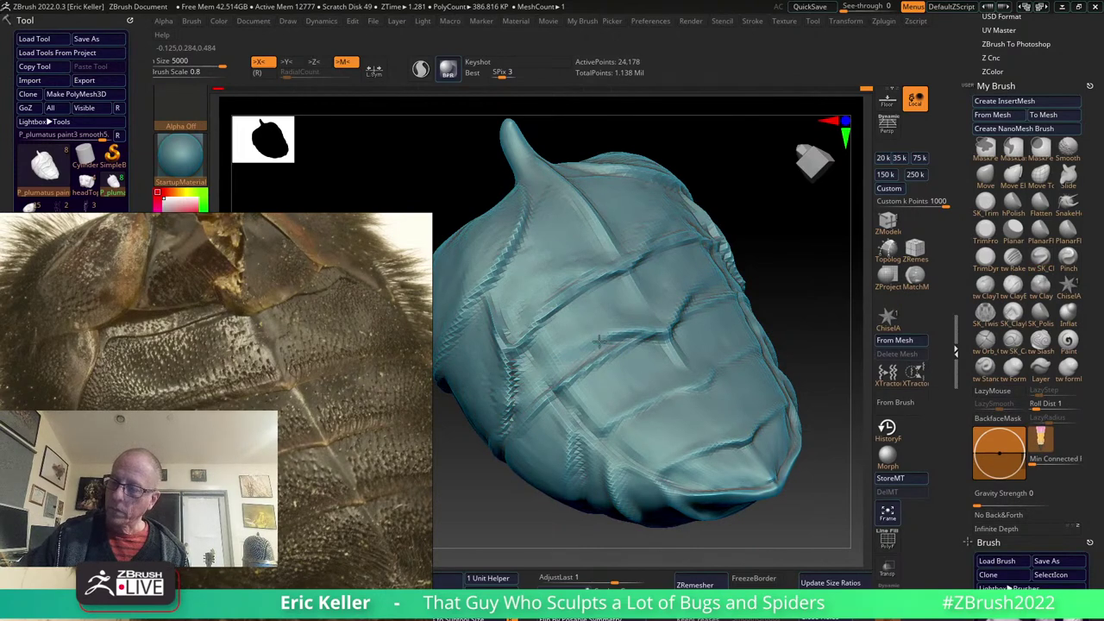
pyautogui.press('b')
pyautogui.press('c')
pyautogui.press('b')
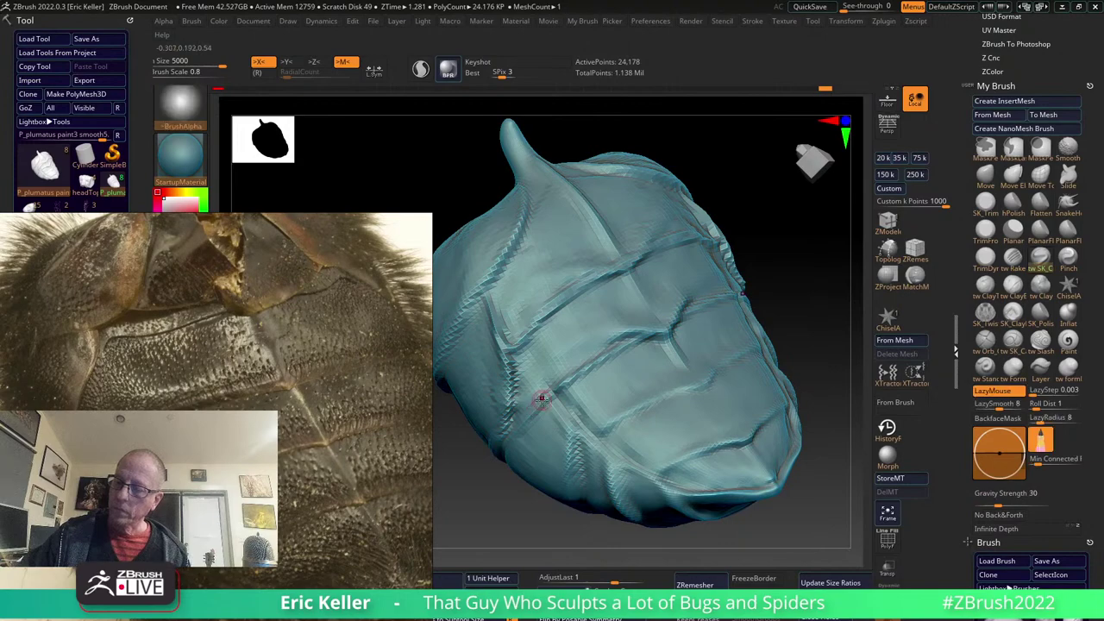
# Carve a groove along the lower-left plate and smooth the surface near its lower edge.
pyautogui.moveTo(543, 394); pyautogui.dragTo(510, 422, button='right')
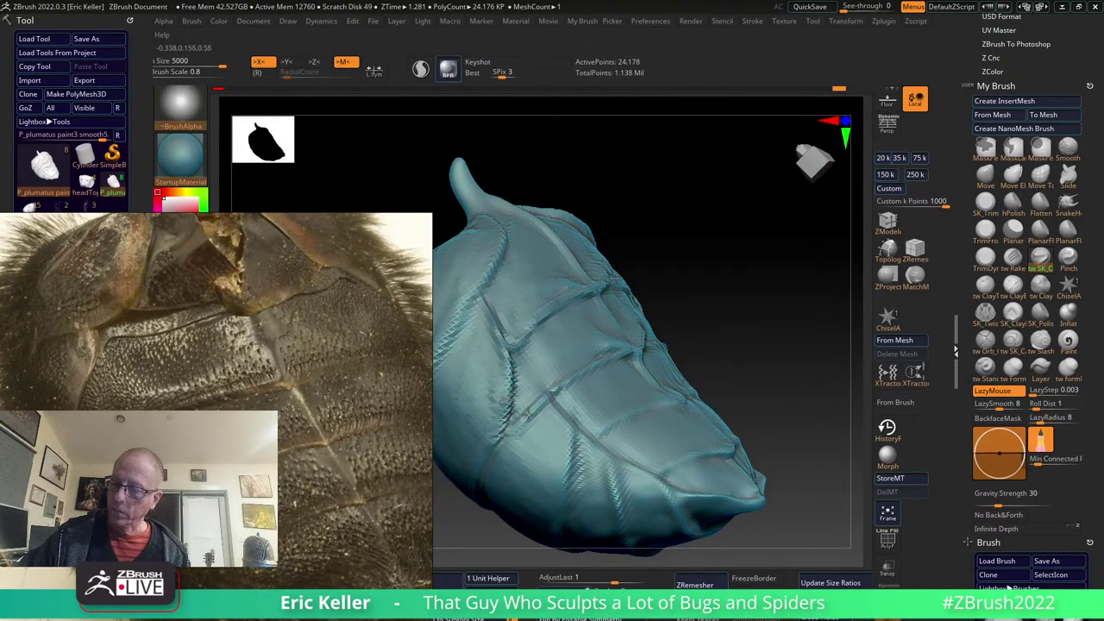
pyautogui.moveTo(621, 356); pyautogui.dragTo(610, 346, button='right')
pyautogui.press('b')
pyautogui.press('s')
pyautogui.press('t')
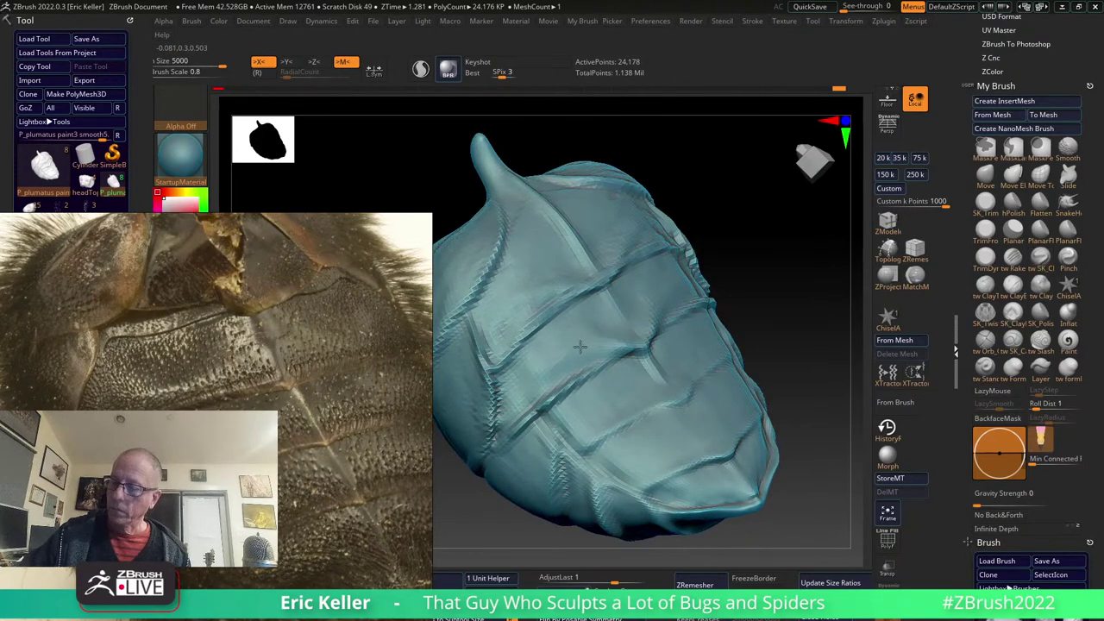
pyautogui.press('b')
pyautogui.press('c')
pyautogui.press('b')
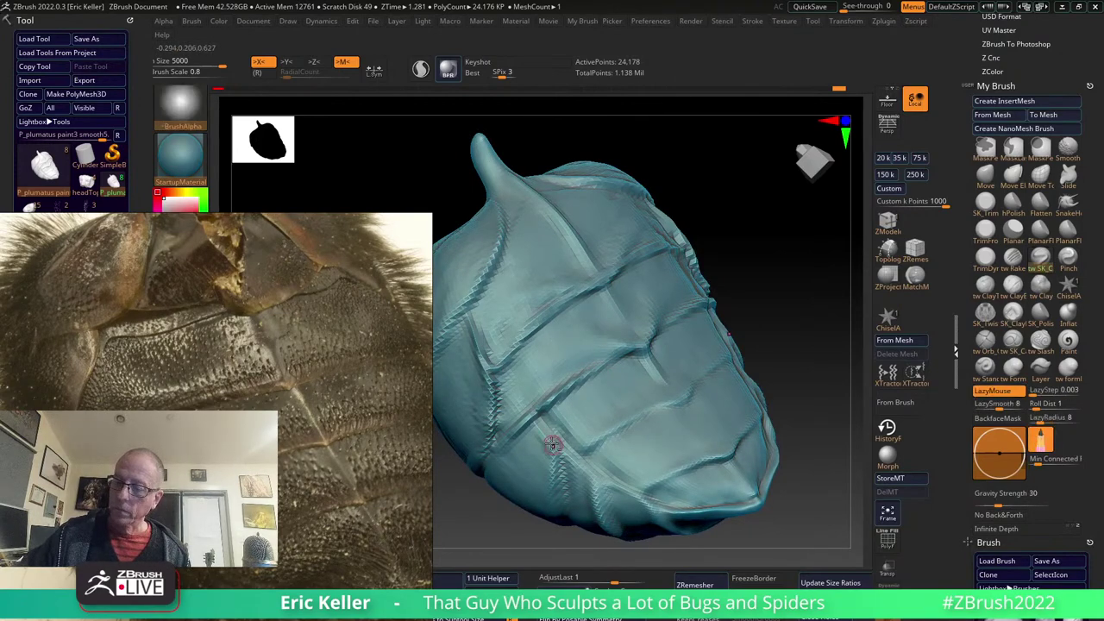
pyautogui.moveTo(532, 398); pyautogui.dragTo(511, 382, button='right')
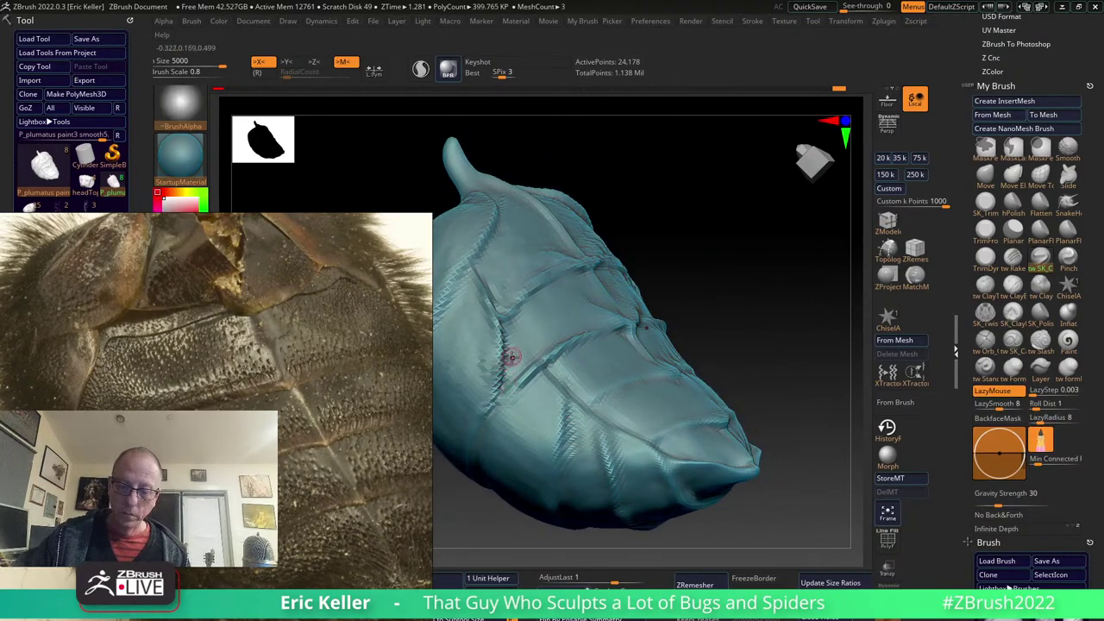
pyautogui.moveTo(533, 414); pyautogui.dragTo(545, 447)
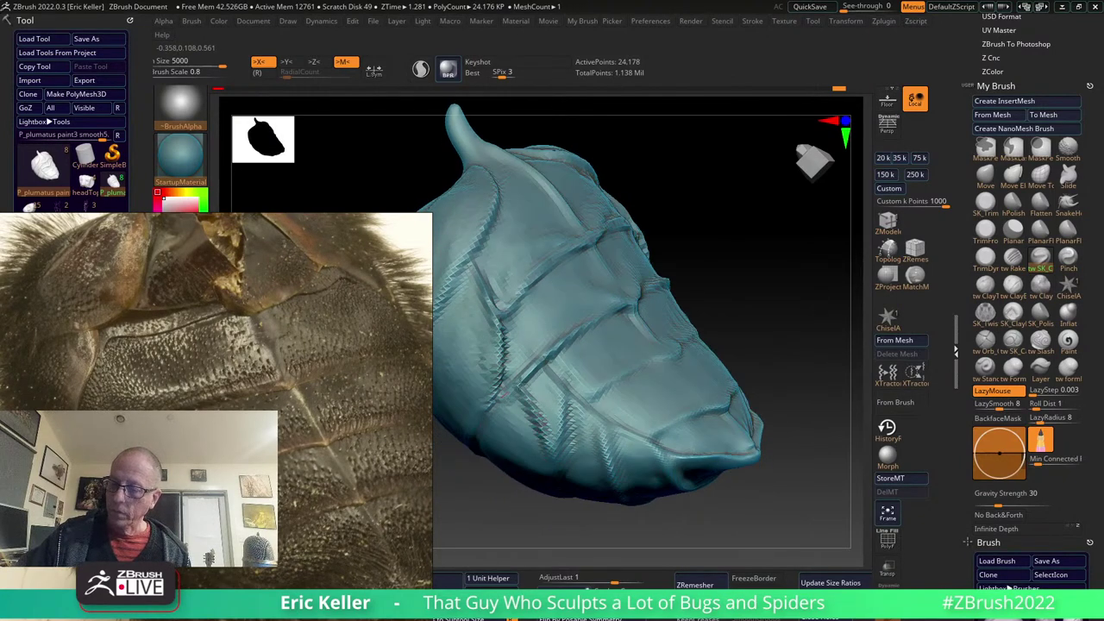
pyautogui.moveTo(570, 361)
pyautogui.mouseDown(button='right')
pyautogui.moveTo(555, 380)
pyautogui.moveTo(562, 423)
pyautogui.moveTo(553, 415)
pyautogui.mouseUp(button='right')
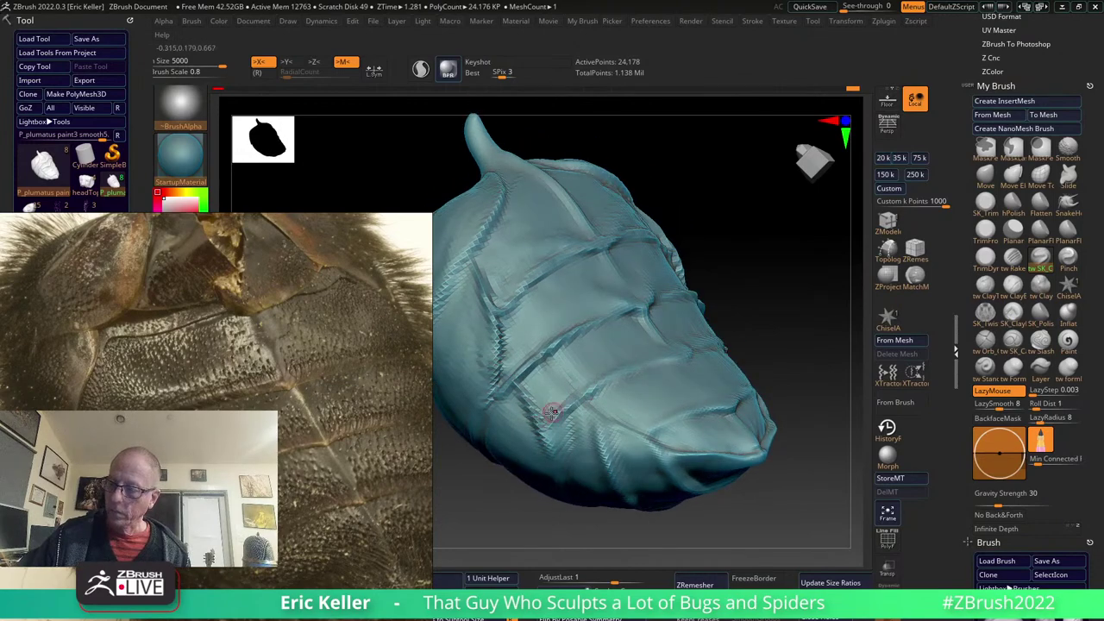
pyautogui.moveTo(608, 367); pyautogui.dragTo(526, 381, button='right')
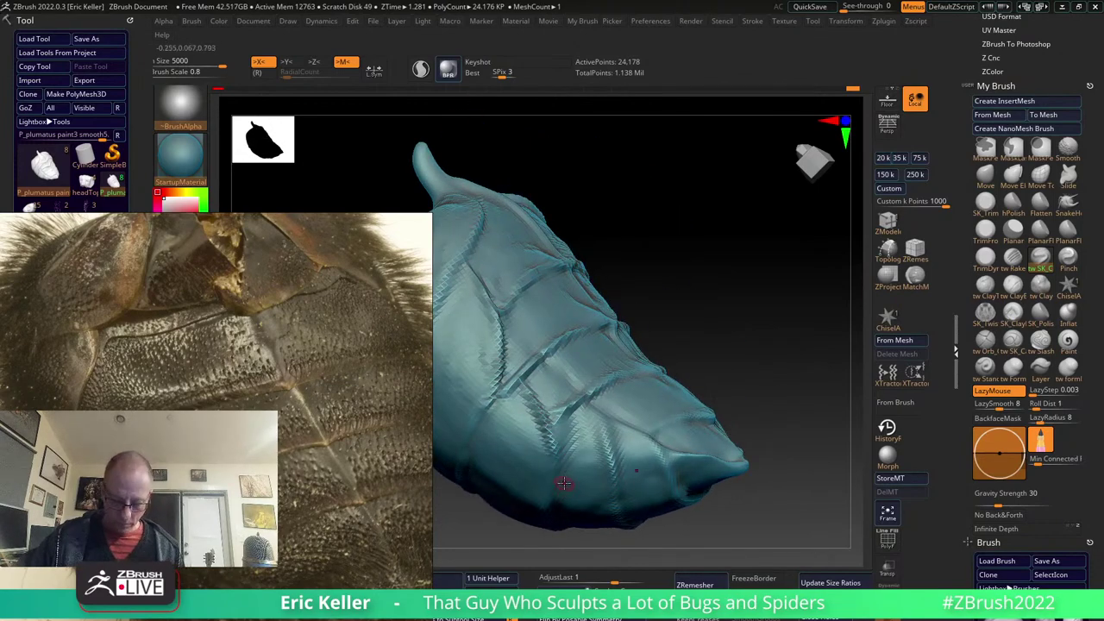
pyautogui.moveTo(536, 401); pyautogui.dragTo(562, 445)
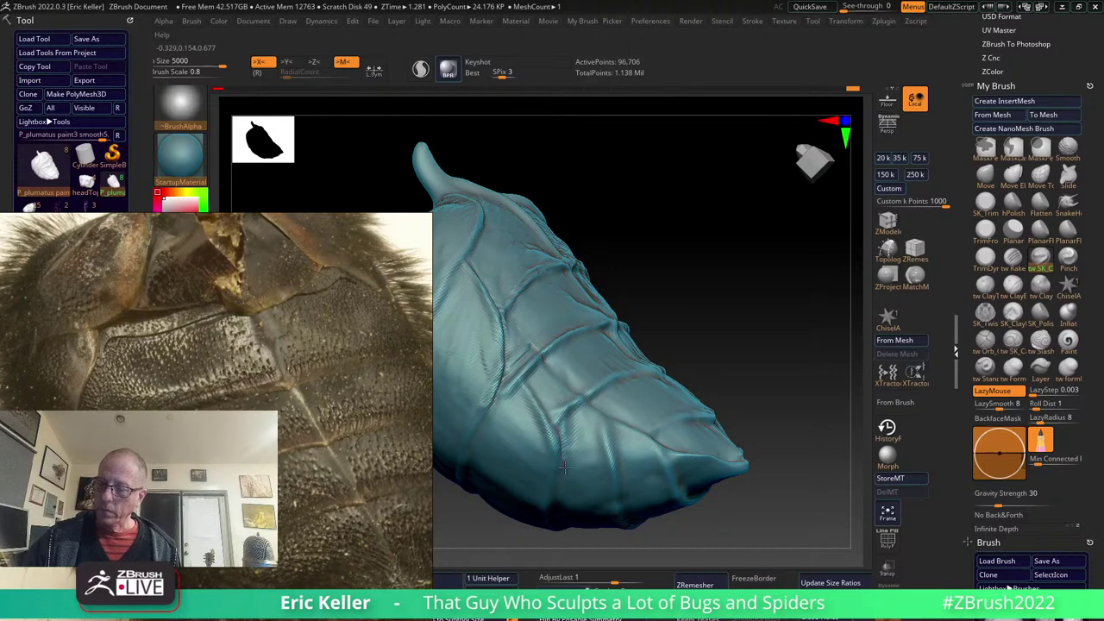
# Choose the tw Clay brush and inspect the abdomen's underside, sides, spike and top.
pyautogui.moveTo(552, 423); pyautogui.dragTo(535, 395, button='right')
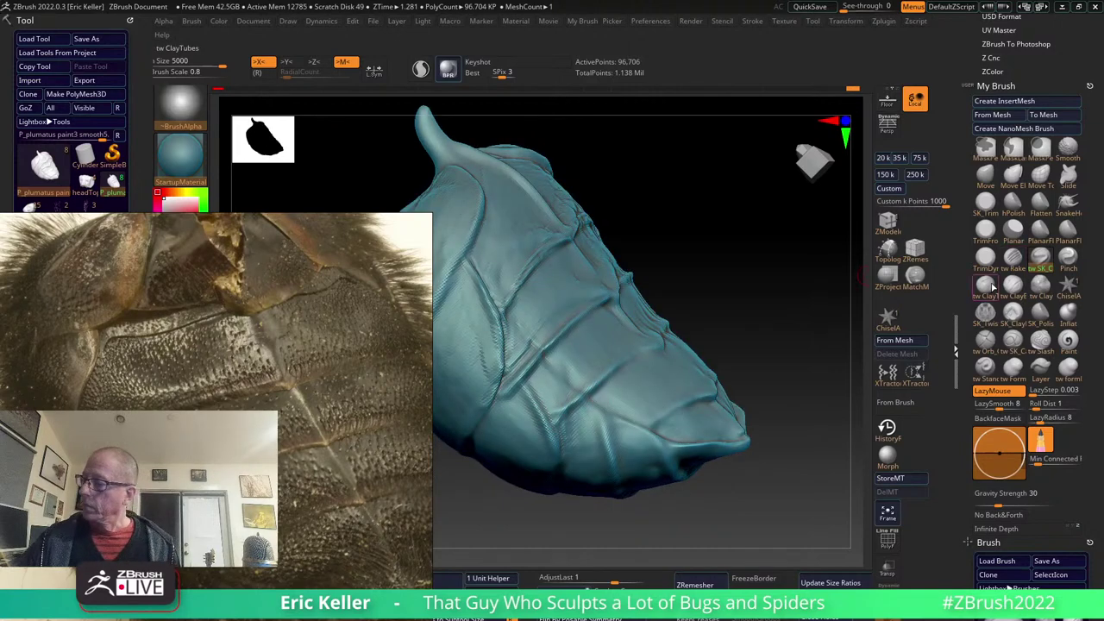
pyautogui.click(985, 286)
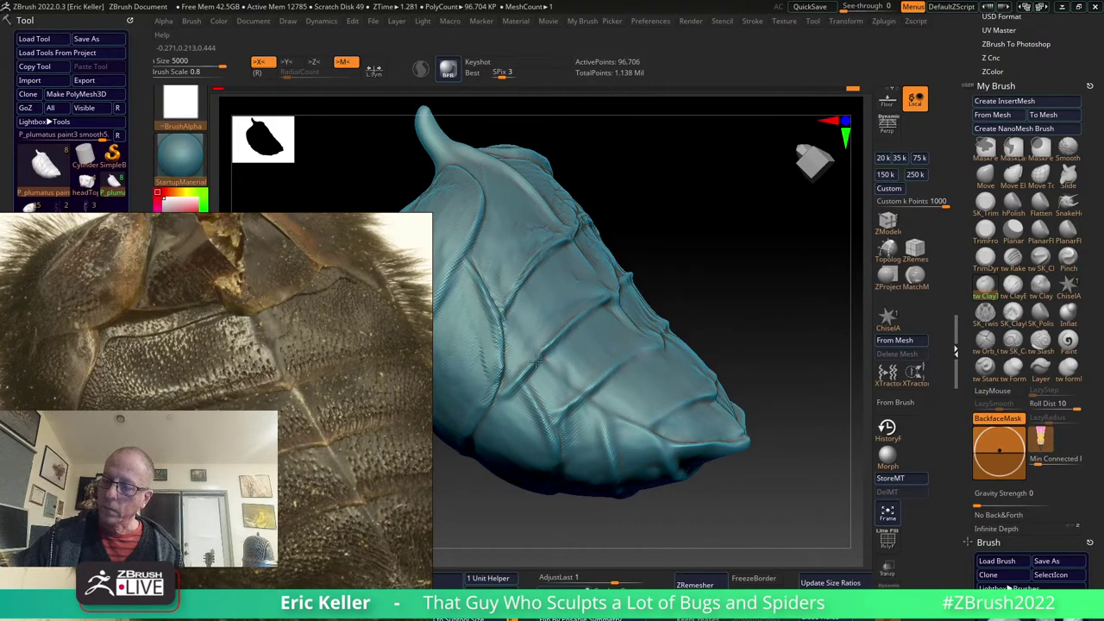
pyautogui.moveTo(536, 360); pyautogui.dragTo(595, 284, button='right')
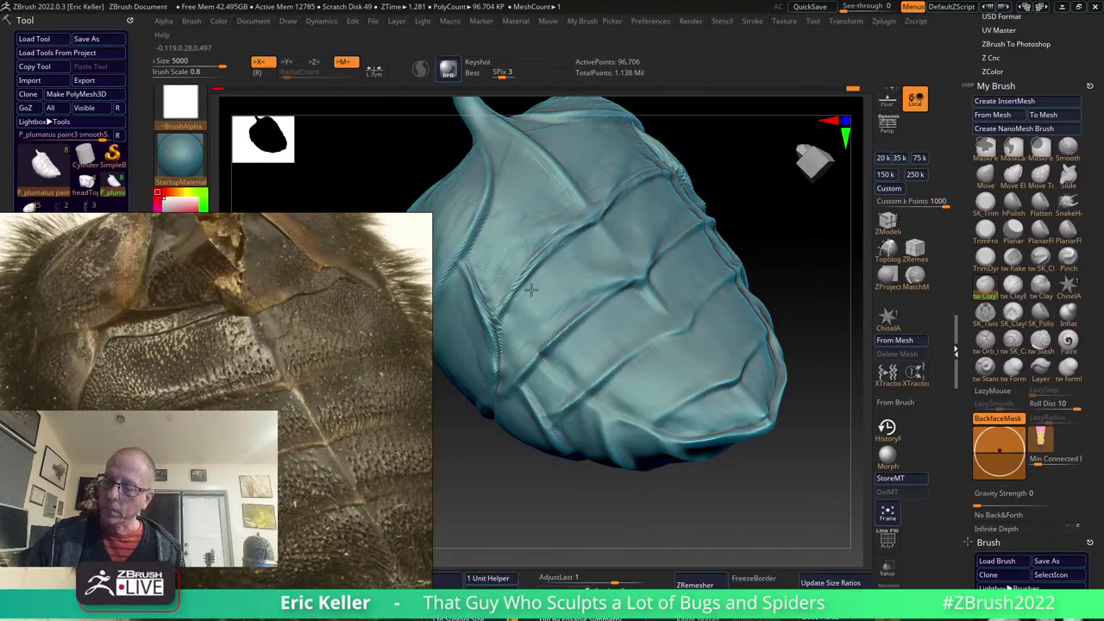
pyautogui.moveTo(518, 334)
pyautogui.mouseDown(button='right')
pyautogui.moveTo(531, 389)
pyautogui.moveTo(537, 382)
pyautogui.moveTo(520, 403)
pyautogui.moveTo(598, 332)
pyautogui.moveTo(560, 370)
pyautogui.mouseUp(button='right')
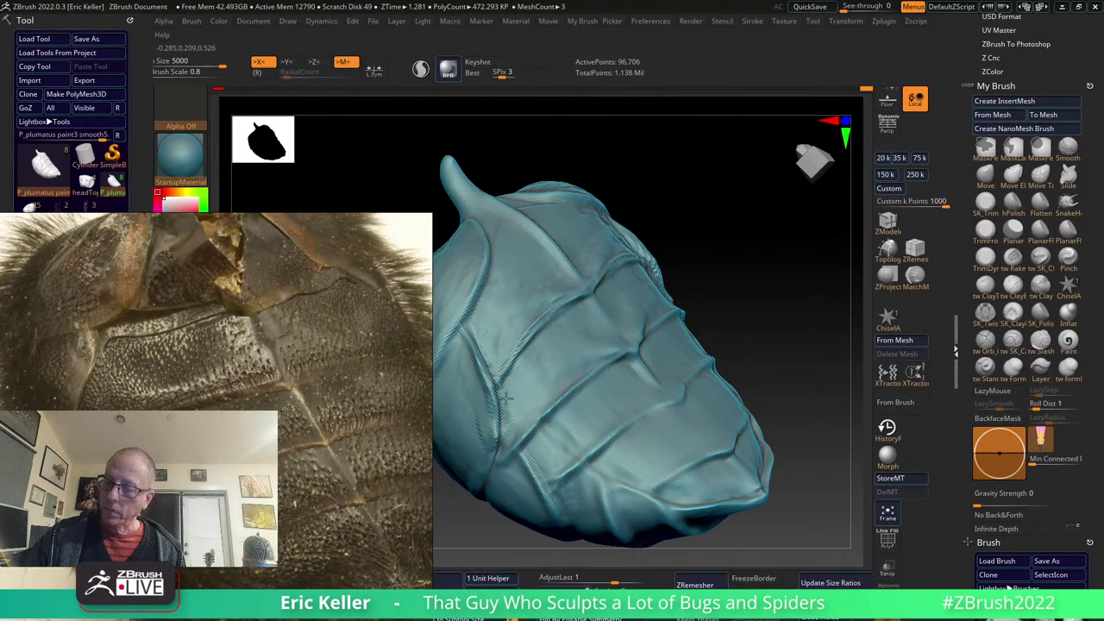
pyautogui.moveTo(582, 402)
pyautogui.mouseDown(button='right')
pyautogui.moveTo(614, 371)
pyautogui.moveTo(595, 414)
pyautogui.moveTo(618, 436)
pyautogui.moveTo(569, 379)
pyautogui.moveTo(534, 397)
pyautogui.moveTo(518, 384)
pyautogui.moveTo(532, 386)
pyautogui.mouseUp(button='right')
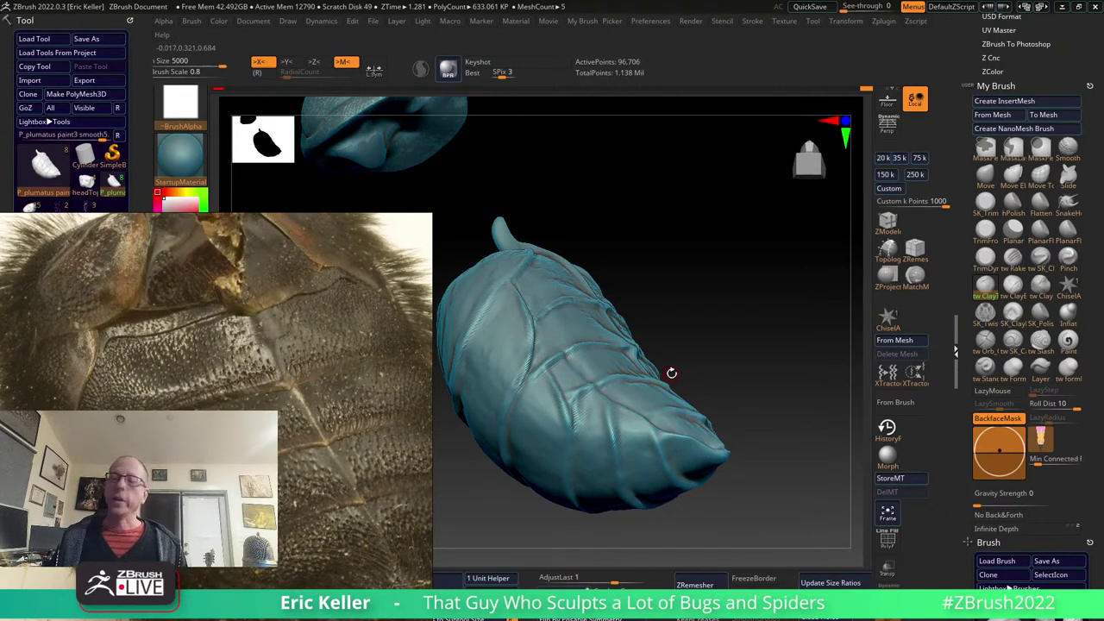
# Step down a subdivision level and back up to compare smooth and detailed plates.
pyautogui.moveTo(587, 377)
pyautogui.mouseDown(button='right')
pyautogui.moveTo(599, 379)
pyautogui.moveTo(595, 398)
pyautogui.mouseUp(button='right')
pyautogui.press('b')
pyautogui.press('Escape')
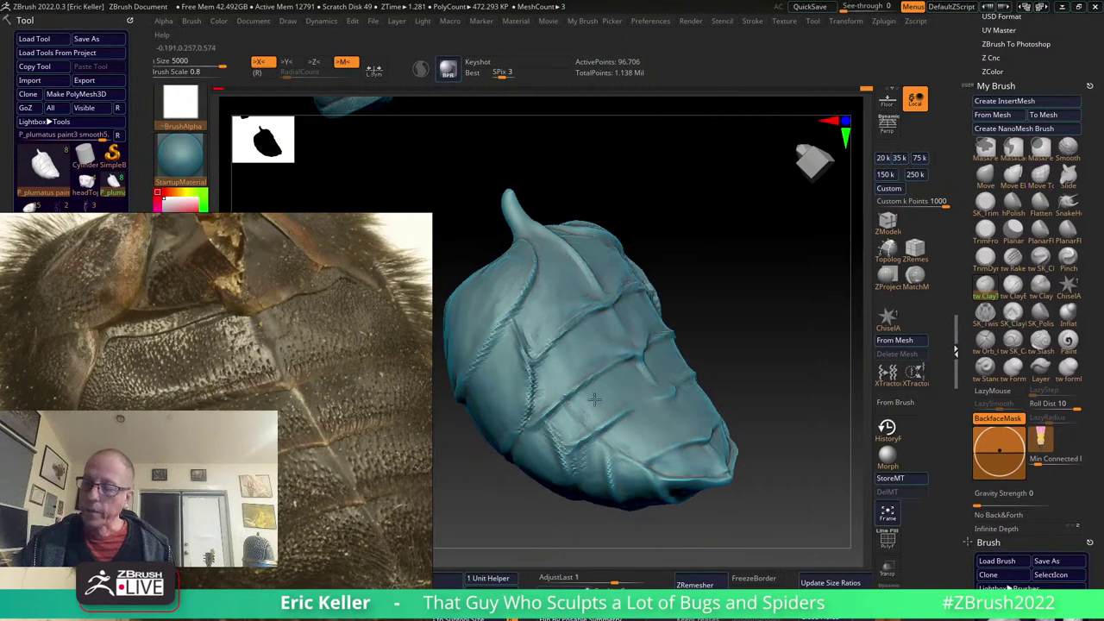
pyautogui.hotkey('shift', 'd')
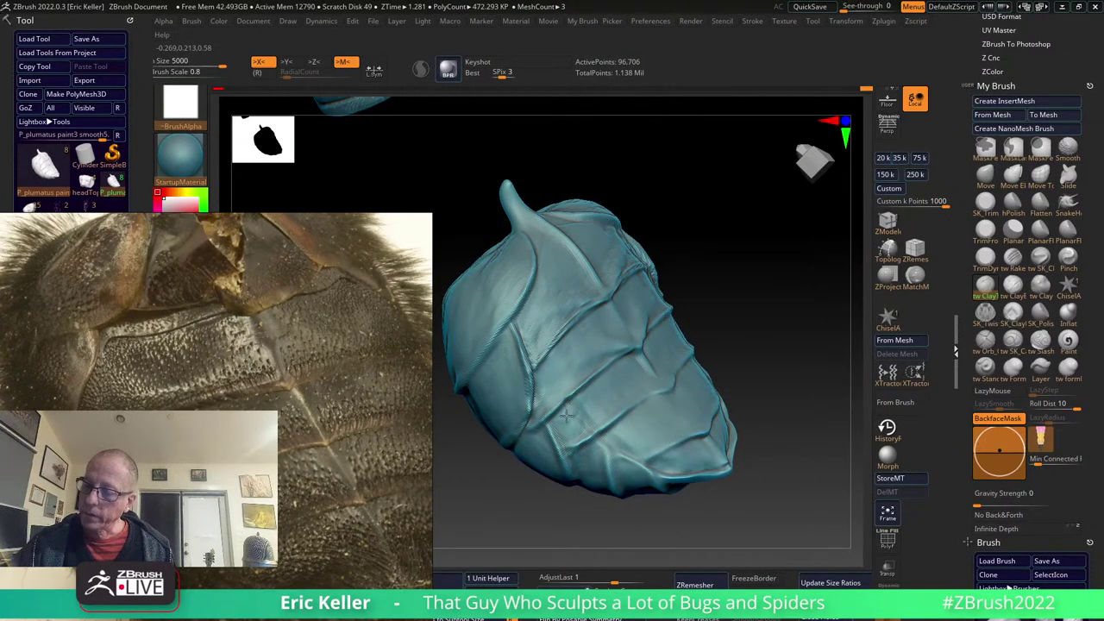
pyautogui.press('d')
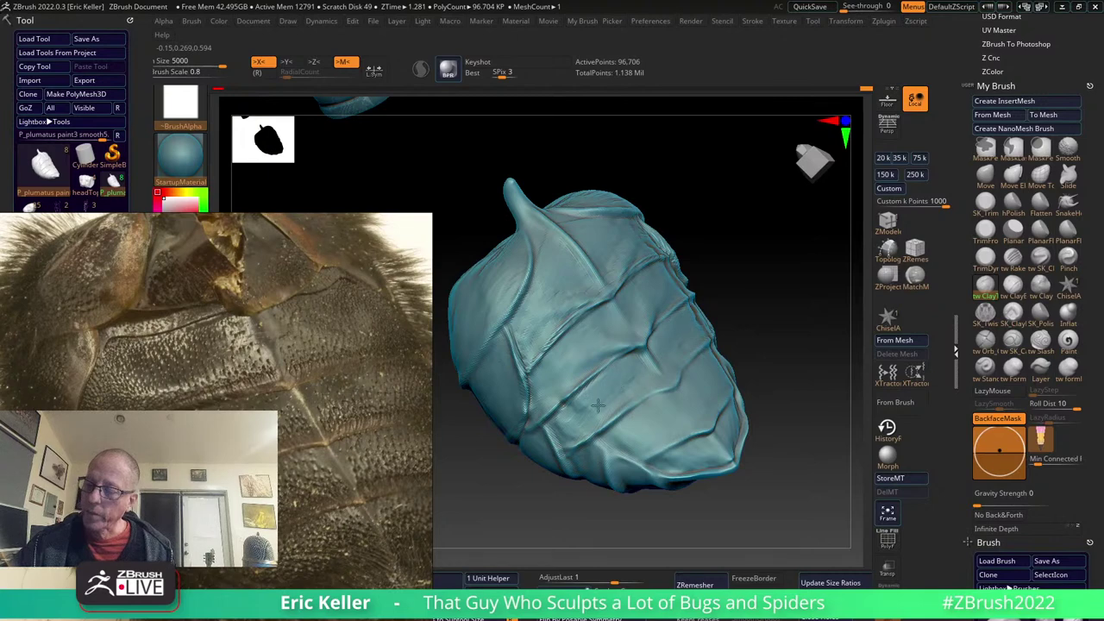
# Orbit the abdomen through several angles, including a side view, to inspect the plates.
pyautogui.moveTo(580, 402); pyautogui.dragTo(589, 417, button='right')
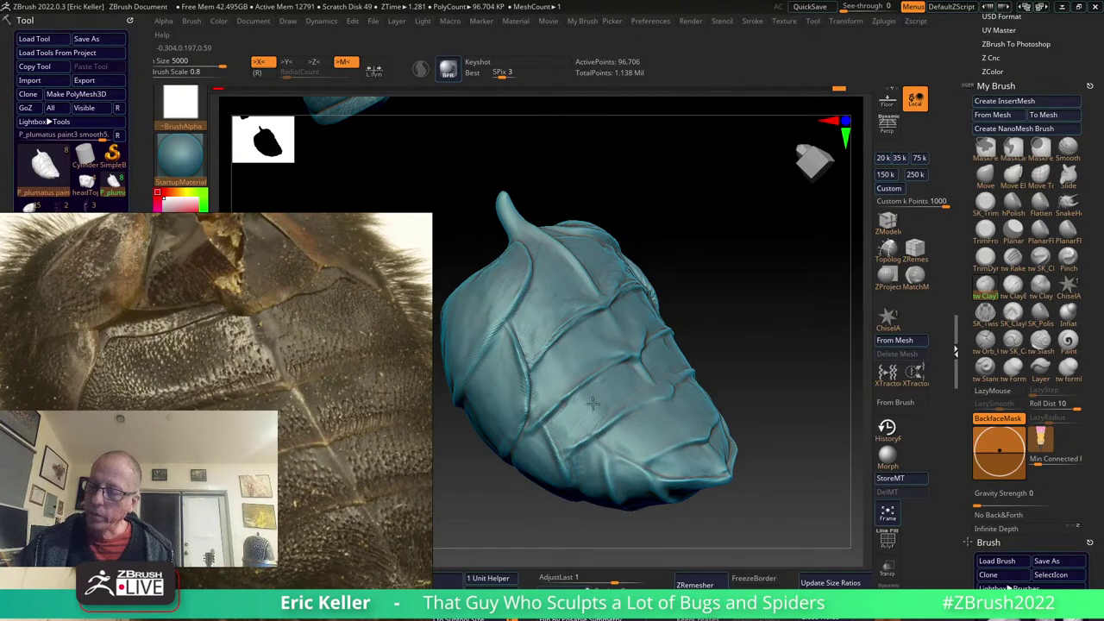
pyautogui.moveTo(593, 403); pyautogui.dragTo(589, 429, button='right')
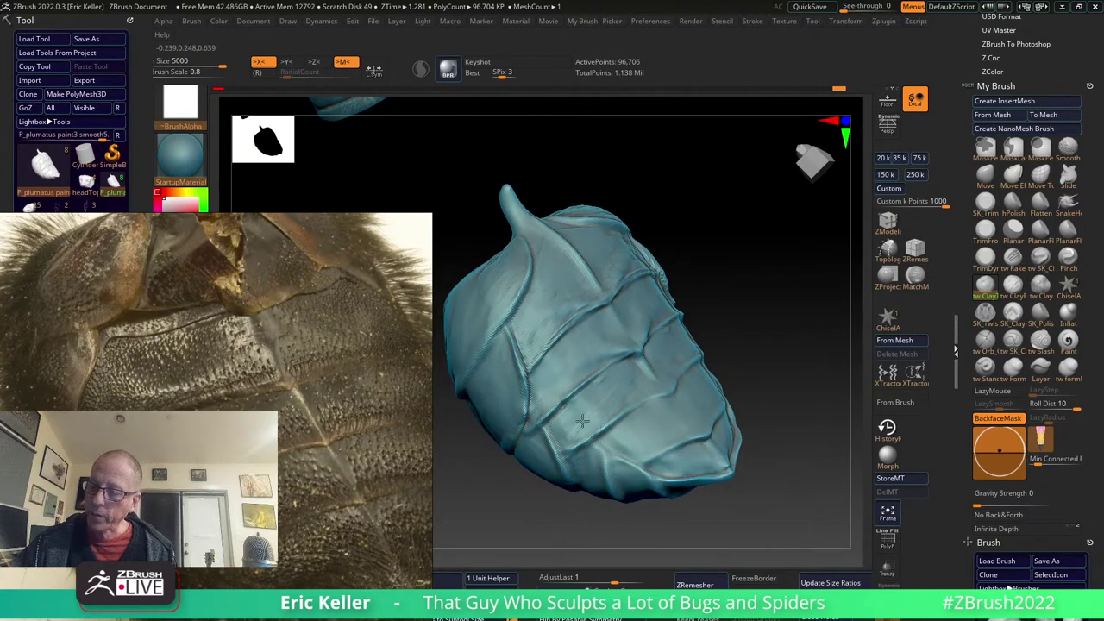
pyautogui.moveTo(629, 370)
pyautogui.mouseDown(button='right')
pyautogui.moveTo(636, 387)
pyautogui.moveTo(605, 403)
pyautogui.moveTo(586, 395)
pyautogui.moveTo(572, 406)
pyautogui.moveTo(585, 398)
pyautogui.moveTo(579, 422)
pyautogui.moveTo(613, 402)
pyautogui.moveTo(599, 374)
pyautogui.mouseUp(button='right')
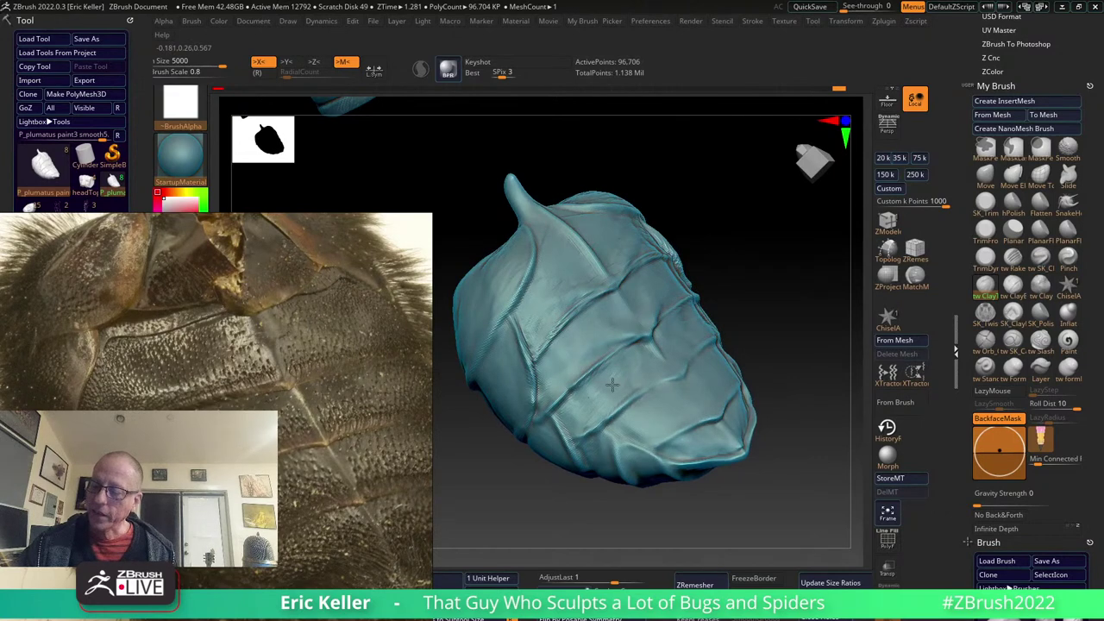
pyautogui.moveTo(601, 410)
pyautogui.mouseDown(button='right')
pyautogui.moveTo(598, 395)
pyautogui.moveTo(593, 418)
pyautogui.mouseUp(button='right')
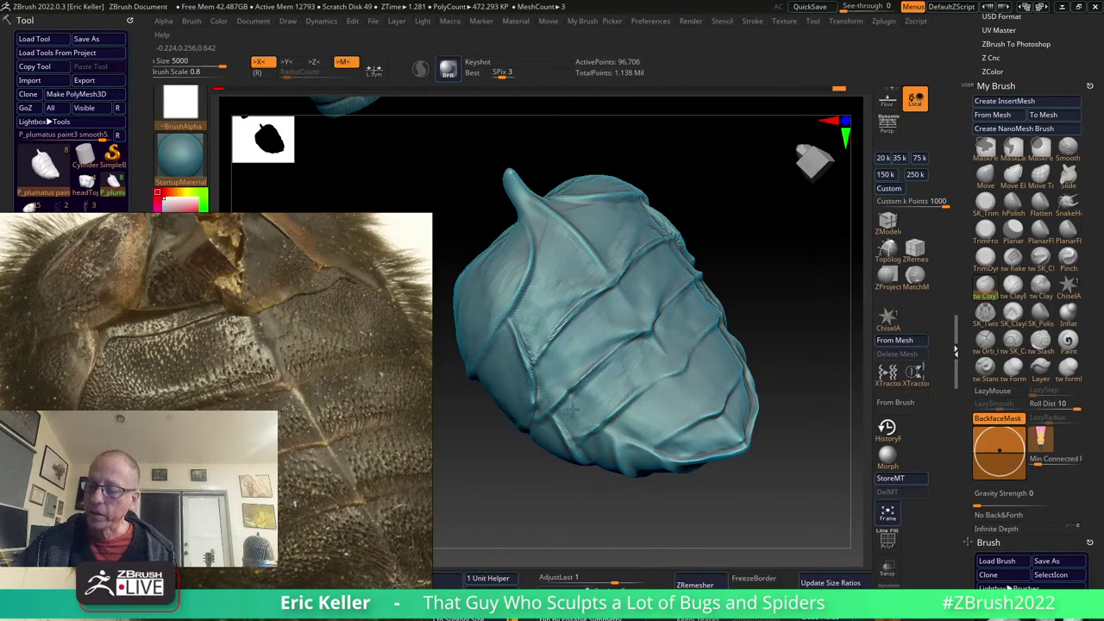
pyautogui.moveTo(646, 371)
pyautogui.mouseDown(button='right')
pyautogui.moveTo(646, 351)
pyautogui.moveTo(651, 372)
pyautogui.moveTo(615, 359)
pyautogui.moveTo(606, 367)
pyautogui.mouseUp(button='right')
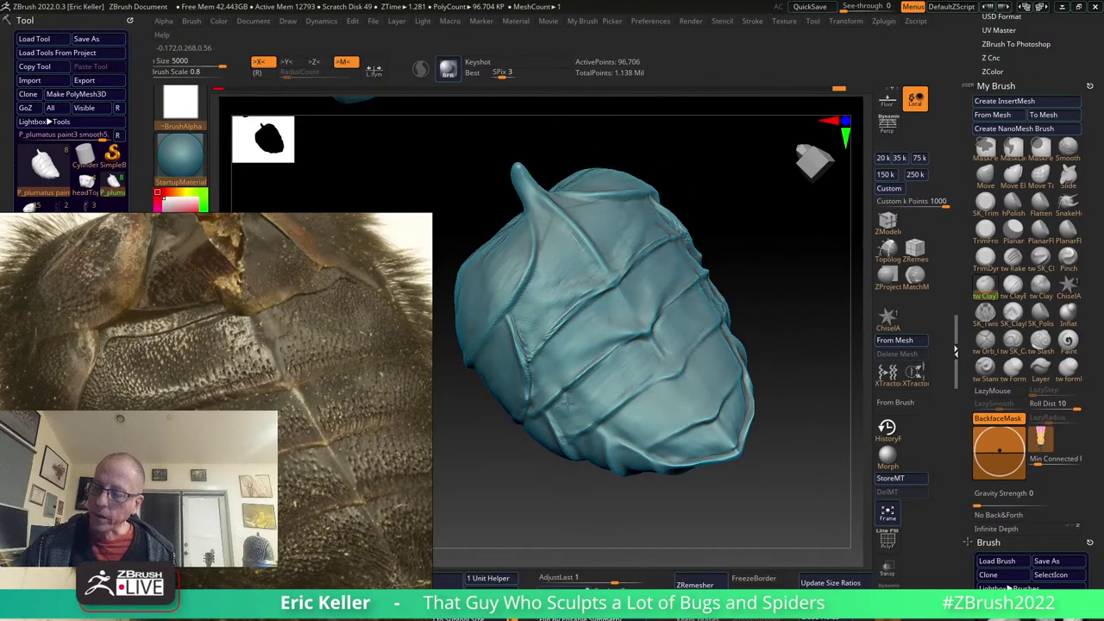
pyautogui.moveTo(567, 404); pyautogui.dragTo(604, 377, button='right')
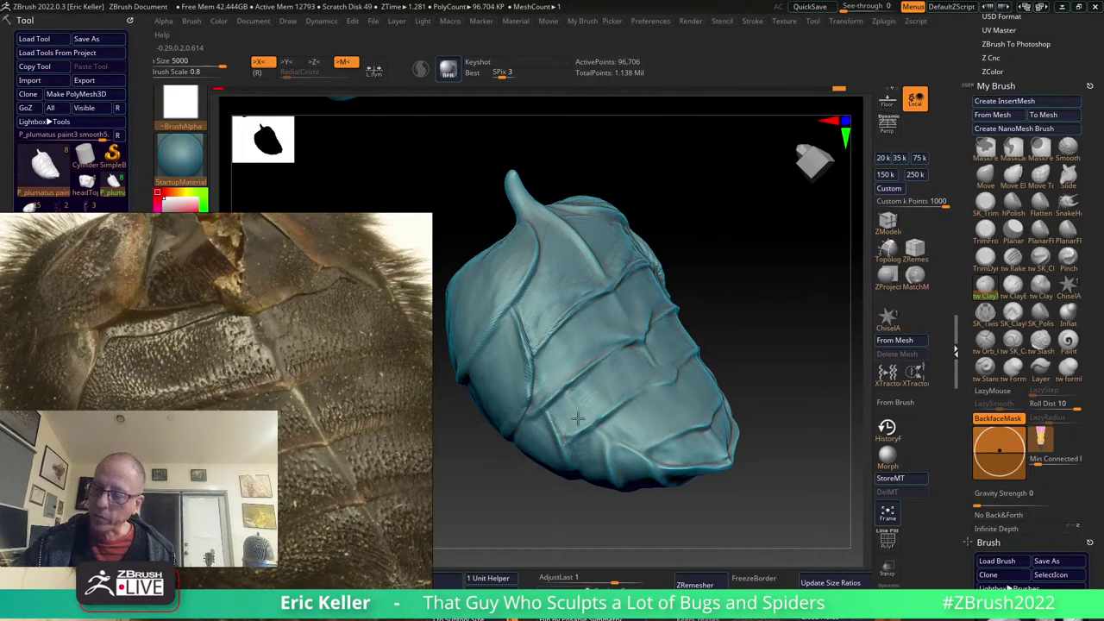
pyautogui.moveTo(624, 419)
pyautogui.mouseDown(button='right')
pyautogui.moveTo(608, 347)
pyautogui.moveTo(552, 363)
pyautogui.moveTo(561, 357)
pyautogui.mouseUp(button='right')
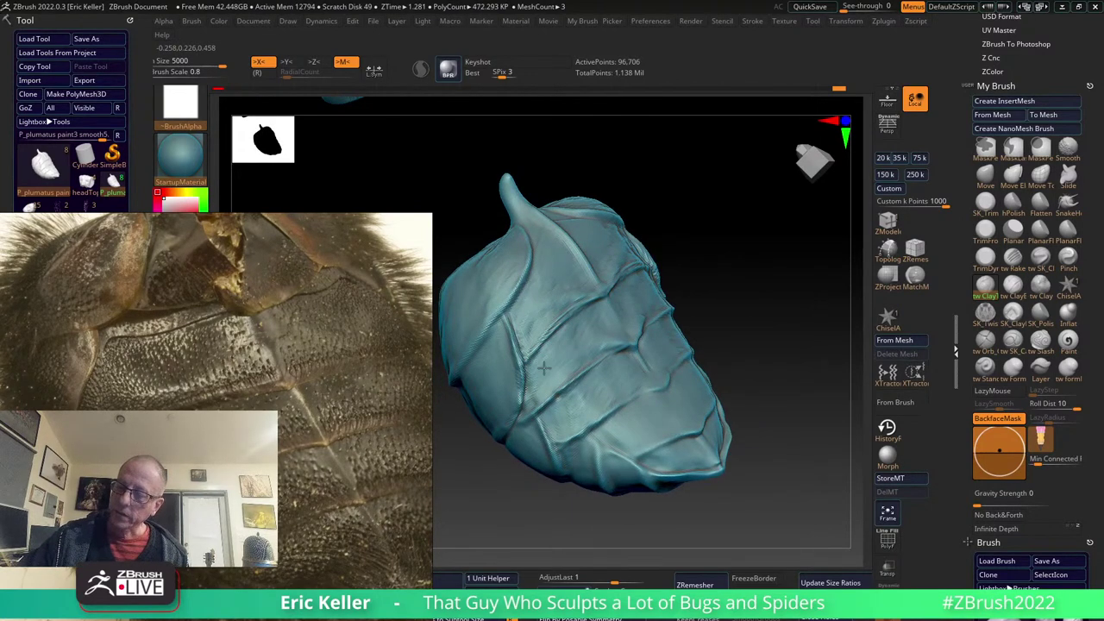
pyautogui.moveTo(544, 429)
pyautogui.mouseDown(button='right')
pyautogui.moveTo(599, 350)
pyautogui.moveTo(573, 384)
pyautogui.moveTo(544, 343)
pyautogui.moveTo(547, 326)
pyautogui.mouseUp(button='right')
pyautogui.moveTo(701, 483); pyautogui.dragTo(717, 497, button='right')
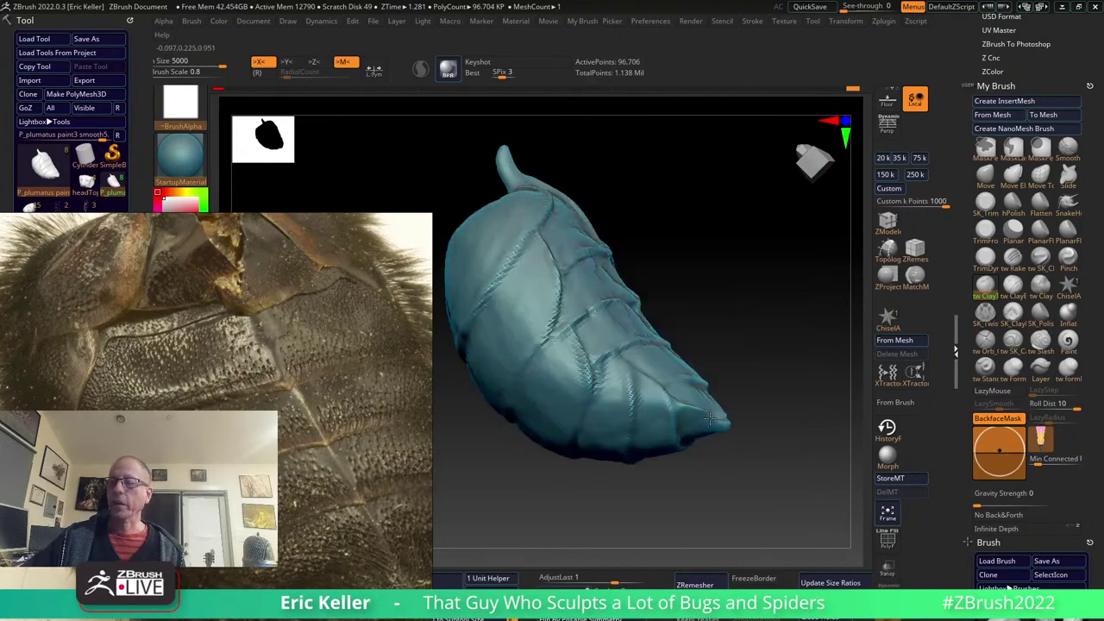
pyautogui.moveTo(717, 497); pyautogui.dragTo(799, 558)
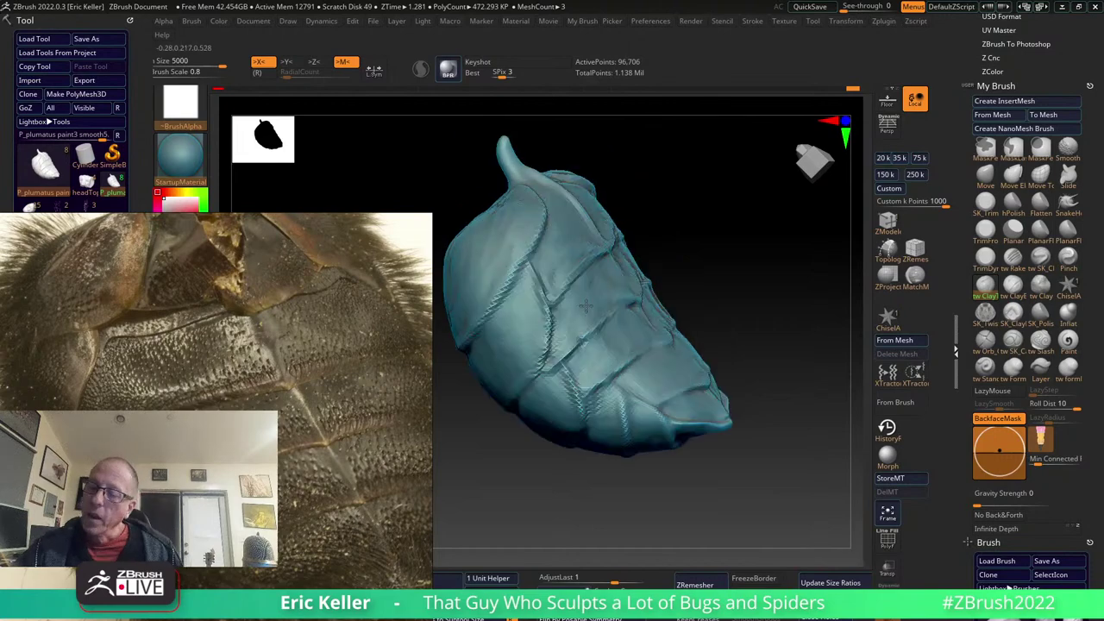
pyautogui.moveTo(828, 543)
pyautogui.mouseDown()
pyautogui.moveTo(571, 256)
pyautogui.moveTo(582, 391)
pyautogui.moveTo(615, 358)
pyautogui.moveTo(598, 362)
pyautogui.mouseUp()
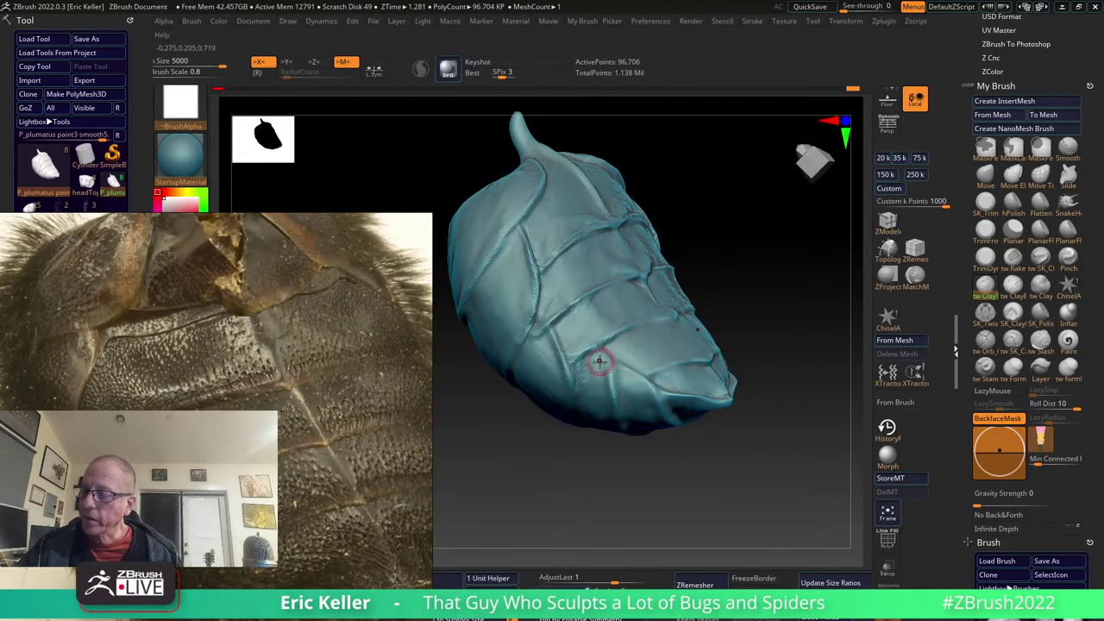
# Rake fine grooves along the lower plates, smooth the first gaps and review the clay ridges.
pyautogui.click(1012, 256)
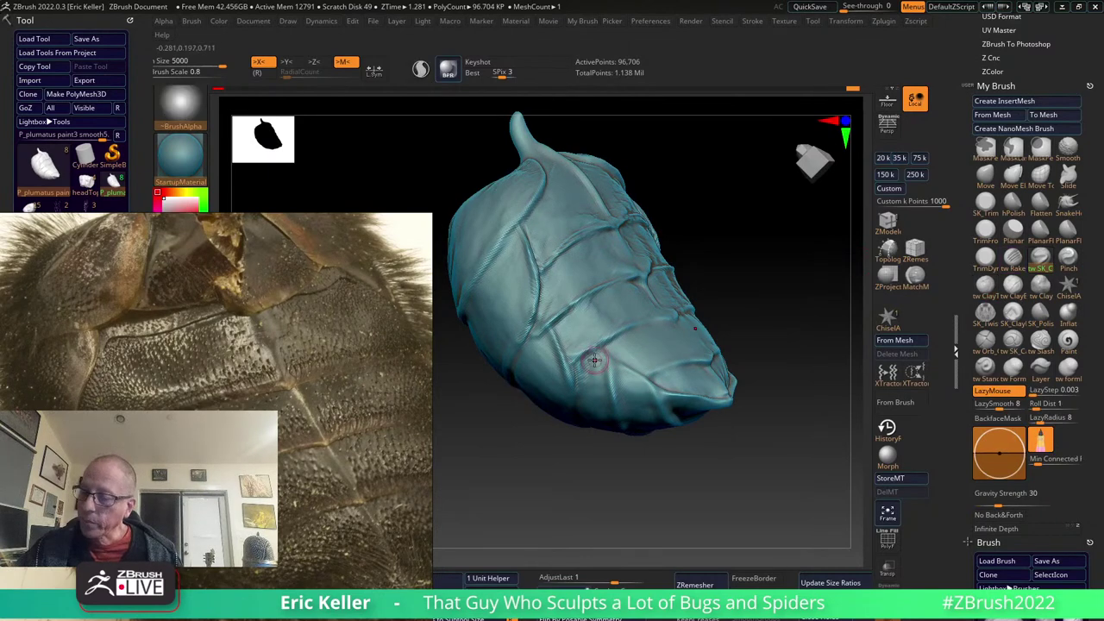
pyautogui.moveTo(596, 360); pyautogui.dragTo(617, 392)
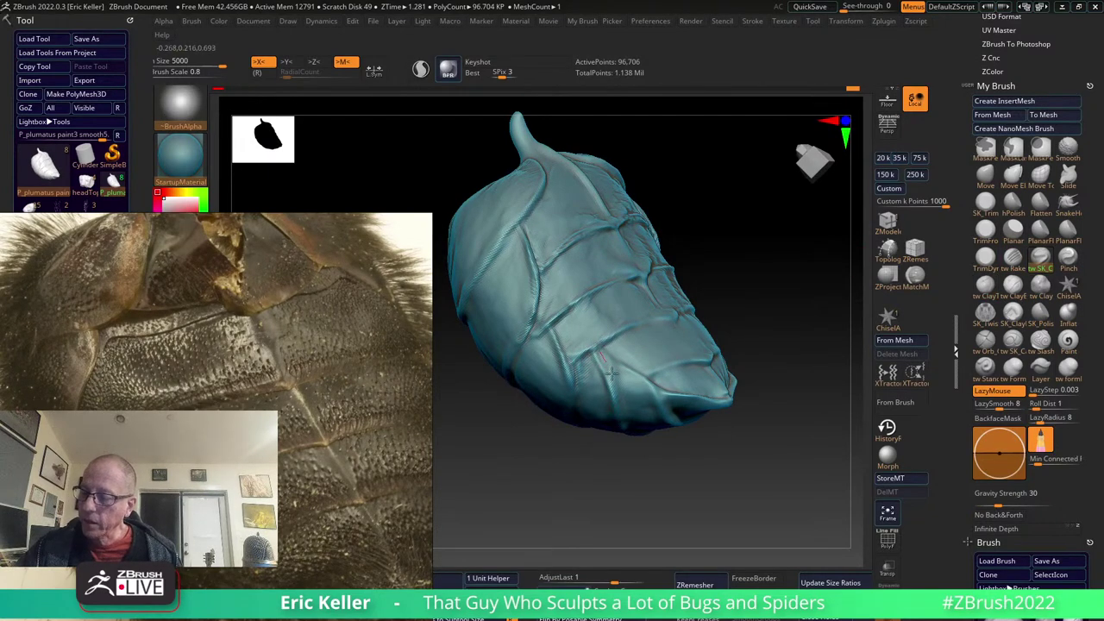
pyautogui.moveTo(617, 393)
pyautogui.mouseDown(button='right')
pyautogui.moveTo(607, 319)
pyautogui.moveTo(601, 327)
pyautogui.mouseUp(button='right')
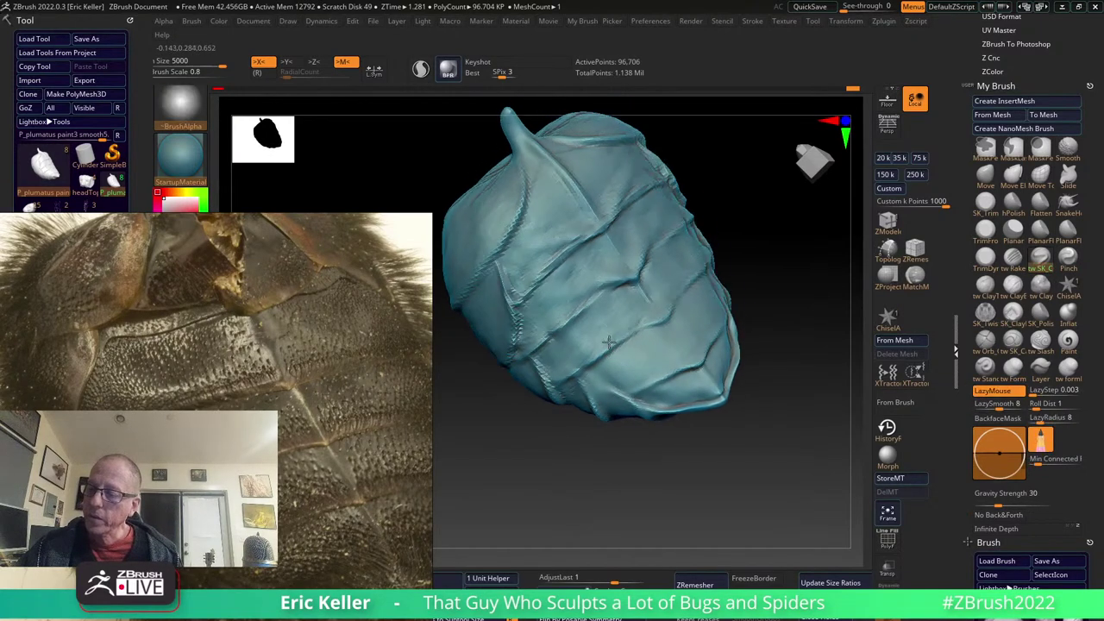
pyautogui.press('shift')
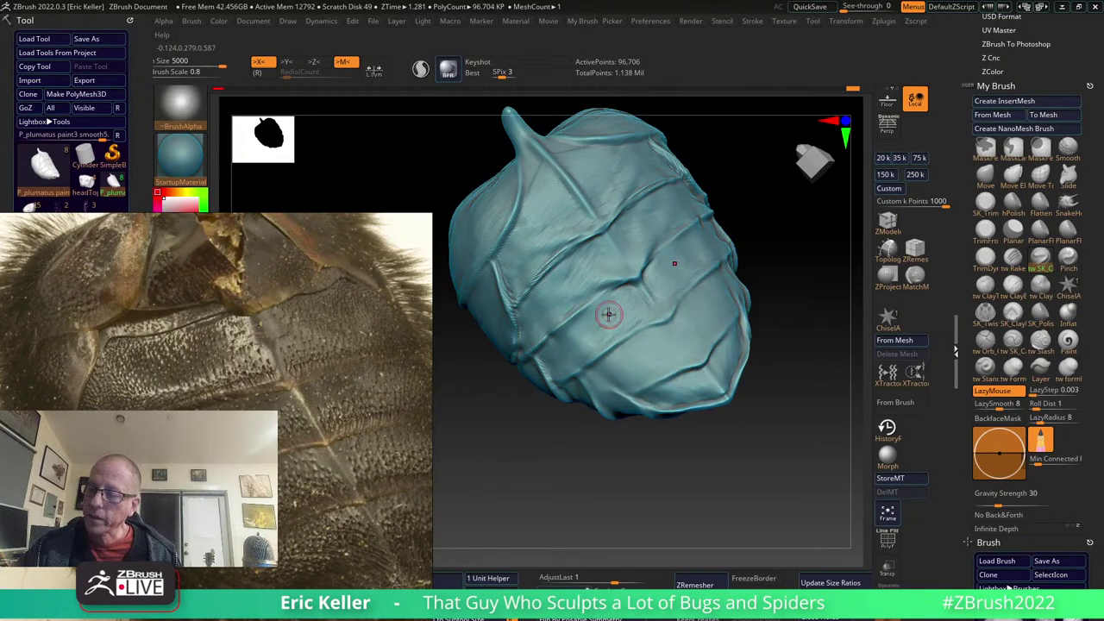
pyautogui.moveTo(599, 317); pyautogui.dragTo(561, 345, button='right')
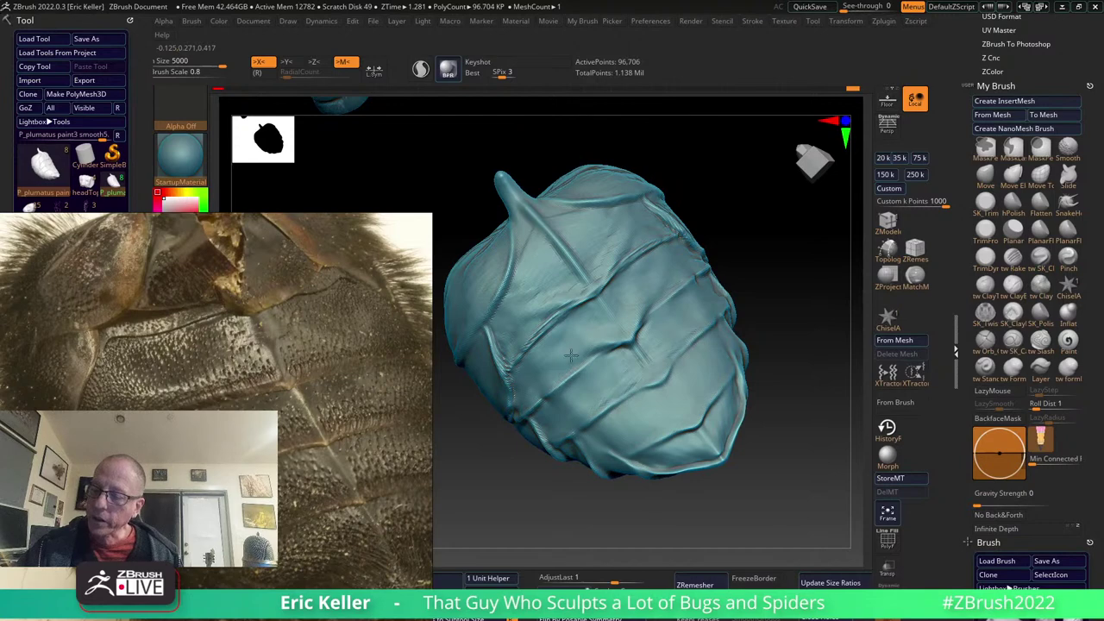
pyautogui.moveTo(552, 365); pyautogui.dragTo(592, 227, button='right')
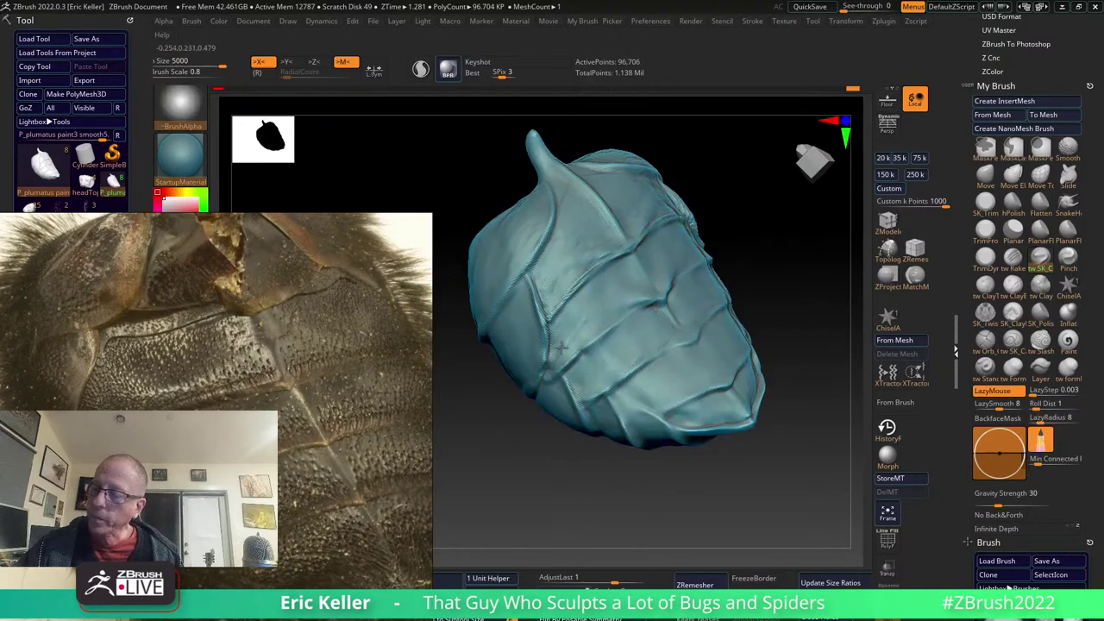
pyautogui.click(985, 284)
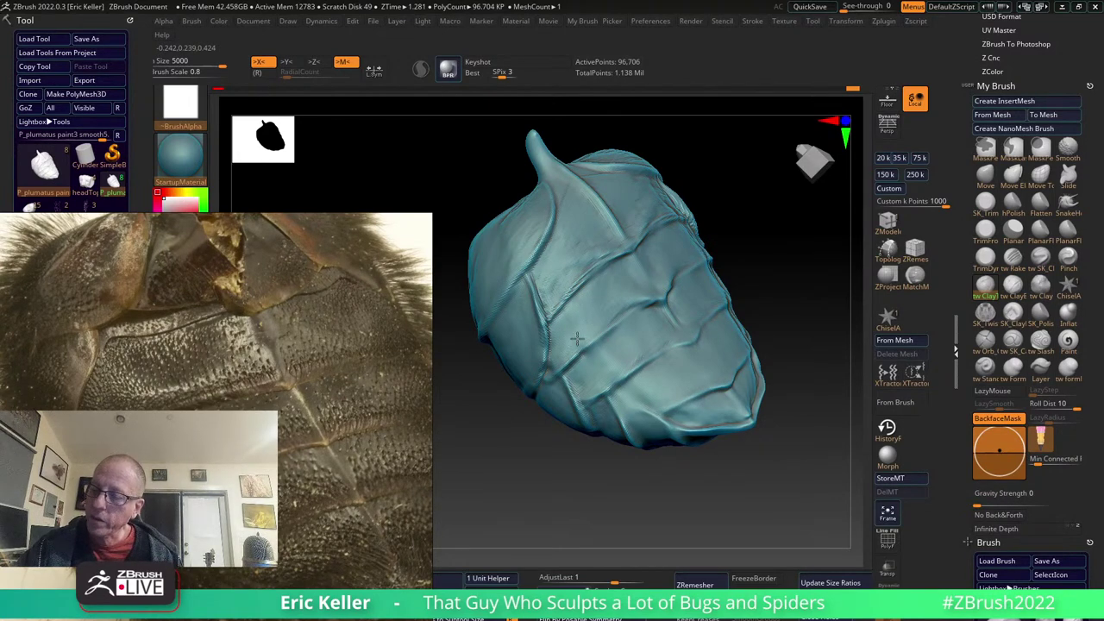
pyautogui.moveTo(570, 314); pyautogui.dragTo(579, 316, button='right')
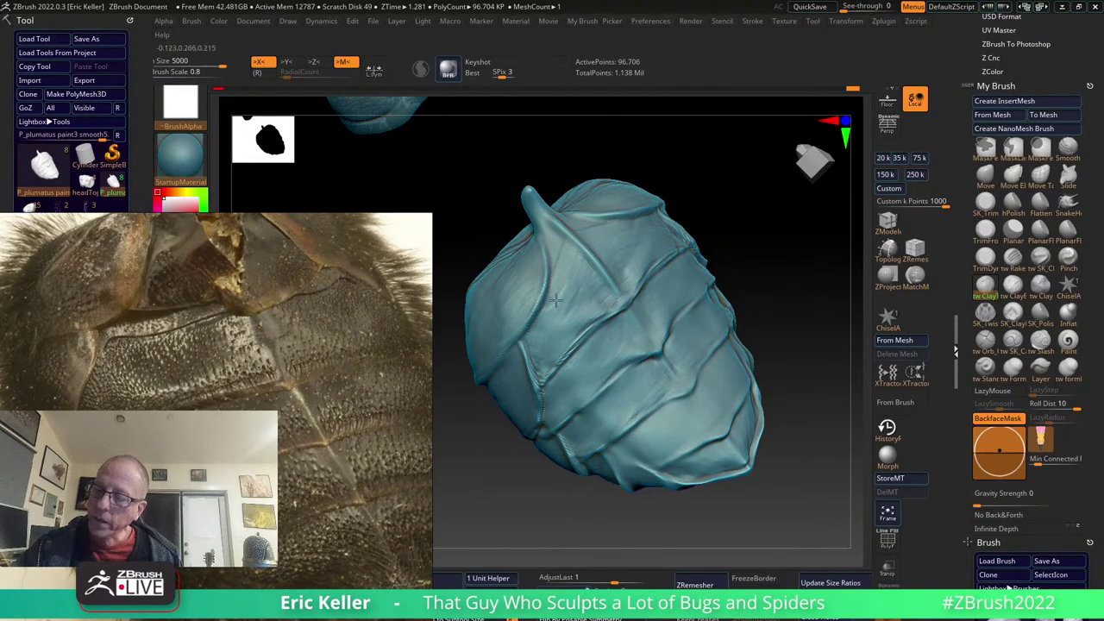
pyautogui.moveTo(550, 375)
pyautogui.mouseDown(button='right')
pyautogui.moveTo(586, 367)
pyautogui.moveTo(591, 325)
pyautogui.mouseUp(button='right')
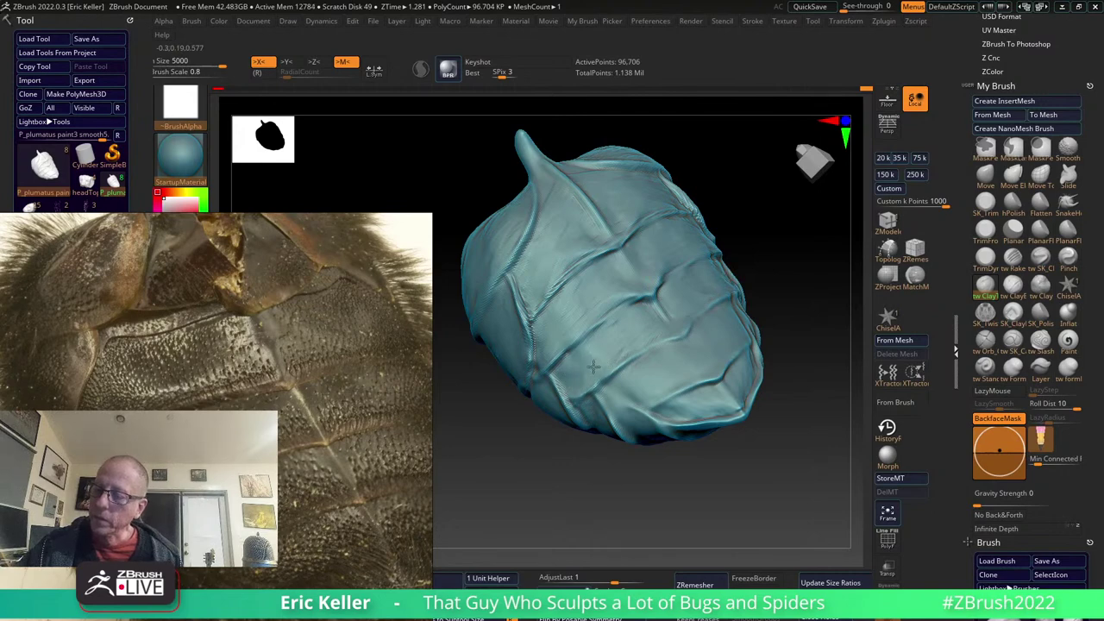
pyautogui.moveTo(653, 337)
pyautogui.mouseDown(button='right')
pyautogui.moveTo(593, 357)
pyautogui.moveTo(596, 308)
pyautogui.moveTo(546, 311)
pyautogui.mouseUp(button='right')
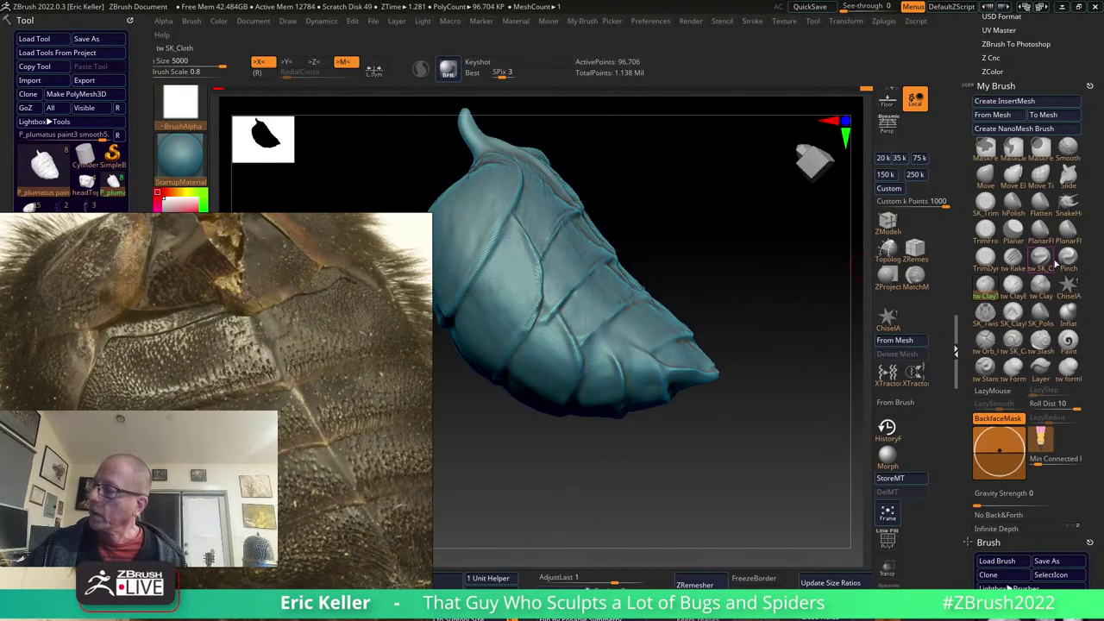
# Carve and deepen a diagonal crease across the abdomen's middle with SK_Cloth, then smooth it.
pyautogui.press('b')
pyautogui.press('s')
pyautogui.press('k')
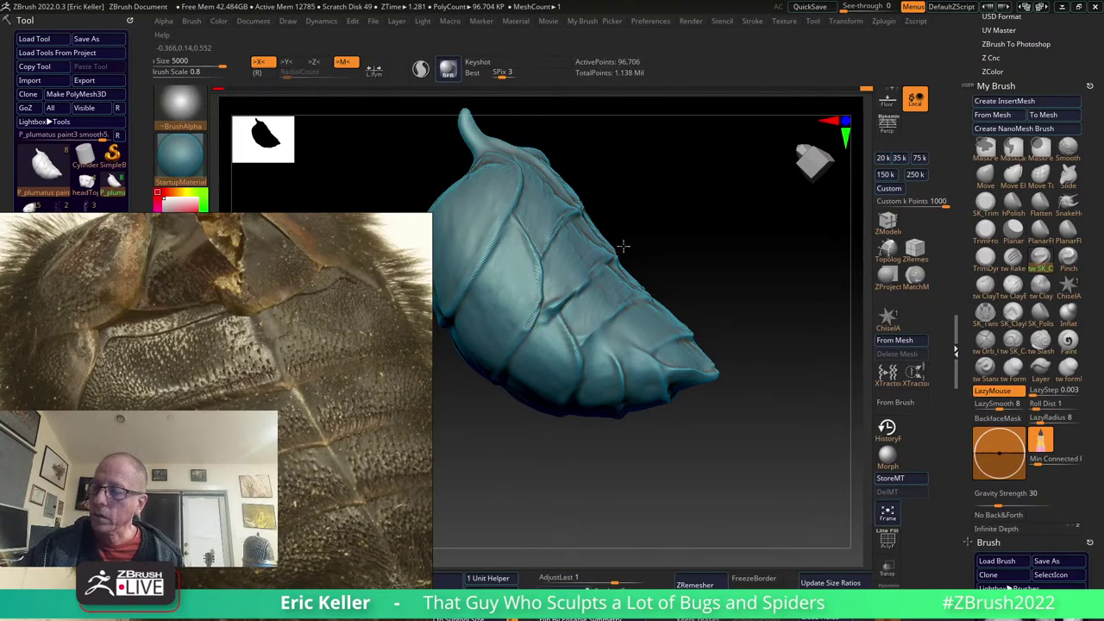
pyautogui.moveTo(552, 302); pyautogui.dragTo(575, 307, button='right')
pyautogui.moveTo(576, 307); pyautogui.dragTo(655, 220)
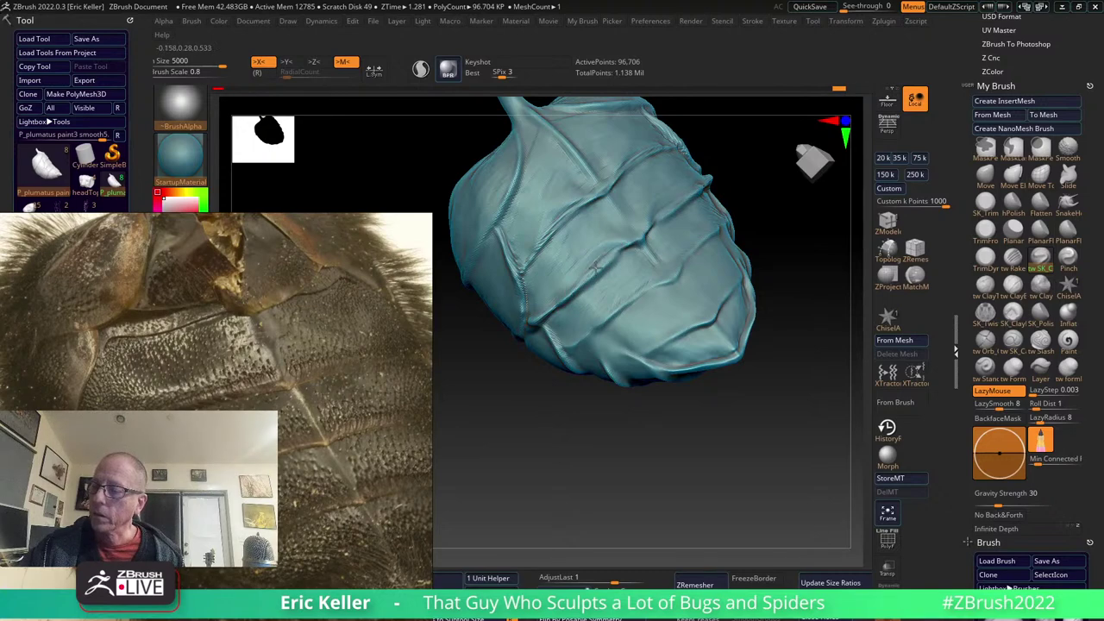
pyautogui.moveTo(583, 273); pyautogui.dragTo(628, 254)
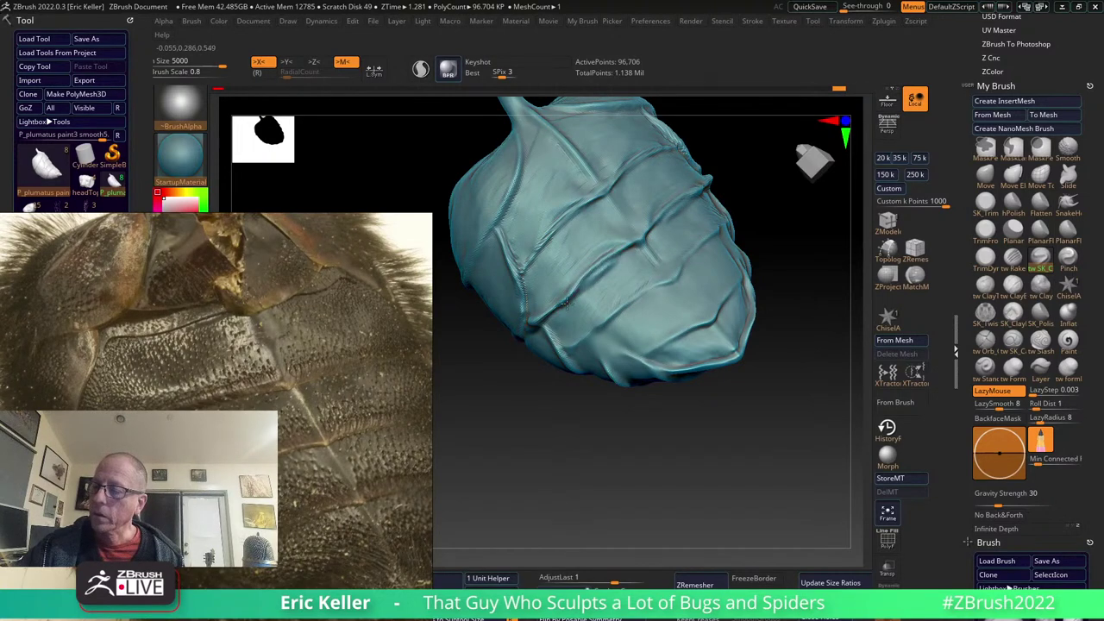
pyautogui.press('shift')
pyautogui.moveTo(570, 314); pyautogui.dragTo(545, 297)
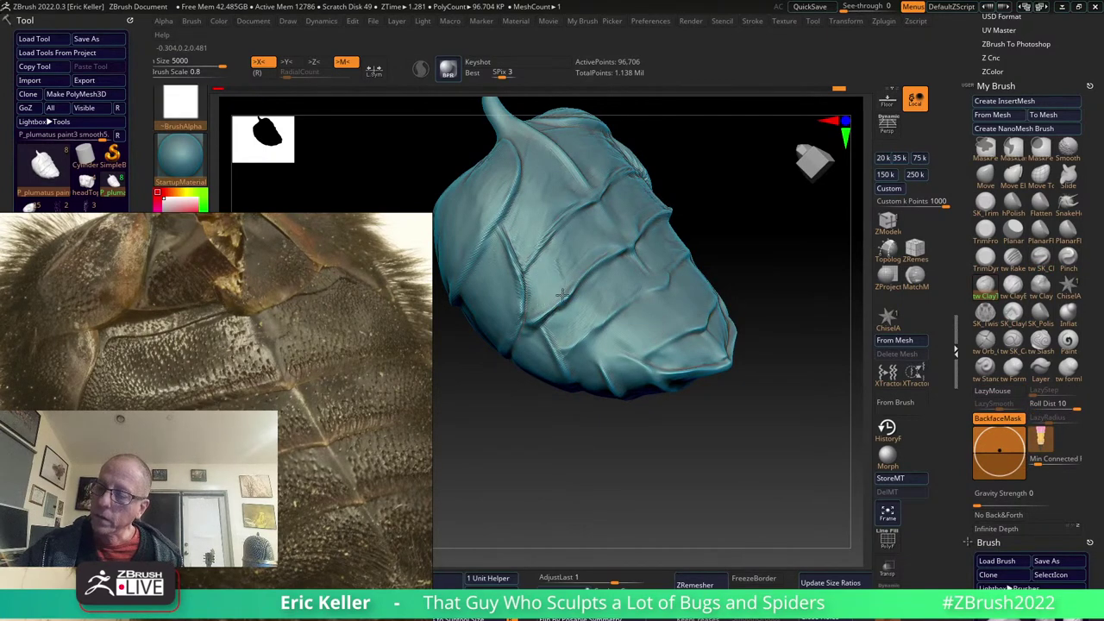
pyautogui.moveTo(594, 295)
pyautogui.mouseDown()
pyautogui.moveTo(576, 327)
pyautogui.moveTo(558, 333)
pyautogui.mouseUp()
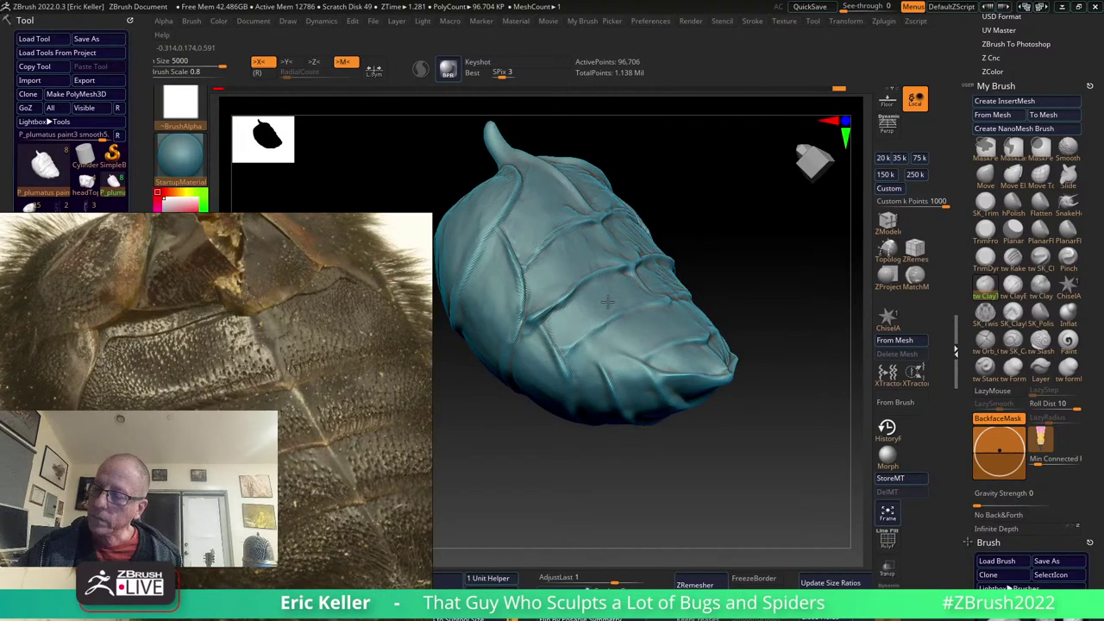
pyautogui.moveTo(629, 304)
pyautogui.mouseDown()
pyautogui.moveTo(567, 327)
pyautogui.moveTo(578, 350)
pyautogui.moveTo(622, 317)
pyautogui.mouseUp()
# With the Move brush, pull the upper-right crease ridge and reshape the abdomen's central crease.
pyautogui.press('b')
pyautogui.press('m')
pyautogui.press('v')
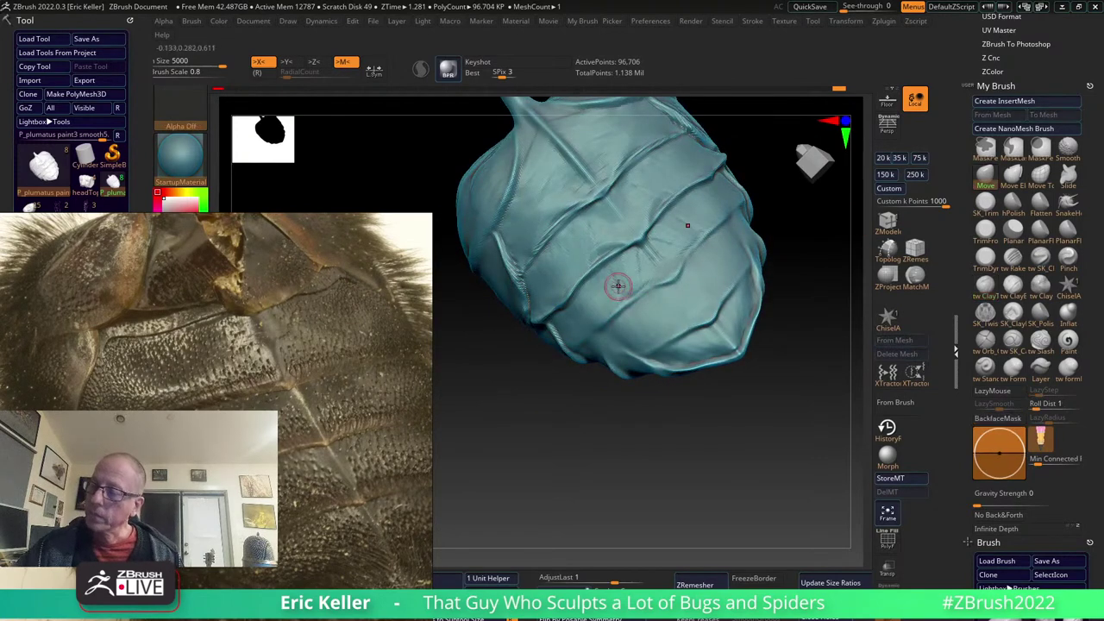
pyautogui.press('s')
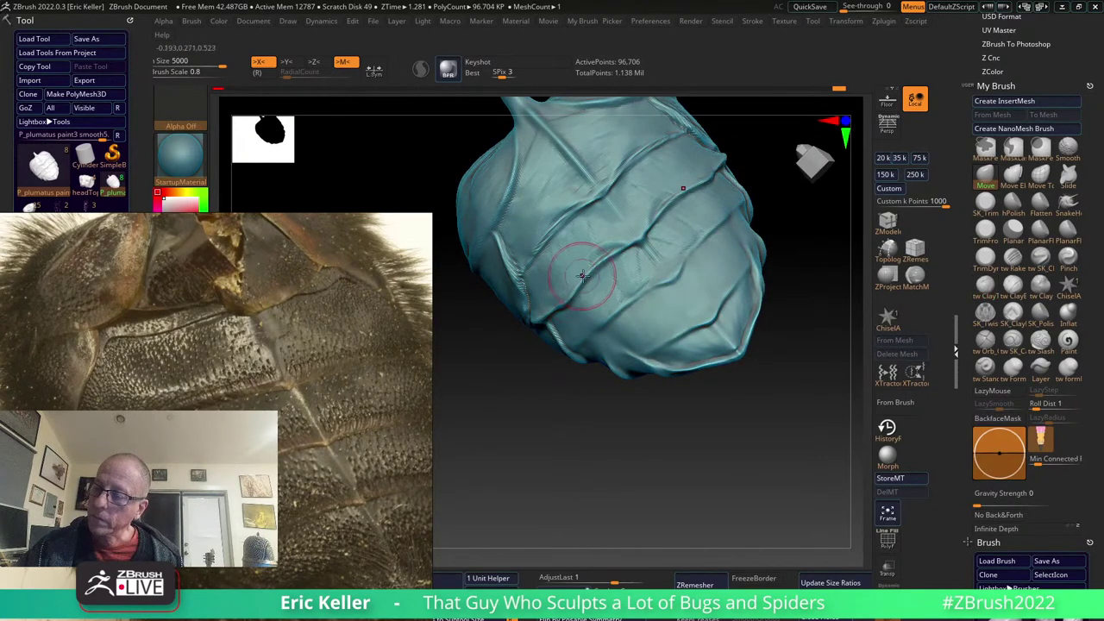
pyautogui.moveTo(681, 192); pyautogui.dragTo(656, 216)
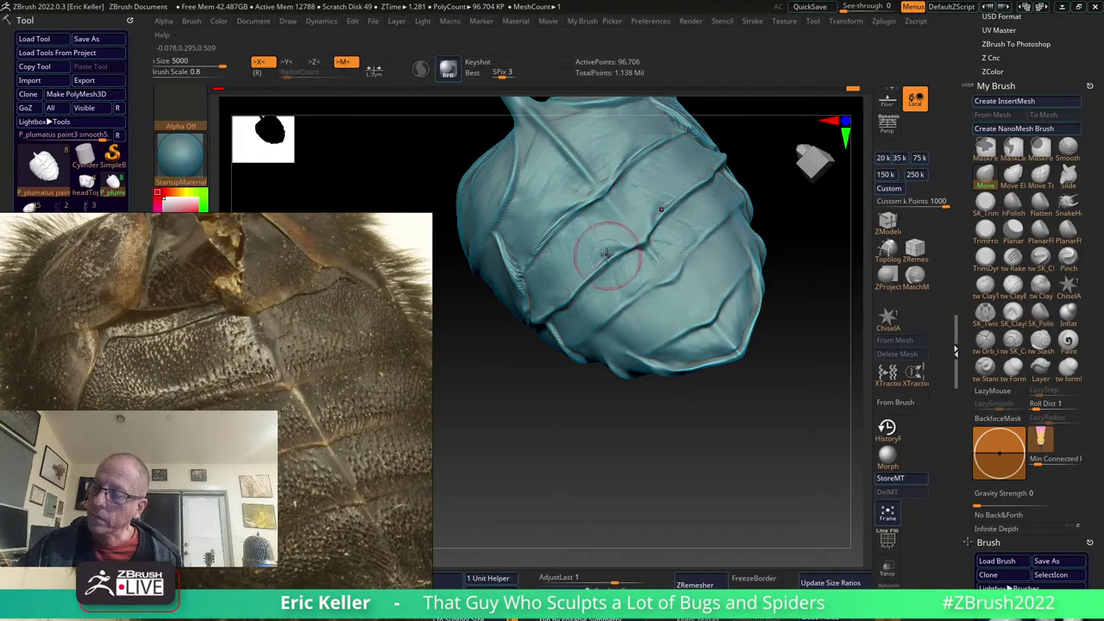
pyautogui.moveTo(604, 253)
pyautogui.mouseDown()
pyautogui.moveTo(653, 226)
pyautogui.moveTo(609, 252)
pyautogui.mouseUp()
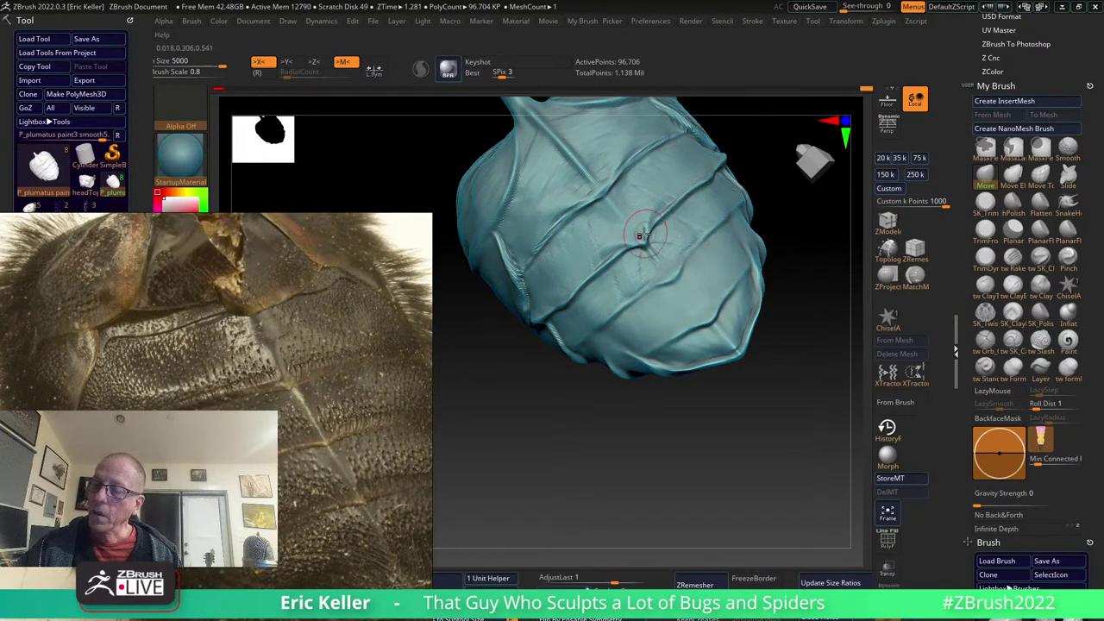
pyautogui.moveTo(604, 247); pyautogui.dragTo(601, 297, button='right')
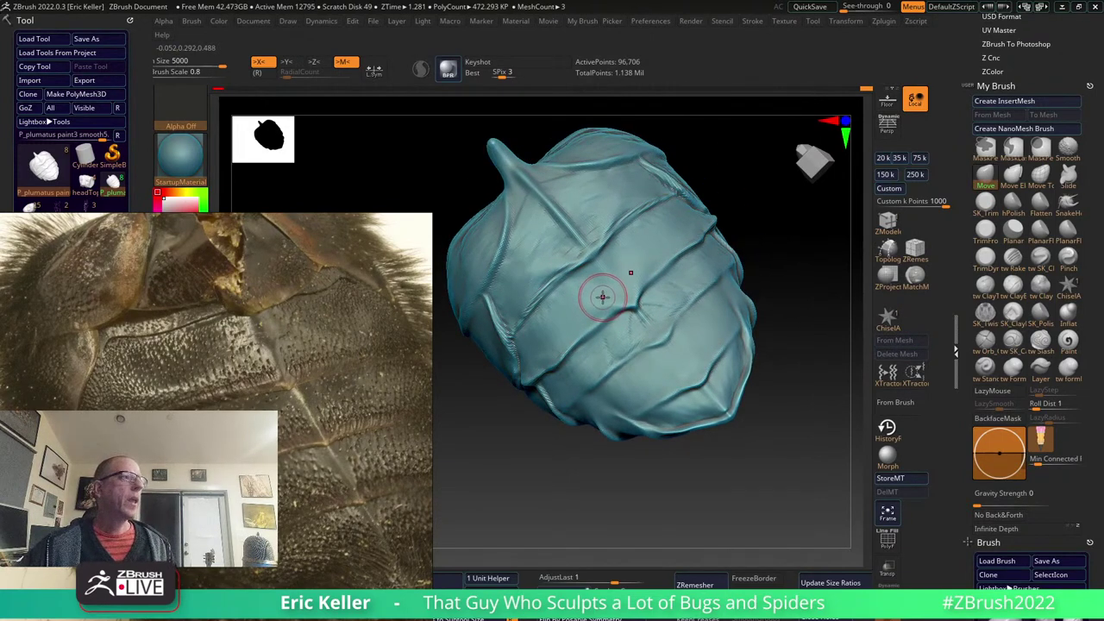
# Compare versions with undo and redo, settling on the state without cloth detail.
pyautogui.hotkey('ctrl', 'z')
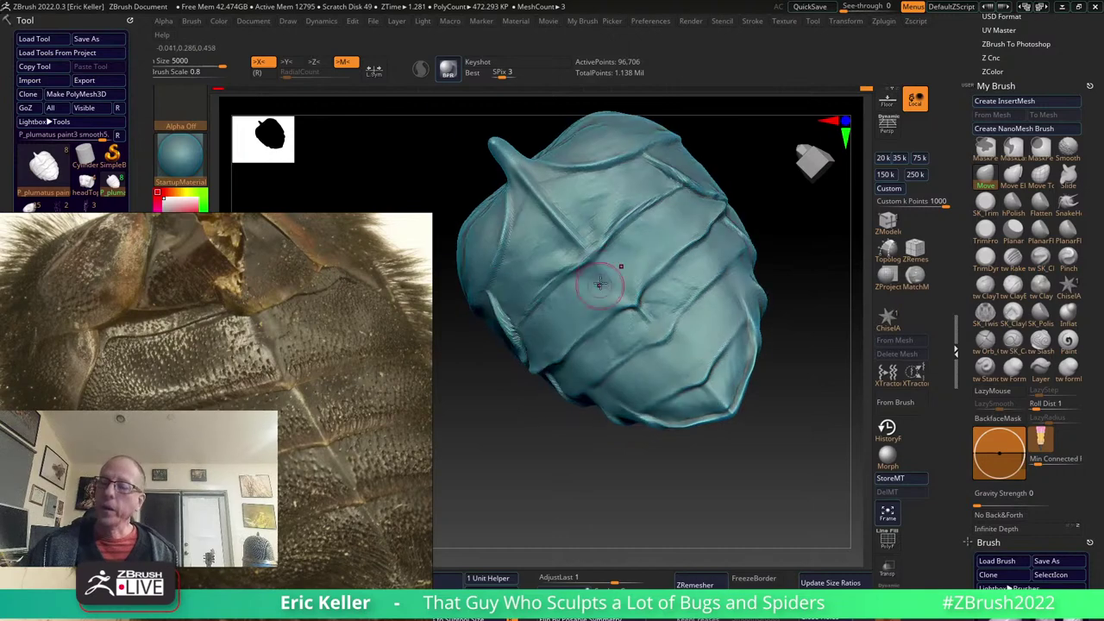
pyautogui.hotkey('ctrl', 'shift', 'z')
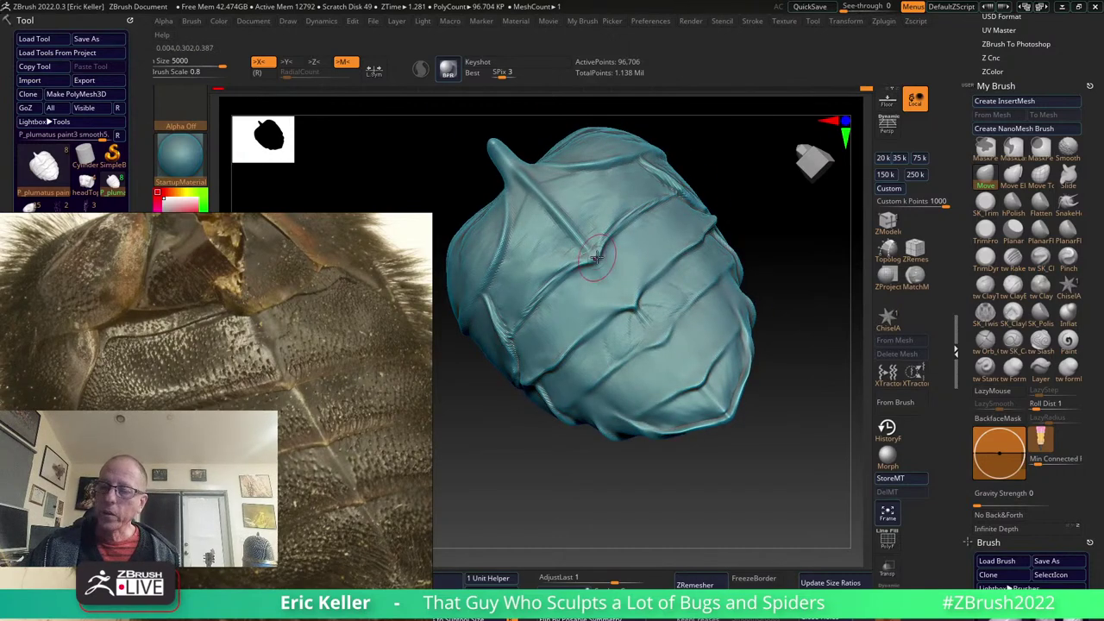
pyautogui.moveTo(596, 256); pyautogui.dragTo(551, 275, button='right')
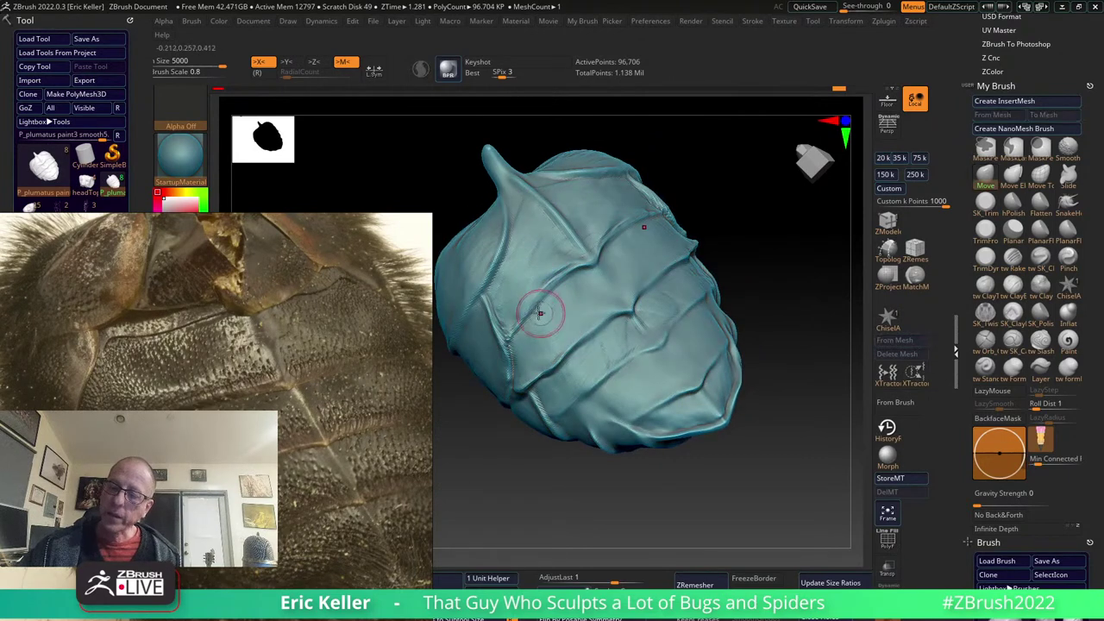
pyautogui.hotkey('ctrl', 'z')
pyautogui.hotkey('ctrl', 'z')
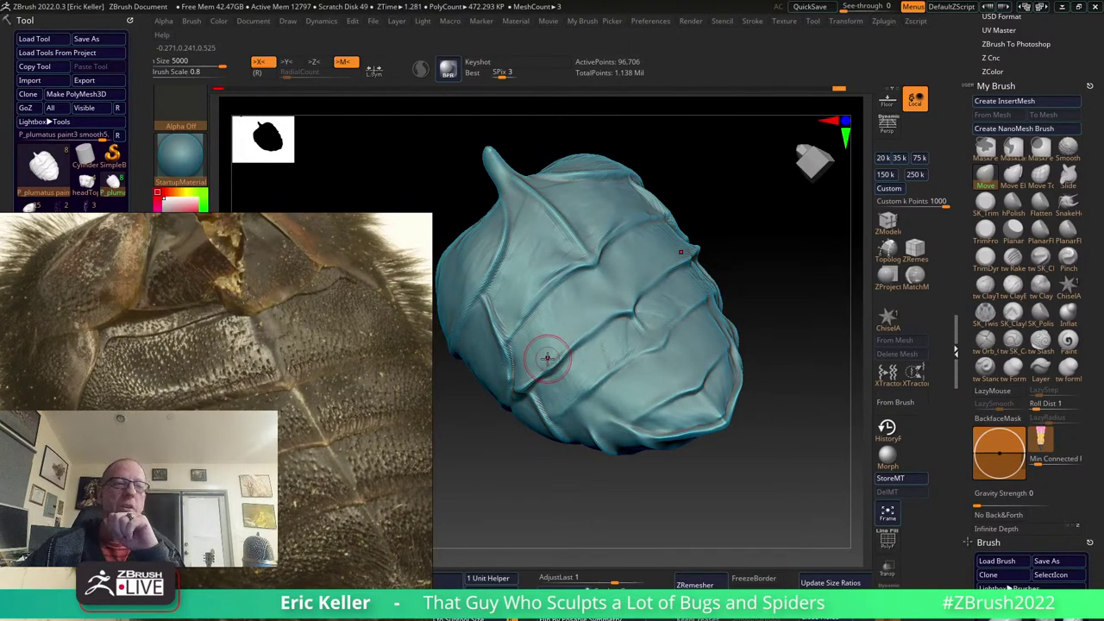
pyautogui.hotkey('ctrl', 'z')
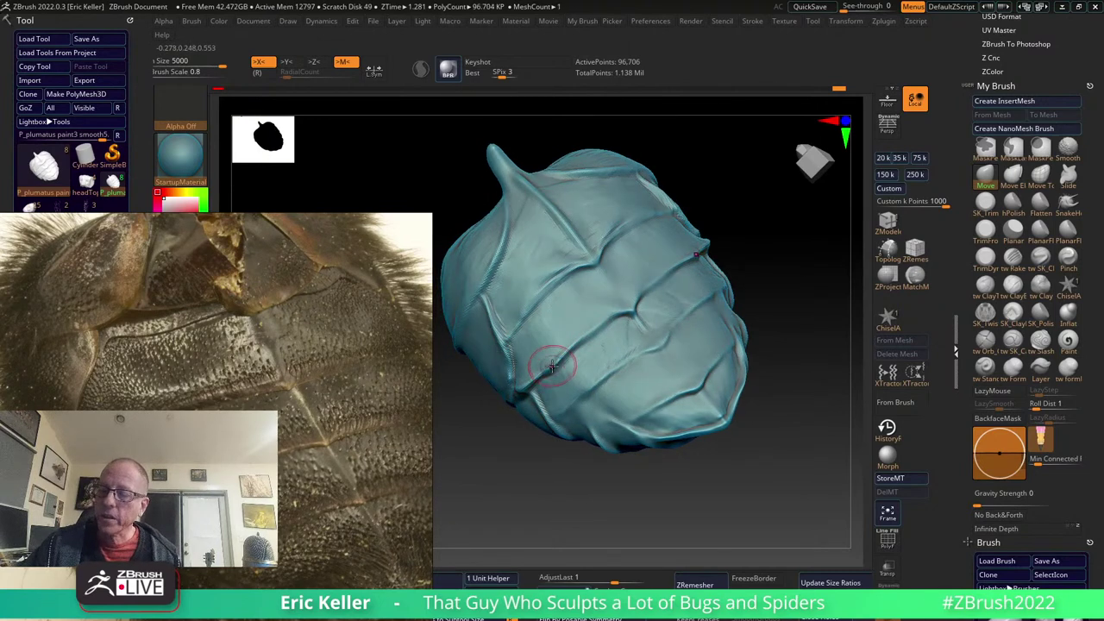
pyautogui.moveTo(552, 366); pyautogui.dragTo(594, 373, button='right')
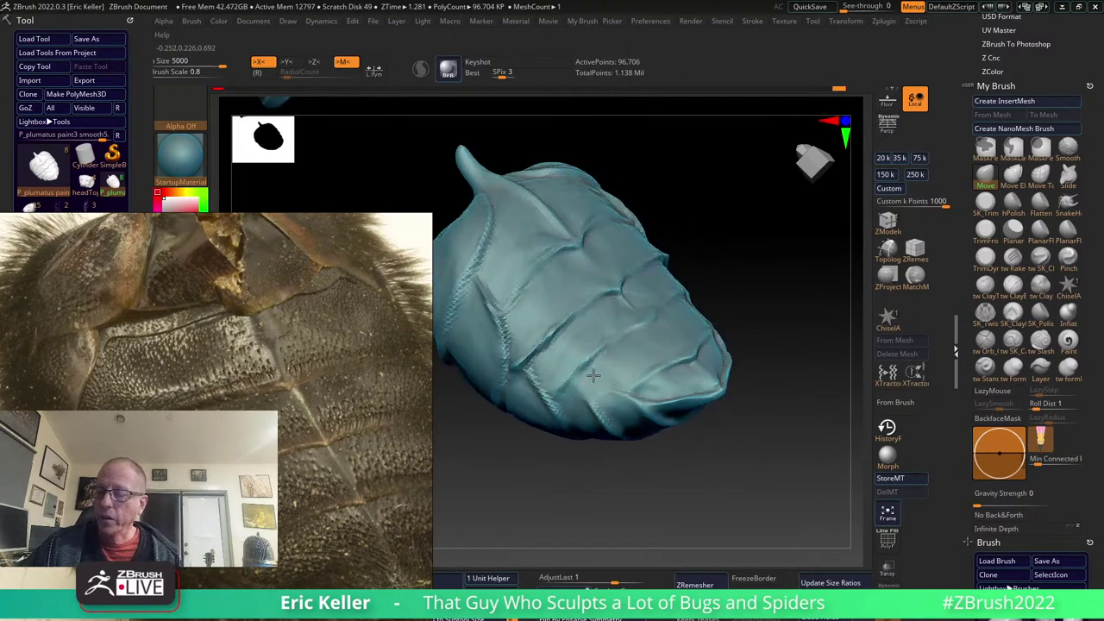
# Toggle between the cloth-detailed and plain abdomen versions, briefly testing the cloth crease brush.
pyautogui.hotkey('ctrl', 'shift', 'z')
pyautogui.click(1030, 257)
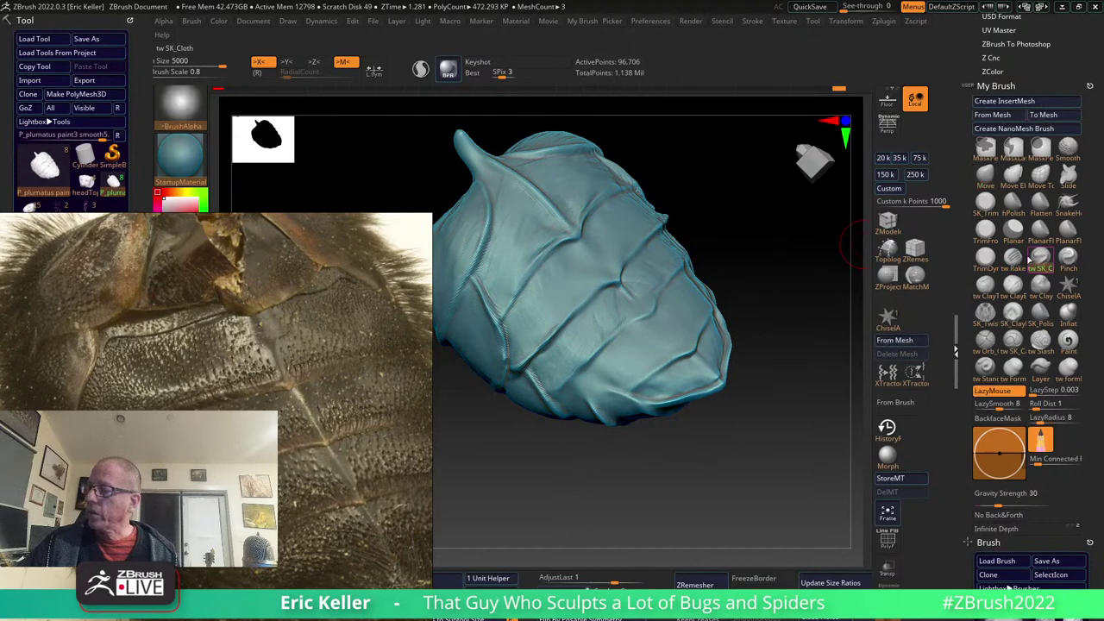
pyautogui.moveTo(569, 367); pyautogui.dragTo(565, 383, button='right')
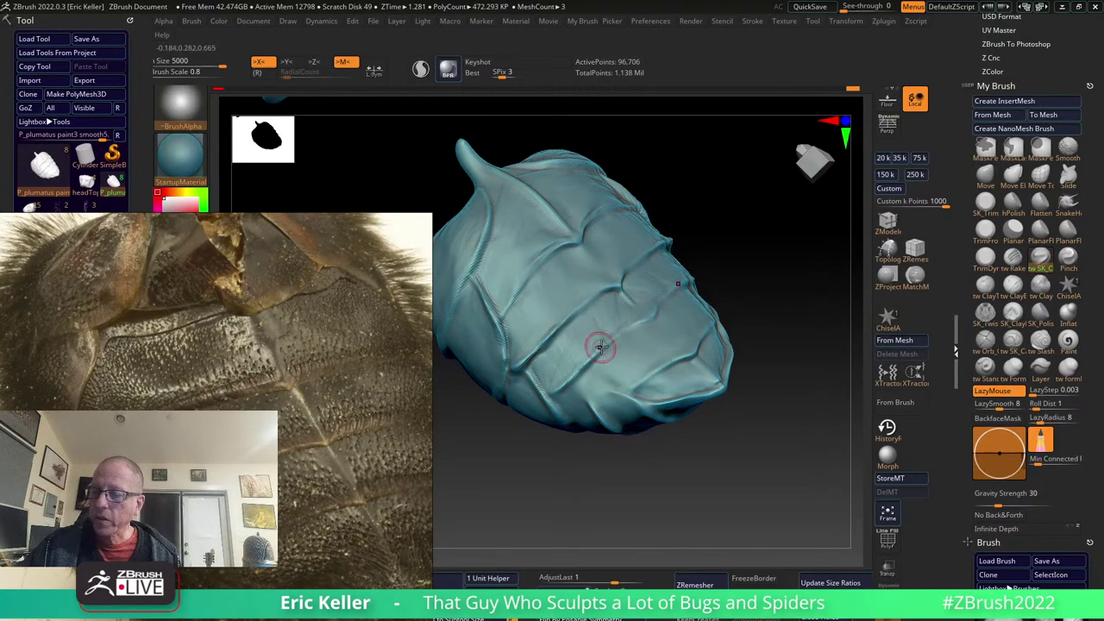
pyautogui.hotkey('ctrl', 'z')
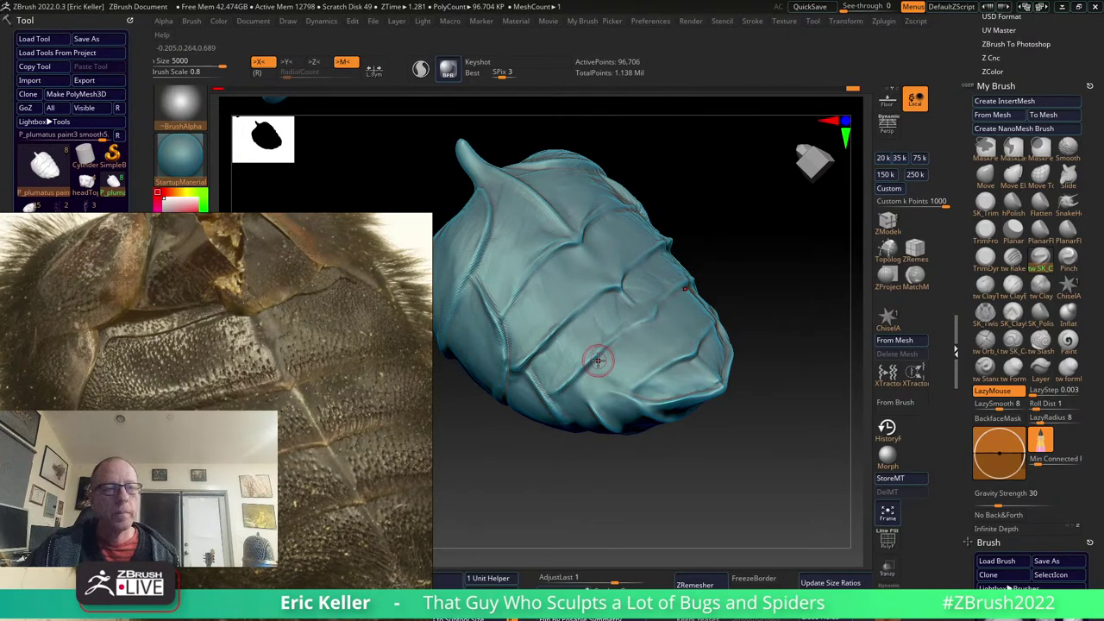
pyautogui.hotkey('ctrl', 'shift', 'z')
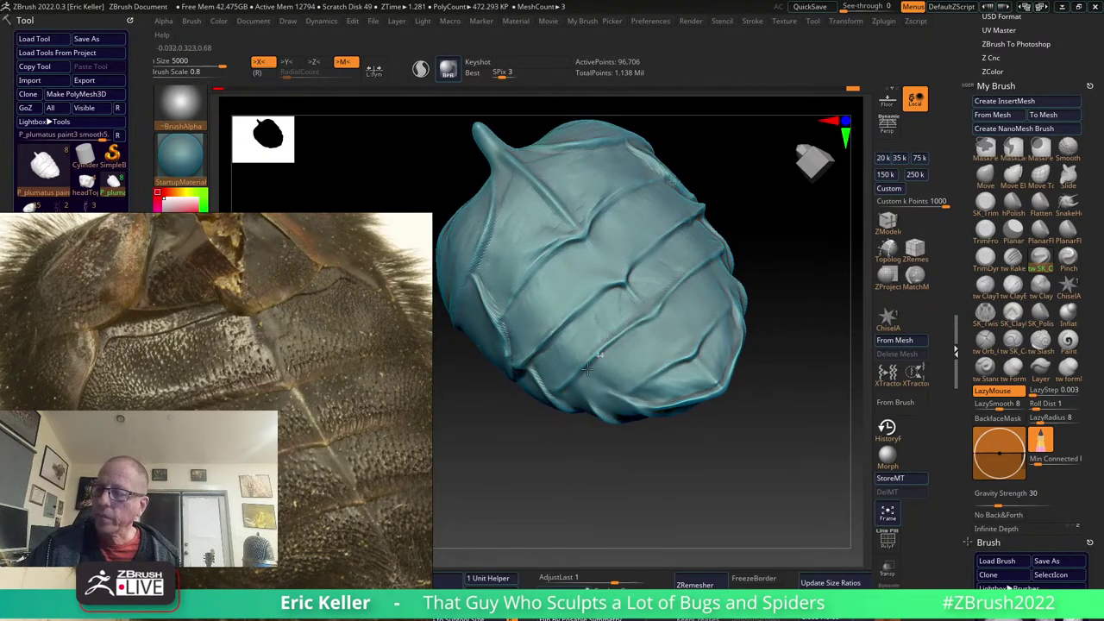
pyautogui.hotkey('ctrl', 'z')
# Select the clay ridge brush and drop the mesh a subdivision level (592K to 96.7K polys).
pyautogui.click(984, 286)
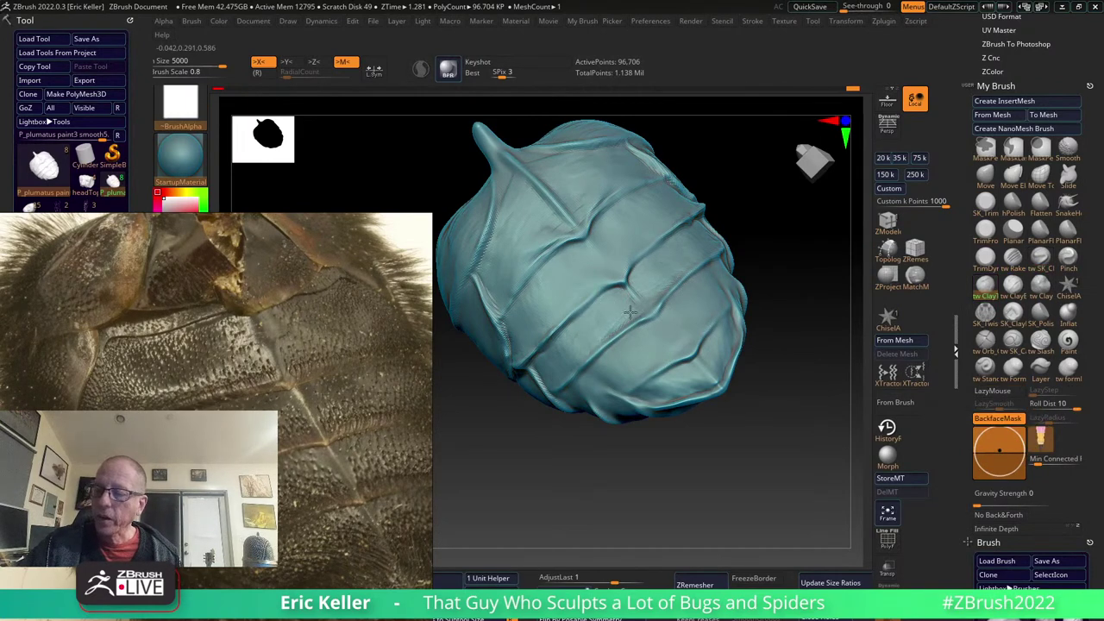
pyautogui.moveTo(593, 310); pyautogui.dragTo(549, 365, button='right')
pyautogui.press('d')
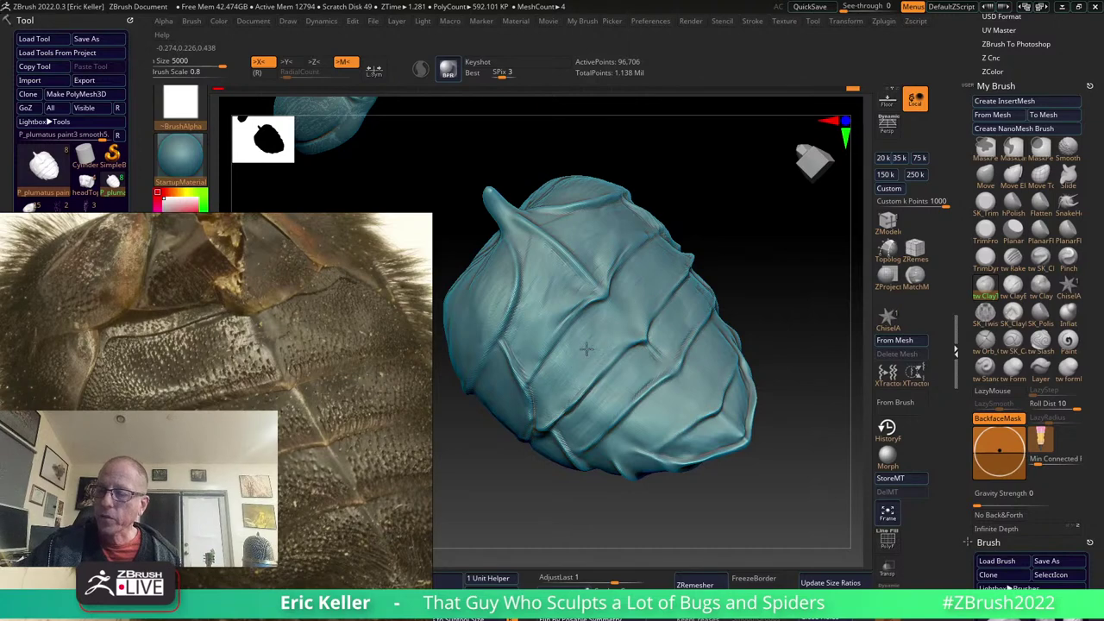
pyautogui.hotkey('shift', 'd')
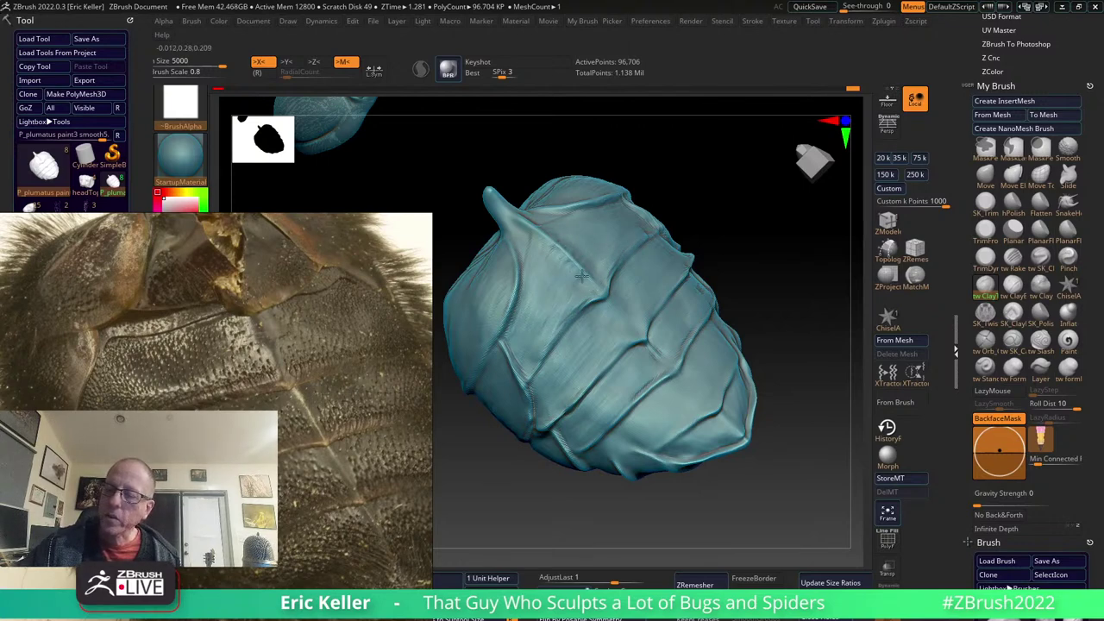
# Carve diagonal grooves along the tergite plate seams with the tw SK_C groove brush.
pyautogui.moveTo(537, 316); pyautogui.dragTo(535, 304)
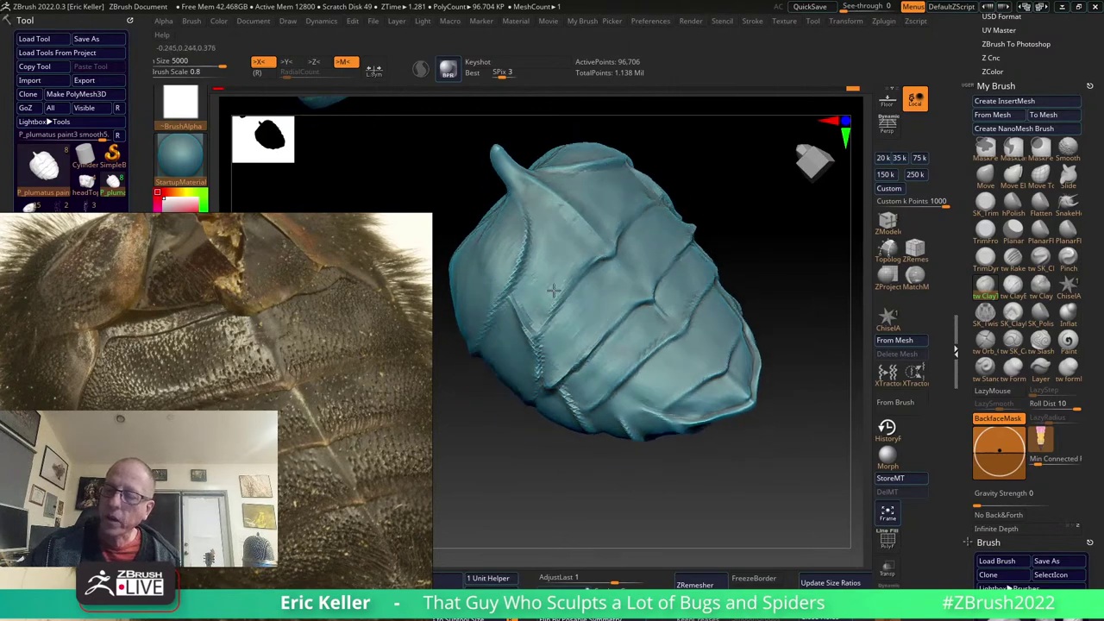
pyautogui.moveTo(536, 321); pyautogui.dragTo(525, 355, button='right')
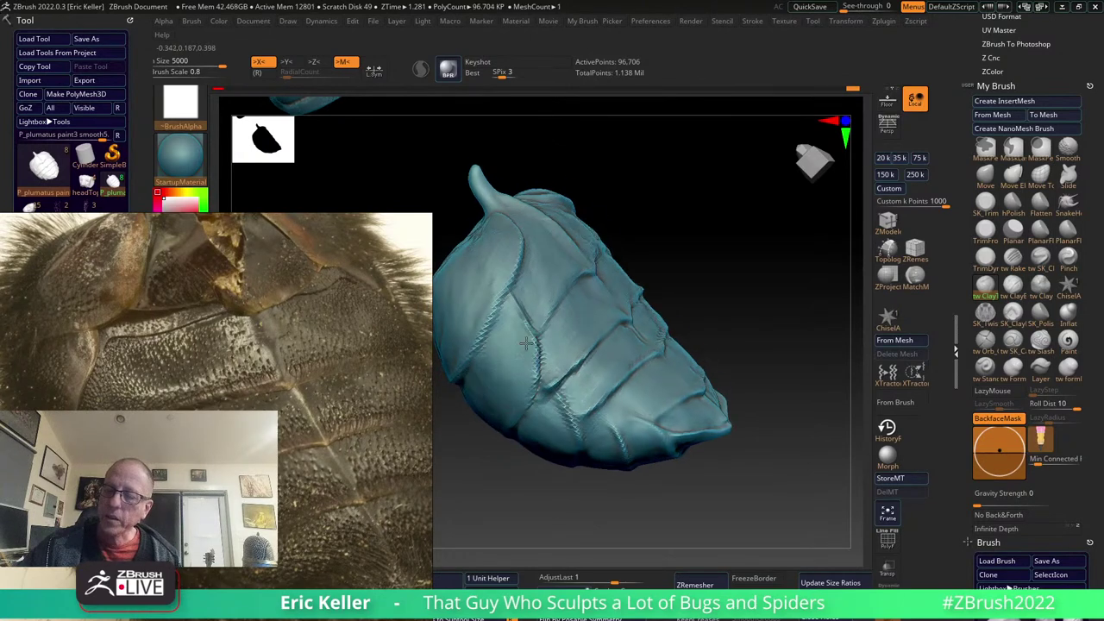
pyautogui.moveTo(491, 395)
pyautogui.mouseDown(button='right')
pyautogui.moveTo(601, 283)
pyautogui.moveTo(595, 328)
pyautogui.moveTo(561, 353)
pyautogui.moveTo(616, 313)
pyautogui.mouseUp(button='right')
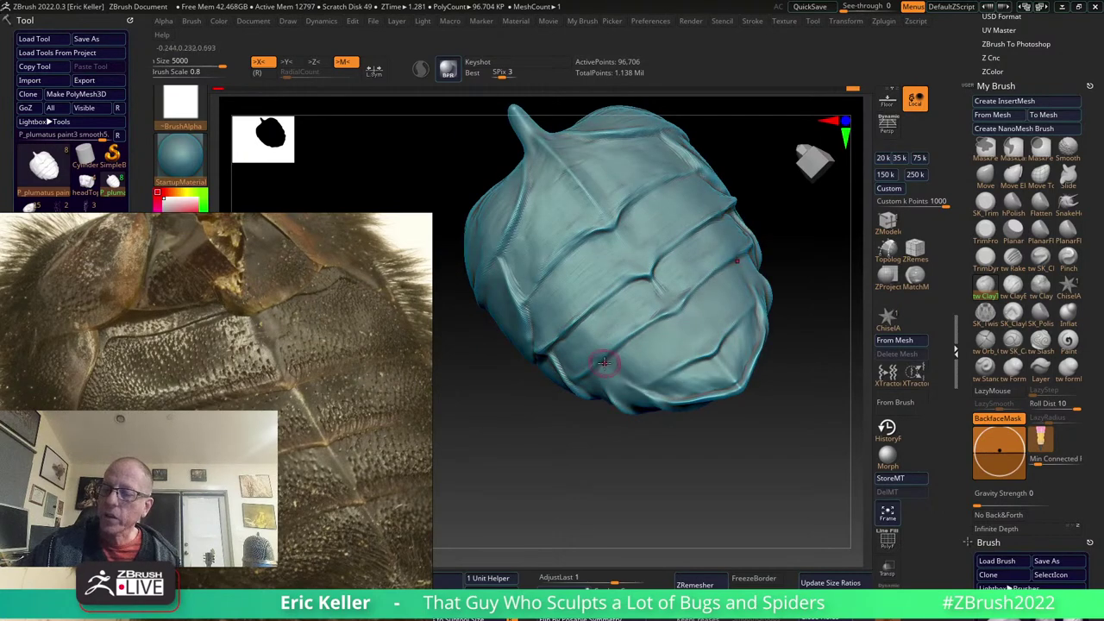
pyautogui.moveTo(604, 363)
pyautogui.mouseDown(button='right')
pyautogui.moveTo(620, 367)
pyautogui.moveTo(660, 333)
pyautogui.mouseUp(button='right')
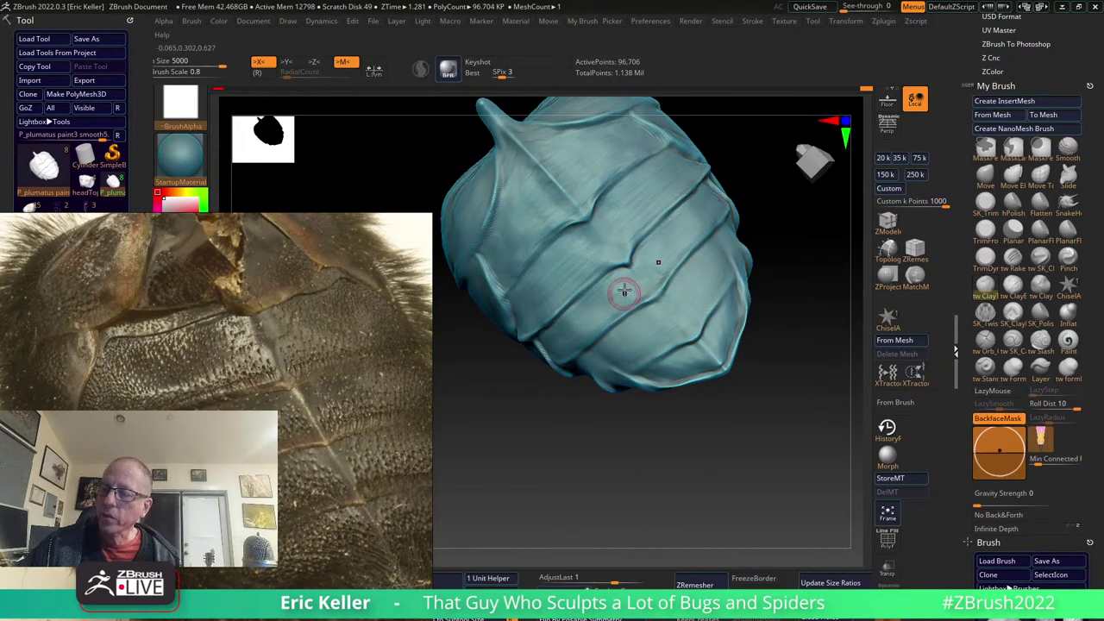
pyautogui.moveTo(623, 288); pyautogui.dragTo(589, 276, button='right')
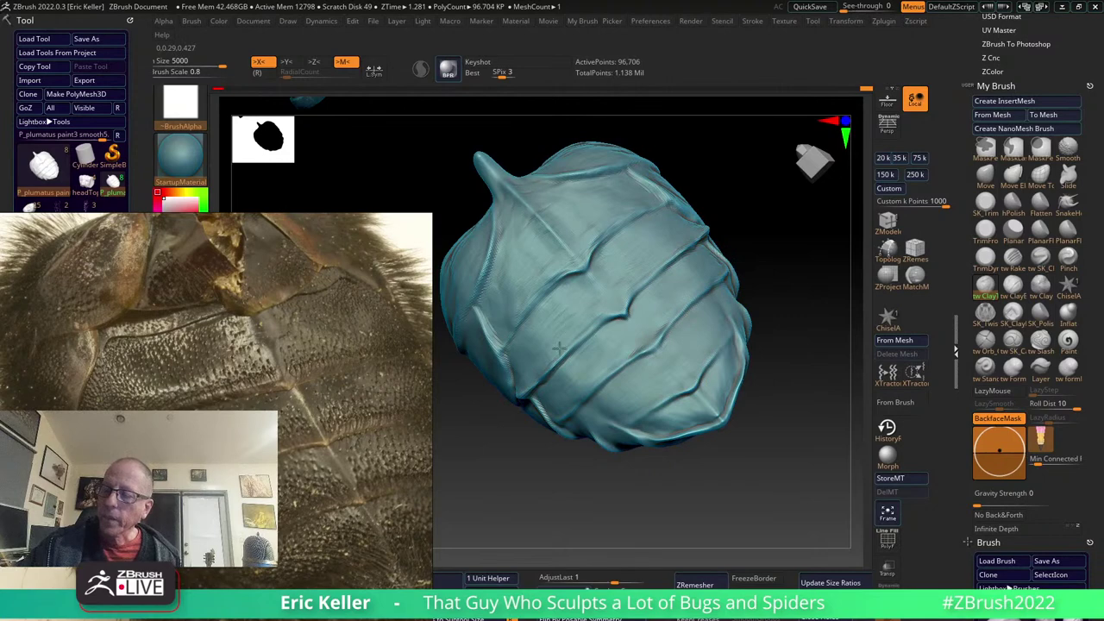
pyautogui.moveTo(534, 328)
pyautogui.mouseDown(button='right')
pyautogui.moveTo(524, 320)
pyautogui.moveTo(525, 332)
pyautogui.mouseUp(button='right')
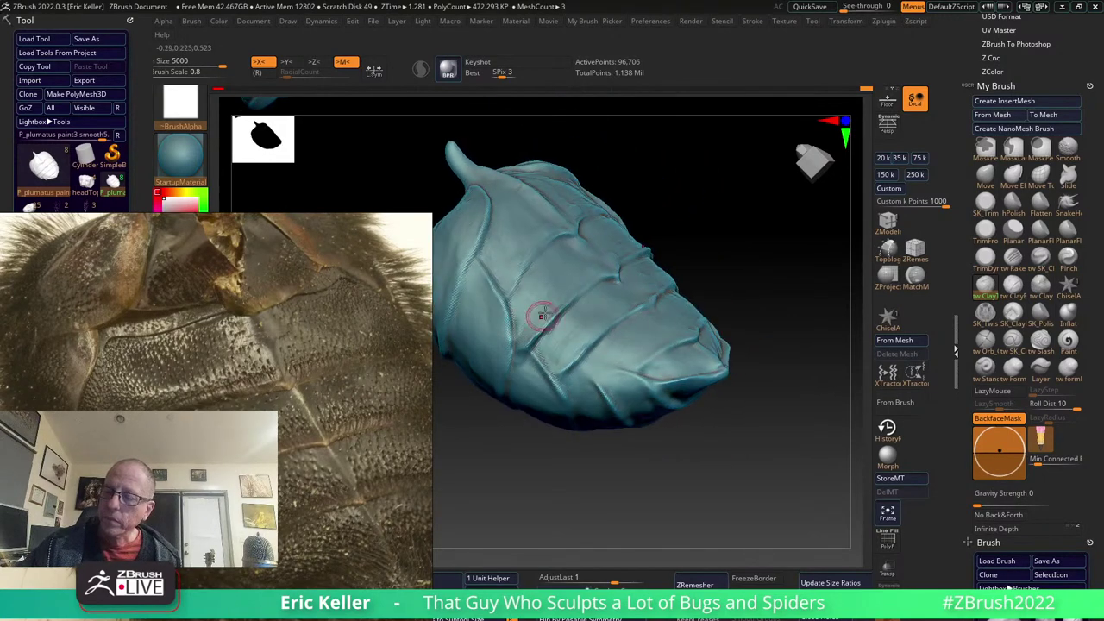
pyautogui.press('1')
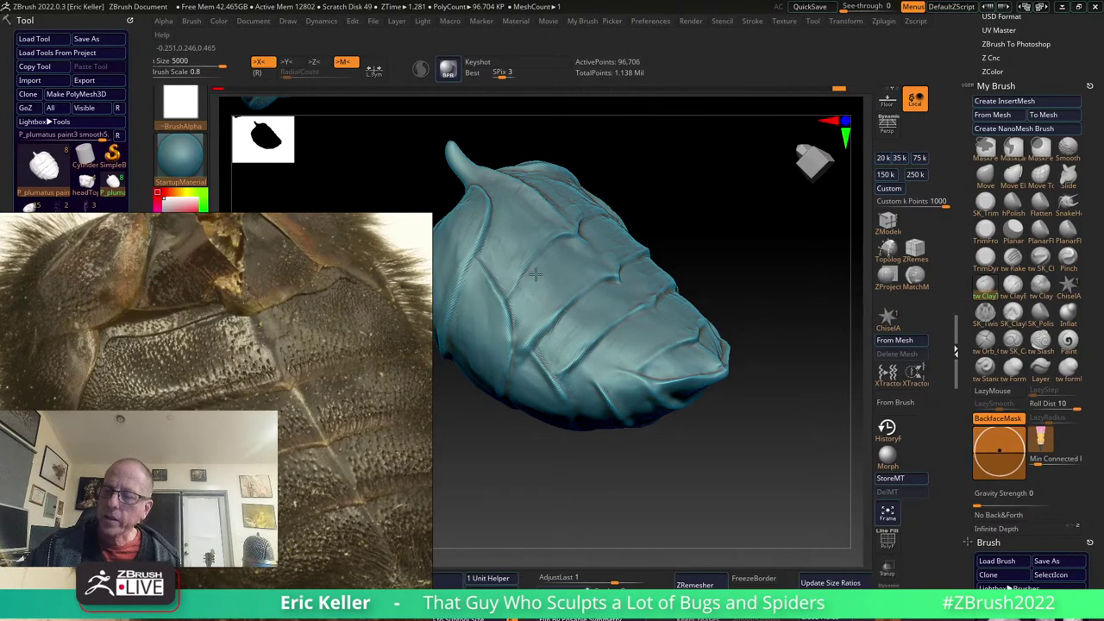
pyautogui.moveTo(538, 303); pyautogui.dragTo(553, 278, button='right')
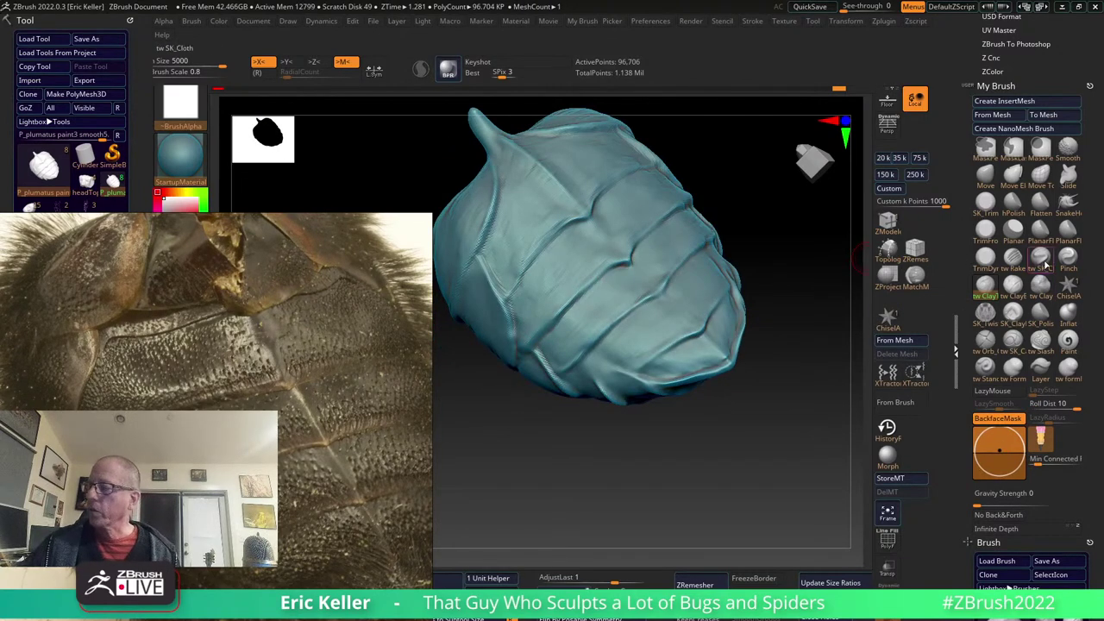
pyautogui.press('2')
pyautogui.moveTo(506, 296); pyautogui.dragTo(584, 210)
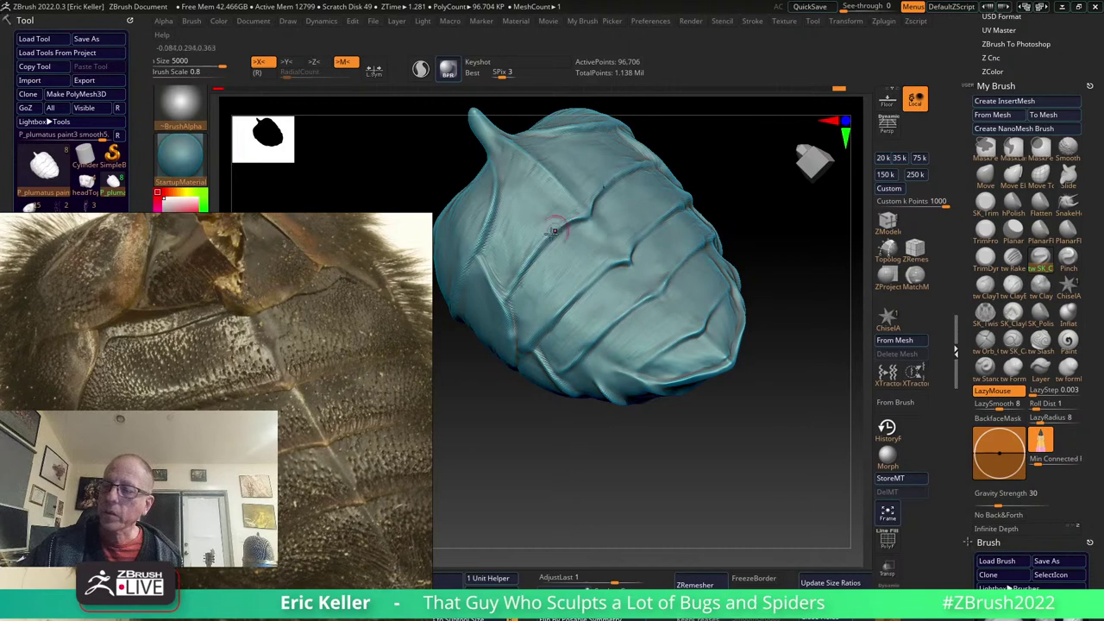
pyautogui.moveTo(540, 333); pyautogui.dragTo(633, 256)
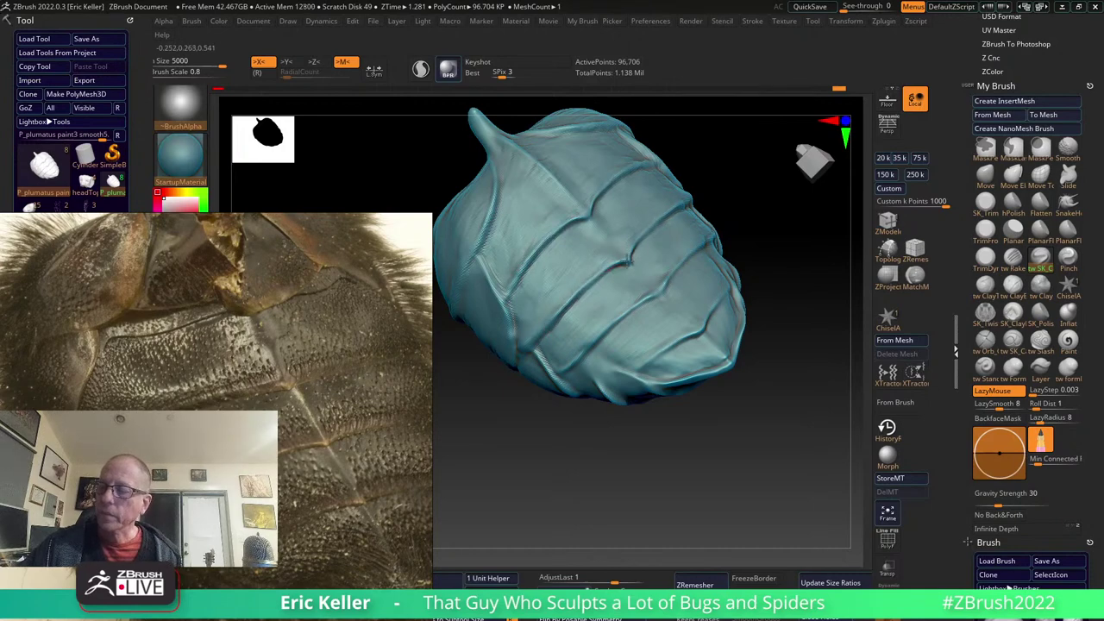
pyautogui.moveTo(583, 366)
pyautogui.mouseDown(button='right')
pyautogui.moveTo(586, 336)
pyautogui.moveTo(614, 328)
pyautogui.mouseUp(button='right')
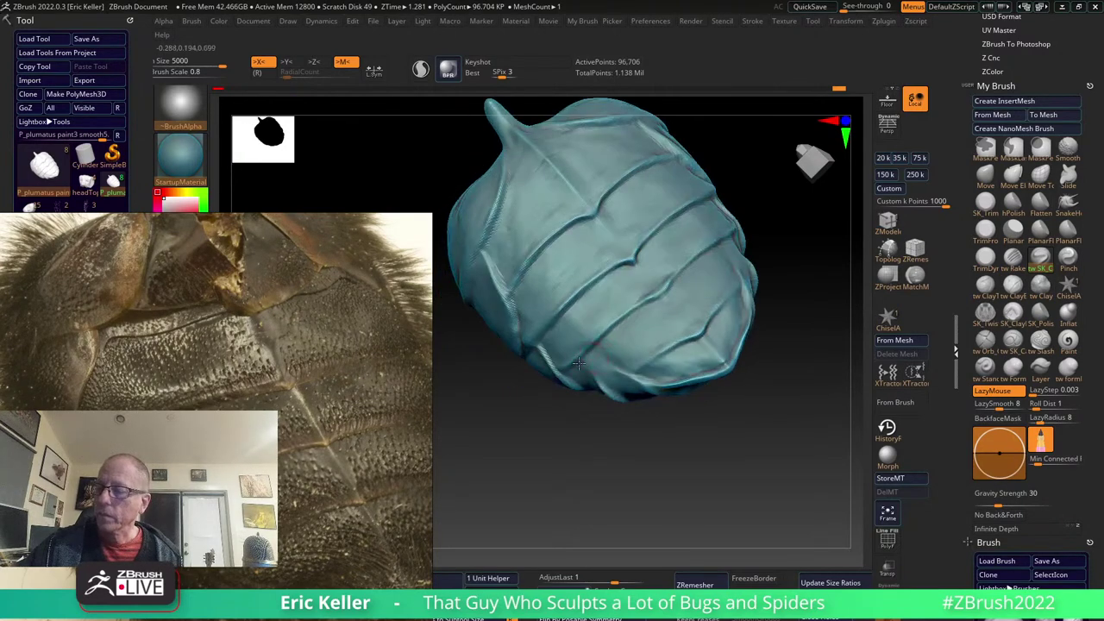
pyautogui.moveTo(626, 316); pyautogui.dragTo(662, 294)
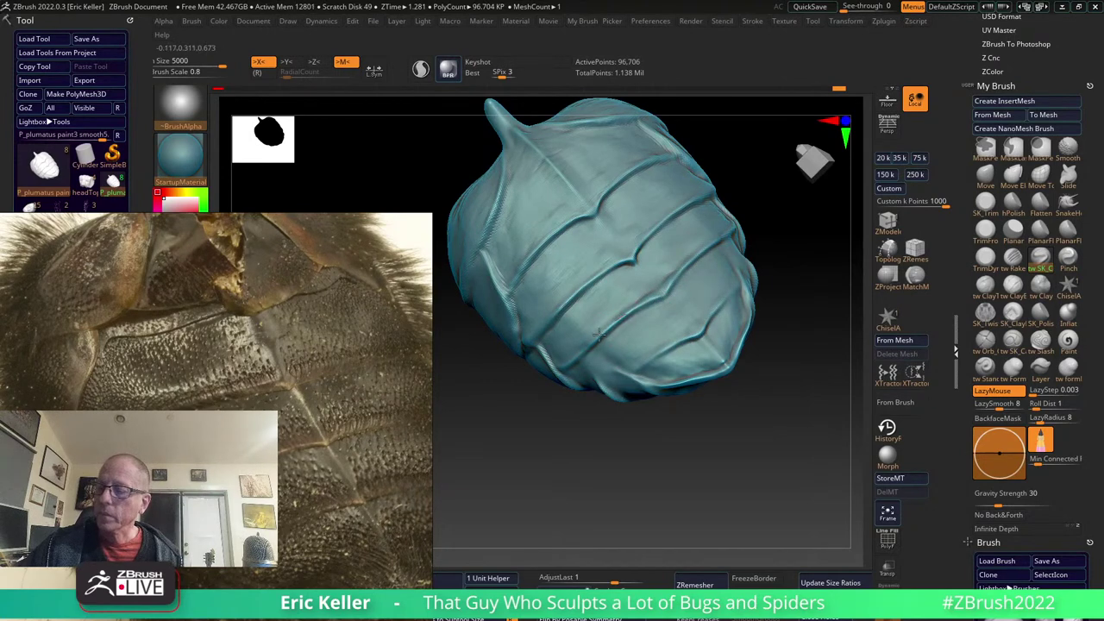
# Alternate between the clay and groove-carving brushes while inspecting the grooves from several angles.
pyautogui.click(985, 285)
pyautogui.moveTo(646, 278); pyautogui.dragTo(629, 280, button='right')
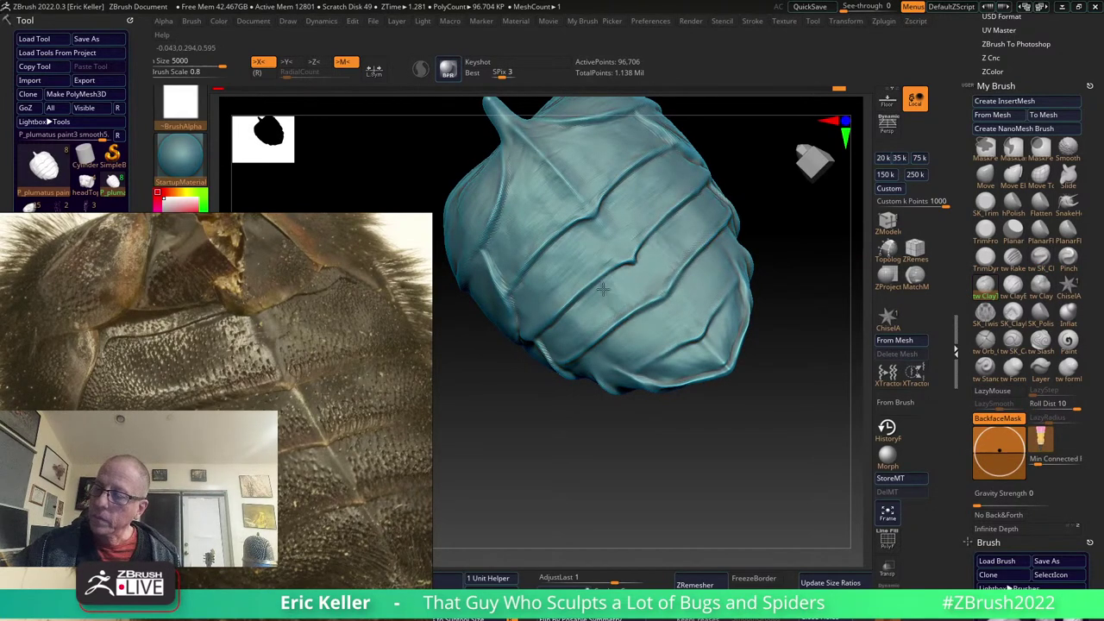
pyautogui.moveTo(556, 333); pyautogui.dragTo(574, 316, button='right')
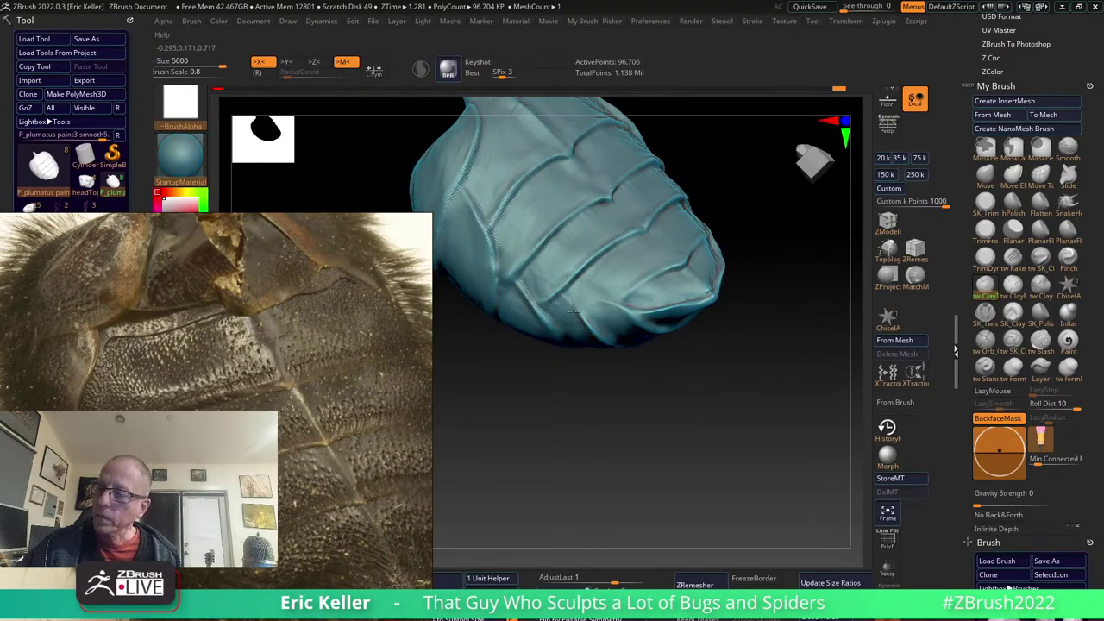
pyautogui.click(1040, 257)
pyautogui.moveTo(604, 297); pyautogui.dragTo(617, 300, button='right')
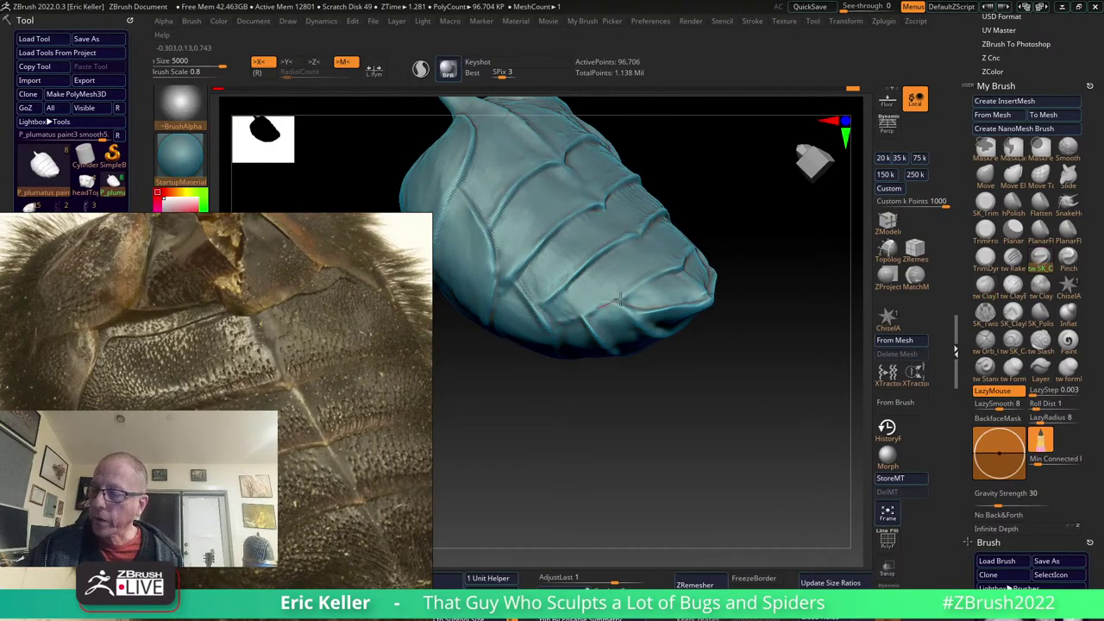
pyautogui.moveTo(642, 289)
pyautogui.mouseDown(button='right')
pyautogui.moveTo(585, 311)
pyautogui.moveTo(561, 286)
pyautogui.moveTo(578, 328)
pyautogui.moveTo(595, 311)
pyautogui.mouseUp(button='right')
pyautogui.click(985, 285)
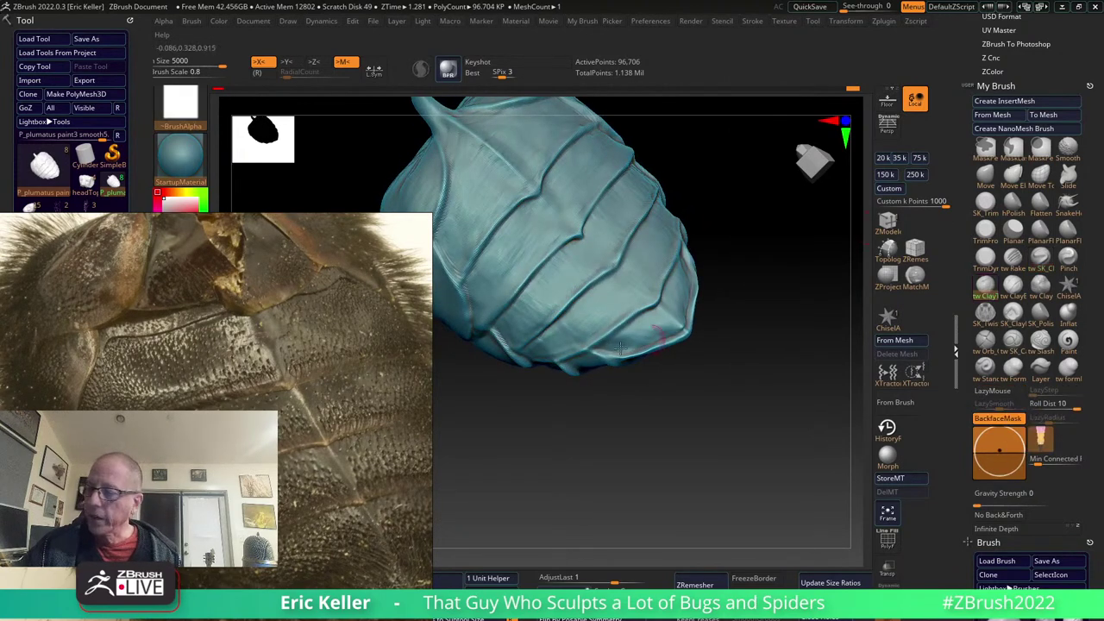
pyautogui.moveTo(562, 263); pyautogui.dragTo(550, 343, button='right')
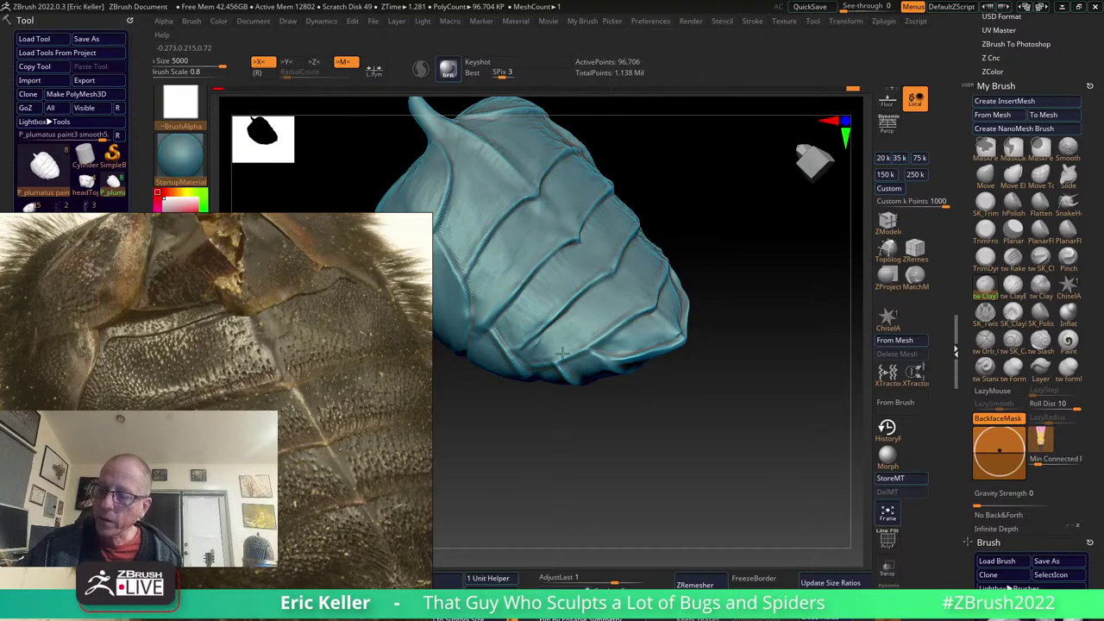
pyautogui.moveTo(638, 300); pyautogui.dragTo(592, 357, button='right')
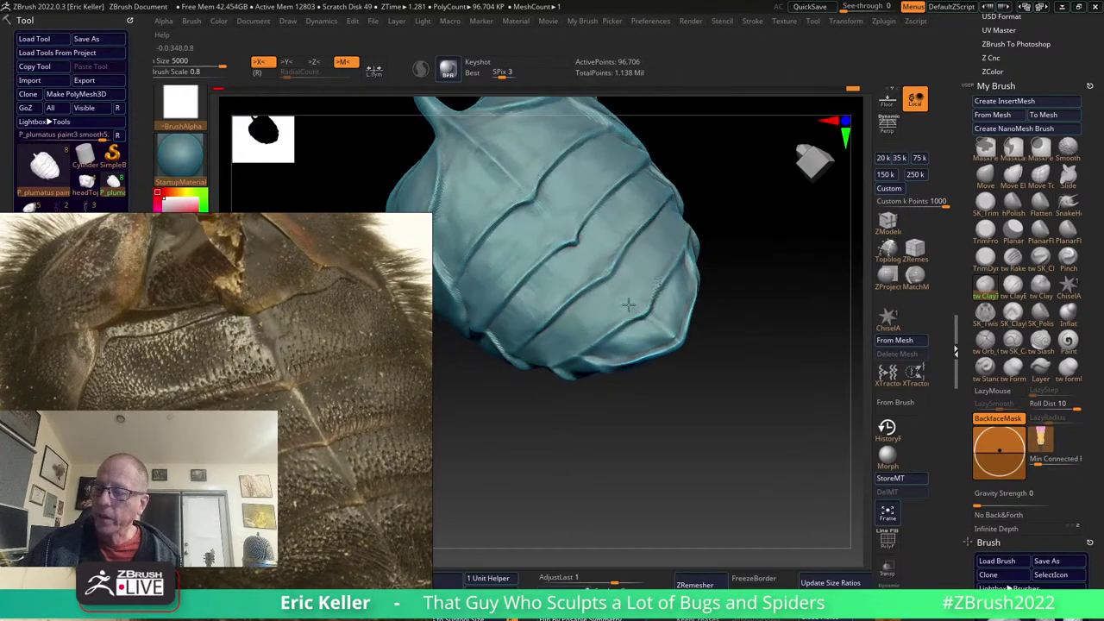
pyautogui.click(1040, 257)
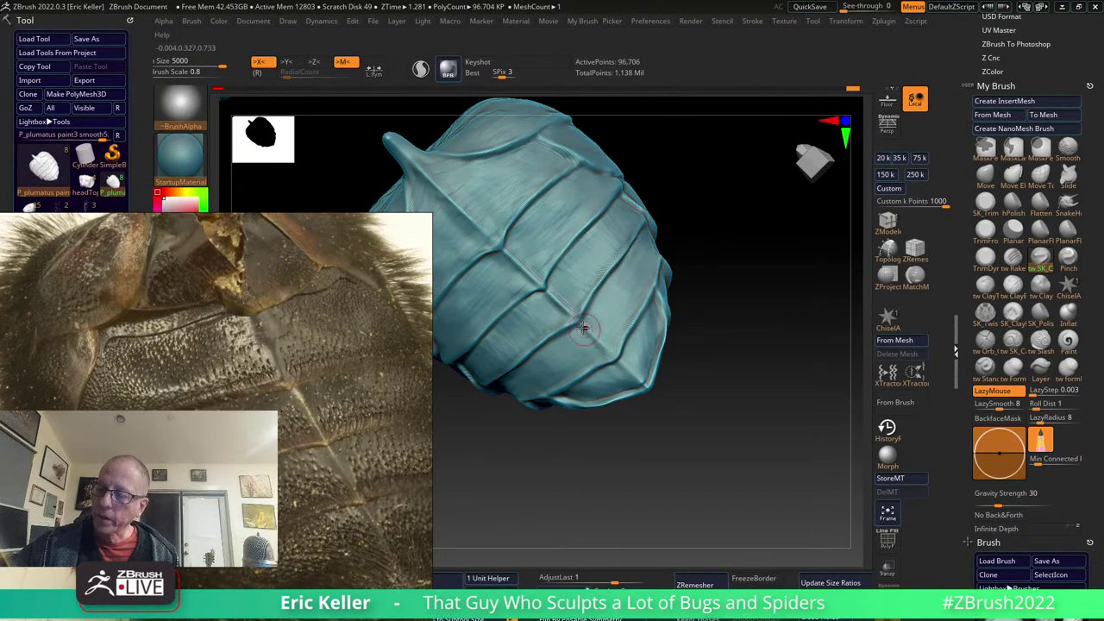
pyautogui.moveTo(628, 387)
pyautogui.mouseDown(button='right')
pyautogui.moveTo(645, 350)
pyautogui.moveTo(612, 294)
pyautogui.moveTo(591, 321)
pyautogui.moveTo(621, 371)
pyautogui.moveTo(594, 390)
pyautogui.moveTo(600, 355)
pyautogui.mouseUp(button='right')
pyautogui.click(1041, 257)
# Shrink the draw size, try tw Clay ridges along the shell edge, then undo them.
pyautogui.press('s')
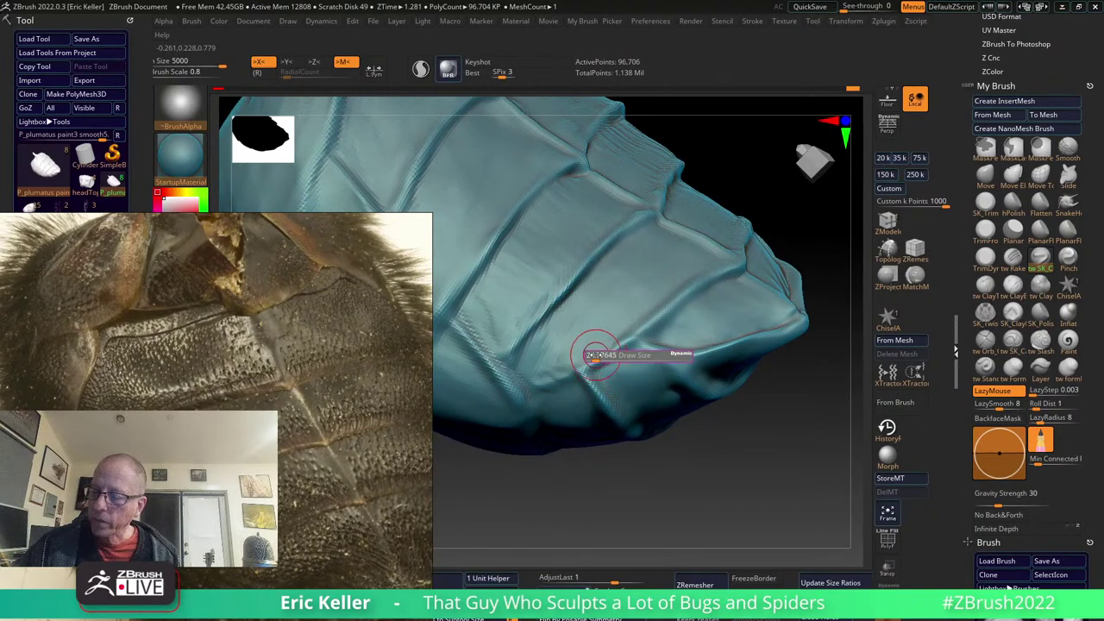
pyautogui.moveTo(596, 355); pyautogui.dragTo(583, 355)
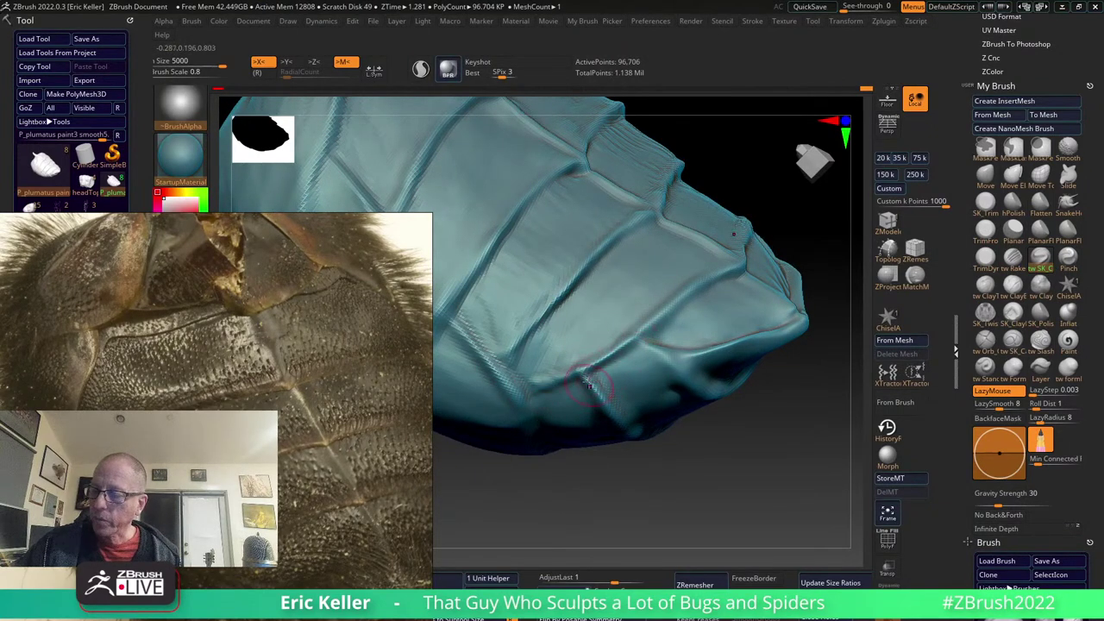
pyautogui.moveTo(572, 370); pyautogui.dragTo(613, 398, button='right')
pyautogui.press('1')
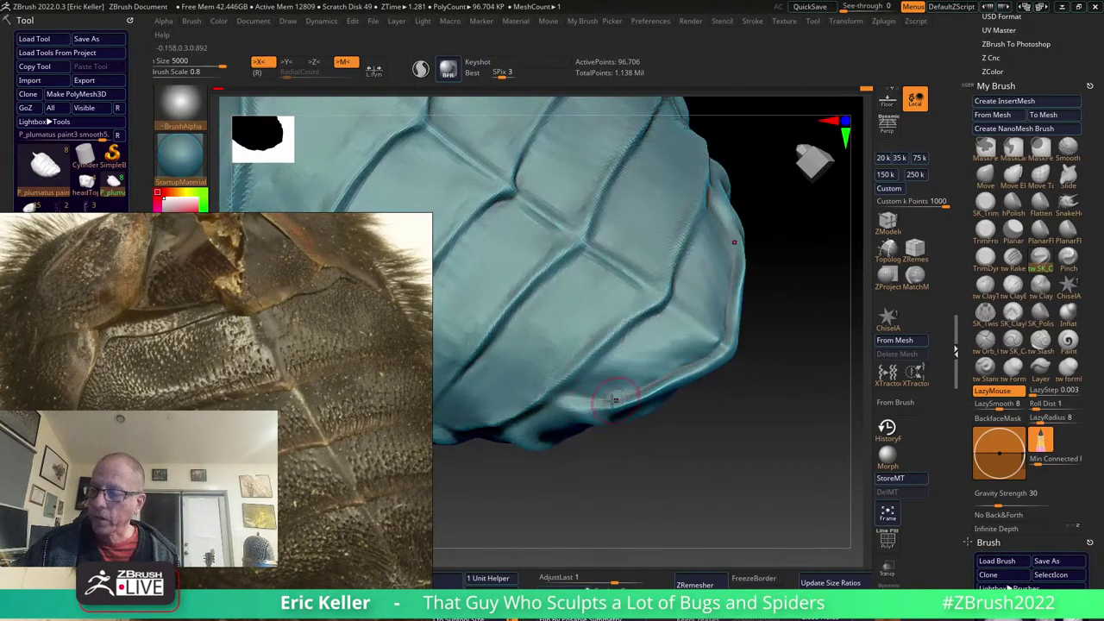
pyautogui.click(1012, 285)
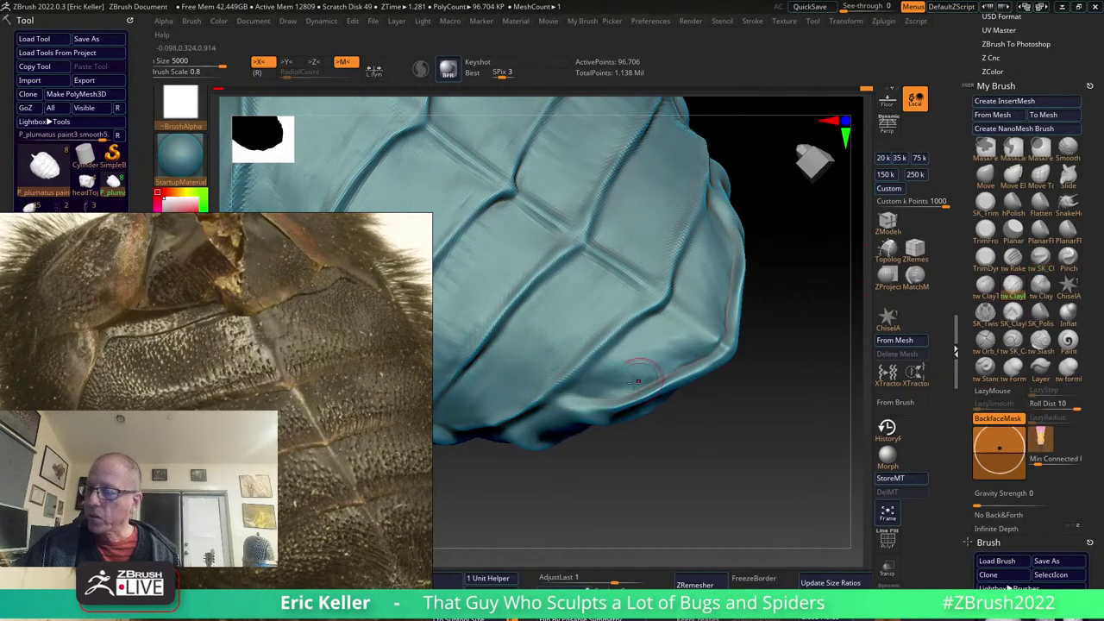
pyautogui.moveTo(615, 379); pyautogui.dragTo(604, 365, button='right')
pyautogui.moveTo(595, 395); pyautogui.dragTo(624, 357)
pyautogui.hotkey('ctrl', 'z')
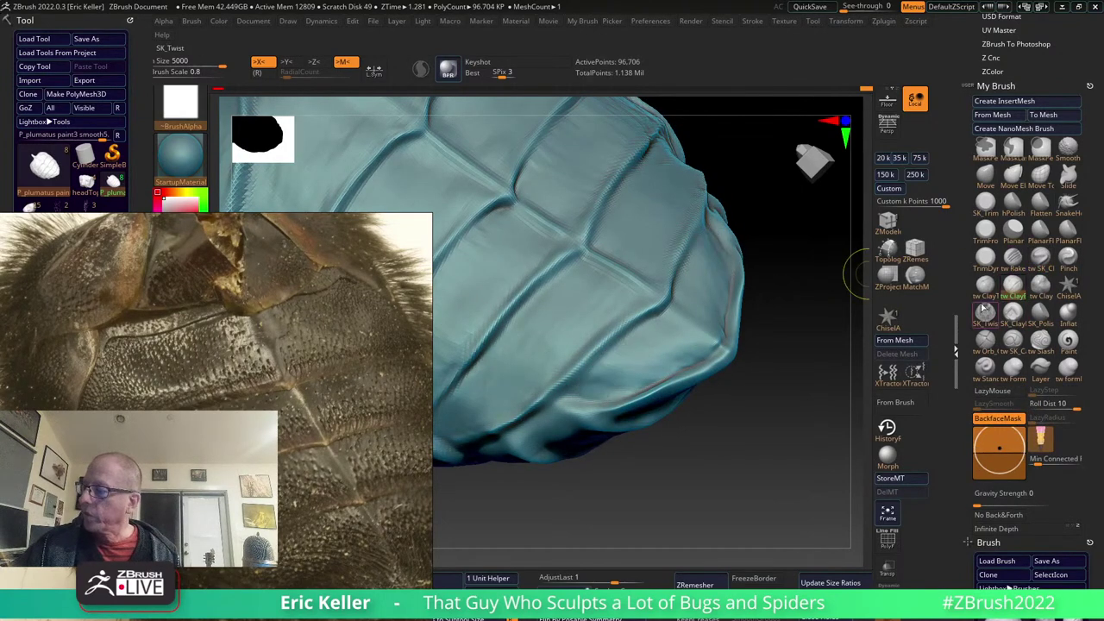
pyautogui.hotkey('ctrl', 'z')
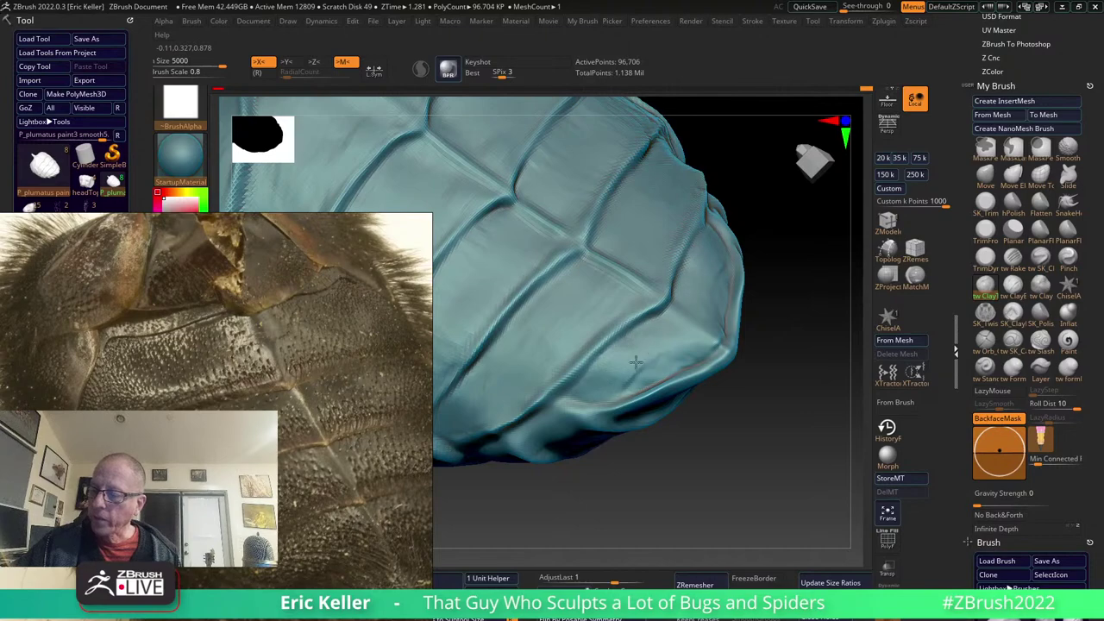
pyautogui.hotkey('ctrl', 'z')
pyautogui.hotkey('ctrl', 'z')
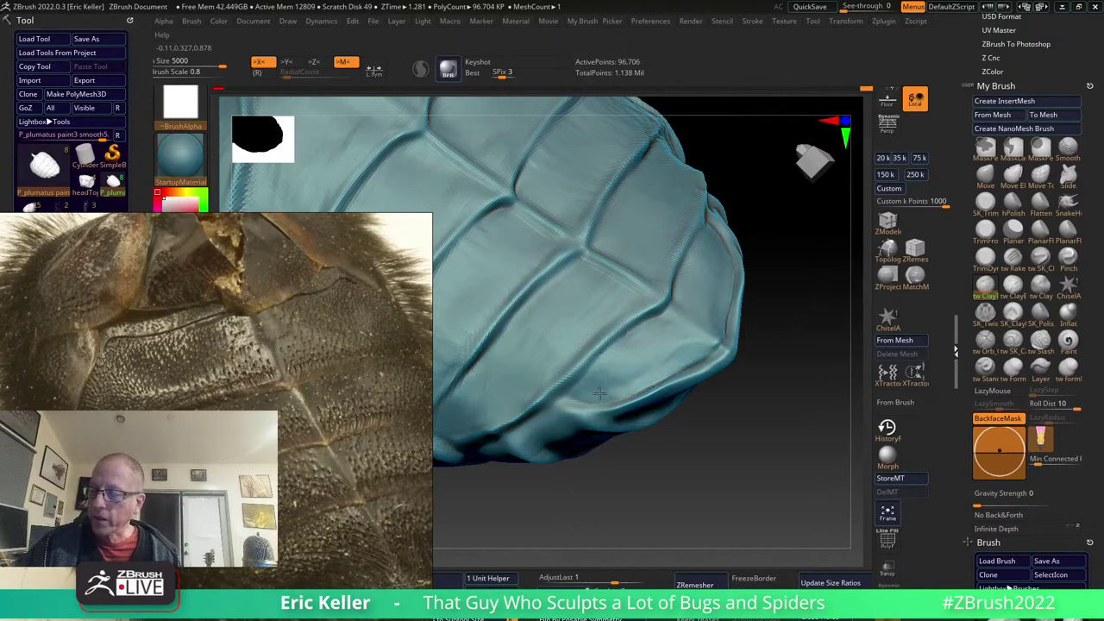
pyautogui.moveTo(598, 393); pyautogui.dragTo(661, 323, button='right')
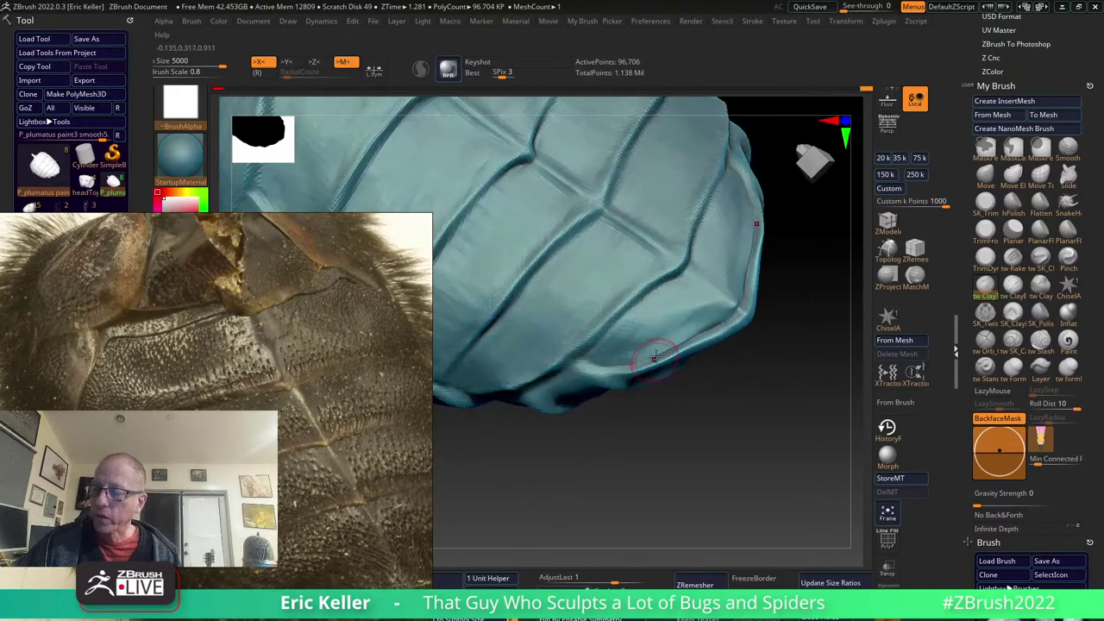
pyautogui.moveTo(616, 346)
pyautogui.mouseDown(button='right')
pyautogui.moveTo(688, 304)
pyautogui.moveTo(638, 332)
pyautogui.mouseUp(button='right')
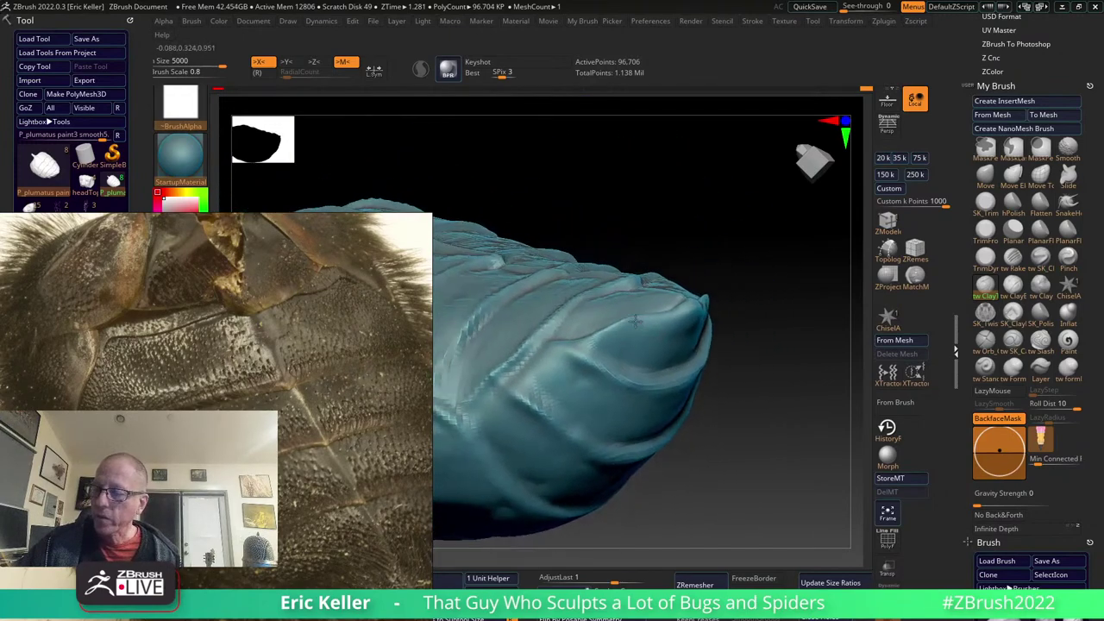
# Carve a groove into the lower shell surface and sculpt a ridge along its lower edge.
pyautogui.moveTo(673, 371); pyautogui.dragTo(681, 333, button='right')
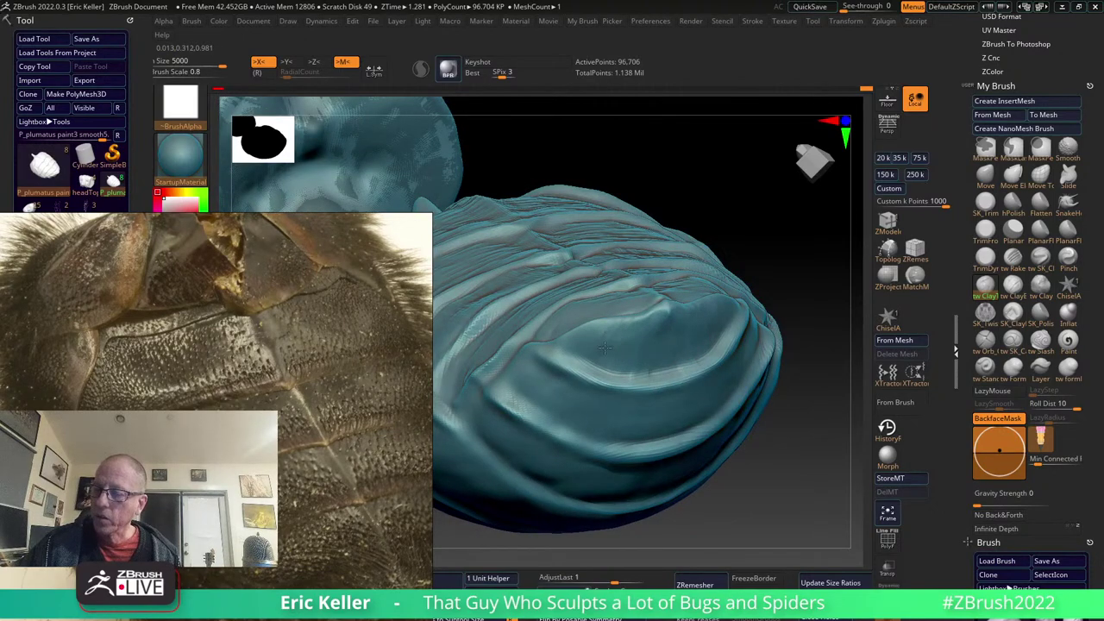
pyautogui.moveTo(635, 365); pyautogui.dragTo(582, 352, button='right')
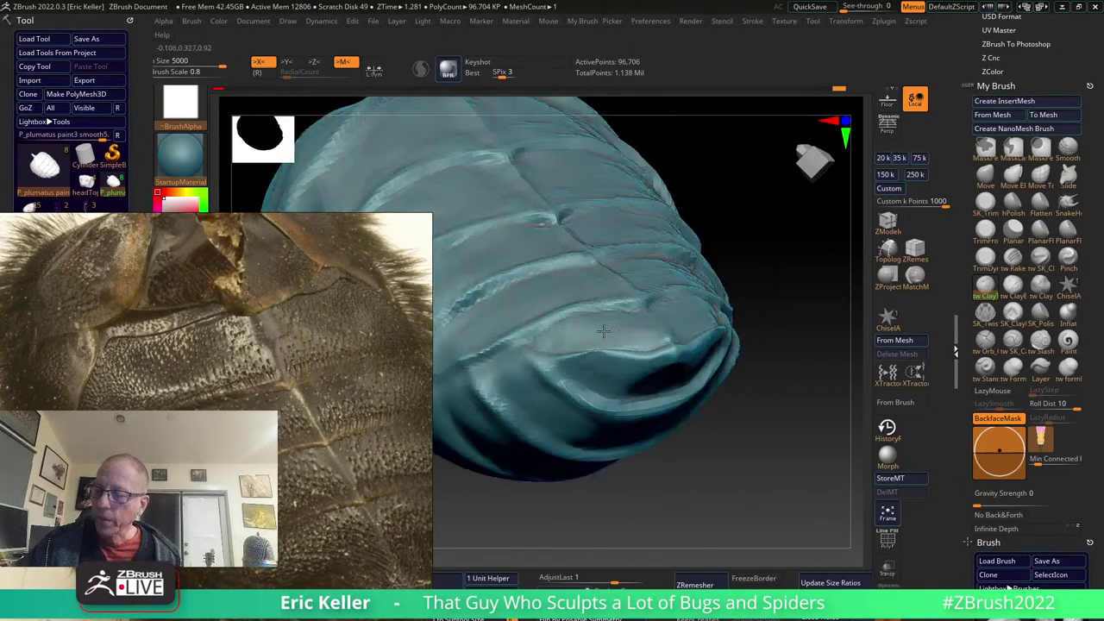
pyautogui.moveTo(582, 352); pyautogui.dragTo(592, 412, button='right')
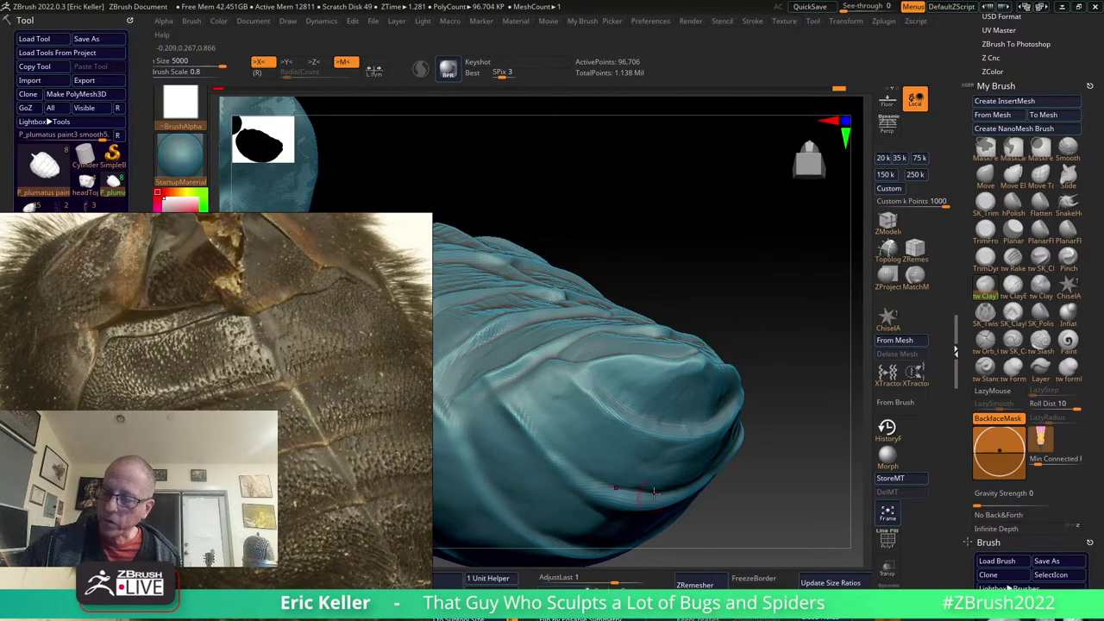
pyautogui.moveTo(618, 464); pyautogui.dragTo(493, 386, button='right')
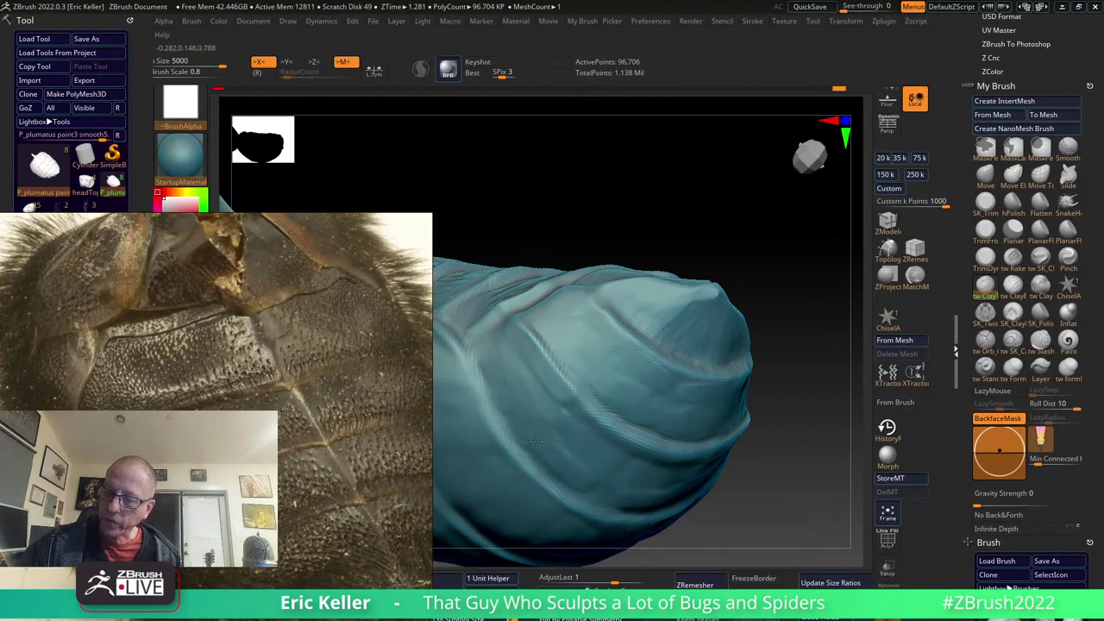
pyautogui.moveTo(659, 475); pyautogui.dragTo(575, 414)
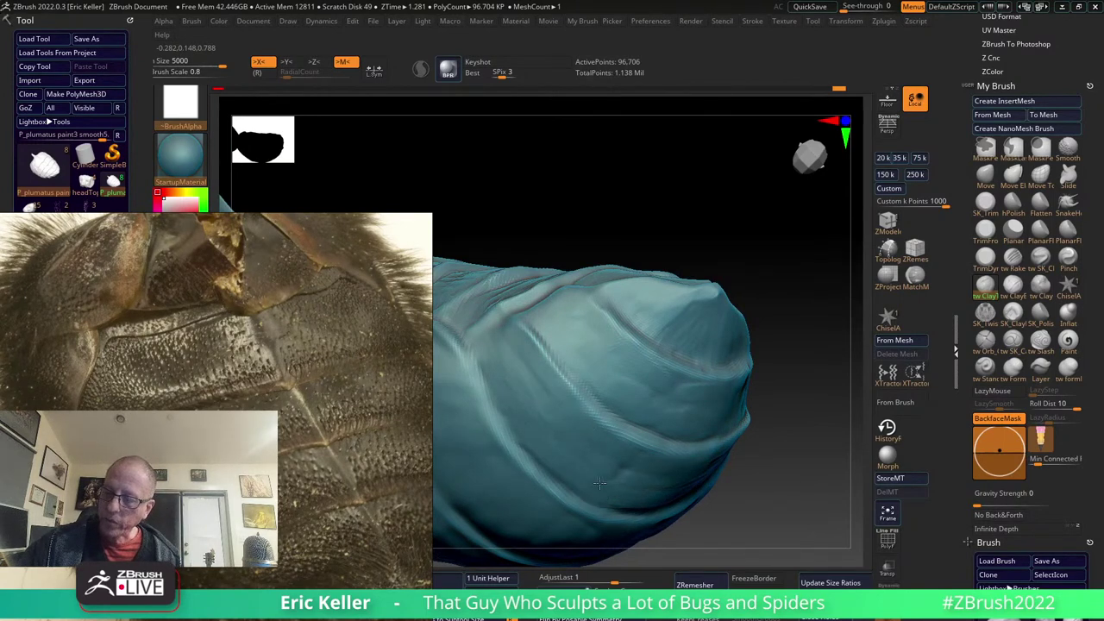
pyautogui.moveTo(599, 483)
pyautogui.mouseDown(button='right')
pyautogui.moveTo(616, 406)
pyautogui.moveTo(581, 375)
pyautogui.mouseUp(button='right')
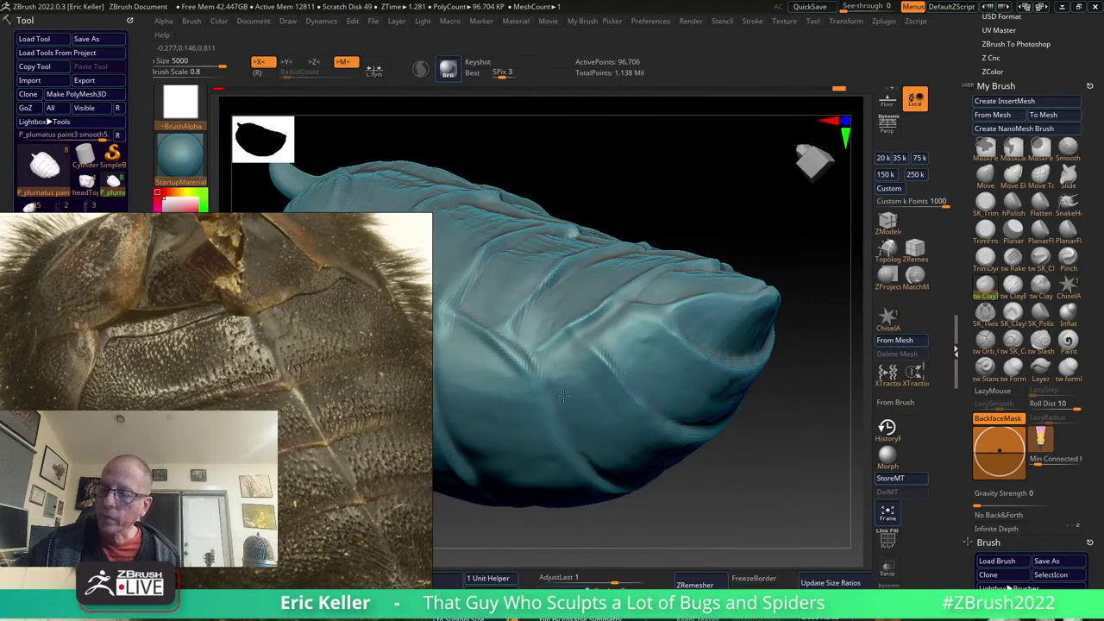
pyautogui.moveTo(640, 448)
pyautogui.mouseDown()
pyautogui.moveTo(632, 489)
pyautogui.moveTo(637, 467)
pyautogui.mouseUp()
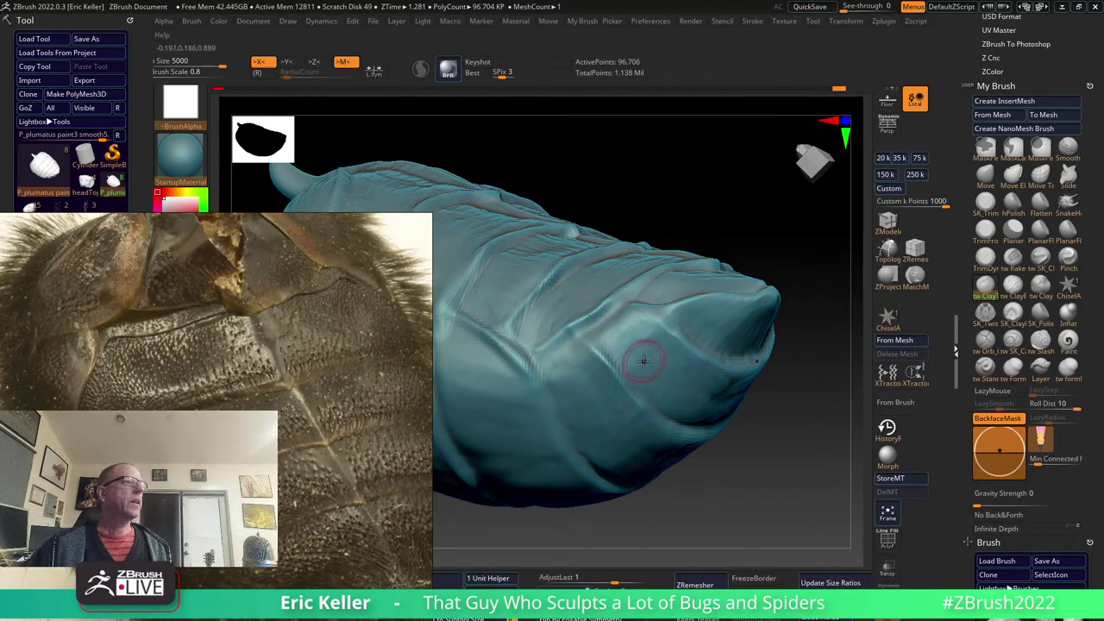
pyautogui.moveTo(643, 362)
pyautogui.mouseDown(button='right')
pyautogui.moveTo(630, 345)
pyautogui.moveTo(619, 358)
pyautogui.moveTo(657, 377)
pyautogui.moveTo(784, 358)
pyautogui.mouseUp(button='right')
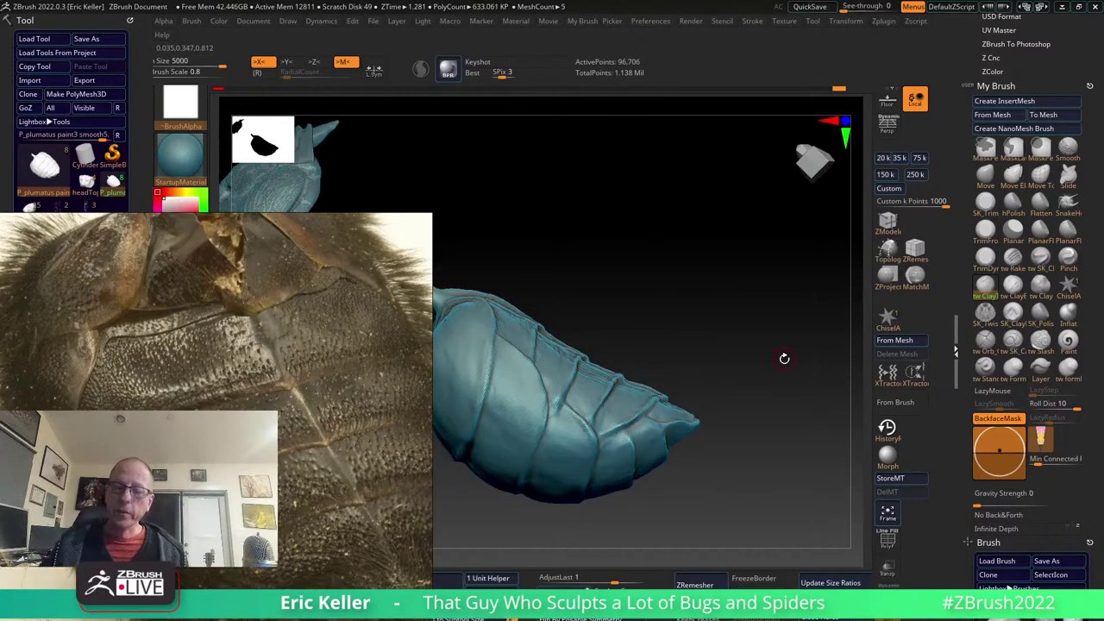
pyautogui.scroll(-5, 360, 417)
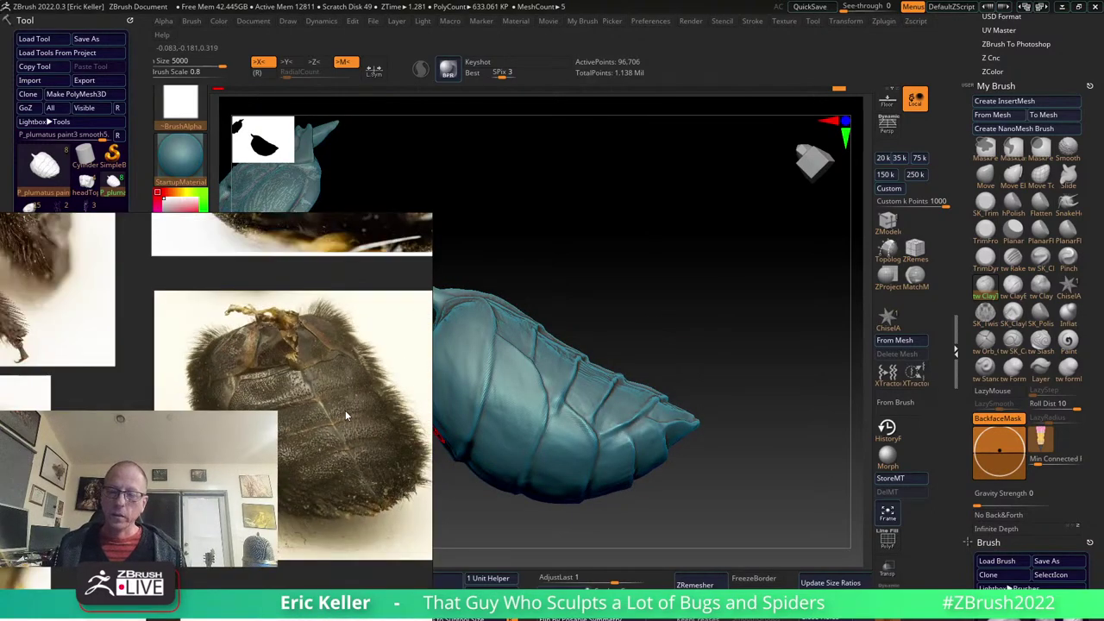
# Push the shell surface into a new shape with the Move brush.
pyautogui.moveTo(690, 316)
pyautogui.mouseDown(button='right')
pyautogui.moveTo(608, 363)
pyautogui.moveTo(618, 370)
pyautogui.mouseUp(button='right')
pyautogui.press('b')
pyautogui.press('m')
pyautogui.press('v')
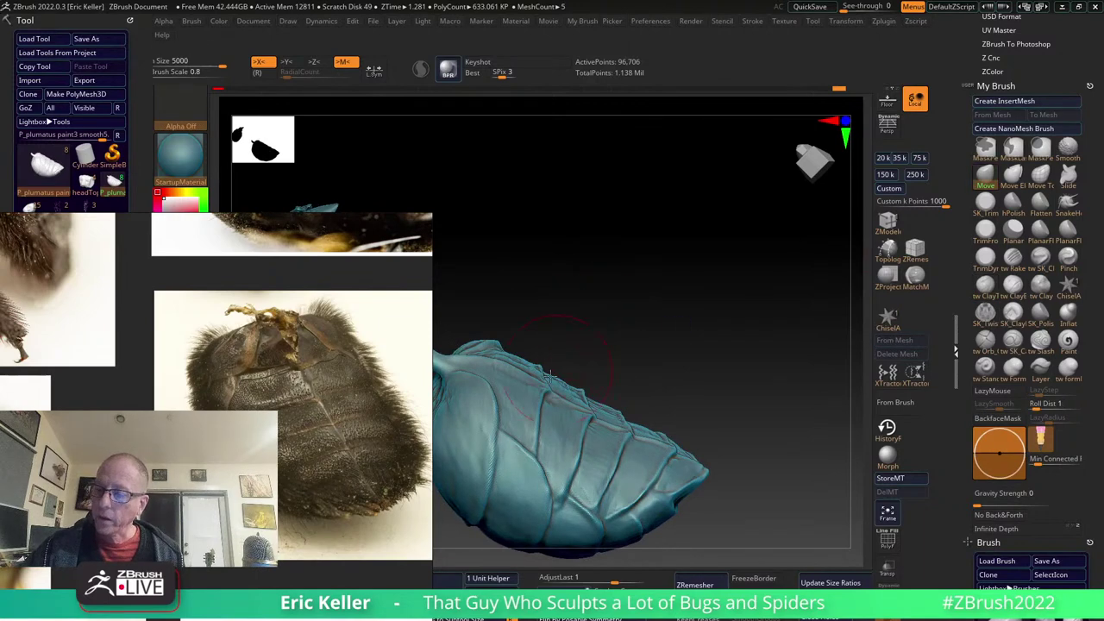
pyautogui.moveTo(549, 378); pyautogui.dragTo(526, 422)
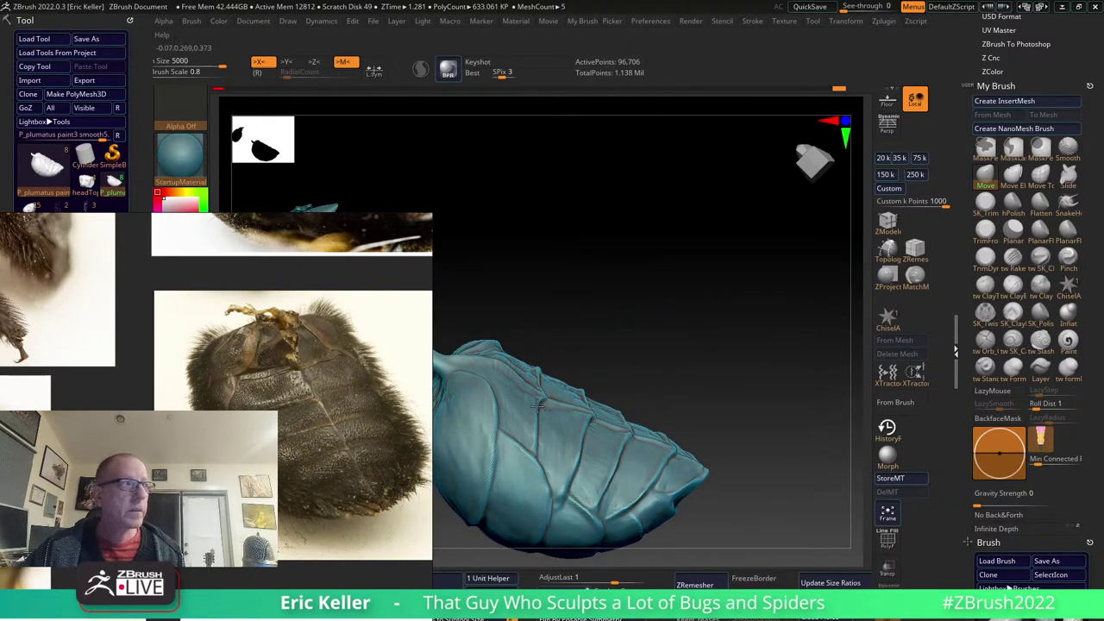
# Isolate the abdomen shell in Solo mode and orbit close in along its plate grooves.
pyautogui.keyDown('ctrl'); pyautogui.keyDown('shift'); pyautogui.click(545, 401); pyautogui.keyUp('shift'); pyautogui.keyUp('ctrl')
pyautogui.moveTo(556, 408)
pyautogui.mouseDown()
pyautogui.moveTo(644, 348)
pyautogui.moveTo(615, 362)
pyautogui.mouseUp()
pyautogui.keyDown('ctrl'); pyautogui.keyDown('shift'); pyautogui.click(616, 362); pyautogui.keyUp('shift'); pyautogui.keyUp('ctrl')
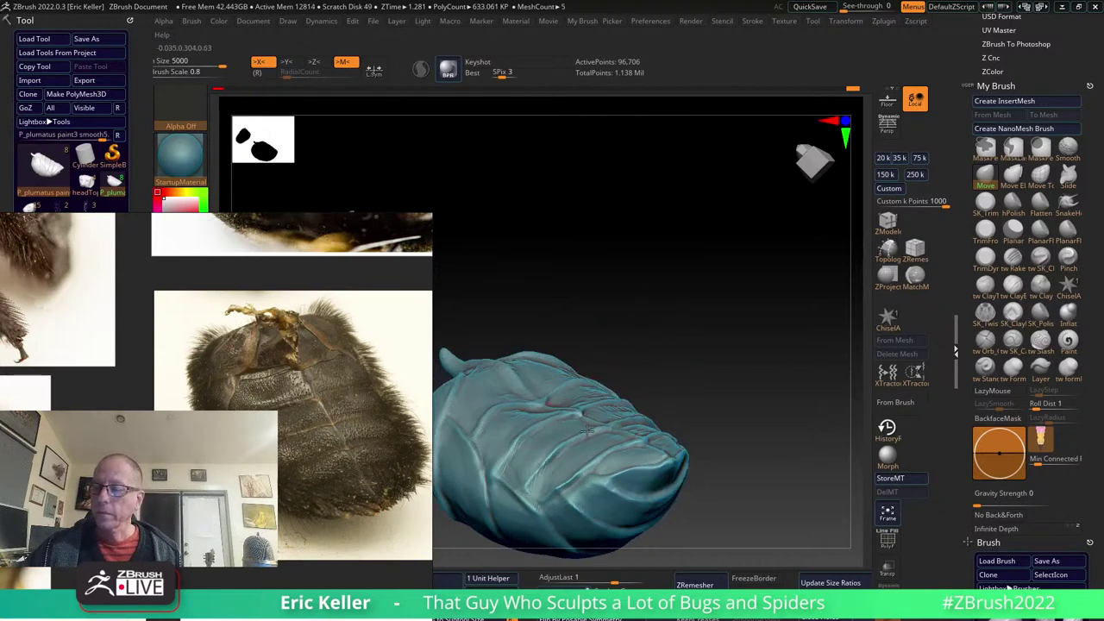
pyautogui.keyDown('ctrl'); pyautogui.keyDown('shift'); pyautogui.click(540, 433); pyautogui.keyUp('shift'); pyautogui.keyUp('ctrl')
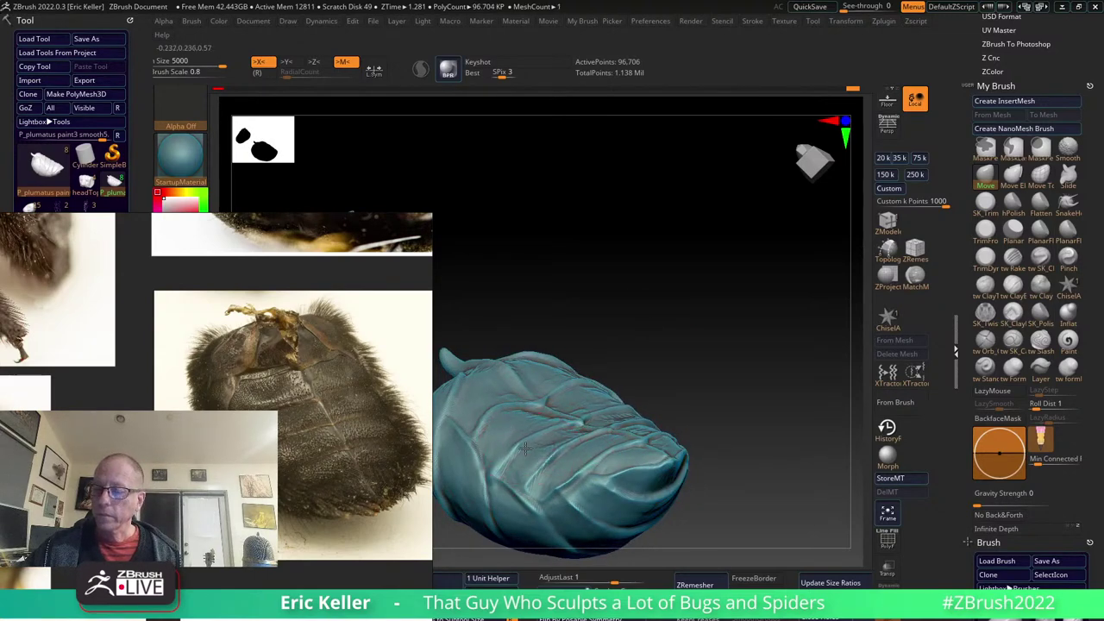
pyautogui.moveTo(582, 401)
pyautogui.mouseDown()
pyautogui.moveTo(436, 417)
pyautogui.moveTo(622, 395)
pyautogui.mouseUp()
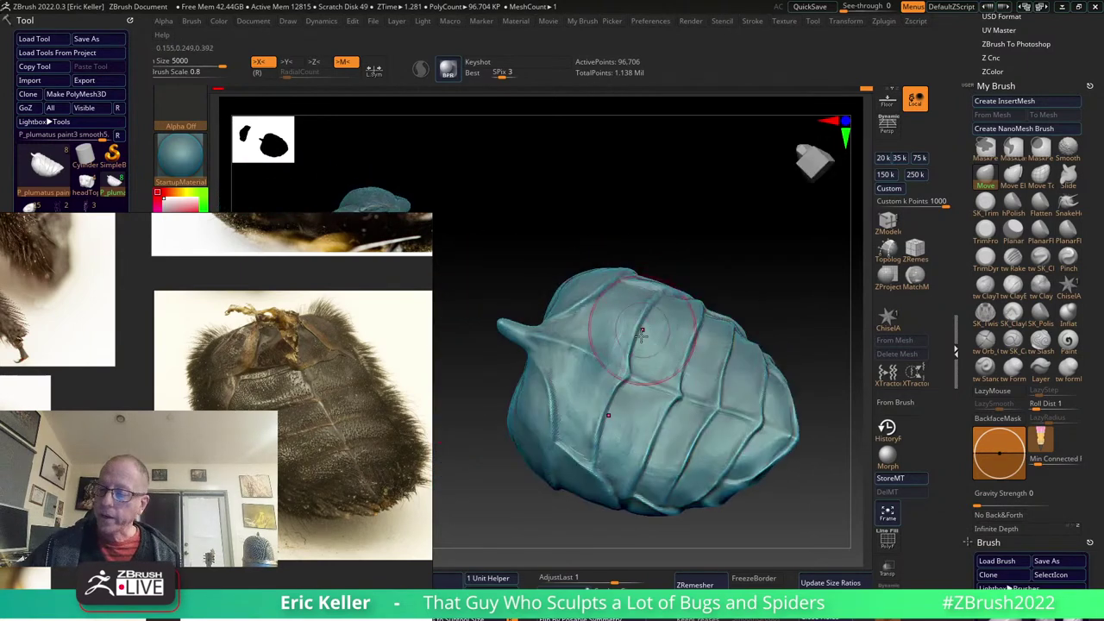
pyautogui.scroll(5, 621, 396)
pyautogui.keyDown('alt'); pyautogui.moveTo(604, 444); pyautogui.dragTo(553, 432); pyautogui.keyUp('alt')
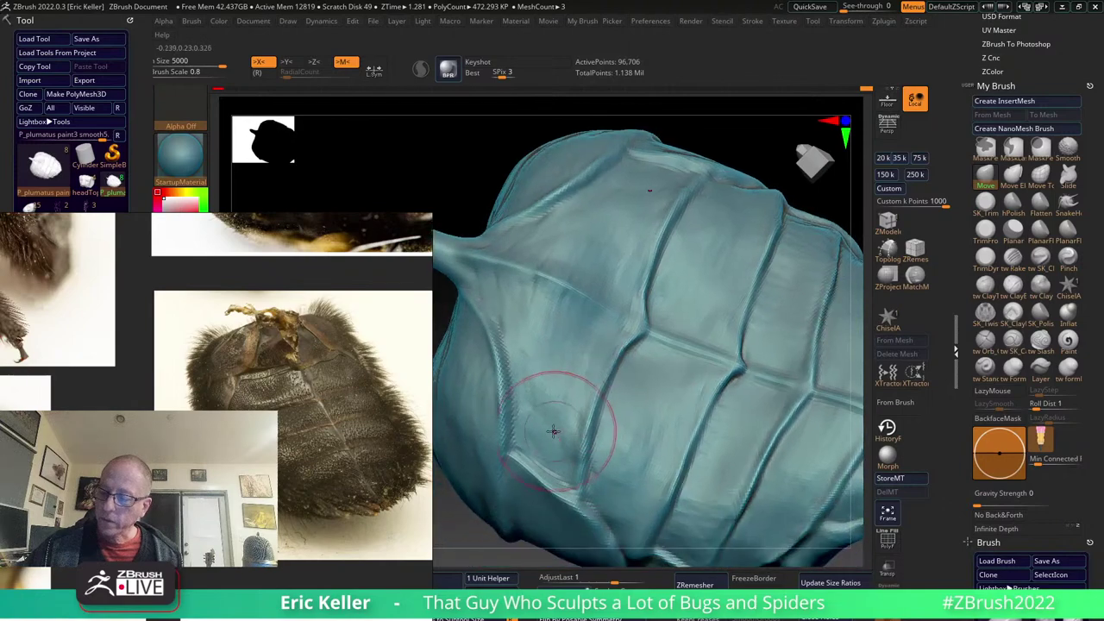
pyautogui.moveTo(561, 469)
pyautogui.mouseDown()
pyautogui.moveTo(592, 468)
pyautogui.moveTo(604, 389)
pyautogui.mouseUp()
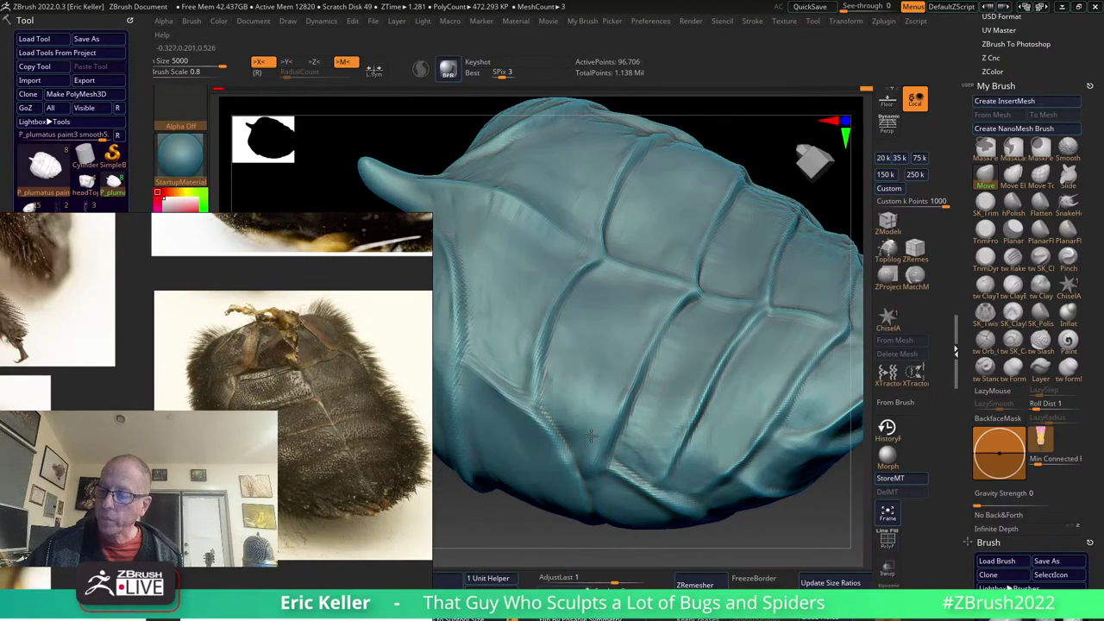
pyautogui.moveTo(652, 424); pyautogui.dragTo(607, 441)
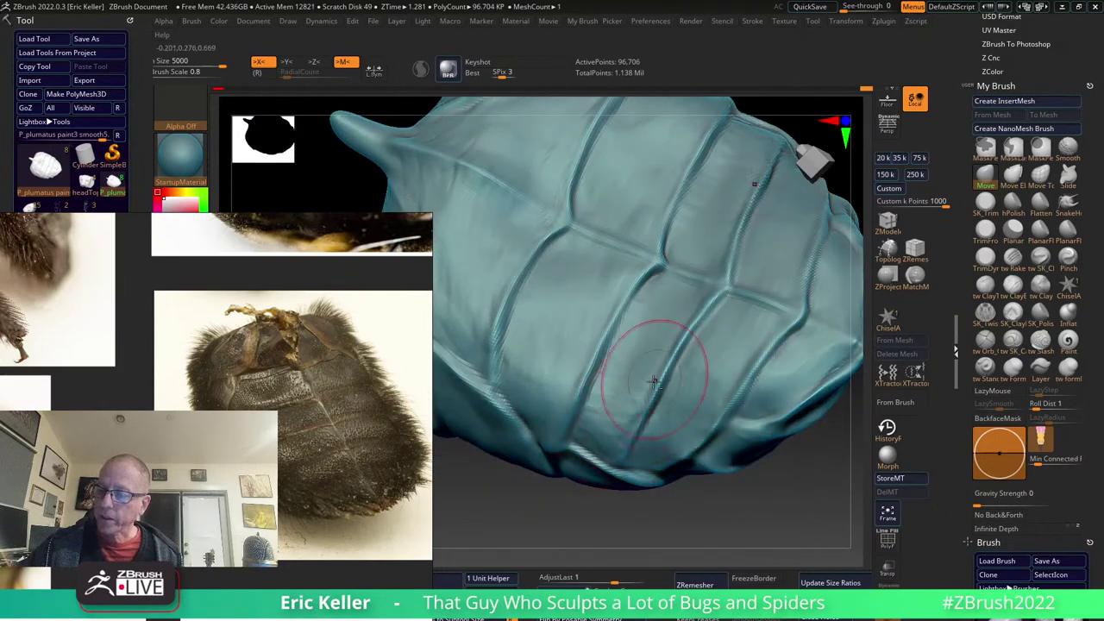
pyautogui.moveTo(646, 371)
pyautogui.mouseDown()
pyautogui.moveTo(681, 345)
pyautogui.moveTo(633, 222)
pyautogui.moveTo(796, 345)
pyautogui.moveTo(786, 374)
pyautogui.moveTo(779, 353)
pyautogui.moveTo(729, 325)
pyautogui.moveTo(743, 379)
pyautogui.mouseUp()
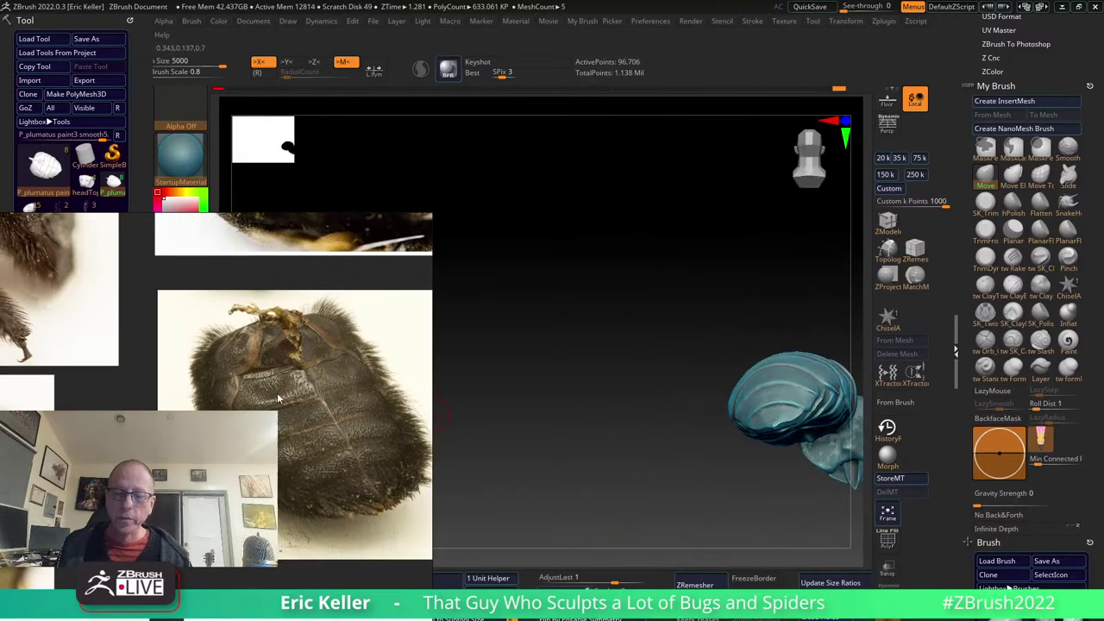
pyautogui.scroll(-5, 345, 405)
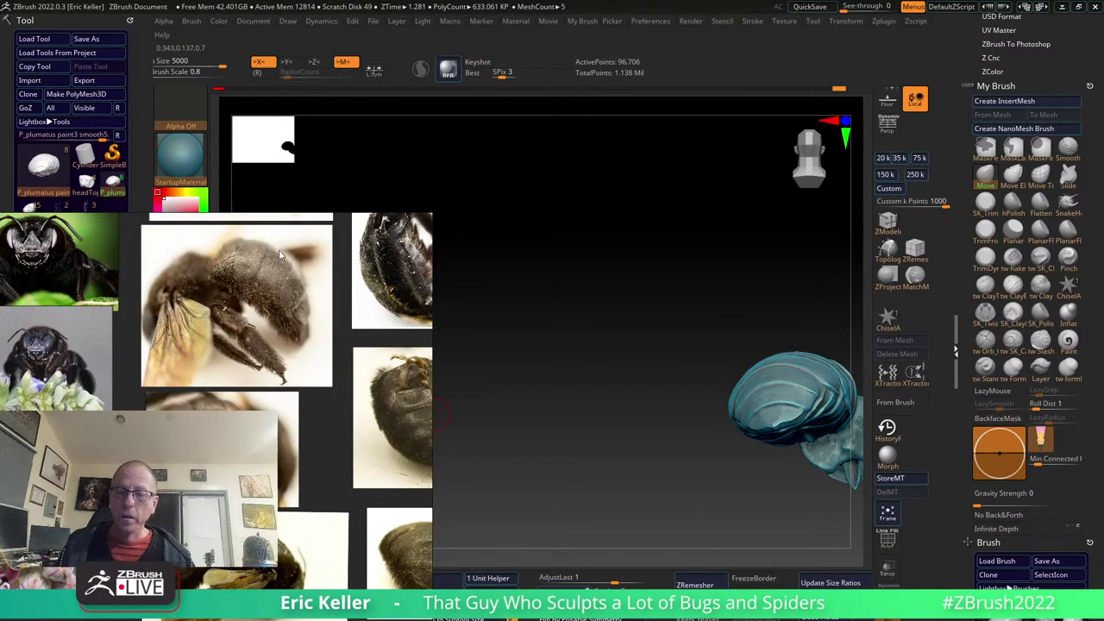
# Turn and zoom the view until the segmented shell plates face the camera.
pyautogui.moveTo(631, 372)
pyautogui.mouseDown()
pyautogui.moveTo(660, 365)
pyautogui.moveTo(508, 366)
pyautogui.moveTo(709, 352)
pyautogui.mouseUp()
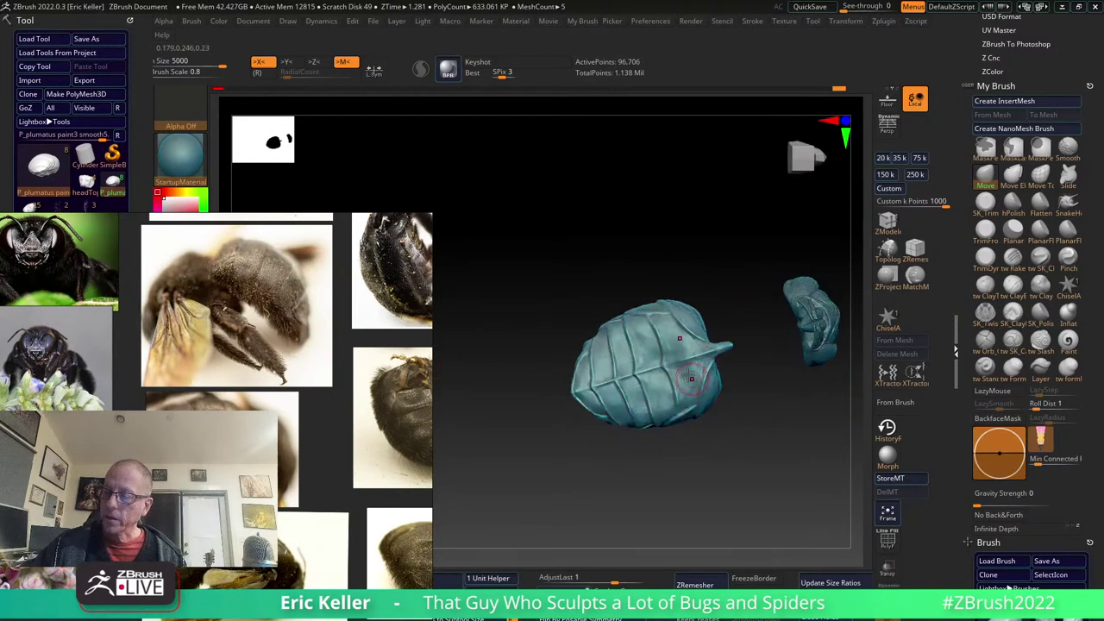
pyautogui.moveTo(751, 318)
pyautogui.mouseDown()
pyautogui.moveTo(657, 371)
pyautogui.moveTo(625, 345)
pyautogui.moveTo(609, 224)
pyautogui.mouseUp()
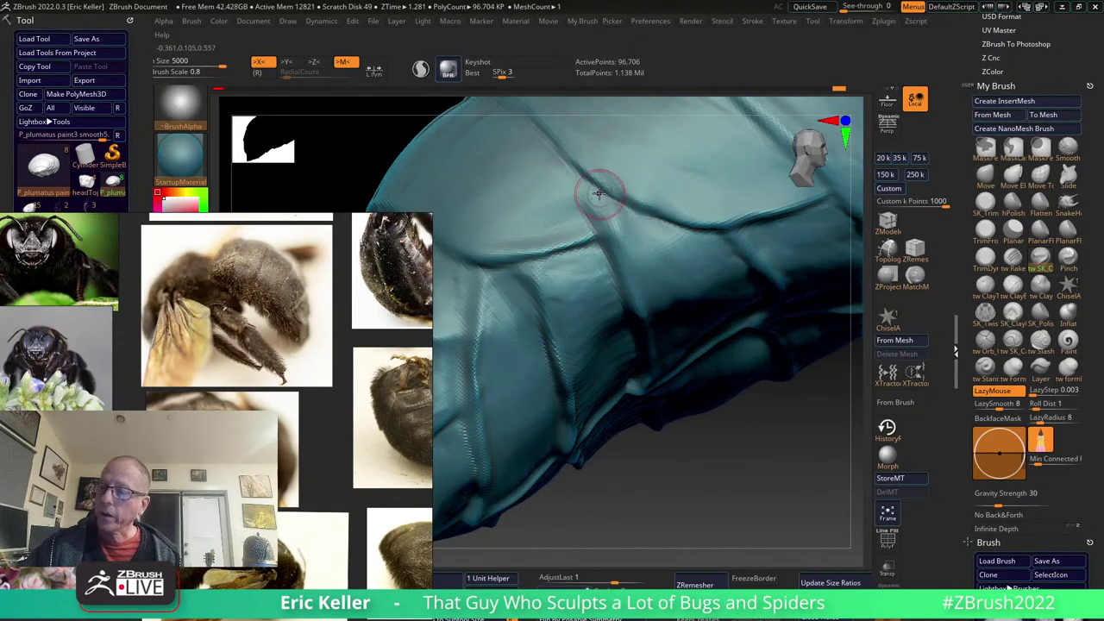
pyautogui.moveTo(609, 225); pyautogui.dragTo(510, 288, button='right')
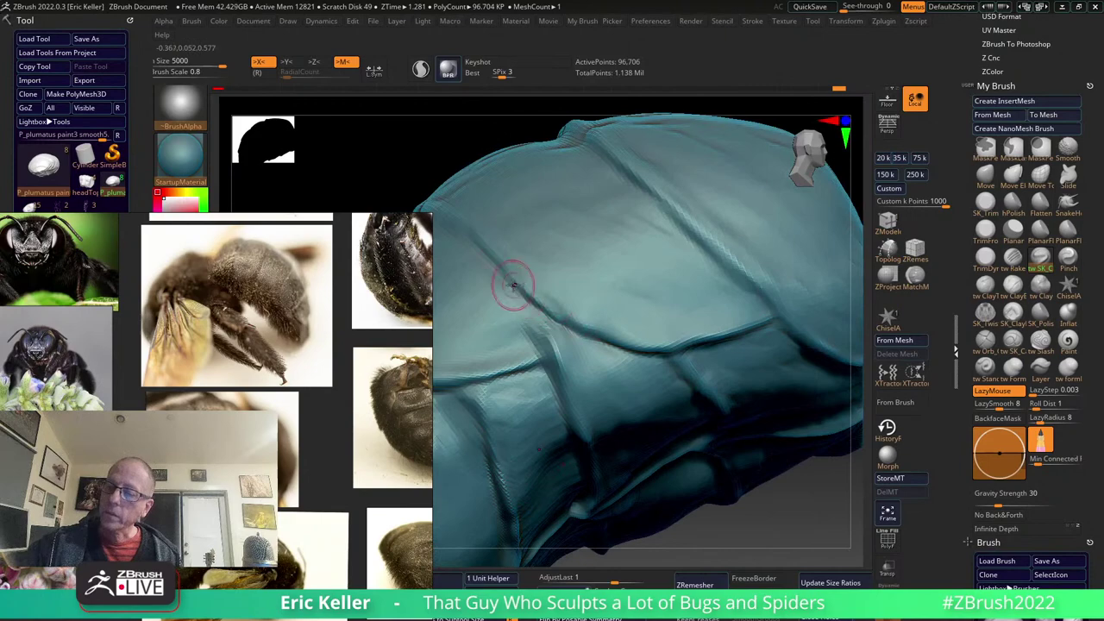
pyautogui.moveTo(635, 347); pyautogui.dragTo(562, 328, button='right')
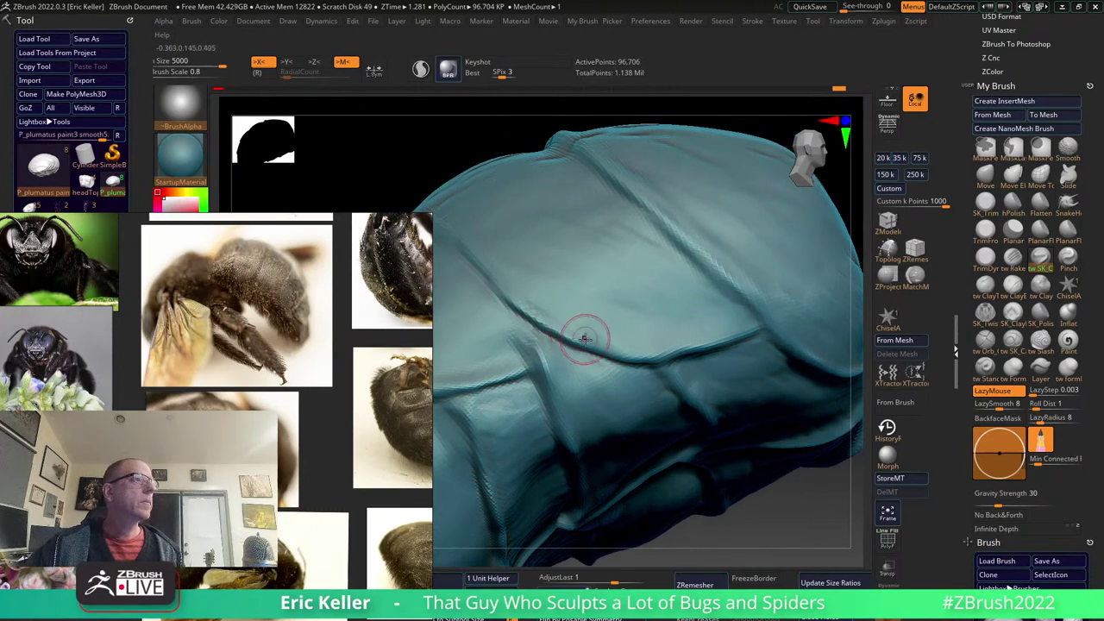
pyautogui.moveTo(724, 373)
pyautogui.mouseDown(button='right')
pyautogui.moveTo(438, 449)
pyautogui.moveTo(349, 436)
pyautogui.moveTo(314, 409)
pyautogui.mouseUp(button='right')
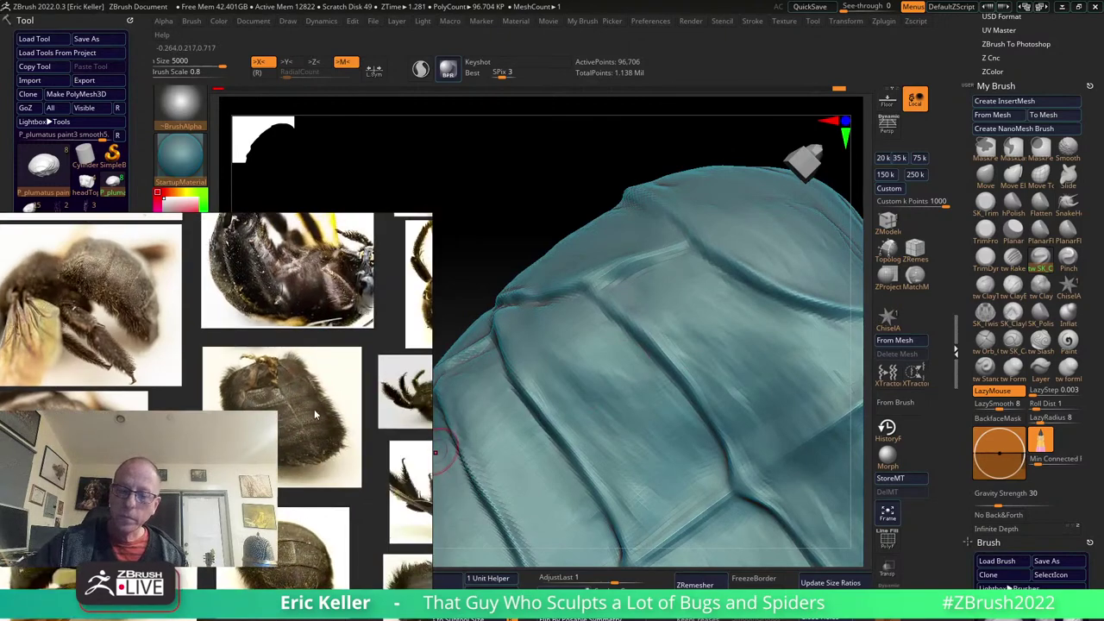
pyautogui.scroll(2, 283, 393)
pyautogui.scroll(2, 369, 499)
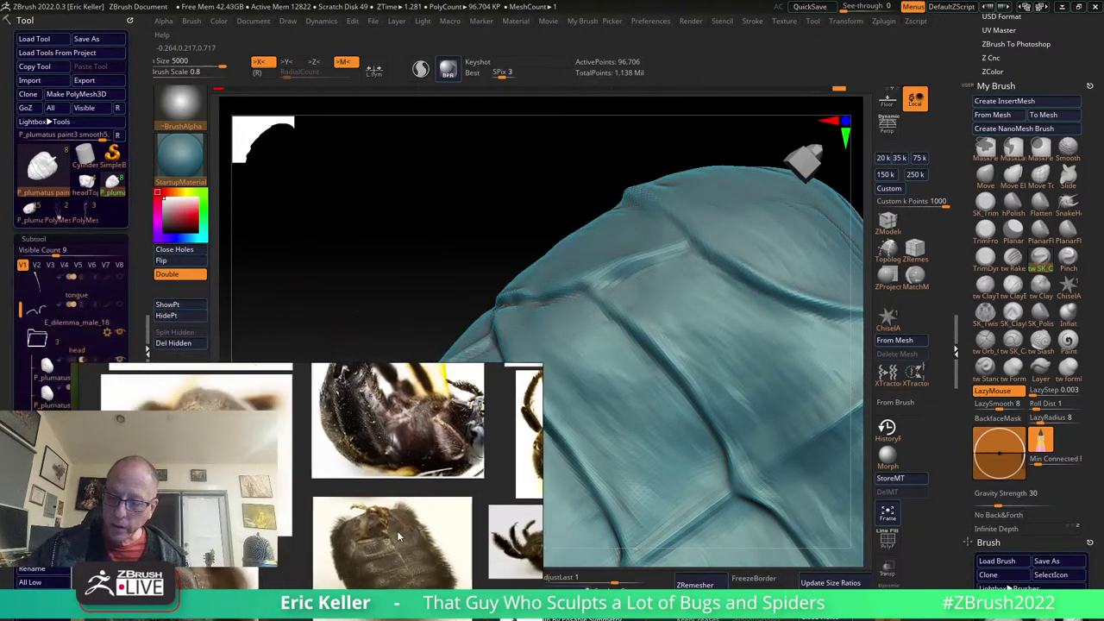
pyautogui.scroll(-4, 327, 390)
pyautogui.scroll(-3, 329, 390)
pyautogui.scroll(3, 327, 405)
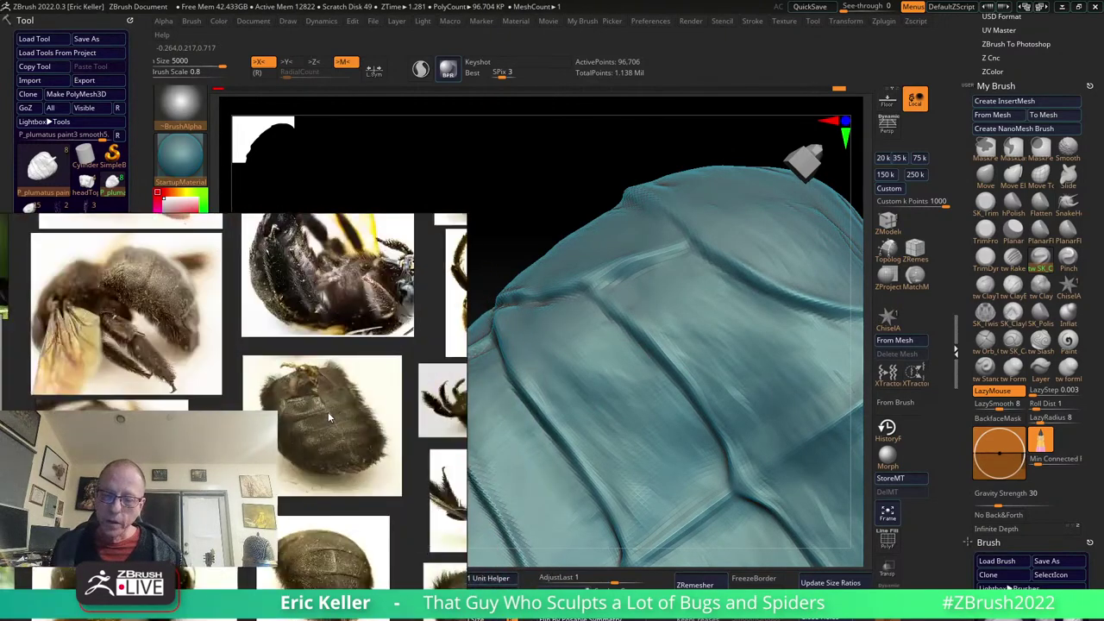
pyautogui.scroll(4, 328, 411)
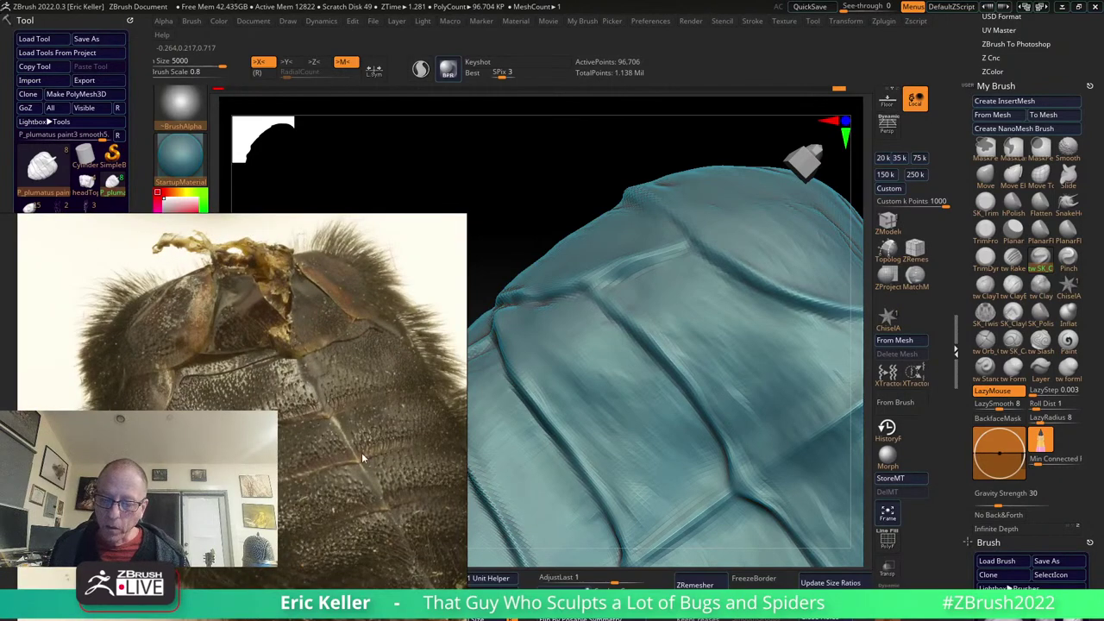
pyautogui.moveTo(685, 438)
pyautogui.mouseDown(button='right')
pyautogui.moveTo(650, 327)
pyautogui.moveTo(727, 444)
pyautogui.moveTo(756, 382)
pyautogui.moveTo(705, 402)
pyautogui.mouseUp(button='right')
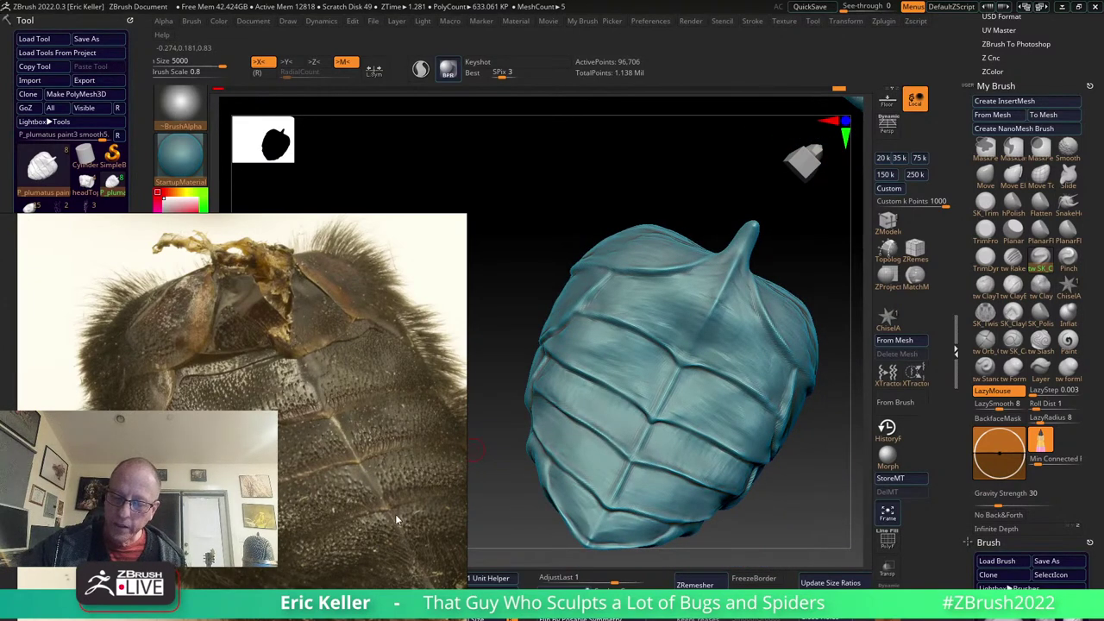
pyautogui.moveTo(690, 395); pyautogui.dragTo(690, 387, button='right')
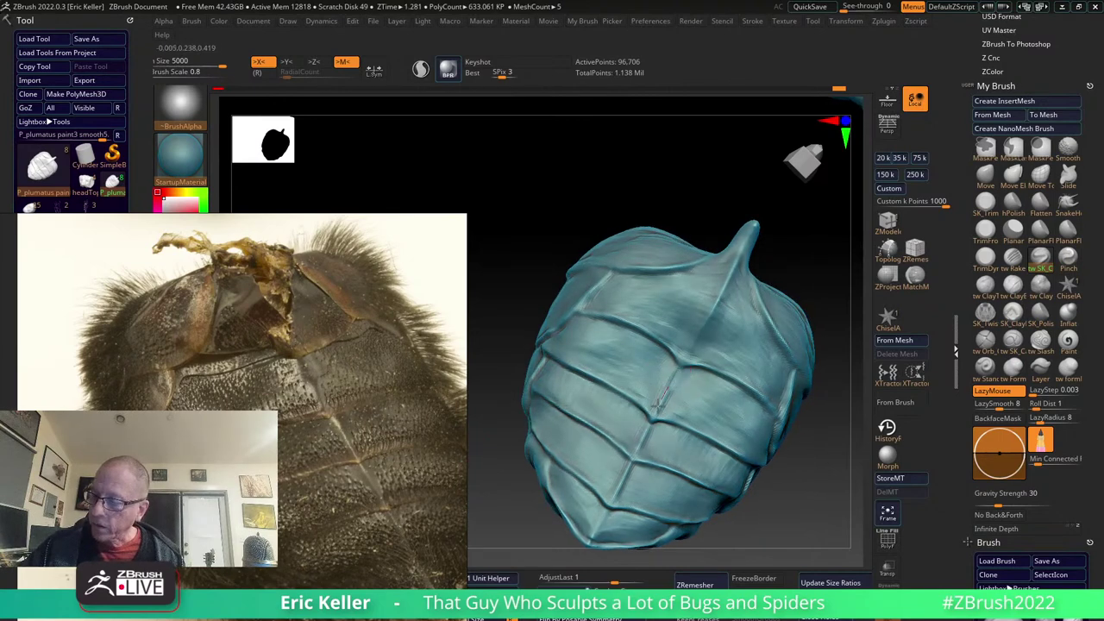
# Isolate the shell, carve a groove across the plates, and Shift-smooth it into a clean channel.
pyautogui.keyDown('alt'); pyautogui.click(662, 402); pyautogui.keyUp('alt')
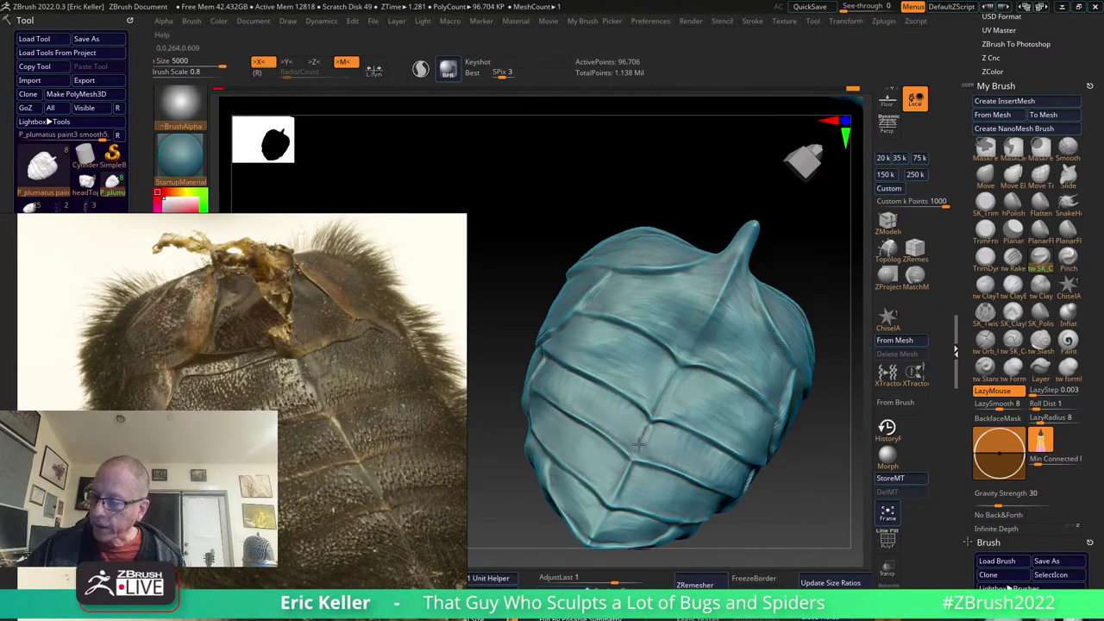
pyautogui.moveTo(631, 461); pyautogui.dragTo(610, 502)
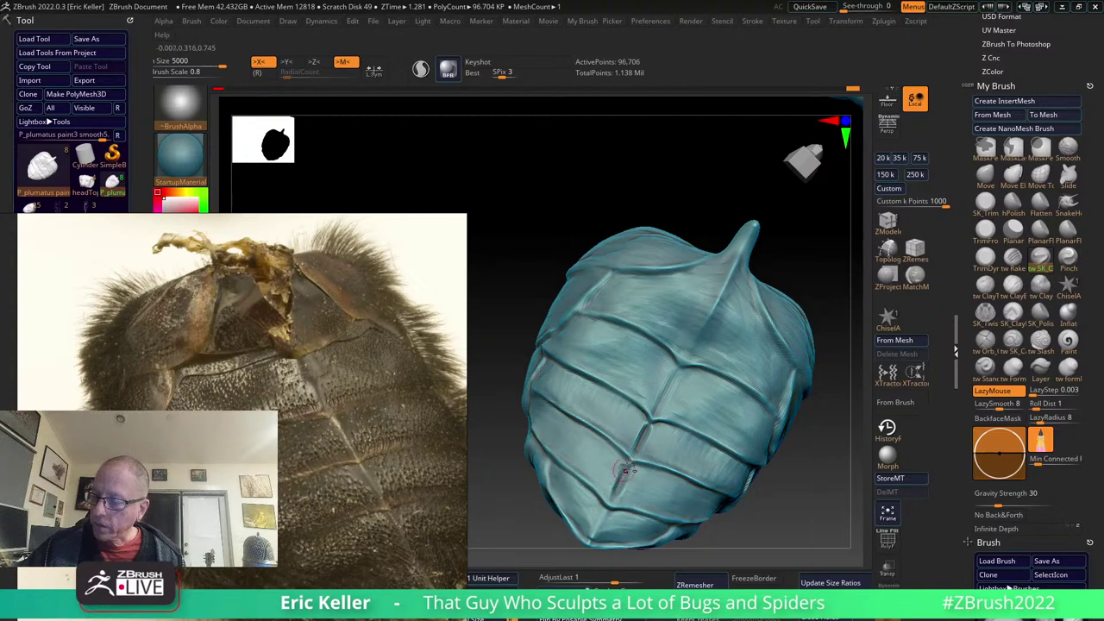
pyautogui.moveTo(594, 539); pyautogui.dragTo(629, 392)
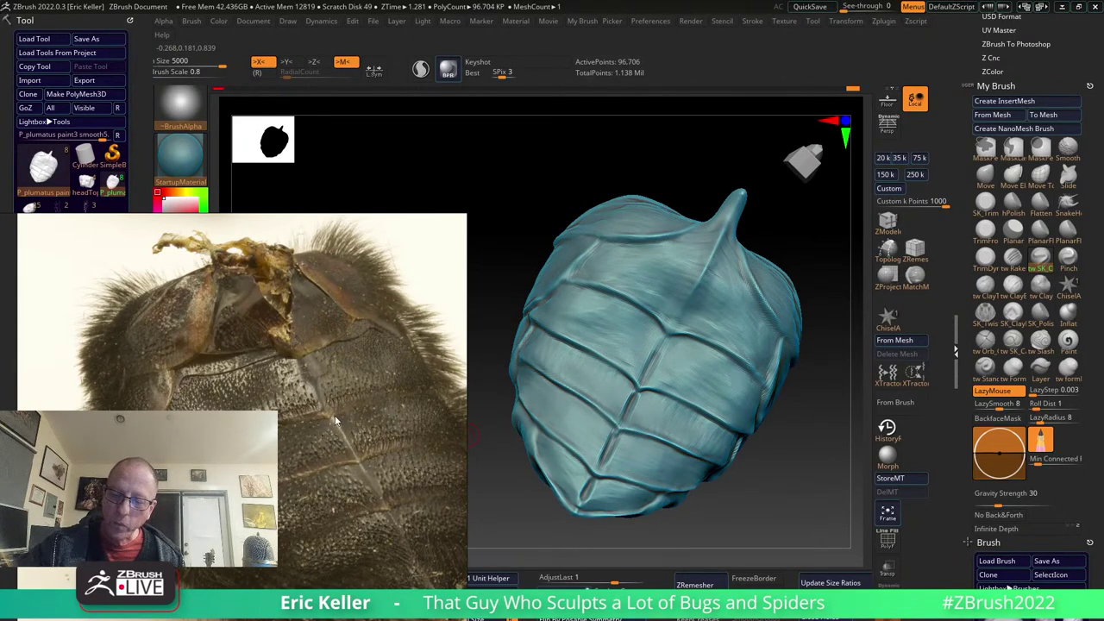
pyautogui.keyDown('shift'); pyautogui.moveTo(673, 421); pyautogui.dragTo(651, 407); pyautogui.keyUp('shift')
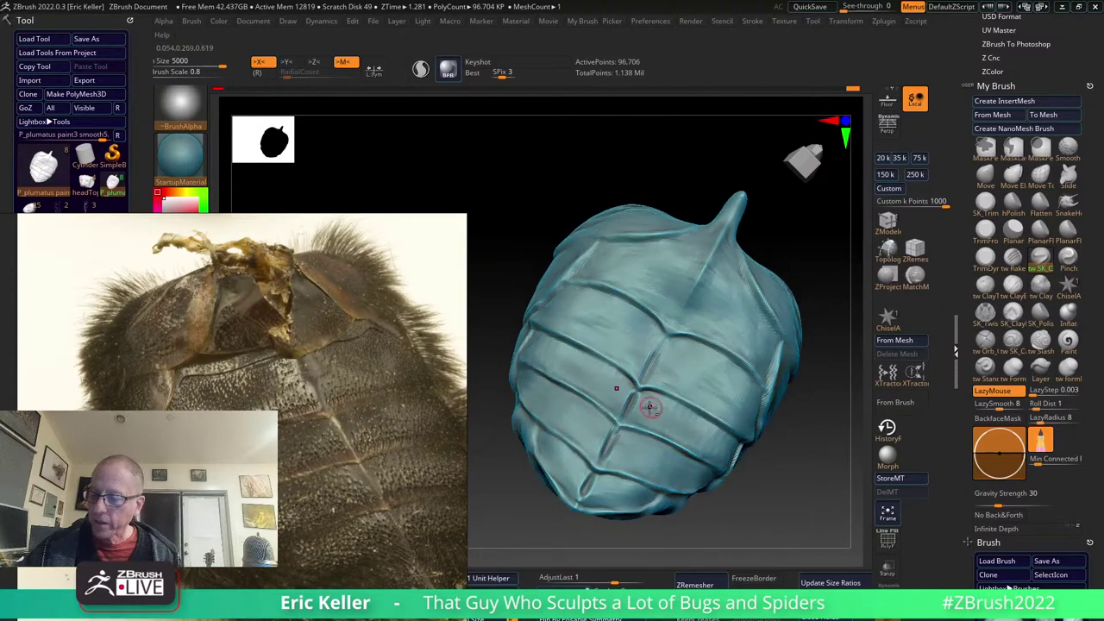
pyautogui.scroll(5, 650, 407)
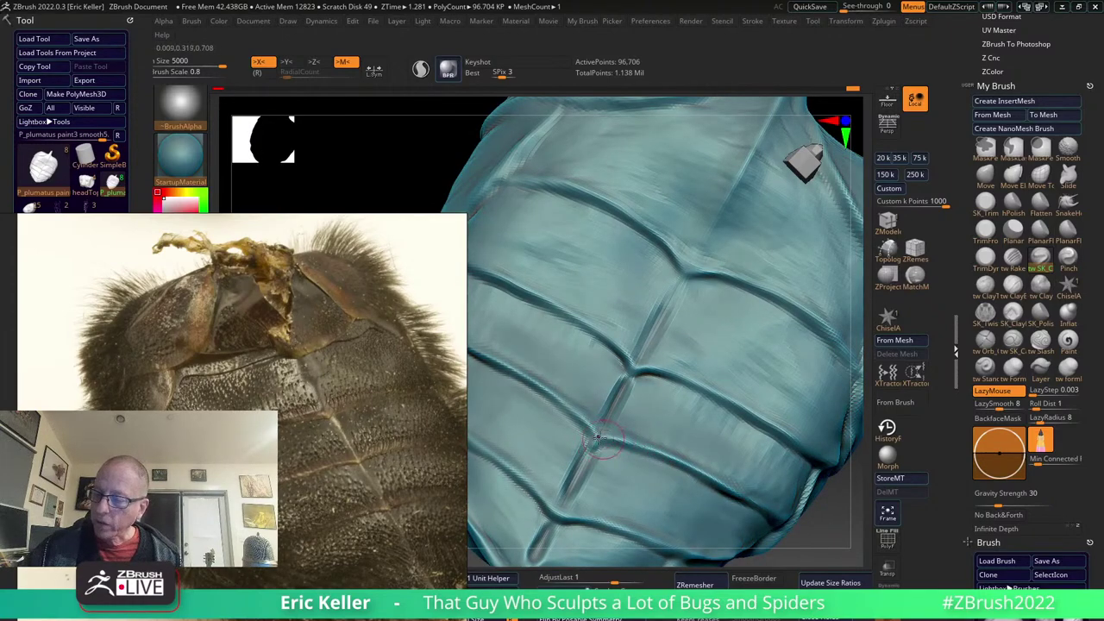
pyautogui.hotkey('ctrl', 'z')
pyautogui.press('shift')
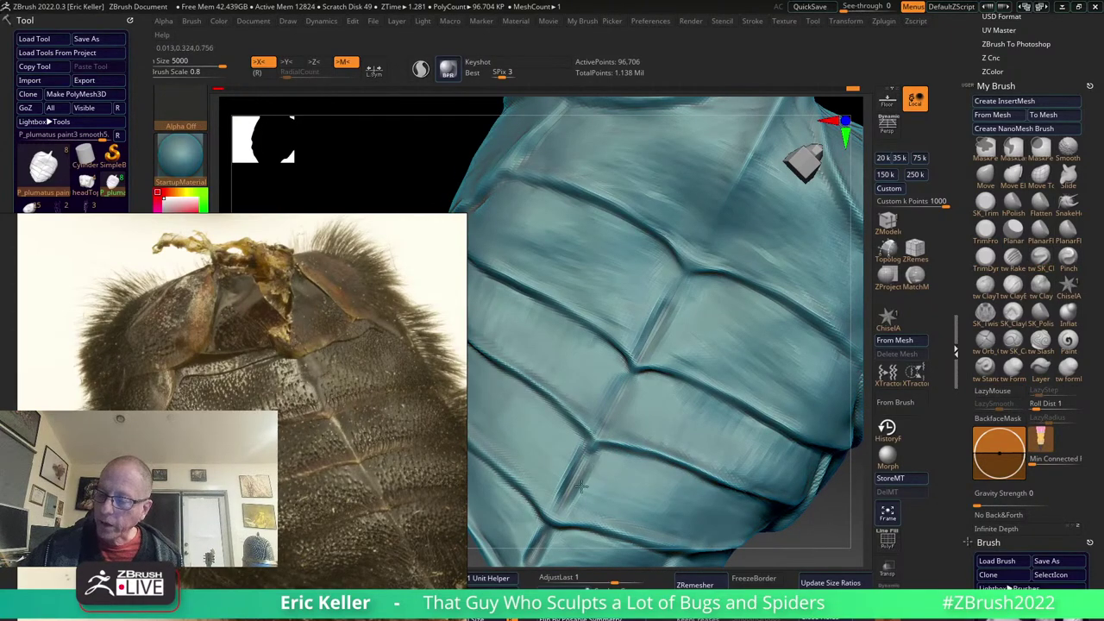
pyautogui.moveTo(645, 402); pyautogui.dragTo(608, 430, button='right')
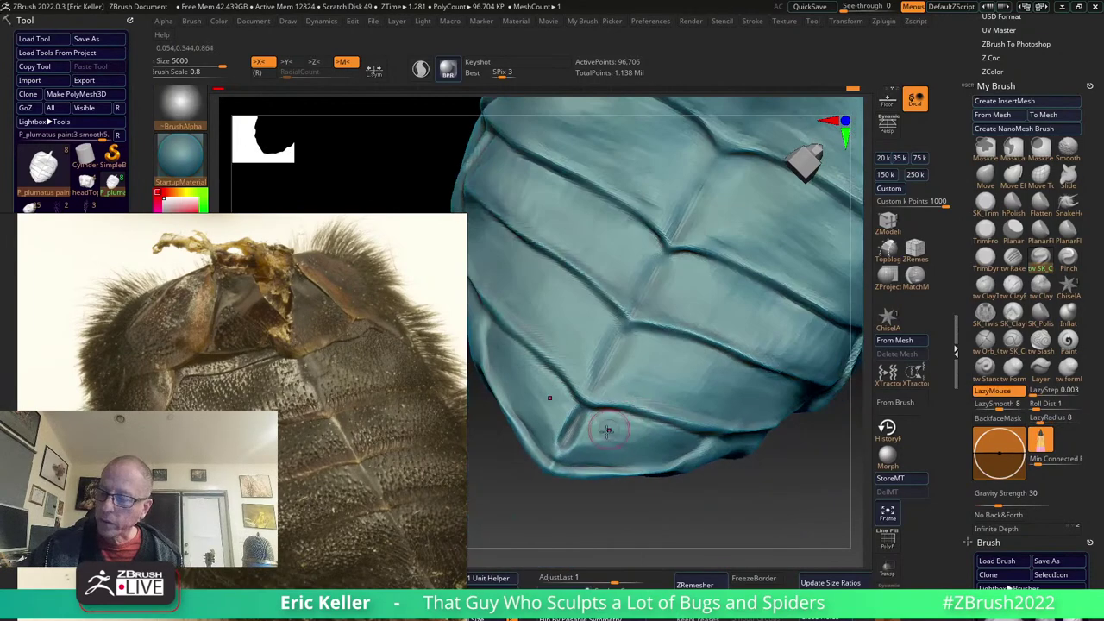
pyautogui.moveTo(665, 387)
pyautogui.mouseDown(button='right')
pyautogui.moveTo(585, 386)
pyautogui.moveTo(580, 411)
pyautogui.mouseUp(button='right')
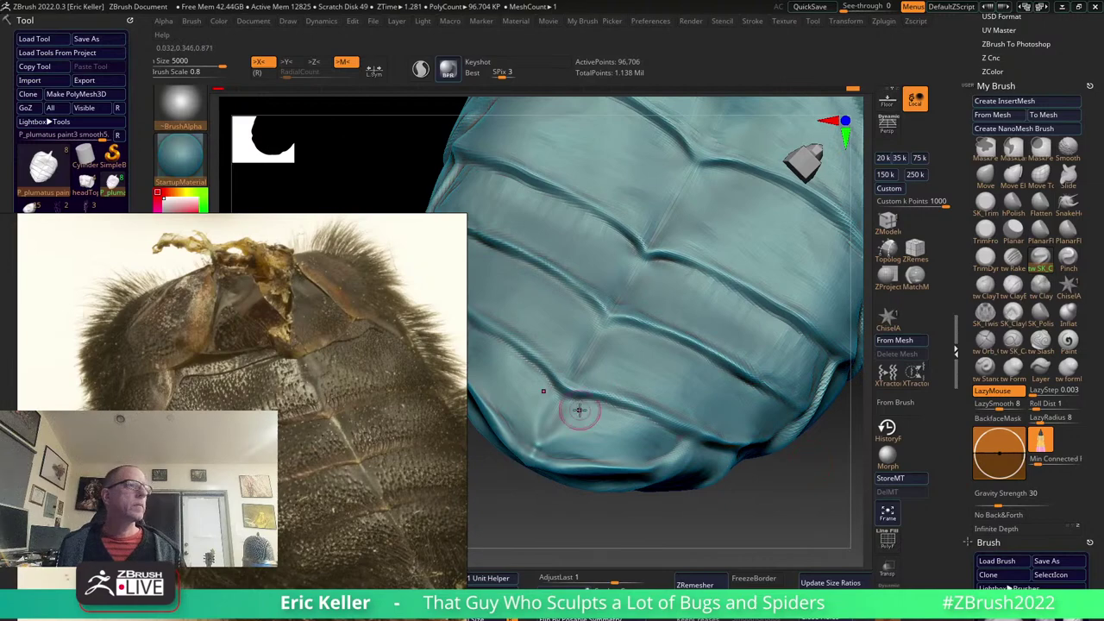
# Zoom out across the PureRef board to browse the bee photos, then zoom in on the abdomen close-up.
pyautogui.scroll(-2, 349, 365)
pyautogui.scroll(-3, 343, 373)
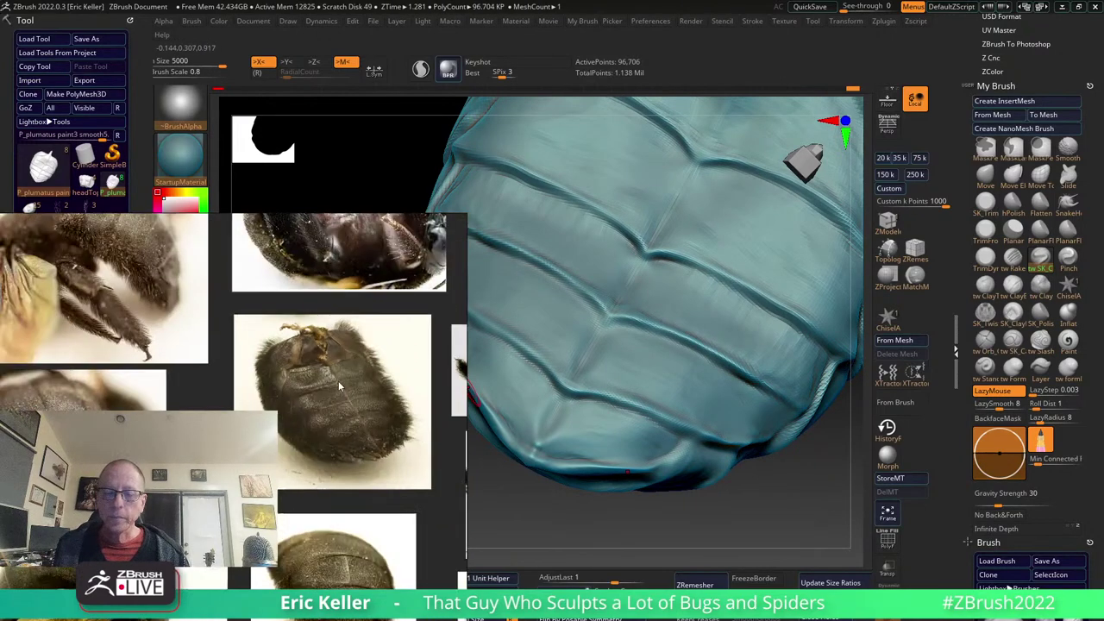
pyautogui.scroll(-1, 341, 384)
pyautogui.scroll(-1, 349, 371)
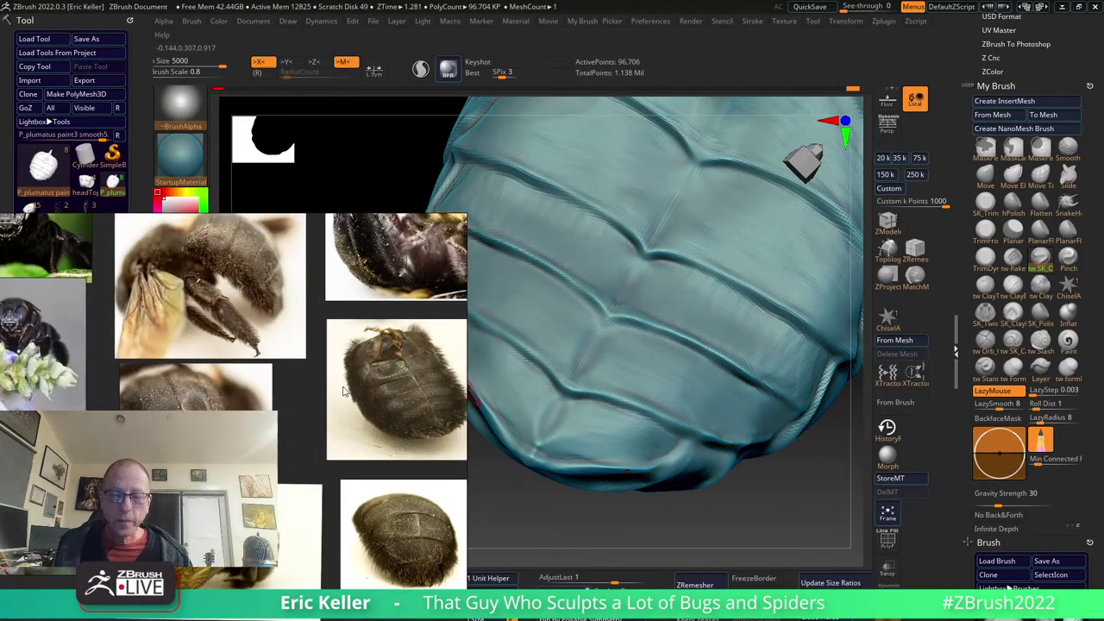
pyautogui.scroll(-1, 342, 390)
pyautogui.scroll(-1, 340, 395)
pyautogui.scroll(-1, 339, 399)
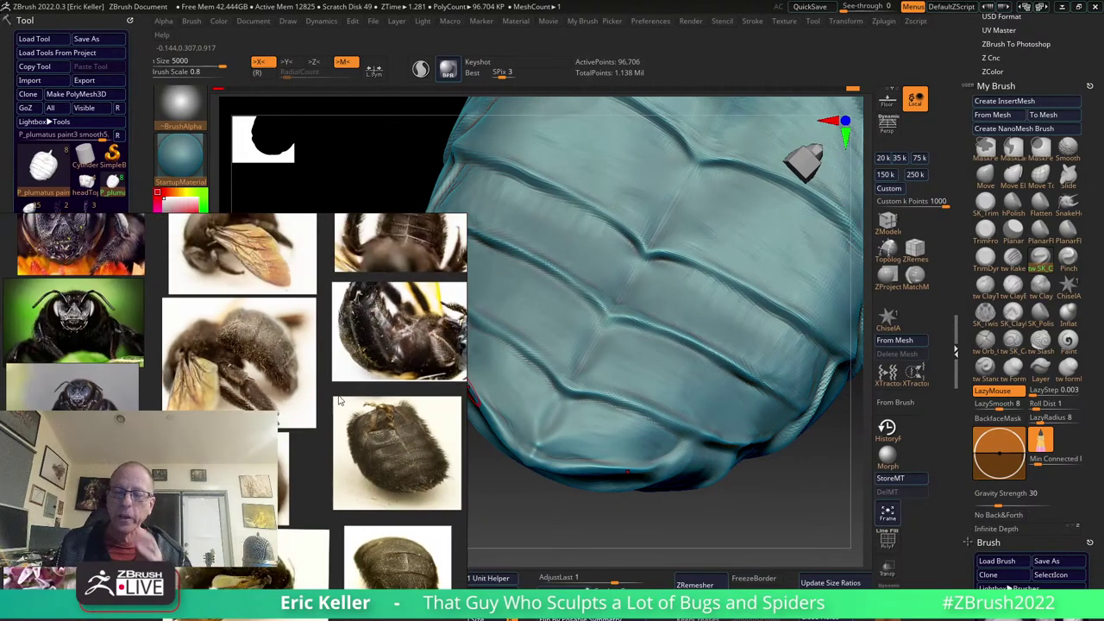
pyautogui.scroll(1, 344, 402)
pyautogui.scroll(1, 349, 404)
pyautogui.scroll(1, 353, 407)
pyautogui.scroll(1, 359, 409)
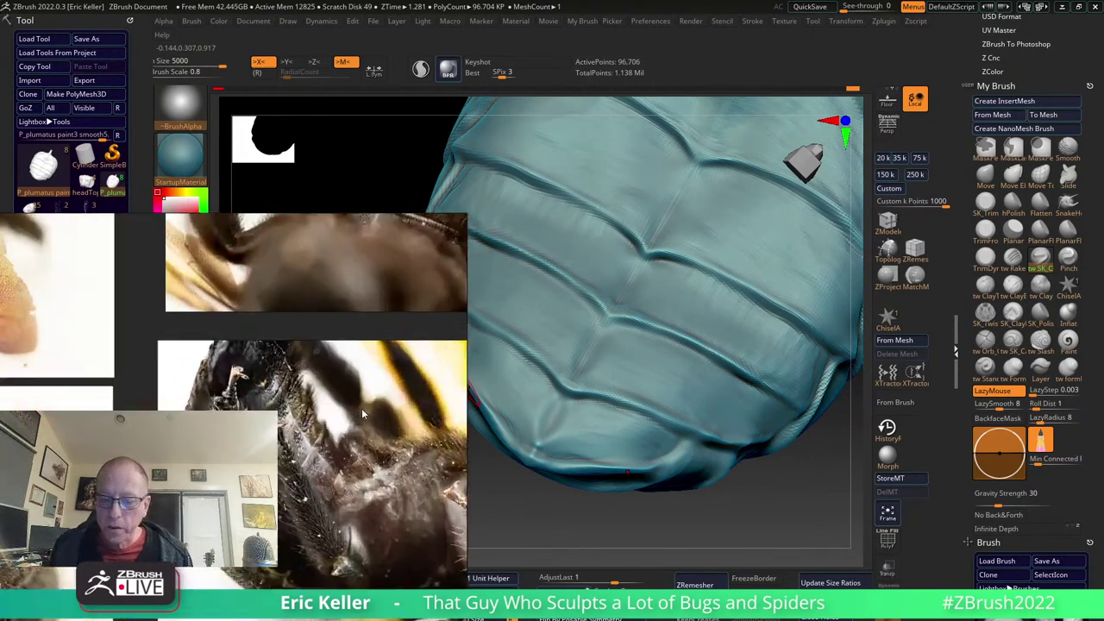
pyautogui.scroll(1, 362, 410)
pyautogui.scroll(2, 338, 440)
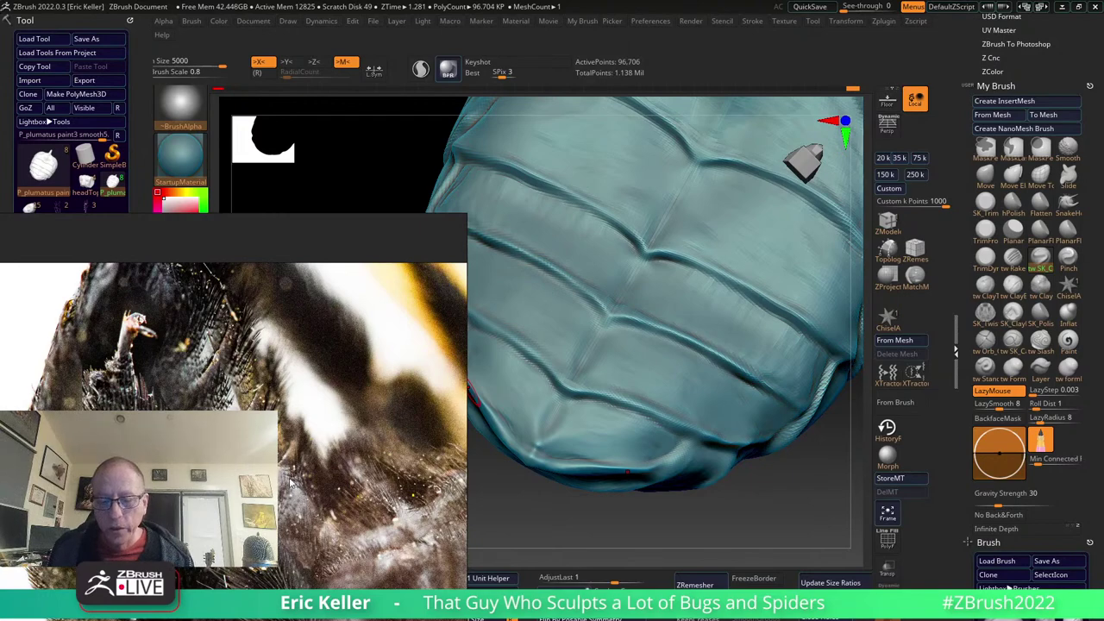
pyautogui.scroll(-1, 290, 396)
pyautogui.scroll(-1, 293, 397)
pyautogui.scroll(-1, 306, 398)
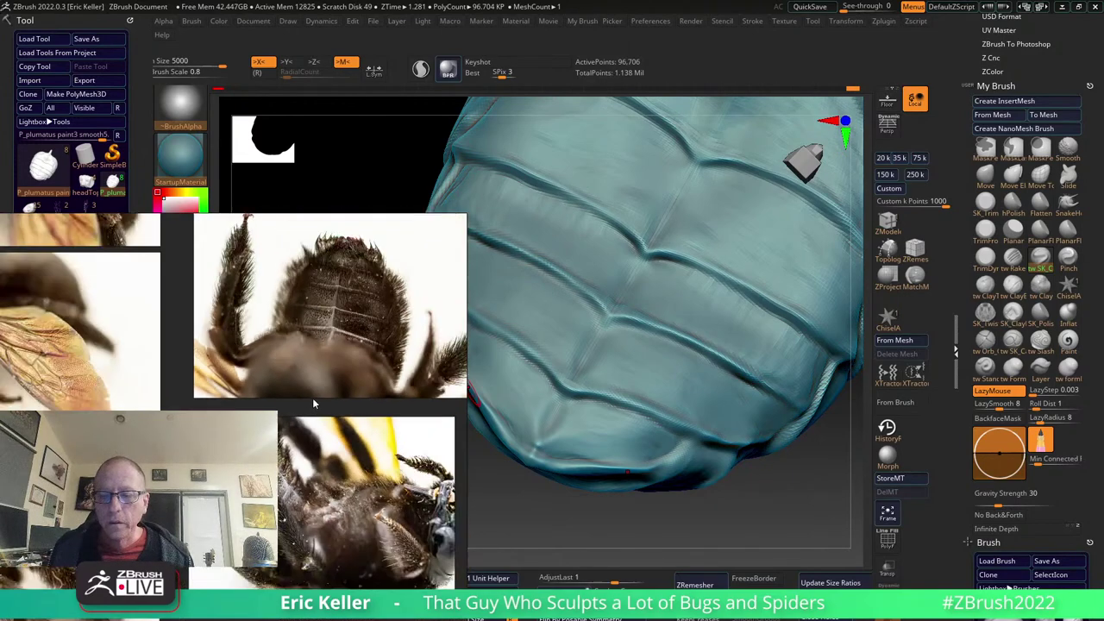
pyautogui.scroll(-1, 282, 498)
pyautogui.scroll(2, 285, 483)
pyautogui.scroll(1, 316, 403)
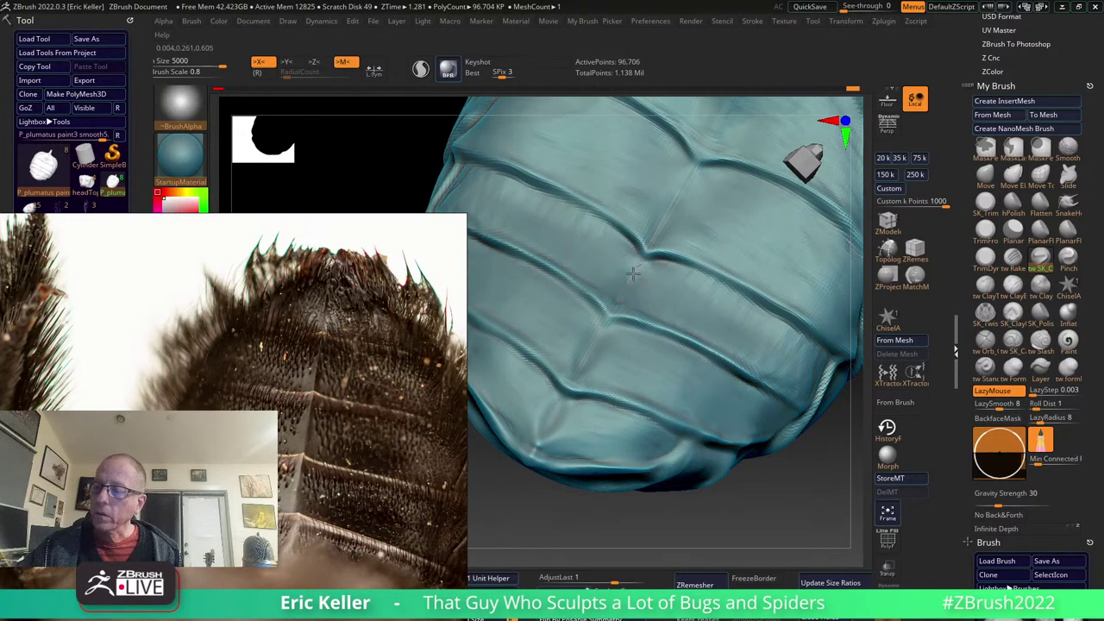
# Deepen the central groove with the slash brush, Shift-smooth it, and load the tw ClayB brush.
pyautogui.moveTo(620, 293); pyautogui.dragTo(616, 313, button='right')
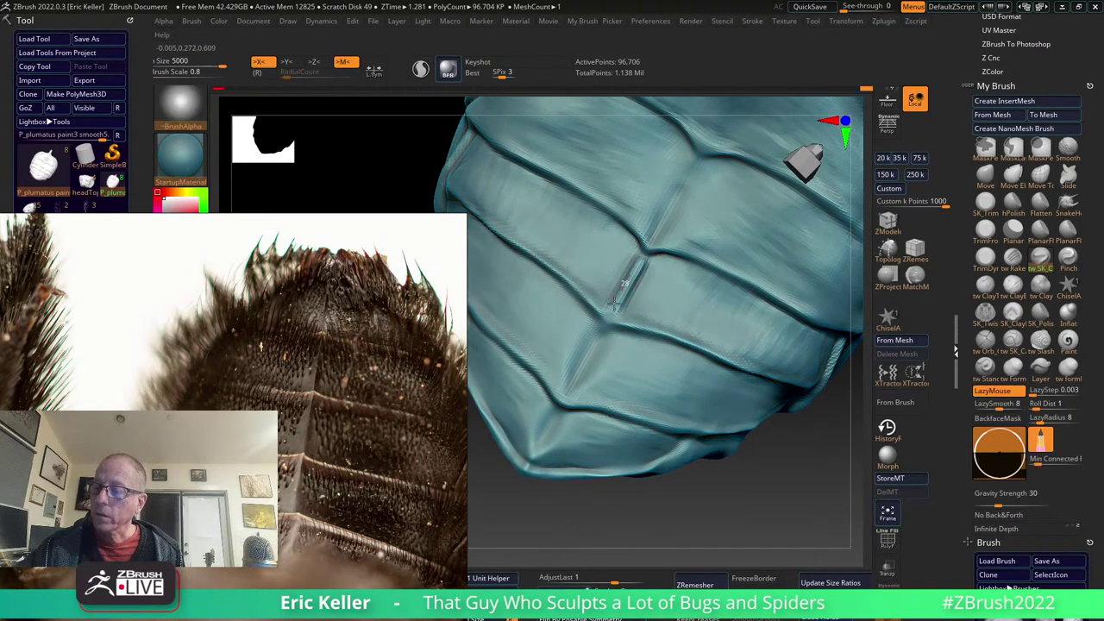
pyautogui.moveTo(638, 266)
pyautogui.mouseDown()
pyautogui.moveTo(588, 344)
pyautogui.moveTo(565, 412)
pyautogui.moveTo(549, 420)
pyautogui.mouseUp()
pyautogui.press('shift')
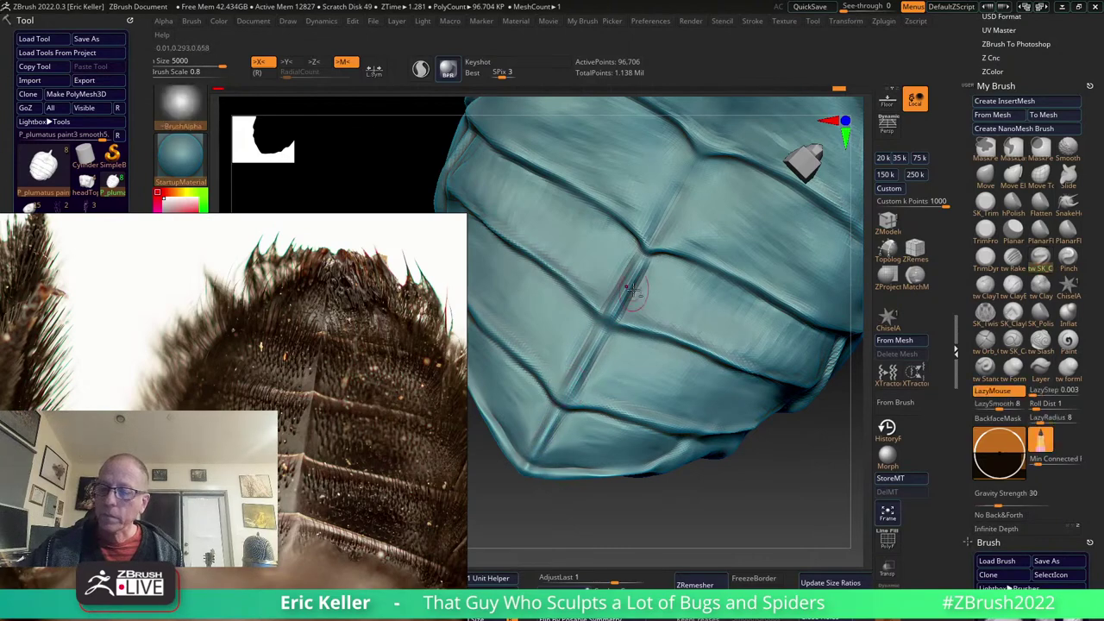
pyautogui.moveTo(632, 290)
pyautogui.mouseDown(button='right')
pyautogui.moveTo(589, 349)
pyautogui.moveTo(601, 328)
pyautogui.mouseUp(button='right')
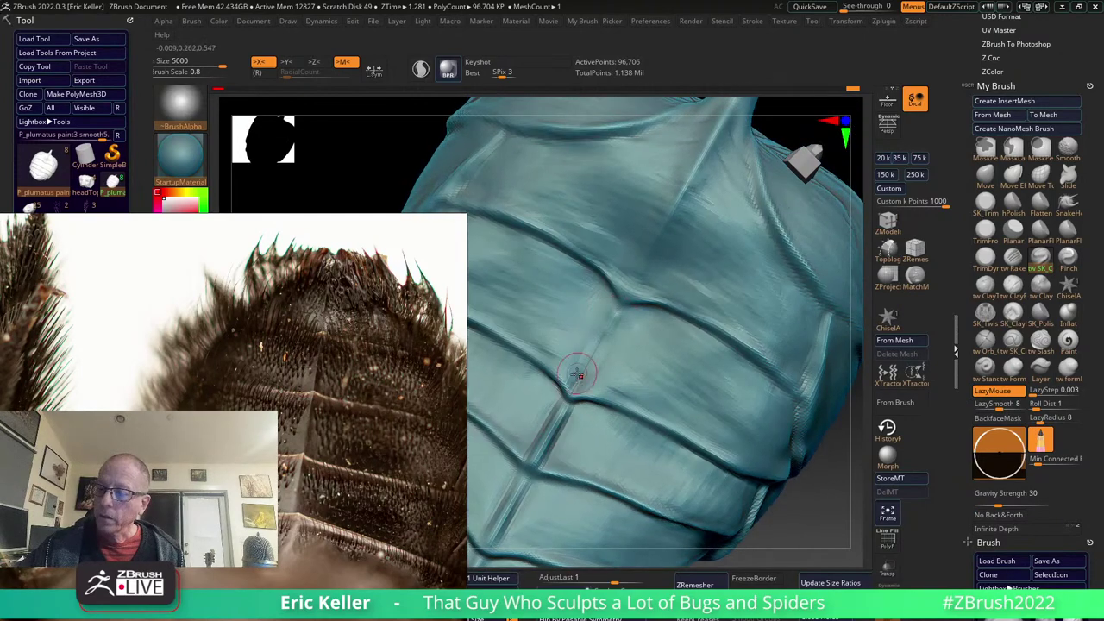
pyautogui.moveTo(616, 295)
pyautogui.mouseDown()
pyautogui.moveTo(576, 385)
pyautogui.moveTo(595, 380)
pyautogui.mouseUp()
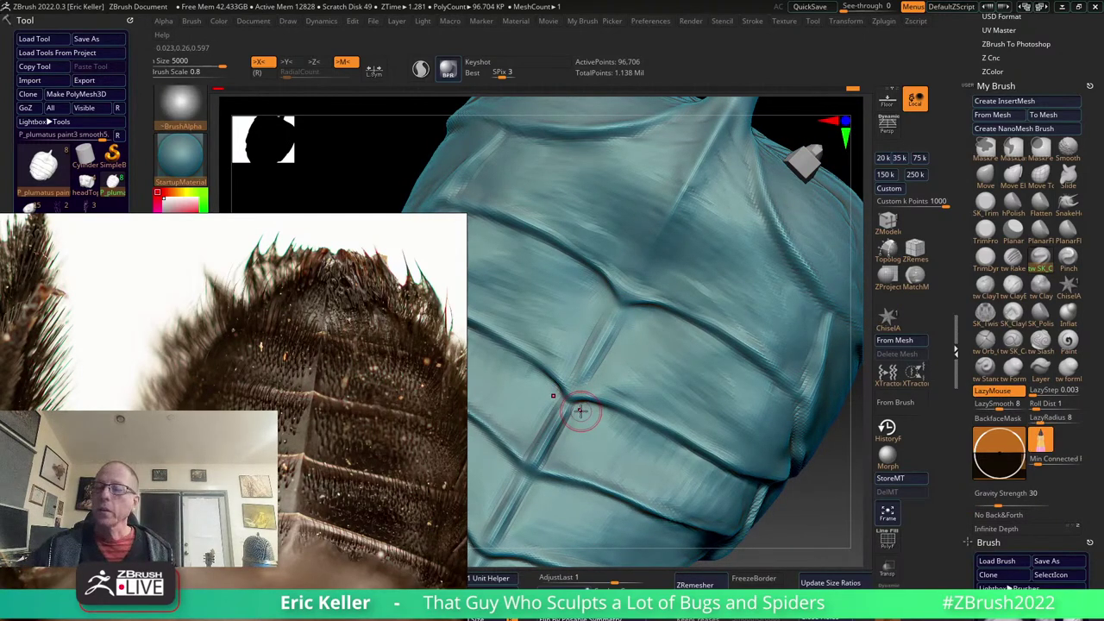
pyautogui.moveTo(639, 295); pyautogui.dragTo(633, 284, button='right')
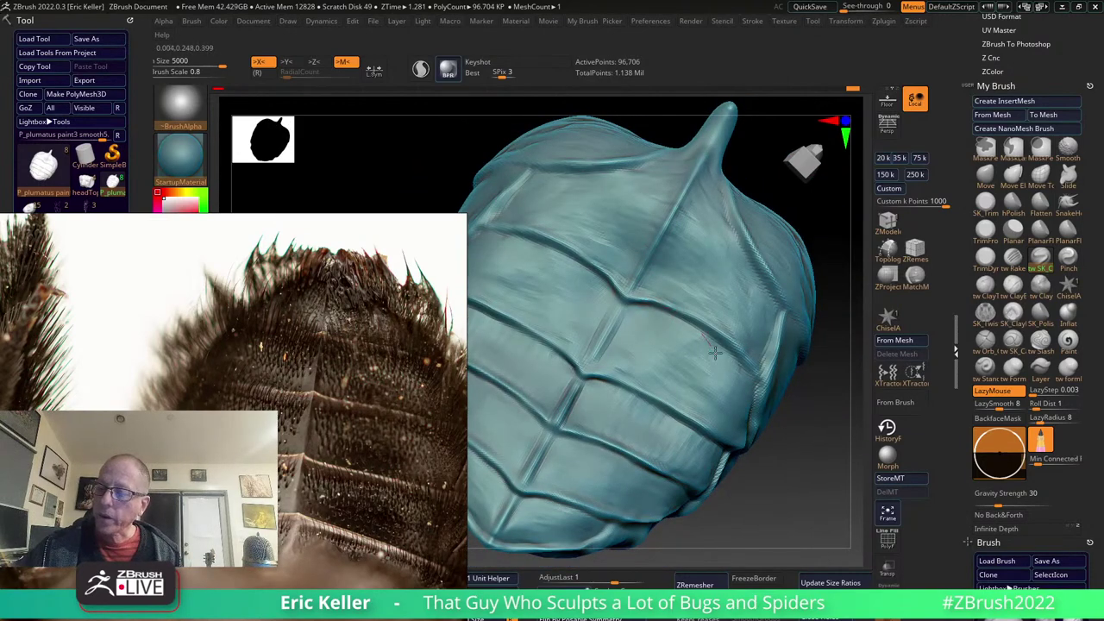
pyautogui.moveTo(715, 352); pyautogui.dragTo(601, 358, button='right')
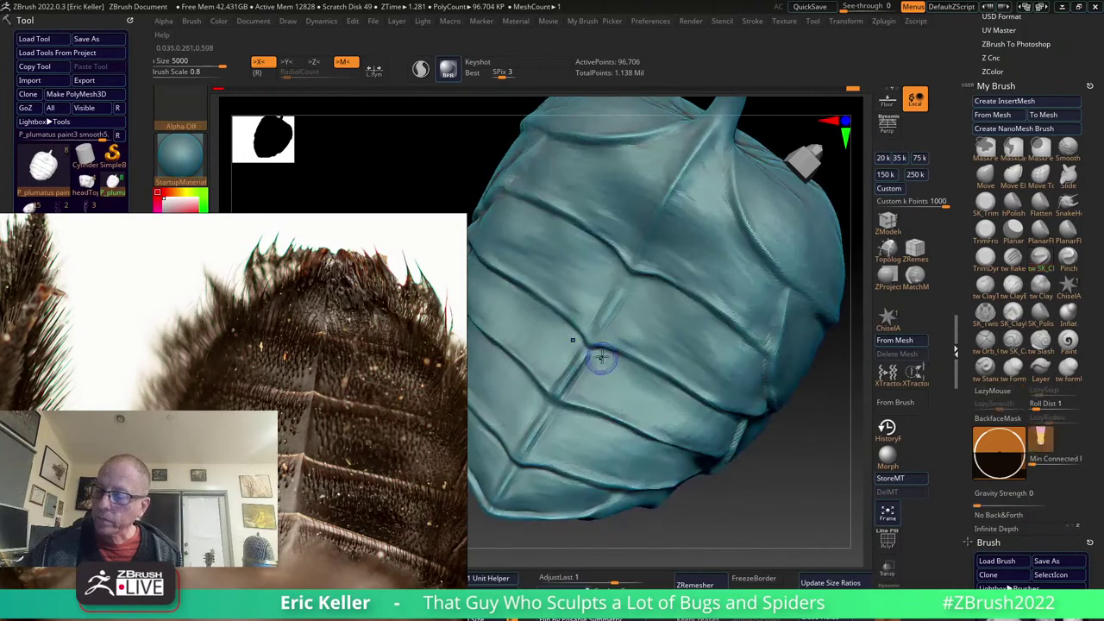
pyautogui.press('1')
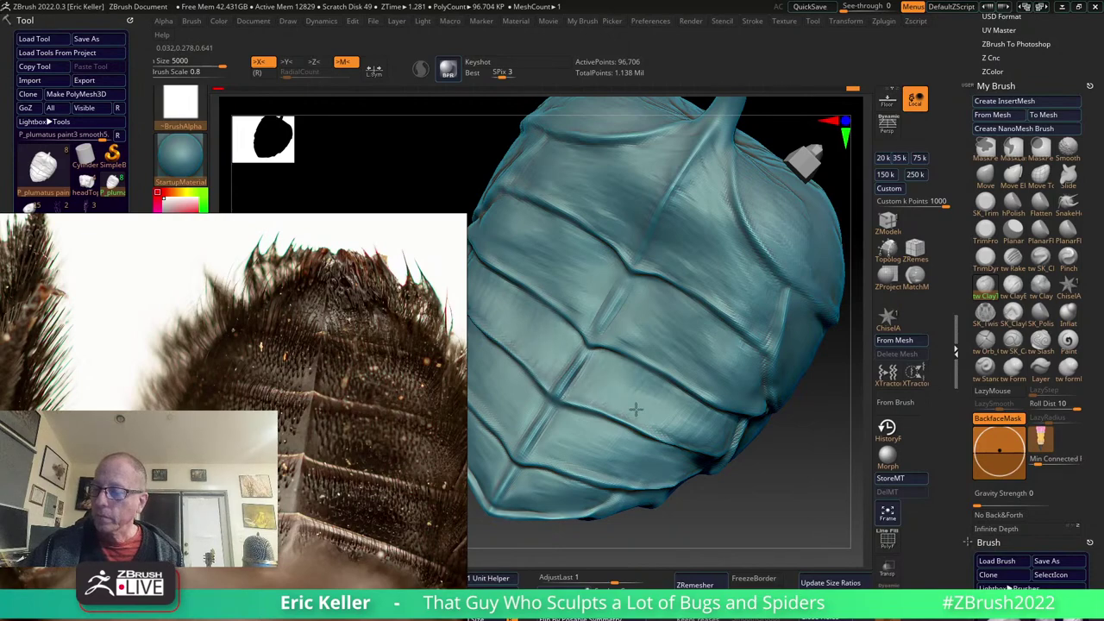
# Orbit the grooved abdomen to view the segmented plates and the rounded lower end.
pyautogui.moveTo(688, 429)
pyautogui.mouseDown(button='right')
pyautogui.moveTo(716, 423)
pyautogui.moveTo(704, 416)
pyautogui.mouseUp(button='right')
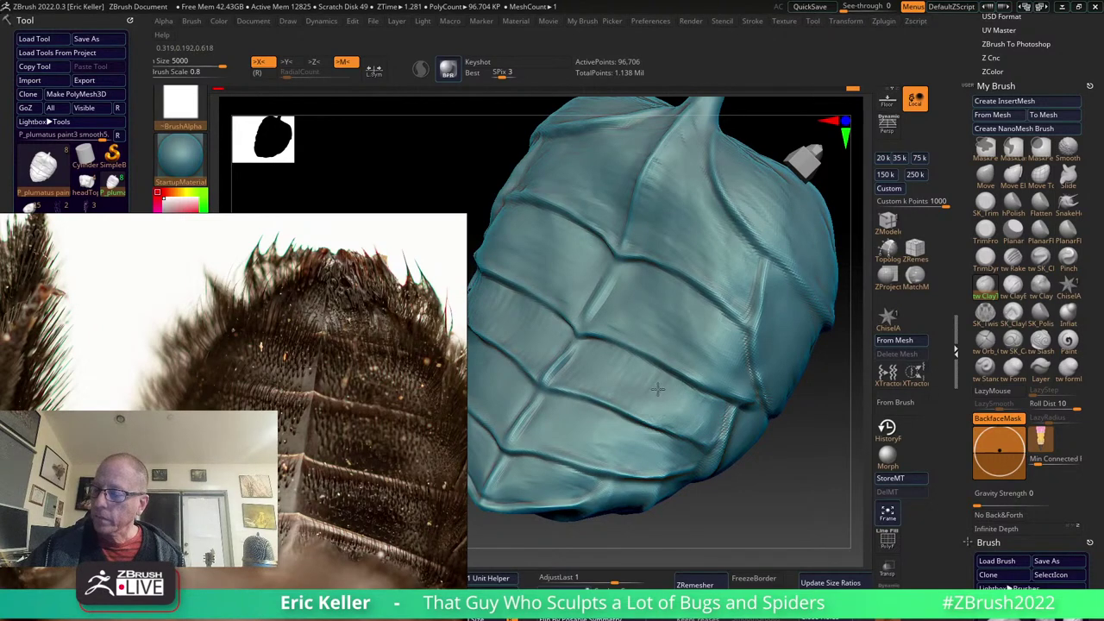
pyautogui.moveTo(657, 389); pyautogui.dragTo(702, 414, button='right')
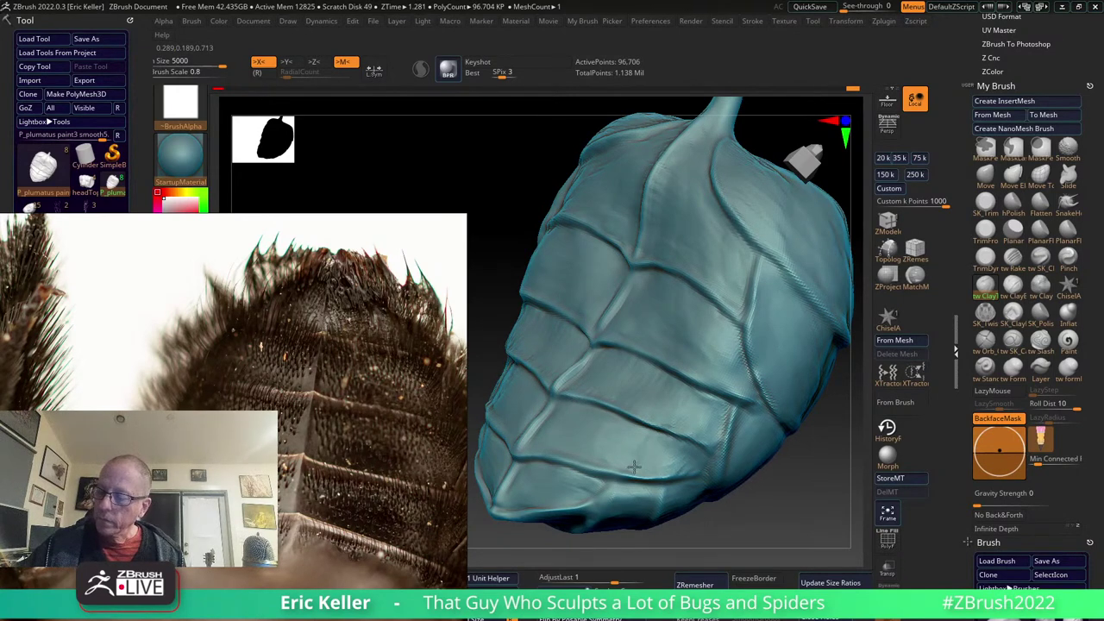
pyautogui.moveTo(538, 437); pyautogui.dragTo(626, 451, button='right')
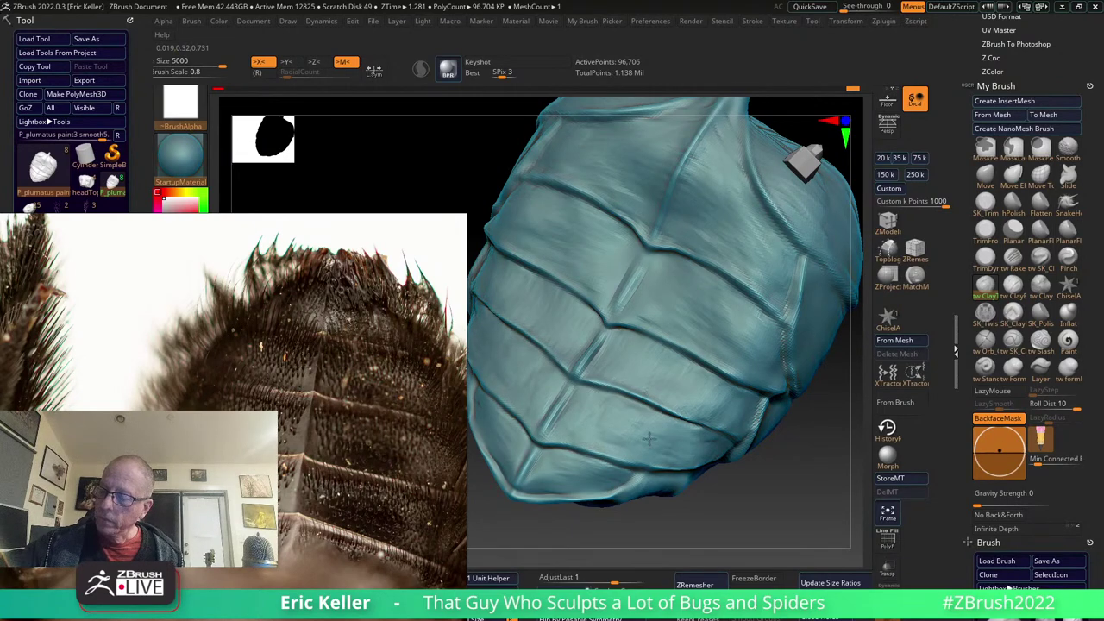
pyautogui.moveTo(630, 466); pyautogui.dragTo(623, 408, button='right')
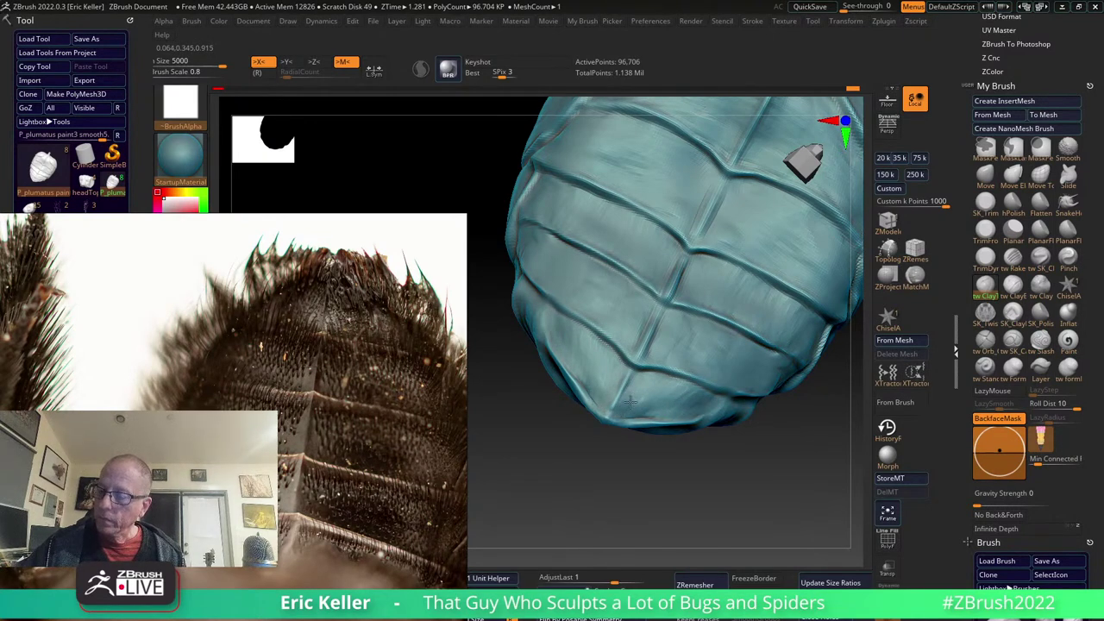
# Switch to the Smooth brush (BST), then back to the Clay brush (BTC).
pyautogui.press('b')
pyautogui.press('s')
pyautogui.press('t')
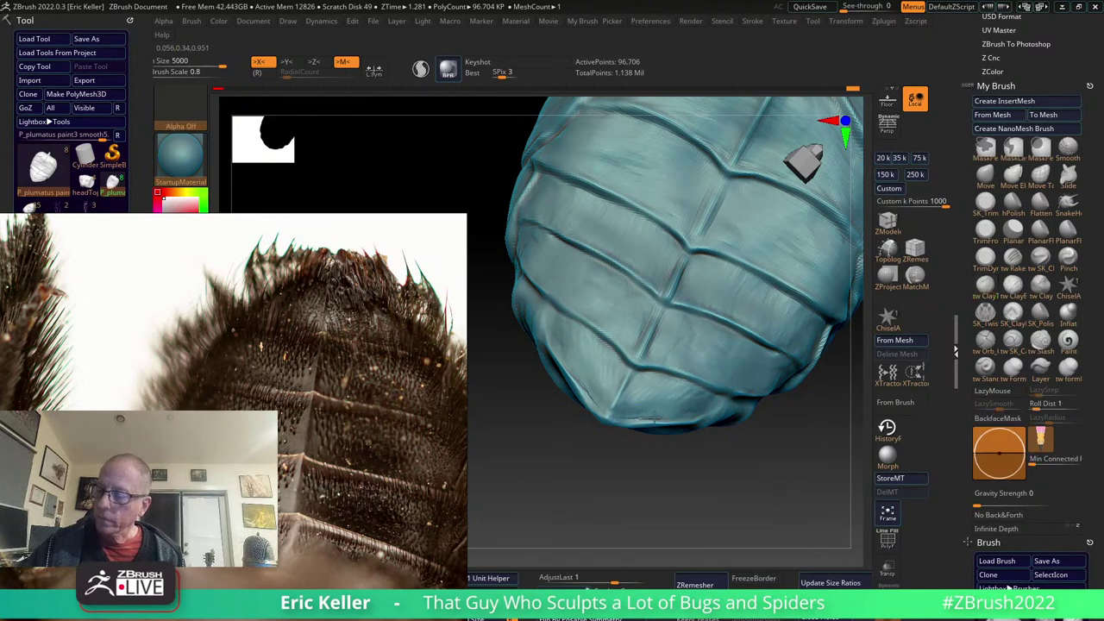
pyautogui.press('b')
pyautogui.press('t')
pyautogui.press('c')
# Rotate to check the lower and upper segments, then hide the PureRef reference window.
pyautogui.moveTo(645, 411); pyautogui.dragTo(631, 403, button='right')
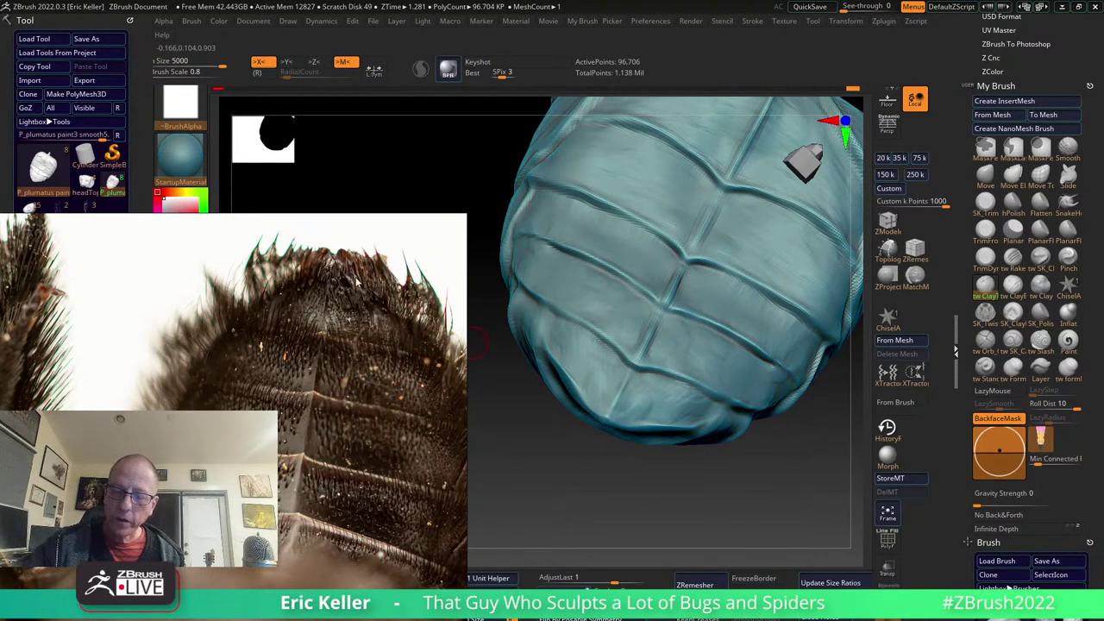
pyautogui.moveTo(648, 387); pyautogui.dragTo(628, 402, button='right')
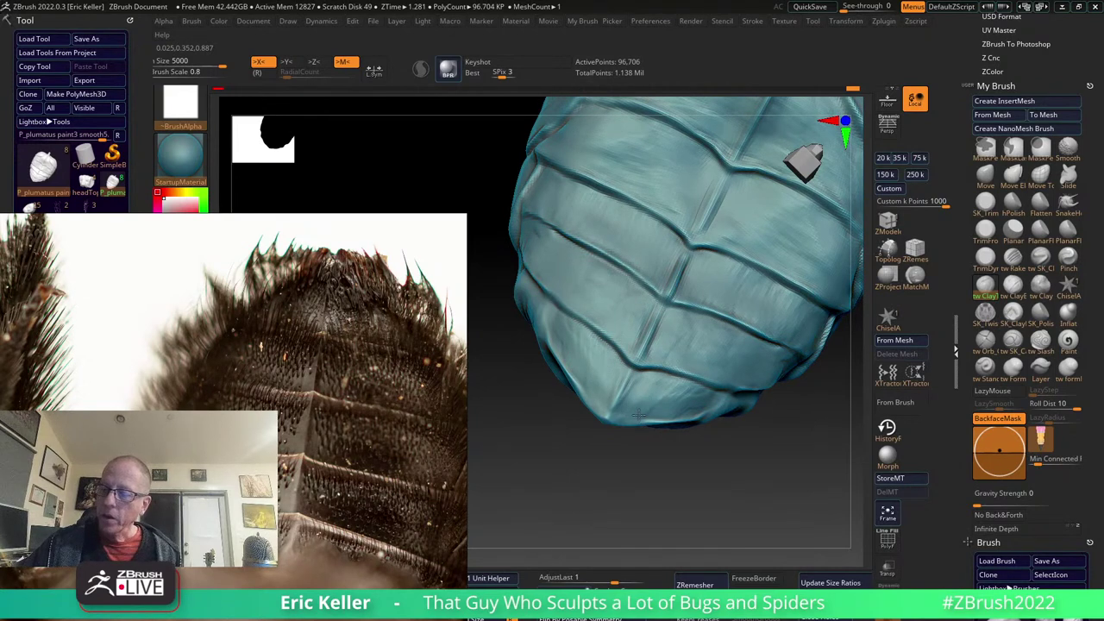
pyautogui.moveTo(623, 322); pyautogui.dragTo(739, 426, button='right')
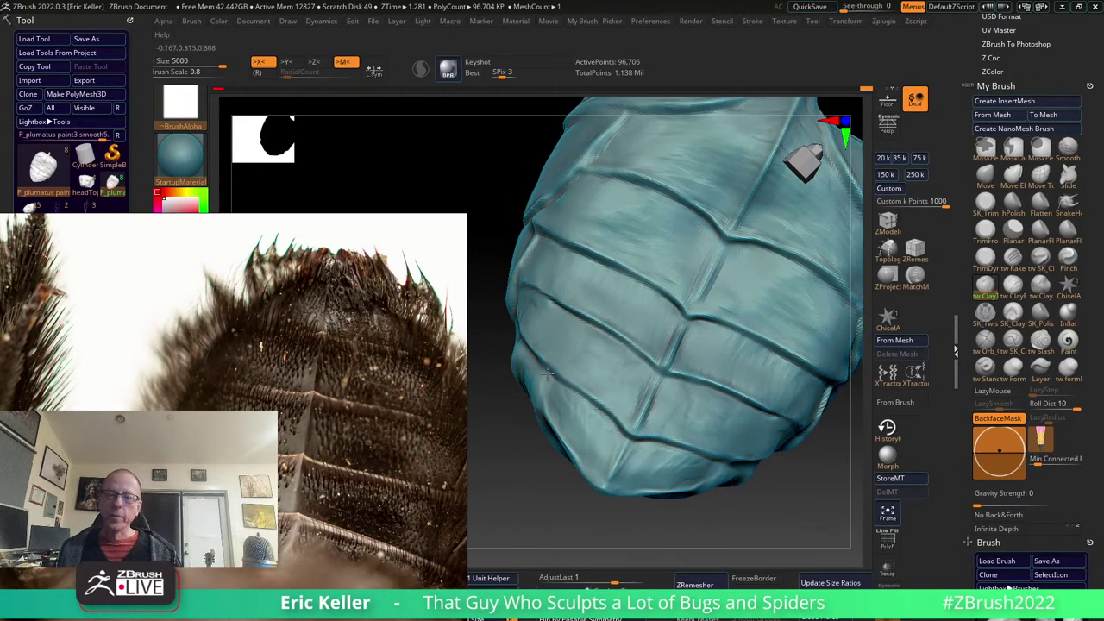
pyautogui.hotkey('alt', 'Tab')
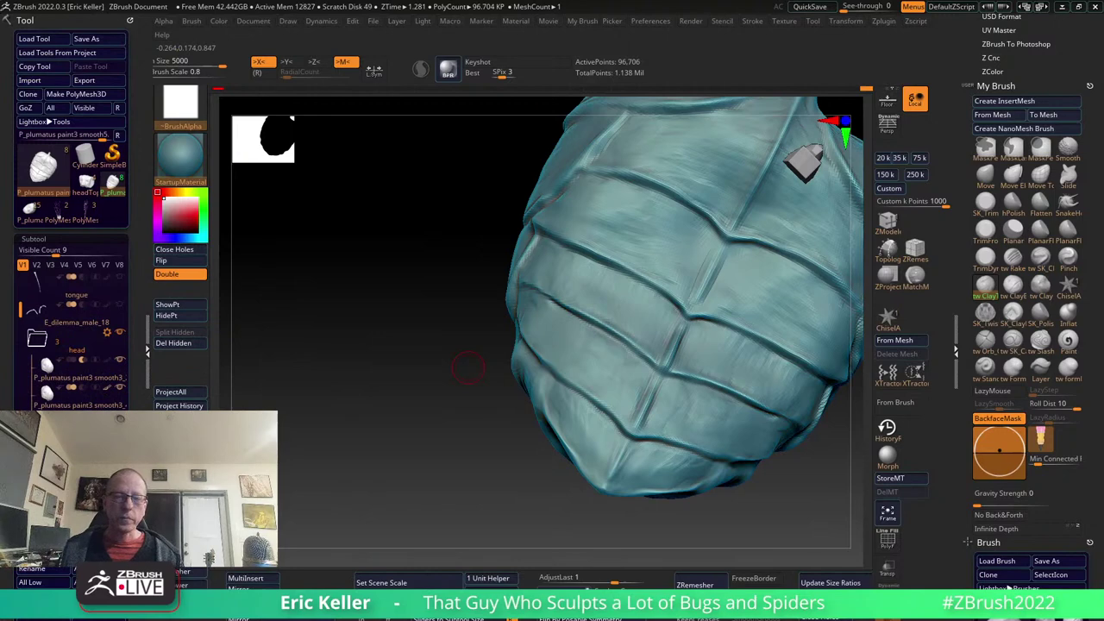
# Select the wing PolyMesh3D, then the P_plumatus full bee tool, and frame it.
pyautogui.click(79, 217)
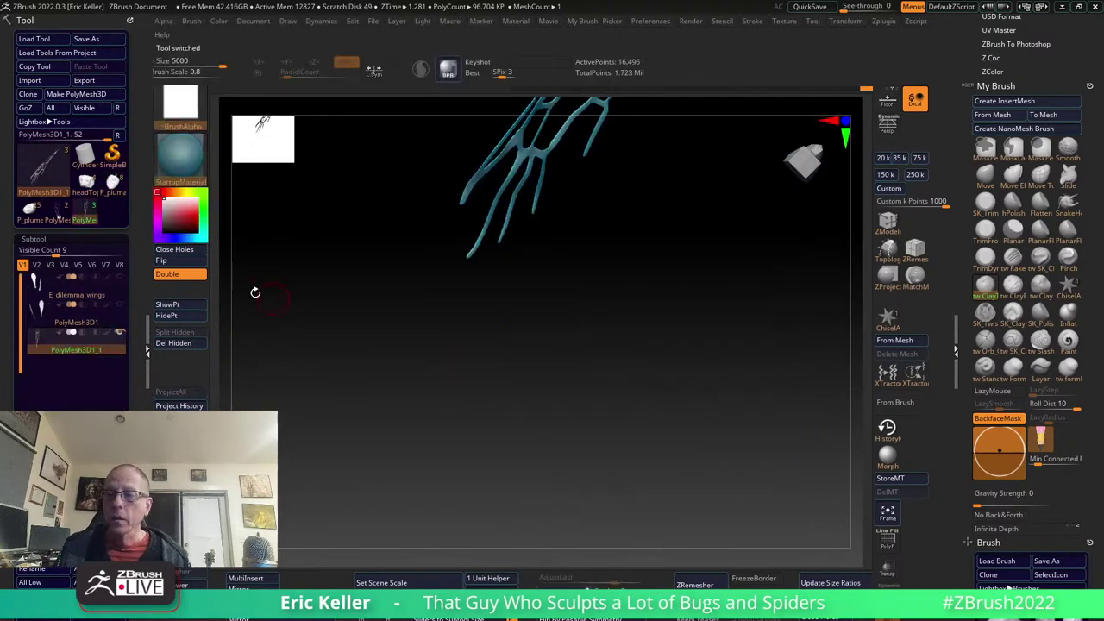
pyautogui.click(34, 210)
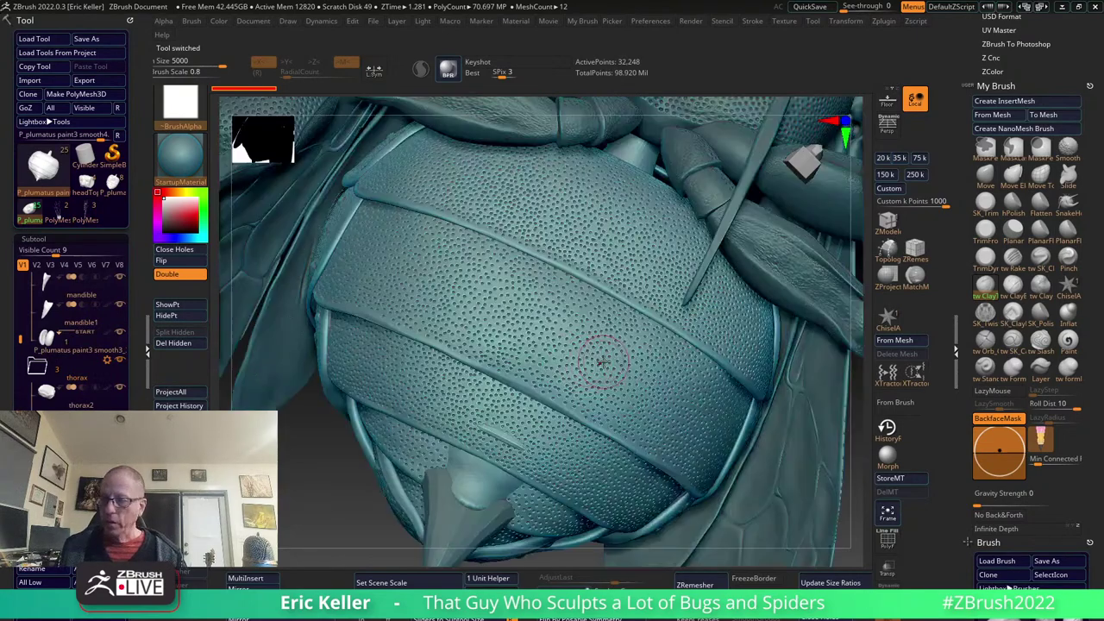
pyautogui.press('f')
# Orbit the bee to inspect the legs and the thin antenna-like subtool from several angles.
pyautogui.moveTo(679, 364)
pyautogui.mouseDown()
pyautogui.moveTo(770, 363)
pyautogui.moveTo(507, 348)
pyautogui.moveTo(624, 463)
pyautogui.mouseUp()
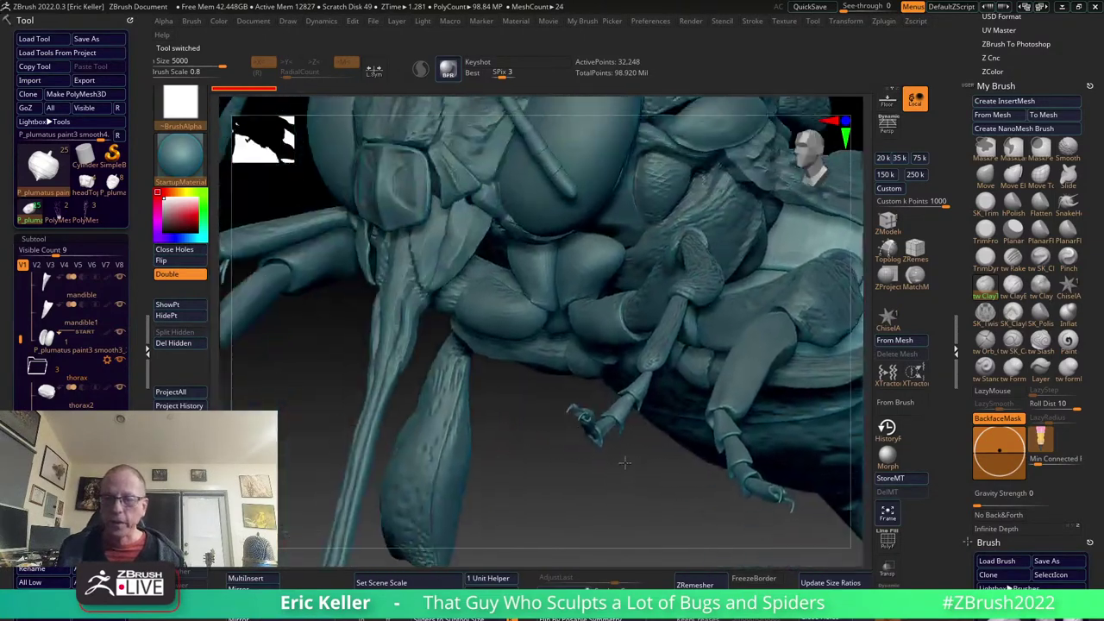
pyautogui.moveTo(541, 422); pyautogui.dragTo(785, 516)
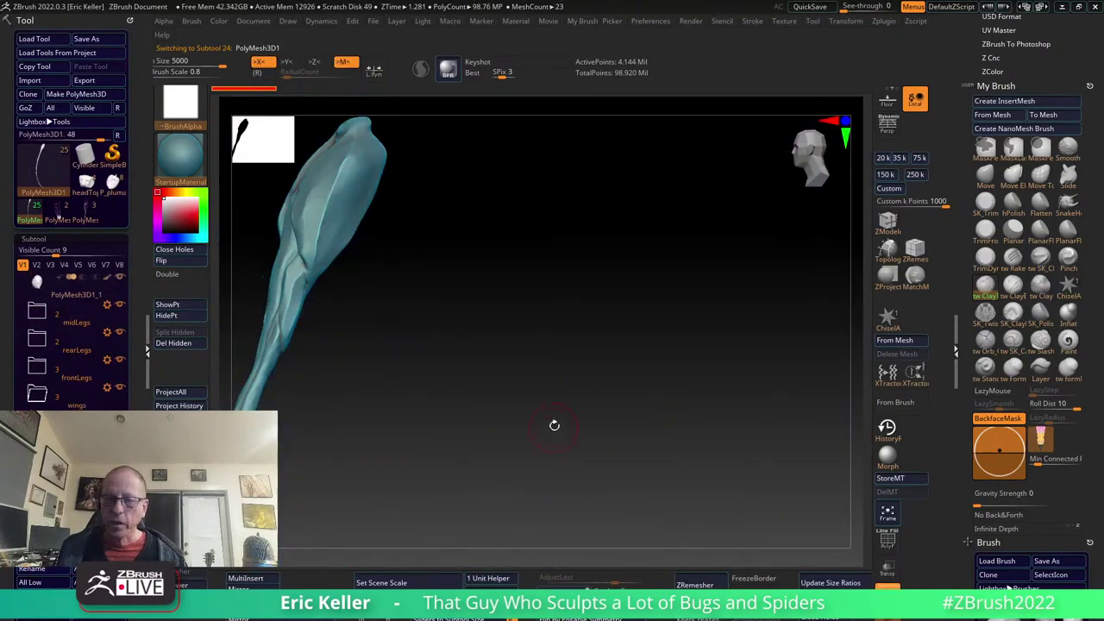
pyautogui.moveTo(555, 425)
pyautogui.mouseDown()
pyautogui.moveTo(771, 468)
pyautogui.moveTo(613, 428)
pyautogui.moveTo(680, 448)
pyautogui.moveTo(678, 408)
pyautogui.mouseUp()
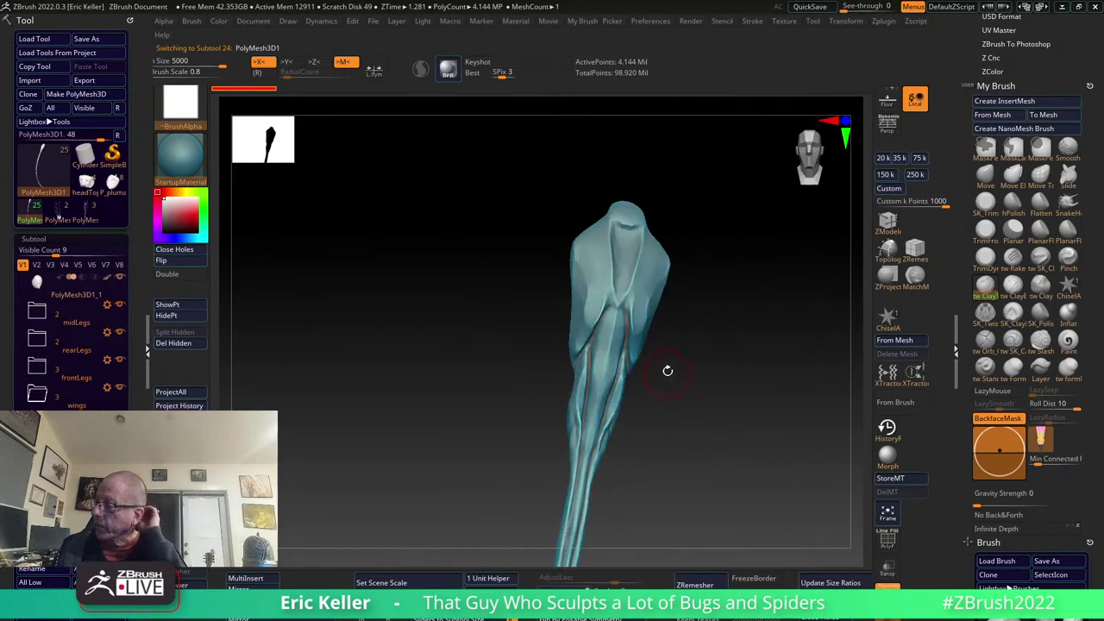
pyautogui.moveTo(671, 338); pyautogui.dragTo(650, 350)
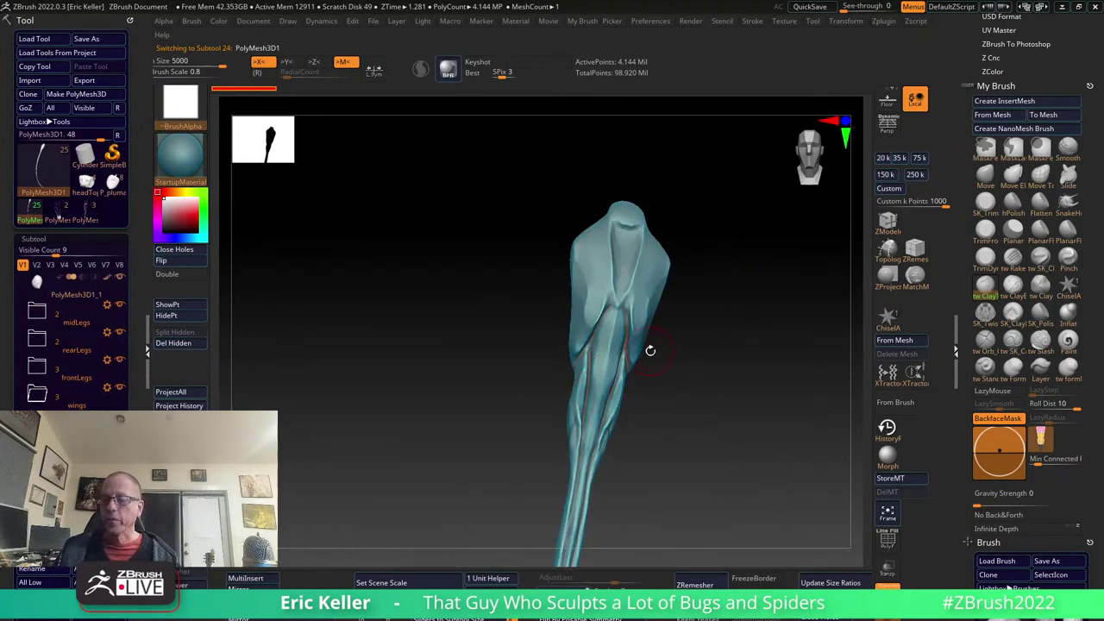
pyautogui.moveTo(709, 402); pyautogui.dragTo(596, 370)
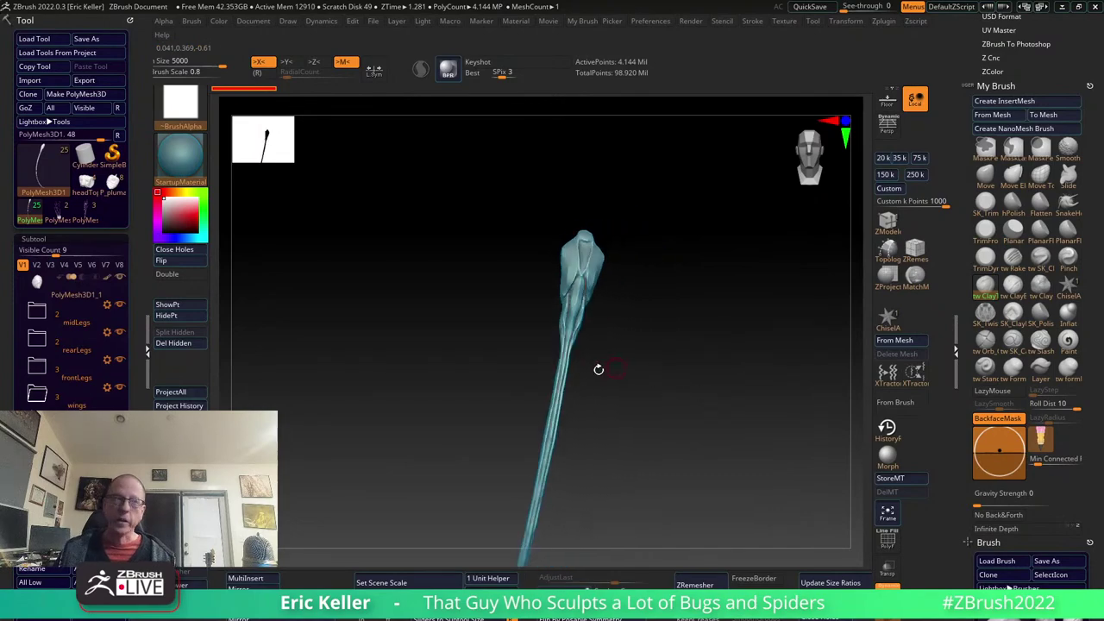
# Bring up PureRef and load the recent green bee reference board, discarding changes.
pyautogui.hotkey('alt', 'Tab')
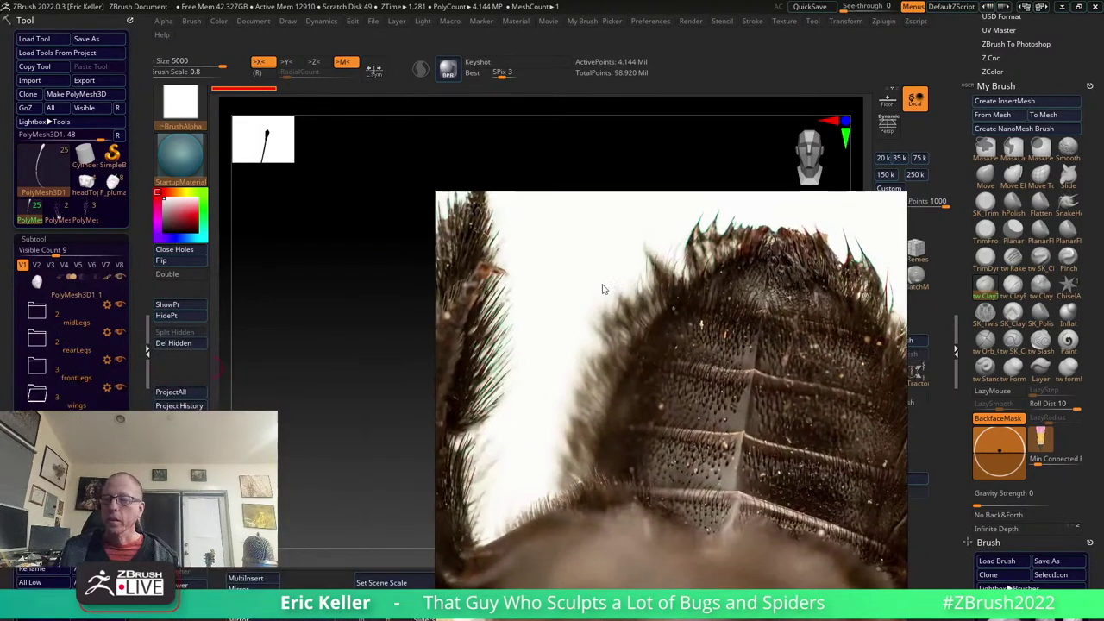
pyautogui.scroll(-3, 614, 338)
pyautogui.scroll(-2, 614, 338)
pyautogui.scroll(-2, 703, 344)
pyautogui.scroll(-2, 704, 344)
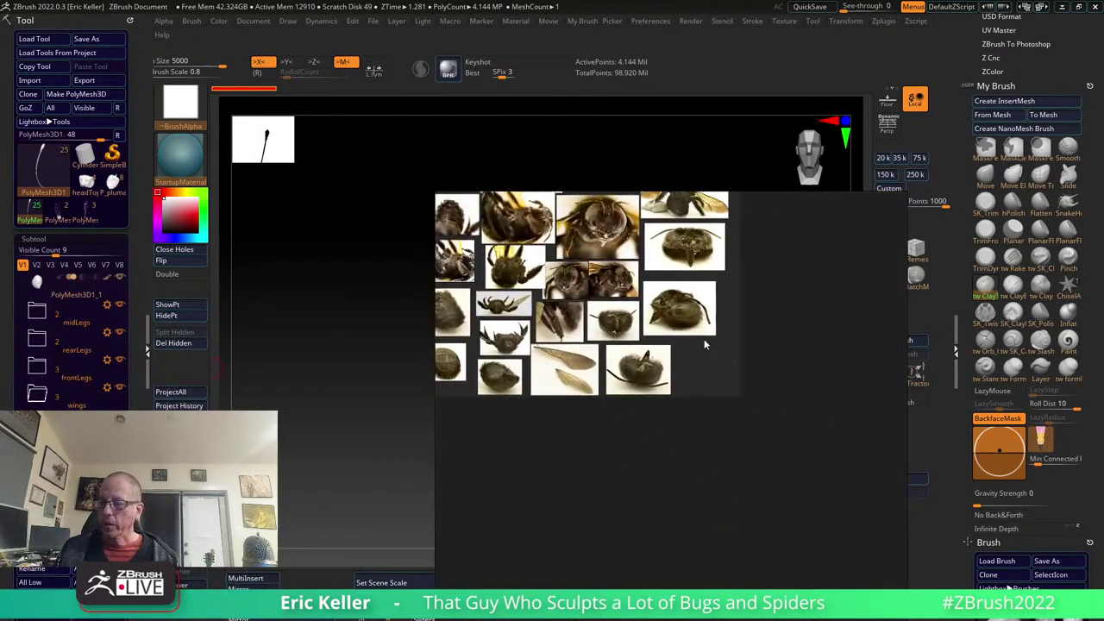
pyautogui.rightClick(743, 368)
pyautogui.moveTo(763, 563)
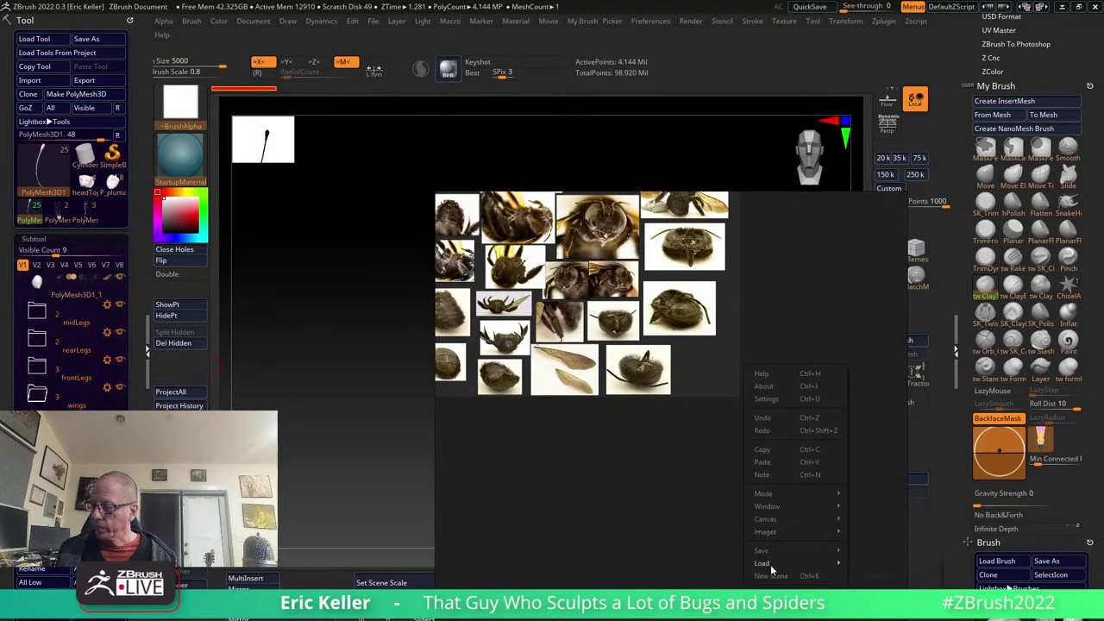
pyautogui.moveTo(874, 575)
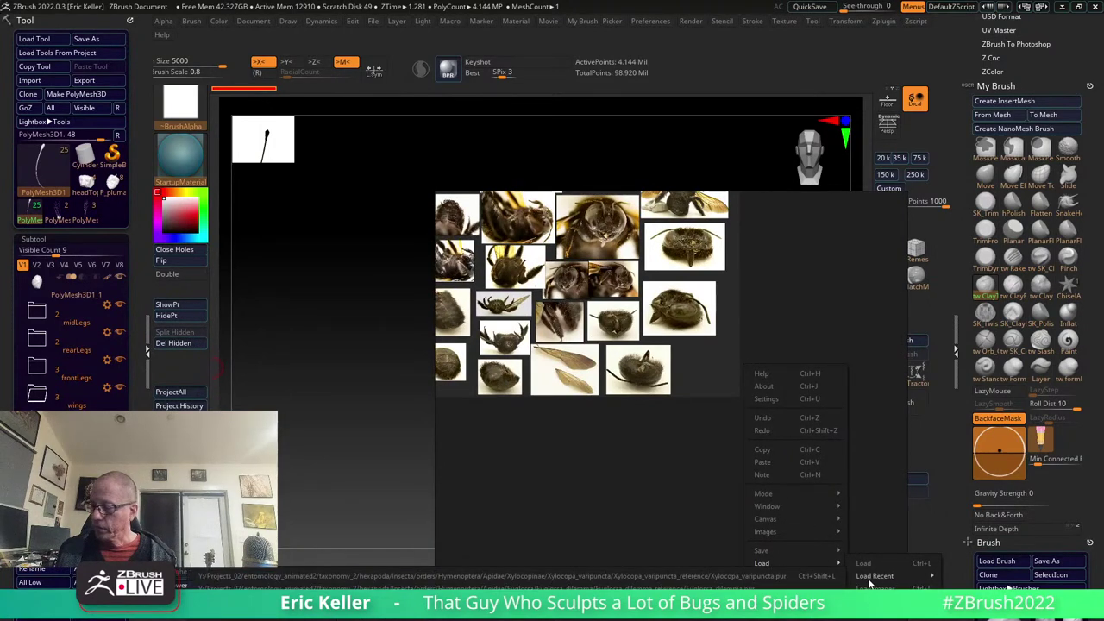
pyautogui.click(770, 589)
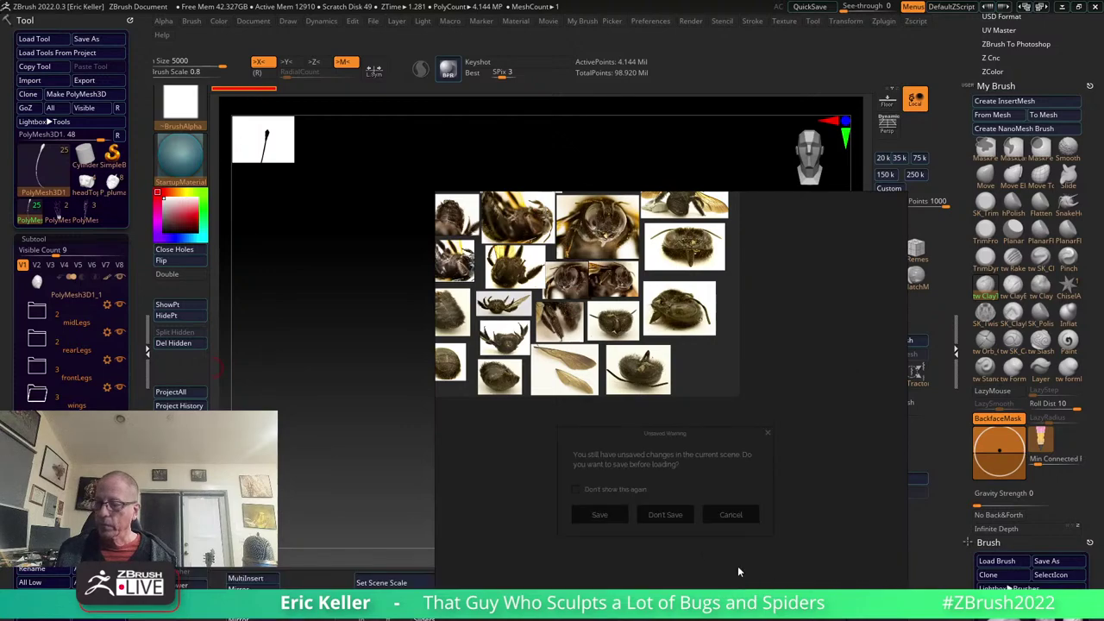
pyautogui.click(665, 514)
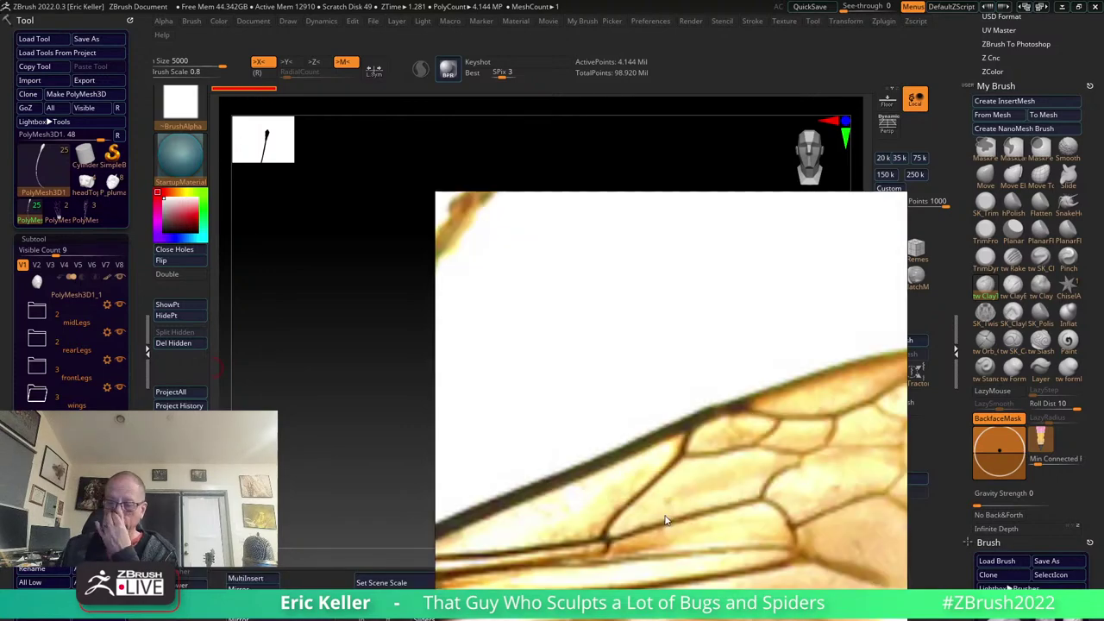
# Zoom around the board, from the mouthpart close-up out to the full grid of bee photos.
pyautogui.scroll(-3, 608, 504)
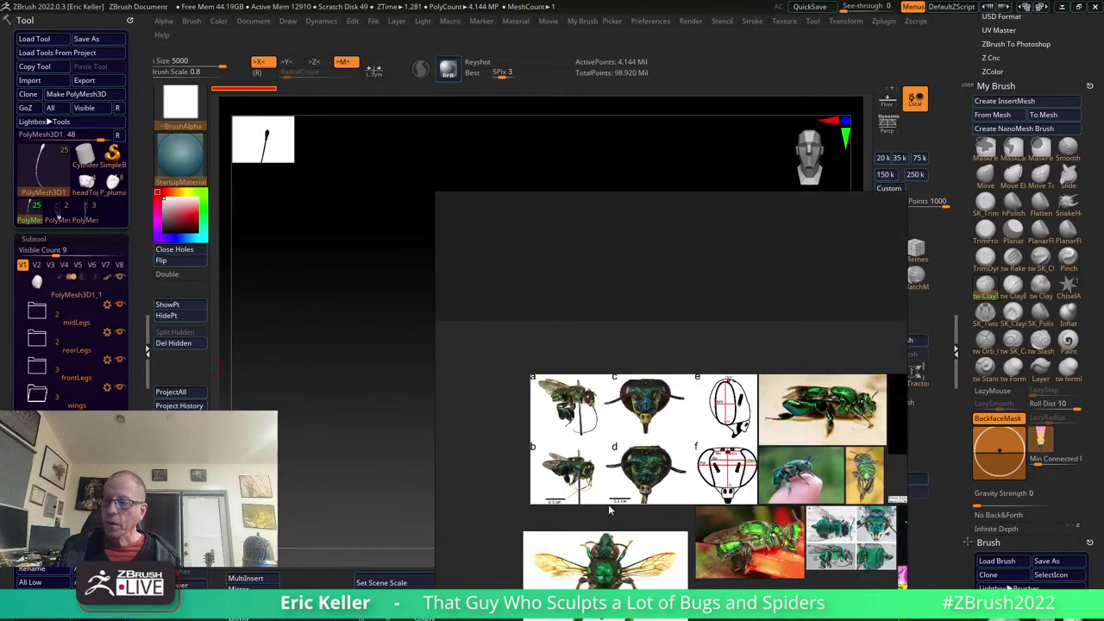
pyautogui.scroll(1, 587, 483)
pyautogui.scroll(2, 559, 461)
pyautogui.scroll(3, 558, 461)
pyautogui.scroll(2, 557, 402)
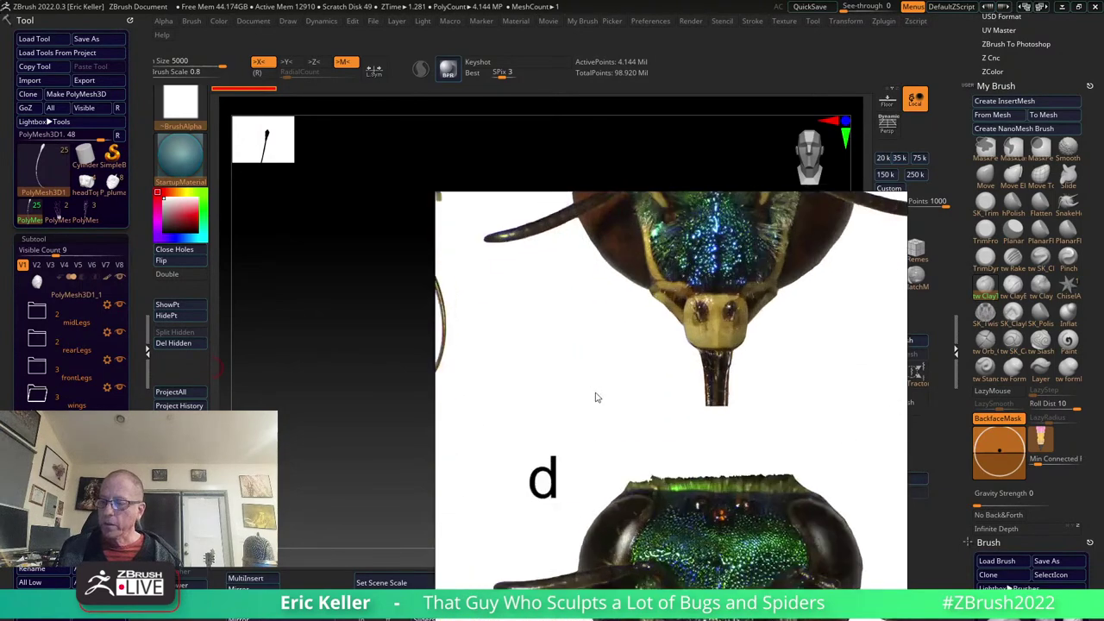
pyautogui.scroll(2, 594, 394)
pyautogui.scroll(2, 638, 461)
pyautogui.scroll(2, 651, 488)
pyautogui.scroll(2, 643, 470)
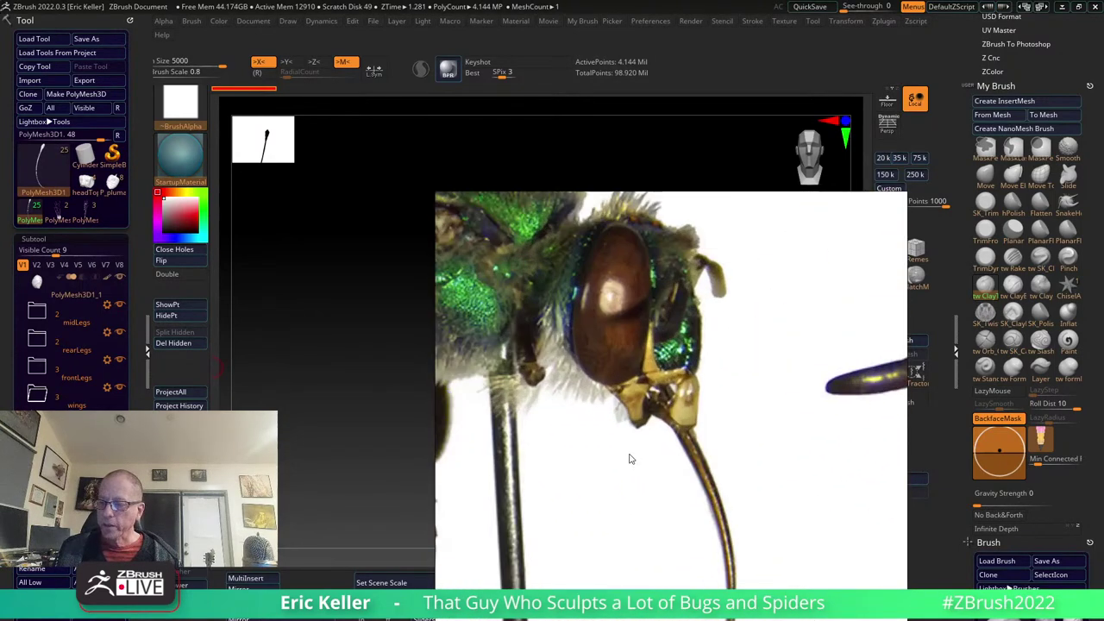
pyautogui.scroll(2, 660, 436)
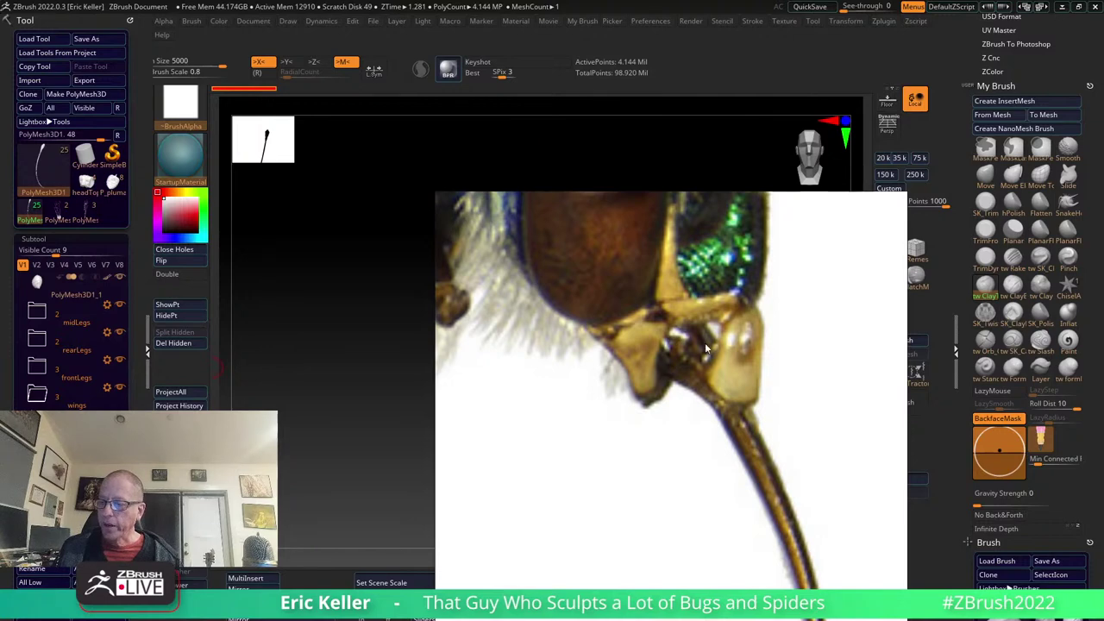
pyautogui.scroll(-2, 713, 363)
pyautogui.scroll(-2, 715, 392)
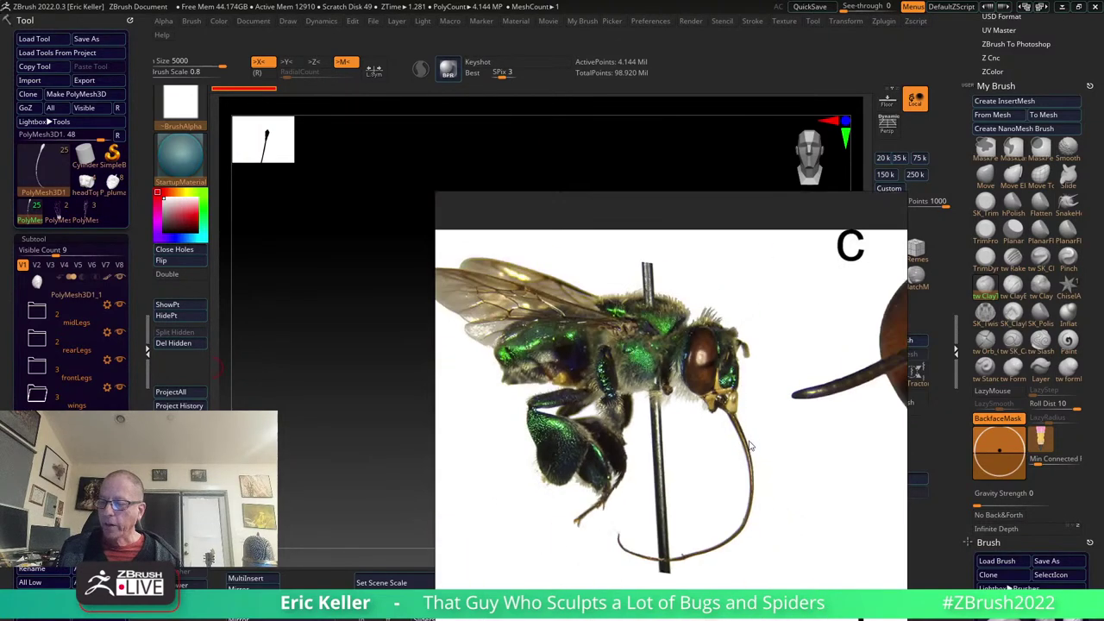
pyautogui.scroll(-2, 777, 449)
pyautogui.scroll(2, 807, 500)
pyautogui.hscroll(3, 806, 499)
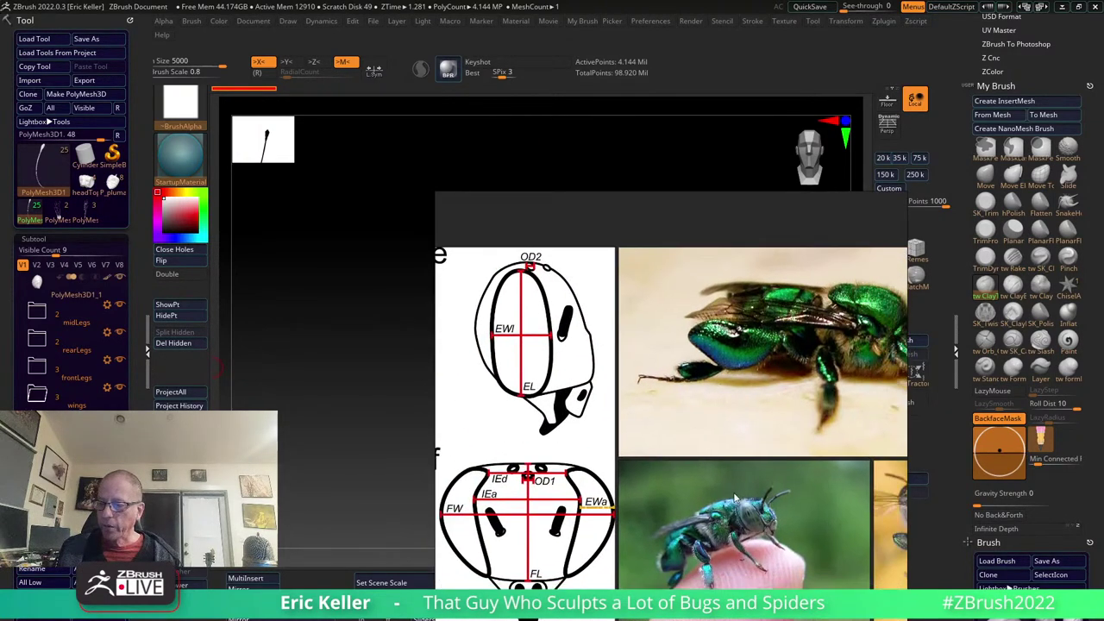
pyautogui.scroll(2, 604, 504)
pyautogui.scroll(2, 542, 497)
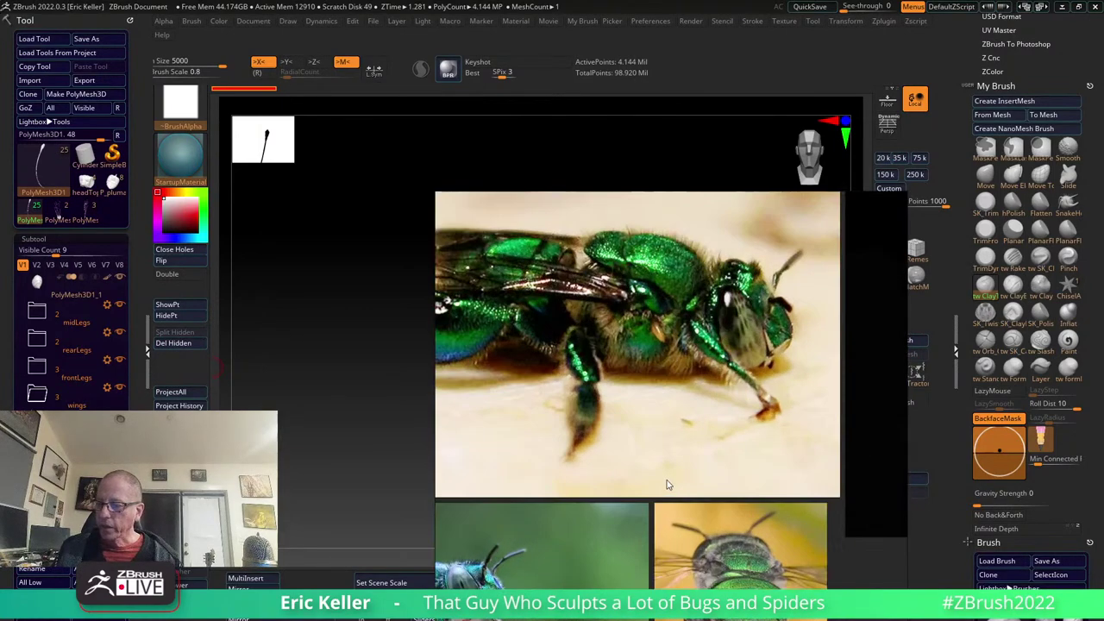
pyautogui.hscroll(3, 552, 498)
pyautogui.scroll(2, 564, 500)
pyautogui.scroll(-2, 687, 510)
pyautogui.scroll(-2, 733, 449)
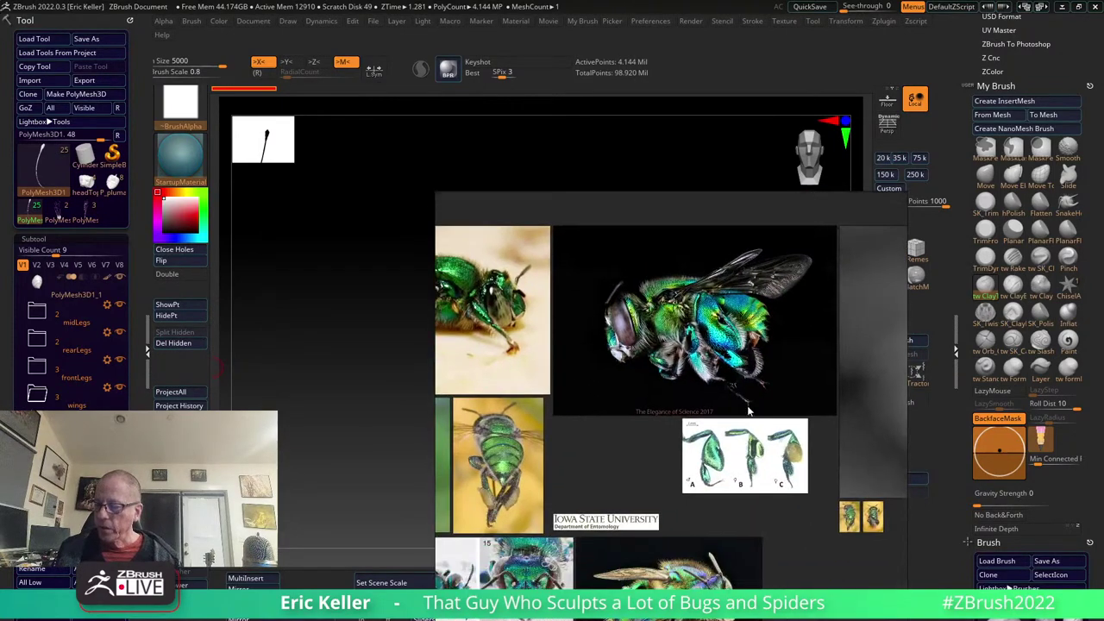
pyautogui.scroll(-1, 772, 394)
pyautogui.scroll(3, 663, 466)
pyautogui.scroll(-2, 678, 497)
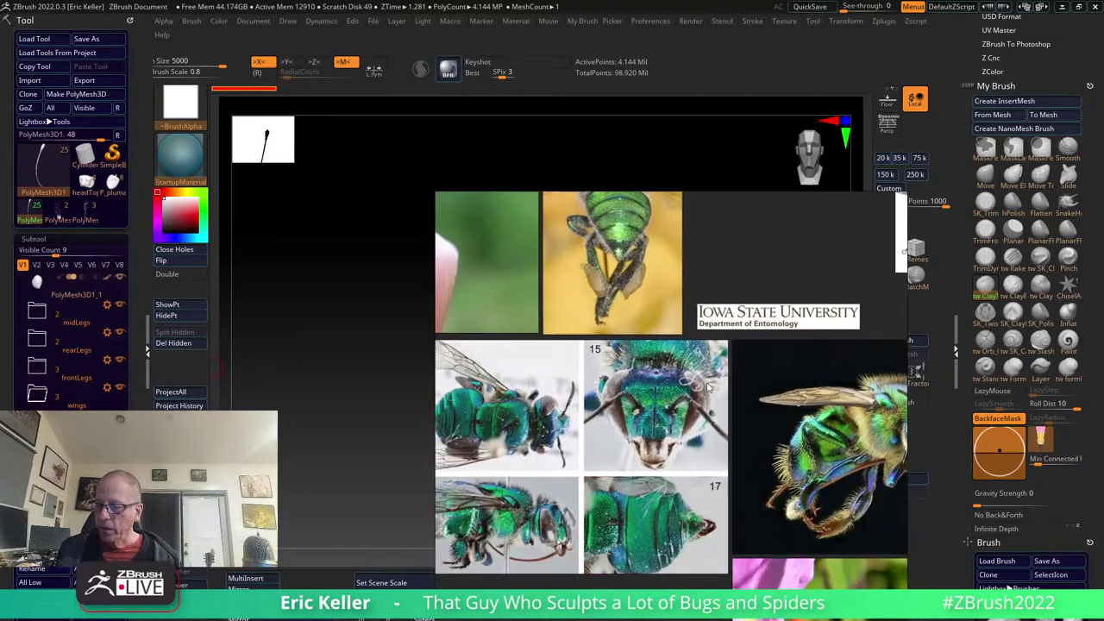
pyautogui.hscroll(3, 690, 475)
pyautogui.scroll(-1, 676, 431)
pyautogui.scroll(-2, 629, 397)
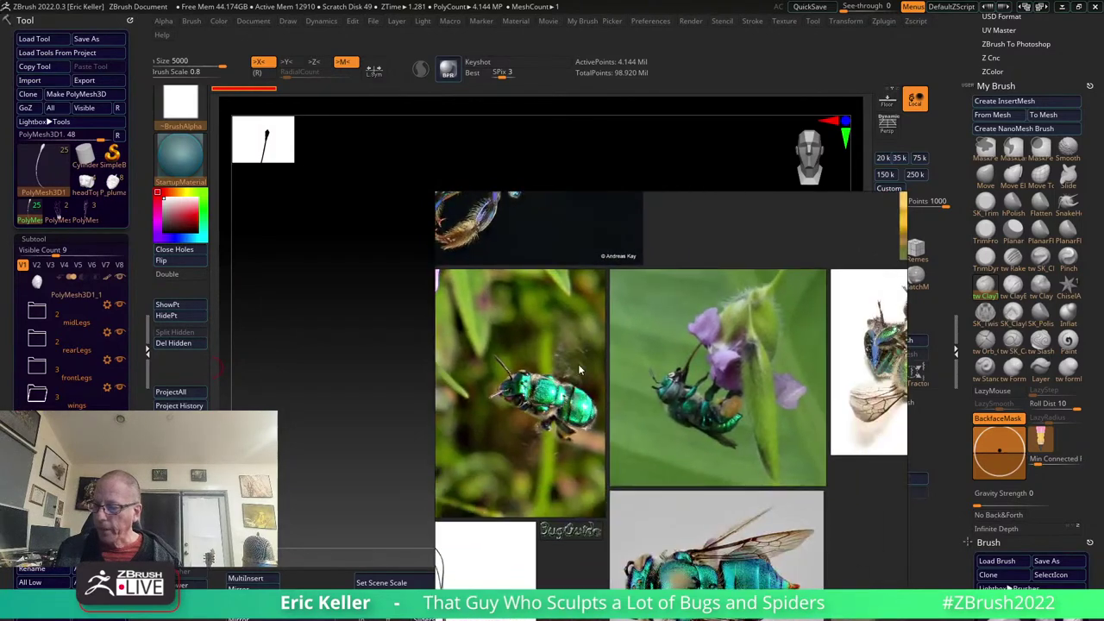
pyautogui.scroll(2, 676, 465)
pyautogui.scroll(-2, 655, 406)
pyautogui.scroll(2, 803, 397)
pyautogui.scroll(-2, 777, 394)
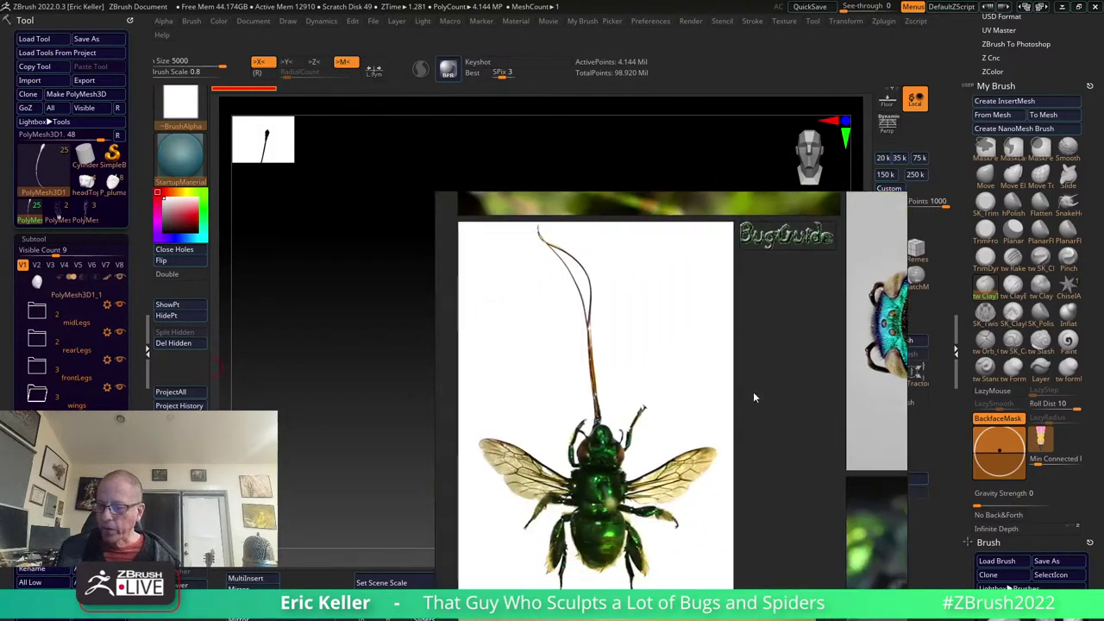
pyautogui.scroll(1, 656, 543)
pyautogui.scroll(2, 664, 539)
pyautogui.scroll(1, 690, 528)
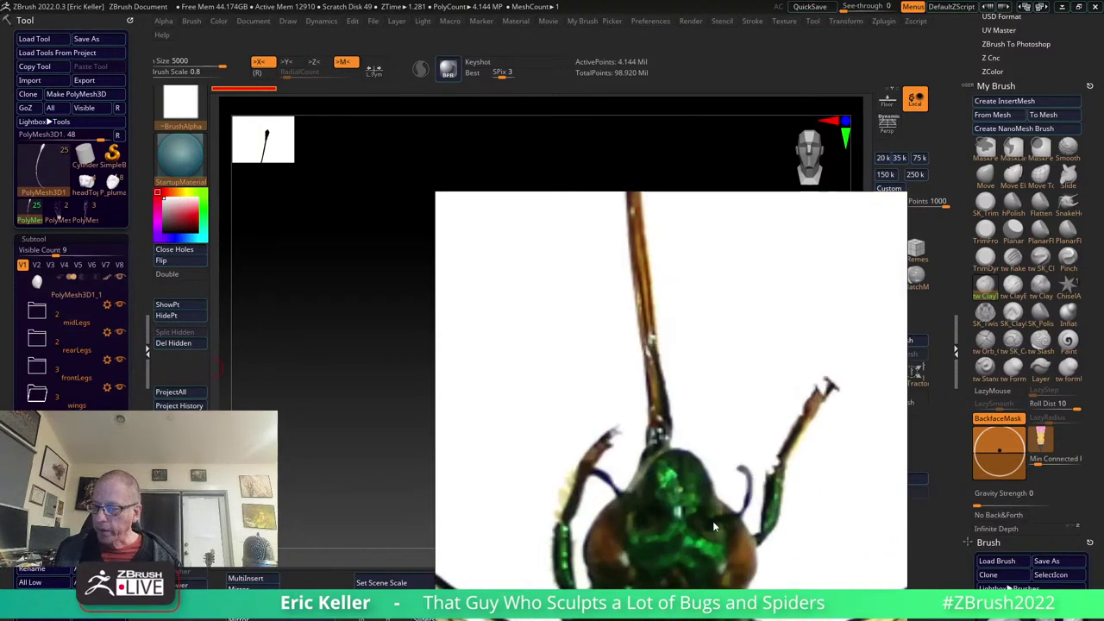
pyautogui.scroll(1, 713, 521)
pyautogui.scroll(2, 638, 431)
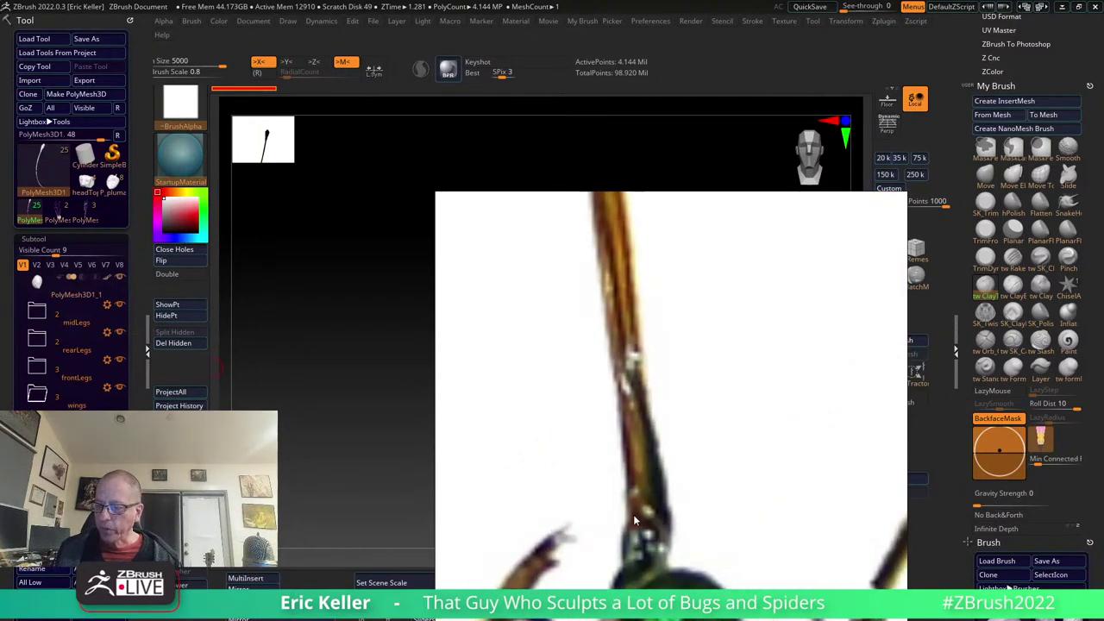
pyautogui.scroll(-2, 638, 457)
pyautogui.scroll(-2, 651, 483)
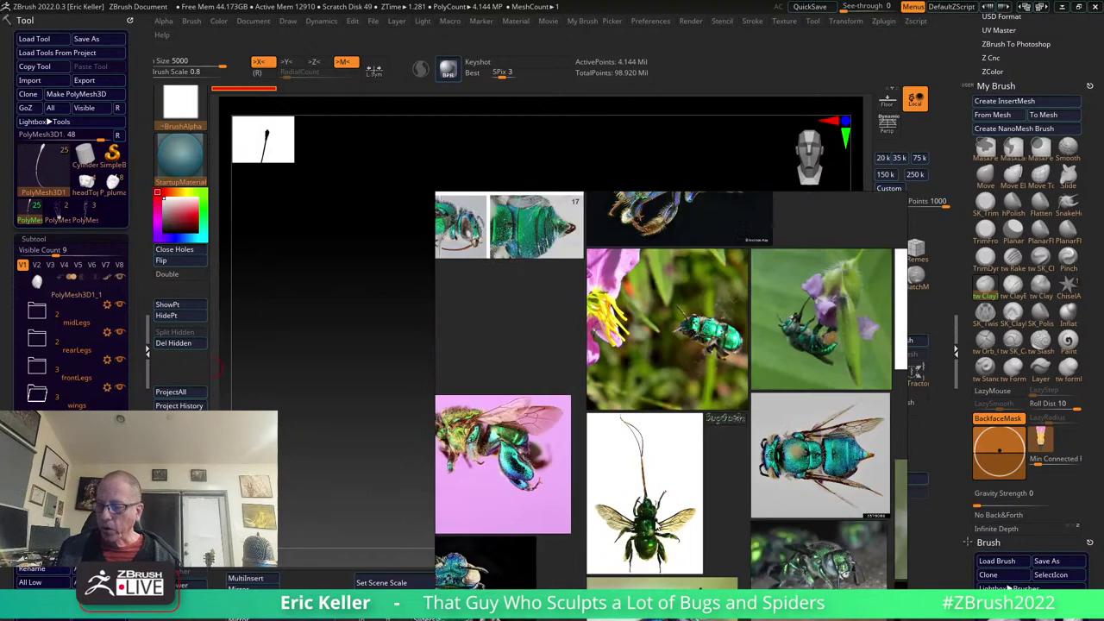
pyautogui.scroll(1, 664, 491)
pyautogui.scroll(1, 680, 493)
pyautogui.scroll(2, 664, 487)
pyautogui.scroll(2, 646, 480)
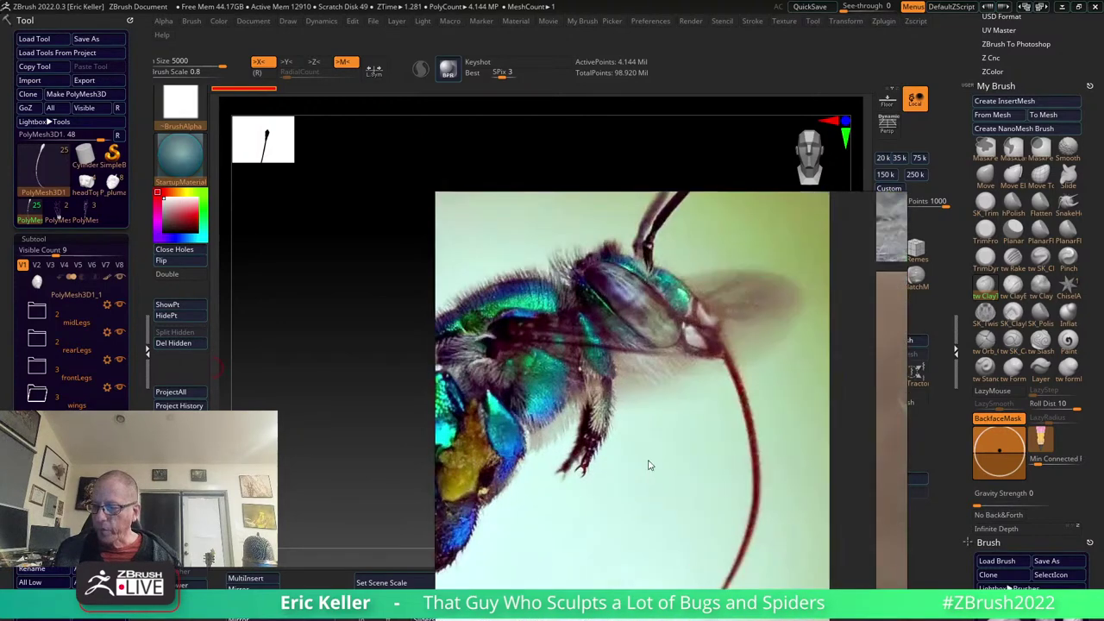
pyautogui.scroll(-1, 636, 518)
pyautogui.scroll(-2, 587, 493)
pyautogui.scroll(-1, 565, 479)
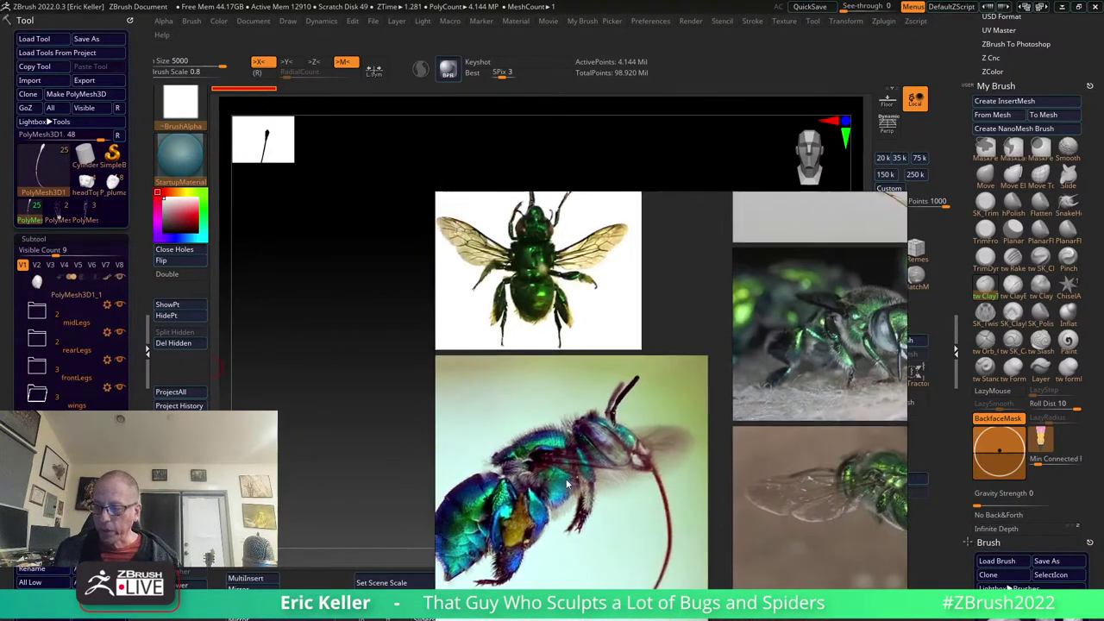
pyautogui.scroll(-1, 587, 488)
pyautogui.scroll(2, 606, 495)
pyautogui.scroll(1, 741, 518)
pyautogui.scroll(2, 771, 547)
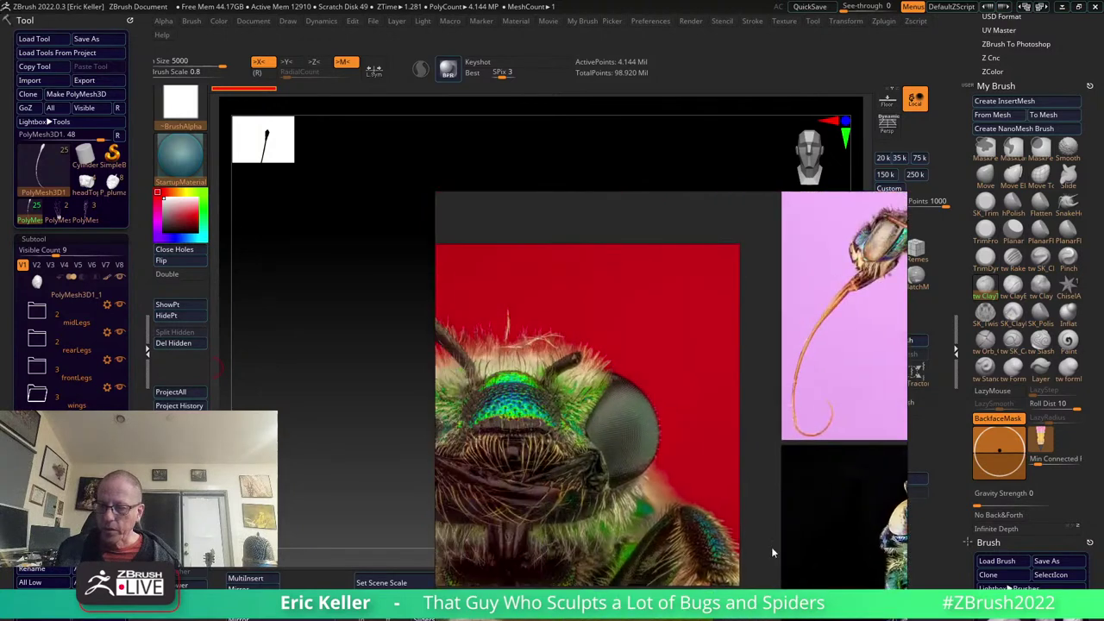
pyautogui.scroll(-2, 733, 500)
pyautogui.scroll(1, 690, 453)
pyautogui.scroll(2, 690, 453)
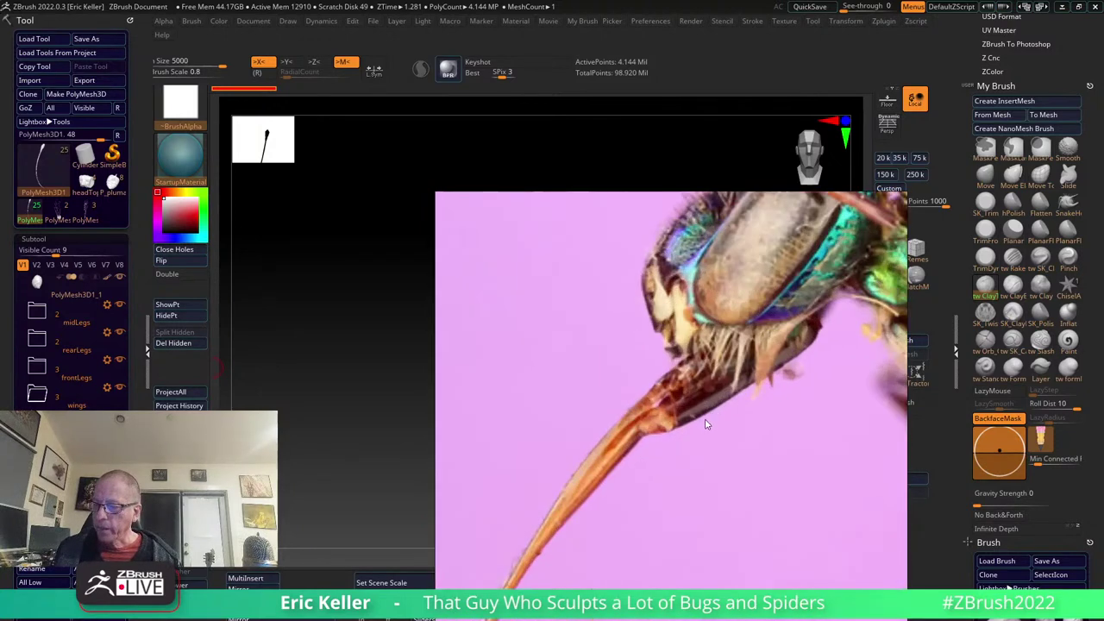
pyautogui.scroll(2, 707, 424)
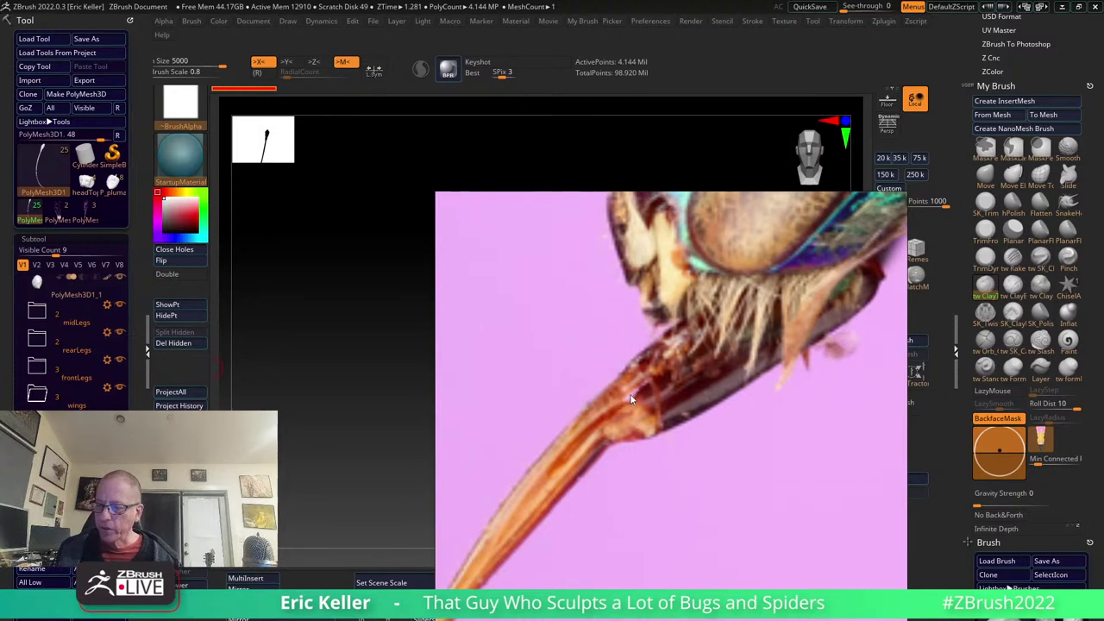
pyautogui.scroll(-2, 674, 401)
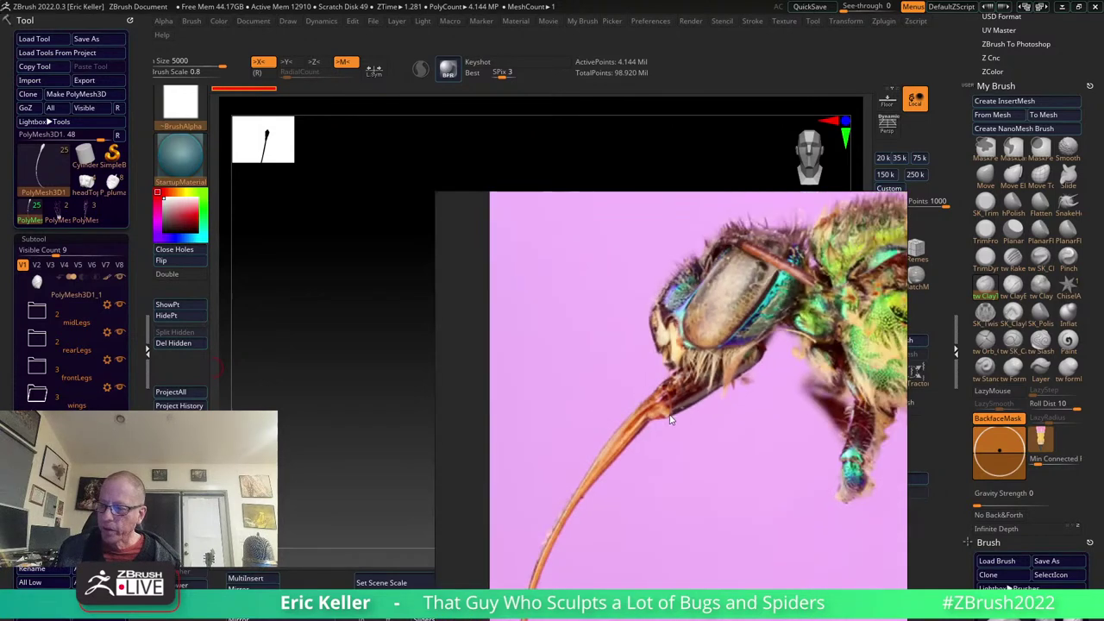
pyautogui.scroll(-2, 659, 476)
pyautogui.scroll(2, 764, 419)
pyautogui.scroll(2, 788, 402)
pyautogui.scroll(-2, 608, 446)
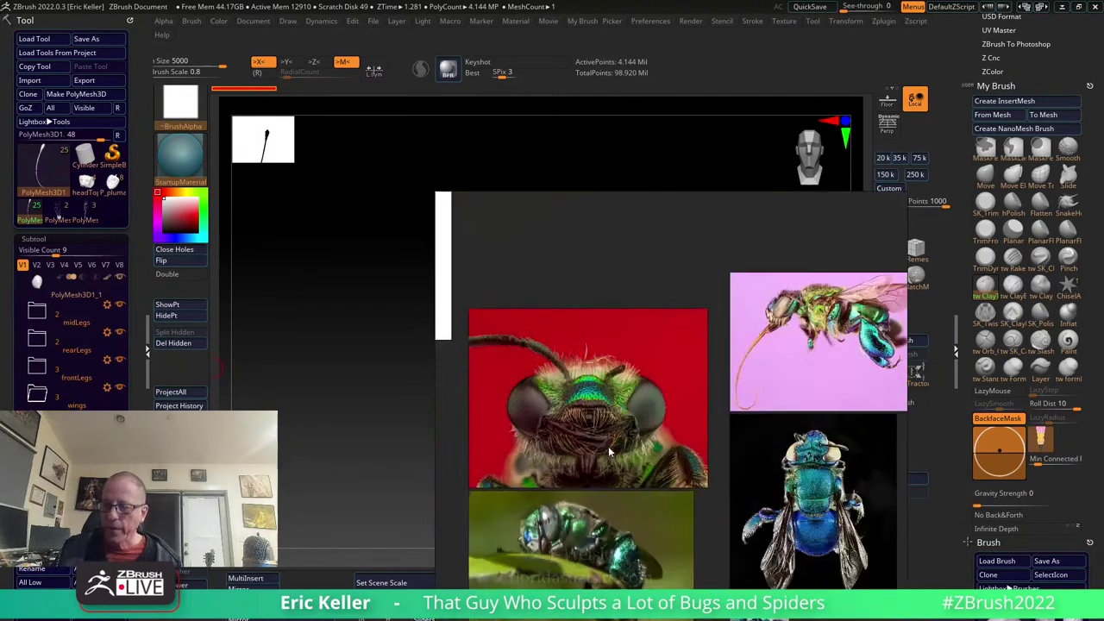
pyautogui.scroll(-2, 608, 446)
pyautogui.scroll(1, 595, 444)
pyautogui.moveTo(595, 443); pyautogui.dragTo(727, 559, button='middle')
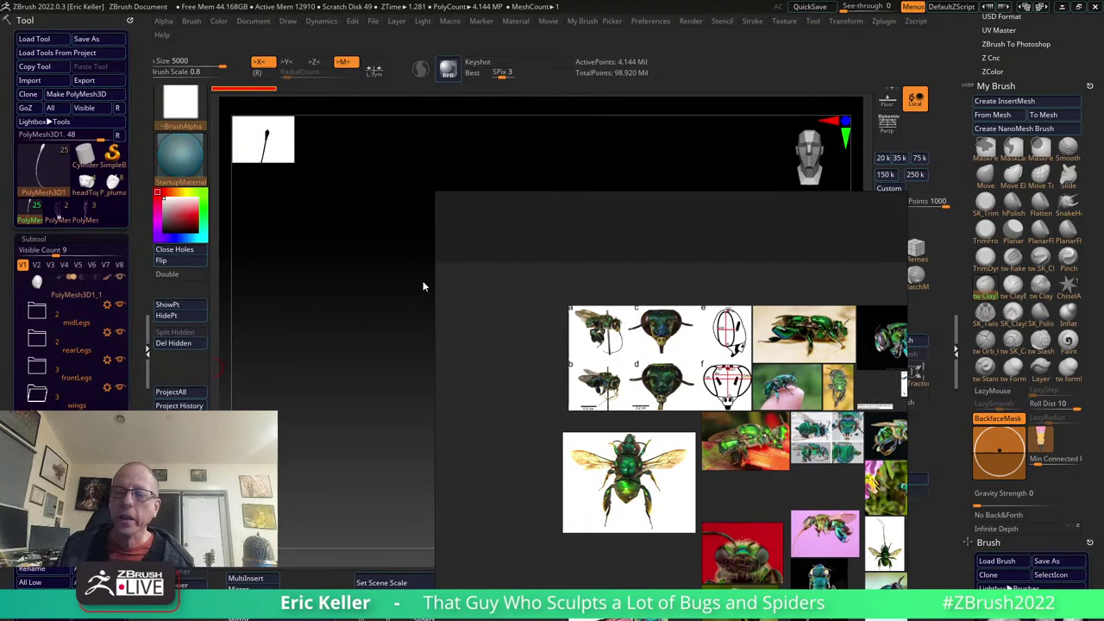
pyautogui.click(37, 40)
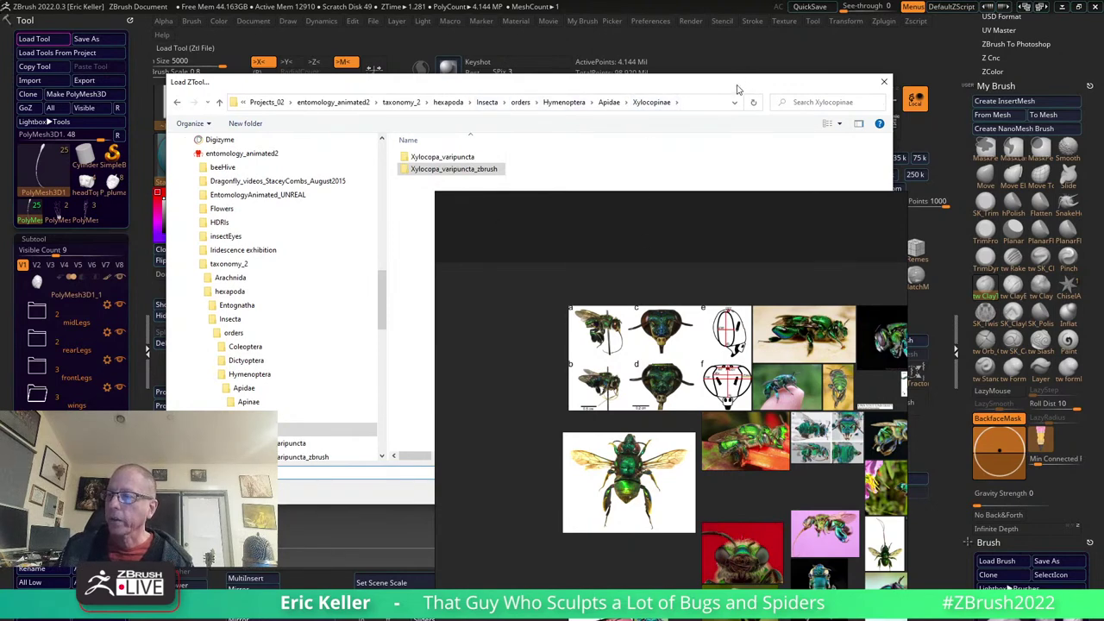
pyautogui.moveTo(738, 89); pyautogui.dragTo(2, 87)
pyautogui.click(574, 230)
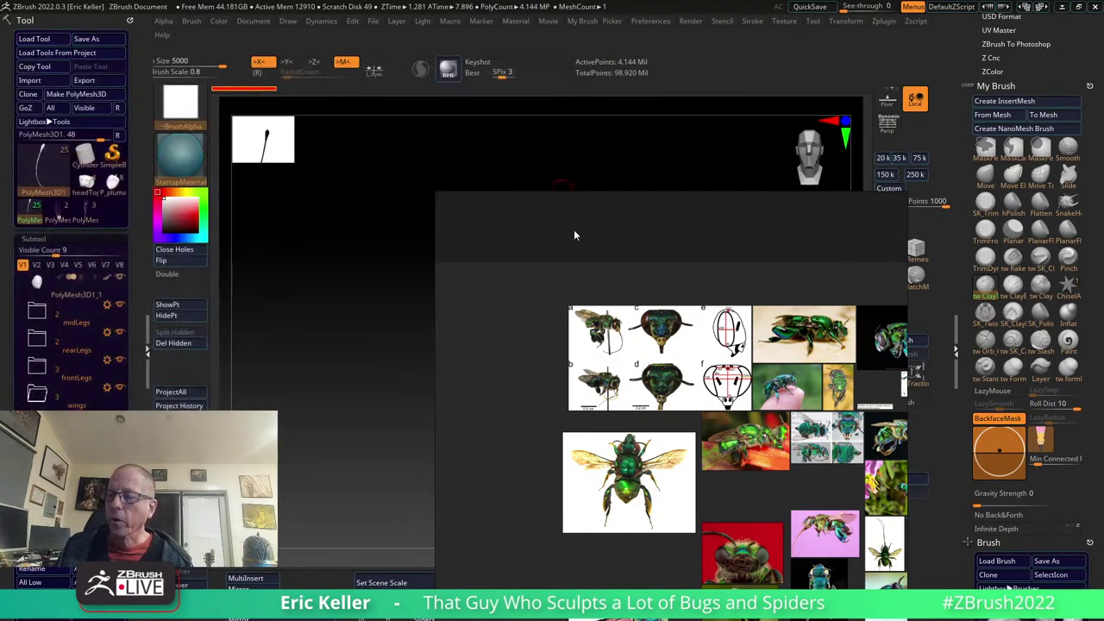
# Zoom in and back out across the PureRef board of green bee photos.
pyautogui.scroll(-3, 653, 358)
pyautogui.scroll(5, 653, 358)
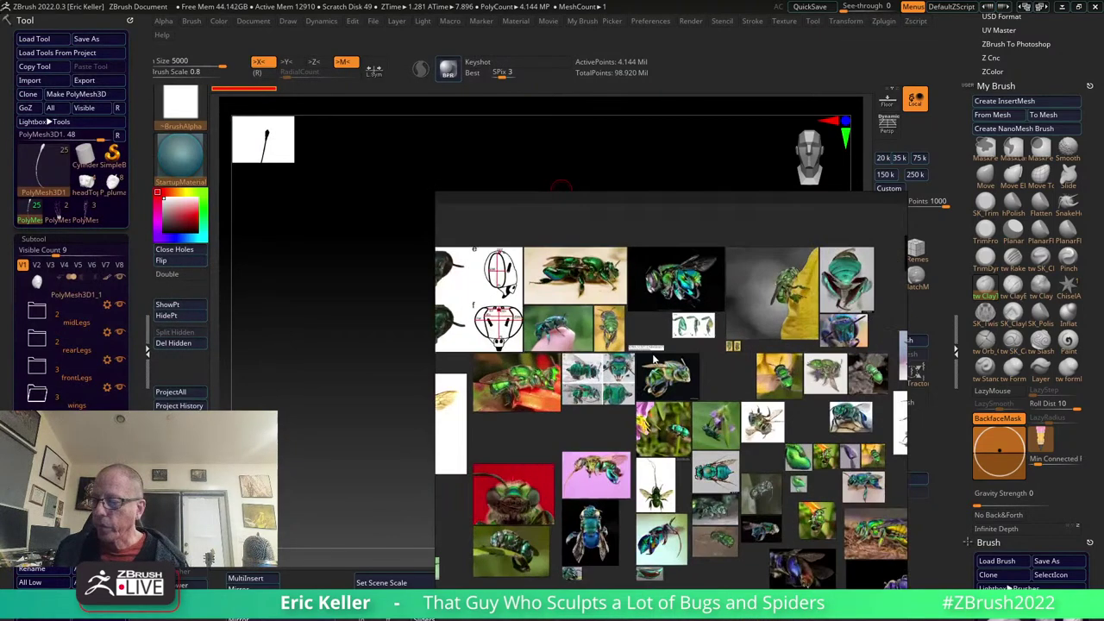
pyautogui.scroll(1, 653, 358)
pyautogui.scroll(1, 657, 361)
pyautogui.scroll(1, 661, 363)
pyautogui.scroll(2, 671, 368)
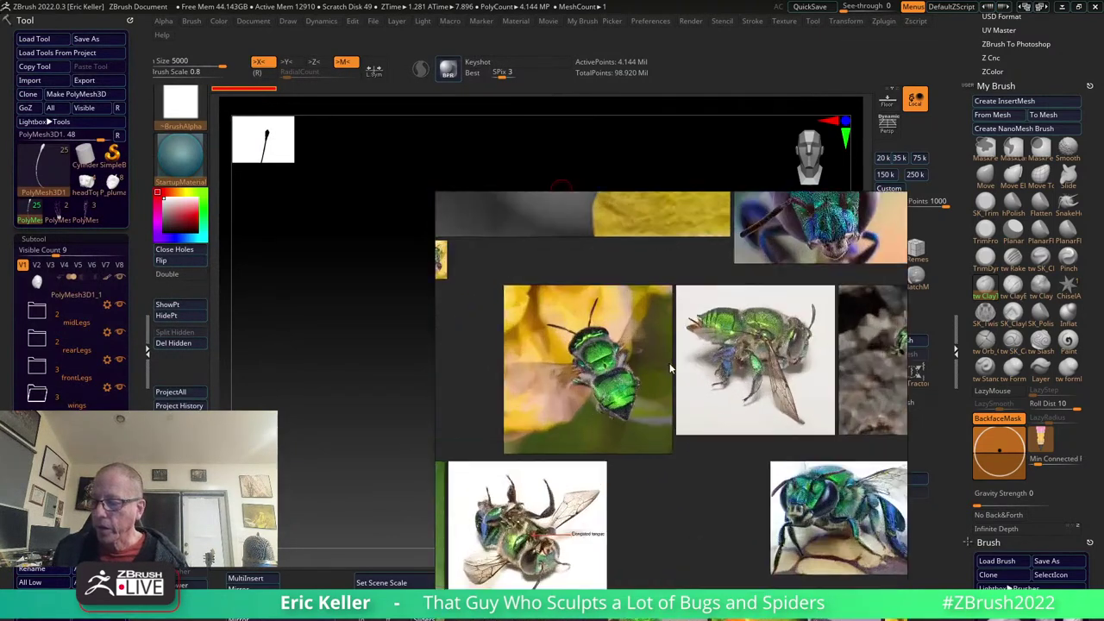
pyautogui.scroll(1, 671, 368)
pyautogui.scroll(1, 532, 417)
pyautogui.scroll(1, 603, 427)
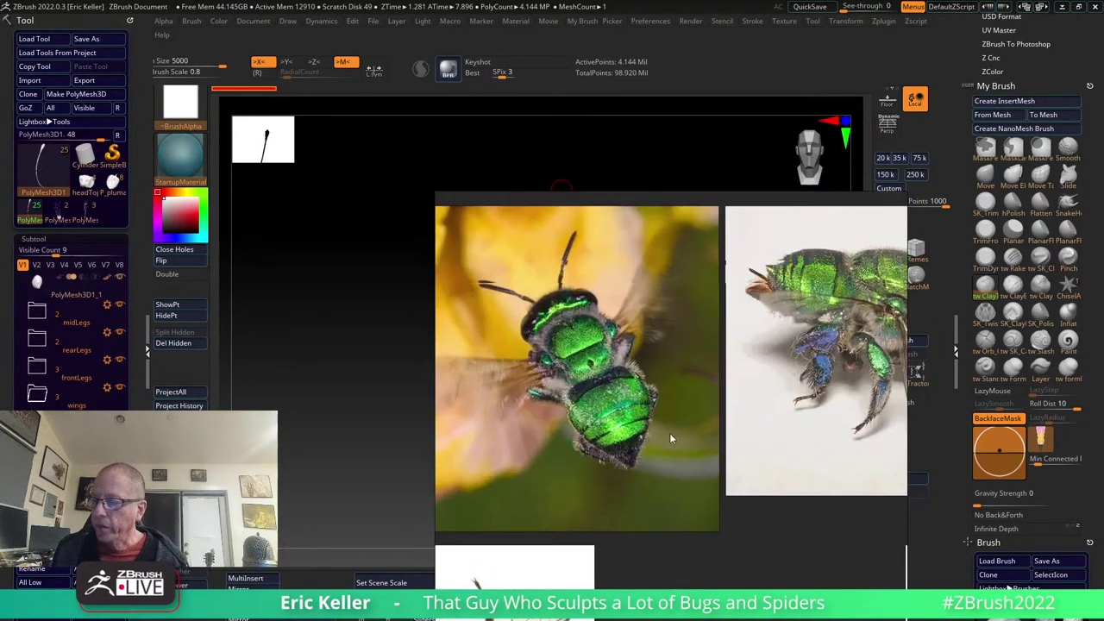
pyautogui.scroll(2, 670, 432)
pyautogui.scroll(2, 651, 423)
pyautogui.scroll(-2, 639, 439)
pyautogui.scroll(-2, 624, 461)
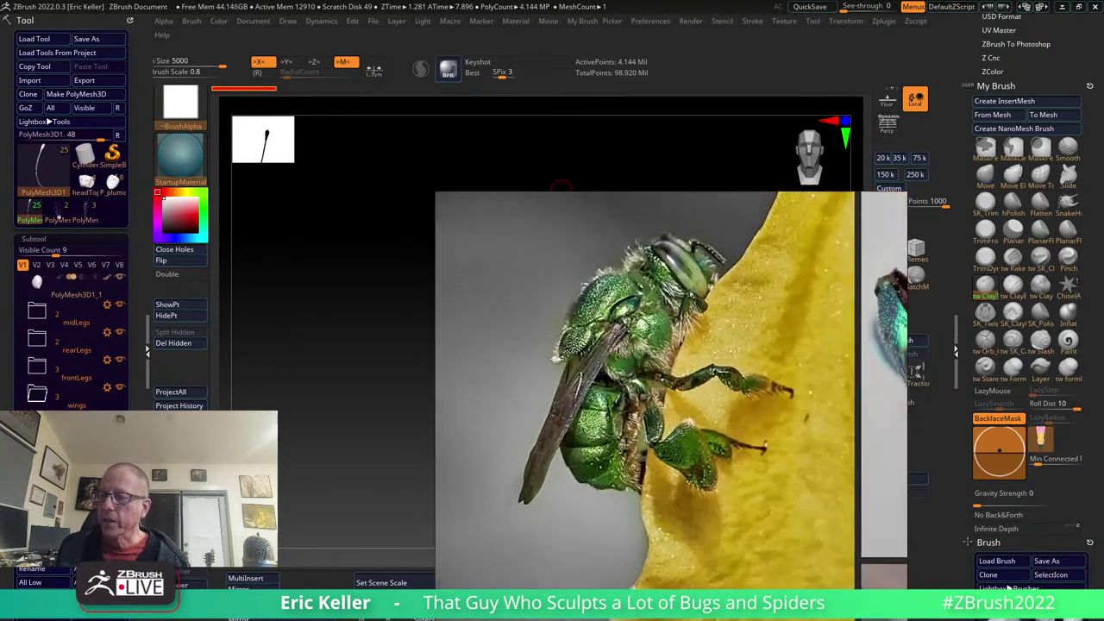
pyautogui.scroll(3, 518, 483)
pyautogui.scroll(-2, 384, 439)
pyautogui.scroll(-2, 652, 453)
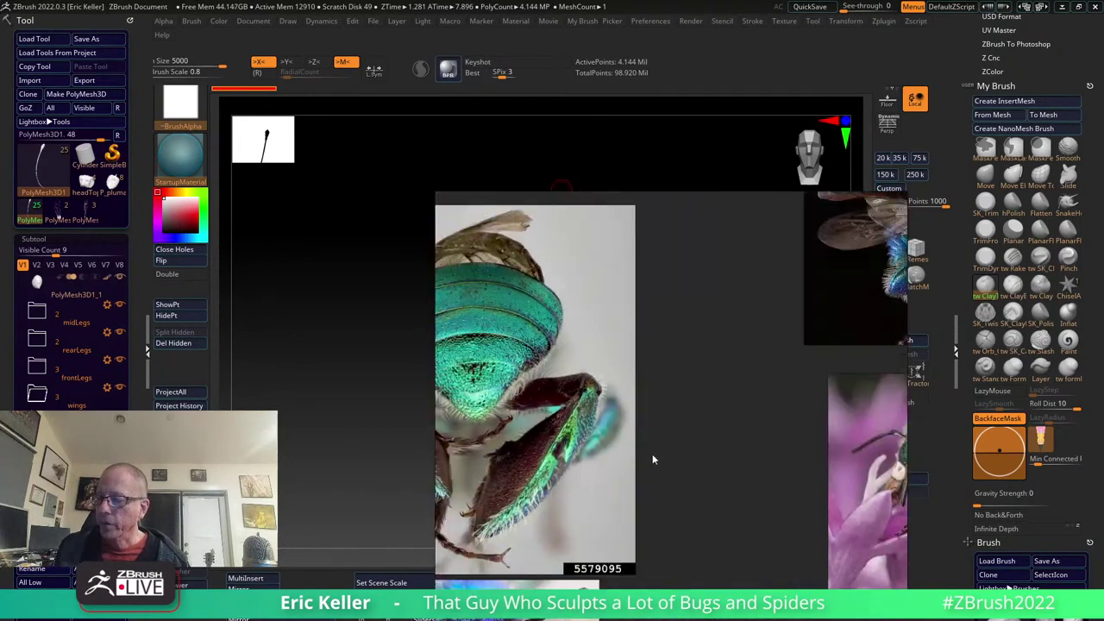
pyautogui.scroll(-1, 665, 488)
pyautogui.scroll(-1, 631, 423)
# Pan to the large green-bee photo, then zoom into the pink-flower bee photo.
pyautogui.moveTo(631, 423)
pyautogui.mouseDown(button='middle')
pyautogui.moveTo(675, 391)
pyautogui.moveTo(522, 408)
pyautogui.mouseUp(button='middle')
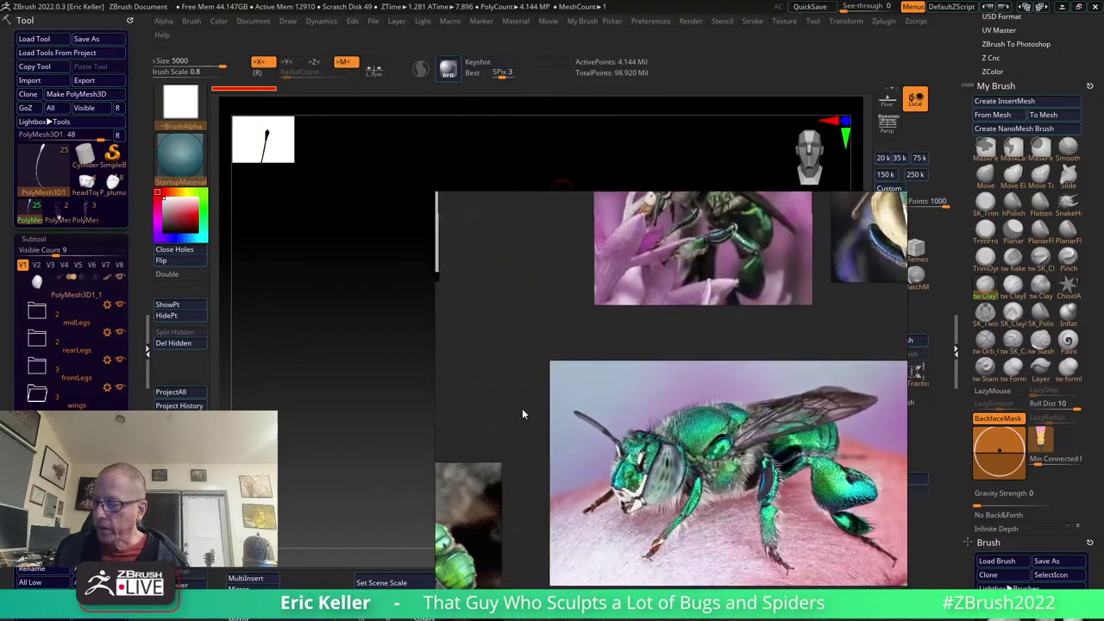
pyautogui.scroll(1, 671, 458)
pyautogui.scroll(-2, 678, 464)
pyautogui.scroll(-2, 682, 468)
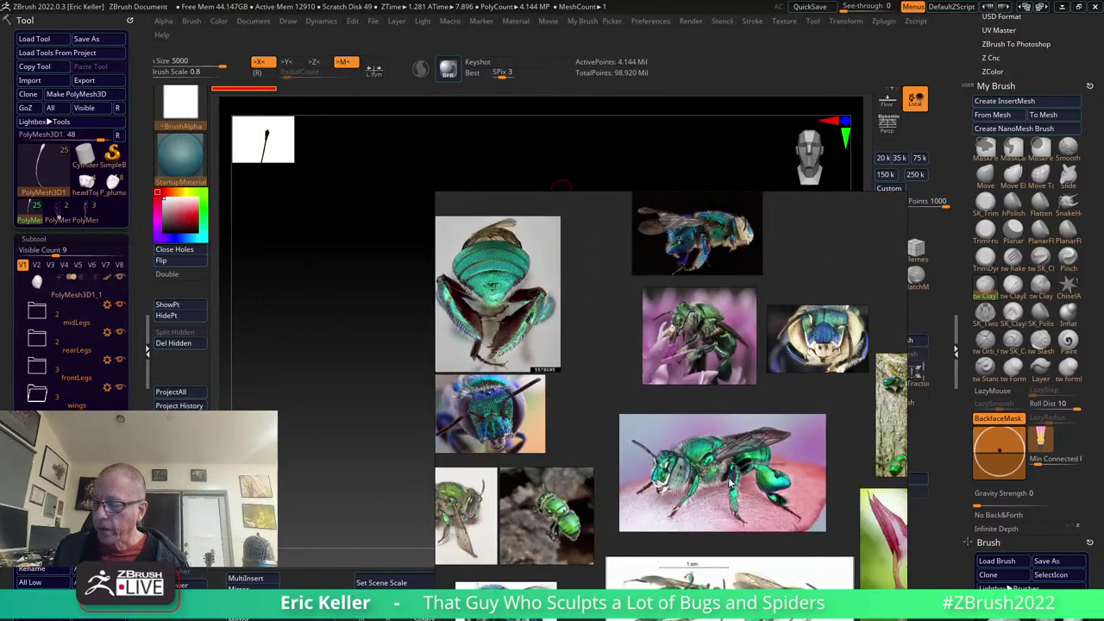
pyautogui.moveTo(731, 485); pyautogui.dragTo(640, 417, button='middle')
pyautogui.scroll(2, 639, 417)
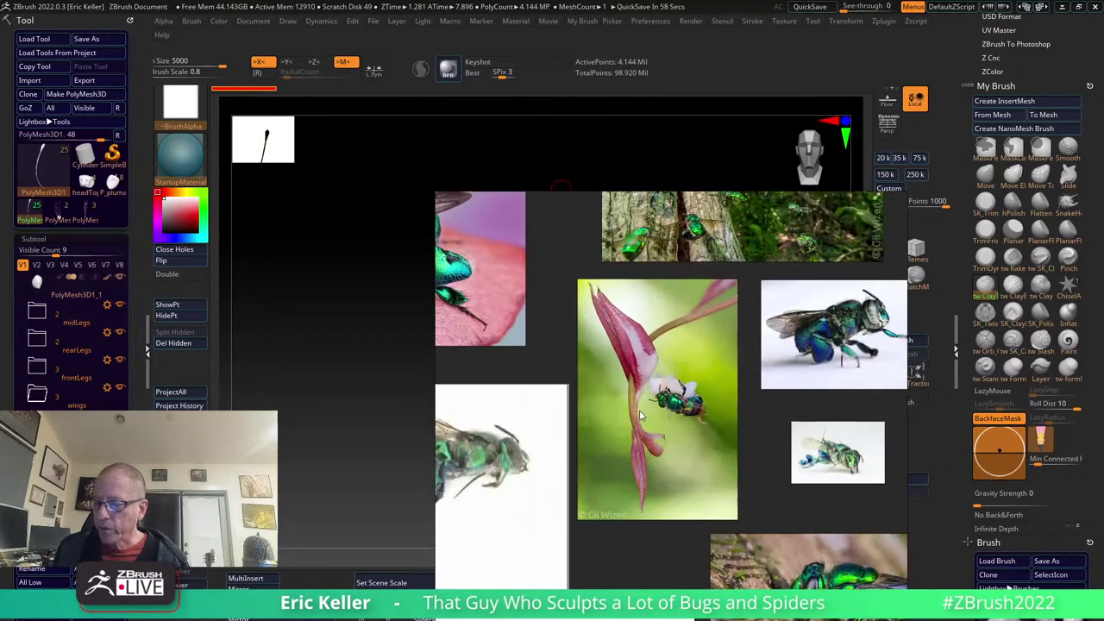
pyautogui.scroll(1, 640, 417)
pyautogui.scroll(3, 656, 421)
# Zoom into the tree photo of green bees, then move to another large green bee photo.
pyautogui.moveTo(660, 366); pyautogui.dragTo(608, 377, button='middle')
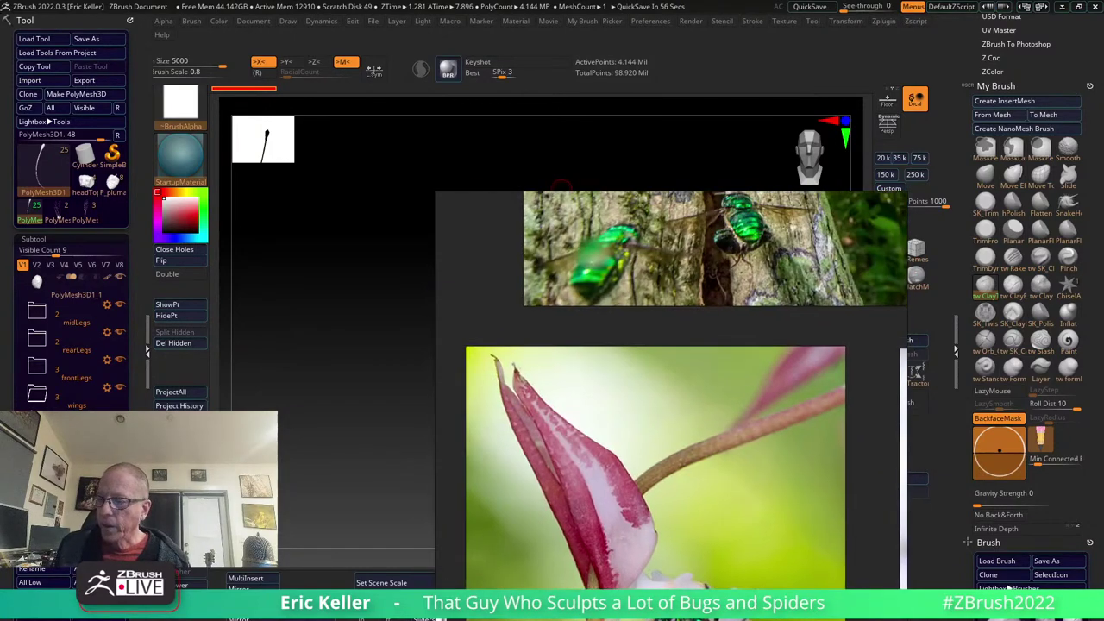
pyautogui.scroll(1, 608, 377)
pyautogui.scroll(1, 580, 499)
pyautogui.scroll(2, 587, 417)
pyautogui.scroll(-1, 600, 404)
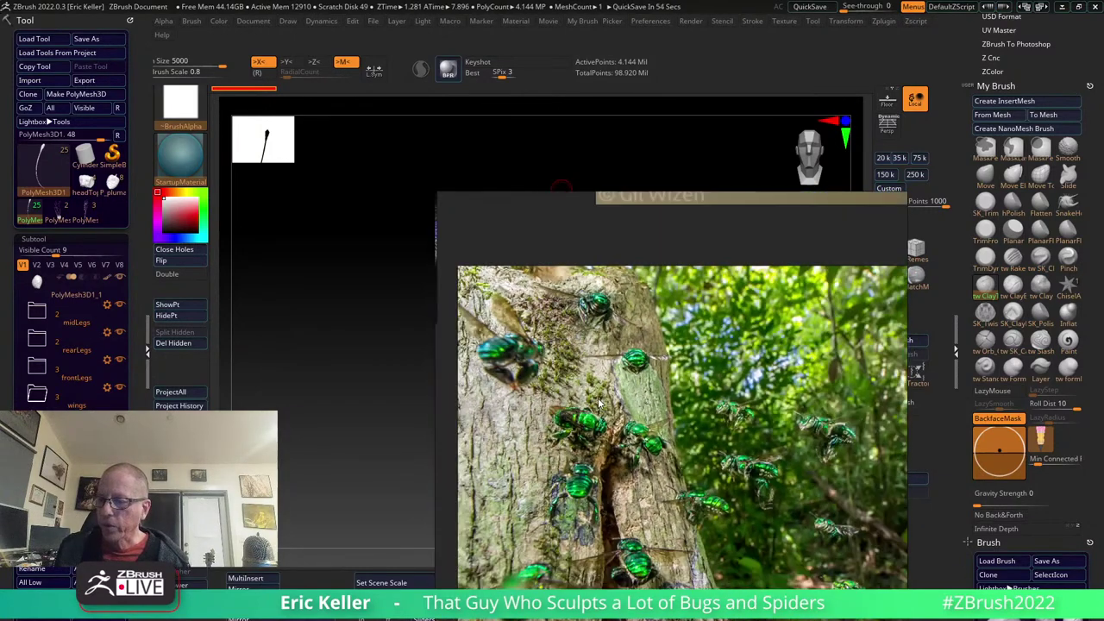
pyautogui.moveTo(688, 418)
pyautogui.mouseDown(button='middle')
pyautogui.moveTo(600, 483)
pyautogui.moveTo(581, 565)
pyautogui.moveTo(616, 463)
pyautogui.moveTo(573, 501)
pyautogui.moveTo(548, 418)
pyautogui.mouseUp(button='middle')
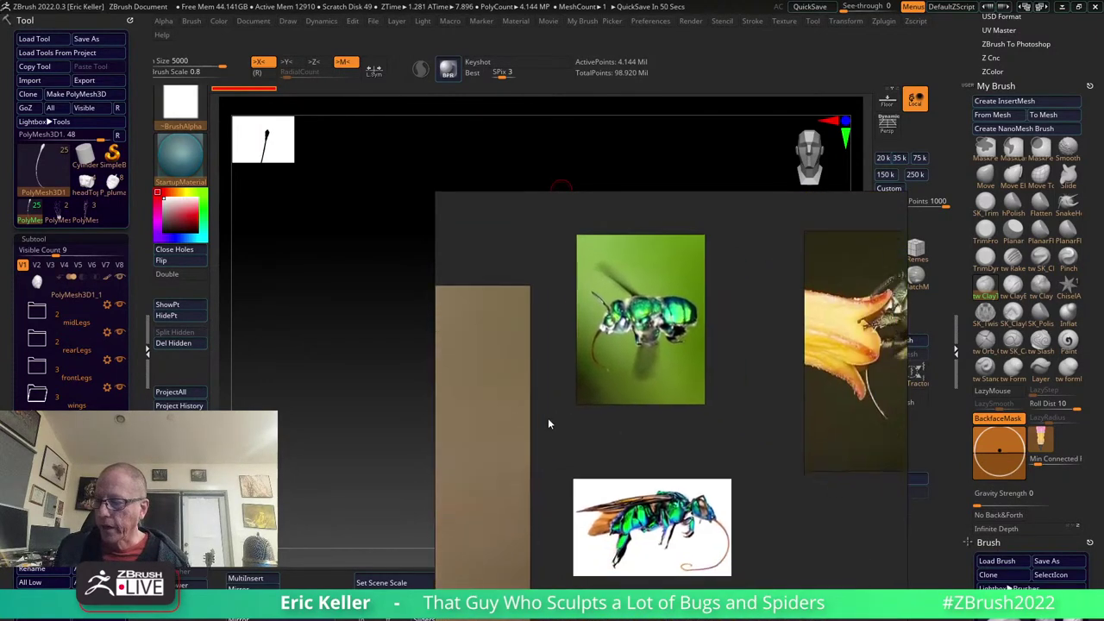
pyautogui.scroll(-1, 721, 485)
# Pan over to the smaller bee images and zoom in on them.
pyautogui.moveTo(721, 491)
pyautogui.mouseDown(button='middle')
pyautogui.moveTo(623, 405)
pyautogui.moveTo(562, 409)
pyautogui.mouseUp(button='middle')
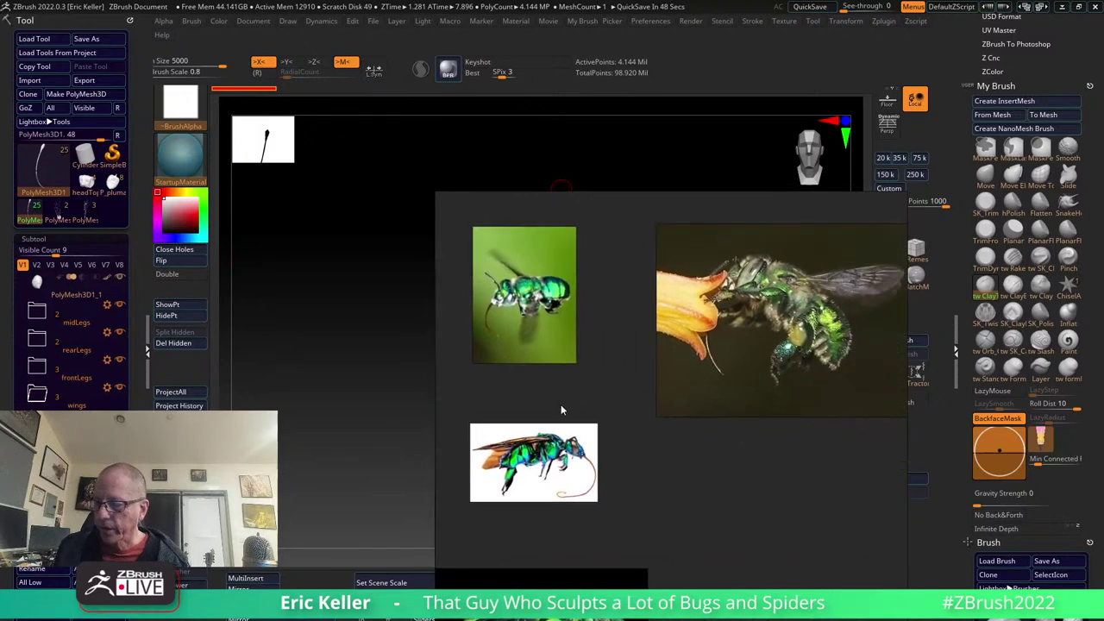
pyautogui.scroll(2, 640, 436)
pyautogui.scroll(1, 640, 437)
pyautogui.scroll(1, 597, 438)
pyautogui.scroll(1, 645, 430)
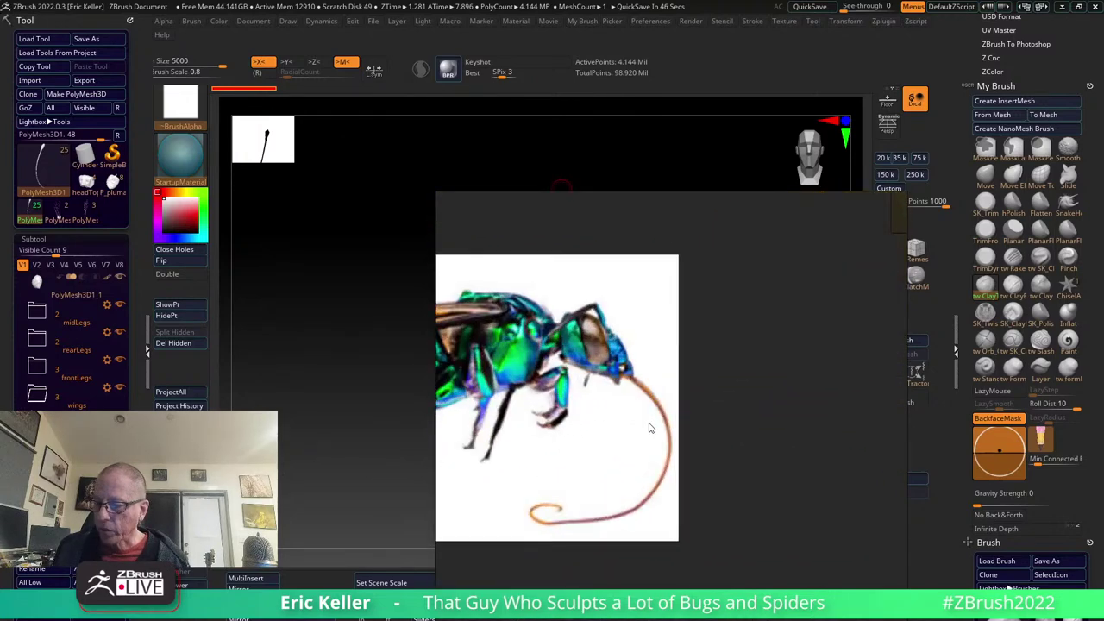
pyautogui.scroll(1, 643, 409)
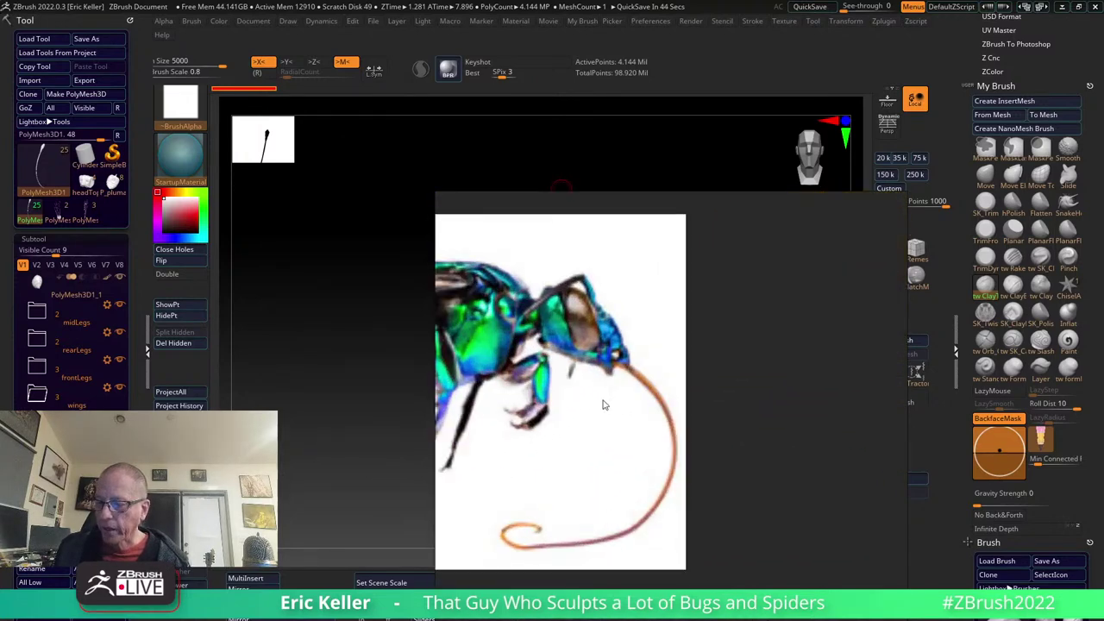
pyautogui.scroll(-2, 609, 457)
# Inspect the green wasp on black, then zoom into the pink-background bee photo.
pyautogui.moveTo(612, 478); pyautogui.dragTo(614, 336, button='middle')
pyautogui.scroll(3, 617, 466)
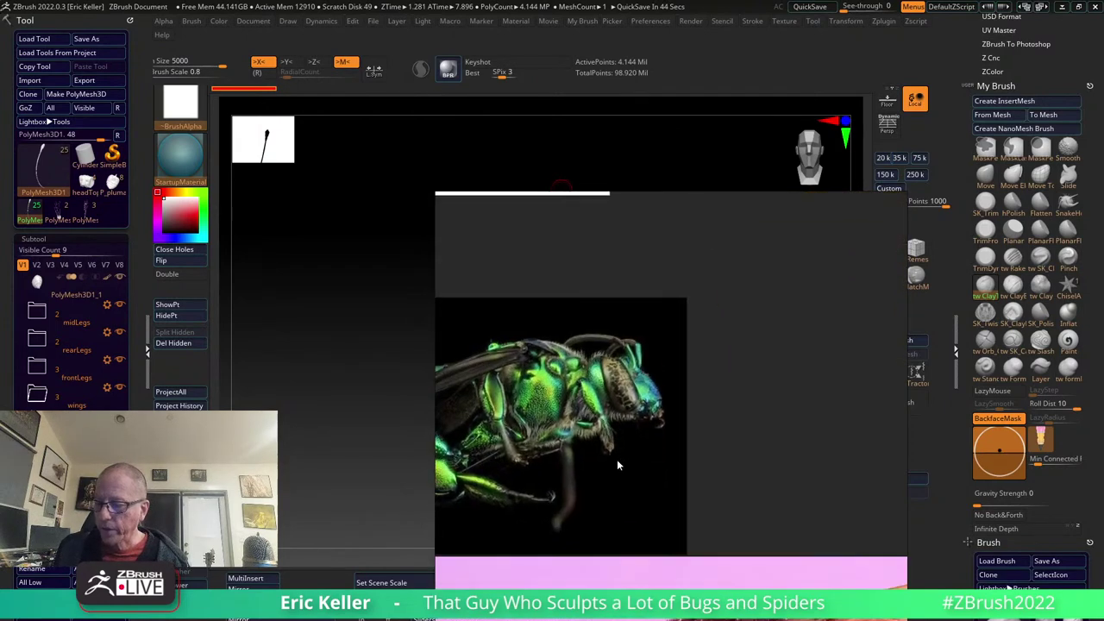
pyautogui.moveTo(617, 466); pyautogui.dragTo(617, 416, button='middle')
pyautogui.scroll(-1, 623, 365)
pyautogui.scroll(1, 618, 383)
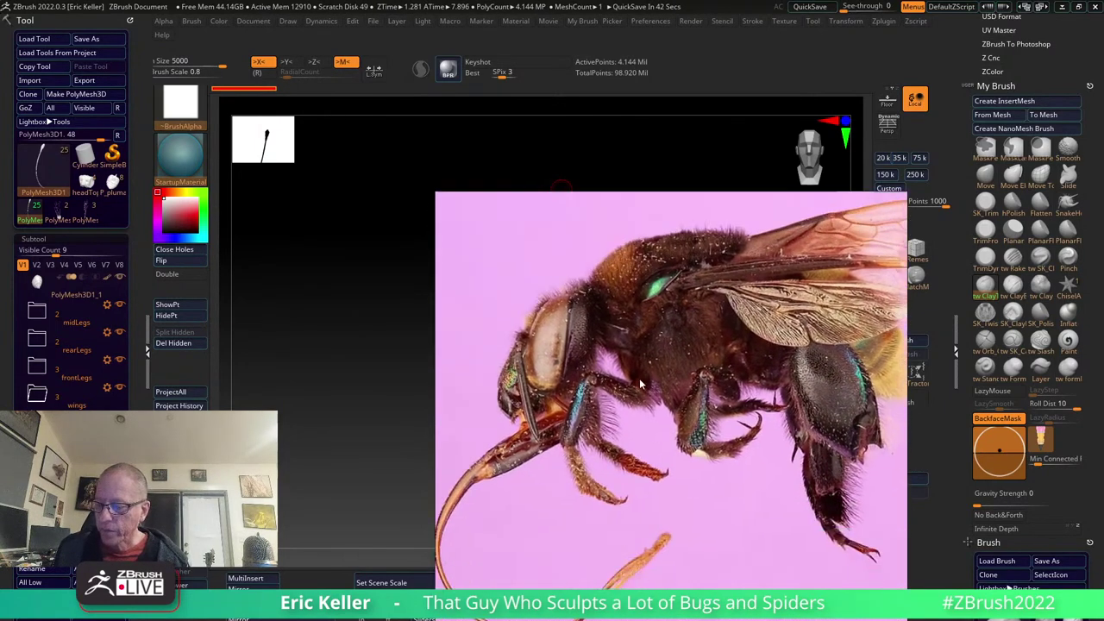
pyautogui.scroll(1, 615, 388)
pyautogui.scroll(2, 534, 421)
pyautogui.scroll(1, 587, 402)
pyautogui.scroll(1, 592, 412)
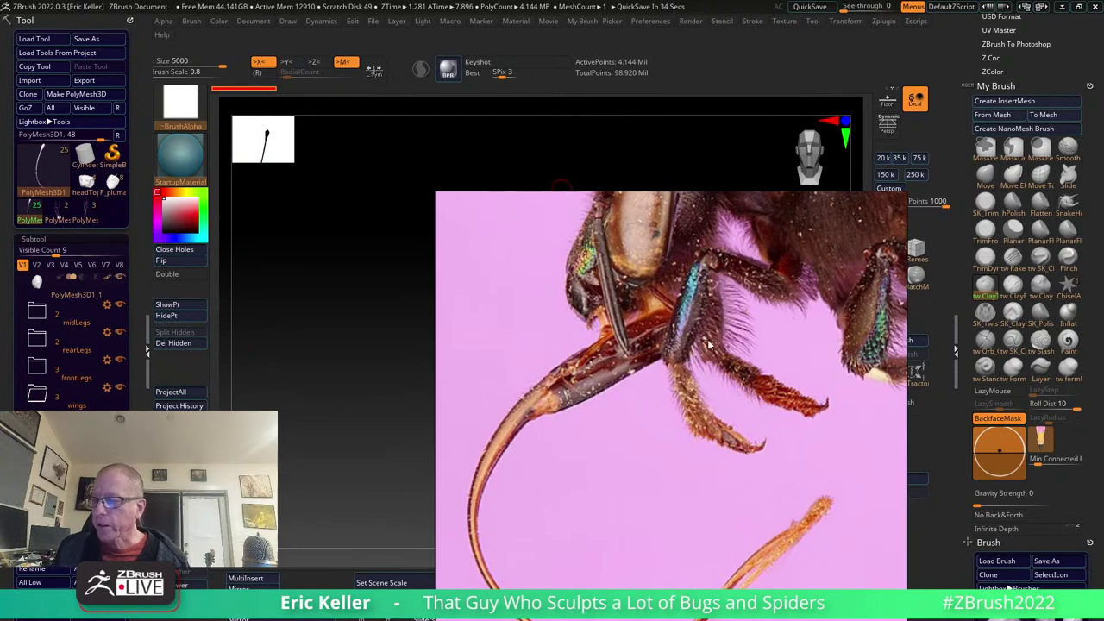
# Zoom in on the red-flower bee's face and long proboscis.
pyautogui.scroll(-1, 682, 302)
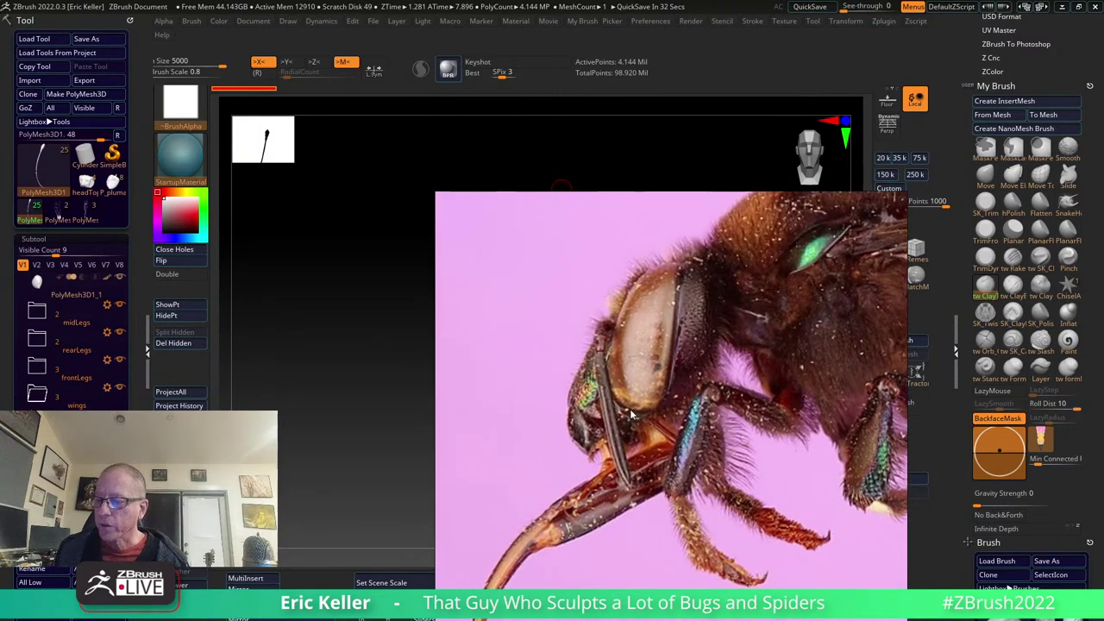
pyautogui.scroll(-1, 681, 304)
pyautogui.scroll(-2, 660, 425)
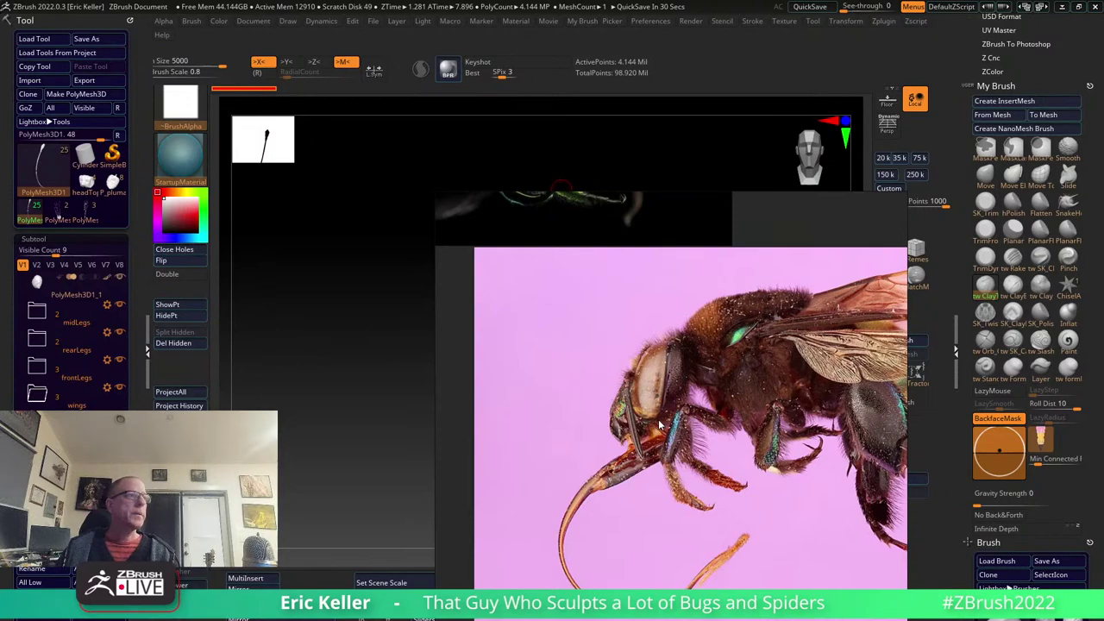
pyautogui.scroll(-3, 639, 421)
pyautogui.scroll(-1, 595, 446)
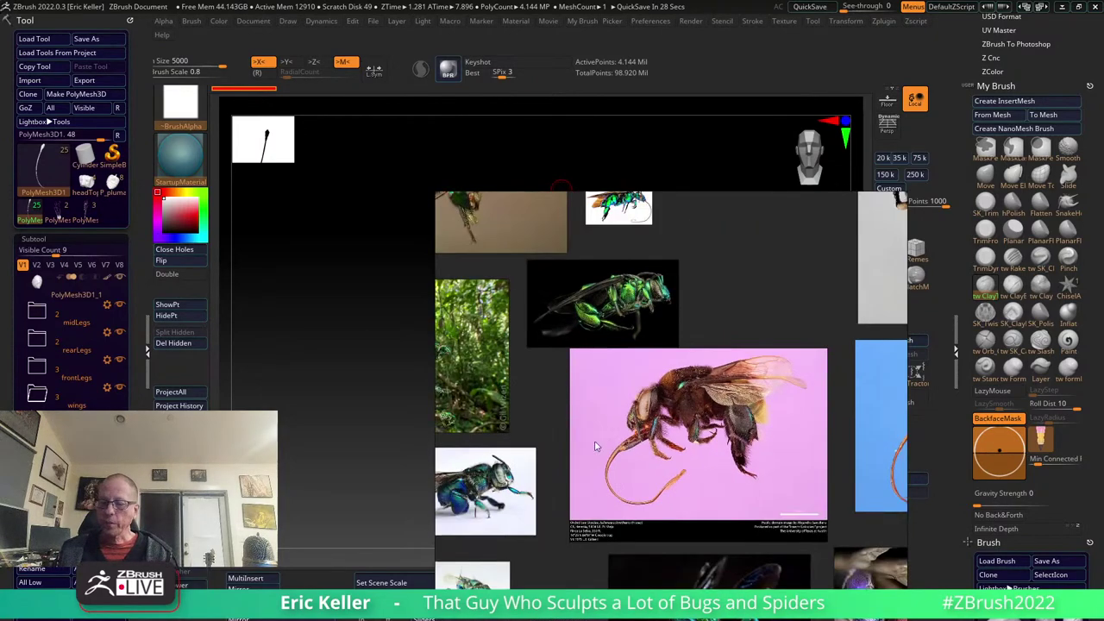
pyautogui.scroll(-2, 595, 446)
pyautogui.scroll(-1, 672, 388)
pyautogui.scroll(-1, 663, 456)
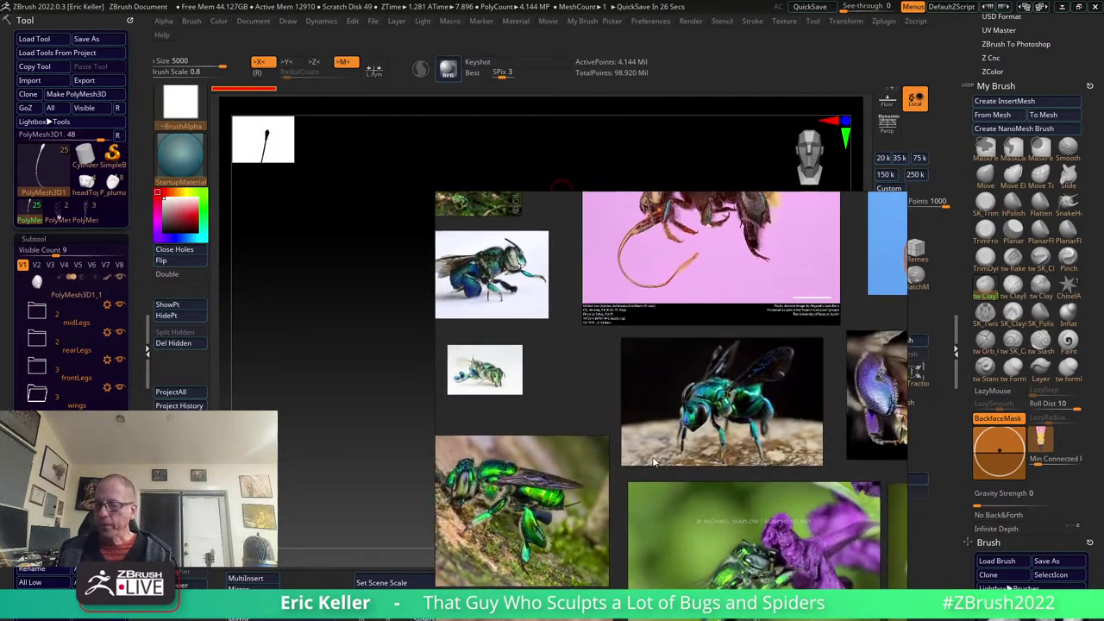
pyautogui.hscroll(2, 653, 463)
pyautogui.scroll(2, 619, 472)
pyautogui.scroll(-1, 549, 362)
pyautogui.scroll(3, 536, 437)
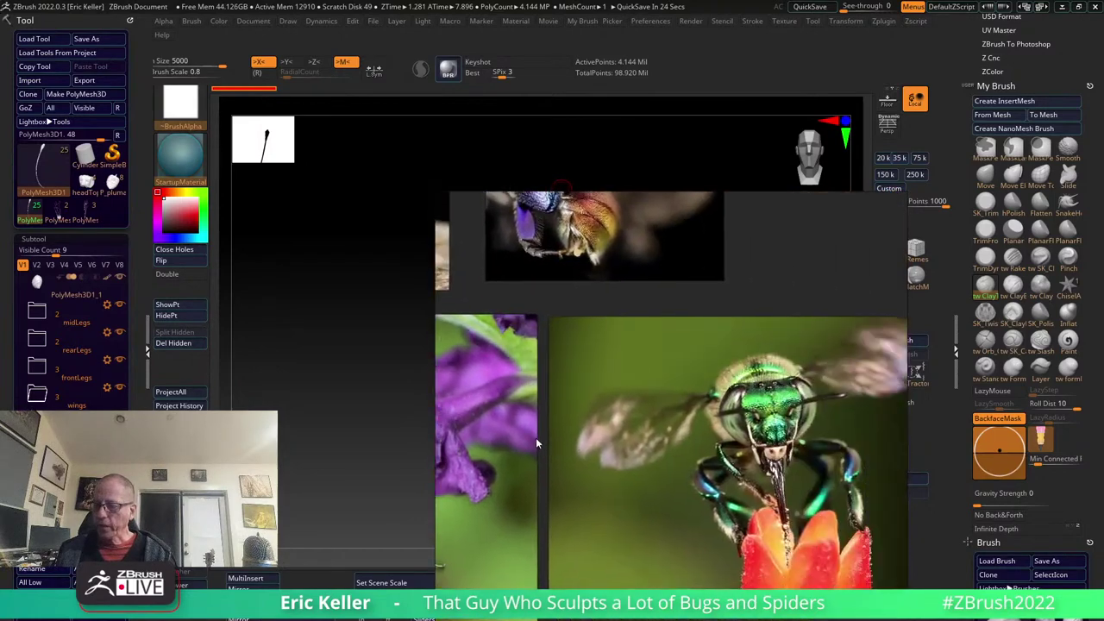
pyautogui.scroll(2, 536, 438)
pyautogui.scroll(2, 604, 457)
pyautogui.scroll(2, 675, 472)
pyautogui.scroll(2, 639, 449)
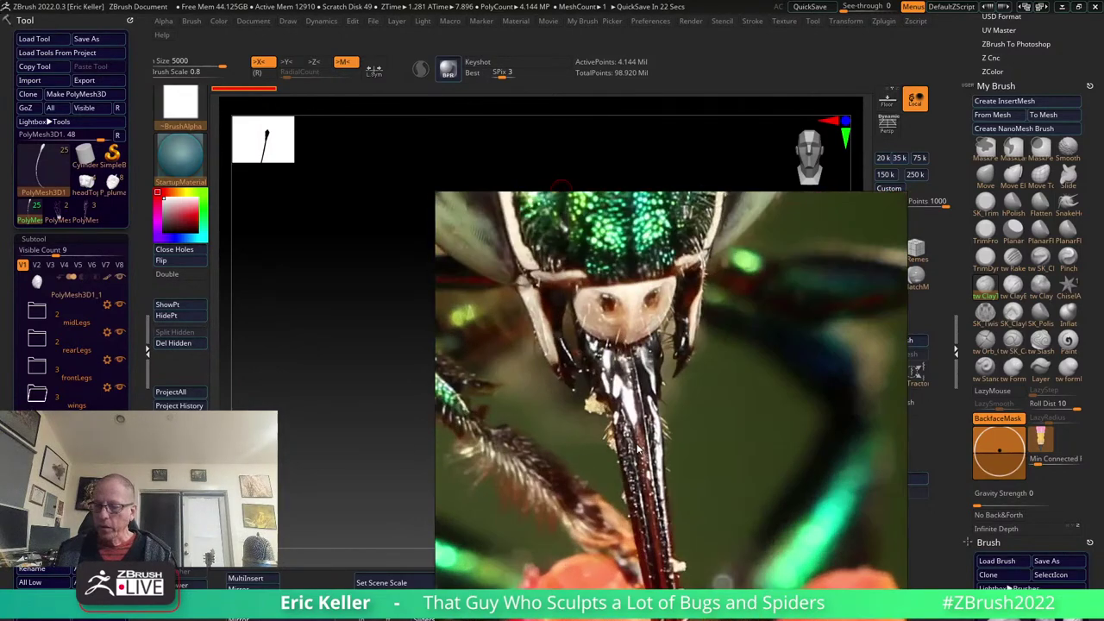
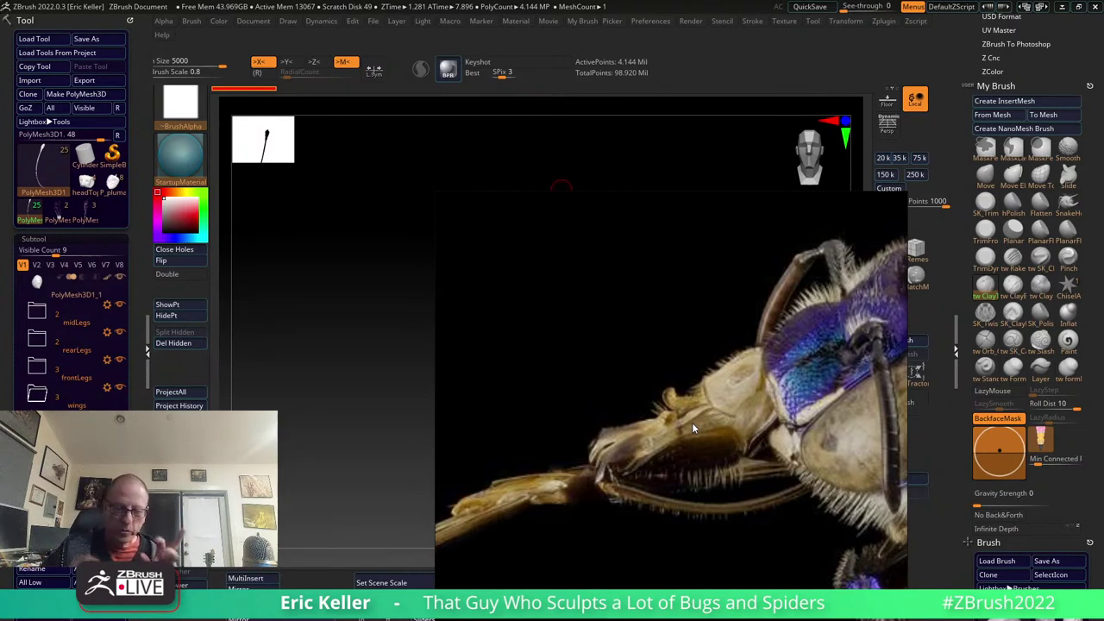
# Leave the enlarged bee close-up for the full board and zoom in on individual photos.
pyautogui.click(693, 423)
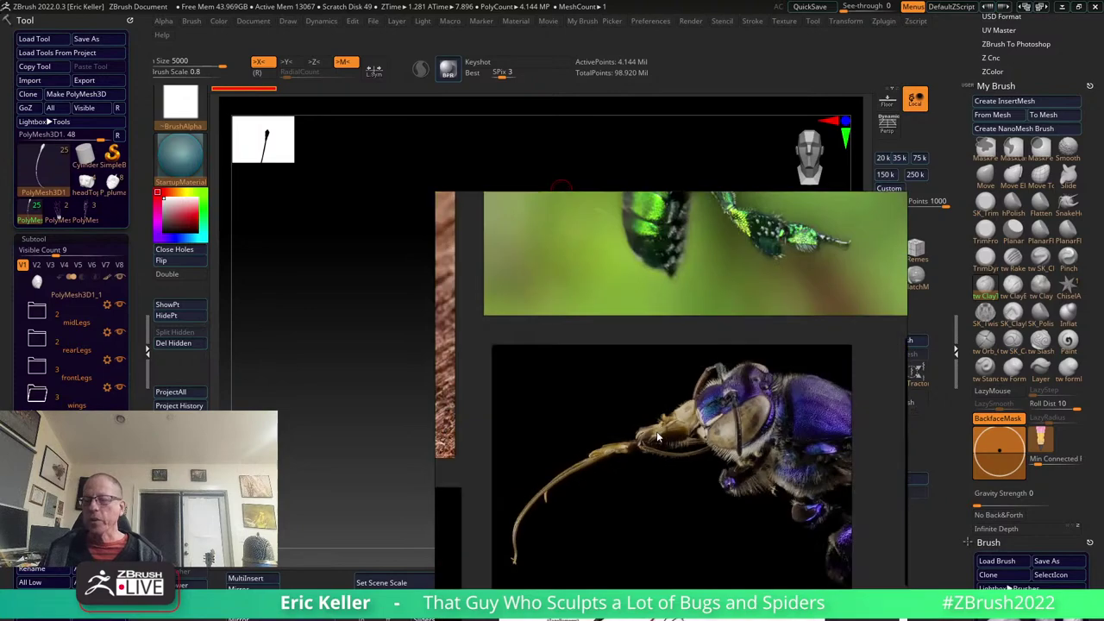
pyautogui.scroll(-5, 658, 434)
pyautogui.scroll(2, 647, 444)
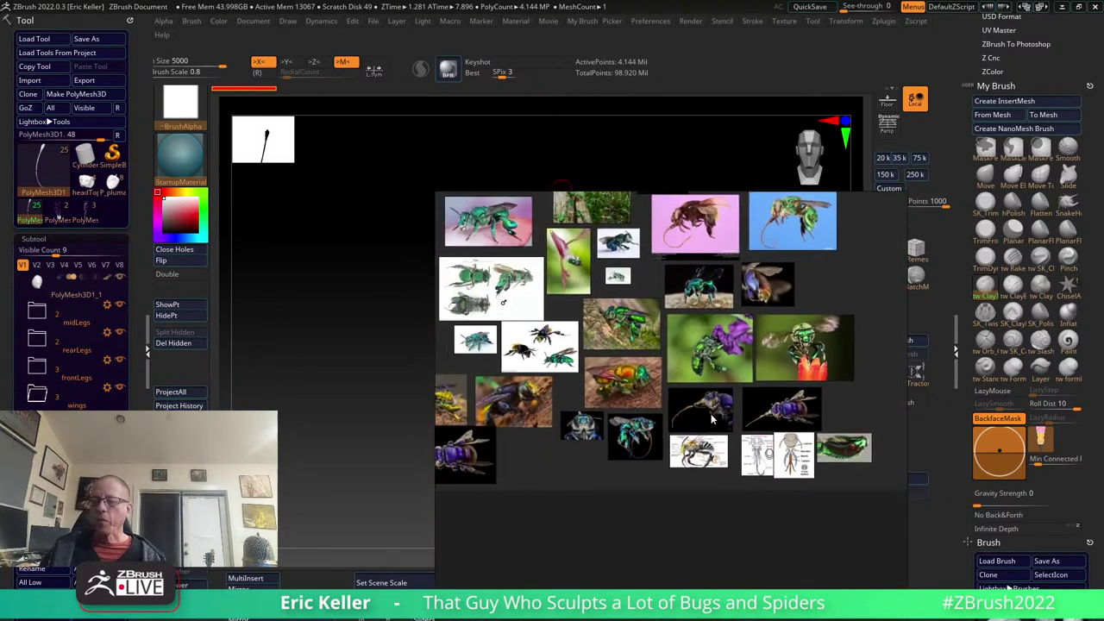
pyautogui.scroll(2, 639, 455)
pyautogui.scroll(1, 656, 458)
pyautogui.scroll(3, 695, 466)
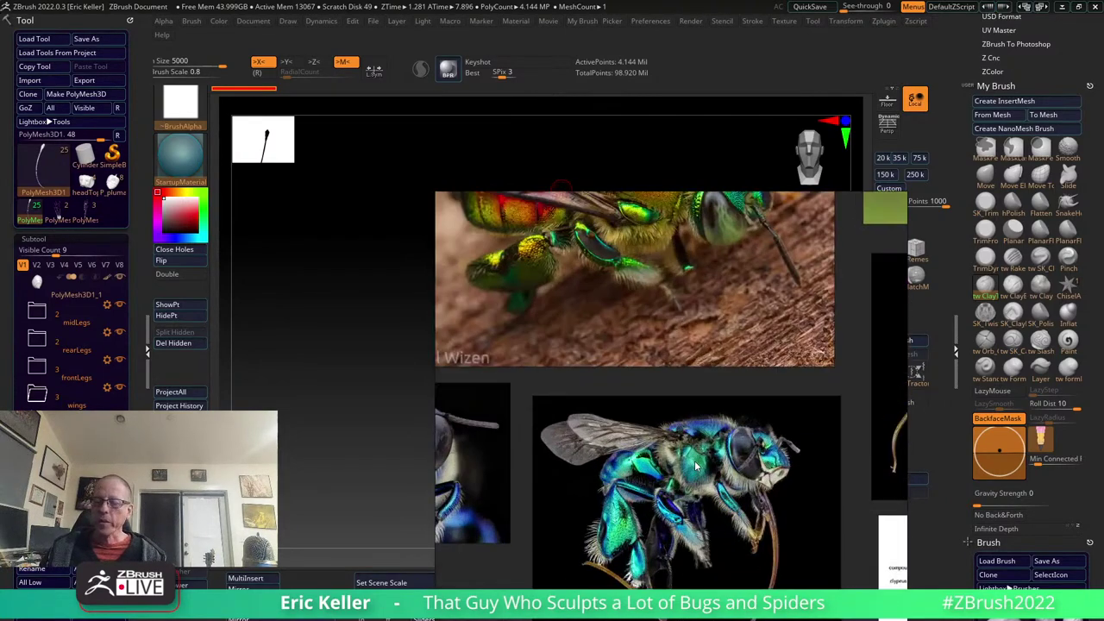
pyautogui.scroll(2, 768, 480)
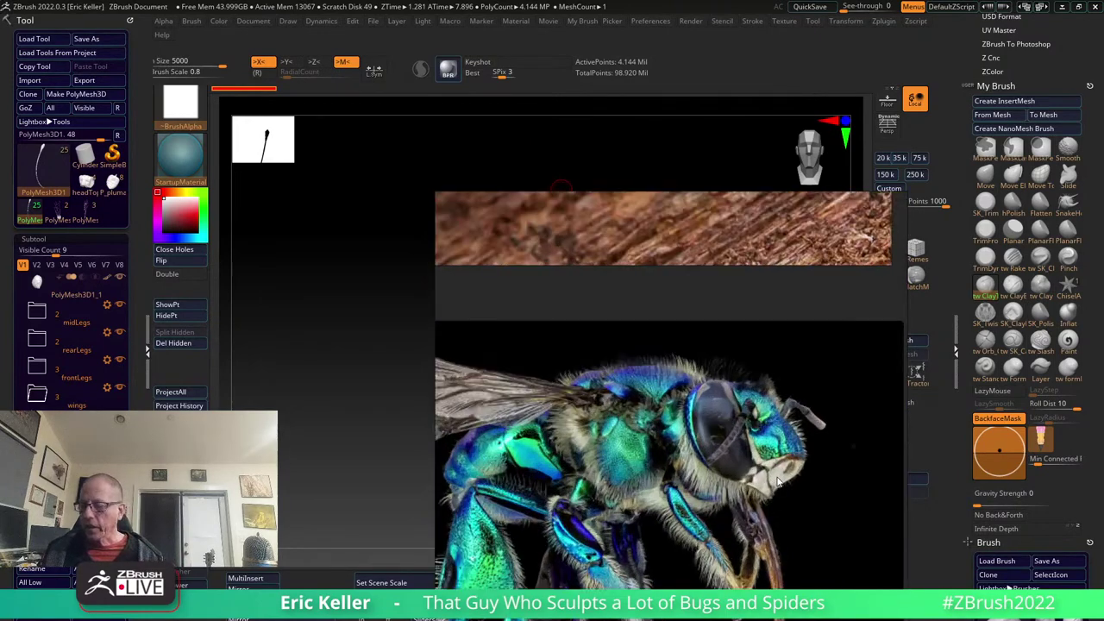
pyautogui.scroll(-1, 781, 483)
pyautogui.scroll(1, 783, 483)
pyautogui.scroll(1, 785, 405)
pyautogui.scroll(1, 785, 418)
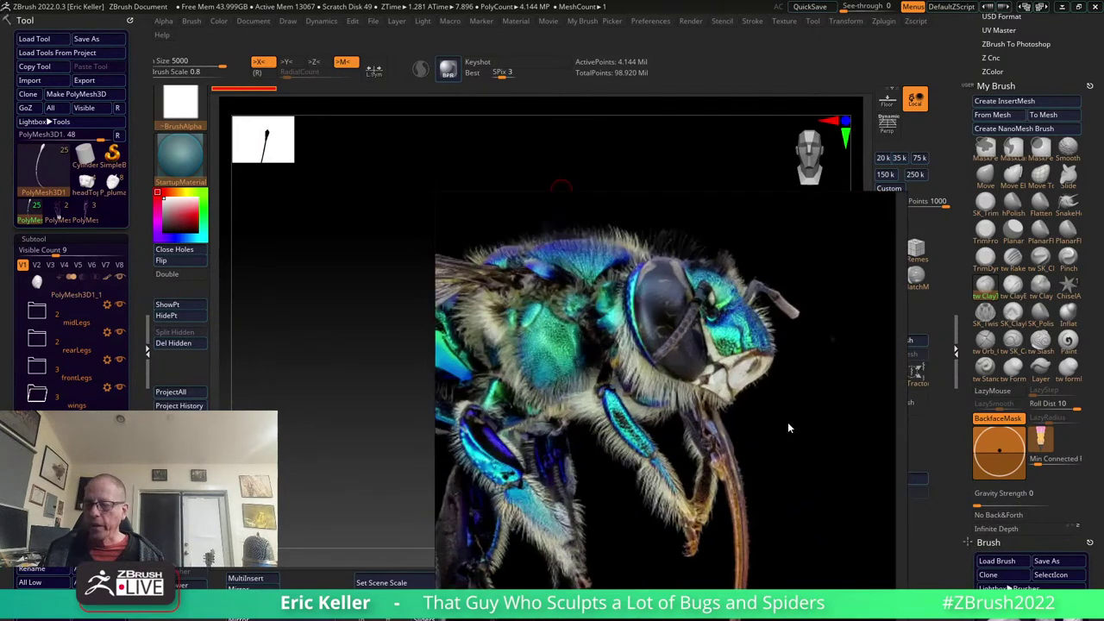
pyautogui.scroll(1, 750, 388)
pyautogui.scroll(1, 767, 394)
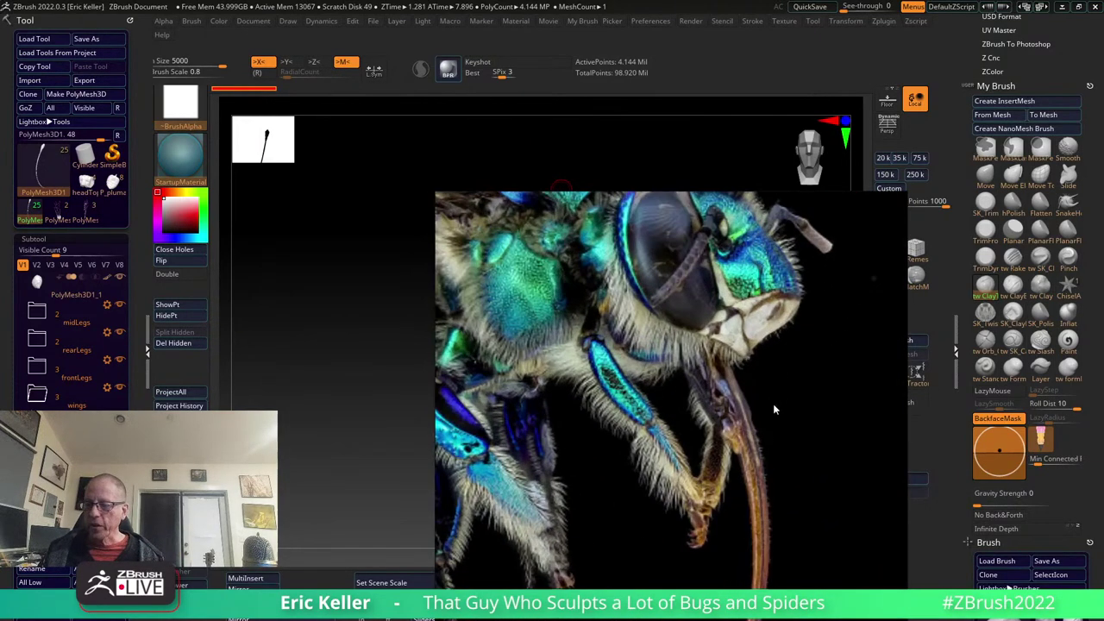
pyautogui.scroll(1, 770, 399)
pyautogui.scroll(-4, 772, 404)
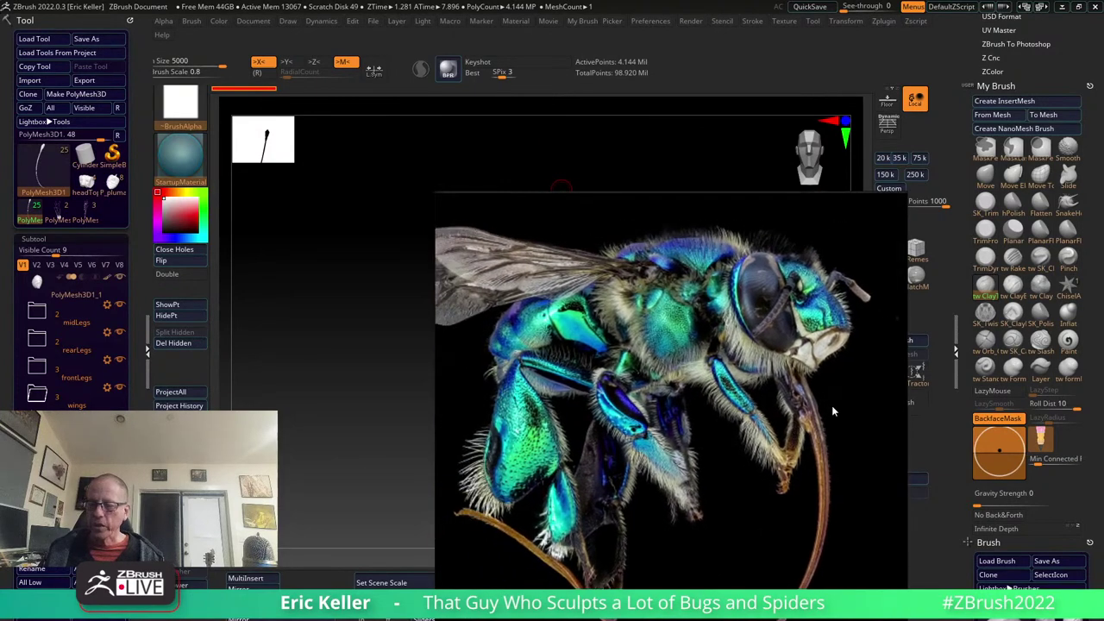
pyautogui.scroll(1, 807, 413)
pyautogui.scroll(1, 794, 412)
pyautogui.scroll(-3, 794, 413)
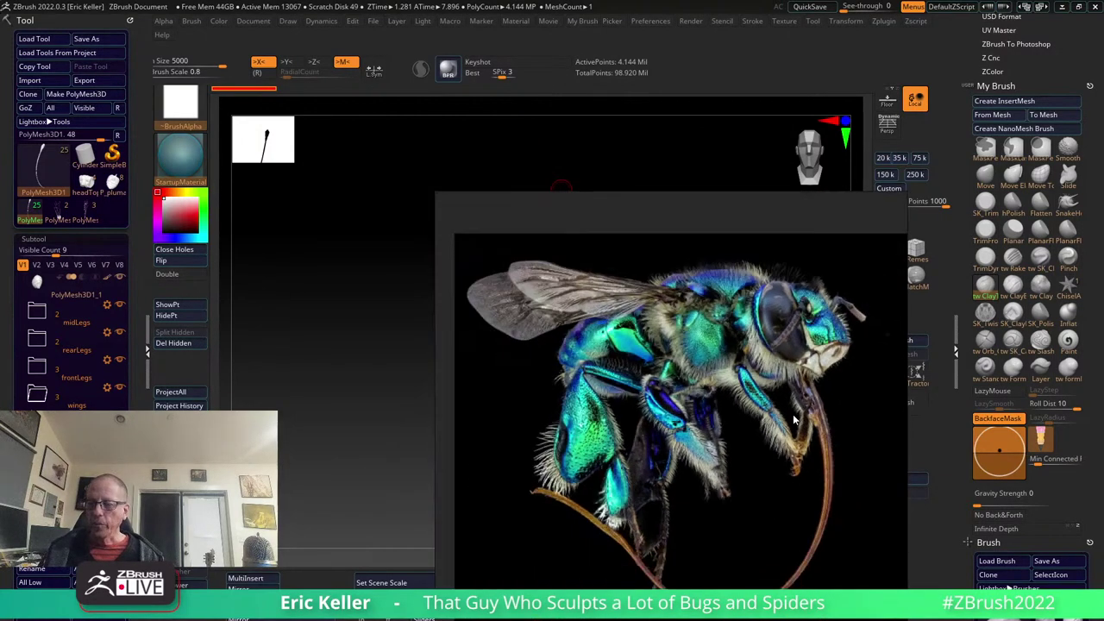
pyautogui.scroll(2, 793, 414)
pyautogui.scroll(-1, 803, 428)
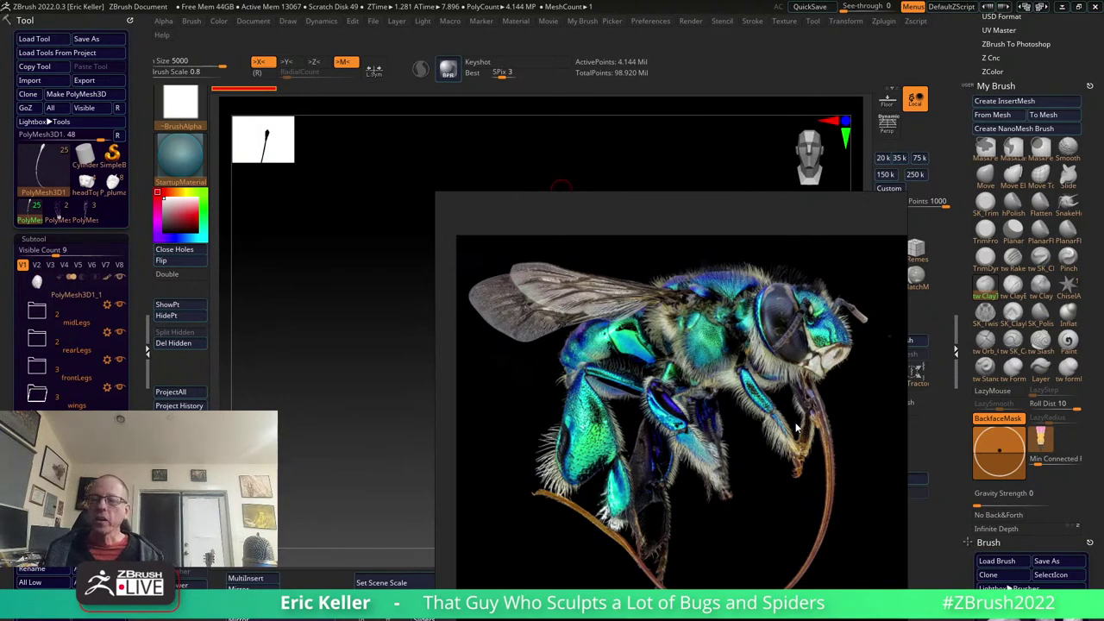
# Zoom back out across the orchid bee board and browse the other reference photos.
pyautogui.scroll(-1, 796, 429)
pyautogui.scroll(-1, 768, 474)
pyautogui.scroll(-2, 731, 528)
pyautogui.scroll(-1, 707, 491)
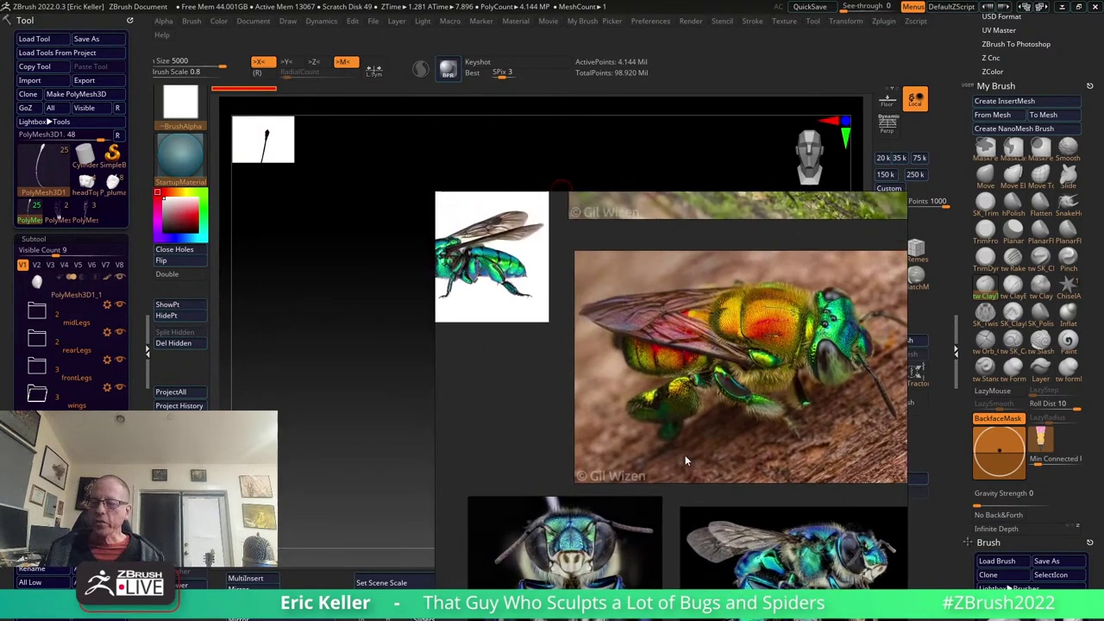
pyautogui.scroll(-1, 685, 455)
pyautogui.scroll(-2, 685, 454)
pyautogui.scroll(-1, 690, 463)
pyautogui.scroll(-1, 690, 463)
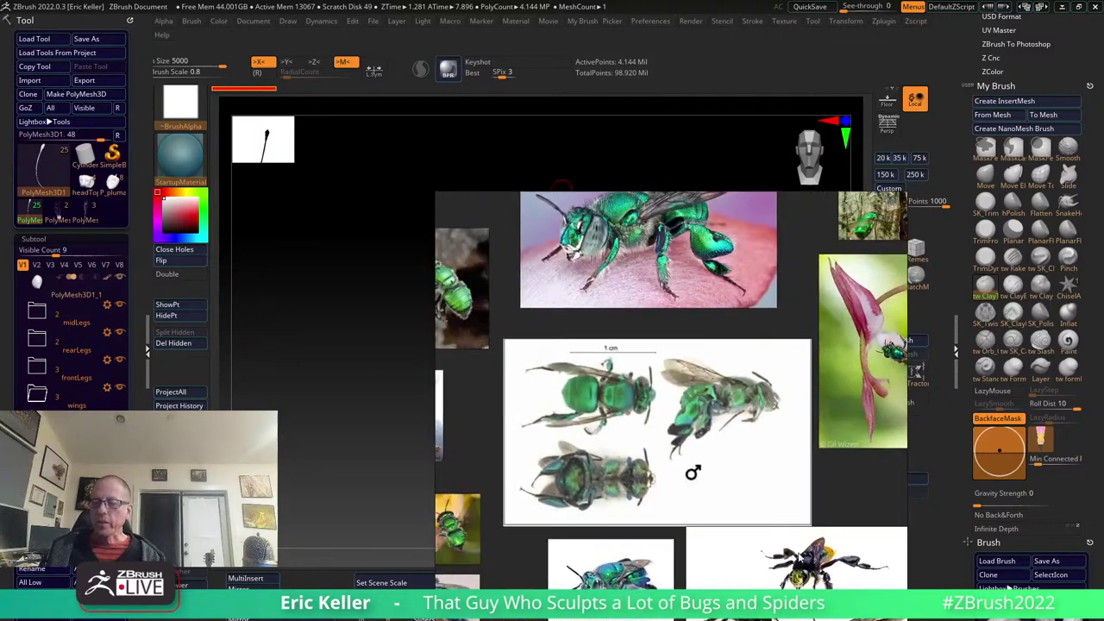
pyautogui.scroll(-1, 707, 466)
pyautogui.scroll(-1, 724, 467)
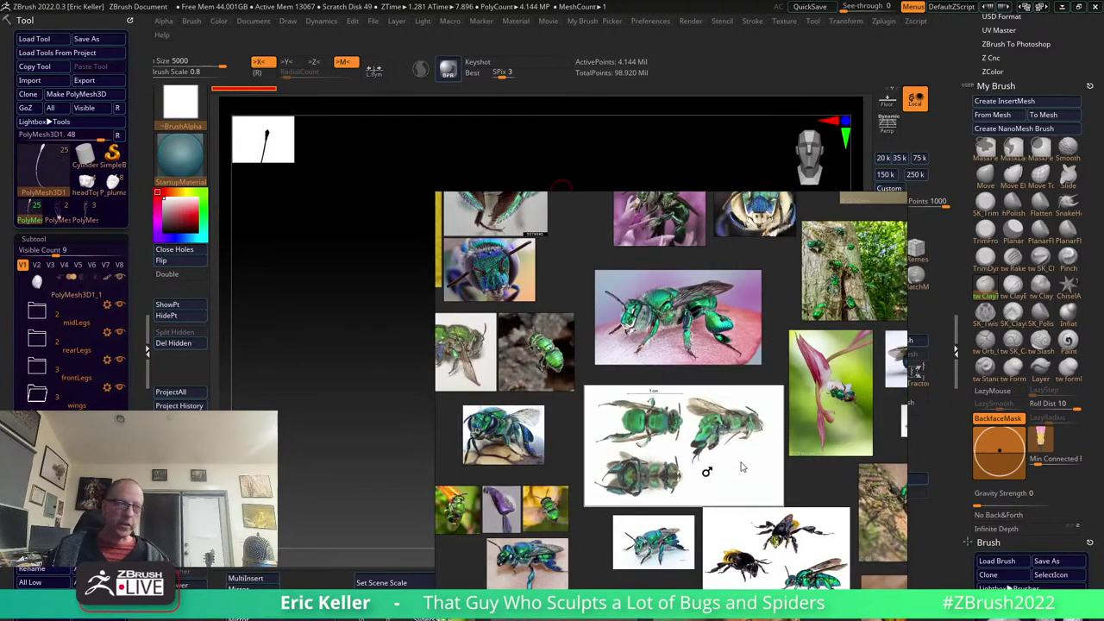
pyautogui.scroll(-2, 770, 468)
pyautogui.scroll(1, 735, 533)
pyautogui.scroll(-1, 736, 533)
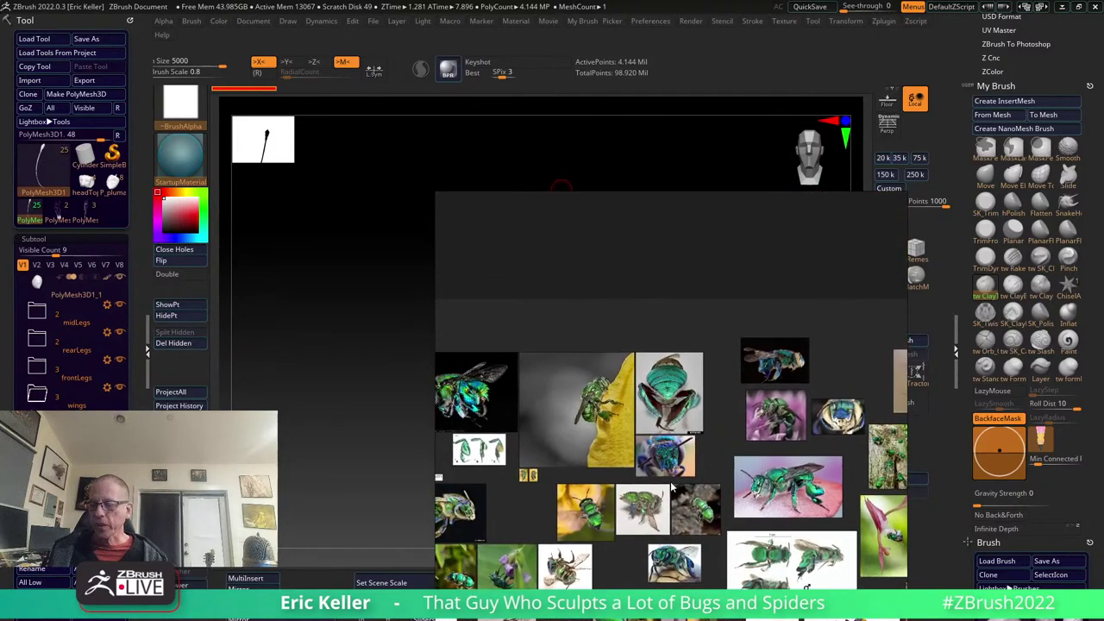
pyautogui.scroll(-1, 733, 528)
pyautogui.scroll(2, 716, 513)
pyautogui.scroll(2, 699, 497)
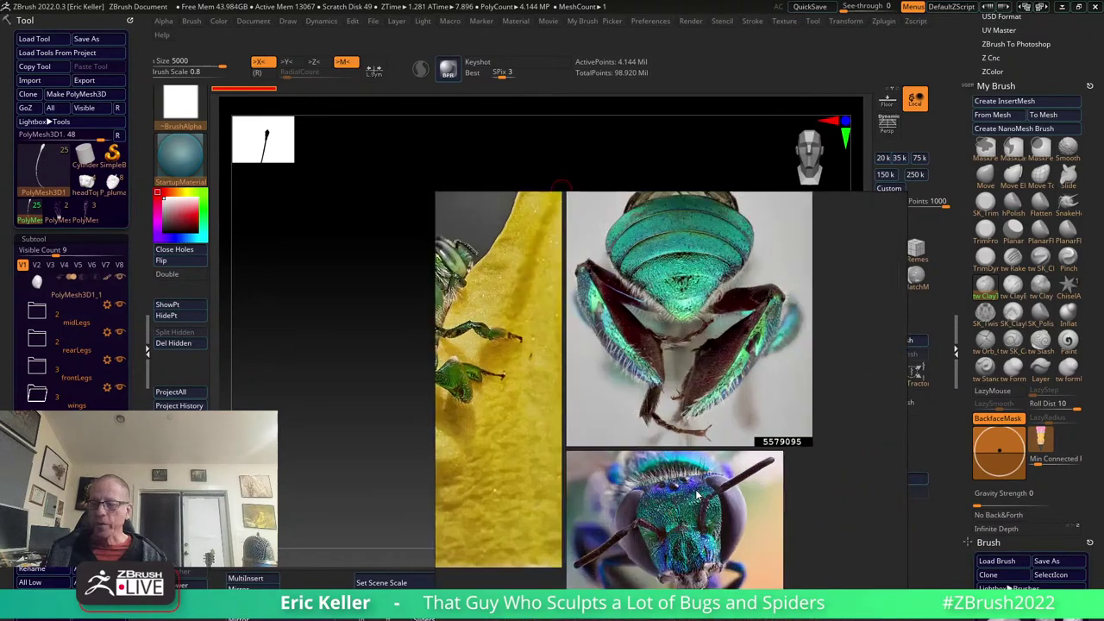
pyautogui.scroll(-1, 699, 496)
pyautogui.scroll(-1, 699, 495)
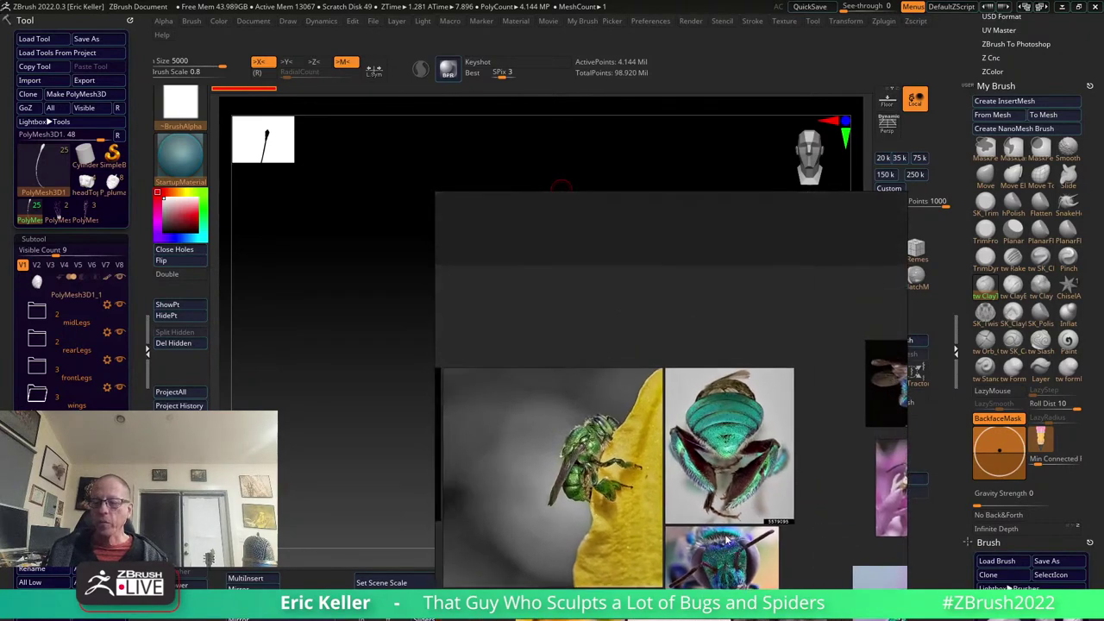
pyautogui.scroll(-1, 703, 504)
pyautogui.scroll(1, 720, 483)
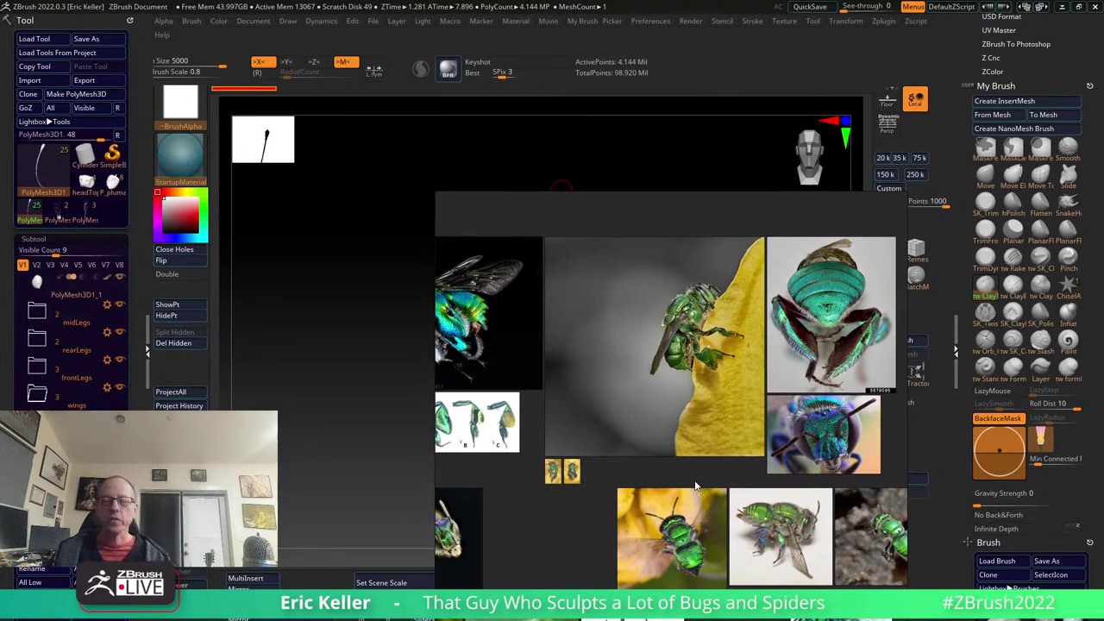
# Zoom and pan across the board to the green orchid bees, including those on a tree trunk.
pyautogui.scroll(-5, 694, 489)
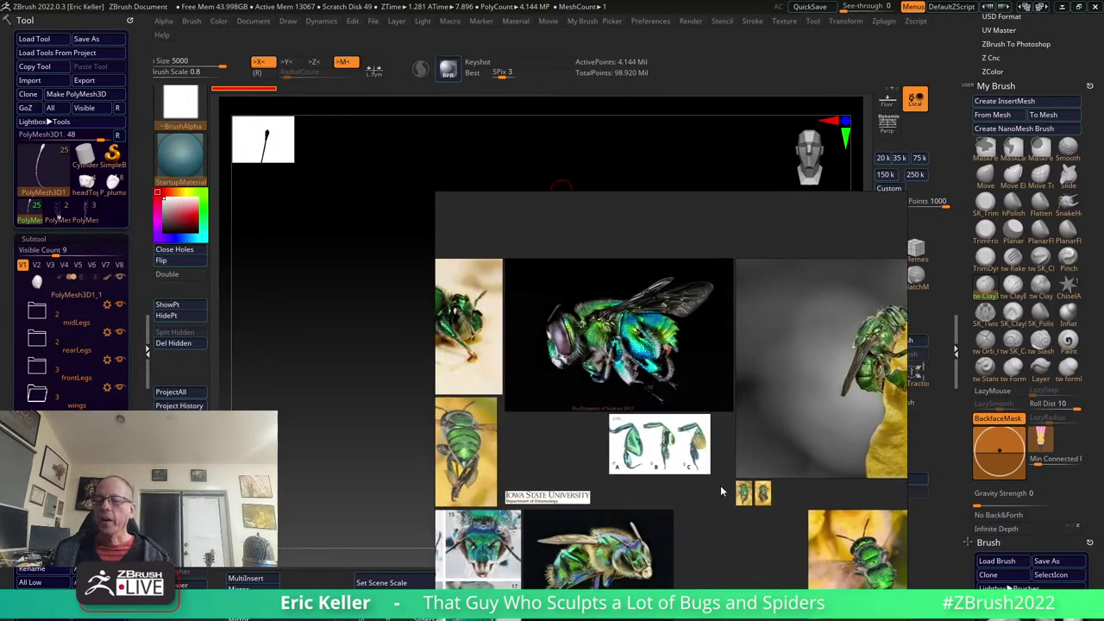
pyautogui.scroll(2, 716, 486)
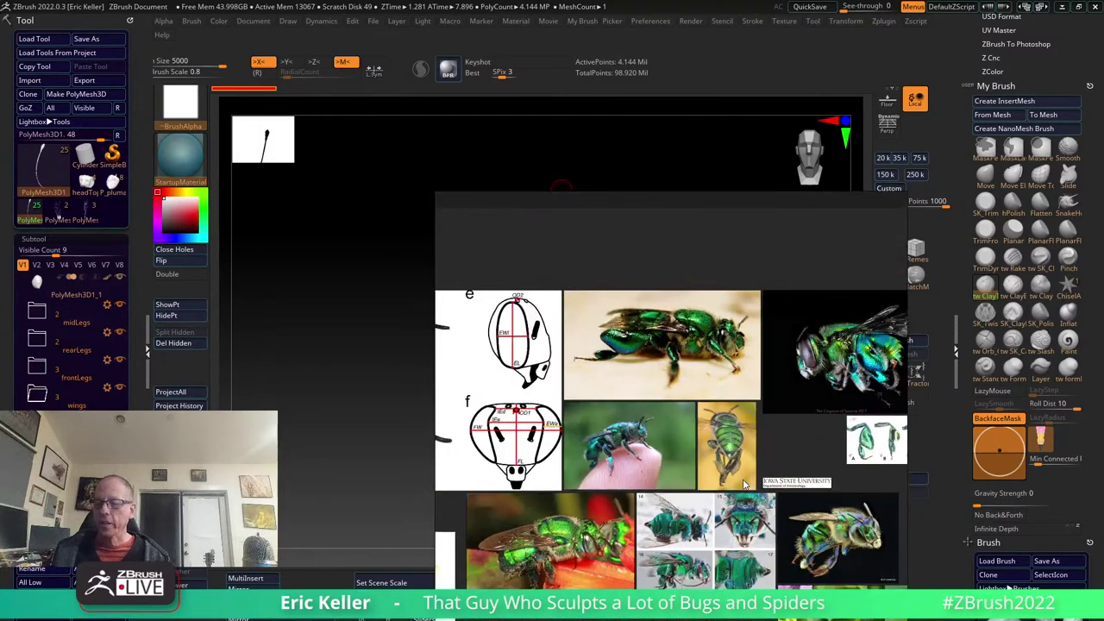
pyautogui.scroll(2, 744, 483)
pyautogui.scroll(1, 747, 488)
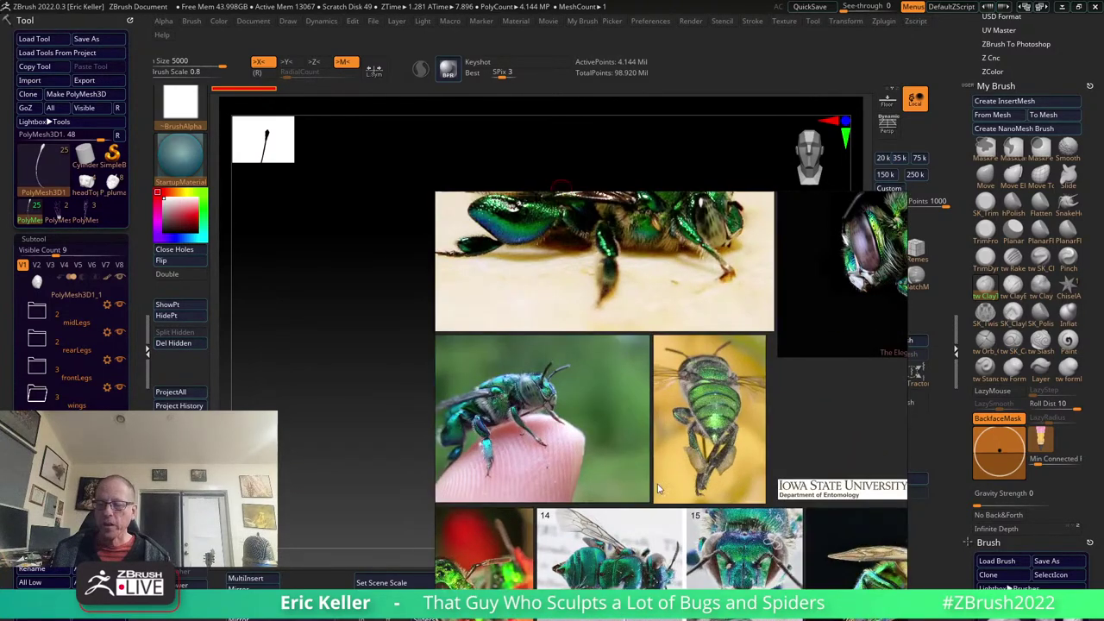
pyautogui.scroll(1, 737, 483)
pyautogui.scroll(1, 729, 491)
pyautogui.scroll(1, 716, 500)
pyautogui.scroll(-1, 710, 498)
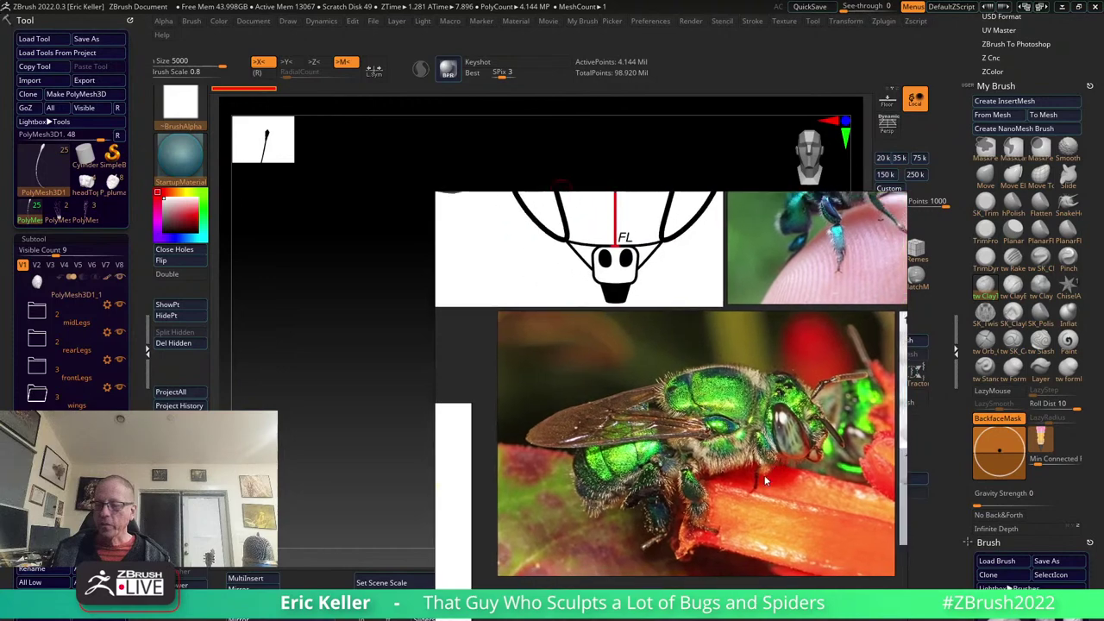
pyautogui.scroll(-1, 720, 494)
pyautogui.scroll(-1, 733, 489)
pyautogui.scroll(-2, 748, 483)
pyautogui.scroll(-1, 749, 484)
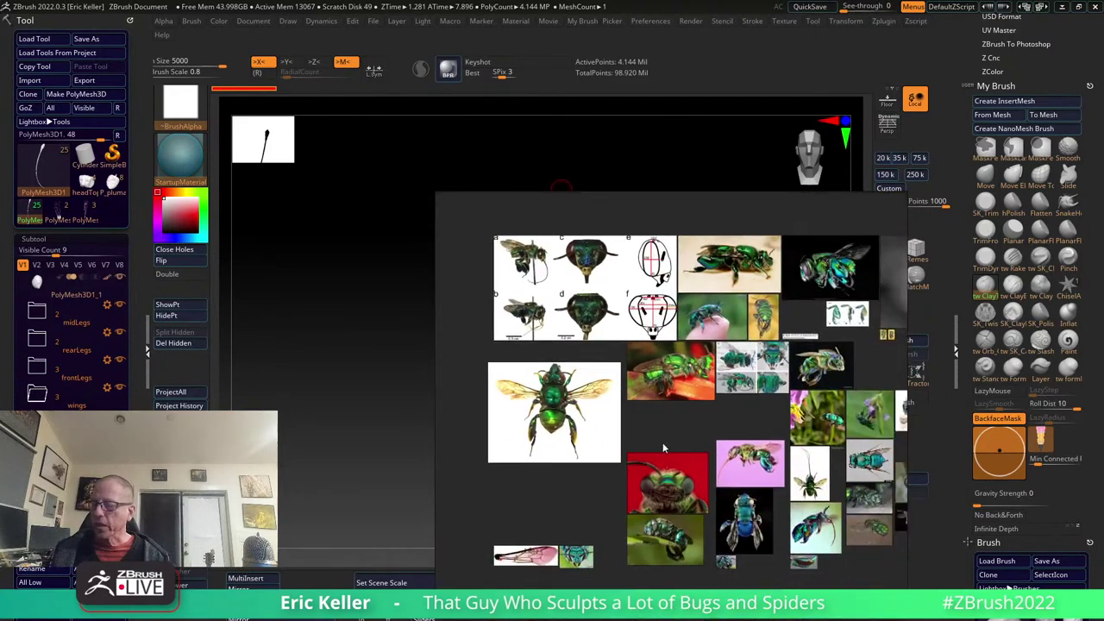
pyautogui.scroll(-1, 749, 485)
pyautogui.scroll(-1, 748, 486)
pyautogui.scroll(3, 750, 486)
pyautogui.scroll(1, 749, 488)
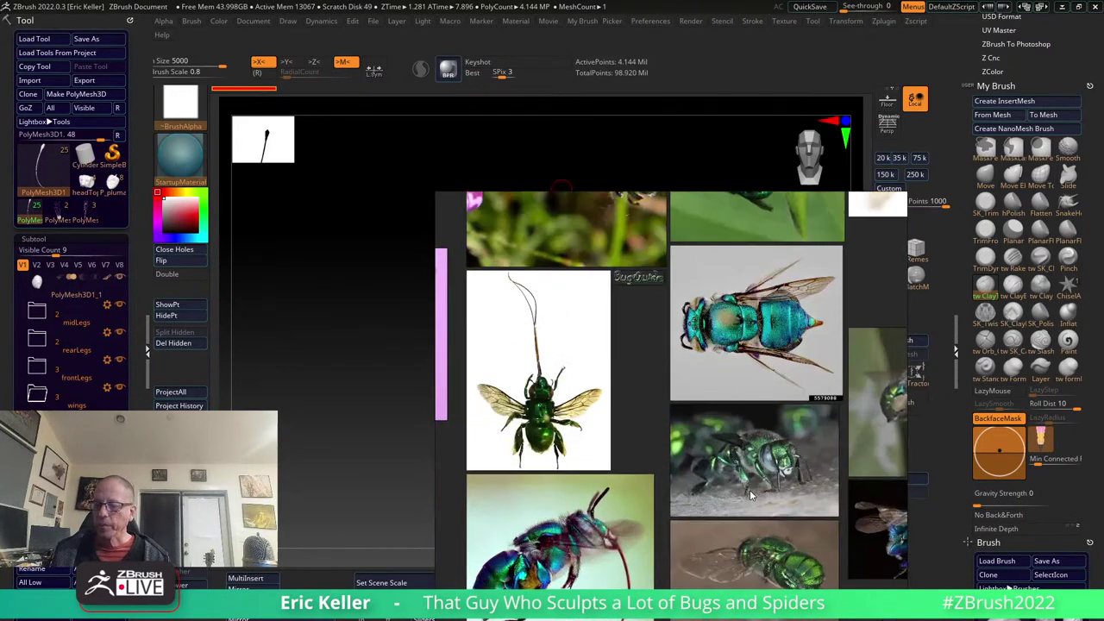
pyautogui.scroll(-2, 750, 483)
pyautogui.scroll(-1, 748, 477)
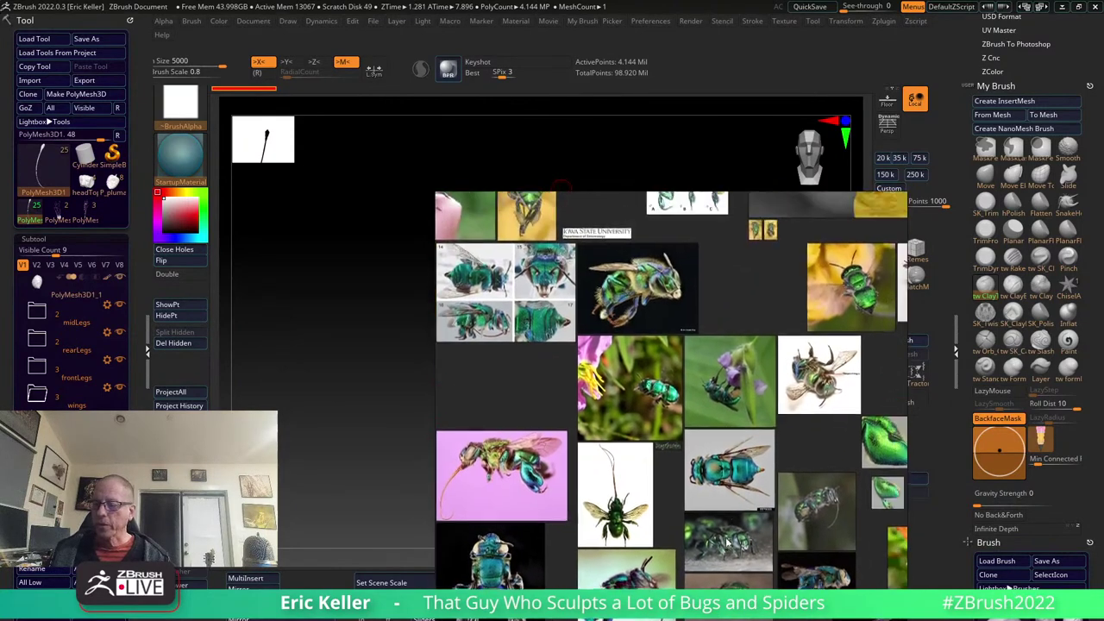
pyautogui.scroll(2, 747, 473)
pyautogui.scroll(1, 740, 463)
pyautogui.scroll(1, 740, 463)
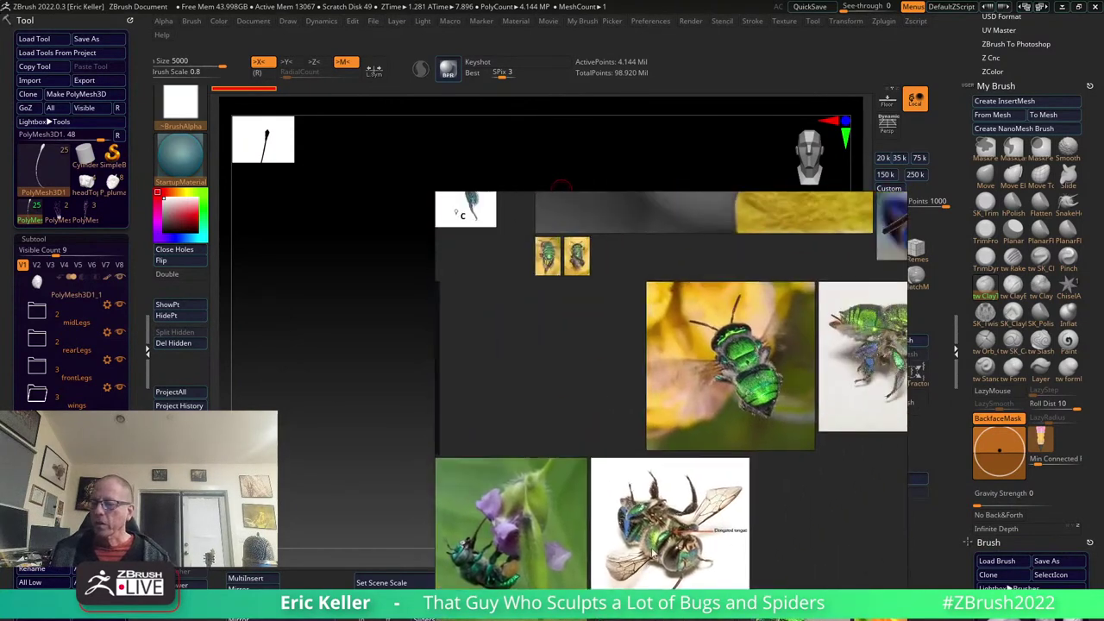
pyautogui.scroll(1, 739, 492)
pyautogui.scroll(-1, 738, 517)
pyautogui.scroll(-1, 733, 513)
pyautogui.scroll(1, 730, 505)
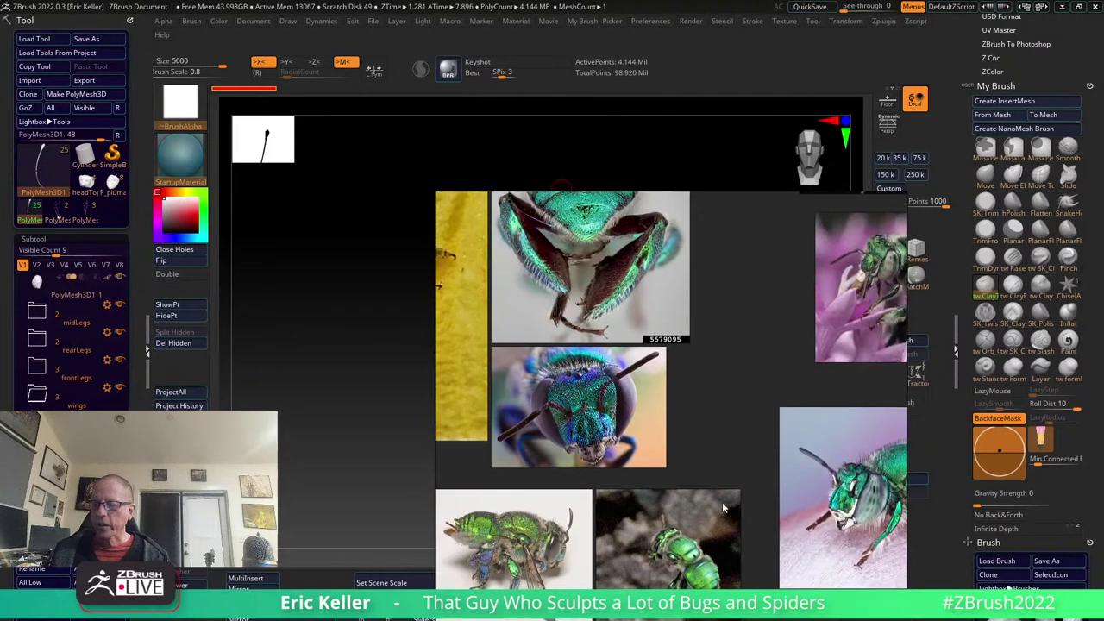
pyautogui.scroll(-1, 722, 502)
pyautogui.scroll(-1, 621, 561)
pyautogui.scroll(1, 697, 510)
pyautogui.scroll(-1, 697, 513)
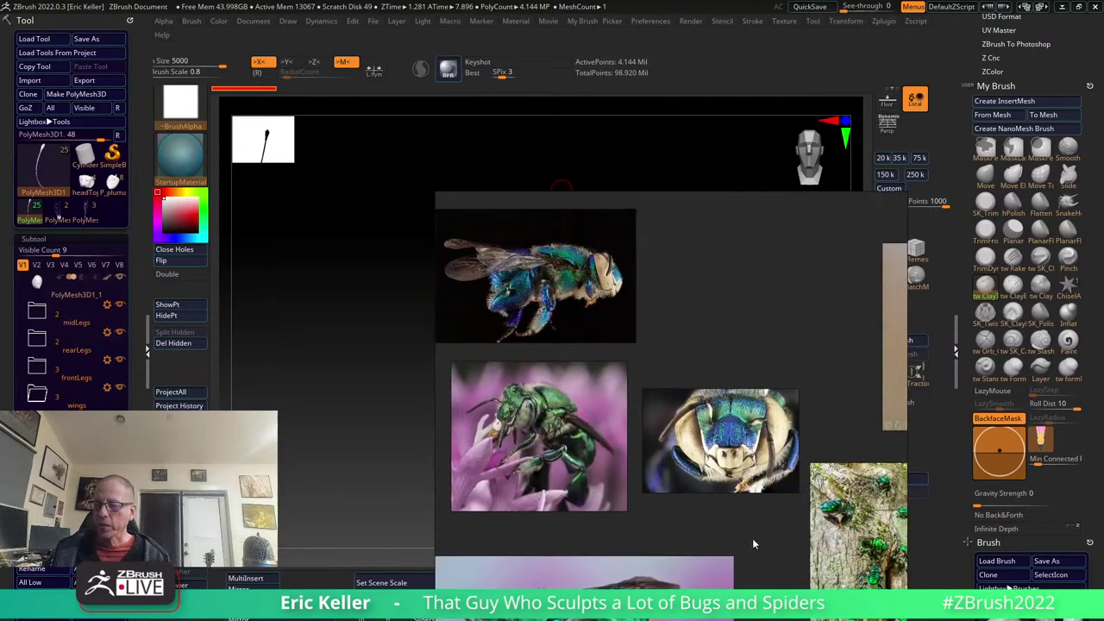
pyautogui.scroll(-1, 694, 515)
pyautogui.scroll(-1, 690, 517)
pyautogui.scroll(-1, 682, 524)
pyautogui.scroll(-1, 684, 524)
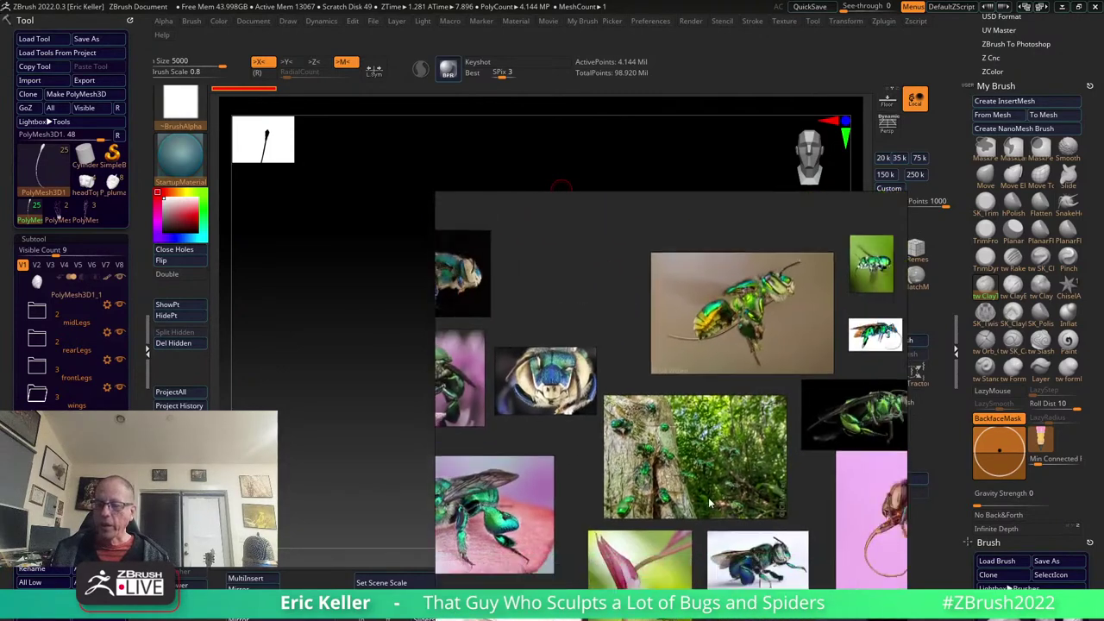
pyautogui.scroll(1, 698, 526)
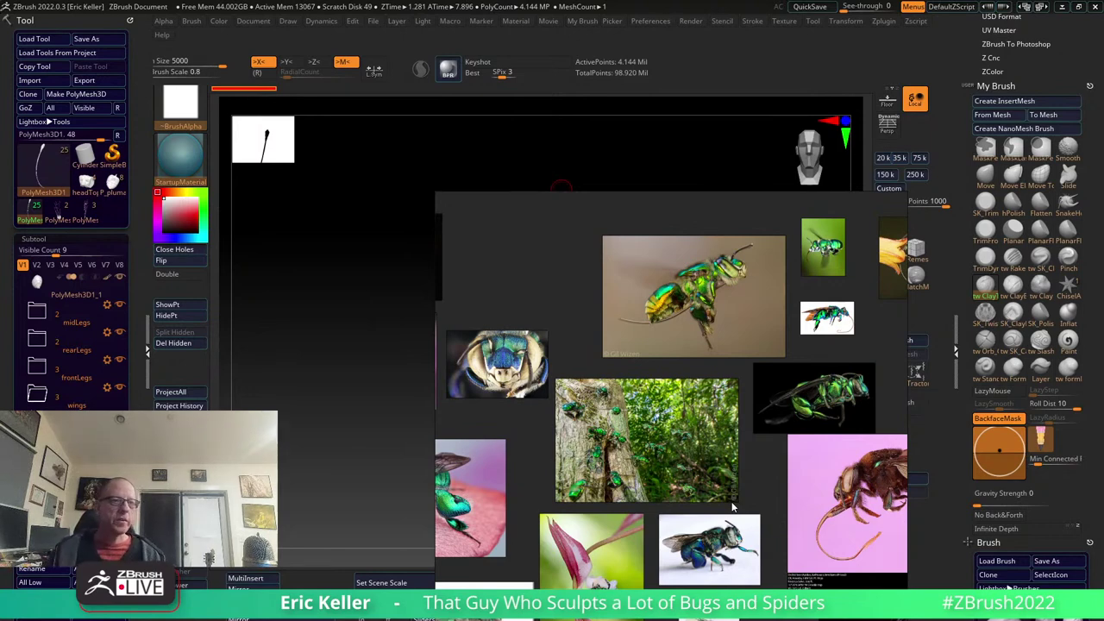
# Zoom out, then back in on the top-down specimen photo and the blue-background bee.
pyautogui.scroll(-3, 739, 434)
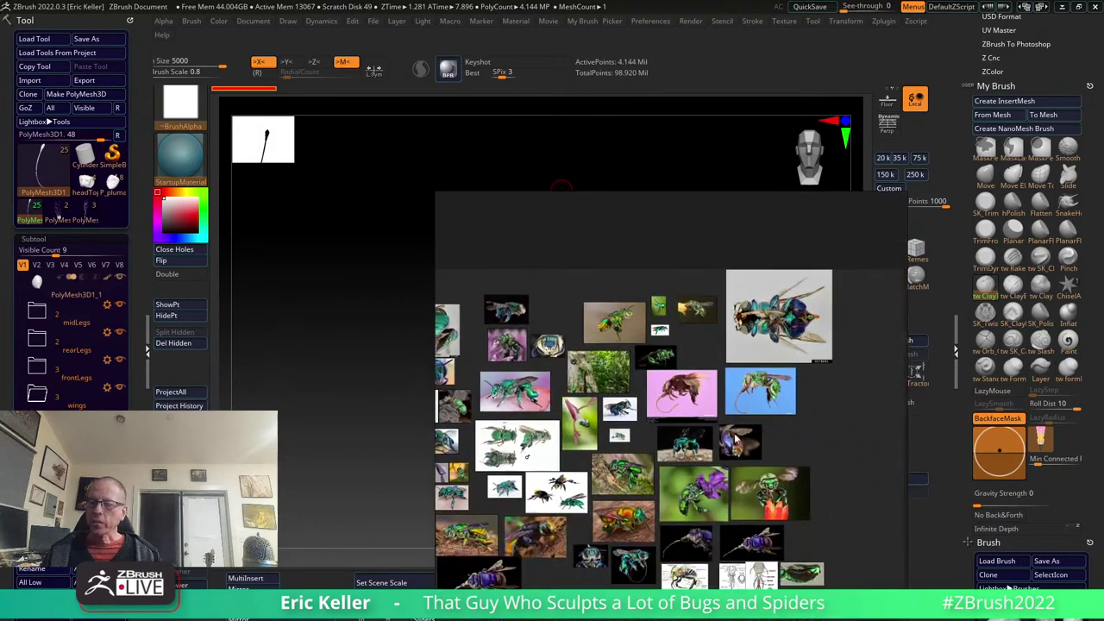
pyautogui.scroll(3, 744, 429)
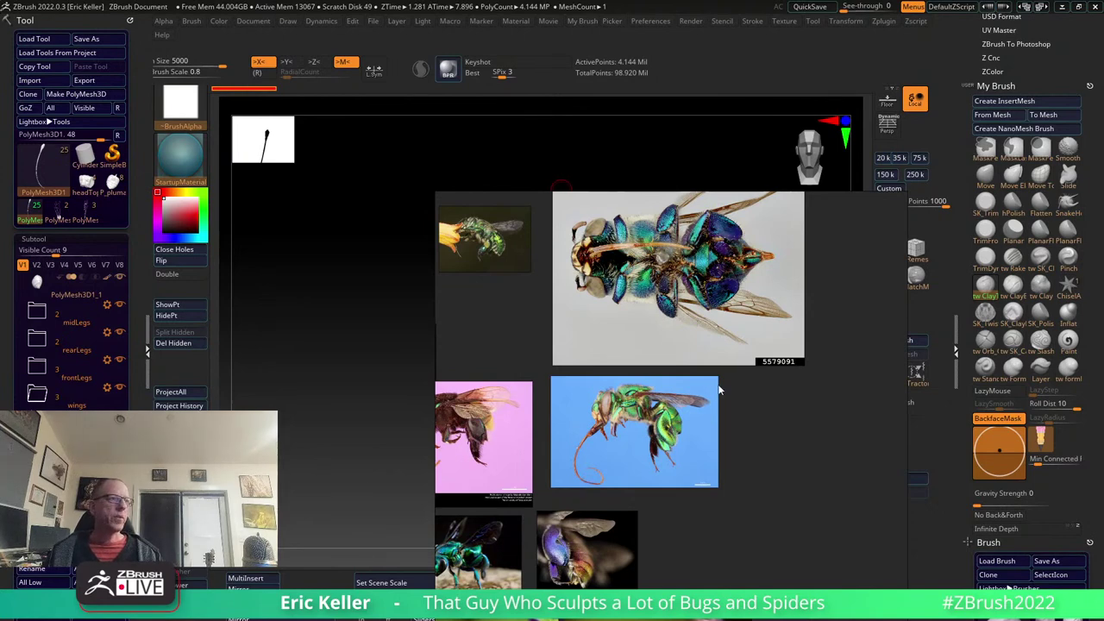
pyautogui.scroll(-2, 720, 390)
pyautogui.scroll(-1, 720, 390)
pyautogui.scroll(1, 720, 390)
pyautogui.scroll(1, 720, 389)
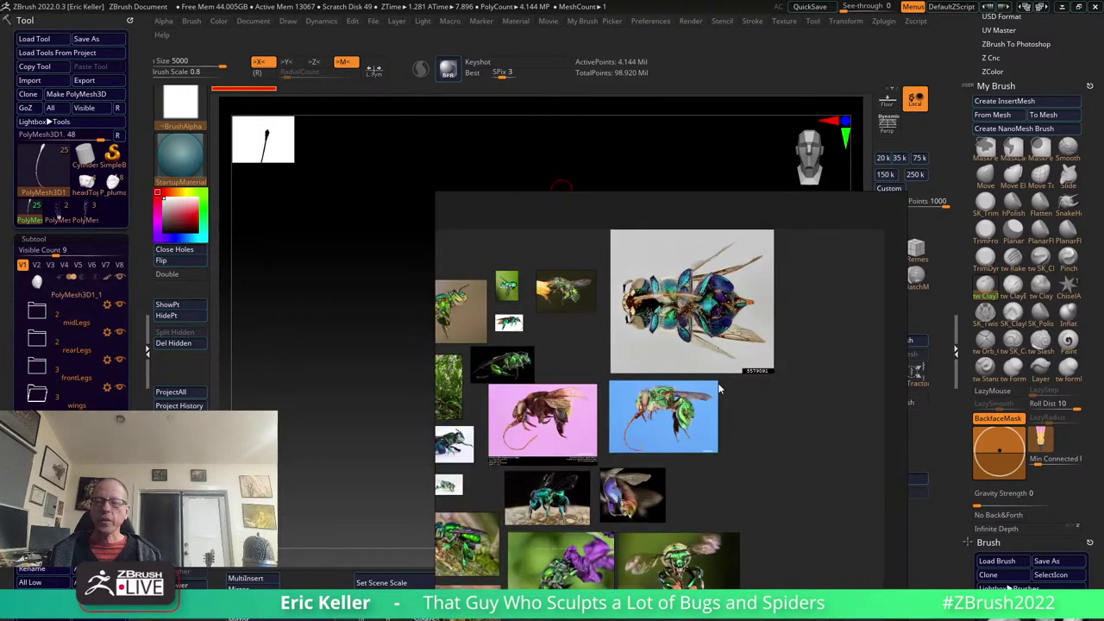
pyautogui.scroll(1, 720, 390)
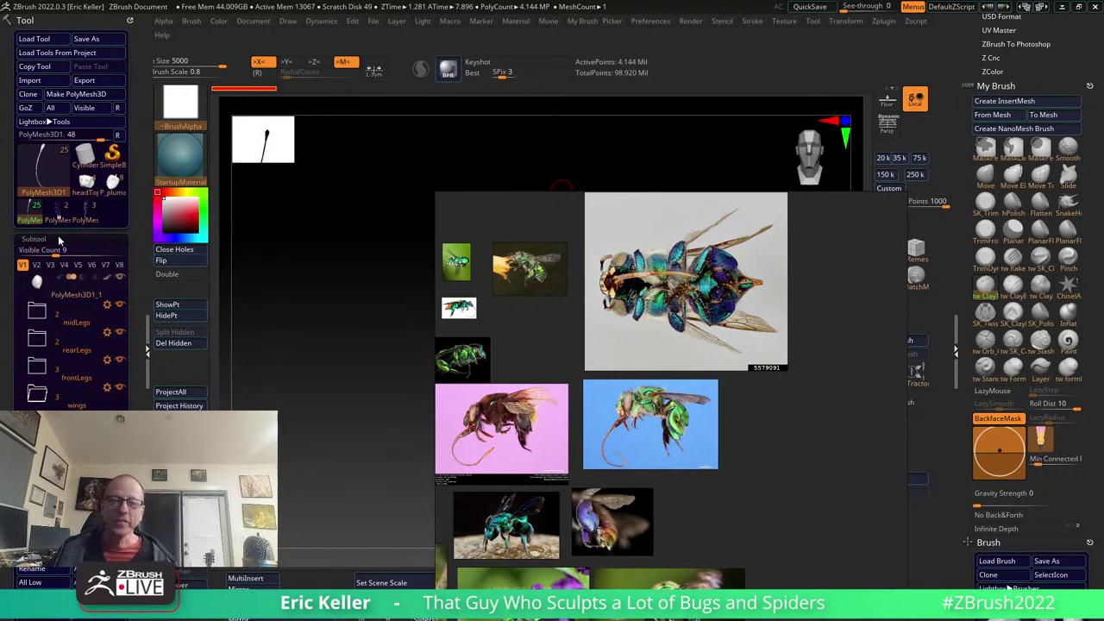
# Switch the active tool from the wings mesh to the P_plumatus bee head model.
pyautogui.click(73, 210)
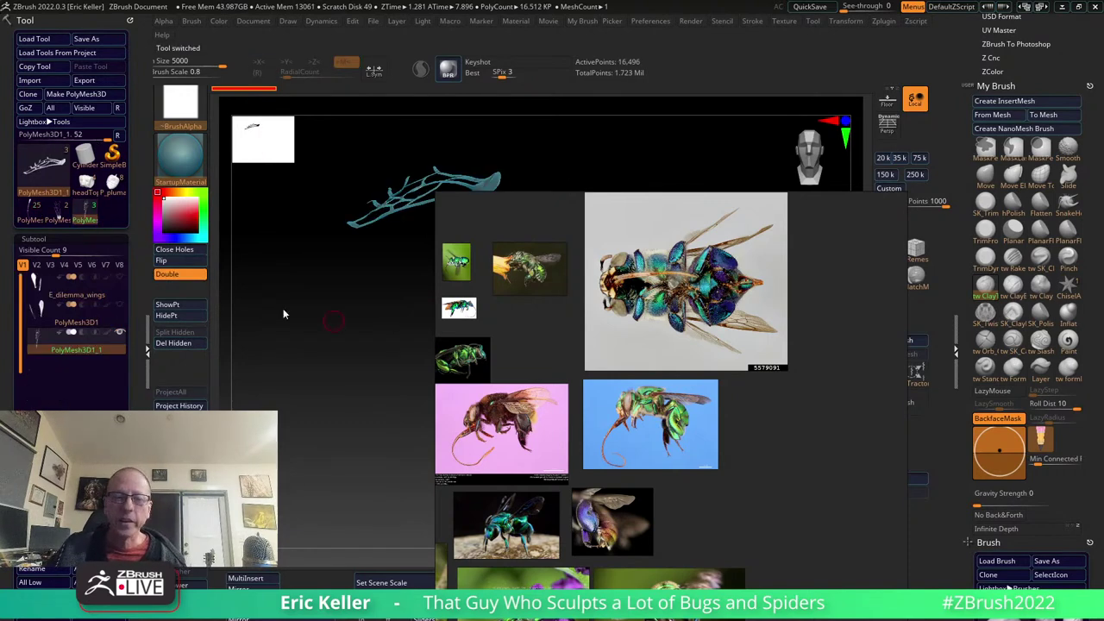
pyautogui.click(112, 181)
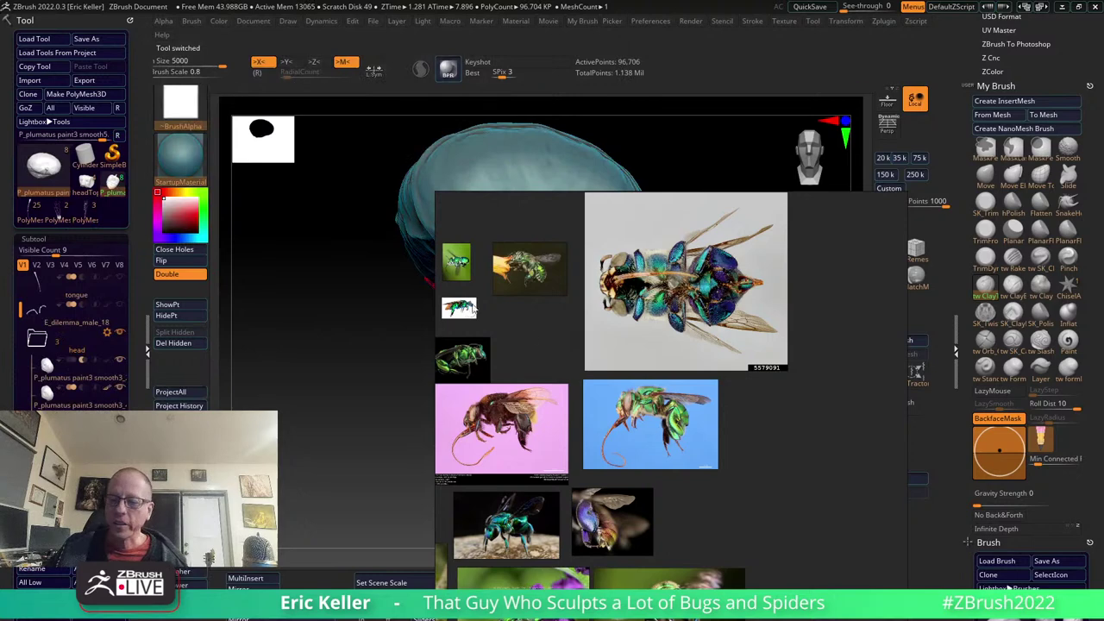
pyautogui.scroll(-5, 669, 383)
# Hide PureRef, rotate the head to a new view, then bring the reference board back.
pyautogui.hotkey('alt', 'Tab')
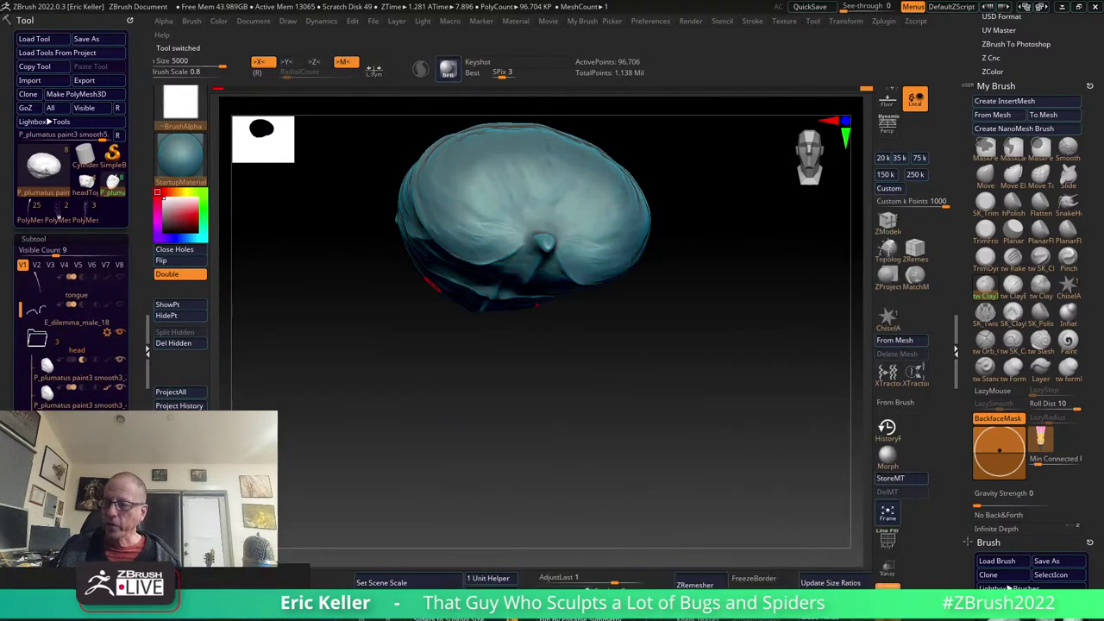
pyautogui.moveTo(618, 335)
pyautogui.mouseDown()
pyautogui.moveTo(598, 387)
pyautogui.moveTo(638, 345)
pyautogui.moveTo(624, 316)
pyautogui.moveTo(646, 368)
pyautogui.moveTo(583, 362)
pyautogui.moveTo(569, 384)
pyautogui.moveTo(577, 350)
pyautogui.moveTo(537, 340)
pyautogui.moveTo(575, 402)
pyautogui.moveTo(554, 414)
pyautogui.moveTo(547, 406)
pyautogui.moveTo(567, 443)
pyautogui.mouseUp()
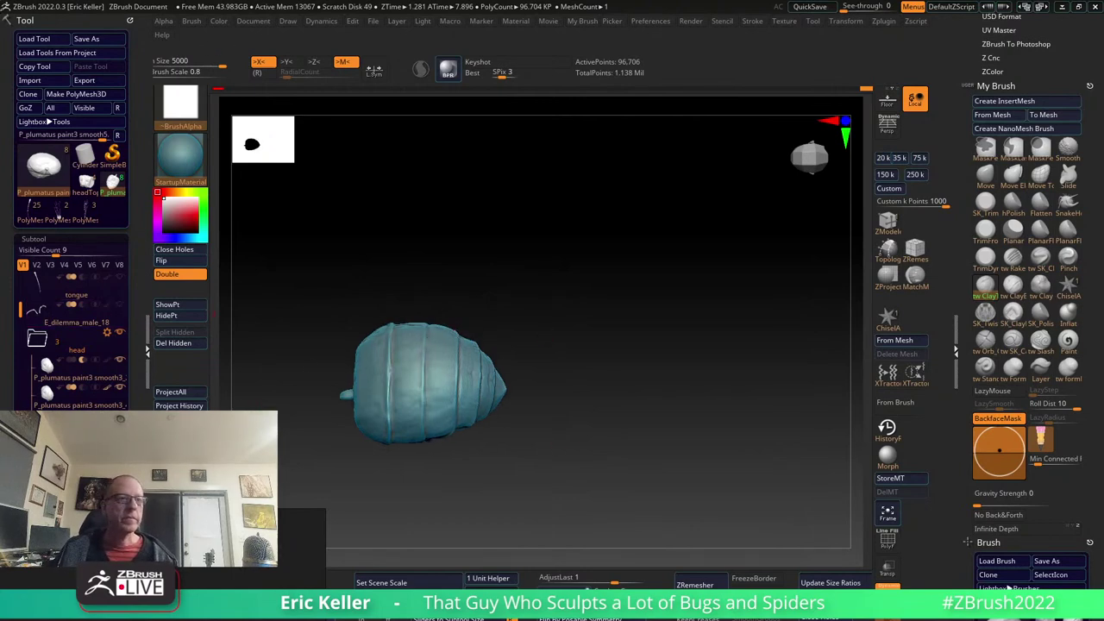
pyautogui.click(210, 591)
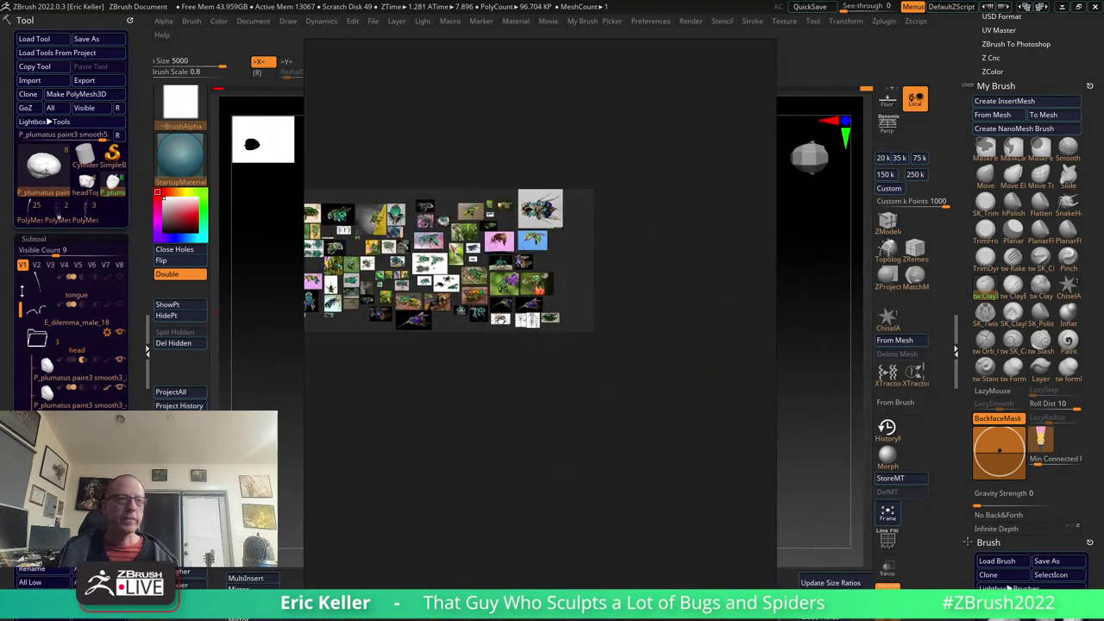